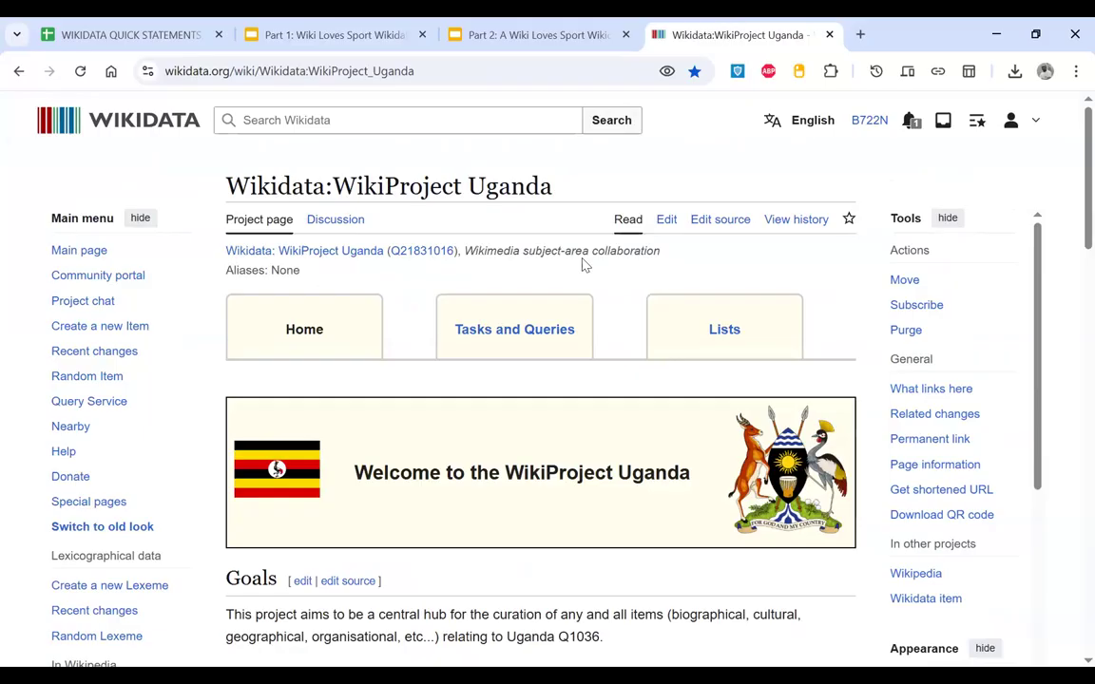
Step: Highlight the project page address and the Goals paragraph with its Uganda (Q1036) reference
{"action": "scroll", "coordinate": [581, 262], "scroll_direction": "down", "scroll_amount": 4}
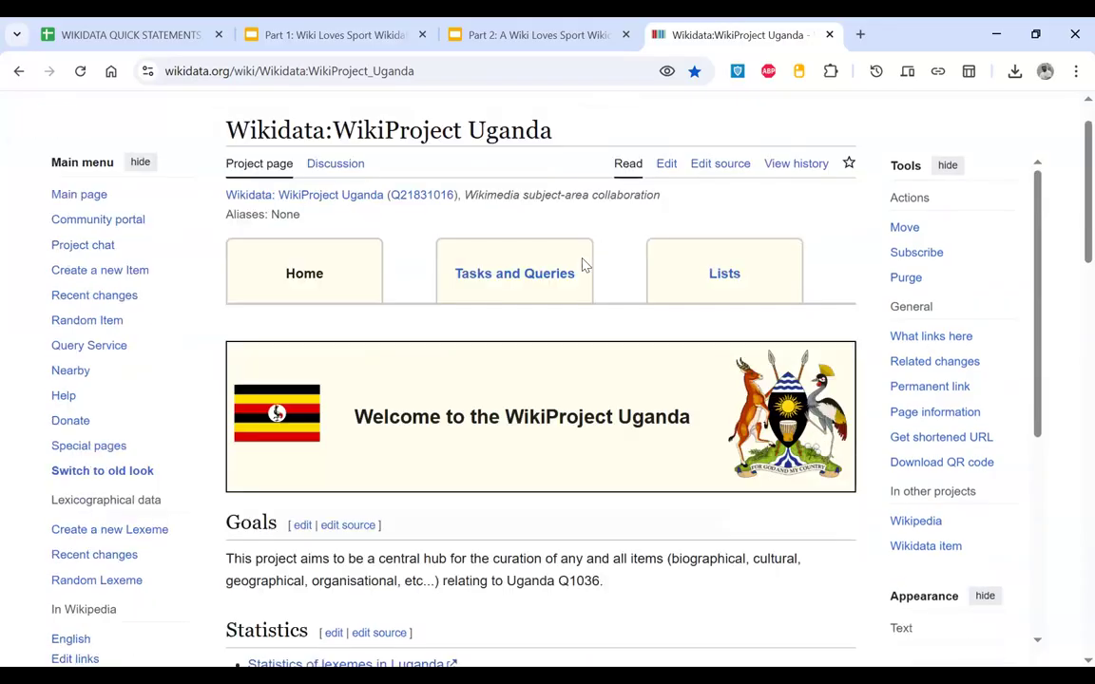
{"action": "scroll", "coordinate": [371, 176], "scroll_direction": "up", "scroll_amount": 4}
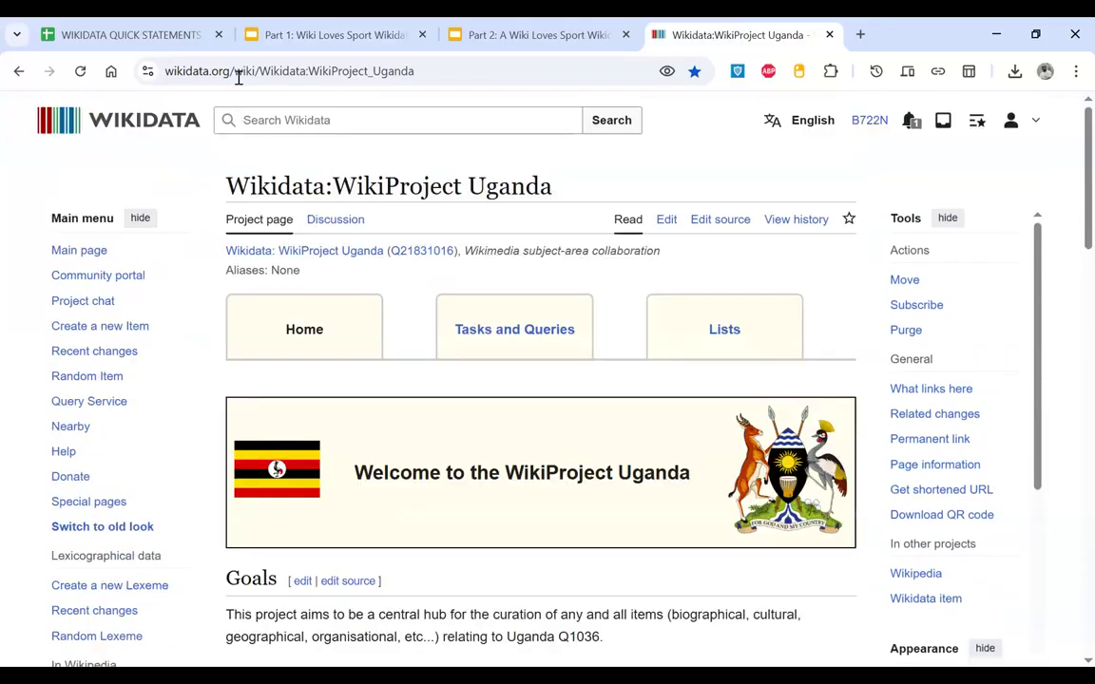
{"action": "left_click", "coordinate": [440, 70]}
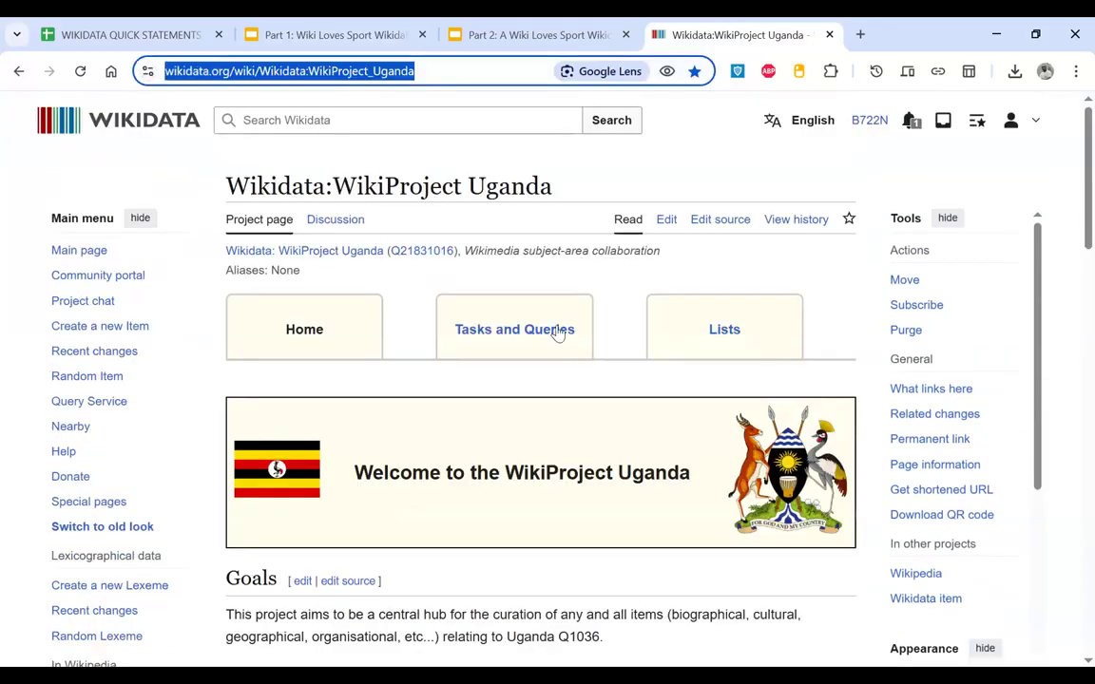
{"action": "left_click", "coordinate": [630, 290]}
{"action": "scroll", "coordinate": [630, 289], "scroll_direction": "down", "scroll_amount": 2}
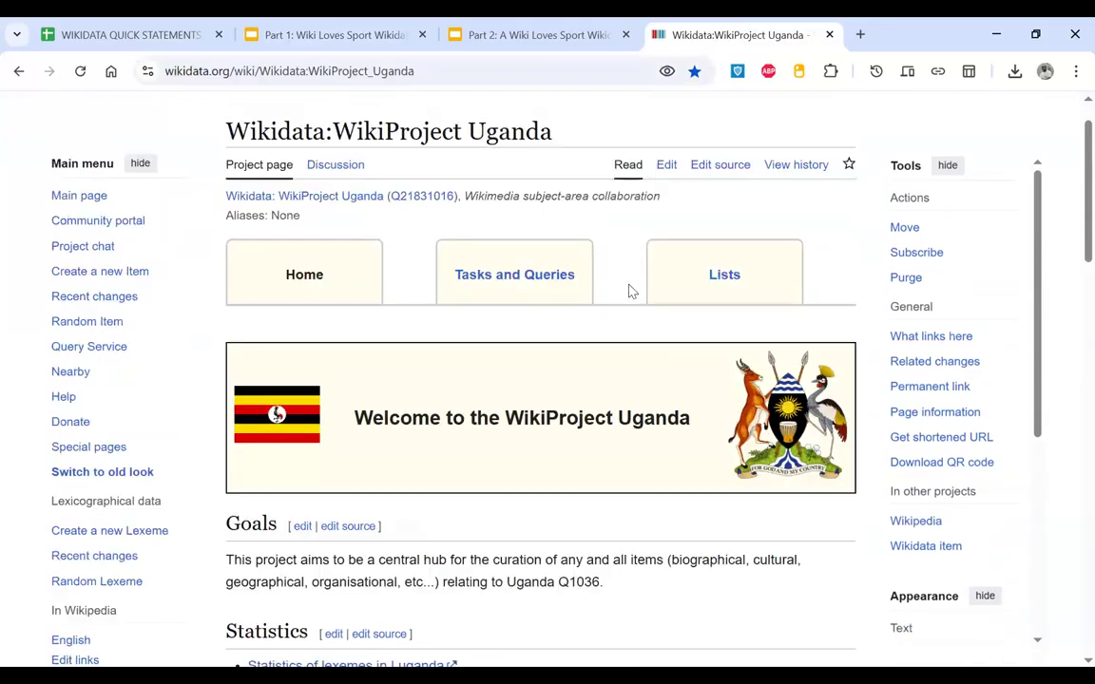
{"action": "scroll", "coordinate": [415, 420], "scroll_direction": "down", "scroll_amount": 3}
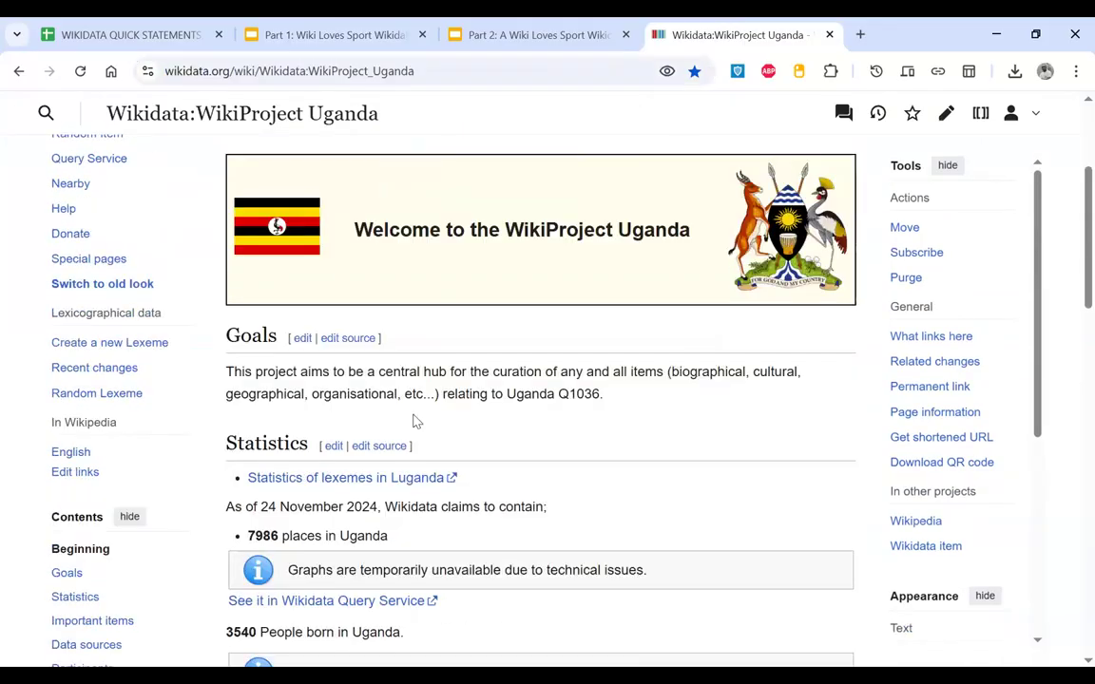
{"action": "left_click_drag", "start_coordinate": [249, 223], "coordinate": [507, 244]}
{"action": "left_click", "coordinate": [620, 250]}
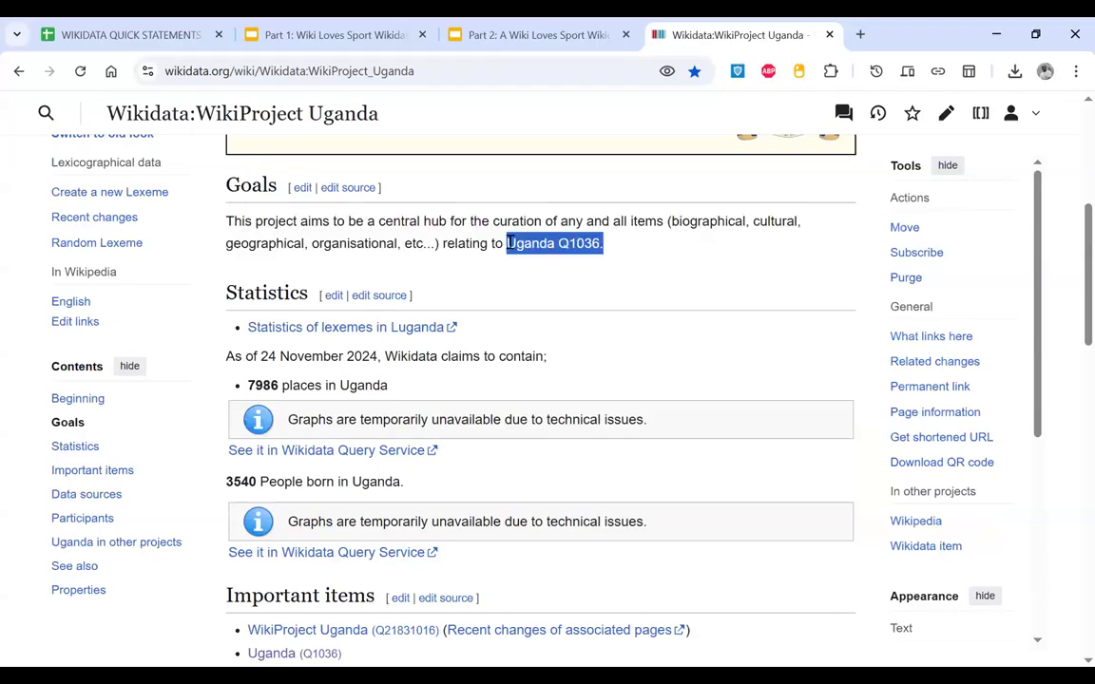
Step: Highlight the statistics for 7986 places in Uganda and 3540 people born in Uganda
{"action": "scroll", "coordinate": [510, 245], "scroll_direction": "down", "scroll_amount": 2}
{"action": "left_click_drag", "start_coordinate": [245, 275], "coordinate": [391, 270]}
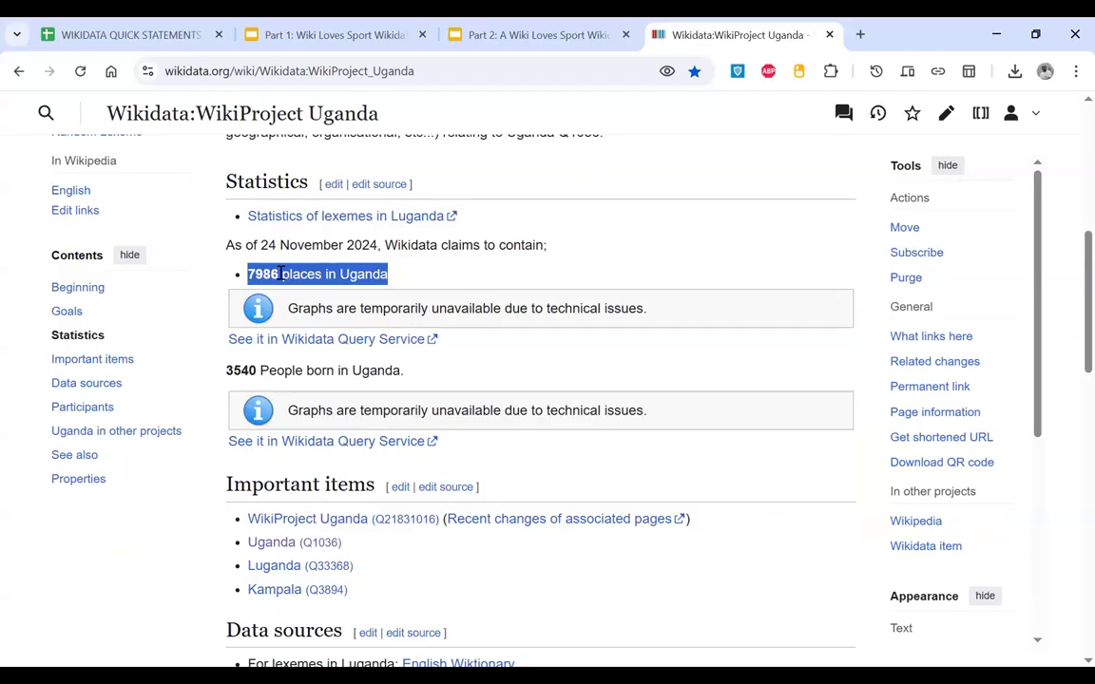
{"action": "left_click_drag", "start_coordinate": [224, 377], "coordinate": [417, 372]}
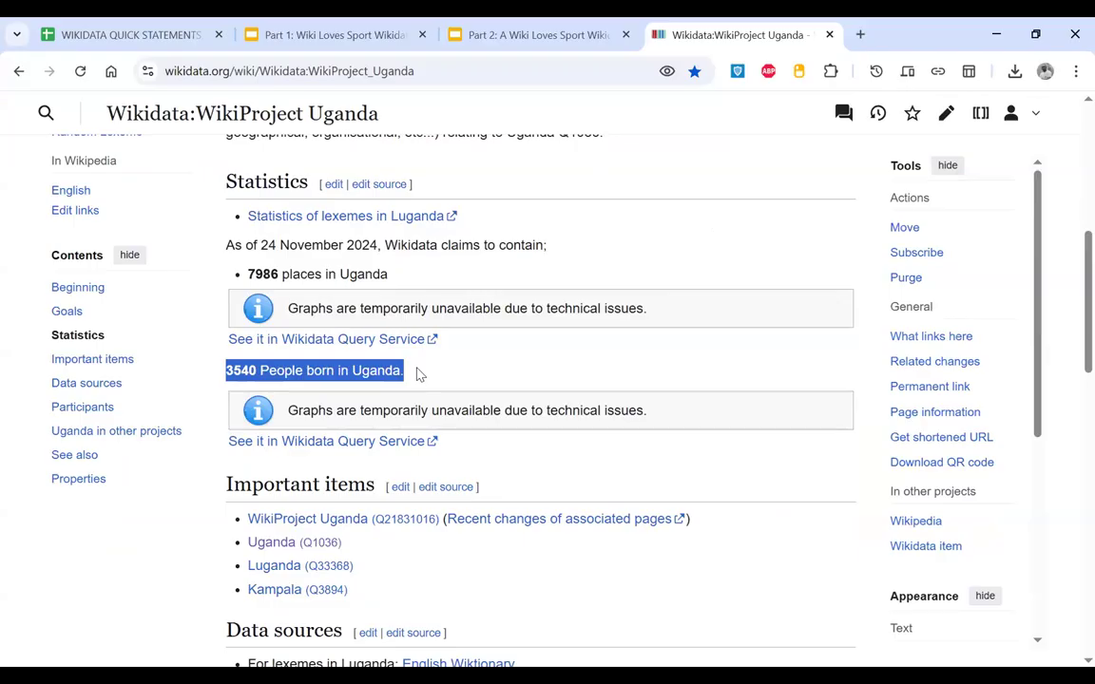
Step: Highlight the important items Luganda (Q33368) and Kampala (Q3894)
{"action": "scroll", "coordinate": [417, 373], "scroll_direction": "down", "scroll_amount": 1}
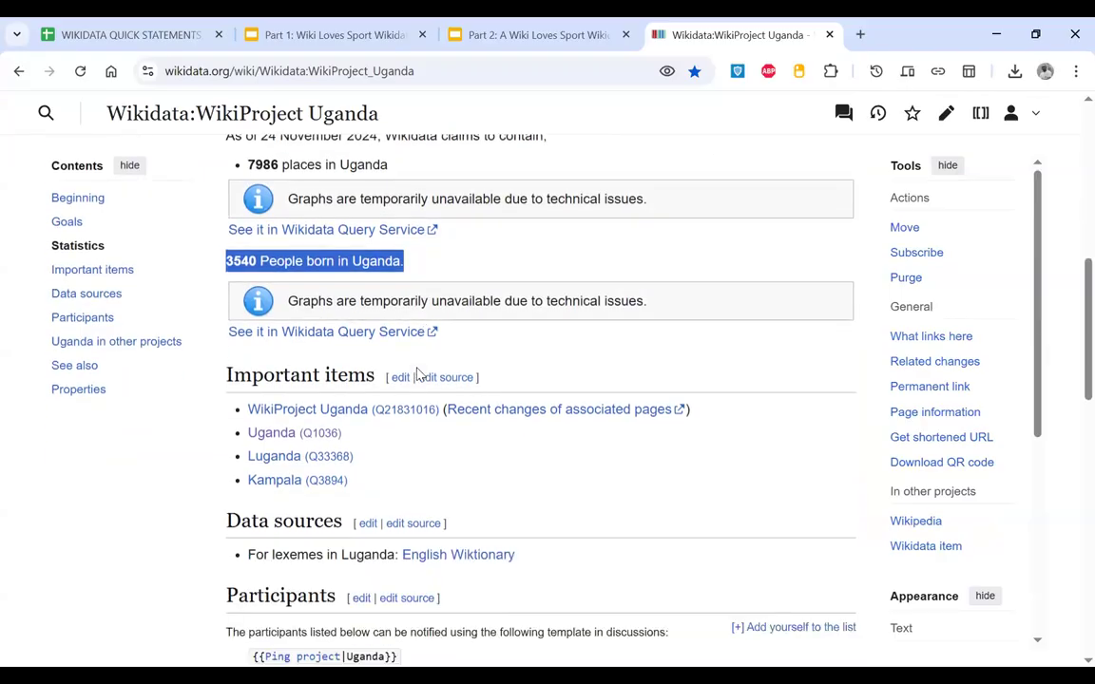
{"action": "scroll", "coordinate": [324, 330], "scroll_direction": "down", "scroll_amount": 1}
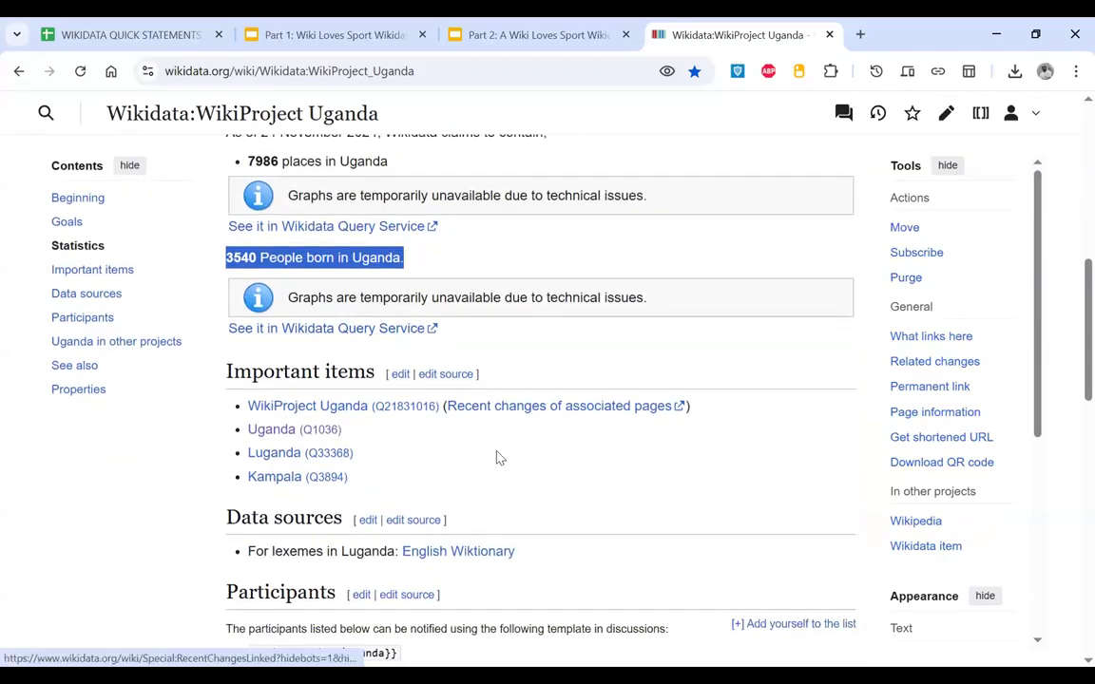
{"action": "scroll", "coordinate": [499, 458], "scroll_direction": "down", "scroll_amount": 1}
{"action": "left_click_drag", "start_coordinate": [357, 454], "coordinate": [225, 349]}
{"action": "left_click", "coordinate": [401, 425]}
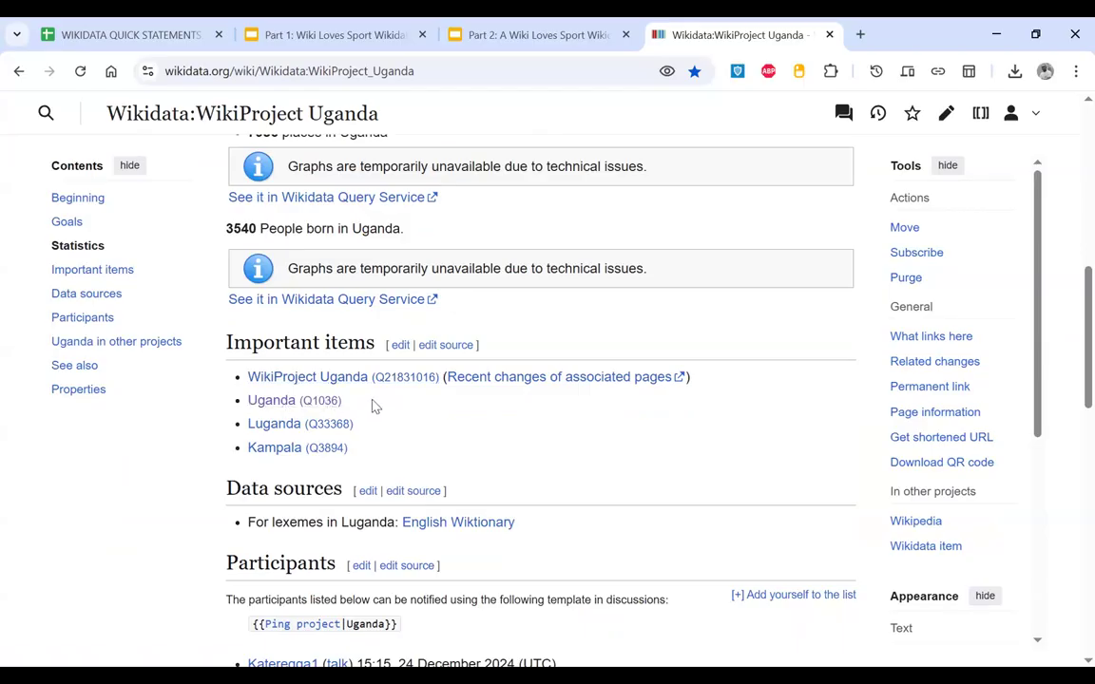
{"action": "left_click_drag", "start_coordinate": [378, 432], "coordinate": [247, 428]}
{"action": "left_click_drag", "start_coordinate": [380, 460], "coordinate": [245, 456]}
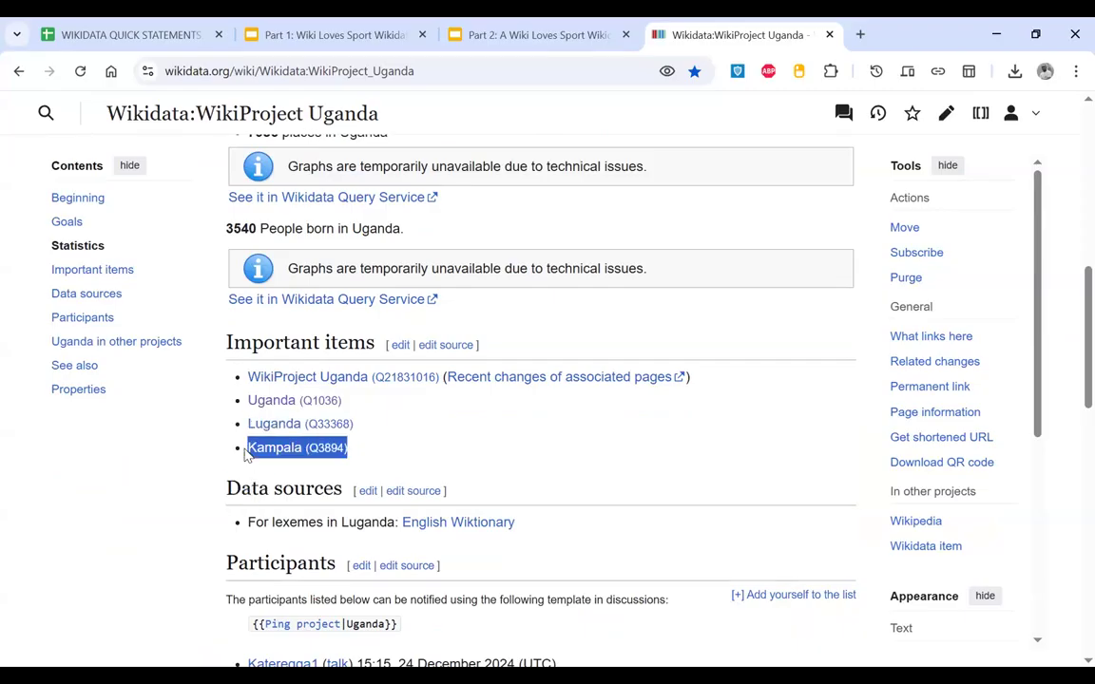
{"action": "left_click", "coordinate": [314, 449]}
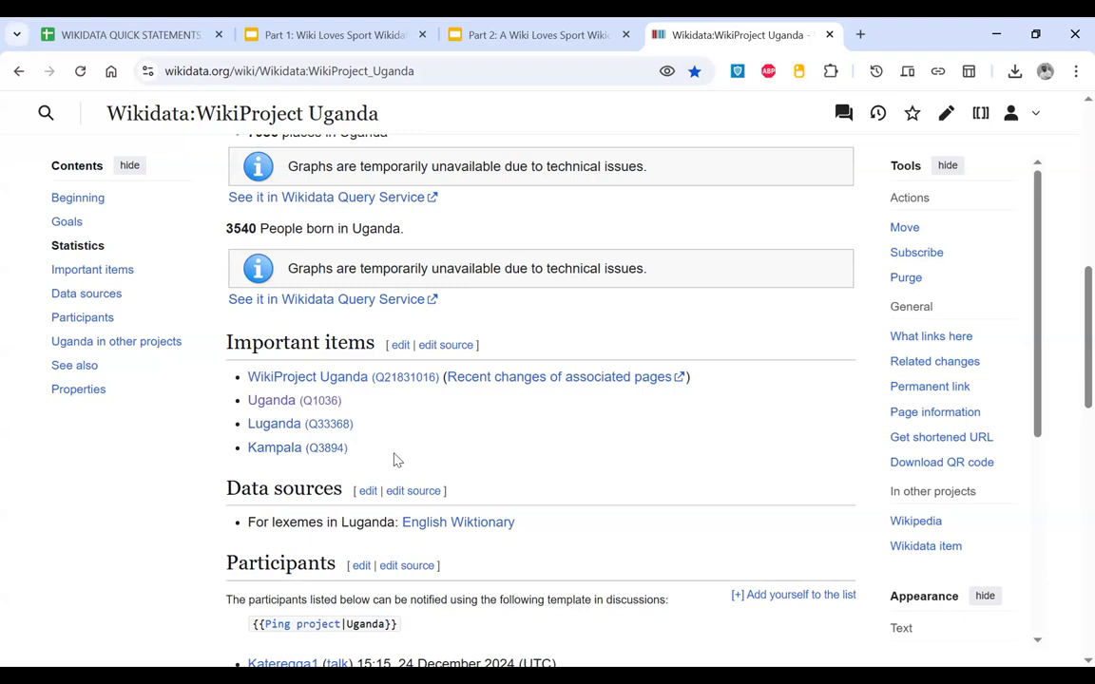
Step: Review Data sources and the four listed participants, then follow '[+] Add yourself to the list'
{"action": "scroll", "coordinate": [396, 460], "scroll_direction": "down", "scroll_amount": 3}
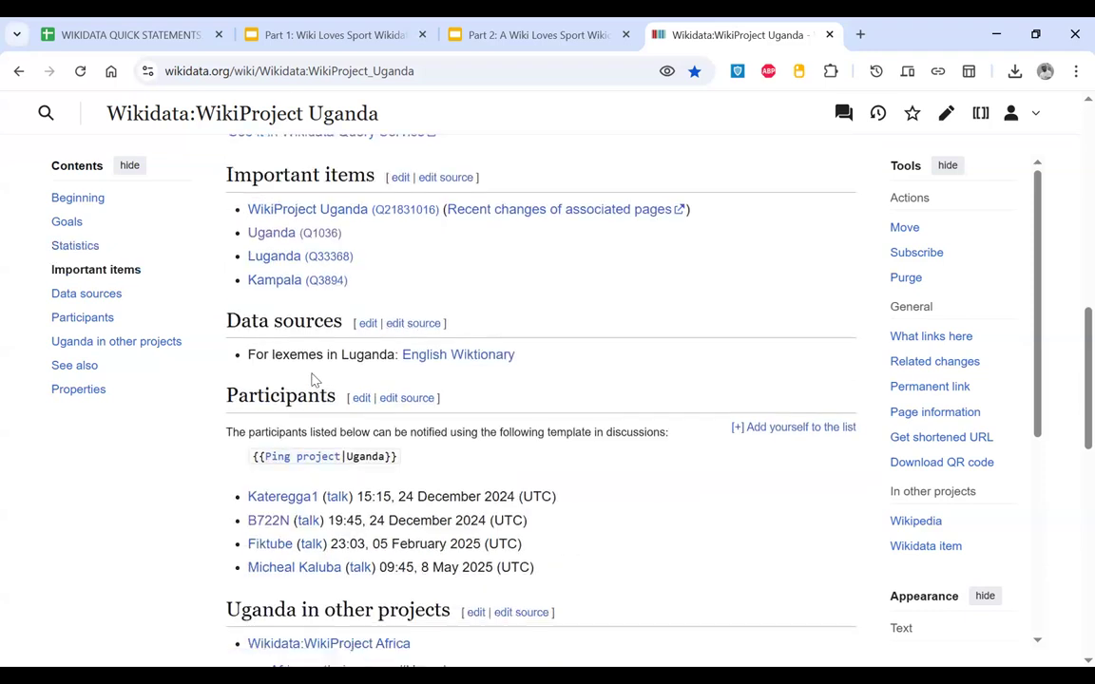
{"action": "double_click", "coordinate": [311, 357]}
{"action": "scroll", "coordinate": [311, 357], "scroll_direction": "down", "scroll_amount": 3}
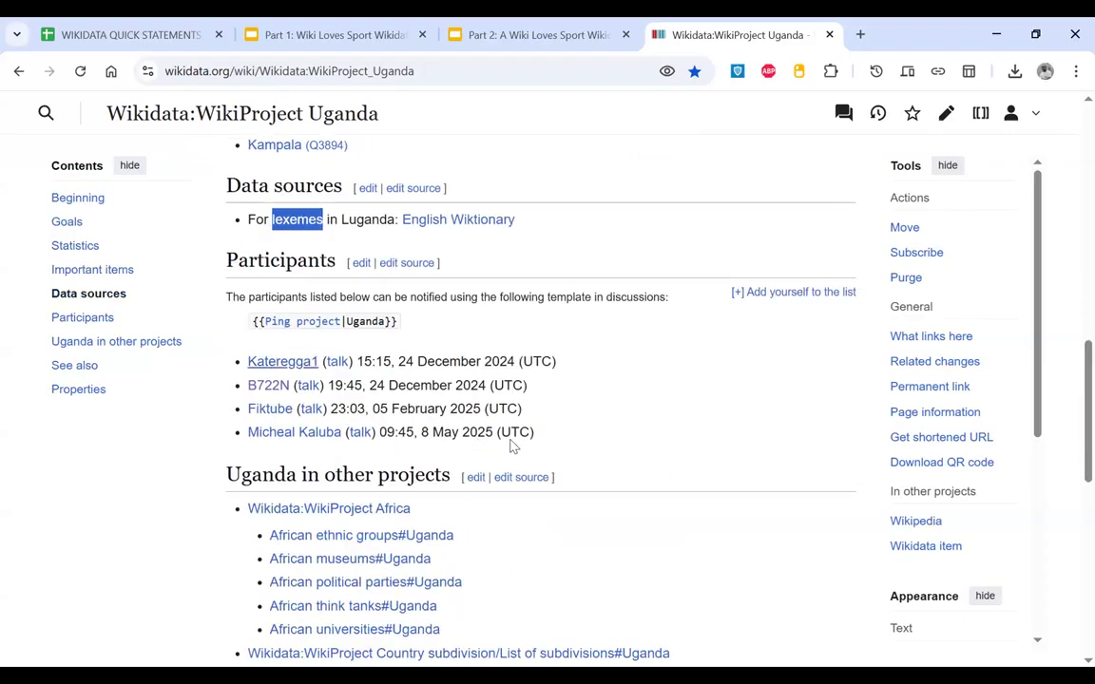
{"action": "left_click_drag", "start_coordinate": [537, 443], "coordinate": [249, 361]}
{"action": "left_click", "coordinate": [503, 361]}
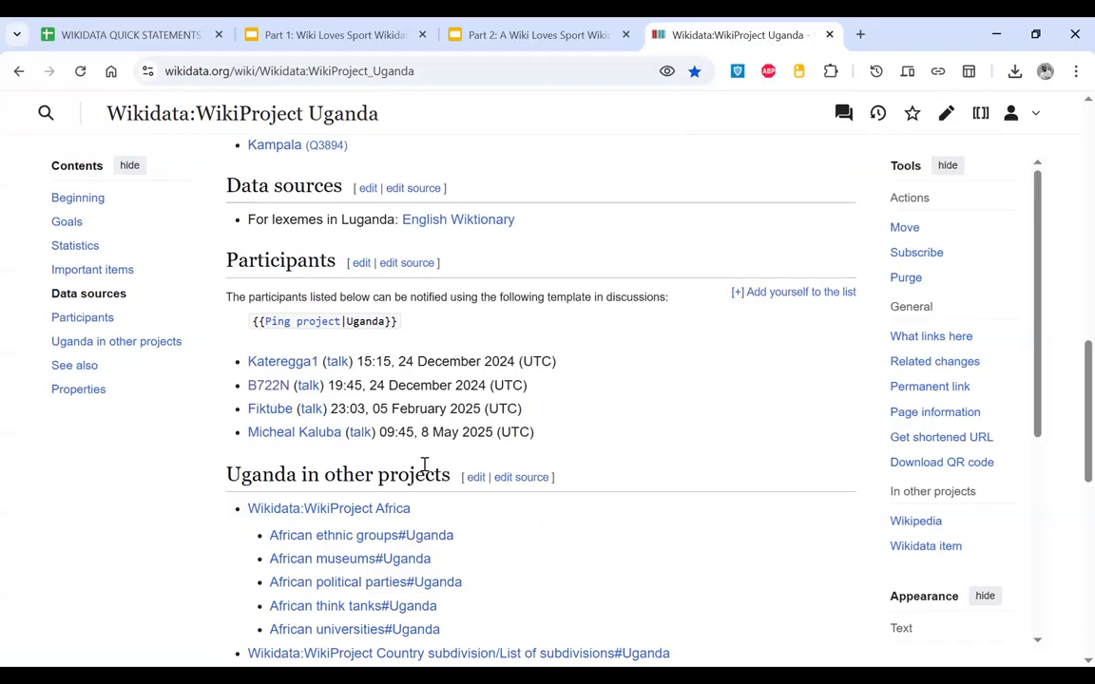
{"action": "left_click_drag", "start_coordinate": [696, 287], "coordinate": [758, 296]}
{"action": "left_click", "coordinate": [758, 295]}
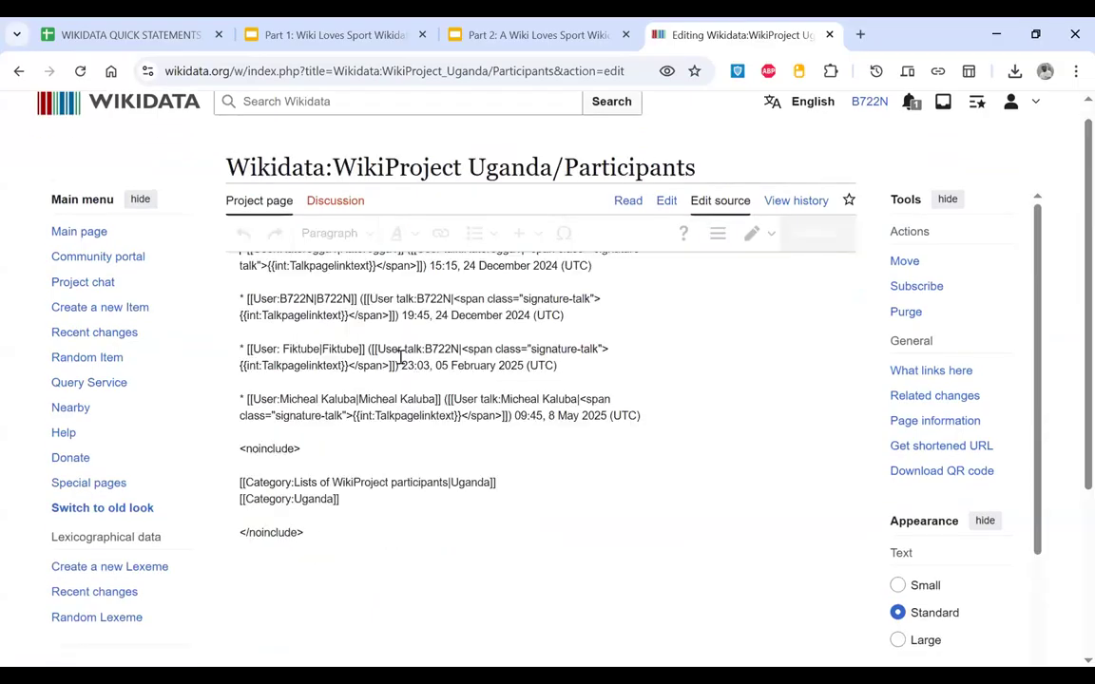
Step: Duplicate the last participant entry on a new line below it
{"action": "triple_click", "coordinate": [219, 345]}
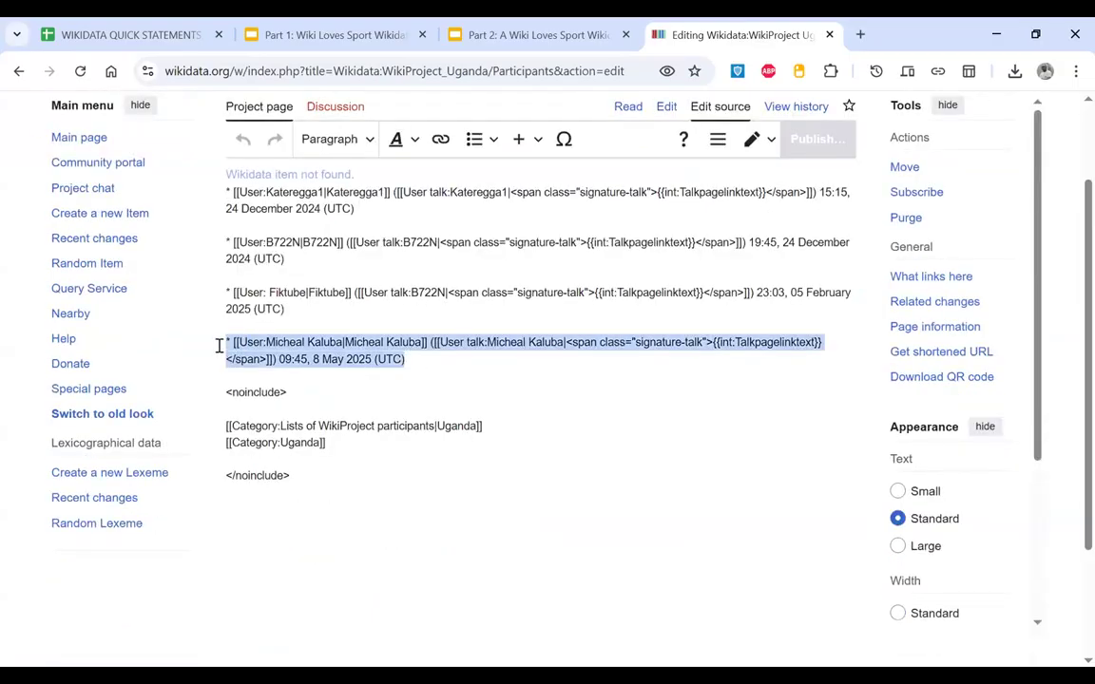
{"action": "mouse_move", "coordinate": [224, 346]}
{"action": "left_mouse_down"}
{"action": "mouse_move", "coordinate": [286, 349]}
{"action": "mouse_move", "coordinate": [224, 357]}
{"action": "mouse_move", "coordinate": [225, 345]}
{"action": "left_mouse_up"}
{"action": "key", "text": "ctrl+c"}
{"action": "left_click", "coordinate": [452, 356]}
{"action": "key", "text": "Return"}
{"action": "key", "text": "Return"}
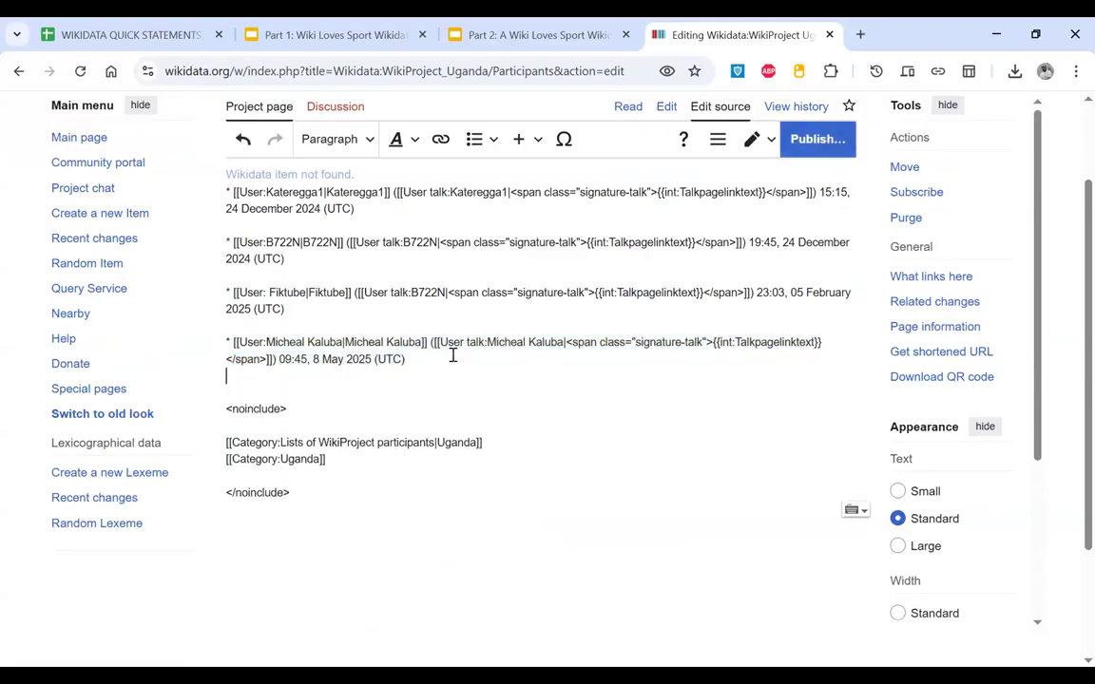
{"action": "key", "text": "ctrl+v"}
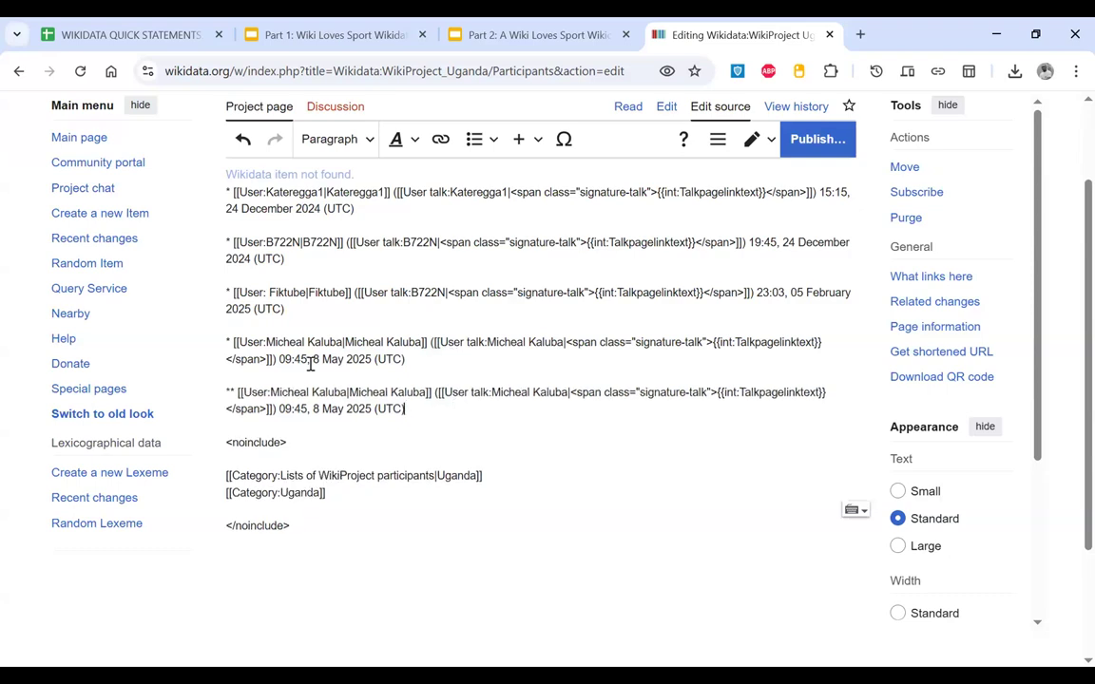
Step: Replace the user name, display name and talk-page name in the copied entry with your user name
{"action": "left_click_drag", "start_coordinate": [271, 397], "coordinate": [344, 397]}
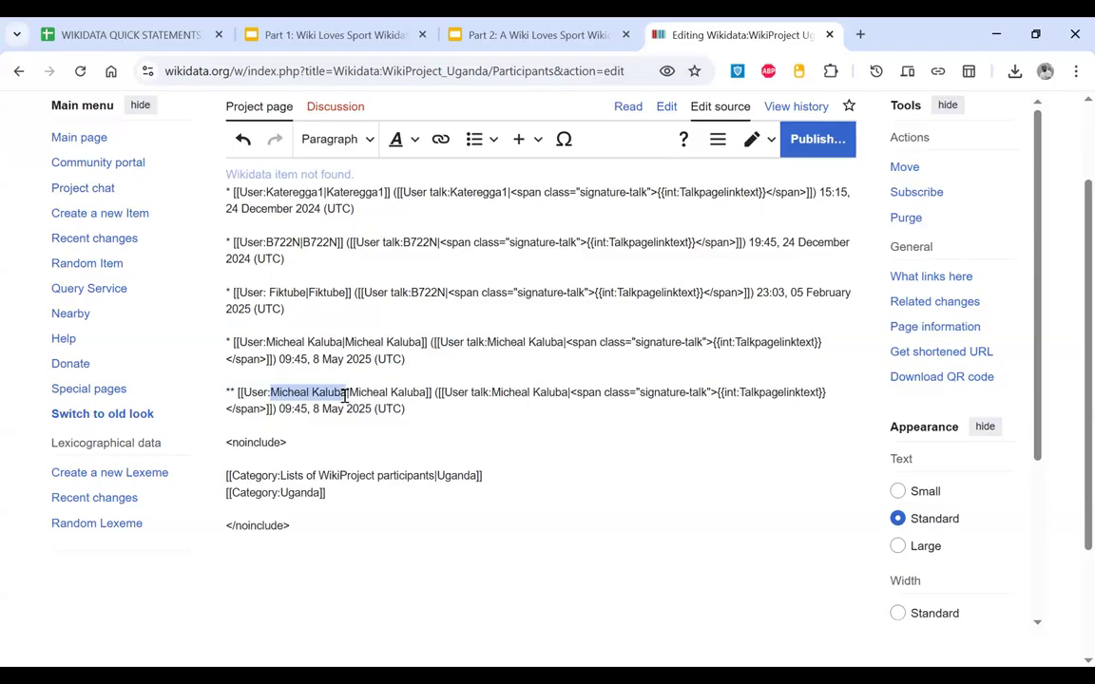
{"action": "type", "text": "B722N"}
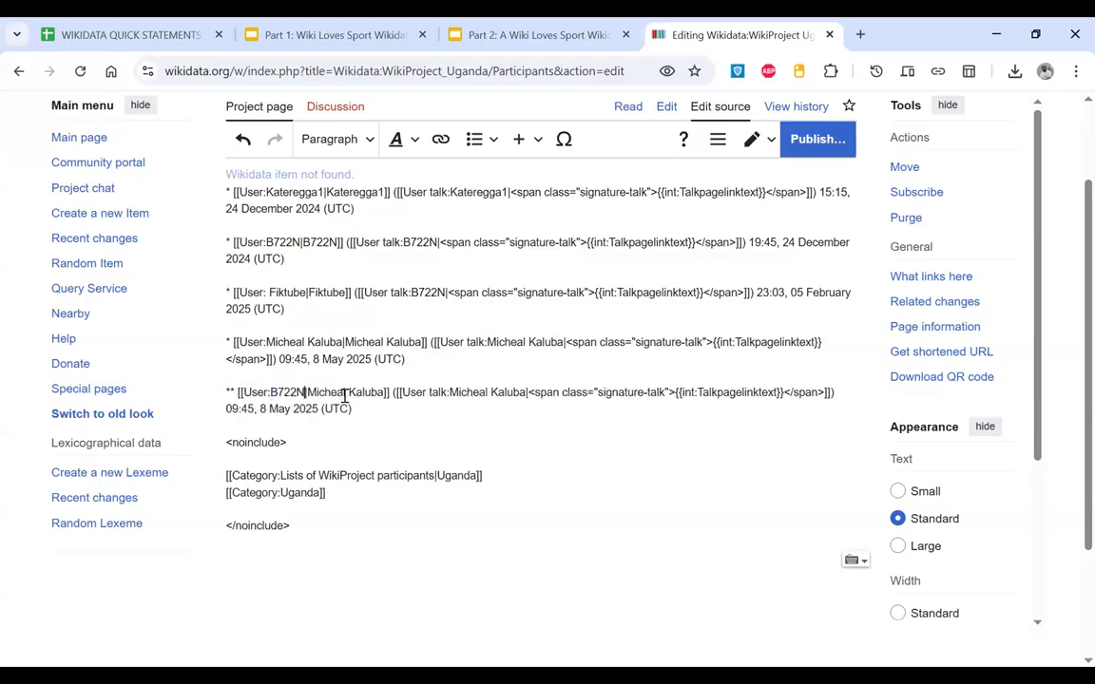
{"action": "left_click", "coordinate": [344, 396]}
{"action": "double_click", "coordinate": [290, 391]}
{"action": "key", "text": "ctrl+c"}
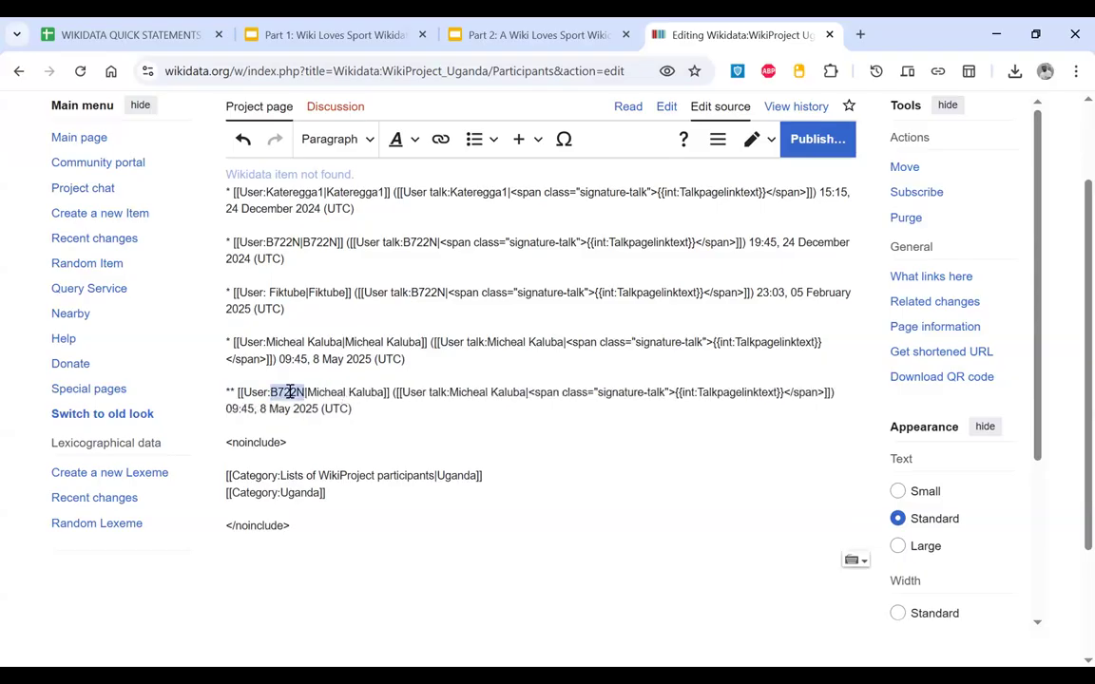
{"action": "left_click_drag", "start_coordinate": [306, 392], "coordinate": [381, 394]}
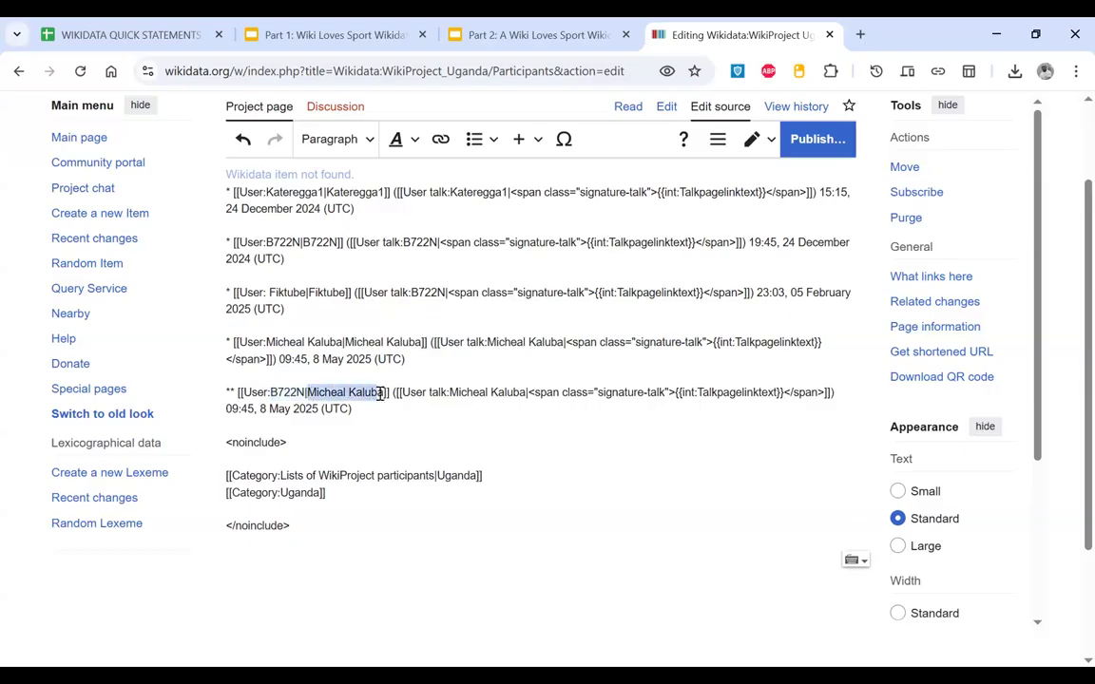
{"action": "key", "text": "ctrl+v"}
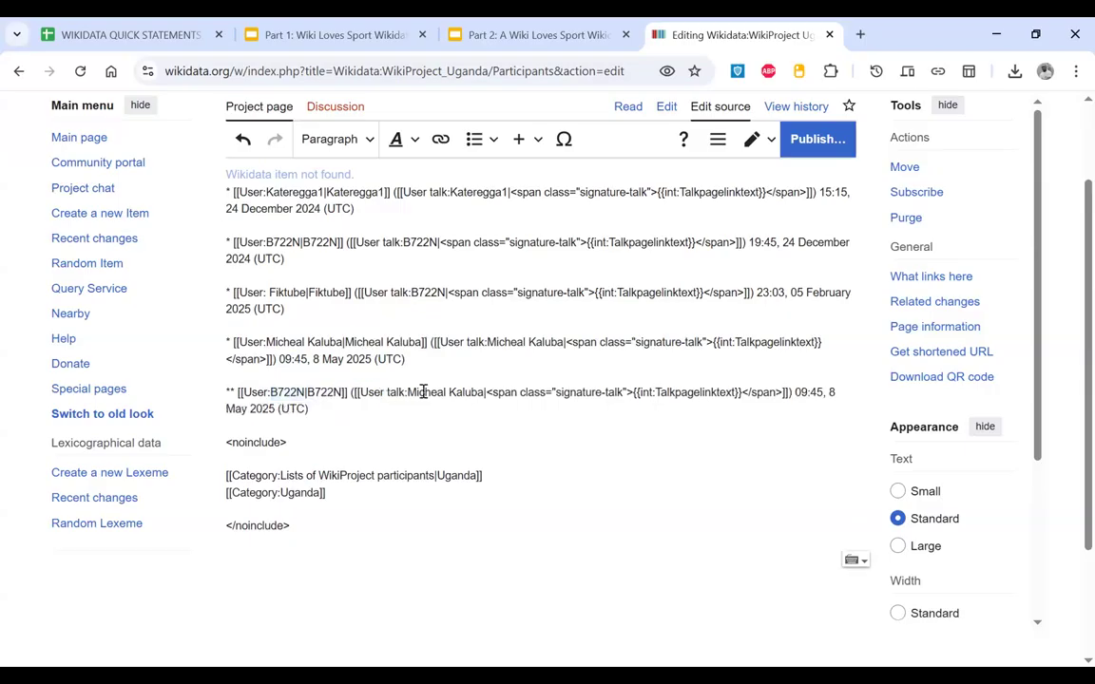
{"action": "left_click_drag", "start_coordinate": [484, 394], "coordinate": [409, 393]}
{"action": "key", "text": "ctrl+v"}
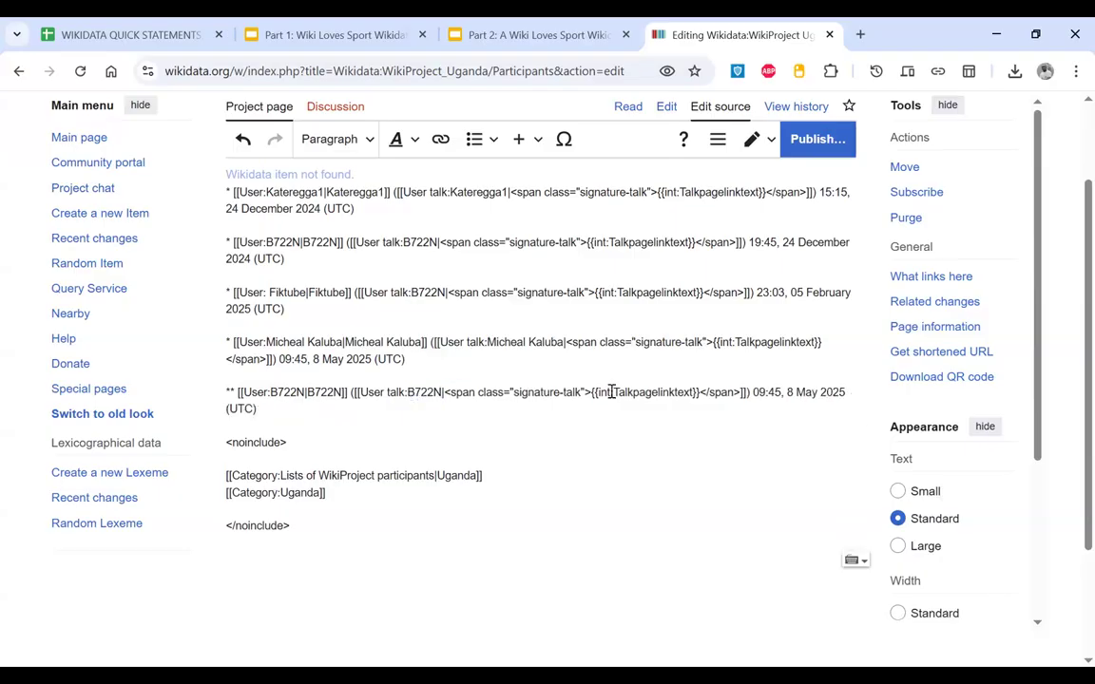
Step: Change the new signature's date to 14 June 2025, keeping the 09:45 UTC time
{"action": "left_click", "coordinate": [789, 394]}
{"action": "key", "text": "Delete"}
{"action": "type", "text": "14"}
{"action": "double_click", "coordinate": [813, 393]}
{"action": "type", "text": "June"}
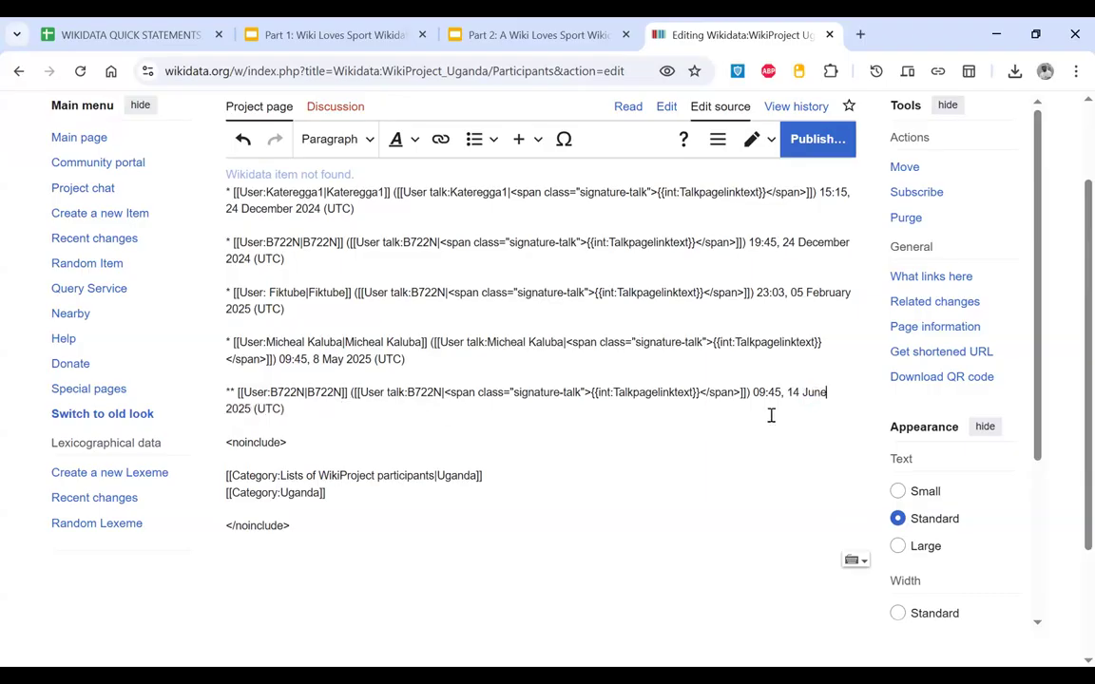
{"action": "left_click_drag", "start_coordinate": [783, 393], "coordinate": [747, 399]}
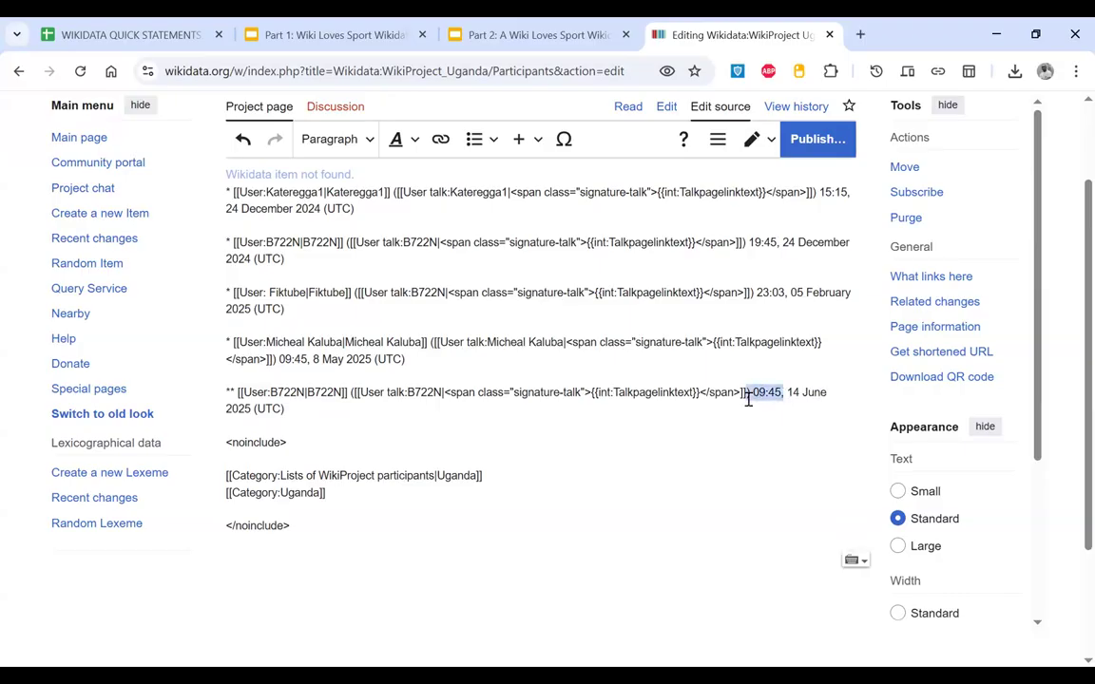
{"action": "double_click", "coordinate": [267, 407]}
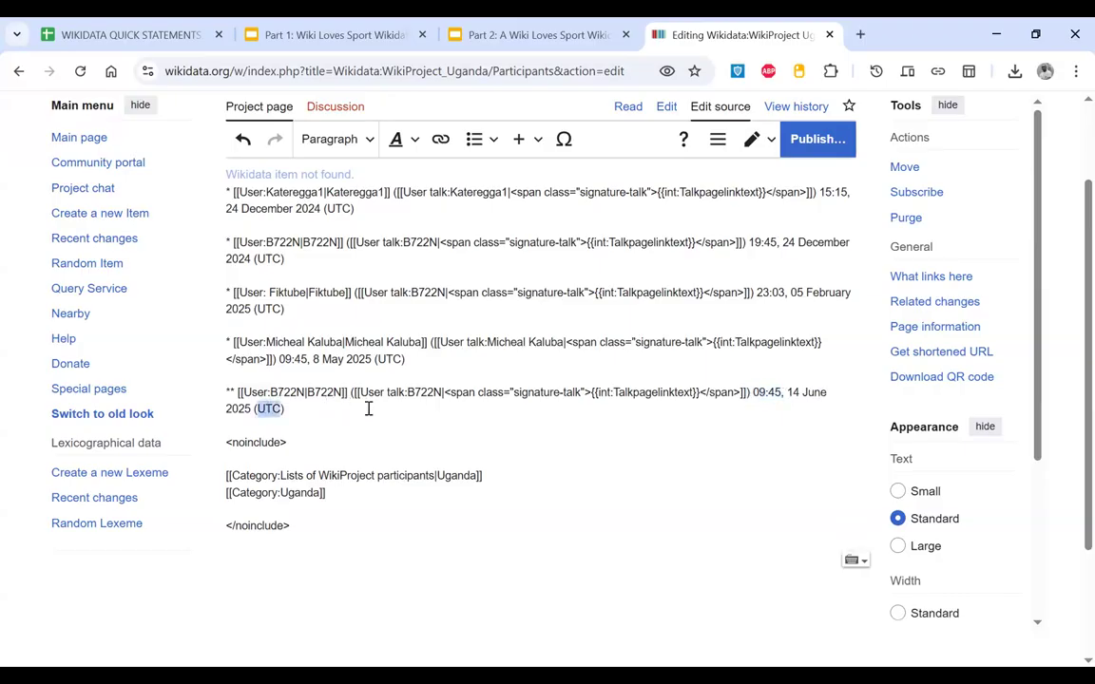
{"action": "left_click", "coordinate": [420, 421]}
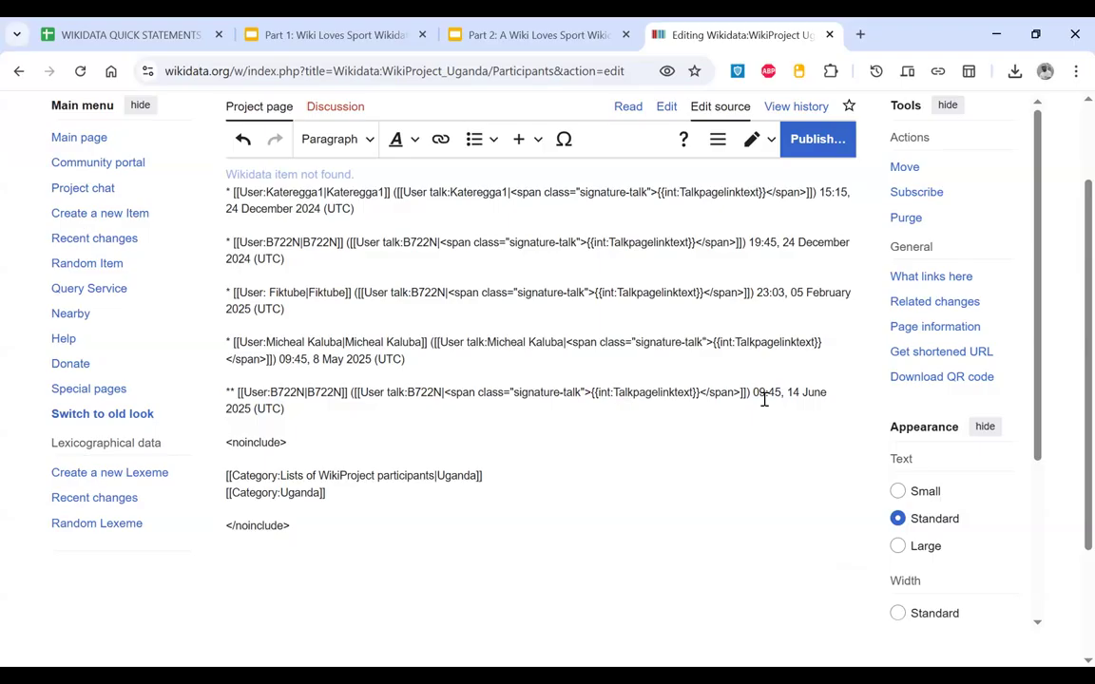
{"action": "scroll", "coordinate": [765, 399], "scroll_direction": "up", "scroll_amount": 2}
{"action": "scroll", "coordinate": [760, 404], "scroll_direction": "down", "scroll_amount": 1}
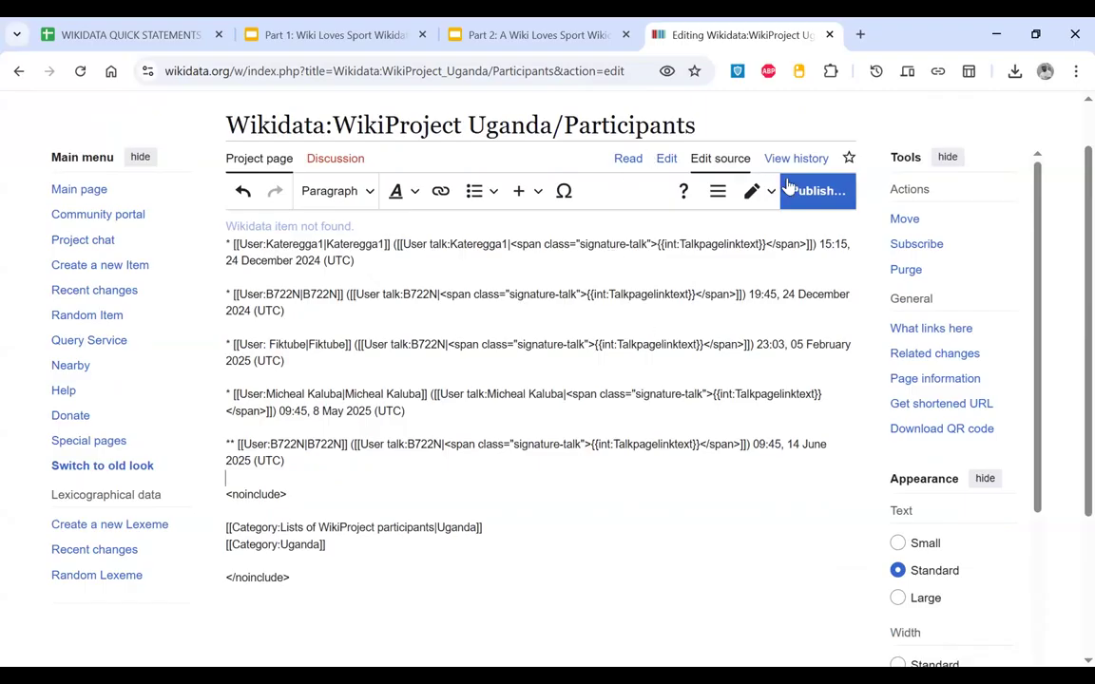
Step: Leave the source editor and discard the unsaved participant edits
{"action": "left_click_drag", "start_coordinate": [609, 167], "coordinate": [617, 162]}
{"action": "left_click", "coordinate": [624, 161]}
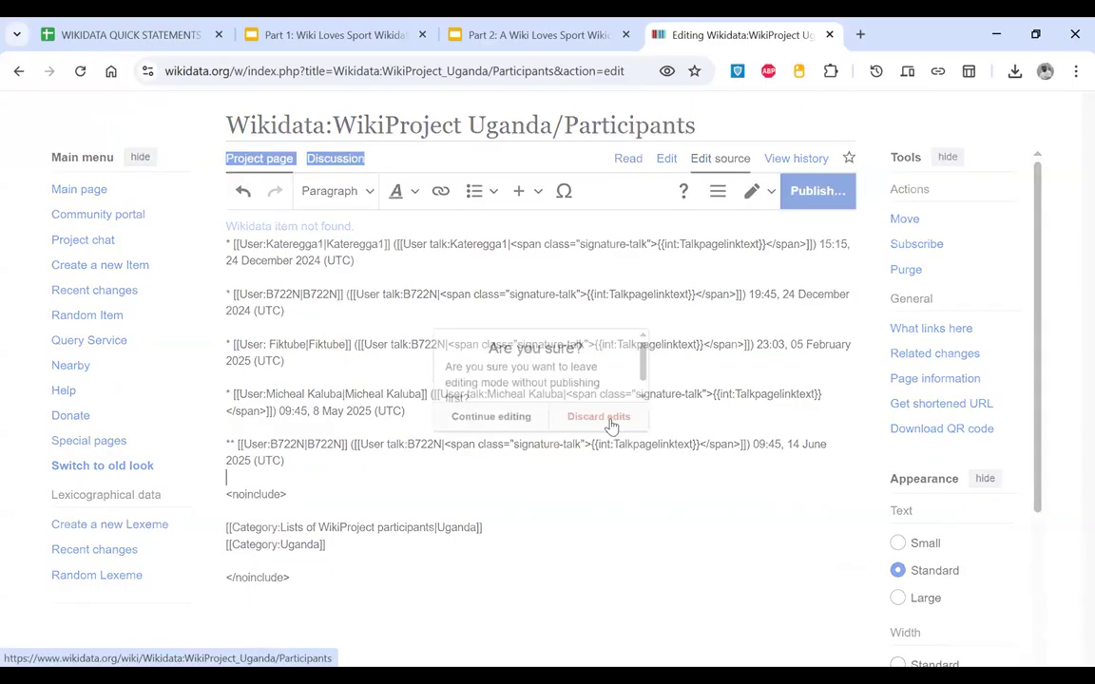
{"action": "left_click", "coordinate": [611, 426]}
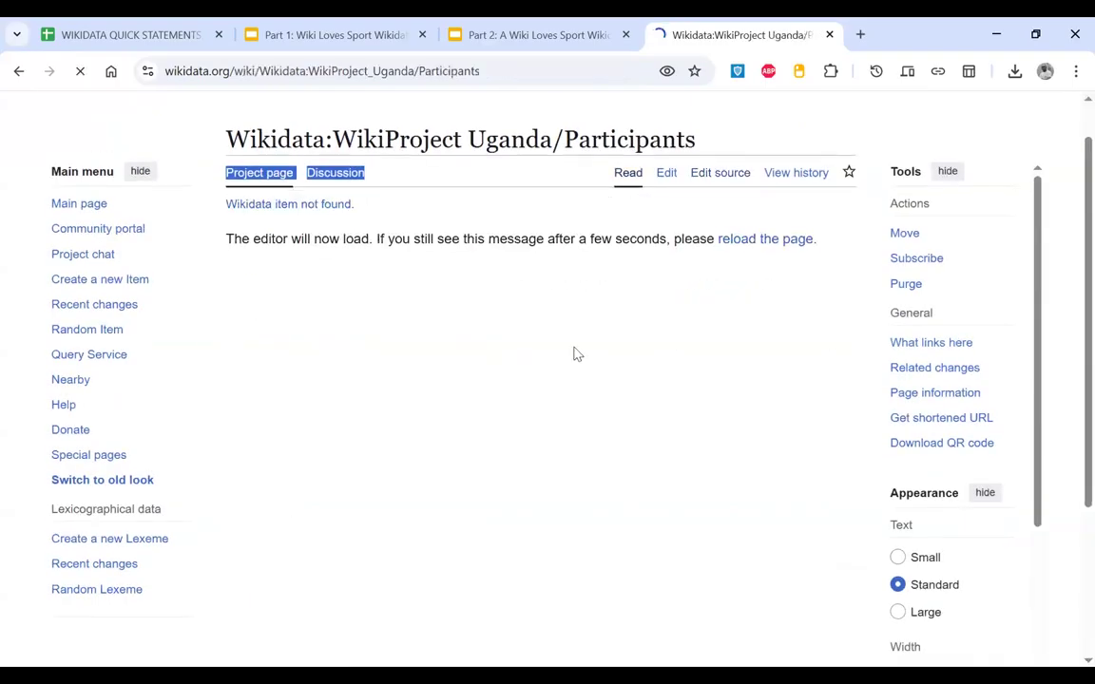
Step: Go back twice to the WikiProject Uganda main page and open Tasks and Queries
{"action": "left_click", "coordinate": [16, 71]}
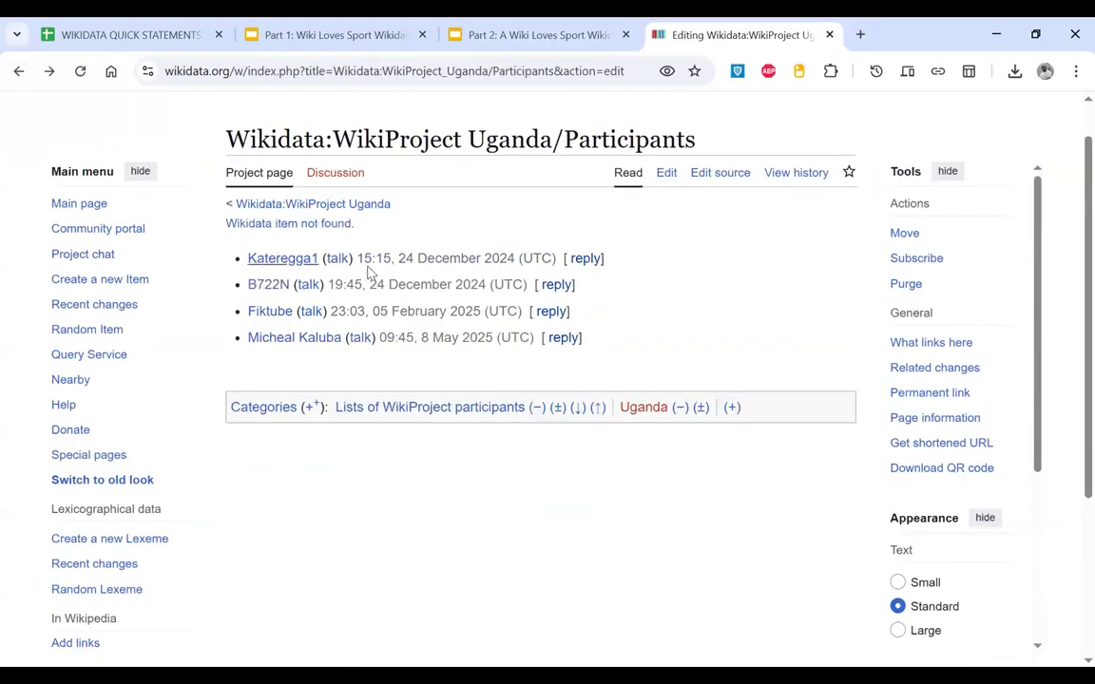
{"action": "left_click", "coordinate": [18, 70]}
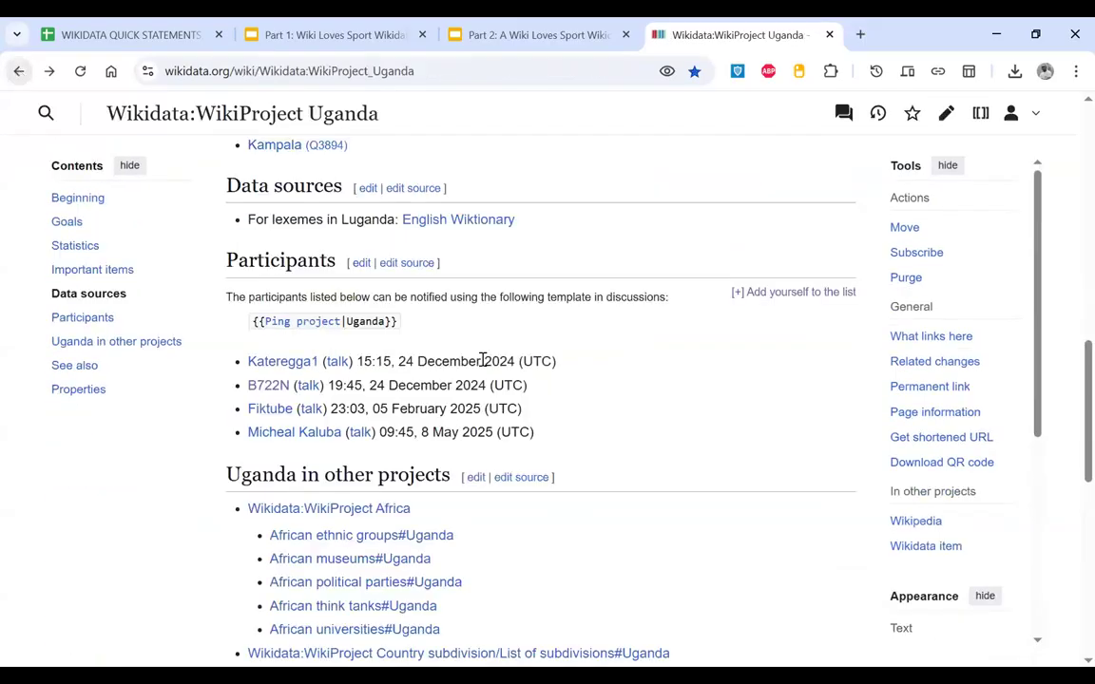
{"action": "scroll", "coordinate": [481, 361], "scroll_direction": "up", "scroll_amount": 1}
{"action": "scroll", "coordinate": [481, 363], "scroll_direction": "down", "scroll_amount": 4}
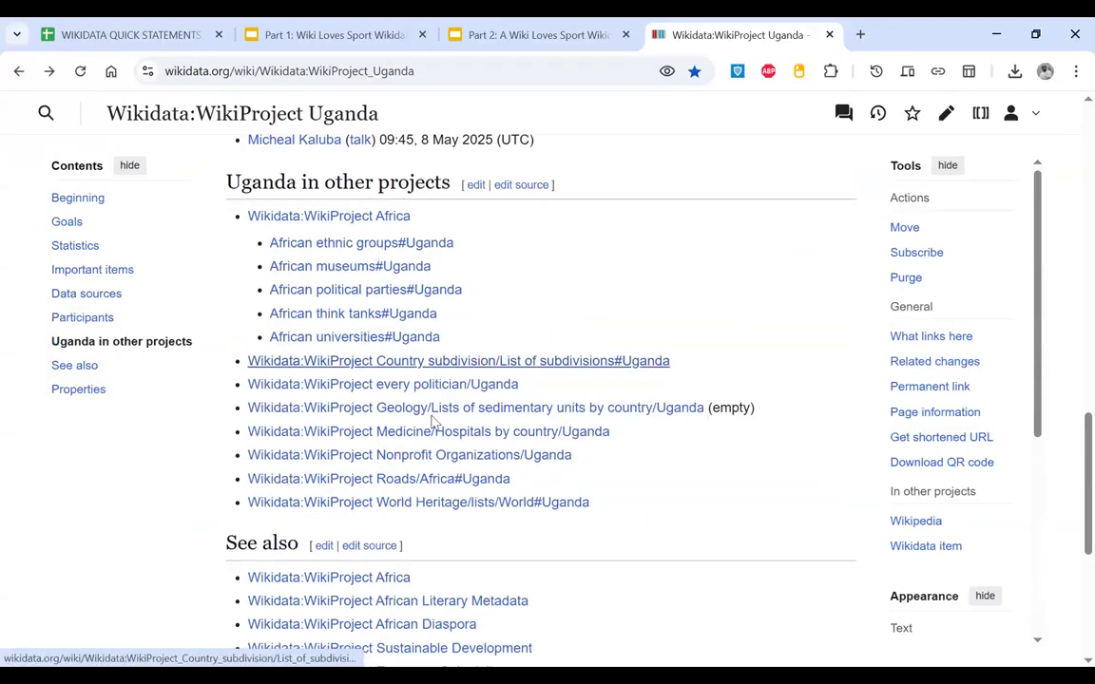
{"action": "scroll", "coordinate": [433, 418], "scroll_direction": "down", "scroll_amount": 2}
{"action": "scroll", "coordinate": [432, 420], "scroll_direction": "up", "scroll_amount": 7}
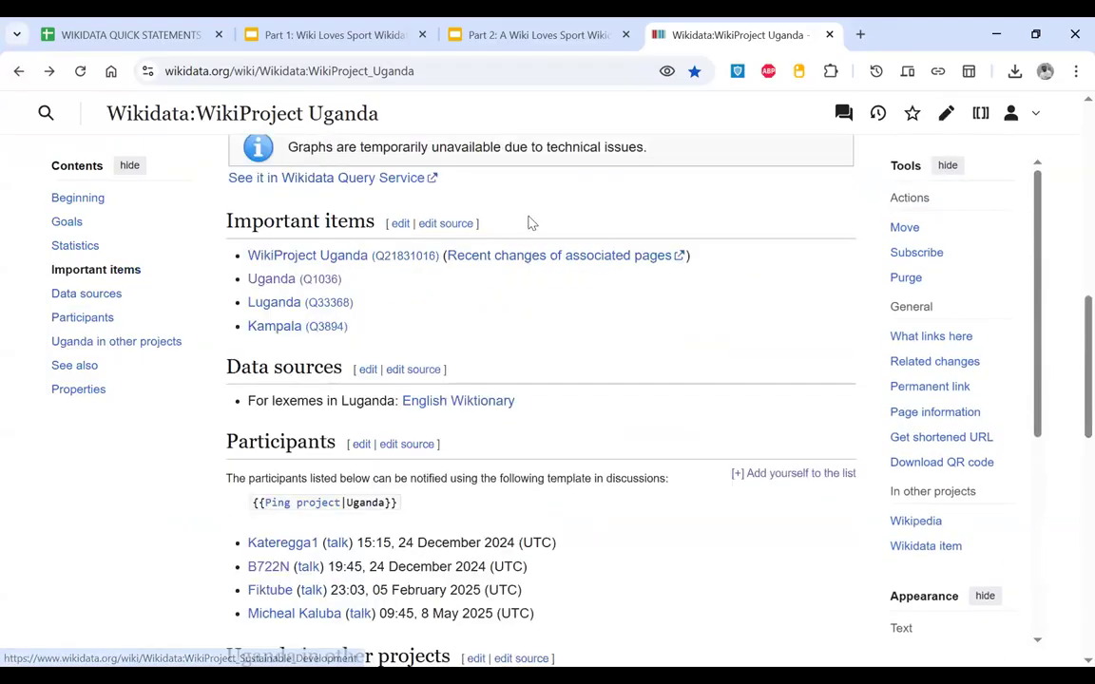
{"action": "scroll", "coordinate": [531, 223], "scroll_direction": "up", "scroll_amount": 10}
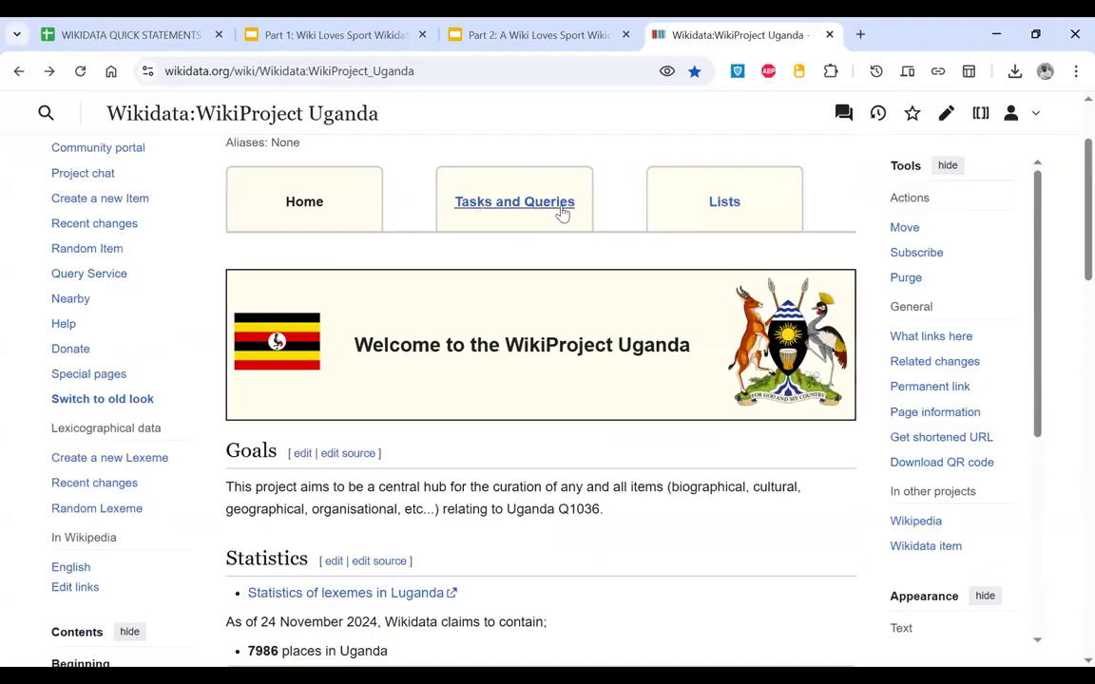
{"action": "left_click", "coordinate": [561, 211]}
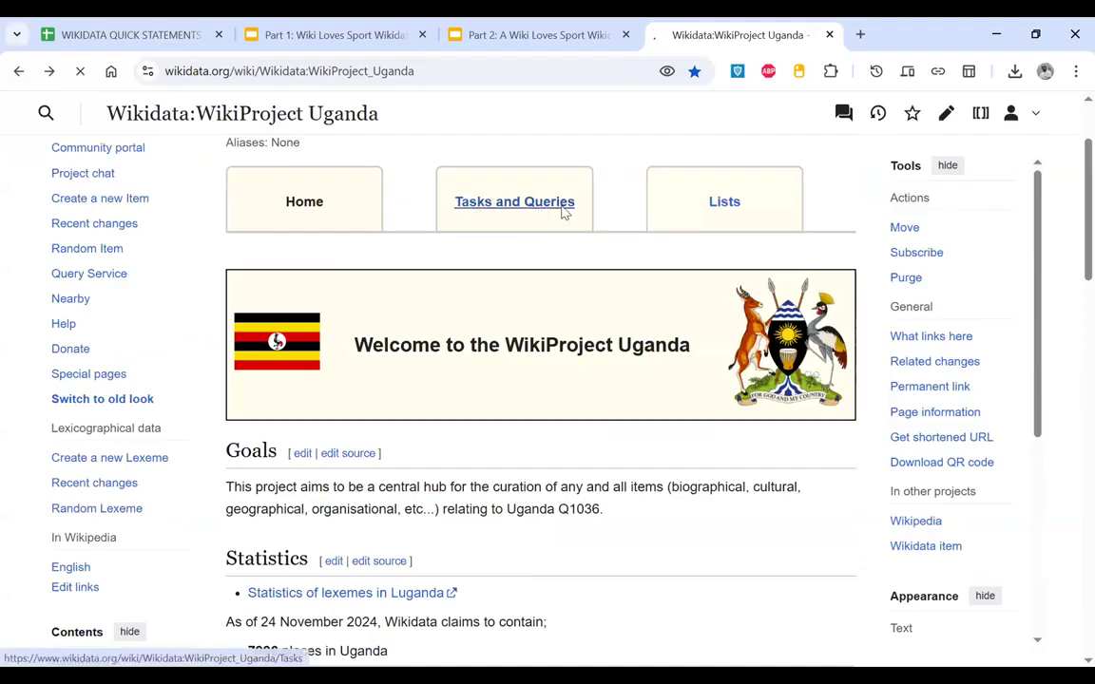
Step: Scroll through the Uganda tasks and queries, then open the Lists subpage
{"action": "scroll", "coordinate": [509, 472], "scroll_direction": "down", "scroll_amount": 3}
{"action": "scroll", "coordinate": [507, 473], "scroll_direction": "down", "scroll_amount": 6}
{"action": "scroll", "coordinate": [356, 262], "scroll_direction": "down", "scroll_amount": 10}
{"action": "scroll", "coordinate": [358, 269], "scroll_direction": "down", "scroll_amount": 10}
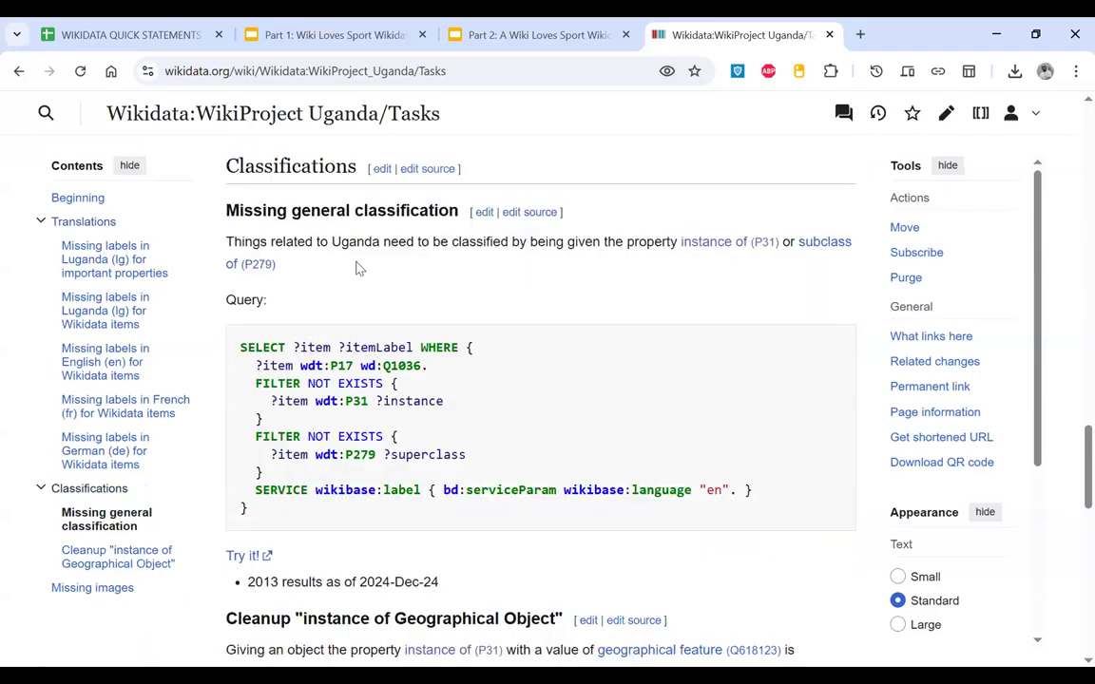
{"action": "scroll", "coordinate": [359, 269], "scroll_direction": "up", "scroll_amount": 20}
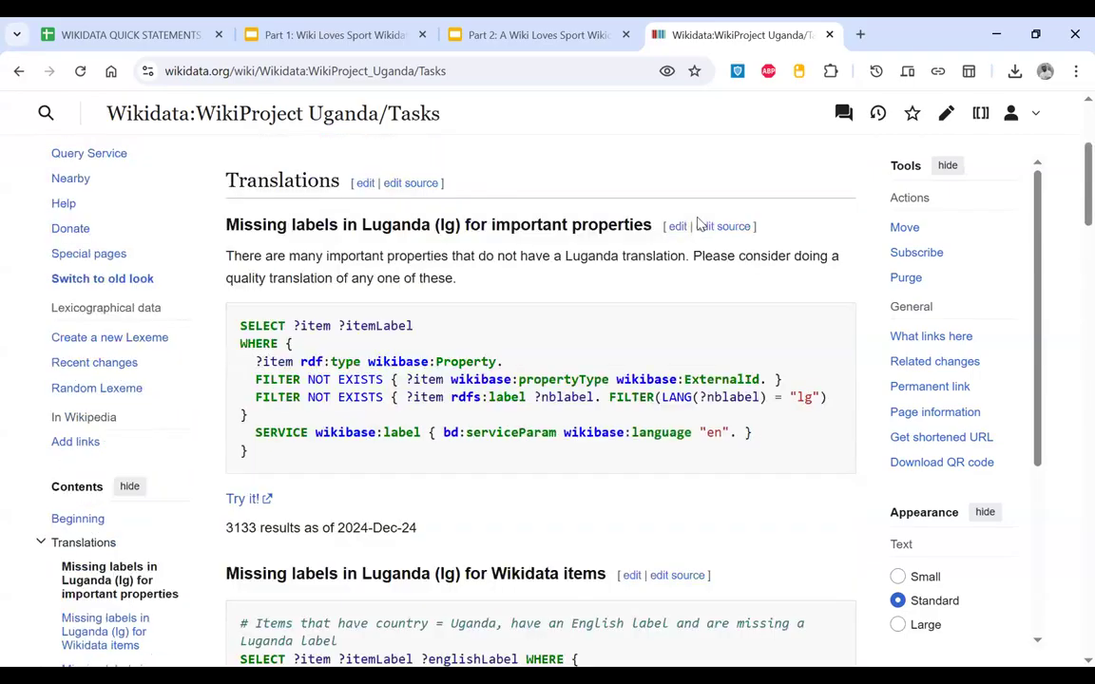
{"action": "scroll", "coordinate": [697, 224], "scroll_direction": "up", "scroll_amount": 3}
{"action": "left_click", "coordinate": [732, 337]}
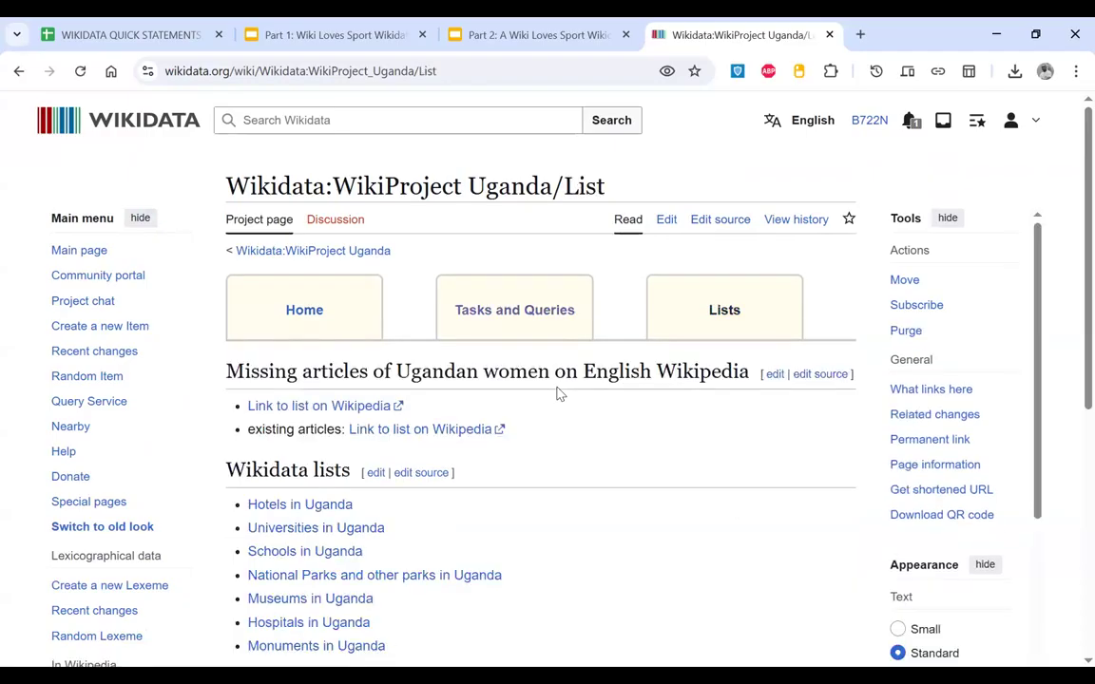
Step: Open the Hotels in Uganda list in a new tab
{"action": "scroll", "coordinate": [557, 391], "scroll_direction": "down", "scroll_amount": 2}
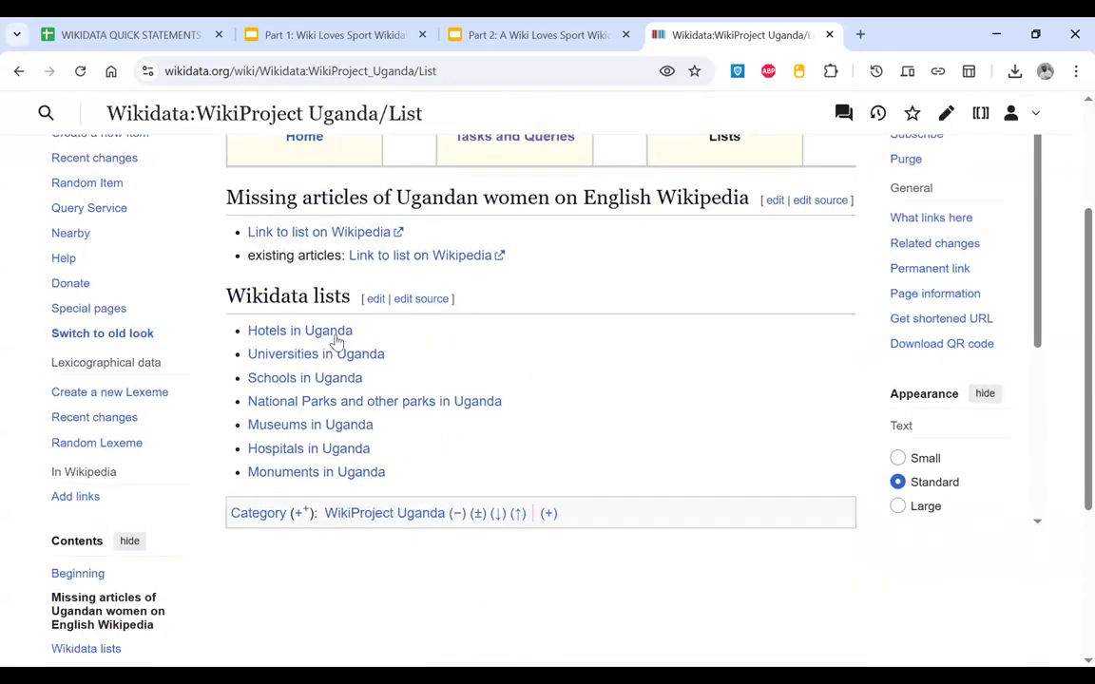
{"action": "right_click", "coordinate": [336, 341]}
{"action": "left_click", "coordinate": [399, 360]}
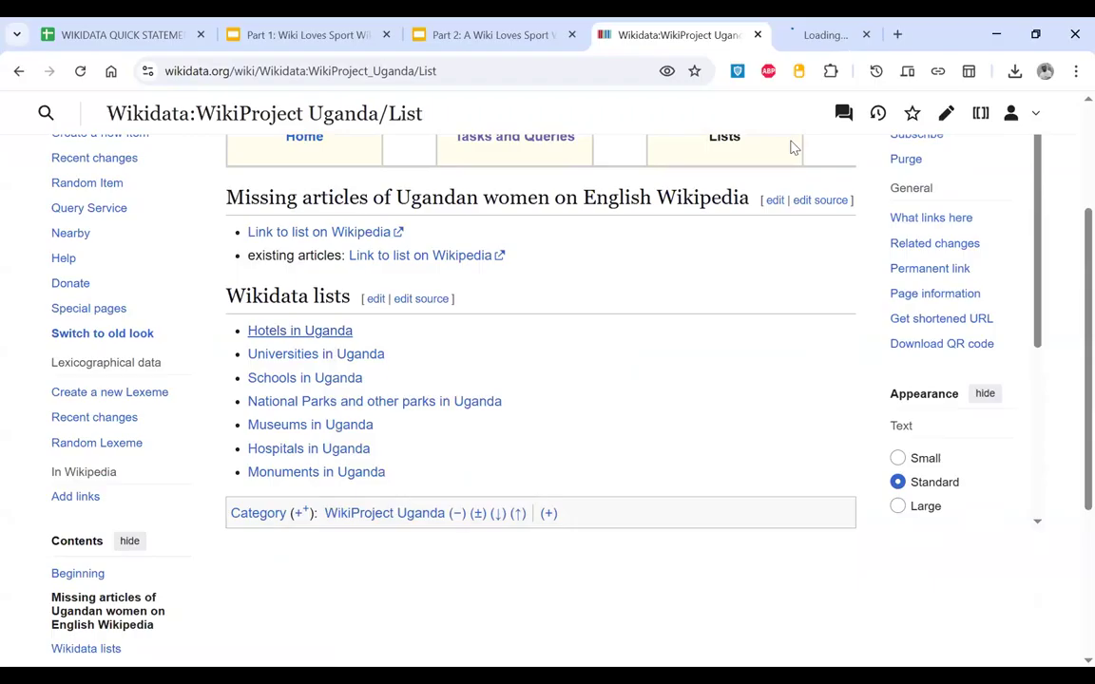
Step: Scroll through the Hotels in Uganda table, then go back to the WikiProject Uganda/List tab
{"action": "left_click", "coordinate": [822, 34]}
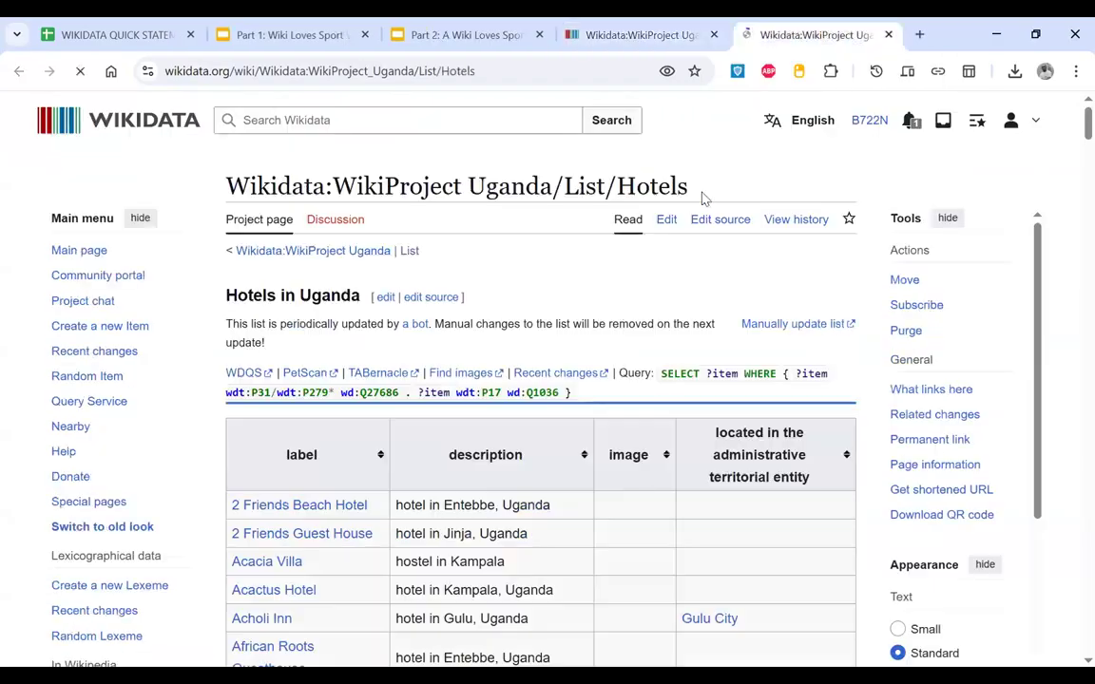
{"action": "scroll", "coordinate": [570, 308], "scroll_direction": "down", "scroll_amount": 1}
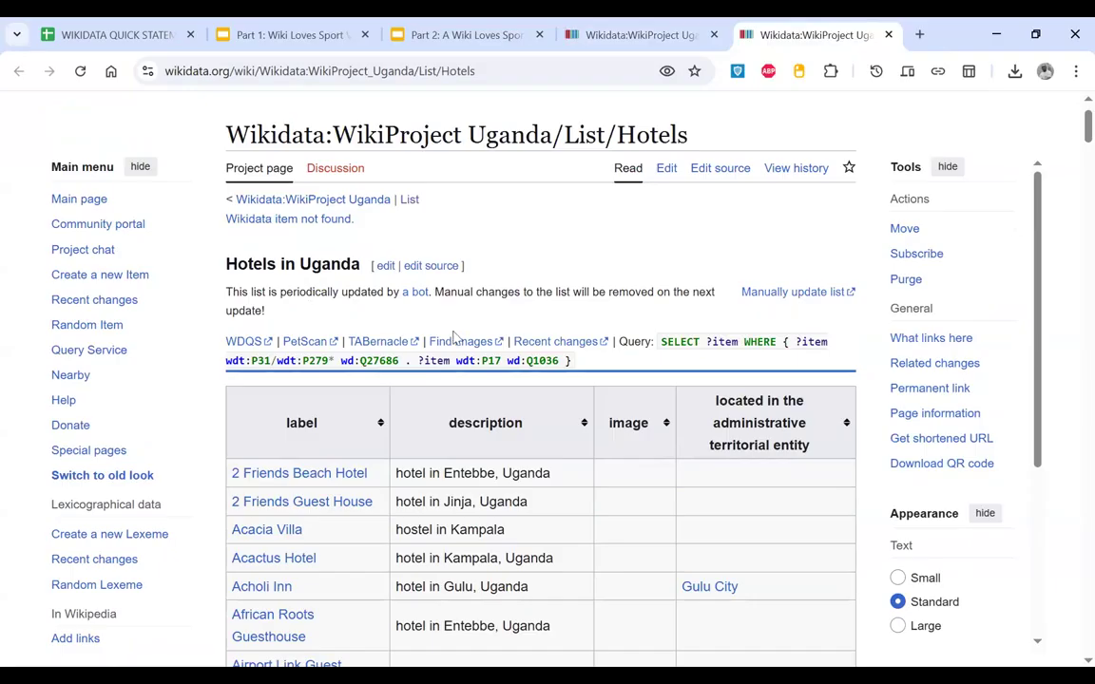
{"action": "scroll", "coordinate": [452, 342], "scroll_direction": "down", "scroll_amount": 2}
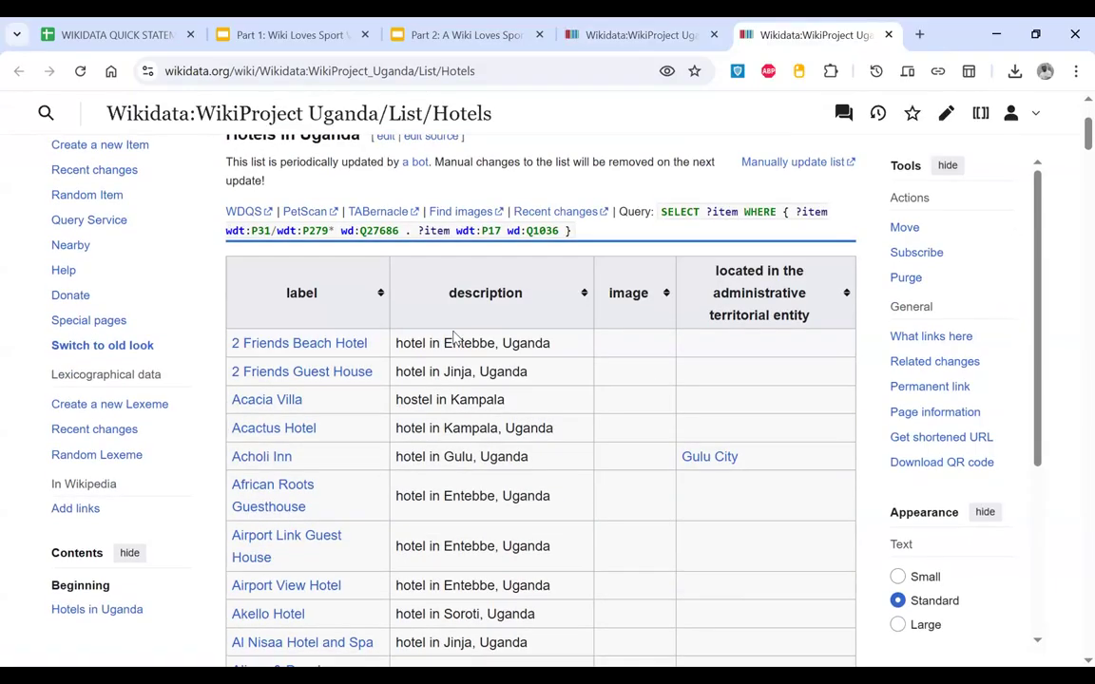
{"action": "scroll", "coordinate": [453, 338], "scroll_direction": "down", "scroll_amount": 3}
{"action": "scroll", "coordinate": [453, 339], "scroll_direction": "down", "scroll_amount": 1}
{"action": "scroll", "coordinate": [454, 333], "scroll_direction": "up", "scroll_amount": 2}
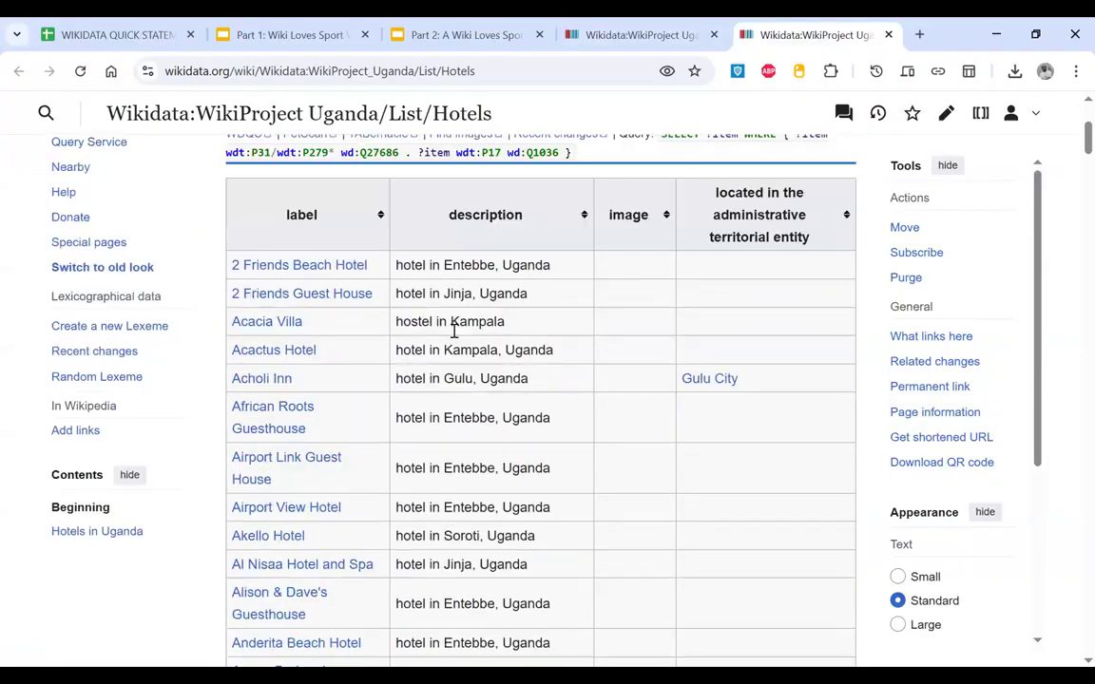
{"action": "scroll", "coordinate": [453, 338], "scroll_direction": "up", "scroll_amount": 1}
{"action": "scroll", "coordinate": [453, 340], "scroll_direction": "down", "scroll_amount": 1}
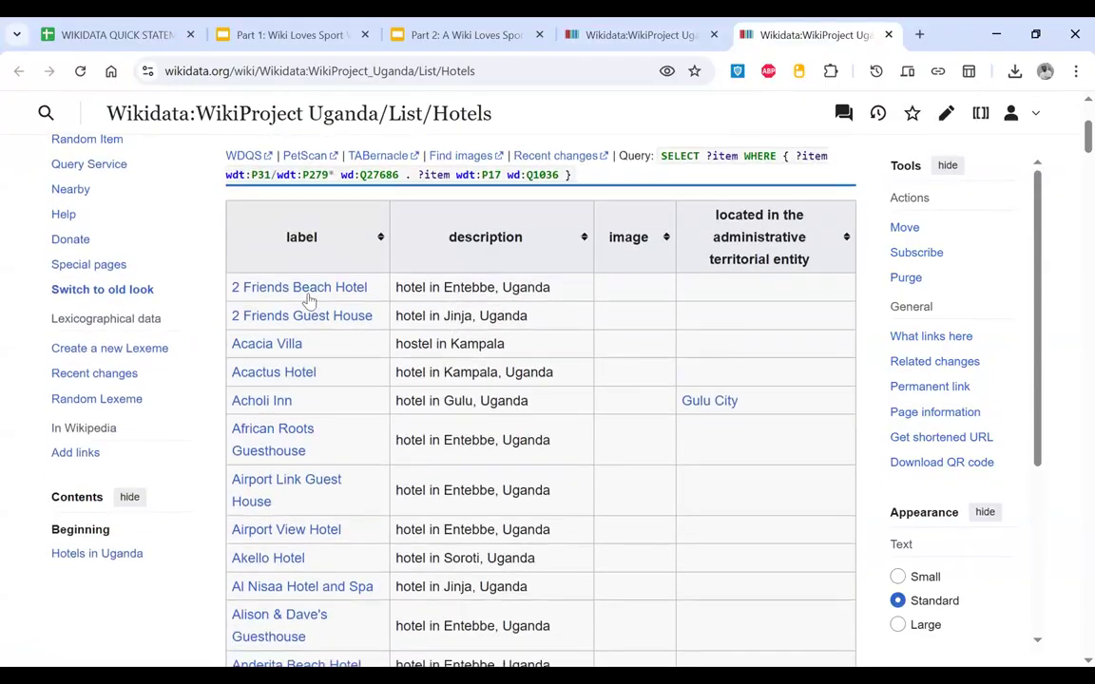
{"action": "scroll", "coordinate": [314, 302], "scroll_direction": "down", "scroll_amount": 10}
{"action": "scroll", "coordinate": [349, 314], "scroll_direction": "down", "scroll_amount": 10}
{"action": "scroll", "coordinate": [349, 313], "scroll_direction": "down", "scroll_amount": 10}
{"action": "scroll", "coordinate": [348, 313], "scroll_direction": "up", "scroll_amount": 1}
{"action": "scroll", "coordinate": [349, 314], "scroll_direction": "down", "scroll_amount": 1}
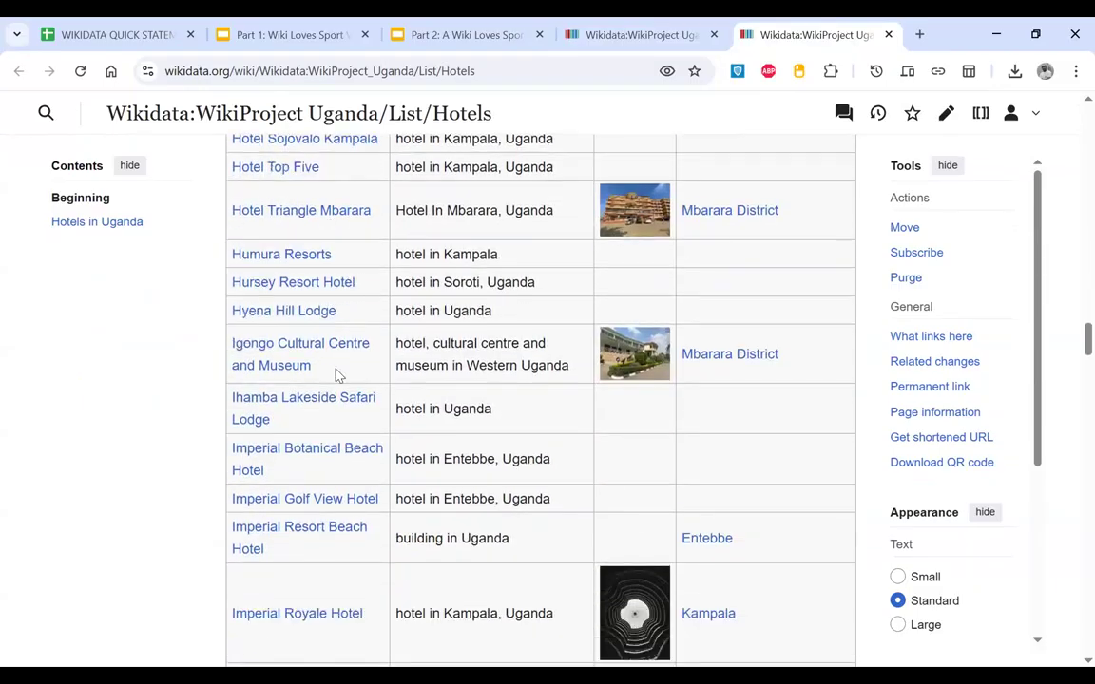
{"action": "scroll", "coordinate": [338, 373], "scroll_direction": "down", "scroll_amount": 3}
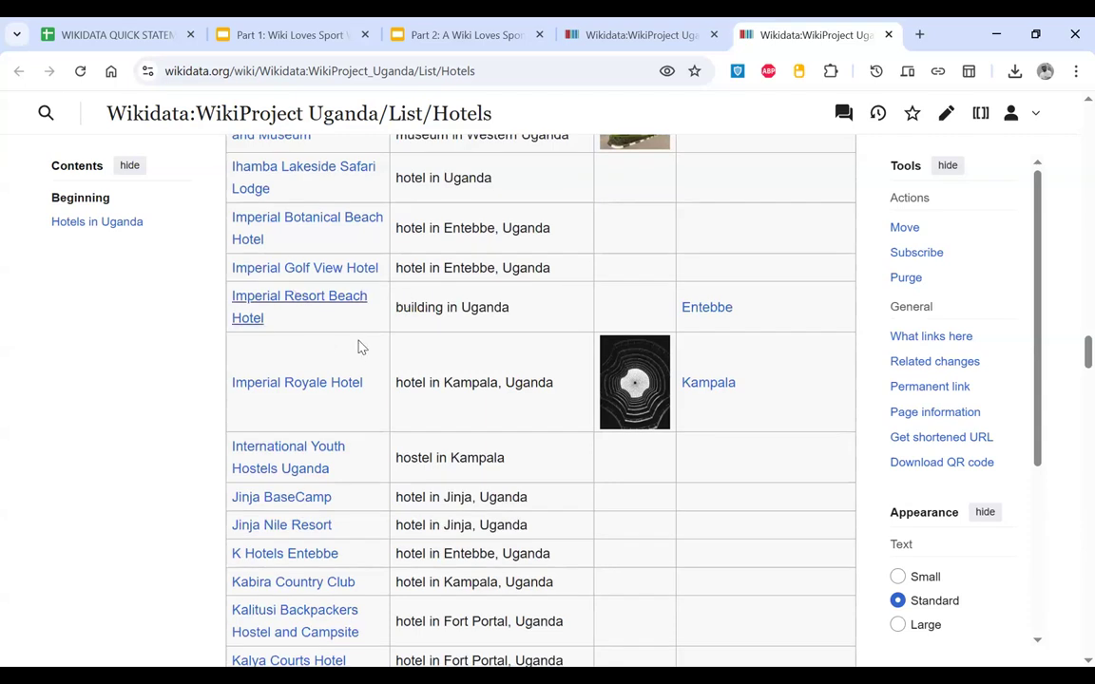
{"action": "scroll", "coordinate": [608, 224], "scroll_direction": "up", "scroll_amount": 2}
{"action": "scroll", "coordinate": [613, 219], "scroll_direction": "up", "scroll_amount": 1}
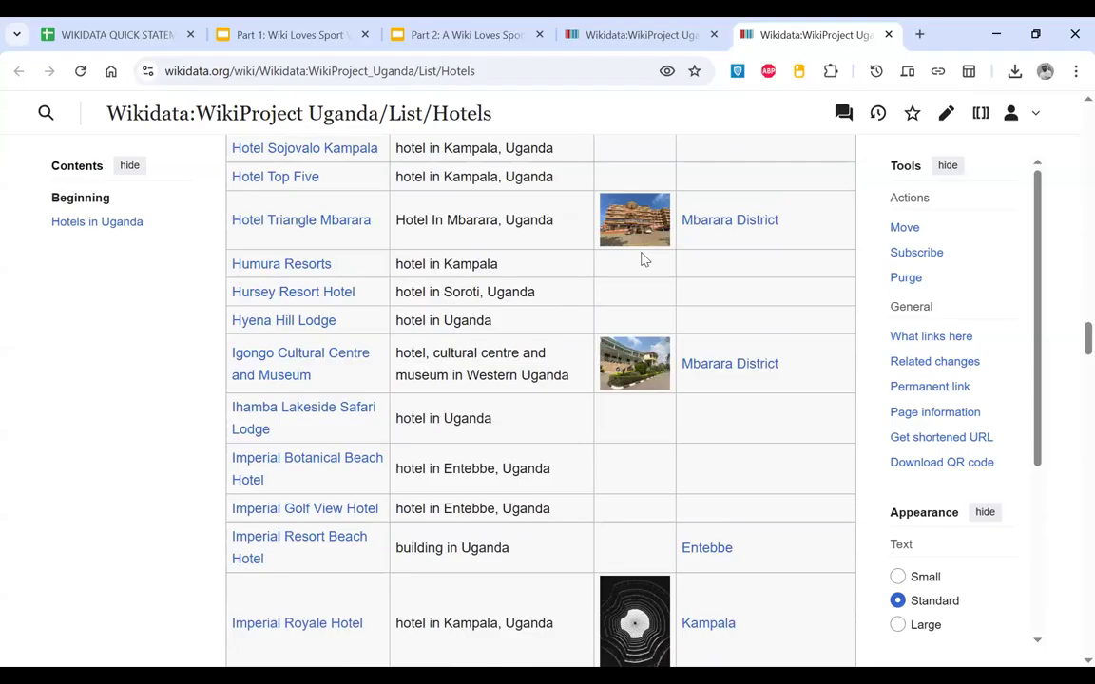
{"action": "scroll", "coordinate": [643, 258], "scroll_direction": "down", "scroll_amount": 4}
{"action": "scroll", "coordinate": [630, 142], "scroll_direction": "up", "scroll_amount": 5}
{"action": "left_click", "coordinate": [642, 34]}
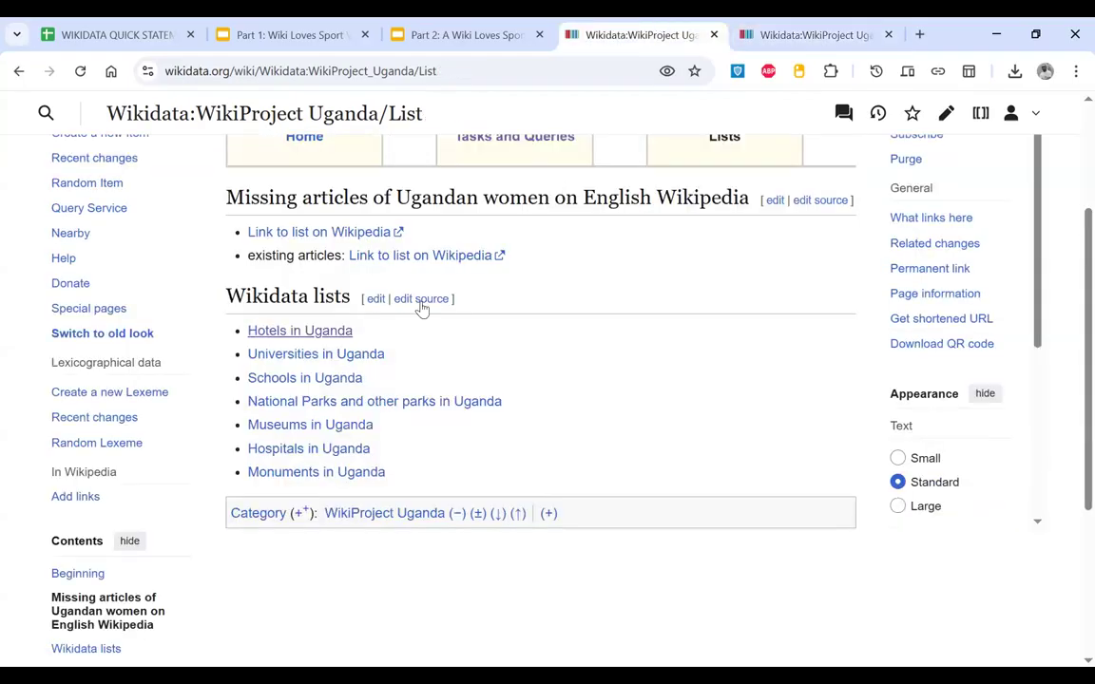
Step: Open Universities in Uganda in a new tab and close the leftover Wikidata tabs
{"action": "middle_click", "coordinate": [328, 380]}
{"action": "right_click", "coordinate": [366, 362]}
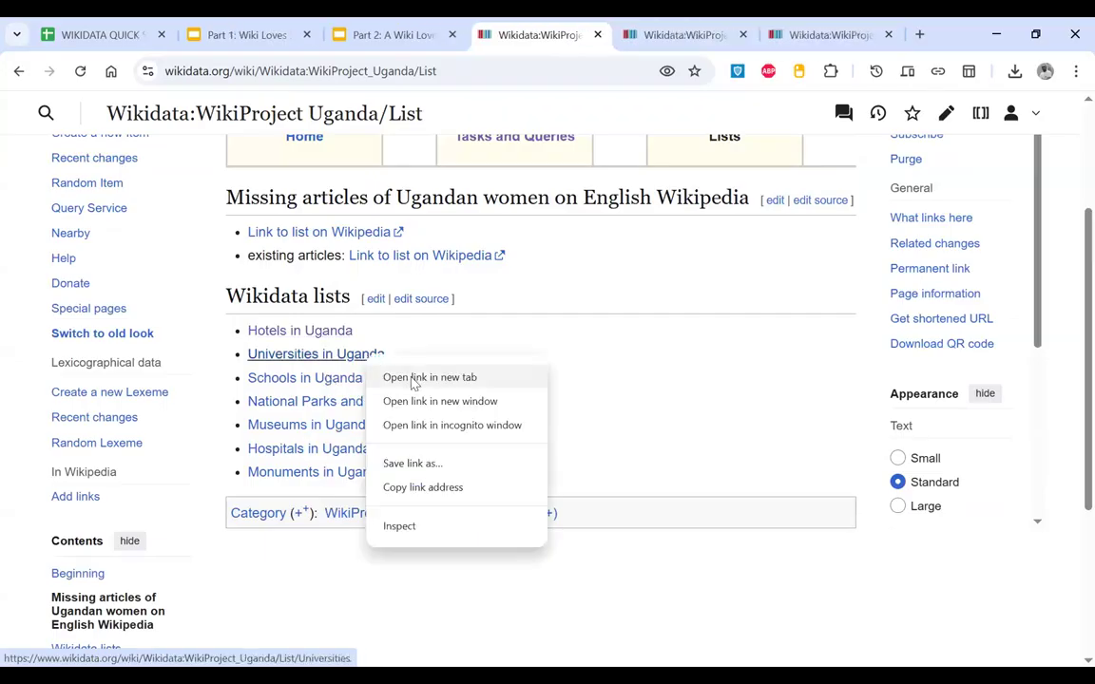
{"action": "left_click", "coordinate": [414, 382]}
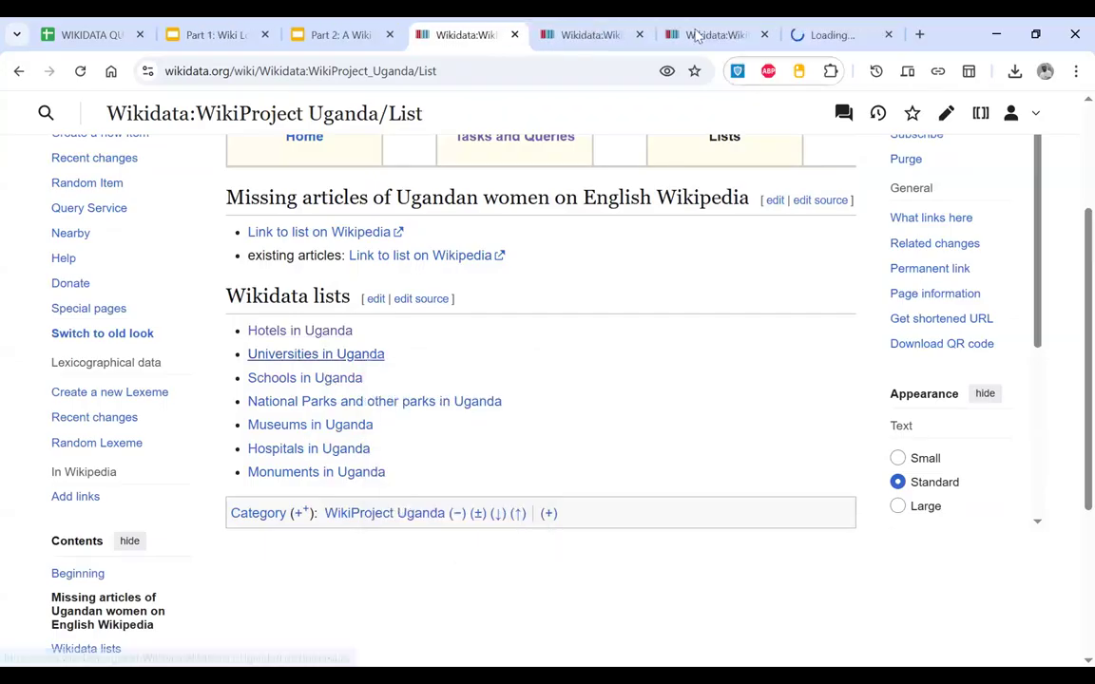
{"action": "left_click", "coordinate": [641, 36]}
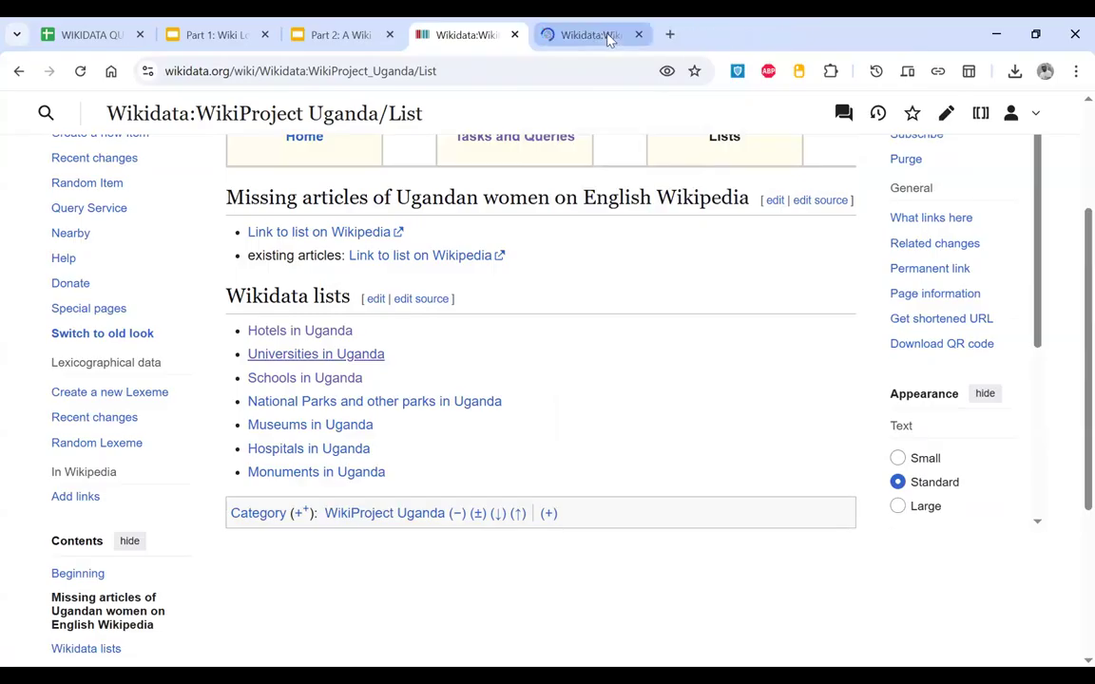
{"action": "left_click", "coordinate": [605, 38]}
Step: Scroll through the universities table, then close it to return to the List page
{"action": "scroll", "coordinate": [684, 484], "scroll_direction": "down", "scroll_amount": 3}
{"action": "scroll", "coordinate": [684, 484], "scroll_direction": "down", "scroll_amount": 15}
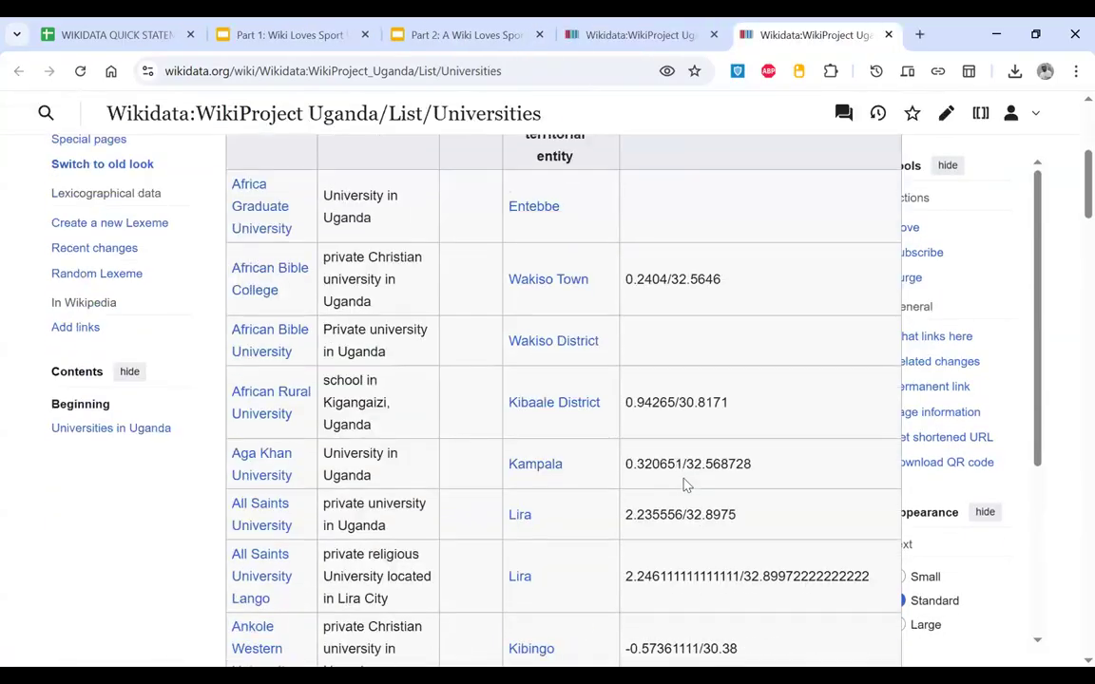
{"action": "scroll", "coordinate": [687, 486], "scroll_direction": "down", "scroll_amount": 14}
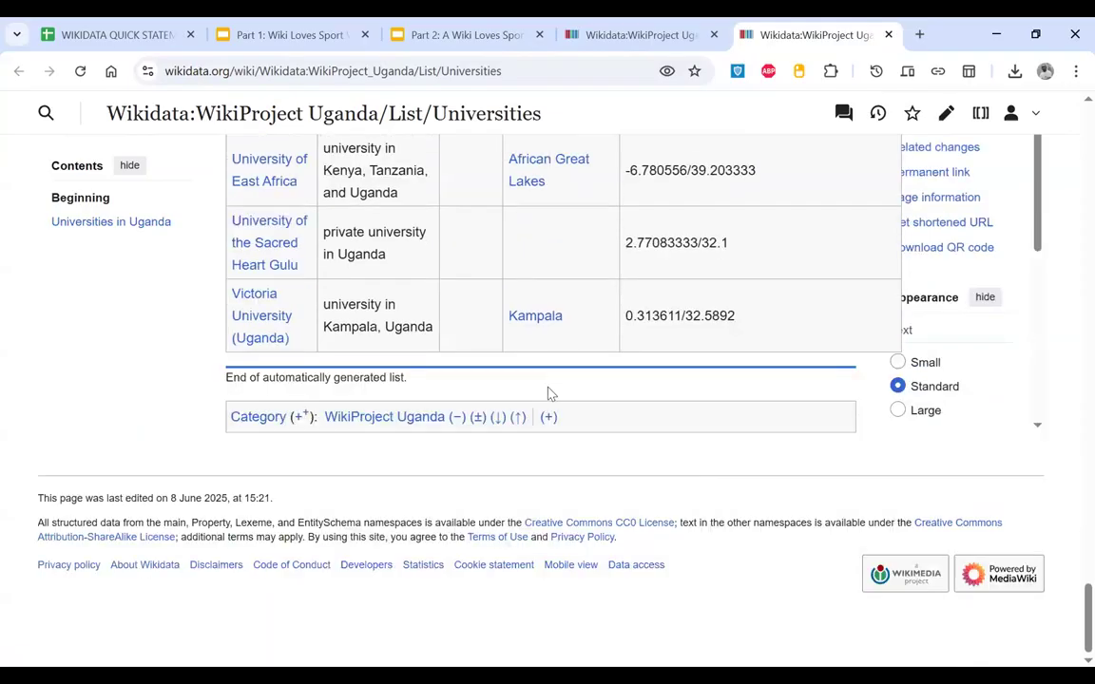
{"action": "scroll", "coordinate": [547, 390], "scroll_direction": "up", "scroll_amount": 14}
{"action": "scroll", "coordinate": [548, 391], "scroll_direction": "up", "scroll_amount": 10}
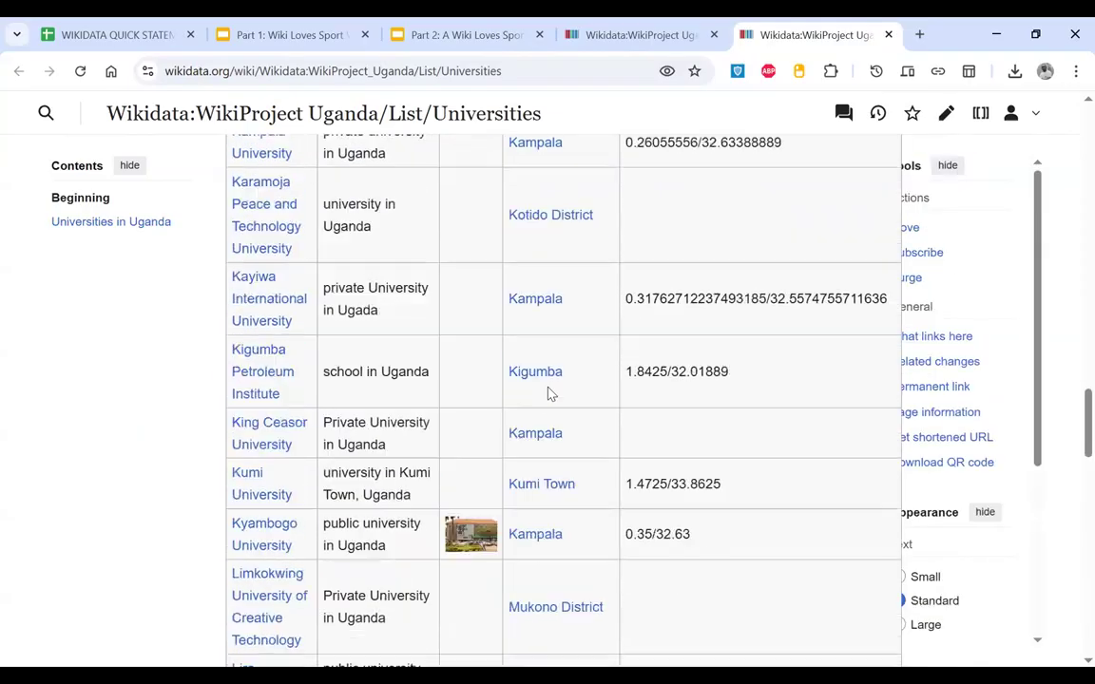
{"action": "scroll", "coordinate": [548, 393], "scroll_direction": "up", "scroll_amount": 8}
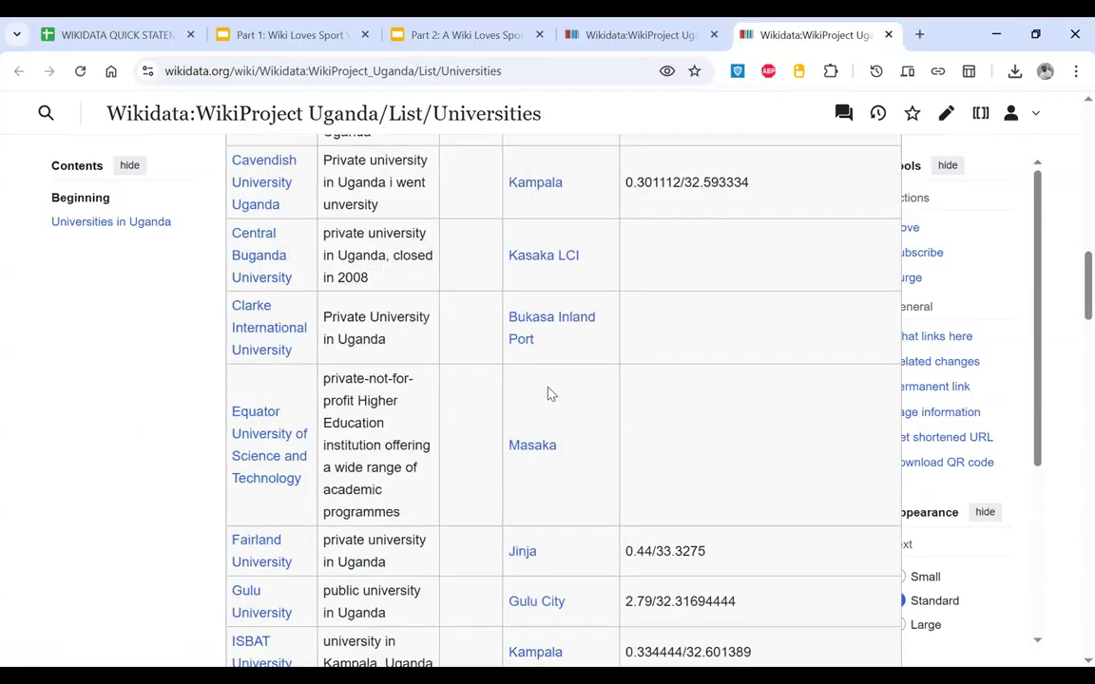
{"action": "scroll", "coordinate": [548, 393], "scroll_direction": "up", "scroll_amount": 2}
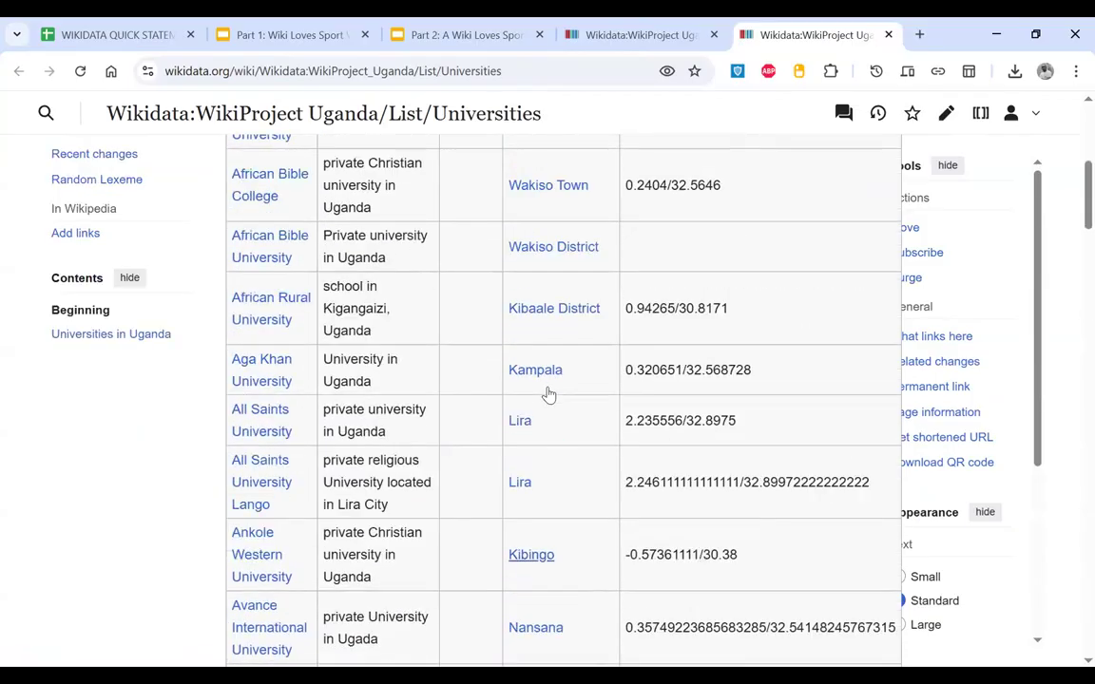
{"action": "scroll", "coordinate": [548, 393], "scroll_direction": "up", "scroll_amount": 4}
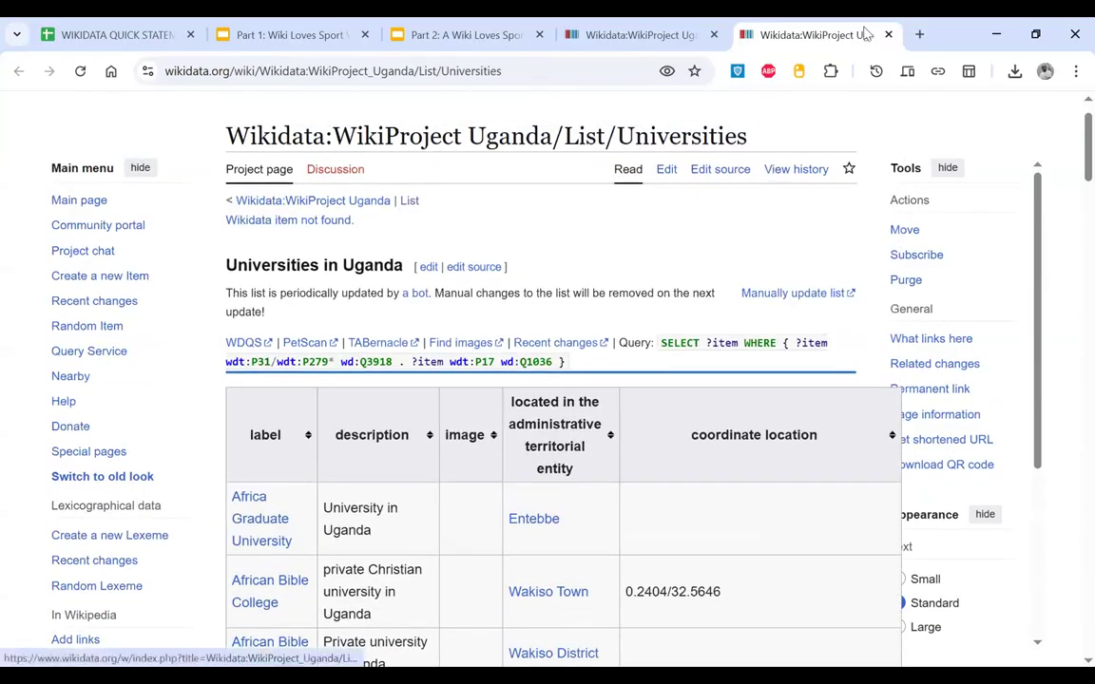
{"action": "left_click", "coordinate": [889, 35]}
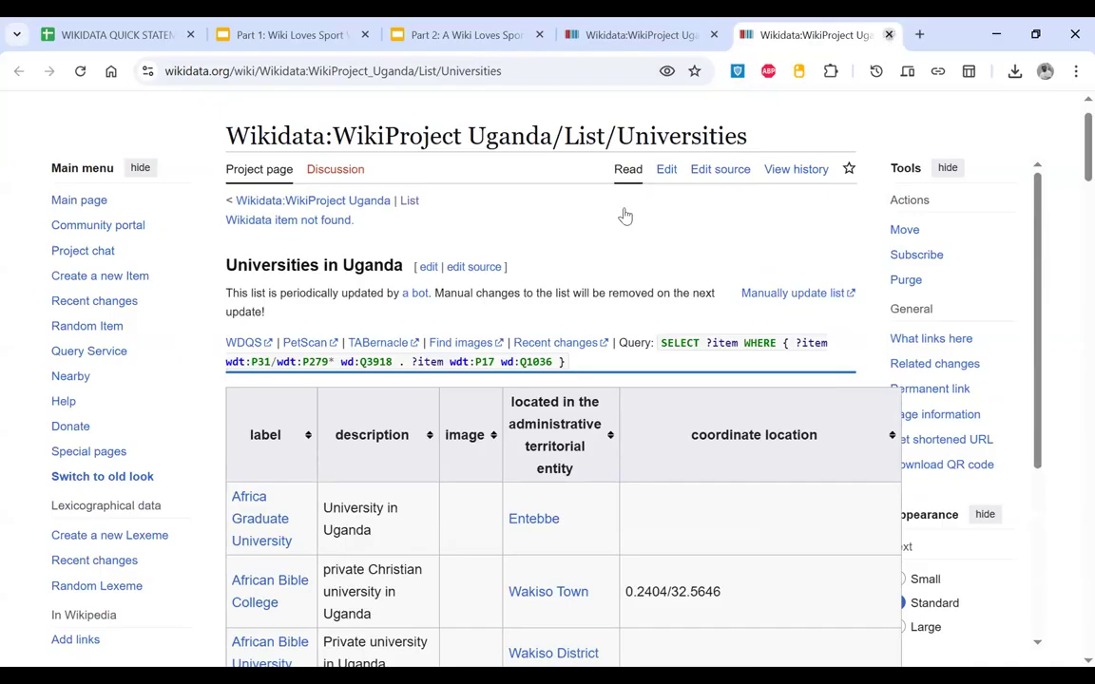
{"action": "left_click", "coordinate": [409, 201]}
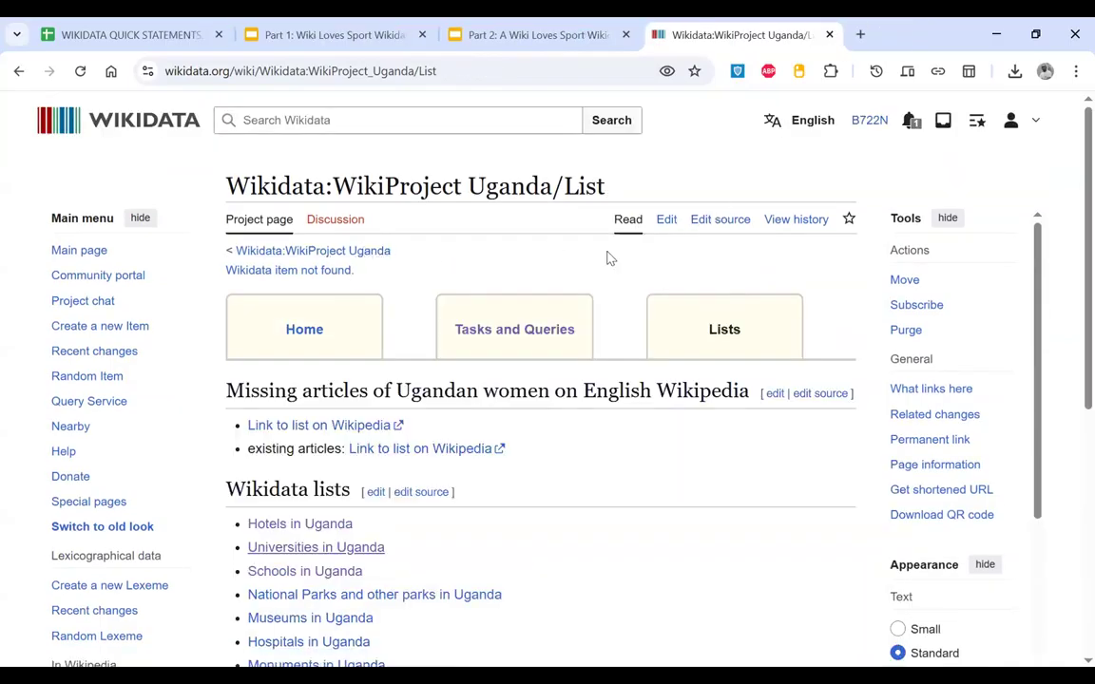
Step: Open the WikiProject Uganda discussion page and highlight the non-profit organisations heading
{"action": "left_click", "coordinate": [353, 251]}
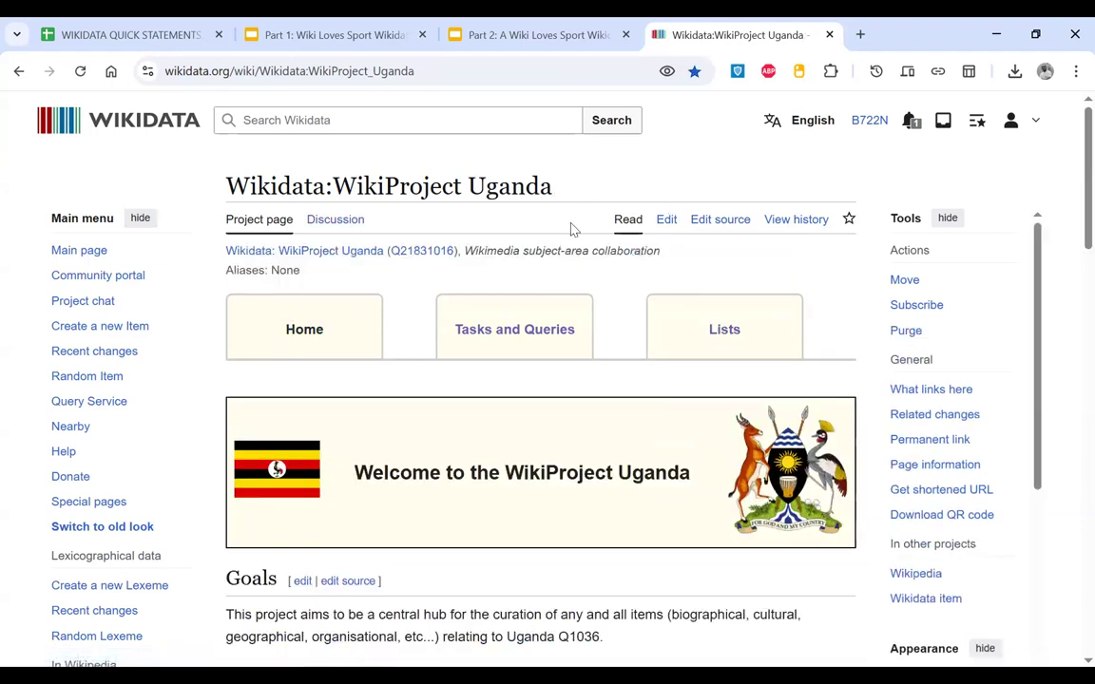
{"action": "left_click", "coordinate": [354, 233]}
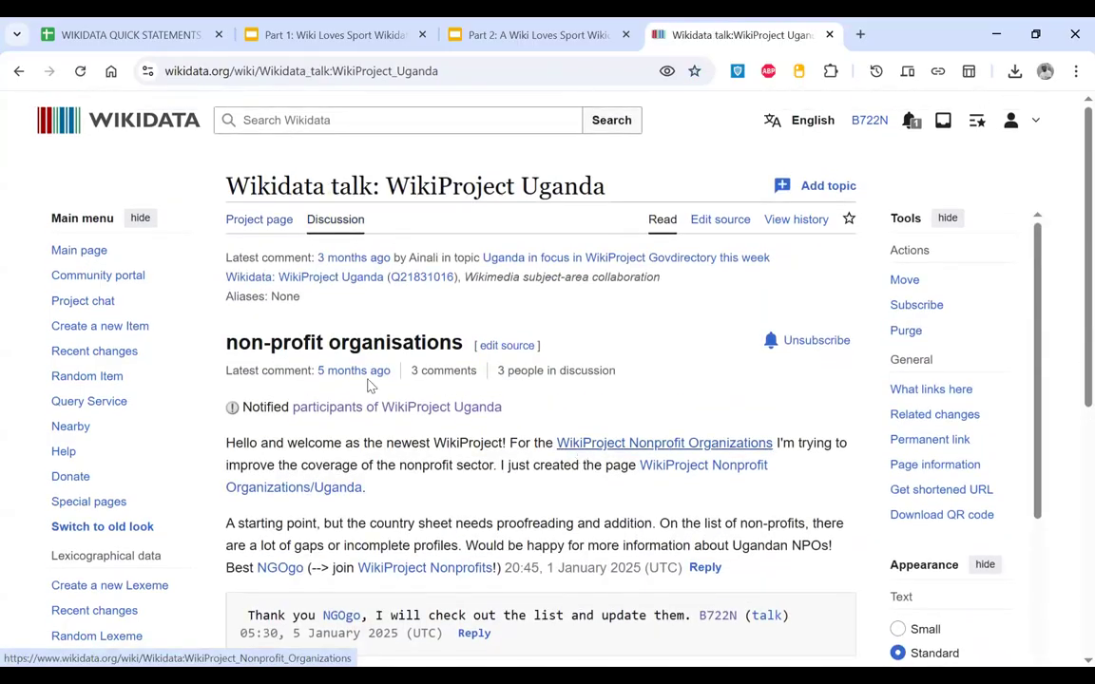
{"action": "scroll", "coordinate": [371, 385], "scroll_direction": "down", "scroll_amount": 1}
{"action": "left_click_drag", "start_coordinate": [225, 314], "coordinate": [466, 314]}
Step: Read the welcome thread and open WikiProject Nonprofit Organizations/Uganda in a new tab
{"action": "scroll", "coordinate": [466, 312], "scroll_direction": "down", "scroll_amount": 1}
{"action": "scroll", "coordinate": [465, 312], "scroll_direction": "up", "scroll_amount": 1}
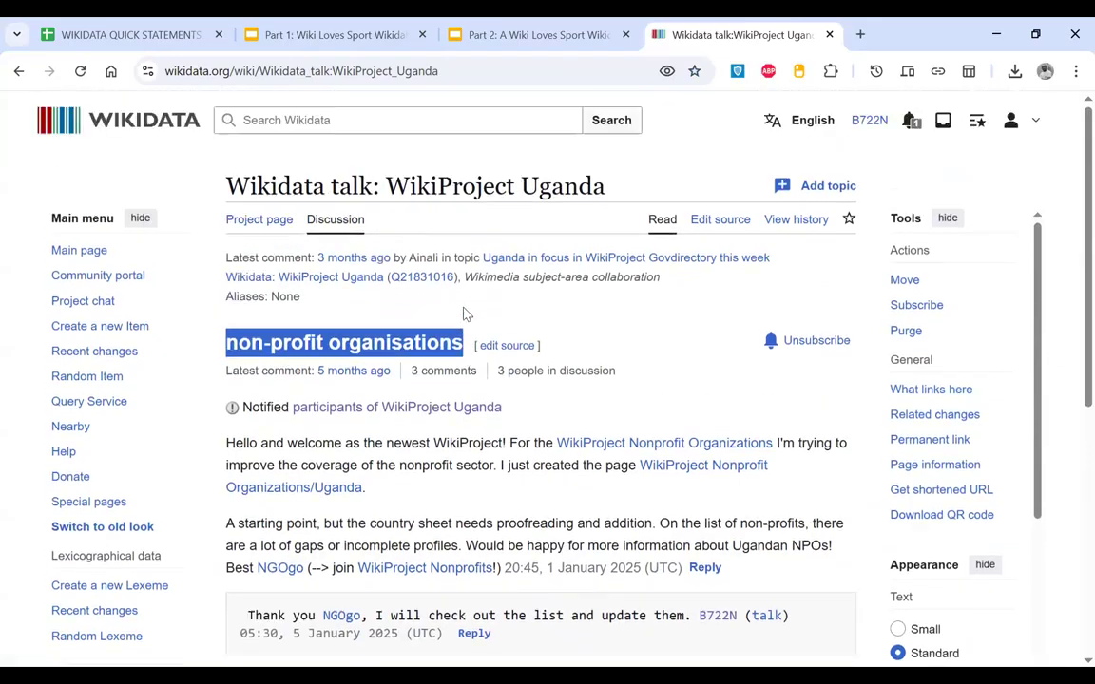
{"action": "scroll", "coordinate": [465, 310], "scroll_direction": "down", "scroll_amount": 1}
{"action": "scroll", "coordinate": [464, 306], "scroll_direction": "down", "scroll_amount": 3}
{"action": "left_click_drag", "start_coordinate": [217, 235], "coordinate": [285, 235]}
{"action": "left_click", "coordinate": [358, 232]}
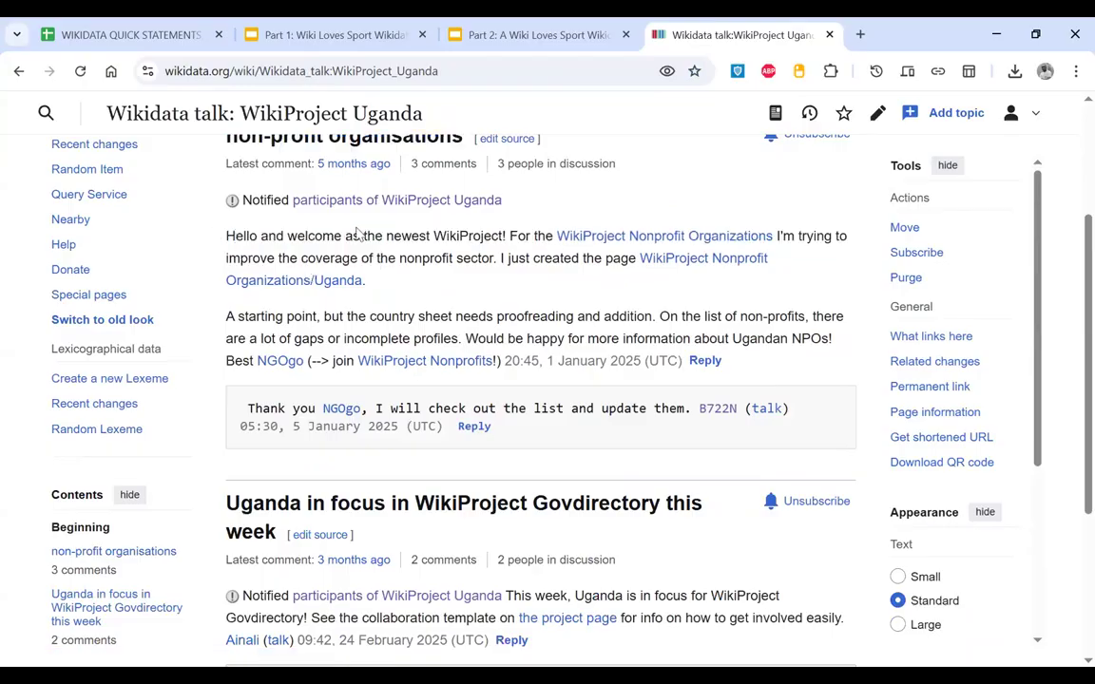
{"action": "left_click_drag", "start_coordinate": [363, 235], "coordinate": [574, 261]}
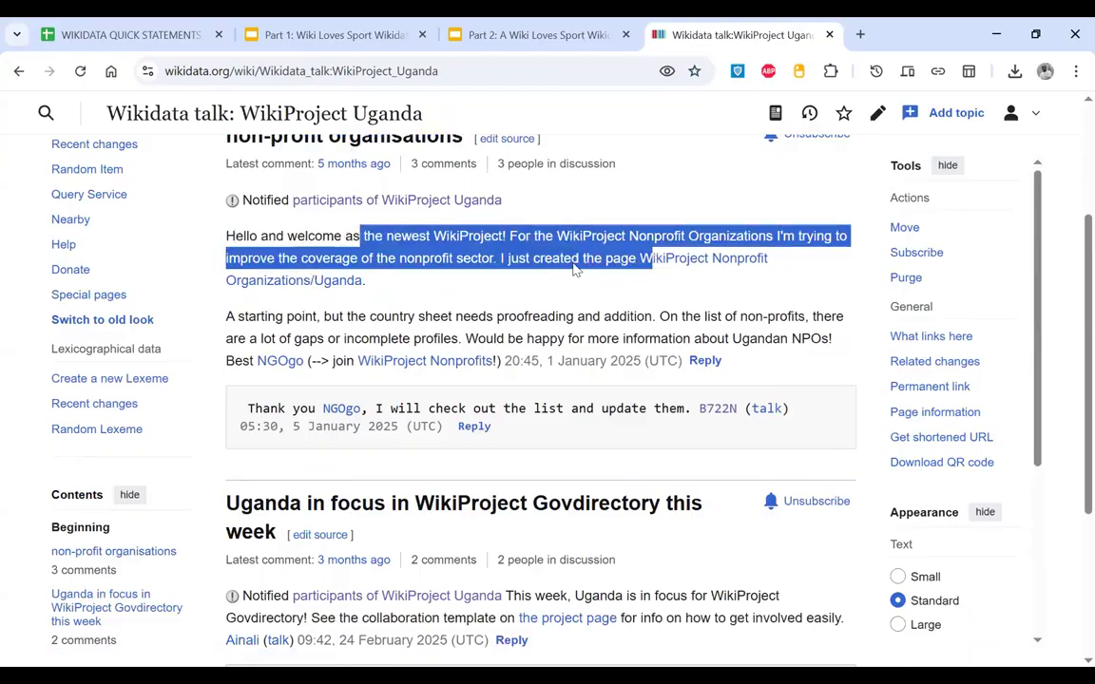
{"action": "left_click", "coordinate": [574, 270]}
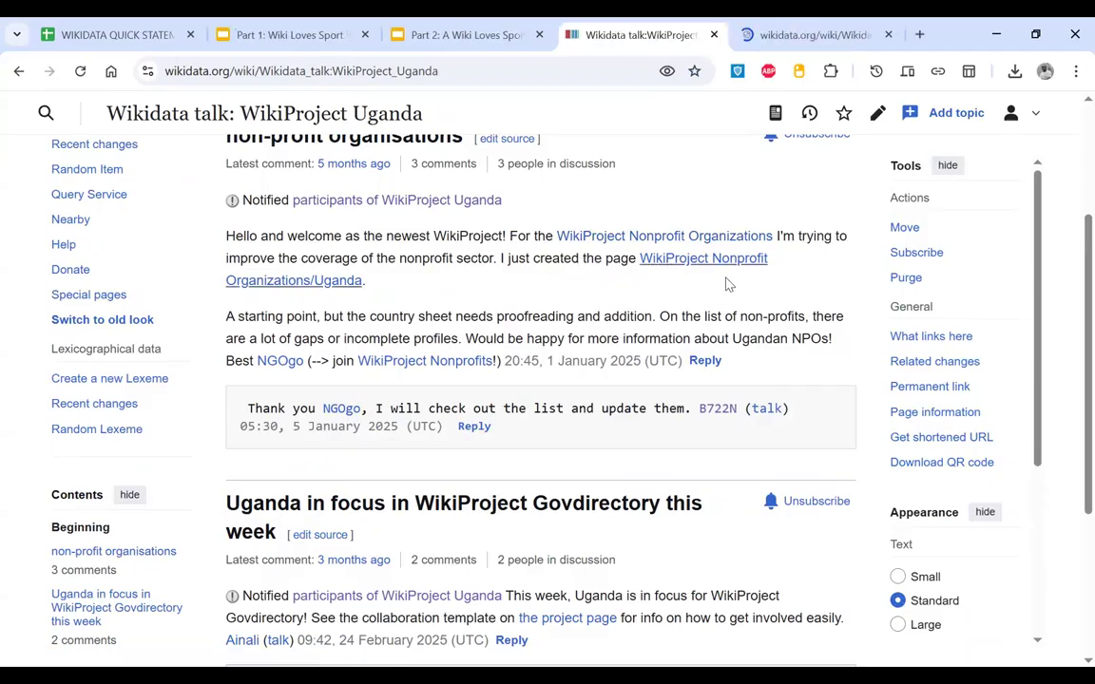
Step: Switch to the Nonprofit Organizations/Uganda tab and look over its title and introduction
{"action": "left_click", "coordinate": [794, 36]}
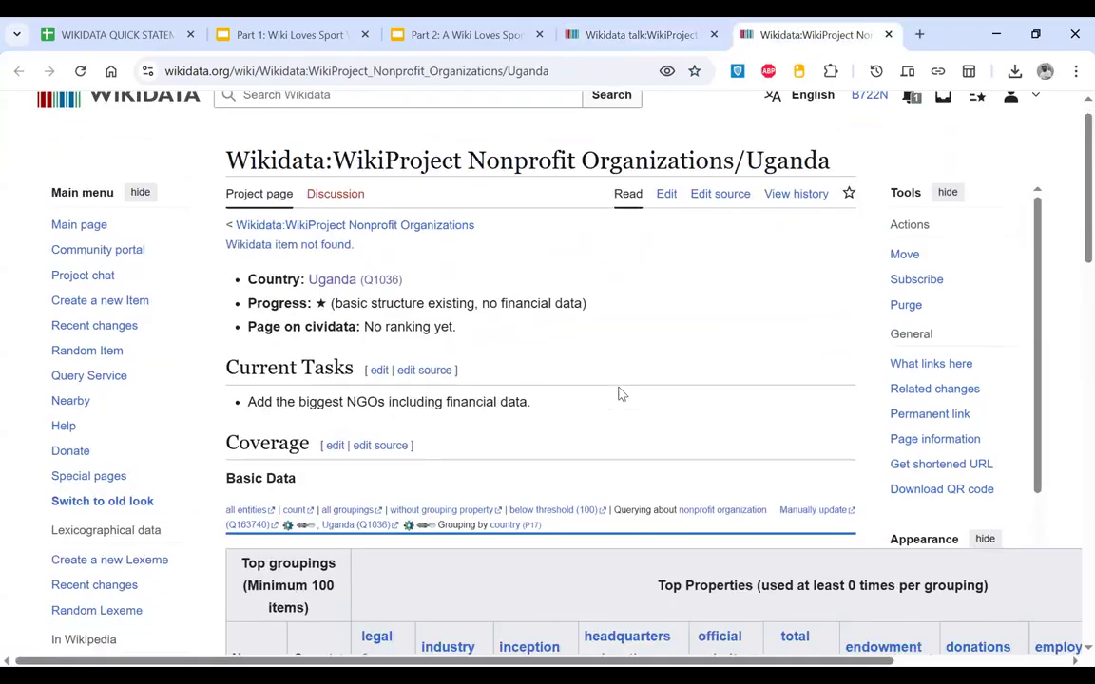
{"action": "scroll", "coordinate": [619, 394], "scroll_direction": "down", "scroll_amount": 3}
{"action": "scroll", "coordinate": [618, 393], "scroll_direction": "up", "scroll_amount": 2}
{"action": "scroll", "coordinate": [618, 394], "scroll_direction": "down", "scroll_amount": 1}
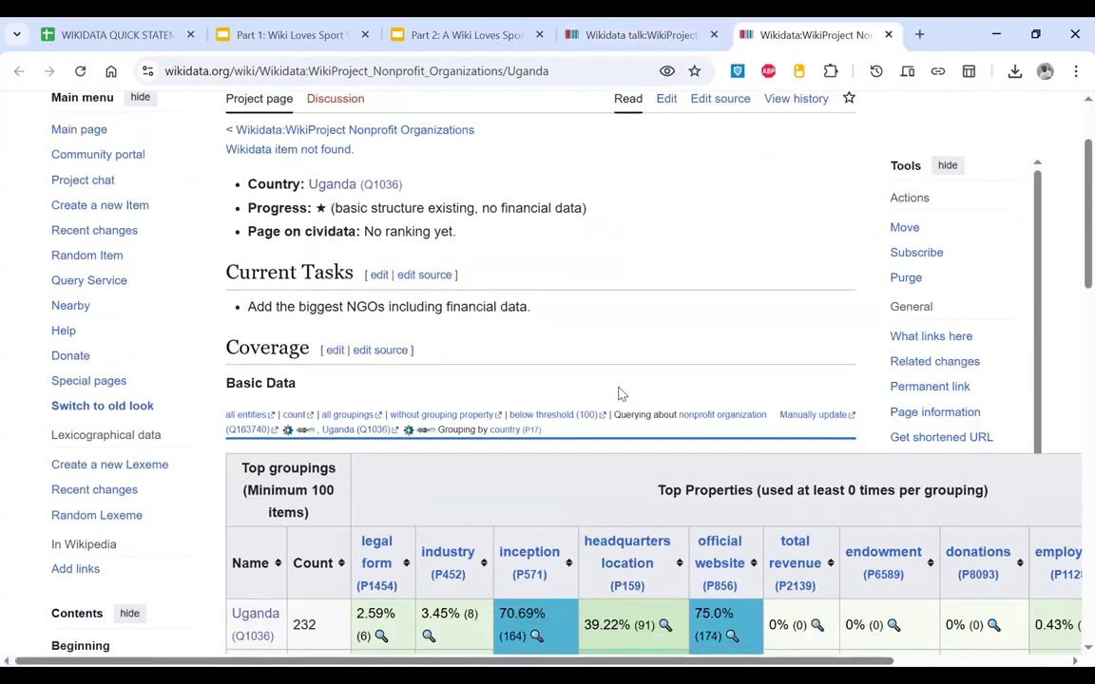
{"action": "scroll", "coordinate": [618, 394], "scroll_direction": "up", "scroll_amount": 2}
{"action": "left_click_drag", "start_coordinate": [739, 193], "coordinate": [527, 188]}
{"action": "left_click", "coordinate": [696, 296]}
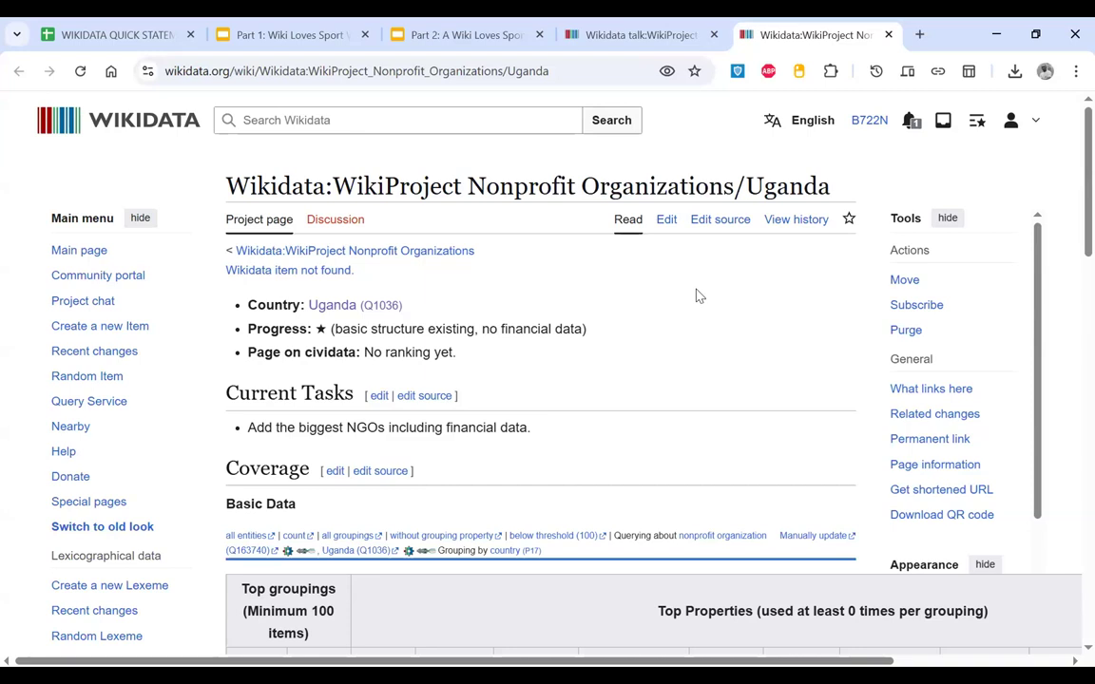
Step: Review the Coverage table, including Uganda's 2.59% legal form figure, and the legal form section
{"action": "scroll", "coordinate": [697, 295], "scroll_direction": "down", "scroll_amount": 4}
{"action": "scroll", "coordinate": [504, 513], "scroll_direction": "down", "scroll_amount": 1}
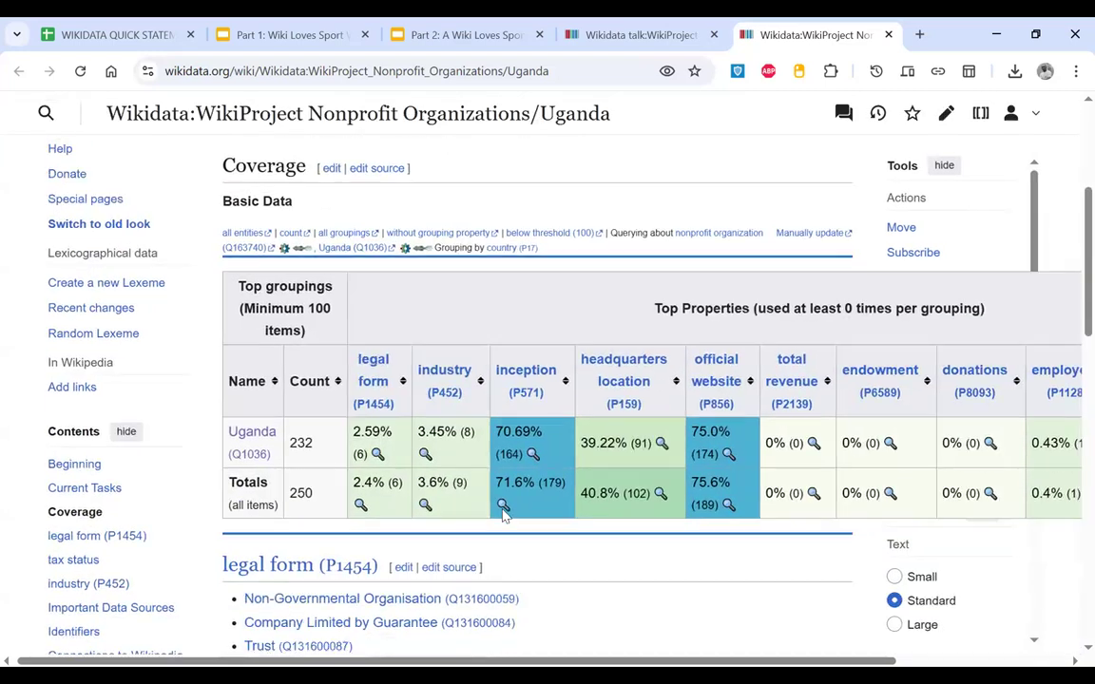
{"action": "scroll", "coordinate": [504, 514], "scroll_direction": "down", "scroll_amount": 1}
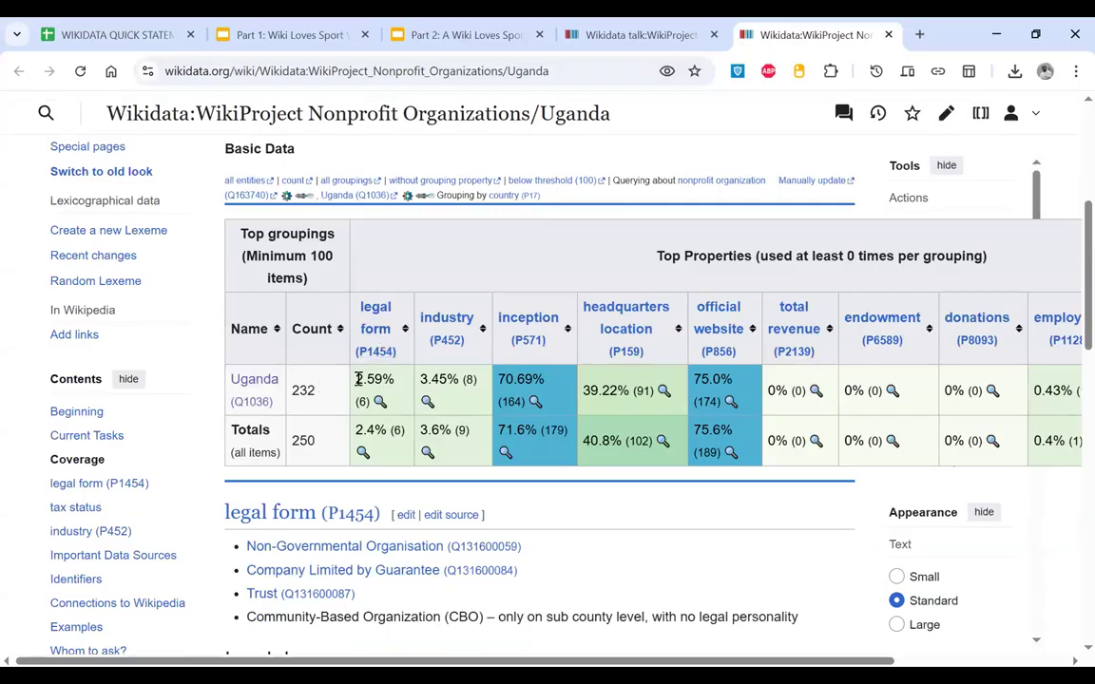
{"action": "left_click_drag", "start_coordinate": [359, 380], "coordinate": [369, 399]}
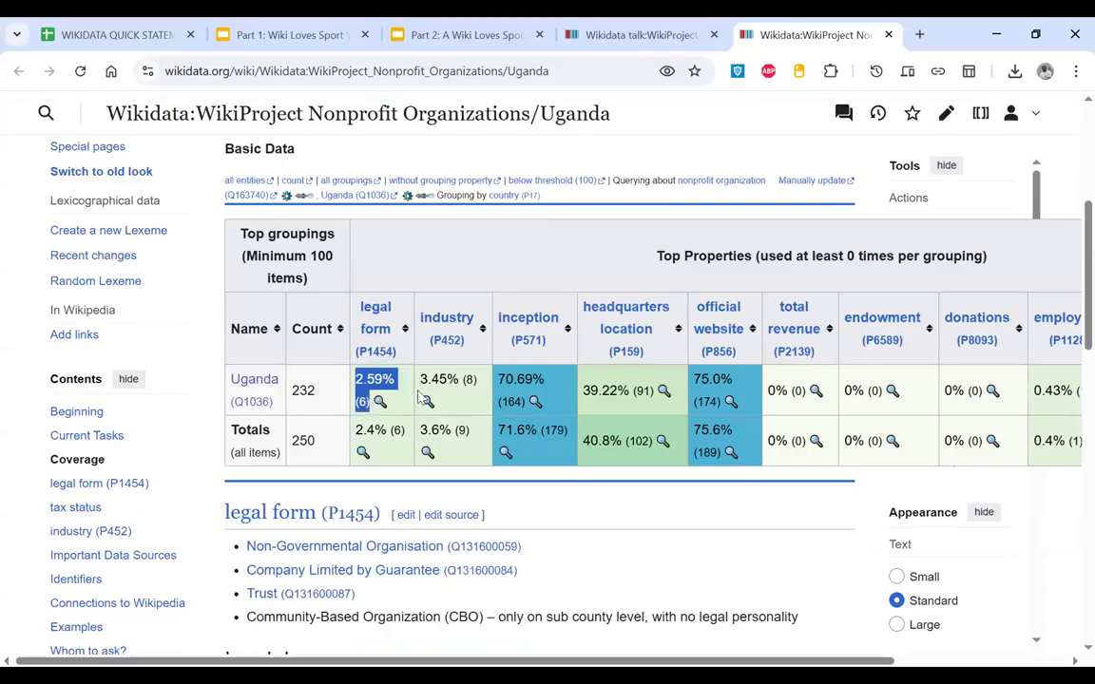
{"action": "scroll", "coordinate": [617, 384], "scroll_direction": "right", "scroll_amount": 5}
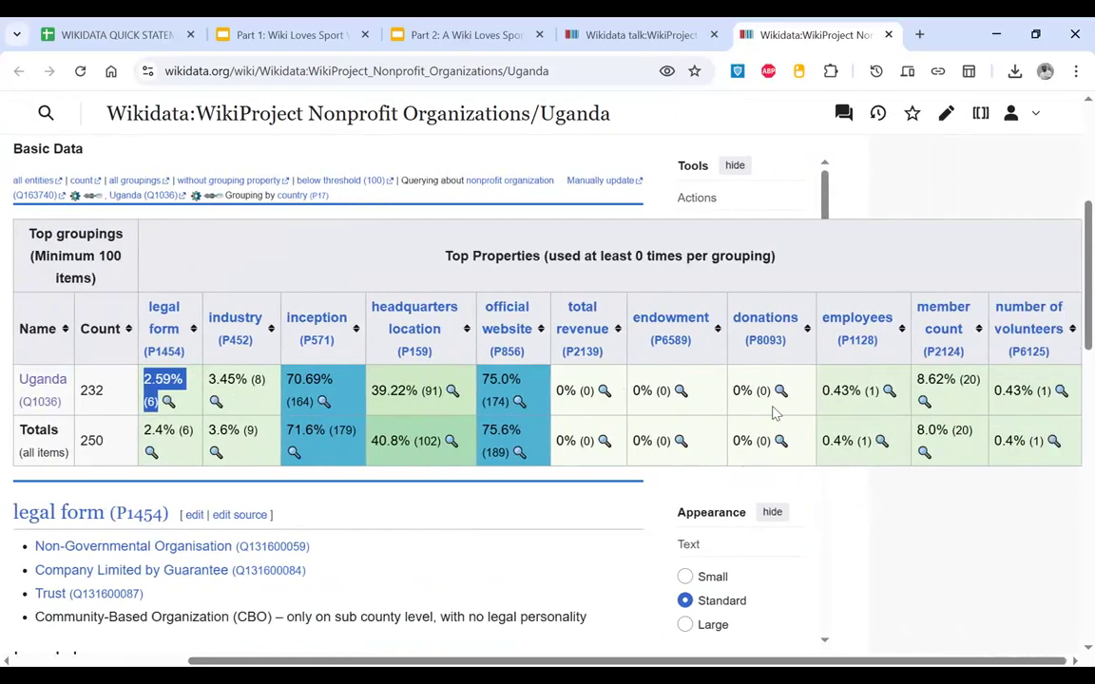
{"action": "scroll", "coordinate": [817, 390], "scroll_direction": "left", "scroll_amount": 3}
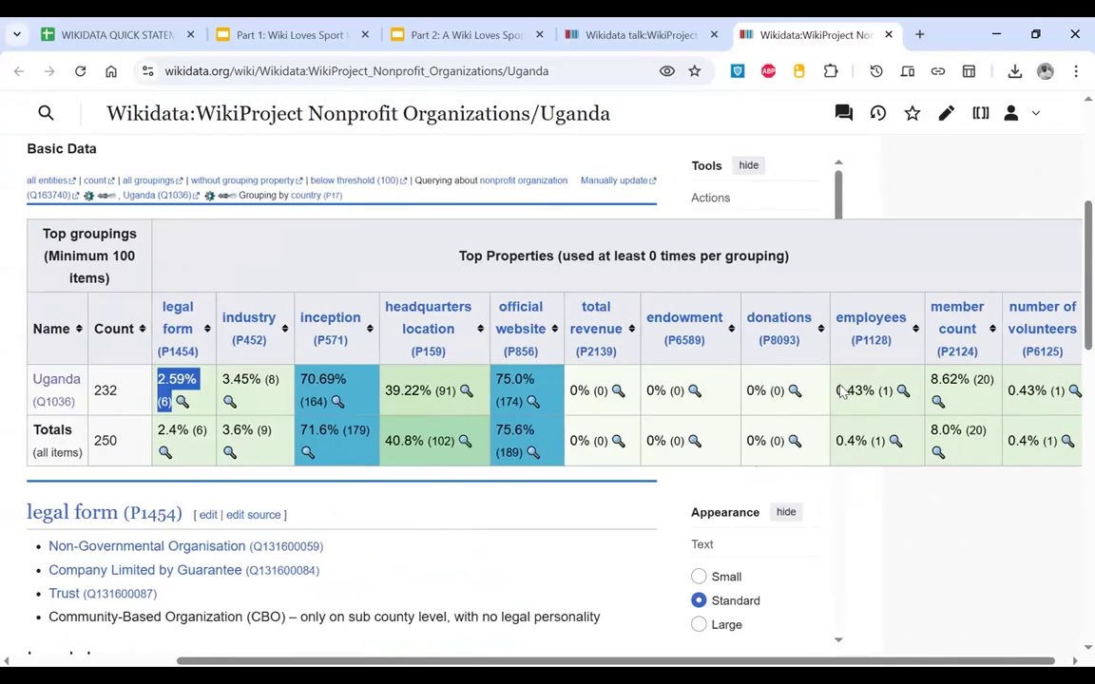
{"action": "scroll", "coordinate": [840, 391], "scroll_direction": "left", "scroll_amount": 3}
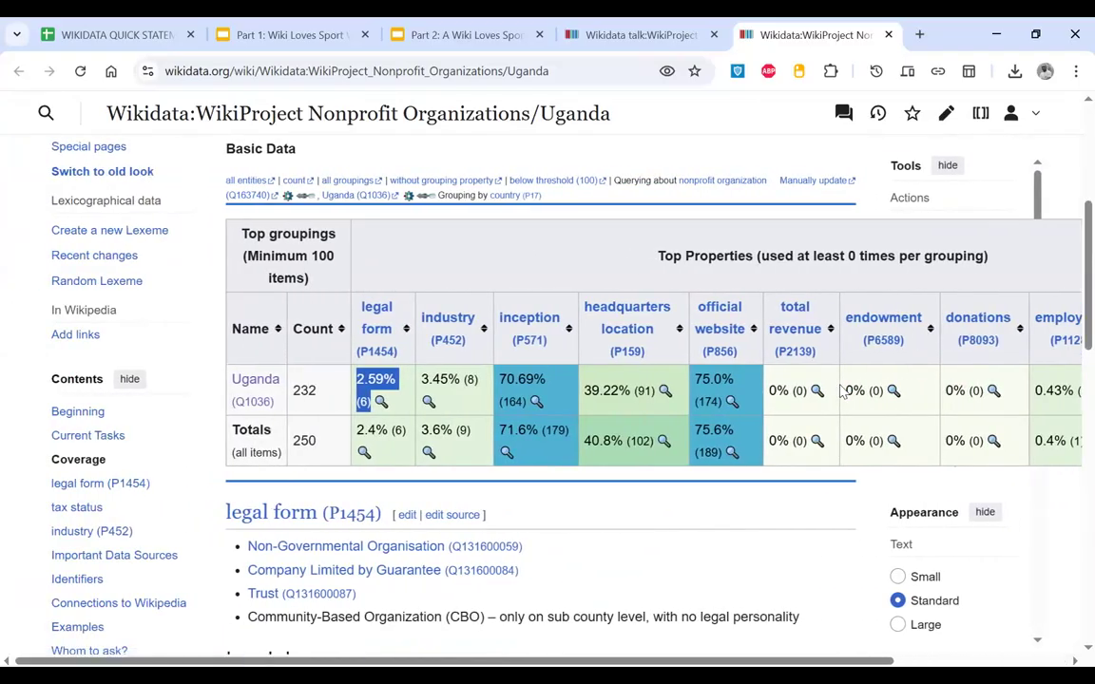
{"action": "scroll", "coordinate": [840, 391], "scroll_direction": "down", "scroll_amount": 2}
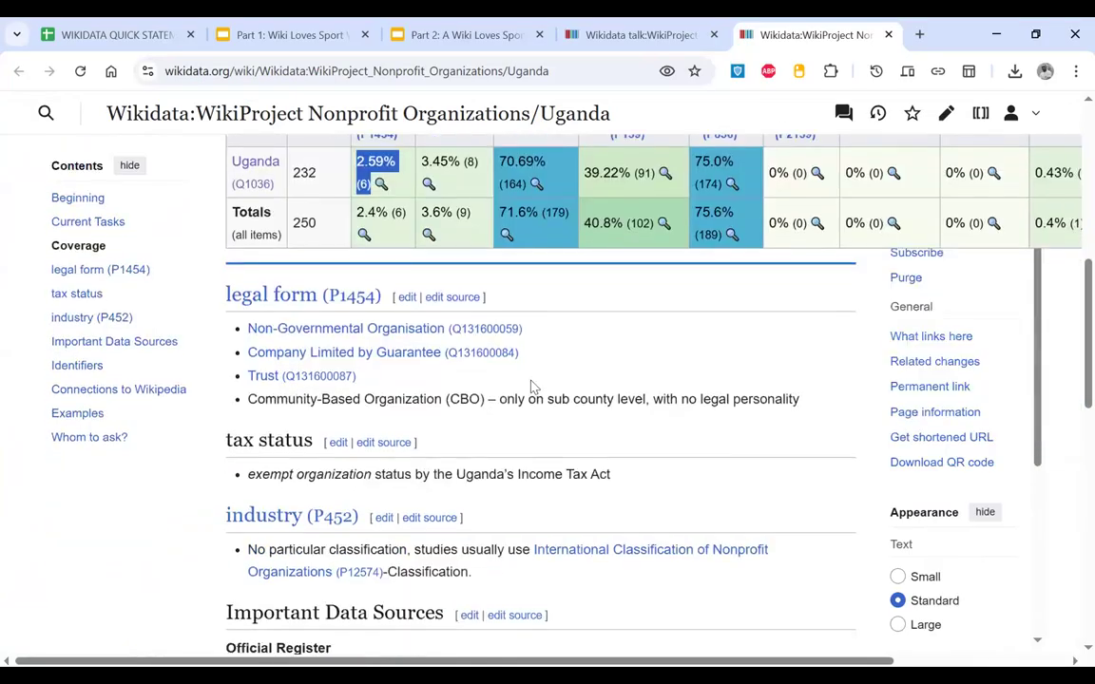
{"action": "left_click_drag", "start_coordinate": [532, 387], "coordinate": [204, 285]}
{"action": "left_click", "coordinate": [508, 392]}
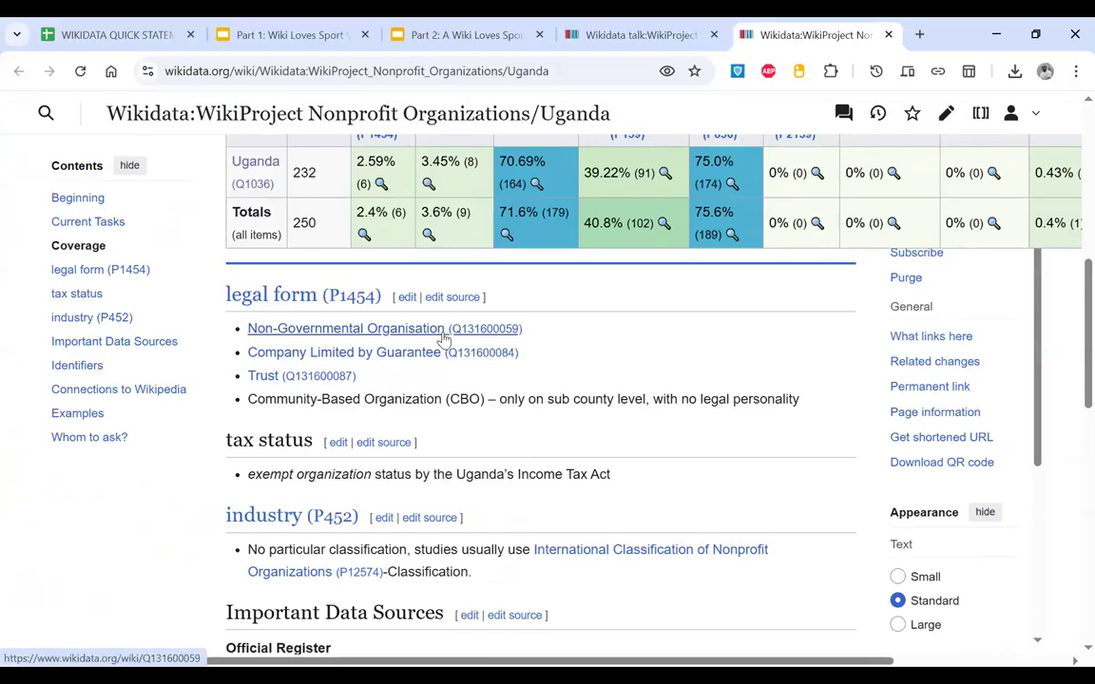
Step: Scroll past tax status and industry and highlight the Official Register entry naming the NGO Bureau register
{"action": "scroll", "coordinate": [443, 337], "scroll_direction": "down", "scroll_amount": 2}
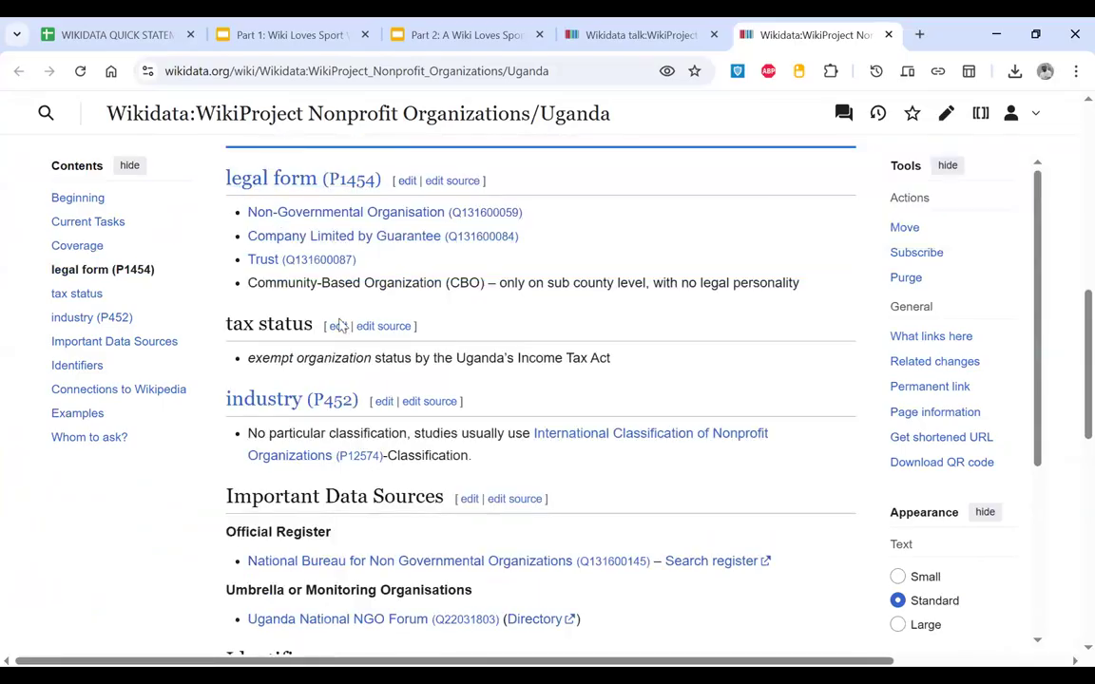
{"action": "scroll", "coordinate": [341, 326], "scroll_direction": "up", "scroll_amount": 5}
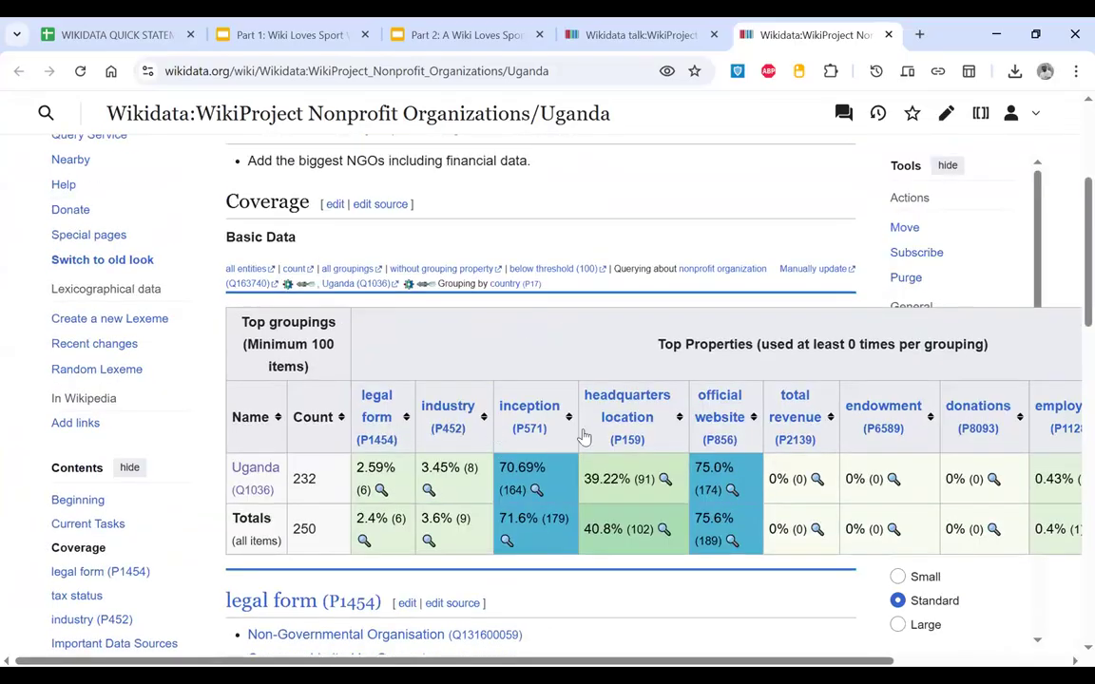
{"action": "scroll", "coordinate": [525, 492], "scroll_direction": "down", "scroll_amount": 6}
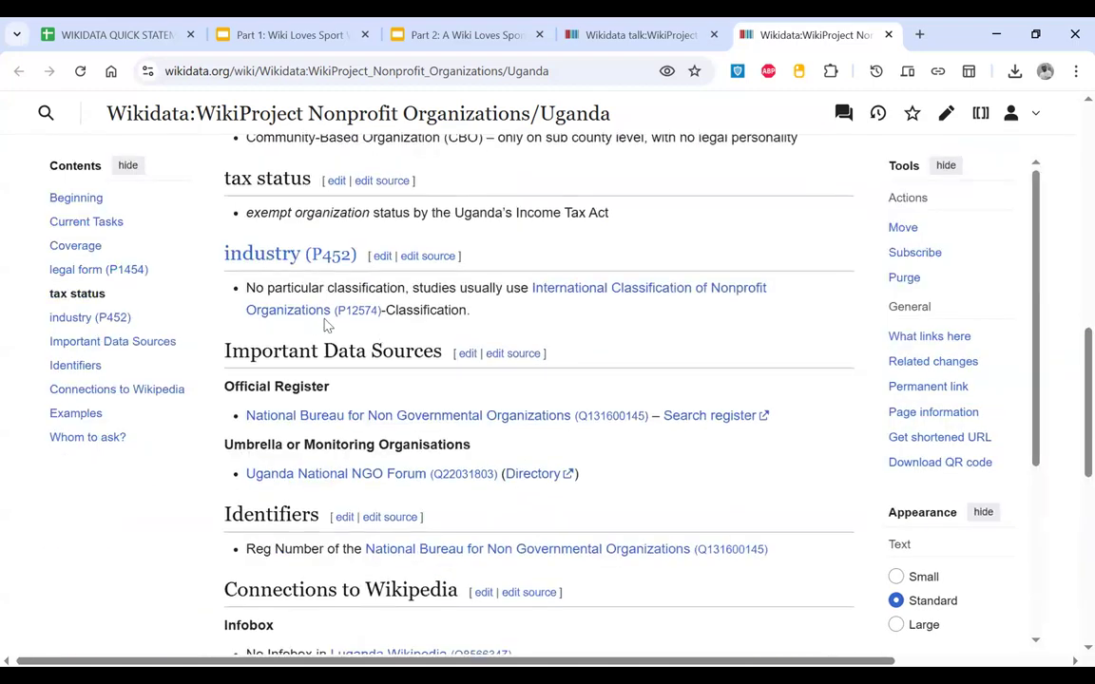
{"action": "scroll", "coordinate": [323, 323], "scroll_direction": "down", "scroll_amount": 1}
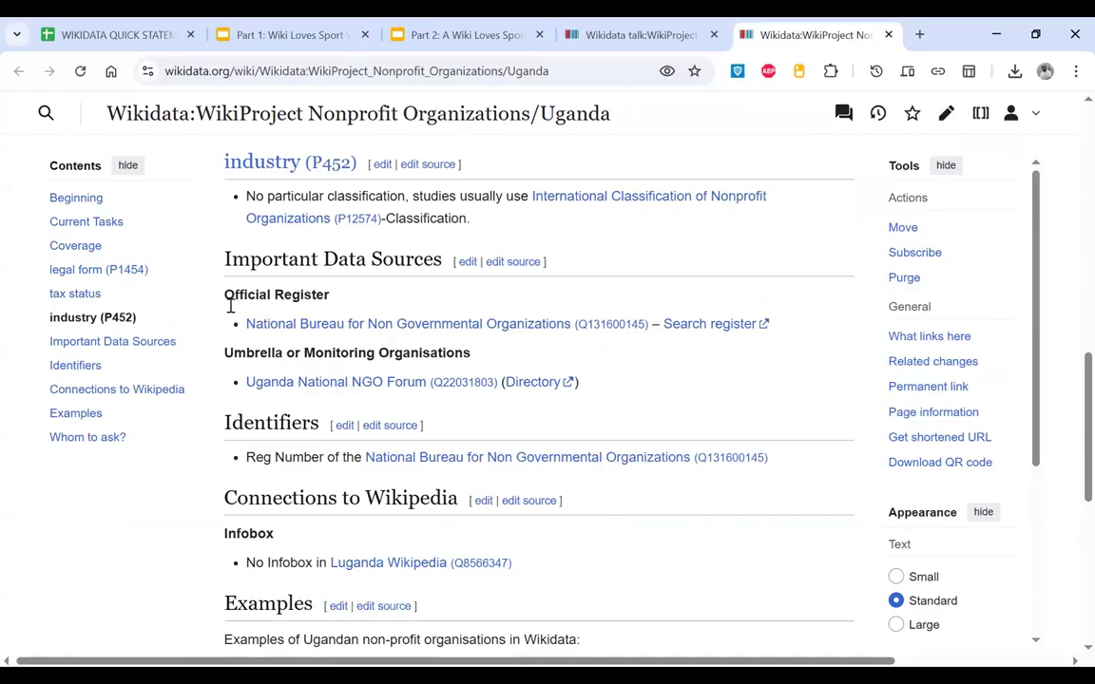
{"action": "left_click_drag", "start_coordinate": [225, 293], "coordinate": [646, 326]}
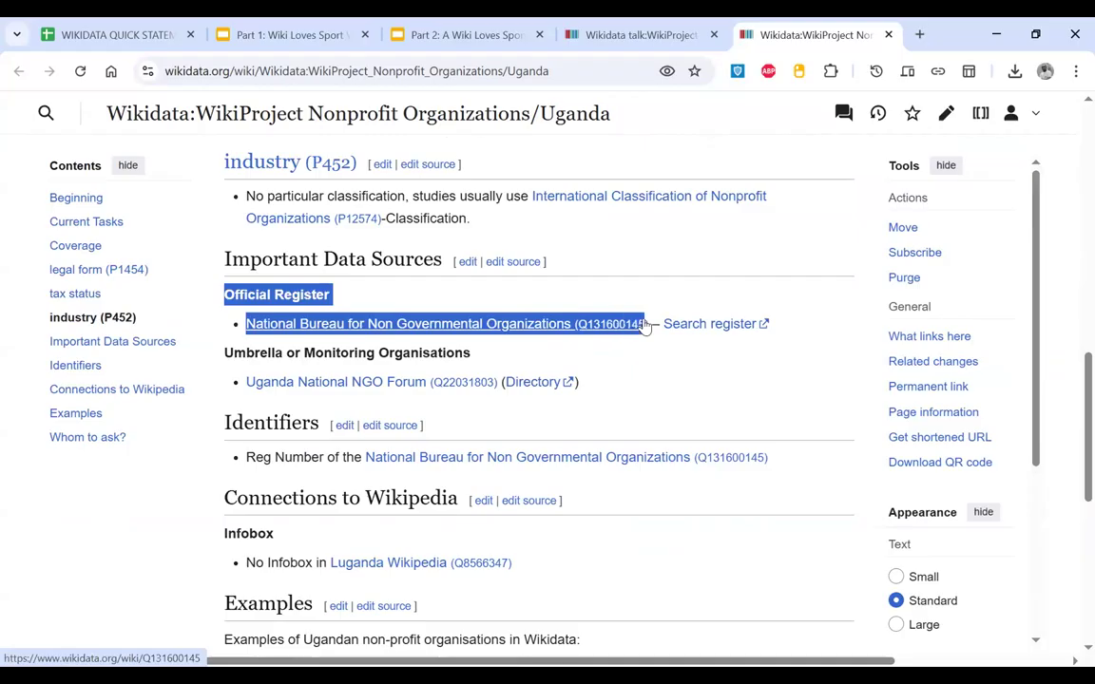
{"action": "left_click", "coordinate": [686, 371]}
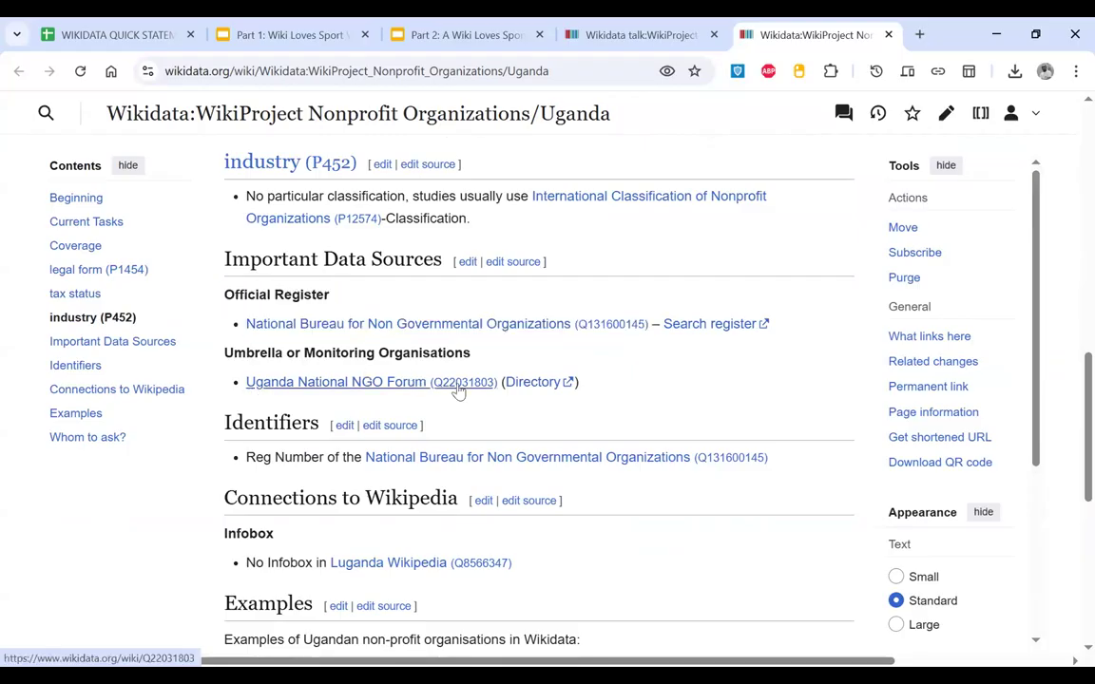
Step: Scroll to the Identifiers section and highlight its 'Number of the' wording
{"action": "scroll", "coordinate": [458, 391], "scroll_direction": "down", "scroll_amount": 1}
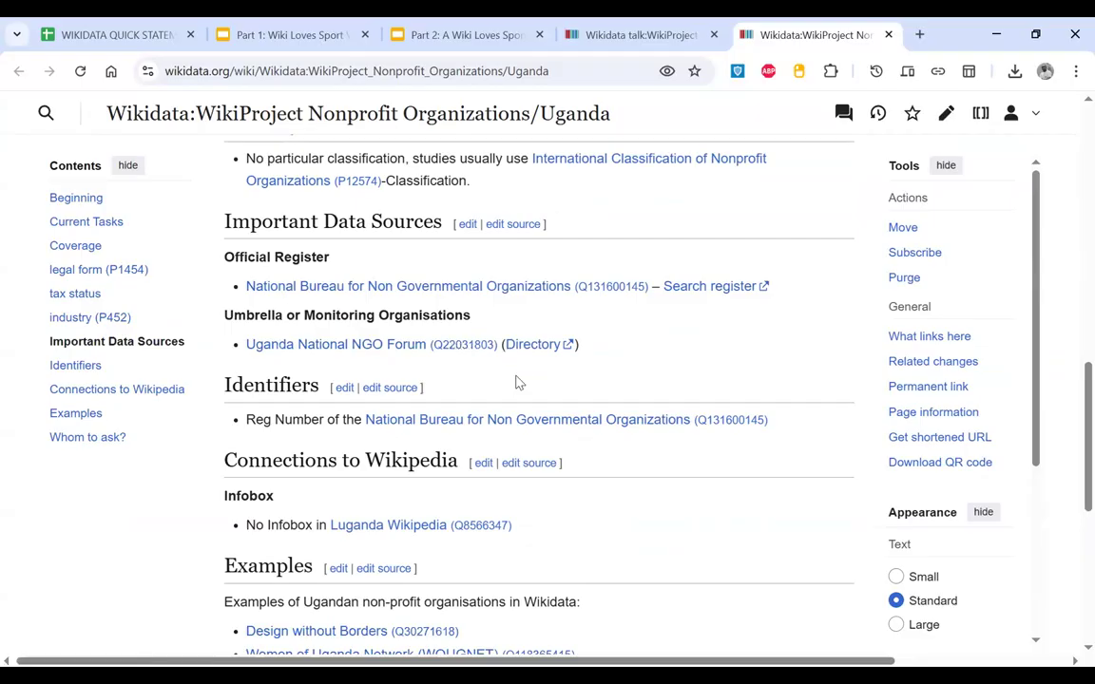
{"action": "left_click_drag", "start_coordinate": [274, 420], "coordinate": [357, 423]}
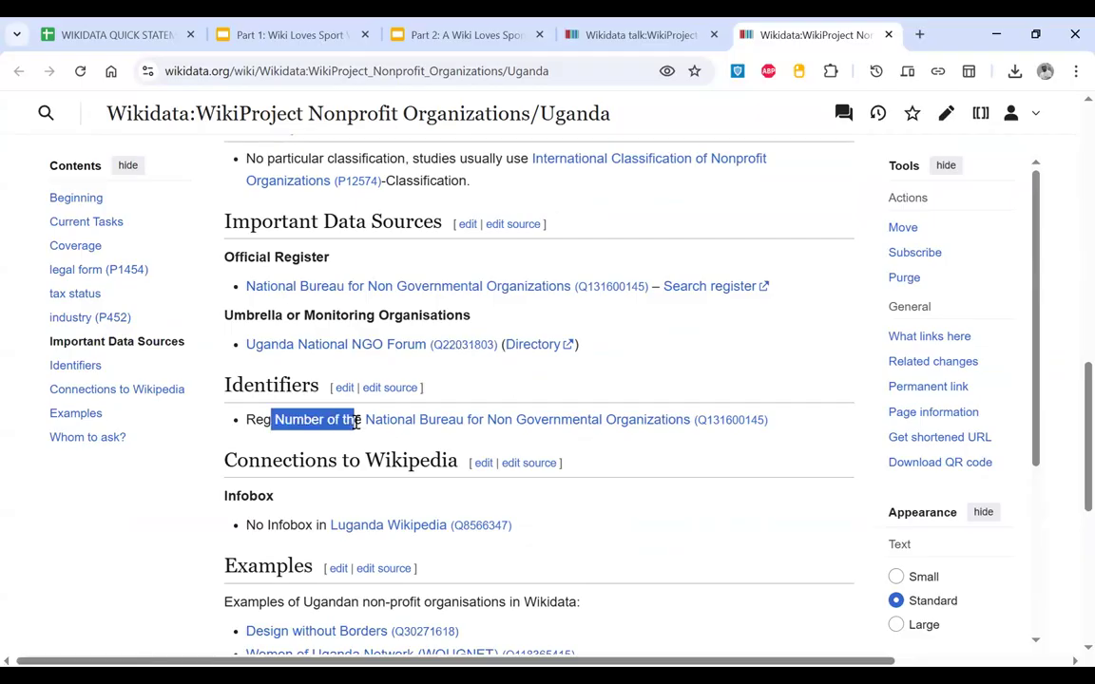
{"action": "scroll", "coordinate": [360, 423], "scroll_direction": "down", "scroll_amount": 3}
{"action": "scroll", "coordinate": [641, 251], "scroll_direction": "up", "scroll_amount": 5}
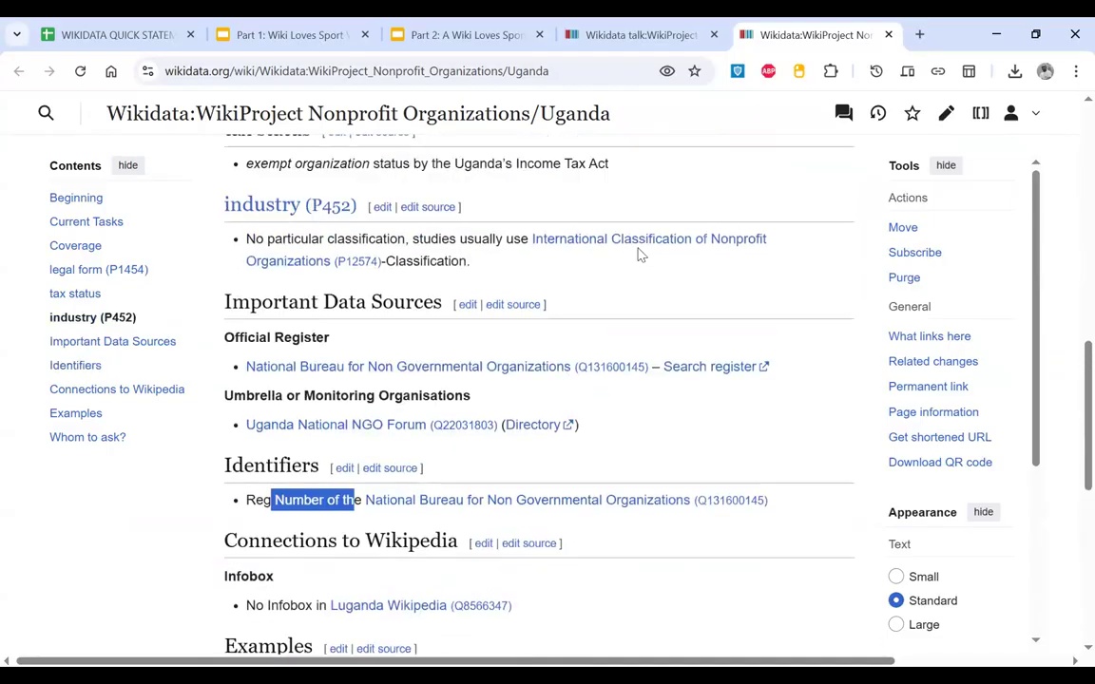
Step: Open the National Bureau for NGOs item in a new tab, then return to the WikiProject page
{"action": "right_click", "coordinate": [598, 377]}
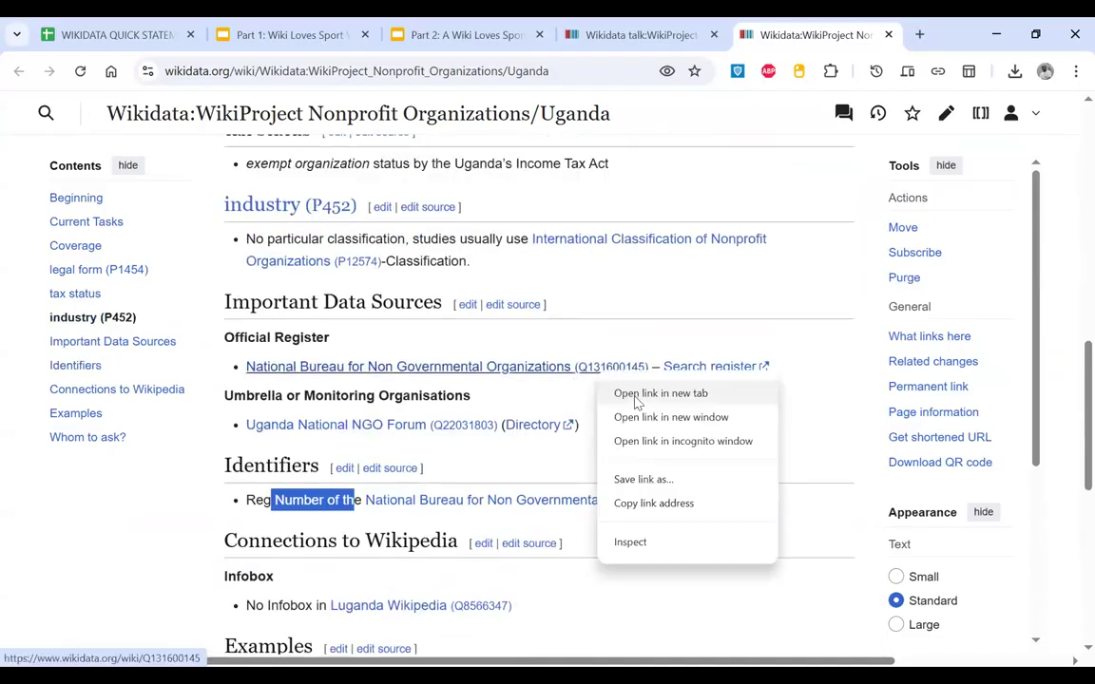
{"action": "left_click", "coordinate": [637, 393]}
{"action": "left_click", "coordinate": [815, 30]}
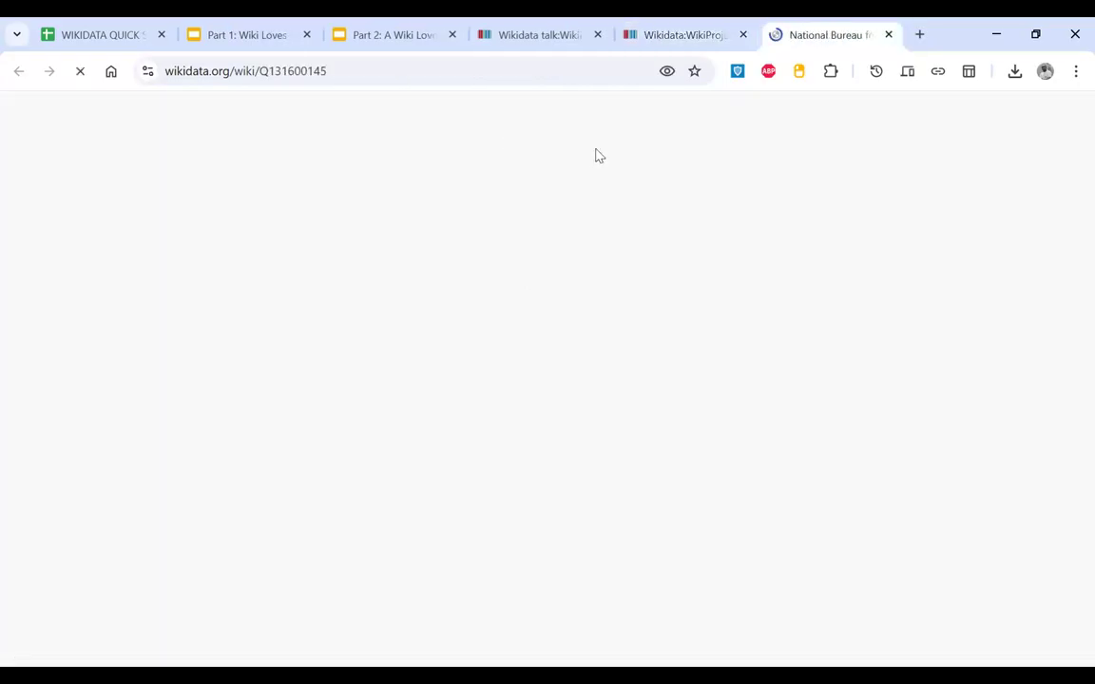
{"action": "key", "text": "ctrl+Page_Up"}
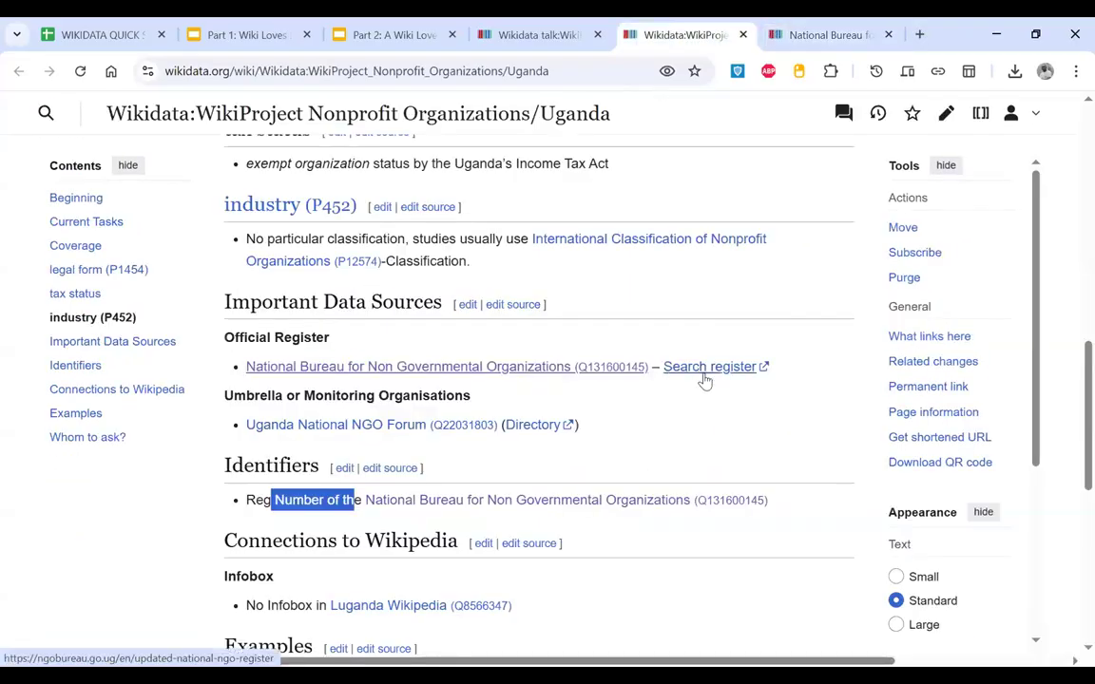
Step: Open the Search register link in a new tab, close the National Bureau item, and view the register site
{"action": "right_click", "coordinate": [713, 378]}
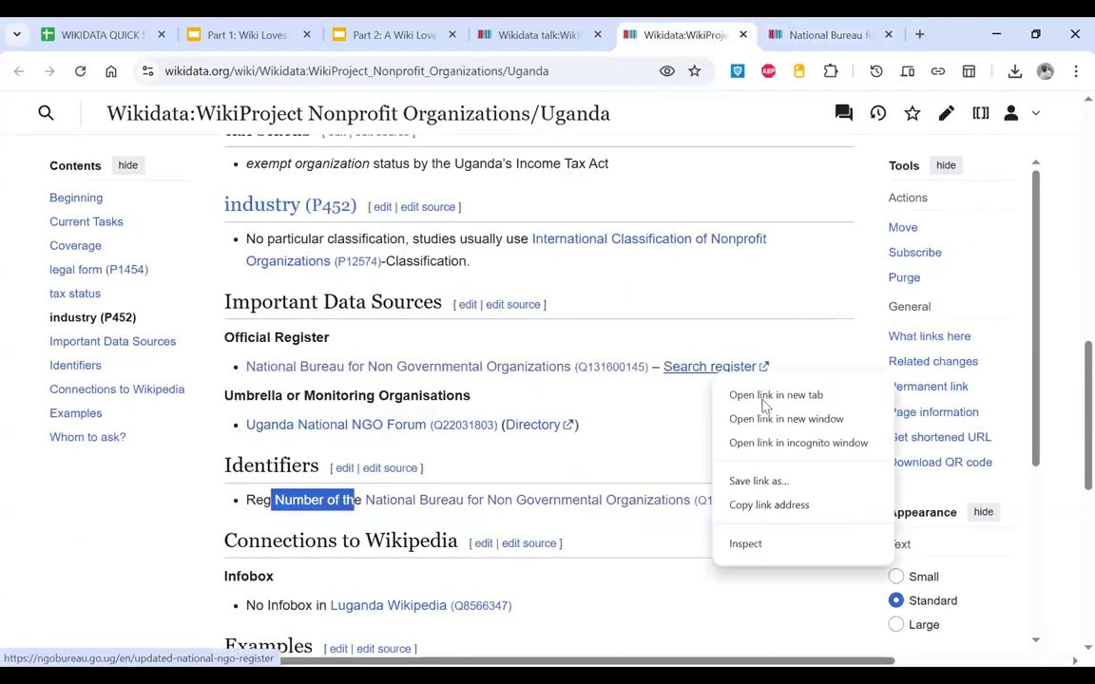
{"action": "left_click", "coordinate": [760, 394]}
{"action": "left_click", "coordinate": [763, 35]}
{"action": "left_click", "coordinate": [722, 34]}
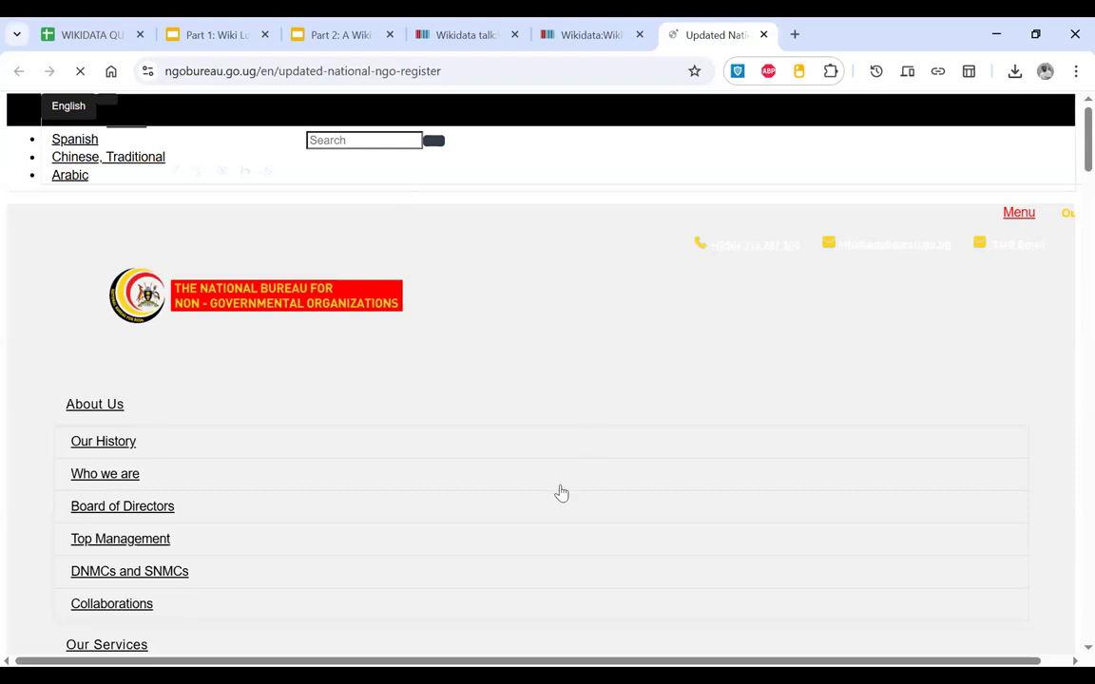
Step: Browse the ngobureau.go.ug services list, then close that tab to return to the Nonprofit Organizations/Uganda page
{"action": "scroll", "coordinate": [561, 493], "scroll_direction": "down", "scroll_amount": 8}
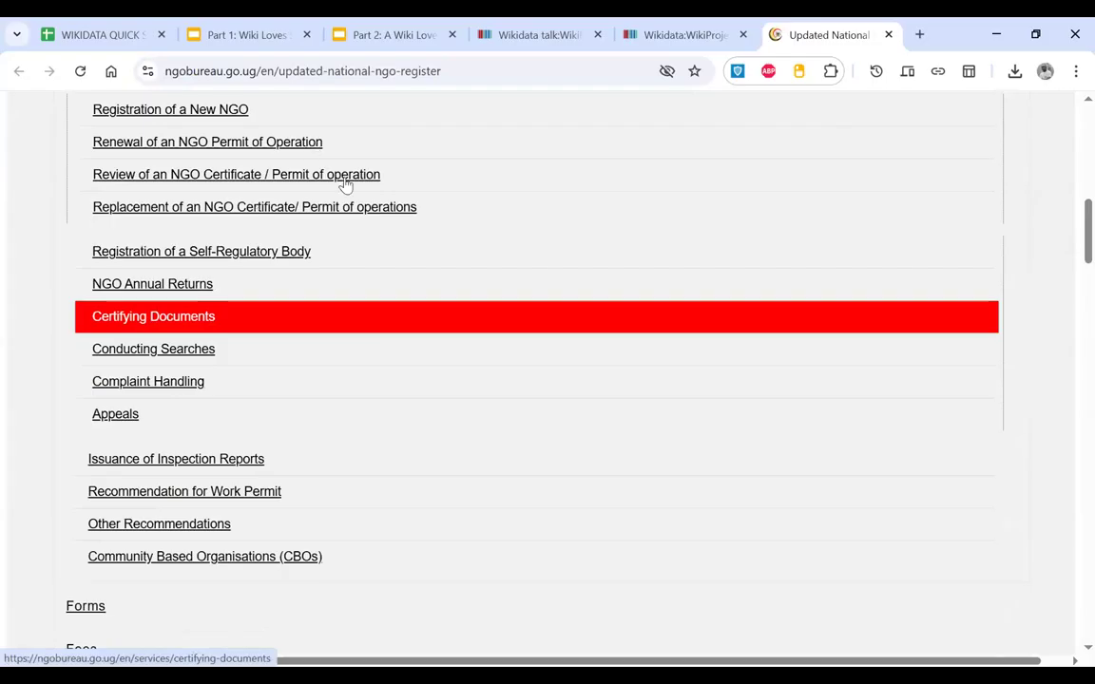
{"action": "scroll", "coordinate": [346, 185], "scroll_direction": "down", "scroll_amount": 10}
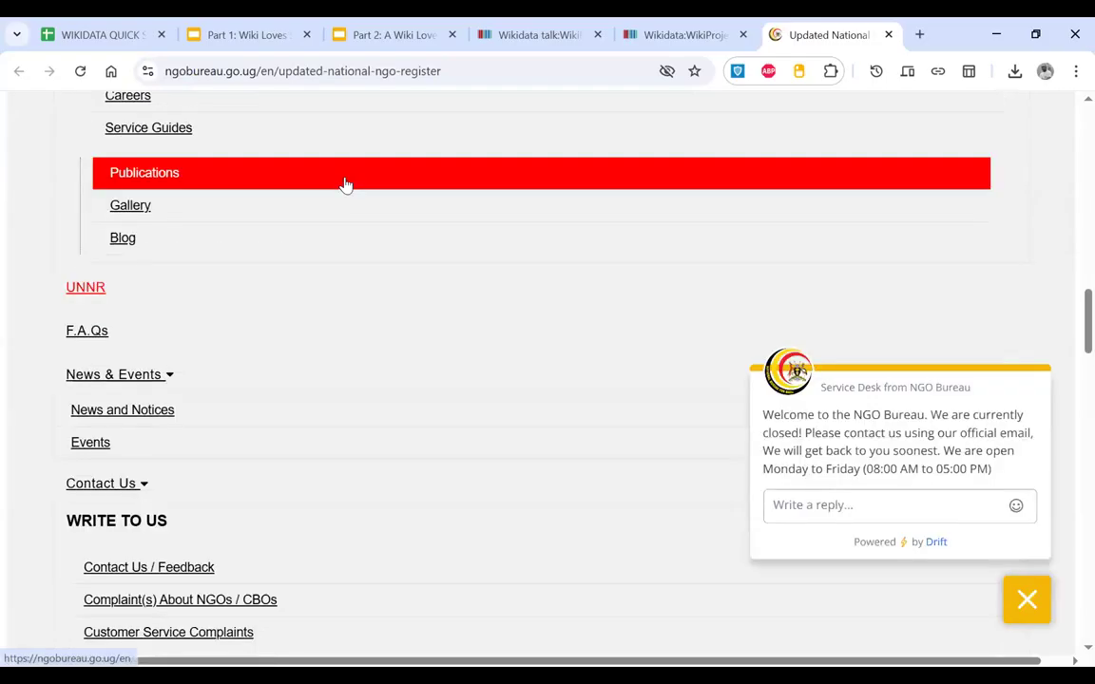
{"action": "scroll", "coordinate": [346, 185], "scroll_direction": "up", "scroll_amount": 8}
{"action": "scroll", "coordinate": [346, 186], "scroll_direction": "up", "scroll_amount": 3}
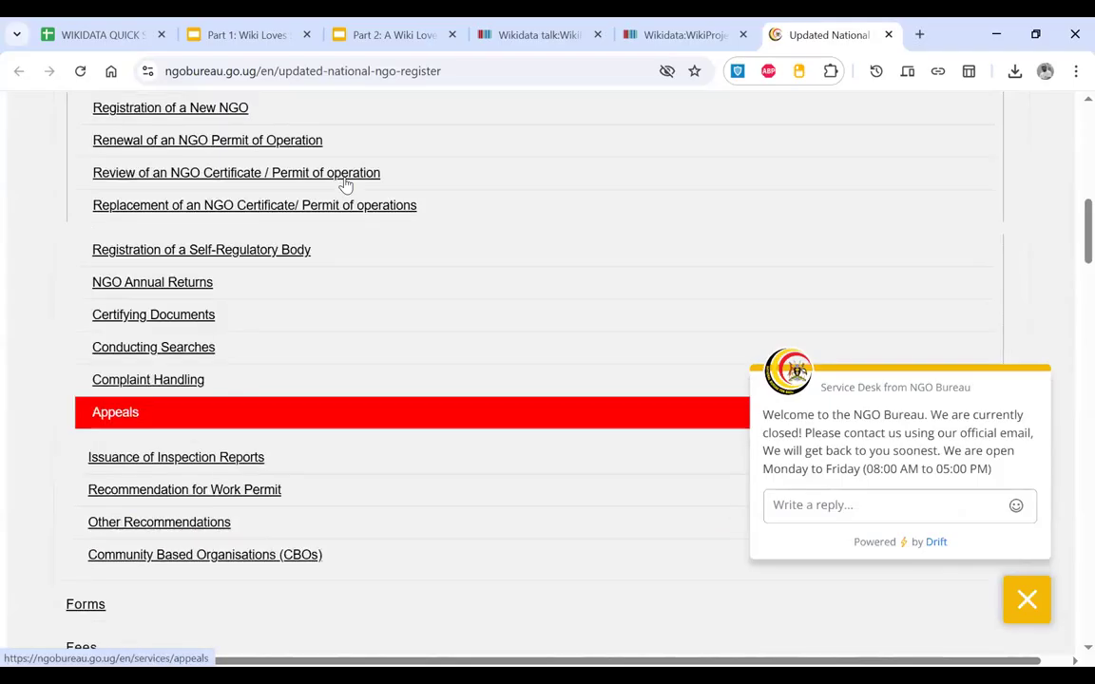
{"action": "scroll", "coordinate": [346, 185], "scroll_direction": "up", "scroll_amount": 5}
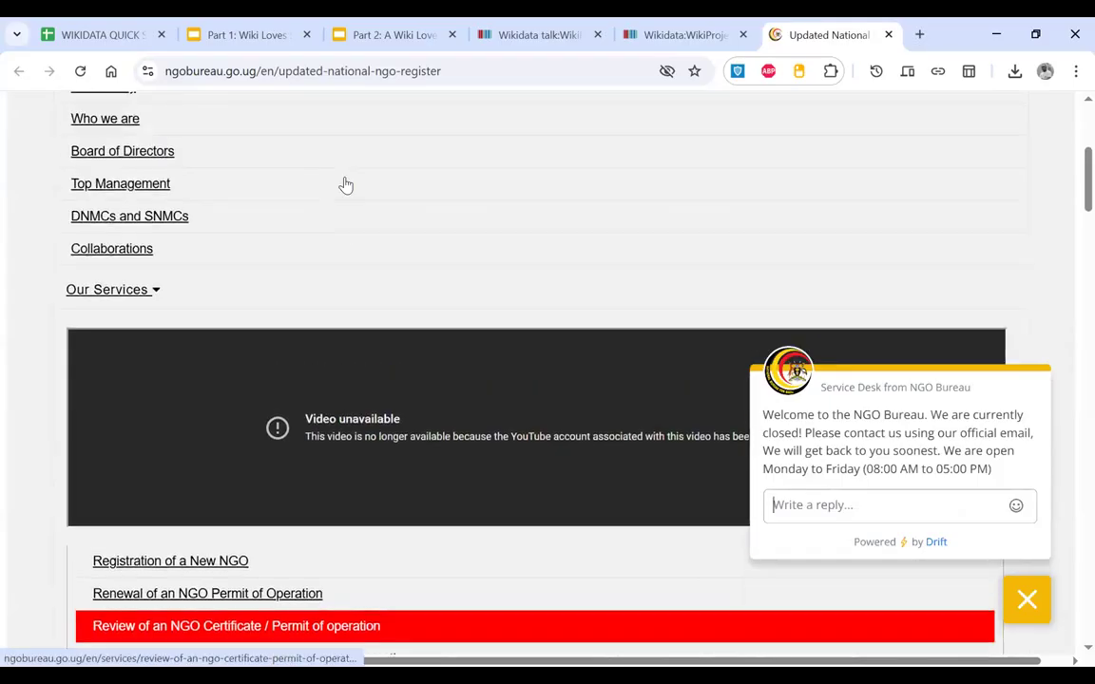
{"action": "scroll", "coordinate": [346, 185], "scroll_direction": "up", "scroll_amount": 4}
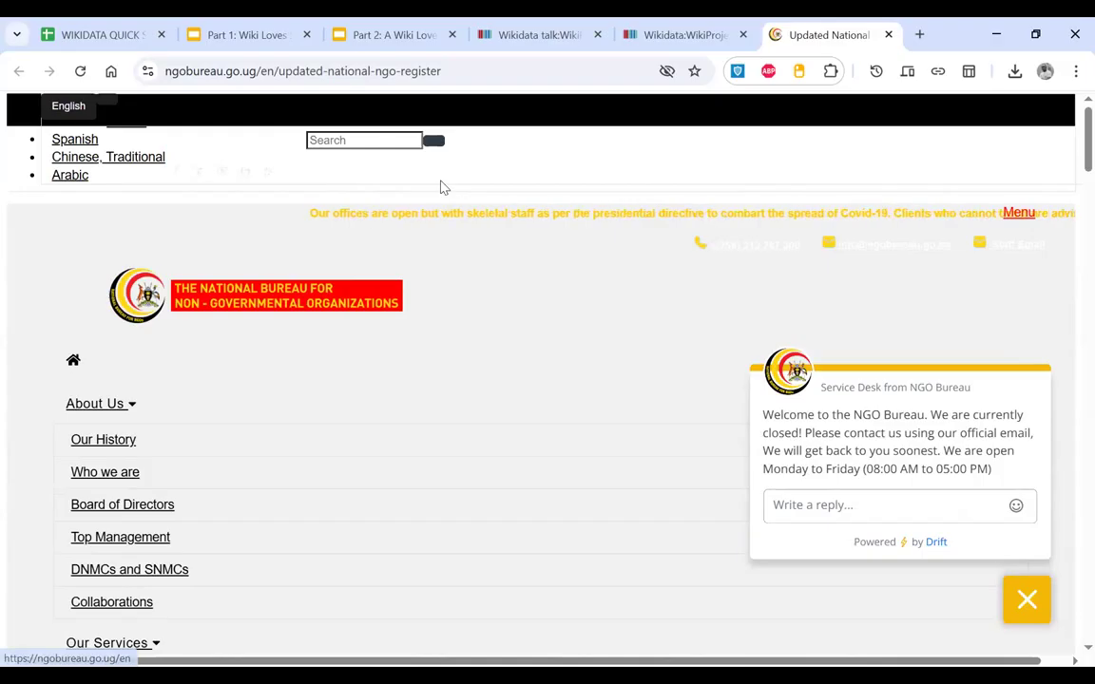
{"action": "left_click", "coordinate": [889, 35]}
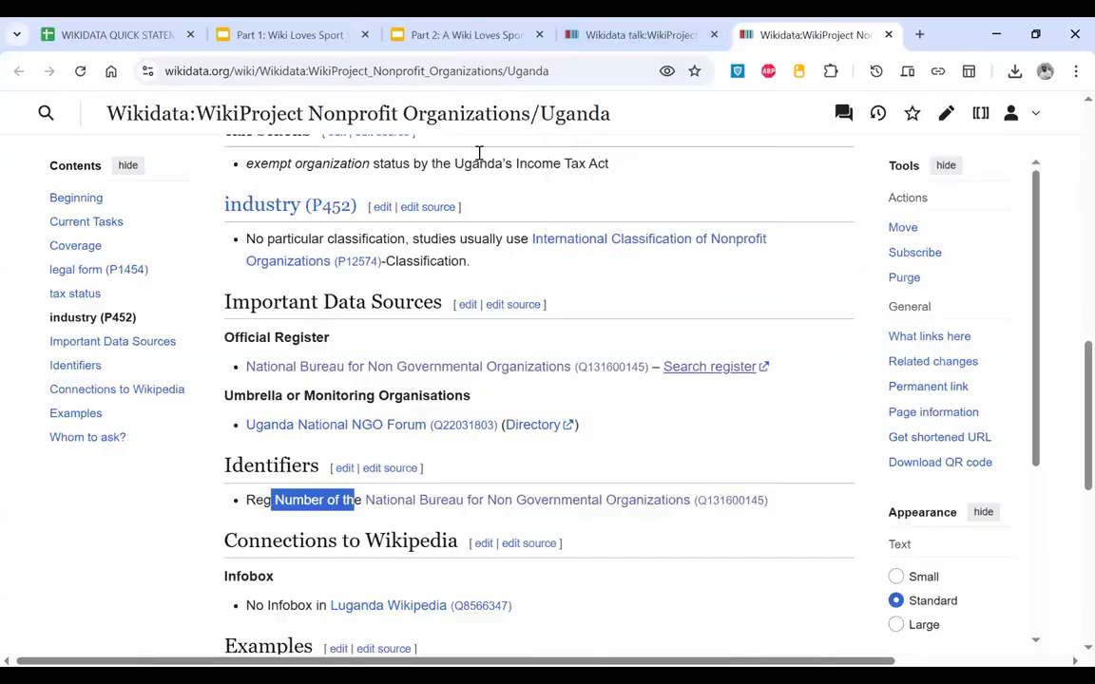
Step: Revisit the Coverage table and Identifiers, then switch to the Part 1 Wiki Loves Sport training deck
{"action": "scroll", "coordinate": [481, 163], "scroll_direction": "up", "scroll_amount": 8}
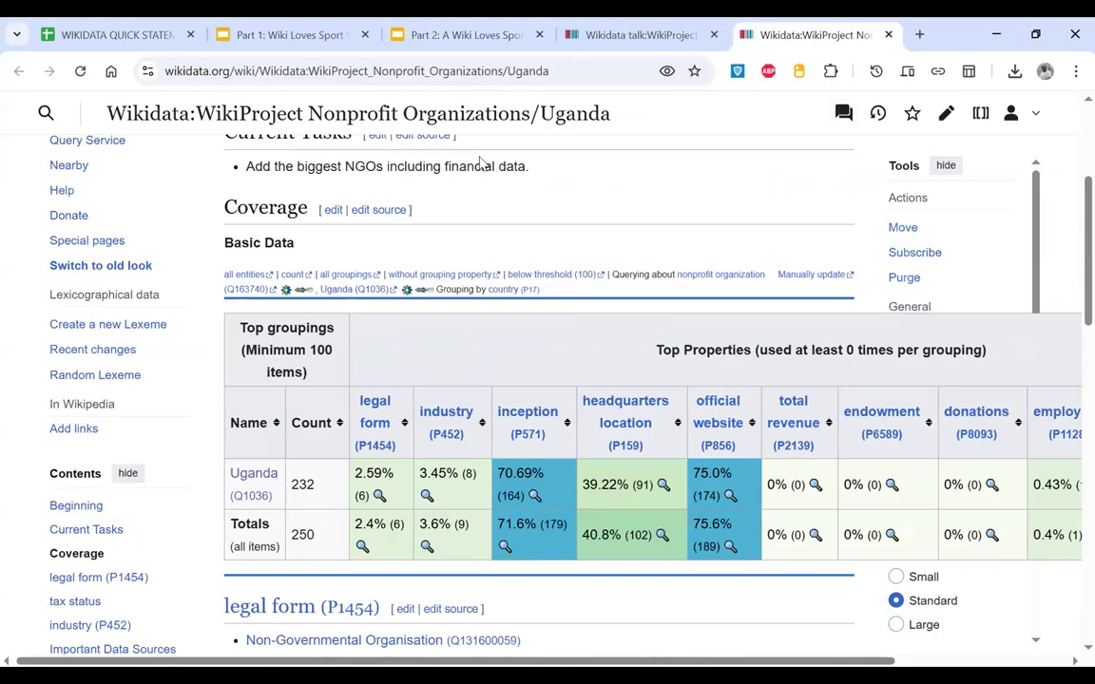
{"action": "scroll", "coordinate": [481, 164], "scroll_direction": "down", "scroll_amount": 3}
{"action": "scroll", "coordinate": [481, 163], "scroll_direction": "down", "scroll_amount": 2}
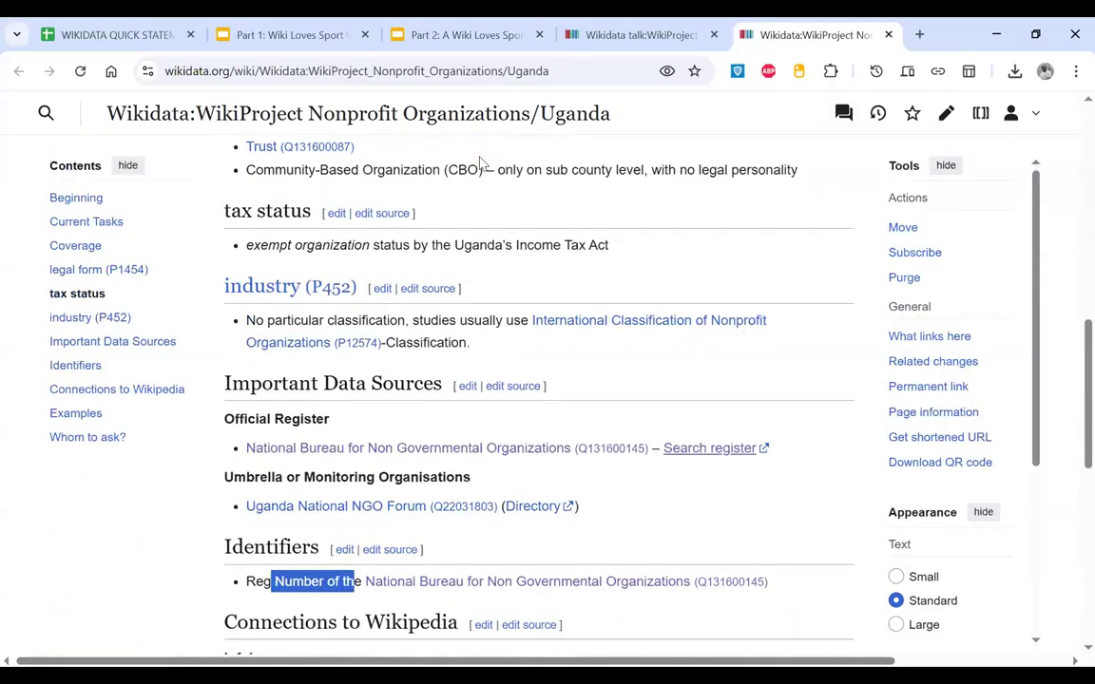
{"action": "scroll", "coordinate": [481, 163], "scroll_direction": "down", "scroll_amount": 1}
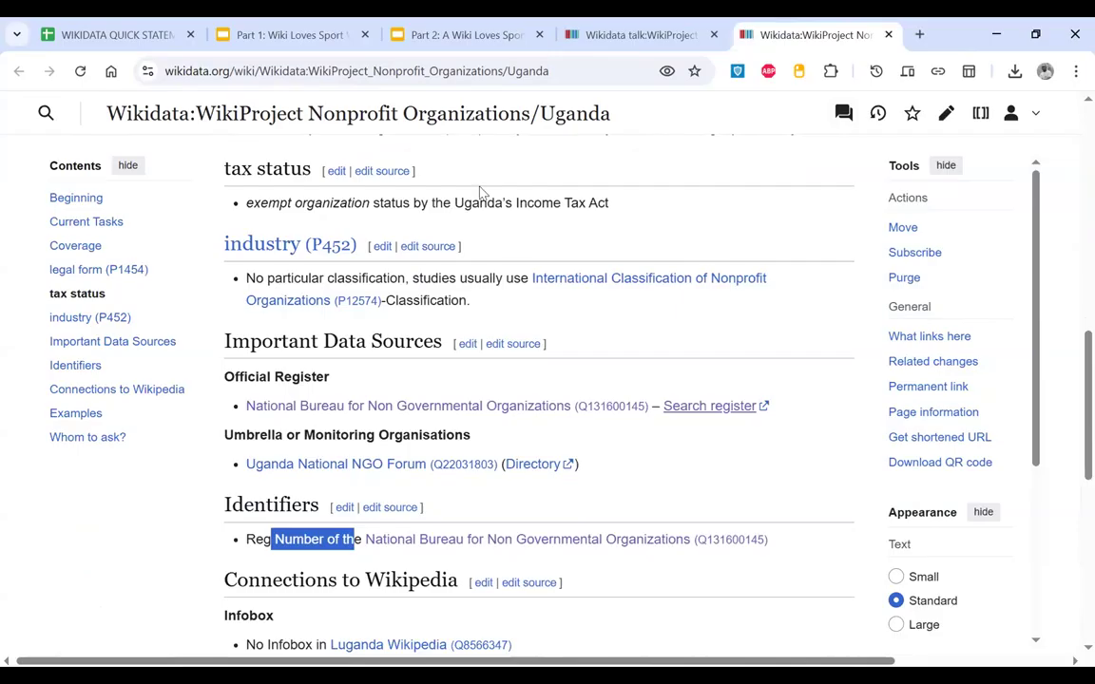
{"action": "left_click", "coordinate": [325, 38]}
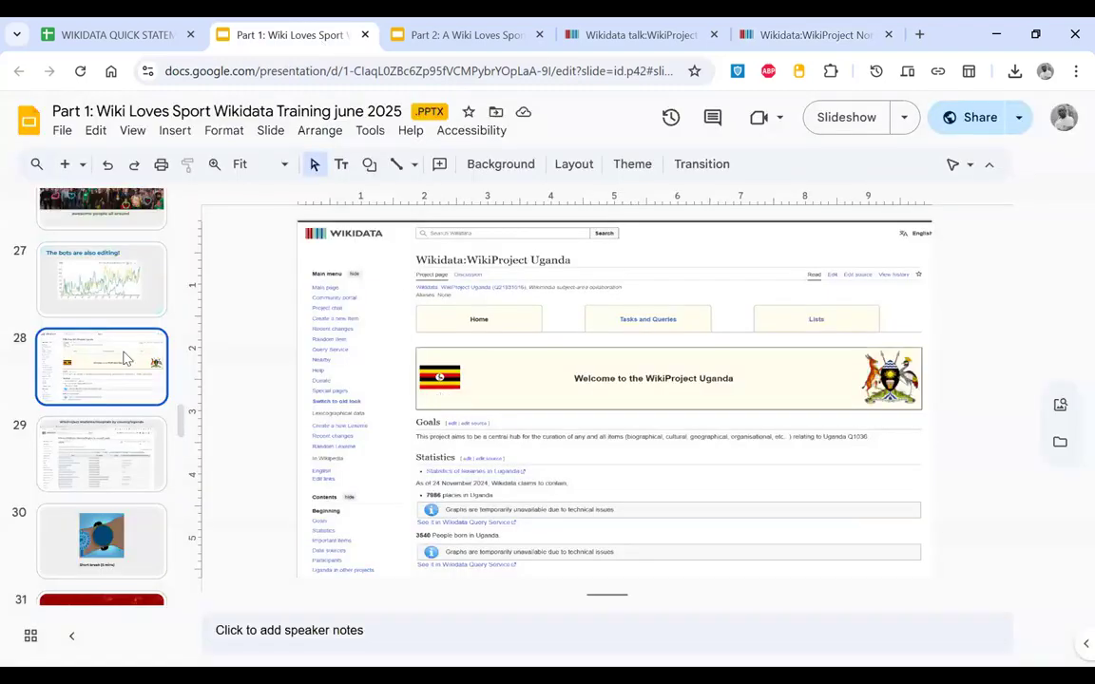
Step: Close the Part 1 deck and start the Part 2 Wikidata training slideshow full screen from its Welcome slide
{"action": "scroll", "coordinate": [124, 358], "scroll_direction": "up", "scroll_amount": 10}
{"action": "scroll", "coordinate": [123, 358], "scroll_direction": "up", "scroll_amount": 10}
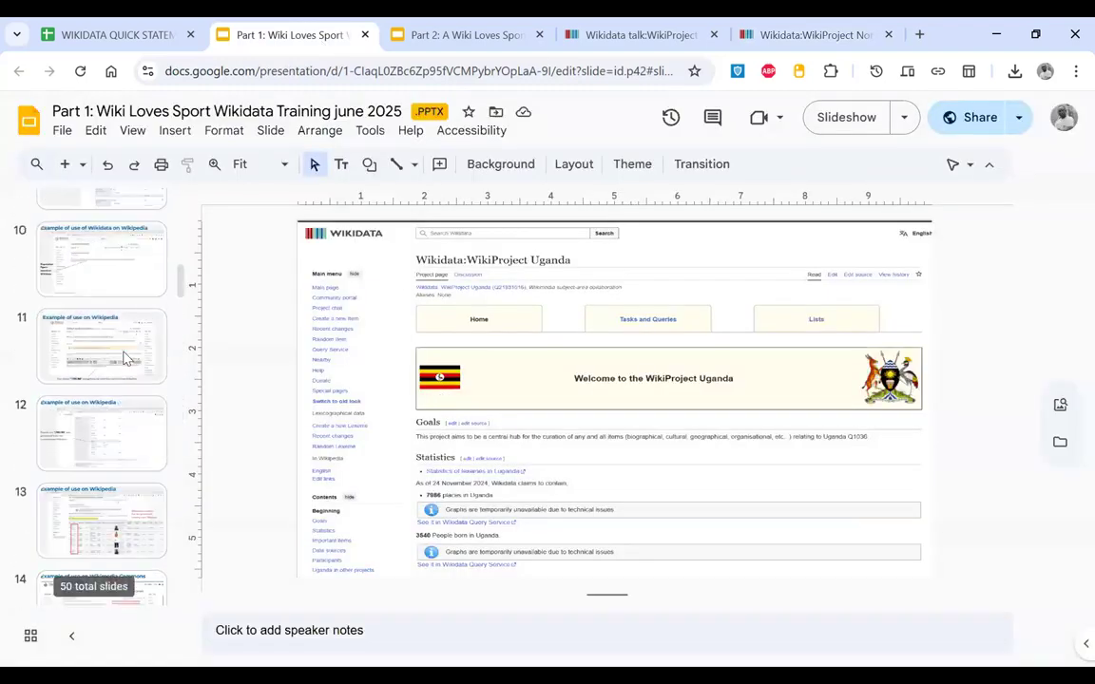
{"action": "scroll", "coordinate": [124, 358], "scroll_direction": "up", "scroll_amount": 1}
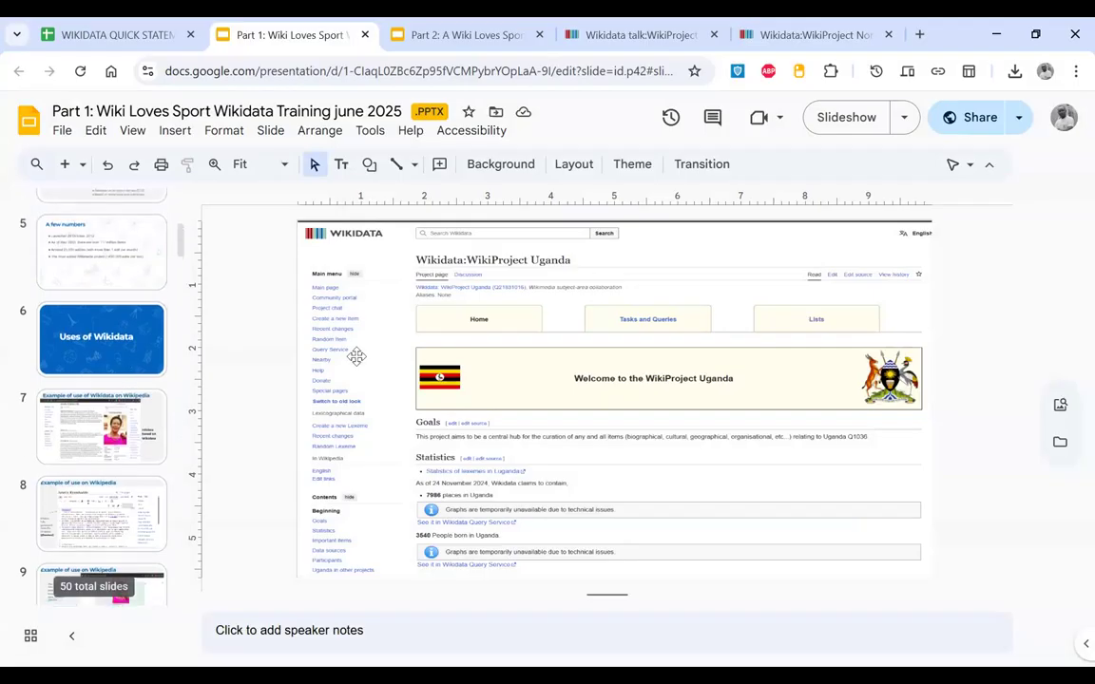
{"action": "left_click", "coordinate": [365, 36]}
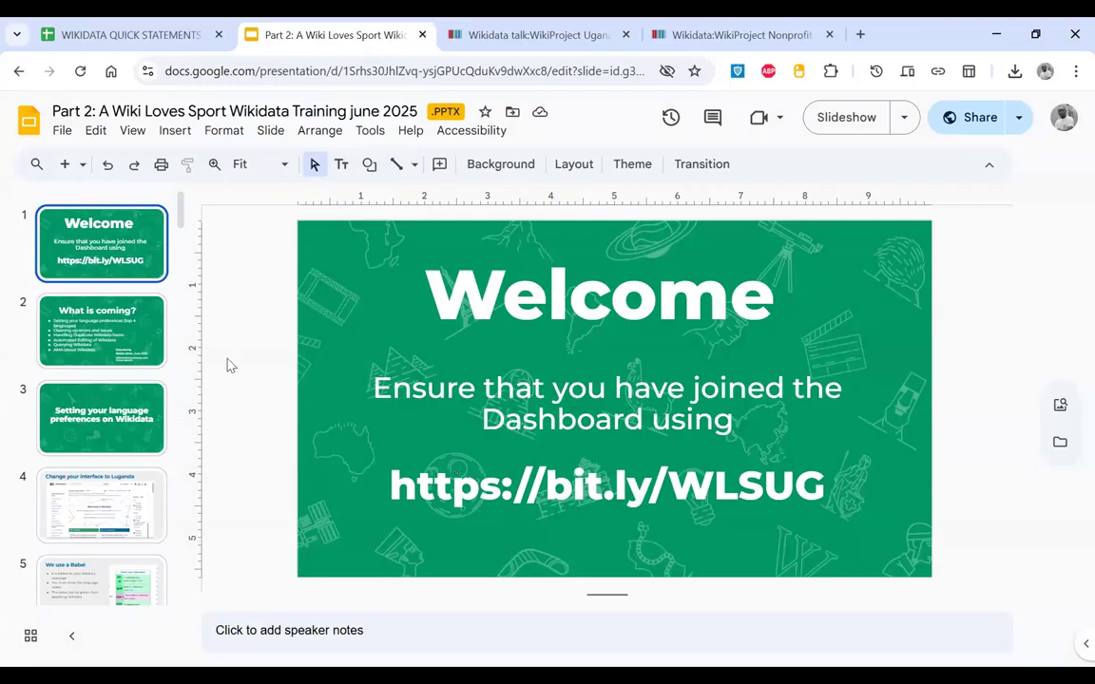
{"action": "left_click", "coordinate": [849, 118]}
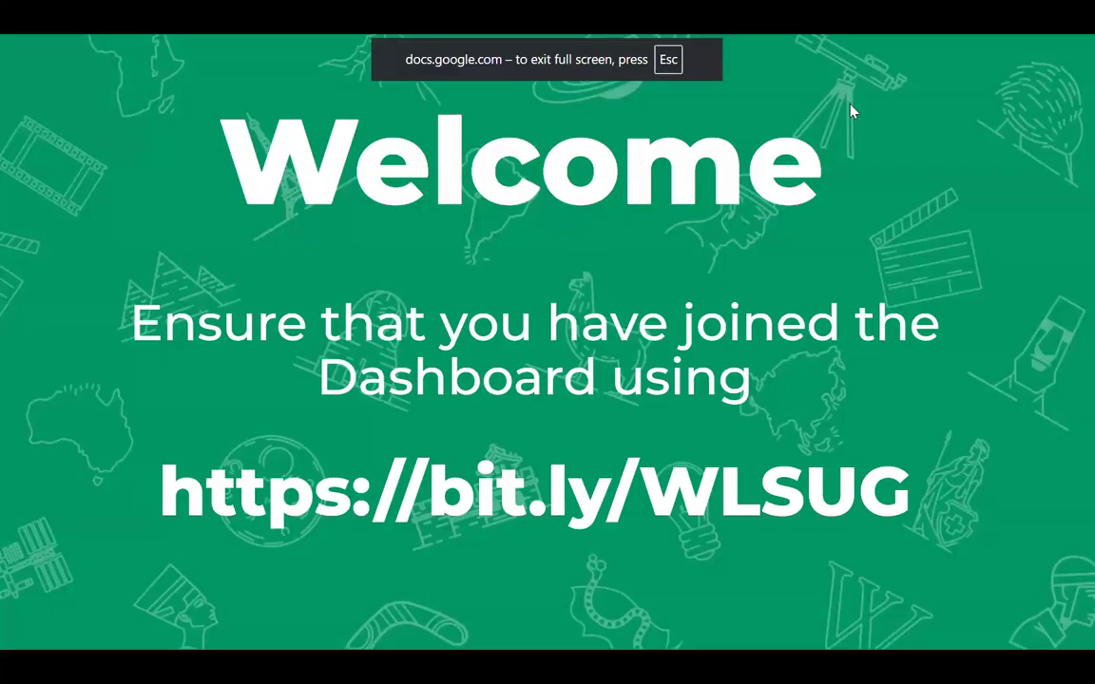
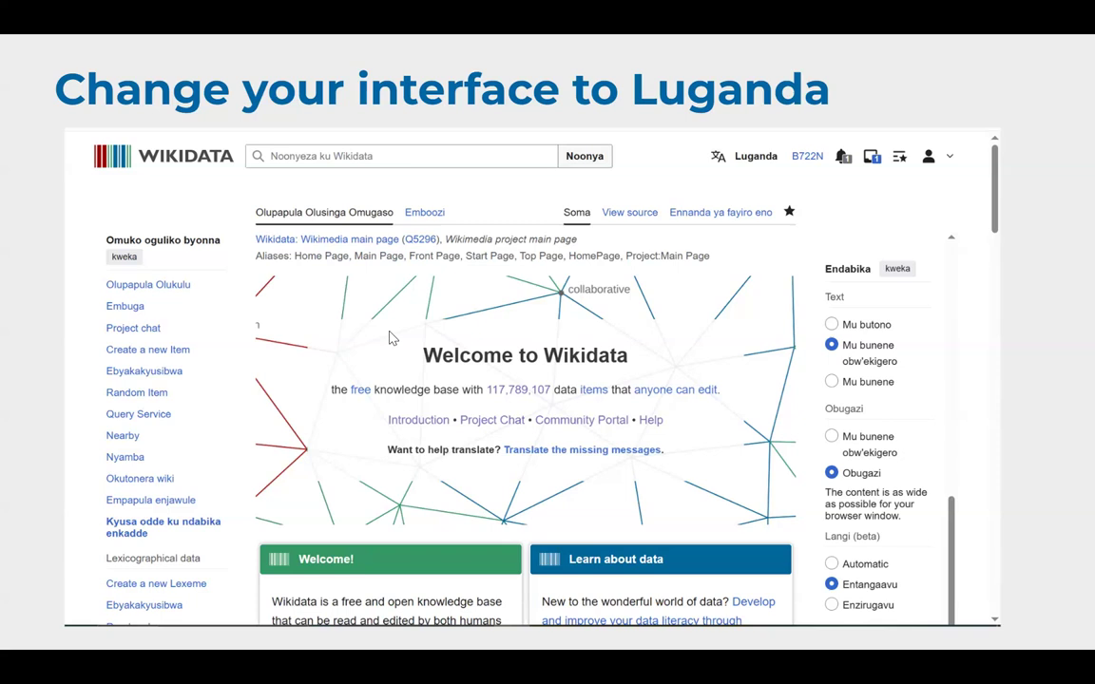
Step: Present the Babel, language-code search and userpage slides up to slide 8, then exit the slideshow
{"action": "key", "text": "Right"}
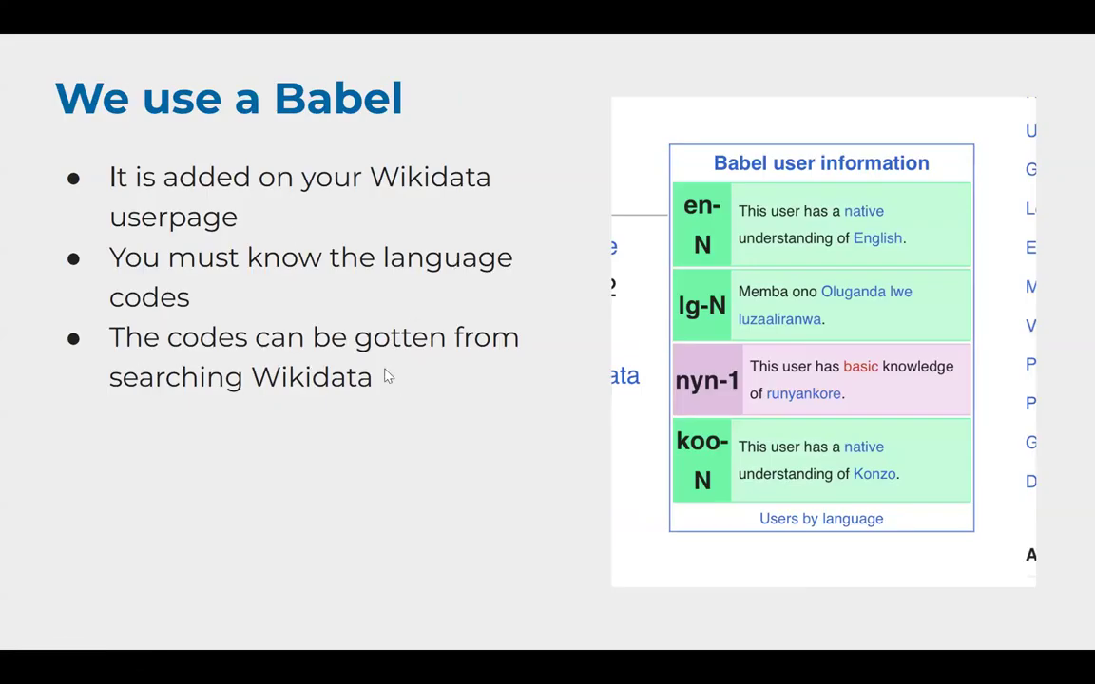
{"action": "left_click", "coordinate": [373, 483]}
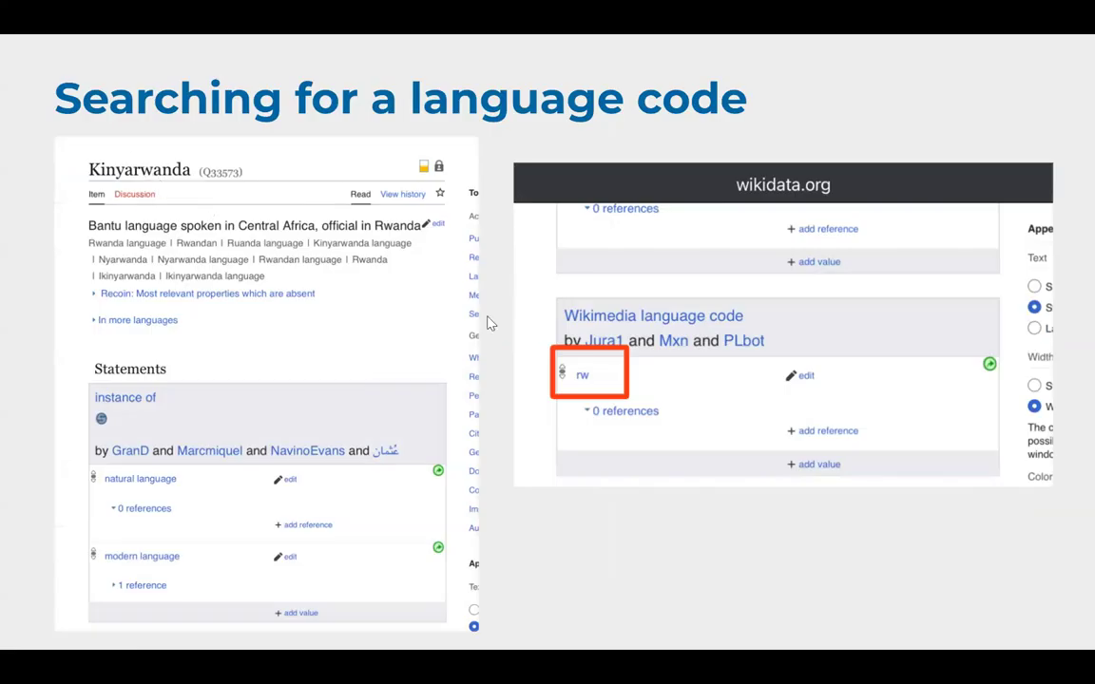
{"action": "left_click", "coordinate": [599, 371]}
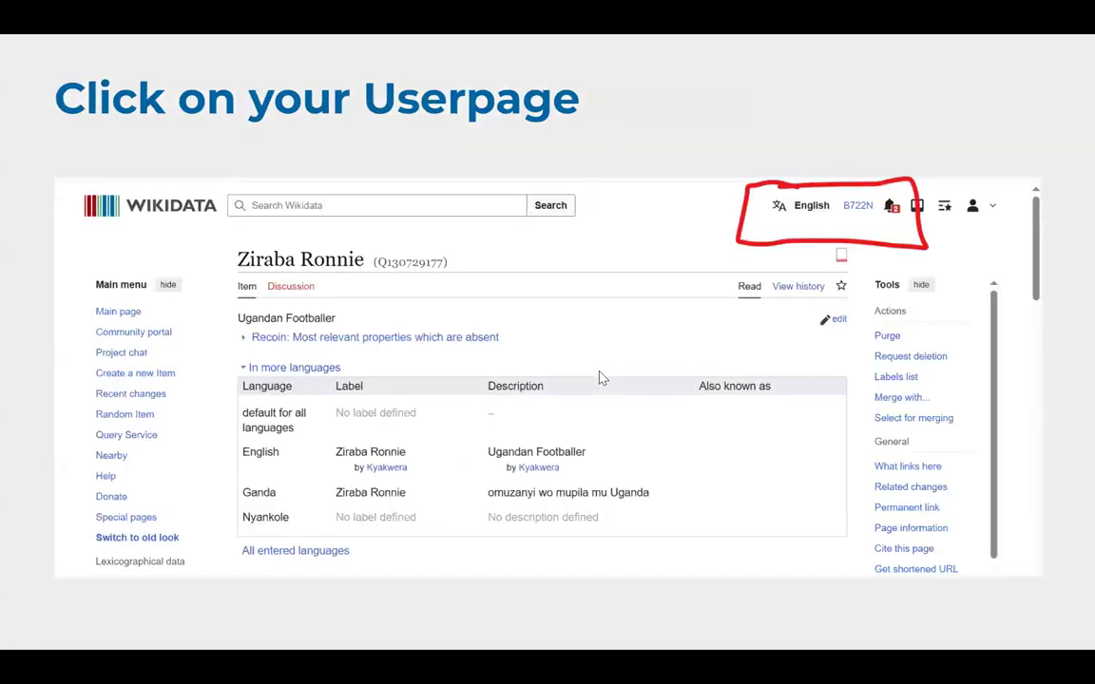
{"action": "left_click", "coordinate": [375, 337]}
{"action": "key", "text": "Left"}
{"action": "key", "text": "Right"}
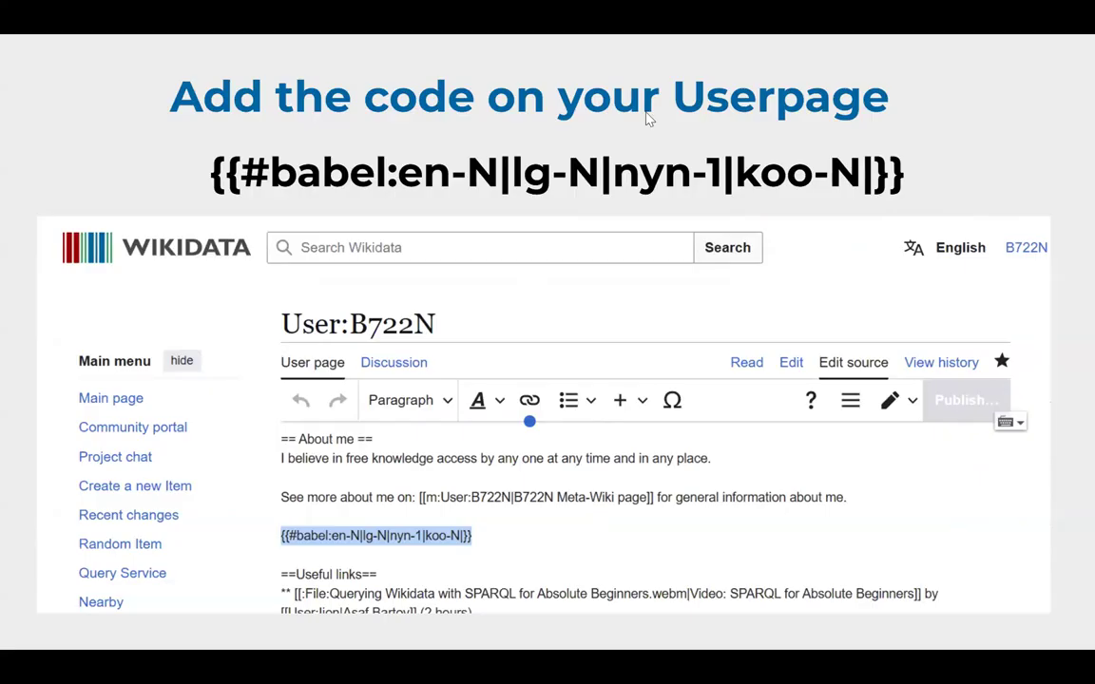
{"action": "key", "text": "Escape"}
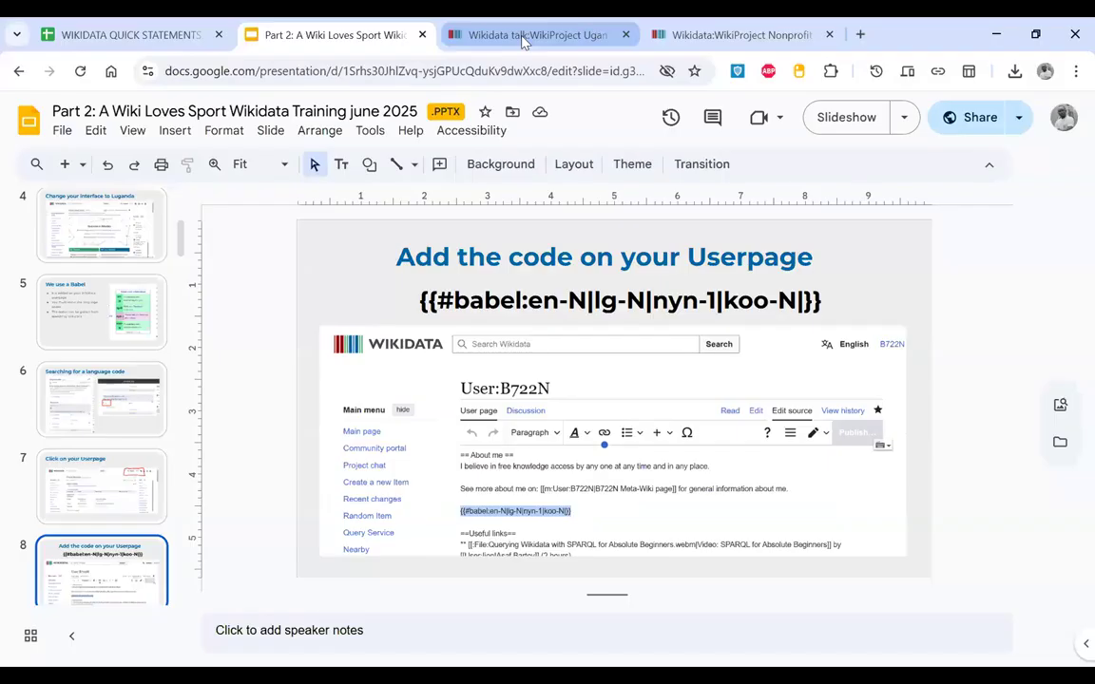
Step: Go from the WikiProject Uganda talk page to the Wikidata Main Page, annotating the logo and language setting
{"action": "left_click", "coordinate": [520, 34]}
{"action": "scroll", "coordinate": [520, 446], "scroll_direction": "up", "scroll_amount": 3}
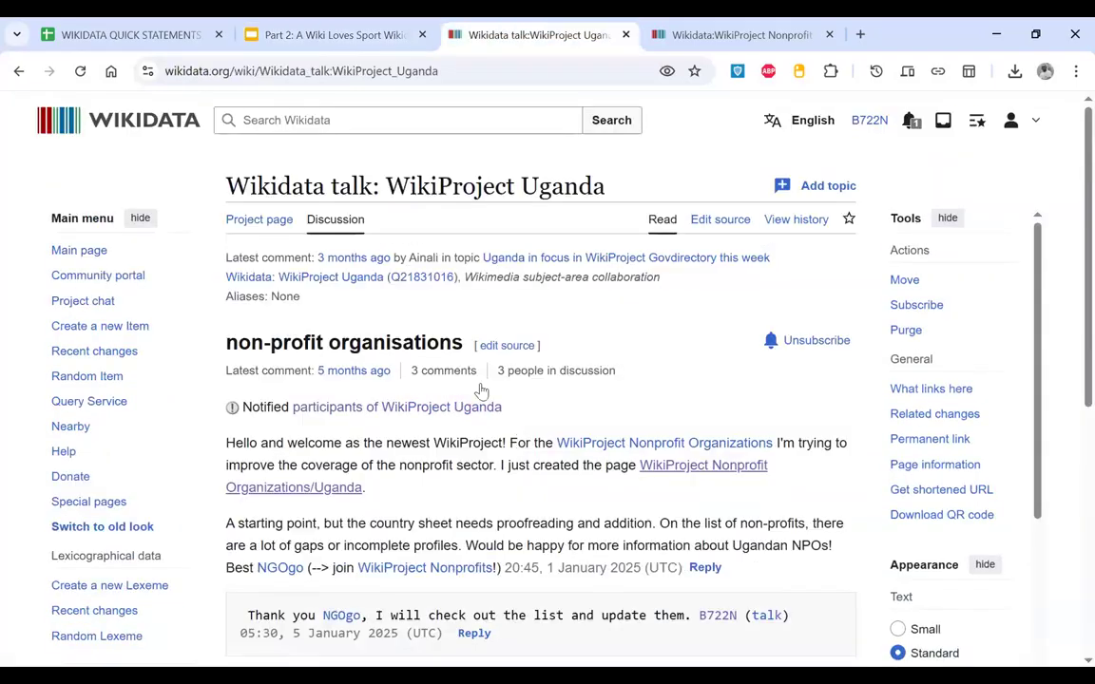
{"action": "left_click", "coordinate": [128, 126]}
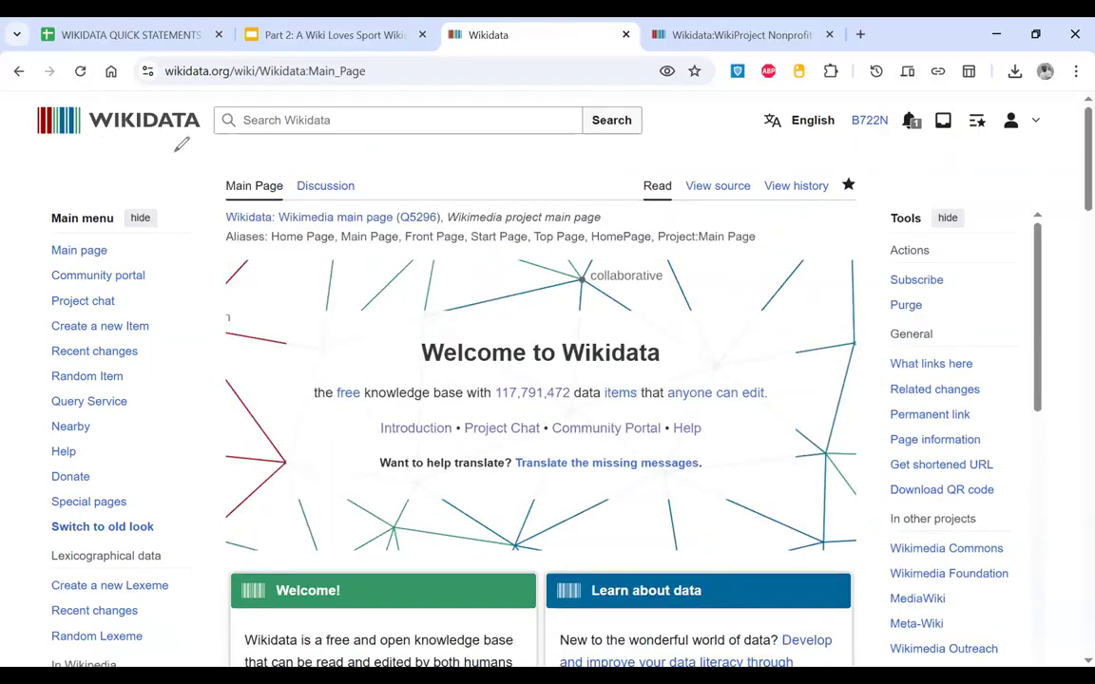
{"action": "mouse_move", "coordinate": [144, 161]}
{"action": "left_mouse_down"}
{"action": "mouse_move", "coordinate": [191, 105]}
{"action": "mouse_move", "coordinate": [91, 107]}
{"action": "mouse_move", "coordinate": [164, 149]}
{"action": "mouse_move", "coordinate": [90, 141]}
{"action": "left_mouse_up"}
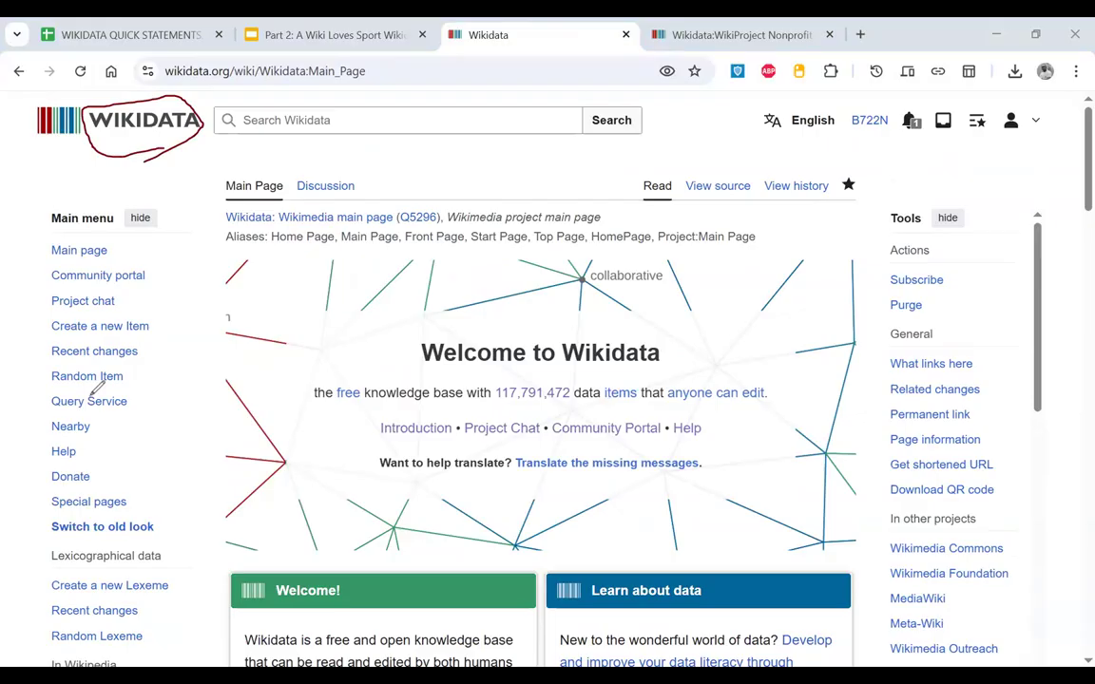
{"action": "key", "text": "ctrl+z"}
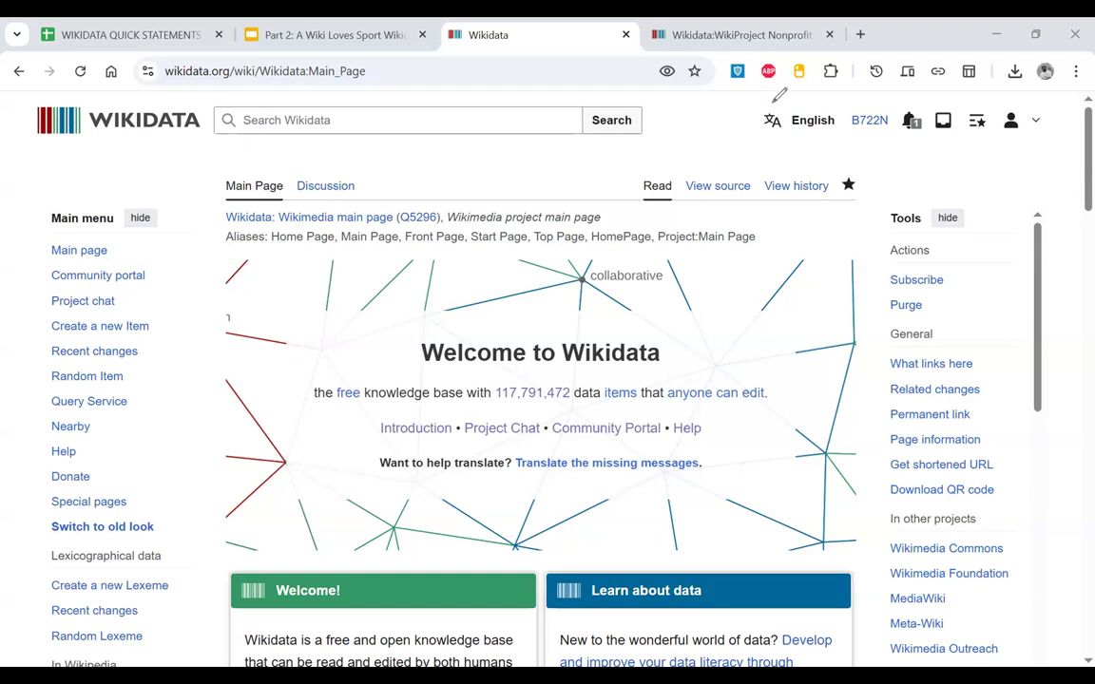
{"action": "mouse_move", "coordinate": [772, 105]}
{"action": "left_mouse_down"}
{"action": "mouse_move", "coordinate": [760, 163]}
{"action": "mouse_move", "coordinate": [773, 101]}
{"action": "left_mouse_up"}
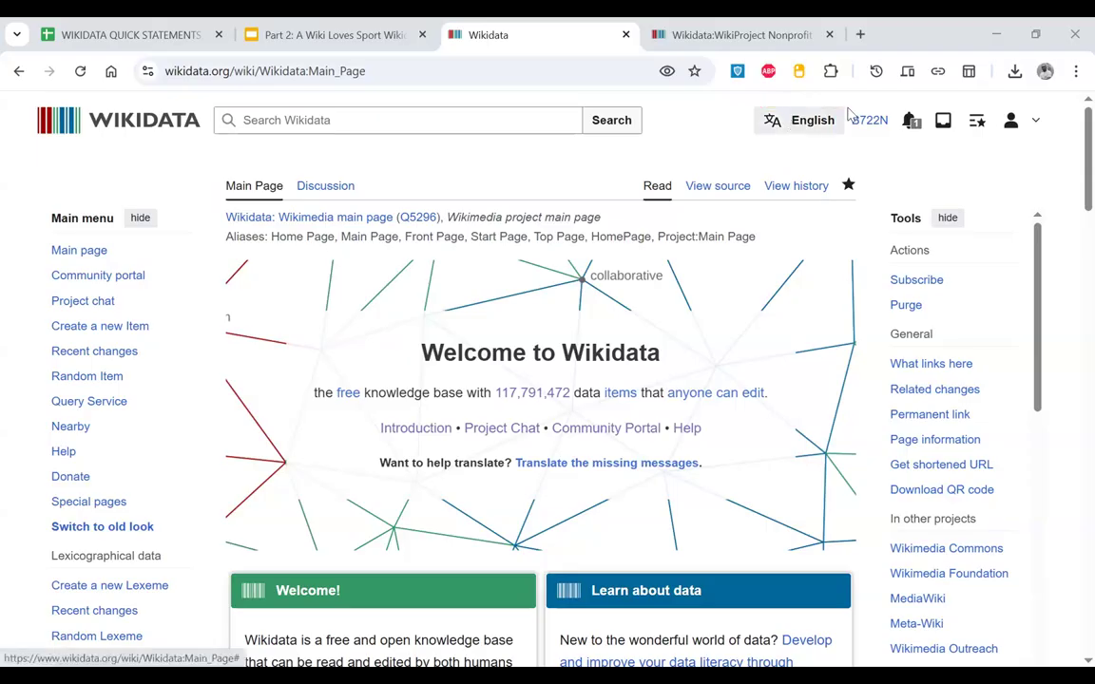
Step: Switch the Wikidata interface language to Luganda and mark the tool and menu links still in English
{"action": "left_click", "coordinate": [797, 122]}
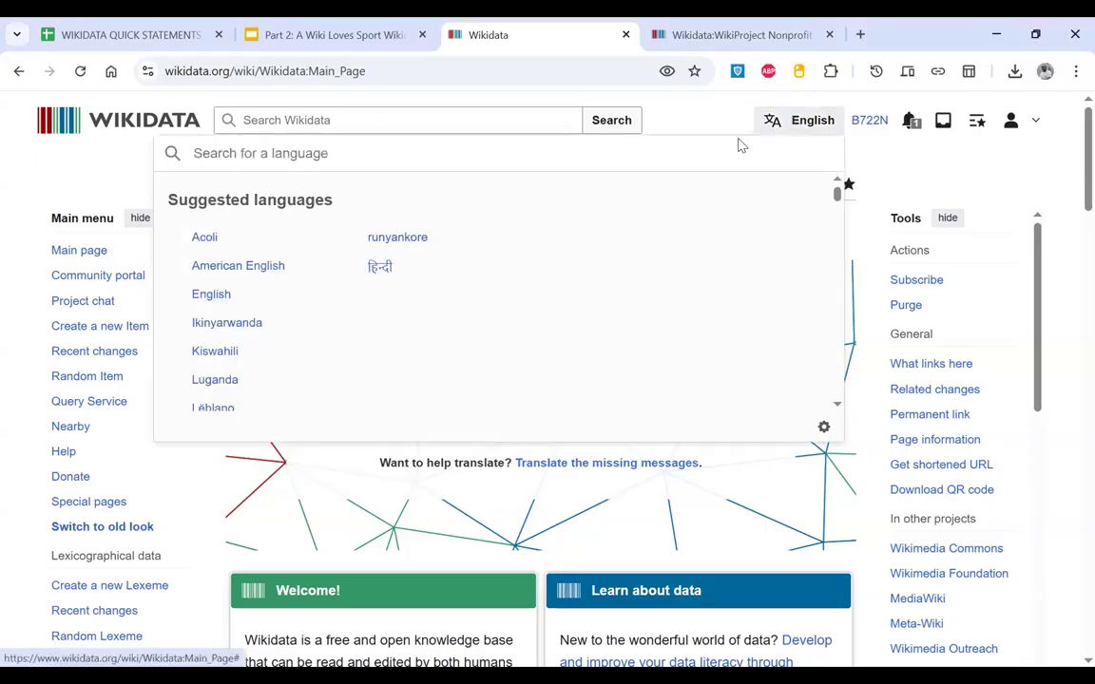
{"action": "left_click", "coordinate": [215, 380]}
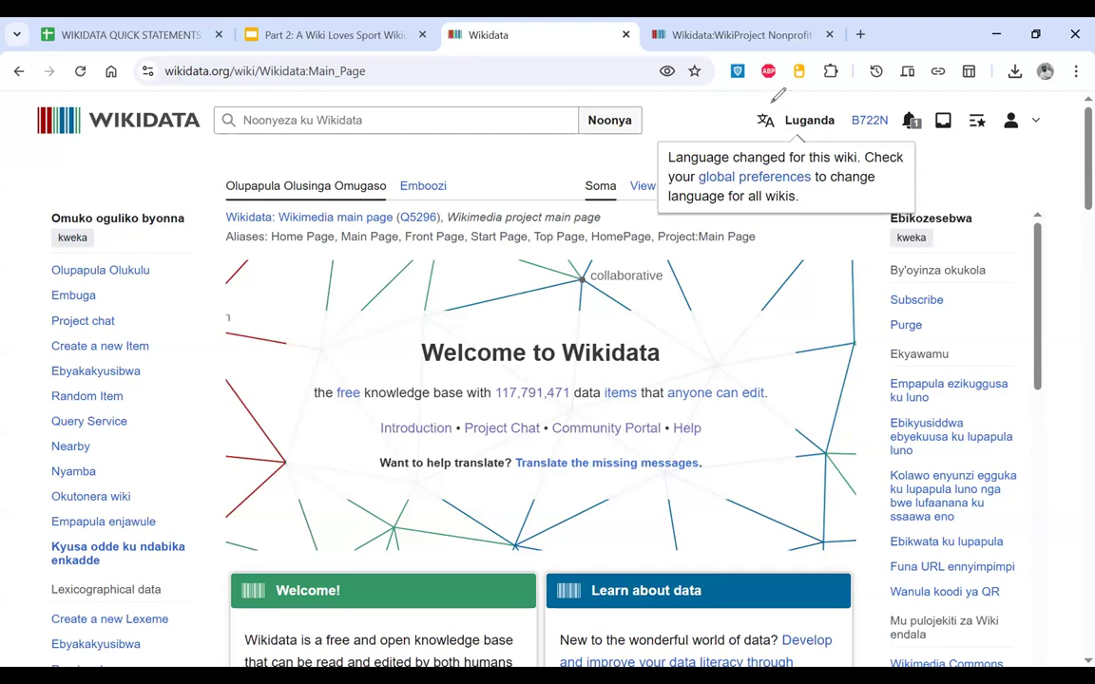
{"action": "left_click_drag", "start_coordinate": [772, 101], "coordinate": [768, 99]}
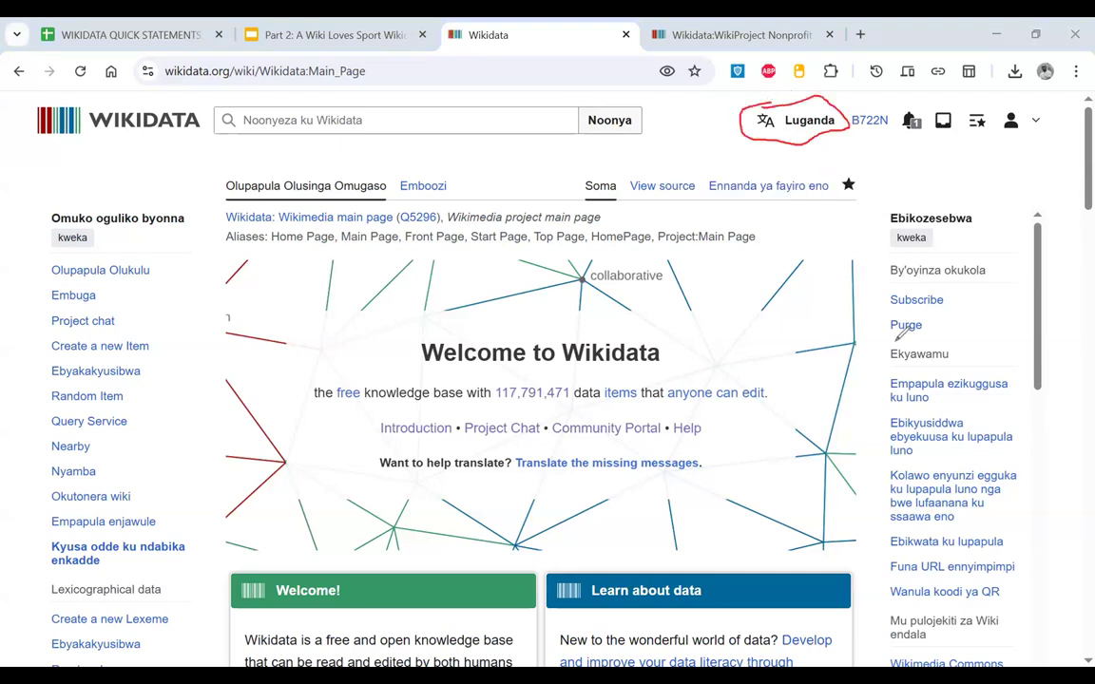
{"action": "mouse_move", "coordinate": [889, 290]}
{"action": "left_mouse_down"}
{"action": "mouse_move", "coordinate": [937, 339]}
{"action": "mouse_move", "coordinate": [905, 323]}
{"action": "left_mouse_up"}
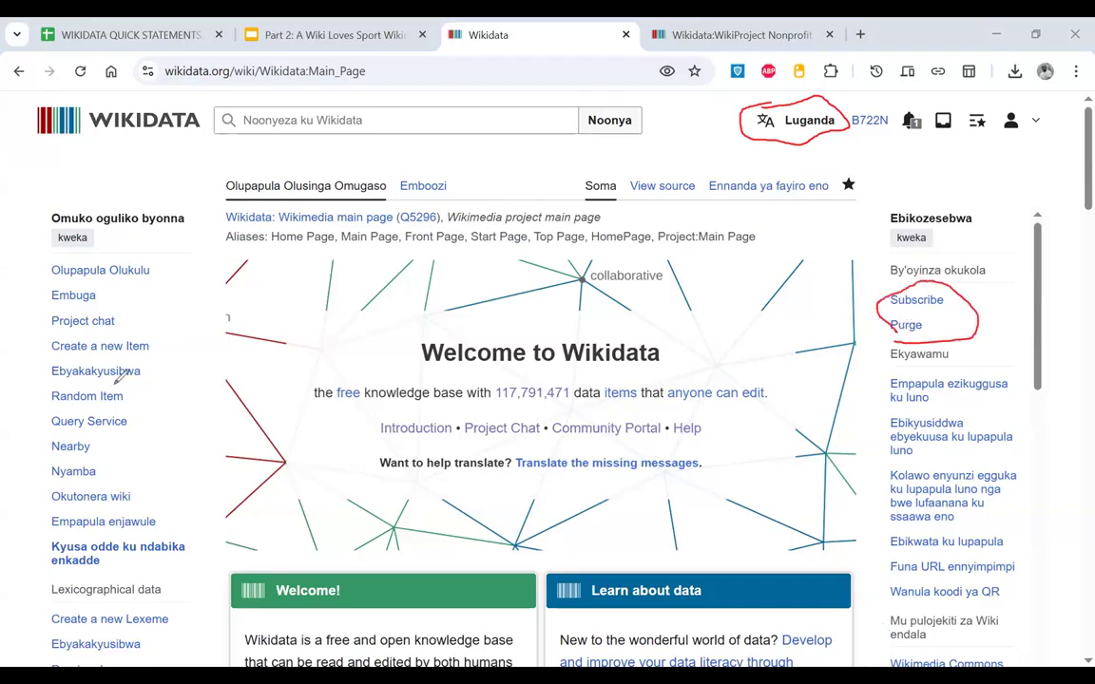
{"action": "mouse_move", "coordinate": [55, 380]}
{"action": "left_mouse_down"}
{"action": "mouse_move", "coordinate": [147, 401]}
{"action": "mouse_move", "coordinate": [121, 481]}
{"action": "mouse_move", "coordinate": [42, 447]}
{"action": "mouse_move", "coordinate": [48, 392]}
{"action": "mouse_move", "coordinate": [95, 400]}
{"action": "left_mouse_up"}
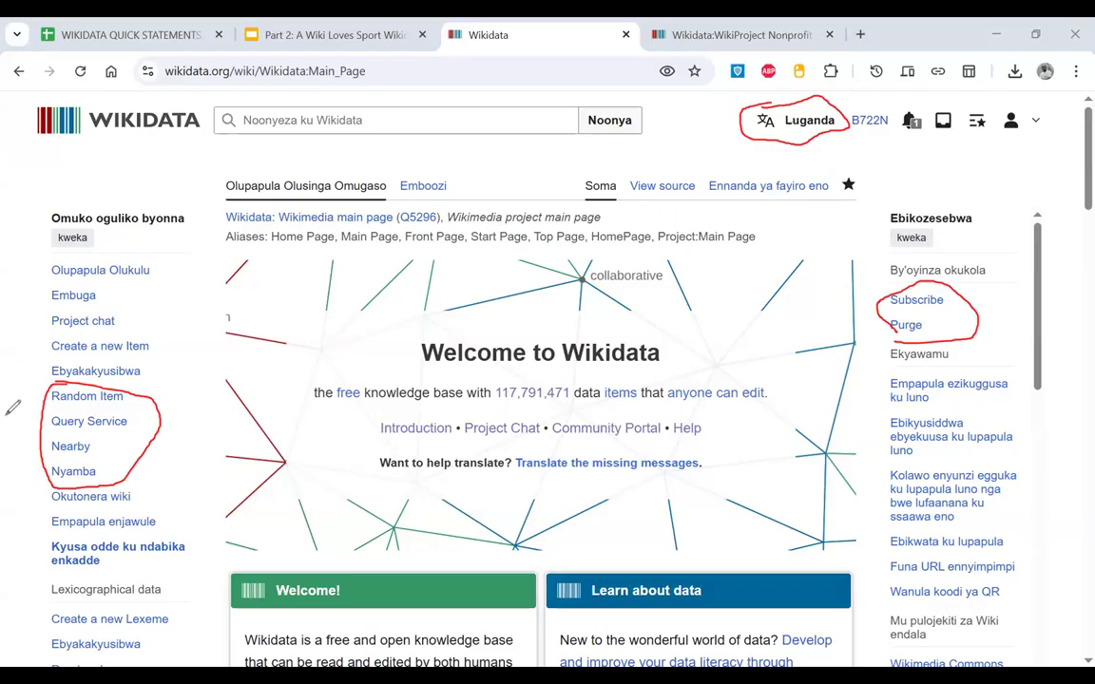
{"action": "key", "text": "Escape"}
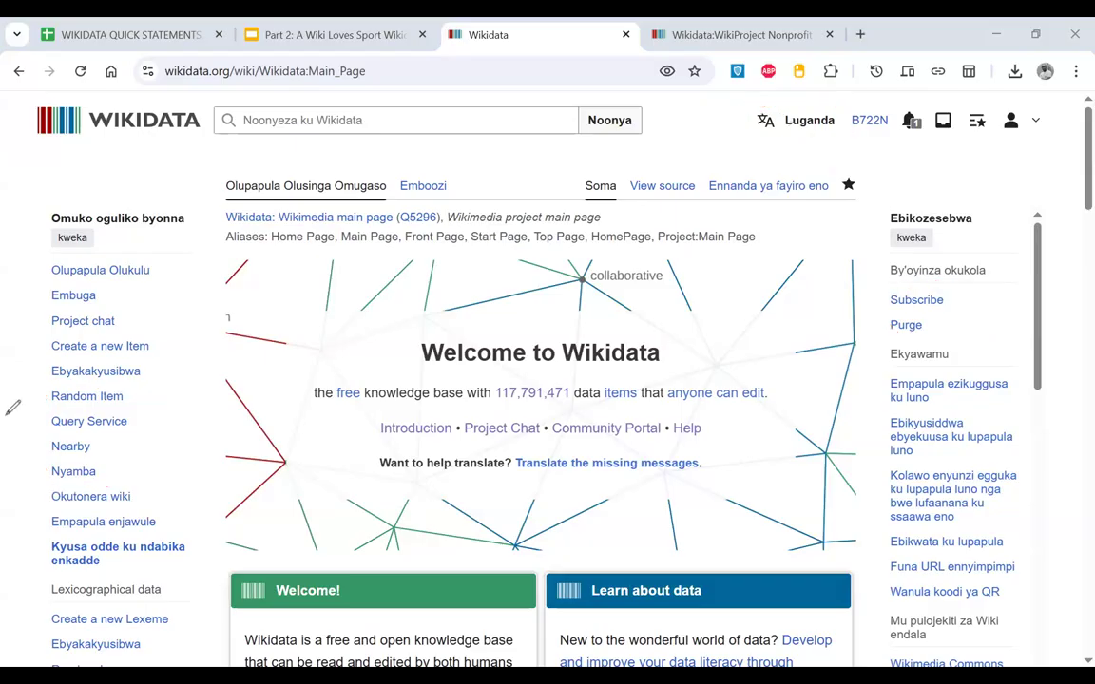
Step: Pick English from the suggested interface languages to restore the English interface
{"action": "left_click", "coordinate": [796, 123]}
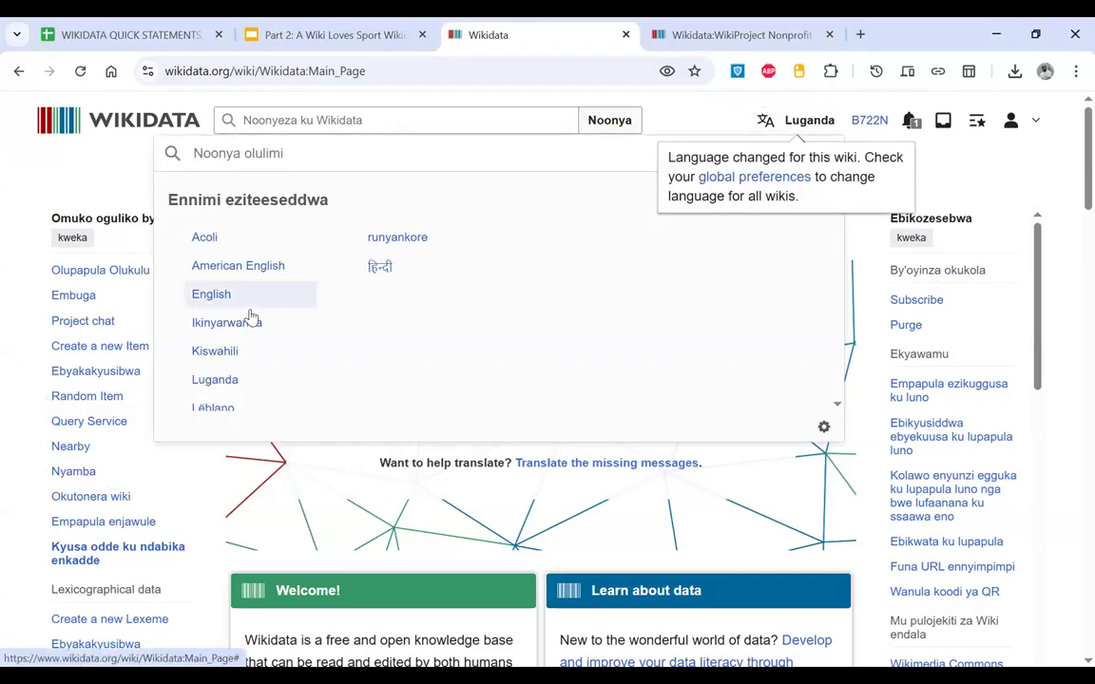
{"action": "left_click", "coordinate": [223, 297]}
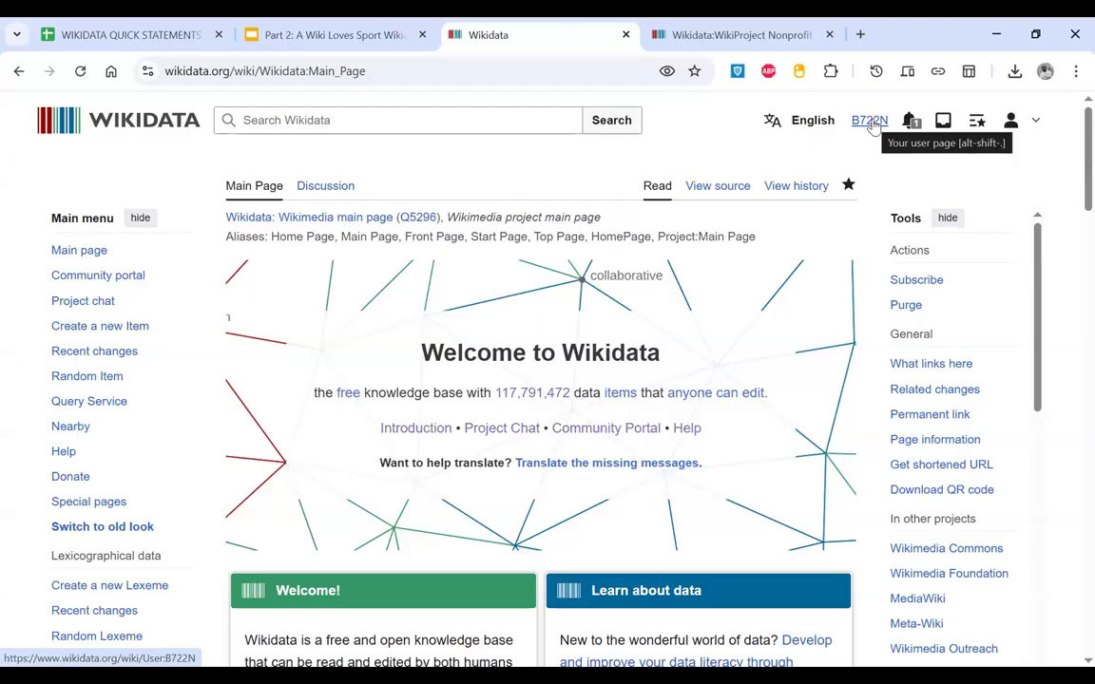
Step: Open your own user page with the Babel box listing en-N, lg-N, nyn-1 and koo-N
{"action": "left_click", "coordinate": [869, 122]}
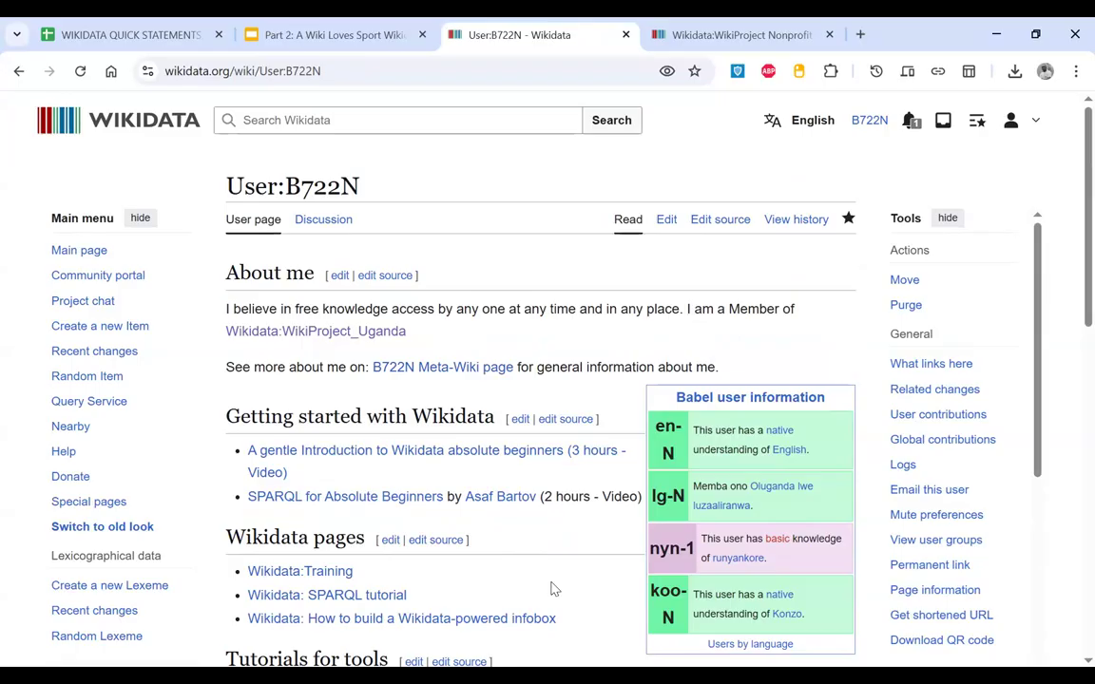
{"action": "scroll", "coordinate": [552, 588], "scroll_direction": "down", "scroll_amount": 1}
{"action": "scroll", "coordinate": [518, 537], "scroll_direction": "up", "scroll_amount": 1}
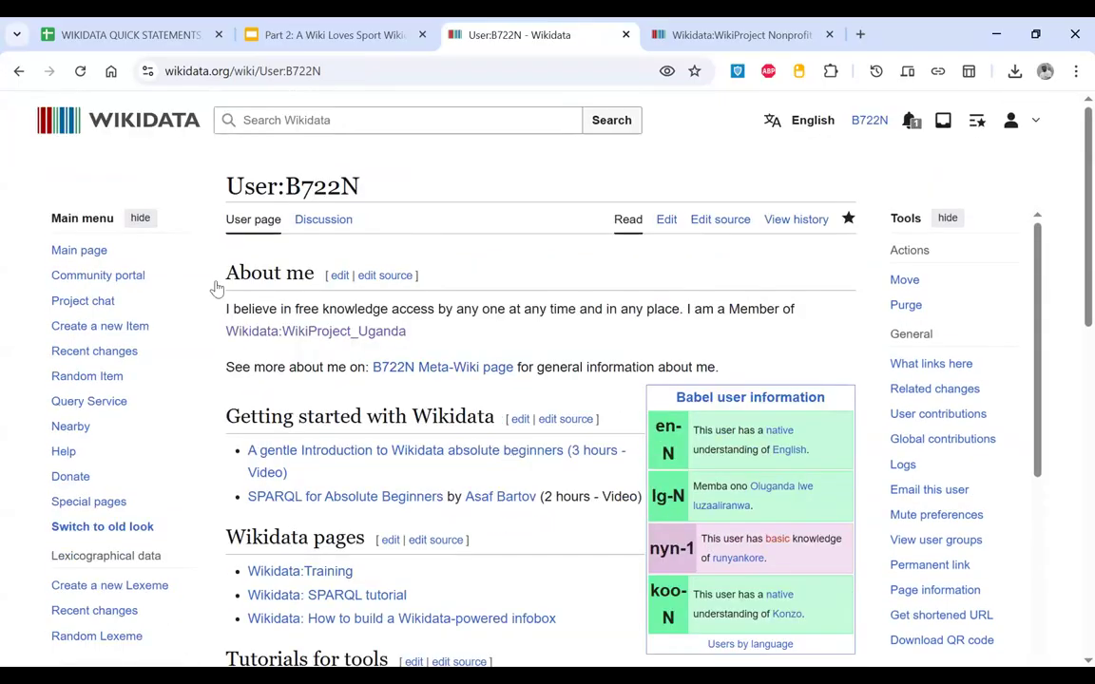
Step: Highlight the About me and WikiProject Uganda membership sentences, then close the nonprofit WikiProject tab
{"action": "left_click_drag", "start_coordinate": [240, 285], "coordinate": [444, 331]}
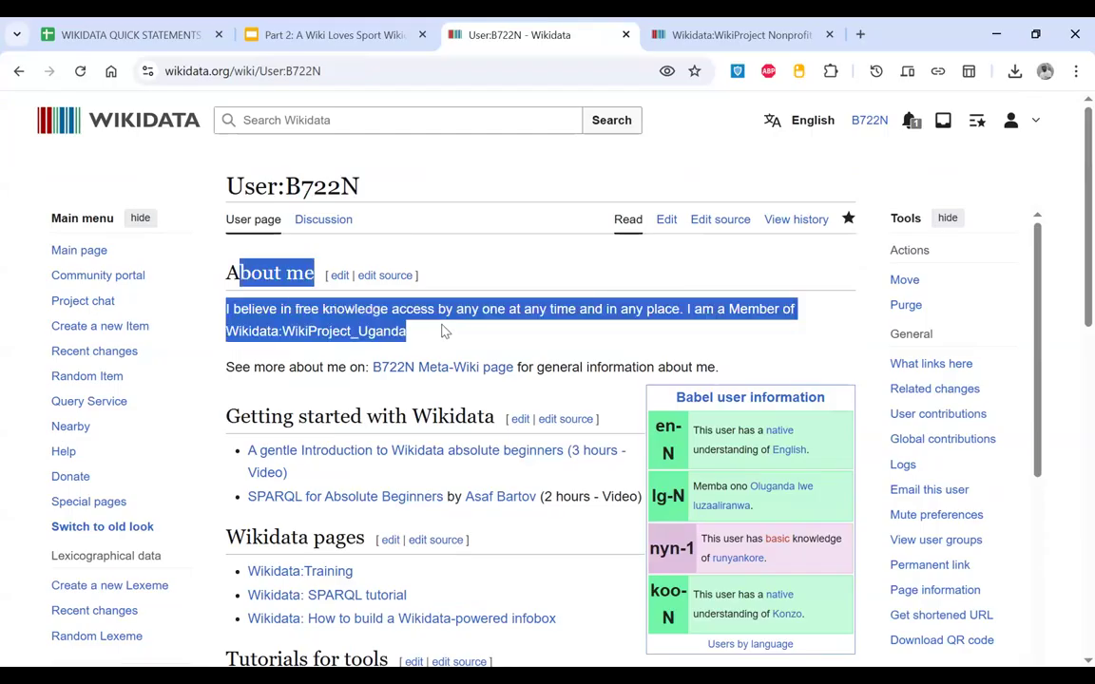
{"action": "left_click", "coordinate": [460, 326]}
{"action": "left_click_drag", "start_coordinate": [236, 310], "coordinate": [531, 302]}
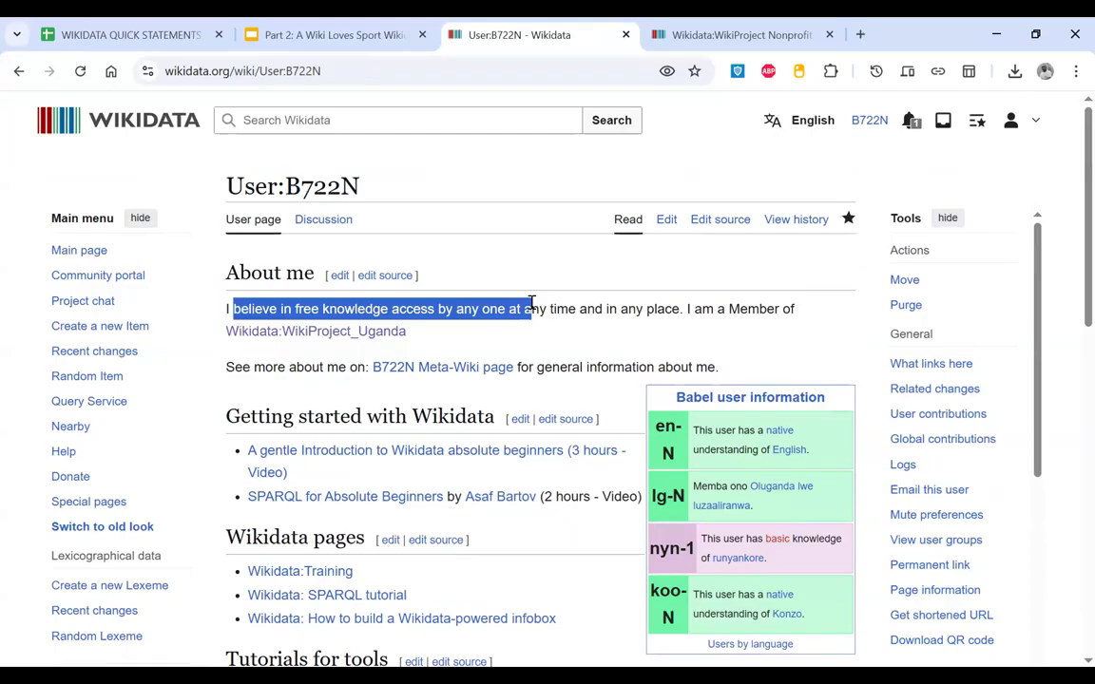
{"action": "left_click_drag", "start_coordinate": [685, 309], "coordinate": [689, 327]}
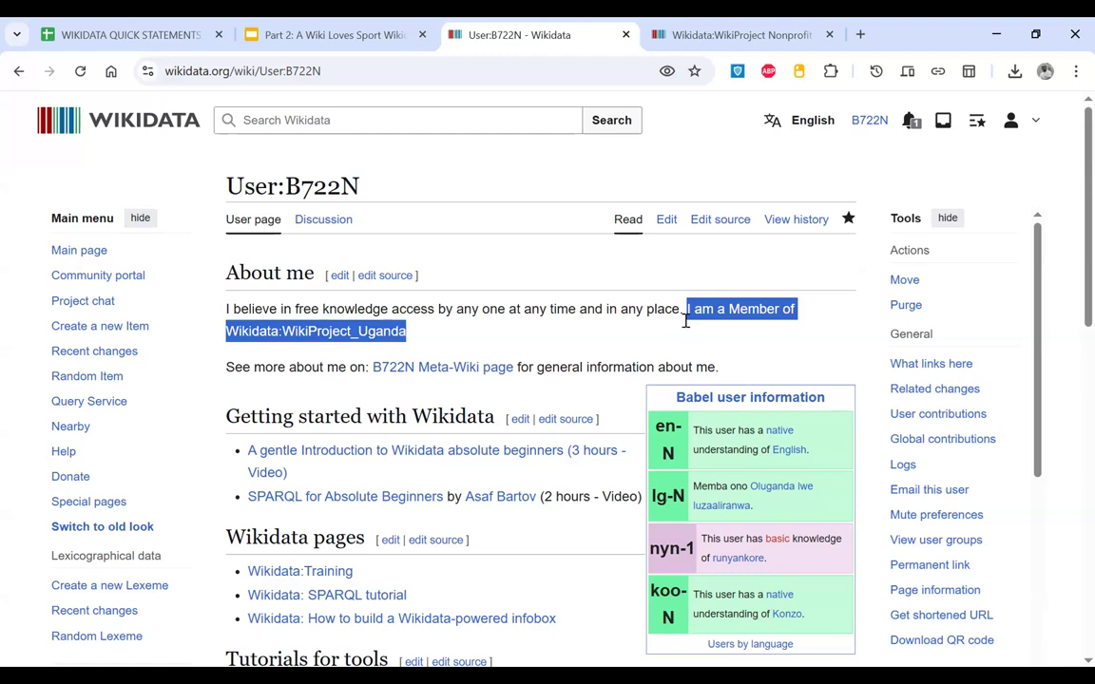
{"action": "left_click", "coordinate": [685, 321]}
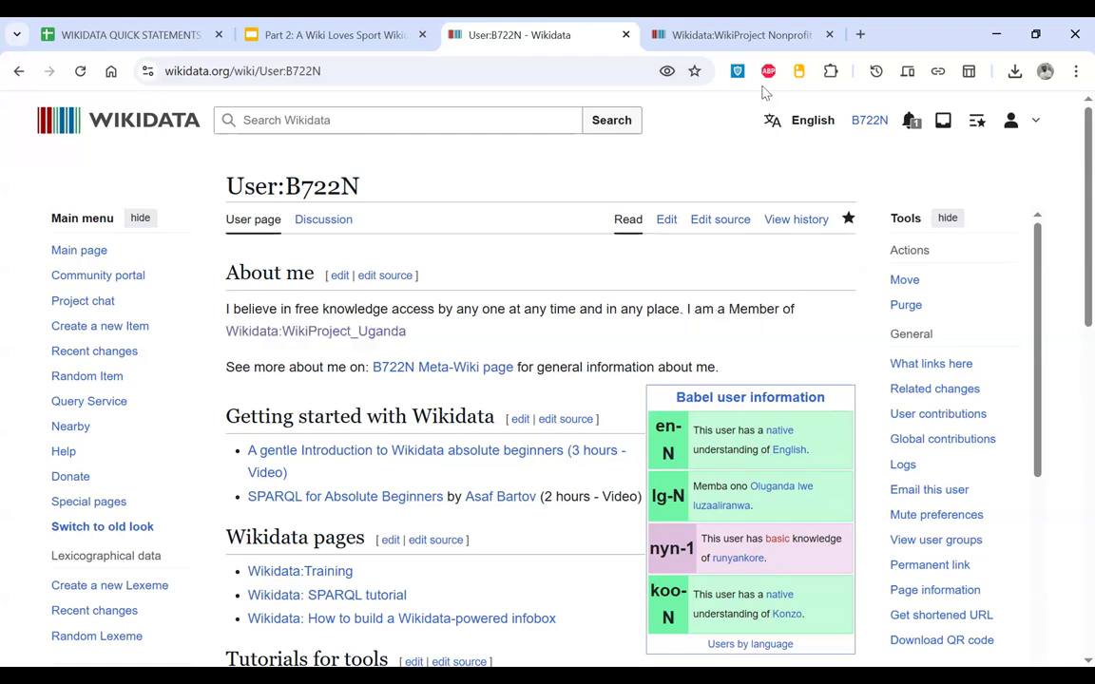
{"action": "left_click", "coordinate": [829, 34]}
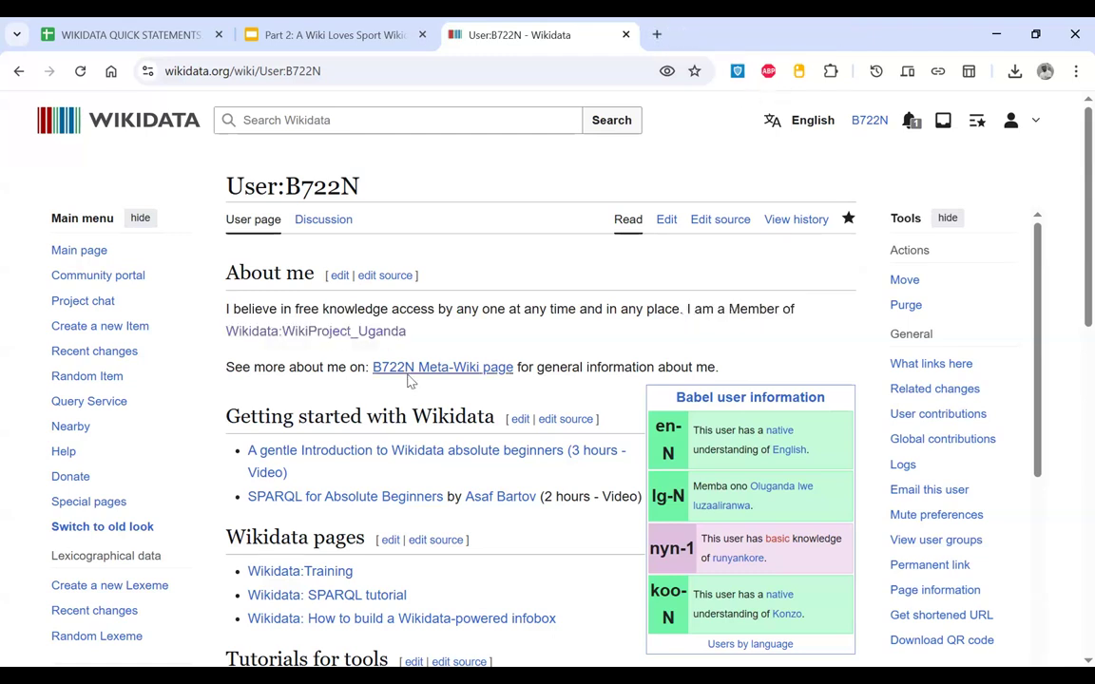
{"action": "scroll", "coordinate": [411, 378], "scroll_direction": "down", "scroll_amount": 2}
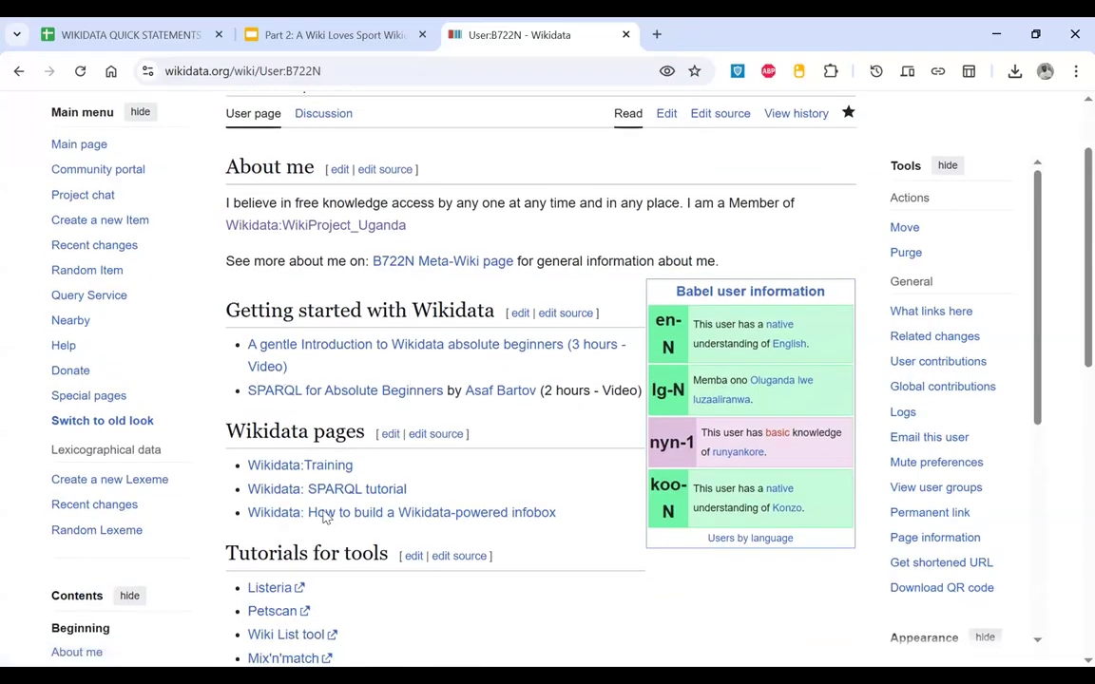
Step: Highlight the 'Getting started with Wikidata' heading on the user page
{"action": "scroll", "coordinate": [325, 517], "scroll_direction": "down", "scroll_amount": 3}
{"action": "scroll", "coordinate": [325, 517], "scroll_direction": "up", "scroll_amount": 1}
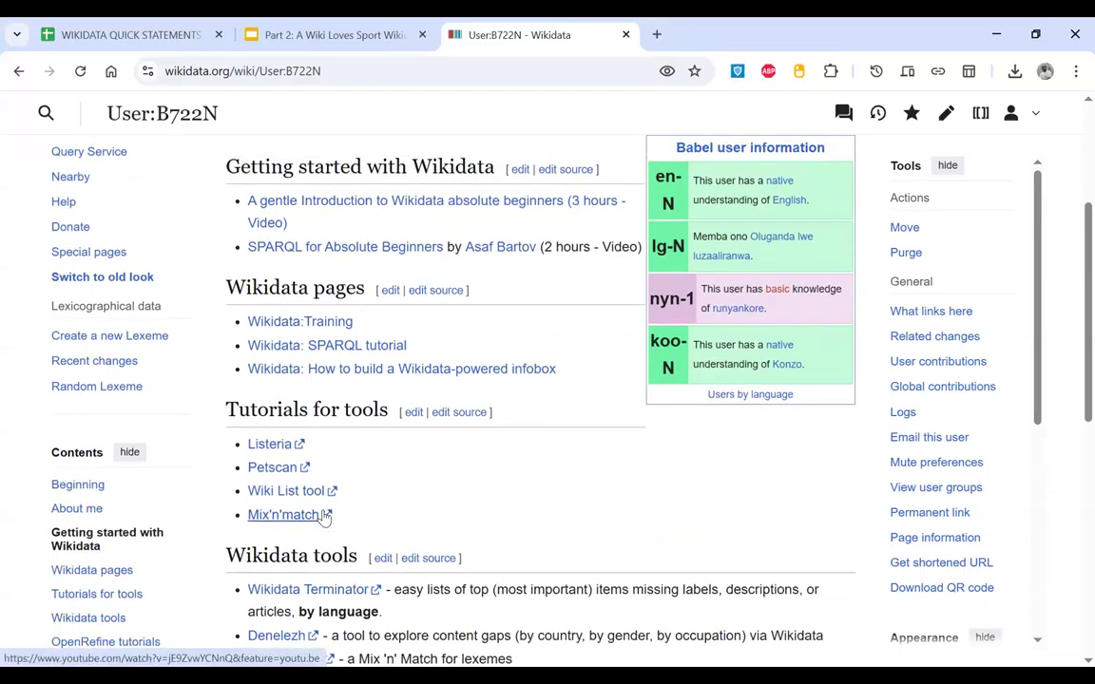
{"action": "scroll", "coordinate": [325, 517], "scroll_direction": "up", "scroll_amount": 4}
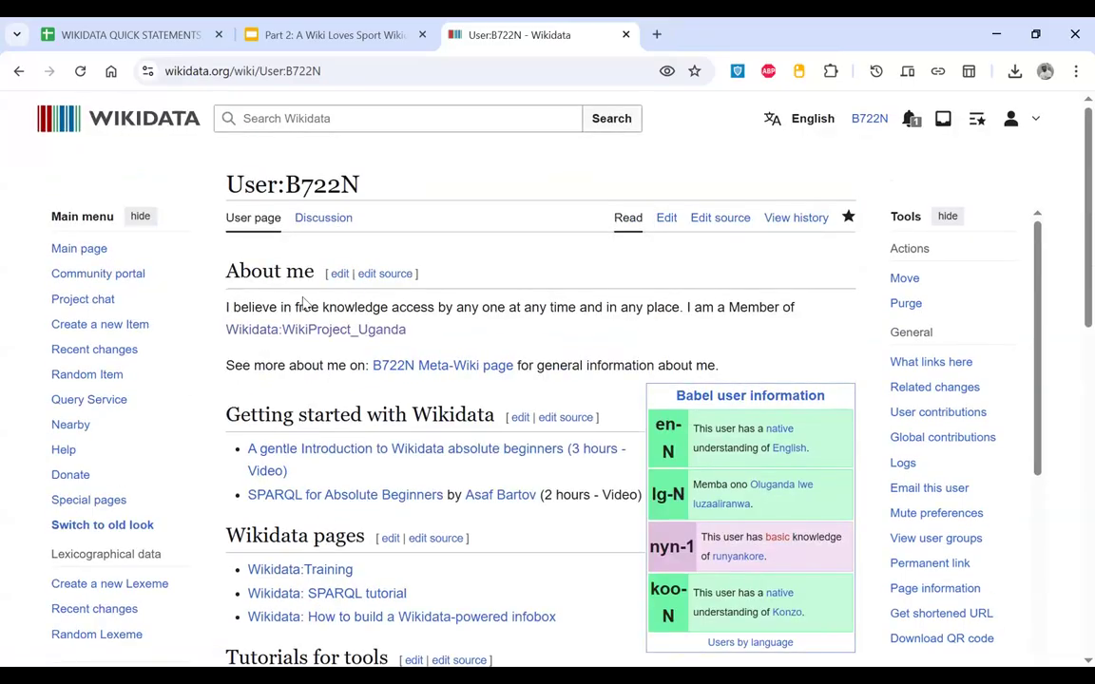
{"action": "left_click_drag", "start_coordinate": [231, 411], "coordinate": [582, 509]}
{"action": "left_click", "coordinate": [588, 516]}
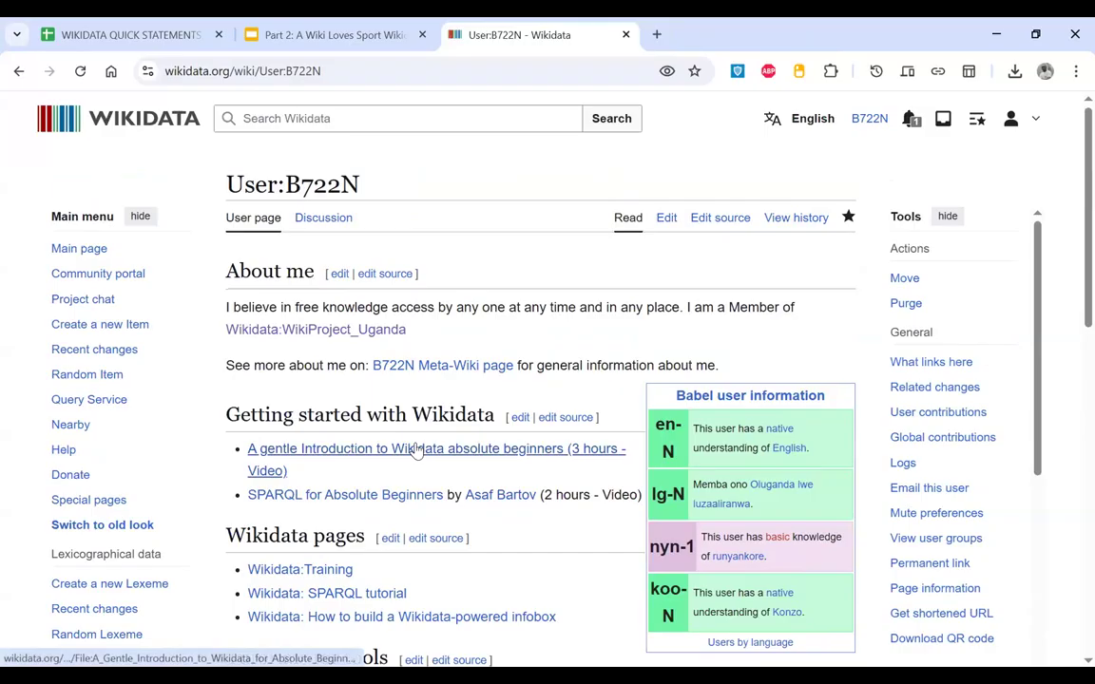
Step: Highlight the Wikidata pages list and the Tutorials for tools list further down the page
{"action": "scroll", "coordinate": [418, 447], "scroll_direction": "down", "scroll_amount": 2}
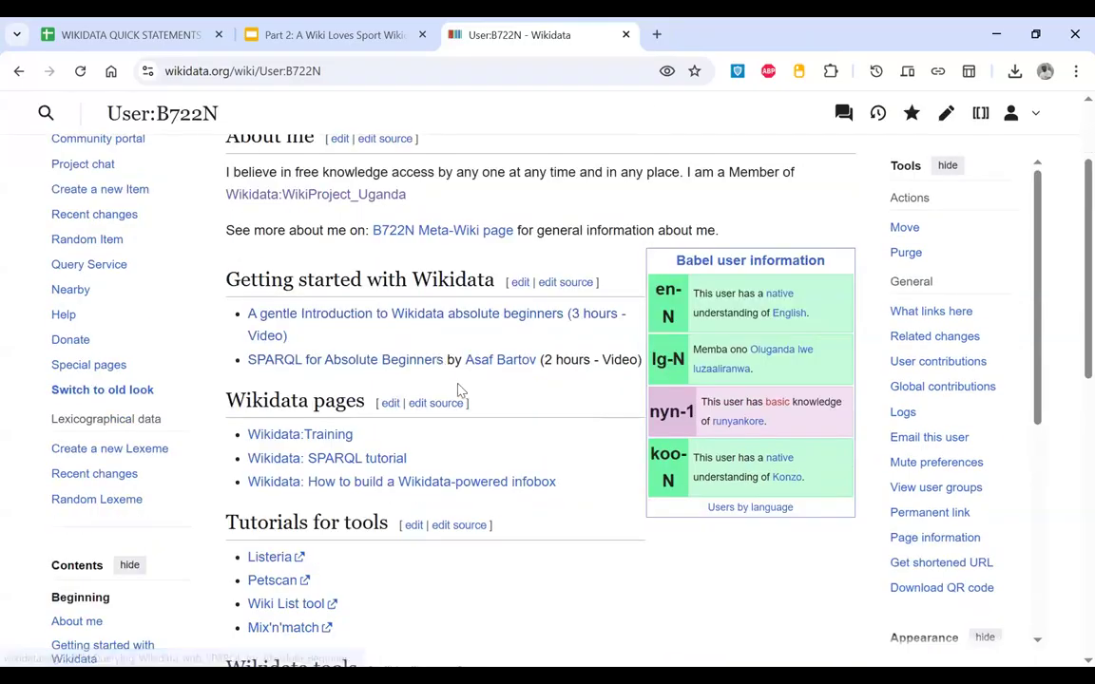
{"action": "scroll", "coordinate": [459, 389], "scroll_direction": "down", "scroll_amount": 1}
{"action": "scroll", "coordinate": [459, 390], "scroll_direction": "down", "scroll_amount": 1}
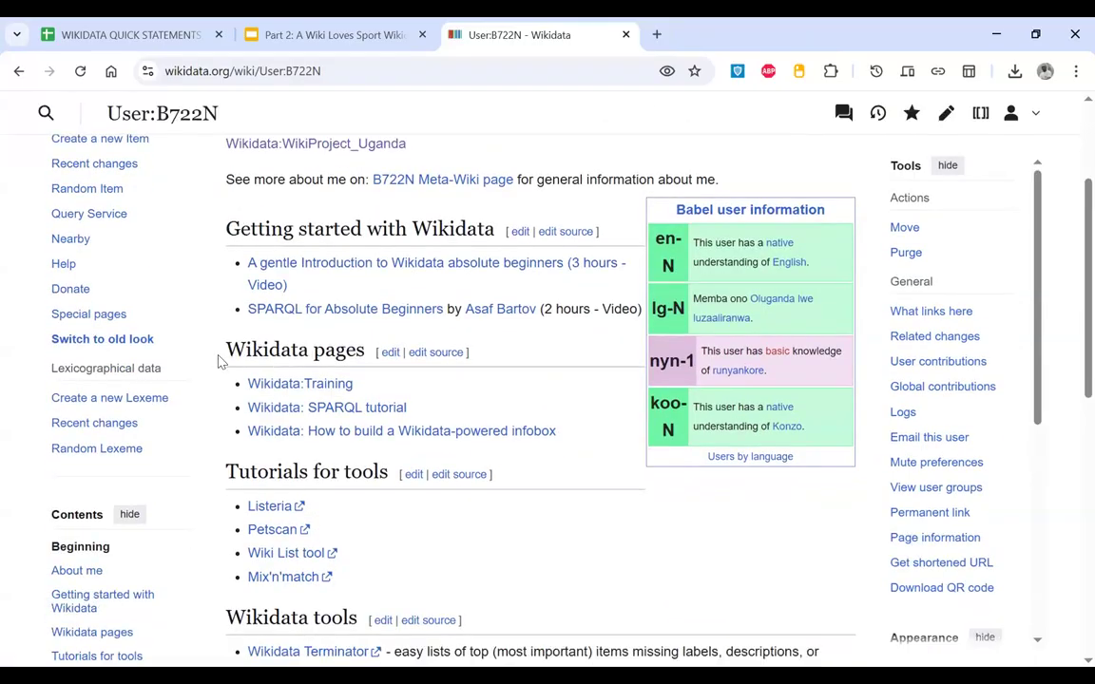
{"action": "left_click_drag", "start_coordinate": [220, 352], "coordinate": [586, 439]}
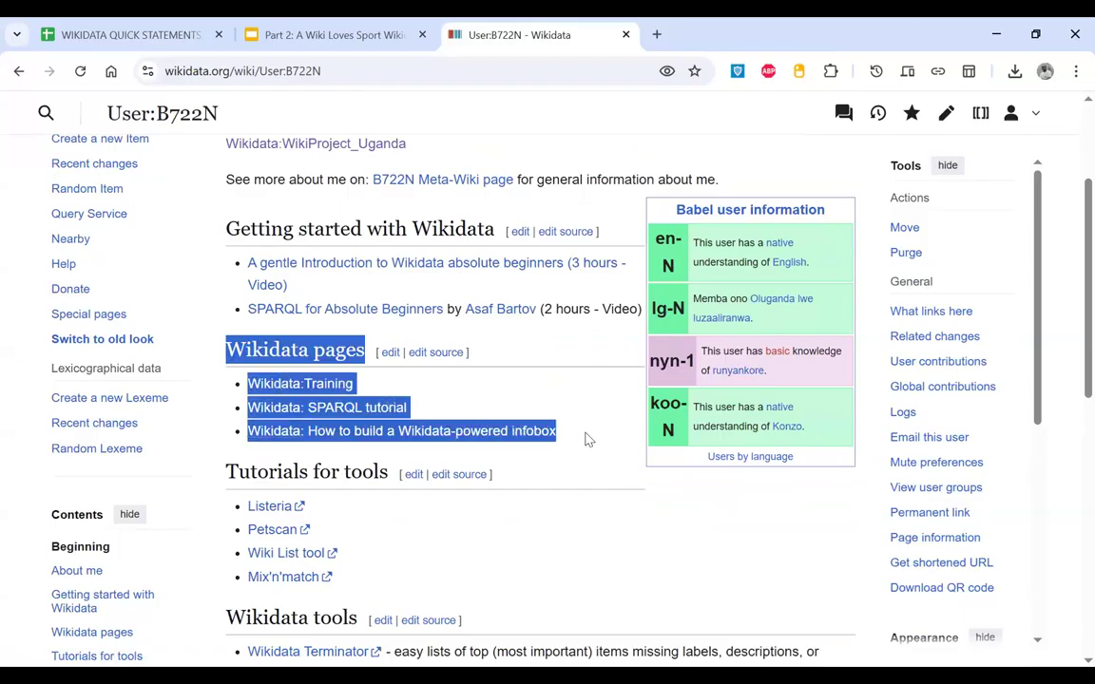
{"action": "left_click", "coordinate": [586, 439]}
{"action": "scroll", "coordinate": [587, 439], "scroll_direction": "down", "scroll_amount": 2}
{"action": "scroll", "coordinate": [586, 439], "scroll_direction": "down", "scroll_amount": 1}
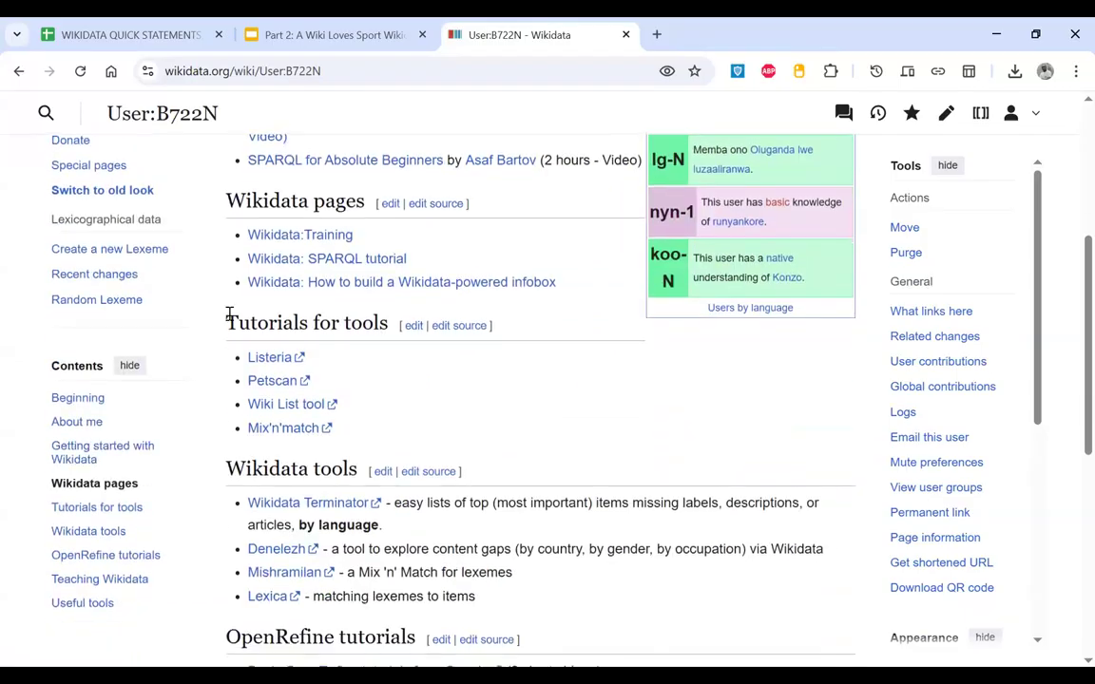
{"action": "left_click_drag", "start_coordinate": [226, 319], "coordinate": [350, 433]}
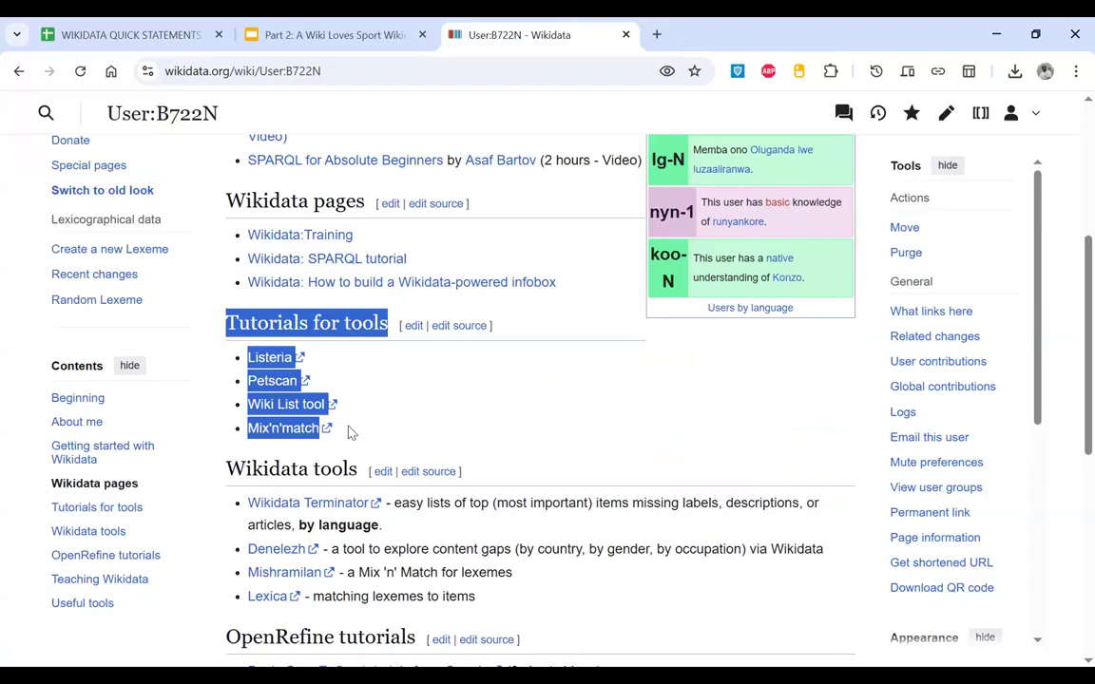
{"action": "left_click", "coordinate": [348, 432]}
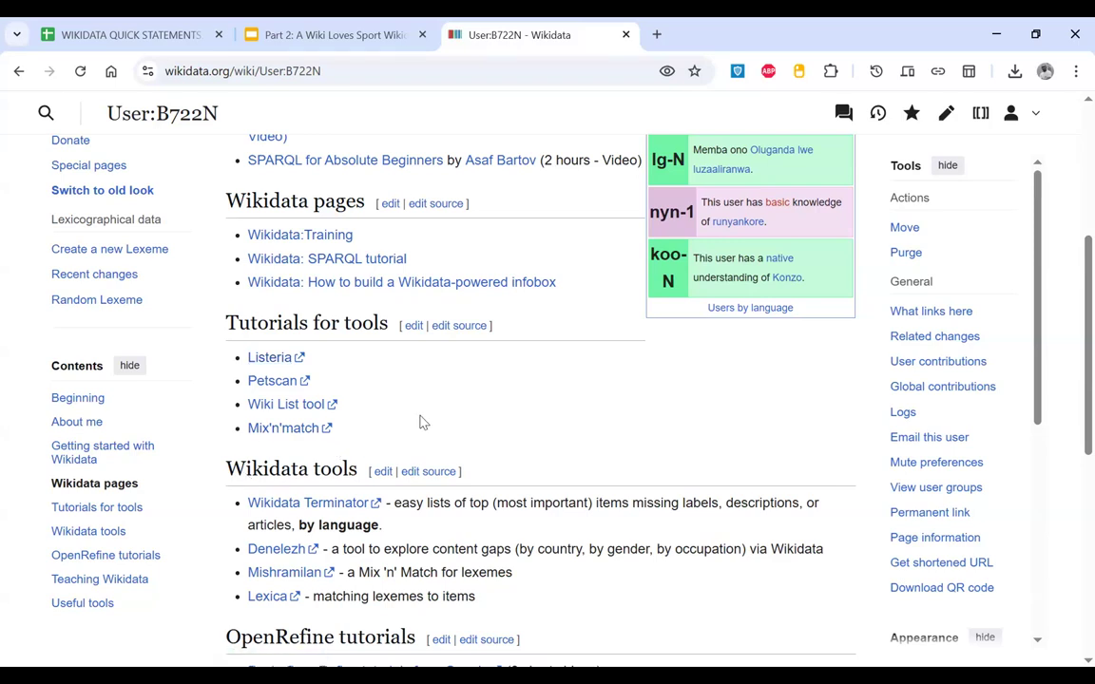
Step: Open the Wikidata Main Page in a new tab from the logo and switch to it
{"action": "scroll", "coordinate": [423, 423], "scroll_direction": "down", "scroll_amount": 5}
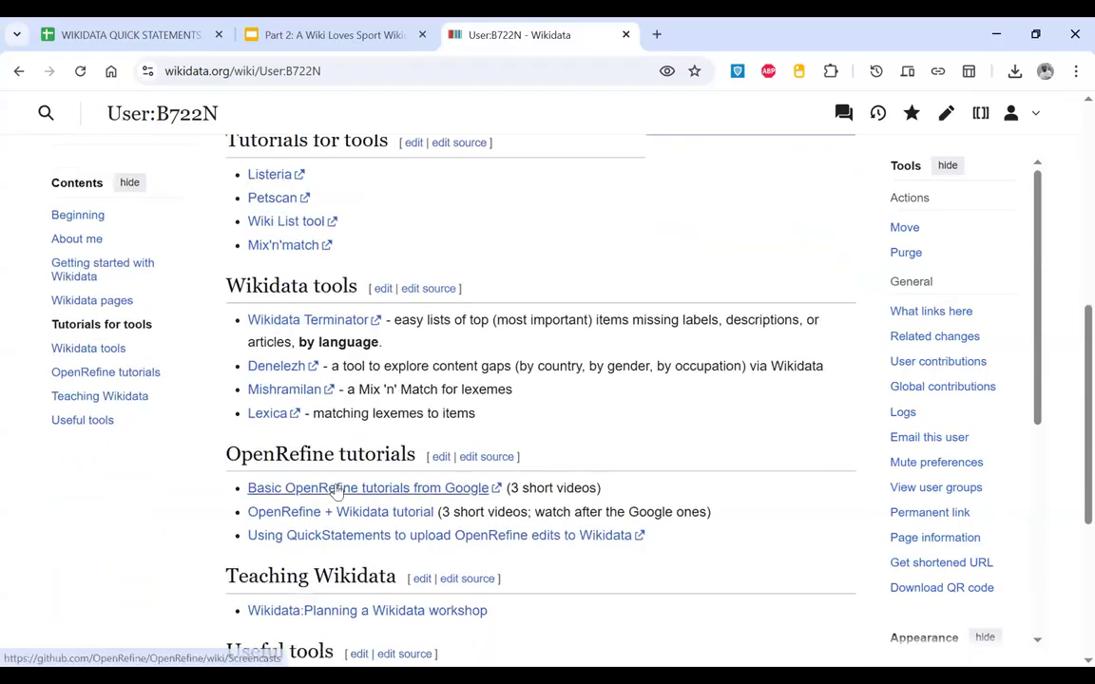
{"action": "scroll", "coordinate": [373, 362], "scroll_direction": "down", "scroll_amount": 1}
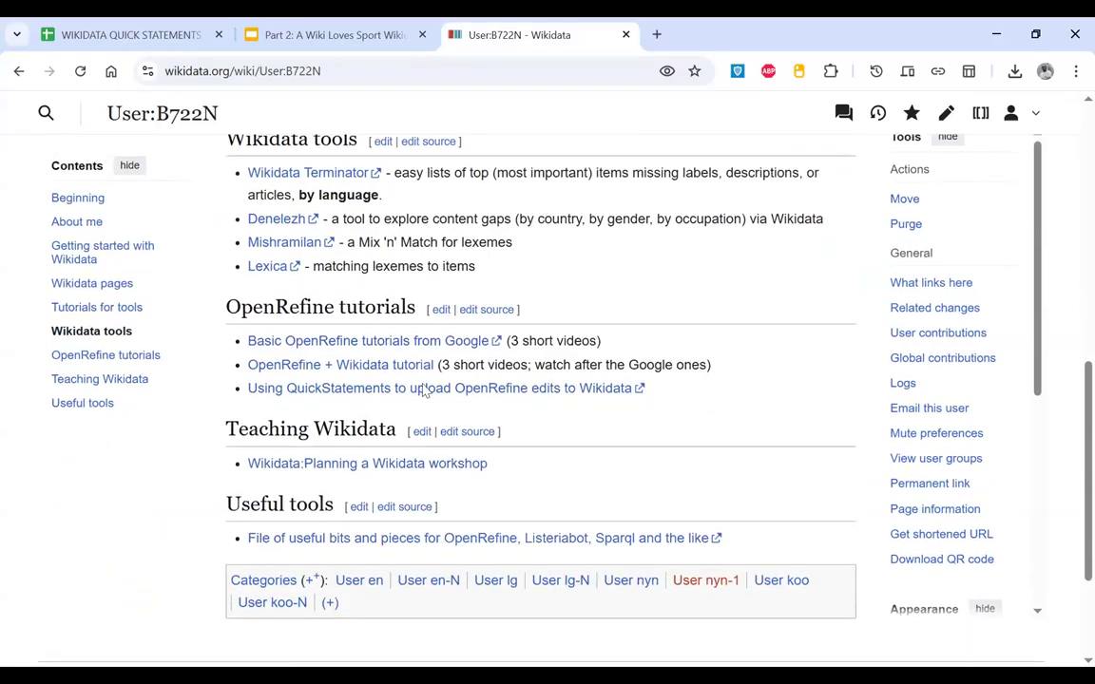
{"action": "scroll", "coordinate": [420, 432], "scroll_direction": "down", "scroll_amount": 2}
{"action": "scroll", "coordinate": [418, 432], "scroll_direction": "up", "scroll_amount": 4}
{"action": "scroll", "coordinate": [418, 432], "scroll_direction": "up", "scroll_amount": 8}
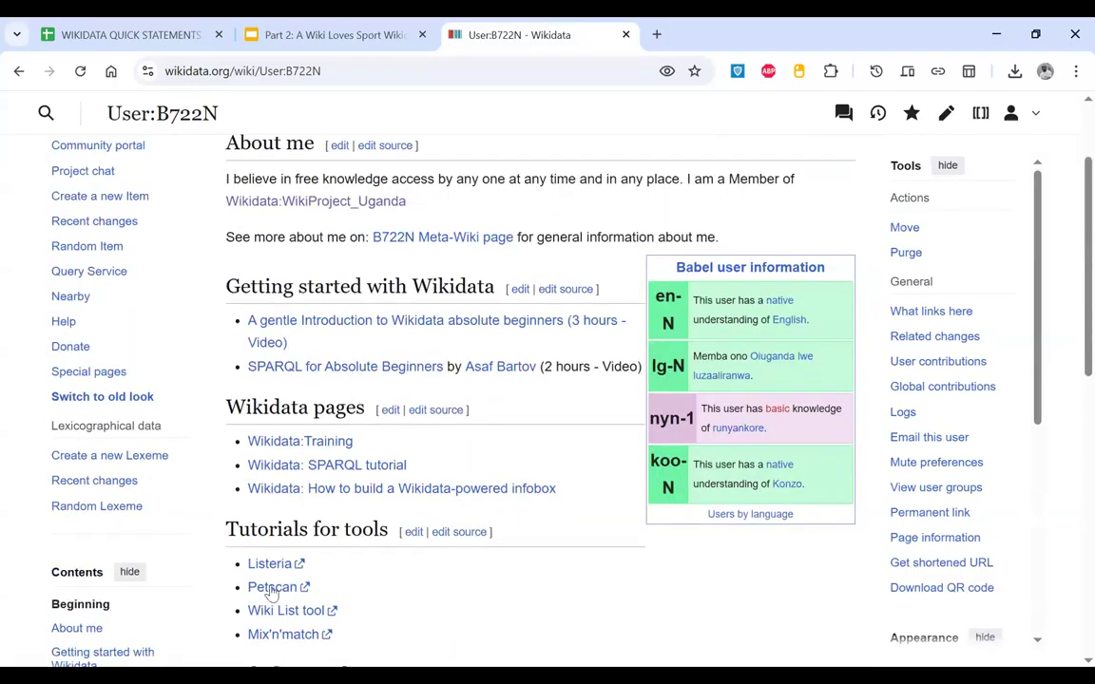
{"action": "scroll", "coordinate": [271, 591], "scroll_direction": "up", "scroll_amount": 3}
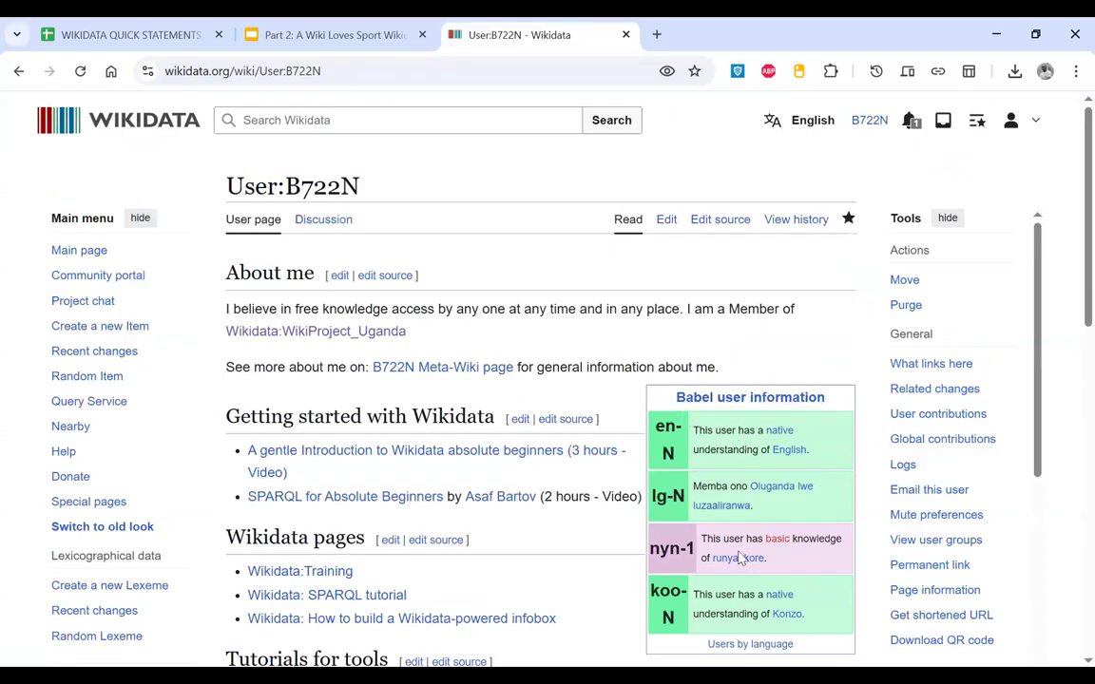
{"action": "scroll", "coordinate": [884, 466], "scroll_direction": "down", "scroll_amount": 1}
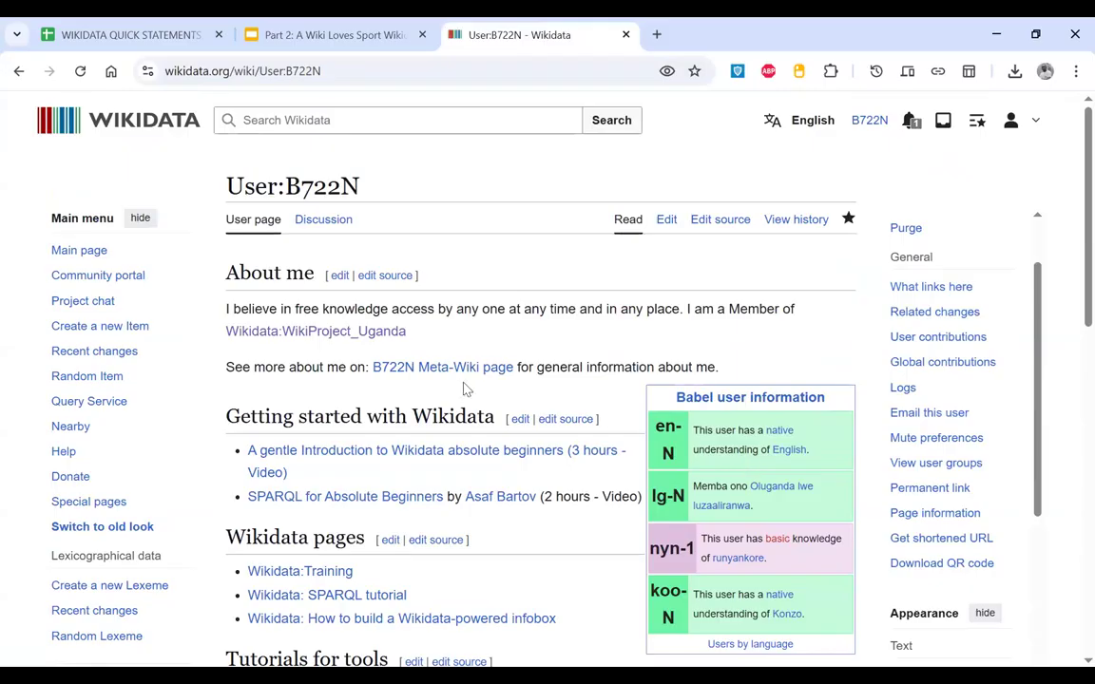
{"action": "right_click", "coordinate": [151, 124]}
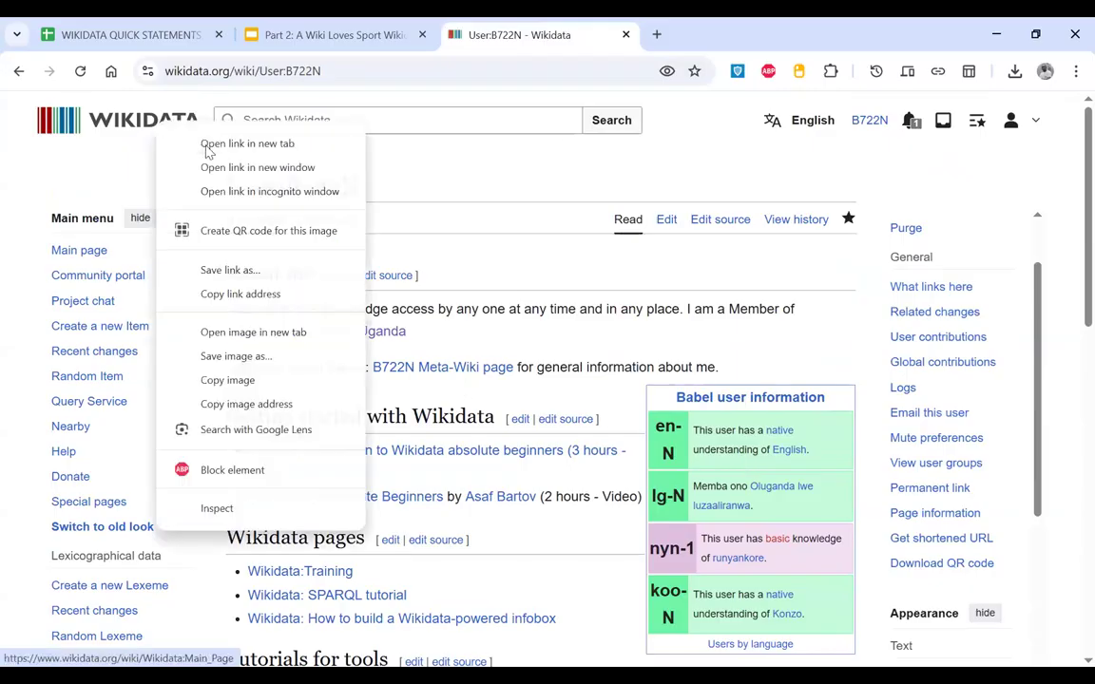
{"action": "left_click", "coordinate": [228, 144]}
{"action": "left_click", "coordinate": [704, 35]}
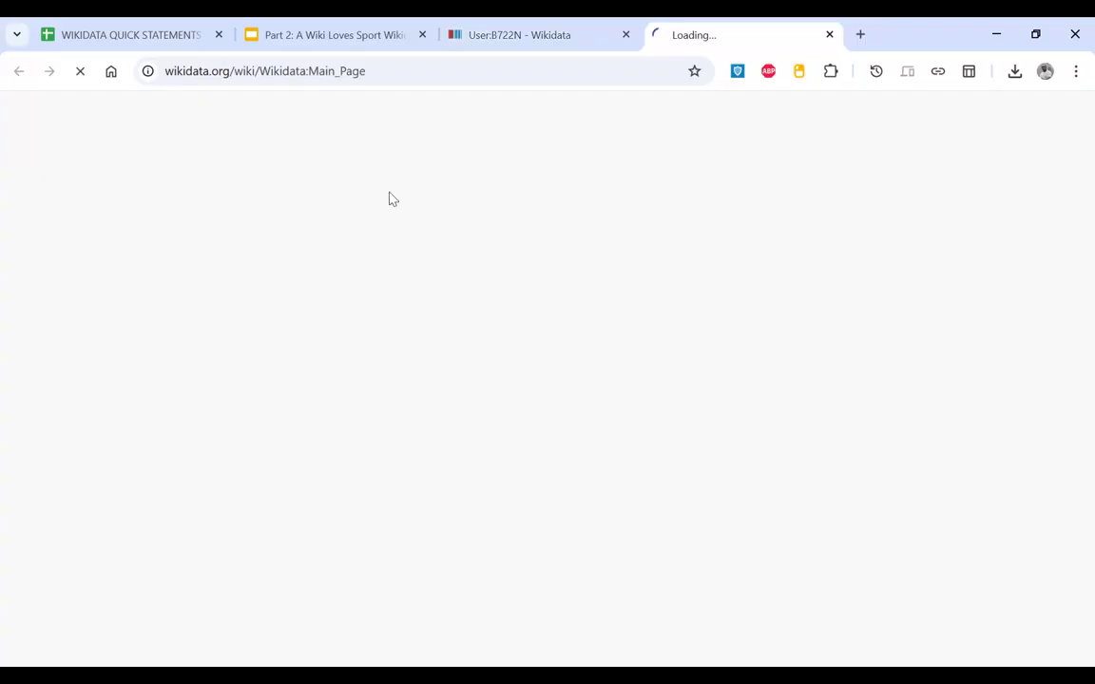
Step: Search 'denis onyango' and open the Ugandan footballer item Q740847
{"action": "left_click", "coordinate": [345, 120]}
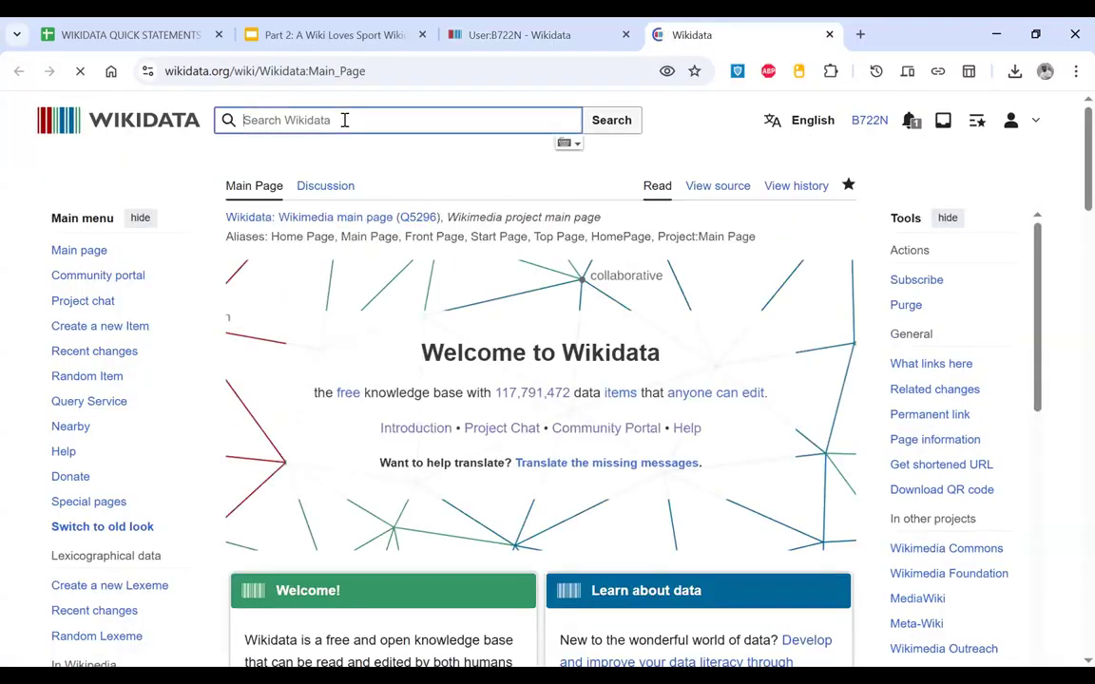
{"action": "type", "text": "denis onyango"}
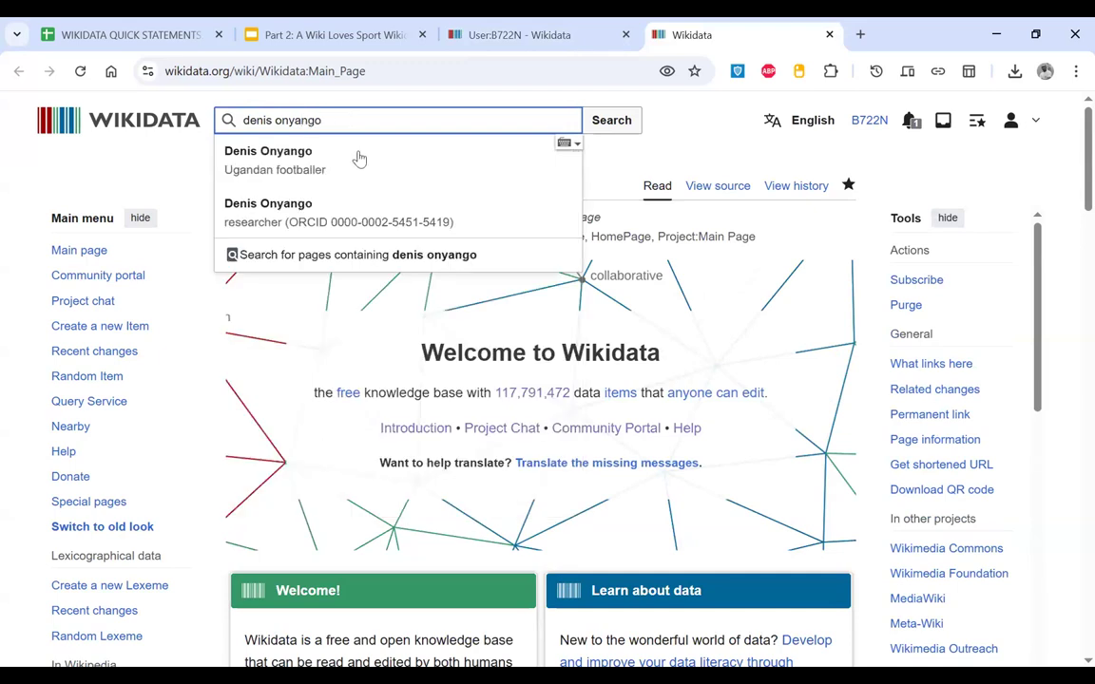
{"action": "left_click", "coordinate": [274, 152]}
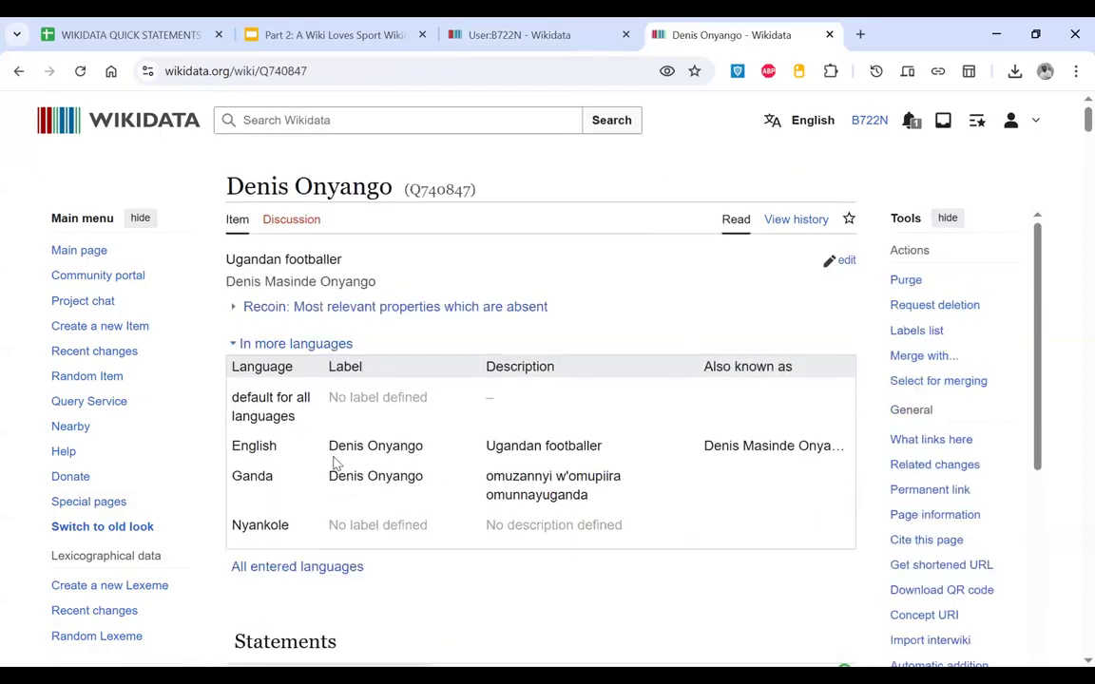
Step: Highlight the English, Ganda and Nyankole rows in the item's language table
{"action": "scroll", "coordinate": [334, 462], "scroll_direction": "down", "scroll_amount": 2}
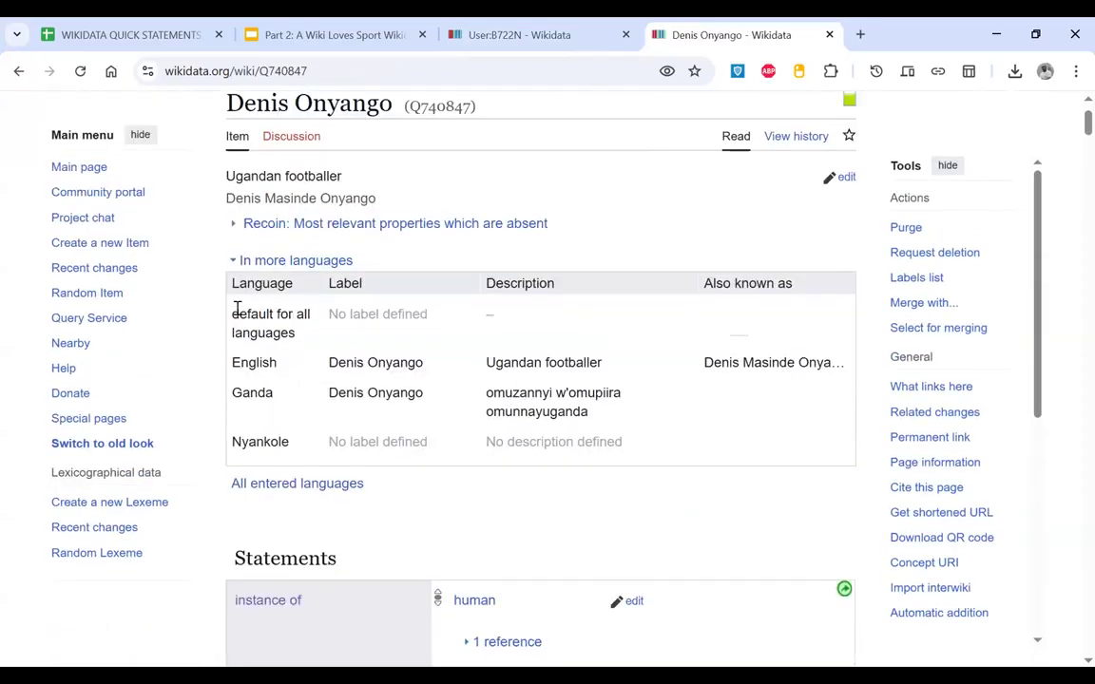
{"action": "left_click_drag", "start_coordinate": [237, 364], "coordinate": [318, 449]}
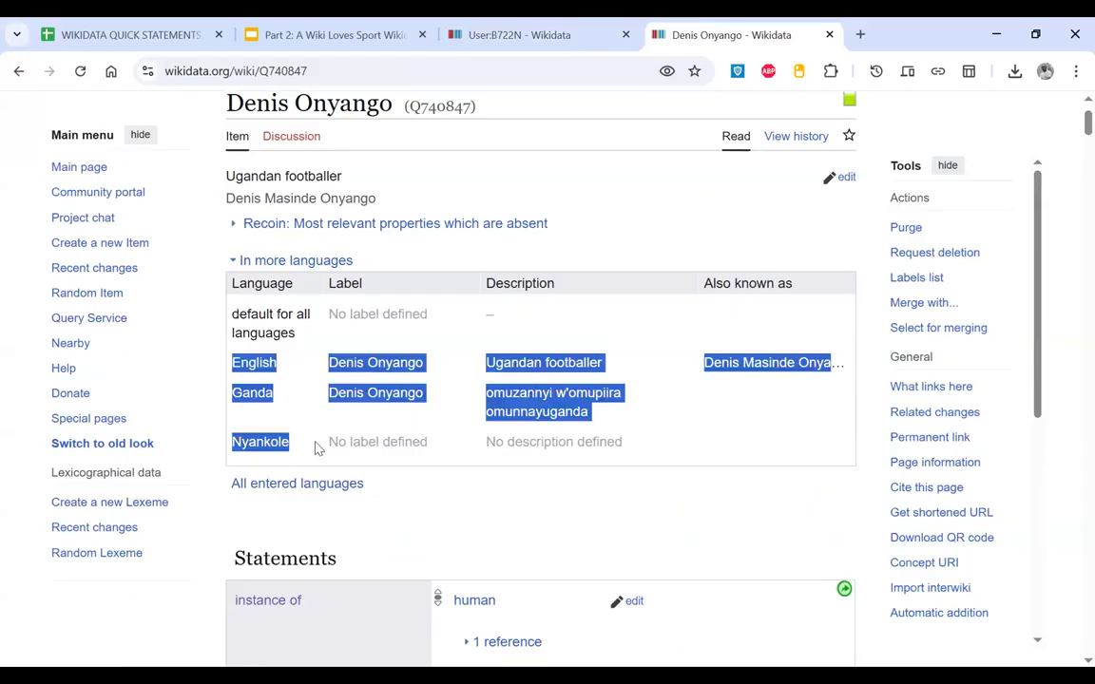
{"action": "left_click", "coordinate": [255, 361]}
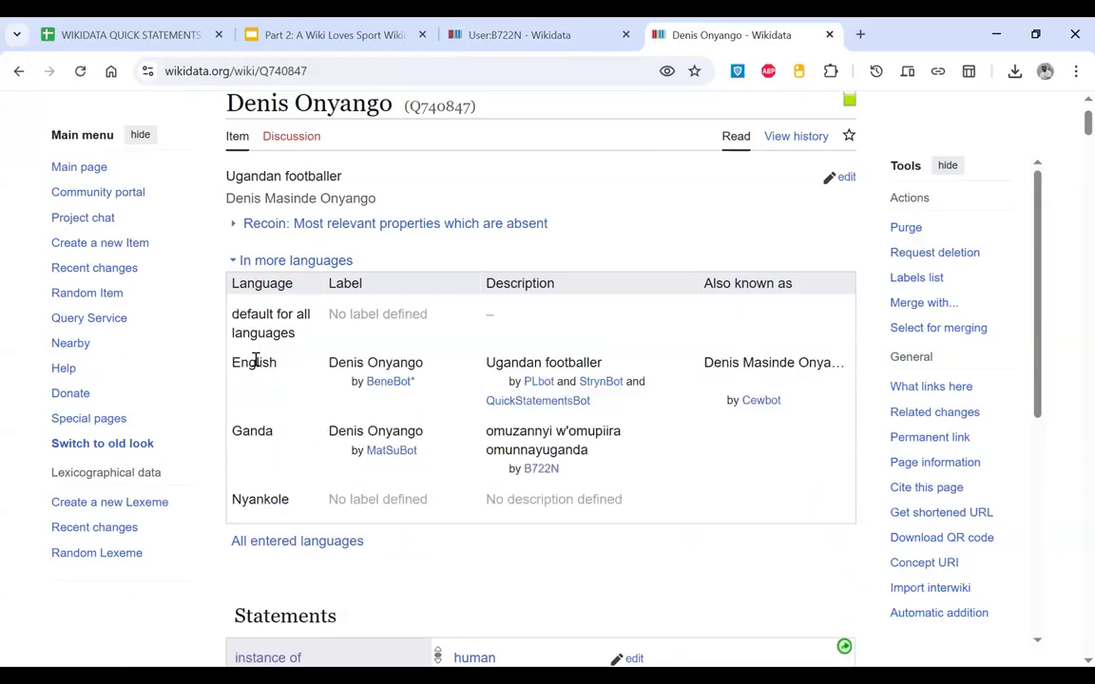
{"action": "double_click", "coordinate": [267, 429]}
{"action": "double_click", "coordinate": [271, 500]}
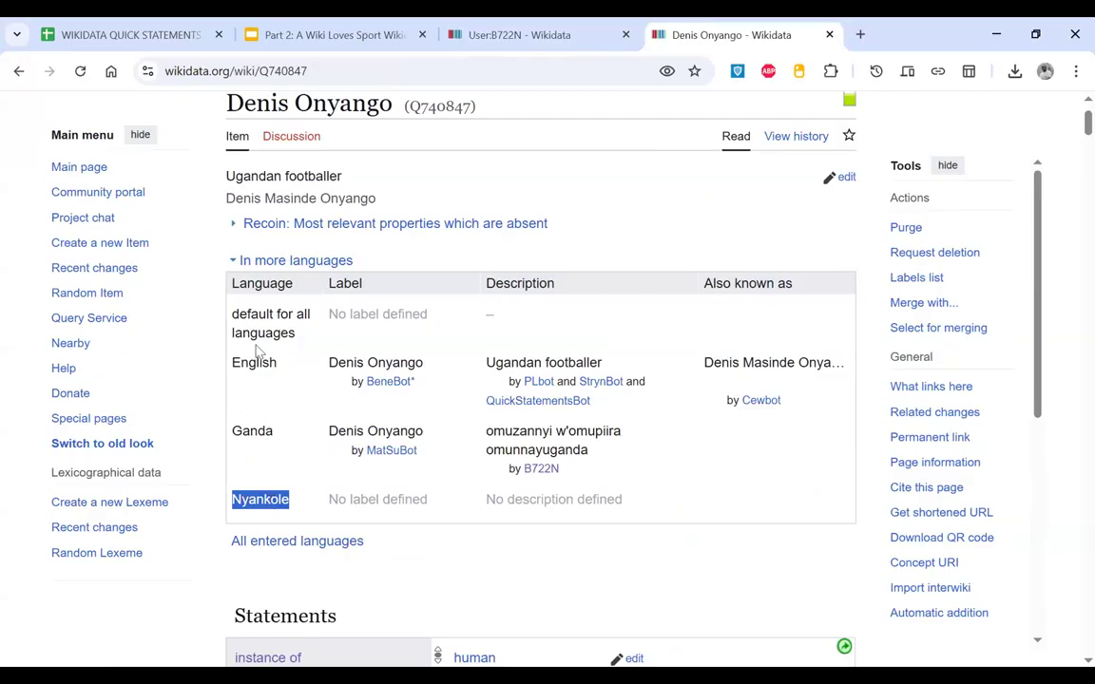
{"action": "scroll", "coordinate": [338, 460], "scroll_direction": "down", "scroll_amount": 2}
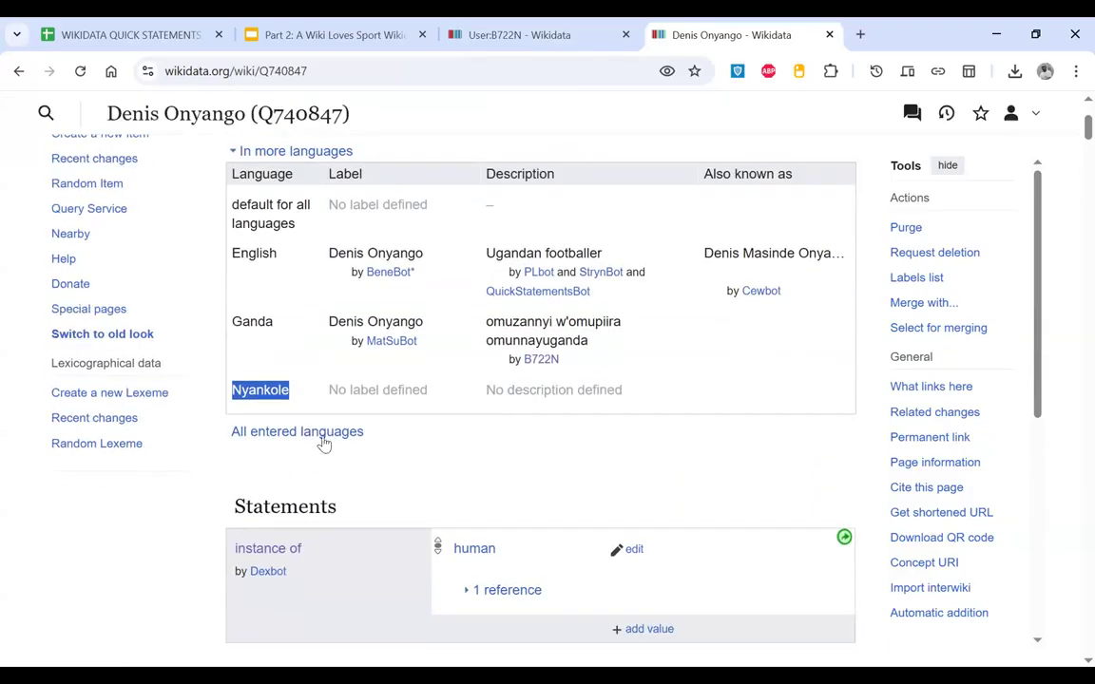
Step: Expand the table to show every language entered for the Denis Onyango item
{"action": "left_click", "coordinate": [324, 440]}
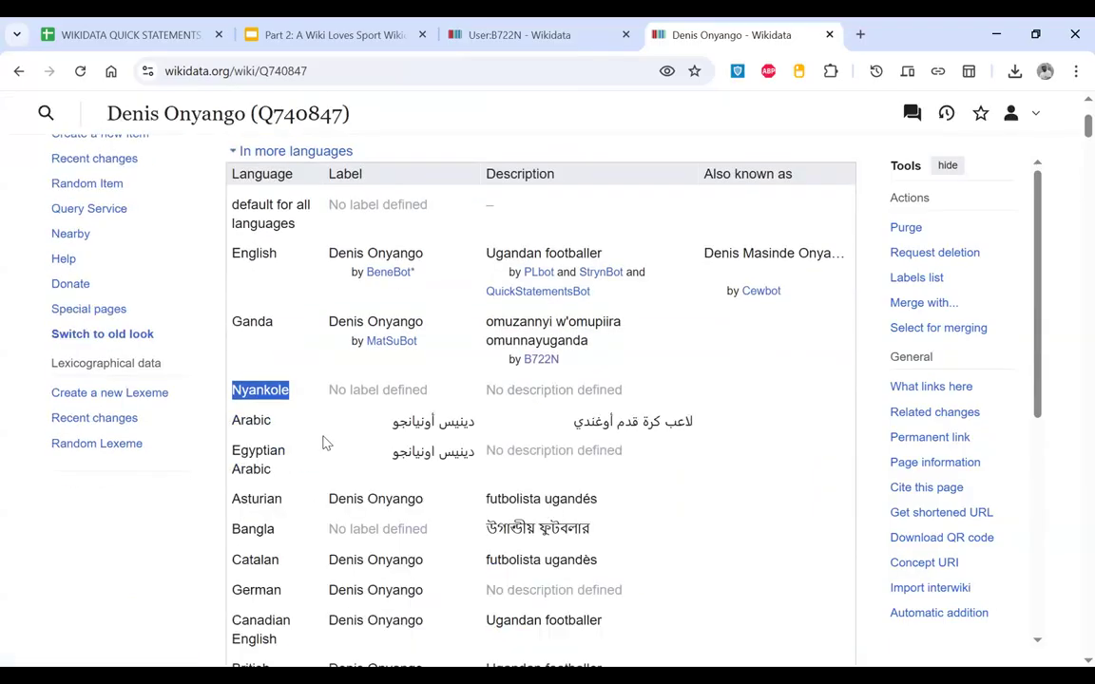
{"action": "scroll", "coordinate": [253, 433], "scroll_direction": "down", "scroll_amount": 5}
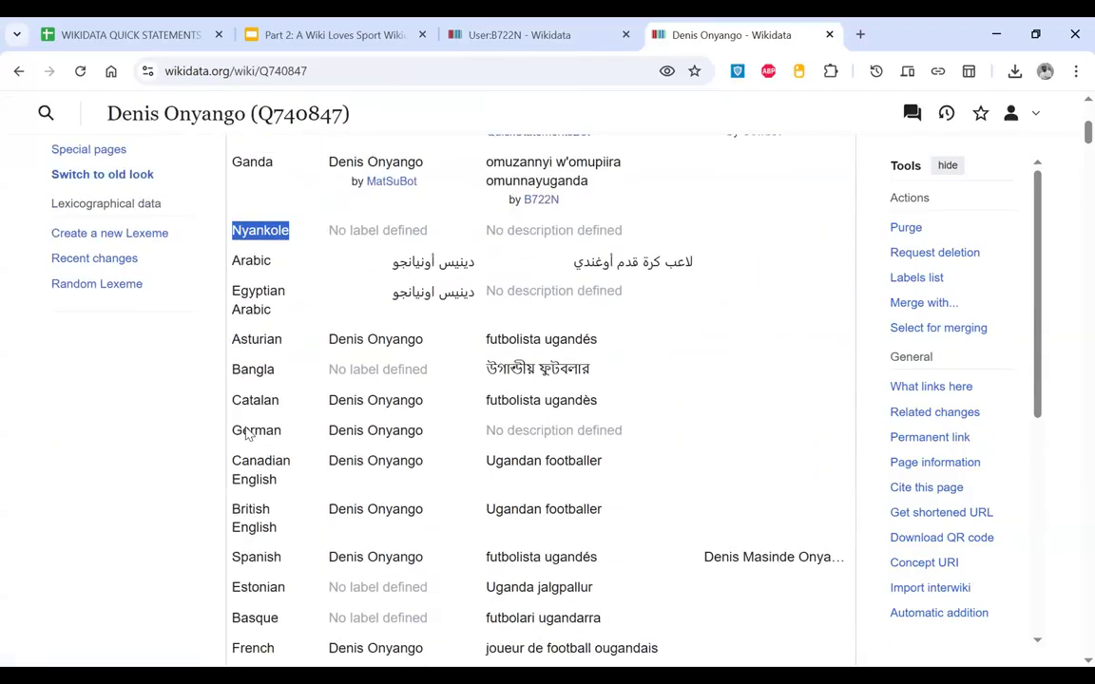
{"action": "scroll", "coordinate": [283, 330], "scroll_direction": "down", "scroll_amount": 10}
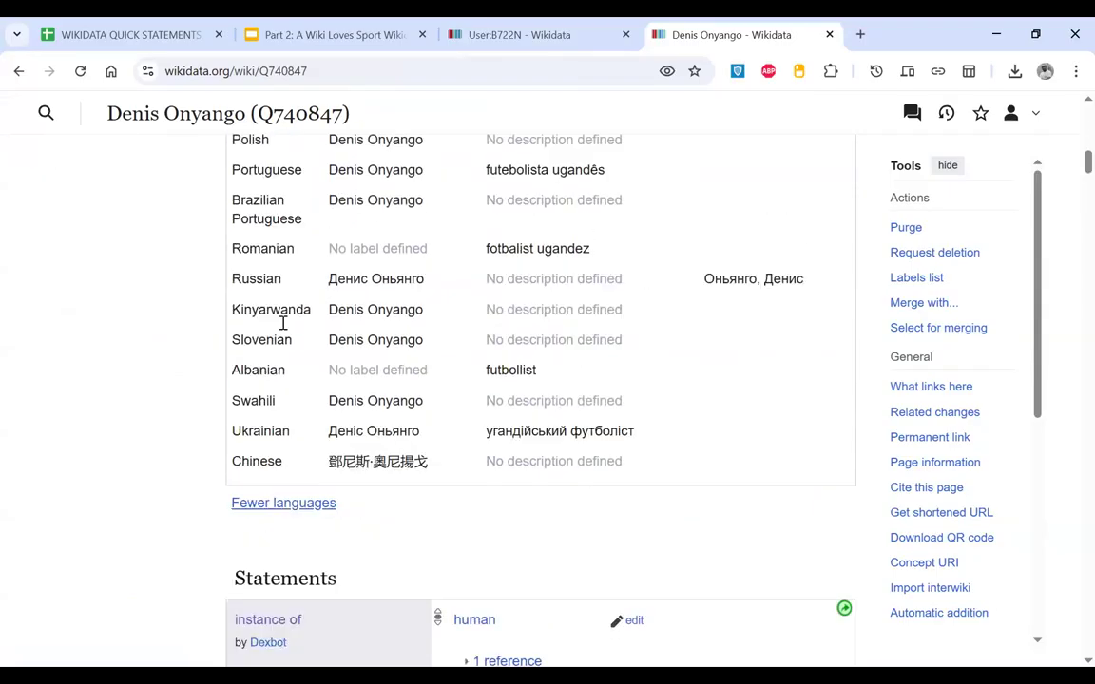
{"action": "scroll", "coordinate": [283, 328], "scroll_direction": "up", "scroll_amount": 12}
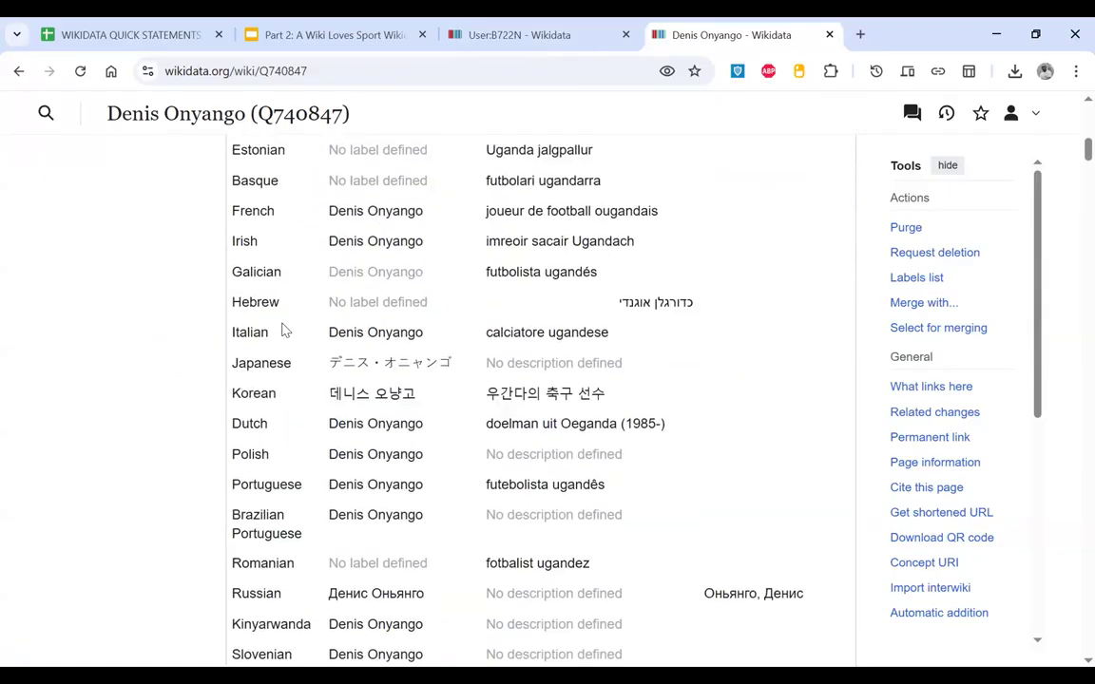
{"action": "scroll", "coordinate": [284, 330], "scroll_direction": "up", "scroll_amount": 5}
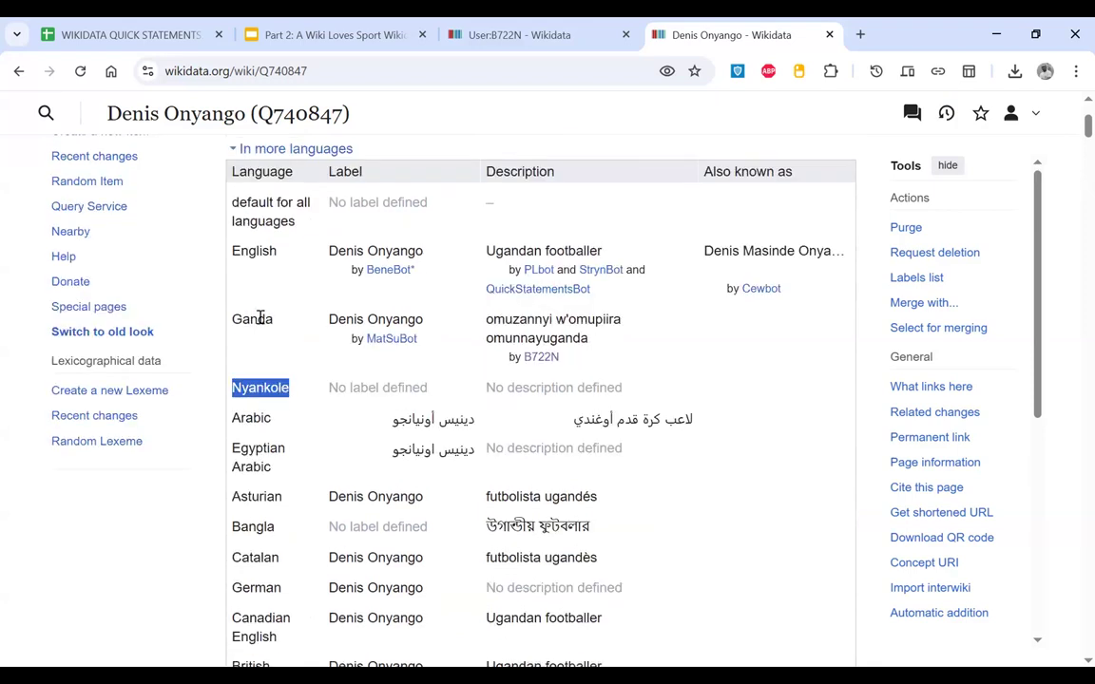
{"action": "scroll", "coordinate": [255, 324], "scroll_direction": "down", "scroll_amount": 1}
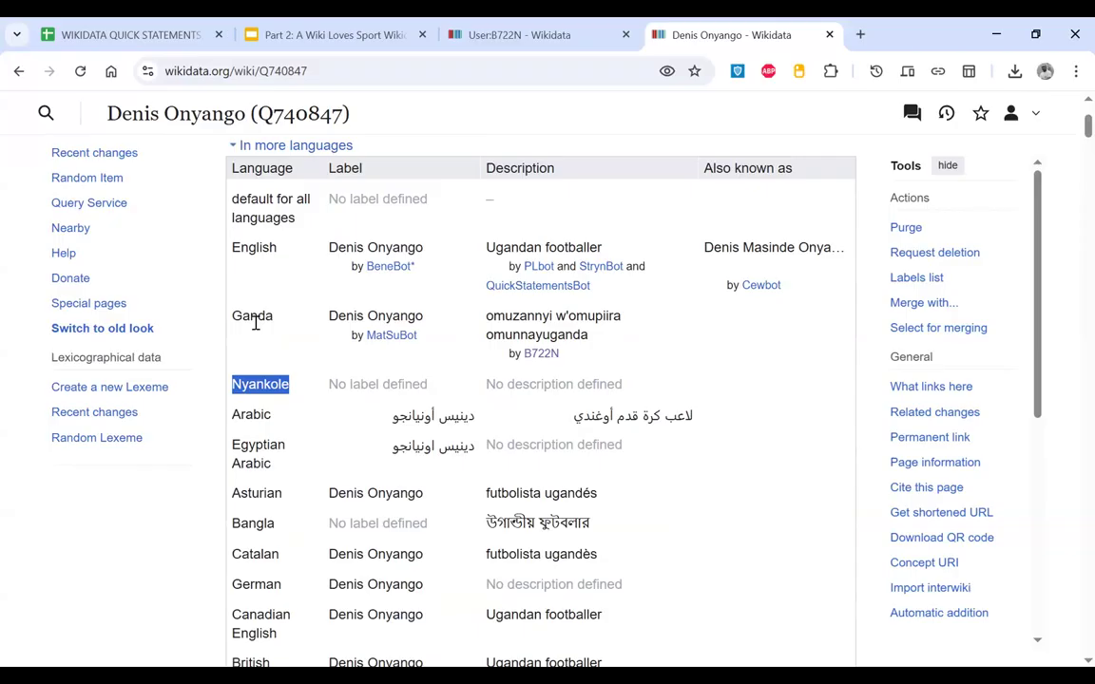
{"action": "left_click", "coordinate": [260, 389]}
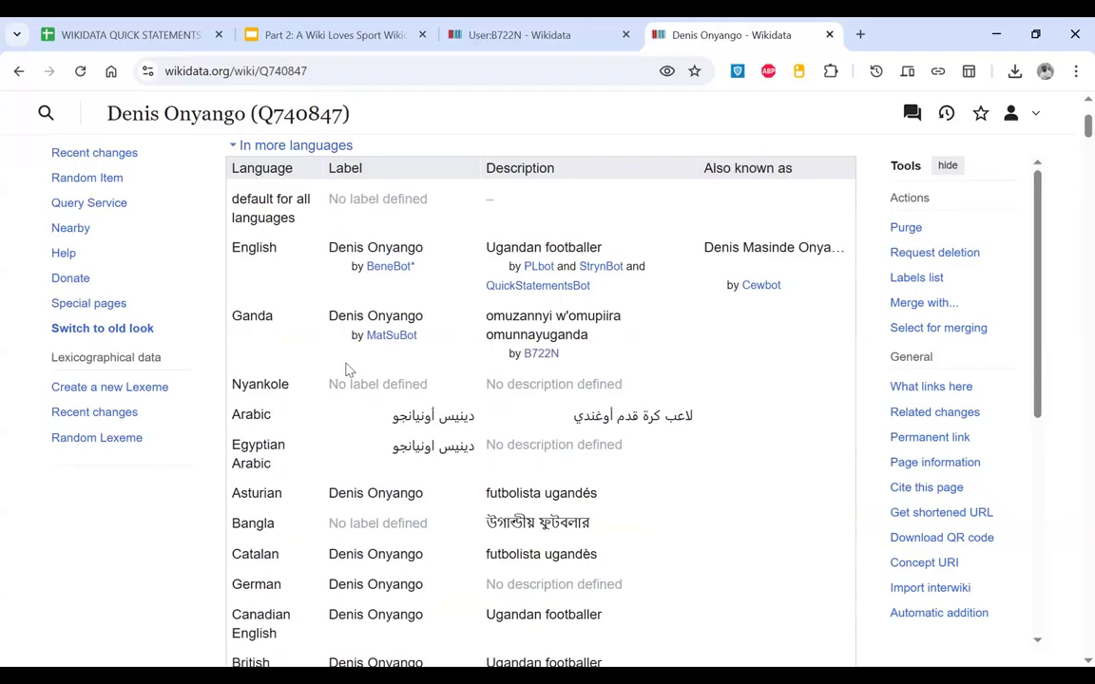
{"action": "scroll", "coordinate": [344, 372], "scroll_direction": "down", "scroll_amount": 3}
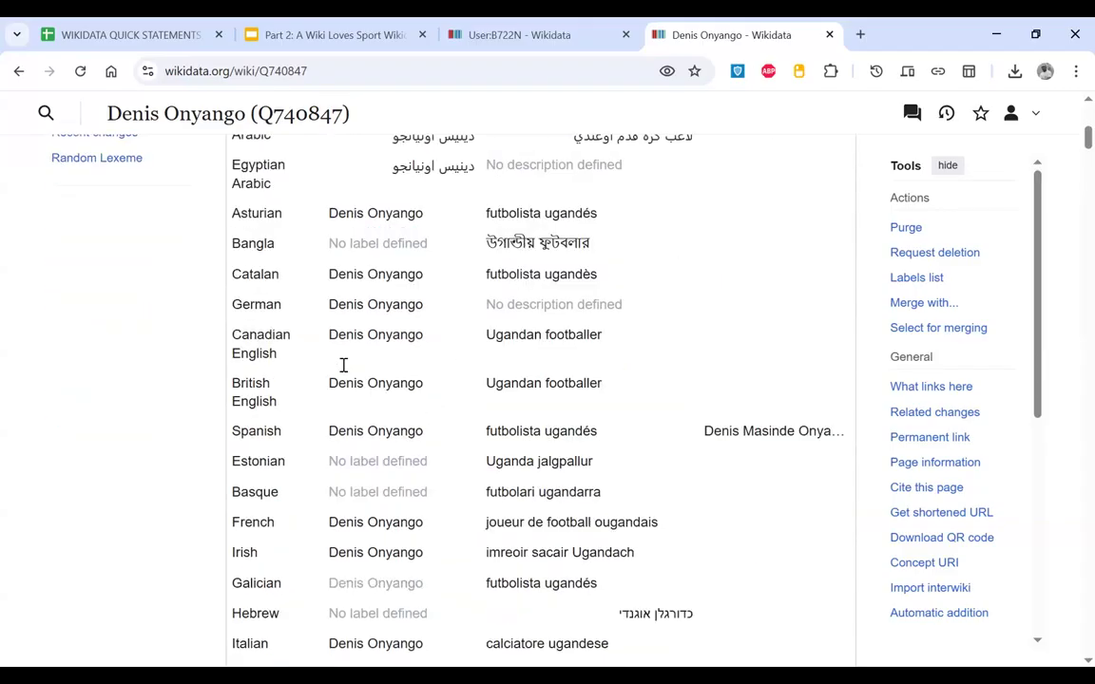
{"action": "scroll", "coordinate": [342, 367], "scroll_direction": "up", "scroll_amount": 5}
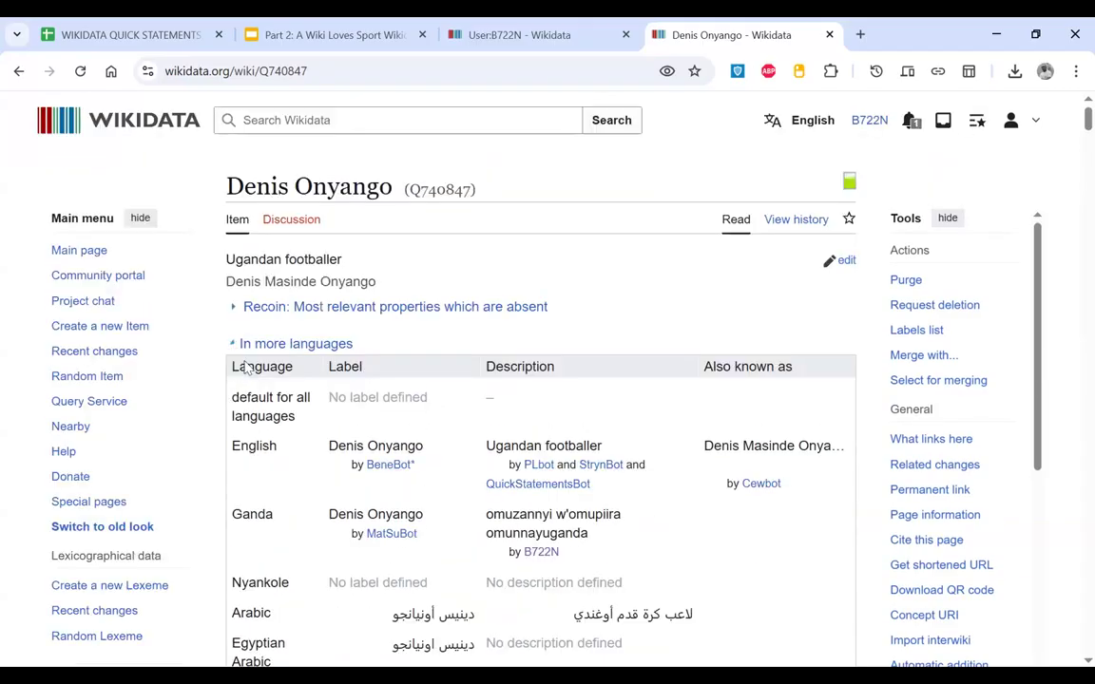
Step: Collapse and re-expand the 'In more languages' table, then shrink it to fewer languages
{"action": "left_click", "coordinate": [233, 345]}
{"action": "left_click", "coordinate": [233, 344]}
{"action": "scroll", "coordinate": [333, 484], "scroll_direction": "down", "scroll_amount": 15}
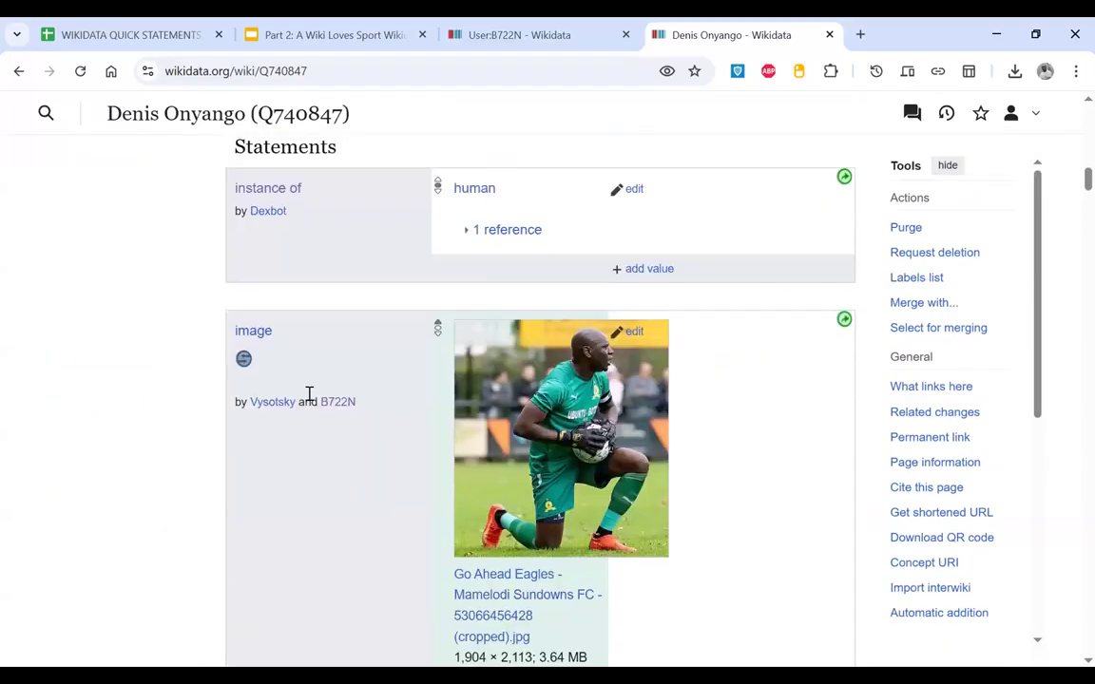
{"action": "scroll", "coordinate": [308, 394], "scroll_direction": "up", "scroll_amount": 3}
{"action": "left_click", "coordinate": [297, 320]}
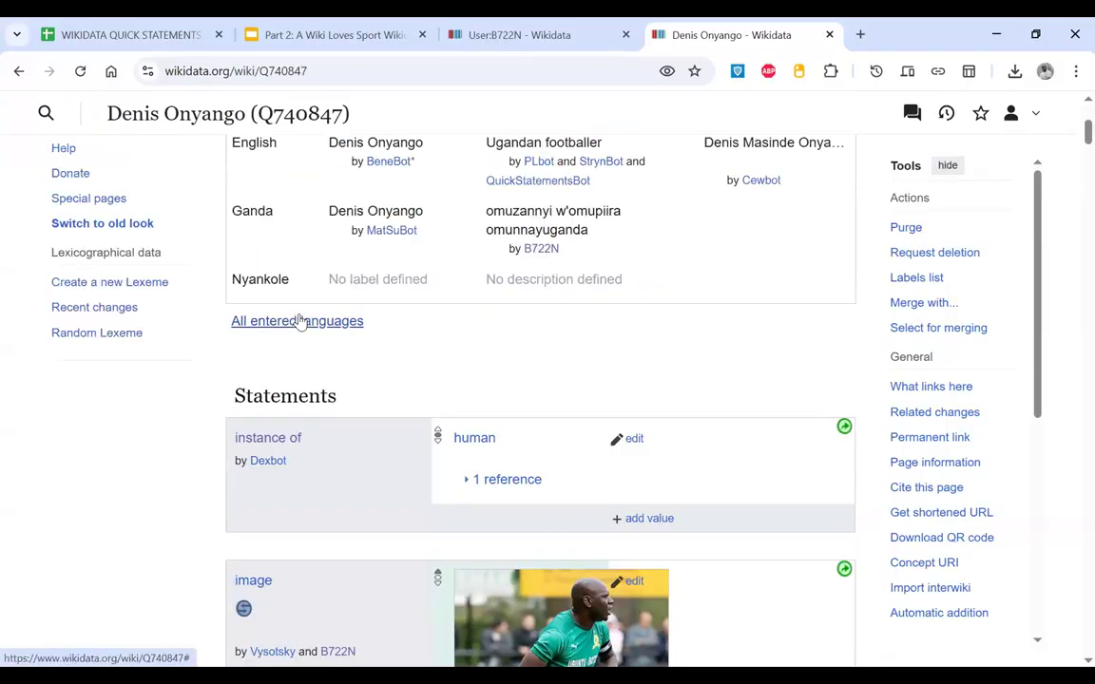
{"action": "scroll", "coordinate": [299, 314], "scroll_direction": "up", "scroll_amount": 5}
{"action": "scroll", "coordinate": [379, 366], "scroll_direction": "down", "scroll_amount": 2}
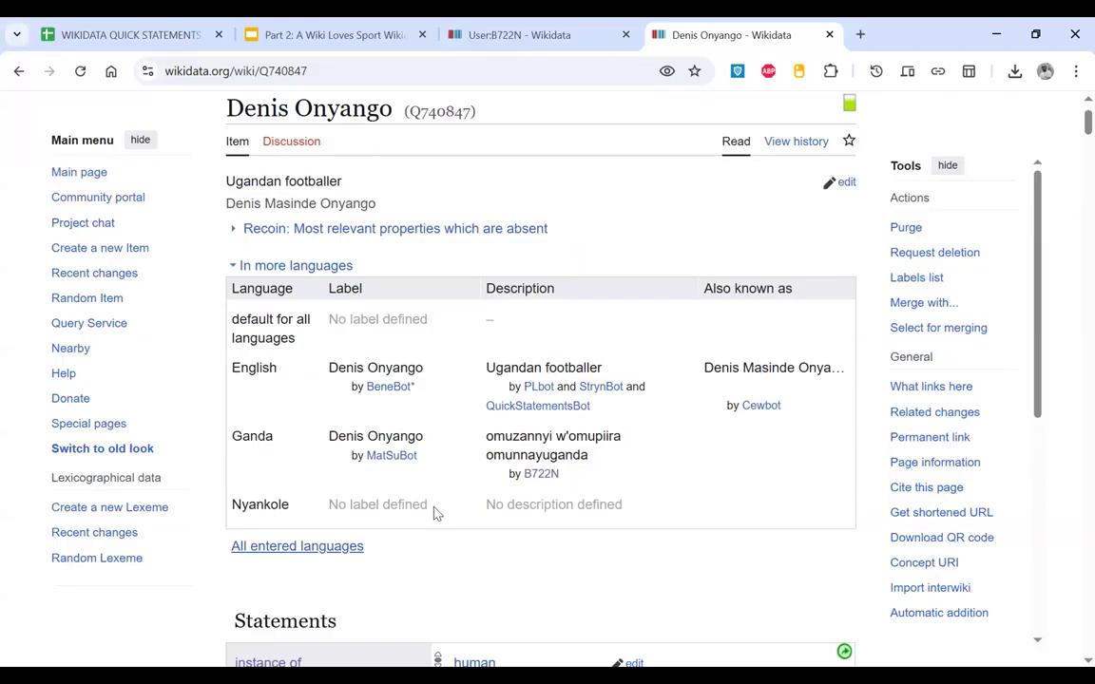
{"action": "scroll", "coordinate": [434, 512], "scroll_direction": "up", "scroll_amount": 2}
{"action": "scroll", "coordinate": [399, 414], "scroll_direction": "down", "scroll_amount": 1}
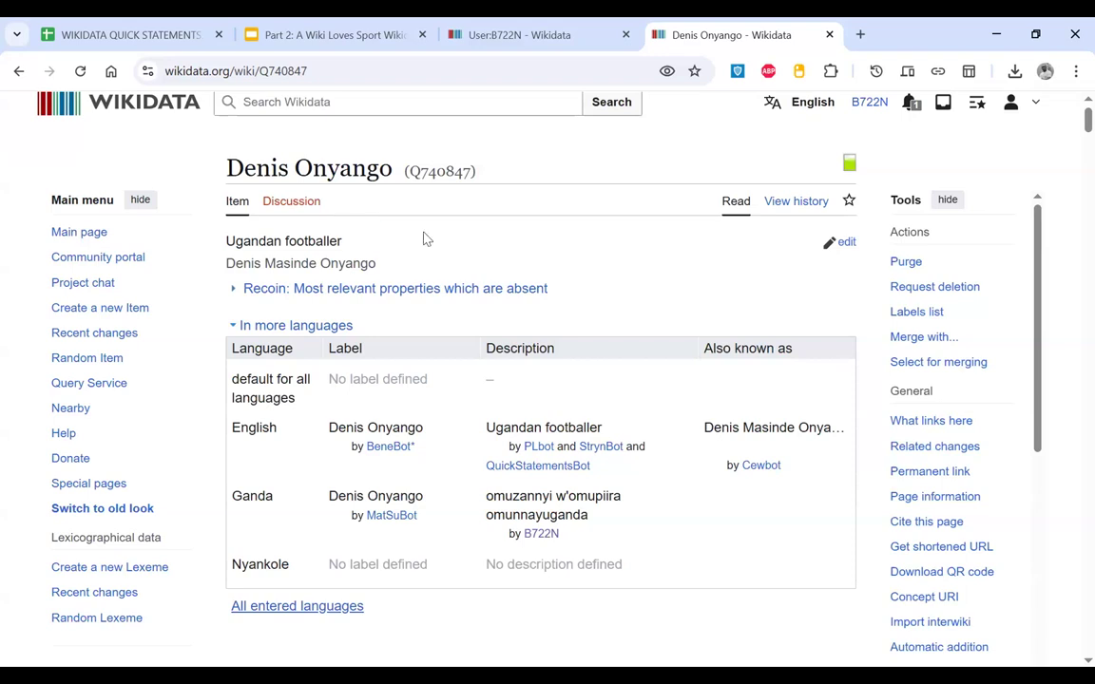
{"action": "scroll", "coordinate": [413, 107], "scroll_direction": "up", "scroll_amount": 1}
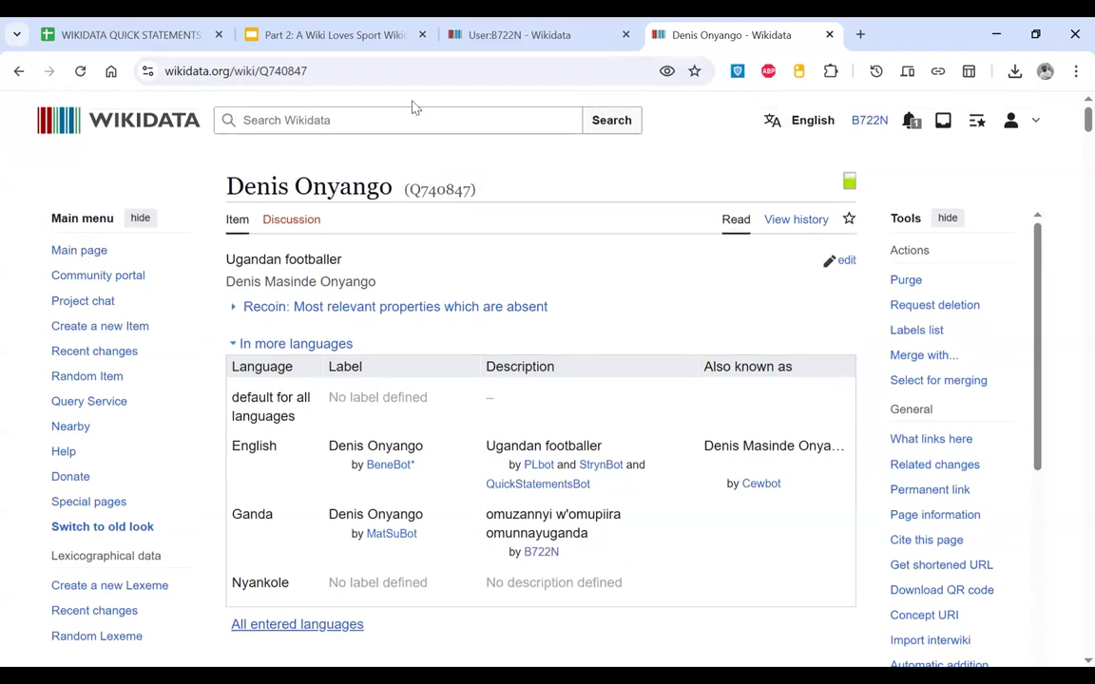
{"action": "left_click", "coordinate": [361, 38]}
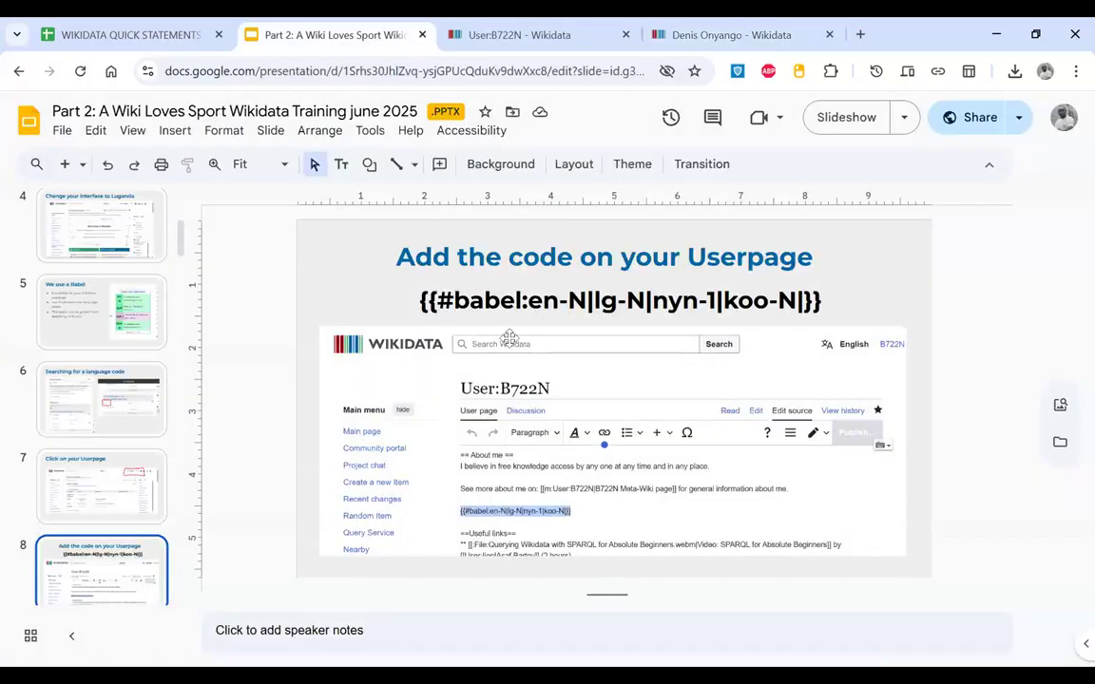
{"action": "left_click_drag", "start_coordinate": [420, 303], "coordinate": [819, 279]}
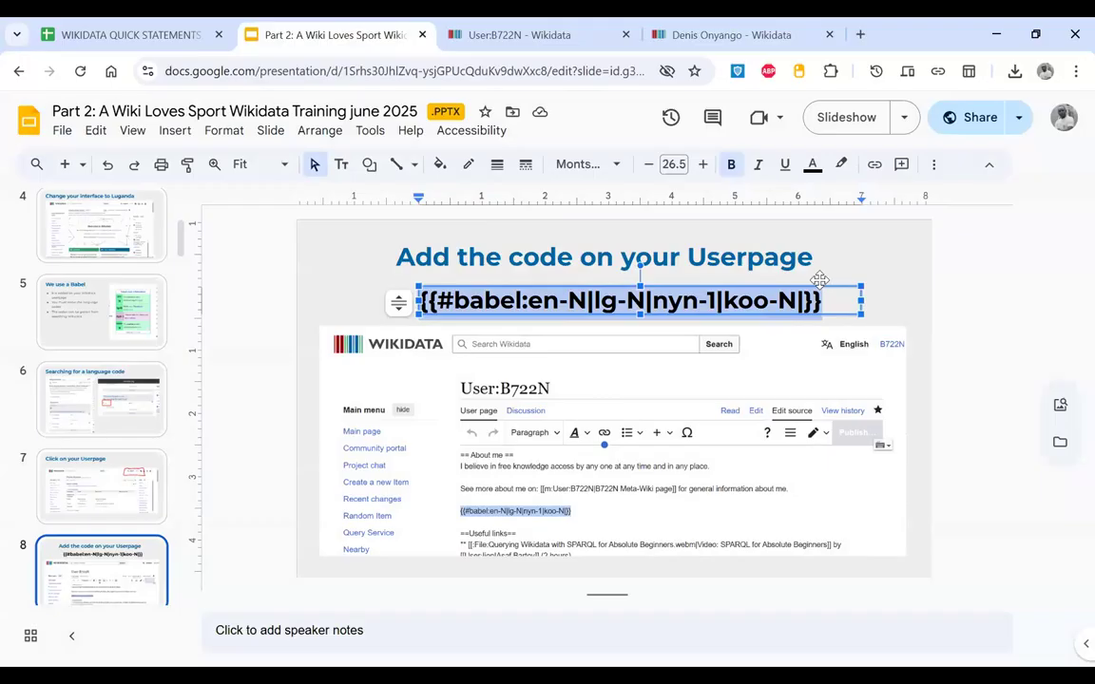
{"action": "left_click", "coordinate": [549, 310]}
{"action": "double_click", "coordinate": [547, 309]}
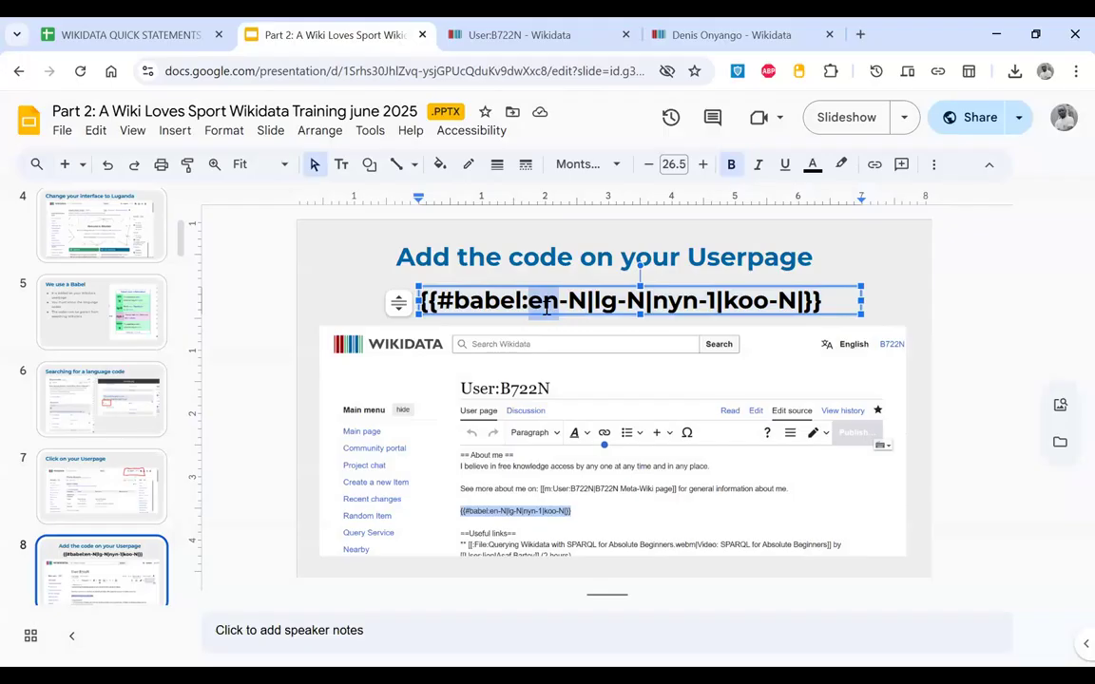
{"action": "left_click", "coordinate": [601, 301]}
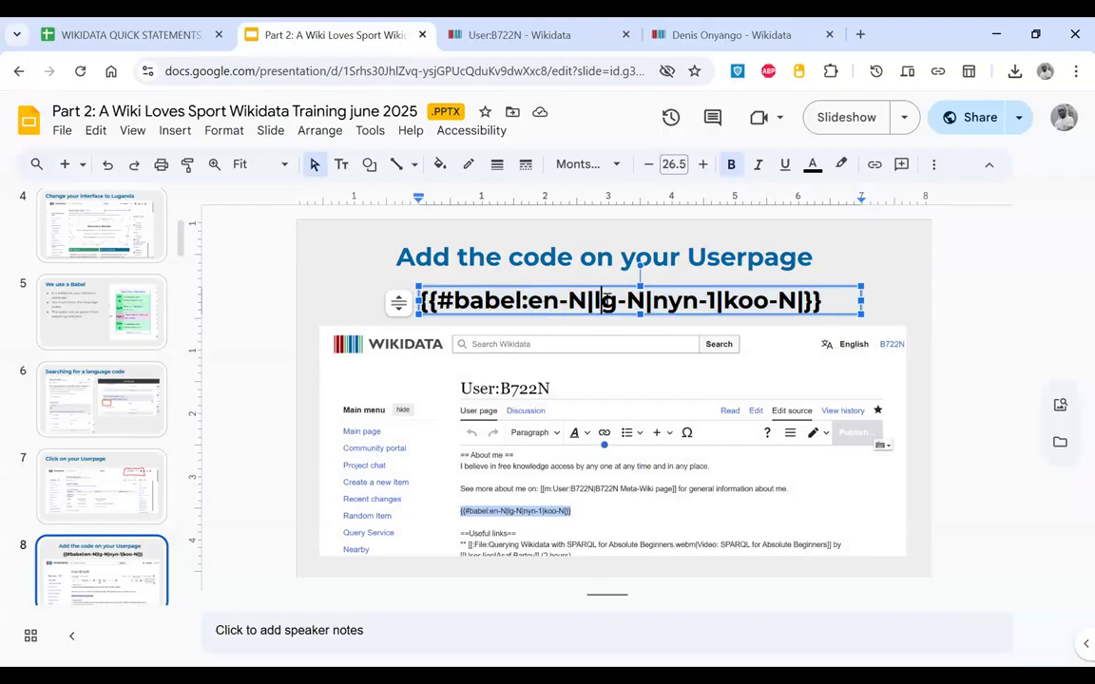
{"action": "double_click", "coordinate": [606, 299]}
{"action": "double_click", "coordinate": [670, 301]}
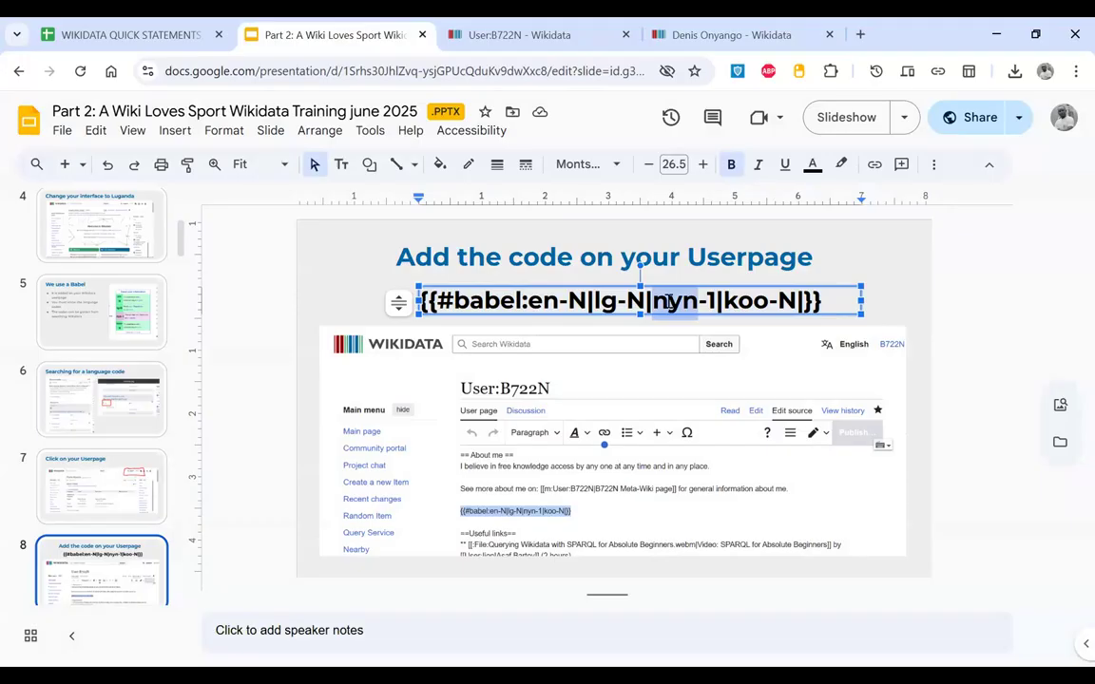
{"action": "left_click", "coordinate": [746, 303]}
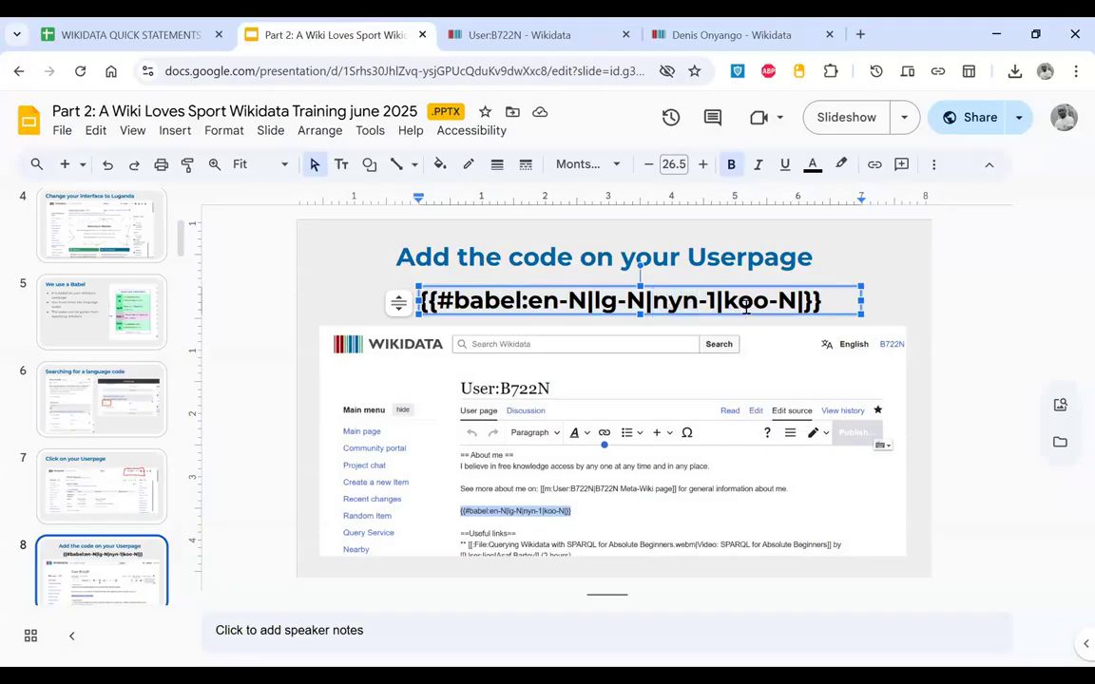
{"action": "double_click", "coordinate": [746, 303]}
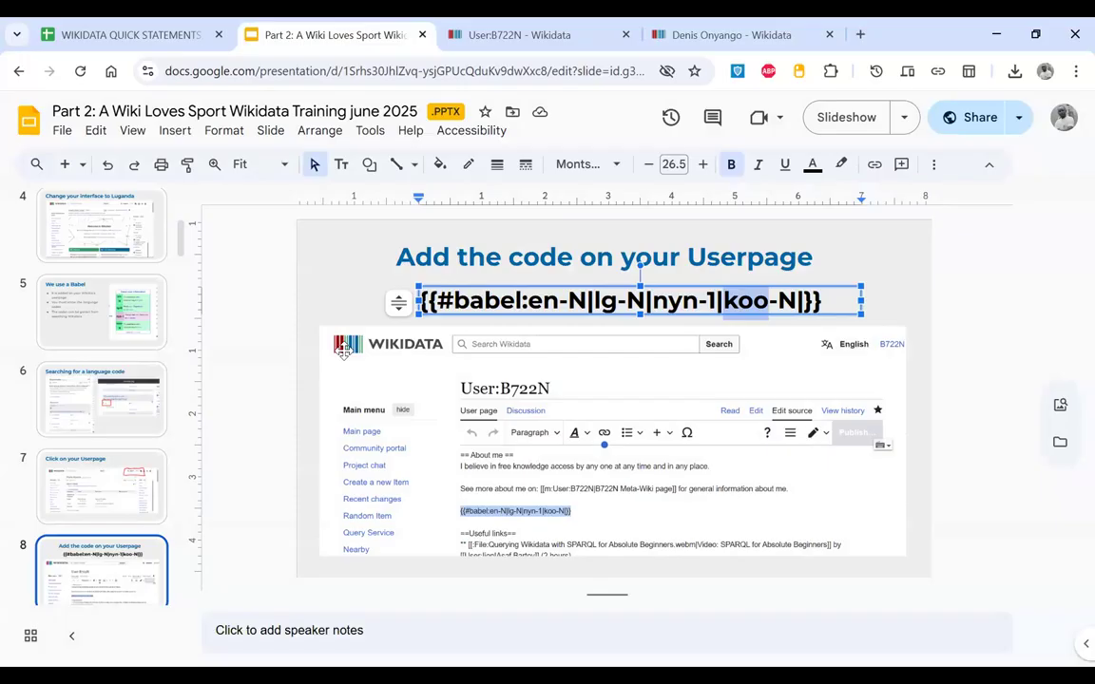
{"action": "left_click", "coordinate": [250, 324]}
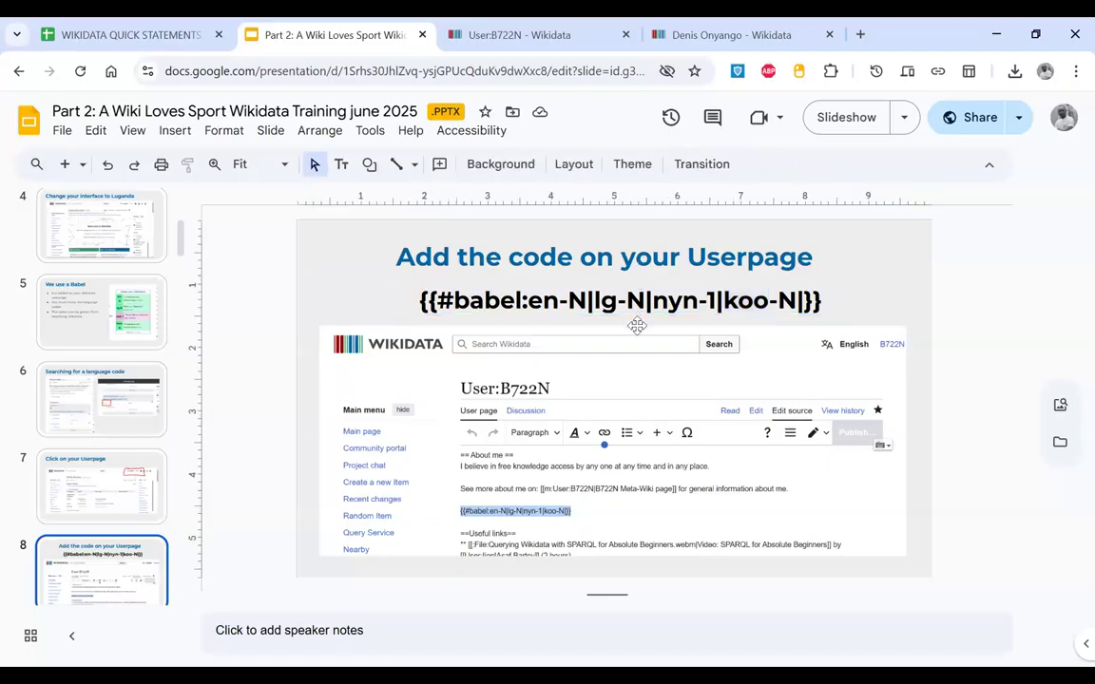
{"action": "left_click", "coordinate": [701, 301]}
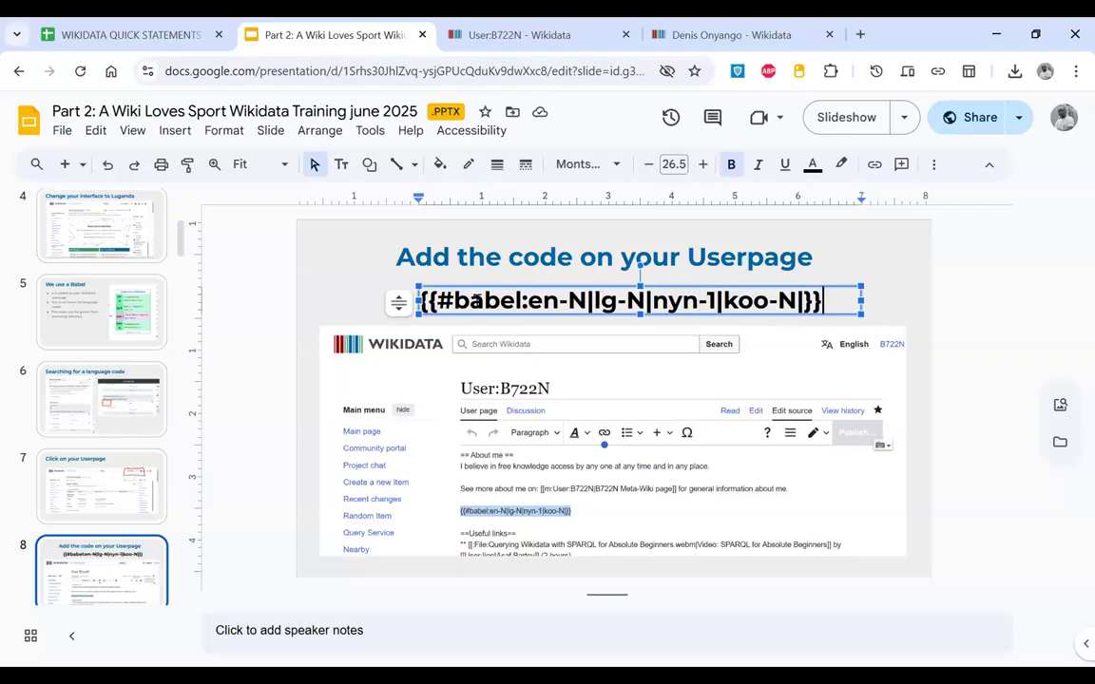
{"action": "left_click_drag", "start_coordinate": [829, 300], "coordinate": [398, 301]}
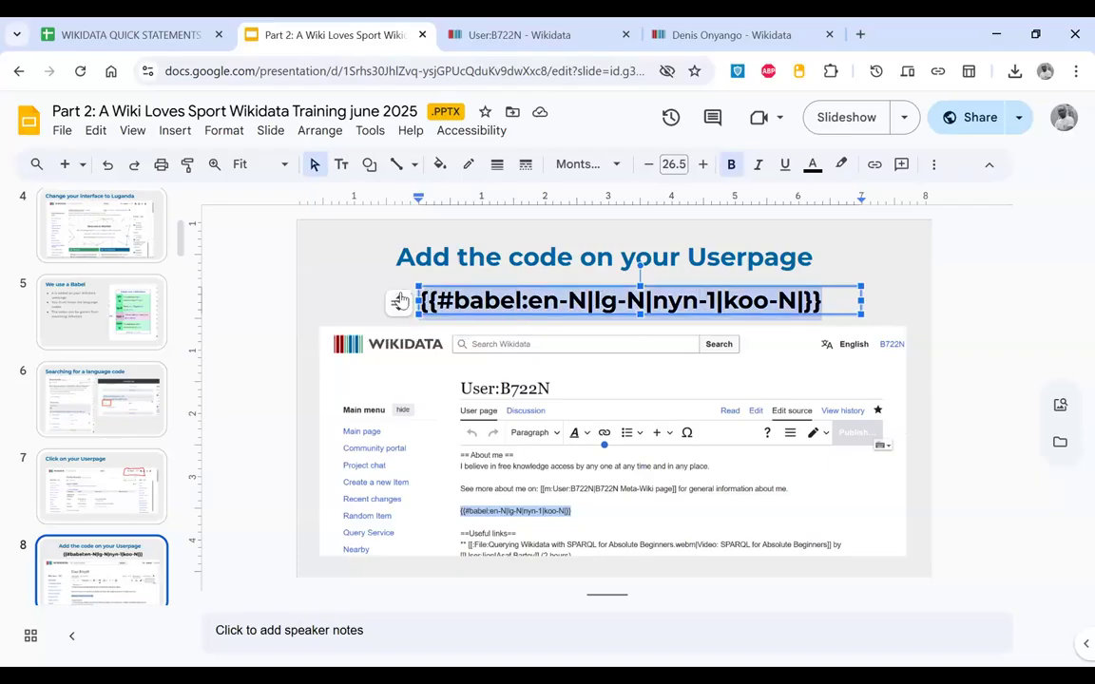
{"action": "left_click", "coordinate": [301, 319]}
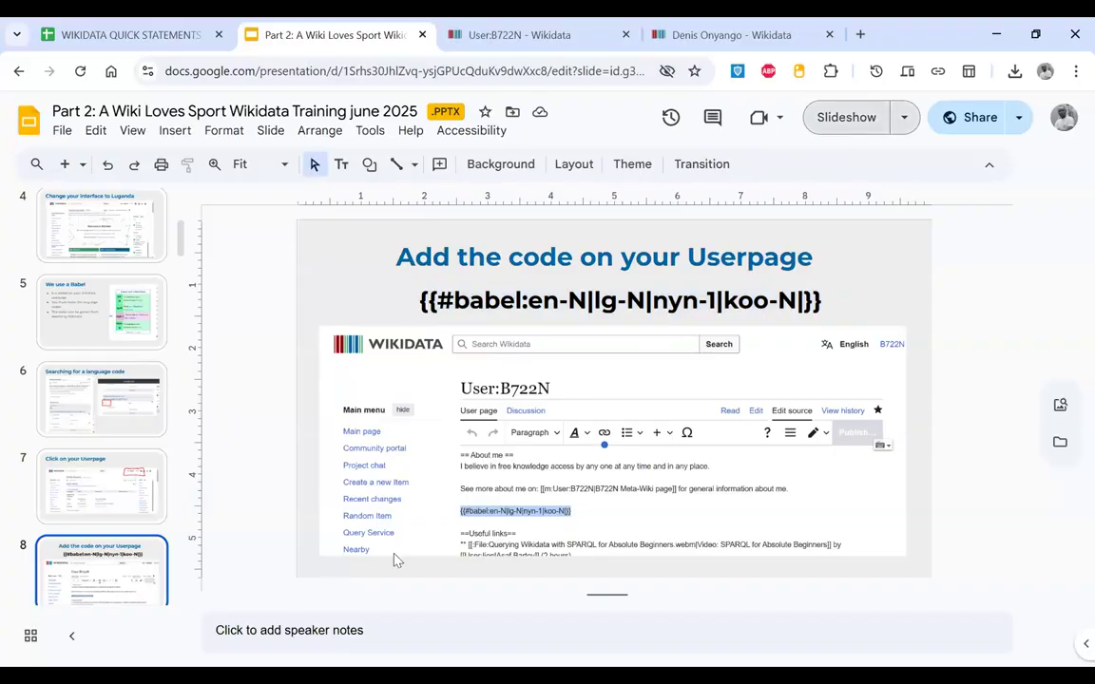
Step: Present slide 8 full screen and circle its babel code in red ink
{"action": "key", "text": "ctrl+F5"}
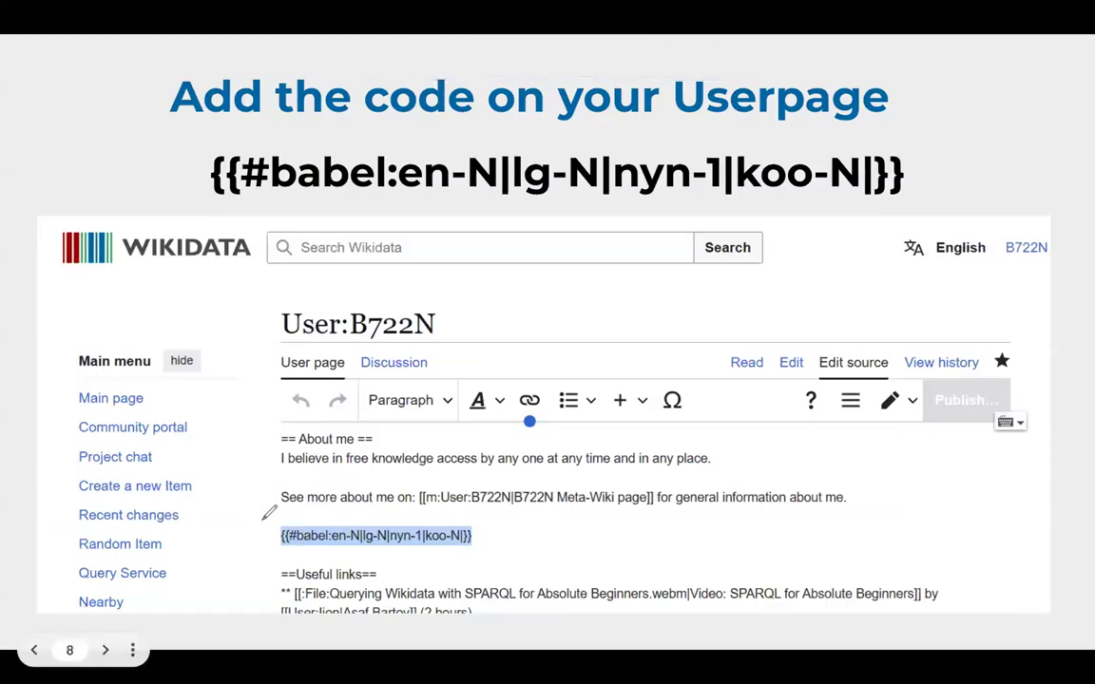
{"action": "mouse_move", "coordinate": [367, 498]}
{"action": "left_mouse_down"}
{"action": "mouse_move", "coordinate": [412, 580]}
{"action": "mouse_move", "coordinate": [305, 586]}
{"action": "mouse_move", "coordinate": [268, 534]}
{"action": "mouse_move", "coordinate": [334, 567]}
{"action": "mouse_move", "coordinate": [272, 539]}
{"action": "mouse_move", "coordinate": [419, 503]}
{"action": "left_mouse_up"}
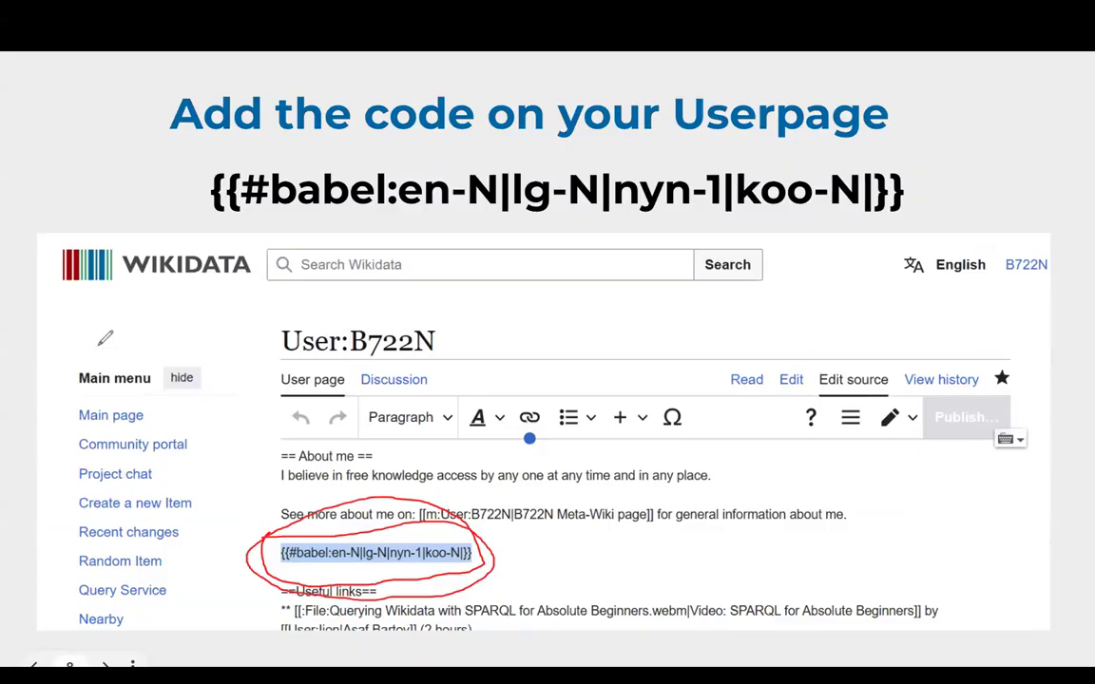
{"action": "left_click", "coordinate": [349, 369]}
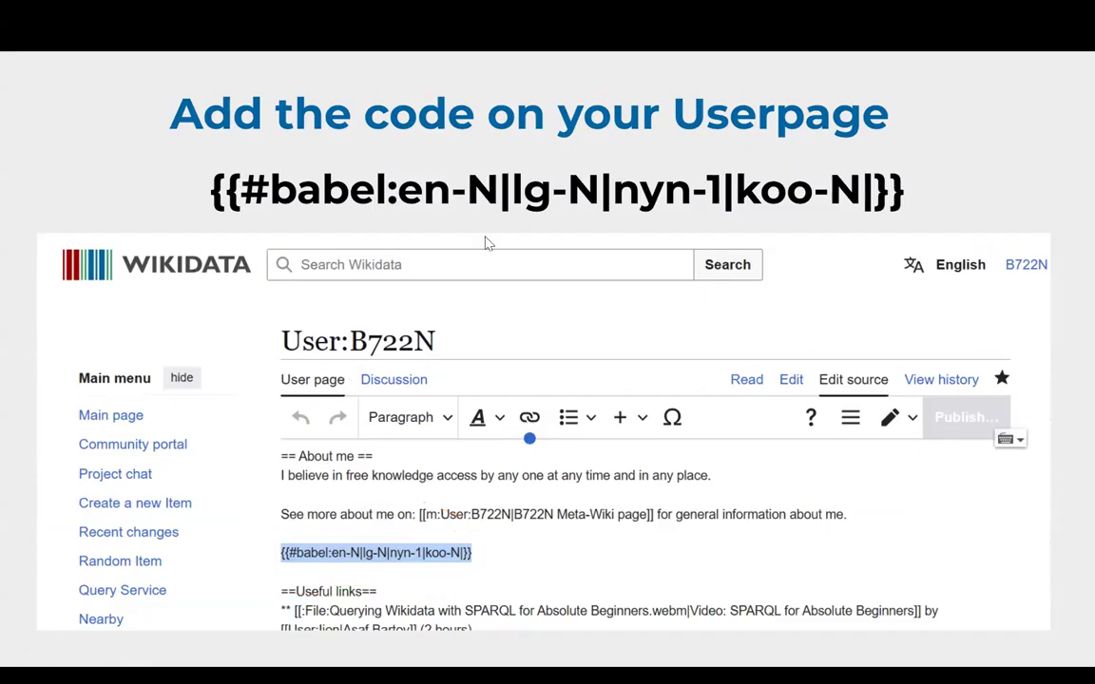
Step: Advance to the Quality of Wikidata Items slide, exit the show, and return to the Wikidata user page
{"action": "key", "text": "Right"}
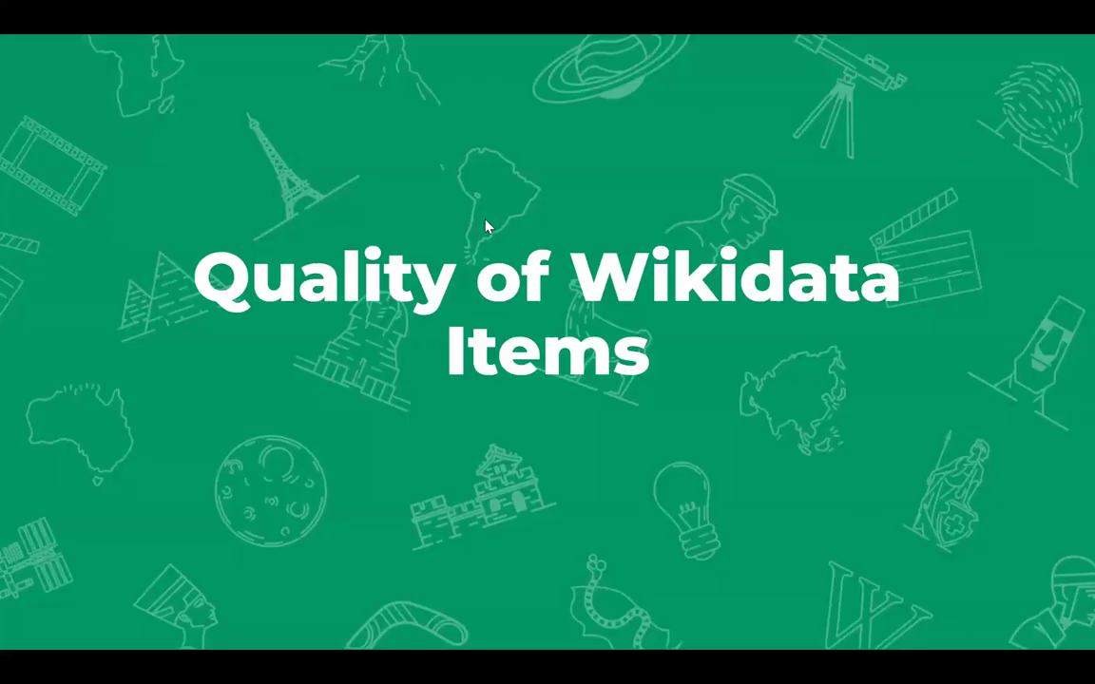
{"action": "key", "text": "Escape"}
{"action": "left_click", "coordinate": [86, 456]}
{"action": "left_click", "coordinate": [518, 28]}
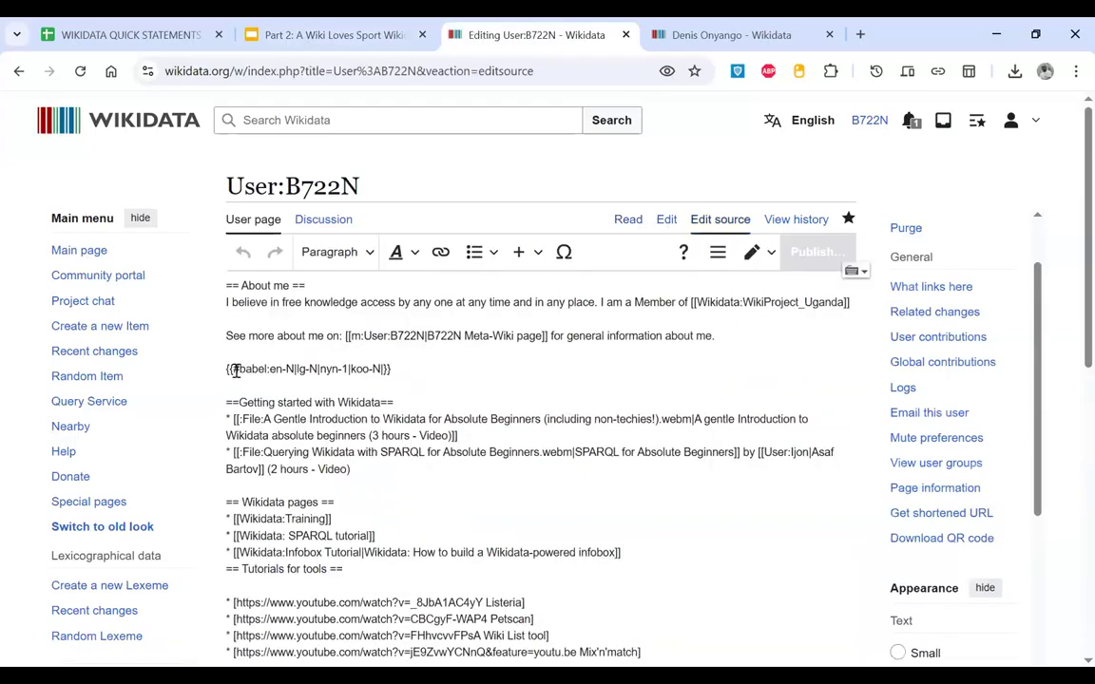
Step: Replace the koo code in the {{#babel:...}} line with 'fr'
{"action": "triple_click", "coordinate": [236, 370]}
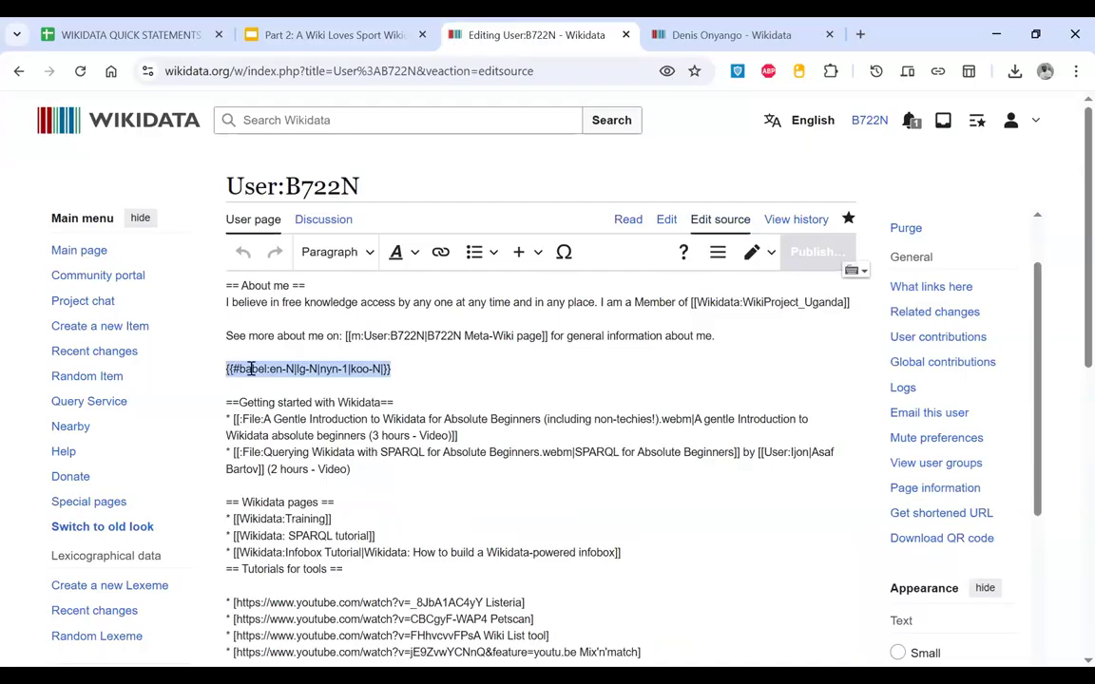
{"action": "left_click", "coordinate": [367, 370]}
{"action": "double_click", "coordinate": [359, 370]}
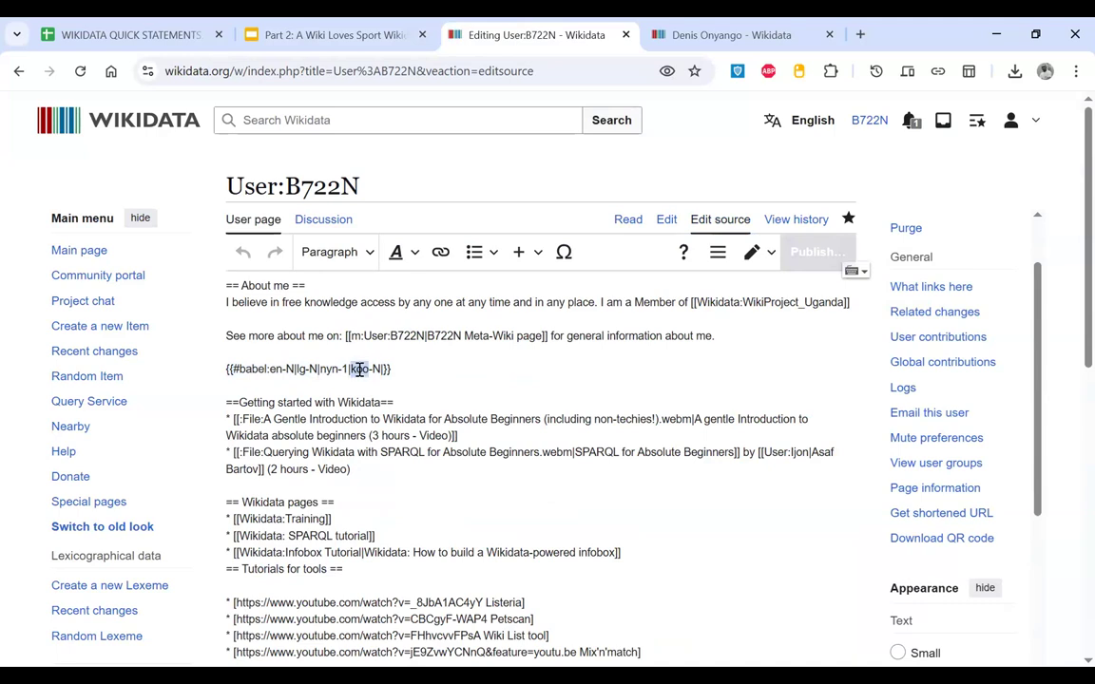
{"action": "type", "text": "fr"}
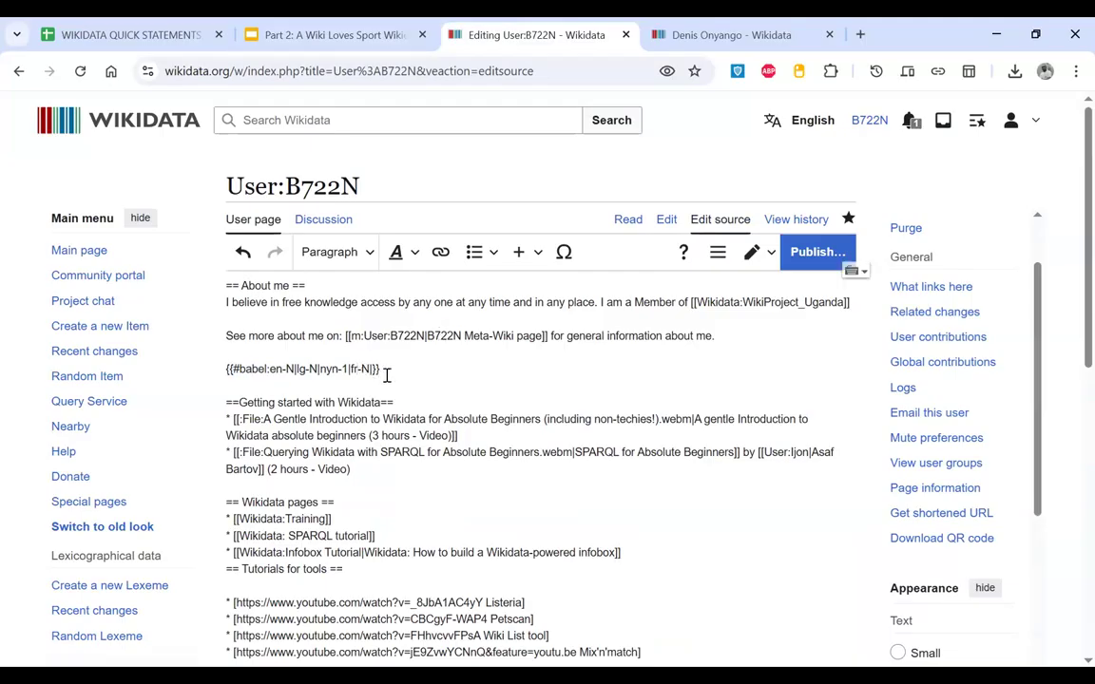
Step: Zoom in on the user page source editor for easier reading
{"action": "key", "text": "ctrl+plus"}
{"action": "key", "text": "ctrl+plus"}
{"action": "scroll", "coordinate": [387, 375], "scroll_direction": "down", "scroll_amount": 1}
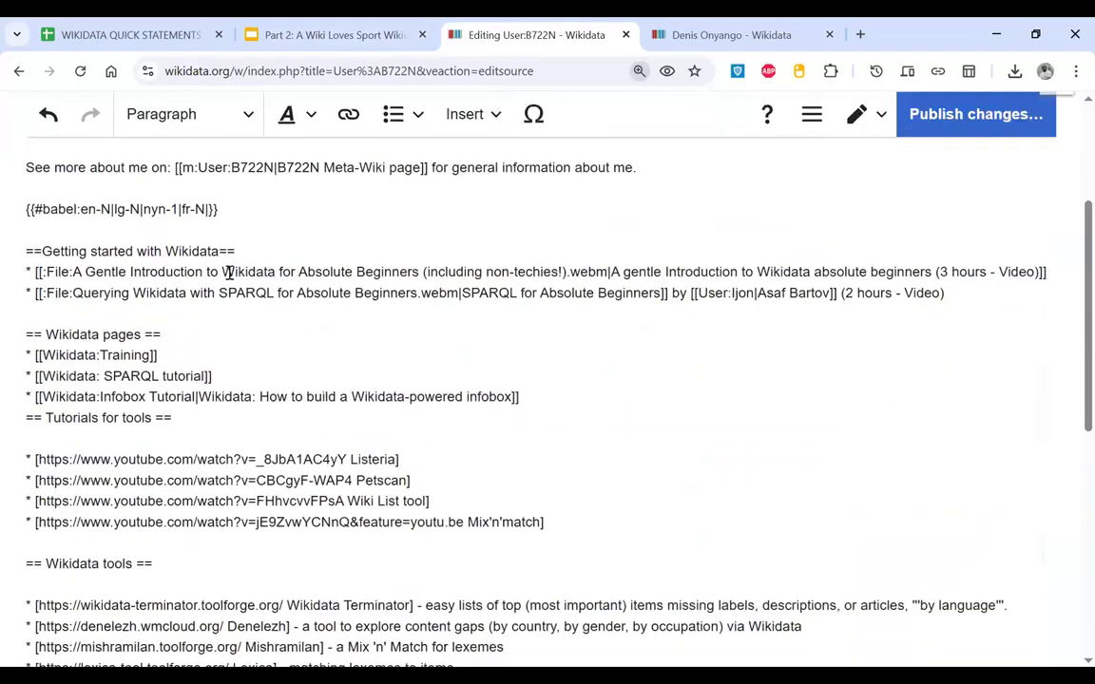
{"action": "left_click_drag", "start_coordinate": [229, 207], "coordinate": [20, 203]}
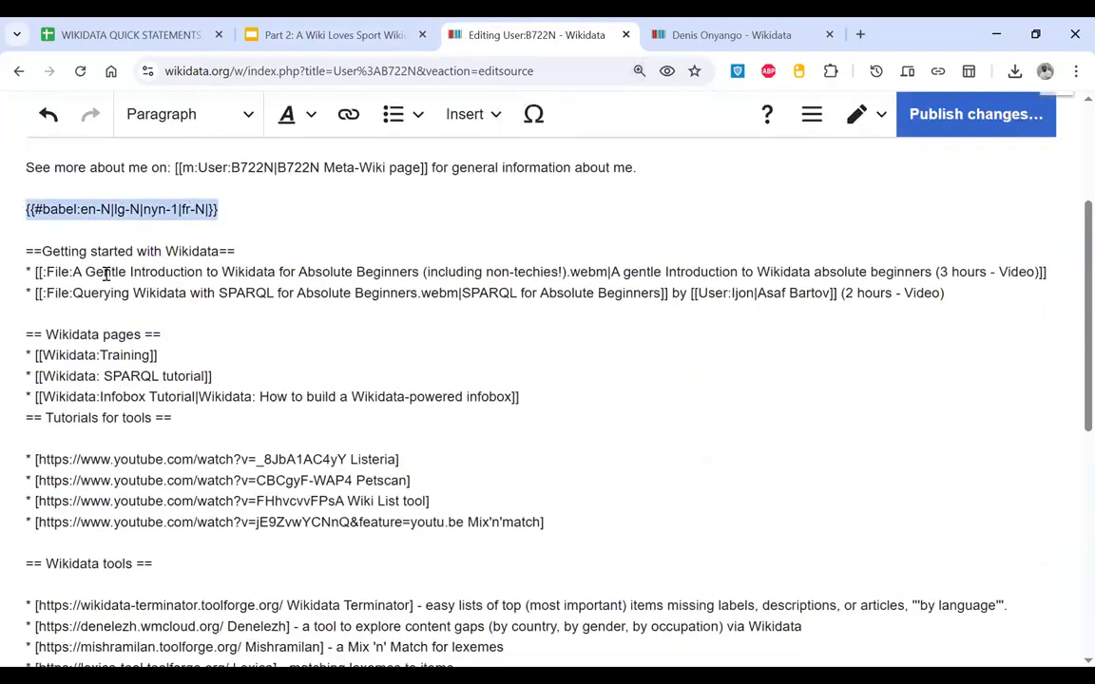
{"action": "scroll", "coordinate": [108, 273], "scroll_direction": "up", "scroll_amount": 2}
{"action": "scroll", "coordinate": [107, 272], "scroll_direction": "down", "scroll_amount": 1}
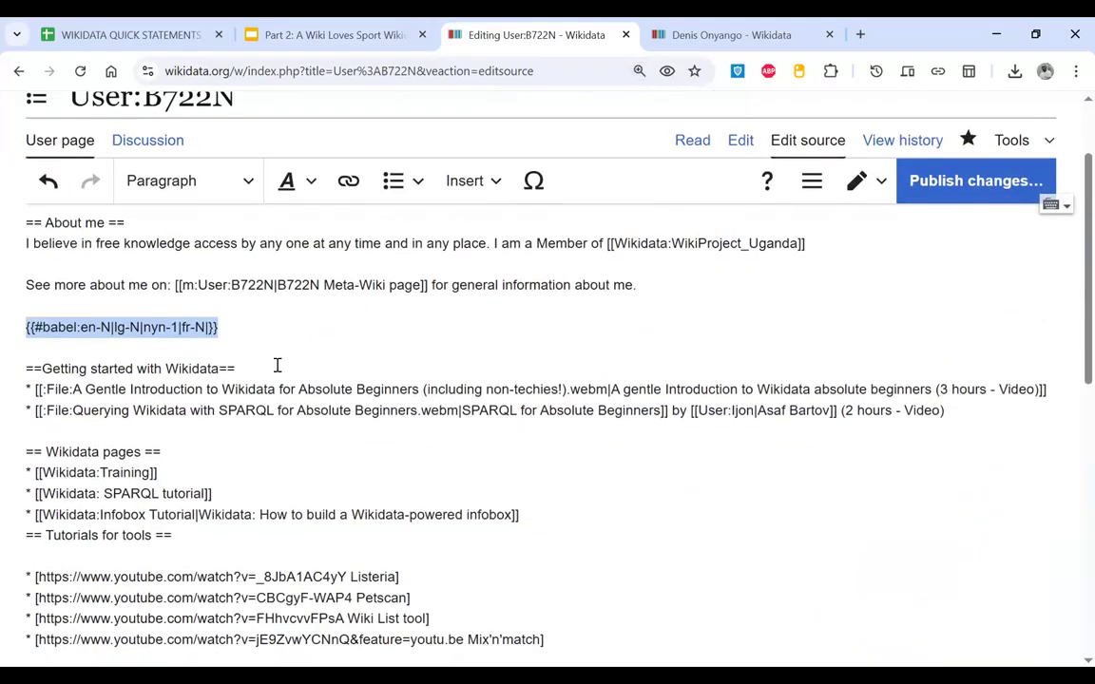
Step: On the Denis Onyango tab, reset zoom to 100% and search Wikidata for 'french'
{"action": "left_click", "coordinate": [711, 22]}
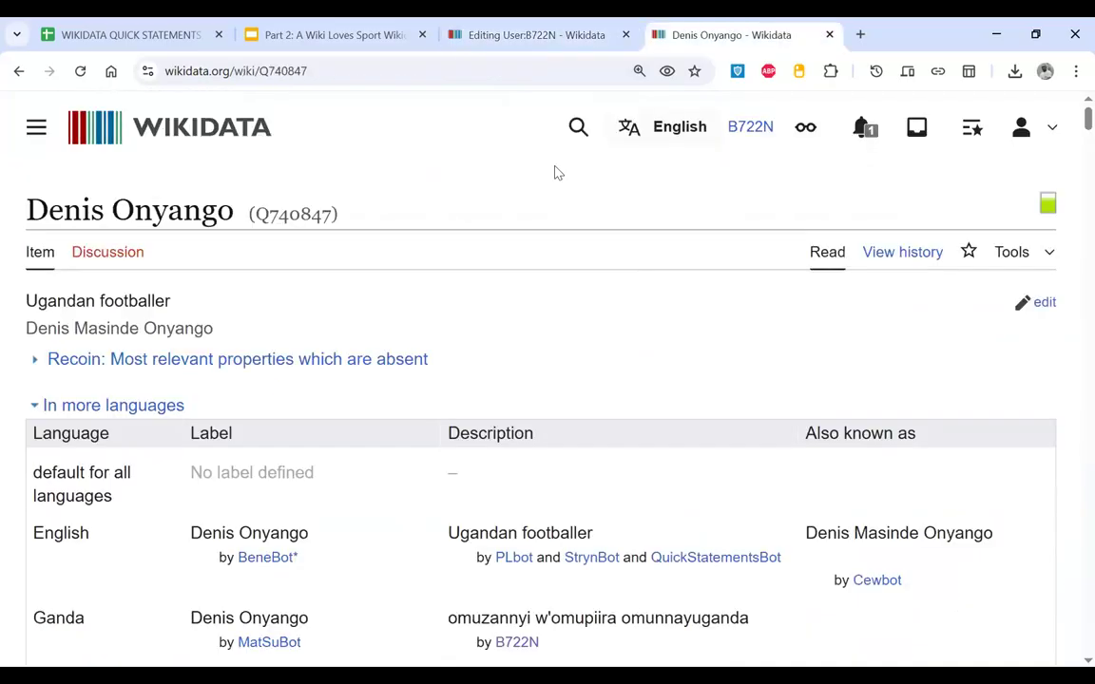
{"action": "left_click", "coordinate": [639, 71]}
{"action": "left_click", "coordinate": [597, 107]}
{"action": "left_click", "coordinate": [597, 107]}
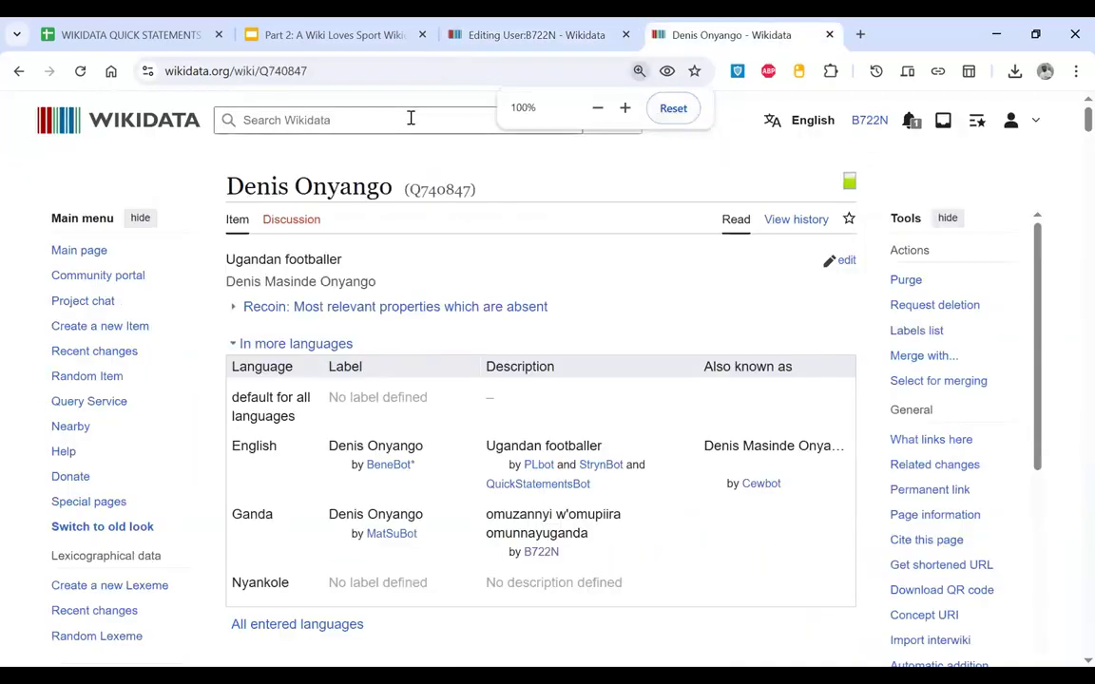
{"action": "left_click", "coordinate": [410, 118]}
{"action": "type", "text": "french"}
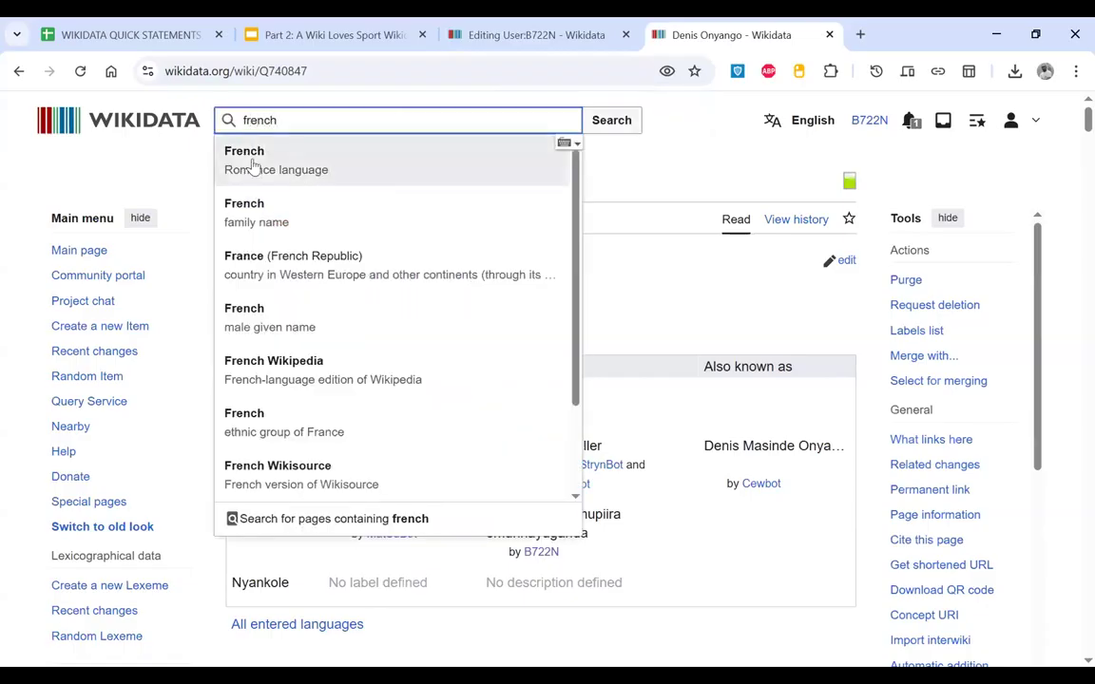
Step: Open Wikidata's French (Q150) item, browse its statements, and open a new browser tab
{"action": "left_click", "coordinate": [327, 151]}
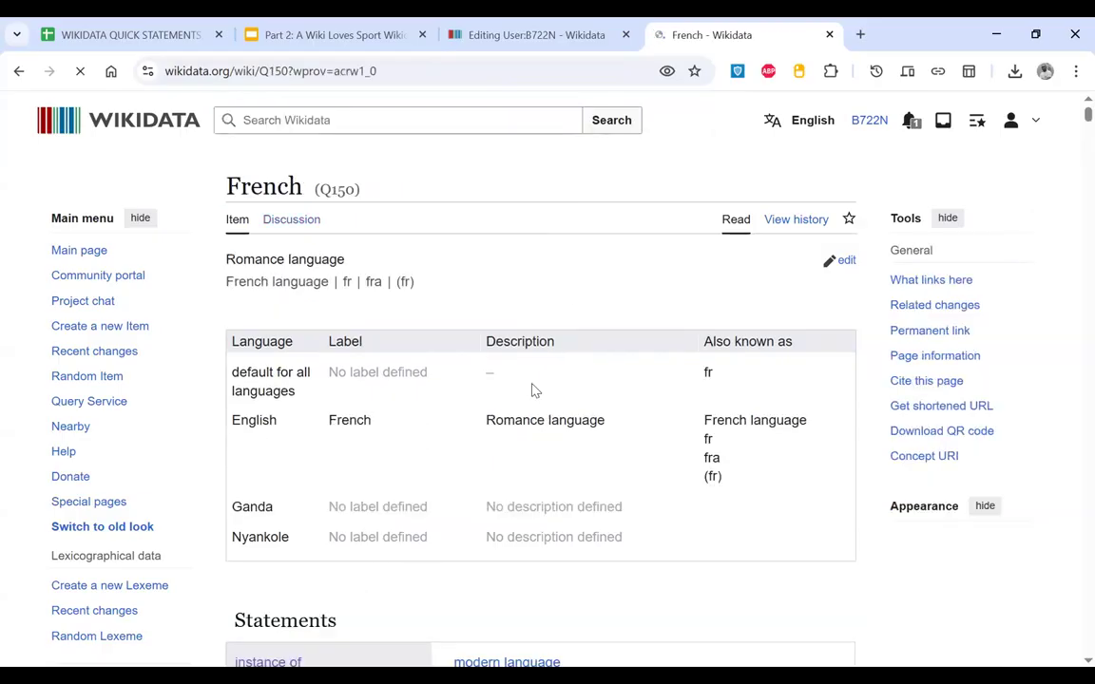
{"action": "scroll", "coordinate": [532, 390], "scroll_direction": "down", "scroll_amount": 3}
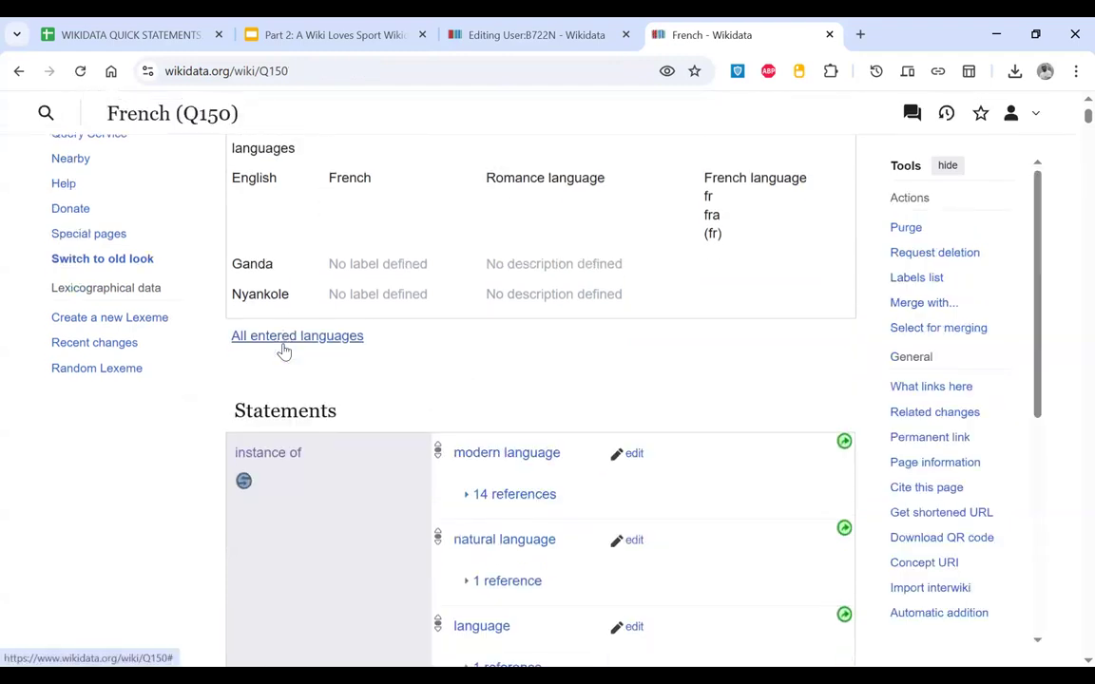
{"action": "scroll", "coordinate": [283, 351], "scroll_direction": "down", "scroll_amount": 5}
{"action": "scroll", "coordinate": [282, 351], "scroll_direction": "down", "scroll_amount": 10}
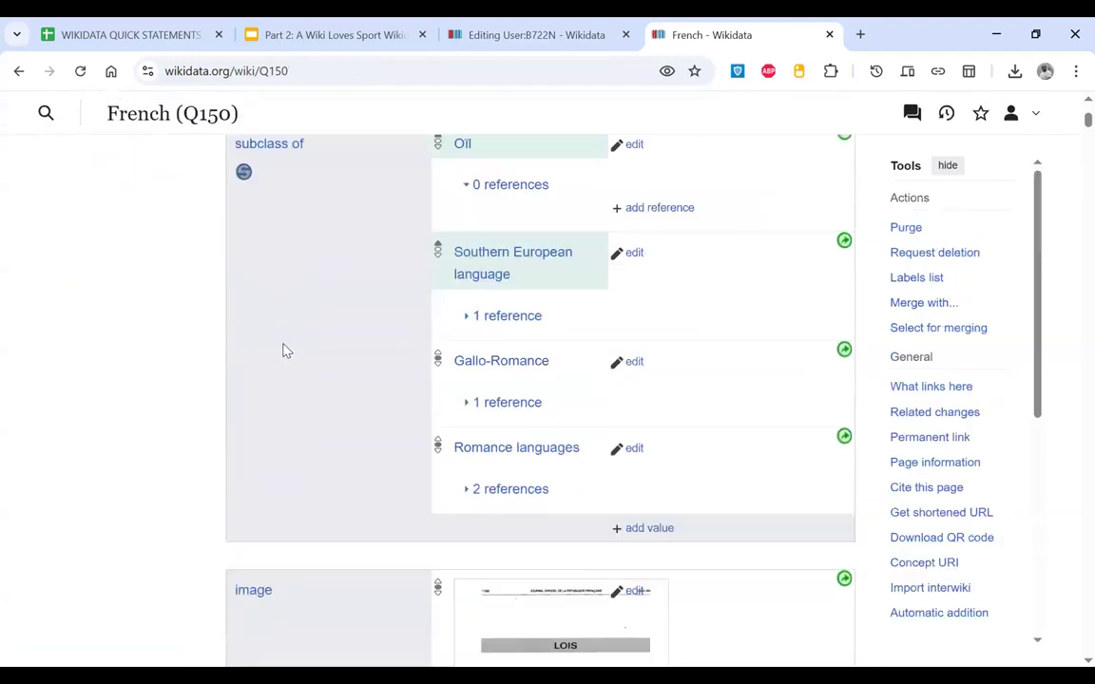
{"action": "scroll", "coordinate": [282, 351], "scroll_direction": "down", "scroll_amount": 6}
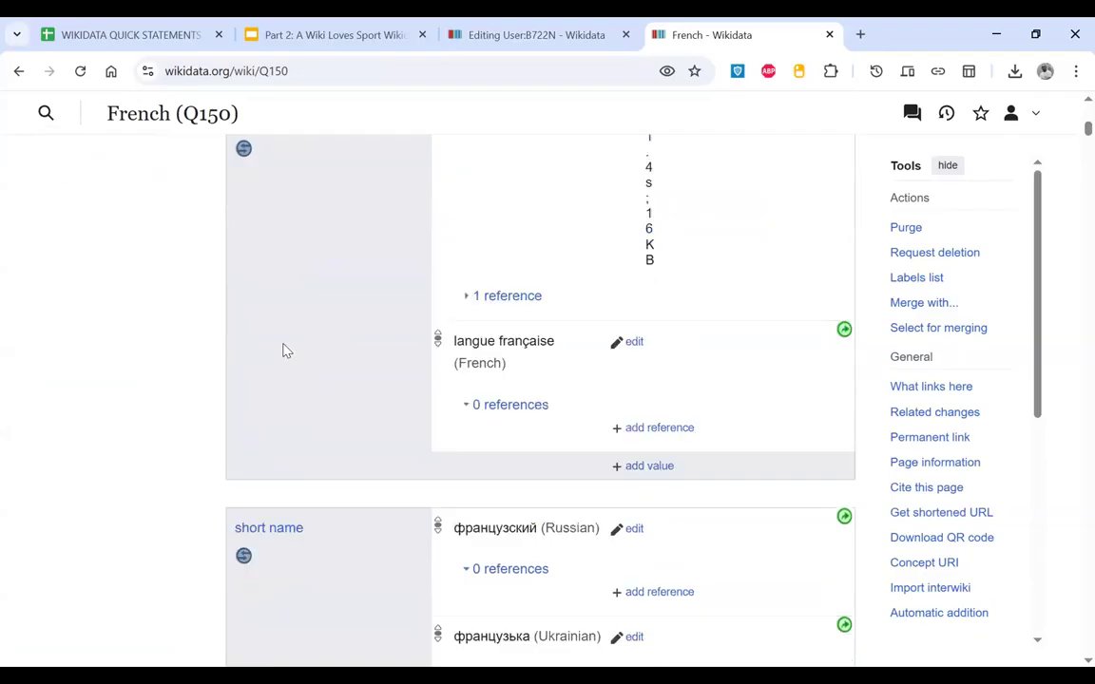
{"action": "scroll", "coordinate": [282, 351], "scroll_direction": "up", "scroll_amount": 2}
{"action": "scroll", "coordinate": [282, 351], "scroll_direction": "down", "scroll_amount": 10}
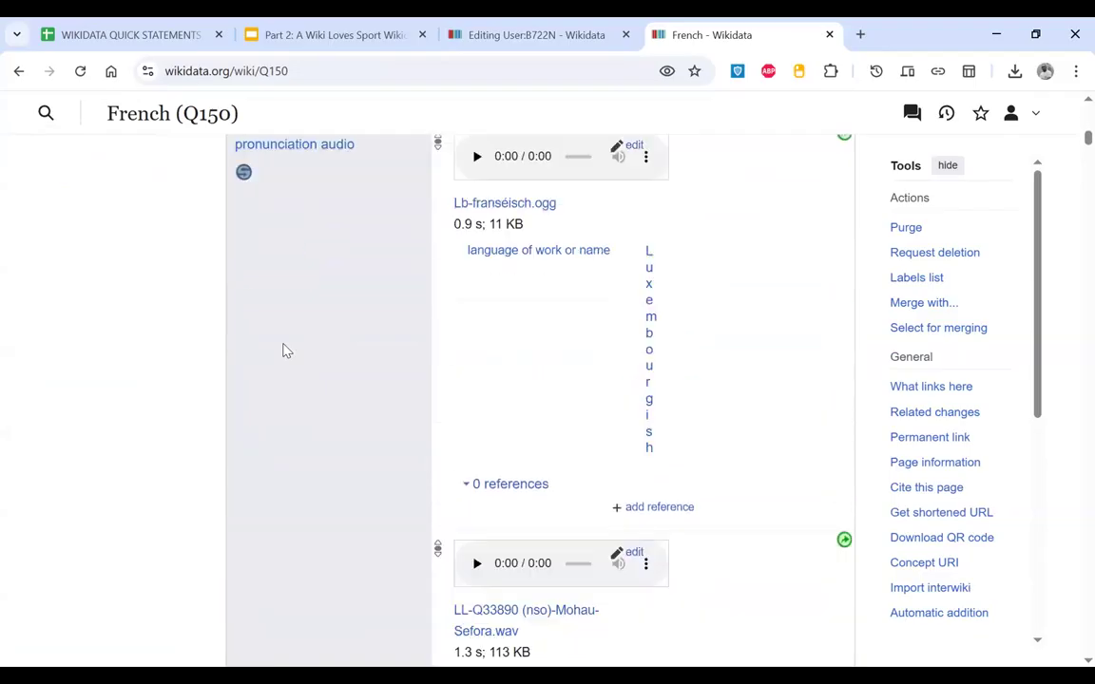
{"action": "scroll", "coordinate": [282, 351], "scroll_direction": "up", "scroll_amount": 2}
{"action": "scroll", "coordinate": [282, 351], "scroll_direction": "down", "scroll_amount": 10}
{"action": "scroll", "coordinate": [282, 351], "scroll_direction": "down", "scroll_amount": 15}
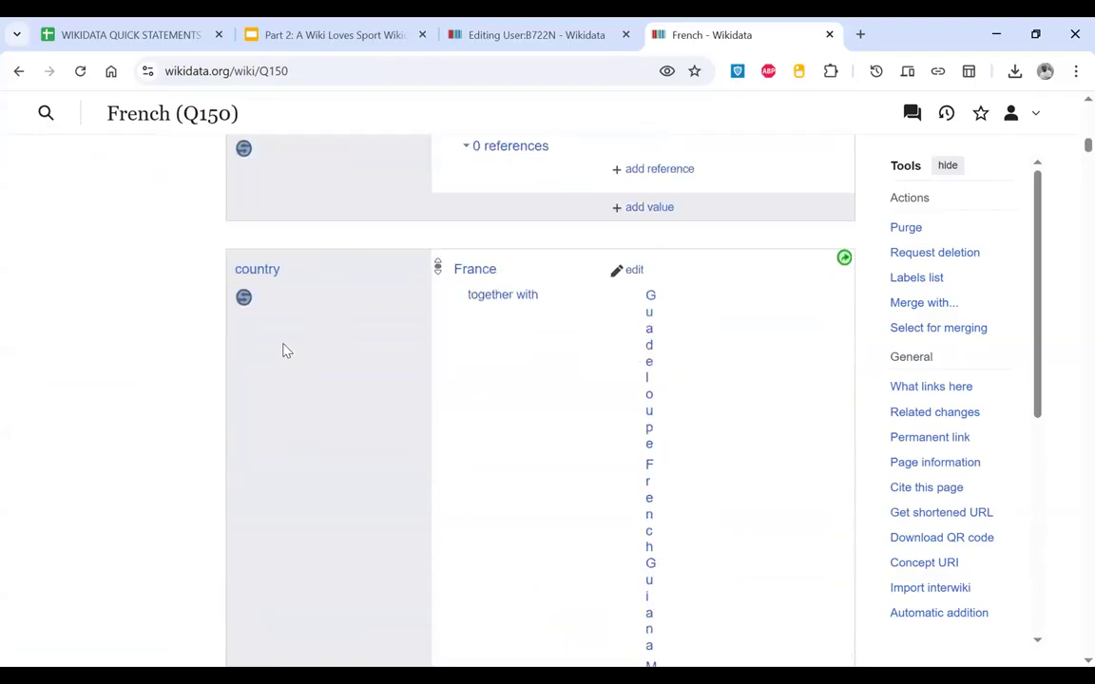
{"action": "scroll", "coordinate": [283, 351], "scroll_direction": "down", "scroll_amount": 20}
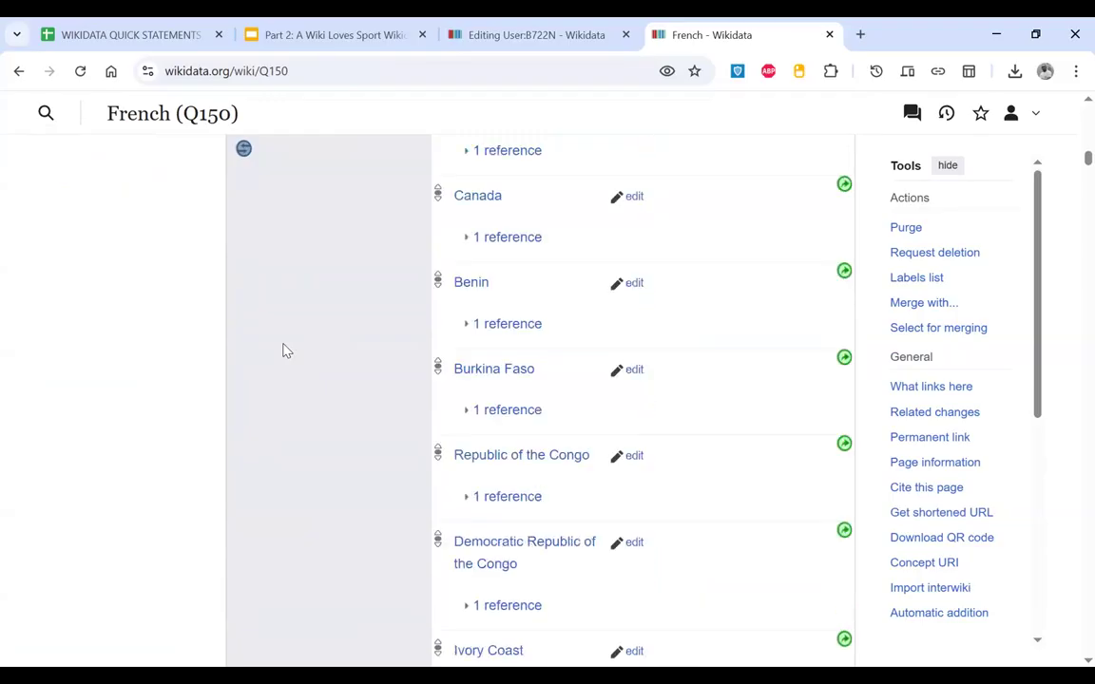
{"action": "scroll", "coordinate": [282, 351], "scroll_direction": "down", "scroll_amount": 5}
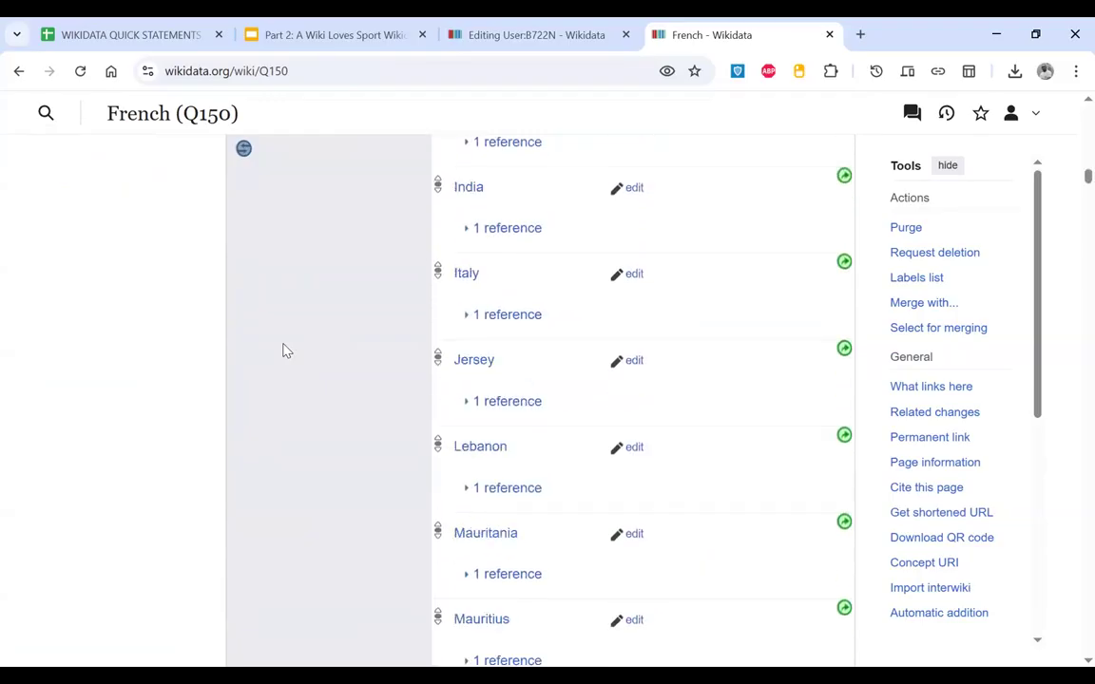
{"action": "scroll", "coordinate": [282, 351], "scroll_direction": "down", "scroll_amount": 10}
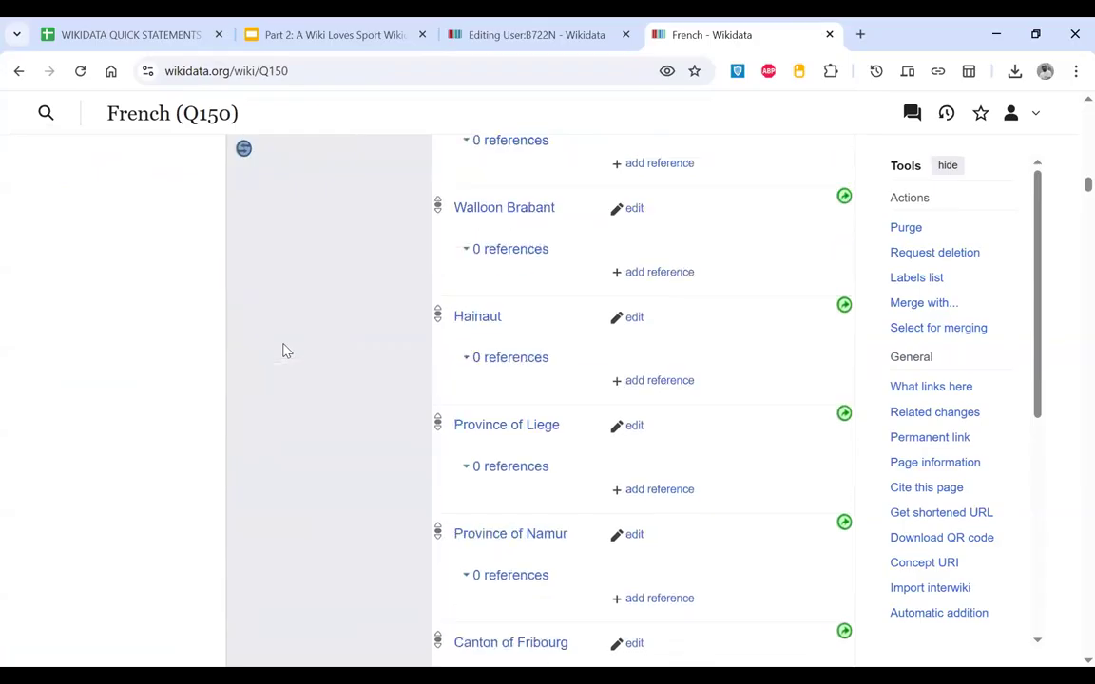
{"action": "scroll", "coordinate": [284, 350], "scroll_direction": "down", "scroll_amount": 10}
{"action": "scroll", "coordinate": [287, 335], "scroll_direction": "up", "scroll_amount": 3}
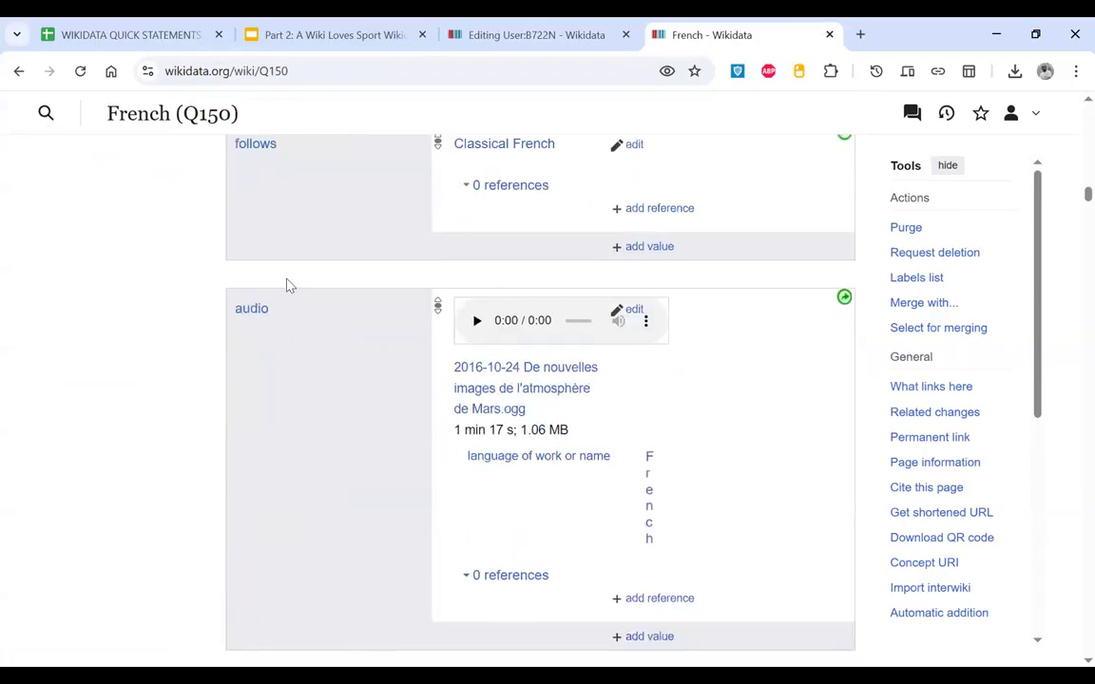
{"action": "scroll", "coordinate": [289, 285], "scroll_direction": "down", "scroll_amount": 8}
{"action": "scroll", "coordinate": [290, 286], "scroll_direction": "down", "scroll_amount": 15}
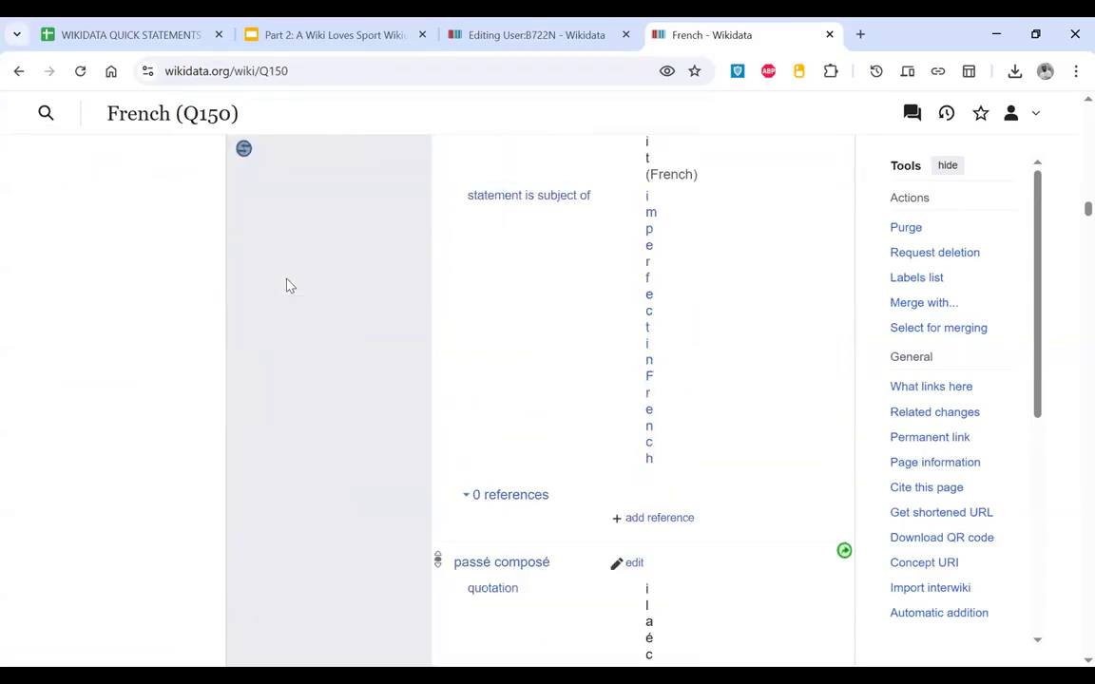
{"action": "scroll", "coordinate": [290, 285], "scroll_direction": "down", "scroll_amount": 12}
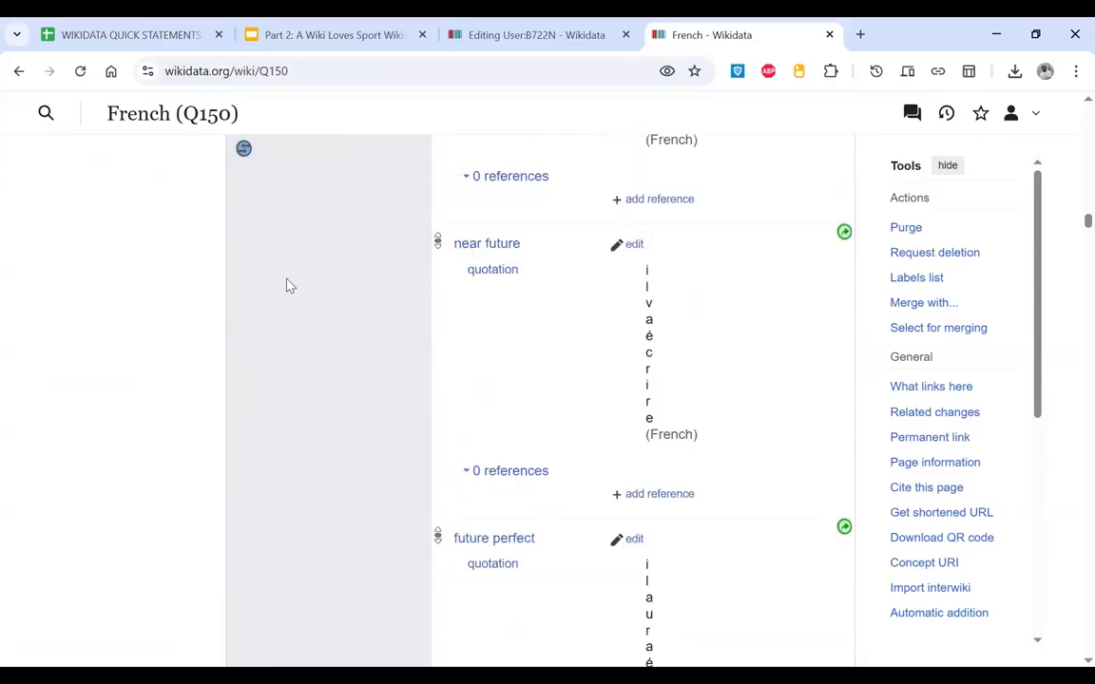
{"action": "left_click", "coordinate": [860, 34]}
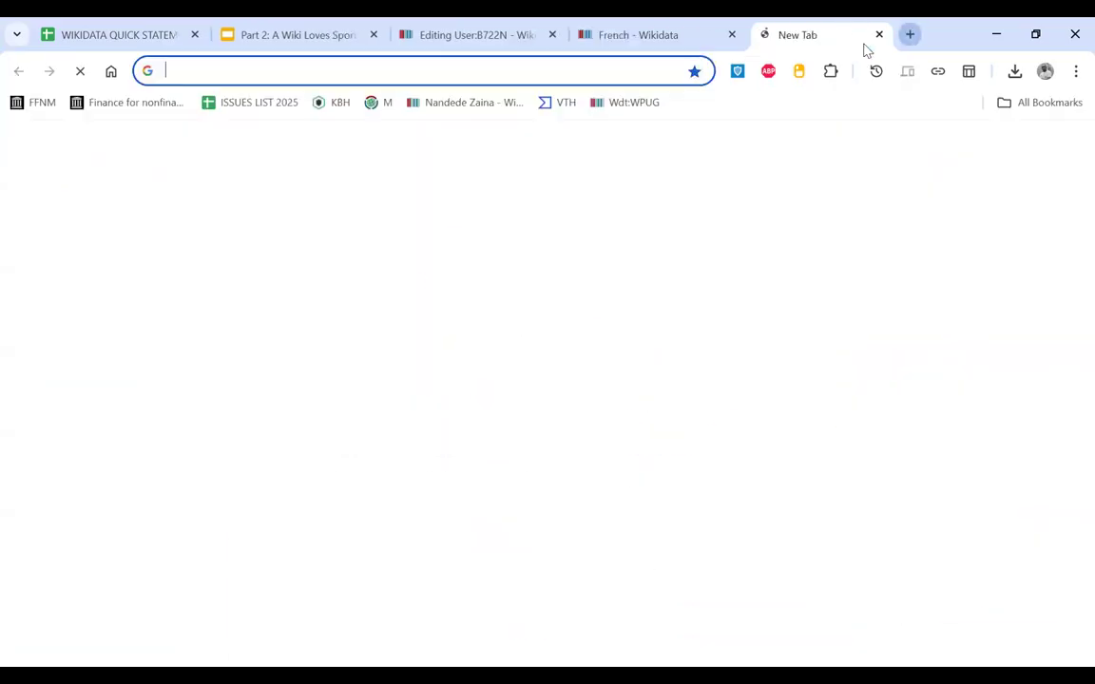
Step: Google 'iso code for french' and check the code FR in the ISO 3166-2:FR article
{"action": "type", "text": "iso"}
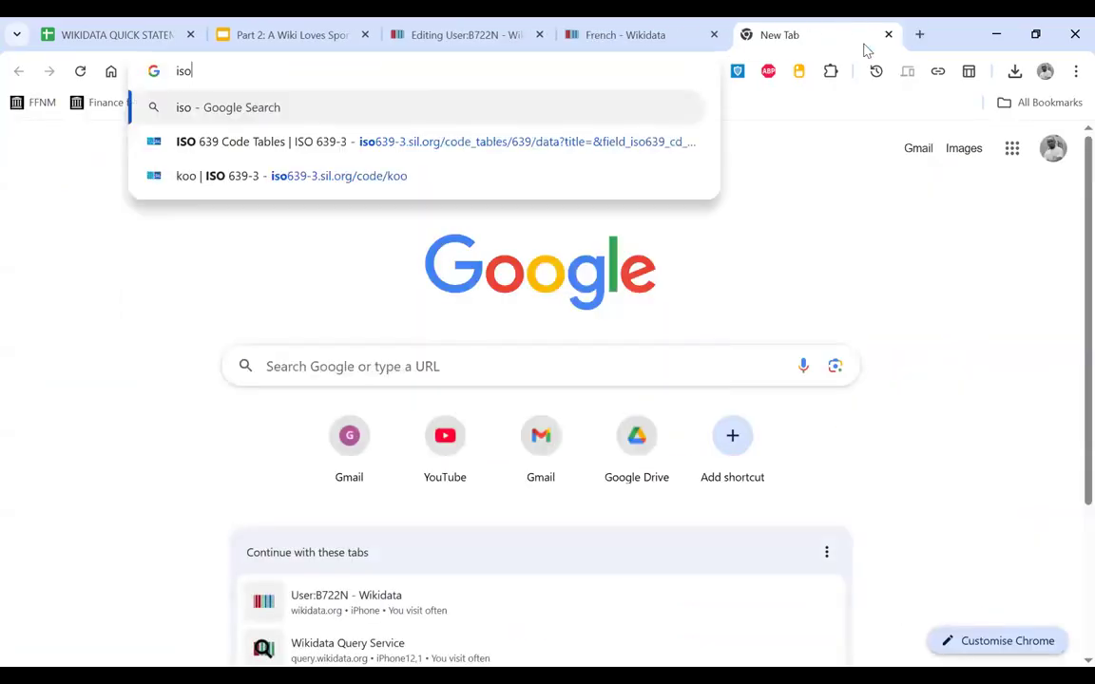
{"action": "type", "text": " code "}
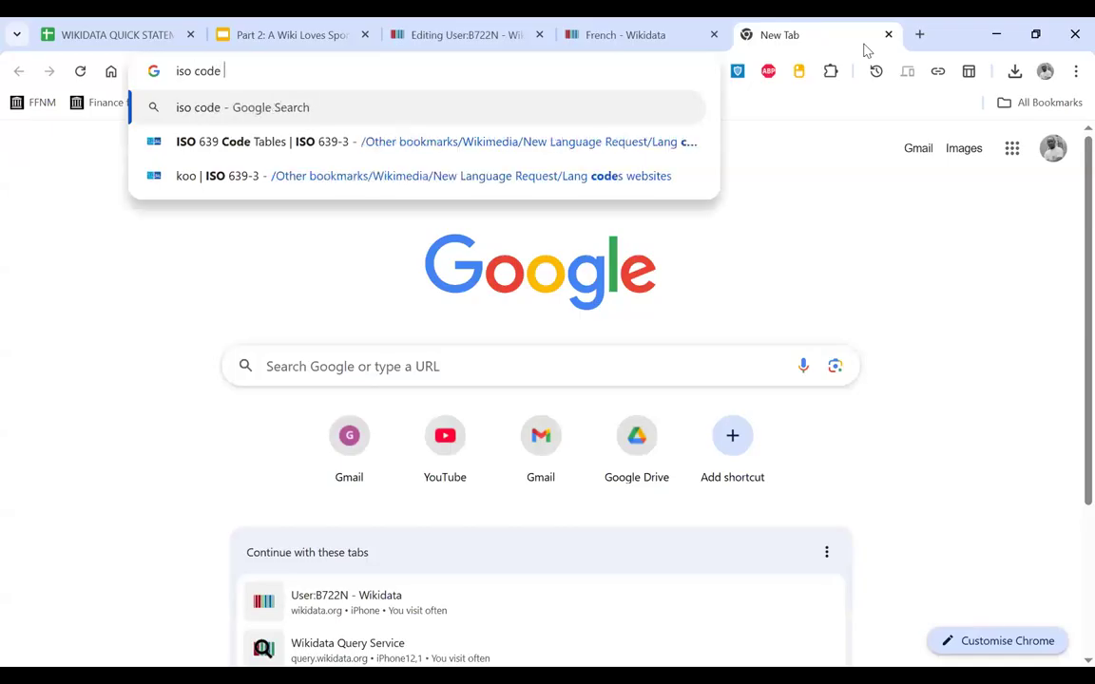
{"action": "type", "text": "for french"}
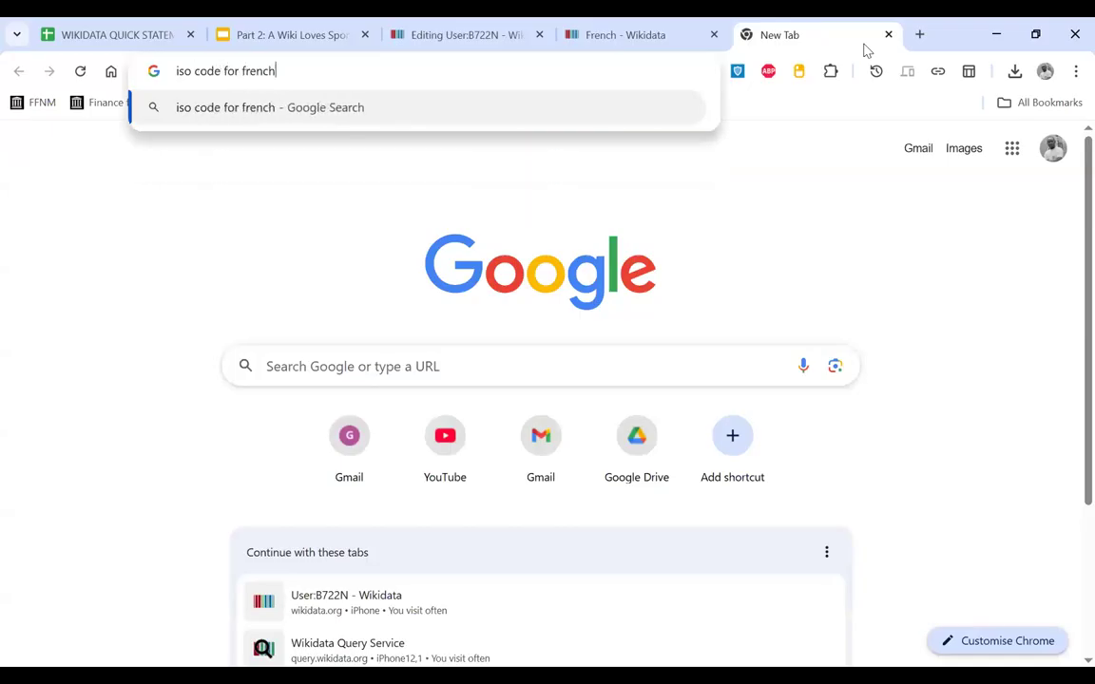
{"action": "key", "text": "Return"}
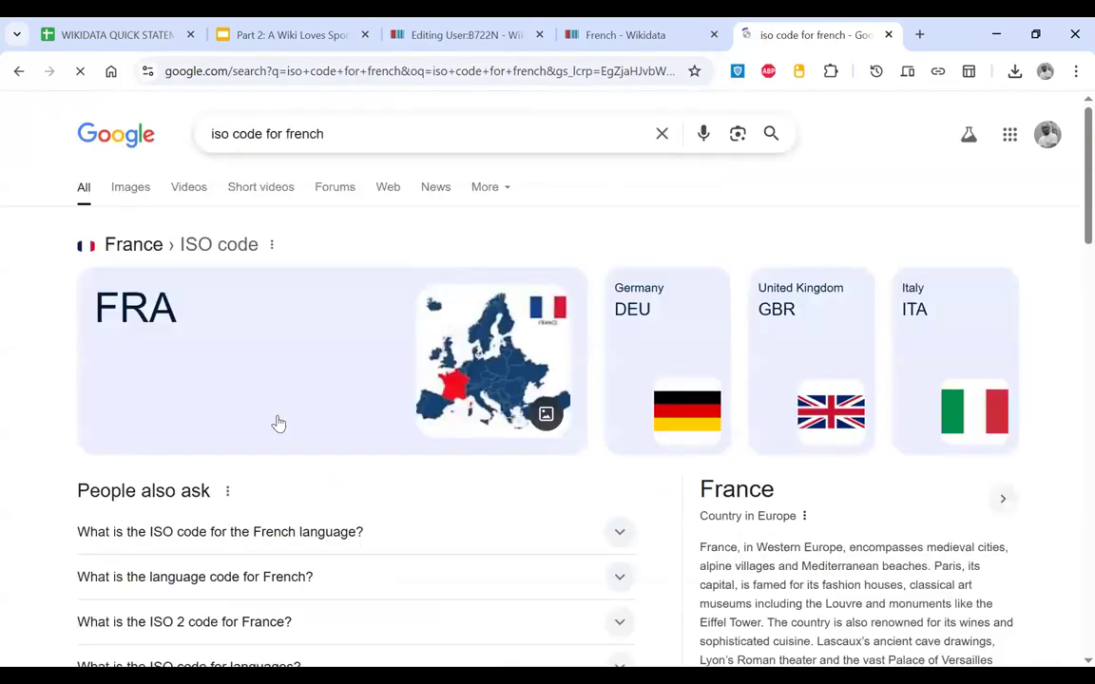
{"action": "scroll", "coordinate": [238, 460], "scroll_direction": "down", "scroll_amount": 5}
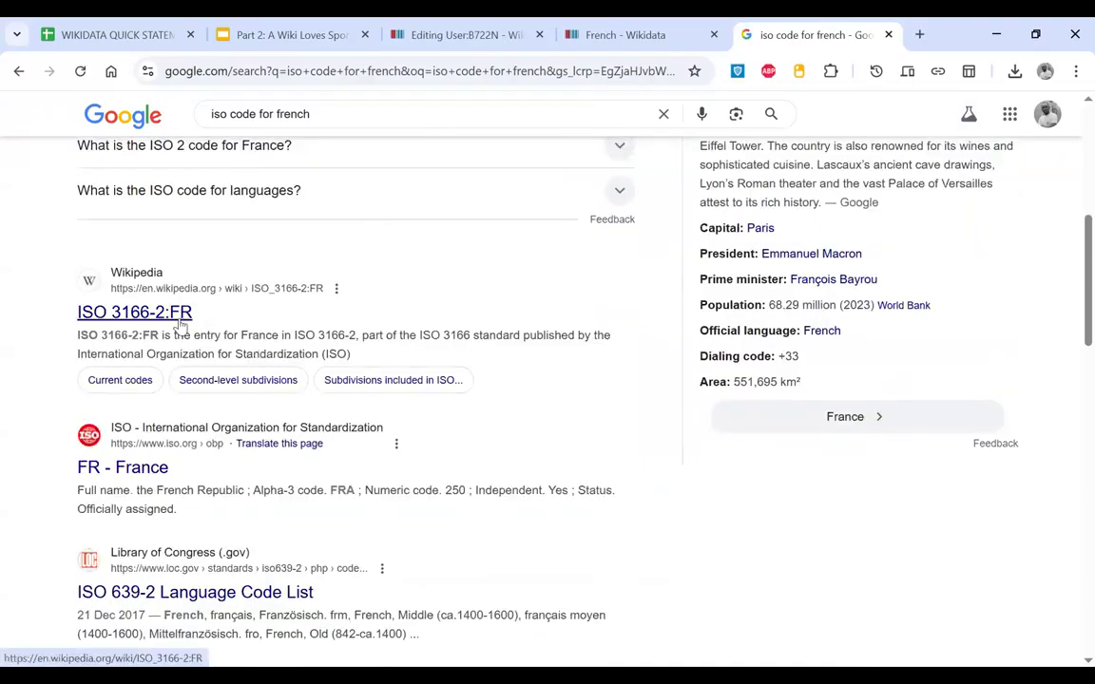
{"action": "left_click", "coordinate": [164, 302]}
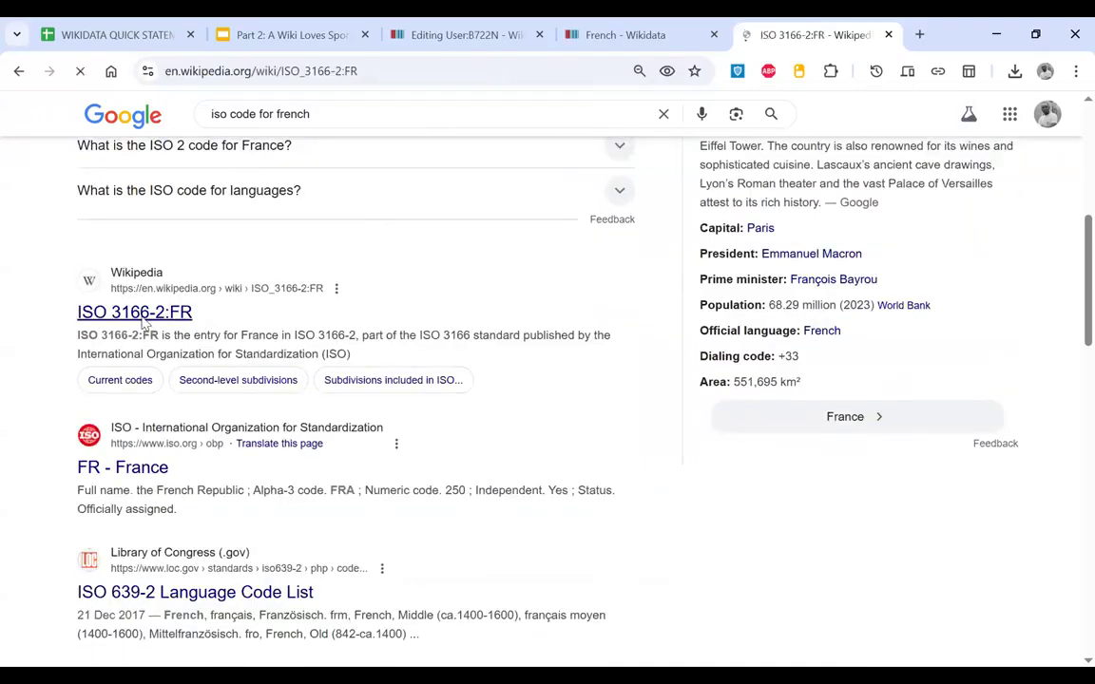
{"action": "double_click", "coordinate": [290, 182]}
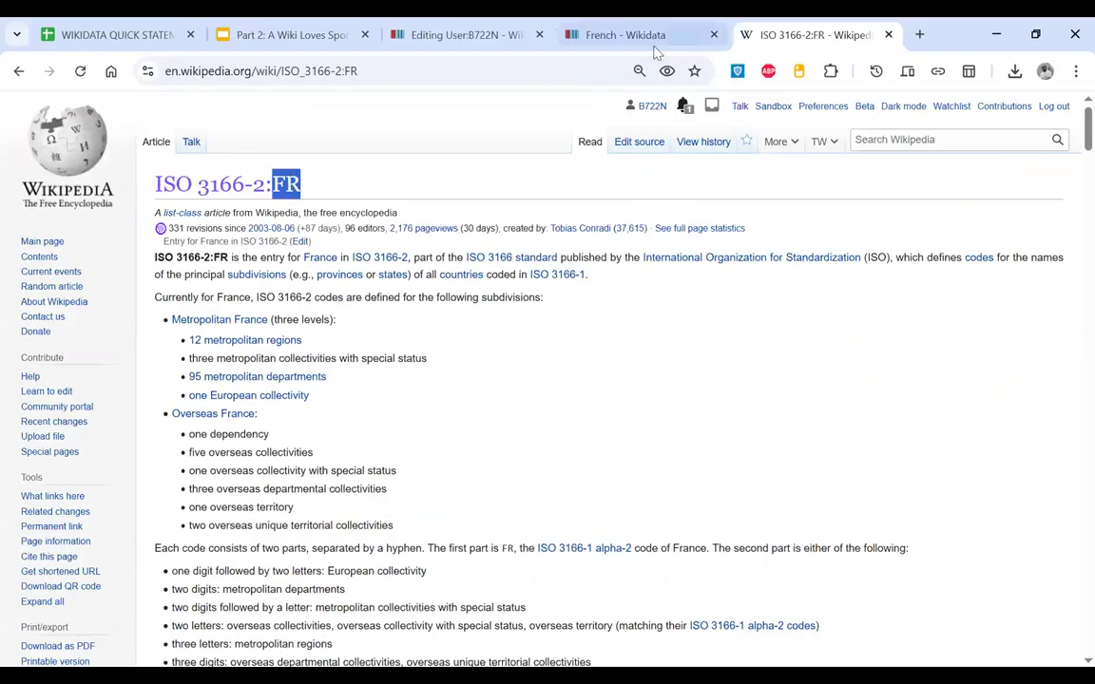
Step: Back on the search results, note the code fr, then return to the French Wikidata item
{"action": "left_click", "coordinate": [19, 70]}
{"action": "scroll", "coordinate": [560, 217], "scroll_direction": "down", "scroll_amount": 3}
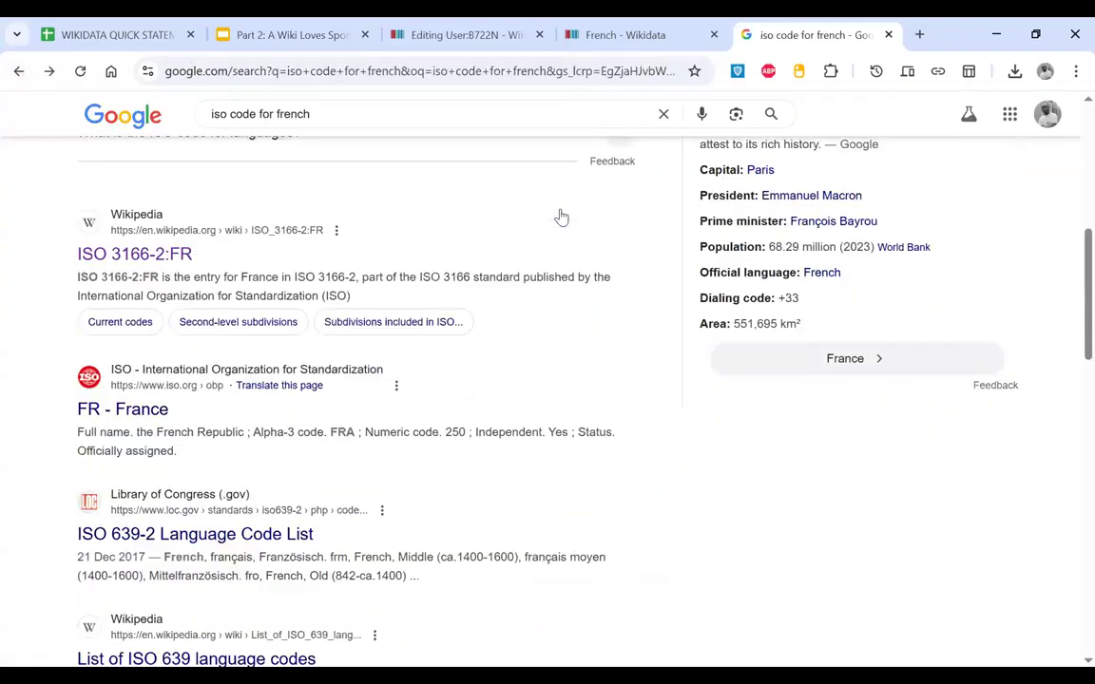
{"action": "scroll", "coordinate": [561, 217], "scroll_direction": "down", "scroll_amount": 1}
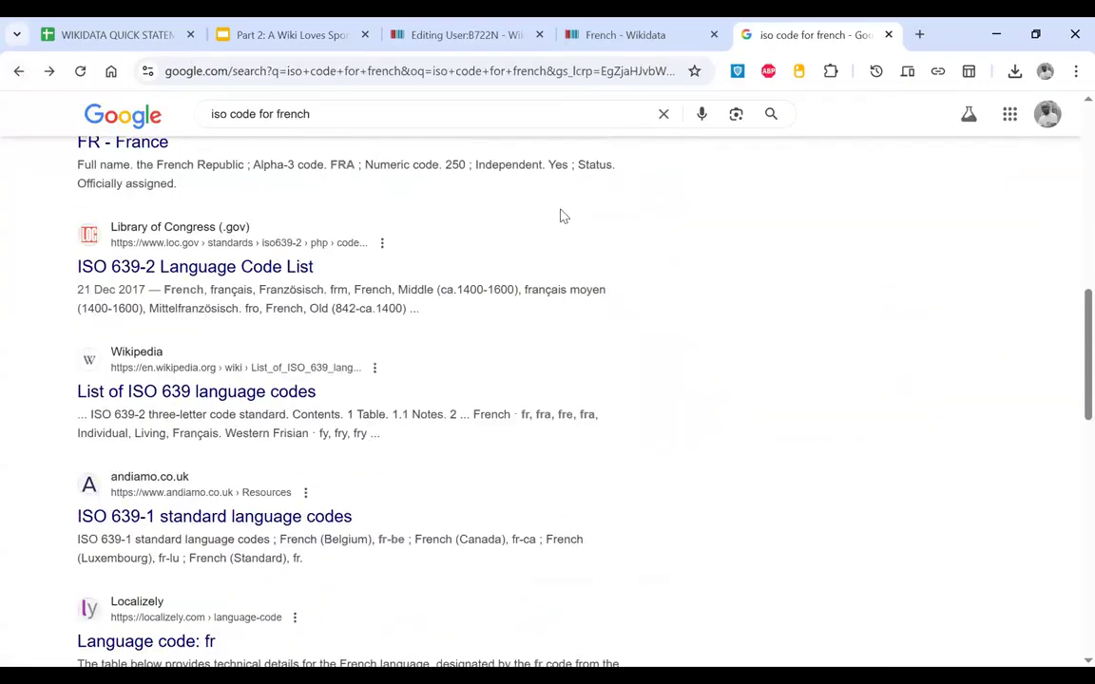
{"action": "double_click", "coordinate": [521, 416]}
{"action": "left_click", "coordinate": [581, 21]}
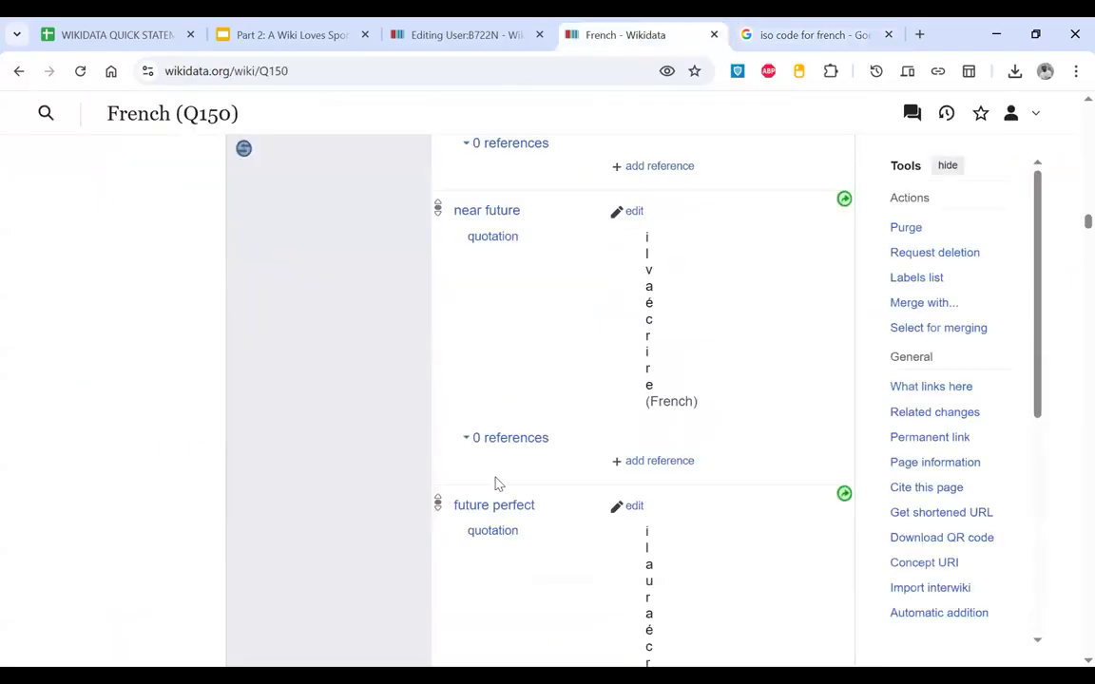
Step: Use an in-page search on the French item to find its Wikimedia language code, fr
{"action": "key", "text": "ctrl+f"}
{"action": "type", "text": "fr"}
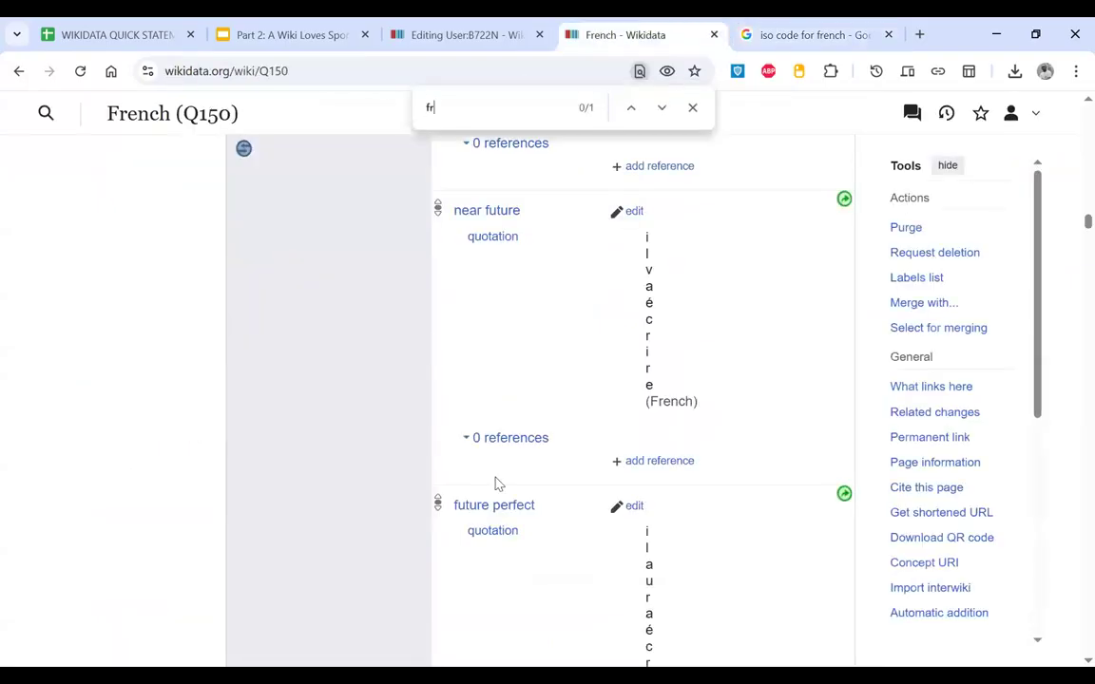
{"action": "left_click", "coordinate": [661, 107]}
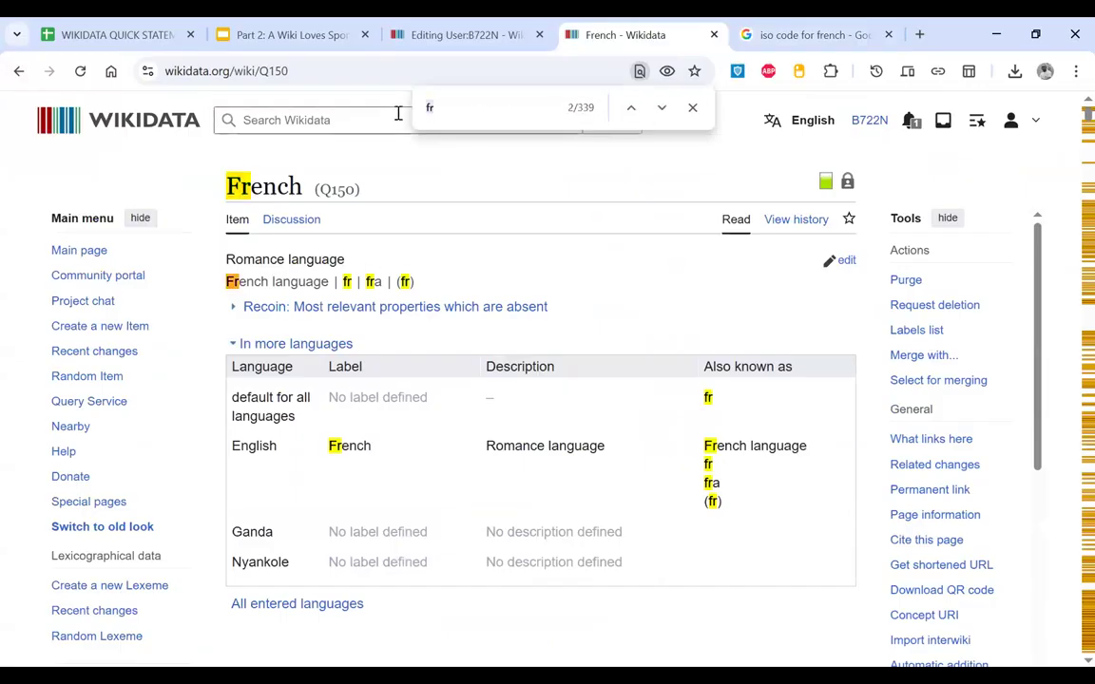
{"action": "type", "text": "code"}
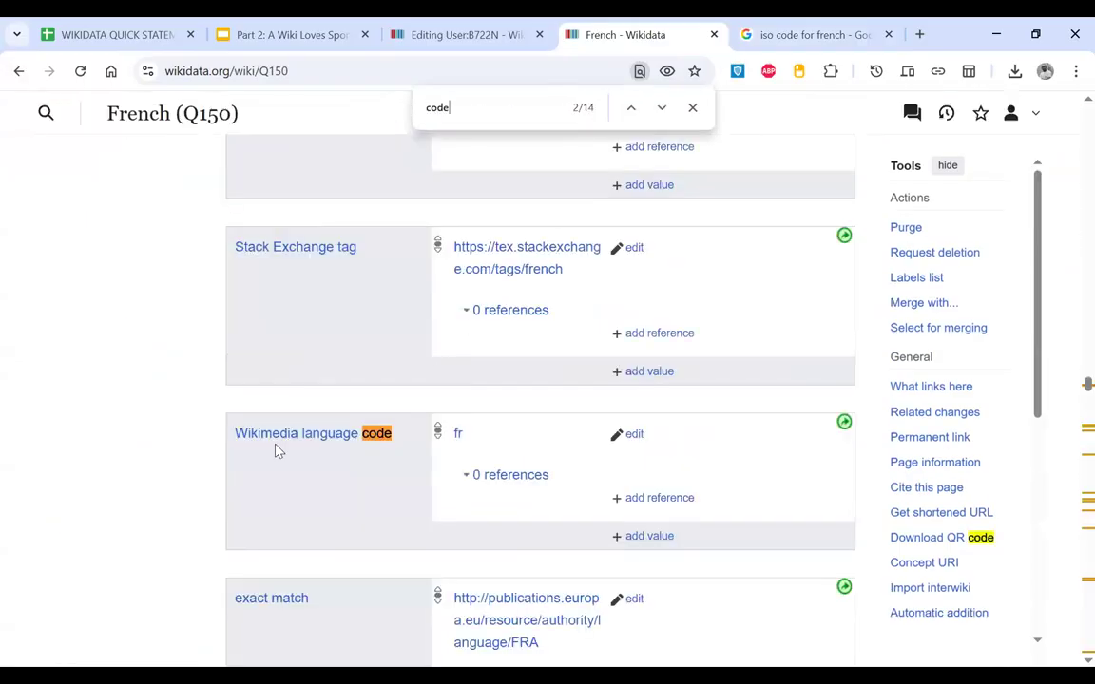
{"action": "left_click_drag", "start_coordinate": [213, 443], "coordinate": [498, 434]}
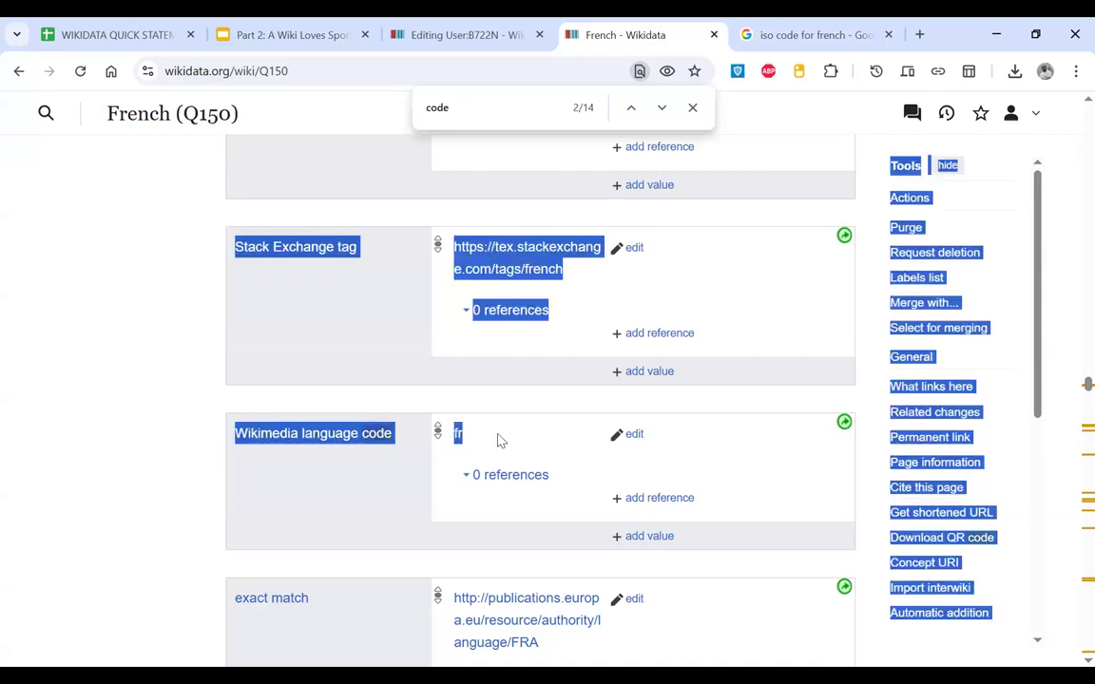
{"action": "left_click", "coordinate": [498, 440]}
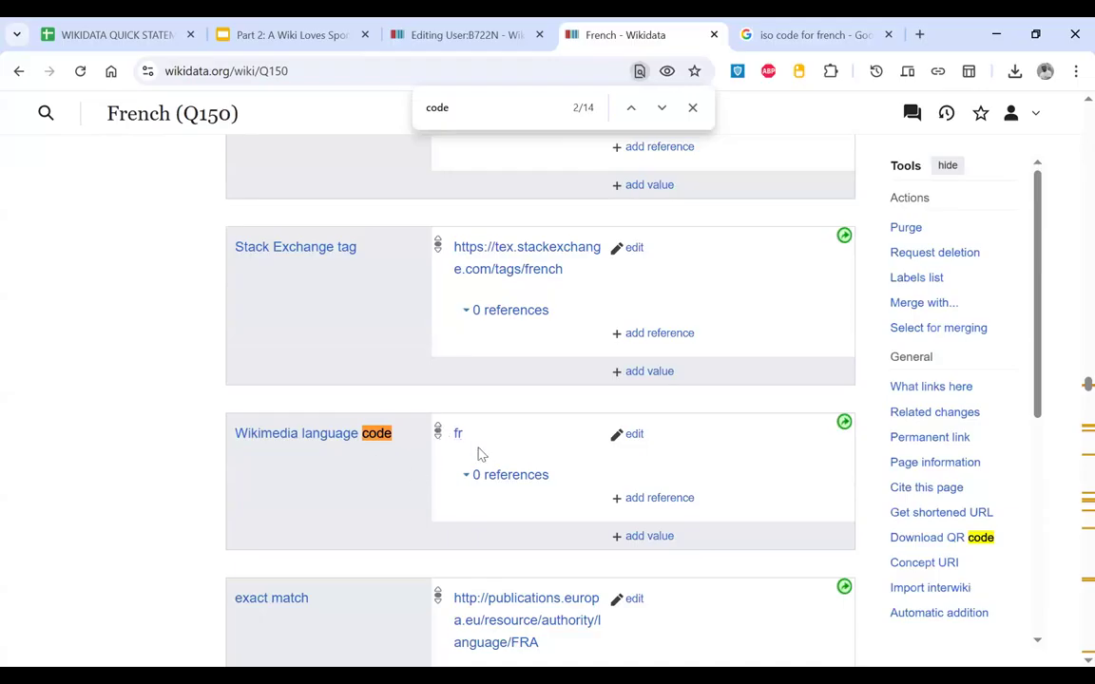
{"action": "left_click", "coordinate": [466, 35]}
Step: Check the en-N, lg-N, nyn-1 and fr-N entries in the babel line
{"action": "left_click", "coordinate": [359, 277]}
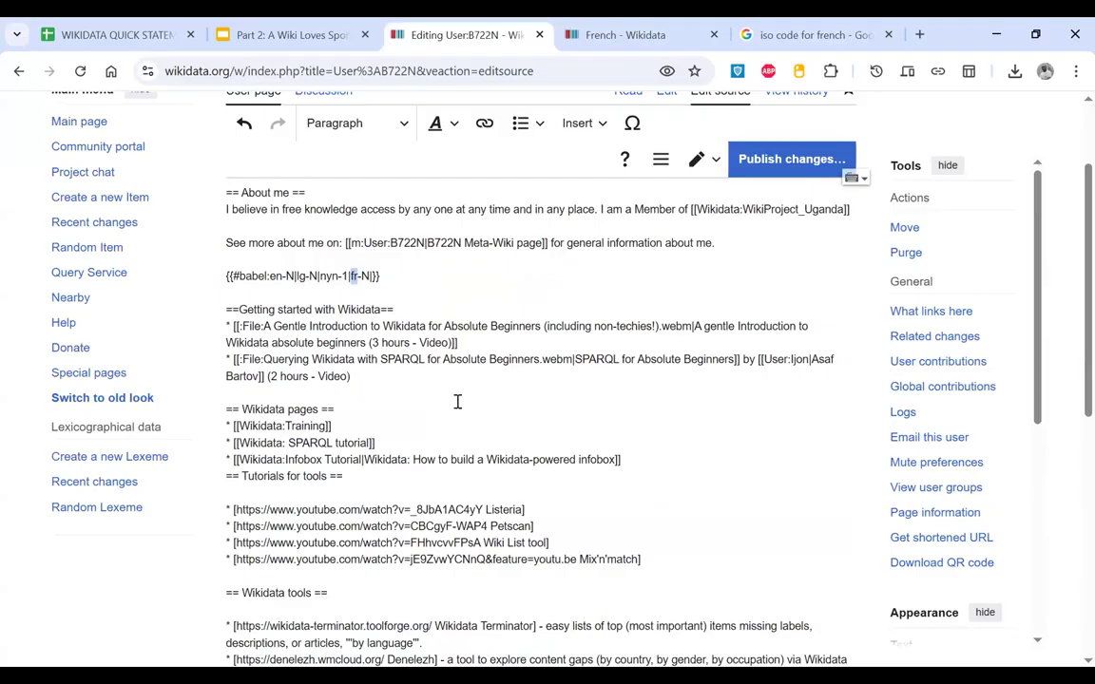
{"action": "left_click", "coordinate": [275, 276]}
{"action": "left_click", "coordinate": [305, 276]}
{"action": "double_click", "coordinate": [331, 276]}
Step: Publish the user page with the summary 'added fr to the babel'
{"action": "left_click", "coordinate": [790, 160]}
{"action": "type", "text": "addedd"}
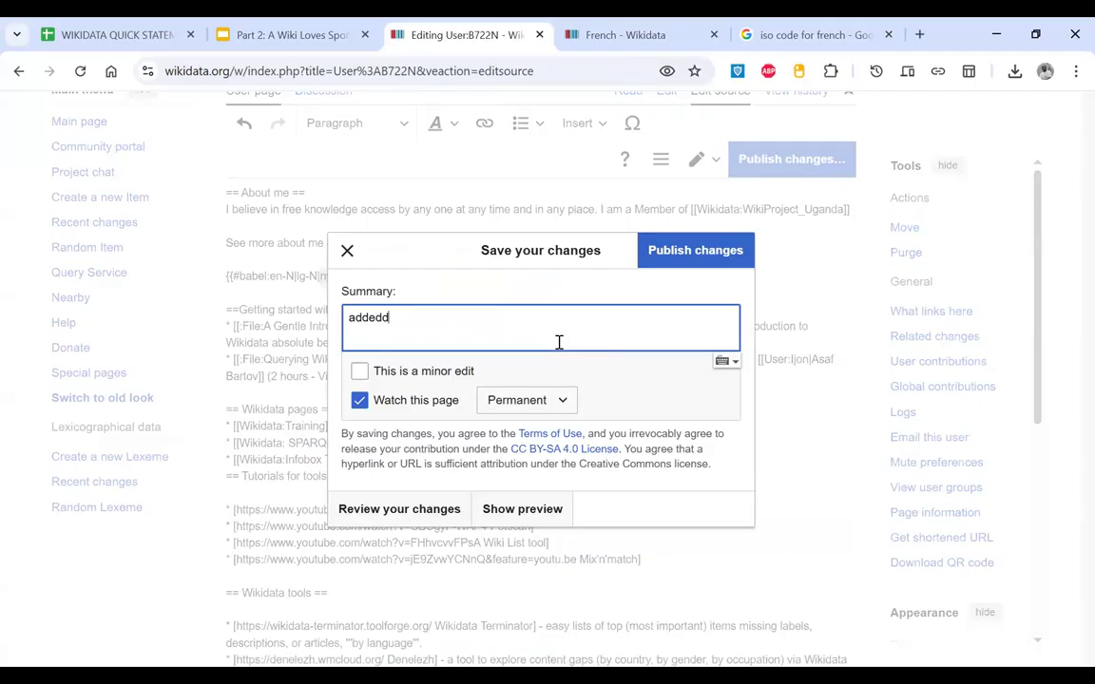
{"action": "key", "text": "BackSpace"}
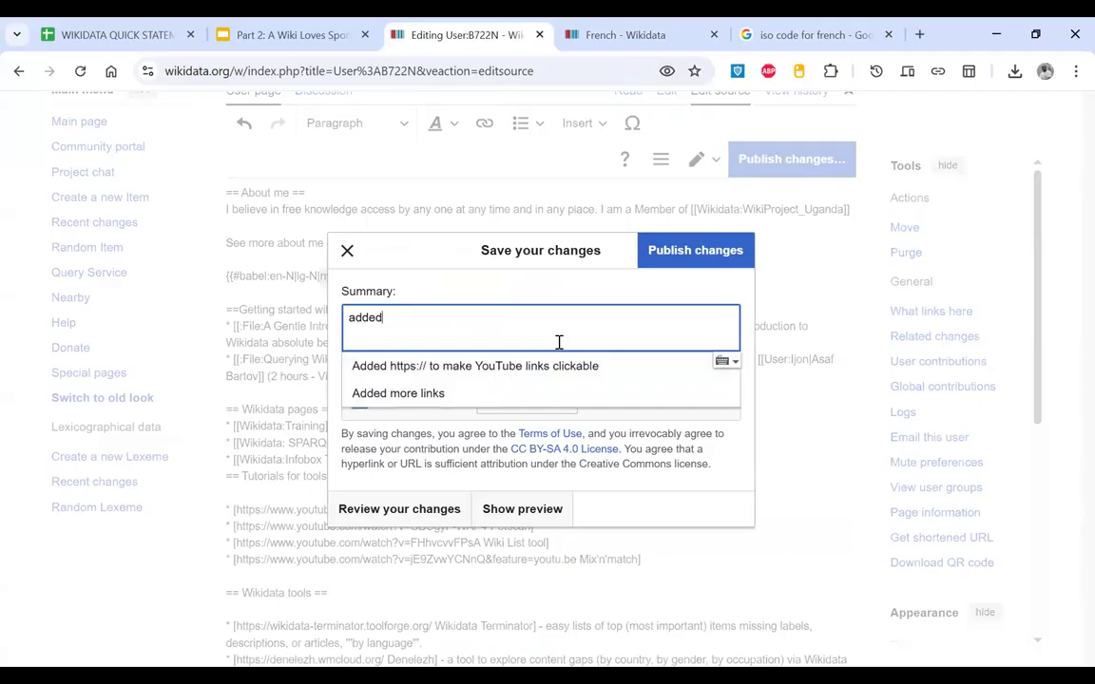
{"action": "type", "text": "fr"}
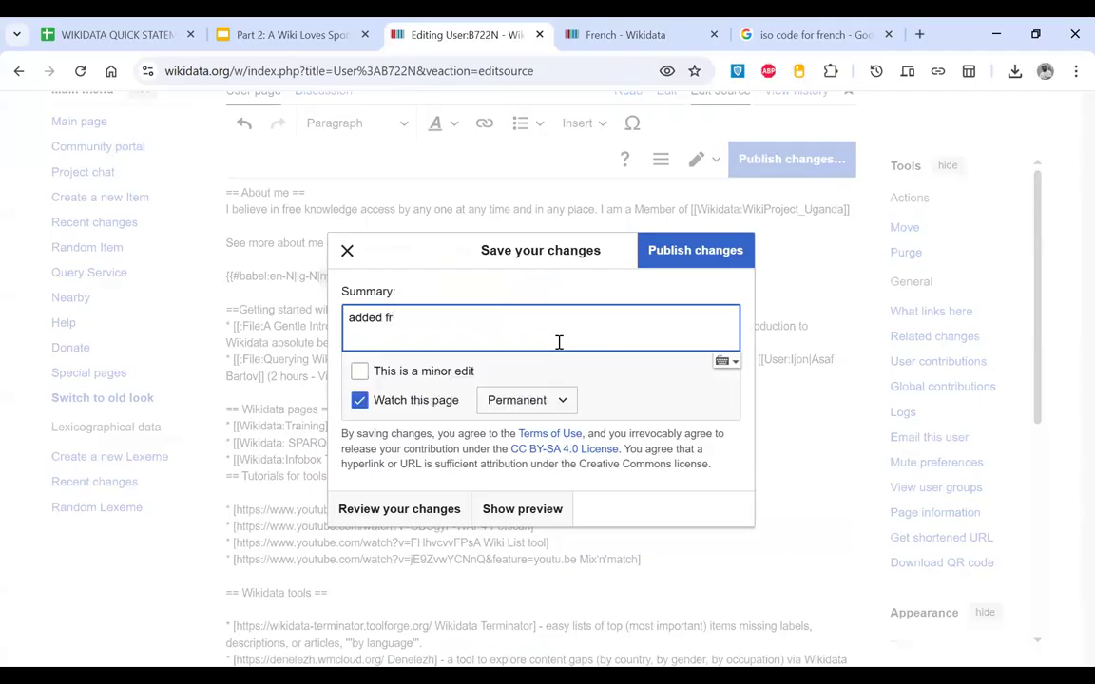
{"action": "type", "text": " to the babel"}
{"action": "left_click", "coordinate": [697, 262]}
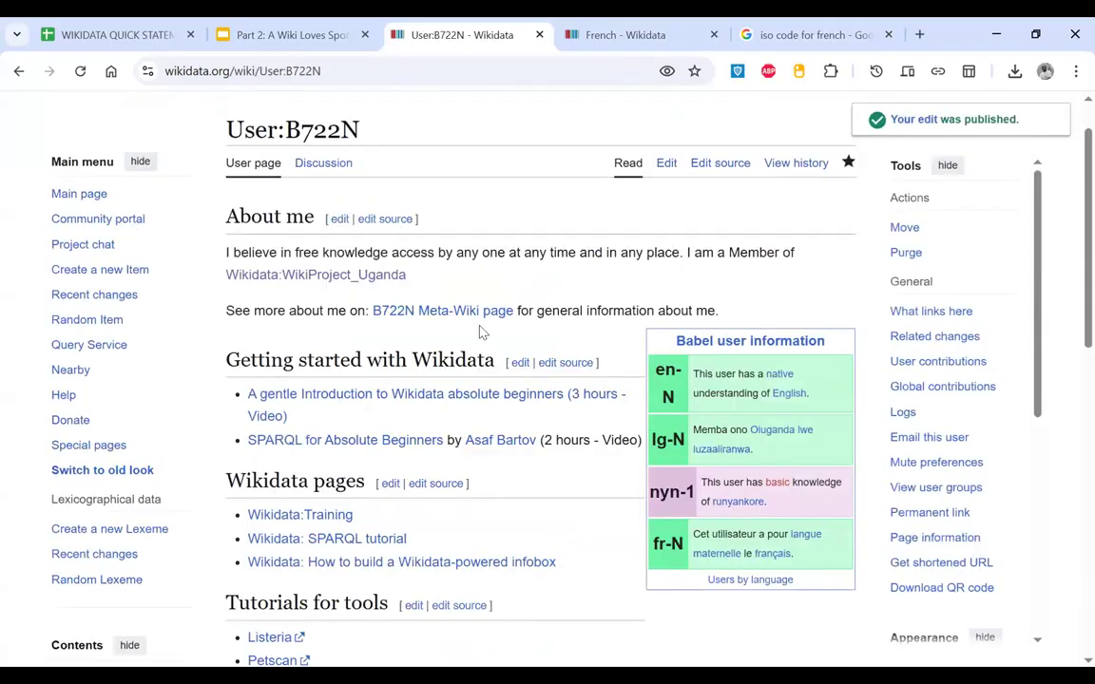
{"action": "scroll", "coordinate": [594, 457], "scroll_direction": "down", "scroll_amount": 1}
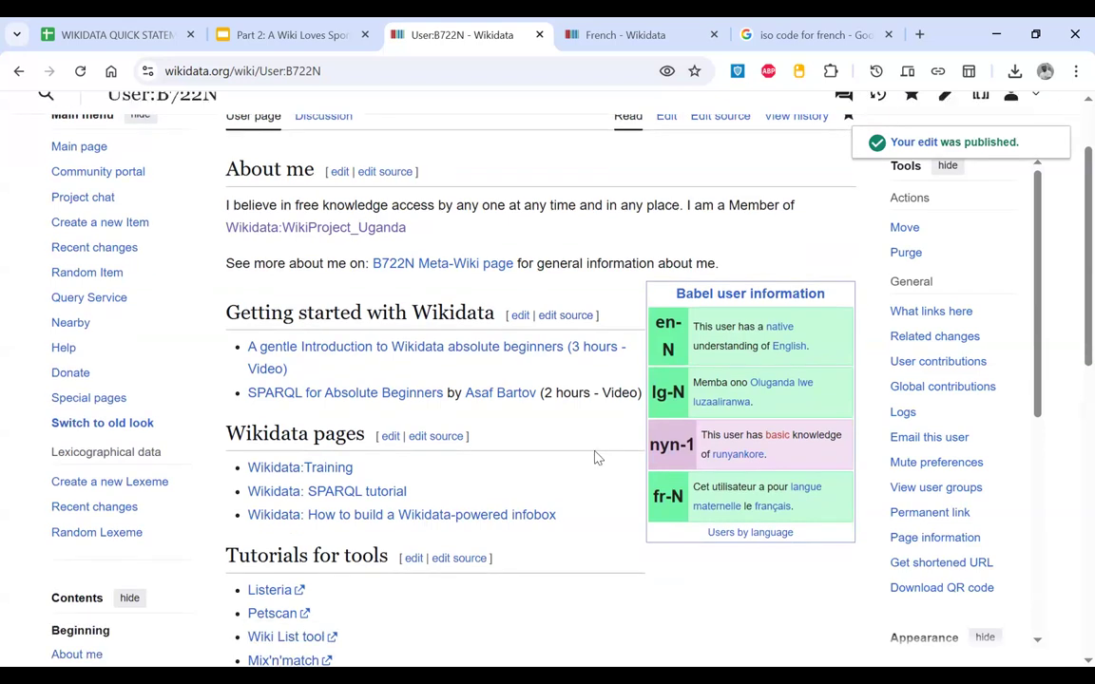
{"action": "scroll", "coordinate": [594, 457], "scroll_direction": "up", "scroll_amount": 2}
Step: Reload the French item, inspect its new français row, and start searching for the Ugandan footballer
{"action": "left_click", "coordinate": [601, 36]}
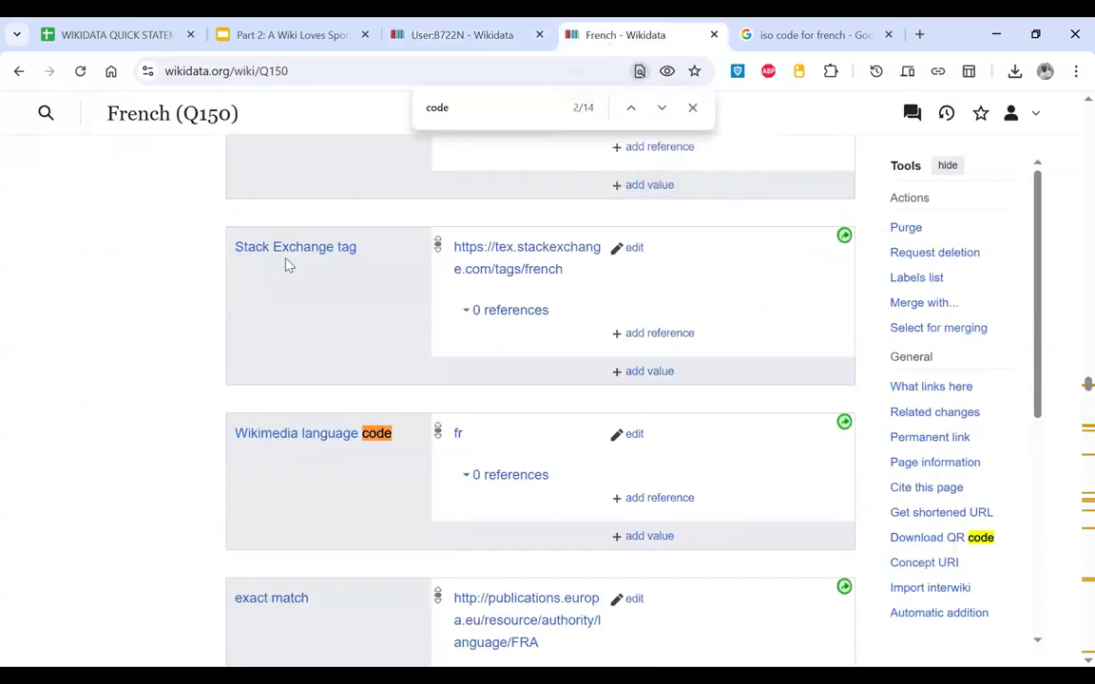
{"action": "left_click", "coordinate": [80, 72]}
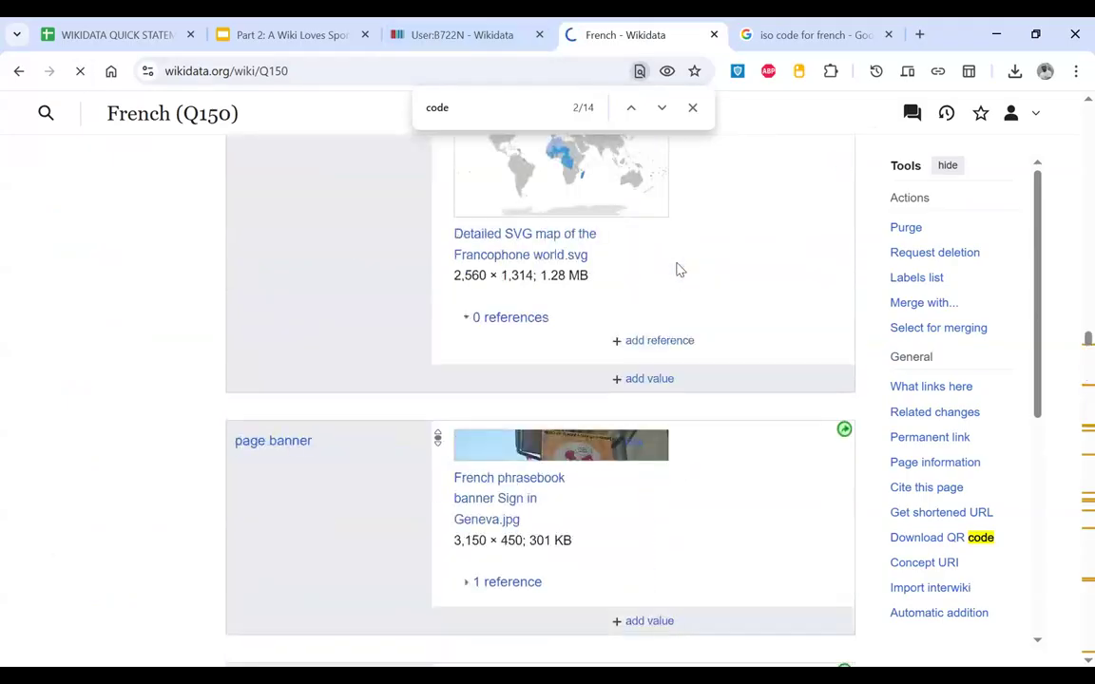
{"action": "scroll", "coordinate": [472, 379], "scroll_direction": "down", "scroll_amount": 2}
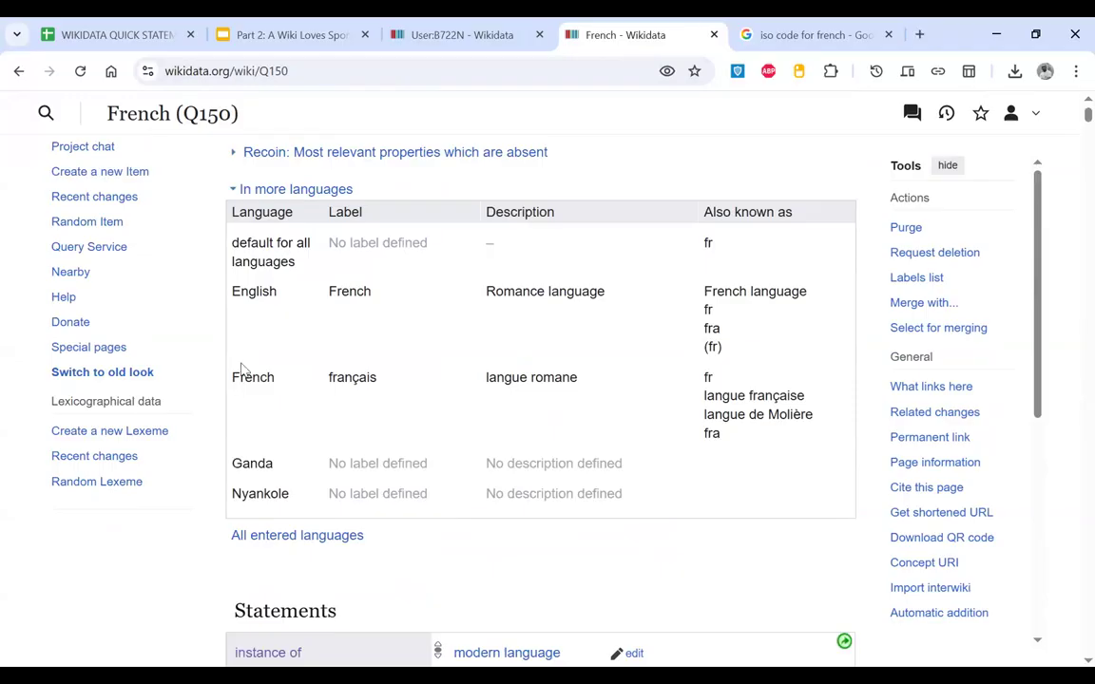
{"action": "left_click_drag", "start_coordinate": [237, 371], "coordinate": [758, 384]}
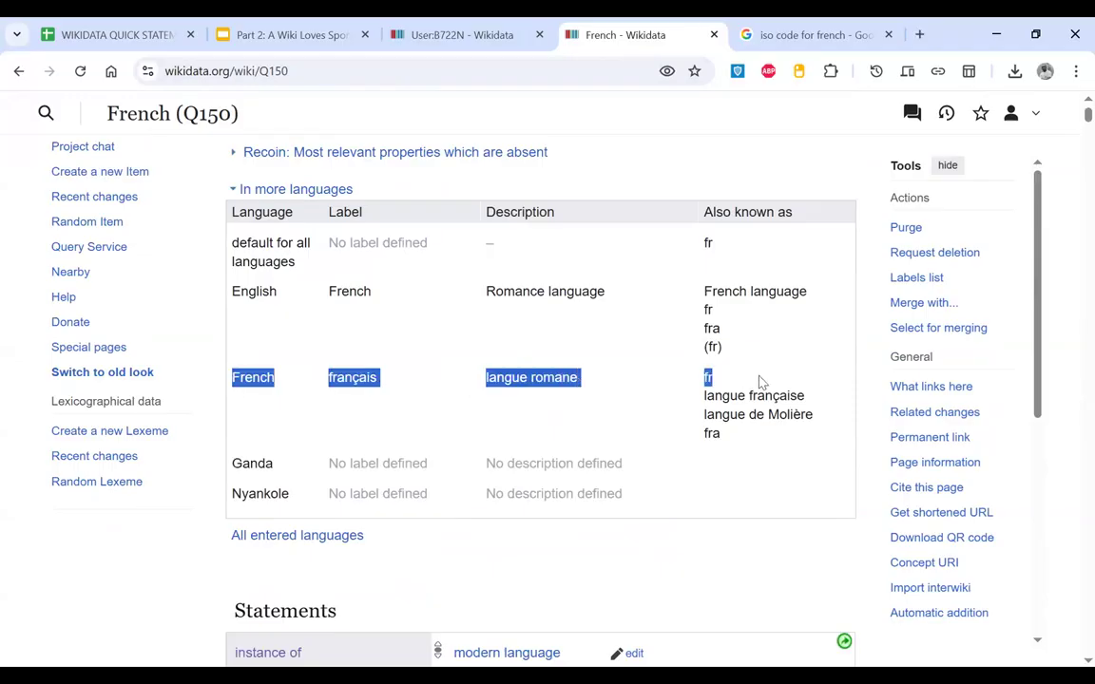
{"action": "scroll", "coordinate": [758, 384], "scroll_direction": "up", "scroll_amount": 3}
{"action": "left_click", "coordinate": [503, 121]}
{"action": "type", "text": "d"}
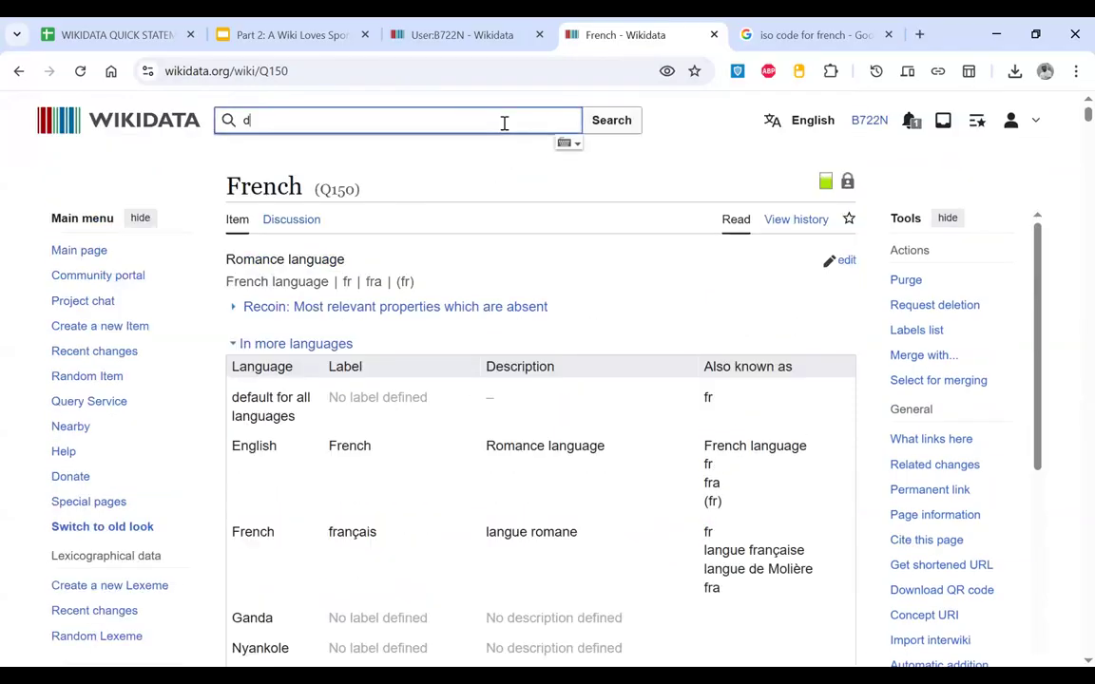
{"action": "type", "text": "enis onya"}
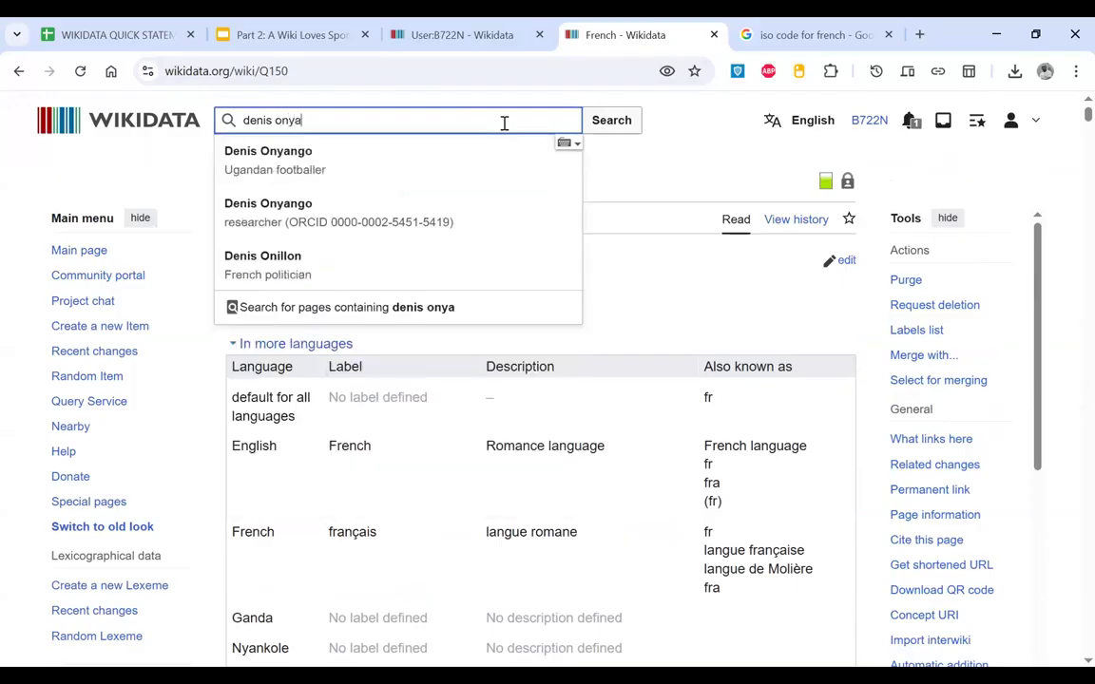
Step: Open footballer item Q740847 and inspect its English, Ganda and French ('joueur de football ougandais') labels
{"action": "left_click", "coordinate": [399, 171]}
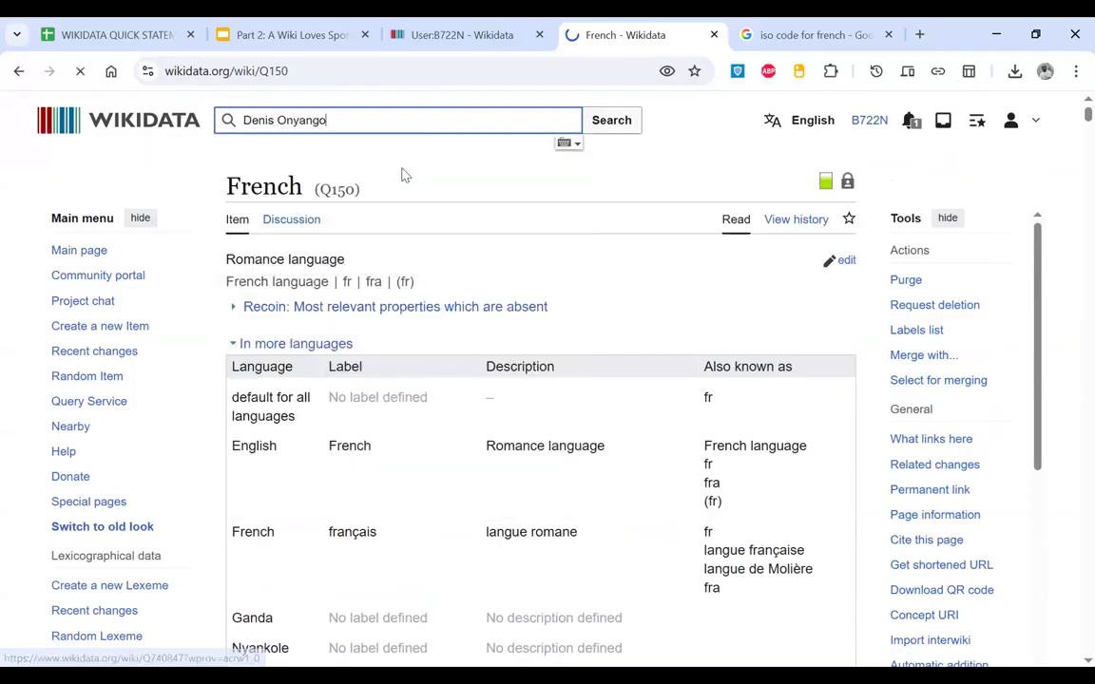
{"action": "scroll", "coordinate": [431, 374], "scroll_direction": "down", "scroll_amount": 1}
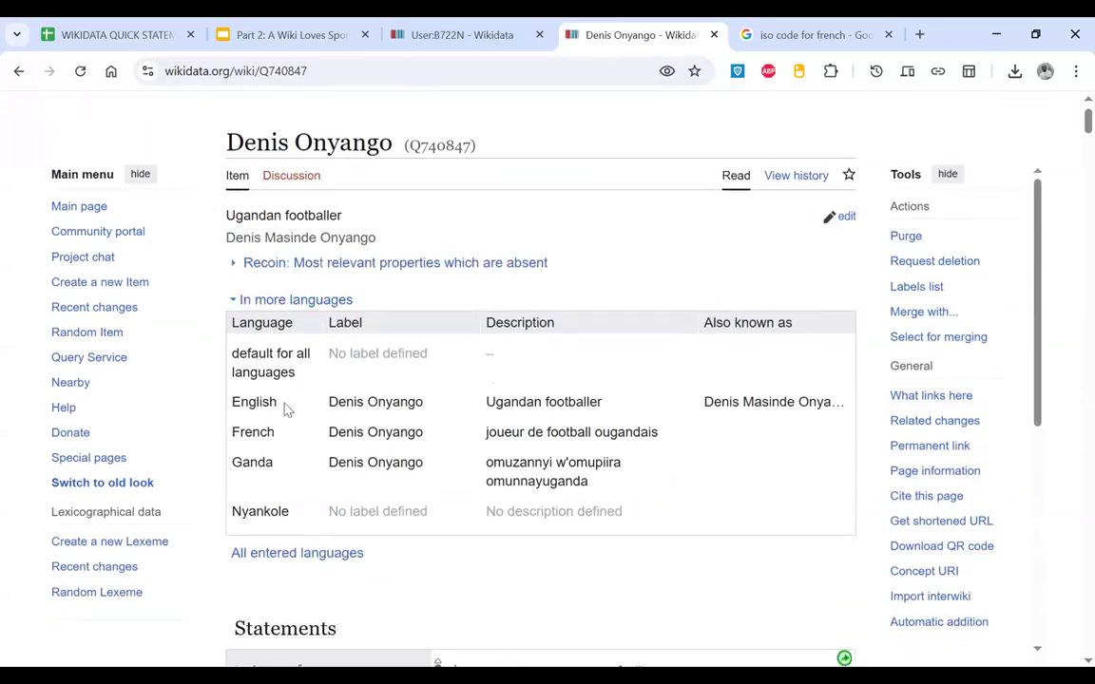
{"action": "double_click", "coordinate": [294, 403]}
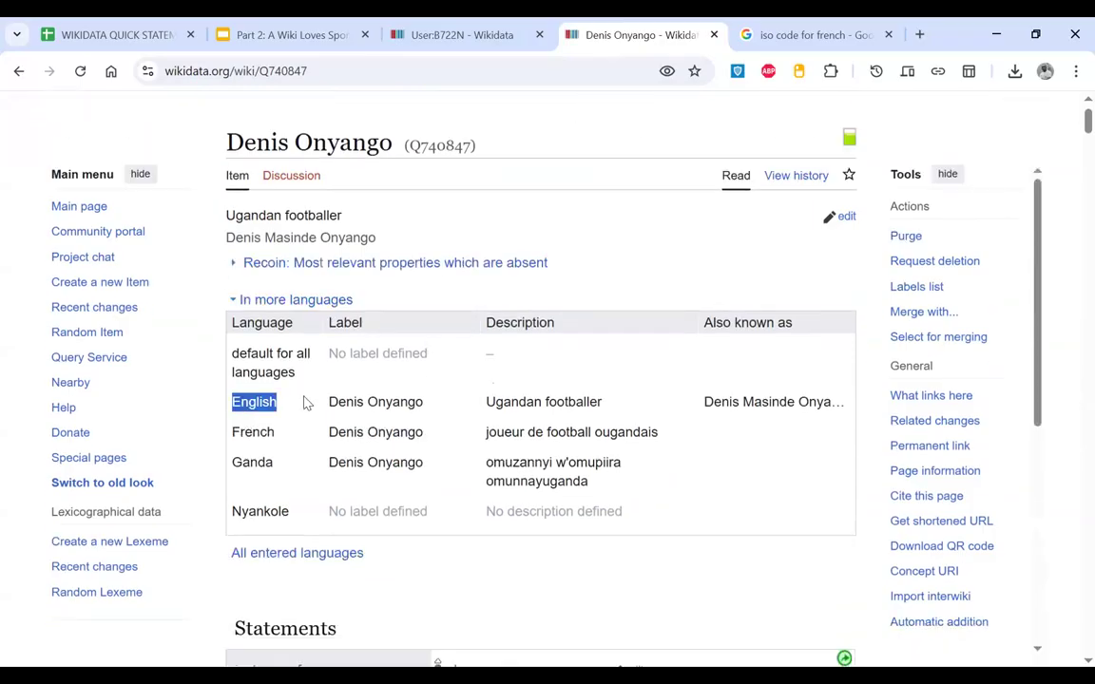
{"action": "left_click_drag", "start_coordinate": [234, 433], "coordinate": [298, 435]}
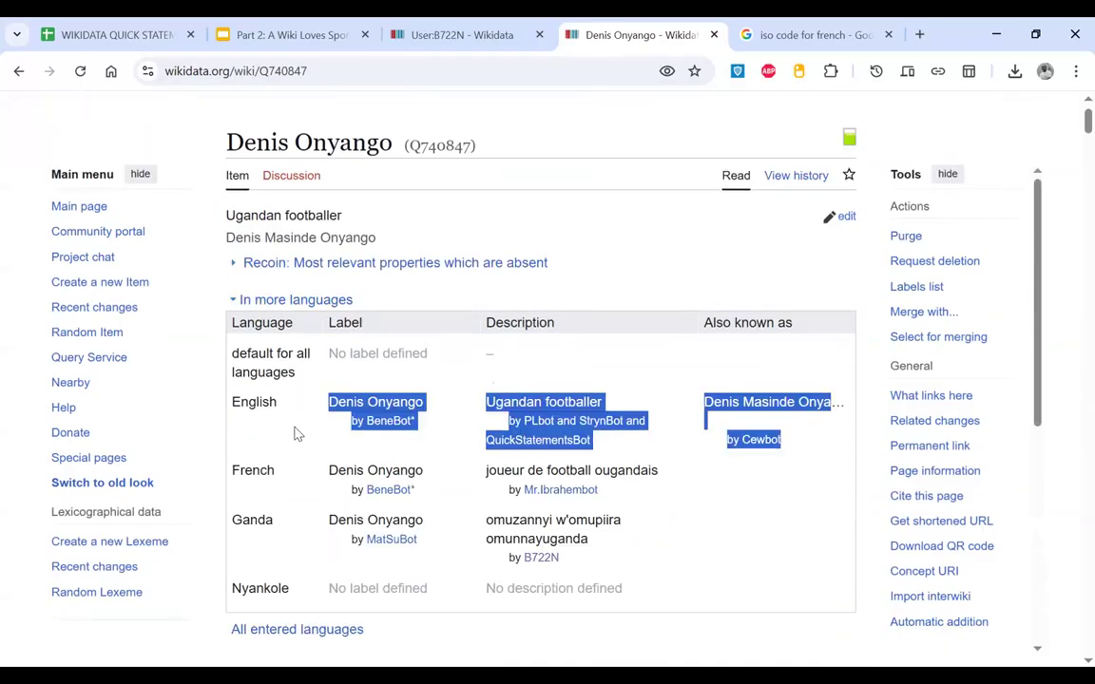
{"action": "double_click", "coordinate": [254, 520]}
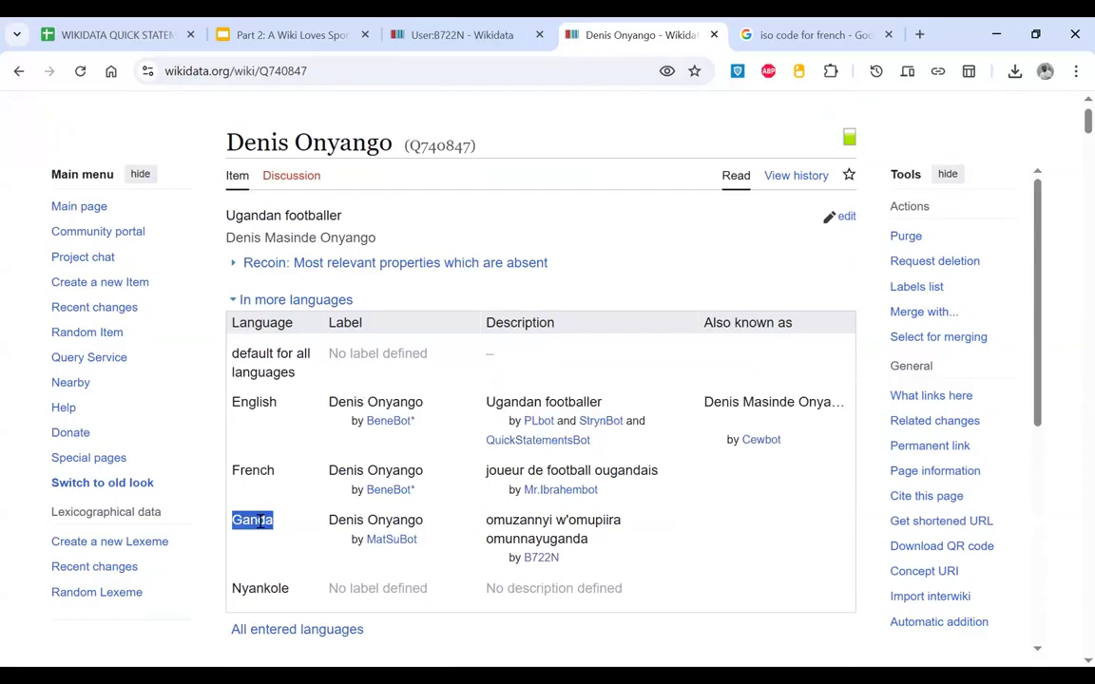
{"action": "scroll", "coordinate": [261, 526], "scroll_direction": "down", "scroll_amount": 1}
{"action": "left_click", "coordinate": [262, 526]}
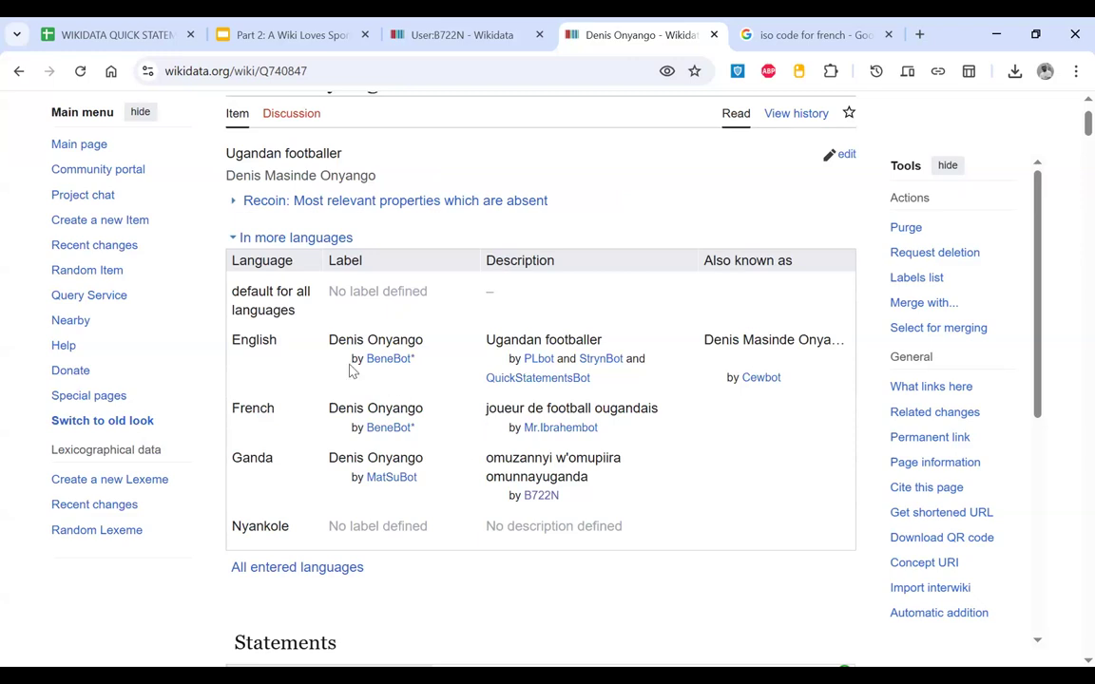
{"action": "double_click", "coordinate": [256, 406]}
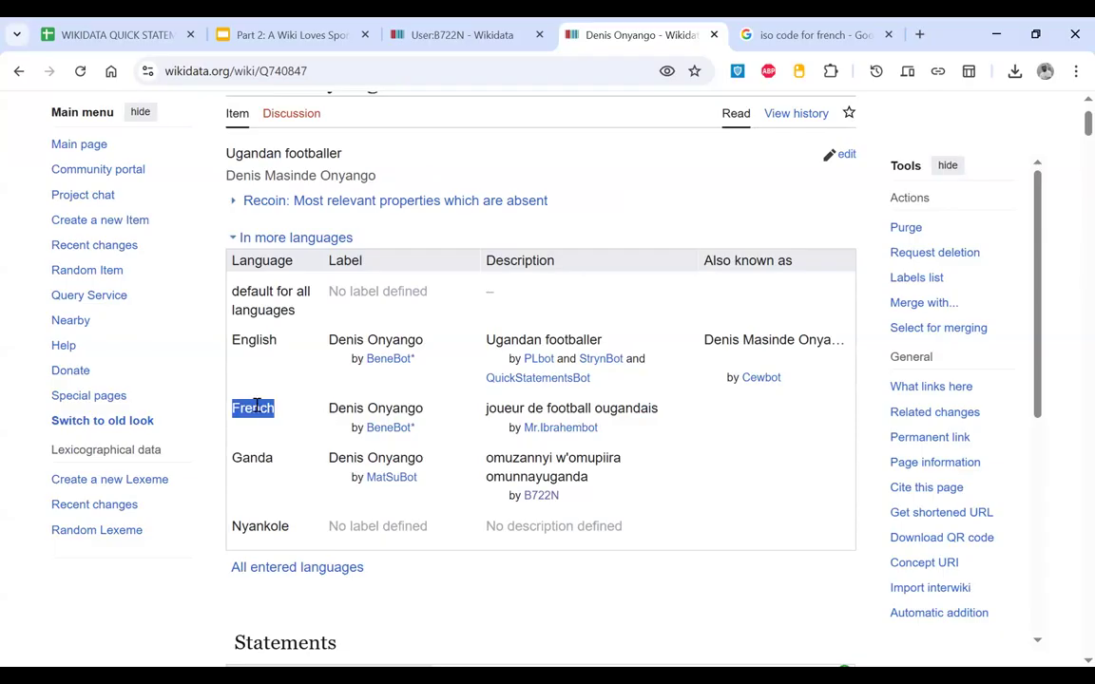
{"action": "scroll", "coordinate": [800, 214], "scroll_direction": "up", "scroll_amount": 2}
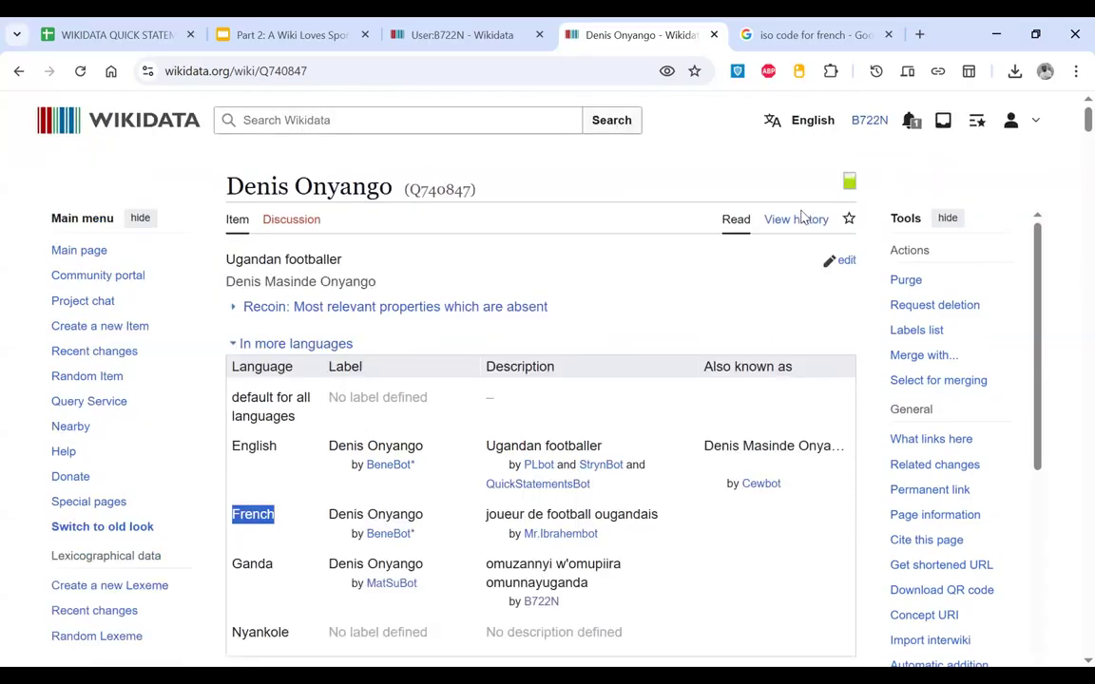
{"action": "left_click", "coordinate": [869, 122]}
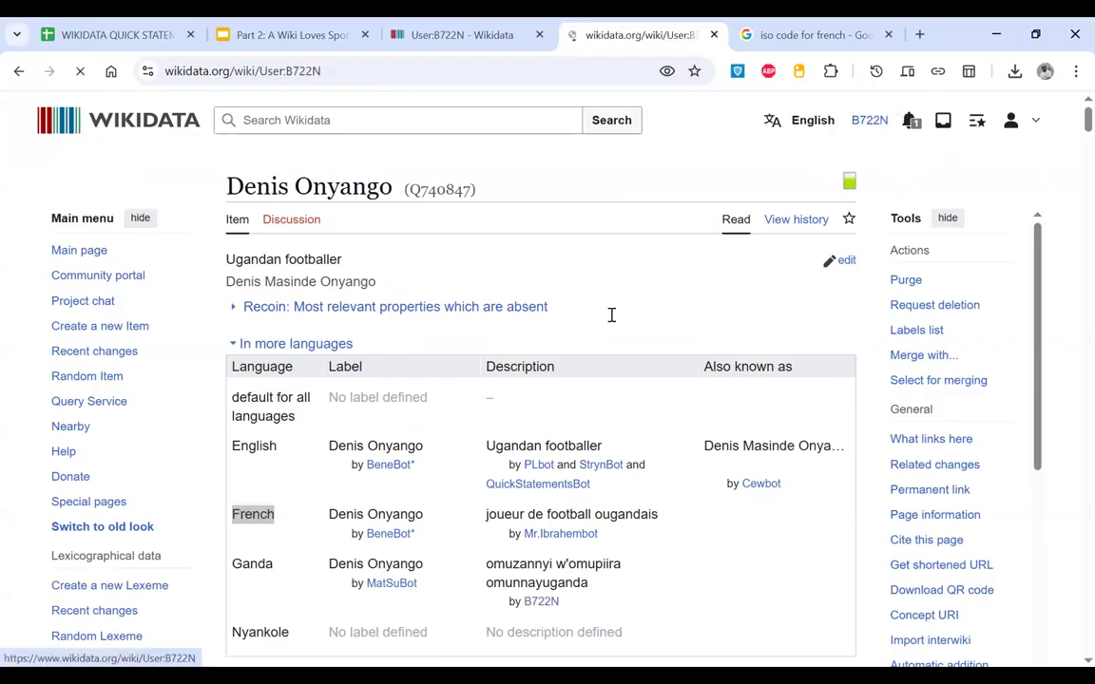
Step: In the user page source, change the fr-N babel entry to ja-N
{"action": "scroll", "coordinate": [613, 319], "scroll_direction": "down", "scroll_amount": 1}
{"action": "scroll", "coordinate": [746, 378], "scroll_direction": "up", "scroll_amount": 3}
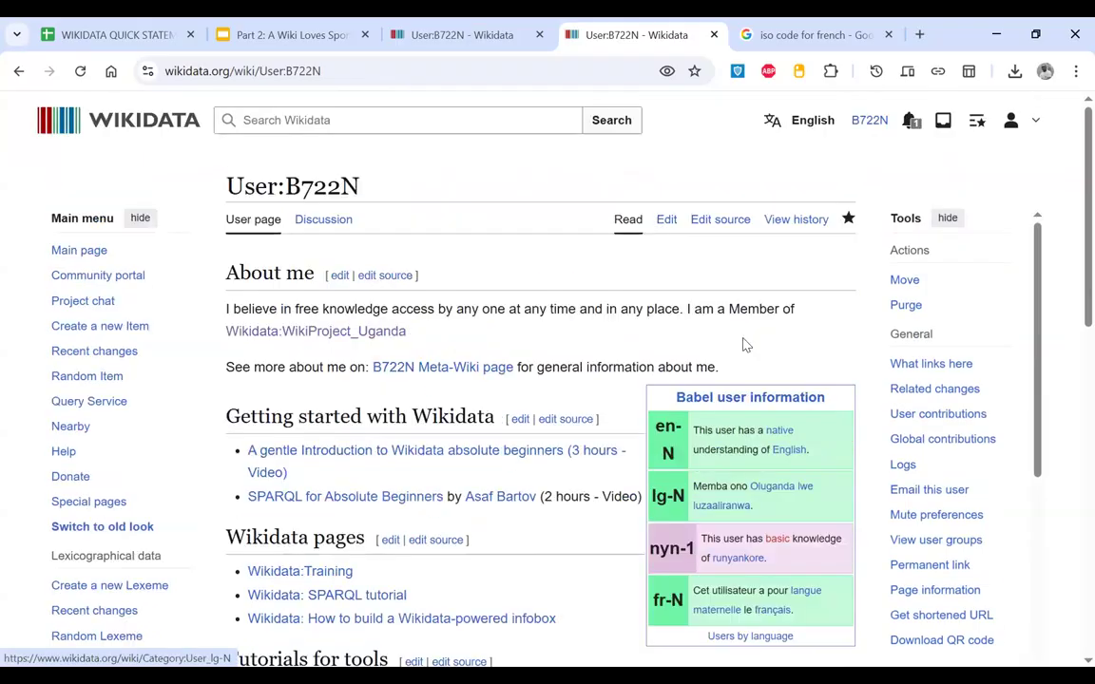
{"action": "left_click", "coordinate": [708, 219]}
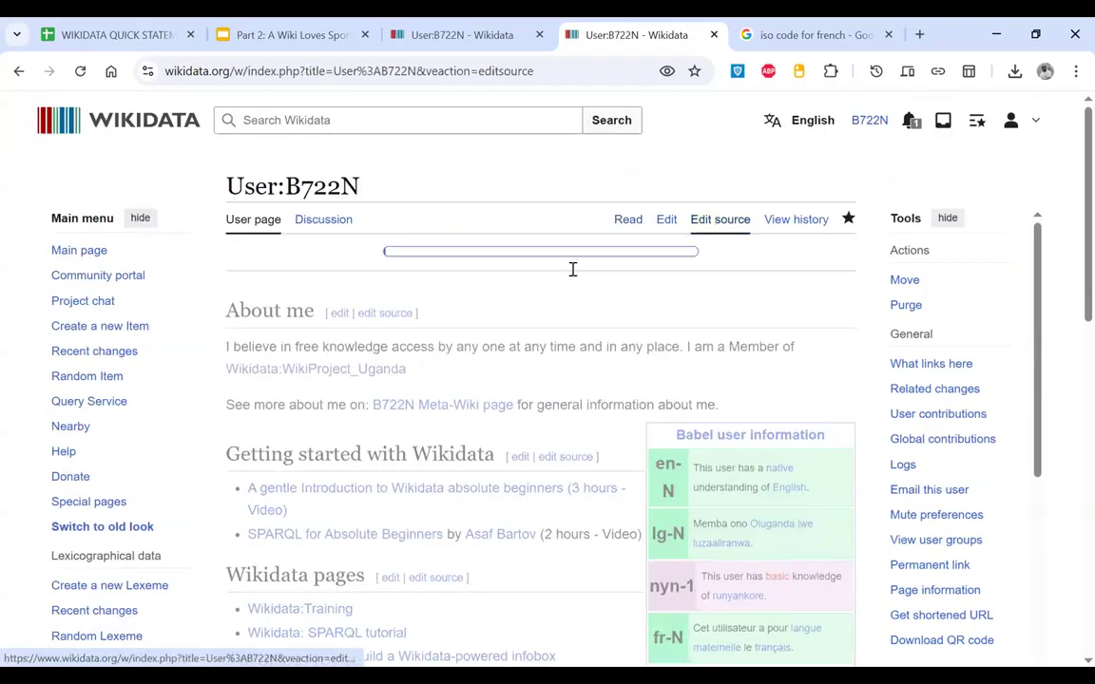
{"action": "left_click", "coordinate": [355, 374]}
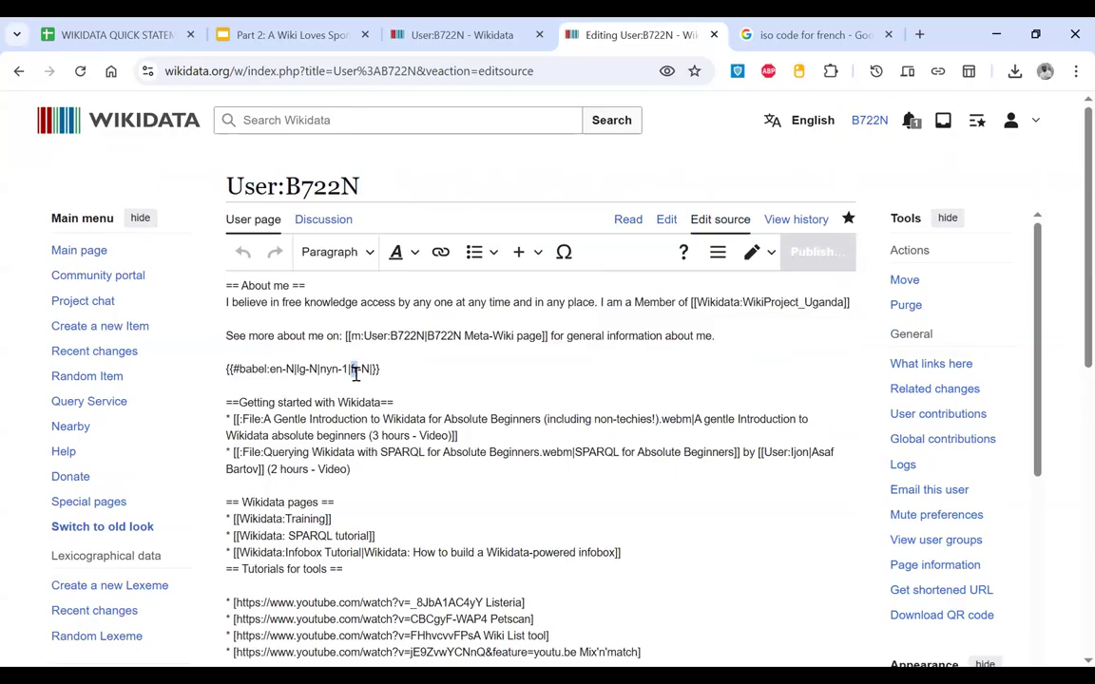
{"action": "type", "text": "ja"}
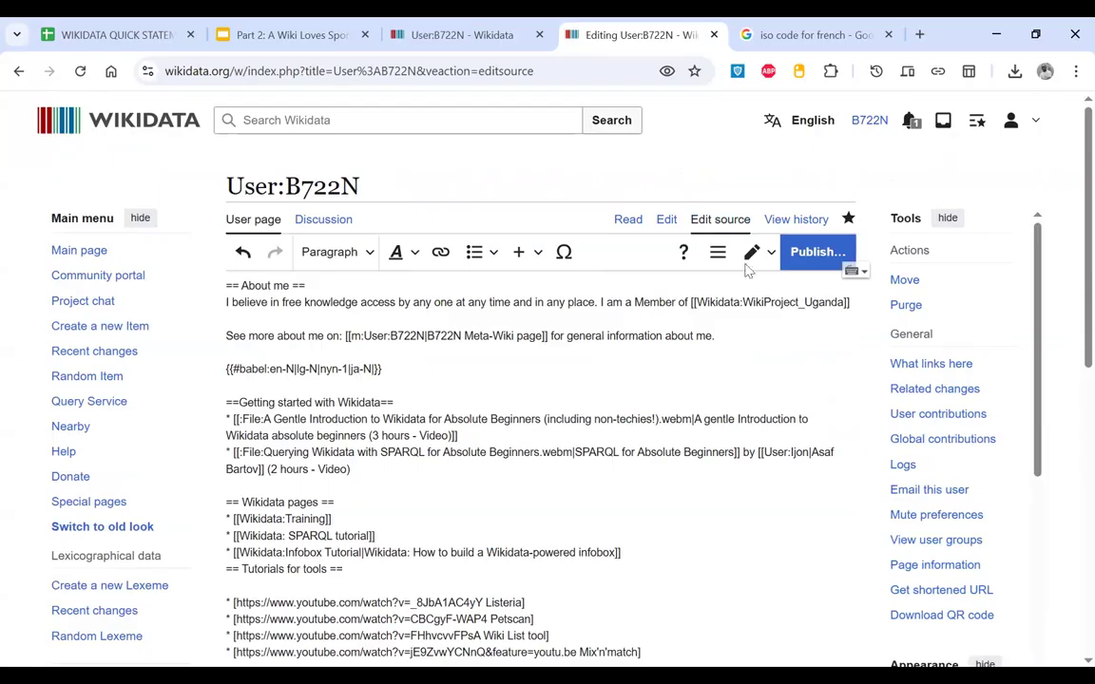
Step: Publish the edit with the summary 'added ja to the babel'
{"action": "left_click", "coordinate": [835, 259]}
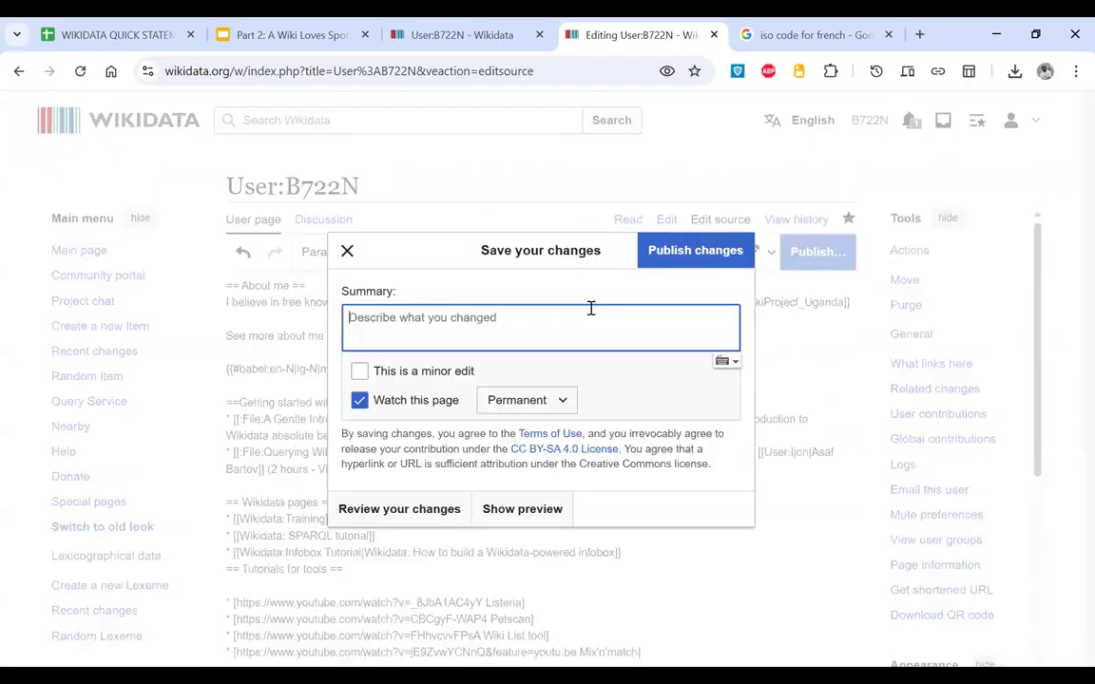
{"action": "type", "text": "added"}
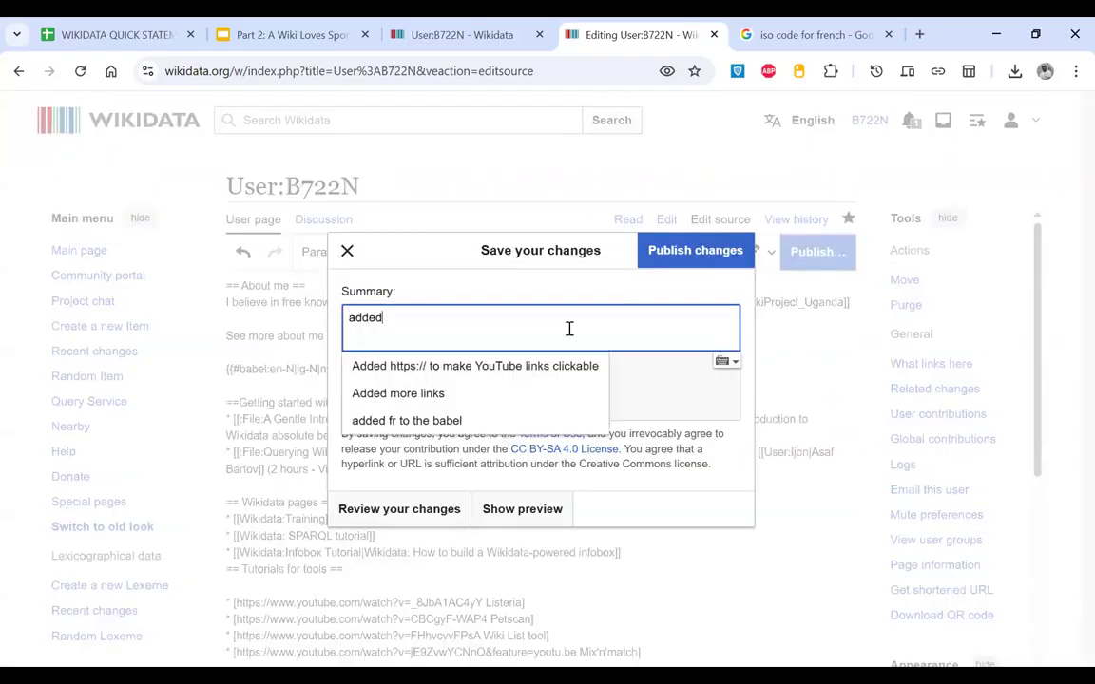
{"action": "left_click", "coordinate": [447, 420]}
{"action": "double_click", "coordinate": [387, 317]}
{"action": "key", "text": "BackSpace"}
{"action": "type", "text": "ja to the babel"}
{"action": "left_click", "coordinate": [703, 250]}
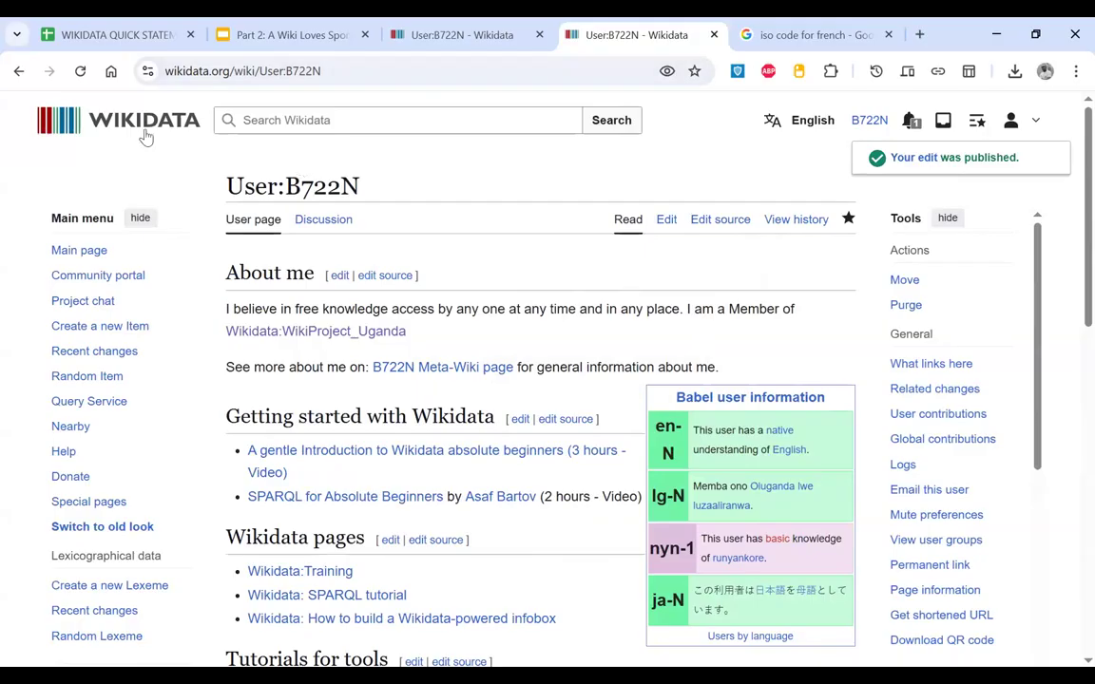
{"action": "left_click", "coordinate": [290, 124]}
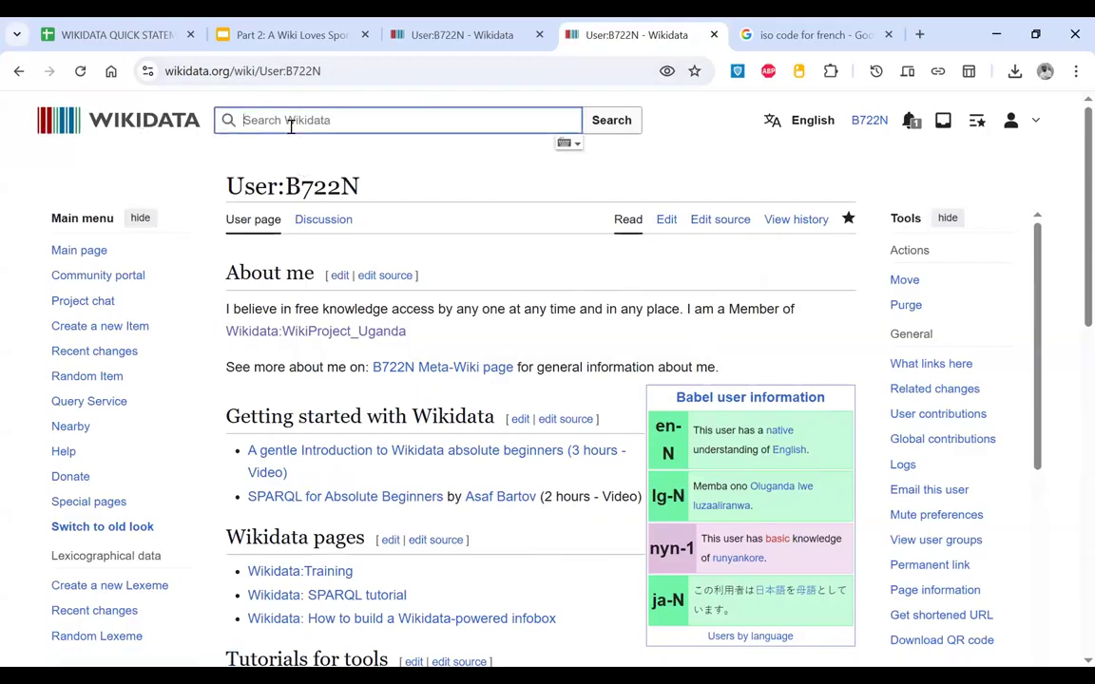
{"action": "type", "text": "ja"}
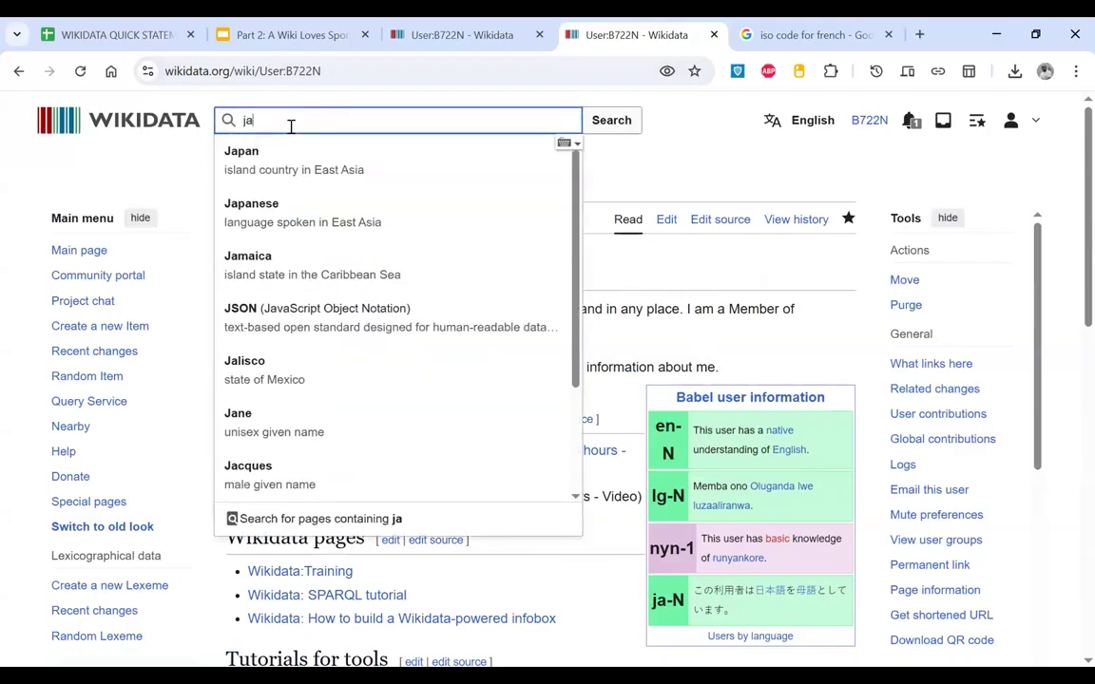
{"action": "left_click", "coordinate": [343, 171]}
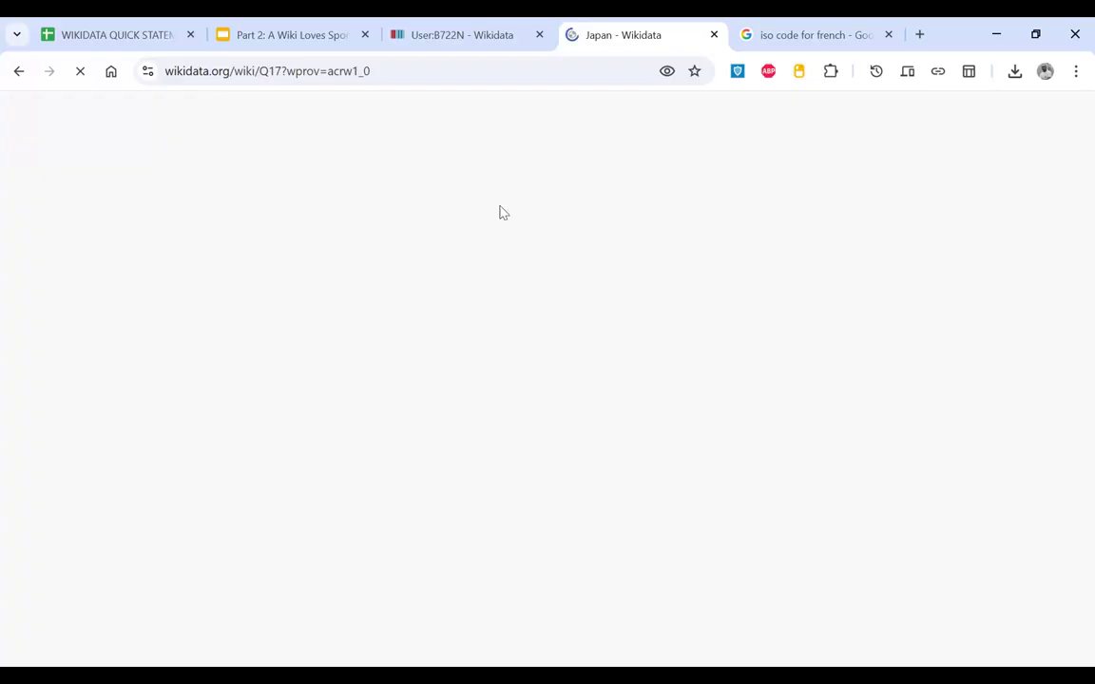
{"action": "scroll", "coordinate": [296, 310], "scroll_direction": "down", "scroll_amount": 3}
{"action": "scroll", "coordinate": [297, 310], "scroll_direction": "down", "scroll_amount": 4}
{"action": "scroll", "coordinate": [299, 312], "scroll_direction": "up", "scroll_amount": 3}
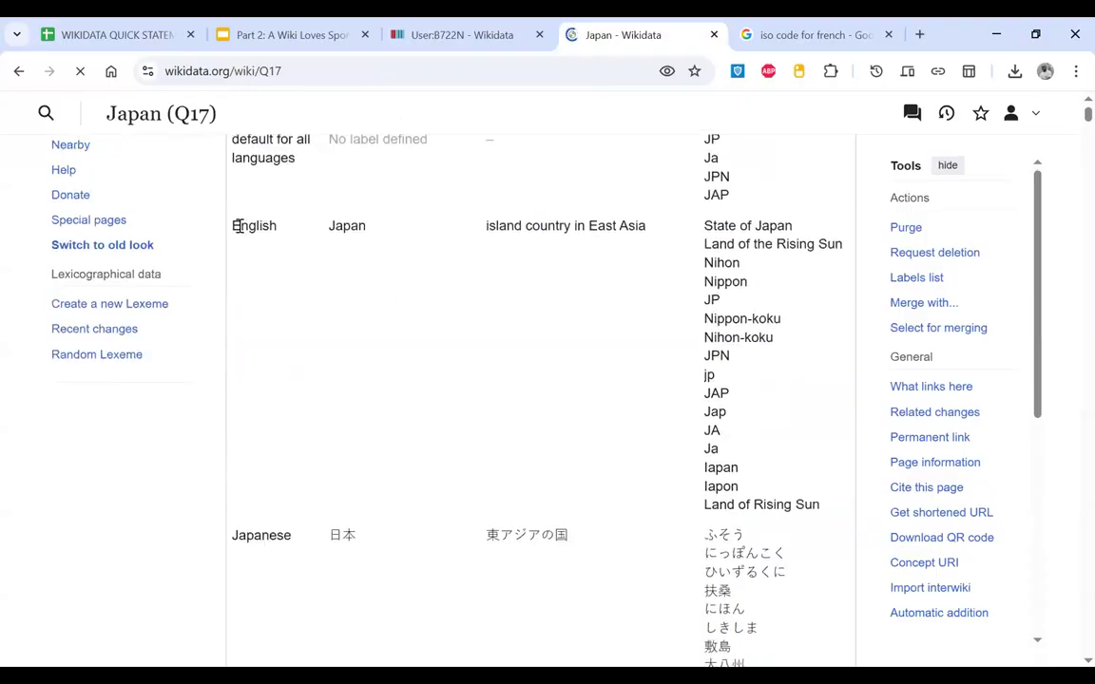
{"action": "left_click_drag", "start_coordinate": [231, 227], "coordinate": [279, 239]}
{"action": "scroll", "coordinate": [273, 371], "scroll_direction": "down", "scroll_amount": 2}
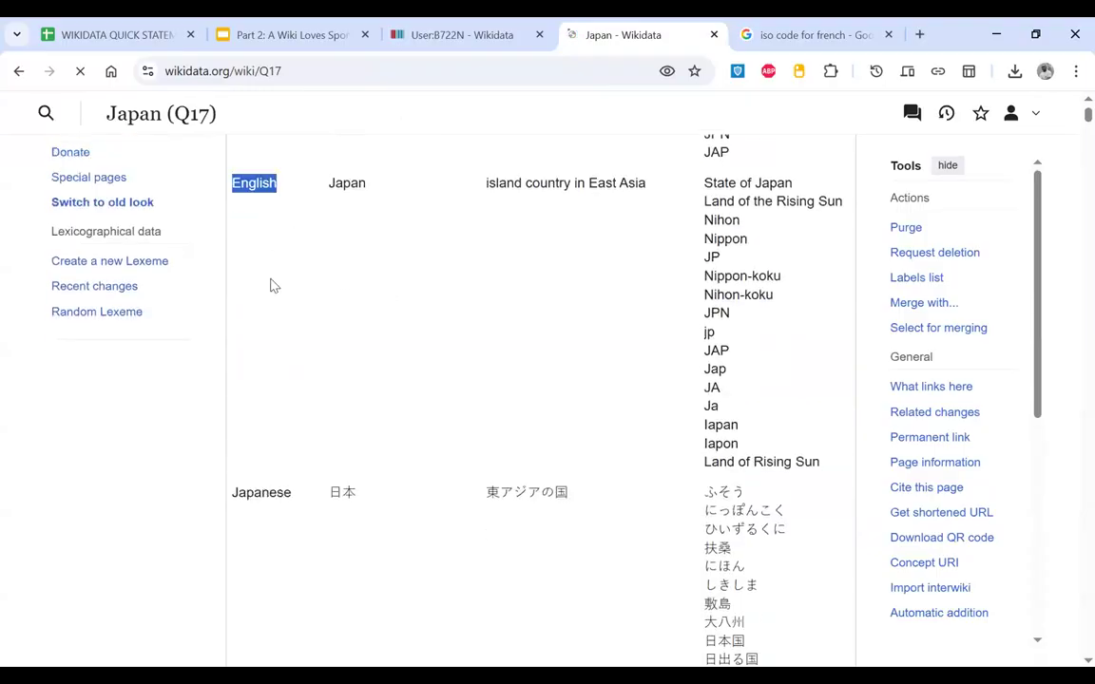
{"action": "scroll", "coordinate": [270, 371], "scroll_direction": "down", "scroll_amount": 5}
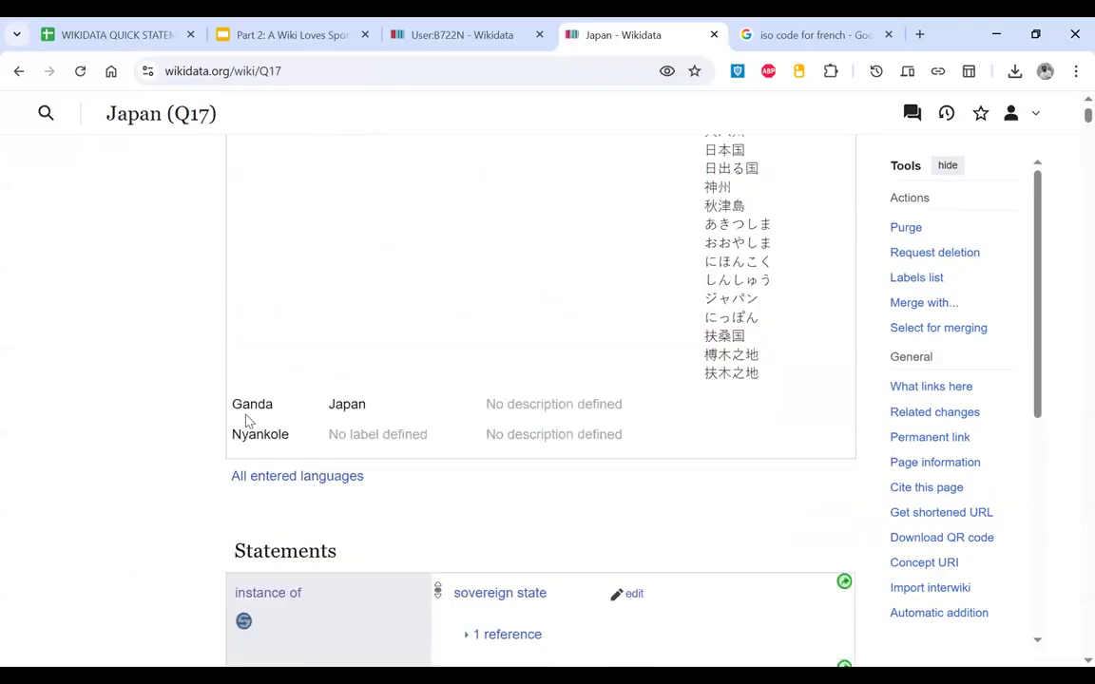
{"action": "double_click", "coordinate": [265, 434]}
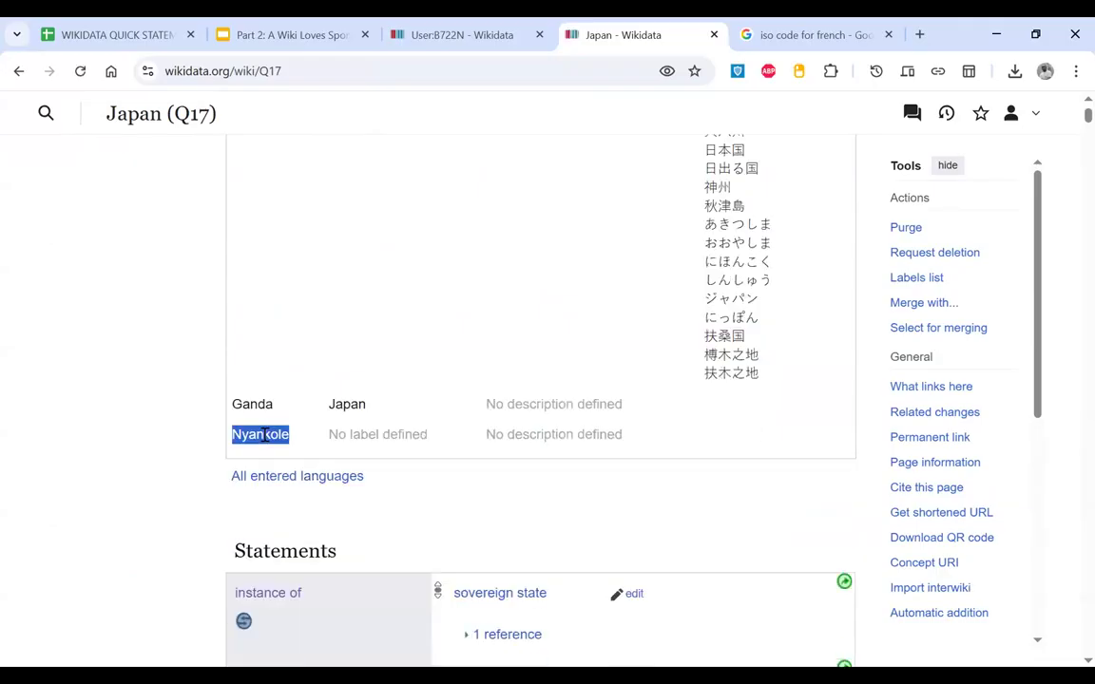
{"action": "scroll", "coordinate": [265, 434], "scroll_direction": "up", "scroll_amount": 8}
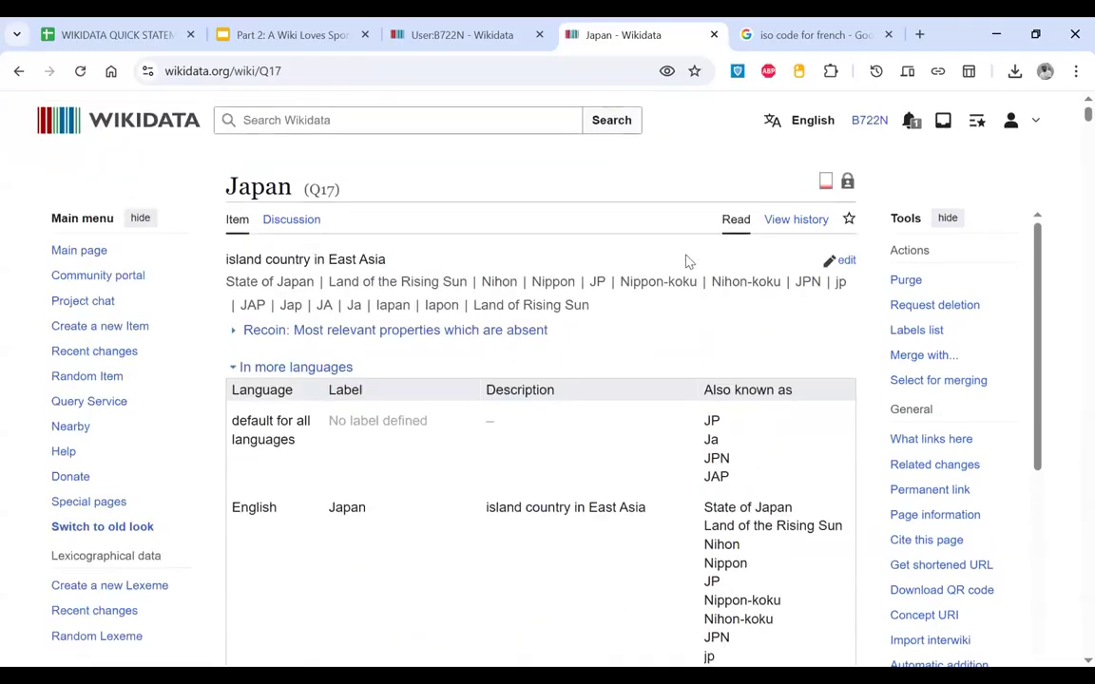
{"action": "left_click", "coordinate": [869, 123]}
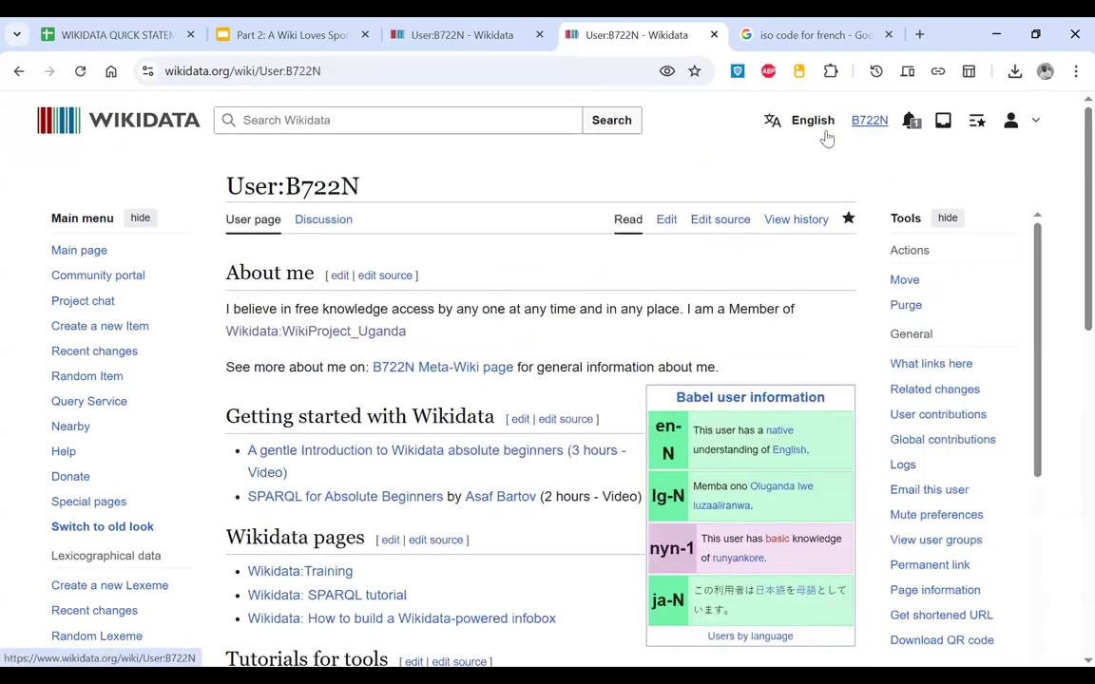
Step: In the user page source, replace ja with koo in the babel line
{"action": "left_click", "coordinate": [720, 224]}
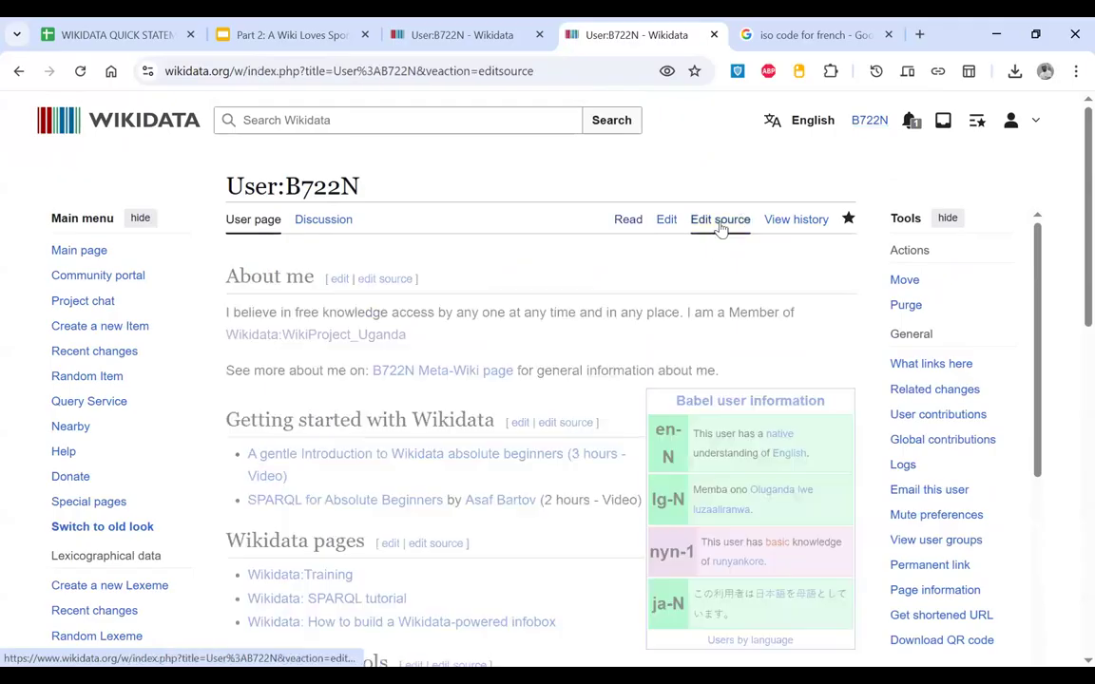
{"action": "double_click", "coordinate": [356, 369]}
{"action": "type", "text": "koo"}
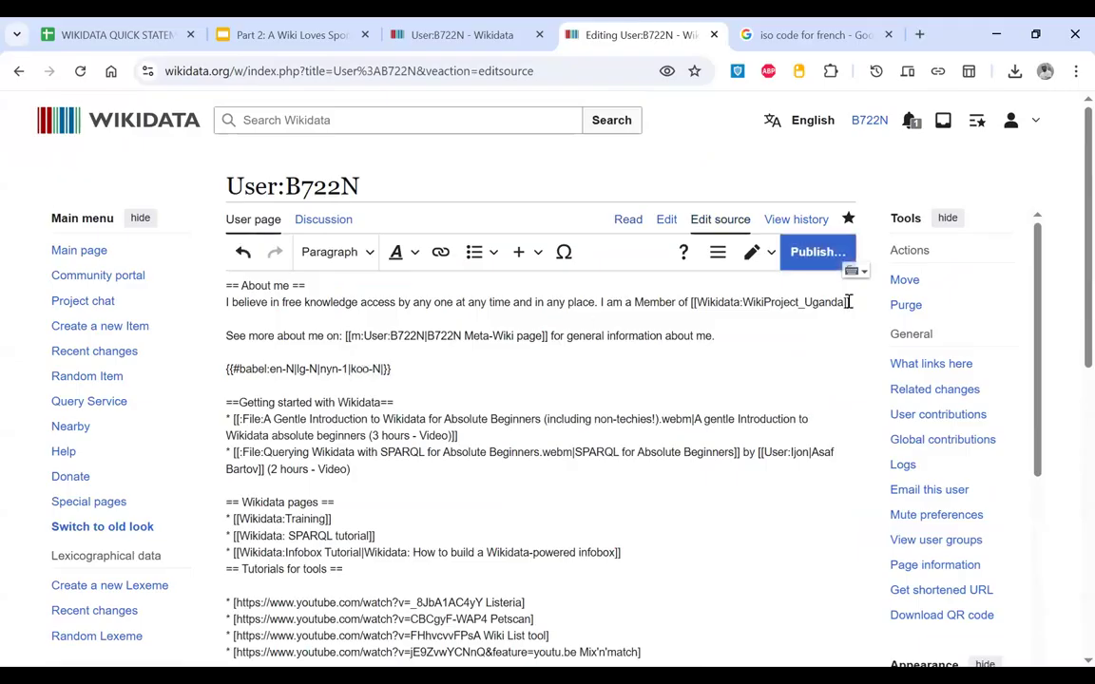
Step: Publish the edit with the summary 'added koo to the babel'
{"action": "left_click", "coordinate": [817, 252]}
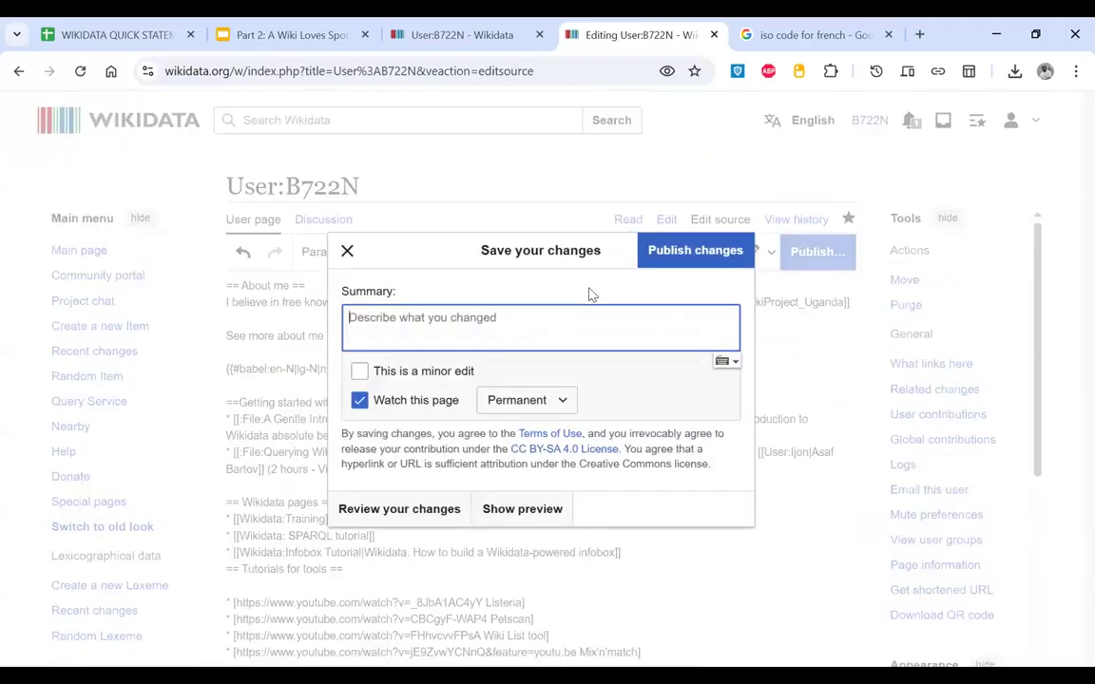
{"action": "type", "text": "added"}
{"action": "left_click", "coordinate": [453, 420]}
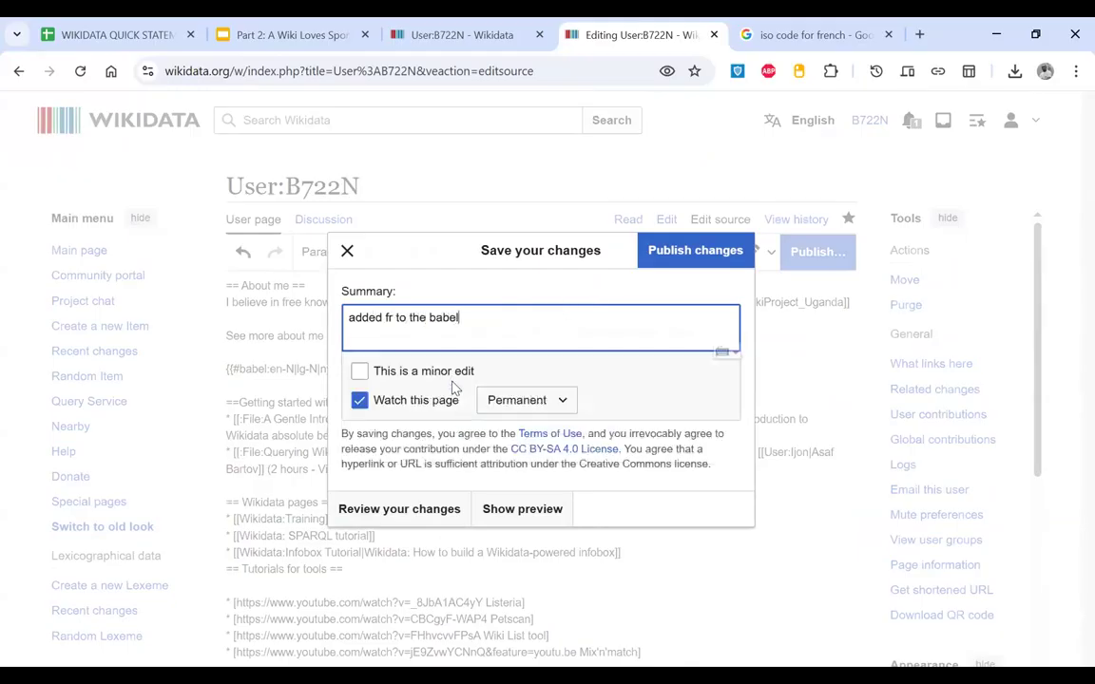
{"action": "double_click", "coordinate": [389, 319]}
{"action": "type", "text": "koo"}
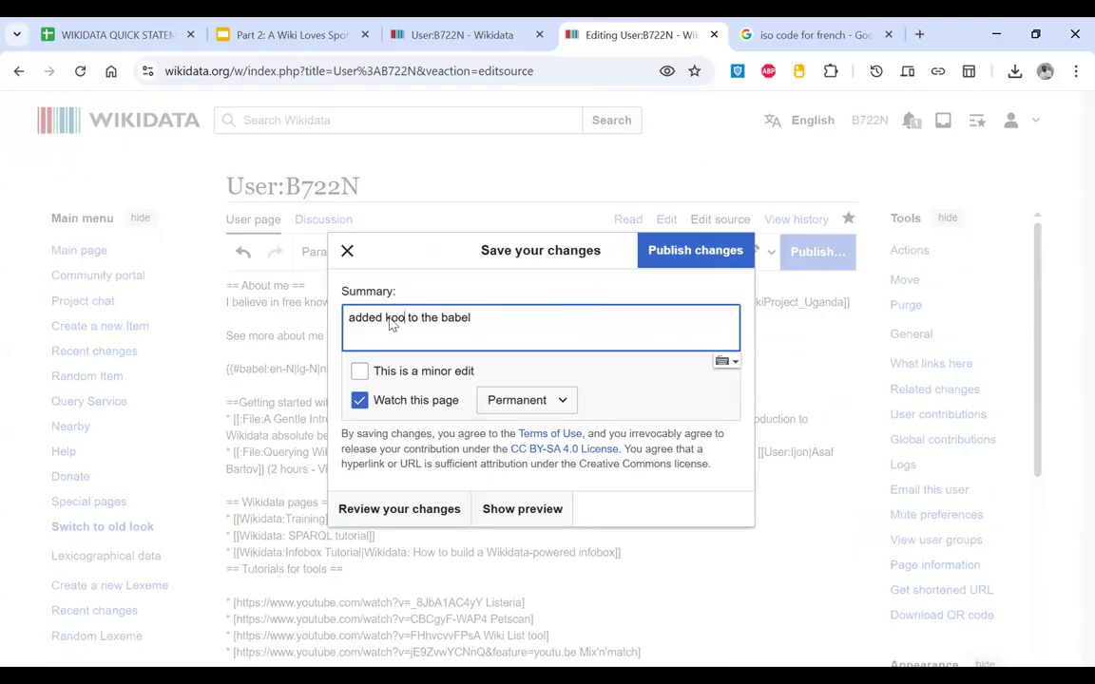
{"action": "left_click", "coordinate": [672, 256]}
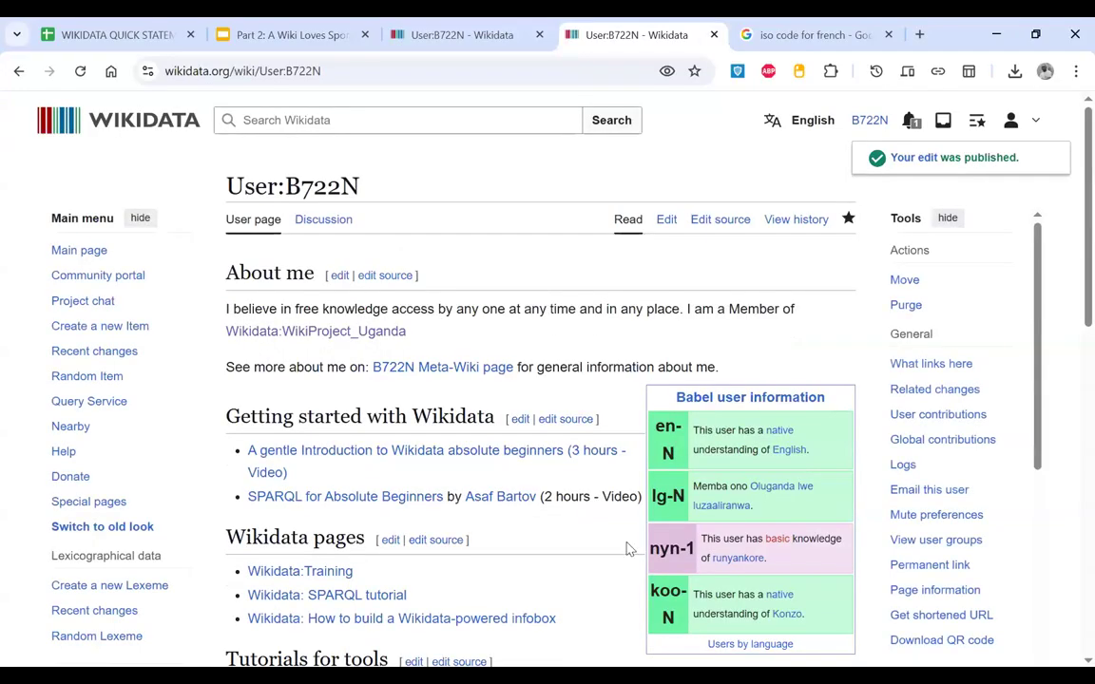
{"action": "scroll", "coordinate": [627, 547], "scroll_direction": "down", "scroll_amount": 2}
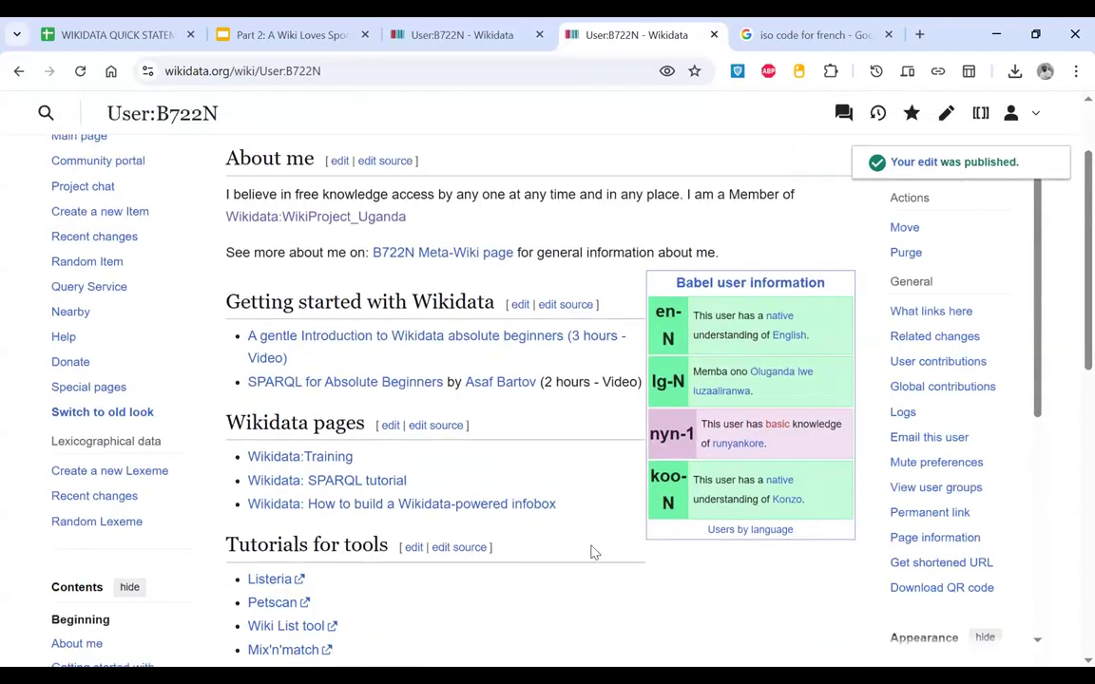
Step: Close the outdated duplicate user-page tab
{"action": "scroll", "coordinate": [586, 379], "scroll_direction": "up", "scroll_amount": 2}
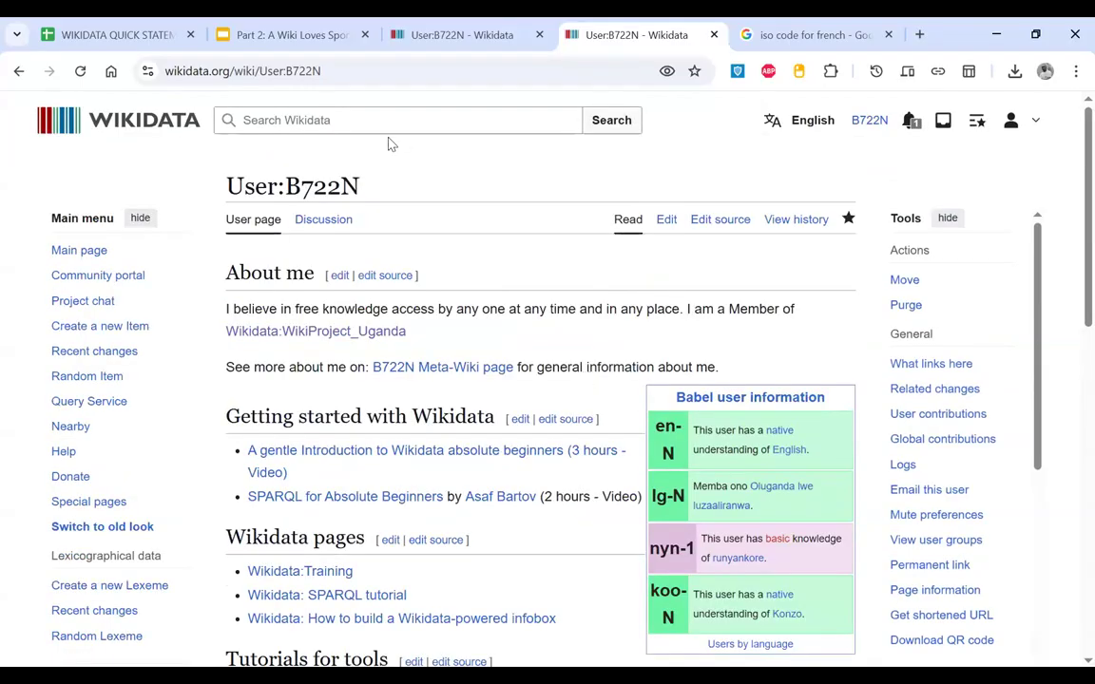
{"action": "left_click", "coordinate": [473, 45]}
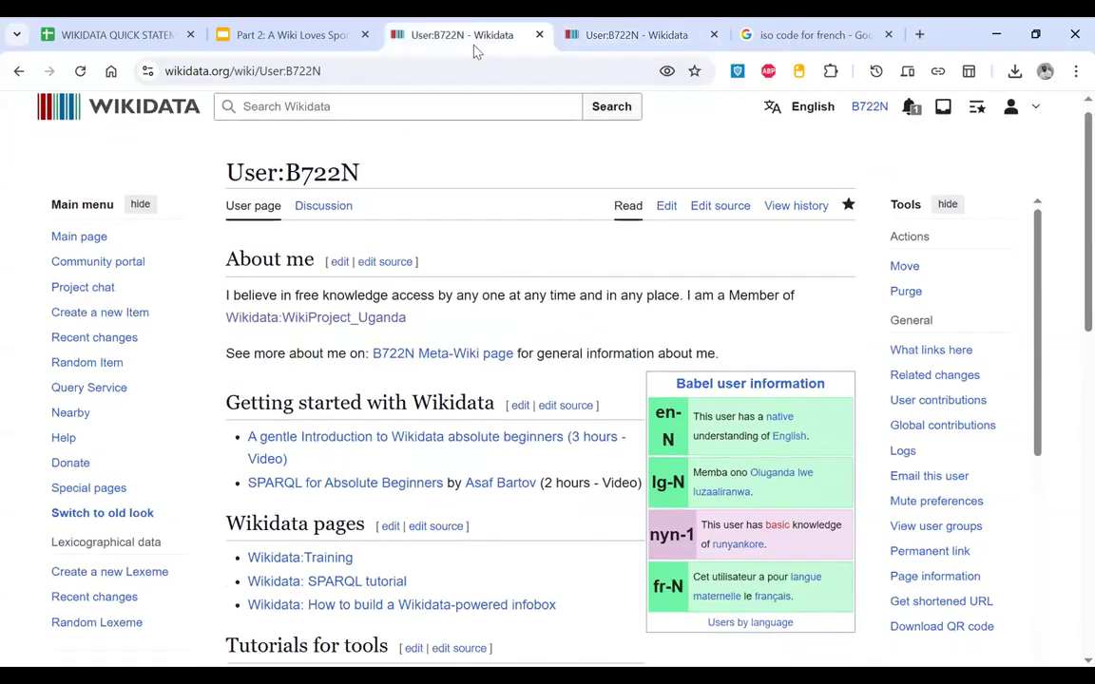
{"action": "left_click", "coordinate": [539, 35]}
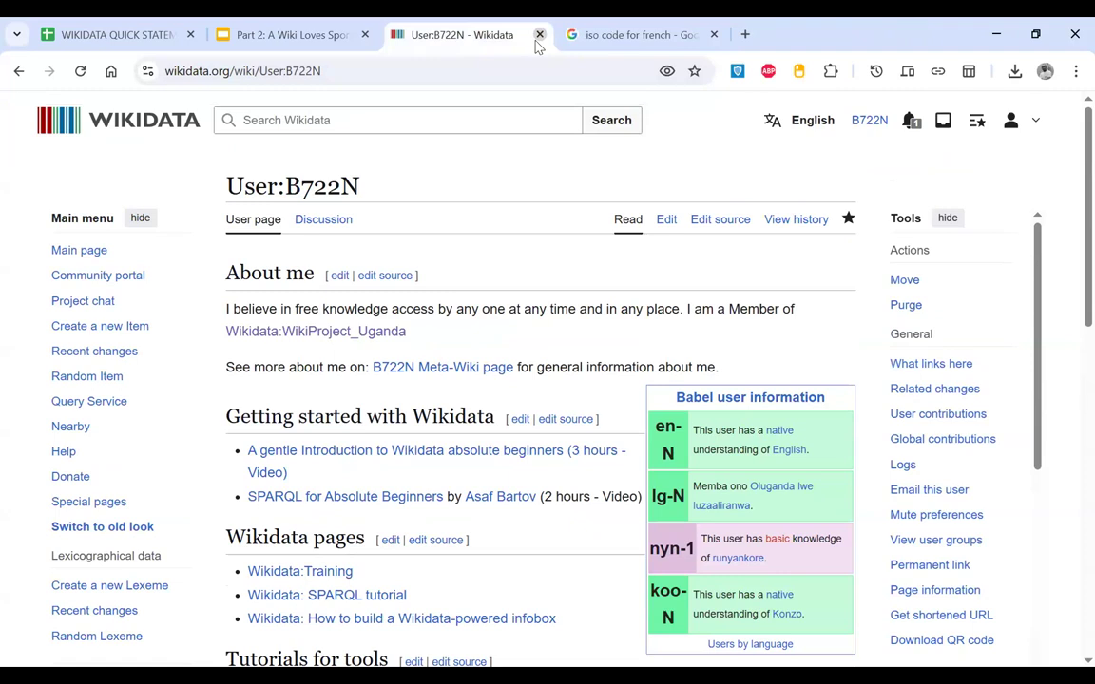
Step: Open a random item, Kolech (Q7039309), and look over its language table
{"action": "left_click", "coordinate": [105, 378]}
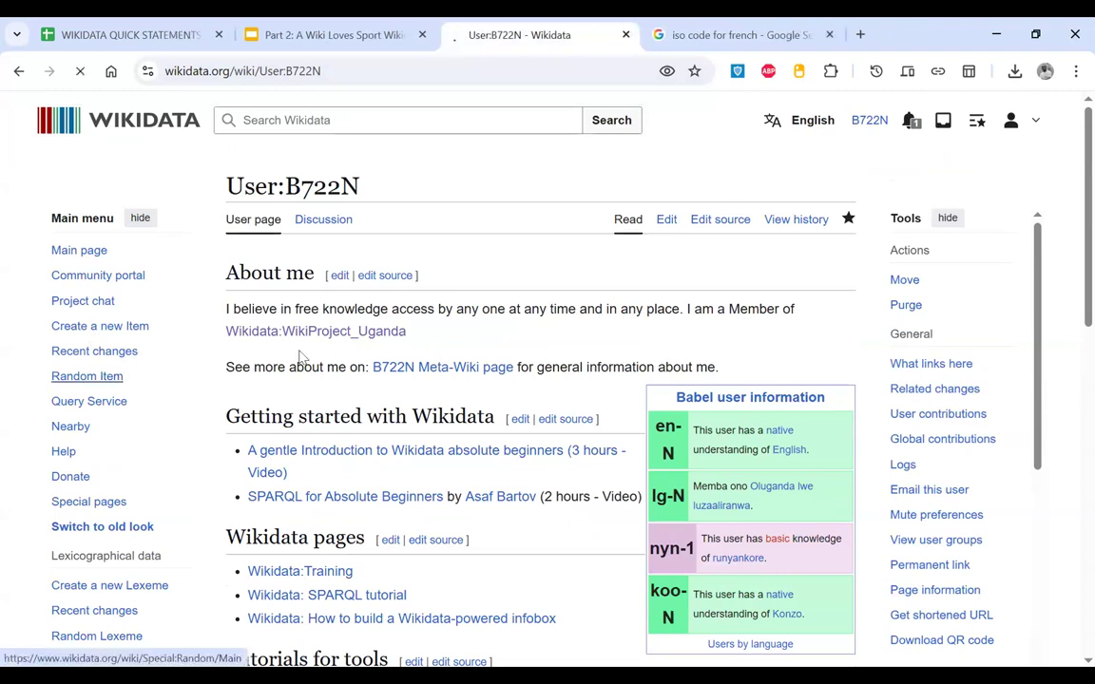
{"action": "scroll", "coordinate": [405, 332], "scroll_direction": "down", "scroll_amount": 1}
{"action": "scroll", "coordinate": [403, 330], "scroll_direction": "down", "scroll_amount": 2}
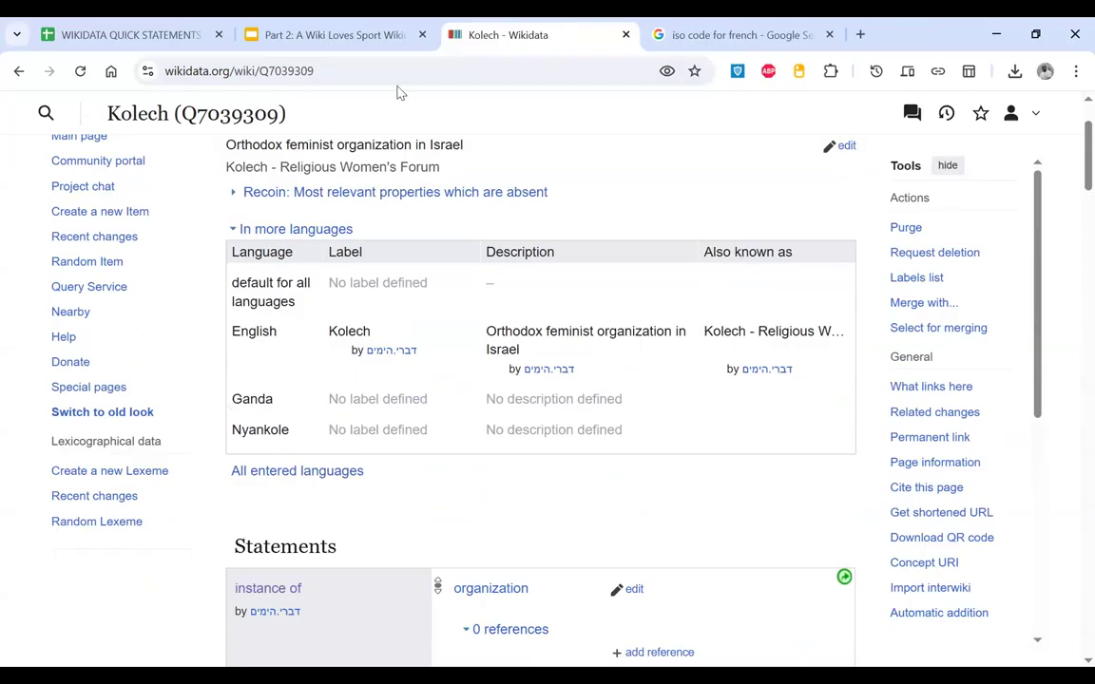
Step: Present the training deck full screen from slide 9, 'Quality of Wikidata Items', and advance one slide
{"action": "left_click", "coordinate": [373, 37]}
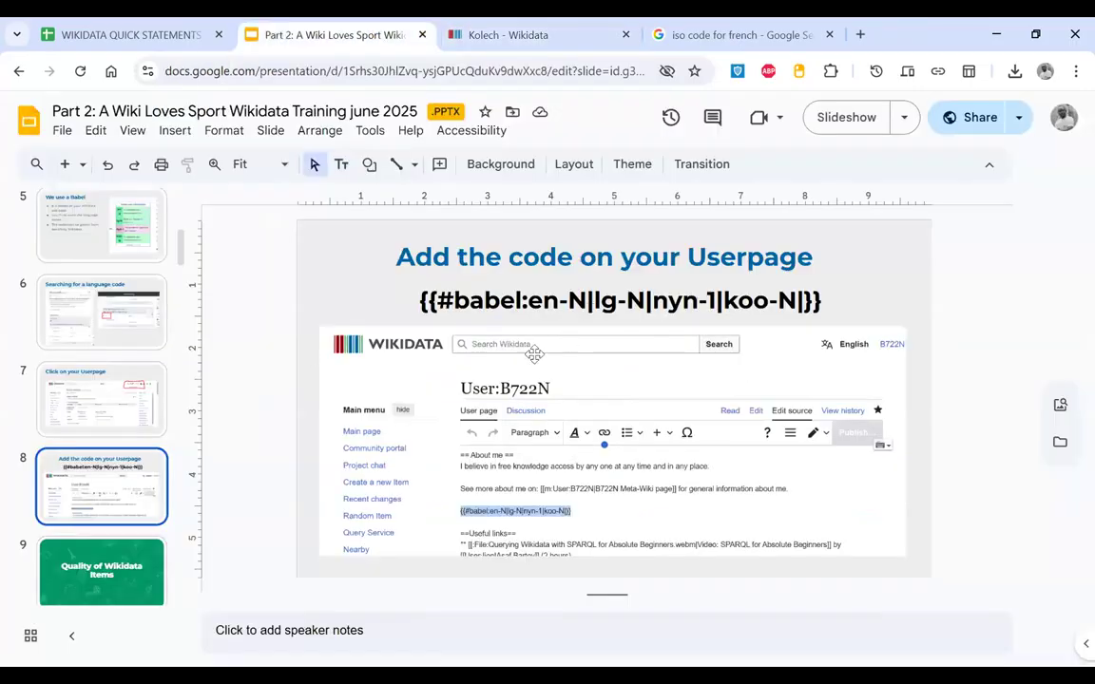
{"action": "key", "text": "Down"}
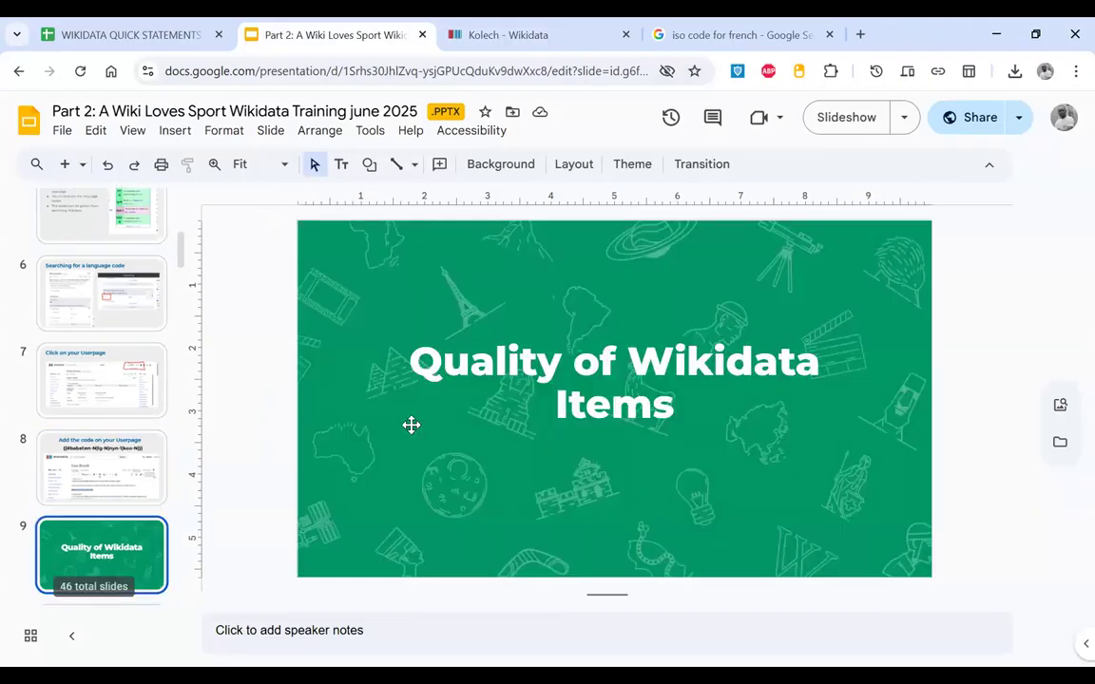
{"action": "left_click", "coordinate": [846, 134]}
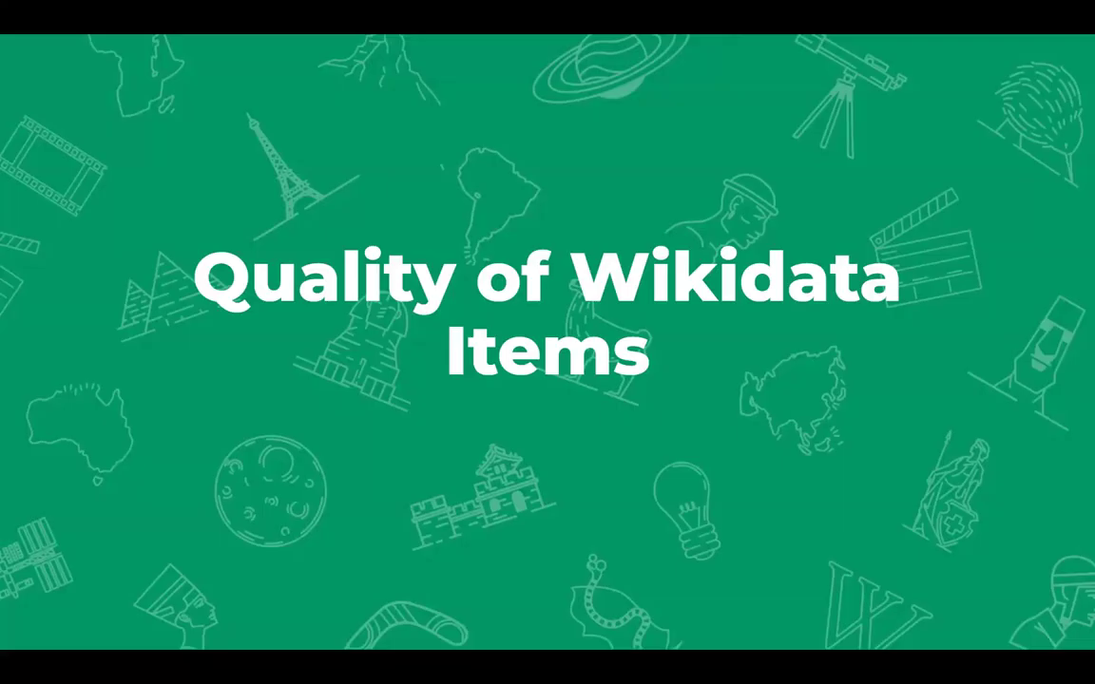
{"action": "key", "text": "Right"}
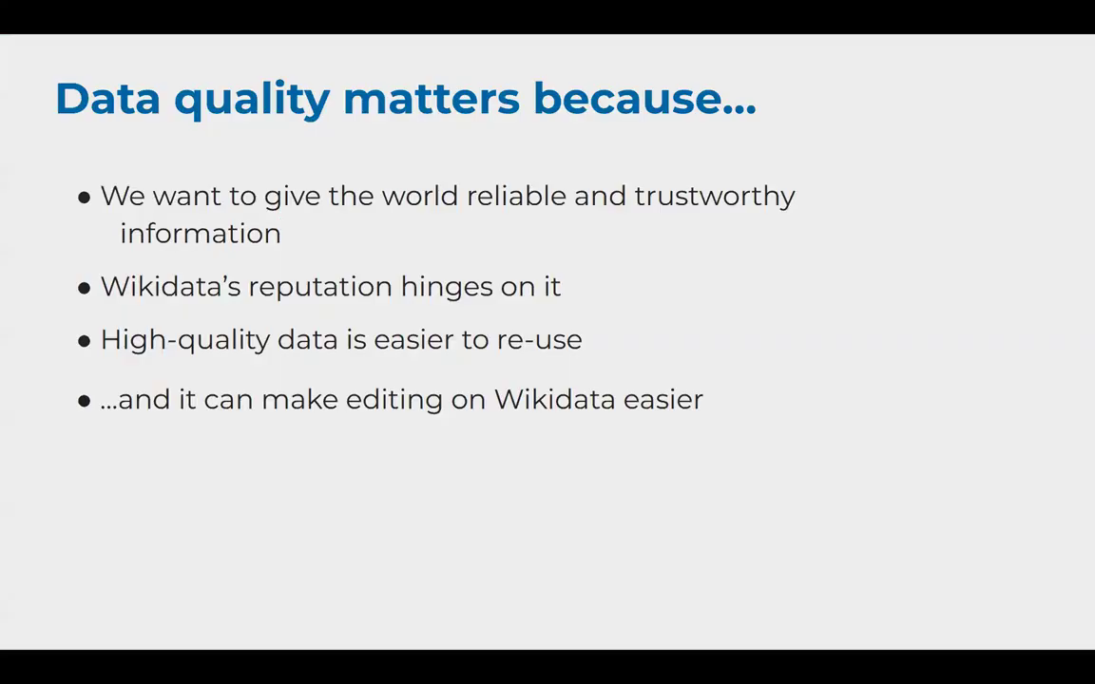
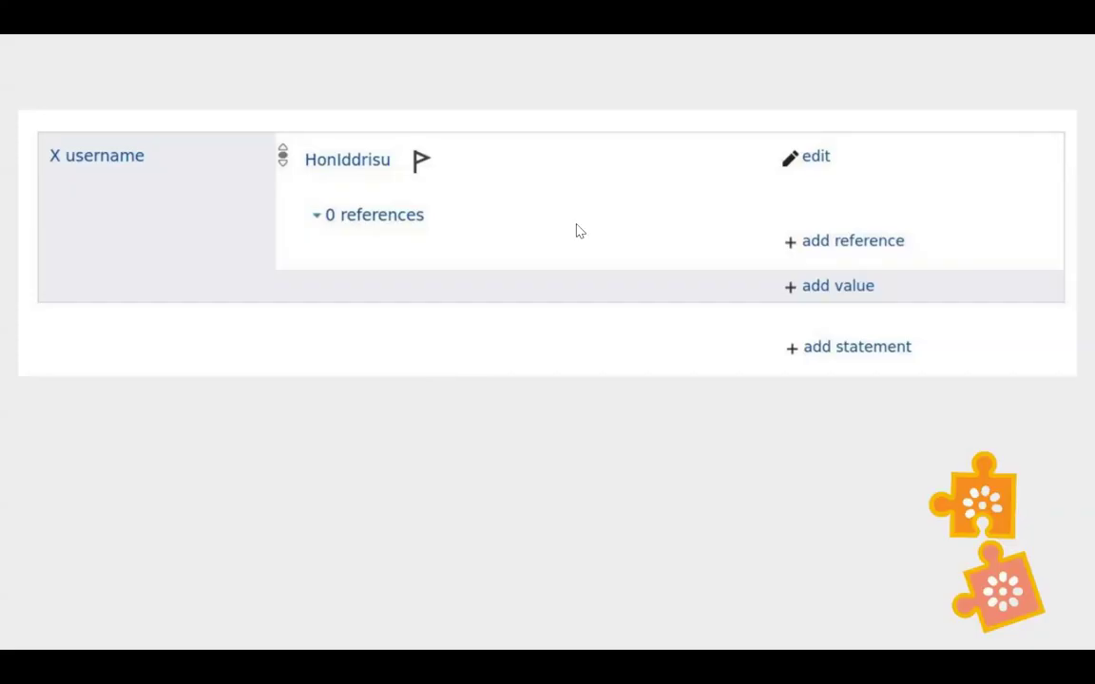
Step: Show the missing start time qualifier suggestion, then advance to the 'Example to work on' slide
{"action": "left_click", "coordinate": [421, 160]}
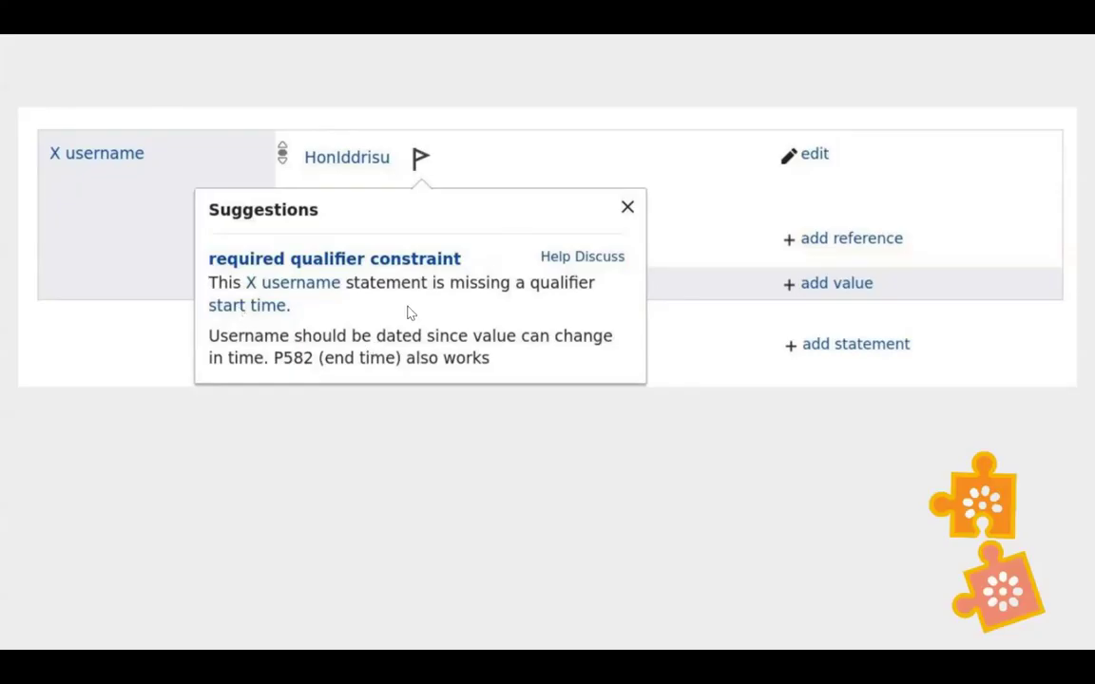
{"action": "key", "text": "Right"}
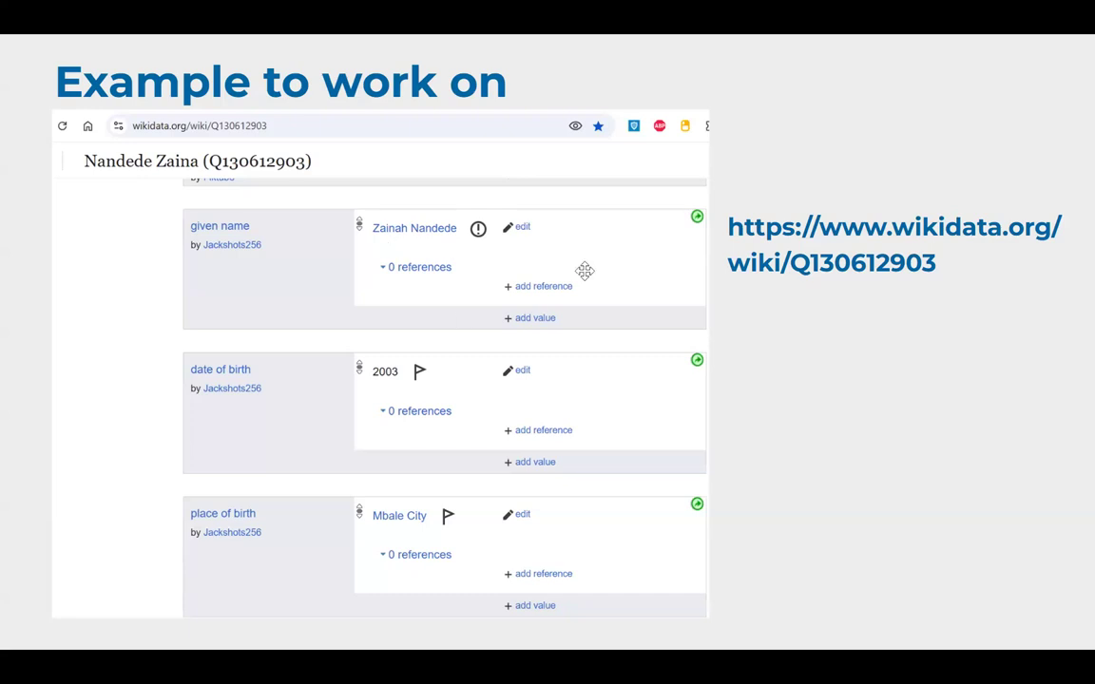
Step: Leave the slideshow, copy the example item URL, and close all tabs right of Kolech
{"action": "key", "text": "Escape"}
{"action": "left_click", "coordinate": [779, 342]}
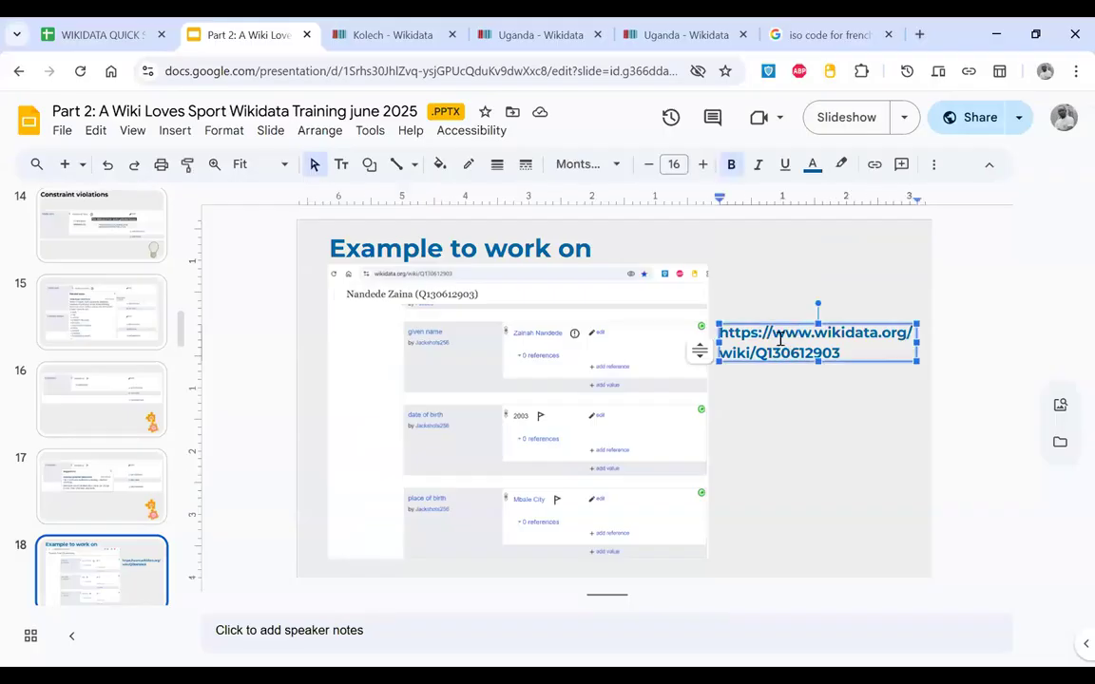
{"action": "triple_click", "coordinate": [780, 340]}
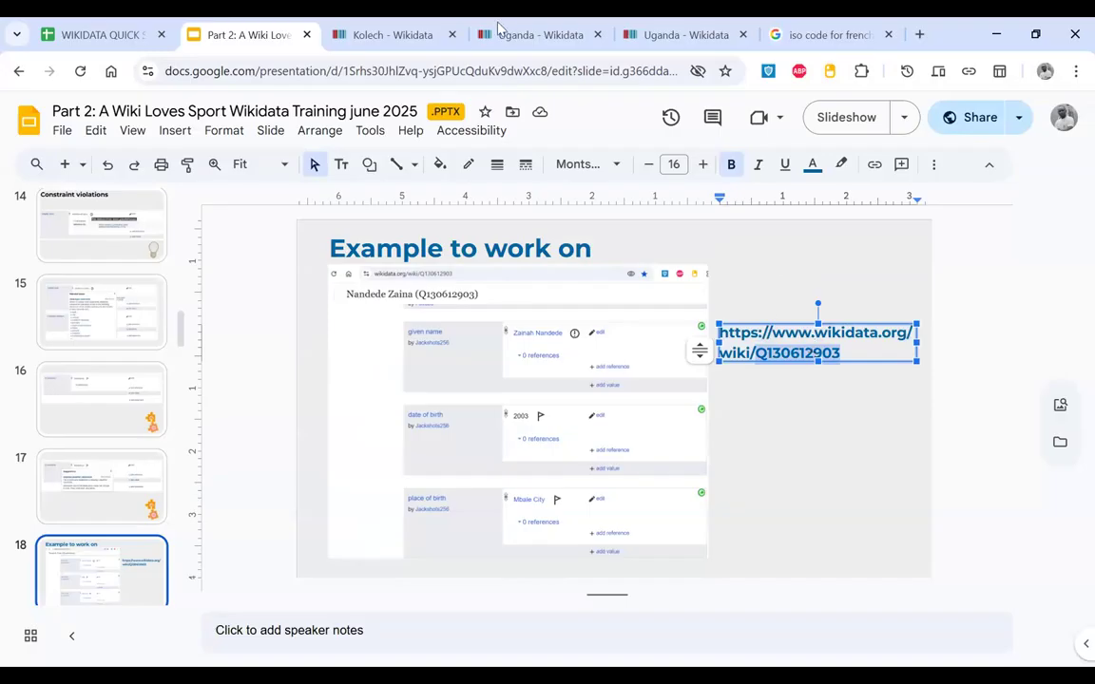
{"action": "left_click", "coordinate": [435, 31]}
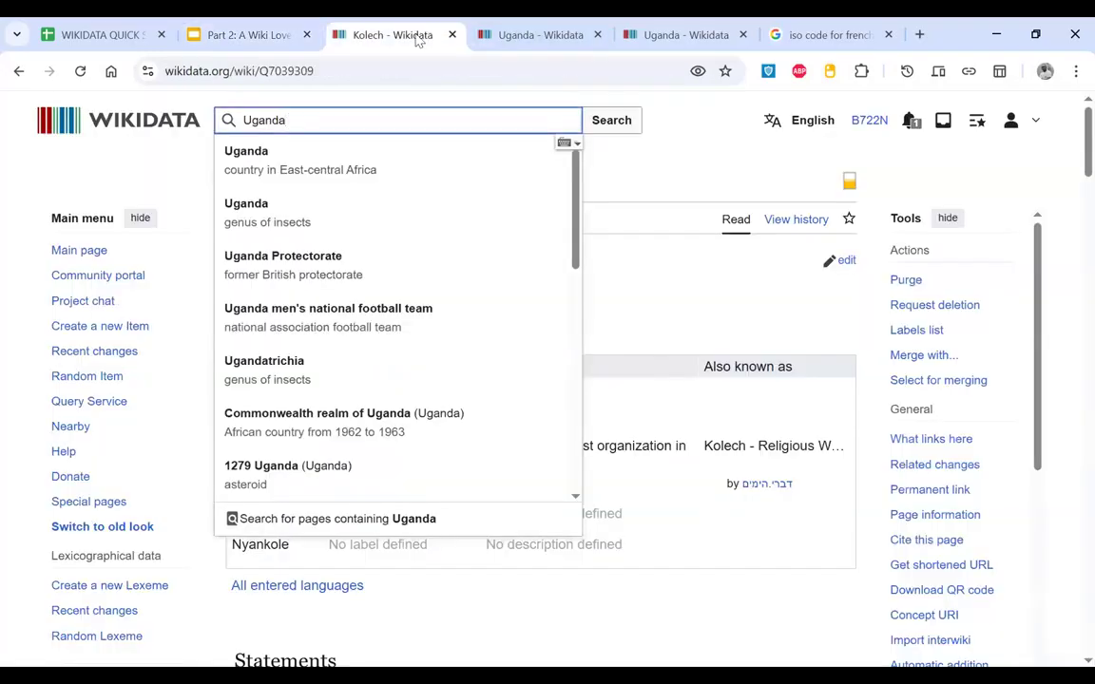
{"action": "right_click", "coordinate": [418, 36]}
{"action": "left_click", "coordinate": [534, 361]}
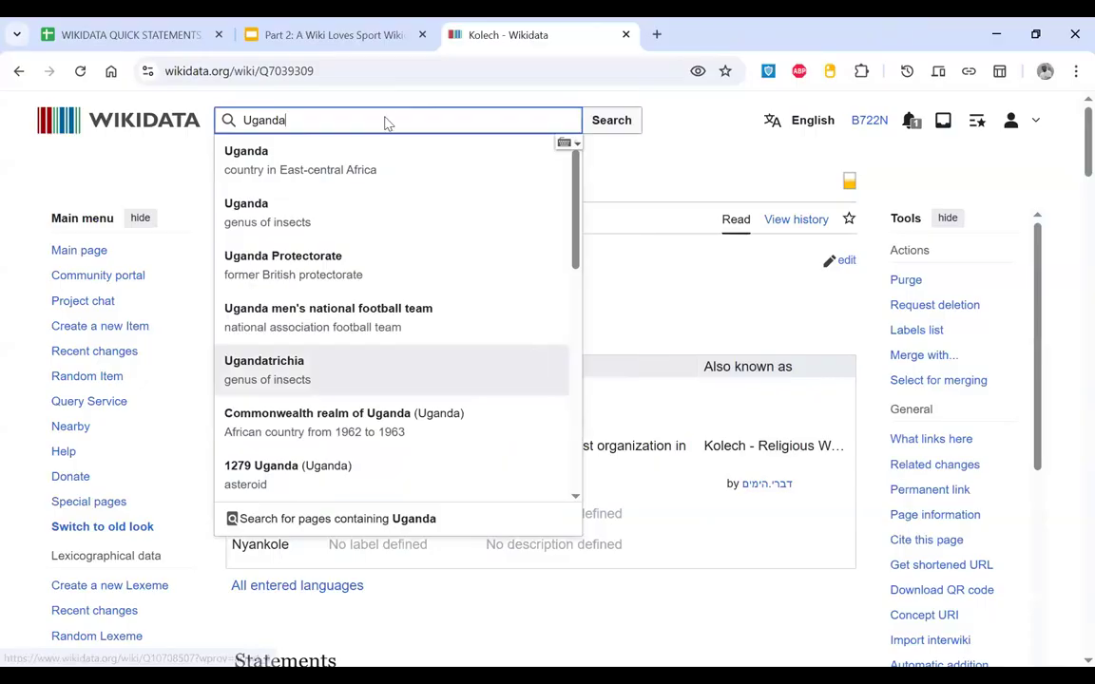
Step: Open item Q130612903, Nandede Zaina, and inspect its date of birth constraint
{"action": "key", "text": "ctrl+a"}
{"action": "type", "text": "Q130612903"}
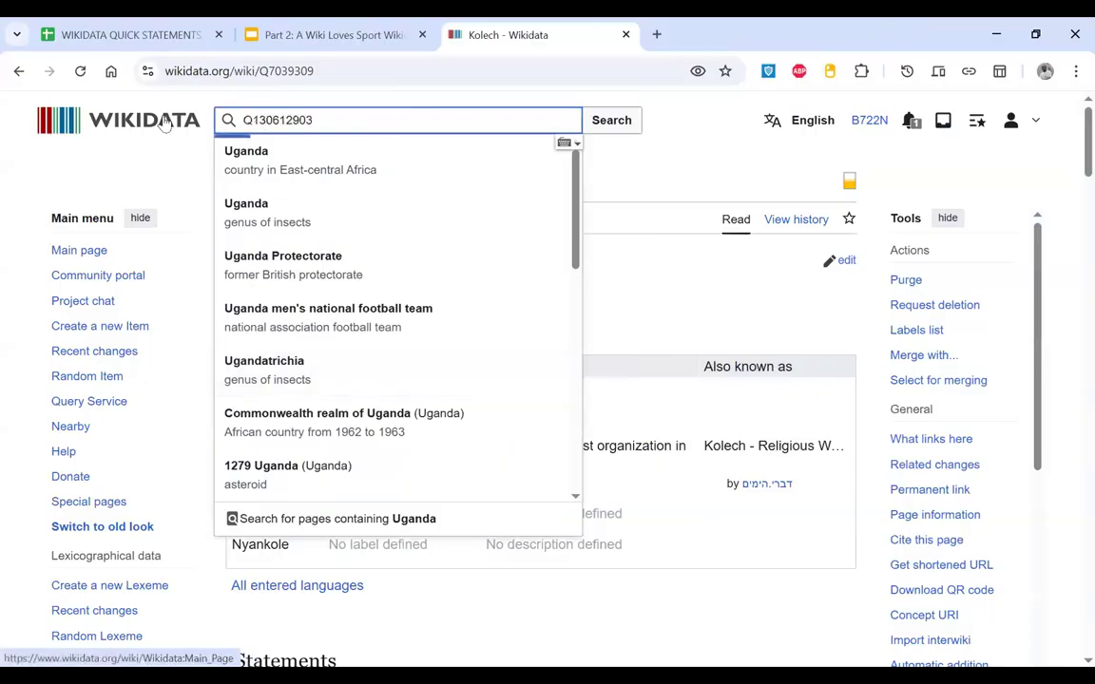
{"action": "left_click", "coordinate": [330, 169]}
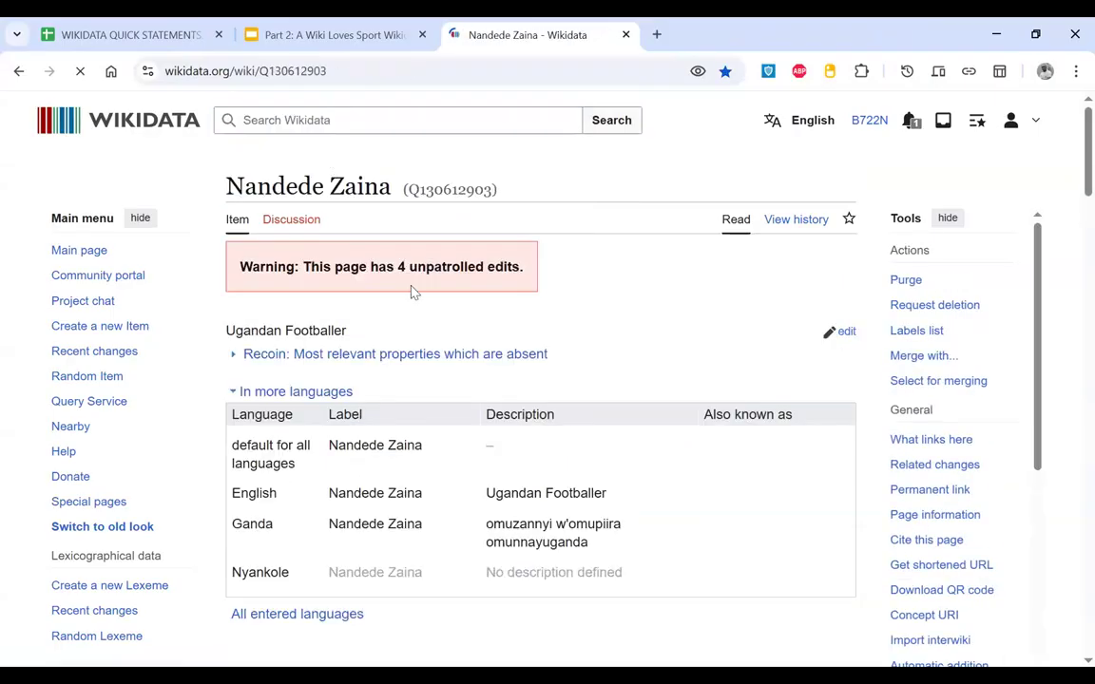
{"action": "scroll", "coordinate": [411, 295], "scroll_direction": "down", "scroll_amount": 10}
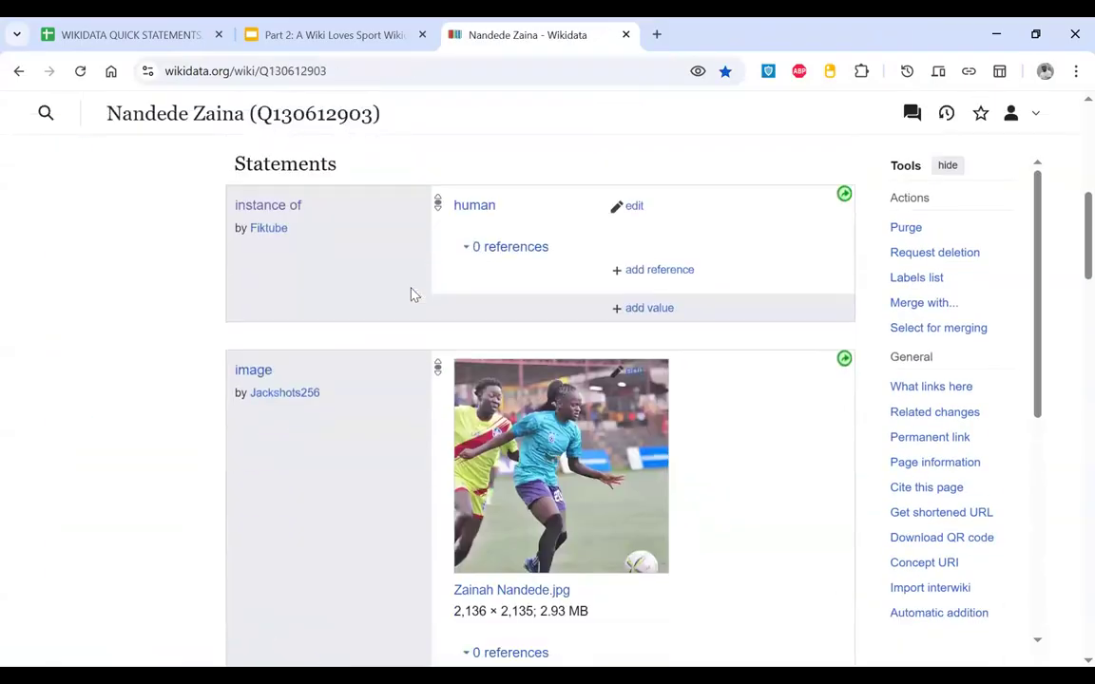
{"action": "scroll", "coordinate": [411, 295], "scroll_direction": "down", "scroll_amount": 4}
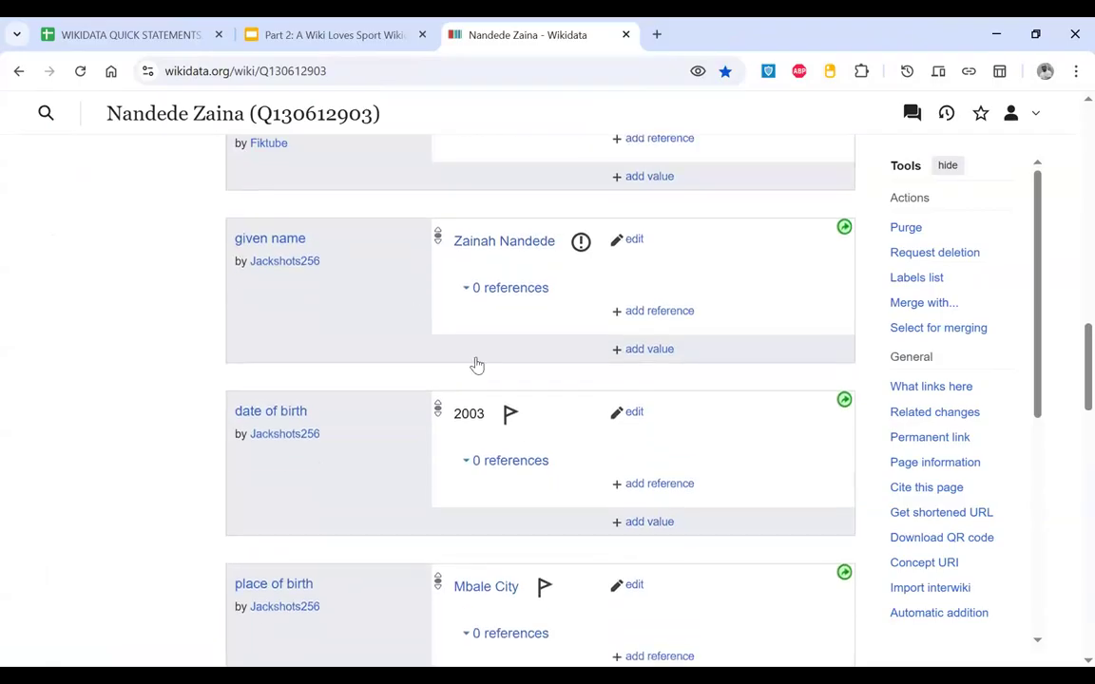
{"action": "left_click", "coordinate": [511, 418]}
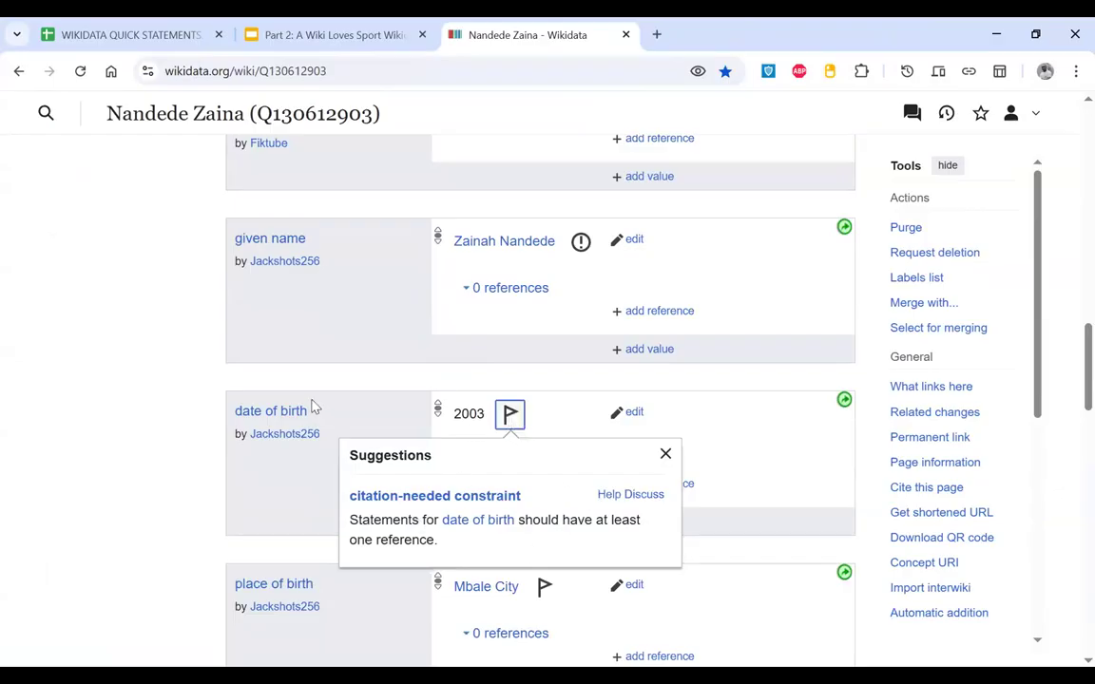
{"action": "left_click_drag", "start_coordinate": [315, 413], "coordinate": [237, 414]}
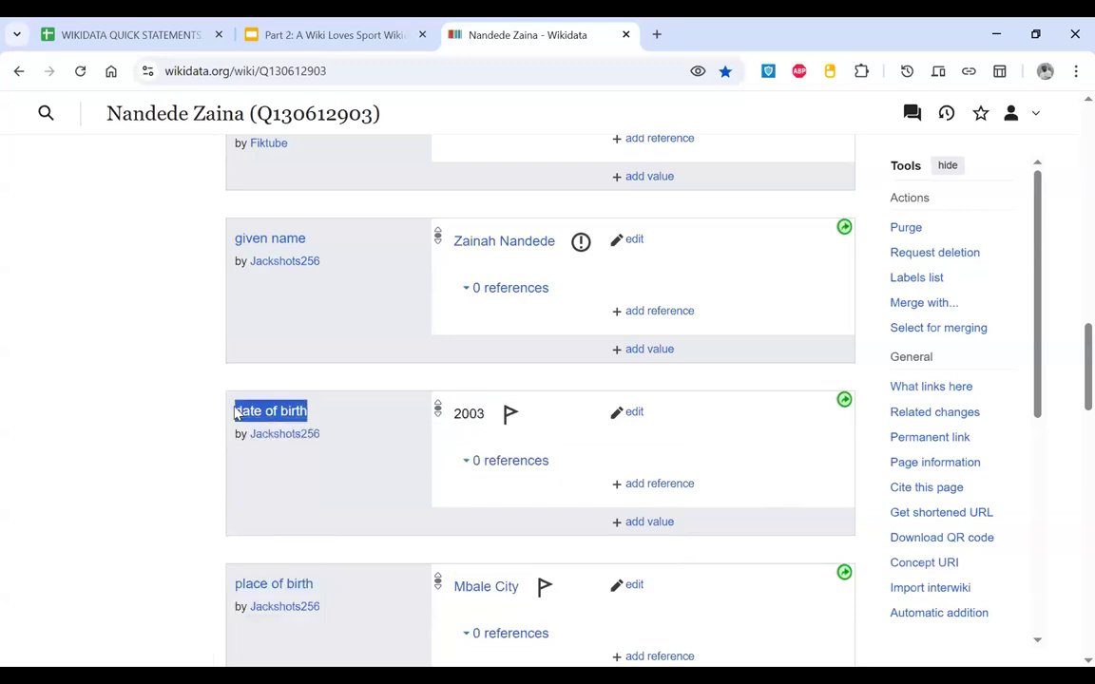
{"action": "left_click", "coordinate": [658, 36]}
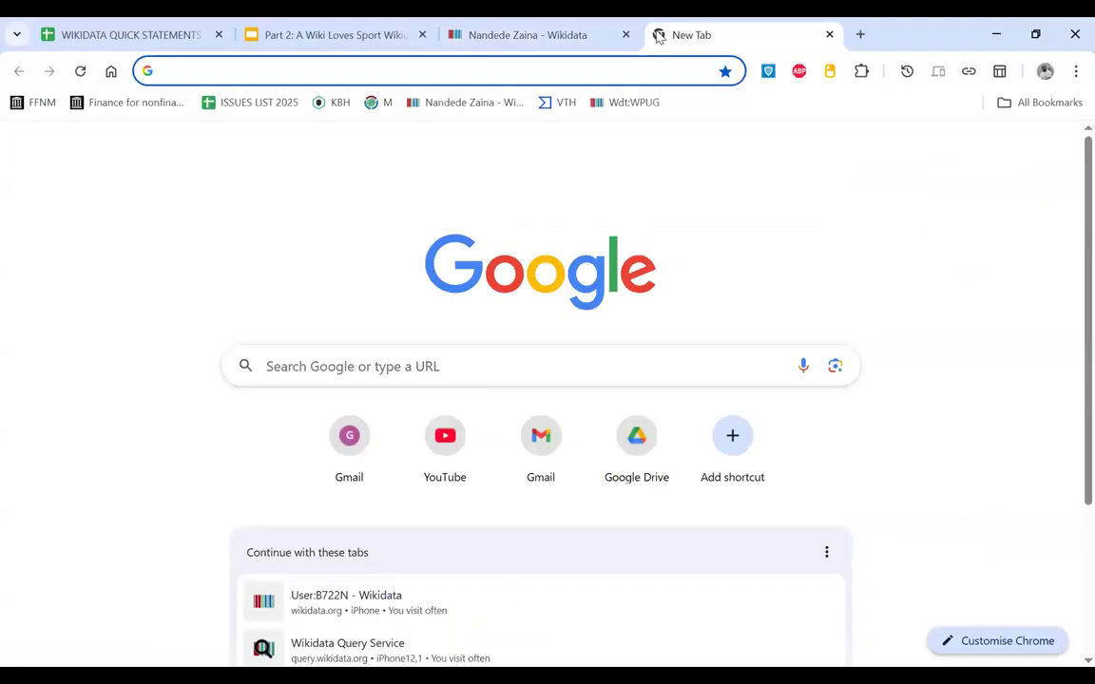
{"action": "type", "text": "date of birth"}
{"action": "left_click", "coordinate": [489, 36]}
{"action": "left_click_drag", "start_coordinate": [215, 114], "coordinate": [112, 115]}
{"action": "key", "text": "ctrl+c"}
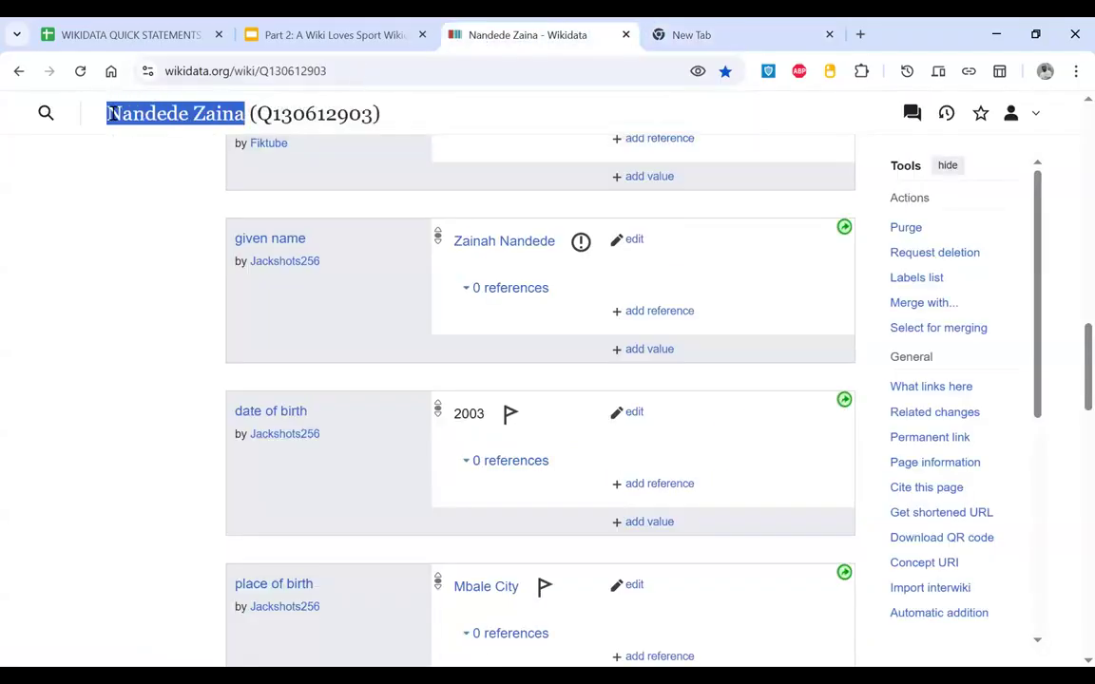
{"action": "left_click", "coordinate": [694, 33]}
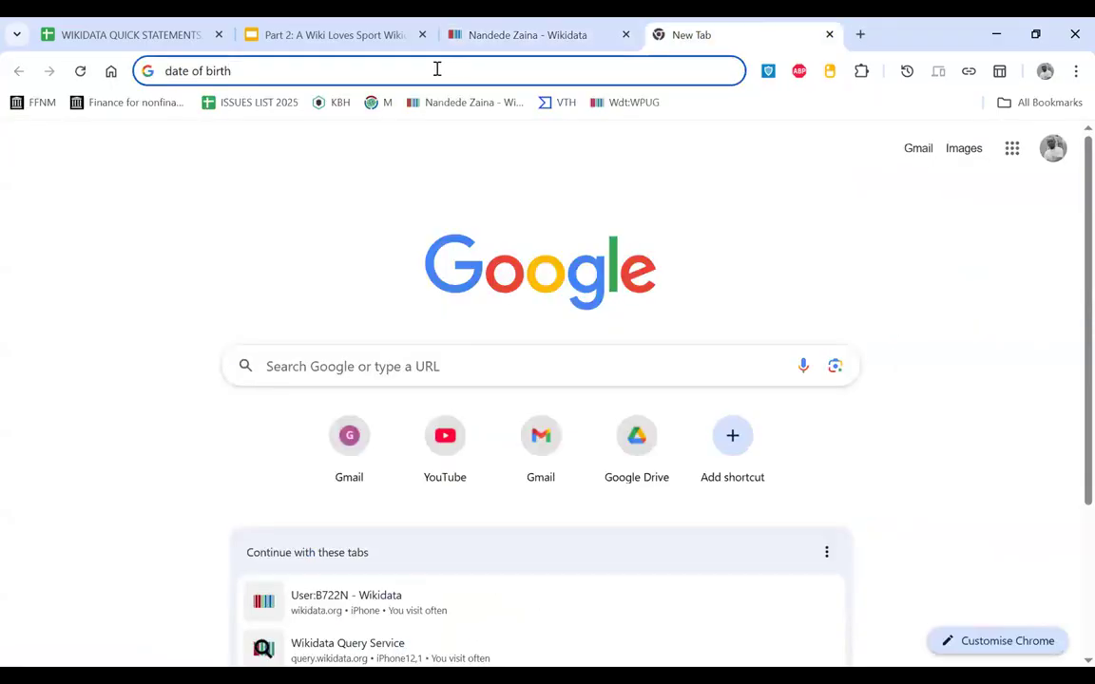
{"action": "type", "text": "for"}
{"action": "key", "text": "ctrl+v"}
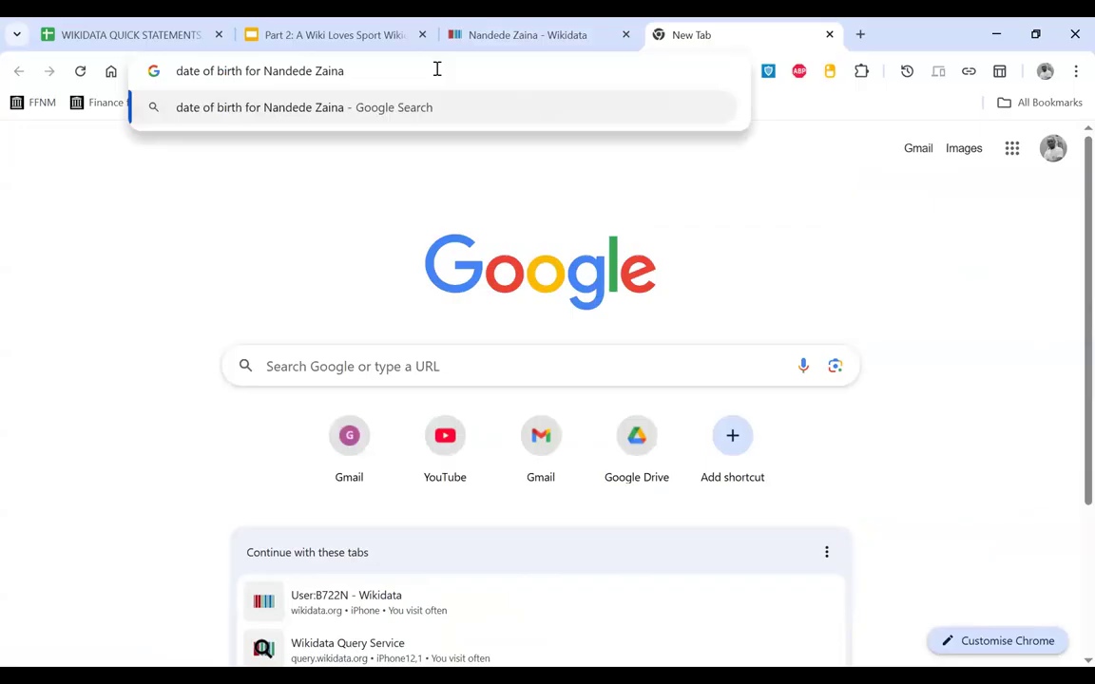
{"action": "key", "text": "Return"}
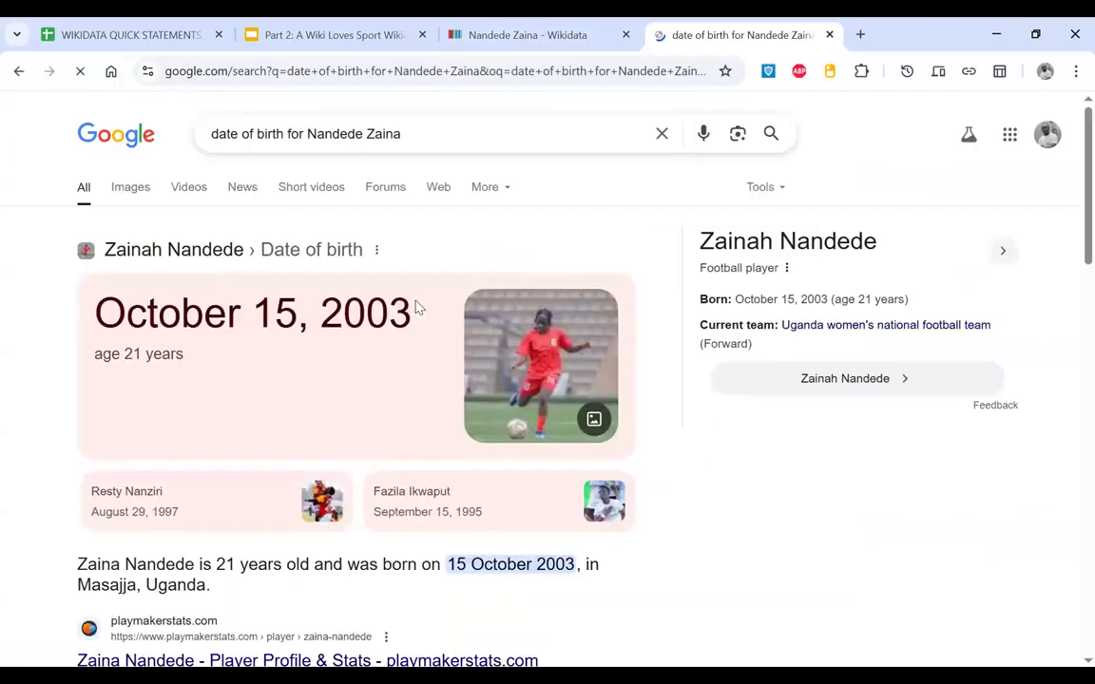
Step: Open the playmakerstats result in its own tab and switch to it
{"action": "scroll", "coordinate": [245, 478], "scroll_direction": "down", "scroll_amount": 2}
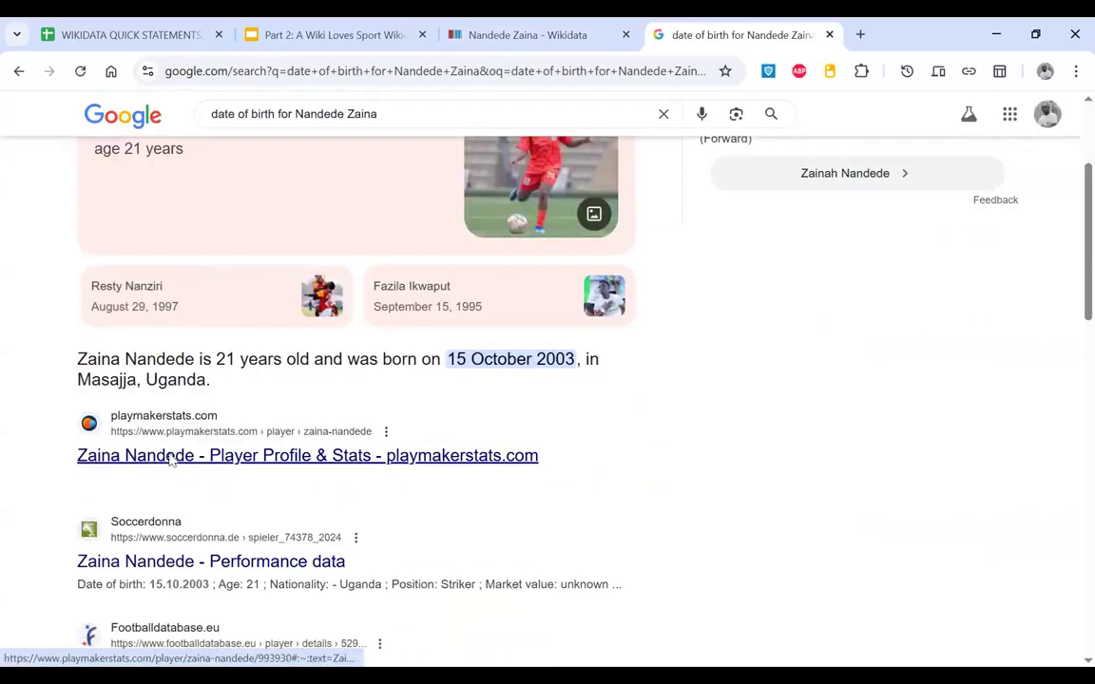
{"action": "right_click", "coordinate": [179, 460]}
{"action": "left_click", "coordinate": [238, 478]}
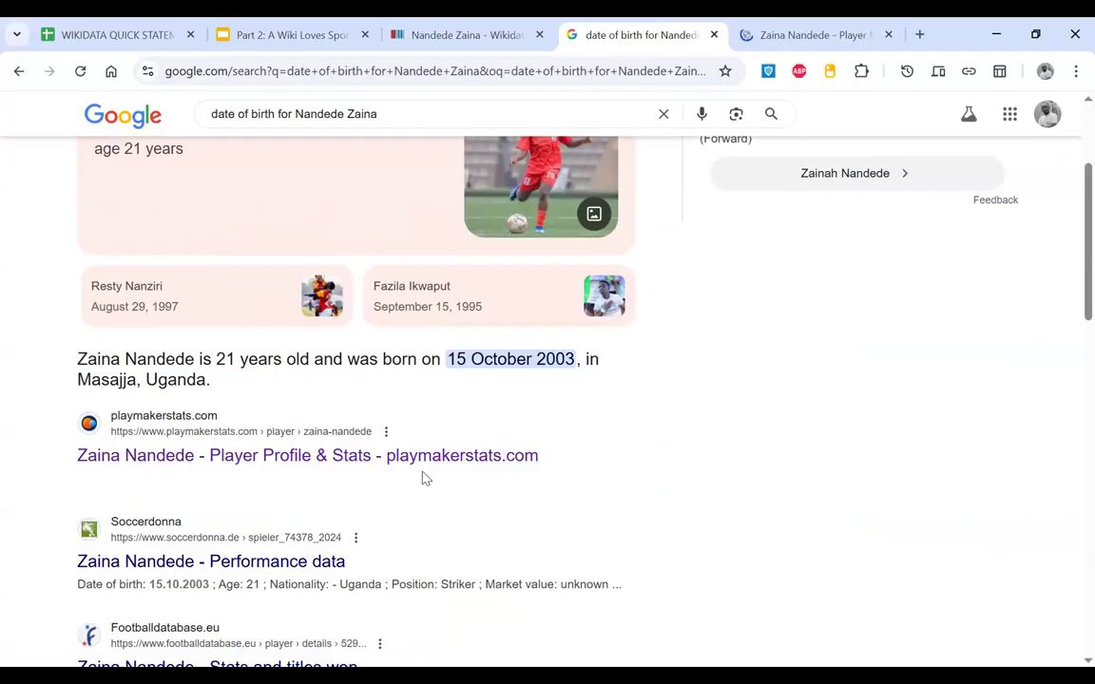
{"action": "scroll", "coordinate": [425, 478], "scroll_direction": "down", "scroll_amount": 2}
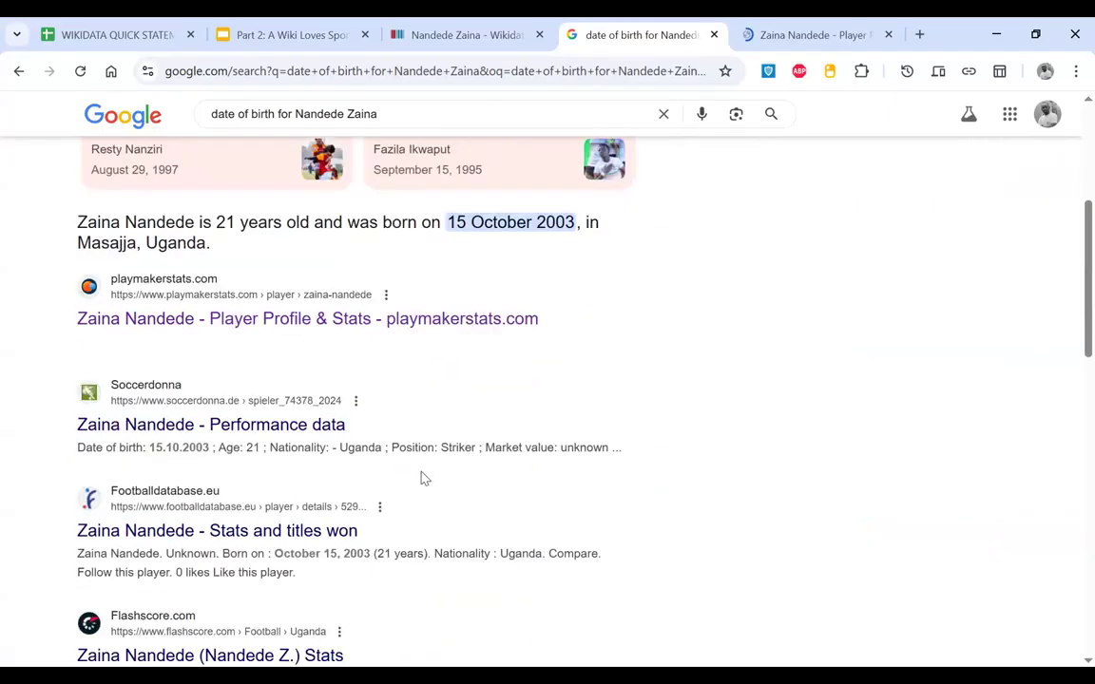
{"action": "scroll", "coordinate": [183, 496], "scroll_direction": "down", "scroll_amount": 3}
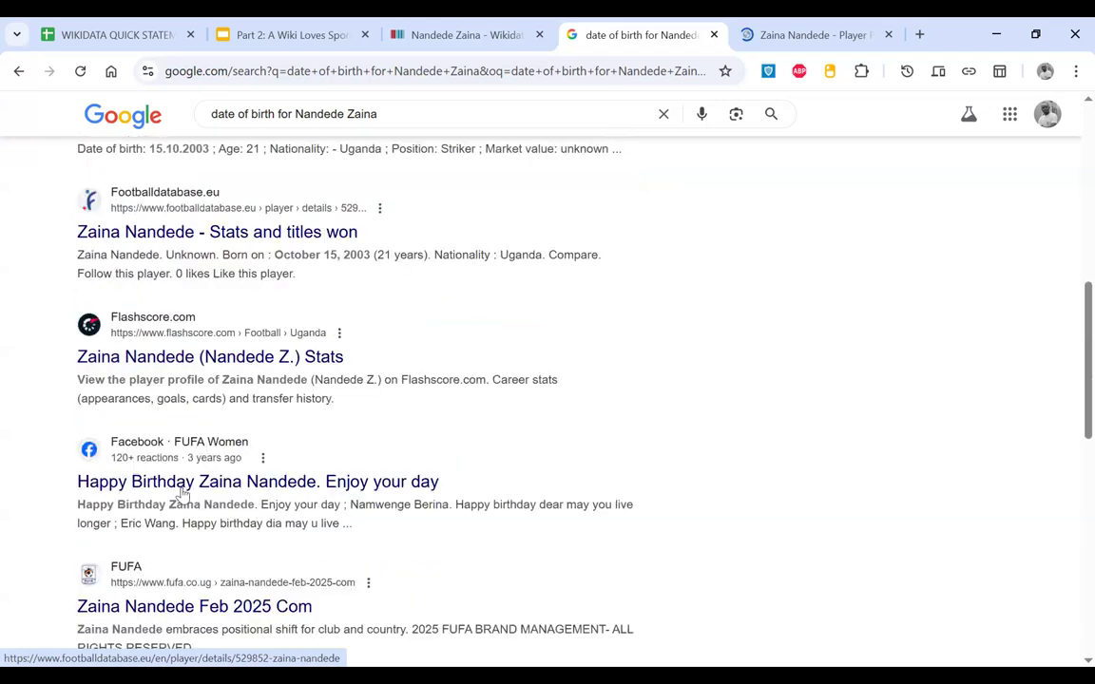
{"action": "scroll", "coordinate": [181, 495], "scroll_direction": "down", "scroll_amount": 3}
{"action": "scroll", "coordinate": [178, 496], "scroll_direction": "down", "scroll_amount": 1}
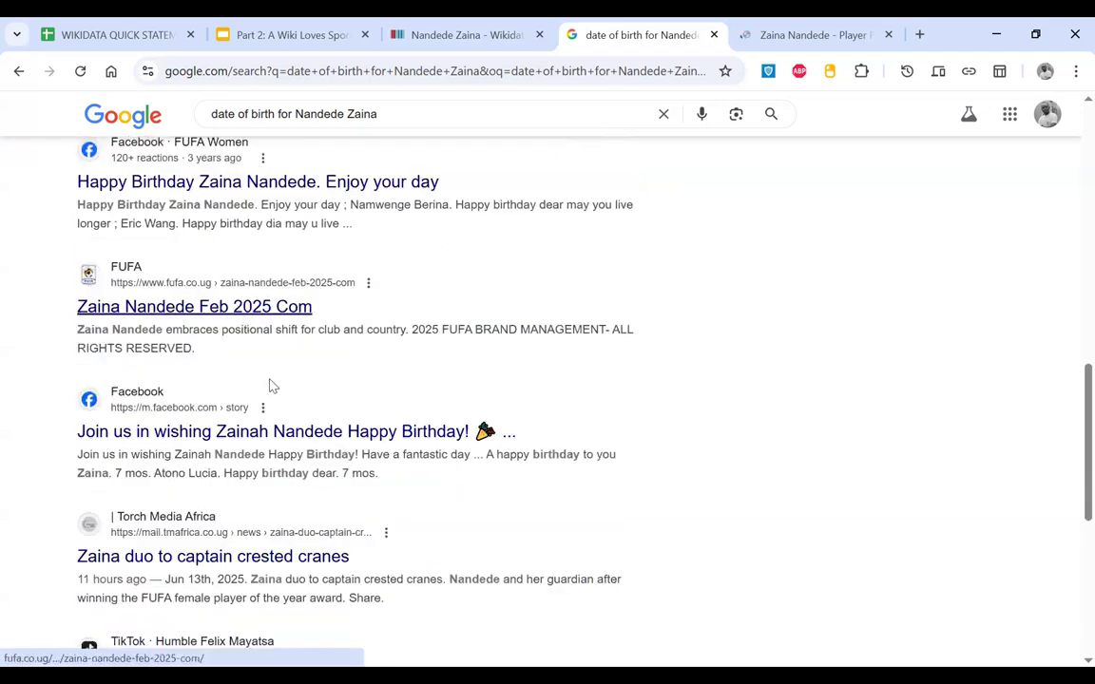
{"action": "scroll", "coordinate": [237, 337], "scroll_direction": "down", "scroll_amount": 1}
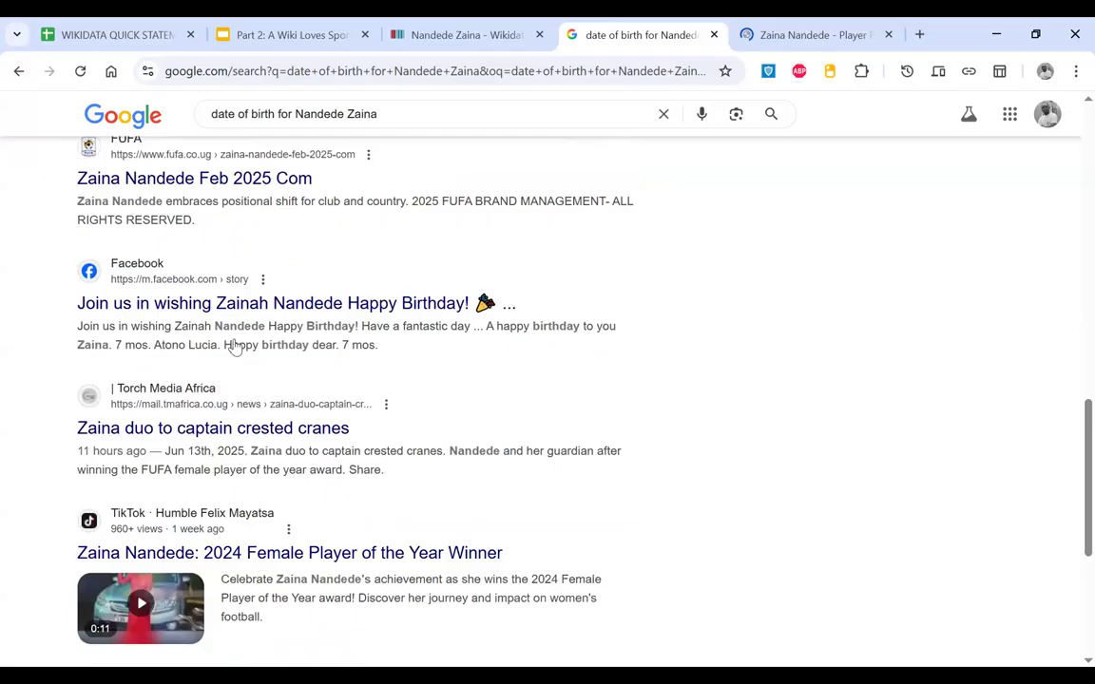
{"action": "scroll", "coordinate": [232, 344], "scroll_direction": "down", "scroll_amount": 3}
{"action": "scroll", "coordinate": [237, 348], "scroll_direction": "up", "scroll_amount": 6}
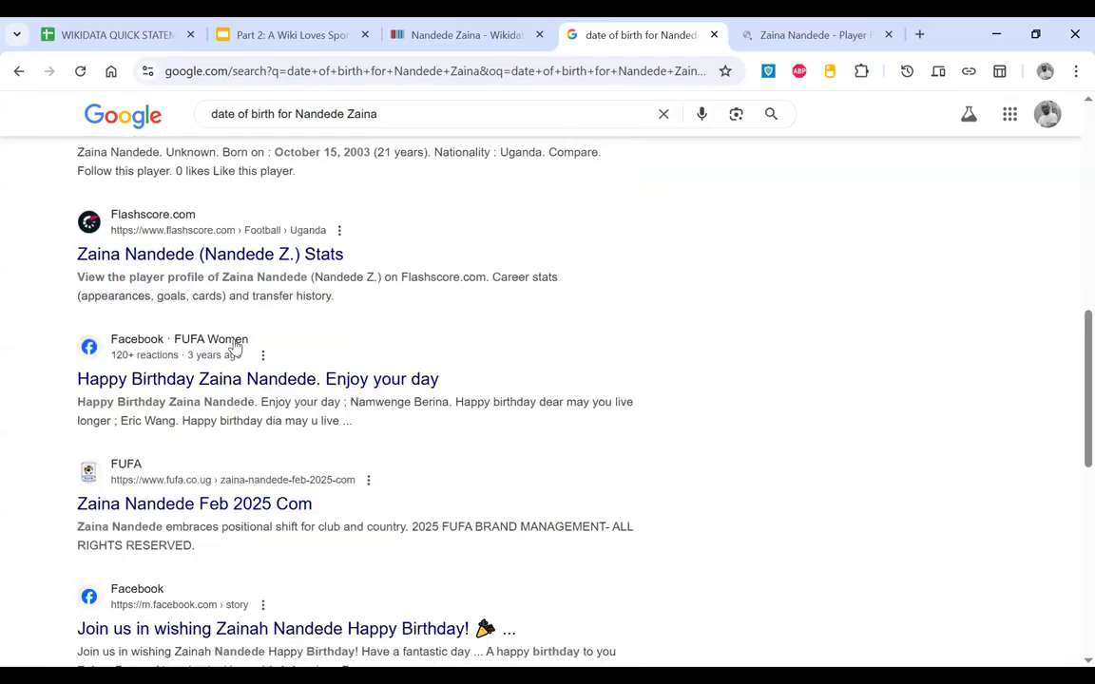
{"action": "scroll", "coordinate": [237, 348], "scroll_direction": "up", "scroll_amount": 5}
{"action": "left_click", "coordinate": [813, 35]}
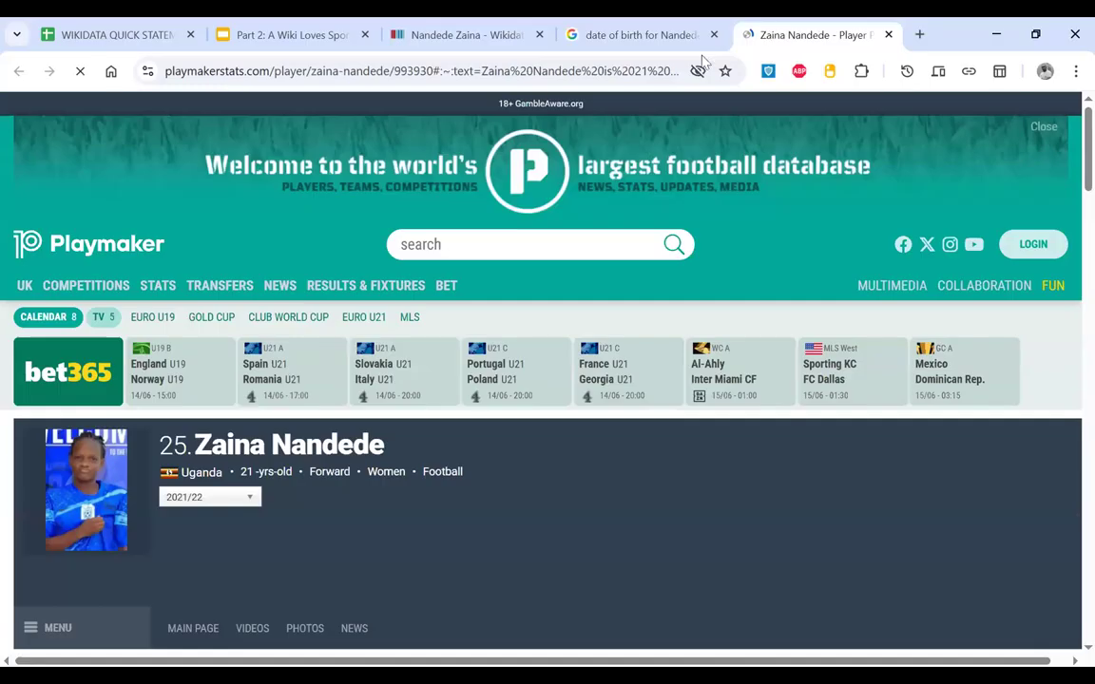
Step: Inspect the profile address and the Google snippet giving her birth date and place
{"action": "double_click", "coordinate": [413, 70]}
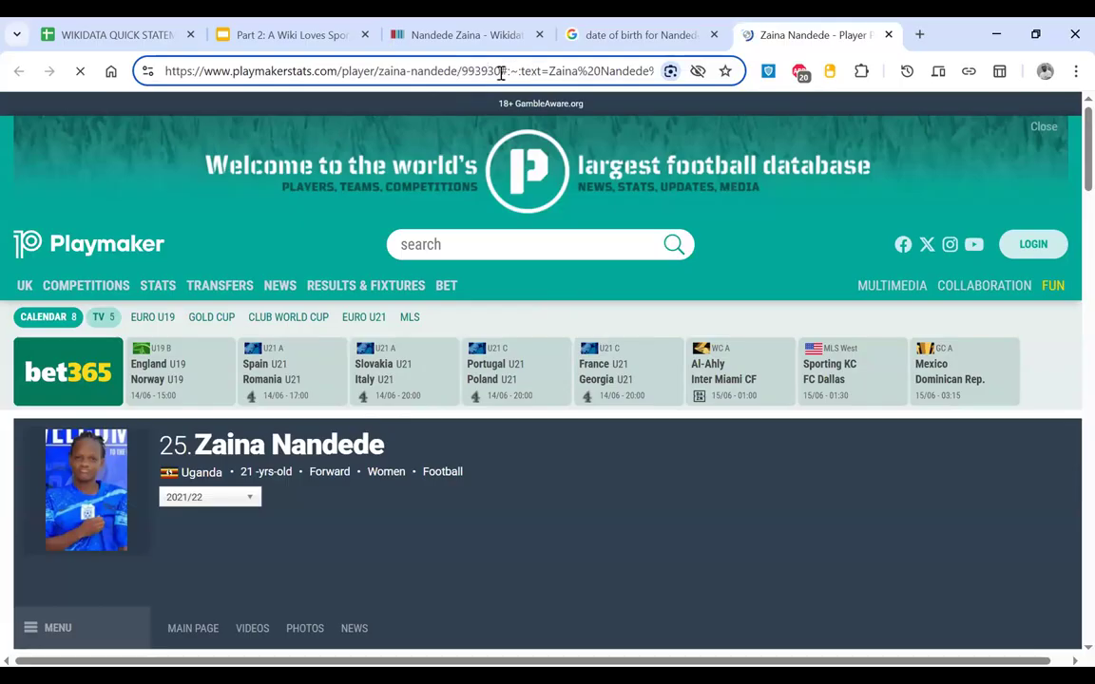
{"action": "left_click_drag", "start_coordinate": [501, 73], "coordinate": [935, 98]}
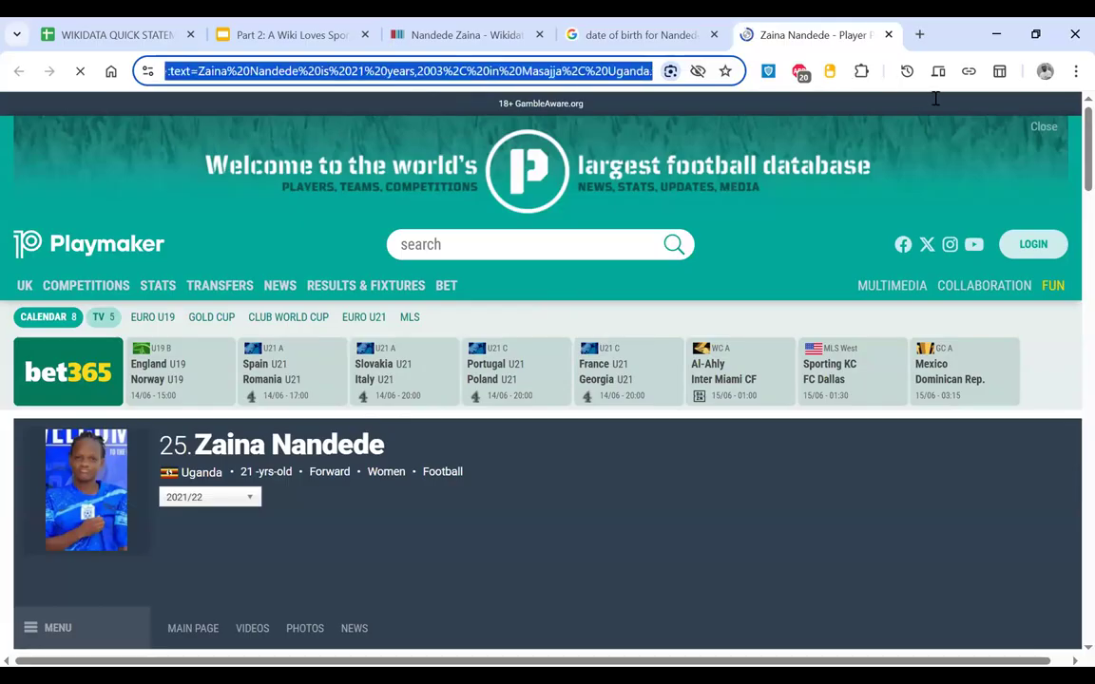
{"action": "left_click", "coordinate": [932, 99]}
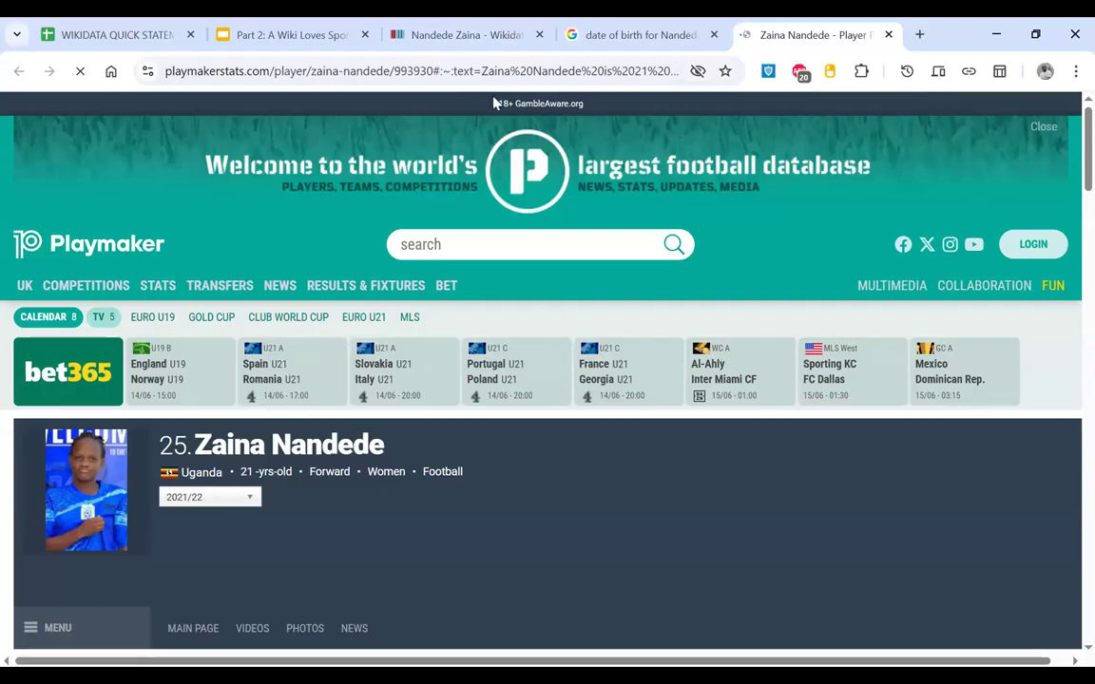
{"action": "left_click", "coordinate": [434, 71]}
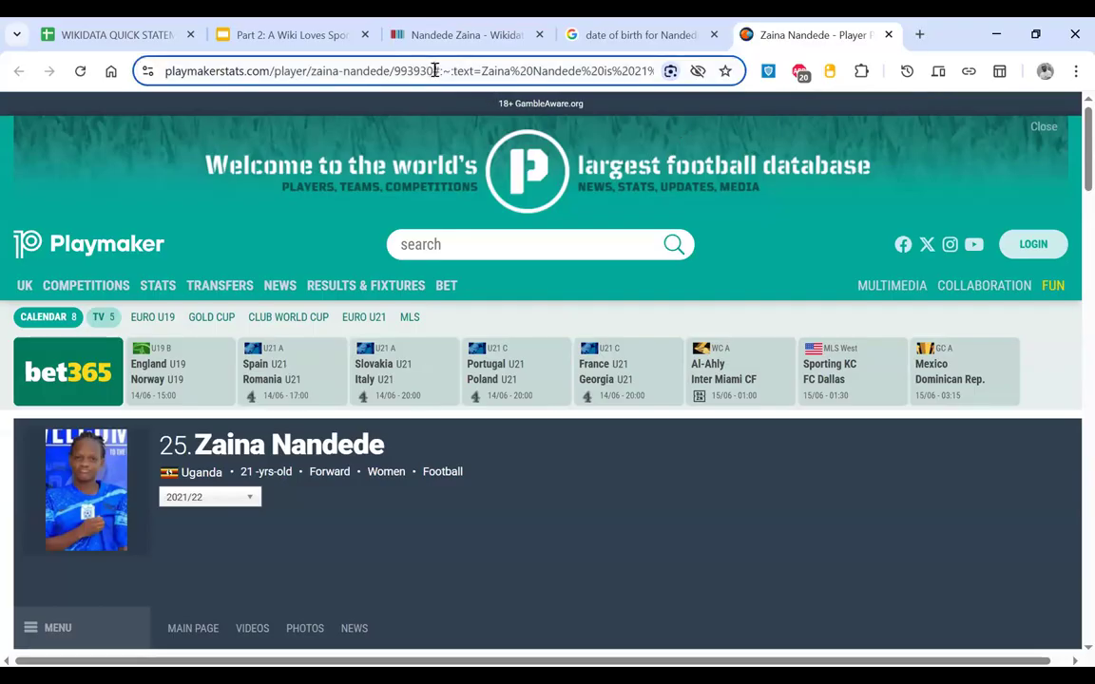
{"action": "left_click", "coordinate": [526, 71]}
{"action": "left_click", "coordinate": [627, 32]}
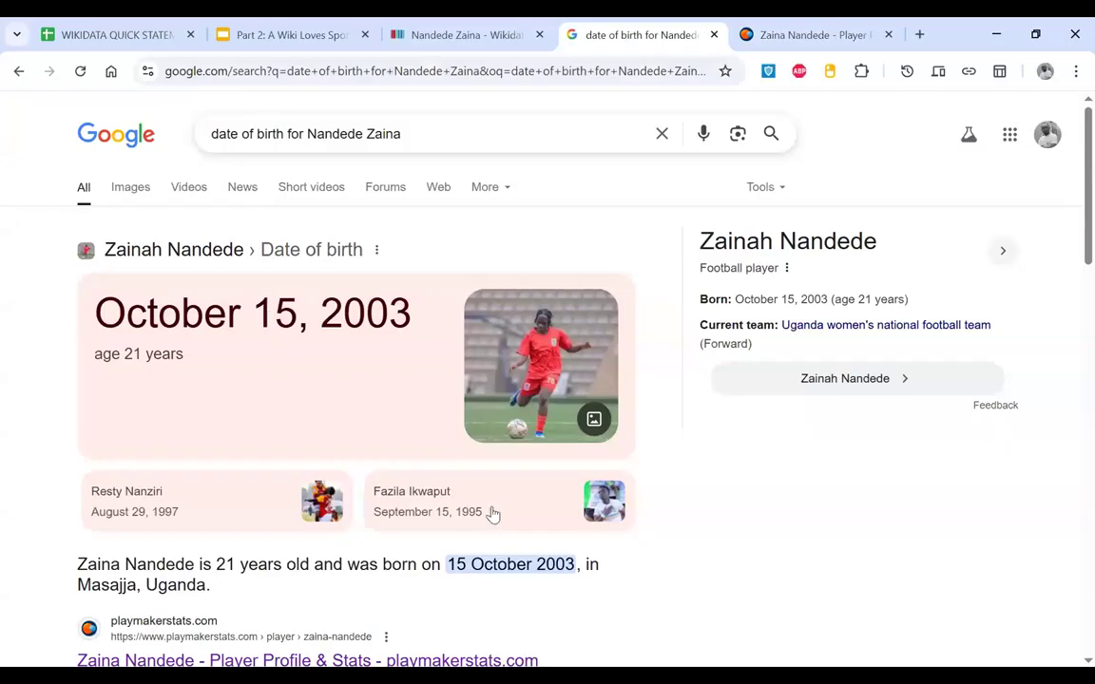
{"action": "triple_click", "coordinate": [105, 580]}
{"action": "scroll", "coordinate": [217, 561], "scroll_direction": "down", "scroll_amount": 3}
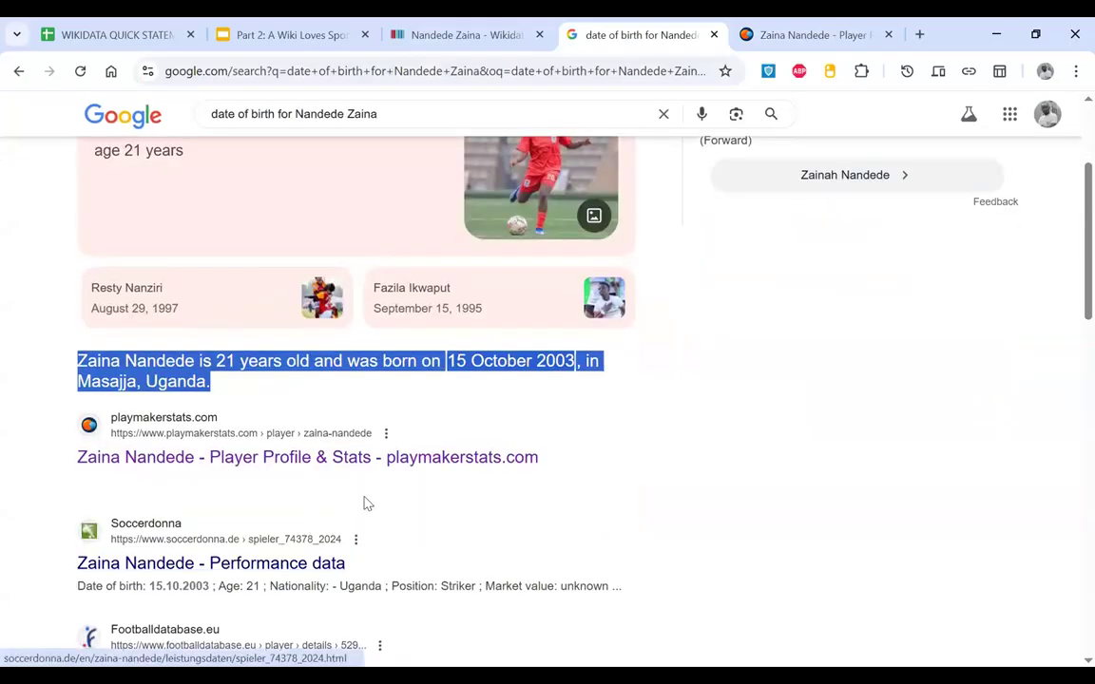
{"action": "right_click", "coordinate": [406, 463]}
Step: Strip the #:~:text fragment from the profile address, reload it, and select the plain URL
{"action": "key", "text": "ctrl+Tab"}
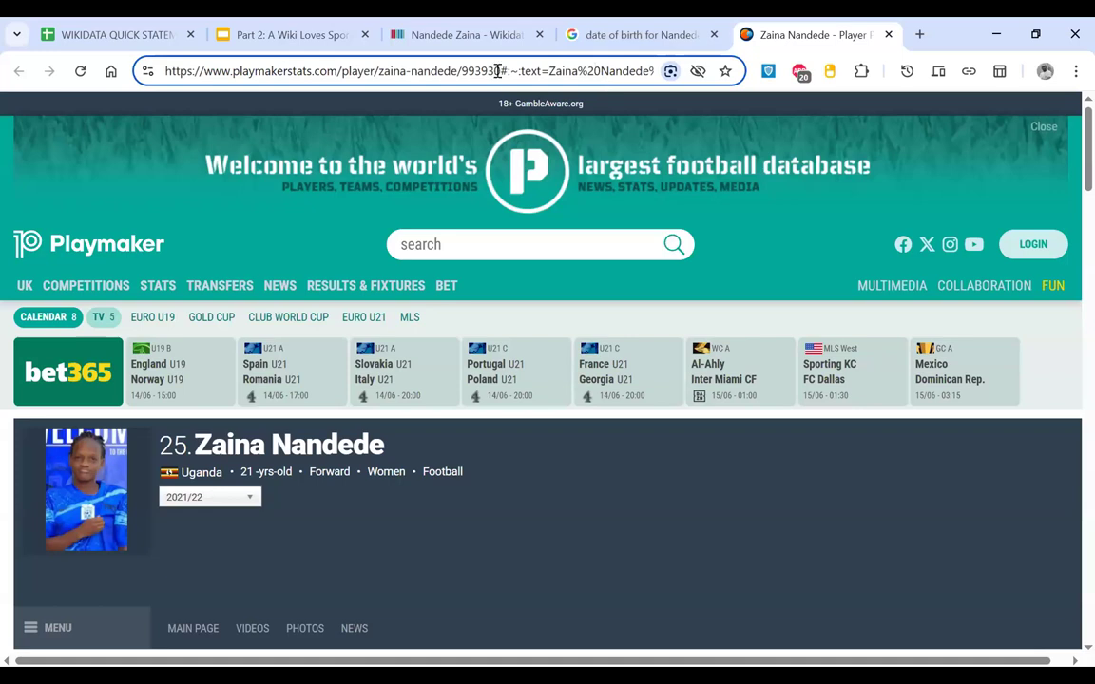
{"action": "left_click_drag", "start_coordinate": [501, 69], "coordinate": [945, 127]}
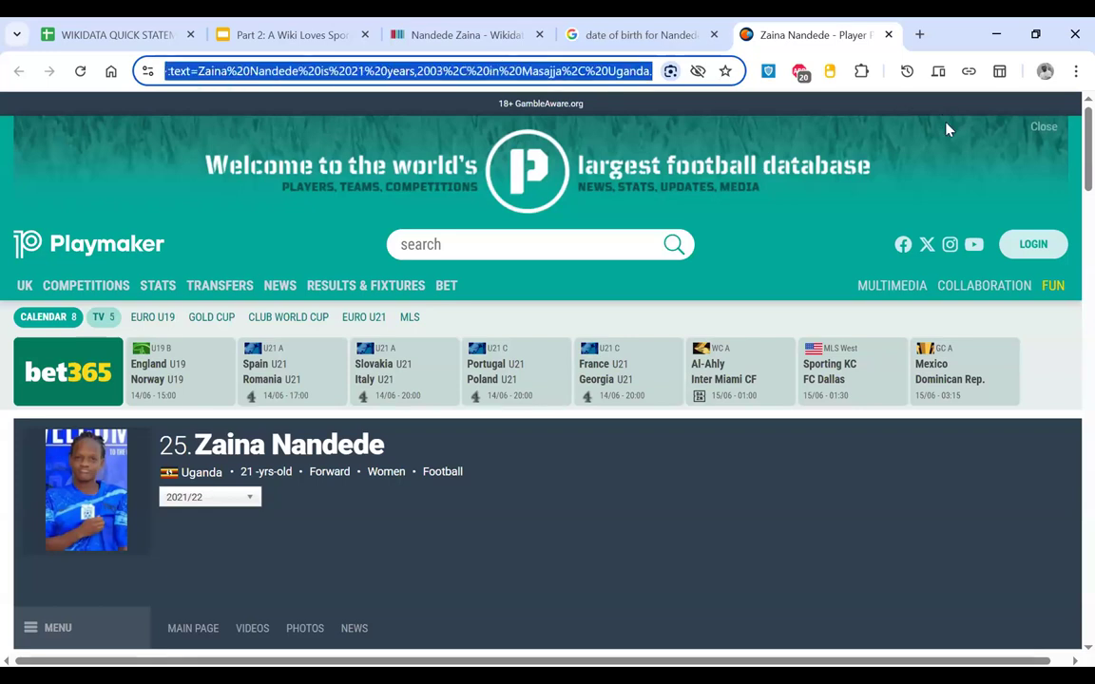
{"action": "key", "text": "BackSpace"}
{"action": "key", "text": "Return"}
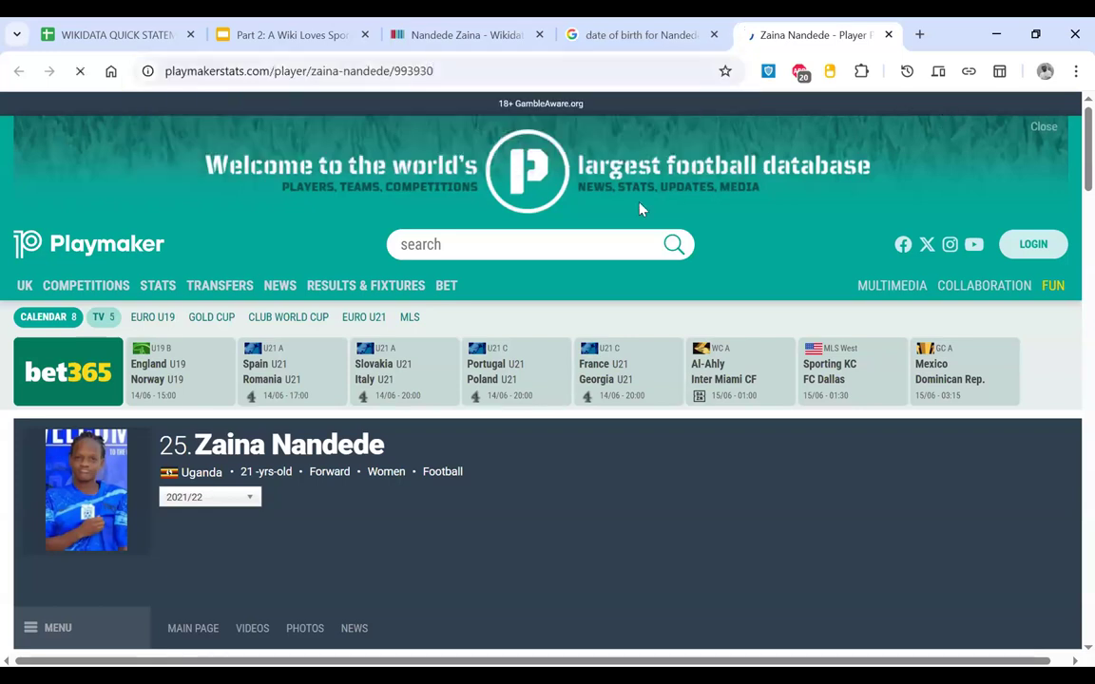
{"action": "scroll", "coordinate": [570, 457], "scroll_direction": "down", "scroll_amount": 5}
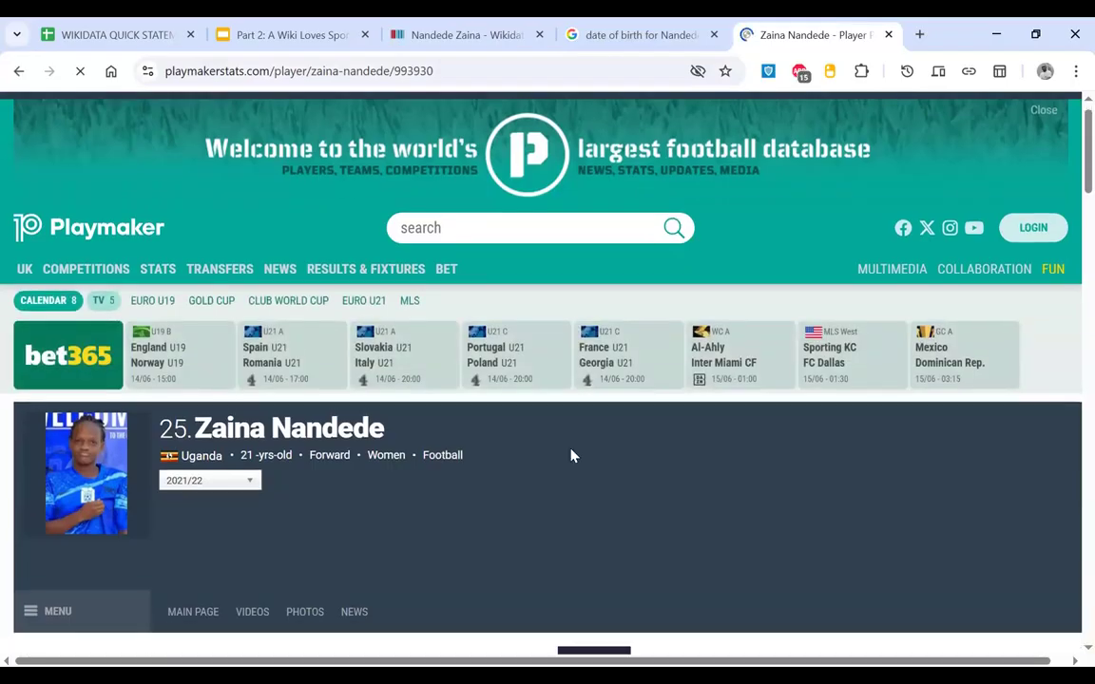
{"action": "scroll", "coordinate": [454, 342], "scroll_direction": "up", "scroll_amount": 4}
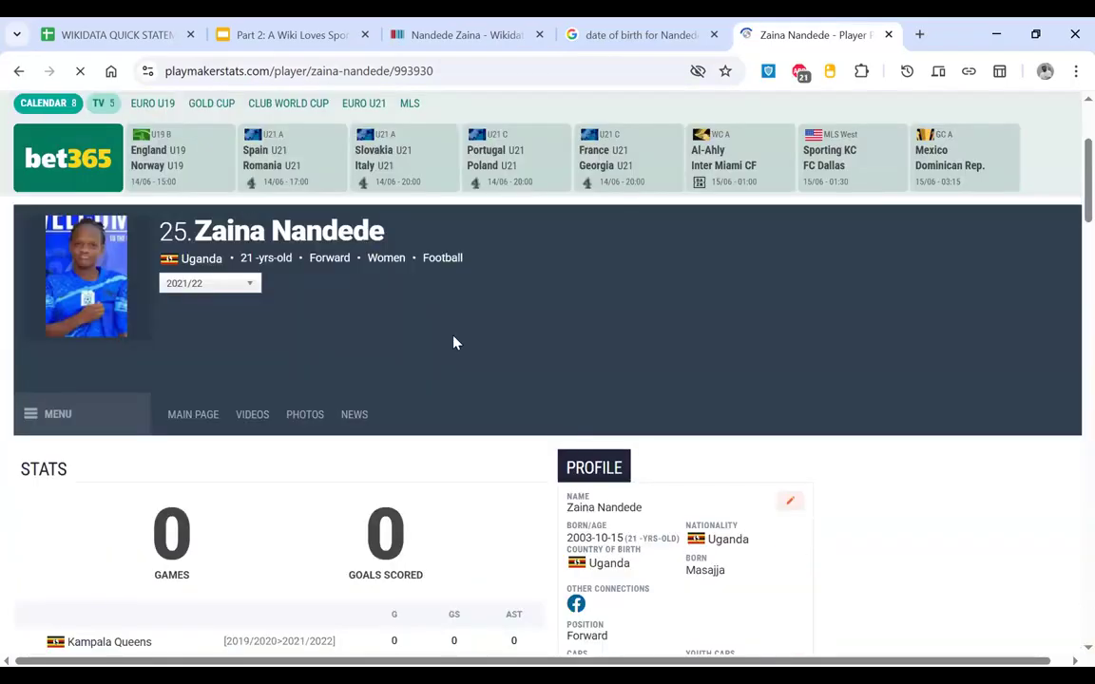
{"action": "scroll", "coordinate": [339, 418], "scroll_direction": "down", "scroll_amount": 4}
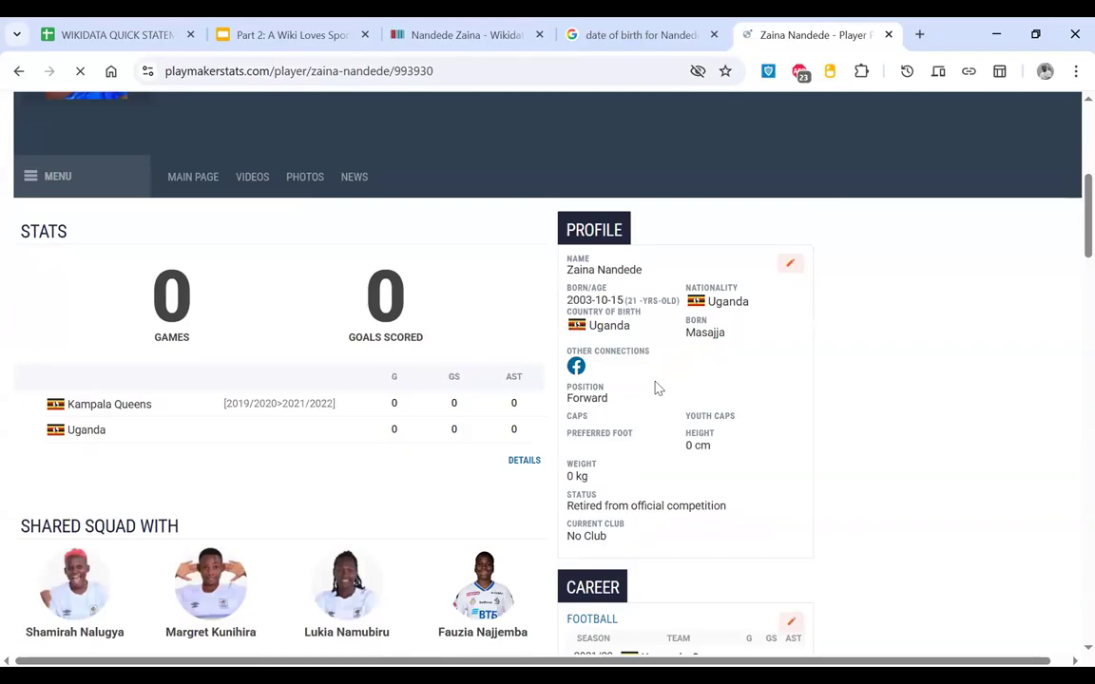
{"action": "scroll", "coordinate": [608, 124], "scroll_direction": "up", "scroll_amount": 5}
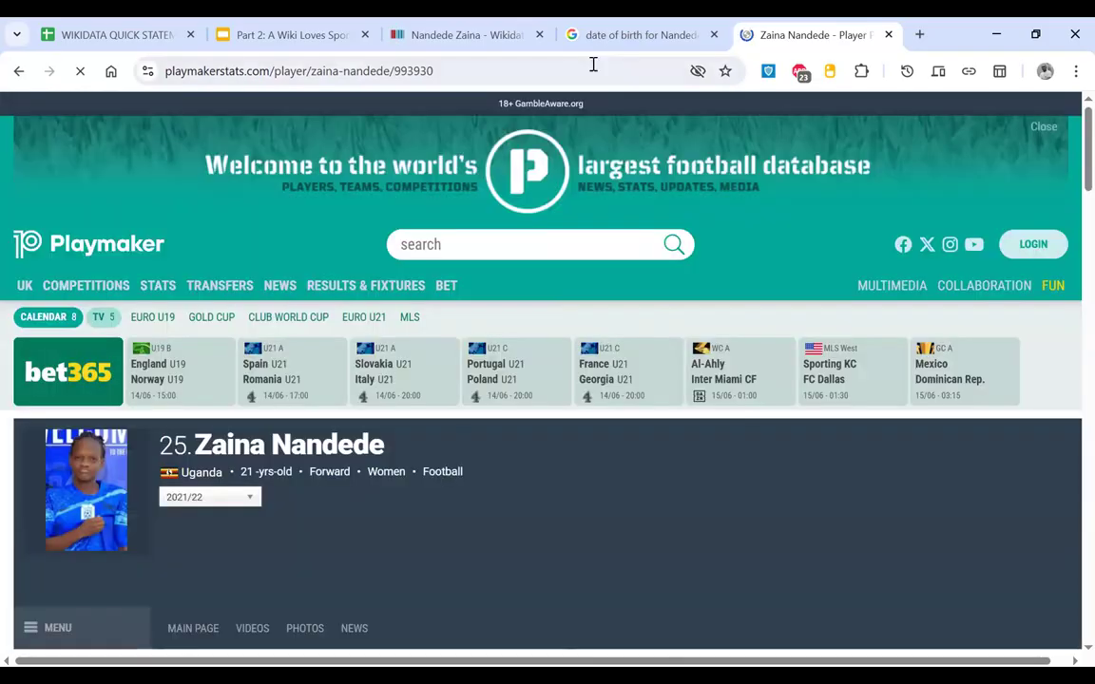
{"action": "left_click", "coordinate": [591, 69]}
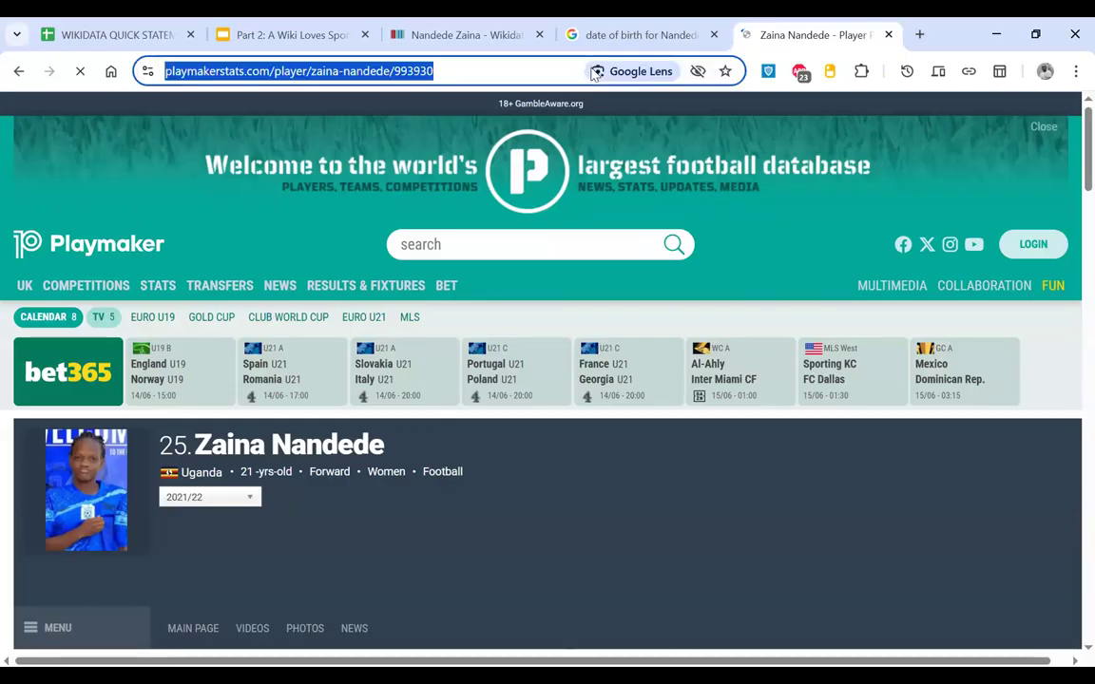
{"action": "left_click", "coordinate": [455, 26]}
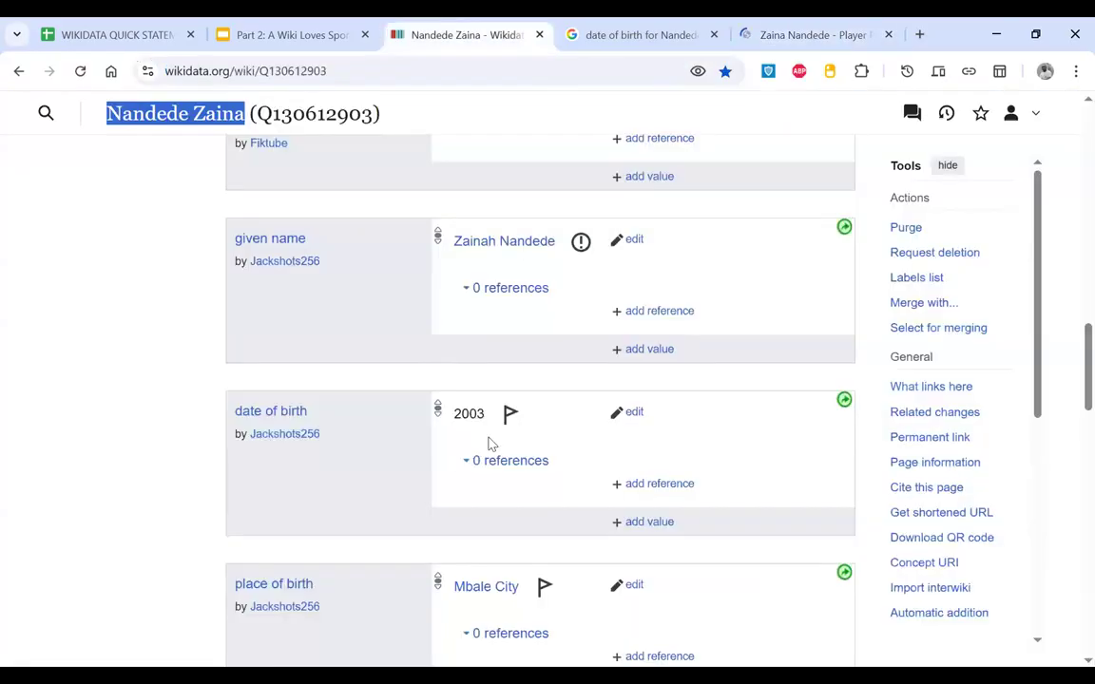
Step: Add a reference URL with the playmakerstats profile link to the date of birth
{"action": "left_click", "coordinate": [692, 485]}
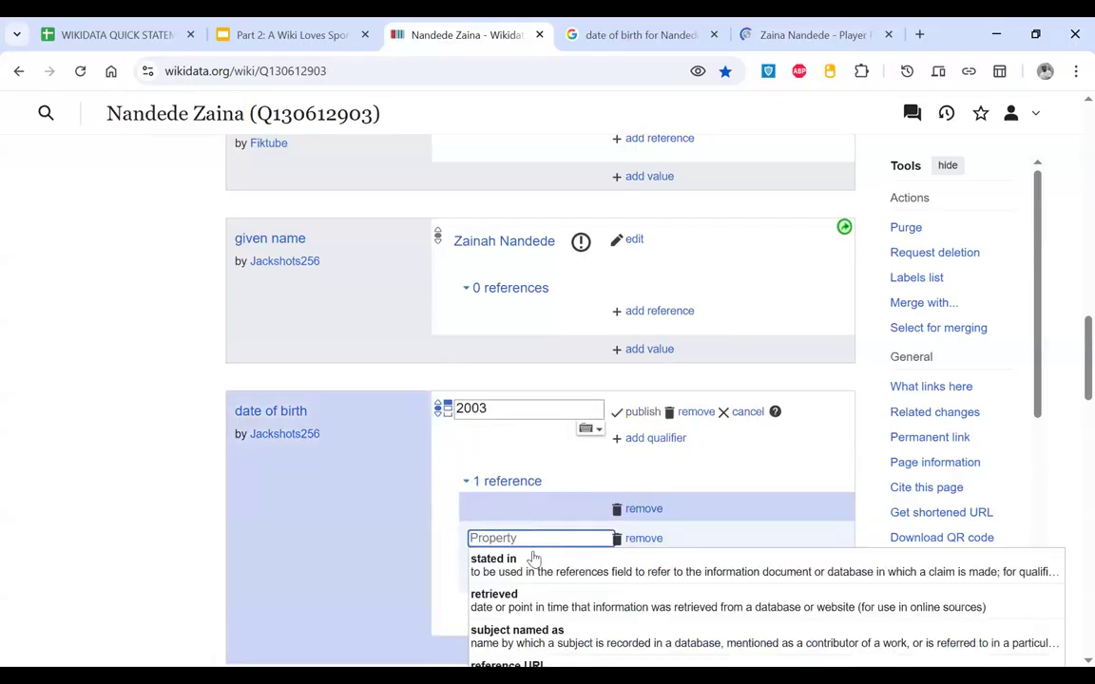
{"action": "scroll", "coordinate": [558, 582], "scroll_direction": "down", "scroll_amount": 3}
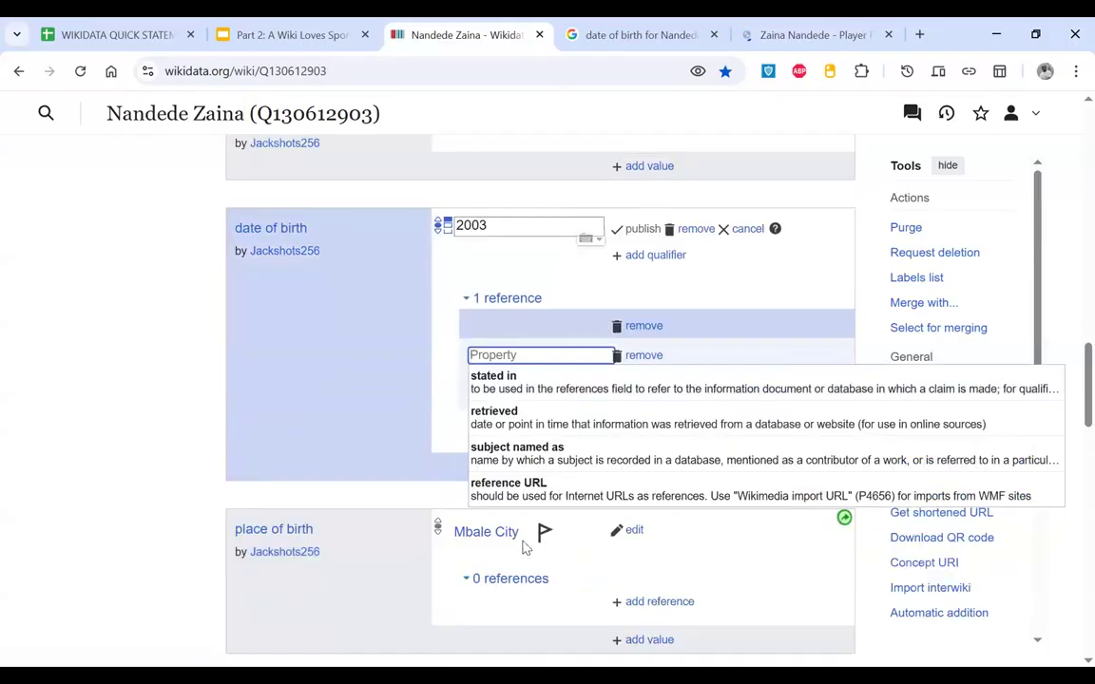
{"action": "left_click", "coordinate": [505, 491]}
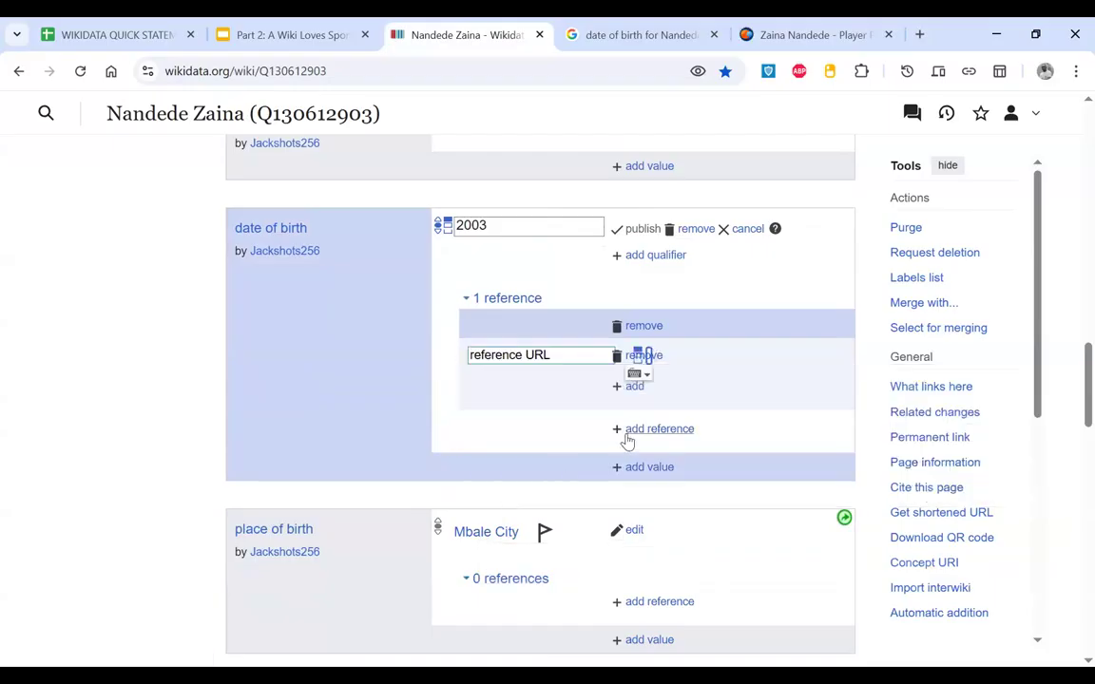
{"action": "key", "text": "ctrl+v"}
{"action": "scroll", "coordinate": [635, 414], "scroll_direction": "up", "scroll_amount": 12}
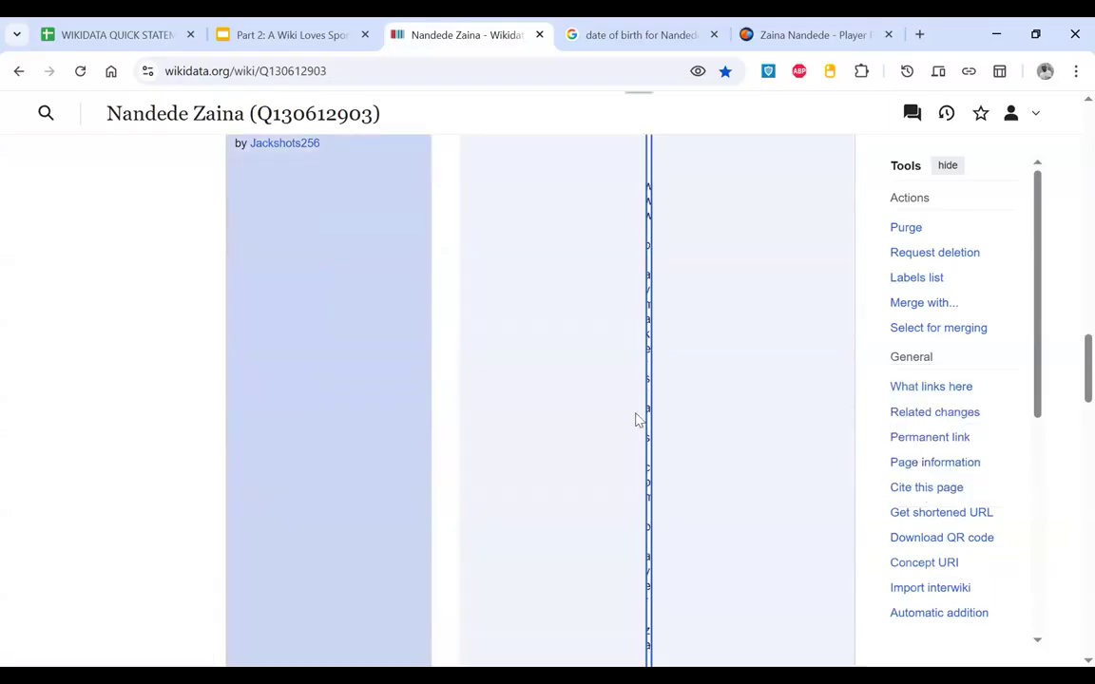
{"action": "scroll", "coordinate": [637, 420], "scroll_direction": "down", "scroll_amount": 5}
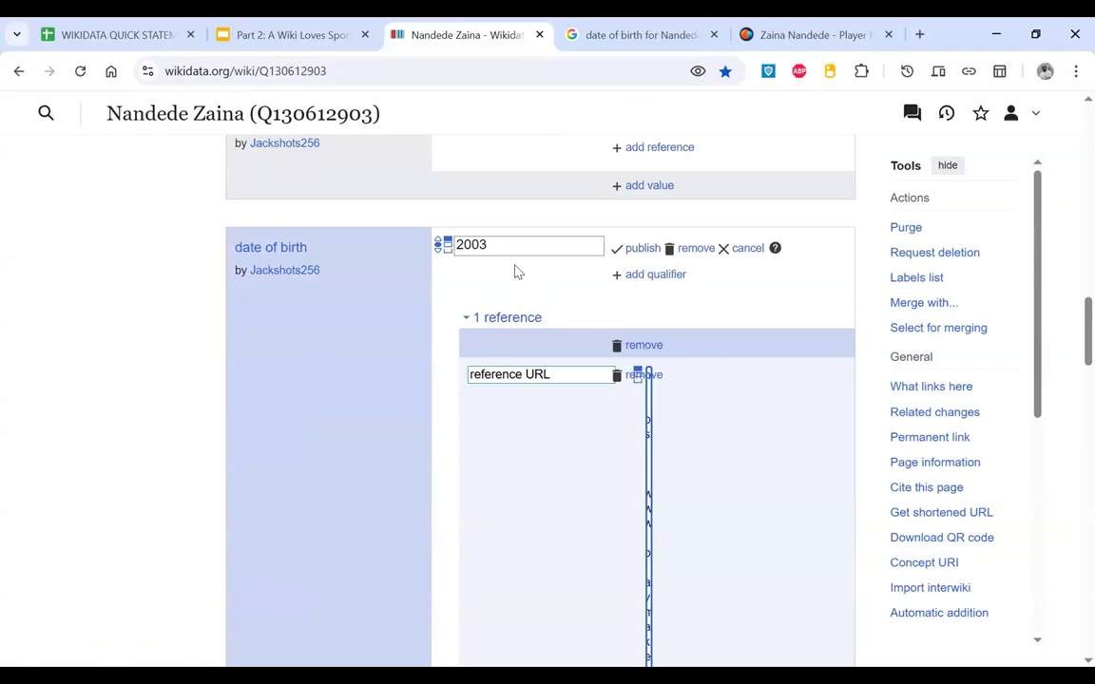
Step: Change the date of birth from 2003 to 15 October 2003 and publish
{"action": "left_click", "coordinate": [491, 246]}
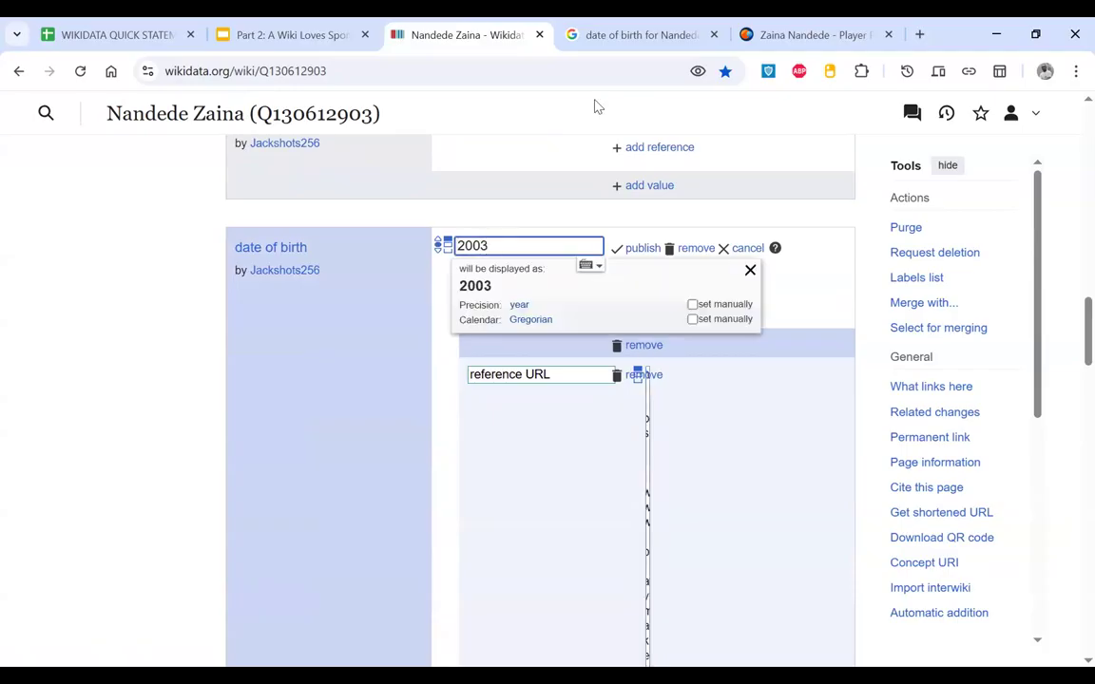
{"action": "left_click_drag", "start_coordinate": [850, 43], "coordinate": [646, 35]}
{"action": "scroll", "coordinate": [715, 323], "scroll_direction": "down", "scroll_amount": 5}
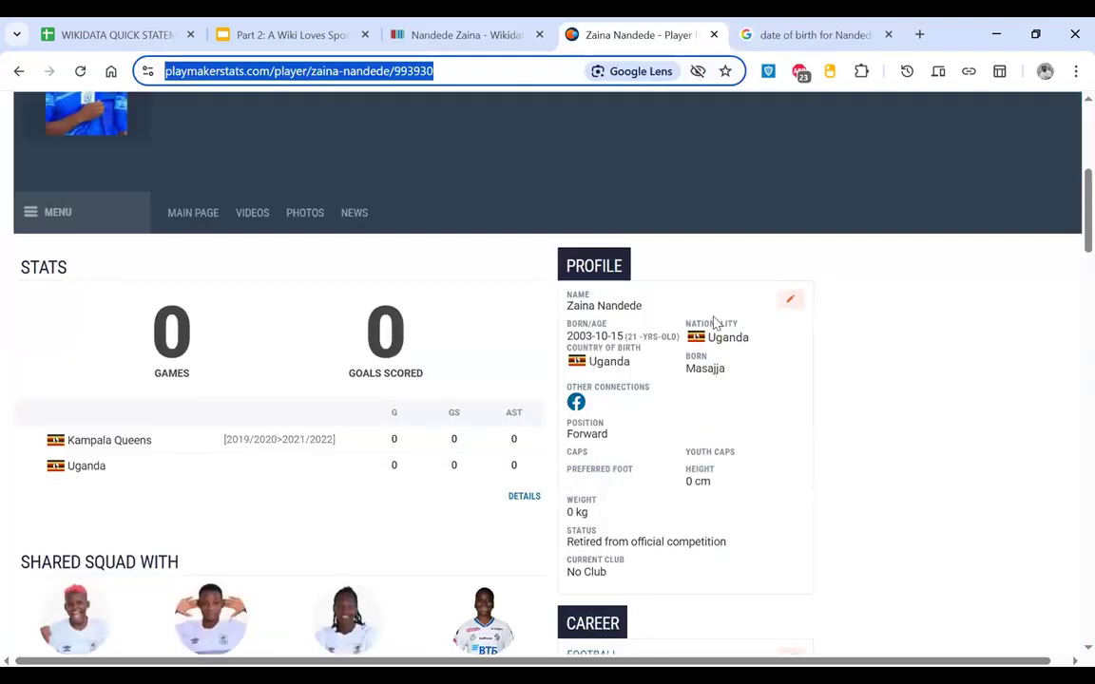
{"action": "left_click", "coordinate": [466, 35]}
{"action": "left_click", "coordinate": [501, 249]}
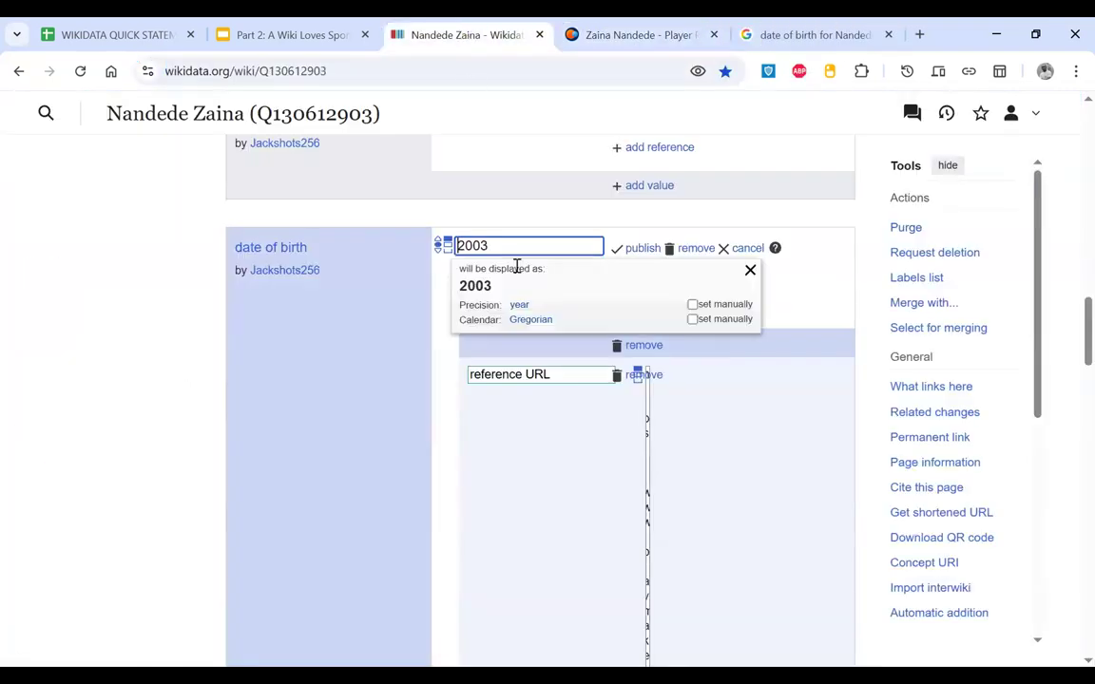
{"action": "left_click", "coordinate": [460, 246]}
{"action": "type", "text": "15 "}
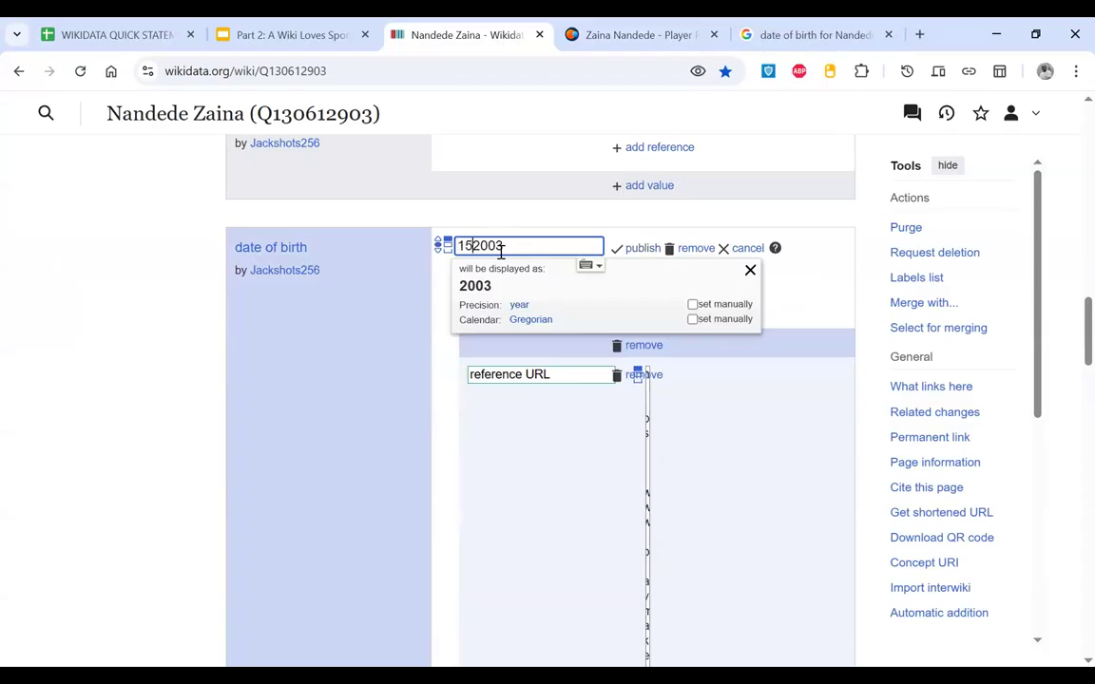
{"action": "type", "text": "10"}
{"action": "key", "text": "BackSpace"}
{"action": "key", "text": "BackSpace"}
{"action": "key", "text": "BackSpace"}
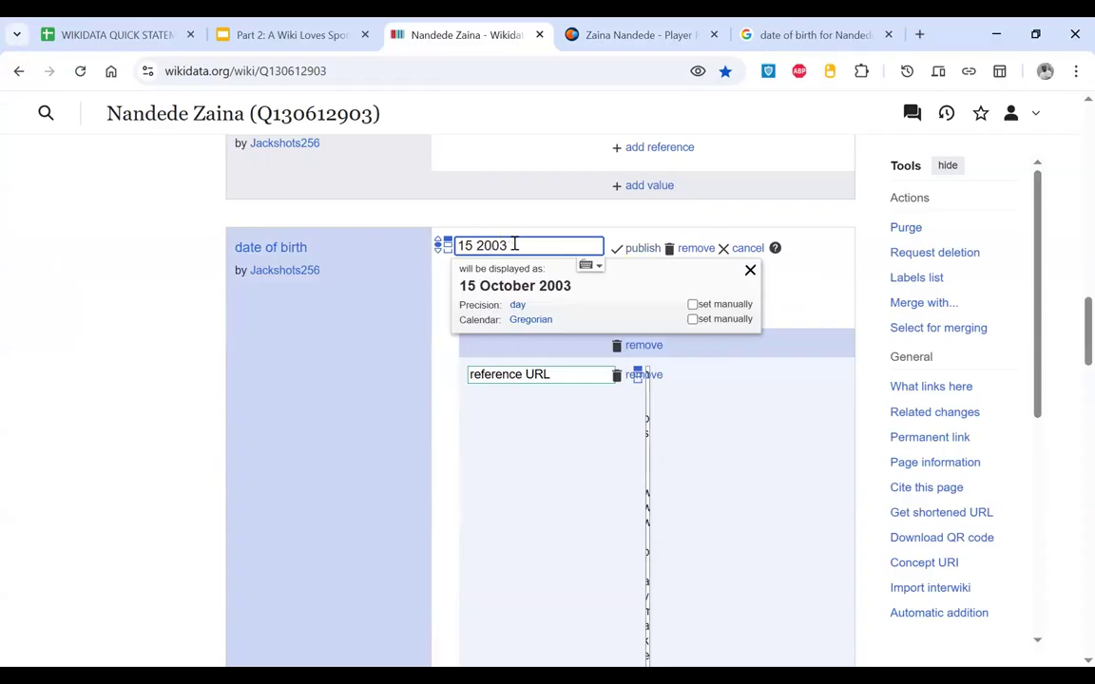
{"action": "type", "text": "October"}
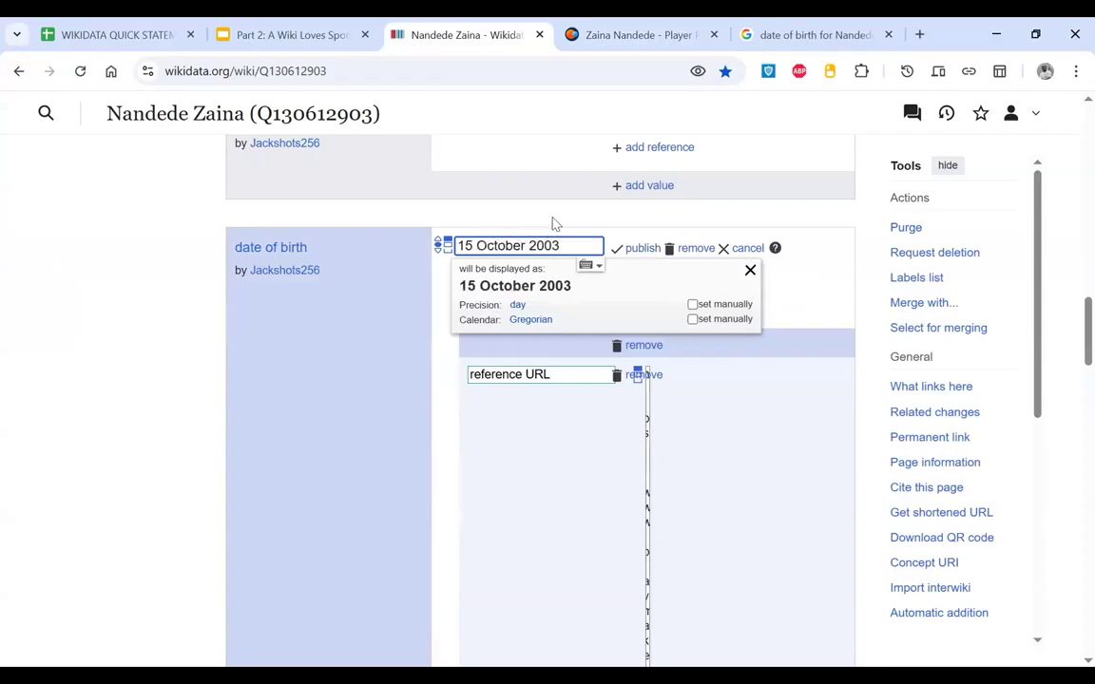
{"action": "left_click", "coordinate": [798, 35]}
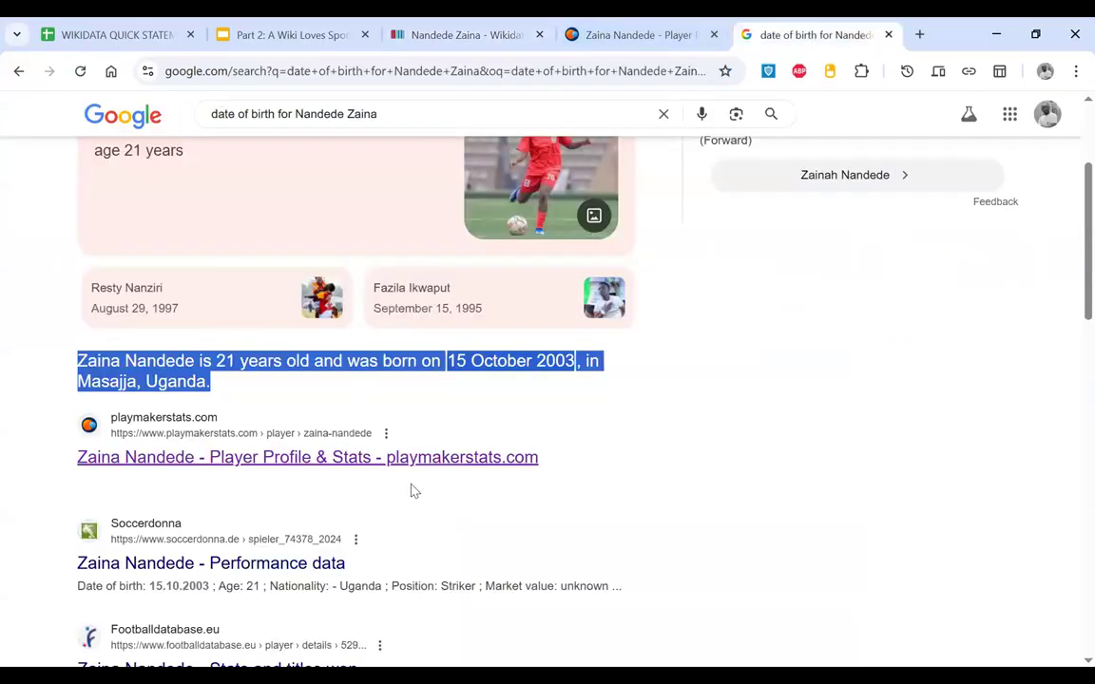
{"action": "scroll", "coordinate": [410, 488], "scroll_direction": "up", "scroll_amount": 3}
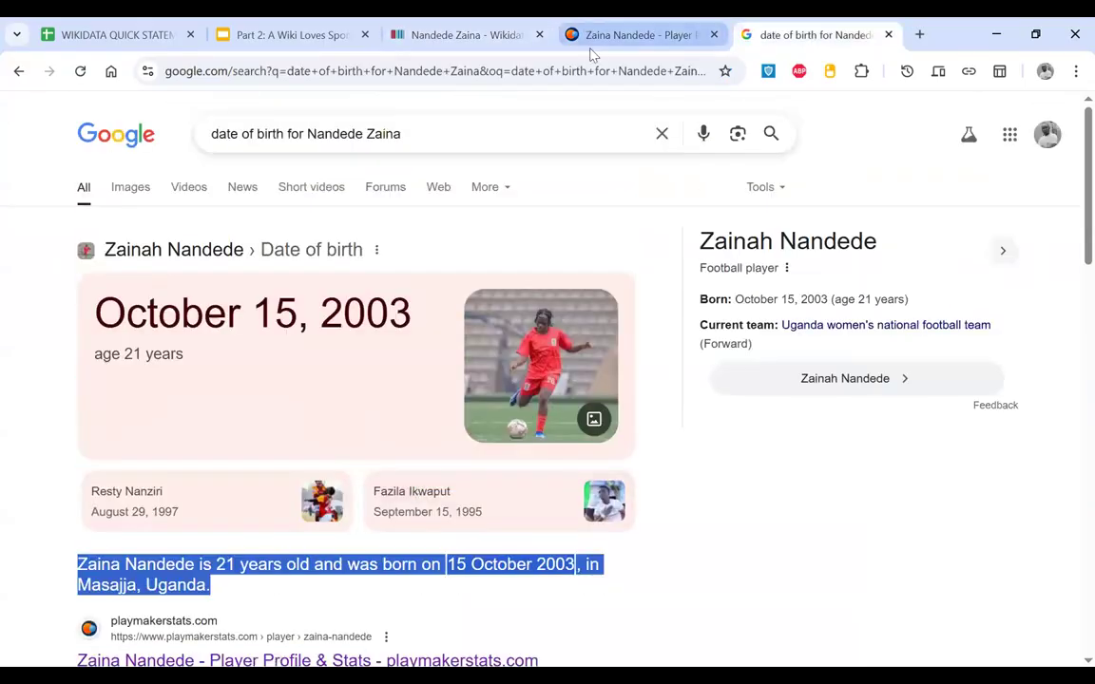
{"action": "left_click", "coordinate": [466, 34]}
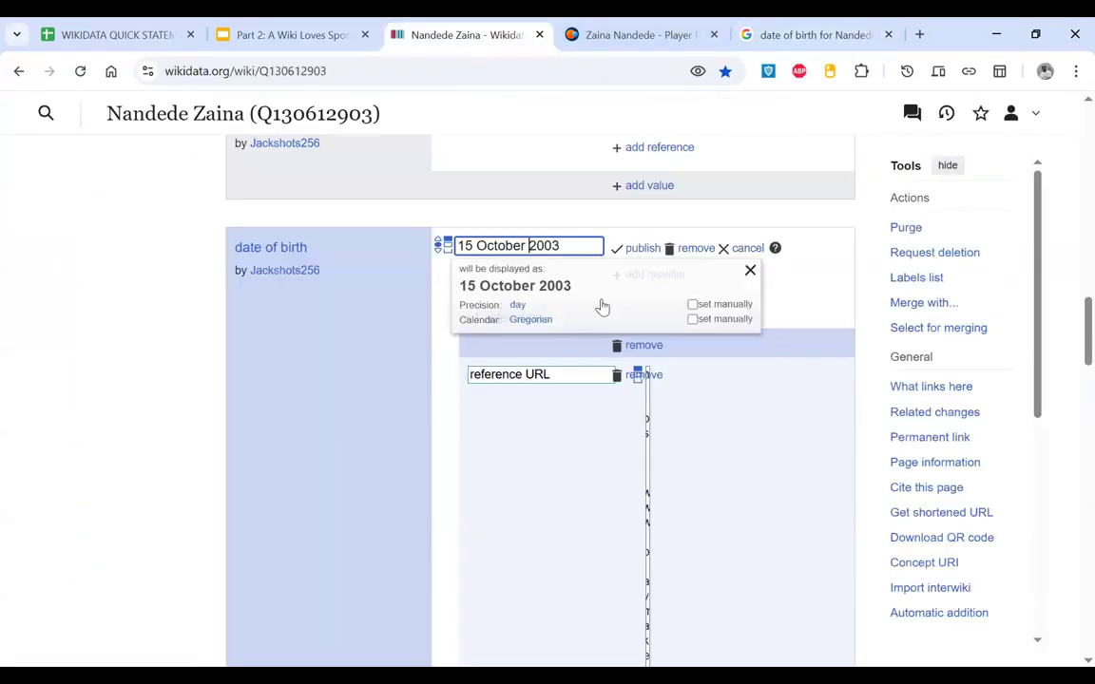
{"action": "left_click", "coordinate": [639, 249]}
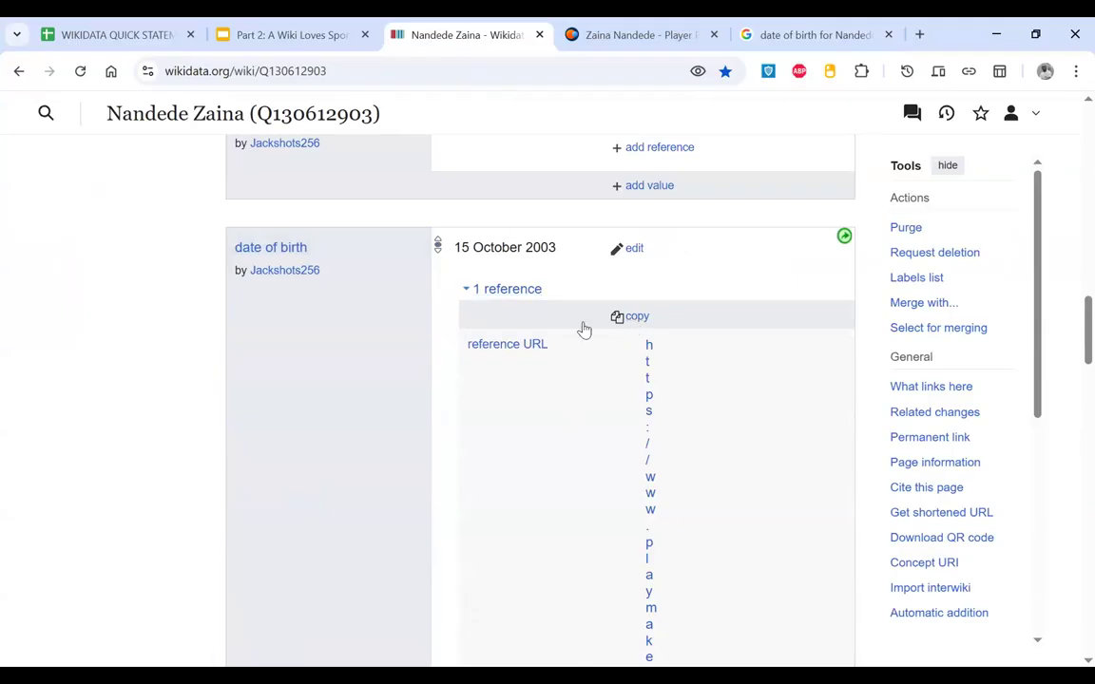
{"action": "key", "text": "ctrl+minus"}
Step: Collapse the date of birth reference and recheck the birth date search results
{"action": "scroll", "coordinate": [425, 373], "scroll_direction": "up", "scroll_amount": 1}
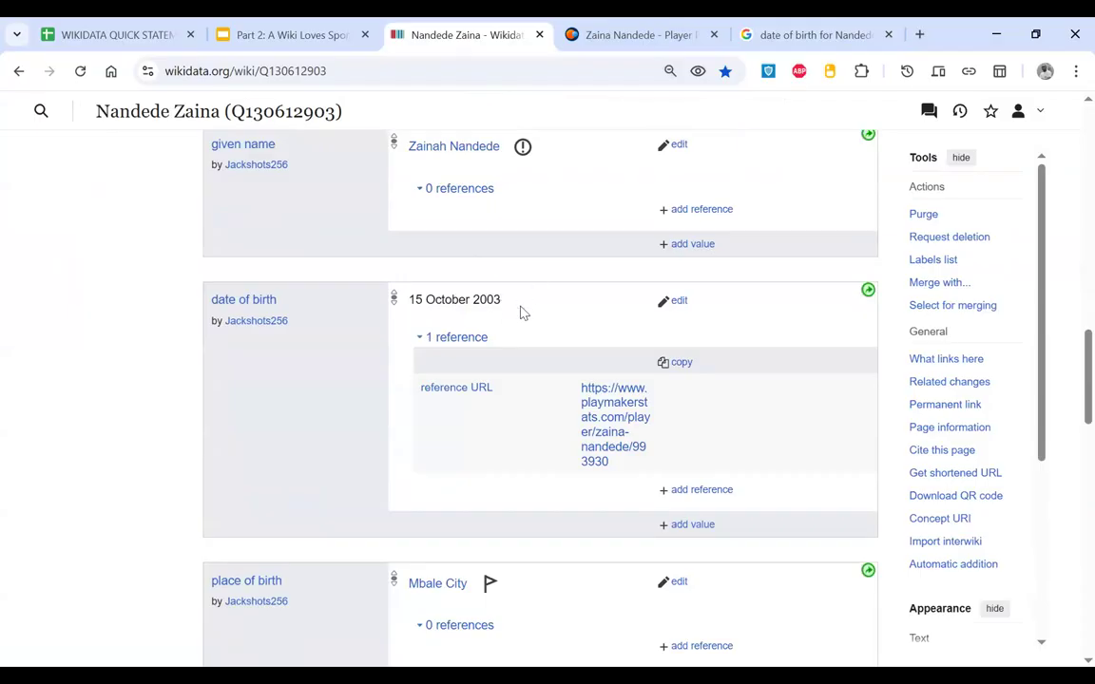
{"action": "left_click", "coordinate": [418, 340]}
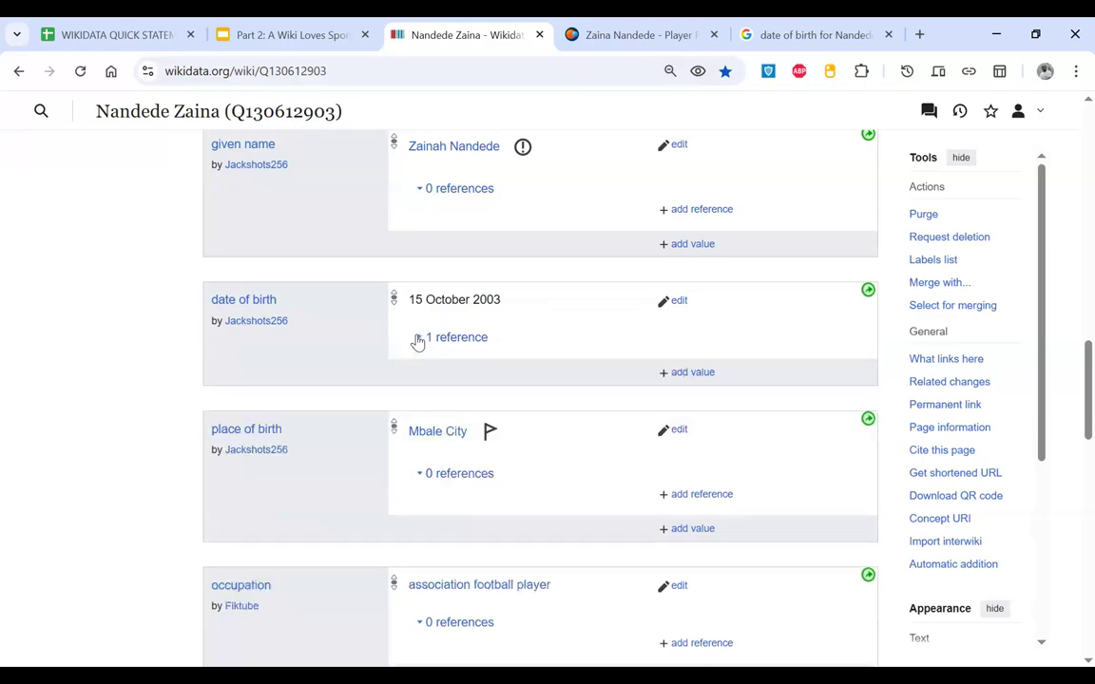
{"action": "left_click", "coordinate": [624, 26]}
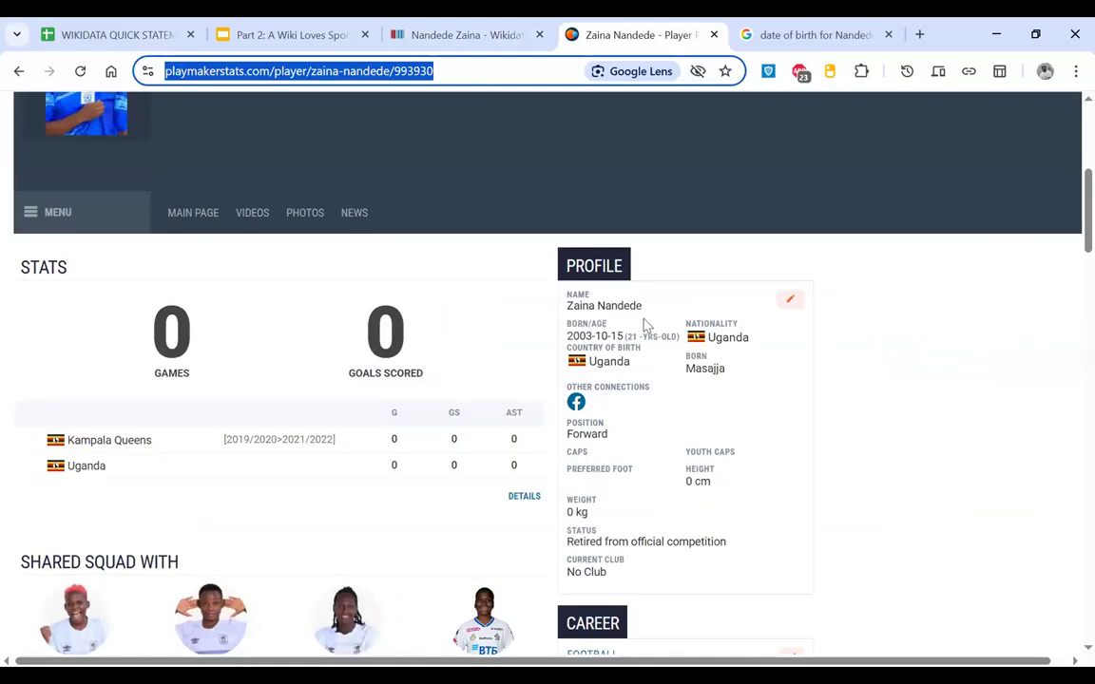
{"action": "left_click", "coordinate": [803, 34]}
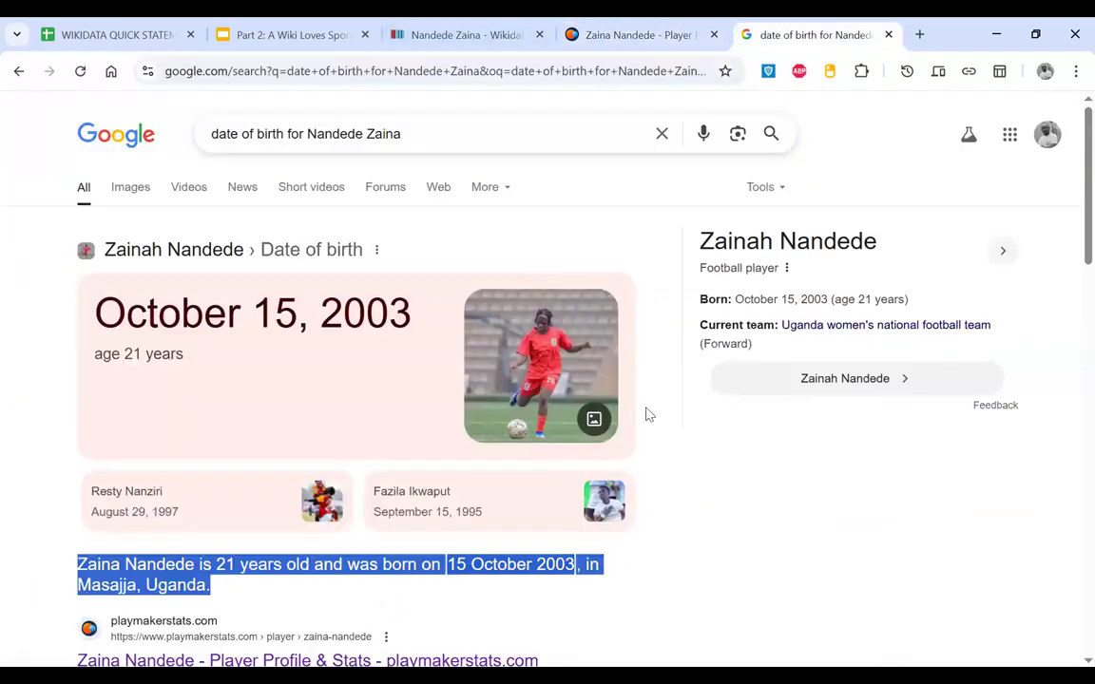
{"action": "scroll", "coordinate": [646, 415], "scroll_direction": "down", "scroll_amount": 3}
{"action": "scroll", "coordinate": [646, 414], "scroll_direction": "up", "scroll_amount": 2}
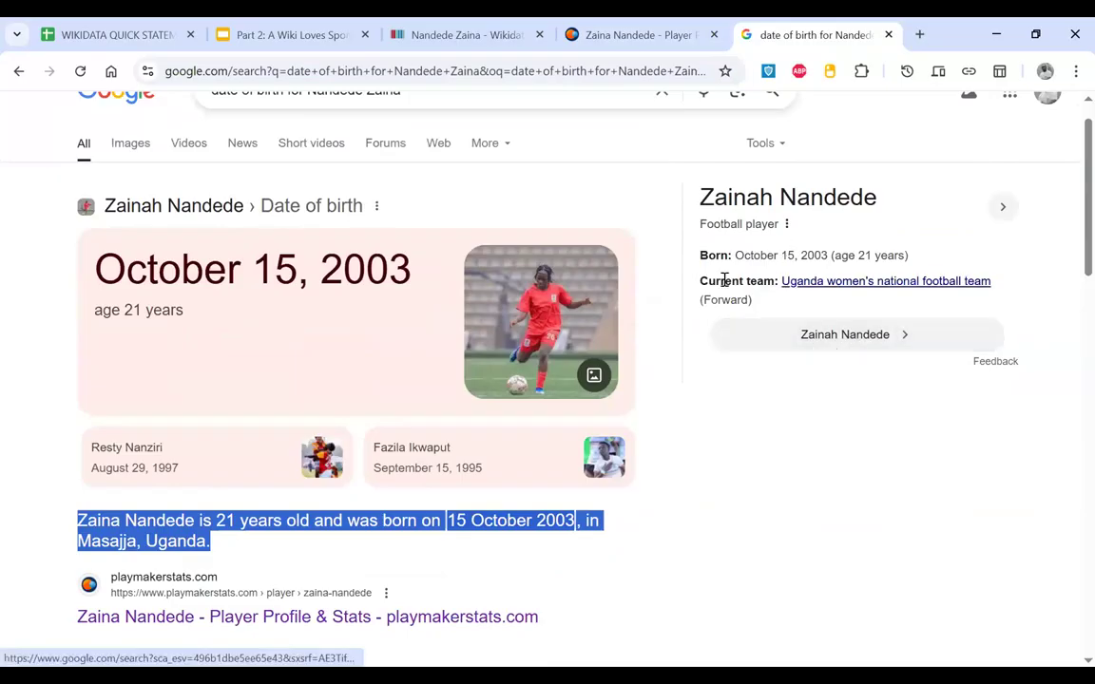
{"action": "scroll", "coordinate": [415, 398], "scroll_direction": "down", "scroll_amount": 8}
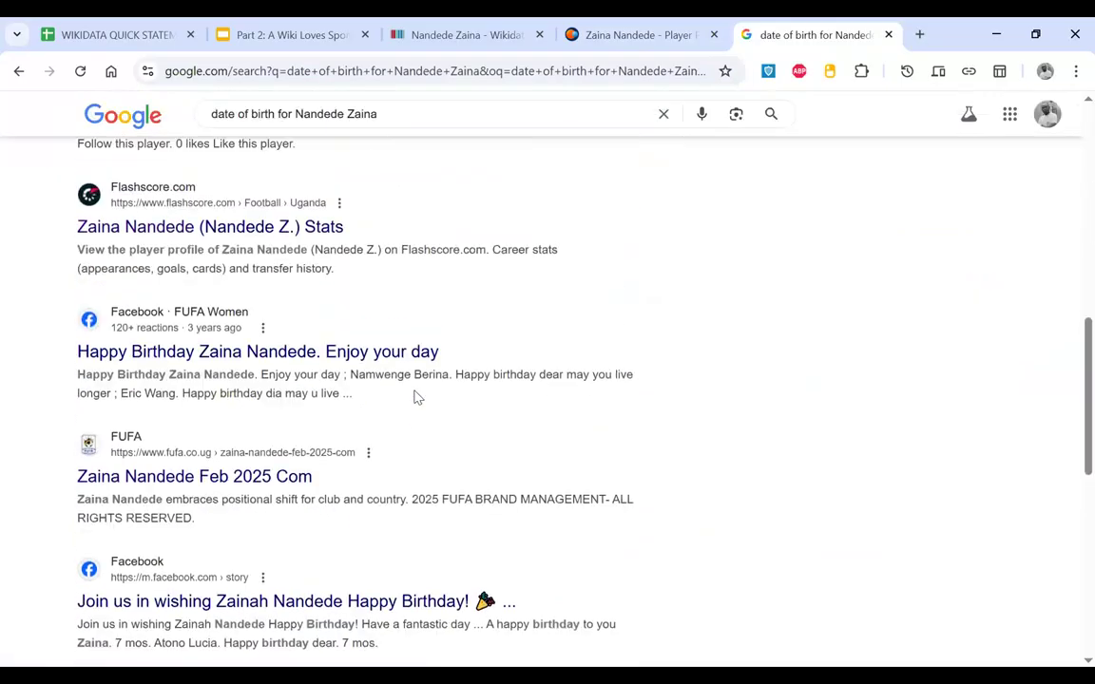
{"action": "scroll", "coordinate": [623, 255], "scroll_direction": "up", "scroll_amount": 2}
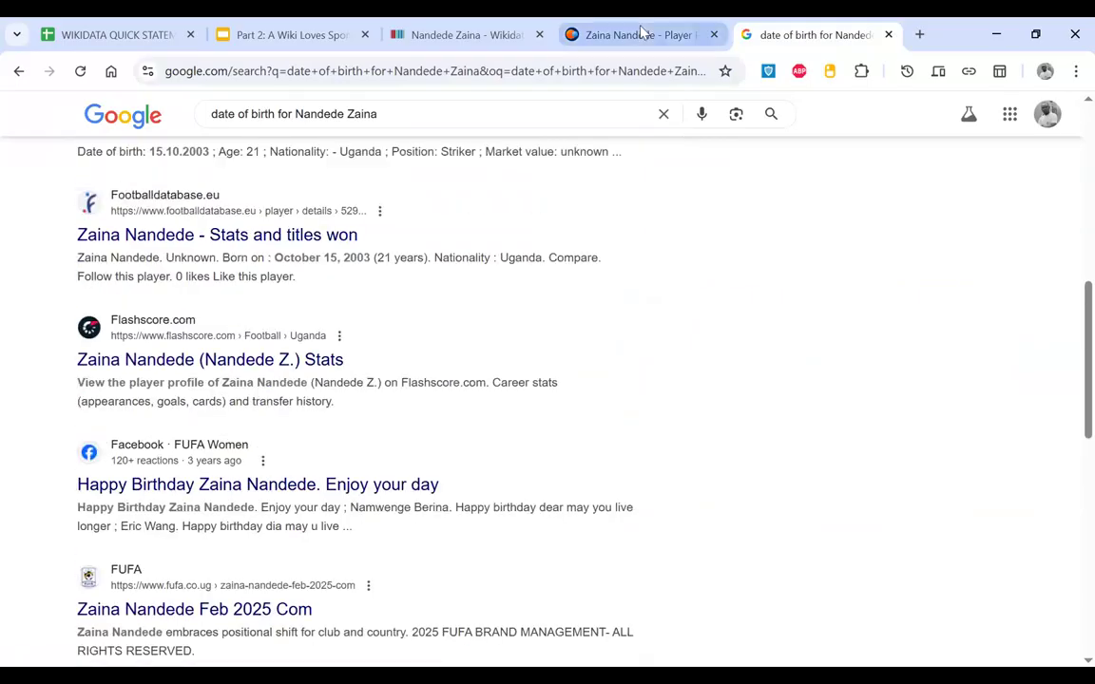
Step: Select 'playmakerstats' in the profile address, then scroll the Wikidata item to add statement
{"action": "left_click", "coordinate": [611, 34]}
{"action": "left_click", "coordinate": [463, 82]}
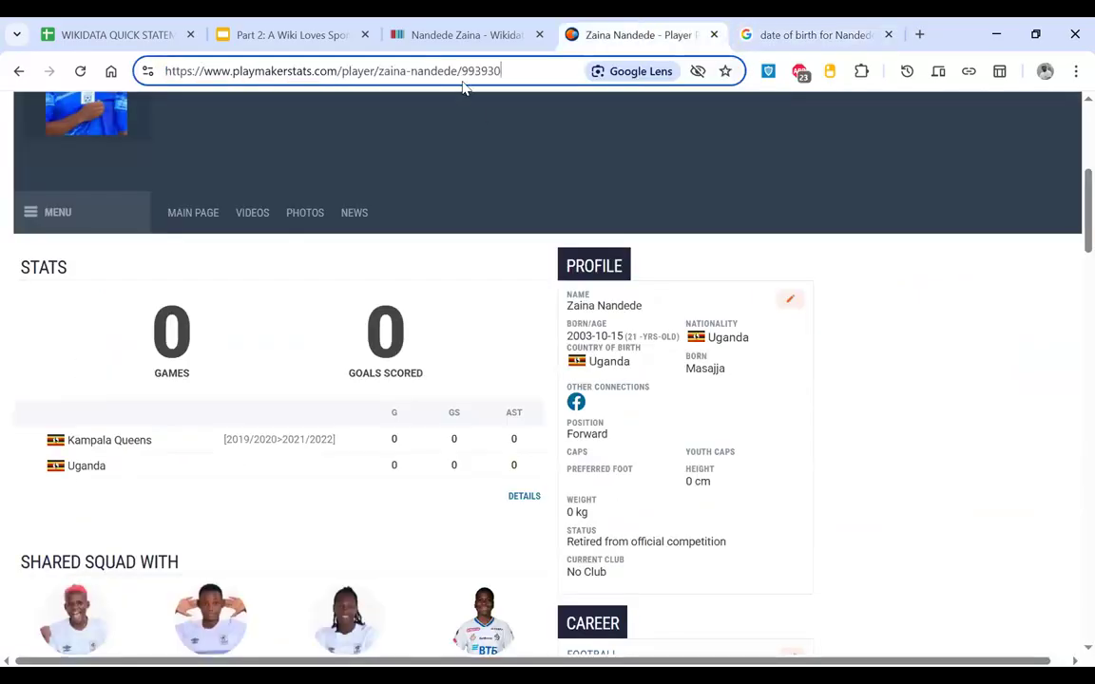
{"action": "double_click", "coordinate": [290, 72]}
{"action": "key", "text": "ctrl+c"}
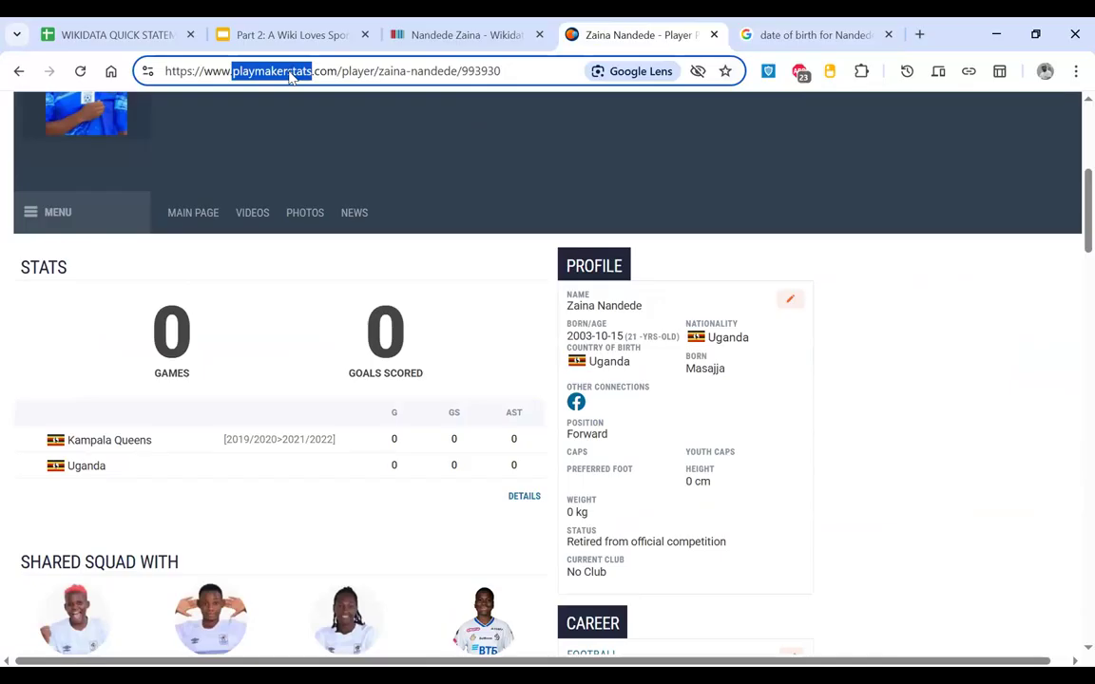
{"action": "left_click", "coordinate": [427, 35]}
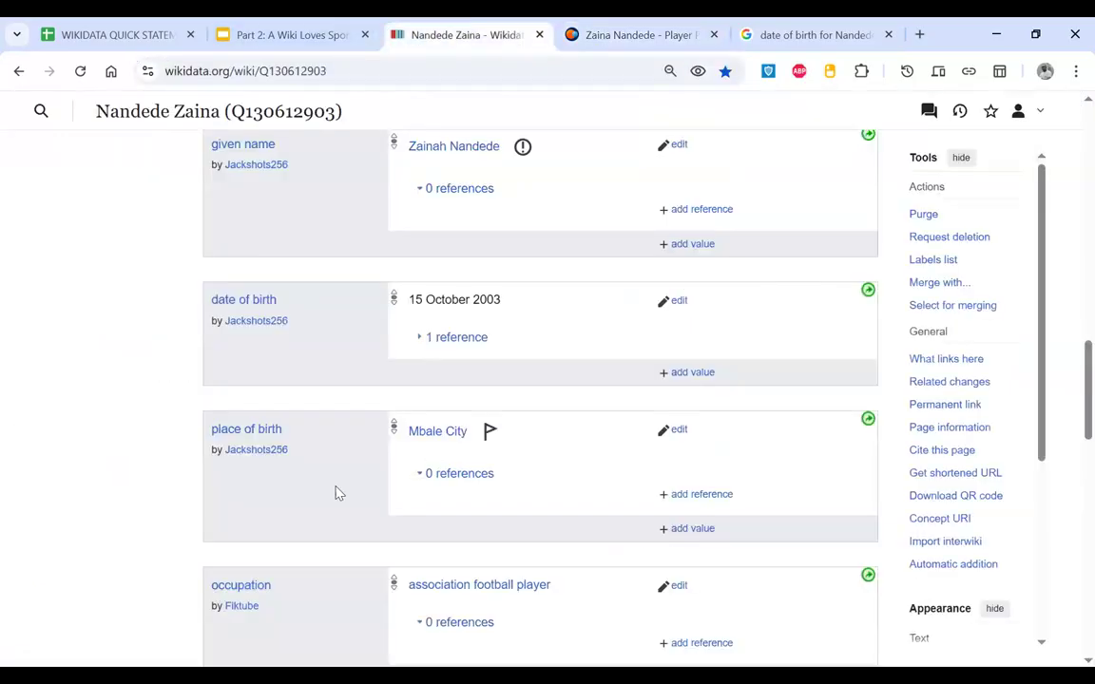
{"action": "scroll", "coordinate": [335, 493], "scroll_direction": "down", "scroll_amount": 8}
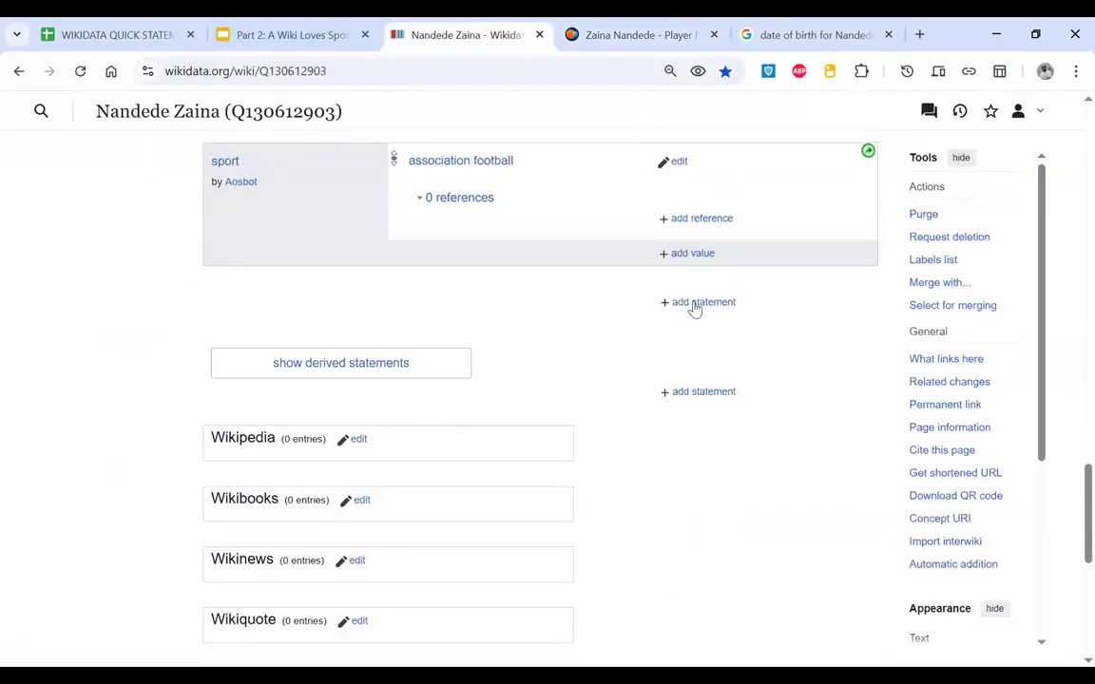
Step: Add a playmakerstats.com player ID statement with value 993930 copied from the profile address
{"action": "left_click", "coordinate": [694, 304]}
{"action": "key", "text": "ctrl+v"}
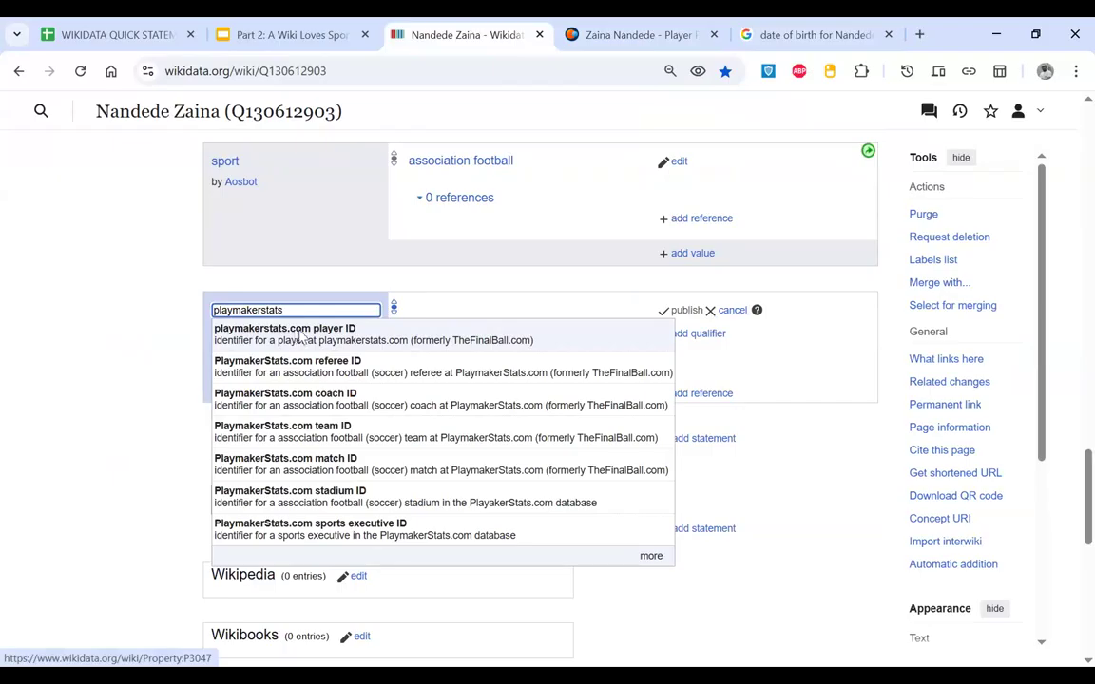
{"action": "left_click", "coordinate": [300, 337]}
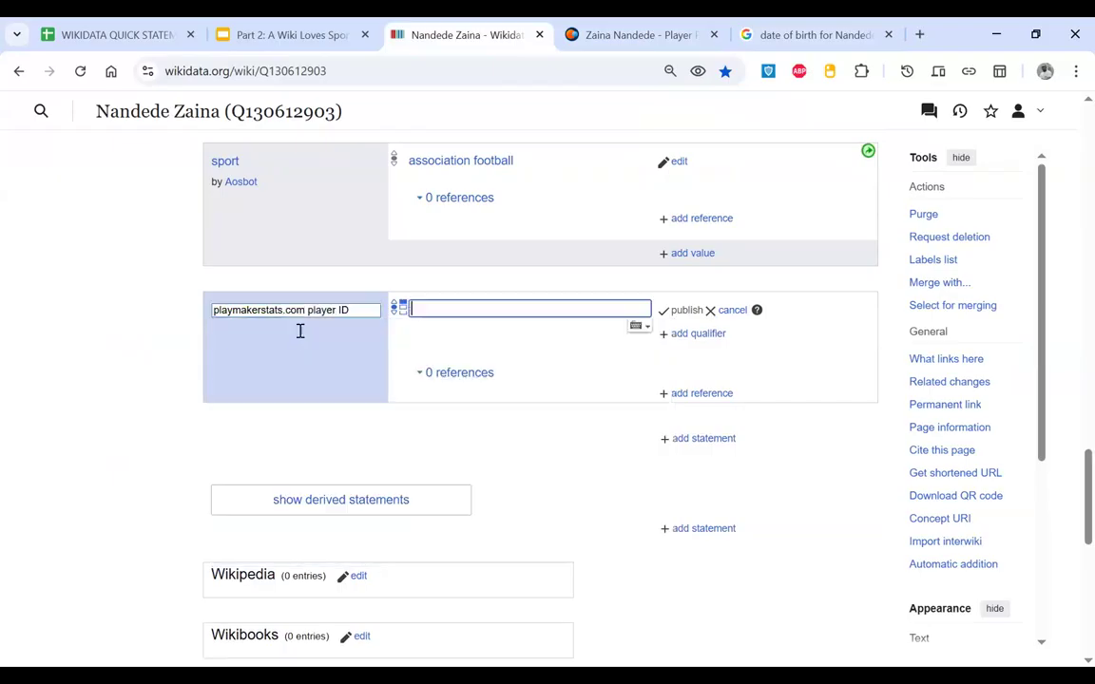
{"action": "left_click", "coordinate": [655, 38]}
{"action": "double_click", "coordinate": [477, 71]}
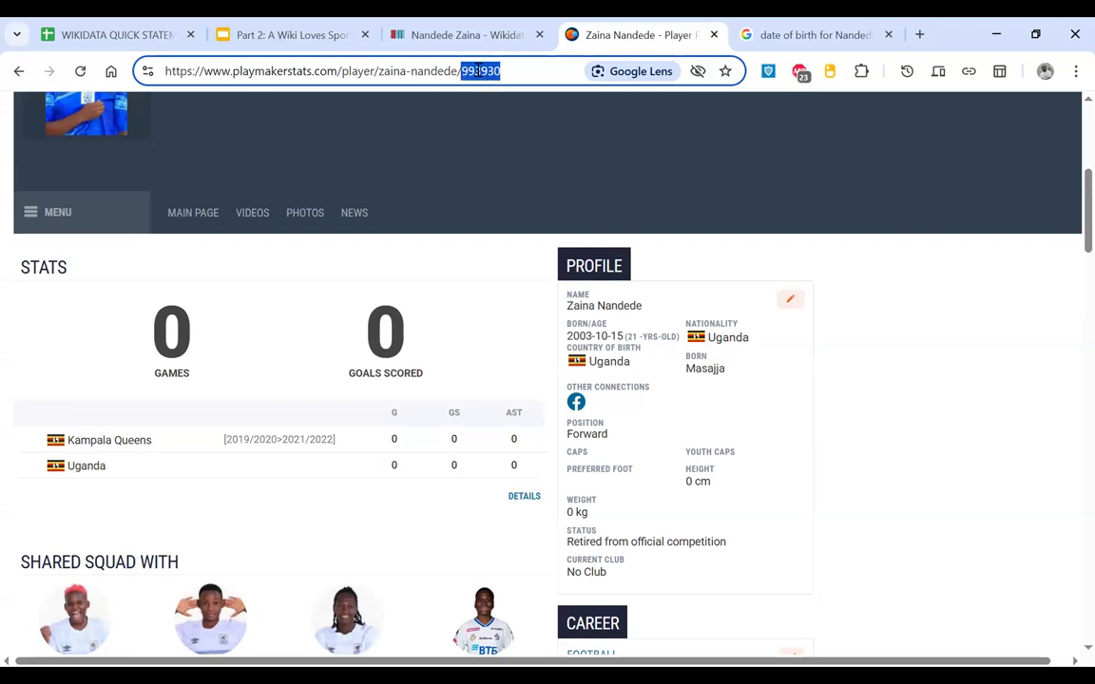
{"action": "key", "text": "ctrl+c"}
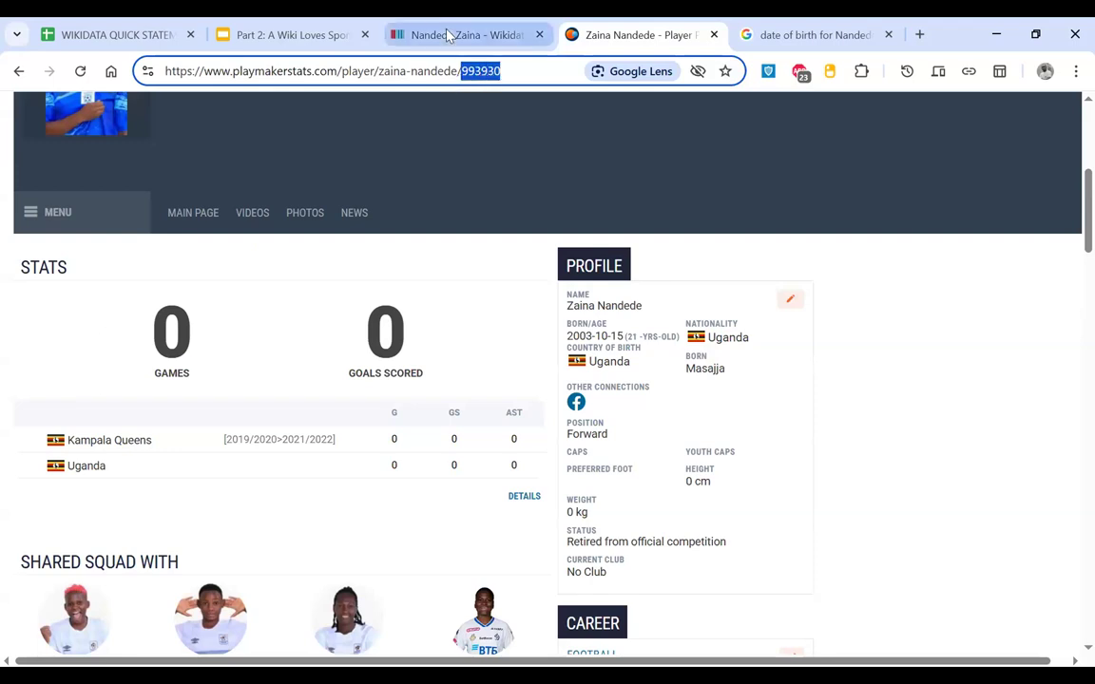
{"action": "left_click", "coordinate": [401, 28]}
{"action": "key", "text": "ctrl+v"}
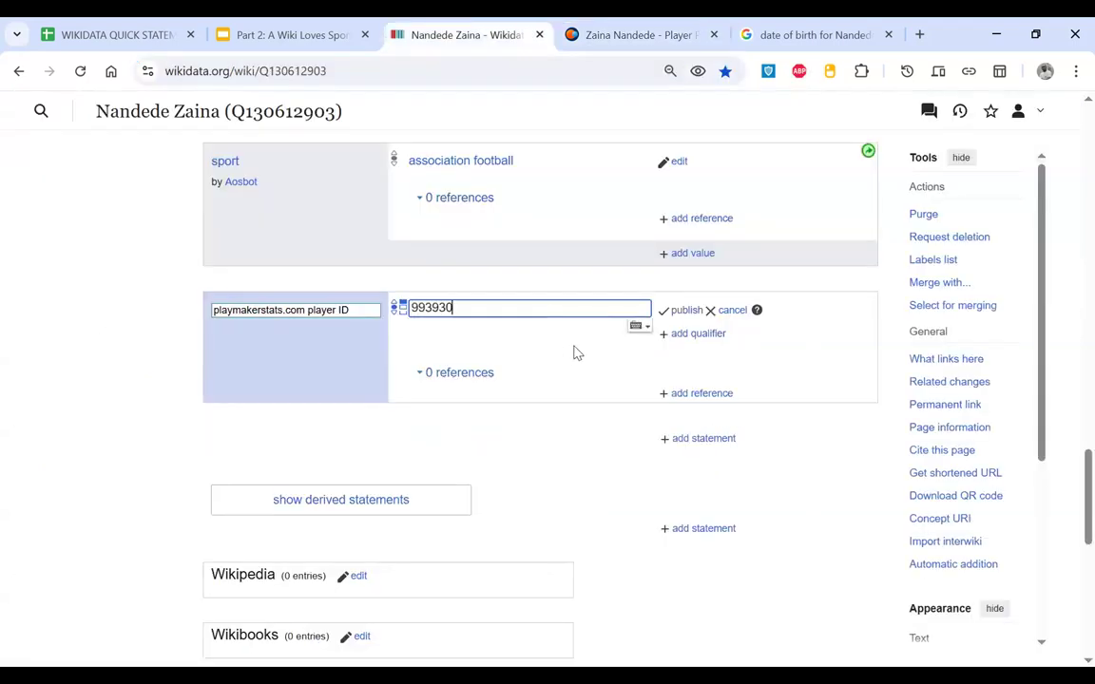
Step: Give the ID statement a reference URL to the playmakerstats profile and publish it
{"action": "left_click", "coordinate": [677, 393]}
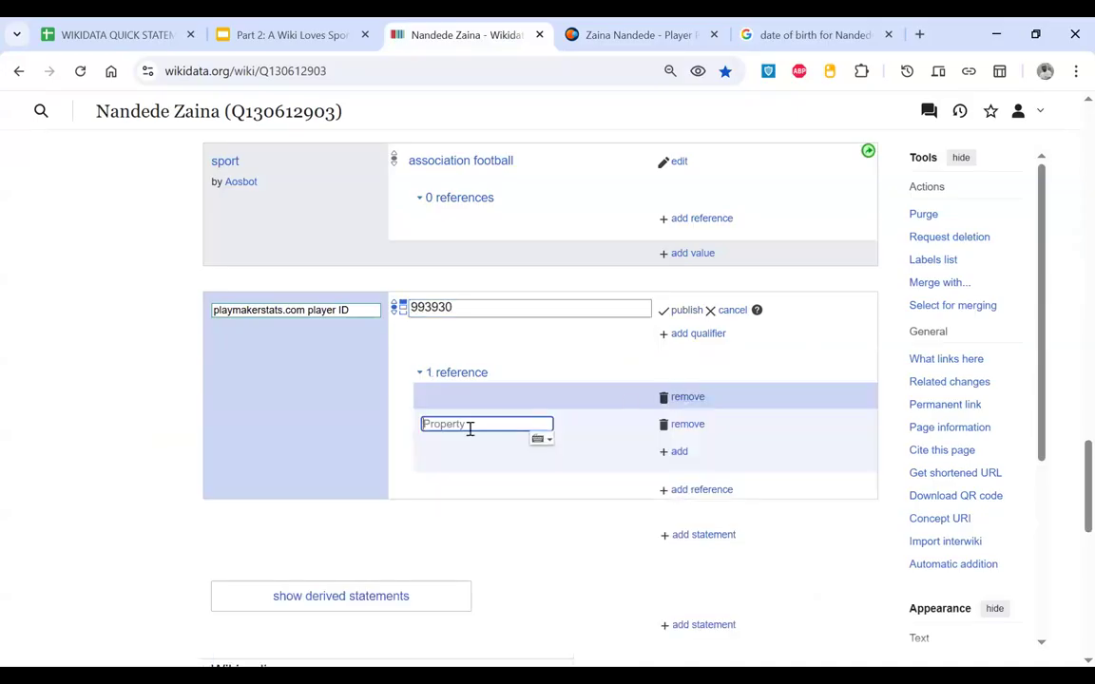
{"action": "type", "text": "url"}
{"action": "left_click", "coordinate": [500, 487]}
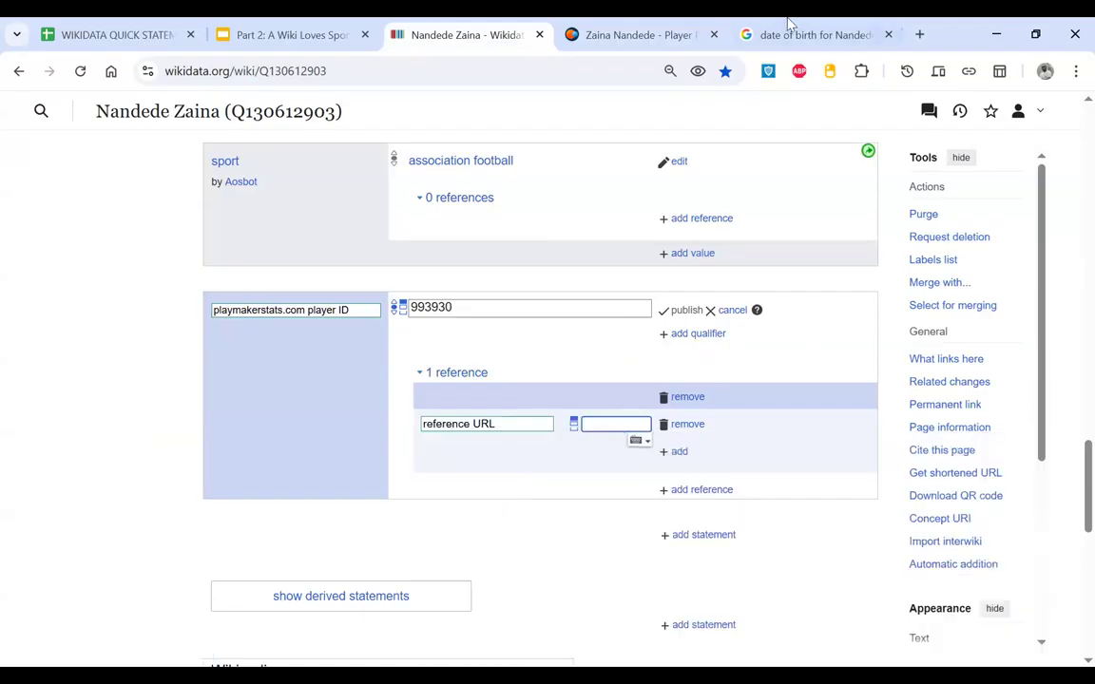
{"action": "left_click", "coordinate": [647, 34]}
{"action": "left_click_drag", "start_coordinate": [461, 71], "coordinate": [519, 76]}
{"action": "triple_click", "coordinate": [518, 73]}
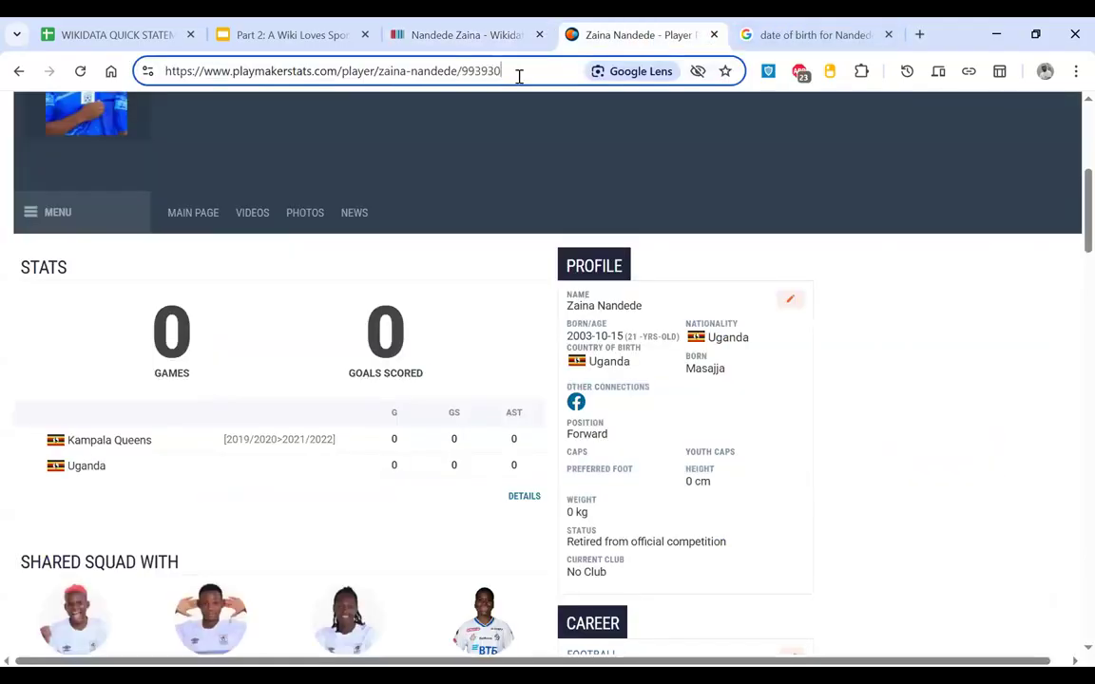
{"action": "left_click", "coordinate": [466, 35]}
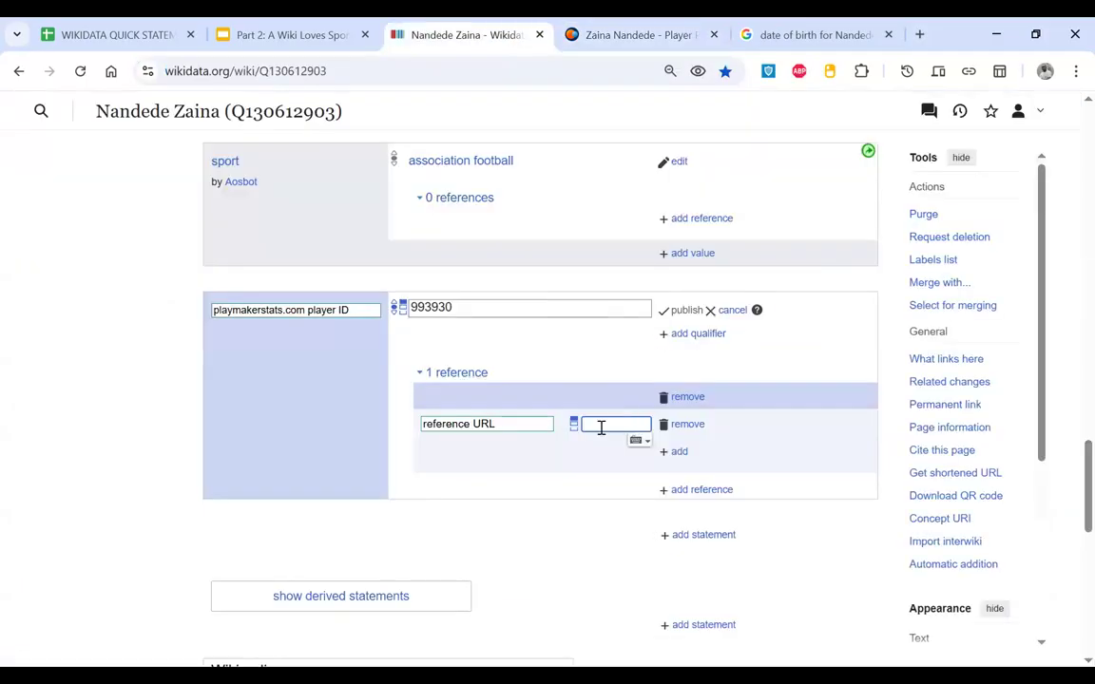
{"action": "key", "text": "ctrl+v"}
{"action": "left_click", "coordinate": [682, 311]}
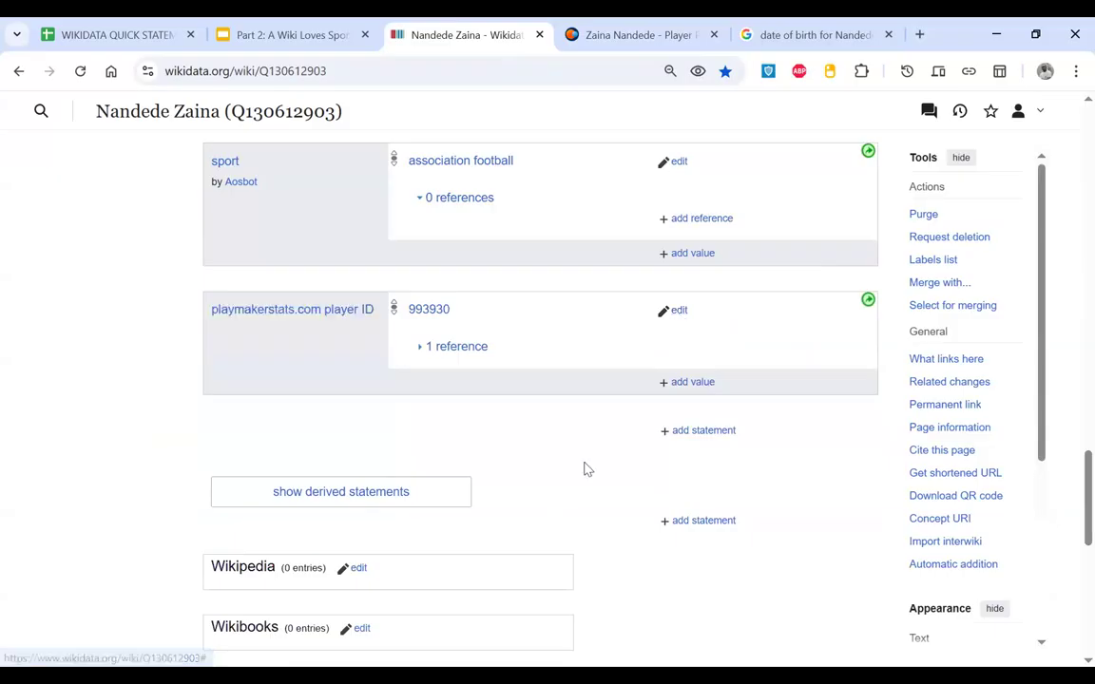
{"action": "scroll", "coordinate": [586, 468], "scroll_direction": "up", "scroll_amount": 1}
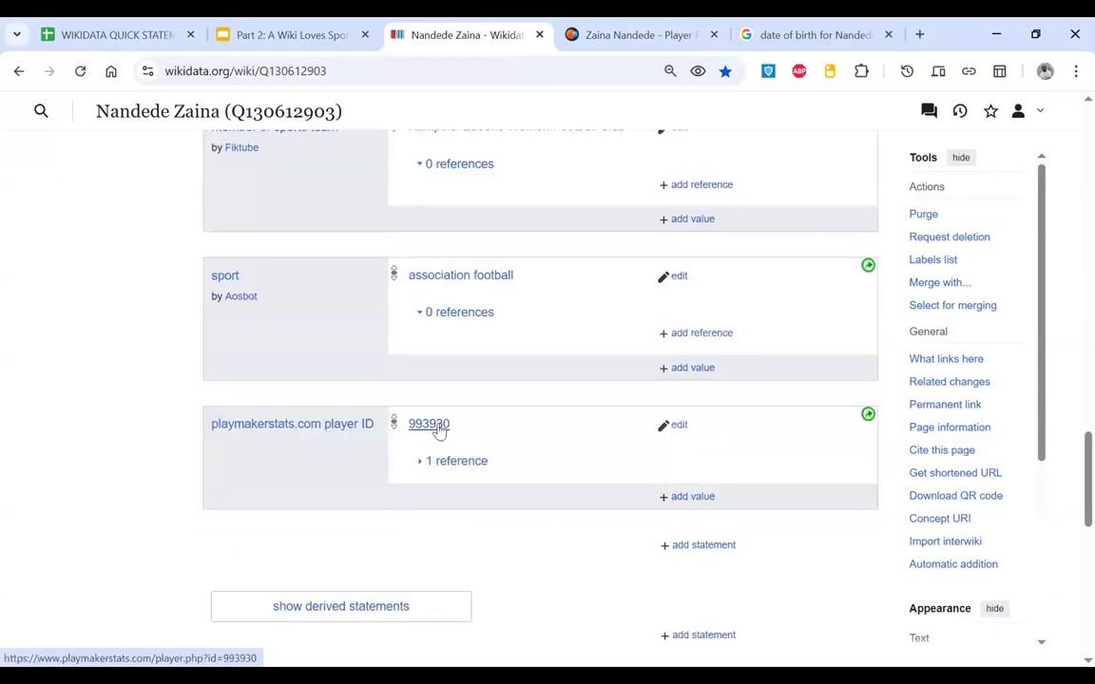
Step: Open the 993930 ID's external link in a new tab and close the duplicate profile tab
{"action": "right_click", "coordinate": [441, 430]}
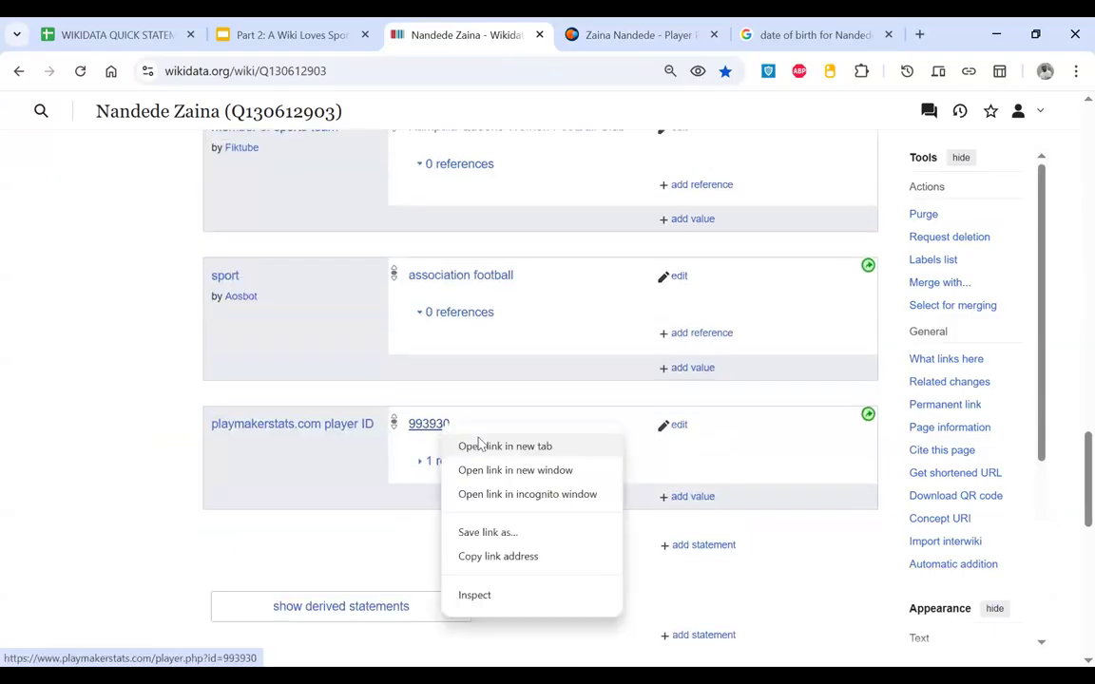
{"action": "left_click", "coordinate": [479, 446]}
{"action": "left_click", "coordinate": [671, 35]}
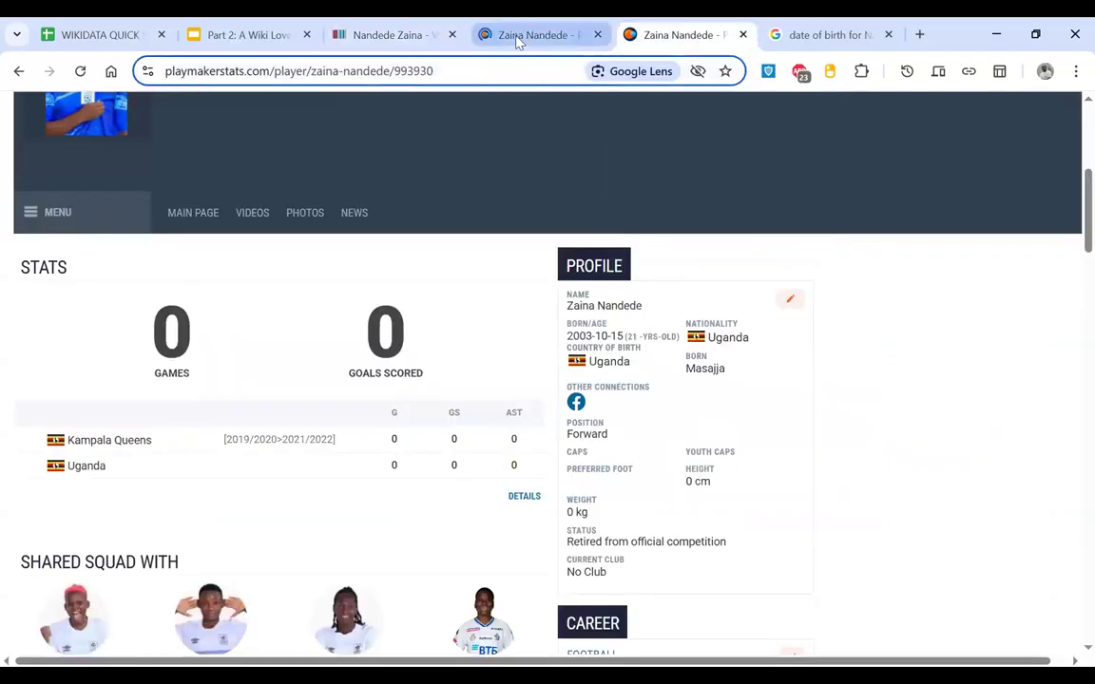
{"action": "key", "text": "ctrl+Page_Up"}
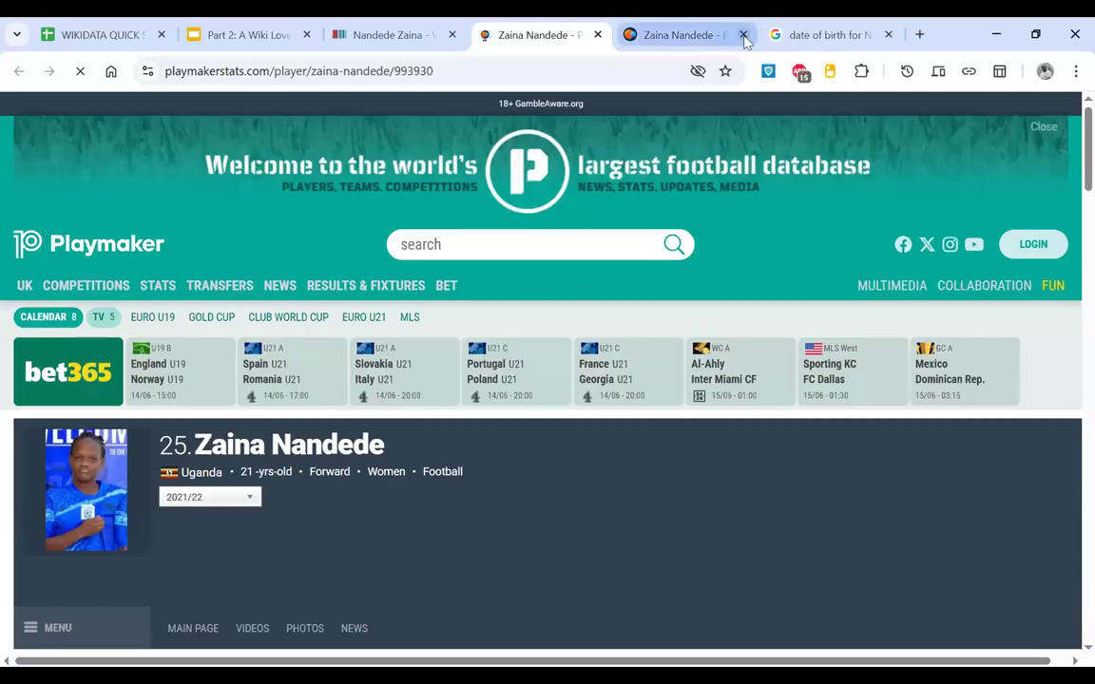
{"action": "left_click", "coordinate": [744, 35]}
{"action": "key", "text": "ctrl+Tab"}
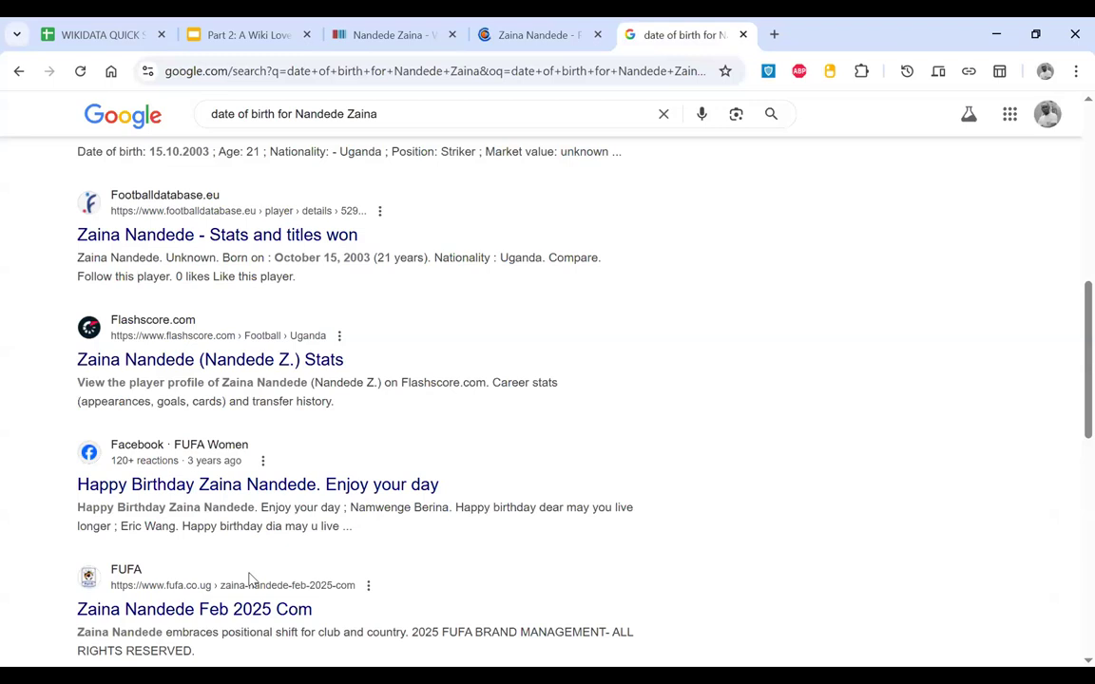
Step: Open the Flashscore result from Google in a new tab and check its address
{"action": "scroll", "coordinate": [252, 582], "scroll_direction": "up", "scroll_amount": 2}
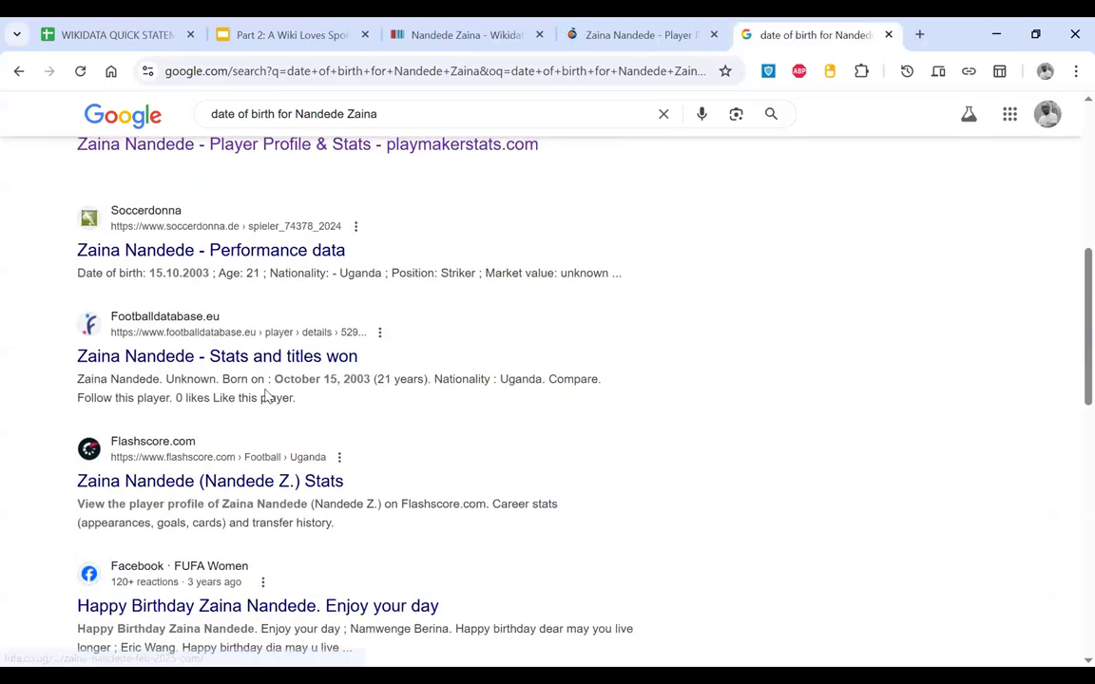
{"action": "scroll", "coordinate": [268, 377], "scroll_direction": "up", "scroll_amount": 3}
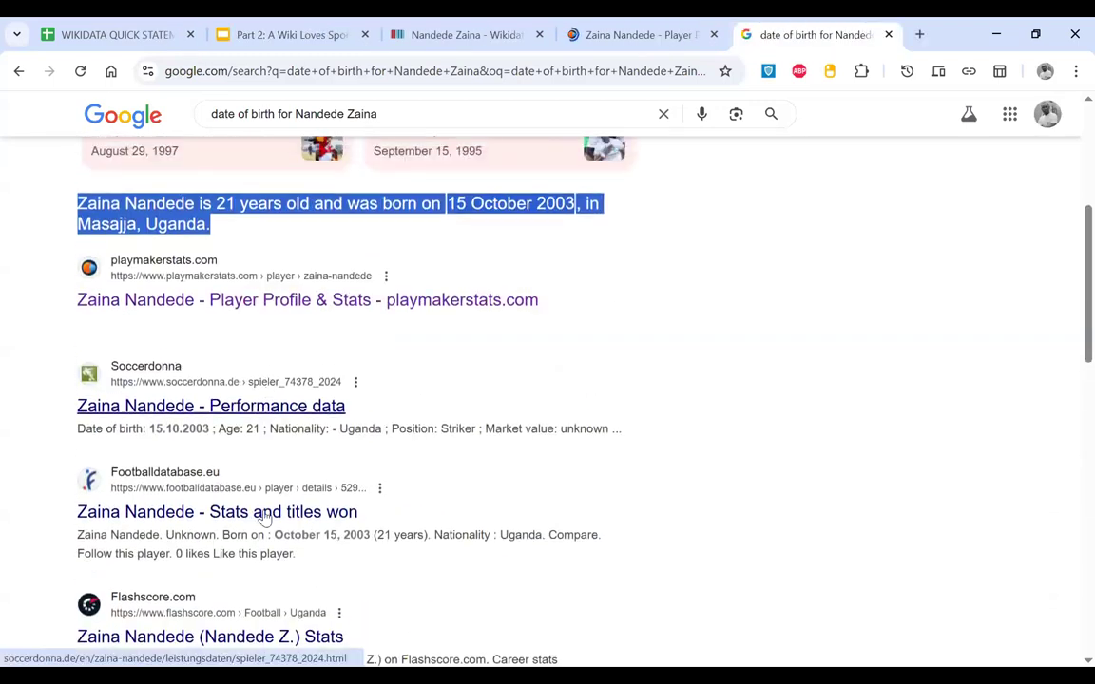
{"action": "scroll", "coordinate": [264, 516], "scroll_direction": "down", "scroll_amount": 7}
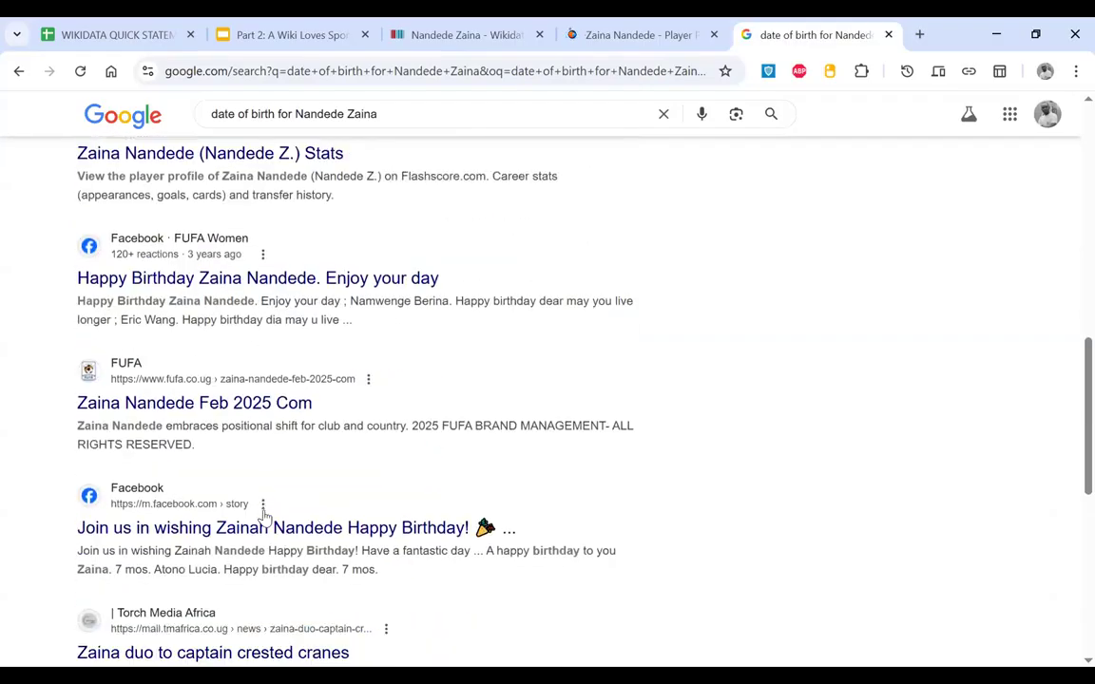
{"action": "scroll", "coordinate": [265, 516], "scroll_direction": "down", "scroll_amount": 3}
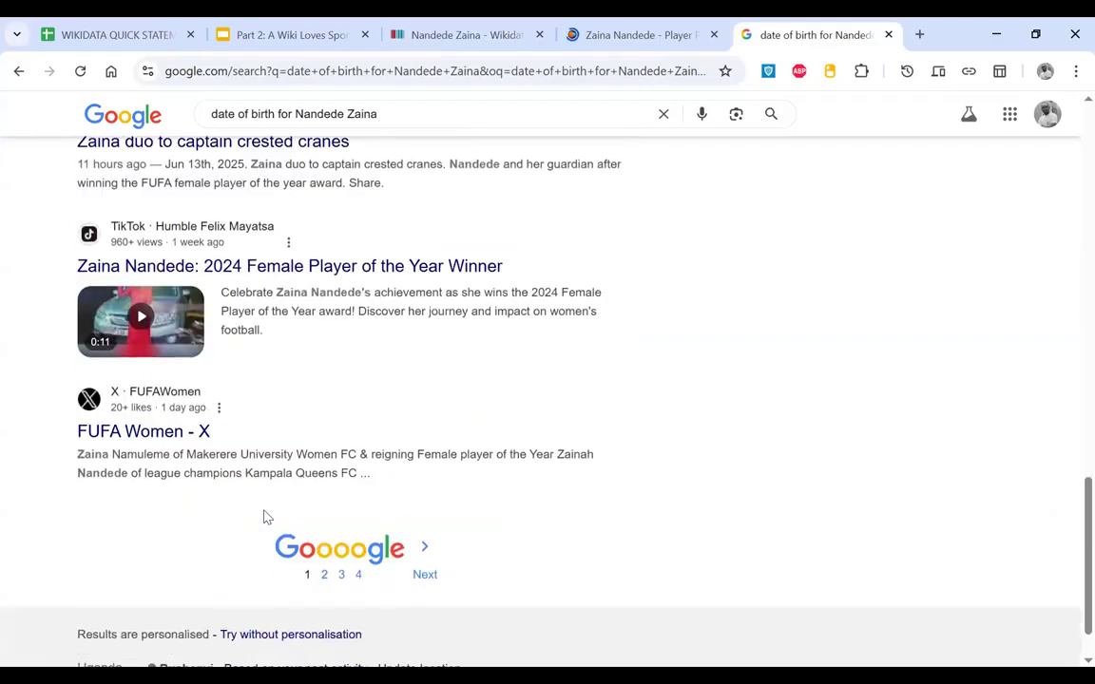
{"action": "scroll", "coordinate": [265, 516], "scroll_direction": "up", "scroll_amount": 5}
{"action": "scroll", "coordinate": [264, 516], "scroll_direction": "up", "scroll_amount": 3}
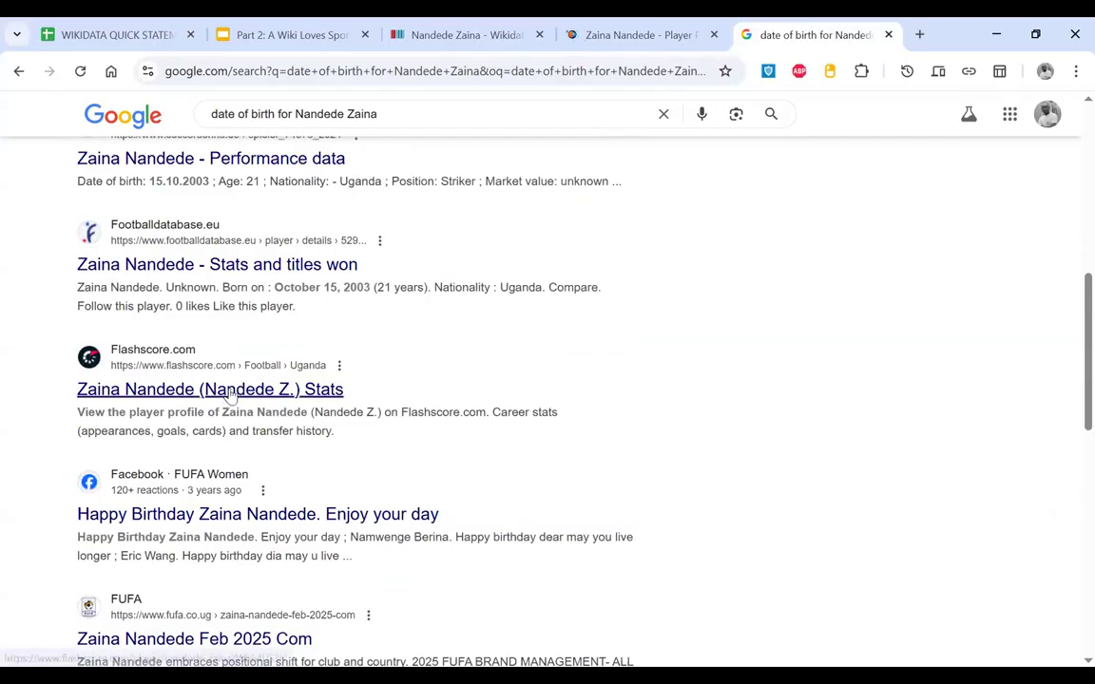
{"action": "right_click", "coordinate": [230, 397]}
{"action": "left_click", "coordinate": [293, 414]}
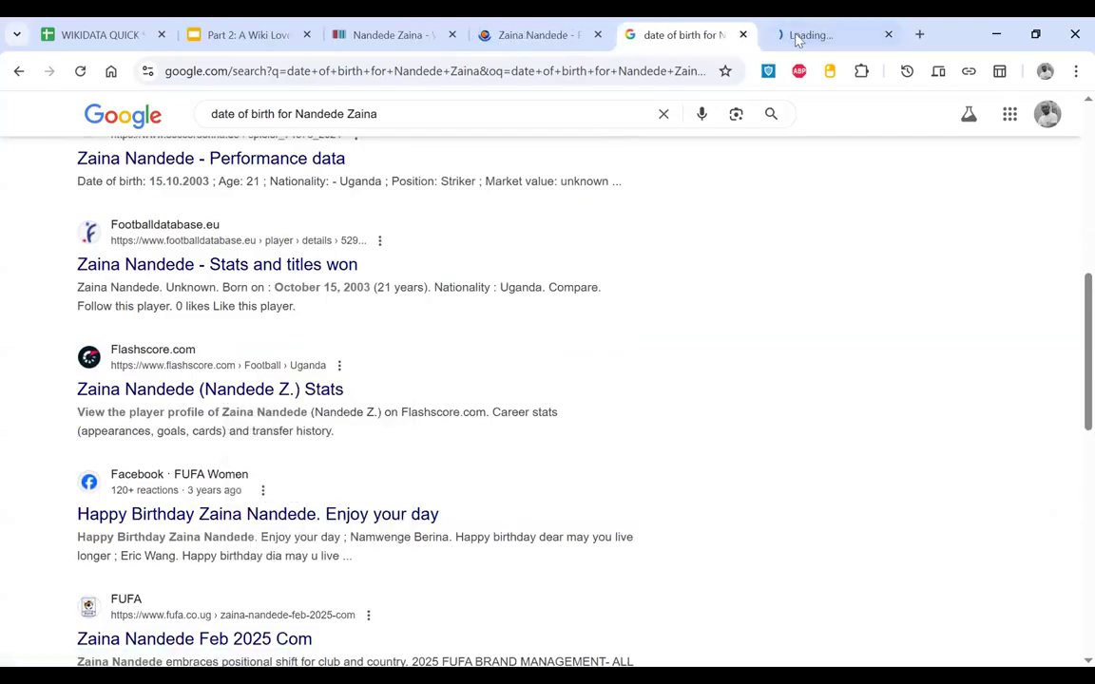
{"action": "left_click", "coordinate": [798, 38]}
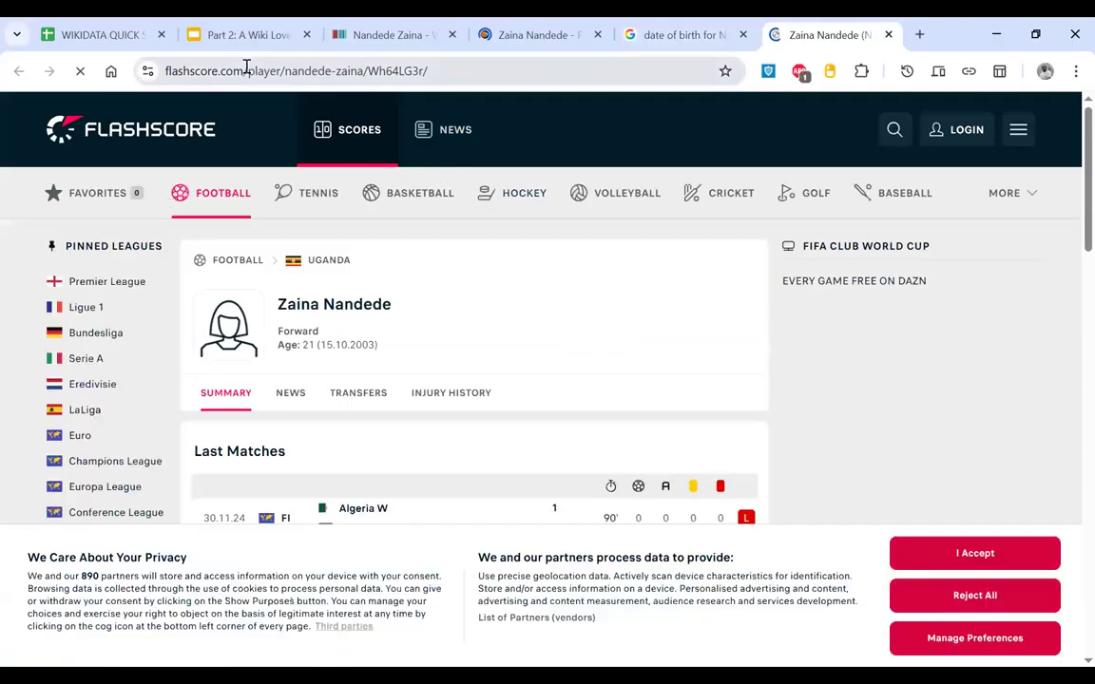
{"action": "left_click_drag", "start_coordinate": [243, 70], "coordinate": [145, 76]}
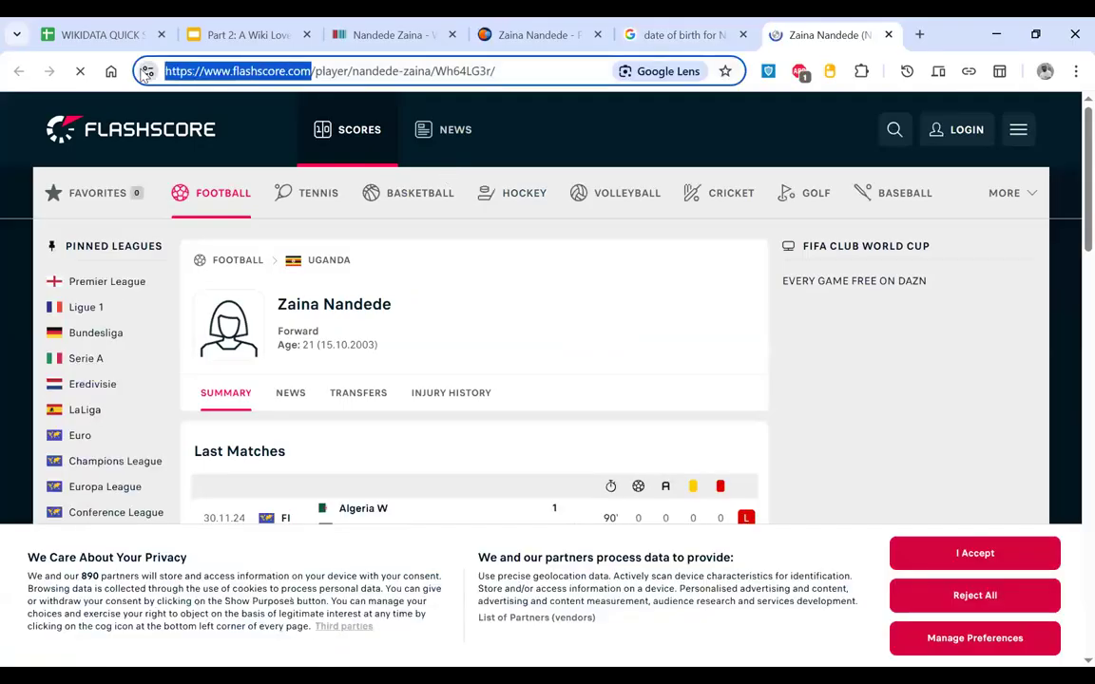
{"action": "left_click", "coordinate": [269, 70]}
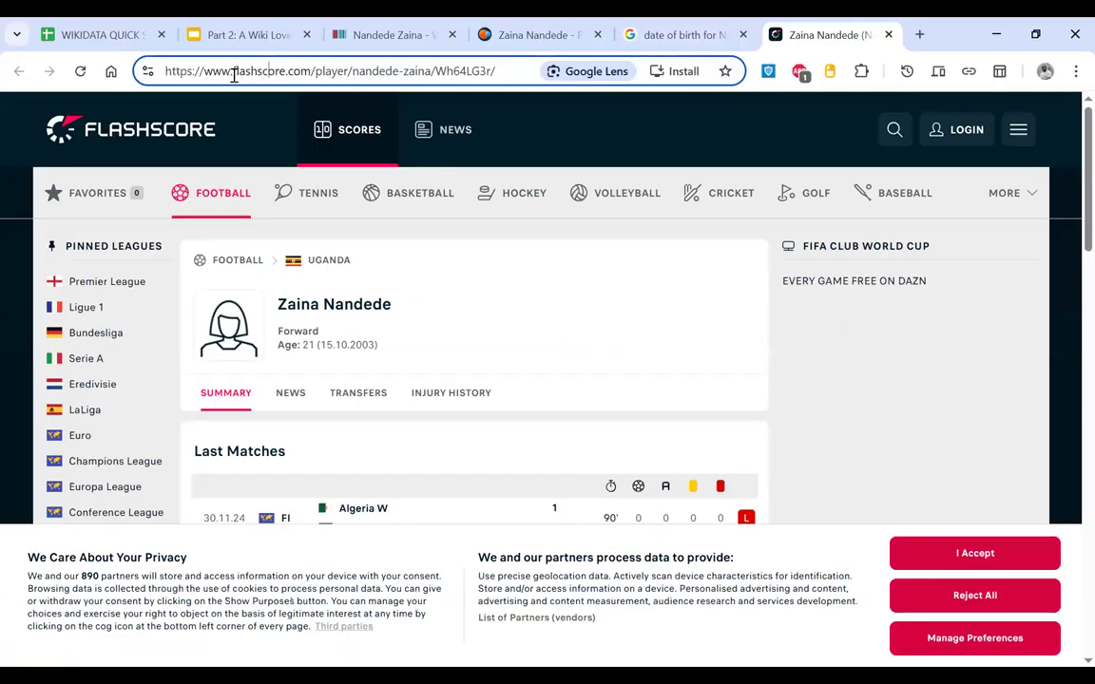
{"action": "left_click", "coordinate": [385, 34]}
{"action": "scroll", "coordinate": [502, 420], "scroll_direction": "down", "scroll_amount": 2}
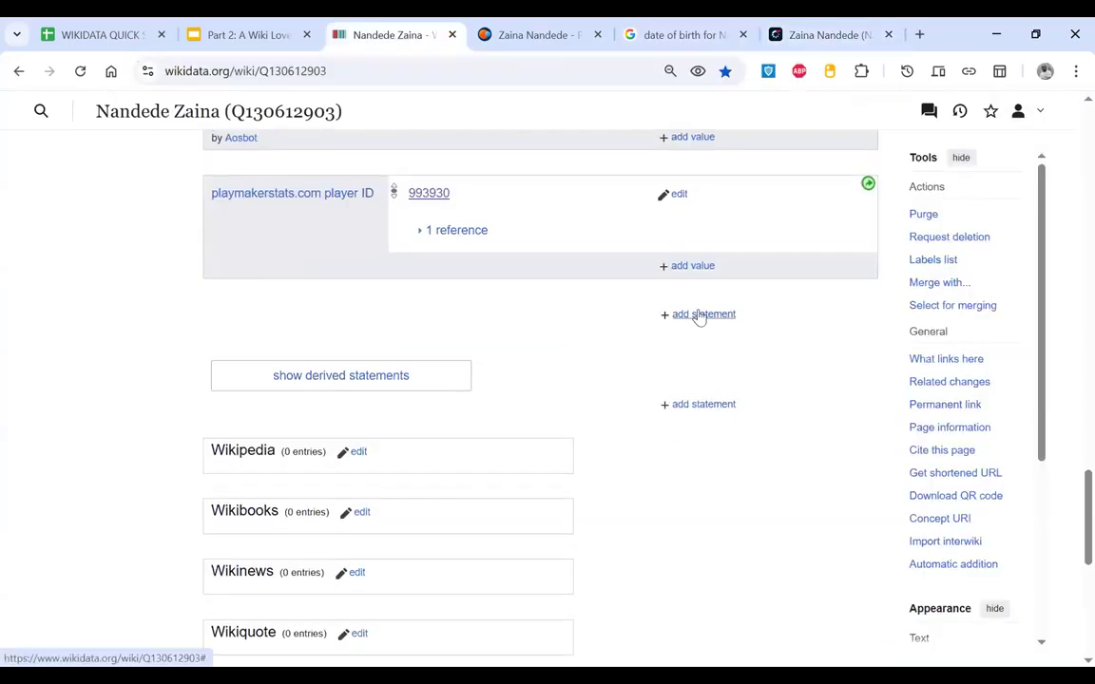
Step: Add a Flashscore.com player ID statement with value Wh64LG3r from the profile address
{"action": "left_click", "coordinate": [699, 313]}
{"action": "type", "text": "flashscore.com"}
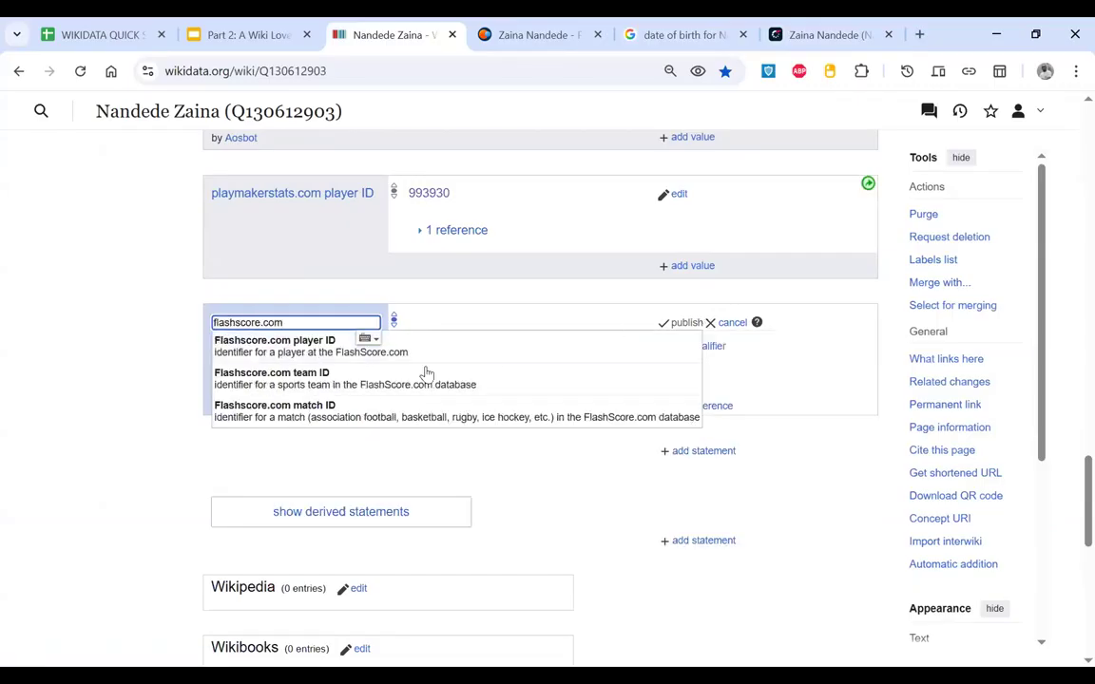
{"action": "left_click", "coordinate": [316, 349]}
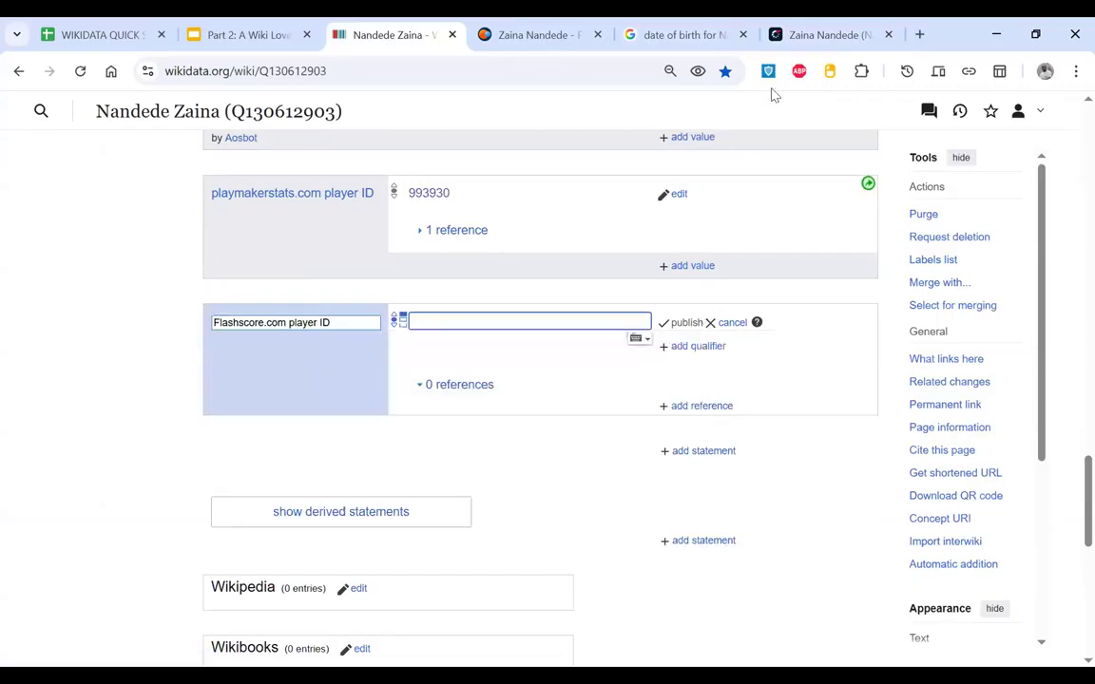
{"action": "left_click", "coordinate": [825, 36]}
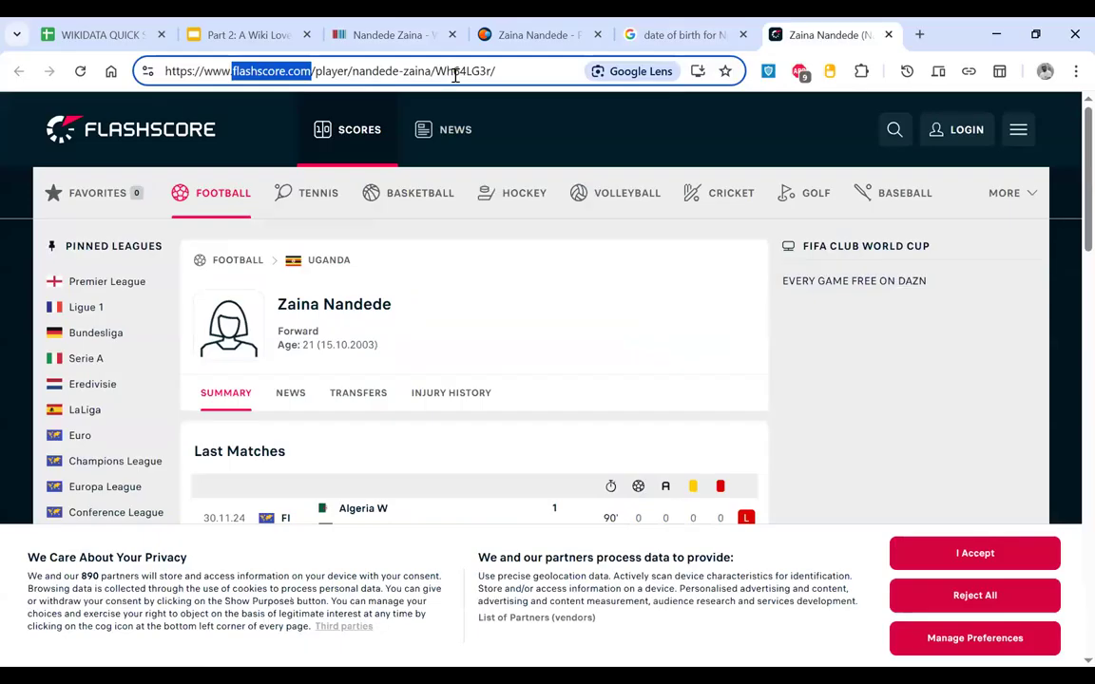
{"action": "double_click", "coordinate": [455, 72]}
{"action": "key", "text": "ctrl+c"}
{"action": "left_click", "coordinate": [425, 34]}
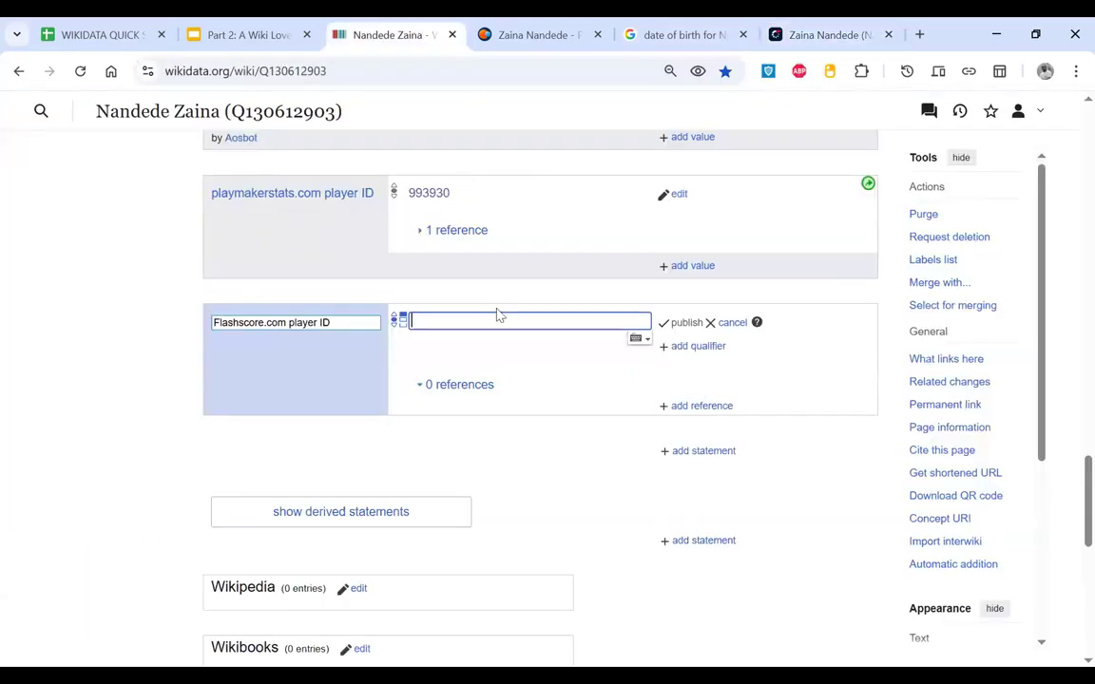
{"action": "key", "text": "ctrl+v"}
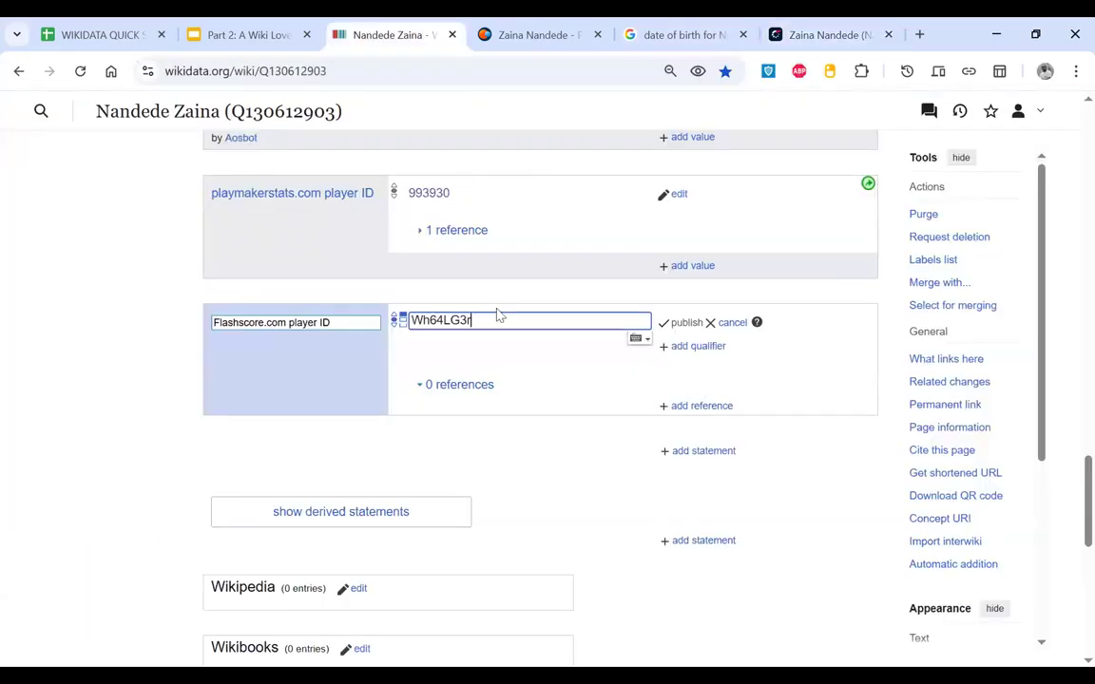
Step: Reference the Flashscore player URL, autofill its details, and publish the statement
{"action": "left_click", "coordinate": [701, 409]}
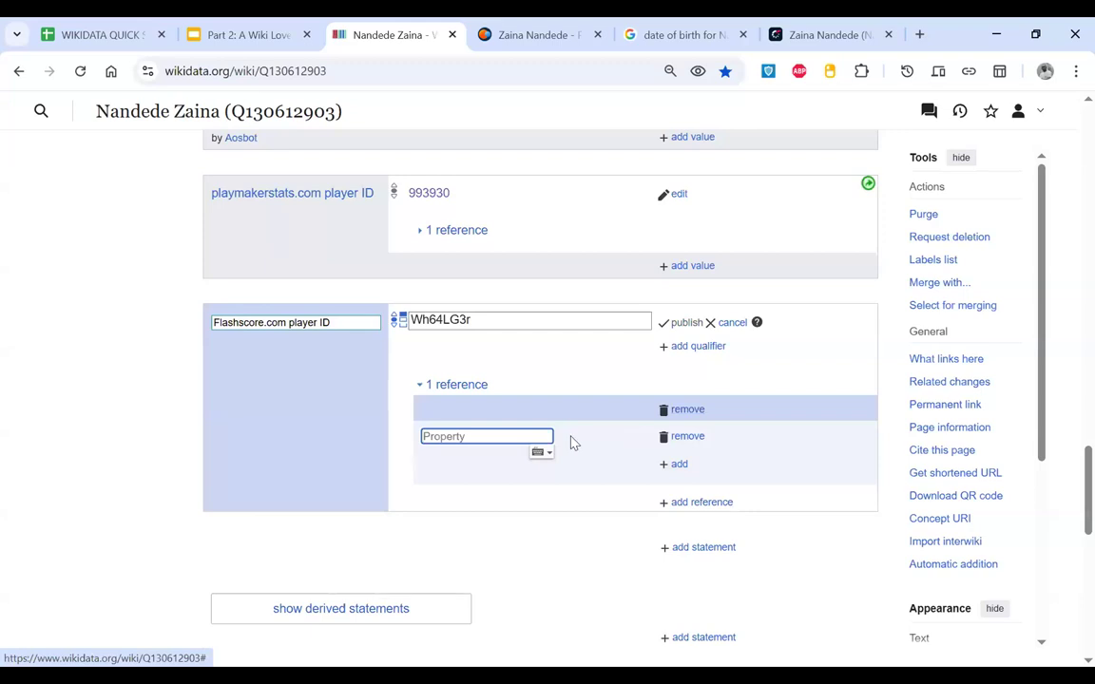
{"action": "type", "text": "url"}
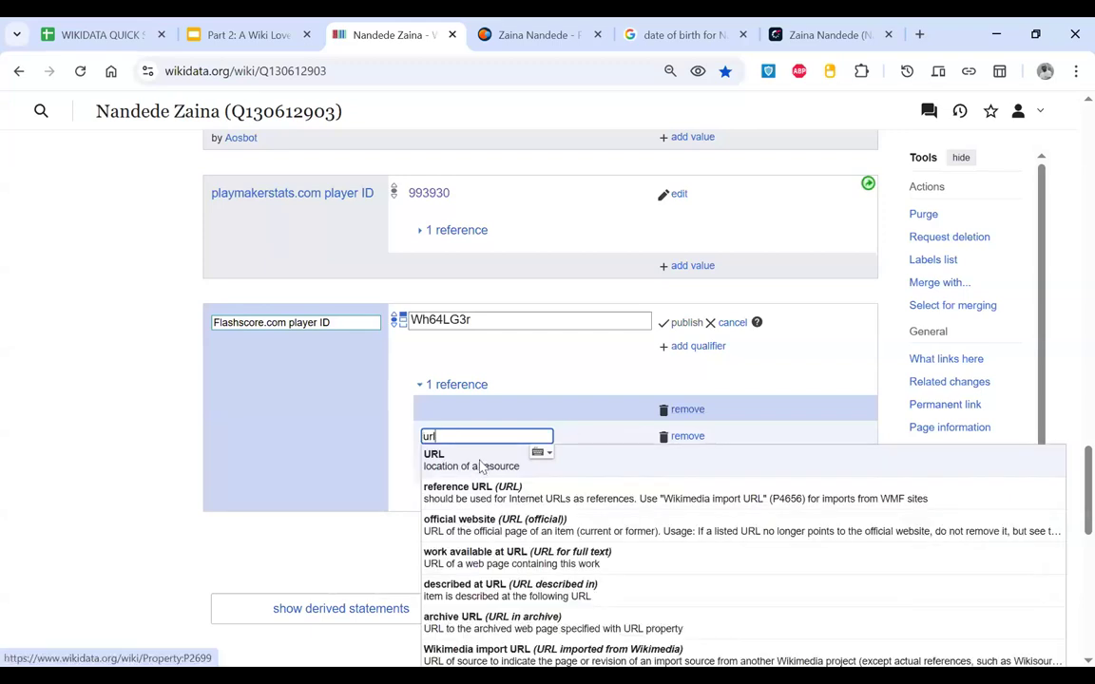
{"action": "left_click", "coordinate": [472, 488]}
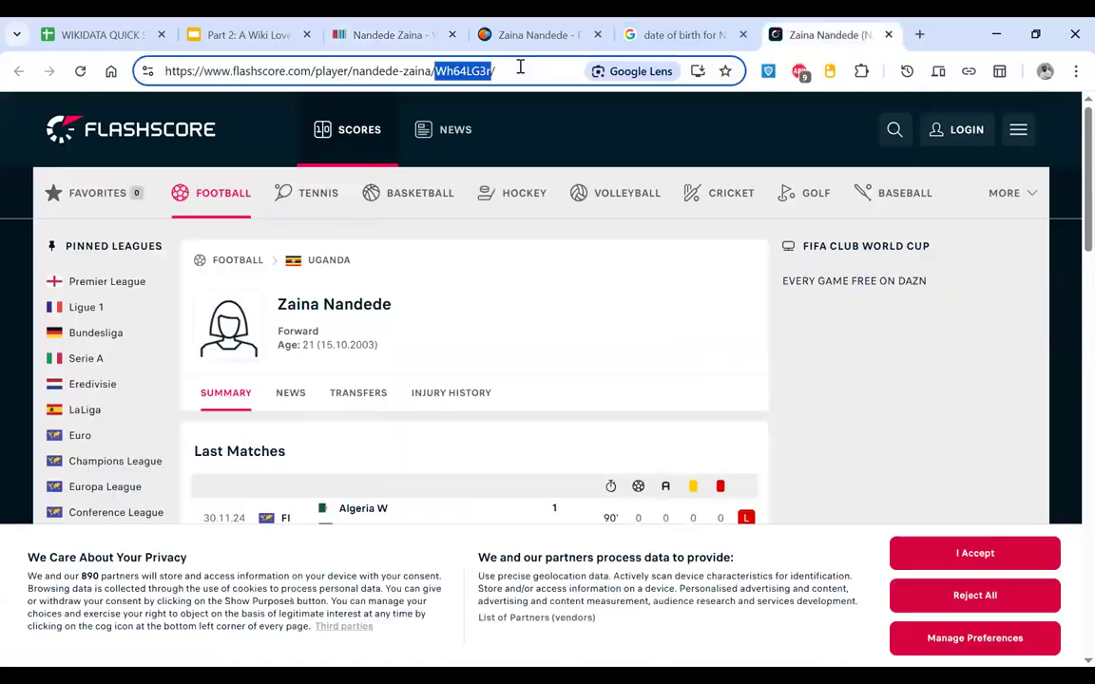
{"action": "triple_click", "coordinate": [520, 67]}
{"action": "key", "text": "ctrl+c"}
{"action": "left_click", "coordinate": [347, 24]}
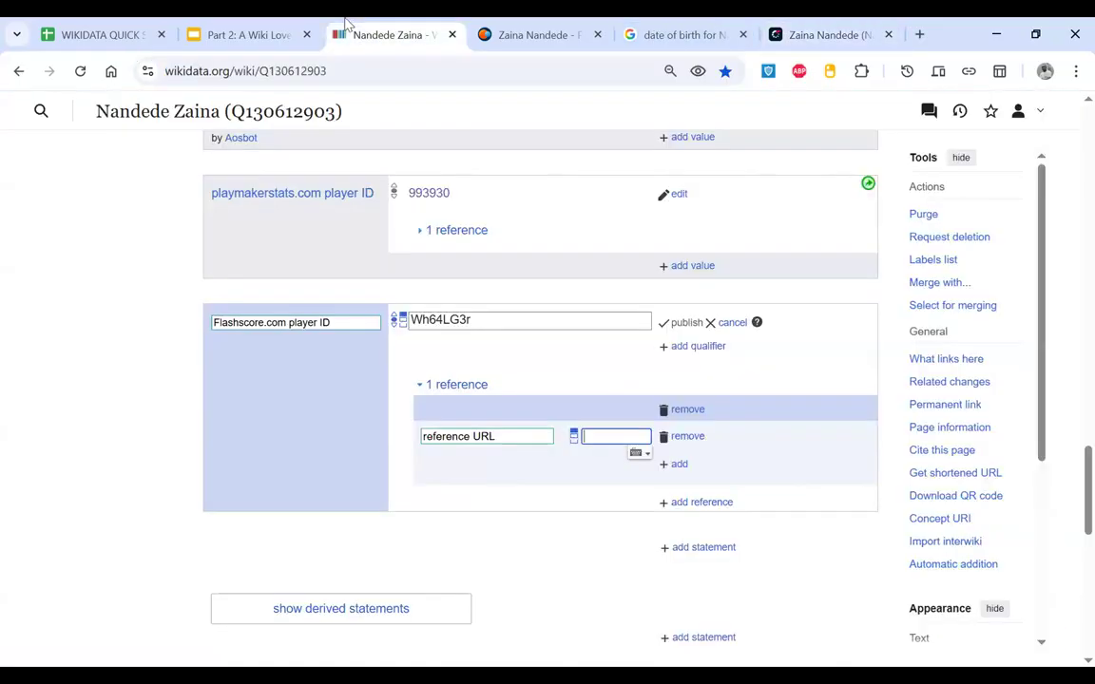
{"action": "key", "text": "ctrl+v"}
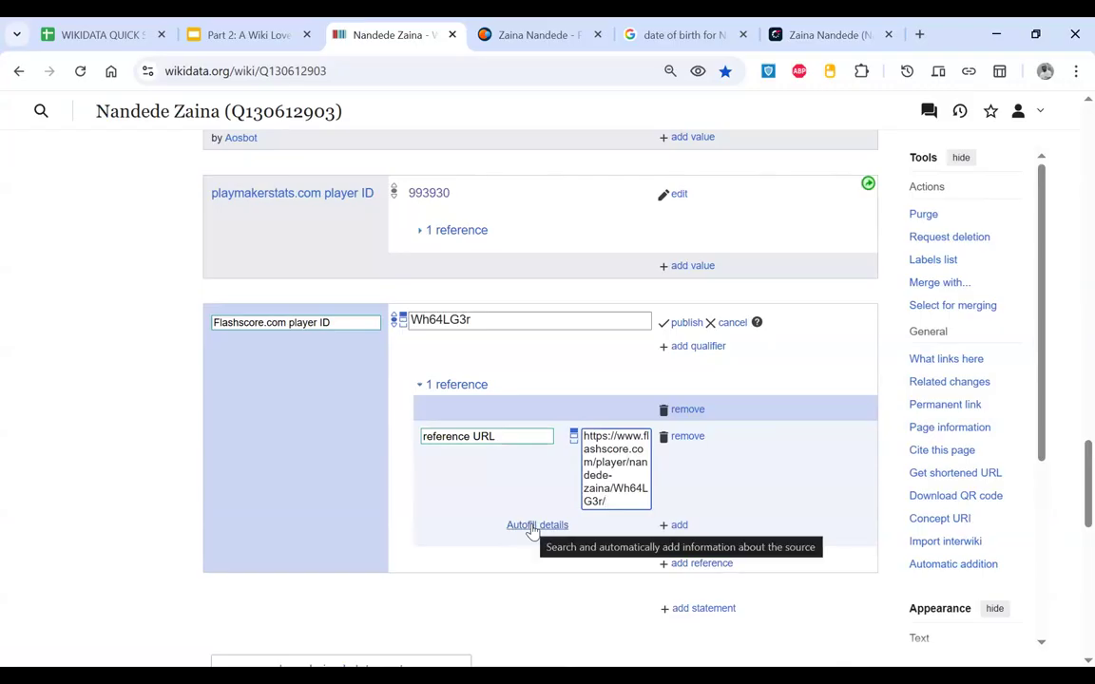
{"action": "left_click", "coordinate": [532, 527]}
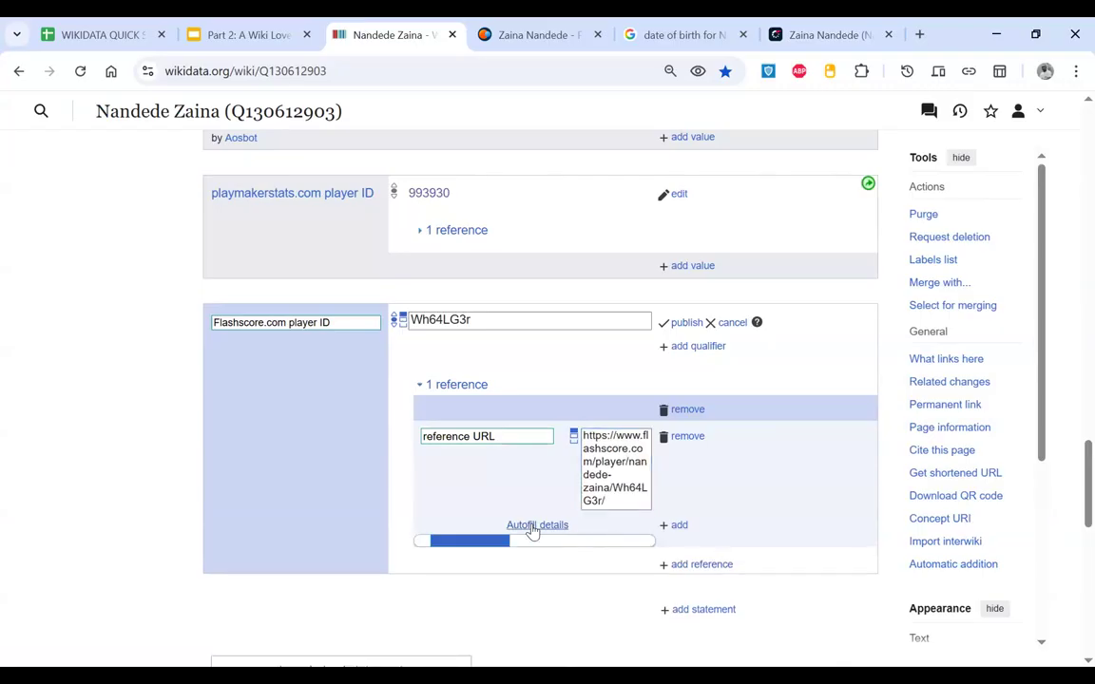
{"action": "scroll", "coordinate": [476, 518], "scroll_direction": "down", "scroll_amount": 1}
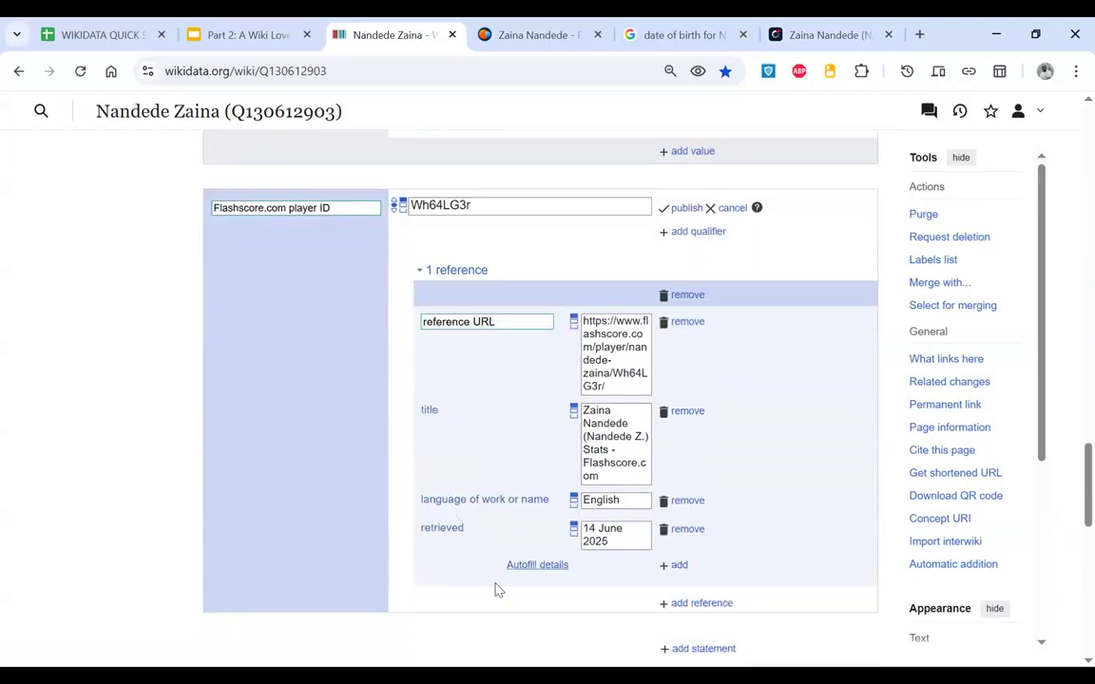
{"action": "left_click", "coordinate": [688, 208]}
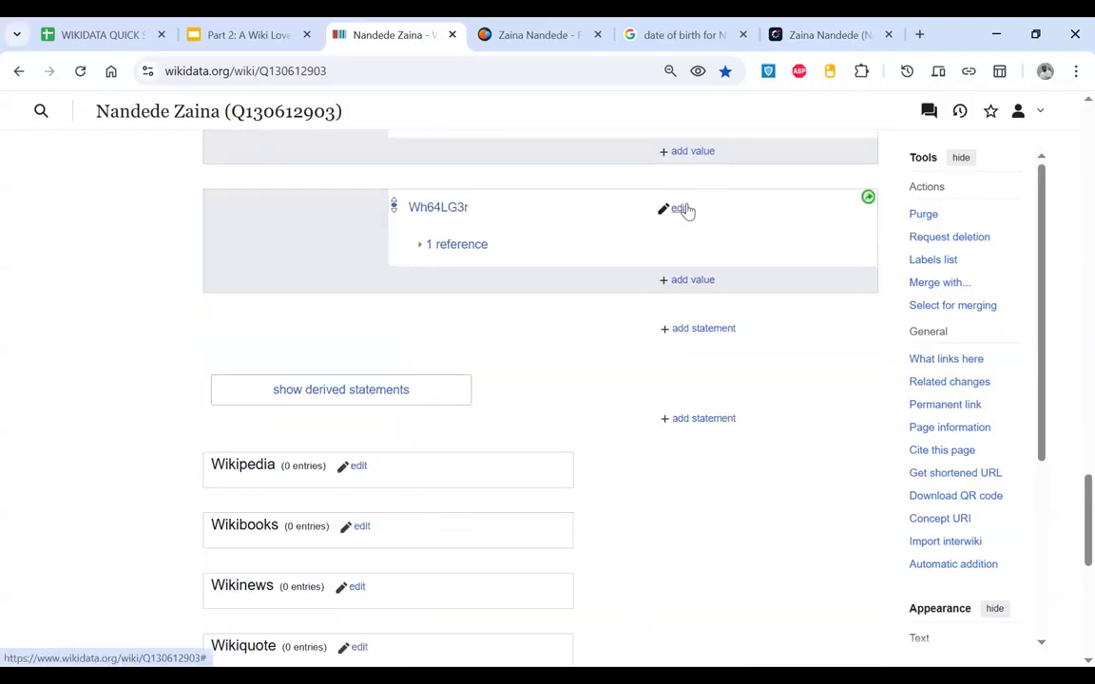
Step: Inspect the format-constraint warning on Wh64LG3r and browse the player's Flashscore page
{"action": "scroll", "coordinate": [562, 317], "scroll_direction": "up", "scroll_amount": 1}
{"action": "left_click", "coordinate": [490, 353]}
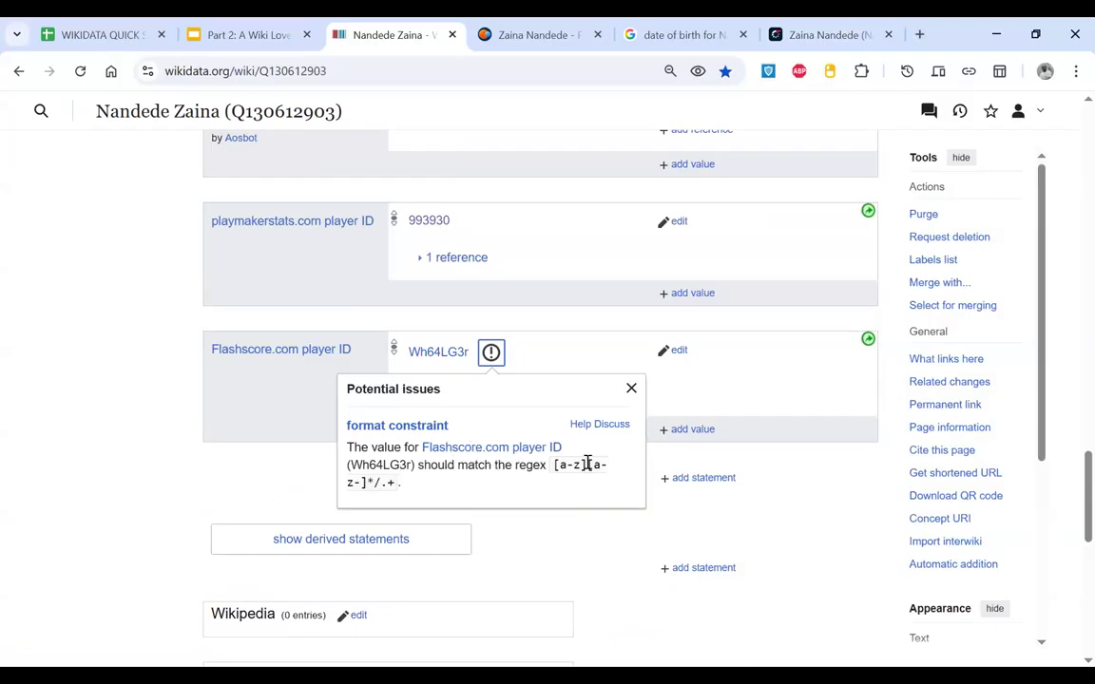
{"action": "left_click", "coordinate": [823, 35]}
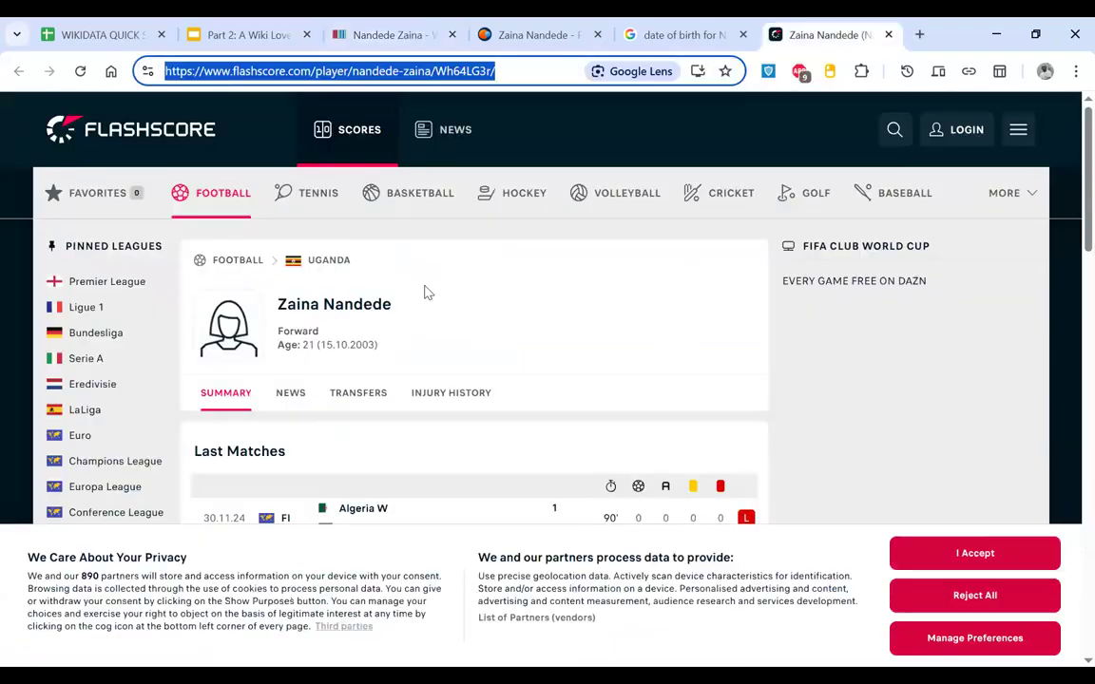
{"action": "scroll", "coordinate": [427, 293], "scroll_direction": "down", "scroll_amount": 1}
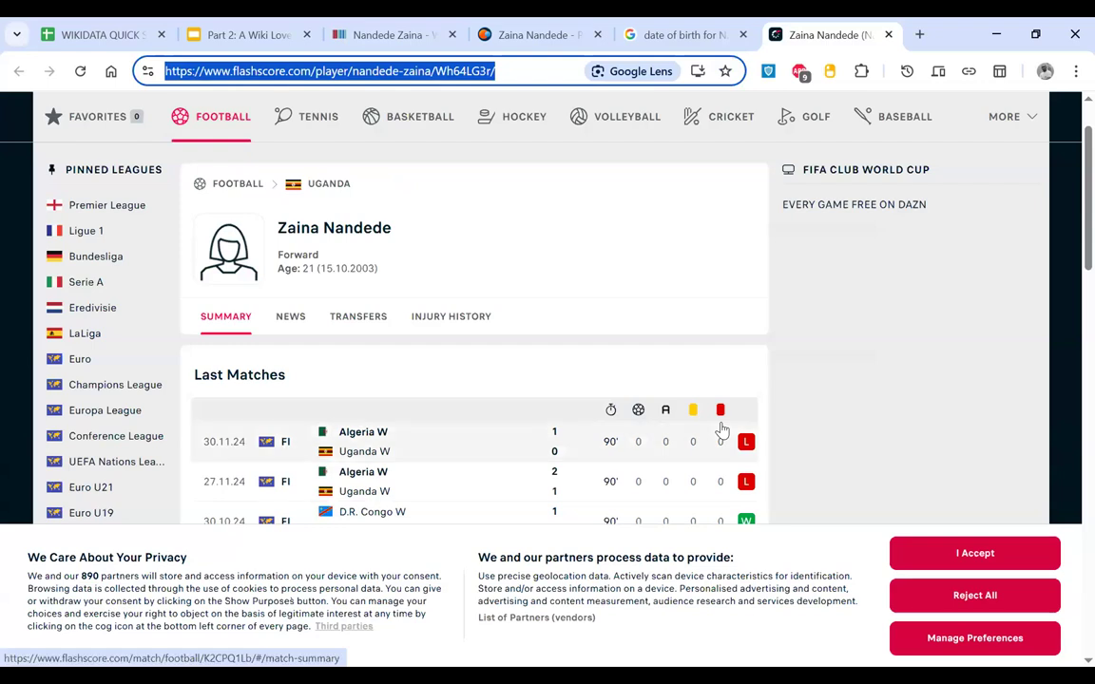
{"action": "scroll", "coordinate": [543, 322], "scroll_direction": "down", "scroll_amount": 5}
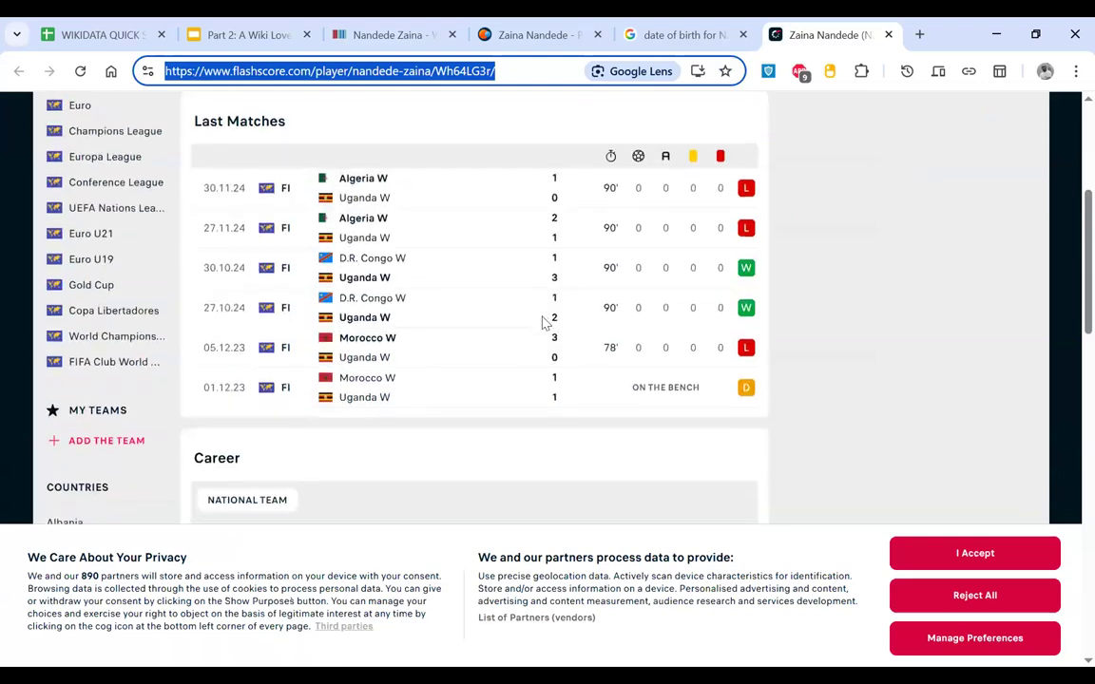
{"action": "scroll", "coordinate": [543, 322], "scroll_direction": "down", "scroll_amount": 3}
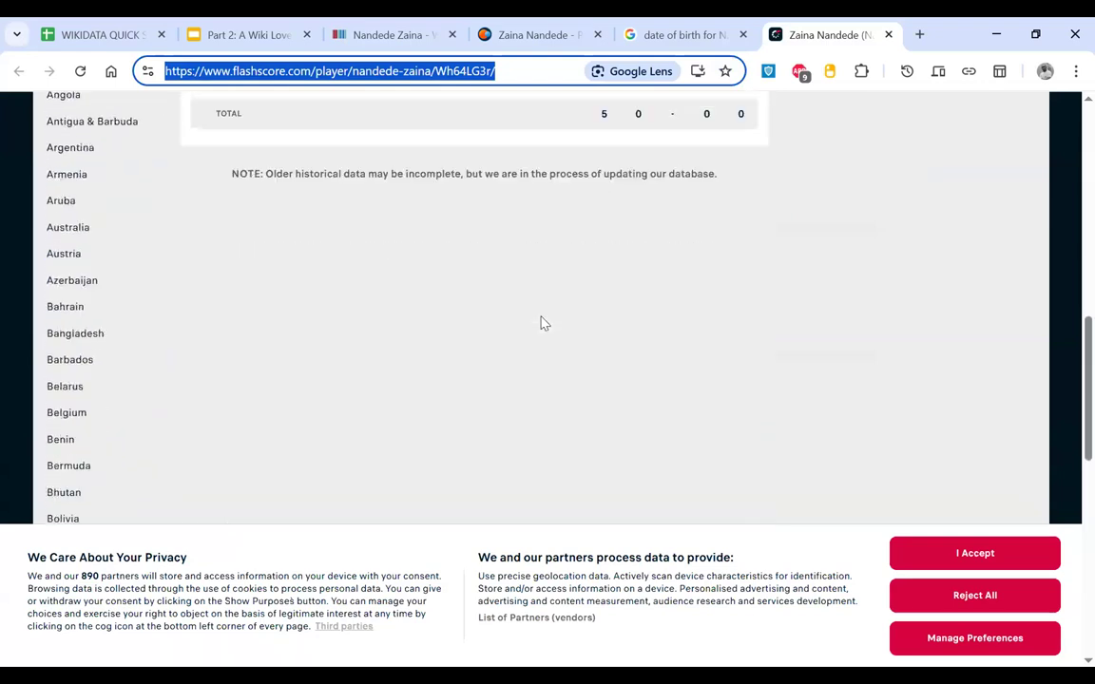
{"action": "scroll", "coordinate": [543, 322], "scroll_direction": "up", "scroll_amount": 6}
{"action": "scroll", "coordinate": [542, 322], "scroll_direction": "up", "scroll_amount": 3}
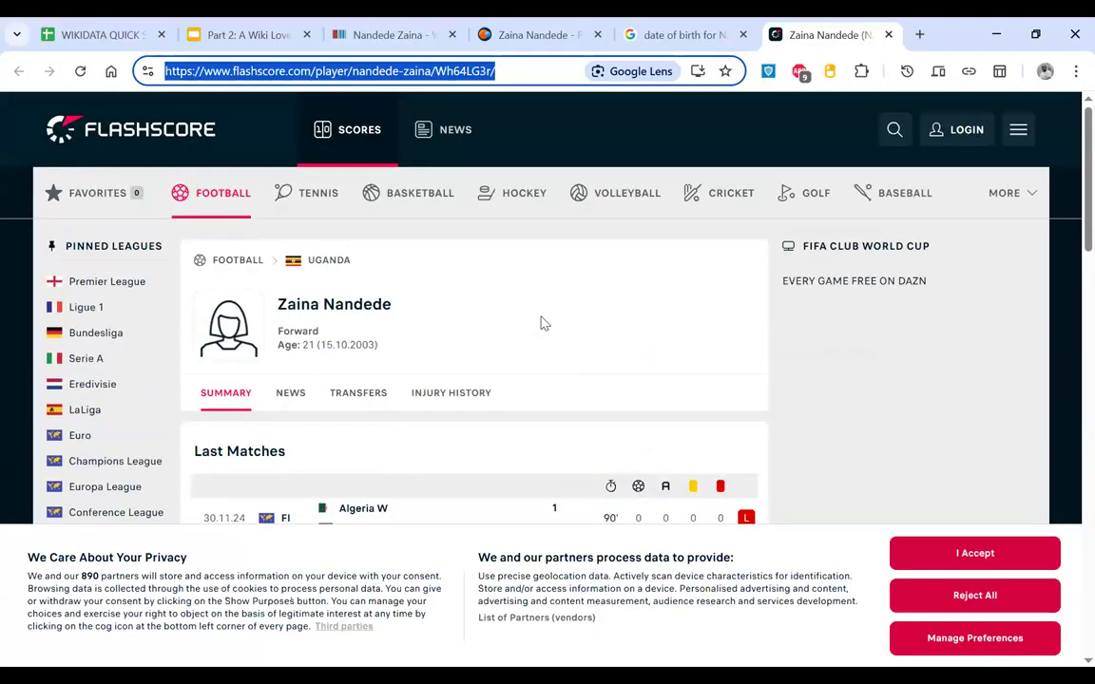
{"action": "scroll", "coordinate": [352, 348], "scroll_direction": "down", "scroll_amount": 1}
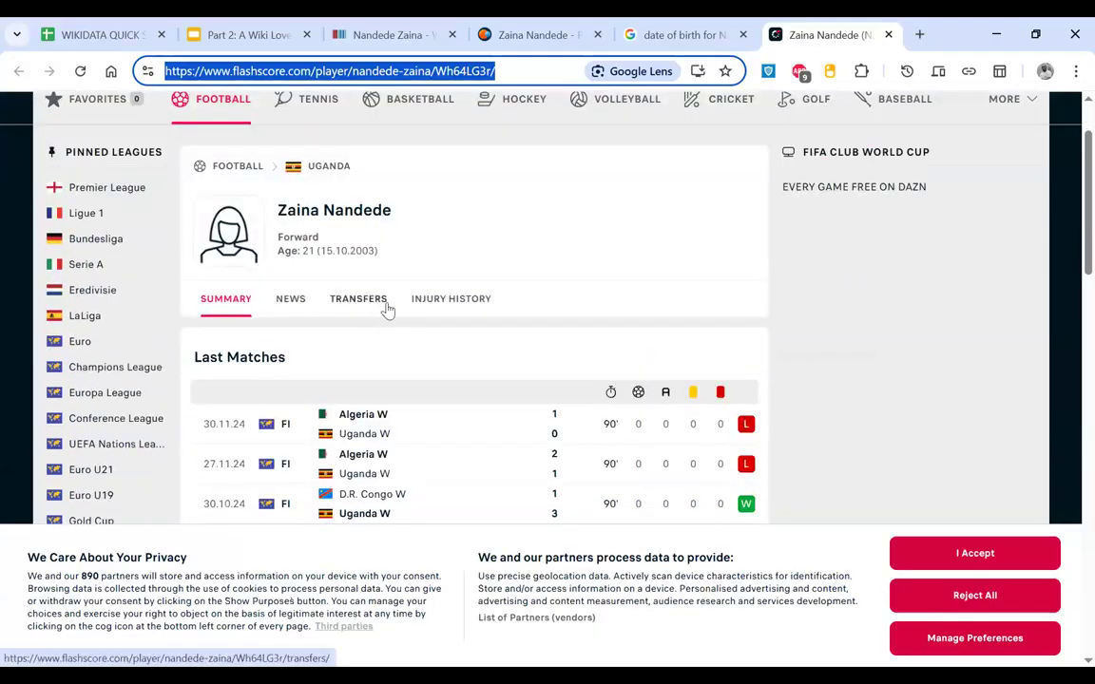
Step: Check the player's empty Flashscore injury history, then return to the Nandede Zaina item
{"action": "left_click", "coordinate": [450, 300]}
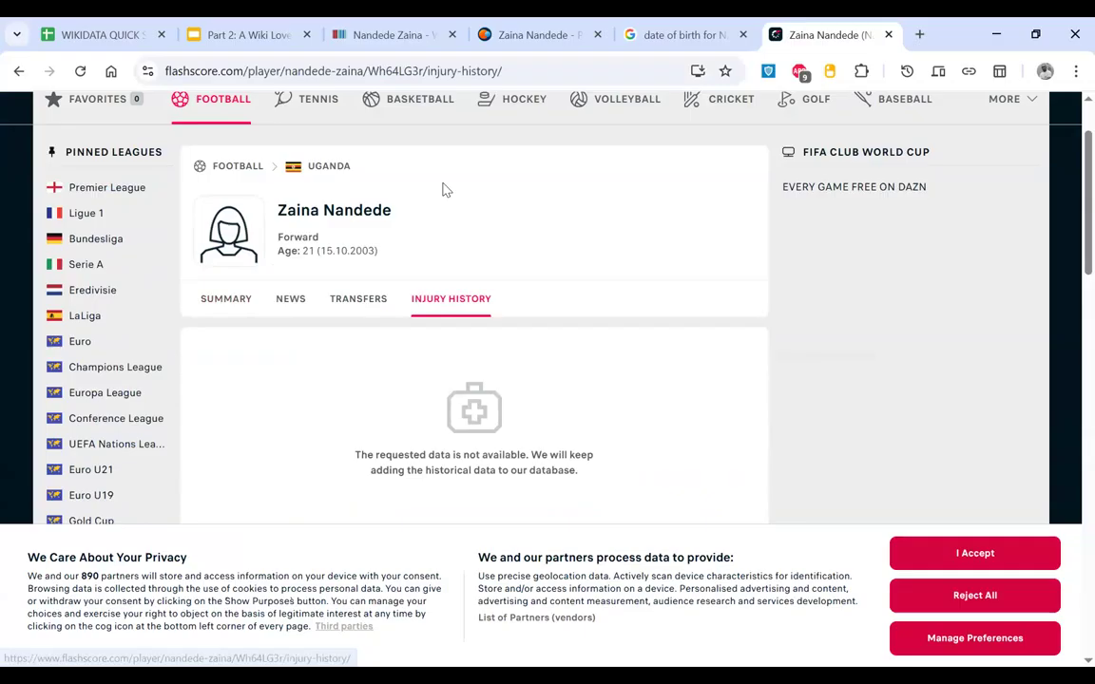
{"action": "left_click", "coordinate": [683, 38]}
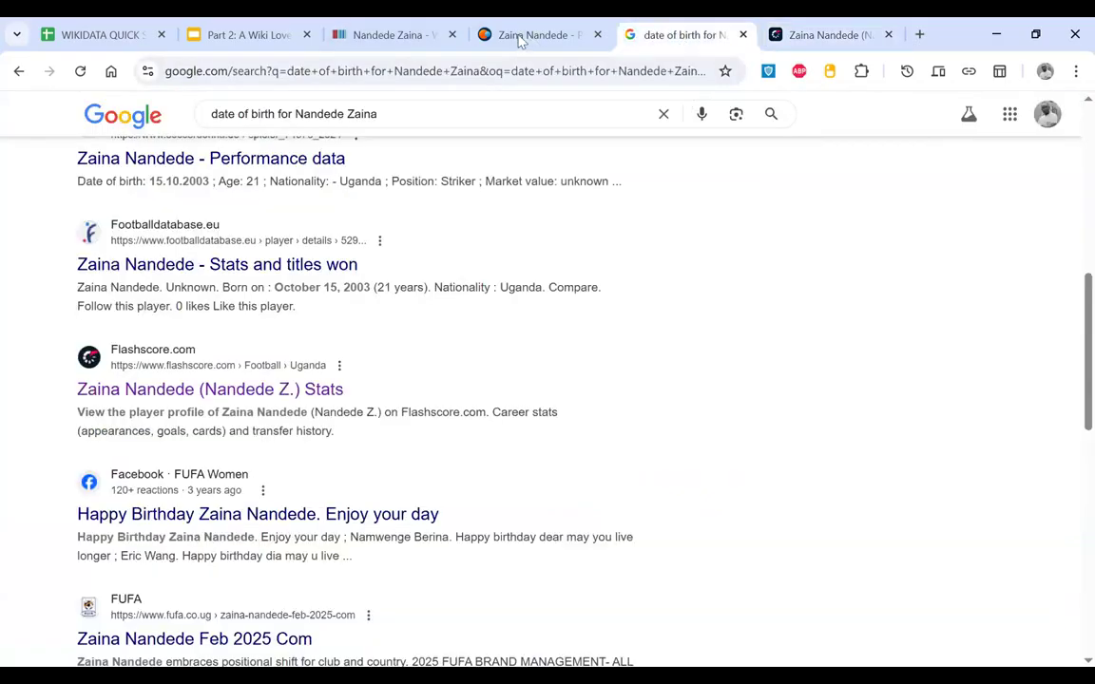
{"action": "left_click", "coordinate": [390, 40]}
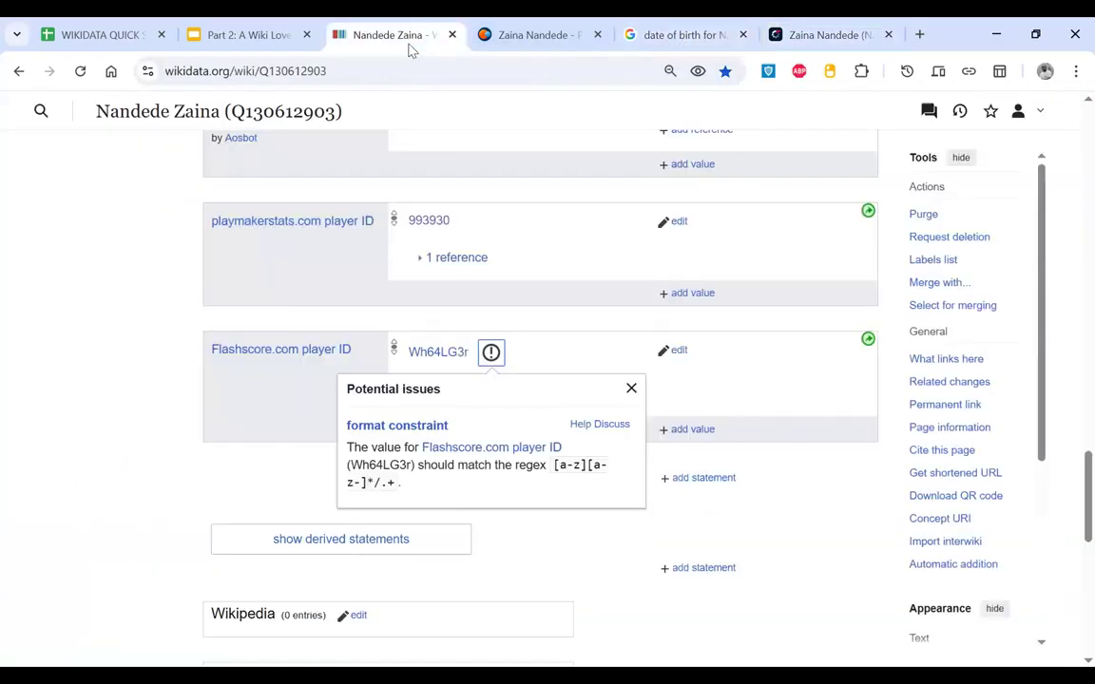
Step: Prefix the Flashscore ID Wh64LG3r with '/', publish it, then remove the statement
{"action": "left_click", "coordinate": [665, 350]}
{"action": "type", "text": "/"}
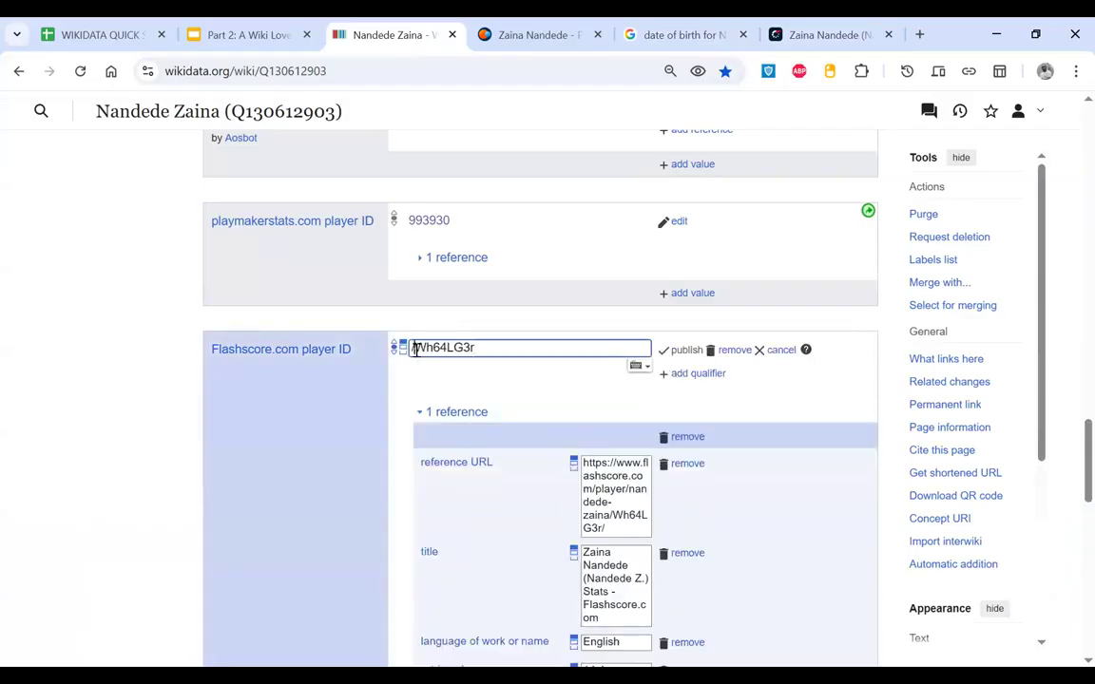
{"action": "left_click", "coordinate": [682, 351]}
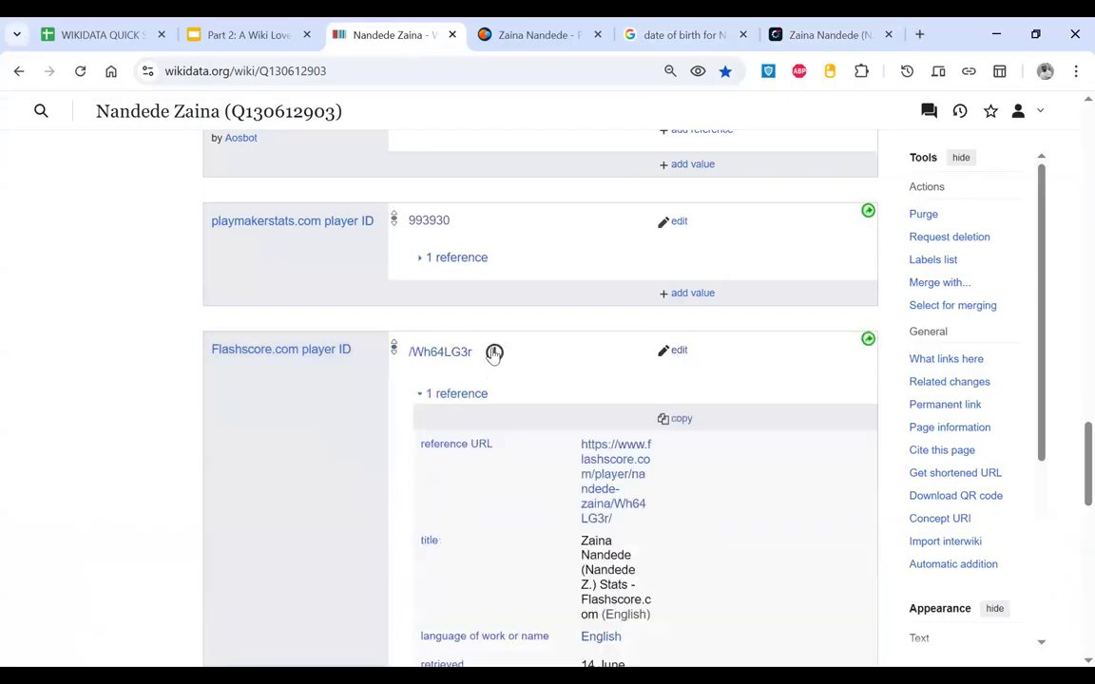
{"action": "scroll", "coordinate": [496, 269], "scroll_direction": "down", "scroll_amount": 1}
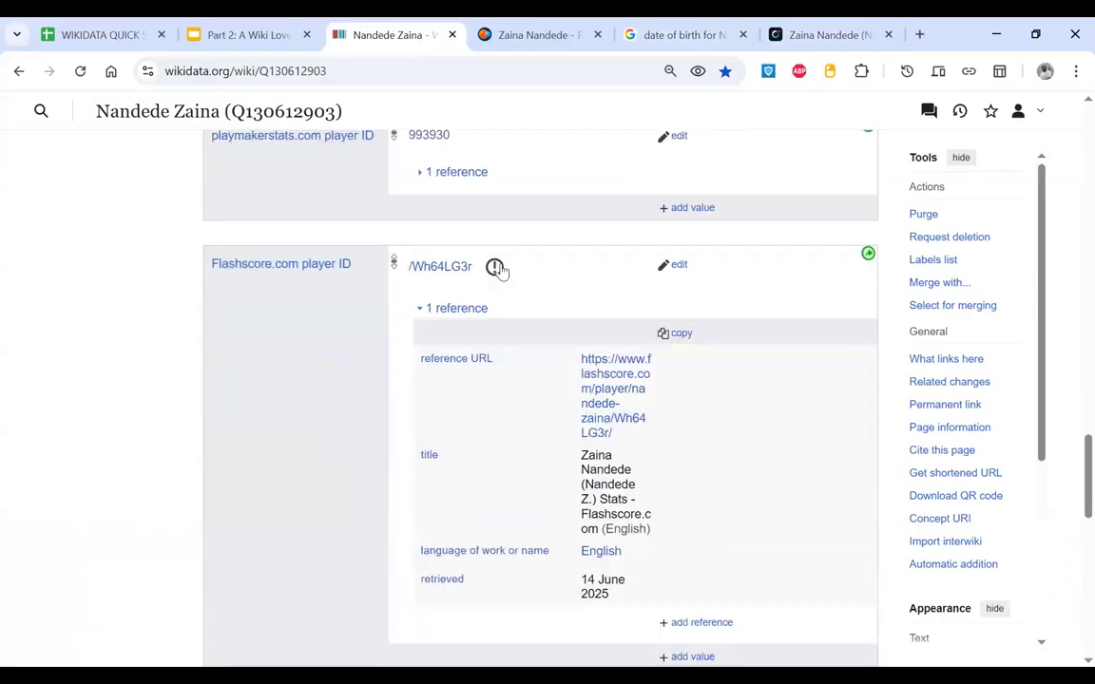
{"action": "left_click", "coordinate": [676, 268]}
{"action": "left_click", "coordinate": [731, 265]}
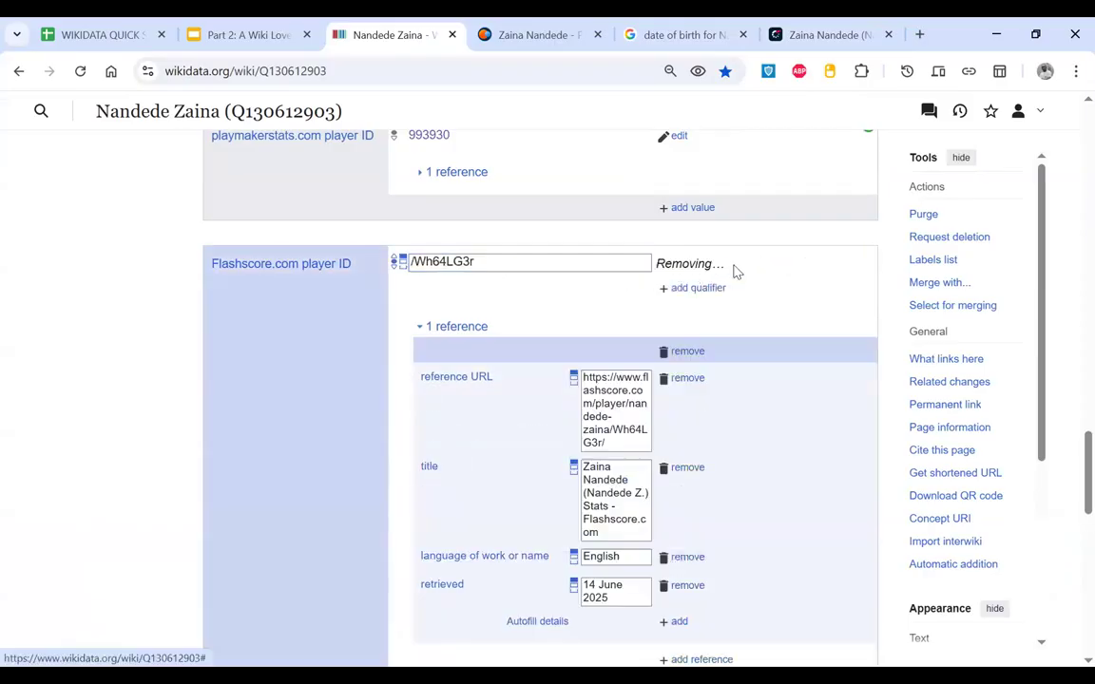
Step: Inspect the citation-needed flag on place of birth Mbale City, then go to the date-of-birth search results
{"action": "scroll", "coordinate": [734, 272], "scroll_direction": "up", "scroll_amount": 3}
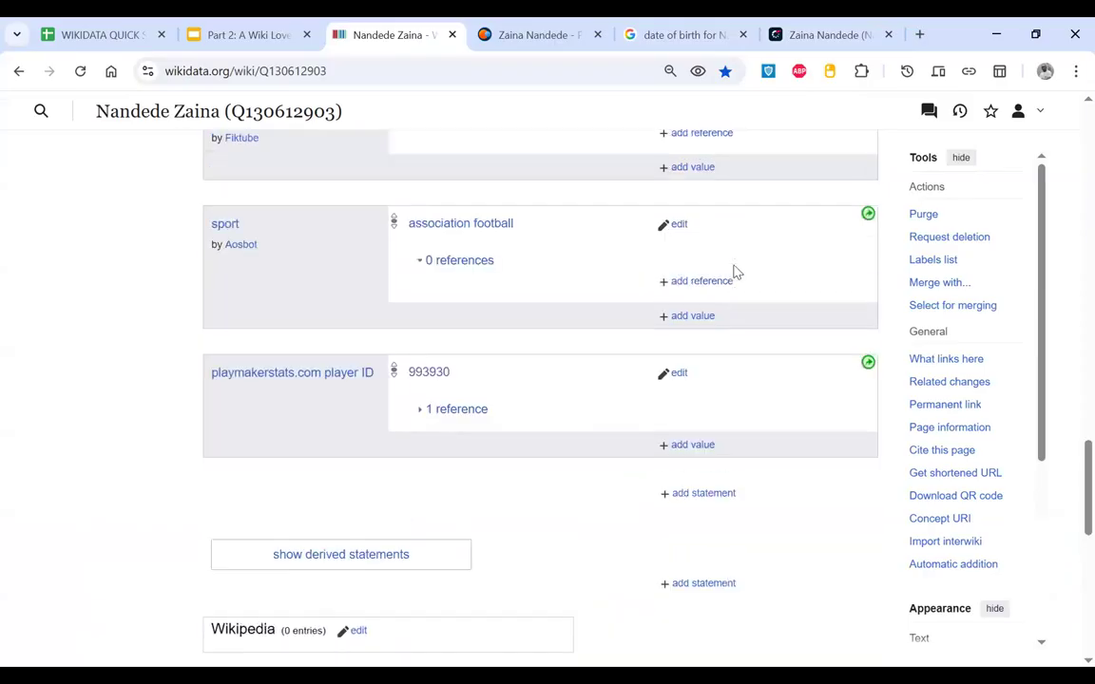
{"action": "scroll", "coordinate": [734, 273], "scroll_direction": "up", "scroll_amount": 9}
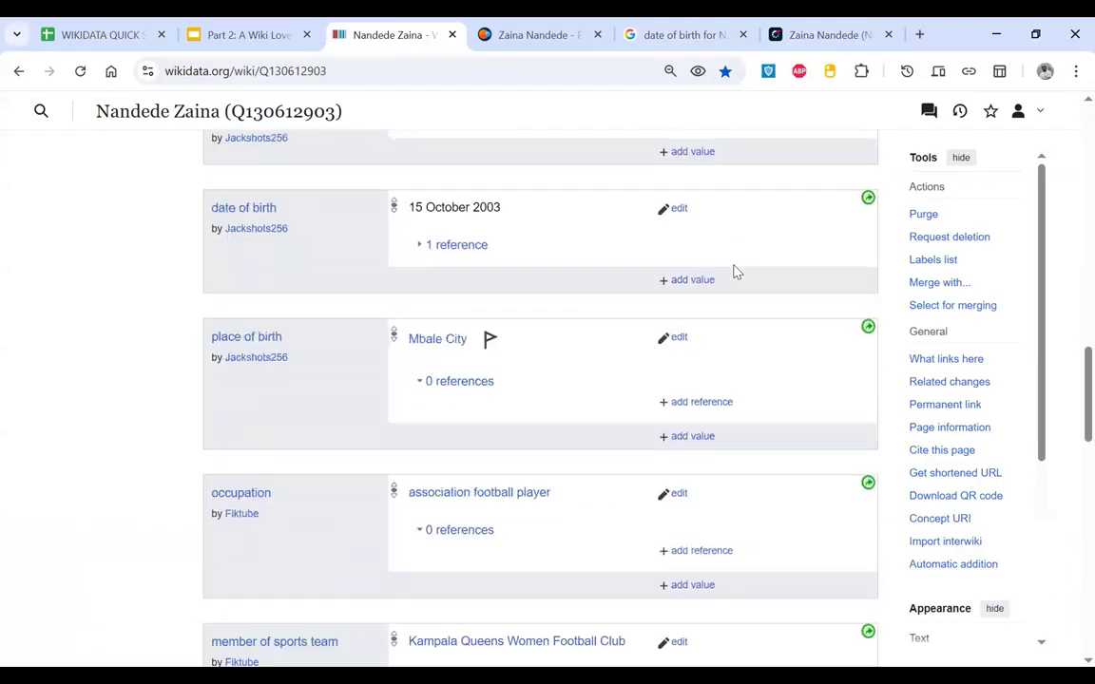
{"action": "scroll", "coordinate": [734, 272], "scroll_direction": "down", "scroll_amount": 1}
{"action": "scroll", "coordinate": [736, 272], "scroll_direction": "up", "scroll_amount": 1}
{"action": "scroll", "coordinate": [735, 272], "scroll_direction": "down", "scroll_amount": 2}
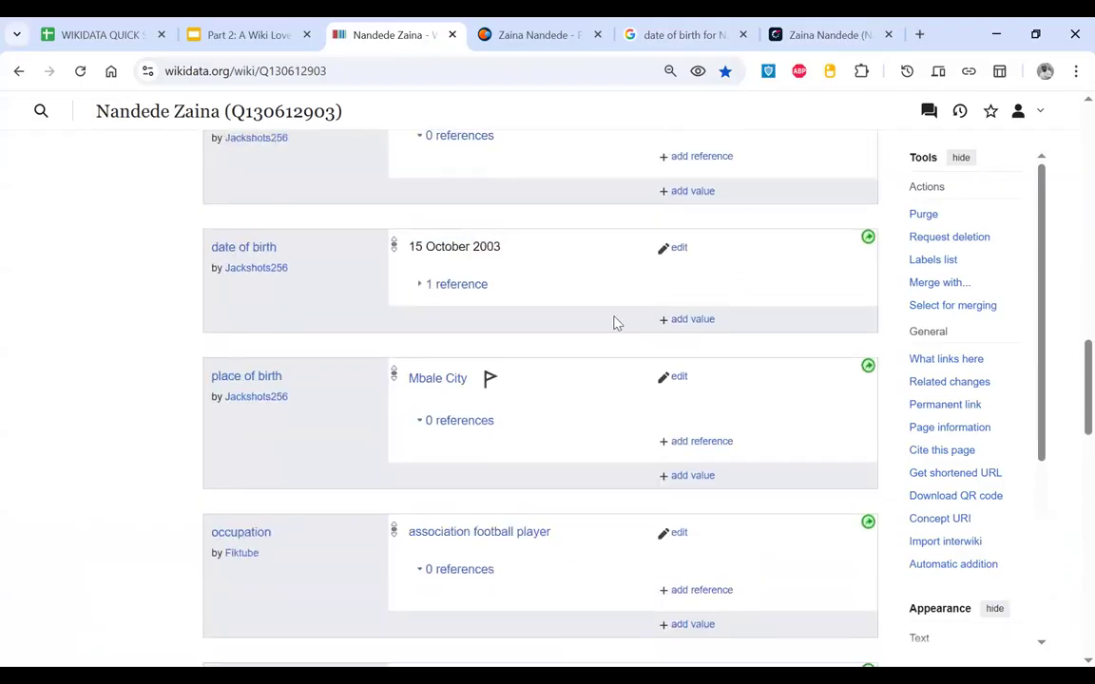
{"action": "left_click", "coordinate": [486, 379]}
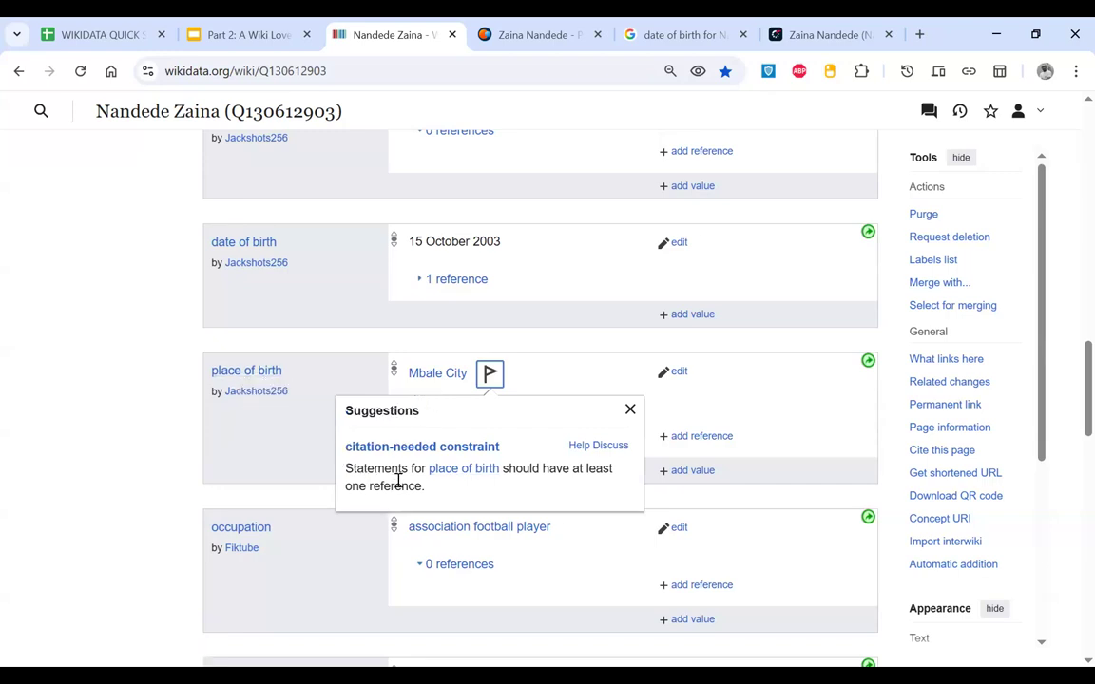
{"action": "left_click", "coordinate": [548, 476]}
{"action": "left_click", "coordinate": [662, 38]}
Step: Change the Google query from date of birth to place of birth
{"action": "double_click", "coordinate": [266, 114]}
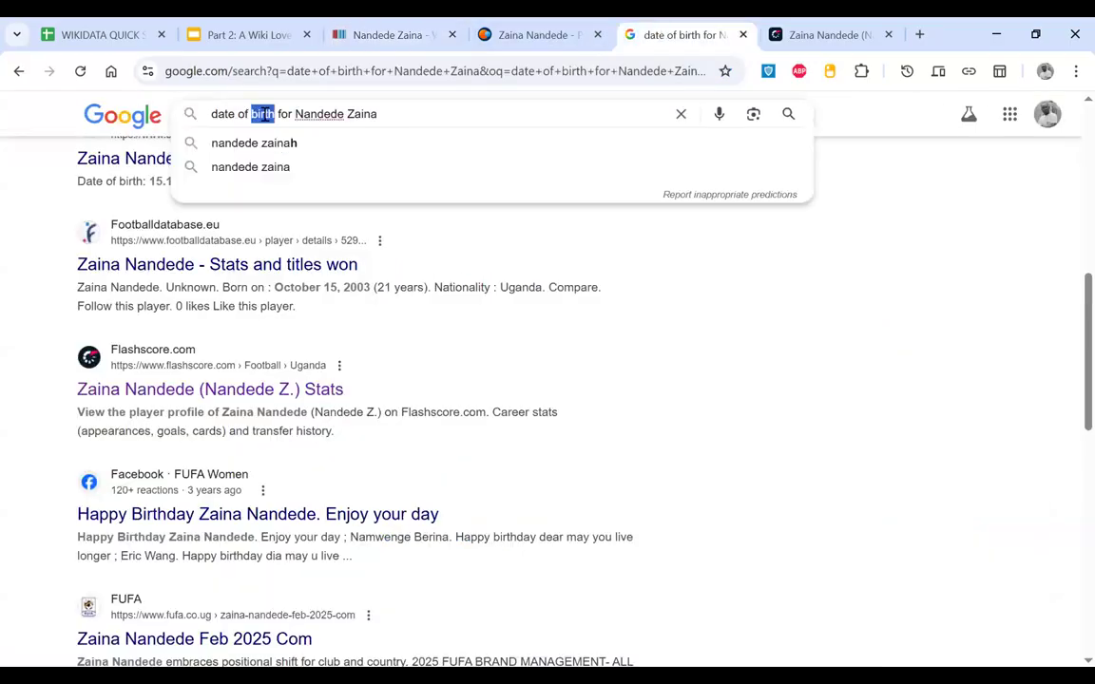
{"action": "left_click", "coordinate": [233, 107]}
{"action": "triple_click", "coordinate": [214, 116]}
{"action": "double_click", "coordinate": [215, 116]}
{"action": "type", "text": "place"}
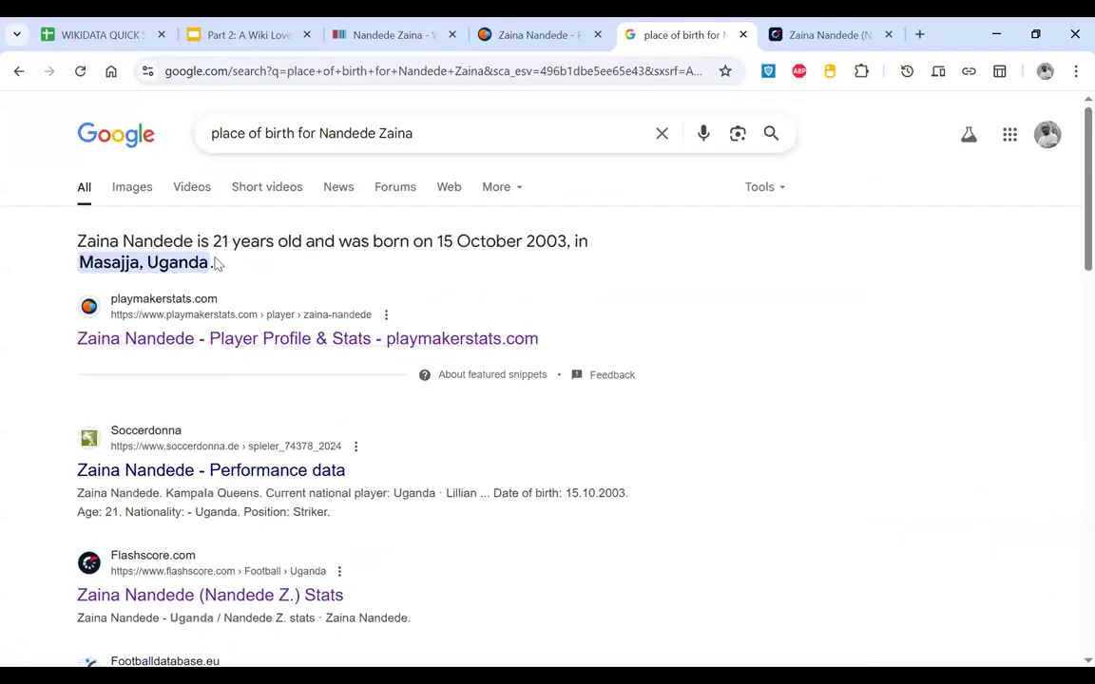
Step: Open the playmakerstats profile in a new tab and copy the birthplace Masajja listed under Born
{"action": "right_click", "coordinate": [216, 344]}
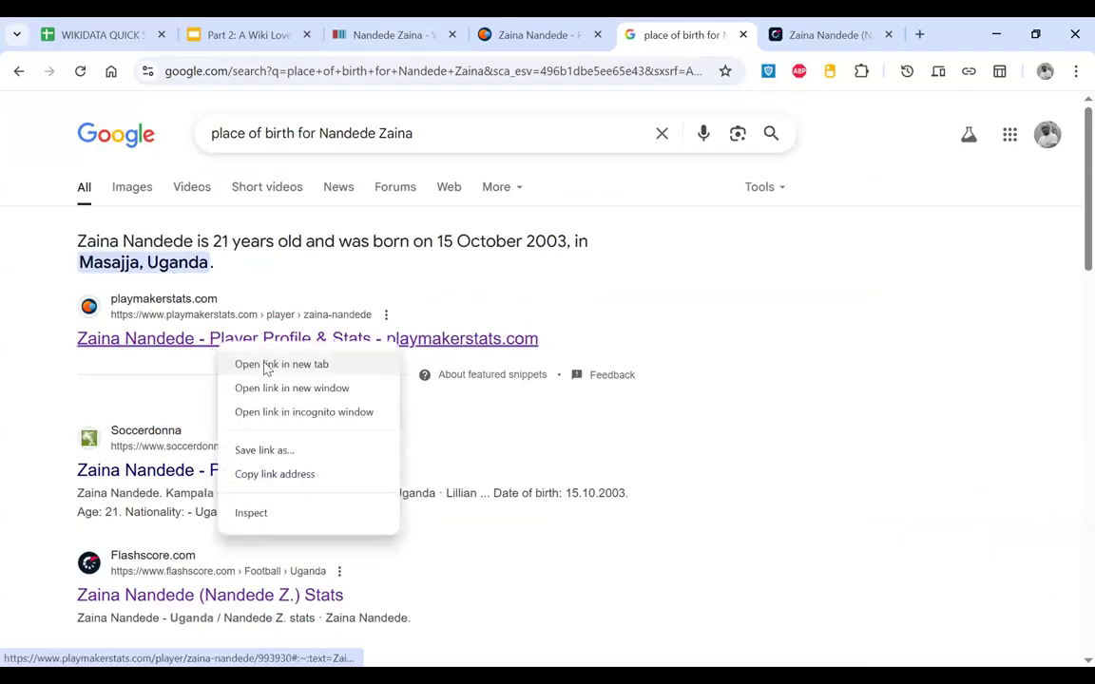
{"action": "left_click", "coordinate": [249, 364]}
{"action": "scroll", "coordinate": [216, 257], "scroll_direction": "down", "scroll_amount": 1}
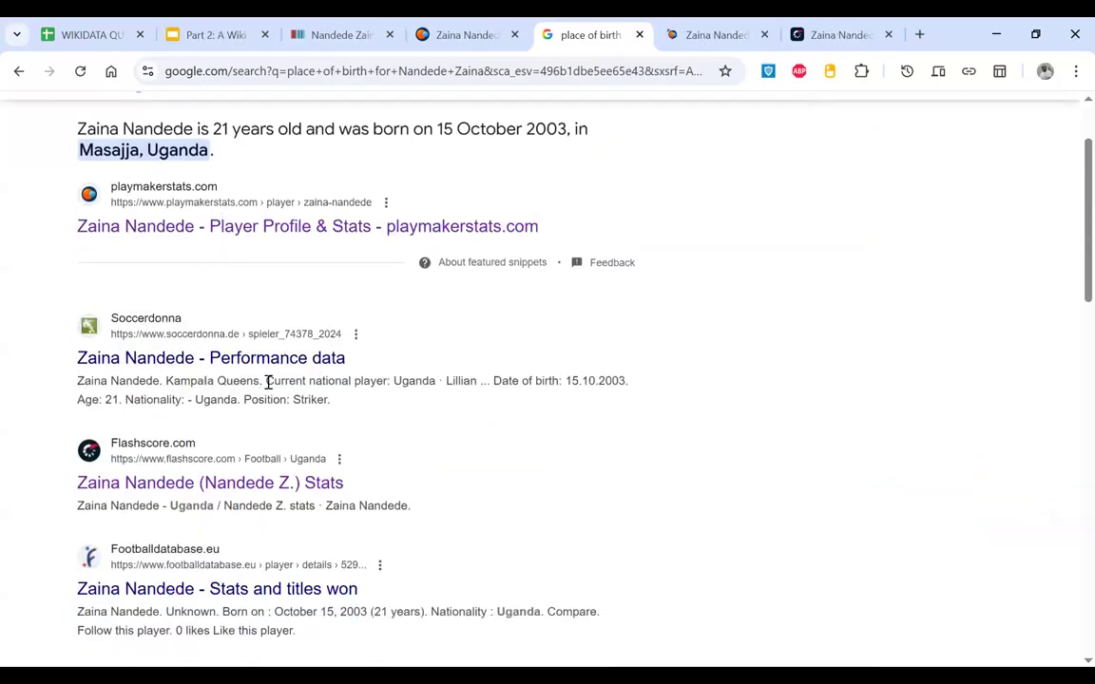
{"action": "scroll", "coordinate": [269, 387], "scroll_direction": "down", "scroll_amount": 1}
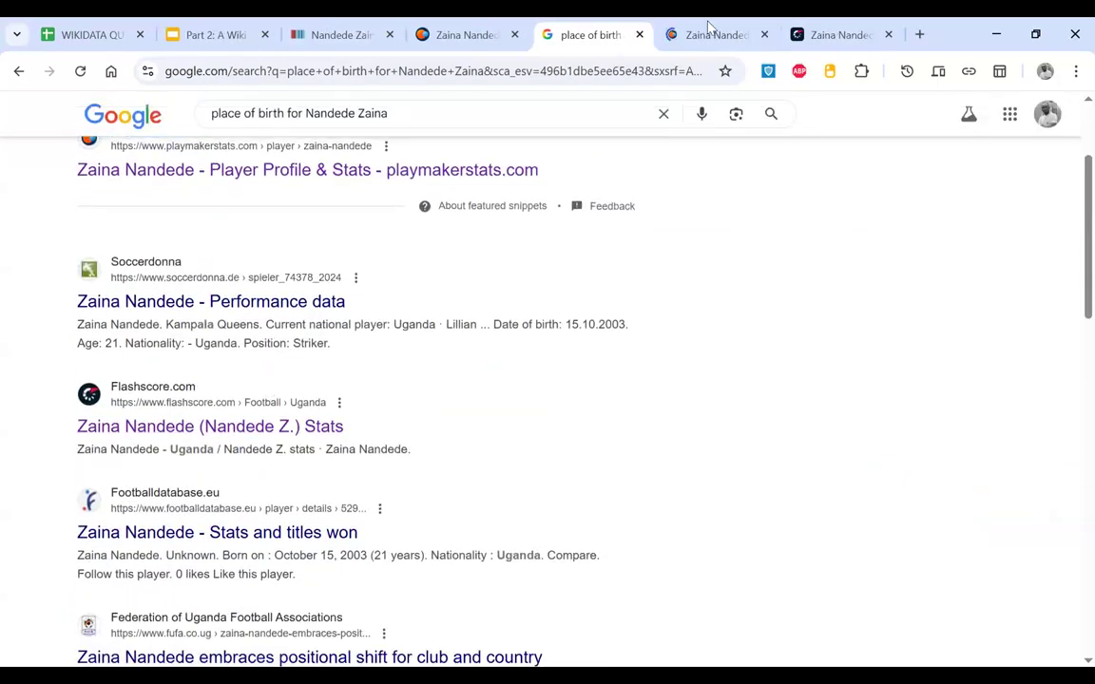
{"action": "left_click", "coordinate": [708, 29]}
{"action": "scroll", "coordinate": [476, 435], "scroll_direction": "down", "scroll_amount": 5}
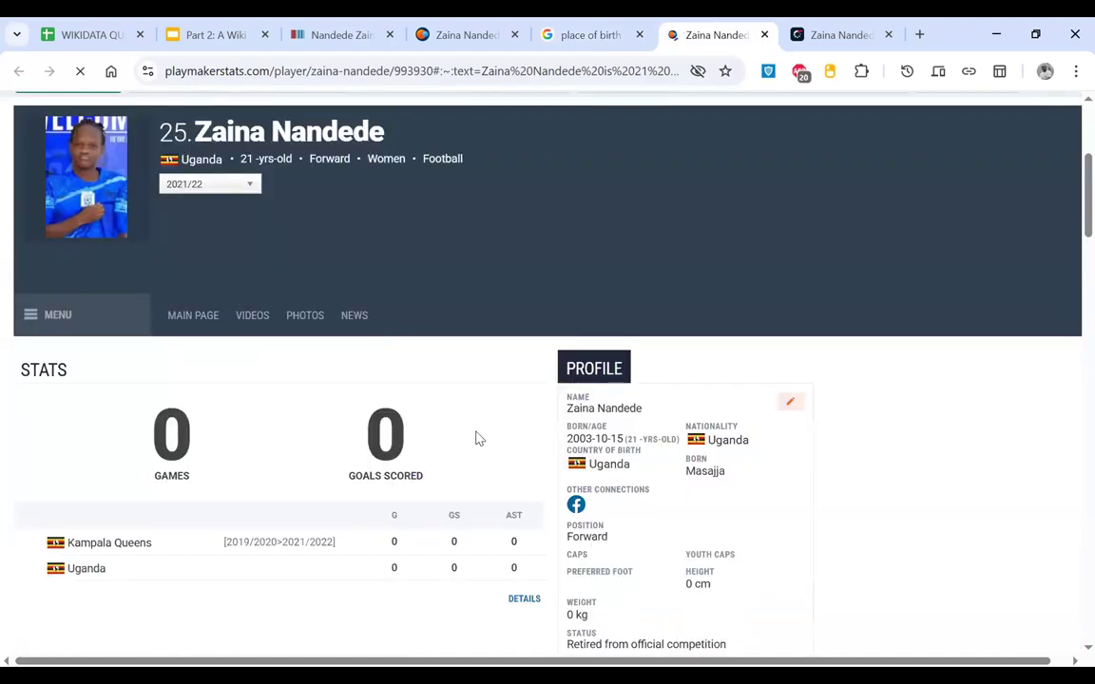
{"action": "double_click", "coordinate": [702, 239]}
{"action": "key", "text": "ctrl+c"}
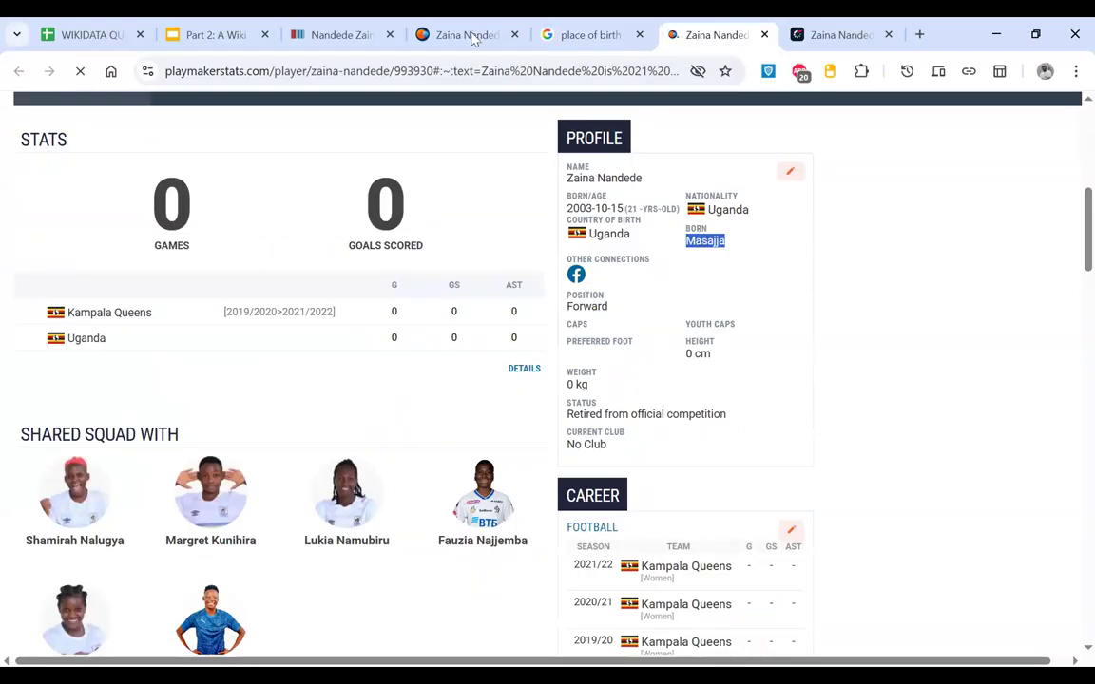
{"action": "left_click", "coordinate": [361, 34]}
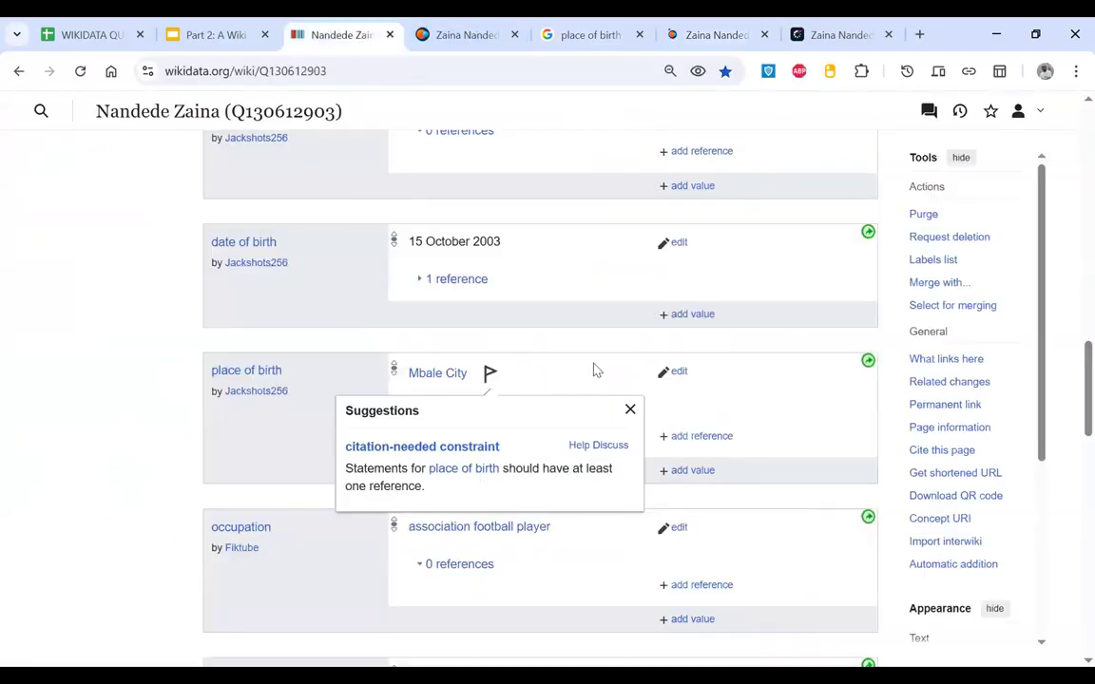
Step: Replace place of birth Mbale City with Masajja and open the Masajja item (Q31396718) separately
{"action": "left_click", "coordinate": [672, 372]}
{"action": "triple_click", "coordinate": [528, 369]}
{"action": "key", "text": "ctrl+v"}
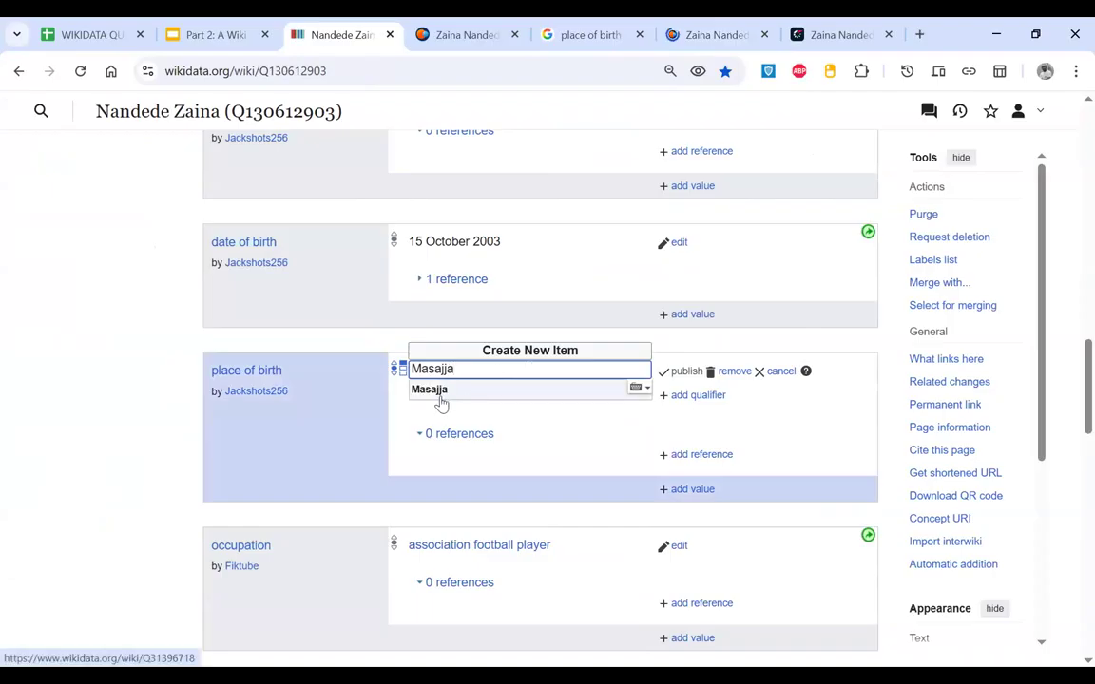
{"action": "right_click", "coordinate": [440, 395]}
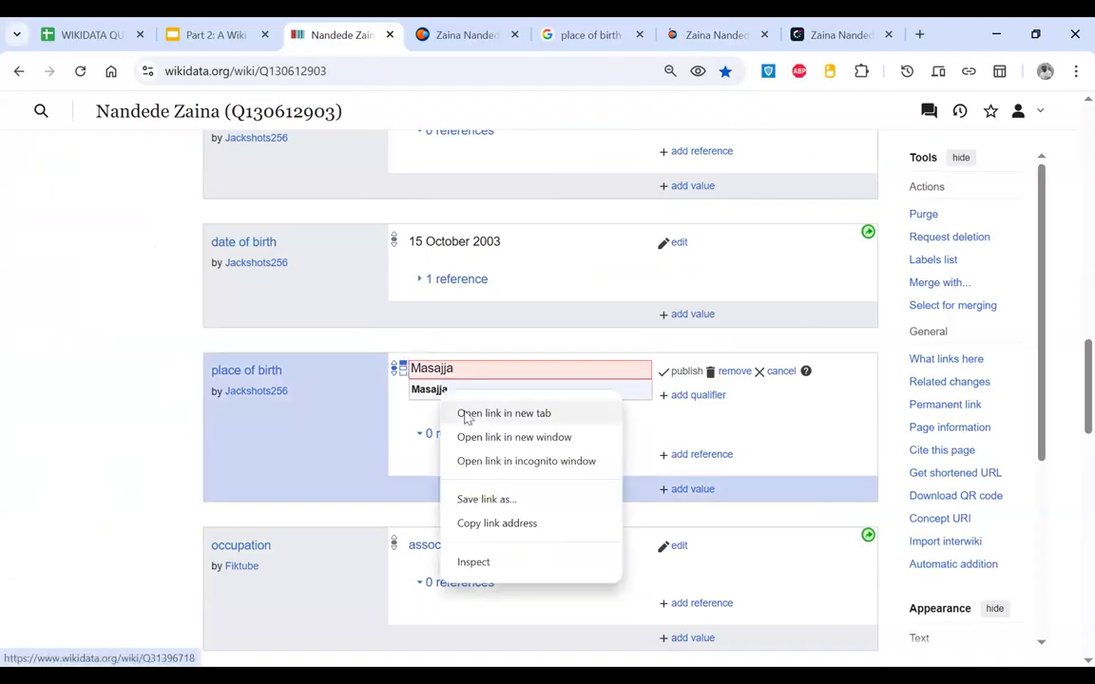
{"action": "left_click", "coordinate": [503, 414]}
{"action": "left_click", "coordinate": [475, 369]}
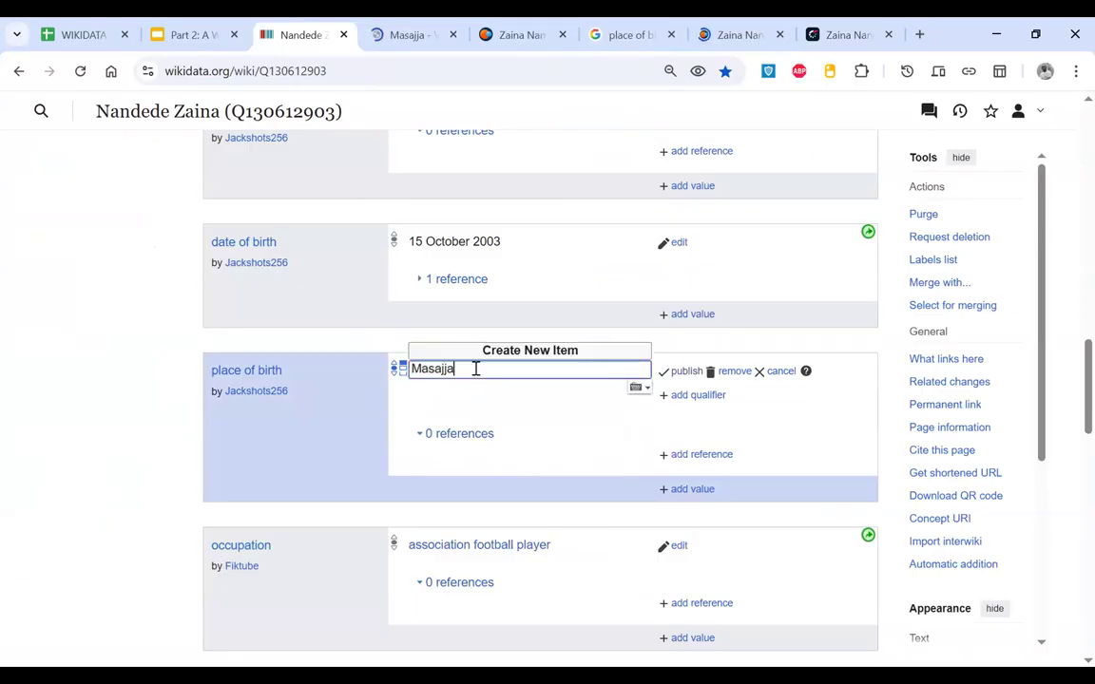
{"action": "left_click", "coordinate": [404, 38]}
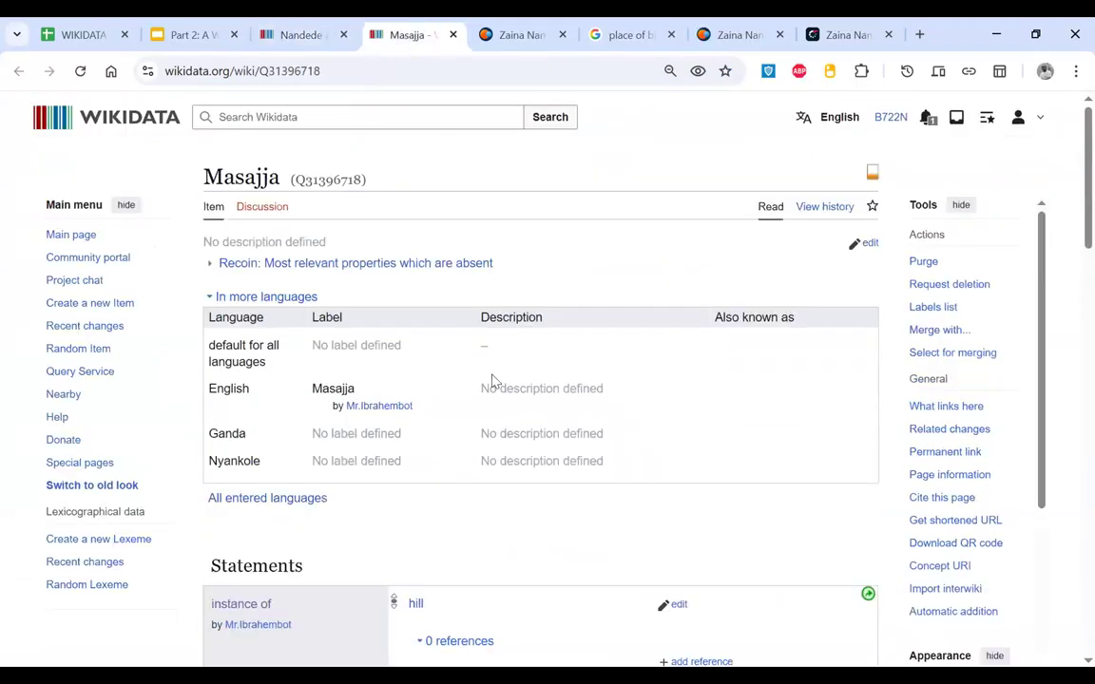
Step: Review the Masajja item's statements: country Uganda and instance of hill
{"action": "scroll", "coordinate": [493, 380], "scroll_direction": "down", "scroll_amount": 3}
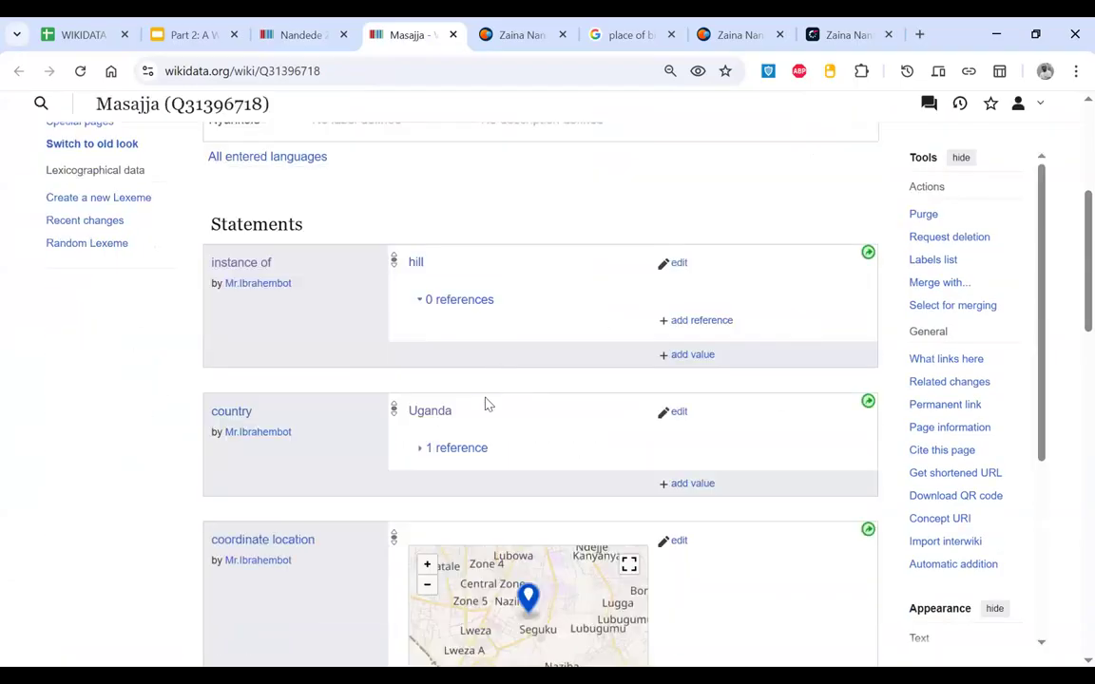
{"action": "right_click", "coordinate": [485, 405]}
{"action": "double_click", "coordinate": [410, 409]}
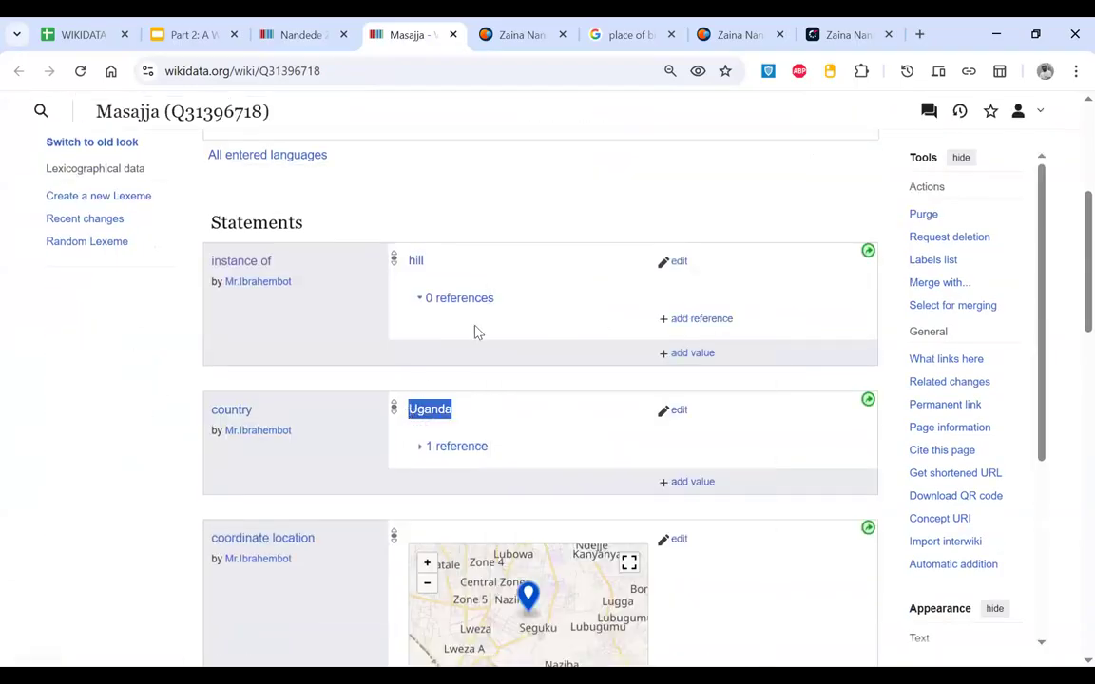
{"action": "scroll", "coordinate": [457, 344], "scroll_direction": "up", "scroll_amount": 1}
{"action": "double_click", "coordinate": [415, 364]}
{"action": "scroll", "coordinate": [414, 368], "scroll_direction": "up", "scroll_amount": 2}
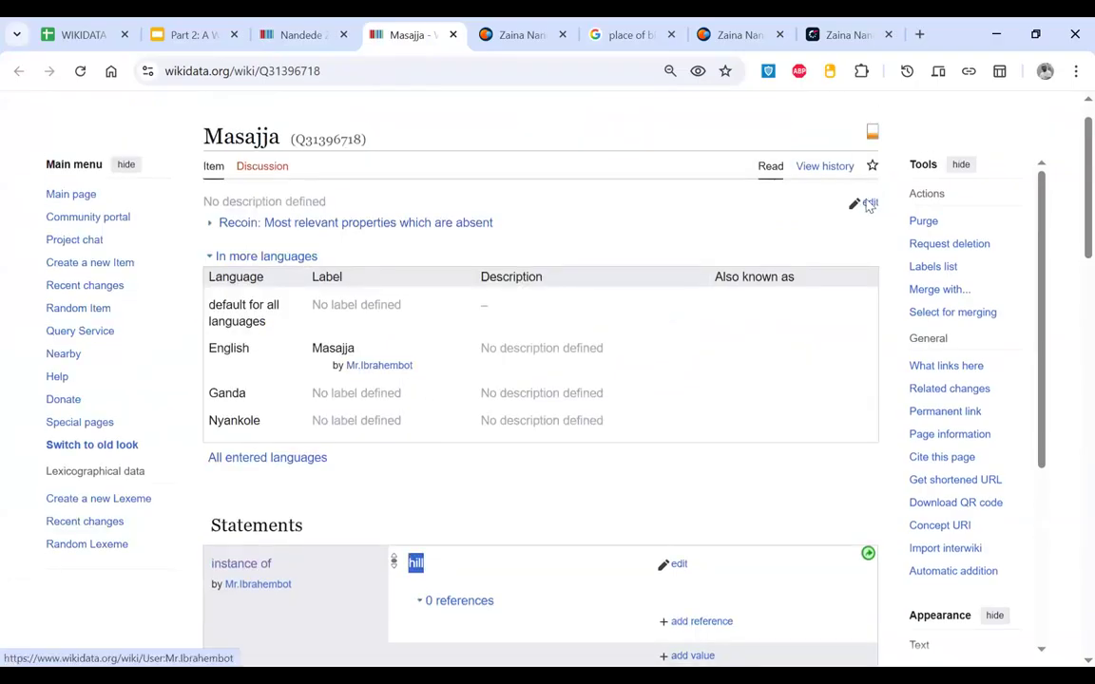
Step: Give Masajja the English description 'place in Uganda' and publish it
{"action": "left_click", "coordinate": [498, 356]}
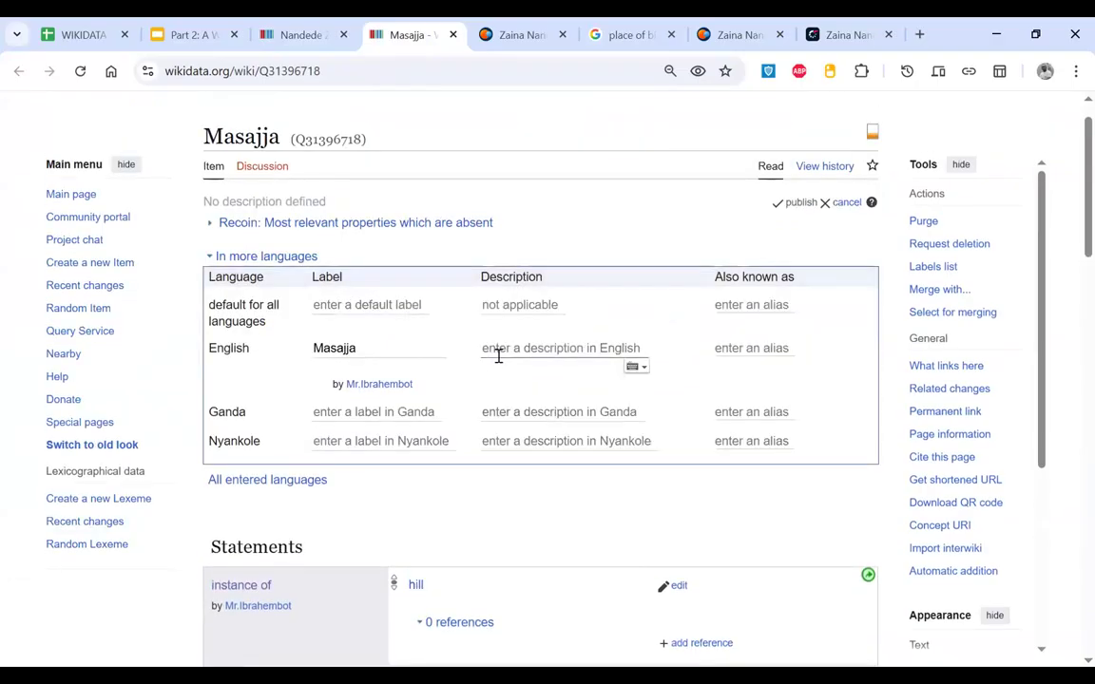
{"action": "left_click", "coordinate": [277, 36]}
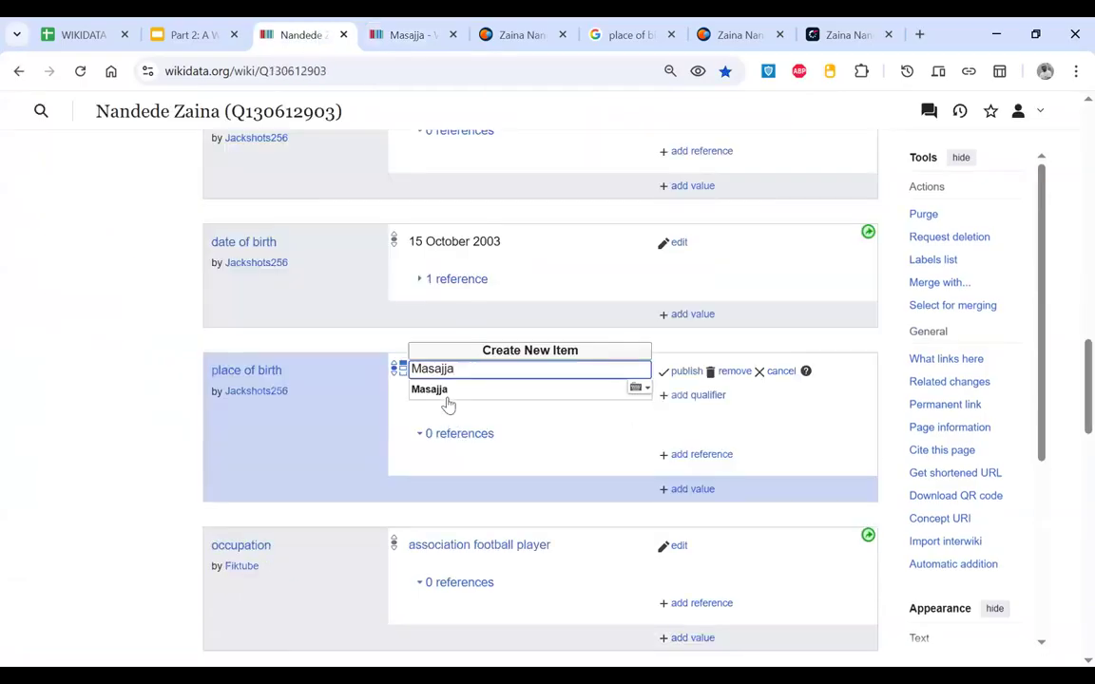
{"action": "left_click", "coordinate": [410, 35]}
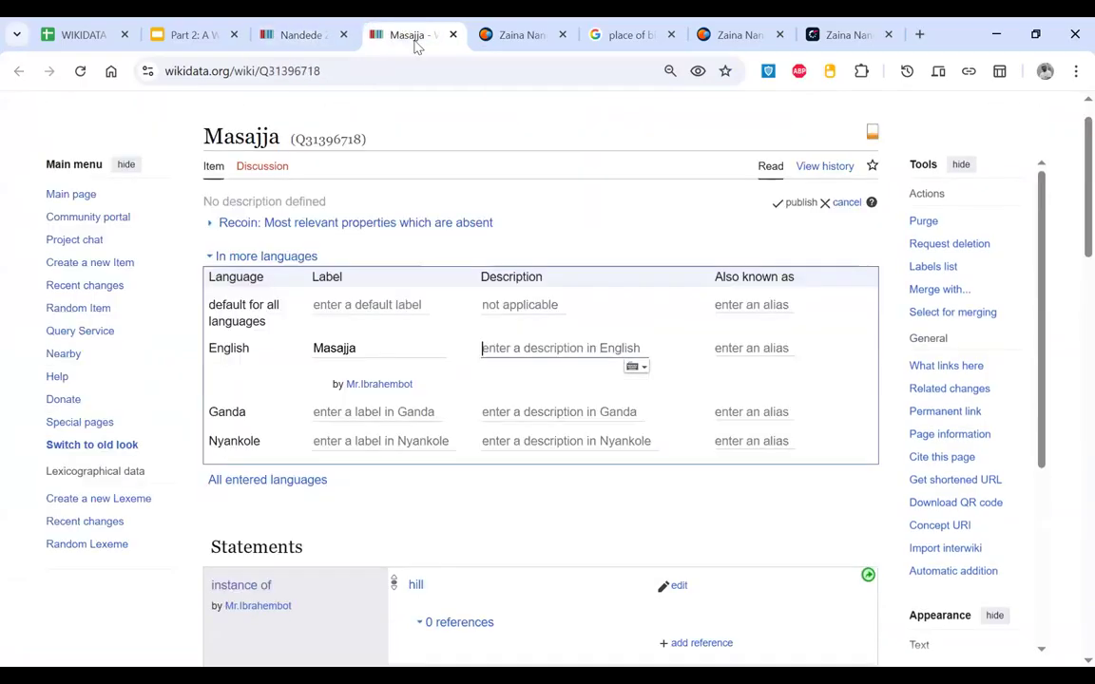
{"action": "type", "text": "a"}
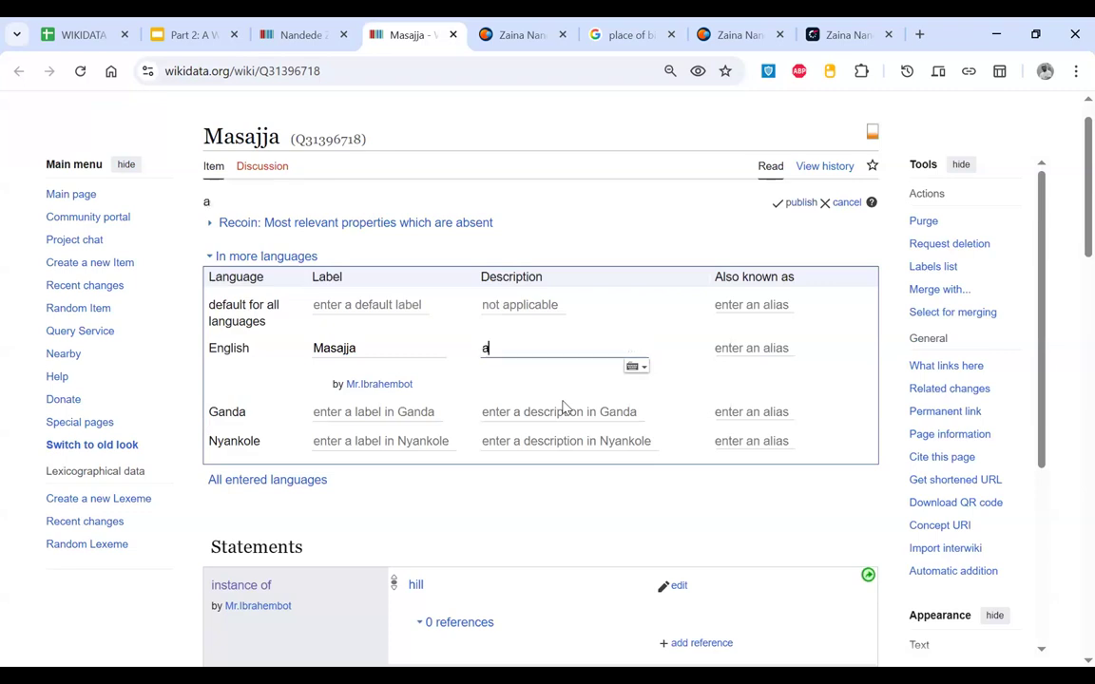
{"action": "key", "text": "BackSpace"}
{"action": "key", "text": "BackSpace"}
{"action": "key", "text": "BackSpace"}
{"action": "type", "text": "a"}
{"action": "key", "text": "BackSpace"}
{"action": "type", "text": "the"}
{"action": "key", "text": "BackSpace"}
{"action": "key", "text": "BackSpace"}
{"action": "type", "text": "place in Uganda"}
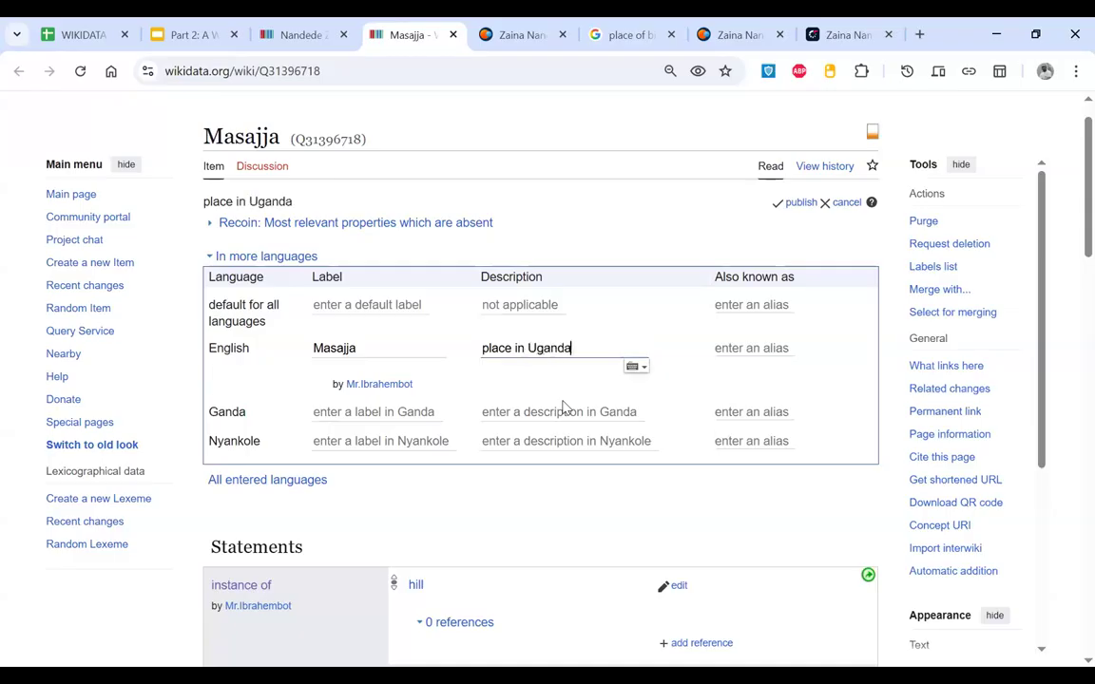
{"action": "scroll", "coordinate": [561, 407], "scroll_direction": "down", "scroll_amount": 7}
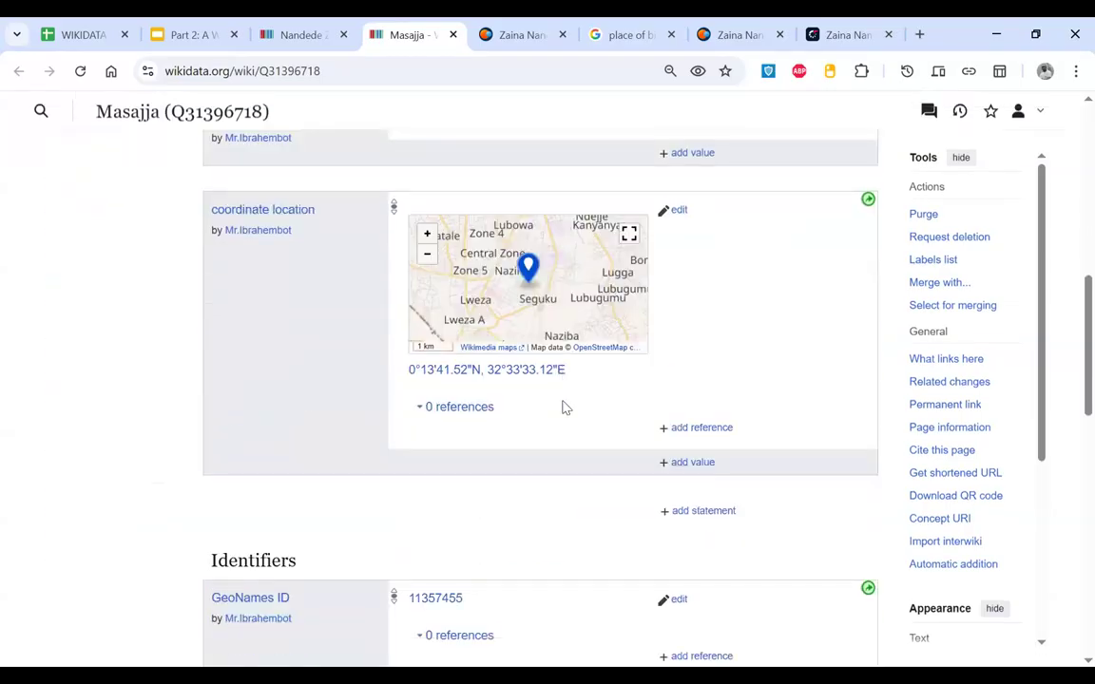
{"action": "scroll", "coordinate": [562, 403], "scroll_direction": "up", "scroll_amount": 7}
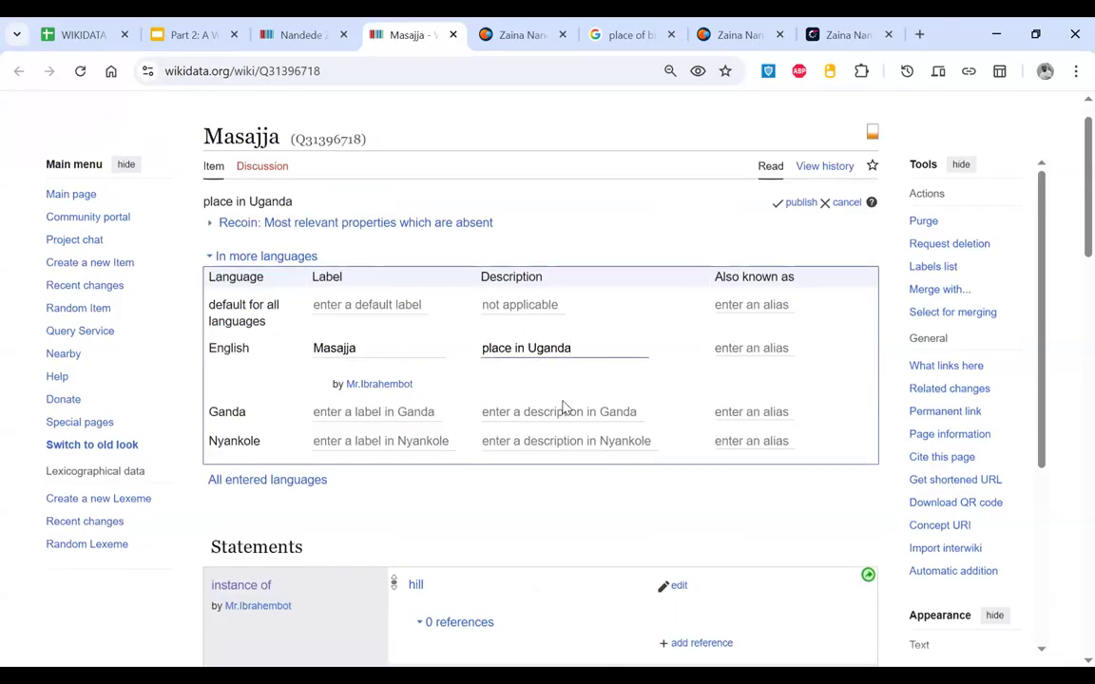
{"action": "left_click", "coordinate": [801, 203]}
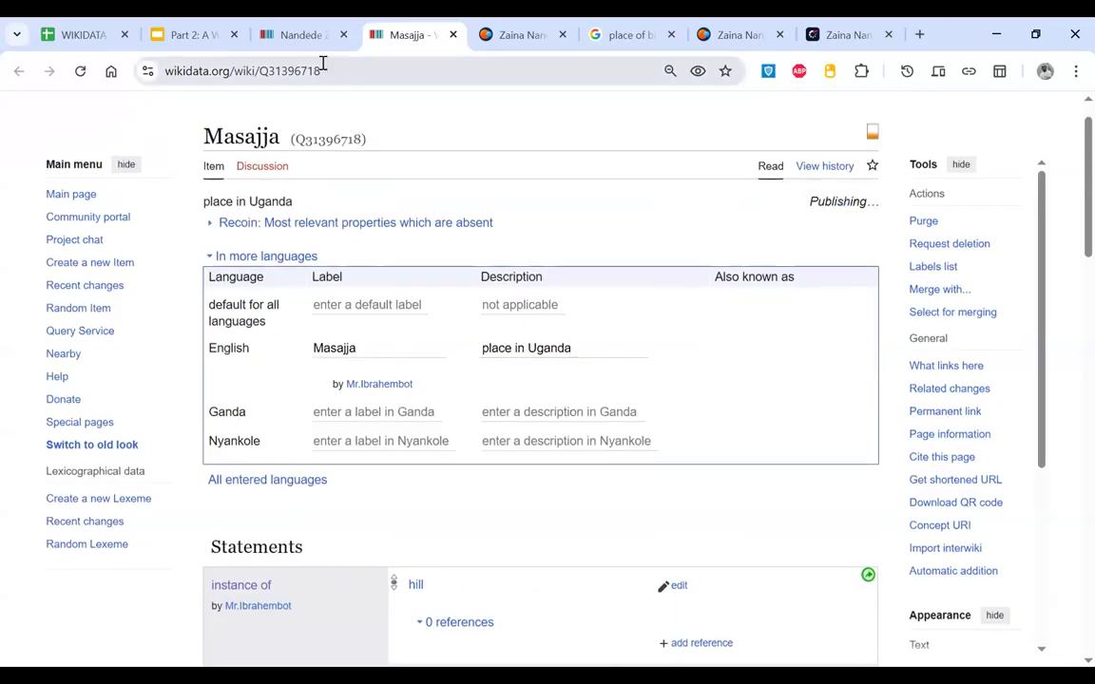
{"action": "left_click", "coordinate": [304, 38]}
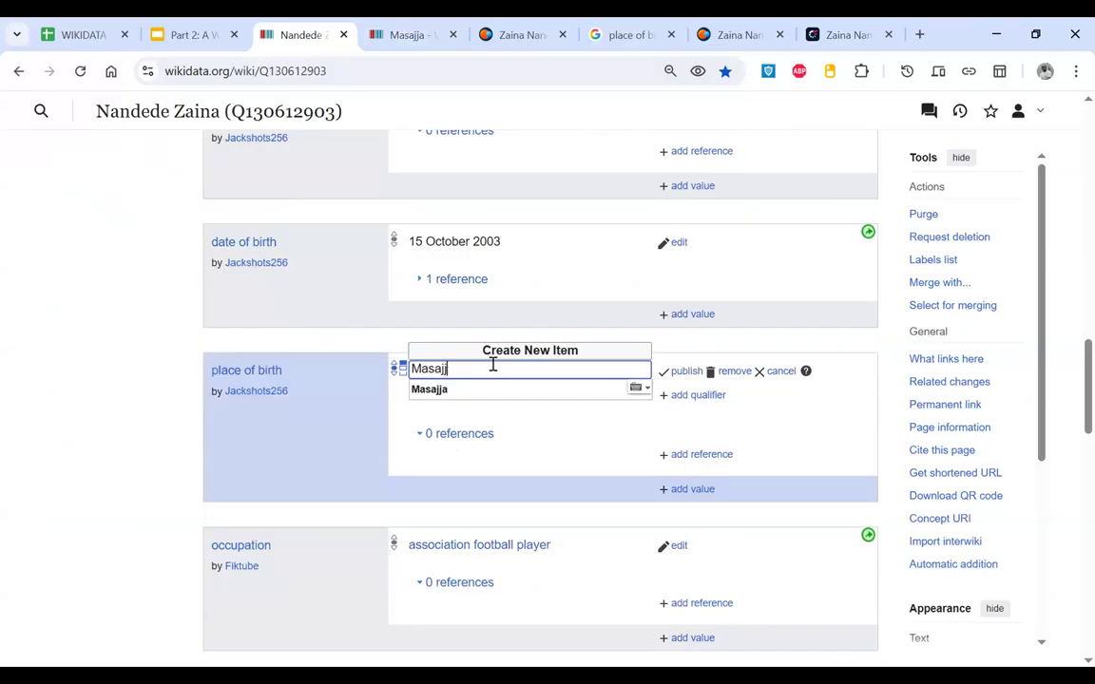
Step: Choose Masajja as the place of birth value and copy the playmakerstats profile address
{"action": "left_click", "coordinate": [464, 399]}
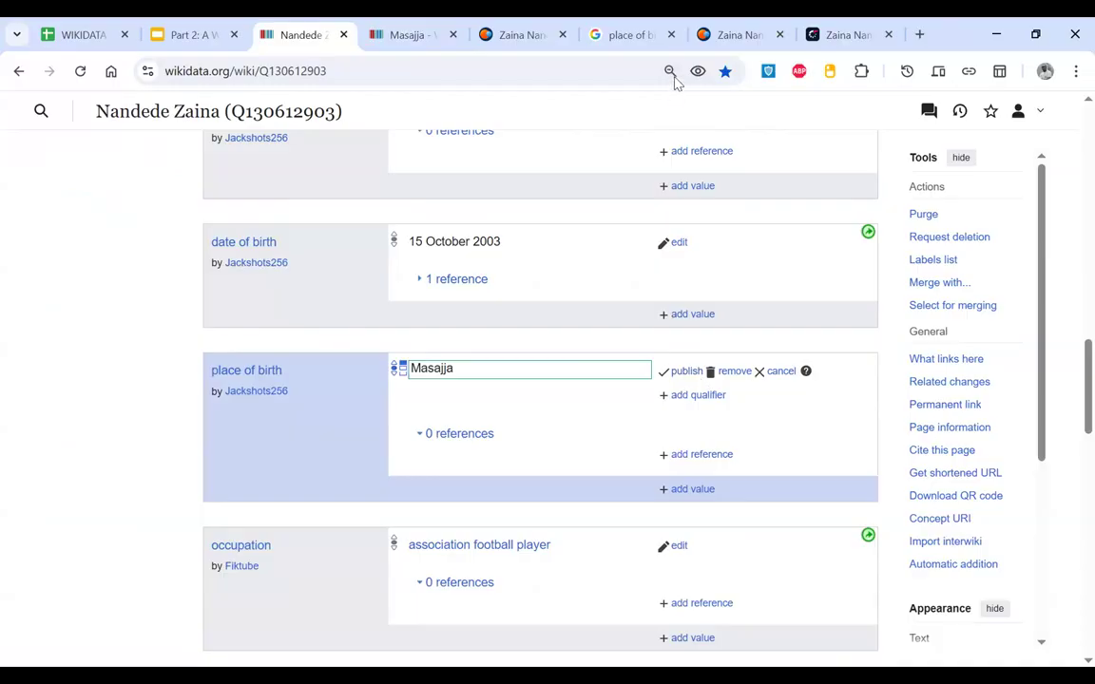
{"action": "left_click", "coordinate": [517, 39]}
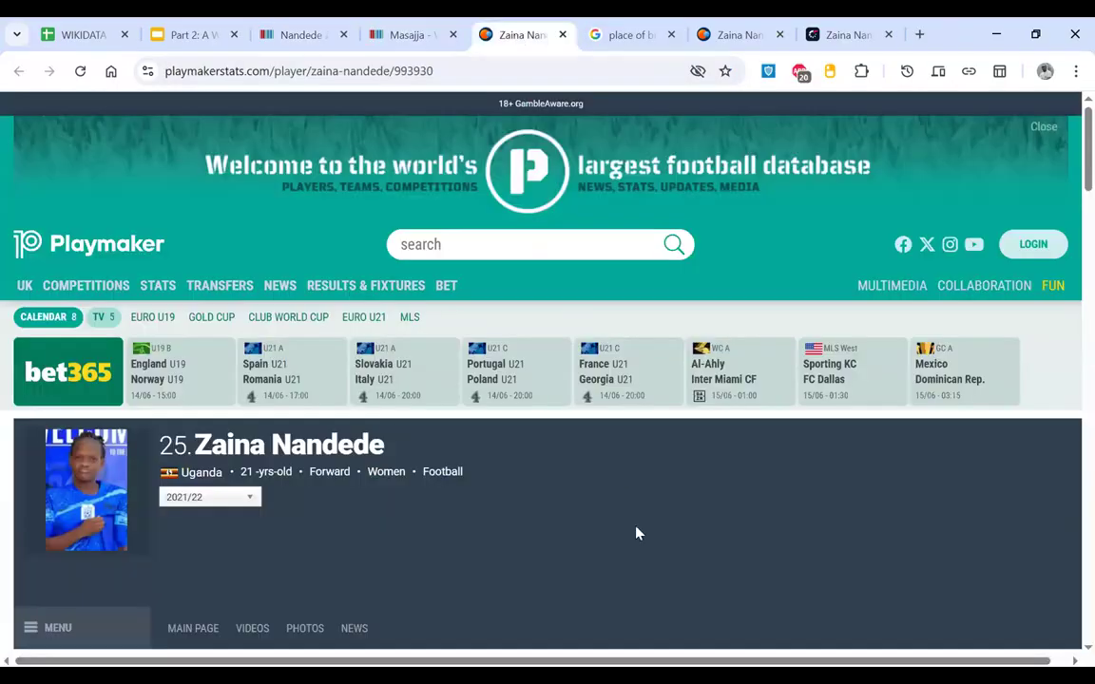
{"action": "scroll", "coordinate": [635, 530], "scroll_direction": "down", "scroll_amount": 4}
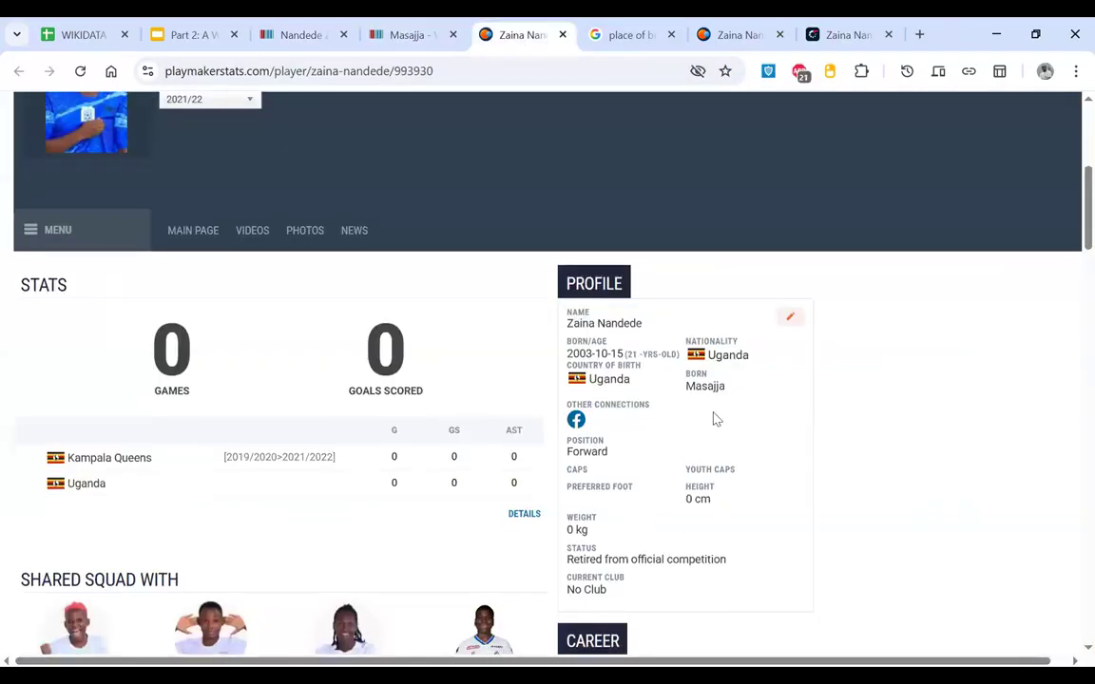
{"action": "left_click", "coordinate": [363, 76]}
{"action": "key", "text": "ctrl+c"}
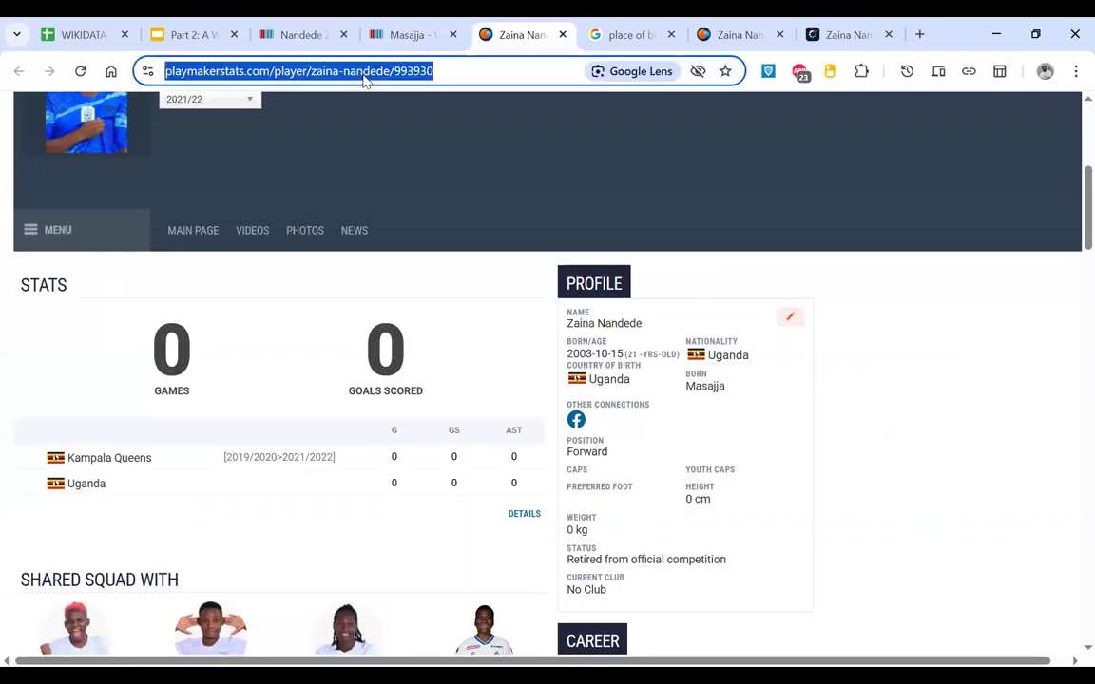
Step: Review the playmakerstats profile, then return to the Nandede Zaina item
{"action": "scroll", "coordinate": [641, 350], "scroll_direction": "down", "scroll_amount": 1}
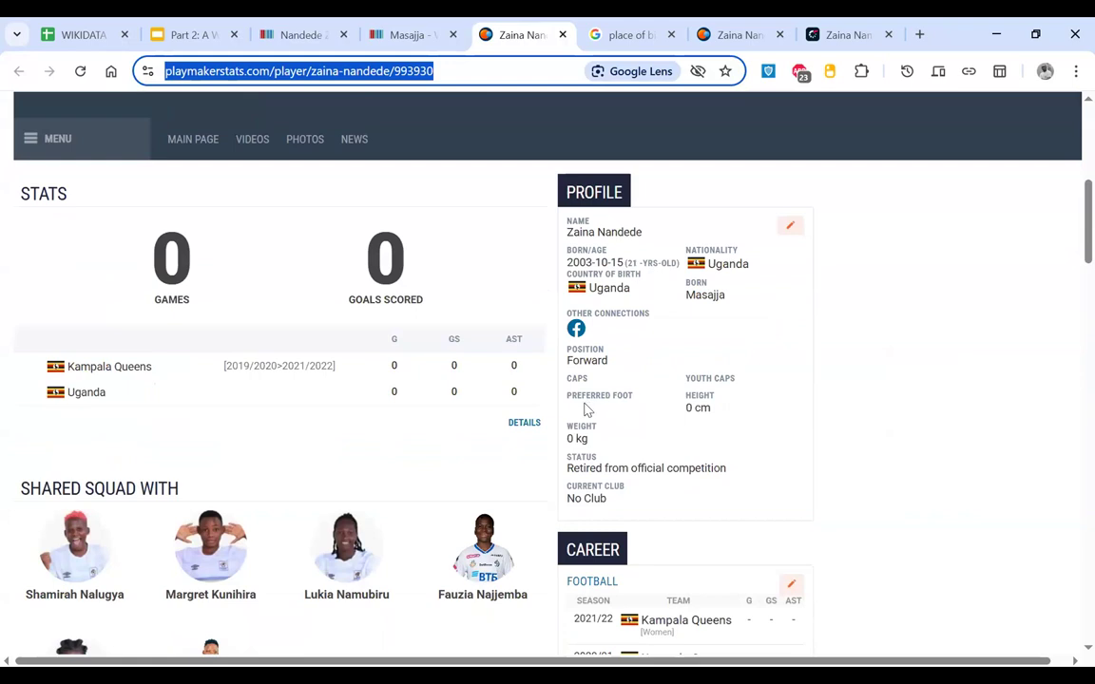
{"action": "scroll", "coordinate": [587, 408], "scroll_direction": "down", "scroll_amount": 3}
{"action": "scroll", "coordinate": [586, 408], "scroll_direction": "up", "scroll_amount": 3}
{"action": "scroll", "coordinate": [628, 384], "scroll_direction": "down", "scroll_amount": 2}
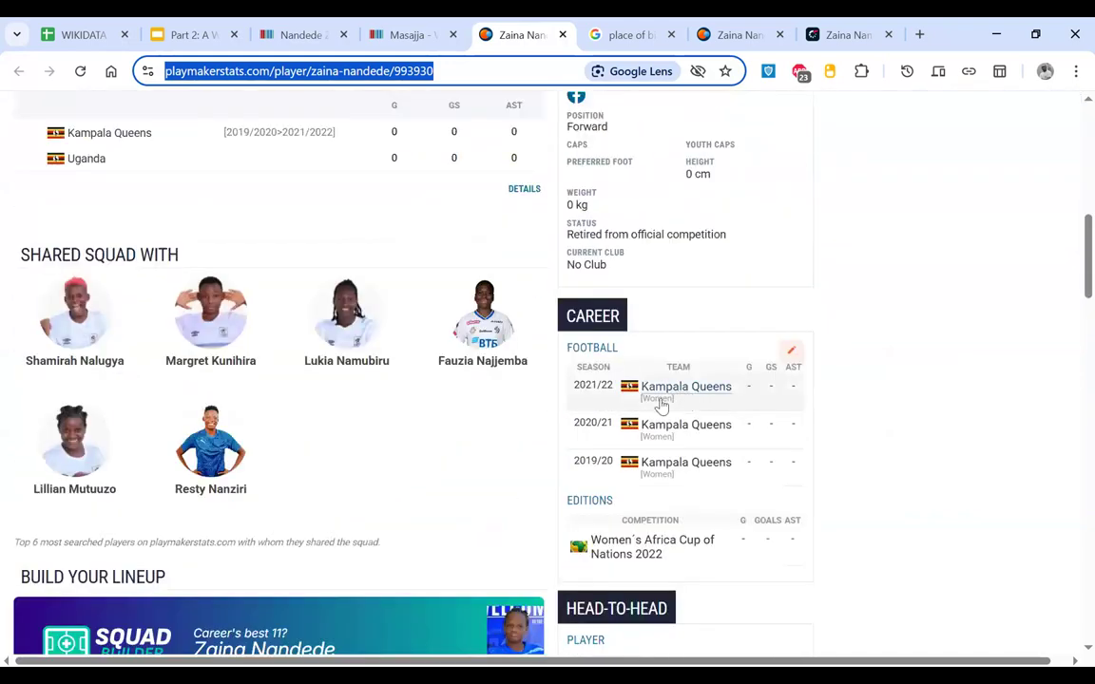
{"action": "scroll", "coordinate": [668, 540], "scroll_direction": "down", "scroll_amount": 1}
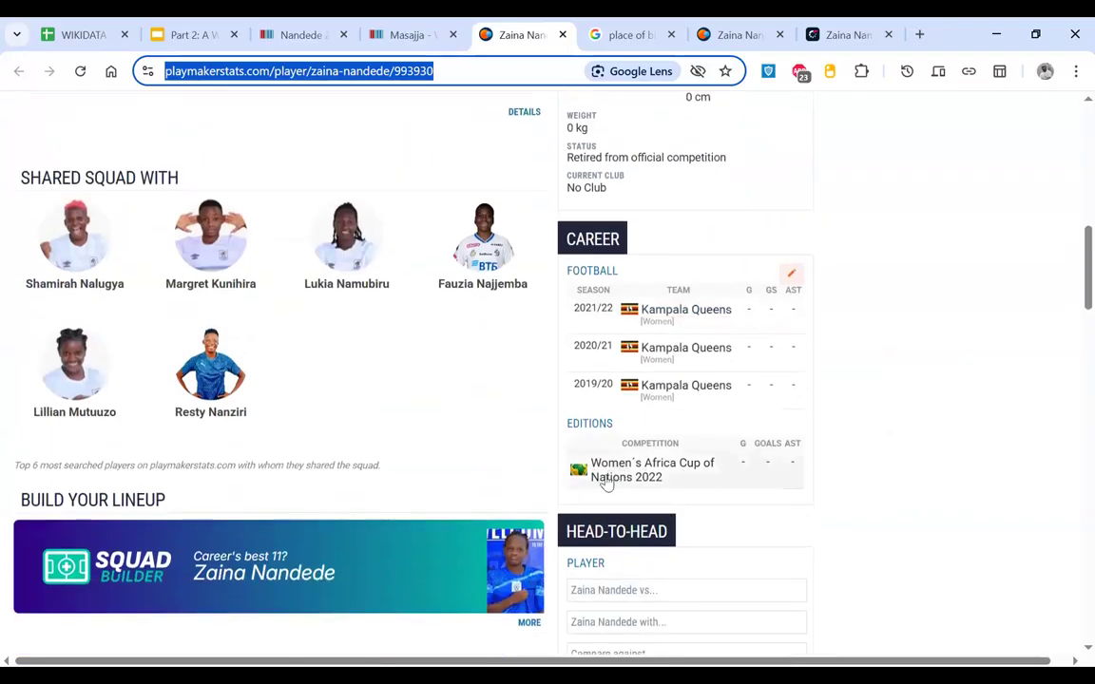
{"action": "scroll", "coordinate": [466, 428], "scroll_direction": "up", "scroll_amount": 1}
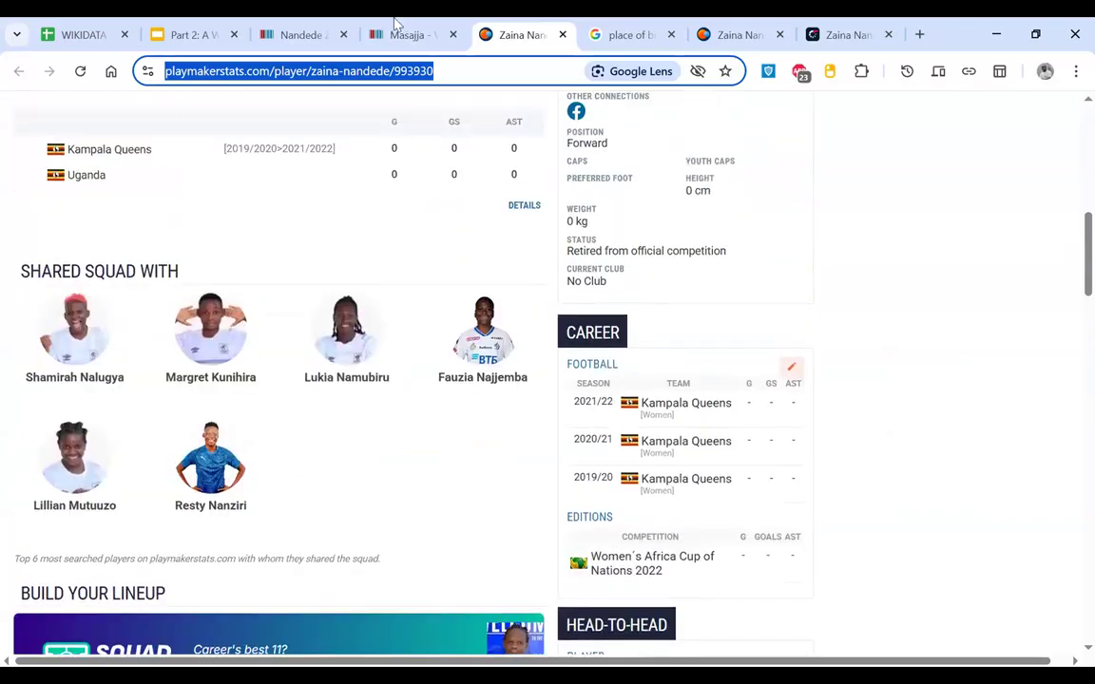
{"action": "left_click", "coordinate": [408, 34]}
{"action": "left_click", "coordinate": [299, 34]}
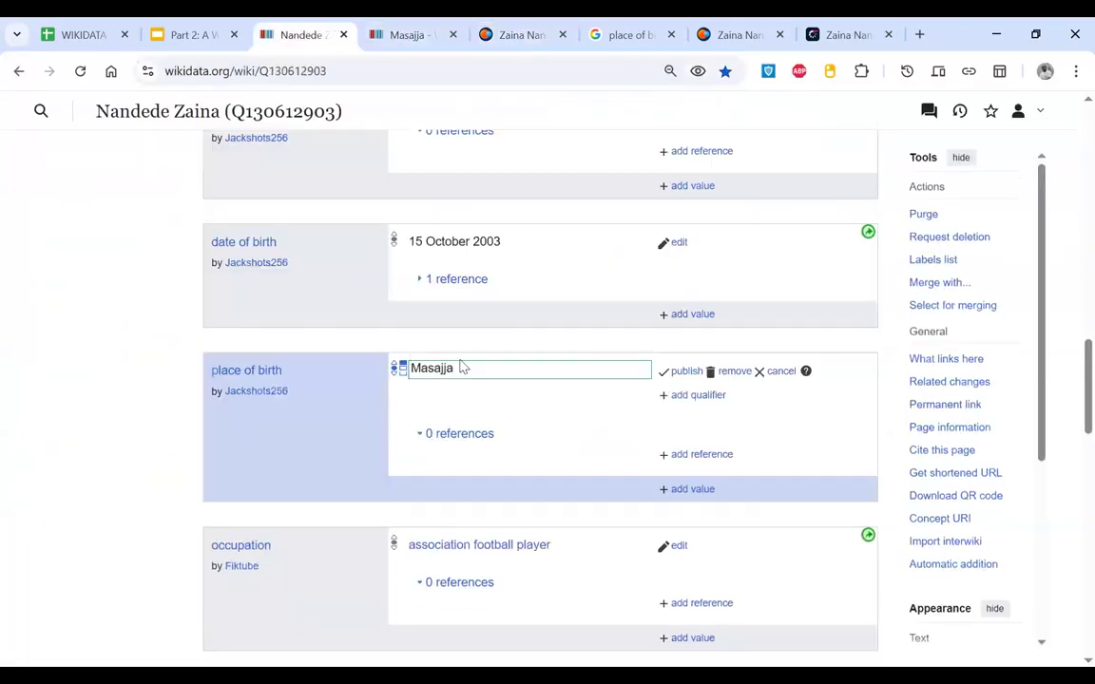
Step: Publish place of birth Masajja with the playmakerstats profile as its reference URL
{"action": "left_click", "coordinate": [693, 456]}
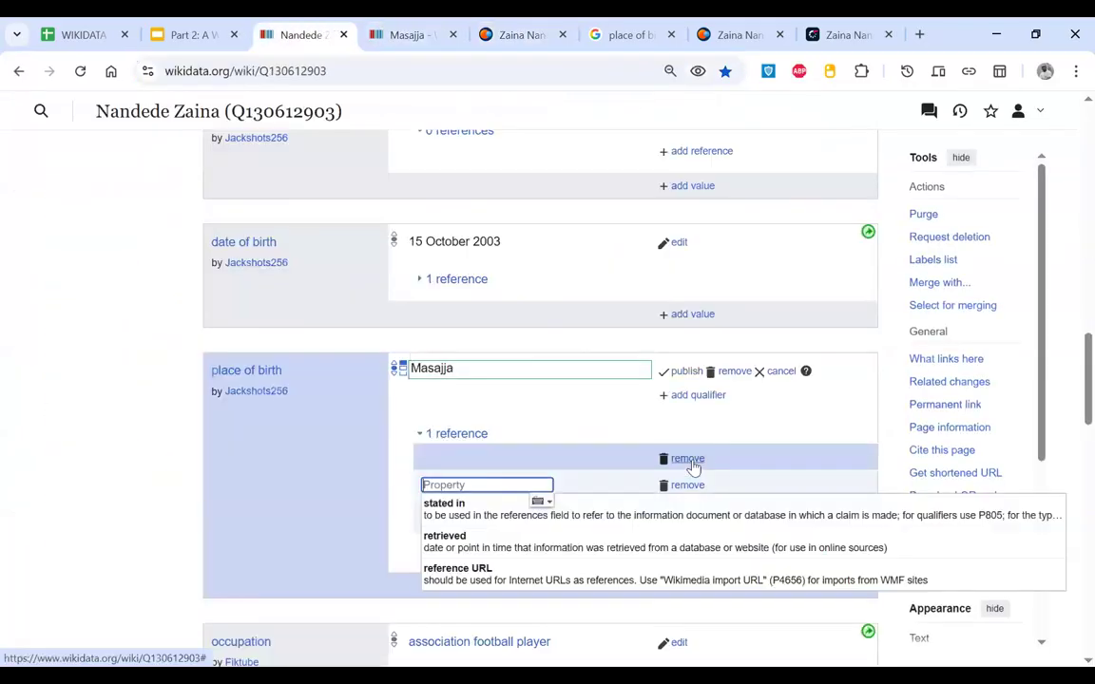
{"action": "left_click", "coordinate": [582, 581]}
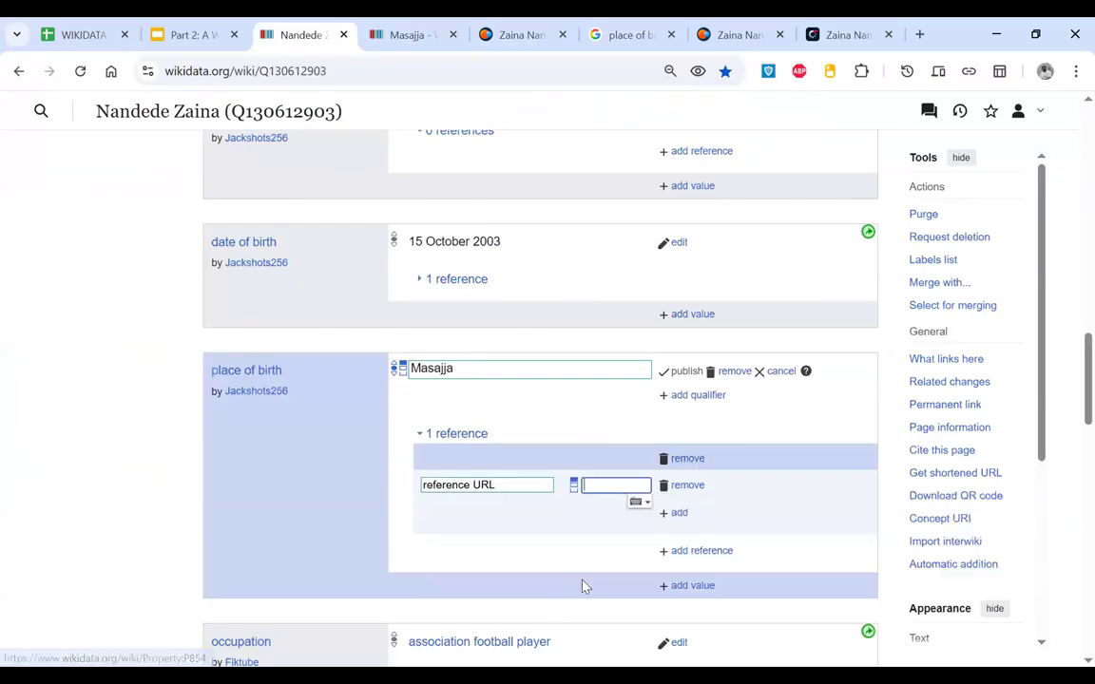
{"action": "key", "text": "ctrl+v"}
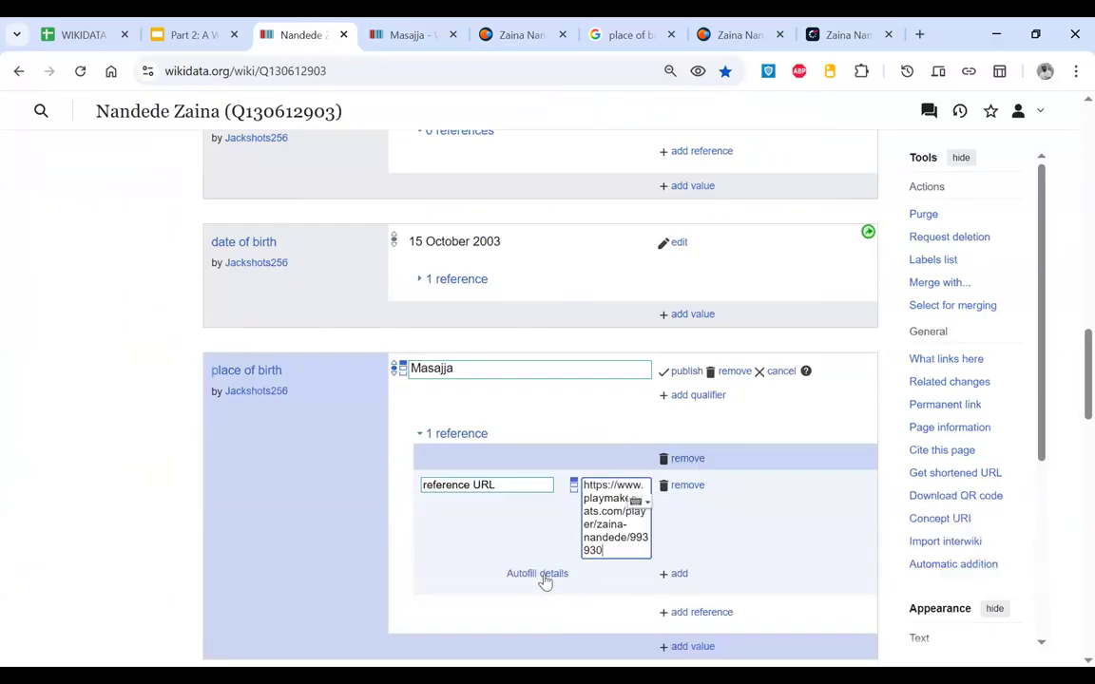
{"action": "left_click", "coordinate": [542, 575]}
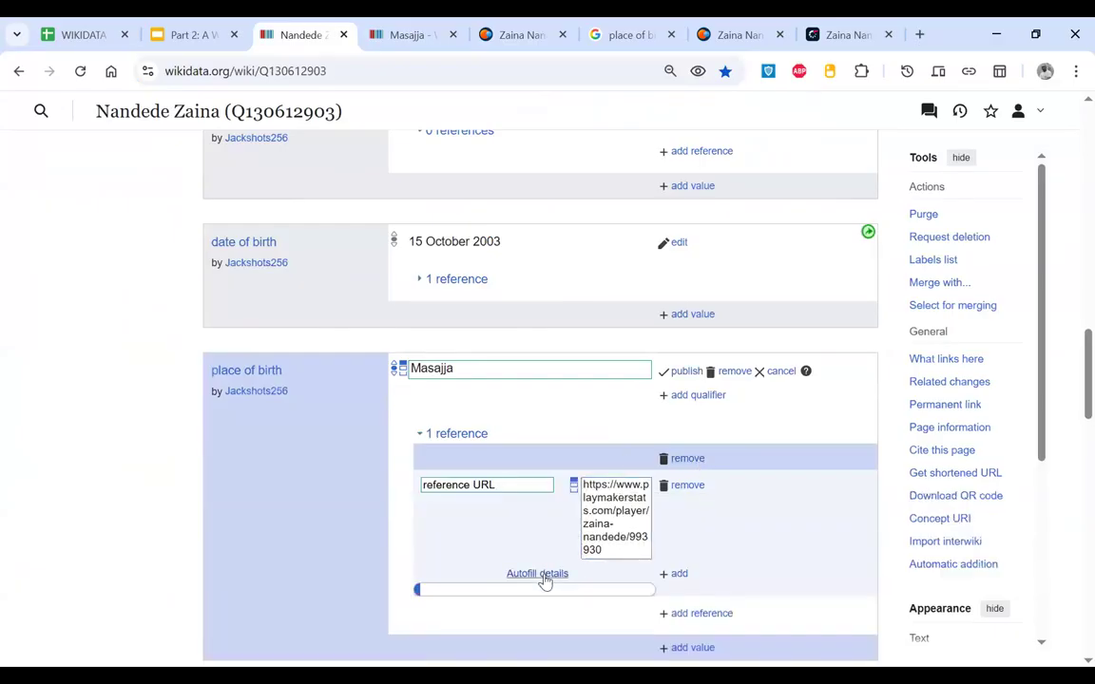
{"action": "left_click", "coordinate": [675, 376]}
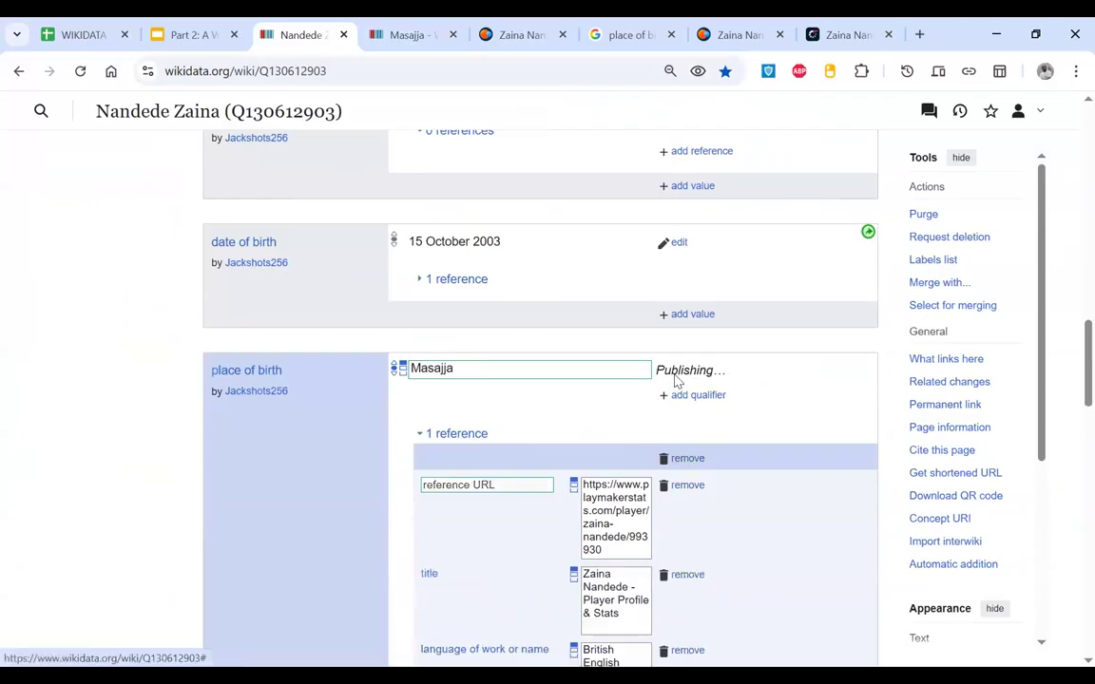
Step: Open the Masajja item in a new tab and select the name Masajja in its title
{"action": "left_click", "coordinate": [421, 410]}
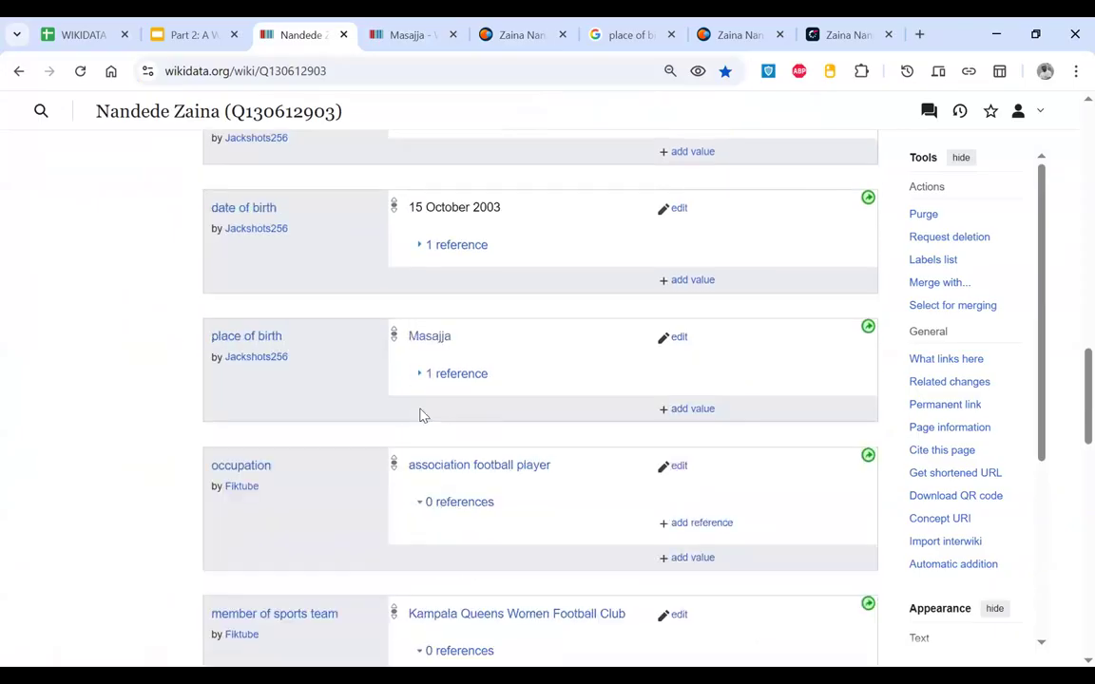
{"action": "scroll", "coordinate": [435, 411], "scroll_direction": "up", "scroll_amount": 1}
{"action": "right_click", "coordinate": [439, 407]}
{"action": "left_click", "coordinate": [487, 425]}
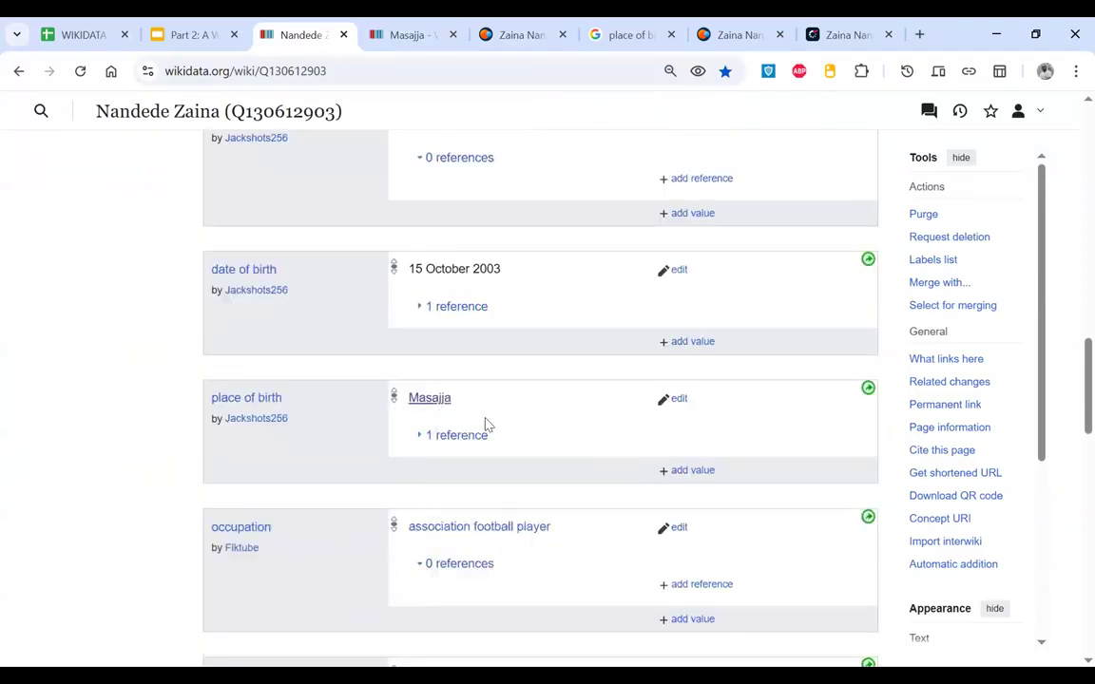
{"action": "left_click", "coordinate": [375, 34]}
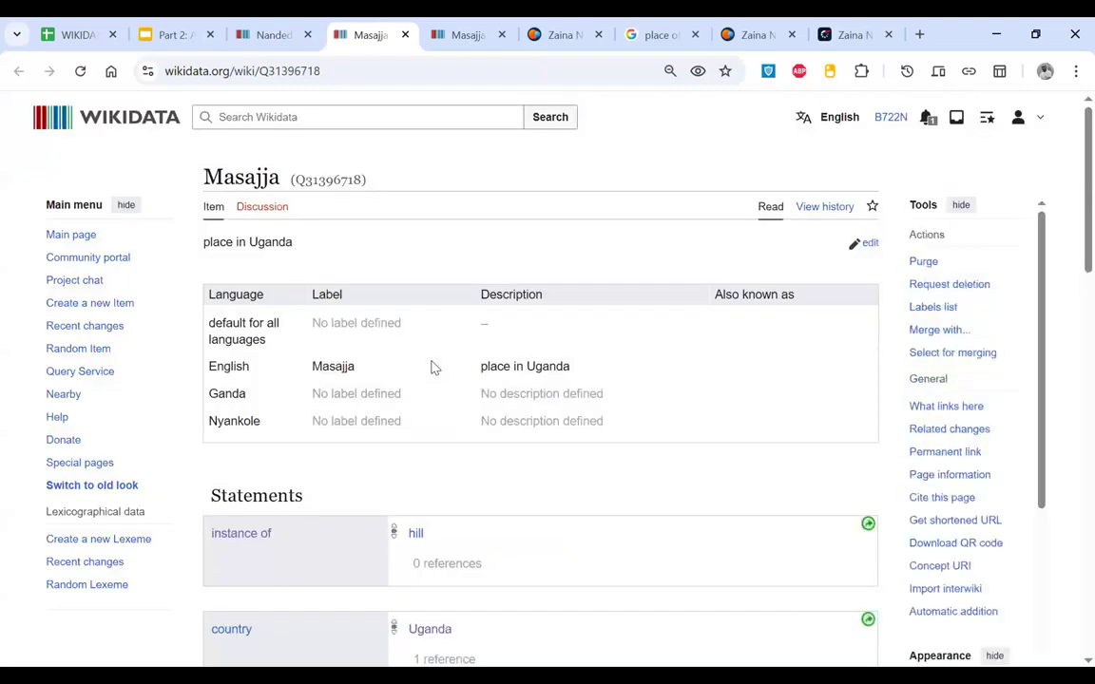
{"action": "scroll", "coordinate": [430, 367], "scroll_direction": "down", "scroll_amount": 5}
{"action": "scroll", "coordinate": [432, 368], "scroll_direction": "up", "scroll_amount": 5}
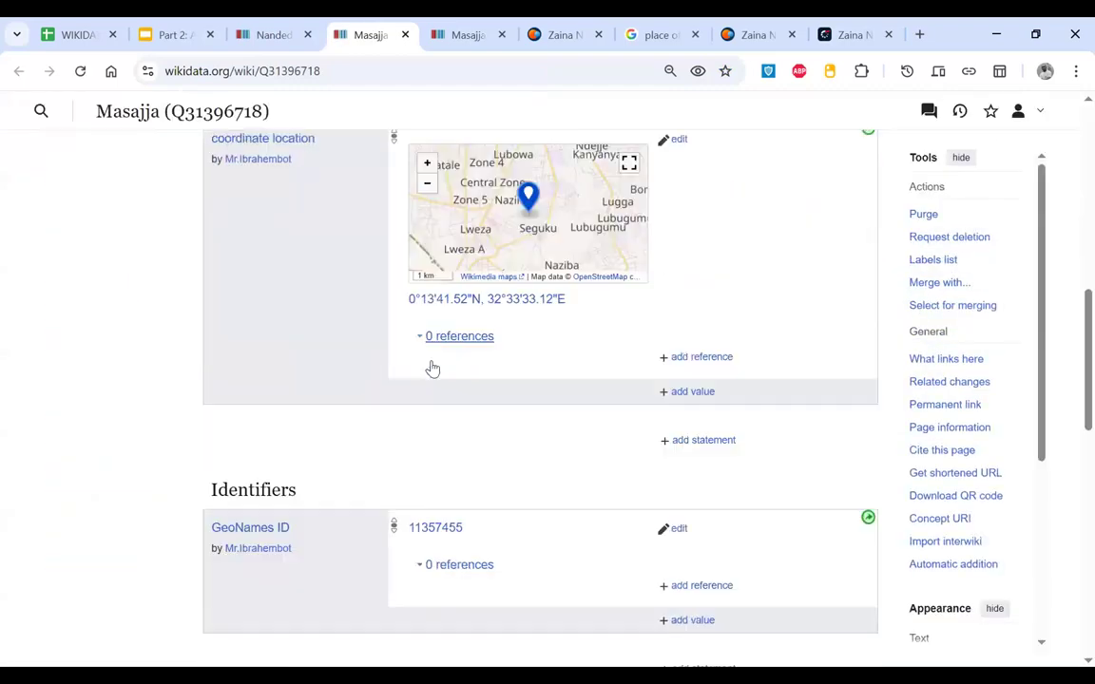
{"action": "scroll", "coordinate": [432, 369], "scroll_direction": "down", "scroll_amount": 5}
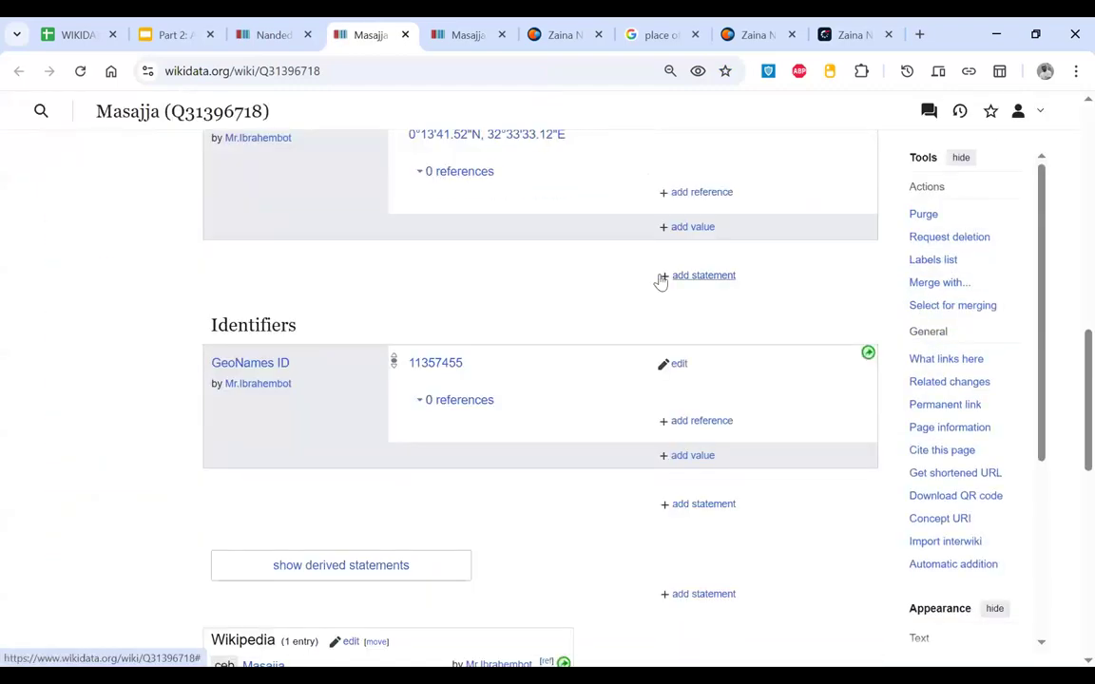
{"action": "double_click", "coordinate": [130, 116]}
{"action": "key", "text": "ctrl+c"}
Step: Search Google for 'in which district is Masajja located'
{"action": "left_click", "coordinate": [751, 35]}
{"action": "left_click", "coordinate": [656, 68]}
{"action": "type", "text": "where"}
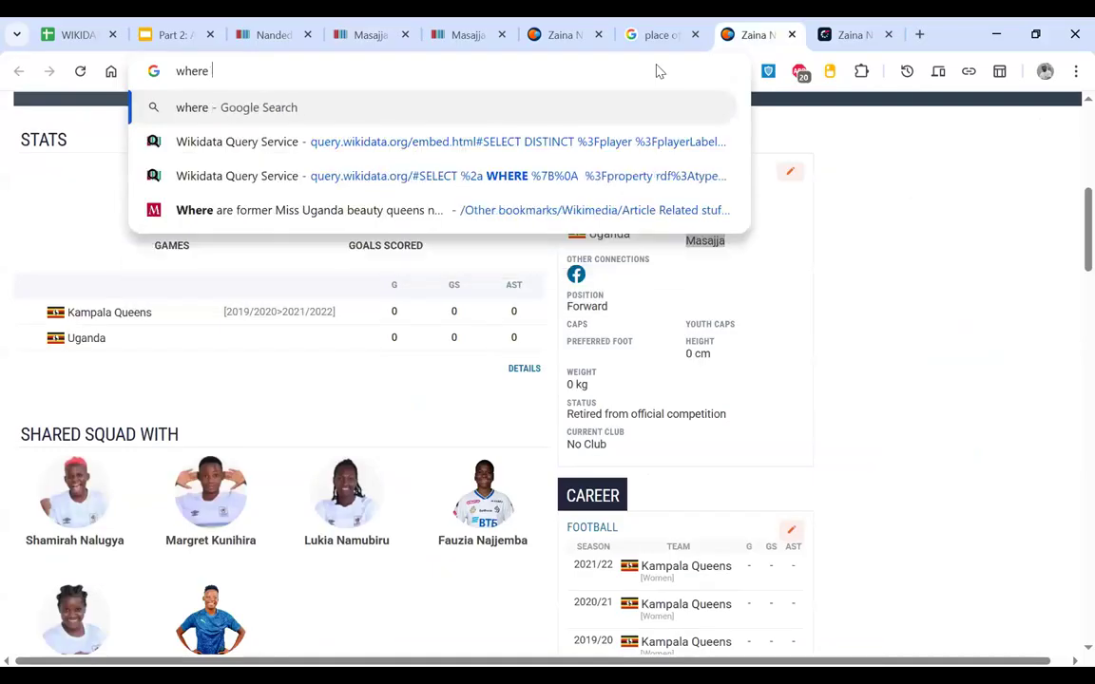
{"action": "key", "text": "BackSpace"}
{"action": "key", "text": "BackSpace"}
{"action": "key", "text": "BackSpace"}
{"action": "key", "text": "BackSpace"}
{"action": "key", "text": "BackSpace"}
{"action": "key", "text": "BackSpace"}
{"action": "type", "text": "in which dostr"}
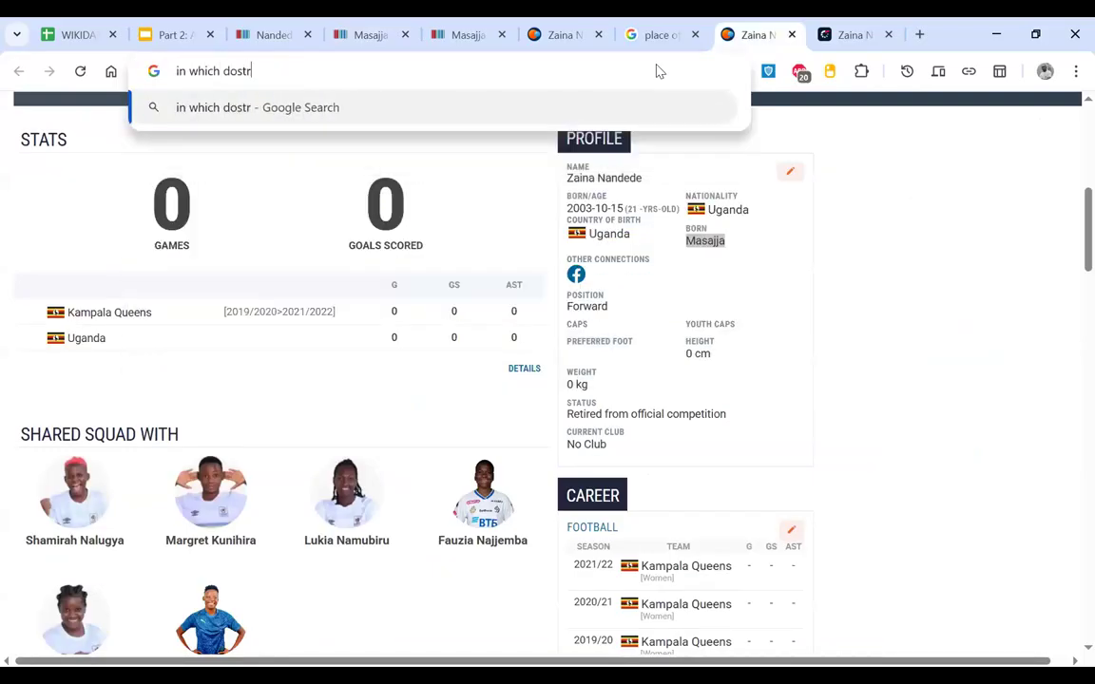
{"action": "key", "text": "BackSpace"}
{"action": "key", "text": "BackSpace"}
{"action": "key", "text": "BackSpace"}
{"action": "key", "text": "BackSpace"}
{"action": "type", "text": "istrict is Masajja"}
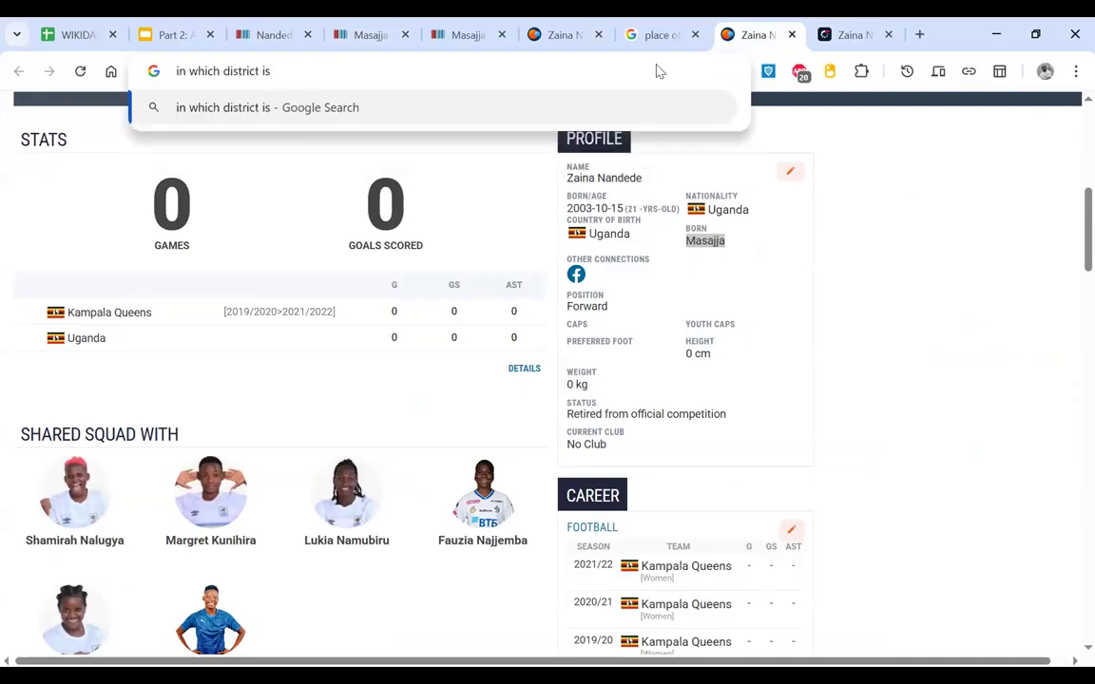
{"action": "key", "text": "ctrl+v"}
{"action": "type", "text": "located"}
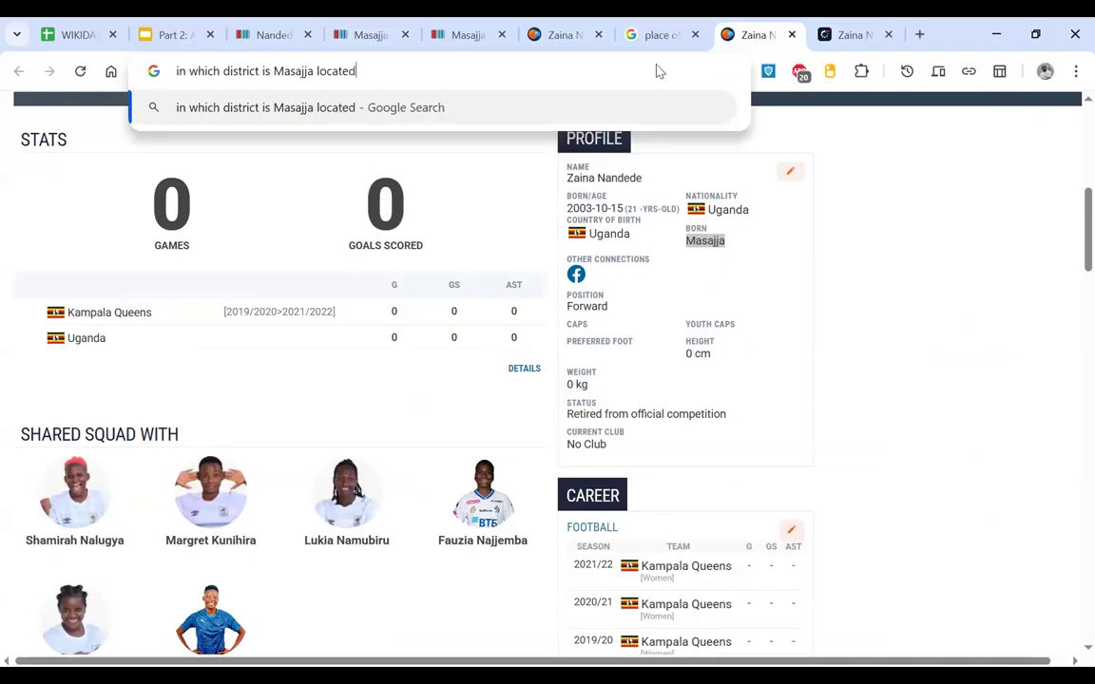
{"action": "key", "text": "Return"}
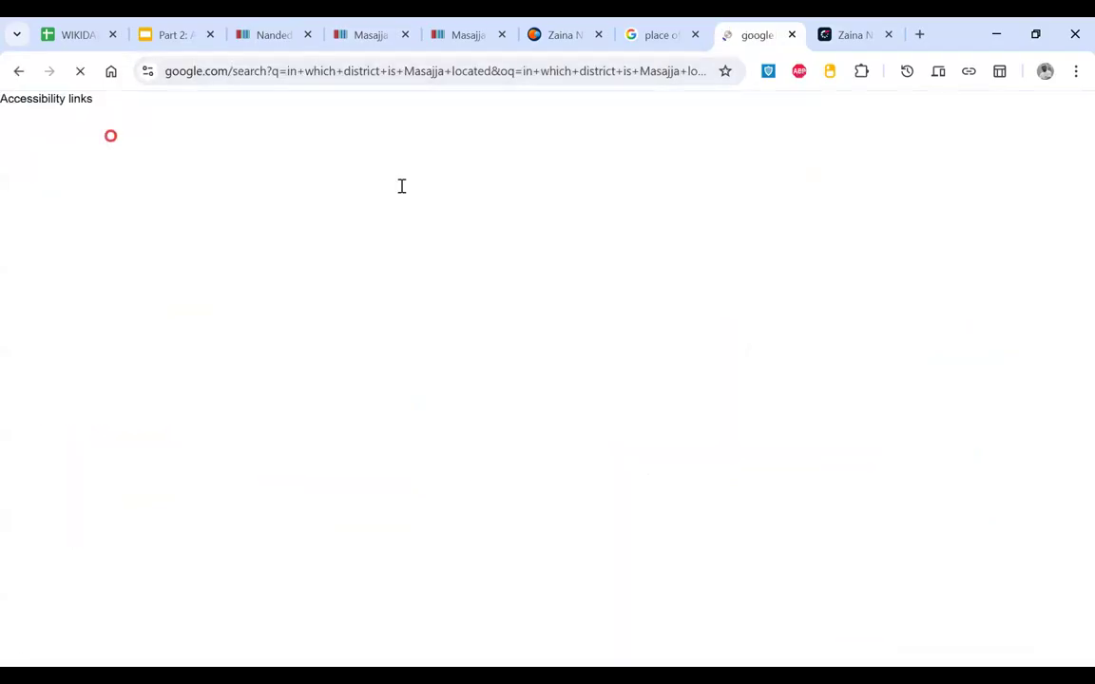
Step: Read the results placing Masajja in Wakiso District, then return to the Masajja item
{"action": "scroll", "coordinate": [266, 368], "scroll_direction": "down", "scroll_amount": 5}
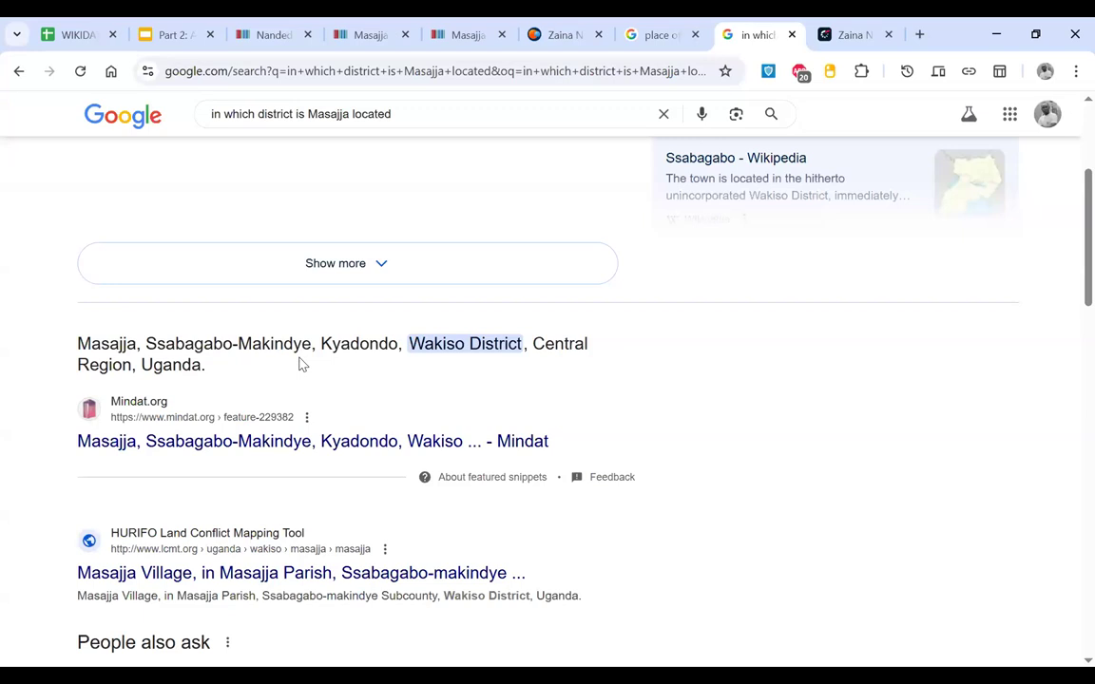
{"action": "scroll", "coordinate": [299, 364], "scroll_direction": "down", "scroll_amount": 10}
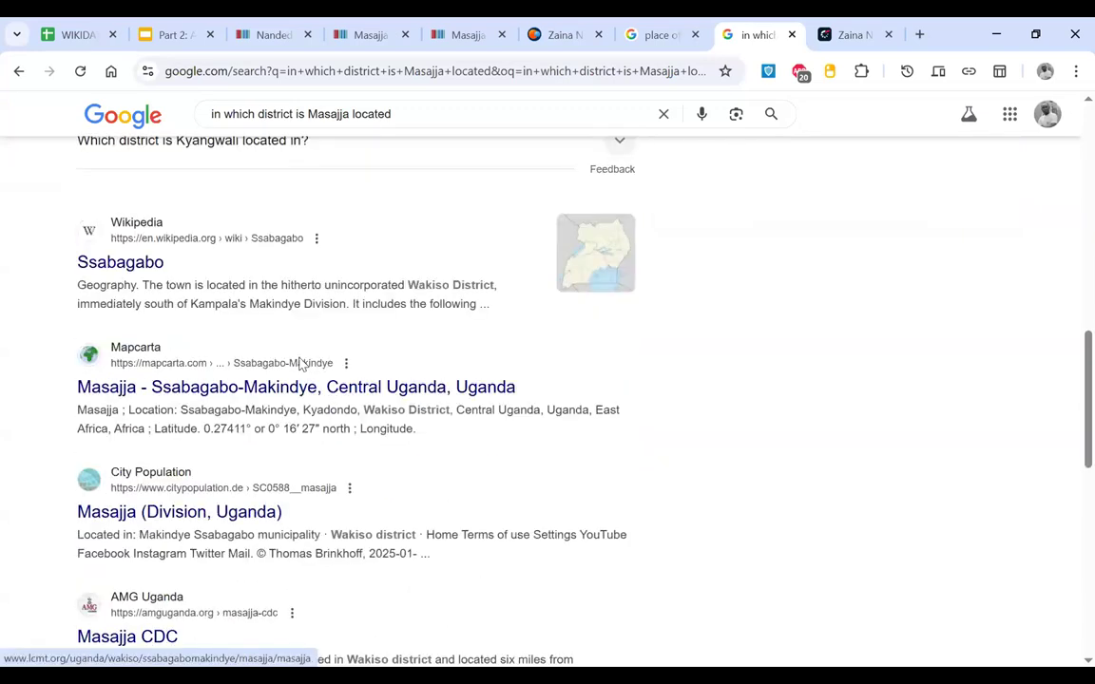
{"action": "scroll", "coordinate": [300, 364], "scroll_direction": "up", "scroll_amount": 1}
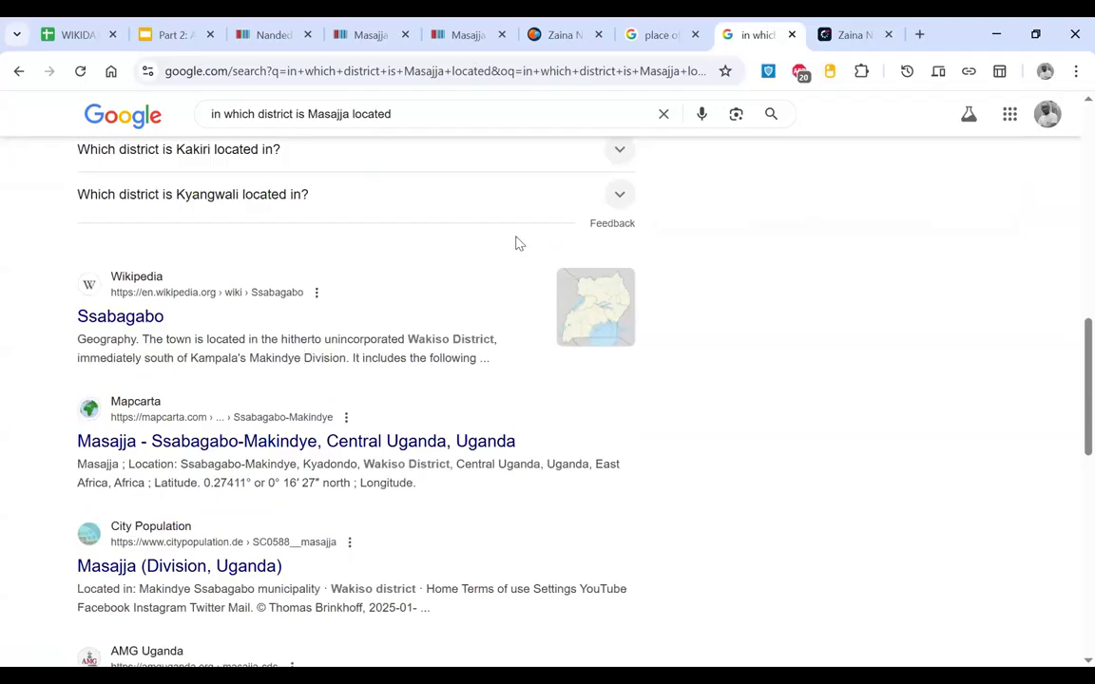
{"action": "left_click", "coordinate": [364, 34]}
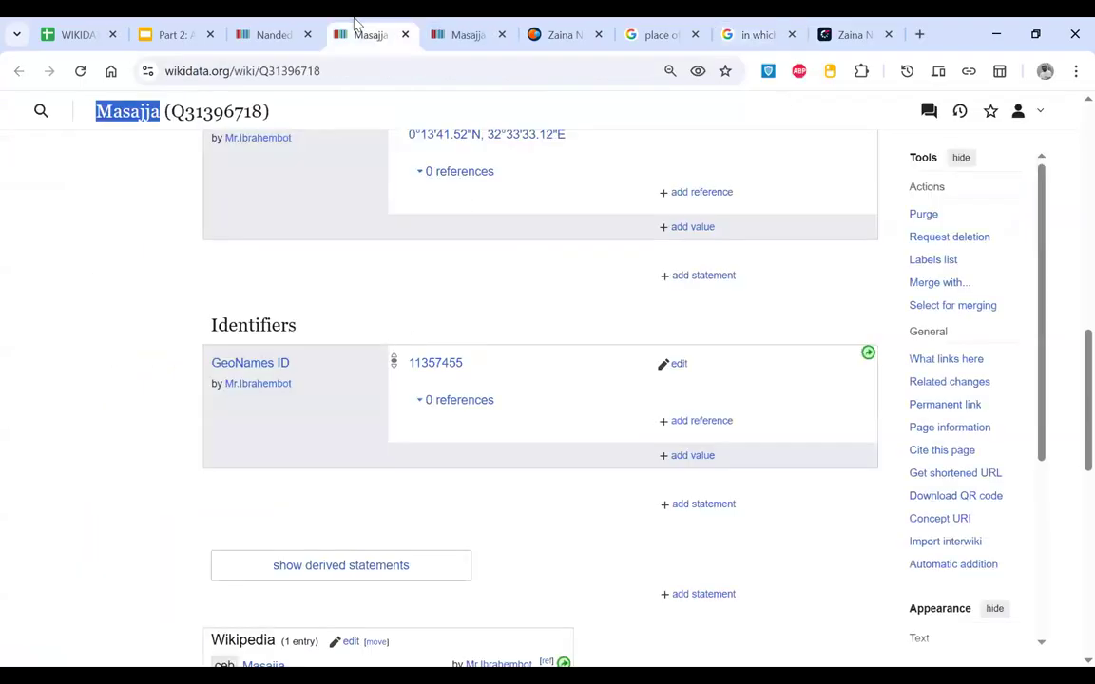
Step: Draft a 'located in the administrative territorial entity' Wakiso statement on Masajja, then cancel it
{"action": "left_click", "coordinate": [703, 276]}
{"action": "type", "text": "lo"}
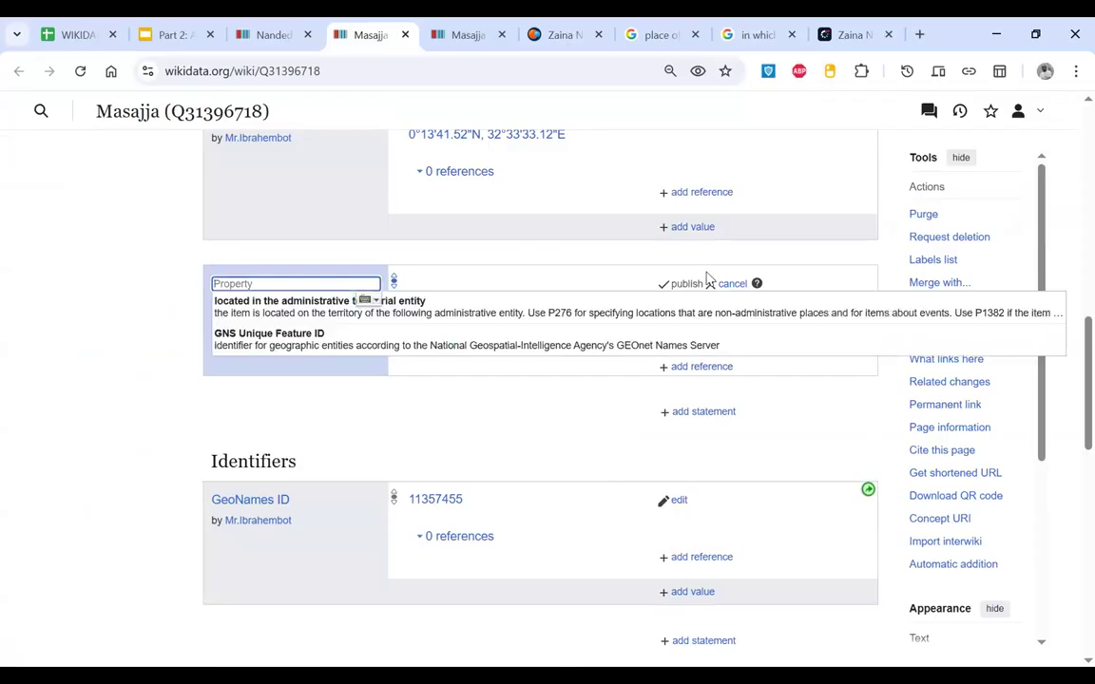
{"action": "type", "text": "cated"}
{"action": "left_click", "coordinate": [488, 314]}
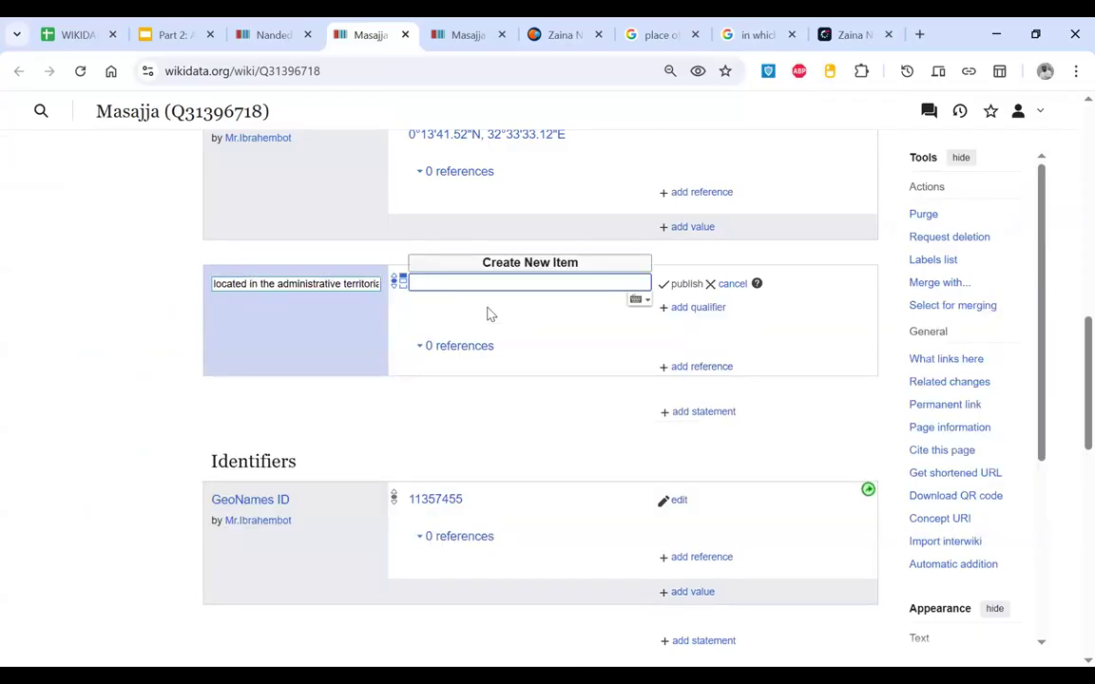
{"action": "type", "text": "Wakiso"}
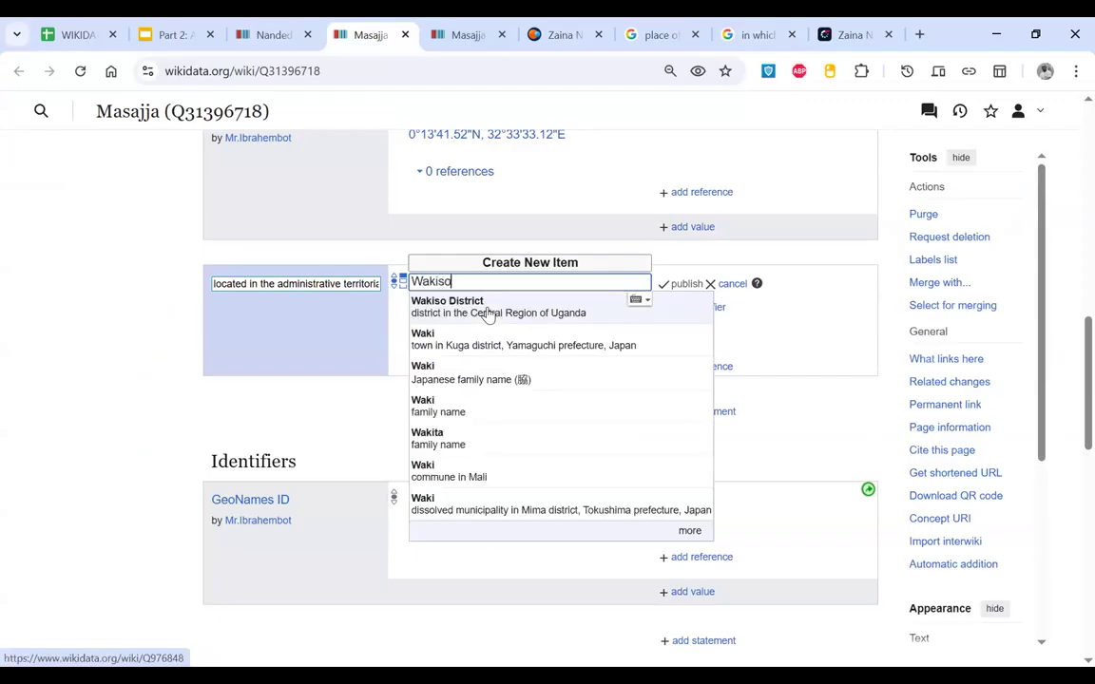
{"action": "left_click", "coordinate": [733, 284]}
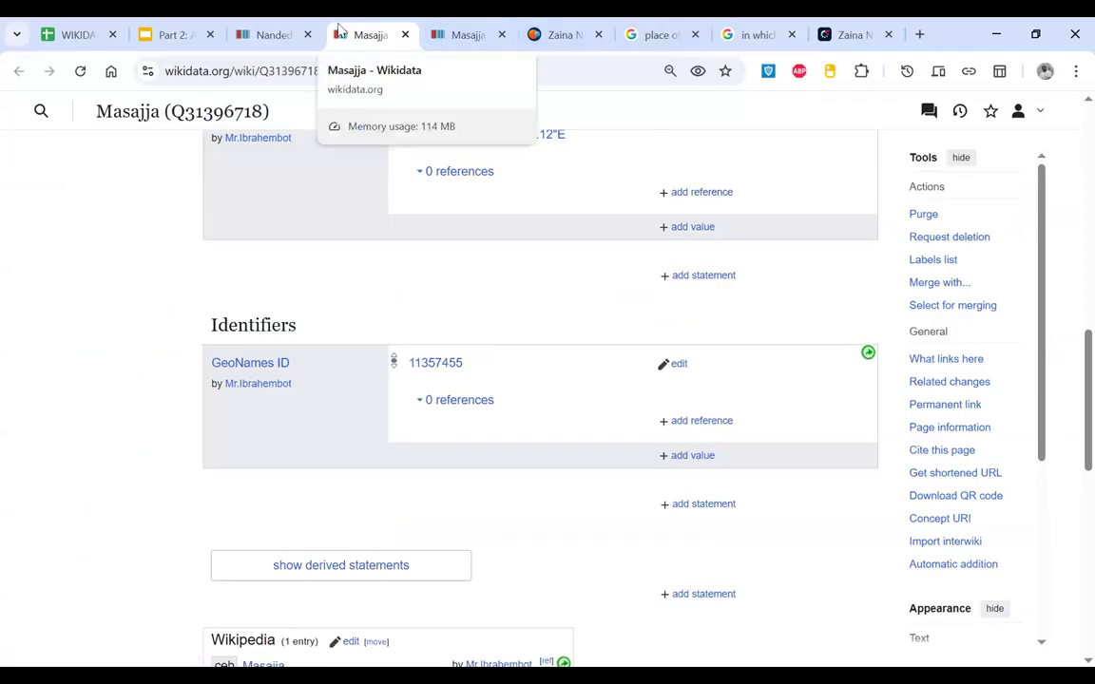
{"action": "left_click", "coordinate": [276, 35]}
{"action": "scroll", "coordinate": [523, 367], "scroll_direction": "down", "scroll_amount": 2}
{"action": "scroll", "coordinate": [523, 367], "scroll_direction": "up", "scroll_amount": 4}
{"action": "scroll", "coordinate": [521, 369], "scroll_direction": "down", "scroll_amount": 7}
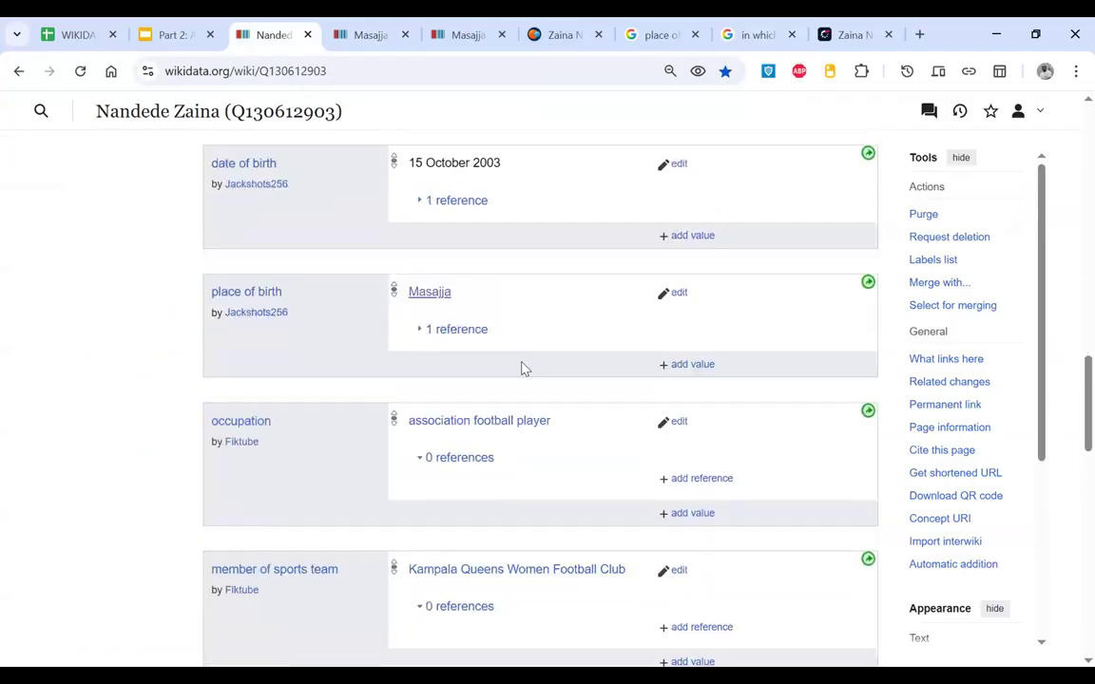
{"action": "scroll", "coordinate": [521, 369], "scroll_direction": "up", "scroll_amount": 4}
{"action": "scroll", "coordinate": [521, 369], "scroll_direction": "up", "scroll_amount": 8}
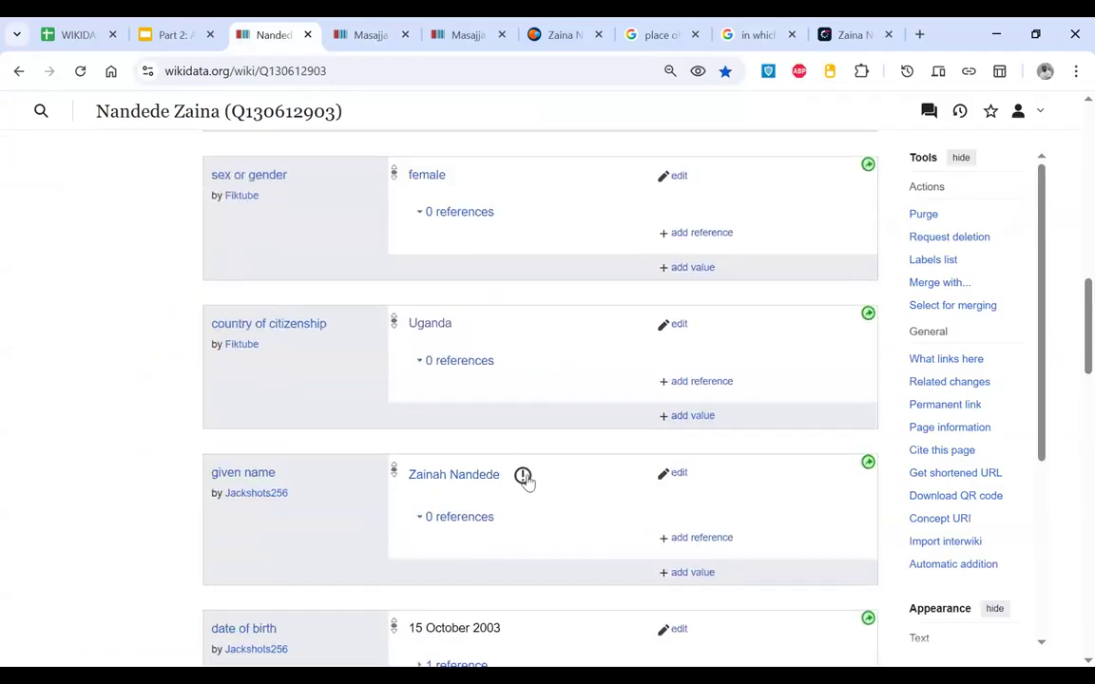
{"action": "scroll", "coordinate": [529, 482], "scroll_direction": "down", "scroll_amount": 10}
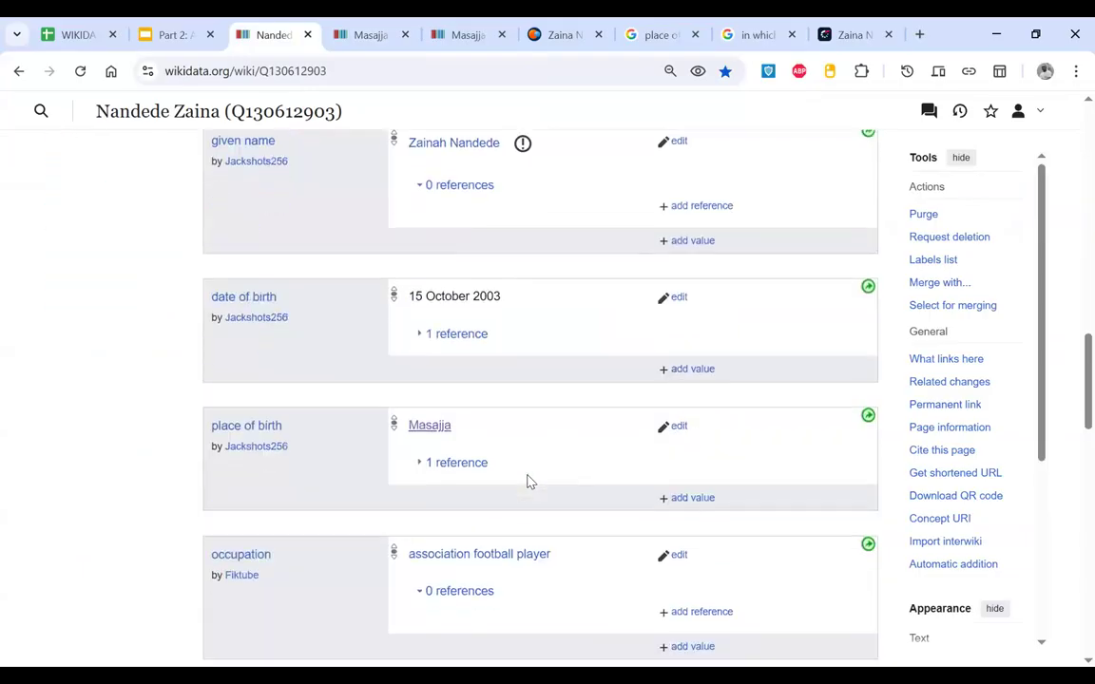
{"action": "right_click", "coordinate": [262, 34]}
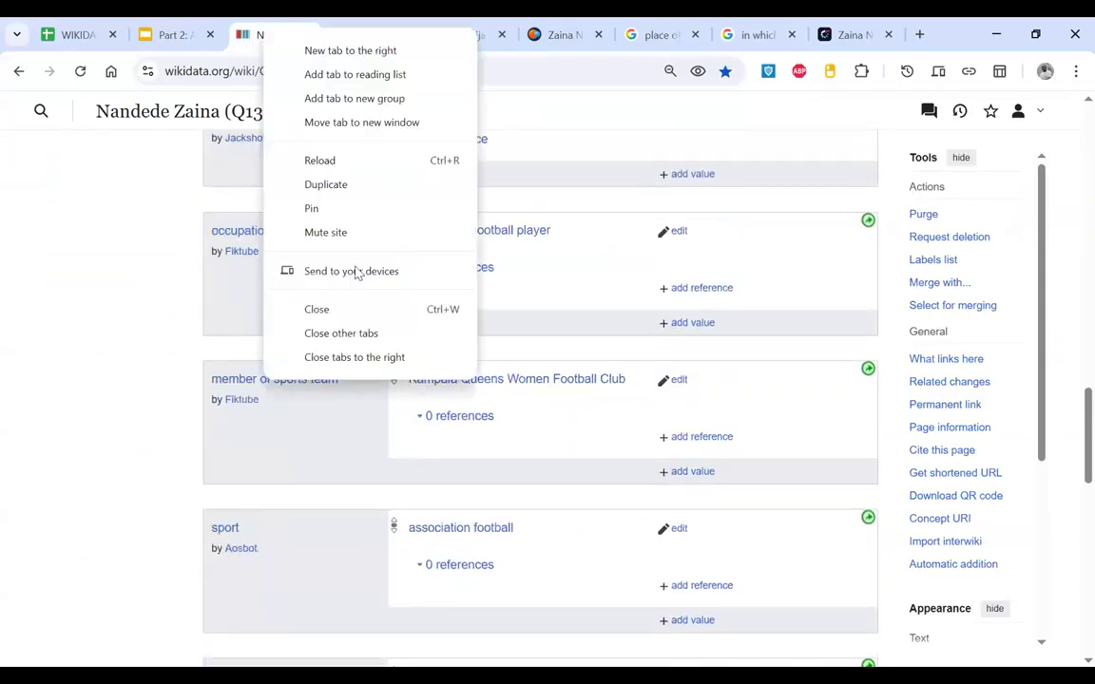
{"action": "left_click", "coordinate": [388, 359]}
Step: Reload the Nandede Zaina item so it shows given name Zainah Nandede
{"action": "scroll", "coordinate": [505, 338], "scroll_direction": "up", "scroll_amount": 7}
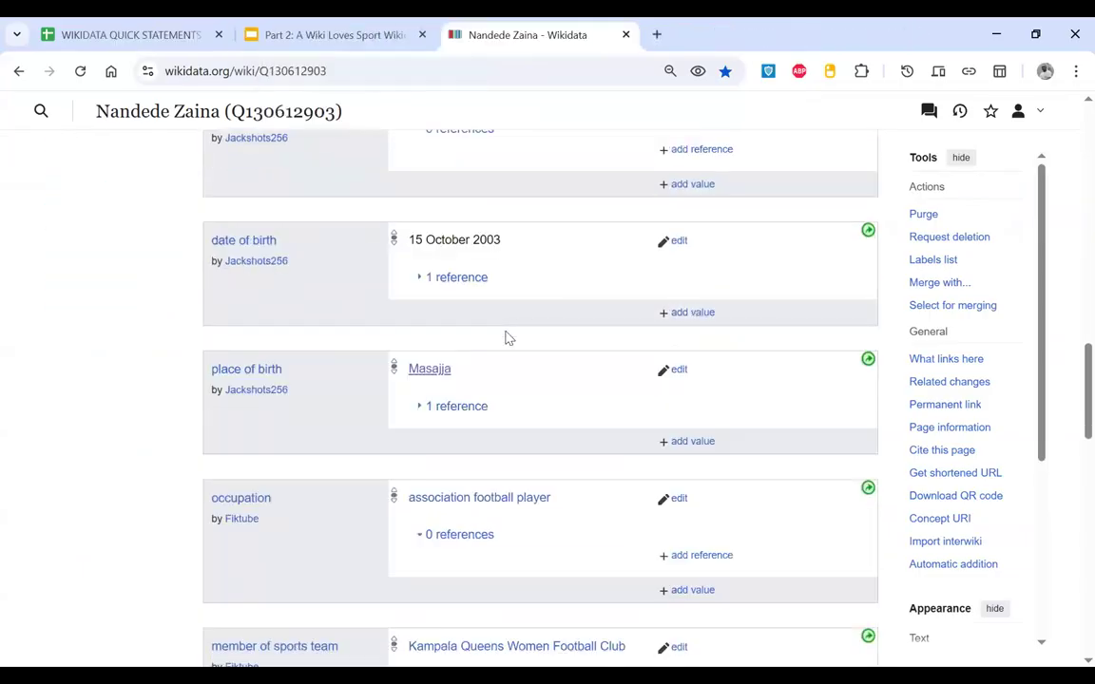
{"action": "scroll", "coordinate": [506, 337], "scroll_direction": "down", "scroll_amount": 7}
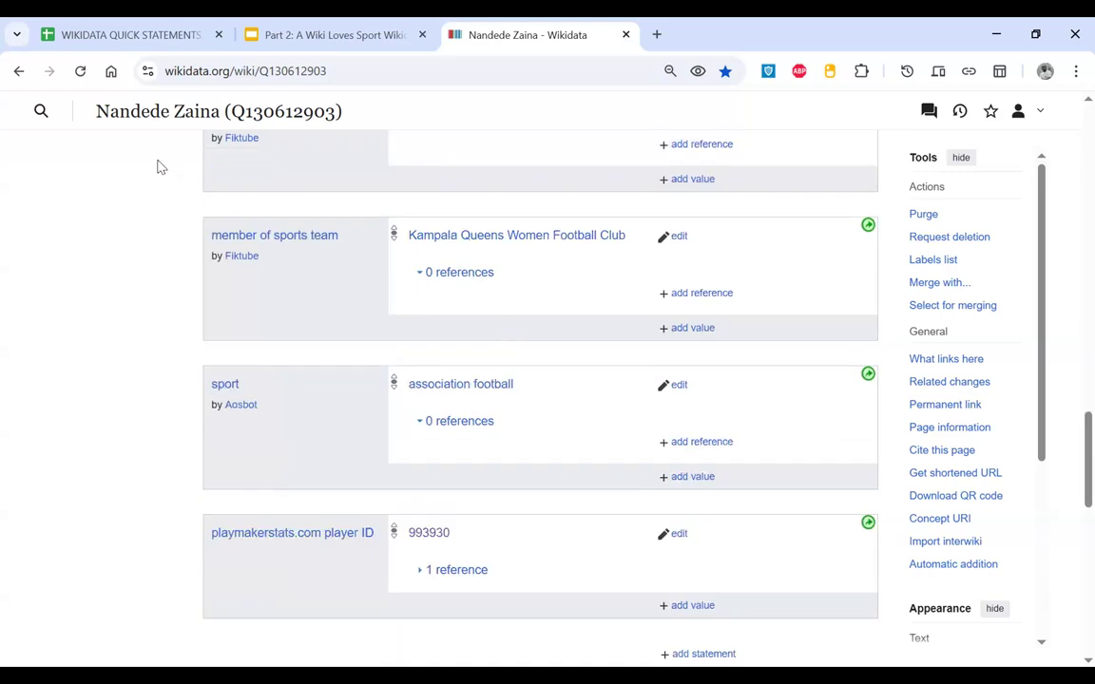
{"action": "left_click", "coordinate": [81, 71]}
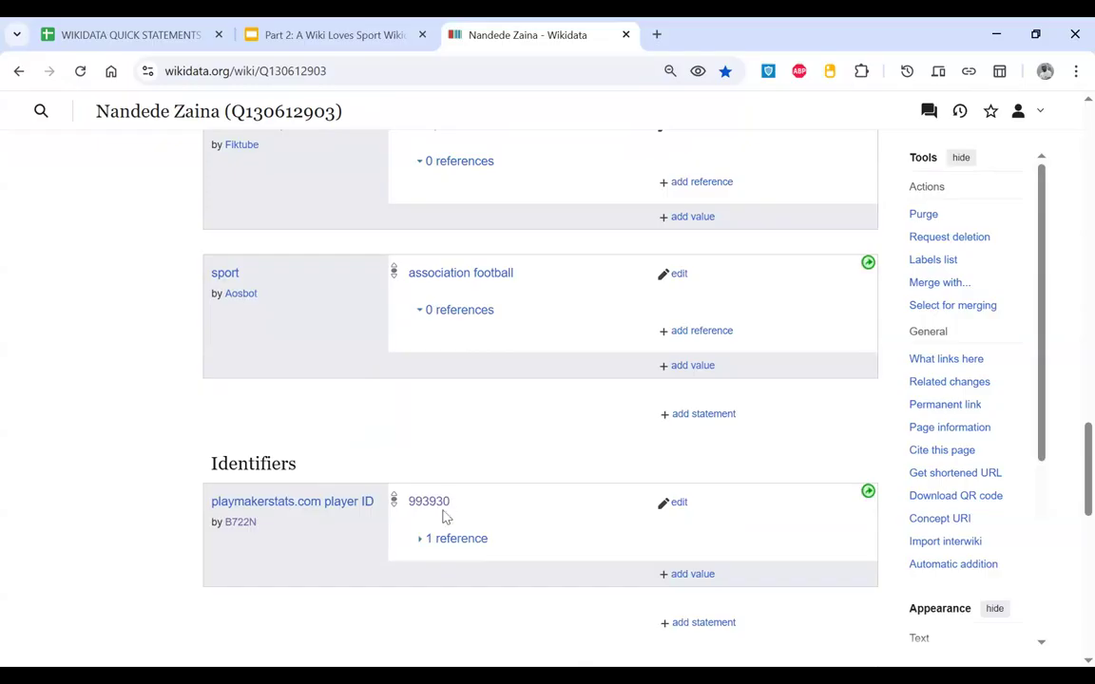
{"action": "scroll", "coordinate": [443, 516], "scroll_direction": "up", "scroll_amount": 9}
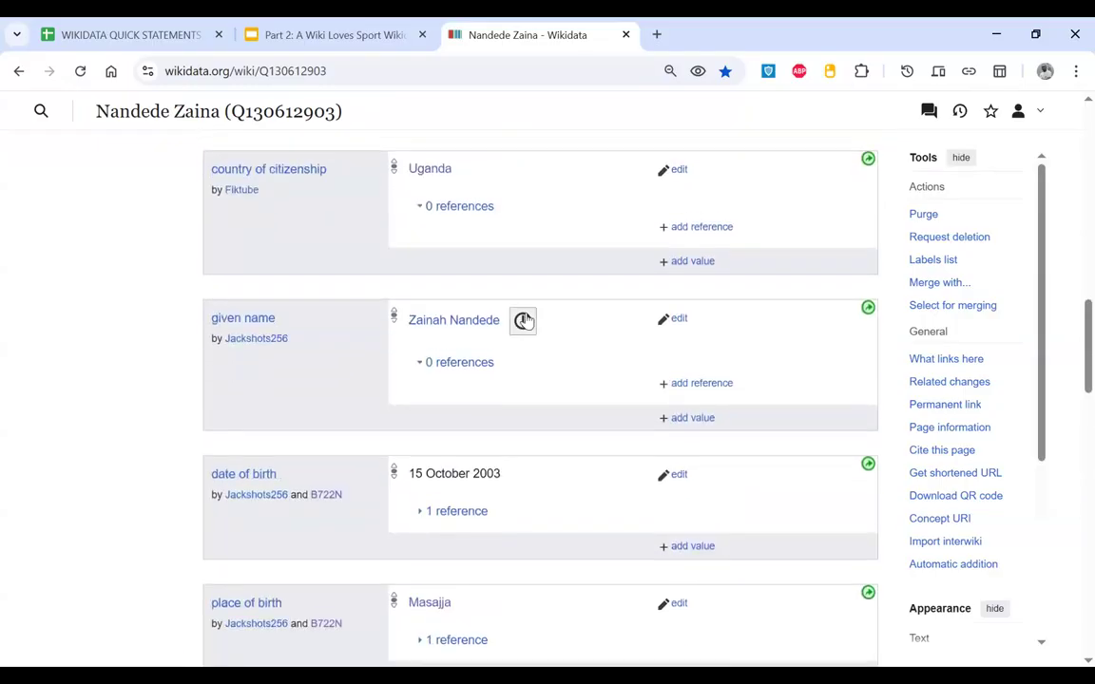
{"action": "left_click", "coordinate": [523, 320]}
{"action": "left_click", "coordinate": [341, 356]}
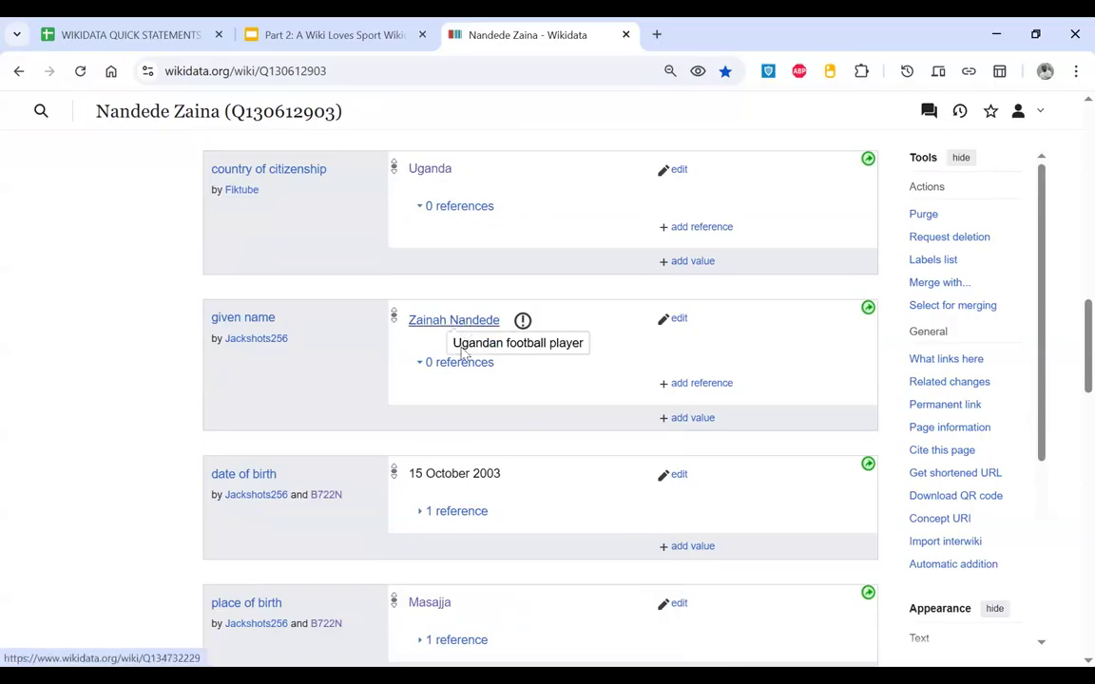
{"action": "left_click", "coordinate": [522, 322]}
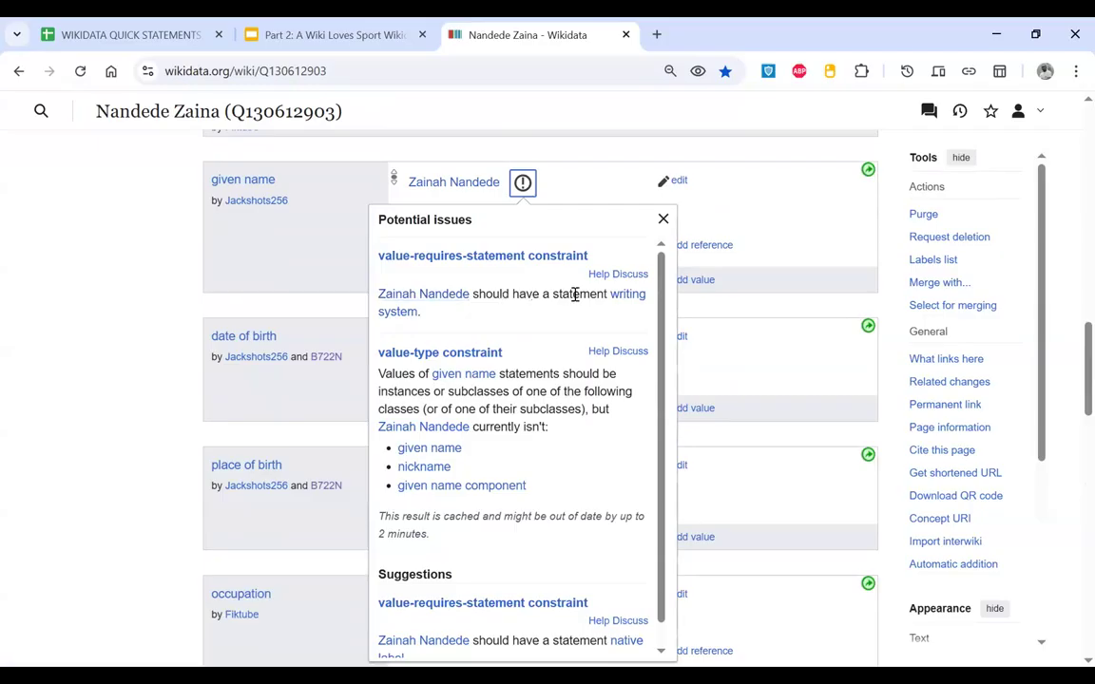
{"action": "scroll", "coordinate": [391, 381], "scroll_direction": "down", "scroll_amount": 1}
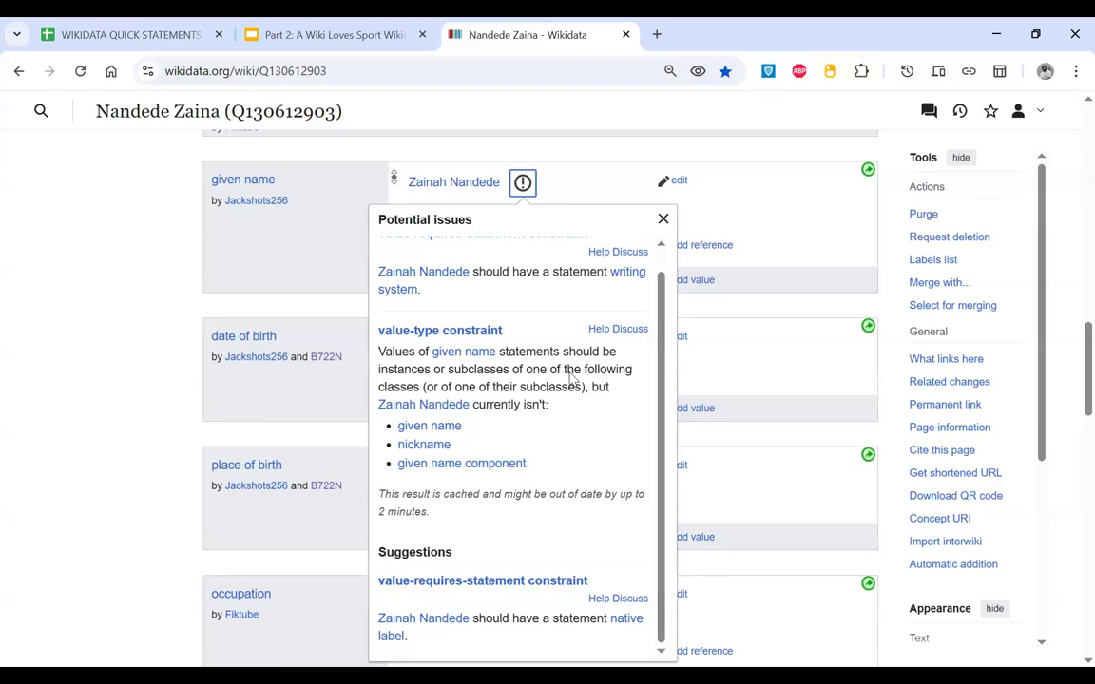
{"action": "left_click", "coordinate": [589, 199]}
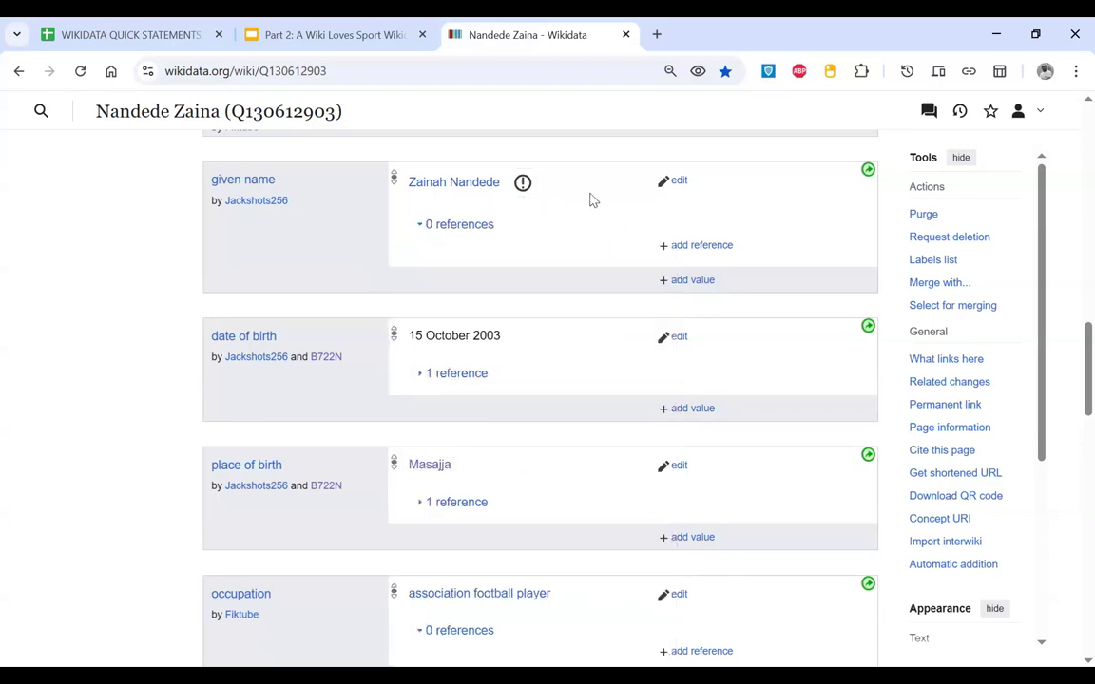
Step: Delete 'Nandede' from the given name value so it reads only 'Zainah', with no suggestion chosen
{"action": "left_click", "coordinate": [677, 181]}
{"action": "scroll", "coordinate": [456, 200], "scroll_direction": "up", "scroll_amount": 3}
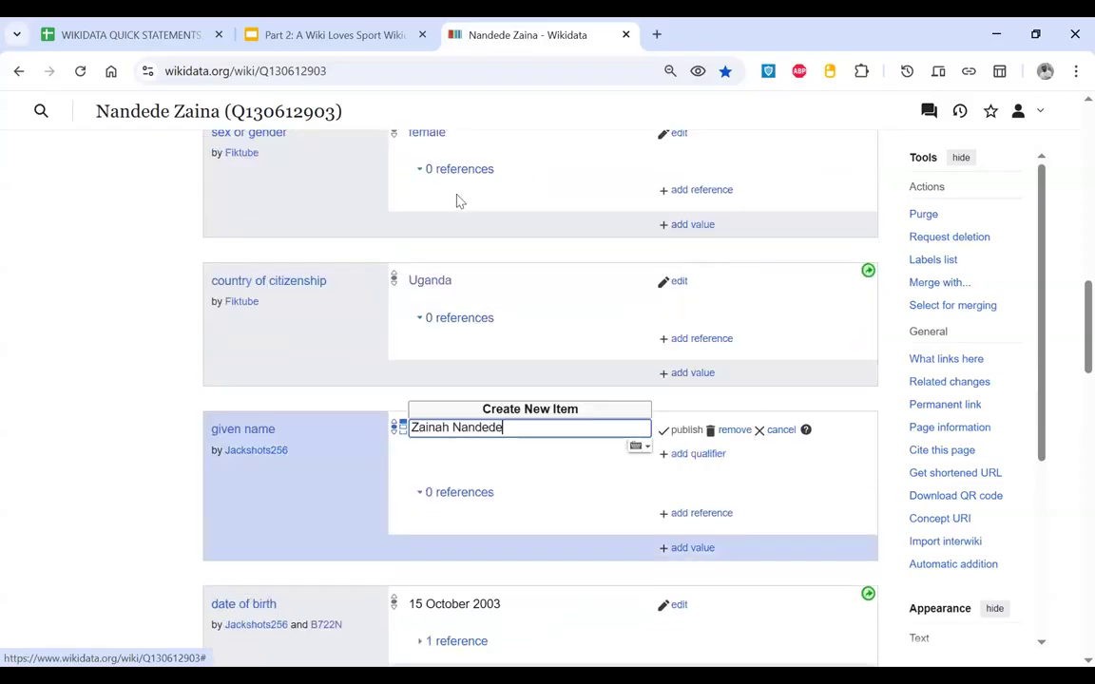
{"action": "double_click", "coordinate": [473, 427]}
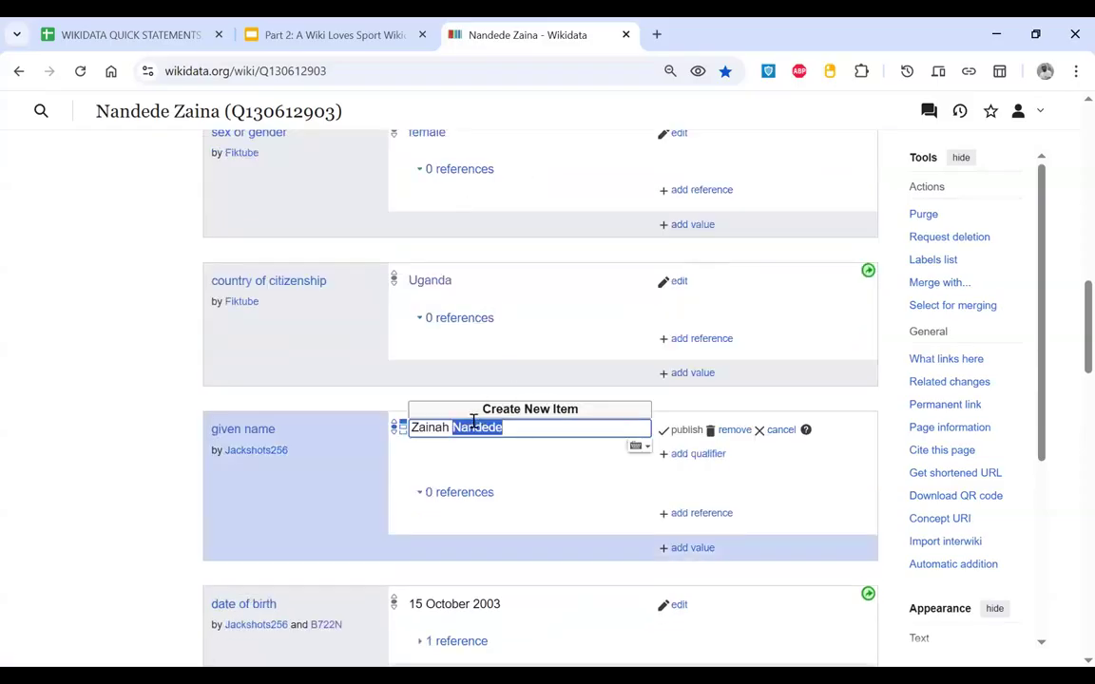
{"action": "key", "text": "BackSpace"}
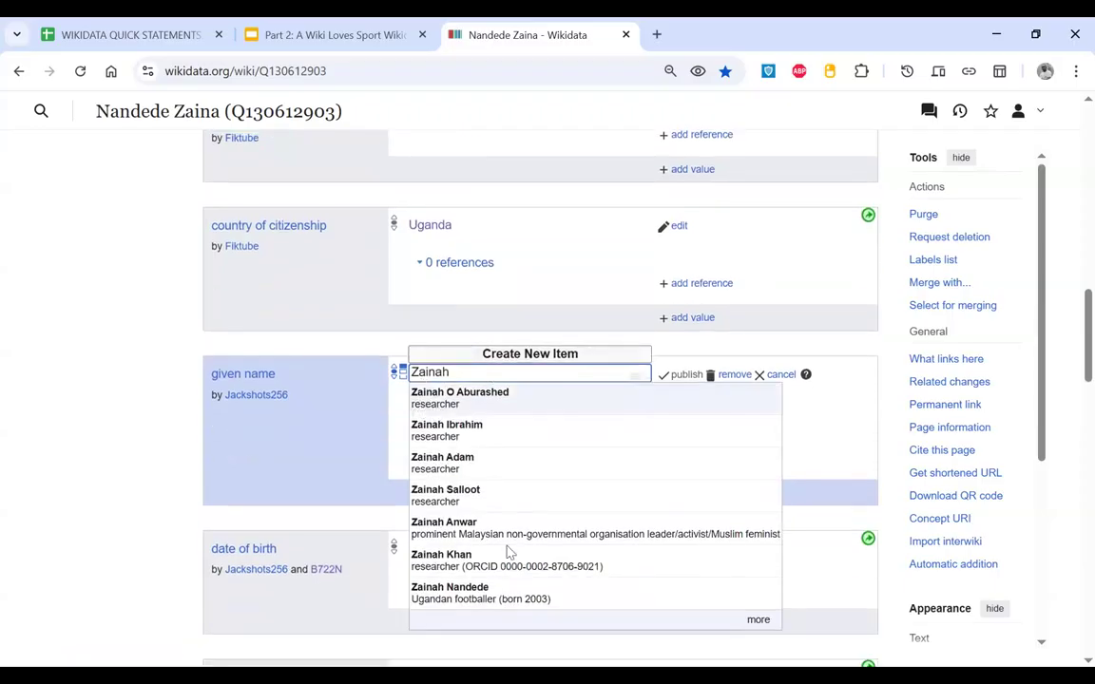
{"action": "scroll", "coordinate": [476, 504], "scroll_direction": "down", "scroll_amount": 2}
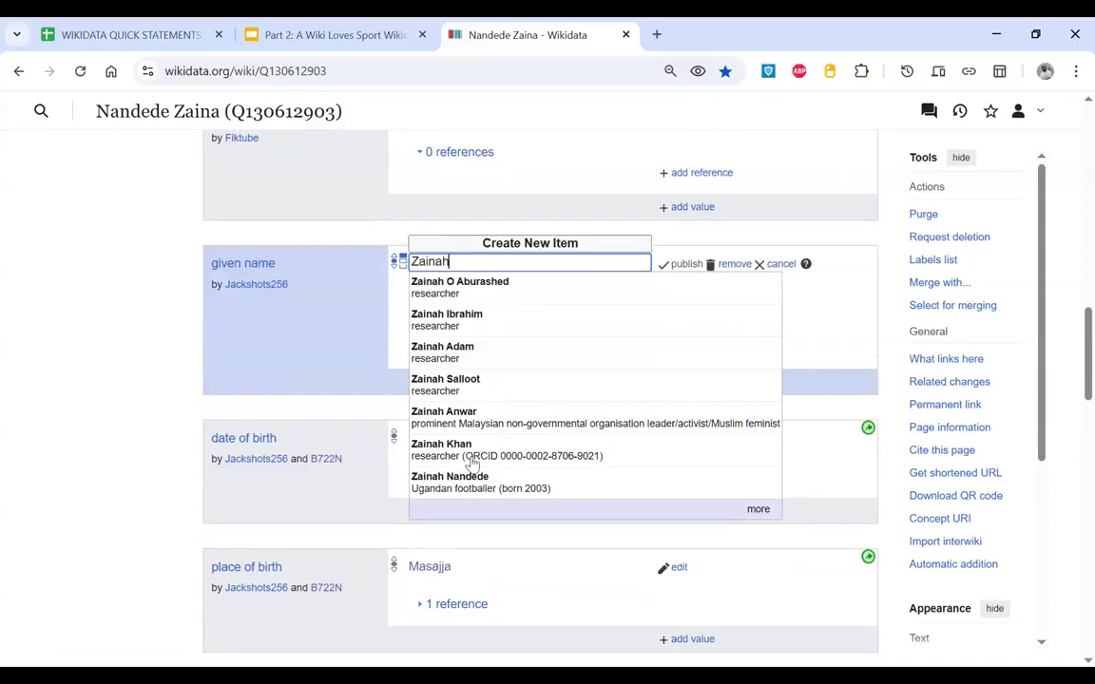
{"action": "left_click", "coordinate": [675, 248]}
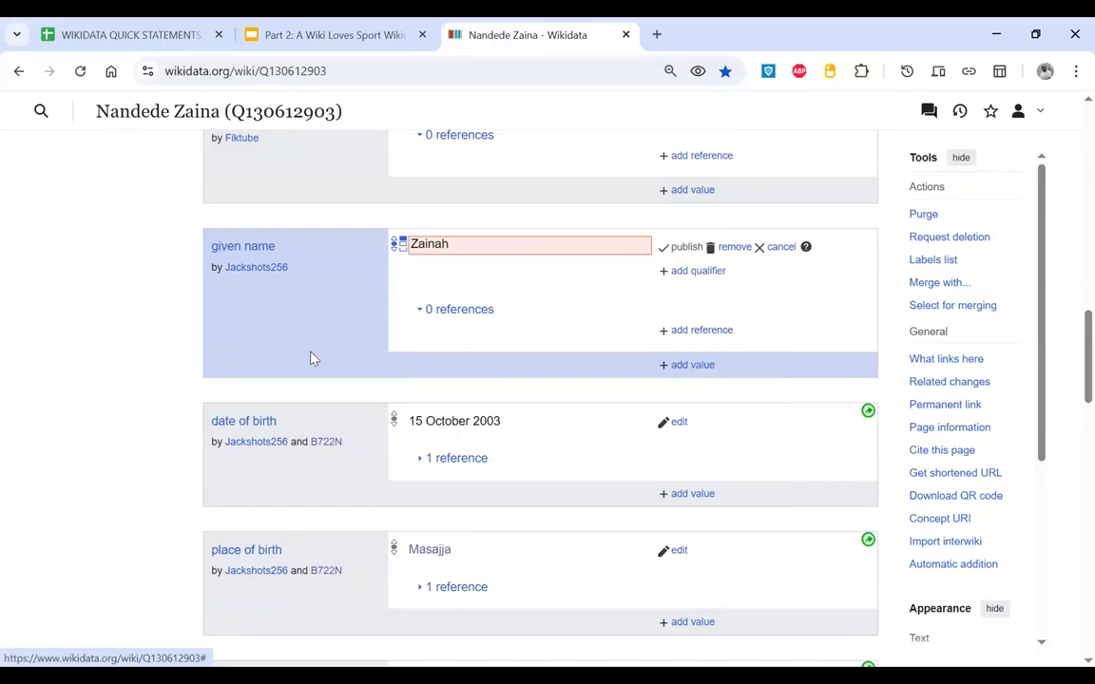
{"action": "scroll", "coordinate": [317, 295], "scroll_direction": "up", "scroll_amount": 15}
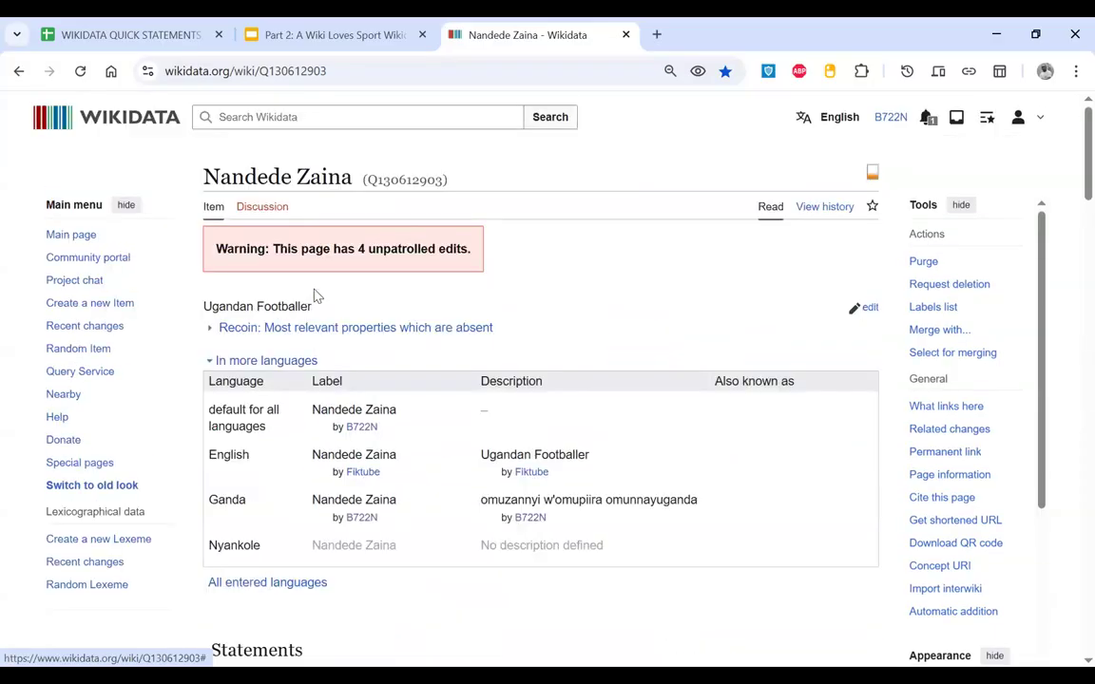
Step: Open a Create a new Item form in a new Wikidata tab
{"action": "right_click", "coordinate": [160, 123]}
{"action": "left_click", "coordinate": [169, 135]}
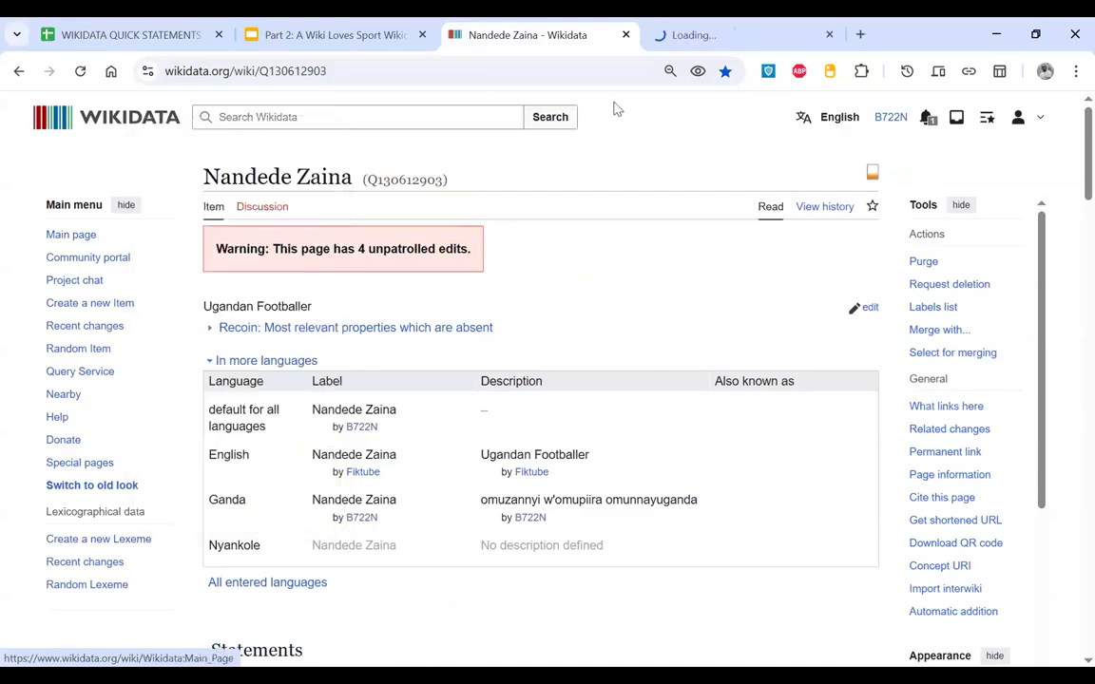
{"action": "left_click", "coordinate": [697, 28]}
{"action": "left_click", "coordinate": [331, 123]}
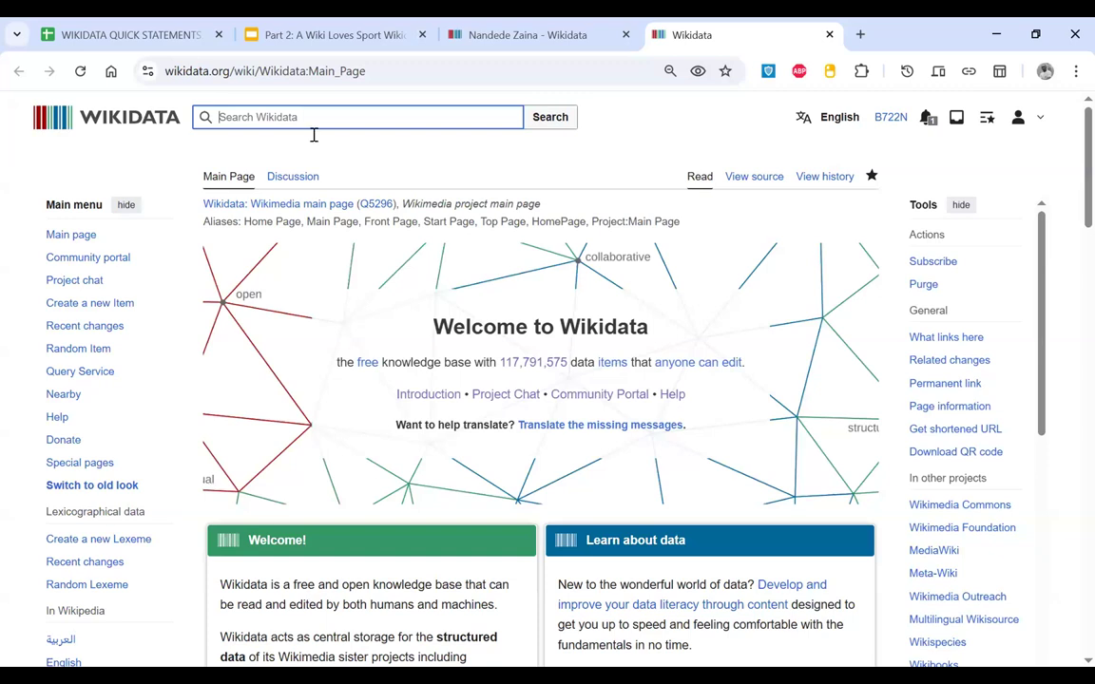
{"action": "left_click", "coordinate": [82, 303]}
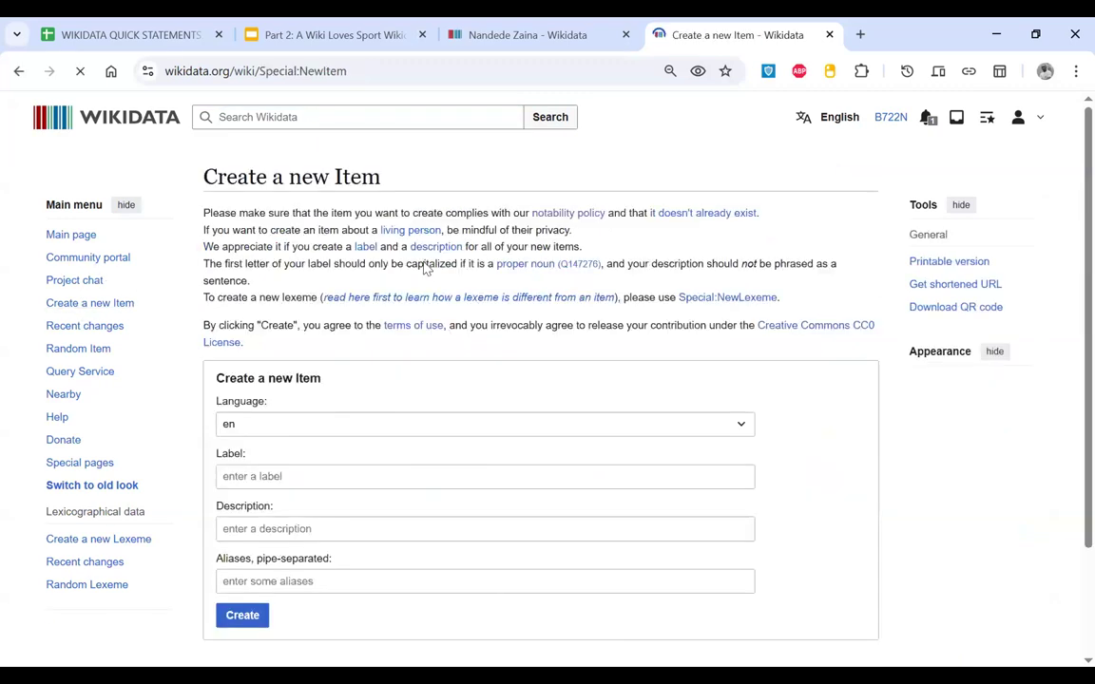
{"action": "scroll", "coordinate": [425, 268], "scroll_direction": "down", "scroll_amount": 1}
{"action": "left_click", "coordinate": [420, 386]}
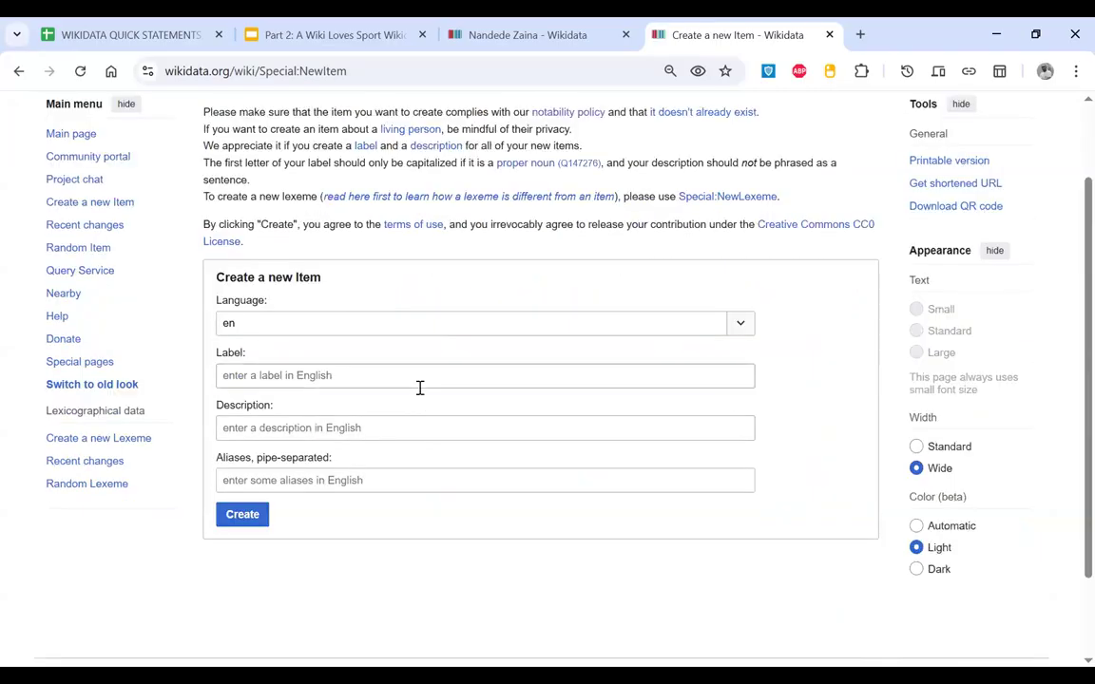
{"action": "type", "text": "Nandede"}
{"action": "key", "text": "BackSpace"}
{"action": "key", "text": "BackSpace"}
{"action": "key", "text": "BackSpace"}
{"action": "key", "text": "BackSpace"}
{"action": "key", "text": "BackSpace"}
{"action": "key", "text": "BackSpace"}
{"action": "key", "text": "BackSpace"}
Step: Fill the new item's label with 'Zaina' and alias with 'Zainah', copied from the item title
{"action": "left_click", "coordinate": [513, 34]}
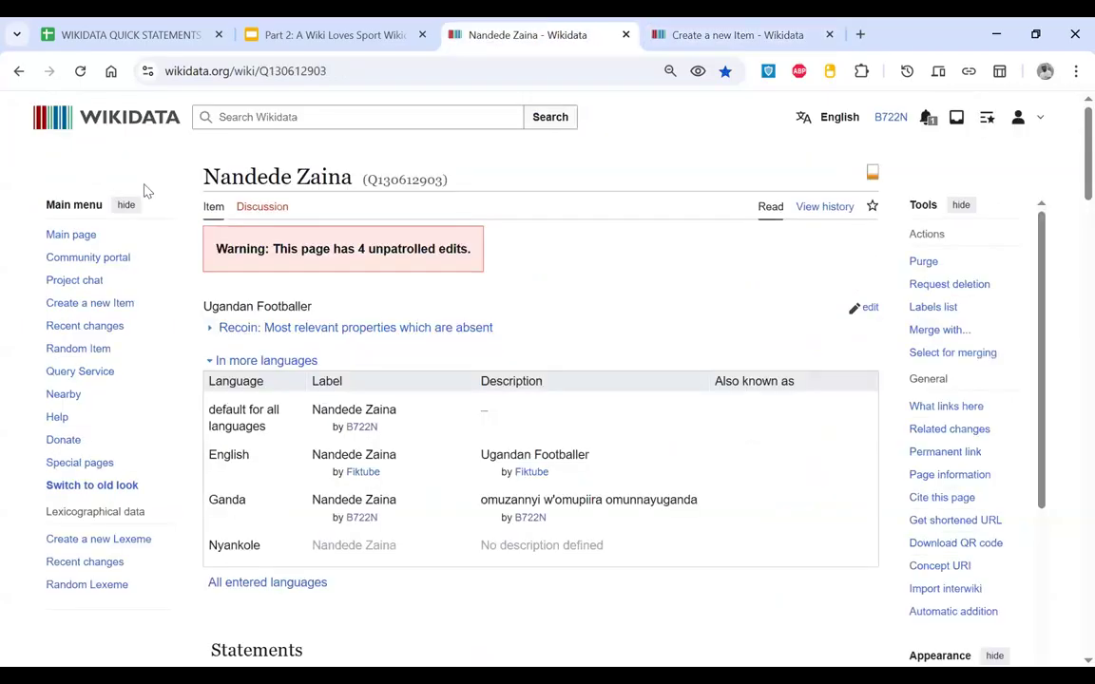
{"action": "double_click", "coordinate": [321, 177]}
{"action": "key", "text": "ctrl+c"}
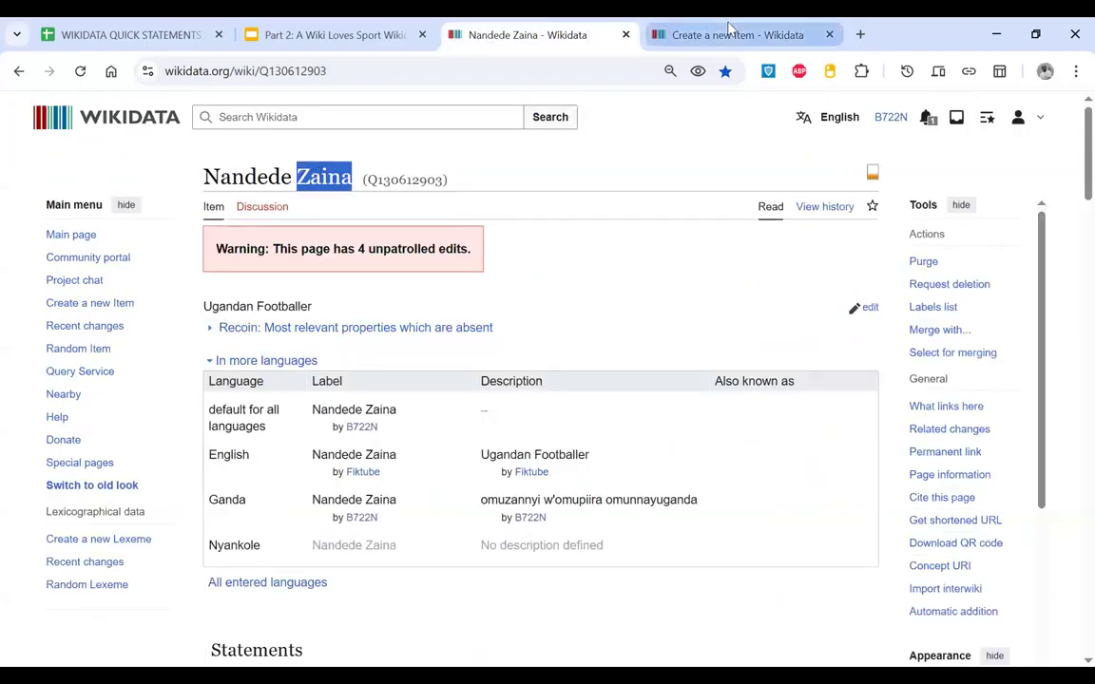
{"action": "left_click", "coordinate": [728, 30]}
{"action": "left_click", "coordinate": [335, 375]}
{"action": "key", "text": "ctrl+v"}
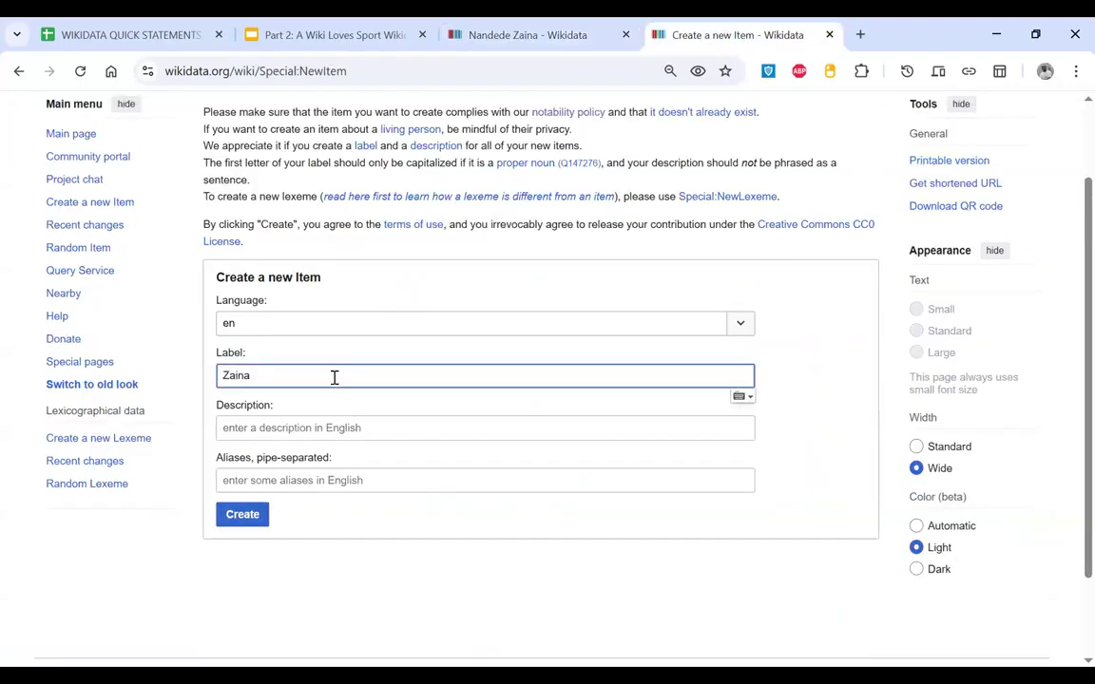
{"action": "left_click", "coordinate": [323, 476]}
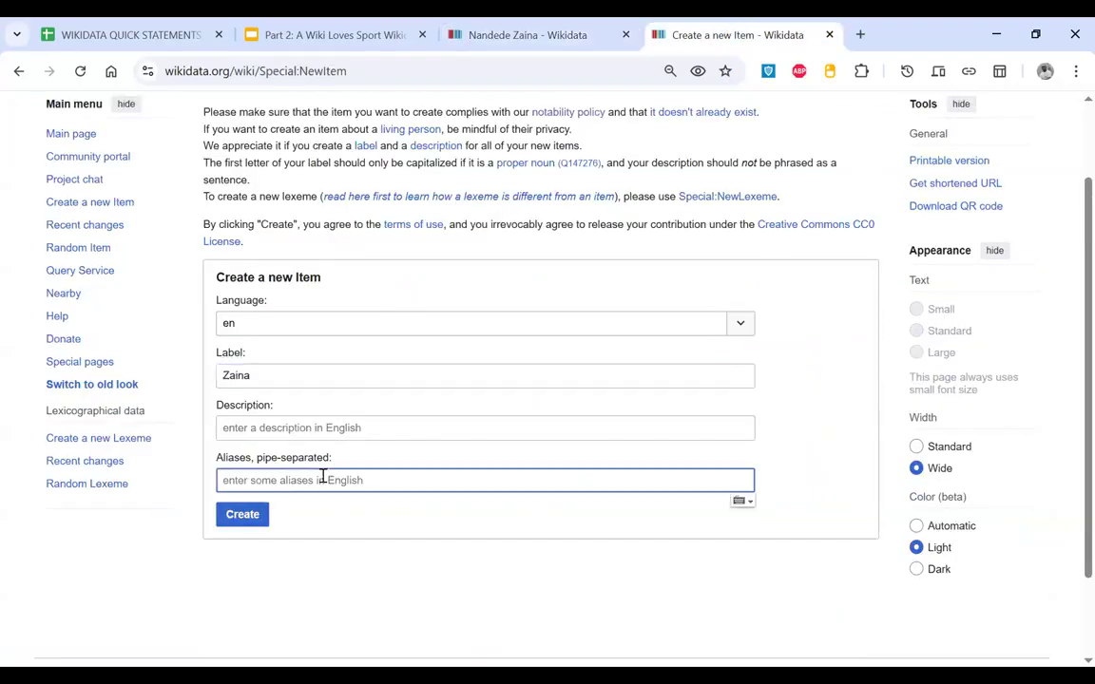
{"action": "key", "text": "ctrl+v"}
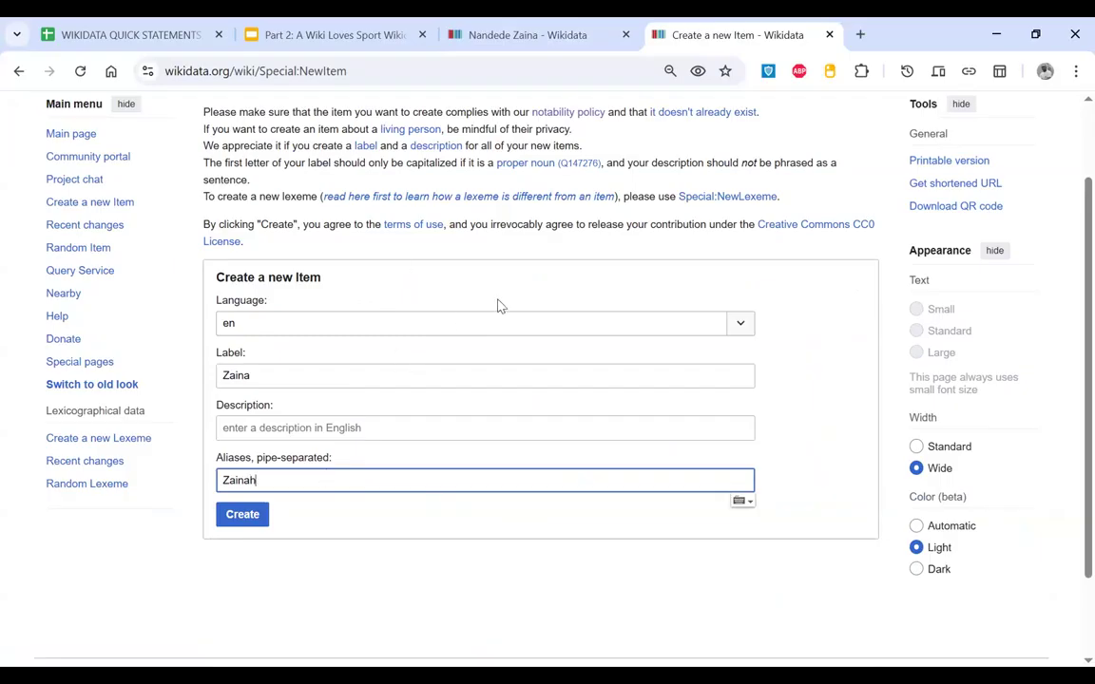
{"action": "left_click", "coordinate": [478, 26]}
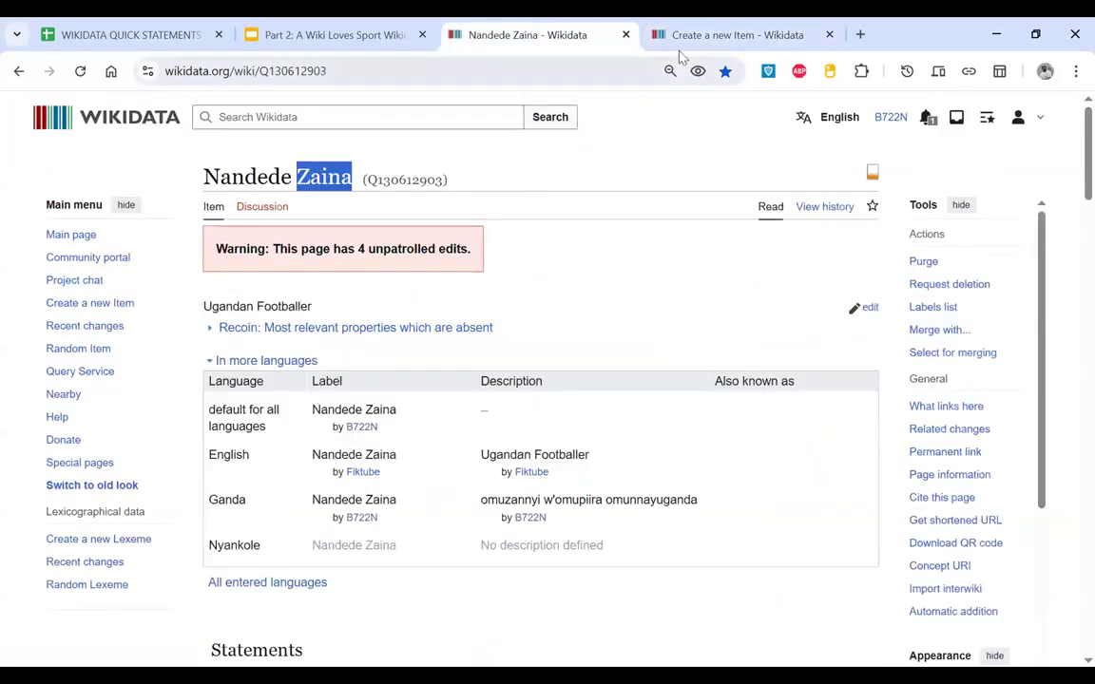
Step: In a new tab, search 'Brian' and open the Brian male given name item Q15930574
{"action": "right_click", "coordinate": [111, 124]}
{"action": "left_click", "coordinate": [154, 139]}
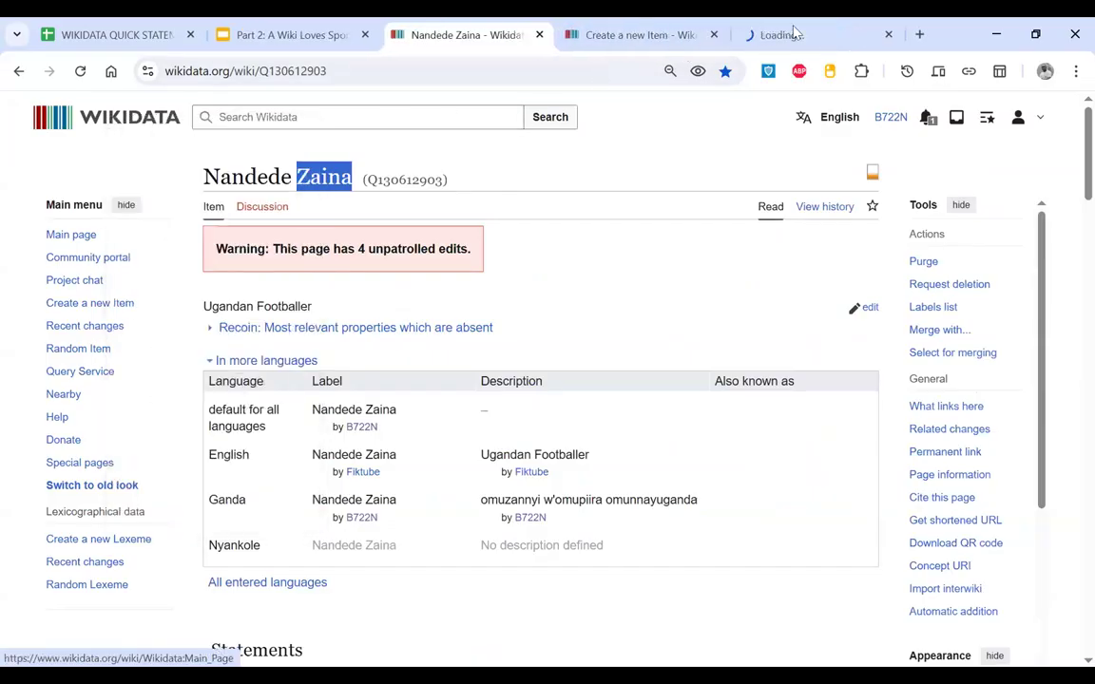
{"action": "left_click", "coordinate": [789, 34]}
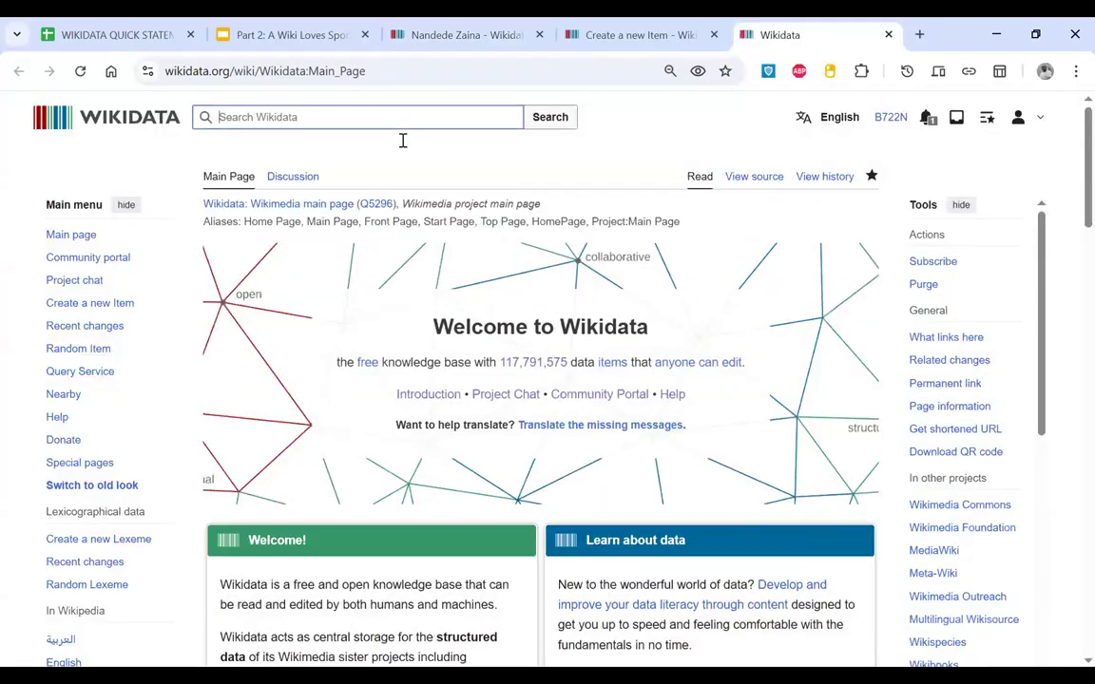
{"action": "type", "text": "bus"}
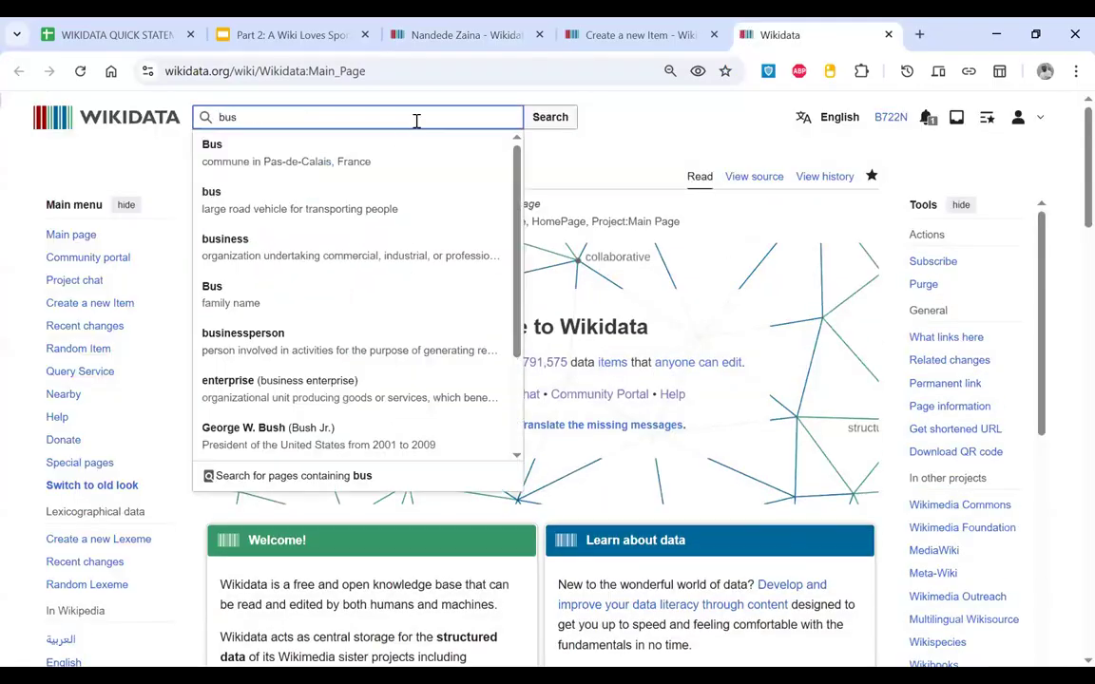
{"action": "key", "text": "BackSpace"}
{"action": "type", "text": "Brian"}
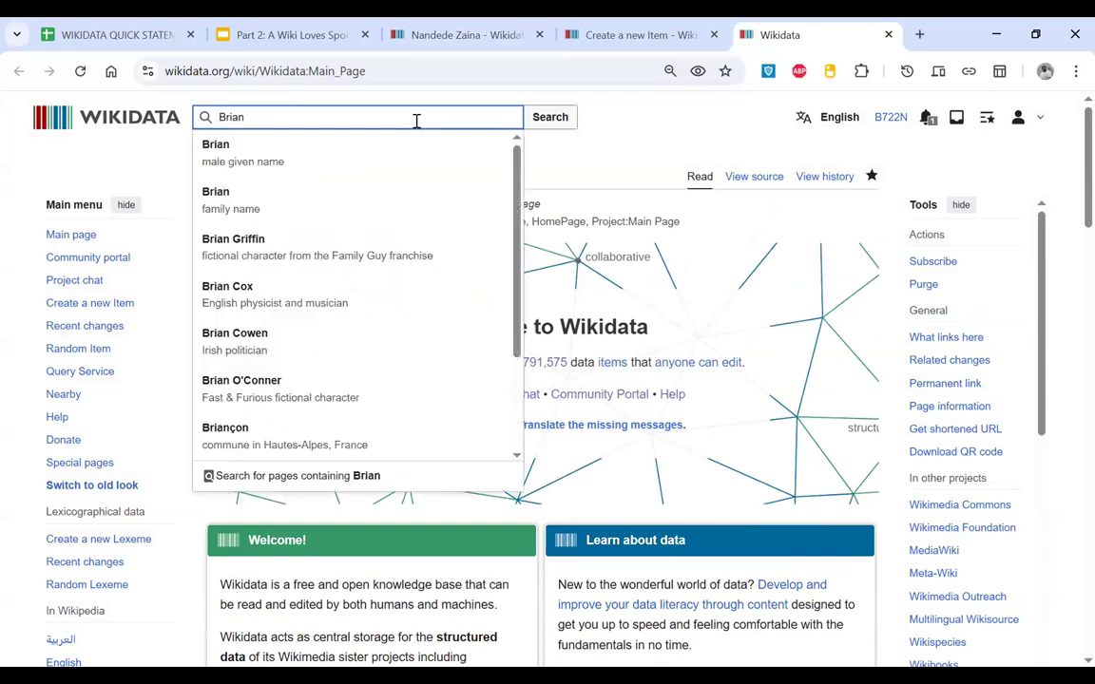
{"action": "left_click", "coordinate": [352, 157]}
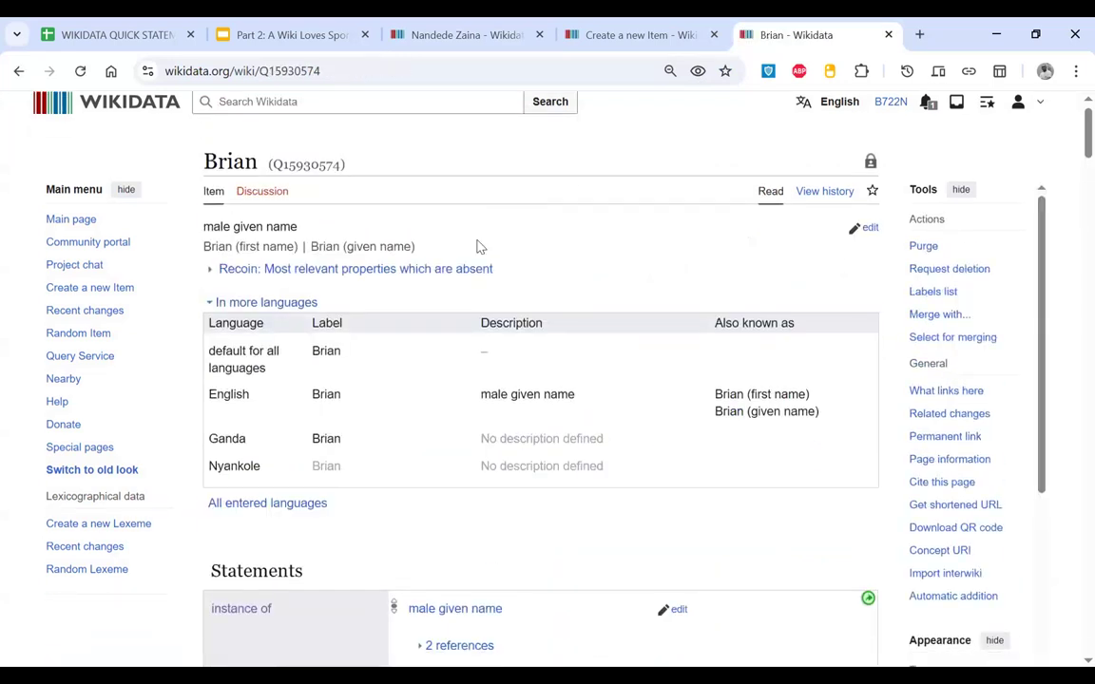
{"action": "scroll", "coordinate": [480, 248], "scroll_direction": "down", "scroll_amount": 3}
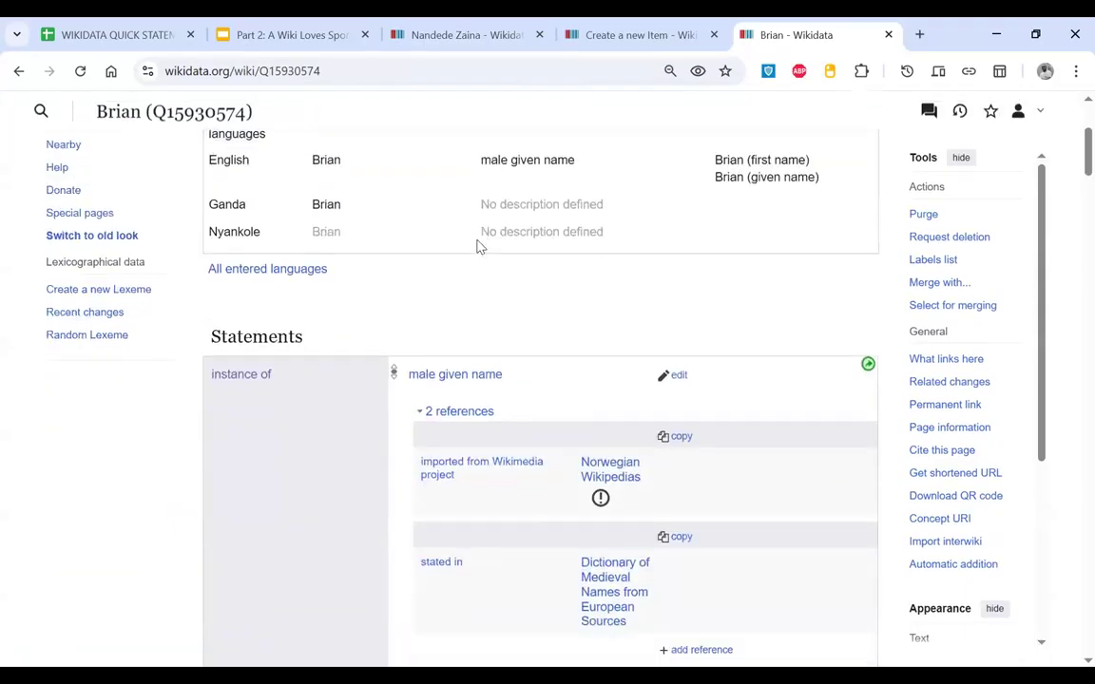
{"action": "scroll", "coordinate": [480, 247], "scroll_direction": "up", "scroll_amount": 1}
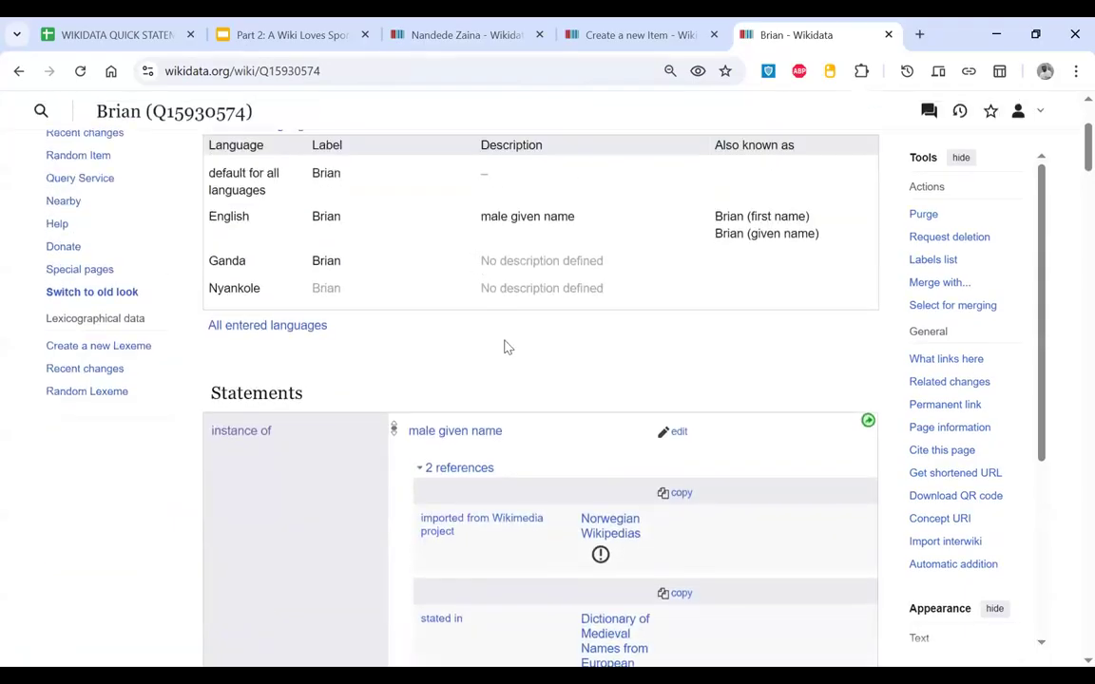
{"action": "scroll", "coordinate": [507, 346], "scroll_direction": "up", "scroll_amount": 2}
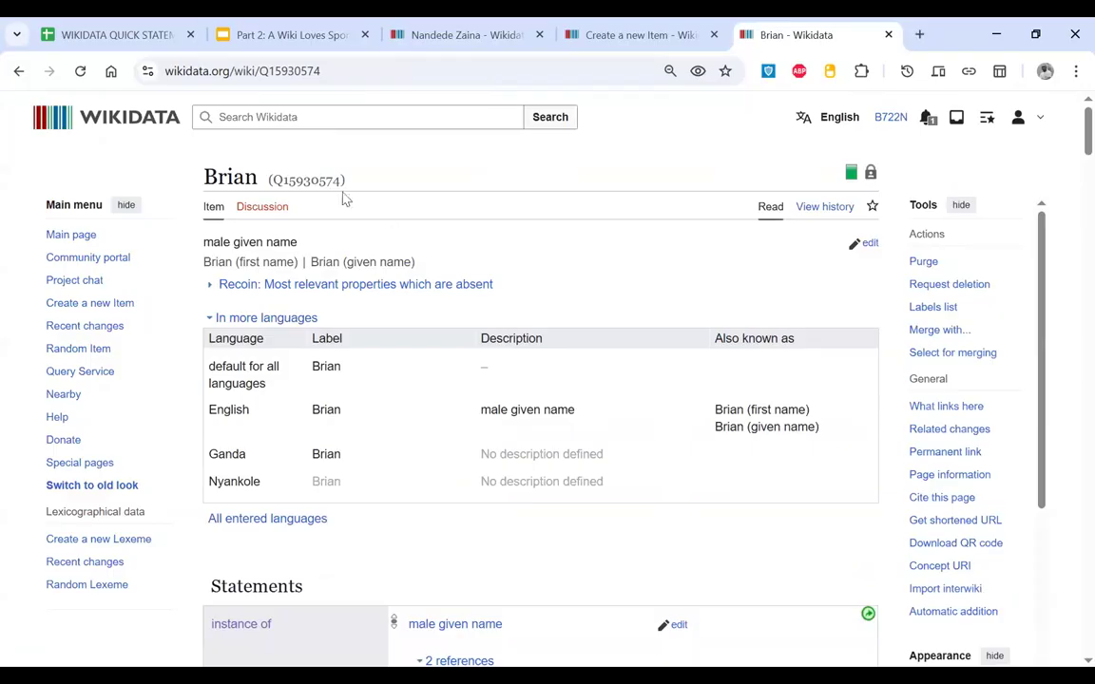
{"action": "scroll", "coordinate": [378, 224], "scroll_direction": "down", "scroll_amount": 1}
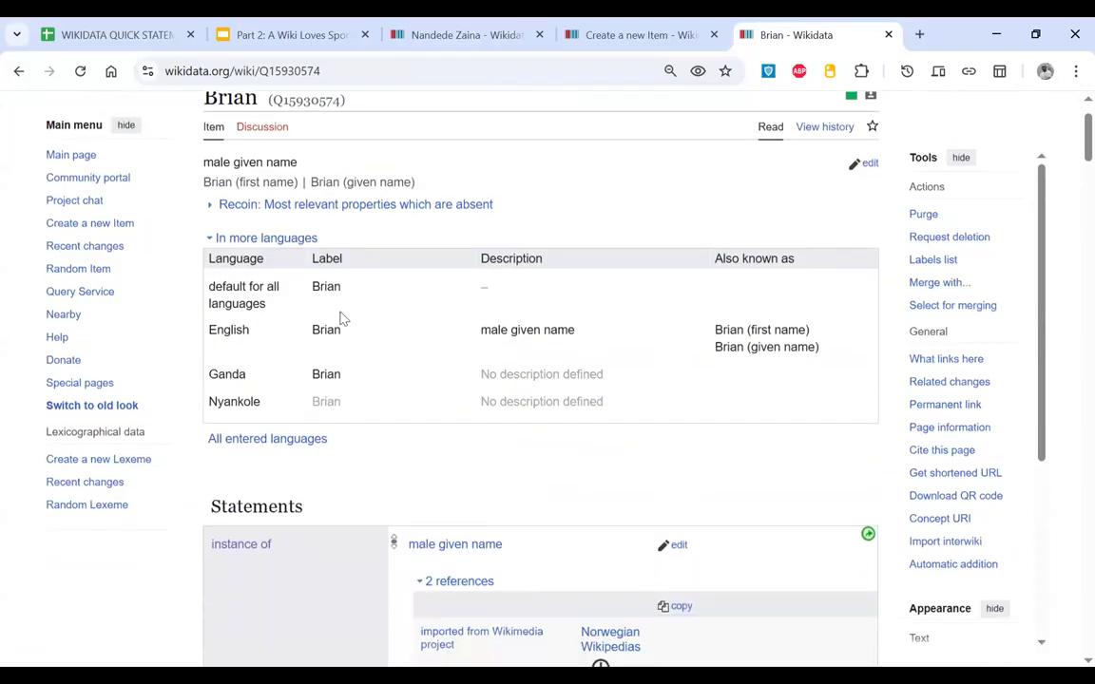
Step: Give the new Zaina item the description 'female given name' and submit it
{"action": "left_click", "coordinate": [629, 35]}
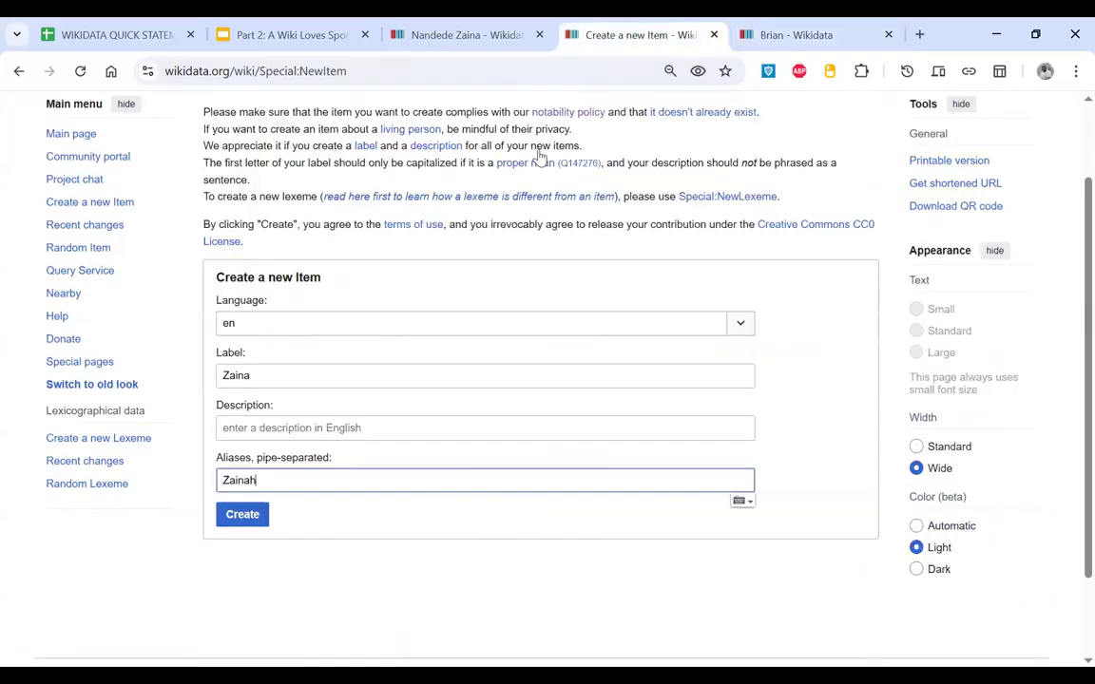
{"action": "left_click", "coordinate": [323, 411]}
{"action": "type", "text": "female given name"}
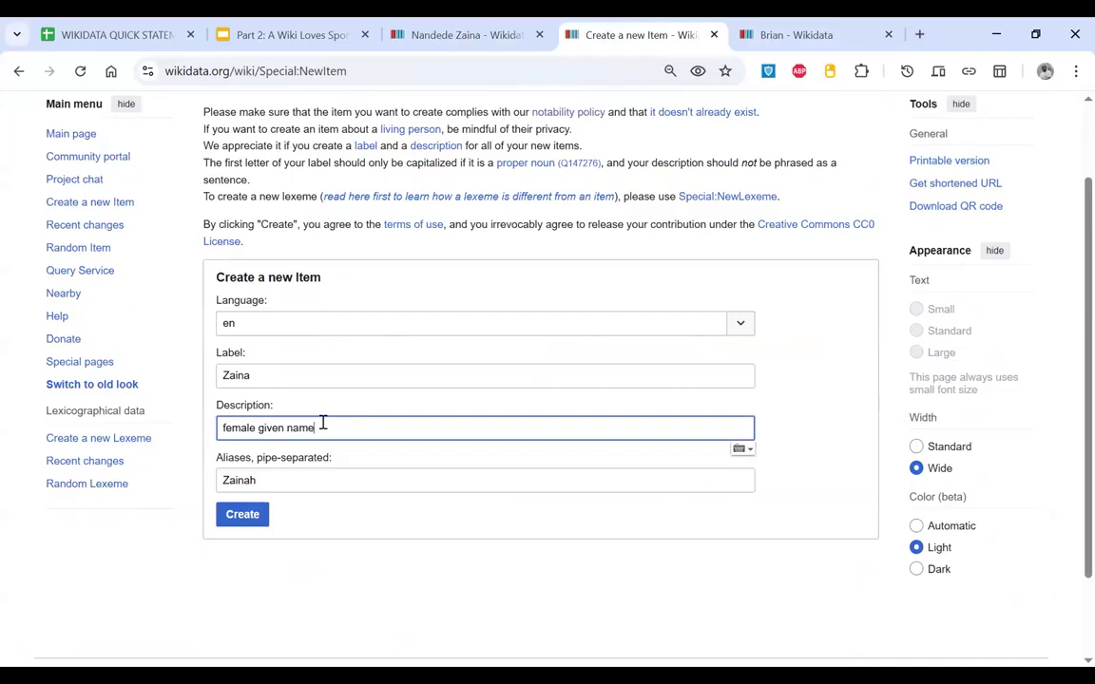
{"action": "left_click", "coordinate": [242, 521]}
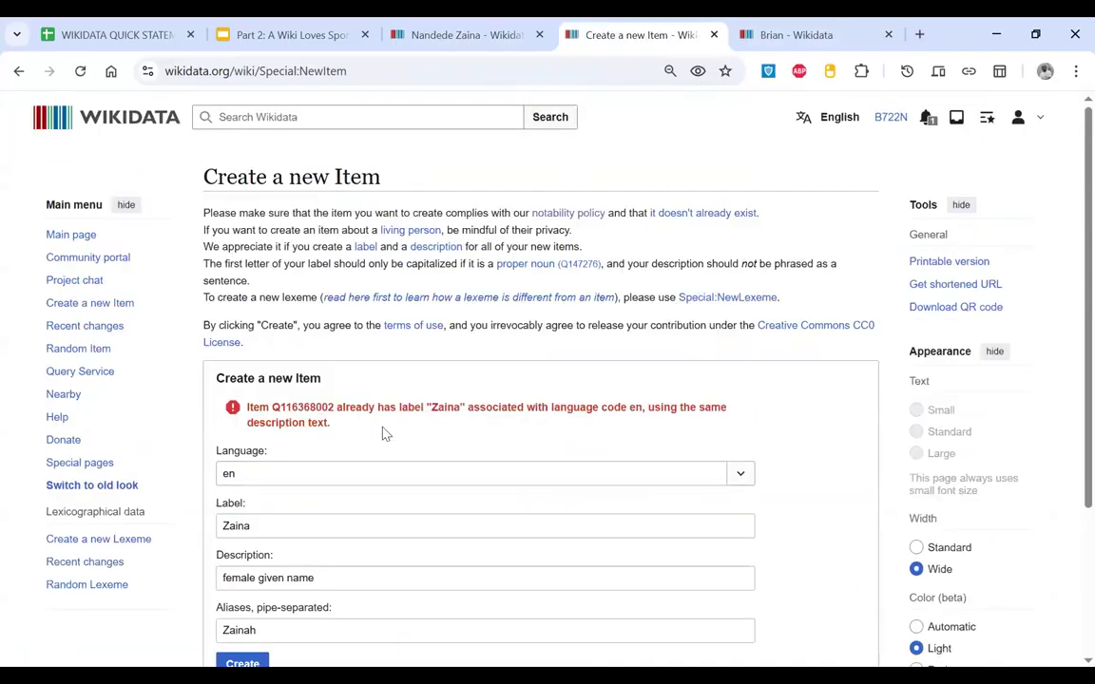
Step: Copy the conflicting existing item ID Q116368002 from the rejection message
{"action": "scroll", "coordinate": [384, 432], "scroll_direction": "down", "scroll_amount": 1}
{"action": "double_click", "coordinate": [444, 369]}
{"action": "scroll", "coordinate": [443, 369], "scroll_direction": "down", "scroll_amount": 2}
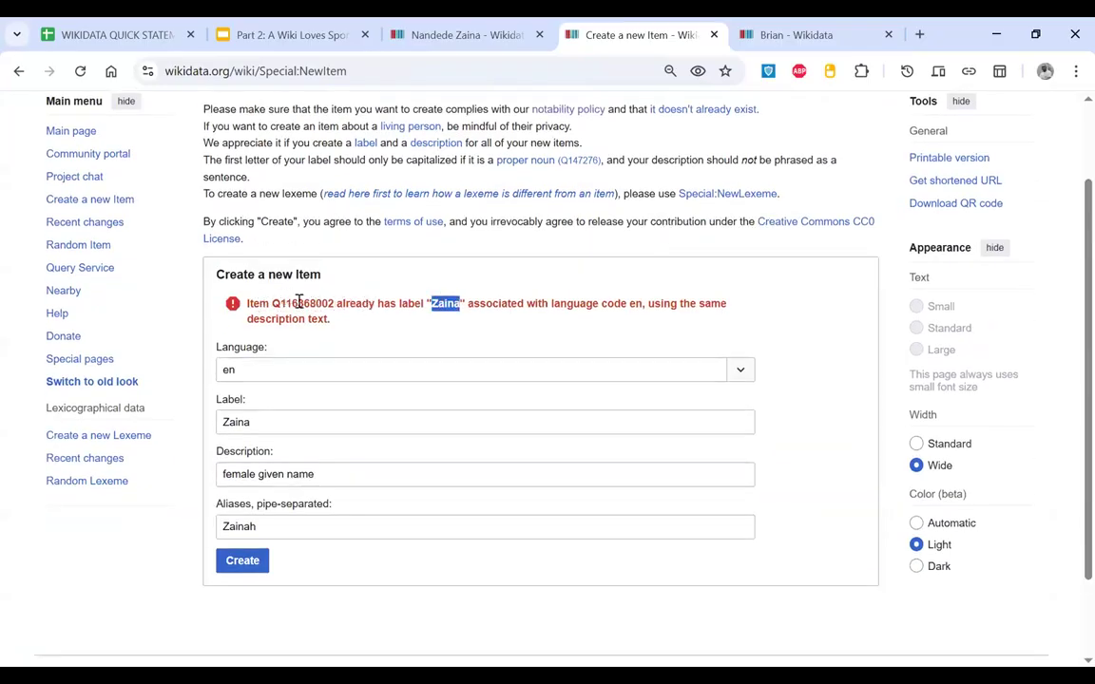
{"action": "double_click", "coordinate": [298, 302]}
{"action": "key", "text": "ctrl+c"}
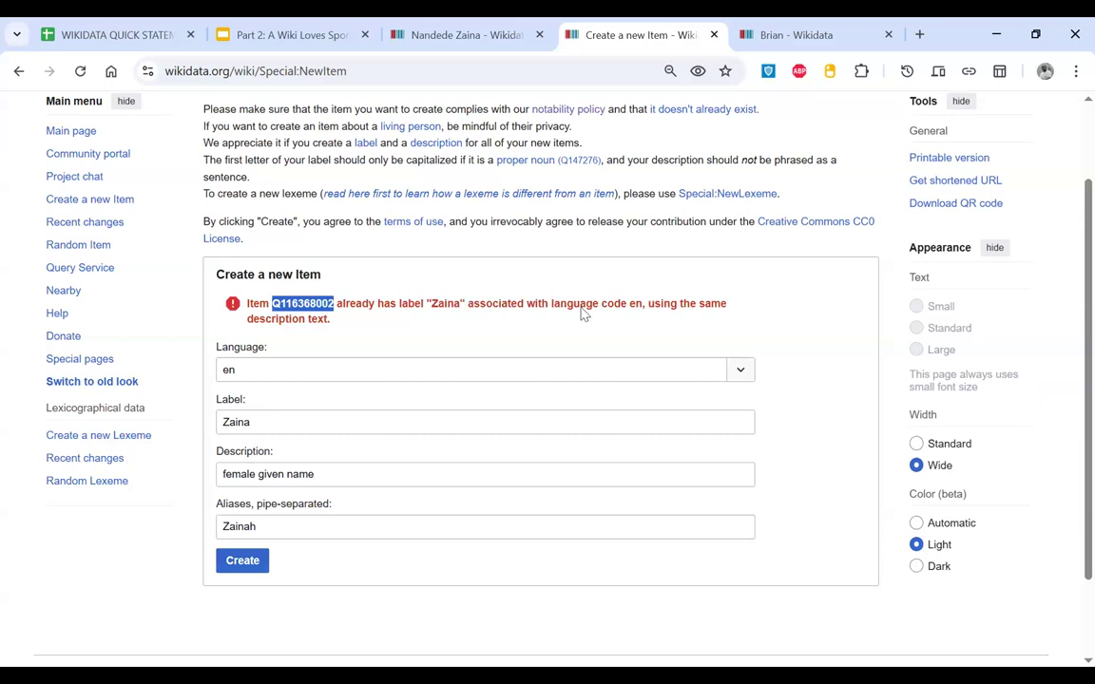
{"action": "scroll", "coordinate": [579, 313], "scroll_direction": "down", "scroll_amount": 1}
{"action": "scroll", "coordinate": [418, 380], "scroll_direction": "up", "scroll_amount": 3}
{"action": "left_click", "coordinate": [366, 111]}
Step: Look up Q116368002 and review the existing Zaina female given name item's labels and statements
{"action": "key", "text": "ctrl+v"}
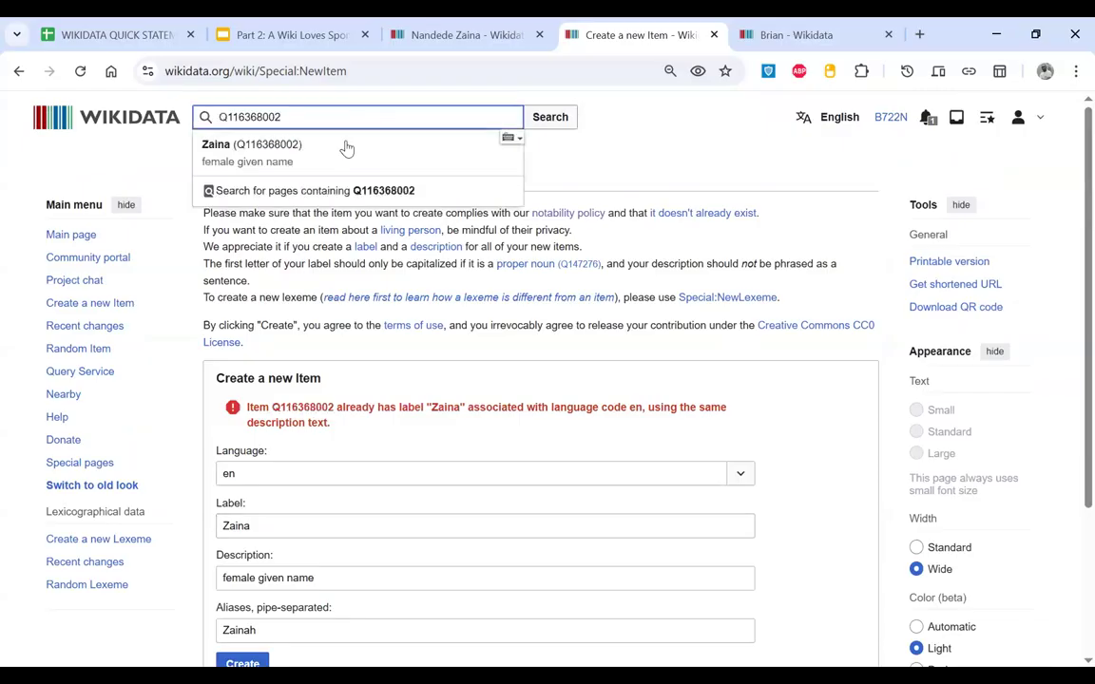
{"action": "left_click", "coordinate": [344, 150]}
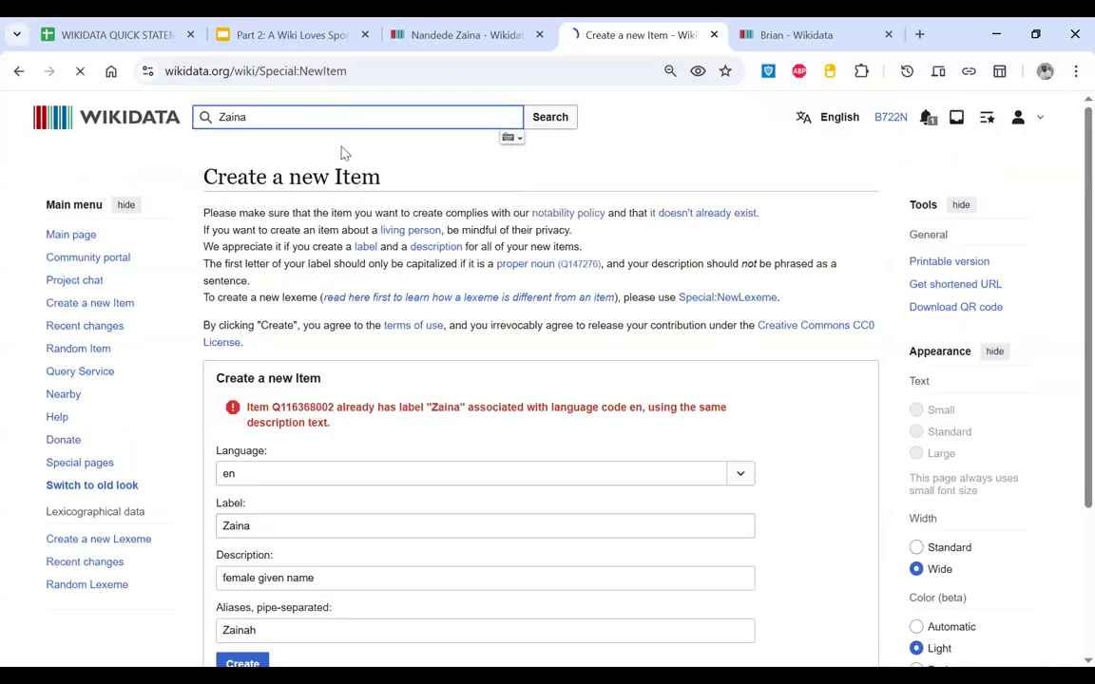
{"action": "scroll", "coordinate": [440, 301], "scroll_direction": "down", "scroll_amount": 2}
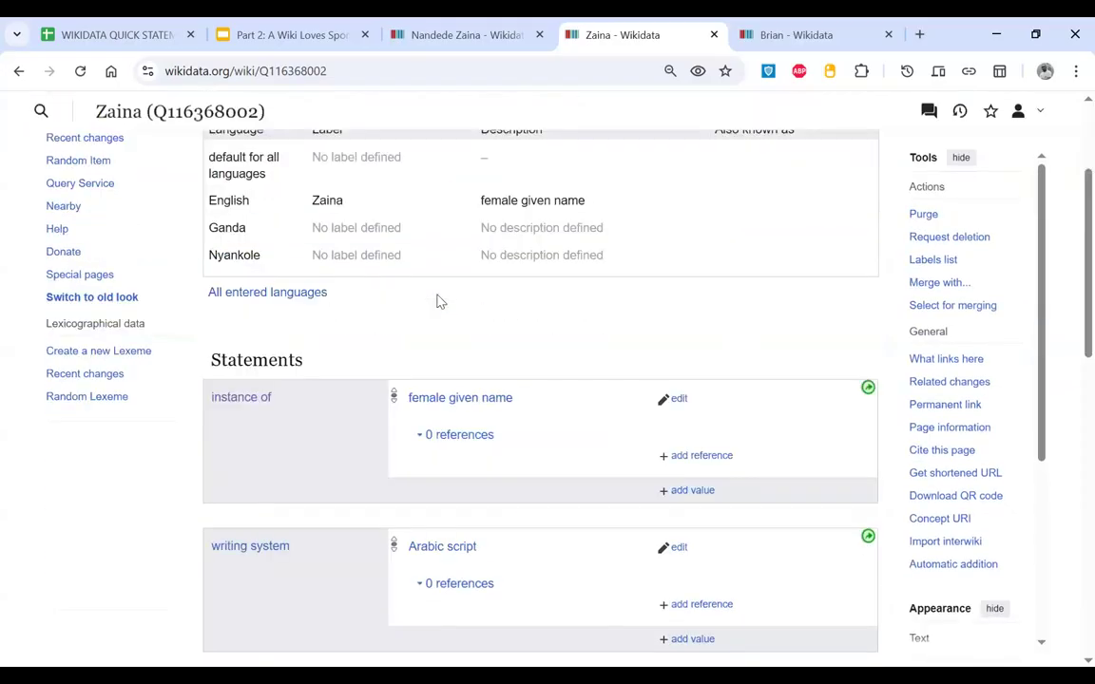
{"action": "scroll", "coordinate": [440, 302], "scroll_direction": "down", "scroll_amount": 4}
{"action": "scroll", "coordinate": [440, 301], "scroll_direction": "up", "scroll_amount": 5}
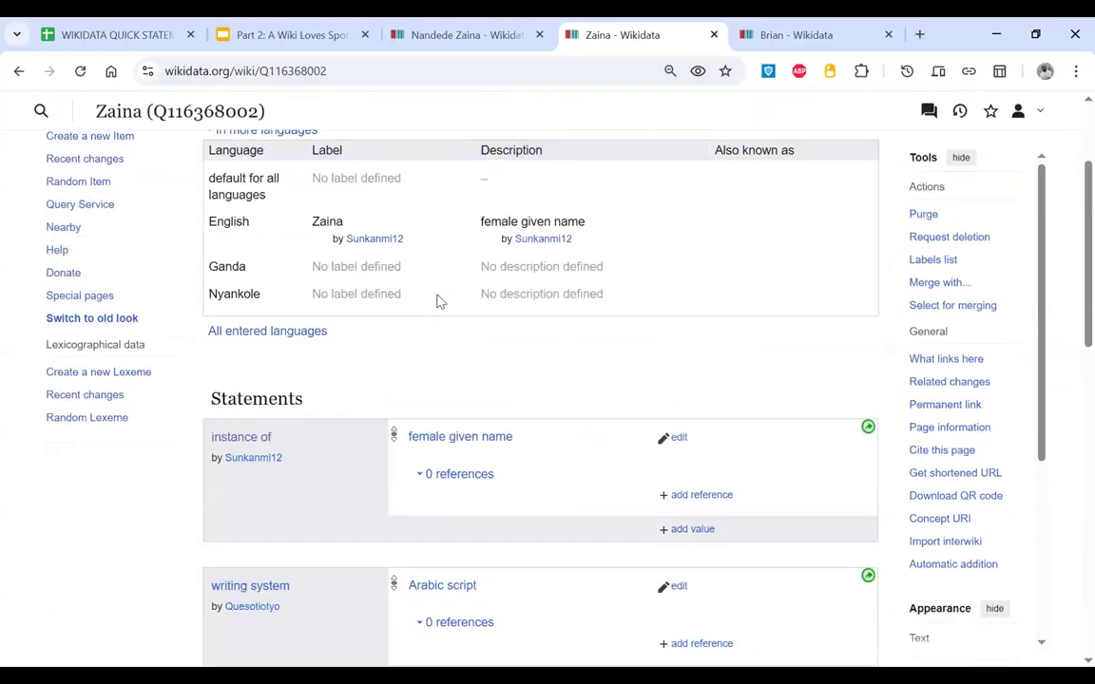
{"action": "scroll", "coordinate": [440, 301], "scroll_direction": "up", "scroll_amount": 2}
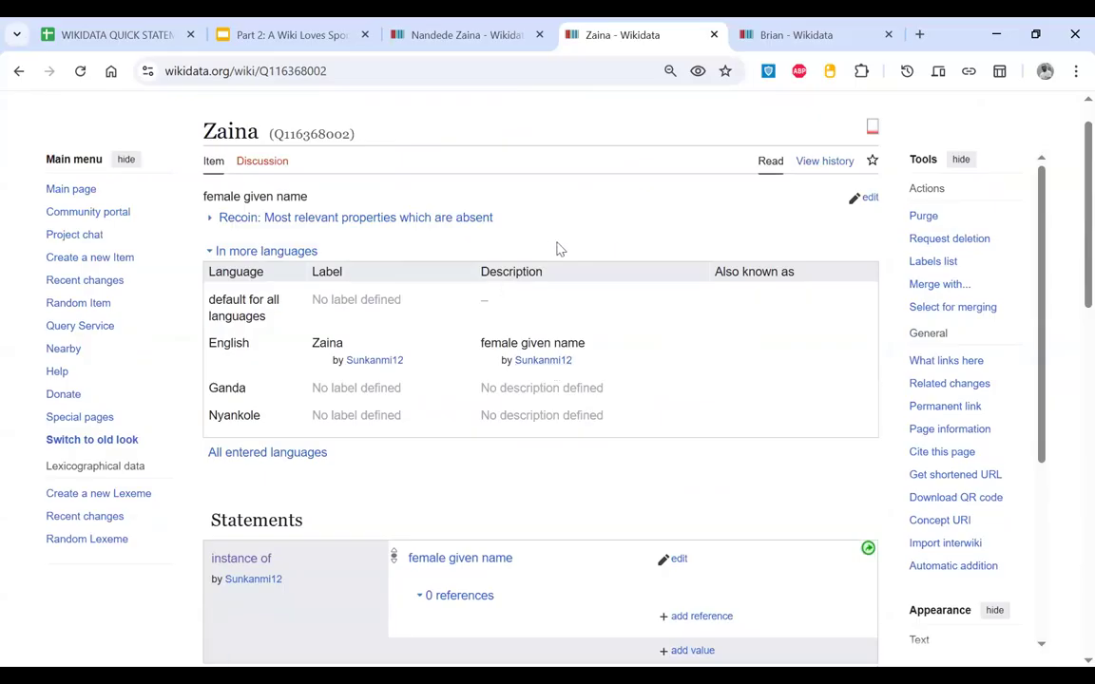
{"action": "scroll", "coordinate": [532, 218], "scroll_direction": "down", "scroll_amount": 3}
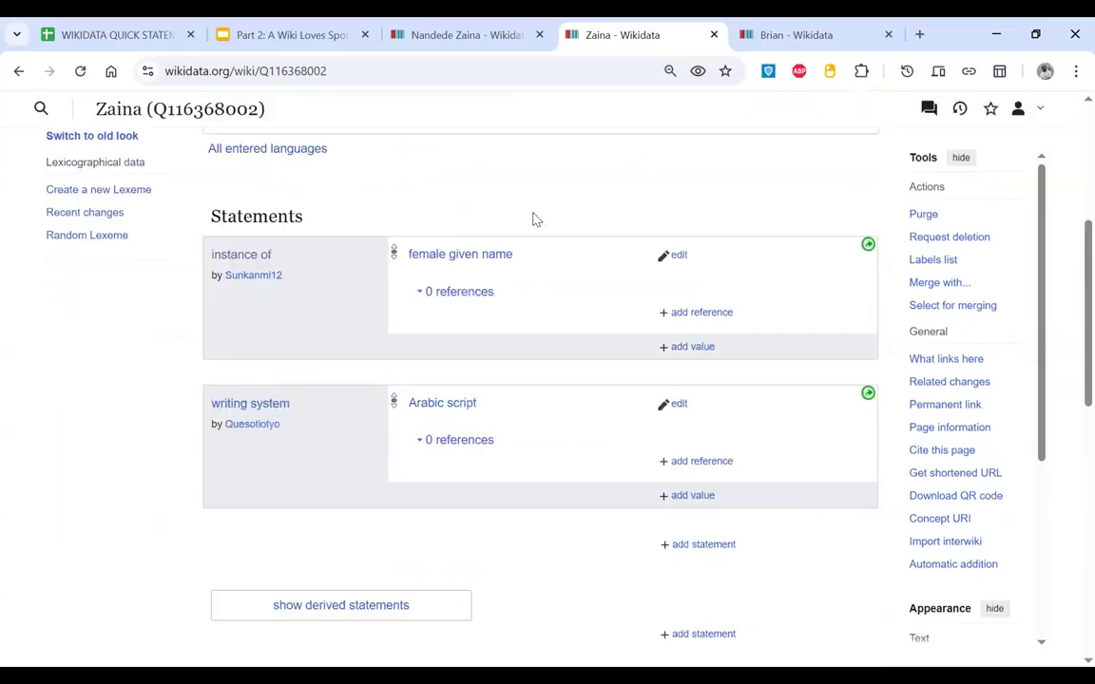
{"action": "scroll", "coordinate": [532, 217], "scroll_direction": "down", "scroll_amount": 1}
{"action": "scroll", "coordinate": [532, 218], "scroll_direction": "up", "scroll_amount": 2}
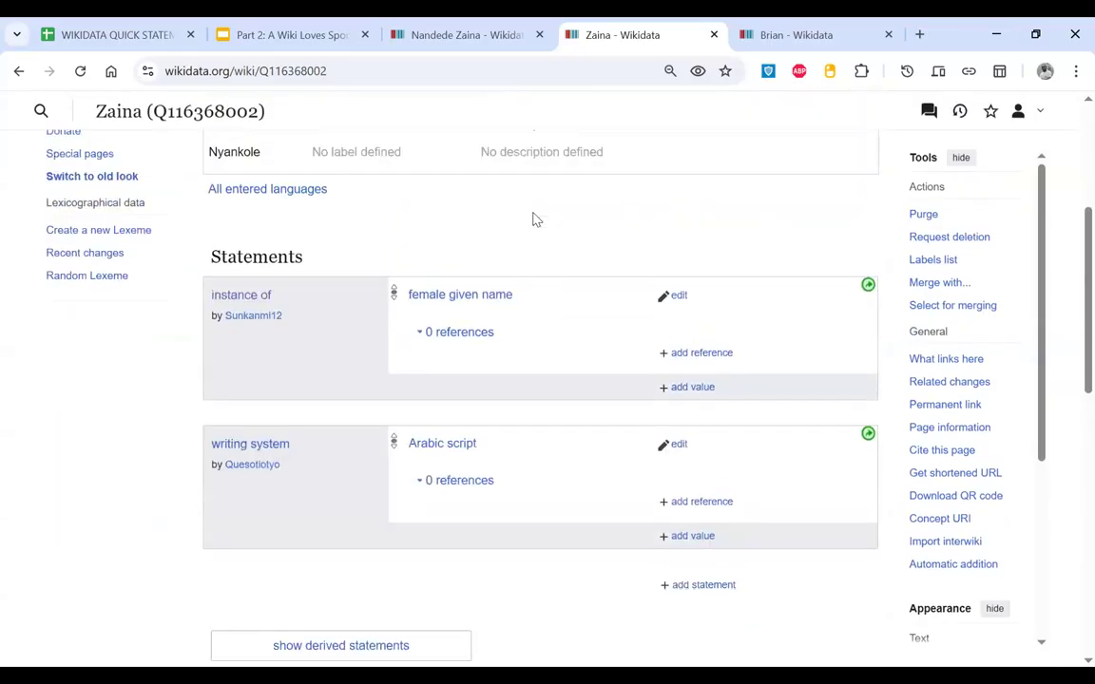
Step: Copy the Zaina item's Q-ID Q116368002 from its page heading
{"action": "left_click", "coordinate": [502, 36]}
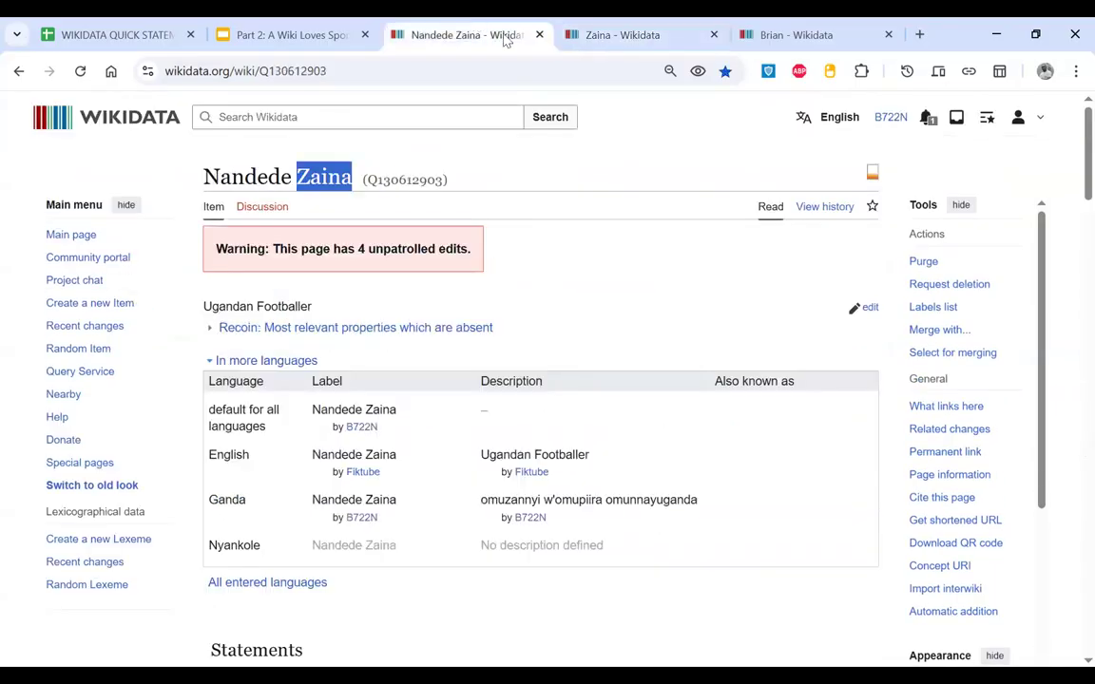
{"action": "scroll", "coordinate": [476, 157], "scroll_direction": "down", "scroll_amount": 5}
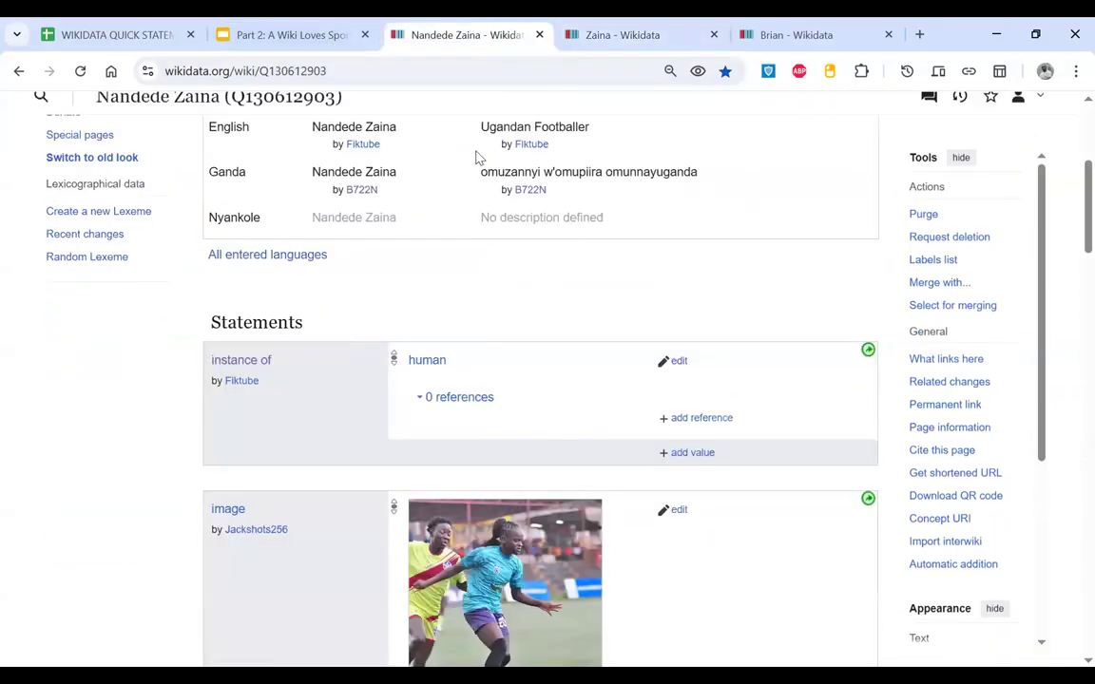
{"action": "left_click", "coordinate": [627, 31]}
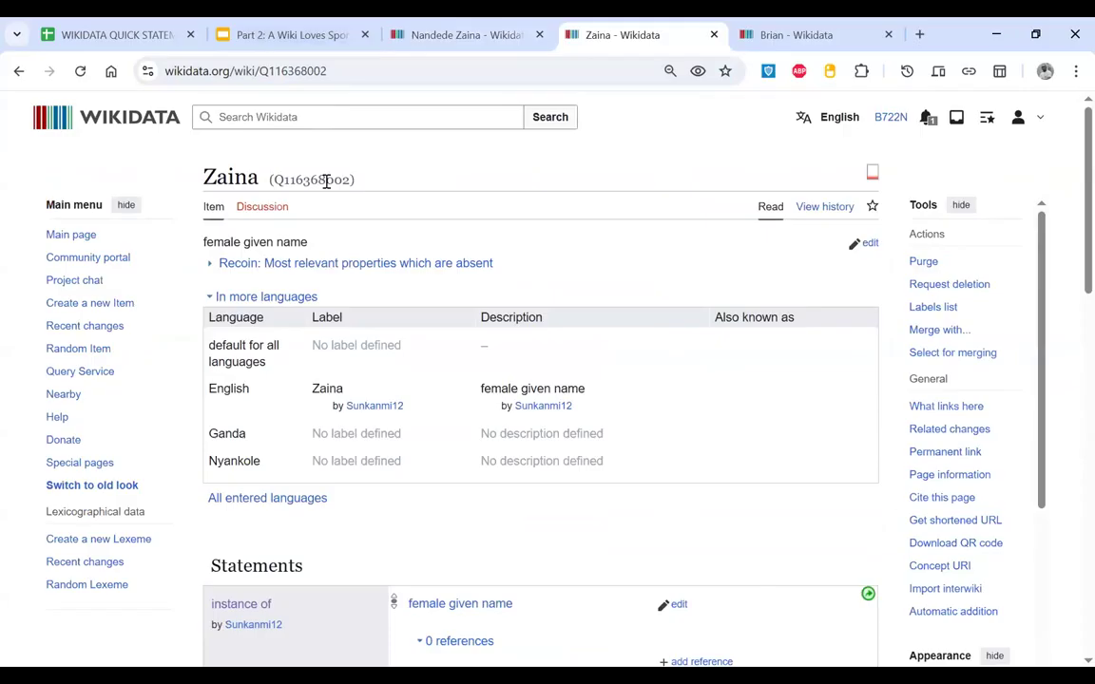
{"action": "triple_click", "coordinate": [326, 180]}
{"action": "double_click", "coordinate": [326, 180]}
{"action": "key", "text": "ctrl+c"}
Step: Replace the given name value with Q116368002 (Zaina), publish, and review the constraint warning
{"action": "left_click", "coordinate": [466, 34]}
{"action": "scroll", "coordinate": [446, 373], "scroll_direction": "down", "scroll_amount": 2}
{"action": "scroll", "coordinate": [446, 374], "scroll_direction": "up", "scroll_amount": 3}
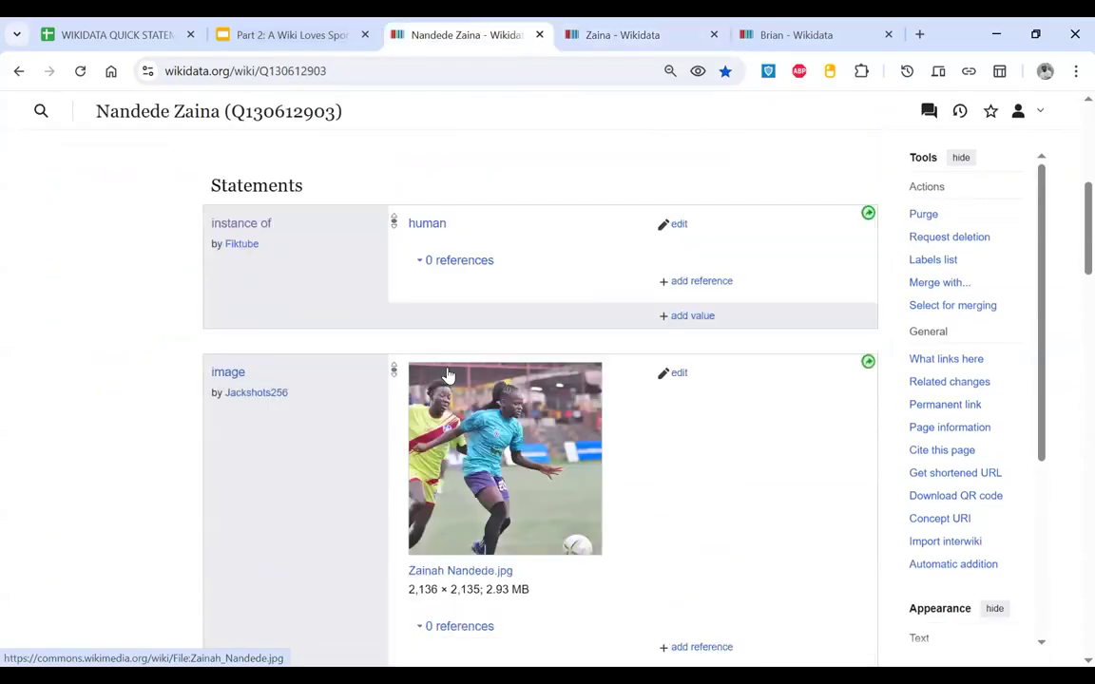
{"action": "scroll", "coordinate": [449, 374], "scroll_direction": "down", "scroll_amount": 10}
{"action": "scroll", "coordinate": [451, 374], "scroll_direction": "down", "scroll_amount": 1}
{"action": "left_click_drag", "start_coordinate": [467, 327], "coordinate": [375, 332]}
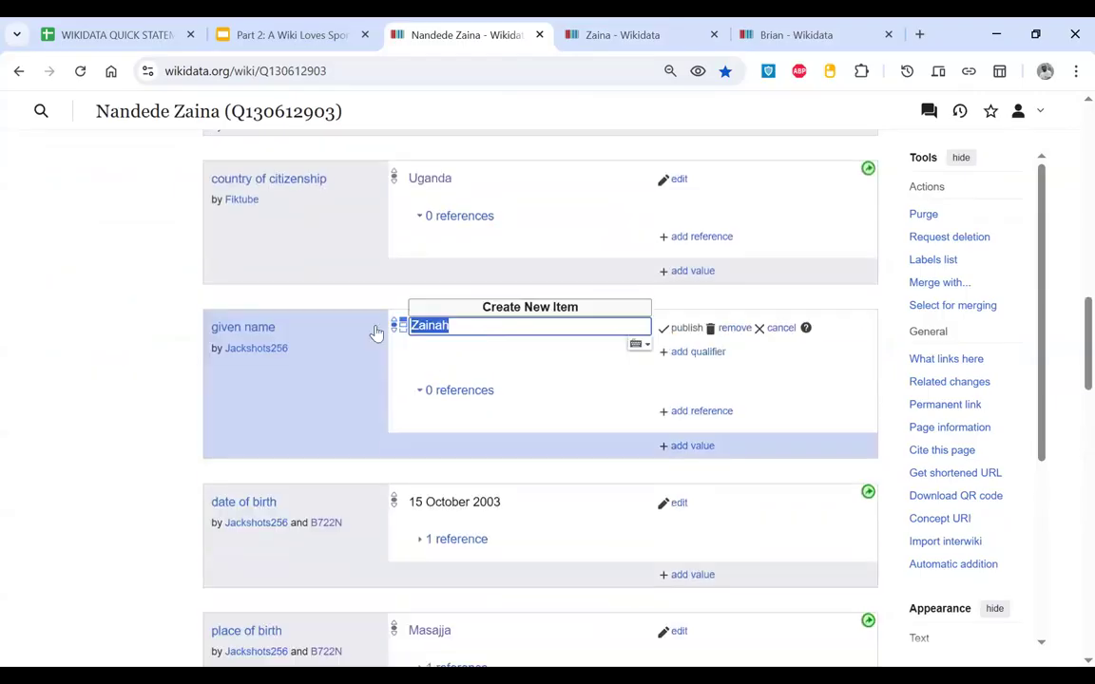
{"action": "key", "text": "ctrl+v"}
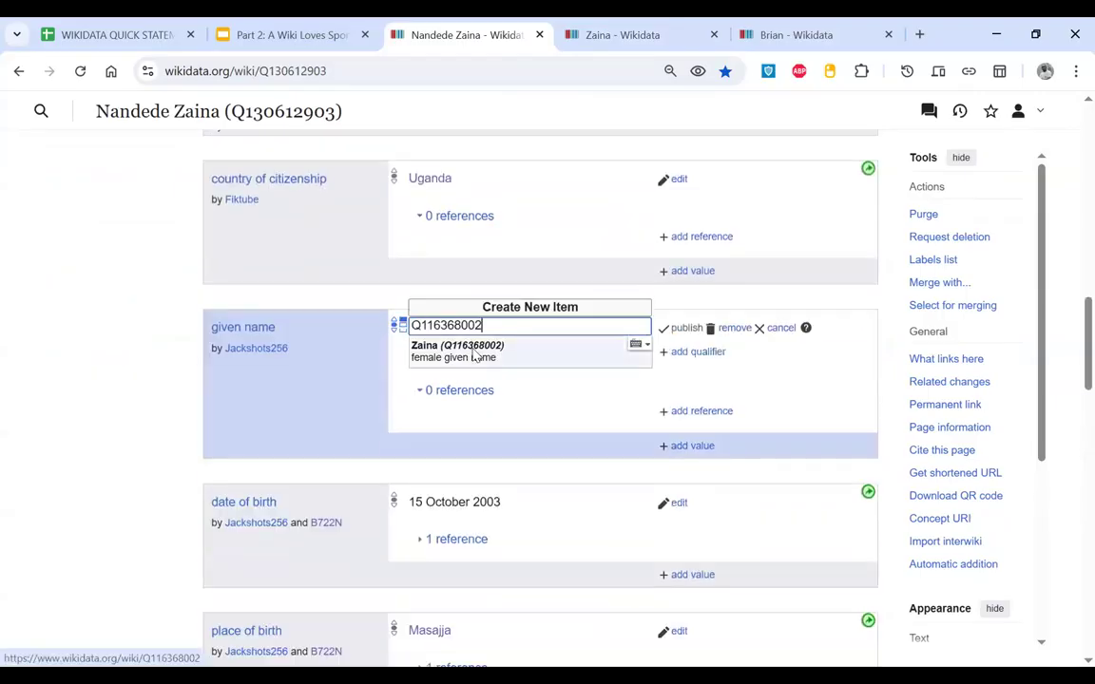
{"action": "left_click", "coordinate": [472, 355]}
{"action": "left_click", "coordinate": [677, 331]}
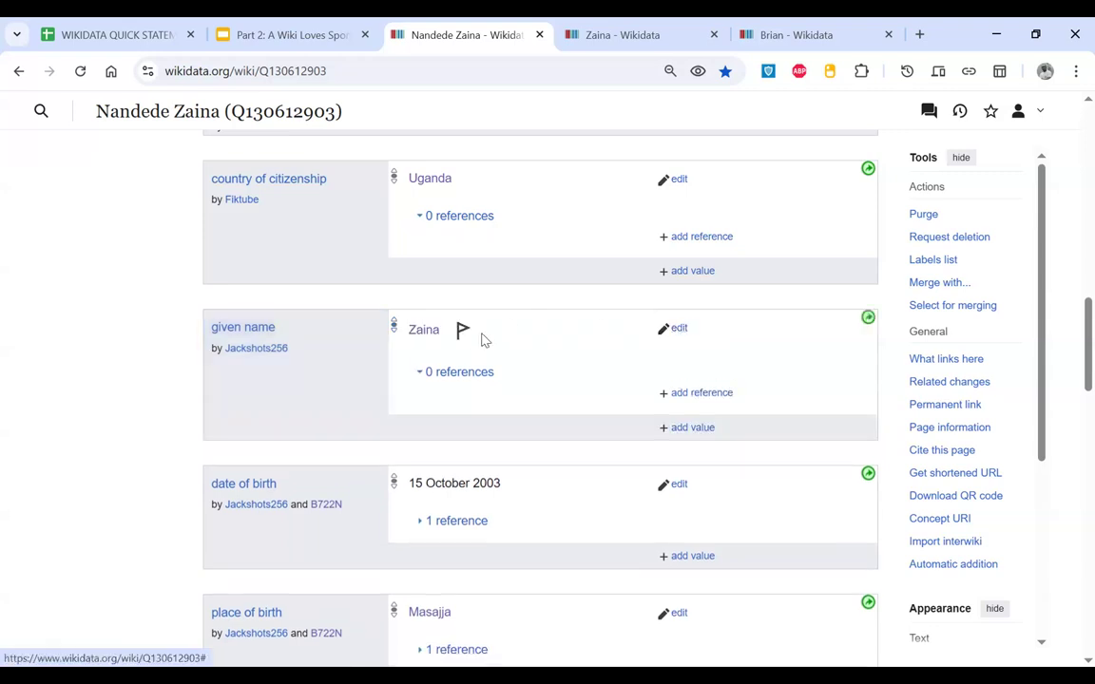
{"action": "left_click", "coordinate": [465, 333]}
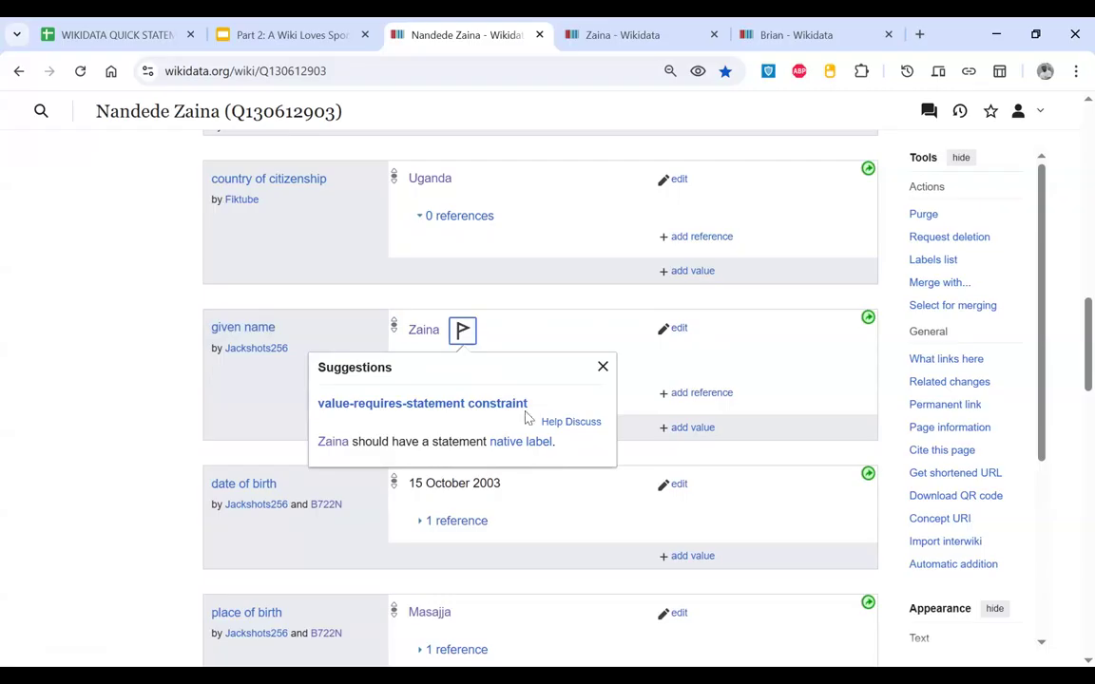
{"action": "left_click", "coordinate": [529, 351]}
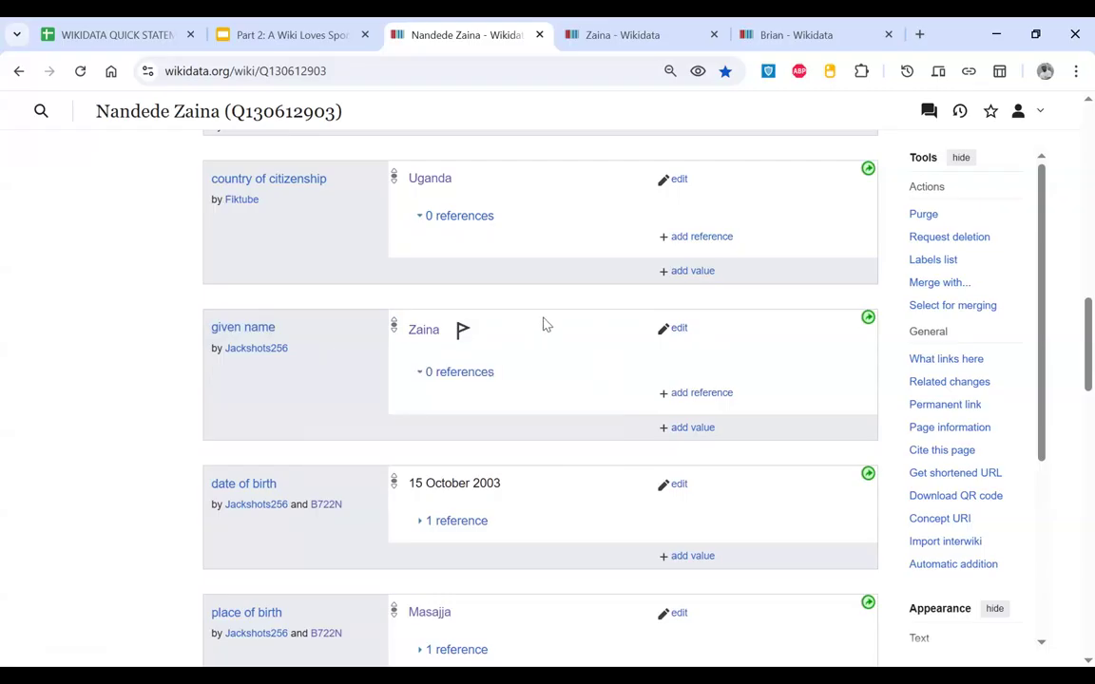
{"action": "left_click", "coordinate": [627, 38]}
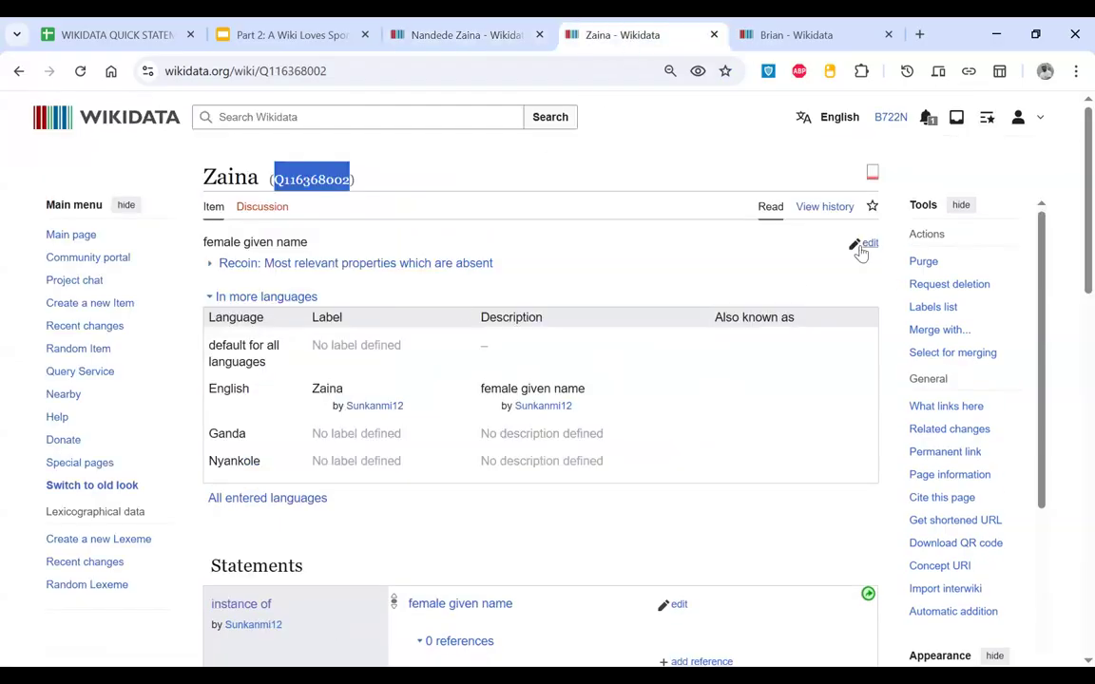
Step: Edit the Zaina item's English entry and add 'Zainah' as an alias
{"action": "left_click", "coordinate": [861, 249]}
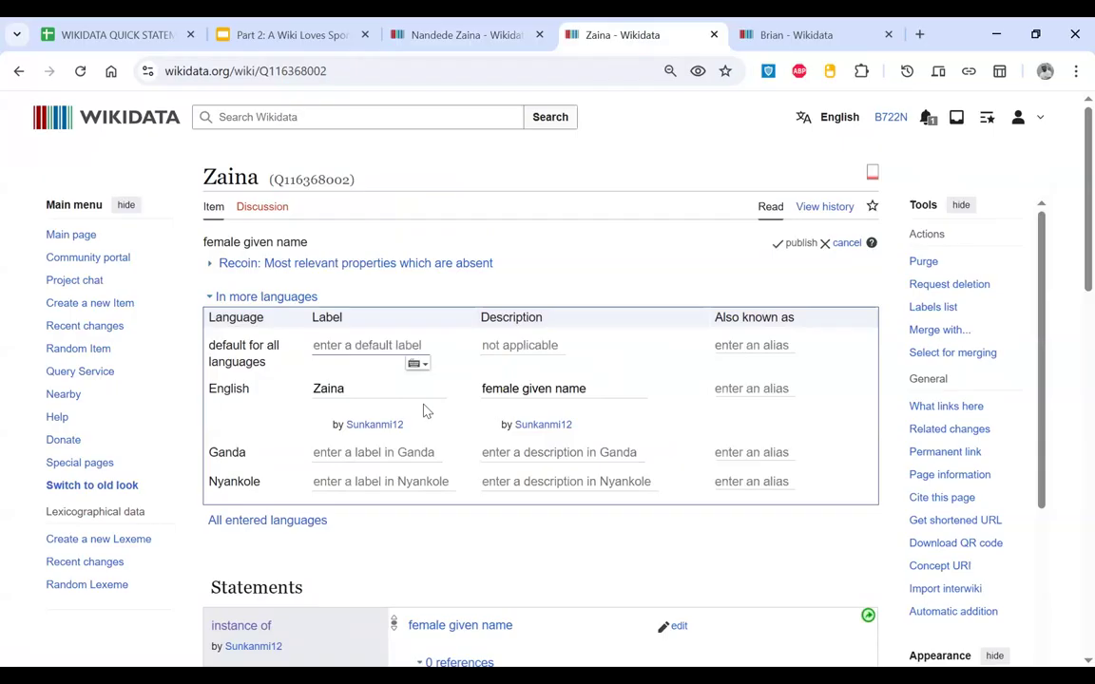
{"action": "double_click", "coordinate": [325, 389]}
{"action": "key", "text": "ctrl+c"}
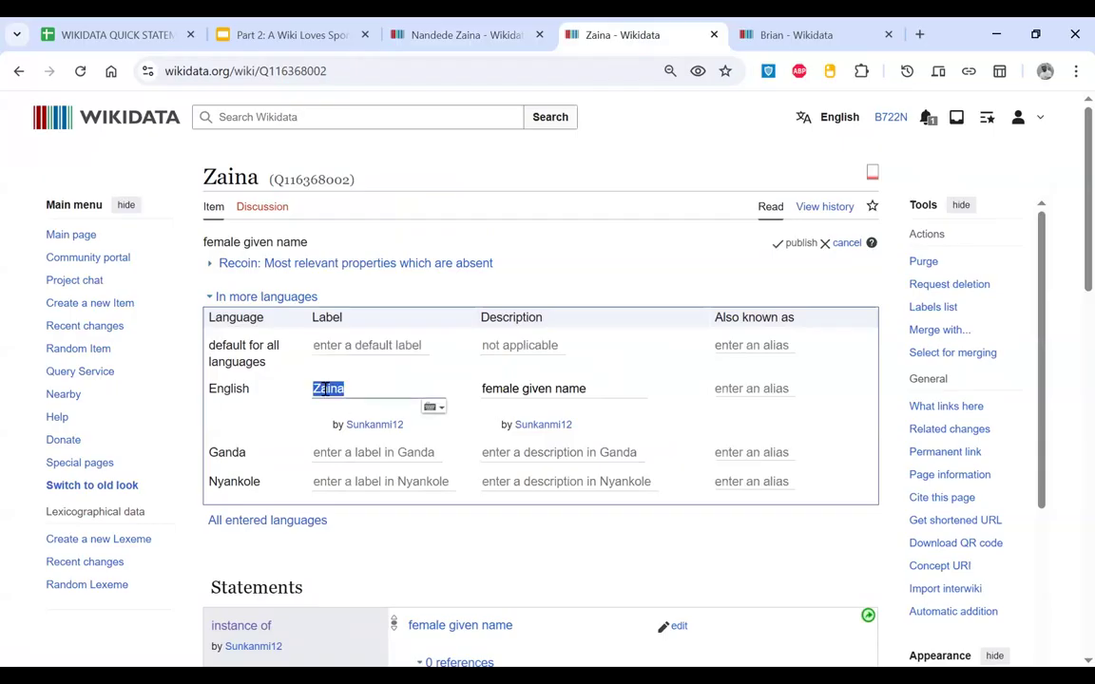
{"action": "left_click", "coordinate": [735, 388]}
{"action": "key", "text": "ctrl+v"}
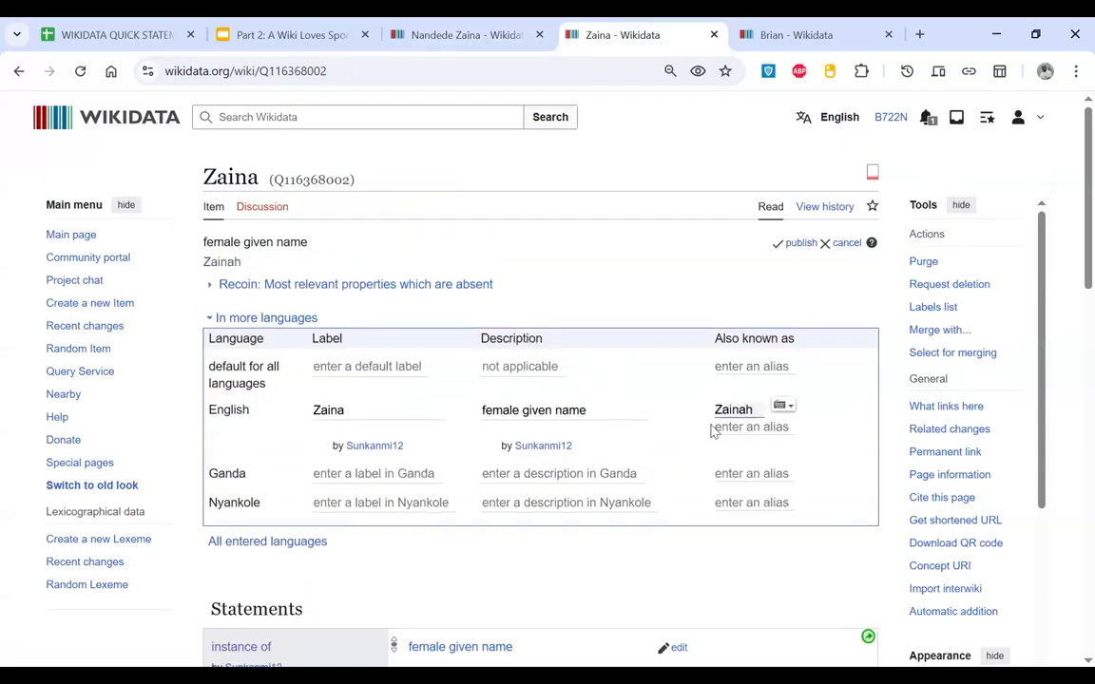
{"action": "left_click", "coordinate": [734, 410]}
{"action": "key", "text": "shift+Home"}
{"action": "left_click", "coordinate": [745, 415]}
{"action": "double_click", "coordinate": [745, 415]}
{"action": "key", "text": "ctrl+c"}
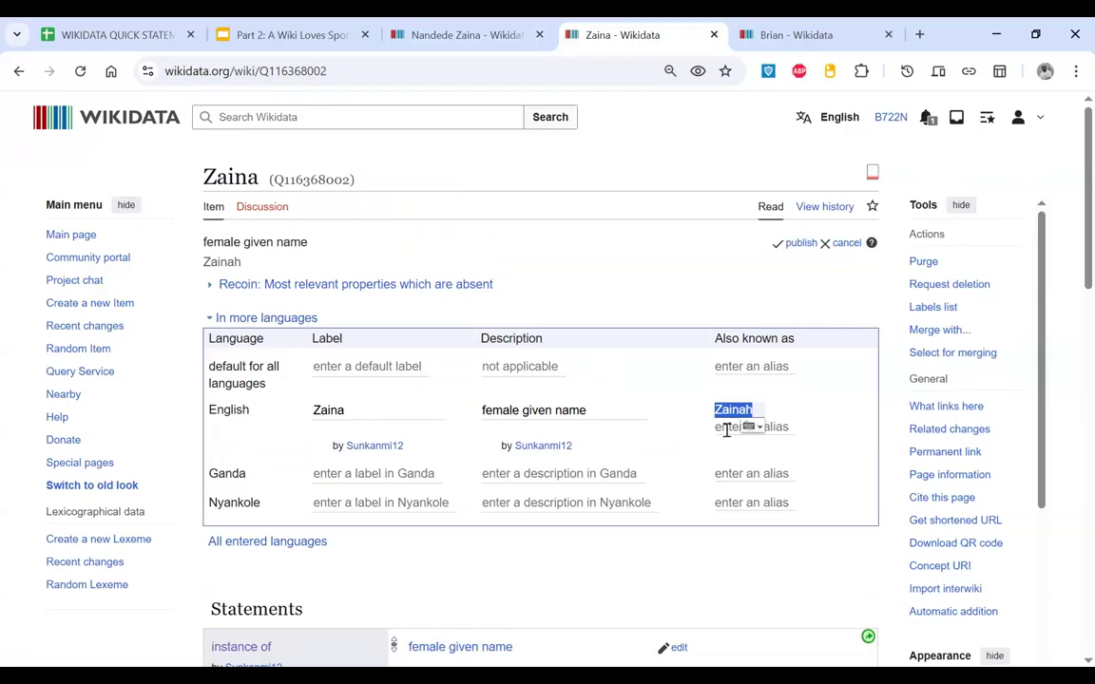
Step: Add 'Zainnah' as a second English alias and publish the changes
{"action": "left_click", "coordinate": [726, 429]}
{"action": "key", "text": "ctrl+v"}
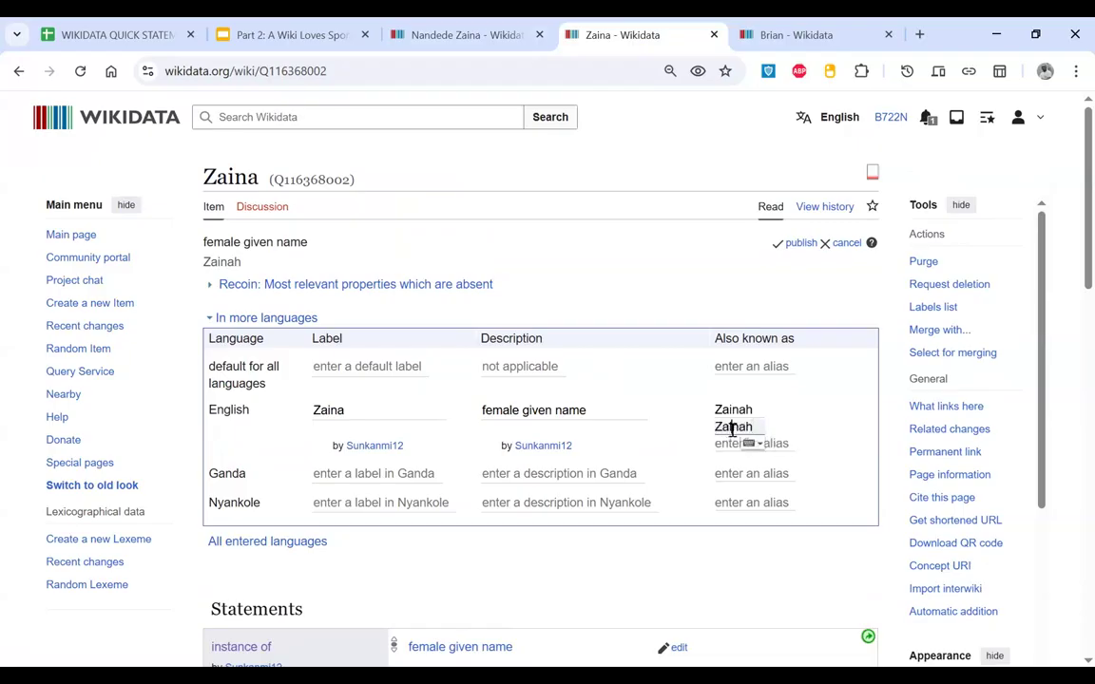
{"action": "type", "text": "n"}
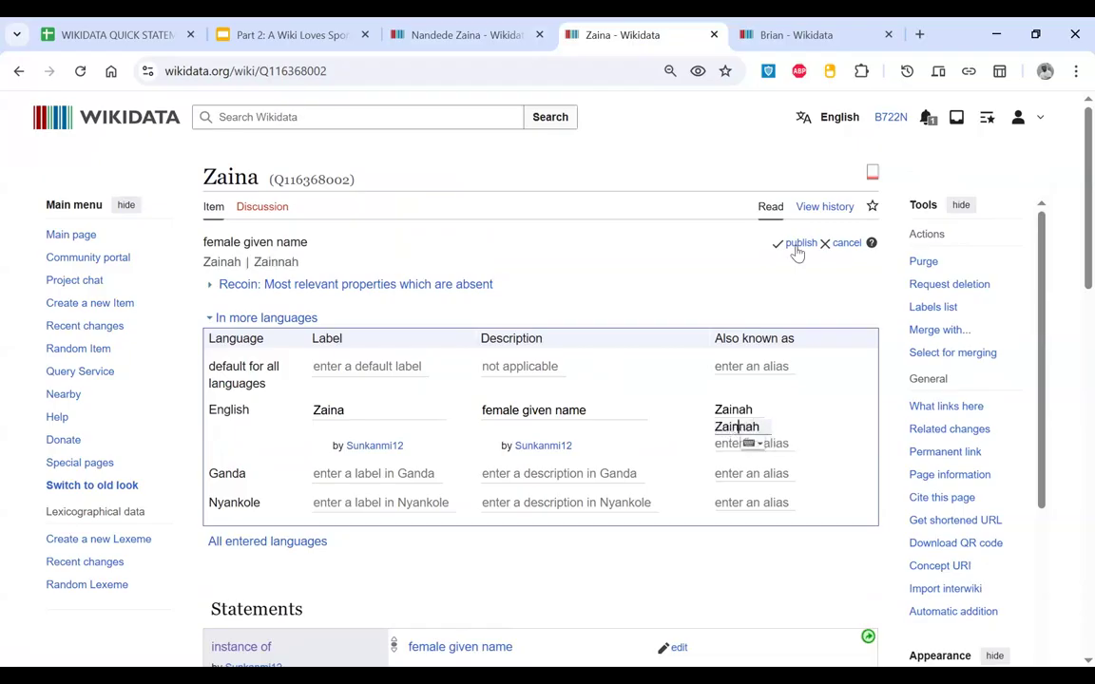
{"action": "left_click", "coordinate": [796, 244]}
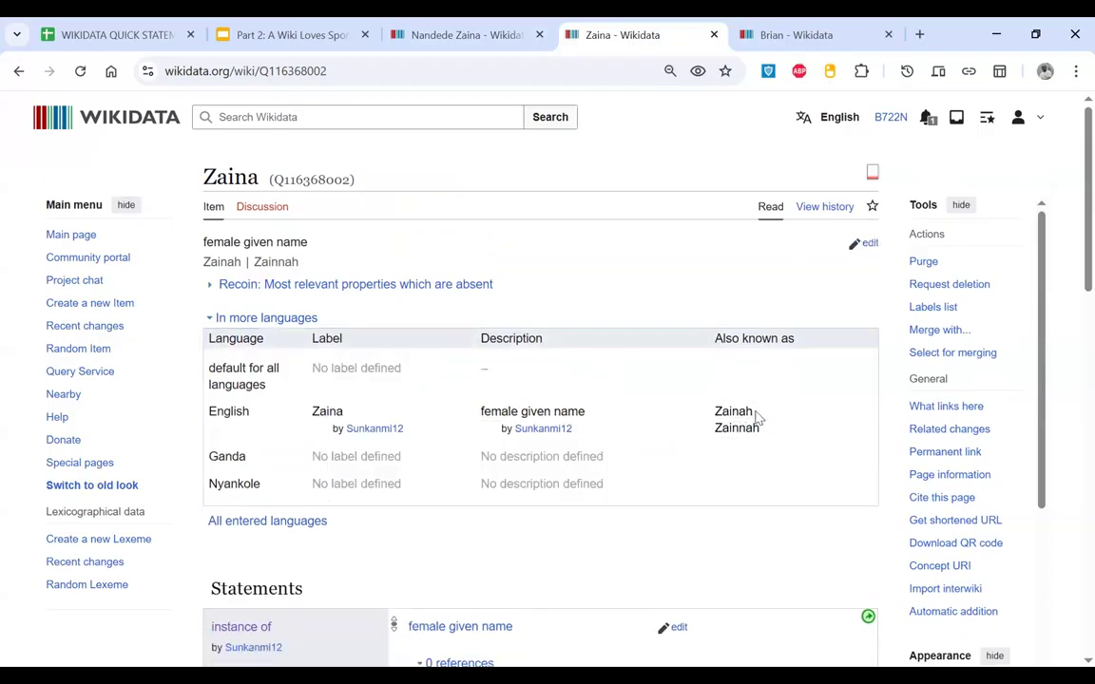
{"action": "scroll", "coordinate": [757, 418], "scroll_direction": "down", "scroll_amount": 1}
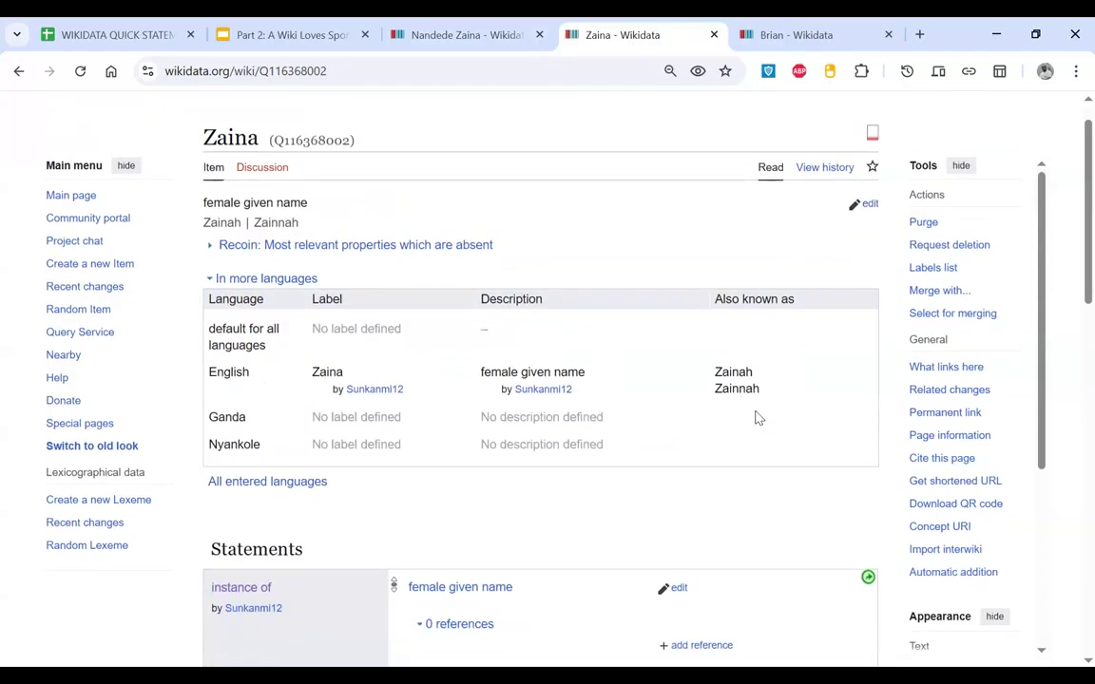
{"action": "scroll", "coordinate": [758, 418], "scroll_direction": "down", "scroll_amount": 2}
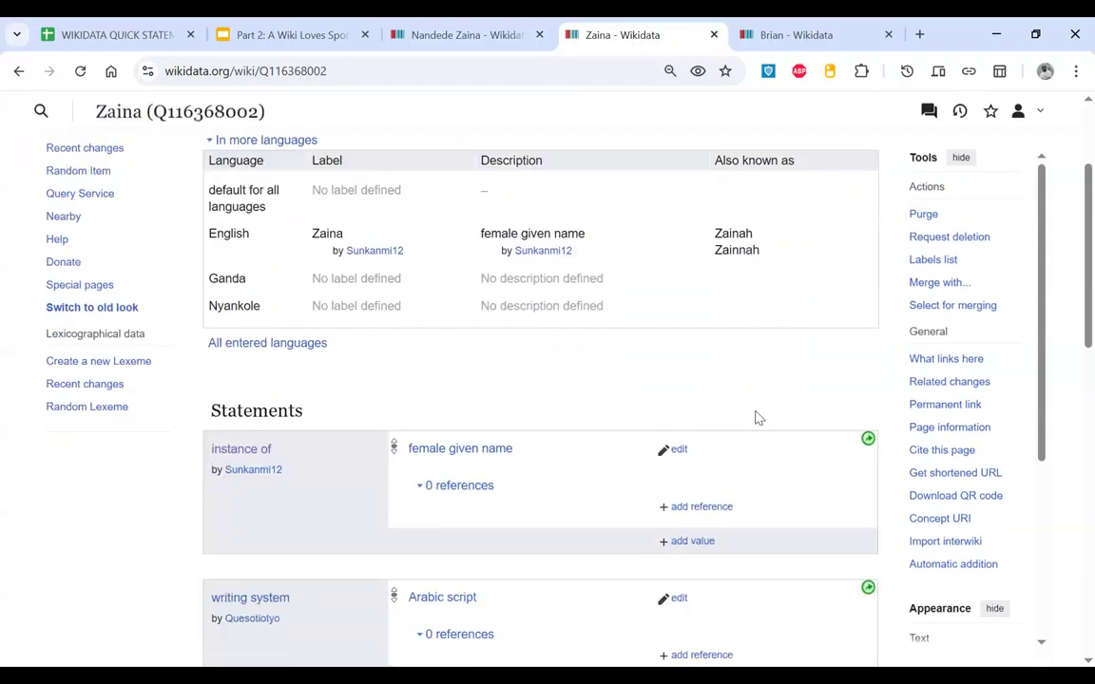
{"action": "scroll", "coordinate": [757, 418], "scroll_direction": "down", "scroll_amount": 4}
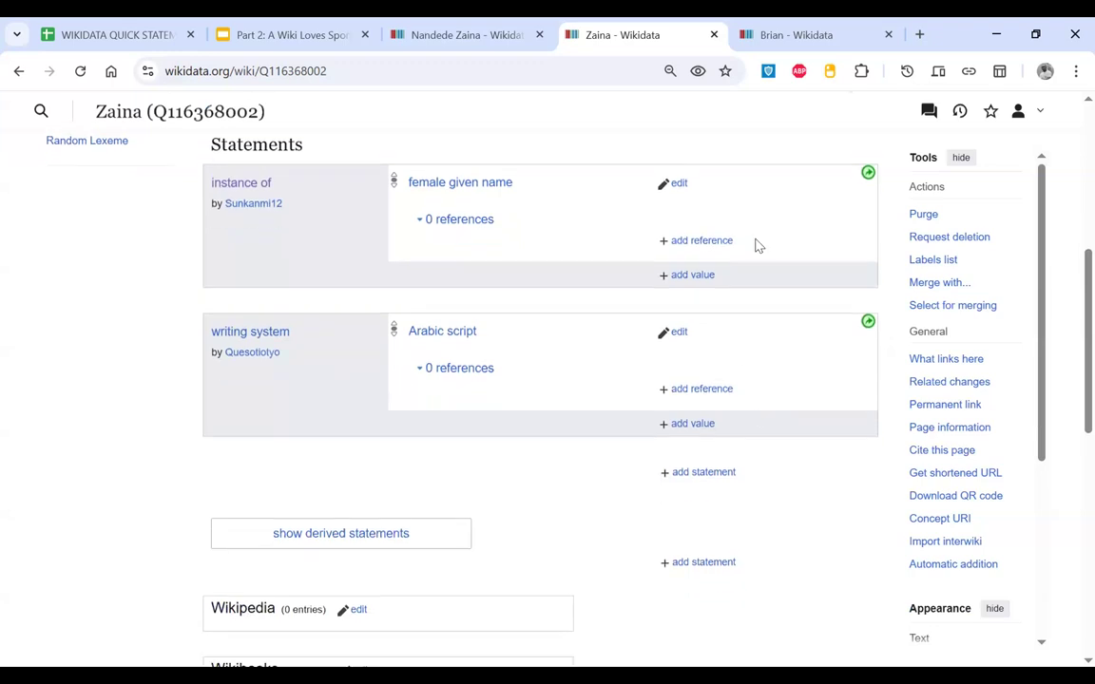
Step: Bring up the Brian item and scroll to its native label statement 'Brian (multiple languages)'
{"action": "left_click", "coordinate": [810, 26]}
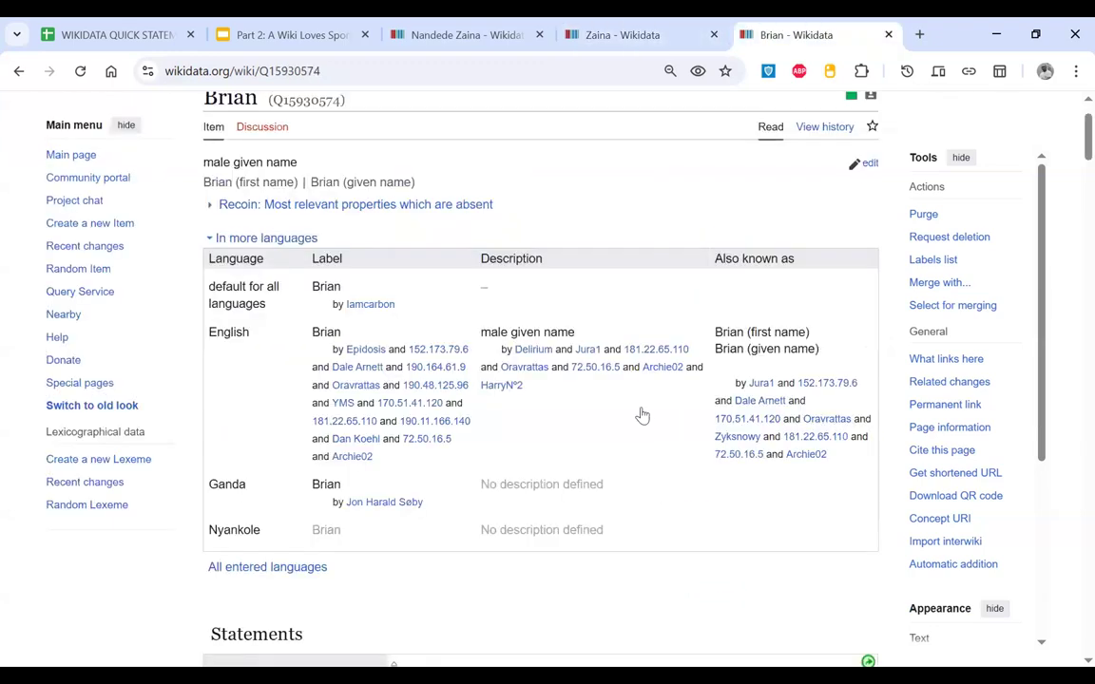
{"action": "scroll", "coordinate": [642, 414], "scroll_direction": "down", "scroll_amount": 4}
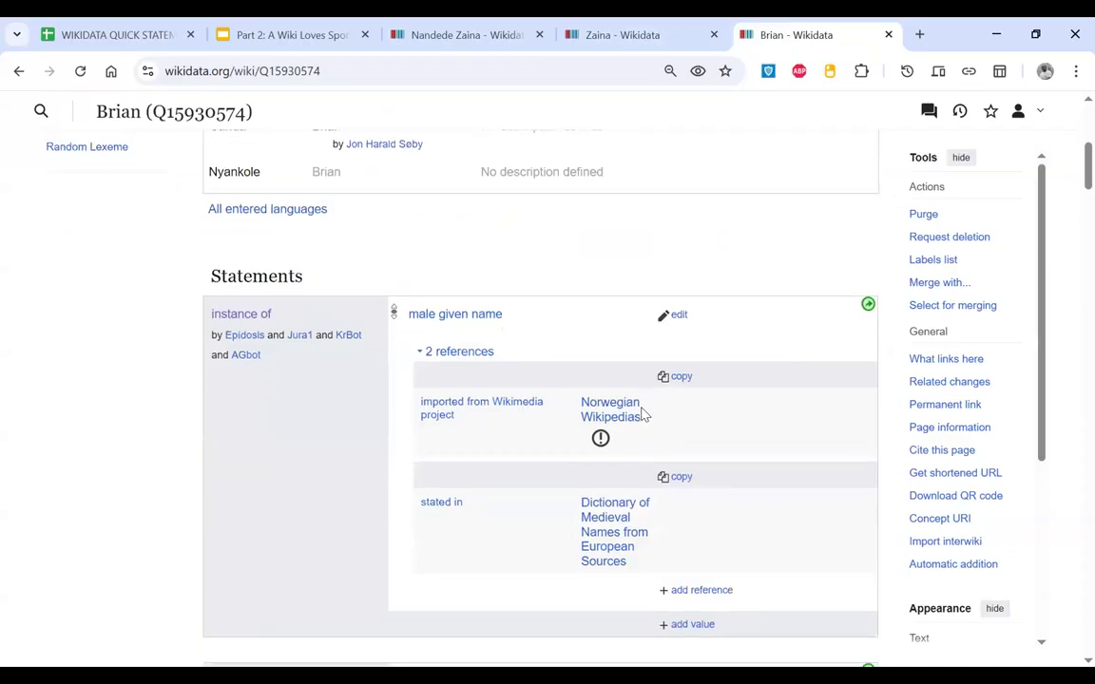
{"action": "scroll", "coordinate": [642, 414], "scroll_direction": "up", "scroll_amount": 1}
{"action": "left_click", "coordinate": [622, 34]}
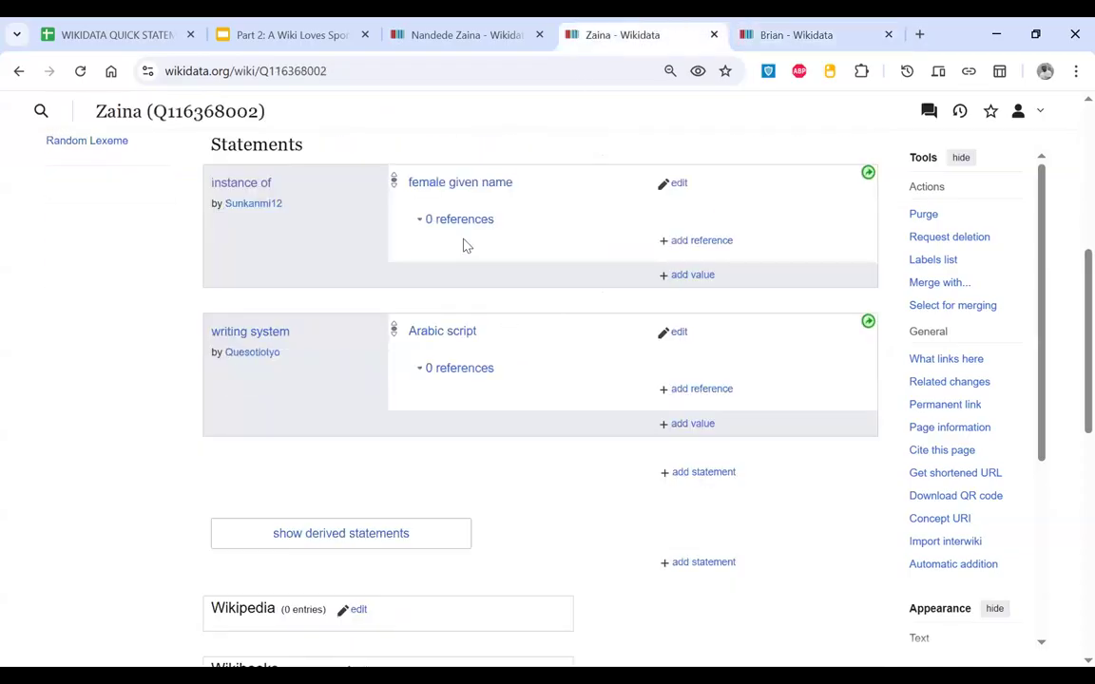
{"action": "left_click", "coordinate": [785, 38]}
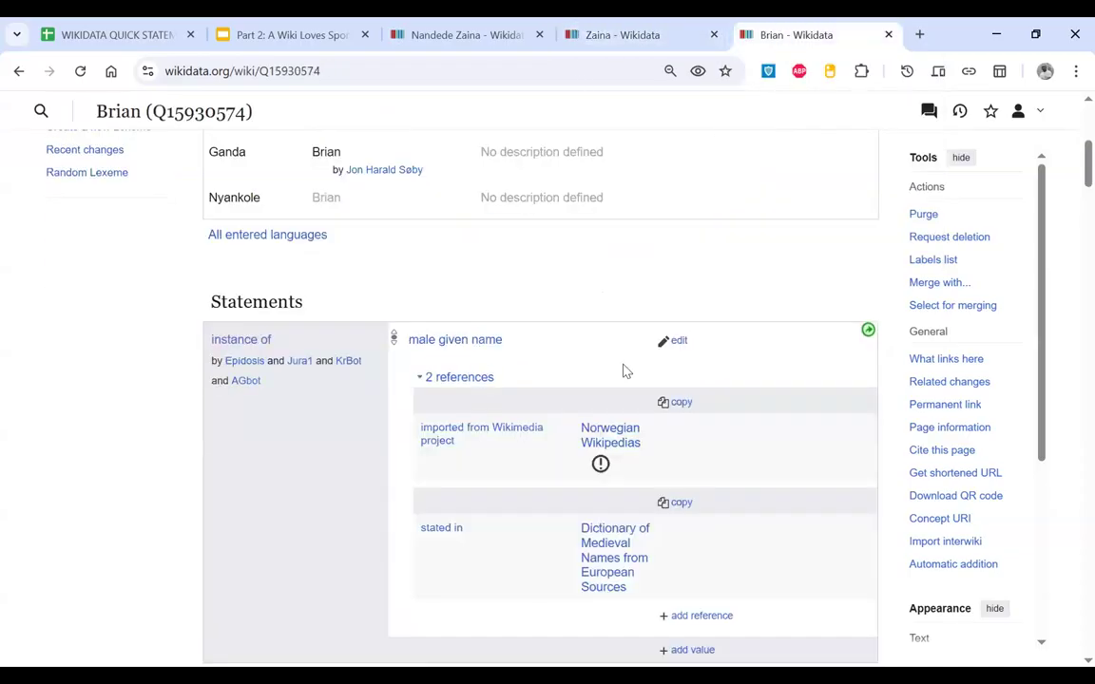
{"action": "scroll", "coordinate": [624, 369], "scroll_direction": "down", "scroll_amount": 3}
{"action": "scroll", "coordinate": [623, 371], "scroll_direction": "down", "scroll_amount": 2}
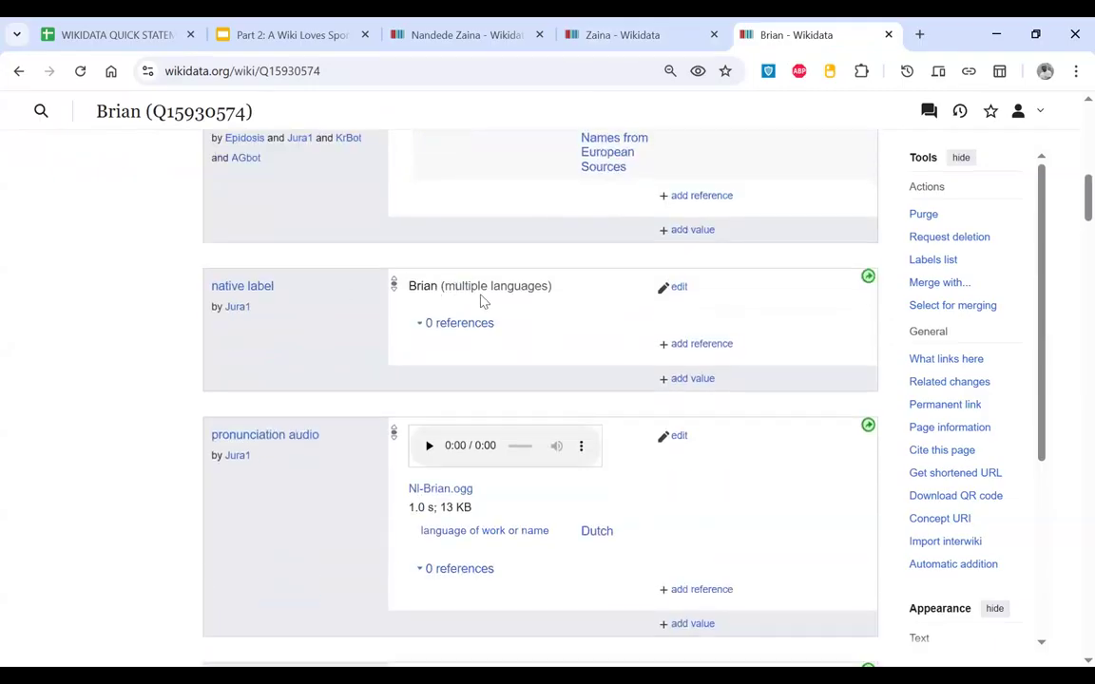
Step: Read the constraint suggestion that given name Zaina needs a native label, then return to the Zaina item
{"action": "left_click", "coordinate": [642, 30]}
{"action": "left_click", "coordinate": [446, 30]}
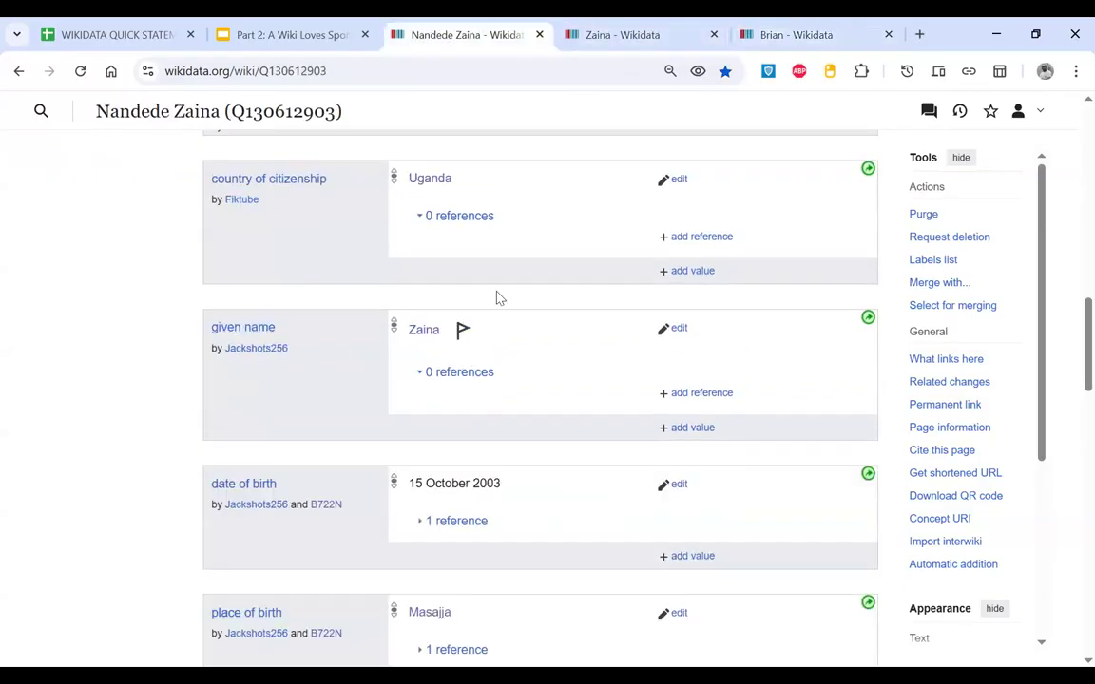
{"action": "key", "text": "ctrl+w"}
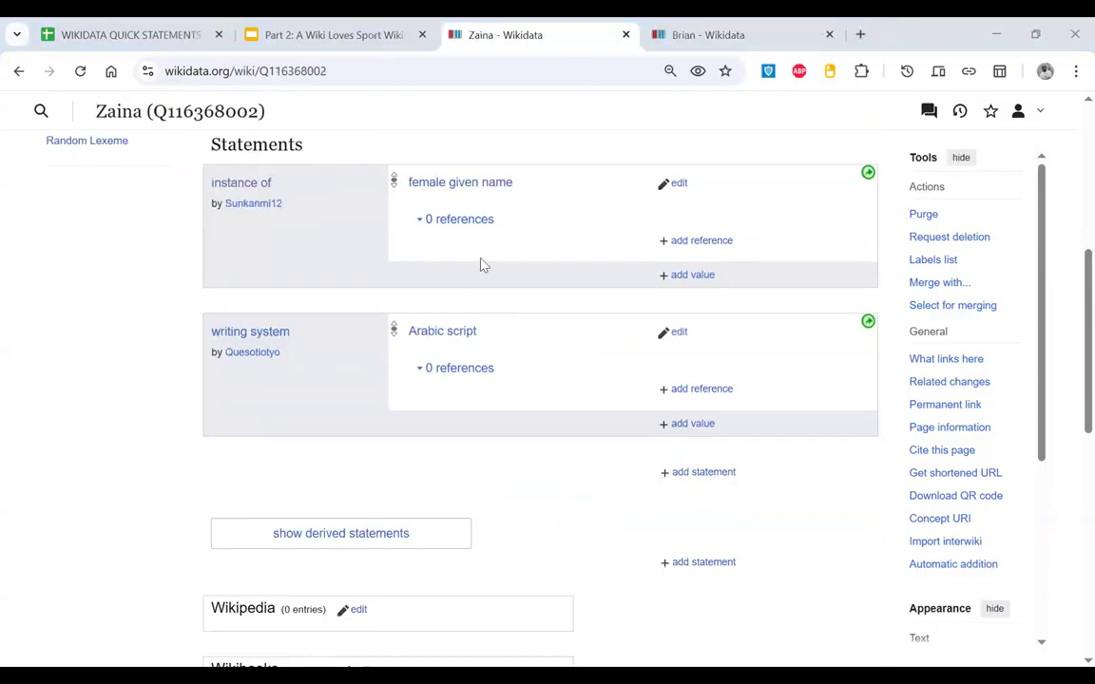
{"action": "key", "text": "ctrl+shift+t"}
{"action": "left_click", "coordinate": [461, 286]}
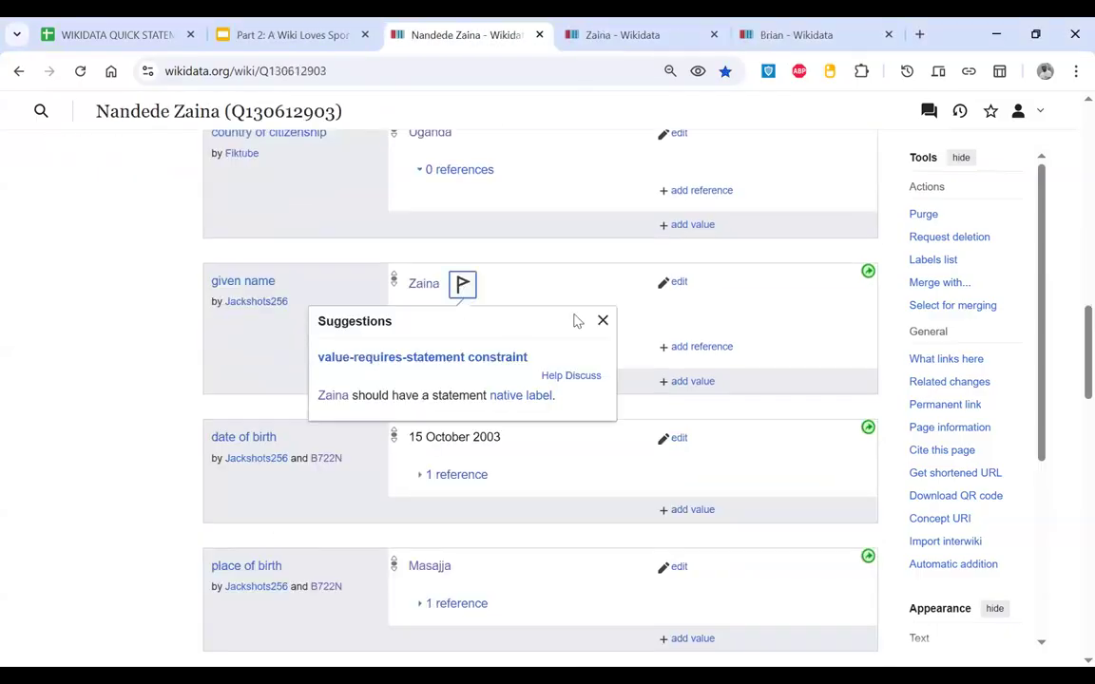
{"action": "left_click", "coordinate": [640, 32]}
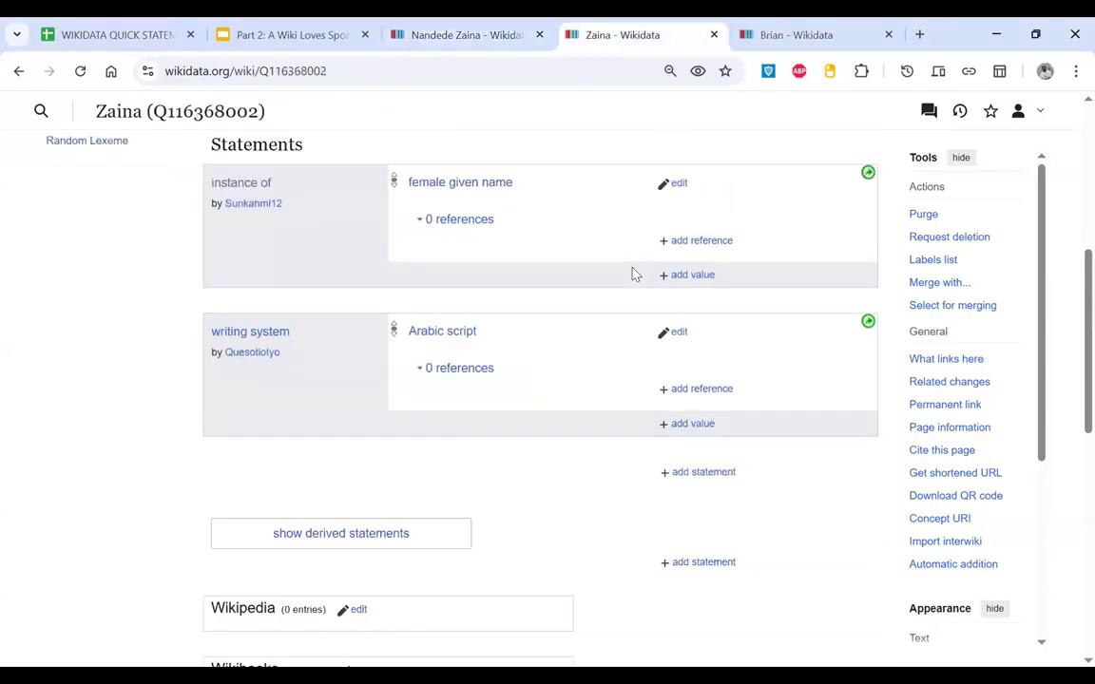
Step: Publish a native label 'Zainah' in multiple languages (mul) on Zaina, then reload Nandede Zaina
{"action": "left_click", "coordinate": [688, 472]}
{"action": "type", "text": "native"}
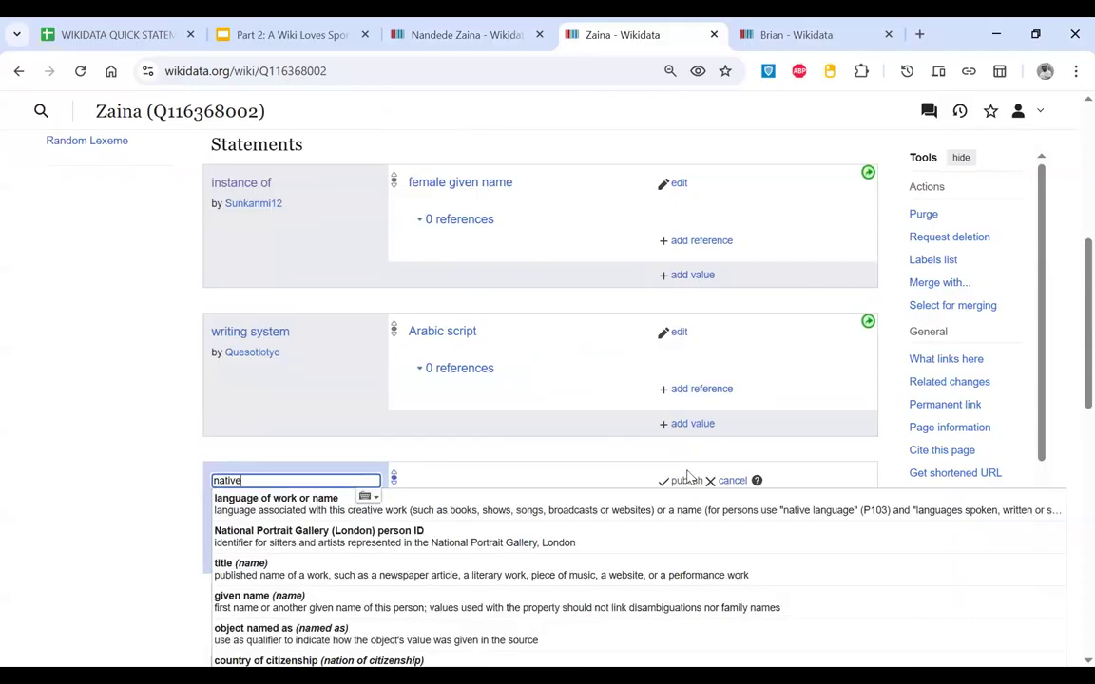
{"action": "scroll", "coordinate": [690, 478], "scroll_direction": "down", "scroll_amount": 3}
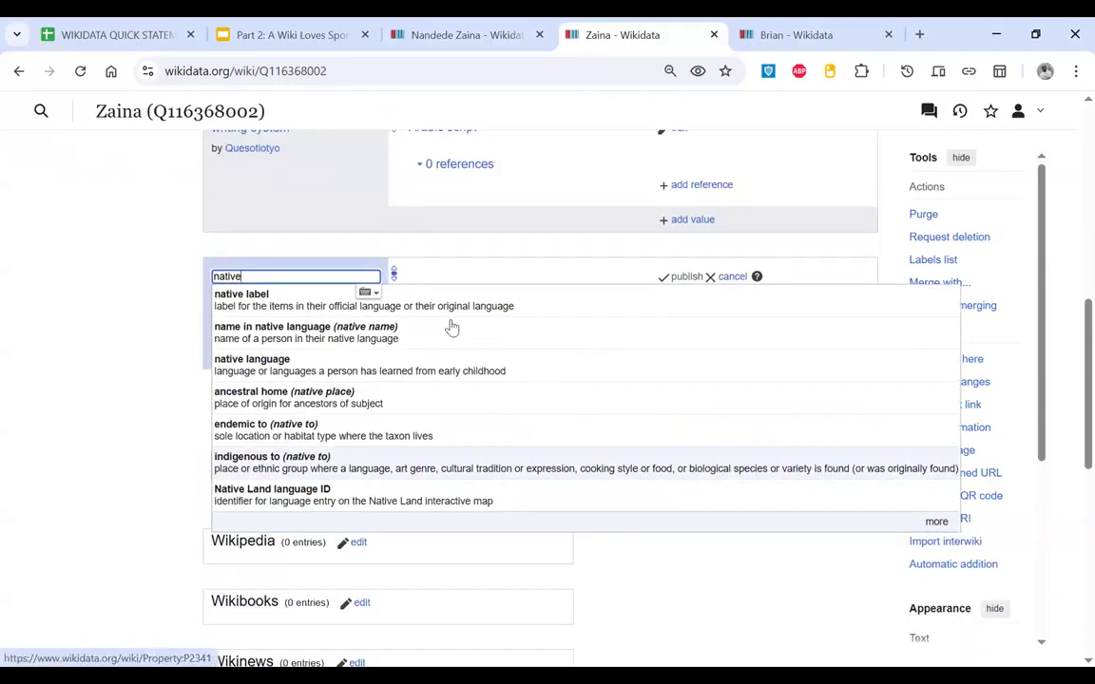
{"action": "left_click", "coordinate": [502, 299]}
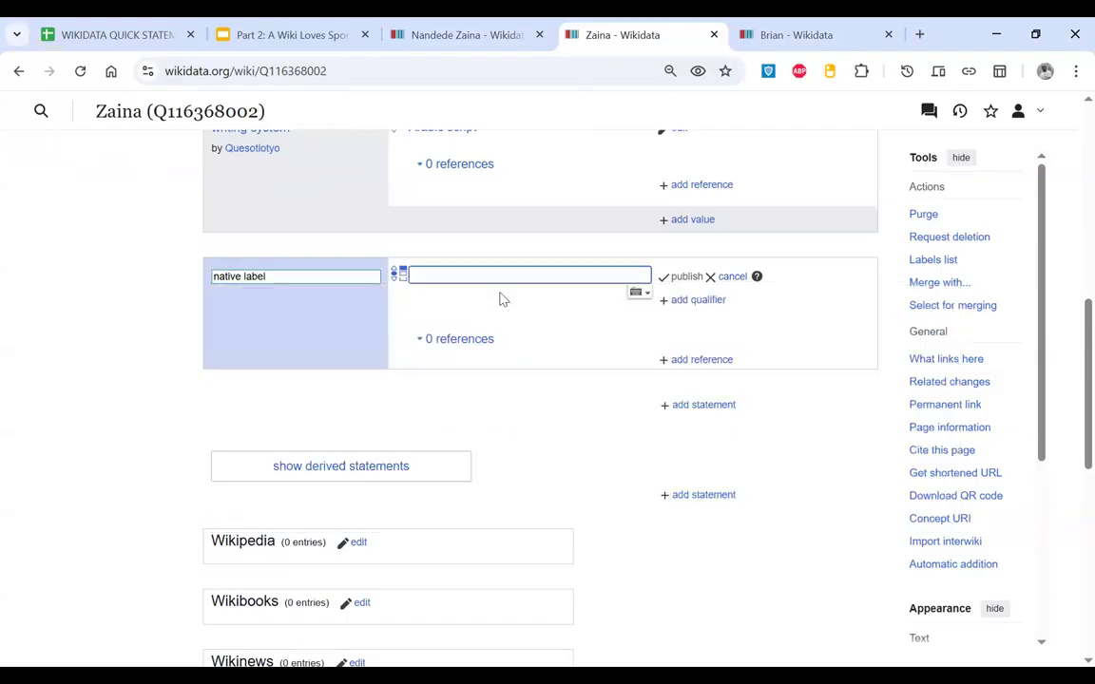
{"action": "type", "text": "Zainah"}
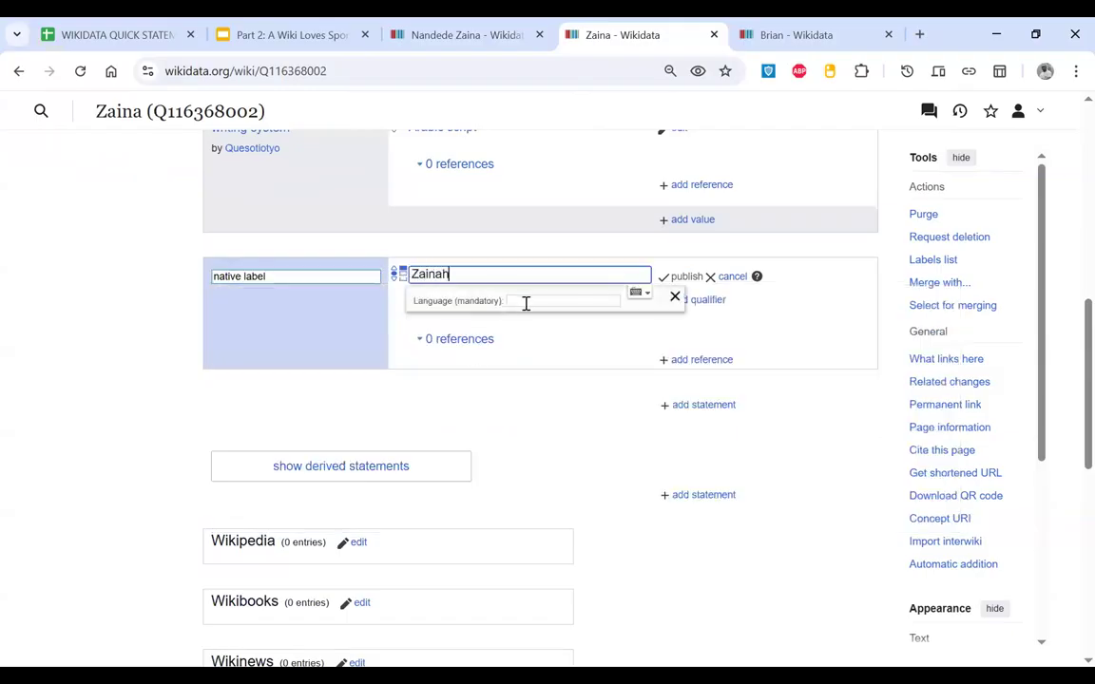
{"action": "left_click", "coordinate": [526, 302]}
{"action": "type", "text": "mu"}
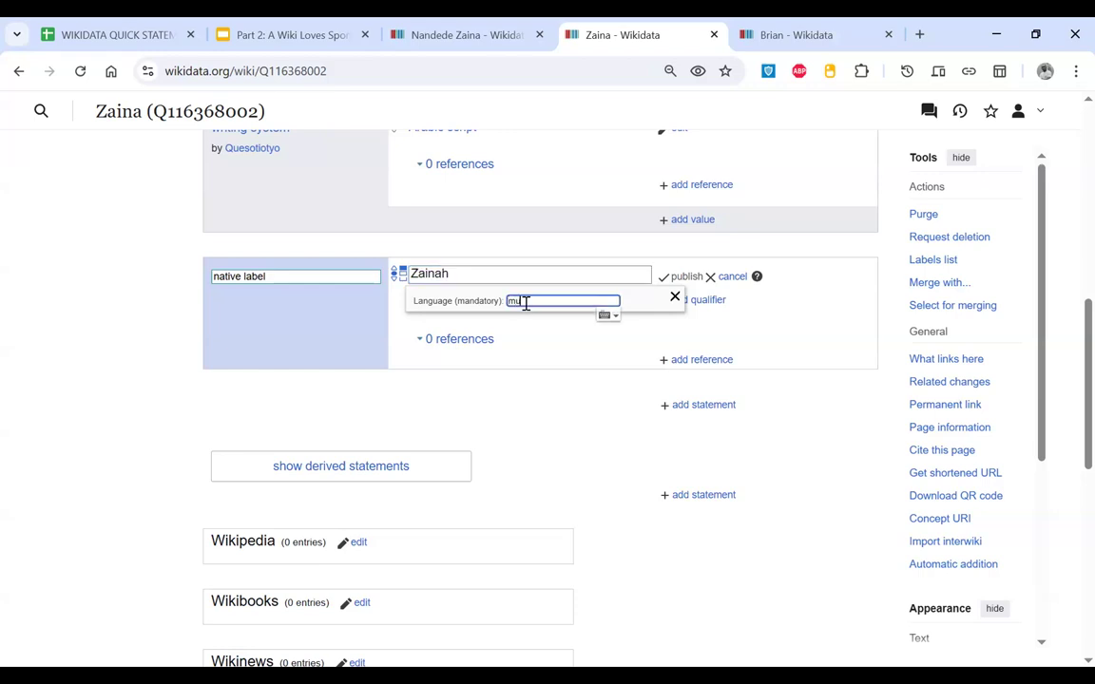
{"action": "type", "text": "l"}
{"action": "left_click", "coordinate": [539, 315]}
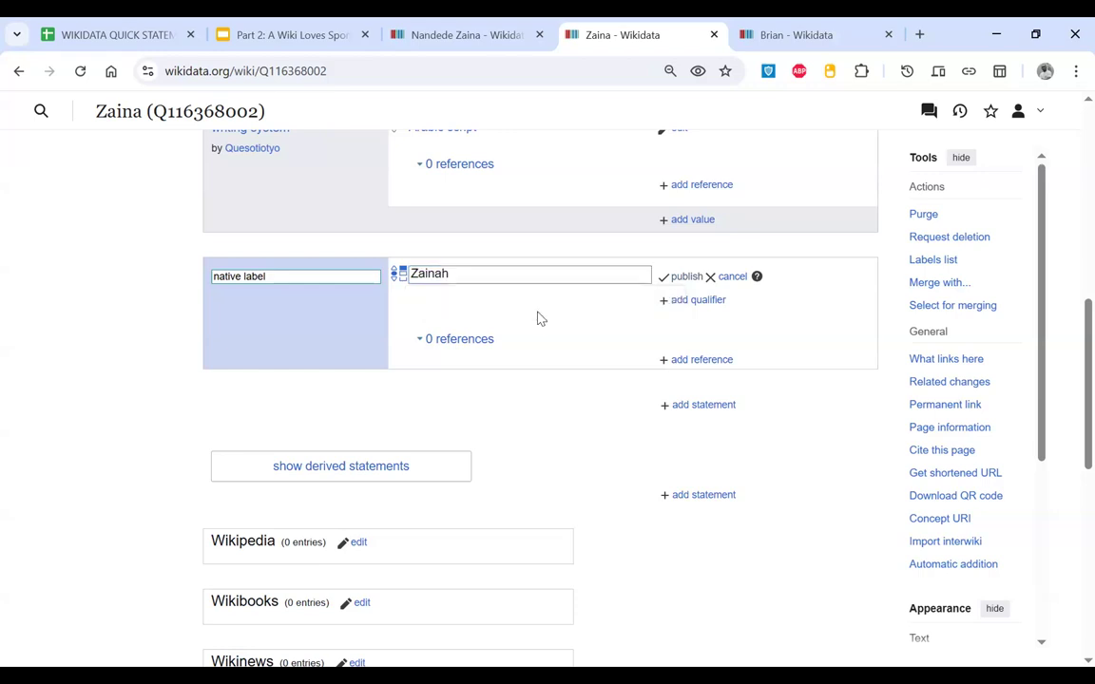
{"action": "left_click", "coordinate": [684, 278]}
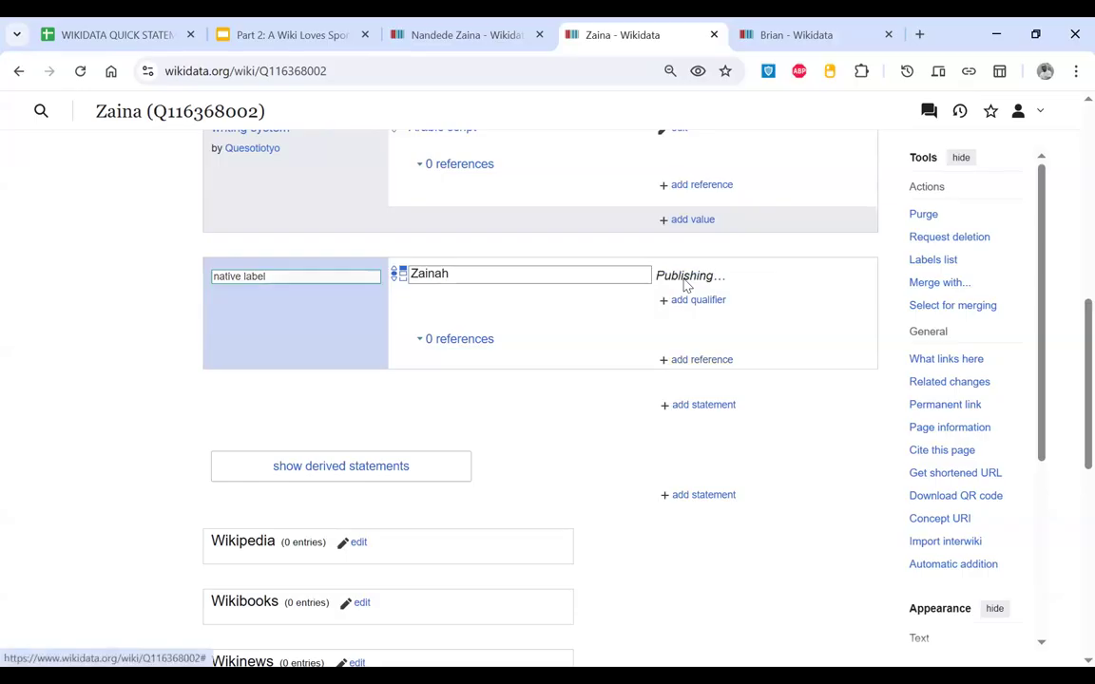
{"action": "left_click", "coordinate": [457, 28]}
{"action": "left_click", "coordinate": [80, 72]}
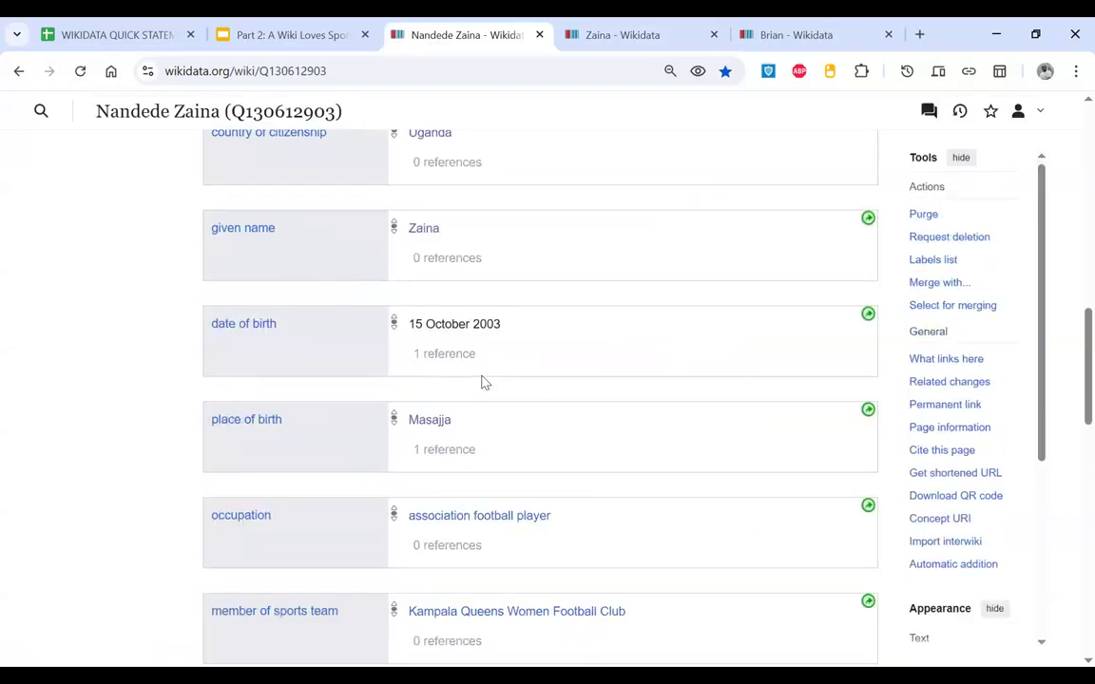
Step: Copy the word 'Nandede' from the Nandede Zaina item title
{"action": "scroll", "coordinate": [537, 326], "scroll_direction": "down", "scroll_amount": 3}
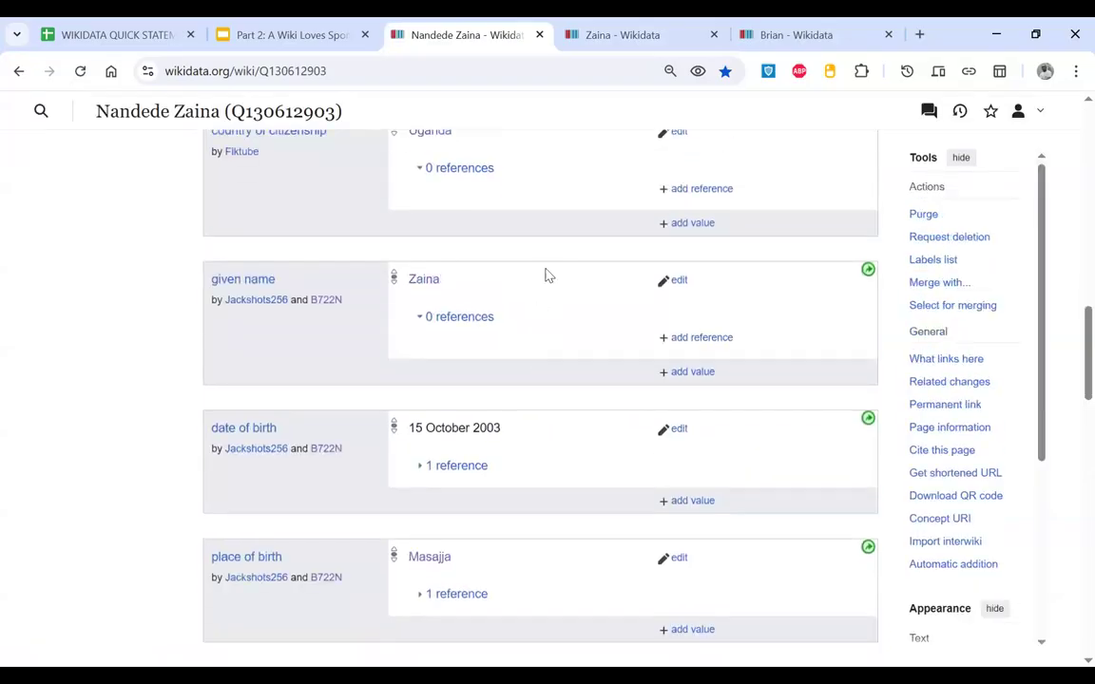
{"action": "scroll", "coordinate": [537, 319], "scroll_direction": "down", "scroll_amount": 10}
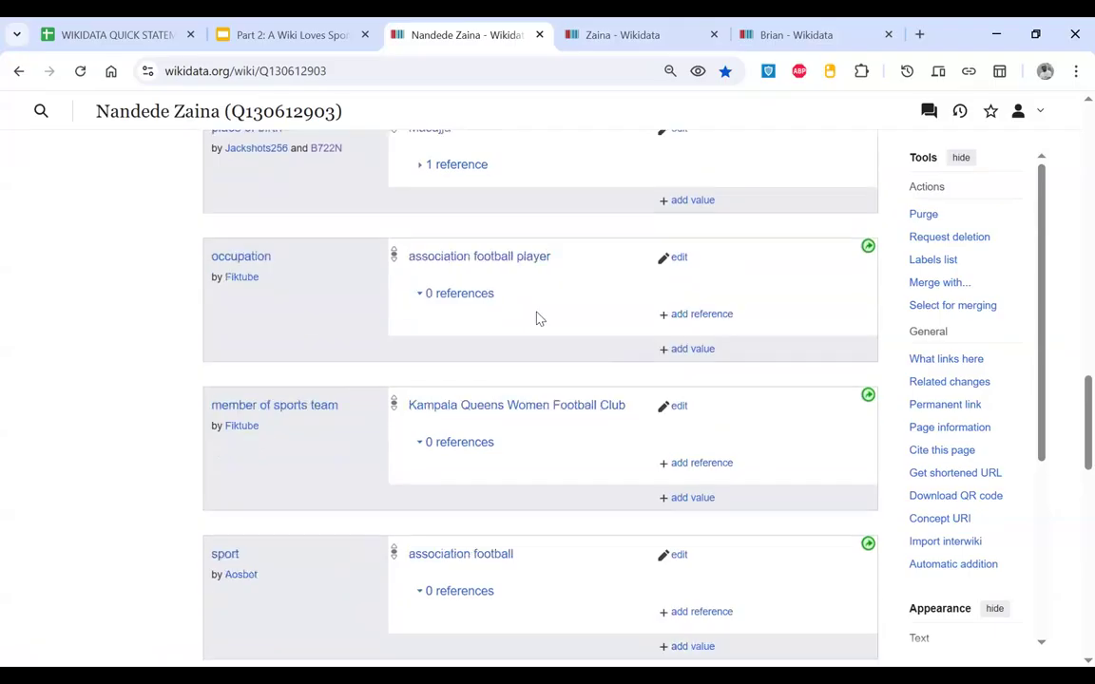
{"action": "scroll", "coordinate": [537, 318], "scroll_direction": "up", "scroll_amount": 10}
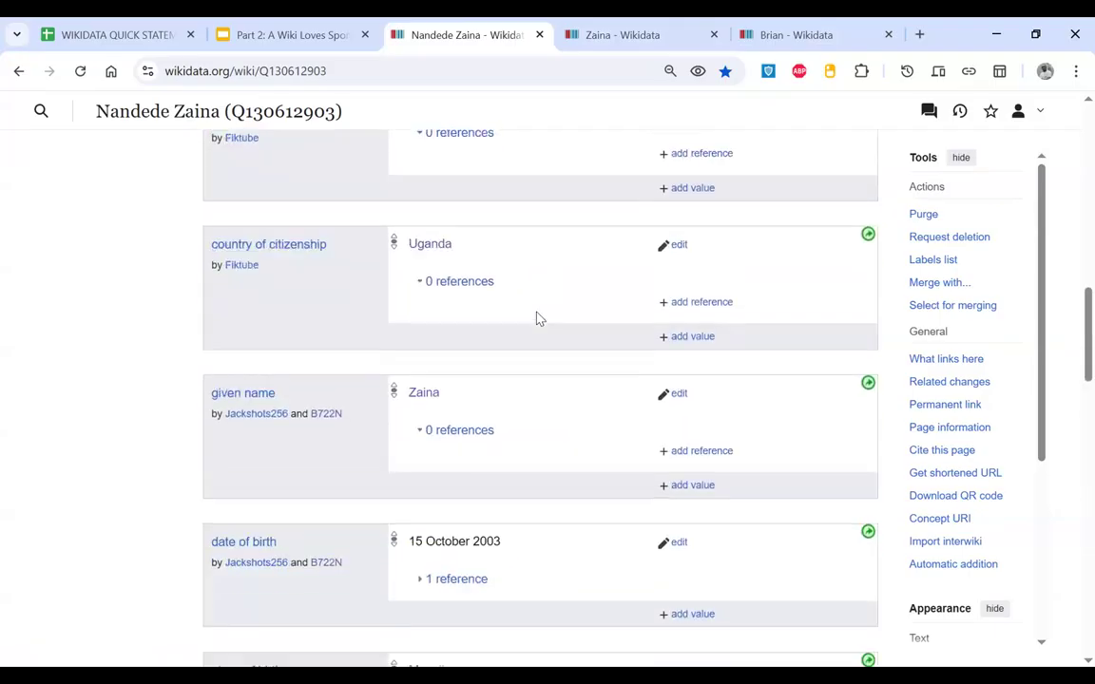
{"action": "scroll", "coordinate": [537, 318], "scroll_direction": "up", "scroll_amount": 5}
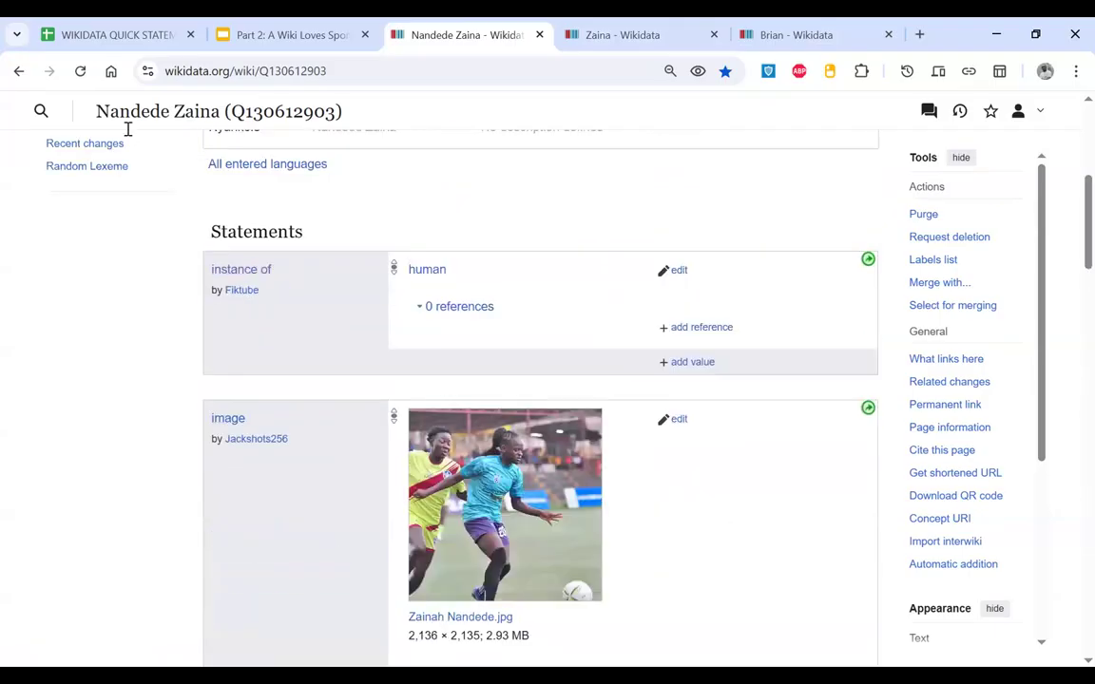
{"action": "double_click", "coordinate": [118, 110]}
{"action": "key", "text": "ctrl+c"}
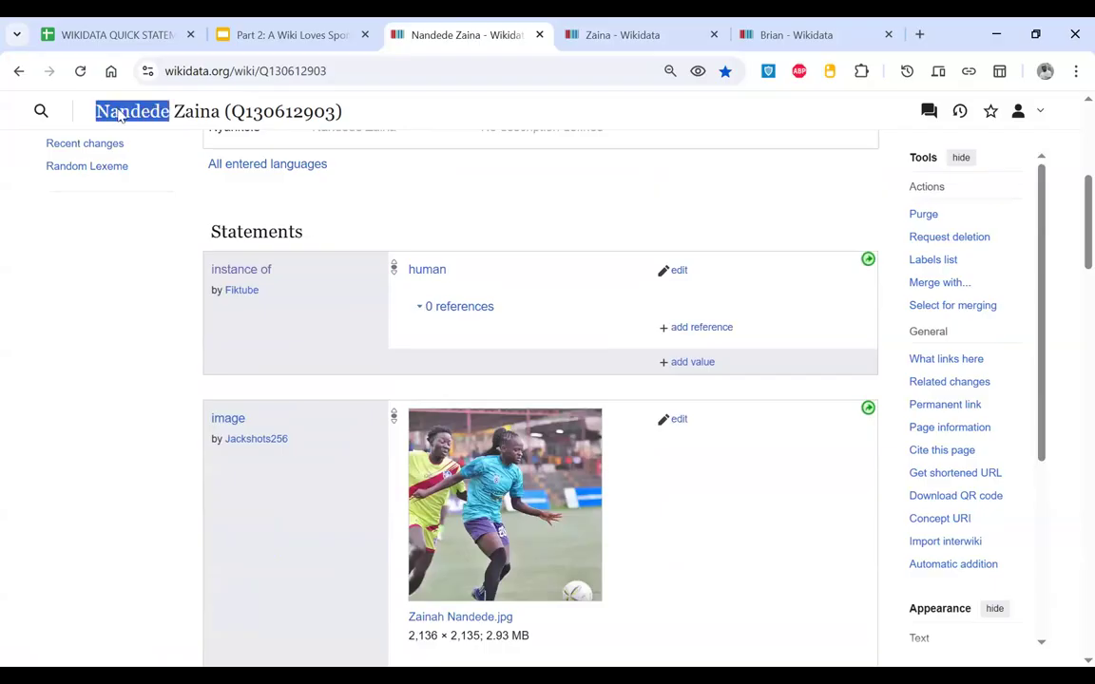
{"action": "scroll", "coordinate": [570, 361], "scroll_direction": "down", "scroll_amount": 15}
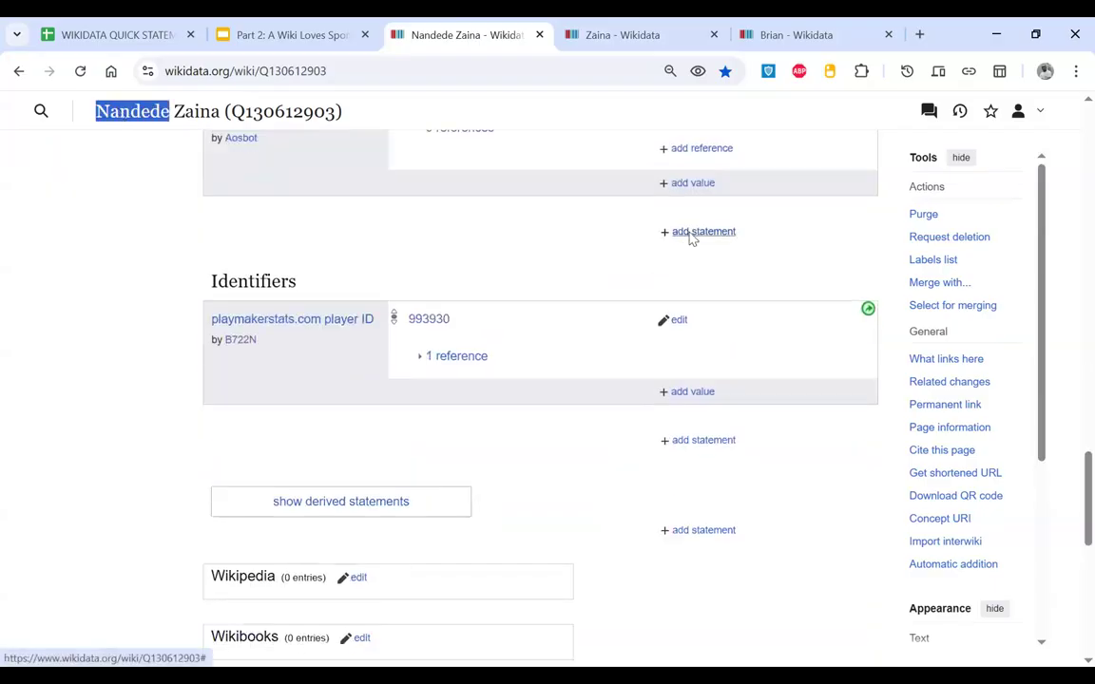
Step: Begin a family name statement on Nandede Zaina with Nandede pasted as its value
{"action": "left_click", "coordinate": [692, 236]}
{"action": "key", "text": "ctrl+v"}
{"action": "key", "text": "ctrl+a"}
{"action": "key", "text": "ctrl+c"}
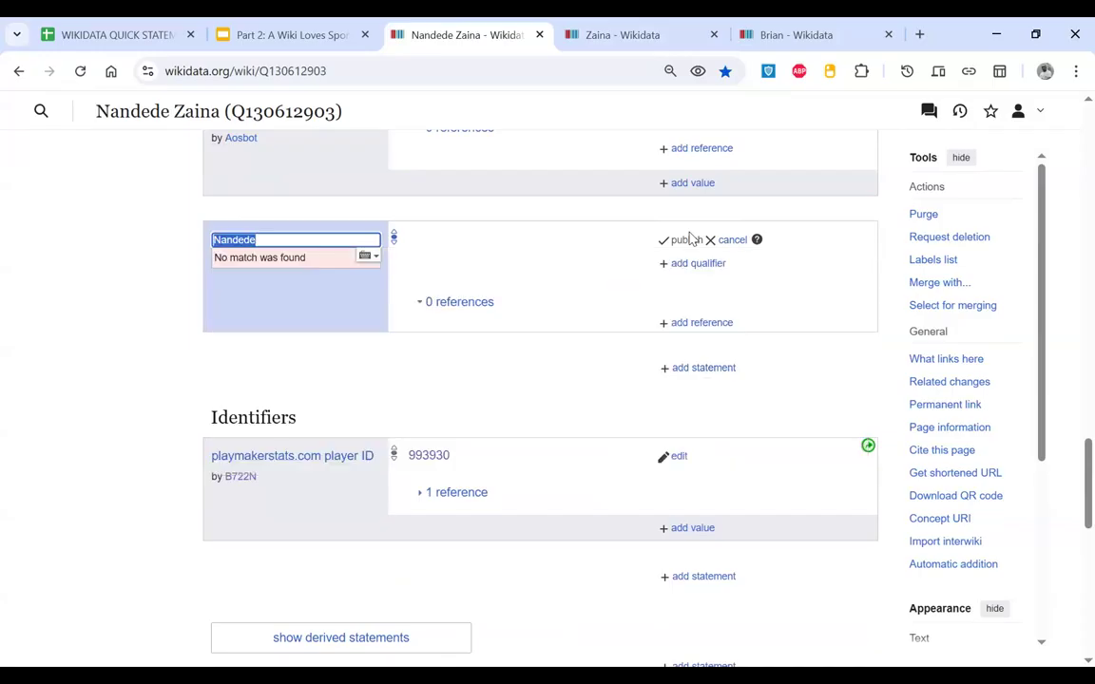
{"action": "type", "text": "surname"}
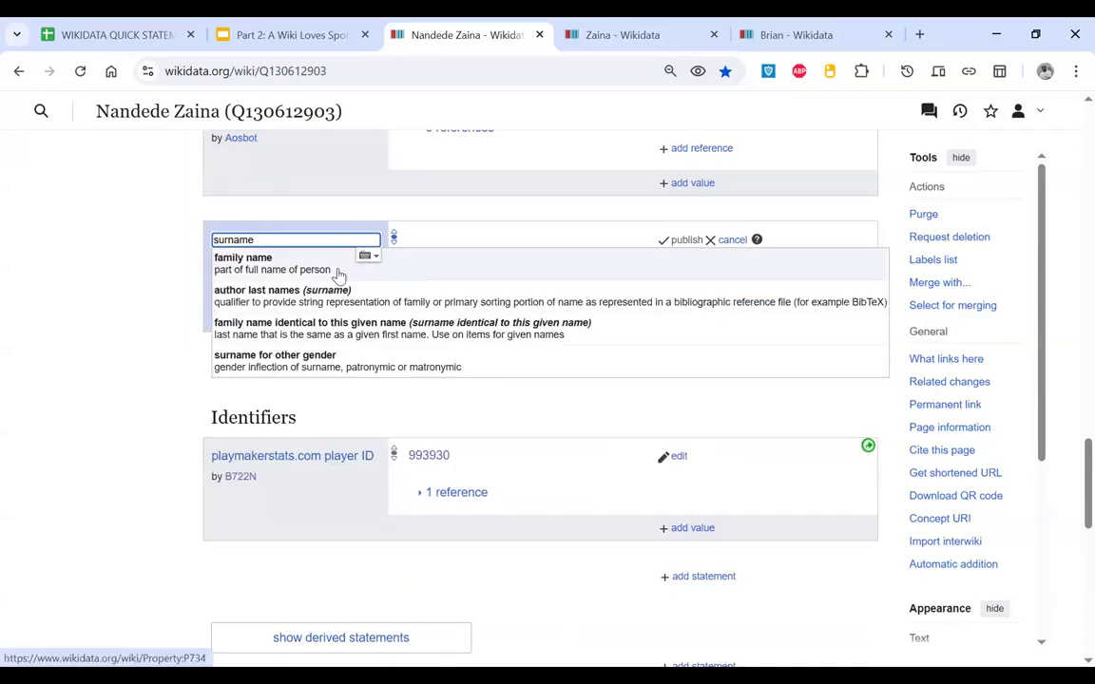
{"action": "left_click", "coordinate": [335, 273]}
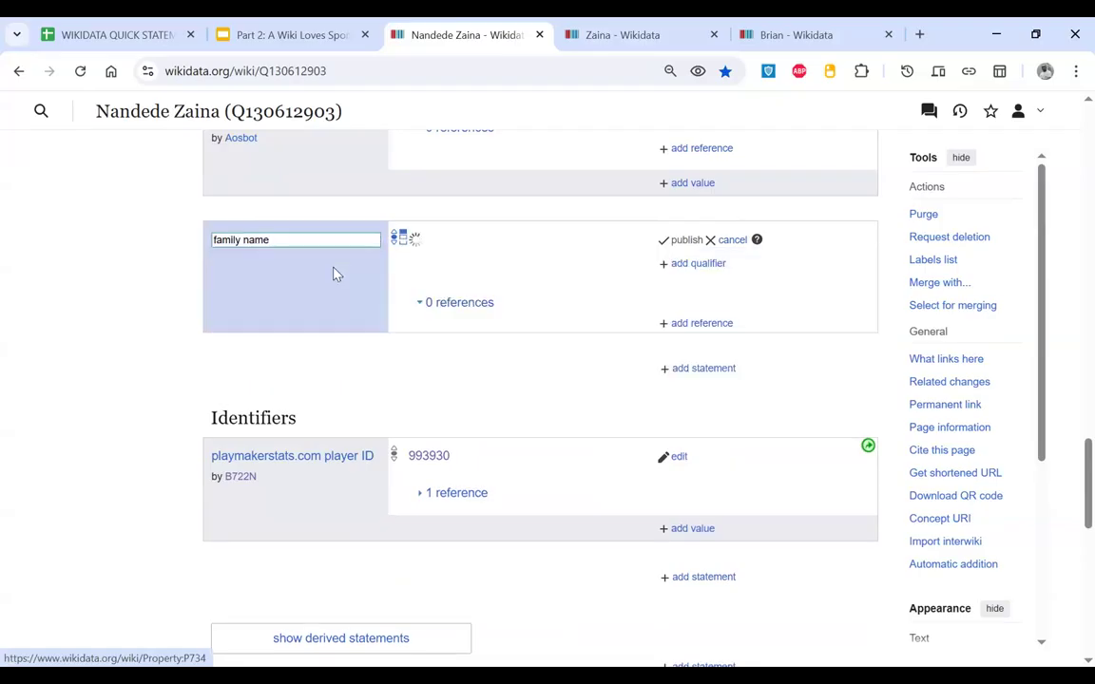
{"action": "key", "text": "ctrl+v"}
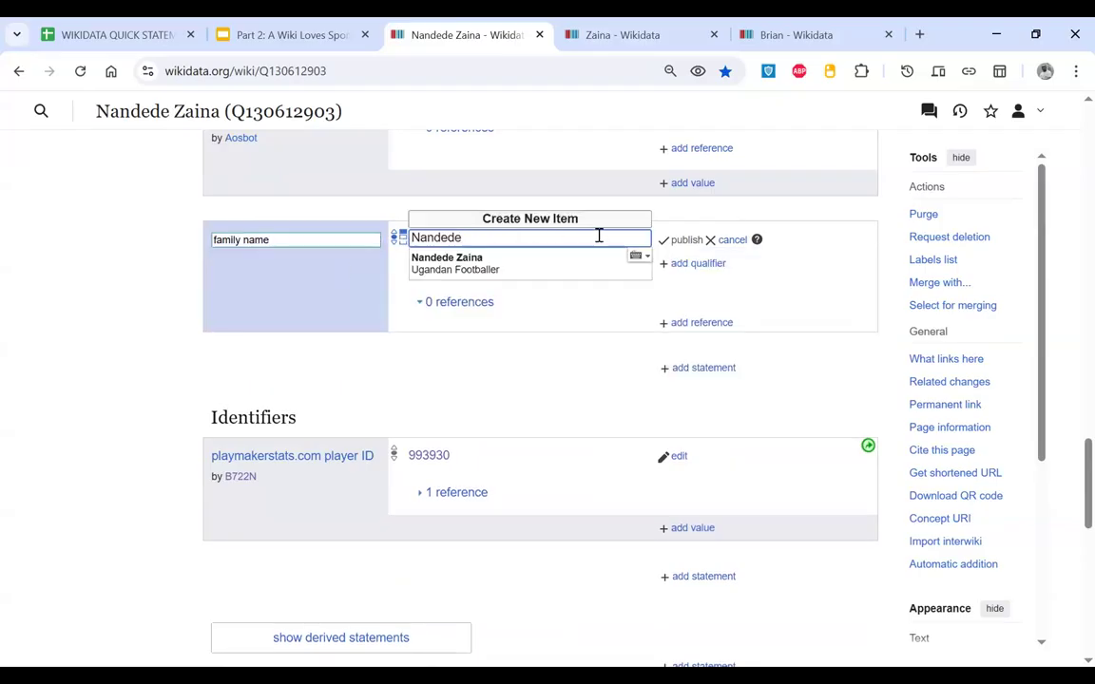
{"action": "left_click", "coordinate": [568, 310]}
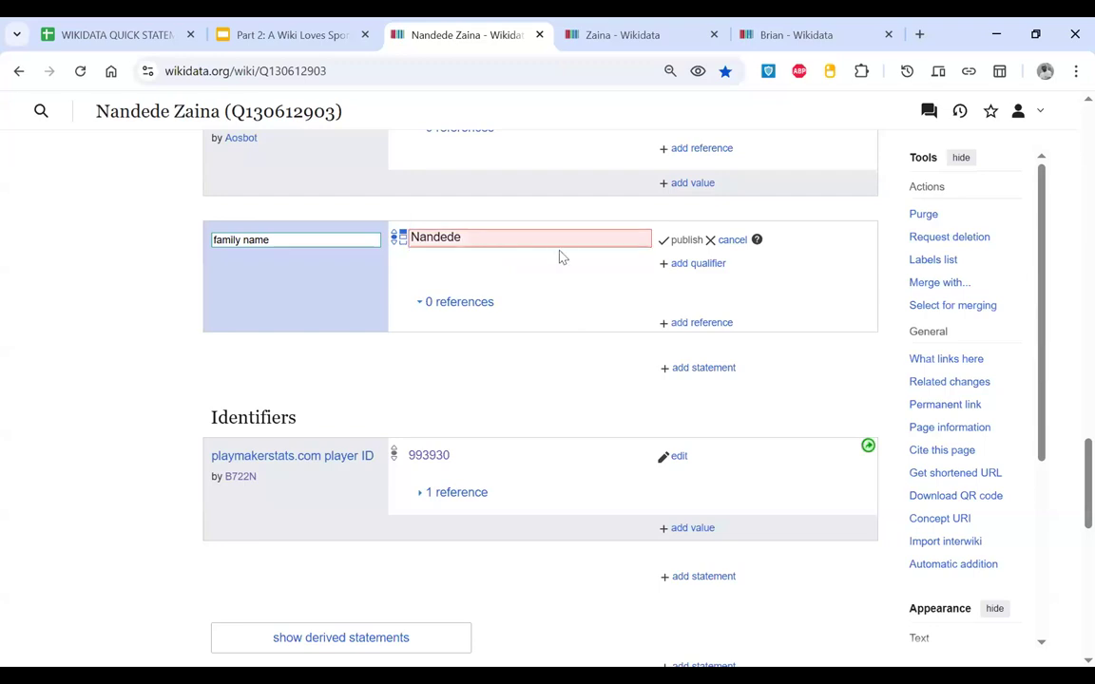
{"action": "double_click", "coordinate": [438, 241]}
{"action": "key", "text": "ctrl+c"}
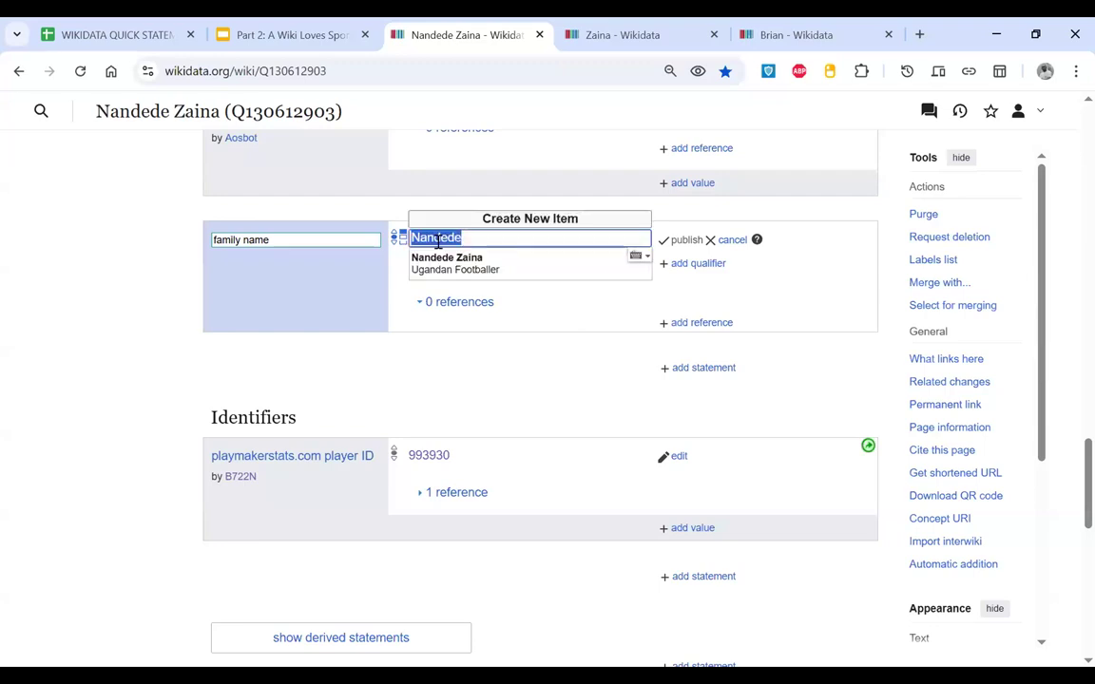
{"action": "left_click", "coordinate": [650, 28]}
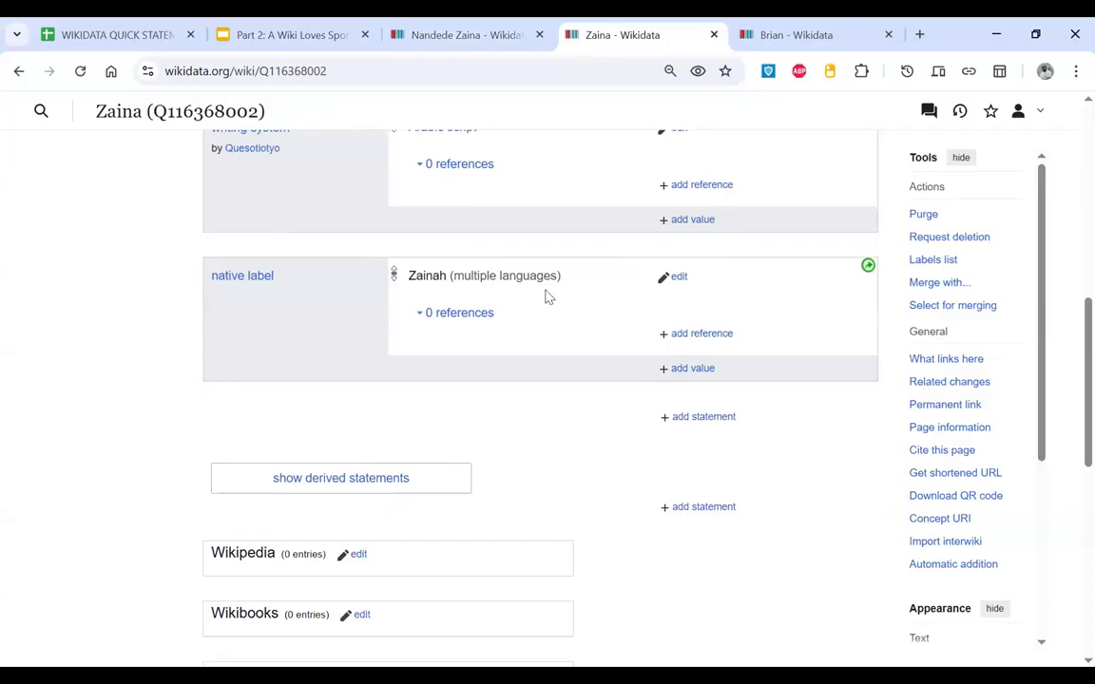
{"action": "scroll", "coordinate": [547, 296], "scroll_direction": "up", "scroll_amount": 10}
Step: Search Wikidata for 'Nandede' and browse the results
{"action": "left_click", "coordinate": [447, 125]}
{"action": "key", "text": "ctrl+v"}
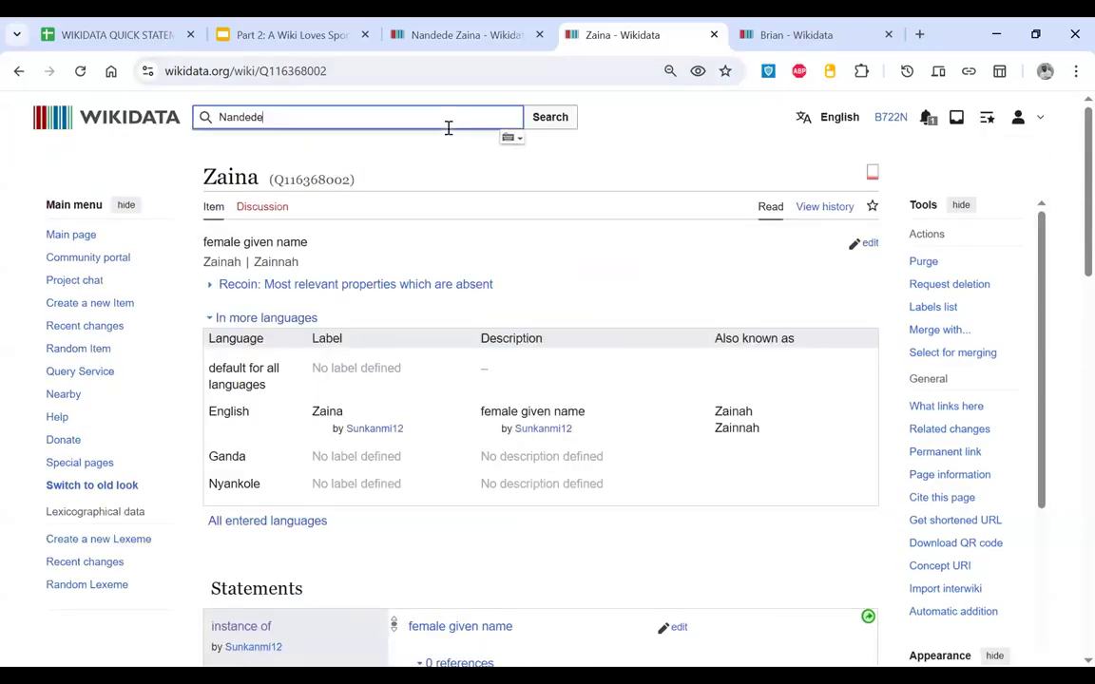
{"action": "key", "text": "Return"}
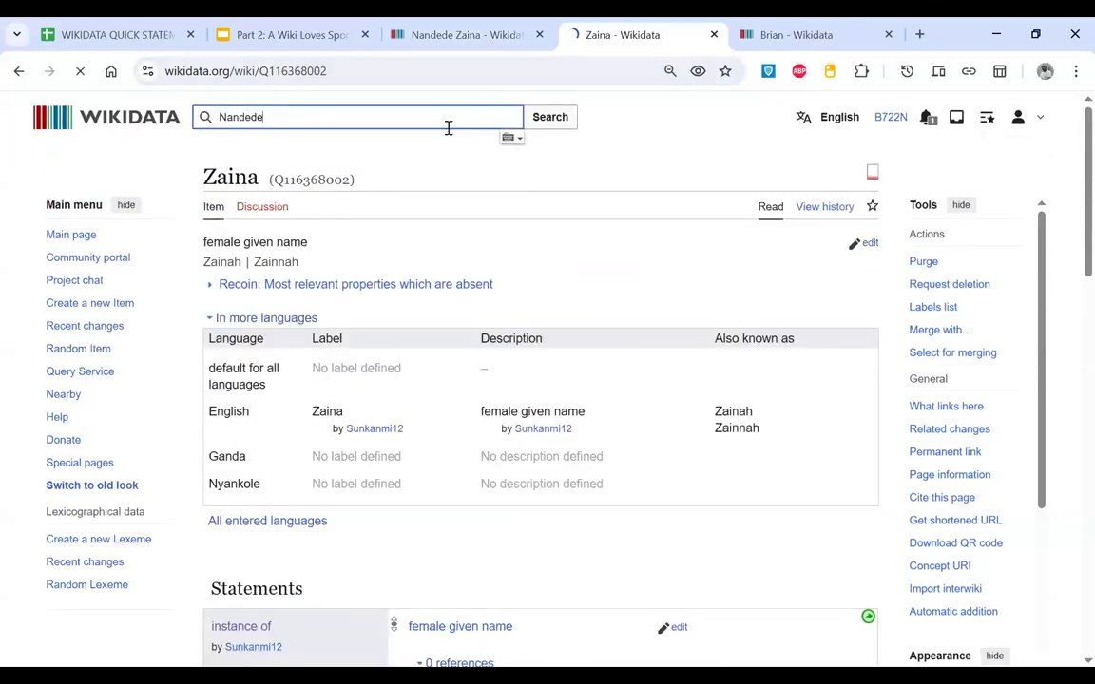
{"action": "scroll", "coordinate": [448, 335], "scroll_direction": "down", "scroll_amount": 3}
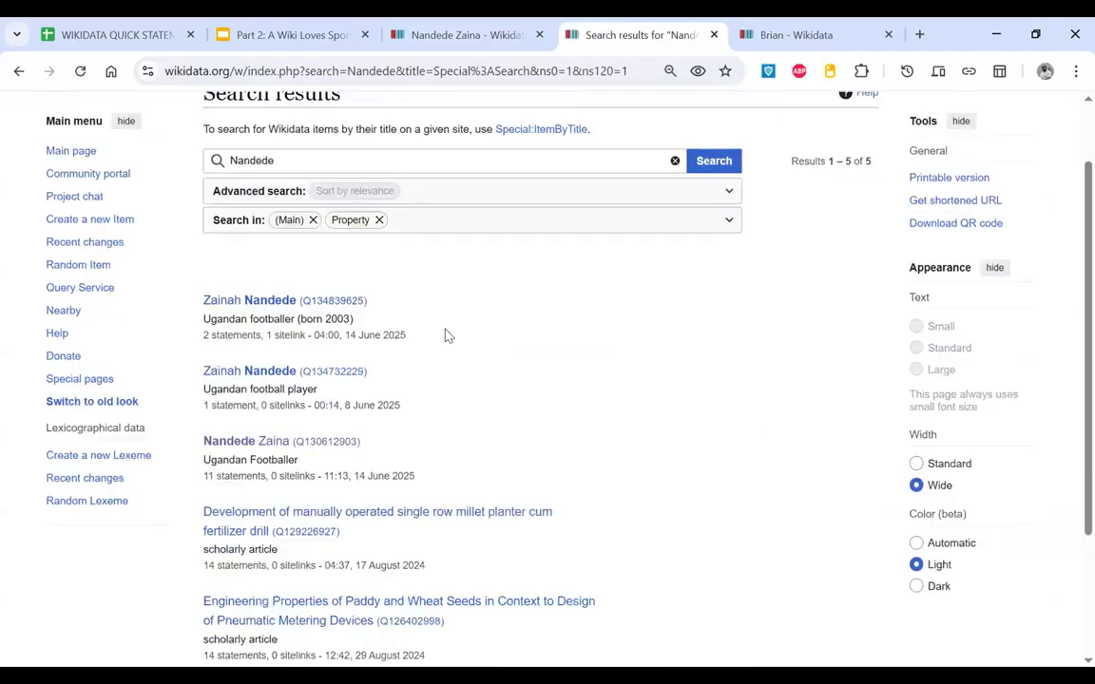
{"action": "scroll", "coordinate": [447, 334], "scroll_direction": "down", "scroll_amount": 2}
{"action": "scroll", "coordinate": [442, 418], "scroll_direction": "up", "scroll_amount": 3}
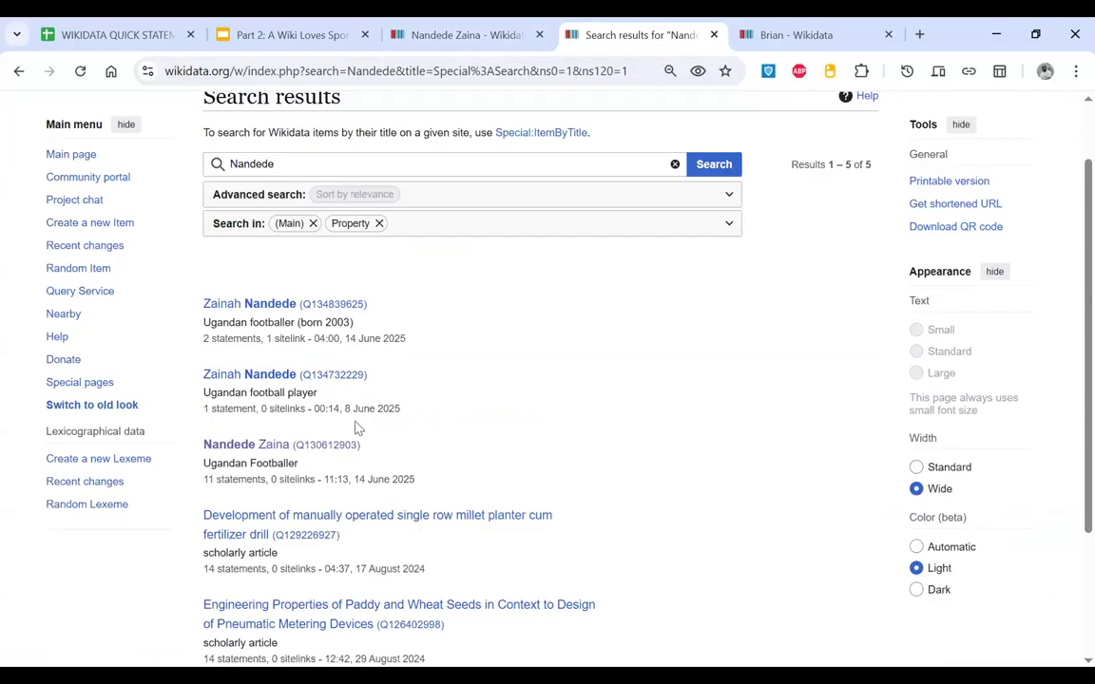
{"action": "scroll", "coordinate": [357, 427], "scroll_direction": "down", "scroll_amount": 2}
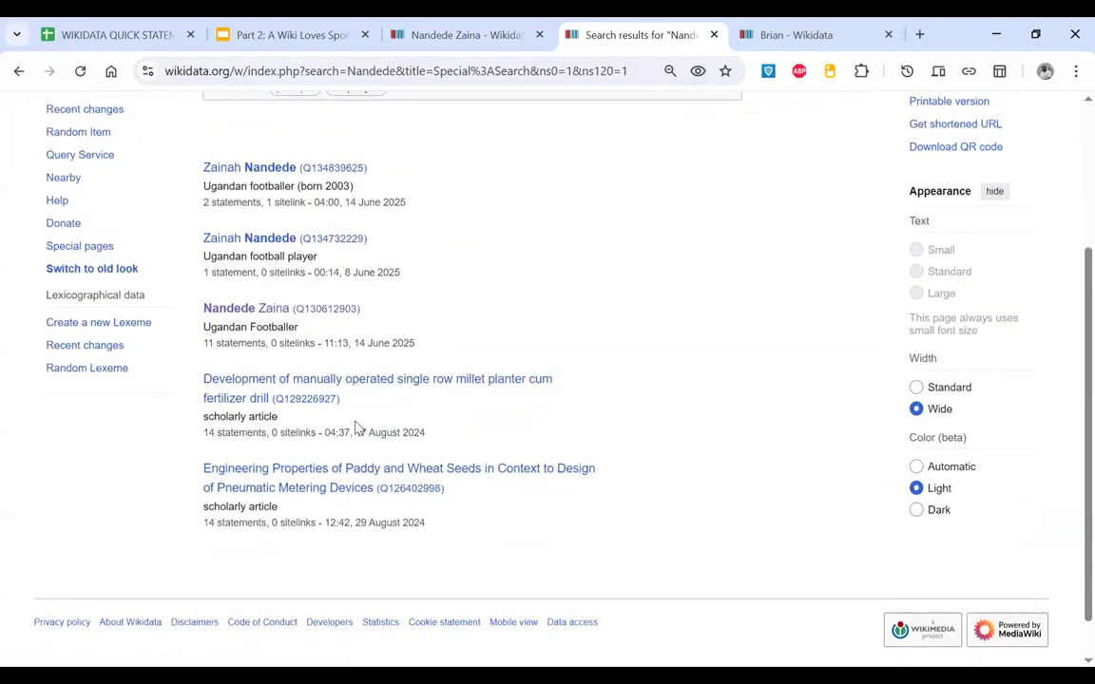
{"action": "scroll", "coordinate": [358, 428], "scroll_direction": "up", "scroll_amount": 1}
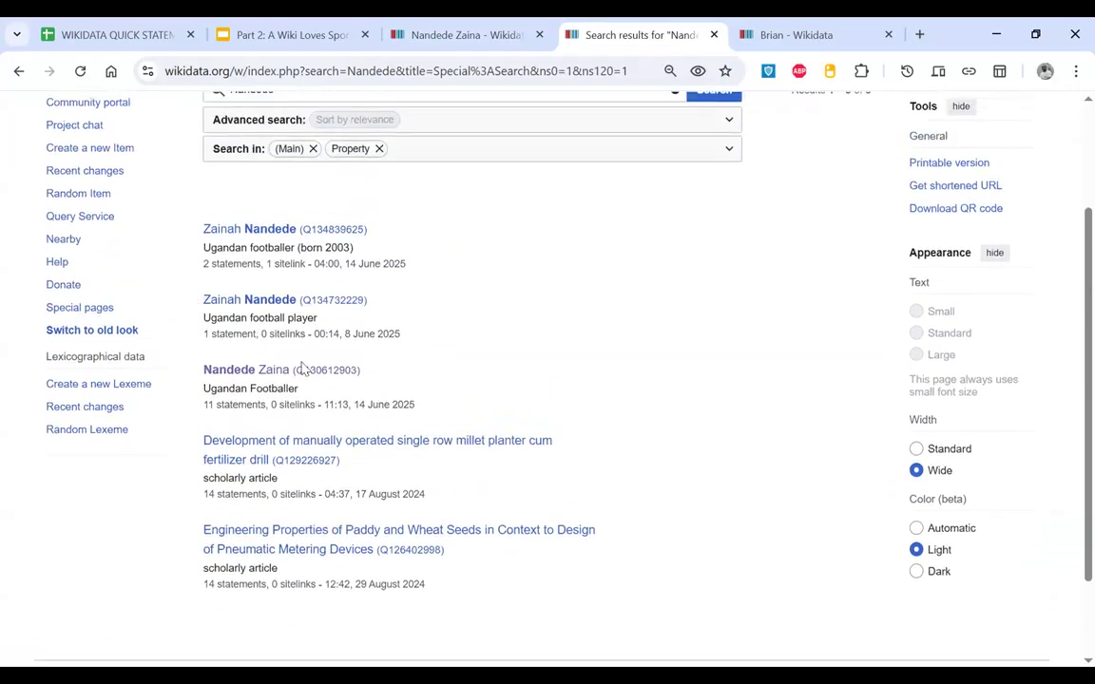
Step: Note that the results are only footballers and scholarly articles, then go to the Brian item
{"action": "left_click_drag", "start_coordinate": [314, 285], "coordinate": [317, 396]}
{"action": "left_click", "coordinate": [635, 371]}
{"action": "left_click_drag", "start_coordinate": [198, 231], "coordinate": [340, 401]}
{"action": "left_click", "coordinate": [714, 359]}
{"action": "scroll", "coordinate": [412, 270], "scroll_direction": "up", "scroll_amount": 1}
{"action": "double_click", "coordinate": [251, 130]}
{"action": "left_click", "coordinate": [796, 34]}
{"action": "scroll", "coordinate": [61, 270], "scroll_direction": "up", "scroll_amount": 10}
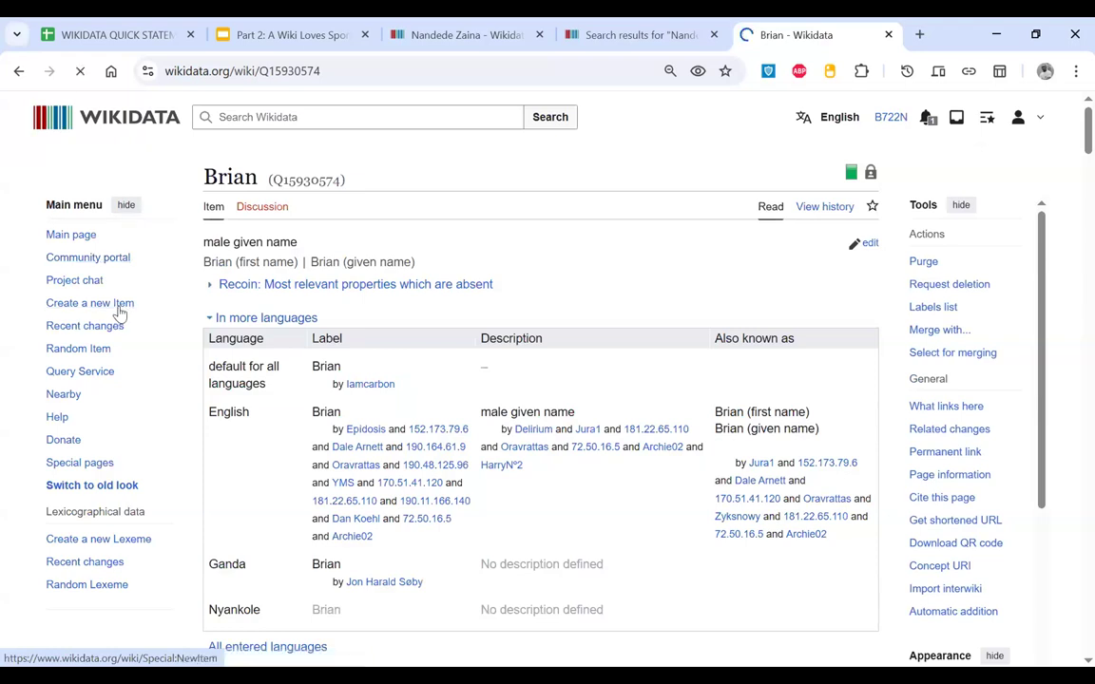
Step: Draft a new item with label 'Nandede' and description 'female'
{"action": "left_click", "coordinate": [107, 304]}
{"action": "left_click", "coordinate": [353, 475]}
{"action": "type", "text": "Nandede"}
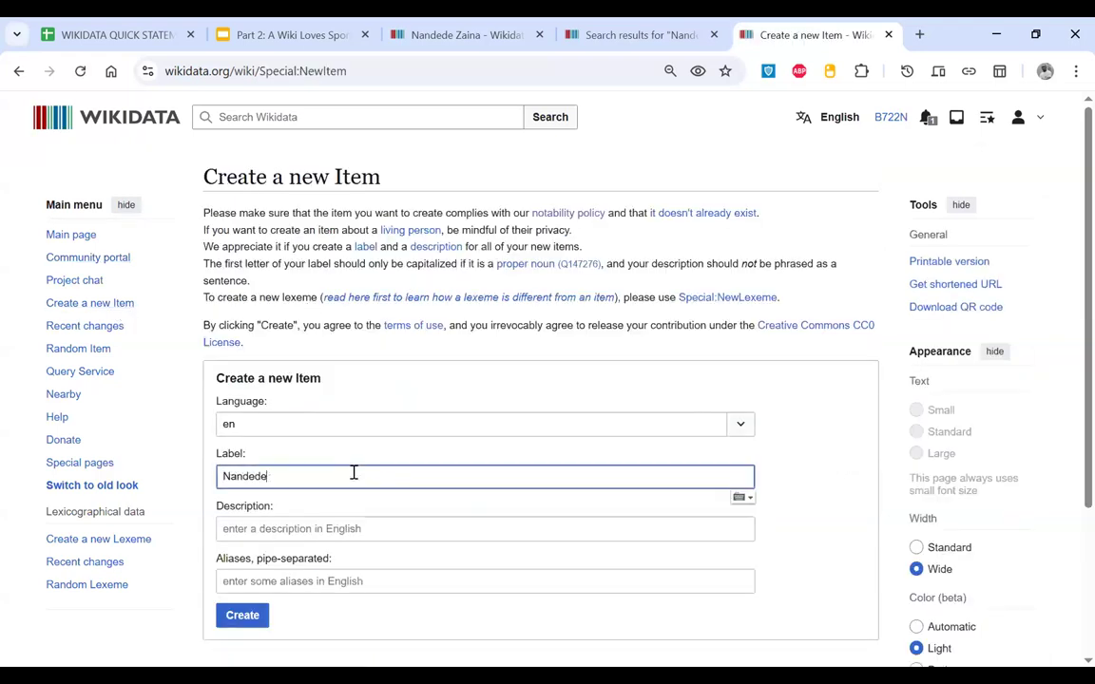
{"action": "scroll", "coordinate": [354, 473], "scroll_direction": "down", "scroll_amount": 2}
{"action": "left_click", "coordinate": [361, 429]}
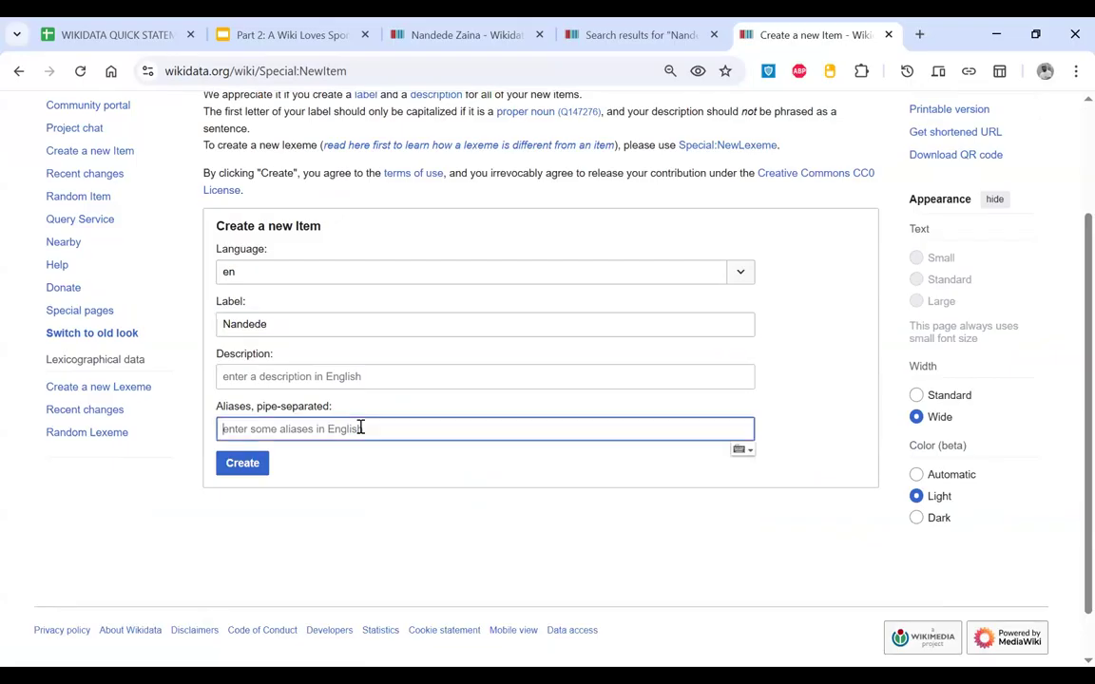
{"action": "left_click", "coordinate": [348, 375]}
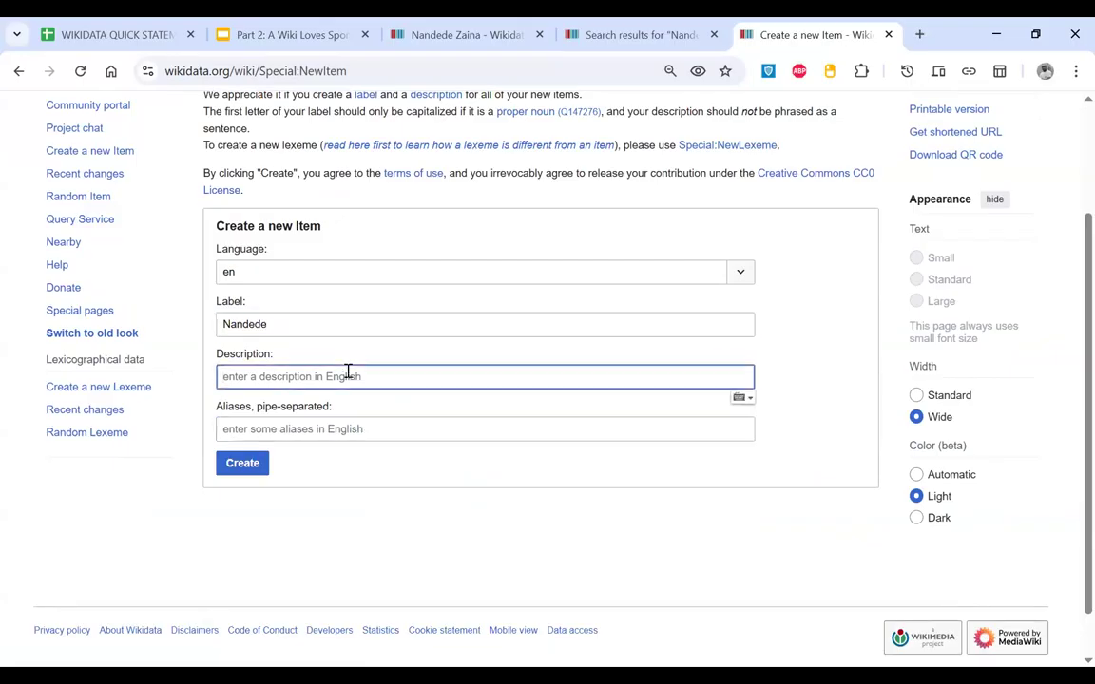
{"action": "type", "text": "f"}
{"action": "left_click", "coordinate": [608, 34]}
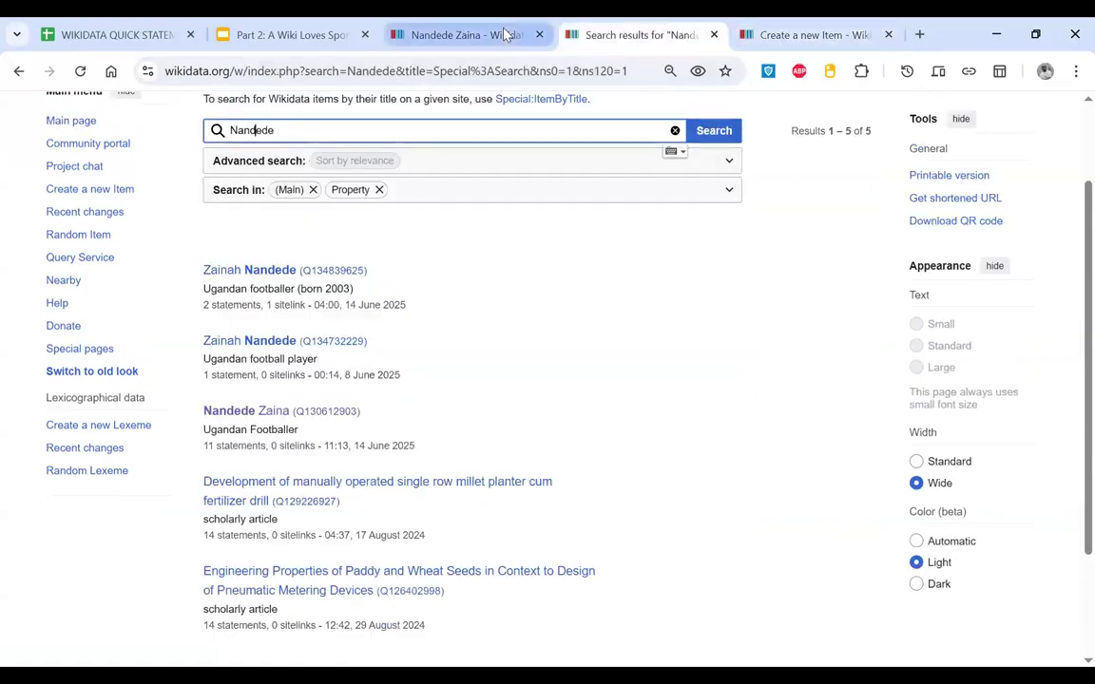
{"action": "left_click", "coordinate": [507, 34]}
{"action": "left_click", "coordinate": [786, 36]}
{"action": "scroll", "coordinate": [330, 171], "scroll_direction": "up", "scroll_amount": 3}
Step: Open the Wikidata main page in a new tab and start searching for Baluku
{"action": "right_click", "coordinate": [124, 133]}
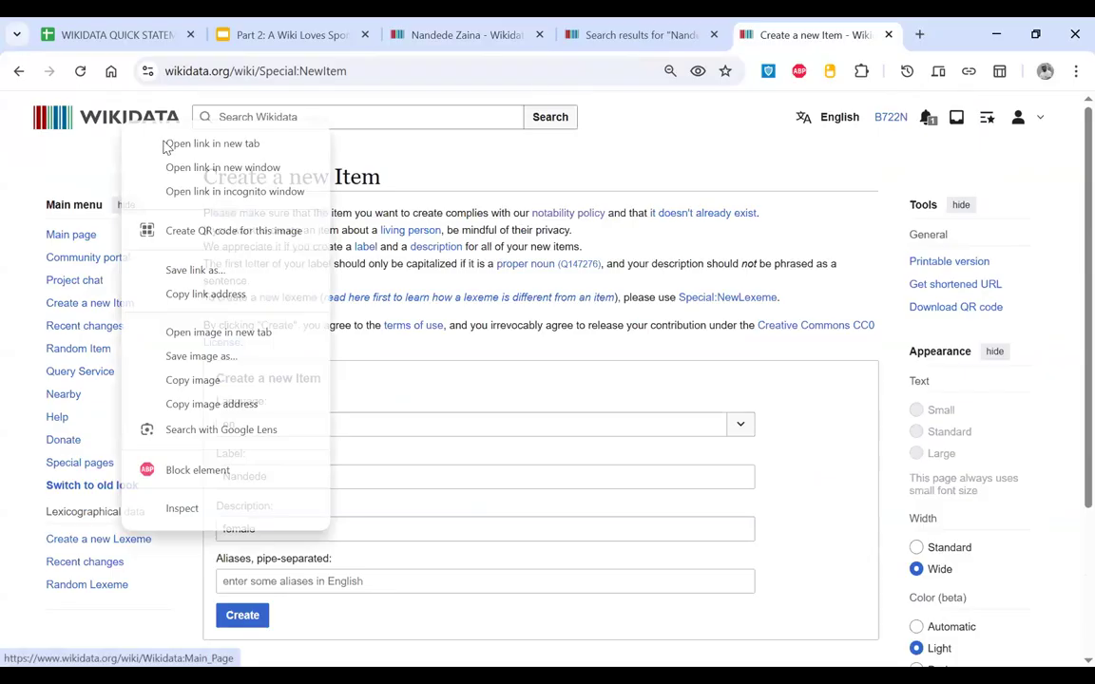
{"action": "left_click", "coordinate": [168, 145]}
{"action": "left_click", "coordinate": [769, 36]}
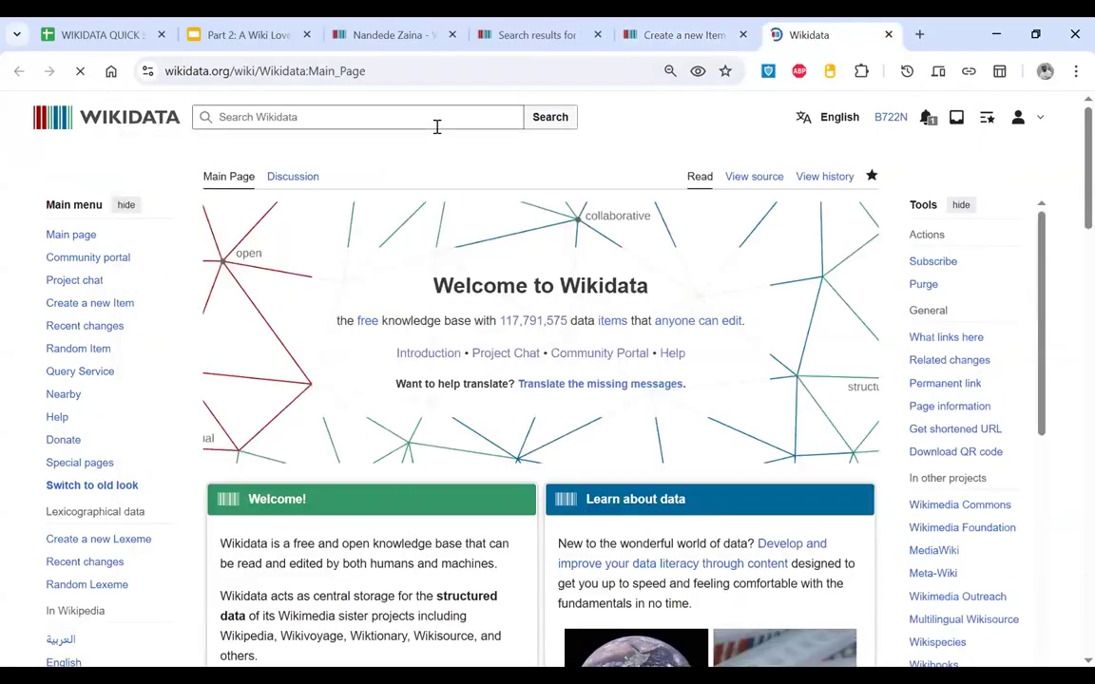
{"action": "left_click", "coordinate": [437, 126]}
{"action": "type", "text": "Balu"}
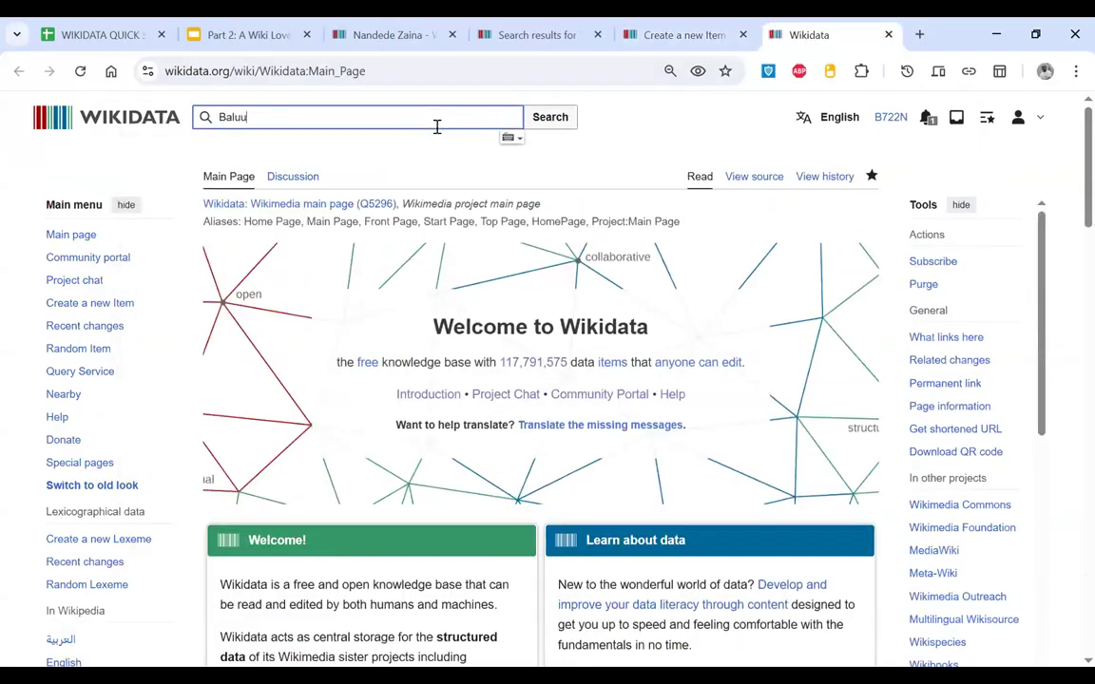
{"action": "type", "text": "u"}
{"action": "key", "text": "BackSpace"}
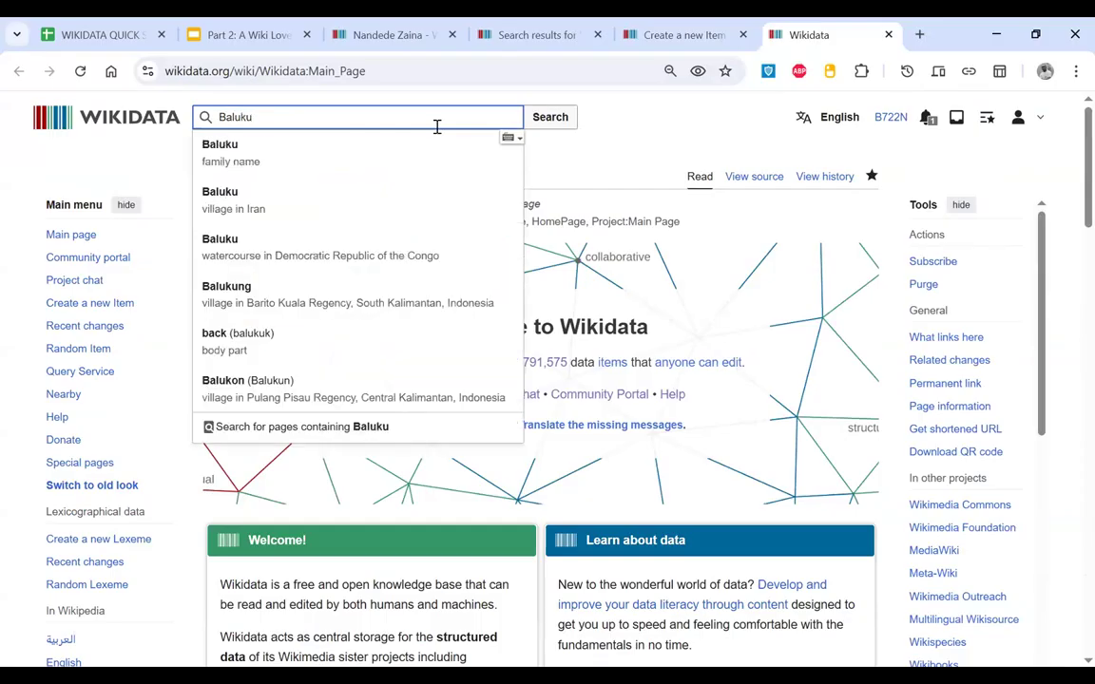
Step: Open the Baluku family name item and review its statements
{"action": "left_click", "coordinate": [445, 161]}
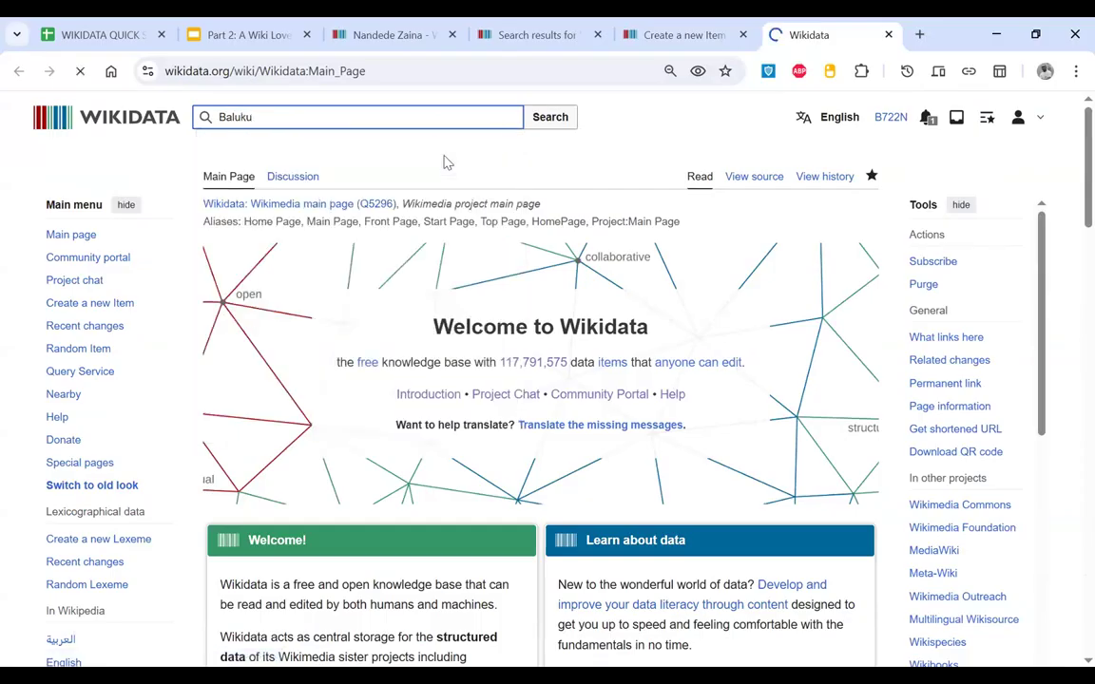
{"action": "scroll", "coordinate": [527, 390], "scroll_direction": "down", "scroll_amount": 3}
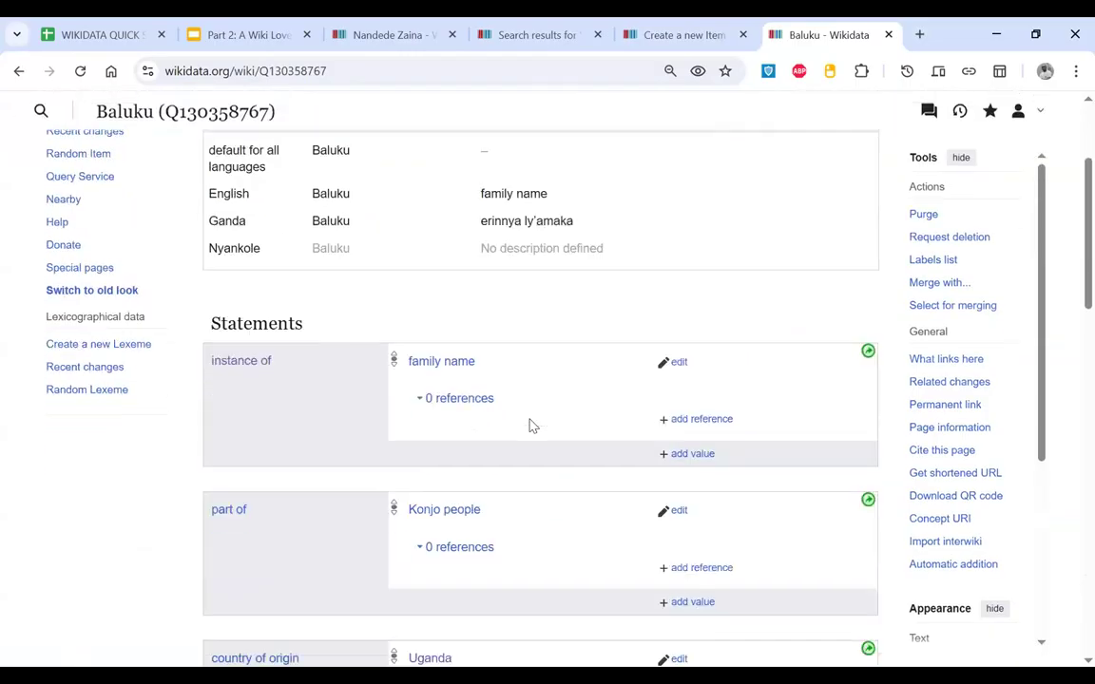
{"action": "scroll", "coordinate": [532, 426], "scroll_direction": "down", "scroll_amount": 1}
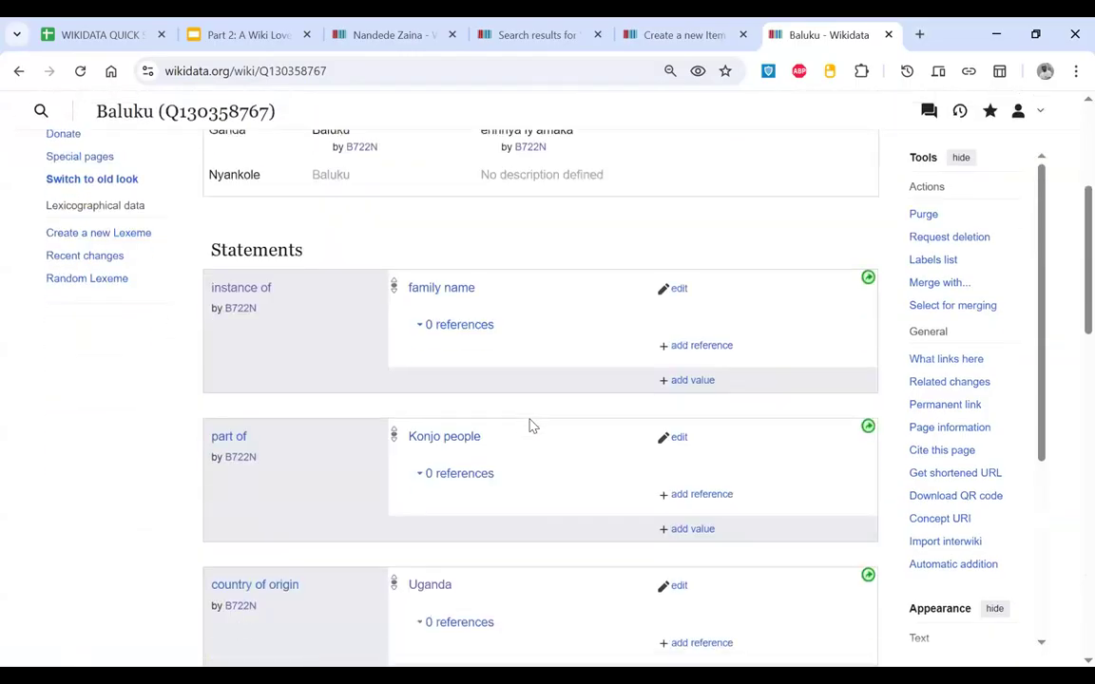
{"action": "scroll", "coordinate": [531, 424], "scroll_direction": "down", "scroll_amount": 2}
{"action": "scroll", "coordinate": [504, 320], "scroll_direction": "up", "scroll_amount": 2}
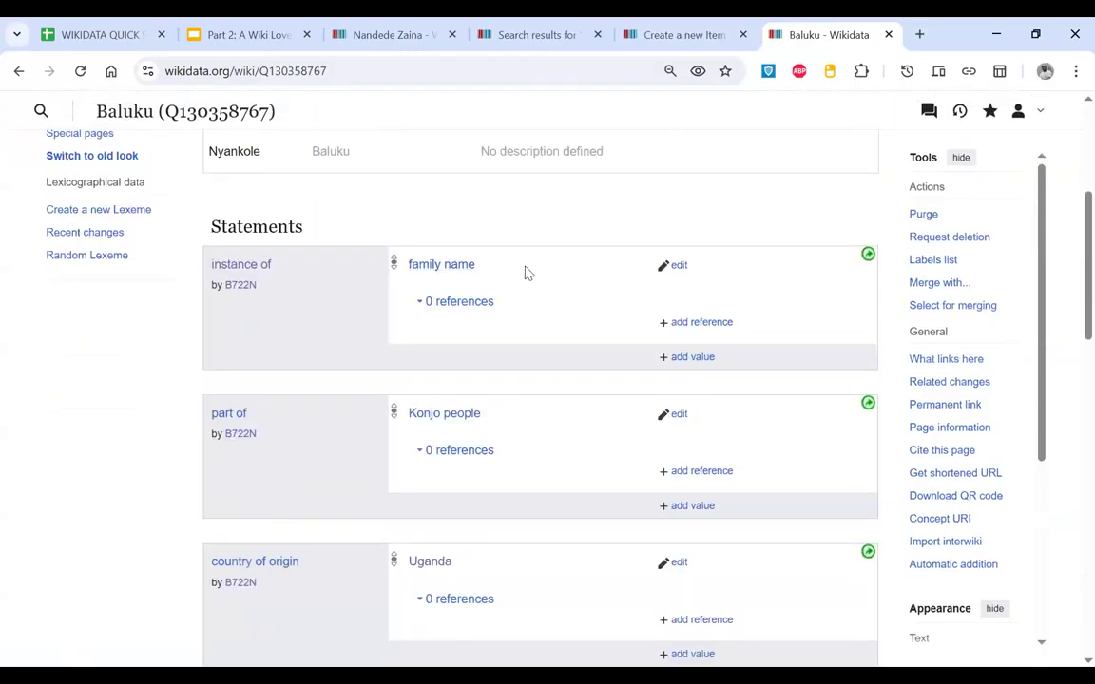
Step: Change the draft's description to 'family name' and create Nandede, copying its ID Q134892385
{"action": "left_click", "coordinate": [664, 33]}
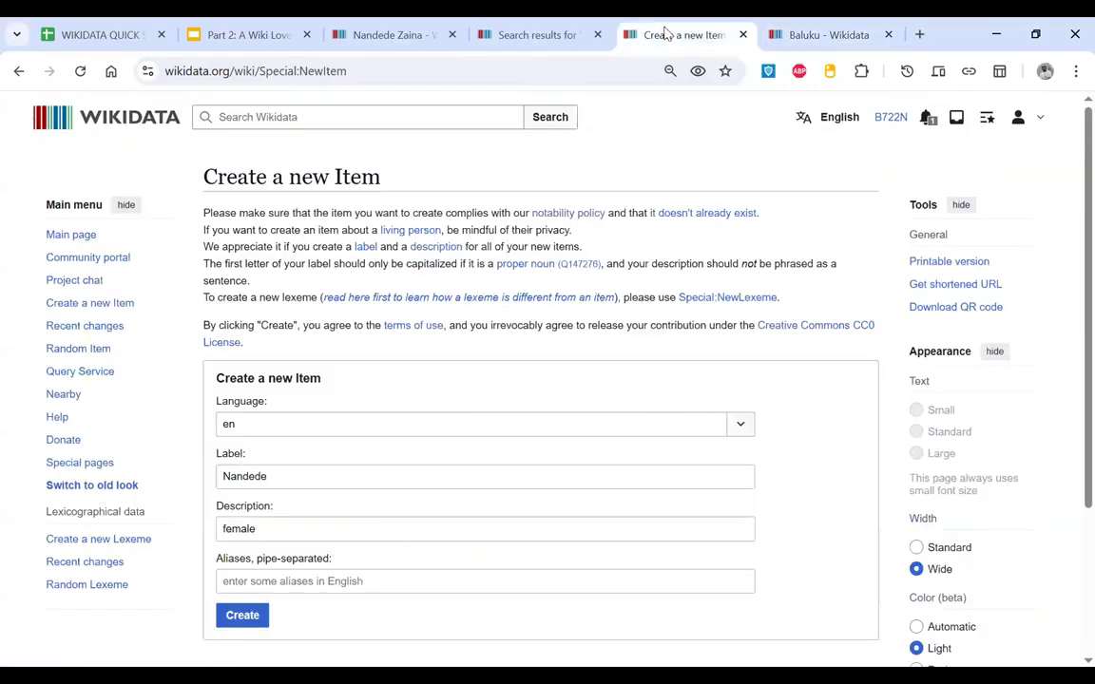
{"action": "scroll", "coordinate": [257, 411], "scroll_direction": "down", "scroll_amount": 1}
{"action": "scroll", "coordinate": [257, 412], "scroll_direction": "down", "scroll_amount": 1}
{"action": "left_click", "coordinate": [325, 330]}
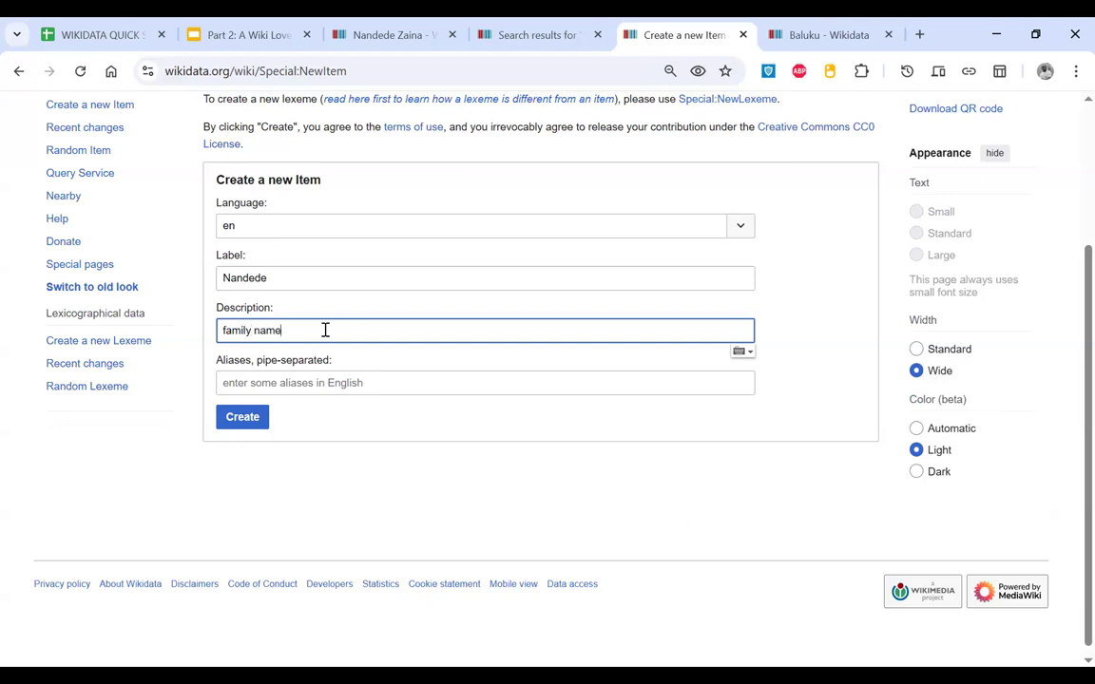
{"action": "left_click", "coordinate": [263, 420]}
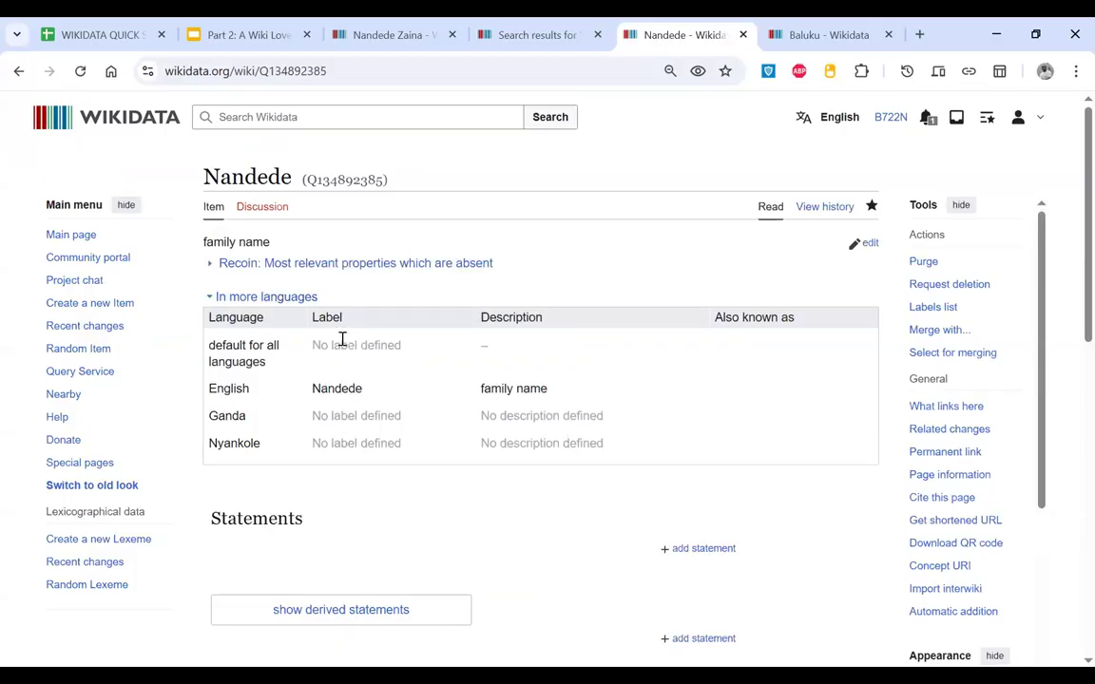
{"action": "double_click", "coordinate": [340, 180]}
{"action": "key", "text": "ctrl+c"}
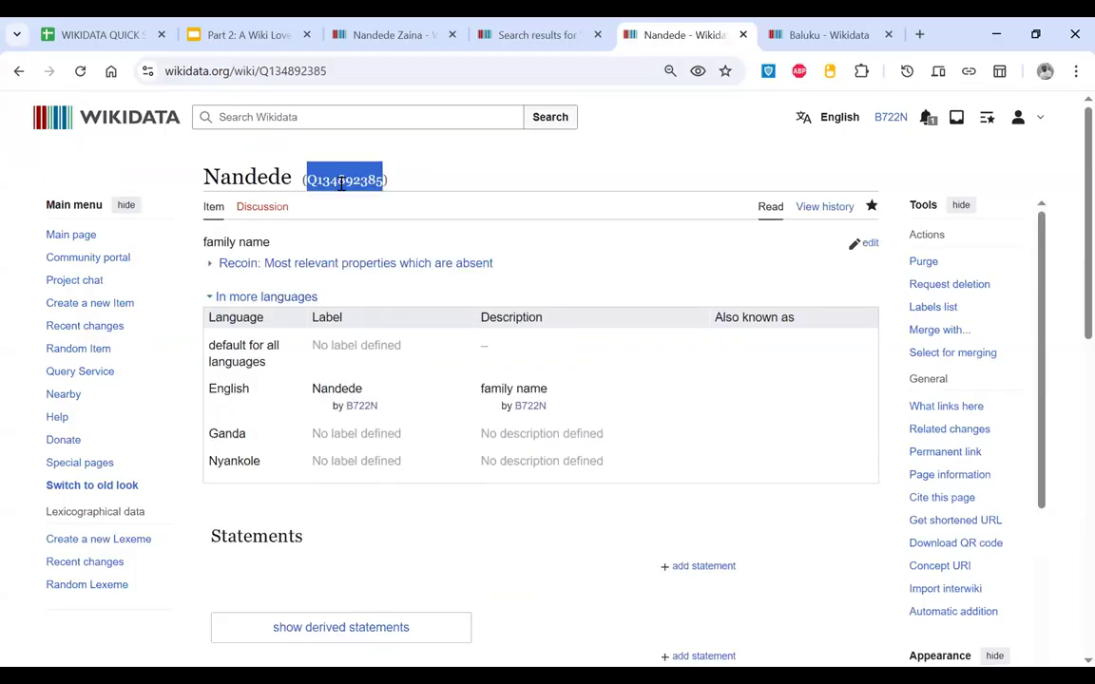
Step: Copy Baluku's instance of, country of origin Uganda and Latin script writing system claims to Q134892385
{"action": "left_click", "coordinate": [825, 34]}
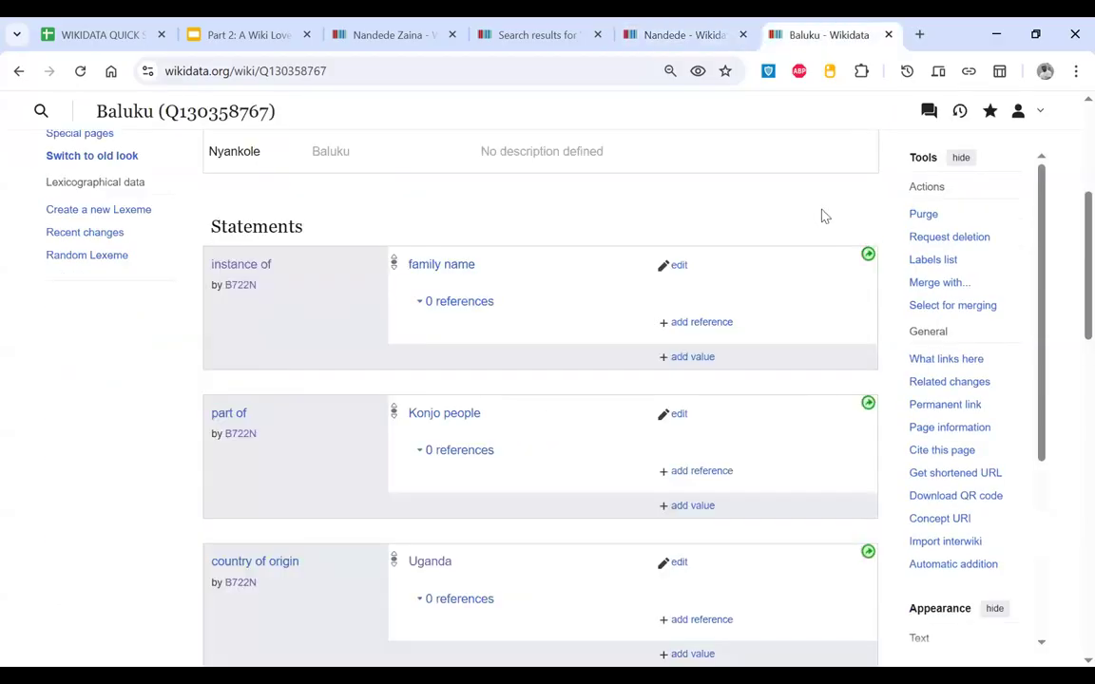
{"action": "left_click", "coordinate": [868, 255]}
{"action": "left_click", "coordinate": [551, 410]}
{"action": "key", "text": "ctrl+v"}
{"action": "left_click", "coordinate": [630, 482]}
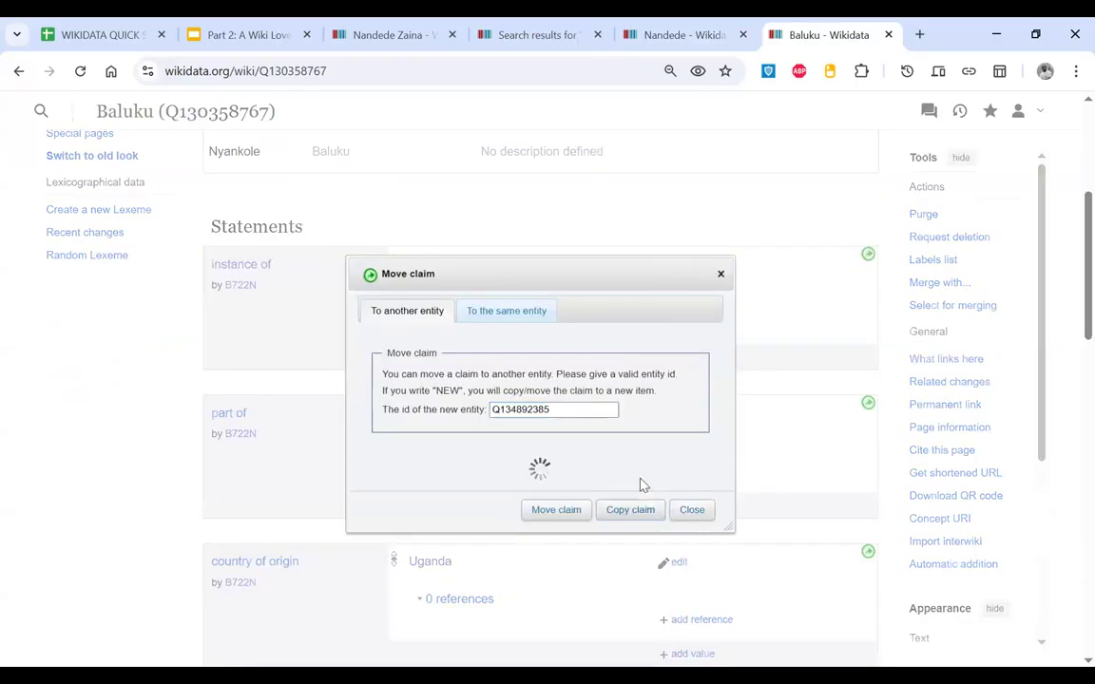
{"action": "scroll", "coordinate": [641, 484], "scroll_direction": "down", "scroll_amount": 3}
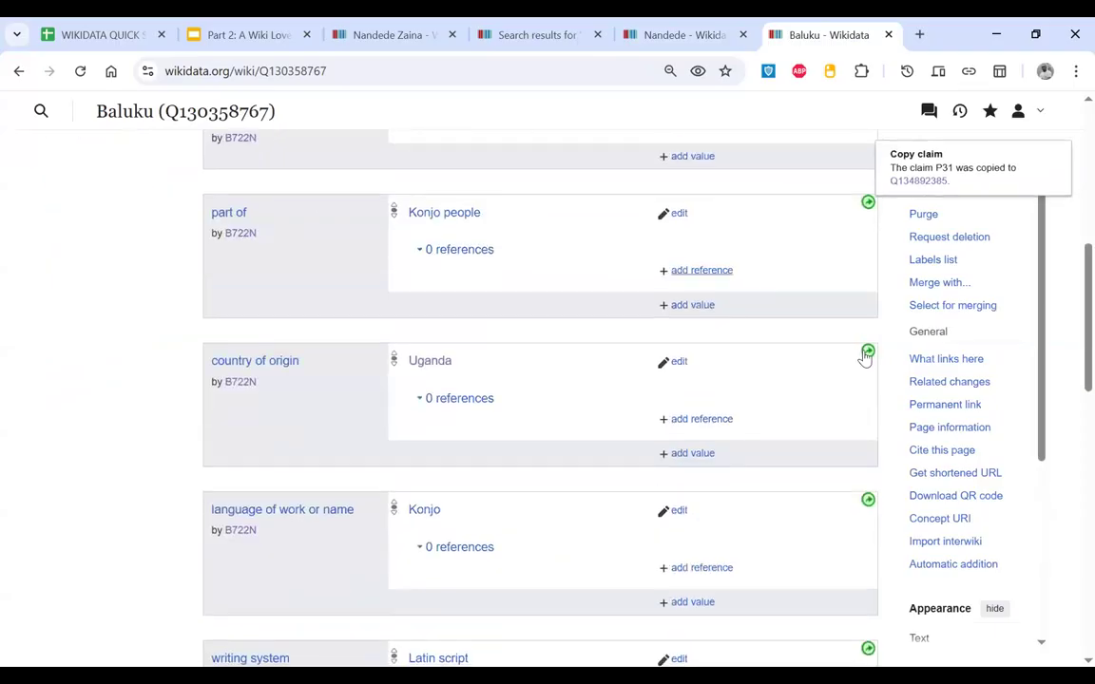
{"action": "left_click", "coordinate": [868, 352]}
{"action": "left_click", "coordinate": [628, 487]}
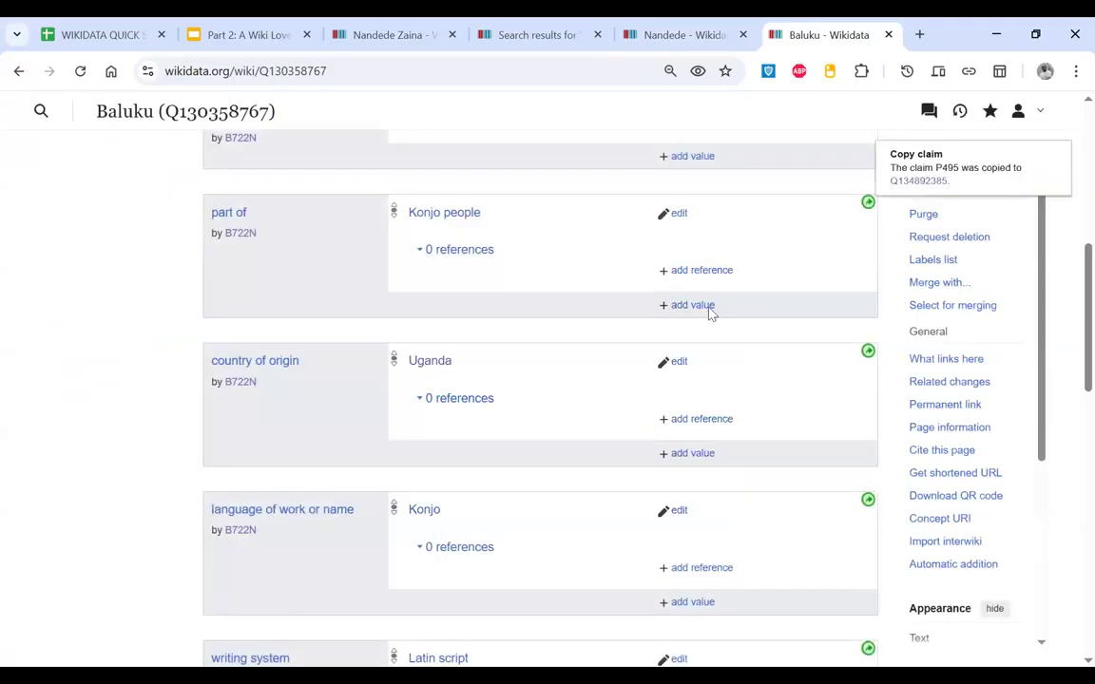
{"action": "scroll", "coordinate": [710, 313], "scroll_direction": "down", "scroll_amount": 3}
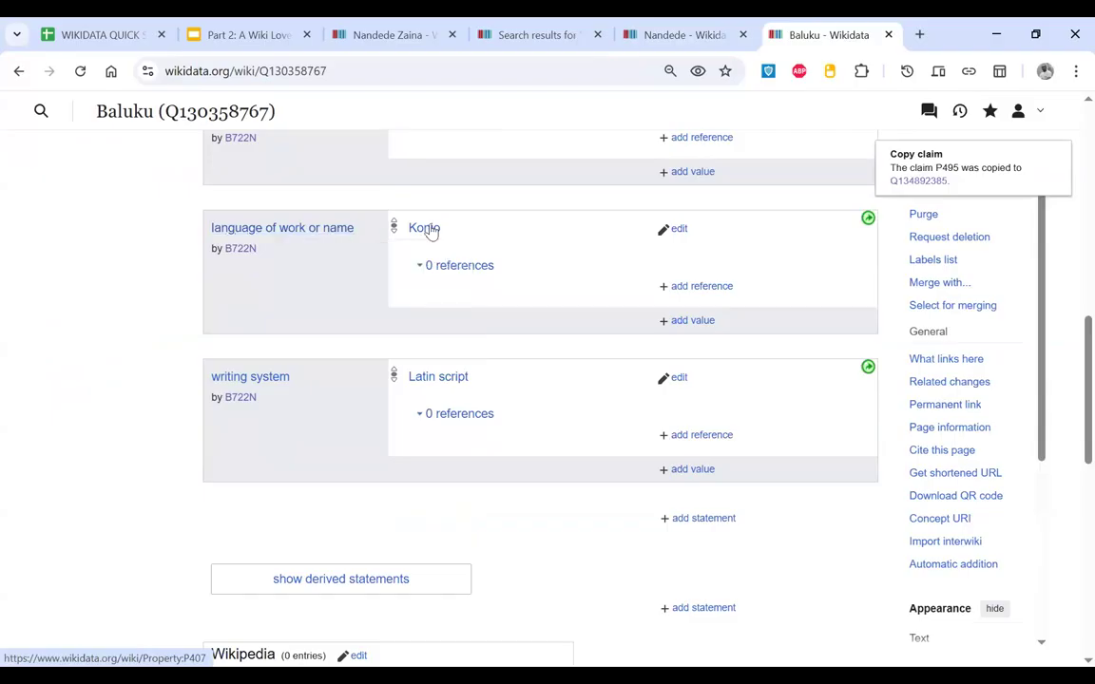
{"action": "scroll", "coordinate": [651, 259], "scroll_direction": "down", "scroll_amount": 1}
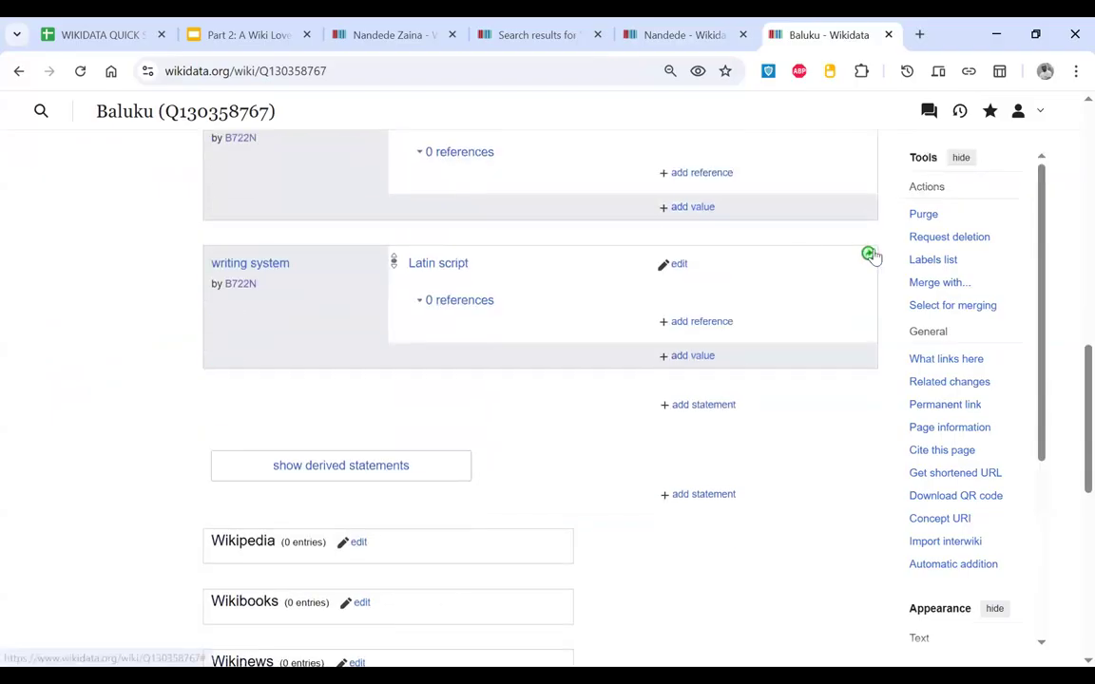
{"action": "left_click", "coordinate": [868, 253]}
{"action": "left_click", "coordinate": [627, 482]}
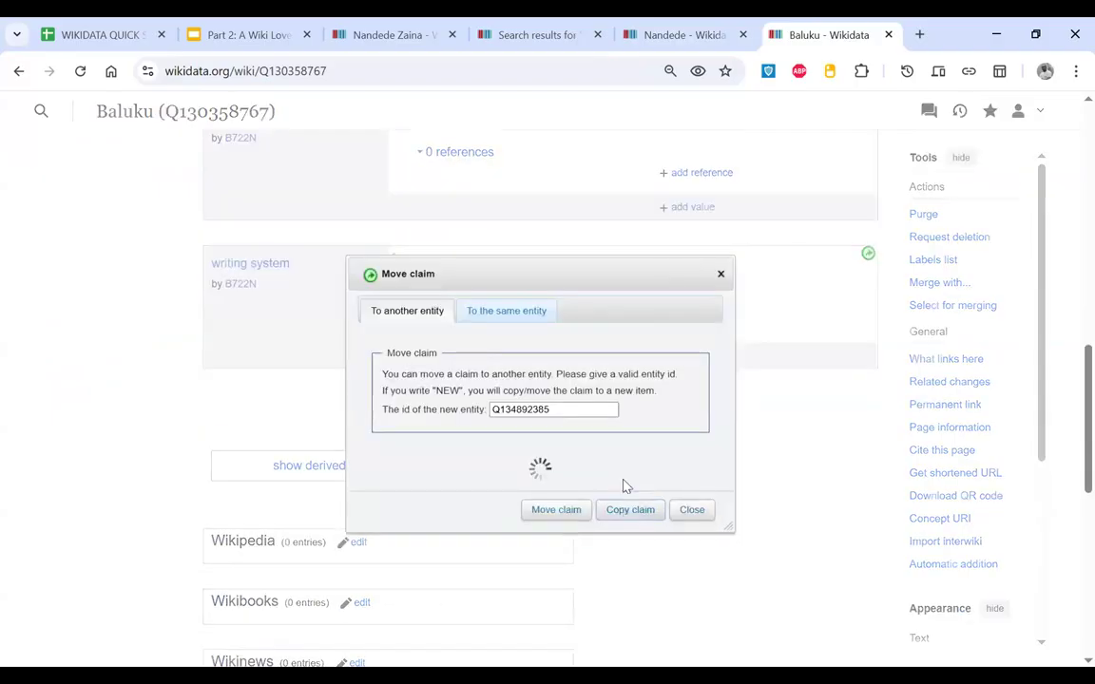
{"action": "scroll", "coordinate": [623, 483], "scroll_direction": "up", "scroll_amount": 15}
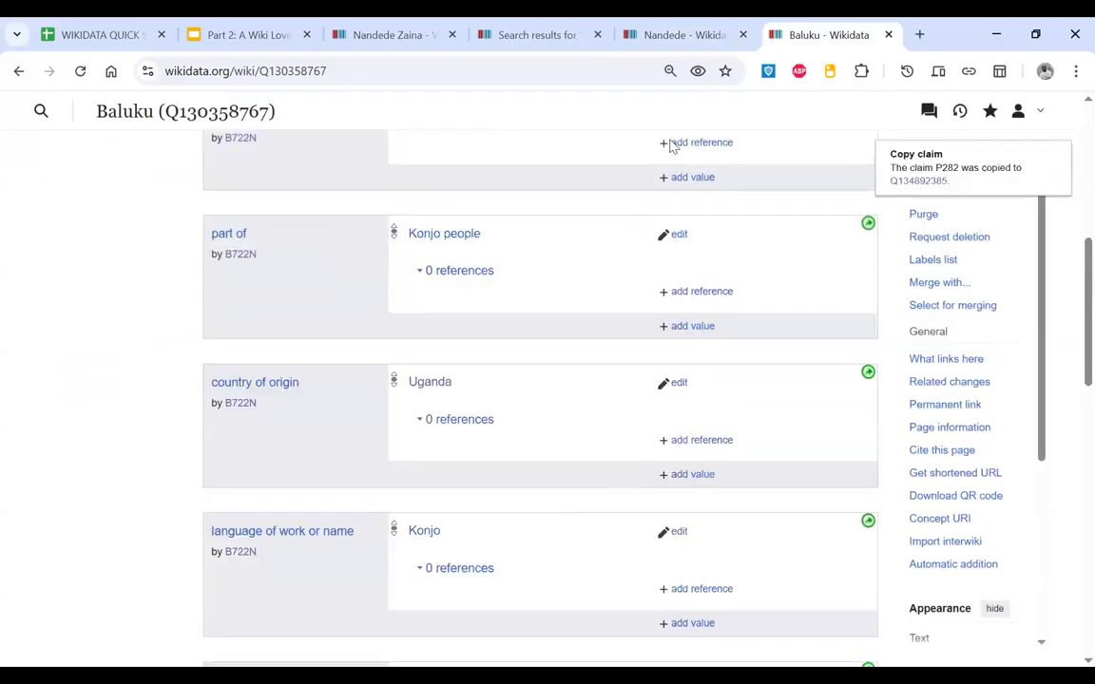
{"action": "scroll", "coordinate": [626, 380], "scroll_direction": "down", "scroll_amount": 5}
Step: Reload the Nandede item so the copied statements appear
{"action": "left_click", "coordinate": [672, 32]}
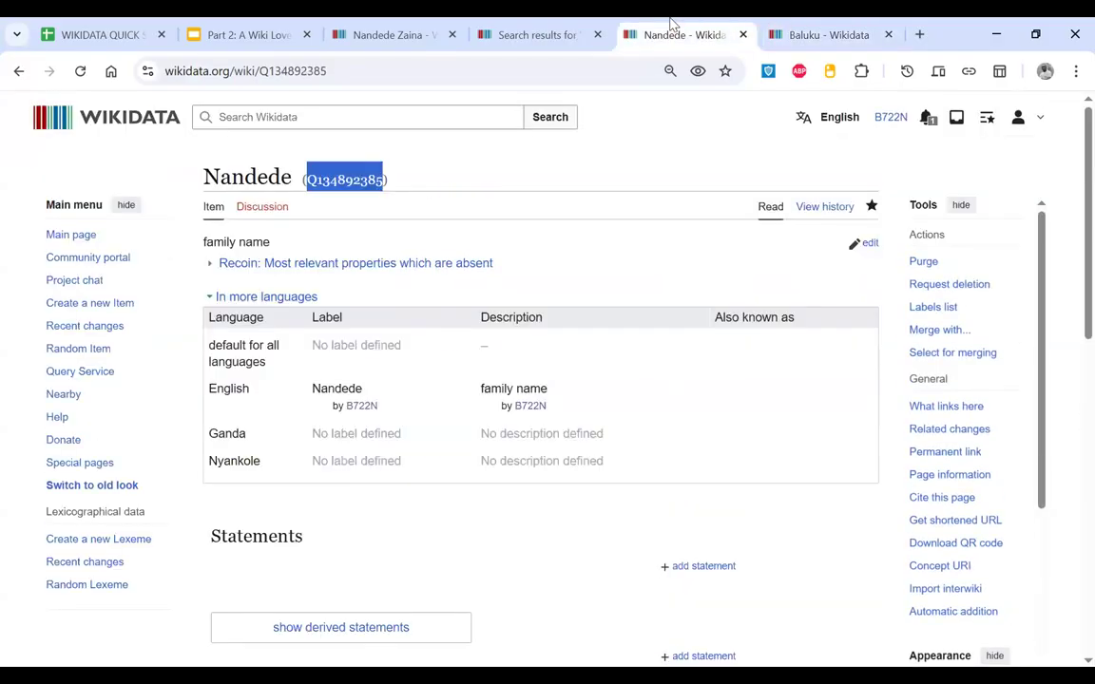
{"action": "scroll", "coordinate": [601, 586], "scroll_direction": "down", "scroll_amount": 4}
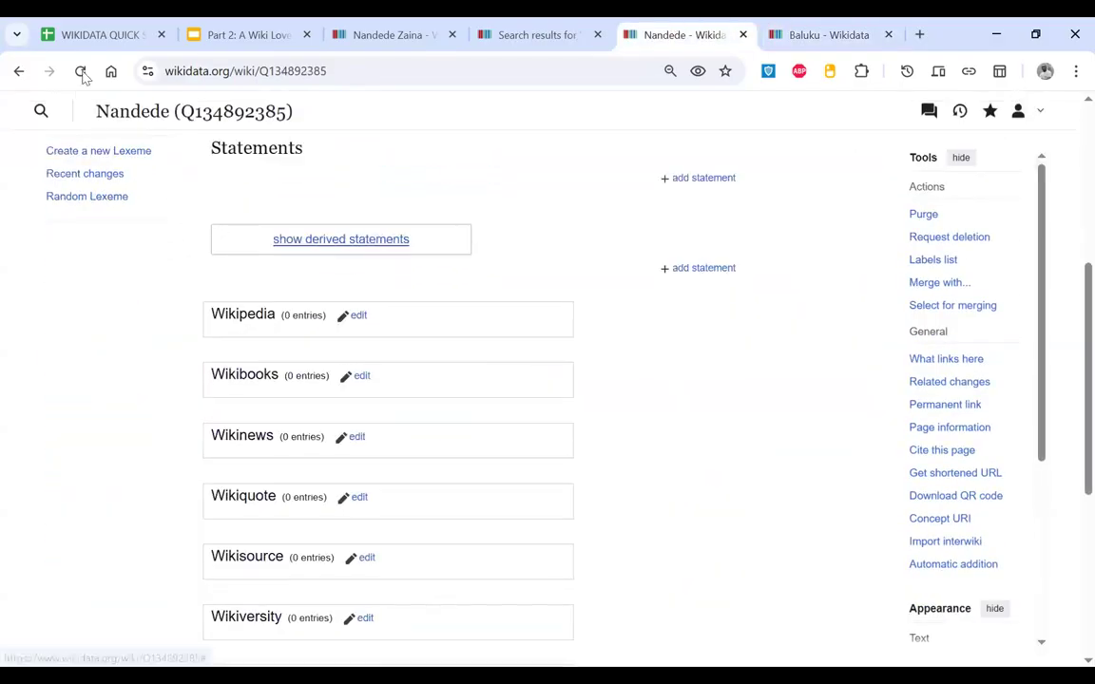
{"action": "left_click", "coordinate": [81, 72]}
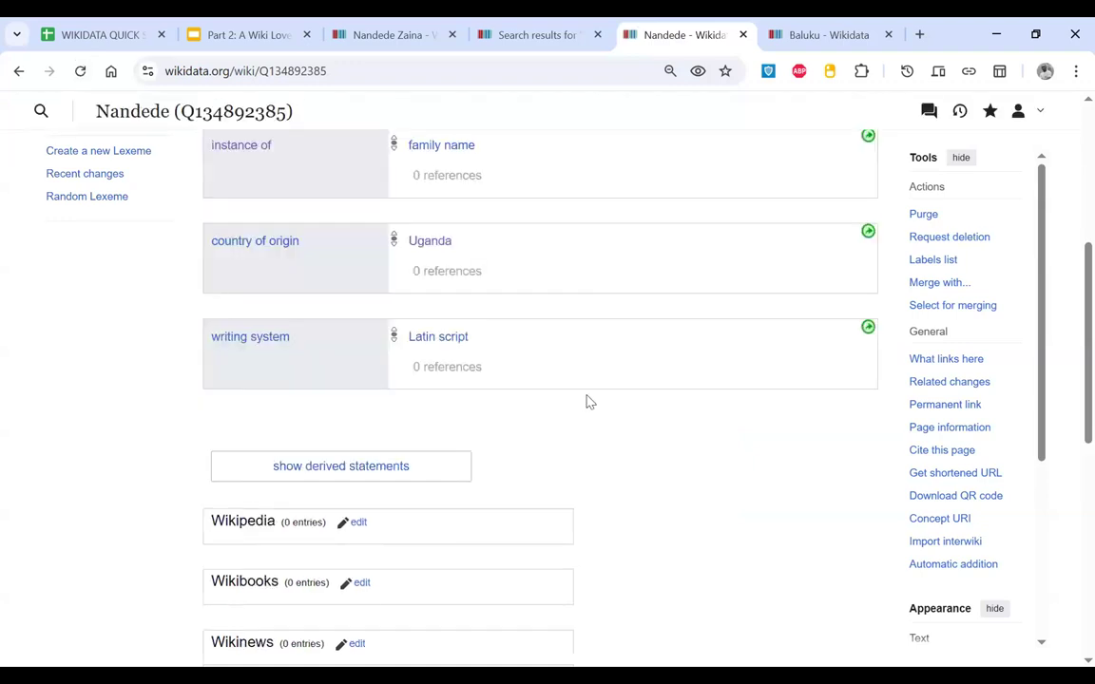
{"action": "scroll", "coordinate": [586, 403], "scroll_direction": "down", "scroll_amount": 5}
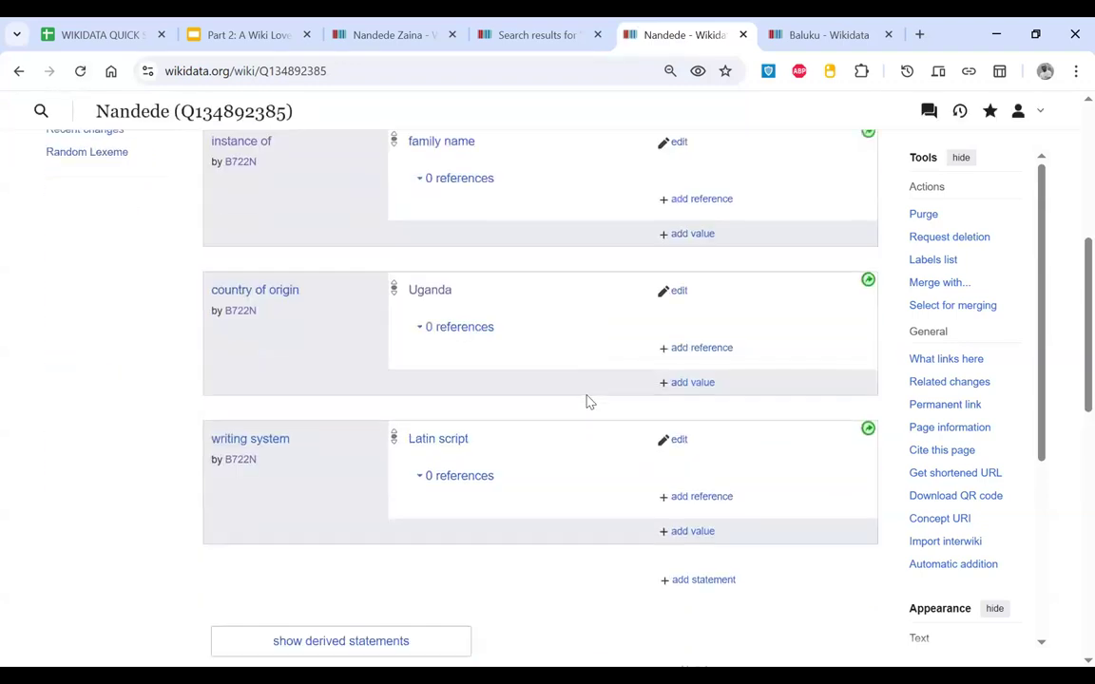
{"action": "scroll", "coordinate": [586, 403], "scroll_direction": "down", "scroll_amount": 1}
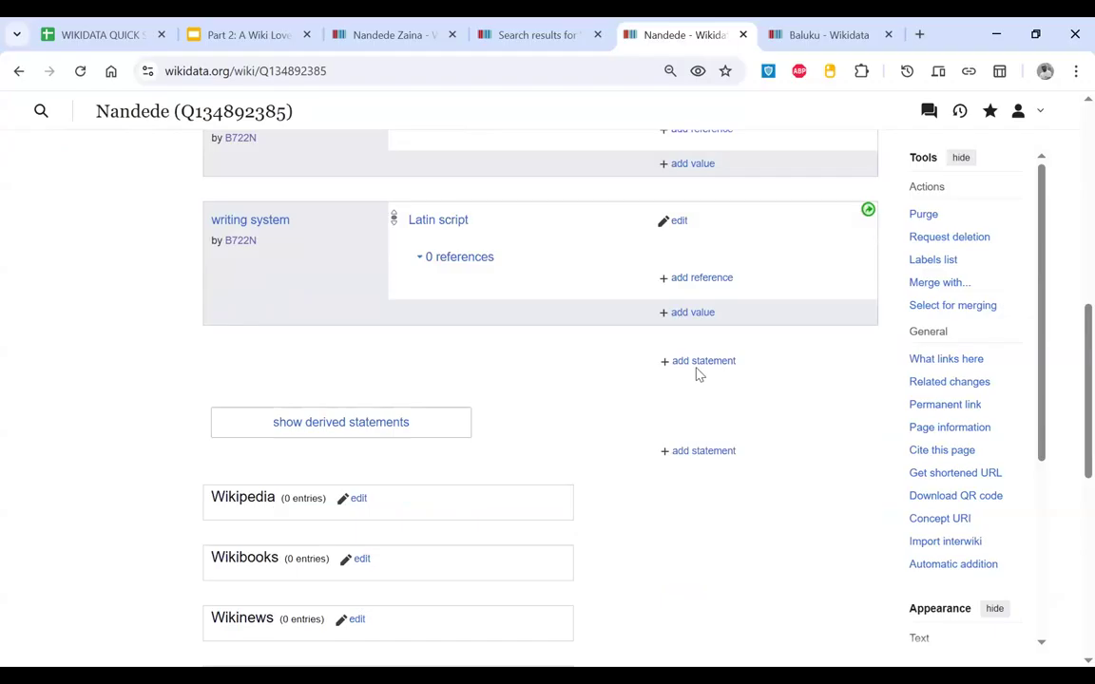
Step: Add and publish a part of statement with the ethnic group Baganda as value
{"action": "left_click", "coordinate": [703, 362]}
{"action": "type", "text": "pa"}
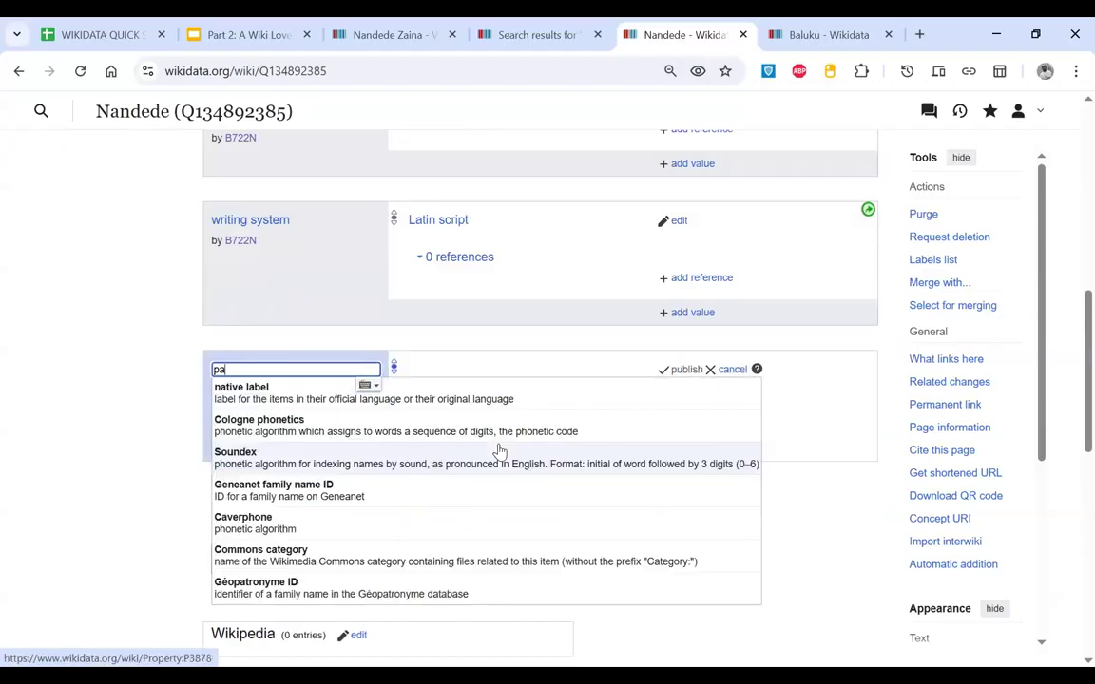
{"action": "type", "text": "rt of"}
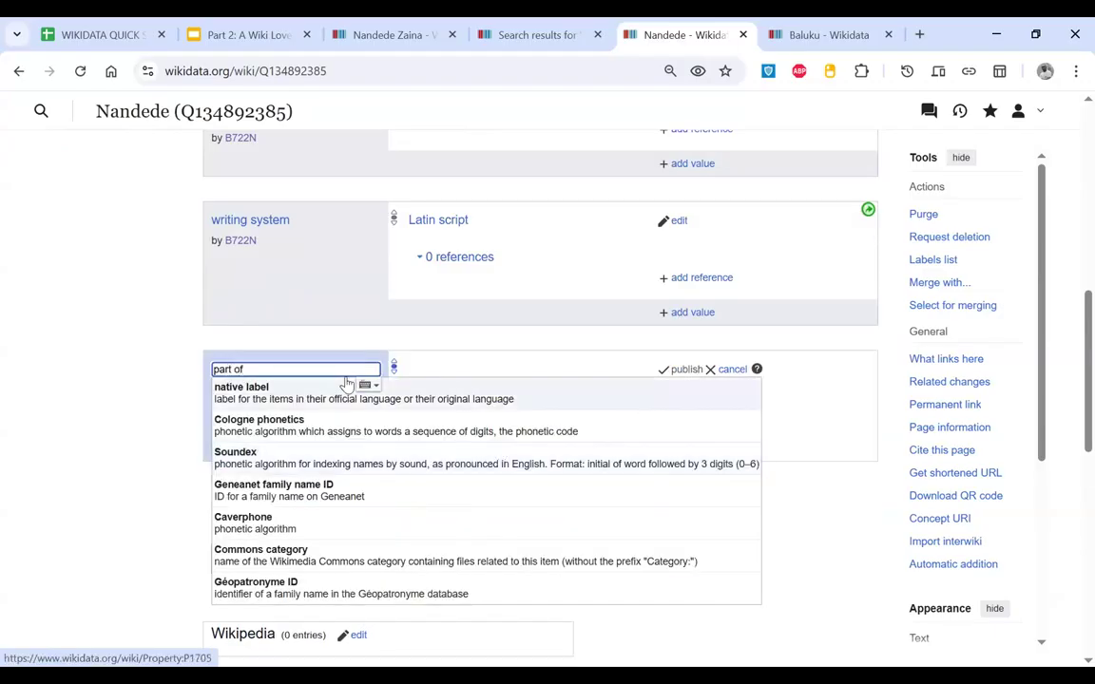
{"action": "left_click", "coordinate": [291, 388]}
{"action": "type", "text": "Ba"}
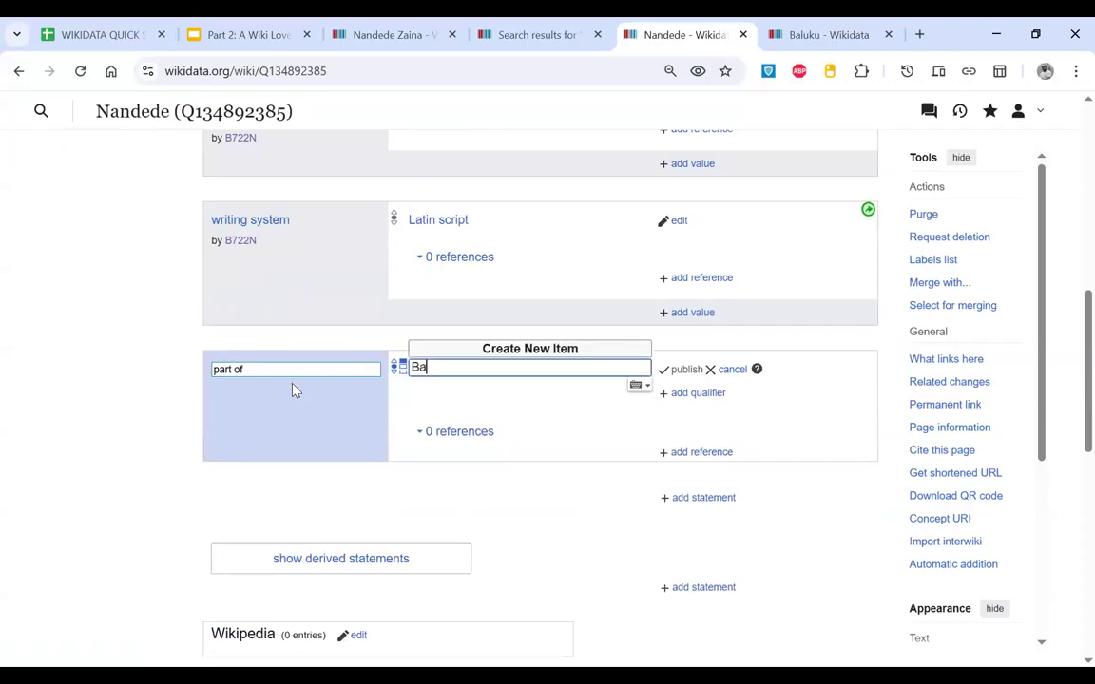
{"action": "type", "text": "ganda"}
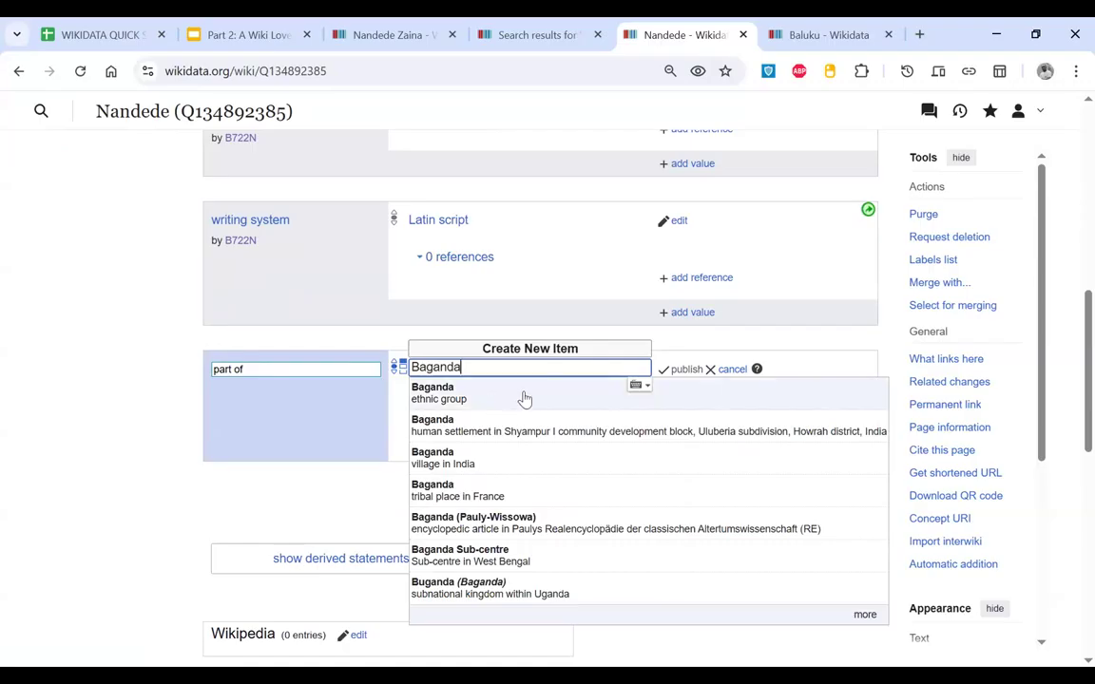
{"action": "left_click", "coordinate": [522, 396]}
{"action": "left_click", "coordinate": [685, 370]}
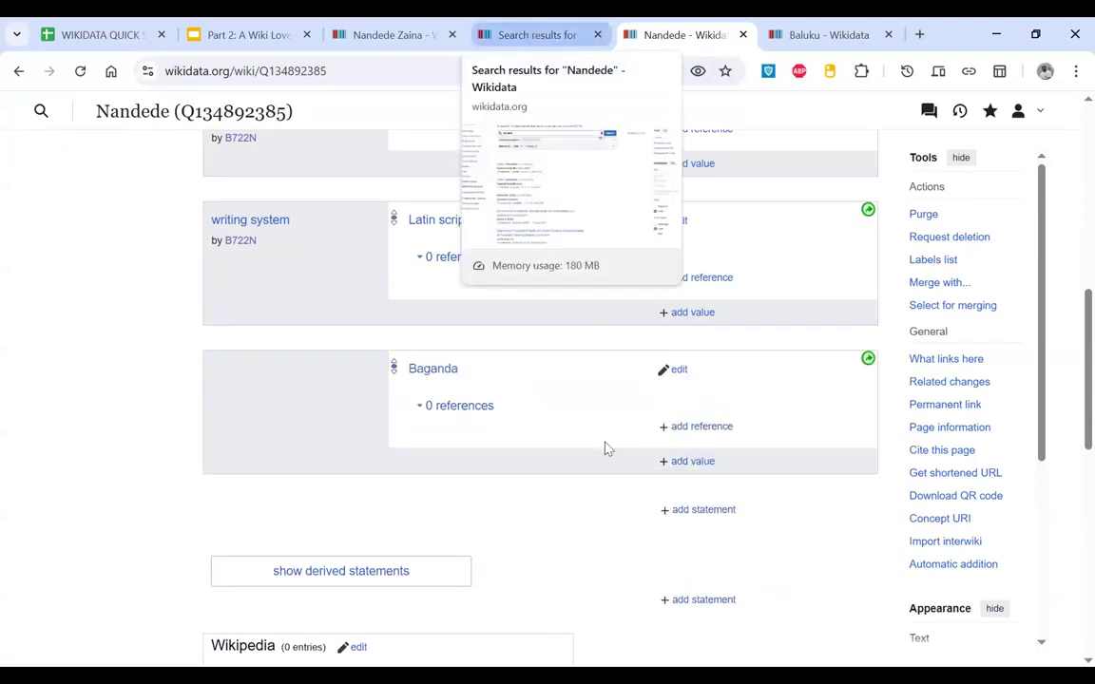
{"action": "scroll", "coordinate": [606, 447], "scroll_direction": "up", "scroll_amount": 7}
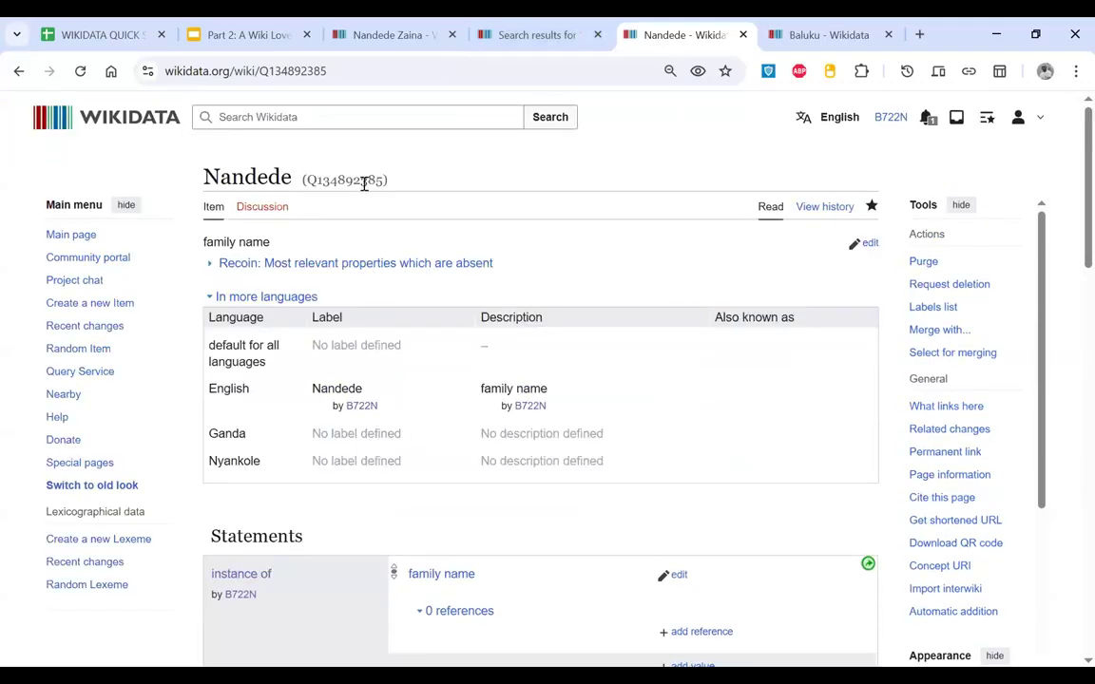
Step: Link Nandede Zaina's family name to the new Nandede item Q134892385, publish, and check its constraint flag
{"action": "double_click", "coordinate": [364, 181]}
{"action": "key", "text": "ctrl+c"}
{"action": "left_click", "coordinate": [385, 34]}
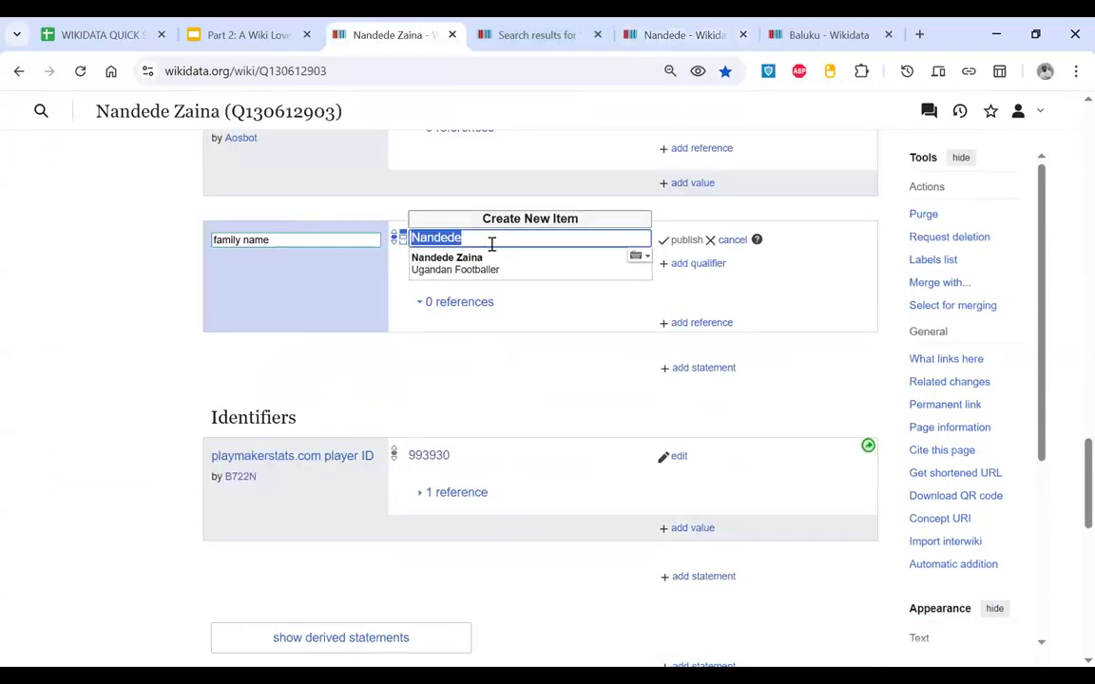
{"action": "left_click", "coordinate": [491, 243]}
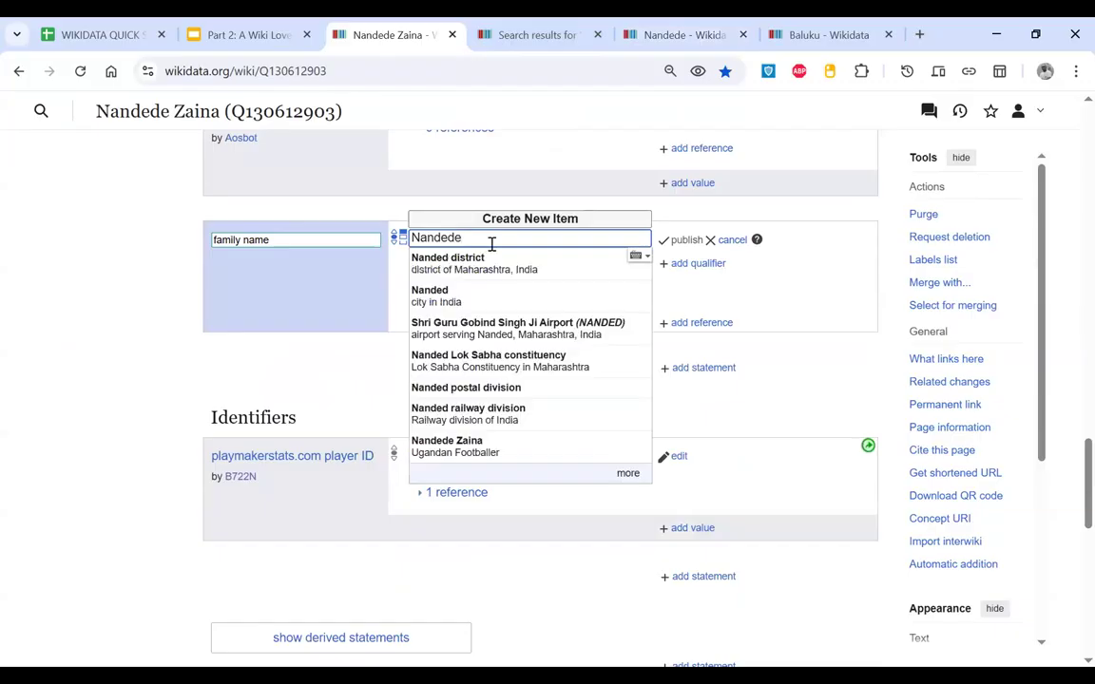
{"action": "left_click", "coordinate": [503, 268]}
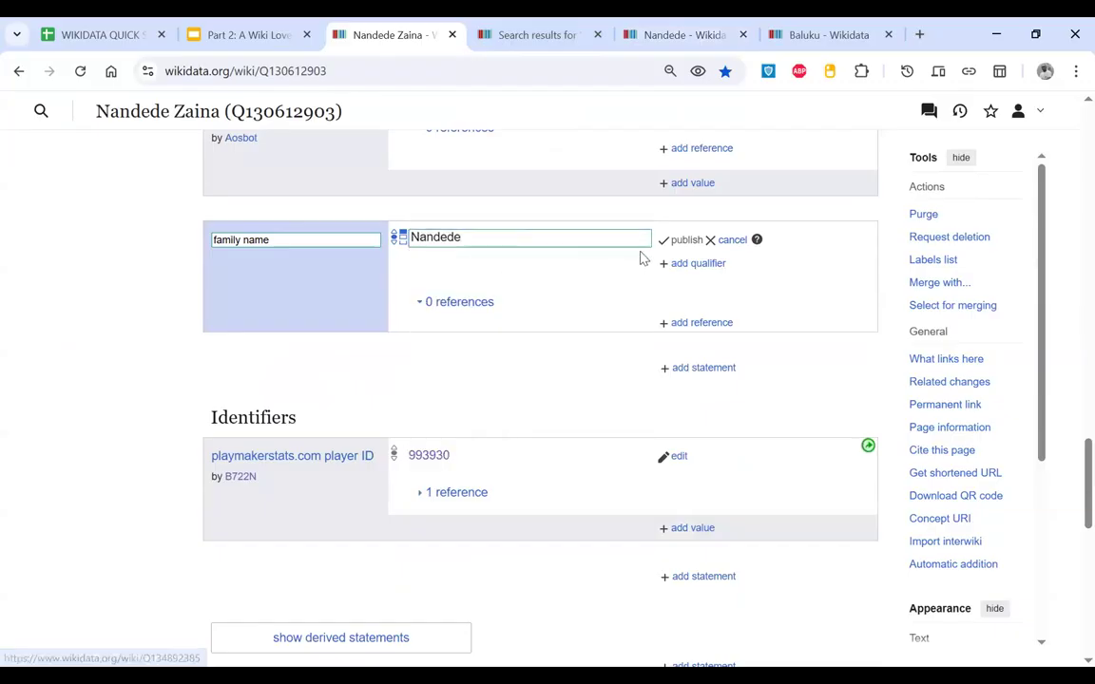
{"action": "left_click", "coordinate": [668, 243]}
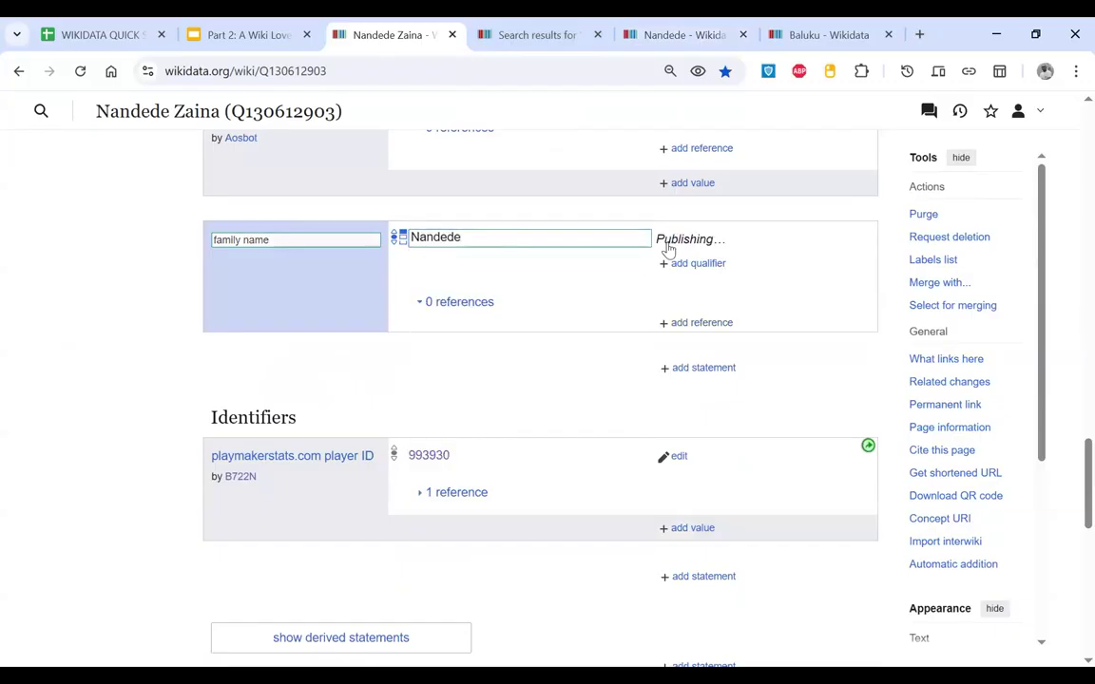
{"action": "left_click", "coordinate": [482, 243]}
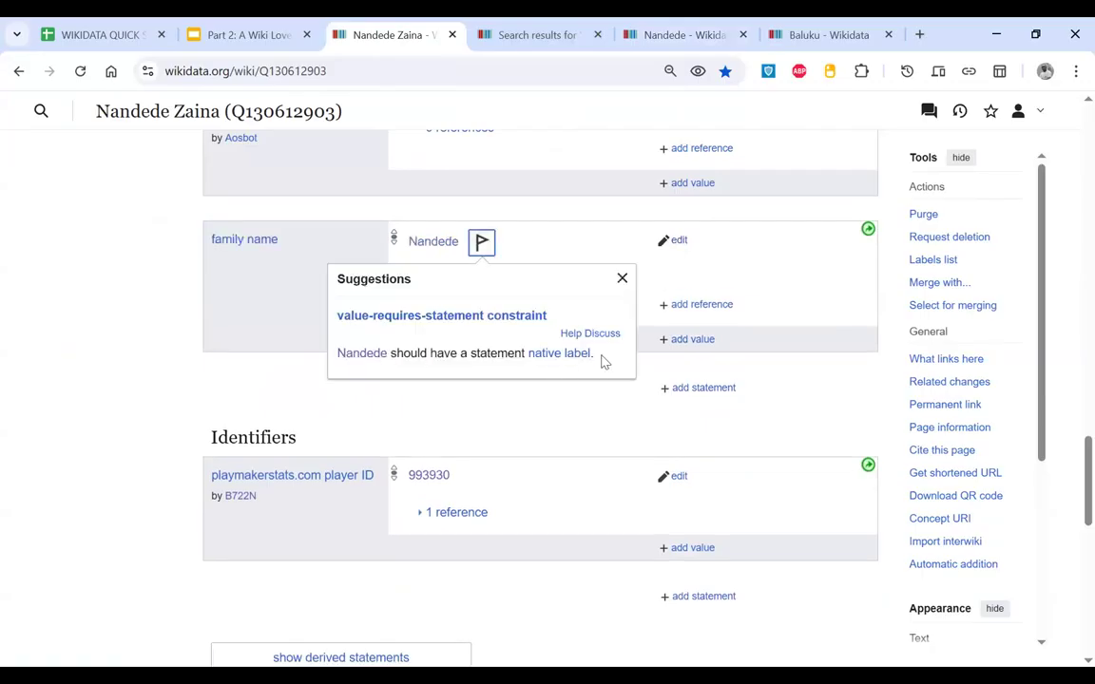
Step: Start a native label statement on the Nandede family-name item
{"action": "left_click", "coordinate": [700, 32]}
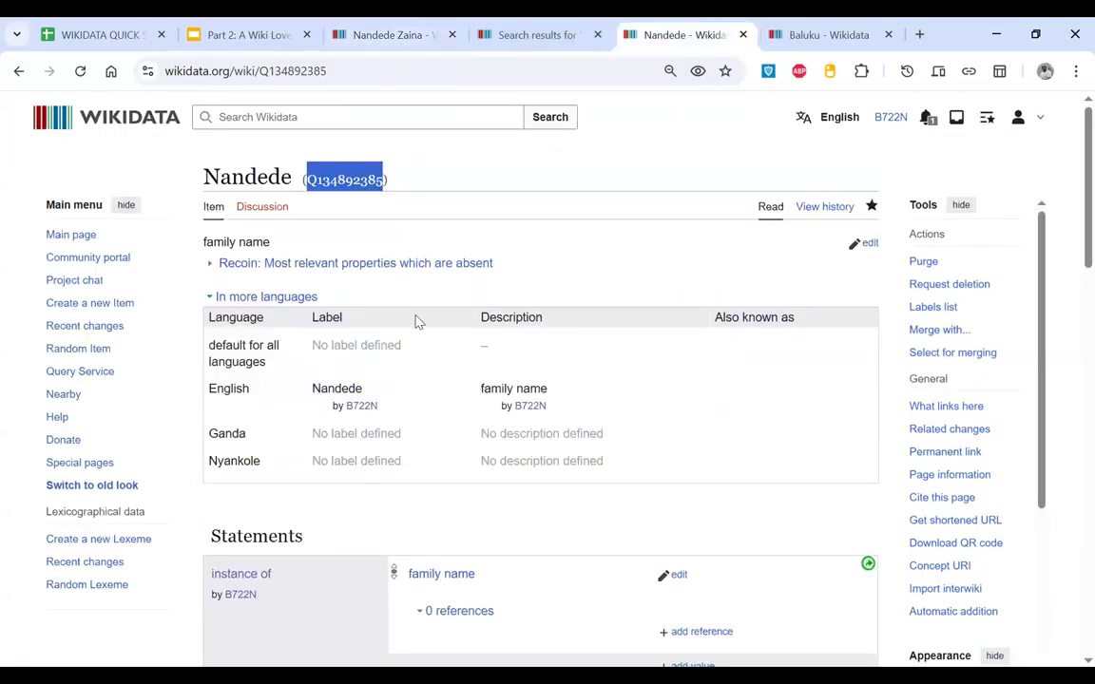
{"action": "scroll", "coordinate": [418, 322], "scroll_direction": "down", "scroll_amount": 15}
{"action": "scroll", "coordinate": [419, 323], "scroll_direction": "up", "scroll_amount": 5}
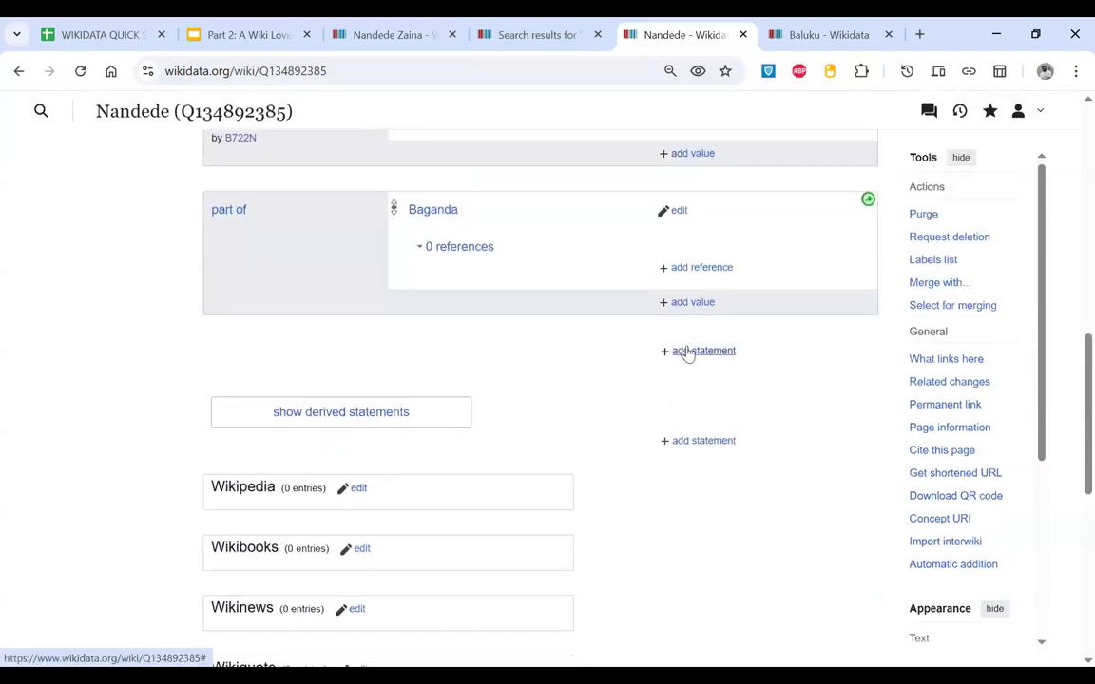
{"action": "left_click", "coordinate": [686, 352]}
{"action": "type", "text": "nati"}
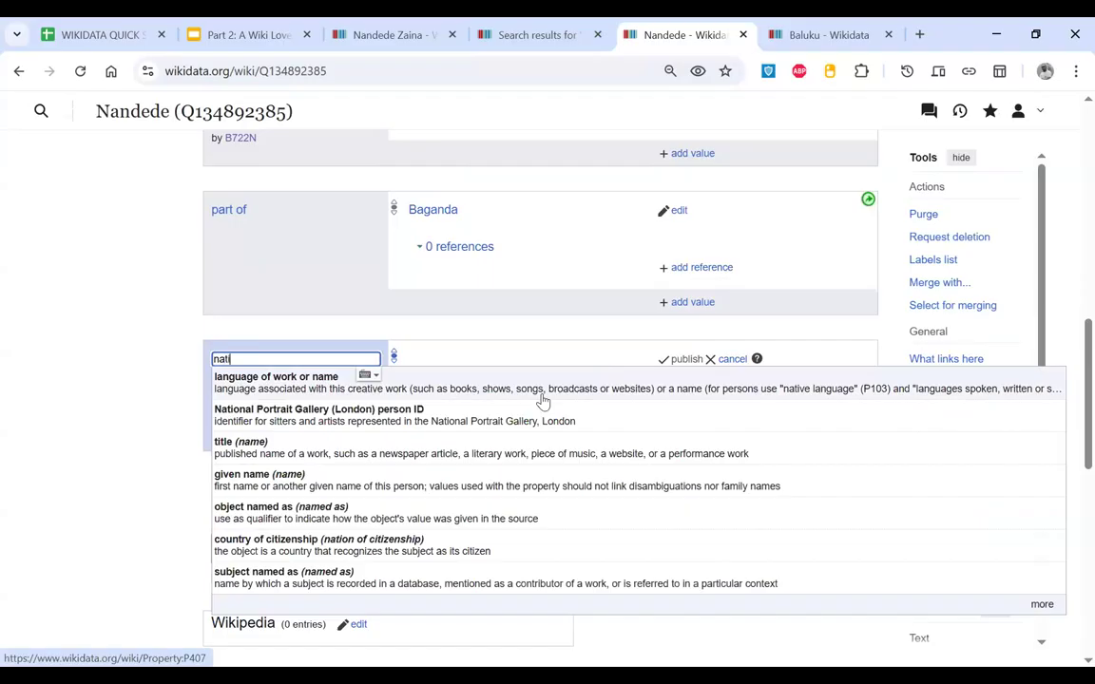
{"action": "left_click", "coordinate": [480, 383]}
Step: Enter 'Nandede' as the native label in Ganda (lg) and publish it
{"action": "key", "text": "ctrl+v"}
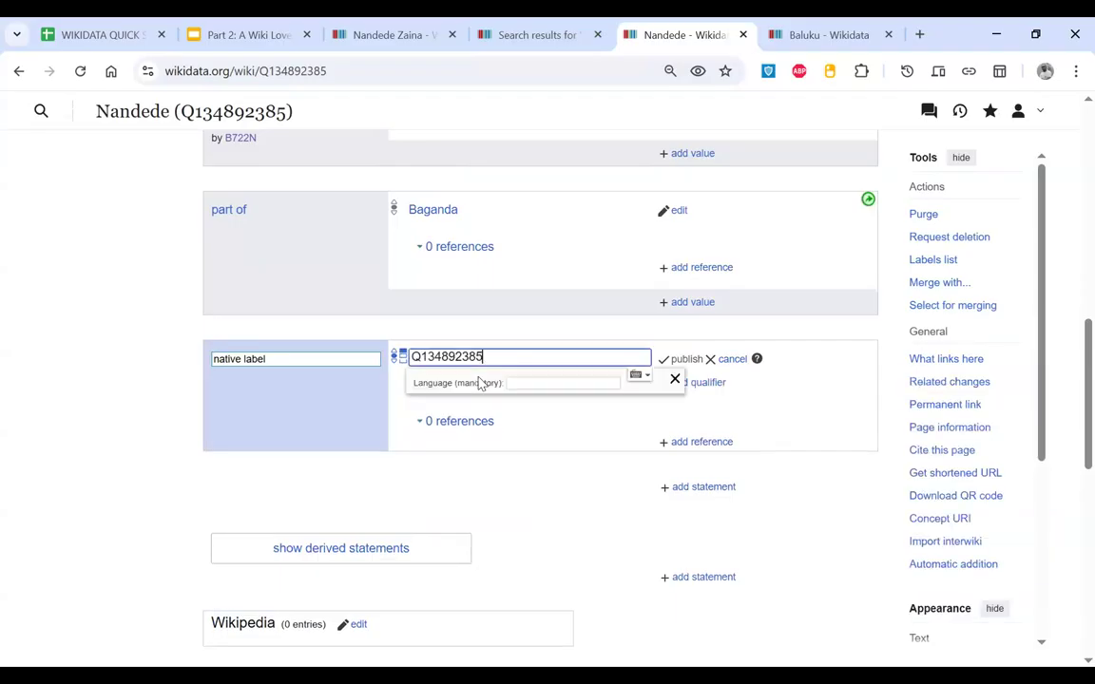
{"action": "key", "text": "ctrl+a"}
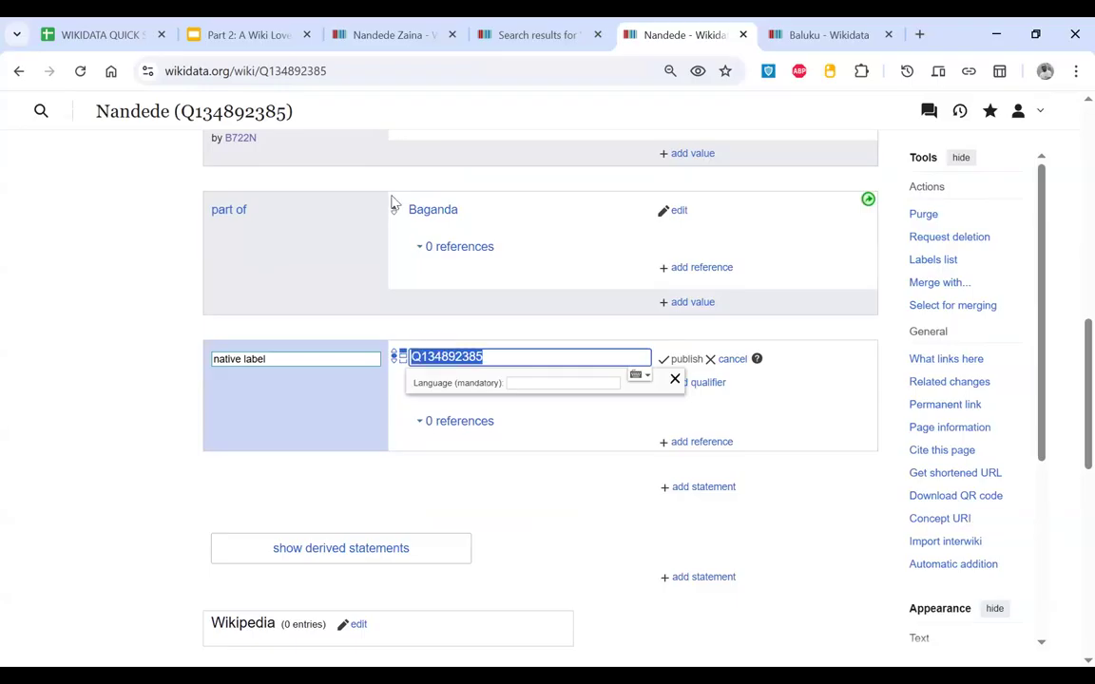
{"action": "double_click", "coordinate": [123, 112]}
{"action": "key", "text": "ctrl+c"}
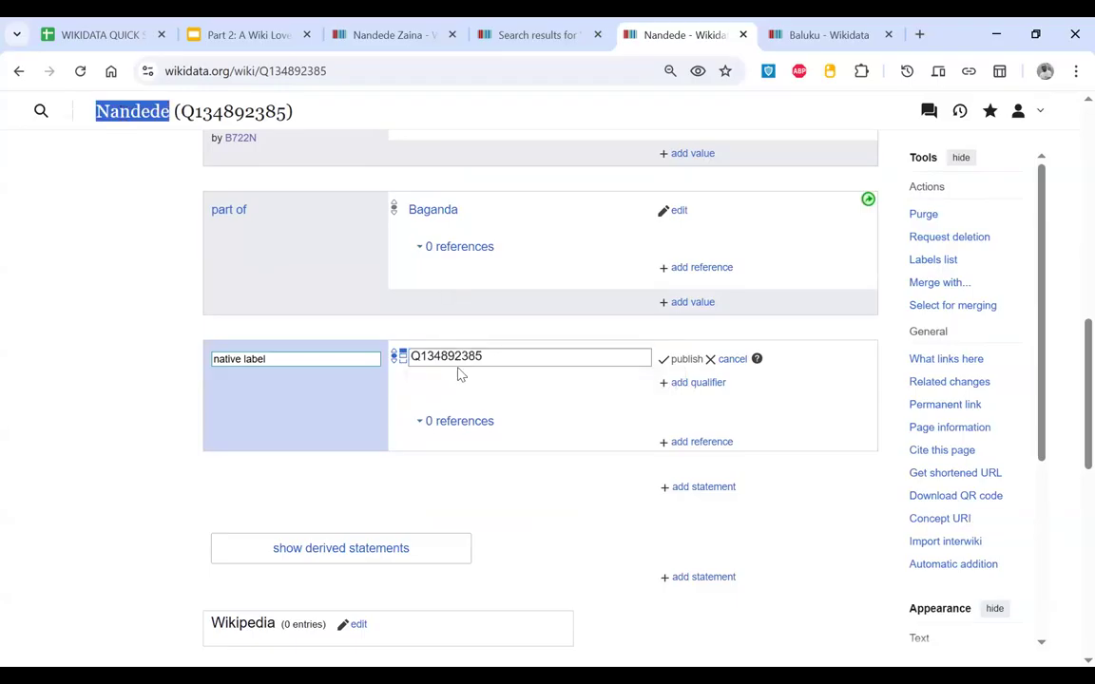
{"action": "double_click", "coordinate": [466, 358]}
{"action": "key", "text": "ctrl+v"}
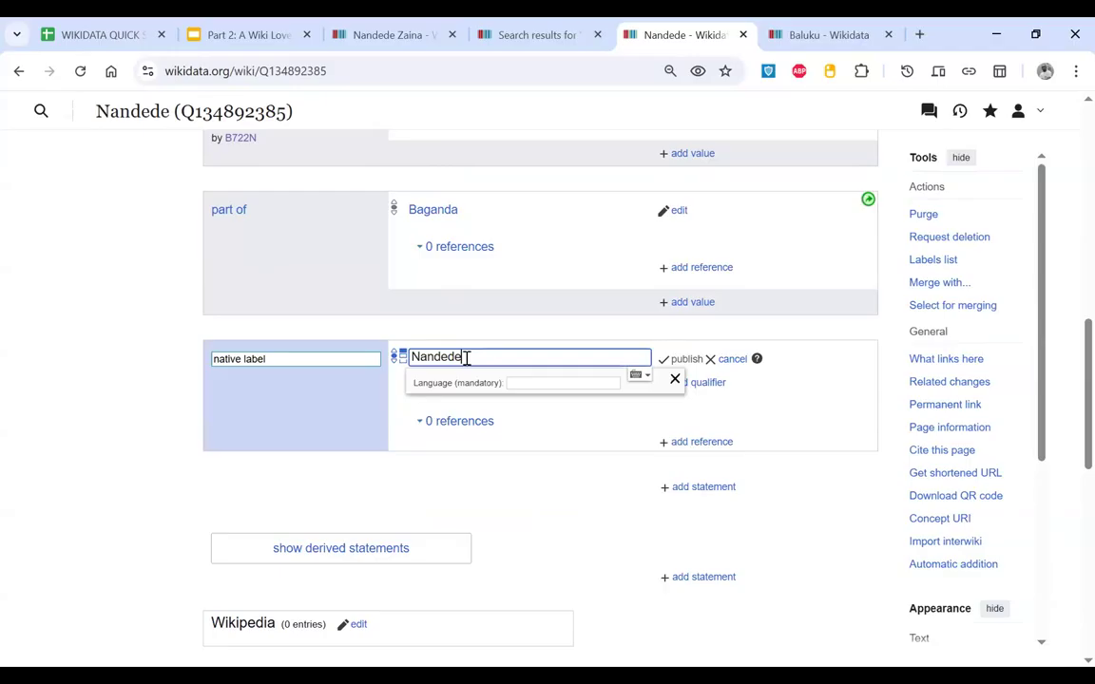
{"action": "left_click", "coordinate": [541, 384]}
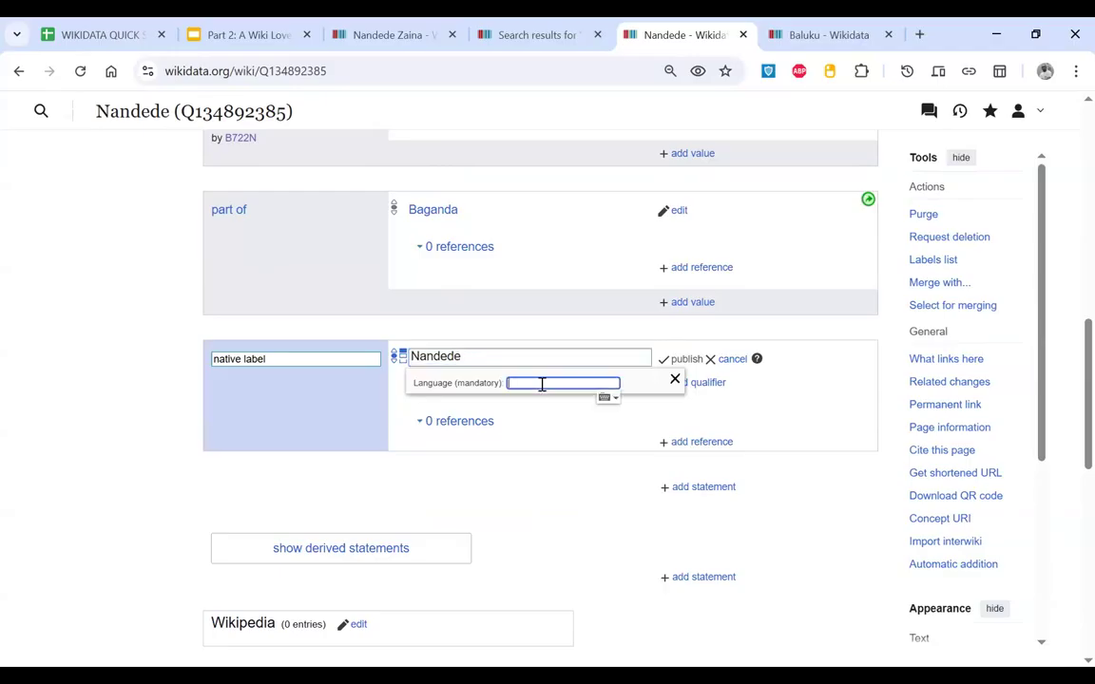
{"action": "type", "text": "lg"}
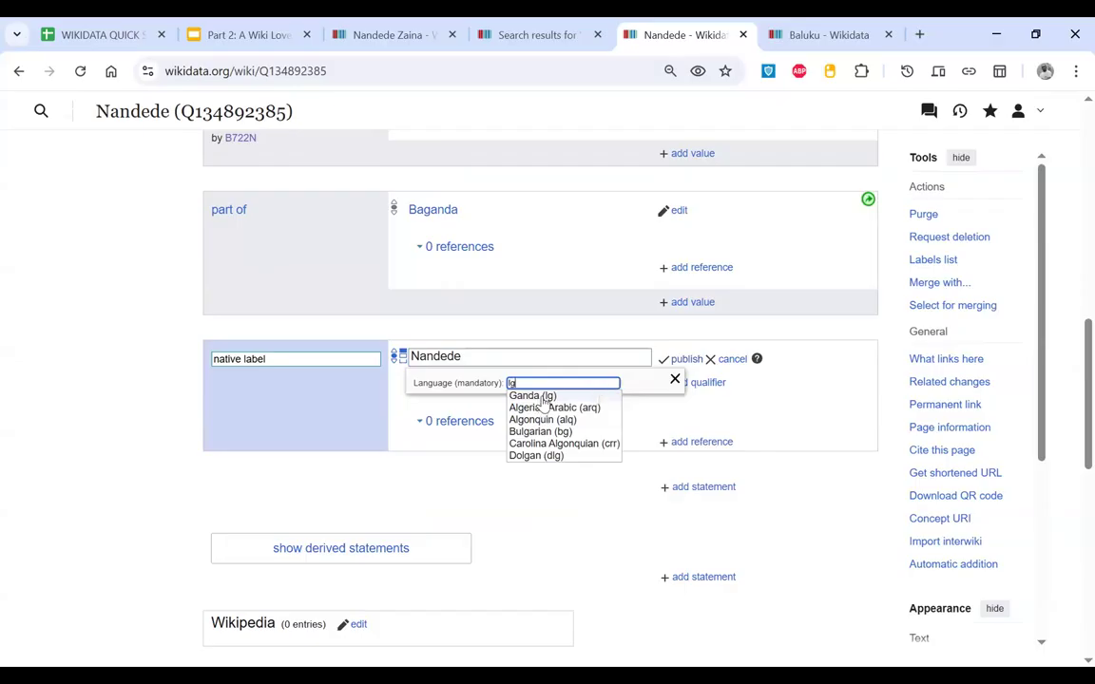
{"action": "left_click", "coordinate": [532, 395]}
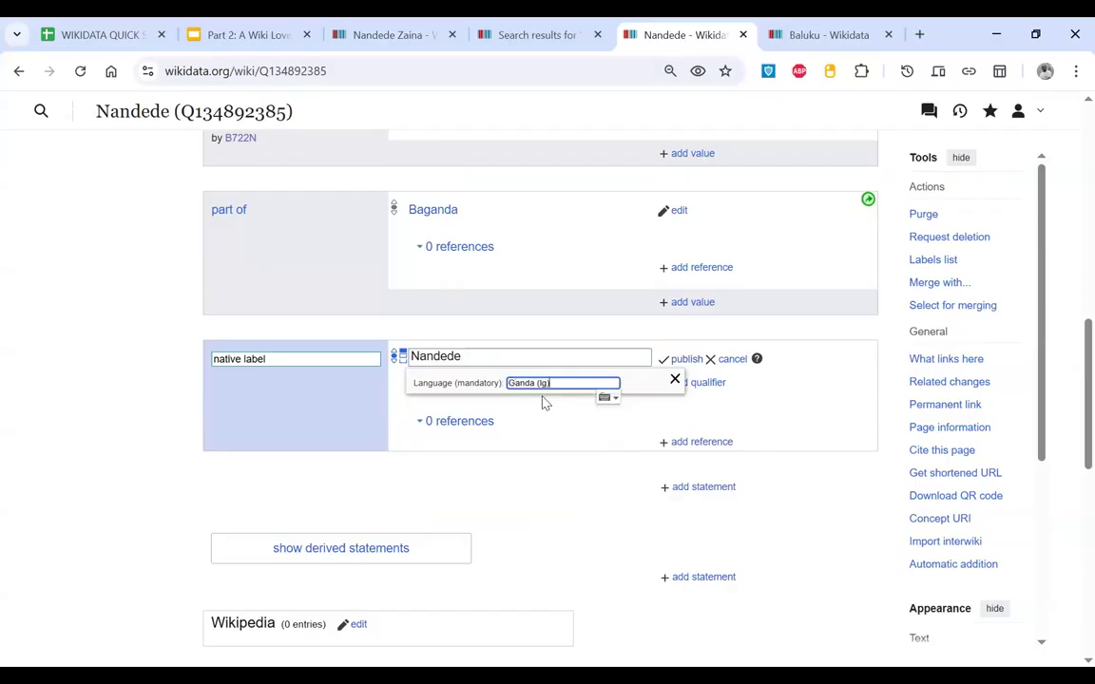
{"action": "left_click", "coordinate": [678, 360]}
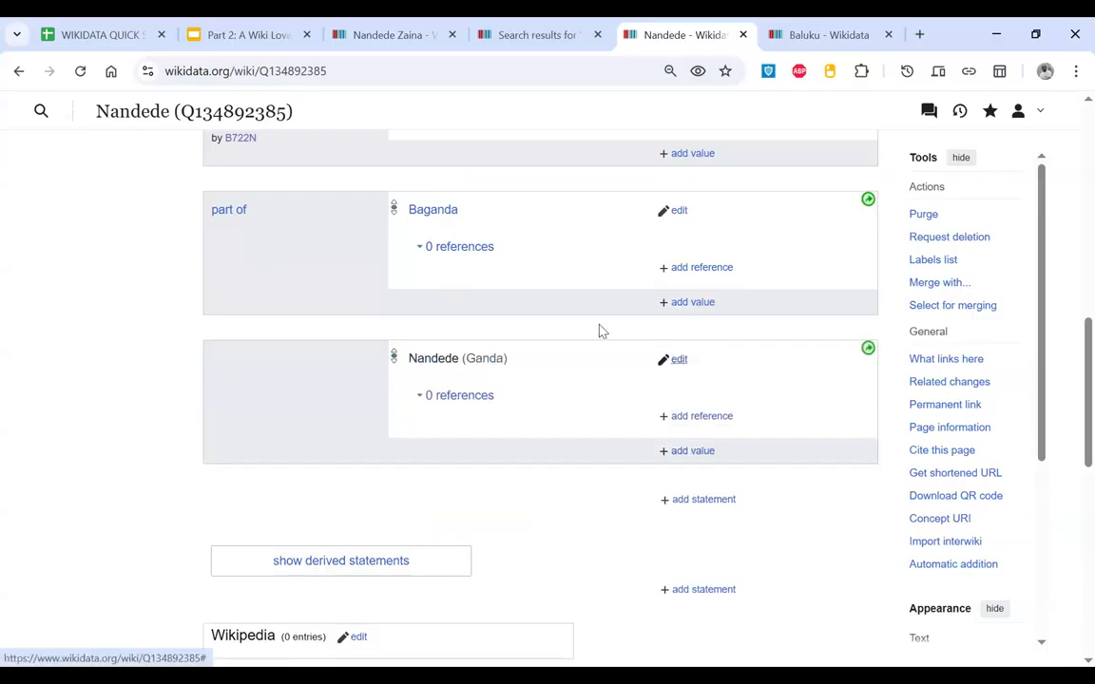
{"action": "left_click", "coordinate": [384, 34]}
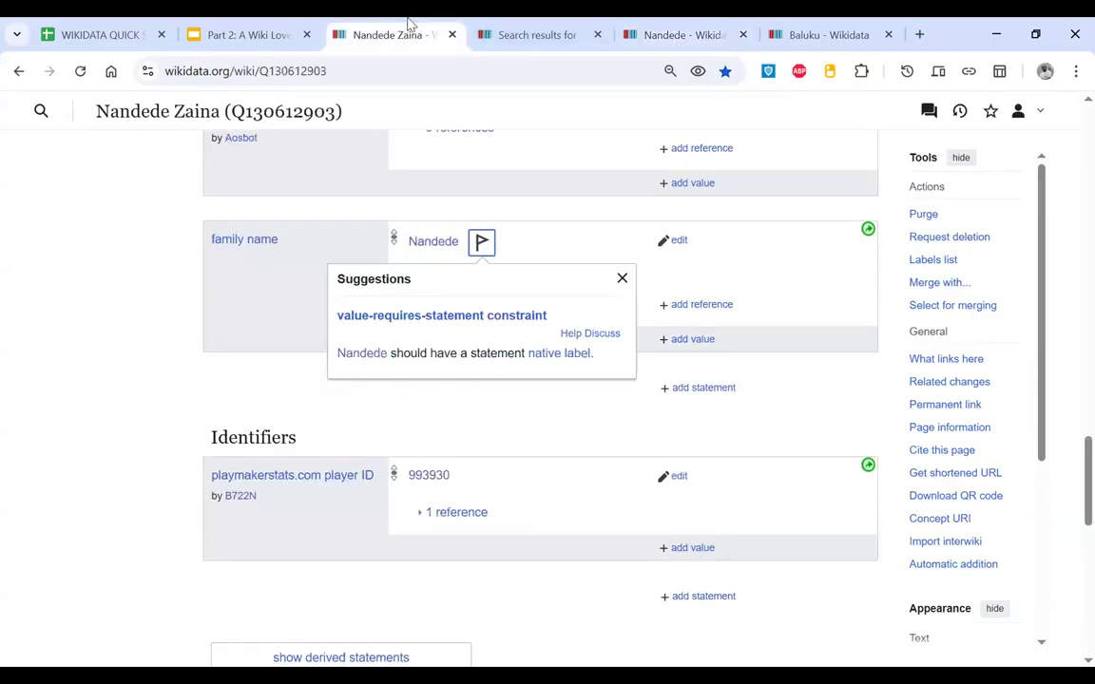
{"action": "left_click", "coordinate": [80, 72]}
{"action": "scroll", "coordinate": [357, 331], "scroll_direction": "up", "scroll_amount": 10}
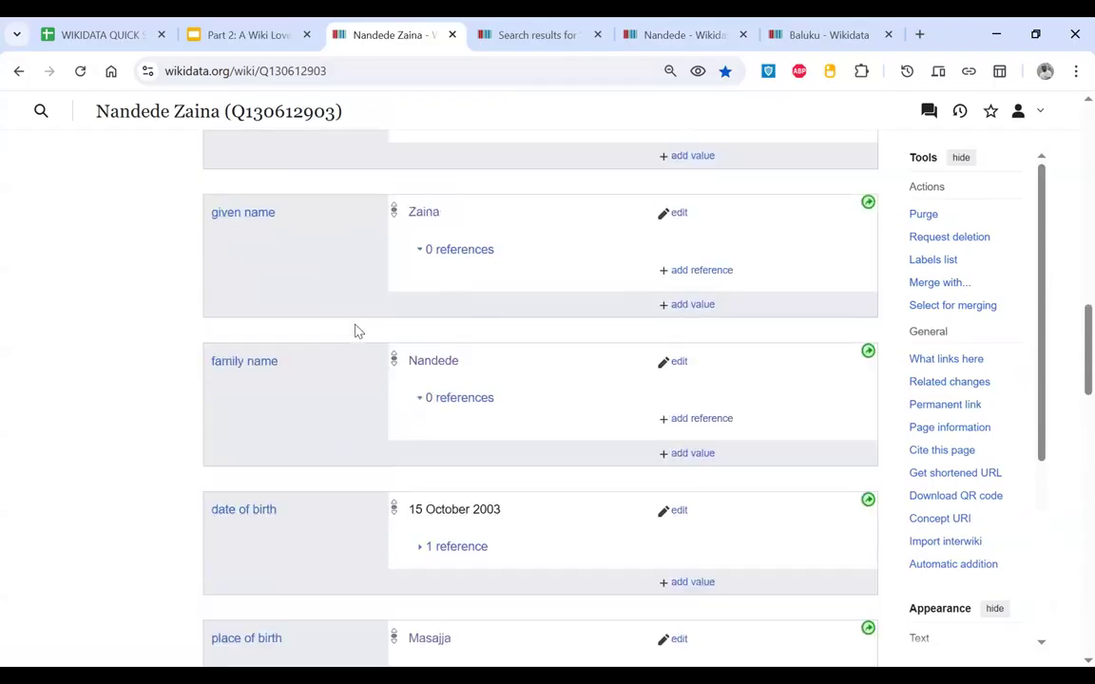
{"action": "scroll", "coordinate": [357, 331], "scroll_direction": "up", "scroll_amount": 10}
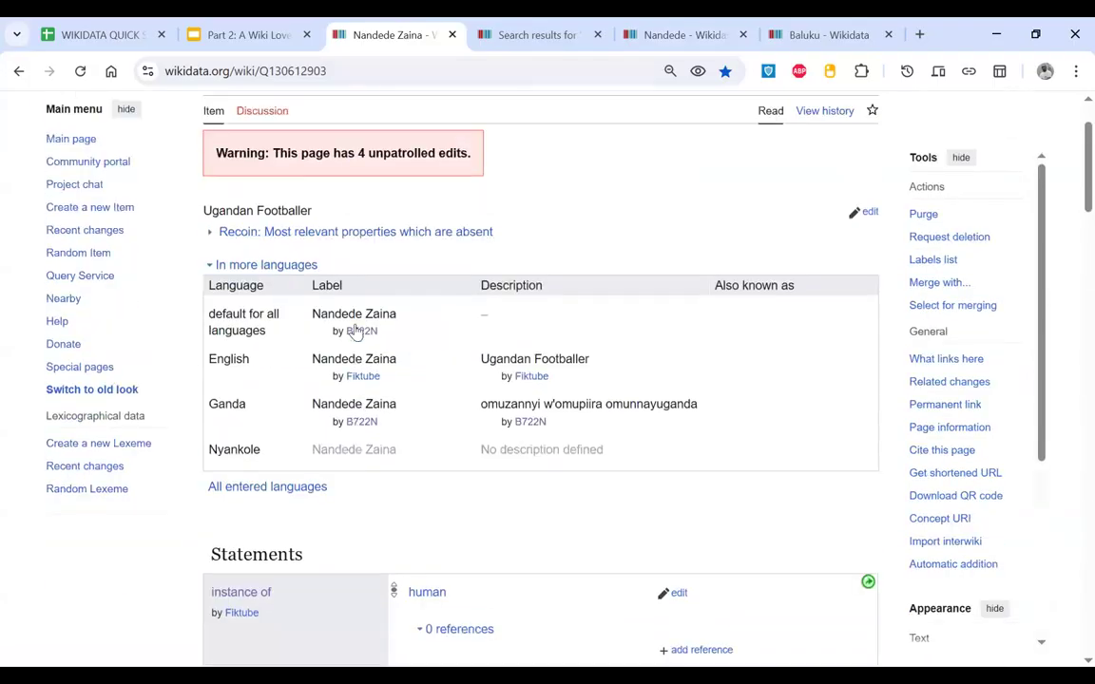
{"action": "scroll", "coordinate": [356, 331], "scroll_direction": "down", "scroll_amount": 20}
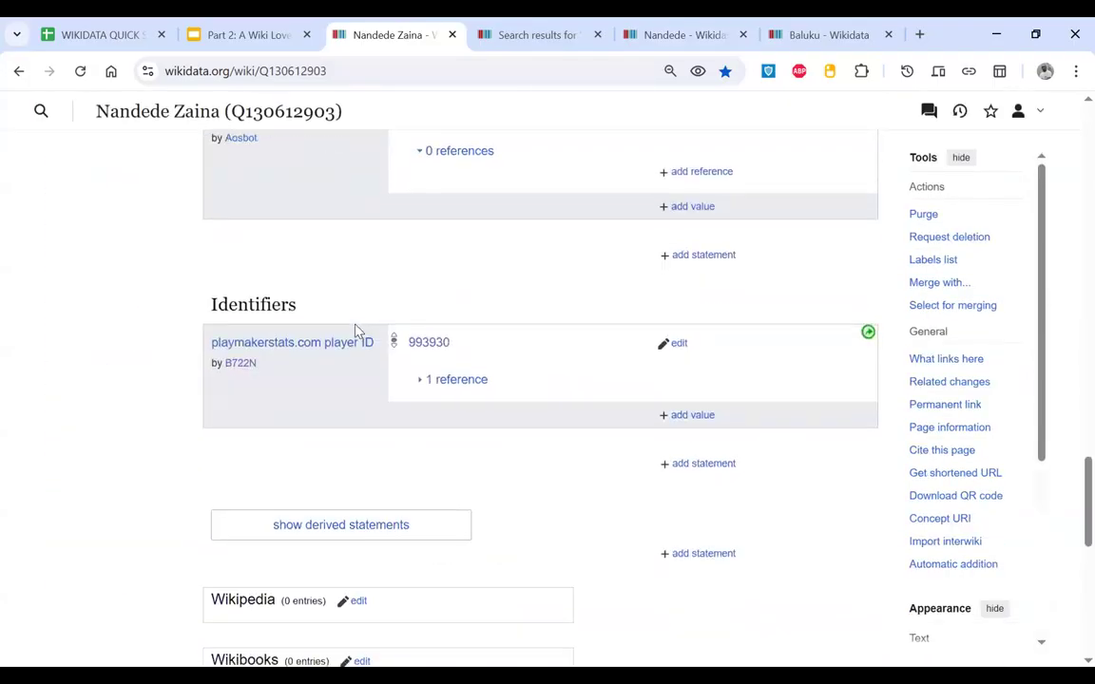
{"action": "scroll", "coordinate": [356, 331], "scroll_direction": "up", "scroll_amount": 10}
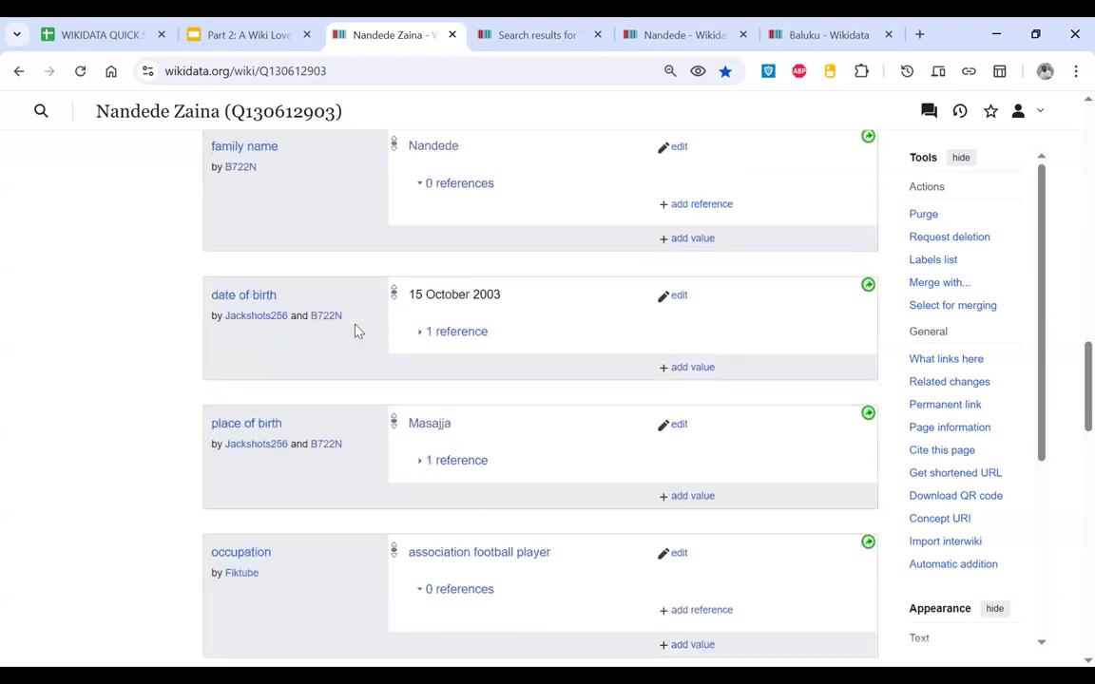
{"action": "scroll", "coordinate": [357, 331], "scroll_direction": "up", "scroll_amount": 10}
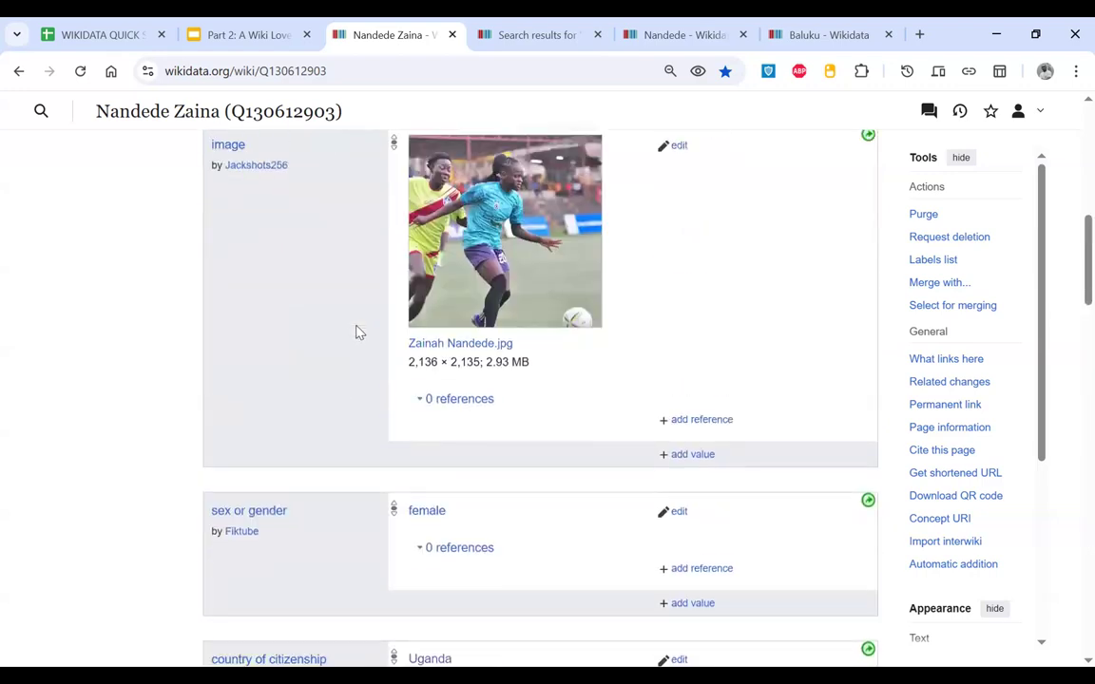
{"action": "scroll", "coordinate": [357, 331], "scroll_direction": "down", "scroll_amount": 10}
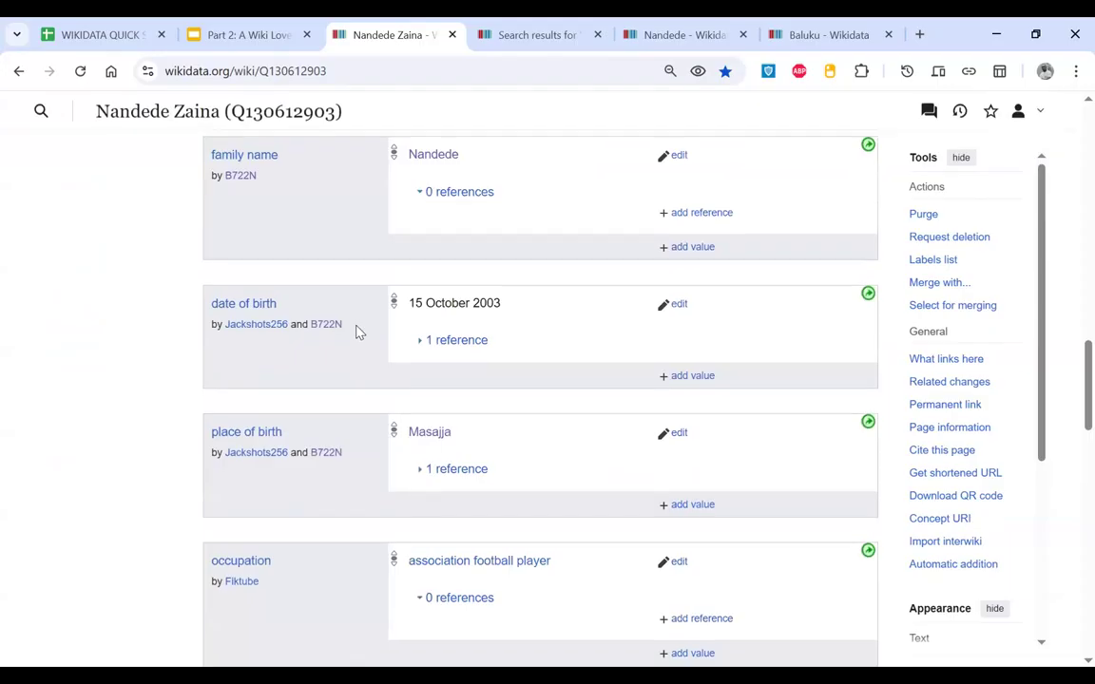
{"action": "scroll", "coordinate": [357, 330], "scroll_direction": "down", "scroll_amount": 5}
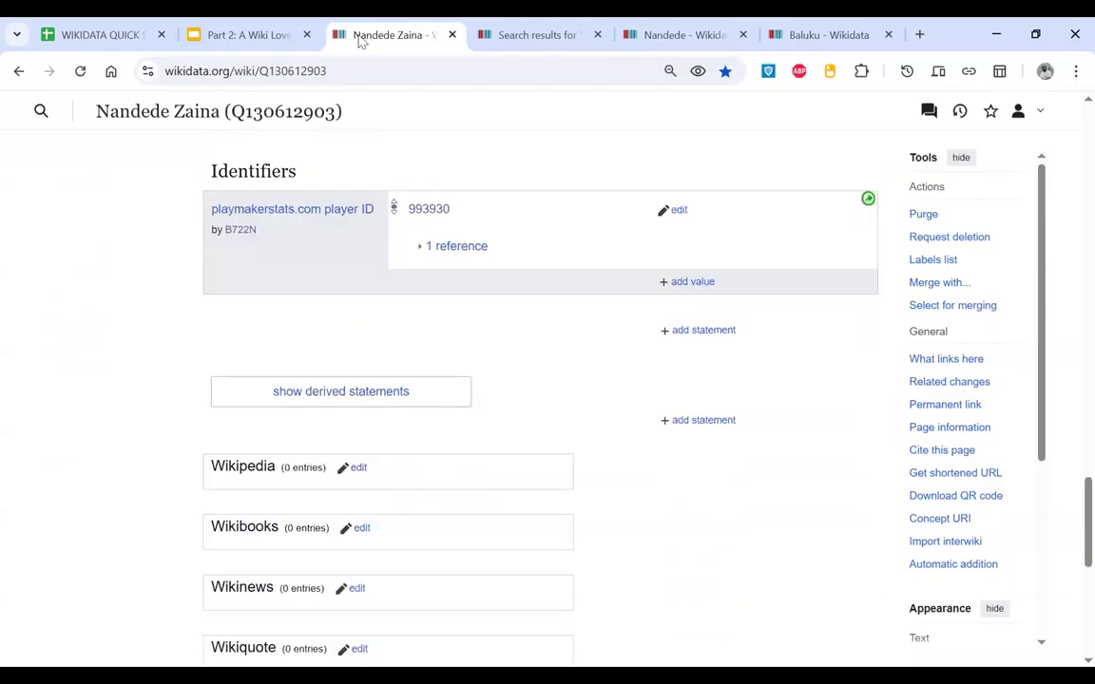
{"action": "left_click", "coordinate": [249, 35]}
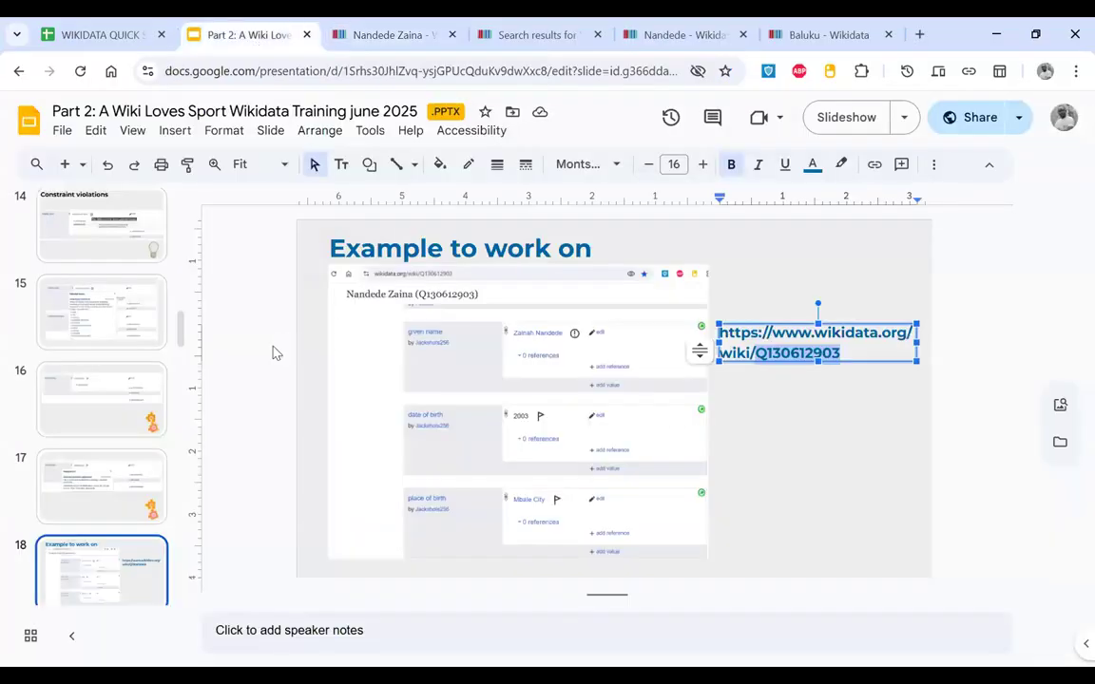
{"action": "key", "text": "Down"}
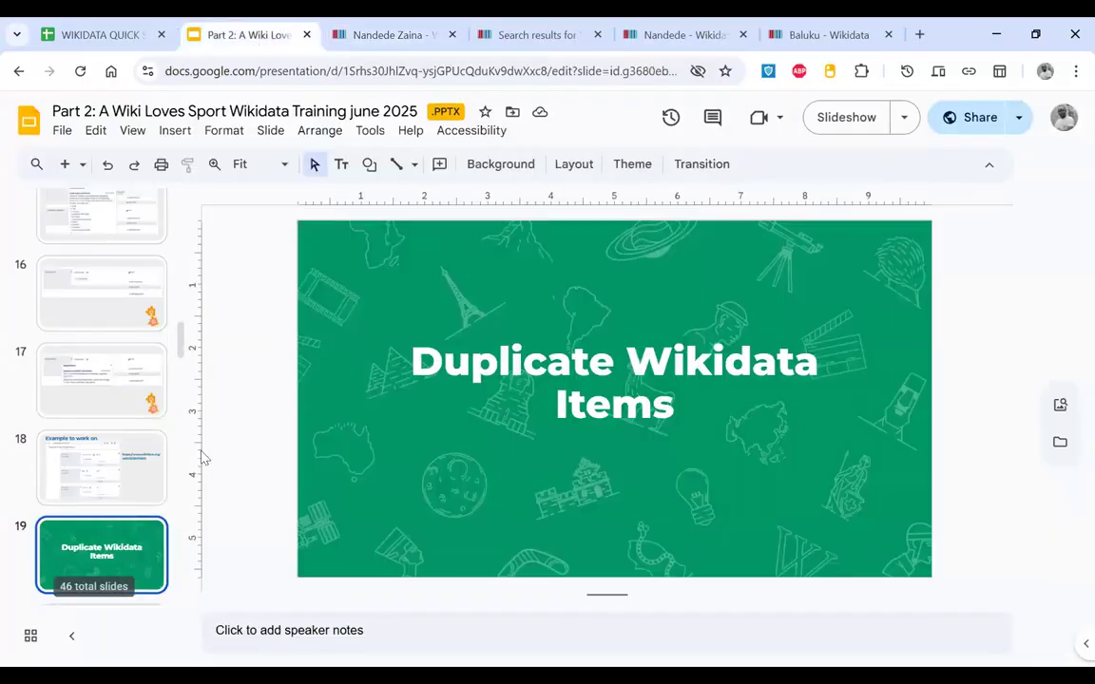
{"action": "left_click", "coordinate": [119, 455]}
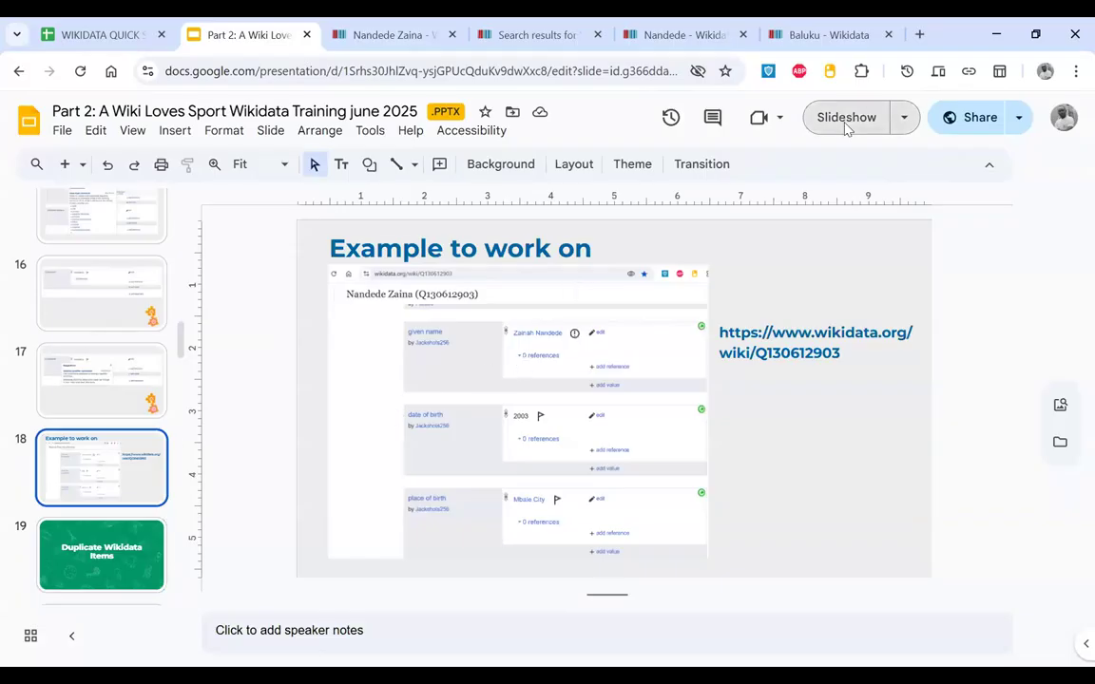
{"action": "key", "text": "ctrl+F5"}
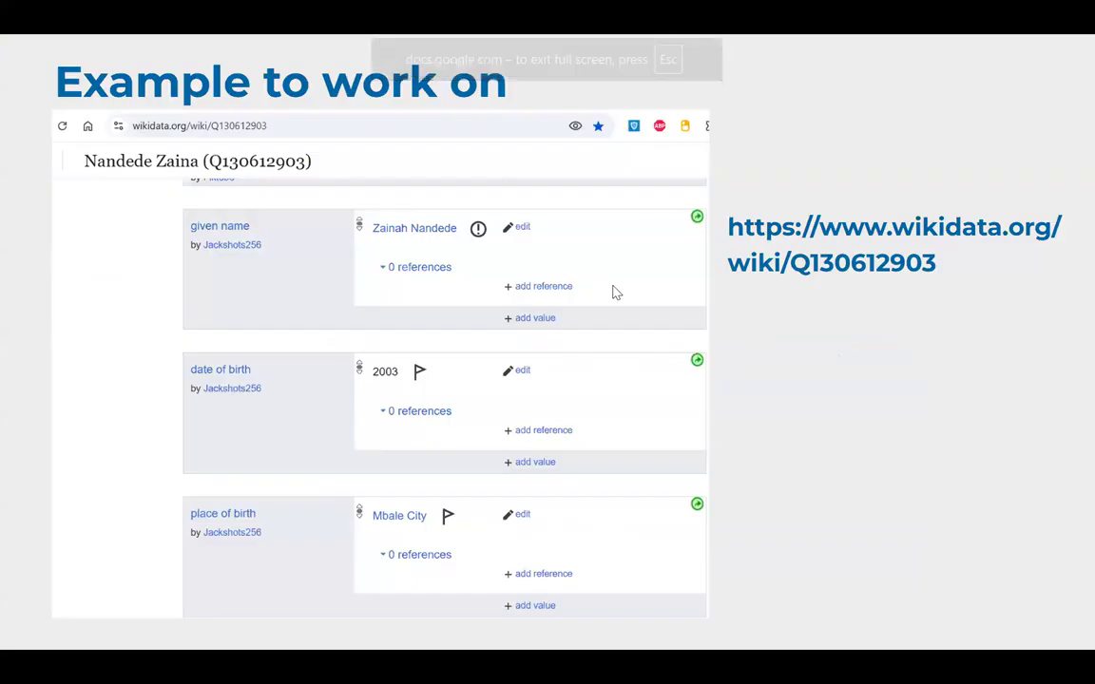
{"action": "key", "text": "Right"}
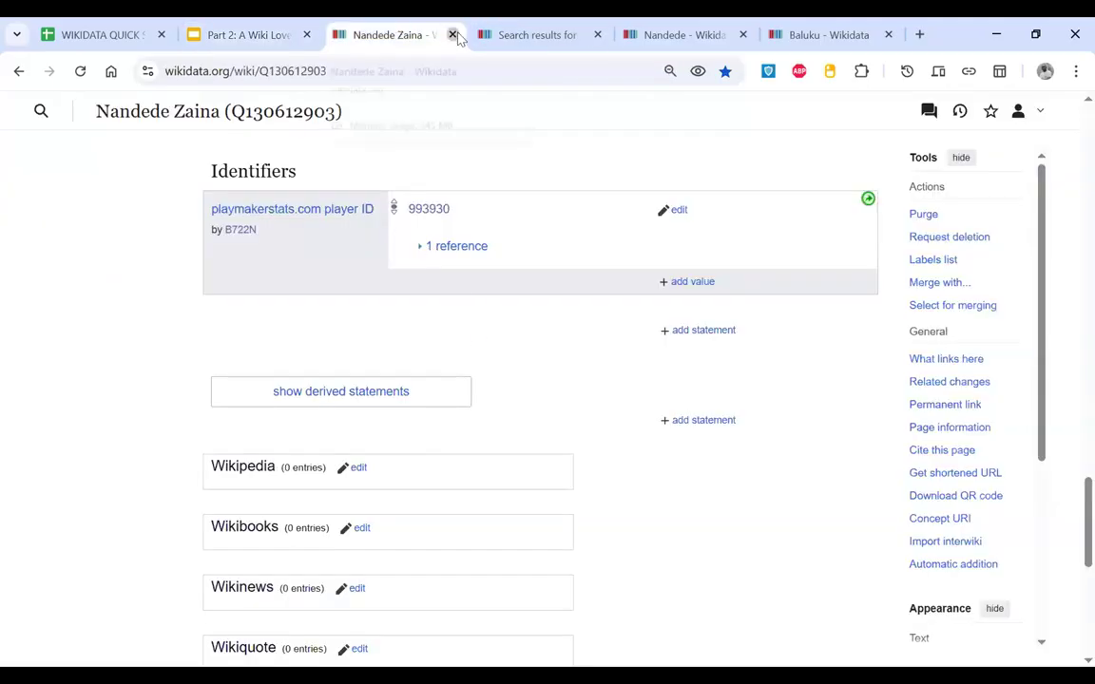
Step: Close the Nandede Zaina, Nandede and Baluku tabs and compare the first three search results
{"action": "left_click", "coordinate": [453, 34]}
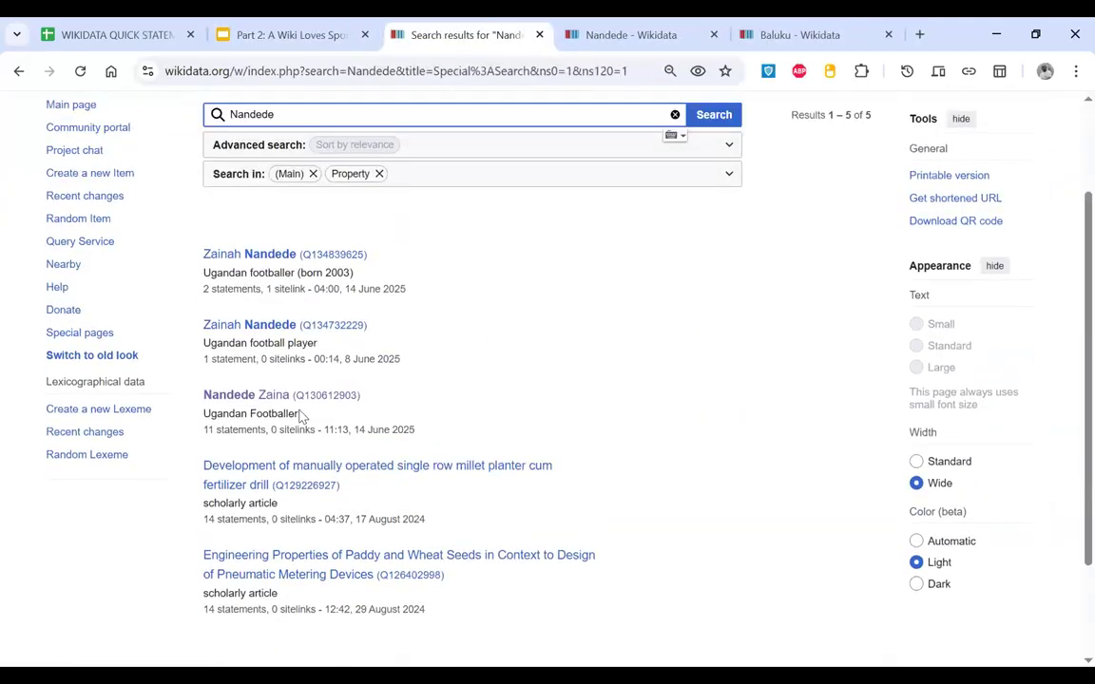
{"action": "left_click", "coordinate": [714, 35]}
{"action": "left_click", "coordinate": [714, 35]}
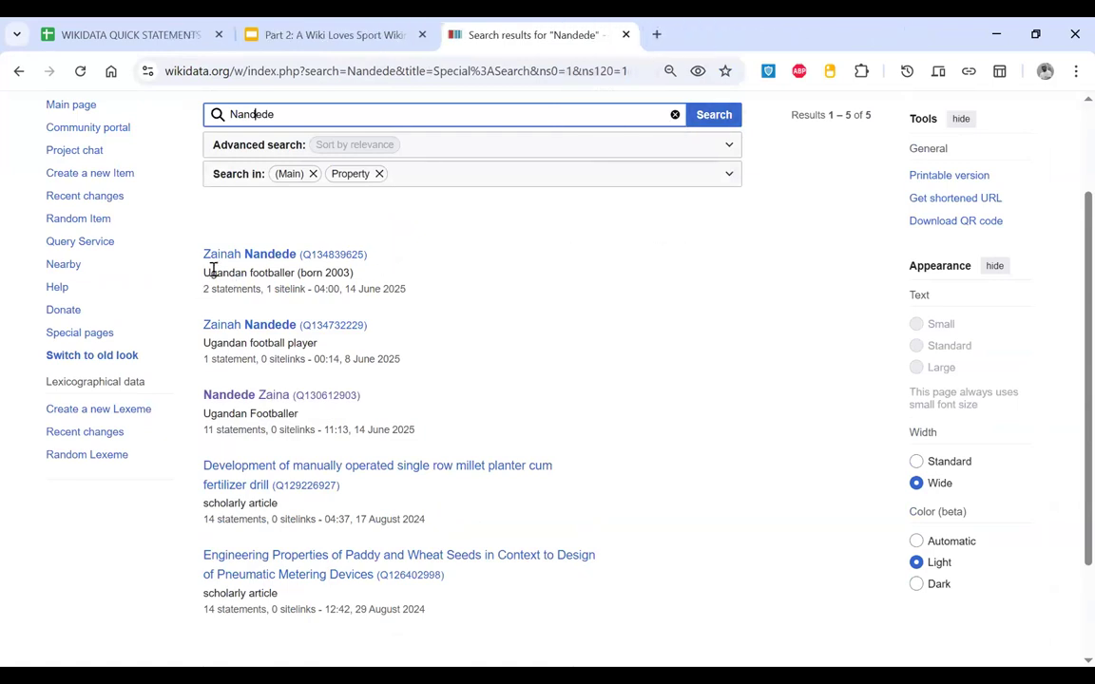
{"action": "left_click_drag", "start_coordinate": [205, 270], "coordinate": [353, 274]}
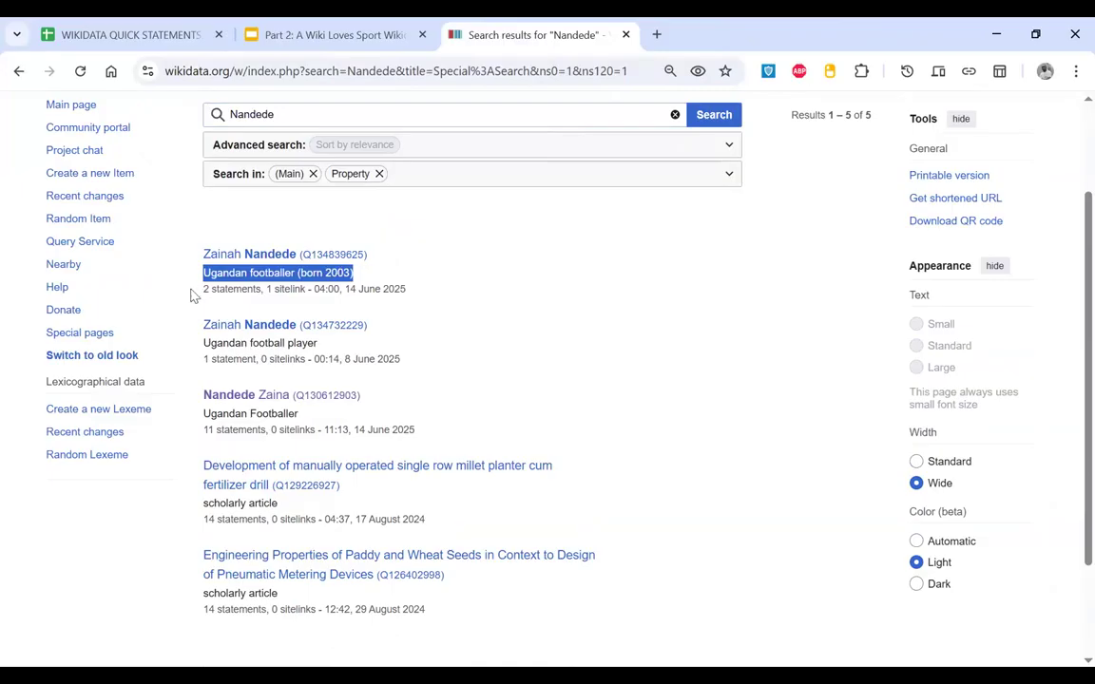
{"action": "left_click_drag", "start_coordinate": [203, 289], "coordinate": [339, 289]}
{"action": "left_click_drag", "start_coordinate": [204, 359], "coordinate": [310, 364]}
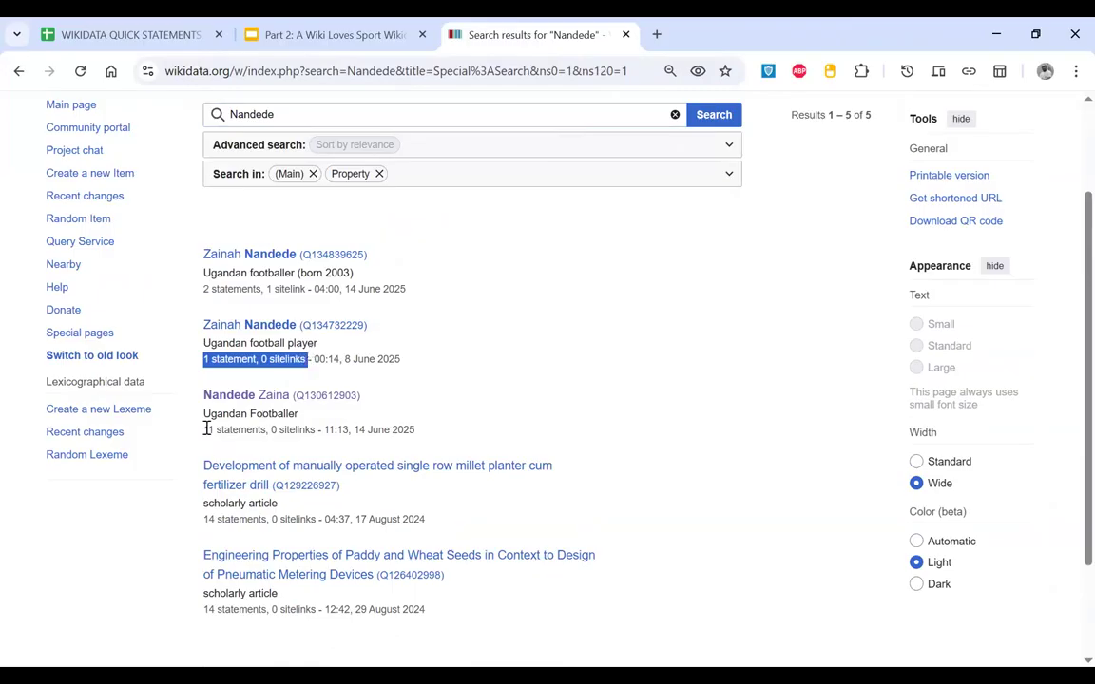
{"action": "left_click_drag", "start_coordinate": [206, 429], "coordinate": [314, 429]}
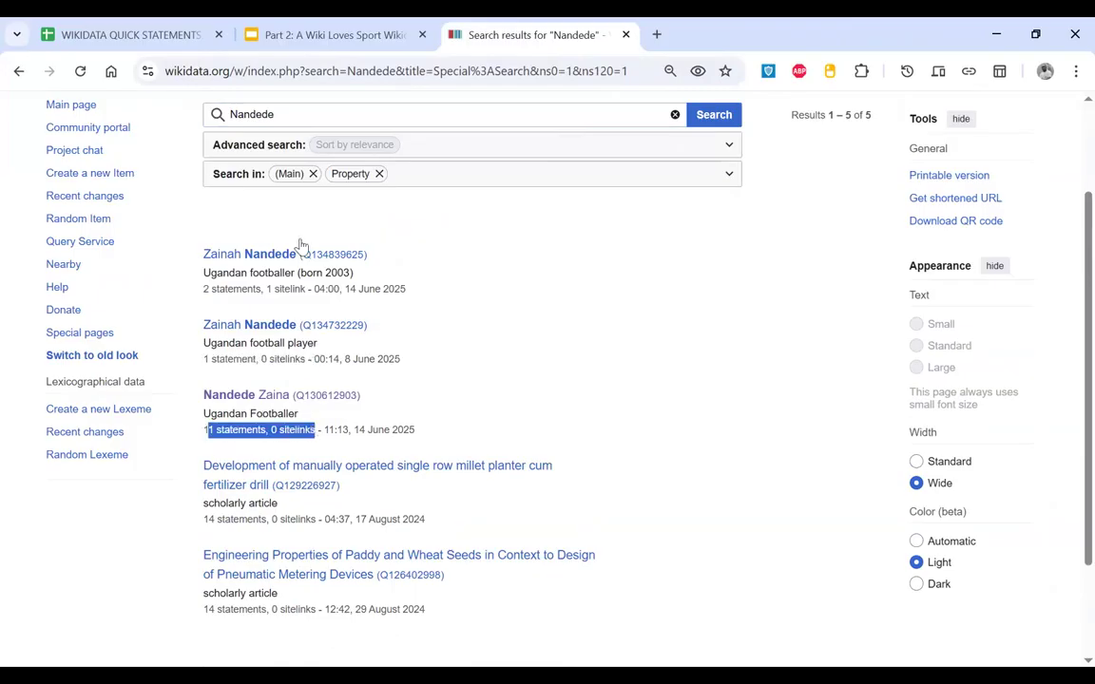
Step: Open Zainah Nandede (Q134839625) in a new tab and review its page
{"action": "right_click", "coordinate": [297, 264]}
{"action": "left_click", "coordinate": [342, 281]}
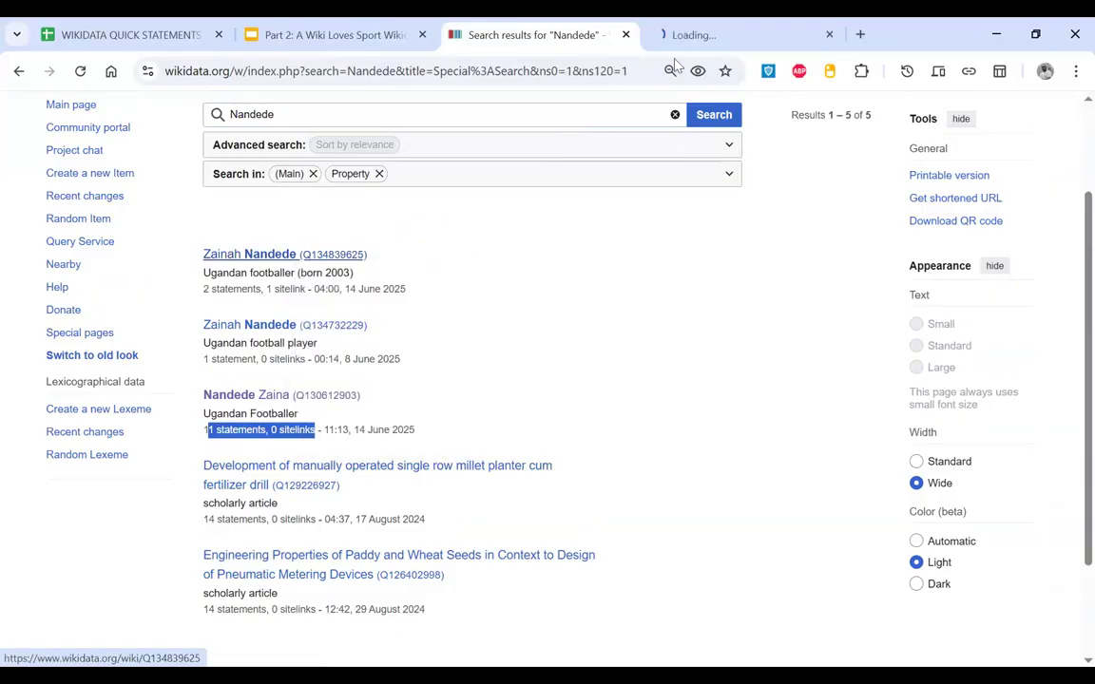
{"action": "left_click", "coordinate": [694, 35]}
{"action": "scroll", "coordinate": [504, 461], "scroll_direction": "down", "scroll_amount": 10}
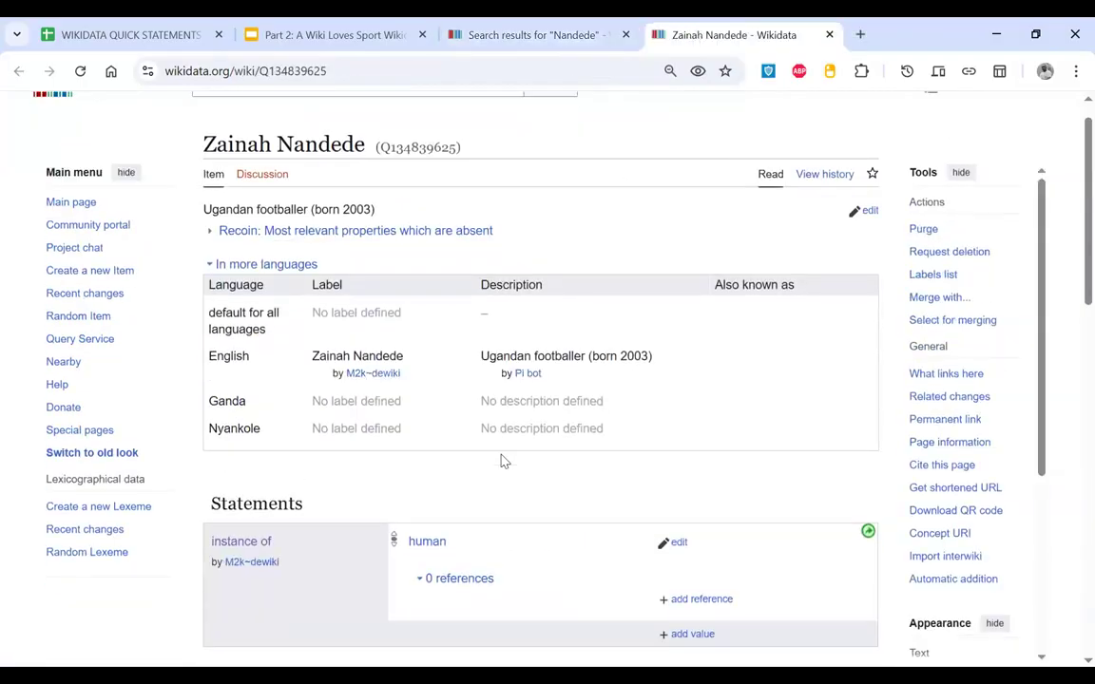
{"action": "scroll", "coordinate": [499, 456], "scroll_direction": "up", "scroll_amount": 3}
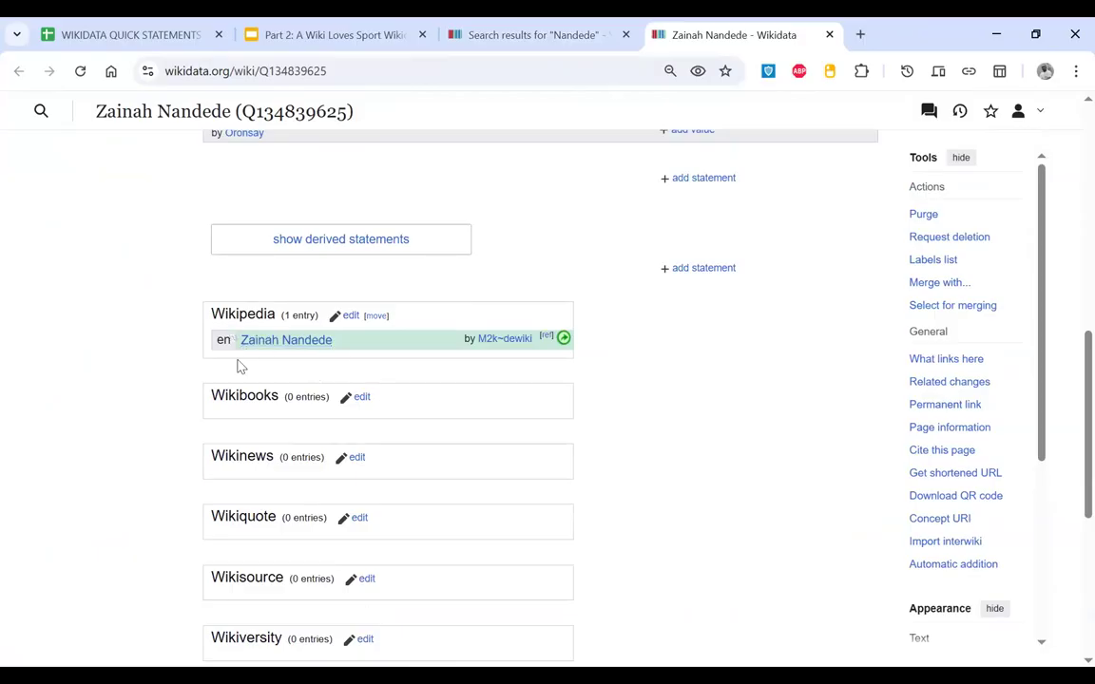
{"action": "scroll", "coordinate": [292, 442], "scroll_direction": "up", "scroll_amount": 10}
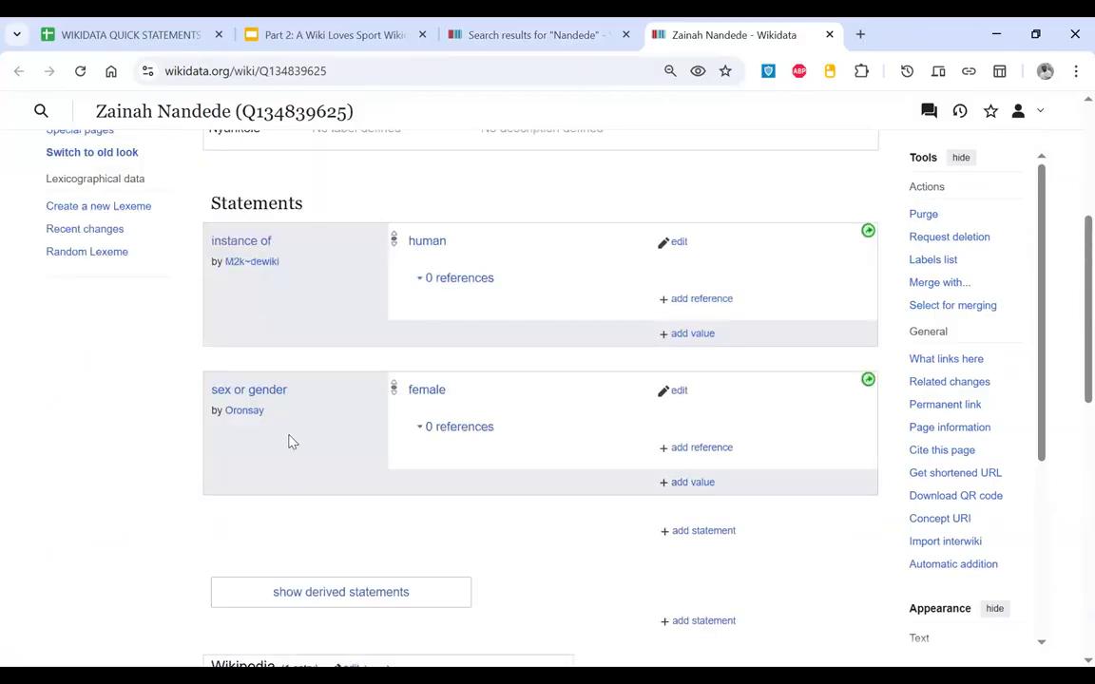
{"action": "left_click", "coordinate": [518, 32]}
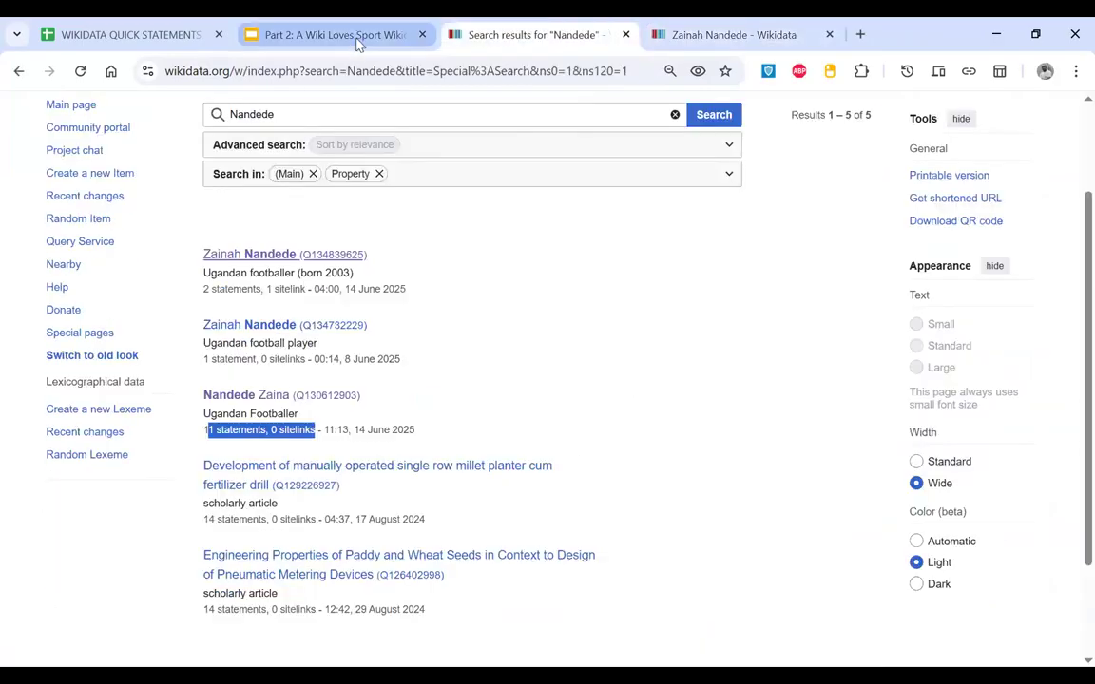
{"action": "mouse_move", "coordinate": [359, 43]}
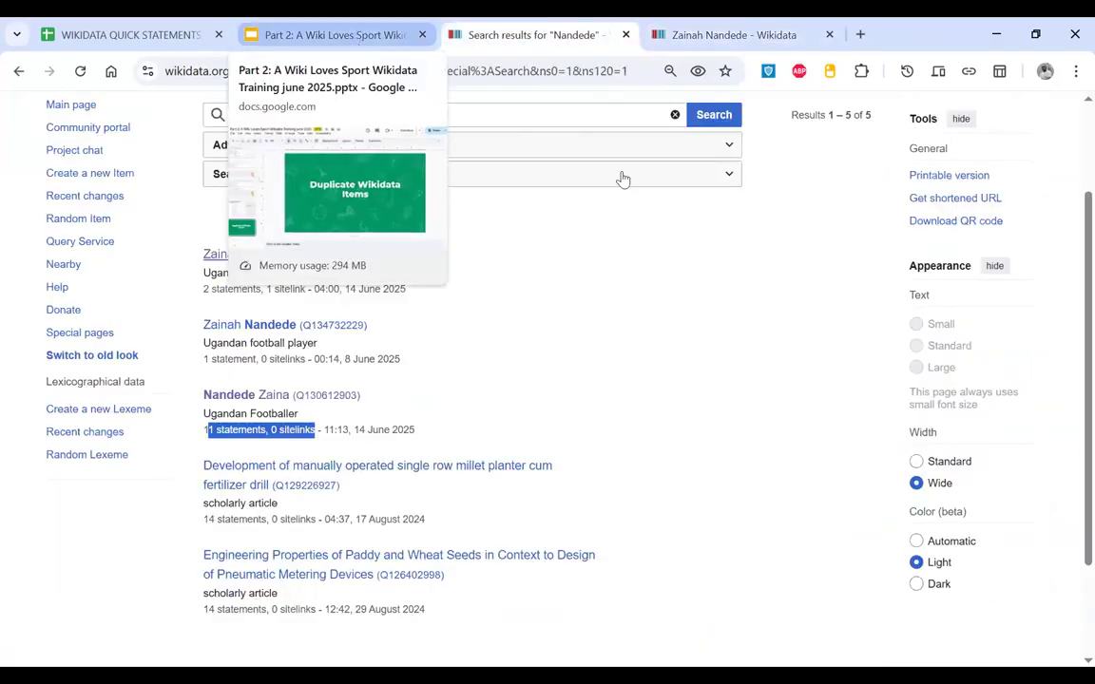
{"action": "key", "text": "ctrl+Tab"}
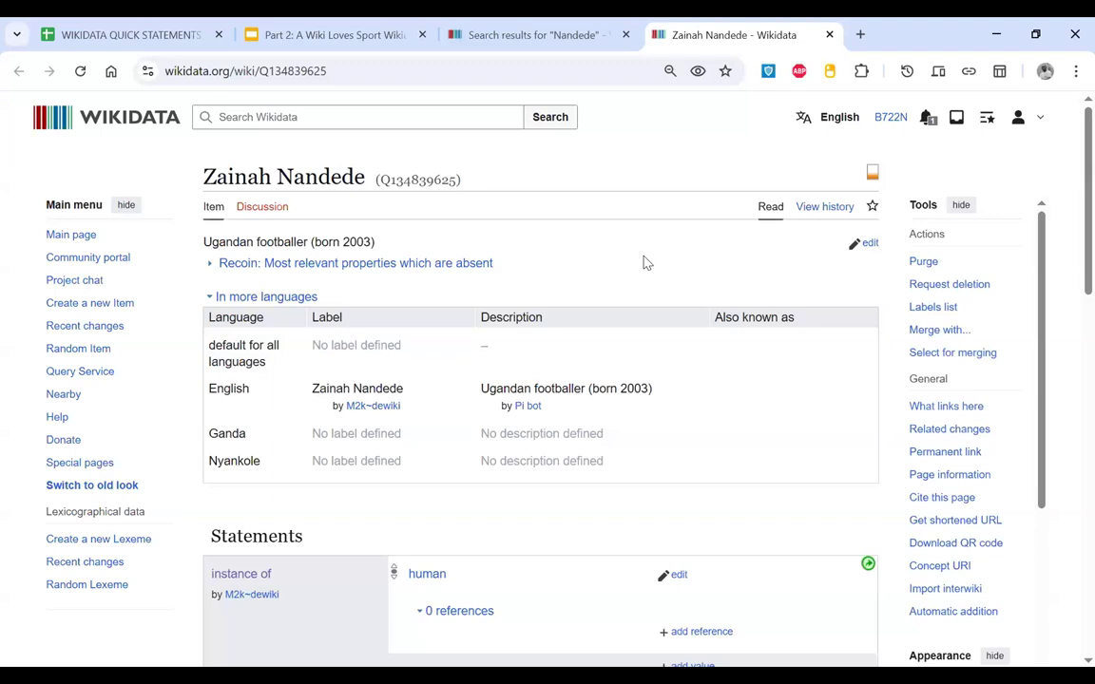
Step: Confirm in Preferences > Gadgets that the Merge gadget is enabled
{"action": "left_click", "coordinate": [1043, 115]}
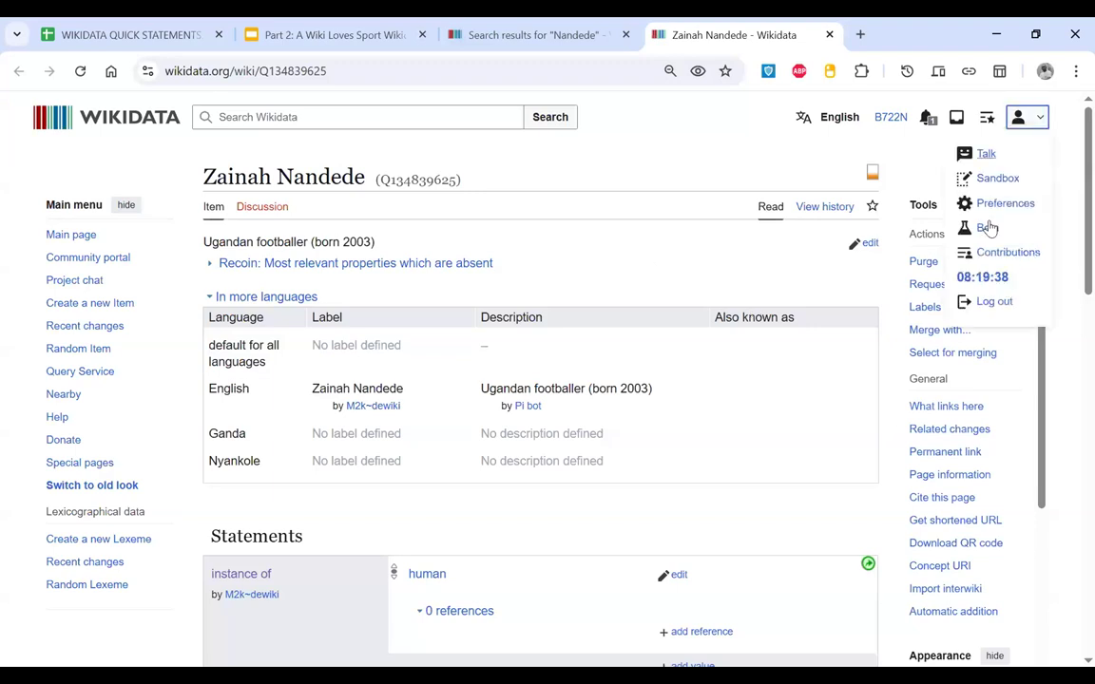
{"action": "left_click", "coordinate": [989, 228]}
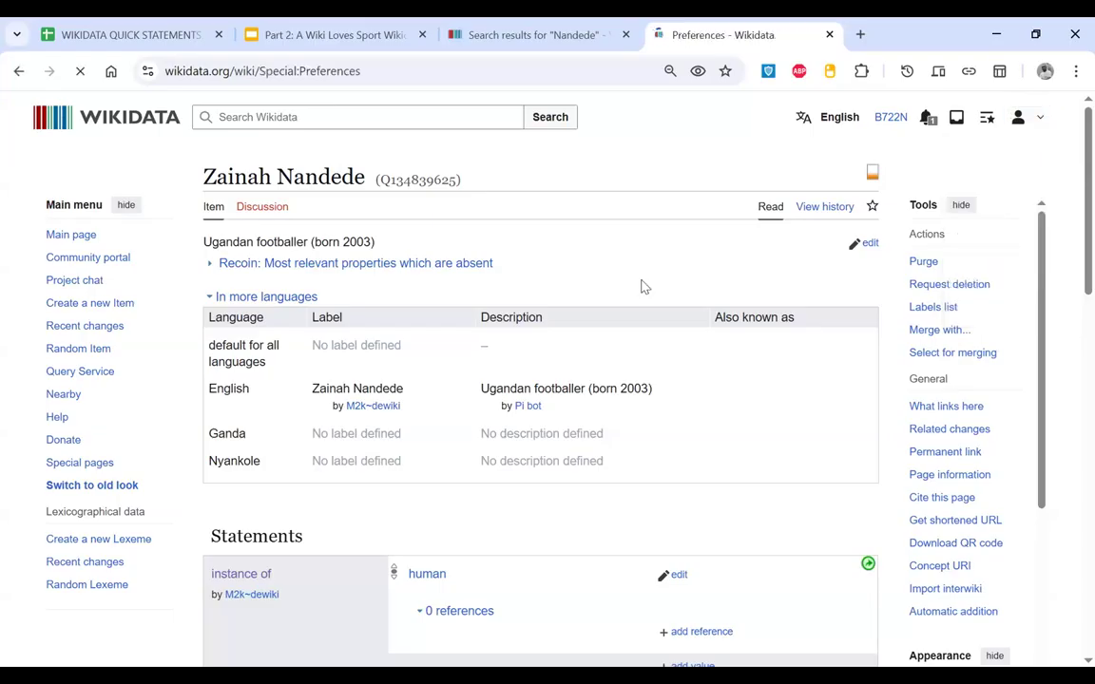
{"action": "left_click", "coordinate": [719, 253]}
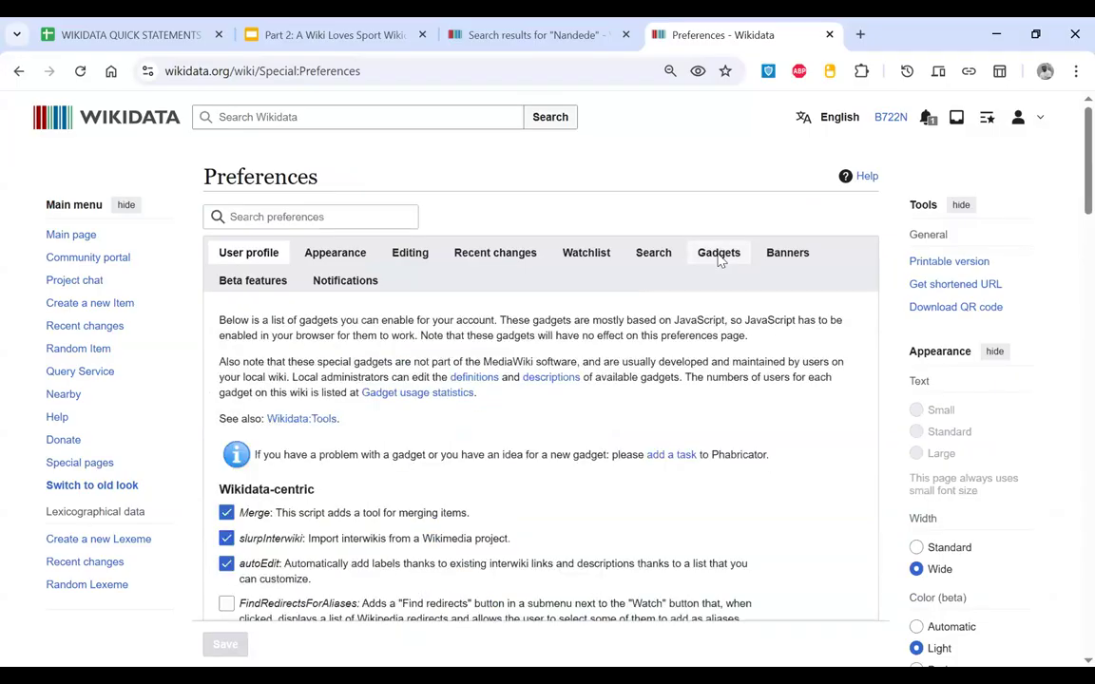
{"action": "scroll", "coordinate": [523, 361], "scroll_direction": "down", "scroll_amount": 2}
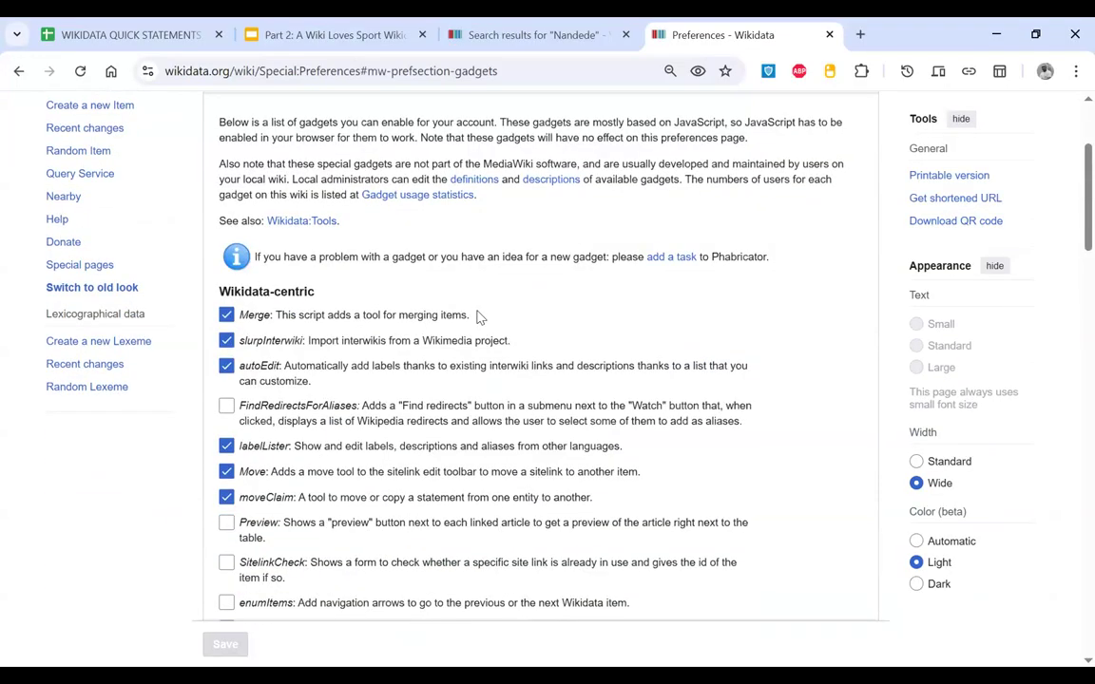
{"action": "triple_click", "coordinate": [274, 315]}
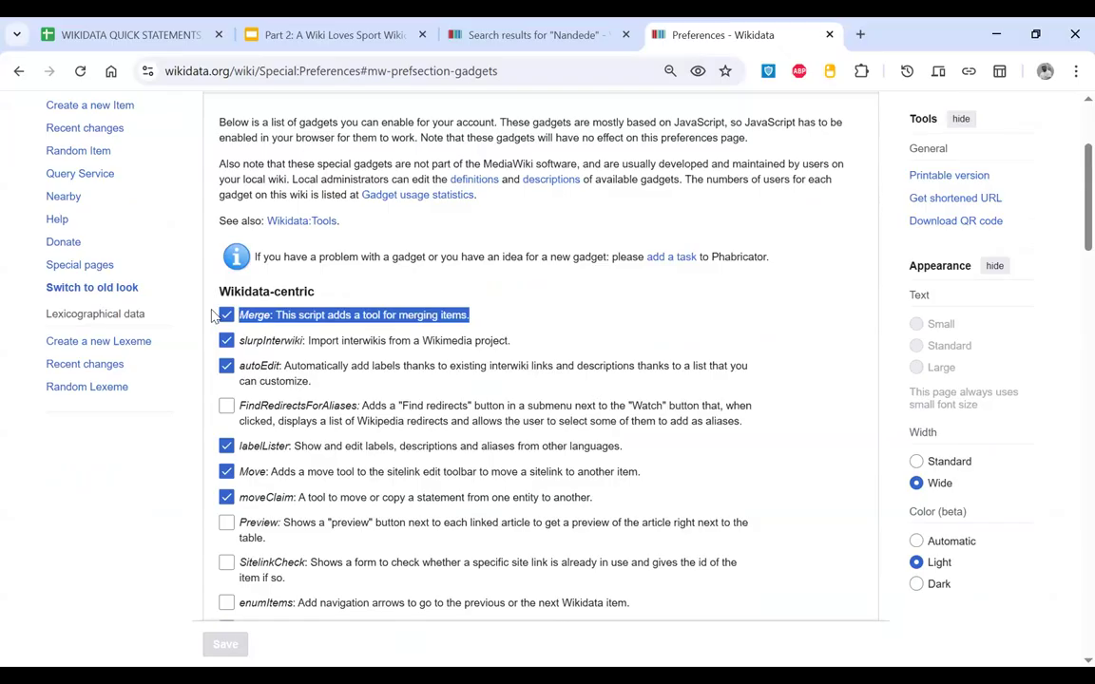
{"action": "key", "text": "ctrl+plus"}
{"action": "key", "text": "ctrl+plus"}
{"action": "key", "text": "ctrl+plus"}
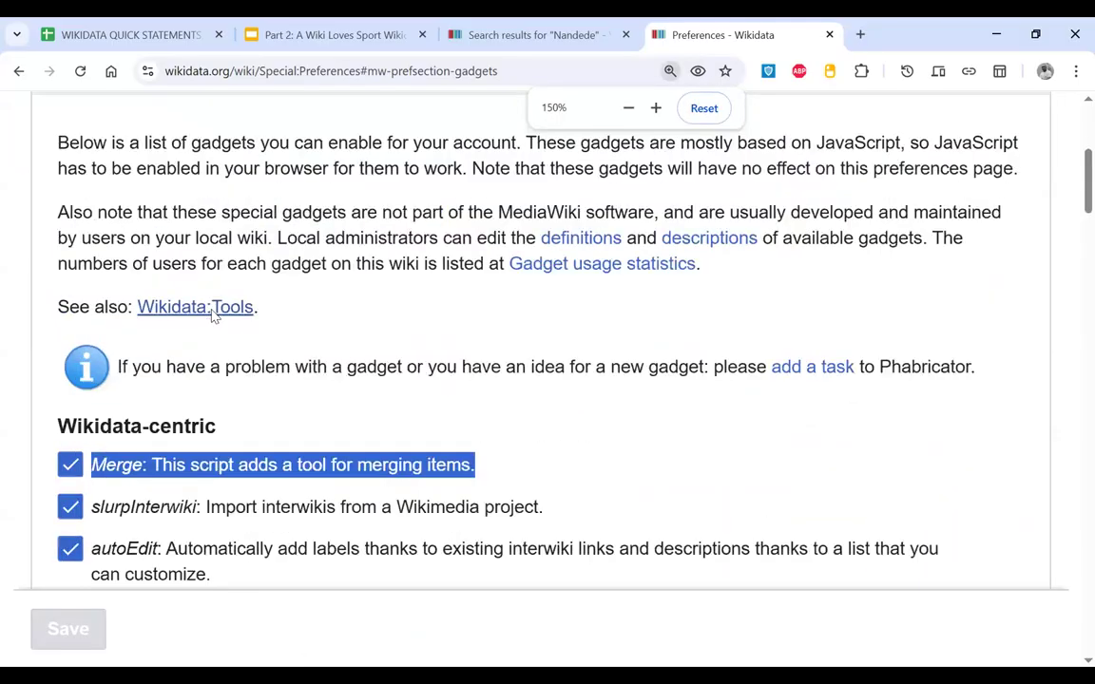
{"action": "key", "text": "ctrl+plus"}
{"action": "scroll", "coordinate": [213, 317], "scroll_direction": "down", "scroll_amount": 3}
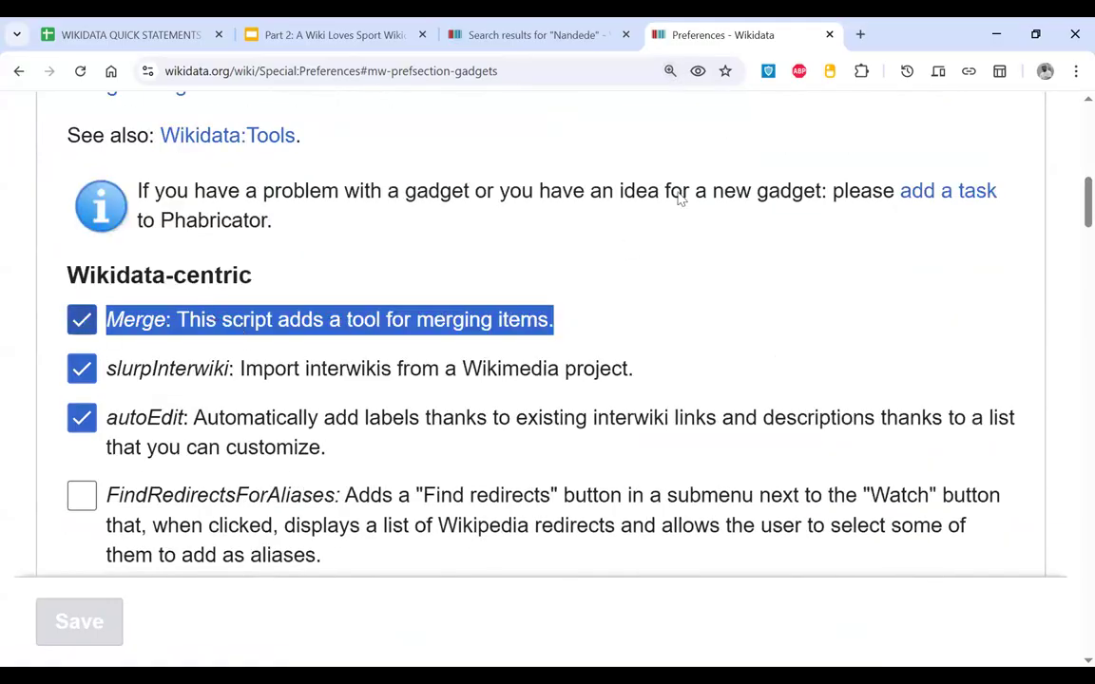
{"action": "scroll", "coordinate": [680, 269], "scroll_direction": "up", "scroll_amount": 10}
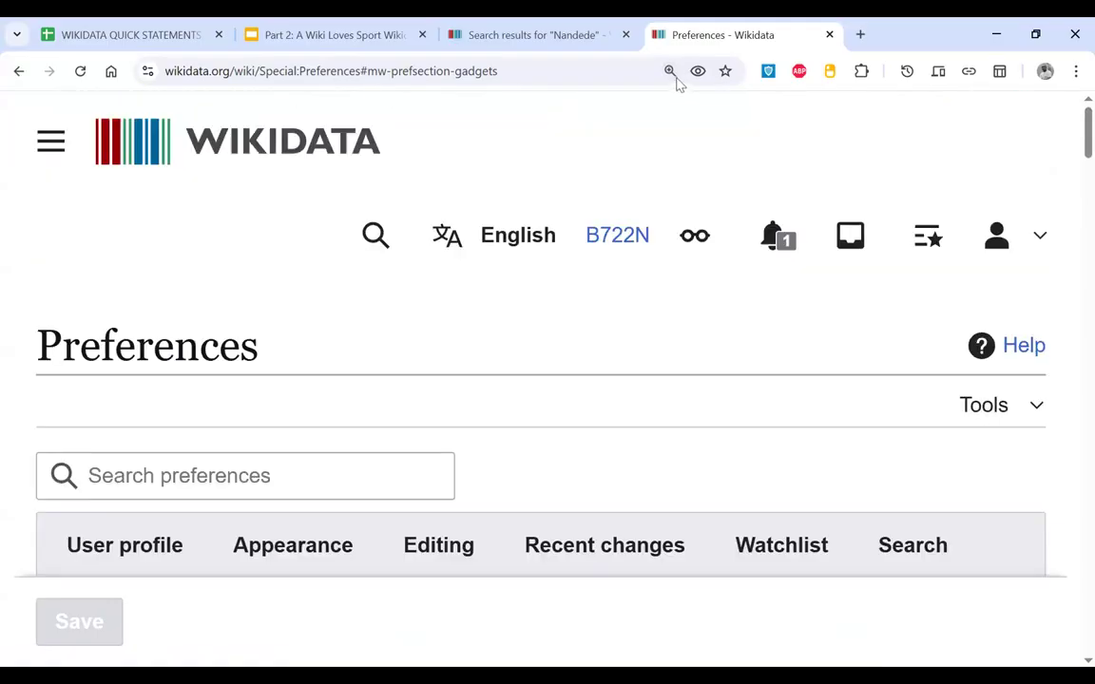
{"action": "key", "text": "ctrl+0"}
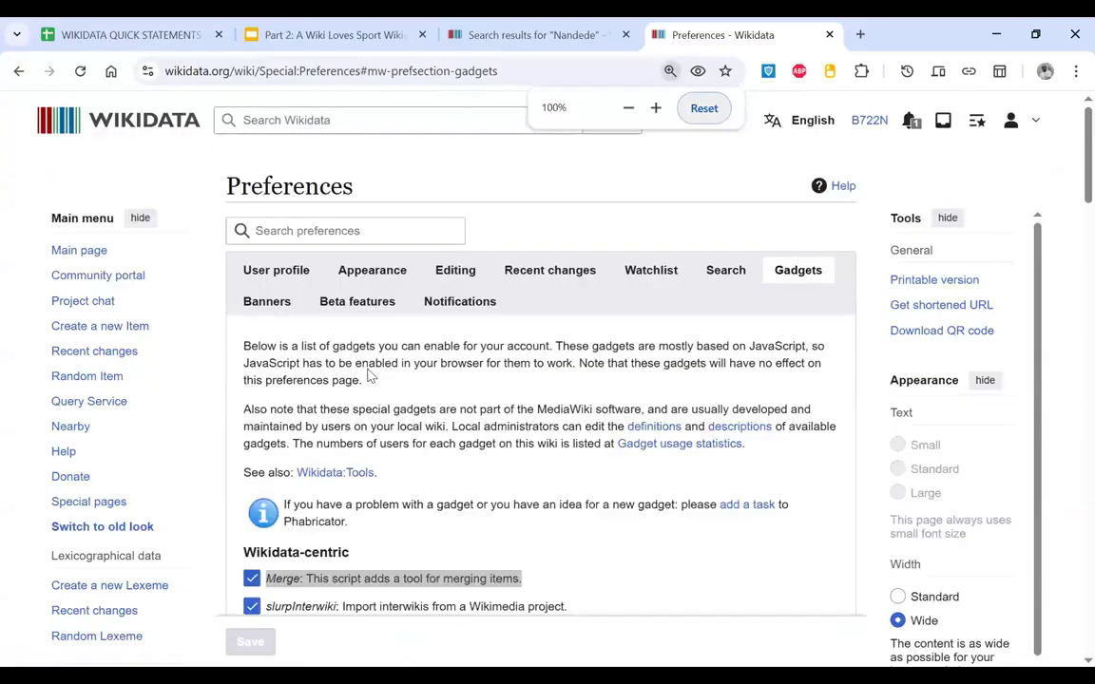
{"action": "scroll", "coordinate": [257, 433], "scroll_direction": "down", "scroll_amount": 3}
{"action": "scroll", "coordinate": [257, 433], "scroll_direction": "down", "scroll_amount": 15}
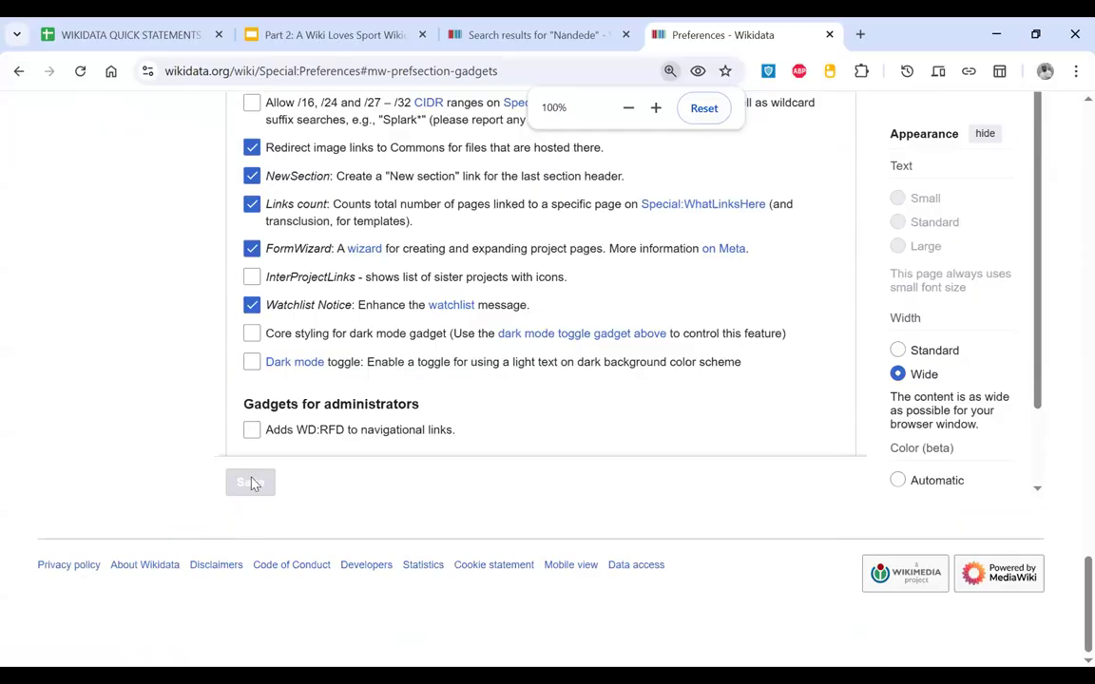
Step: Toggle the WD:RFD gadget on and off, leave without saving, and return to the Nandede results
{"action": "left_click", "coordinate": [251, 430]}
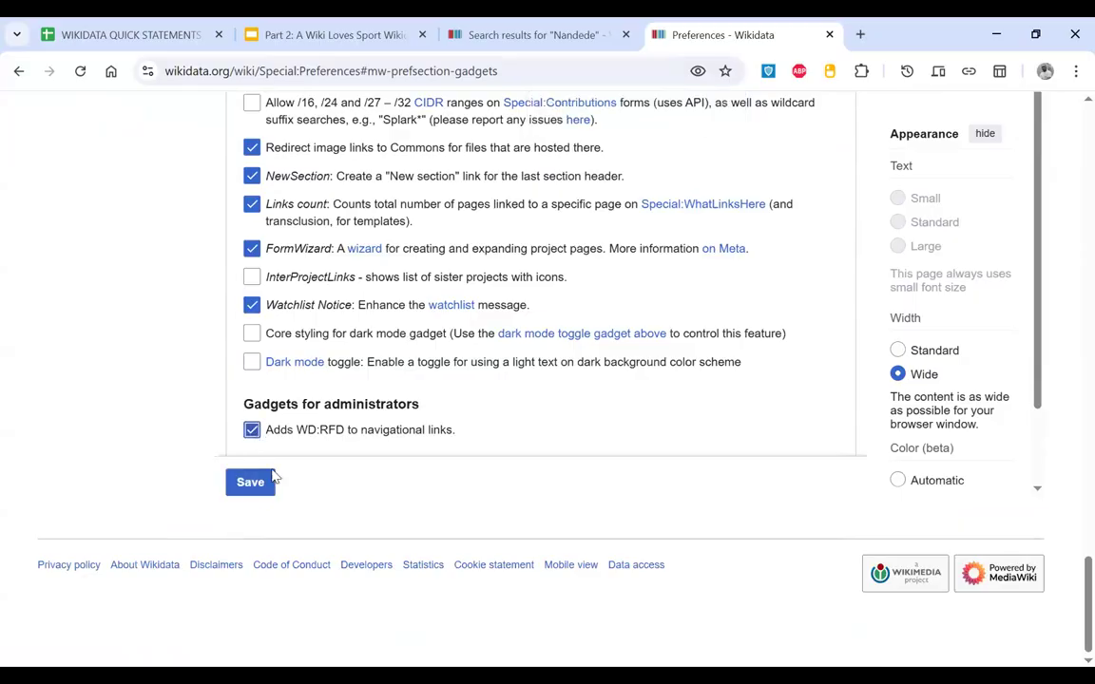
{"action": "left_click", "coordinate": [252, 430]}
{"action": "scroll", "coordinate": [252, 432], "scroll_direction": "up", "scroll_amount": 5}
{"action": "left_click", "coordinate": [19, 71]}
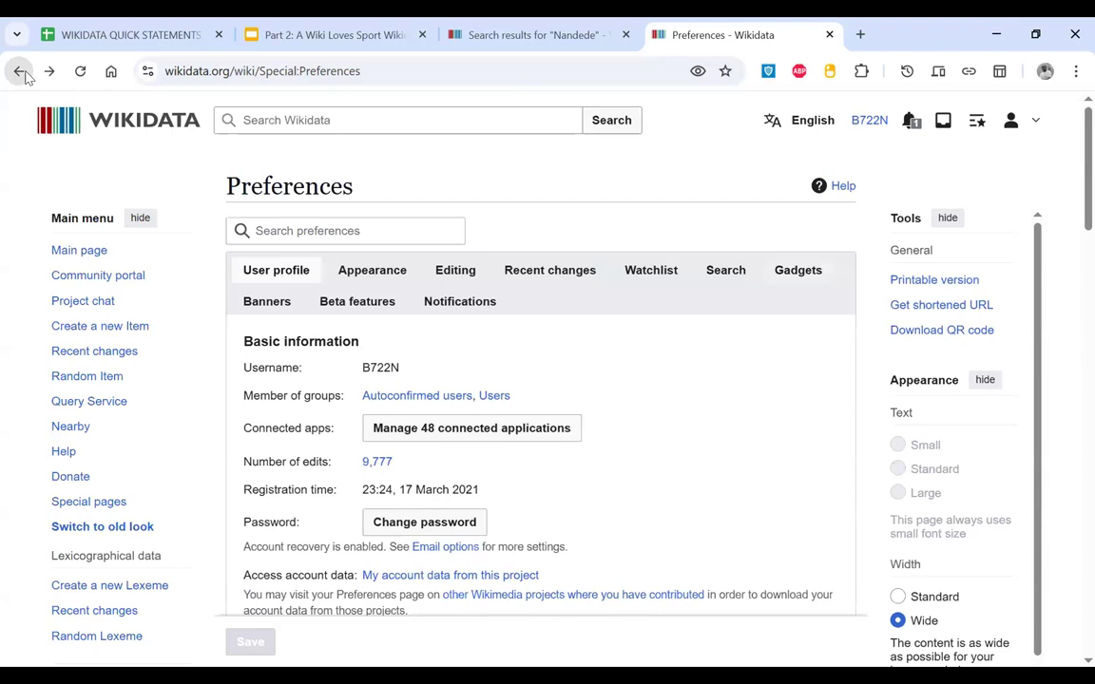
{"action": "left_click", "coordinate": [20, 71]}
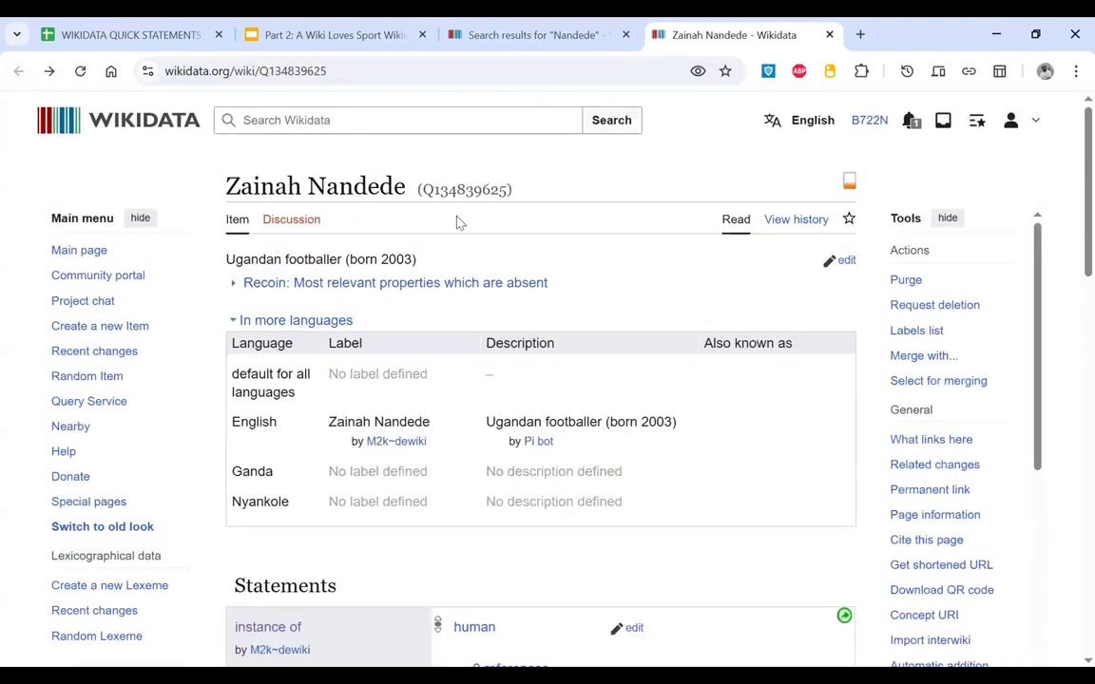
{"action": "left_click", "coordinate": [532, 34]}
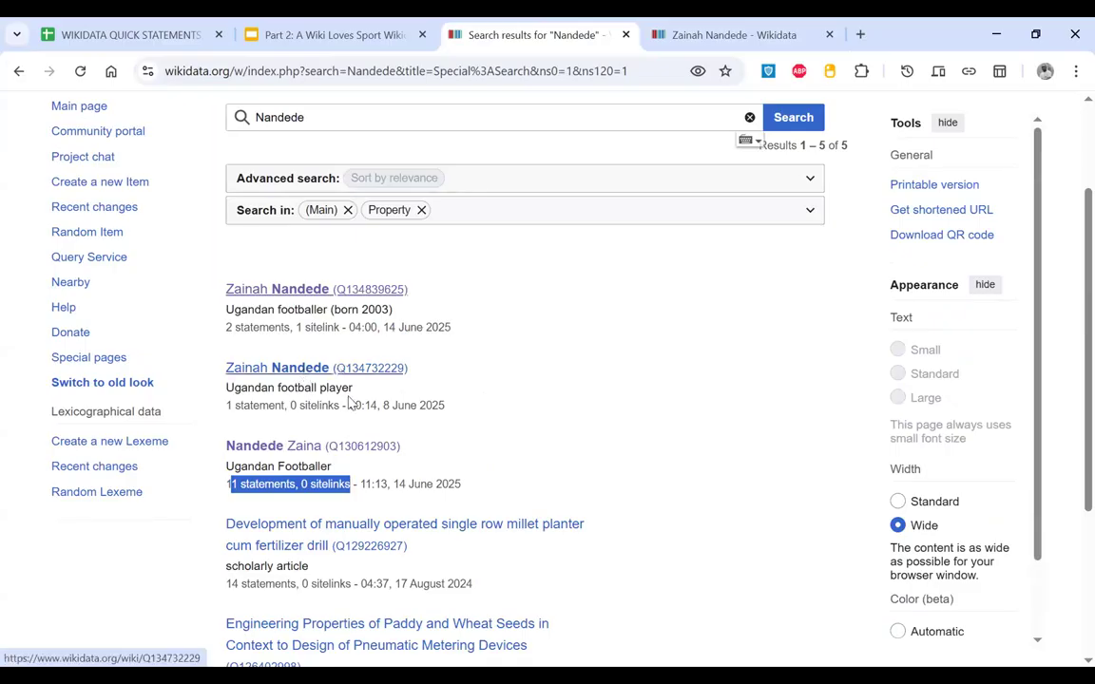
Step: Open Zainah Nandede (Q134732229) and Nandede Zaina in new tabs
{"action": "right_click", "coordinate": [305, 374]}
{"action": "left_click", "coordinate": [366, 391]}
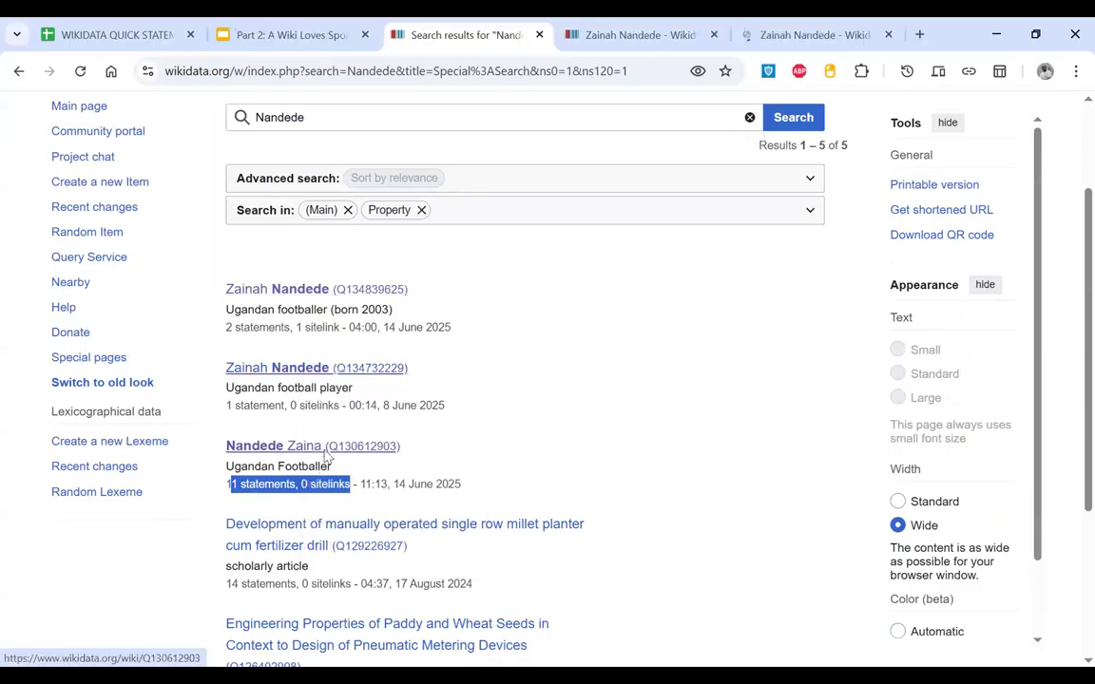
{"action": "right_click", "coordinate": [325, 458]}
{"action": "left_click", "coordinate": [384, 473]}
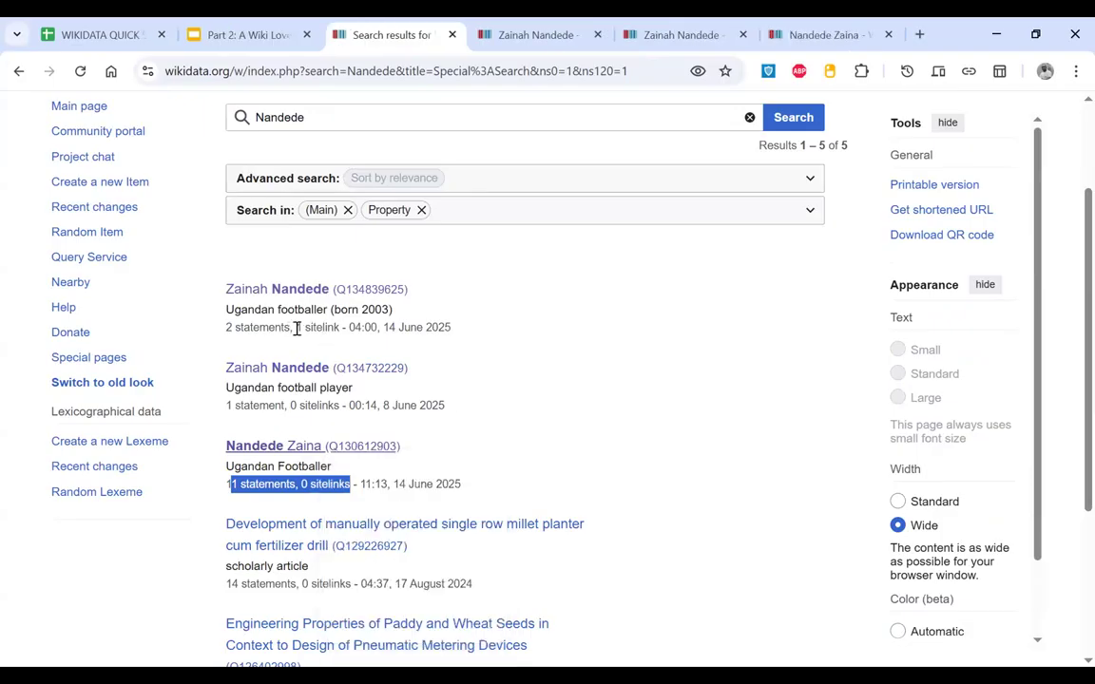
Step: Copy the ID Q134839625 from its item page and bring up the Q134732229 item
{"action": "scroll", "coordinate": [298, 327], "scroll_direction": "down", "scroll_amount": 1}
{"action": "left_click", "coordinate": [541, 35]}
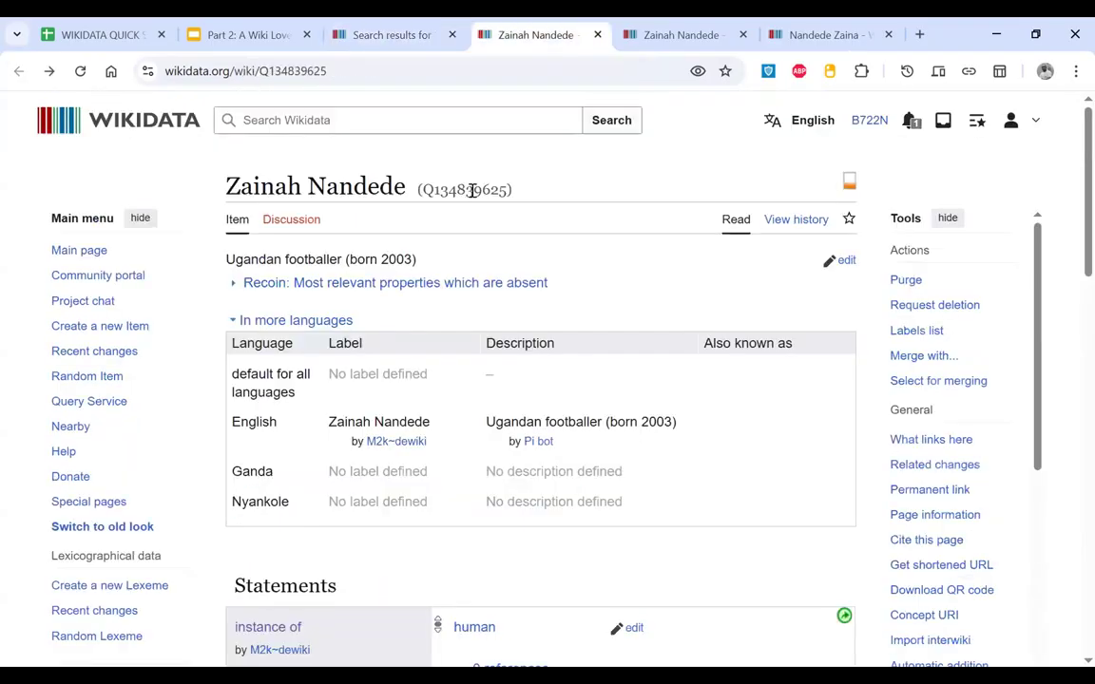
{"action": "double_click", "coordinate": [471, 190]}
{"action": "key", "text": "ctrl+c"}
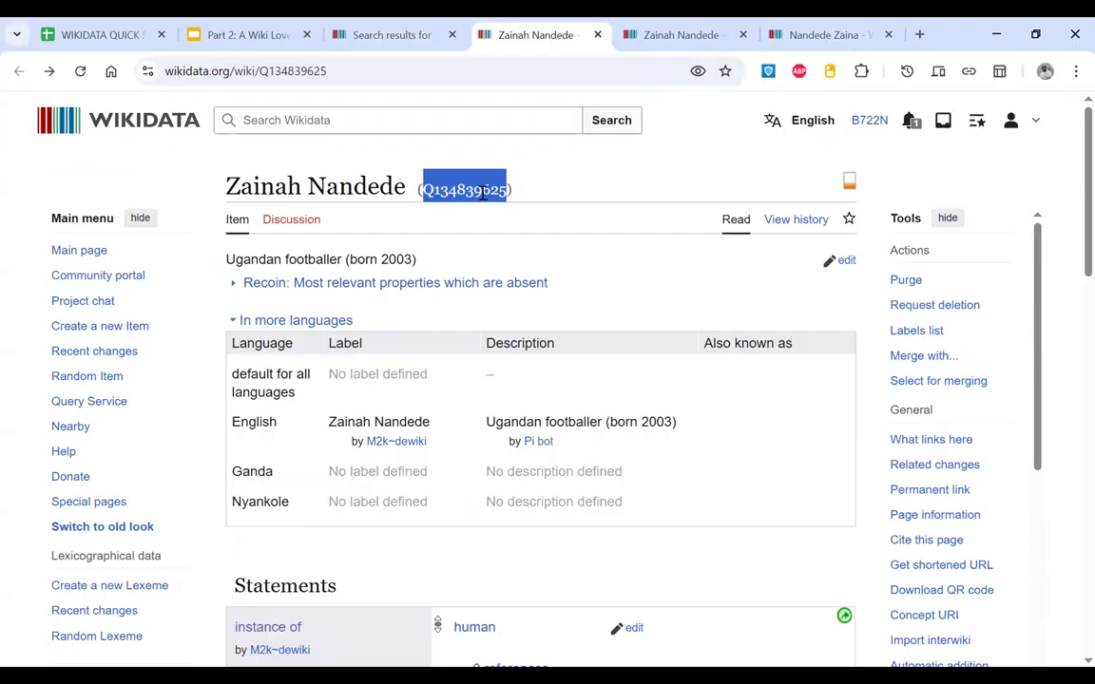
{"action": "left_click", "coordinate": [697, 35]}
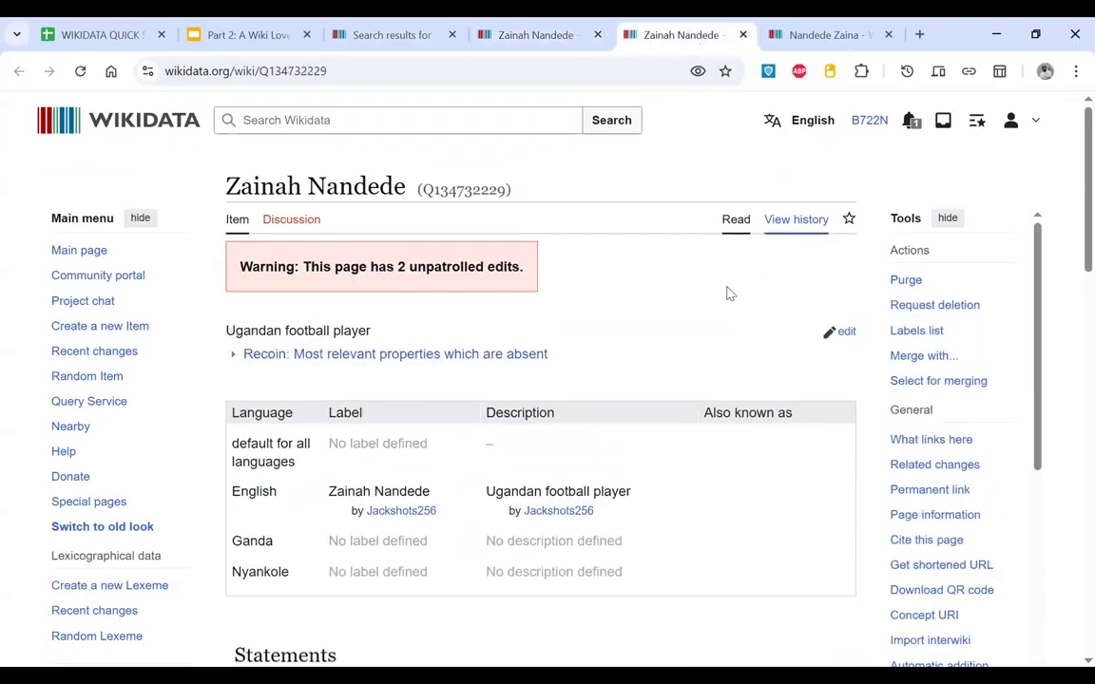
Step: Merge Q134839625 into Q134732229 via Merge with, using the summary 'duplicate item'
{"action": "triple_click", "coordinate": [943, 356]}
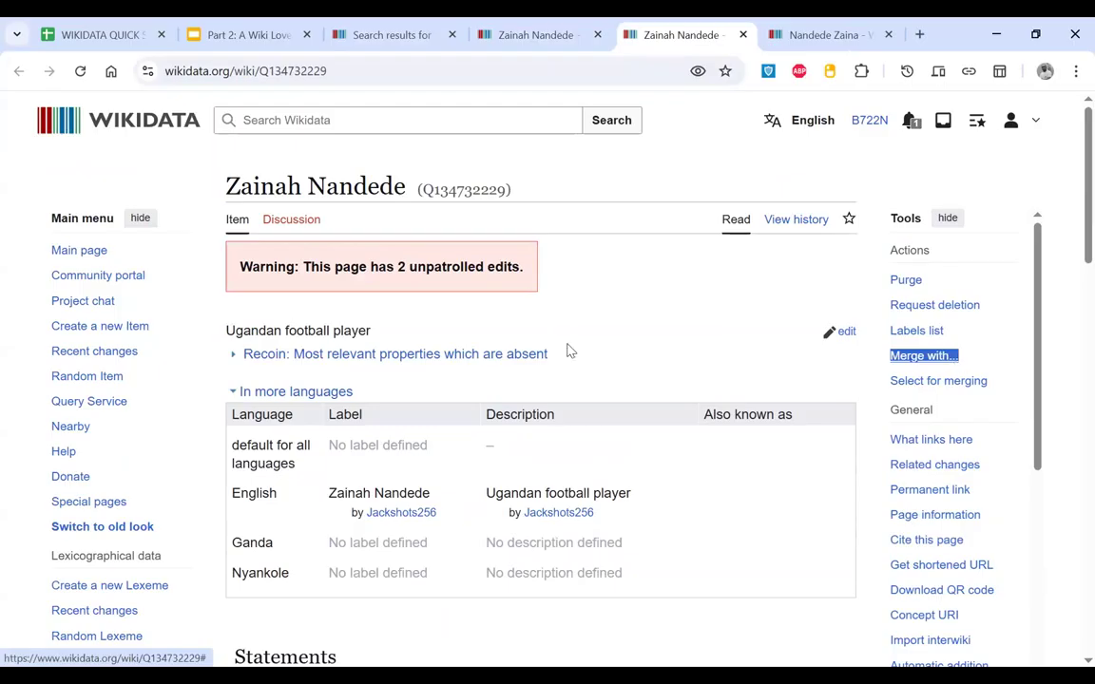
{"action": "left_click_drag", "start_coordinate": [410, 189], "coordinate": [521, 195]}
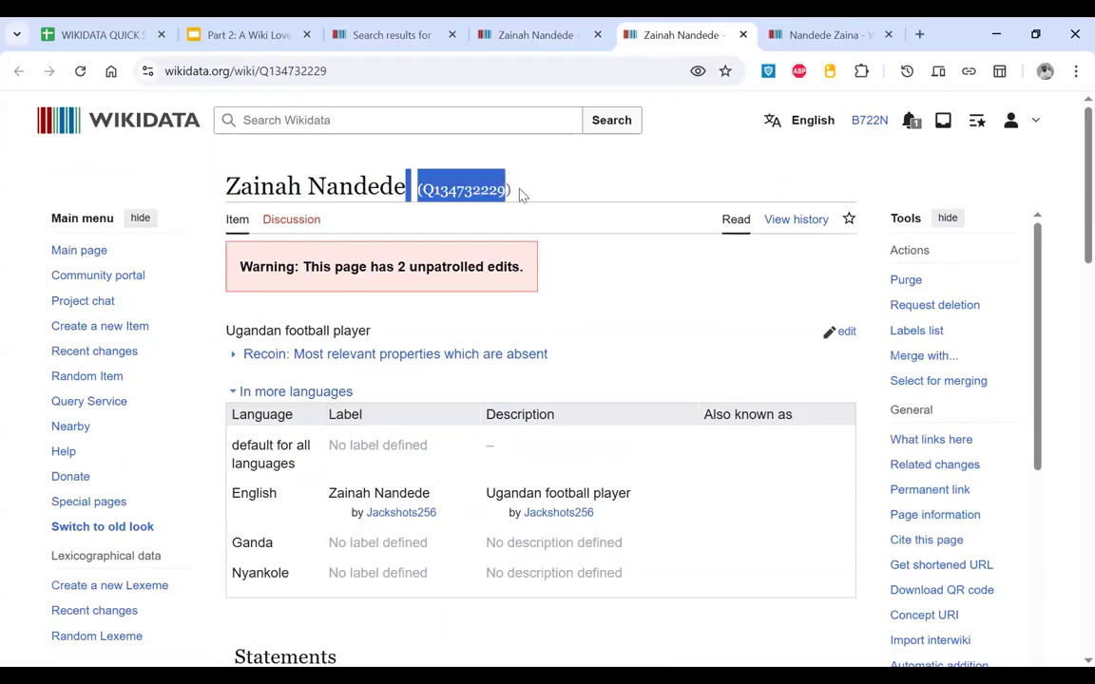
{"action": "left_click", "coordinate": [898, 357]}
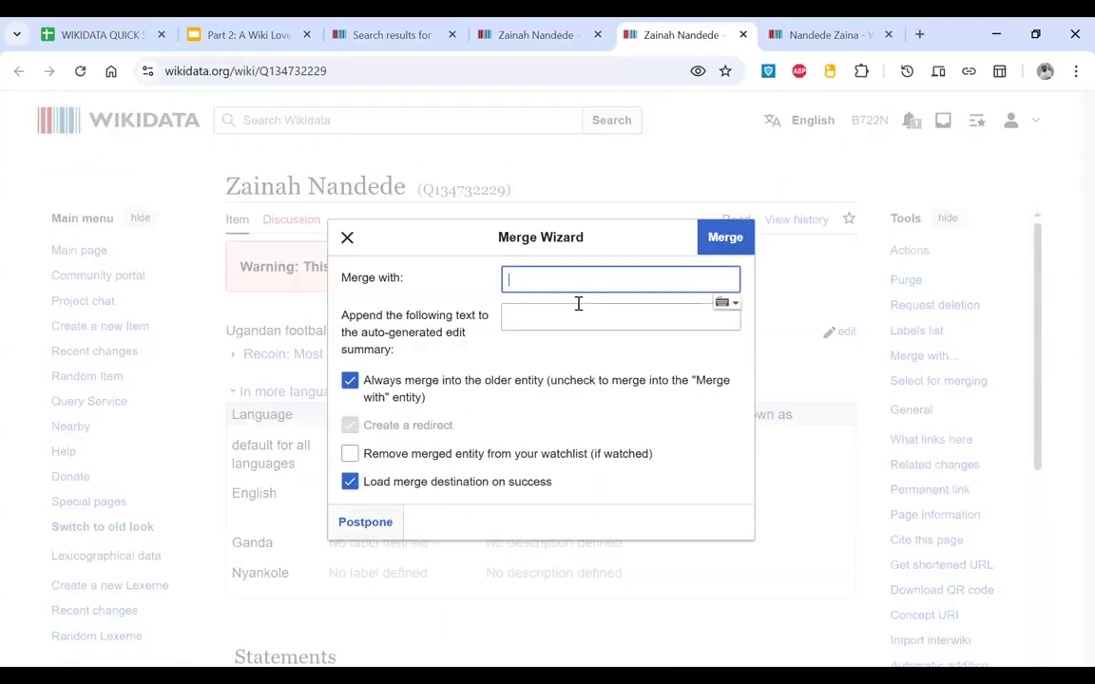
{"action": "key", "text": "ctrl+v"}
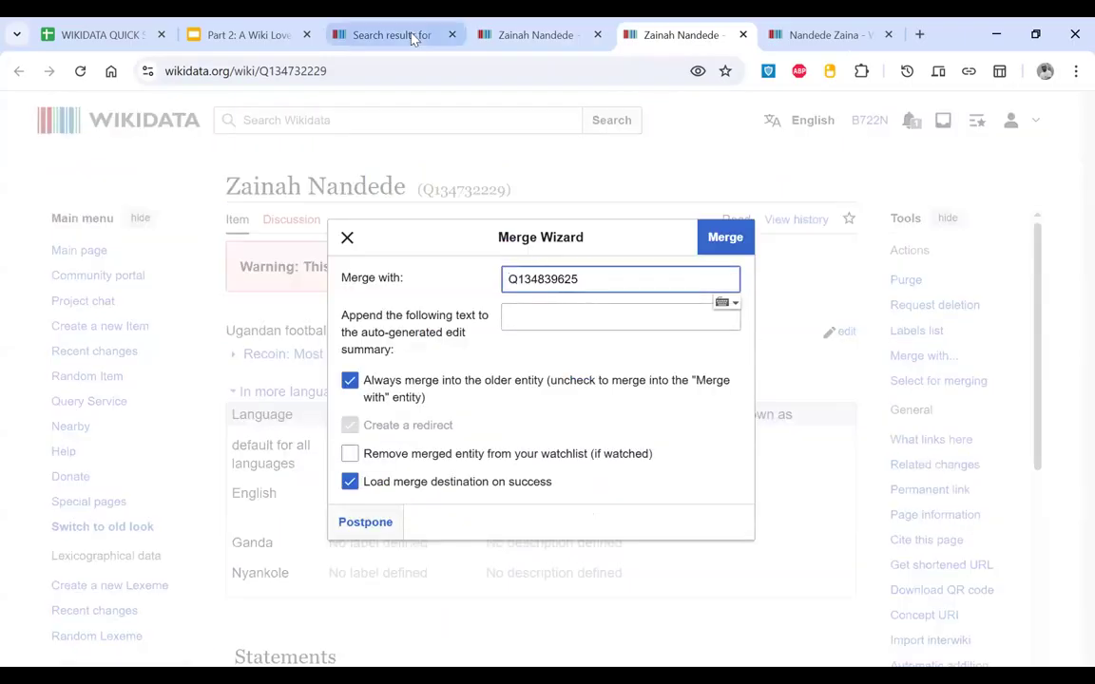
{"action": "left_click", "coordinate": [533, 38]}
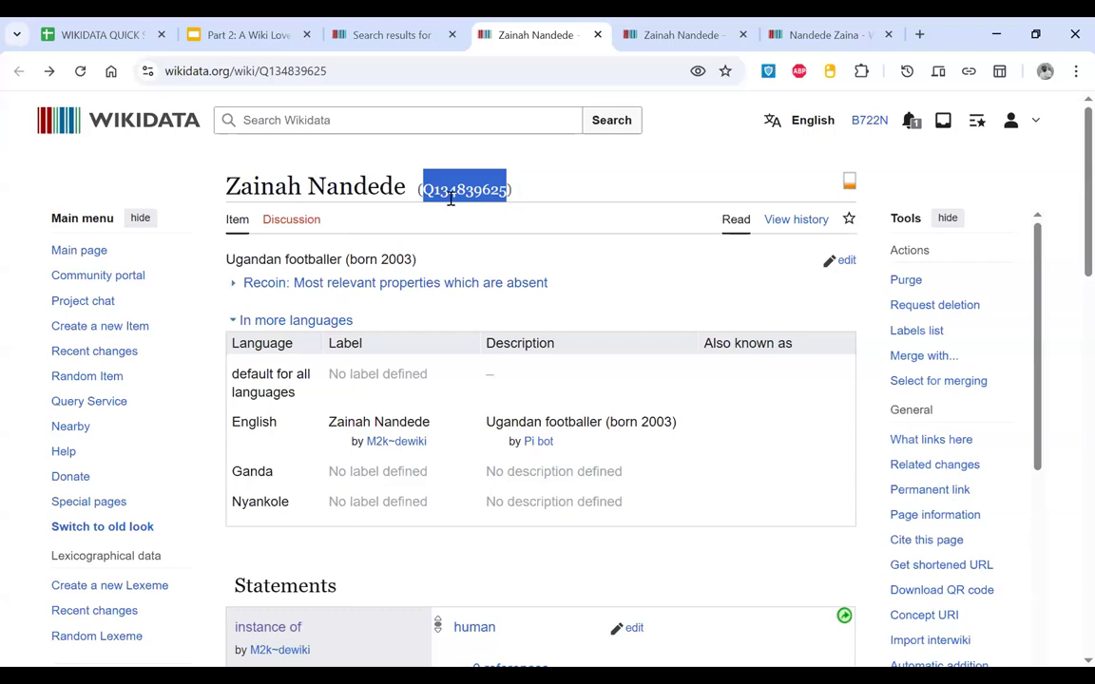
{"action": "scroll", "coordinate": [451, 196], "scroll_direction": "down", "scroll_amount": 10}
{"action": "scroll", "coordinate": [450, 217], "scroll_direction": "up", "scroll_amount": 3}
{"action": "left_click", "coordinate": [642, 28]}
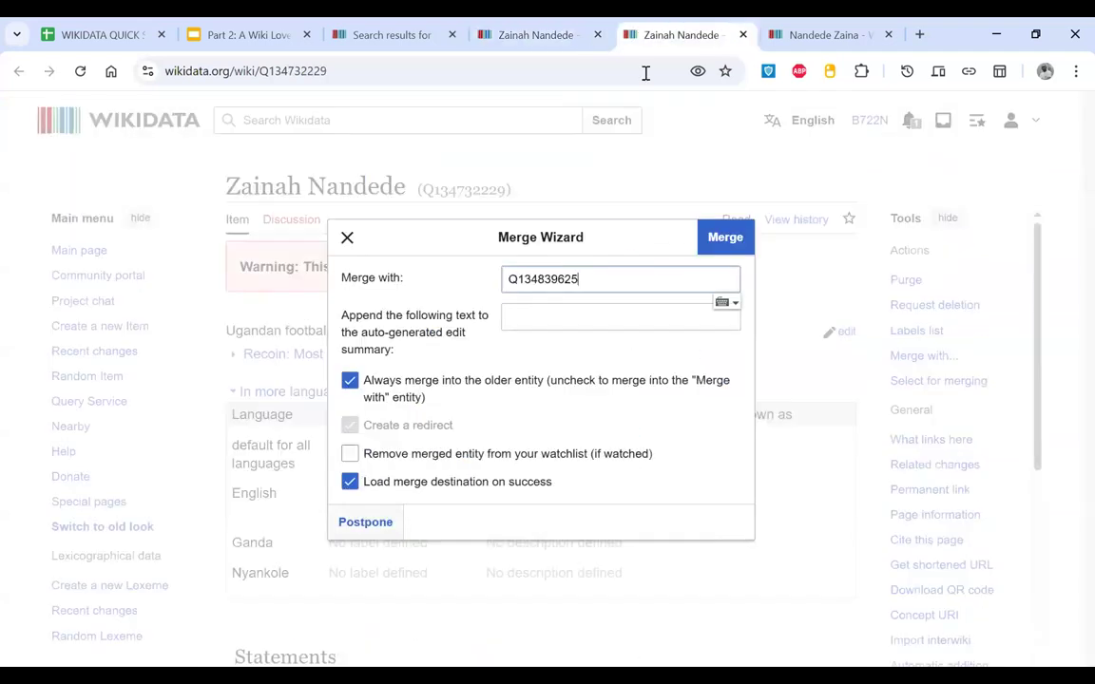
{"action": "left_click", "coordinate": [538, 323]}
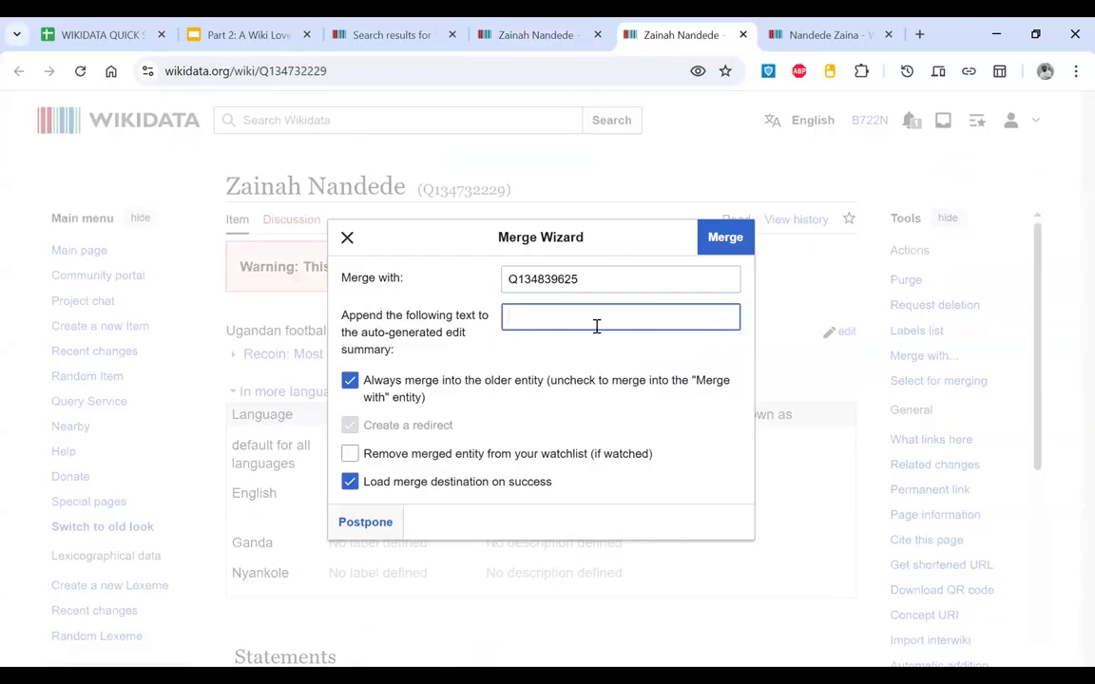
{"action": "type", "text": "duplicate item"}
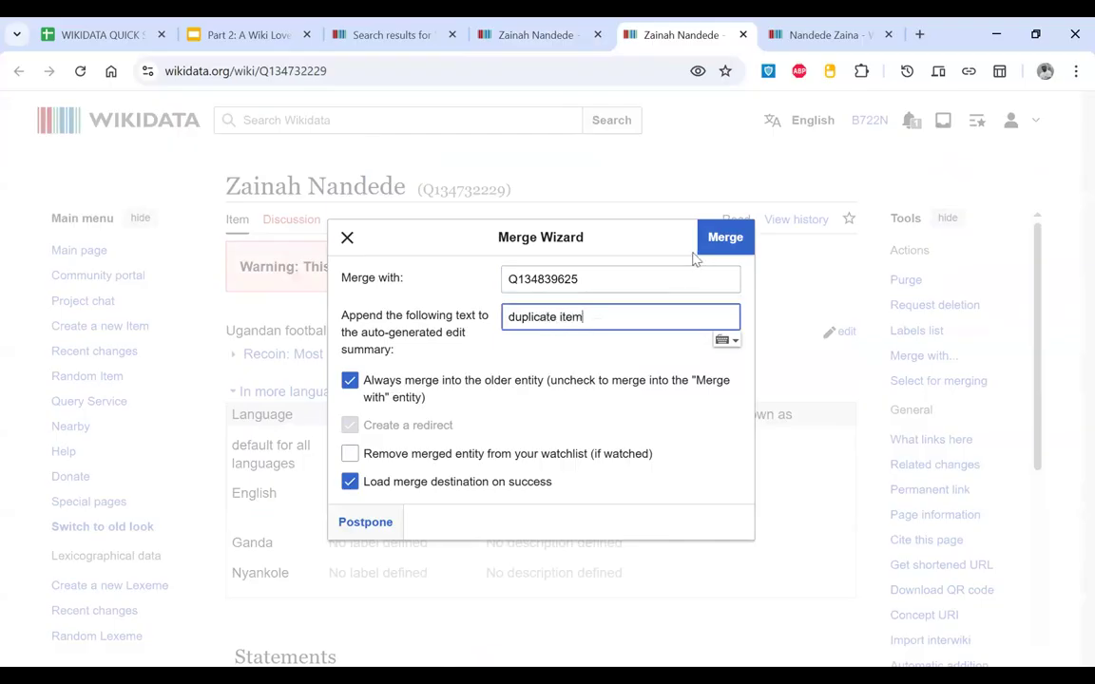
{"action": "left_click", "coordinate": [724, 238]}
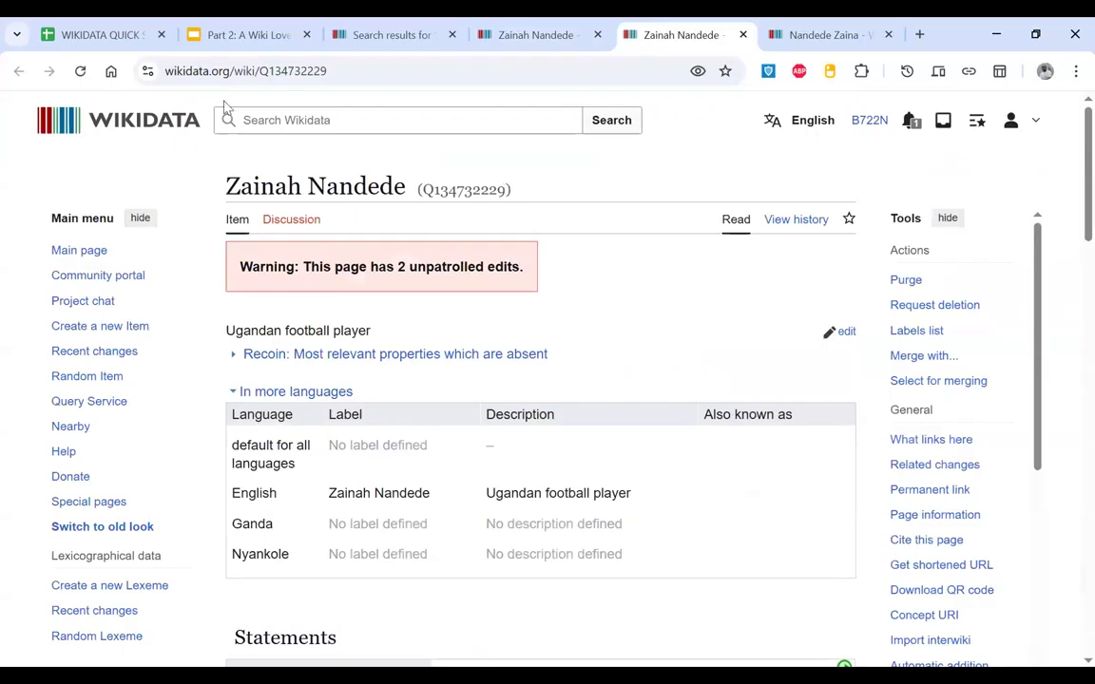
Step: Reload both item tabs and confirm the 'Redirected from Q134839625' notice
{"action": "left_click", "coordinate": [80, 71]}
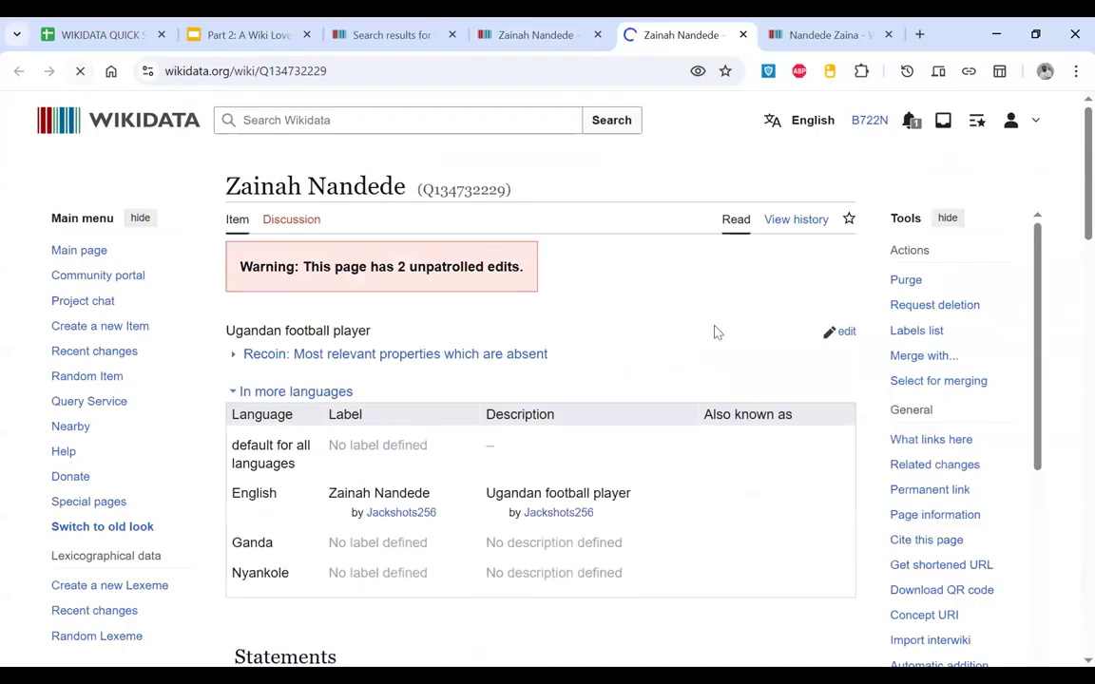
{"action": "scroll", "coordinate": [716, 331], "scroll_direction": "down", "scroll_amount": 20}
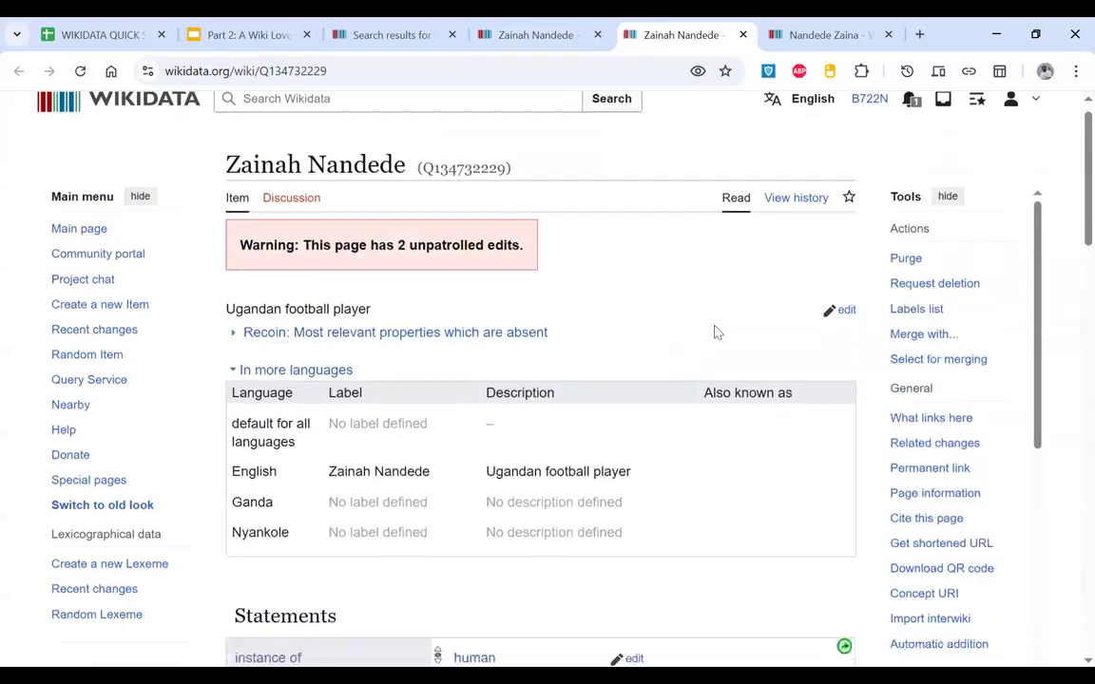
{"action": "scroll", "coordinate": [716, 332], "scroll_direction": "up", "scroll_amount": 20}
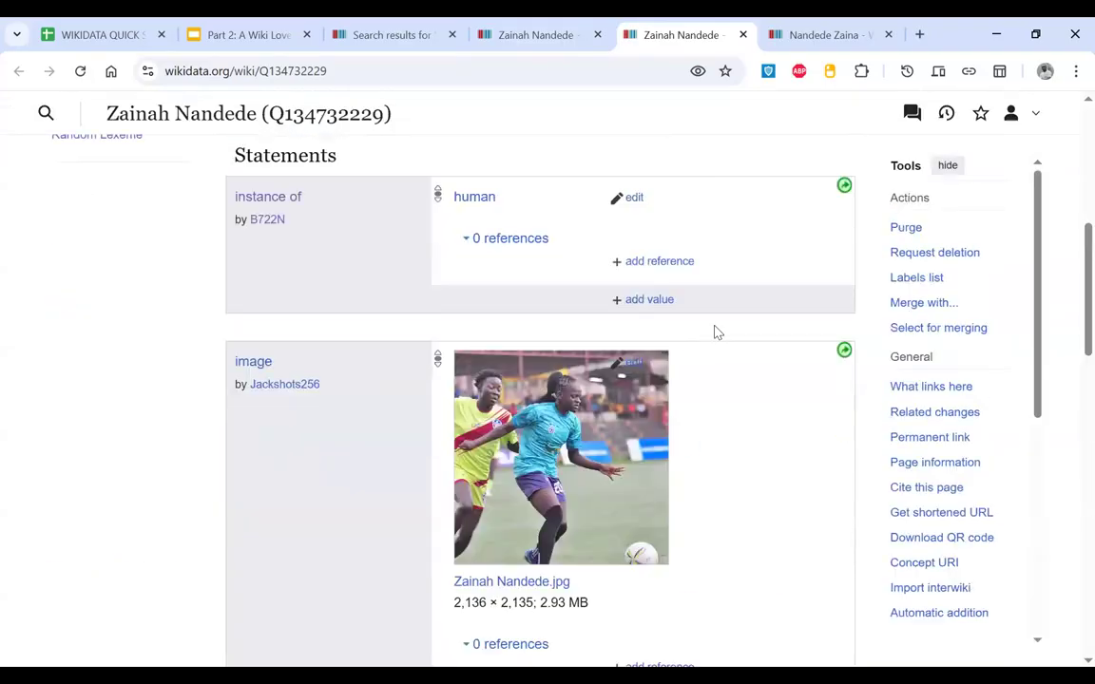
{"action": "left_click", "coordinate": [535, 34]}
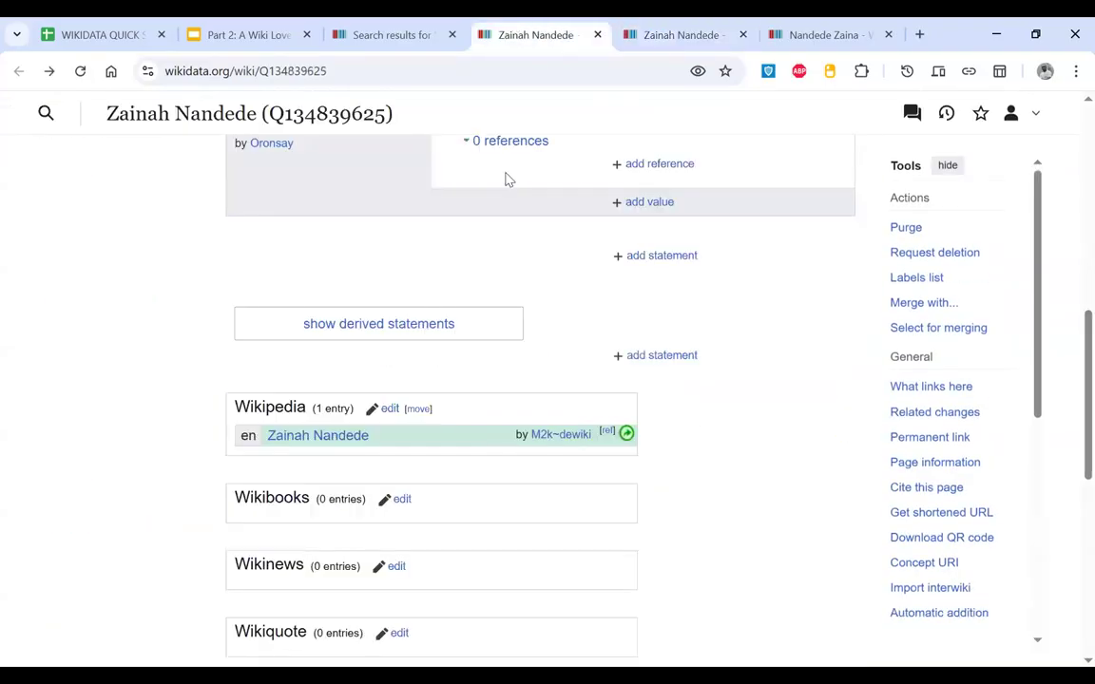
{"action": "left_click", "coordinate": [77, 68]}
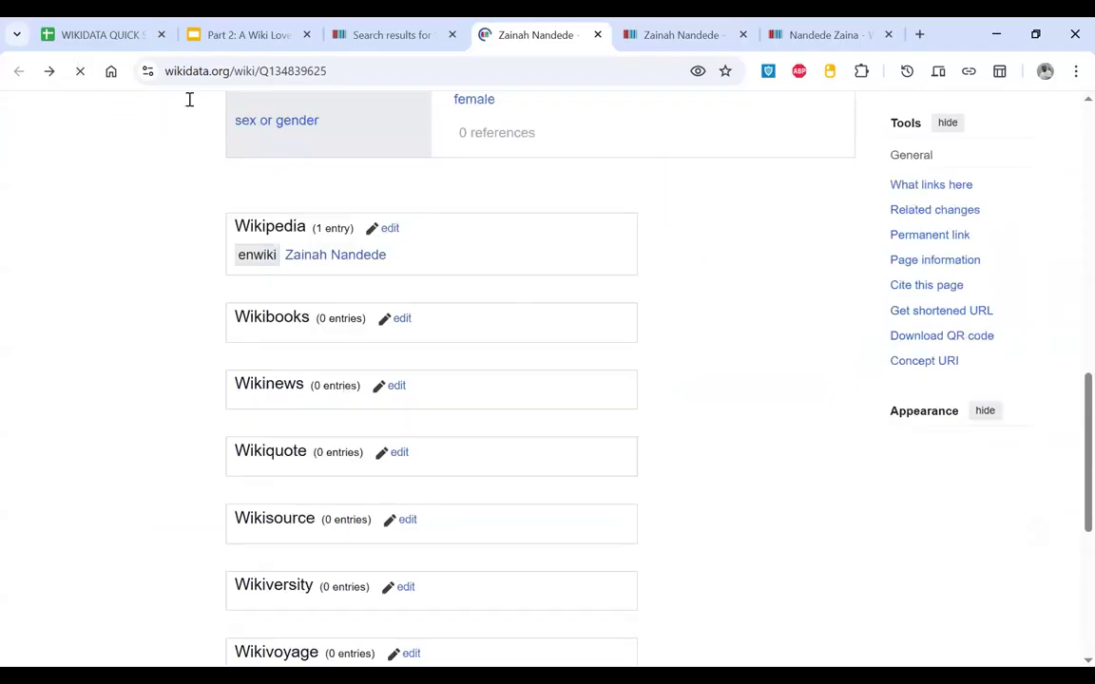
{"action": "scroll", "coordinate": [484, 344], "scroll_direction": "up", "scroll_amount": 12}
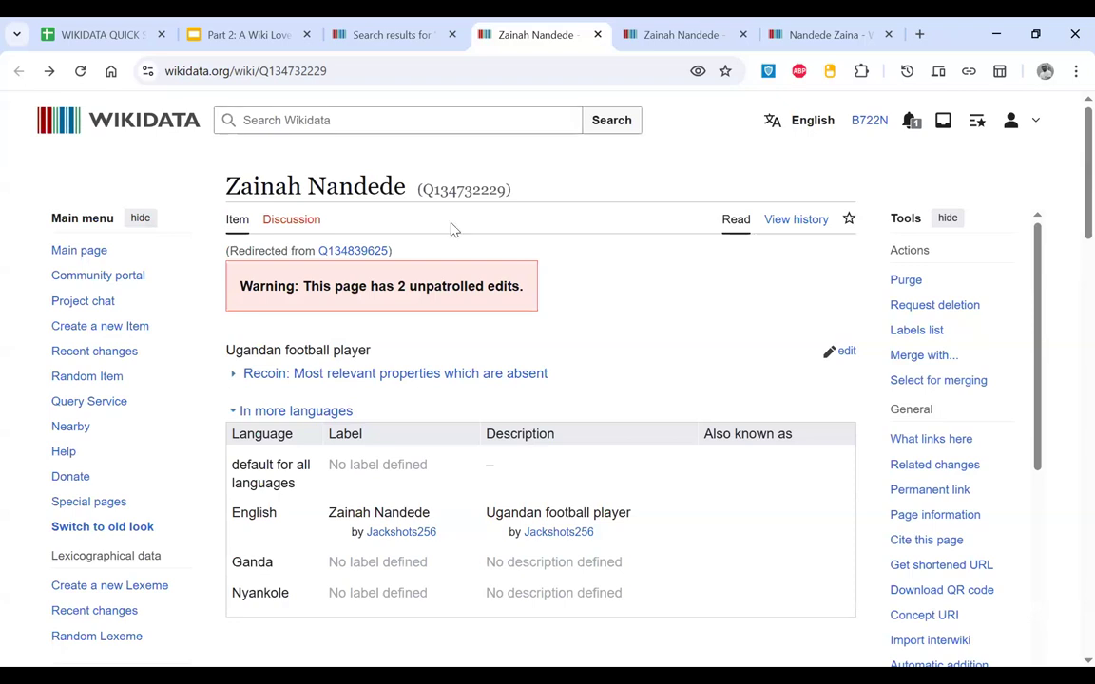
{"action": "left_click_drag", "start_coordinate": [413, 246], "coordinate": [219, 249]}
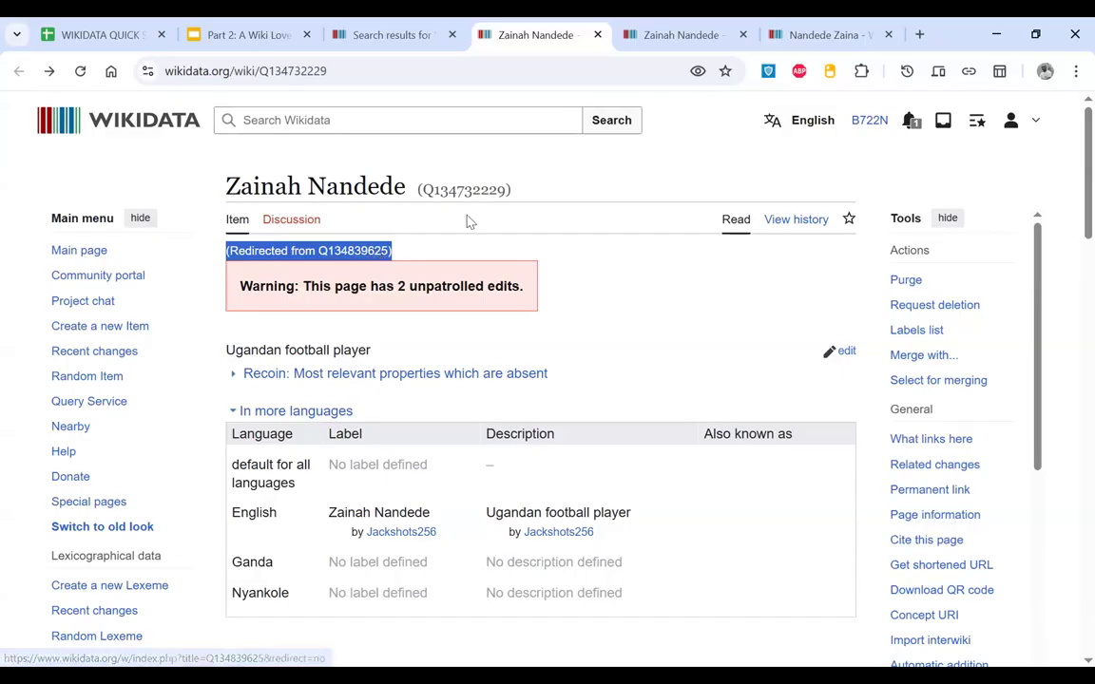
Step: Re-run the Nandede search and compare the Zainah Nandede results after the merge
{"action": "left_click", "coordinate": [384, 35]}
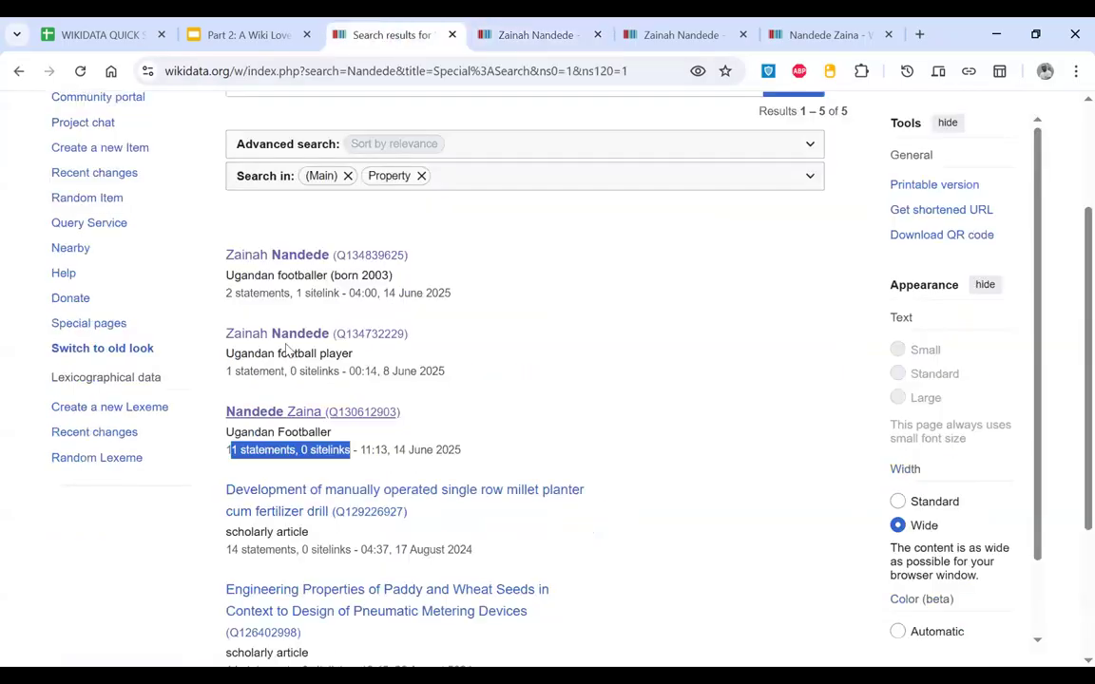
{"action": "left_click", "coordinate": [522, 29]}
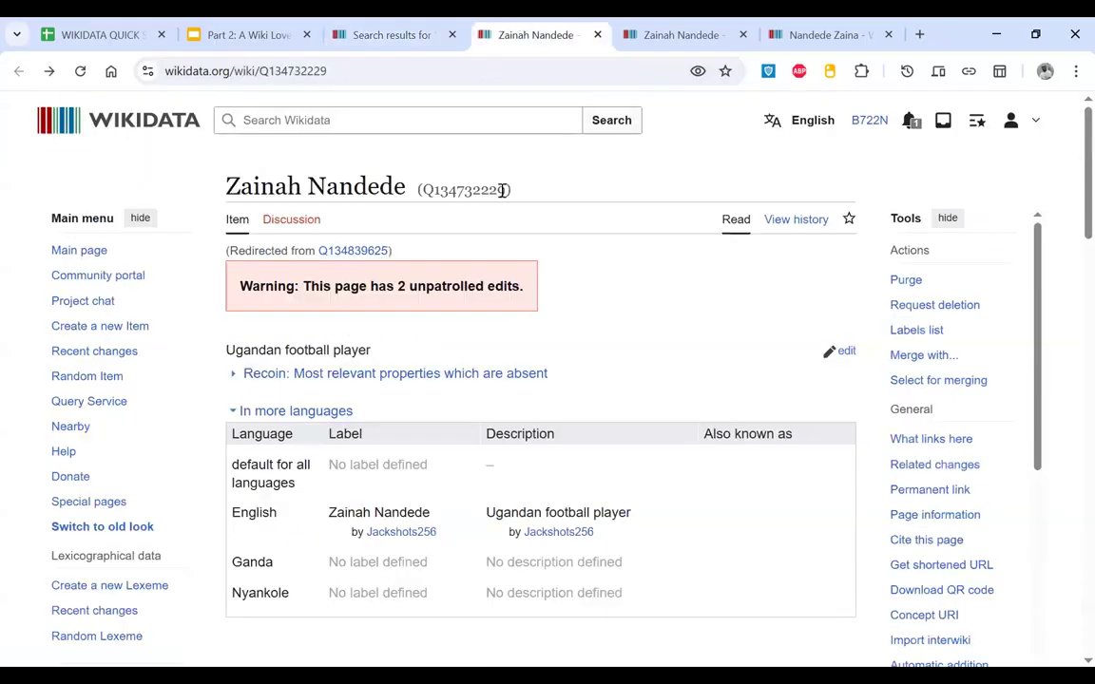
{"action": "left_click", "coordinate": [384, 36]}
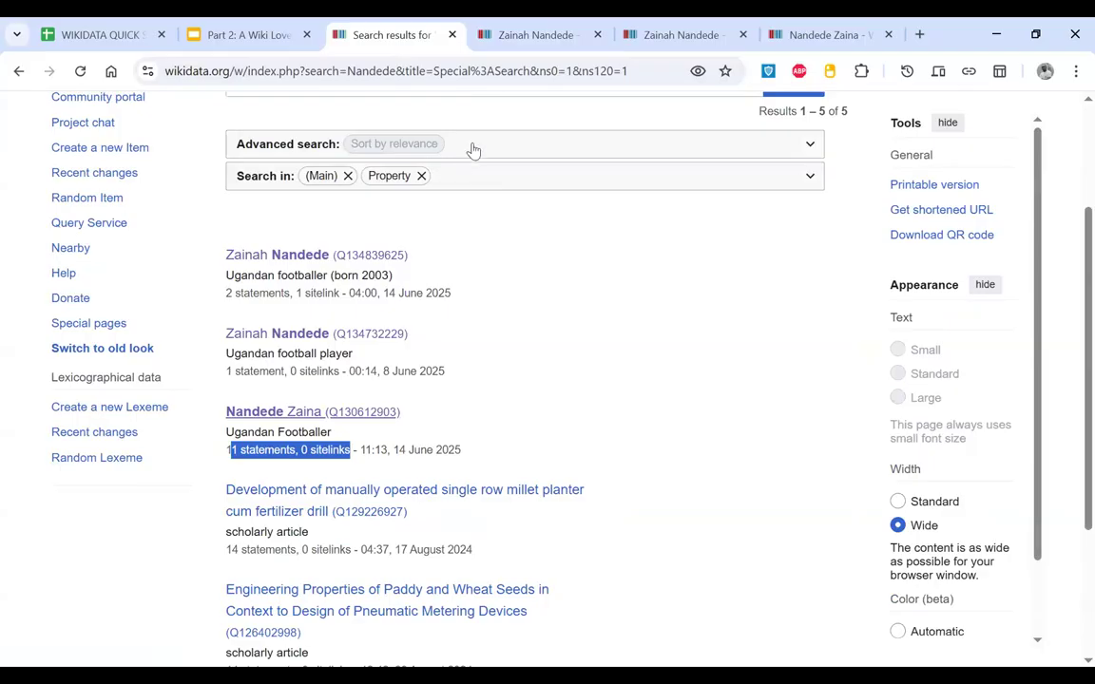
{"action": "scroll", "coordinate": [486, 203], "scroll_direction": "up", "scroll_amount": 1}
{"action": "scroll", "coordinate": [457, 218], "scroll_direction": "up", "scroll_amount": 1}
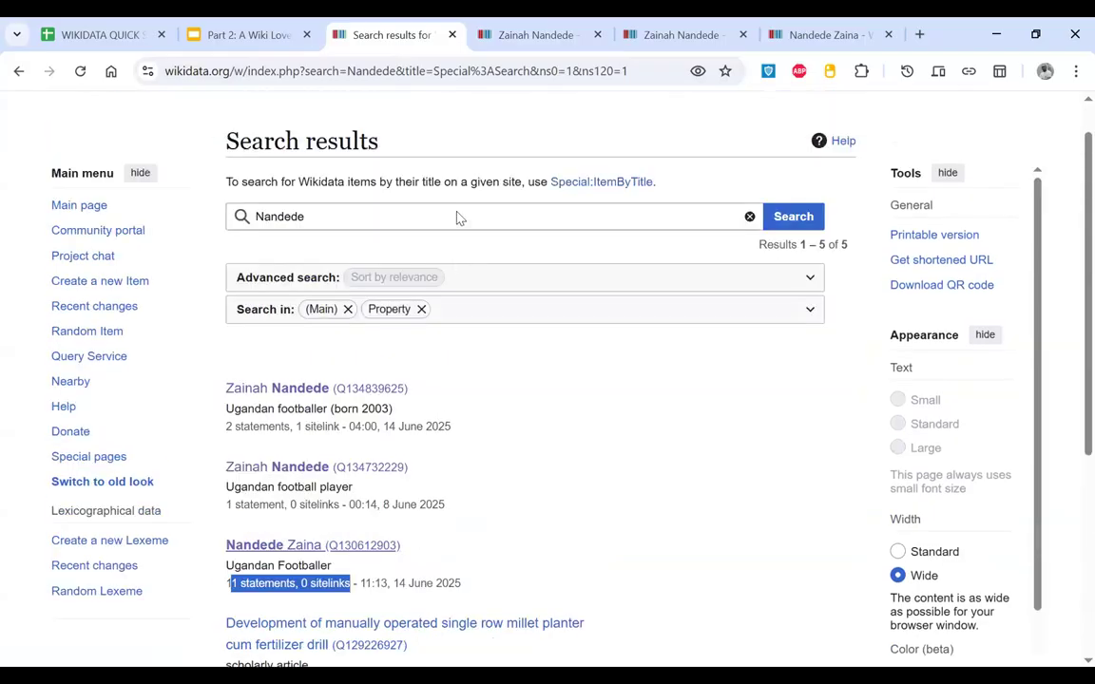
{"action": "left_click", "coordinate": [457, 218]}
{"action": "key", "text": "Return"}
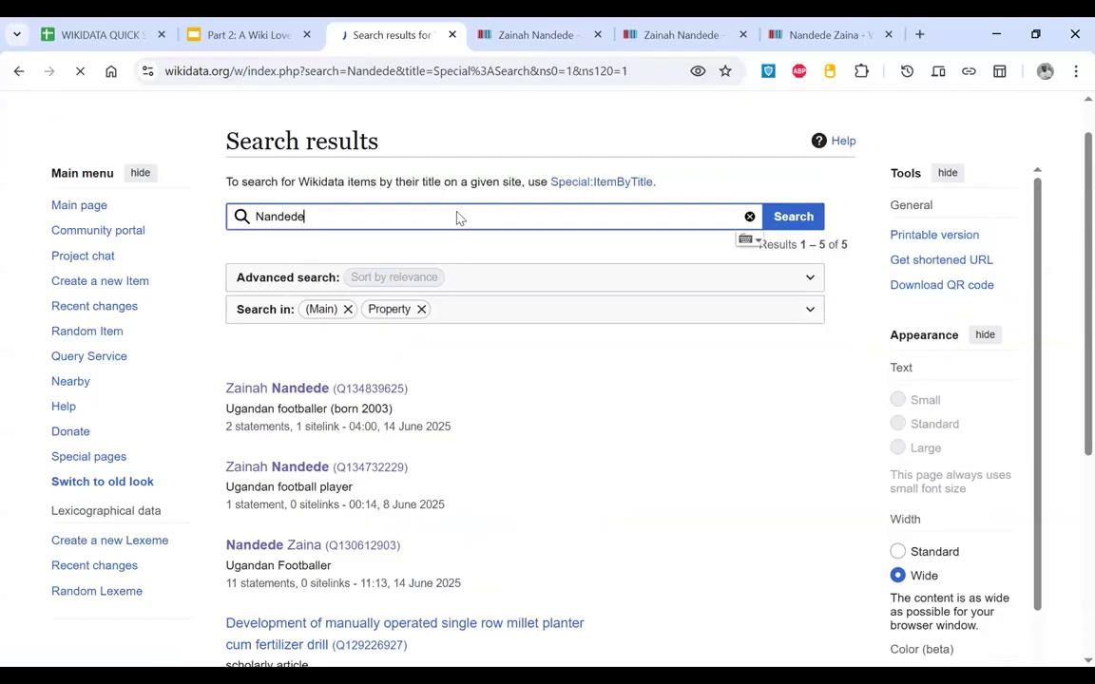
{"action": "scroll", "coordinate": [470, 228], "scroll_direction": "down", "scroll_amount": 3}
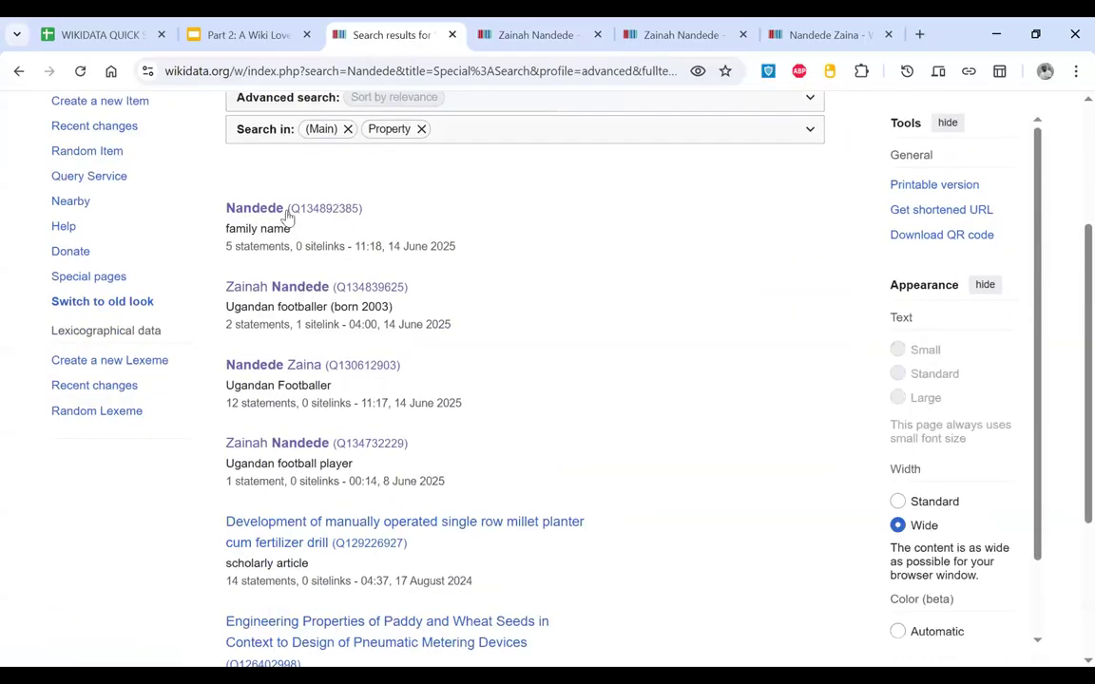
{"action": "left_click_drag", "start_coordinate": [373, 483], "coordinate": [241, 306]}
{"action": "left_click", "coordinate": [629, 349]}
Step: Copy the merged Zainah Nandede item's ID Q134732229
{"action": "left_click", "coordinate": [497, 22]}
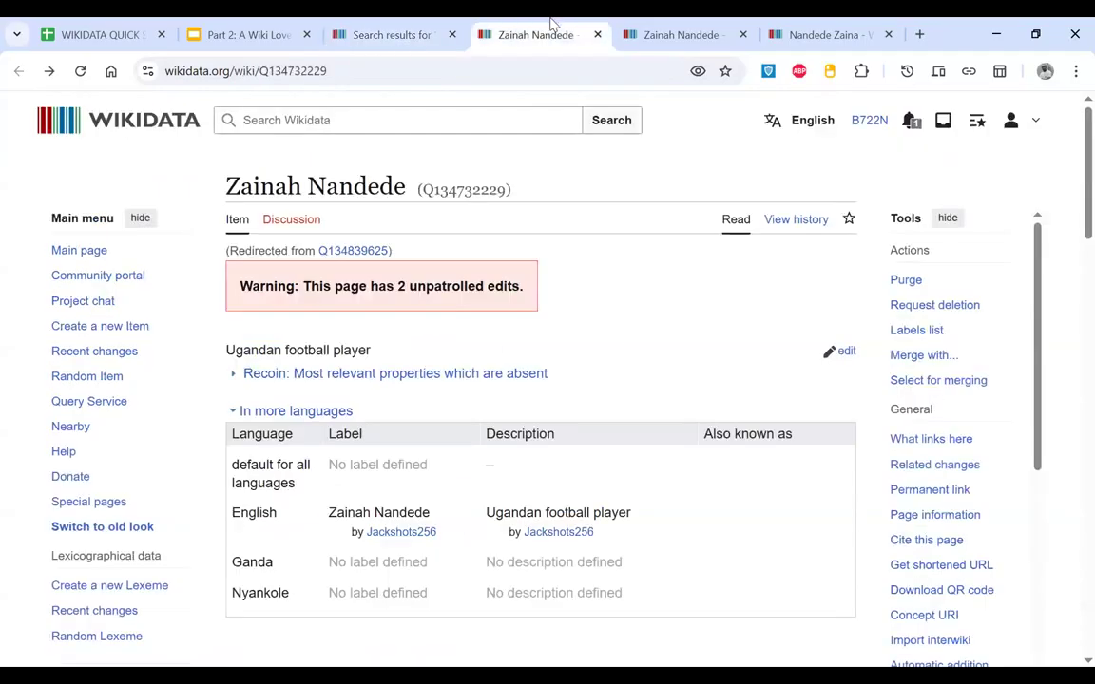
{"action": "double_click", "coordinate": [478, 191]}
{"action": "key", "text": "ctrl+c"}
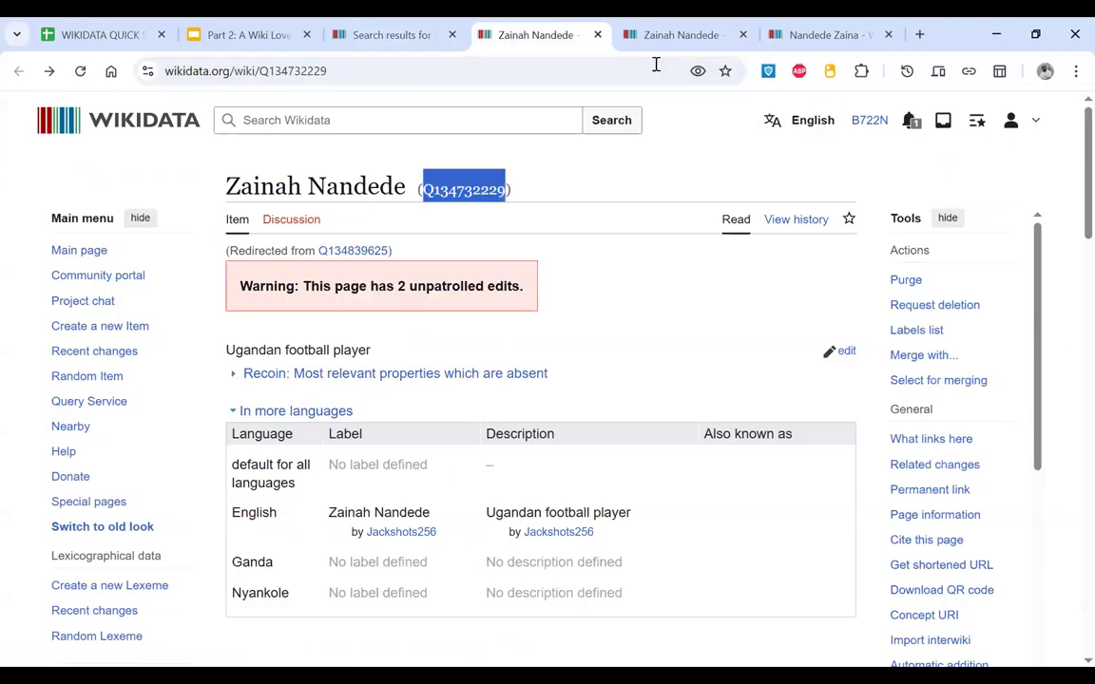
{"action": "left_click", "coordinate": [695, 36]}
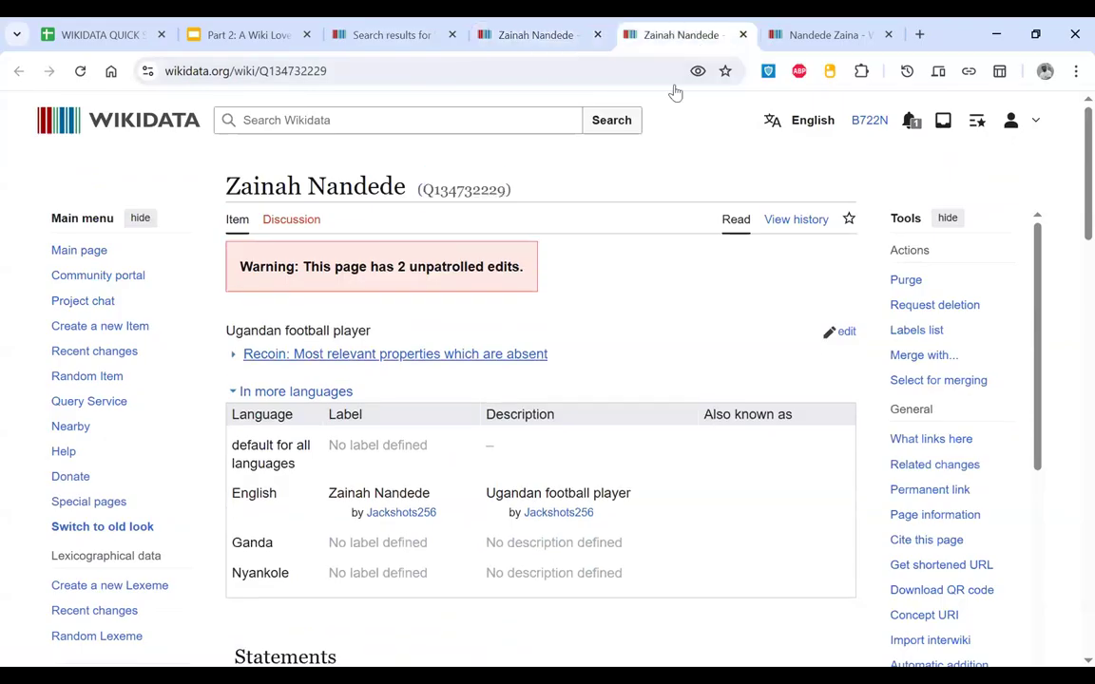
Step: Merge Q134732229 into Nandede Zaina (Q130612903) with summary 'duplicate item' and reload to verify
{"action": "left_click", "coordinate": [80, 71]}
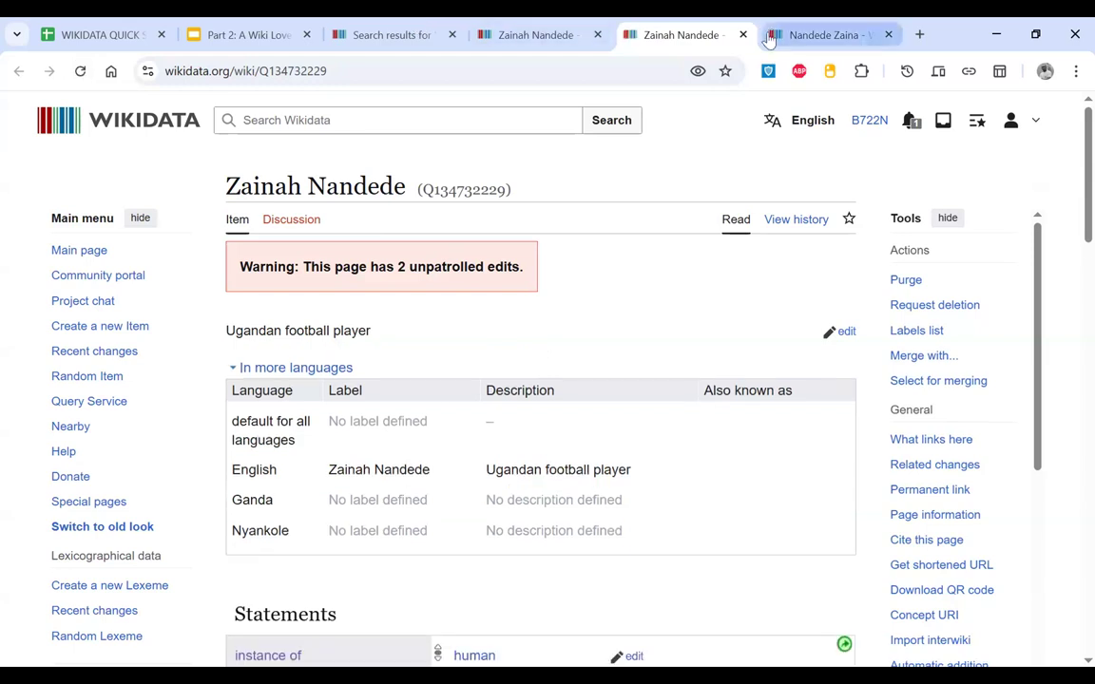
{"action": "key", "text": "ctrl+w"}
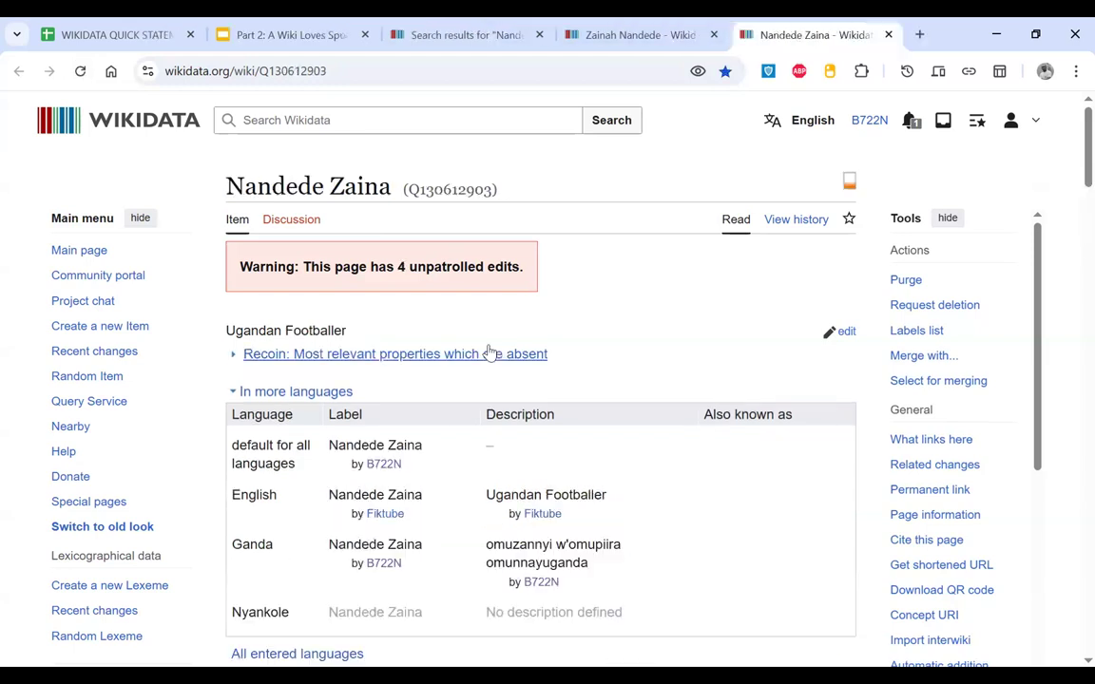
{"action": "left_click", "coordinate": [912, 357]}
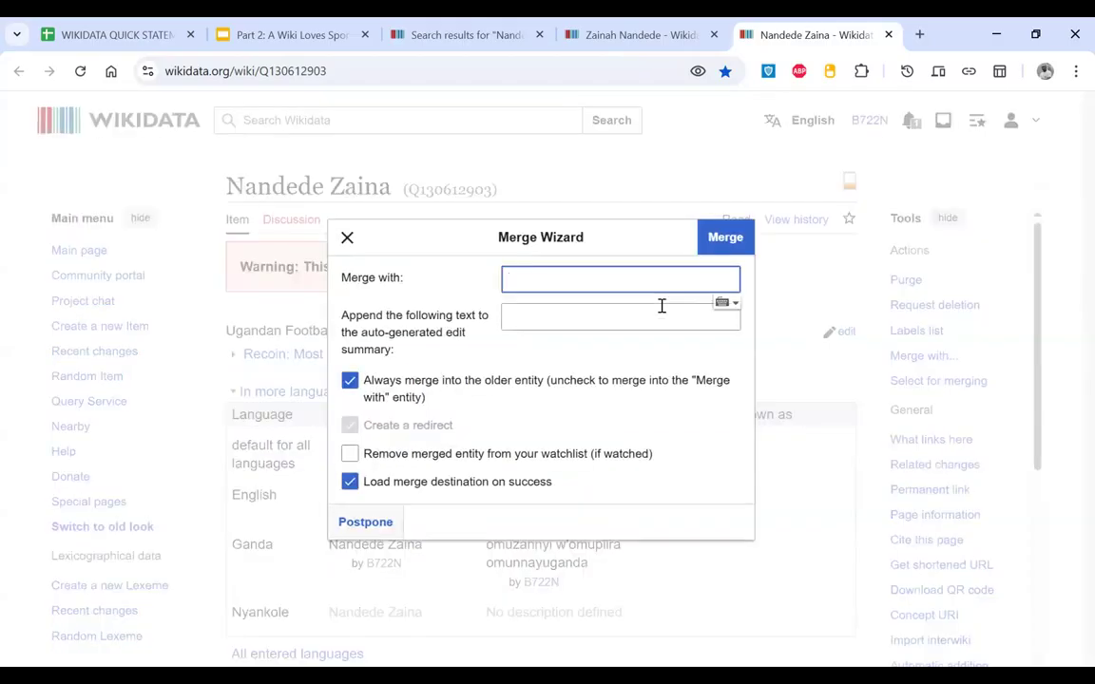
{"action": "key", "text": "ctrl+v"}
{"action": "left_click", "coordinate": [589, 312]}
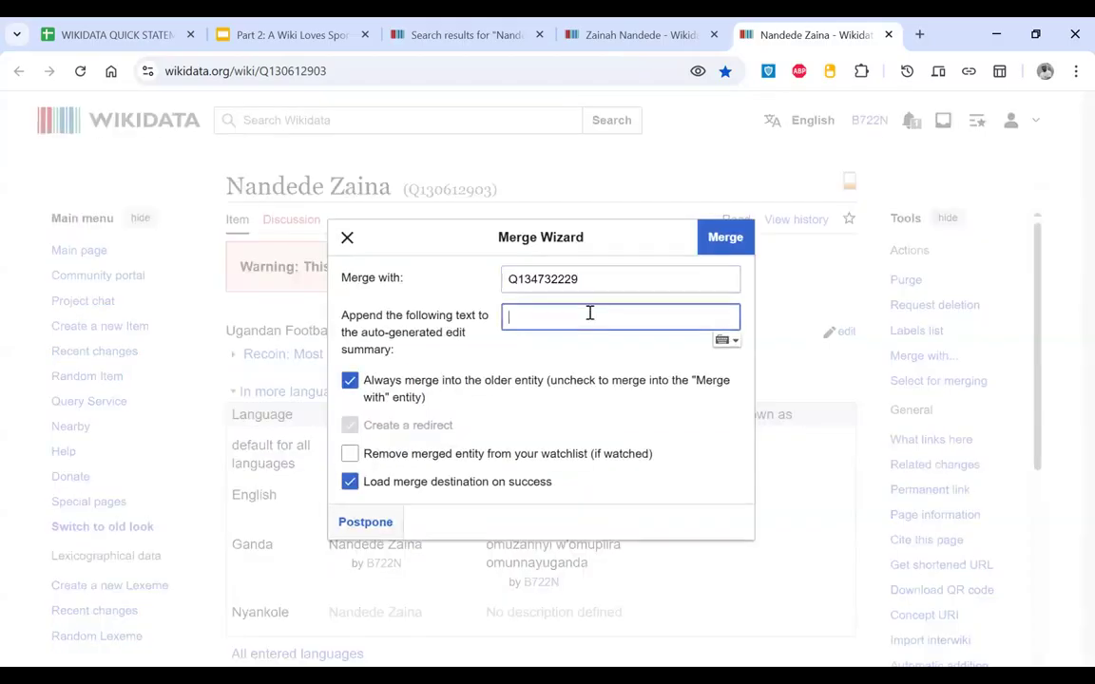
{"action": "type", "text": "duplicate item"}
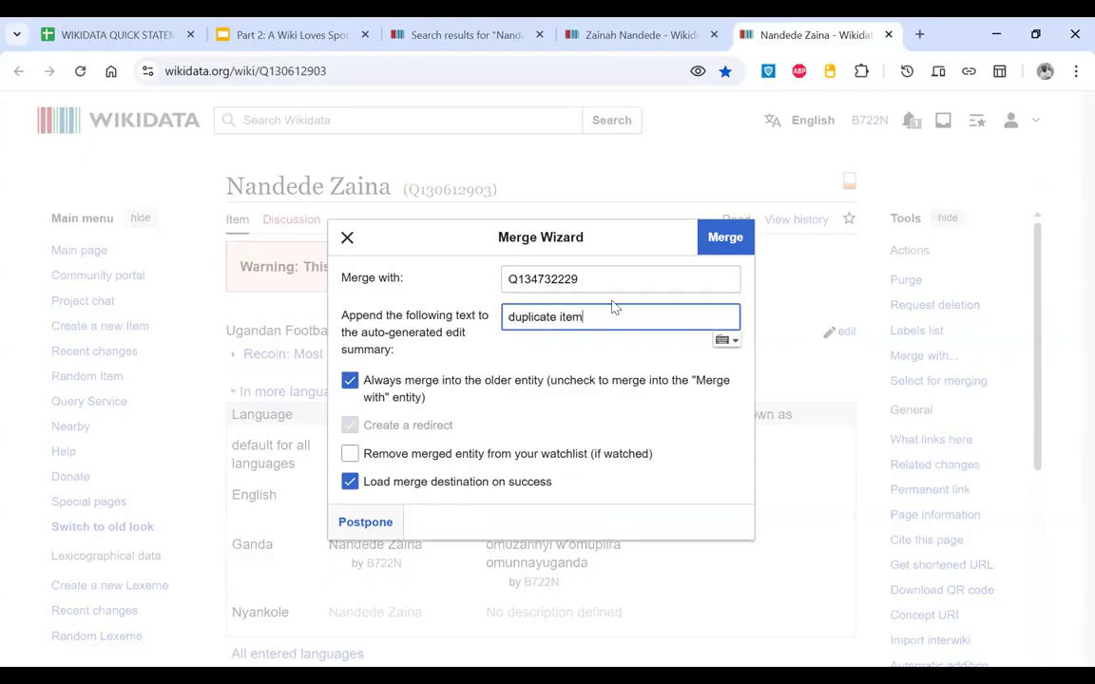
{"action": "left_click", "coordinate": [727, 253]}
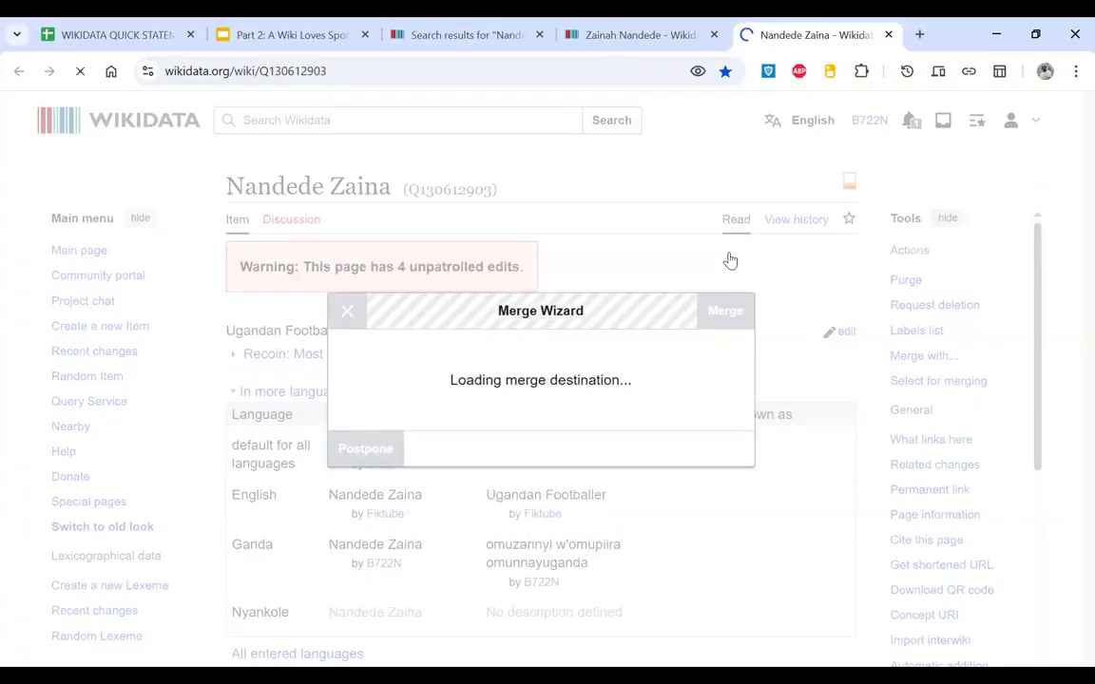
{"action": "left_click", "coordinate": [80, 73]}
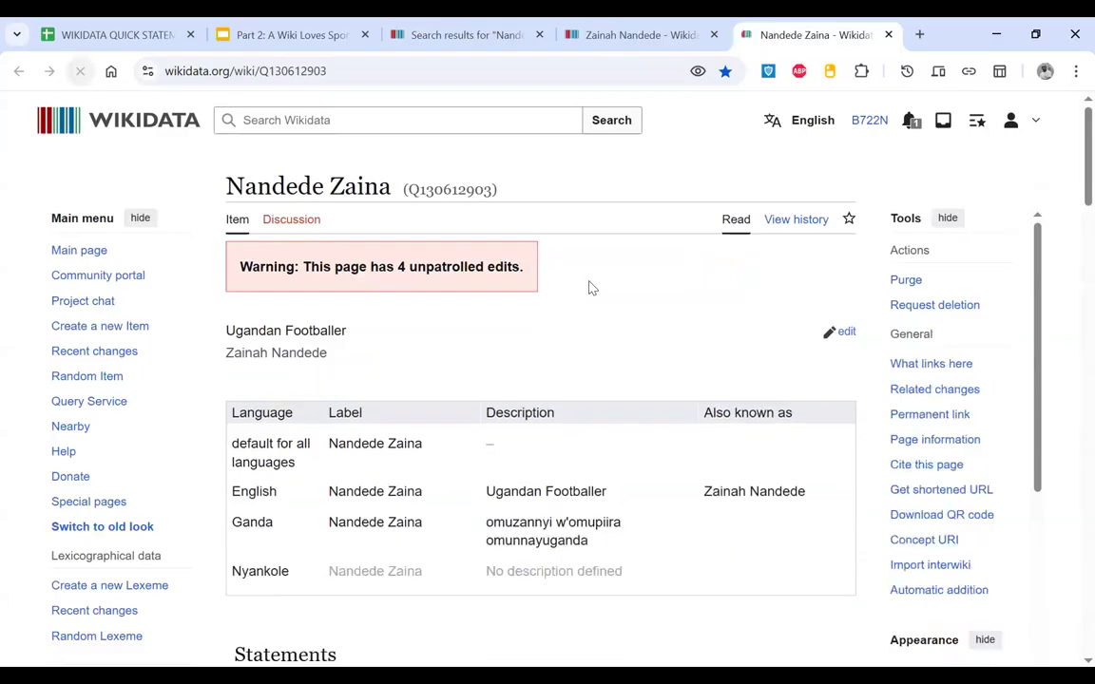
{"action": "scroll", "coordinate": [588, 287], "scroll_direction": "down", "scroll_amount": 20}
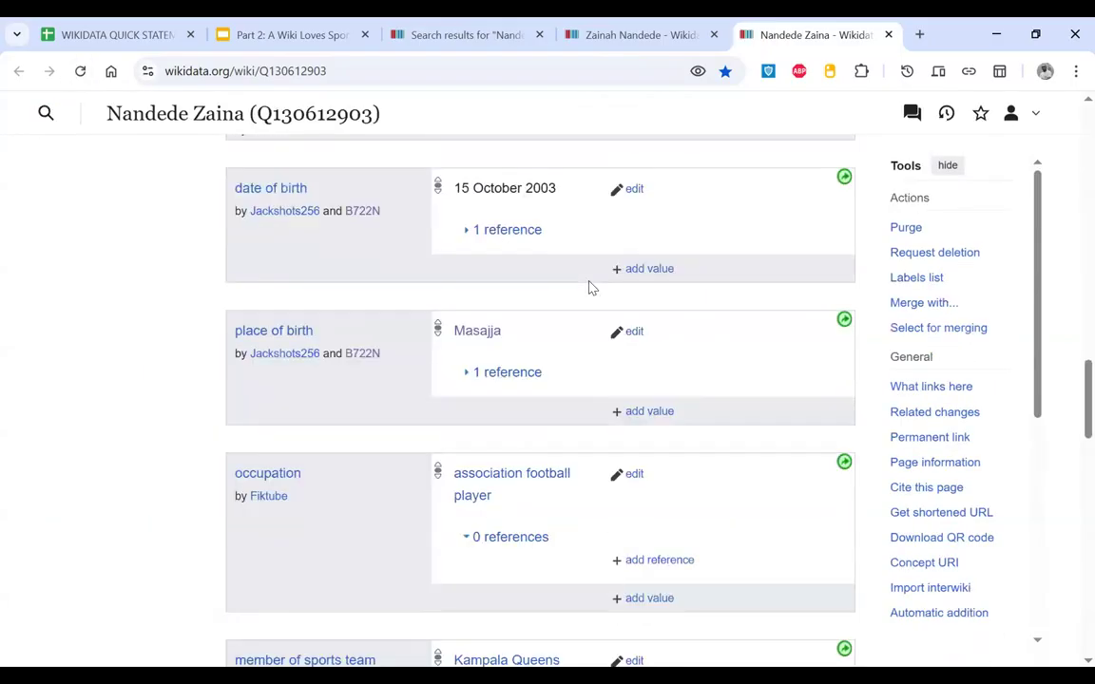
{"action": "scroll", "coordinate": [588, 287], "scroll_direction": "down", "scroll_amount": 9}
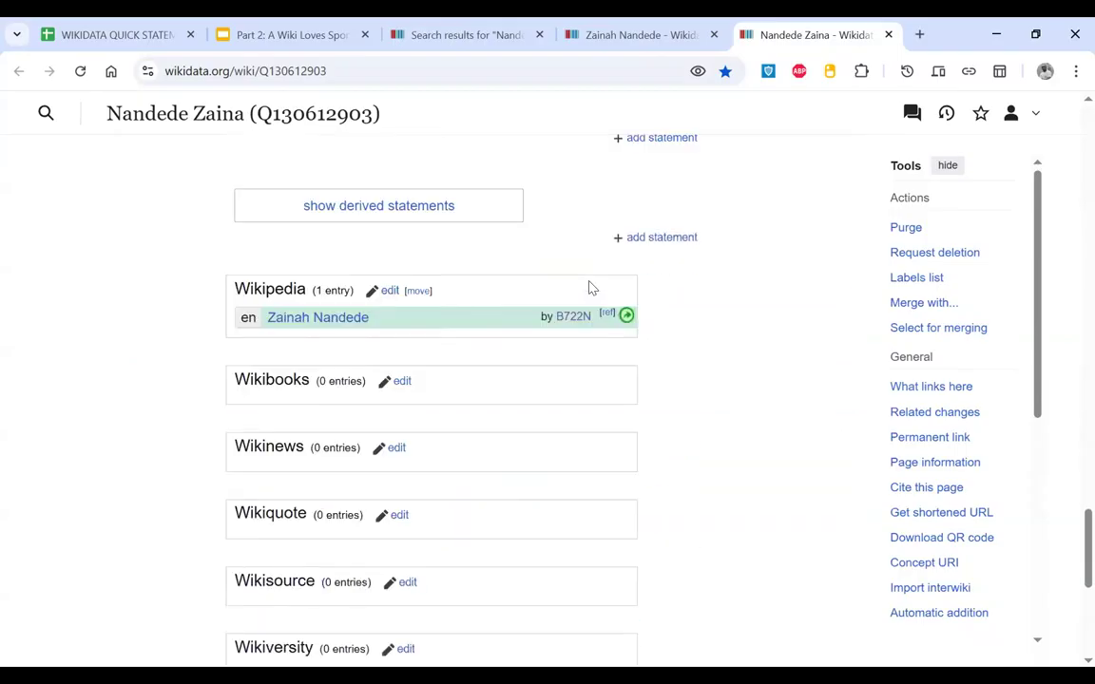
{"action": "scroll", "coordinate": [588, 287], "scroll_direction": "up", "scroll_amount": 20}
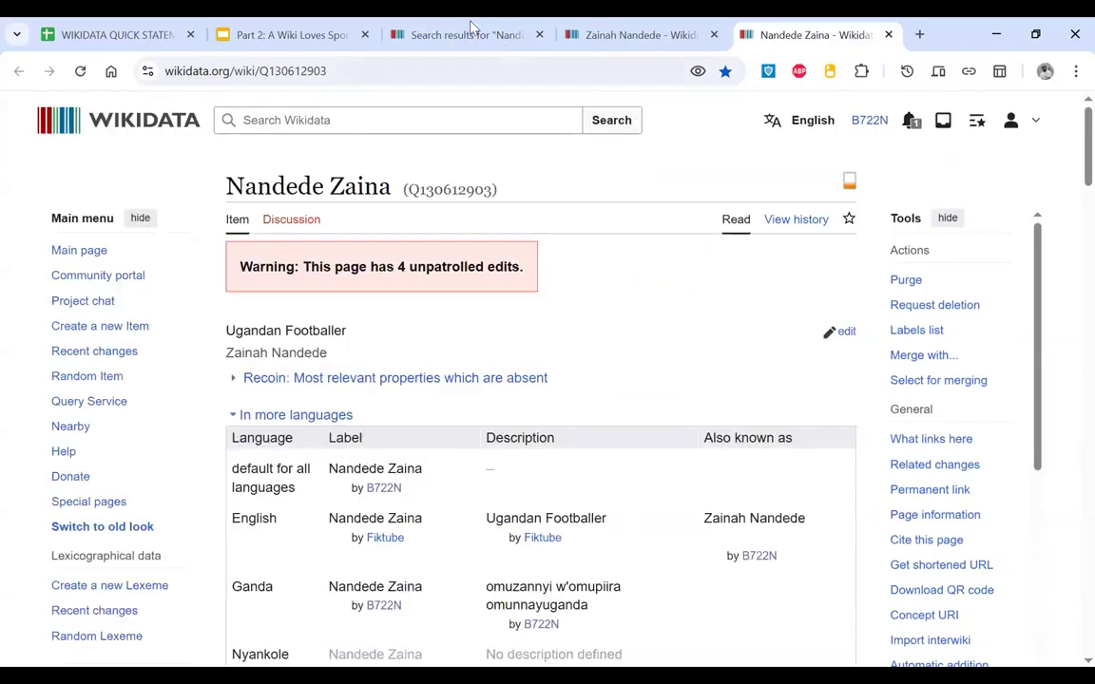
Step: Re-run the Nandede search (now five results) and open Zainah Nandede (Q134732229) in a new tab
{"action": "left_click", "coordinate": [472, 32]}
{"action": "scroll", "coordinate": [344, 238], "scroll_direction": "up", "scroll_amount": 3}
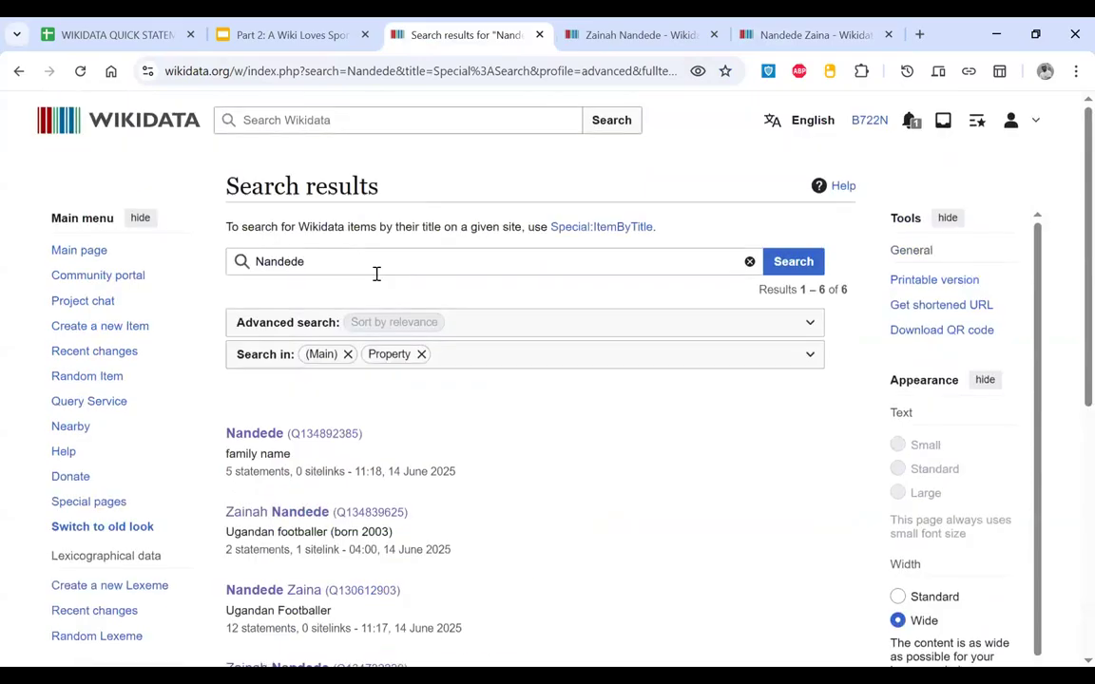
{"action": "left_click", "coordinate": [390, 116]}
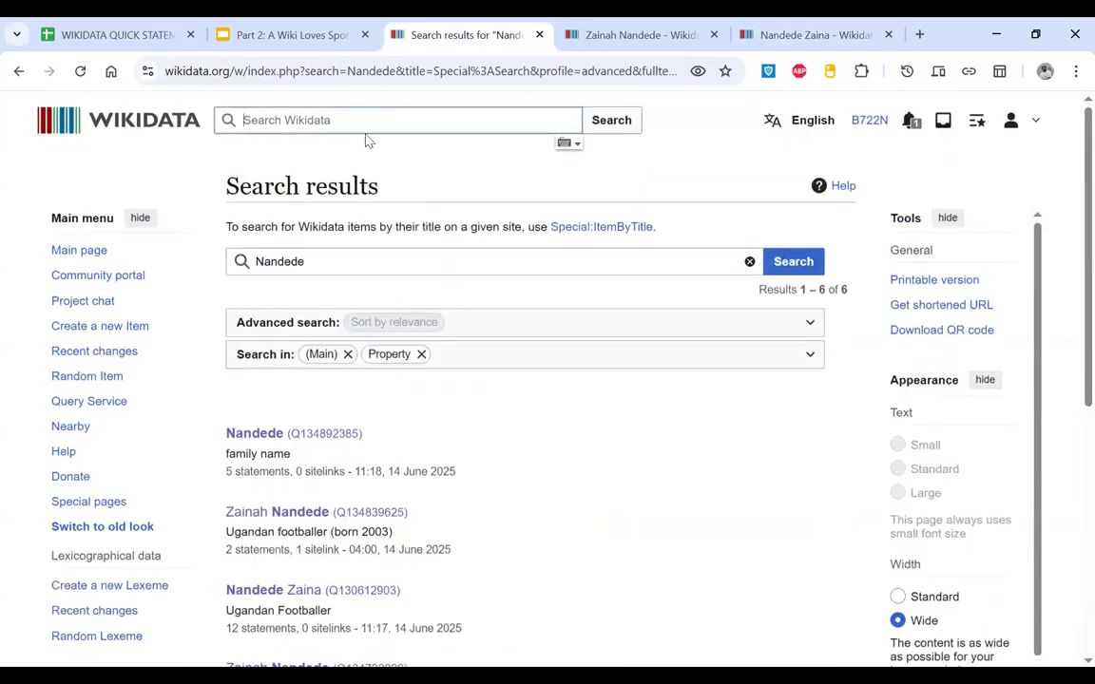
{"action": "left_click", "coordinate": [352, 268]}
{"action": "key", "text": "Return"}
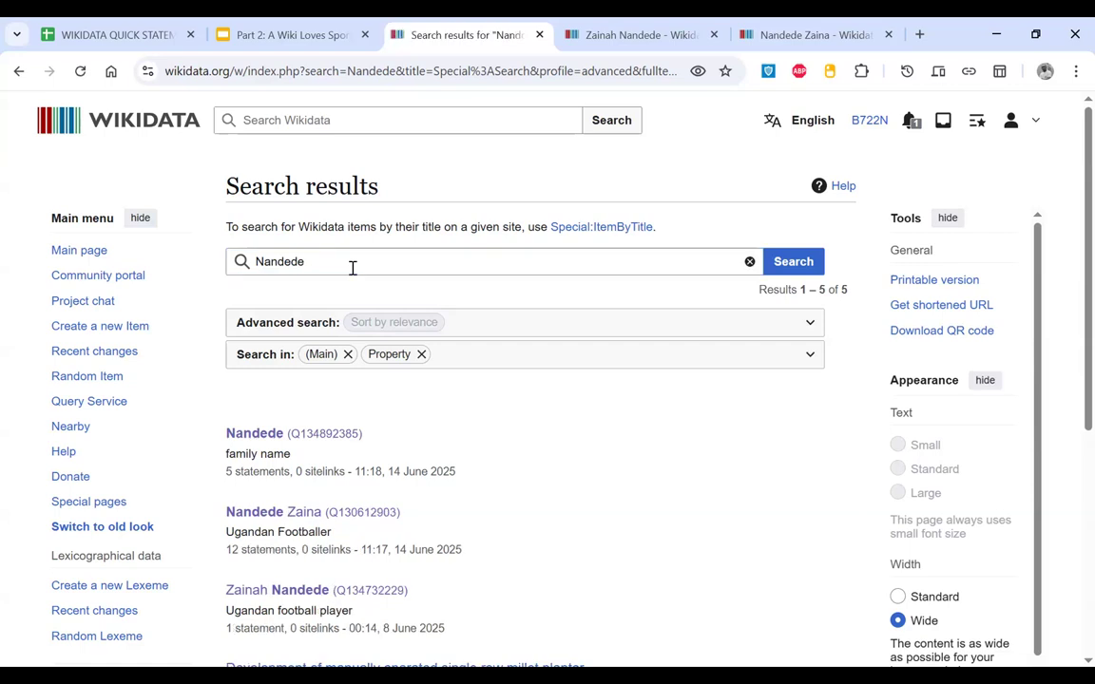
{"action": "scroll", "coordinate": [537, 440], "scroll_direction": "down", "scroll_amount": 4}
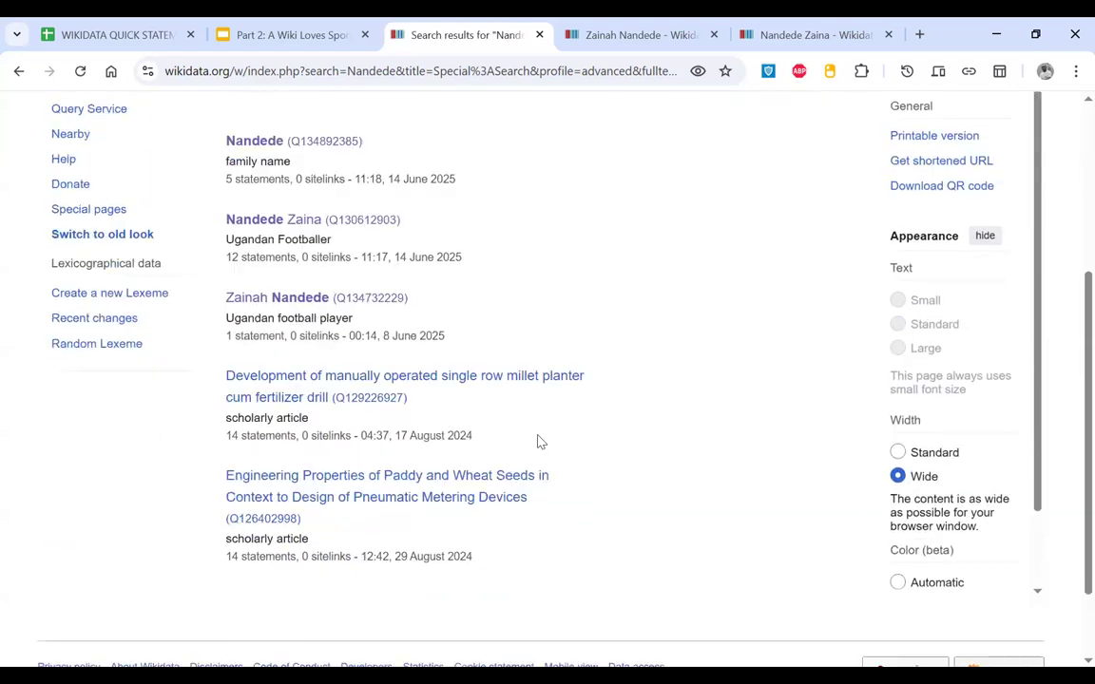
{"action": "scroll", "coordinate": [538, 440], "scroll_direction": "up", "scroll_amount": 1}
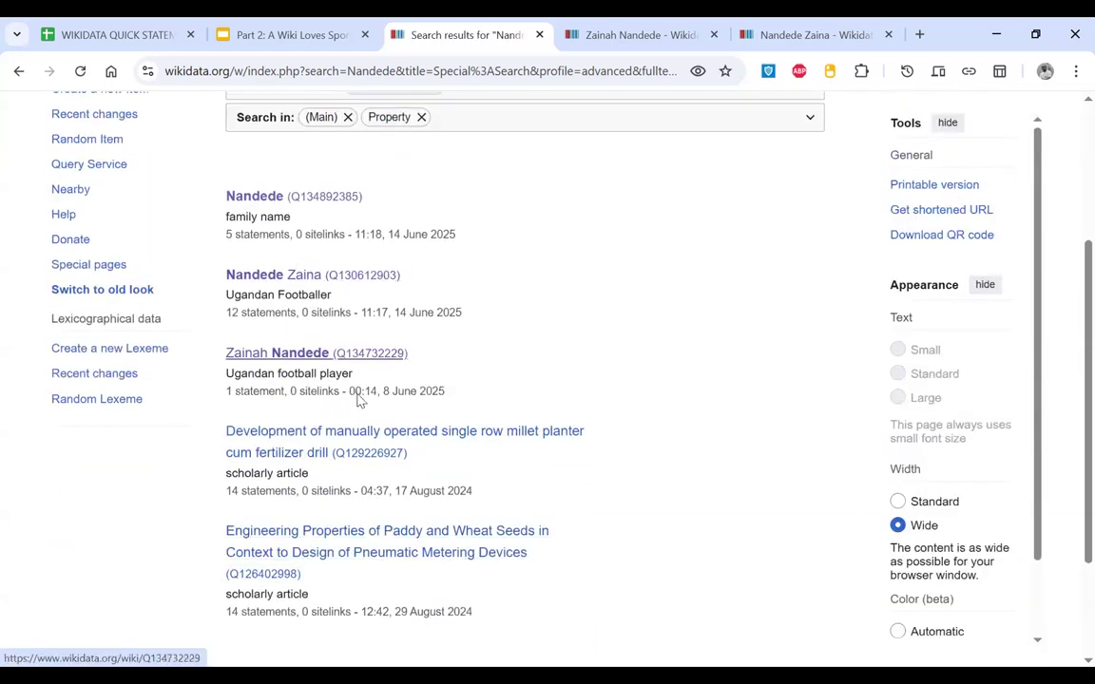
{"action": "scroll", "coordinate": [389, 389], "scroll_direction": "down", "scroll_amount": 2}
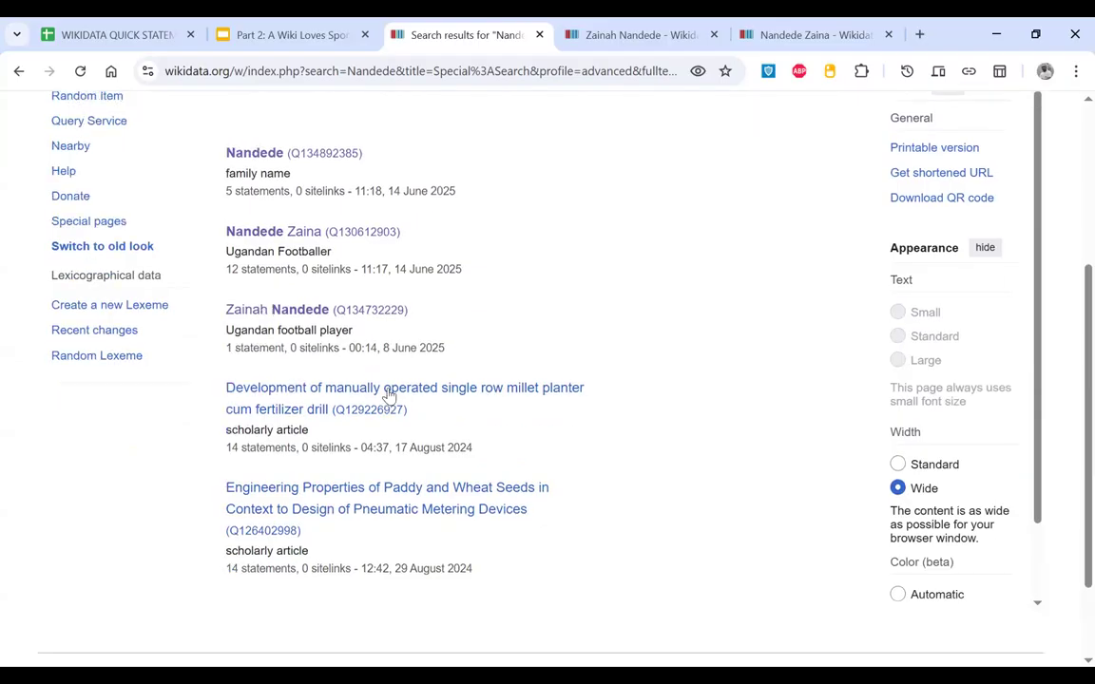
{"action": "scroll", "coordinate": [386, 415], "scroll_direction": "up", "scroll_amount": 3}
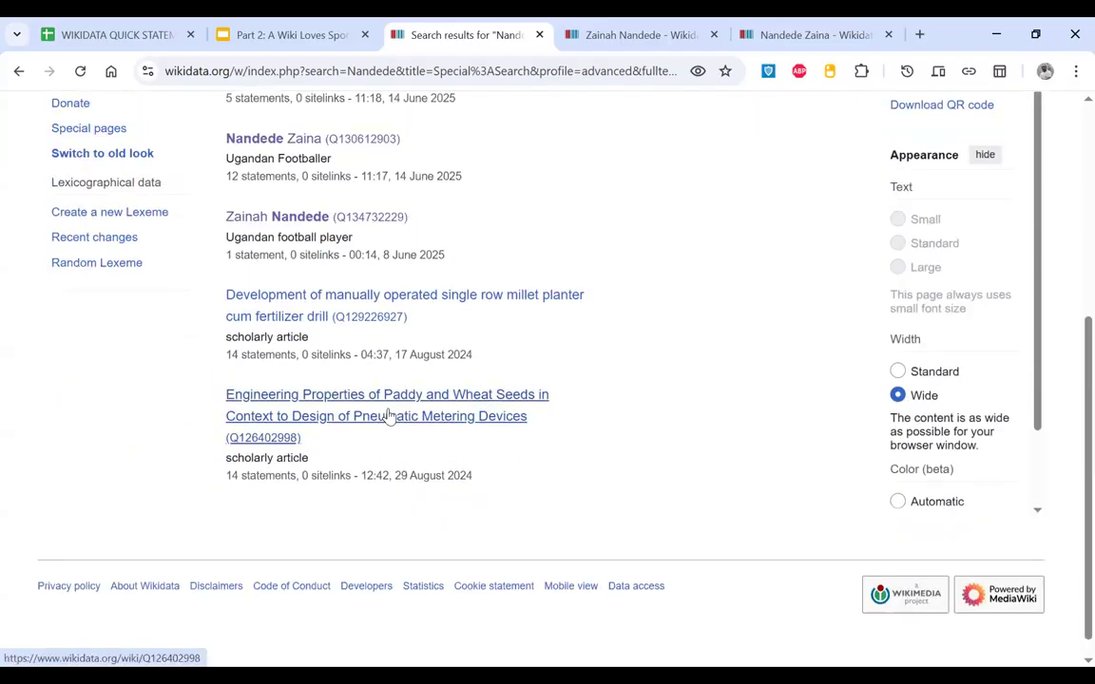
{"action": "right_click", "coordinate": [355, 442]}
{"action": "left_click", "coordinate": [415, 457]}
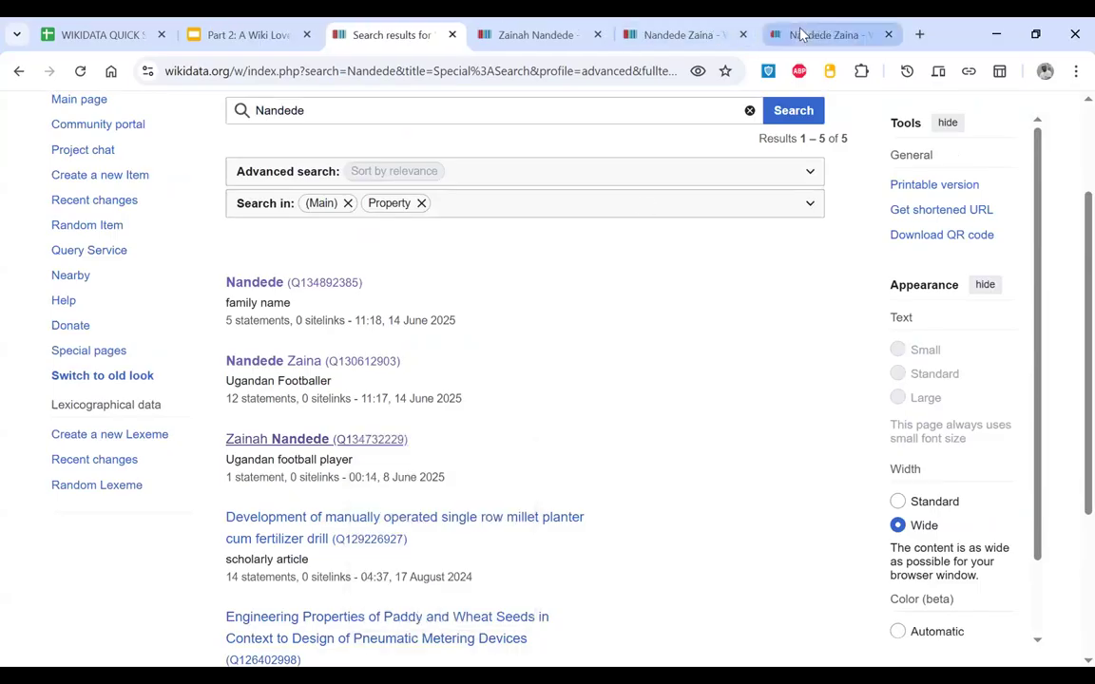
Step: Confirm Q134732229 lands on Nandede Zaina and read its 4 unpatrolled edits warning
{"action": "left_click", "coordinate": [806, 34]}
{"action": "left_click_drag", "start_coordinate": [316, 298], "coordinate": [535, 277]}
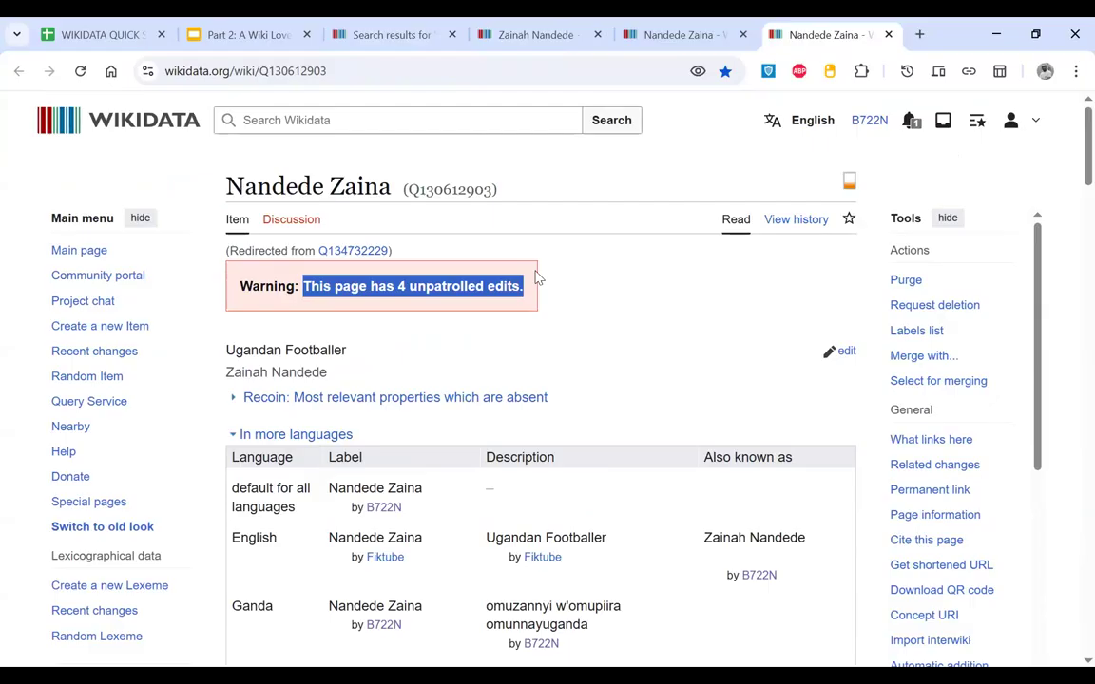
{"action": "left_click", "coordinate": [515, 318]}
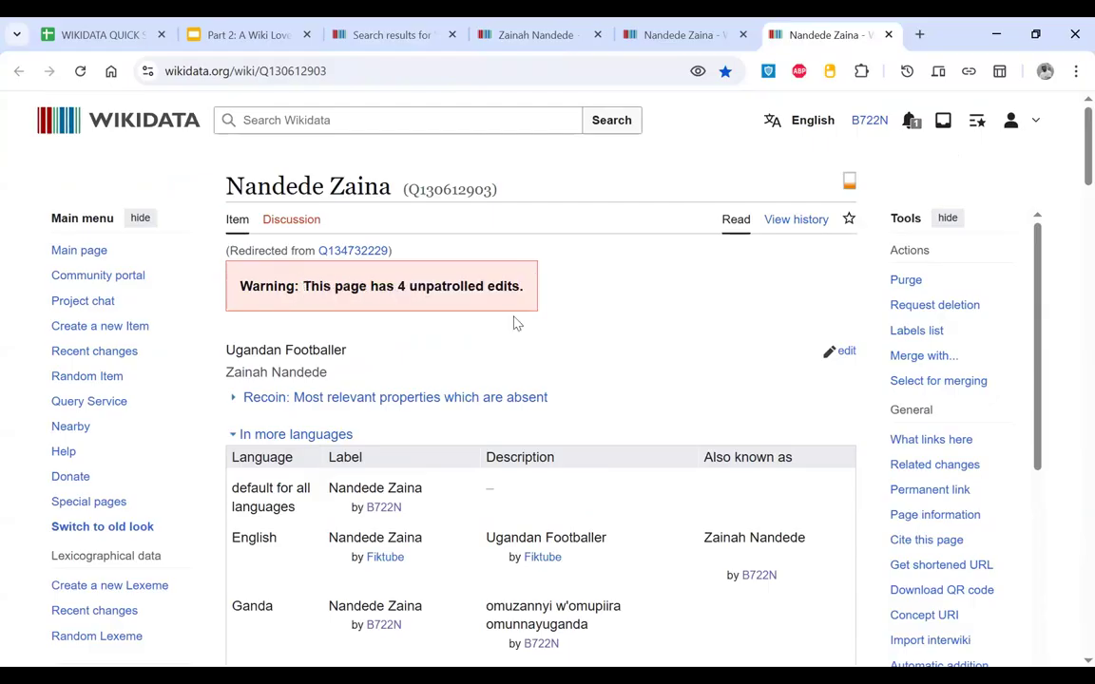
{"action": "left_click_drag", "start_coordinate": [543, 293], "coordinate": [543, 292]}
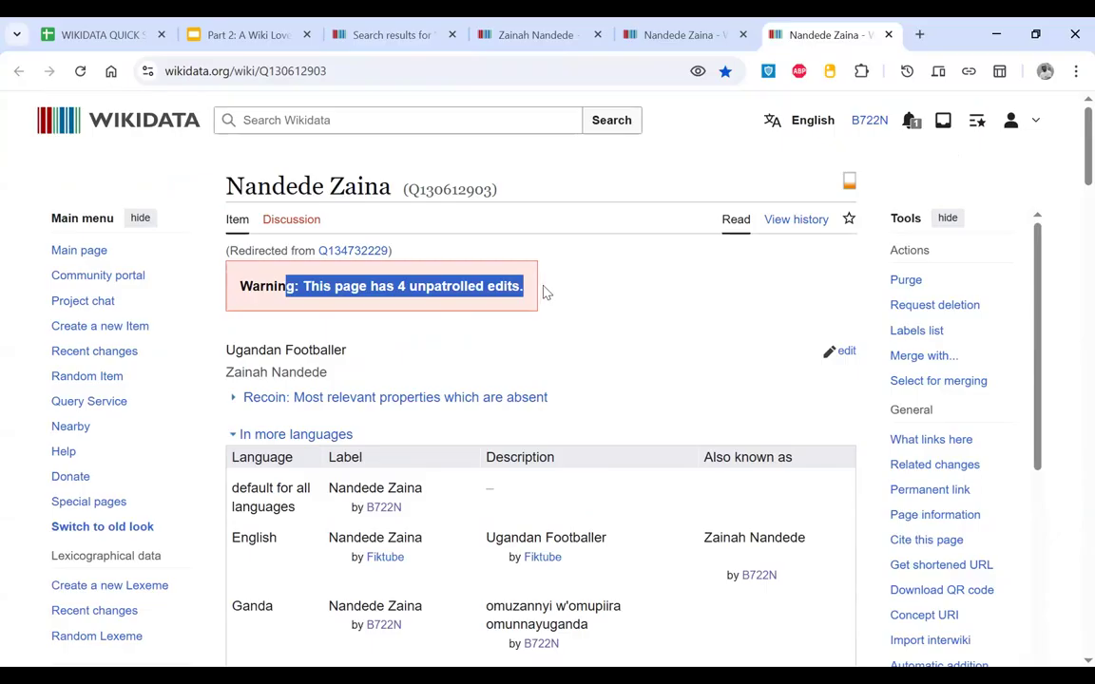
{"action": "left_click", "coordinate": [596, 307]}
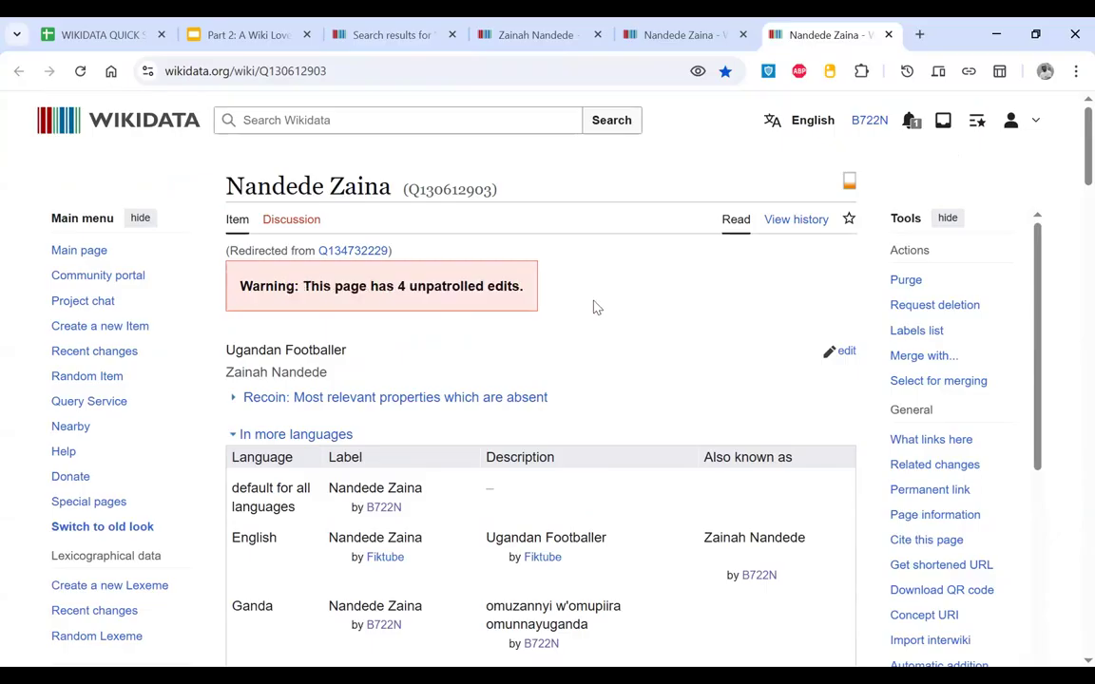
Step: Inspect the latest history entry 'Merged Item from Q134732229: duplicate item' (+179 bytes)
{"action": "left_click", "coordinate": [790, 222]}
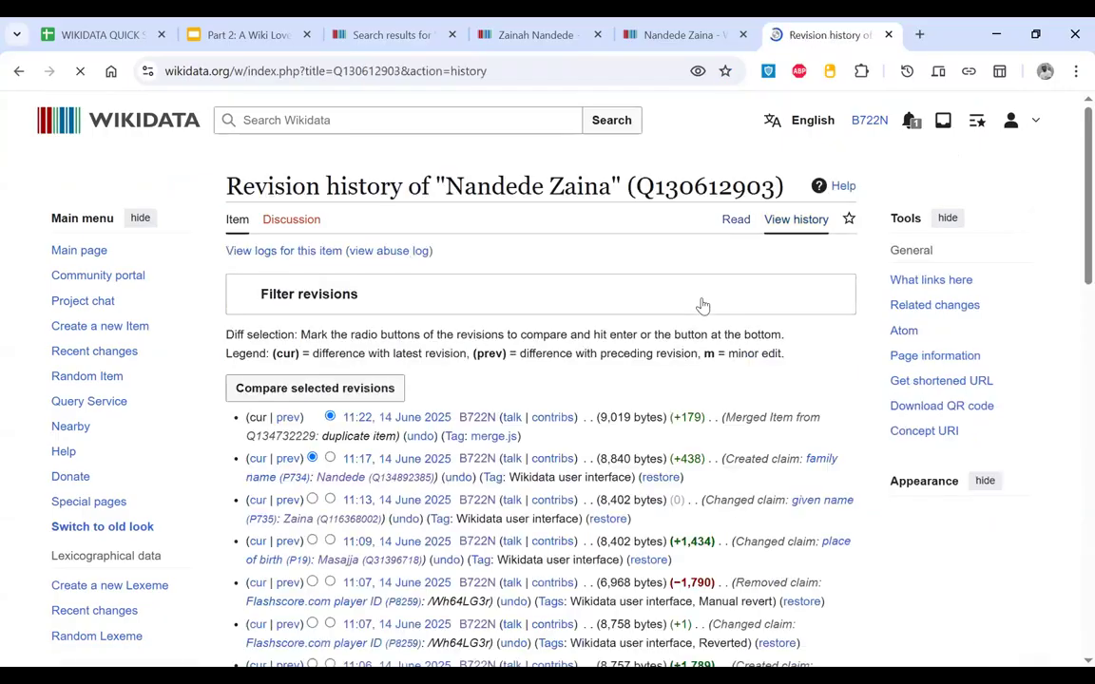
{"action": "scroll", "coordinate": [700, 304], "scroll_direction": "down", "scroll_amount": 1}
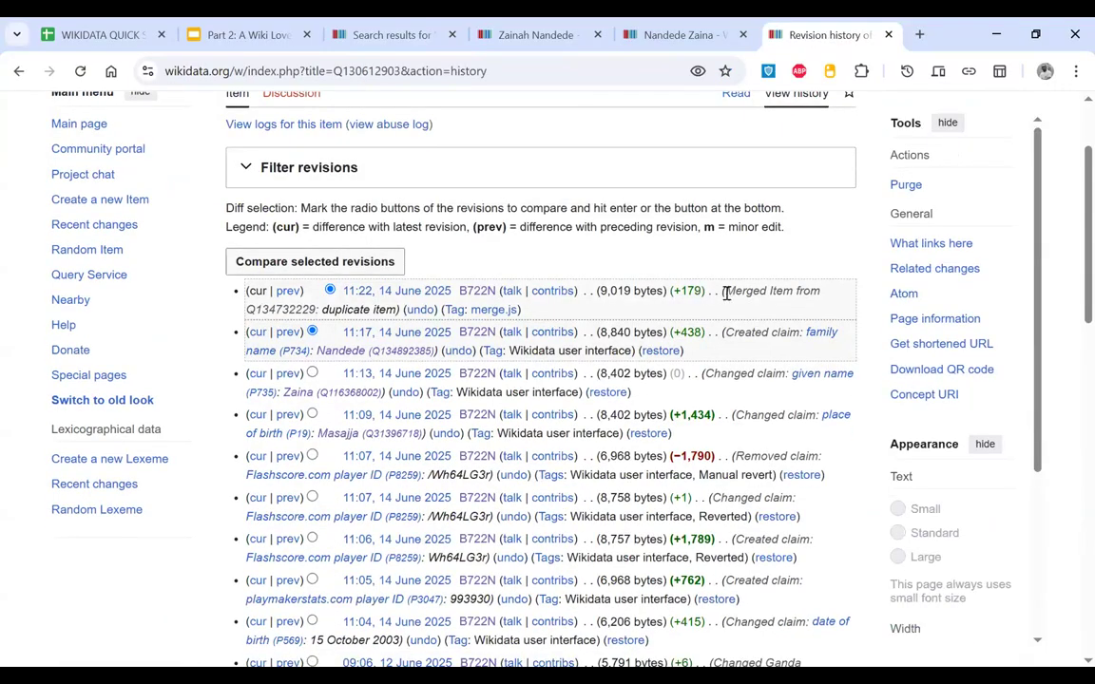
{"action": "triple_click", "coordinate": [732, 315]}
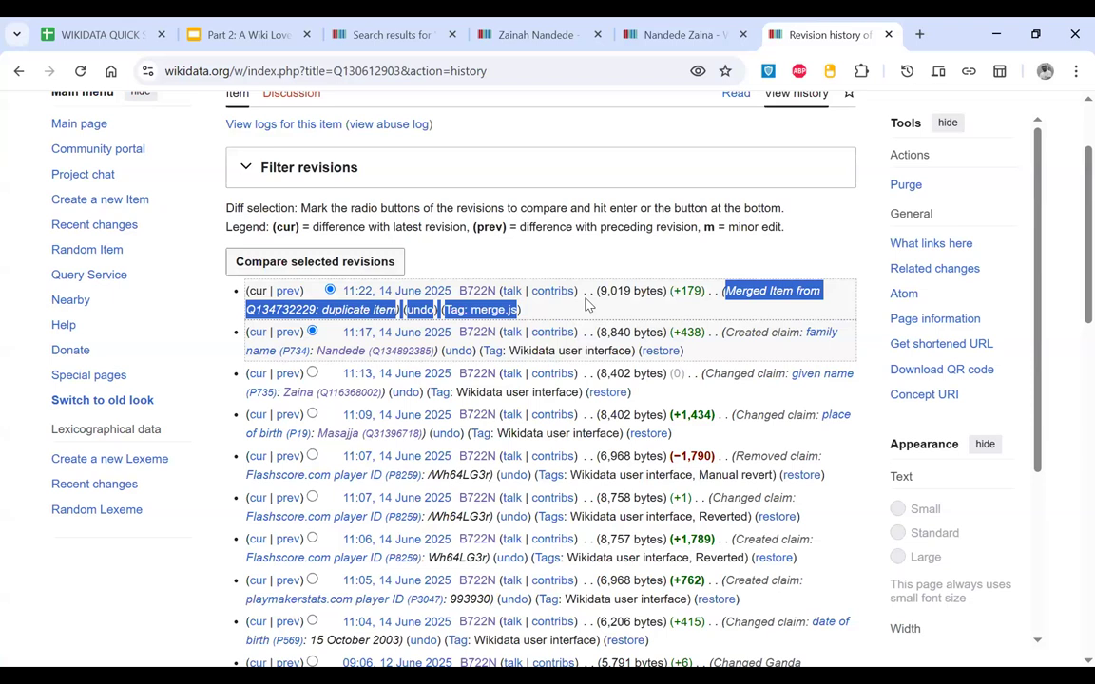
{"action": "left_click", "coordinate": [326, 314]}
{"action": "left_click_drag", "start_coordinate": [329, 313], "coordinate": [410, 316]}
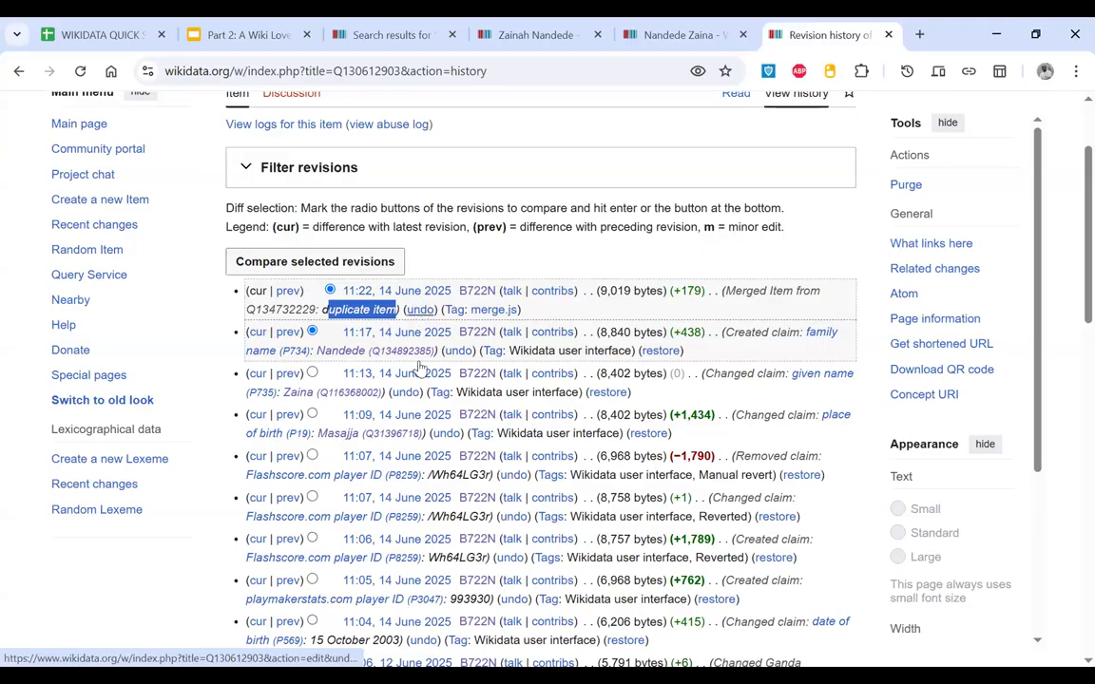
{"action": "scroll", "coordinate": [528, 472], "scroll_direction": "down", "scroll_amount": 1}
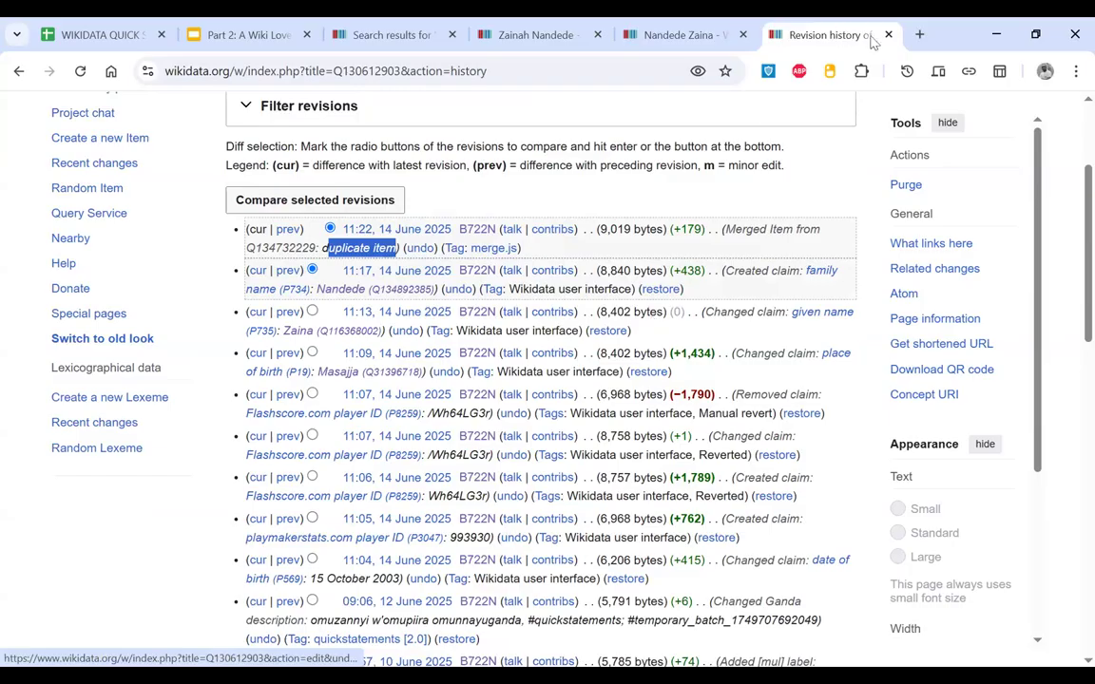
{"action": "scroll", "coordinate": [652, 323], "scroll_direction": "up", "scroll_amount": 2}
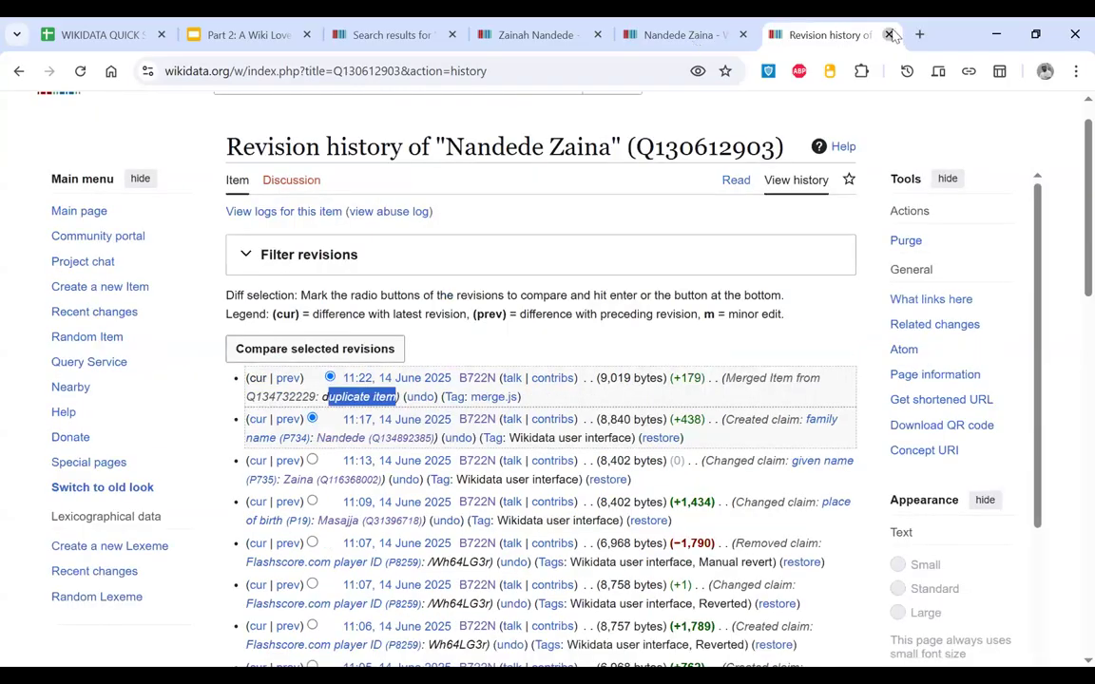
{"action": "left_click", "coordinate": [890, 36]}
Step: Close the Nandede Zaina item page and rerun the Nandede search
{"action": "left_click", "coordinate": [891, 36]}
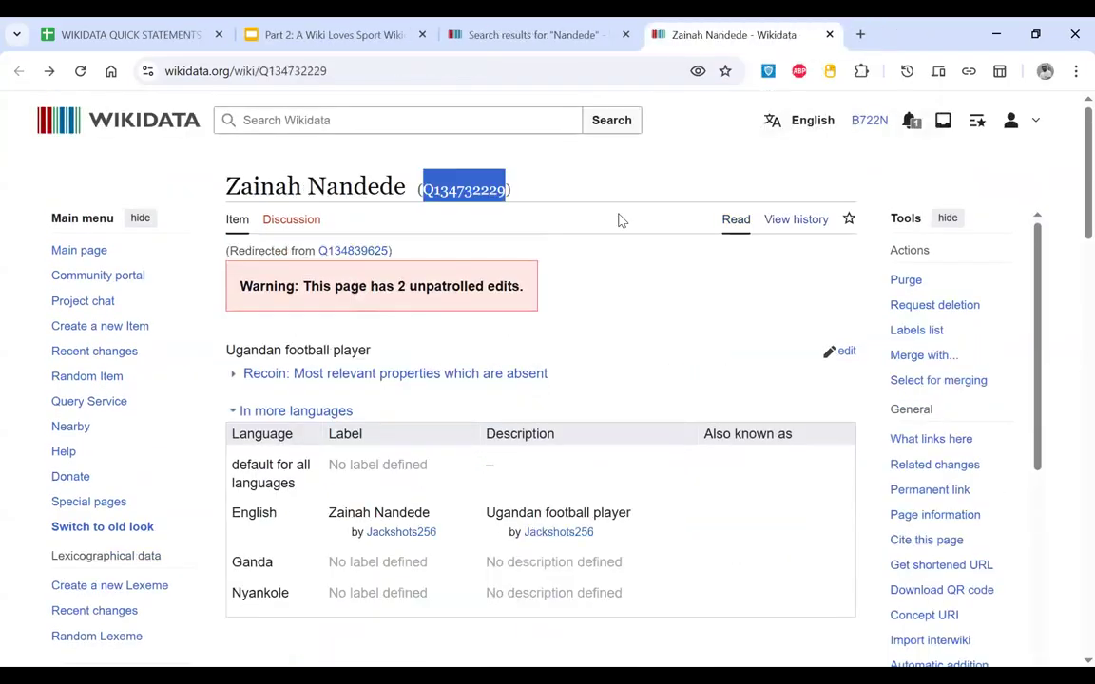
{"action": "left_click", "coordinate": [534, 35]}
{"action": "left_click", "coordinate": [358, 105]}
{"action": "key", "text": "Return"}
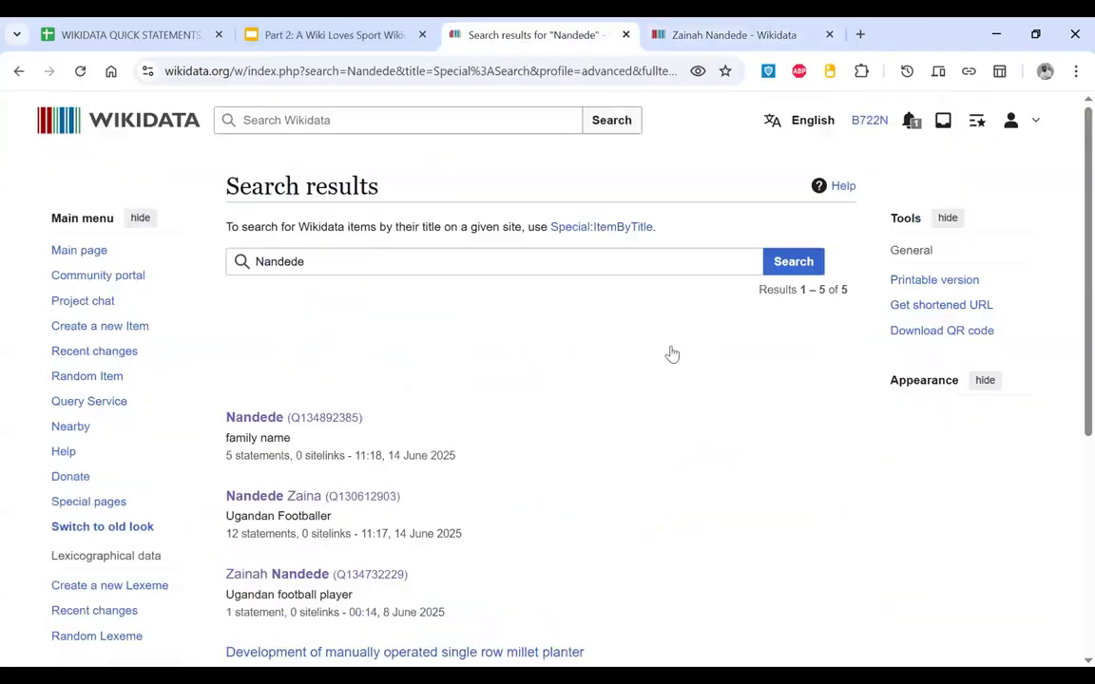
{"action": "scroll", "coordinate": [695, 433], "scroll_direction": "down", "scroll_amount": 3}
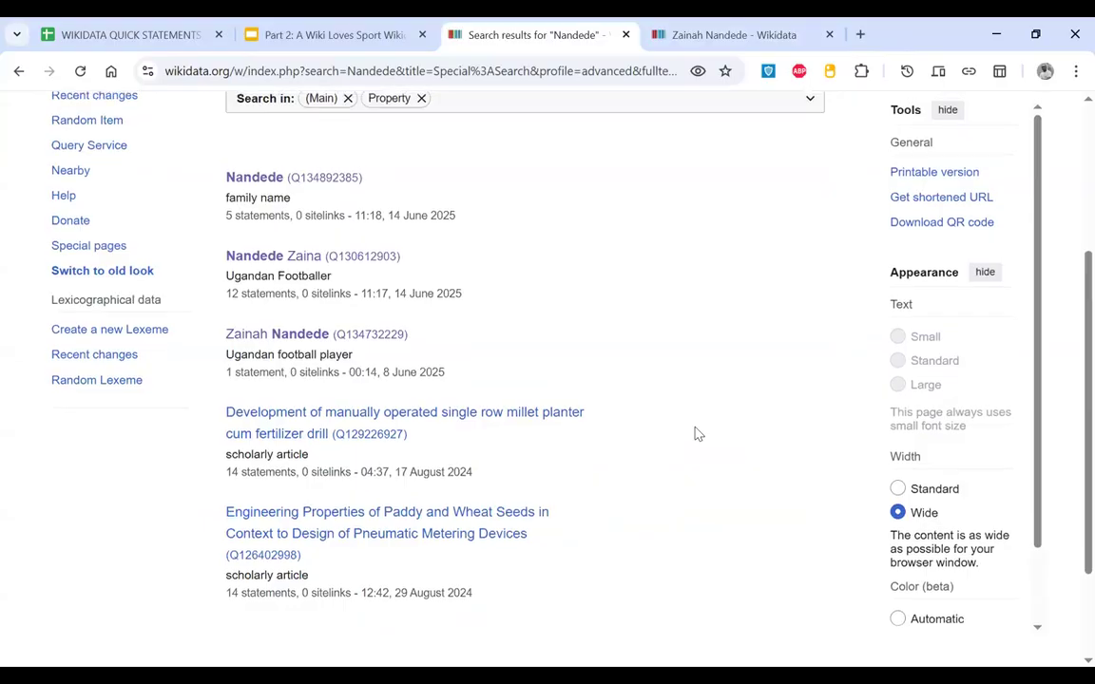
{"action": "scroll", "coordinate": [695, 434], "scroll_direction": "up", "scroll_amount": 3}
Step: From the Zainah Nandede page, search 'Uganda' and open the country item Q1036
{"action": "left_click", "coordinate": [688, 26]}
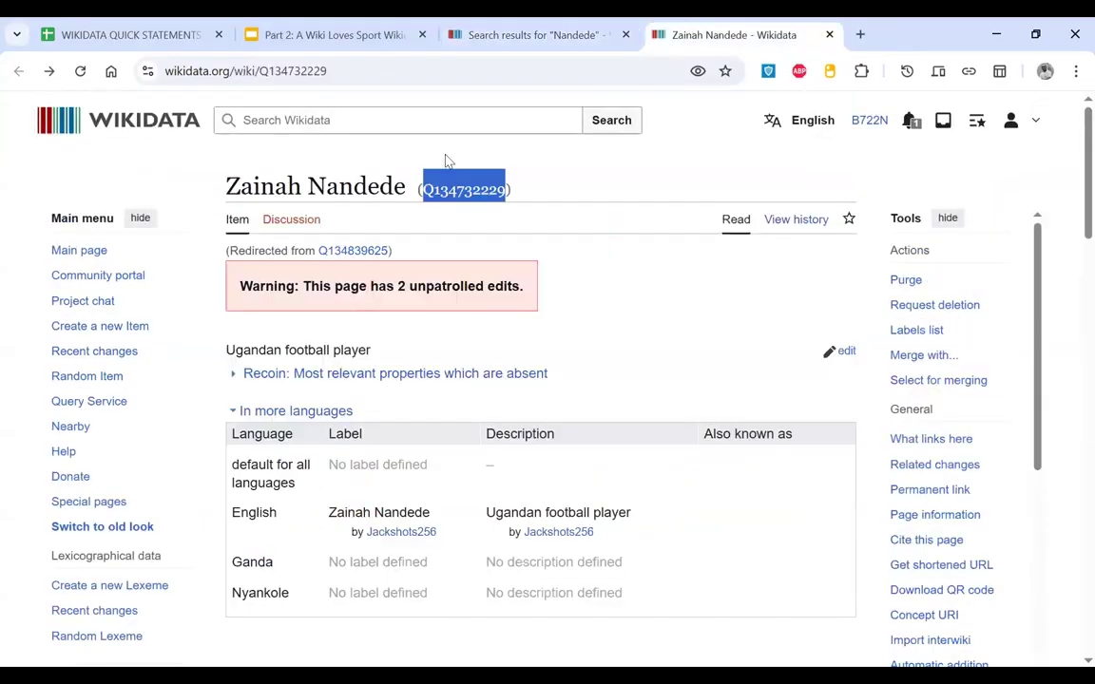
{"action": "left_click", "coordinate": [466, 134]}
{"action": "type", "text": "Uganda"}
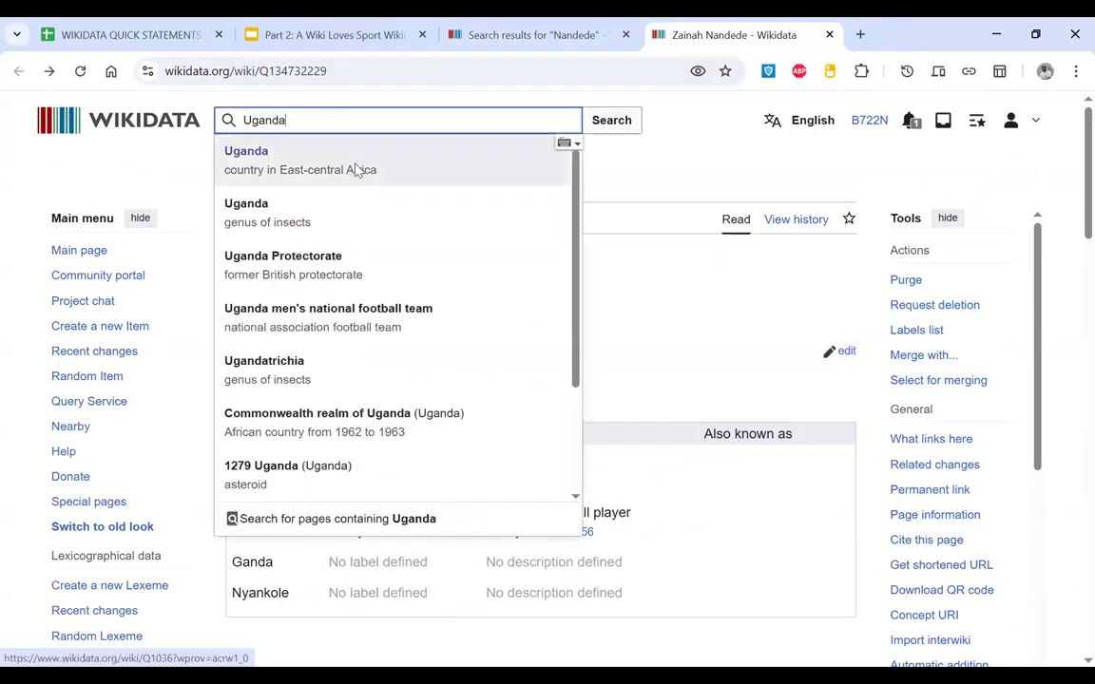
{"action": "left_click", "coordinate": [356, 169]}
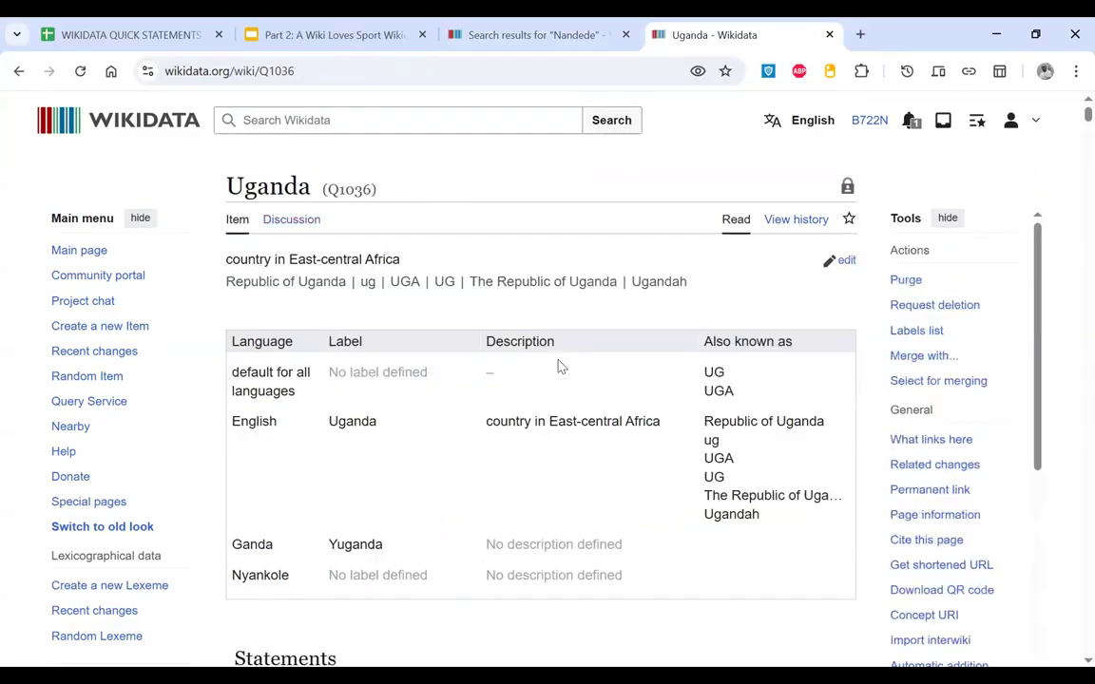
{"action": "scroll", "coordinate": [560, 367], "scroll_direction": "down", "scroll_amount": 15}
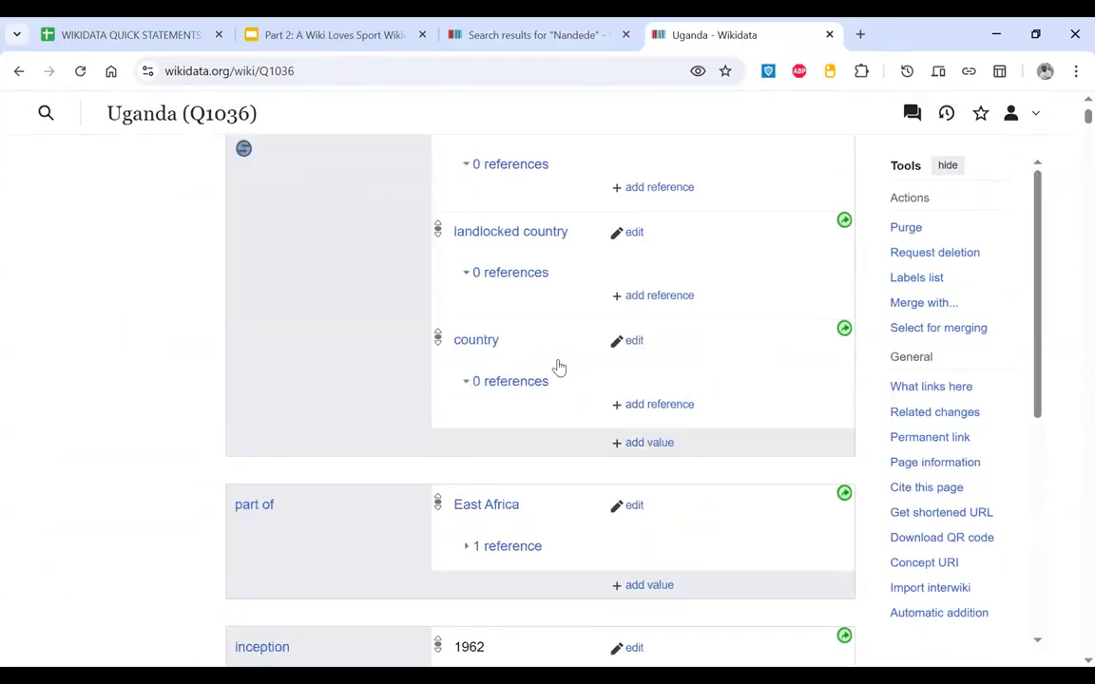
{"action": "scroll", "coordinate": [559, 367], "scroll_direction": "down", "scroll_amount": 2}
{"action": "key", "text": "ctrl+f"}
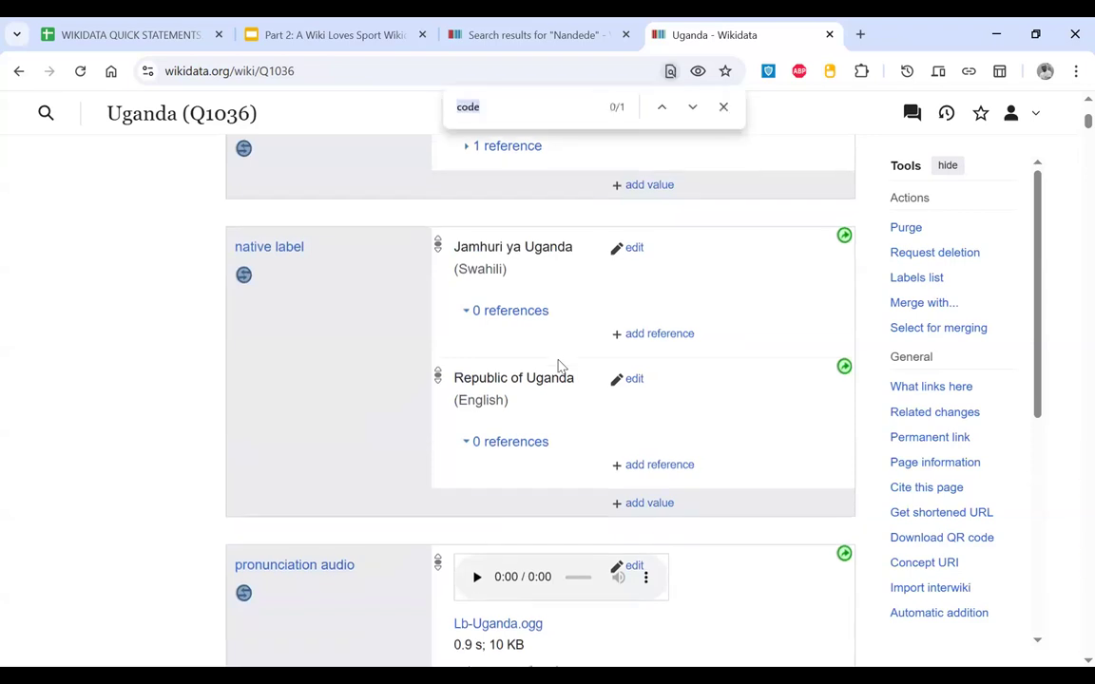
{"action": "type", "text": "diffe"}
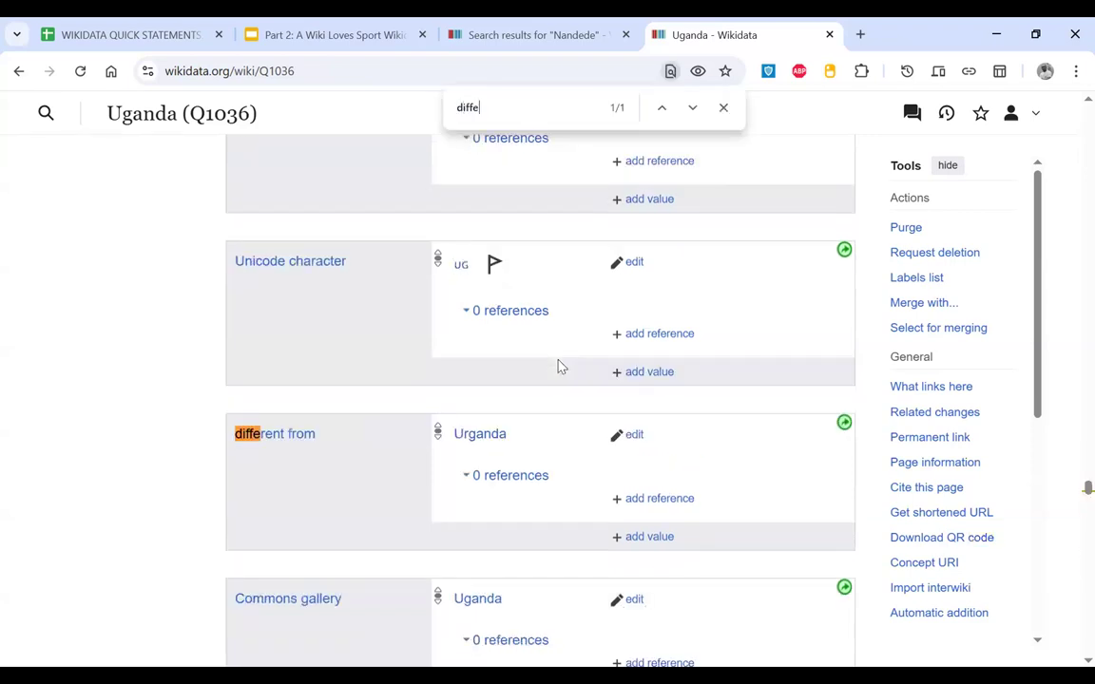
{"action": "scroll", "coordinate": [548, 448], "scroll_direction": "down", "scroll_amount": 1}
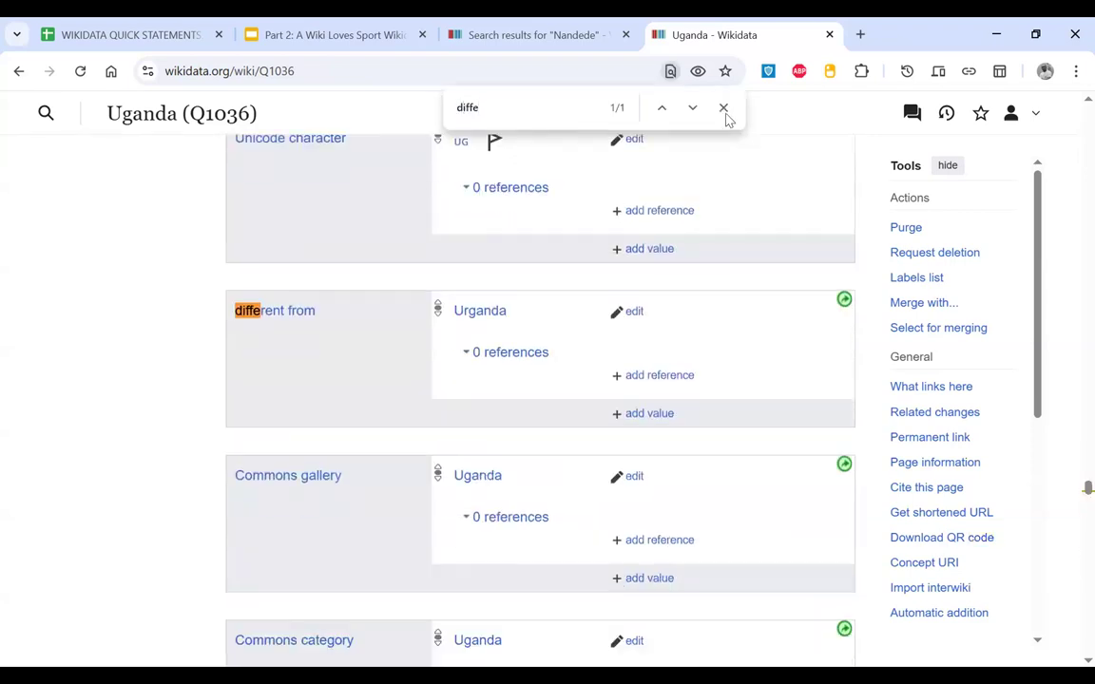
{"action": "left_click", "coordinate": [724, 108]}
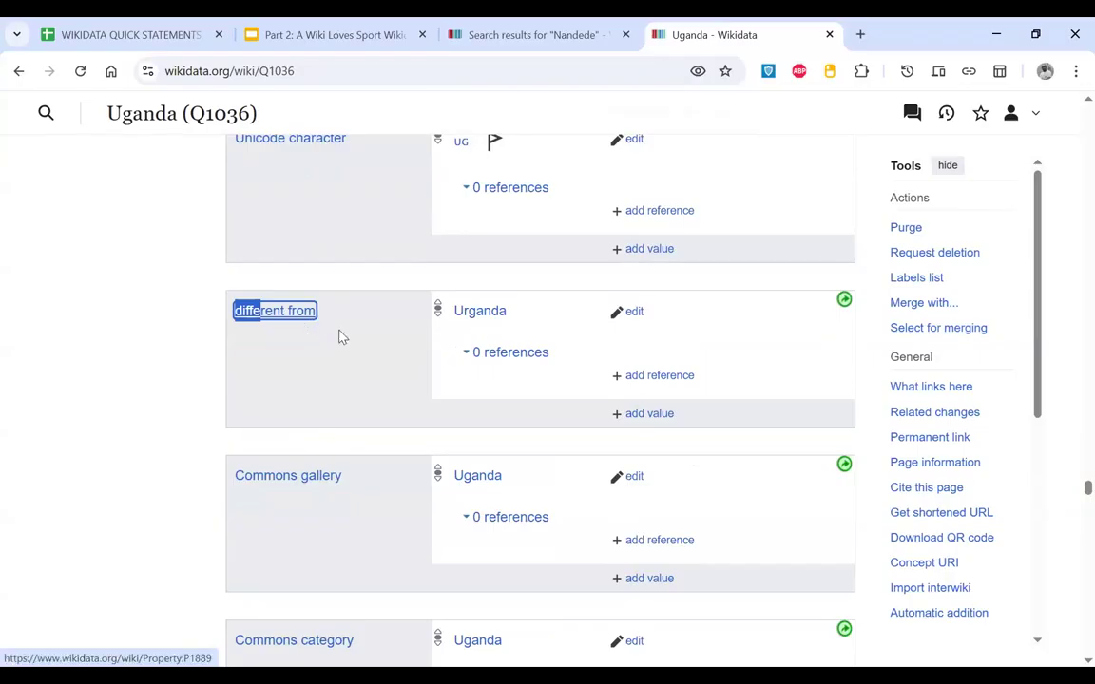
{"action": "left_click_drag", "start_coordinate": [238, 311], "coordinate": [454, 367]}
{"action": "left_click", "coordinate": [411, 377]}
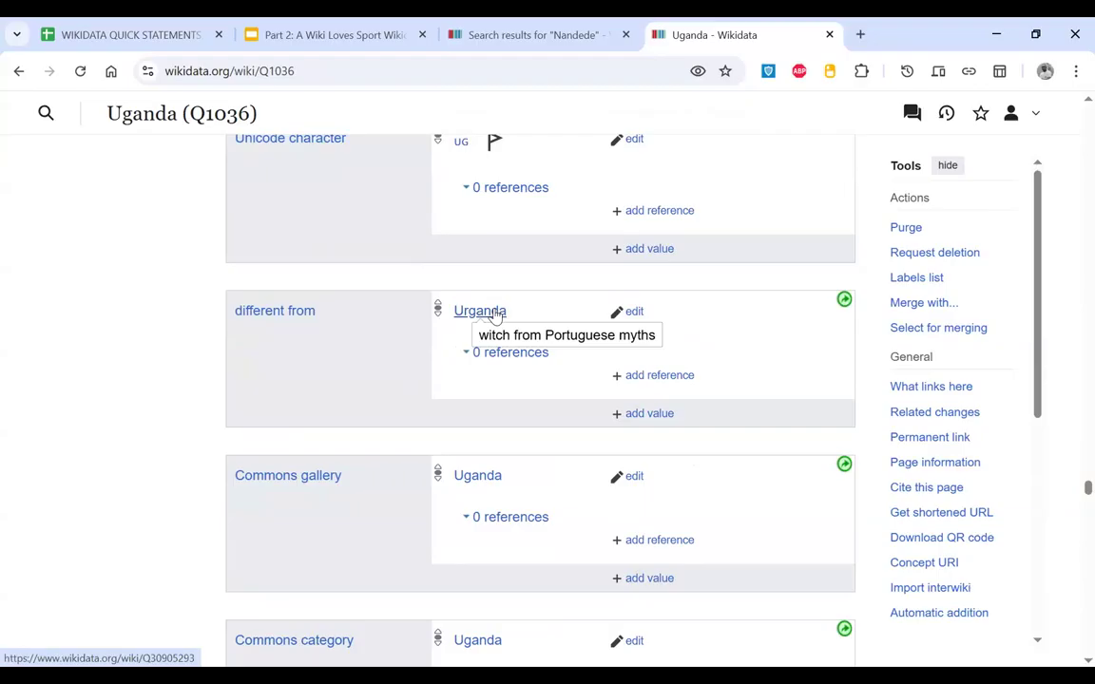
Step: Add 'Uganda – genus of insects' as another 'different from' value and publish
{"action": "left_click", "coordinate": [651, 416]}
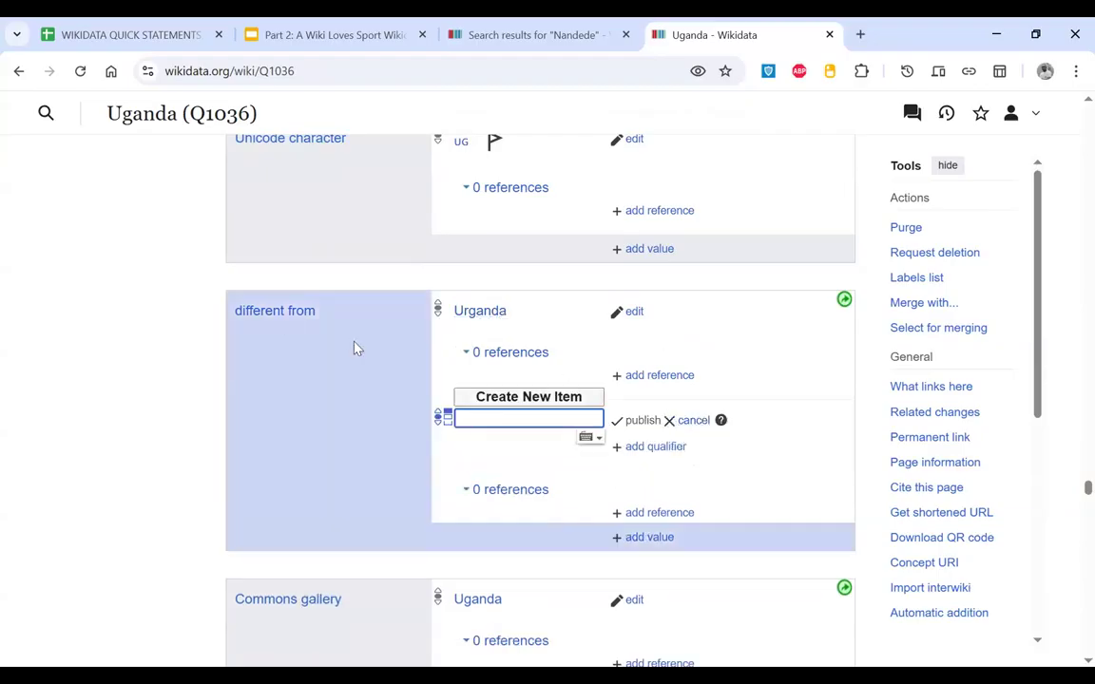
{"action": "type", "text": "Uganda"}
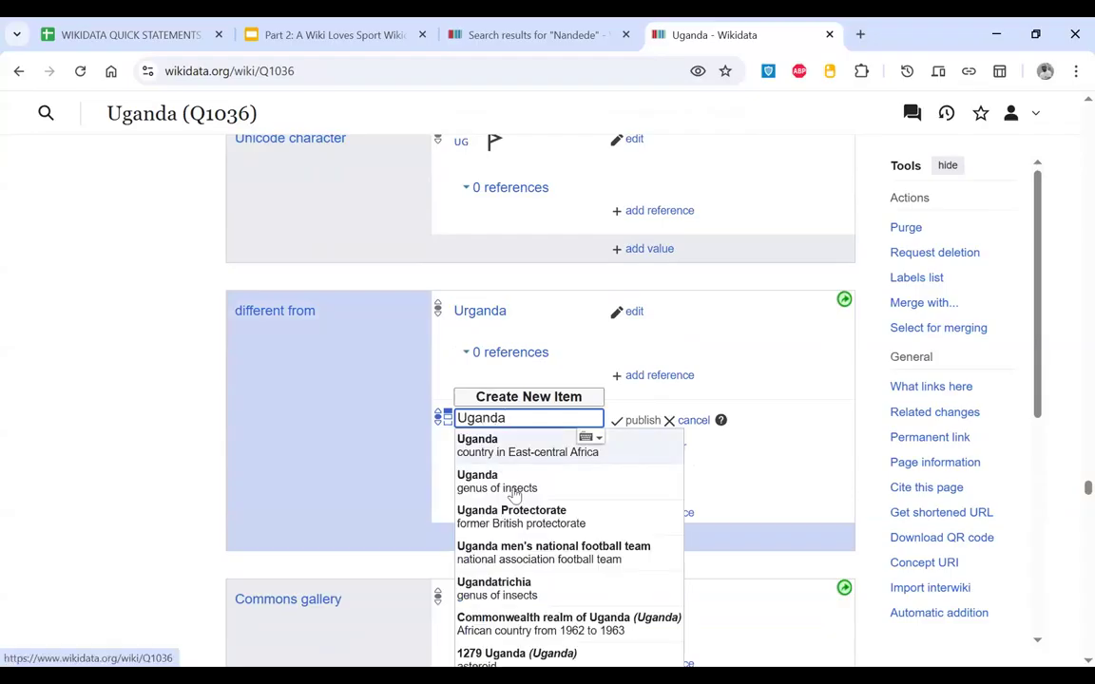
{"action": "left_click", "coordinate": [510, 489]}
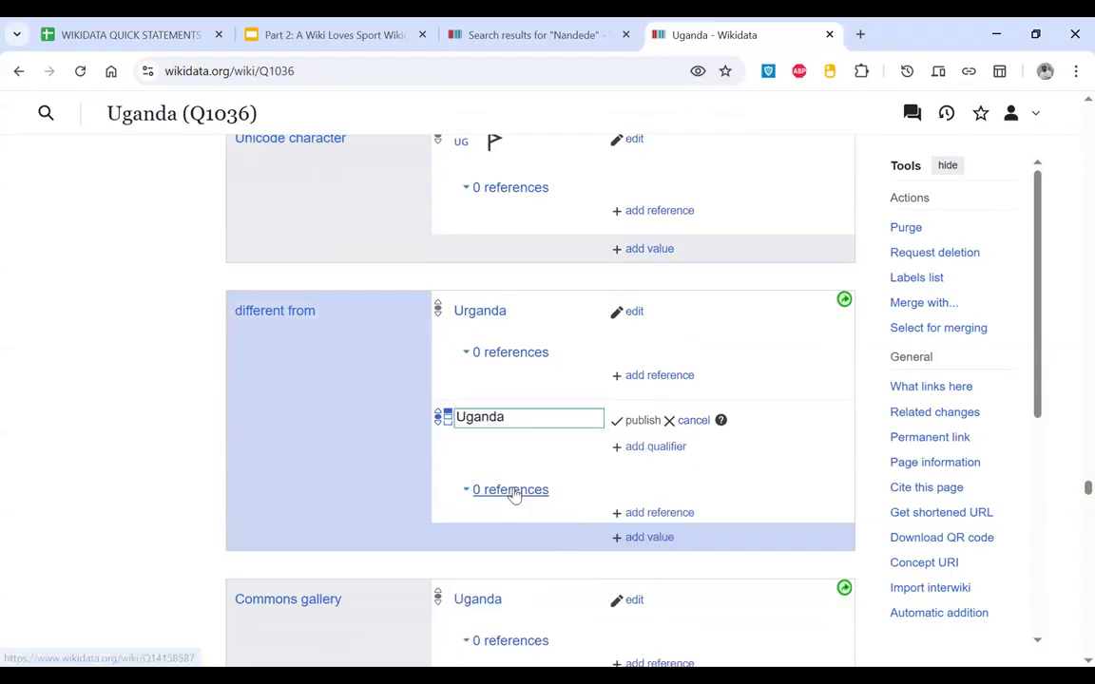
{"action": "left_click", "coordinate": [632, 424]}
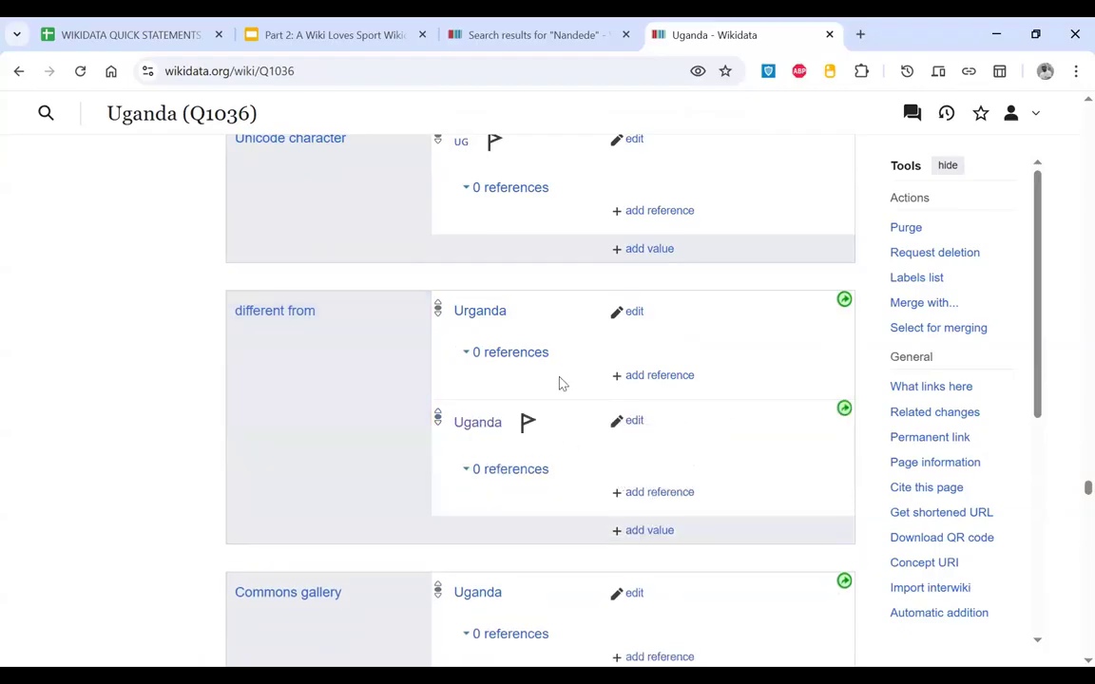
{"action": "scroll", "coordinate": [547, 384], "scroll_direction": "down", "scroll_amount": 1}
Step: Review the symmetric constraint suggestion and open the insect genus item in a new tab
{"action": "left_click", "coordinate": [528, 383]}
{"action": "scroll", "coordinate": [521, 399], "scroll_direction": "down", "scroll_amount": 1}
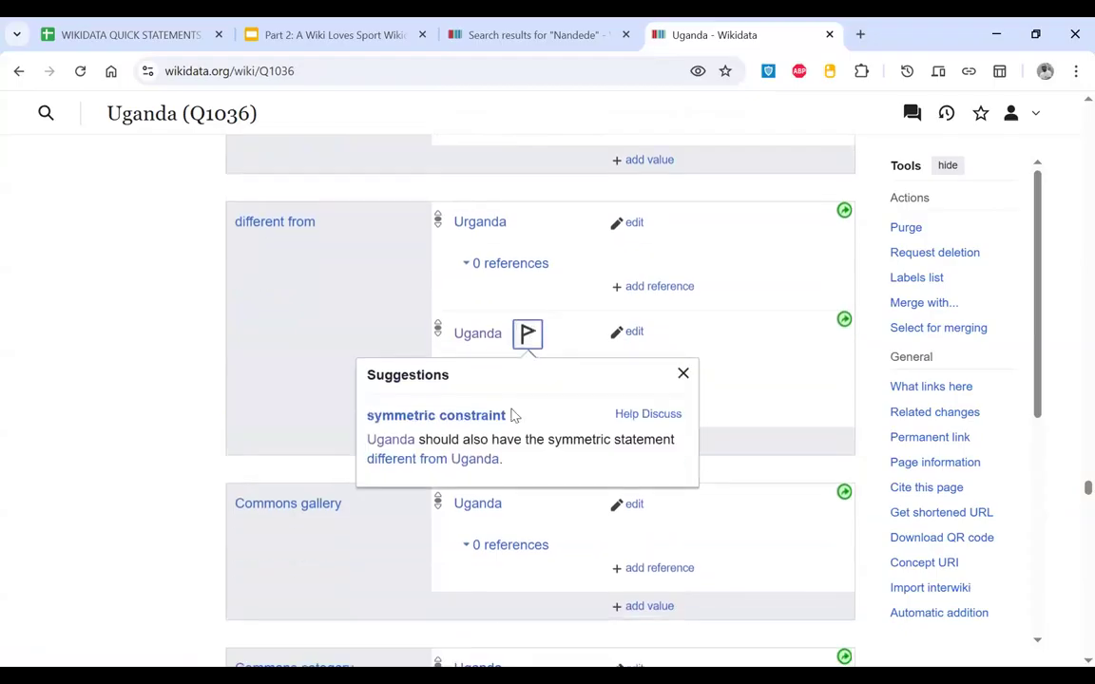
{"action": "right_click", "coordinate": [482, 337]}
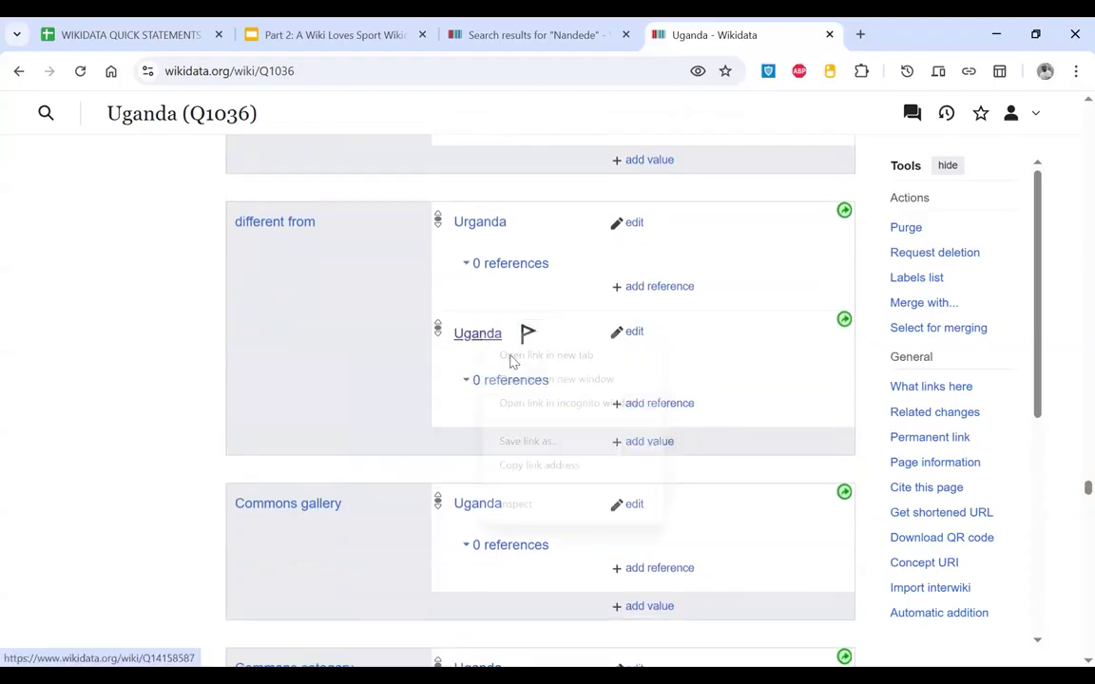
{"action": "left_click", "coordinate": [548, 360]}
Step: Give genus item Q14158587 a 'different from' statement pointing to Uganda, the East-central African country
{"action": "left_click", "coordinate": [800, 36]}
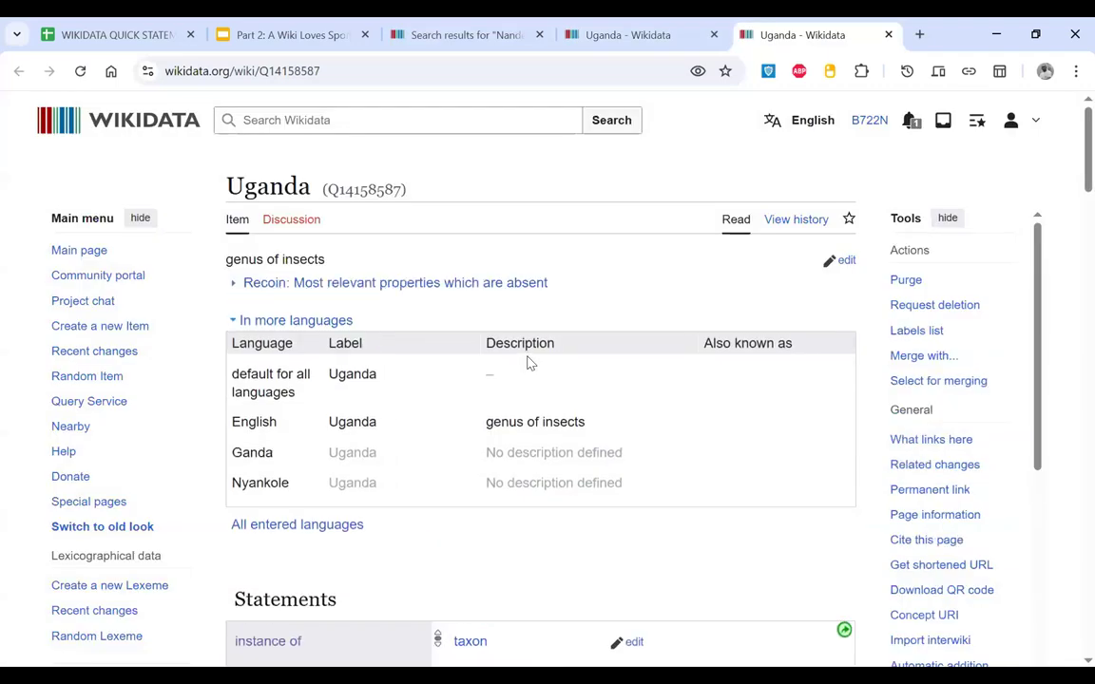
{"action": "scroll", "coordinate": [529, 362], "scroll_direction": "down", "scroll_amount": 12}
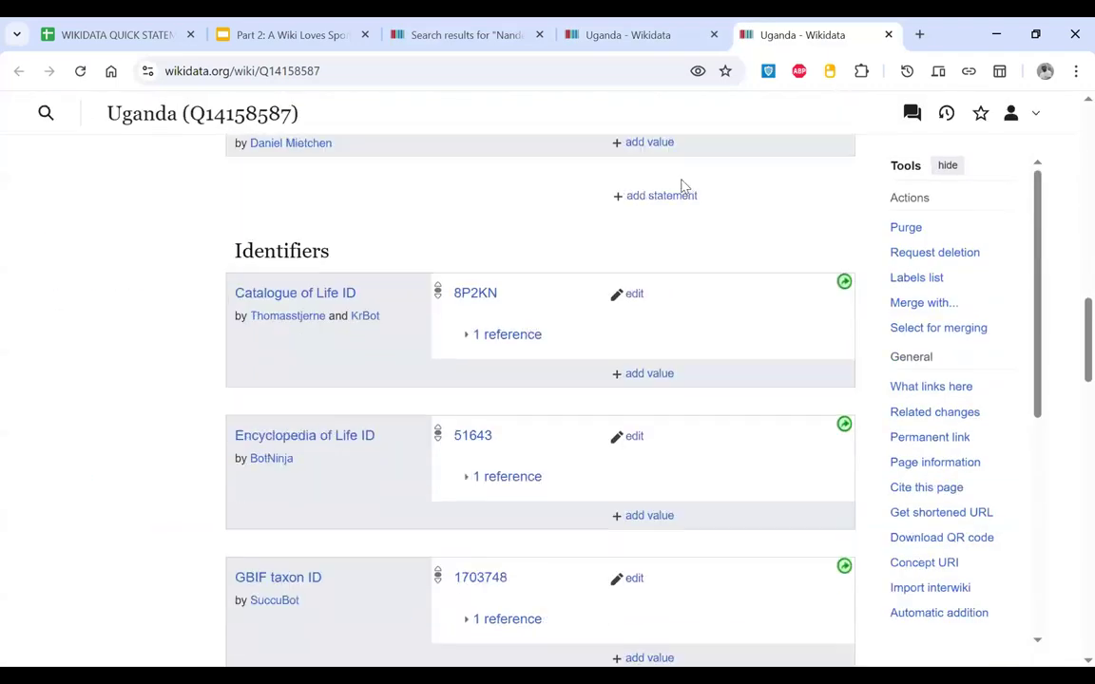
{"action": "left_click", "coordinate": [671, 195]}
{"action": "type", "text": "d"}
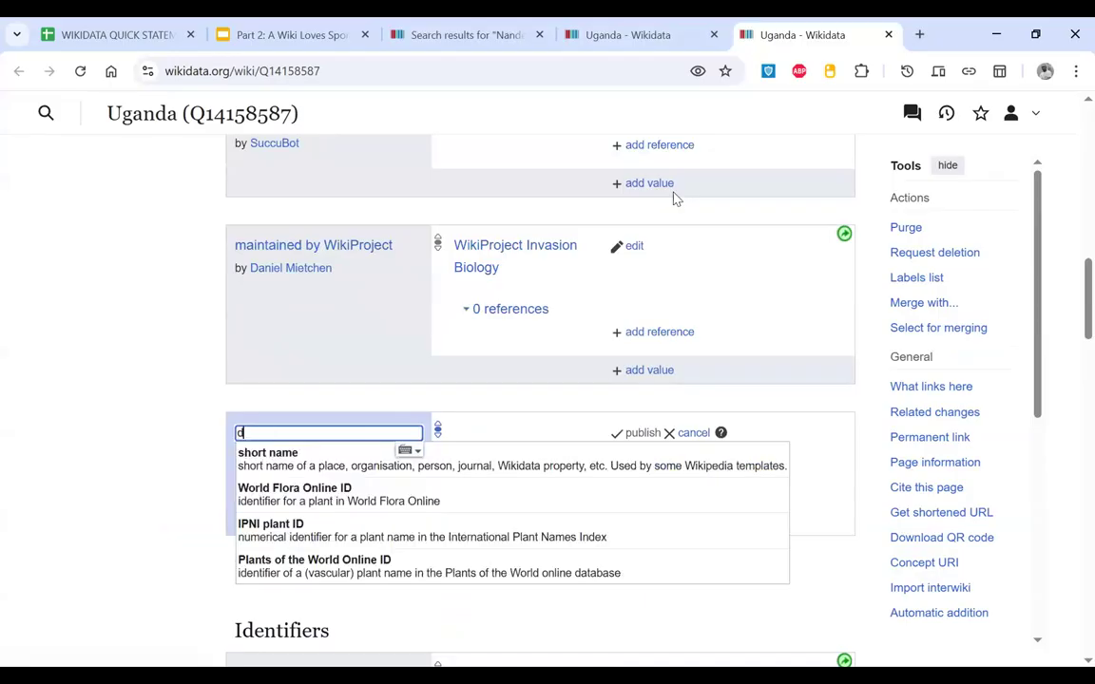
{"action": "type", "text": "ifferent from"}
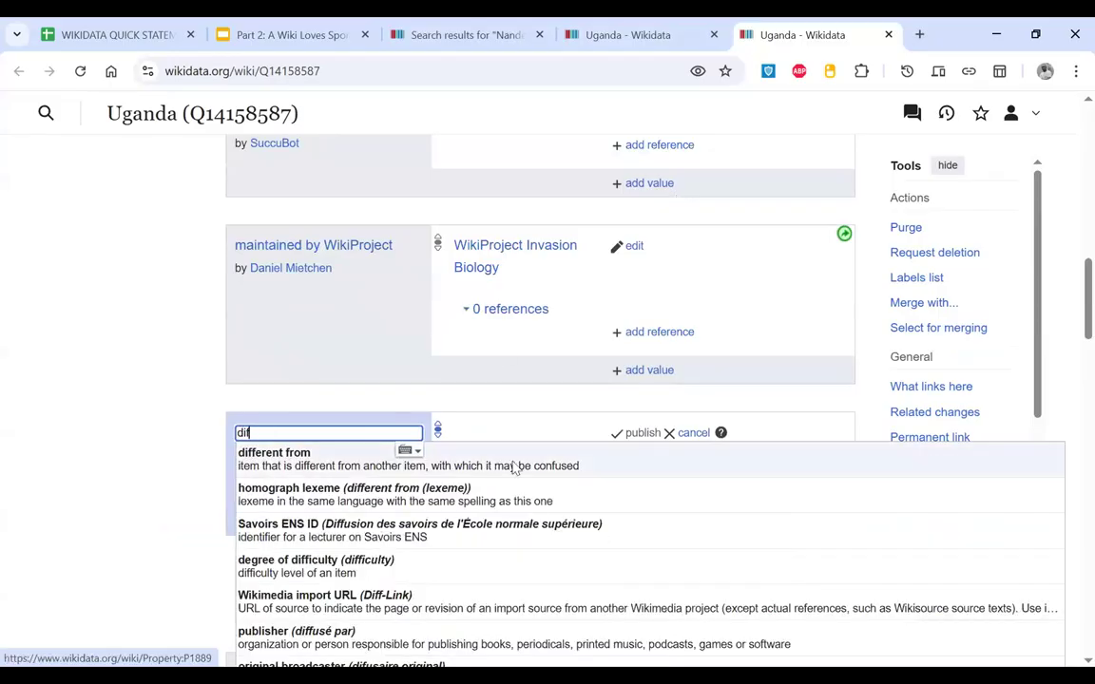
{"action": "left_click", "coordinate": [513, 465]}
{"action": "type", "text": "Uganda"}
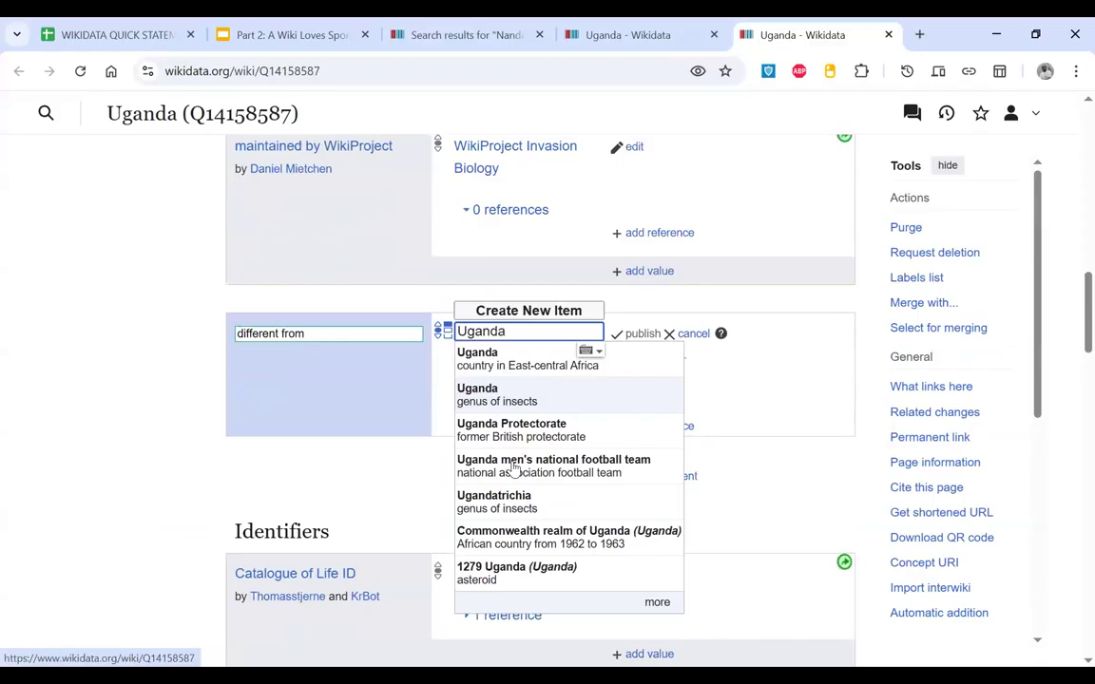
{"action": "left_click", "coordinate": [494, 365]}
{"action": "left_click", "coordinate": [619, 338]}
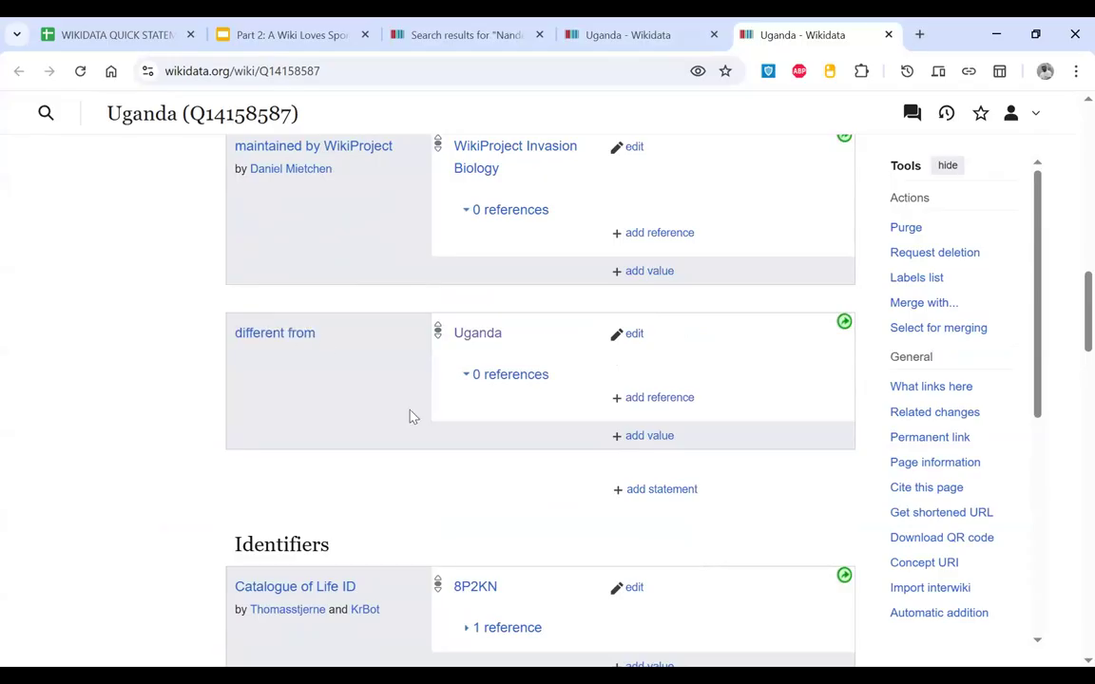
Step: Return to the Uganda country item, reload it, and find 'different from' on the page
{"action": "left_click", "coordinate": [665, 26]}
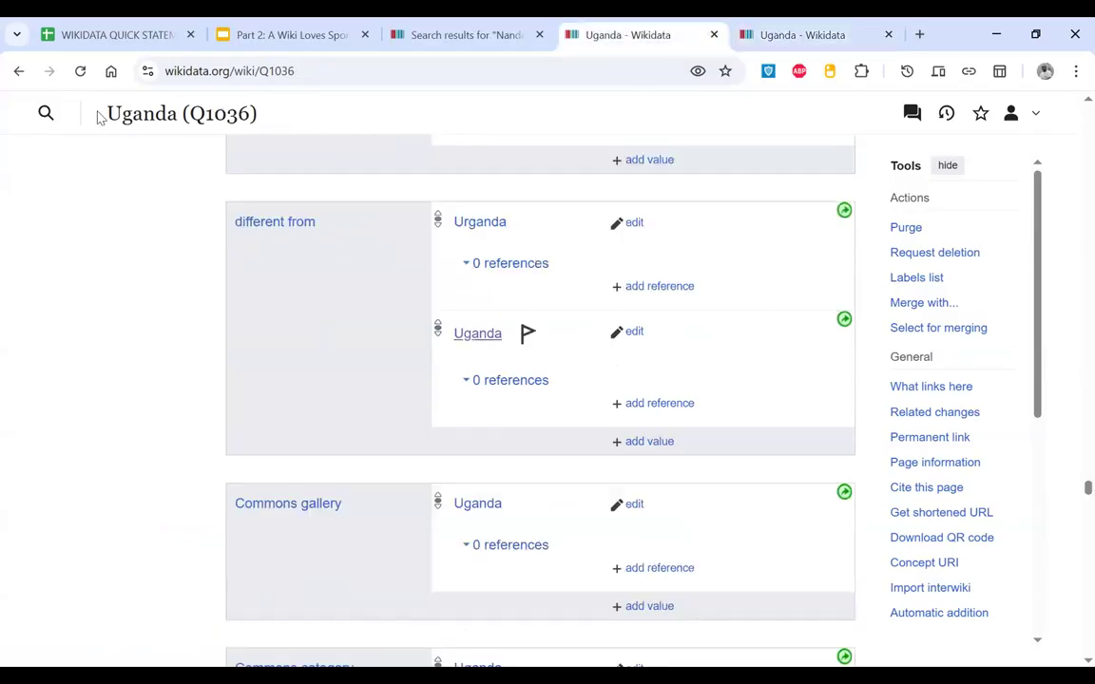
{"action": "left_click", "coordinate": [79, 71]}
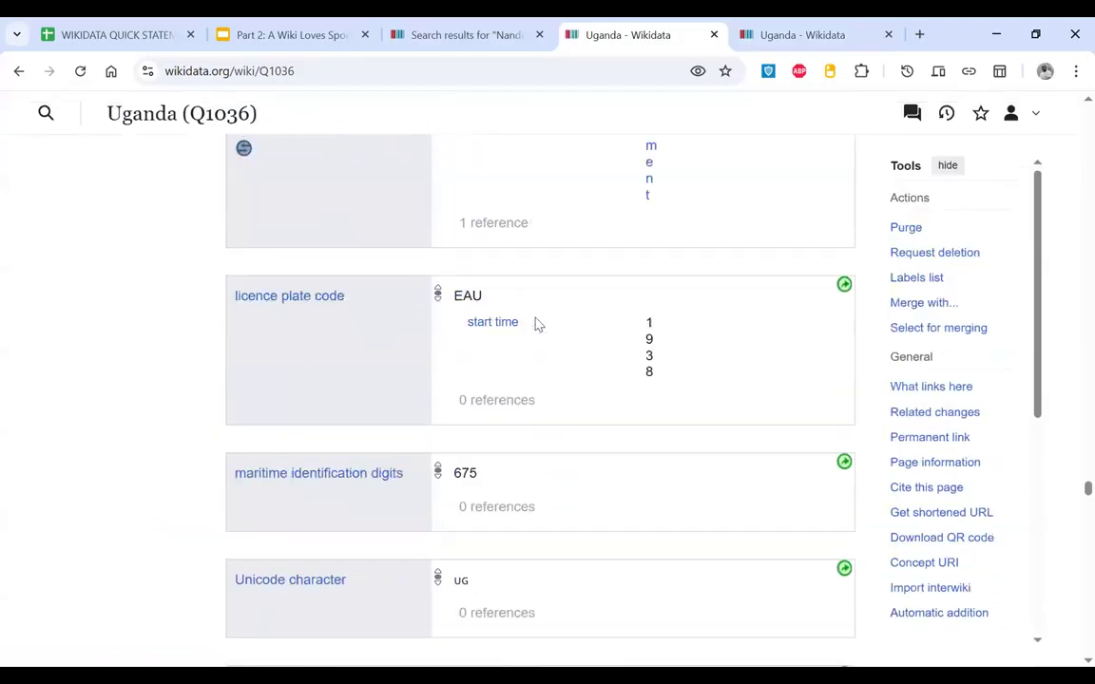
{"action": "key", "text": "ctrl+f"}
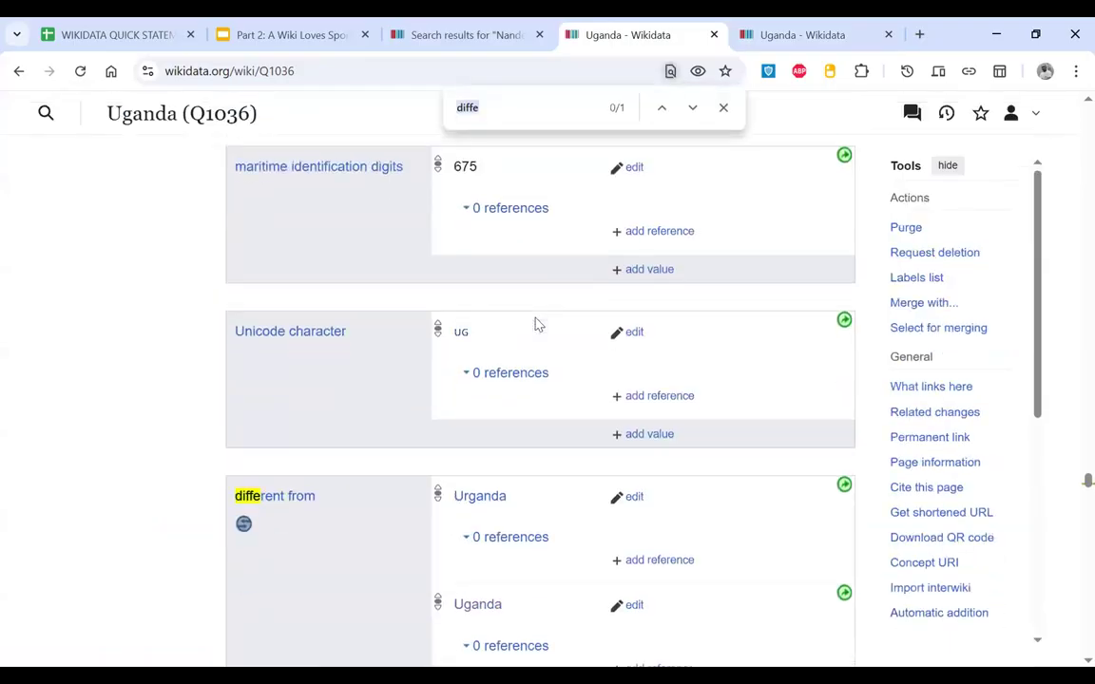
{"action": "scroll", "coordinate": [535, 325], "scroll_direction": "down", "scroll_amount": 3}
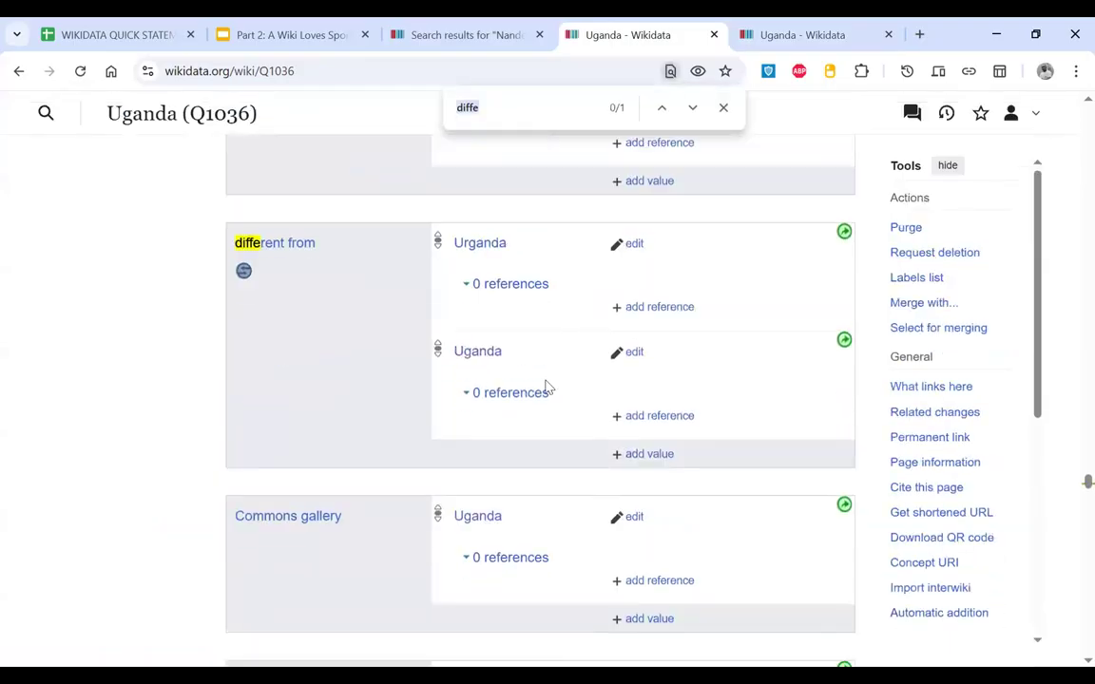
Step: Add the Indonesian village Uganda, found under more results, as another 'different from' value
{"action": "left_click", "coordinate": [649, 460]}
{"action": "type", "text": "Ugand"}
{"action": "scroll", "coordinate": [649, 463], "scroll_direction": "down", "scroll_amount": 1}
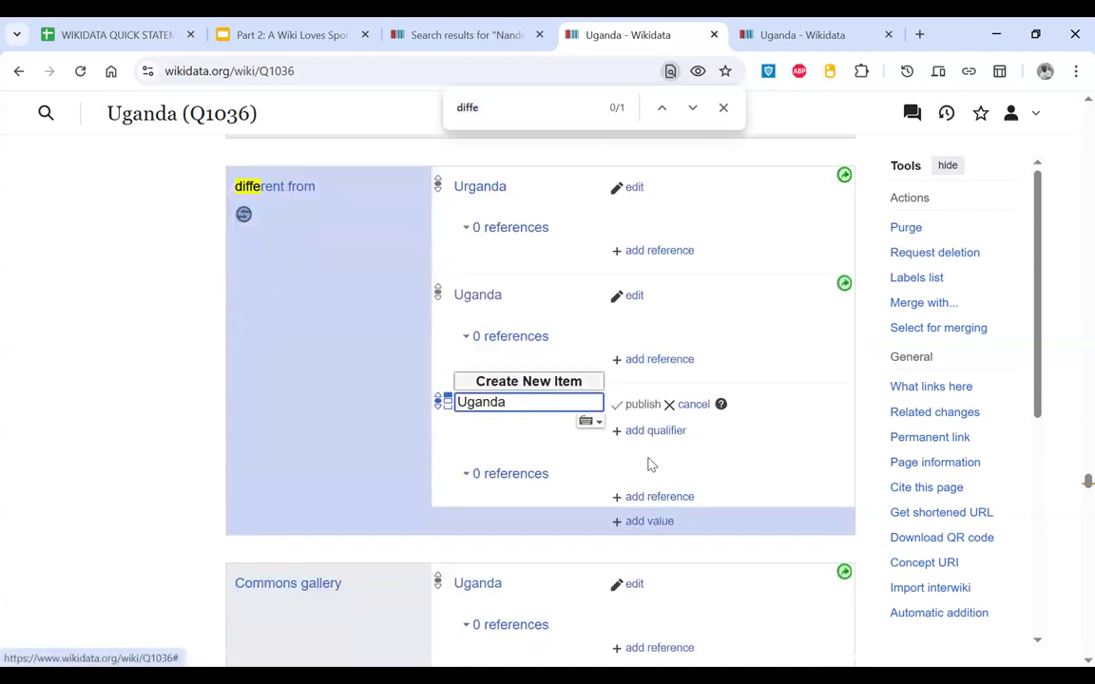
{"action": "scroll", "coordinate": [570, 418], "scroll_direction": "down", "scroll_amount": 3}
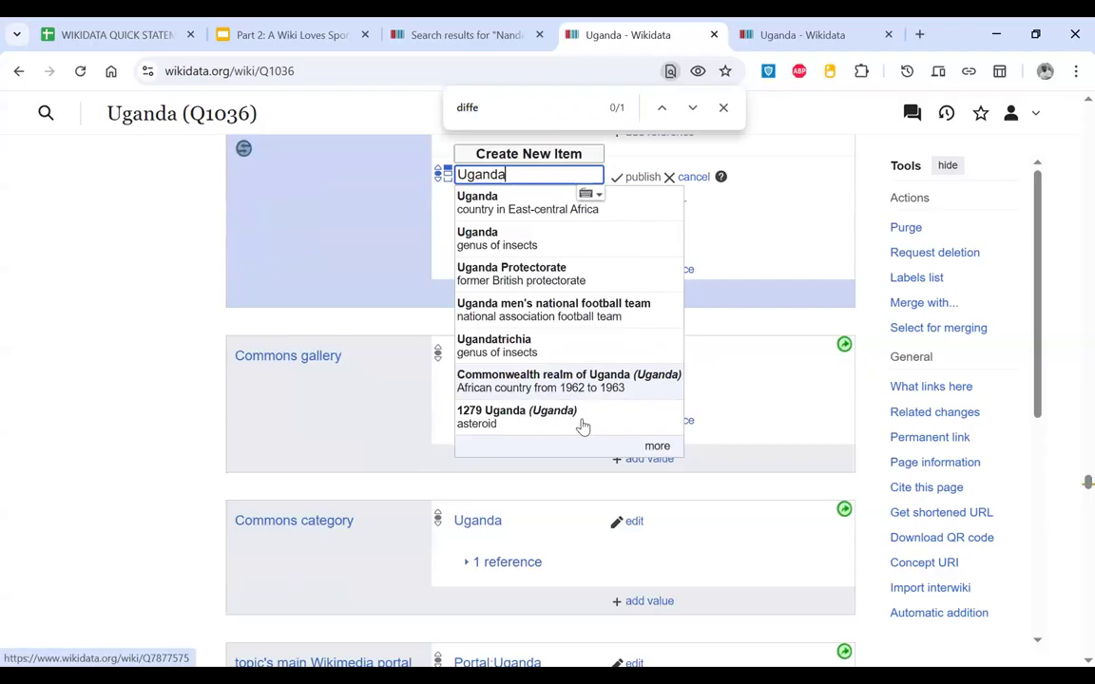
{"action": "left_click", "coordinate": [658, 449]}
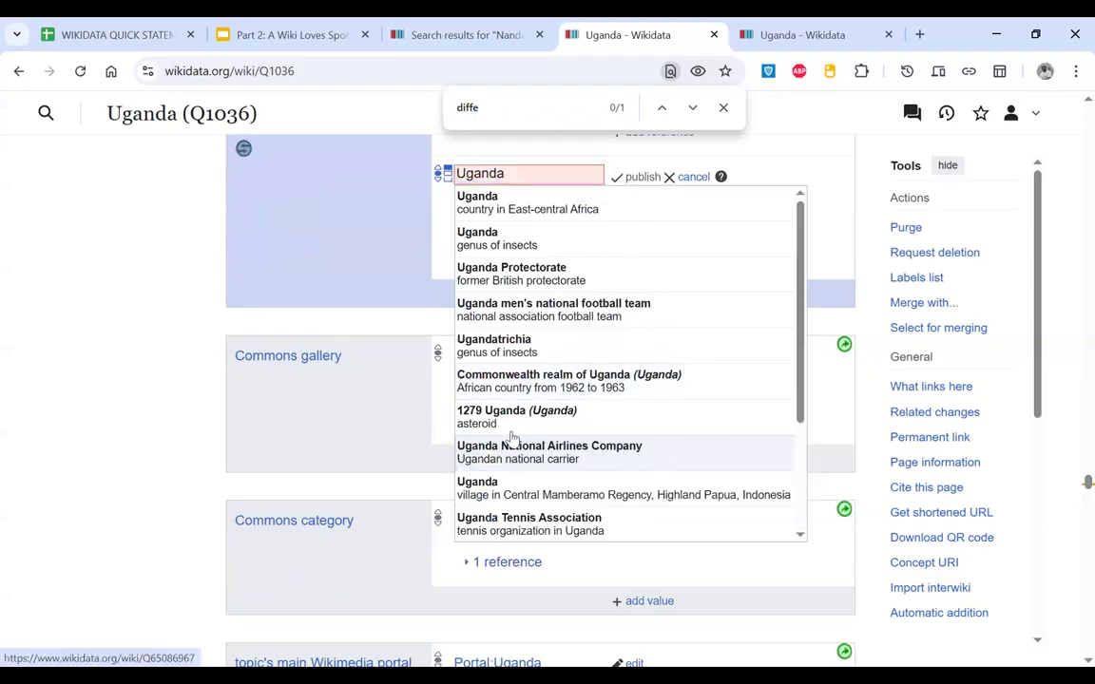
{"action": "scroll", "coordinate": [560, 369], "scroll_direction": "down", "scroll_amount": 2}
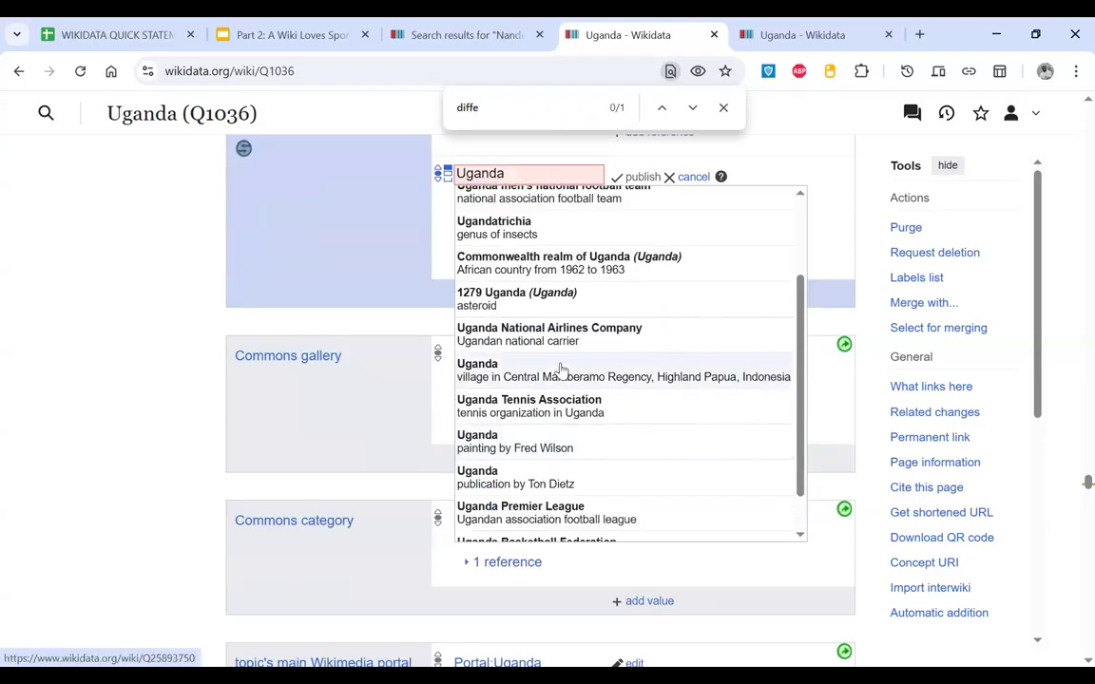
{"action": "left_click", "coordinate": [562, 369]}
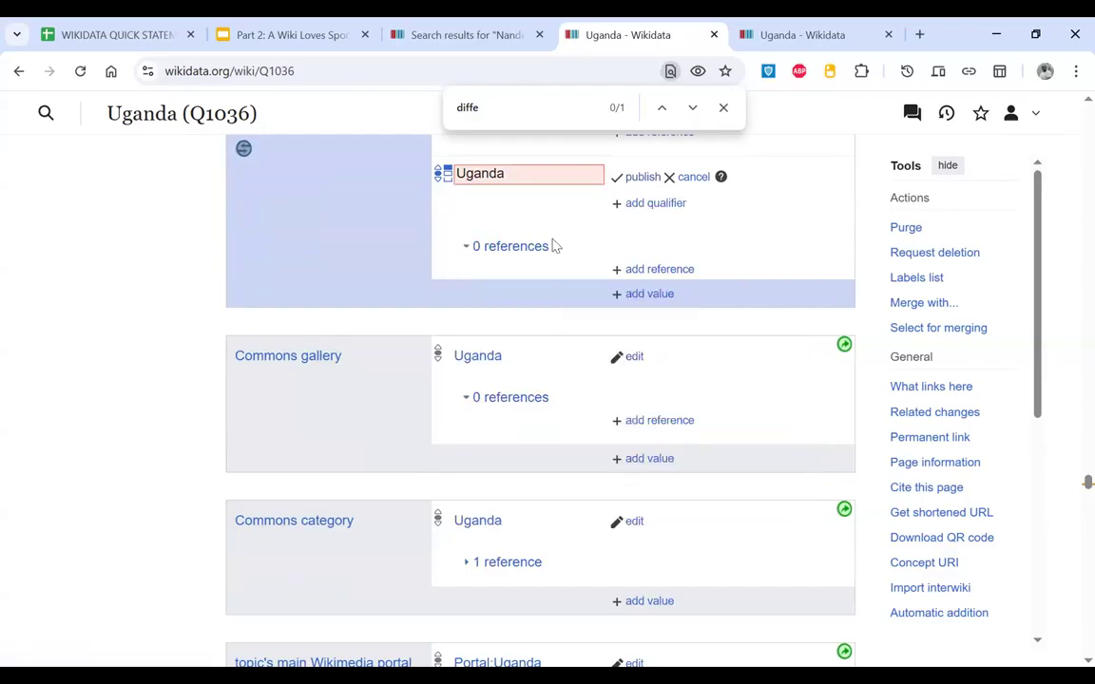
{"action": "left_click", "coordinate": [641, 177]}
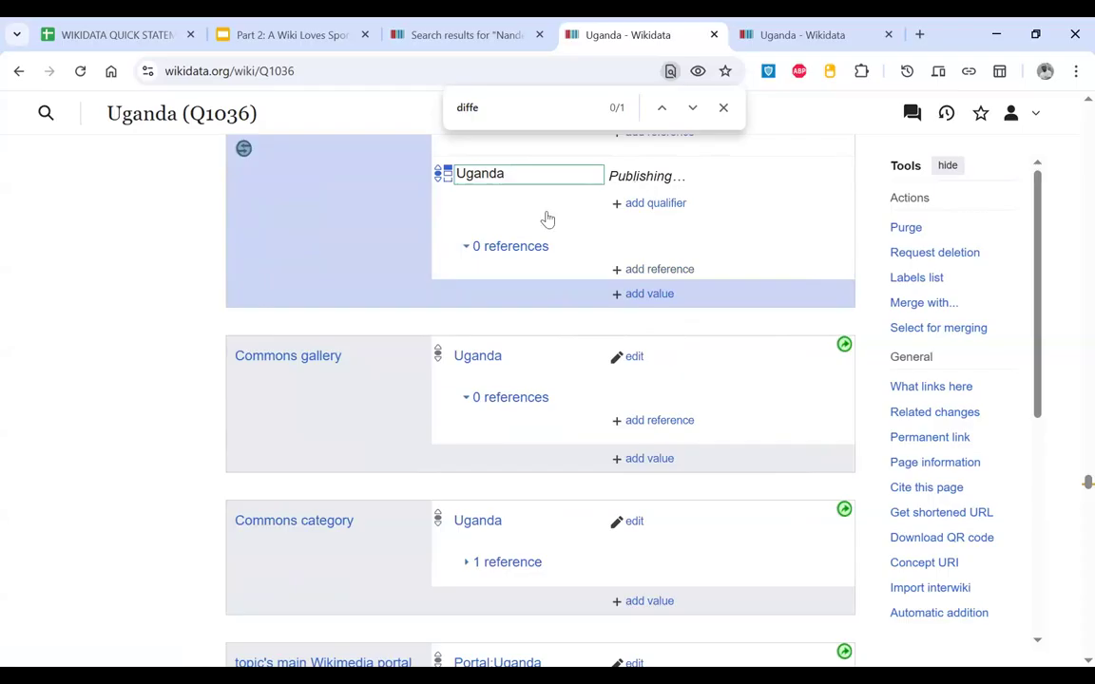
Step: Open the Indonesian village item Q25893750 in a new tab and select its Q-id
{"action": "right_click", "coordinate": [489, 187]}
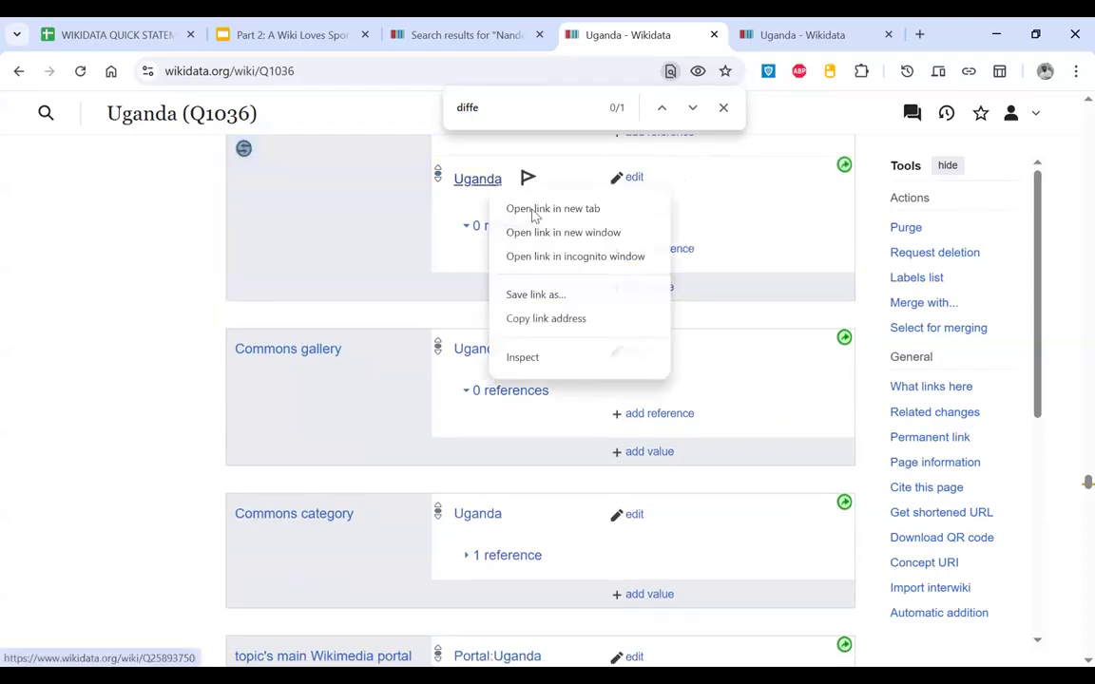
{"action": "left_click", "coordinate": [542, 209]}
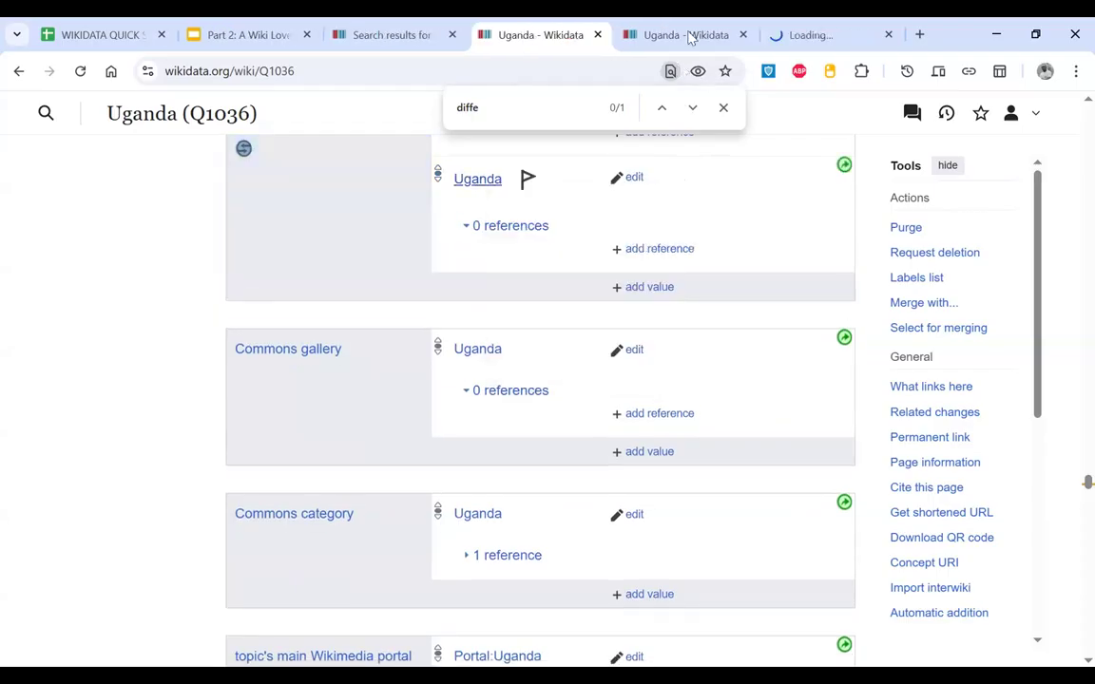
{"action": "left_click", "coordinate": [781, 36]}
{"action": "double_click", "coordinate": [358, 190]}
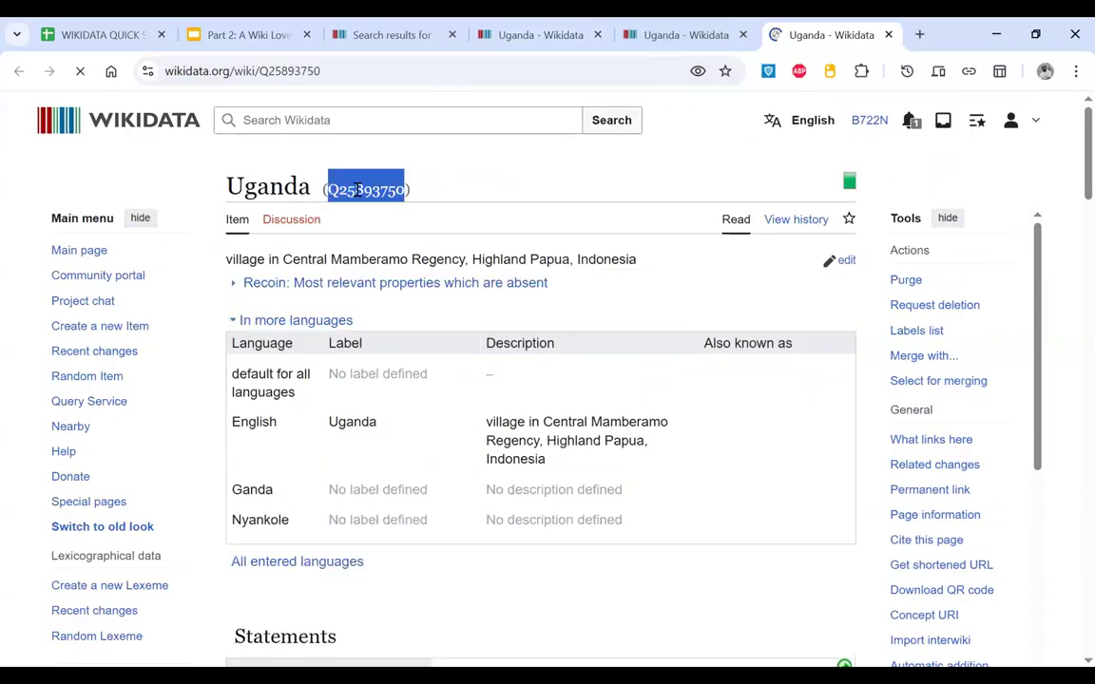
{"action": "scroll", "coordinate": [564, 379], "scroll_direction": "down", "scroll_amount": 20}
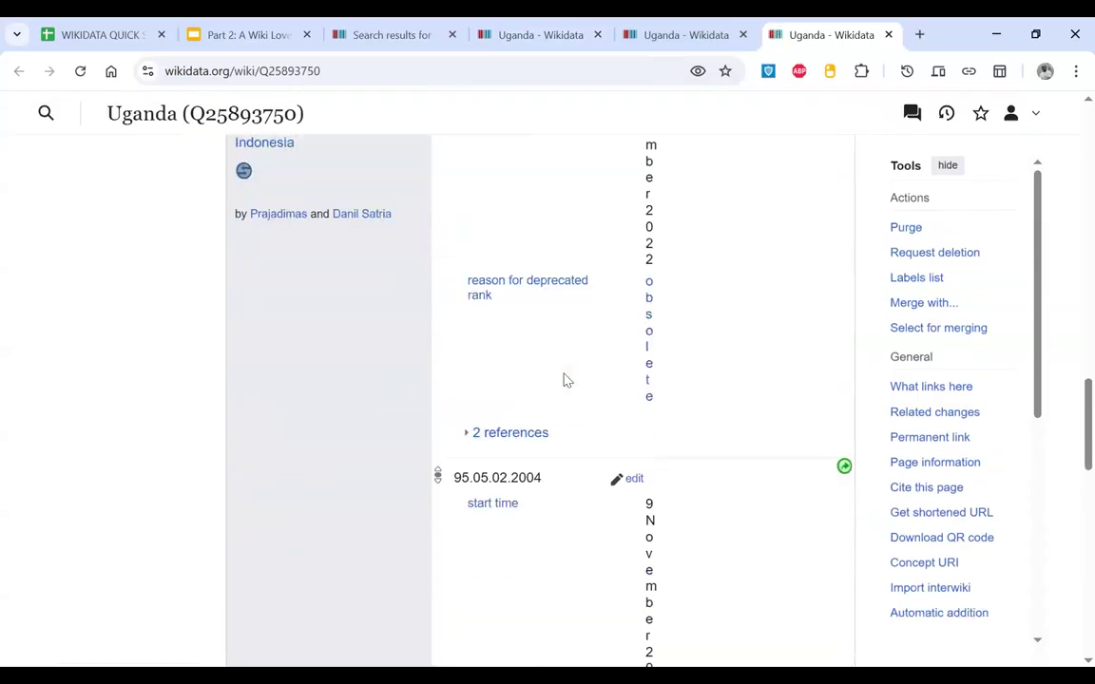
{"action": "scroll", "coordinate": [565, 379], "scroll_direction": "down", "scroll_amount": 10}
{"action": "scroll", "coordinate": [634, 359], "scroll_direction": "up", "scroll_amount": 6}
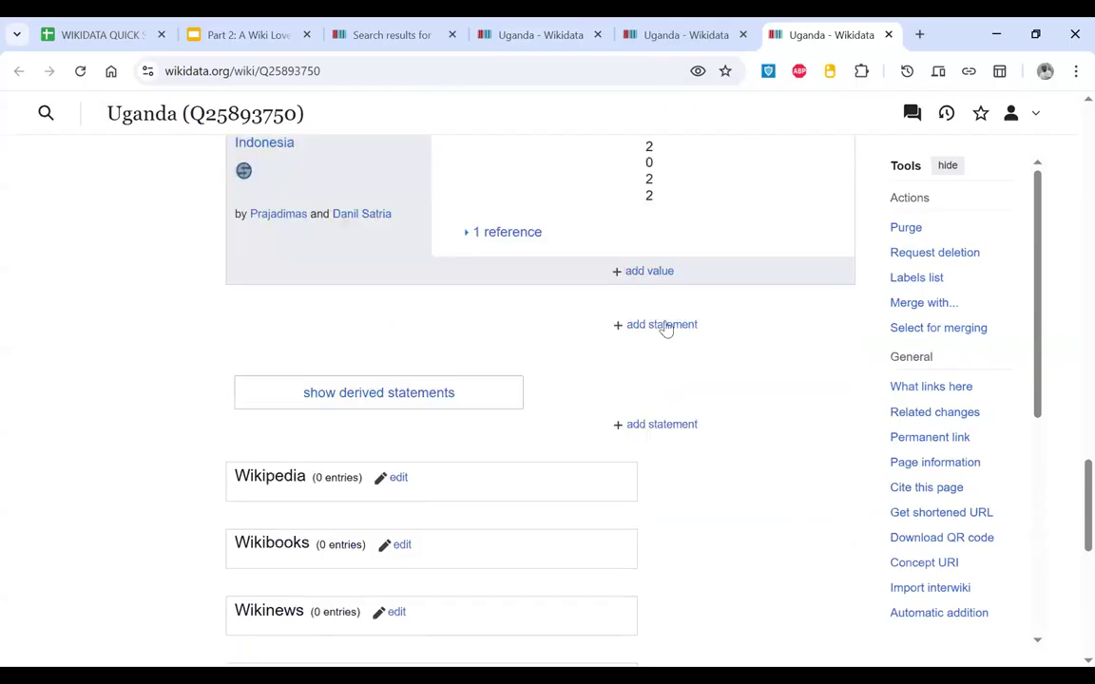
Step: Add a 'different from' statement on the village pointing to Q1036, the country Uganda
{"action": "left_click", "coordinate": [669, 328]}
{"action": "type", "text": "diff"}
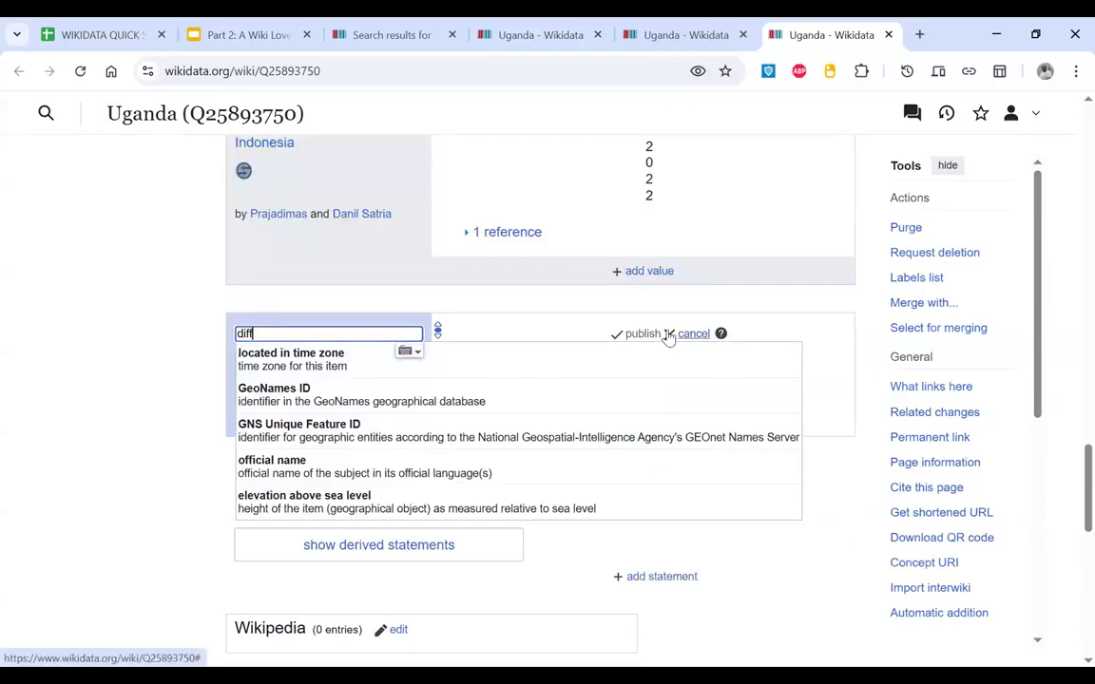
{"action": "left_click", "coordinate": [367, 362]}
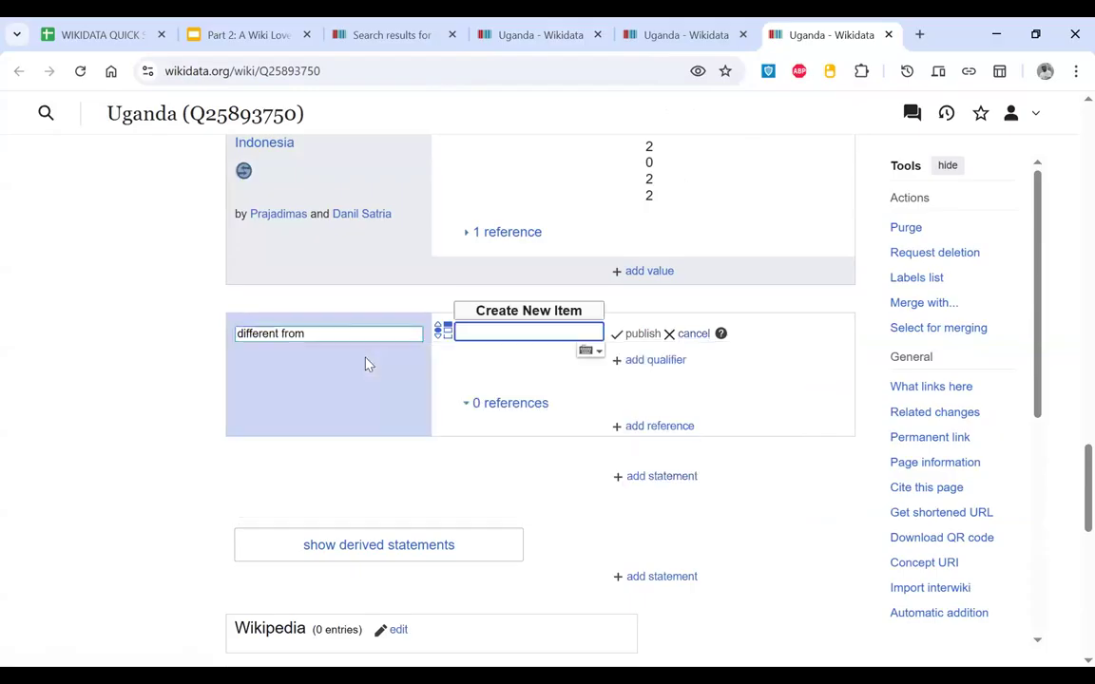
{"action": "type", "text": "Q10"}
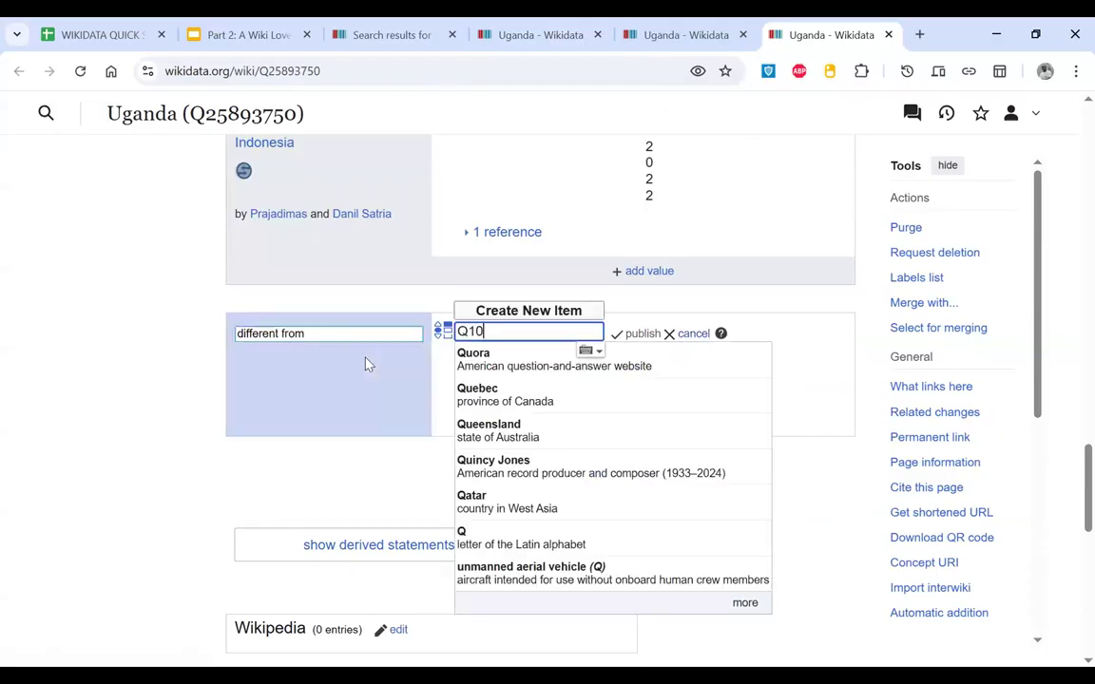
{"action": "type", "text": "36"}
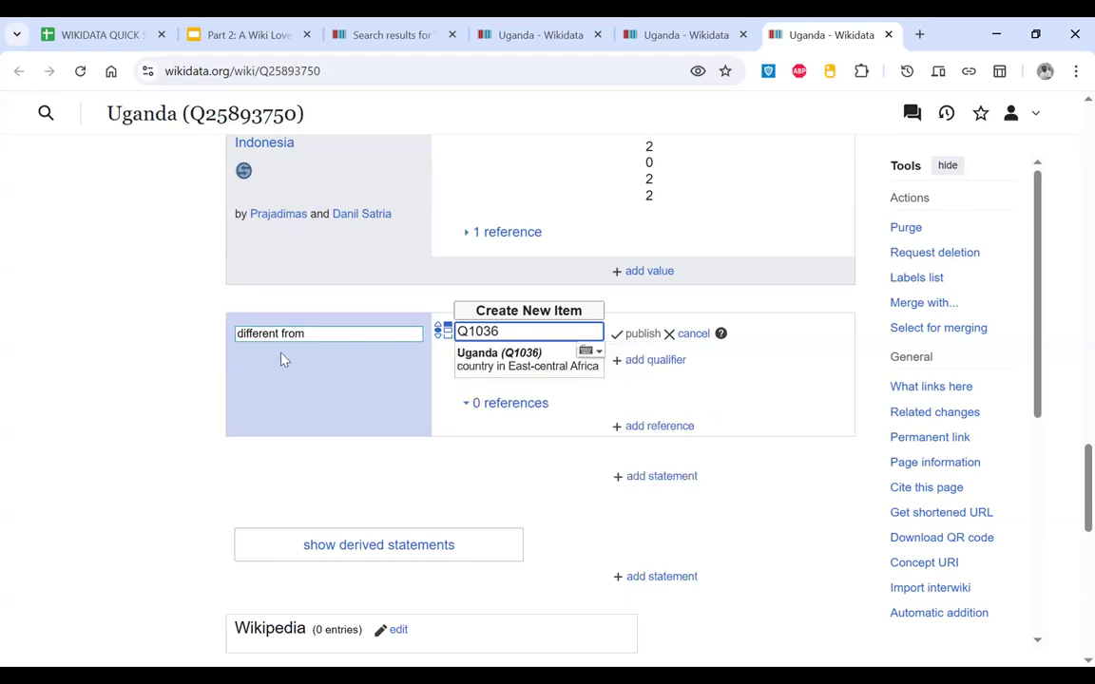
{"action": "left_click", "coordinate": [527, 356]}
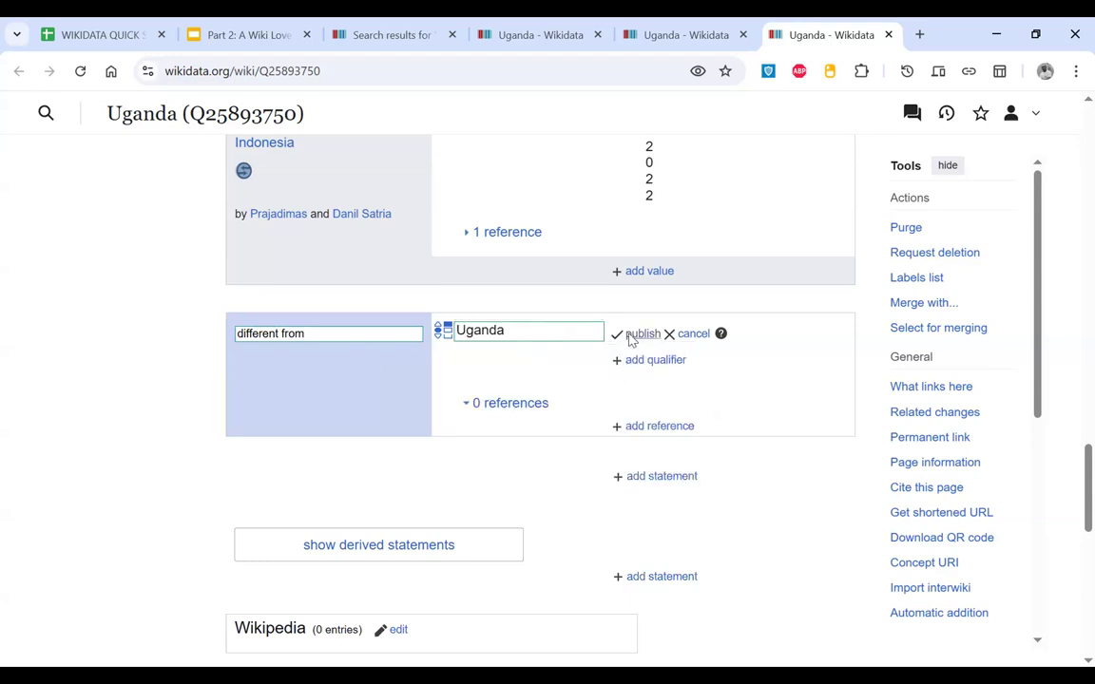
{"action": "left_click", "coordinate": [631, 334]}
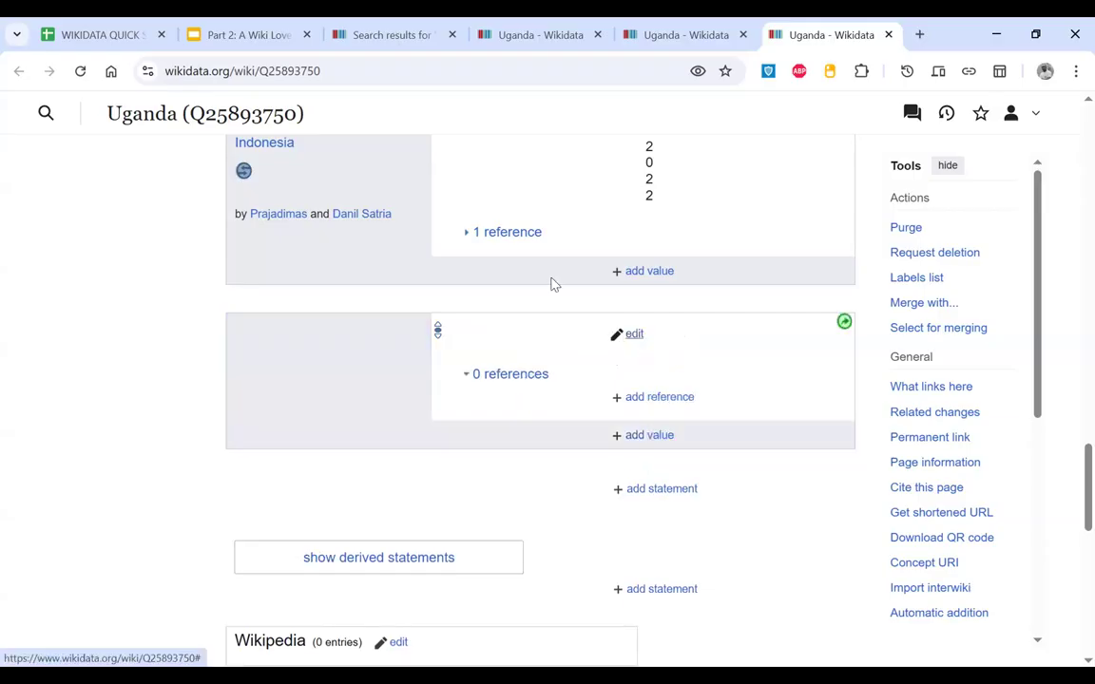
Step: Select 'Indonesia' in the village description, then go back to the Uganda country item
{"action": "scroll", "coordinate": [554, 283], "scroll_direction": "up", "scroll_amount": 9}
{"action": "scroll", "coordinate": [554, 283], "scroll_direction": "up", "scroll_amount": 10}
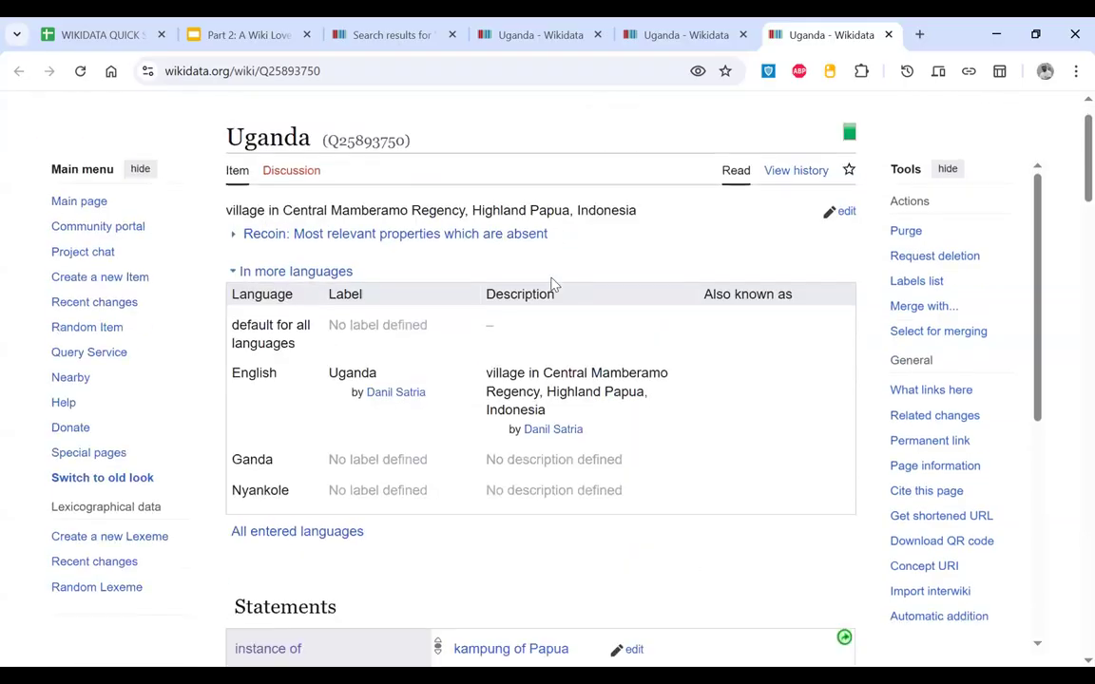
{"action": "double_click", "coordinate": [611, 210]}
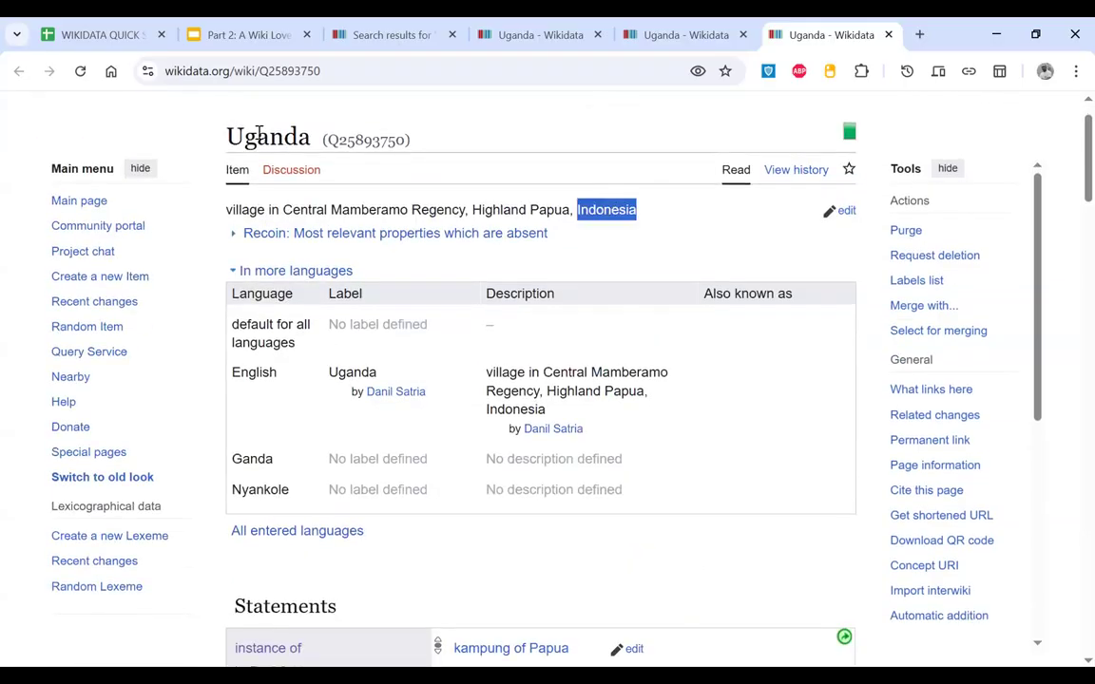
{"action": "left_click", "coordinate": [547, 34]}
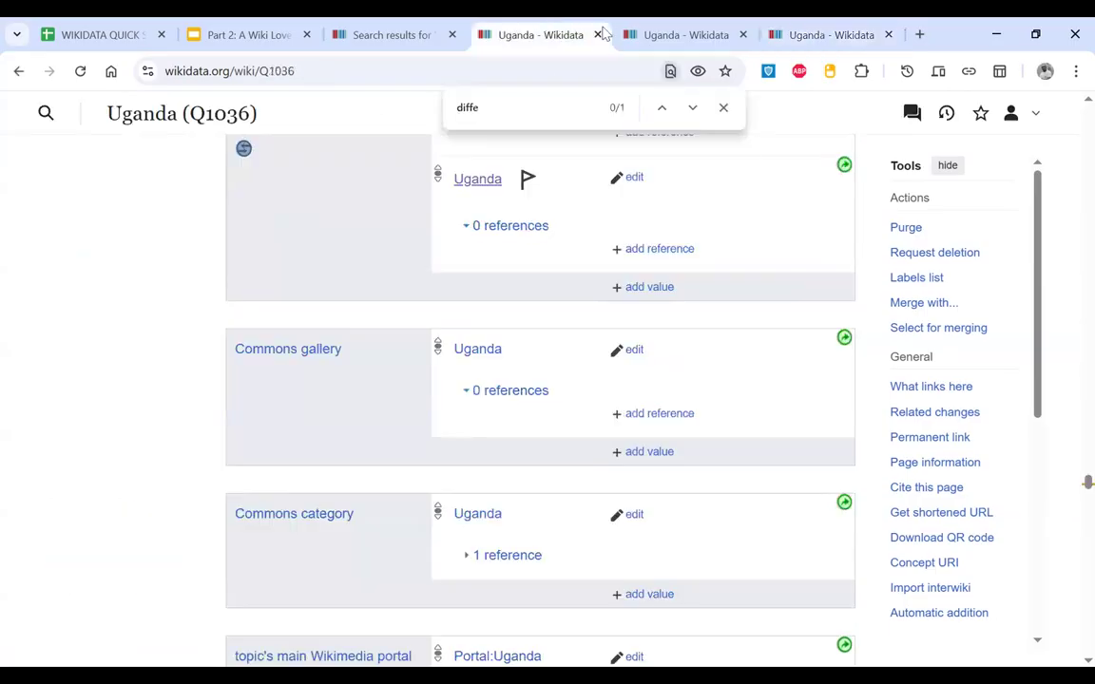
Step: Reload the Uganda country item and close all tabs to the right of the search results
{"action": "left_click", "coordinate": [81, 72]}
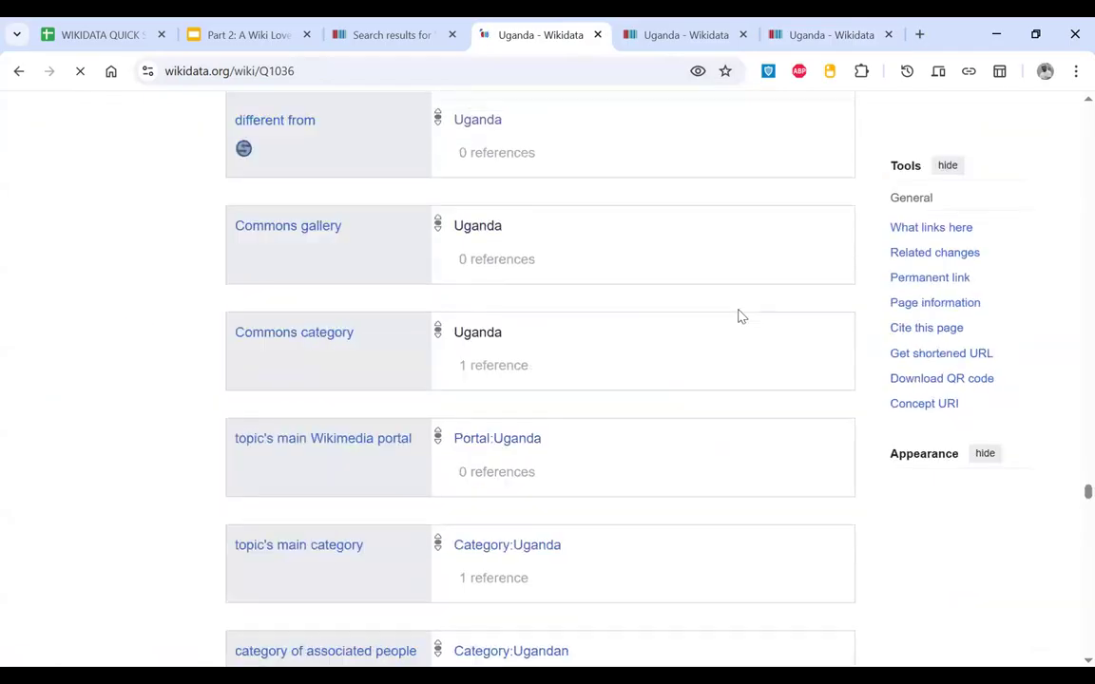
{"action": "right_click", "coordinate": [378, 45]}
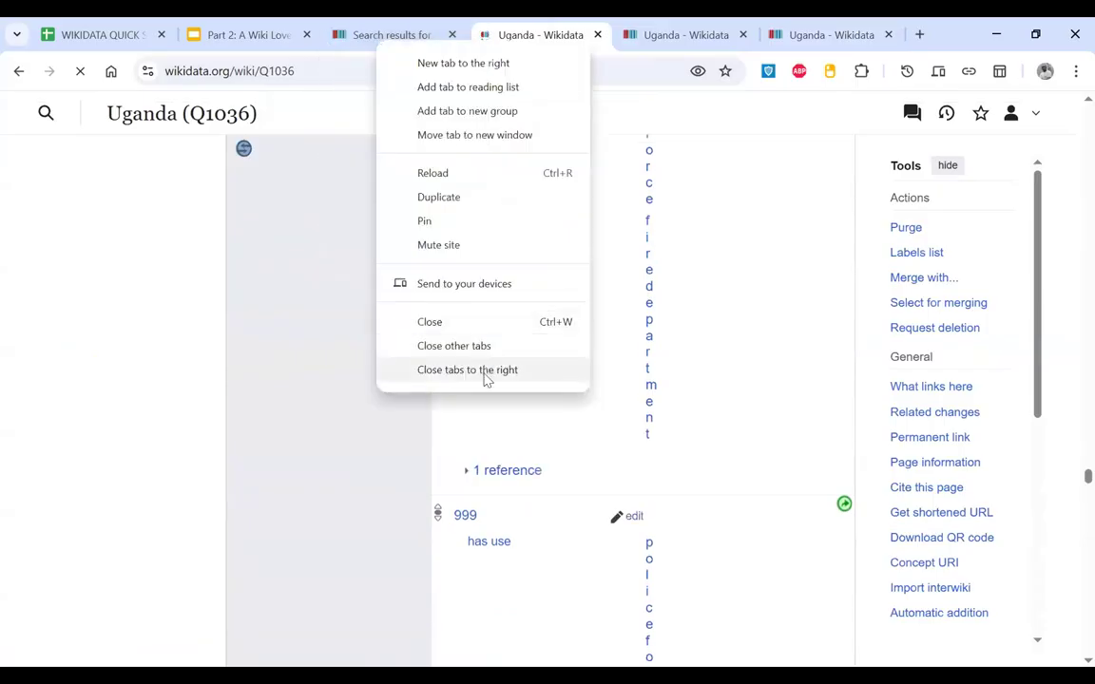
{"action": "left_click", "coordinate": [486, 370]}
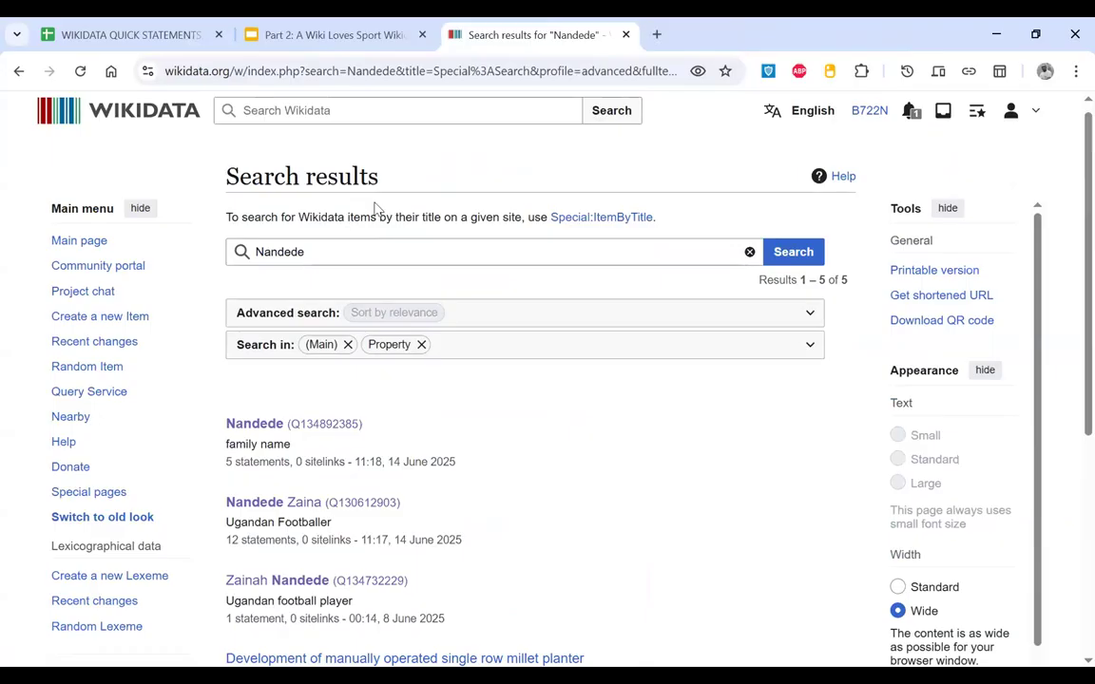
Step: Refresh the Nandede search and open the Nandede family-name item in a new tab
{"action": "scroll", "coordinate": [376, 207], "scroll_direction": "down", "scroll_amount": 2}
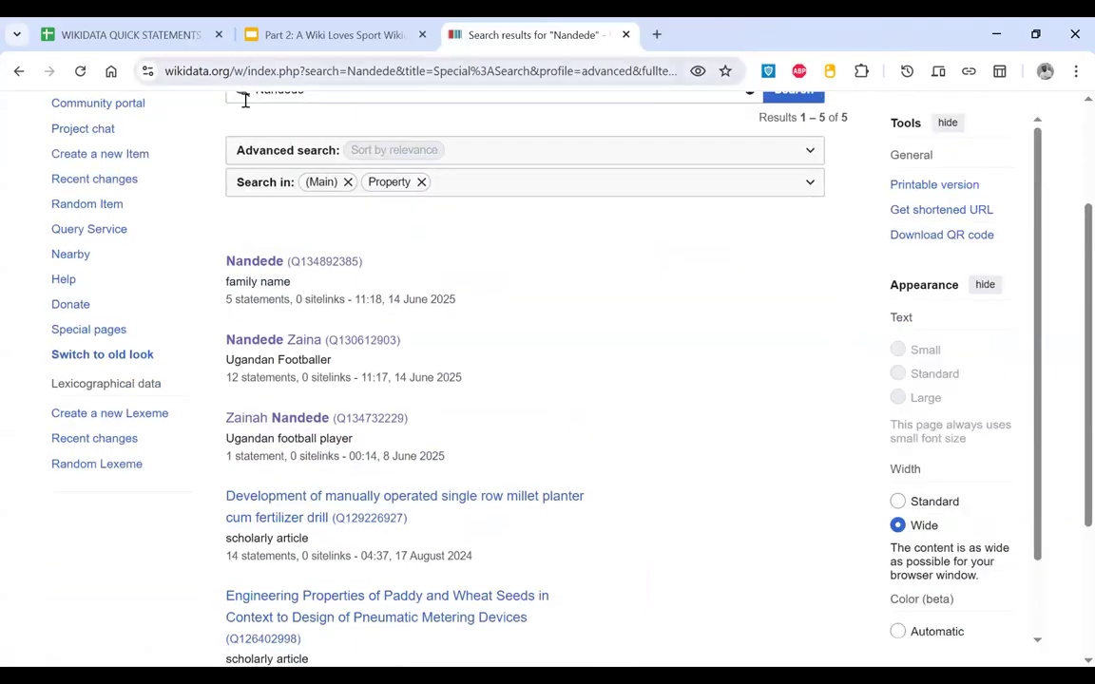
{"action": "left_click", "coordinate": [80, 72]}
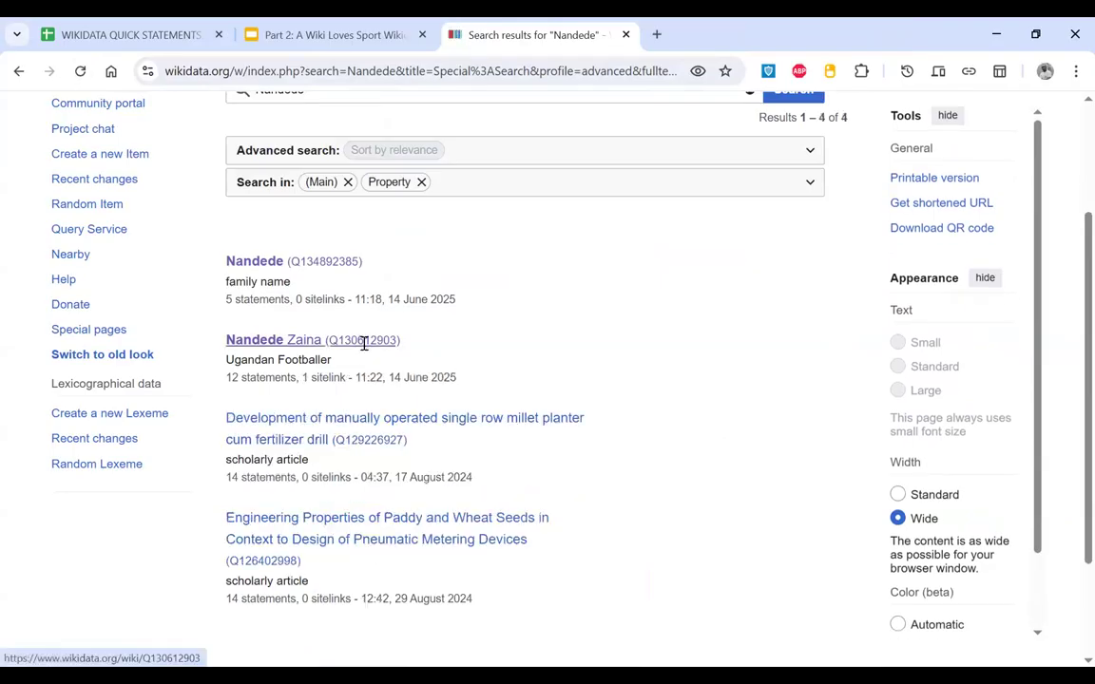
{"action": "right_click", "coordinate": [310, 271]}
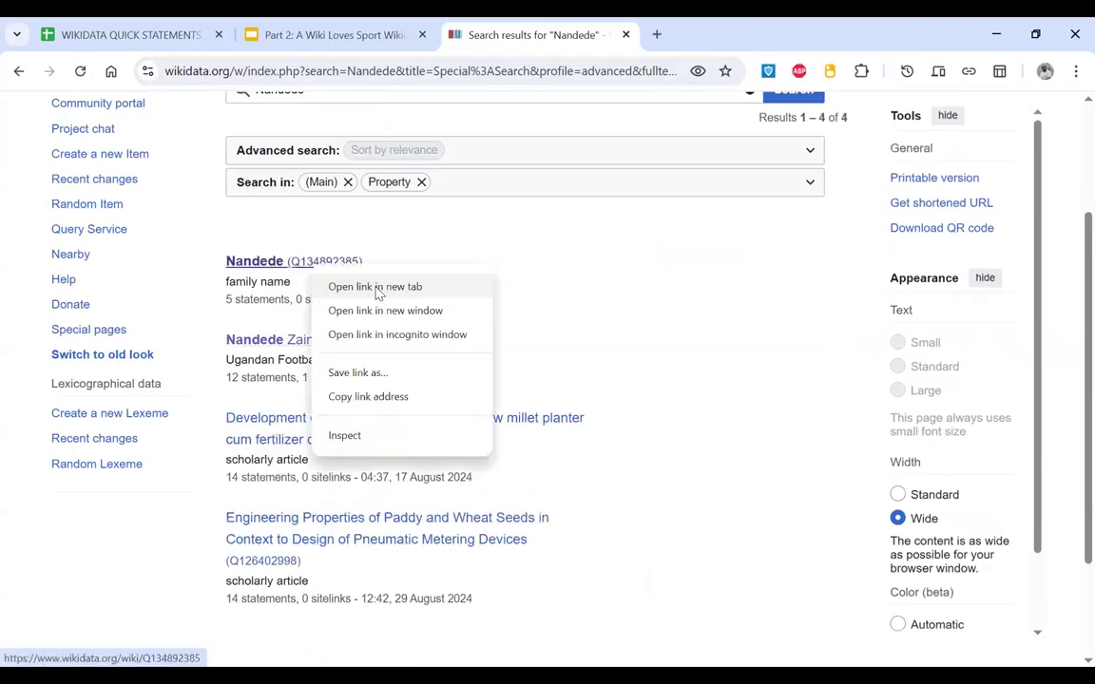
{"action": "left_click", "coordinate": [416, 289]}
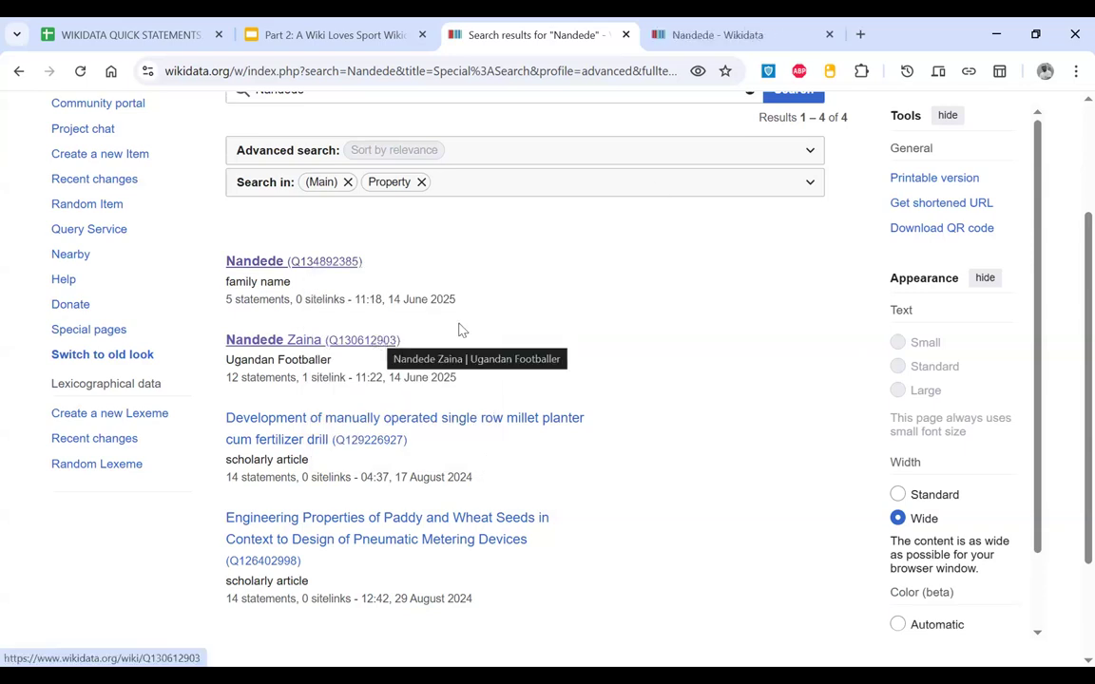
Step: Open Nandede Zaina and copy the family-name item's Q-id Q134892385
{"action": "left_click", "coordinate": [273, 339]}
{"action": "left_click", "coordinate": [686, 34]}
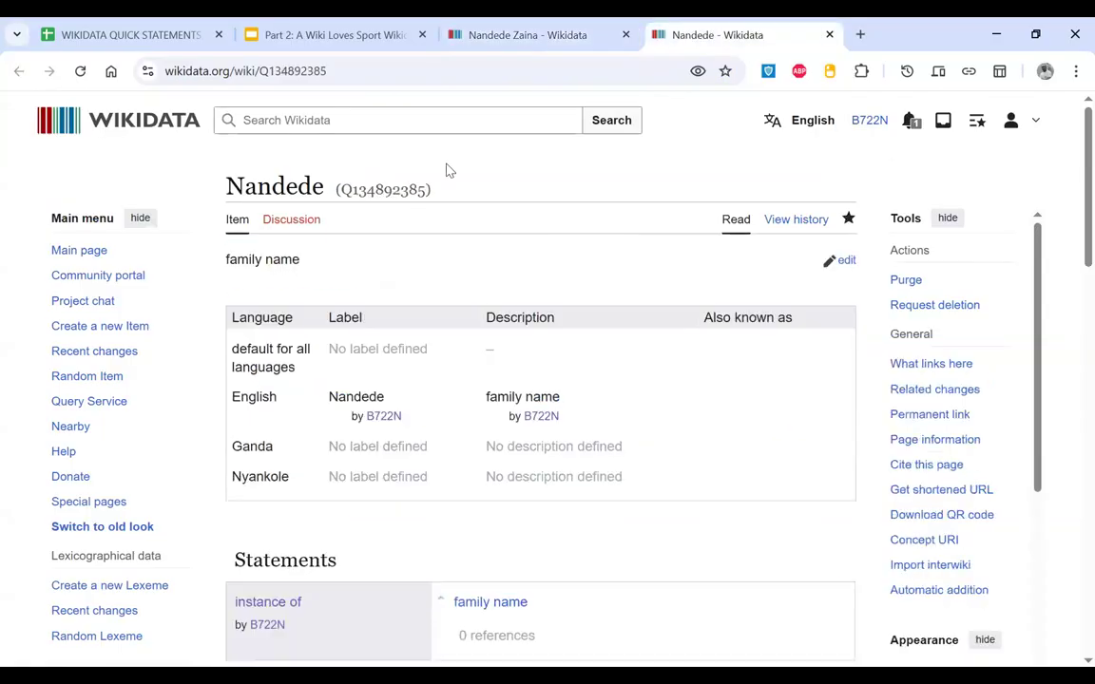
{"action": "double_click", "coordinate": [410, 184]}
{"action": "key", "text": "ctrl+c"}
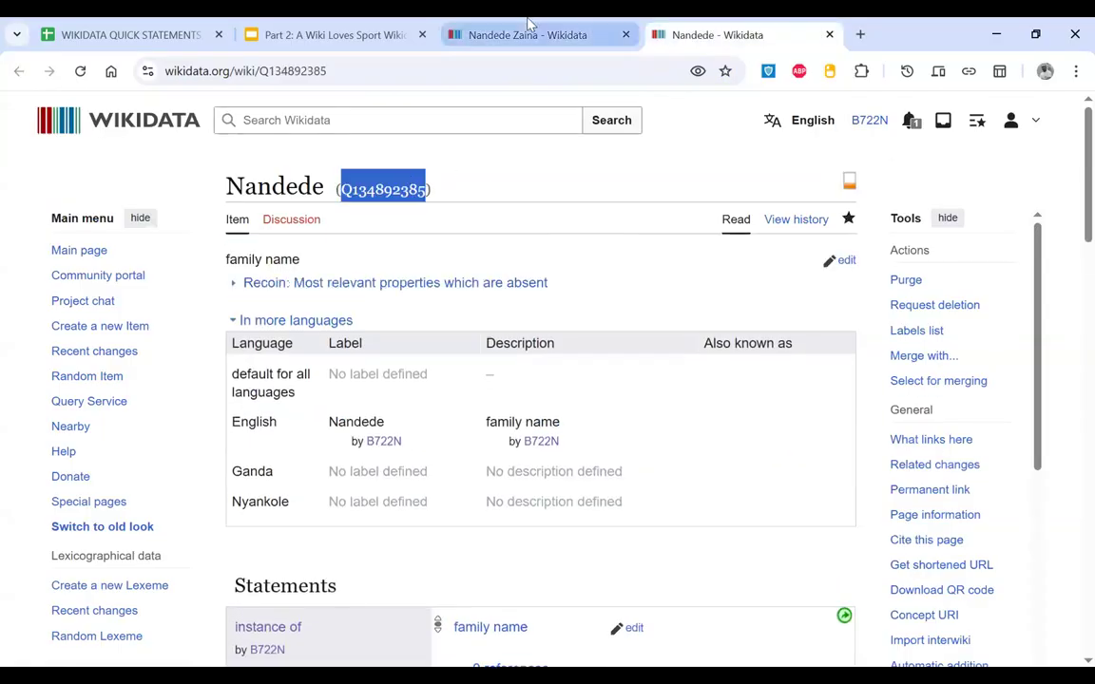
{"action": "left_click", "coordinate": [528, 35]}
Step: Merge Nandede Zaina into Q134892385 with the summary 'duplicate item'
{"action": "left_click", "coordinate": [922, 355]}
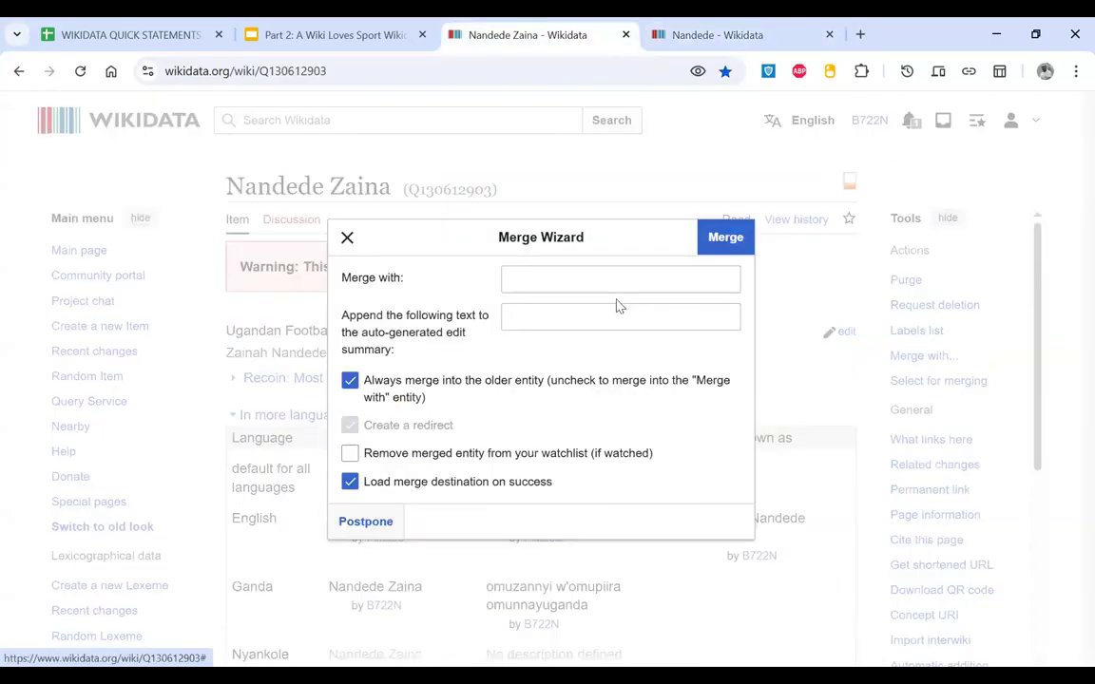
{"action": "key", "text": "ctrl+v"}
{"action": "left_click", "coordinate": [564, 315]}
{"action": "type", "text": "du"}
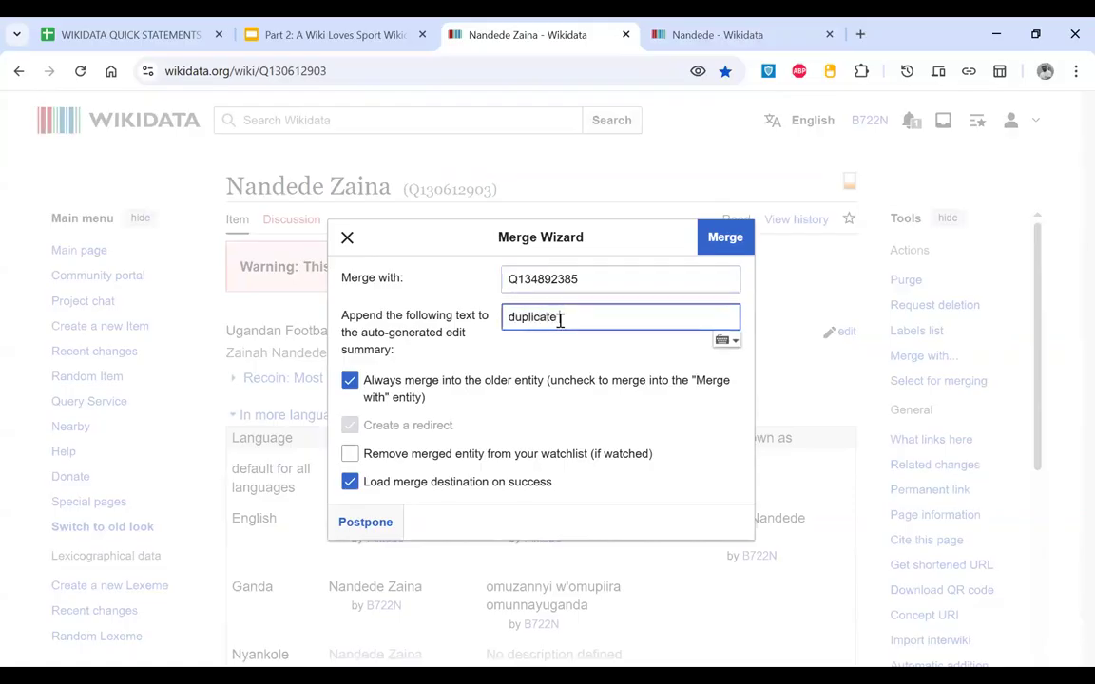
{"action": "left_click", "coordinate": [723, 237]}
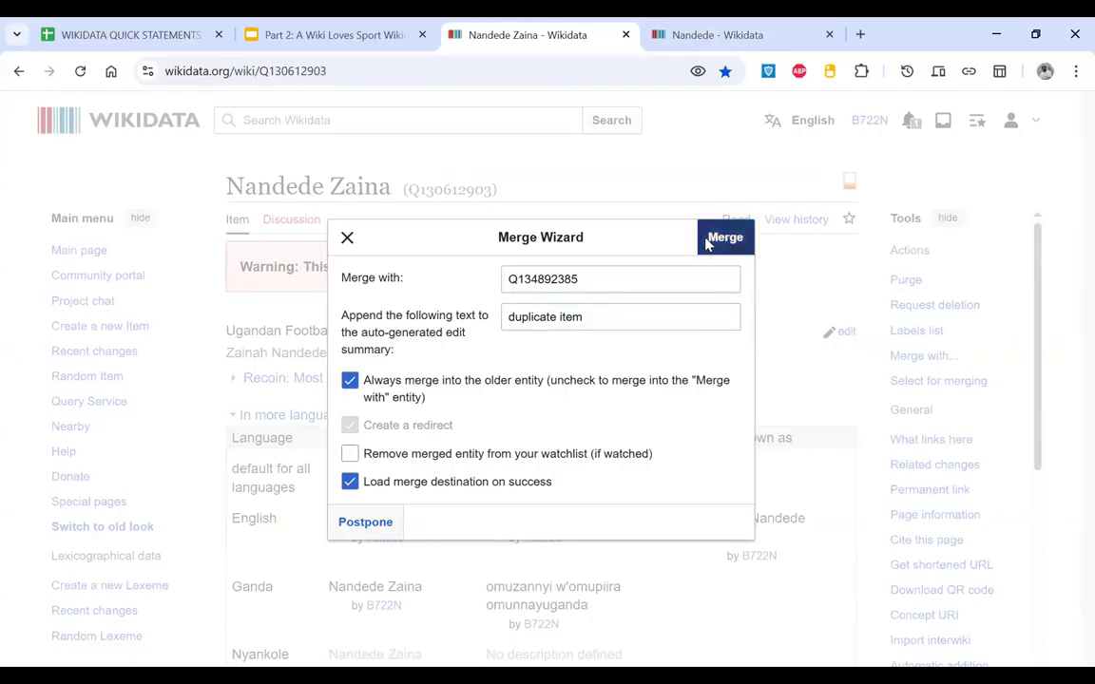
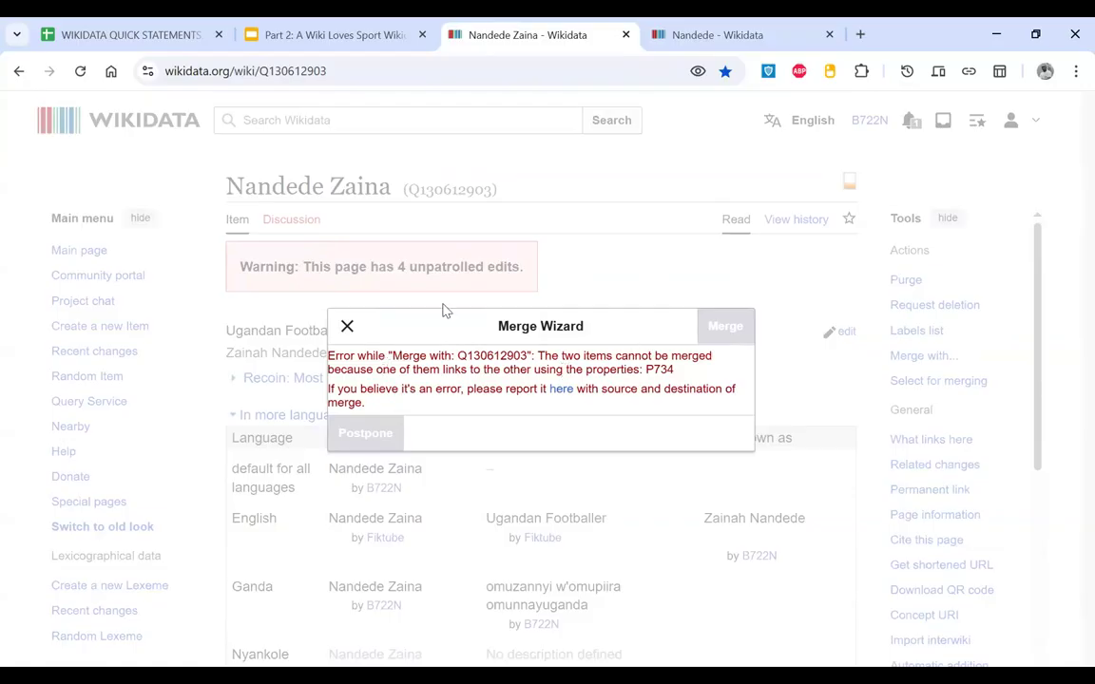
Step: Dismiss the failed Nandede Zaina merge error, close the extra Nandede tab, and go to the Wikidata main page
{"action": "left_click", "coordinate": [347, 326]}
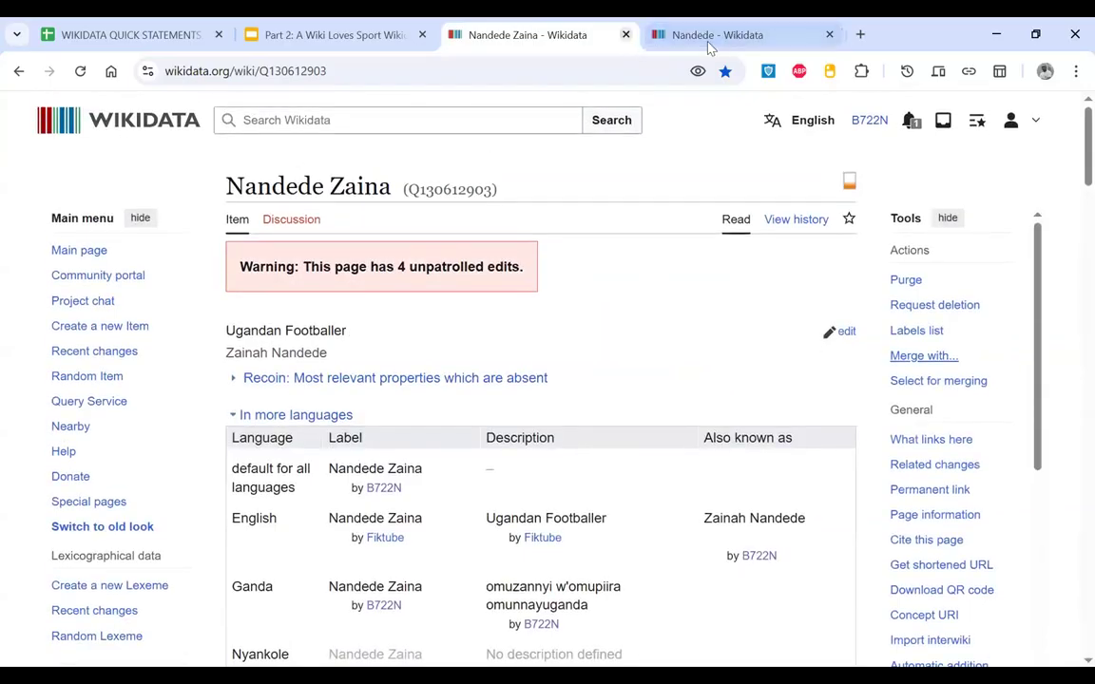
{"action": "left_click", "coordinate": [832, 35]}
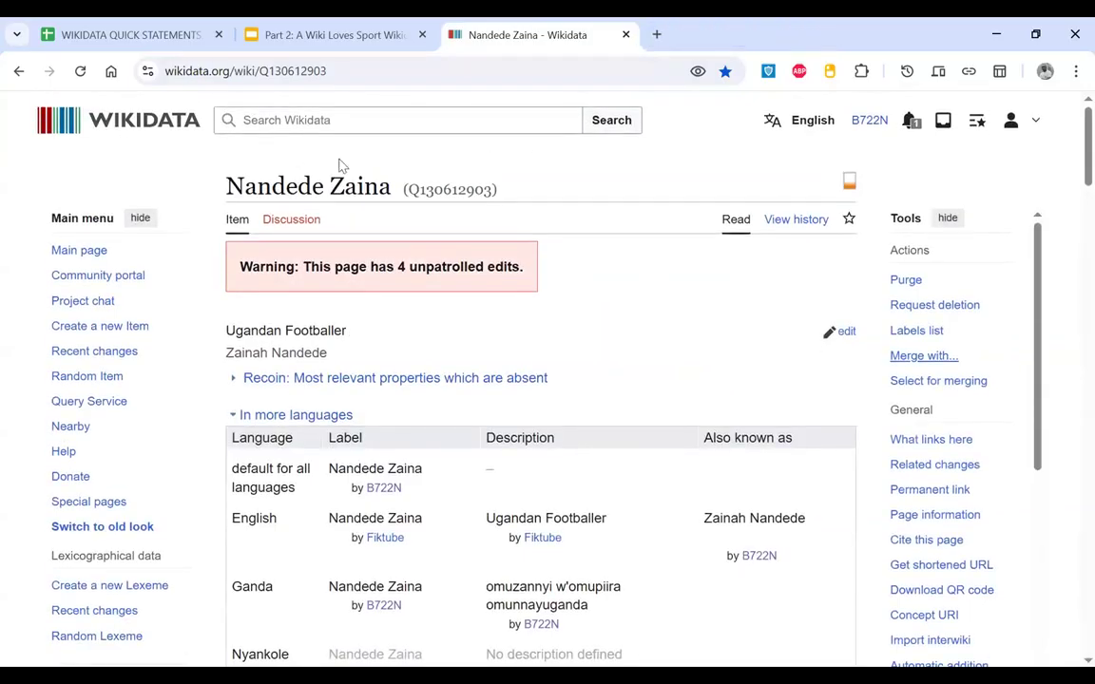
{"action": "left_click", "coordinate": [181, 130]}
Step: Advance the training deck to slide 20, then return to the Wikidata main page search box
{"action": "left_click", "coordinate": [285, 35]}
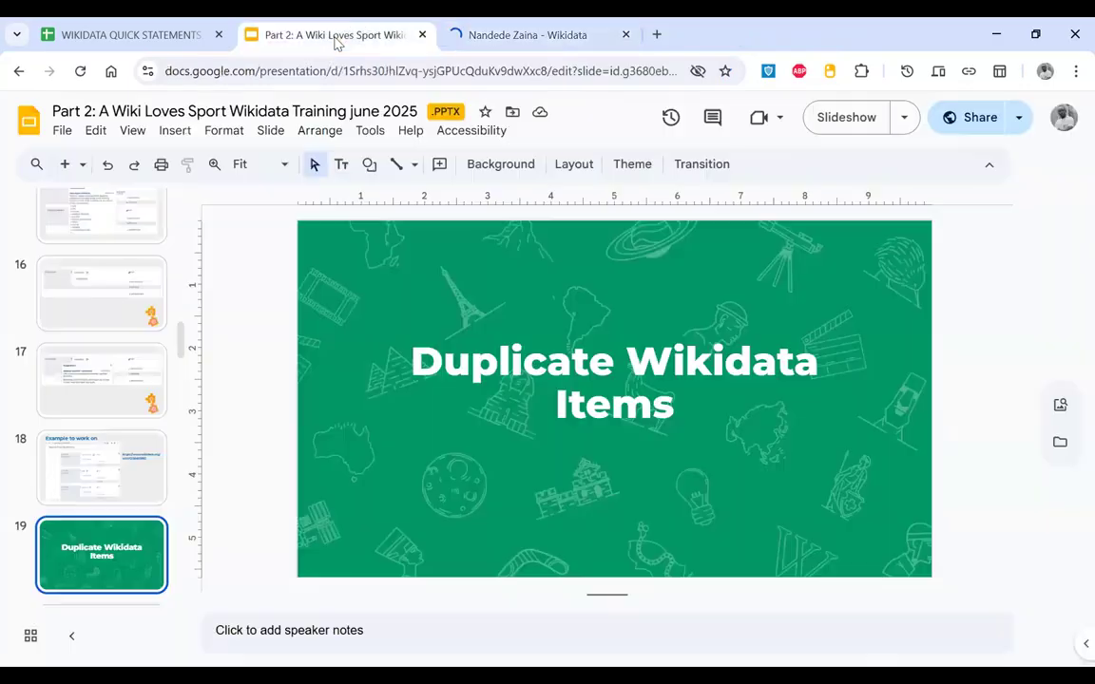
{"action": "key", "text": "Down"}
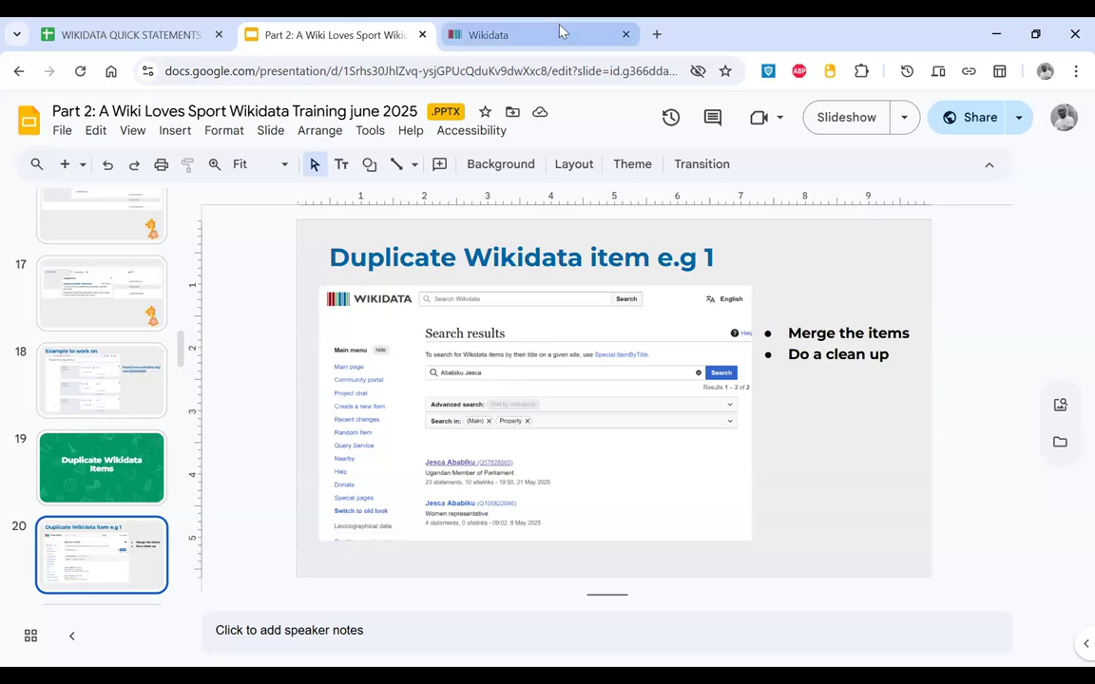
{"action": "left_click", "coordinate": [494, 35]}
{"action": "left_click", "coordinate": [425, 120]}
Step: Open both Jesca Ababiku suggestions, Q105822046 and Q57828565, in separate new tabs
{"action": "type", "text": "jesca"}
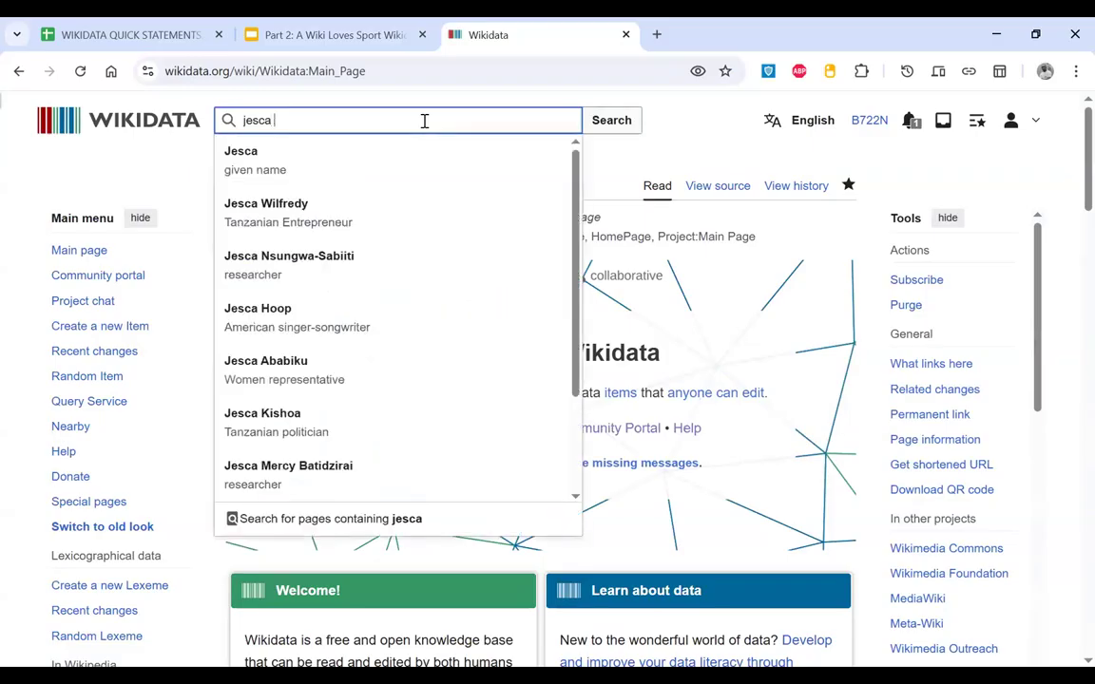
{"action": "left_click", "coordinate": [345, 28]}
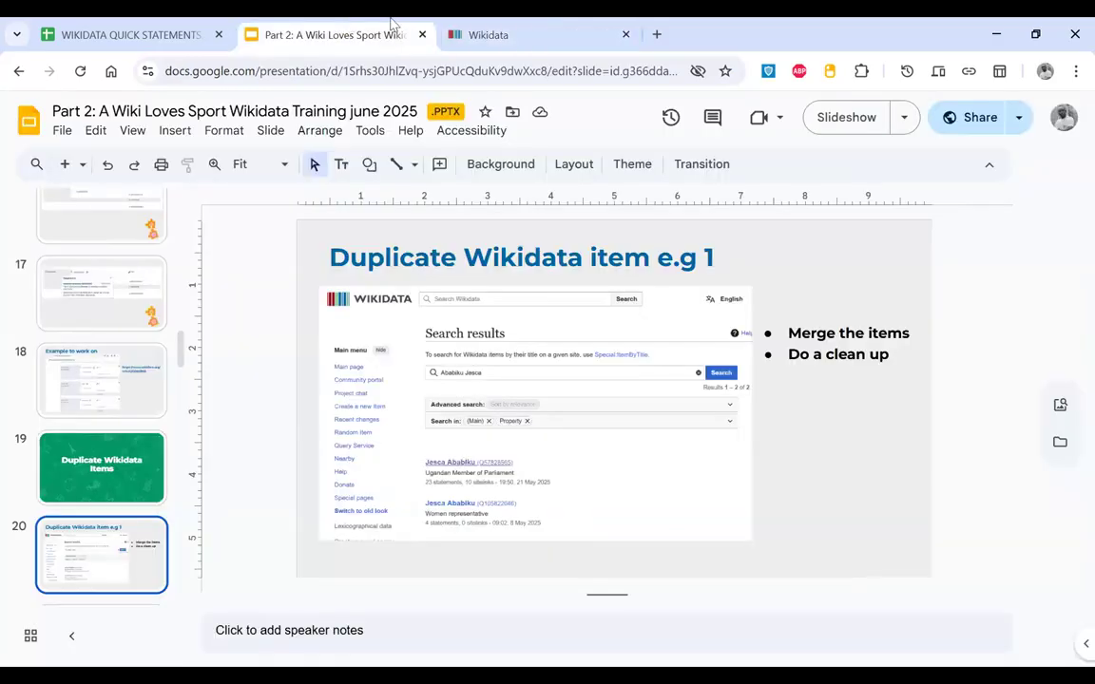
{"action": "left_click", "coordinate": [502, 29]}
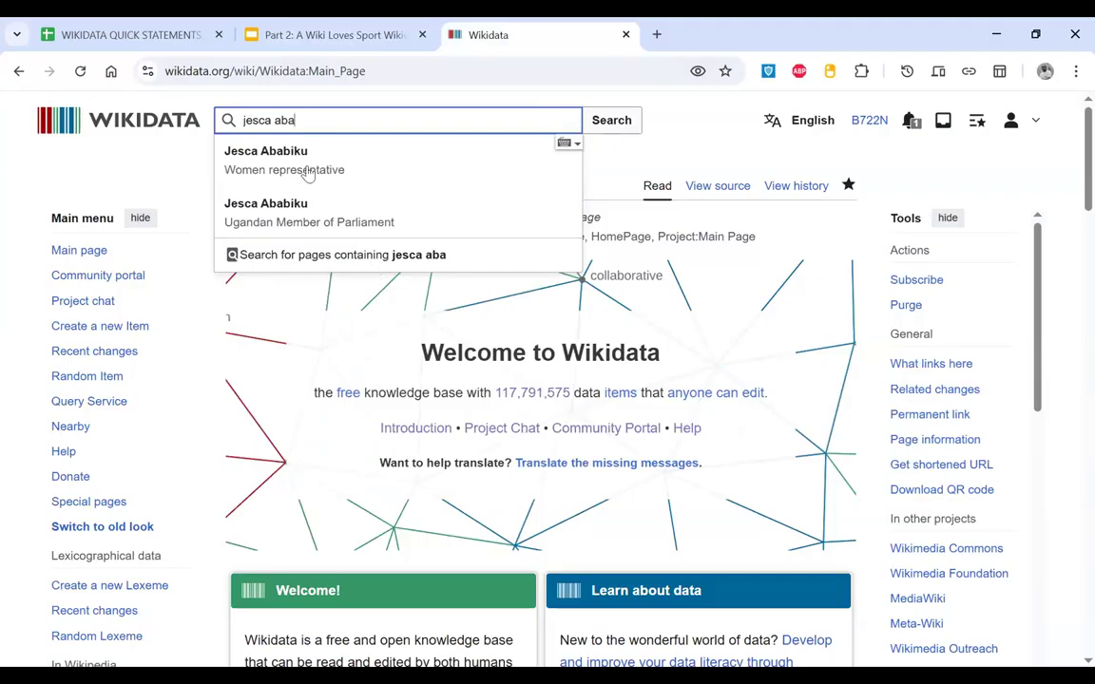
{"action": "right_click", "coordinate": [331, 159]}
{"action": "left_click", "coordinate": [344, 175]}
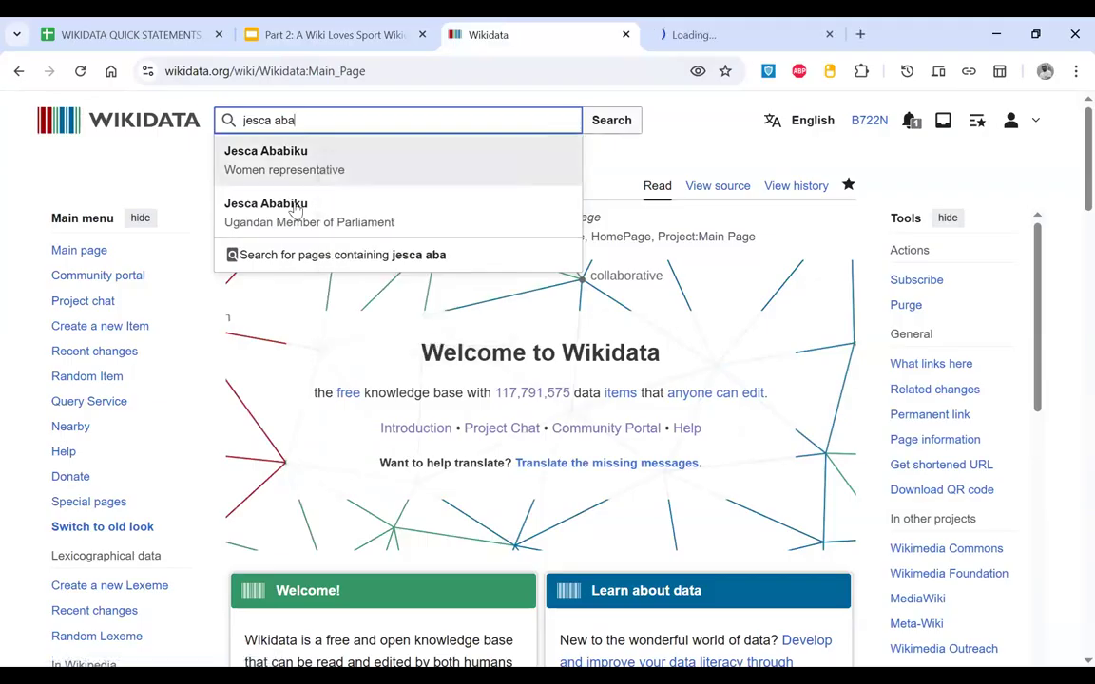
{"action": "right_click", "coordinate": [295, 209]}
{"action": "left_click", "coordinate": [350, 221]}
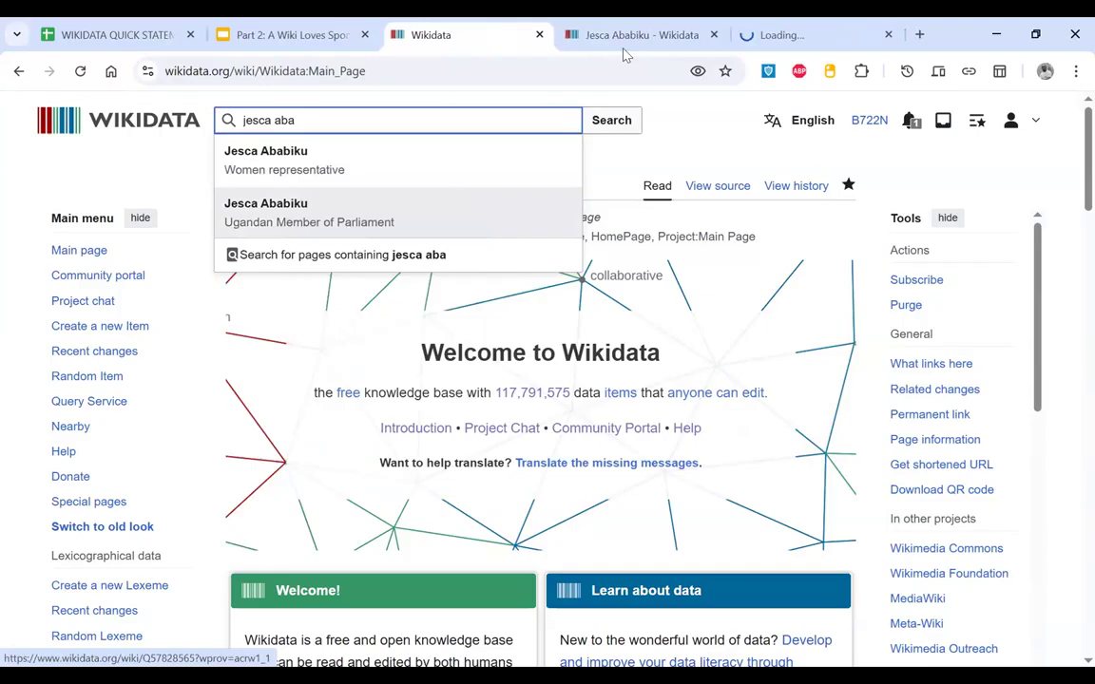
{"action": "left_click", "coordinate": [726, 27]}
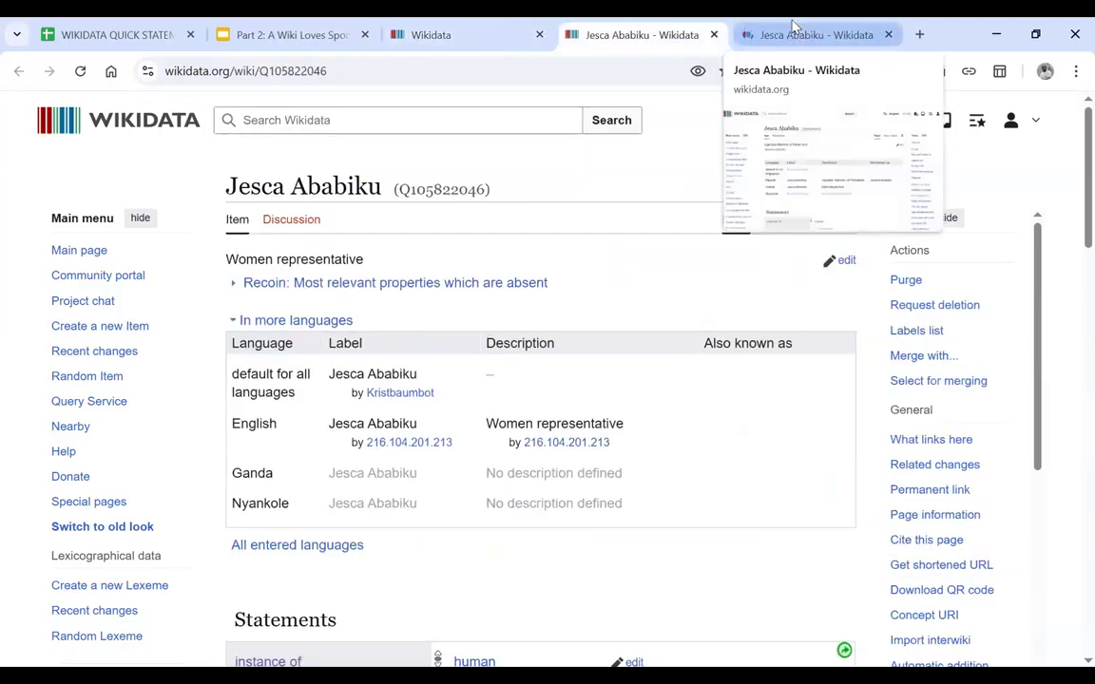
{"action": "left_click", "coordinate": [794, 27]}
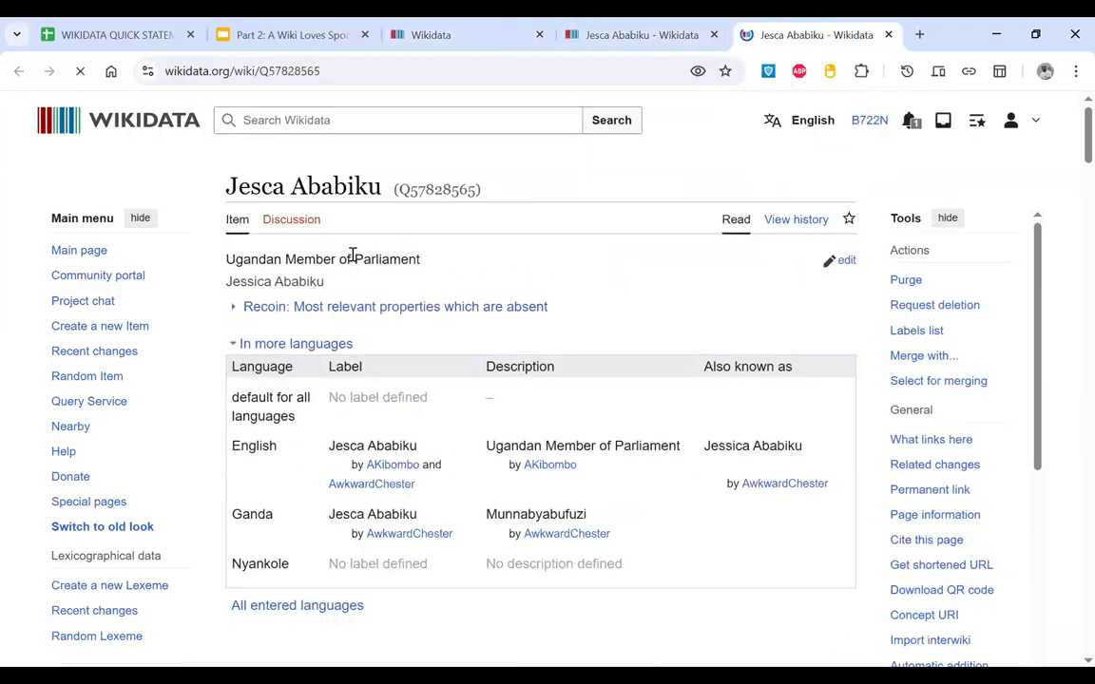
Step: Run a full Wikidata search for 'jesca aba' and review the results
{"action": "left_click", "coordinate": [469, 35]}
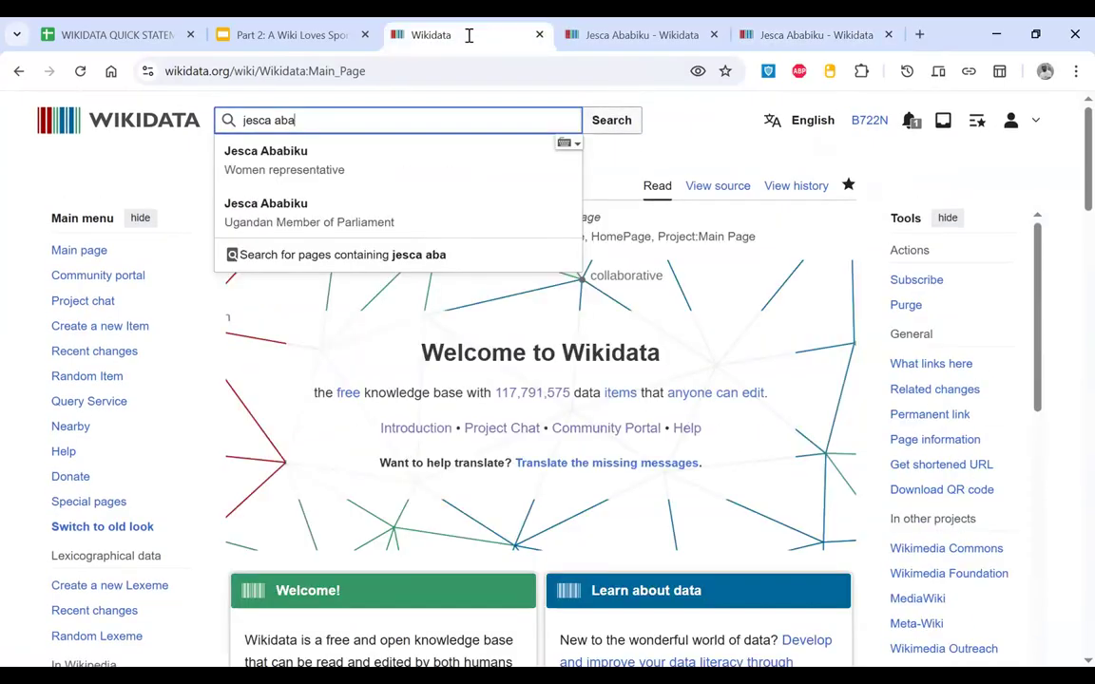
{"action": "left_click", "coordinate": [375, 142]}
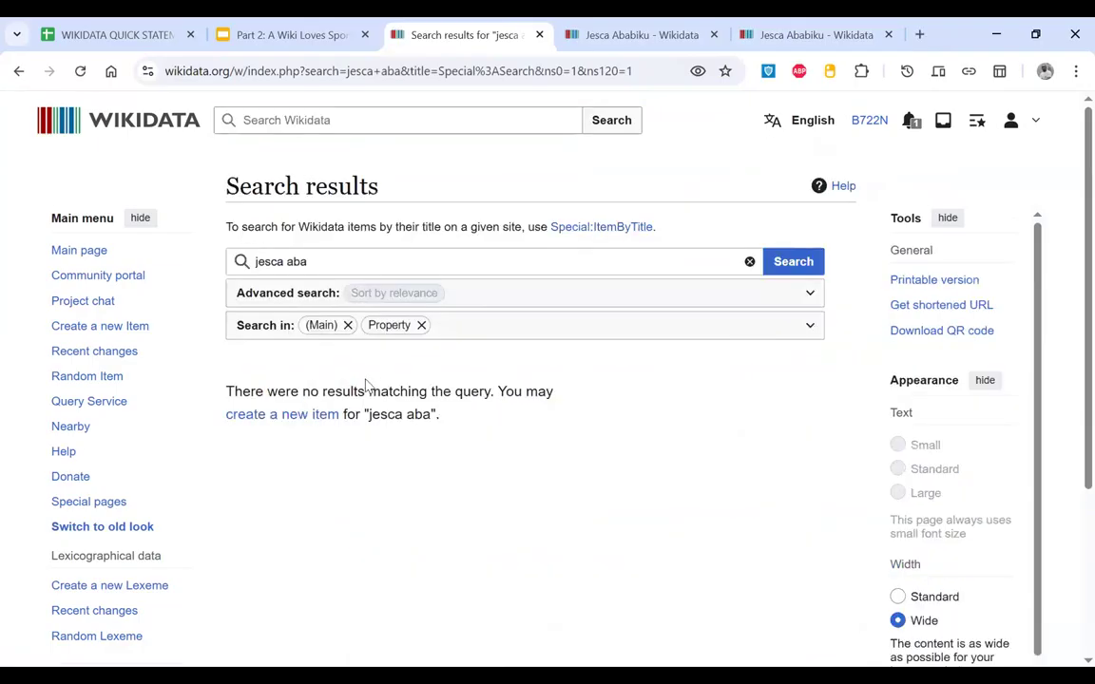
{"action": "scroll", "coordinate": [361, 388], "scroll_direction": "down", "scroll_amount": 1}
{"action": "scroll", "coordinate": [351, 323], "scroll_direction": "up", "scroll_amount": 1}
{"action": "left_click", "coordinate": [336, 255]}
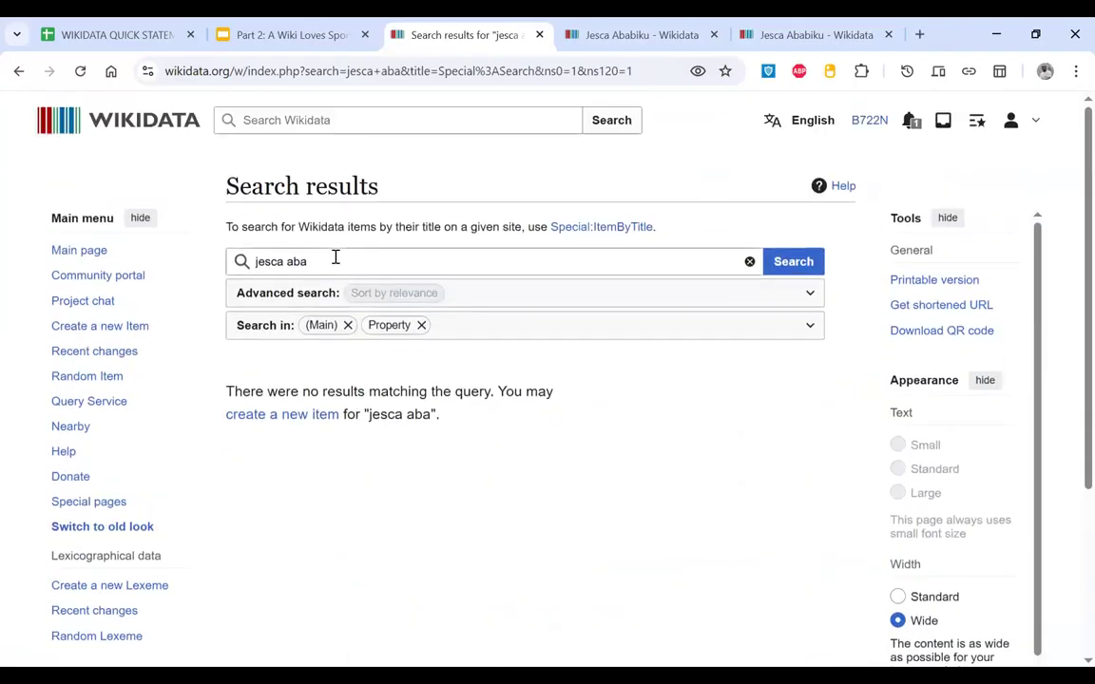
Step: Copy the name Jesca Ababiku from Q105822046 and search it, listing both same-name items
{"action": "left_click", "coordinate": [641, 28]}
{"action": "left_click_drag", "start_coordinate": [381, 188], "coordinate": [229, 193]}
{"action": "key", "text": "ctrl+c"}
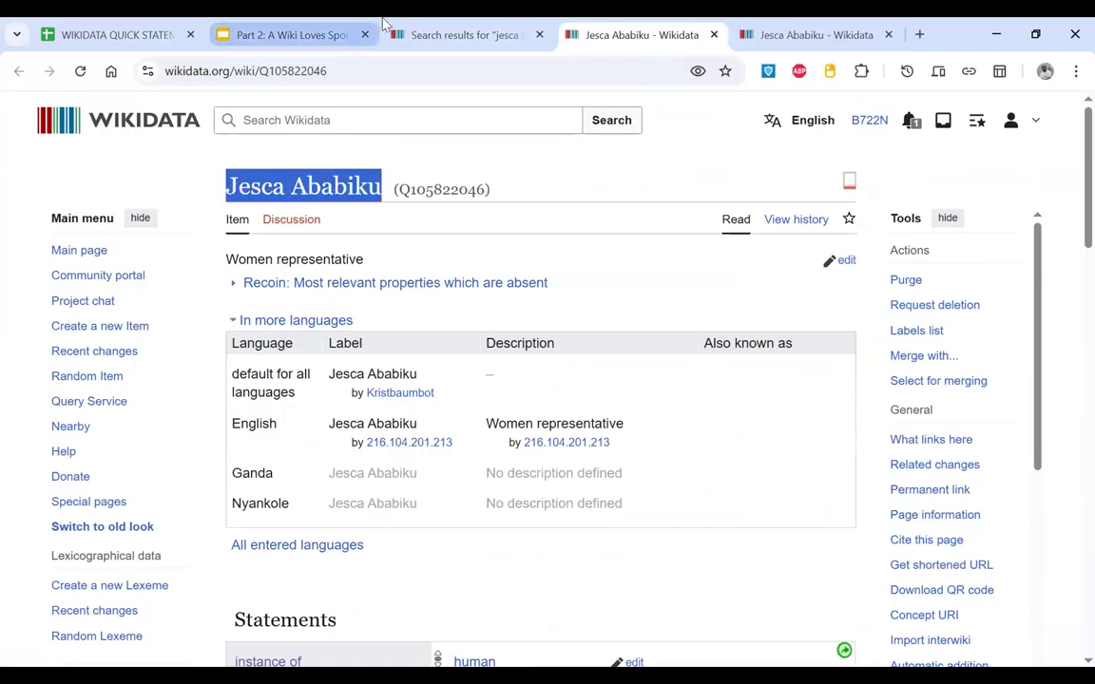
{"action": "left_click", "coordinate": [452, 34]}
{"action": "left_click", "coordinate": [389, 120]}
{"action": "key", "text": "ctrl+v"}
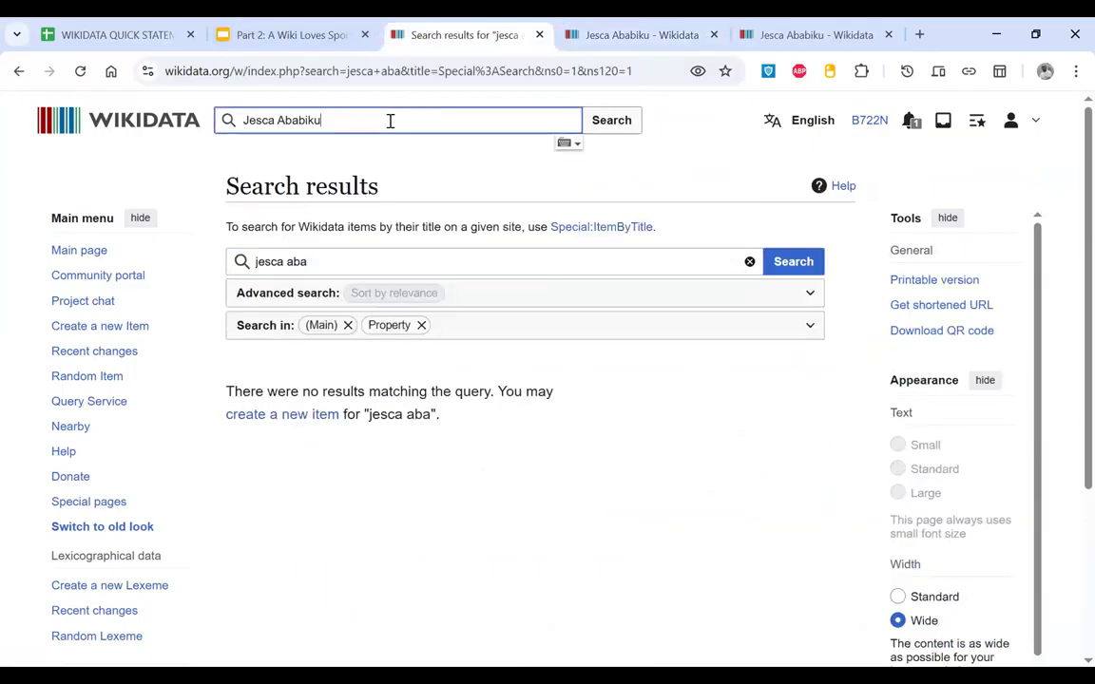
{"action": "key", "text": "Return"}
{"action": "scroll", "coordinate": [532, 435], "scroll_direction": "down", "scroll_amount": 2}
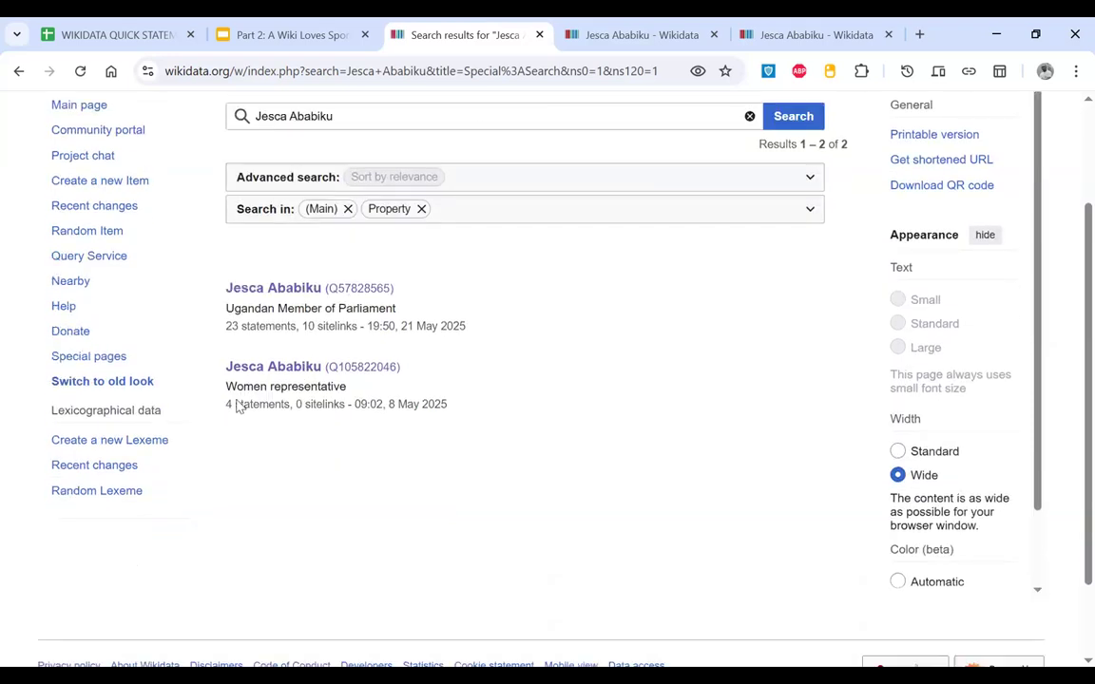
{"action": "left_click", "coordinate": [660, 33]}
Step: Merge Q105822046 into Q57828565 with summary 'duplicate item', then reload the merged item
{"action": "double_click", "coordinate": [463, 190]}
{"action": "key", "text": "ctrl+c"}
{"action": "key", "text": "ctrl+Tab"}
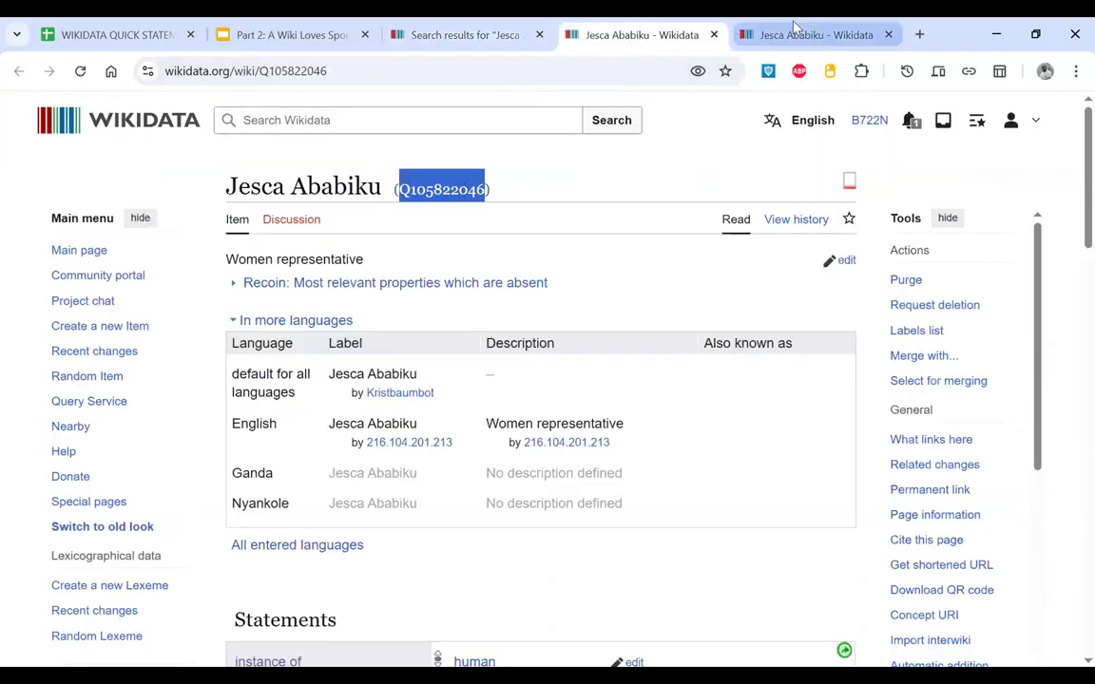
{"action": "left_click", "coordinate": [898, 340]}
{"action": "key", "text": "ctrl+v"}
{"action": "left_click", "coordinate": [579, 314]}
{"action": "type", "text": "d"}
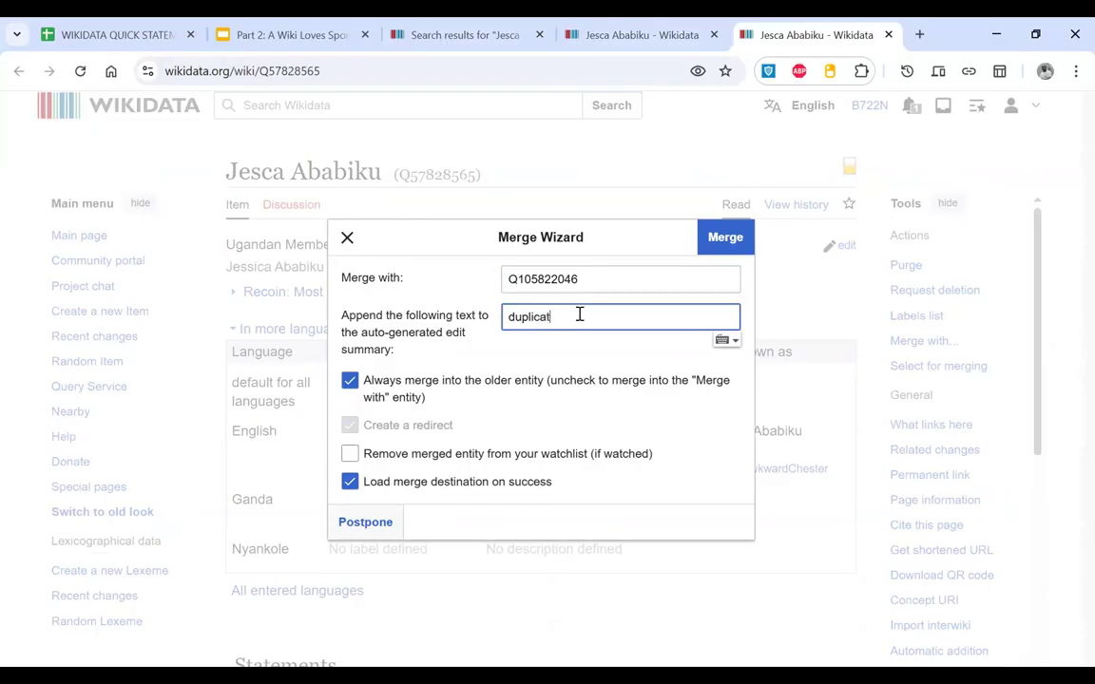
{"action": "type", "text": "uplicate item"}
{"action": "left_click", "coordinate": [709, 236]}
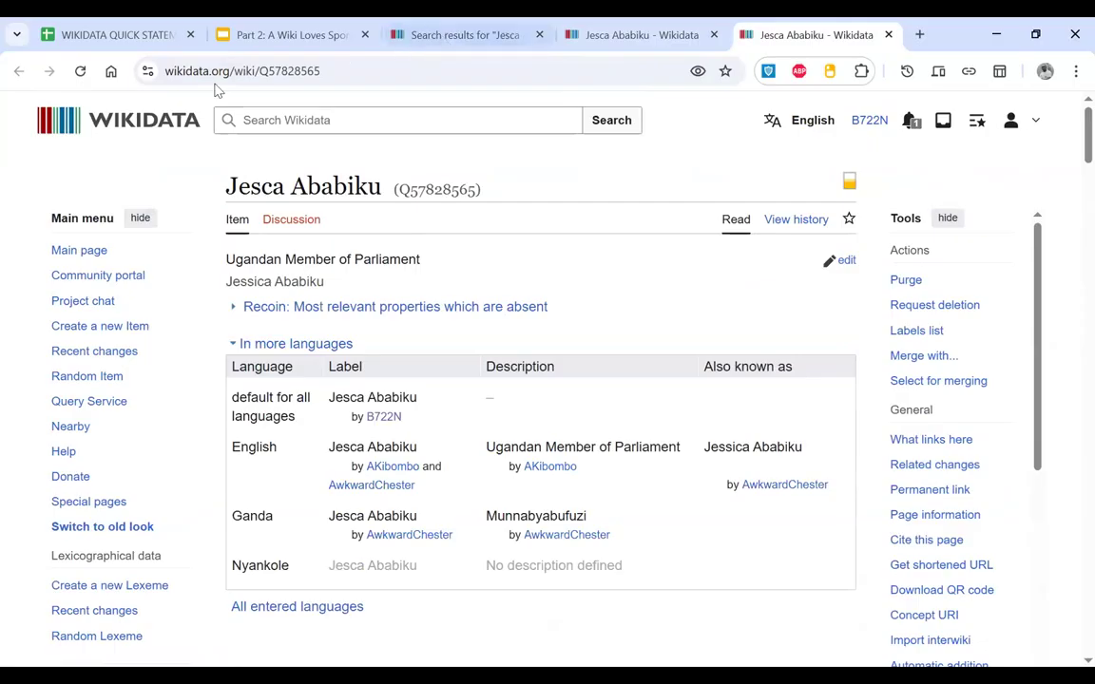
{"action": "left_click", "coordinate": [80, 70]}
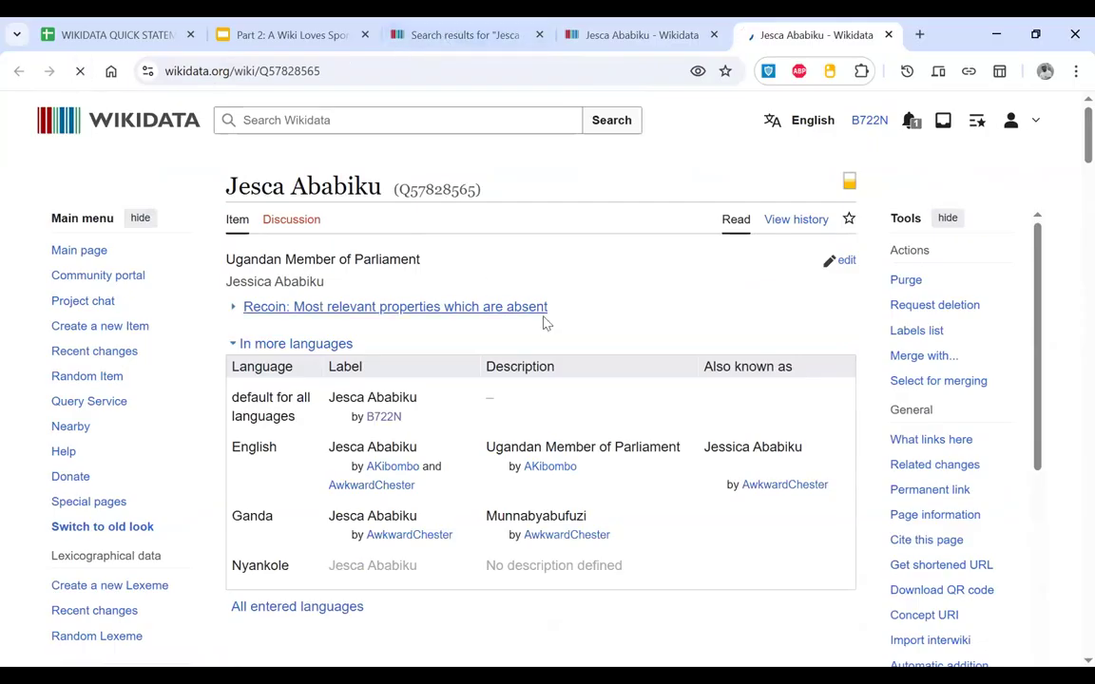
{"action": "left_click", "coordinate": [507, 38]}
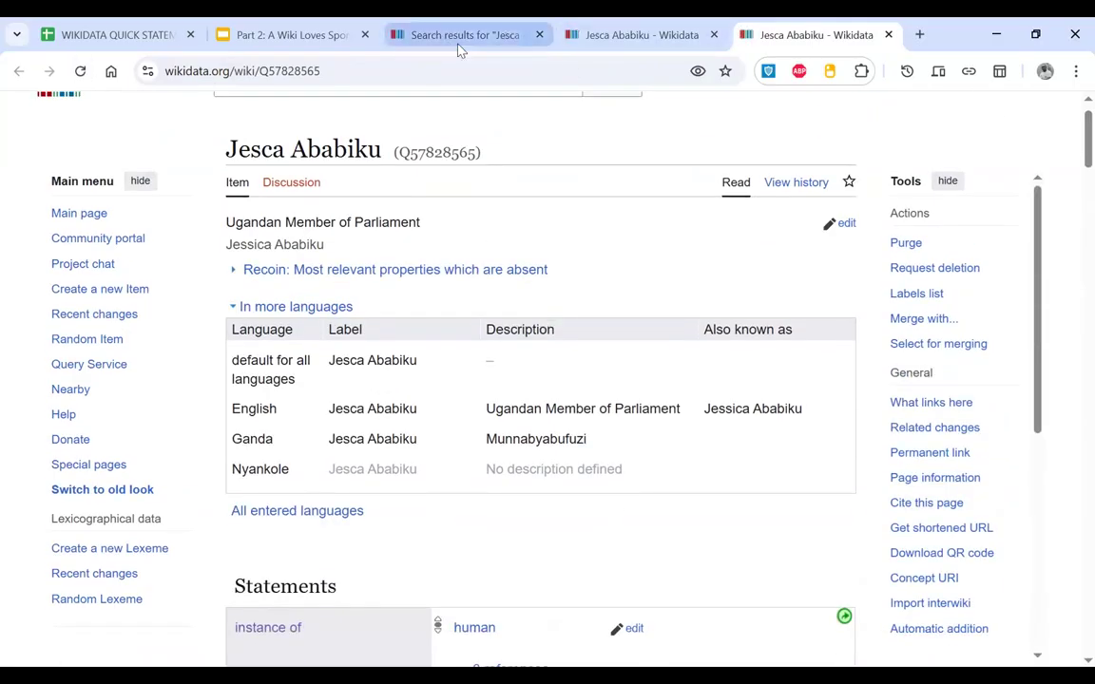
{"action": "left_click", "coordinate": [399, 105]}
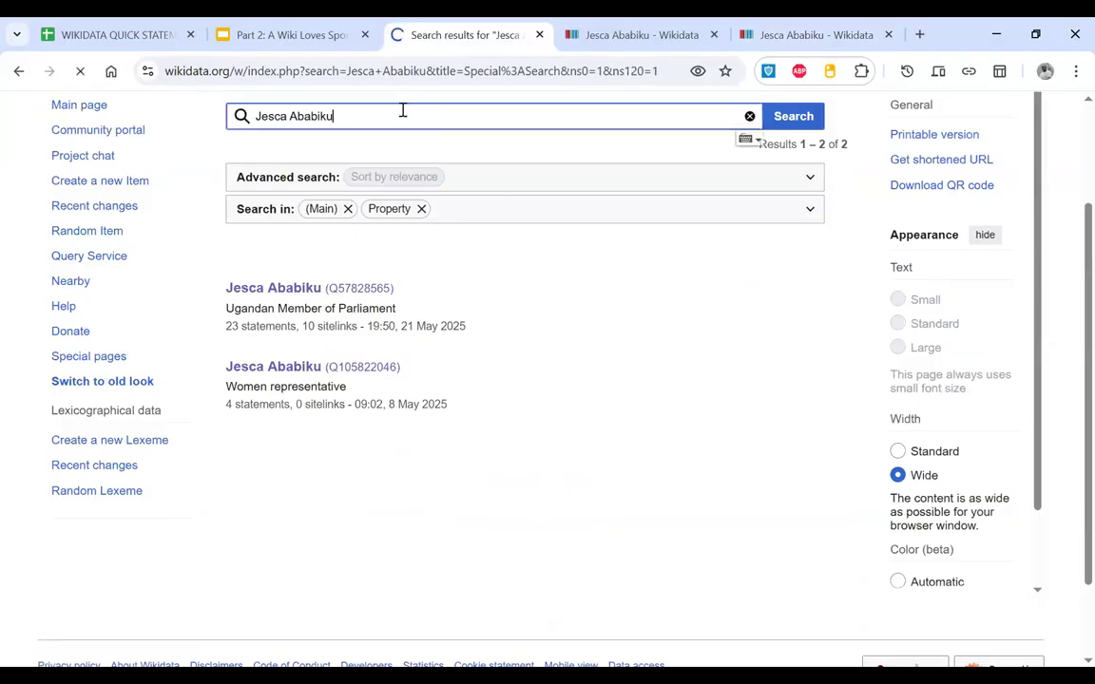
{"action": "scroll", "coordinate": [546, 392], "scroll_direction": "down", "scroll_amount": 3}
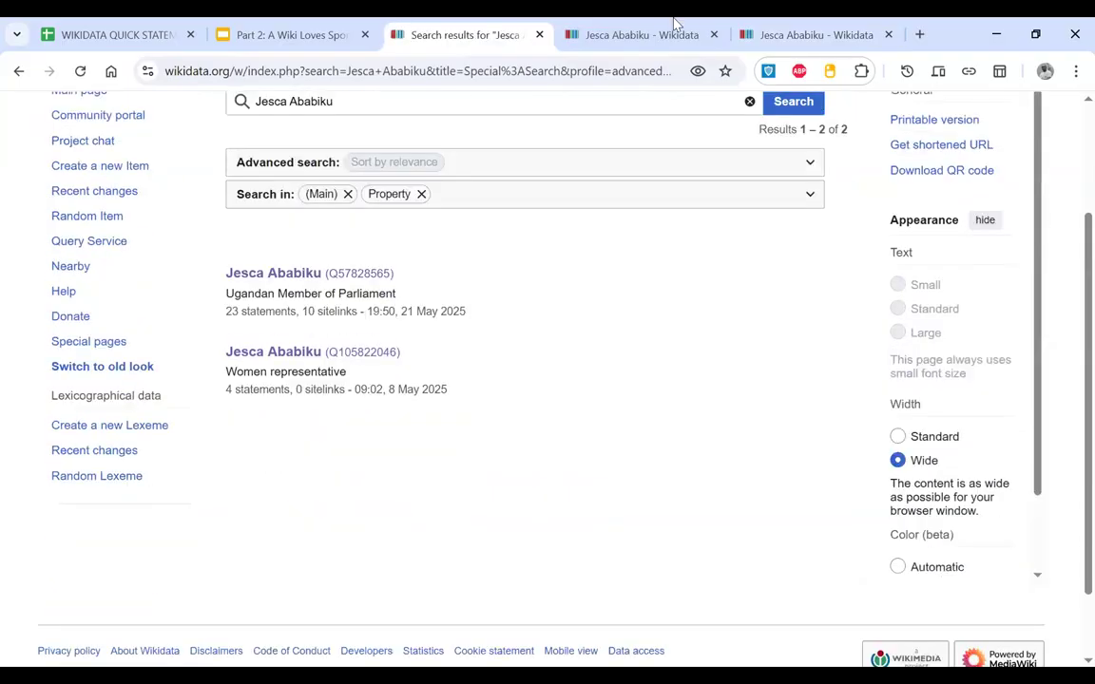
{"action": "left_click", "coordinate": [638, 34]}
{"action": "left_click", "coordinate": [806, 34]}
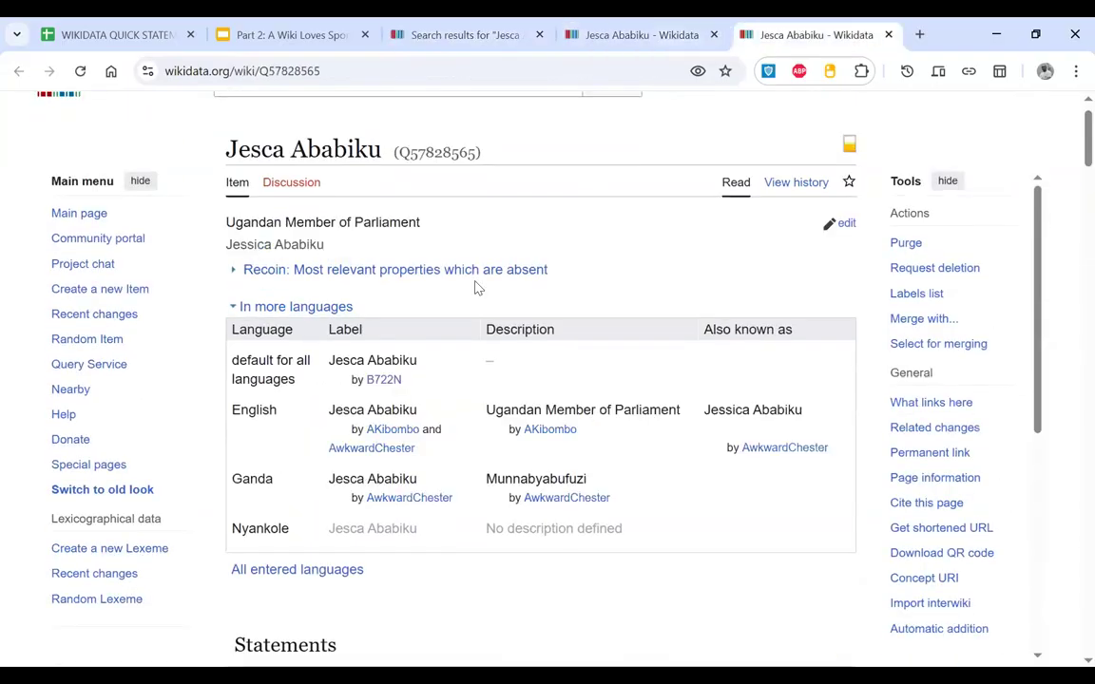
{"action": "scroll", "coordinate": [477, 286], "scroll_direction": "down", "scroll_amount": 10}
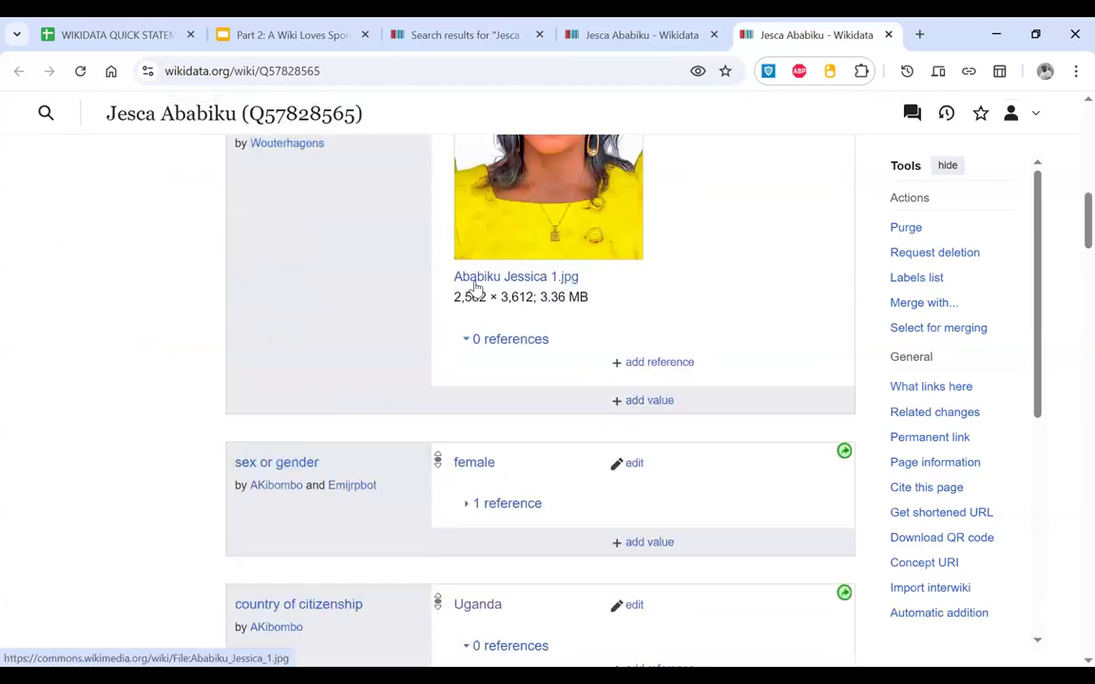
{"action": "scroll", "coordinate": [476, 287], "scroll_direction": "down", "scroll_amount": 2}
{"action": "scroll", "coordinate": [475, 287], "scroll_direction": "down", "scroll_amount": 2}
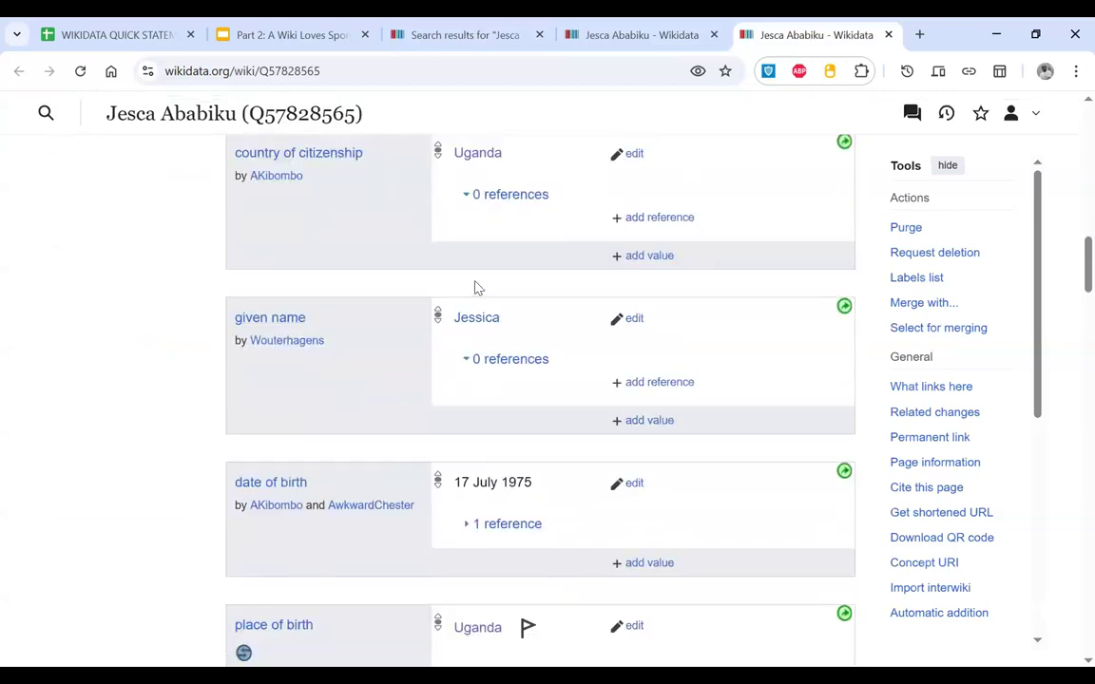
{"action": "scroll", "coordinate": [457, 290], "scroll_direction": "up", "scroll_amount": 2}
{"action": "scroll", "coordinate": [369, 423], "scroll_direction": "down", "scroll_amount": 4}
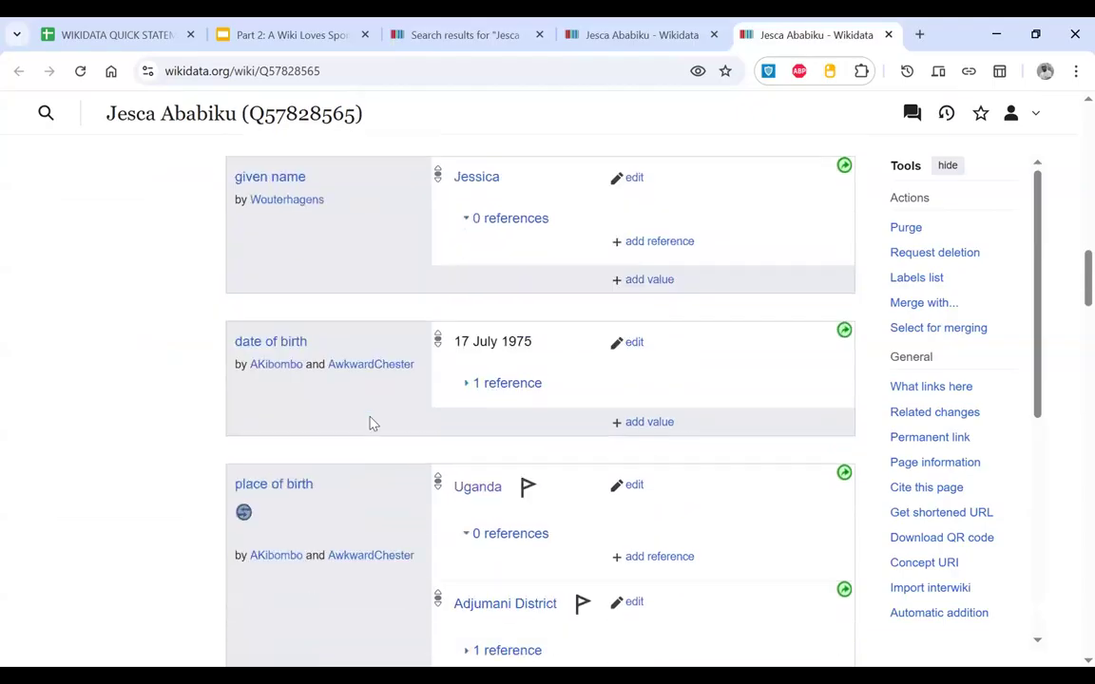
{"action": "scroll", "coordinate": [370, 423], "scroll_direction": "down", "scroll_amount": 1}
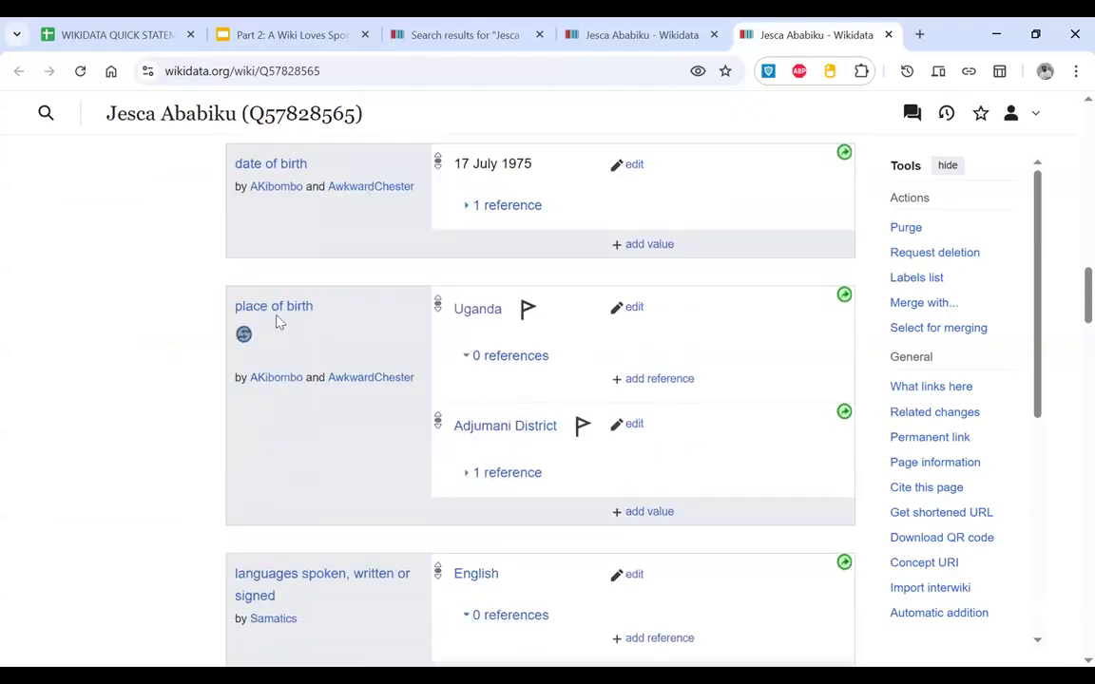
{"action": "left_click", "coordinate": [526, 309]}
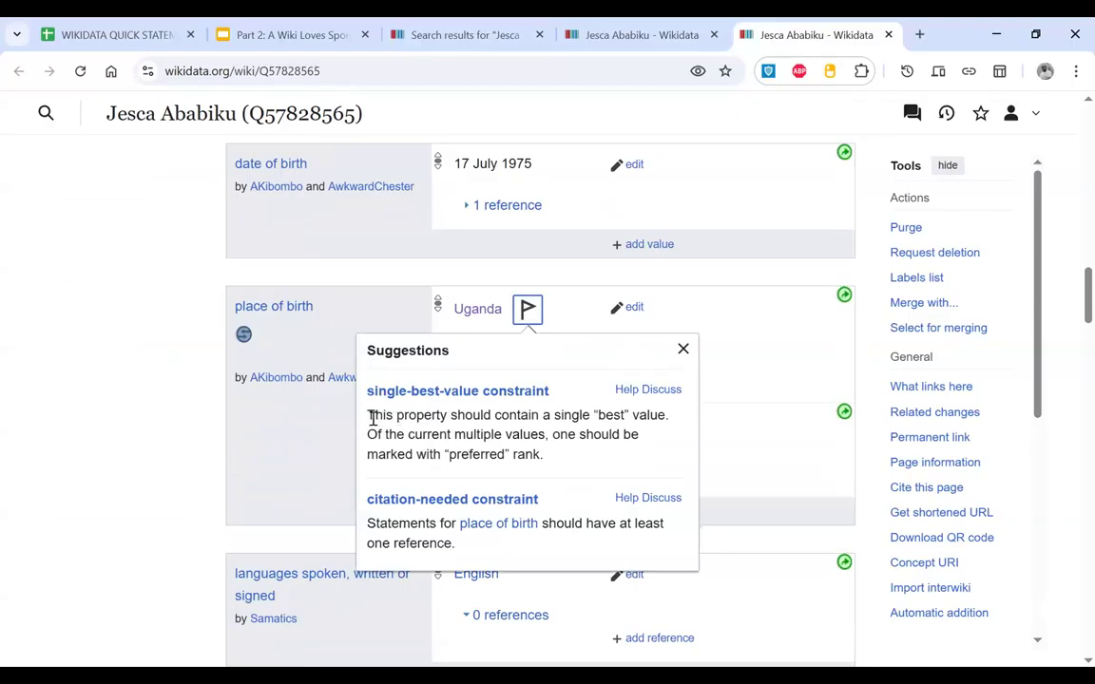
{"action": "left_click_drag", "start_coordinate": [374, 415], "coordinate": [638, 453]}
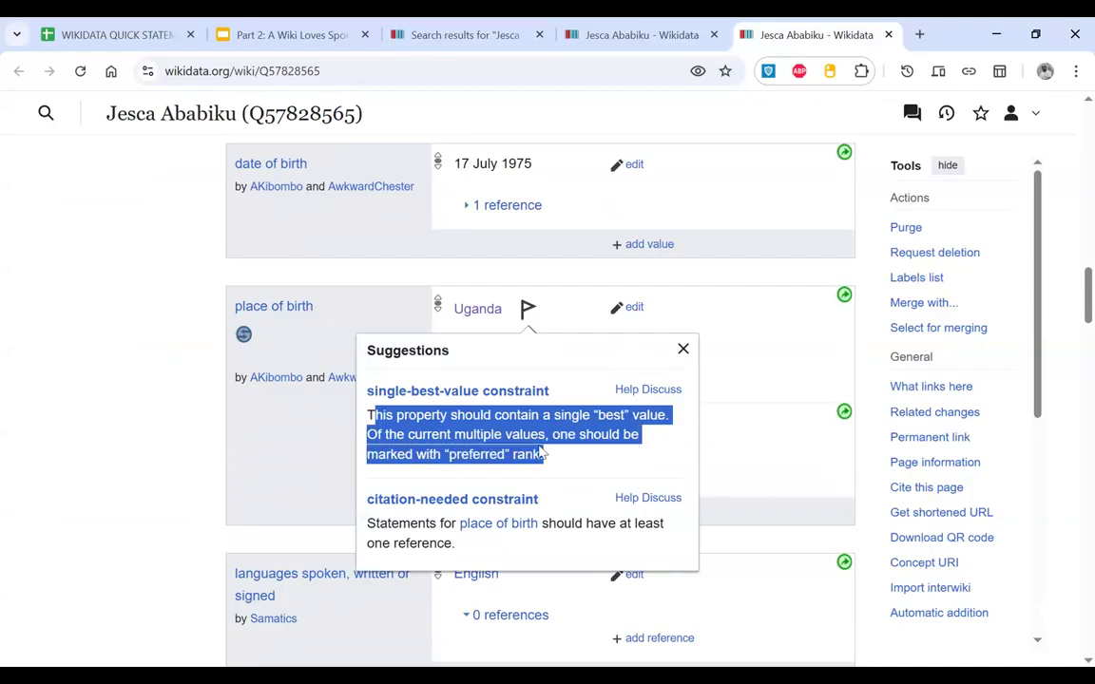
{"action": "left_click", "coordinate": [682, 349]}
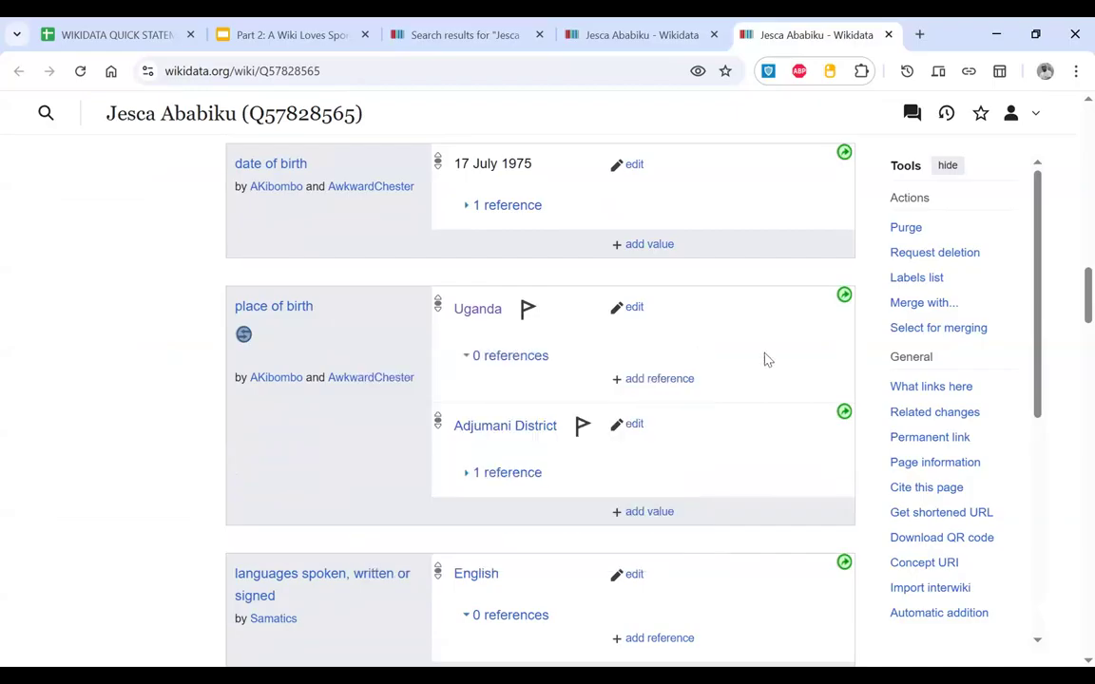
Step: Remove Uganda from Jesca Ababiku's place of birth and reload the item
{"action": "left_click", "coordinate": [632, 308]}
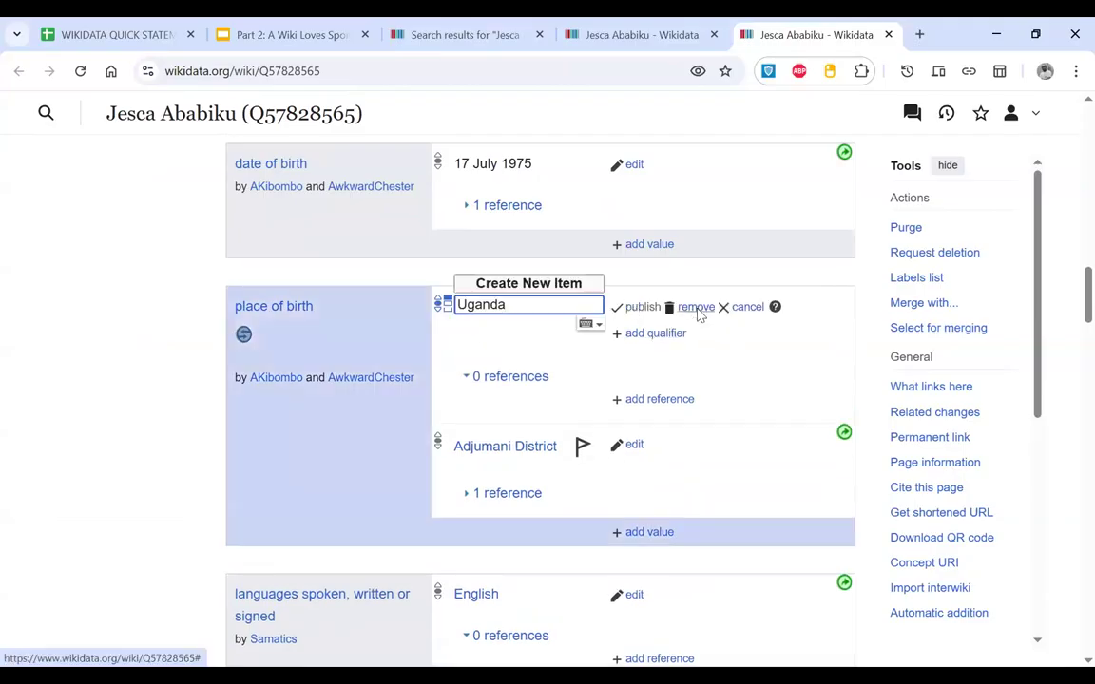
{"action": "left_click", "coordinate": [696, 309]}
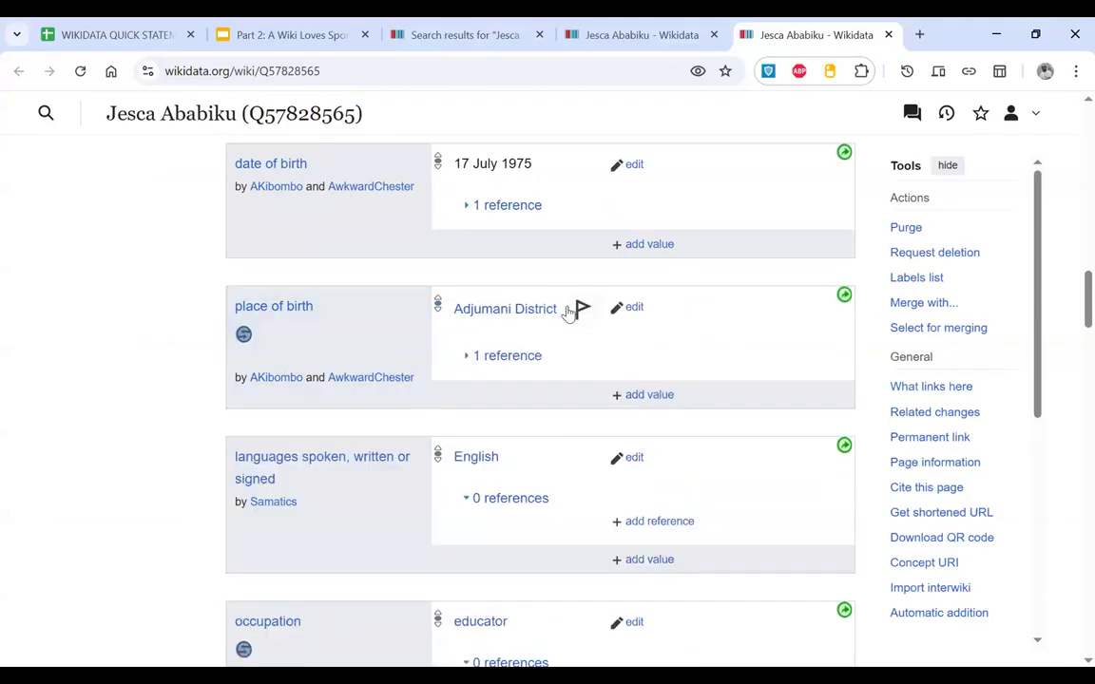
{"action": "left_click", "coordinate": [79, 72]}
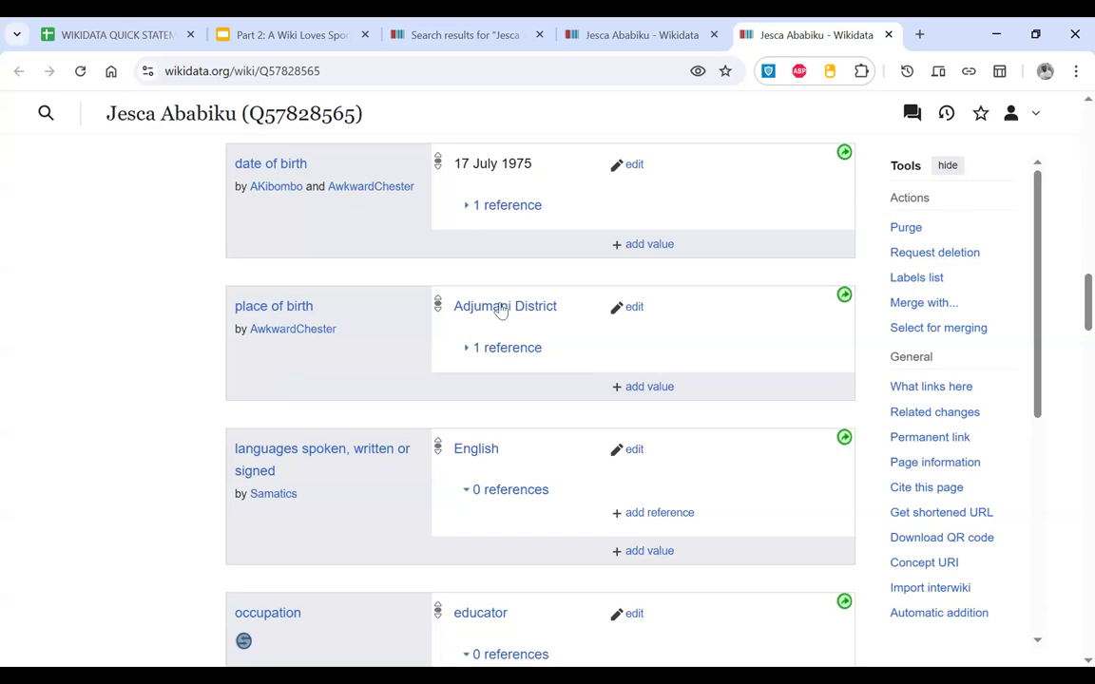
Step: Review the remaining Adjumani District place of birth and its reference
{"action": "scroll", "coordinate": [557, 345], "scroll_direction": "up", "scroll_amount": 4}
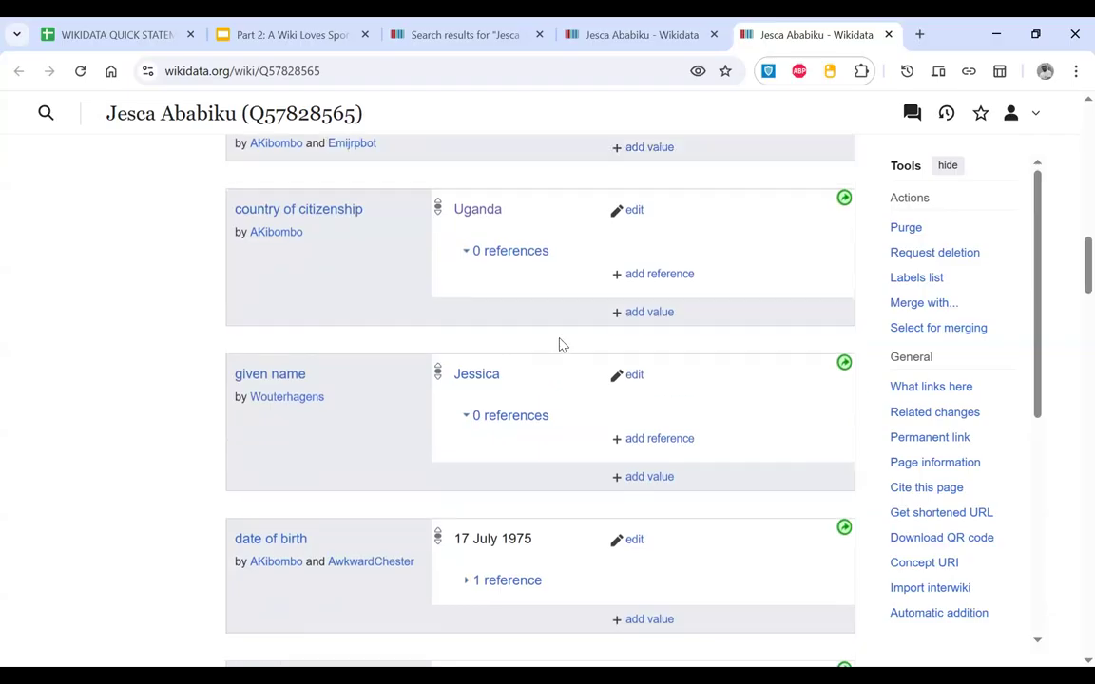
{"action": "scroll", "coordinate": [560, 345], "scroll_direction": "up", "scroll_amount": 1}
{"action": "left_click_drag", "start_coordinate": [506, 285], "coordinate": [437, 283]}
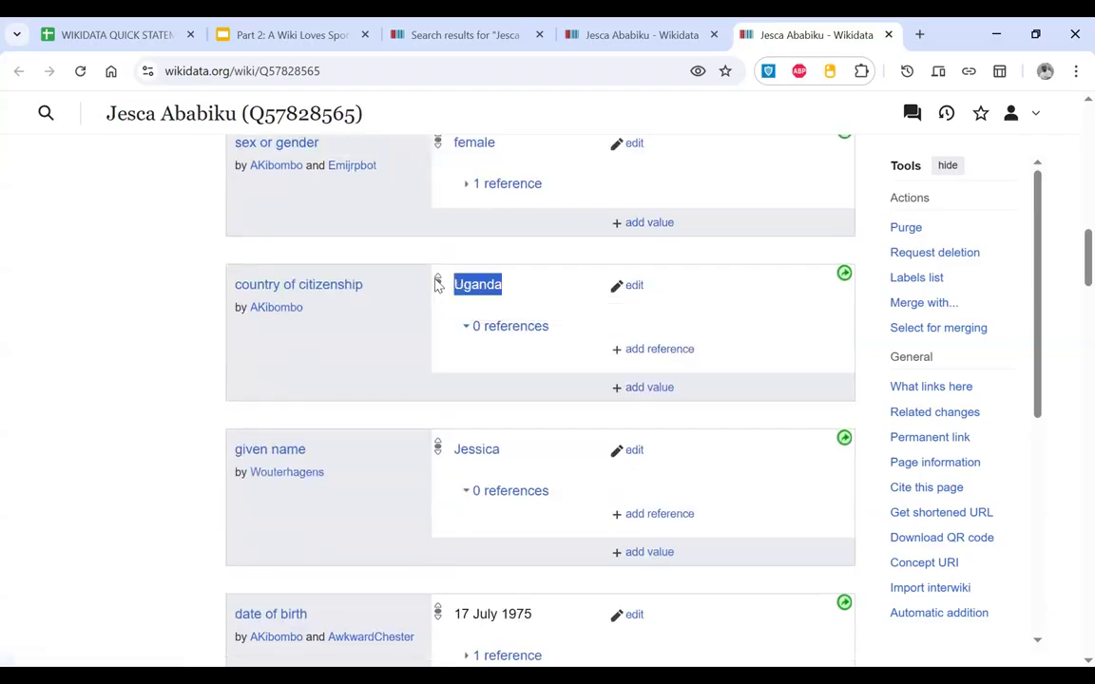
{"action": "scroll", "coordinate": [579, 261], "scroll_direction": "down", "scroll_amount": 5}
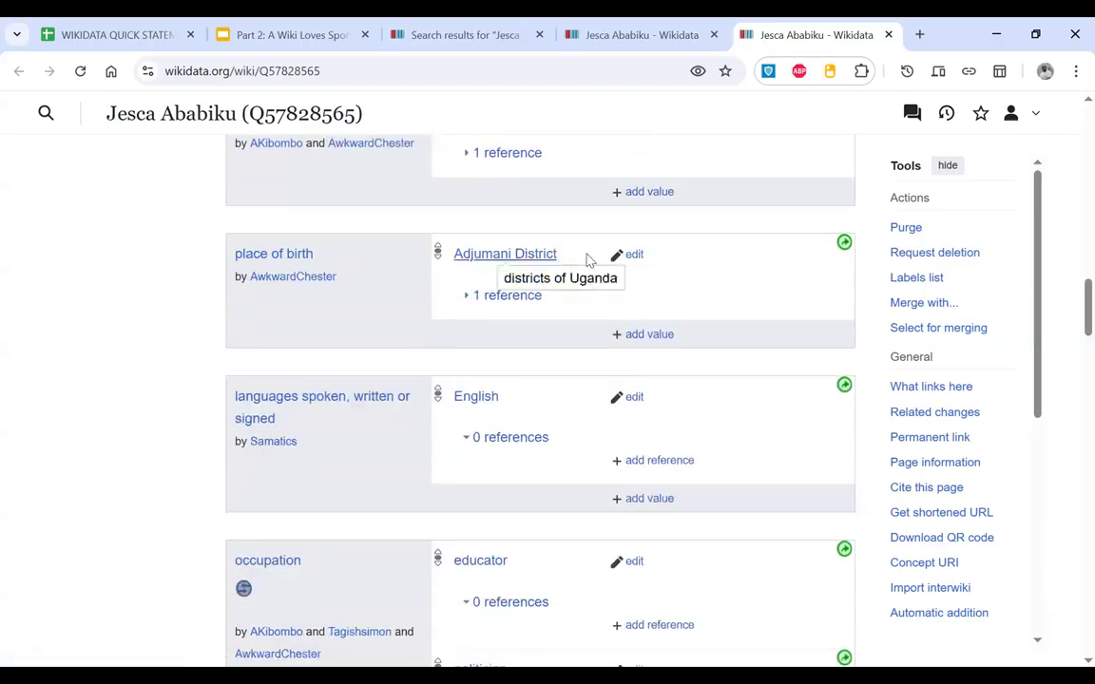
{"action": "left_click_drag", "start_coordinate": [559, 254], "coordinate": [437, 251]}
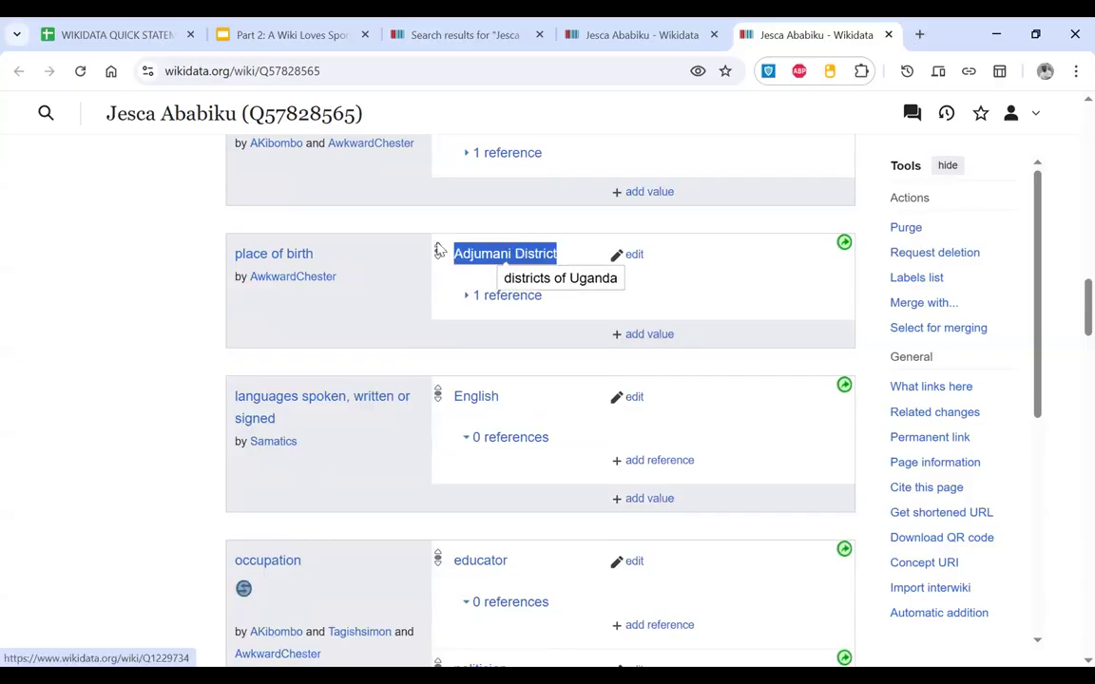
{"action": "left_click", "coordinate": [437, 281]}
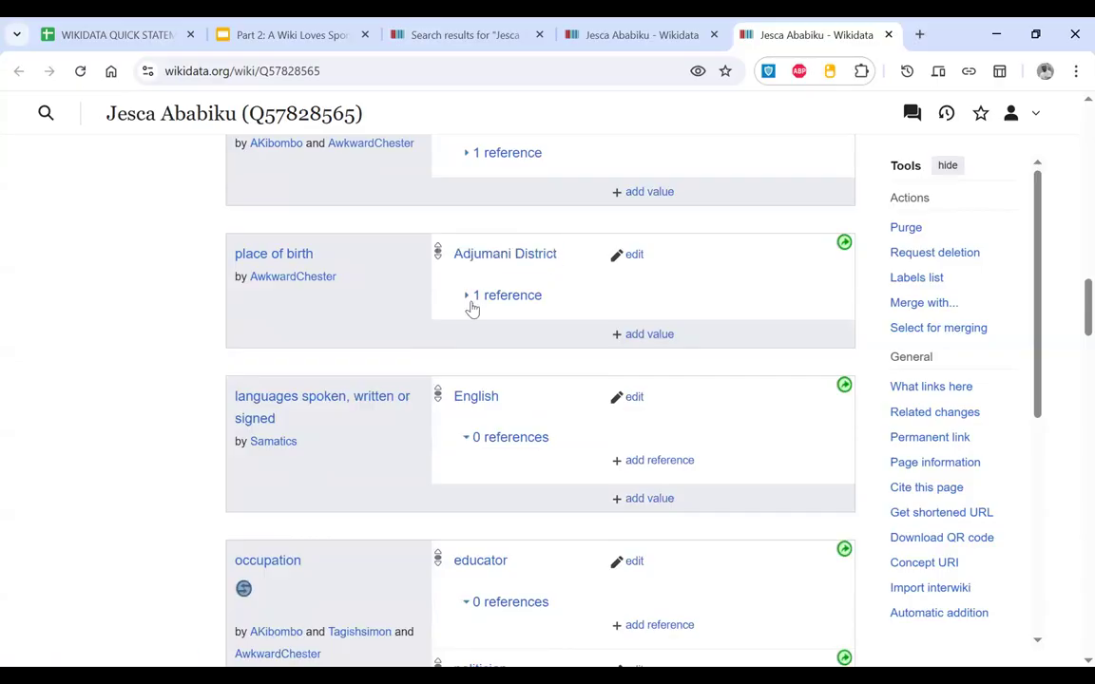
{"action": "left_click", "coordinate": [472, 302]}
{"action": "left_click", "coordinate": [472, 302]}
{"action": "scroll", "coordinate": [472, 307], "scroll_direction": "down", "scroll_amount": 4}
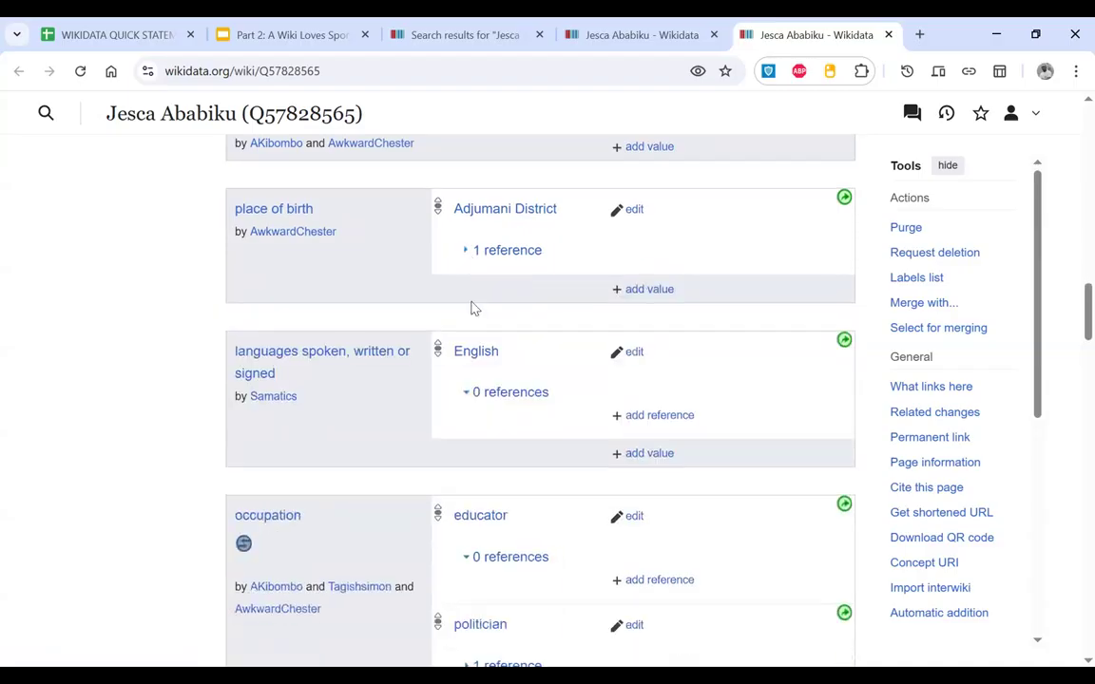
Step: Check the missing start time warning on member of parliament, then select the item name Jesca Ababiku
{"action": "scroll", "coordinate": [471, 307], "scroll_direction": "down", "scroll_amount": 2}
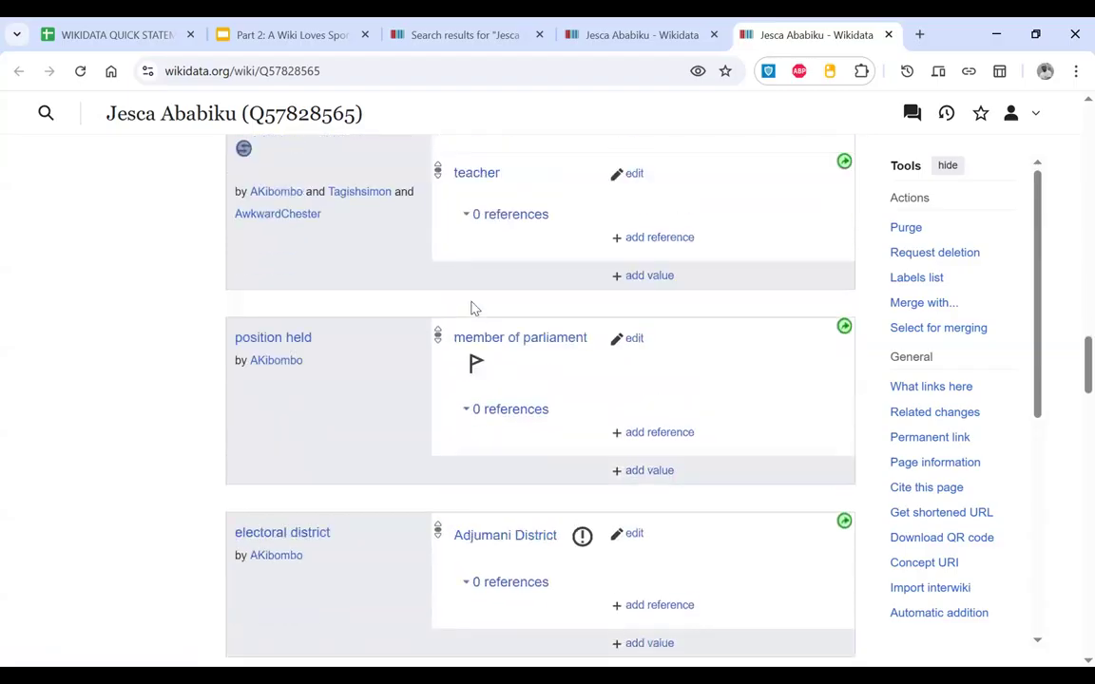
{"action": "left_click", "coordinate": [475, 372]}
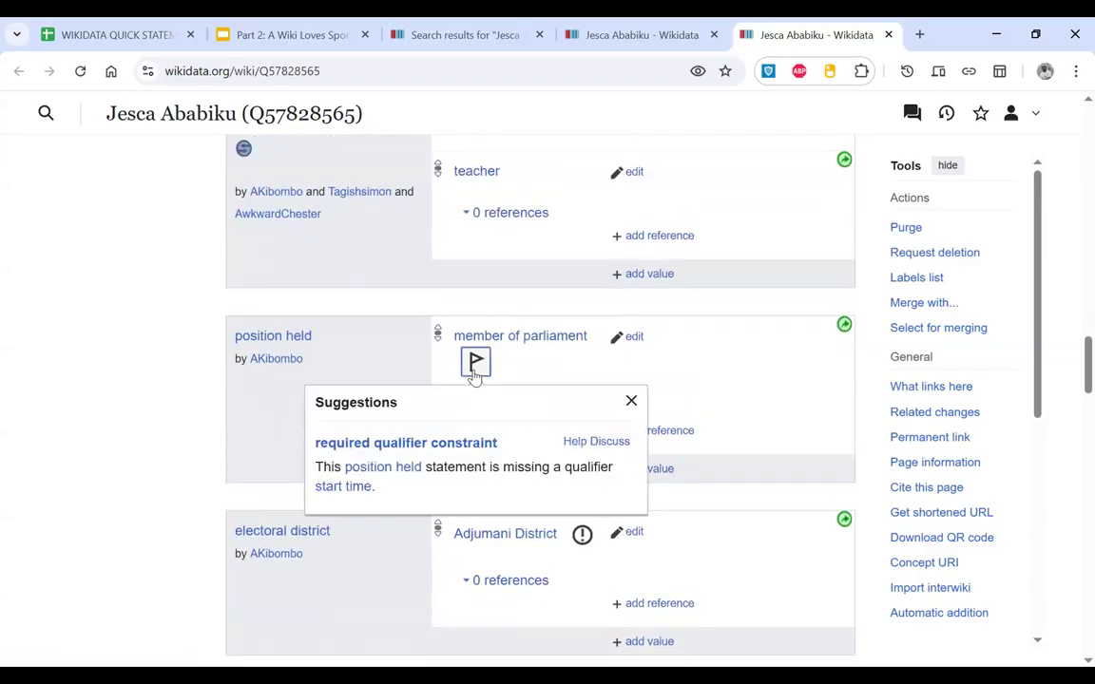
{"action": "left_click", "coordinate": [390, 366]}
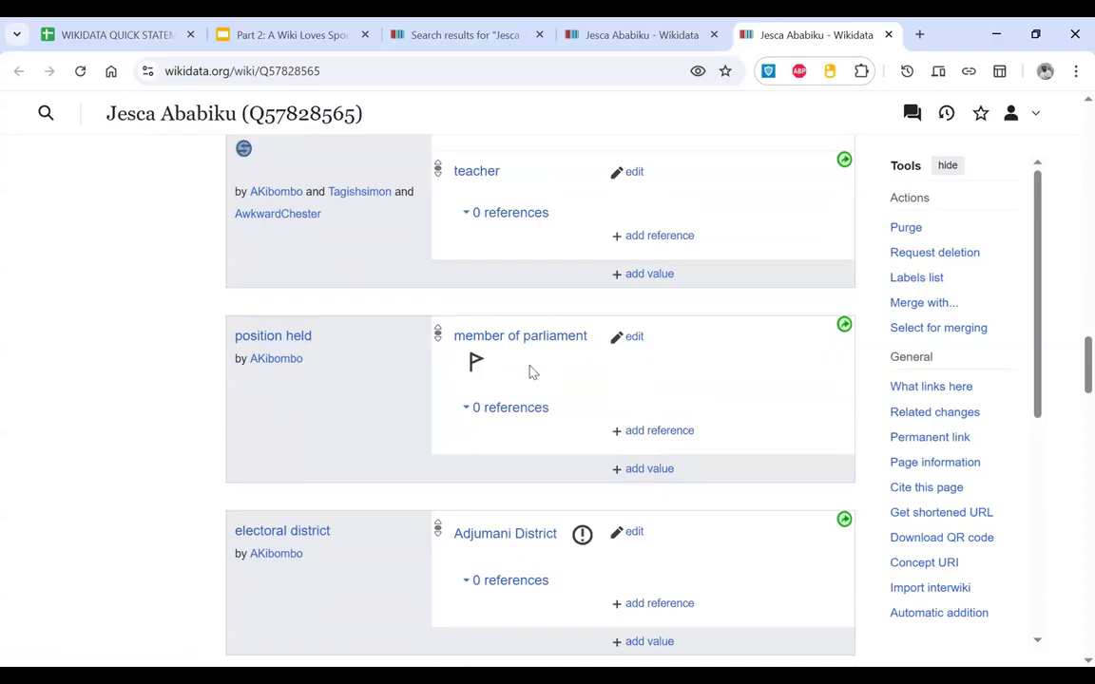
{"action": "left_click", "coordinate": [476, 362]}
{"action": "scroll", "coordinate": [380, 399], "scroll_direction": "down", "scroll_amount": 1}
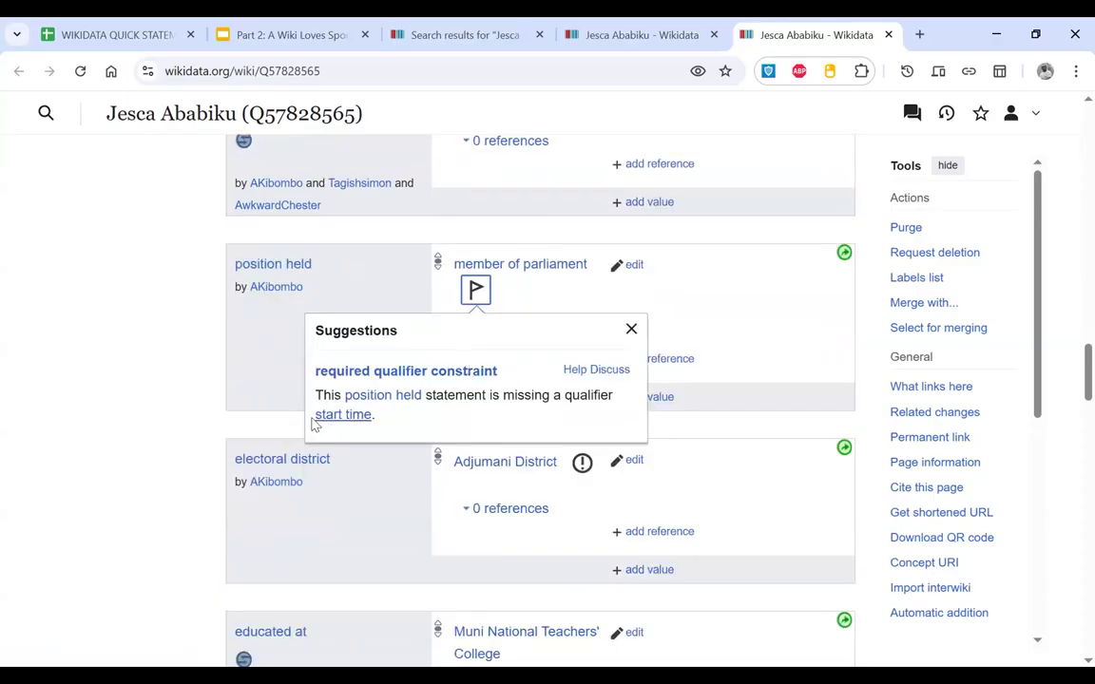
{"action": "left_click", "coordinate": [643, 328]}
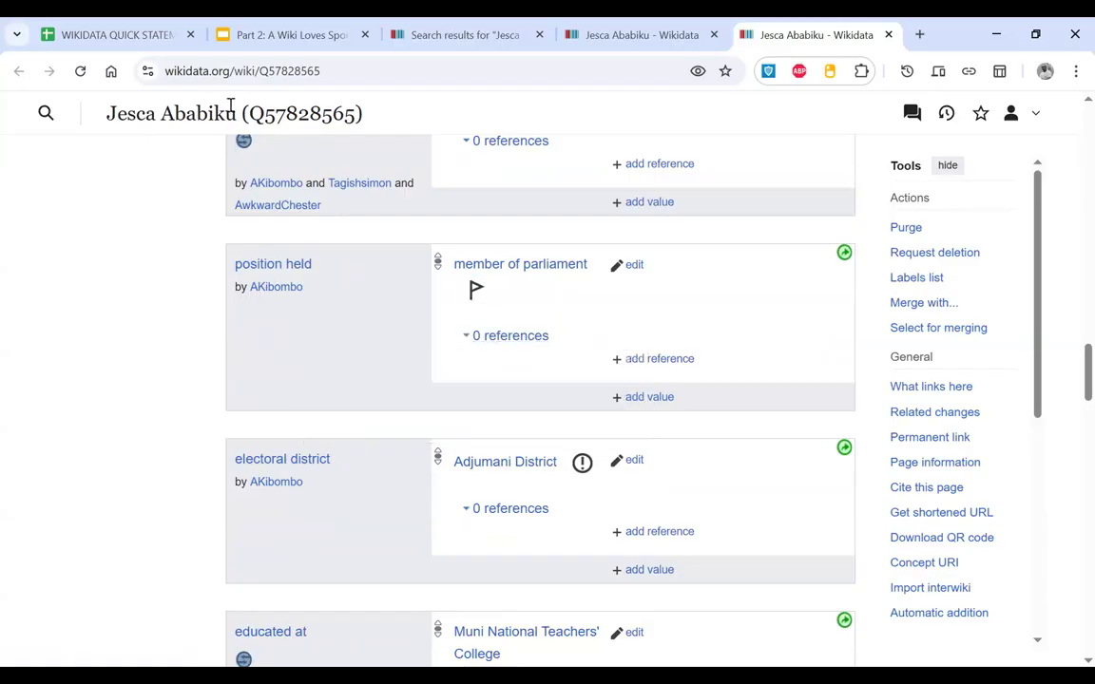
{"action": "left_click_drag", "start_coordinate": [236, 114], "coordinate": [95, 116]}
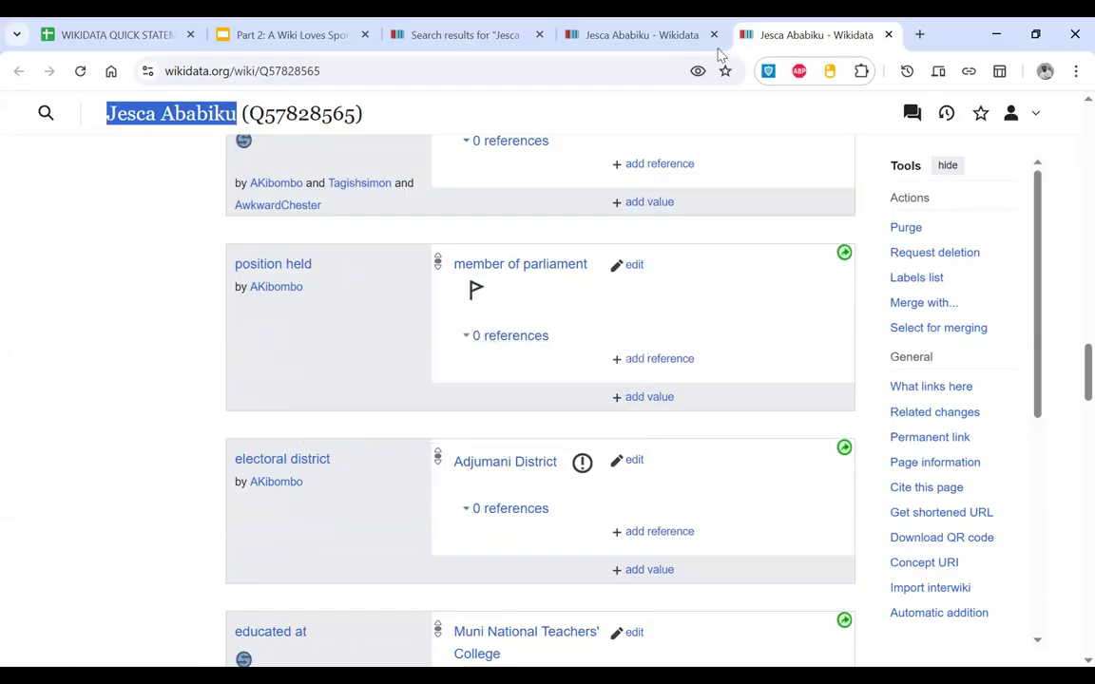
Step: Search Google in a new tab for 'when did Jesca Ababiku join the parliament of uganda'
{"action": "left_click", "coordinate": [917, 35]}
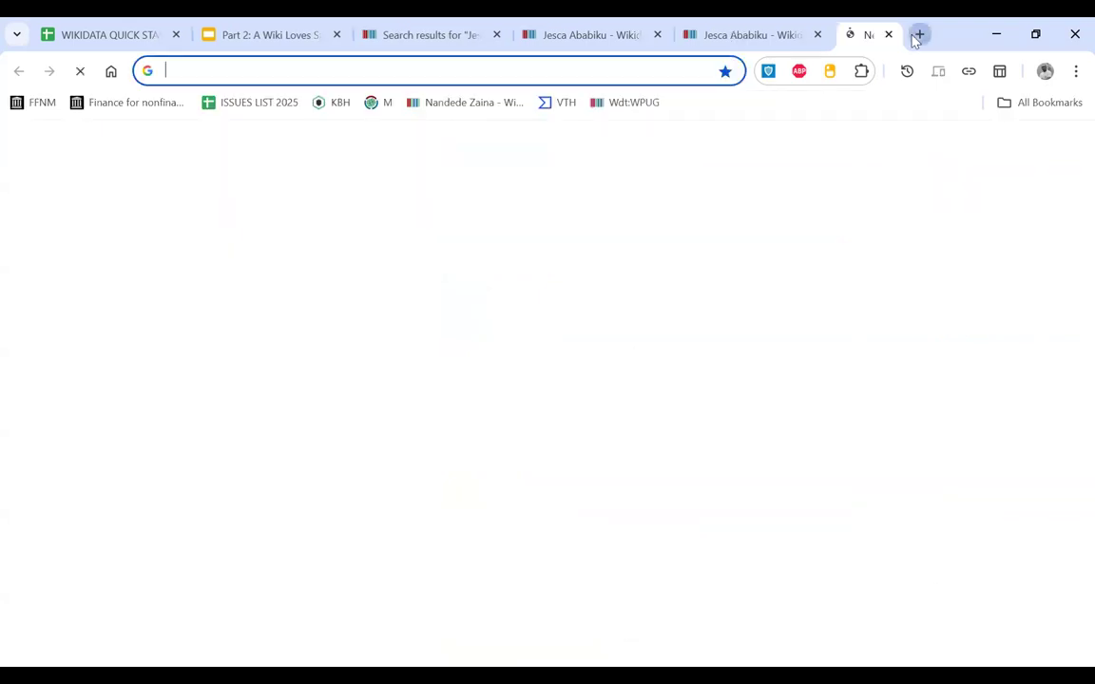
{"action": "type", "text": "when was"}
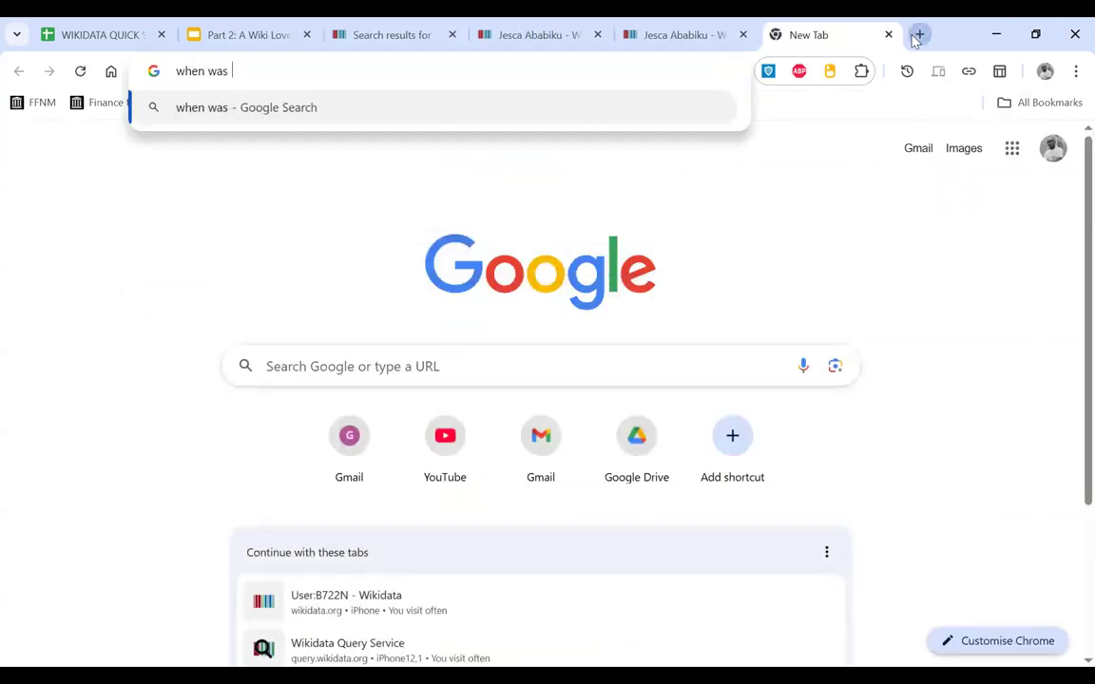
{"action": "key", "text": "BackSpace"}
{"action": "key", "text": "BackSpace"}
{"action": "key", "text": "BackSpace"}
{"action": "type", "text": "di"}
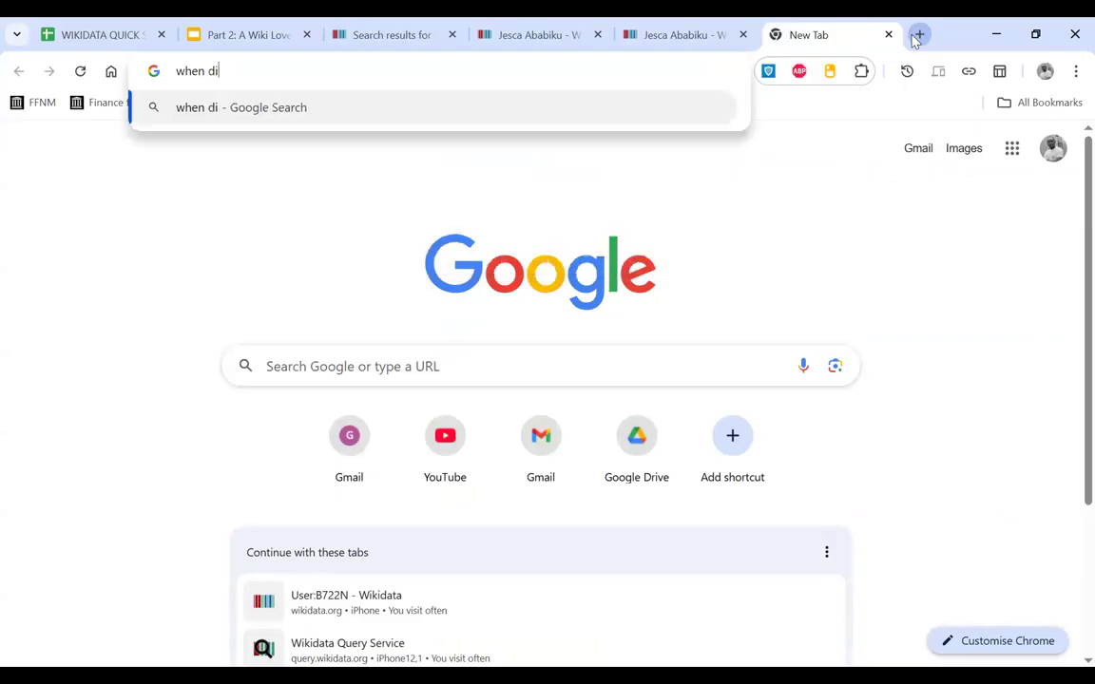
{"action": "type", "text": "d Jesca Ababiku join the parliament"}
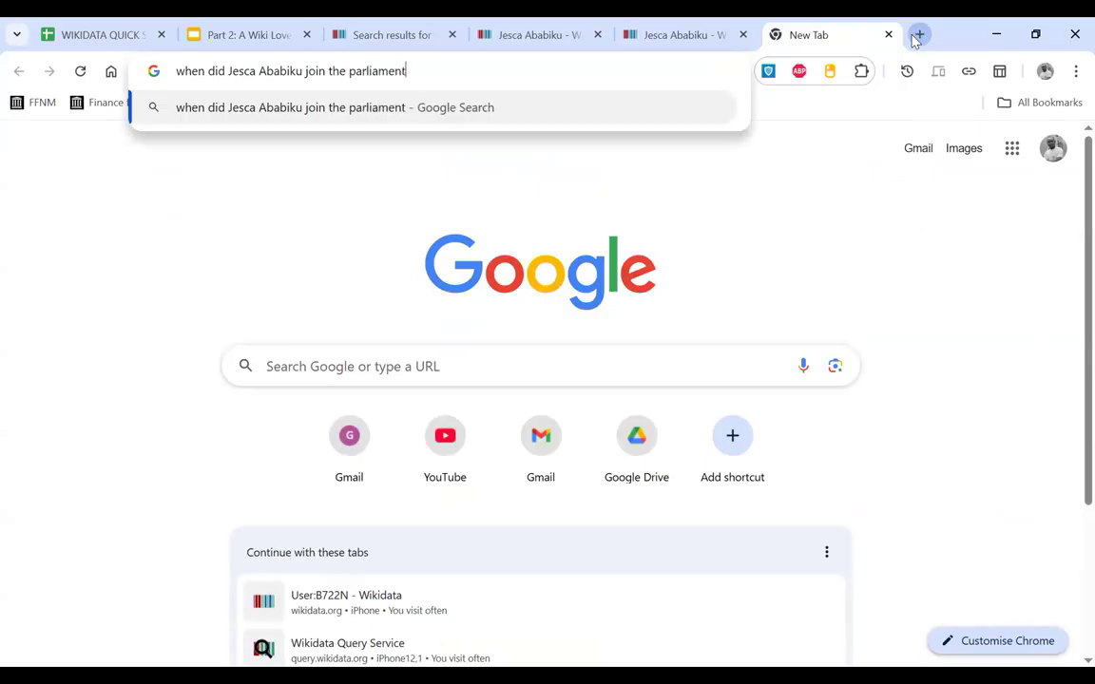
{"action": "type", "text": " of uganda"}
{"action": "key", "text": "Return"}
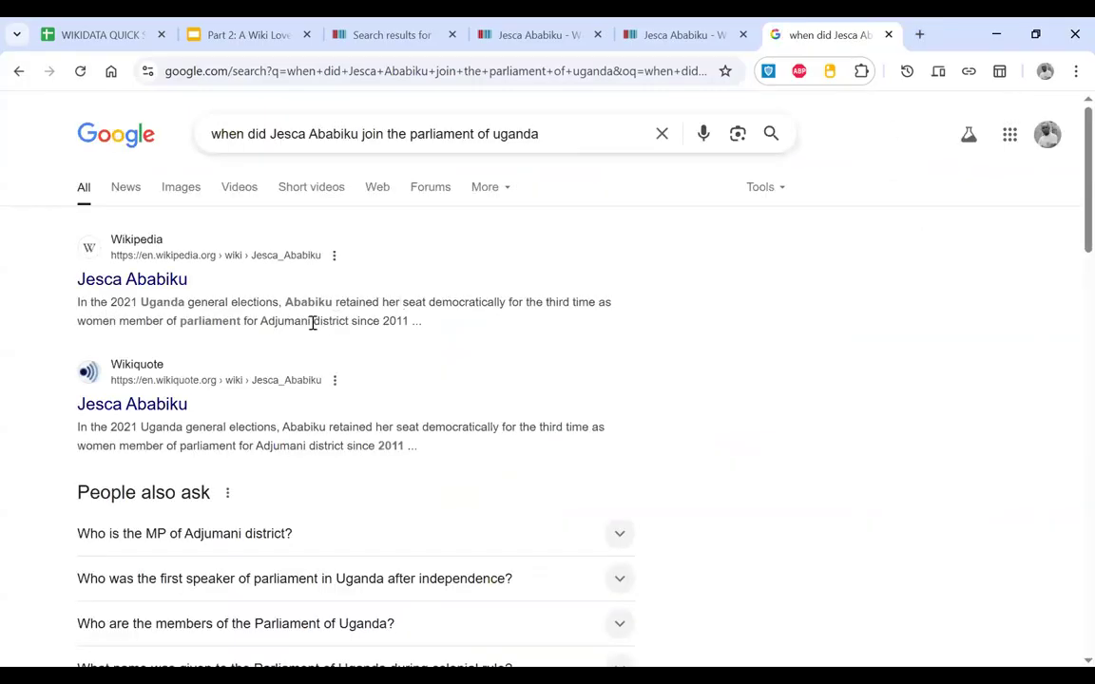
Step: Open the Jesca Ababiku Wikipedia result and the Parliament of Uganda members result in new tabs
{"action": "right_click", "coordinate": [171, 292]}
{"action": "left_click", "coordinate": [213, 307]}
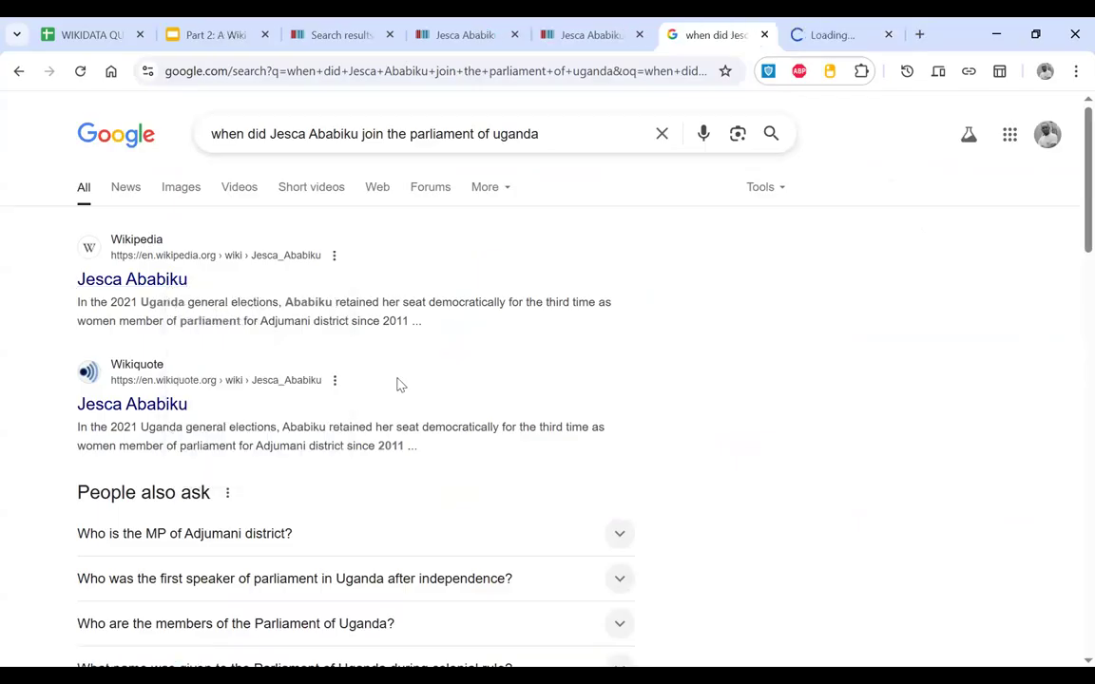
{"action": "scroll", "coordinate": [399, 384], "scroll_direction": "down", "scroll_amount": 1}
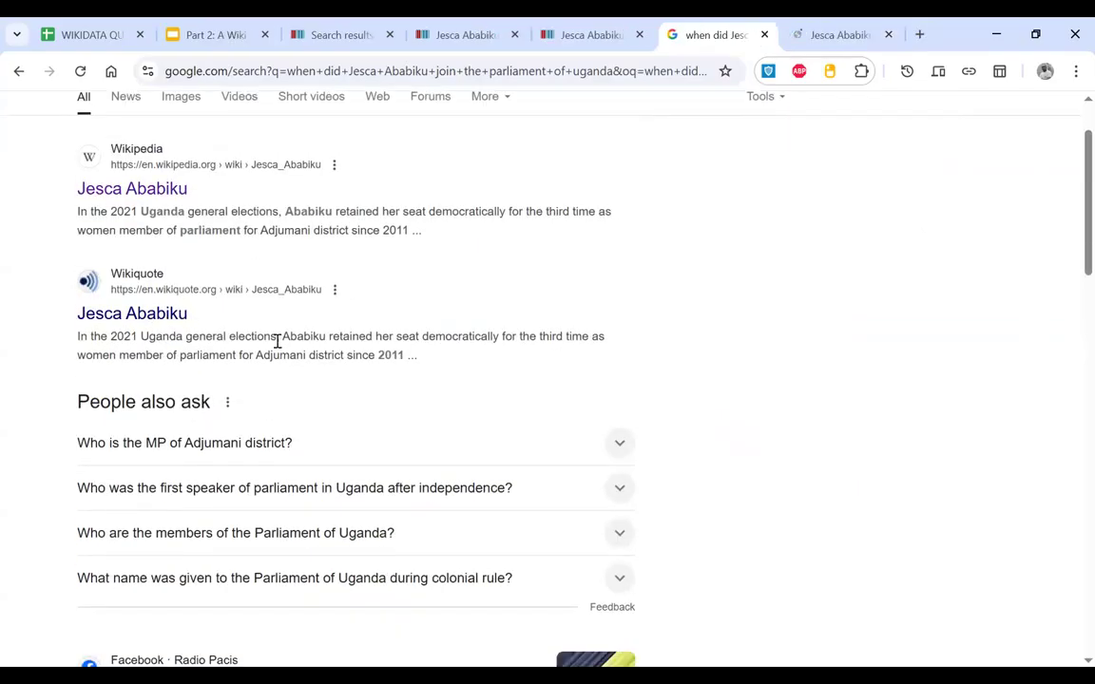
{"action": "scroll", "coordinate": [275, 347], "scroll_direction": "down", "scroll_amount": 5}
{"action": "scroll", "coordinate": [242, 361], "scroll_direction": "down", "scroll_amount": 1}
{"action": "scroll", "coordinate": [244, 361], "scroll_direction": "down", "scroll_amount": 2}
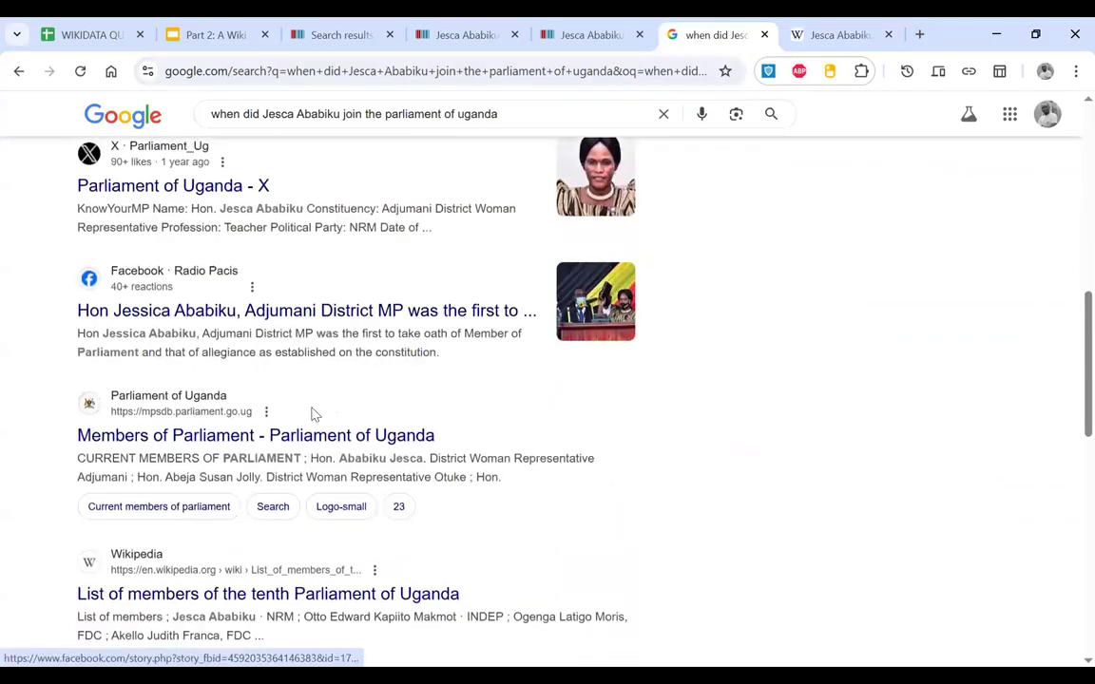
{"action": "right_click", "coordinate": [246, 442]}
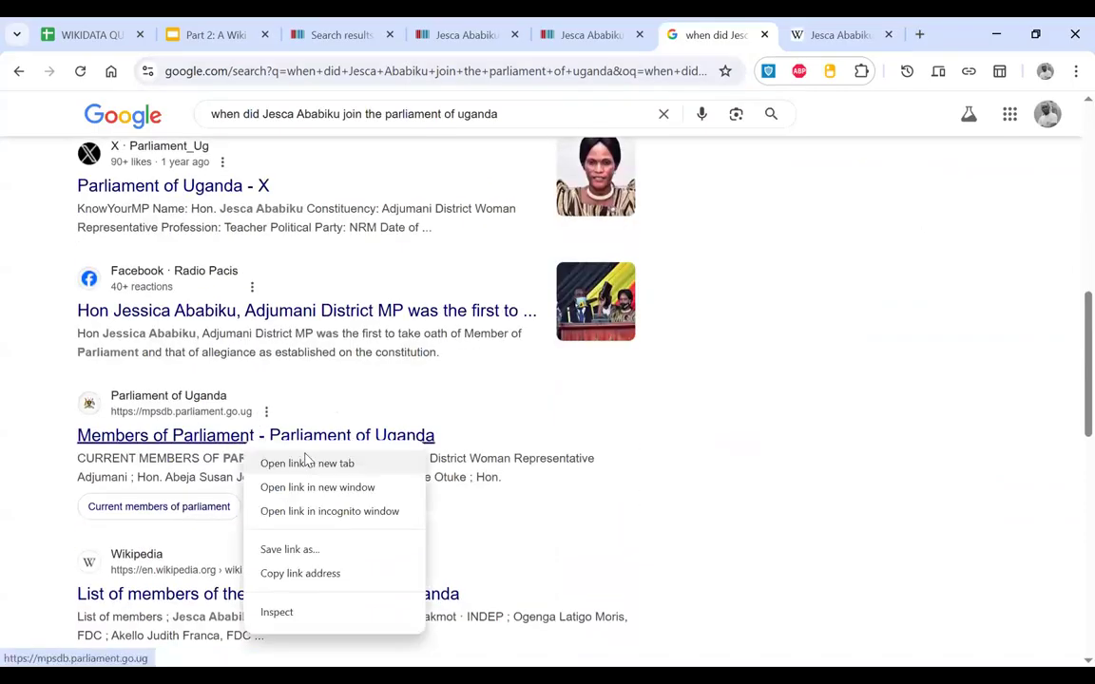
{"action": "left_click", "coordinate": [306, 463]}
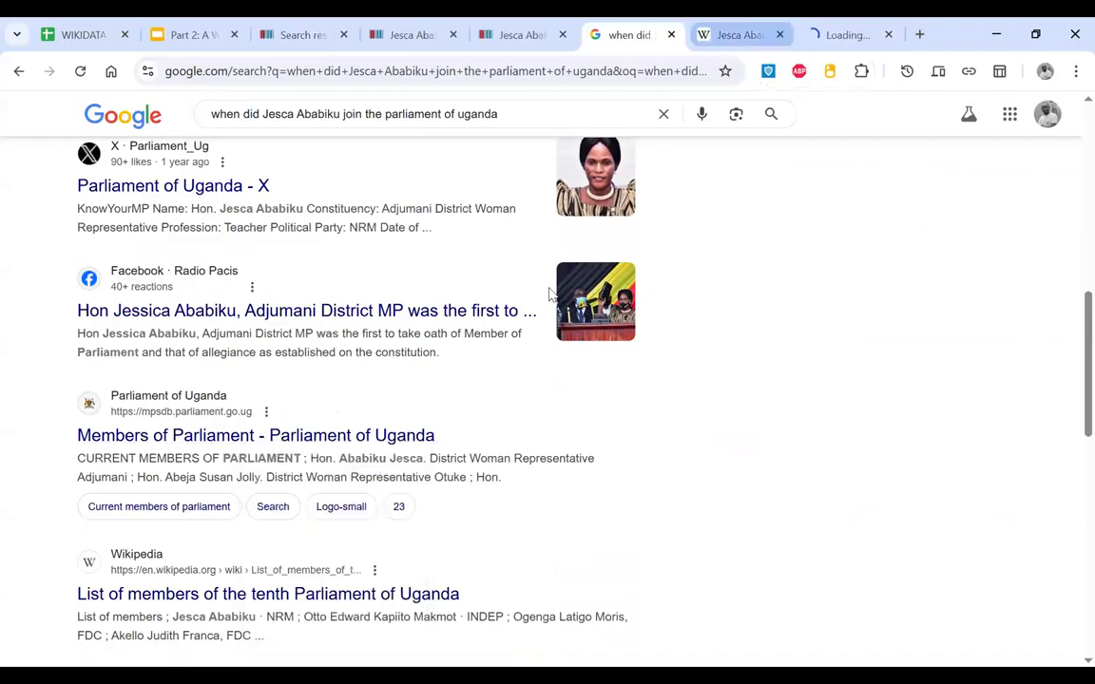
Step: Read through the Jesca Ababiku Wikipedia article down to its See also section
{"action": "key", "text": "ctrl+Tab"}
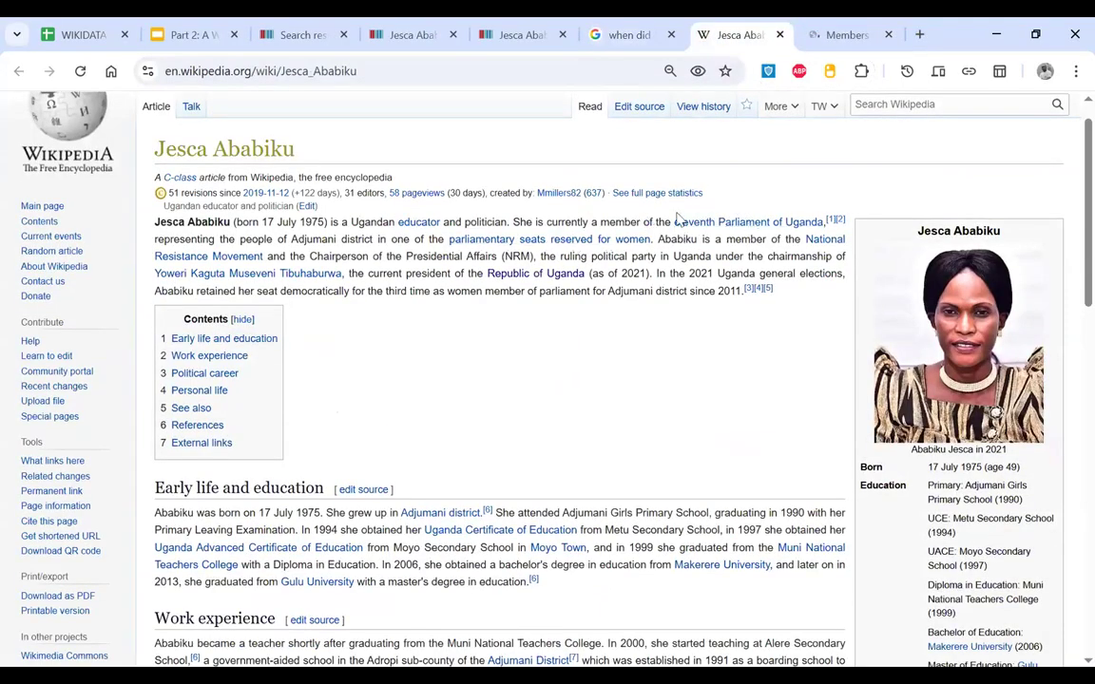
{"action": "scroll", "coordinate": [778, 231], "scroll_direction": "down", "scroll_amount": 2}
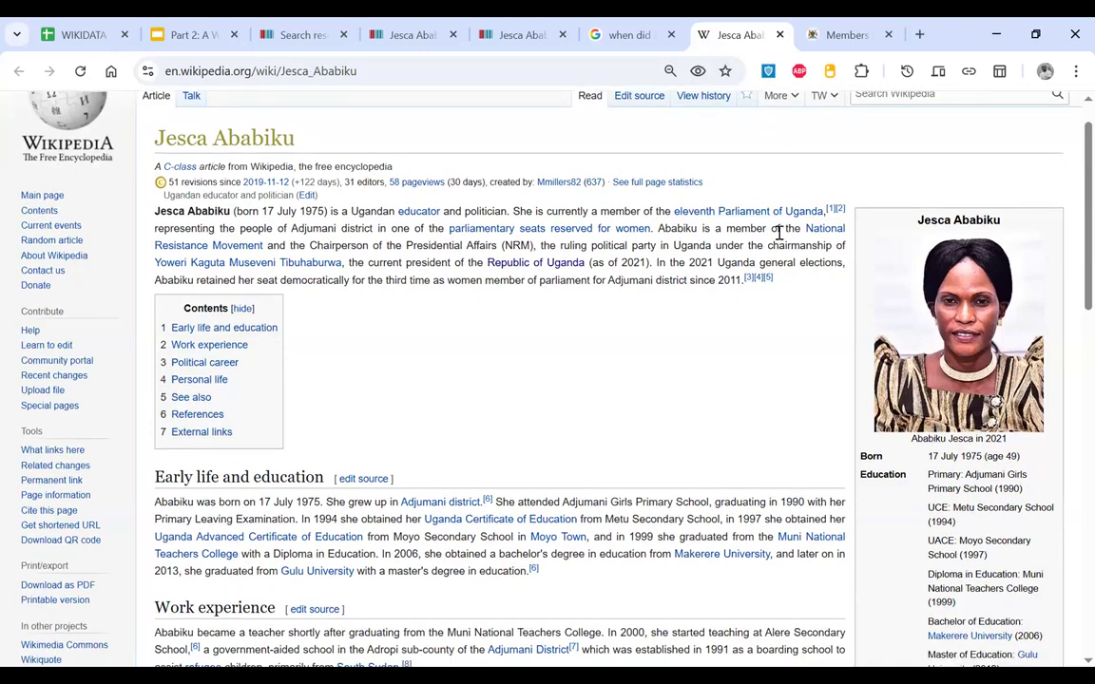
{"action": "scroll", "coordinate": [566, 406], "scroll_direction": "down", "scroll_amount": 5}
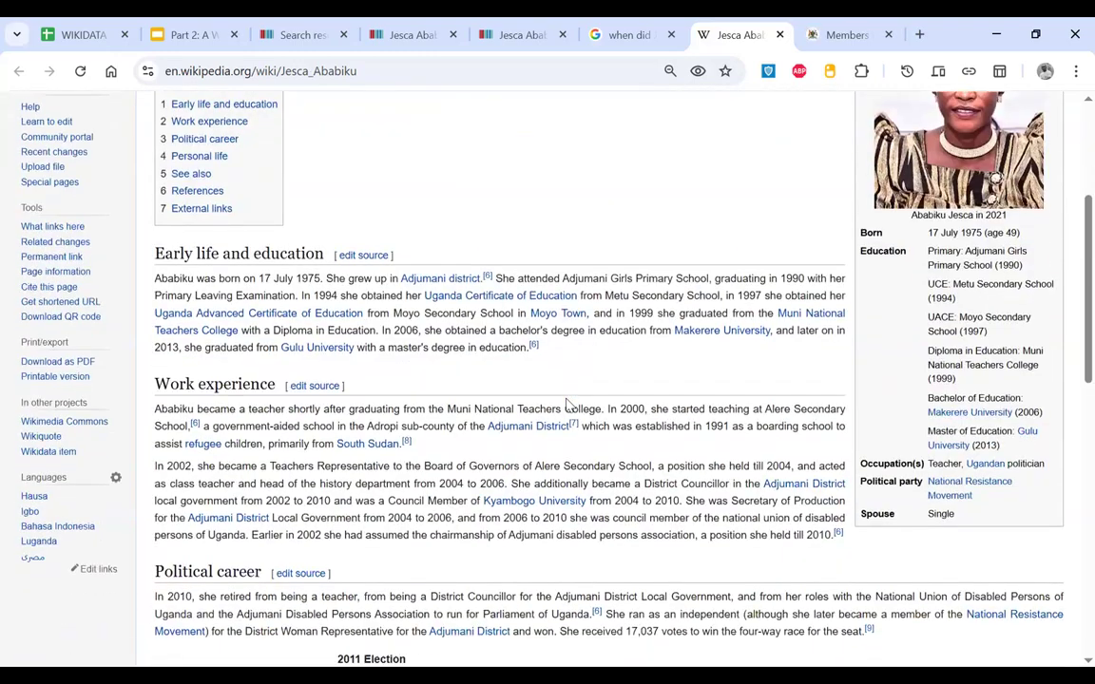
{"action": "scroll", "coordinate": [567, 405], "scroll_direction": "down", "scroll_amount": 2}
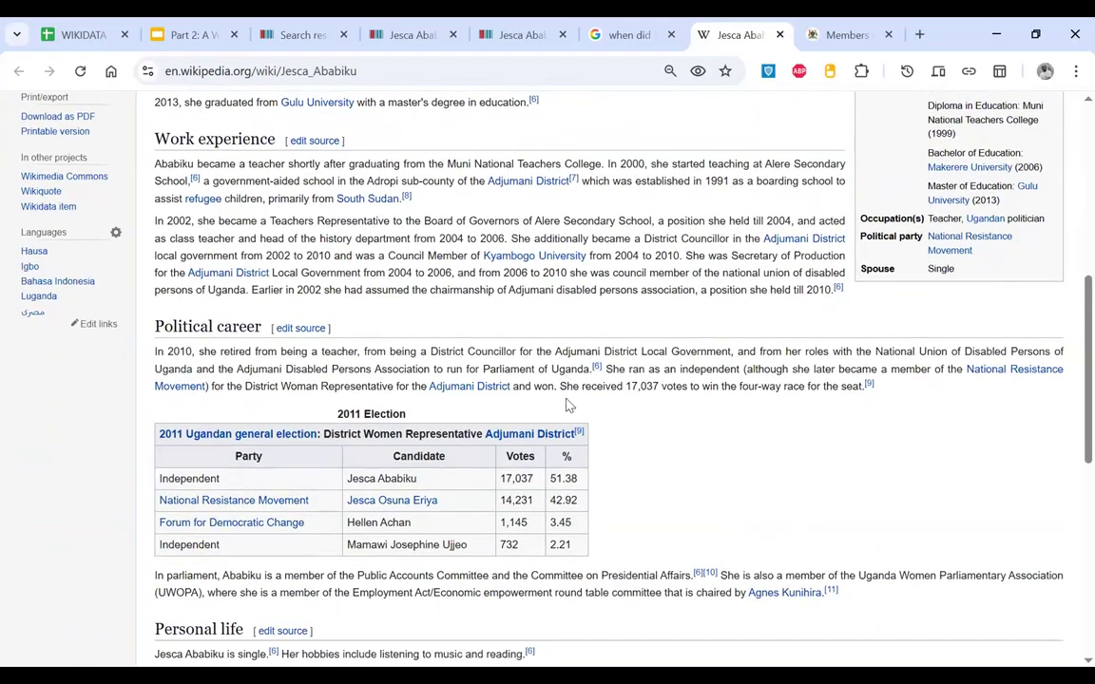
{"action": "scroll", "coordinate": [568, 406], "scroll_direction": "down", "scroll_amount": 1}
{"action": "scroll", "coordinate": [445, 423], "scroll_direction": "down", "scroll_amount": 1}
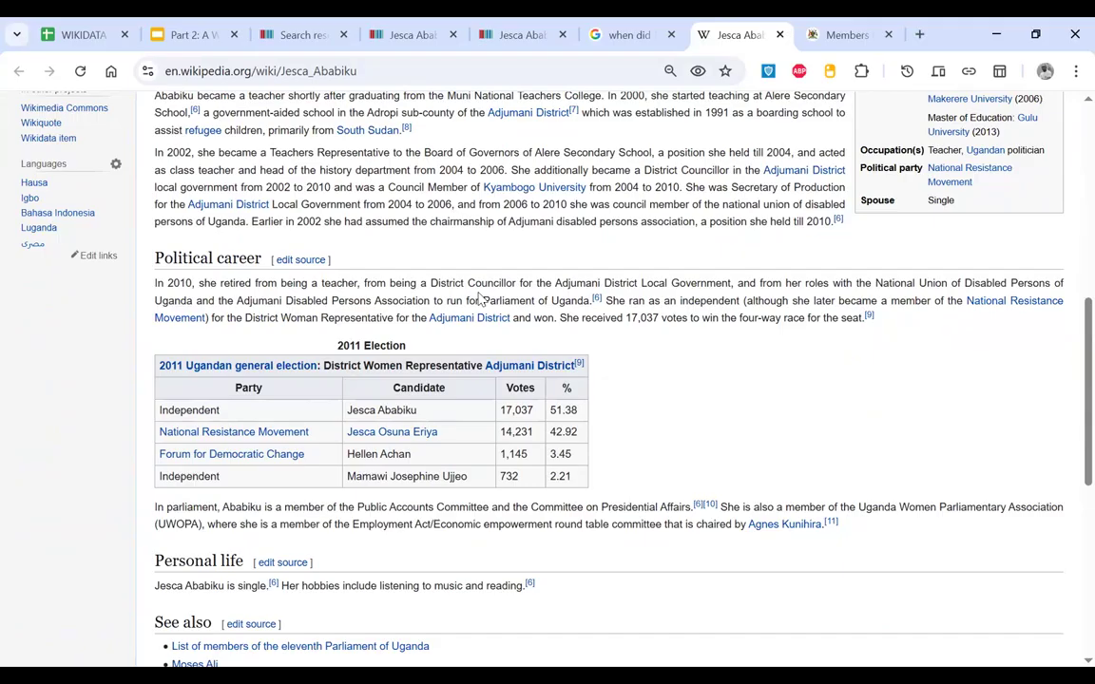
{"action": "scroll", "coordinate": [481, 300], "scroll_direction": "down", "scroll_amount": 1}
{"action": "scroll", "coordinate": [481, 300], "scroll_direction": "down", "scroll_amount": 2}
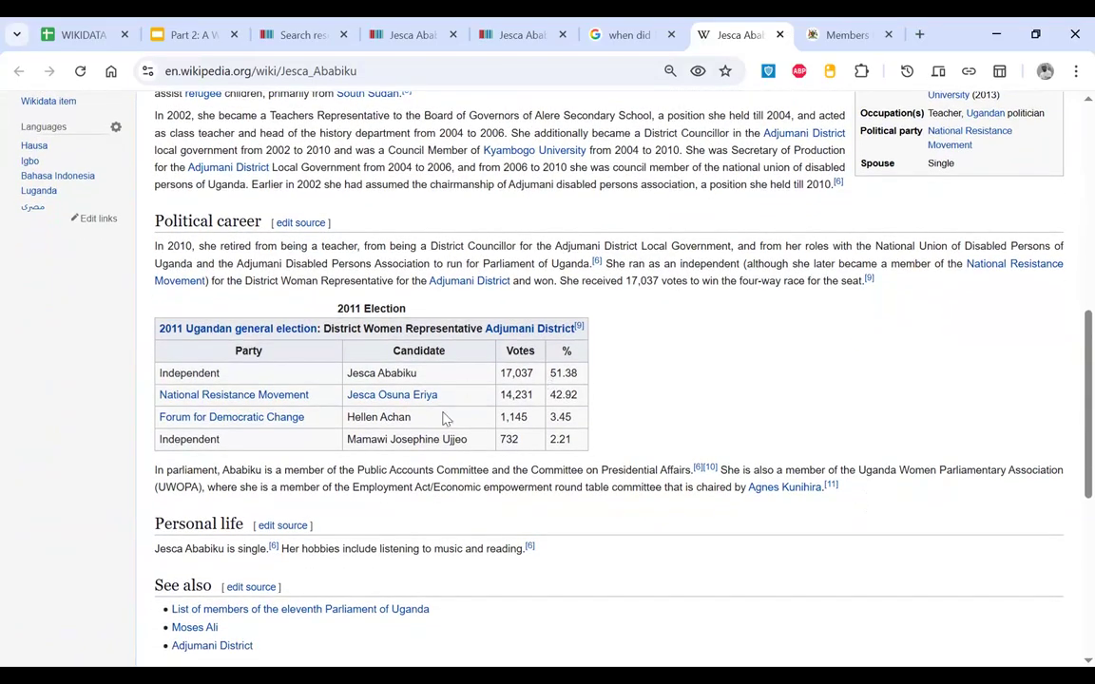
{"action": "scroll", "coordinate": [444, 418], "scroll_direction": "down", "scroll_amount": 4}
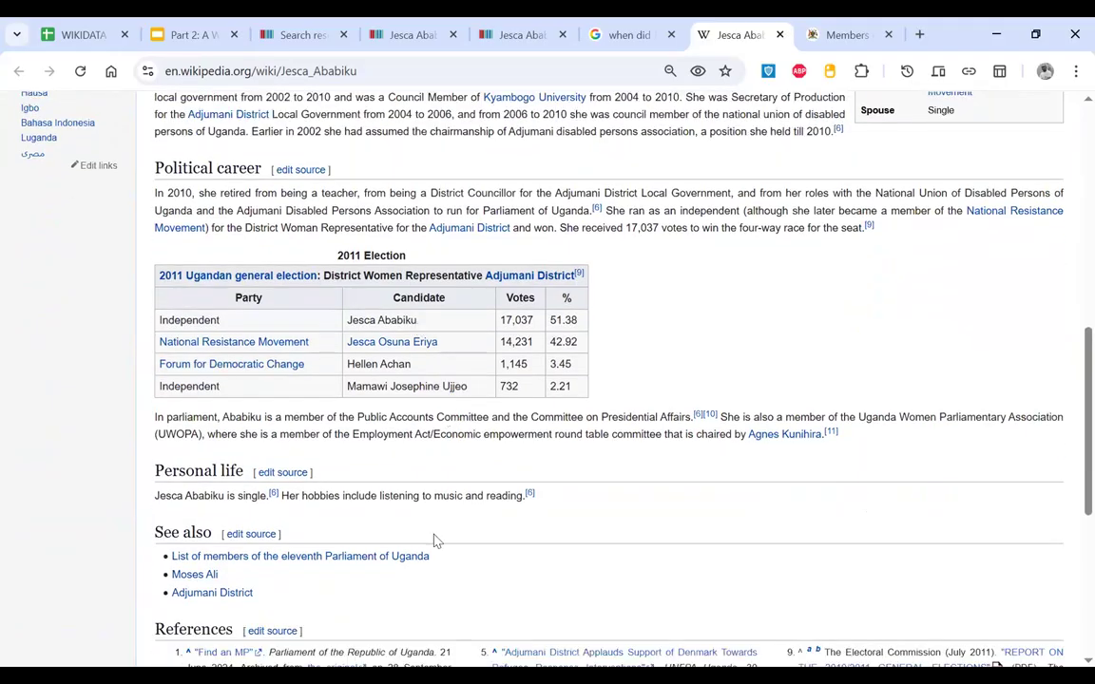
{"action": "scroll", "coordinate": [435, 539], "scroll_direction": "down", "scroll_amount": 3}
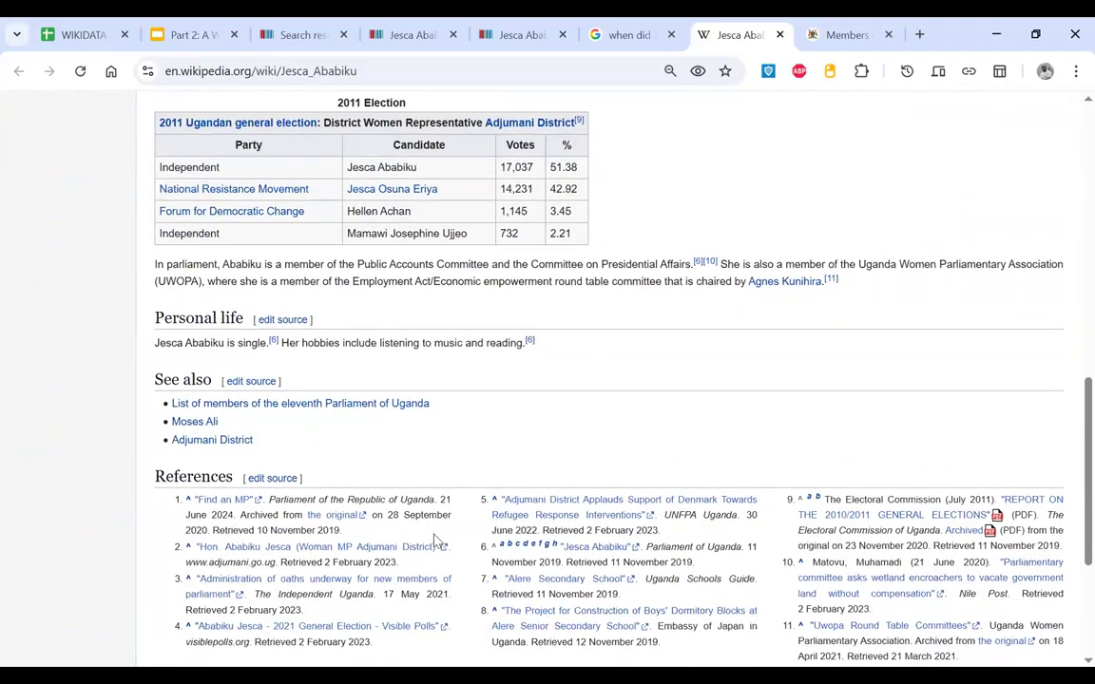
{"action": "scroll", "coordinate": [434, 540], "scroll_direction": "down", "scroll_amount": 2}
{"action": "scroll", "coordinate": [436, 541], "scroll_direction": "up", "scroll_amount": 4}
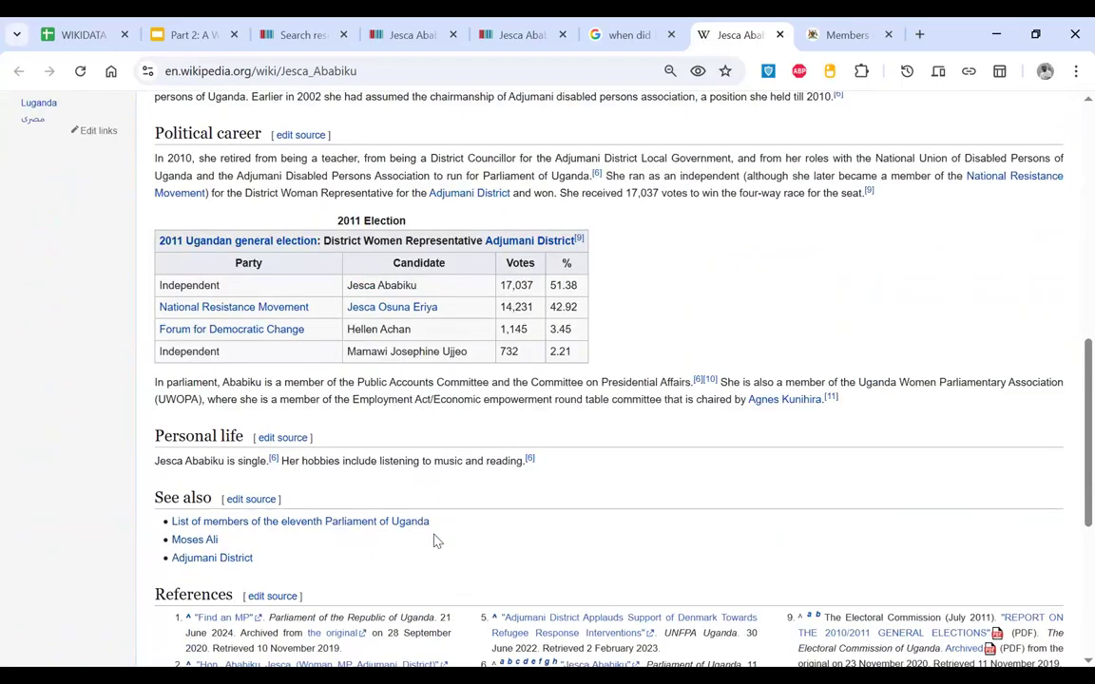
Step: Open the List of members of the eleventh Parliament of Uganda and highlight the year 2021
{"action": "right_click", "coordinate": [399, 521]}
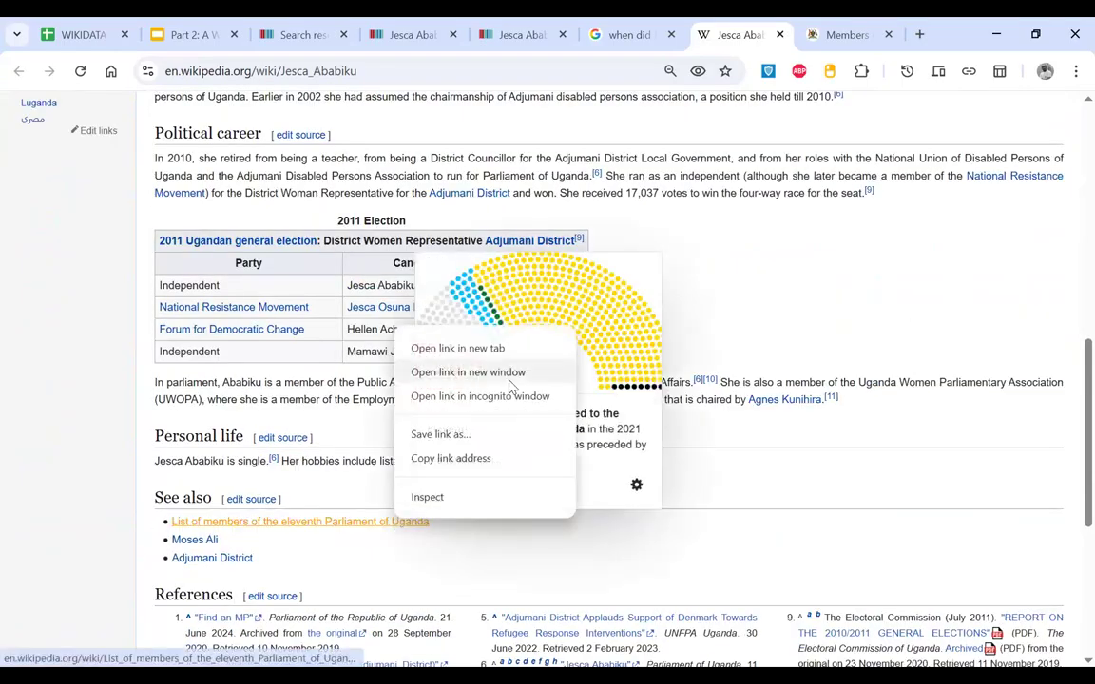
{"action": "left_click", "coordinate": [549, 349]}
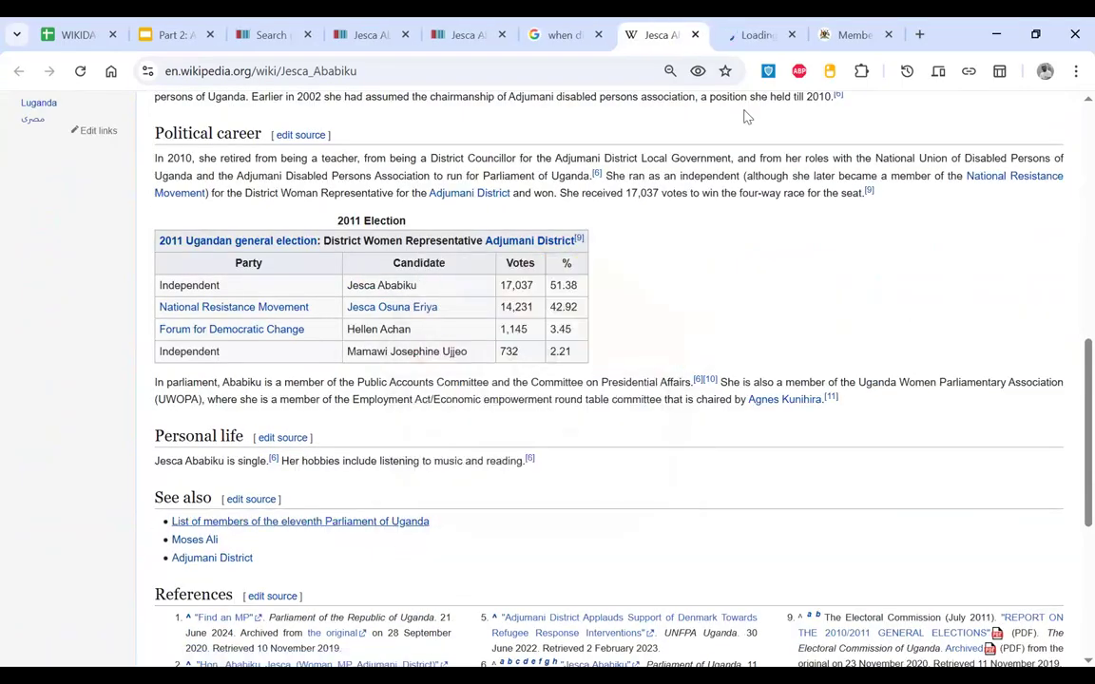
{"action": "left_click", "coordinate": [757, 34]}
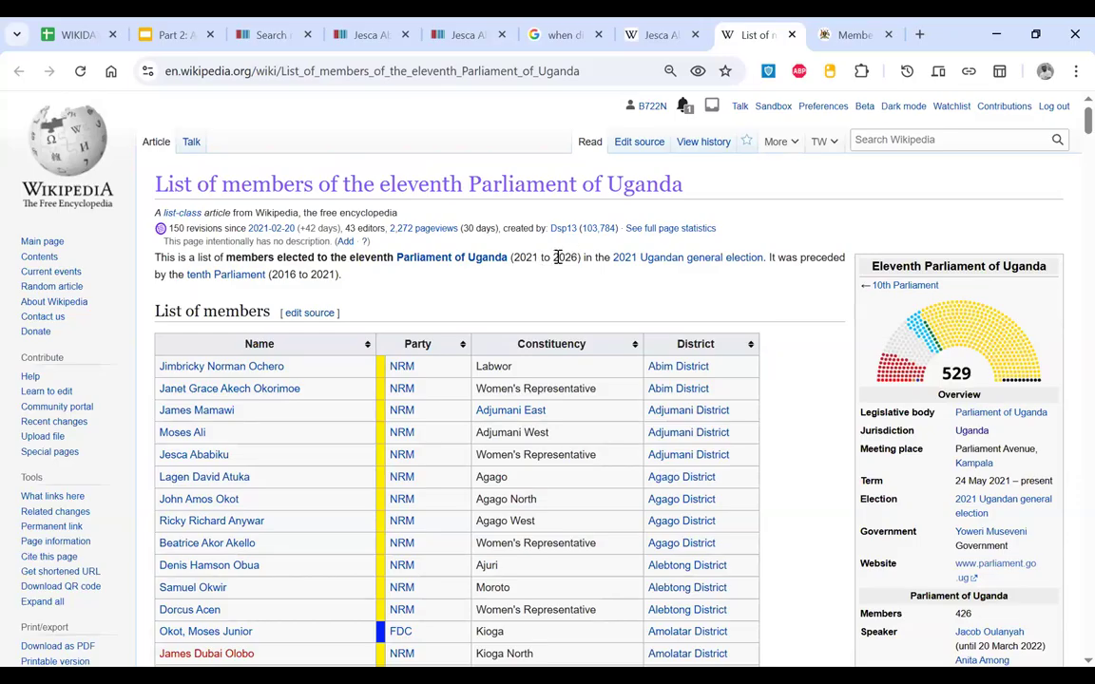
{"action": "double_click", "coordinate": [524, 257]}
Step: Return to Q57828565 and recheck the member of parliament constraint warning
{"action": "left_click", "coordinate": [337, 35]}
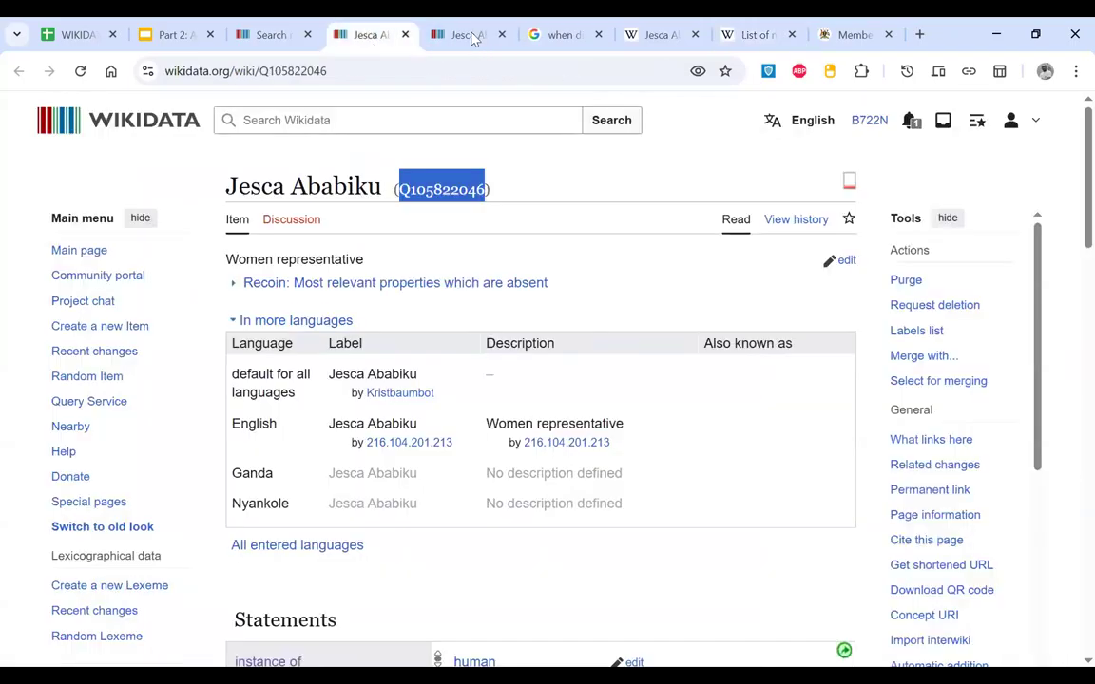
{"action": "left_click", "coordinate": [469, 35]}
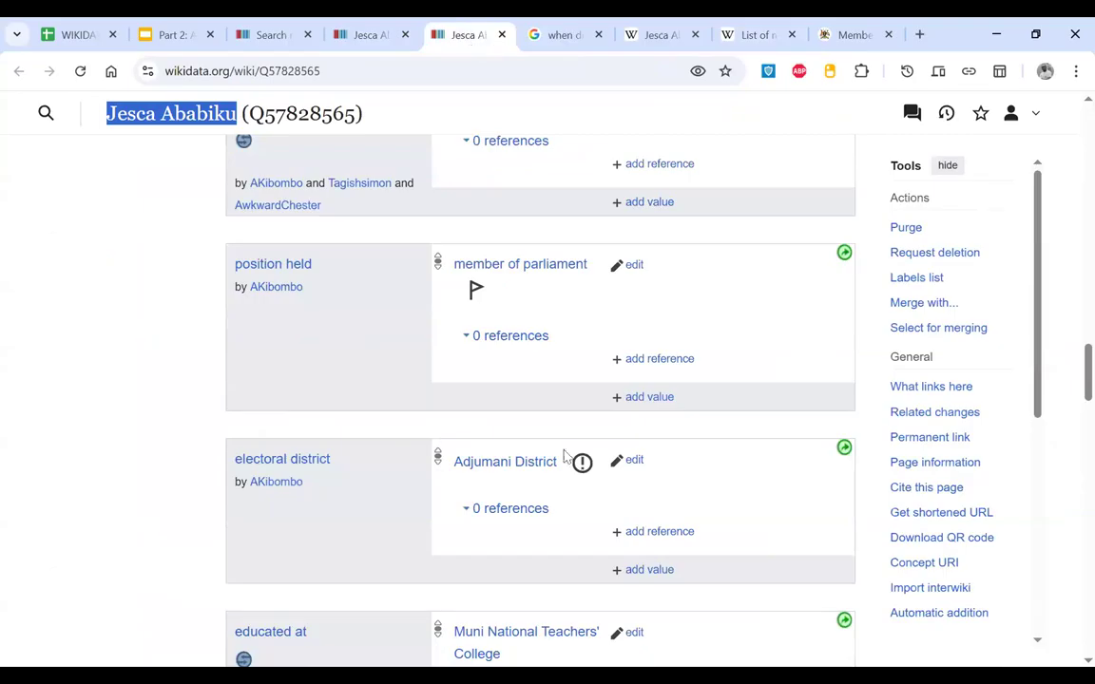
{"action": "left_click", "coordinate": [478, 292]}
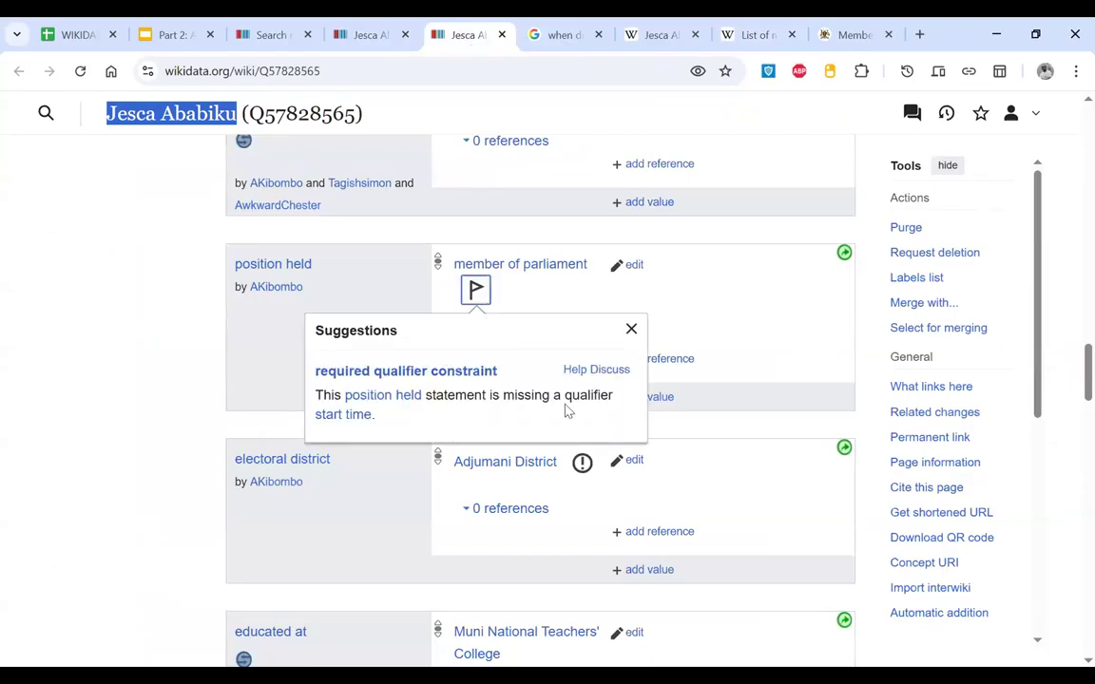
{"action": "left_click", "coordinate": [696, 286]}
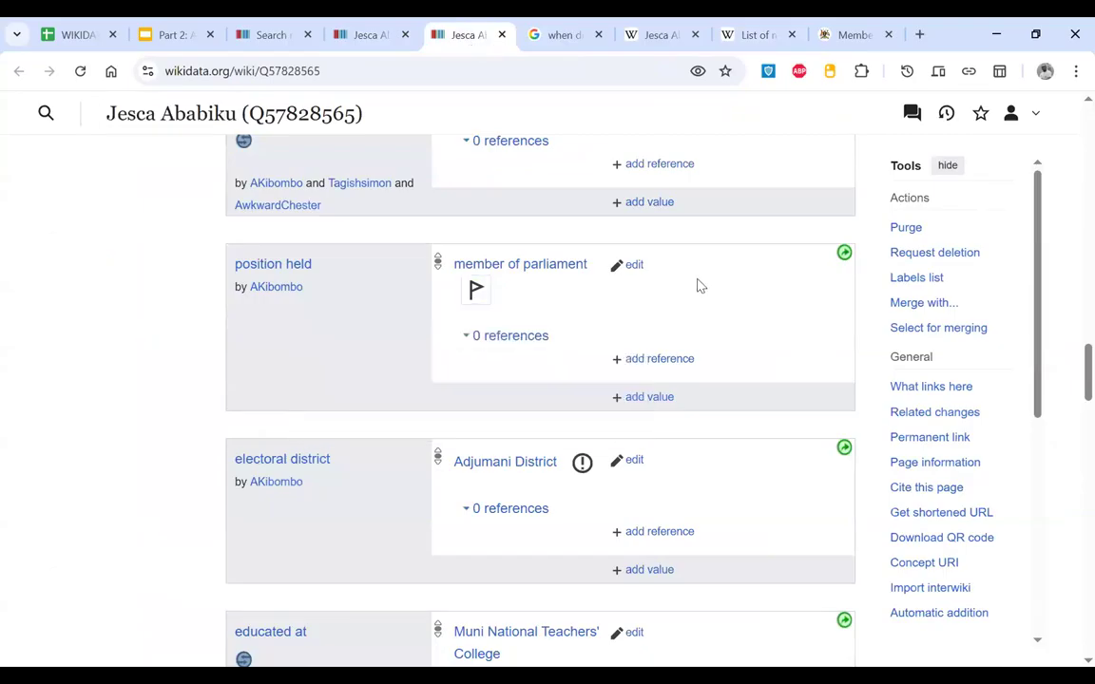
Step: Add a start time qualifier of 2021 to the member of parliament statement and publish
{"action": "left_click", "coordinate": [632, 265]}
{"action": "left_click", "coordinate": [650, 292]}
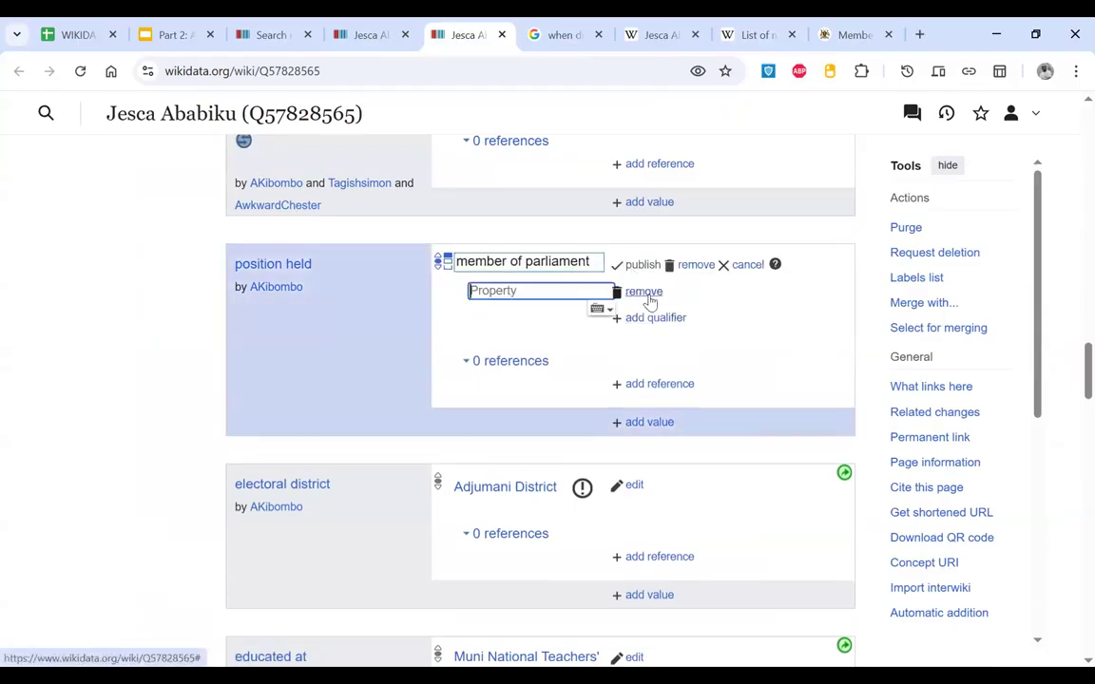
{"action": "type", "text": "sta"}
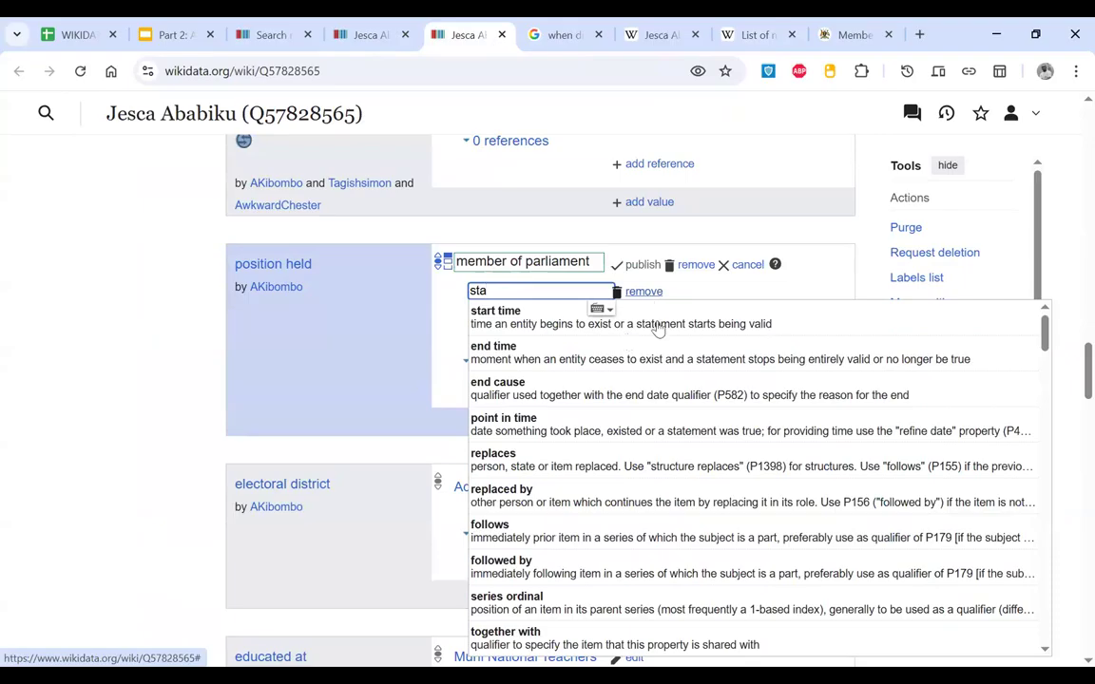
{"action": "left_click", "coordinate": [655, 324]}
{"action": "type", "text": "2021"}
{"action": "left_click", "coordinate": [559, 352]}
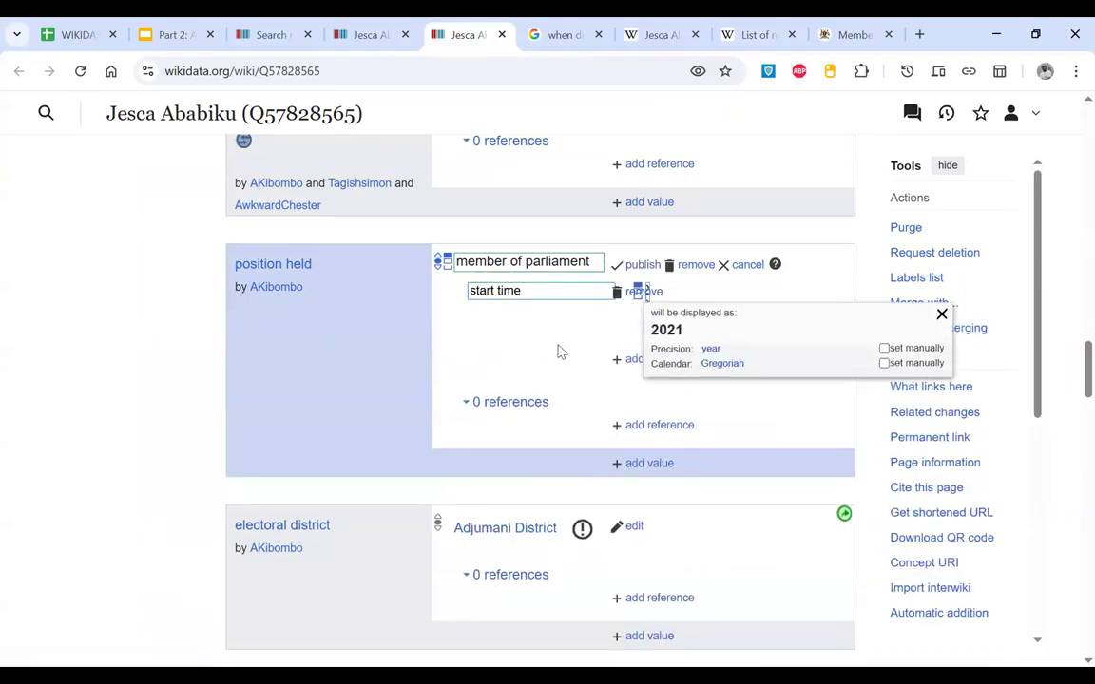
{"action": "left_click", "coordinate": [620, 270]}
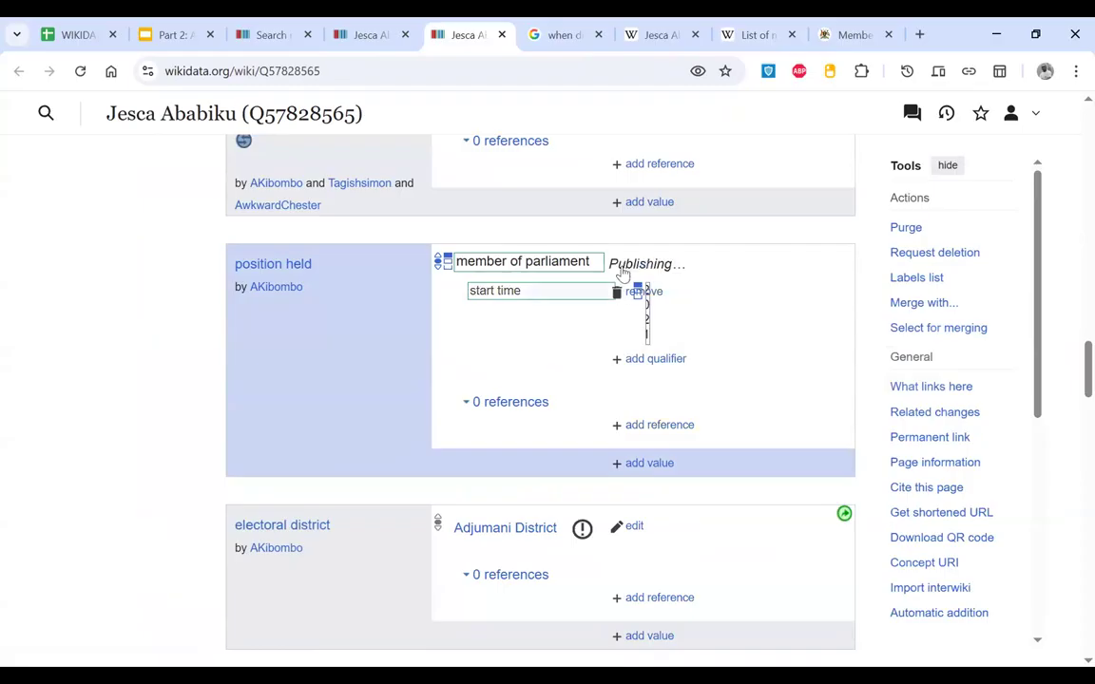
Step: Add a Wikimedia import URL reference using the Jesca Ababiku Wikipedia article's address
{"action": "left_click", "coordinate": [652, 407]}
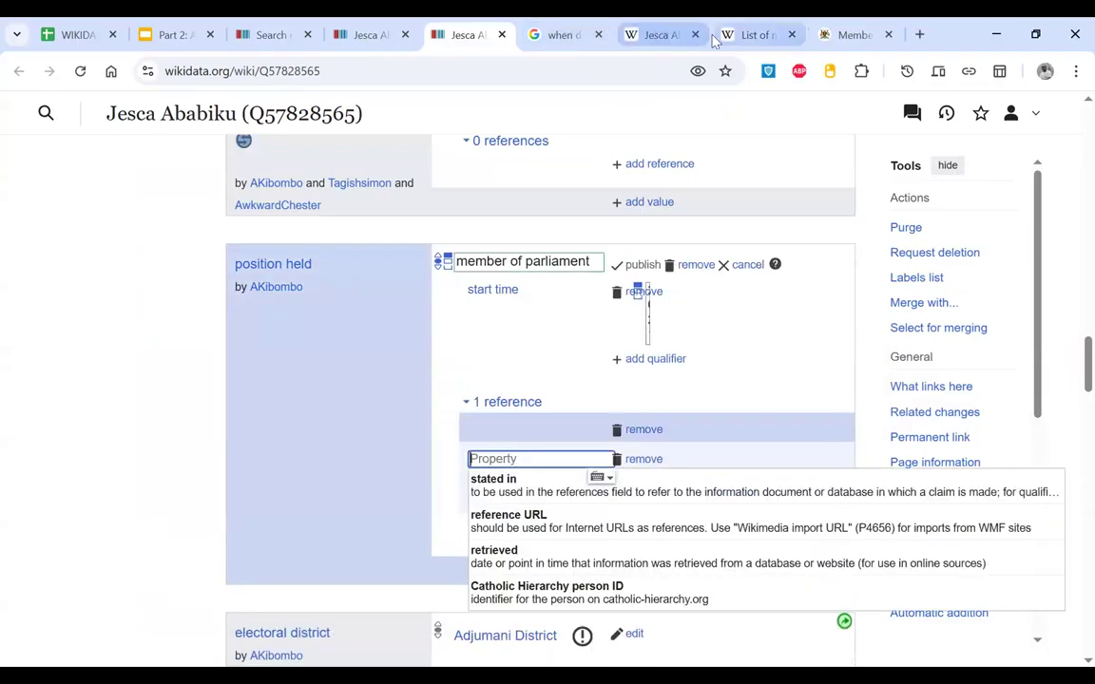
{"action": "left_click", "coordinate": [654, 34]}
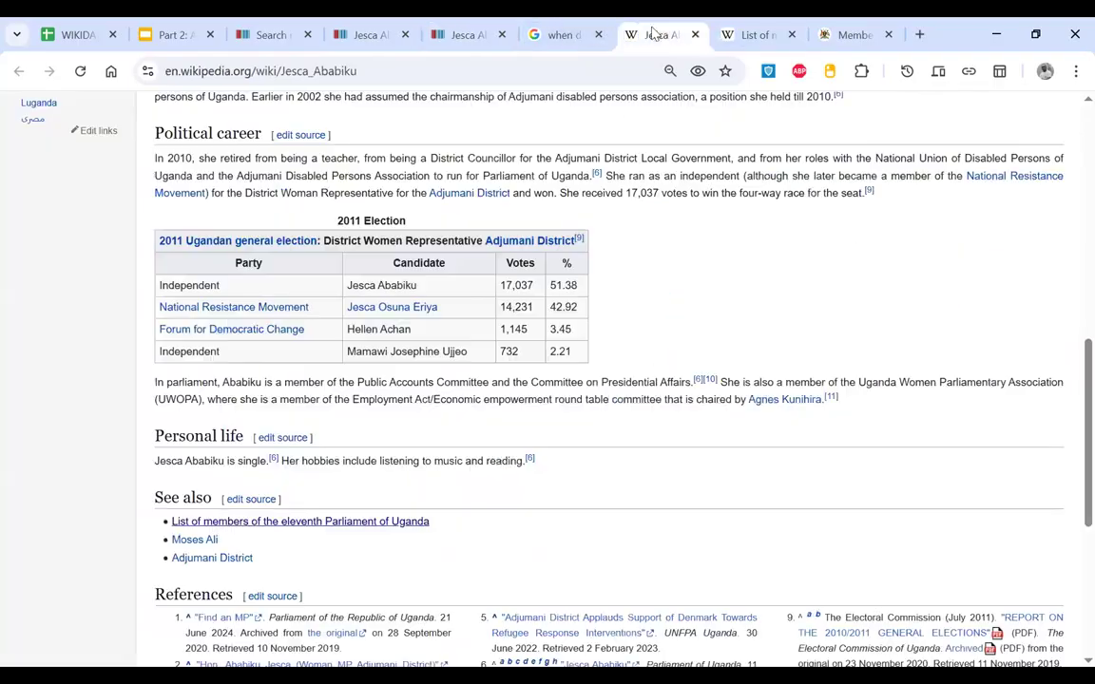
{"action": "left_click", "coordinate": [564, 75]}
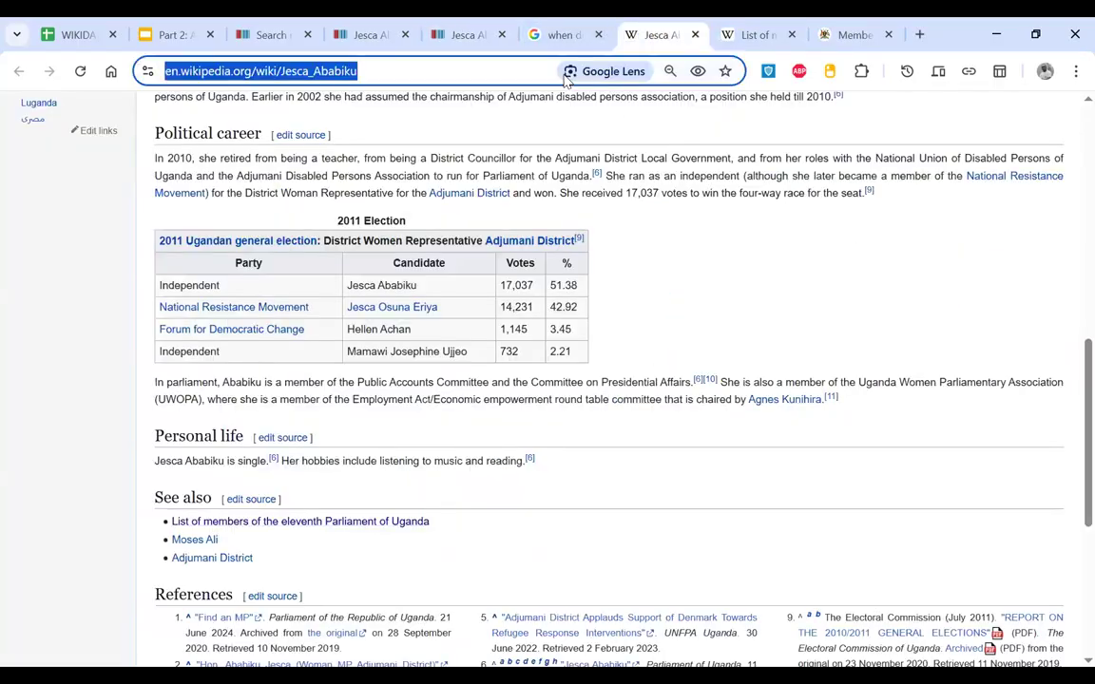
{"action": "left_click", "coordinate": [465, 34]}
{"action": "scroll", "coordinate": [513, 467], "scroll_direction": "down", "scroll_amount": 3}
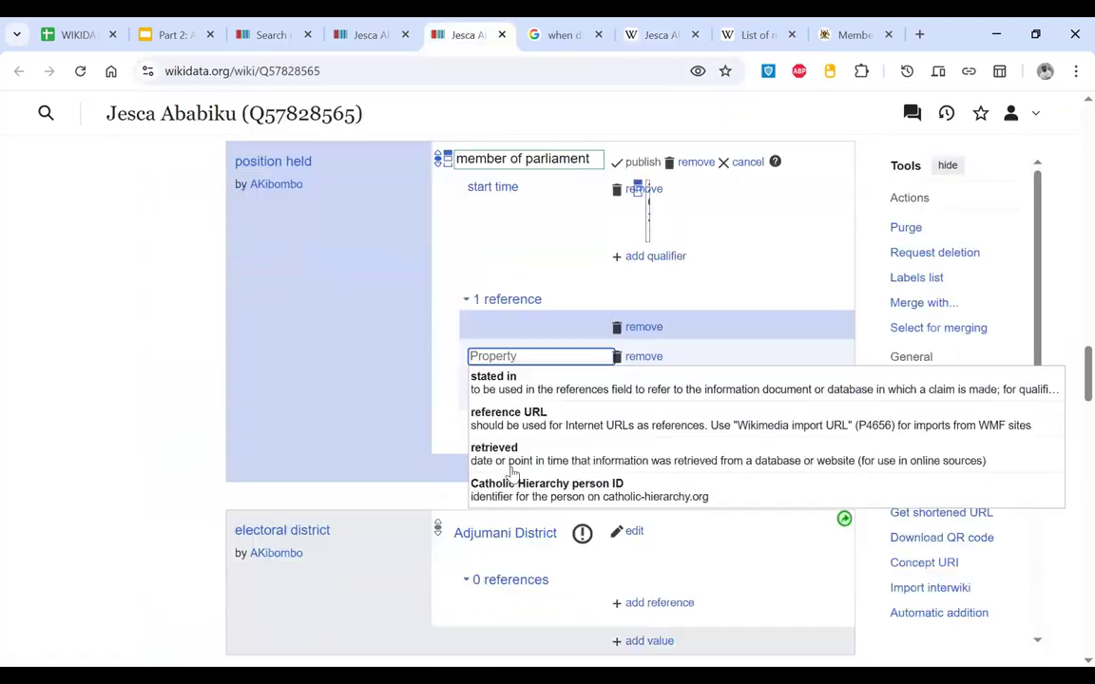
{"action": "type", "text": "w"}
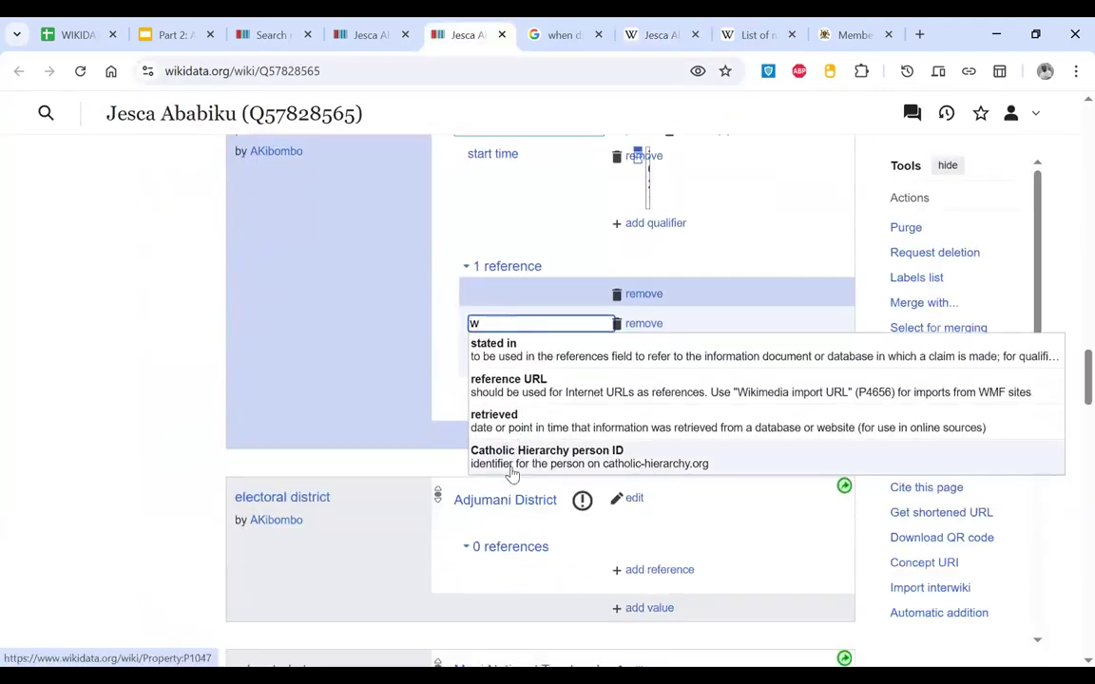
{"action": "key", "text": "BackSpace"}
{"action": "type", "text": "wiki"}
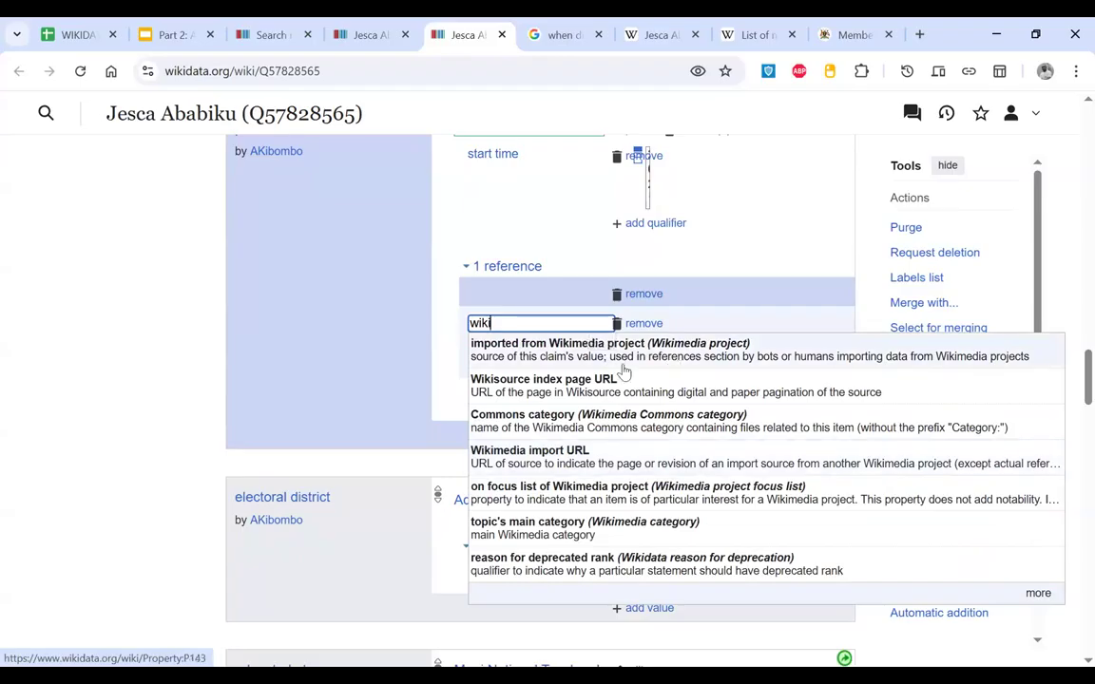
{"action": "left_click", "coordinate": [553, 461]}
Step: Publish the position held statement and check its saved reference
{"action": "scroll", "coordinate": [551, 455], "scroll_direction": "down", "scroll_amount": 2}
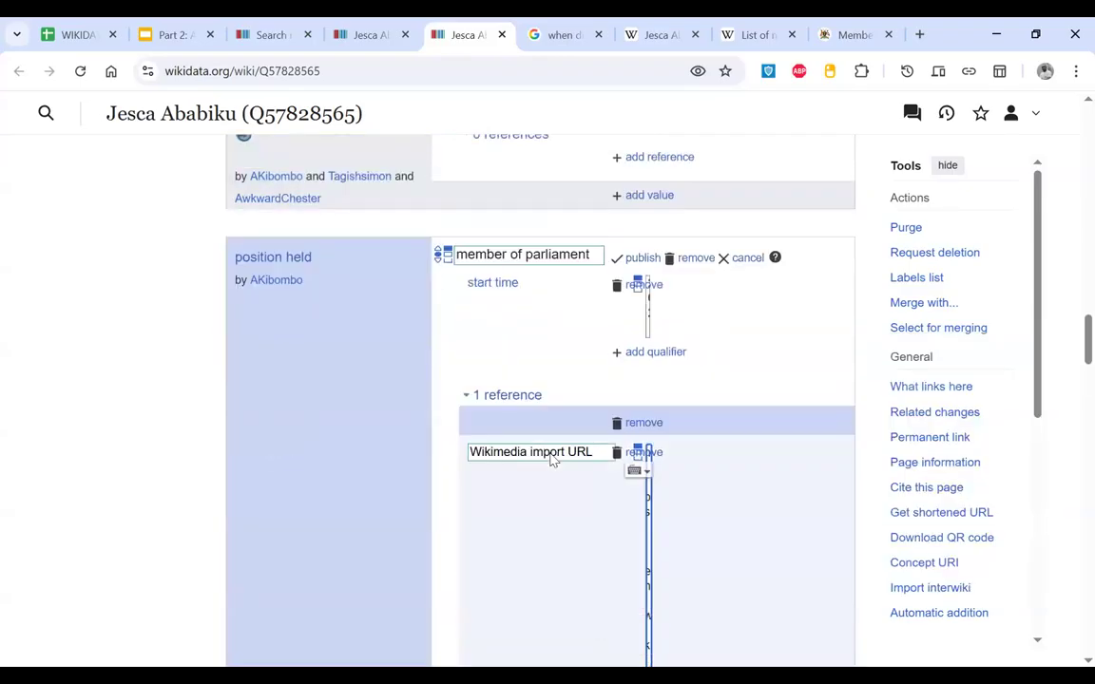
{"action": "left_click", "coordinate": [625, 266]}
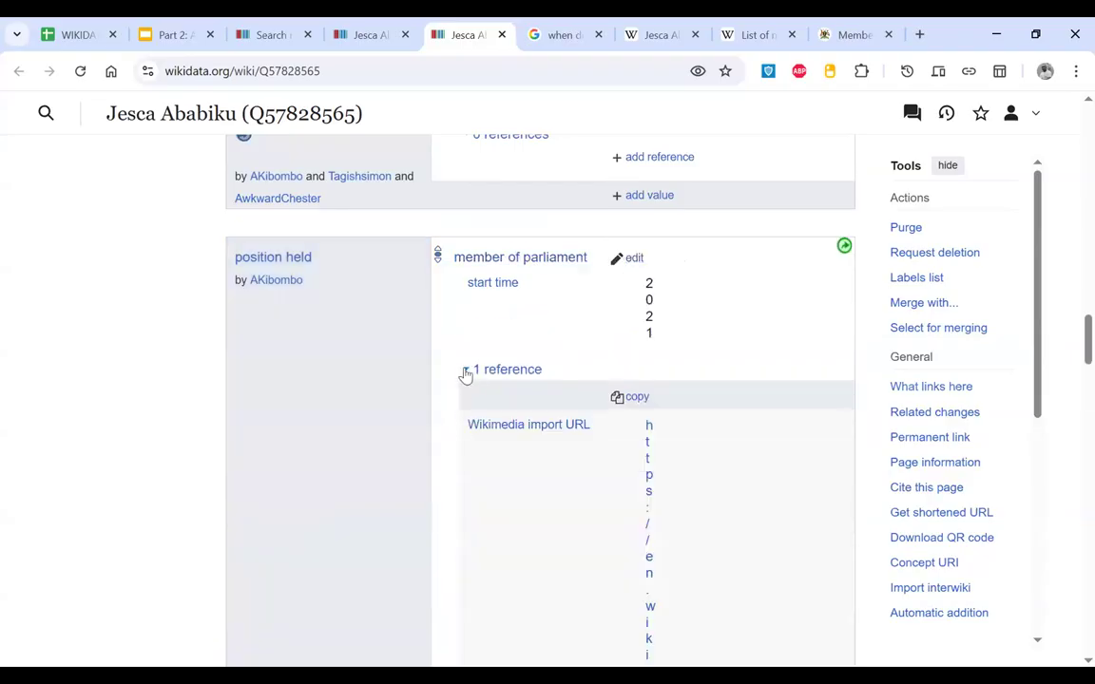
{"action": "left_click", "coordinate": [466, 374]}
{"action": "left_click", "coordinate": [466, 374]}
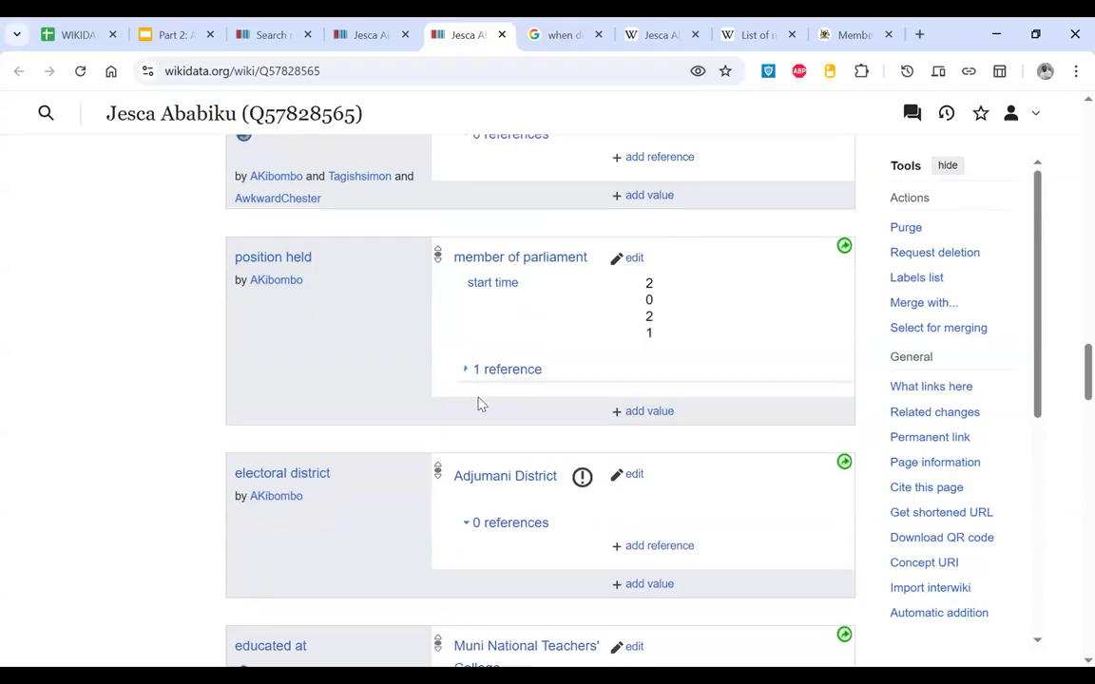
Step: Show and read the value-type constraint warning on the Adjumani District electoral district value
{"action": "left_click", "coordinate": [467, 375]}
{"action": "scroll", "coordinate": [528, 347], "scroll_direction": "down", "scroll_amount": 5}
{"action": "scroll", "coordinate": [527, 344], "scroll_direction": "up", "scroll_amount": 1}
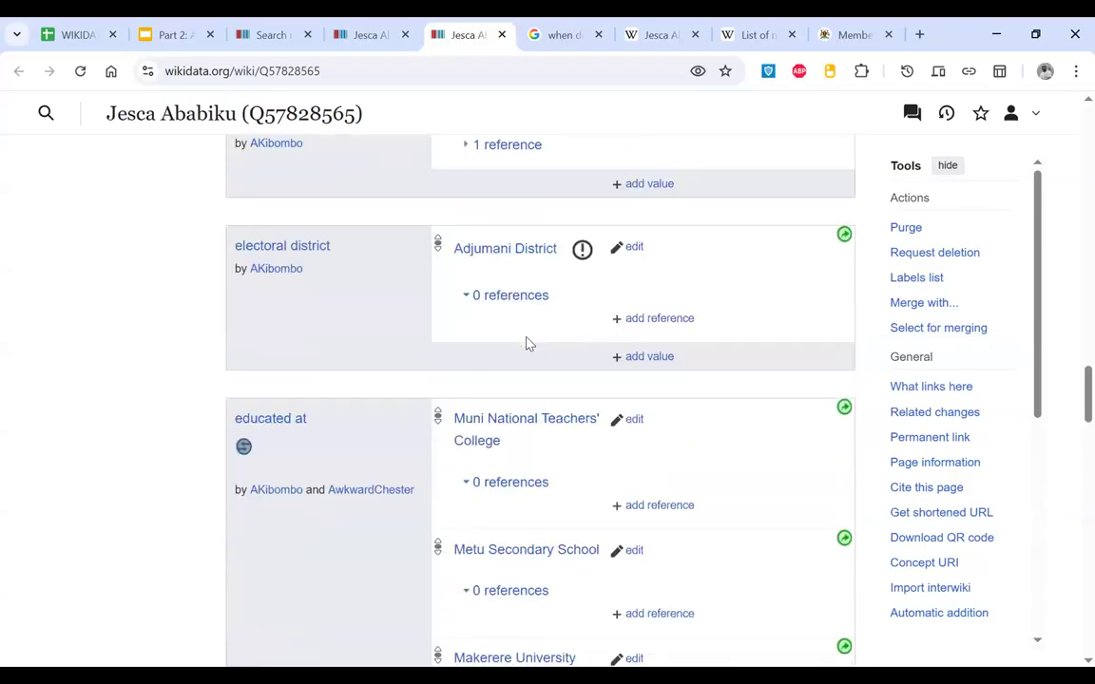
{"action": "left_click", "coordinate": [583, 252]}
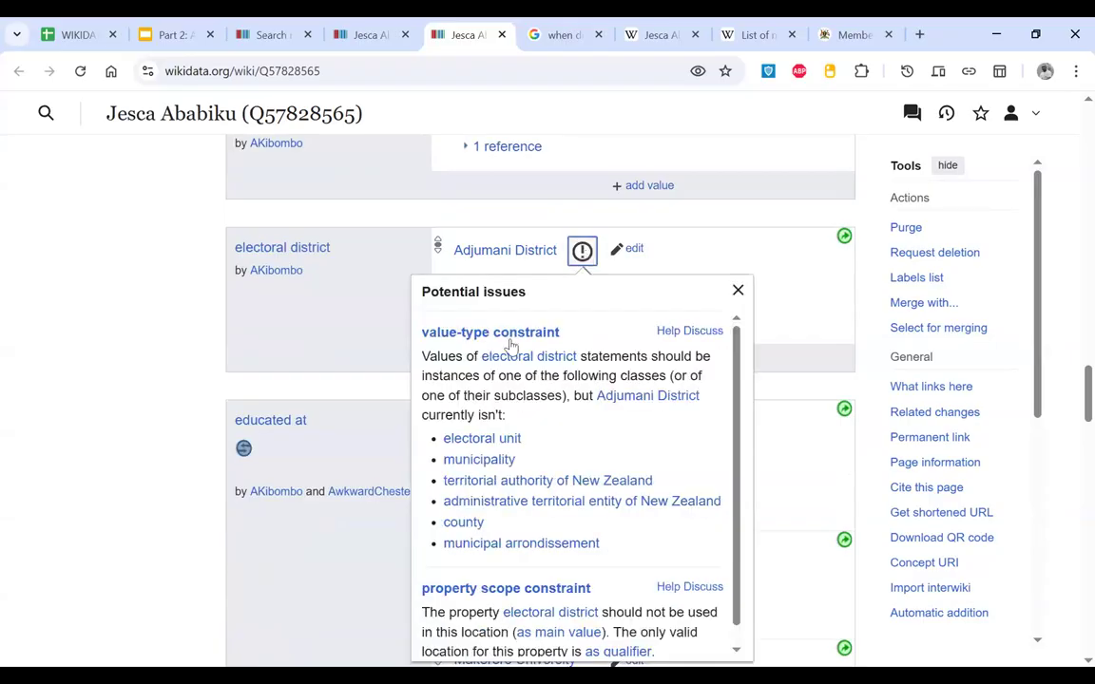
{"action": "scroll", "coordinate": [544, 364], "scroll_direction": "down", "scroll_amount": 1}
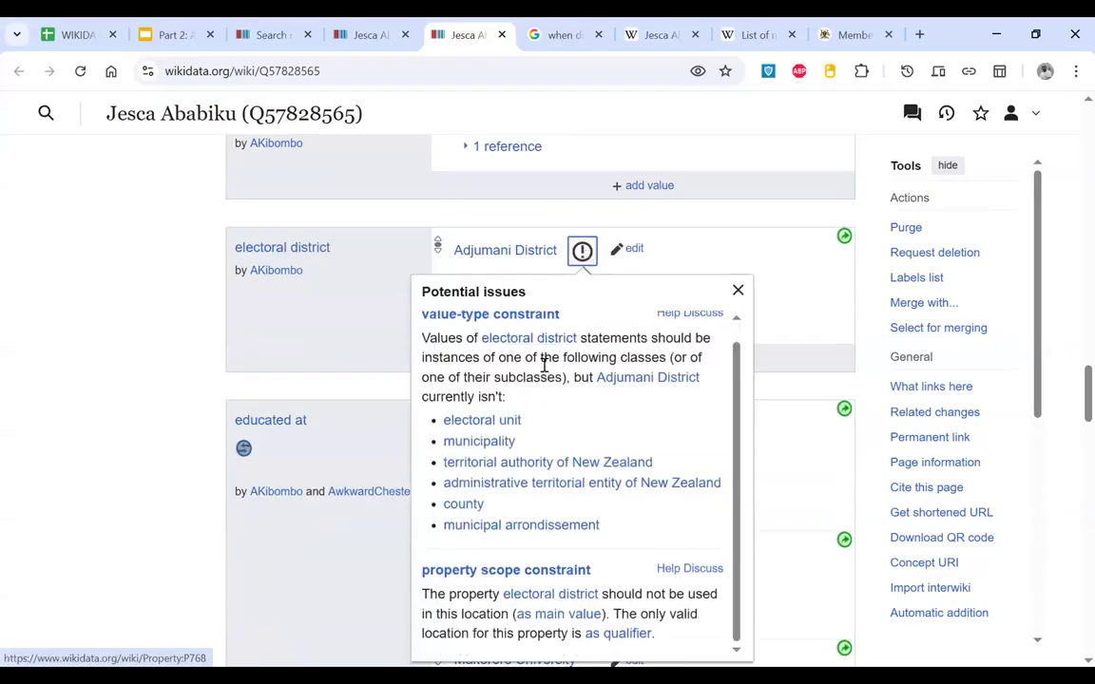
{"action": "left_click_drag", "start_coordinate": [422, 338], "coordinate": [629, 339]}
{"action": "left_click", "coordinate": [632, 342]}
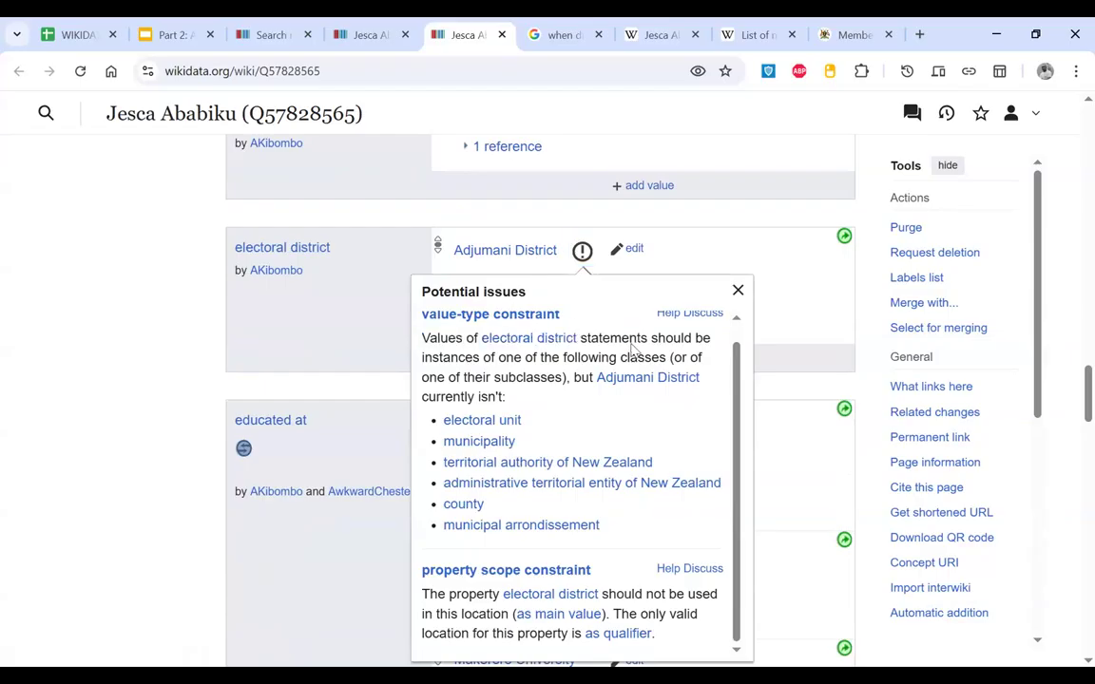
Step: Open Adjumani District in a new tab and note municipality among the allowed classes
{"action": "scroll", "coordinate": [554, 430], "scroll_direction": "down", "scroll_amount": 1}
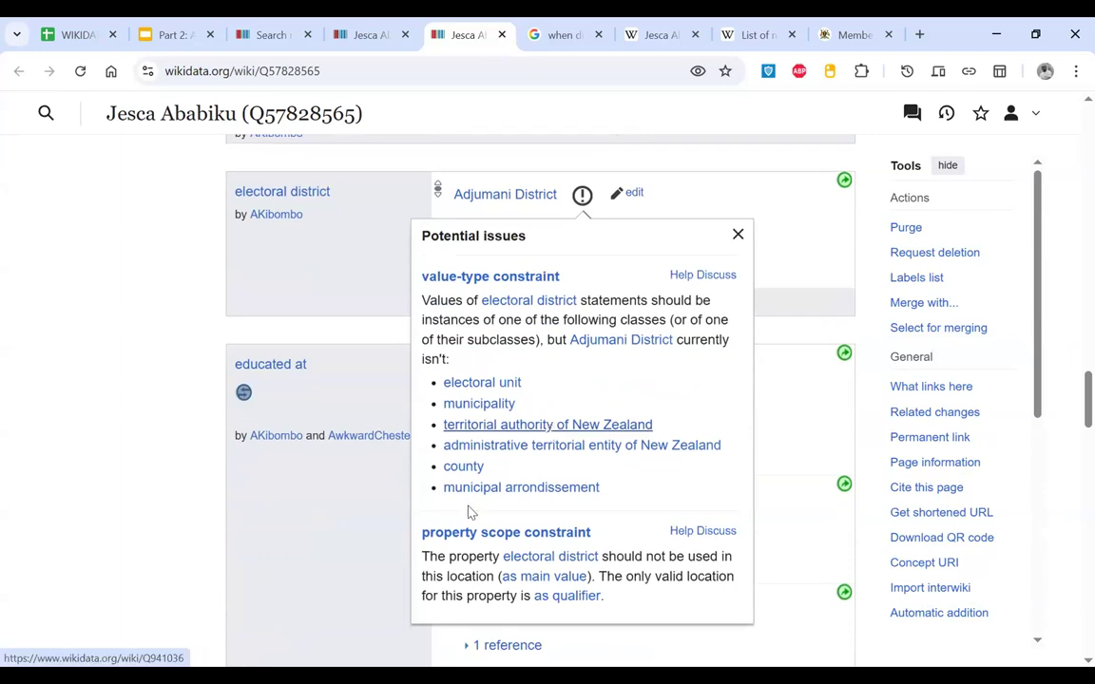
{"action": "right_click", "coordinate": [530, 201]}
{"action": "left_click", "coordinate": [556, 217]}
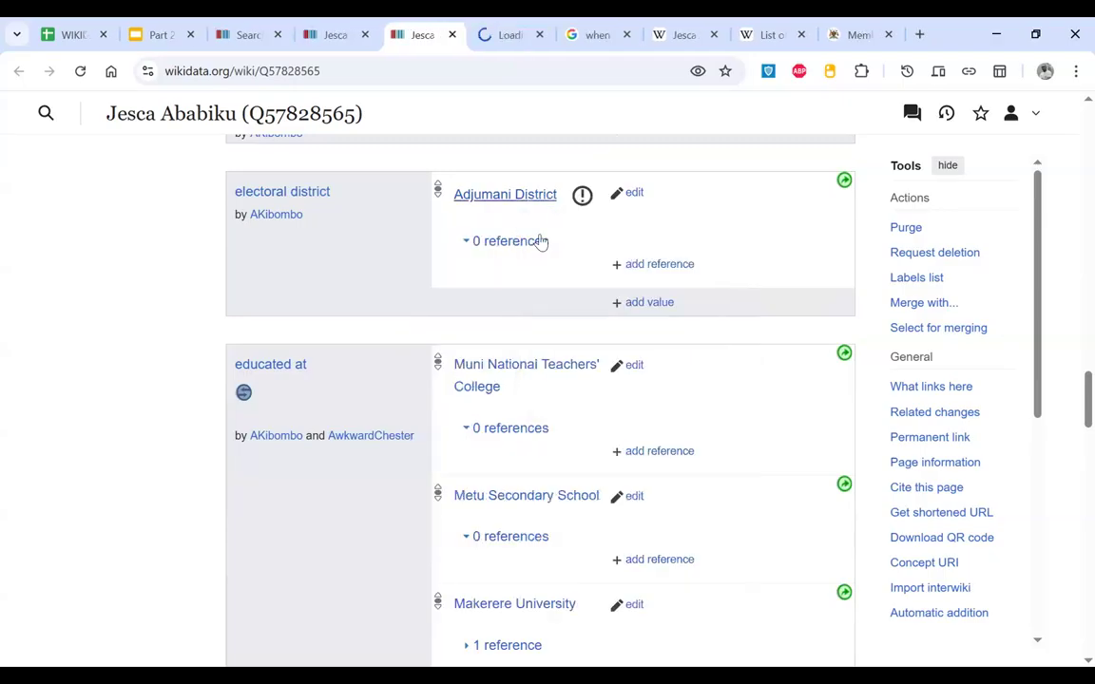
{"action": "left_click", "coordinate": [582, 196]}
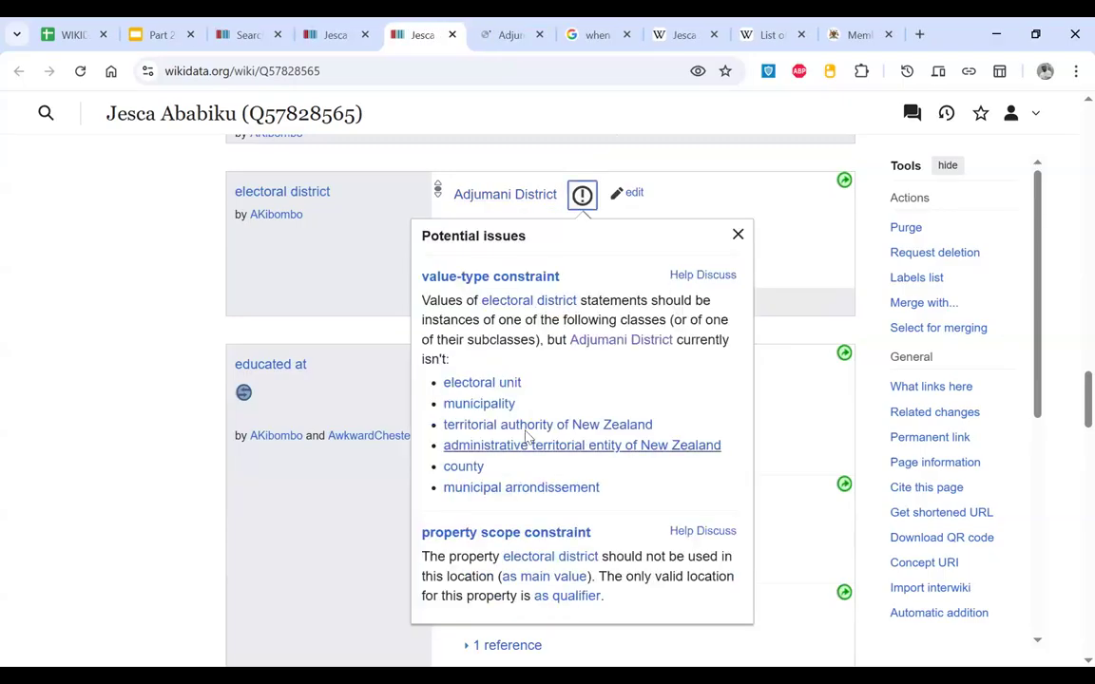
{"action": "left_click_drag", "start_coordinate": [516, 404], "coordinate": [444, 404]}
{"action": "key", "text": "ctrl+c"}
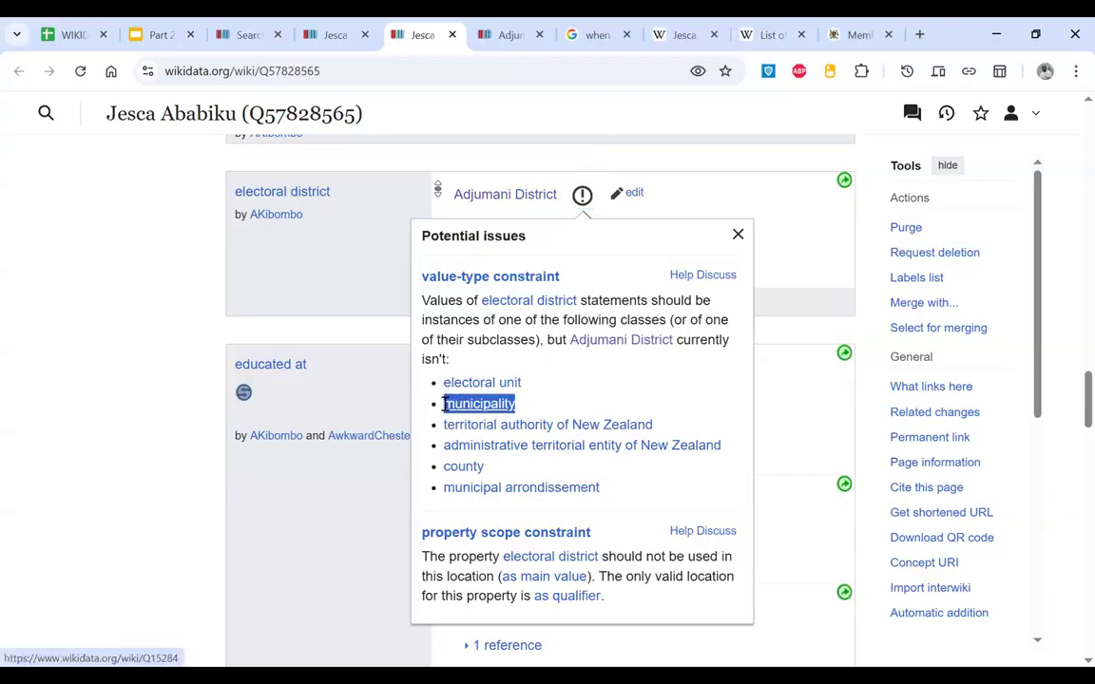
{"action": "left_click", "coordinate": [495, 28]}
Step: Add municipality as an instance-of value on Adjumani District and publish it
{"action": "scroll", "coordinate": [569, 396], "scroll_direction": "down", "scroll_amount": 4}
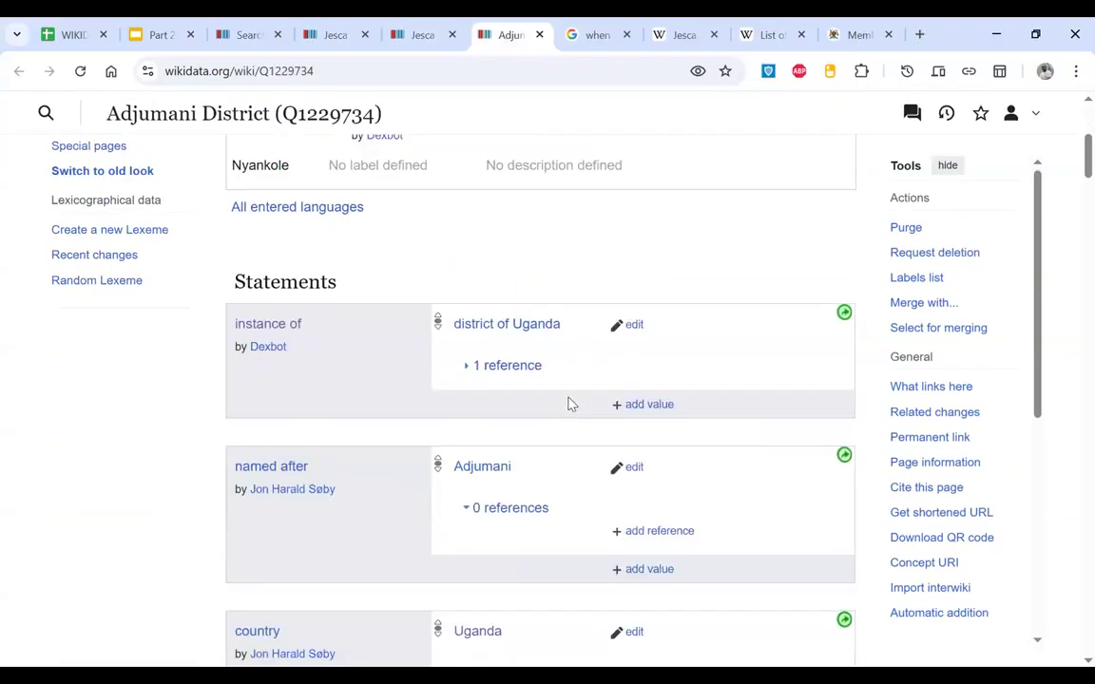
{"action": "left_click", "coordinate": [646, 405]}
{"action": "key", "text": "ctrl+v"}
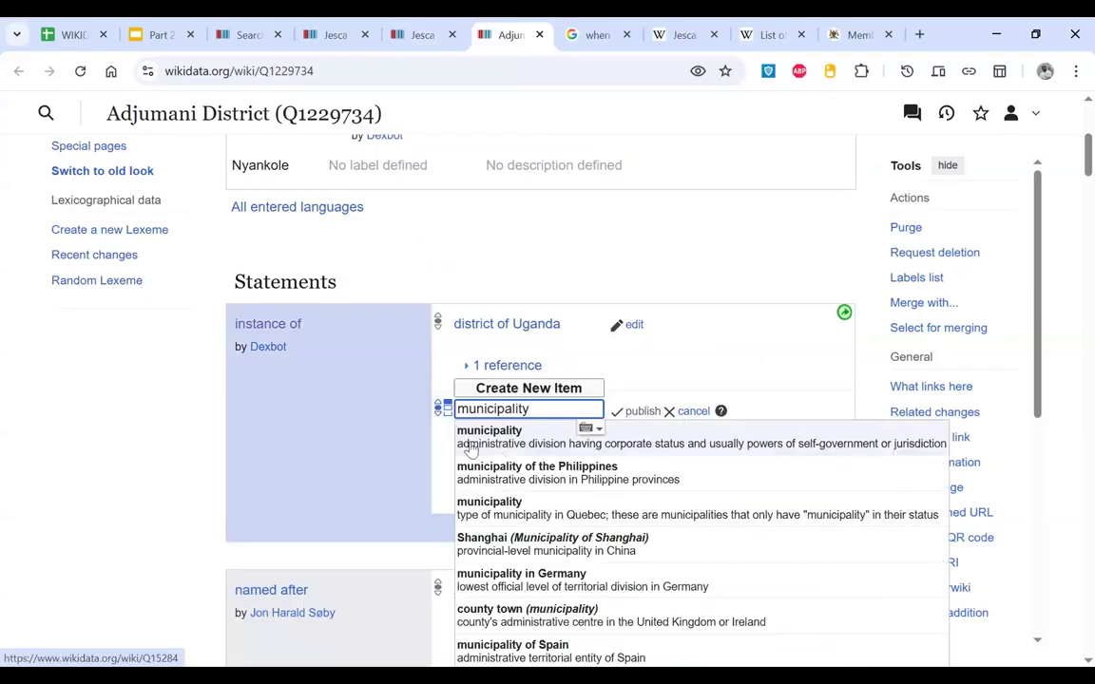
{"action": "left_click", "coordinate": [561, 437]}
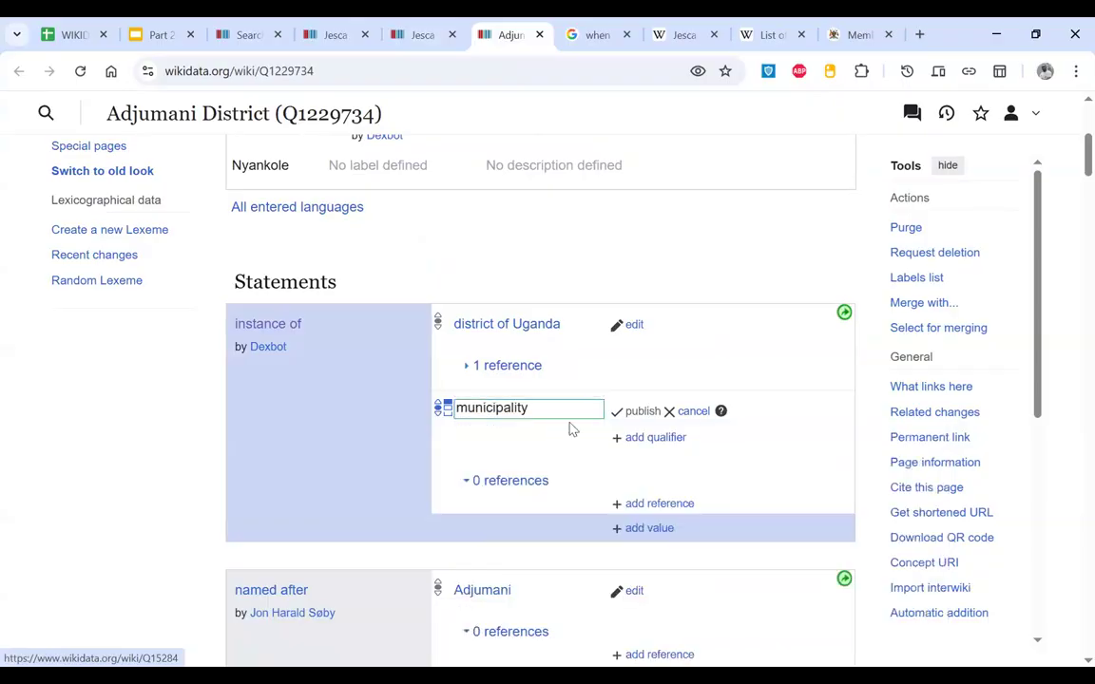
{"action": "key", "text": "Return"}
Step: Reload the politician's item and review the remaining property-scope warning on electoral district
{"action": "left_click", "coordinate": [421, 38]}
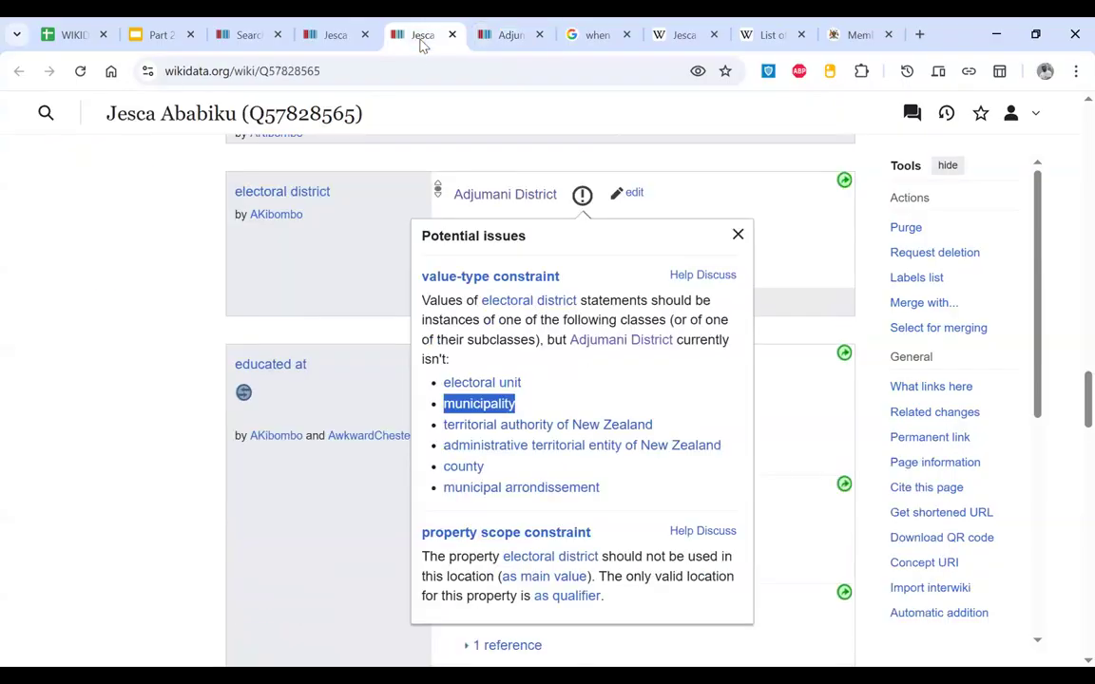
{"action": "left_click", "coordinate": [81, 73]}
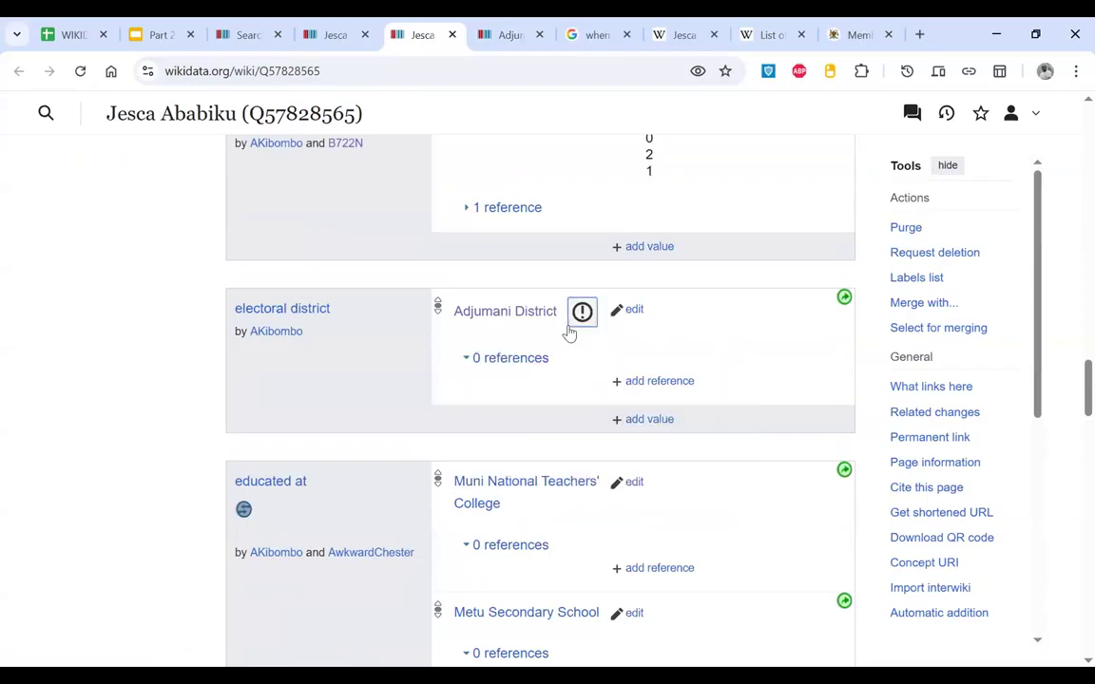
{"action": "left_click", "coordinate": [569, 327]}
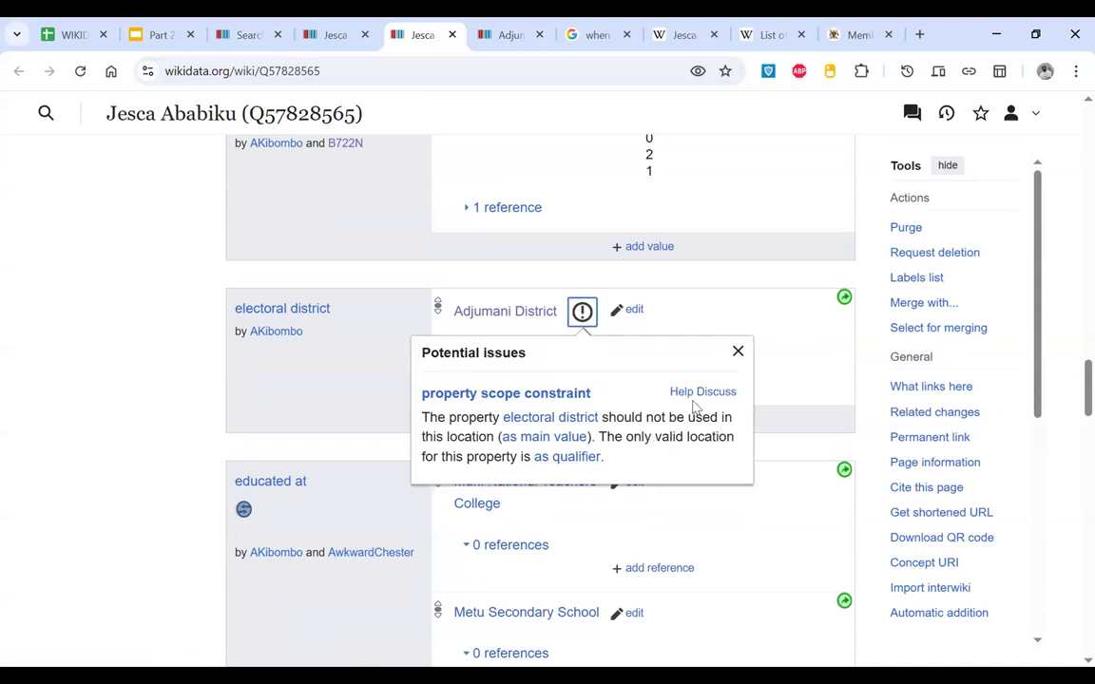
{"action": "scroll", "coordinate": [649, 448], "scroll_direction": "down", "scroll_amount": 1}
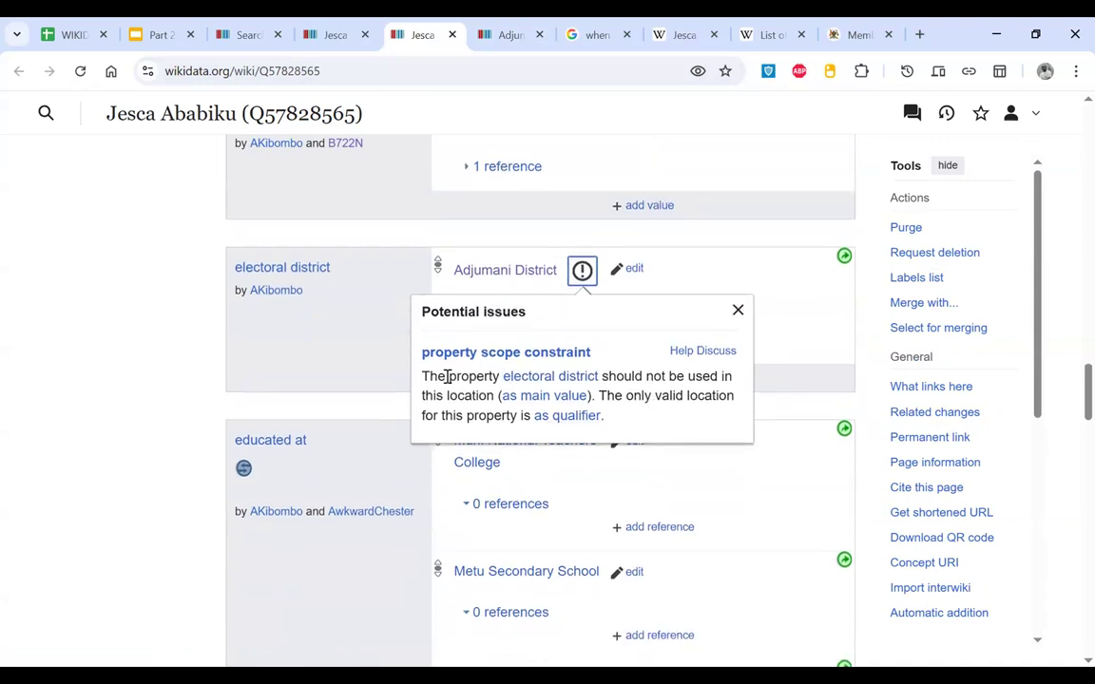
{"action": "left_click_drag", "start_coordinate": [438, 377], "coordinate": [613, 373]}
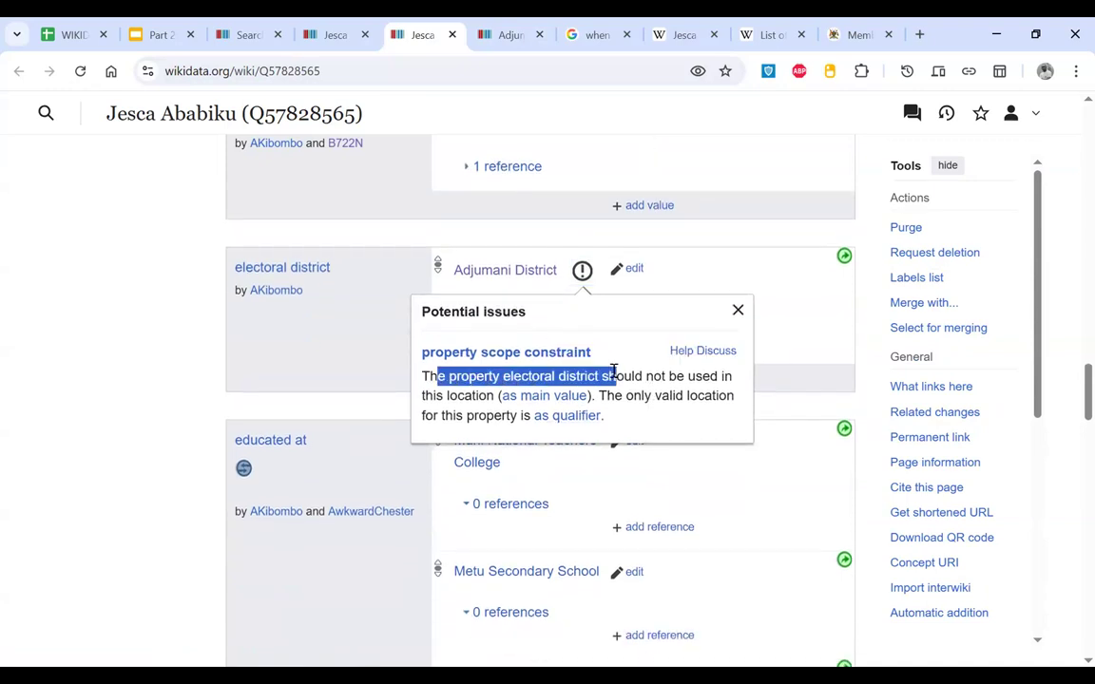
{"action": "left_click", "coordinate": [648, 375]}
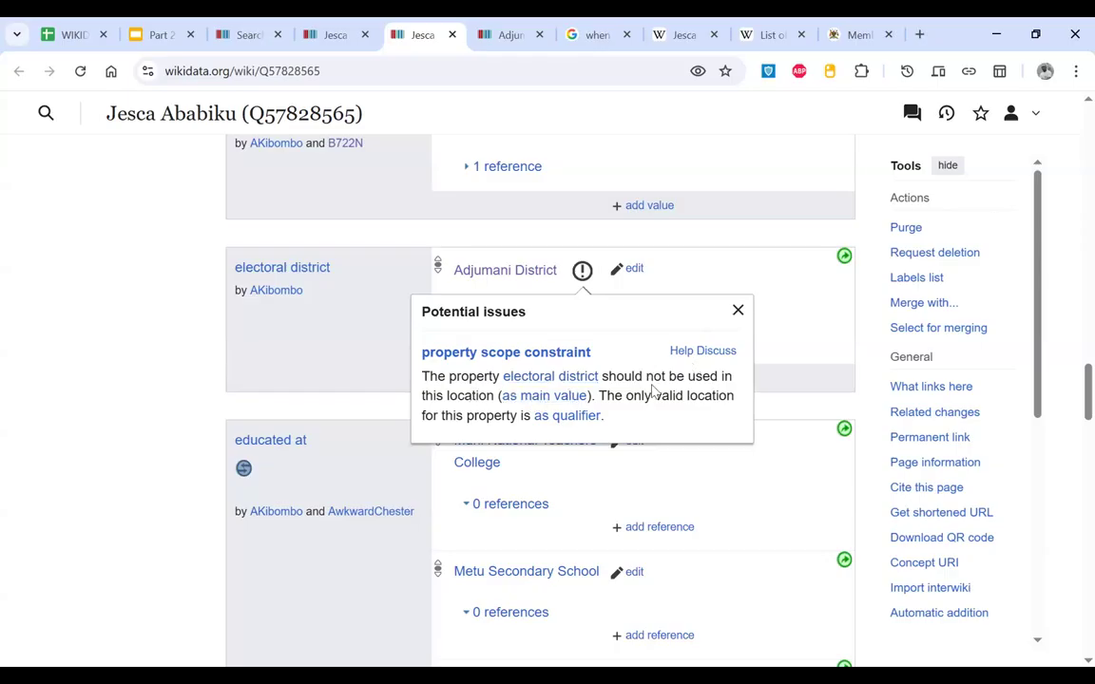
{"action": "scroll", "coordinate": [652, 384], "scroll_direction": "up", "scroll_amount": 3}
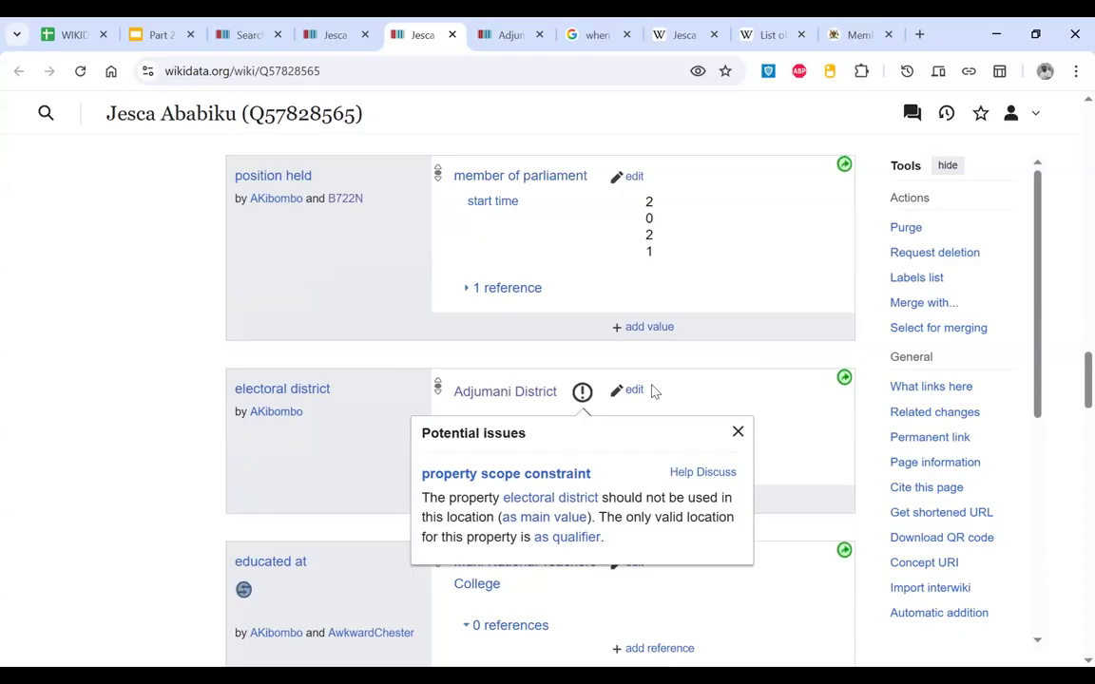
{"action": "scroll", "coordinate": [652, 390], "scroll_direction": "down", "scroll_amount": 1}
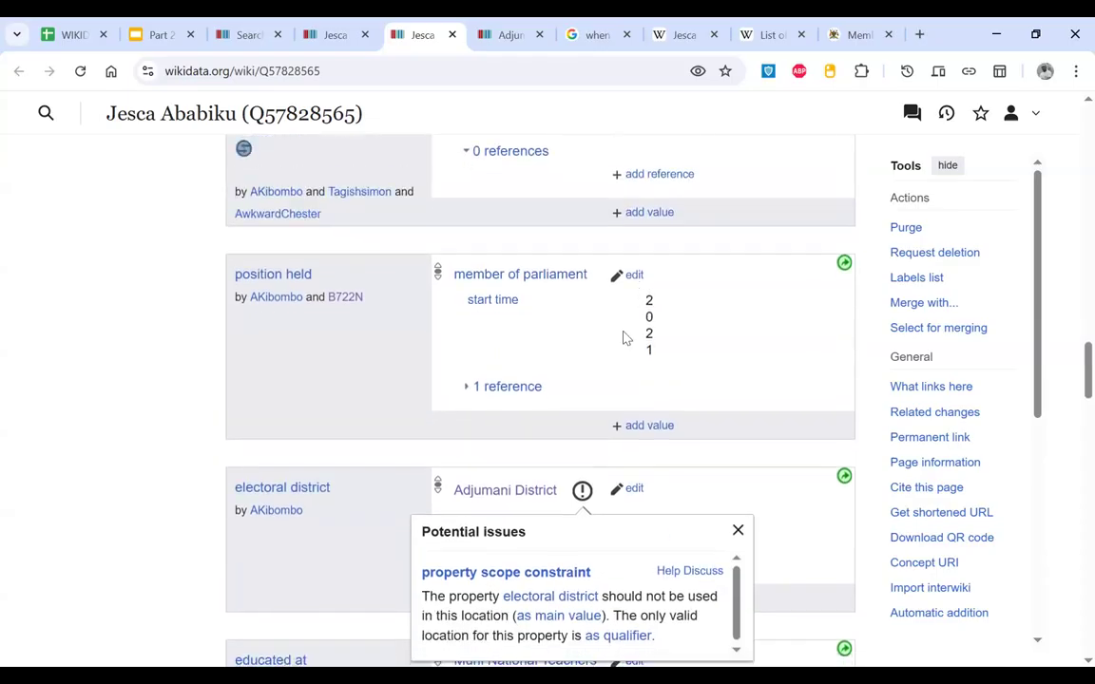
{"action": "scroll", "coordinate": [625, 337], "scroll_direction": "down", "scroll_amount": 2}
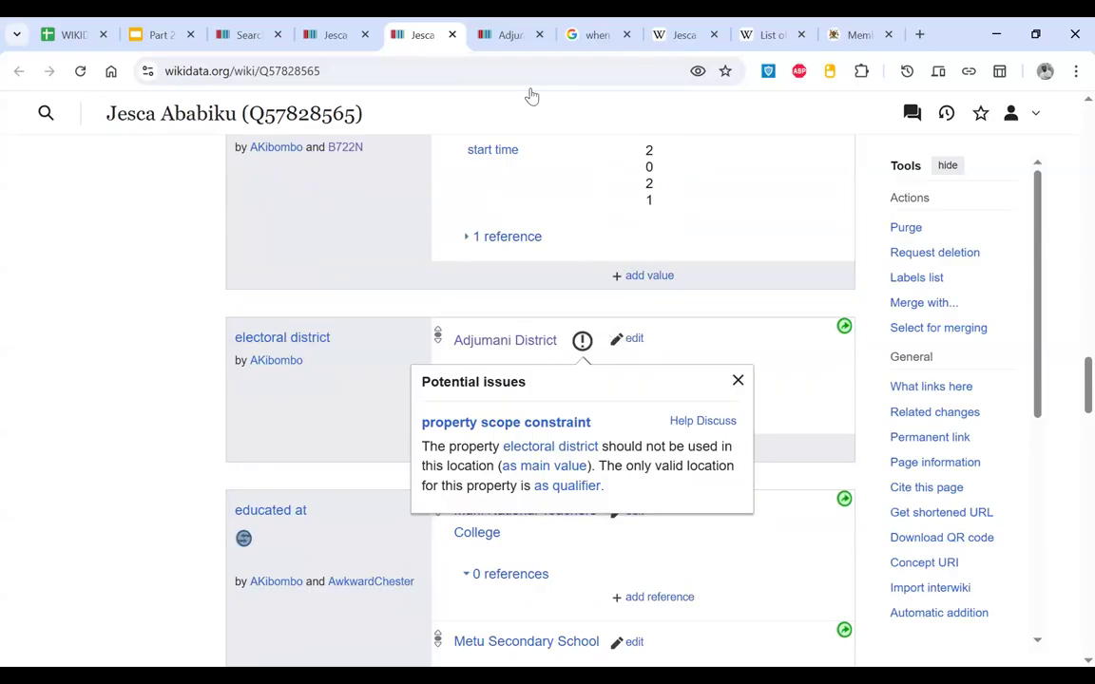
Step: Remove the municipality instance-of value from Adjumani District
{"action": "left_click", "coordinate": [510, 34]}
{"action": "scroll", "coordinate": [681, 476], "scroll_direction": "down", "scroll_amount": 3}
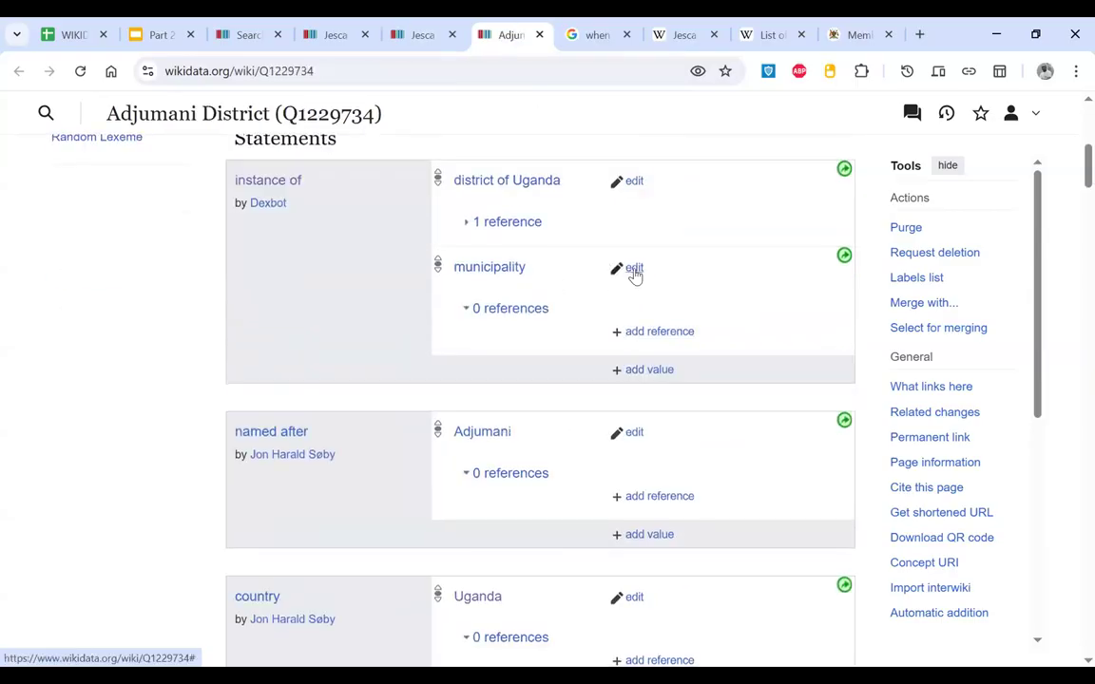
{"action": "left_click", "coordinate": [634, 269]}
{"action": "left_click", "coordinate": [698, 272]}
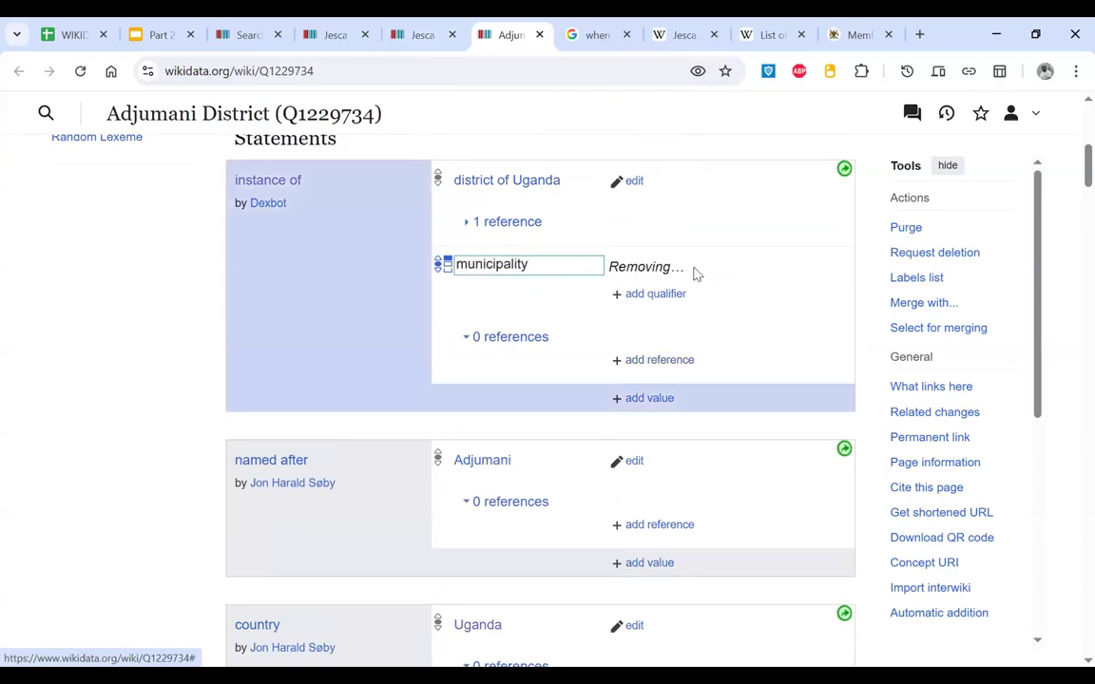
{"action": "left_click", "coordinate": [418, 35]}
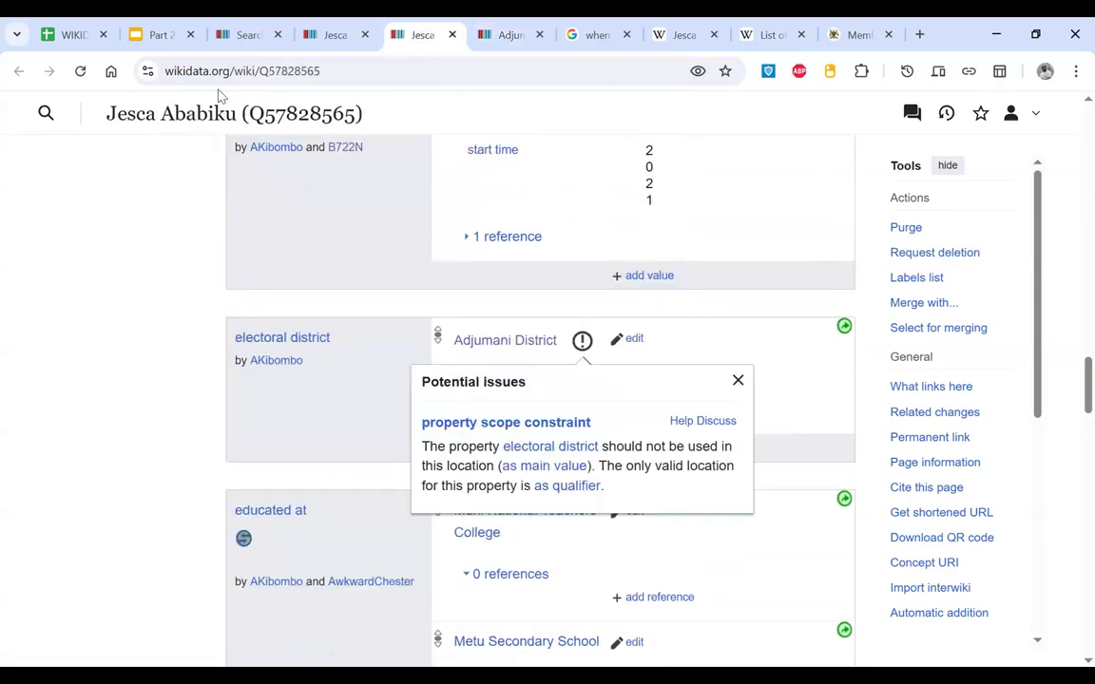
Step: Reload the politician's item and open electoral unit from the constraint warnings in a new tab
{"action": "left_click", "coordinate": [80, 71]}
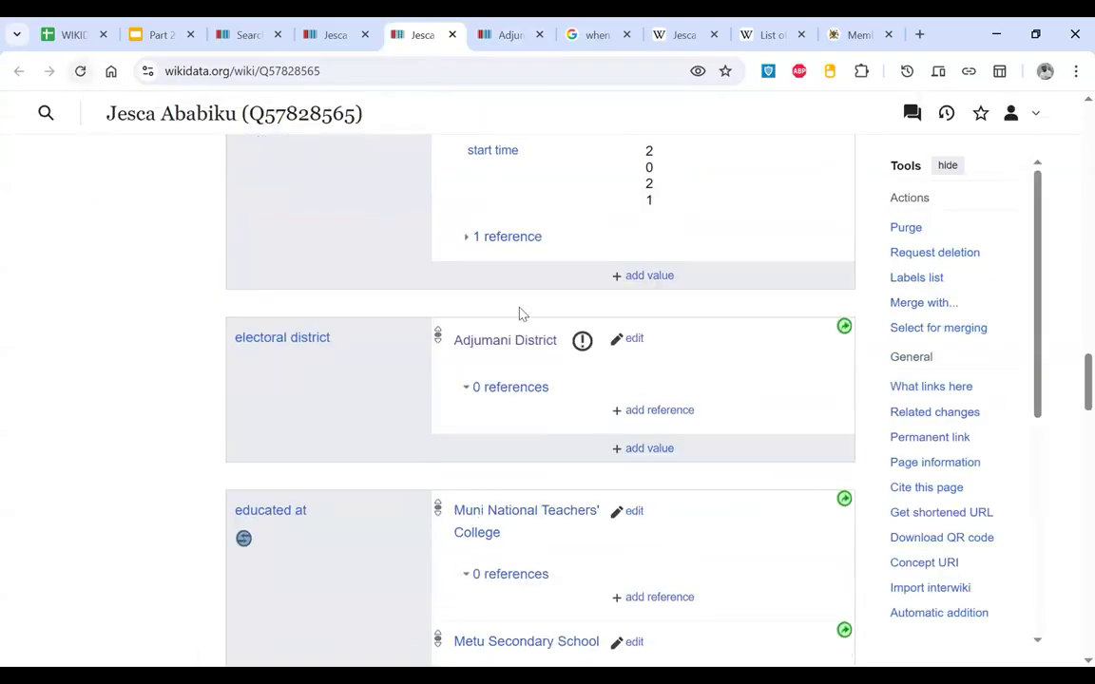
{"action": "left_click", "coordinate": [582, 341]}
{"action": "scroll", "coordinate": [582, 485], "scroll_direction": "down", "scroll_amount": 2}
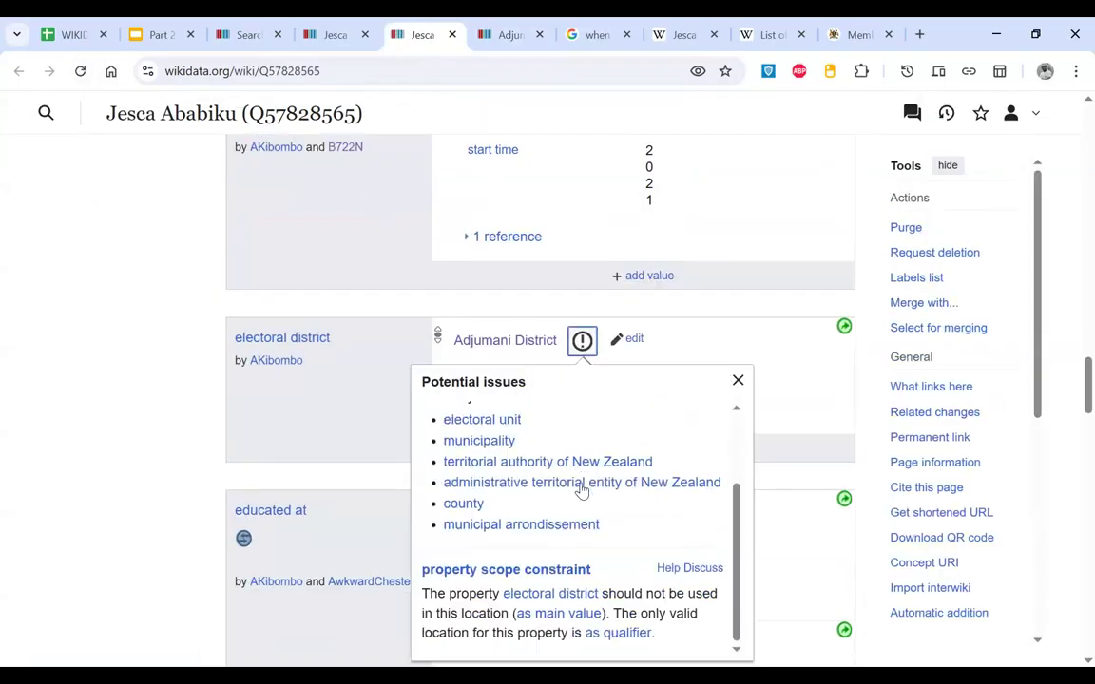
{"action": "right_click", "coordinate": [507, 422]}
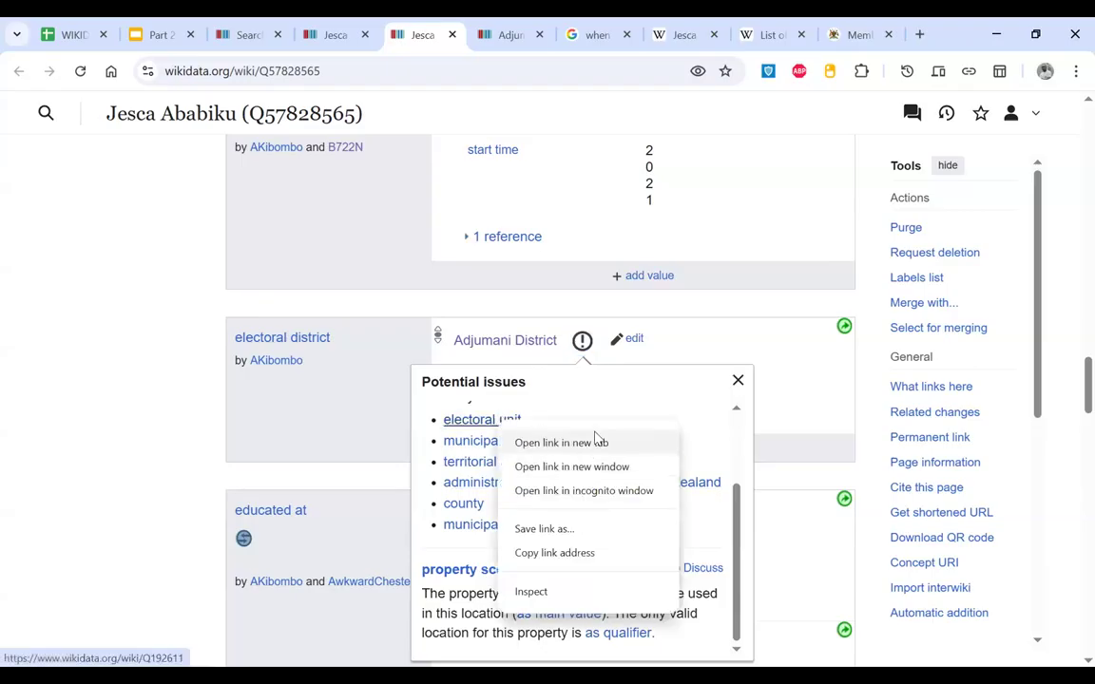
{"action": "left_click", "coordinate": [595, 442]}
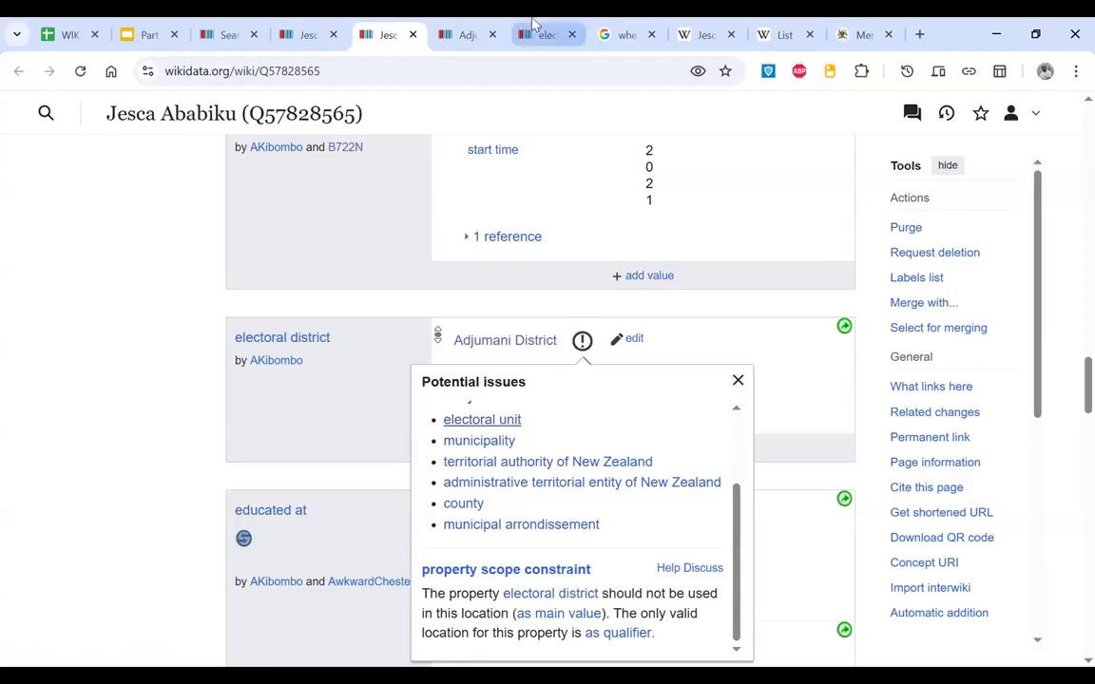
Step: Copy the electoral unit item ID Q192611
{"action": "left_click", "coordinate": [534, 35]}
{"action": "left_click_drag", "start_coordinate": [238, 259], "coordinate": [529, 266]}
{"action": "scroll", "coordinate": [528, 266], "scroll_direction": "down", "scroll_amount": 1}
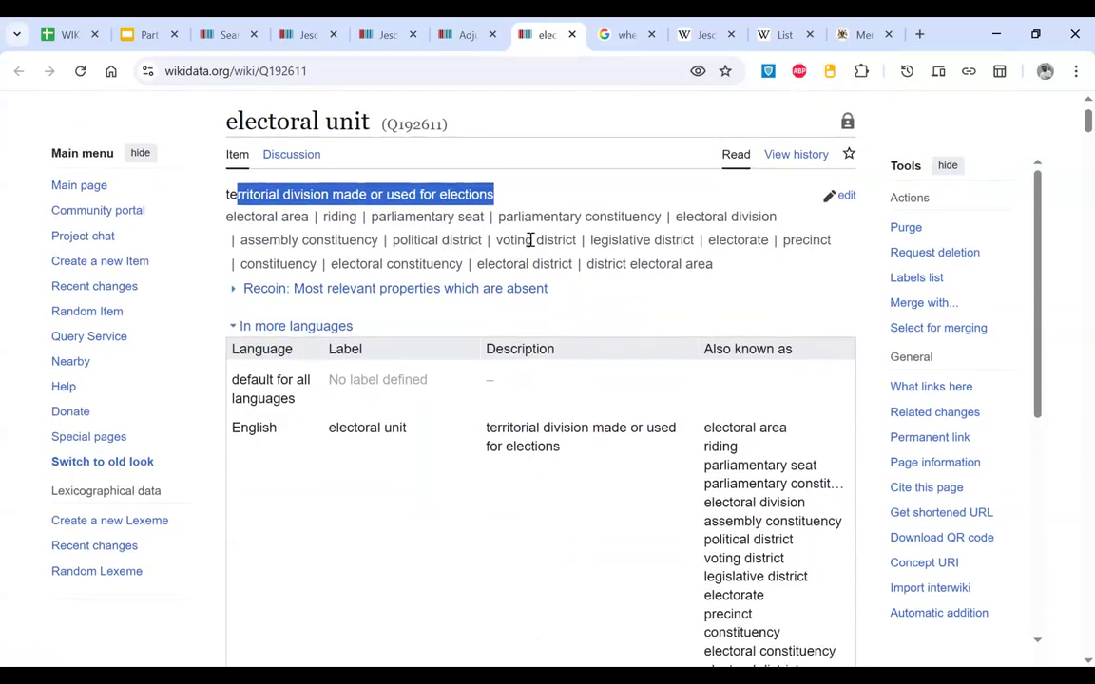
{"action": "scroll", "coordinate": [523, 237], "scroll_direction": "up", "scroll_amount": 1}
{"action": "double_click", "coordinate": [422, 183]}
{"action": "key", "text": "ctrl+c"}
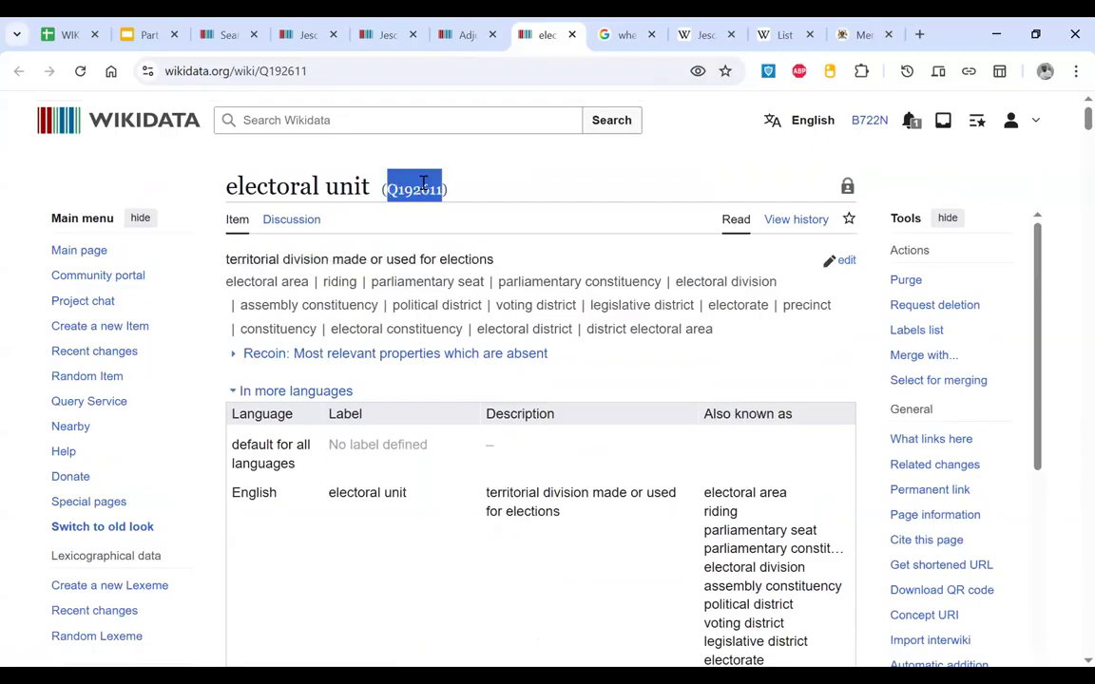
Step: Add electoral unit (Q192611) as an instance of Adjumani District, then reload the Member of Parliament item
{"action": "left_click", "coordinate": [464, 35]}
{"action": "scroll", "coordinate": [557, 303], "scroll_direction": "up", "scroll_amount": 2}
{"action": "scroll", "coordinate": [557, 304], "scroll_direction": "down", "scroll_amount": 2}
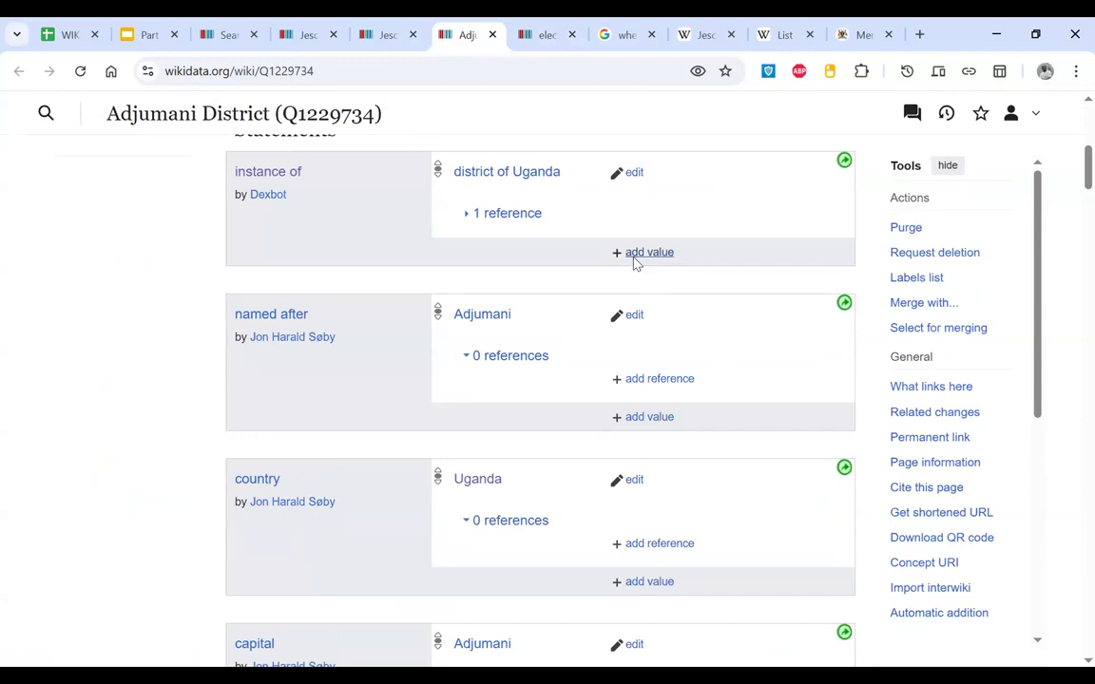
{"action": "left_click", "coordinate": [635, 254]}
{"action": "key", "text": "ctrl+v"}
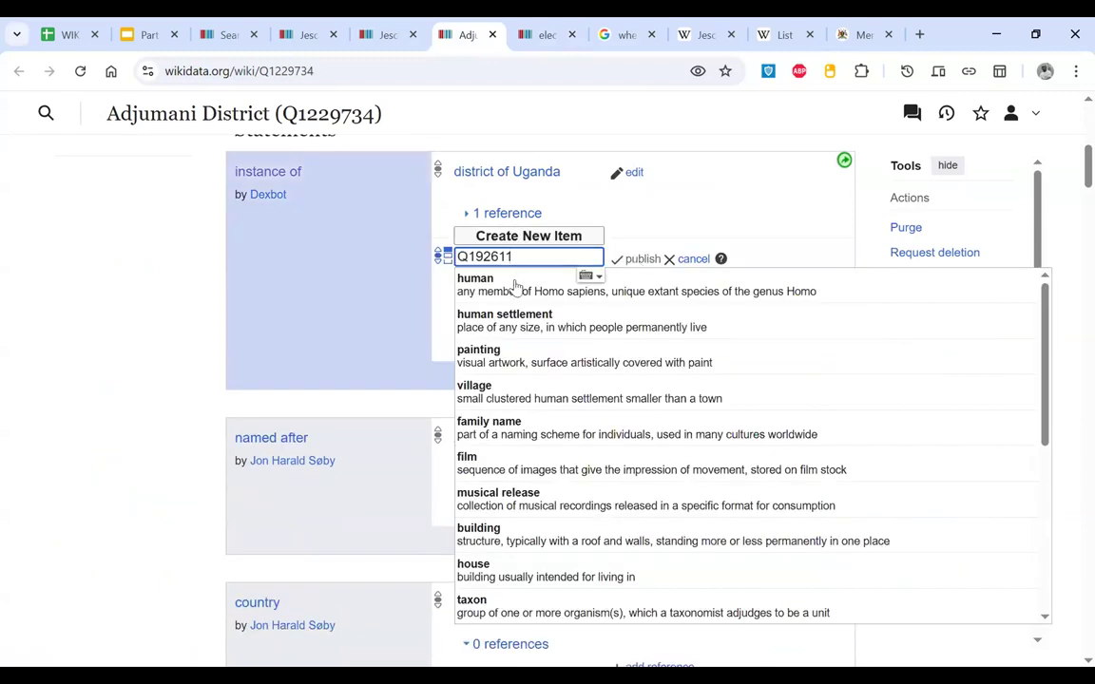
{"action": "left_click", "coordinate": [466, 285]}
{"action": "left_click", "coordinate": [635, 259]}
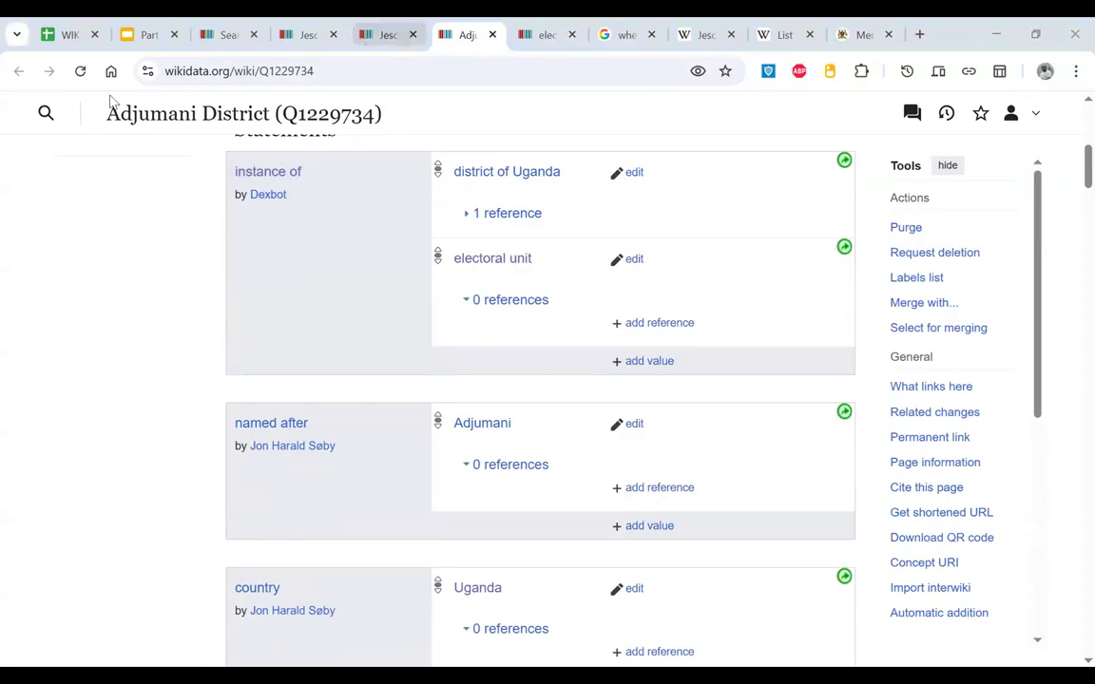
{"action": "key", "text": "ctrl+shift+Tab"}
{"action": "left_click", "coordinate": [80, 71]}
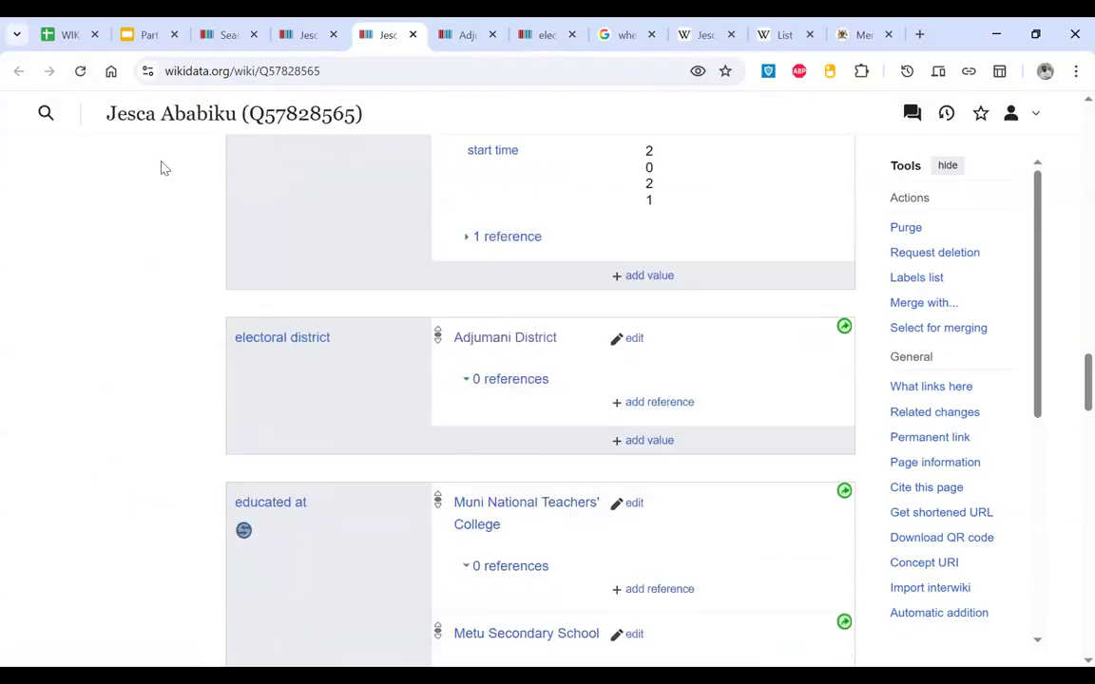
Step: Remove the electoral district statement from item Q57828565
{"action": "left_click", "coordinate": [581, 341]}
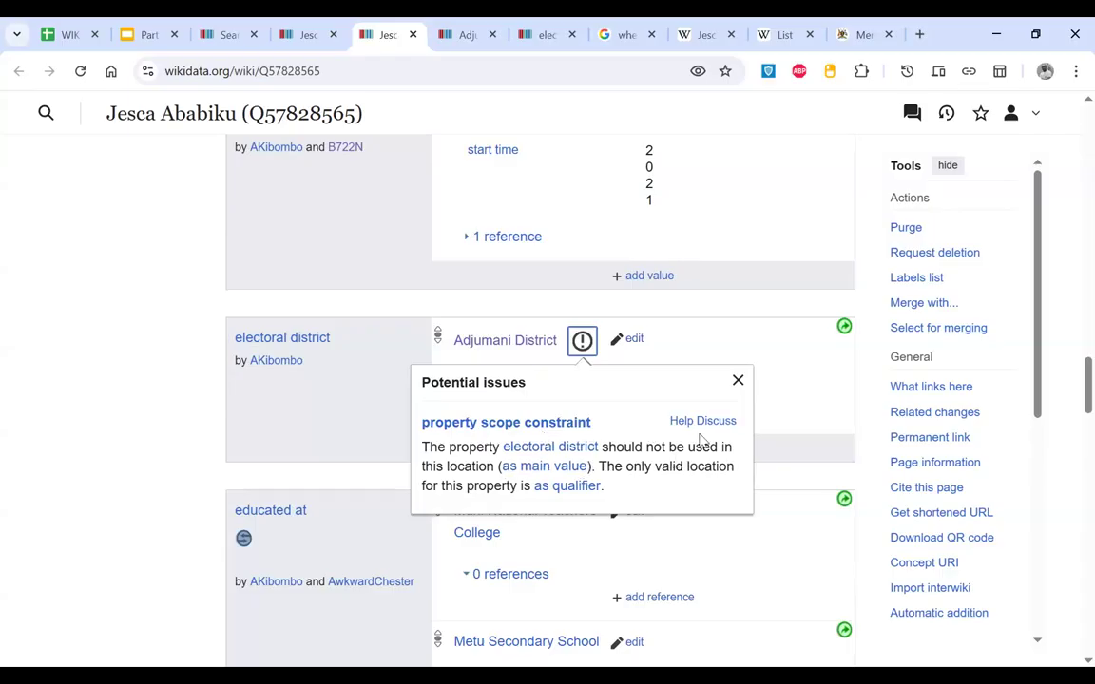
{"action": "left_click", "coordinate": [631, 340]}
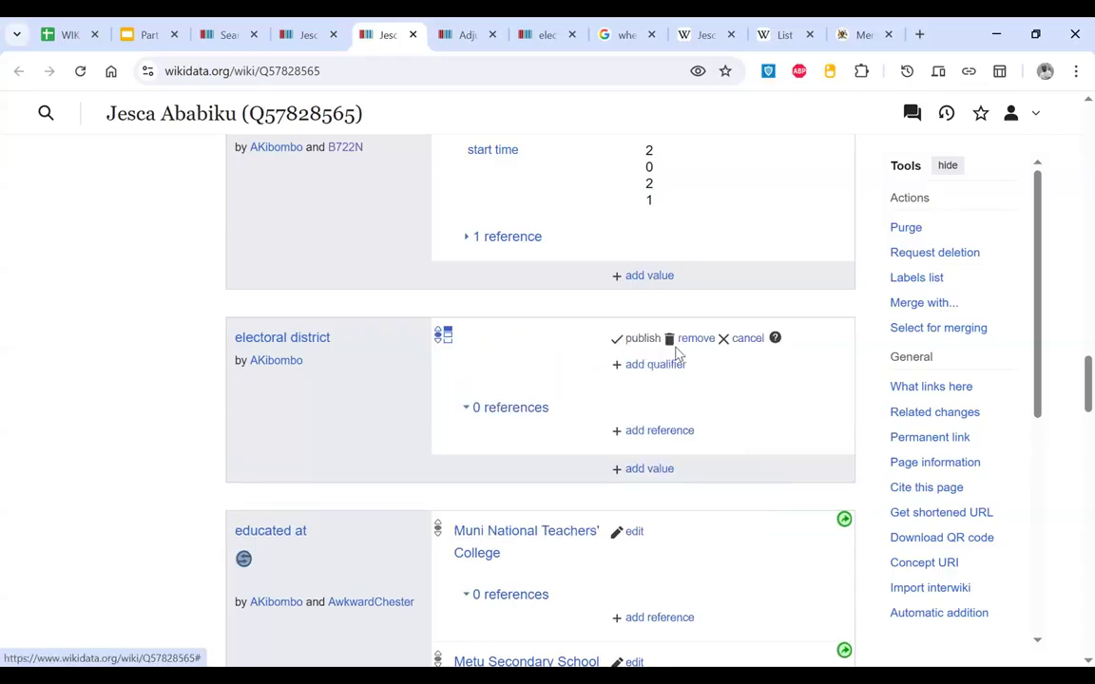
{"action": "left_click", "coordinate": [689, 344]}
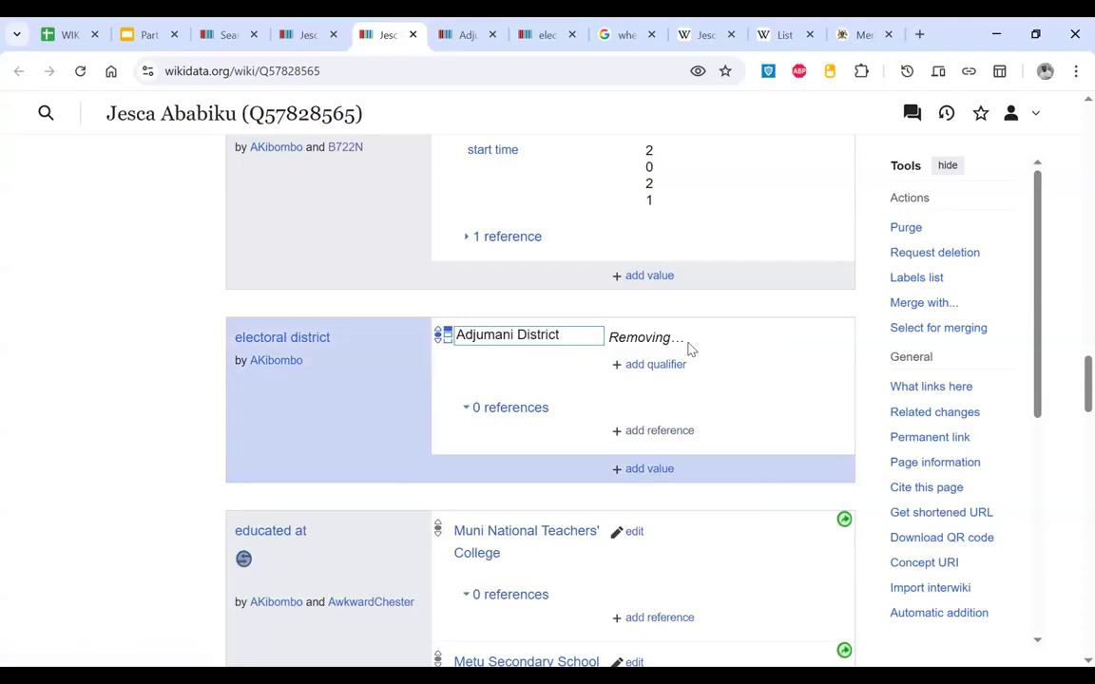
{"action": "scroll", "coordinate": [689, 349], "scroll_direction": "up", "scroll_amount": 3}
{"action": "scroll", "coordinate": [689, 349], "scroll_direction": "up", "scroll_amount": 10}
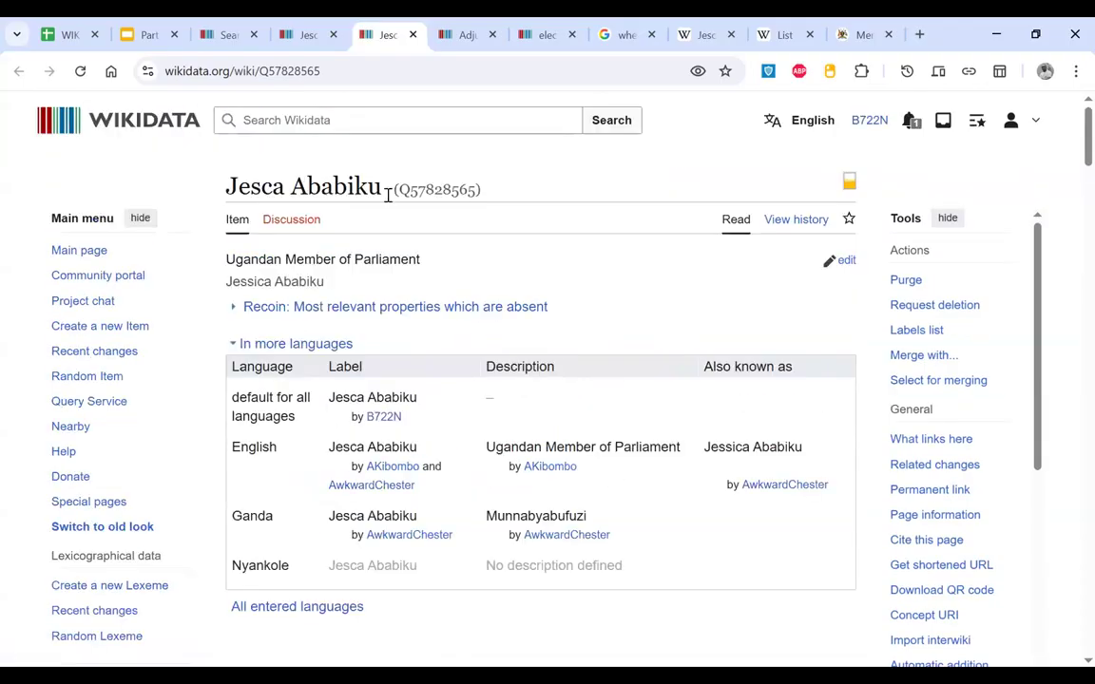
Step: Close the extra tabs right of Q105822046 and return to the duplicate-item slide in the deck
{"action": "left_click", "coordinate": [309, 38]}
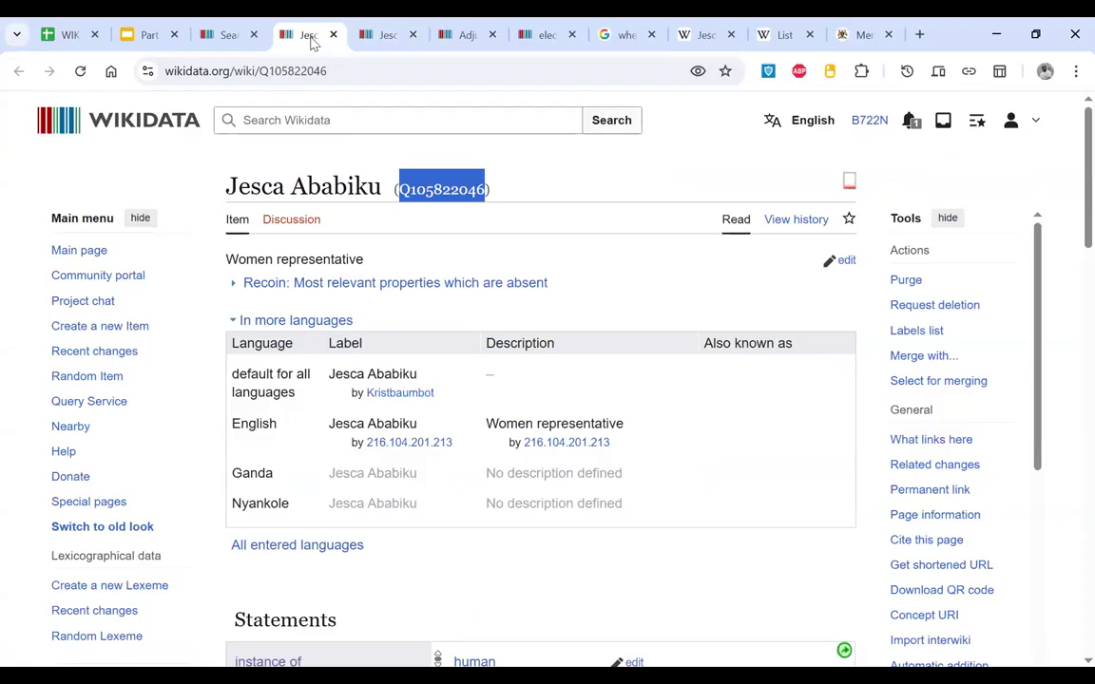
{"action": "right_click", "coordinate": [310, 38]}
{"action": "left_click", "coordinate": [400, 333]}
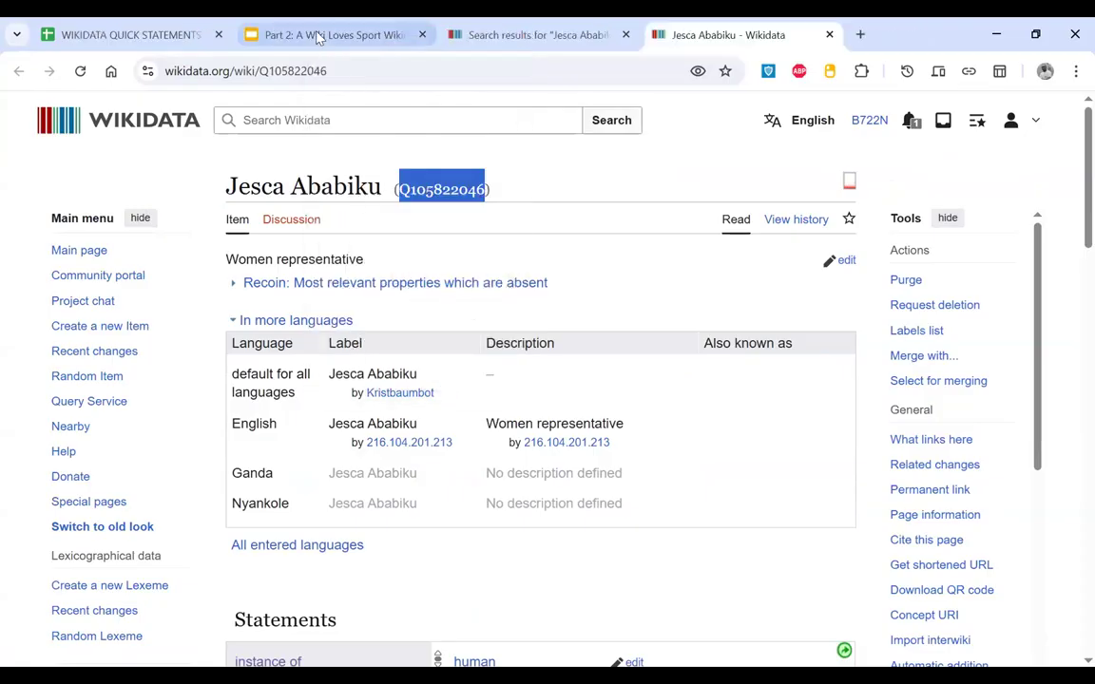
{"action": "left_click", "coordinate": [318, 38]}
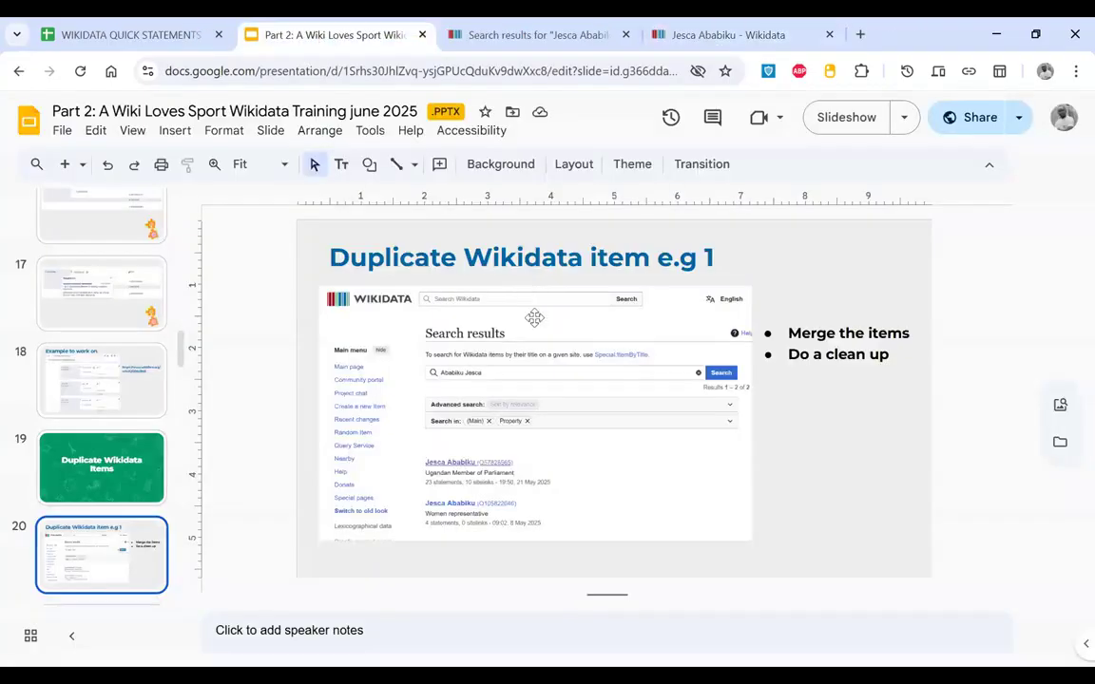
{"action": "scroll", "coordinate": [534, 318], "scroll_direction": "down", "scroll_amount": 1}
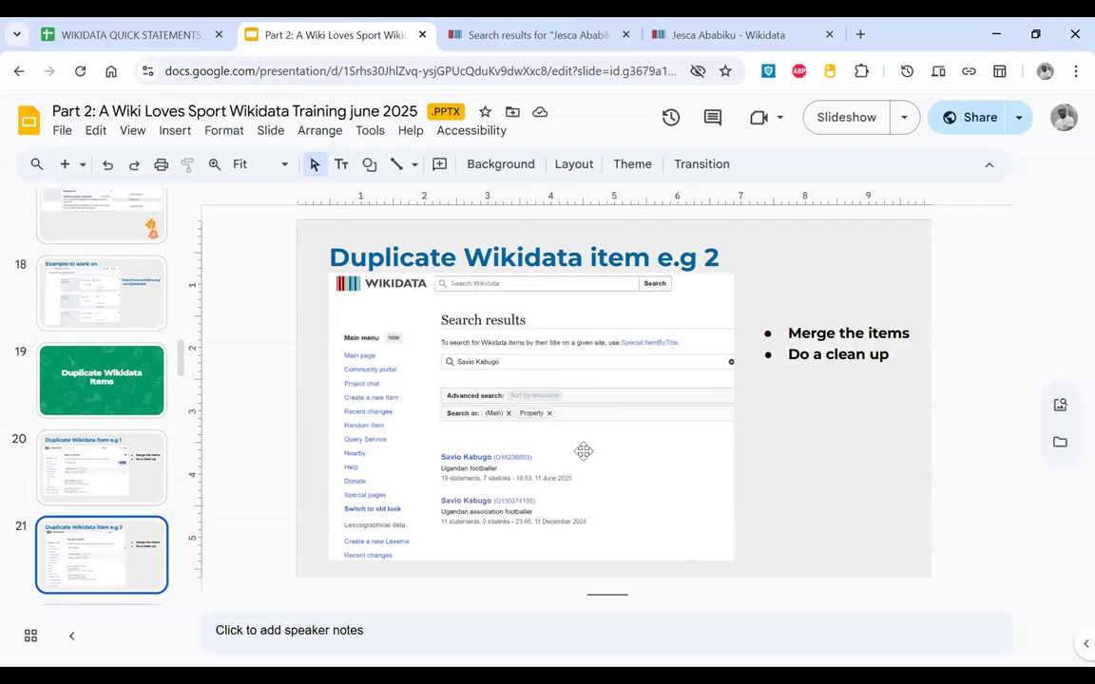
Step: Search Wikidata for the footballer's name and open the second of the two same-name results in a new tab
{"action": "left_click", "coordinate": [577, 38]}
{"action": "triple_click", "coordinate": [265, 100]}
{"action": "scroll", "coordinate": [164, 103], "scroll_direction": "up", "scroll_amount": 2}
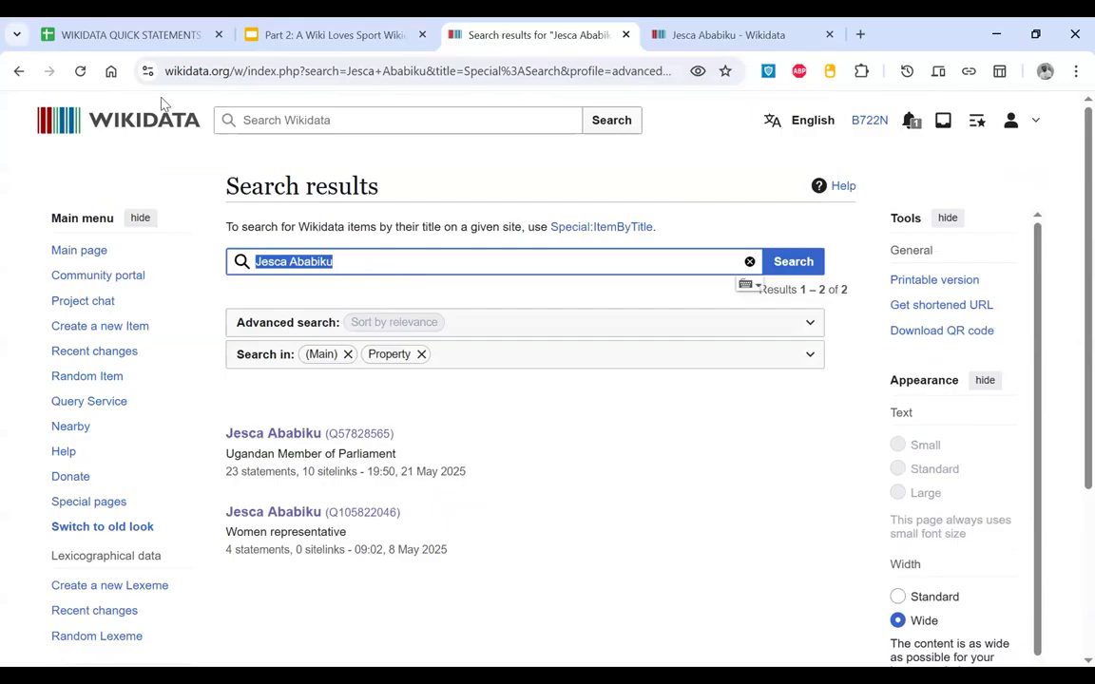
{"action": "type", "text": "Savio Kabugo"}
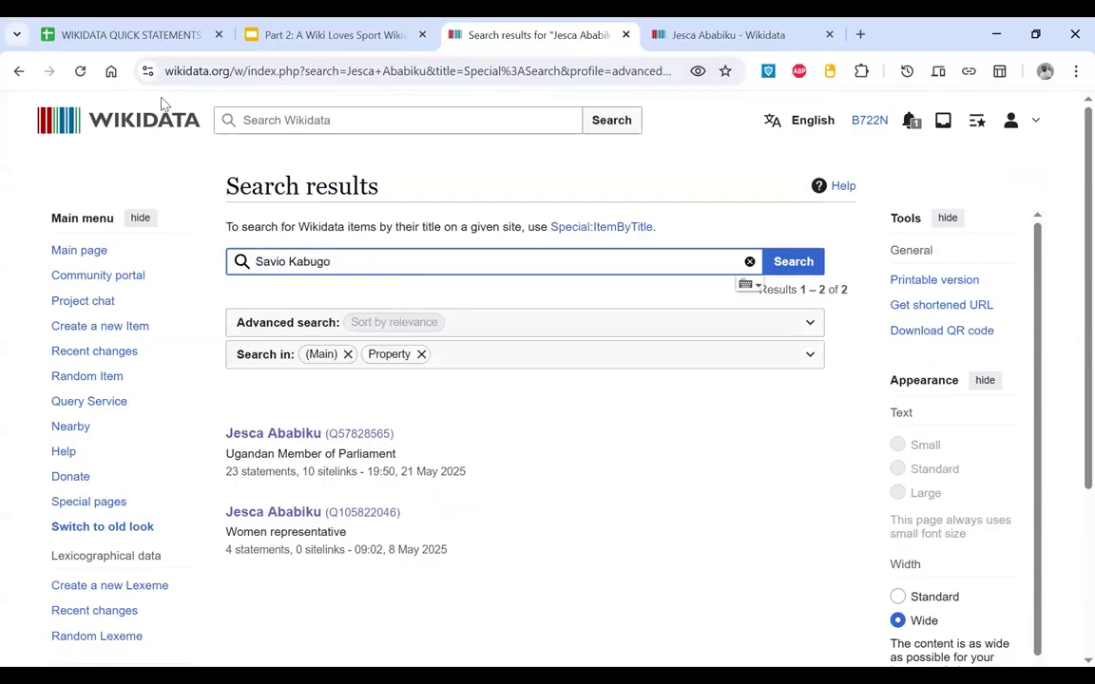
{"action": "key", "text": "Return"}
{"action": "scroll", "coordinate": [377, 254], "scroll_direction": "down", "scroll_amount": 3}
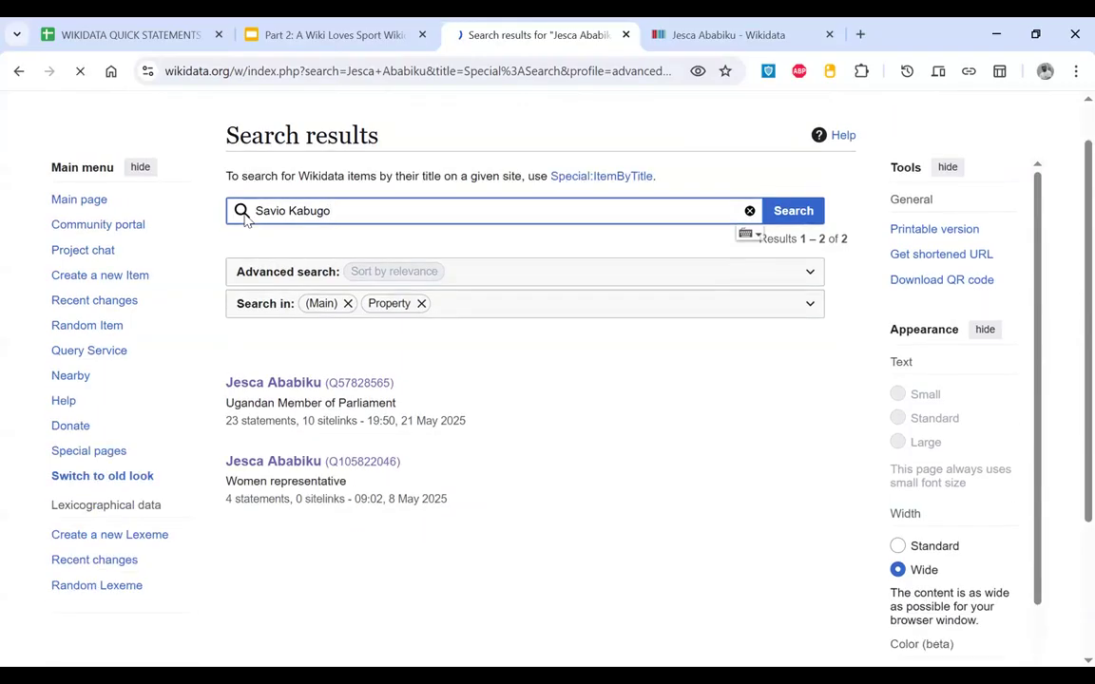
{"action": "scroll", "coordinate": [367, 344], "scroll_direction": "down", "scroll_amount": 2}
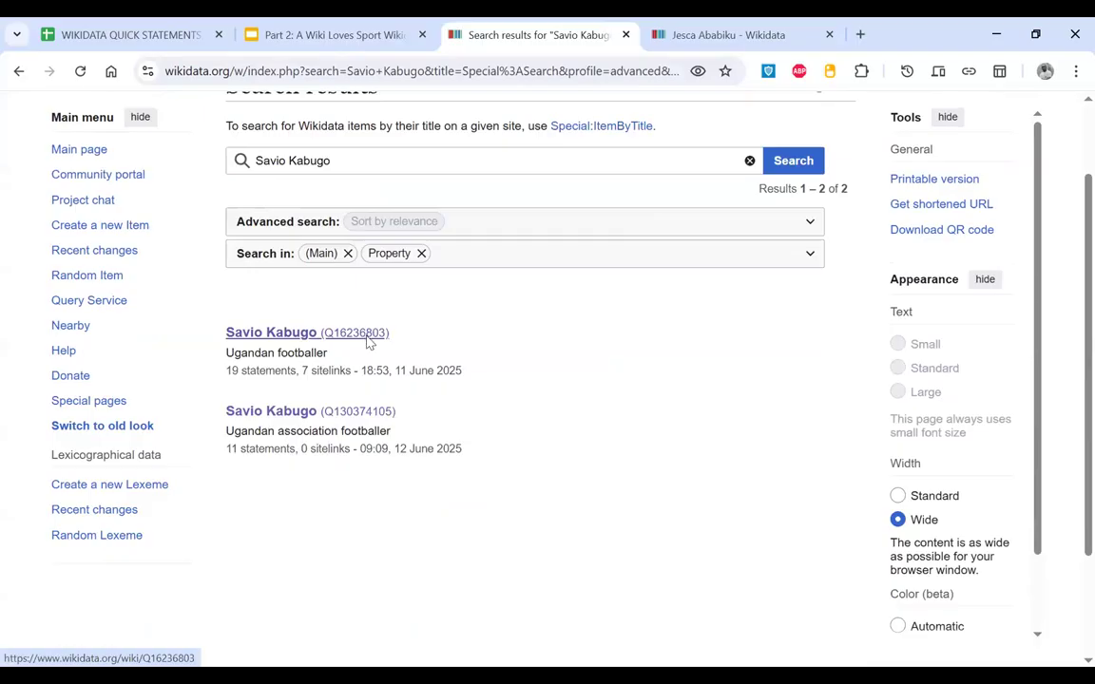
{"action": "right_click", "coordinate": [351, 419]}
{"action": "left_click", "coordinate": [423, 442]}
Step: Merge footballer item Q130374105 into Q16236803 with the summary 'duplicate'
{"action": "left_click", "coordinate": [532, 35]}
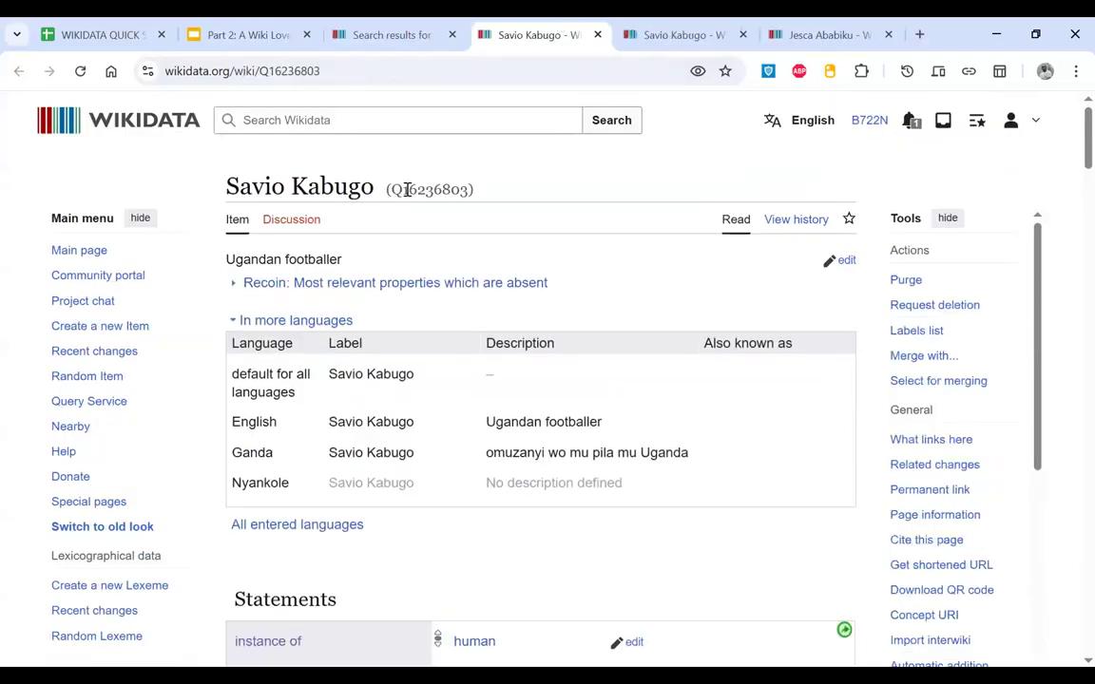
{"action": "double_click", "coordinate": [406, 189]}
{"action": "key", "text": "ctrl+c"}
{"action": "left_click", "coordinate": [675, 34]}
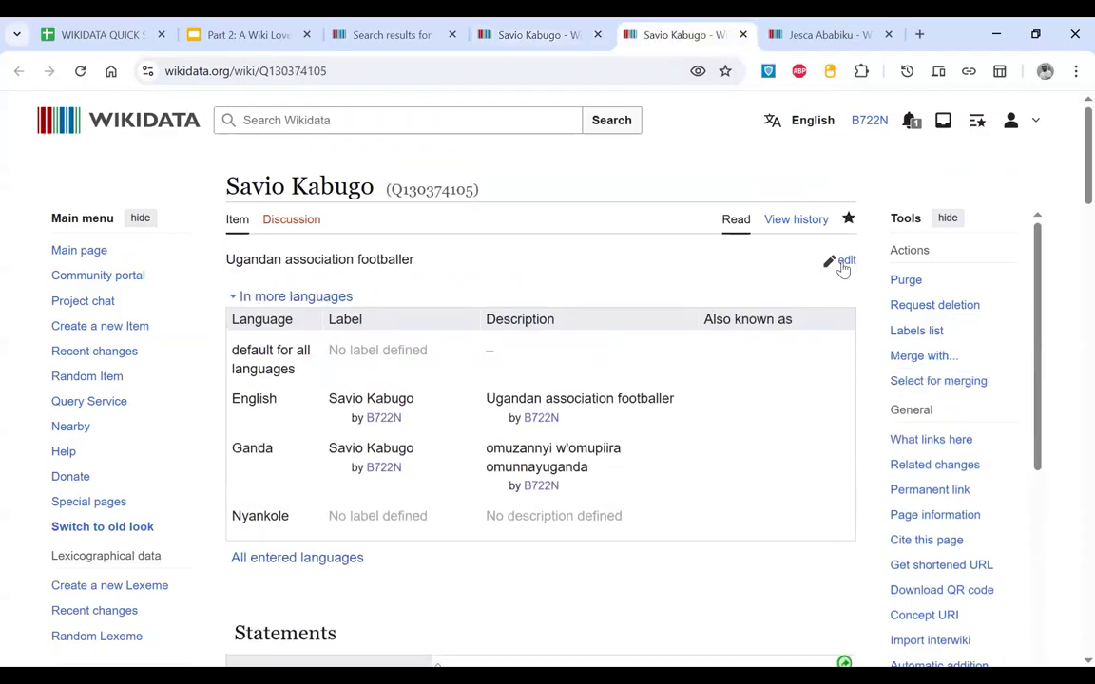
{"action": "left_click", "coordinate": [914, 355]}
{"action": "key", "text": "ctrl+v"}
{"action": "left_click", "coordinate": [518, 321]}
{"action": "type", "text": "d"}
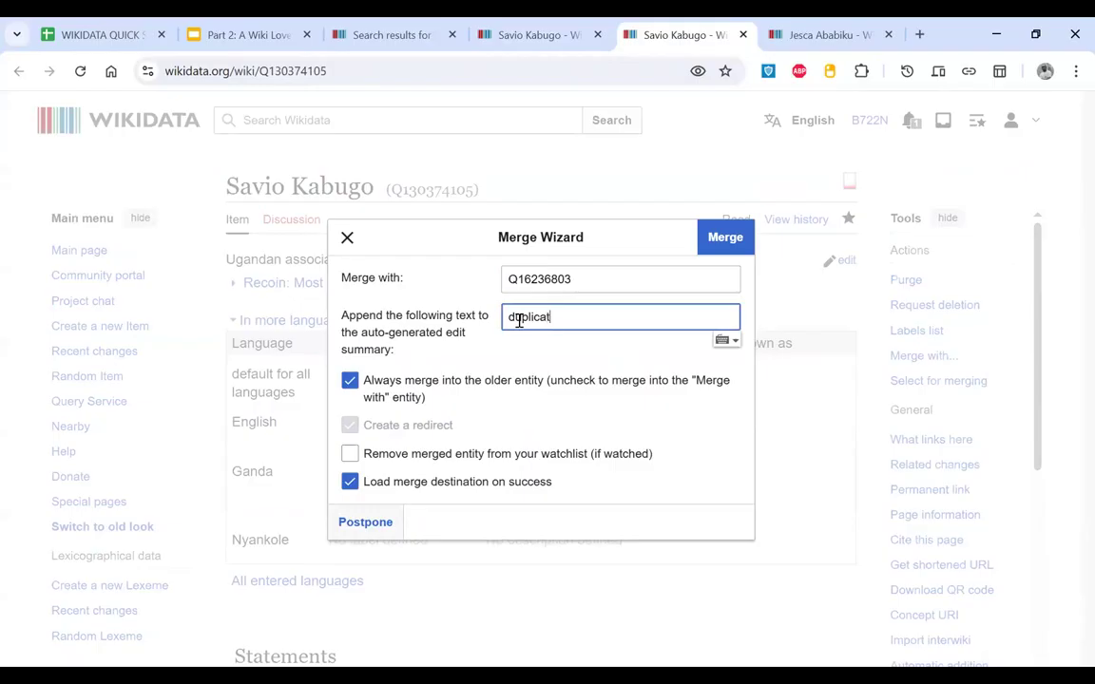
{"action": "left_click", "coordinate": [723, 241]}
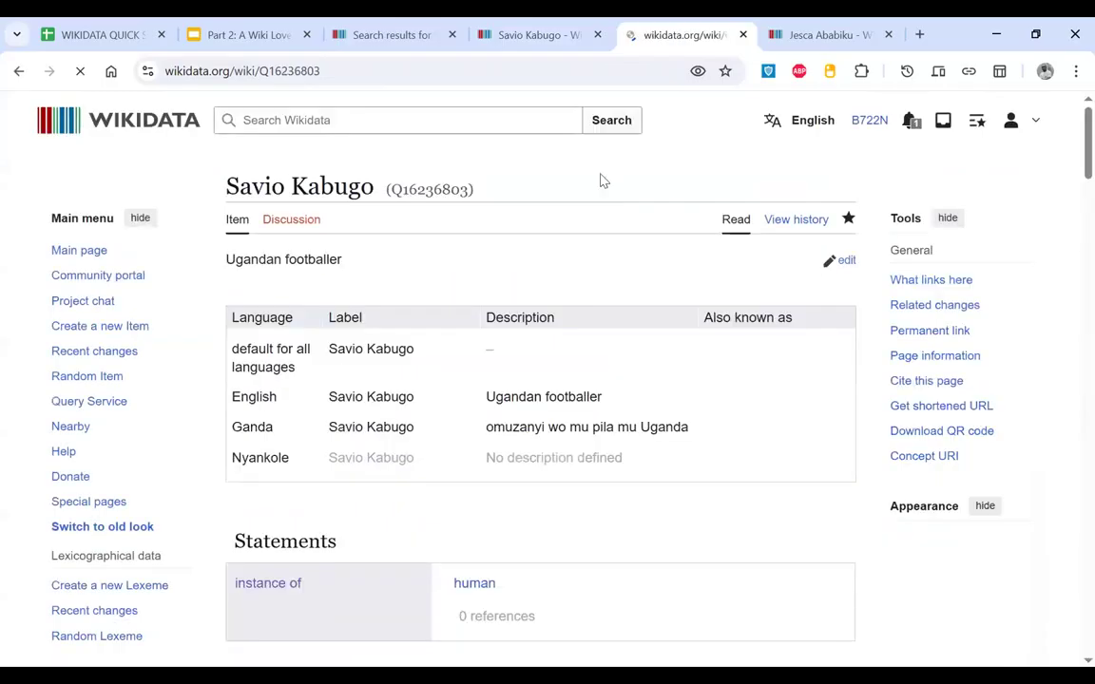
{"action": "left_click", "coordinate": [80, 72]}
{"action": "scroll", "coordinate": [502, 327], "scroll_direction": "down", "scroll_amount": 5}
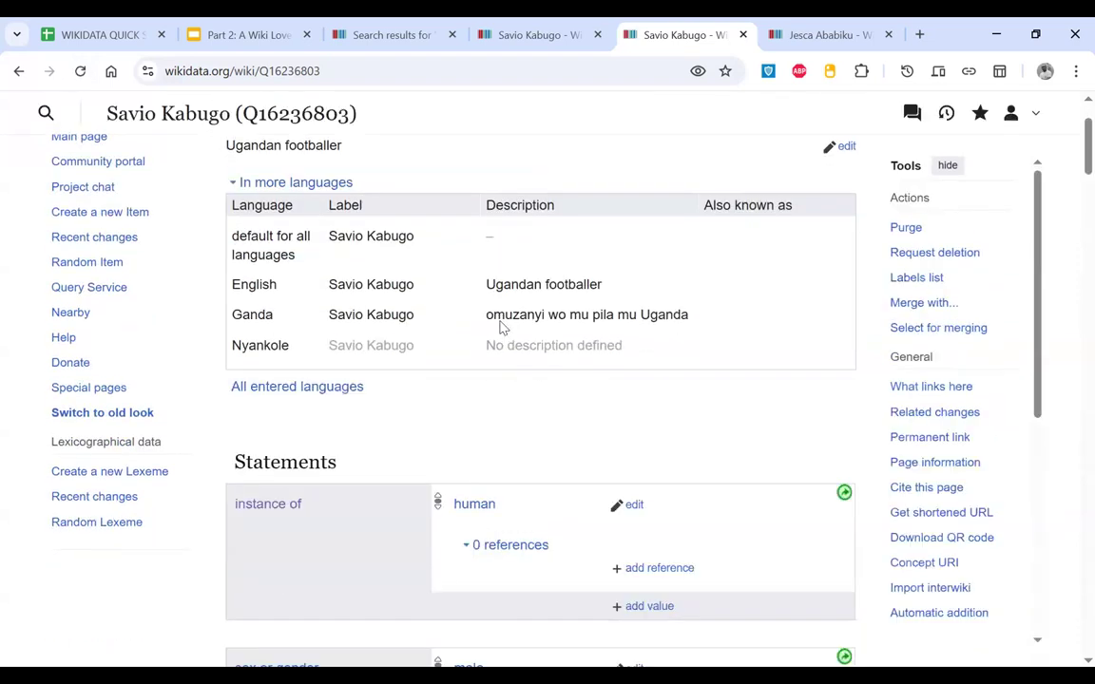
{"action": "scroll", "coordinate": [502, 327], "scroll_direction": "down", "scroll_amount": 4}
{"action": "scroll", "coordinate": [502, 326], "scroll_direction": "up", "scroll_amount": 2}
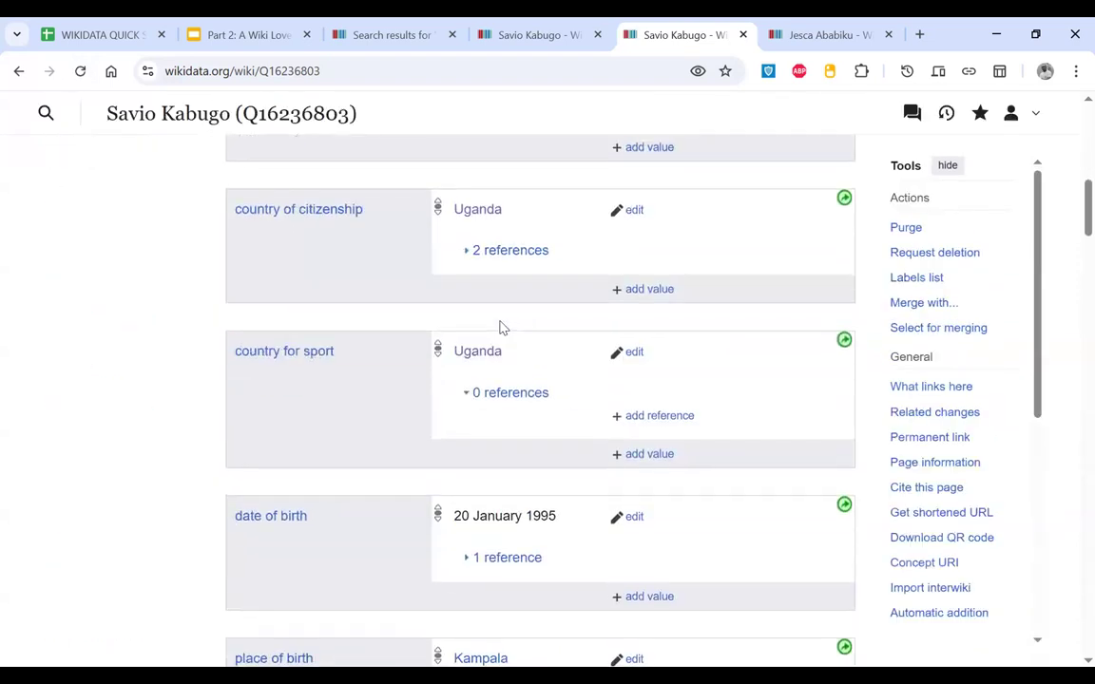
{"action": "left_click_drag", "start_coordinate": [249, 219], "coordinate": [234, 215]}
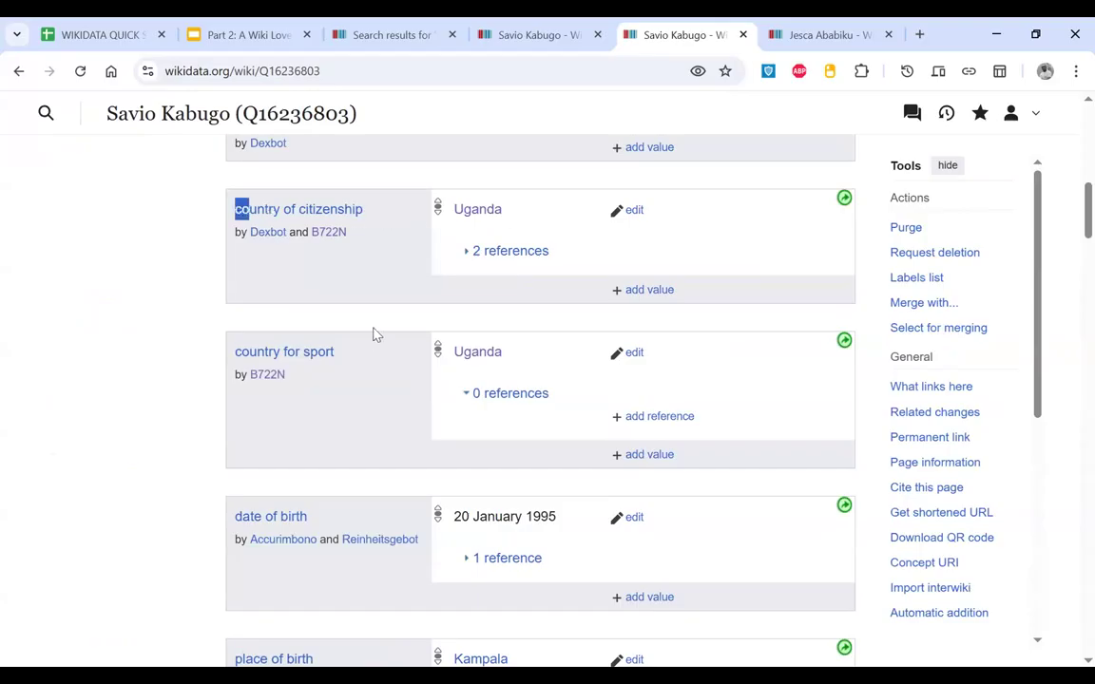
{"action": "scroll", "coordinate": [370, 373], "scroll_direction": "down", "scroll_amount": 10}
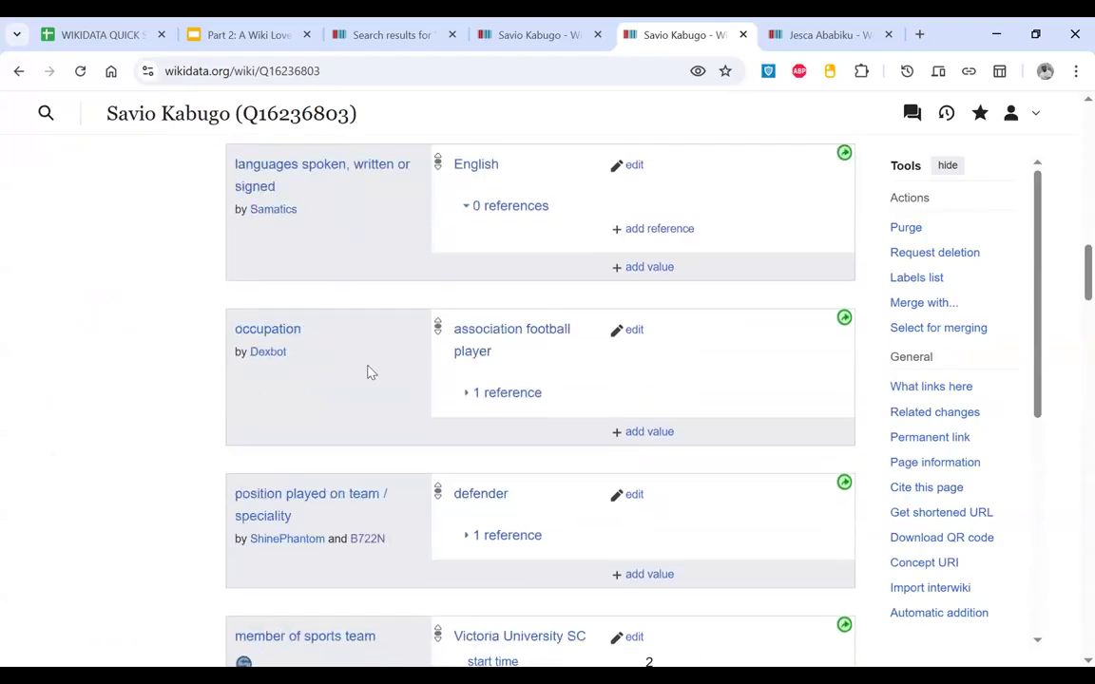
{"action": "scroll", "coordinate": [369, 373], "scroll_direction": "down", "scroll_amount": 11}
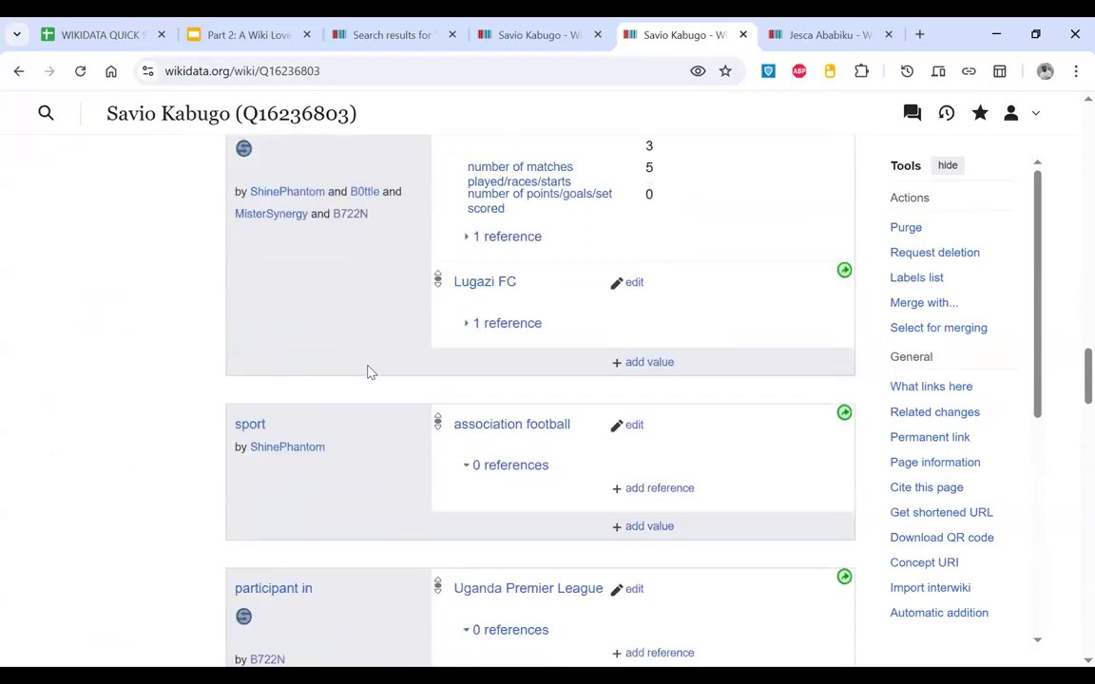
{"action": "scroll", "coordinate": [371, 373], "scroll_direction": "down", "scroll_amount": 4}
{"action": "scroll", "coordinate": [371, 372], "scroll_direction": "up", "scroll_amount": 10}
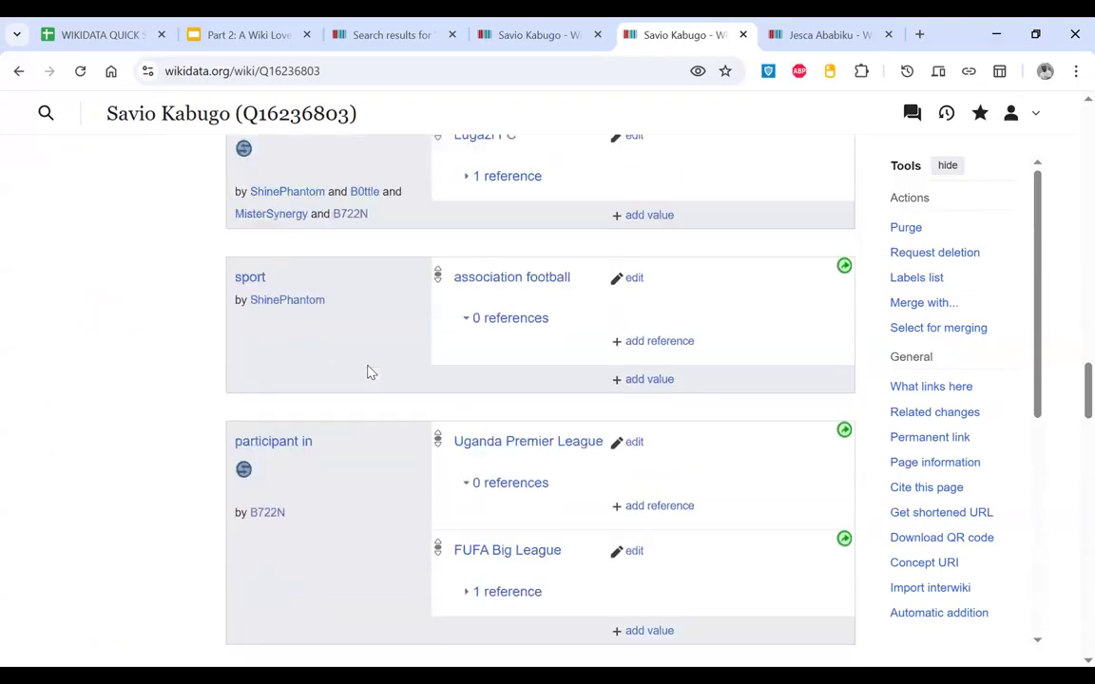
{"action": "scroll", "coordinate": [370, 373], "scroll_direction": "up", "scroll_amount": 15}
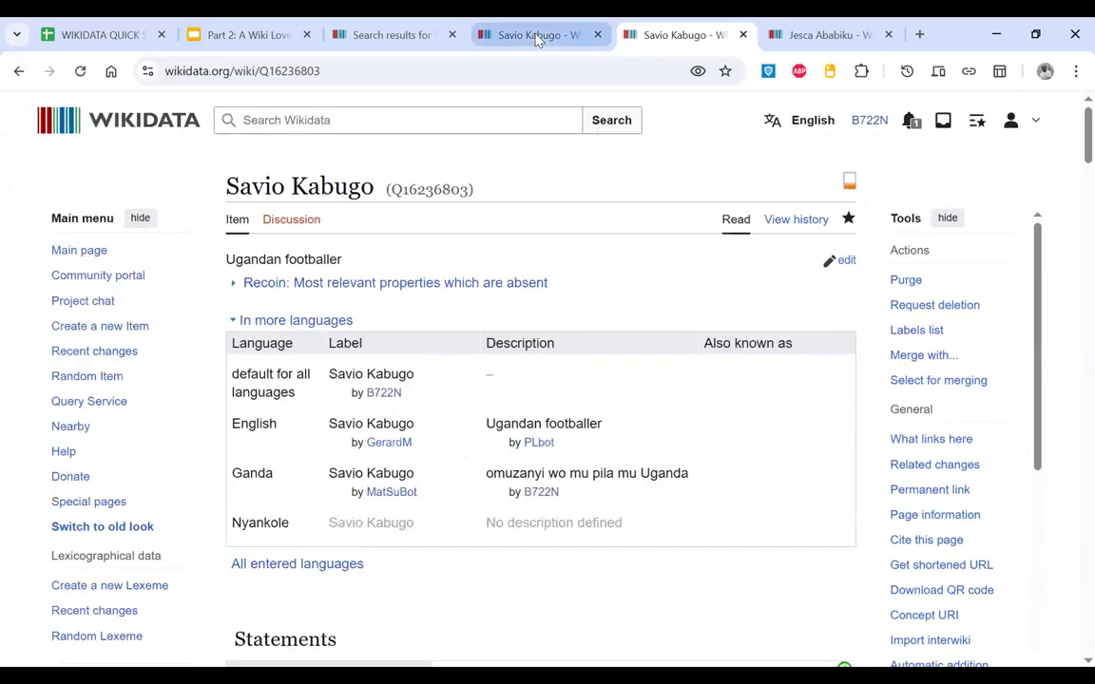
Step: Close all footballer item tabs to the right of the search results
{"action": "left_click", "coordinate": [537, 39]}
{"action": "right_click", "coordinate": [392, 38]}
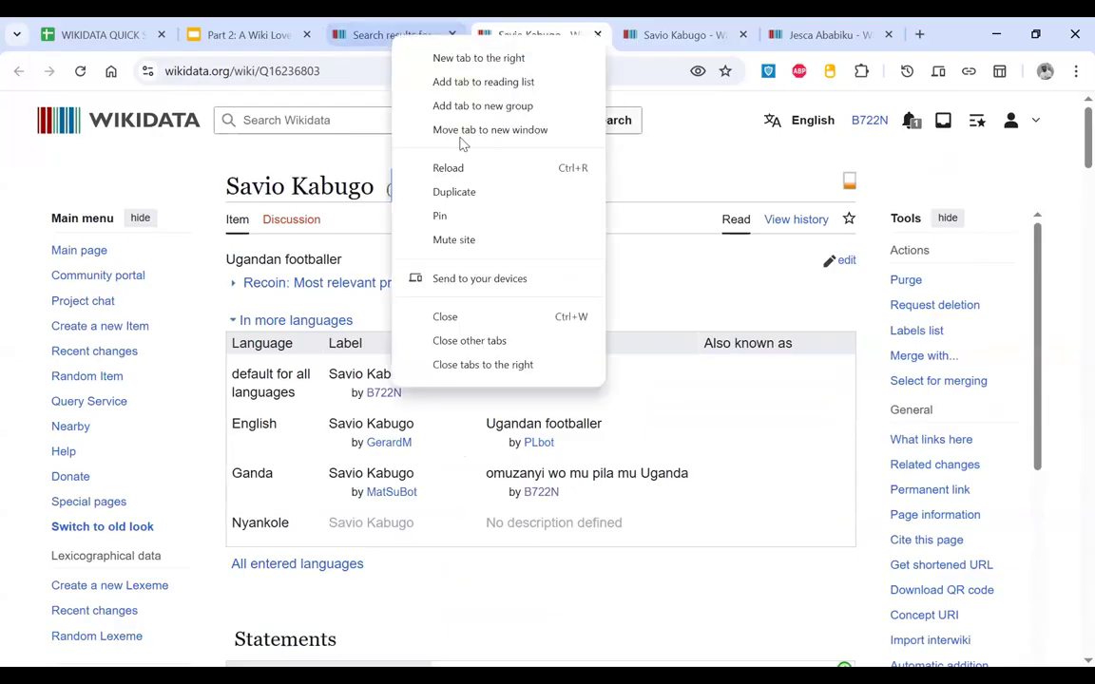
{"action": "left_click", "coordinate": [503, 364]}
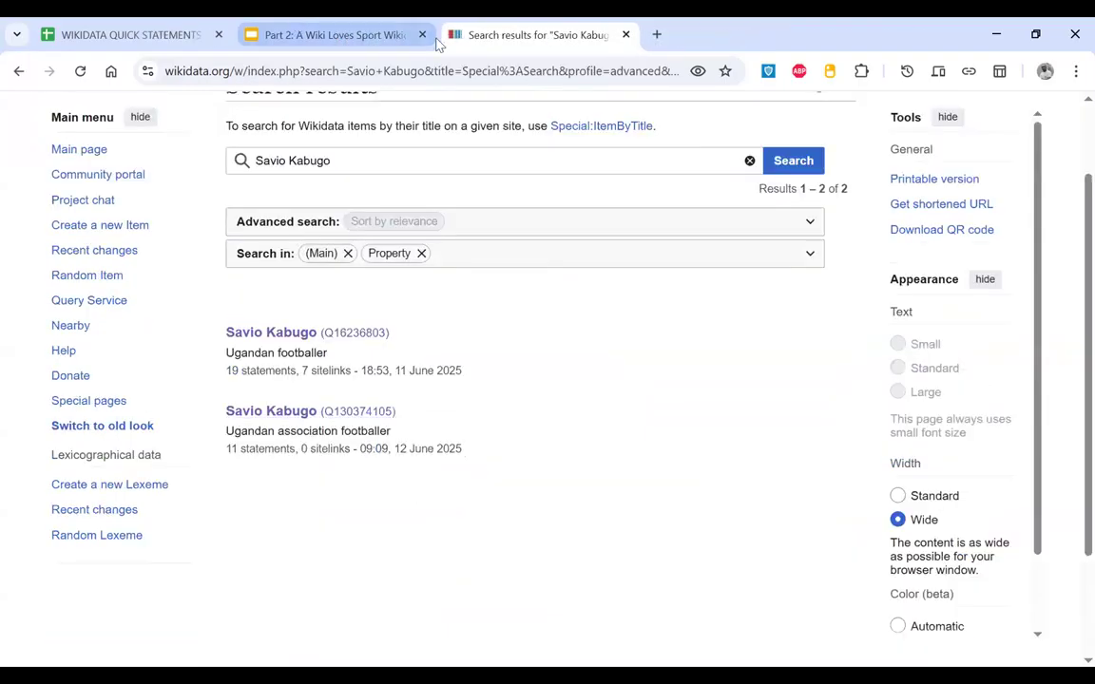
Step: Present the deck through the 'Duplicate Wikidata item e.g 3' and break slides, then exit
{"action": "key", "text": "ctrl+shift+Tab"}
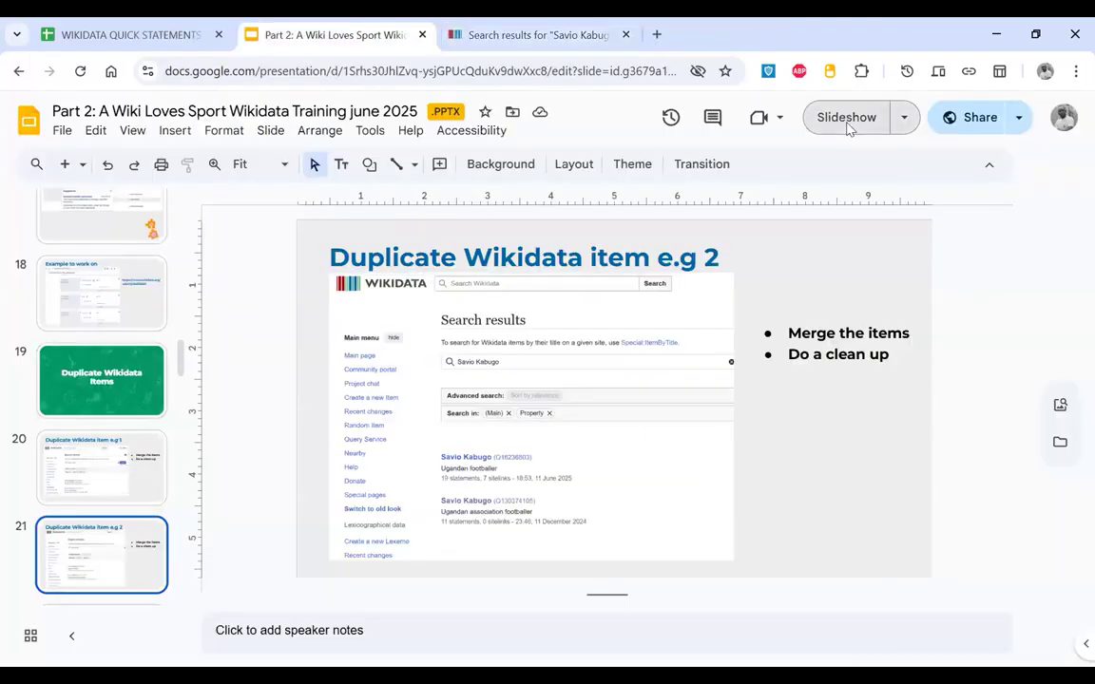
{"action": "left_click", "coordinate": [848, 127]}
{"action": "key", "text": "Right"}
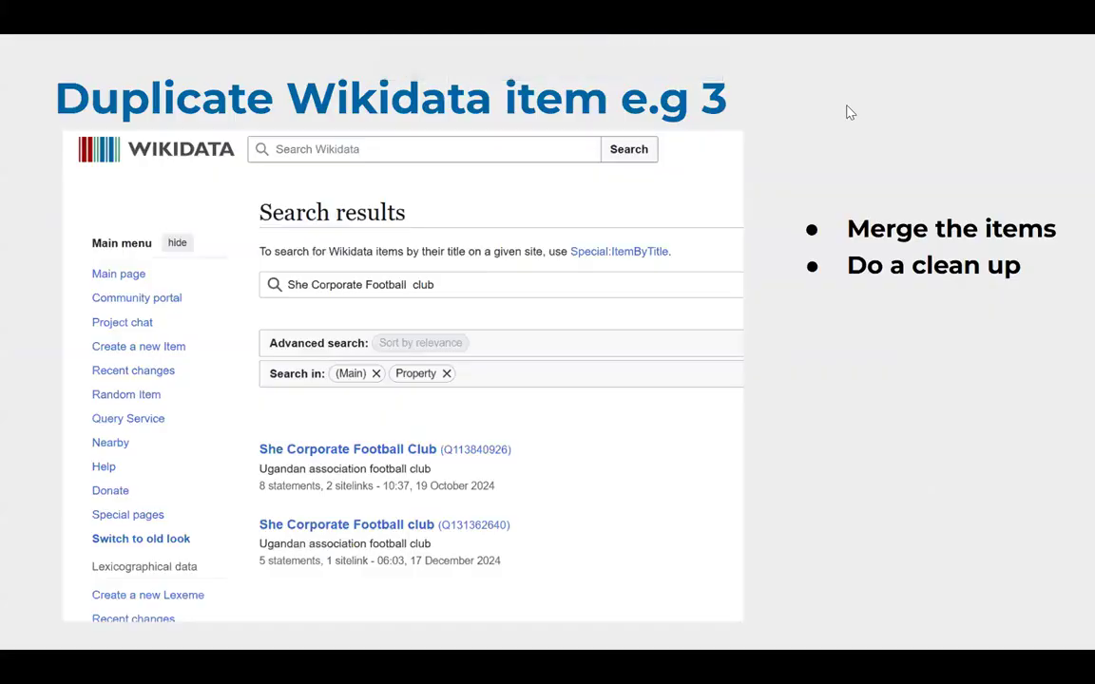
{"action": "key", "text": "Right"}
{"action": "key", "text": "Left"}
{"action": "key", "text": "Escape"}
Step: Search Wikidata for 'She corporate'
{"action": "left_click", "coordinate": [526, 34]}
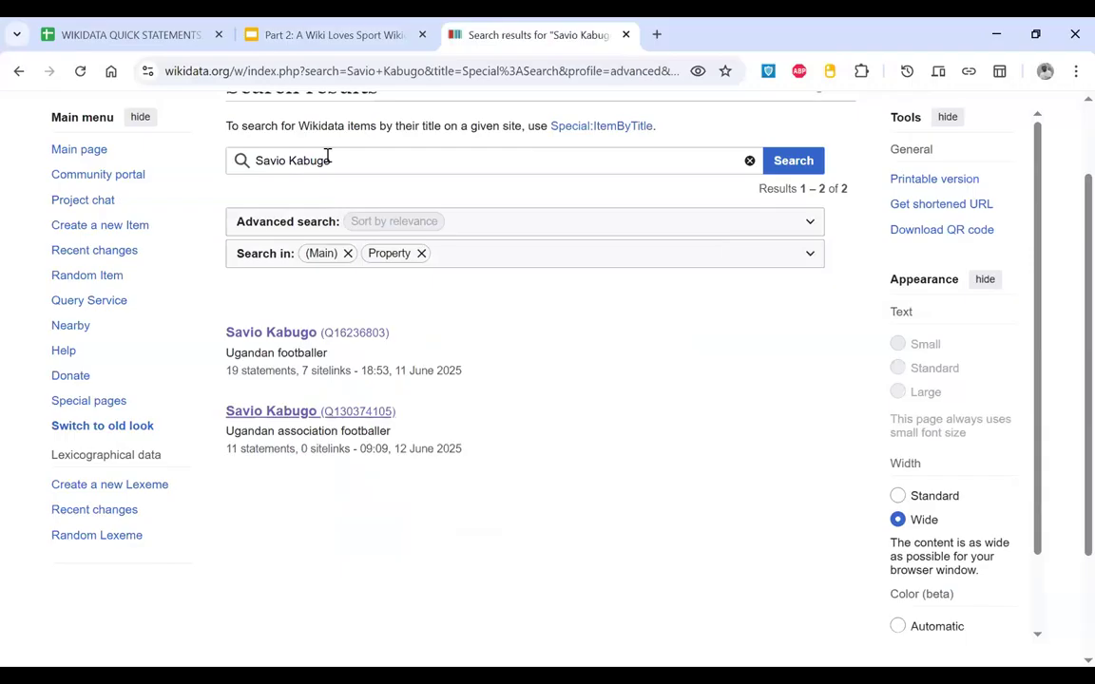
{"action": "triple_click", "coordinate": [339, 164]}
{"action": "type", "text": "Sh"}
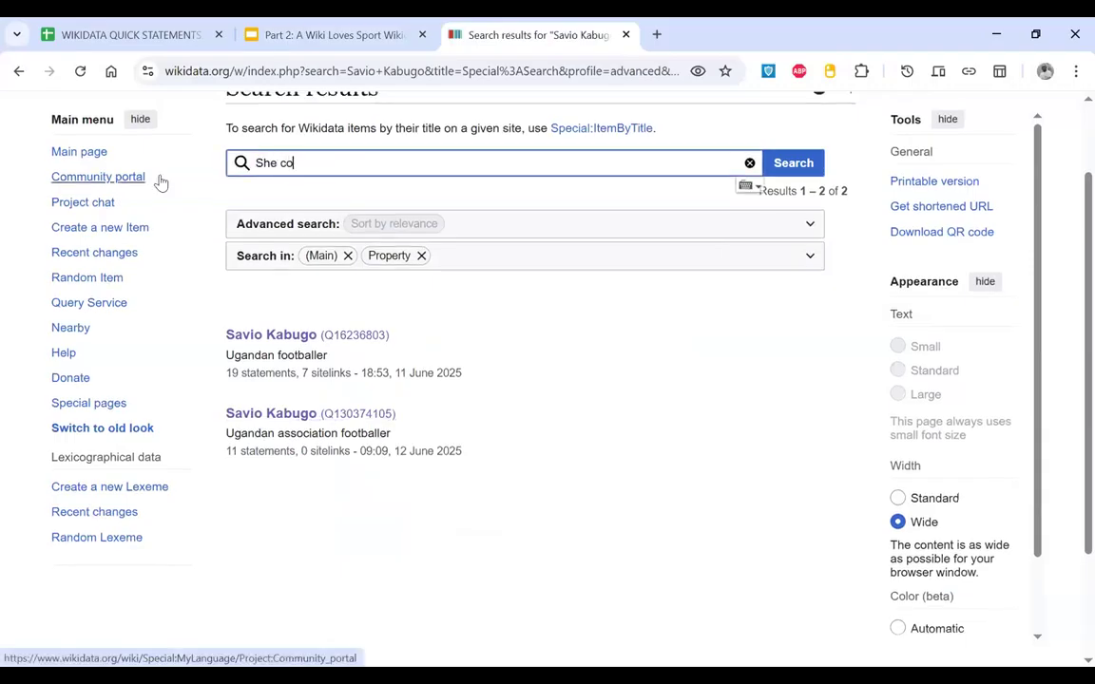
{"action": "type", "text": "e corporate"}
{"action": "key", "text": "Return"}
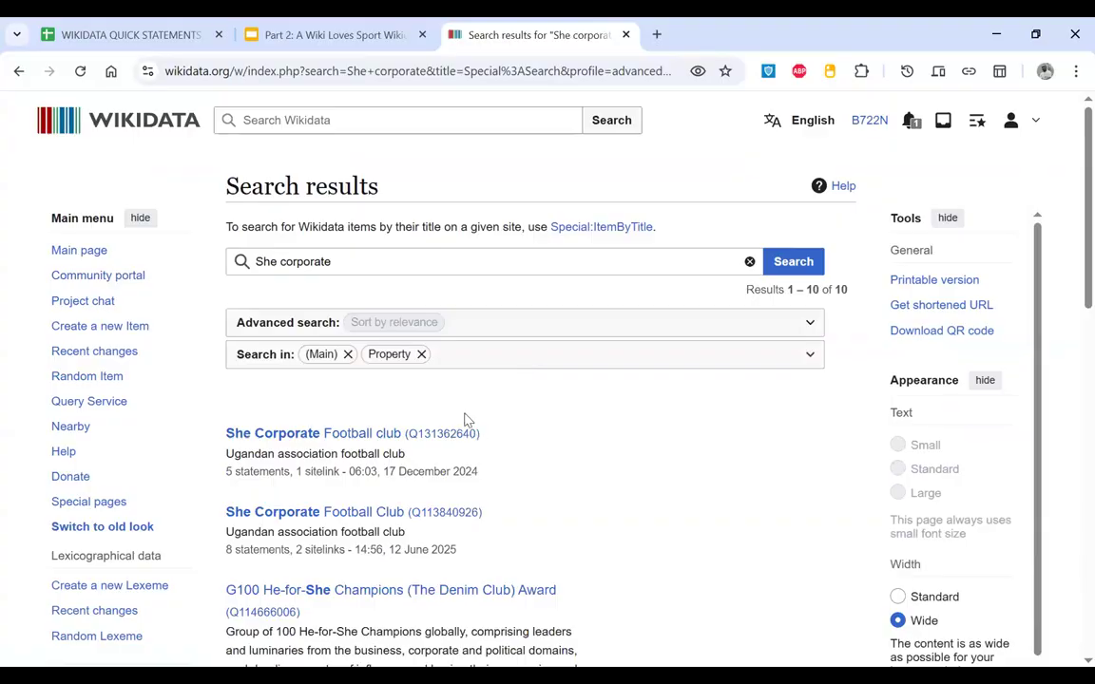
{"action": "scroll", "coordinate": [466, 421], "scroll_direction": "down", "scroll_amount": 1}
{"action": "scroll", "coordinate": [466, 421], "scroll_direction": "down", "scroll_amount": 3}
Step: Open both club results, Q131362640 and Q113840926, in new tabs
{"action": "right_click", "coordinate": [438, 276]}
{"action": "left_click", "coordinate": [482, 300]}
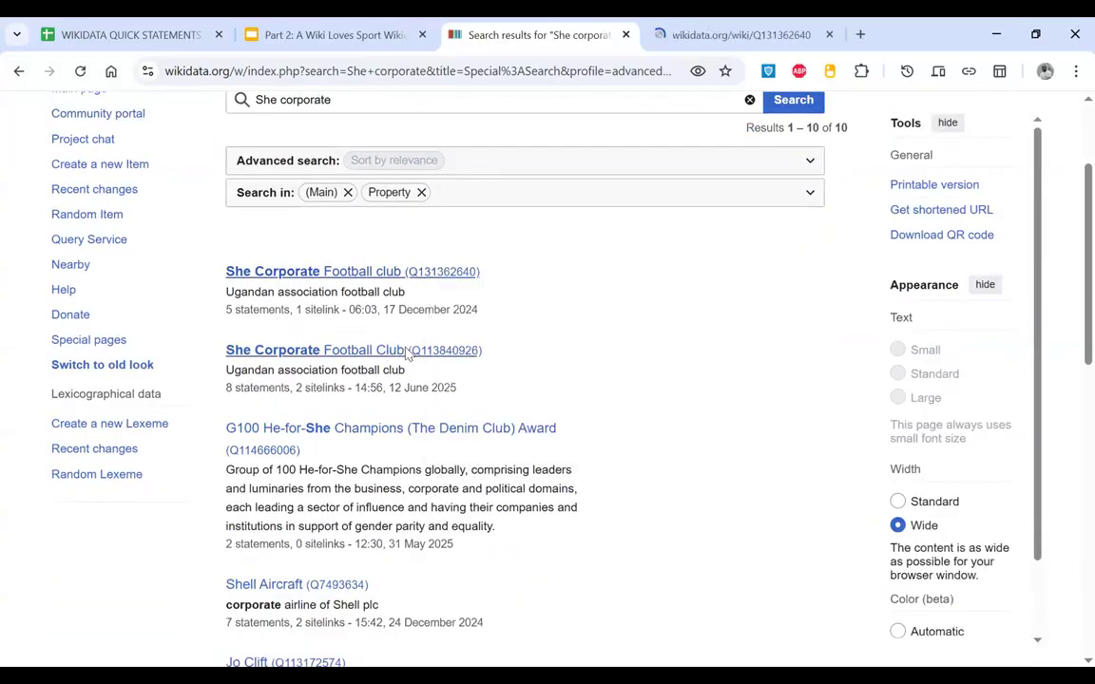
{"action": "right_click", "coordinate": [413, 353]}
{"action": "left_click", "coordinate": [457, 371]}
Step: Merge club item Q131362640 into Q113840926 with the summary 'duplicate'
{"action": "left_click", "coordinate": [660, 34]}
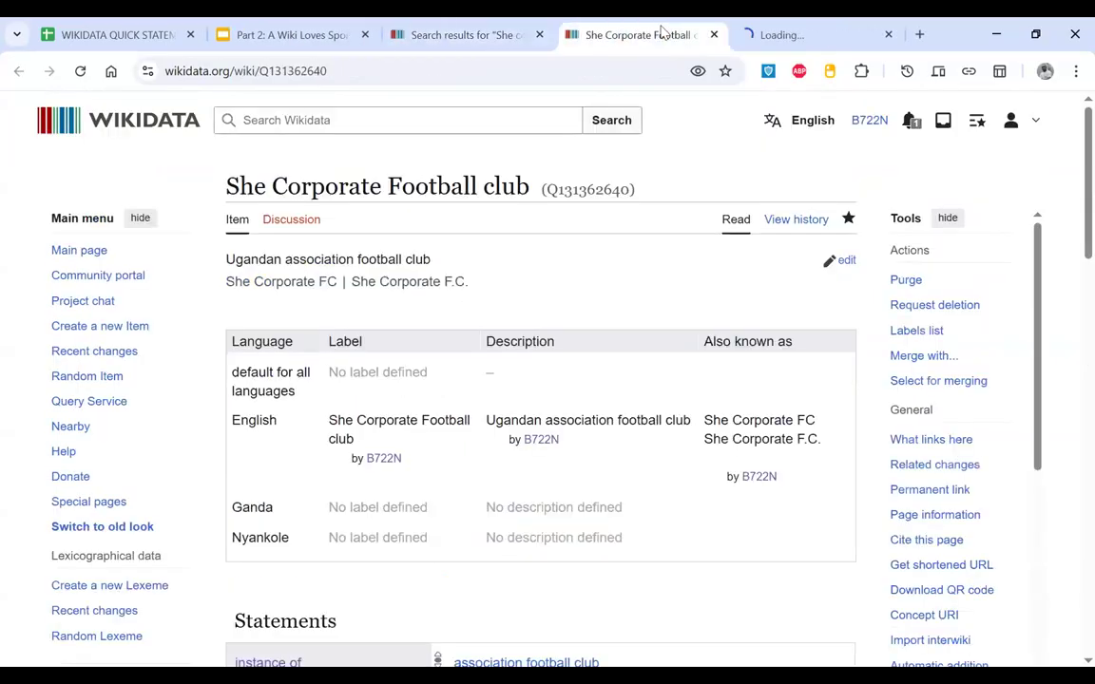
{"action": "double_click", "coordinate": [577, 193]}
{"action": "key", "text": "ctrl+c"}
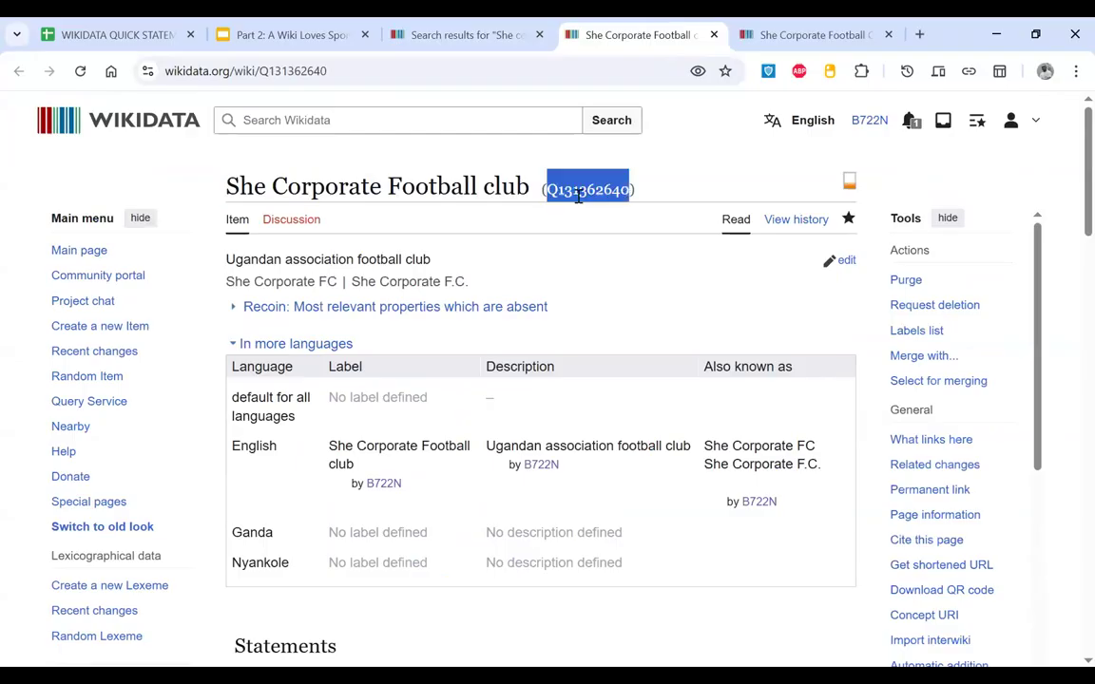
{"action": "left_click", "coordinate": [786, 39]}
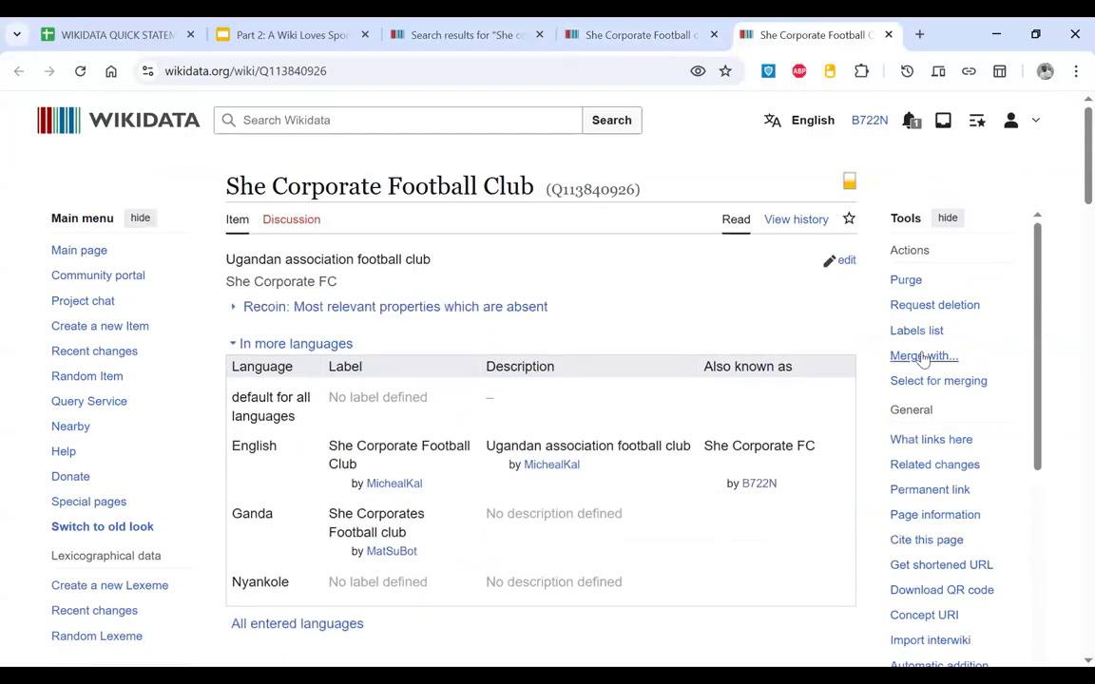
{"action": "left_click", "coordinate": [922, 357]}
{"action": "key", "text": "ctrl+v"}
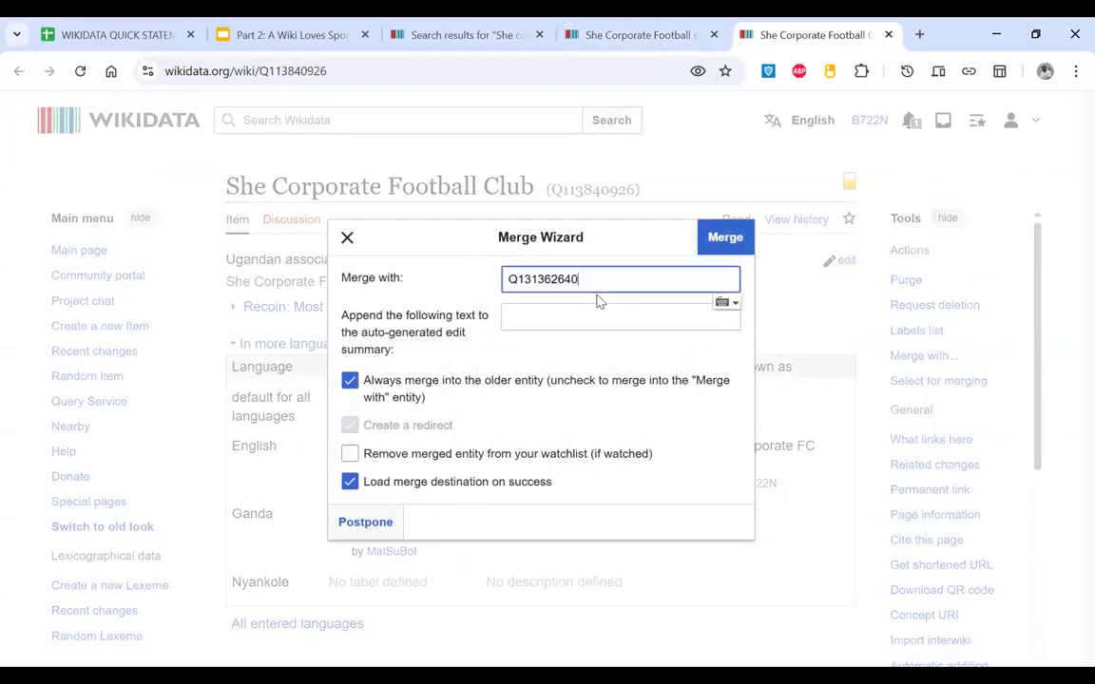
{"action": "left_click", "coordinate": [556, 317]}
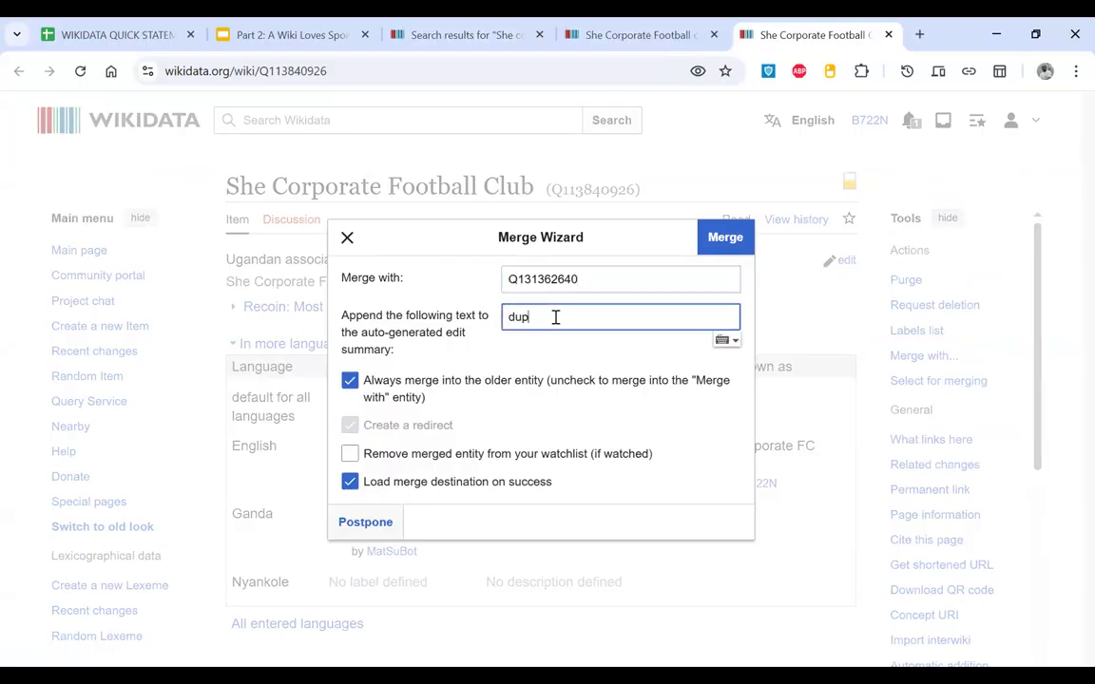
{"action": "left_click", "coordinate": [733, 239]}
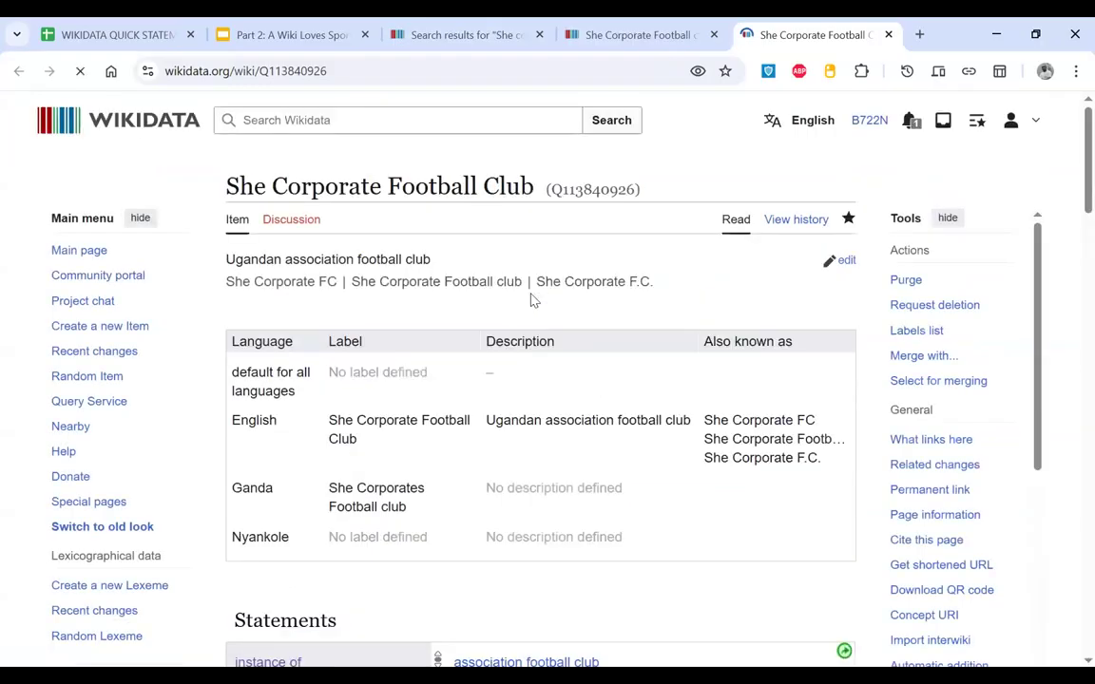
Step: Scroll through the merged club item's statements and sitelinks, then return to the training presentation
{"action": "scroll", "coordinate": [533, 299], "scroll_direction": "down", "scroll_amount": 4}
{"action": "scroll", "coordinate": [532, 299], "scroll_direction": "down", "scroll_amount": 8}
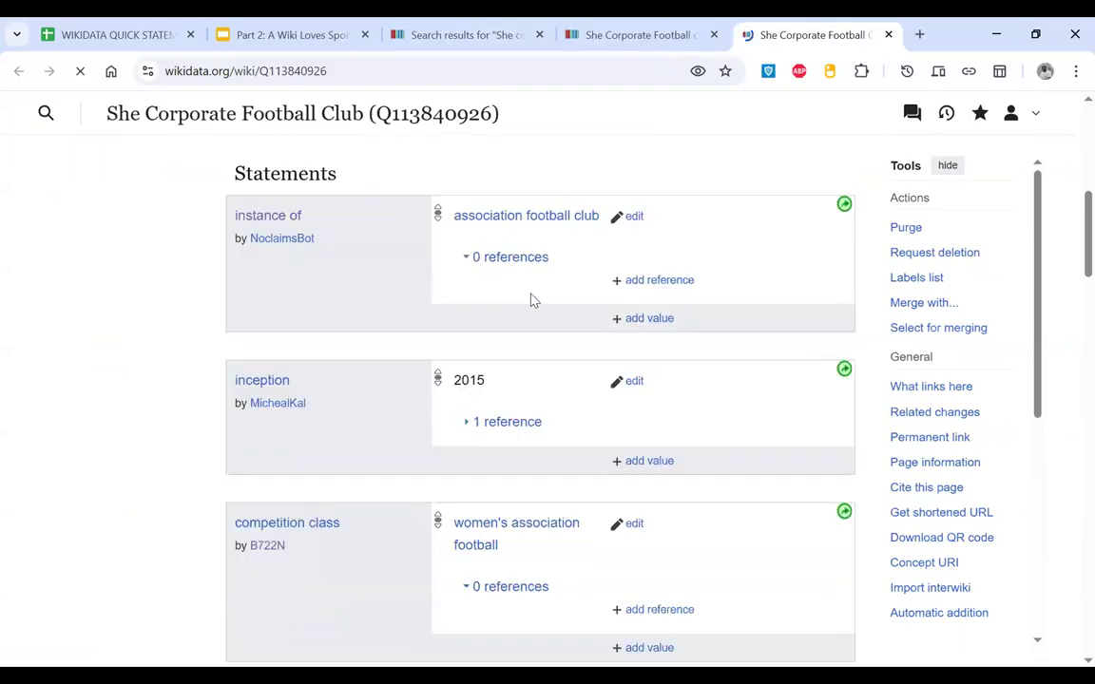
{"action": "scroll", "coordinate": [530, 299], "scroll_direction": "down", "scroll_amount": 5}
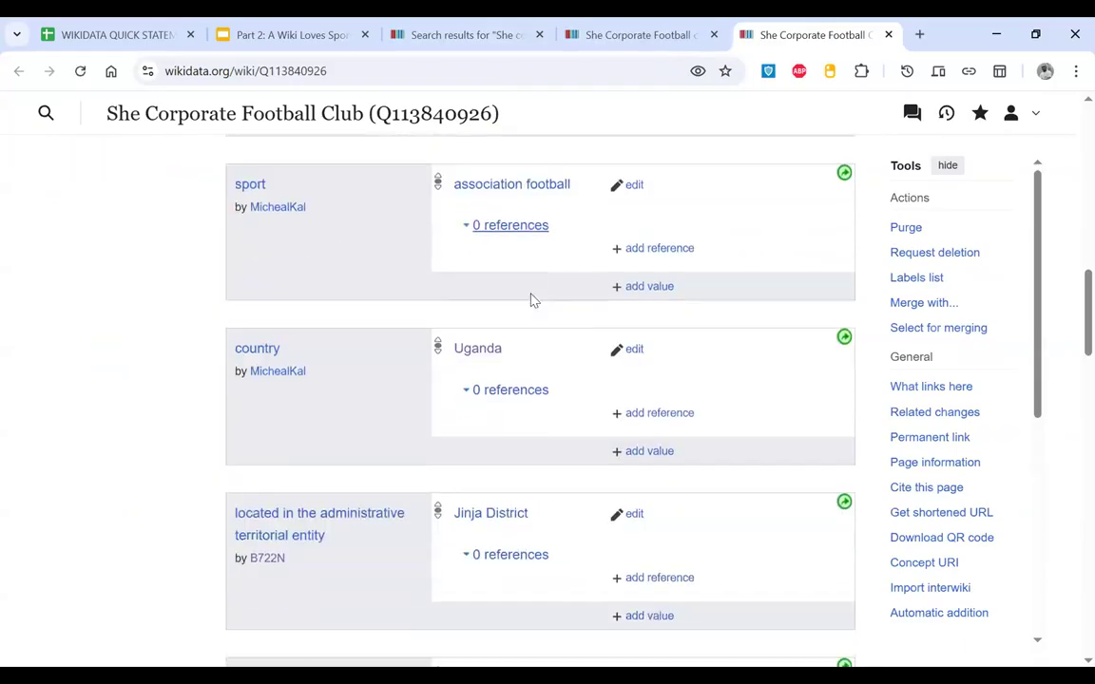
{"action": "scroll", "coordinate": [522, 204], "scroll_direction": "down", "scroll_amount": 13}
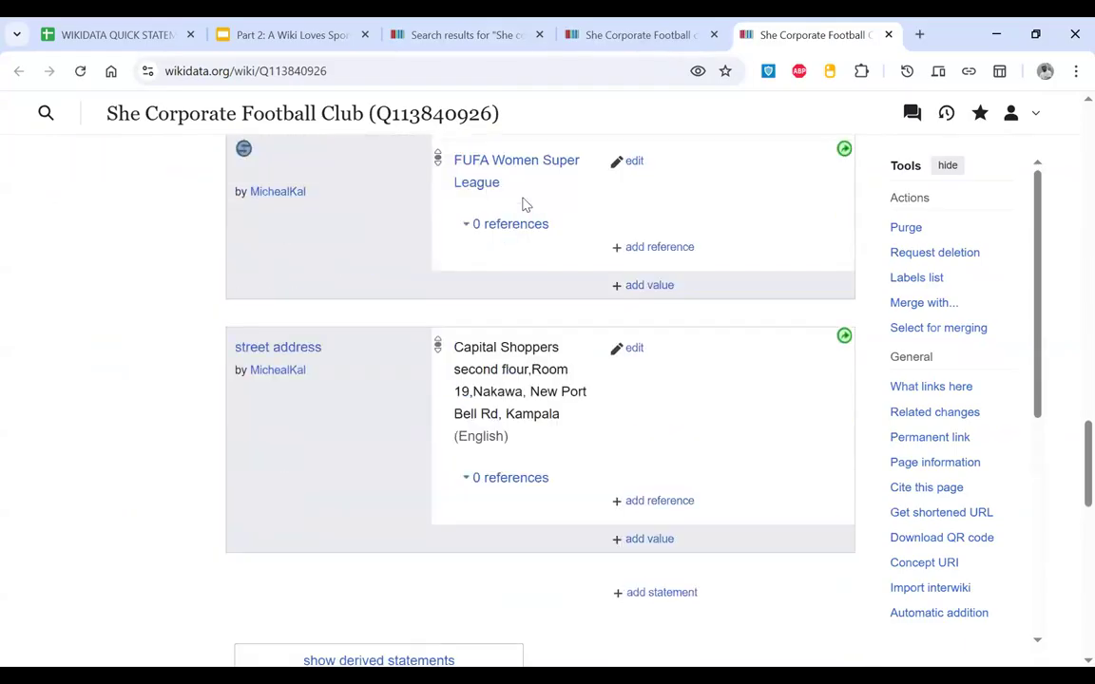
{"action": "scroll", "coordinate": [522, 205], "scroll_direction": "up", "scroll_amount": 3}
{"action": "scroll", "coordinate": [522, 204], "scroll_direction": "up", "scroll_amount": 1}
{"action": "scroll", "coordinate": [522, 204], "scroll_direction": "down", "scroll_amount": 12}
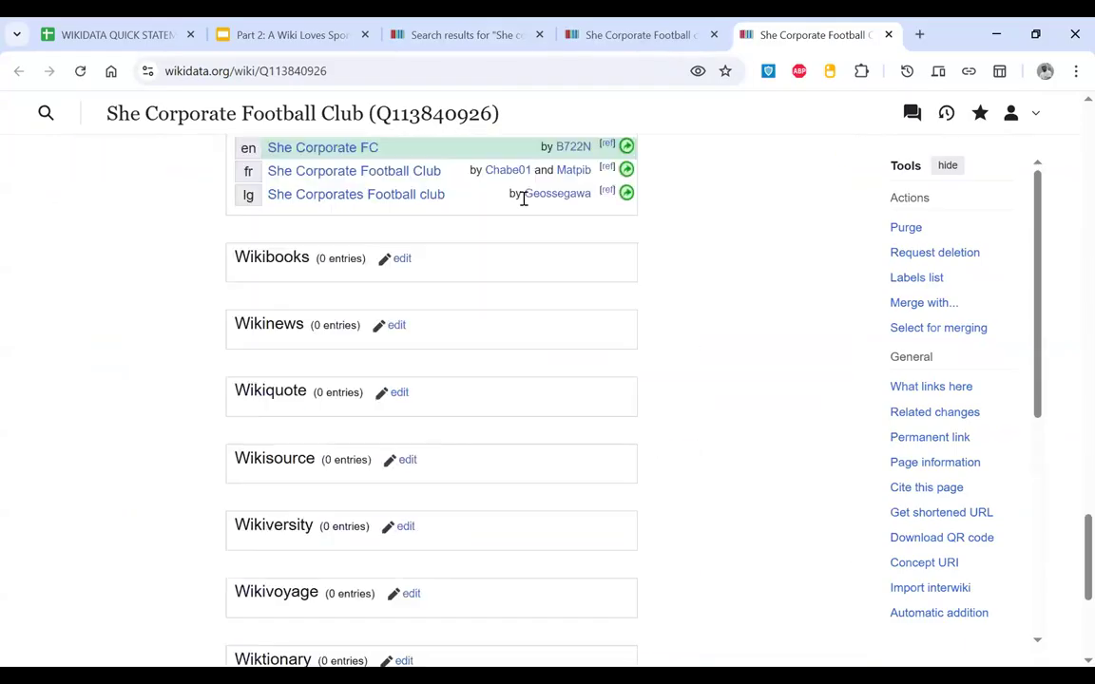
{"action": "scroll", "coordinate": [522, 204], "scroll_direction": "up", "scroll_amount": 15}
{"action": "scroll", "coordinate": [522, 205], "scroll_direction": "up", "scroll_amount": 10}
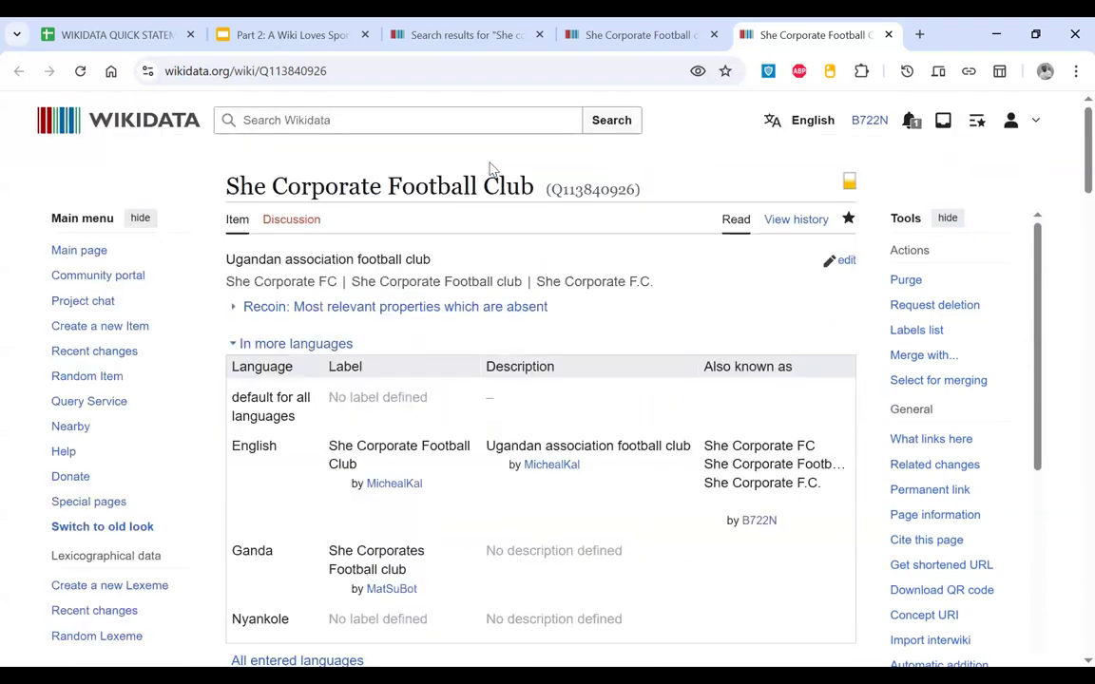
{"action": "key", "text": "ctrl+2"}
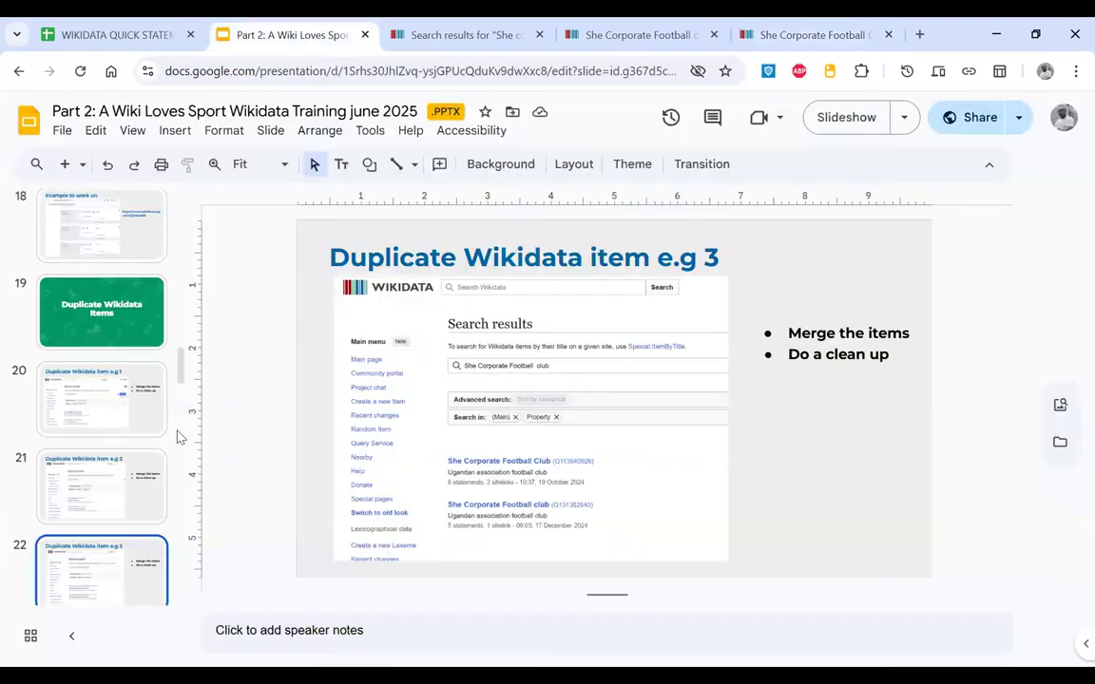
Step: On slide 23, change the break duration from 10 to 5 so the caption reads 'Break 5: Minutes'
{"action": "scroll", "coordinate": [87, 456], "scroll_direction": "down", "scroll_amount": 2}
{"action": "left_click", "coordinate": [99, 513]}
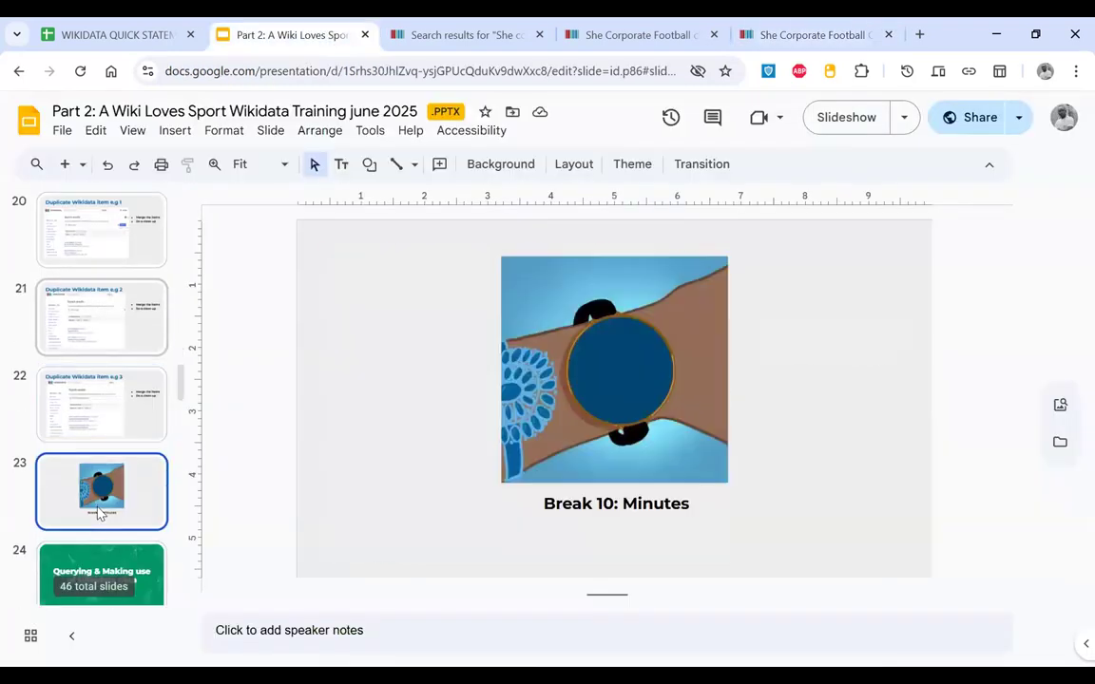
{"action": "left_click", "coordinate": [601, 522]}
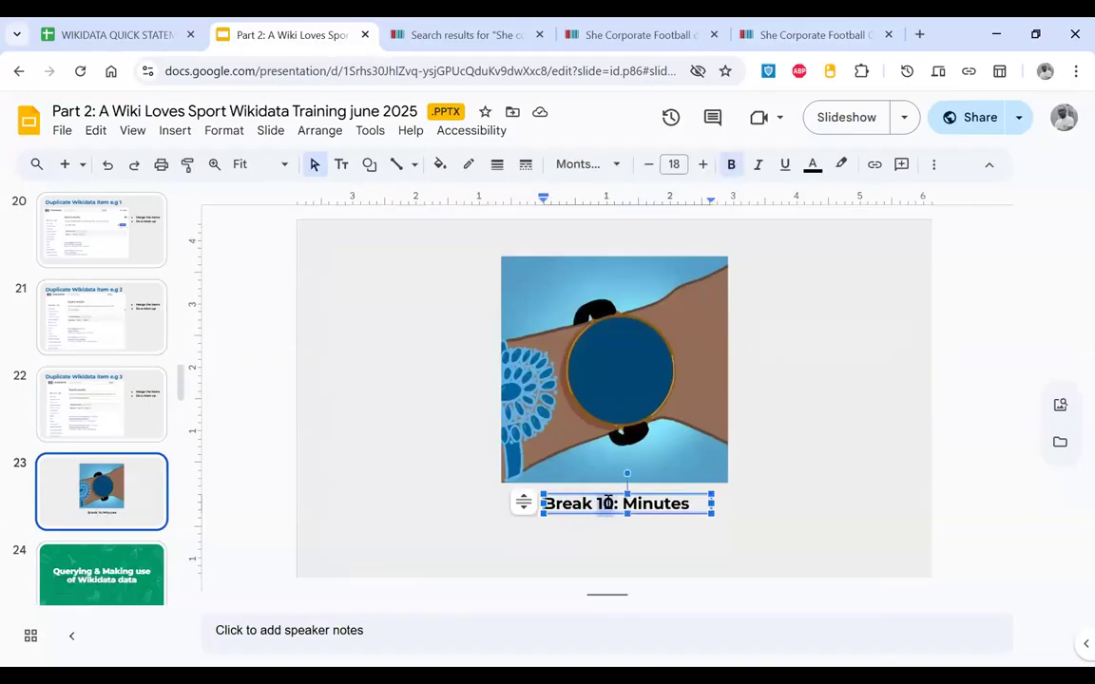
{"action": "key", "text": "BackSpace"}
{"action": "key", "text": "BackSpace"}
{"action": "type", "text": "5"}
{"action": "key", "text": "Delete"}
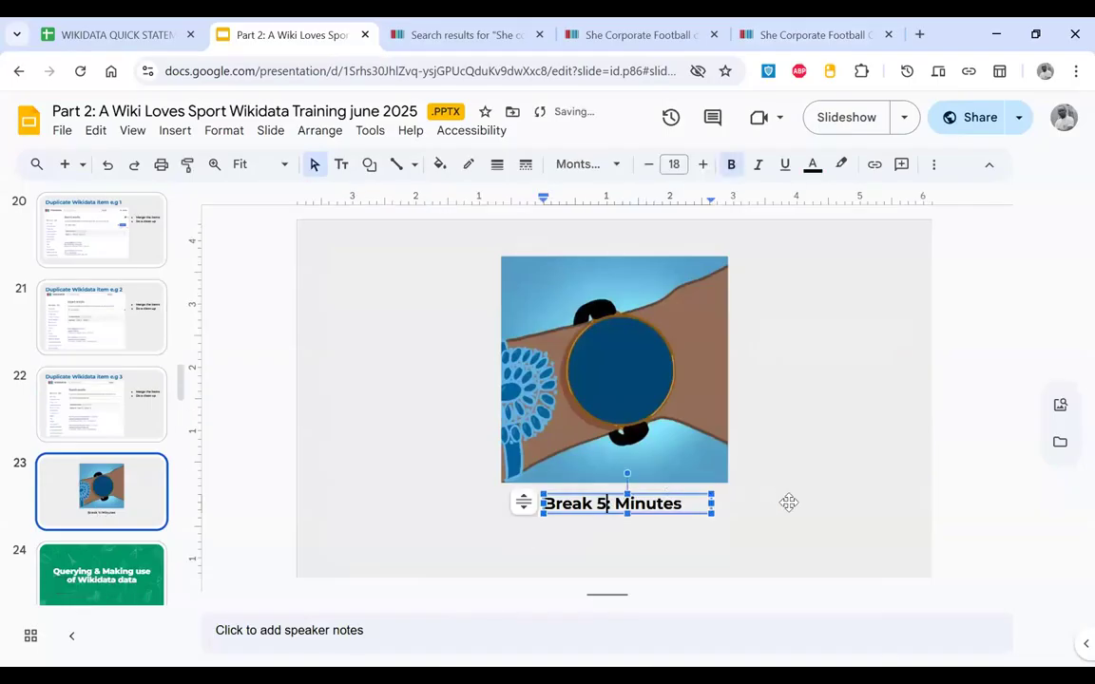
{"action": "left_click", "coordinate": [279, 442]}
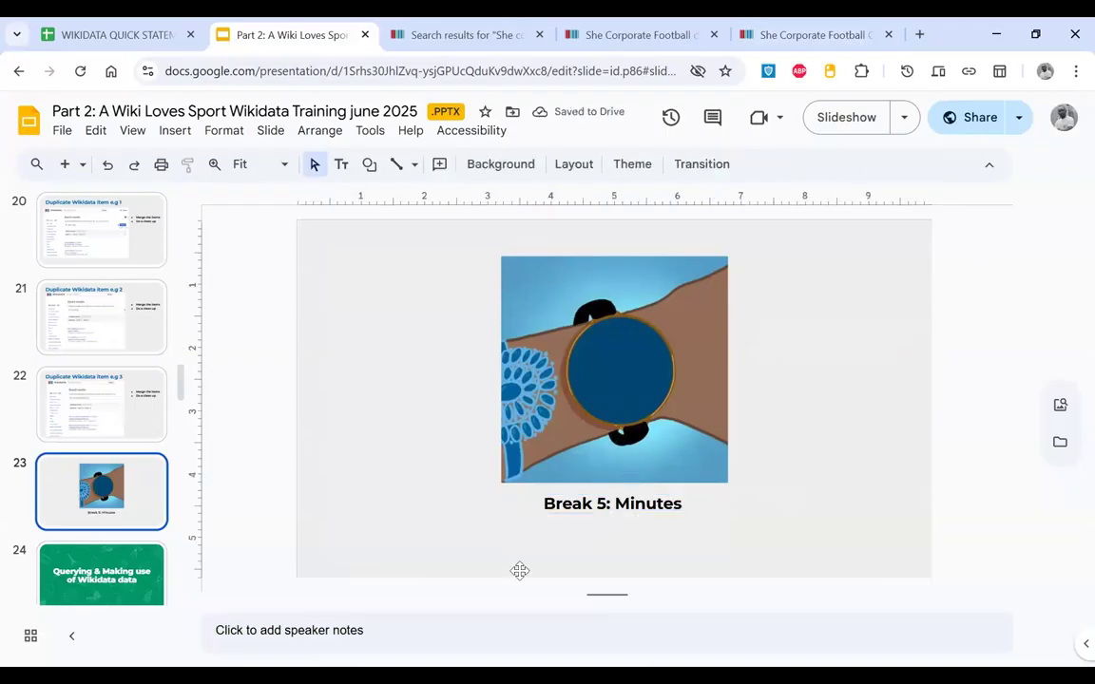
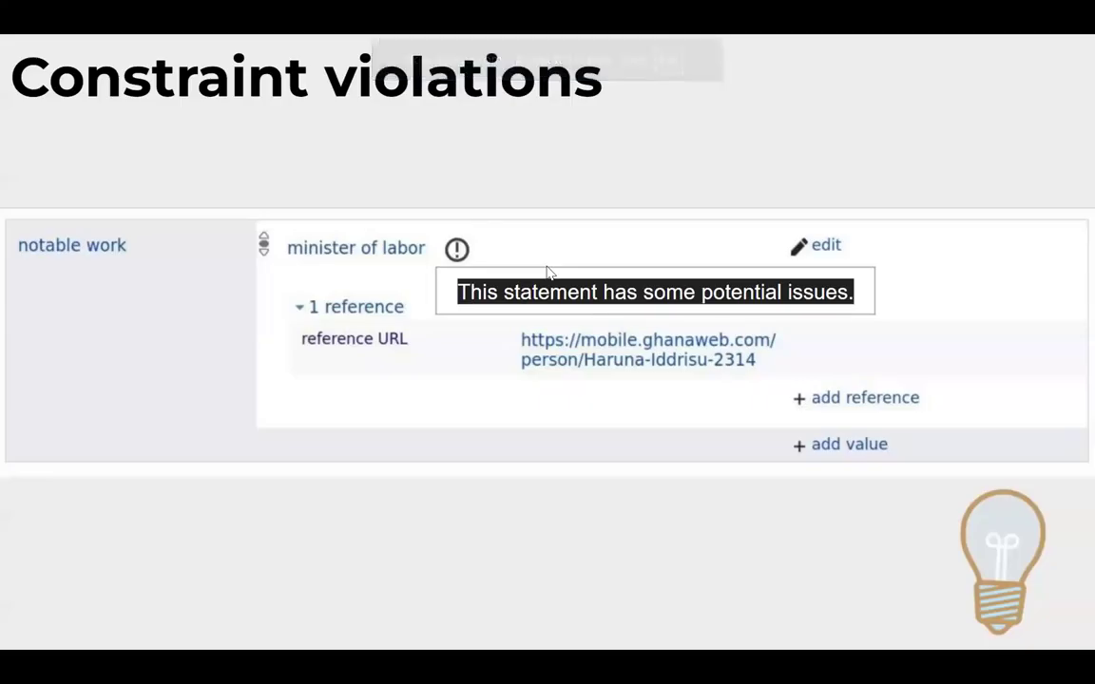
Step: Advance to slide 17, circle its expected-classes list in red, undo the mark, and exit the slideshow
{"action": "key", "text": "Right"}
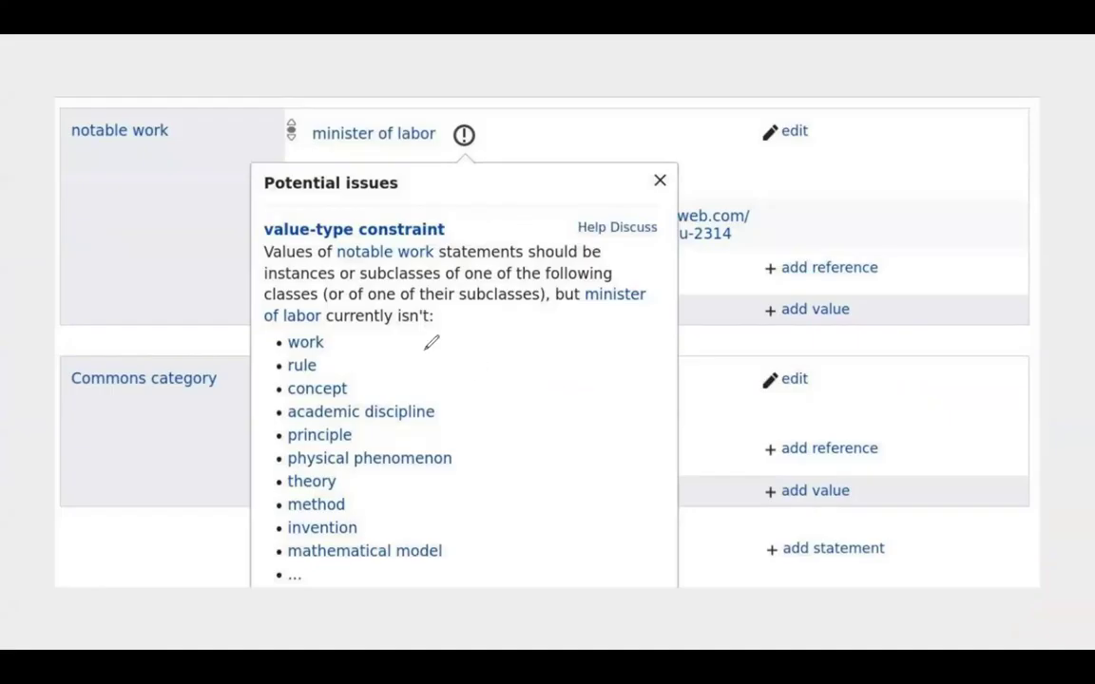
{"action": "left_click_drag", "start_coordinate": [259, 417], "coordinate": [258, 499]}
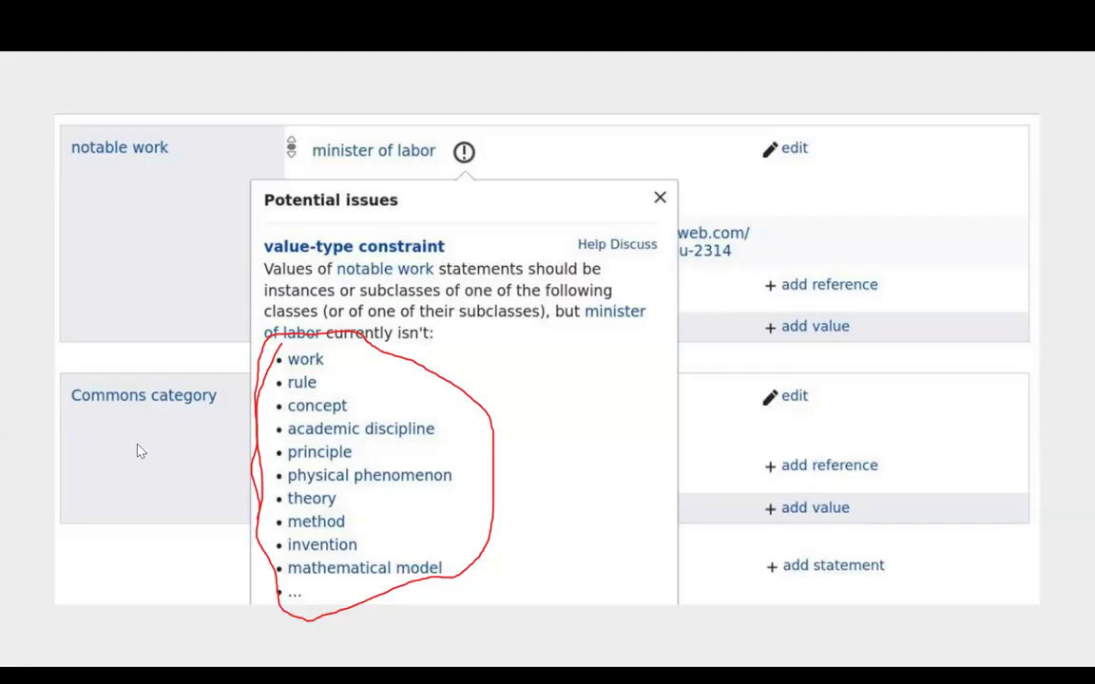
{"action": "key", "text": "ctrl+z"}
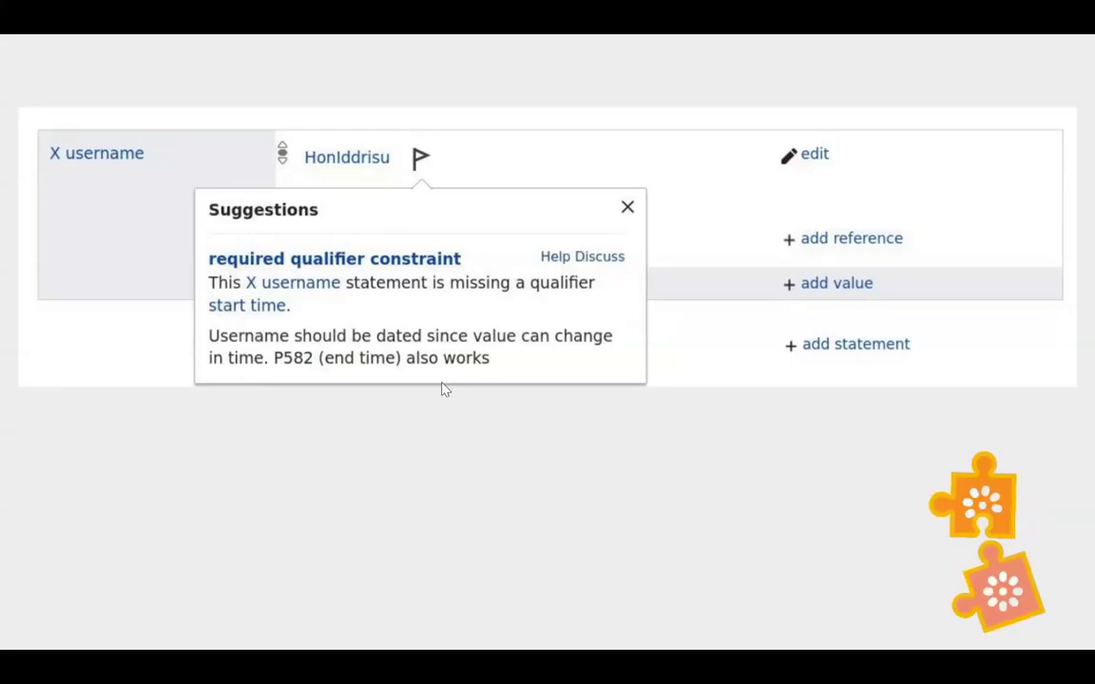
{"action": "key", "text": "Escape"}
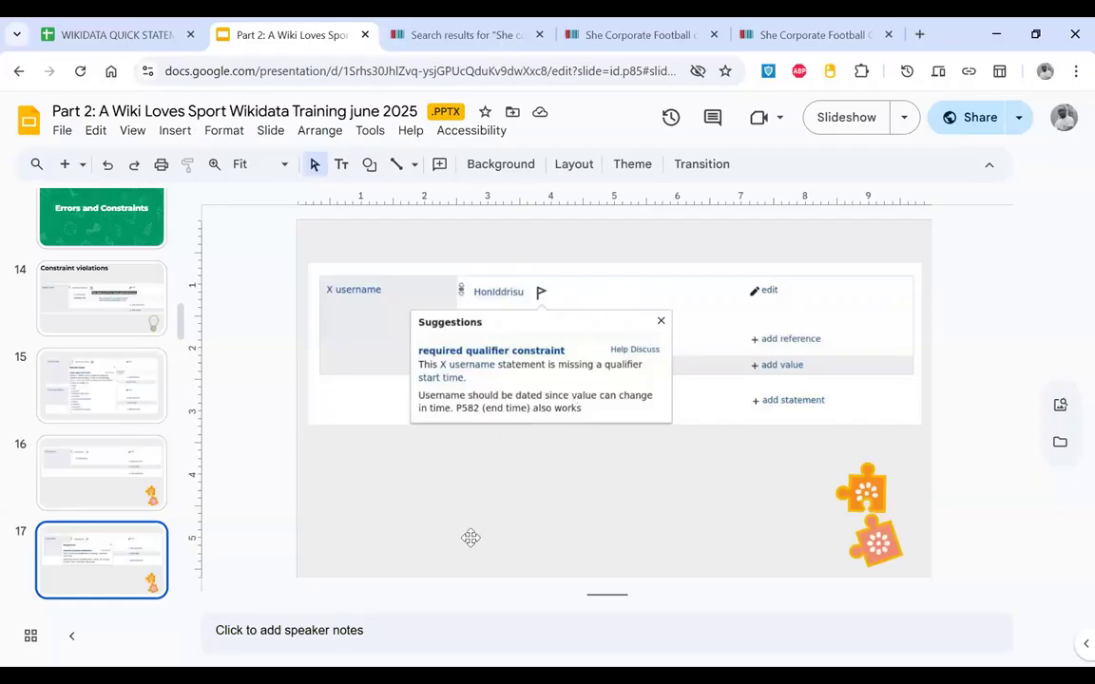
Step: Open the first She Corporate Football club result (Q131362640) from the Wikidata search results
{"action": "scroll", "coordinate": [129, 514], "scroll_direction": "down", "scroll_amount": 1}
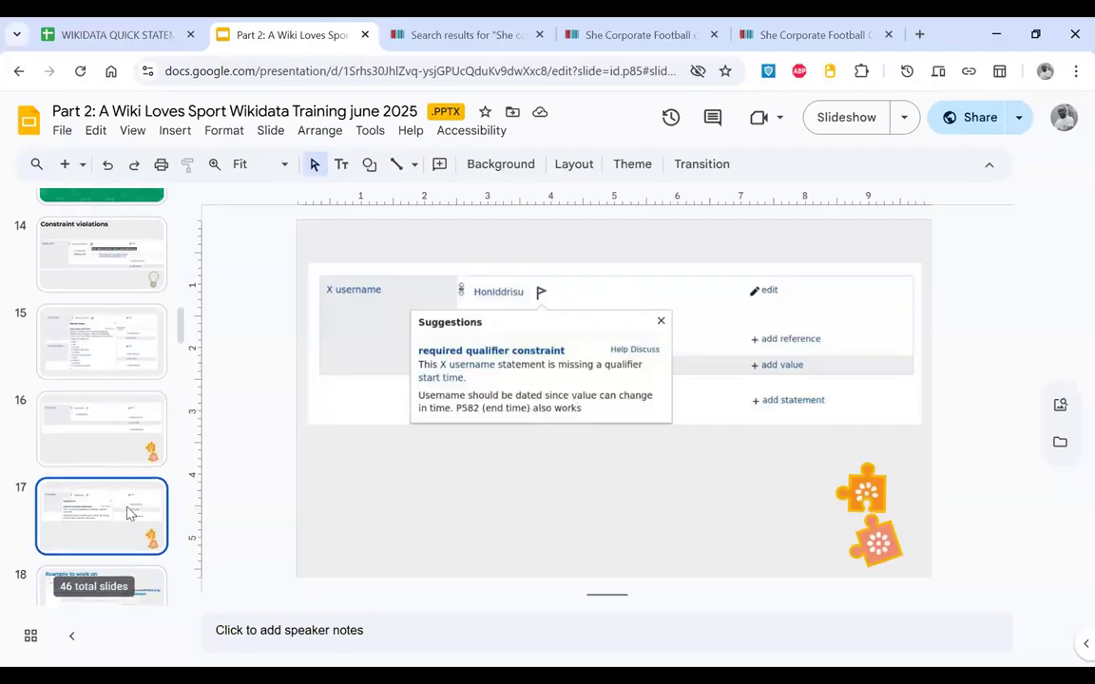
{"action": "left_click", "coordinate": [481, 48]}
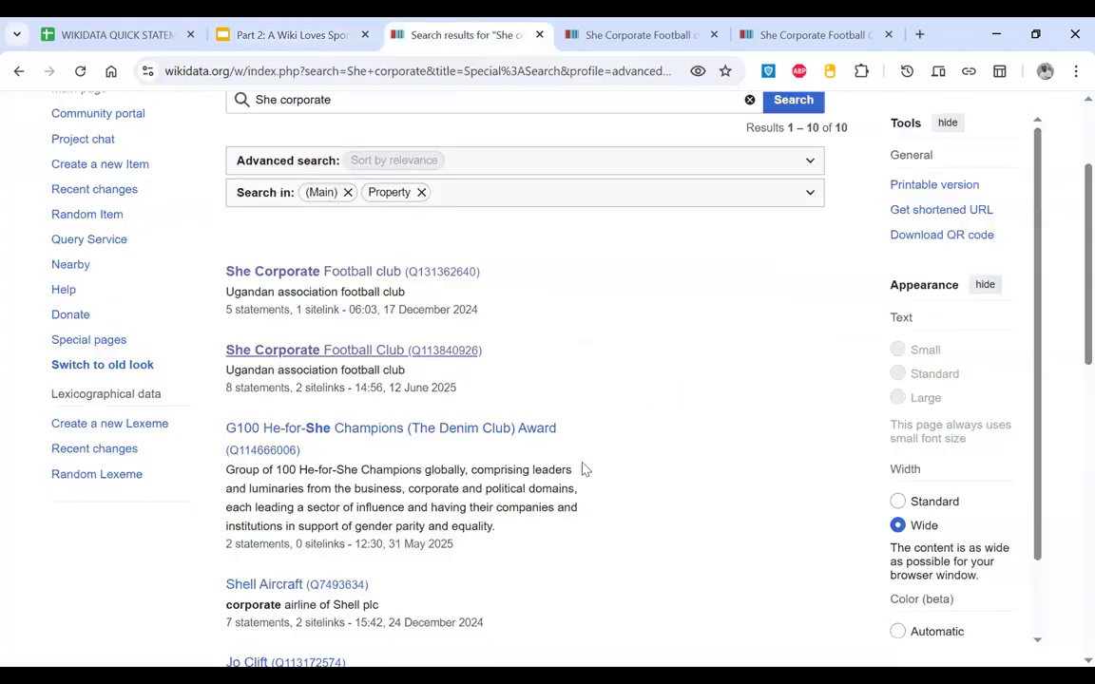
{"action": "scroll", "coordinate": [582, 467], "scroll_direction": "up", "scroll_amount": 2}
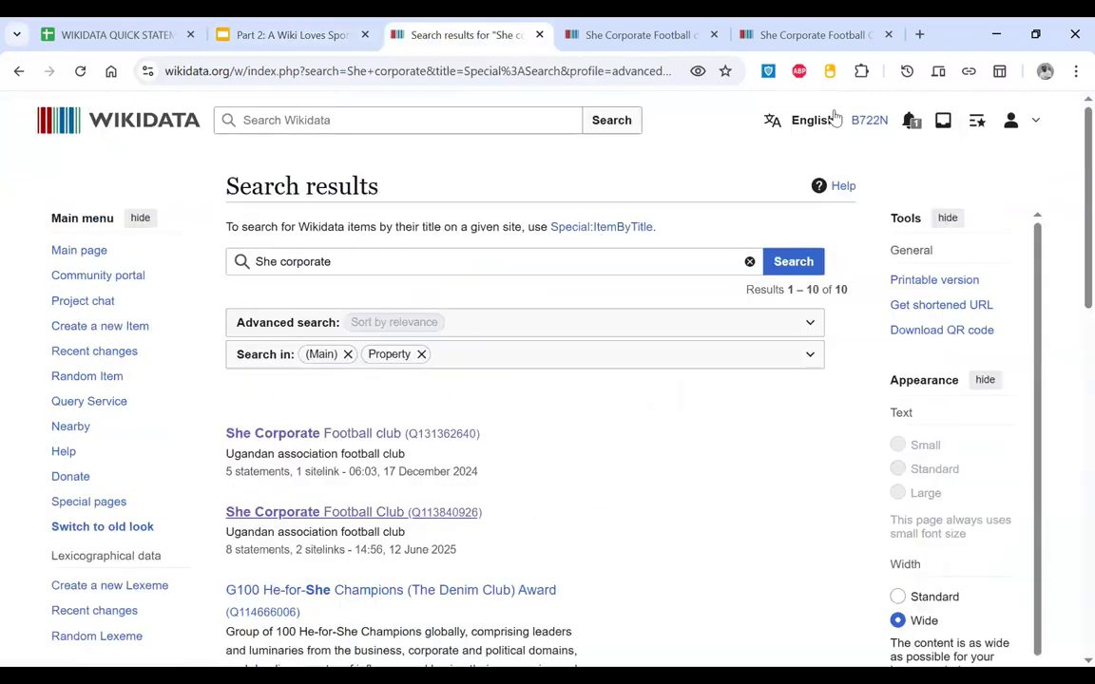
{"action": "left_click", "coordinate": [403, 432]}
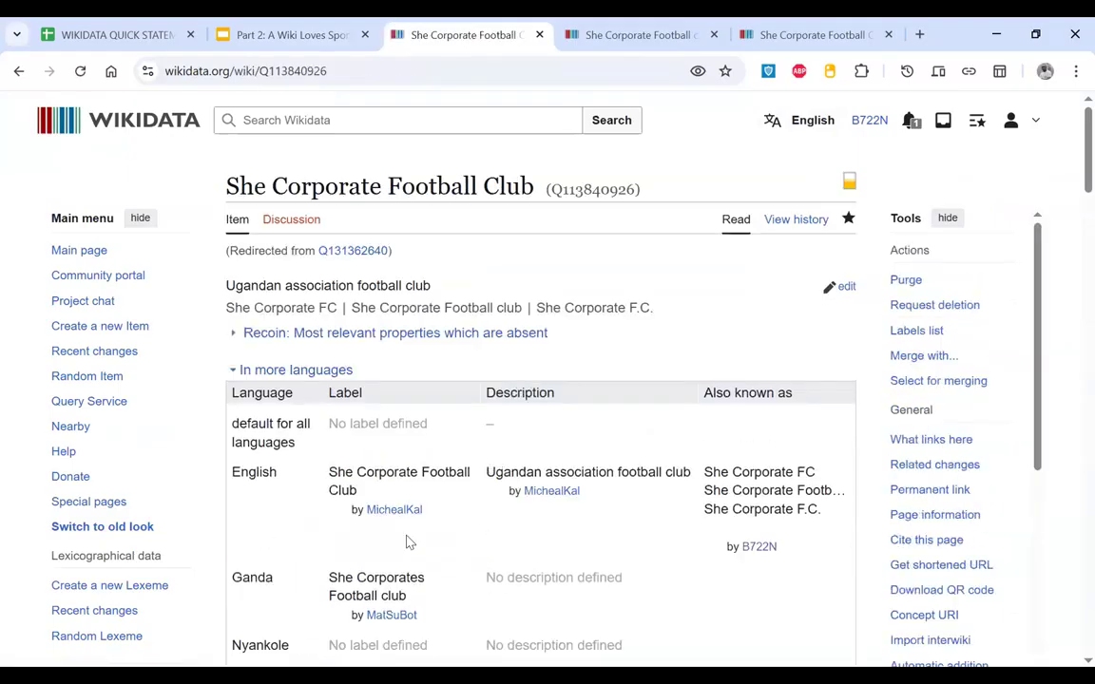
Step: Highlight who added the club's English label, then select its English description
{"action": "scroll", "coordinate": [503, 550], "scroll_direction": "down", "scroll_amount": 1}
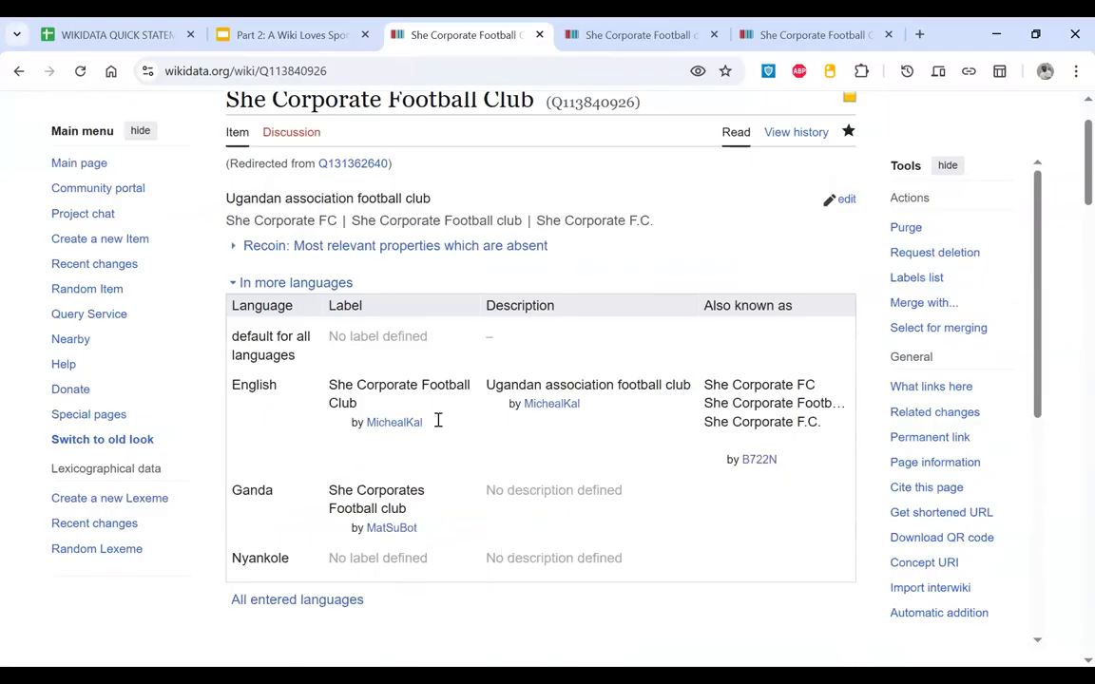
{"action": "left_click_drag", "start_coordinate": [332, 423], "coordinate": [465, 428]}
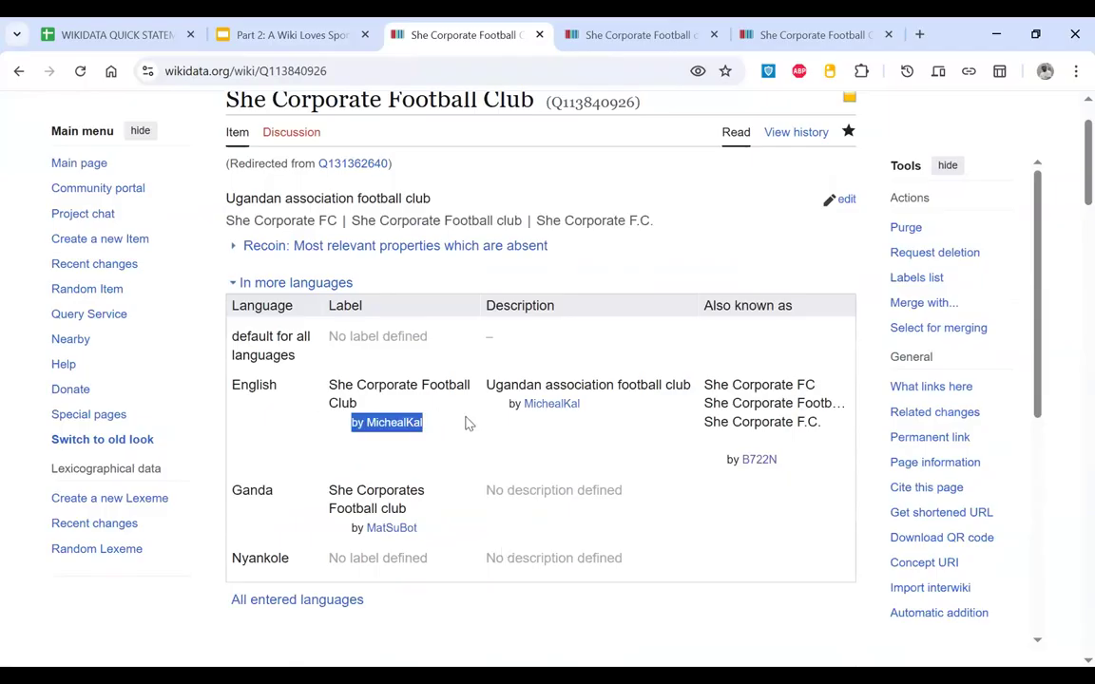
{"action": "left_click", "coordinate": [481, 398]}
{"action": "triple_click", "coordinate": [604, 411]}
{"action": "left_click", "coordinate": [604, 411]}
Step: Append /common.js to the club item's address, load it, and select the common.js ending
{"action": "left_click", "coordinate": [440, 77]}
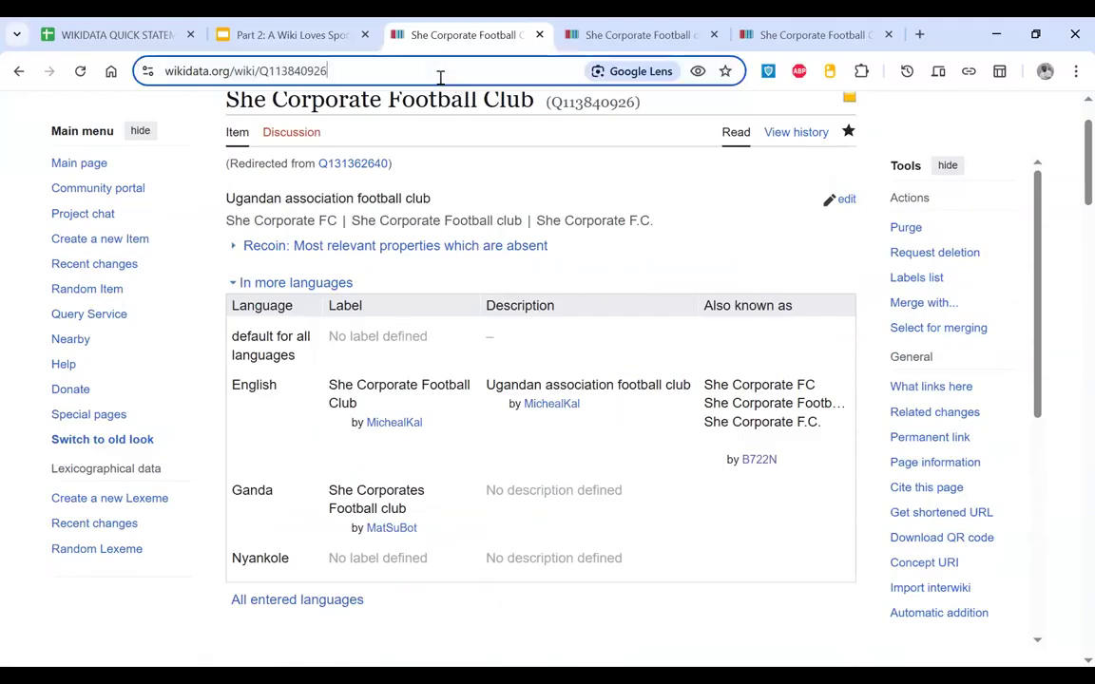
{"action": "left_click", "coordinate": [440, 77]}
{"action": "type", "text": "/co"}
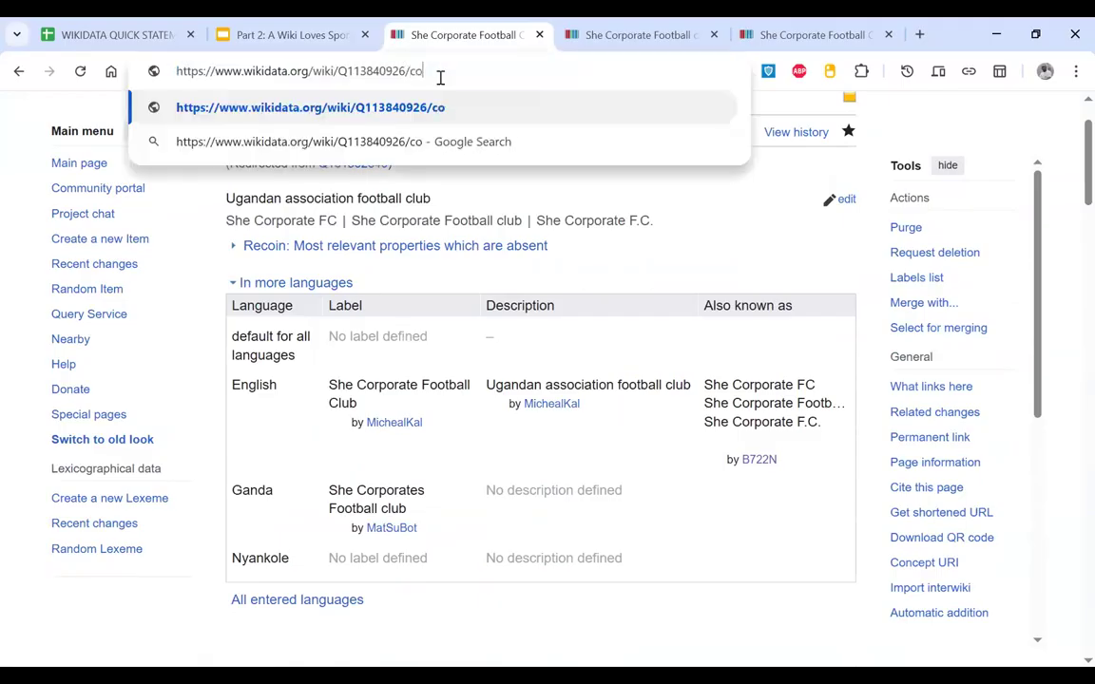
{"action": "type", "text": "mmon"}
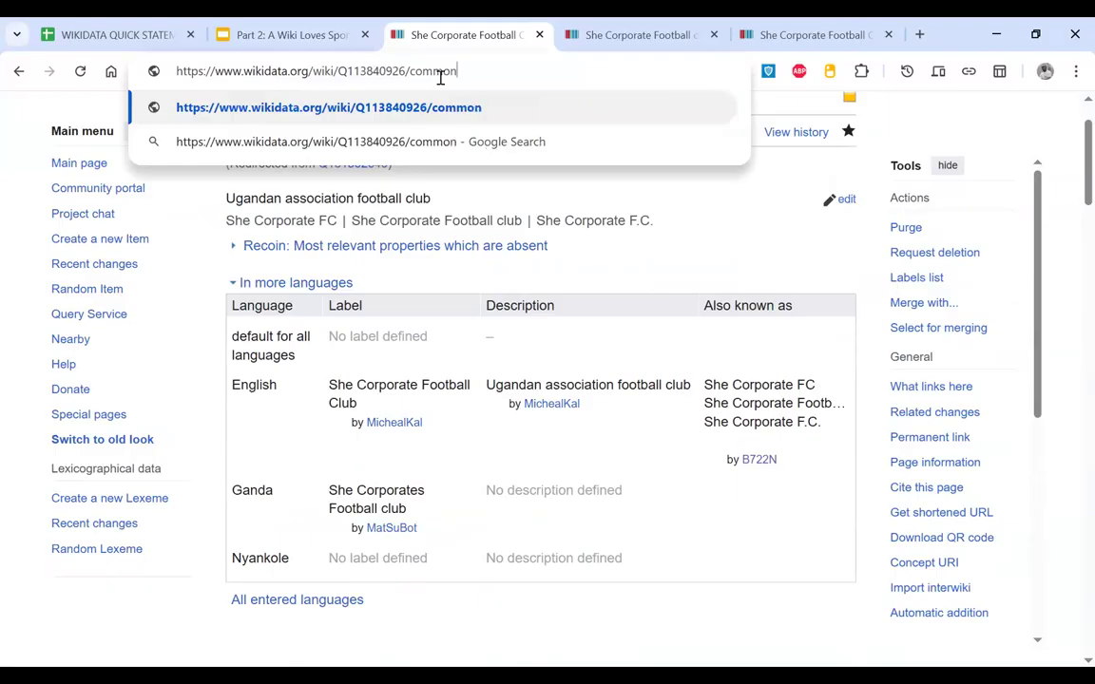
{"action": "type", "text": ".js"}
{"action": "key", "text": "Return"}
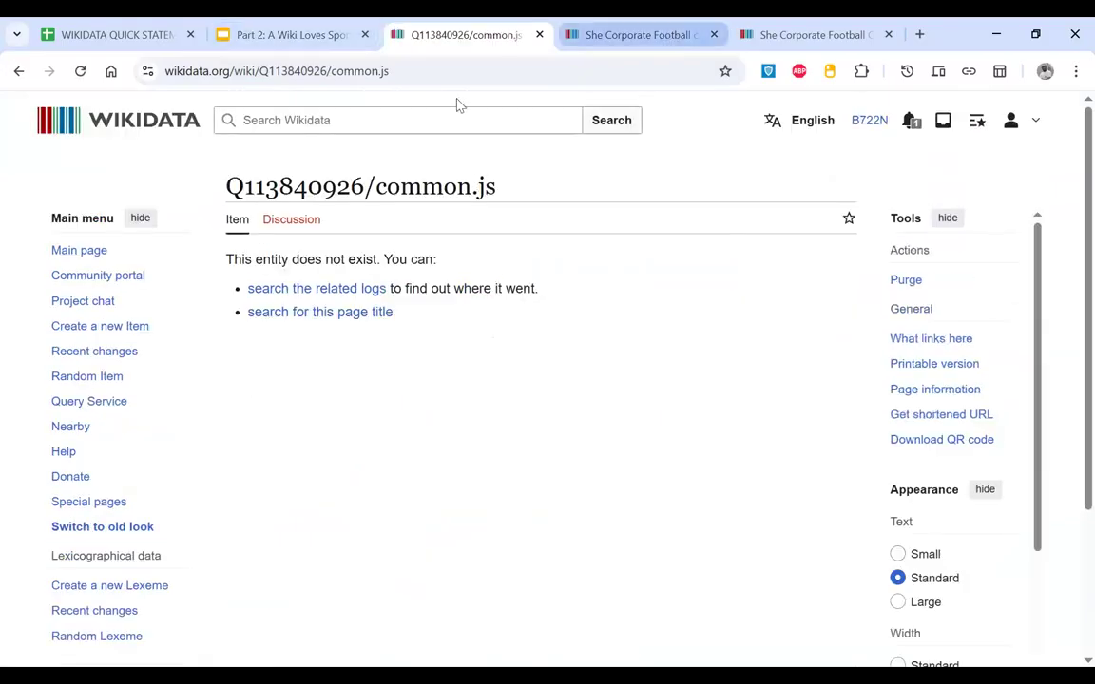
{"action": "double_click", "coordinate": [383, 71]}
{"action": "left_click_drag", "start_coordinate": [383, 70], "coordinate": [330, 72]}
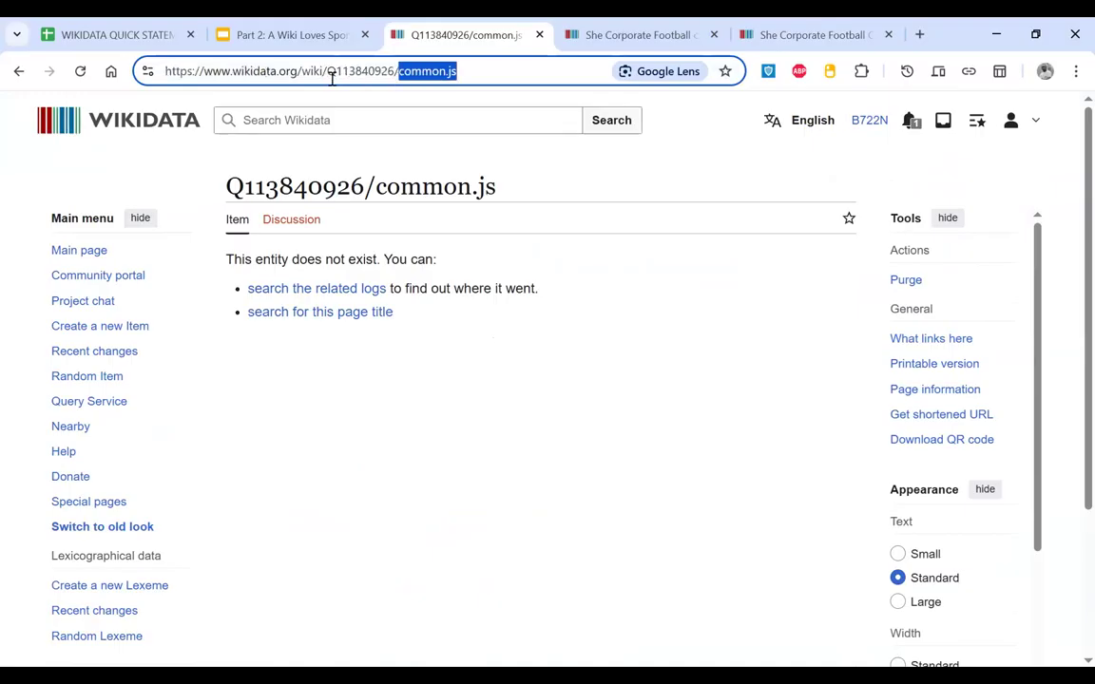
Step: Load your own user page's /common.js and scroll through its CreateNewItem and WikidataTrust scripts
{"action": "left_click", "coordinate": [867, 122]}
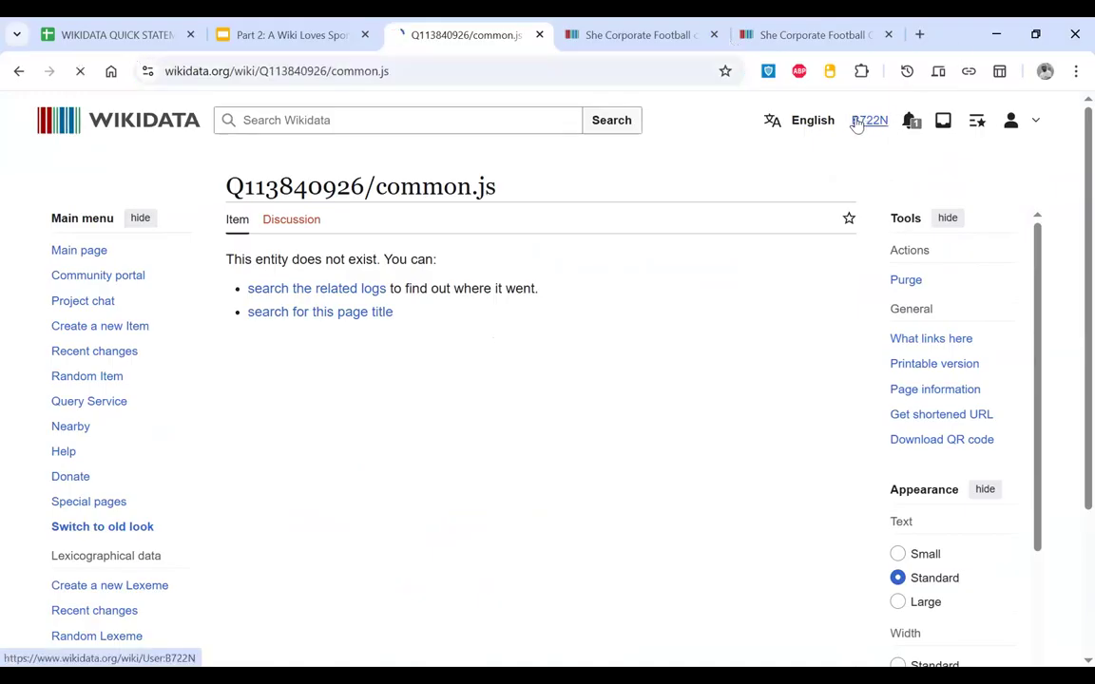
{"action": "left_click", "coordinate": [475, 70]}
{"action": "left_click", "coordinate": [475, 70]}
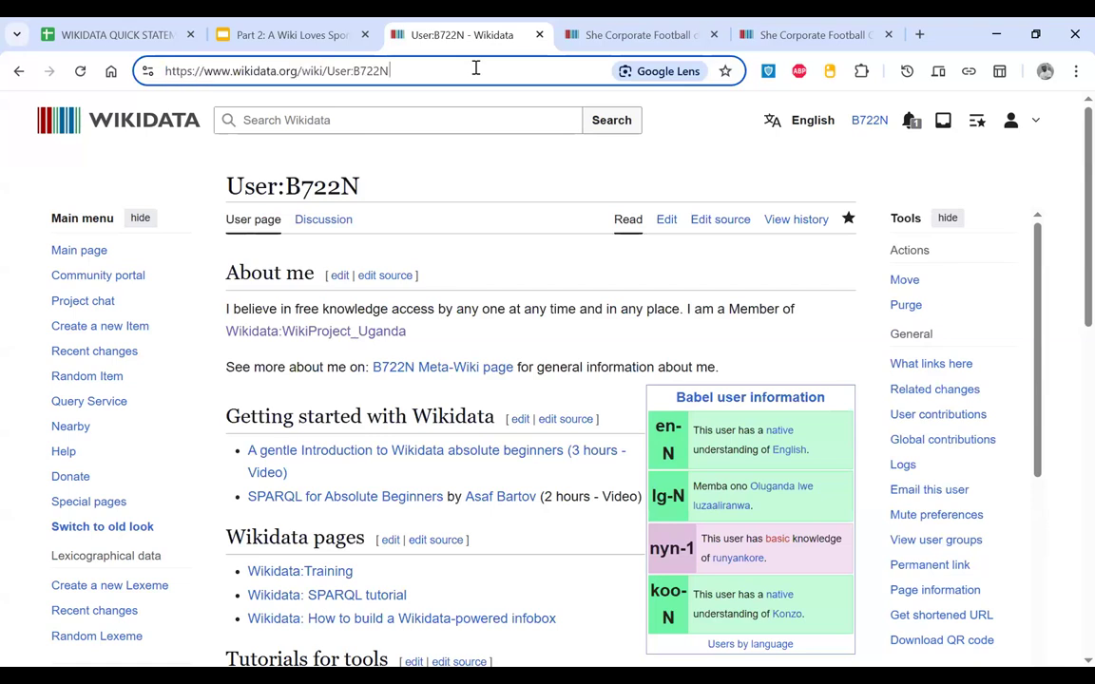
{"action": "type", "text": "/"}
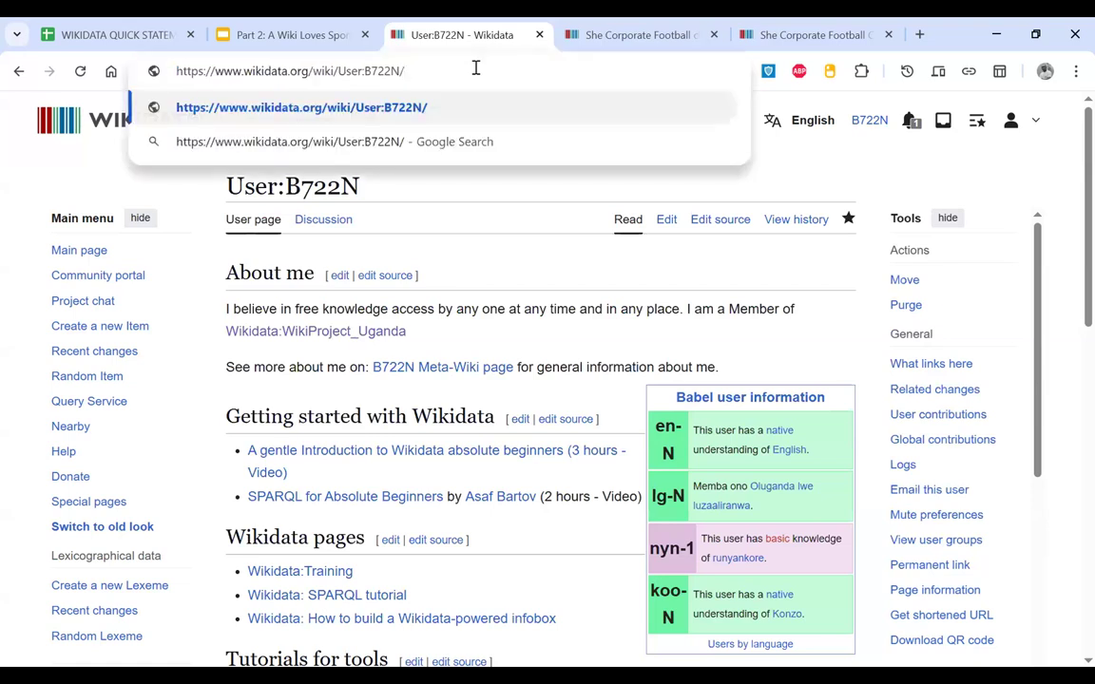
{"action": "type", "text": "common.js"}
{"action": "key", "text": "Return"}
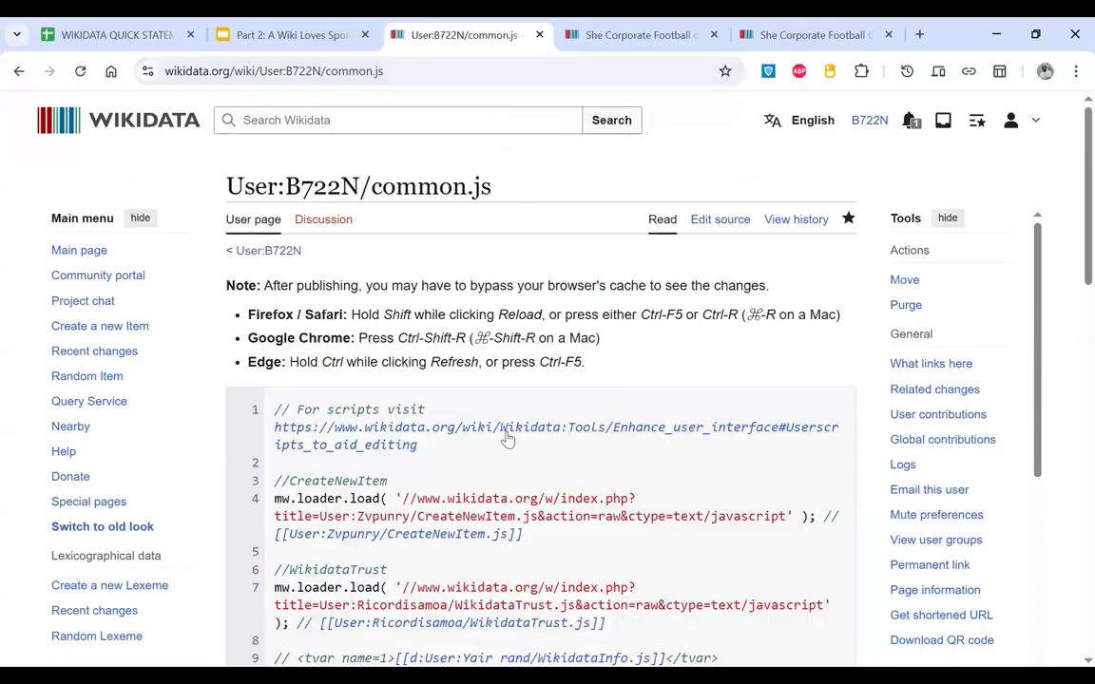
{"action": "scroll", "coordinate": [505, 440], "scroll_direction": "down", "scroll_amount": 3}
{"action": "scroll", "coordinate": [509, 437], "scroll_direction": "up", "scroll_amount": 3}
{"action": "scroll", "coordinate": [508, 437], "scroll_direction": "up", "scroll_amount": 1}
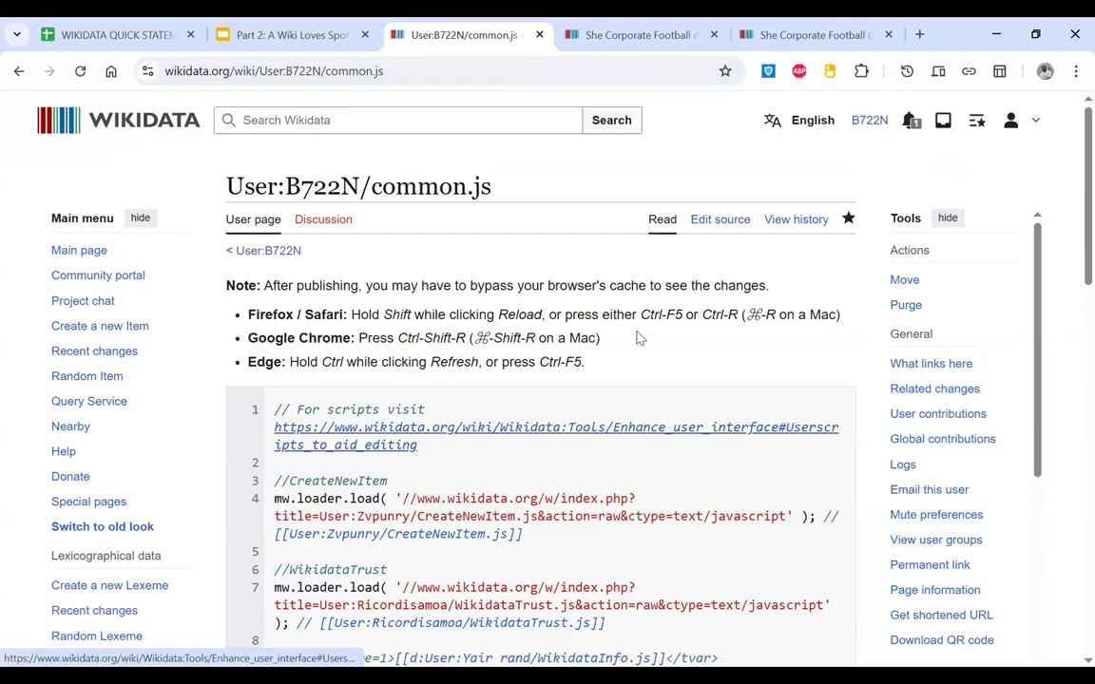
{"action": "scroll", "coordinate": [632, 337], "scroll_direction": "down", "scroll_amount": 4}
{"action": "scroll", "coordinate": [631, 337], "scroll_direction": "up", "scroll_amount": 4}
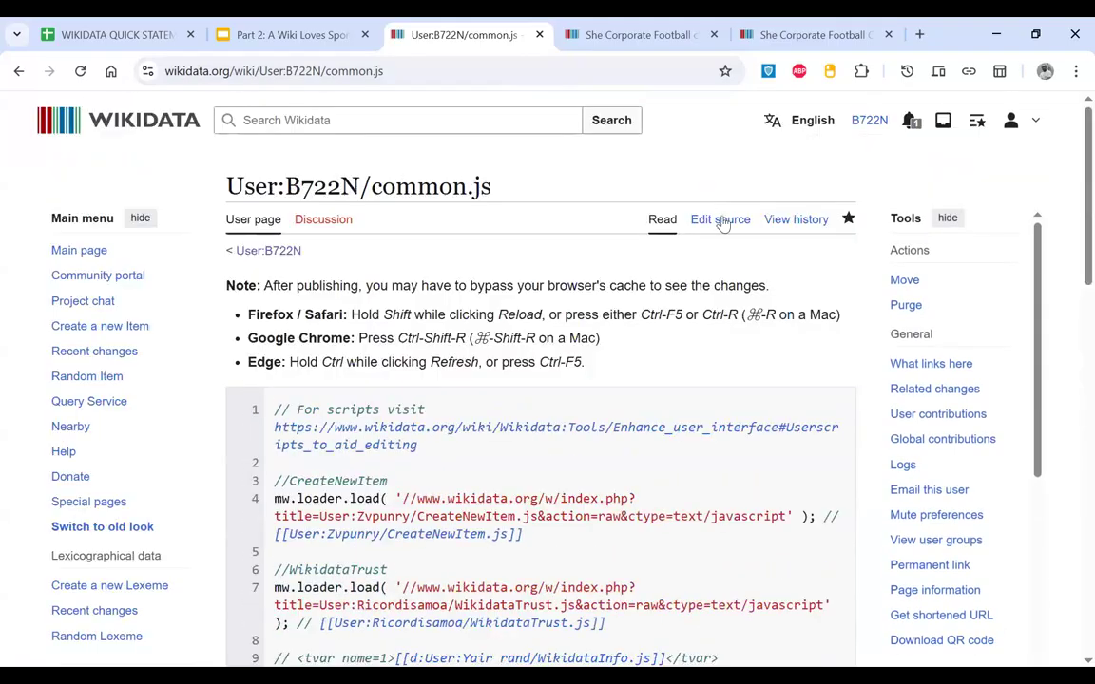
Step: Open the common.js source for editing and highlight the Enhance_user_interface part of line 1
{"action": "left_click", "coordinate": [720, 219]}
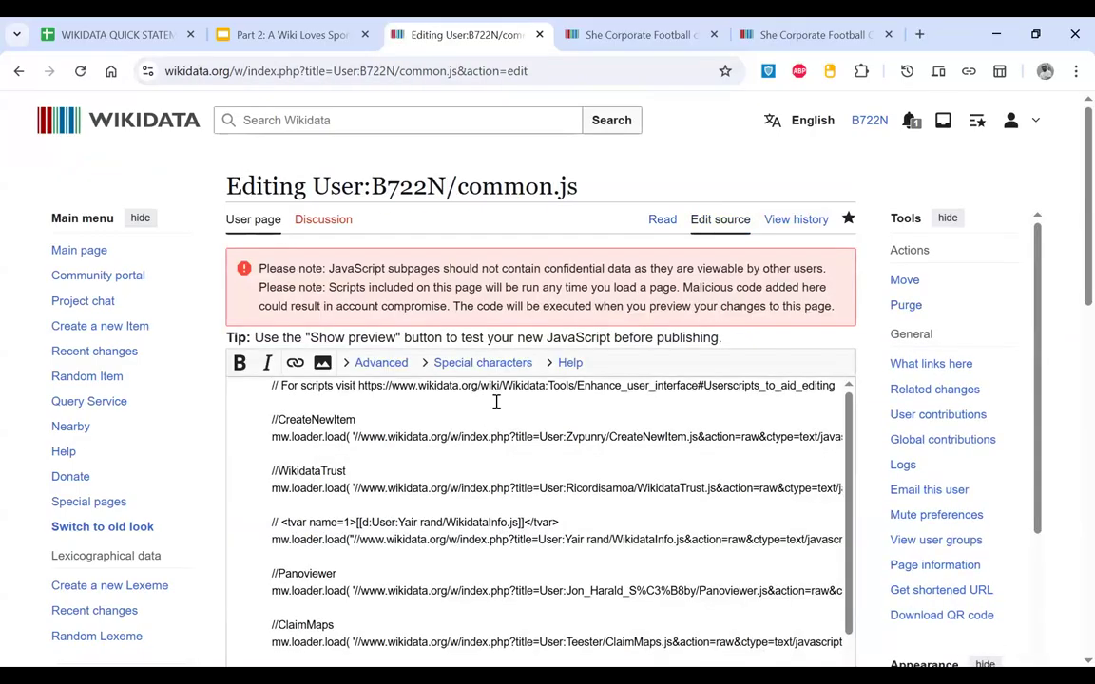
{"action": "scroll", "coordinate": [428, 413], "scroll_direction": "right", "scroll_amount": 1}
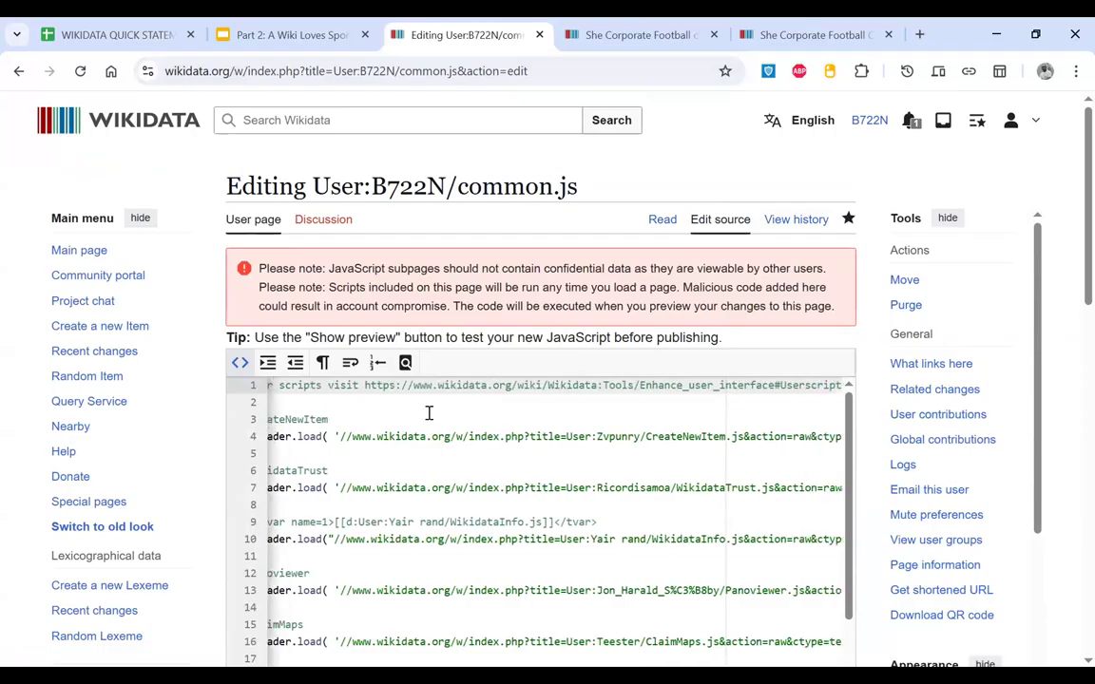
{"action": "scroll", "coordinate": [429, 413], "scroll_direction": "left", "scroll_amount": 1}
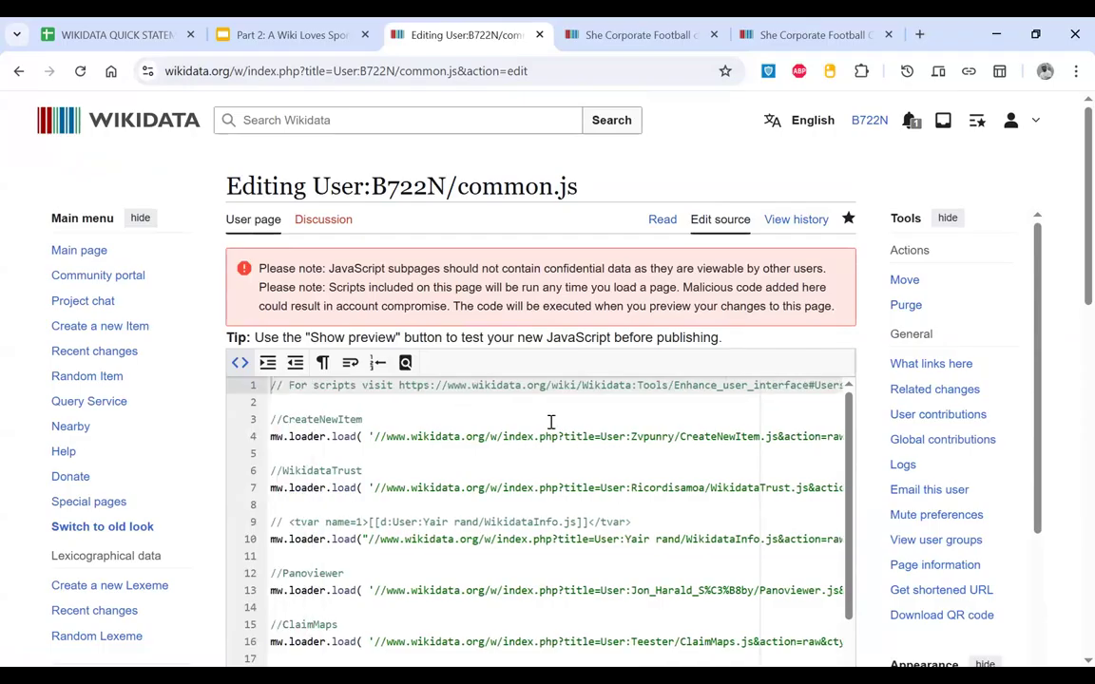
{"action": "scroll", "coordinate": [550, 421], "scroll_direction": "right", "scroll_amount": 3}
{"action": "left_click_drag", "start_coordinate": [570, 386], "coordinate": [706, 385]}
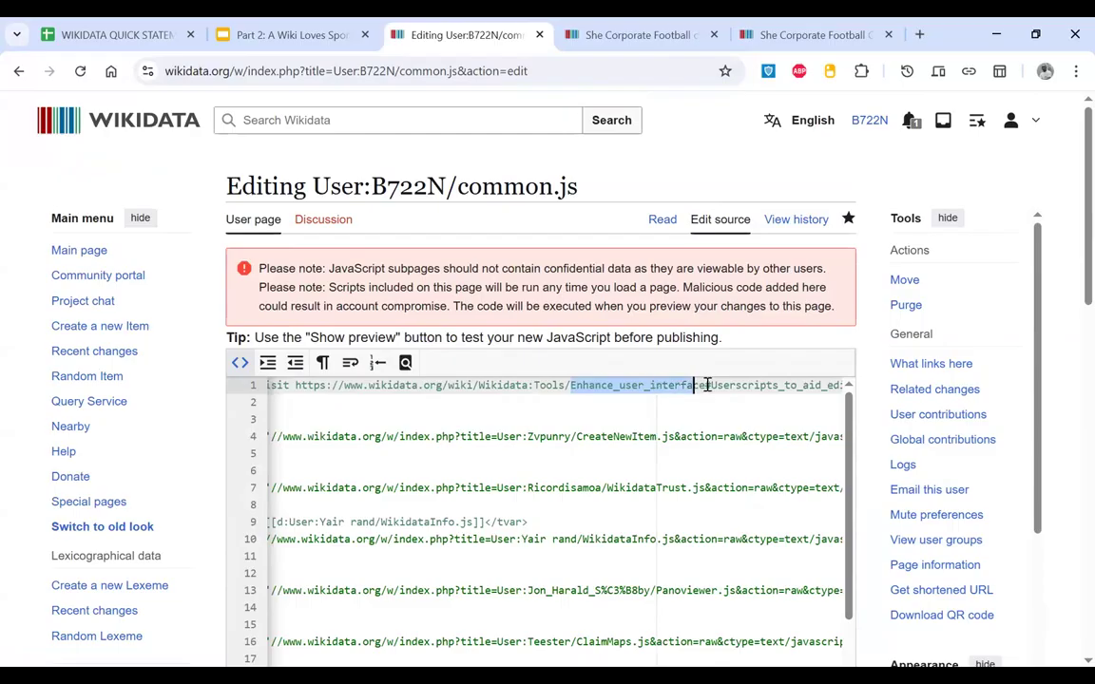
Step: Highlight the CreateNewItem script name on line 4, then return to the She Corporate Football club item
{"action": "left_click", "coordinate": [576, 438]}
{"action": "scroll", "coordinate": [667, 443], "scroll_direction": "left", "scroll_amount": 1}
{"action": "left_click_drag", "start_coordinate": [679, 437], "coordinate": [661, 437]}
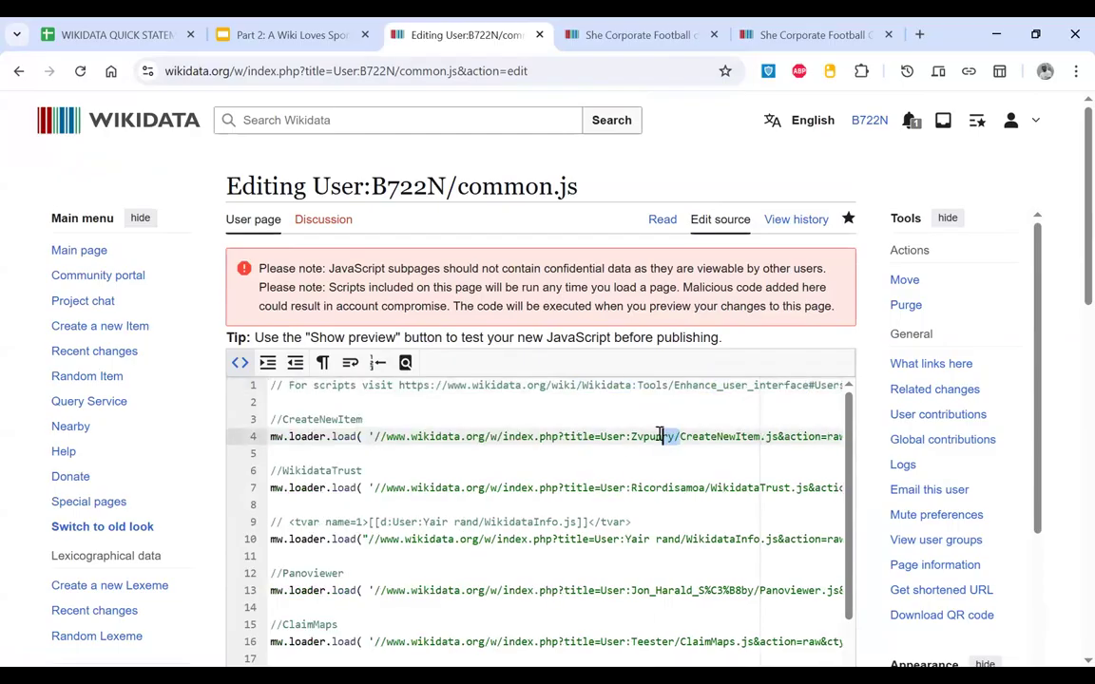
{"action": "left_click", "coordinate": [571, 454]}
{"action": "scroll", "coordinate": [604, 444], "scroll_direction": "right", "scroll_amount": 2}
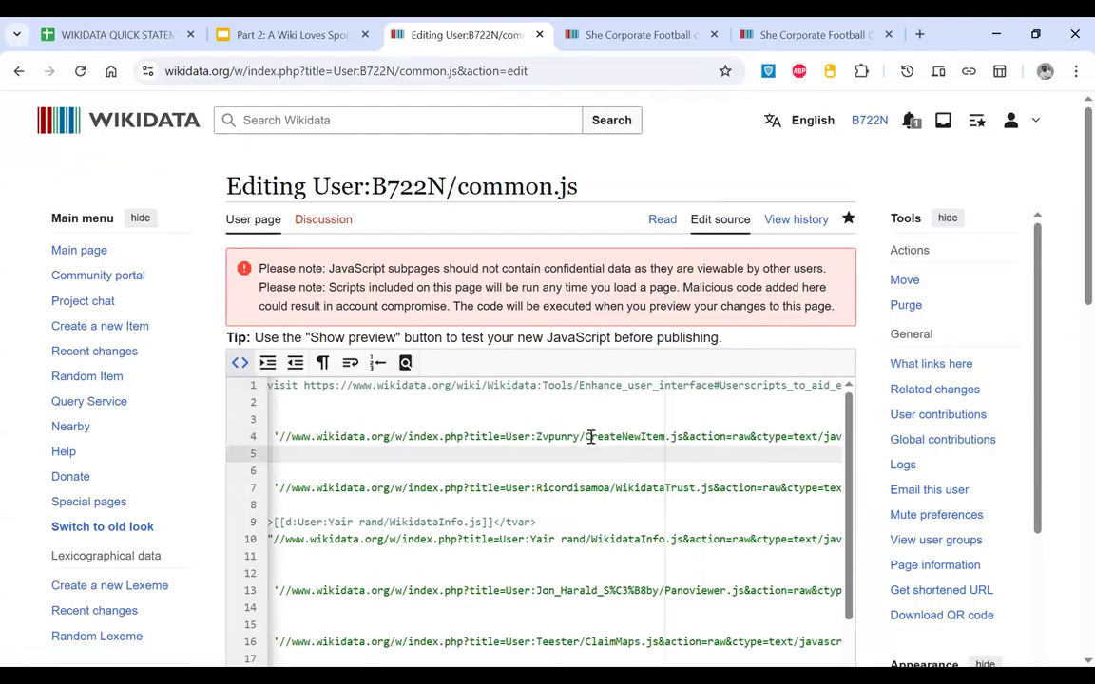
{"action": "left_click_drag", "start_coordinate": [589, 436], "coordinate": [682, 437]}
{"action": "left_click", "coordinate": [637, 34]}
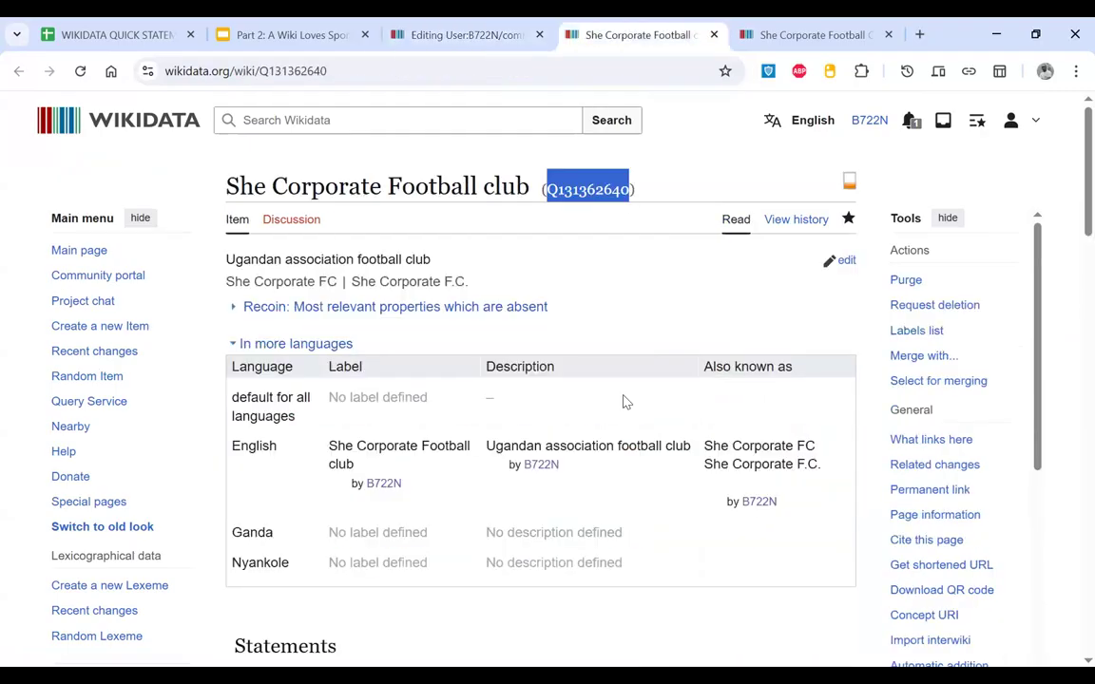
Step: Add a club statement, swapping the image property for 'located in the administrative territorial entity'
{"action": "scroll", "coordinate": [624, 399], "scroll_direction": "down", "scroll_amount": 10}
{"action": "scroll", "coordinate": [623, 402], "scroll_direction": "down", "scroll_amount": 6}
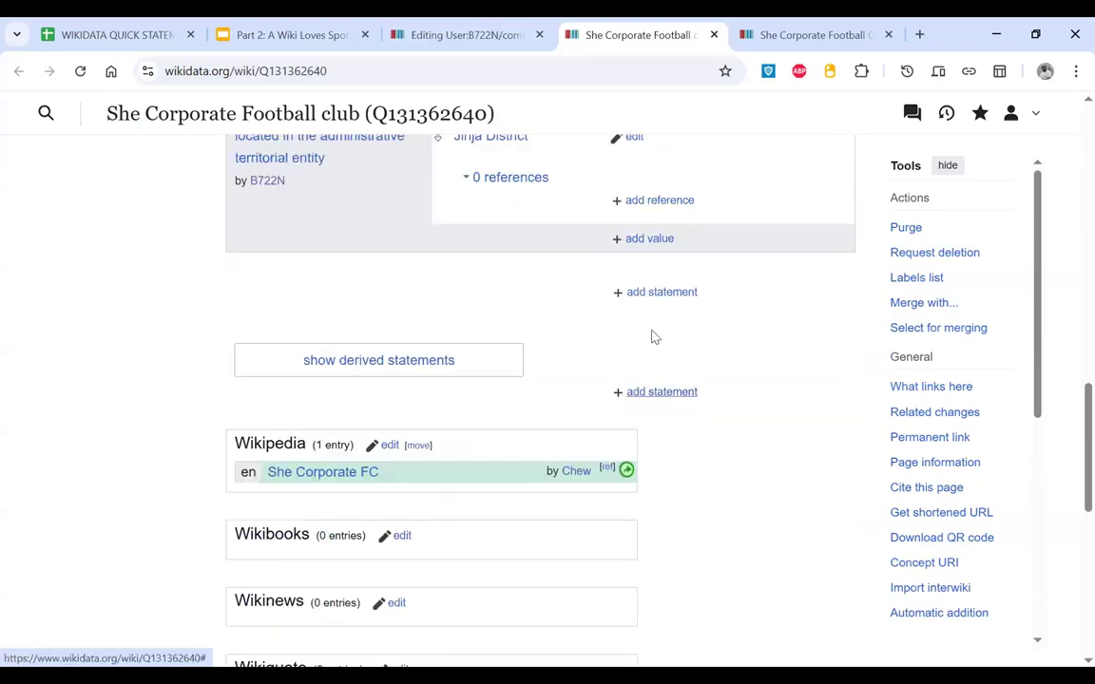
{"action": "left_click", "coordinate": [668, 294]}
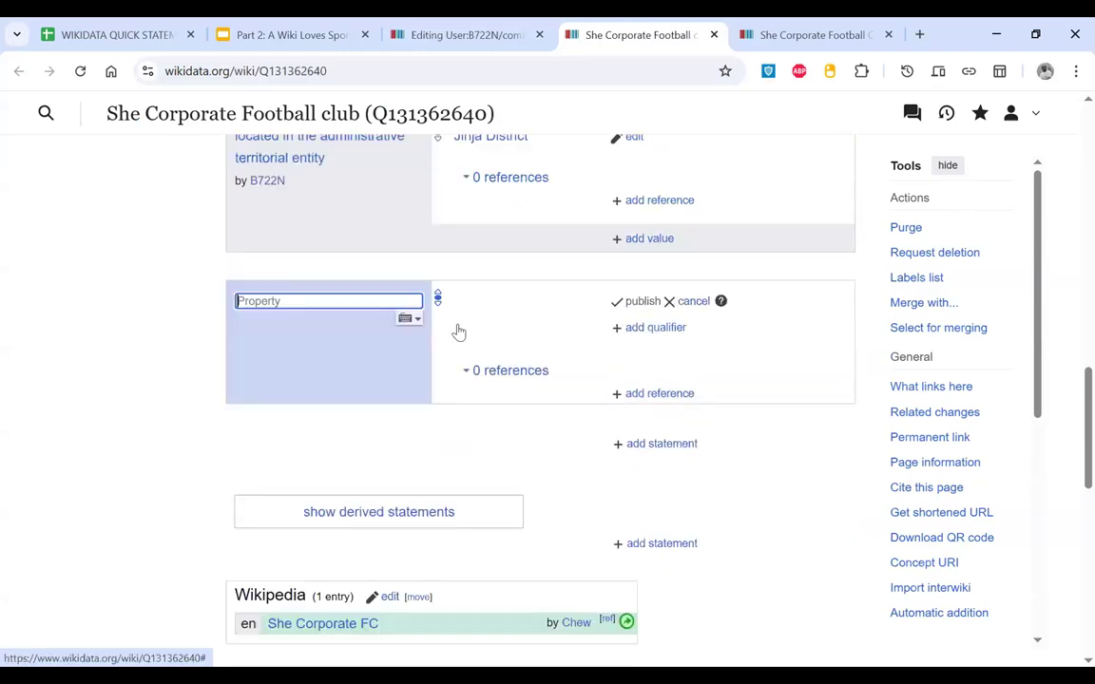
{"action": "type", "text": "image"}
{"action": "left_click", "coordinate": [379, 339]}
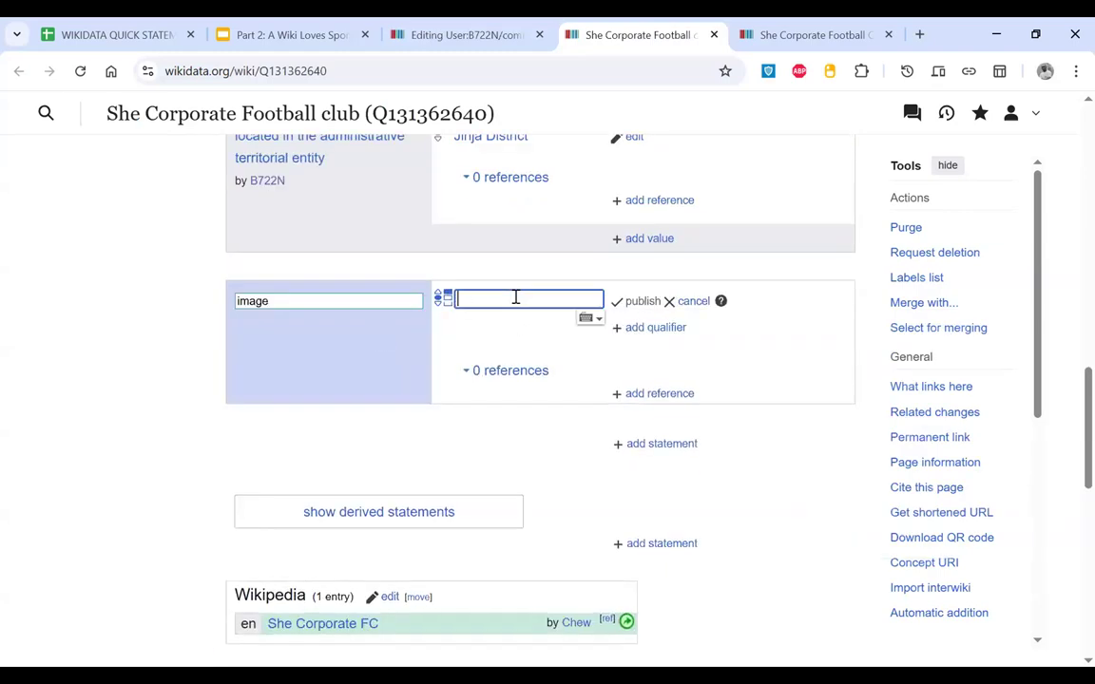
{"action": "left_click", "coordinate": [369, 300]}
{"action": "key", "text": "BackSpace"}
{"action": "key", "text": "BackSpace"}
{"action": "key", "text": "BackSpace"}
{"action": "key", "text": "BackSpace"}
{"action": "key", "text": "BackSpace"}
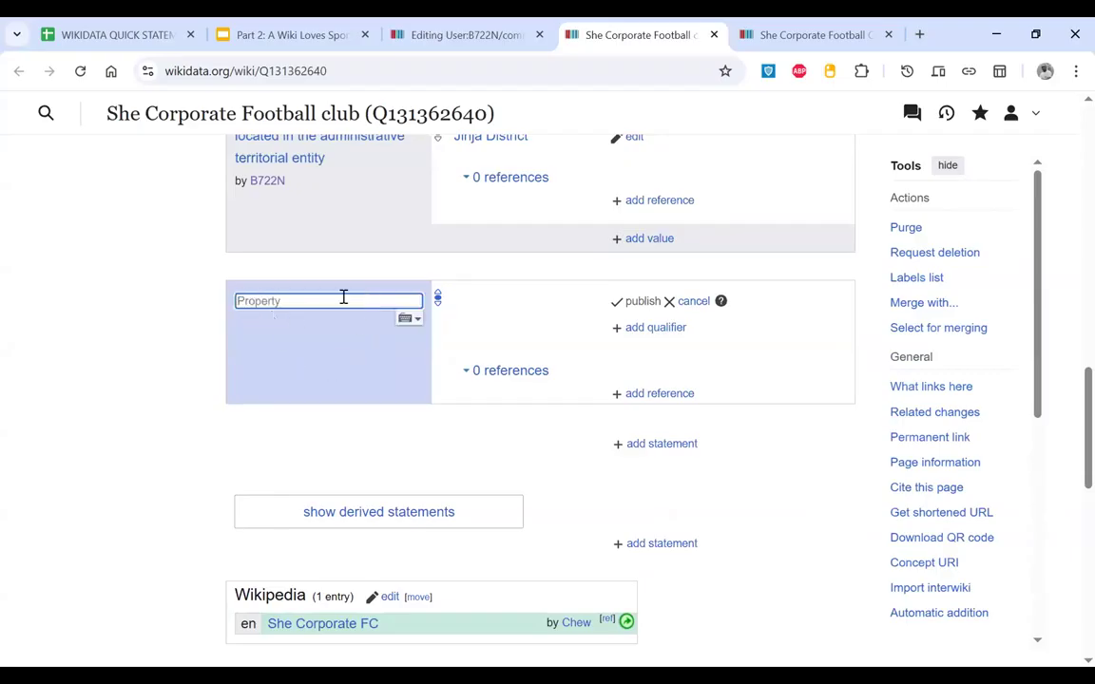
{"action": "type", "text": "loca"}
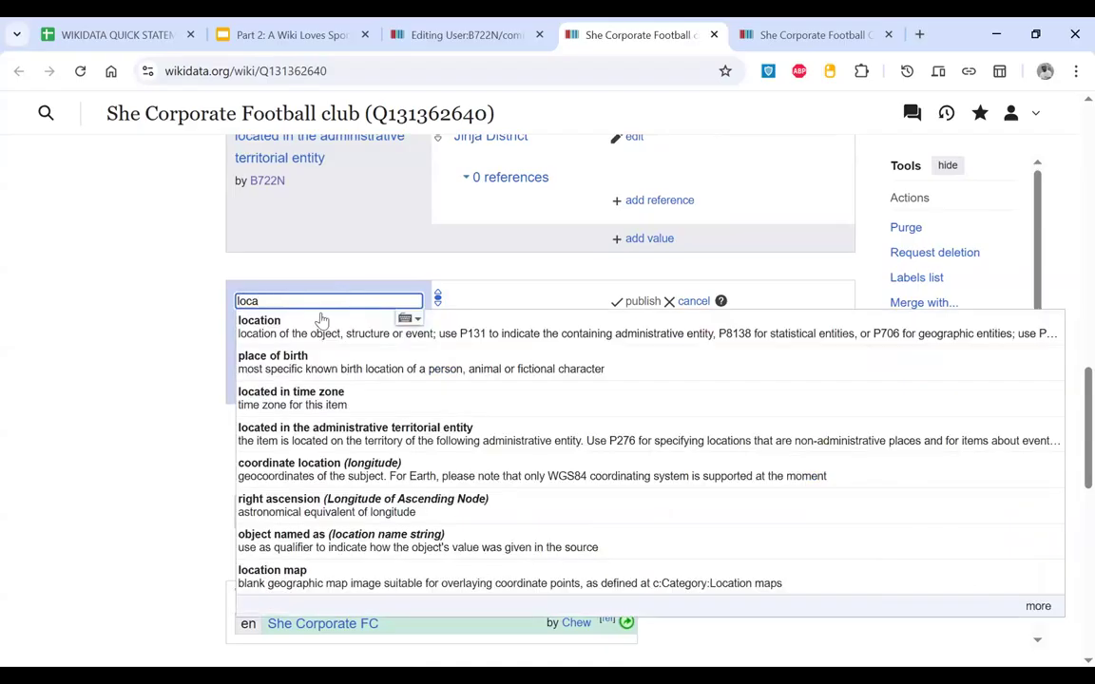
{"action": "left_click", "coordinate": [342, 432]}
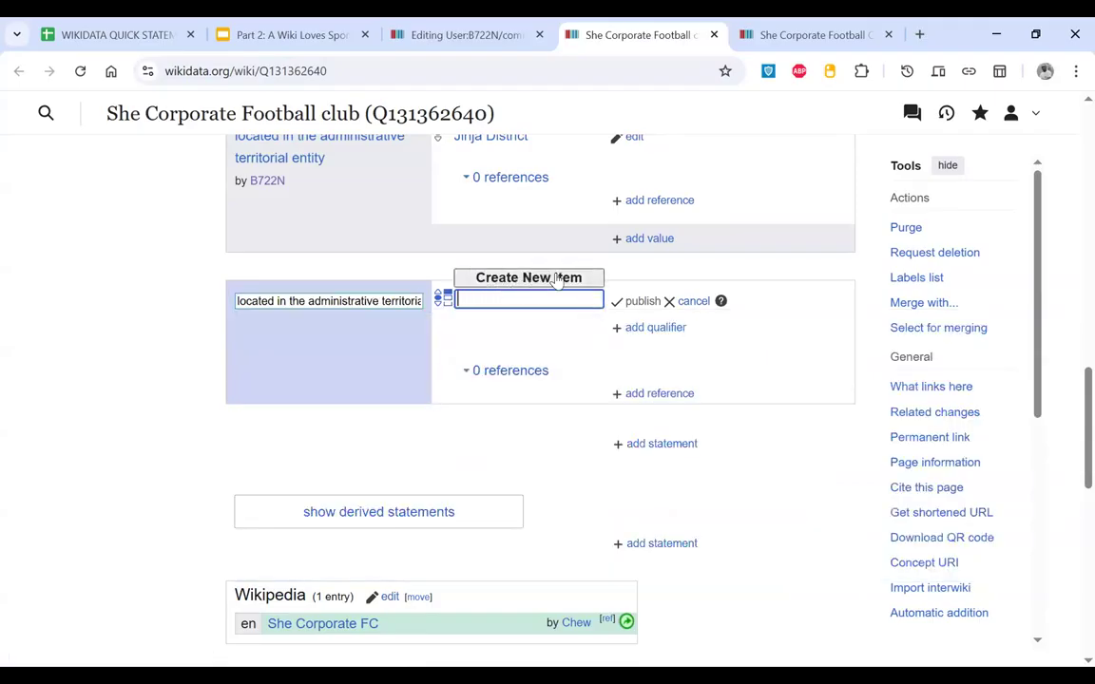
{"action": "left_click", "coordinate": [760, 35]}
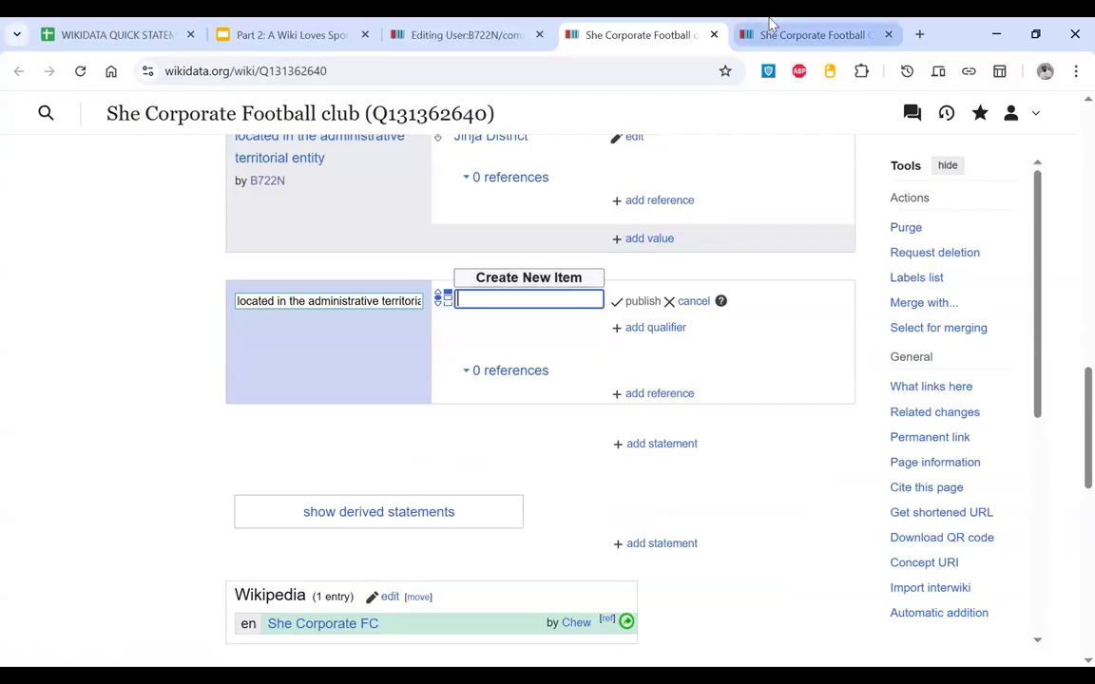
{"action": "left_click", "coordinate": [459, 38]}
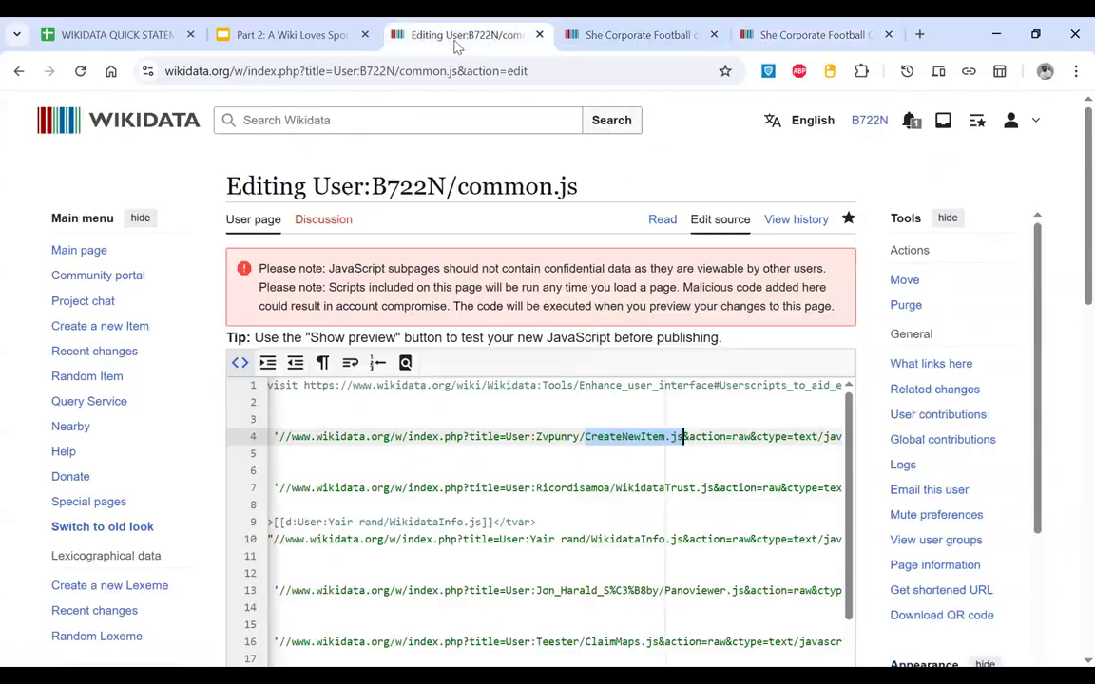
{"action": "scroll", "coordinate": [624, 446], "scroll_direction": "right", "scroll_amount": 1}
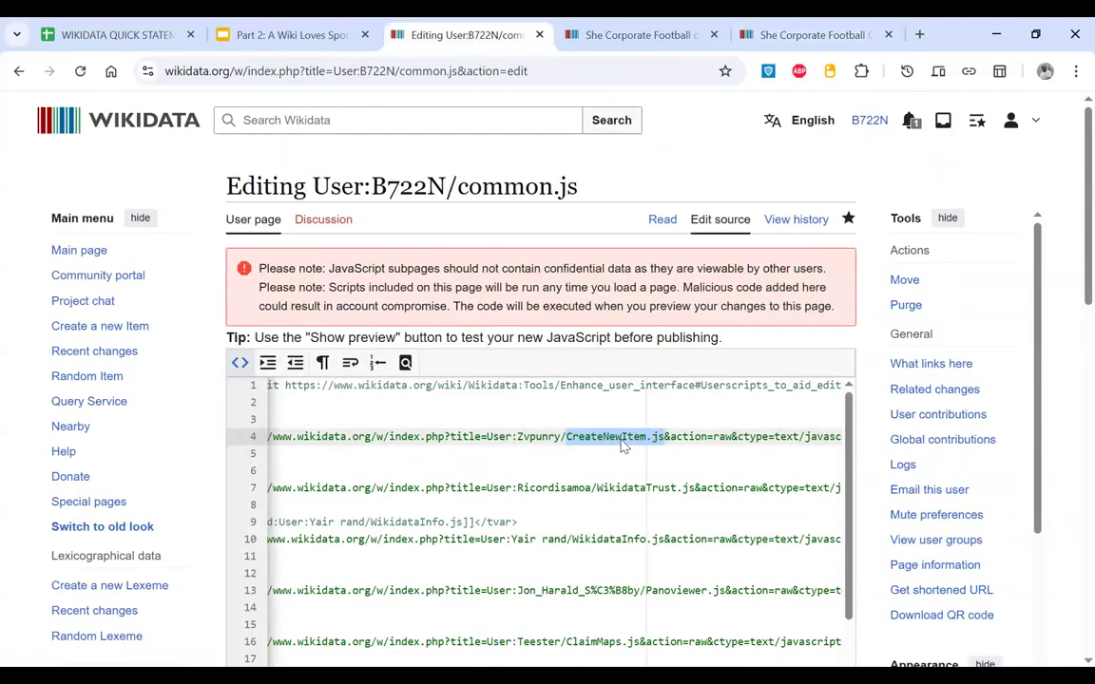
{"action": "scroll", "coordinate": [610, 447], "scroll_direction": "down", "scroll_amount": 1}
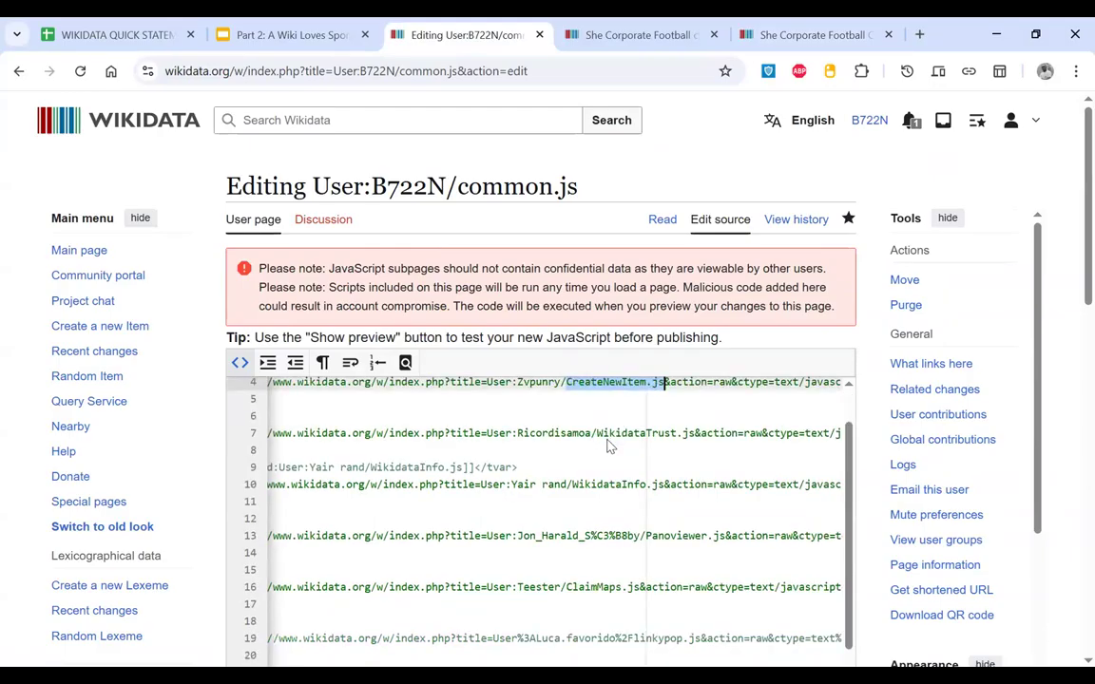
{"action": "scroll", "coordinate": [602, 435], "scroll_direction": "left", "scroll_amount": 3}
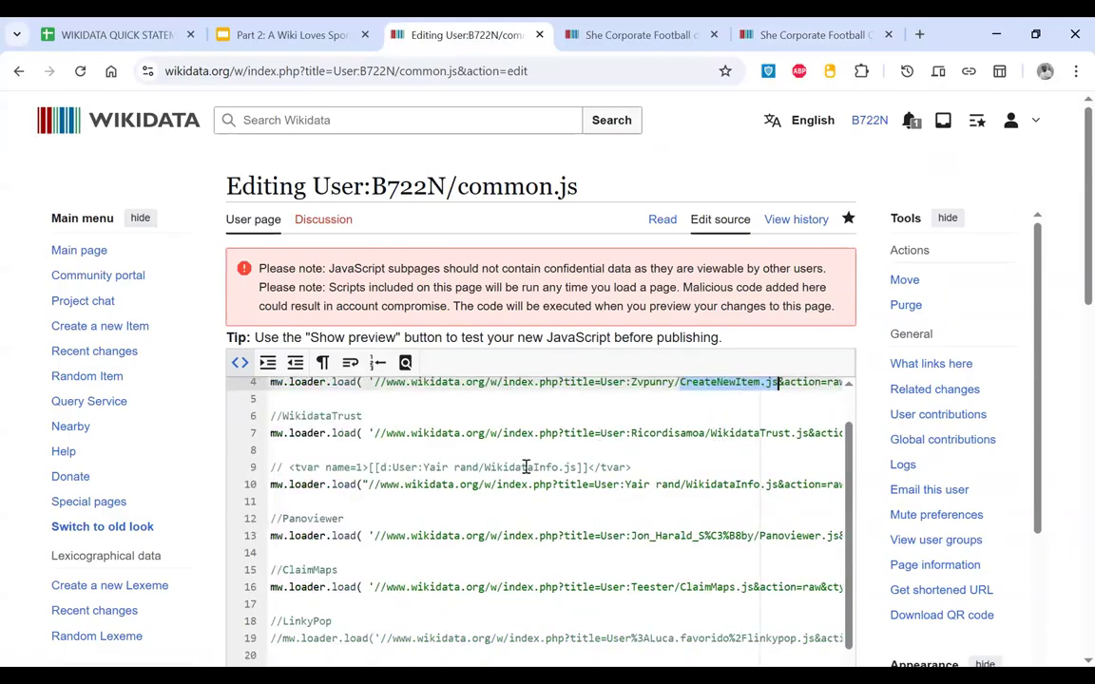
{"action": "scroll", "coordinate": [523, 498], "scroll_direction": "right", "scroll_amount": 2}
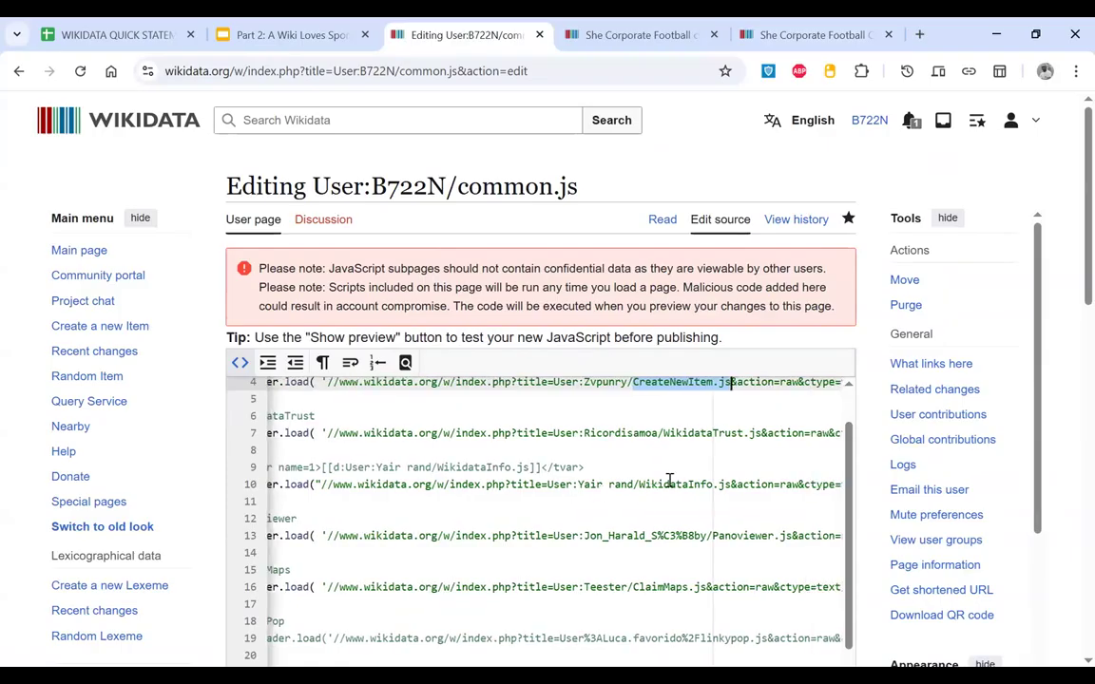
{"action": "double_click", "coordinate": [670, 484]}
{"action": "scroll", "coordinate": [670, 479], "scroll_direction": "down", "scroll_amount": 3}
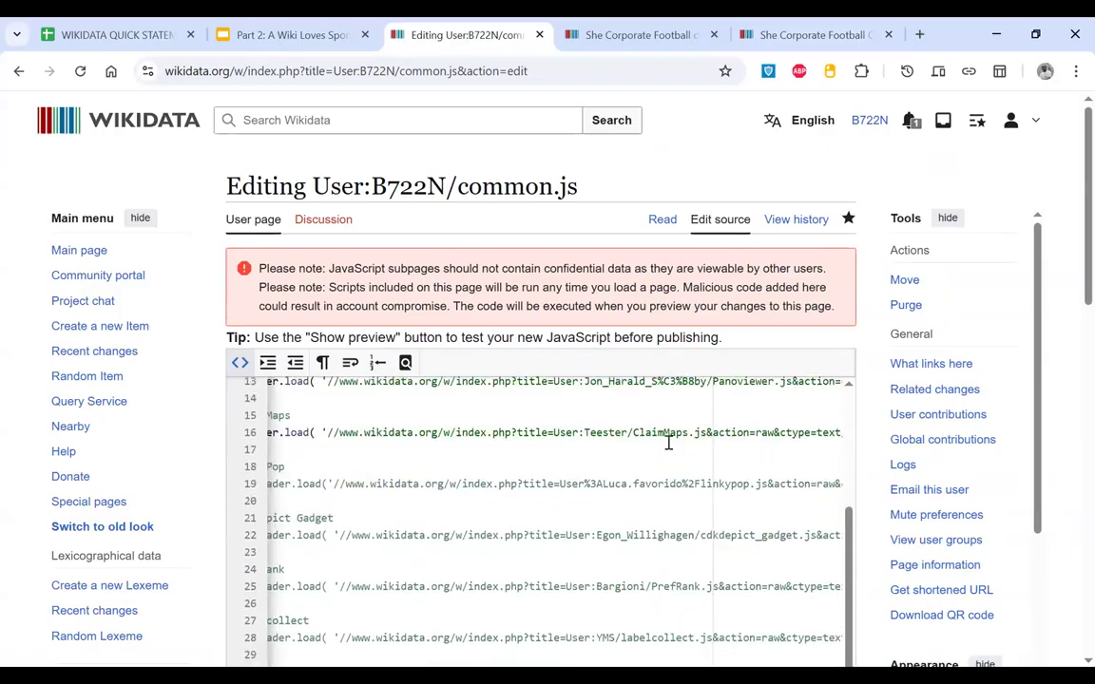
{"action": "left_click", "coordinate": [668, 442]}
{"action": "double_click", "coordinate": [692, 434]}
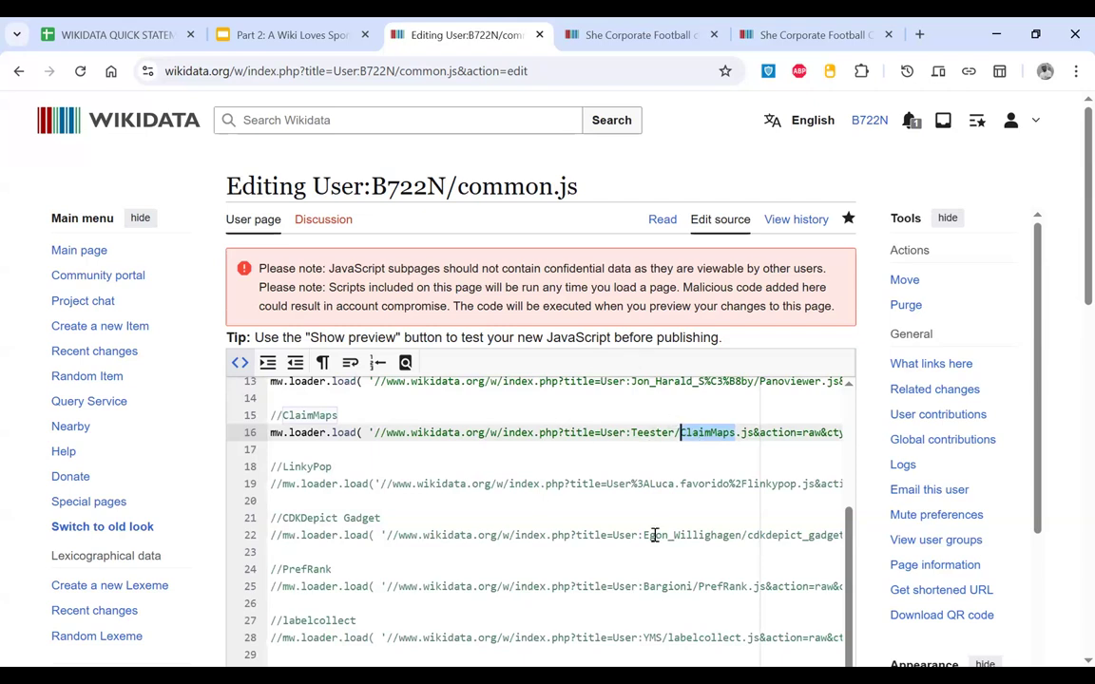
{"action": "scroll", "coordinate": [654, 535], "scroll_direction": "up", "scroll_amount": 4}
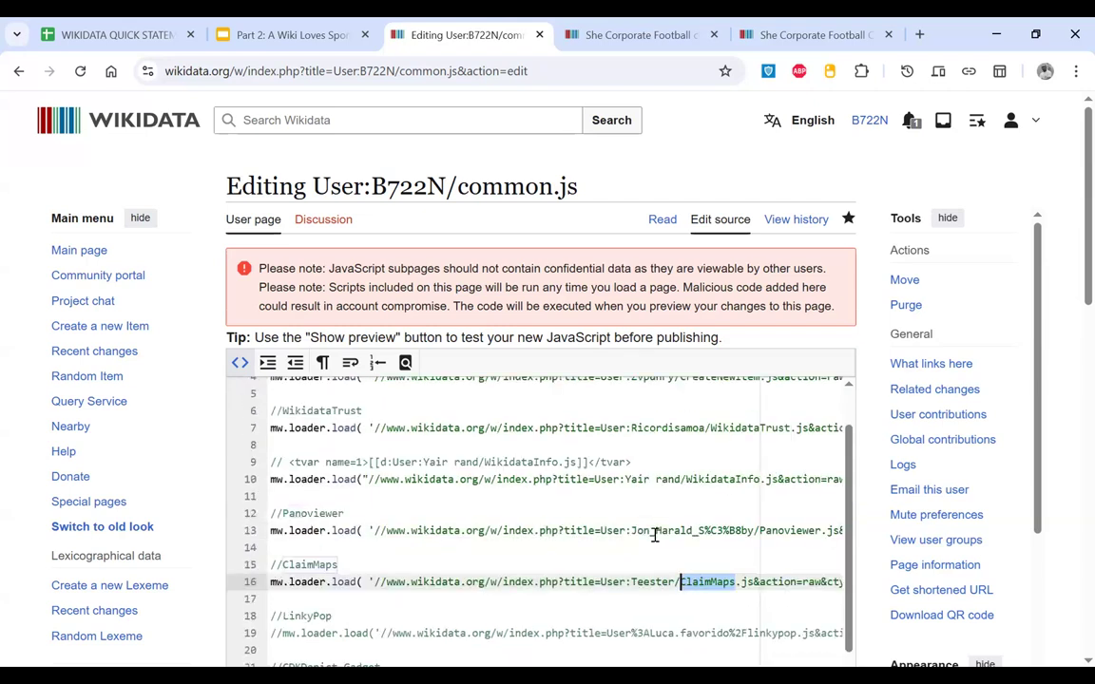
{"action": "left_click", "coordinate": [622, 25]}
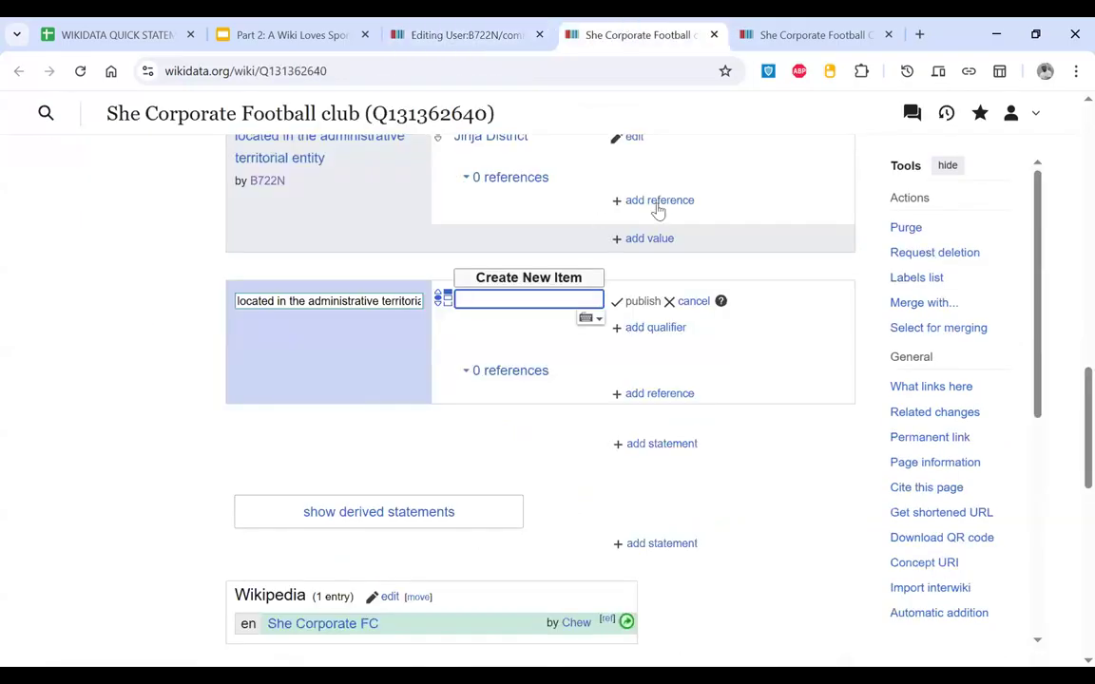
Step: Discard the unfinished statement and open the Mbarara City item by searching 'mbarara'
{"action": "left_click", "coordinate": [691, 302]}
{"action": "scroll", "coordinate": [691, 302], "scroll_direction": "up", "scroll_amount": 15}
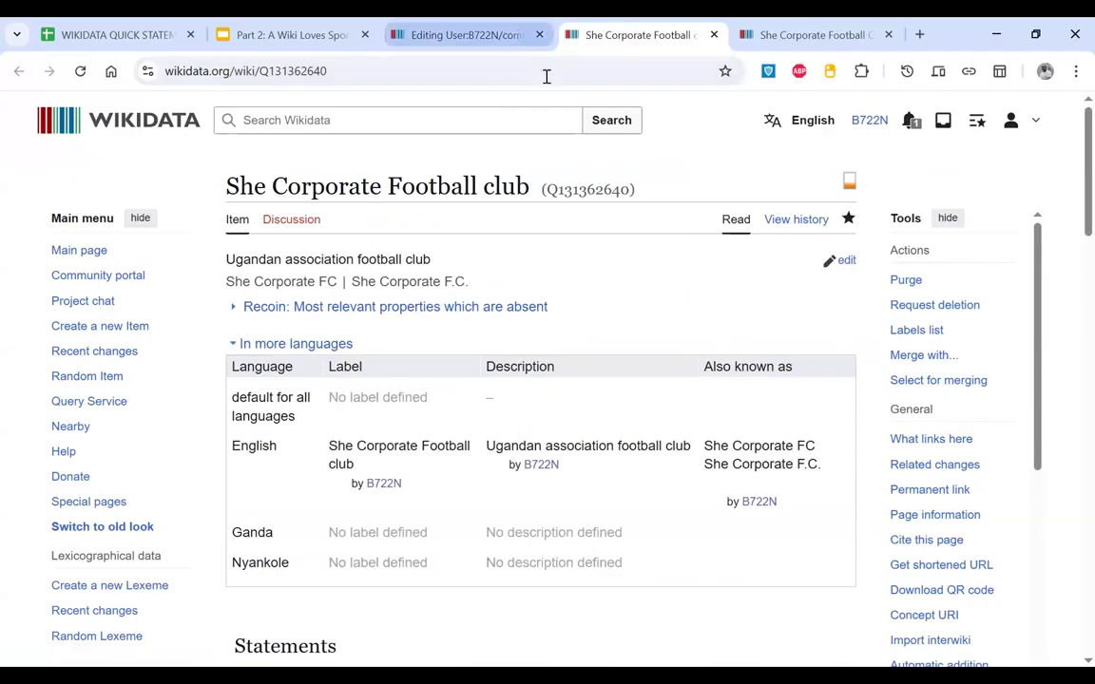
{"action": "left_click", "coordinate": [474, 113]}
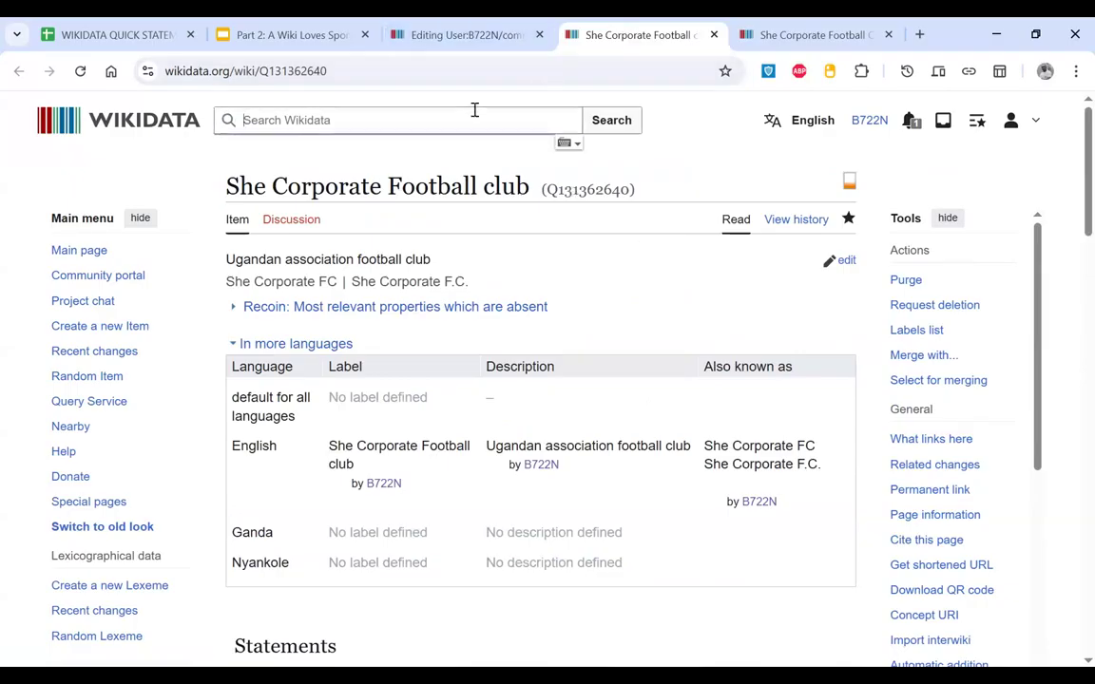
{"action": "type", "text": "mn"}
{"action": "key", "text": "BackSpace"}
{"action": "type", "text": "barara"}
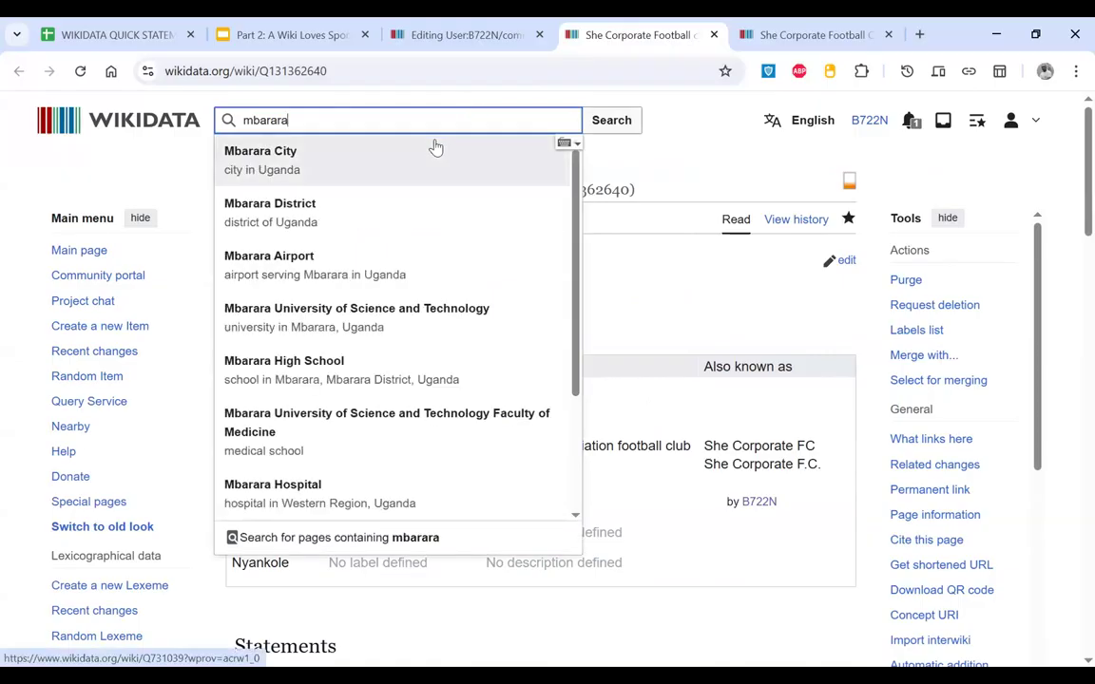
{"action": "left_click", "coordinate": [434, 148]}
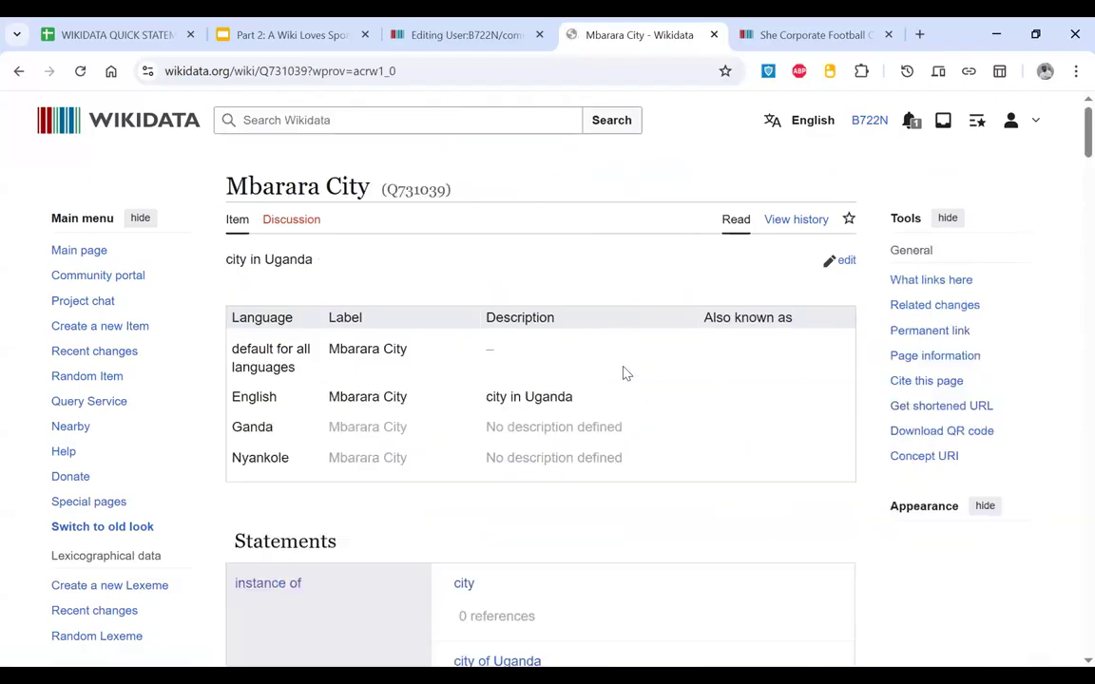
Step: View Mbarara City's location map full size, then close the Mbarara City page
{"action": "scroll", "coordinate": [624, 372], "scroll_direction": "down", "scroll_amount": 3}
{"action": "scroll", "coordinate": [625, 373], "scroll_direction": "down", "scroll_amount": 3}
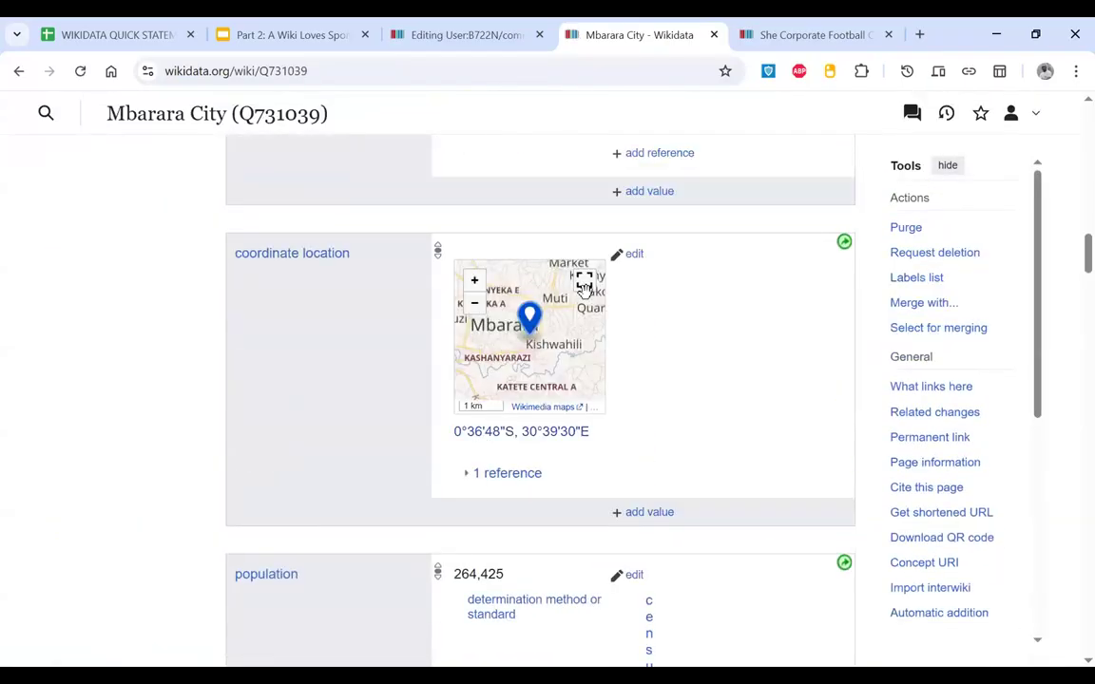
{"action": "left_click", "coordinate": [584, 284]}
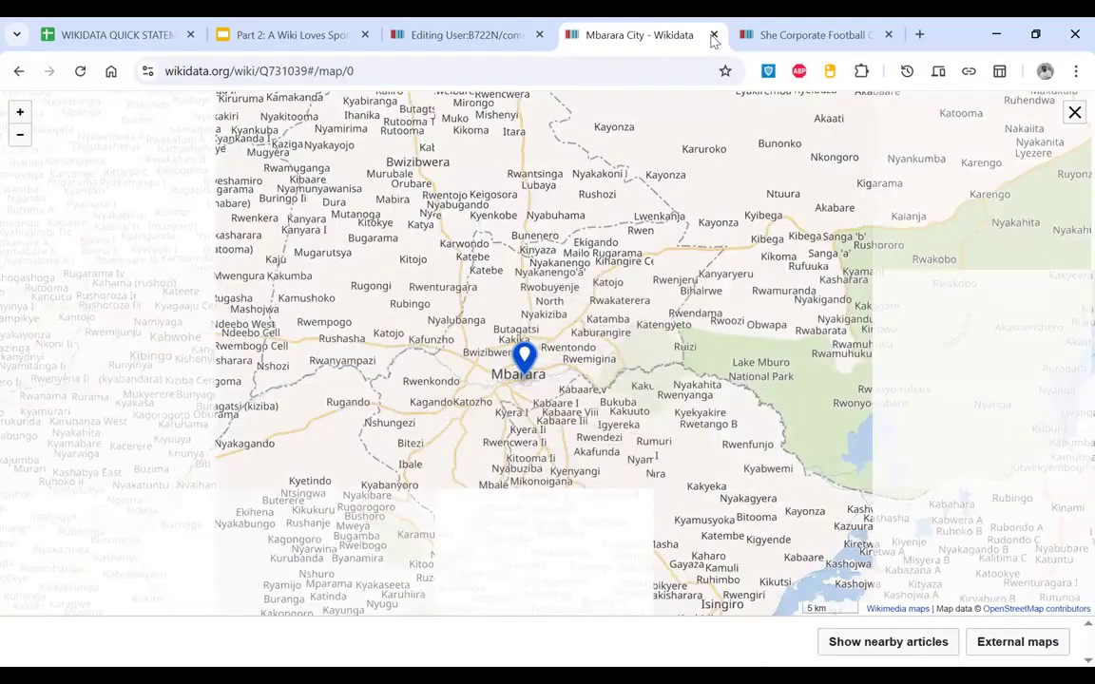
{"action": "left_click", "coordinate": [714, 34]}
Step: Return to the common.js editor and review its scripts, from ClaimMaps and CreateNewItem to commented-out LinkyPop
{"action": "left_click", "coordinate": [447, 34]}
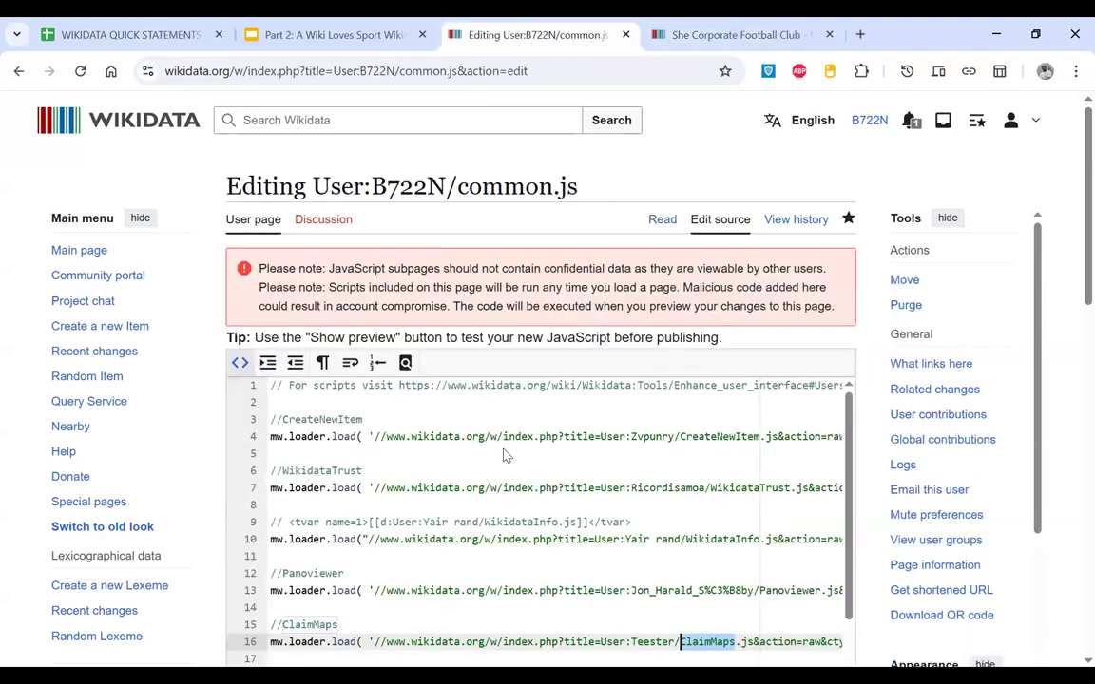
{"action": "scroll", "coordinate": [505, 456], "scroll_direction": "down", "scroll_amount": 3}
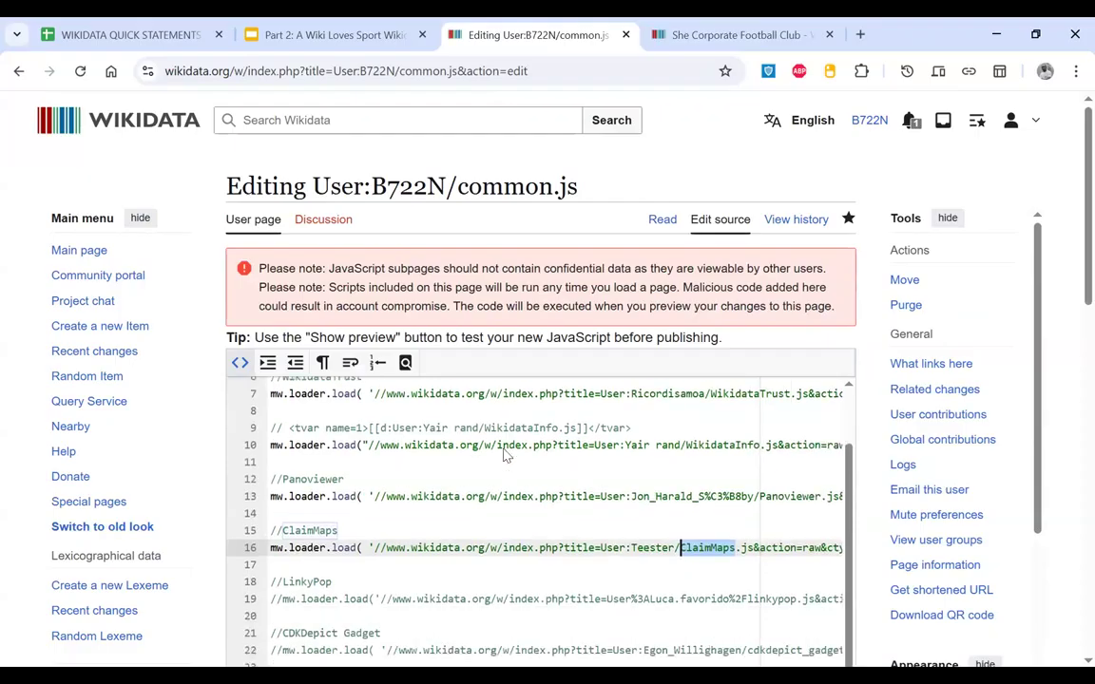
{"action": "scroll", "coordinate": [506, 455], "scroll_direction": "down", "scroll_amount": 1}
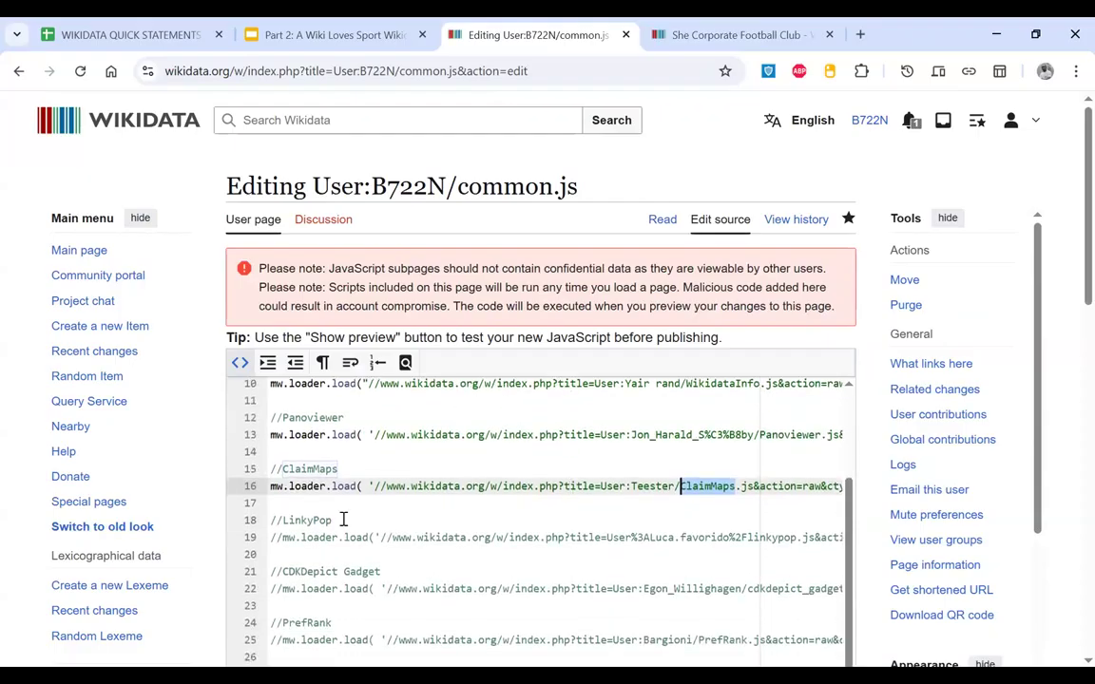
{"action": "scroll", "coordinate": [526, 427], "scroll_direction": "down", "scroll_amount": 3}
{"action": "scroll", "coordinate": [526, 426], "scroll_direction": "up", "scroll_amount": 3}
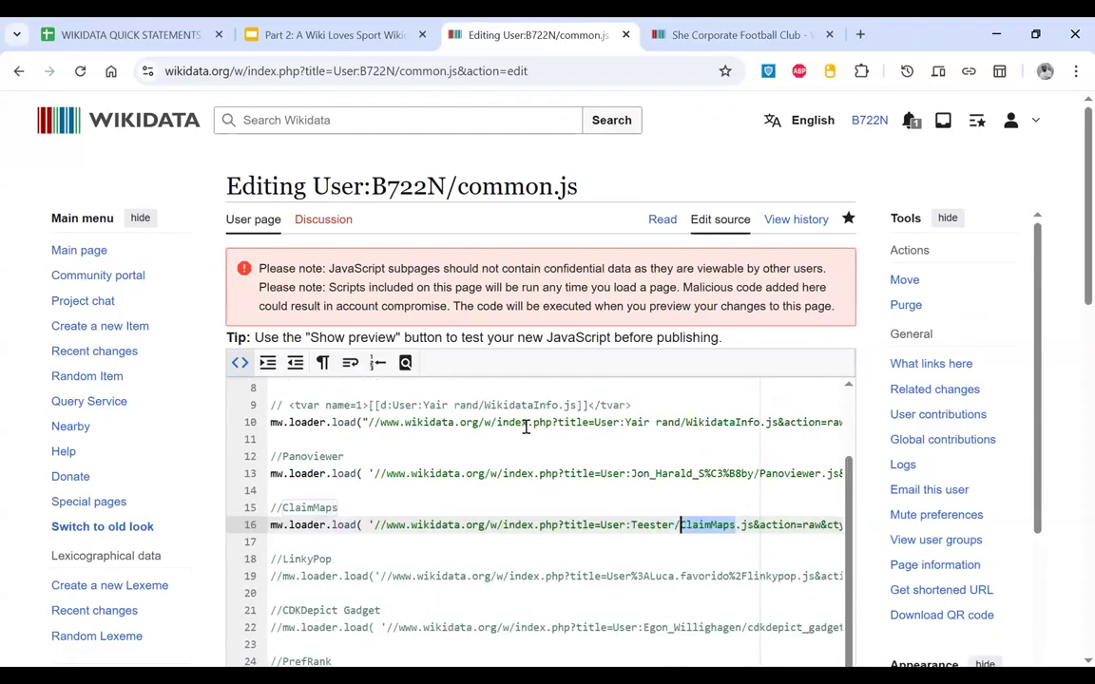
{"action": "scroll", "coordinate": [525, 426], "scroll_direction": "down", "scroll_amount": 3}
{"action": "scroll", "coordinate": [526, 427], "scroll_direction": "down", "scroll_amount": 3}
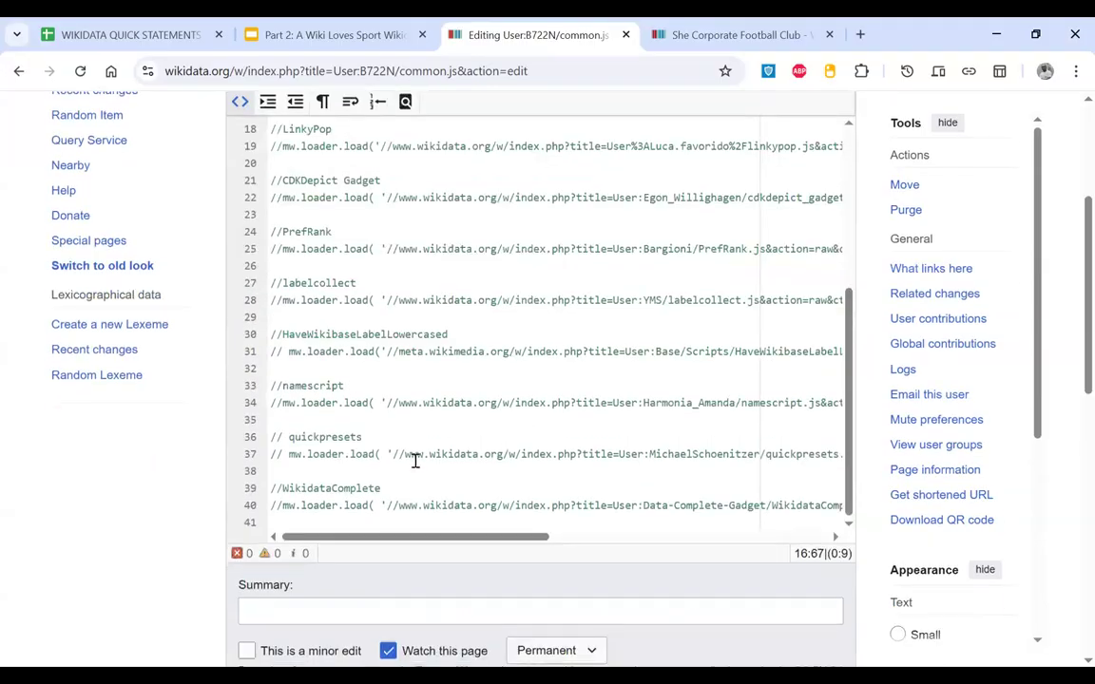
{"action": "scroll", "coordinate": [415, 461], "scroll_direction": "up", "scroll_amount": 3}
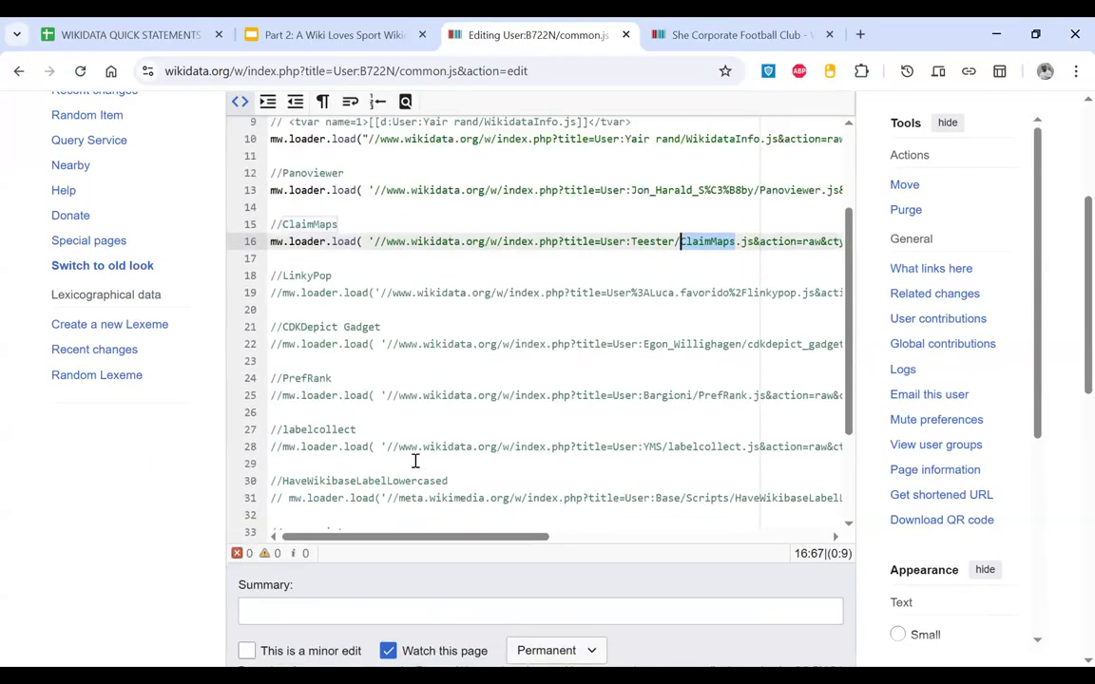
{"action": "scroll", "coordinate": [415, 461], "scroll_direction": "up", "scroll_amount": 5}
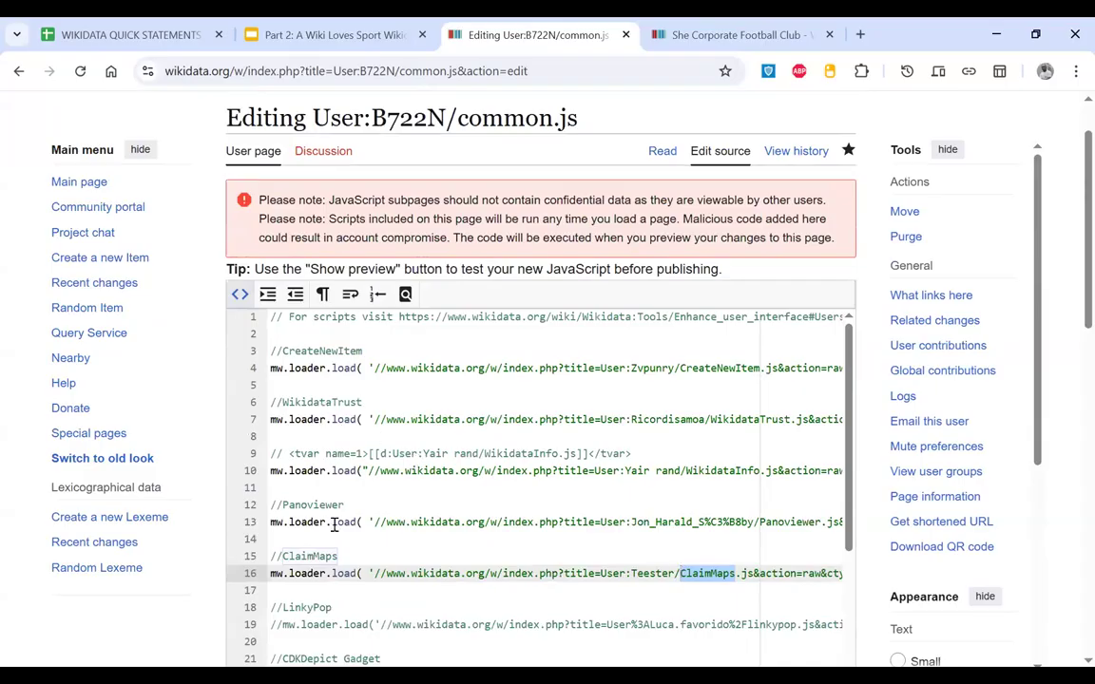
{"action": "scroll", "coordinate": [398, 300], "scroll_direction": "down", "scroll_amount": 2}
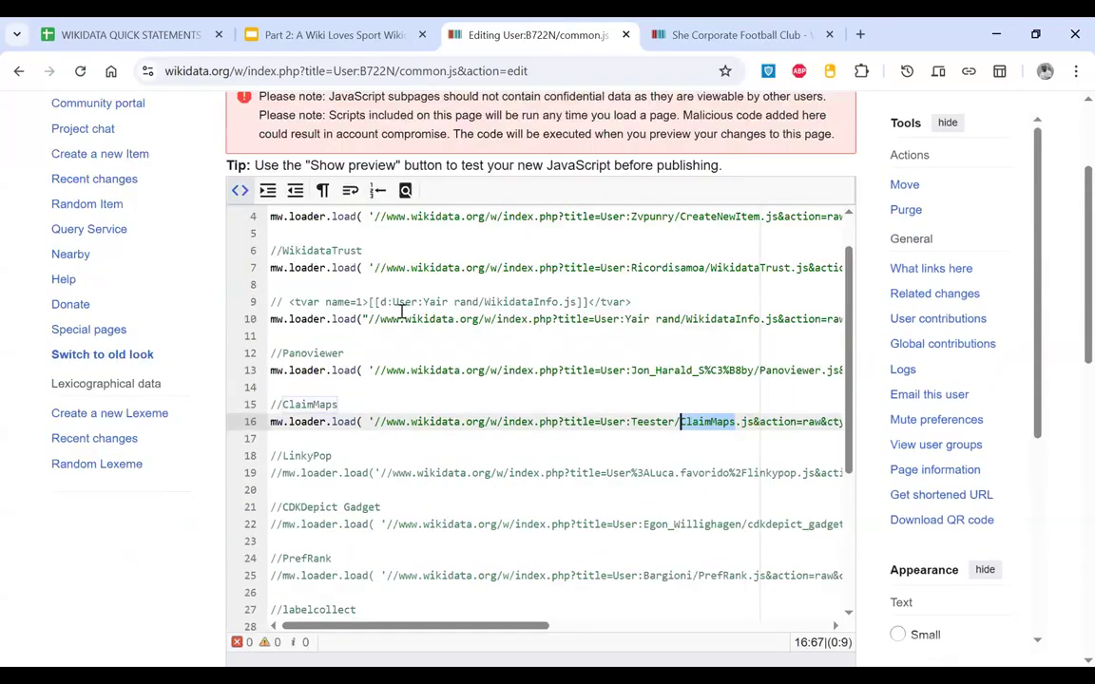
{"action": "scroll", "coordinate": [760, 107], "scroll_direction": "up", "scroll_amount": 3}
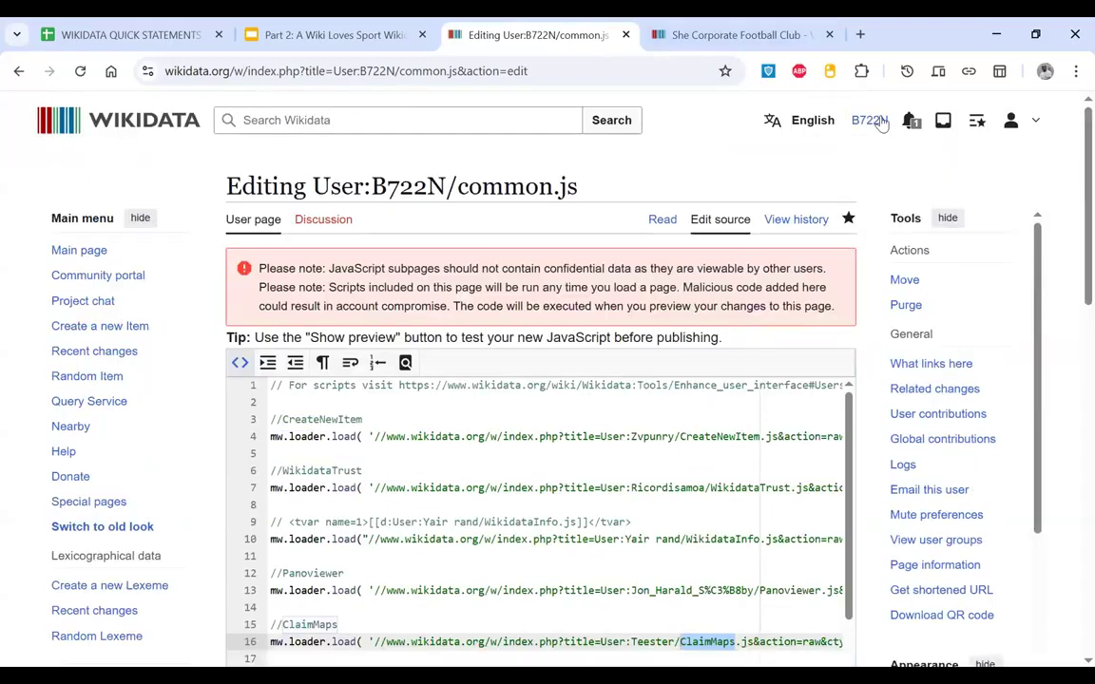
Step: Open your account Preferences and go to the Gadgets section
{"action": "left_click", "coordinate": [1034, 121]}
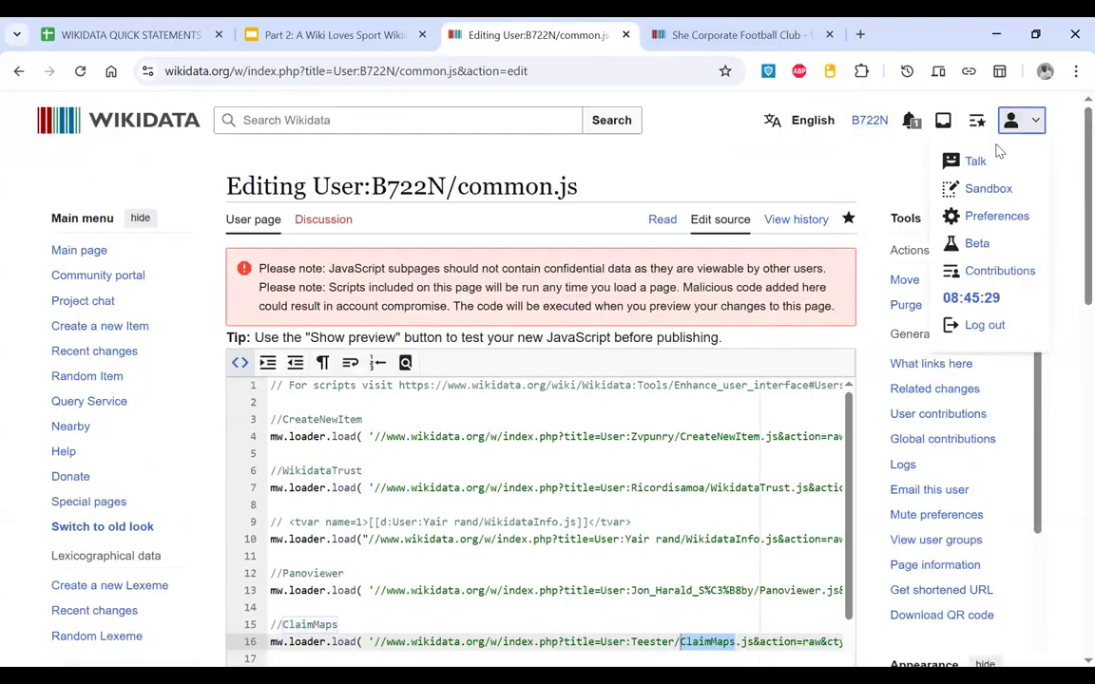
{"action": "left_click", "coordinate": [1013, 224]}
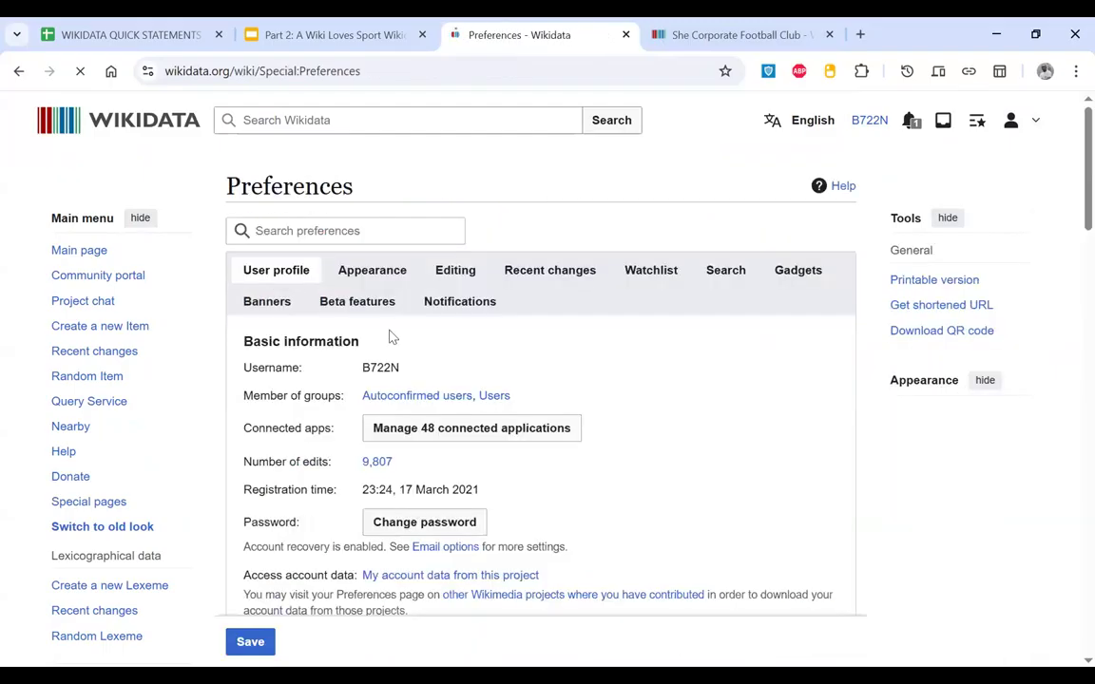
{"action": "scroll", "coordinate": [594, 245], "scroll_direction": "down", "scroll_amount": 1}
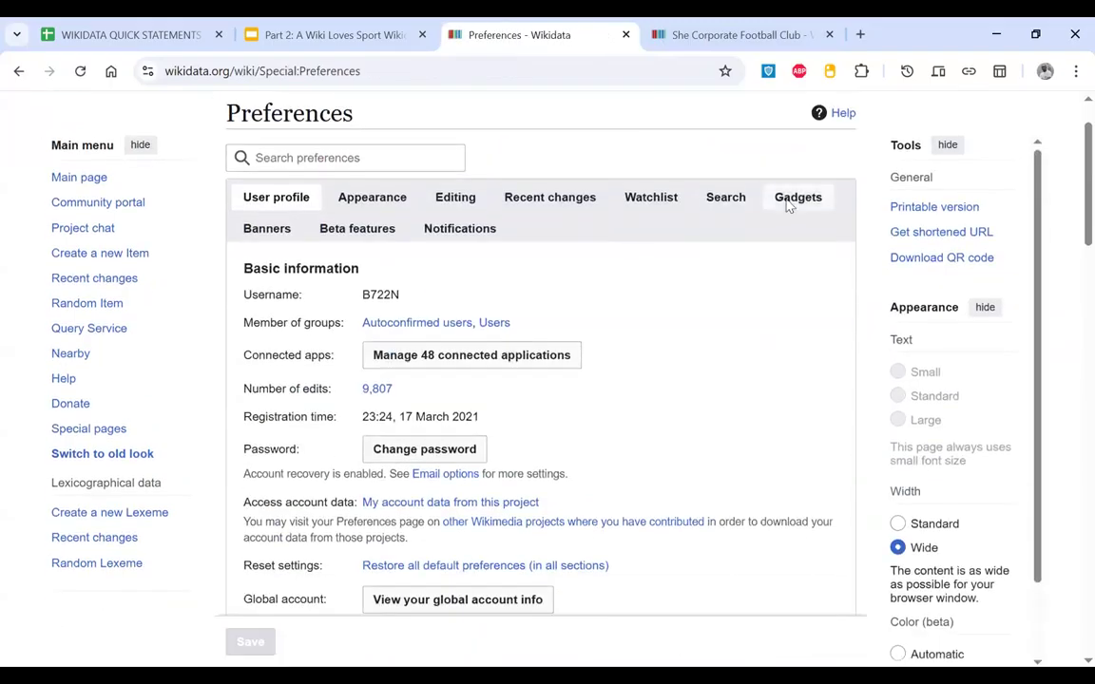
{"action": "left_click", "coordinate": [788, 204]}
Step: Scroll through the gadget list, highlighting the markAdmins and mySandbox descriptions
{"action": "scroll", "coordinate": [507, 376], "scroll_direction": "down", "scroll_amount": 3}
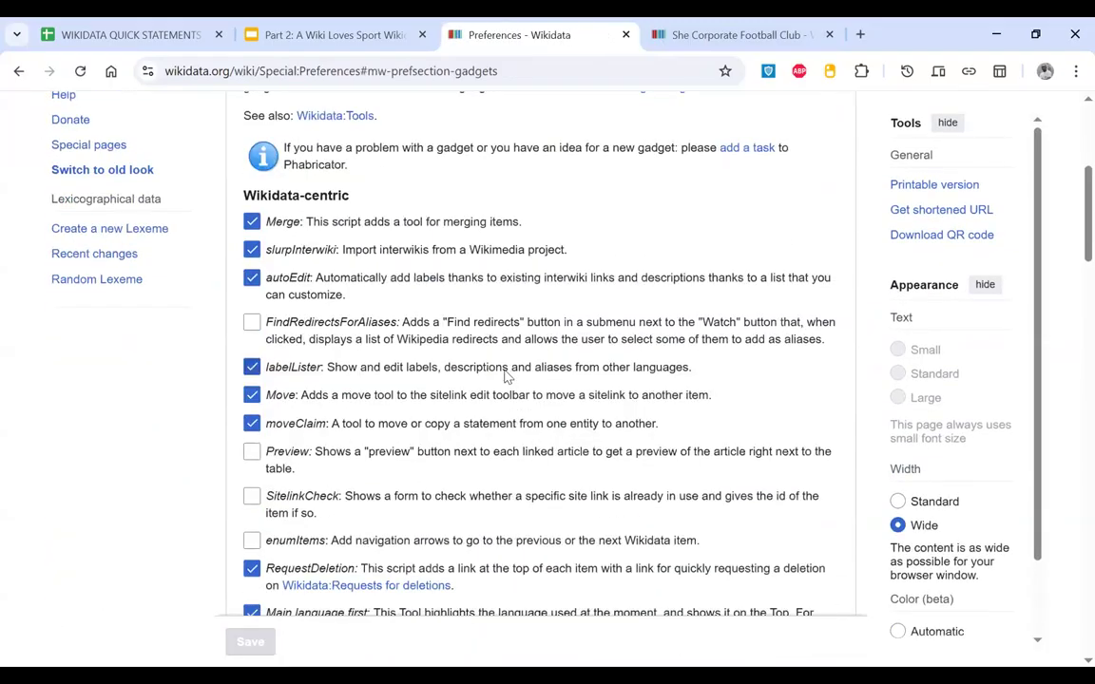
{"action": "scroll", "coordinate": [507, 376], "scroll_direction": "down", "scroll_amount": 5}
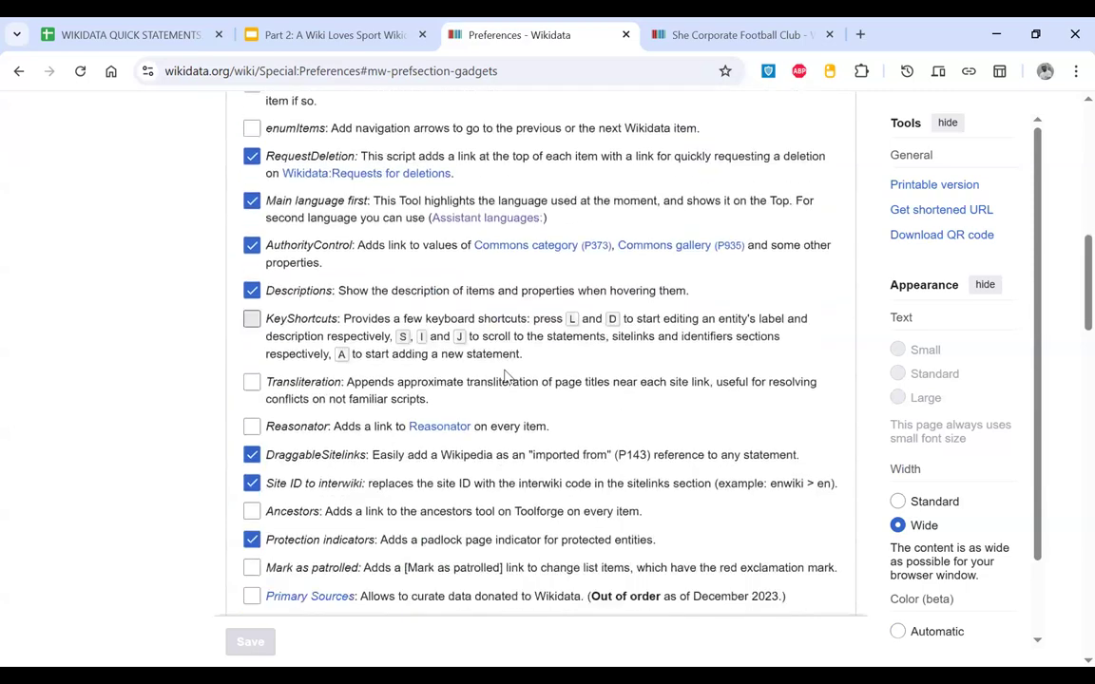
{"action": "scroll", "coordinate": [507, 376], "scroll_direction": "down", "scroll_amount": 3}
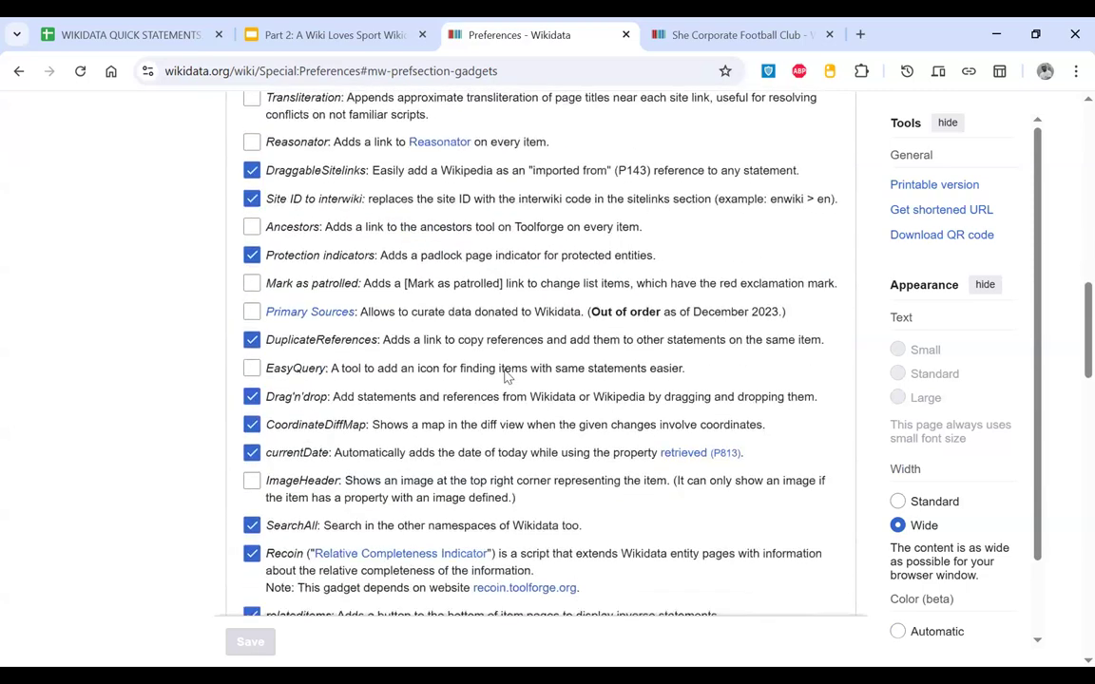
{"action": "scroll", "coordinate": [506, 376], "scroll_direction": "down", "scroll_amount": 4}
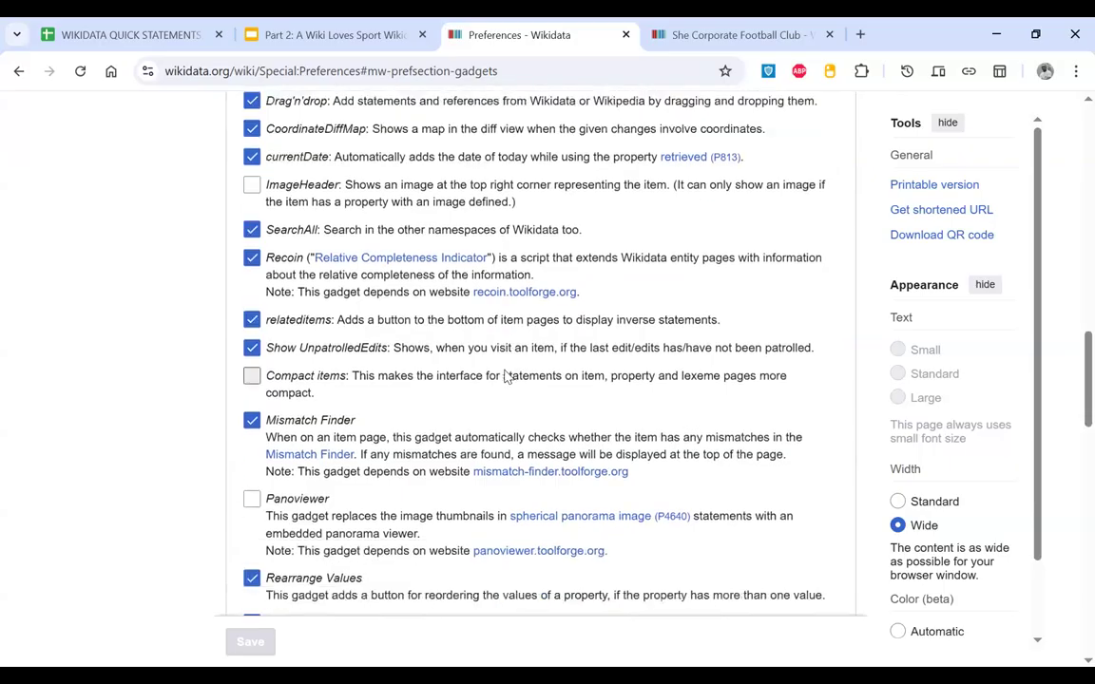
{"action": "scroll", "coordinate": [507, 377], "scroll_direction": "down", "scroll_amount": 2}
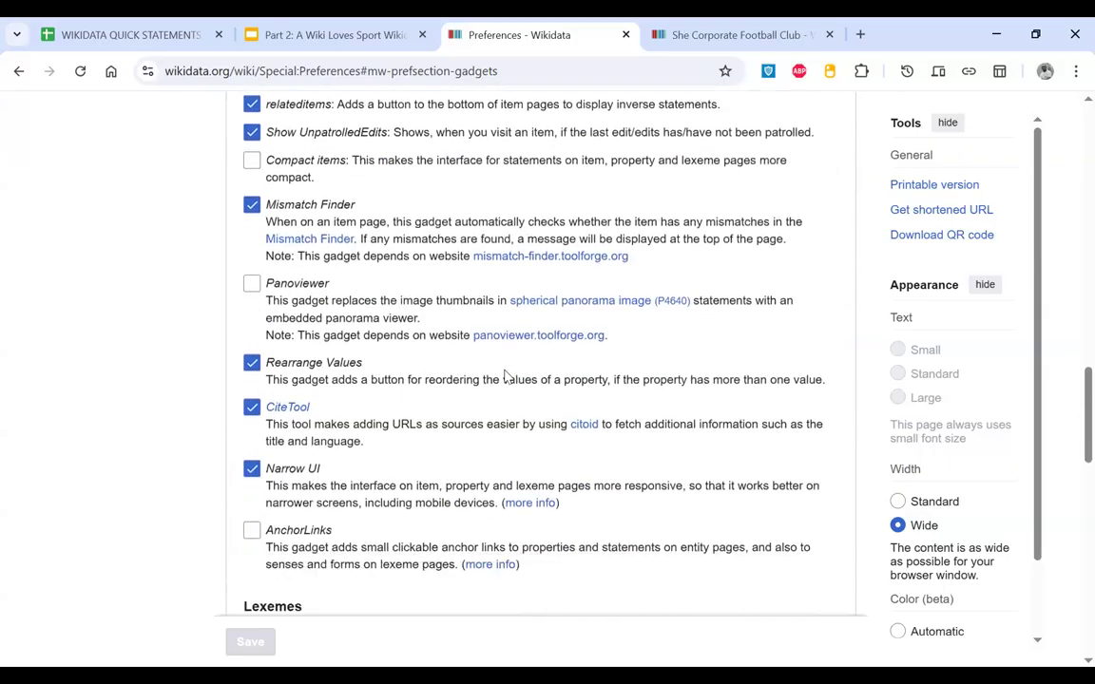
{"action": "scroll", "coordinate": [507, 376], "scroll_direction": "down", "scroll_amount": 2}
{"action": "scroll", "coordinate": [506, 376], "scroll_direction": "down", "scroll_amount": 8}
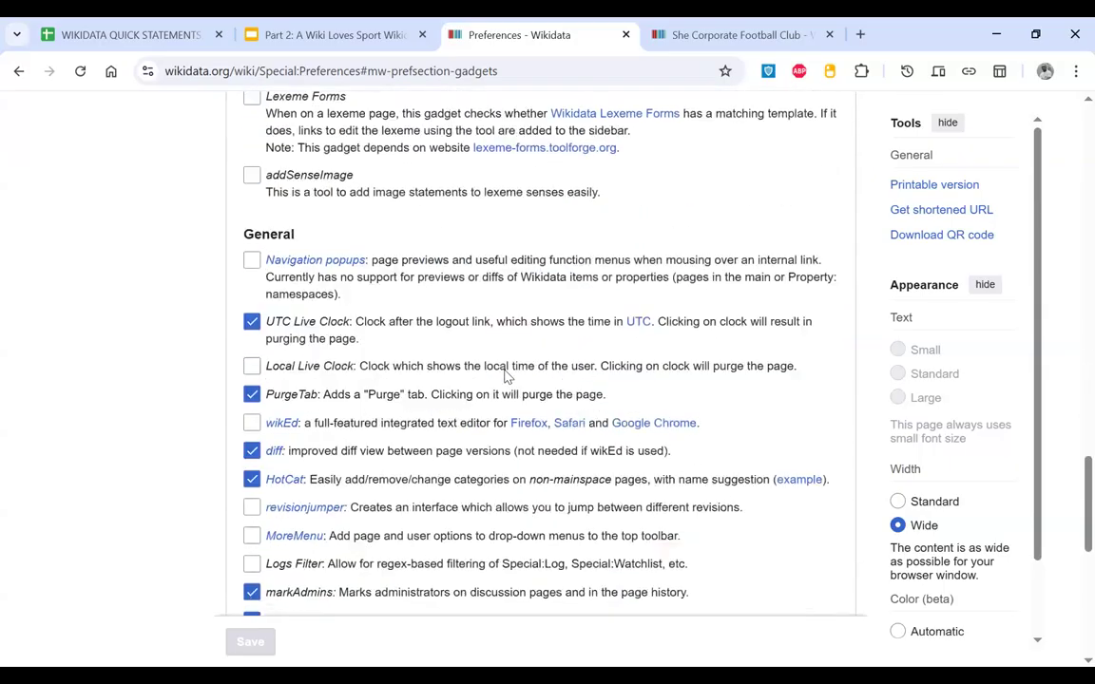
{"action": "scroll", "coordinate": [506, 377], "scroll_direction": "down", "scroll_amount": 1}
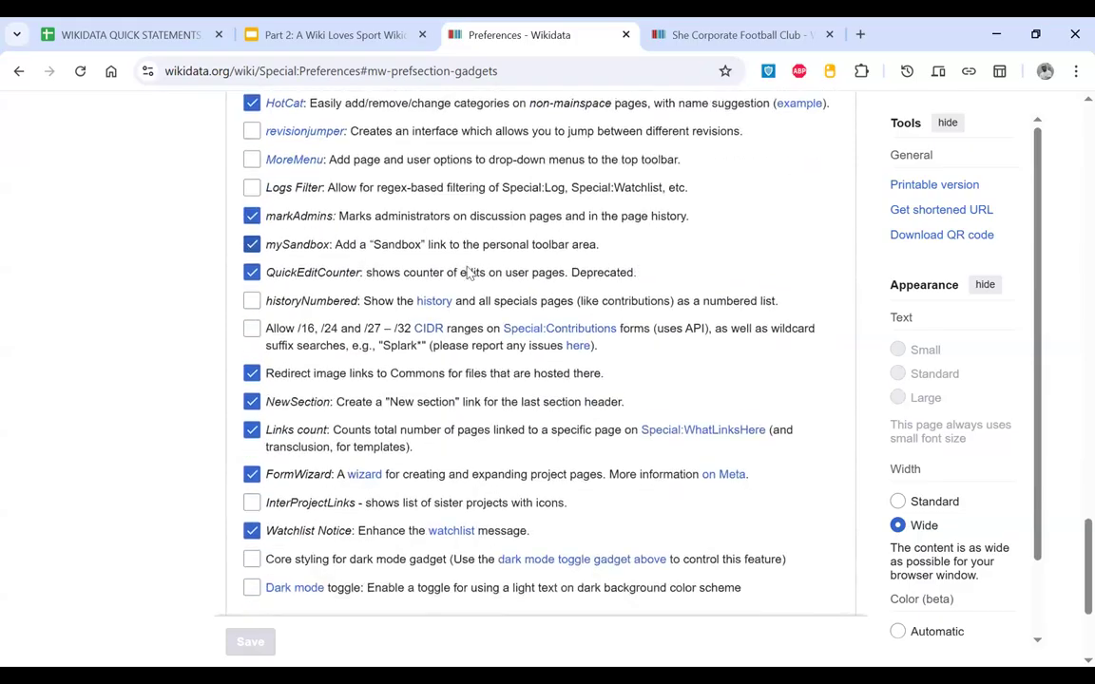
{"action": "left_click_drag", "start_coordinate": [338, 206], "coordinate": [258, 206]}
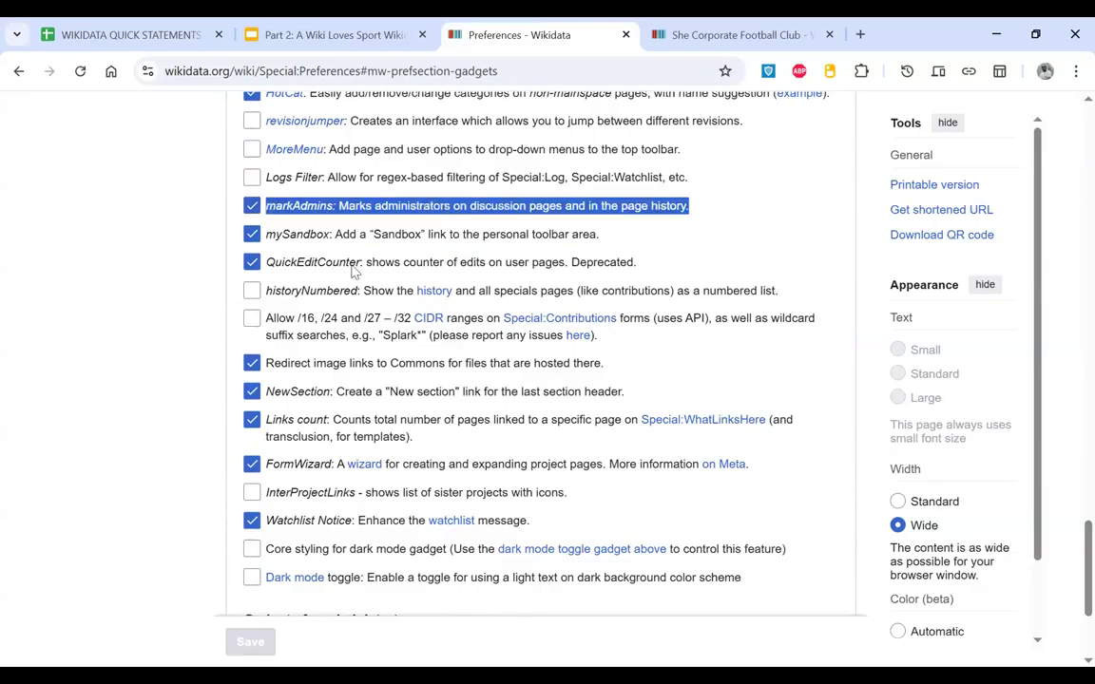
{"action": "scroll", "coordinate": [352, 271], "scroll_direction": "down", "scroll_amount": 5}
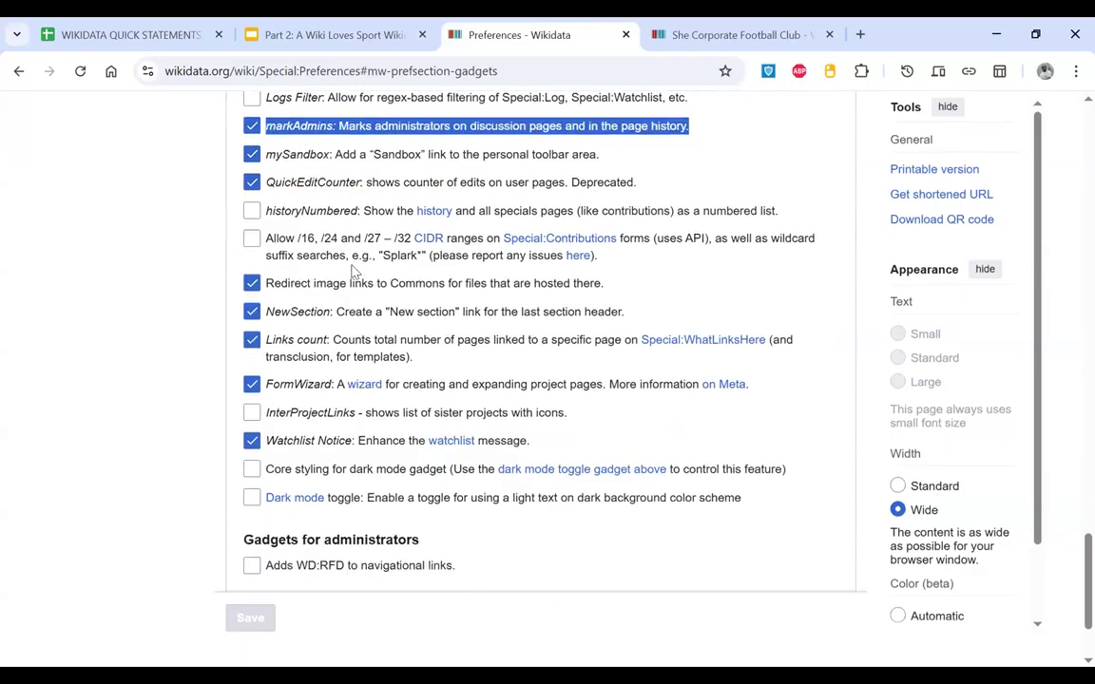
{"action": "scroll", "coordinate": [353, 271], "scroll_direction": "up", "scroll_amount": 20}
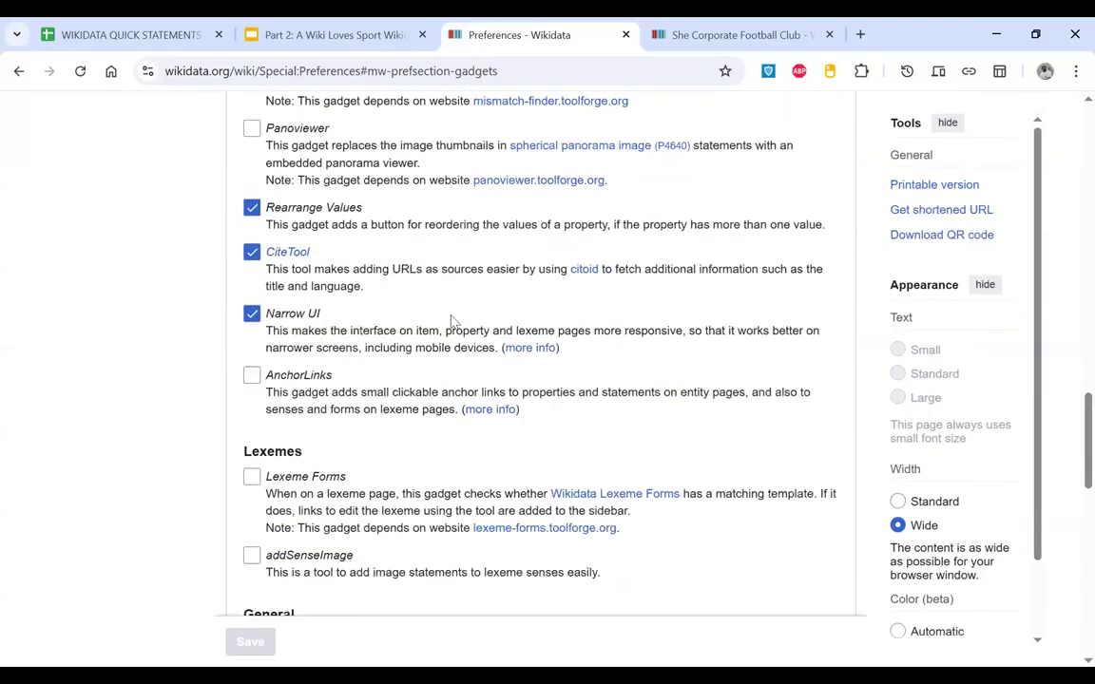
Step: Present the Part 2 slides up to the 'Querying & Making use of Wikidata data' title slide
{"action": "left_click", "coordinate": [390, 27]}
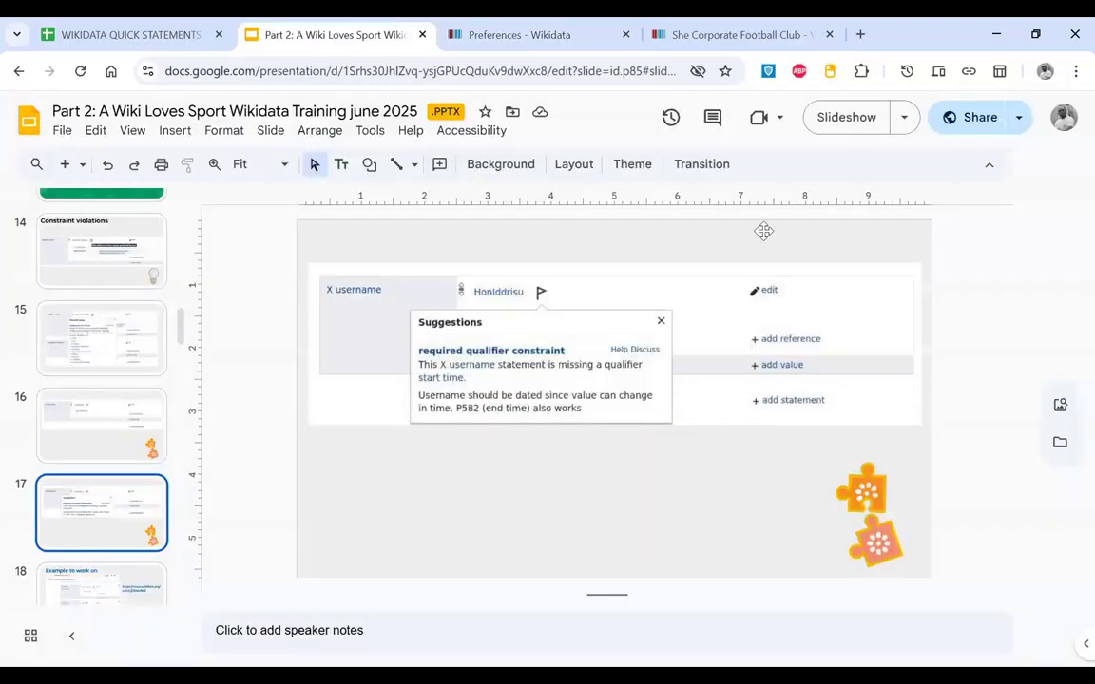
{"action": "left_click", "coordinate": [855, 126]}
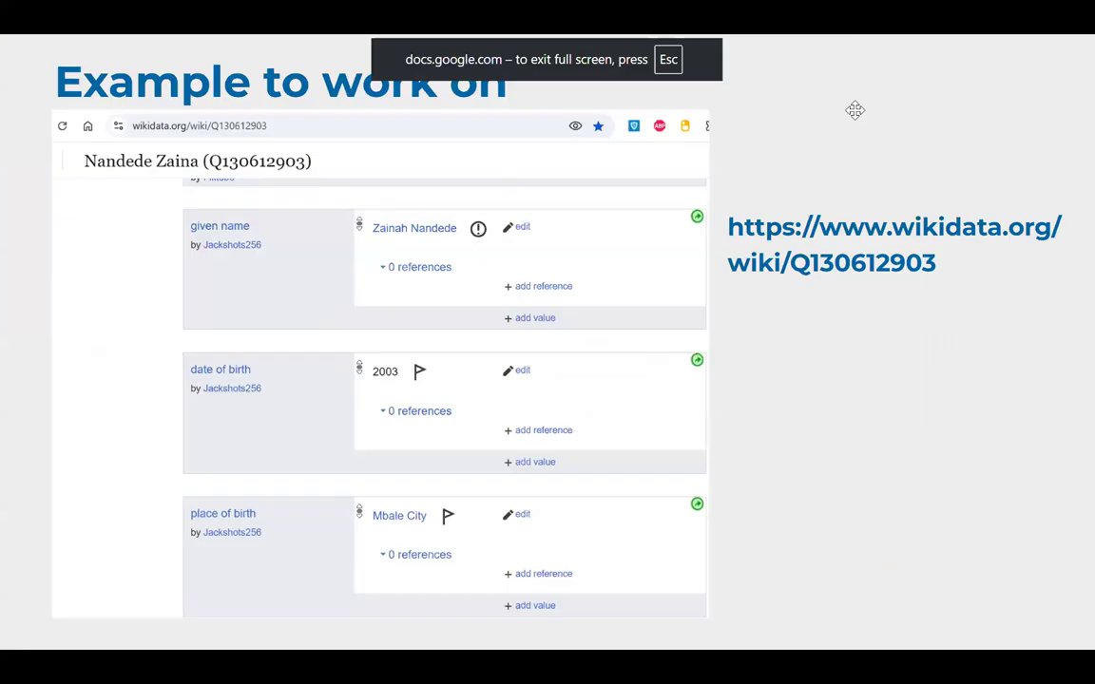
{"action": "key", "text": "Right"}
{"action": "key", "text": "Right"}
{"action": "key", "text": "Right"}
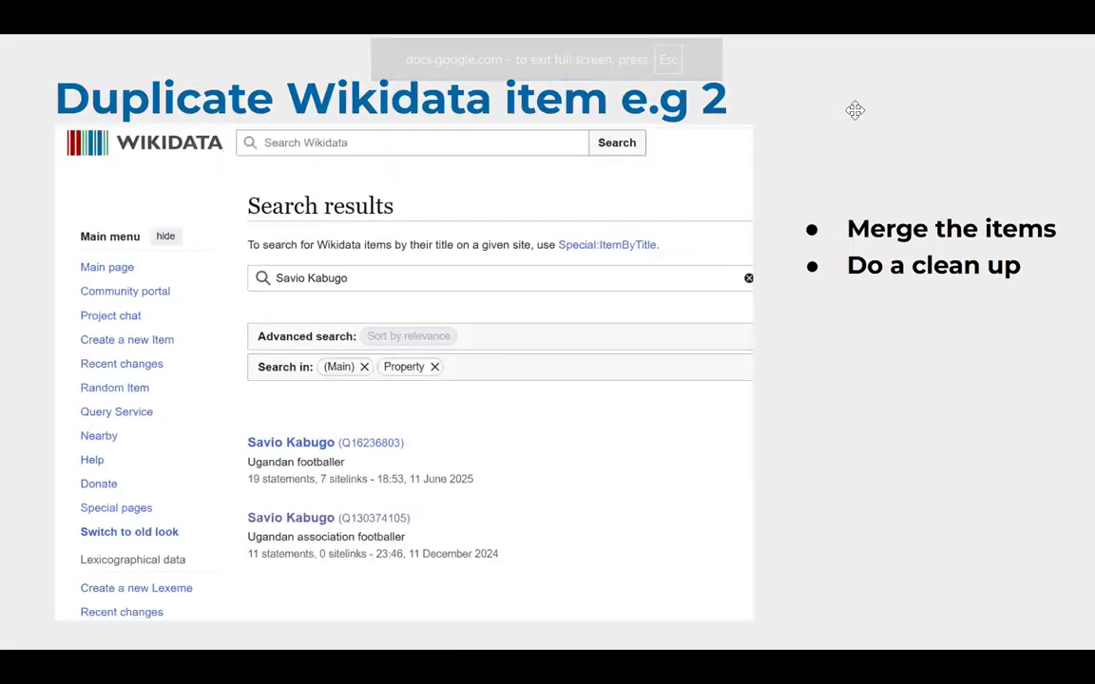
{"action": "key", "text": "Right"}
{"action": "key", "text": "Right"}
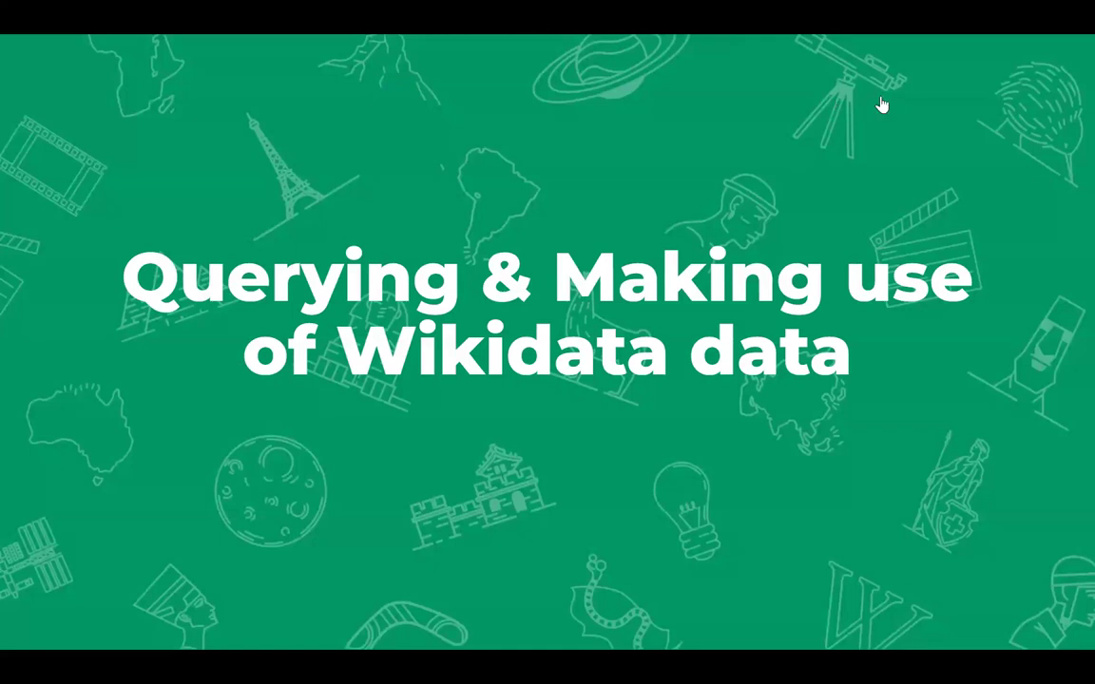
{"action": "key", "text": "ctrl+Tab"}
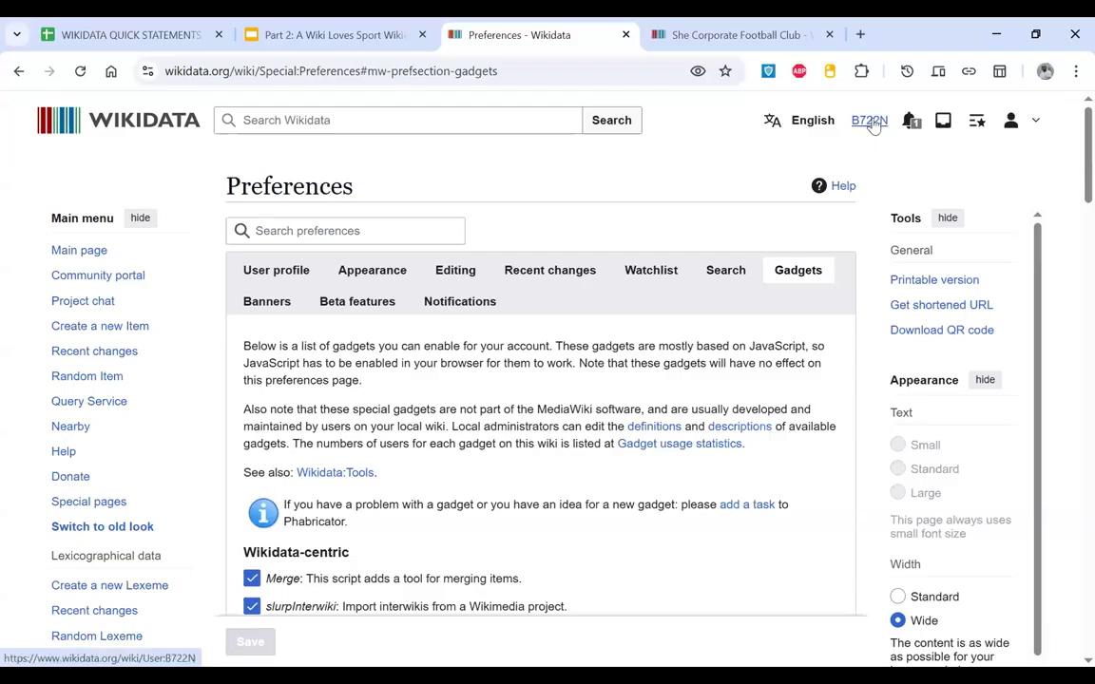
Step: Open your user page and highlight its Tutorials for tools list: Listeria, Petscan, Wiki List tool, Mix'n'match
{"action": "left_click", "coordinate": [869, 121]}
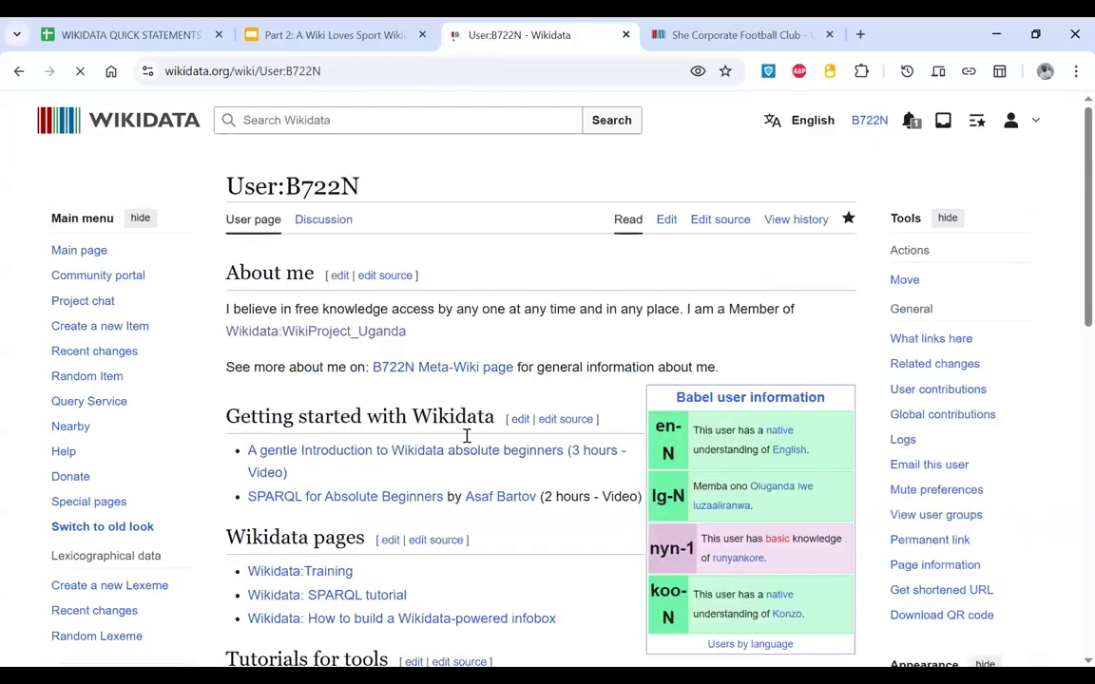
{"action": "scroll", "coordinate": [466, 435], "scroll_direction": "down", "scroll_amount": 5}
{"action": "scroll", "coordinate": [464, 436], "scroll_direction": "up", "scroll_amount": 4}
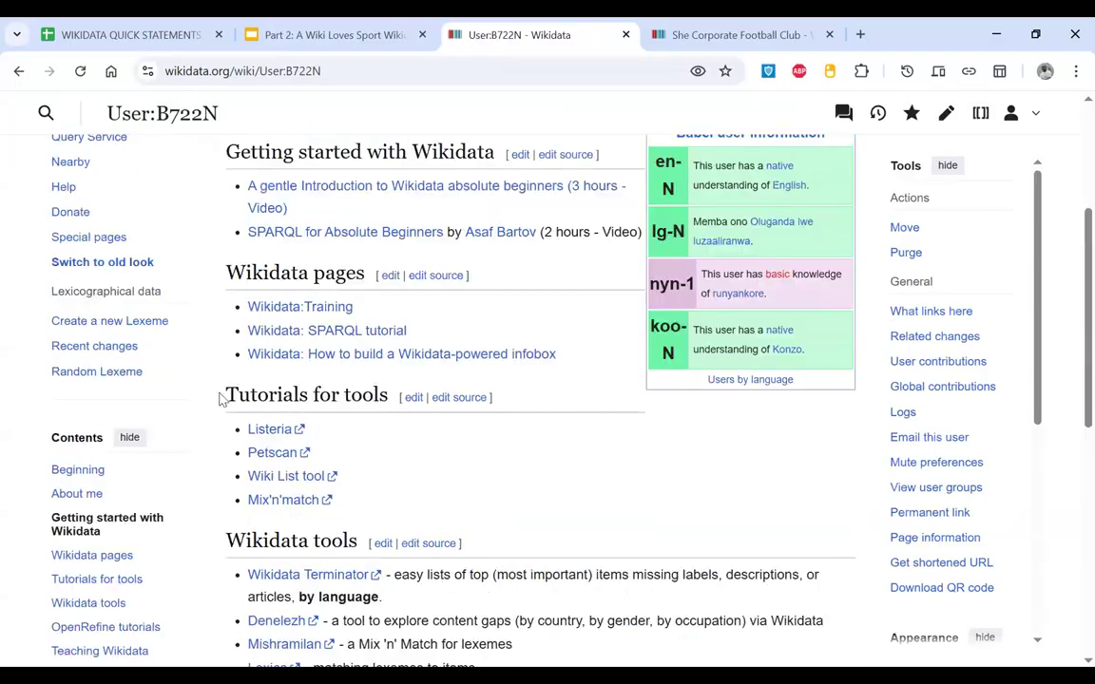
{"action": "left_click_drag", "start_coordinate": [225, 382], "coordinate": [332, 501]}
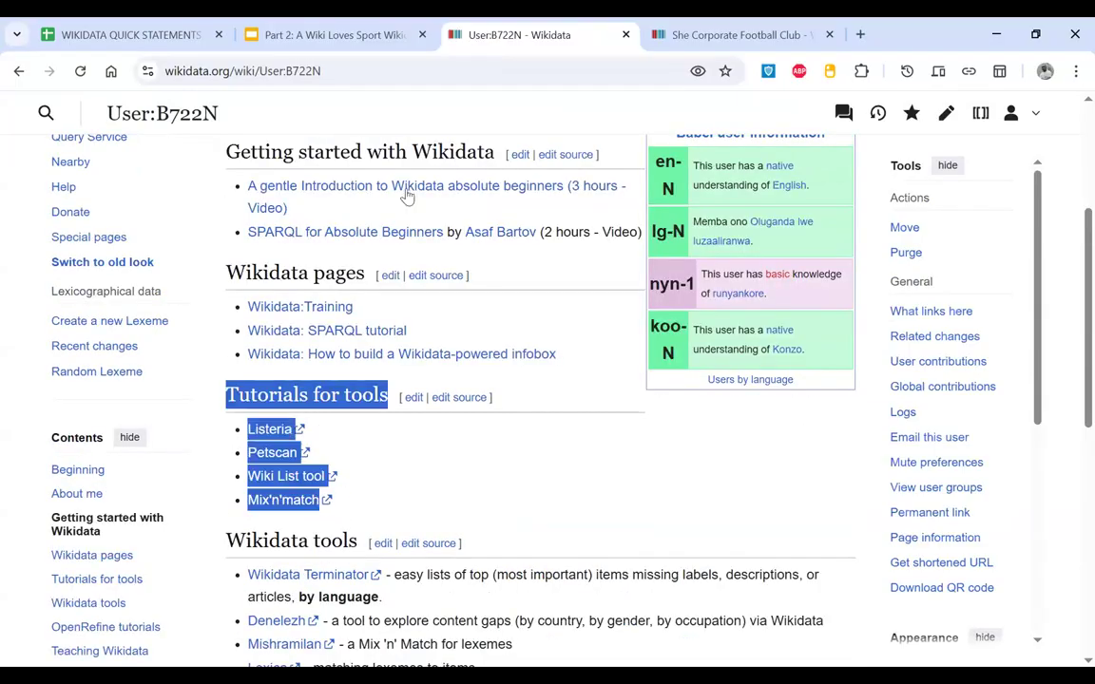
{"action": "left_click", "coordinate": [440, 74]}
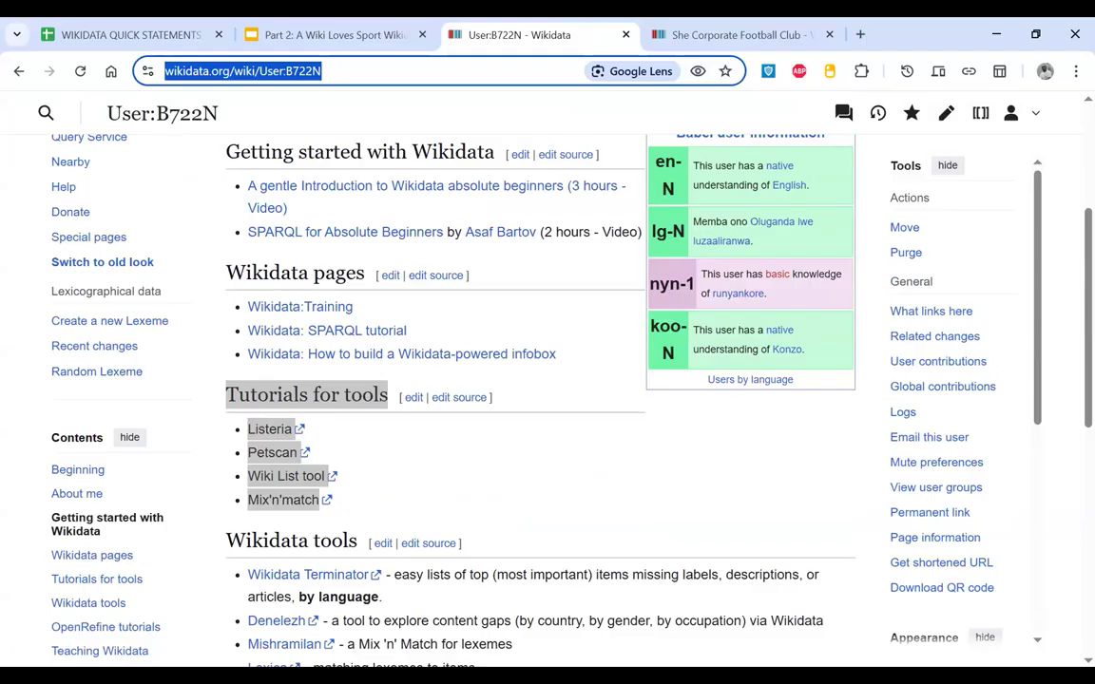
{"action": "key", "text": "alt+Tab"}
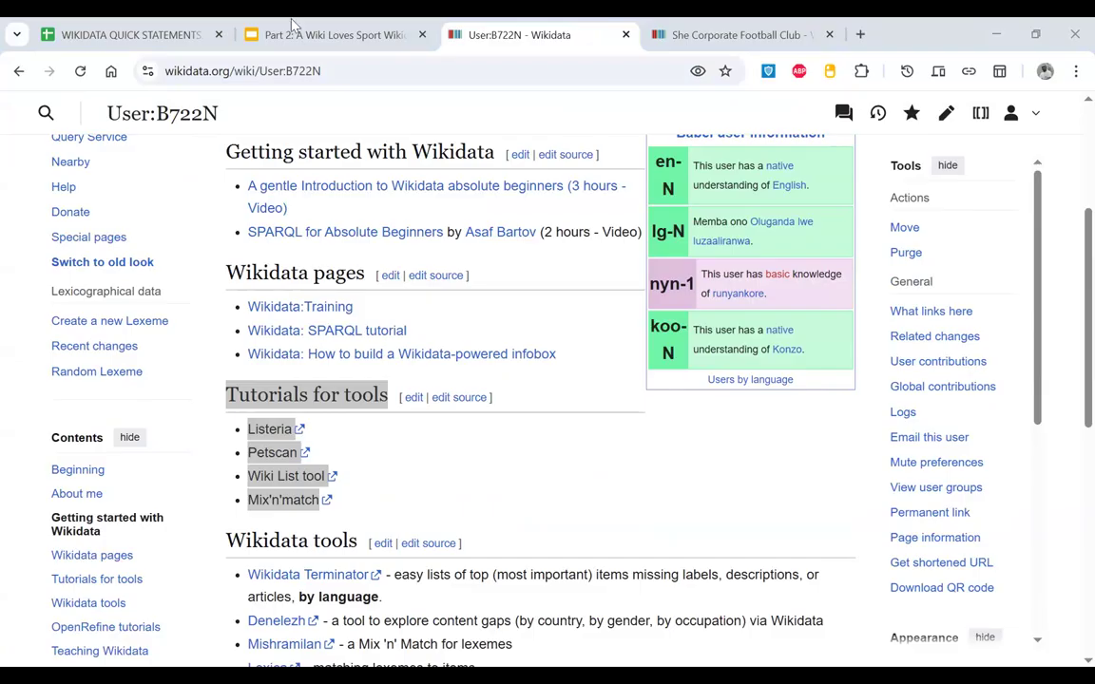
Step: Resume the slideshow full screen and go to slide 26, the Wikidata Query Builder screenshot
{"action": "left_click", "coordinate": [872, 120]}
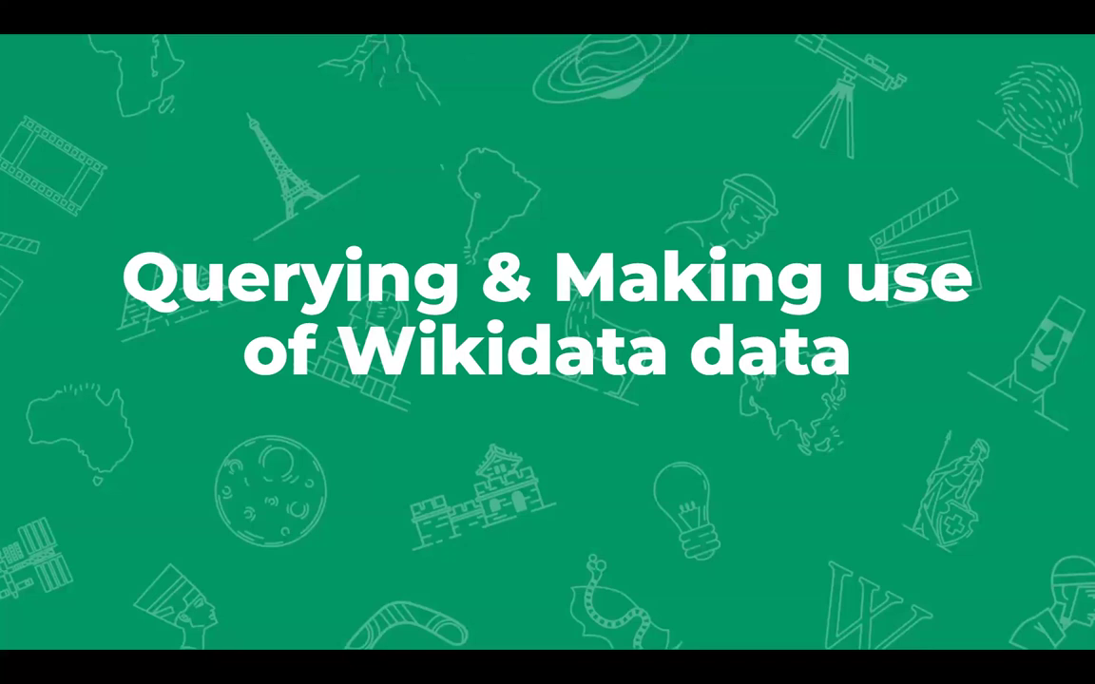
{"action": "key", "text": "Right"}
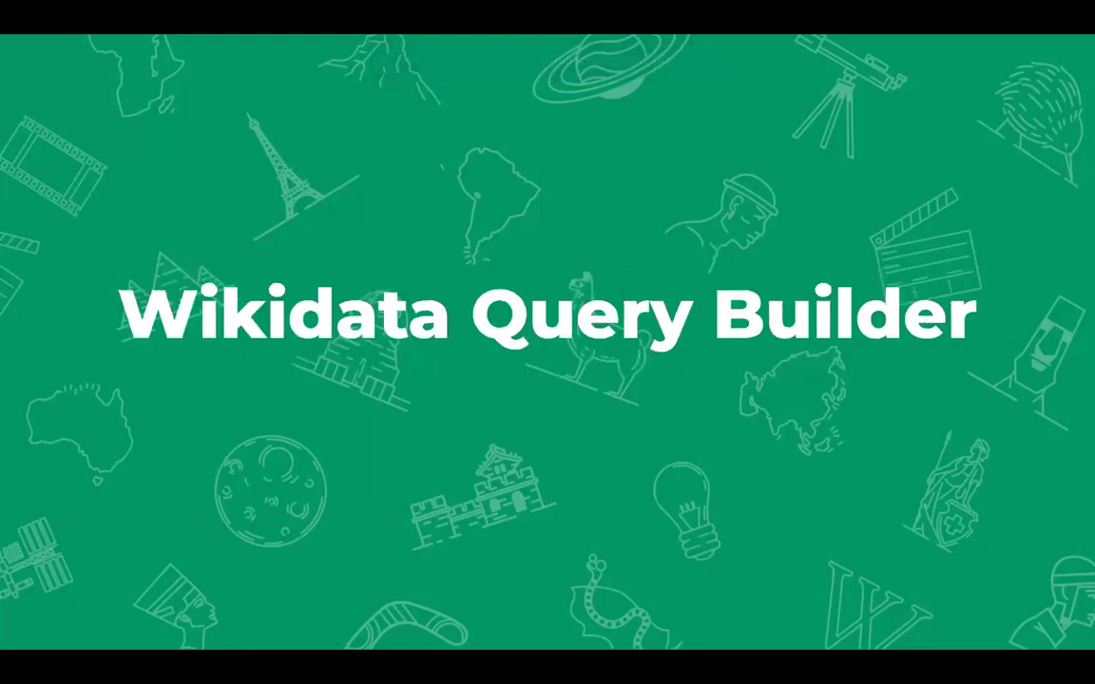
{"action": "key", "text": "Left"}
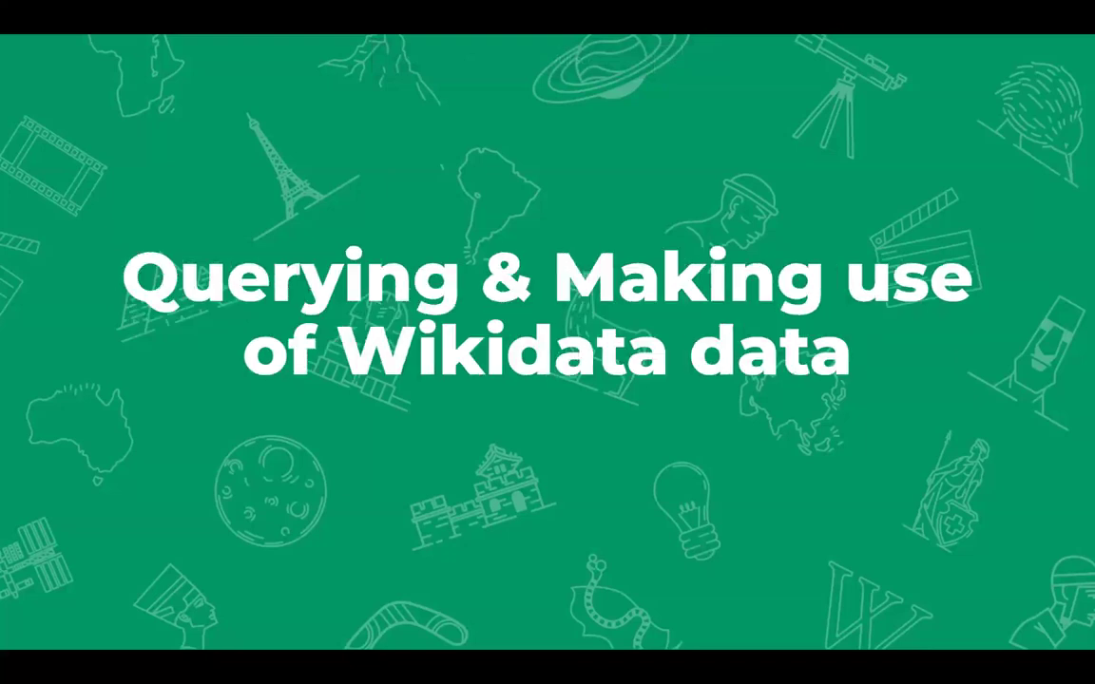
{"action": "key", "text": "Right"}
{"action": "key", "text": "Right"}
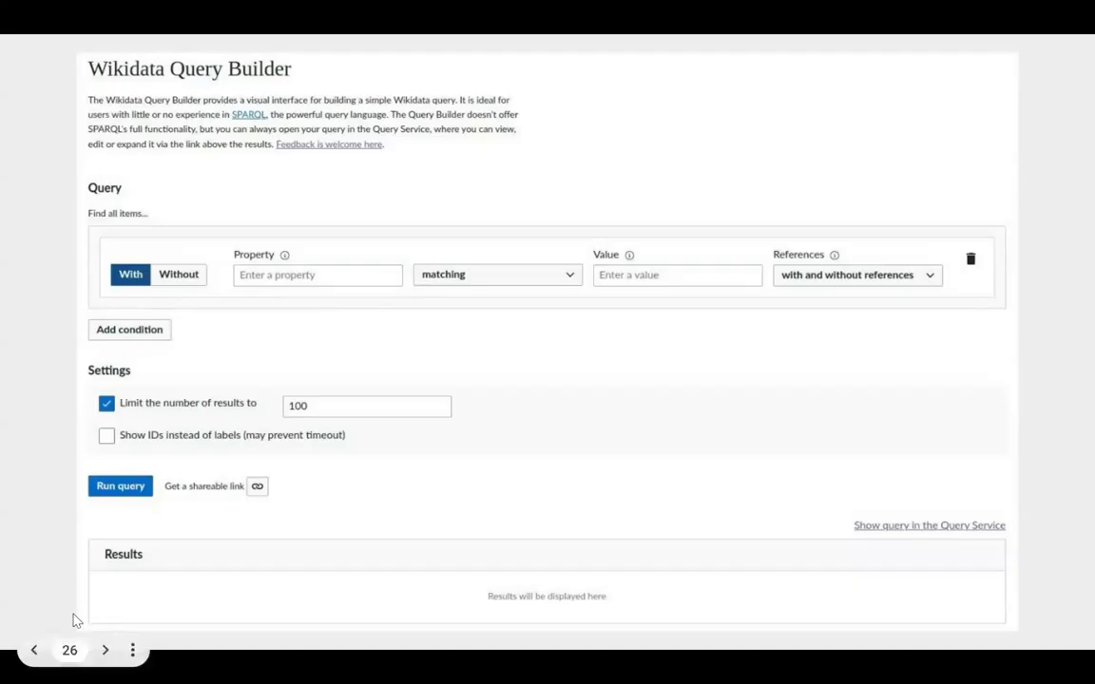
{"action": "mouse_move", "coordinate": [307, 378]}
{"action": "left_mouse_down"}
{"action": "mouse_move", "coordinate": [74, 390]}
{"action": "mouse_move", "coordinate": [368, 366]}
{"action": "mouse_move", "coordinate": [281, 387]}
{"action": "left_mouse_up"}
{"action": "mouse_move", "coordinate": [220, 249]}
{"action": "left_mouse_down"}
{"action": "mouse_move", "coordinate": [297, 230]}
{"action": "mouse_move", "coordinate": [244, 234]}
{"action": "left_mouse_up"}
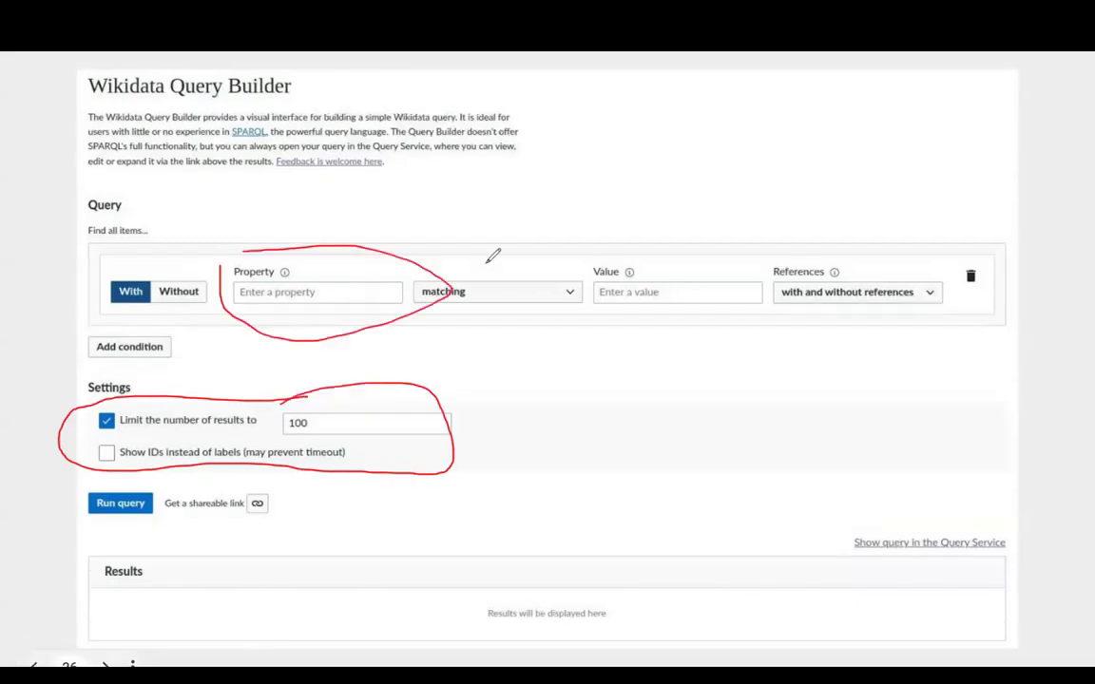
{"action": "mouse_move", "coordinate": [635, 268]}
{"action": "left_mouse_down"}
{"action": "mouse_move", "coordinate": [599, 275]}
{"action": "mouse_move", "coordinate": [724, 245]}
{"action": "mouse_move", "coordinate": [665, 255]}
{"action": "left_mouse_up"}
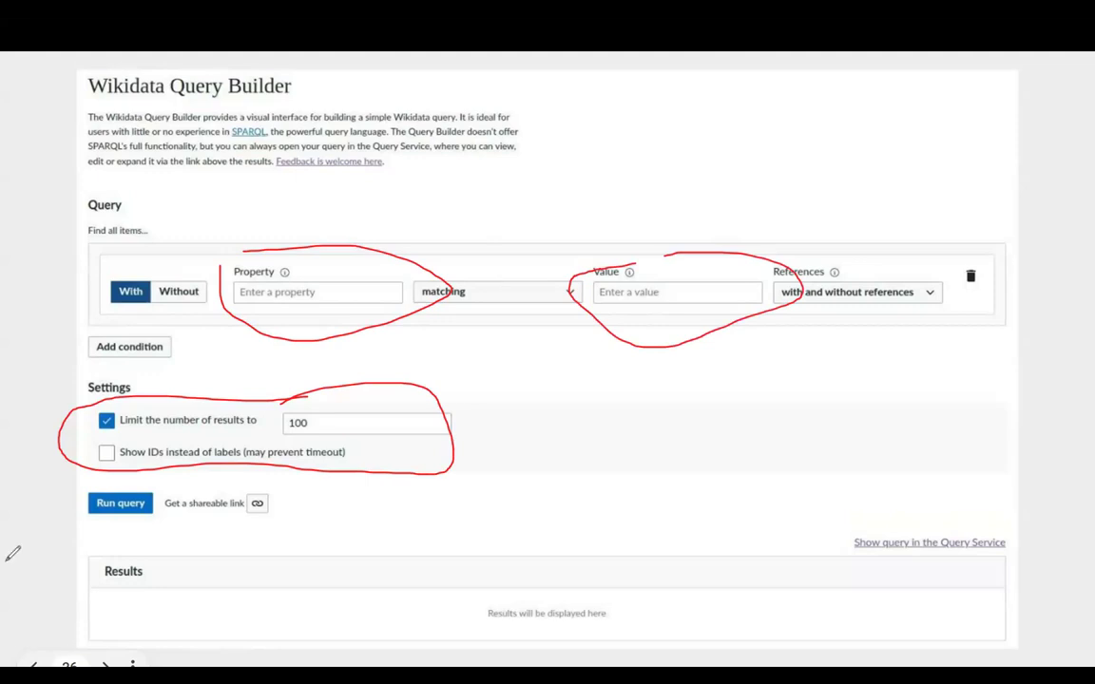
{"action": "key", "text": "Escape"}
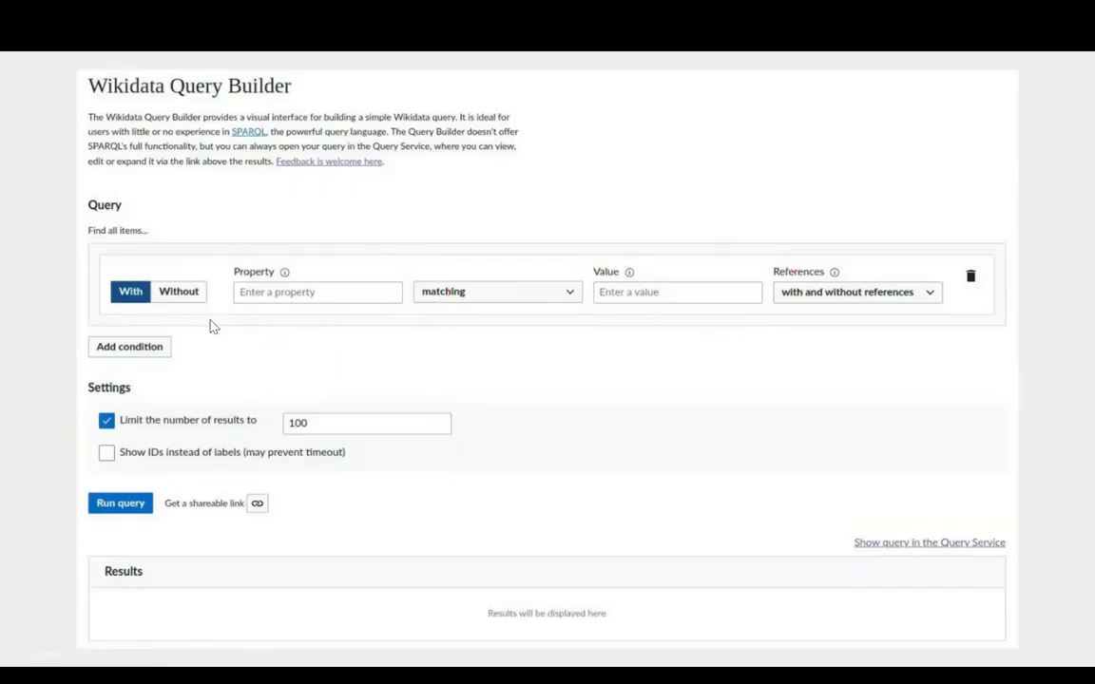
Step: Circle Example 1's occupation, matching, painter, place of birth, Ghana, references and 100-limit fields in red
{"action": "left_click", "coordinate": [358, 276]}
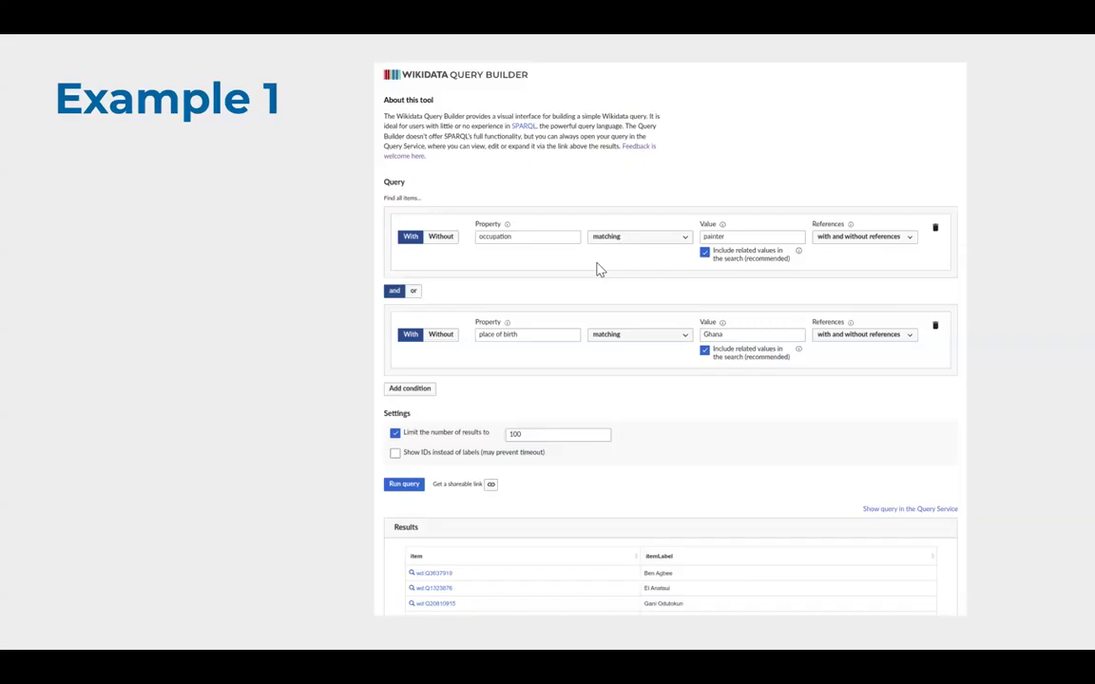
{"action": "mouse_move", "coordinate": [49, 521]}
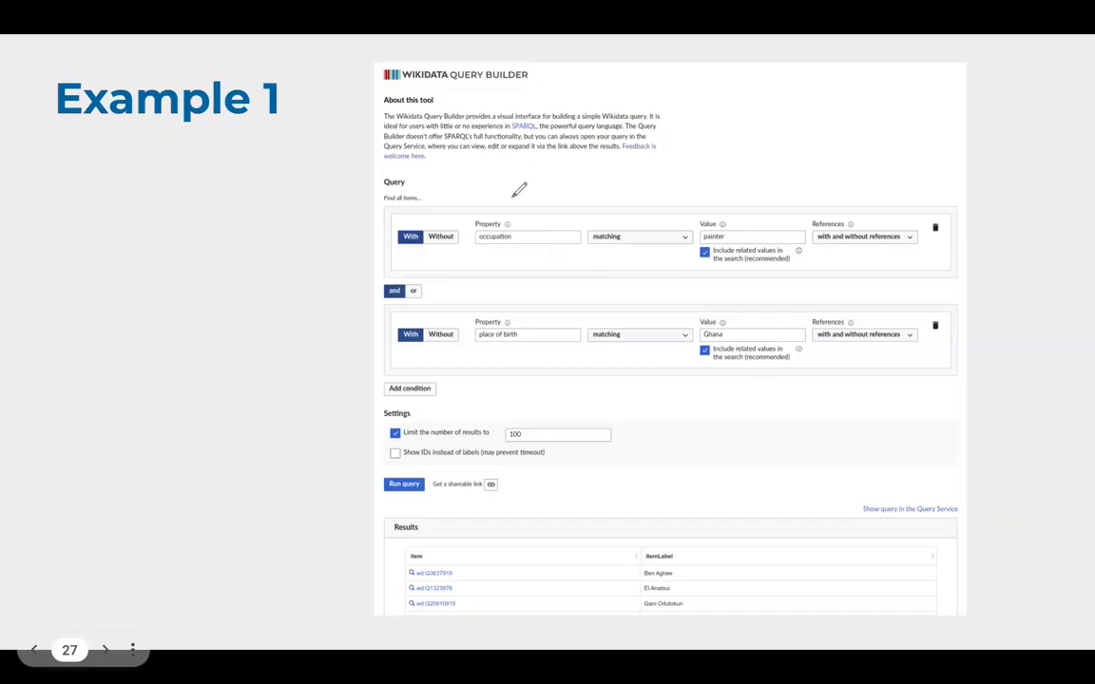
{"action": "left_click_drag", "start_coordinate": [570, 214], "coordinate": [556, 251]}
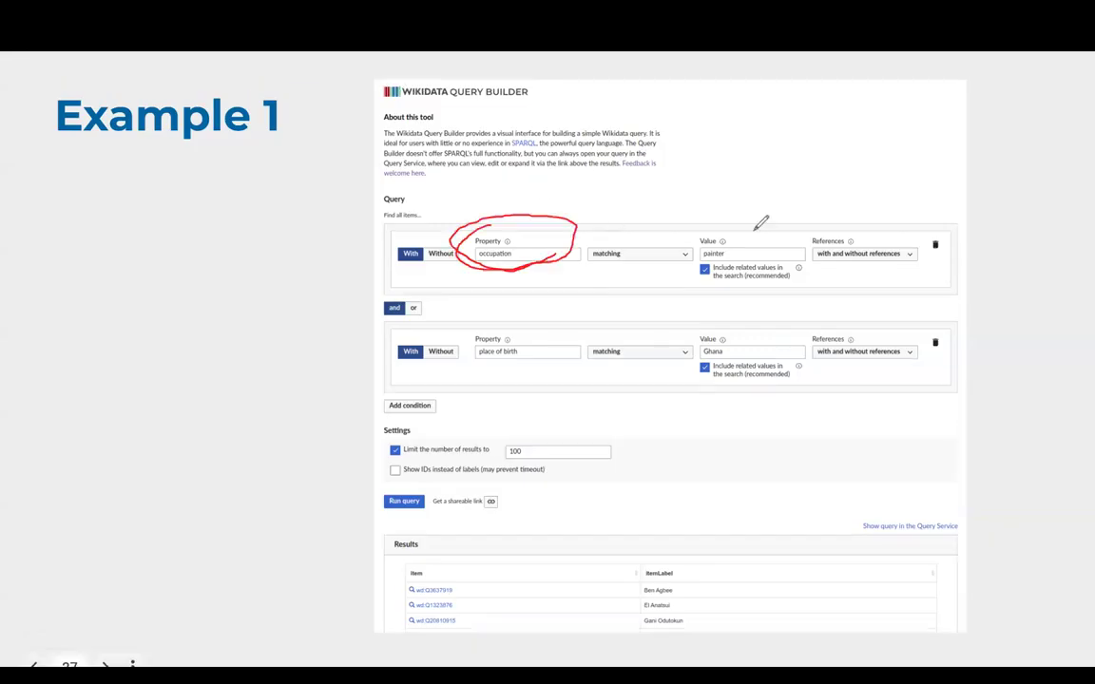
{"action": "left_click_drag", "start_coordinate": [623, 253], "coordinate": [626, 223]}
{"action": "mouse_move", "coordinate": [709, 234]}
{"action": "left_mouse_down"}
{"action": "mouse_move", "coordinate": [765, 219]}
{"action": "mouse_move", "coordinate": [722, 217]}
{"action": "left_mouse_up"}
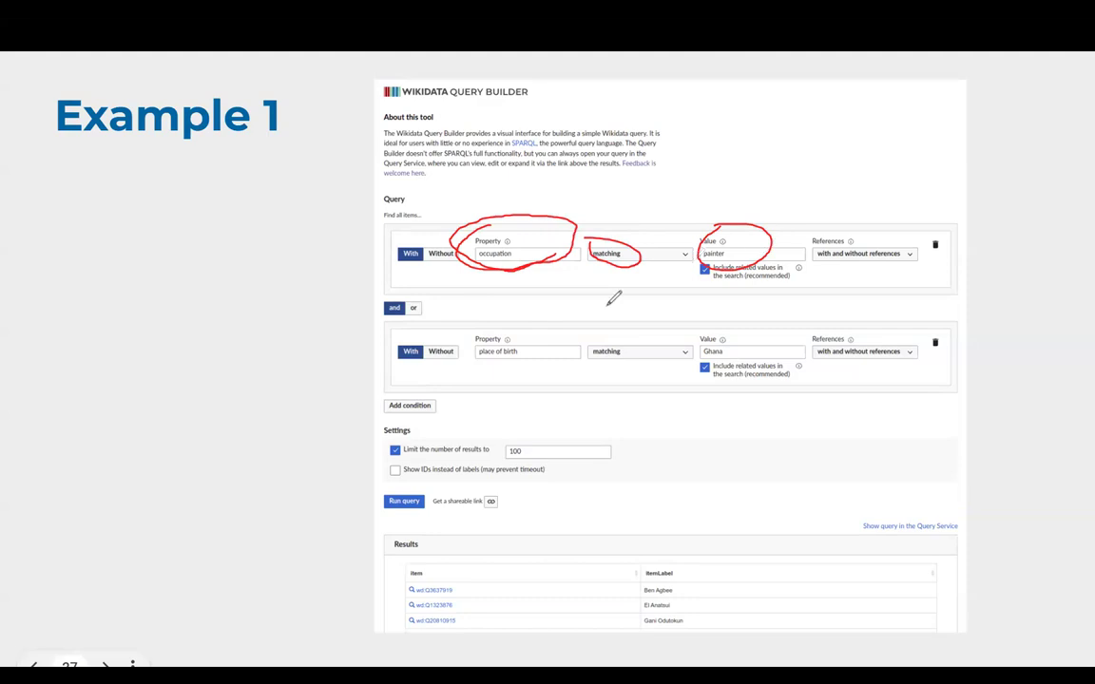
{"action": "mouse_move", "coordinate": [561, 328]}
{"action": "left_mouse_down"}
{"action": "mouse_move", "coordinate": [465, 338]}
{"action": "mouse_move", "coordinate": [473, 327]}
{"action": "left_mouse_up"}
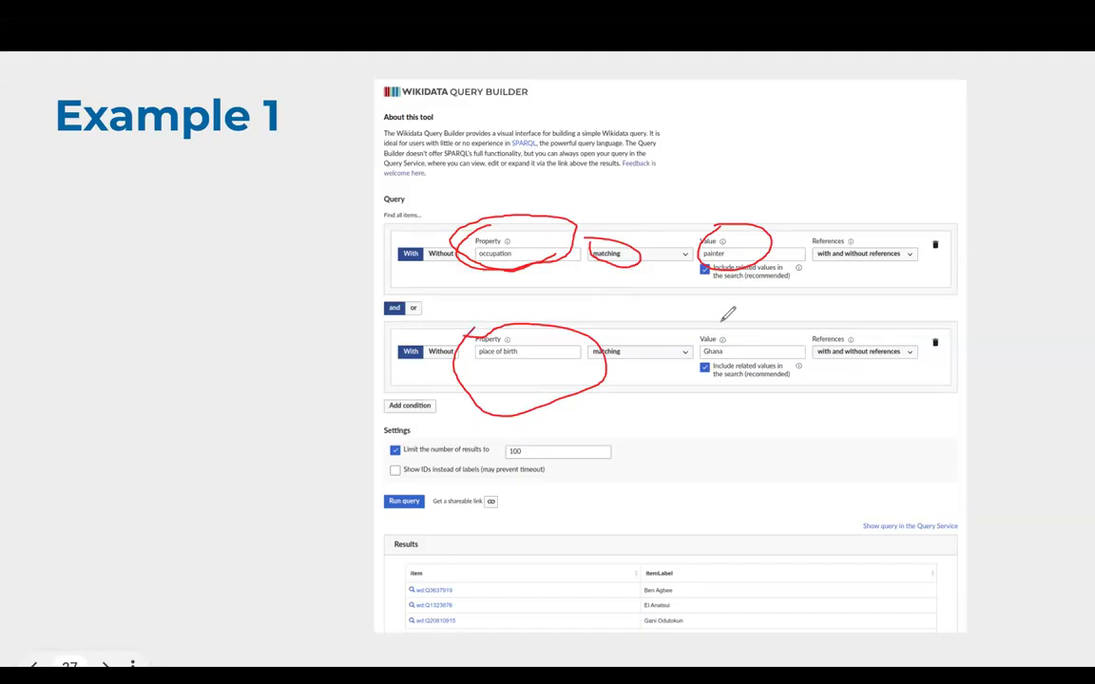
{"action": "mouse_move", "coordinate": [732, 385]}
{"action": "left_mouse_down"}
{"action": "mouse_move", "coordinate": [727, 310]}
{"action": "mouse_move", "coordinate": [718, 323]}
{"action": "left_mouse_up"}
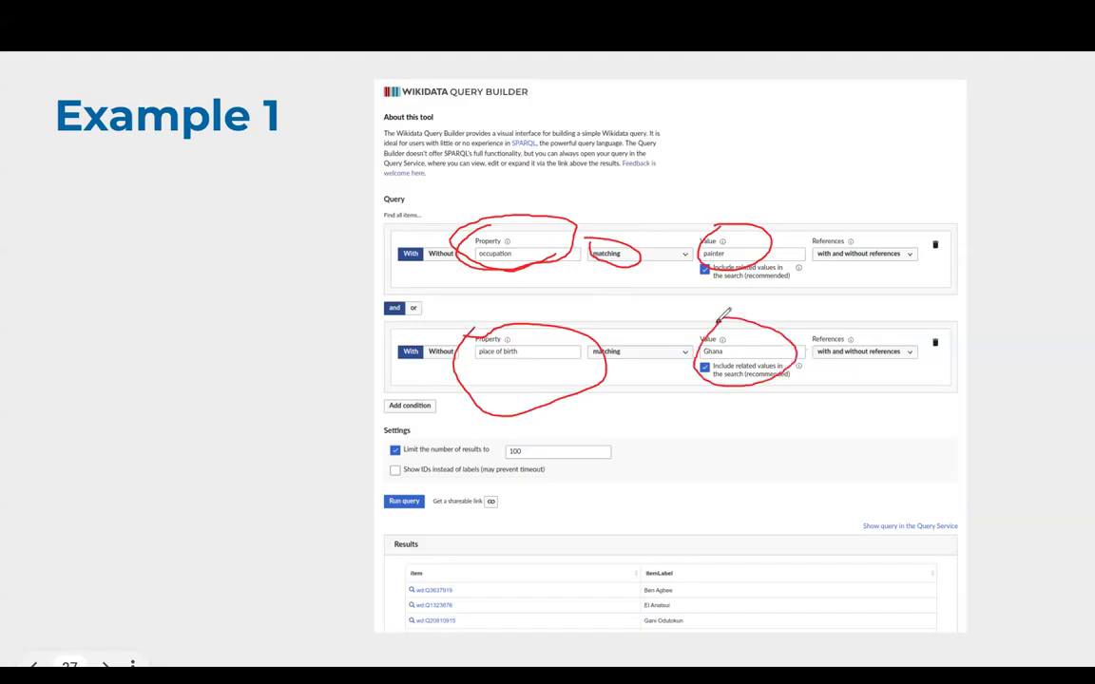
{"action": "mouse_move", "coordinate": [841, 333]}
{"action": "left_mouse_down"}
{"action": "mouse_move", "coordinate": [809, 342]}
{"action": "mouse_move", "coordinate": [823, 366]}
{"action": "mouse_move", "coordinate": [870, 370]}
{"action": "mouse_move", "coordinate": [845, 325]}
{"action": "left_mouse_up"}
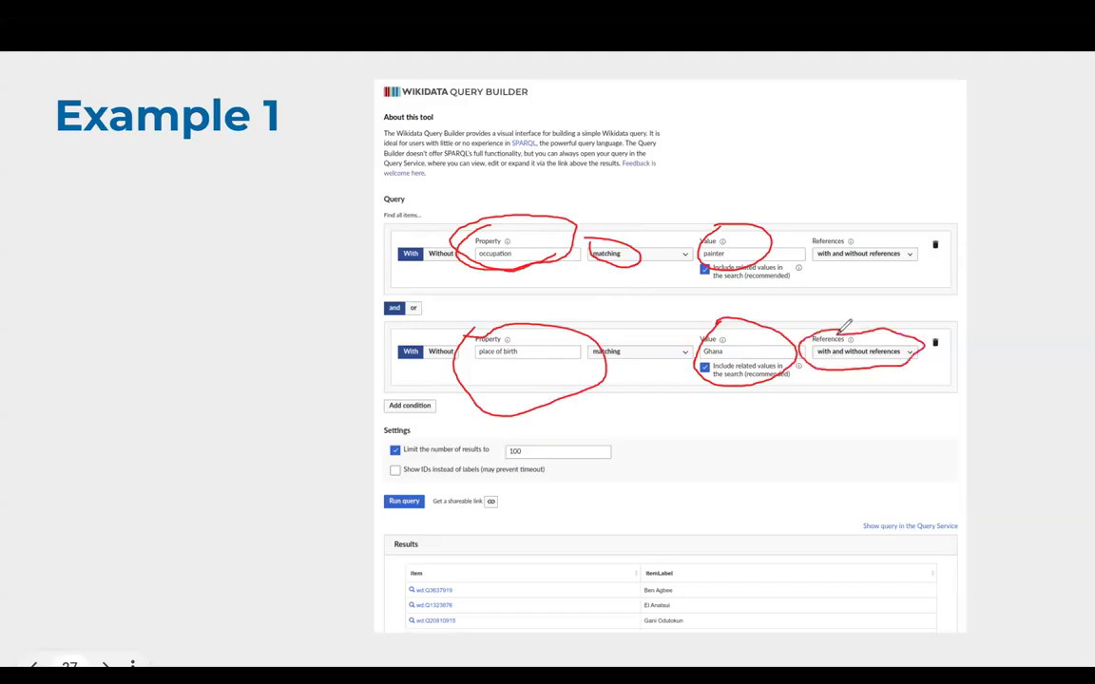
{"action": "mouse_move", "coordinate": [512, 437]}
{"action": "left_mouse_down"}
{"action": "mouse_move", "coordinate": [622, 483]}
{"action": "mouse_move", "coordinate": [491, 446]}
{"action": "left_mouse_up"}
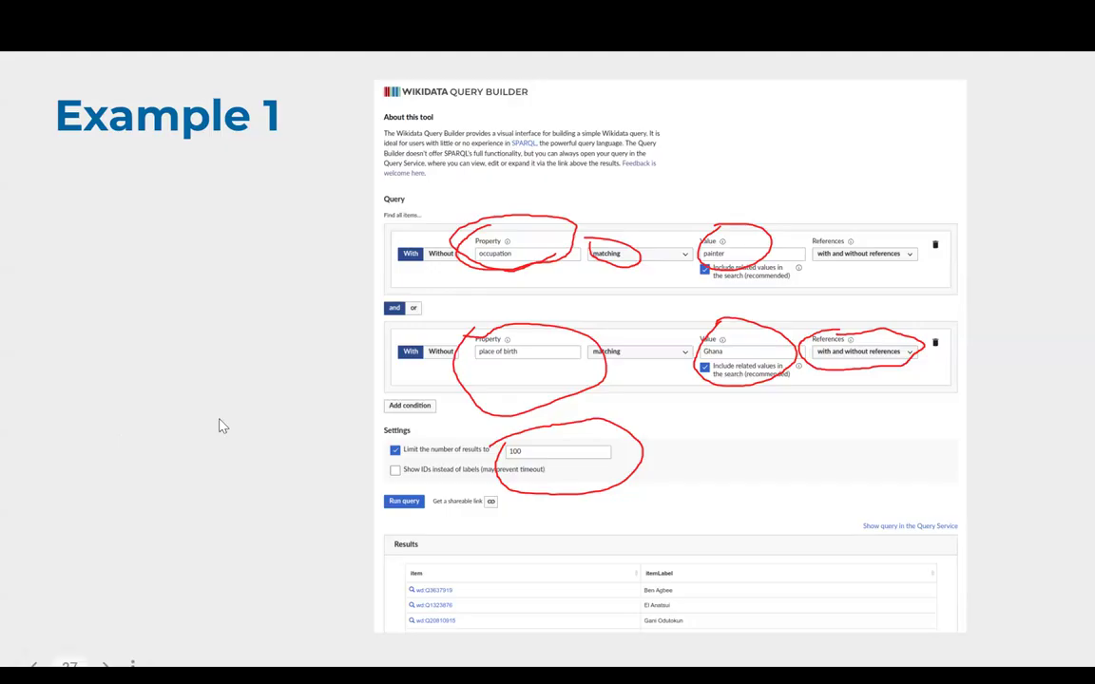
{"action": "key", "text": "Right"}
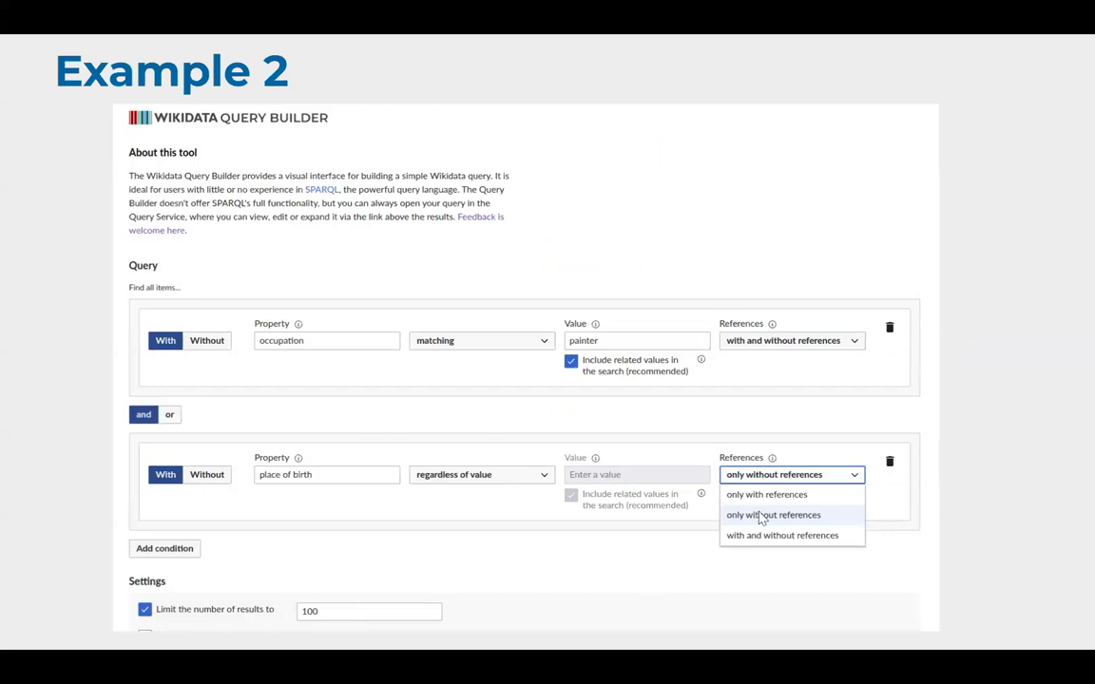
Step: Step through the Example 3 slide and the following example slide
{"action": "key", "text": "Right"}
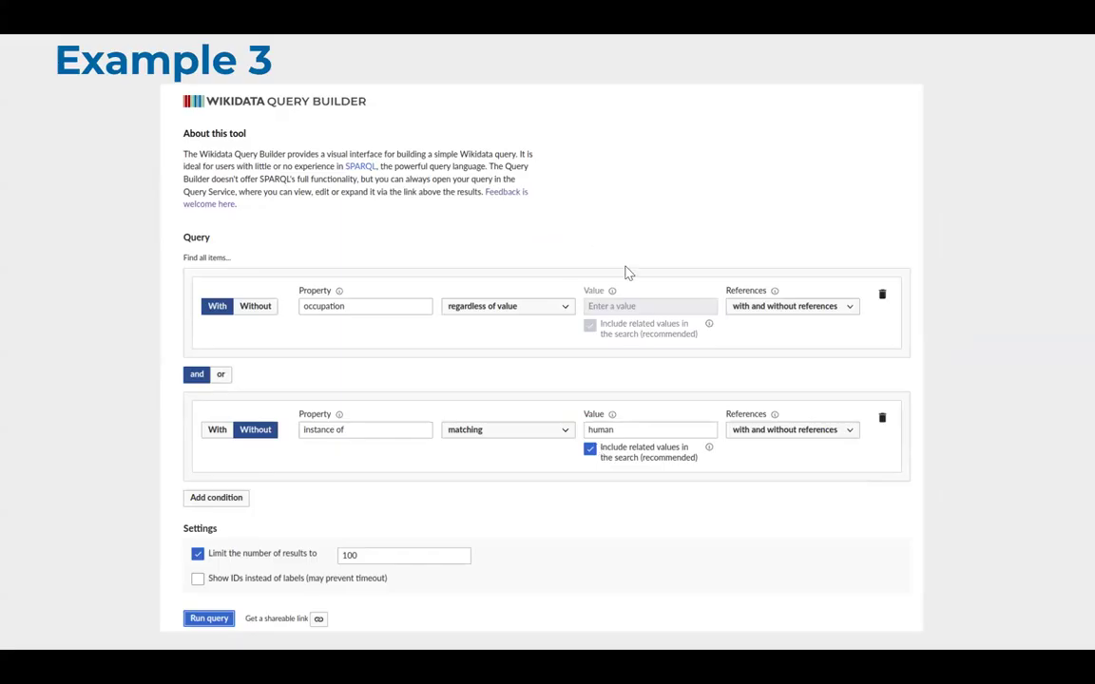
{"action": "key", "text": "Right"}
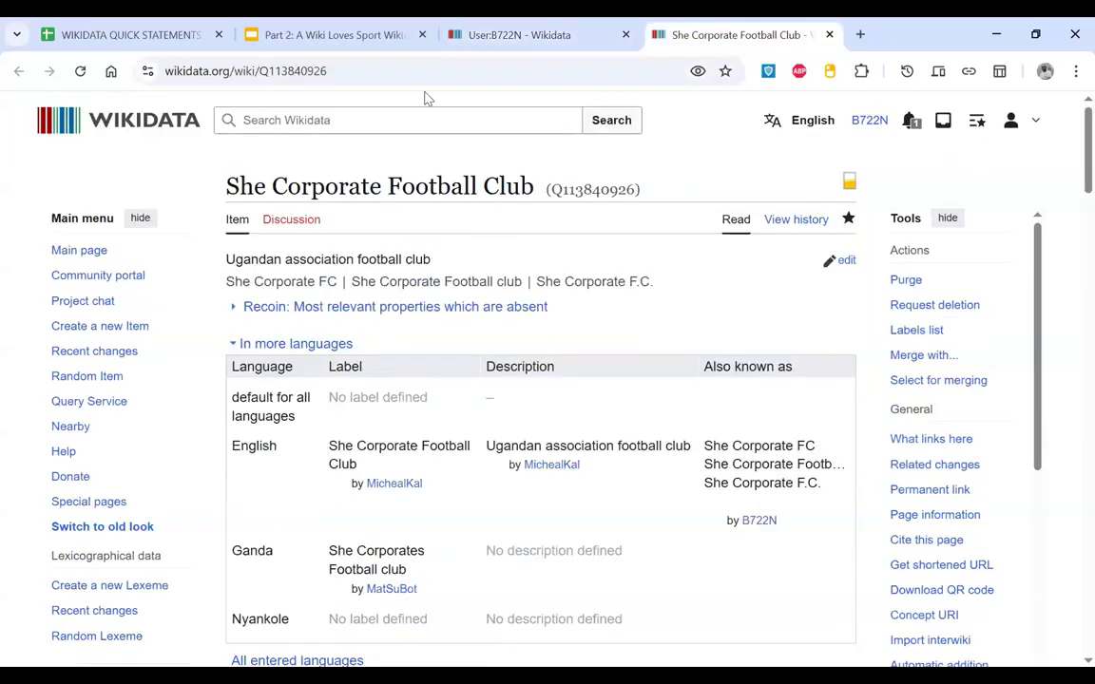
Step: Search Google for 'wikidata query builder' and open the Wikidata:Query Builder help page
{"action": "left_click", "coordinate": [426, 85]}
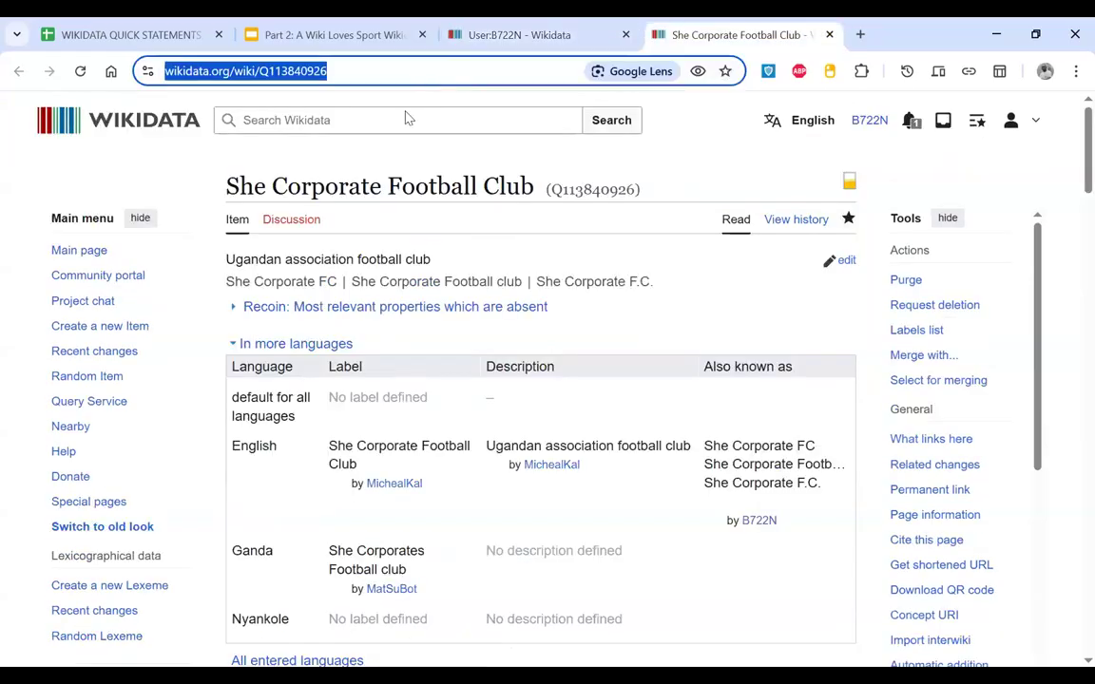
{"action": "type", "text": "wikidata qu"}
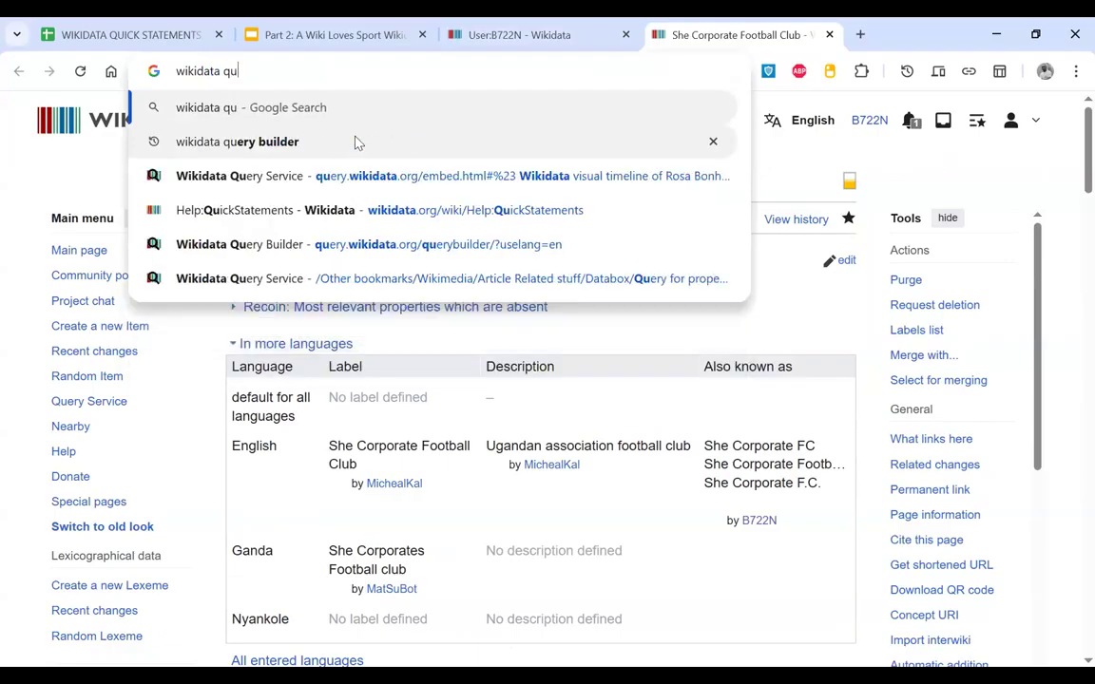
{"action": "type", "text": "ery builder"}
{"action": "key", "text": "Return"}
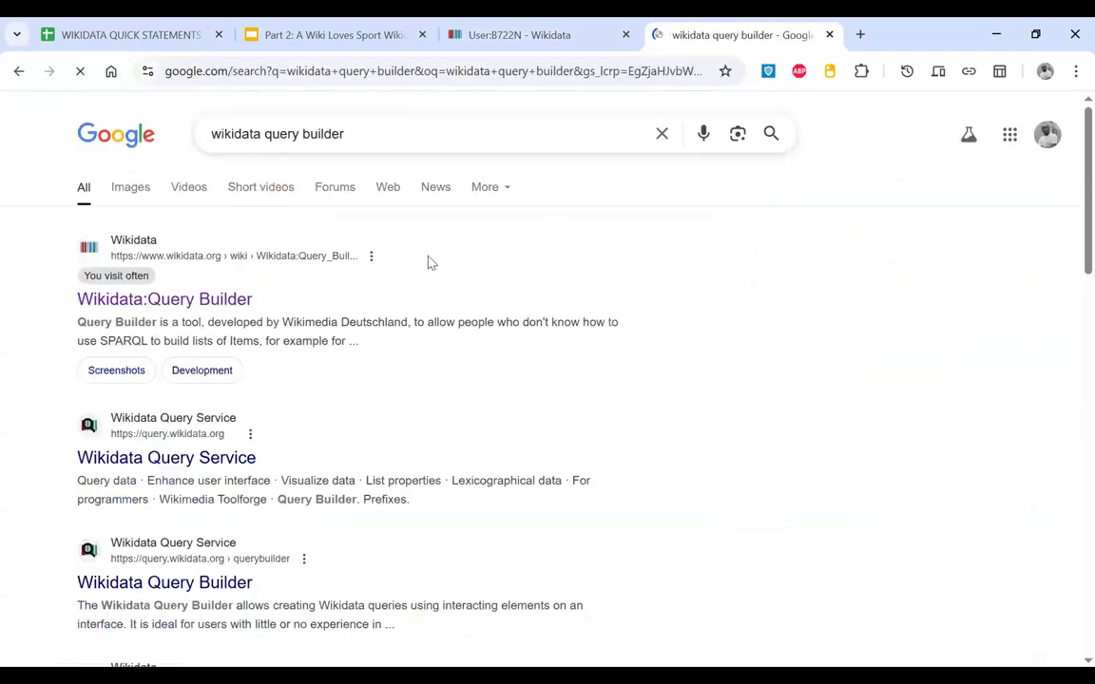
{"action": "left_click", "coordinate": [200, 299]}
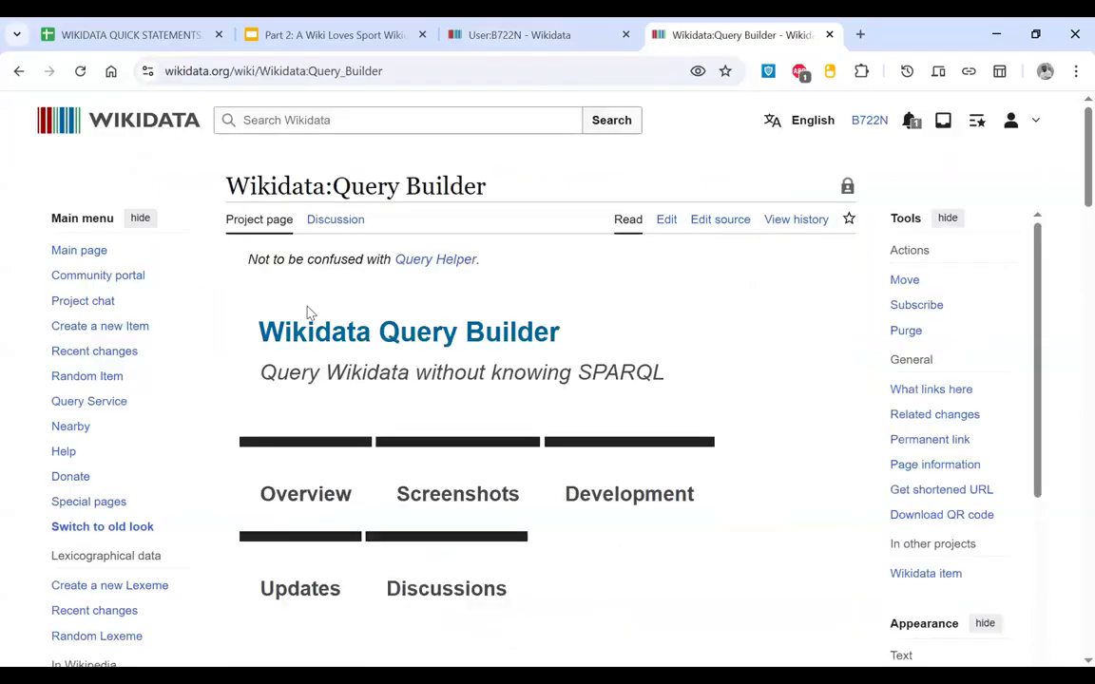
Step: Open the help page's 'Click here to try' link in a new tab and switch to it
{"action": "scroll", "coordinate": [419, 317], "scroll_direction": "down", "scroll_amount": 10}
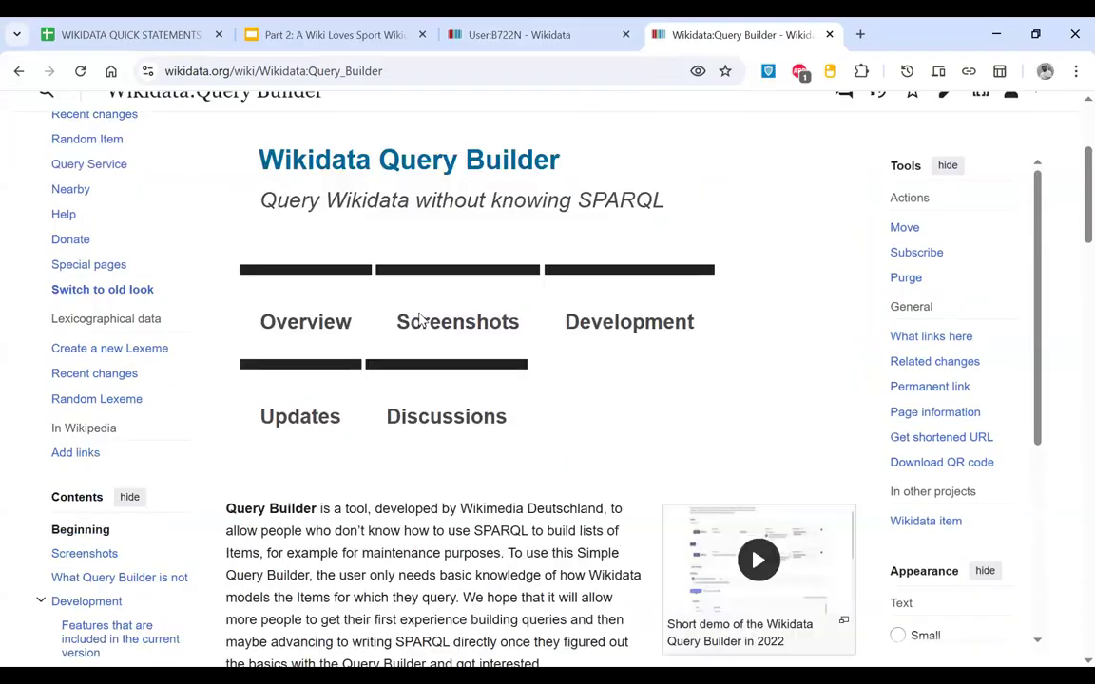
{"action": "scroll", "coordinate": [419, 318], "scroll_direction": "down", "scroll_amount": 1}
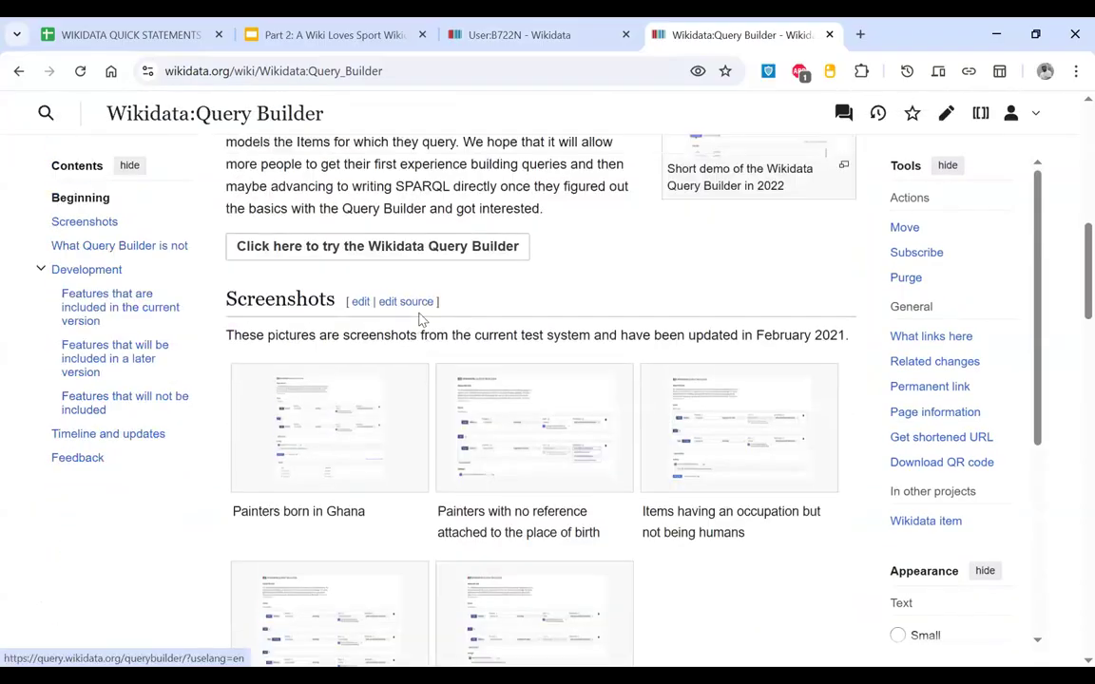
{"action": "right_click", "coordinate": [352, 256]}
{"action": "left_click", "coordinate": [384, 273]}
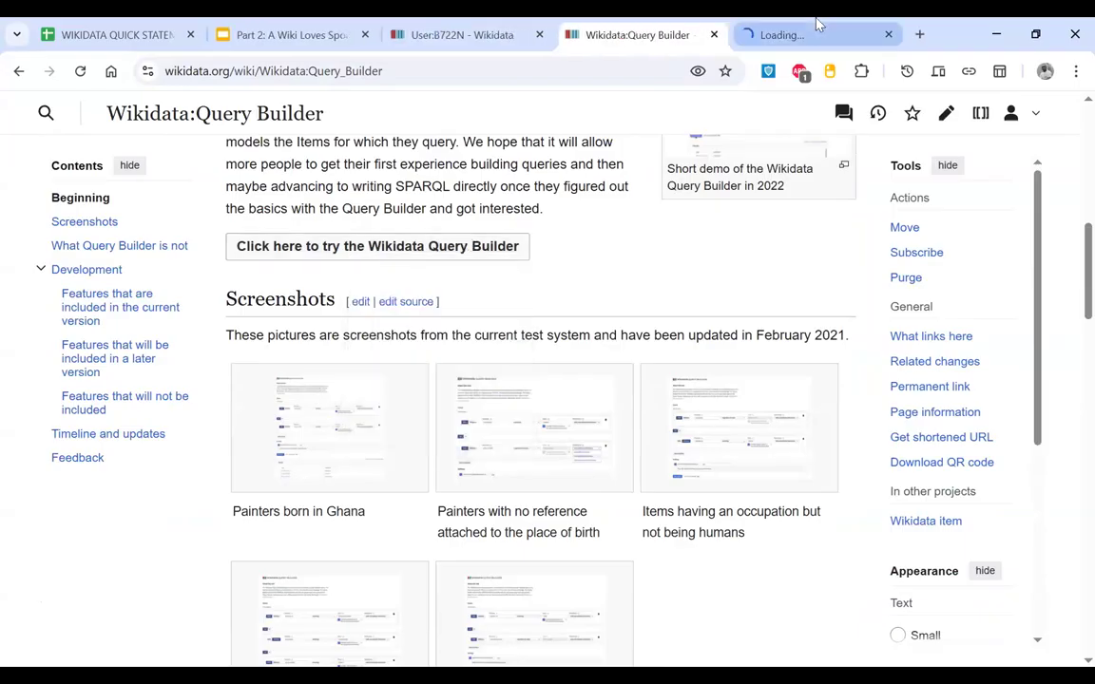
{"action": "left_click", "coordinate": [815, 28]}
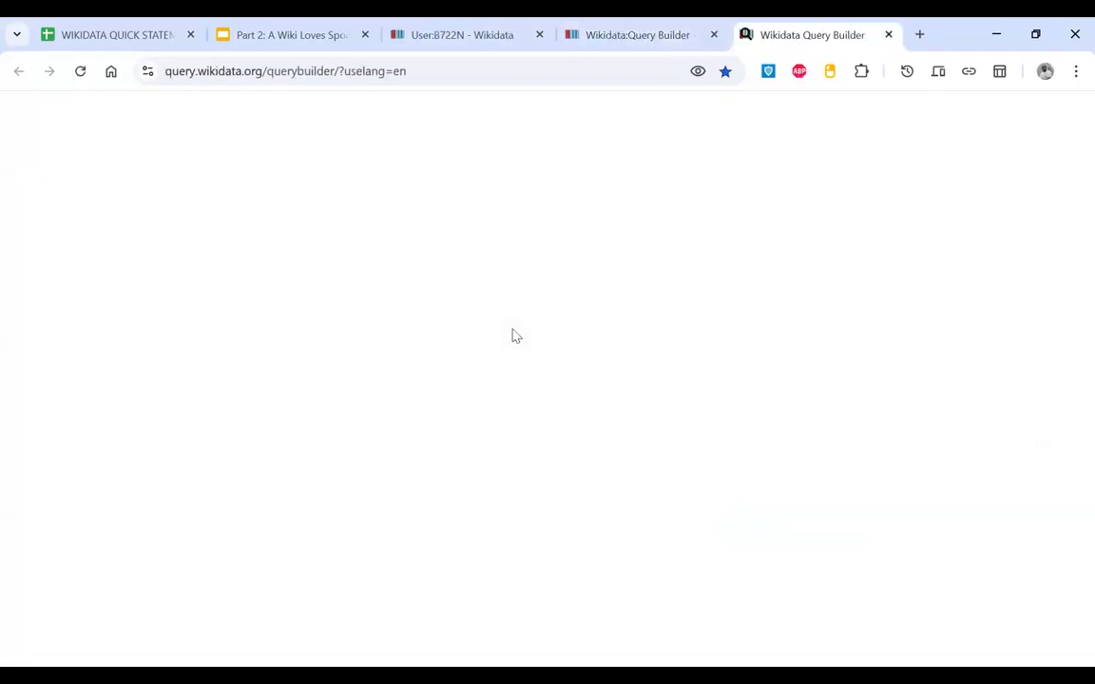
Step: Set the first condition to country of citizenship with value Uganda
{"action": "scroll", "coordinate": [513, 336], "scroll_direction": "down", "scroll_amount": 2}
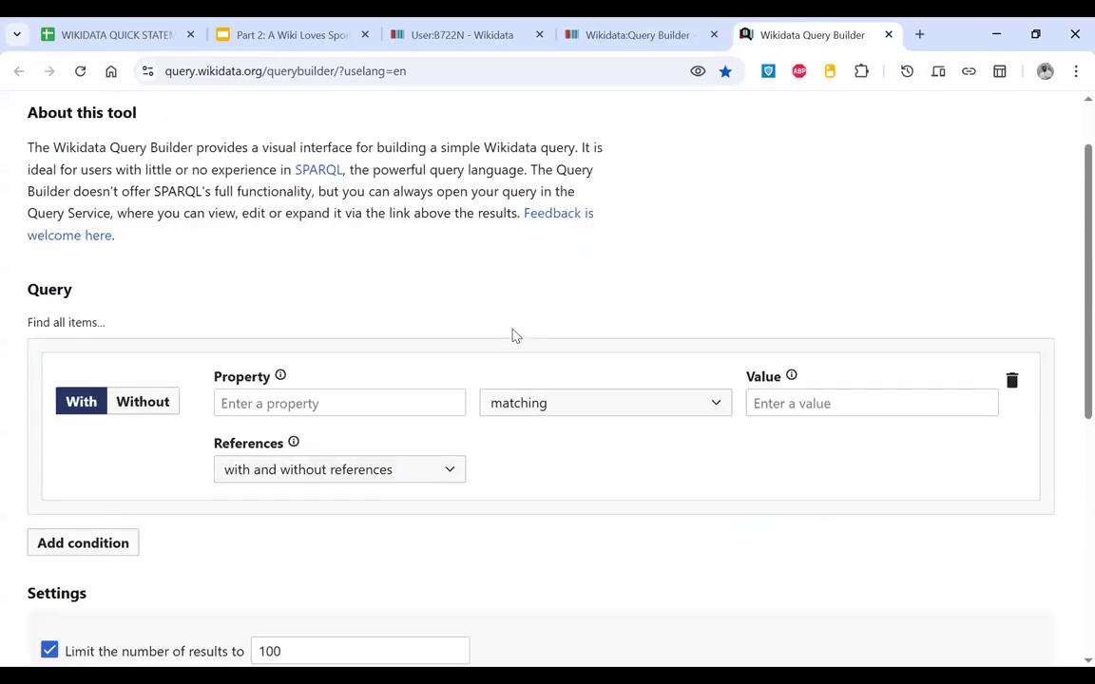
{"action": "scroll", "coordinate": [513, 335], "scroll_direction": "up", "scroll_amount": 2}
{"action": "scroll", "coordinate": [513, 336], "scroll_direction": "down", "scroll_amount": 1}
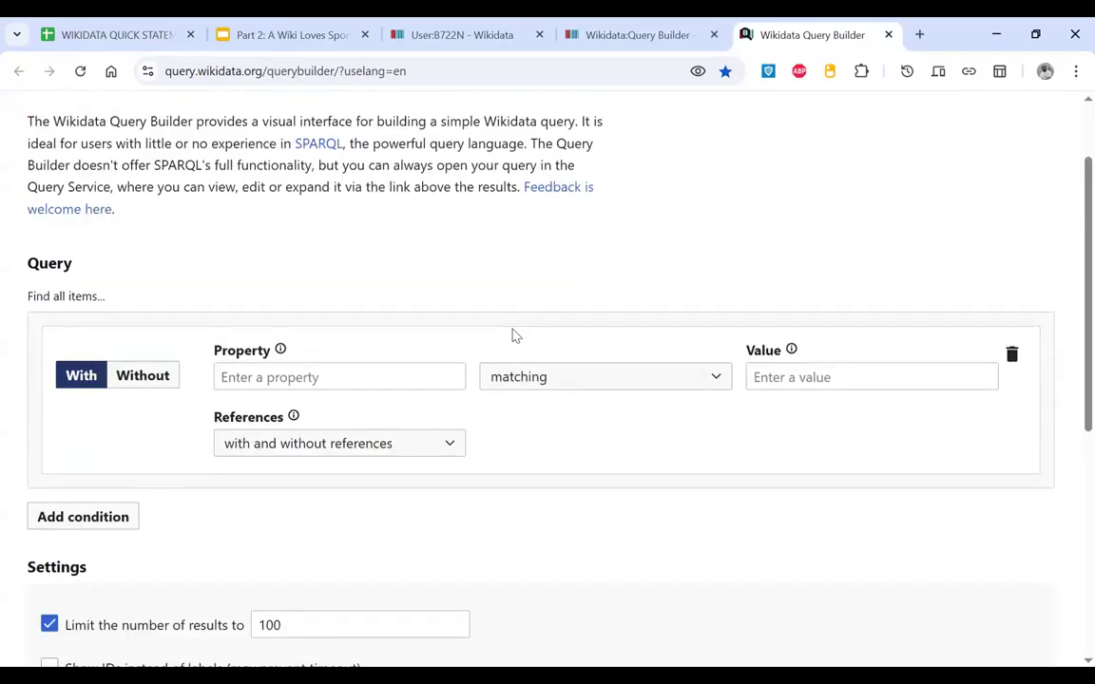
{"action": "left_click", "coordinate": [381, 385]}
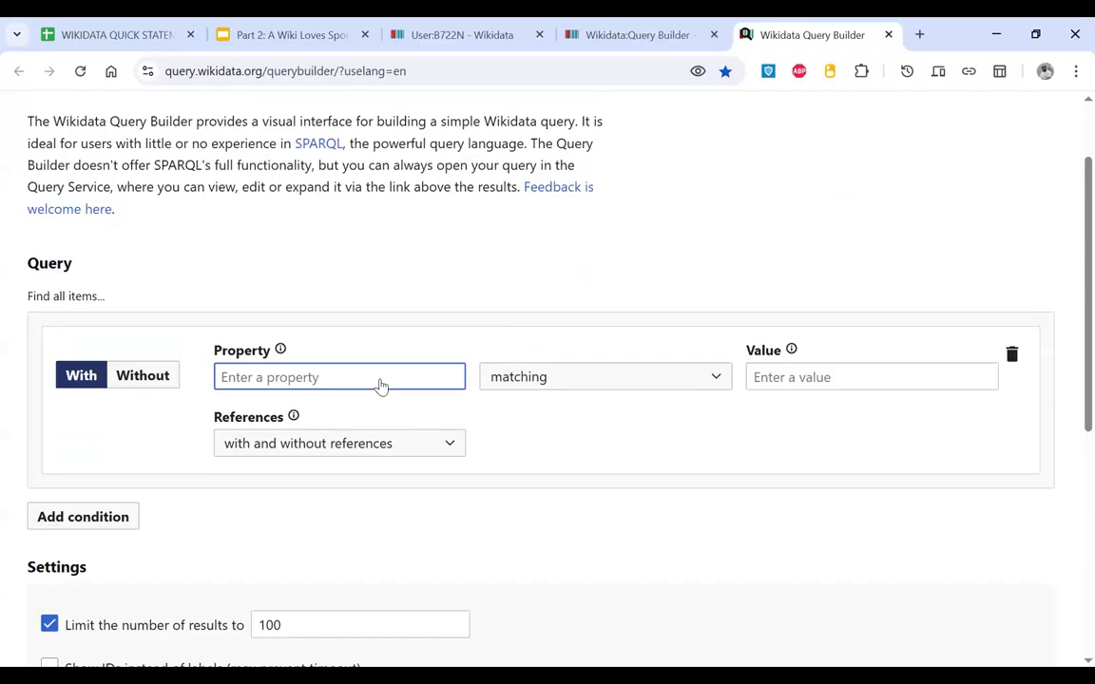
{"action": "type", "text": "coun"}
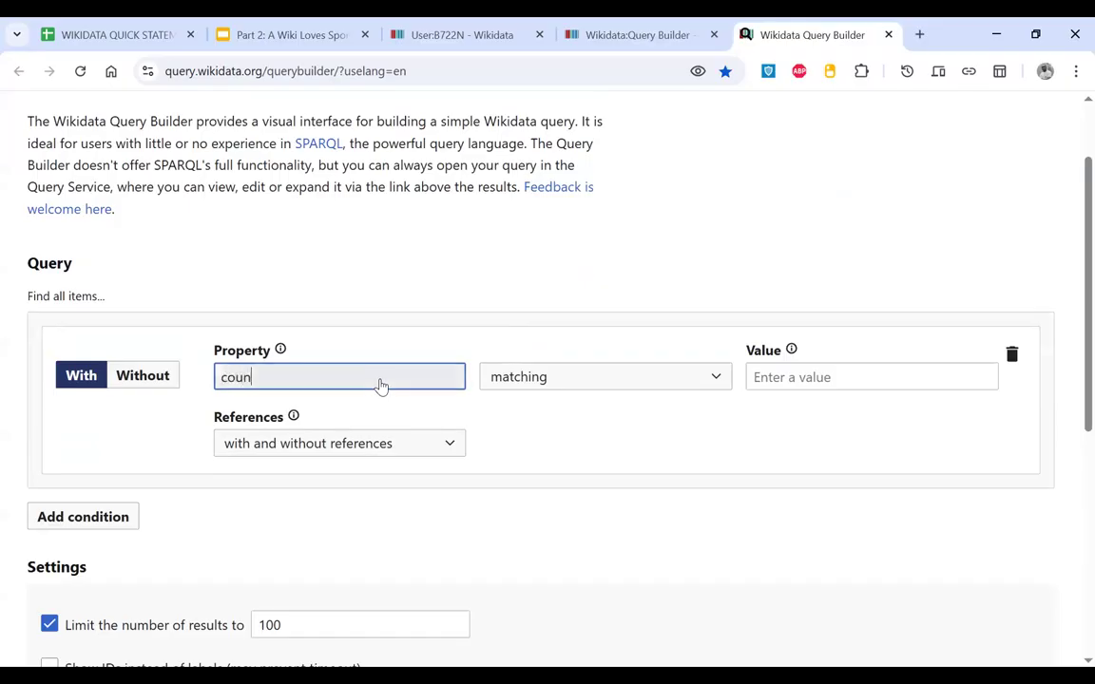
{"action": "type", "text": "try"}
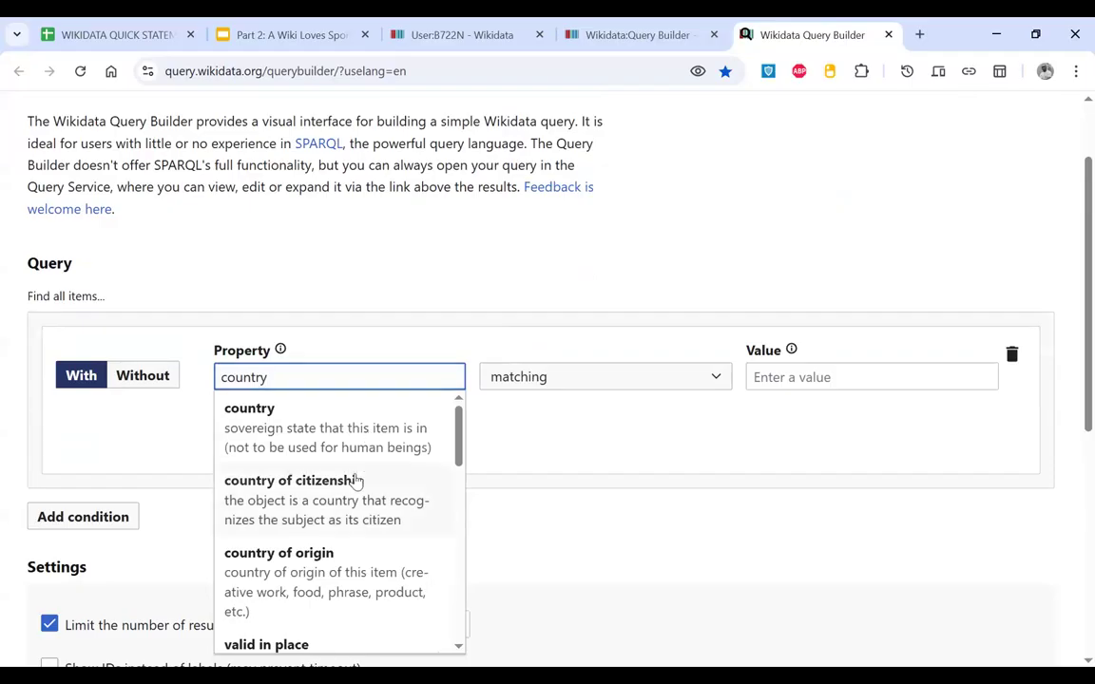
{"action": "left_click", "coordinate": [357, 481]}
{"action": "left_click", "coordinate": [805, 377]}
{"action": "type", "text": "Uganda"}
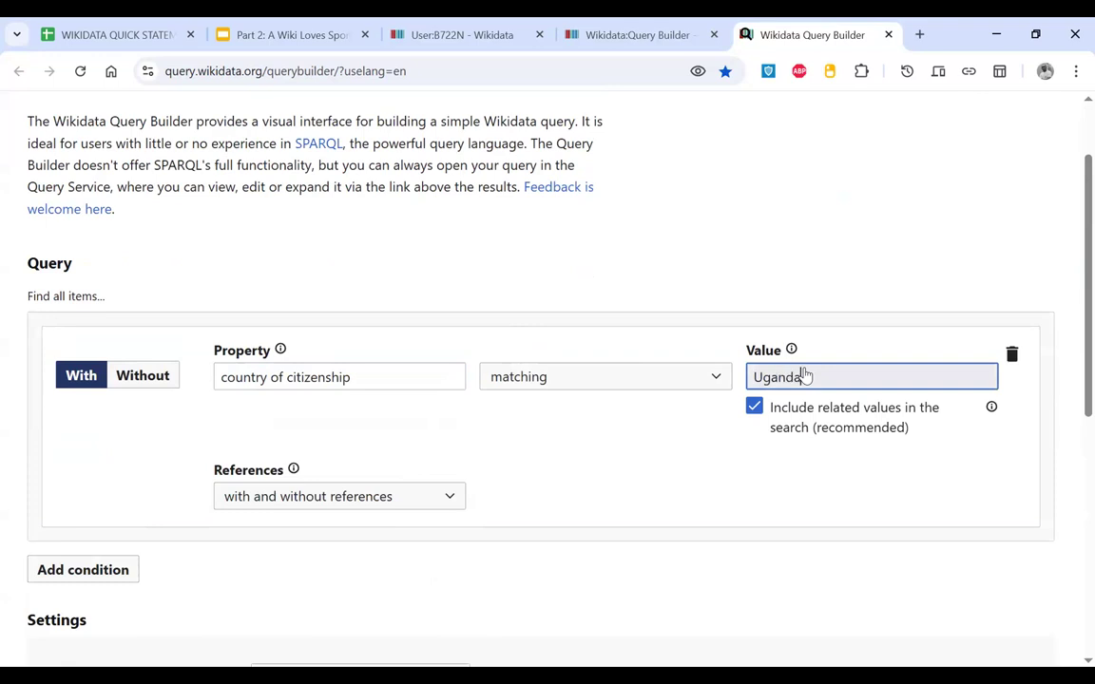
{"action": "left_click", "coordinate": [799, 418]}
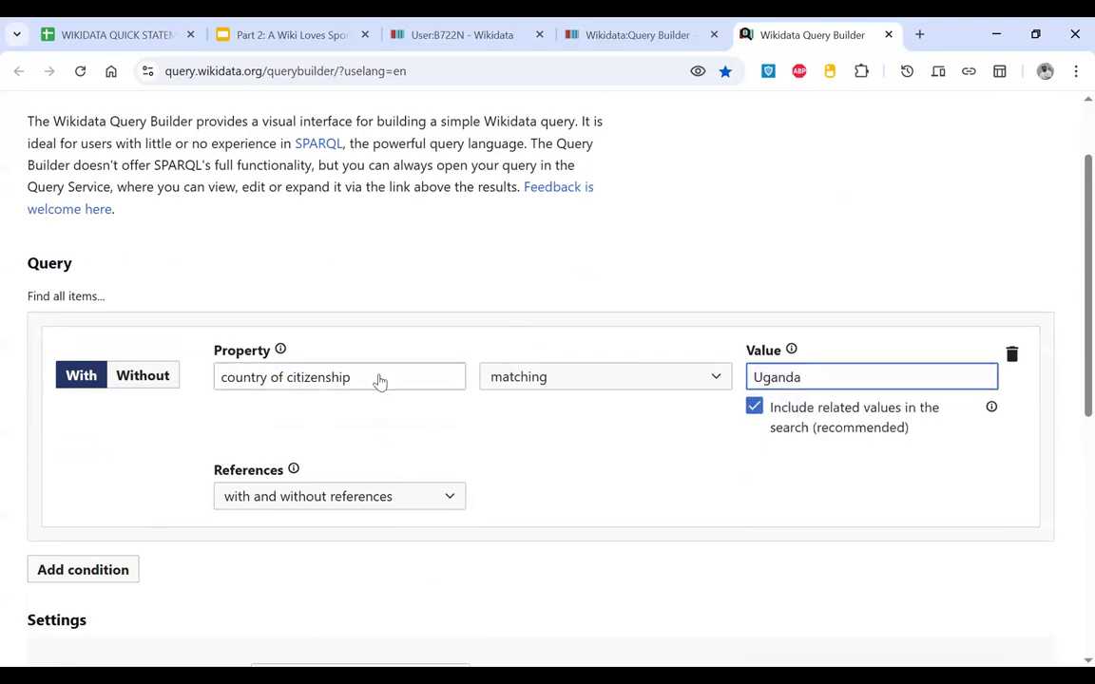
Step: Keep 'matching' and 'with and without references', then add a second condition
{"action": "left_click", "coordinate": [726, 377]}
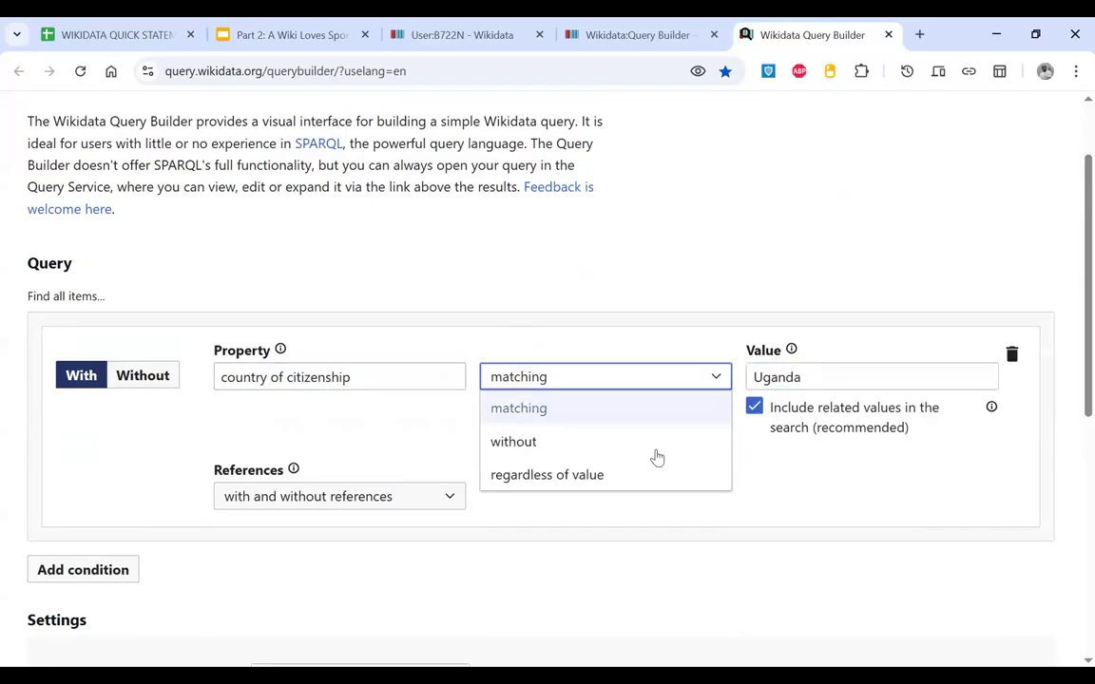
{"action": "left_click", "coordinate": [711, 378]}
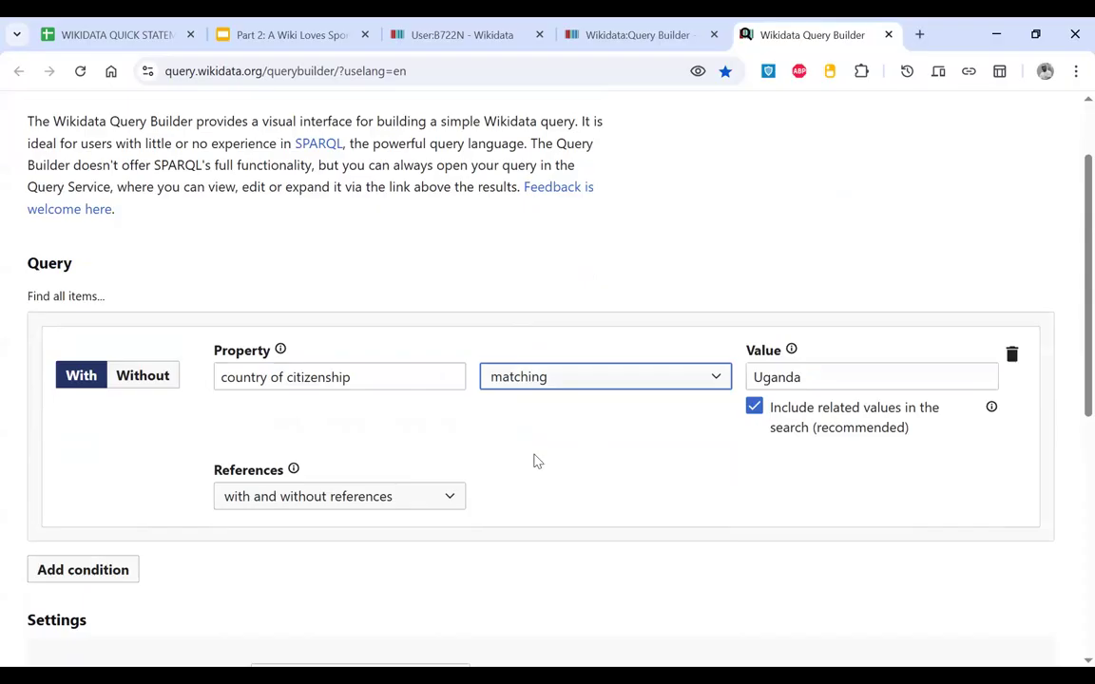
{"action": "scroll", "coordinate": [533, 461], "scroll_direction": "down", "scroll_amount": 1}
{"action": "left_click", "coordinate": [422, 442]}
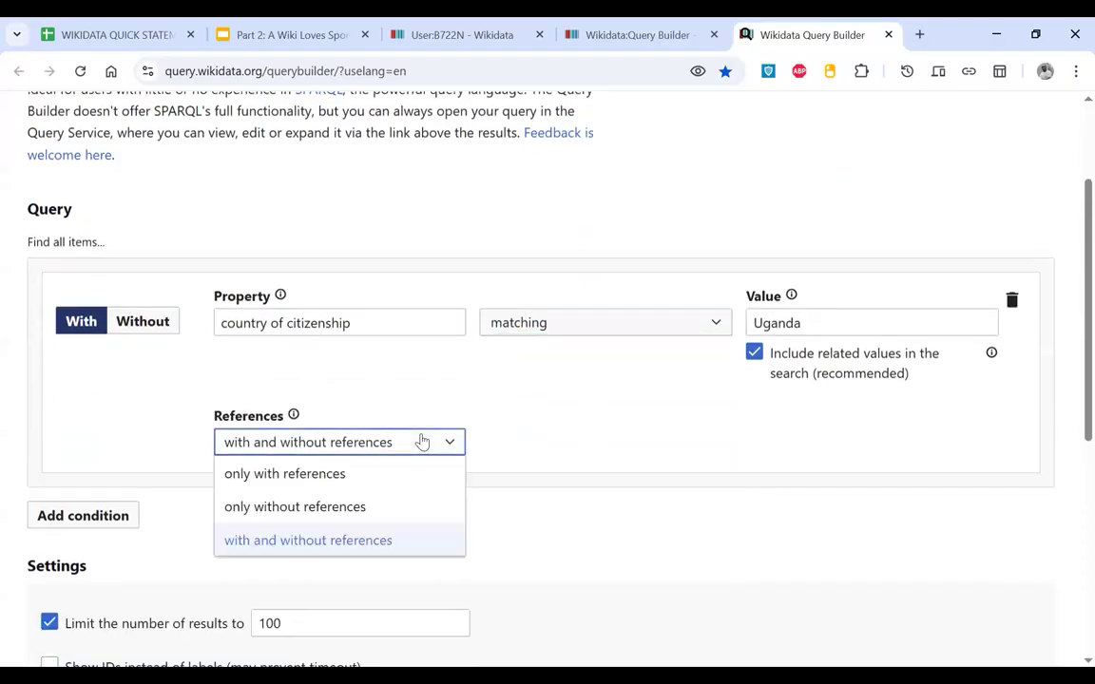
{"action": "left_click", "coordinate": [422, 442]}
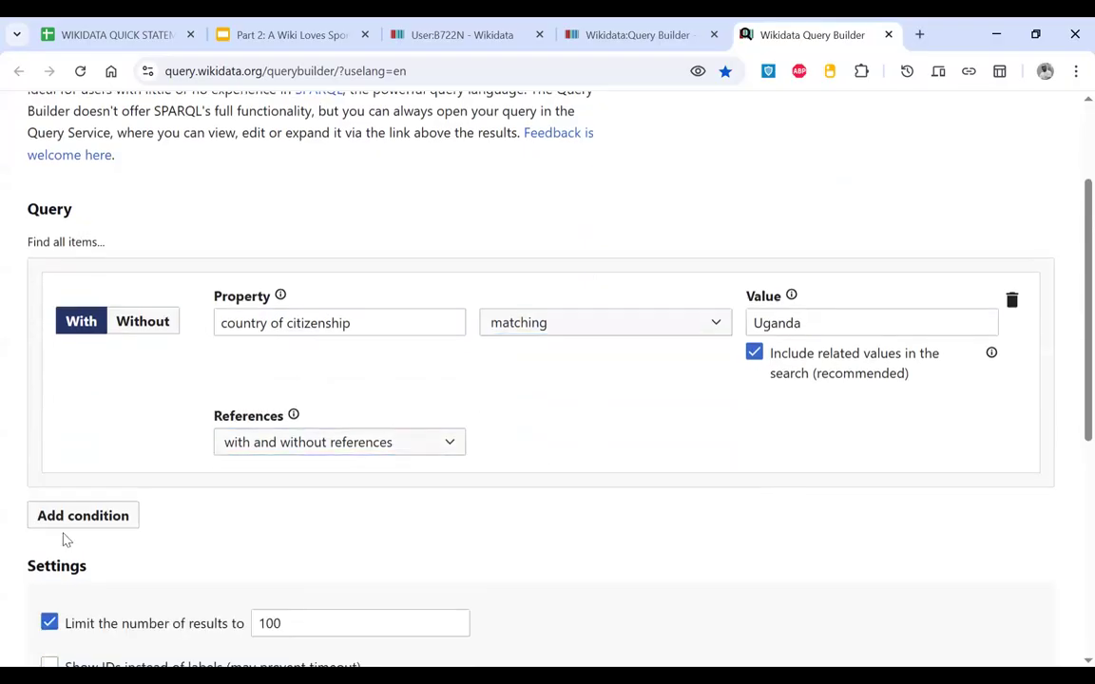
{"action": "left_click", "coordinate": [93, 513]}
{"action": "scroll", "coordinate": [190, 314], "scroll_direction": "down", "scroll_amount": 5}
{"action": "scroll", "coordinate": [228, 300], "scroll_direction": "up", "scroll_amount": 1}
{"action": "scroll", "coordinate": [250, 294], "scroll_direction": "up", "scroll_amount": 1}
{"action": "left_click", "coordinate": [252, 297]}
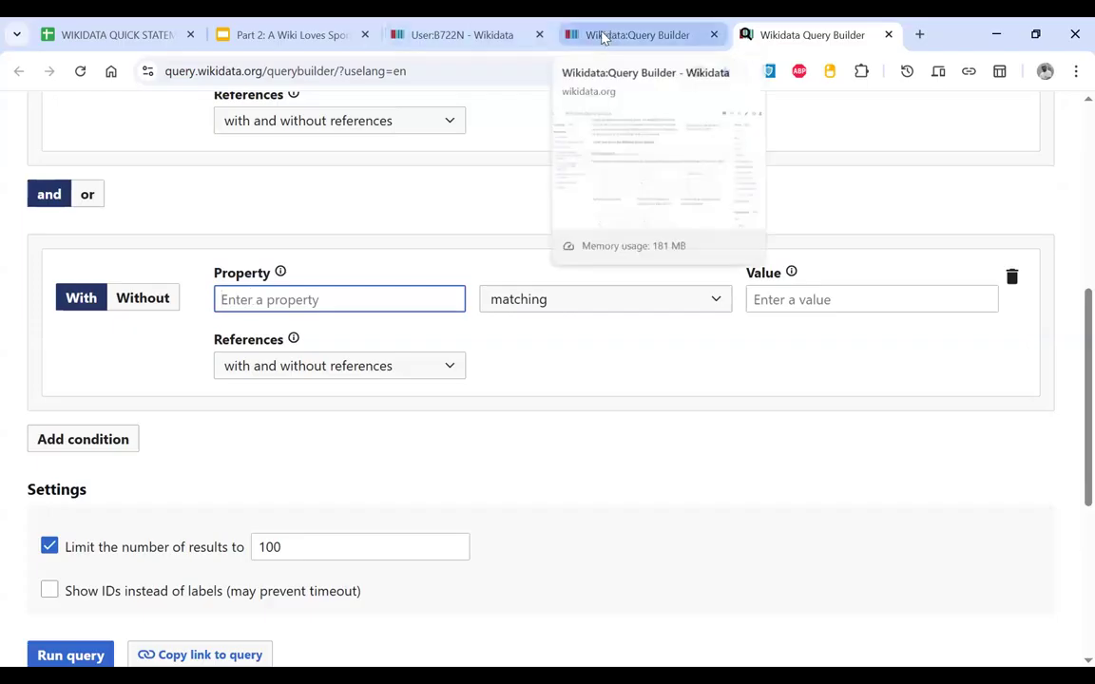
Step: Search Wikidata for 'den' and open Denis Onyango's item
{"action": "left_click", "coordinate": [598, 35]}
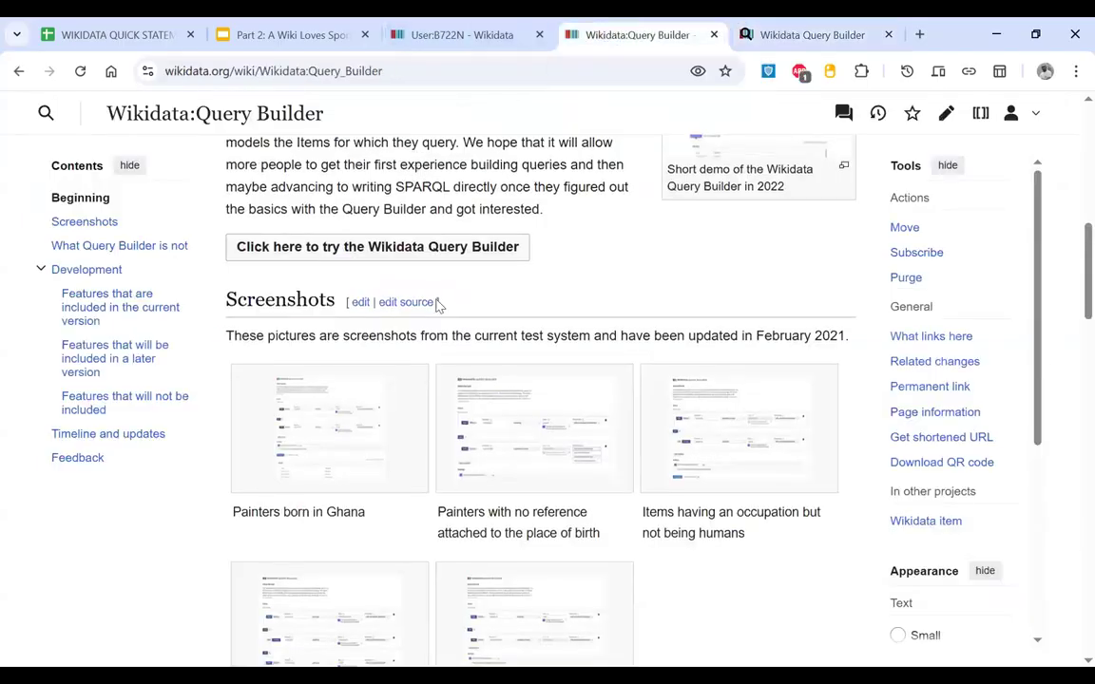
{"action": "scroll", "coordinate": [440, 305], "scroll_direction": "up", "scroll_amount": 5}
{"action": "left_click", "coordinate": [413, 124]}
{"action": "type", "text": "denis onyango"}
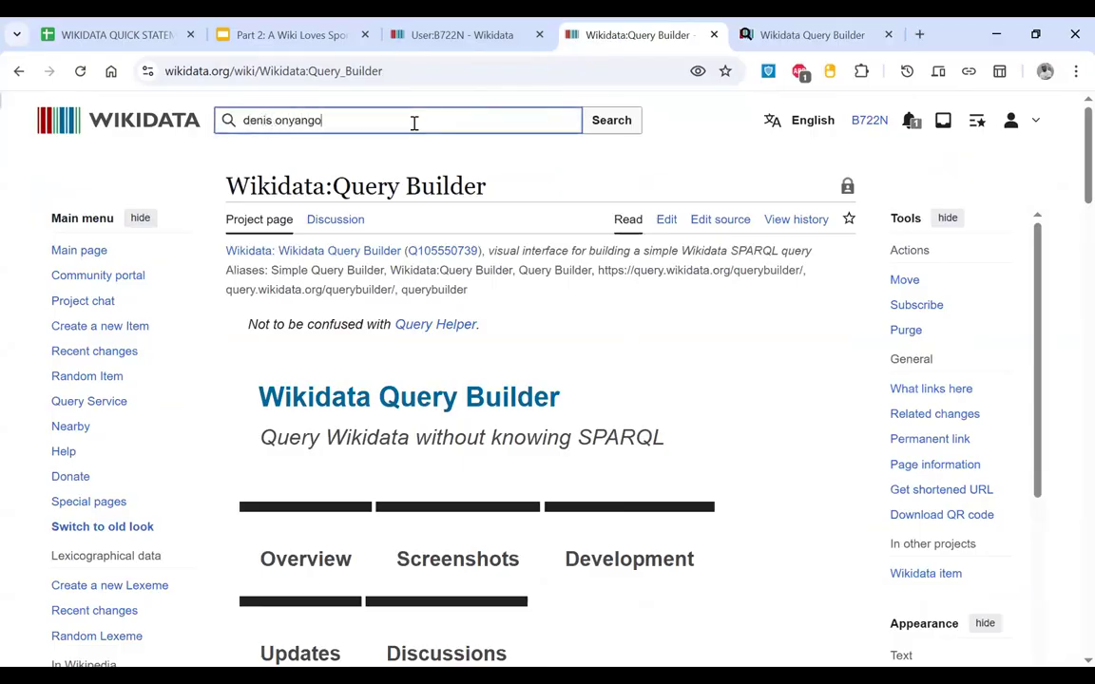
{"action": "left_click", "coordinate": [369, 154]}
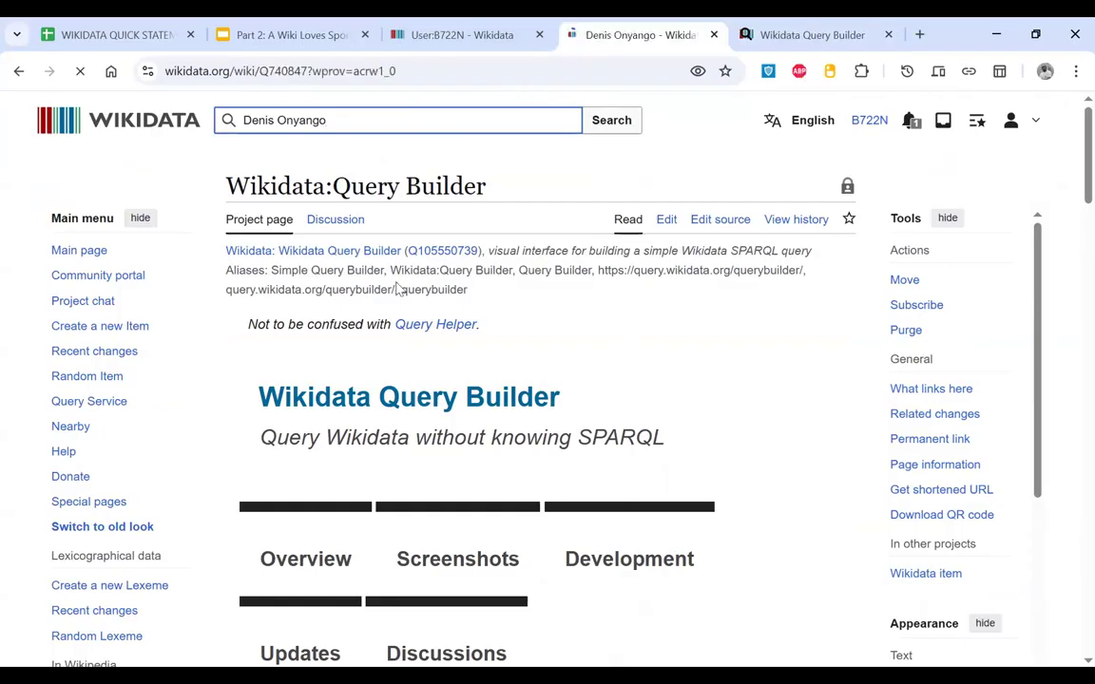
Step: Highlight and circle the item's 'instance of: human' statement
{"action": "scroll", "coordinate": [408, 342], "scroll_direction": "down", "scroll_amount": 3}
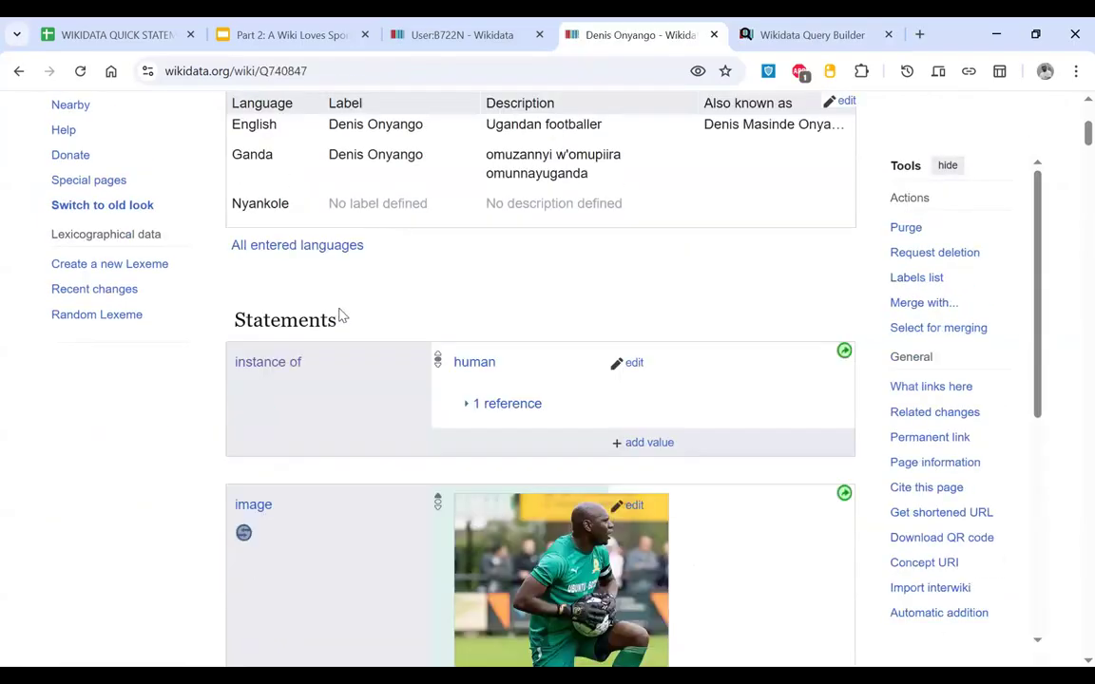
{"action": "left_click_drag", "start_coordinate": [319, 369], "coordinate": [238, 364]}
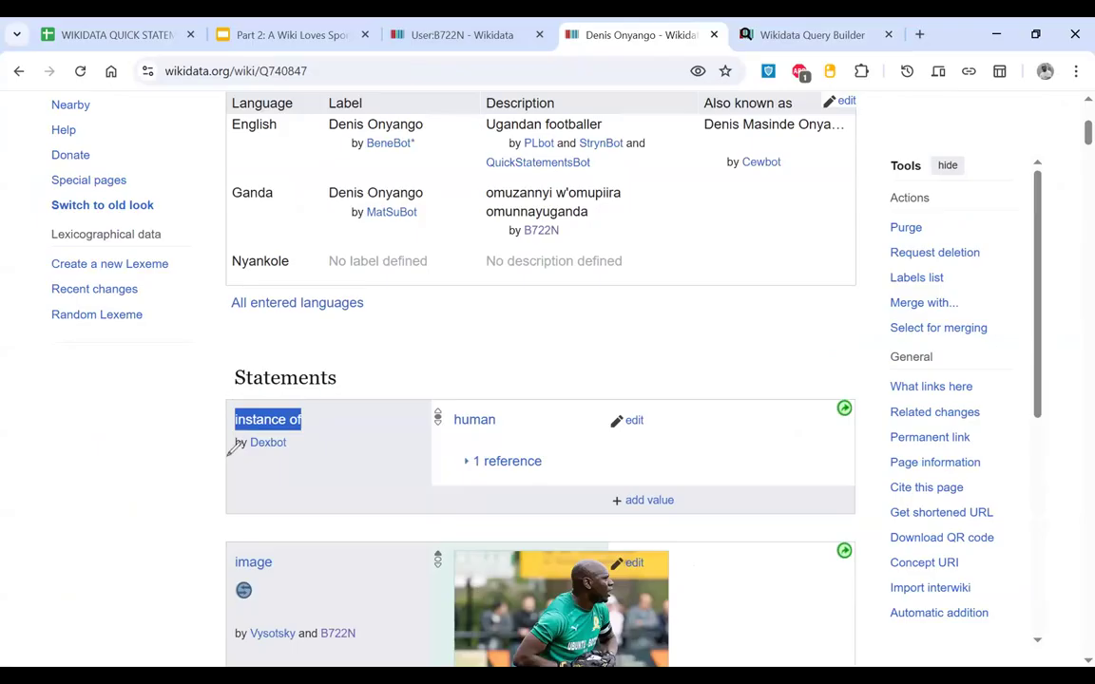
{"action": "left_click", "coordinate": [228, 391]}
{"action": "left_click_drag", "start_coordinate": [205, 402], "coordinate": [255, 379]}
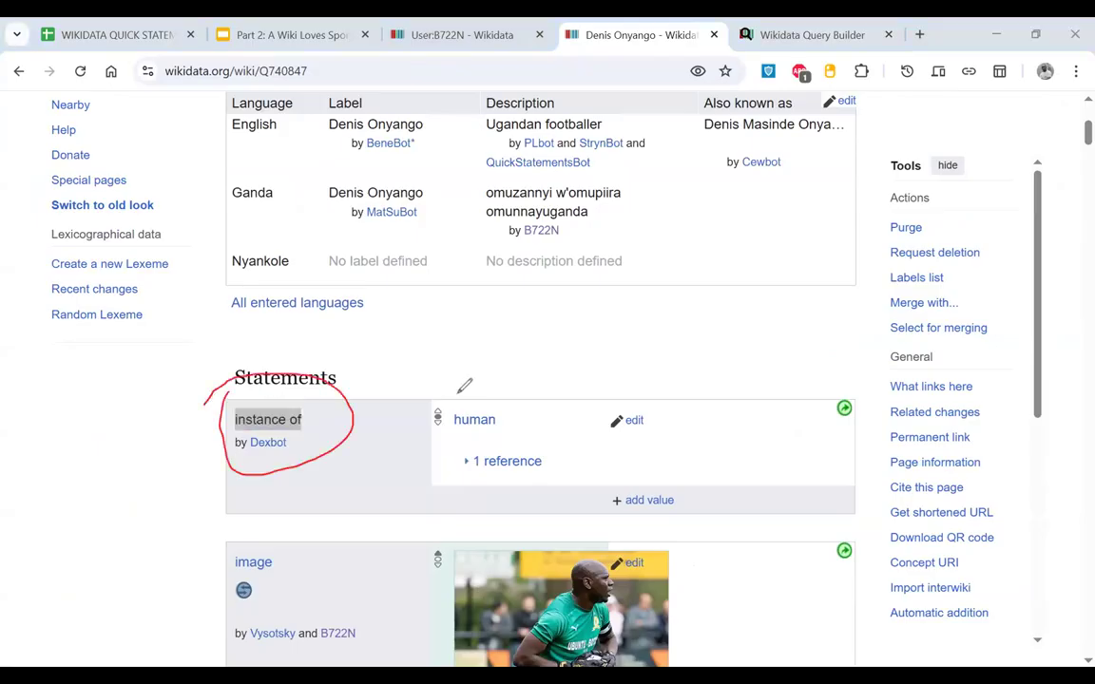
{"action": "mouse_move", "coordinate": [452, 393]}
{"action": "left_mouse_down"}
{"action": "mouse_move", "coordinate": [419, 422]}
{"action": "mouse_move", "coordinate": [442, 386]}
{"action": "left_mouse_up"}
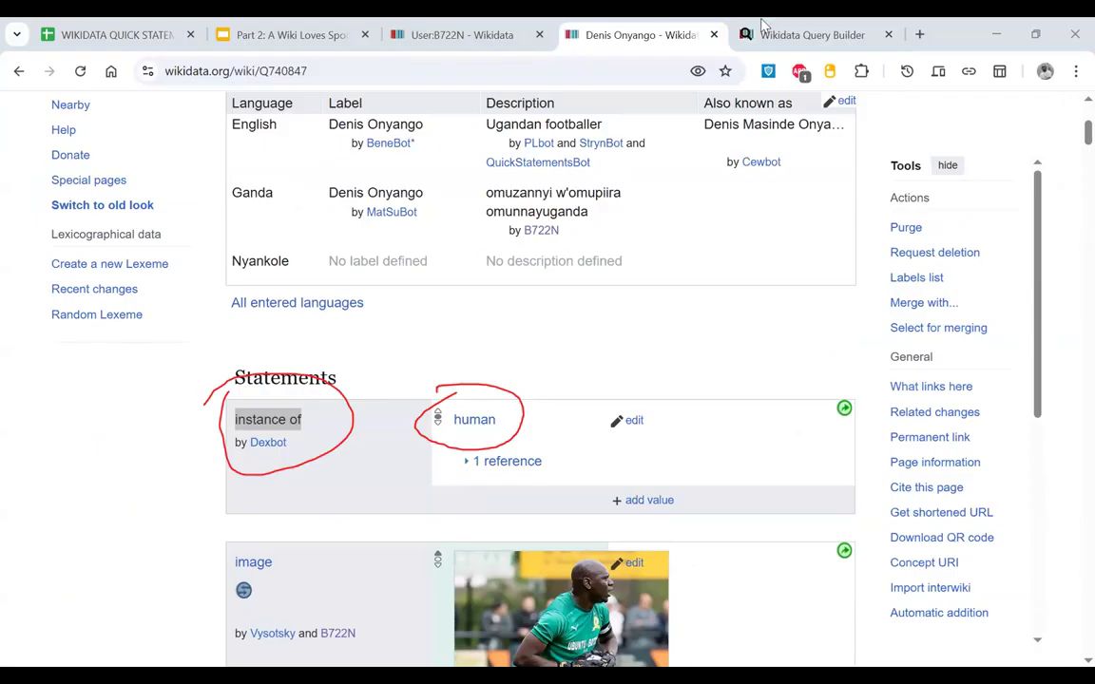
Step: Back in the Query Builder, set the second condition to instance of human
{"action": "key", "text": "ctrl+Tab"}
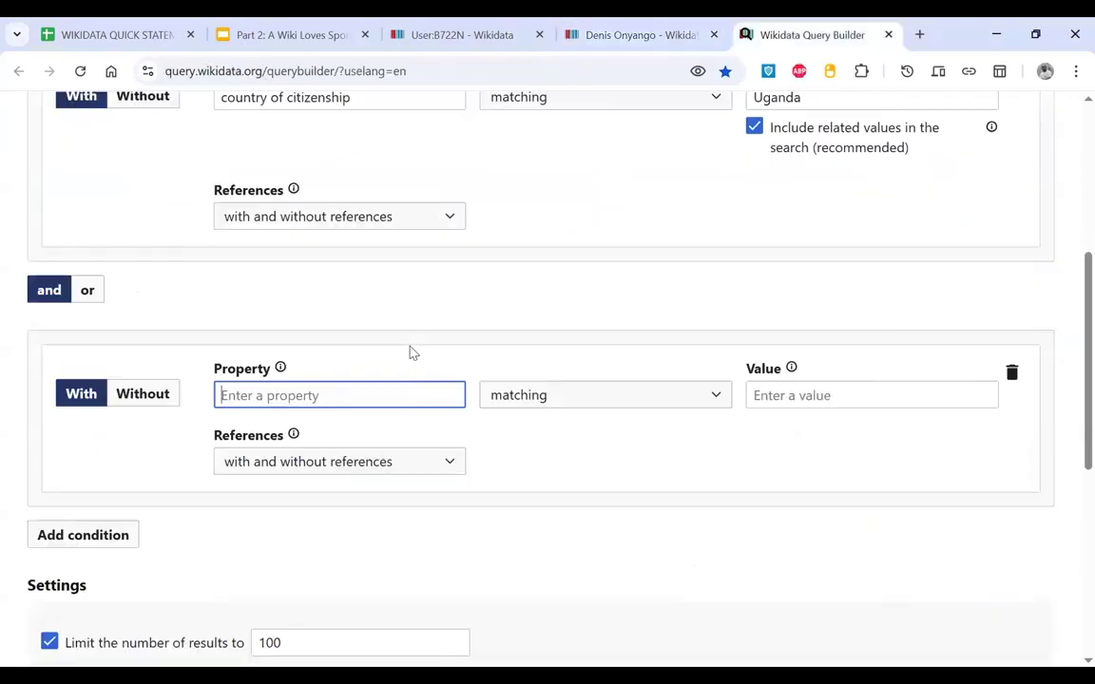
{"action": "type", "text": "insta"}
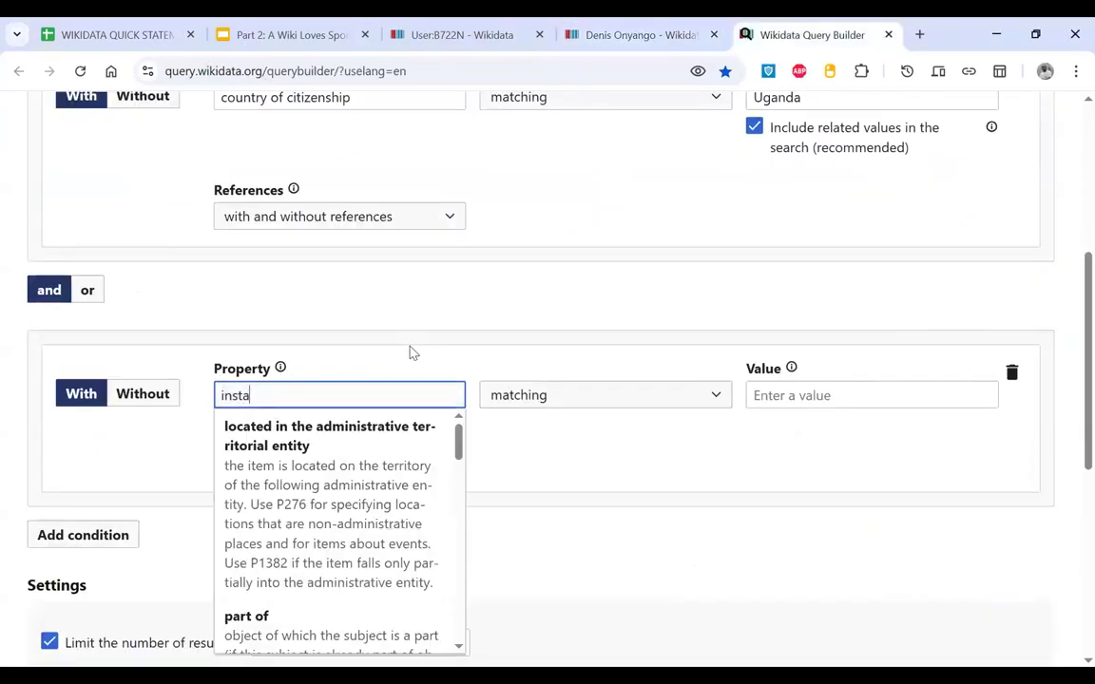
{"action": "type", "text": "n"}
{"action": "left_click", "coordinate": [333, 444]}
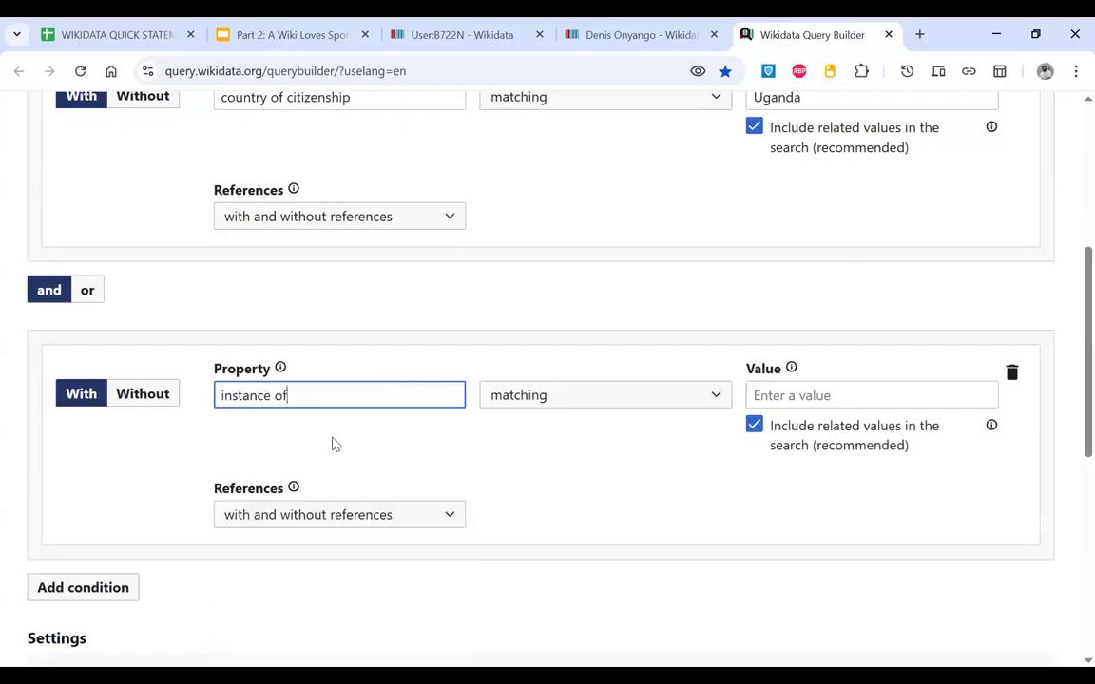
{"action": "left_click", "coordinate": [806, 392]}
{"action": "type", "text": "huma"}
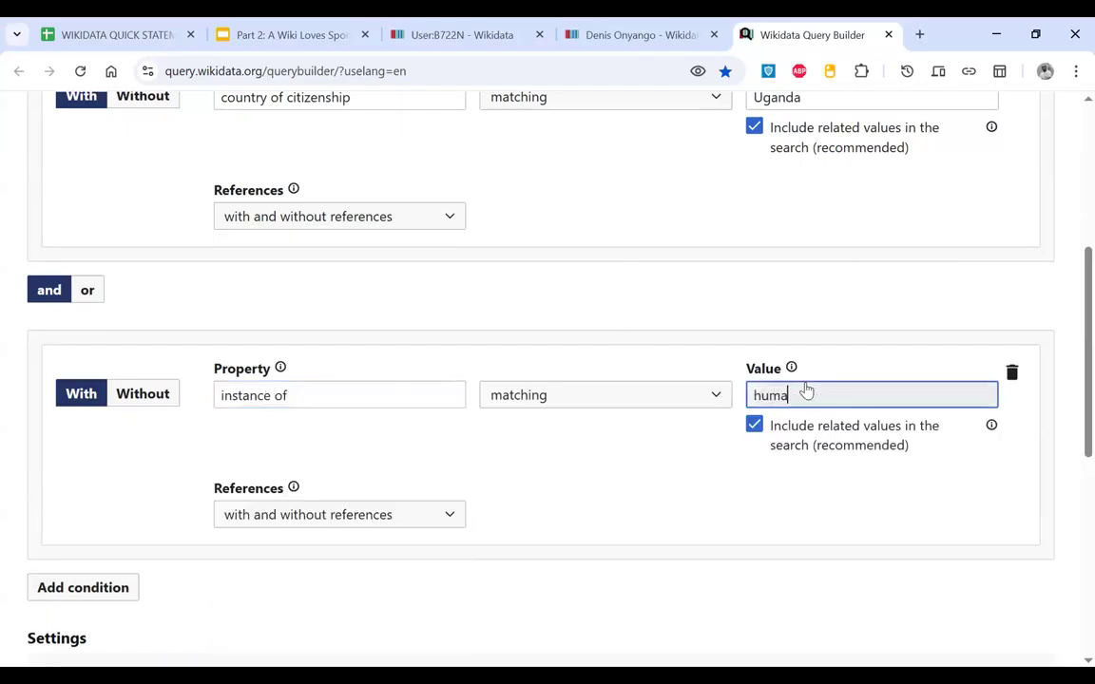
{"action": "type", "text": "n"}
{"action": "left_click", "coordinate": [810, 438]}
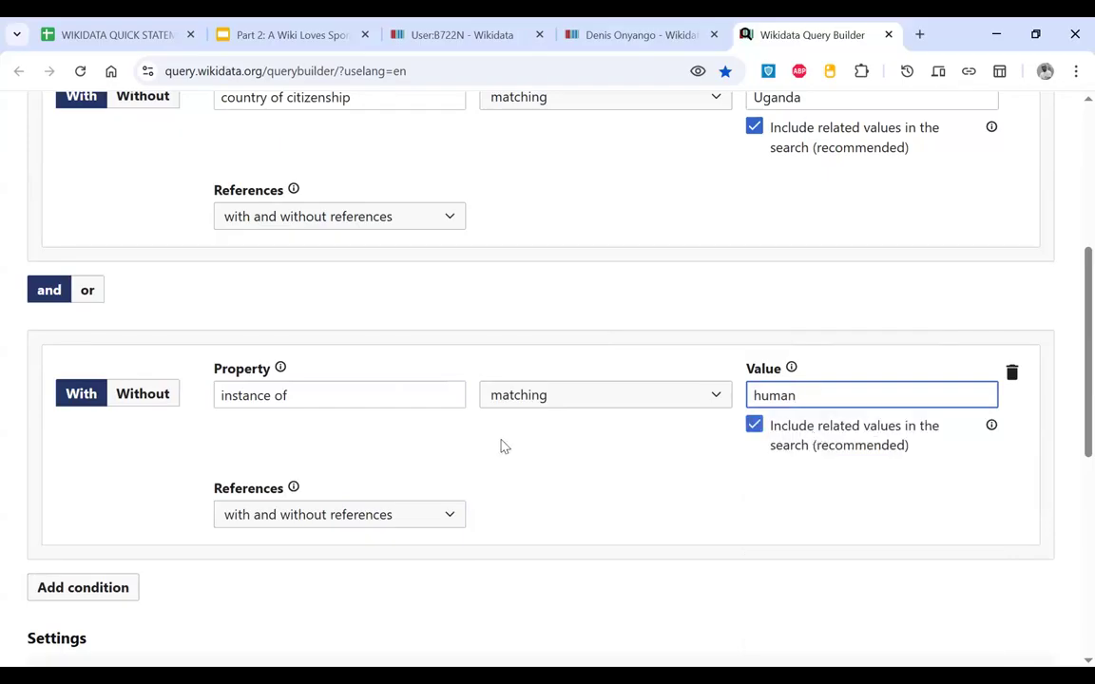
Step: Demonstrate the exclude option, restore 'With', then add a third condition
{"action": "scroll", "coordinate": [504, 446], "scroll_direction": "up", "scroll_amount": 1}
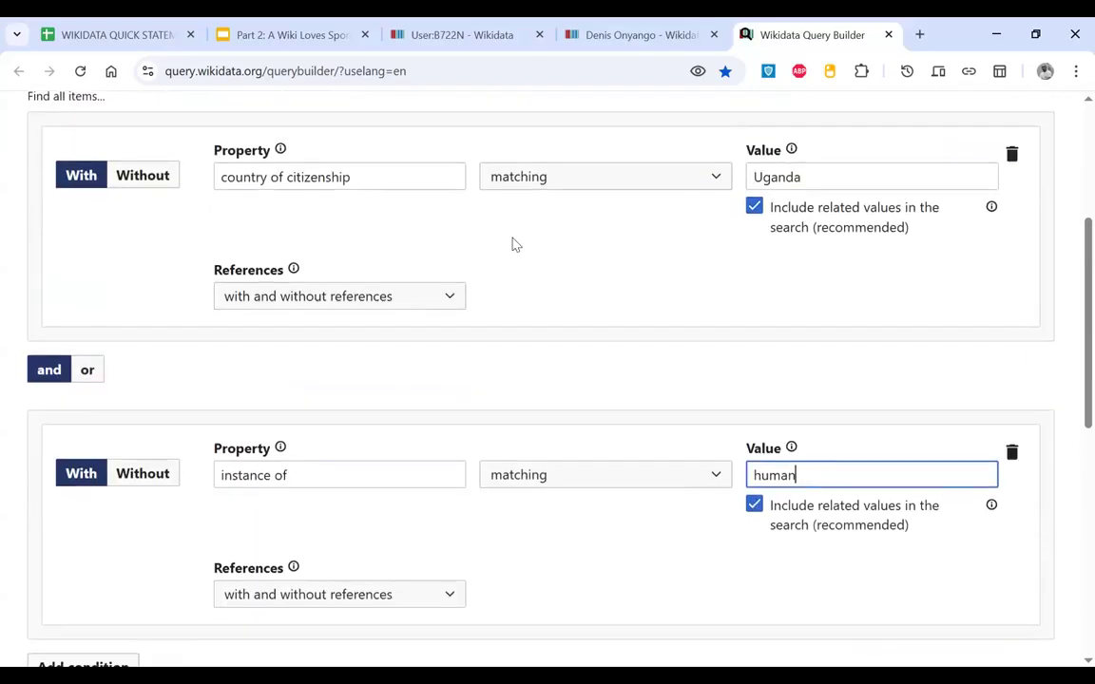
{"action": "scroll", "coordinate": [90, 400], "scroll_direction": "down", "scroll_amount": 3}
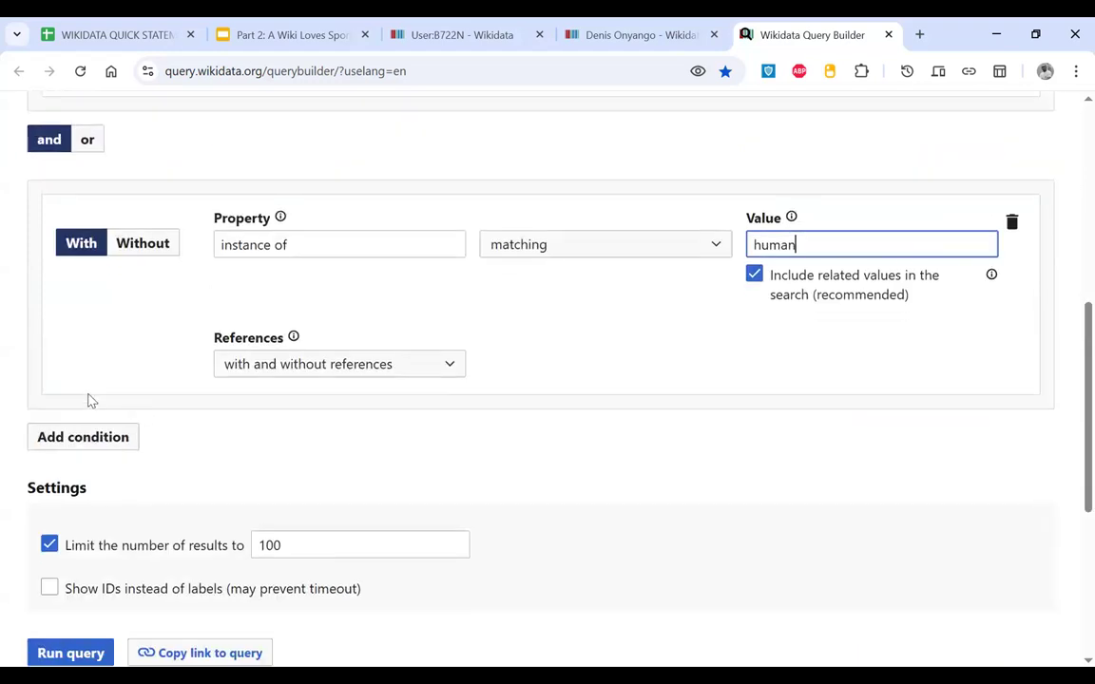
{"action": "scroll", "coordinate": [89, 447], "scroll_direction": "up", "scroll_amount": 1}
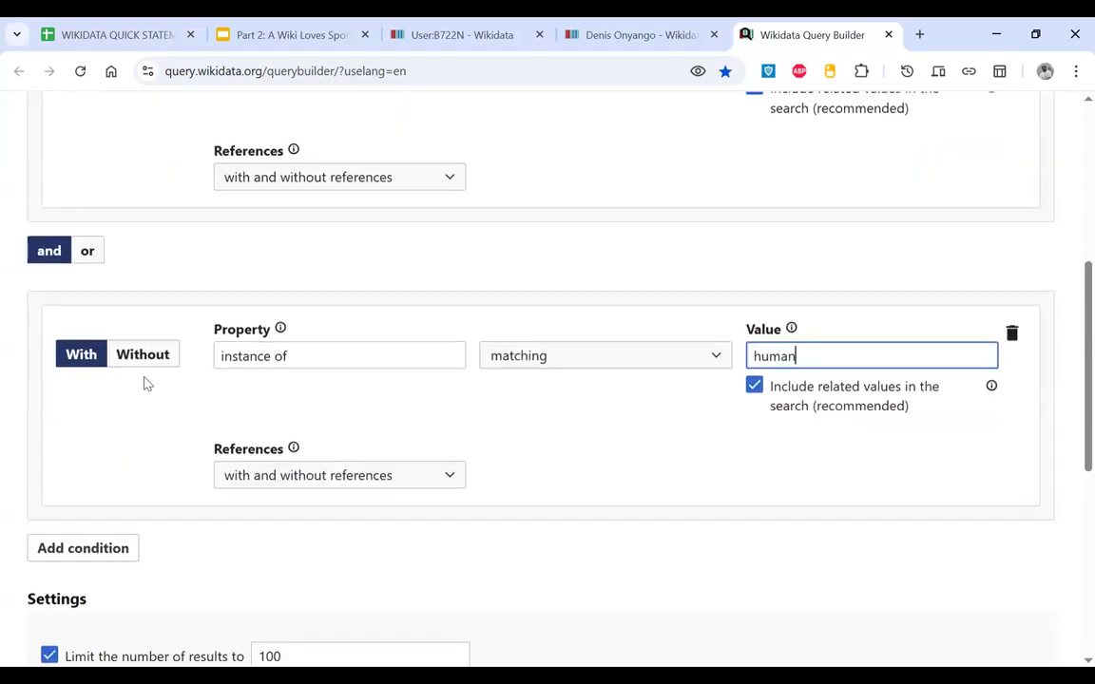
{"action": "left_click", "coordinate": [160, 355]}
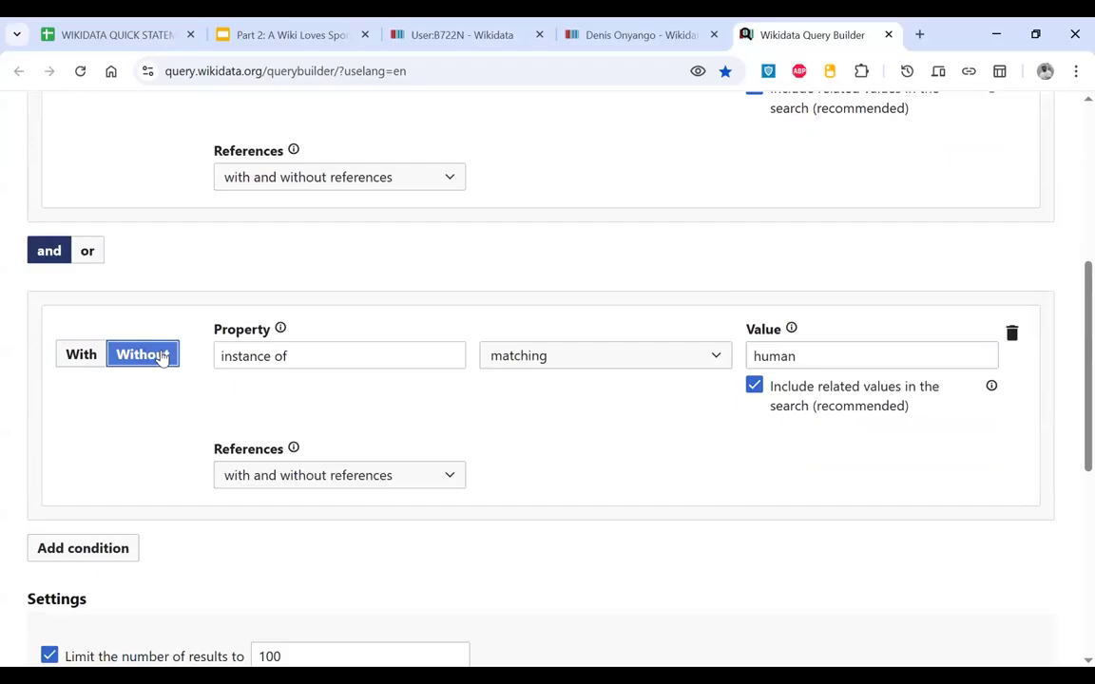
{"action": "left_click", "coordinate": [101, 362]}
{"action": "scroll", "coordinate": [99, 366], "scroll_direction": "down", "scroll_amount": 1}
{"action": "scroll", "coordinate": [104, 400], "scroll_direction": "up", "scroll_amount": 1}
{"action": "scroll", "coordinate": [110, 446], "scroll_direction": "down", "scroll_amount": 1}
{"action": "left_click", "coordinate": [111, 470]}
{"action": "scroll", "coordinate": [107, 469], "scroll_direction": "down", "scroll_amount": 4}
{"action": "scroll", "coordinate": [304, 228], "scroll_direction": "up", "scroll_amount": 1}
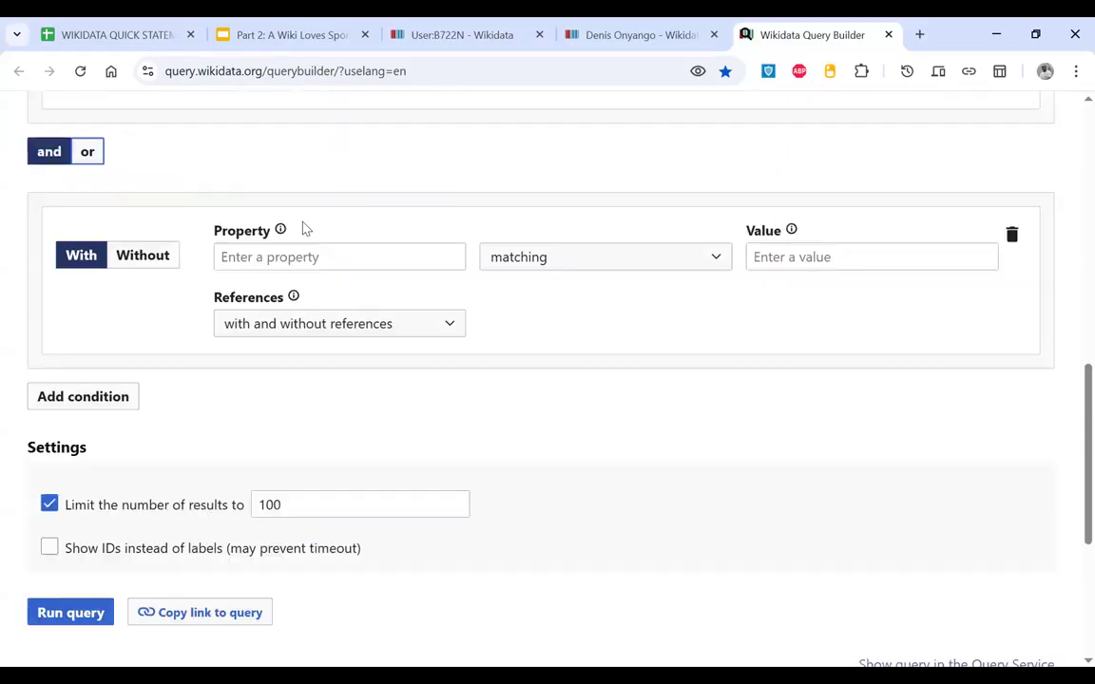
Step: Set the third condition to occupation matching association football player
{"action": "left_click", "coordinate": [300, 275]}
{"action": "type", "text": "co"}
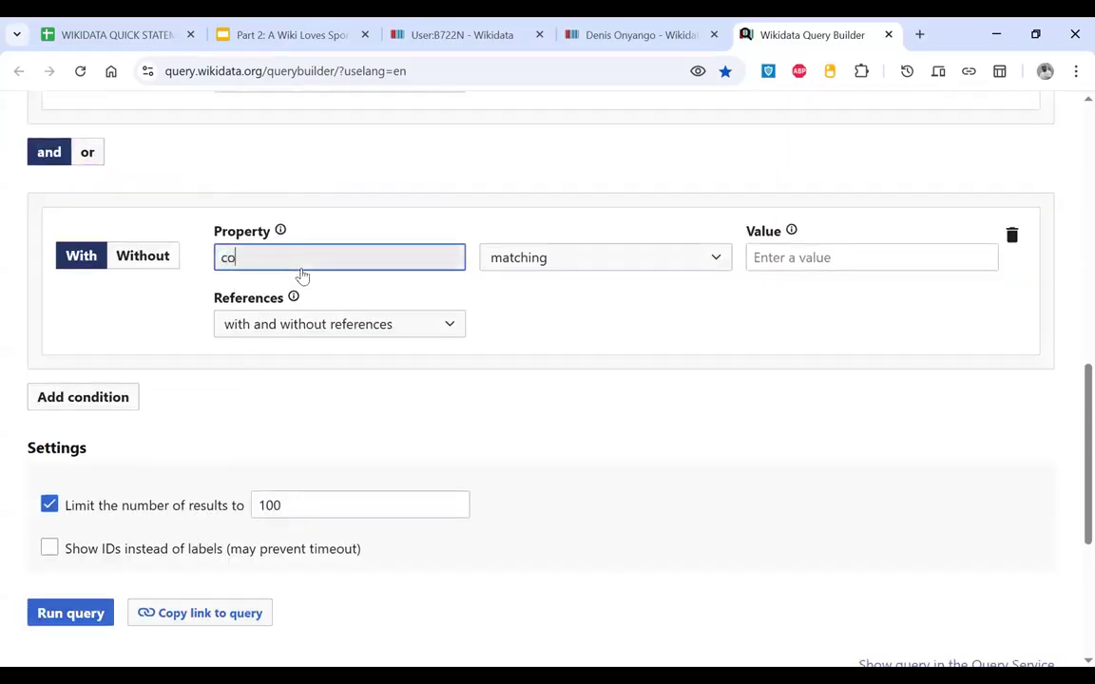
{"action": "key", "text": "BackSpace"}
{"action": "key", "text": "BackSpace"}
{"action": "type", "text": "occu"}
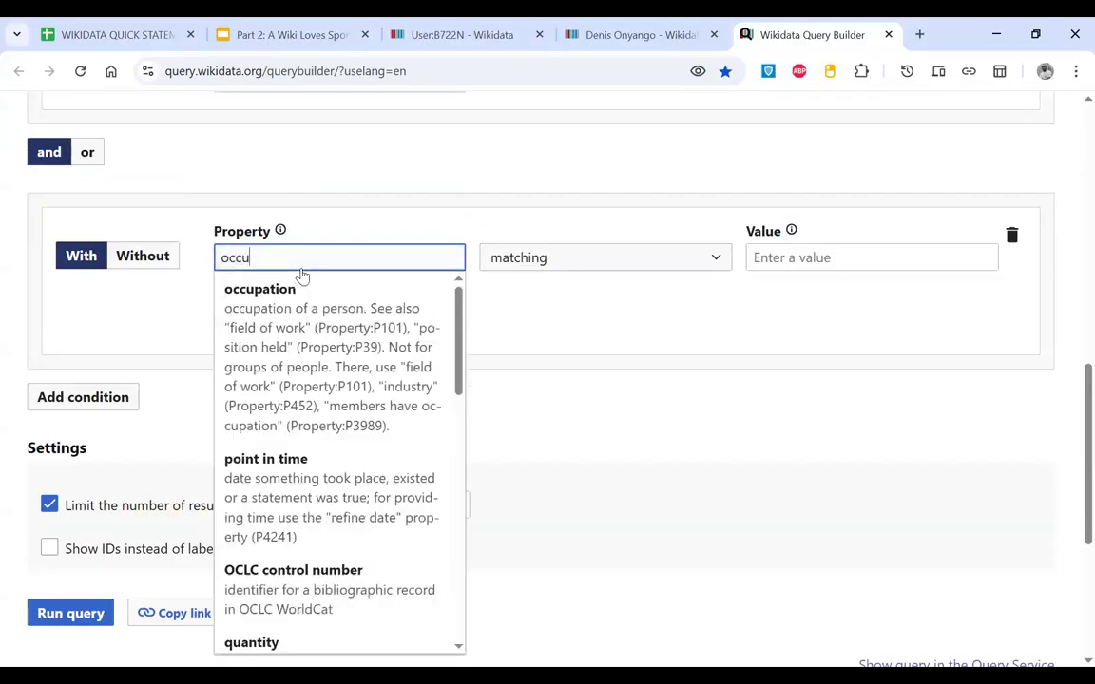
{"action": "type", "text": "p"}
{"action": "left_click", "coordinate": [325, 311]}
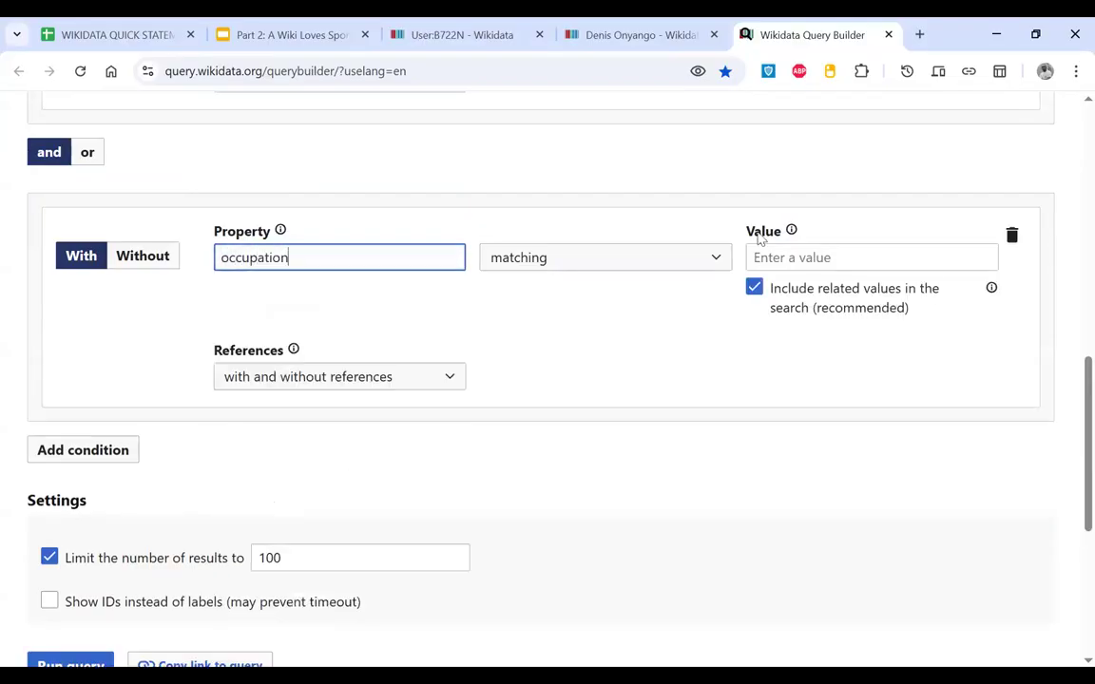
{"action": "left_click", "coordinate": [756, 257]}
{"action": "type", "text": "asso"}
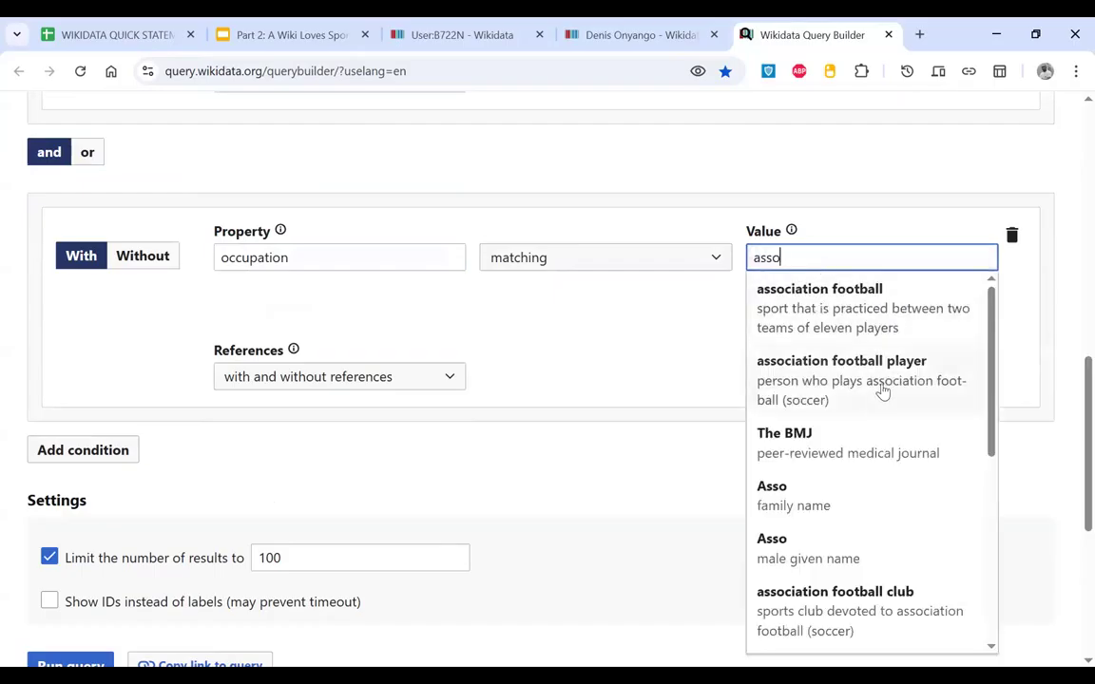
{"action": "left_click", "coordinate": [883, 389]}
{"action": "scroll", "coordinate": [690, 363], "scroll_direction": "down", "scroll_amount": 2}
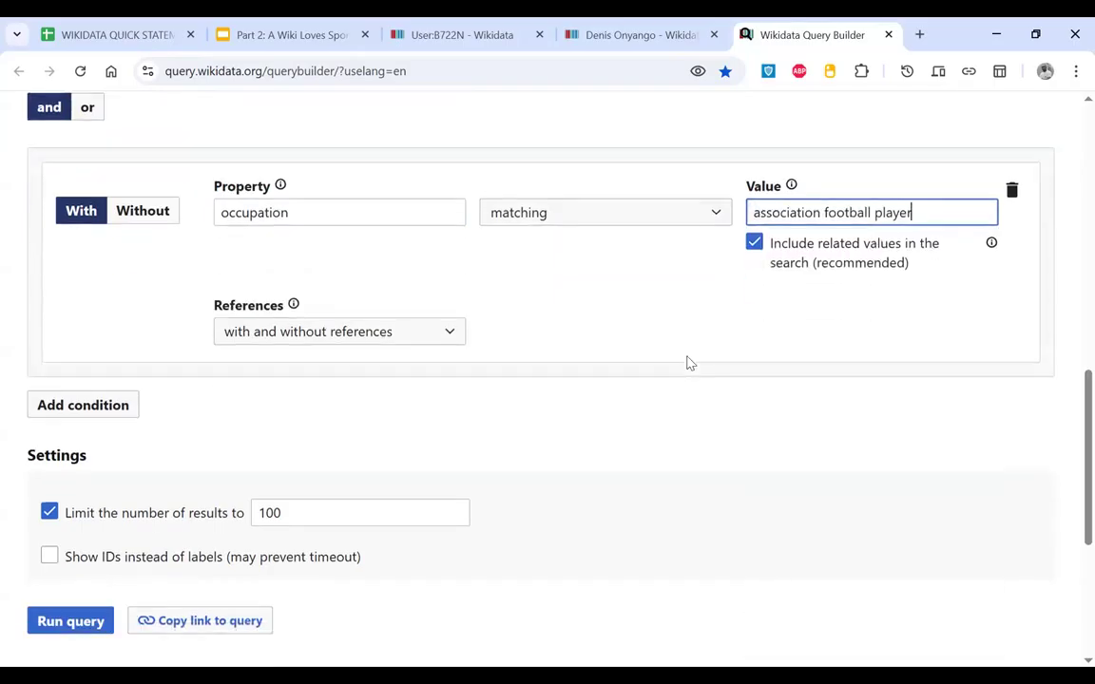
{"action": "scroll", "coordinate": [690, 363], "scroll_direction": "up", "scroll_amount": 5}
{"action": "scroll", "coordinate": [690, 363], "scroll_direction": "up", "scroll_amount": 4}
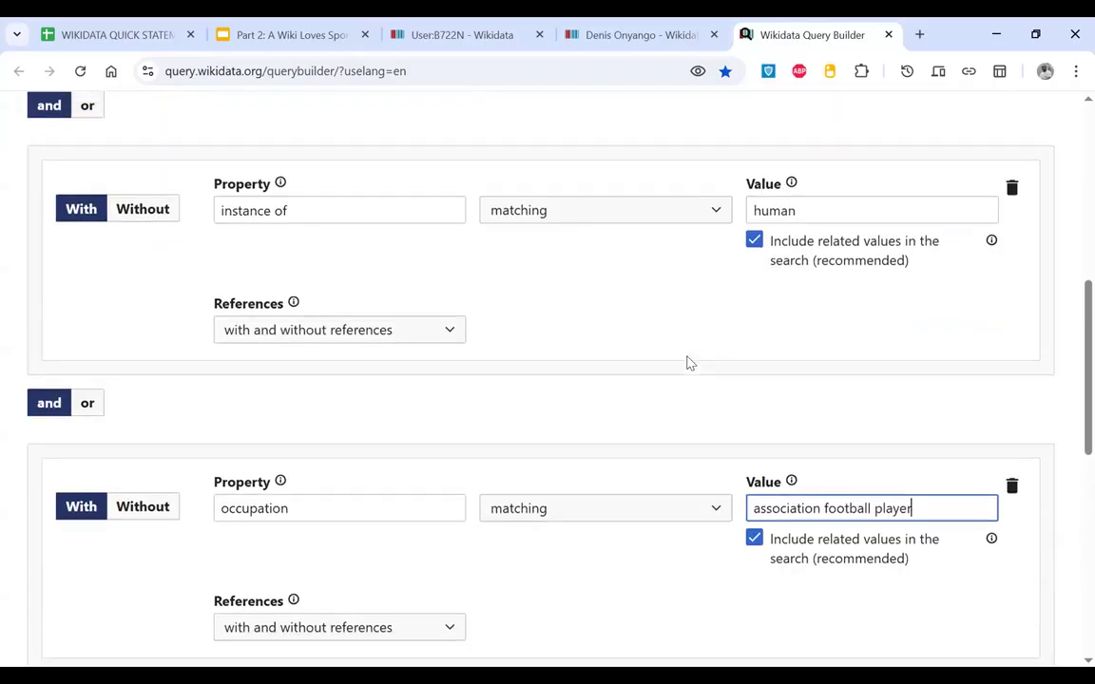
{"action": "scroll", "coordinate": [768, 255], "scroll_direction": "up", "scroll_amount": 2}
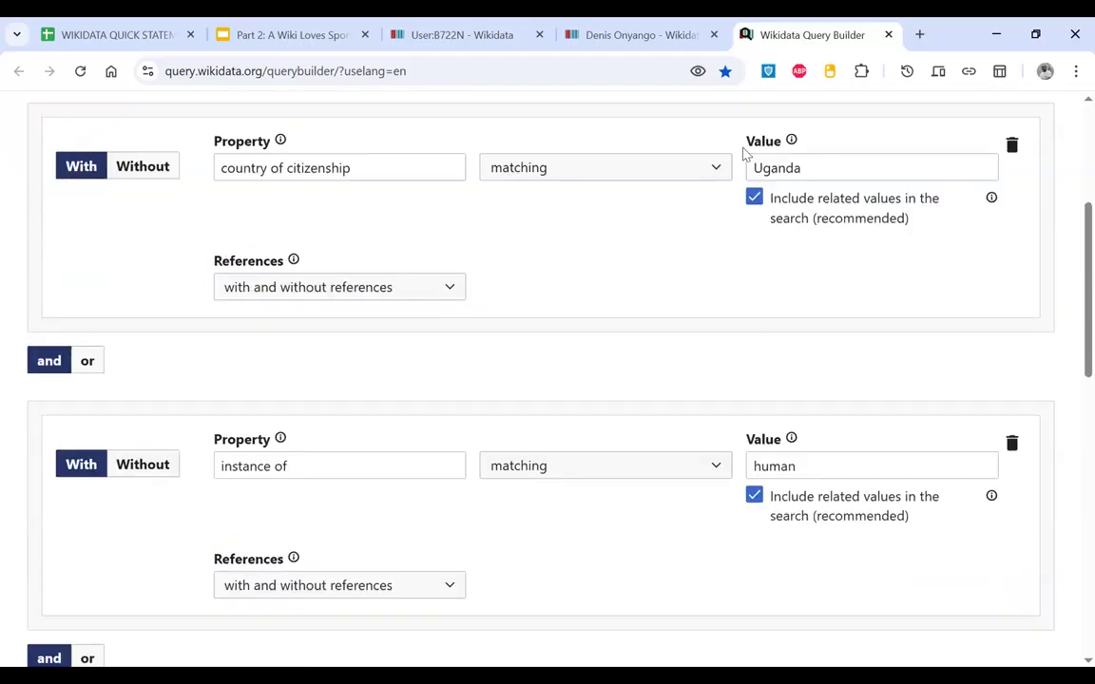
{"action": "scroll", "coordinate": [772, 264], "scroll_direction": "down", "scroll_amount": 4}
{"action": "scroll", "coordinate": [589, 471], "scroll_direction": "down", "scroll_amount": 2}
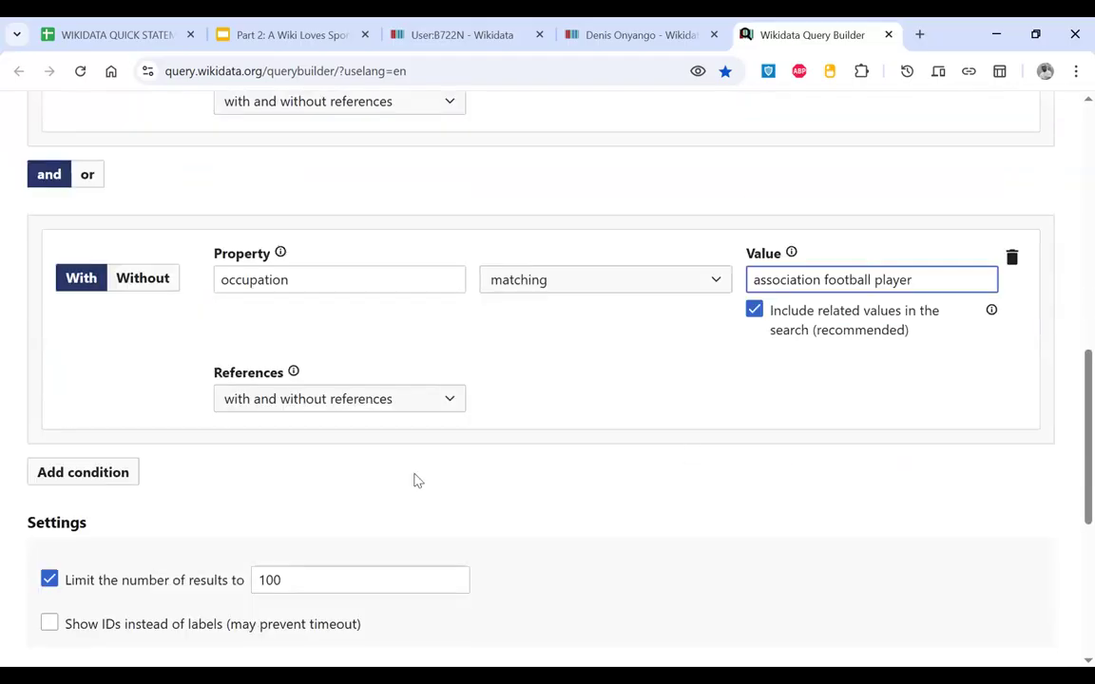
{"action": "scroll", "coordinate": [276, 550], "scroll_direction": "down", "scroll_amount": 2}
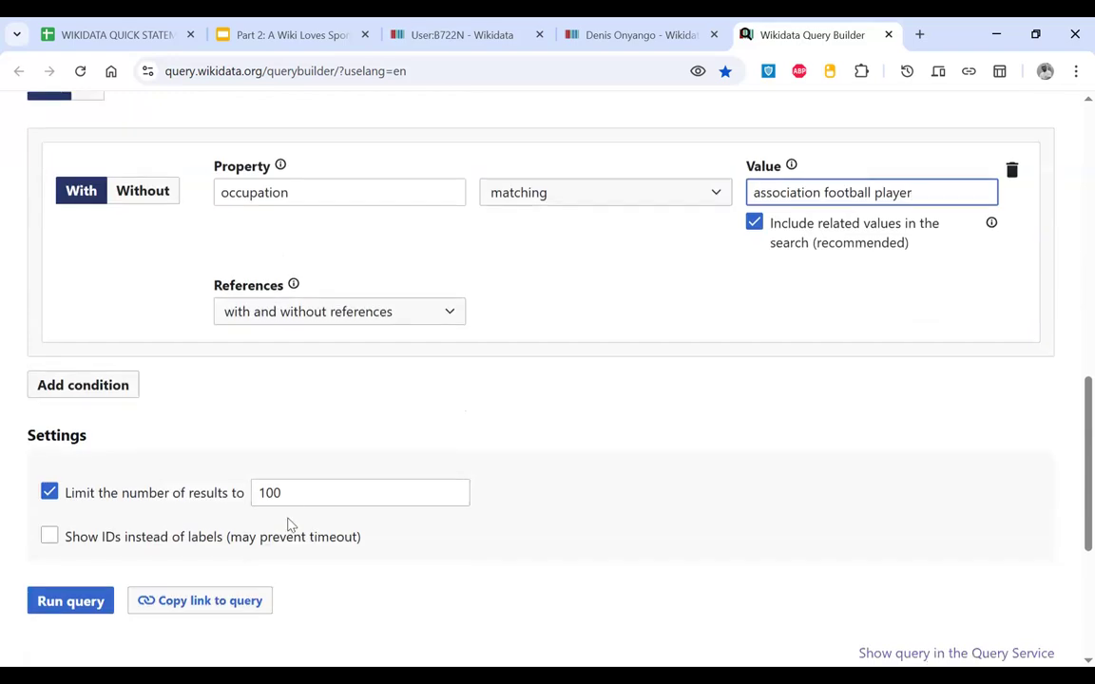
Step: Change the result limit from 100 to 10 and run the query
{"action": "double_click", "coordinate": [263, 495]}
{"action": "type", "text": "10"}
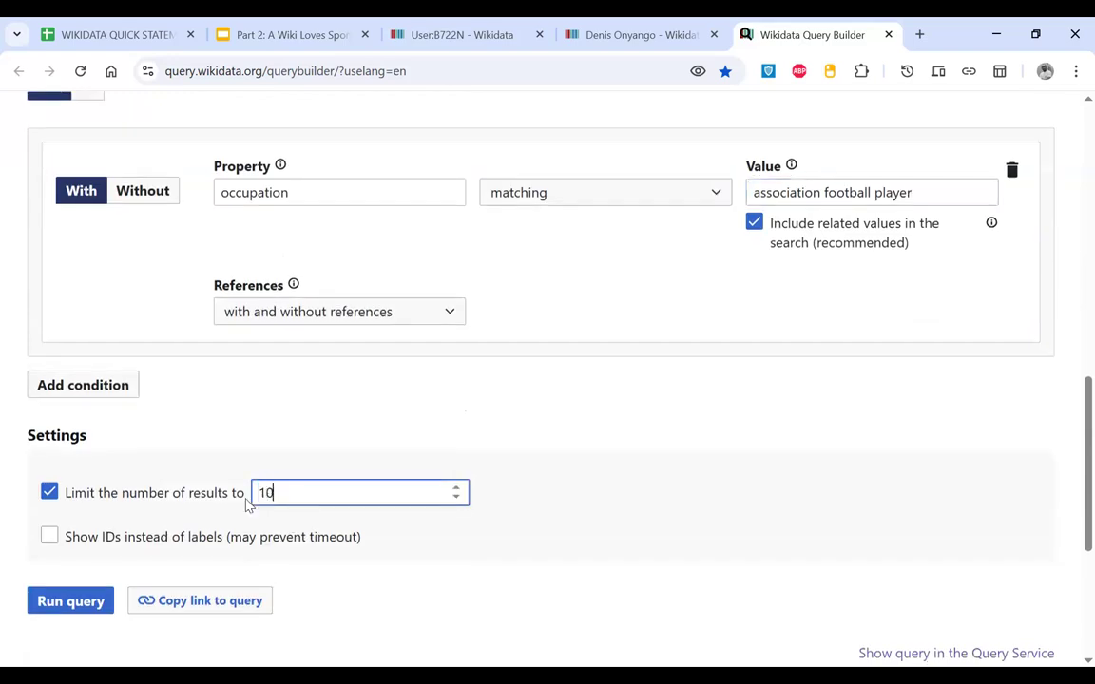
{"action": "scroll", "coordinate": [247, 504], "scroll_direction": "down", "scroll_amount": 2}
{"action": "scroll", "coordinate": [73, 437], "scroll_direction": "down", "scroll_amount": 1}
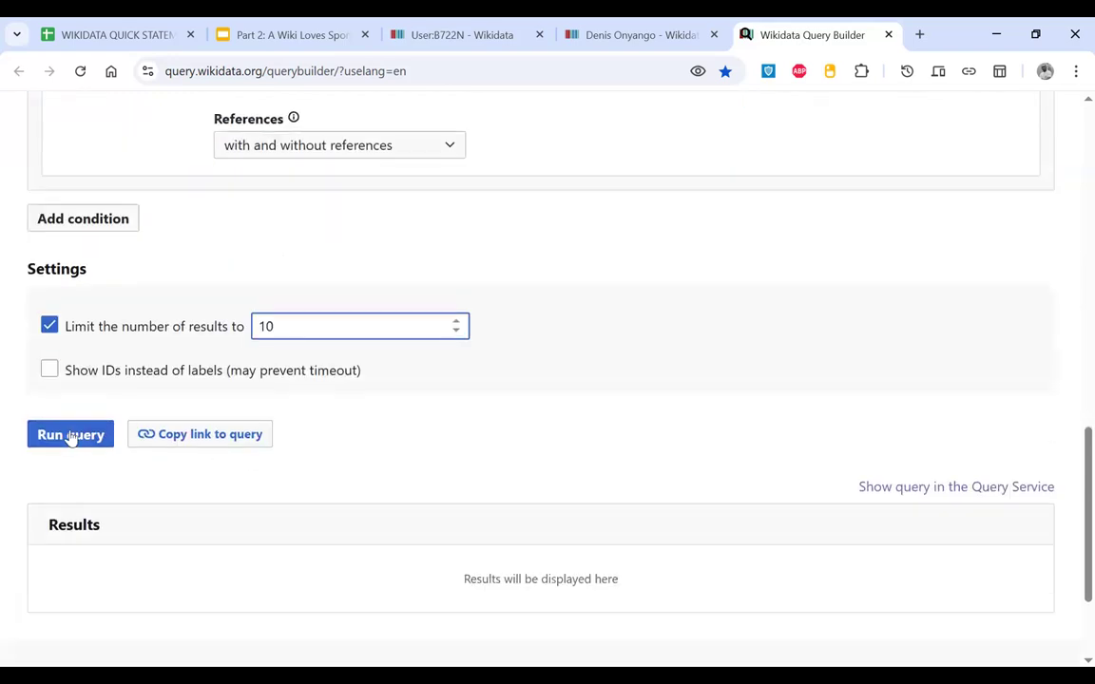
{"action": "left_click", "coordinate": [71, 437]}
Step: Scroll through the ten returned footballers and bring up the first result's link menu
{"action": "scroll", "coordinate": [425, 432], "scroll_direction": "down", "scroll_amount": 3}
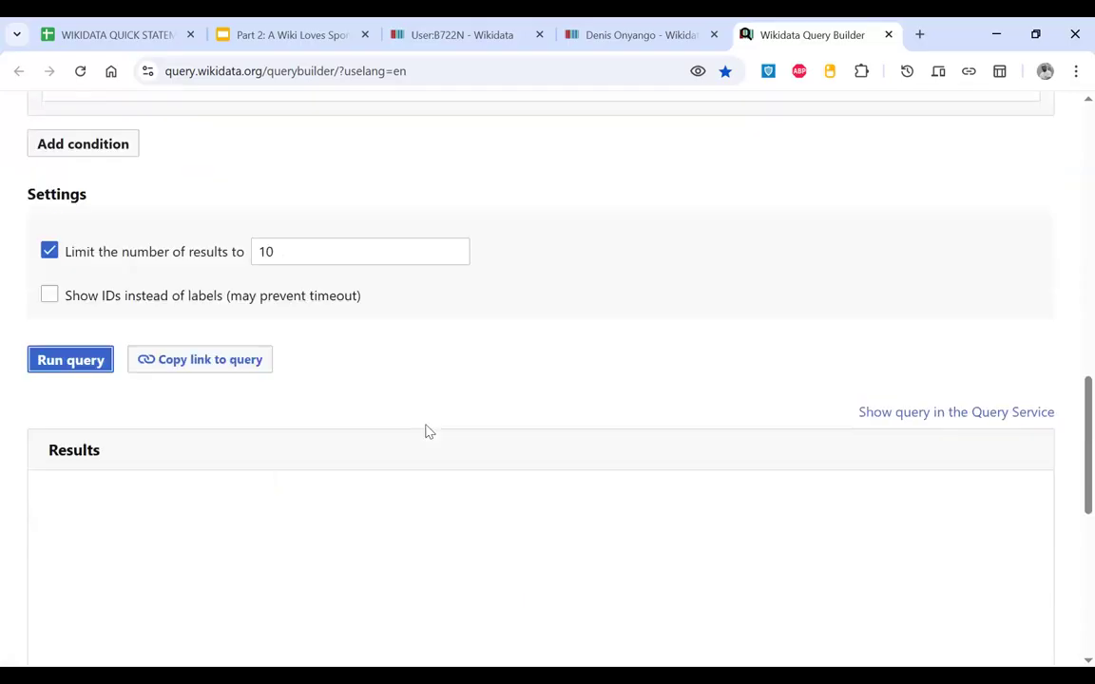
{"action": "scroll", "coordinate": [348, 318], "scroll_direction": "down", "scroll_amount": 3}
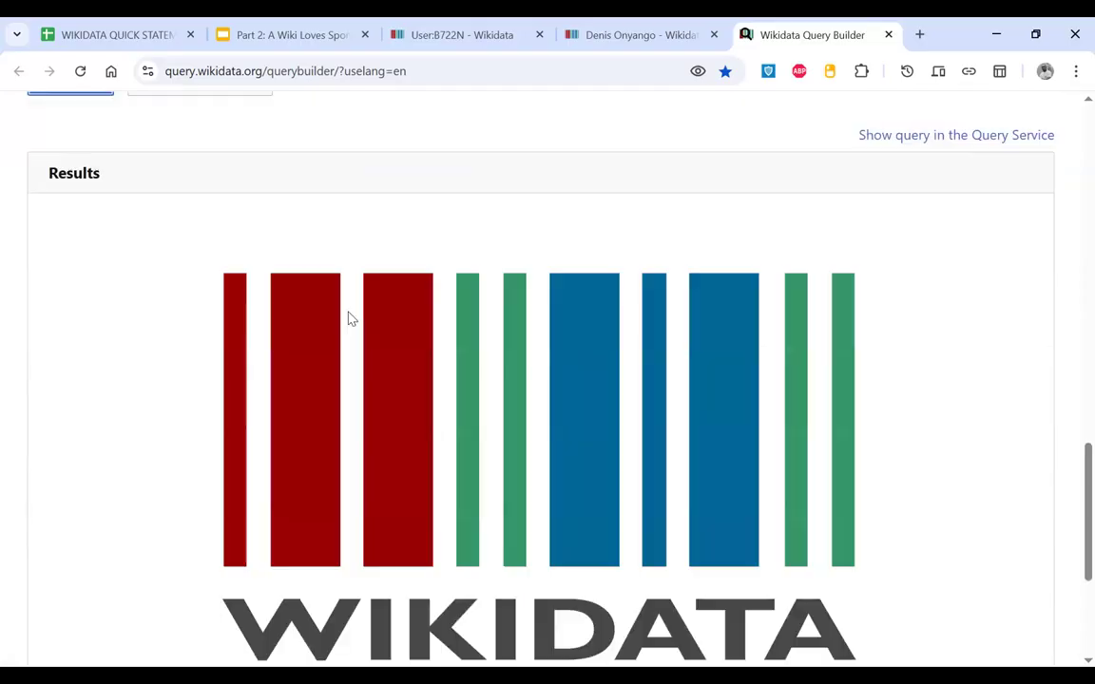
{"action": "scroll", "coordinate": [348, 318], "scroll_direction": "up", "scroll_amount": 3}
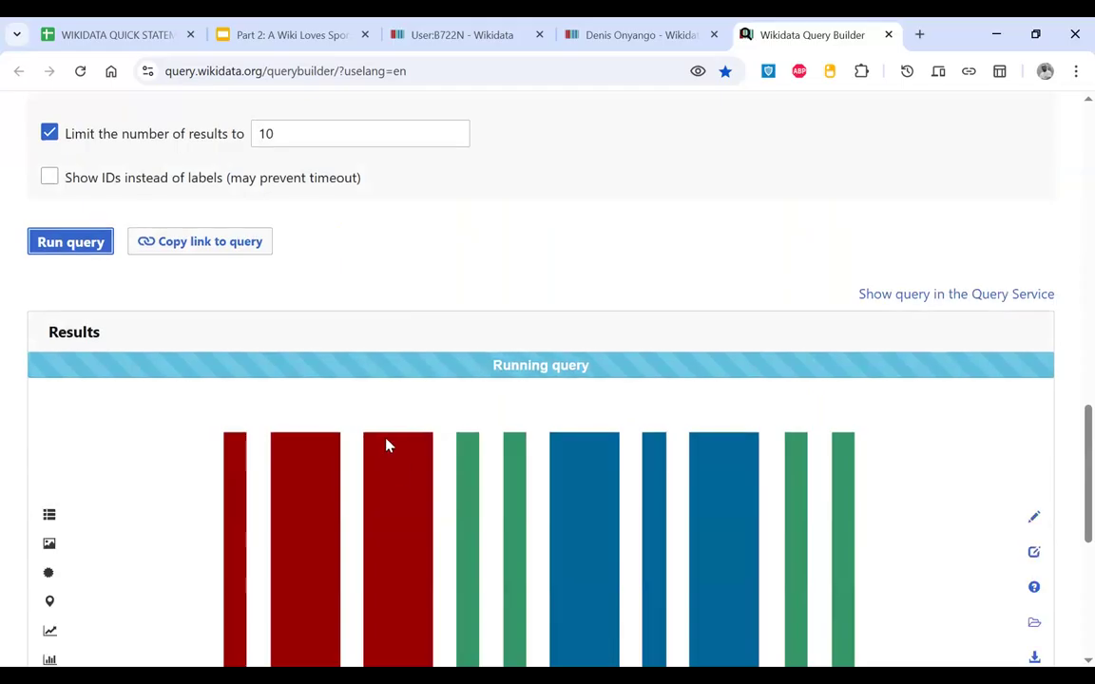
{"action": "scroll", "coordinate": [499, 273], "scroll_direction": "down", "scroll_amount": 1}
{"action": "scroll", "coordinate": [499, 273], "scroll_direction": "down", "scroll_amount": 2}
{"action": "scroll", "coordinate": [587, 453], "scroll_direction": "down", "scroll_amount": 1}
{"action": "scroll", "coordinate": [588, 446], "scroll_direction": "up", "scroll_amount": 3}
{"action": "scroll", "coordinate": [587, 447], "scroll_direction": "down", "scroll_amount": 1}
{"action": "scroll", "coordinate": [381, 236], "scroll_direction": "down", "scroll_amount": 1}
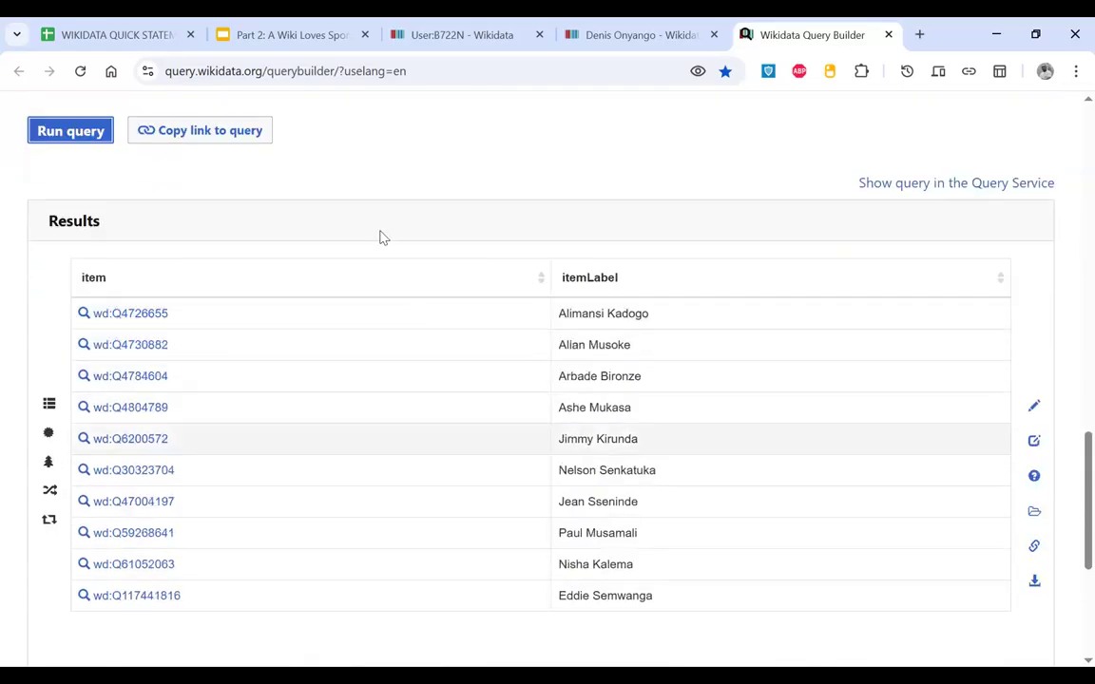
{"action": "scroll", "coordinate": [381, 237], "scroll_direction": "up", "scroll_amount": 3}
{"action": "scroll", "coordinate": [362, 252], "scroll_direction": "down", "scroll_amount": 2}
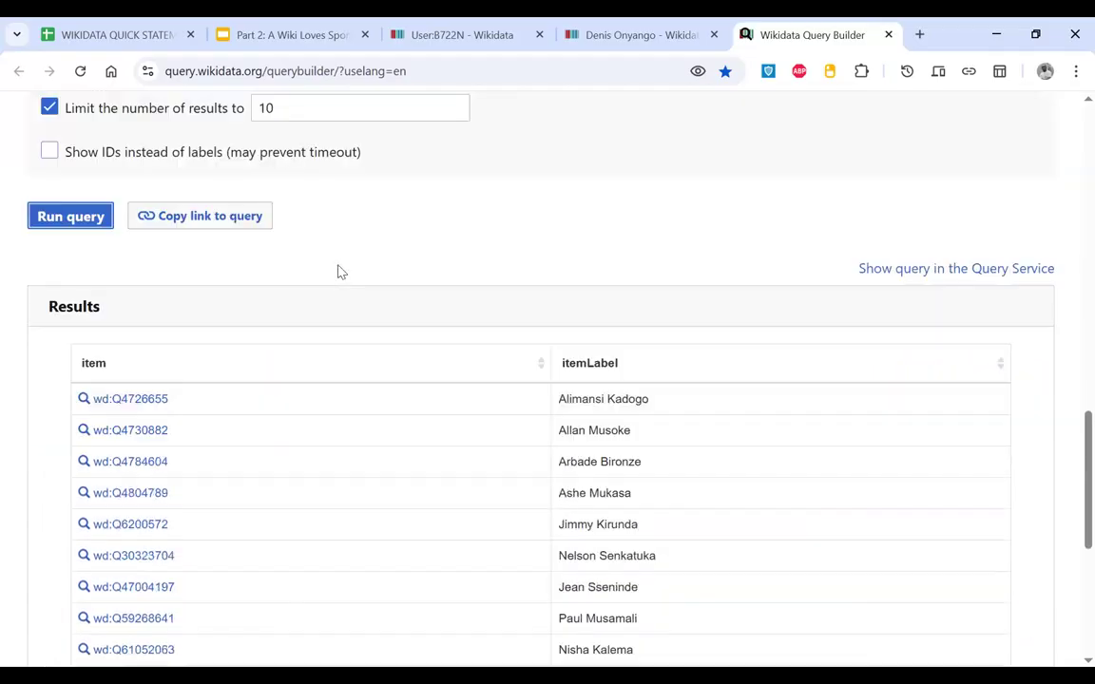
{"action": "right_click", "coordinate": [152, 395]}
Step: Open the first result, Q4726655, in a new tab and highlight its instance of human statement
{"action": "left_click", "coordinate": [196, 413]}
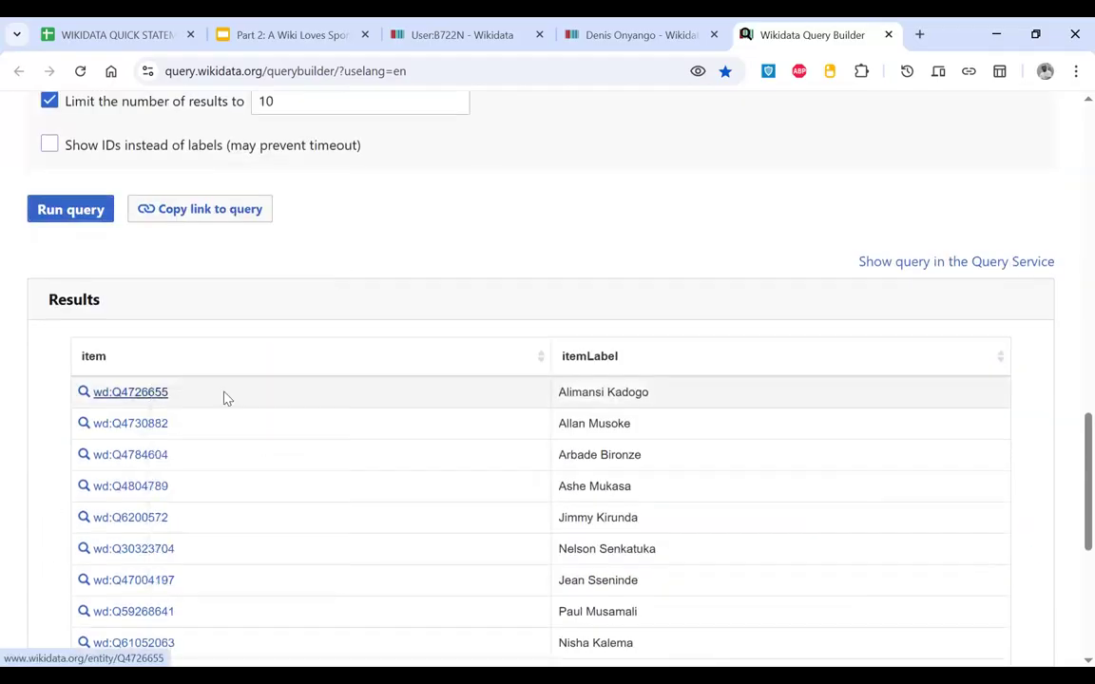
{"action": "left_click", "coordinate": [835, 38]}
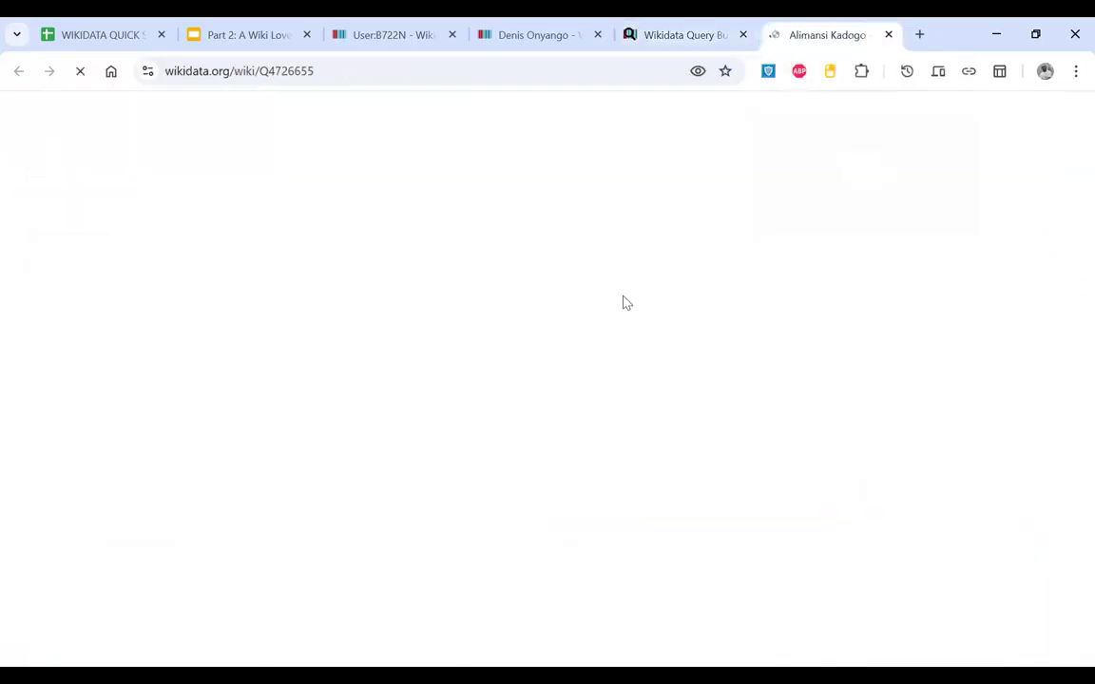
{"action": "scroll", "coordinate": [625, 303], "scroll_direction": "down", "scroll_amount": 5}
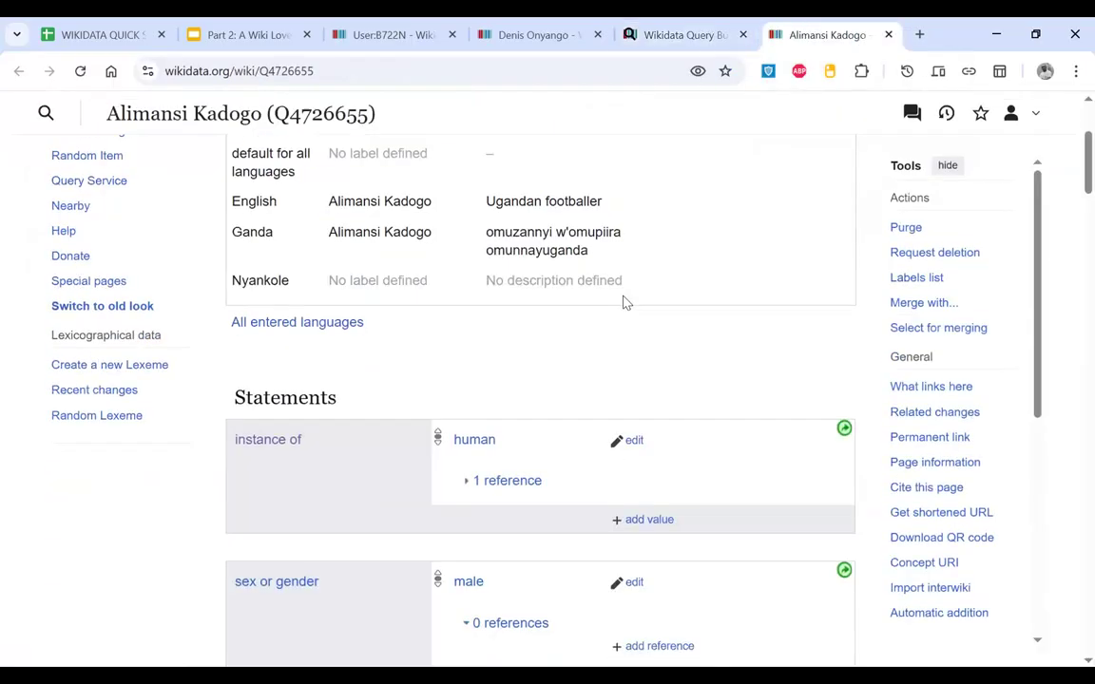
{"action": "left_click_drag", "start_coordinate": [340, 317], "coordinate": [225, 305]}
{"action": "left_click", "coordinate": [271, 337]}
Step: Highlight the Uganda citizenship and association football player occupation statements
{"action": "scroll", "coordinate": [271, 337], "scroll_direction": "down", "scroll_amount": 3}
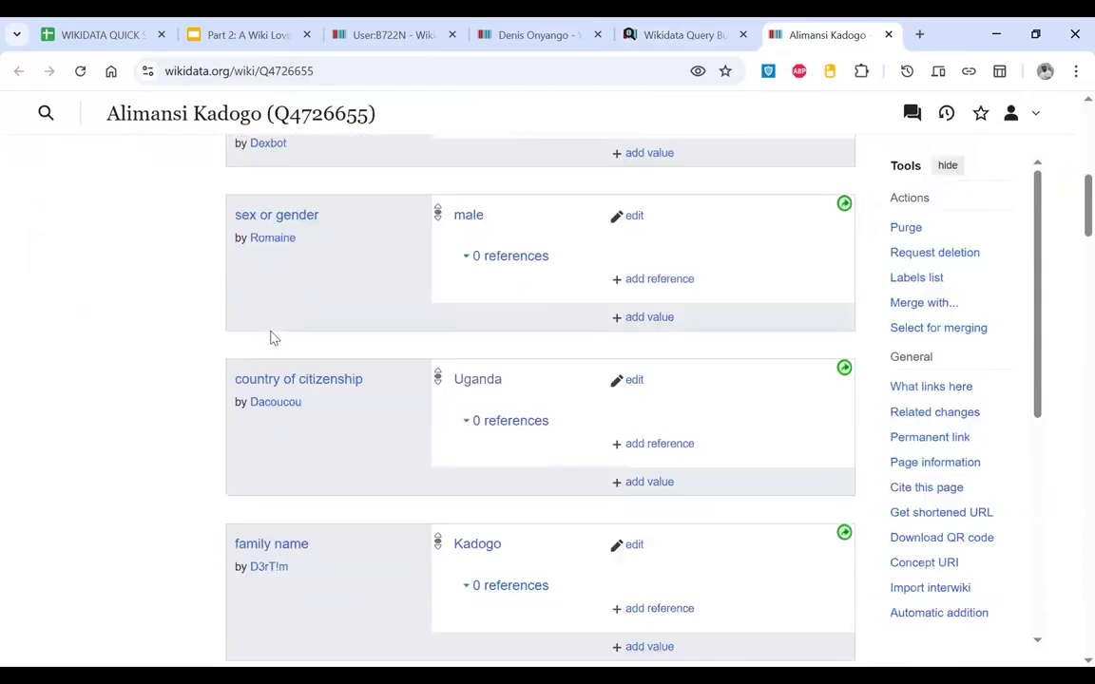
{"action": "left_click_drag", "start_coordinate": [522, 305], "coordinate": [235, 311]}
{"action": "left_click", "coordinate": [374, 388]}
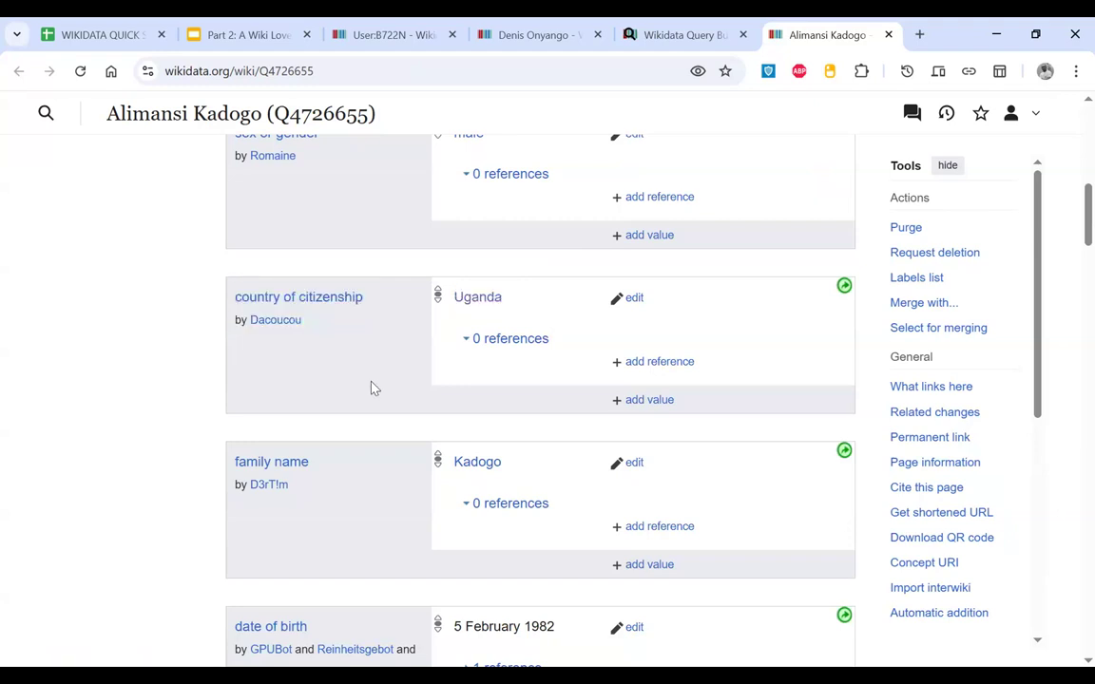
{"action": "scroll", "coordinate": [374, 388], "scroll_direction": "down", "scroll_amount": 3}
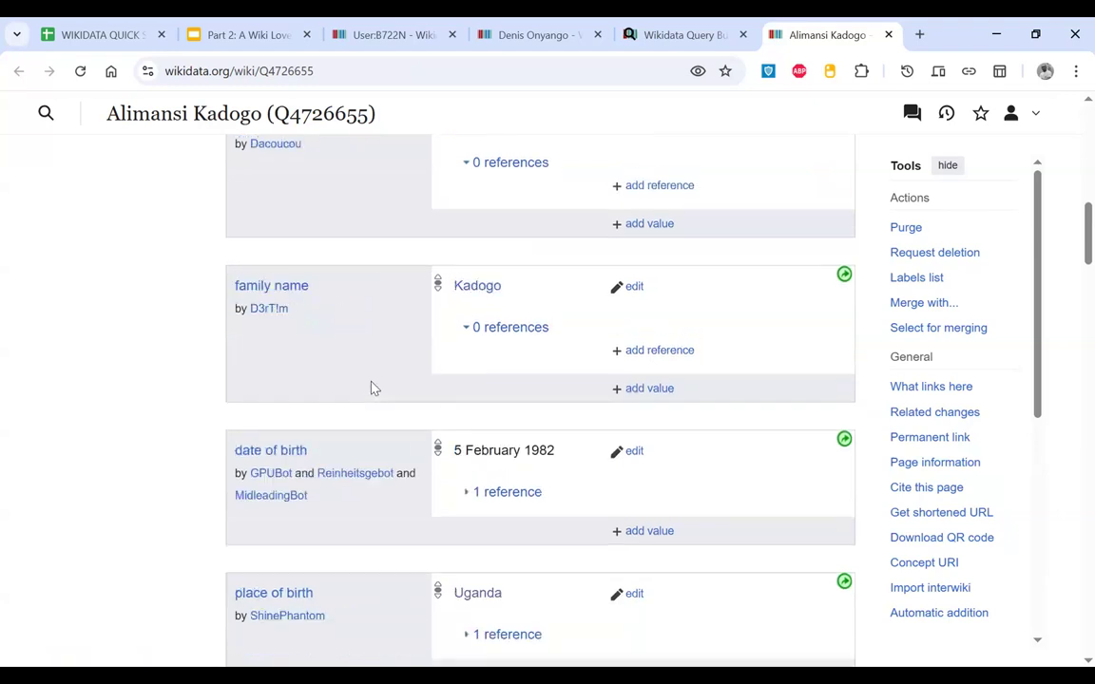
{"action": "scroll", "coordinate": [371, 386], "scroll_direction": "down", "scroll_amount": 5}
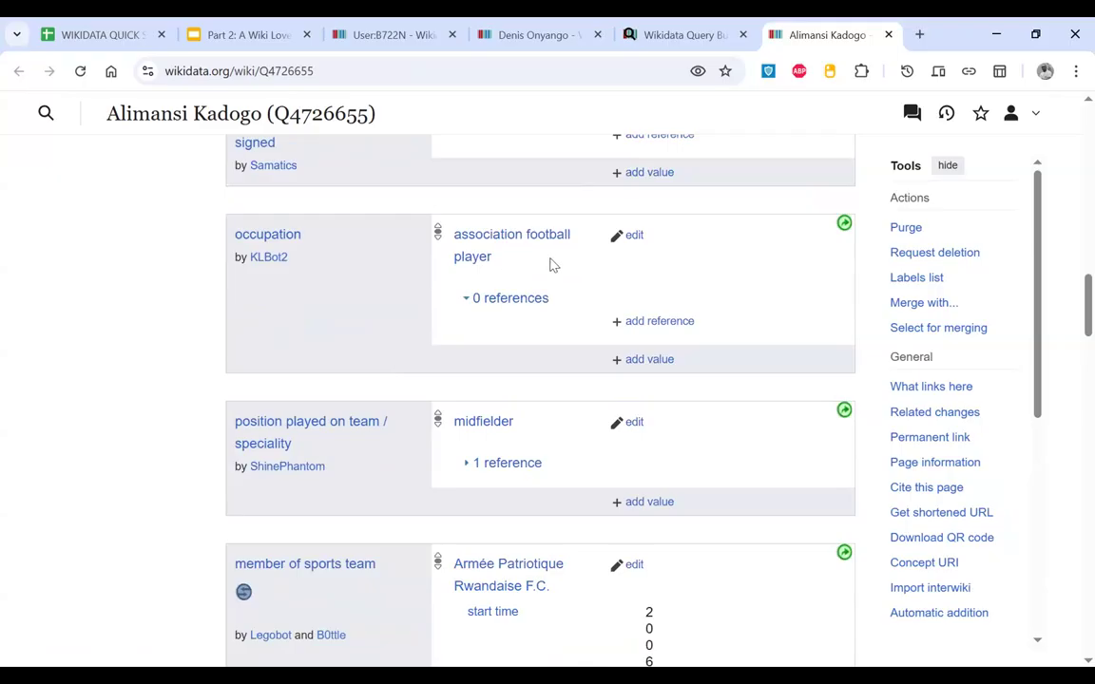
{"action": "left_click_drag", "start_coordinate": [365, 249], "coordinate": [227, 232]}
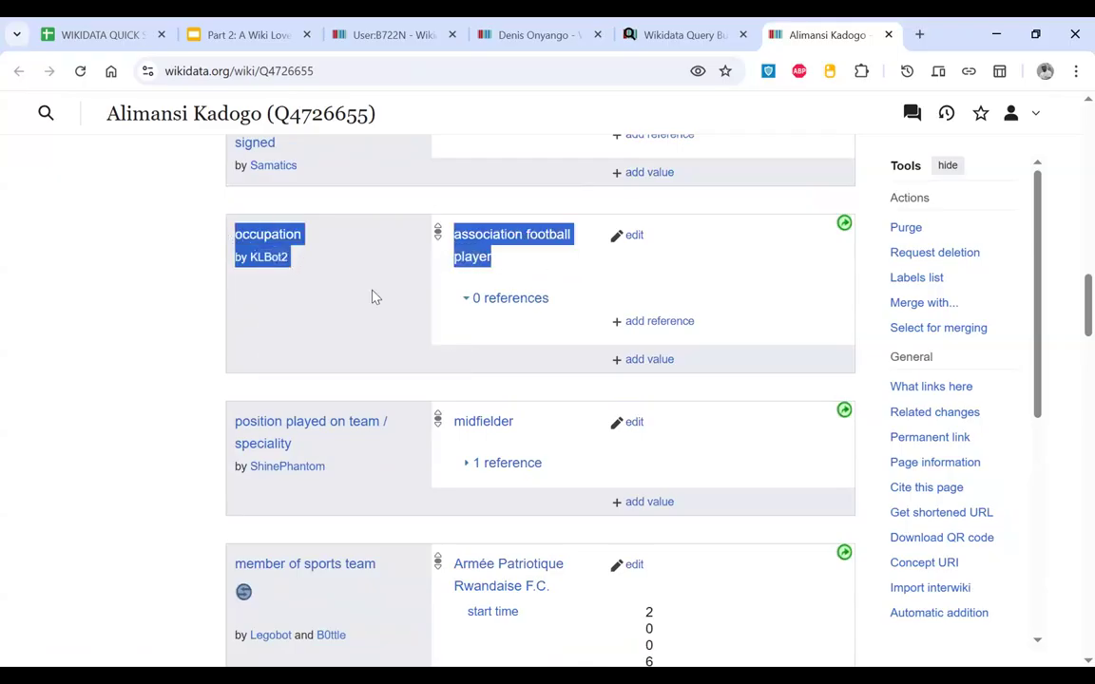
{"action": "scroll", "coordinate": [374, 297], "scroll_direction": "up", "scroll_amount": 15}
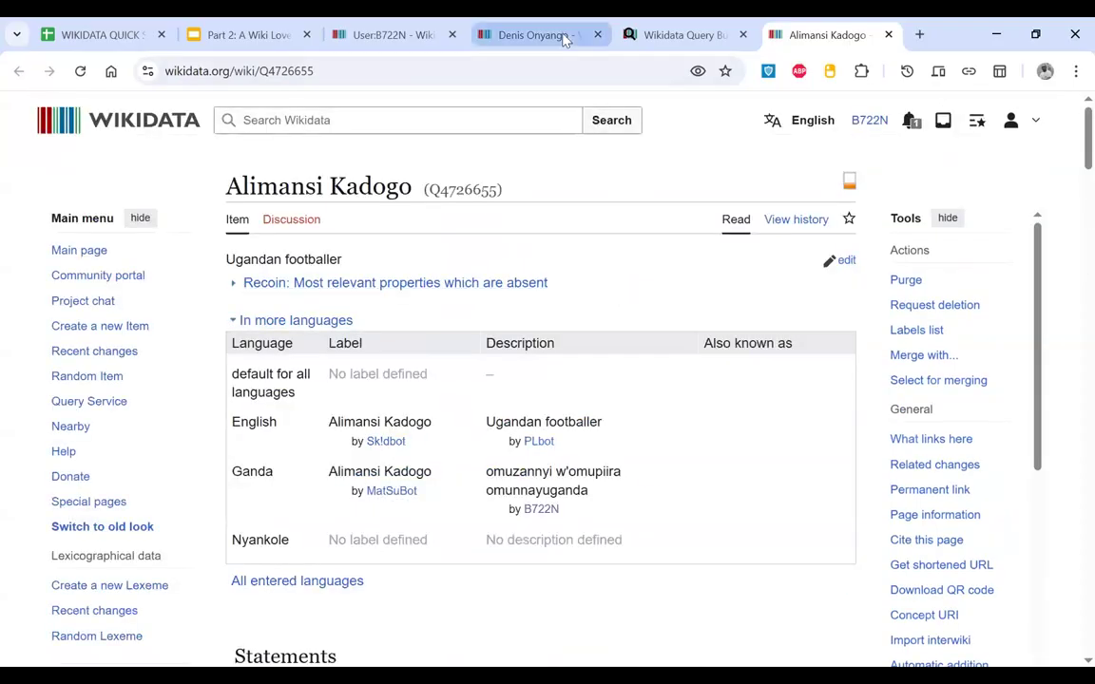
{"action": "left_click", "coordinate": [551, 35]}
Step: Return to the Query Builder and review the ten items in the Results table
{"action": "left_click", "coordinate": [678, 34]}
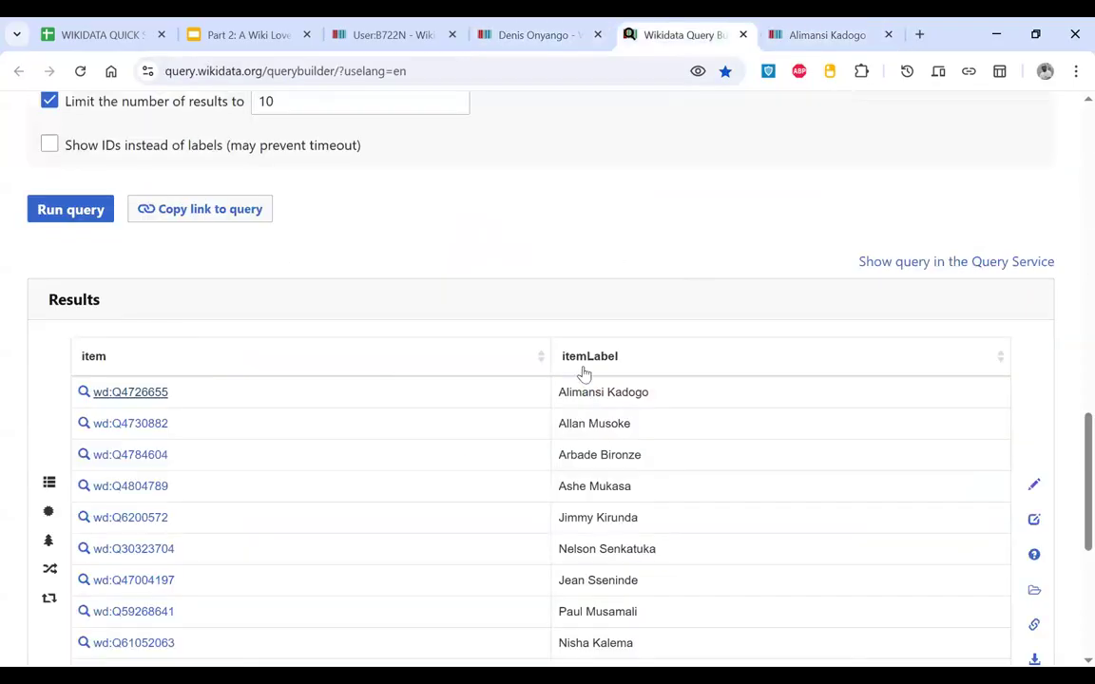
{"action": "scroll", "coordinate": [585, 372], "scroll_direction": "down", "scroll_amount": 1}
{"action": "scroll", "coordinate": [587, 369], "scroll_direction": "up", "scroll_amount": 3}
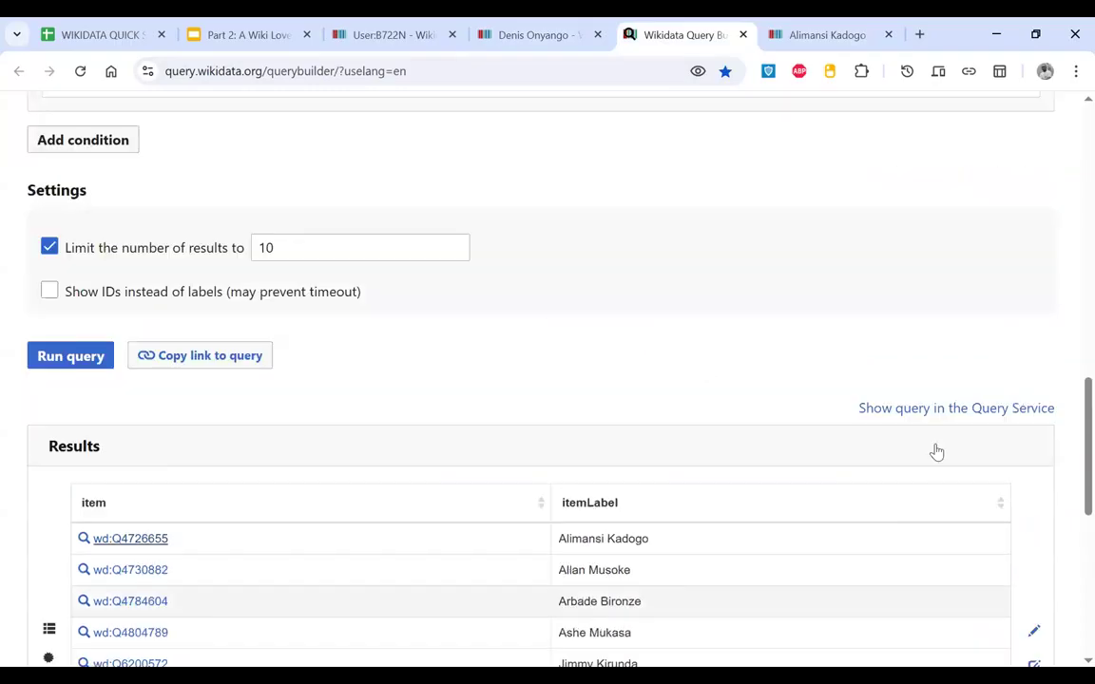
{"action": "scroll", "coordinate": [702, 427], "scroll_direction": "down", "scroll_amount": 3}
{"action": "scroll", "coordinate": [702, 428], "scroll_direction": "up", "scroll_amount": 4}
{"action": "scroll", "coordinate": [701, 428], "scroll_direction": "up", "scroll_amount": 4}
{"action": "scroll", "coordinate": [701, 427], "scroll_direction": "down", "scroll_amount": 2}
{"action": "scroll", "coordinate": [570, 438], "scroll_direction": "up", "scroll_amount": 1}
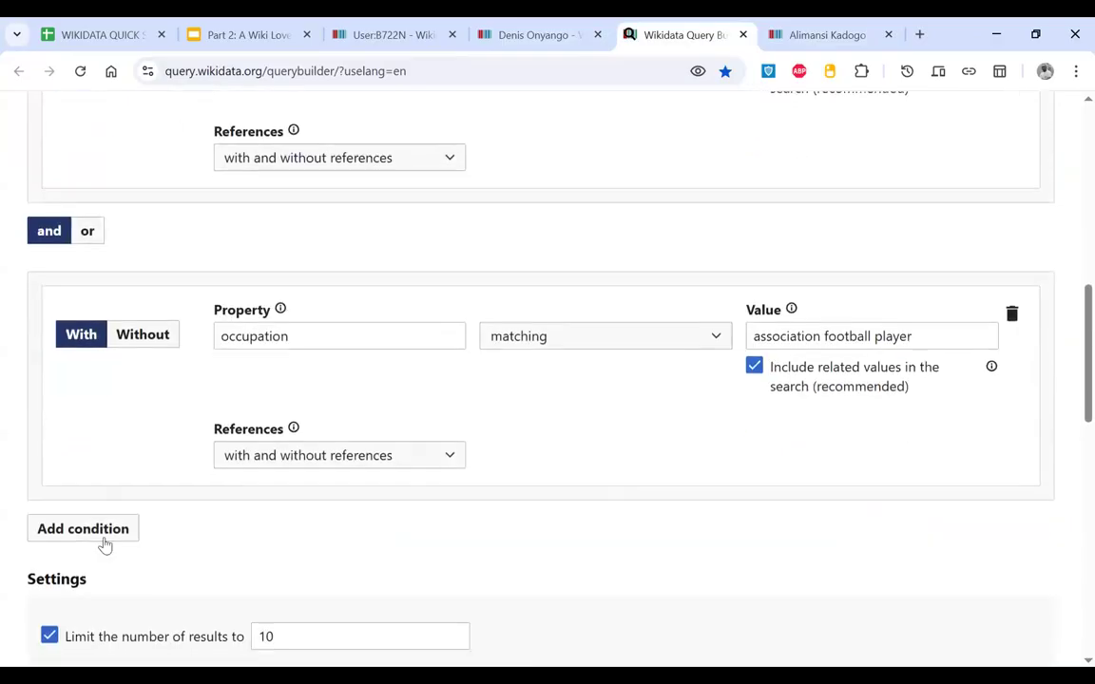
Step: Add a new condition with property sex or gender and value male
{"action": "left_click", "coordinate": [105, 542]}
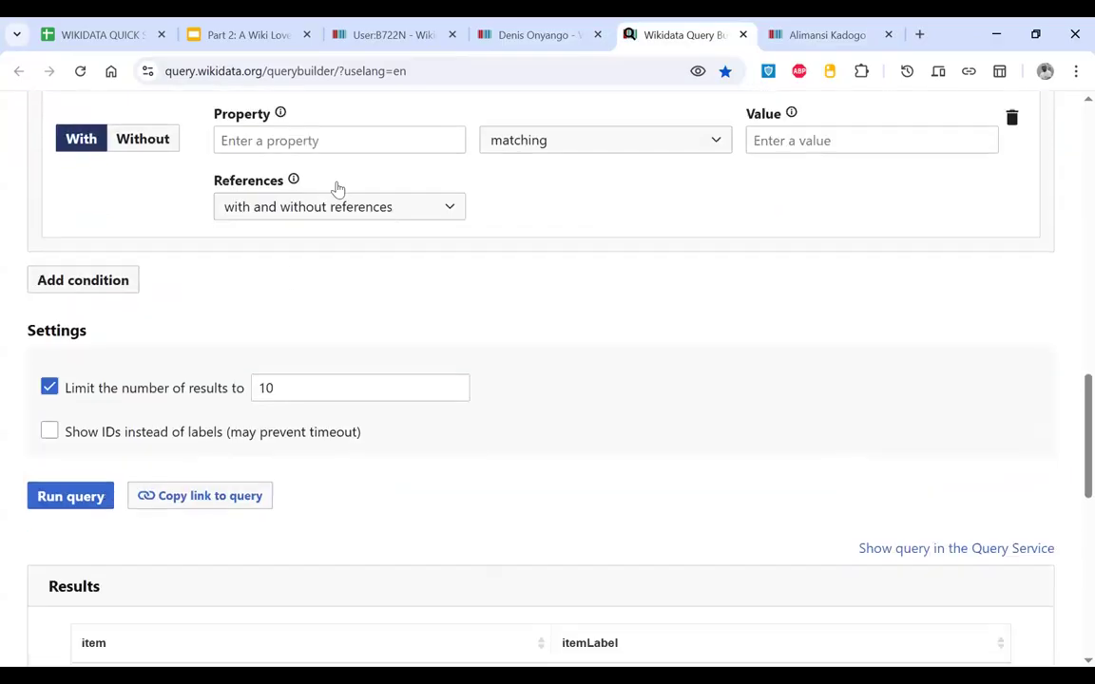
{"action": "left_click", "coordinate": [352, 149]}
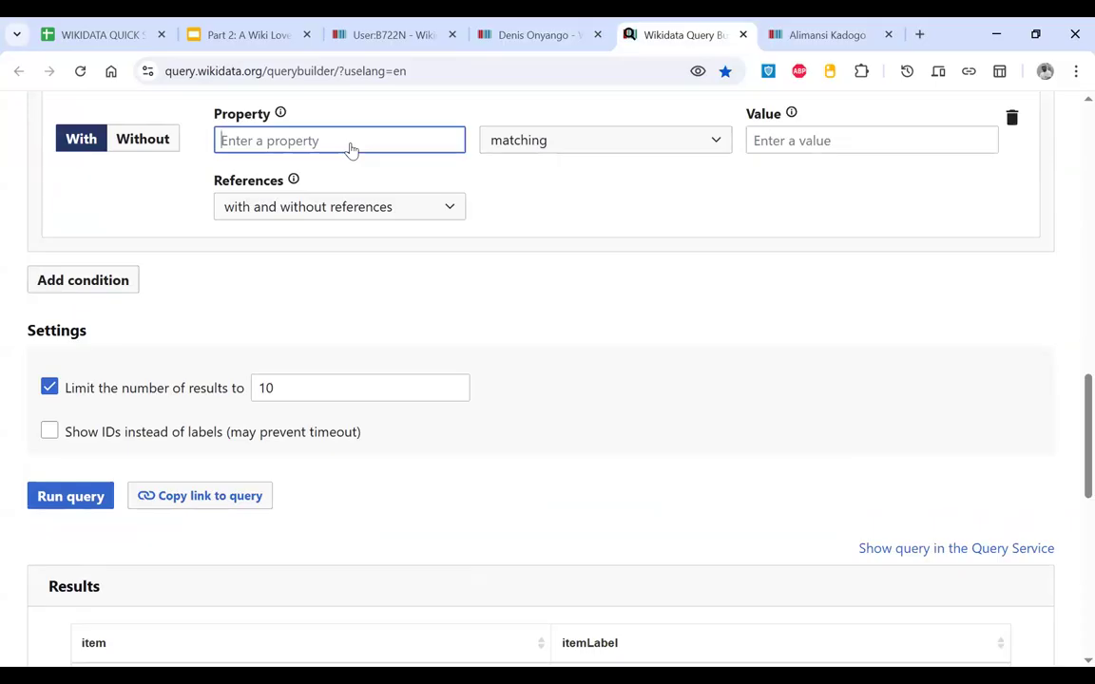
{"action": "left_click", "coordinate": [158, 147]}
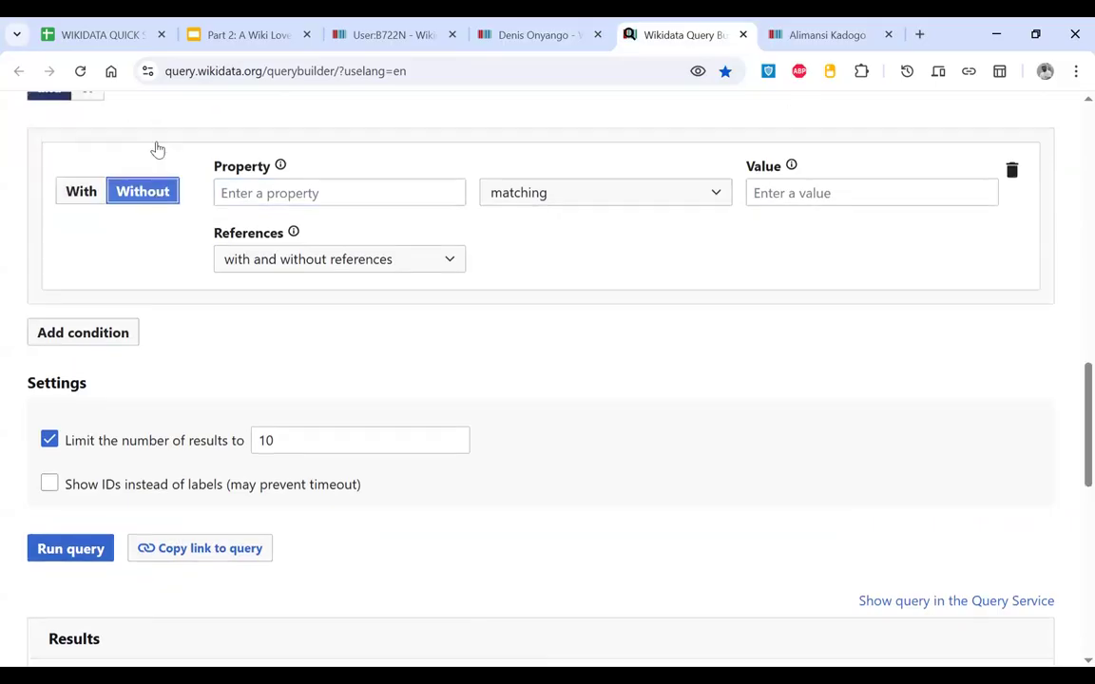
{"action": "scroll", "coordinate": [158, 150], "scroll_direction": "up", "scroll_amount": 1}
{"action": "left_click_drag", "start_coordinate": [85, 243], "coordinate": [241, 253]}
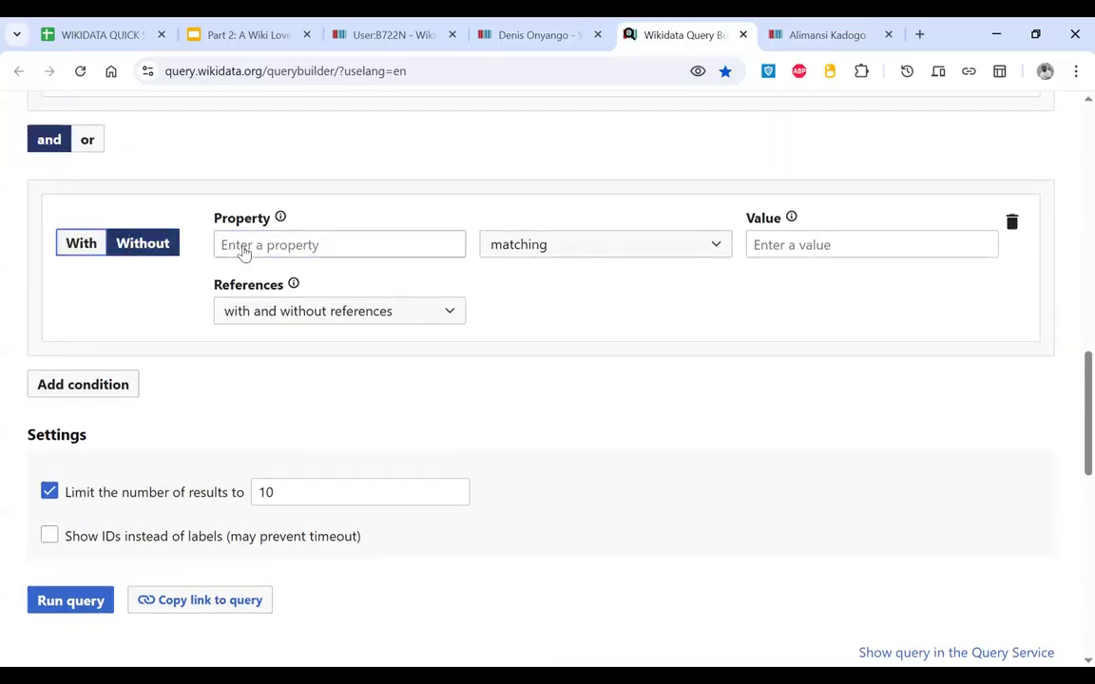
{"action": "left_click", "coordinate": [244, 247]}
{"action": "type", "text": "sex"}
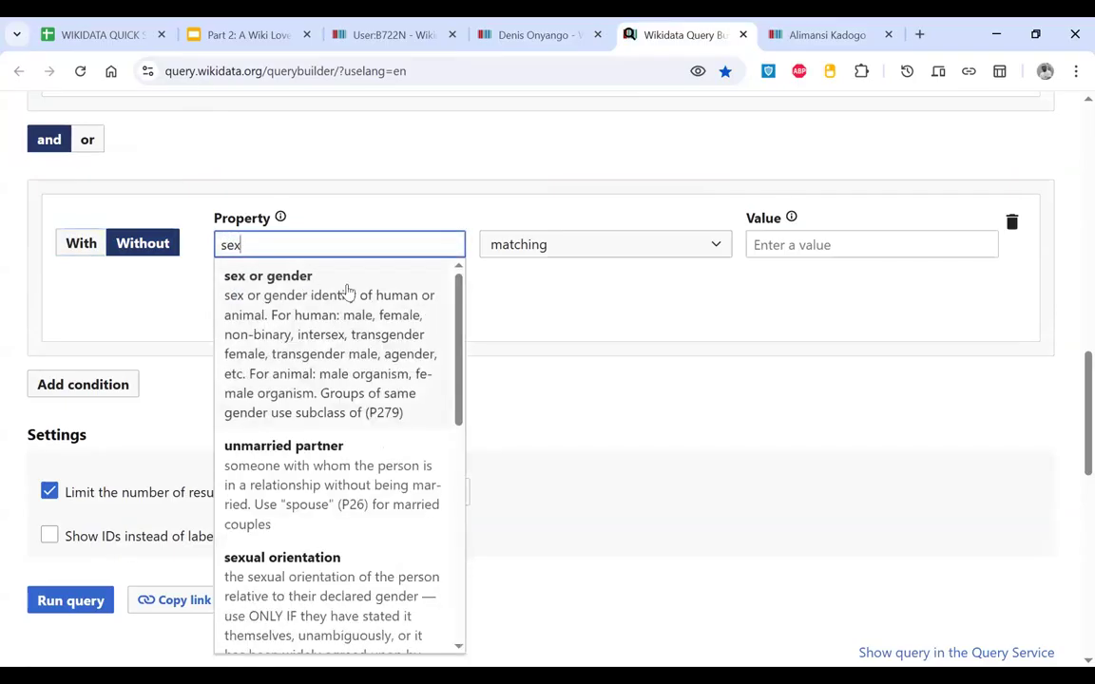
{"action": "scroll", "coordinate": [370, 428], "scroll_direction": "up", "scroll_amount": 1}
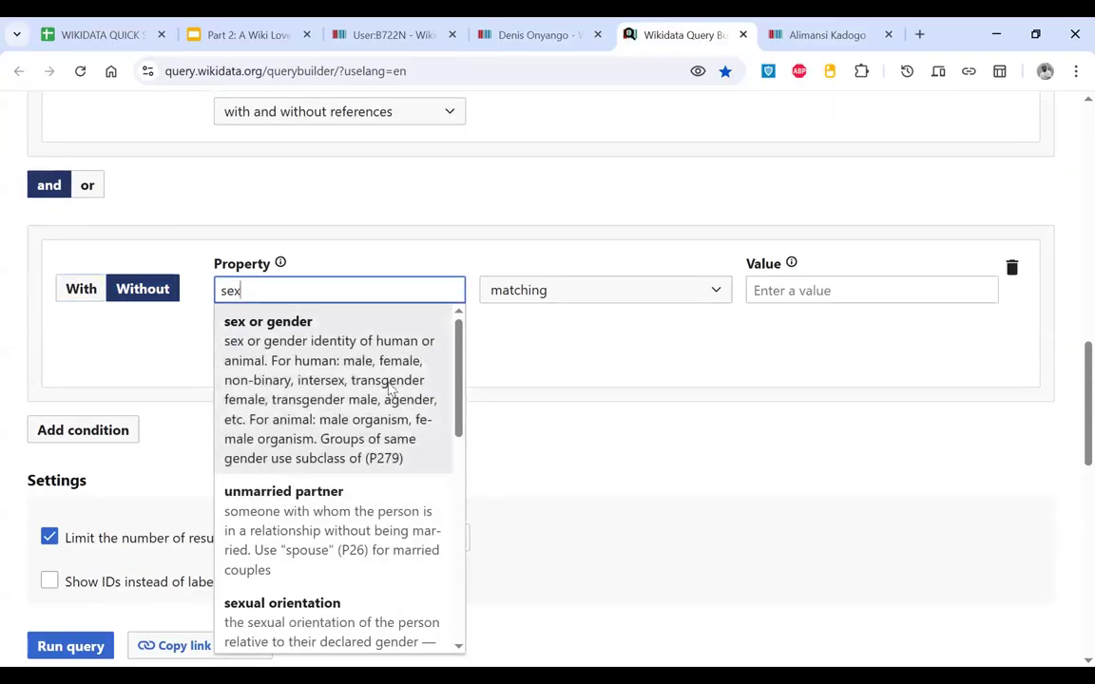
{"action": "left_click", "coordinate": [389, 387]}
{"action": "left_click", "coordinate": [772, 292]}
{"action": "type", "text": "male"}
{"action": "left_click", "coordinate": [786, 328]}
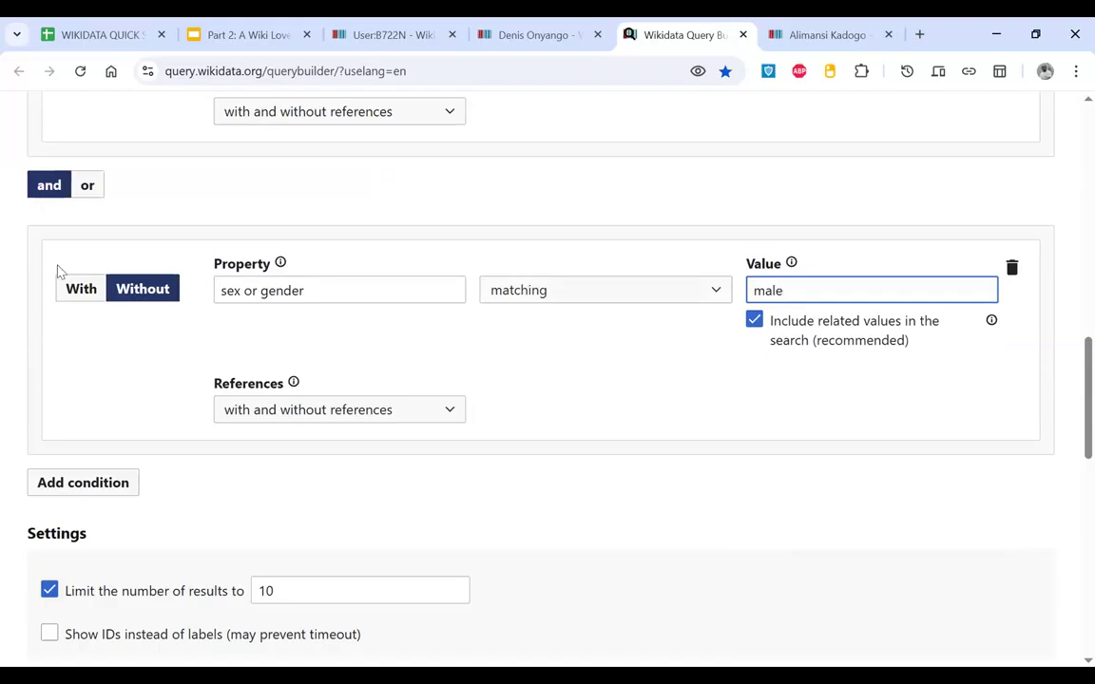
Step: Set the sex or gender condition to exclude items that are male
{"action": "left_click", "coordinate": [89, 294]}
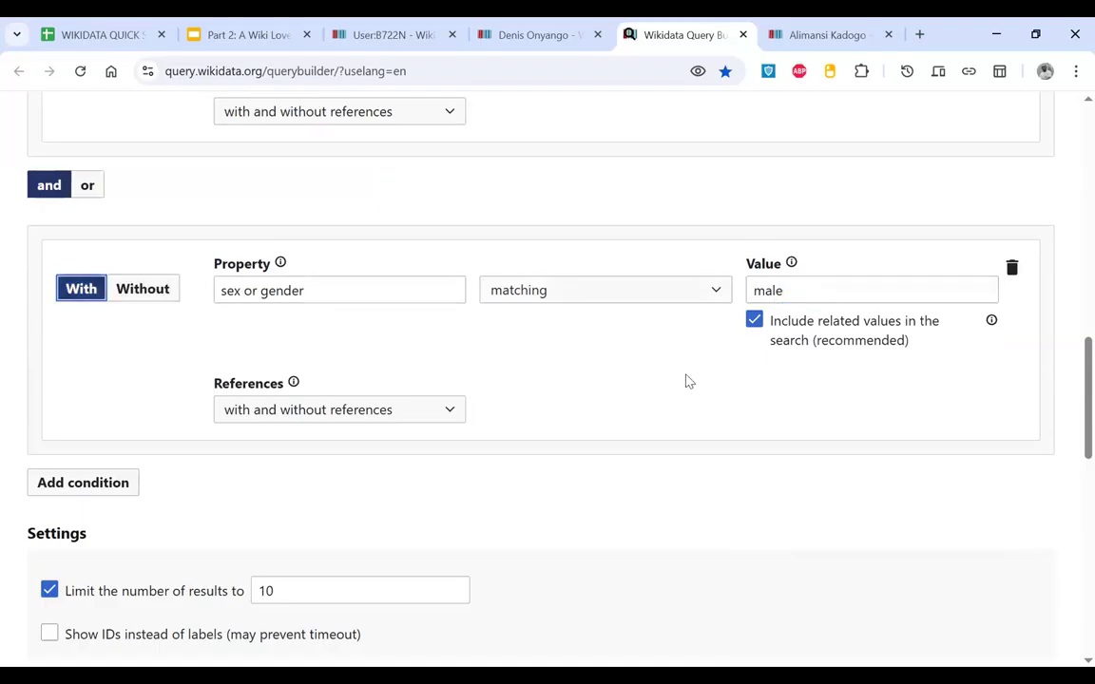
{"action": "scroll", "coordinate": [689, 381], "scroll_direction": "up", "scroll_amount": 2}
{"action": "scroll", "coordinate": [689, 381], "scroll_direction": "down", "scroll_amount": 2}
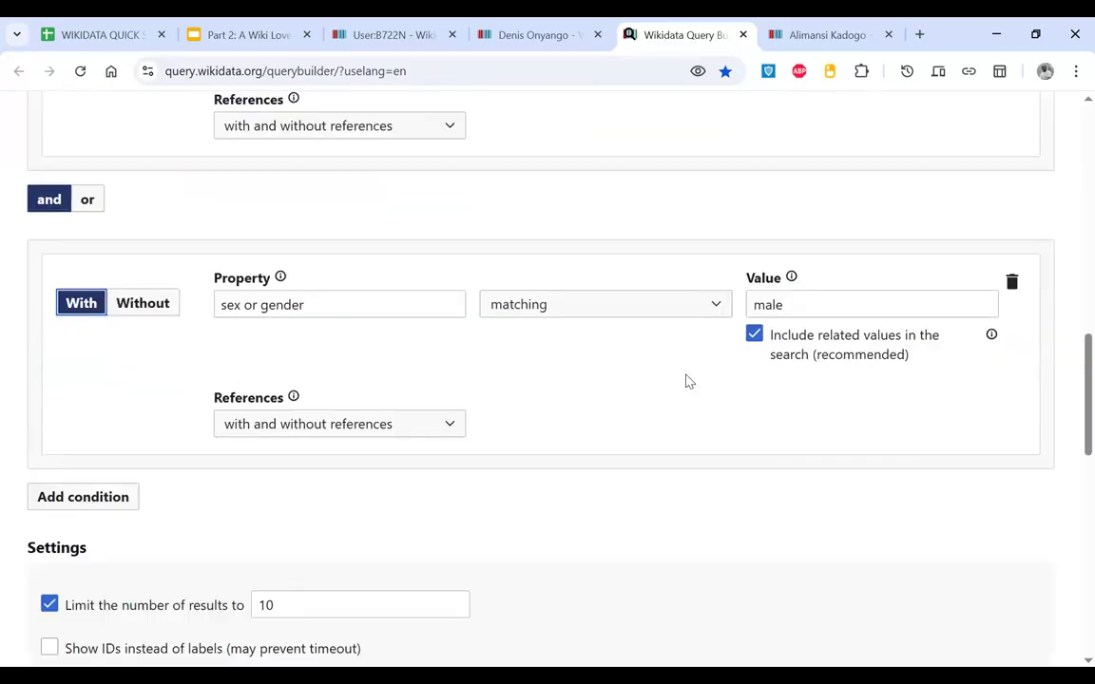
{"action": "scroll", "coordinate": [604, 394], "scroll_direction": "down", "scroll_amount": 1}
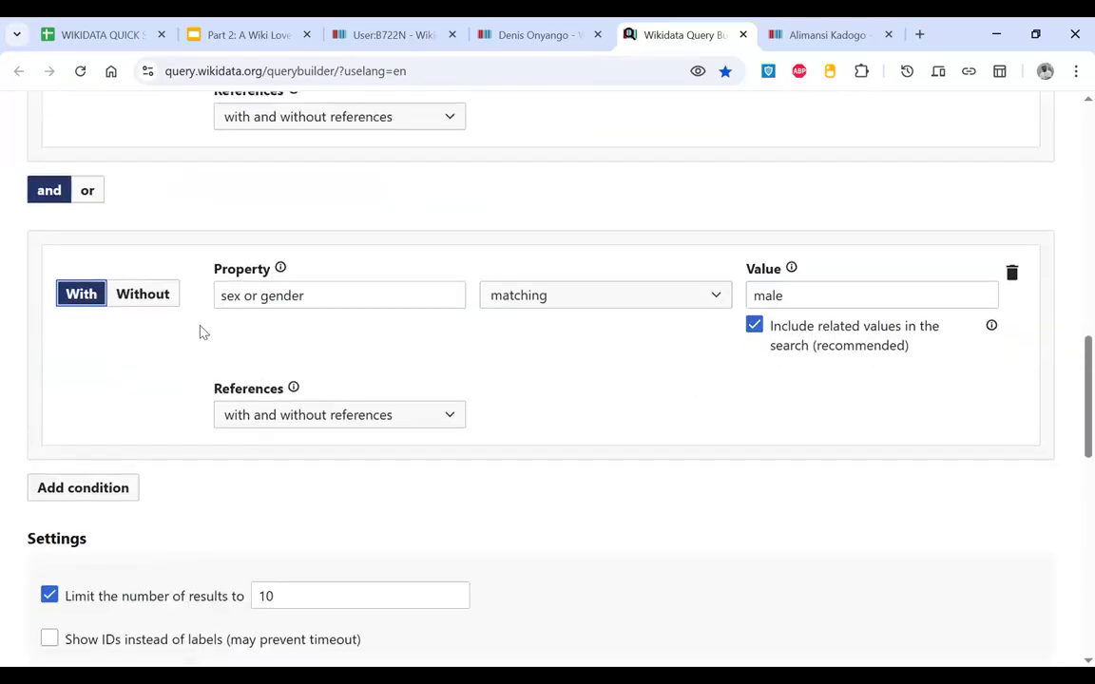
{"action": "left_click", "coordinate": [129, 296]}
{"action": "left_click", "coordinate": [94, 302]}
{"action": "left_click", "coordinate": [131, 302]}
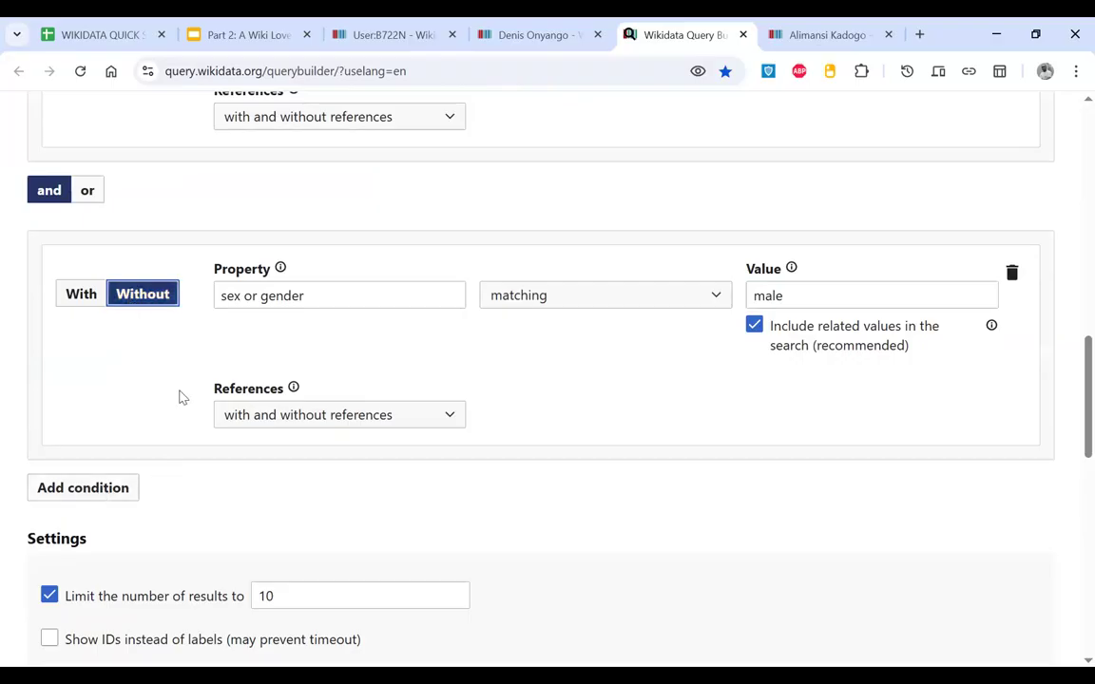
Step: Rerun the query and review the new set of ten results
{"action": "scroll", "coordinate": [76, 305], "scroll_direction": "down", "scroll_amount": 3}
{"action": "left_click", "coordinate": [73, 384]}
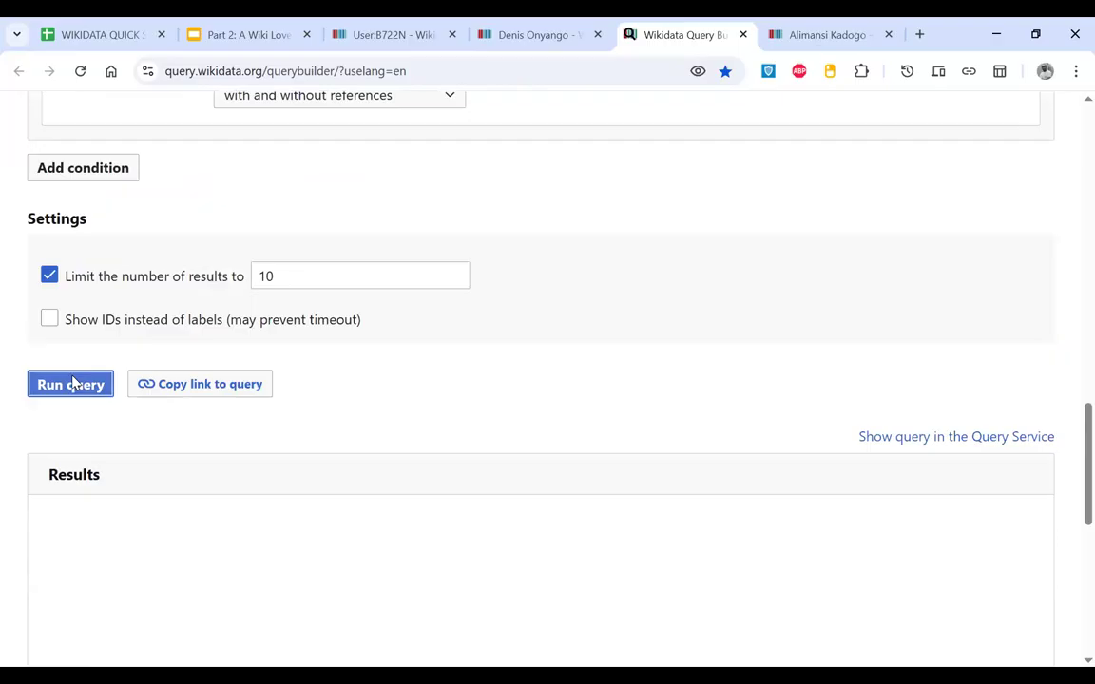
{"action": "scroll", "coordinate": [516, 425], "scroll_direction": "down", "scroll_amount": 2}
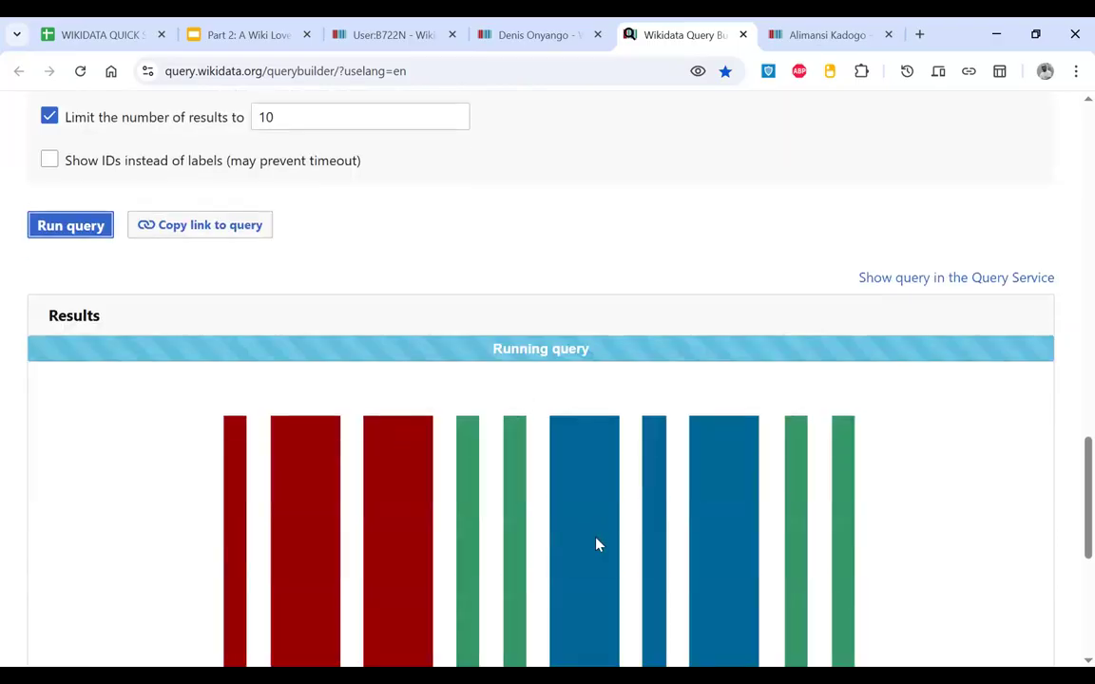
{"action": "scroll", "coordinate": [597, 545], "scroll_direction": "down", "scroll_amount": 2}
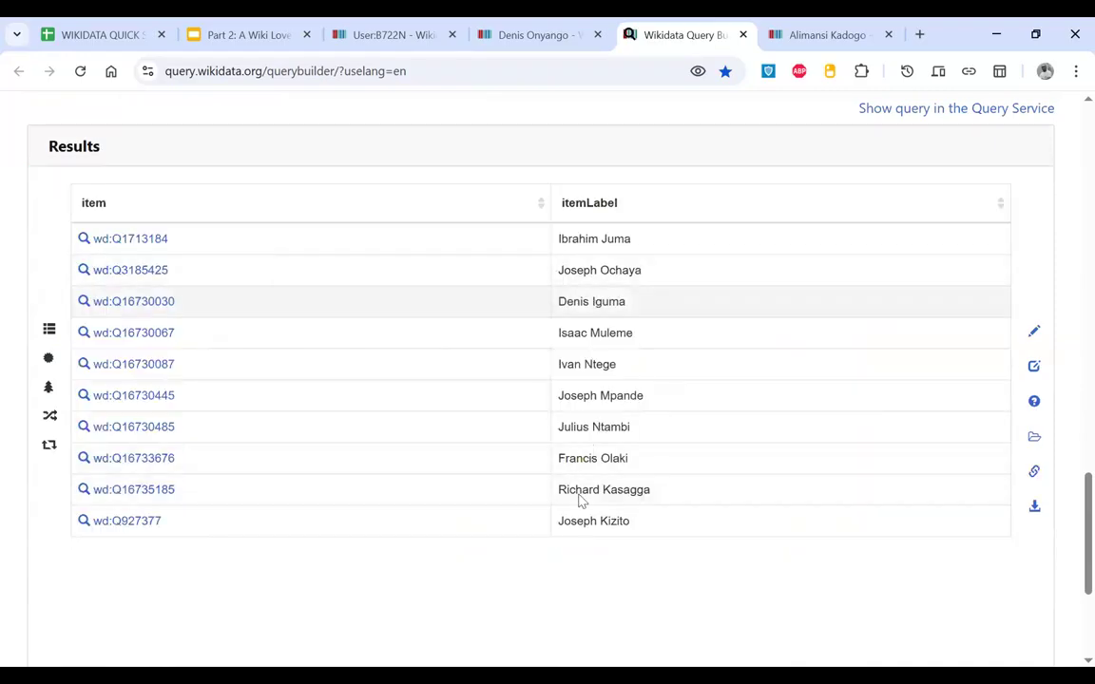
{"action": "scroll", "coordinate": [596, 513], "scroll_direction": "up", "scroll_amount": 3}
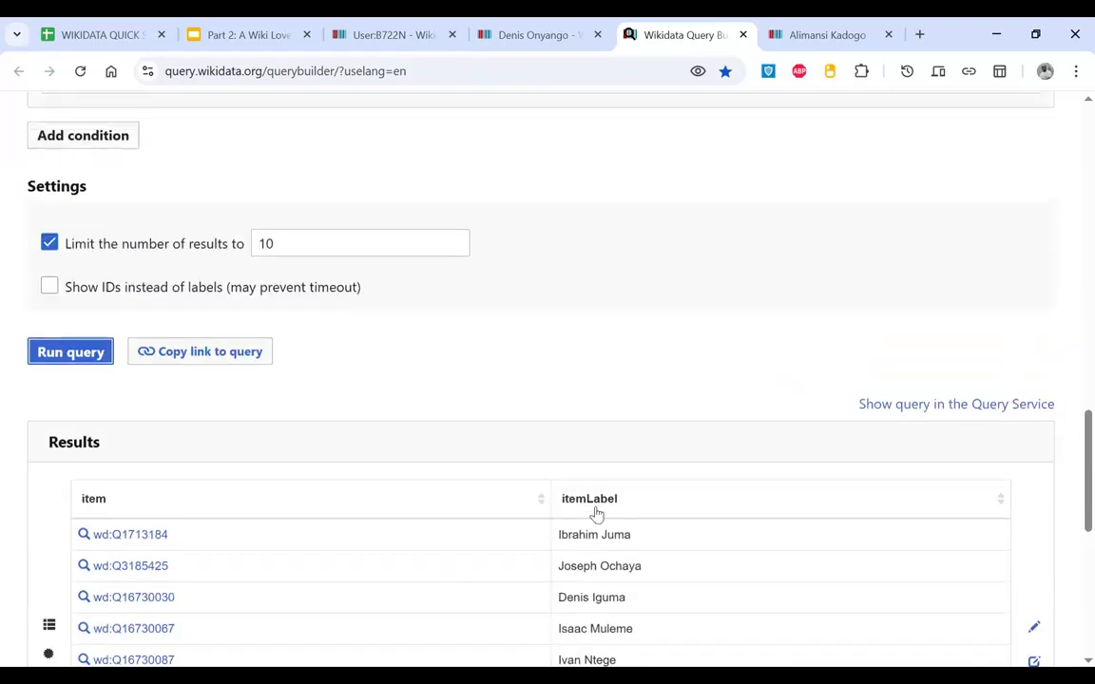
{"action": "scroll", "coordinate": [597, 513], "scroll_direction": "up", "scroll_amount": 5}
Step: Change the sex or gender value from male to female
{"action": "left_click", "coordinate": [775, 474]}
{"action": "double_click", "coordinate": [771, 475]}
{"action": "key", "text": "BackSpace"}
{"action": "type", "text": "fe"}
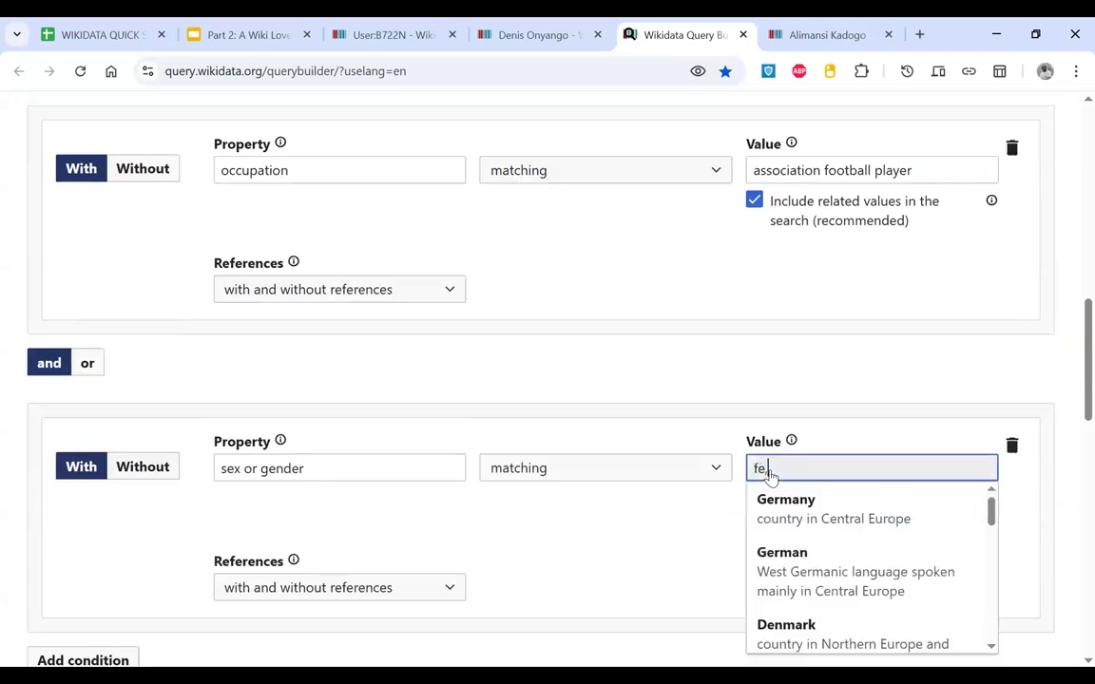
{"action": "type", "text": "male"}
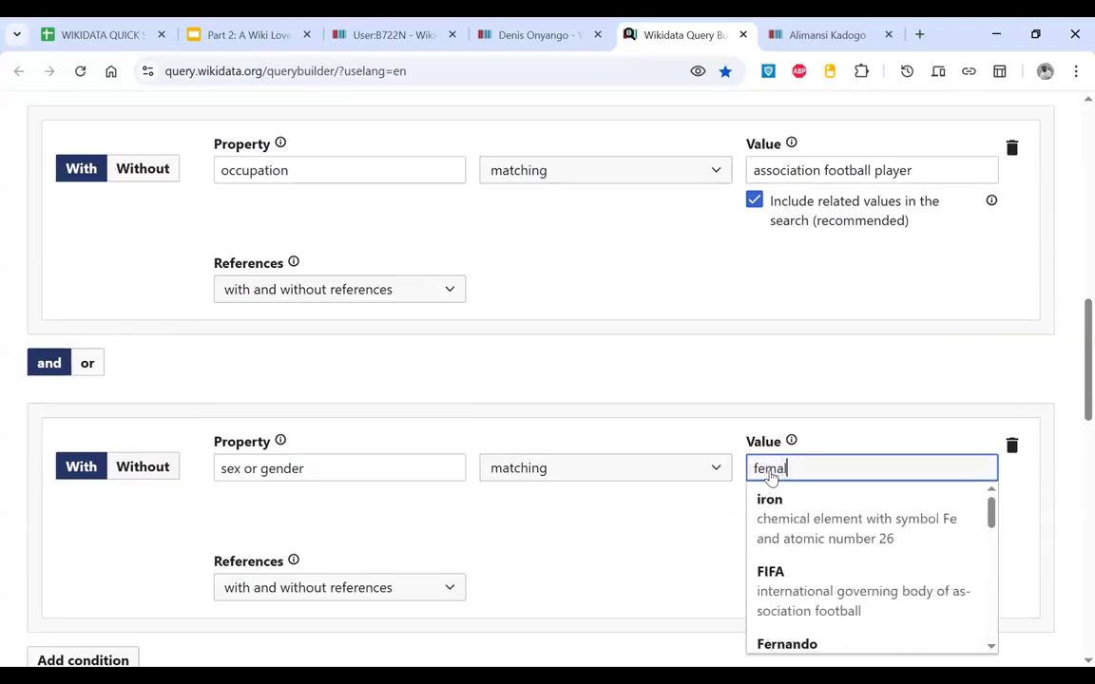
{"action": "left_click", "coordinate": [785, 510]}
Step: Run the query, review the ten Ugandan female football players, and close the extra player tab
{"action": "scroll", "coordinate": [327, 390], "scroll_direction": "down", "scroll_amount": 3}
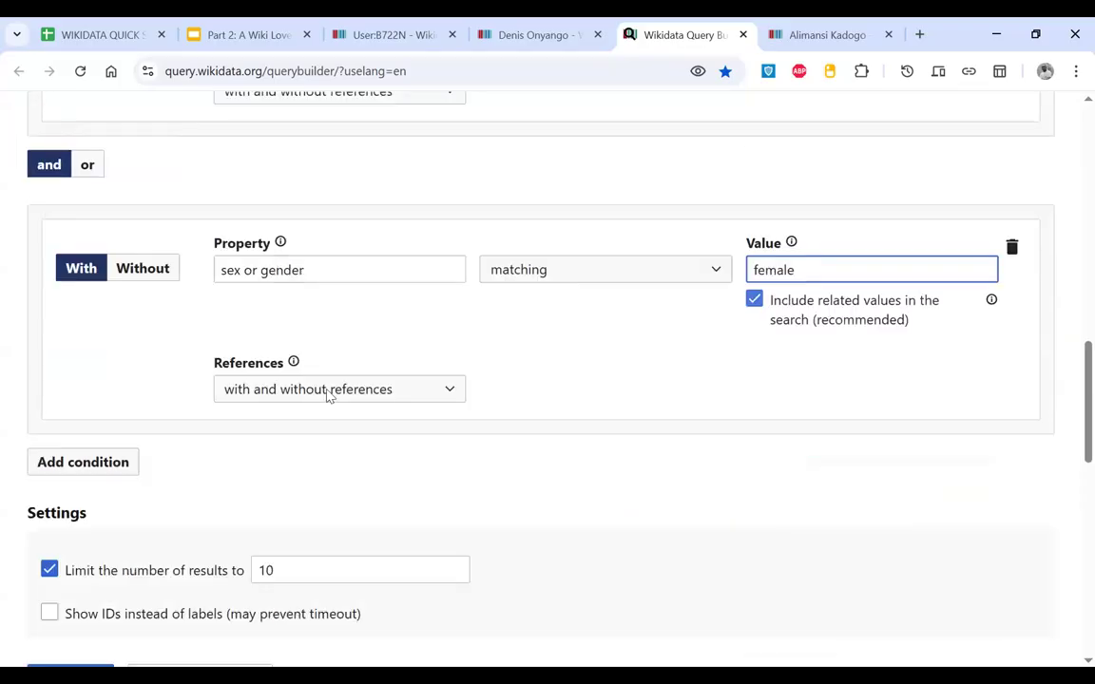
{"action": "scroll", "coordinate": [134, 515], "scroll_direction": "down", "scroll_amount": 1}
{"action": "left_click", "coordinate": [92, 537]}
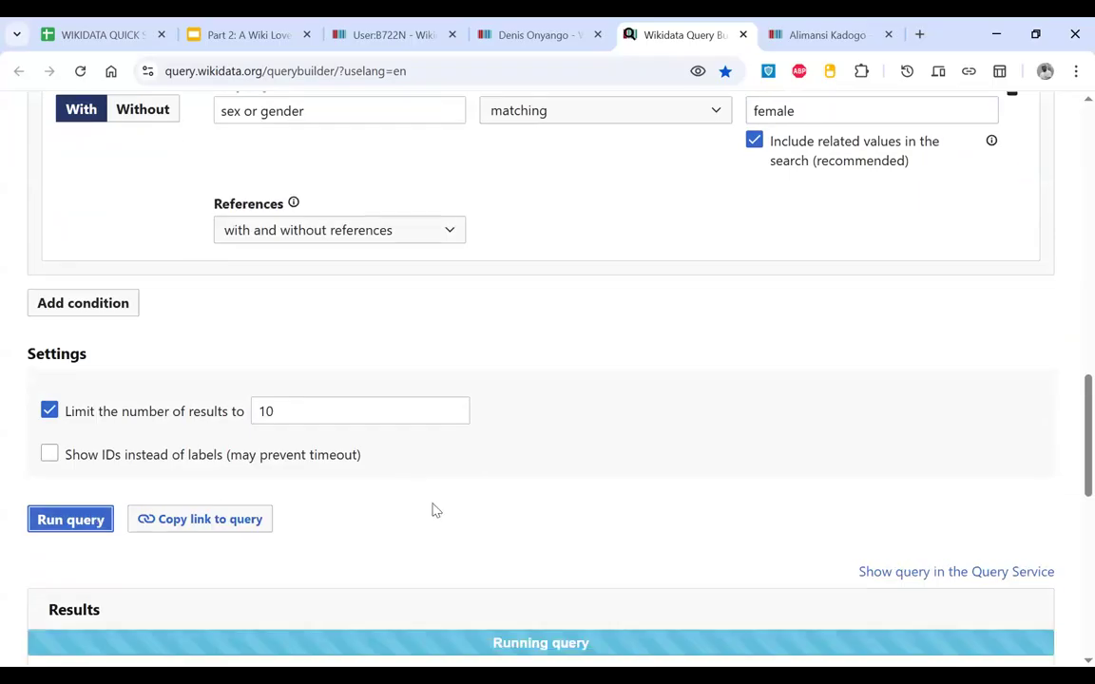
{"action": "scroll", "coordinate": [433, 509], "scroll_direction": "down", "scroll_amount": 4}
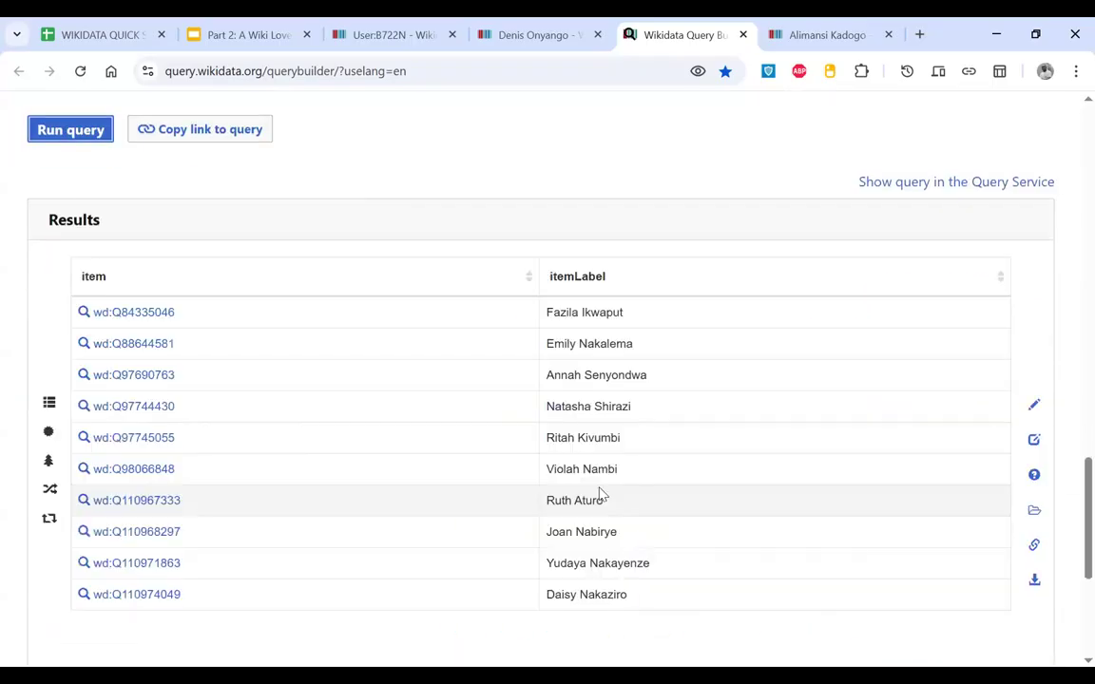
{"action": "scroll", "coordinate": [591, 531], "scroll_direction": "down", "scroll_amount": 2}
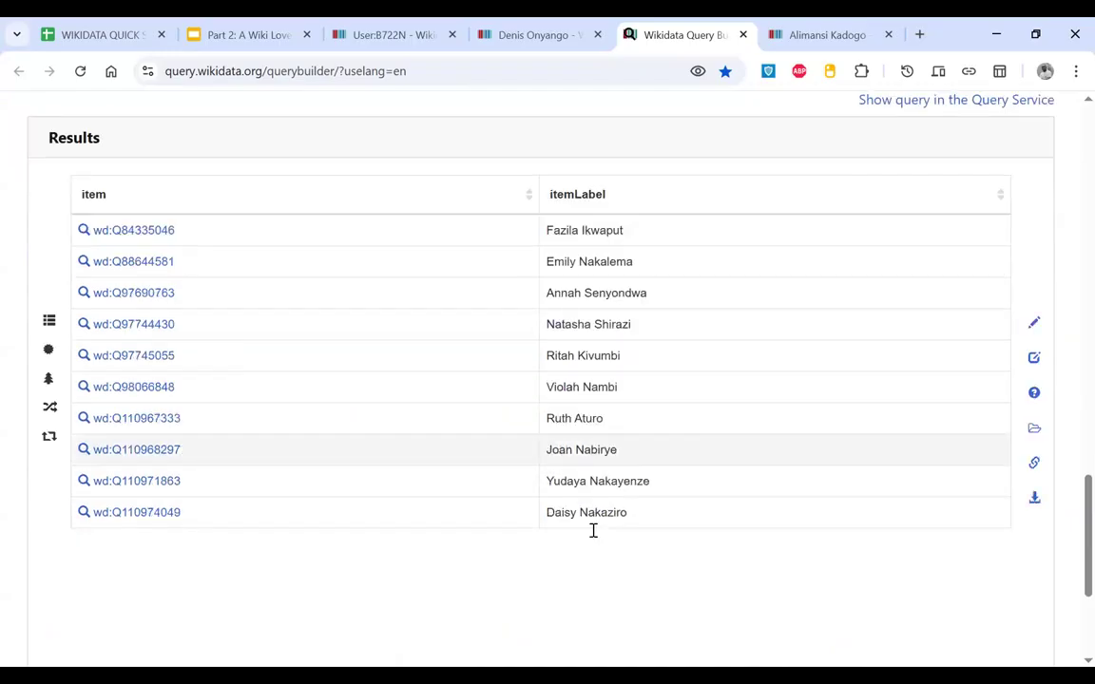
{"action": "scroll", "coordinate": [591, 532], "scroll_direction": "up", "scroll_amount": 3}
{"action": "scroll", "coordinate": [591, 537], "scroll_direction": "up", "scroll_amount": 6}
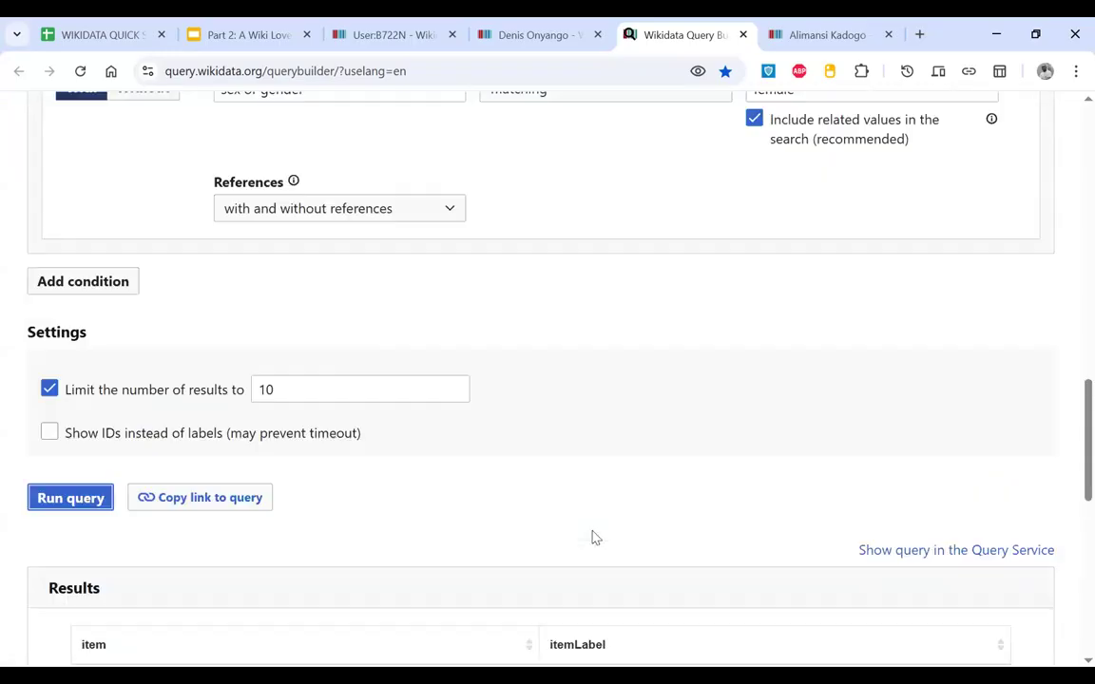
{"action": "scroll", "coordinate": [591, 538], "scroll_direction": "up", "scroll_amount": 1}
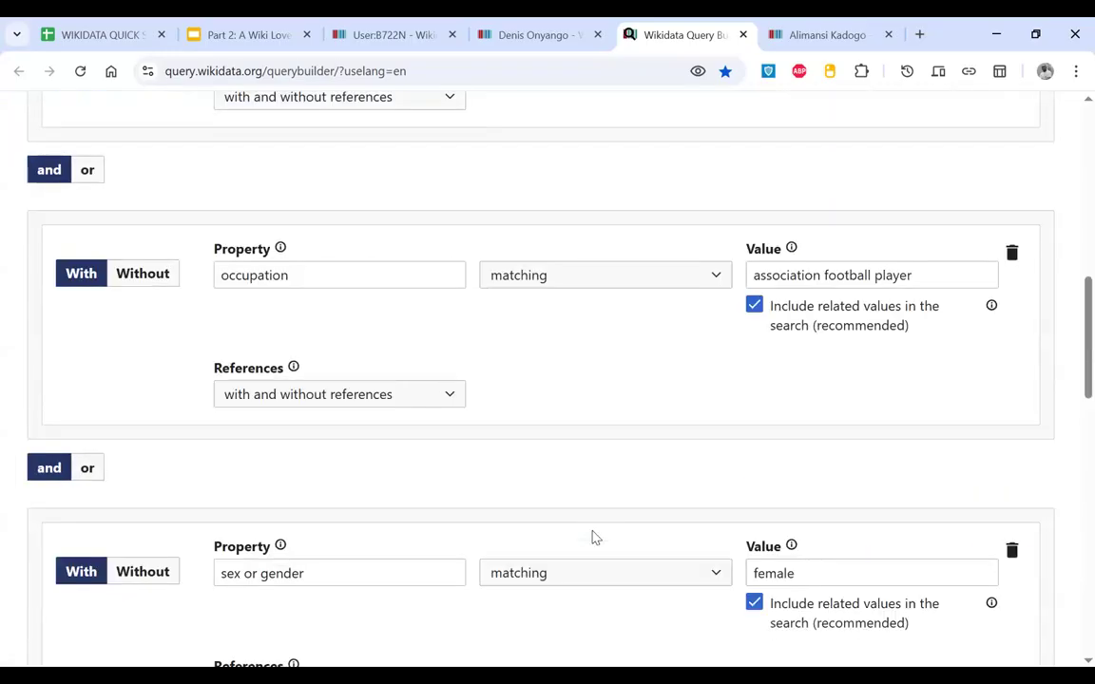
{"action": "scroll", "coordinate": [591, 538], "scroll_direction": "down", "scroll_amount": 7}
{"action": "scroll", "coordinate": [591, 538], "scroll_direction": "up", "scroll_amount": 4}
{"action": "scroll", "coordinate": [591, 538], "scroll_direction": "up", "scroll_amount": 10}
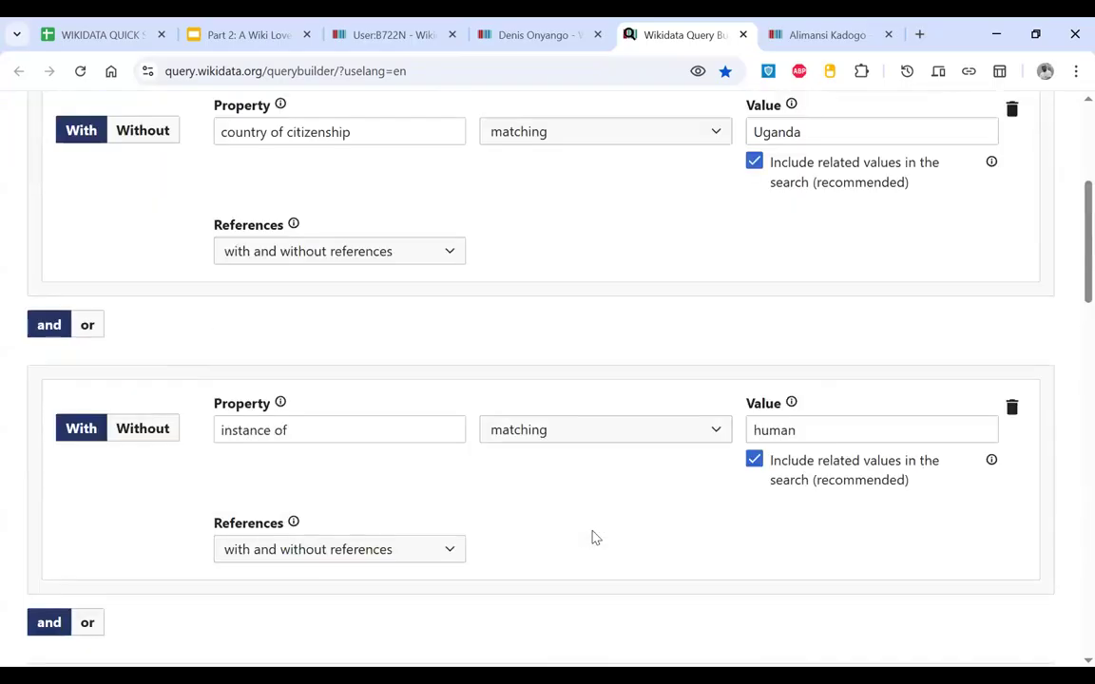
{"action": "scroll", "coordinate": [593, 439], "scroll_direction": "down", "scroll_amount": 2}
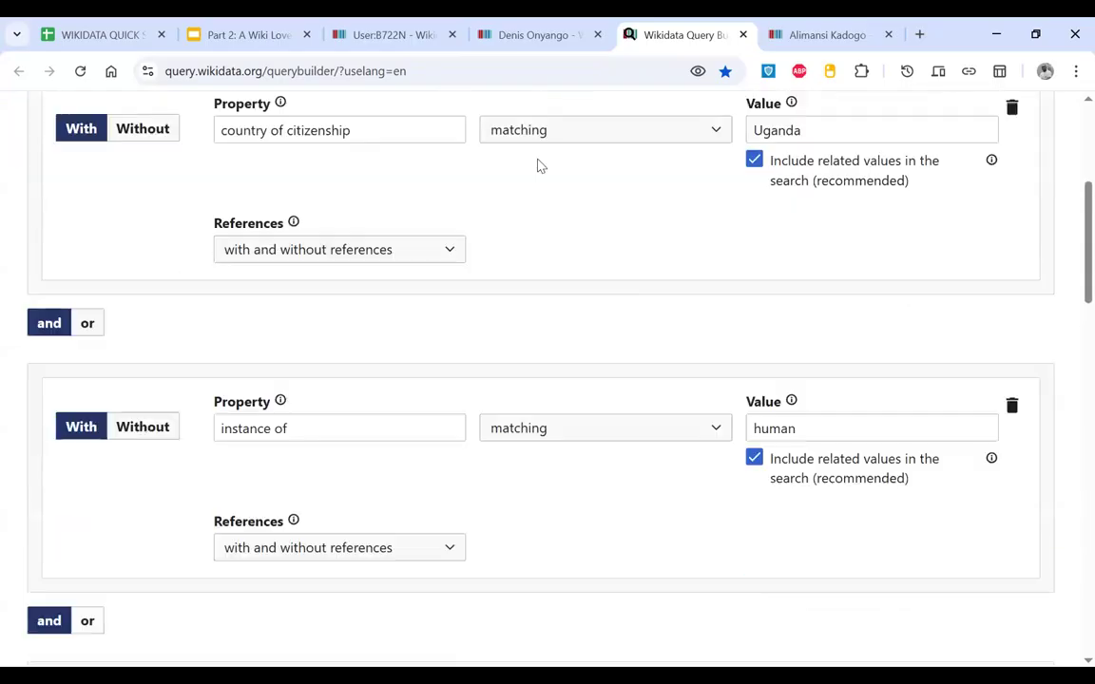
{"action": "scroll", "coordinate": [661, 288], "scroll_direction": "down", "scroll_amount": 1}
{"action": "scroll", "coordinate": [599, 261], "scroll_direction": "up", "scroll_amount": 5}
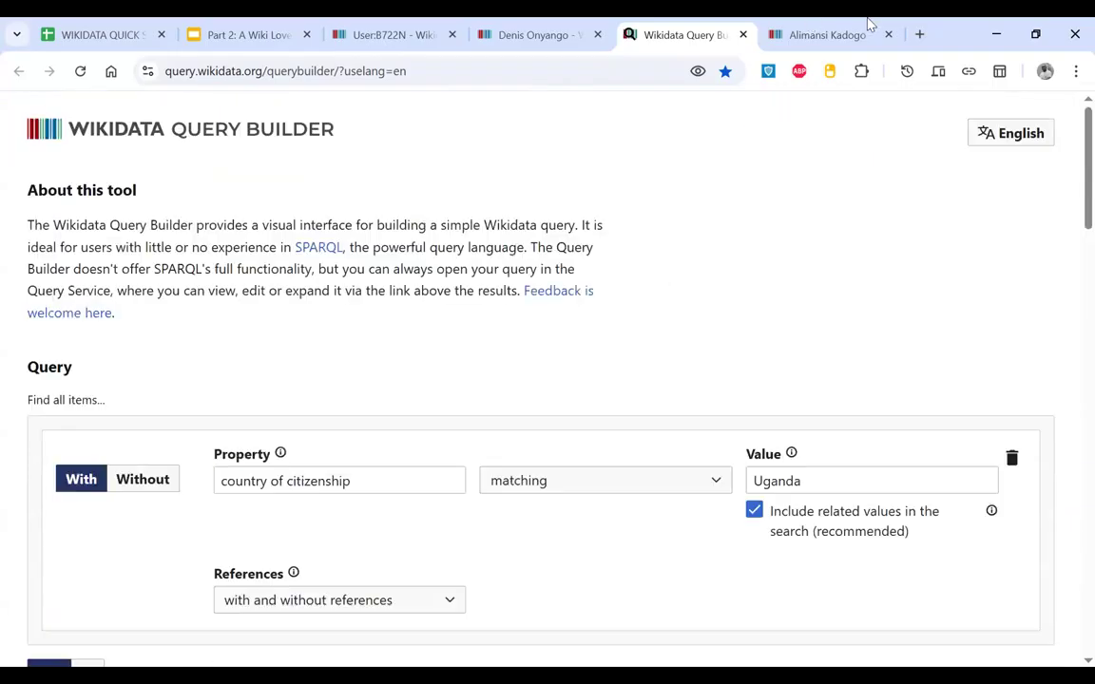
{"action": "left_click", "coordinate": [889, 36]}
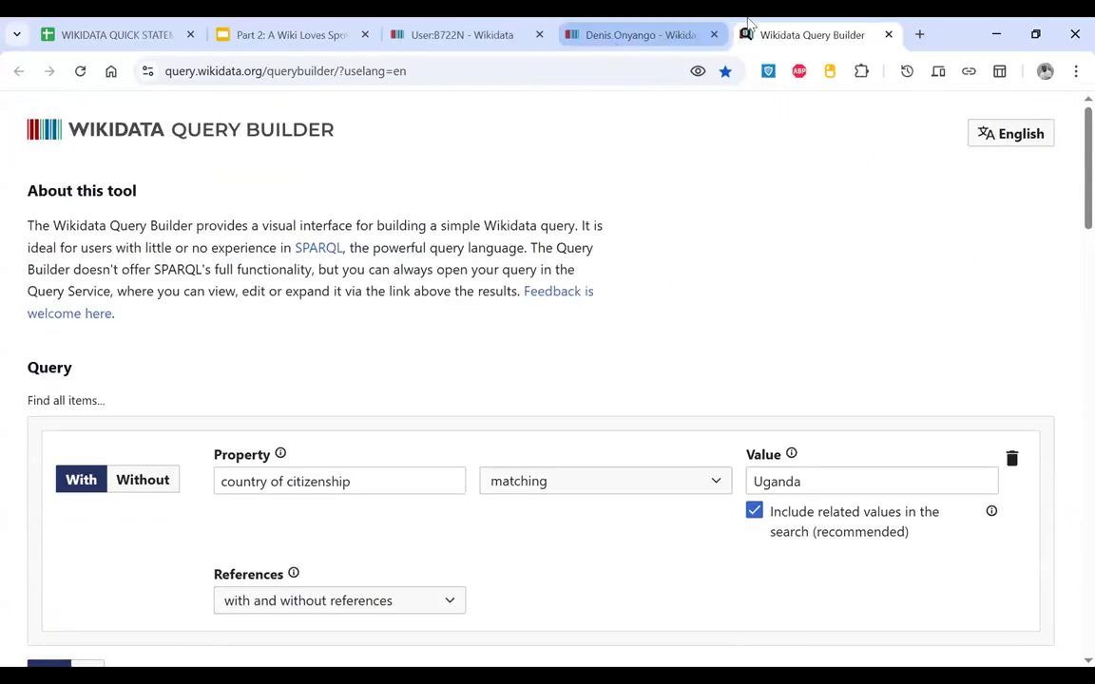
Step: Close the remaining player tab, move the user page tab ahead, and switch to the slides
{"action": "left_click", "coordinate": [713, 35]}
{"action": "left_click_drag", "start_coordinate": [477, 30], "coordinate": [296, 20]}
{"action": "left_click", "coordinate": [435, 36]}
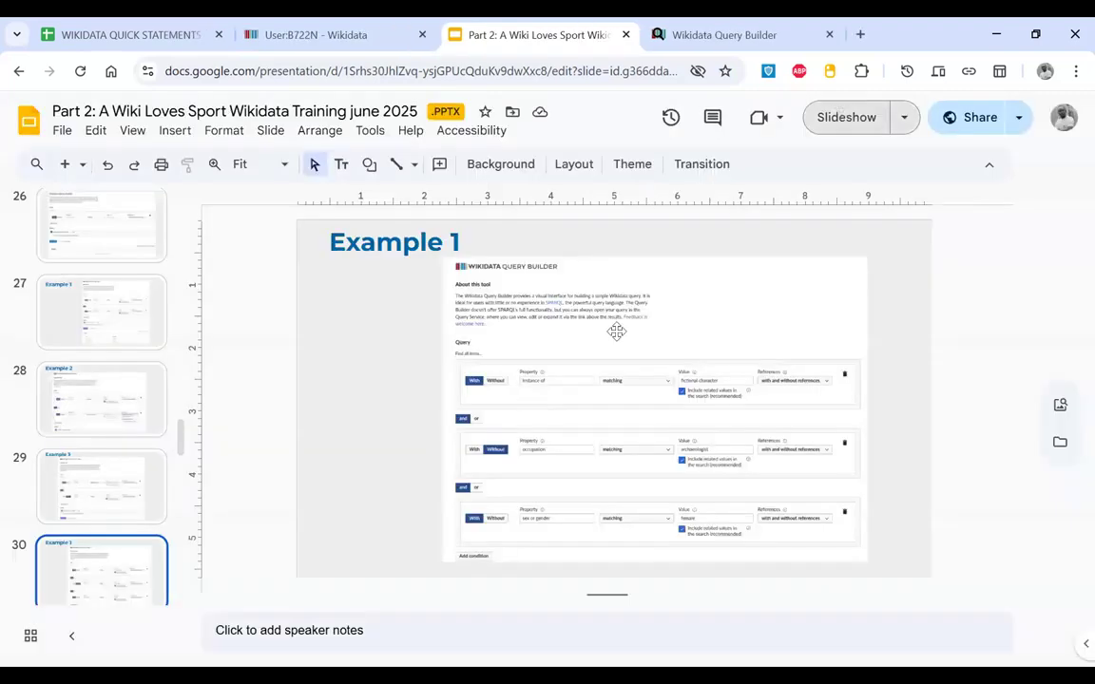
Step: Present the slideshow through the Wikidata Query Service and Example 1 slides
{"action": "key", "text": "ctrl+Return"}
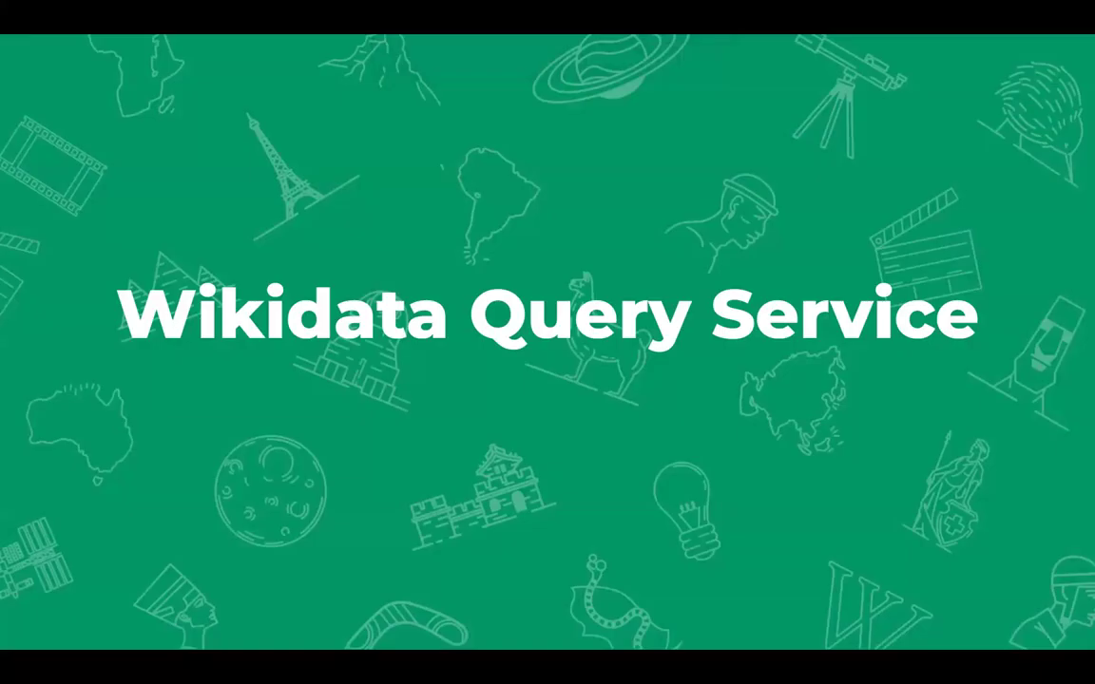
{"action": "key", "text": "Right"}
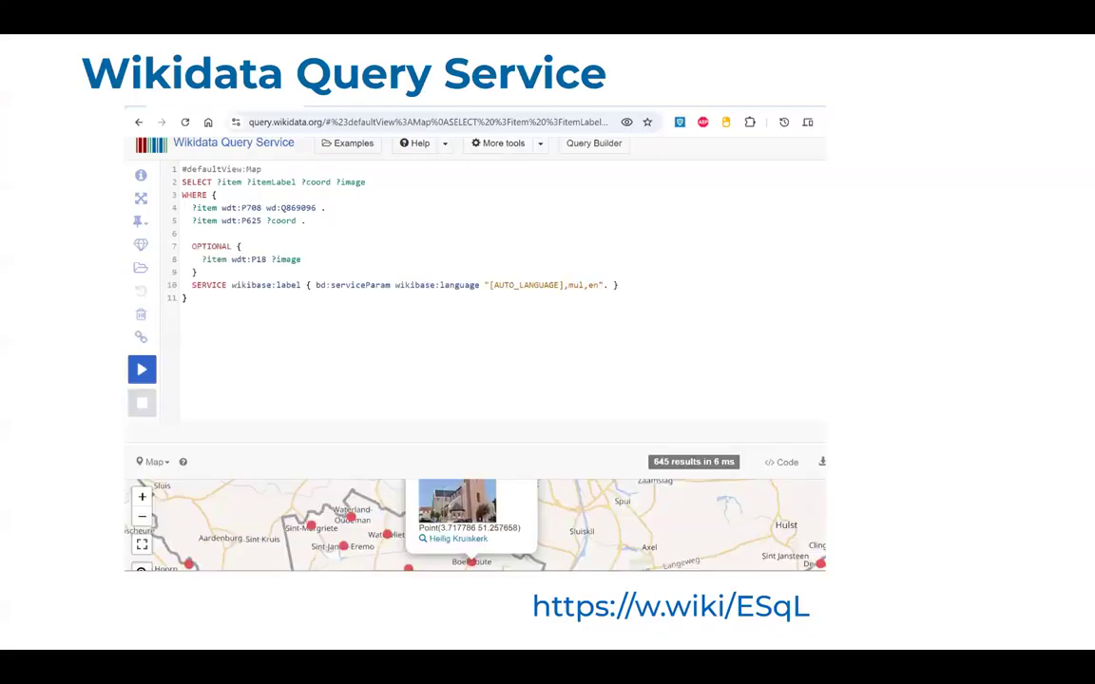
{"action": "key", "text": "Right"}
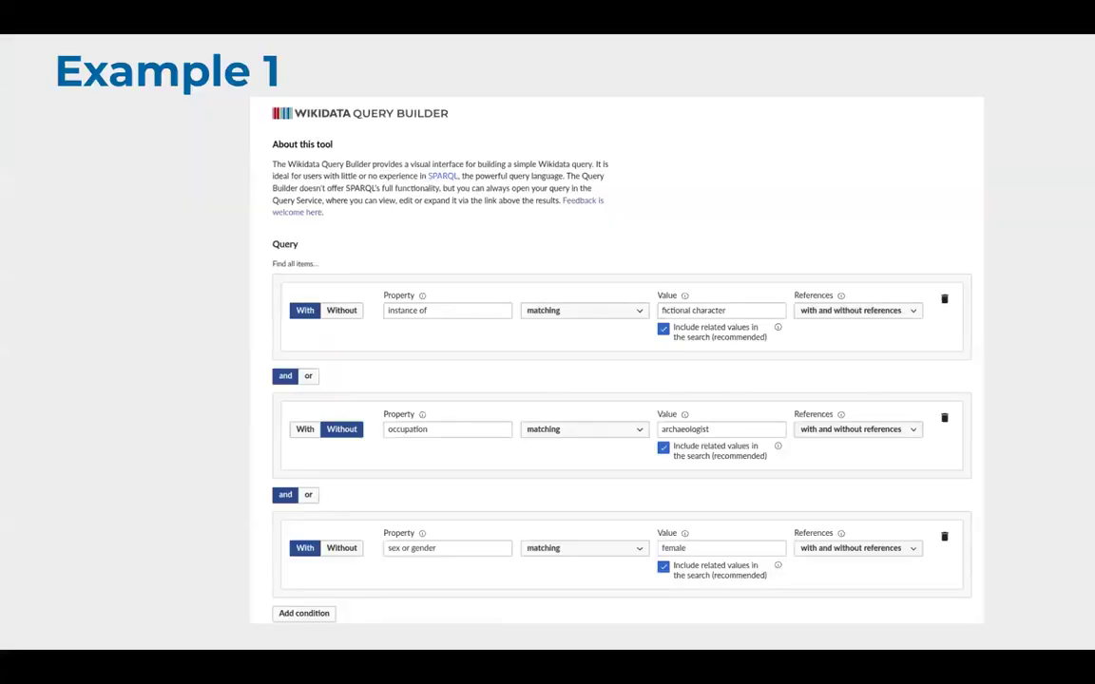
{"action": "key", "text": "Right"}
{"action": "key", "text": "Right"}
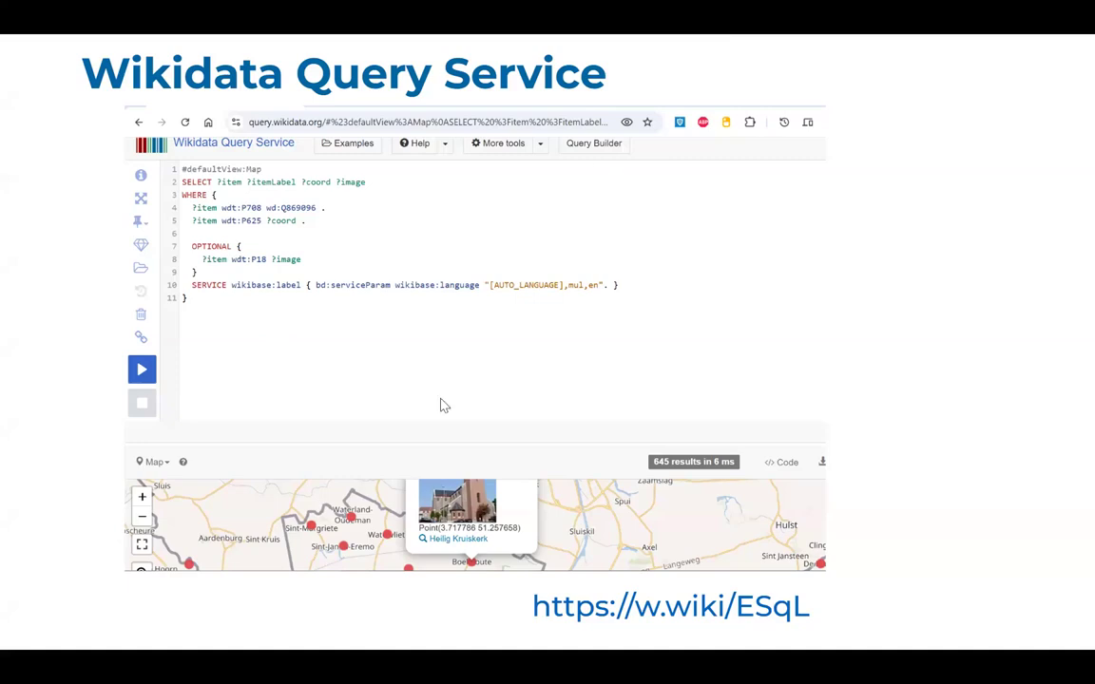
{"action": "scroll", "coordinate": [440, 420], "scroll_direction": "down", "scroll_amount": 3}
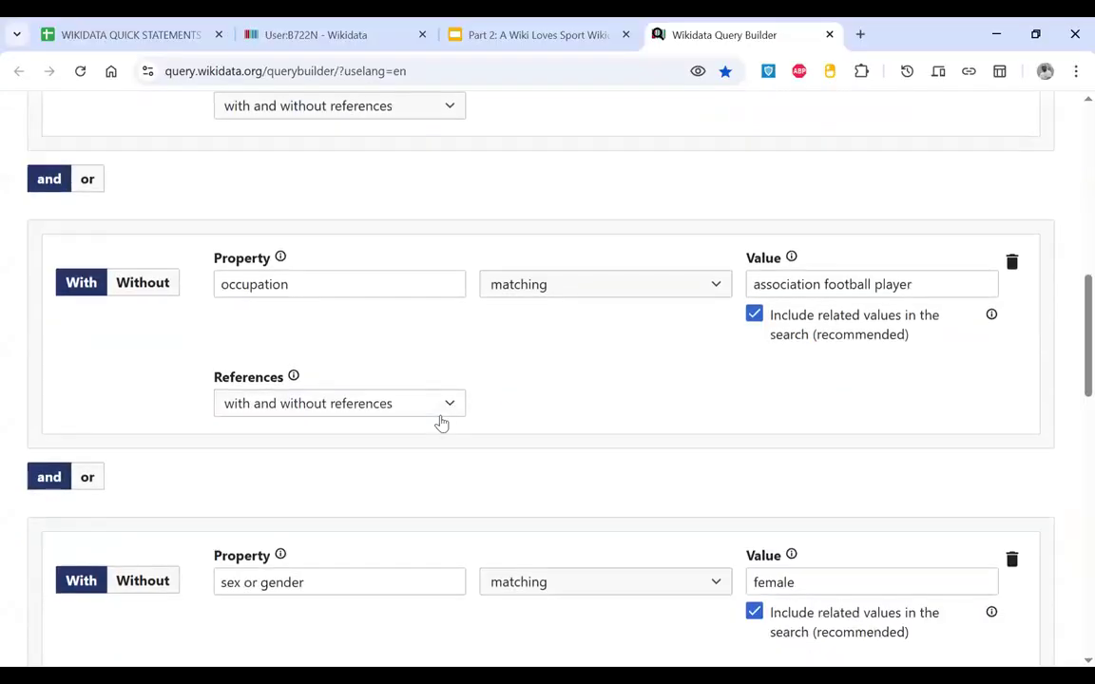
Step: Open the Query Builder query in Query Service in a new tab and select its full SPARQL code
{"action": "scroll", "coordinate": [440, 420], "scroll_direction": "down", "scroll_amount": 8}
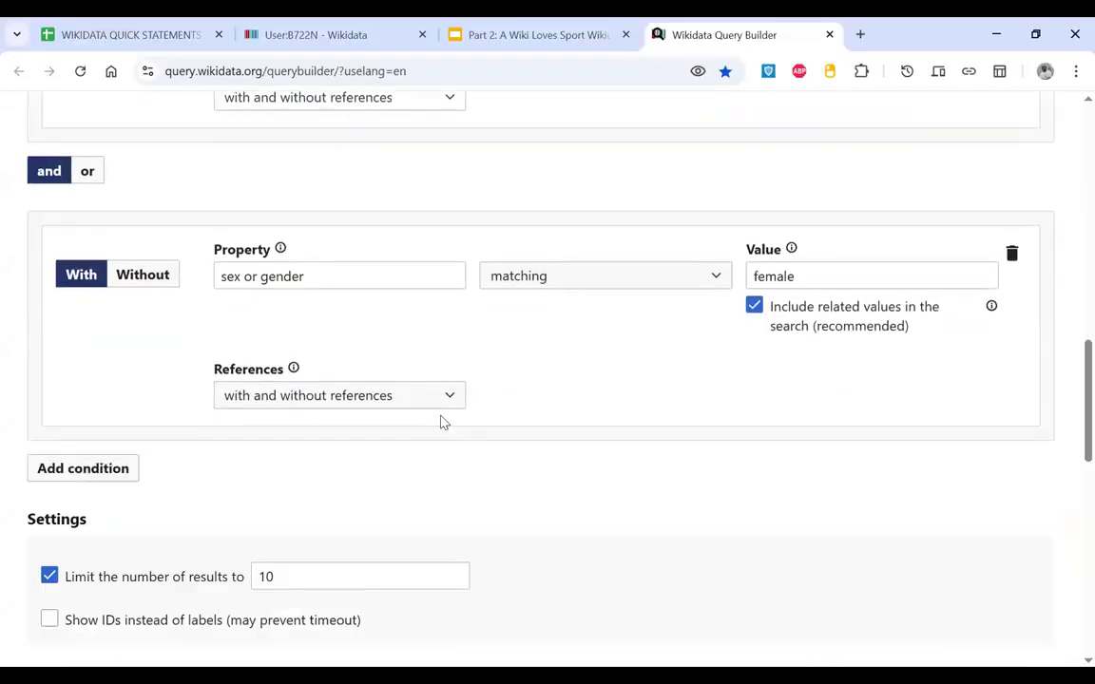
{"action": "scroll", "coordinate": [531, 428], "scroll_direction": "up", "scroll_amount": 3}
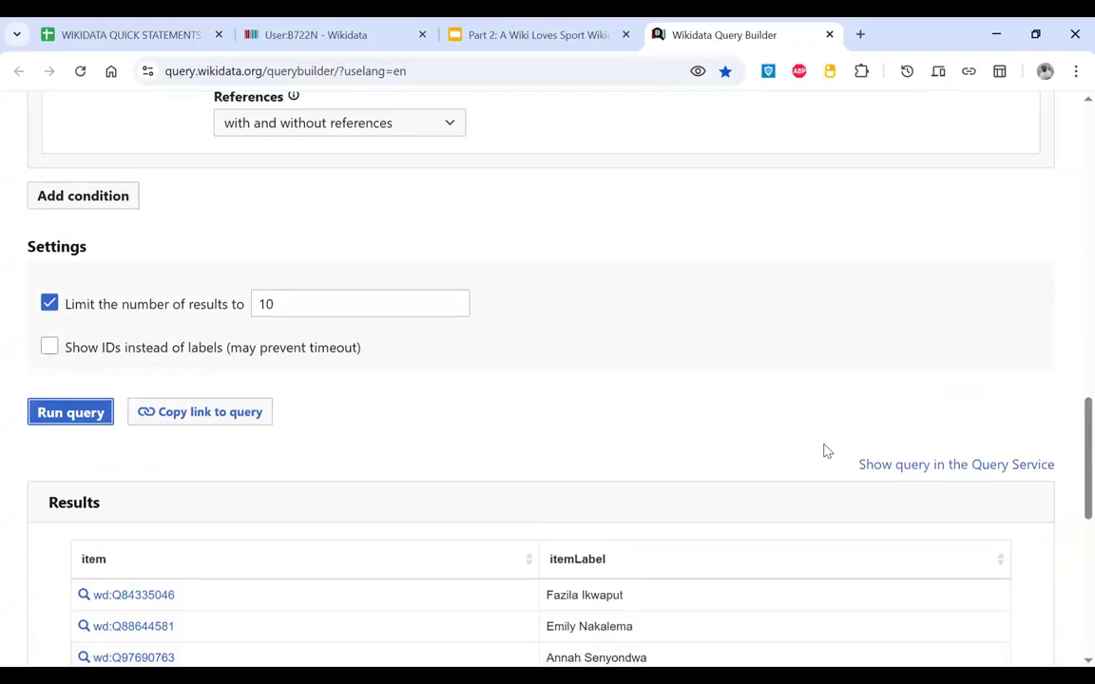
{"action": "right_click", "coordinate": [883, 469]}
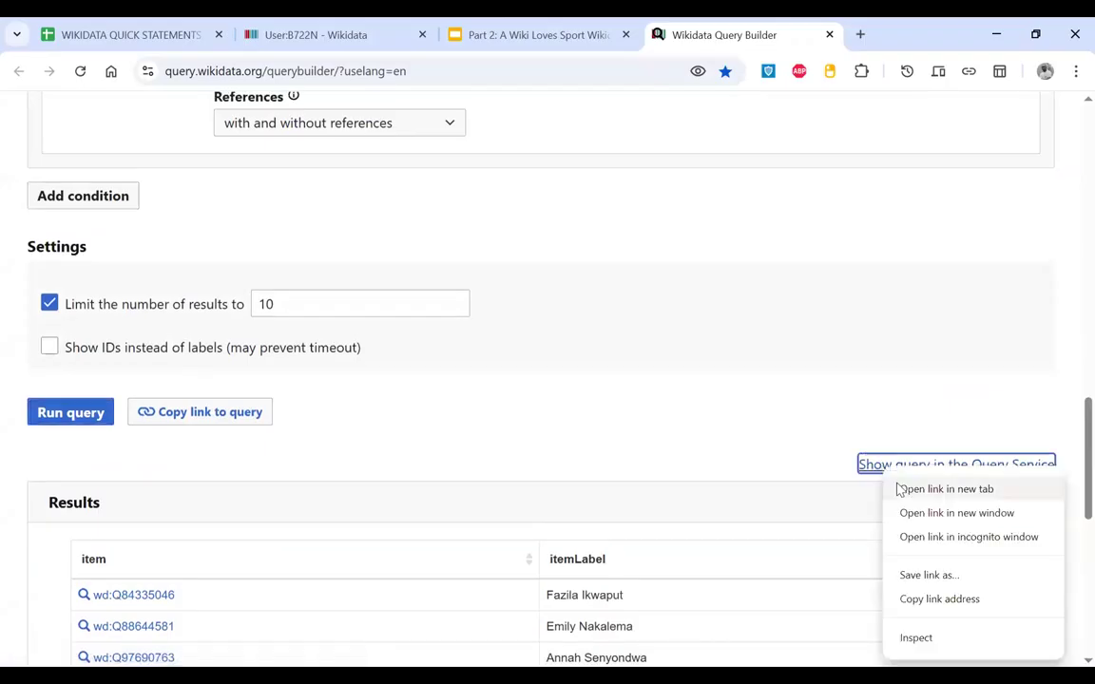
{"action": "left_click", "coordinate": [946, 488]}
{"action": "left_click", "coordinate": [782, 25]}
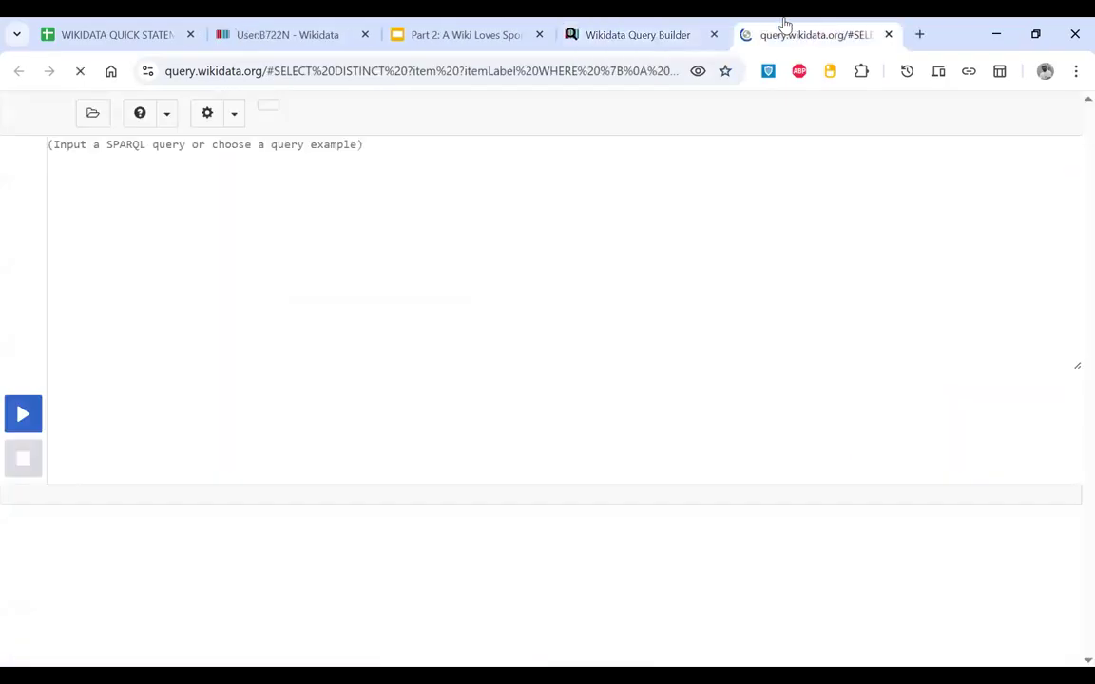
{"action": "left_click_drag", "start_coordinate": [225, 439], "coordinate": [58, 181]}
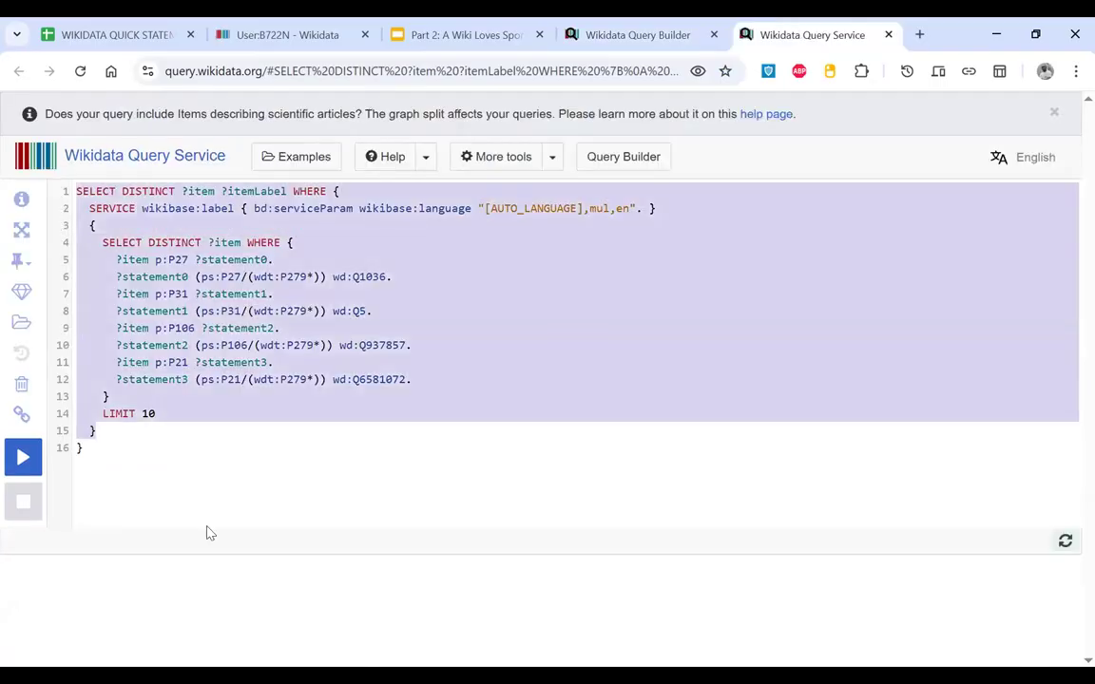
{"action": "left_click", "coordinate": [132, 454]}
{"action": "left_click", "coordinate": [59, 180], "text": "shift"}
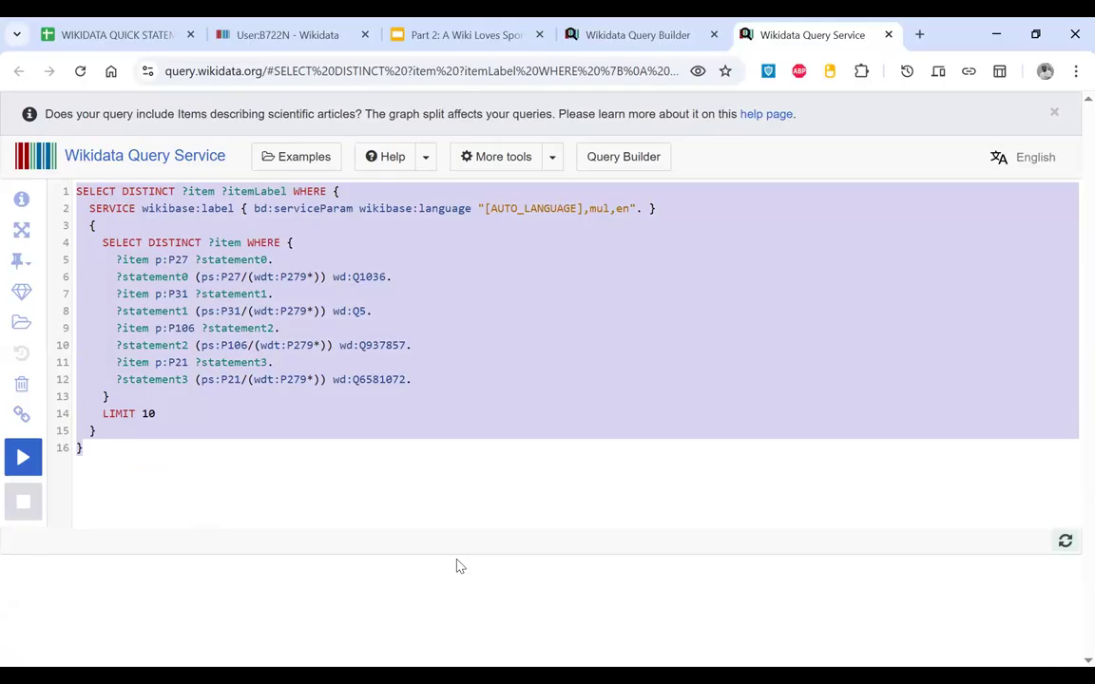
{"action": "key", "text": "alt+Tab"}
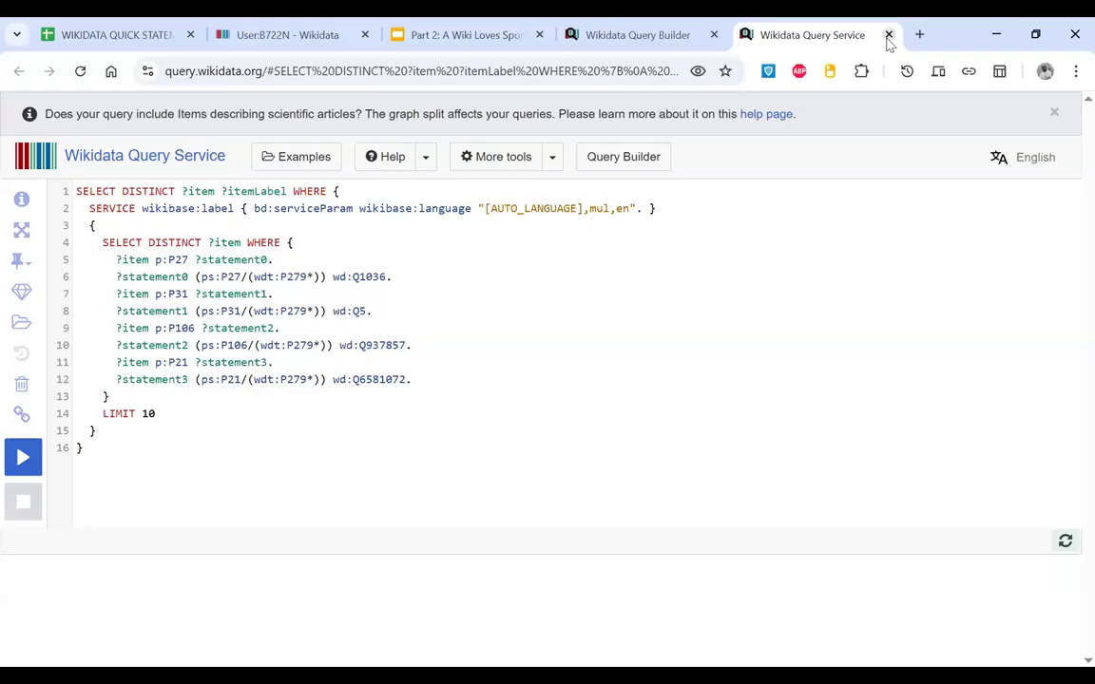
Step: Close the Query Service tab, reopen it and the footballer item page with Ctrl+Shift+T, then close the item page
{"action": "left_click", "coordinate": [887, 35]}
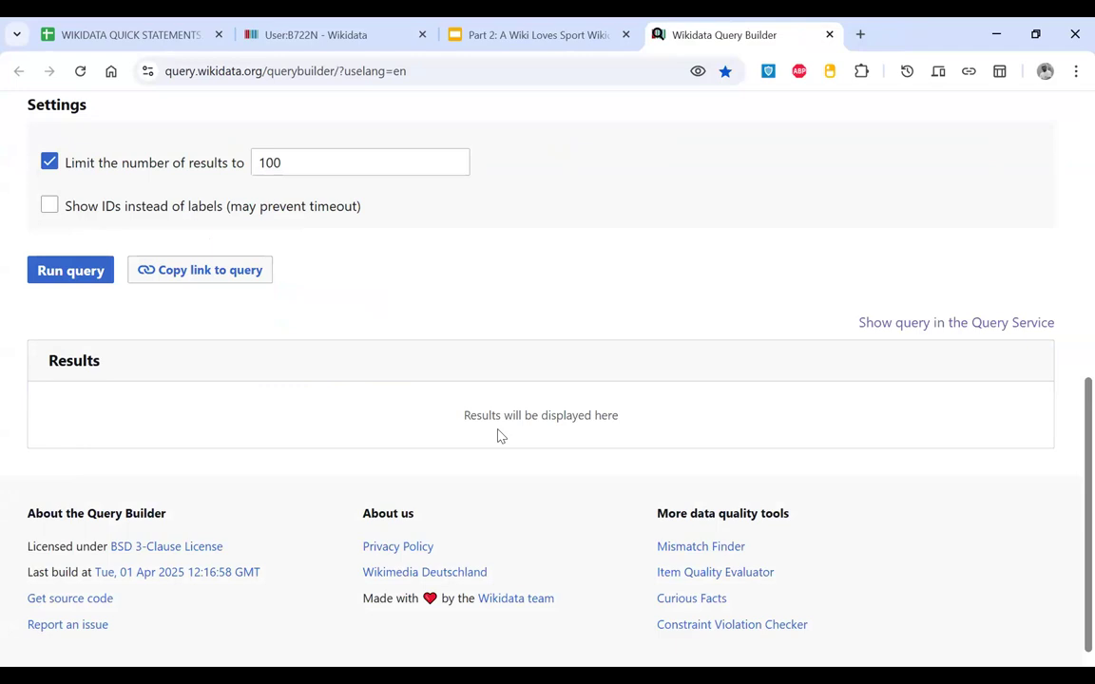
{"action": "scroll", "coordinate": [500, 435], "scroll_direction": "up", "scroll_amount": 6}
{"action": "scroll", "coordinate": [500, 436], "scroll_direction": "down", "scroll_amount": 2}
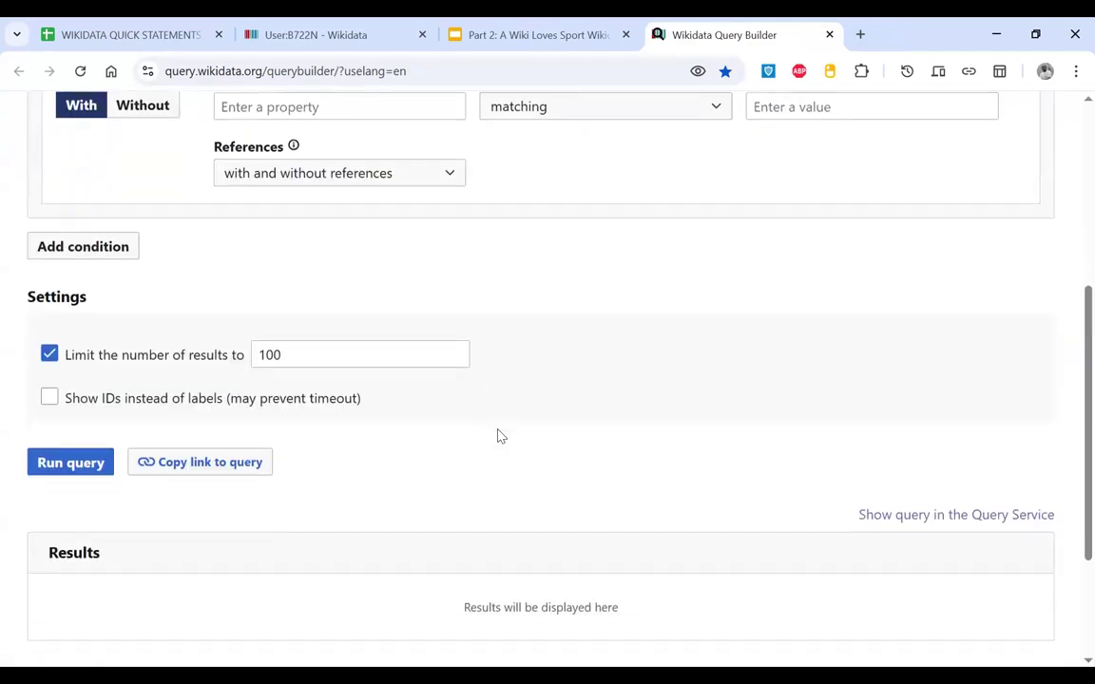
{"action": "scroll", "coordinate": [501, 436], "scroll_direction": "up", "scroll_amount": 4}
{"action": "scroll", "coordinate": [501, 435], "scroll_direction": "down", "scroll_amount": 2}
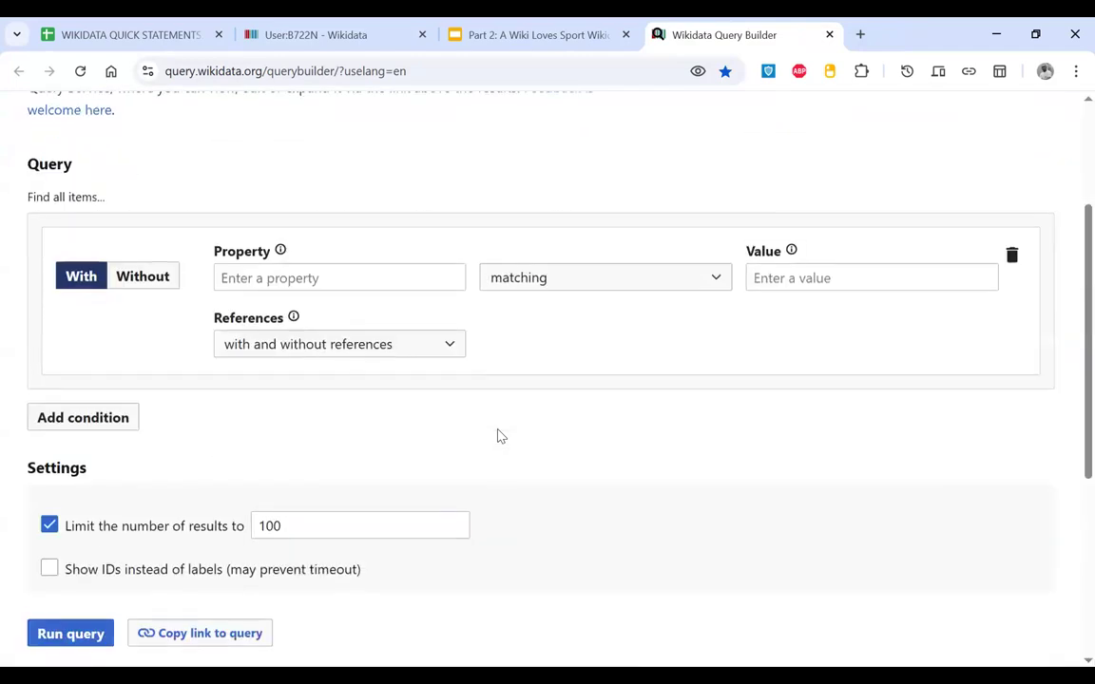
{"action": "scroll", "coordinate": [418, 344], "scroll_direction": "up", "scroll_amount": 2}
{"action": "key", "text": "ctrl+shift+t"}
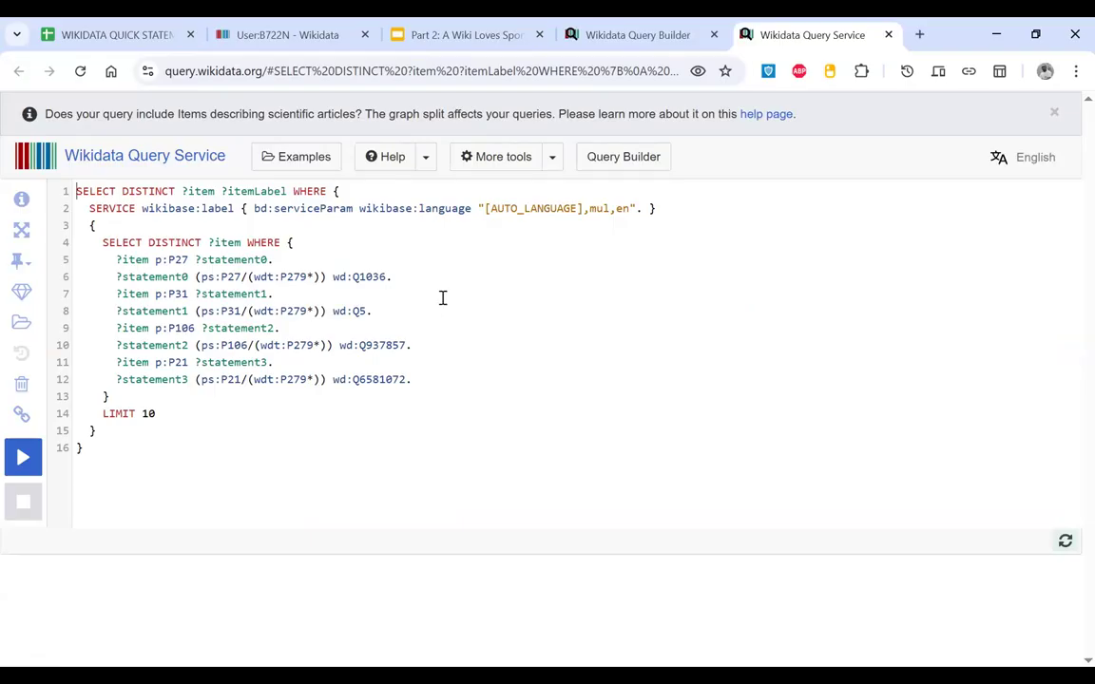
{"action": "key", "text": "ctrl+shift+t"}
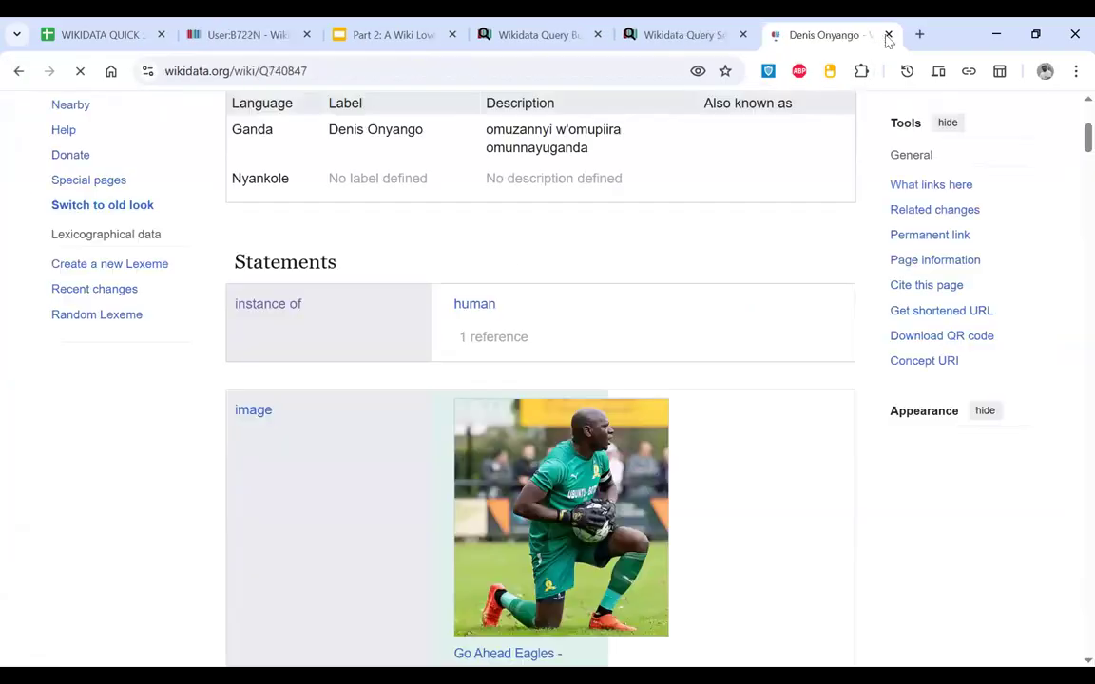
{"action": "left_click", "coordinate": [889, 35]}
Step: Set the first condition to instance of = human
{"action": "left_click", "coordinate": [655, 47]}
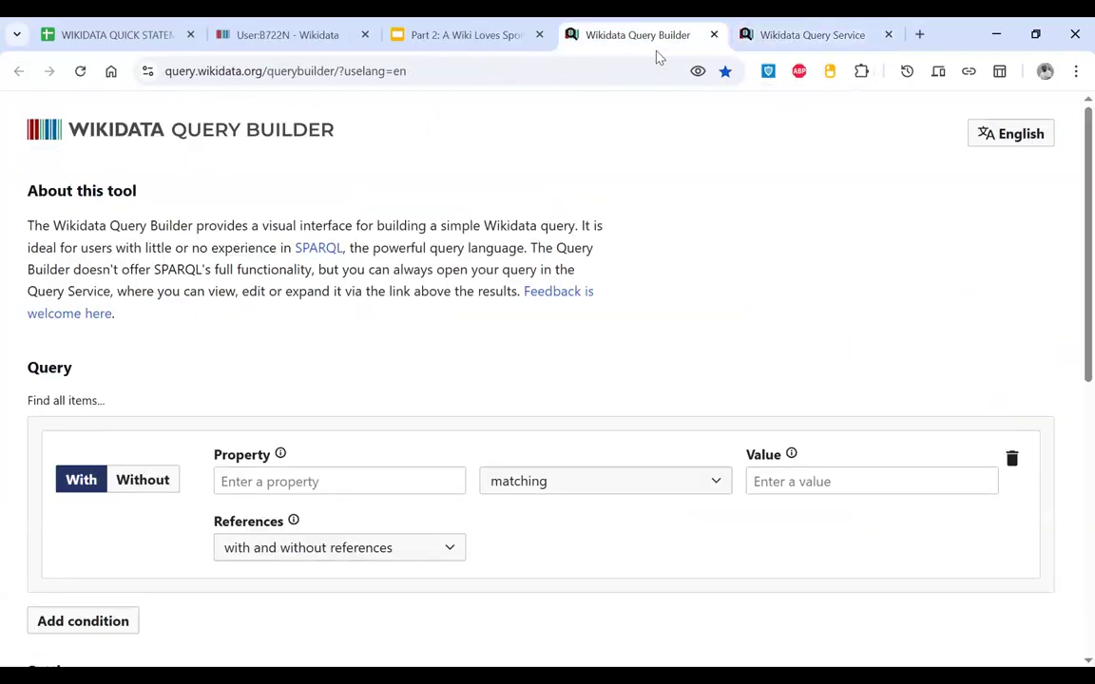
{"action": "scroll", "coordinate": [532, 428], "scroll_direction": "down", "scroll_amount": 2}
{"action": "left_click", "coordinate": [380, 357]}
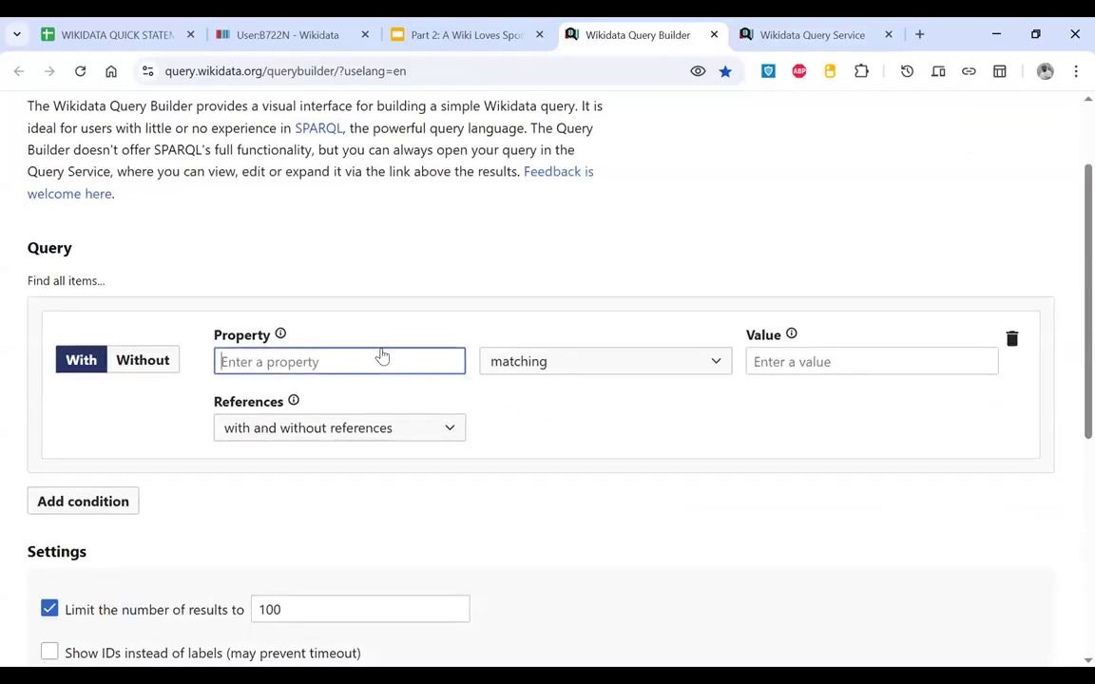
{"action": "type", "text": "i"}
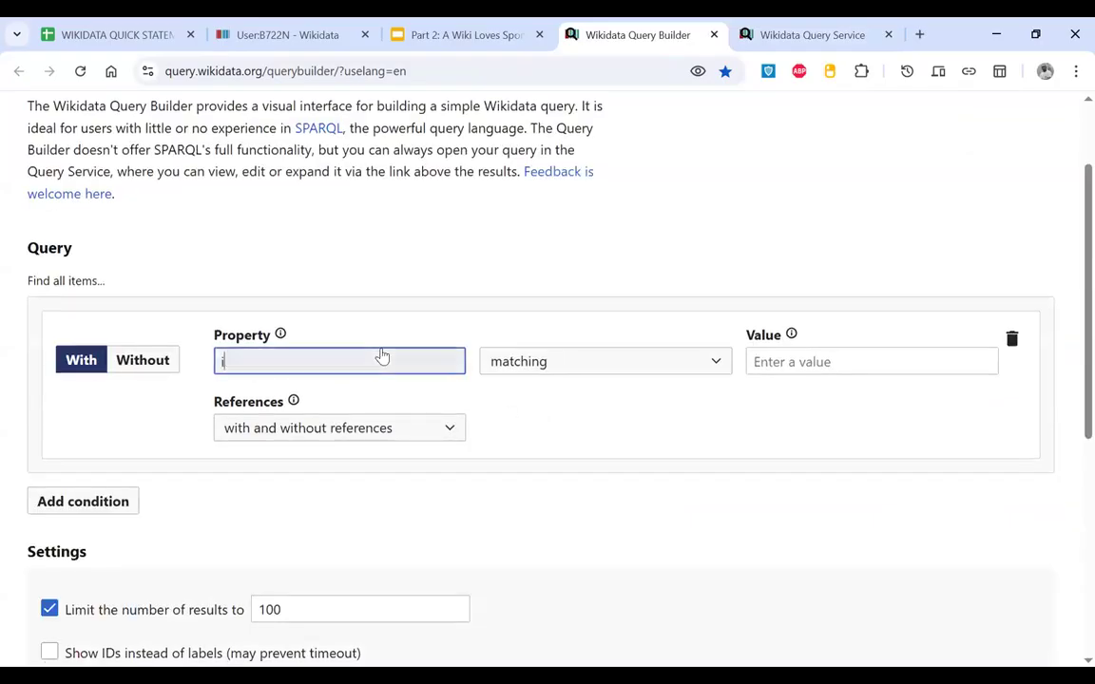
{"action": "type", "text": "n"}
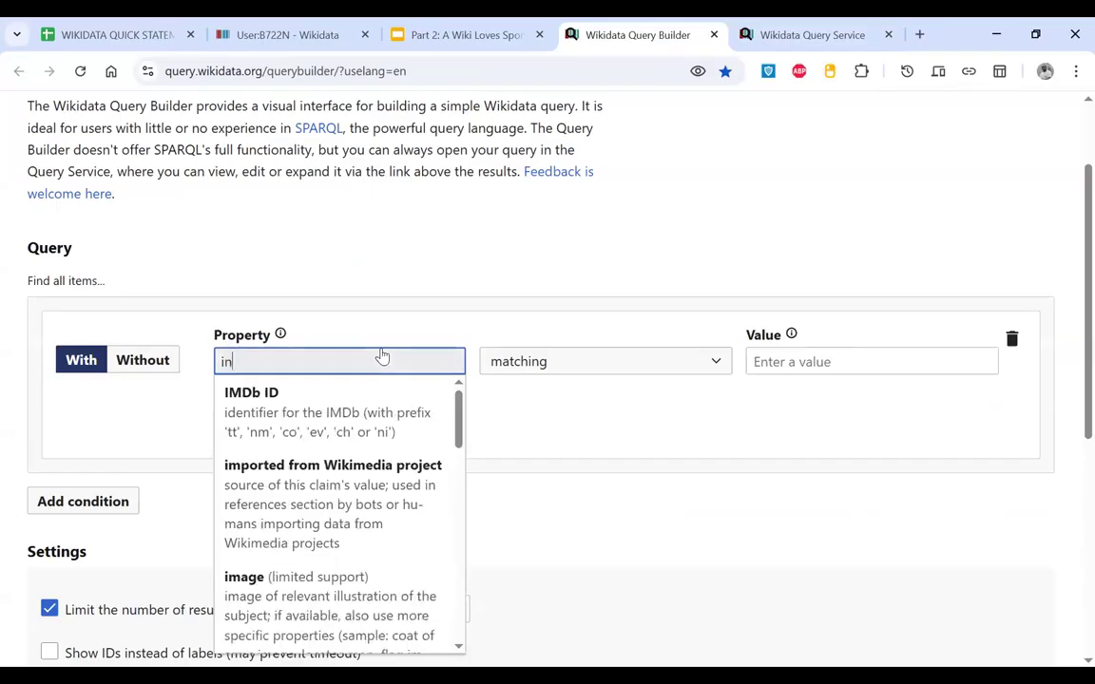
{"action": "type", "text": "stance"}
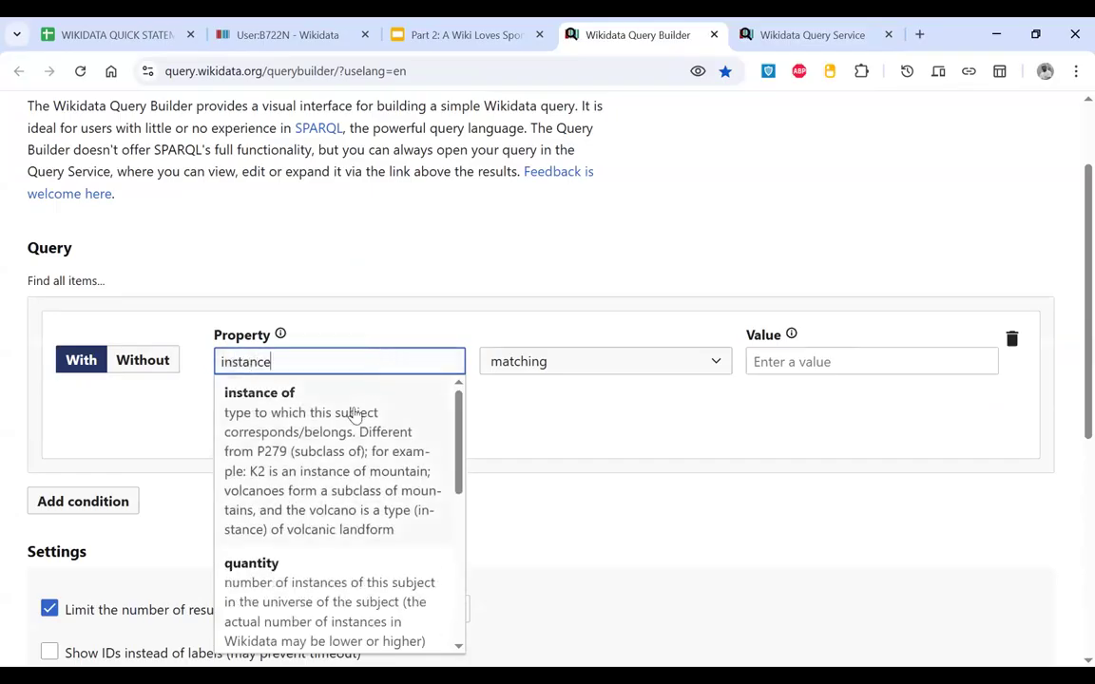
{"action": "left_click", "coordinate": [411, 392]}
{"action": "left_click", "coordinate": [808, 369]}
{"action": "type", "text": "human"}
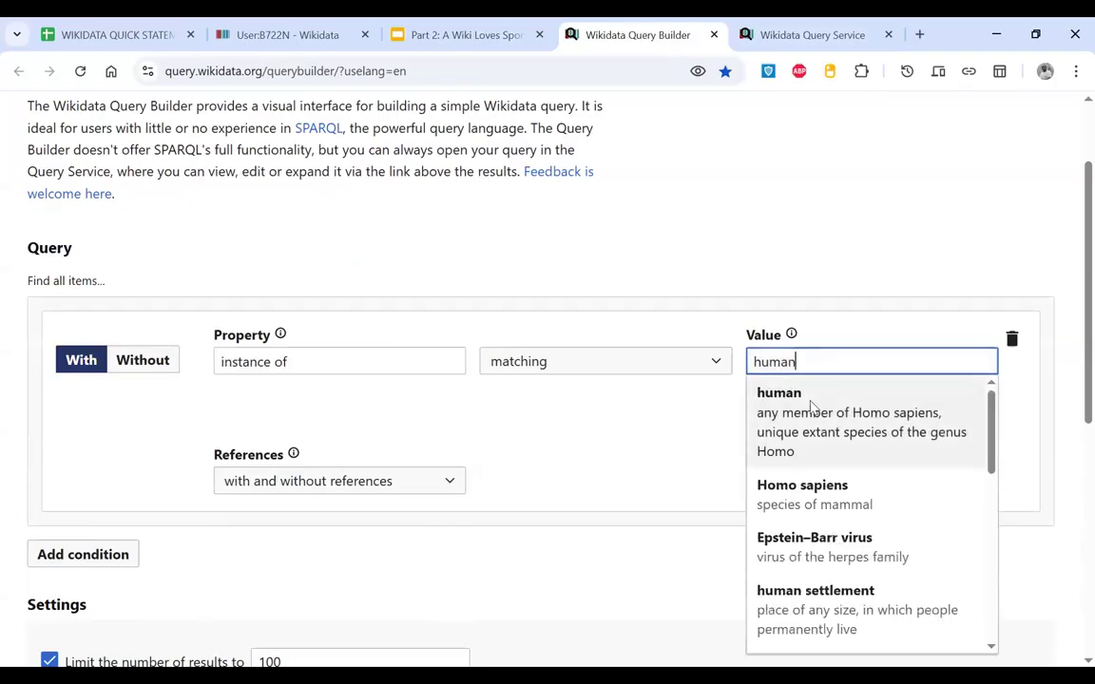
{"action": "left_click", "coordinate": [809, 415]}
Step: Add a second condition country of citizenship = Uganda and close the Query Service tab
{"action": "scroll", "coordinate": [530, 434], "scroll_direction": "down", "scroll_amount": 1}
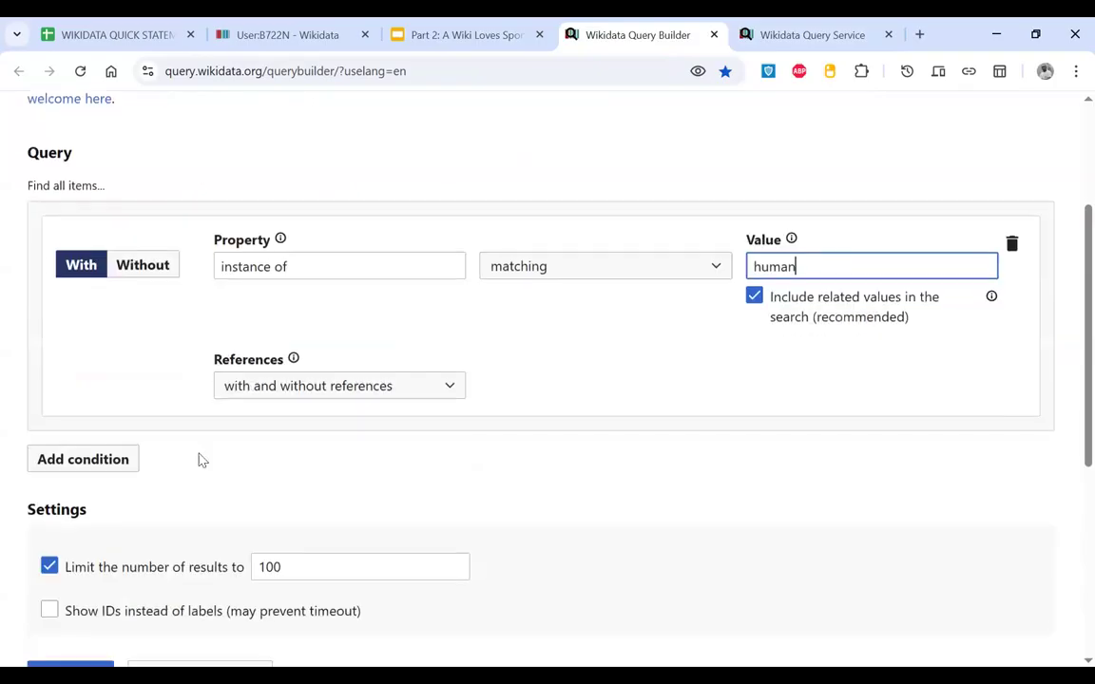
{"action": "left_click", "coordinate": [86, 461]}
{"action": "scroll", "coordinate": [312, 225], "scroll_direction": "down", "scroll_amount": 2}
{"action": "left_click", "coordinate": [360, 163]}
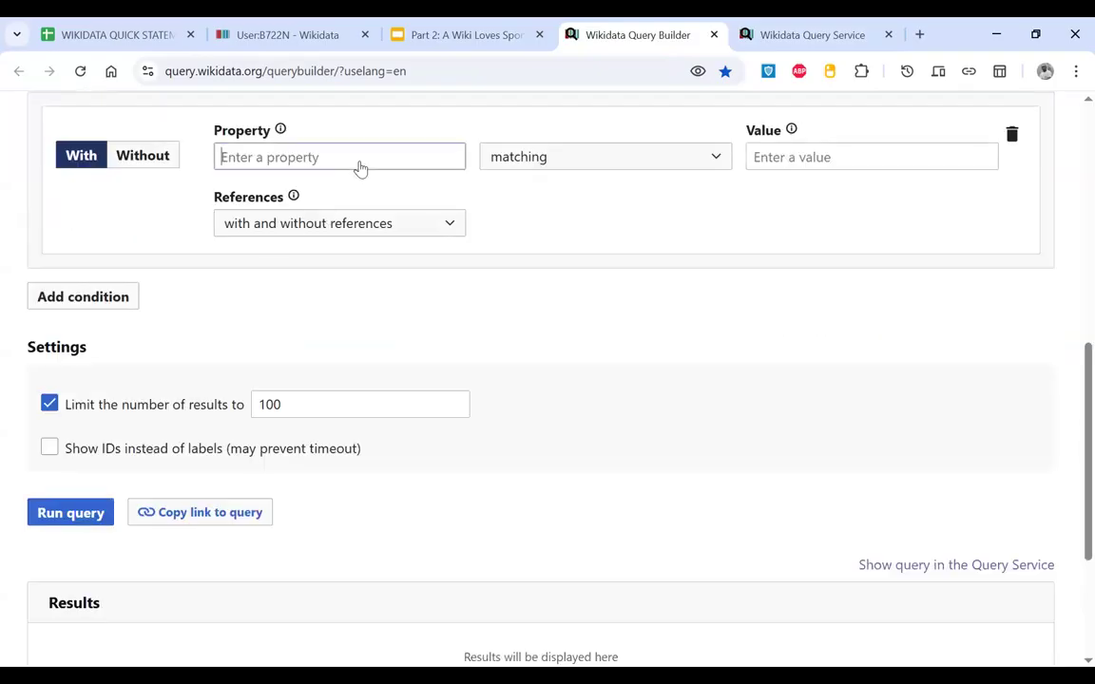
{"action": "type", "text": "count"}
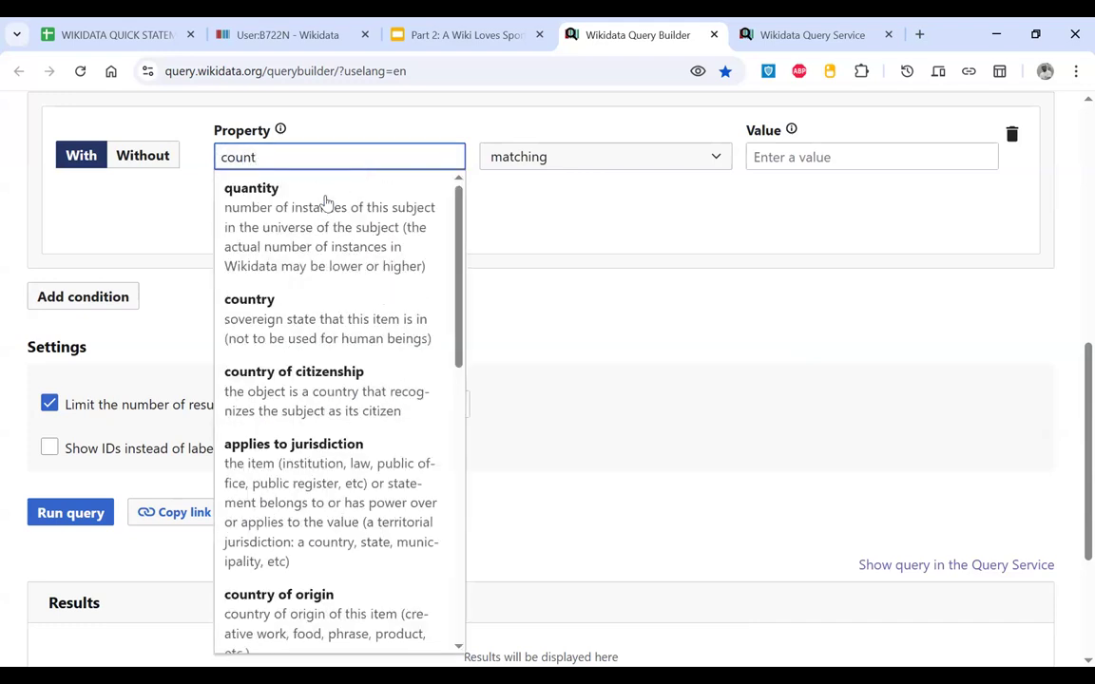
{"action": "left_click", "coordinate": [318, 380]}
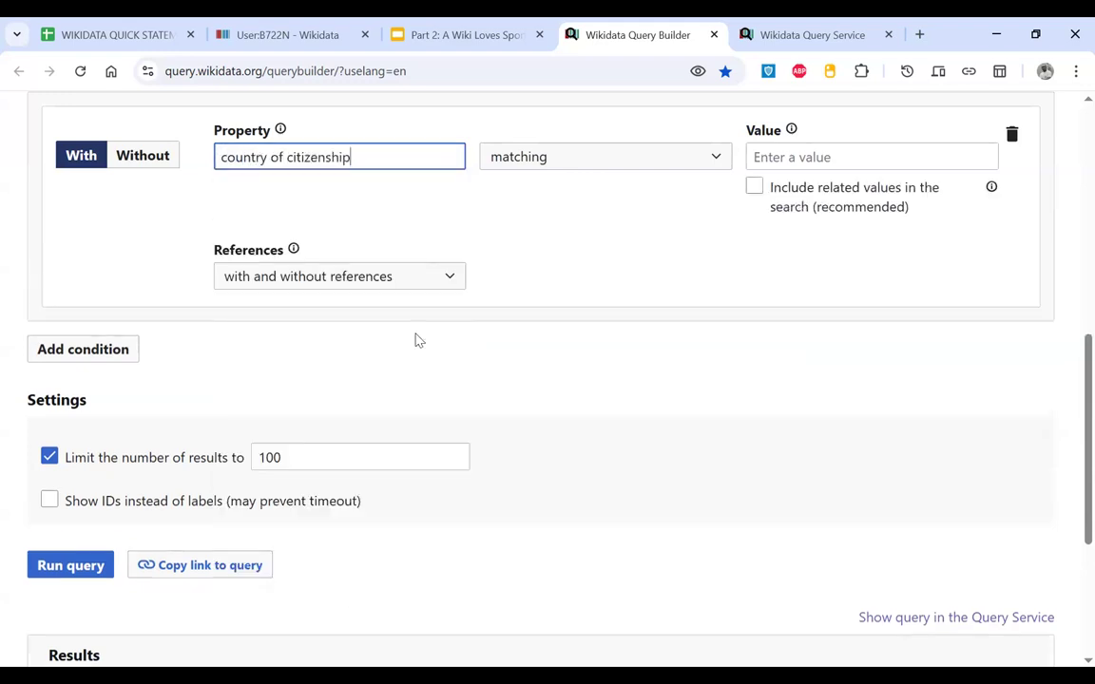
{"action": "left_click", "coordinate": [829, 164]}
{"action": "type", "text": "Uganda"}
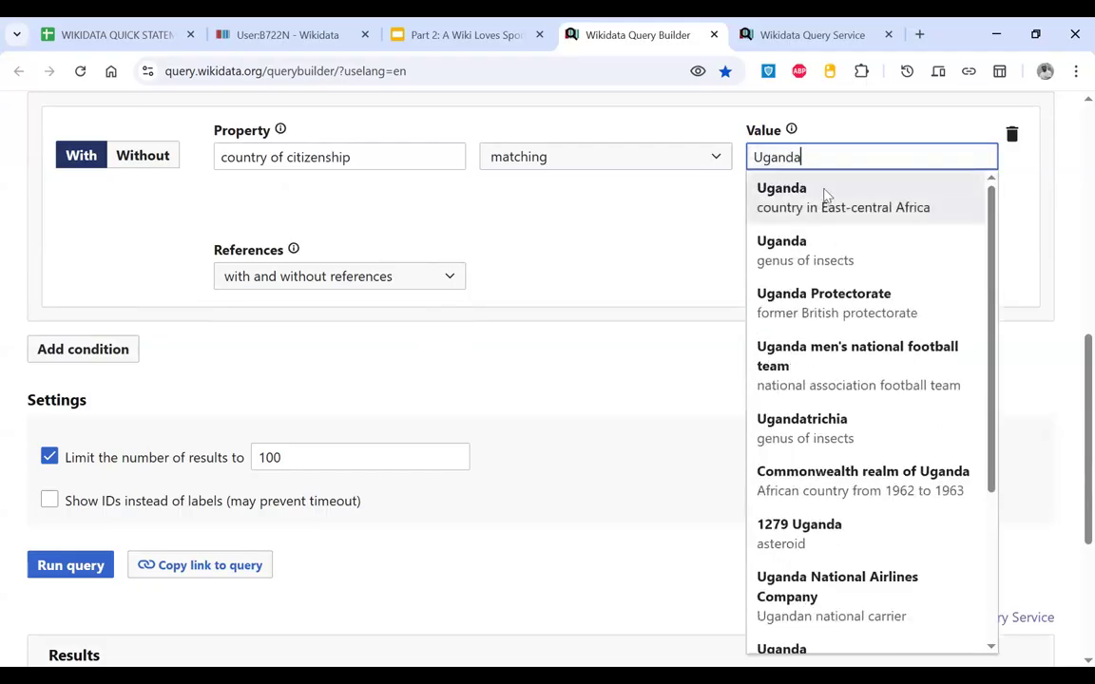
{"action": "left_click", "coordinate": [826, 194]}
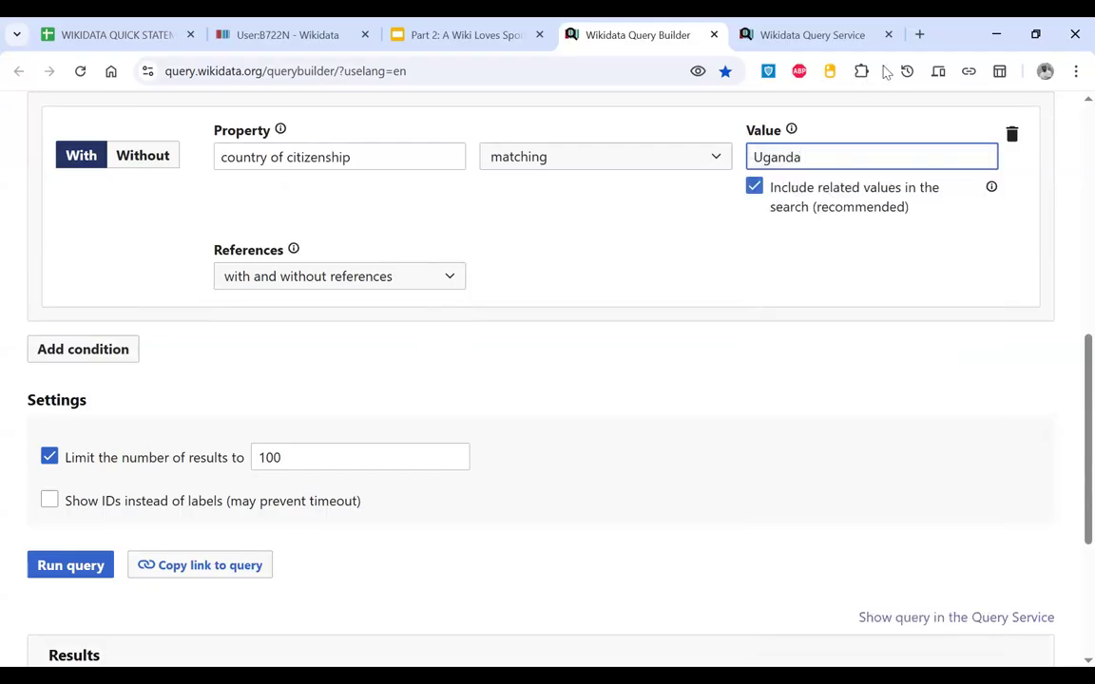
{"action": "left_click", "coordinate": [889, 31]}
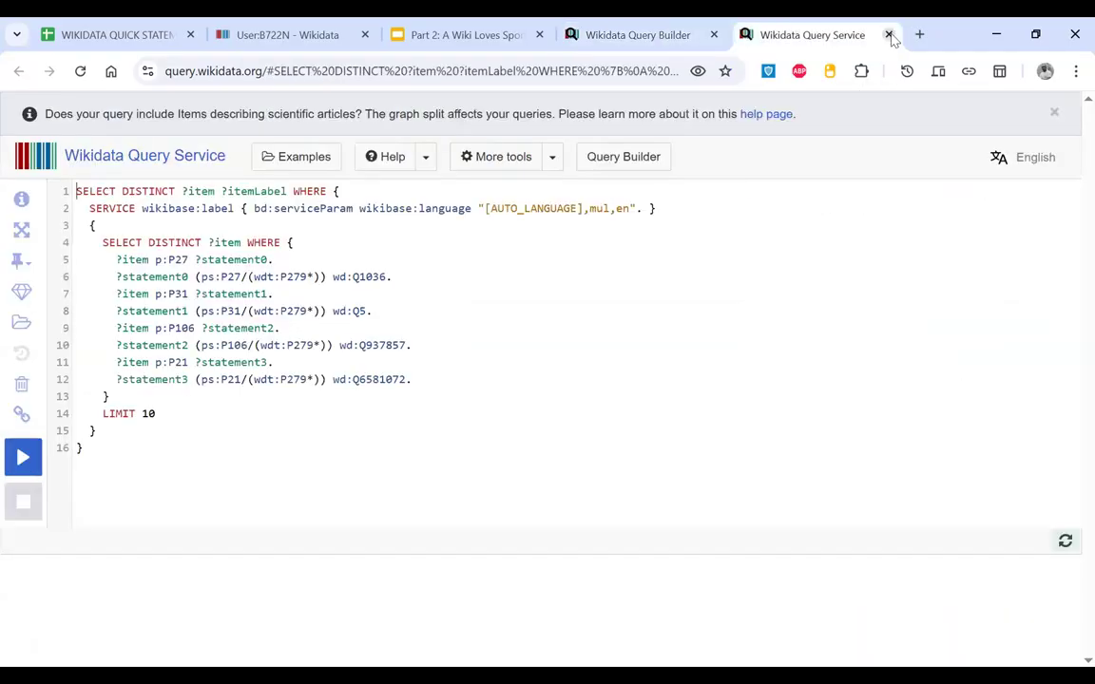
{"action": "left_click", "coordinate": [889, 34]}
Step: Add a third condition with property occupation and value netballer
{"action": "left_click", "coordinate": [82, 352]}
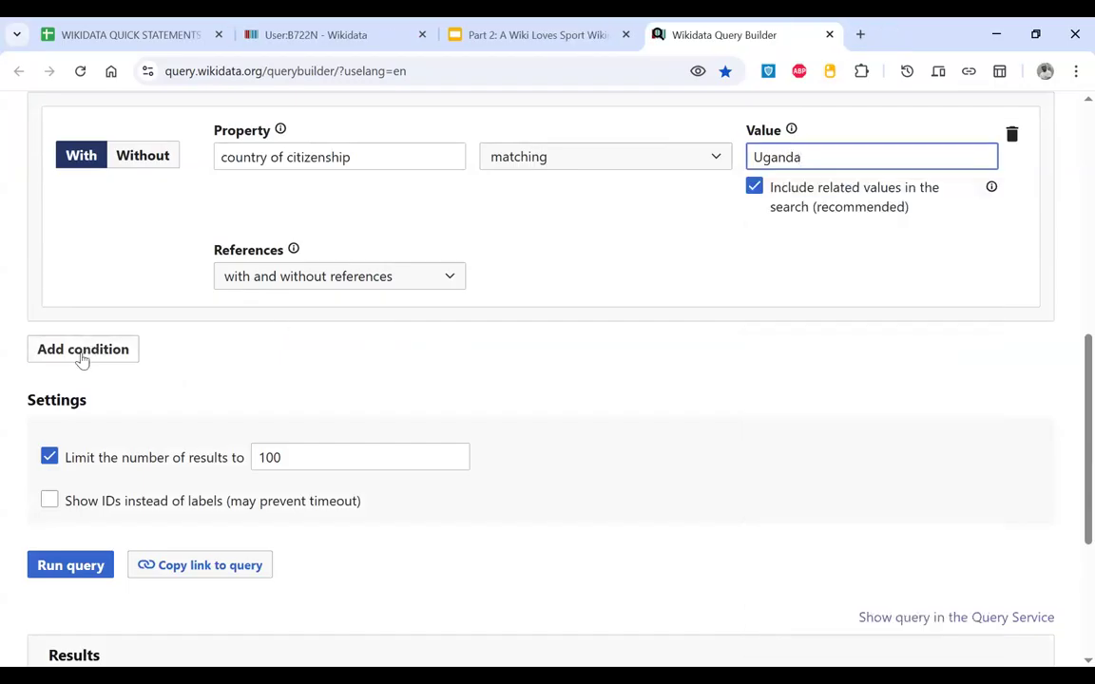
{"action": "left_click", "coordinate": [83, 349]}
{"action": "left_click", "coordinate": [380, 343]}
{"action": "type", "text": "occu"}
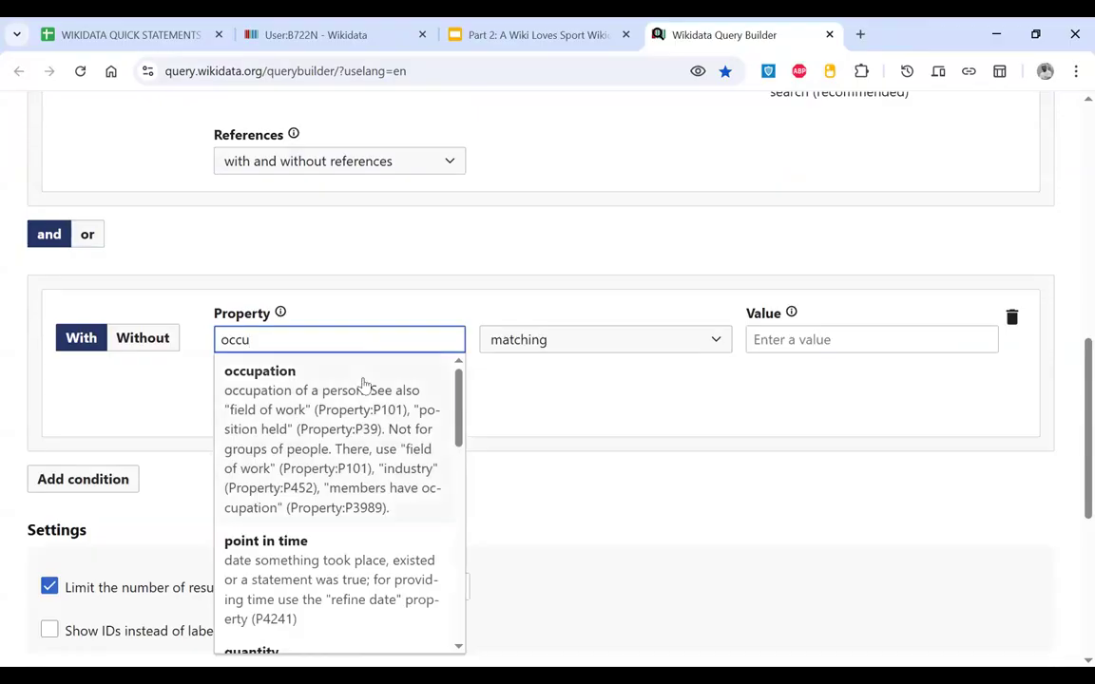
{"action": "left_click", "coordinate": [364, 384]}
{"action": "left_click", "coordinate": [840, 346]}
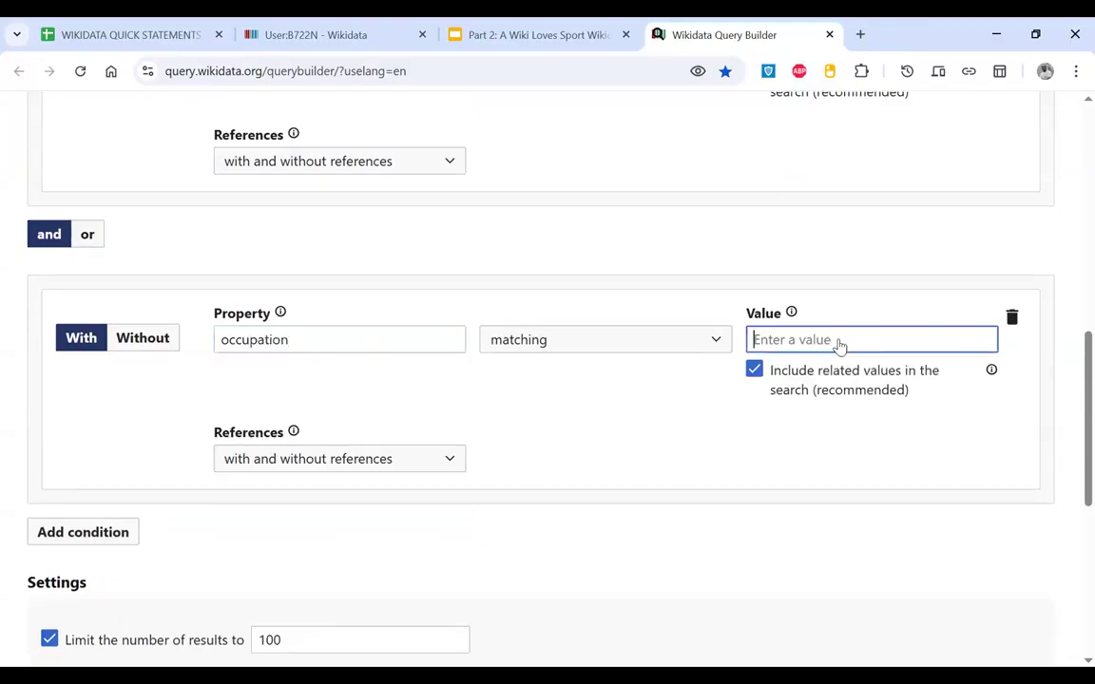
{"action": "type", "text": "netball"}
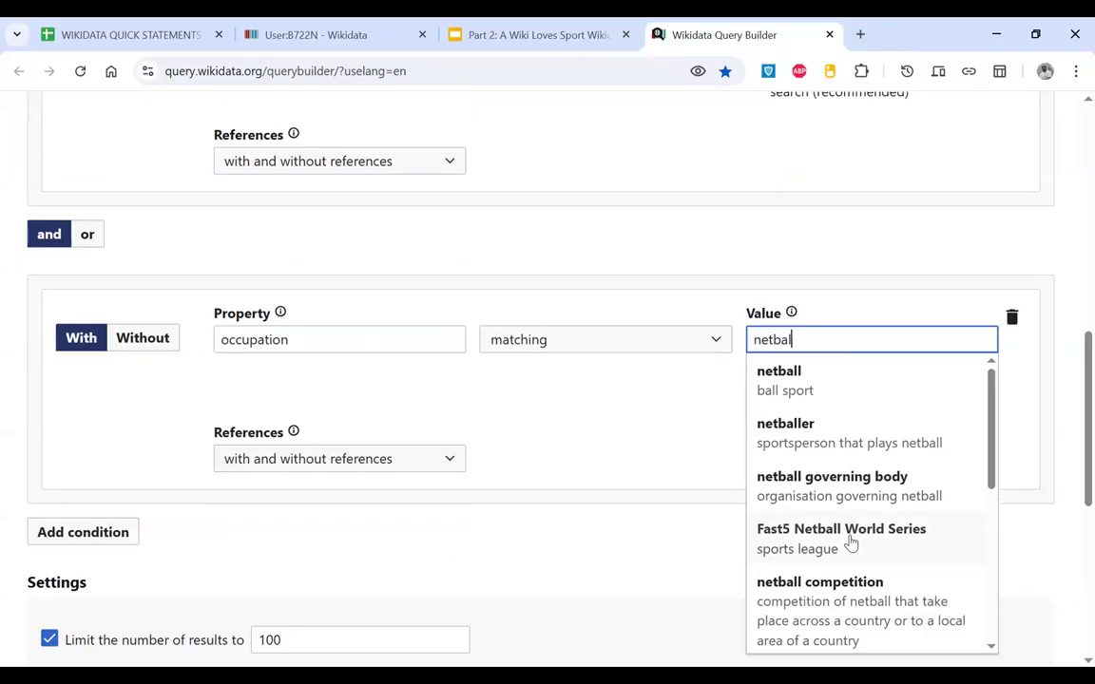
{"action": "type", "text": "pla"}
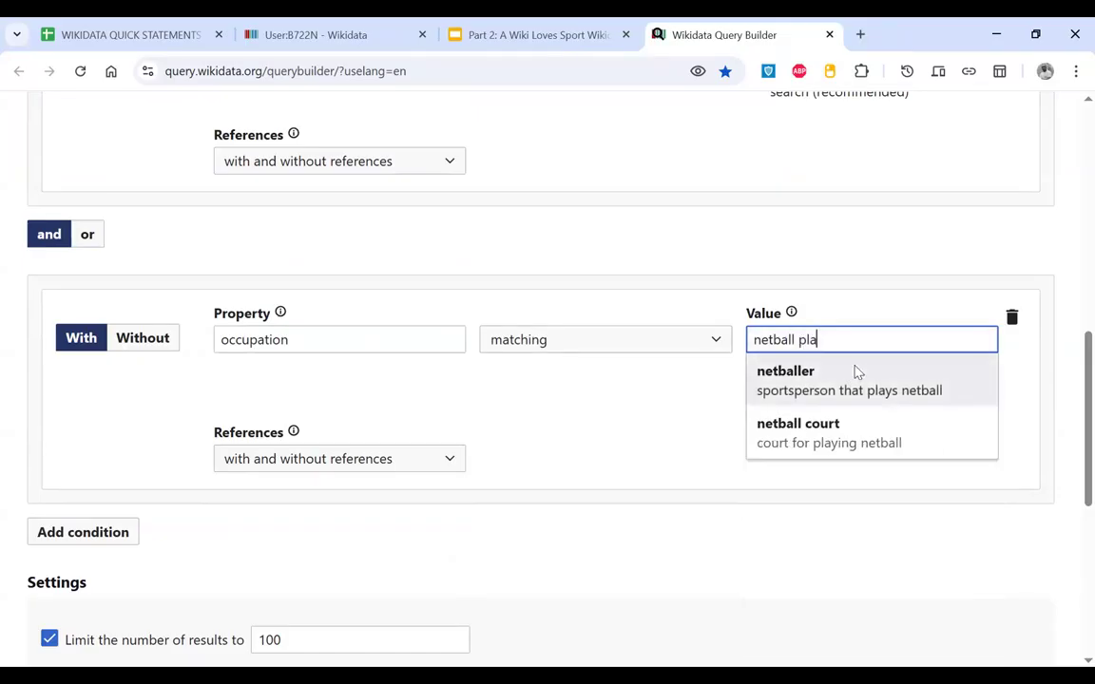
{"action": "left_click", "coordinate": [855, 372]}
{"action": "scroll", "coordinate": [129, 409], "scroll_direction": "down", "scroll_amount": 3}
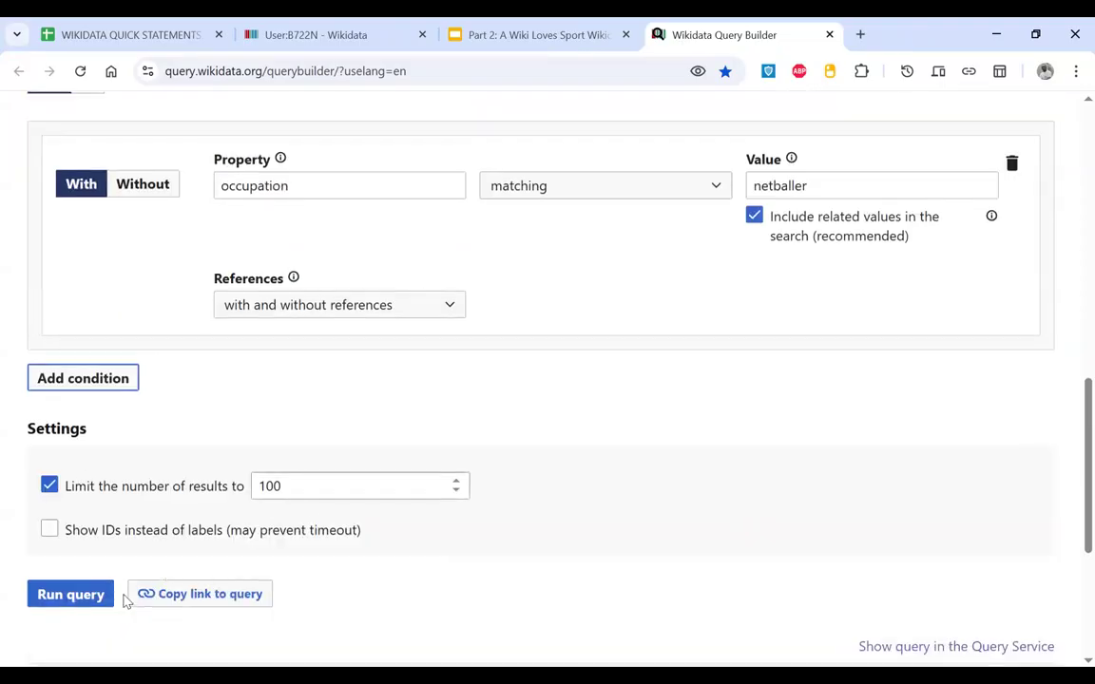
Step: Run the human, Uganda, netballer query and review the resulting netballer items
{"action": "left_click", "coordinate": [83, 598]}
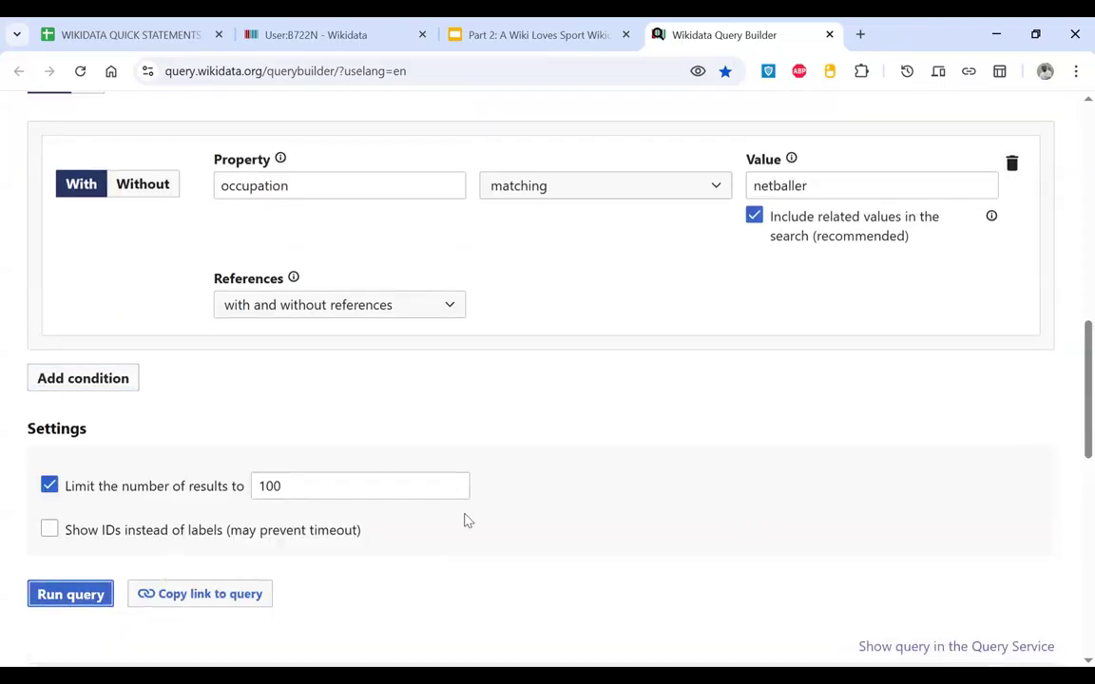
{"action": "scroll", "coordinate": [405, 406], "scroll_direction": "up", "scroll_amount": 2}
{"action": "scroll", "coordinate": [408, 406], "scroll_direction": "up", "scroll_amount": 1}
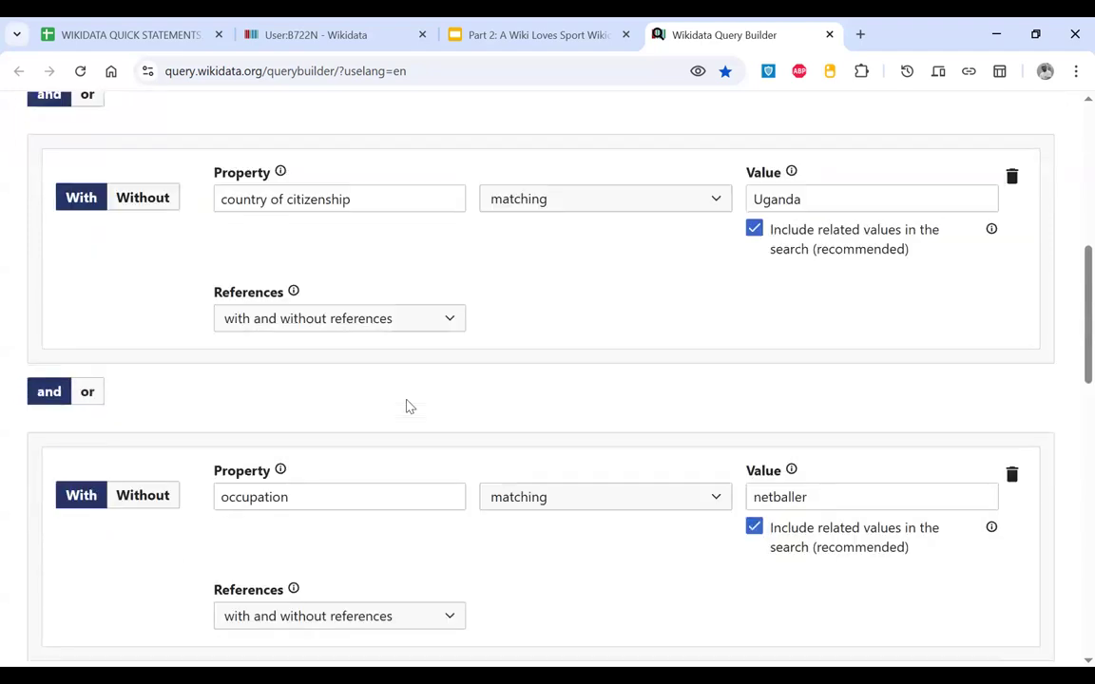
{"action": "scroll", "coordinate": [309, 411], "scroll_direction": "down", "scroll_amount": 1}
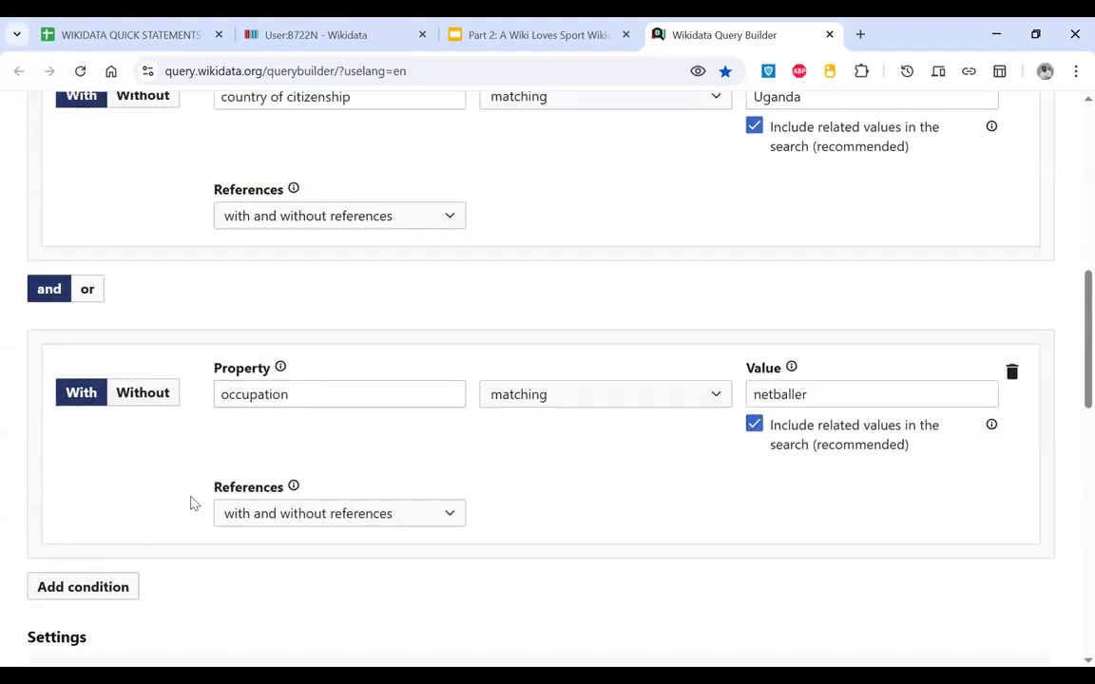
{"action": "scroll", "coordinate": [191, 504], "scroll_direction": "up", "scroll_amount": 2}
{"action": "scroll", "coordinate": [190, 504], "scroll_direction": "down", "scroll_amount": 10}
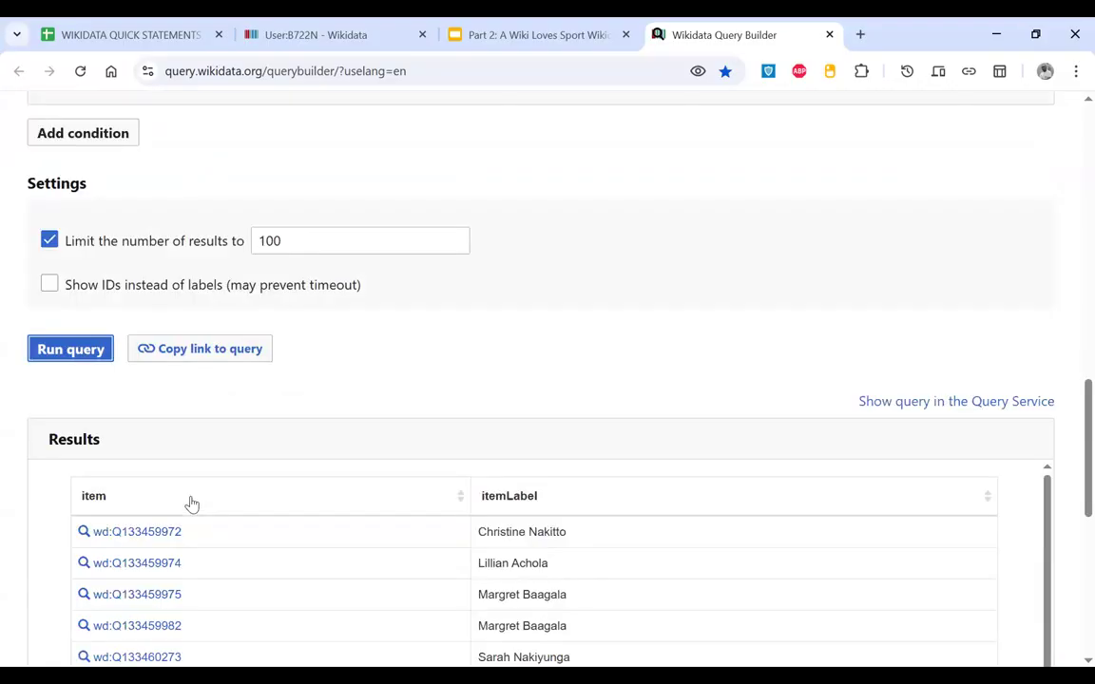
{"action": "scroll", "coordinate": [357, 482], "scroll_direction": "down", "scroll_amount": 4}
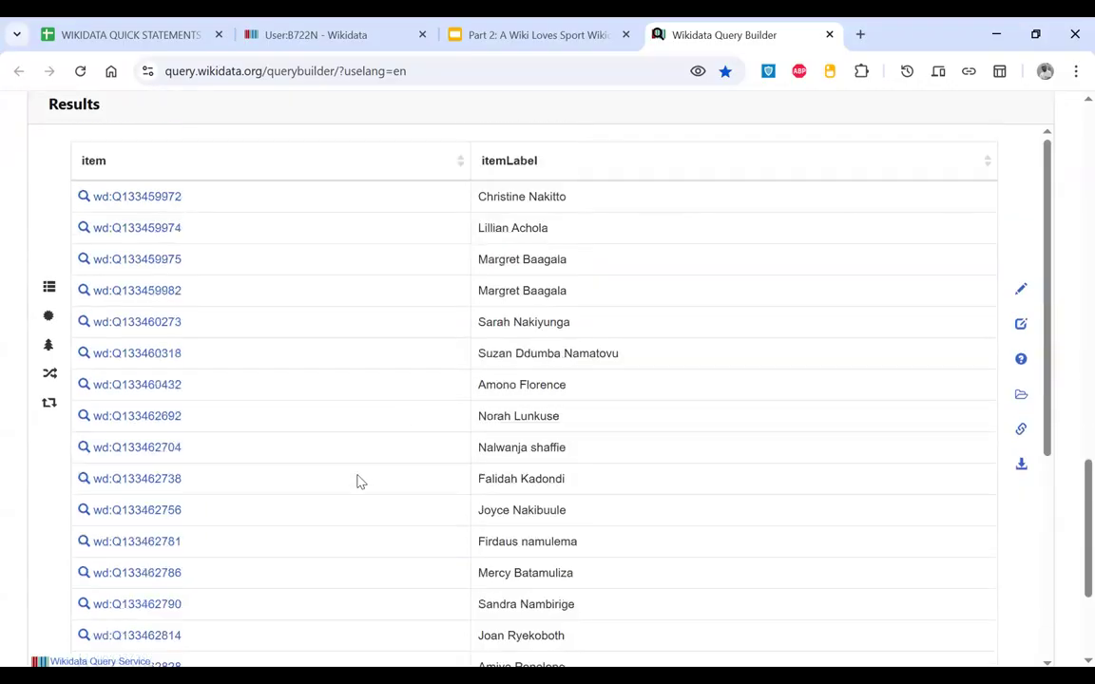
{"action": "scroll", "coordinate": [568, 273], "scroll_direction": "up", "scroll_amount": 10}
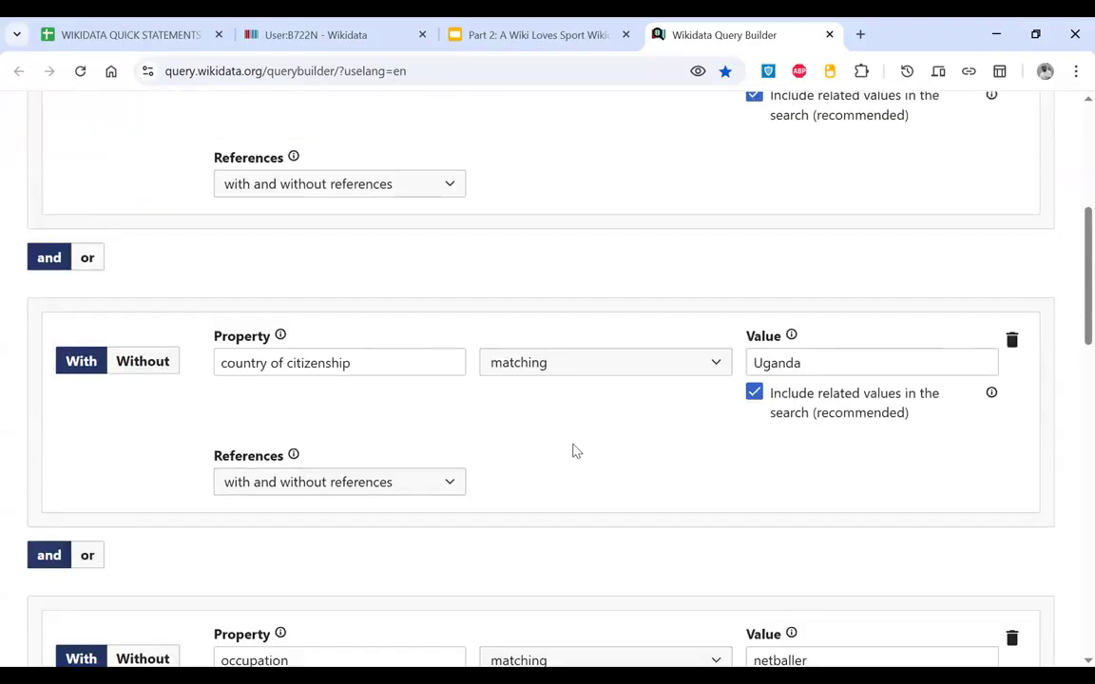
{"action": "scroll", "coordinate": [573, 450], "scroll_direction": "up", "scroll_amount": 3}
{"action": "scroll", "coordinate": [574, 449], "scroll_direction": "down", "scroll_amount": 7}
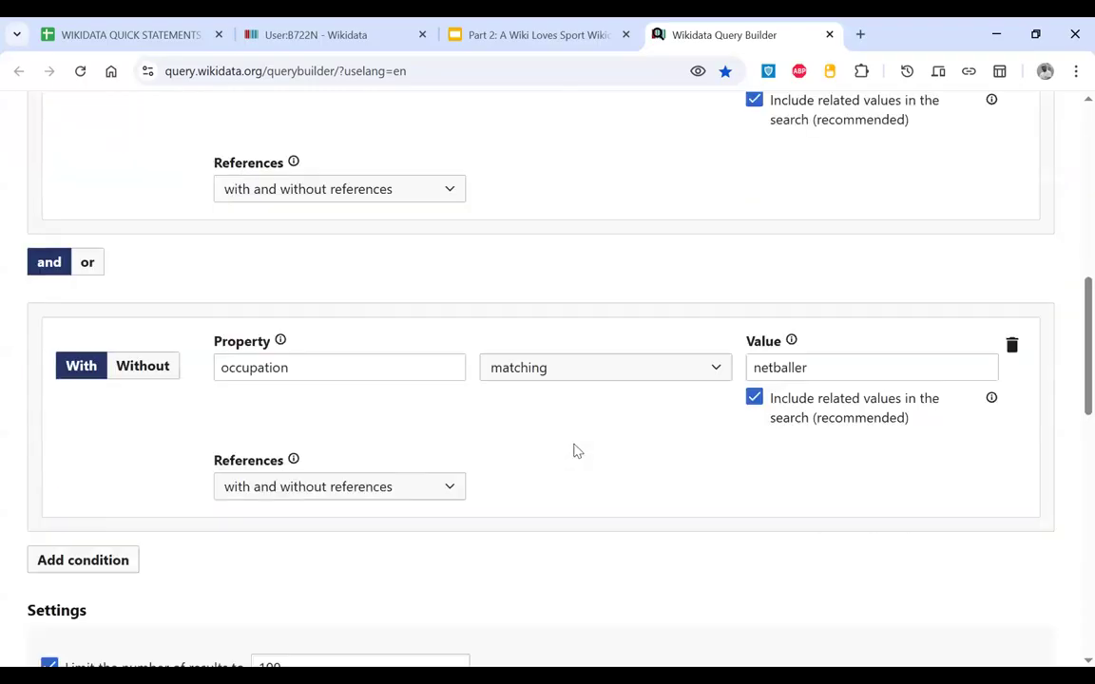
{"action": "scroll", "coordinate": [589, 437], "scroll_direction": "down", "scroll_amount": 5}
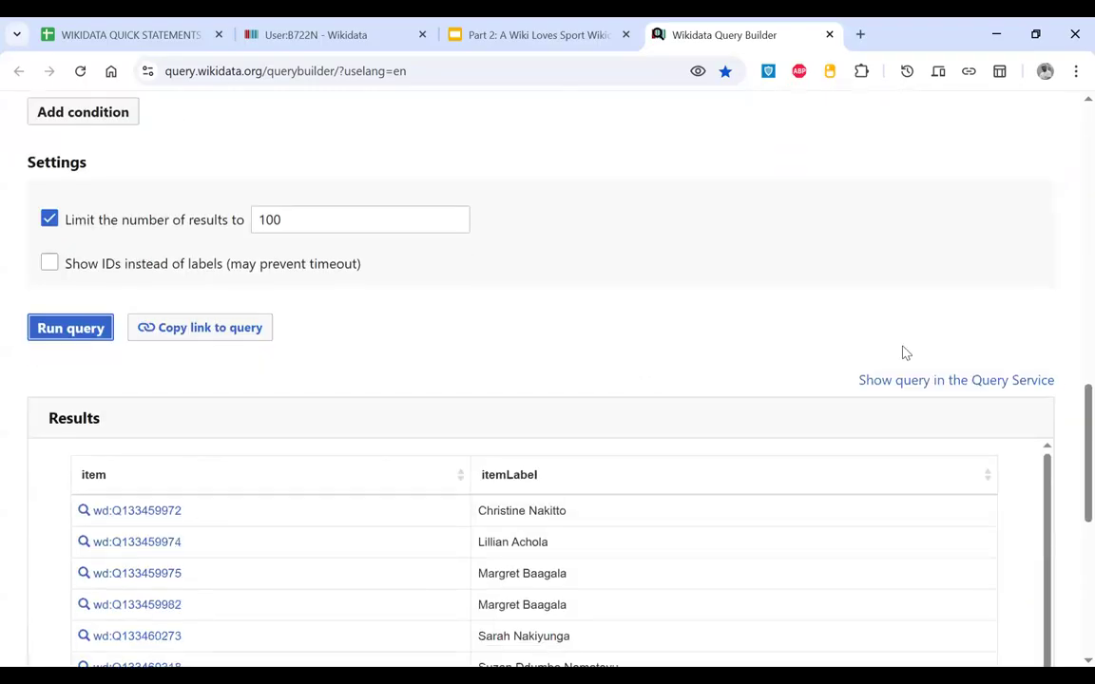
Step: Open the netballer query in Query Service in a new tab and run it there
{"action": "right_click", "coordinate": [906, 384]}
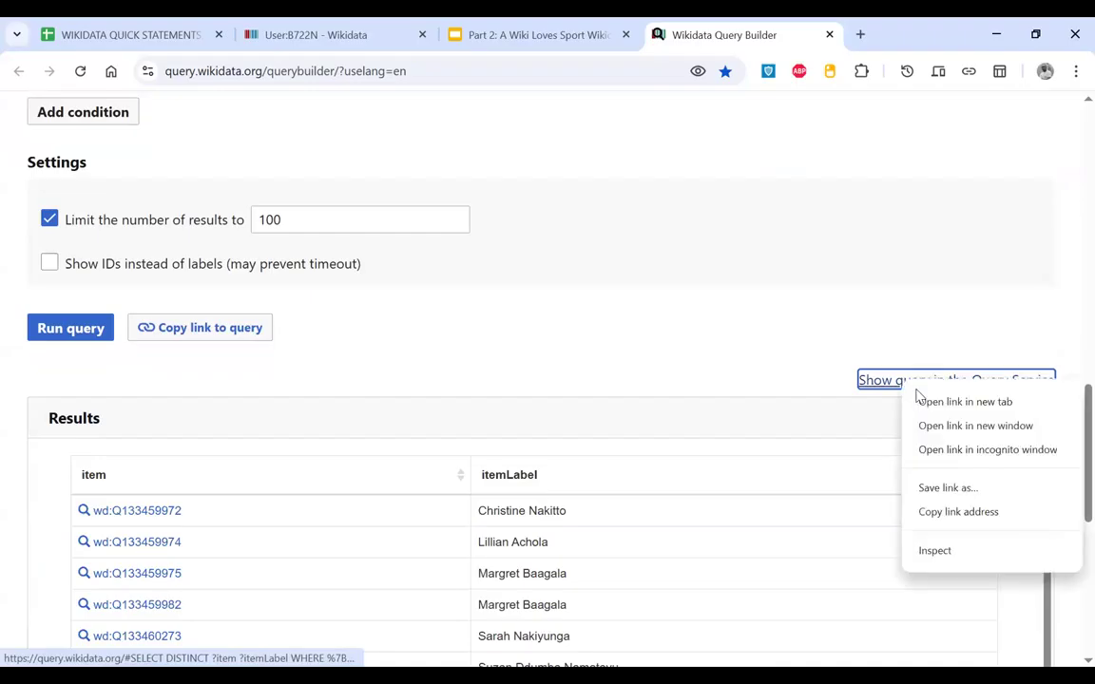
{"action": "left_click", "coordinate": [938, 403]}
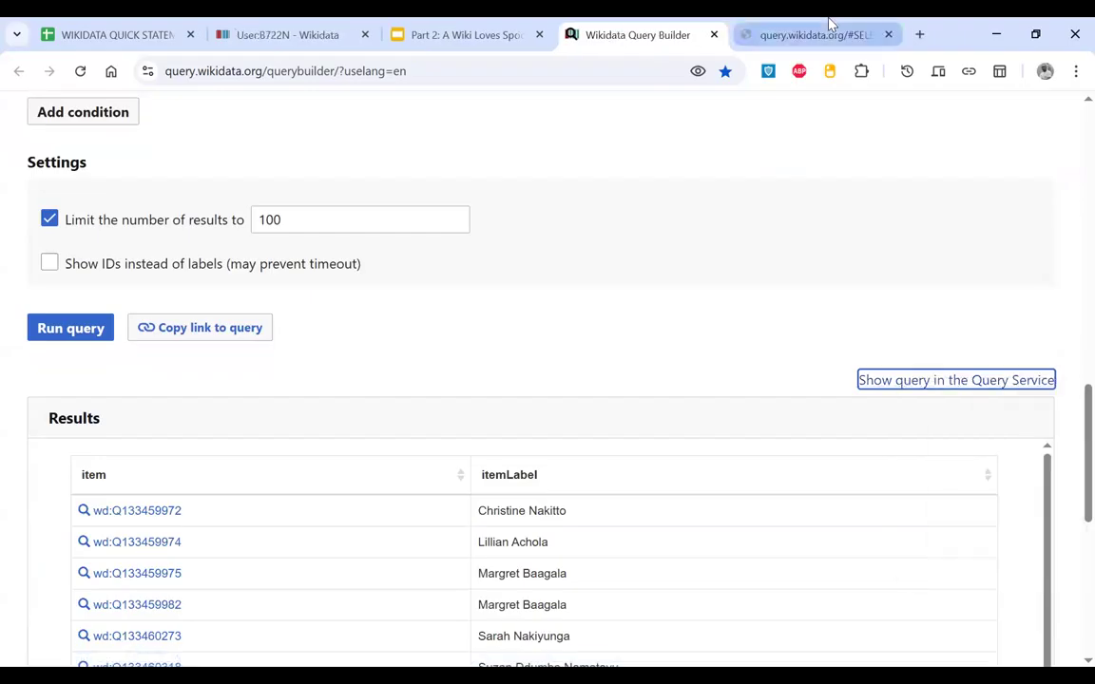
{"action": "left_click", "coordinate": [828, 28]}
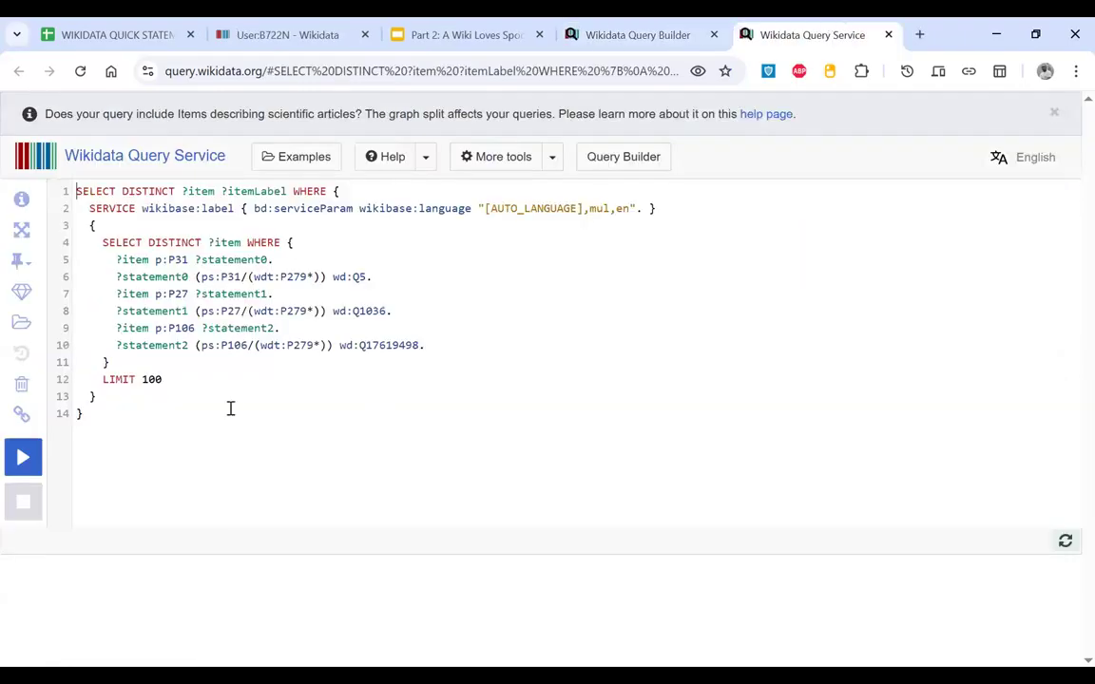
{"action": "left_click", "coordinate": [594, 43]}
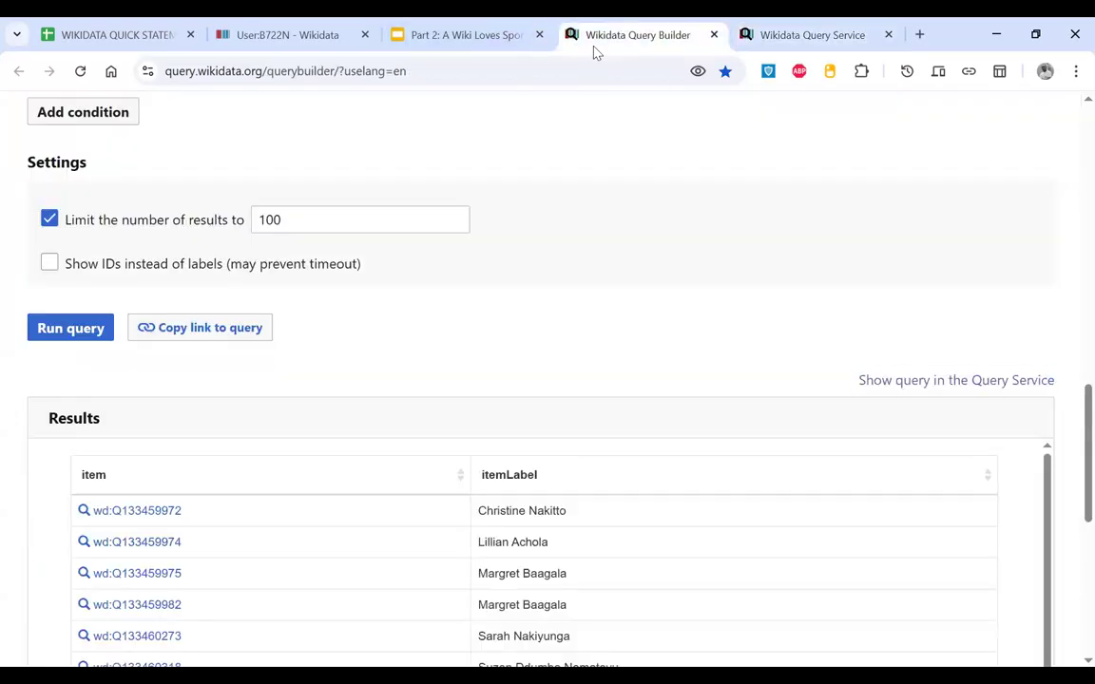
{"action": "key", "text": "ctrl+w"}
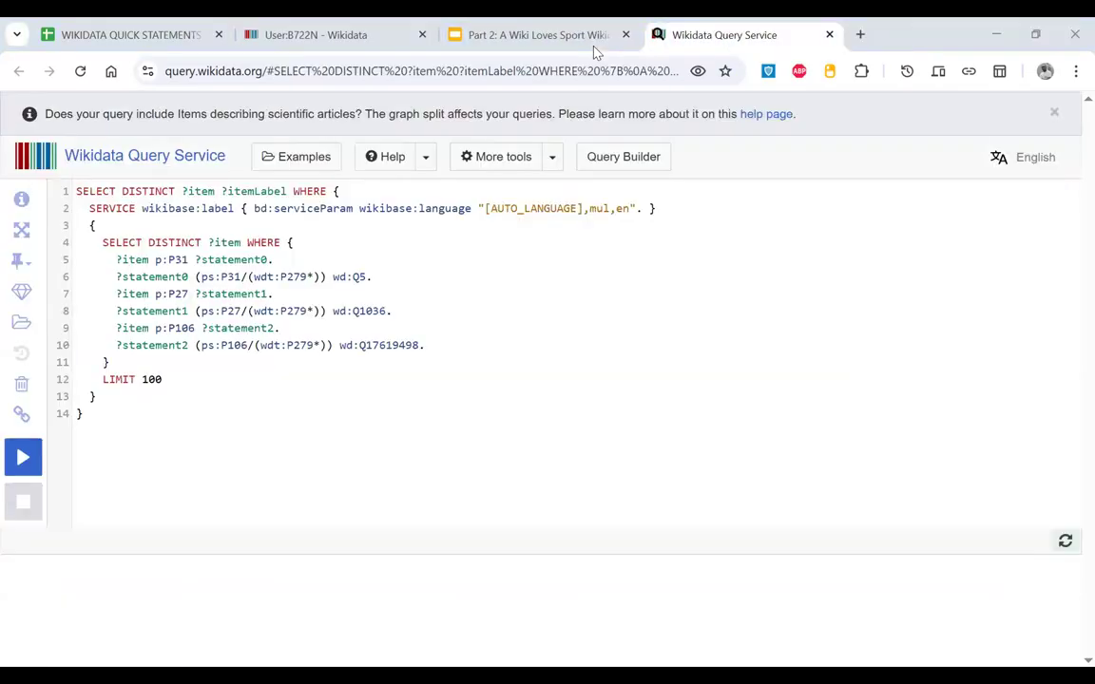
{"action": "key", "text": "ctrl+shift+t"}
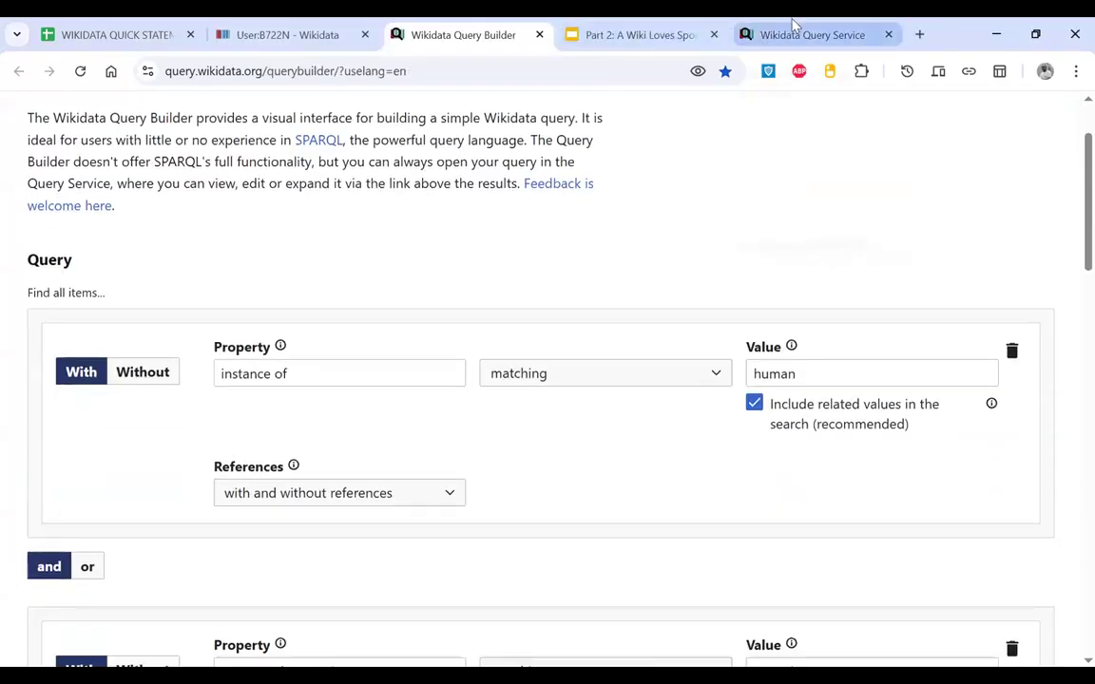
{"action": "left_click", "coordinate": [794, 28]}
{"action": "left_click_drag", "start_coordinate": [494, 35], "coordinate": [763, 33]}
{"action": "left_click", "coordinate": [762, 33]}
{"action": "left_click_drag", "start_coordinate": [225, 377], "coordinate": [82, 192]}
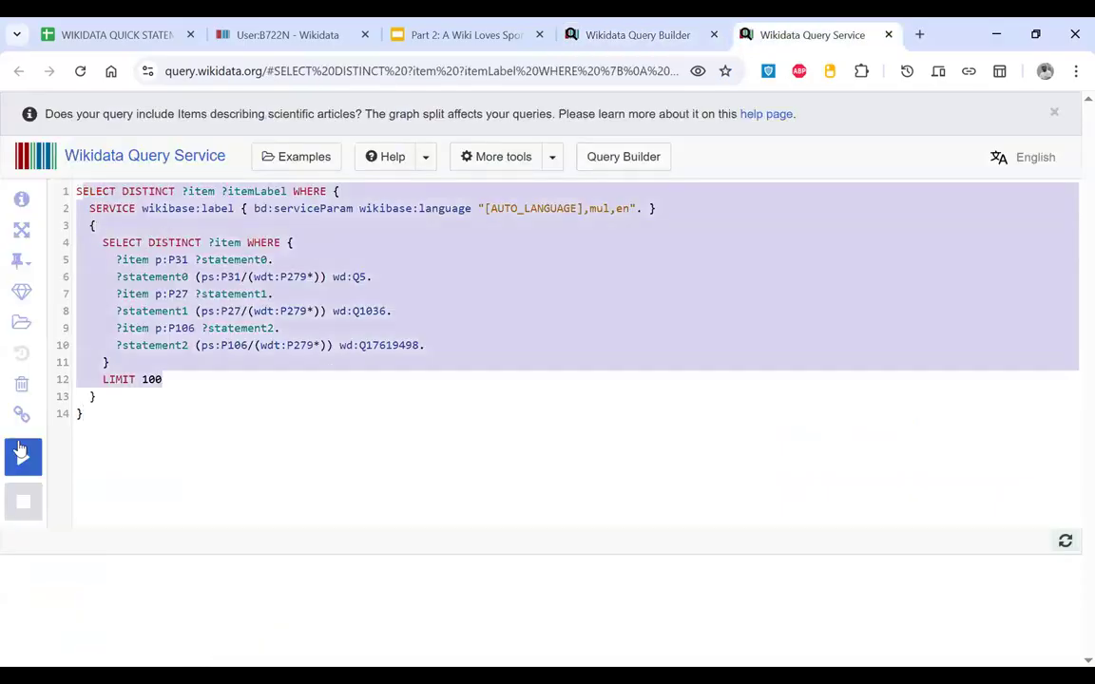
{"action": "left_click", "coordinate": [21, 454]}
Step: Download the 26 netballer results as the TSV file query.tsv
{"action": "scroll", "coordinate": [445, 392], "scroll_direction": "down", "scroll_amount": 3}
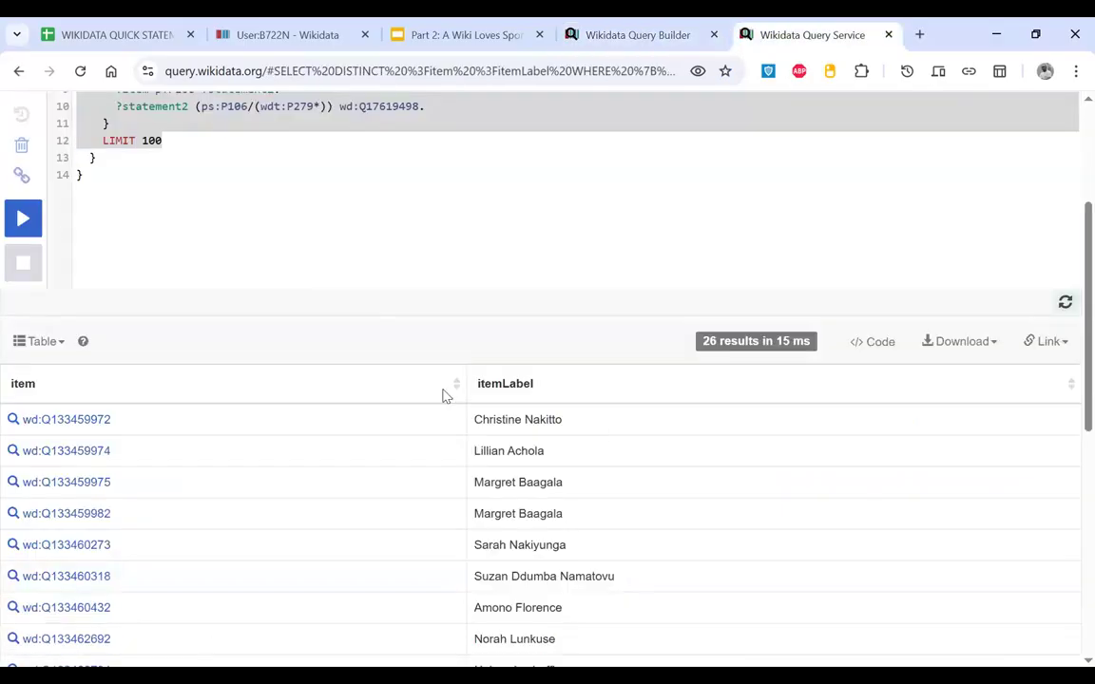
{"action": "scroll", "coordinate": [461, 446], "scroll_direction": "up", "scroll_amount": 3}
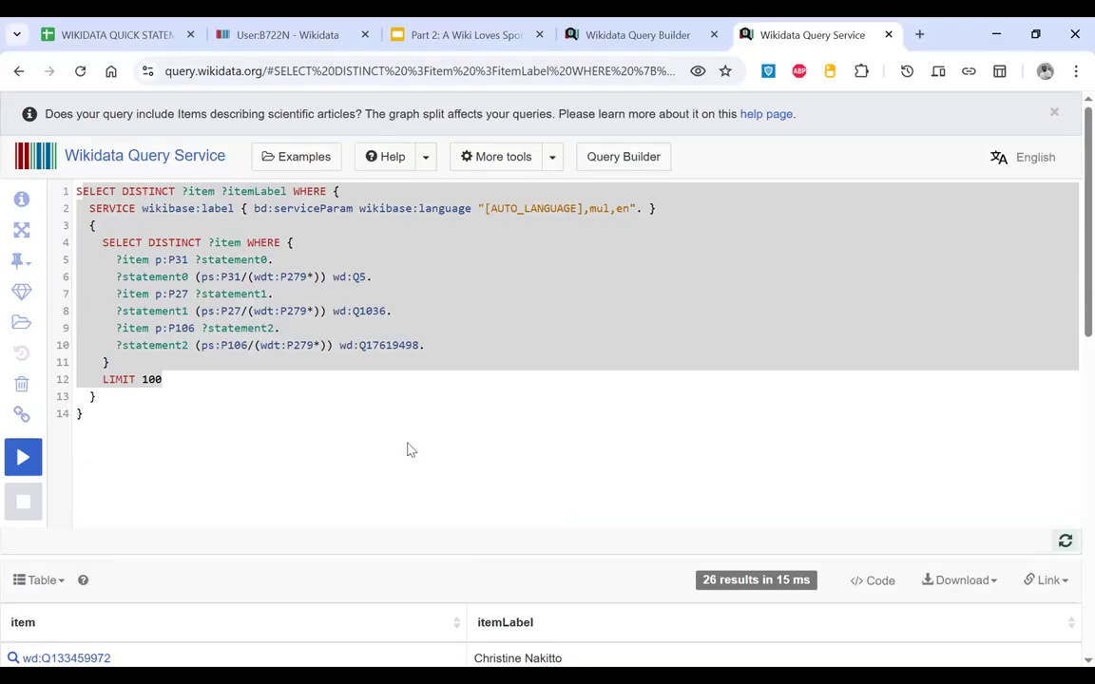
{"action": "scroll", "coordinate": [408, 450], "scroll_direction": "down", "scroll_amount": 3}
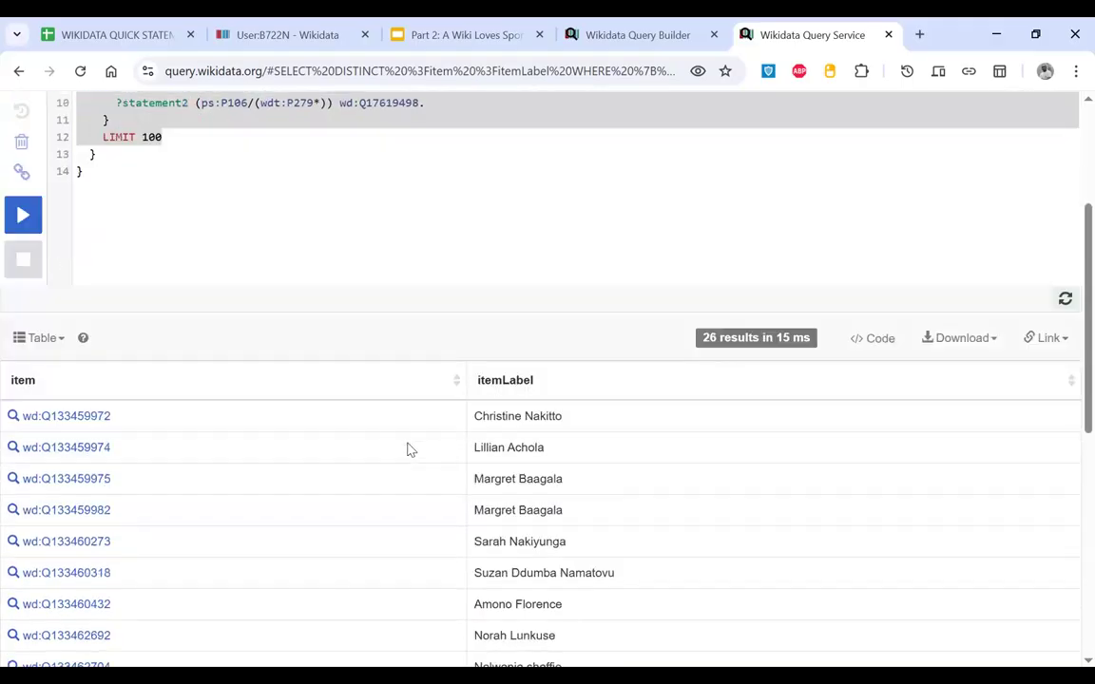
{"action": "left_click", "coordinate": [988, 342]}
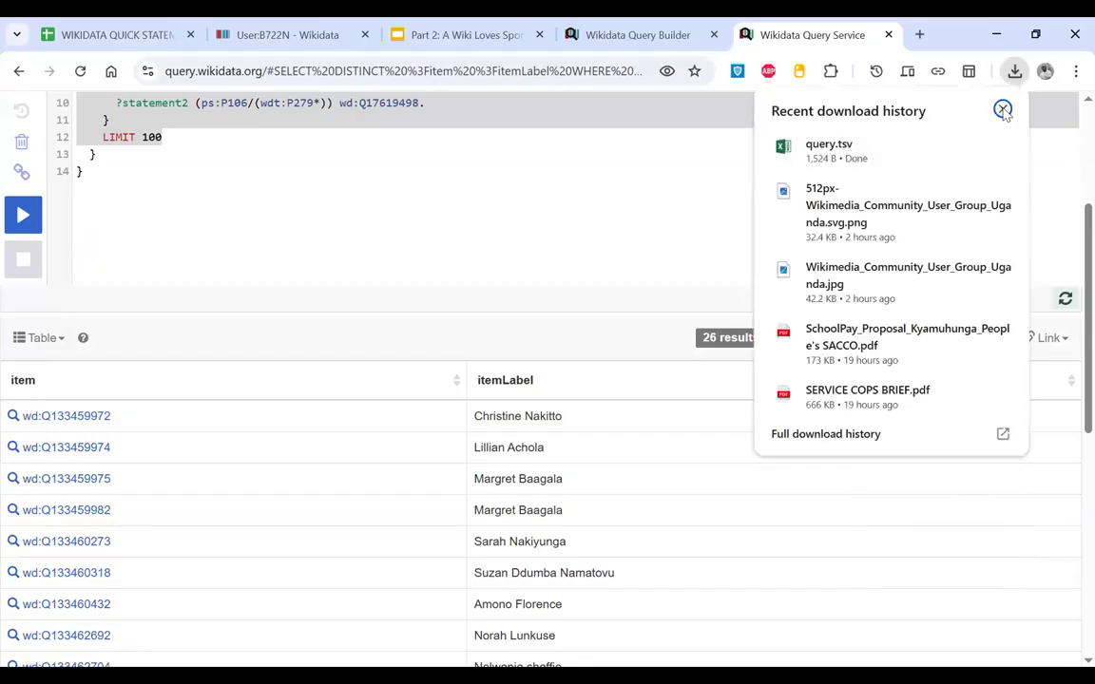
{"action": "left_click", "coordinate": [1003, 110]}
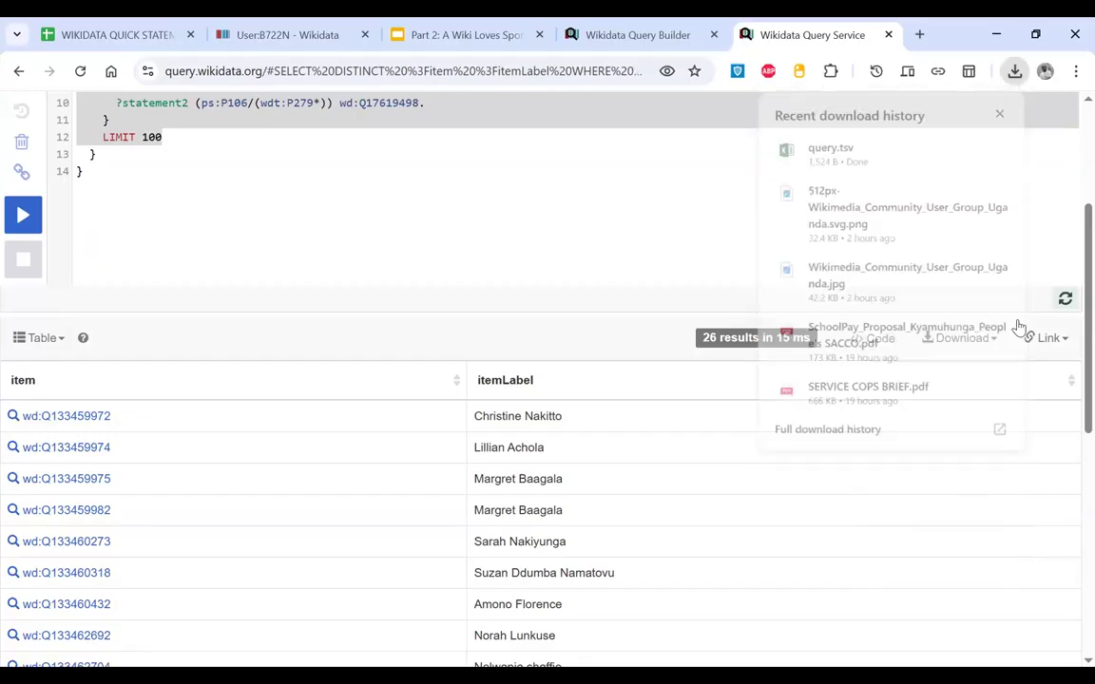
Step: Create the short result link w.wiki/EUL$ and load it as an embedded table in a new tab
{"action": "left_click", "coordinate": [1066, 338]}
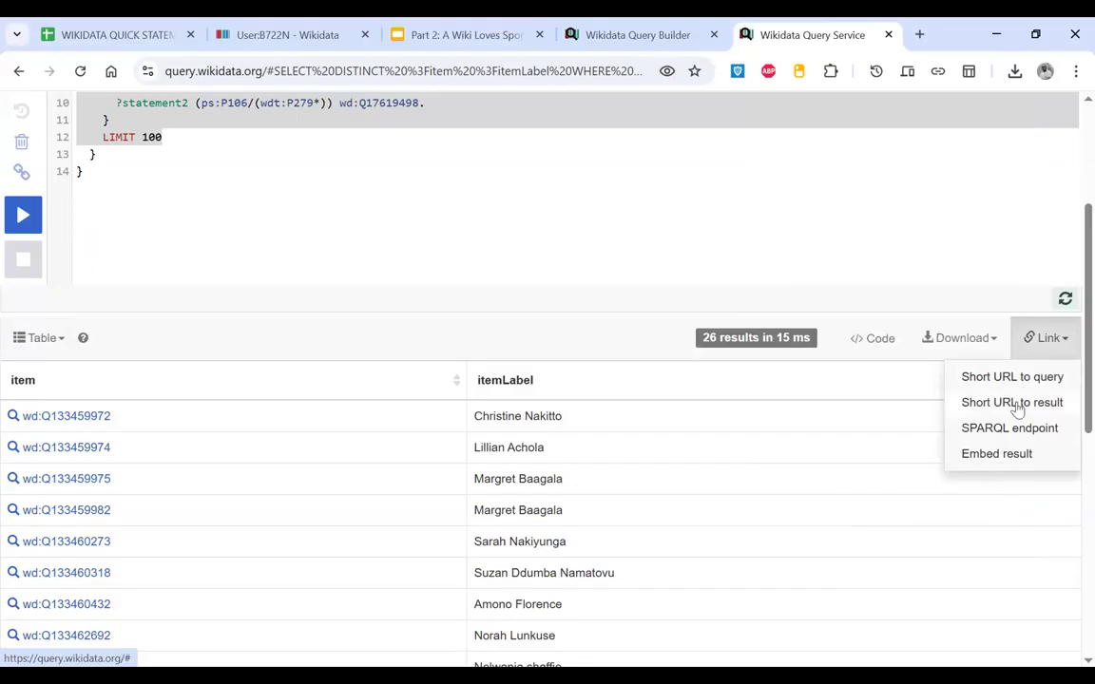
{"action": "left_click", "coordinate": [1015, 403]}
{"action": "key", "text": "ctrl+c"}
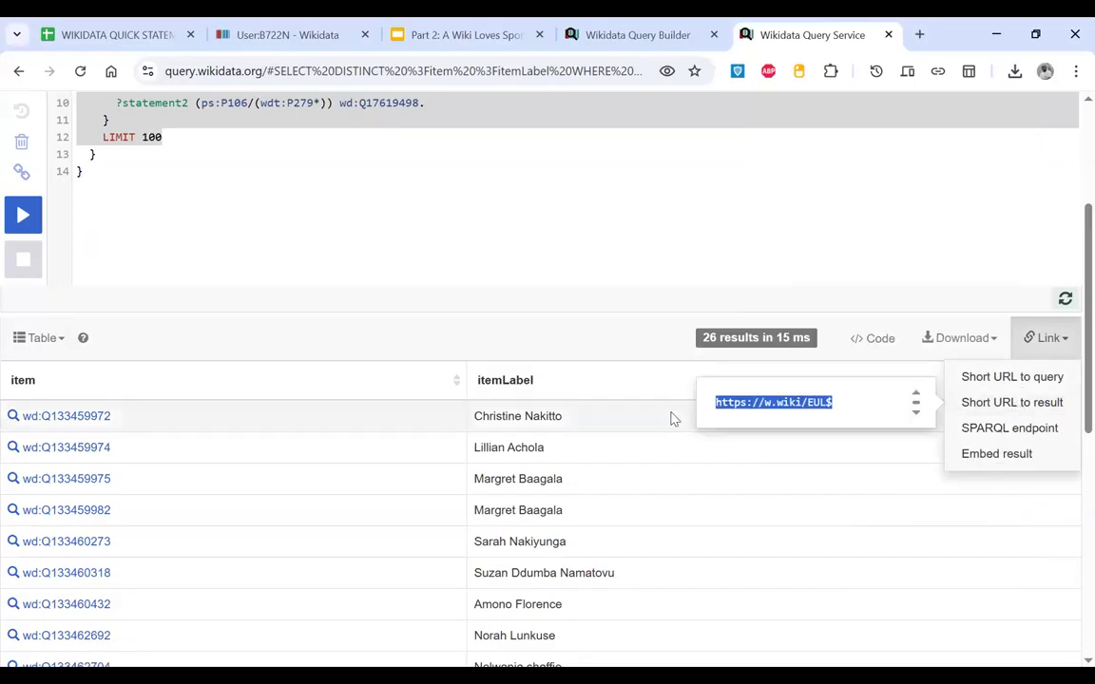
{"action": "left_click", "coordinate": [919, 35]}
{"action": "key", "text": "ctrl+v"}
{"action": "key", "text": "Return"}
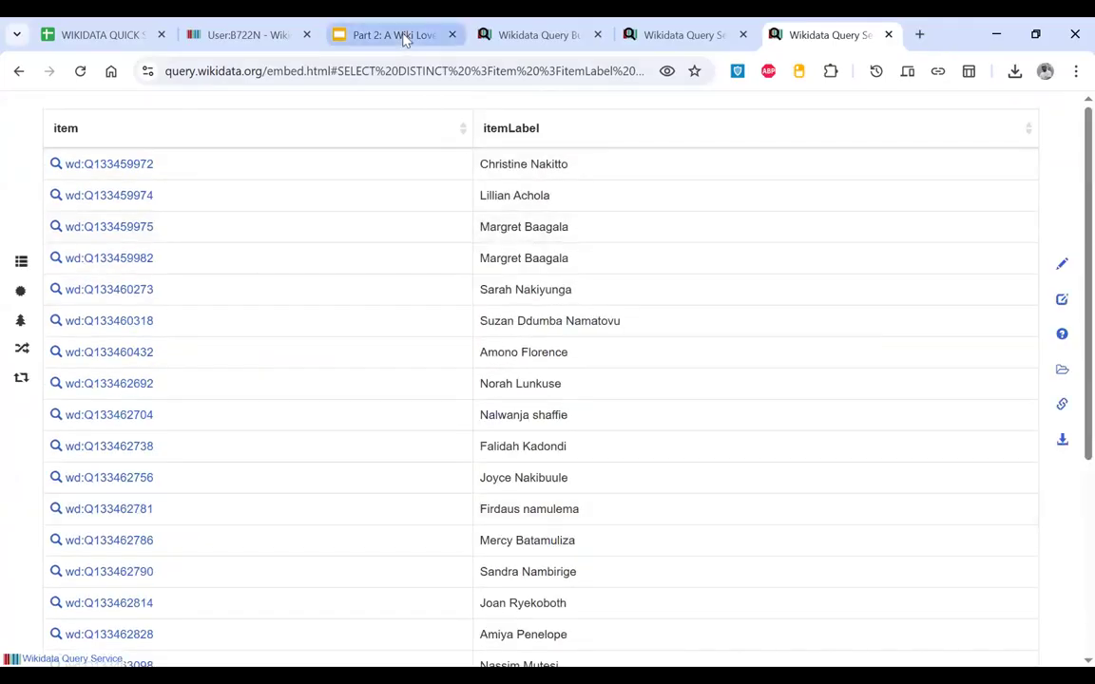
{"action": "left_click", "coordinate": [673, 38]}
{"action": "left_click", "coordinate": [795, 37]}
Step: Search 'wiki loves sport 2025 in Uganda' and open its Outreach Dashboard course page
{"action": "left_click", "coordinate": [521, 84]}
{"action": "type", "text": "wiki "}
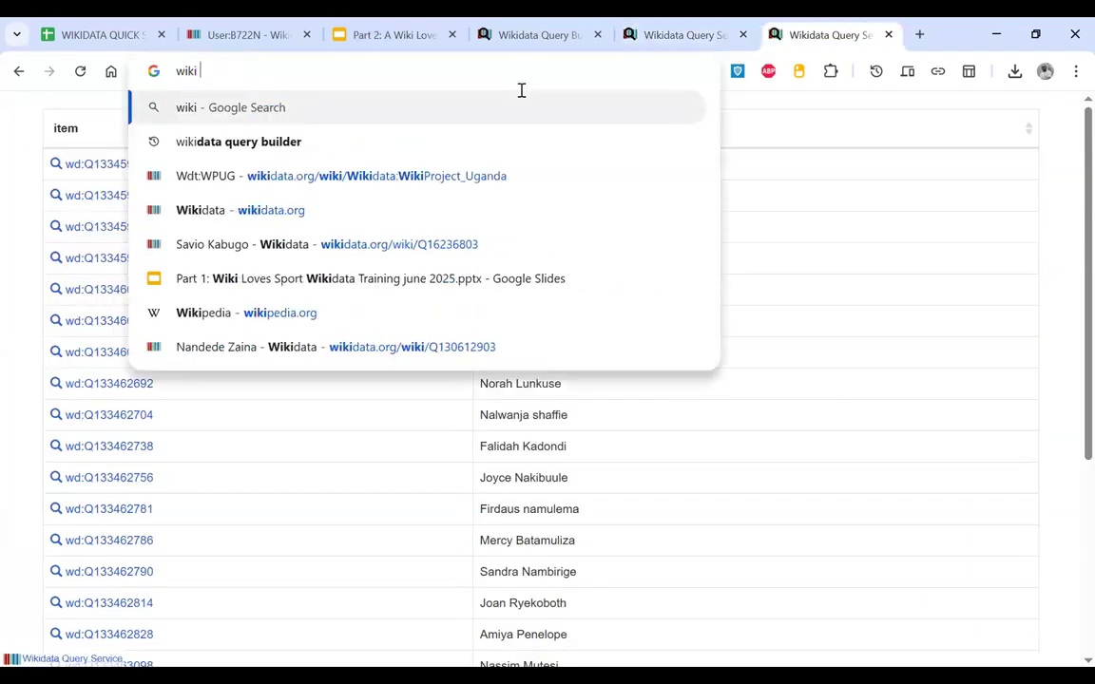
{"action": "type", "text": "loves s"}
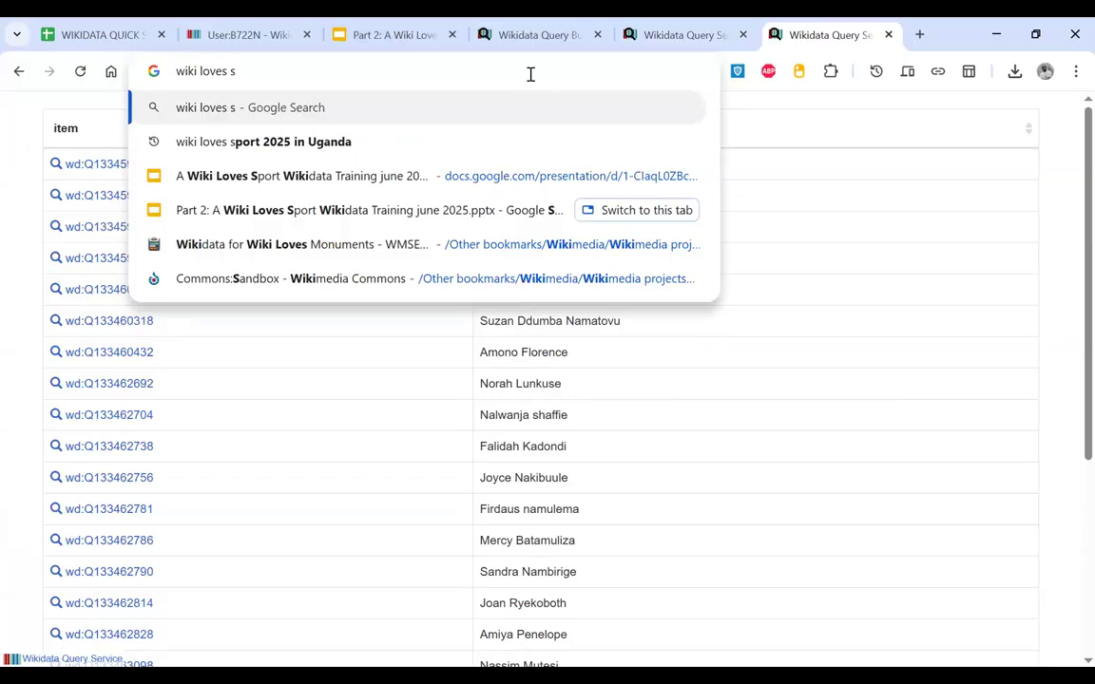
{"action": "left_click", "coordinate": [355, 139]}
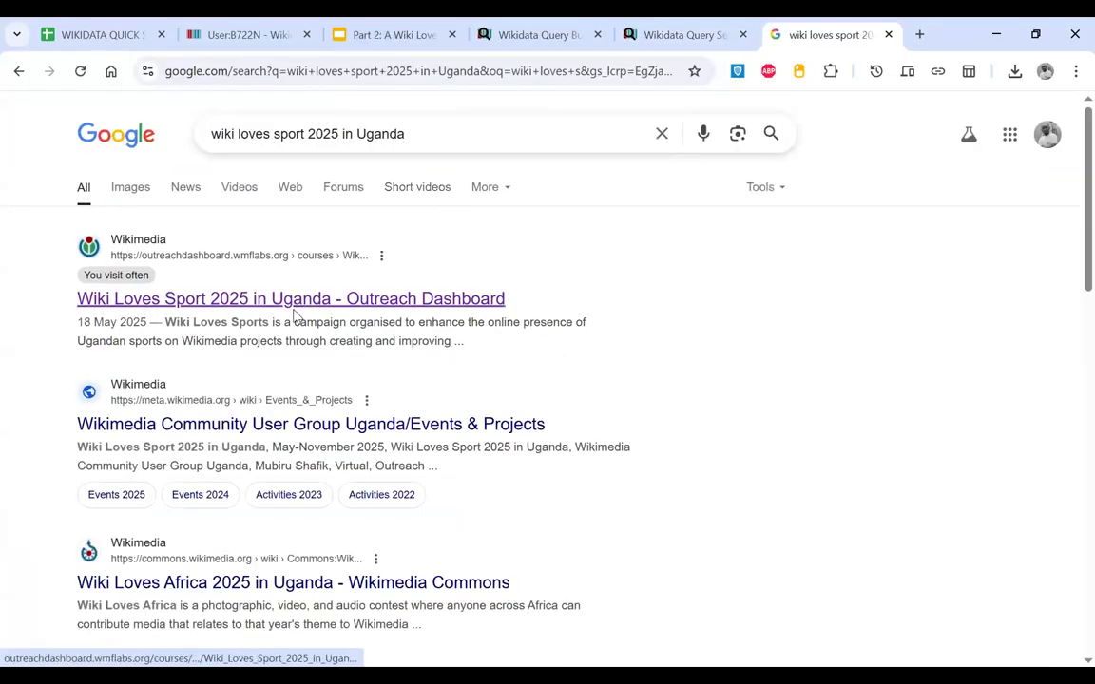
{"action": "left_click", "coordinate": [314, 300]}
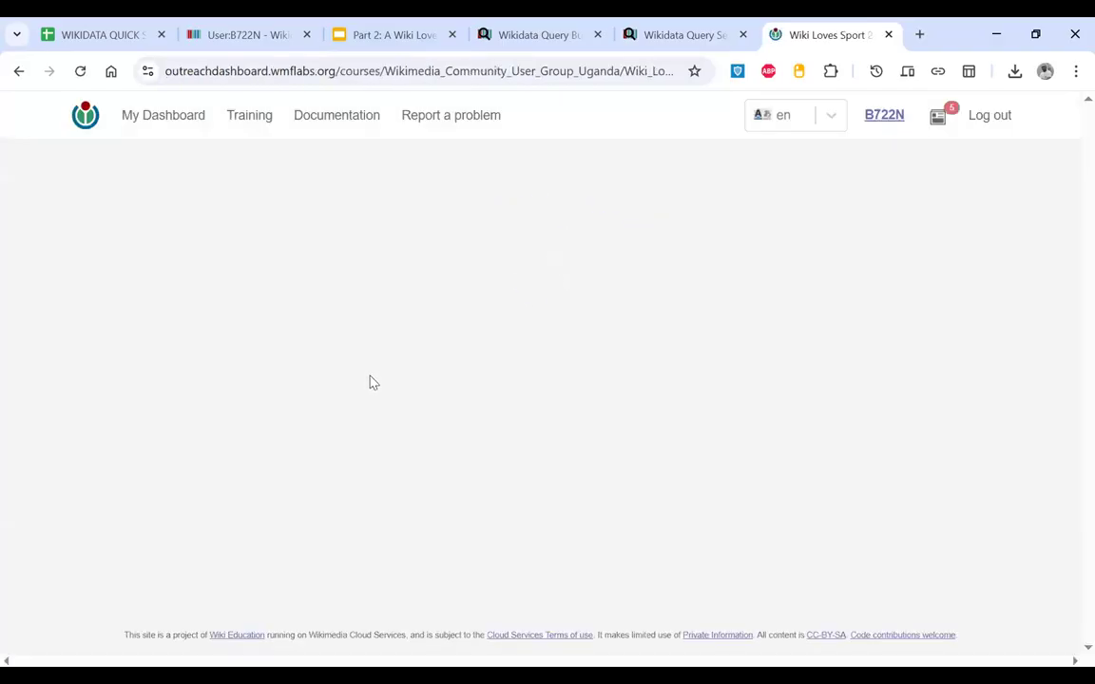
Step: Open the campaign's Meta-Wiki page from the course page
{"action": "left_click_drag", "start_coordinate": [369, 380], "coordinate": [304, 438]}
{"action": "scroll", "coordinate": [304, 444], "scroll_direction": "down", "scroll_amount": 10}
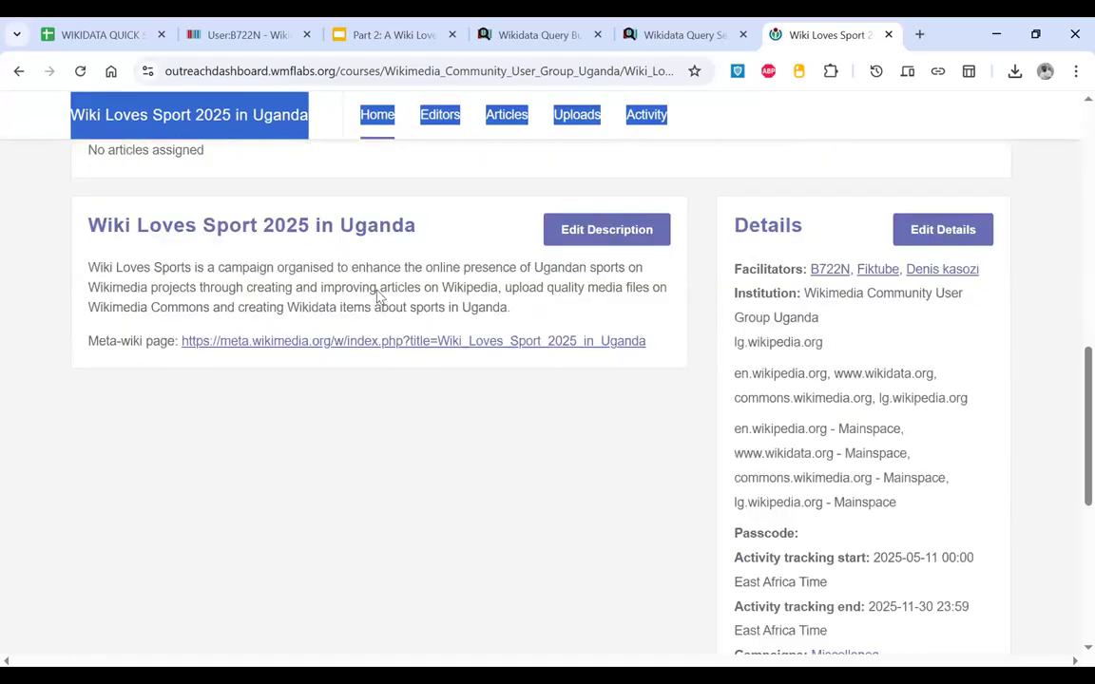
{"action": "left_click", "coordinate": [403, 285]}
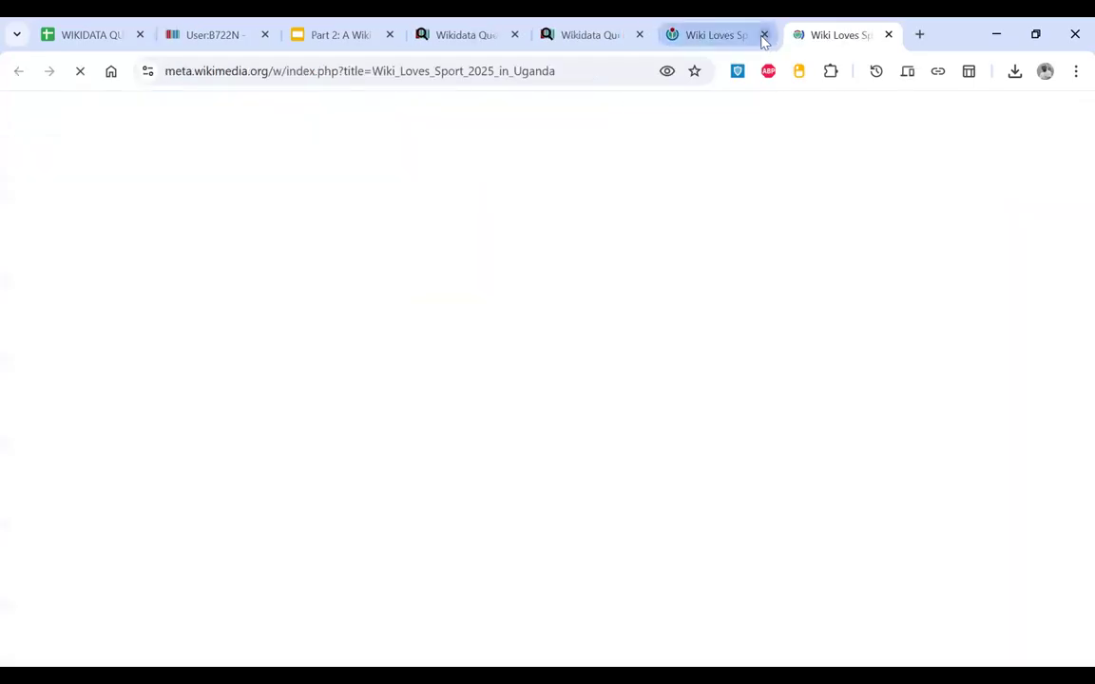
Step: Close the old Outreach Dashboard tab and move to the Meta-Wiki campaign page
{"action": "left_click", "coordinate": [763, 35]}
{"action": "left_click", "coordinate": [590, 40]}
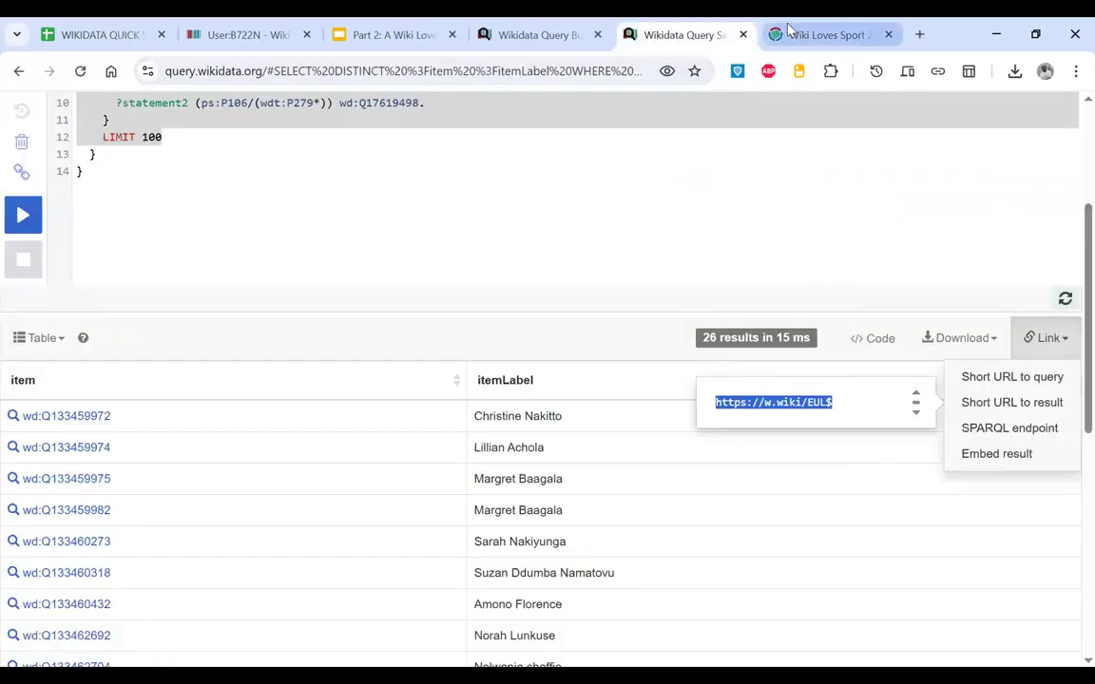
{"action": "left_click", "coordinate": [788, 32]}
Step: Expand the Netball in Uganda lists and open 'Ugandan Netballers'
{"action": "scroll", "coordinate": [530, 473], "scroll_direction": "down", "scroll_amount": 10}
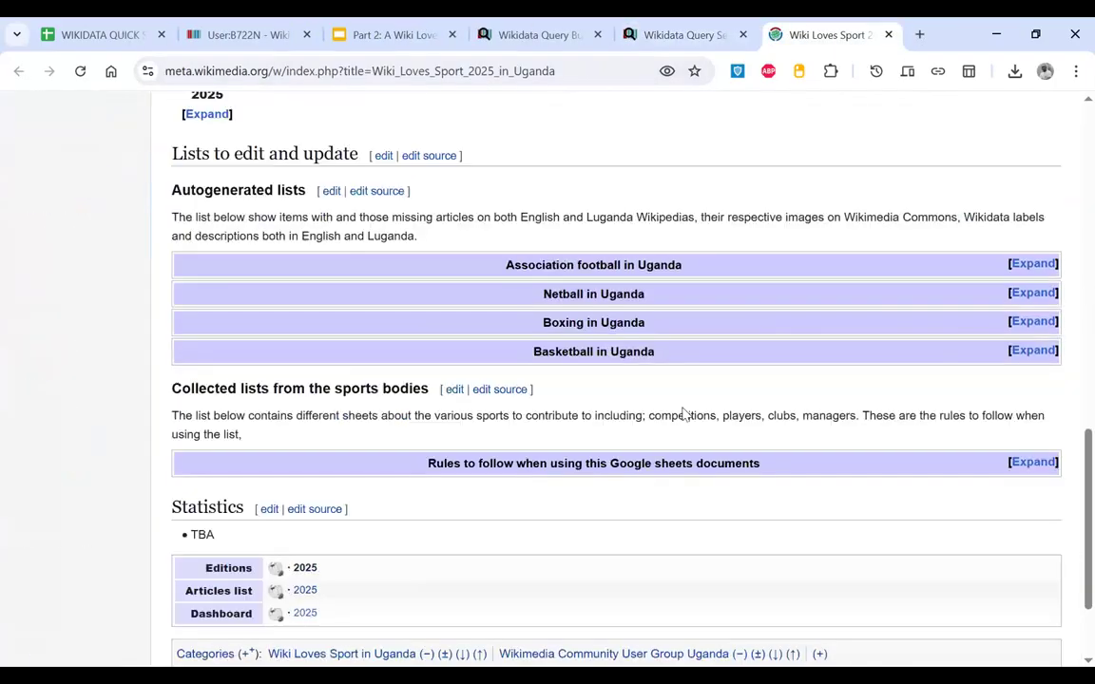
{"action": "scroll", "coordinate": [950, 361], "scroll_direction": "up", "scroll_amount": 1}
{"action": "left_click", "coordinate": [1033, 336]}
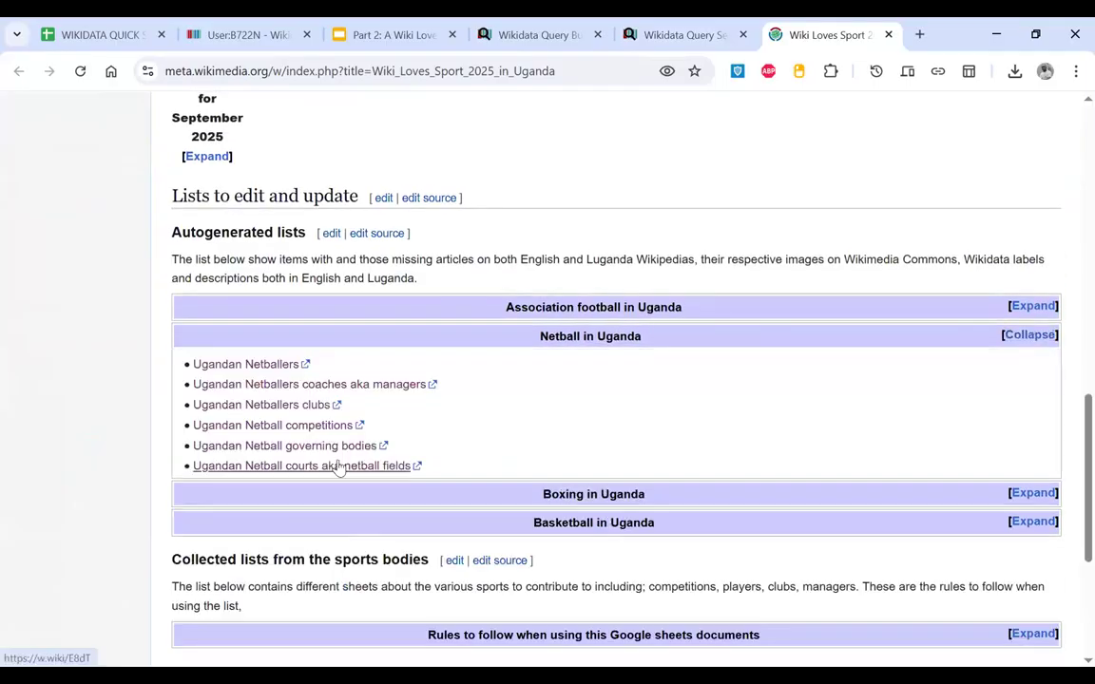
{"action": "left_click", "coordinate": [274, 367]}
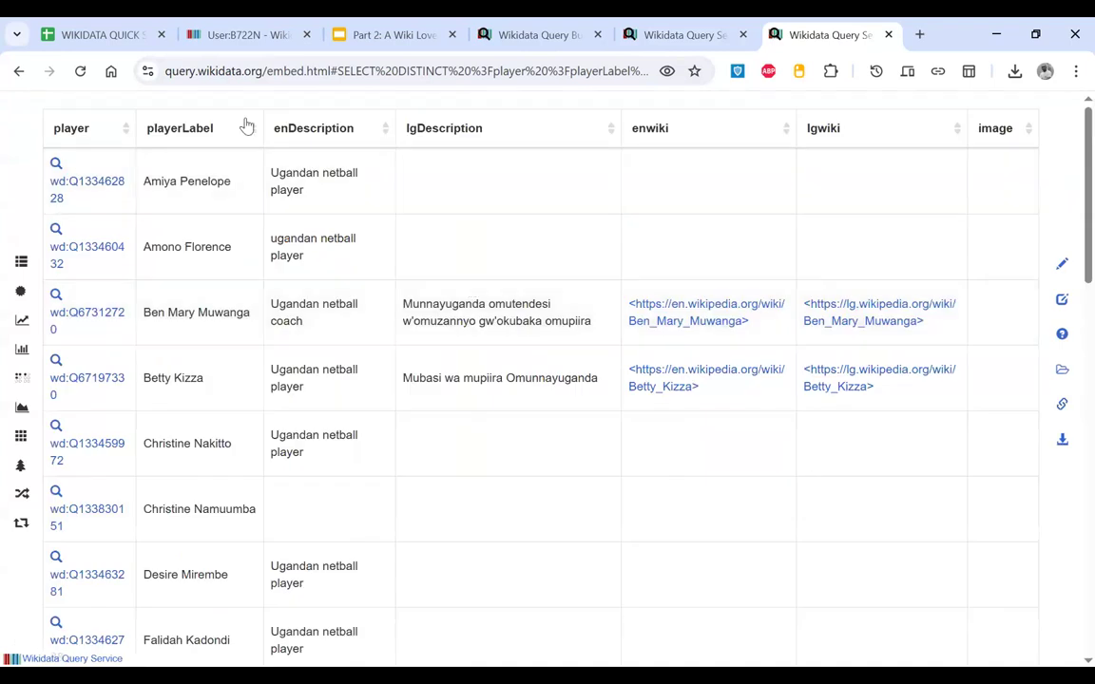
{"action": "scroll", "coordinate": [414, 318], "scroll_direction": "down", "scroll_amount": 3}
{"action": "scroll", "coordinate": [413, 318], "scroll_direction": "up", "scroll_amount": 3}
Step: Review the netballer SPARQL query in the query editor
{"action": "left_click", "coordinate": [670, 26]}
{"action": "scroll", "coordinate": [579, 213], "scroll_direction": "up", "scroll_amount": 3}
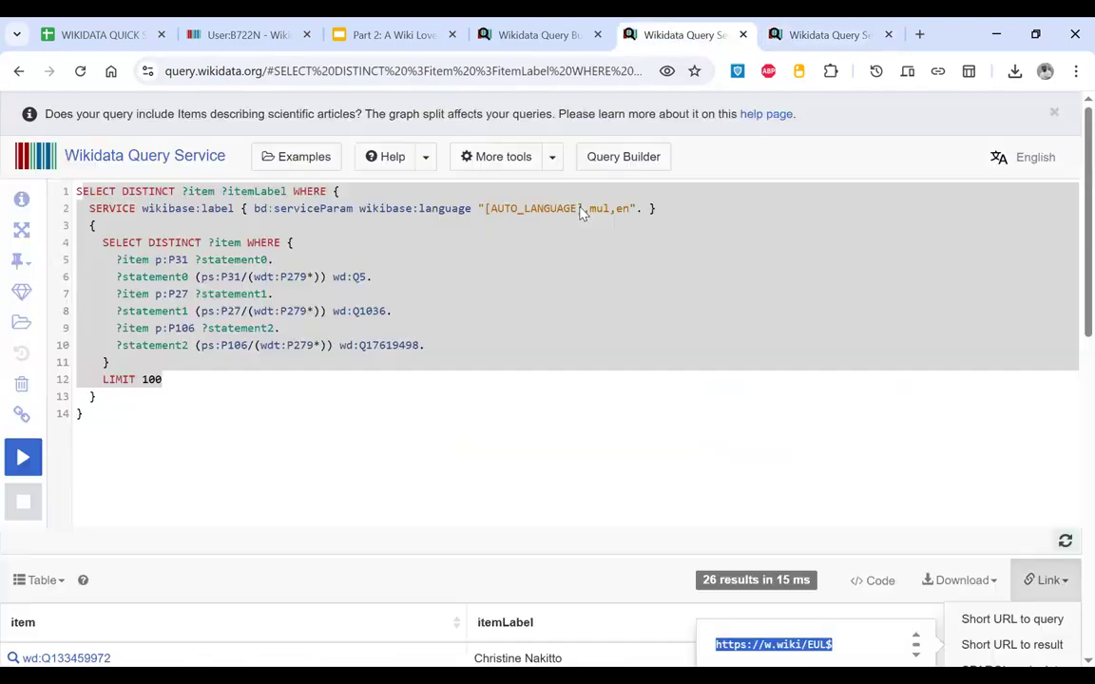
{"action": "scroll", "coordinate": [525, 318], "scroll_direction": "down", "scroll_amount": 1}
{"action": "scroll", "coordinate": [525, 319], "scroll_direction": "up", "scroll_amount": 1}
Step: Highlight the 'Wikidata: SPARQL tutorial' and 'SPARQL for Absolute Beginners' links on the user page
{"action": "left_click", "coordinate": [228, 26]}
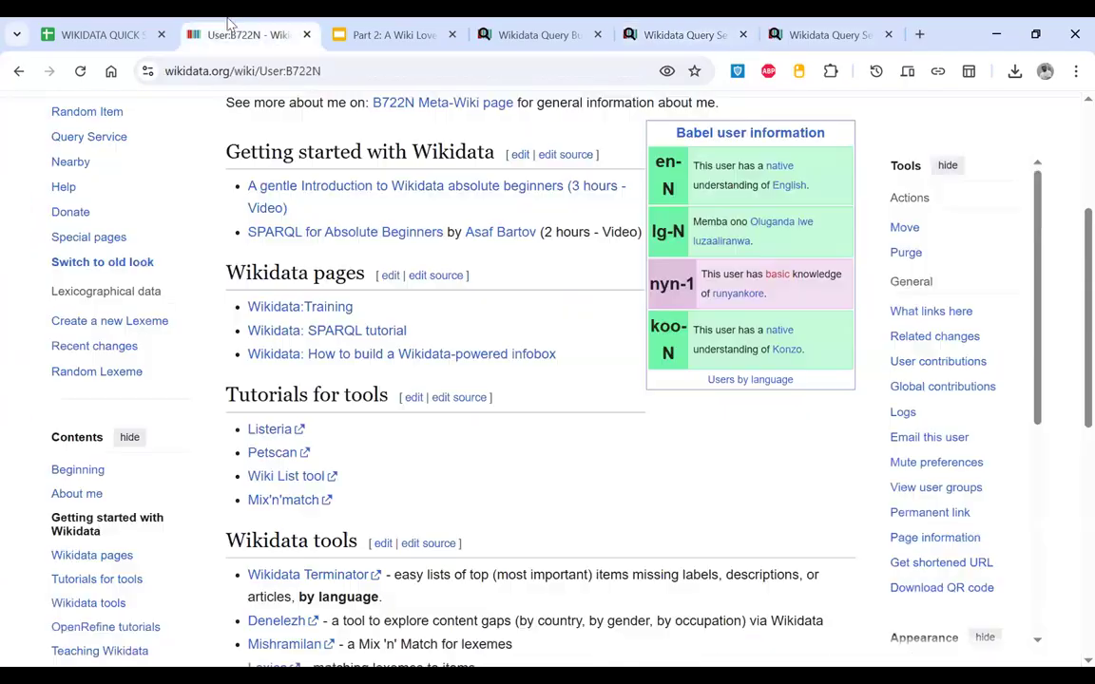
{"action": "left_click_drag", "start_coordinate": [425, 330], "coordinate": [246, 330]}
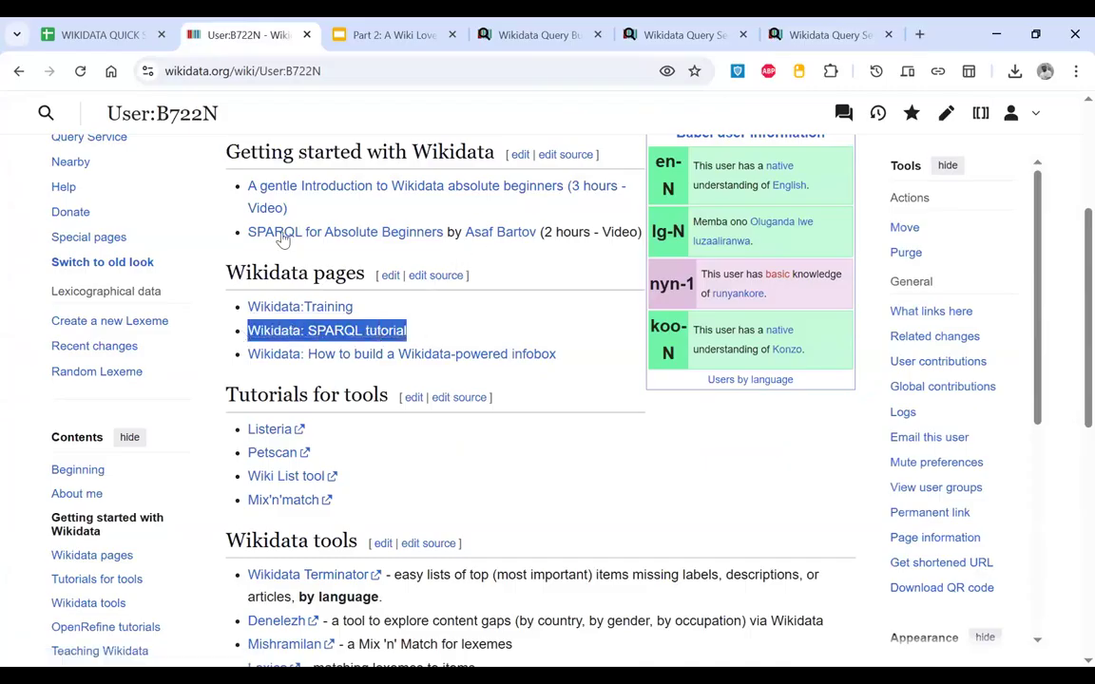
{"action": "left_click", "coordinate": [224, 248]}
{"action": "left_click_drag", "start_coordinate": [224, 247], "coordinate": [546, 246]}
Step: Highlight lines 2–12 of the netballer query, then move to the Part 2 slides
{"action": "left_click", "coordinate": [685, 34]}
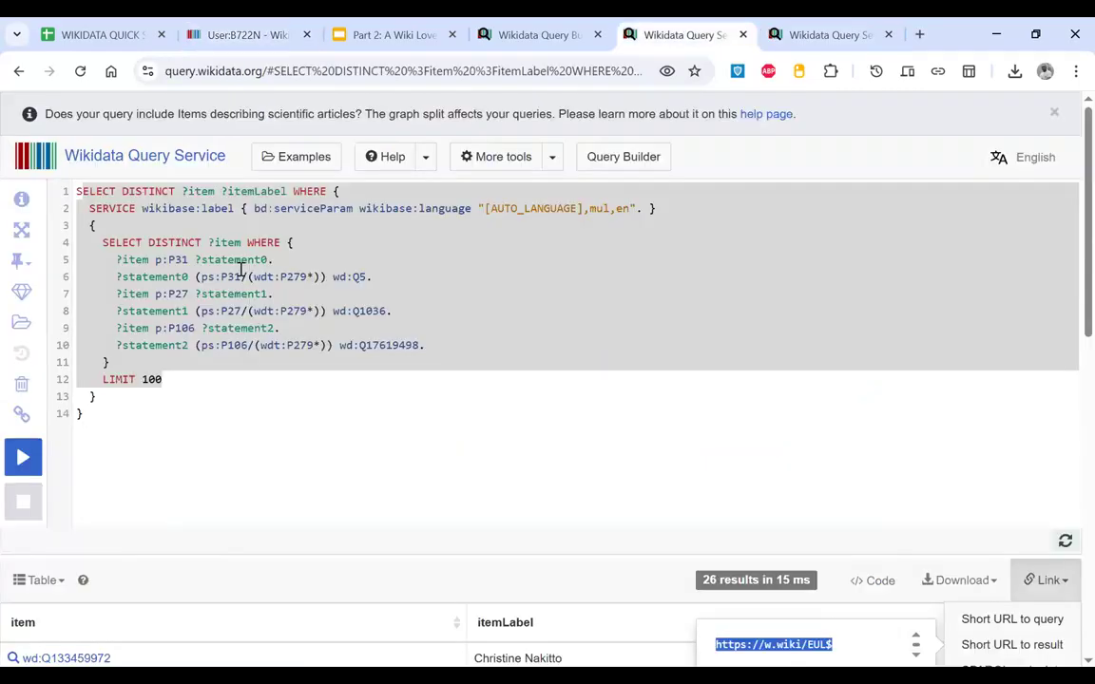
{"action": "left_click", "coordinate": [196, 376]}
{"action": "left_click_drag", "start_coordinate": [163, 380], "coordinate": [73, 215]}
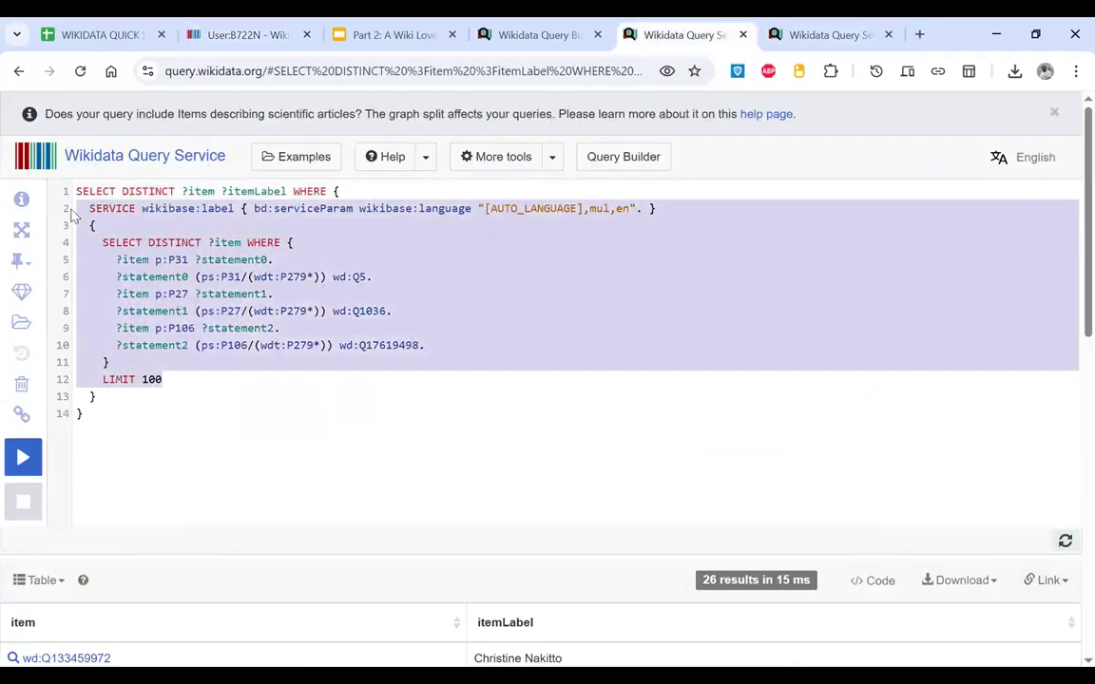
{"action": "left_click", "coordinate": [394, 34]}
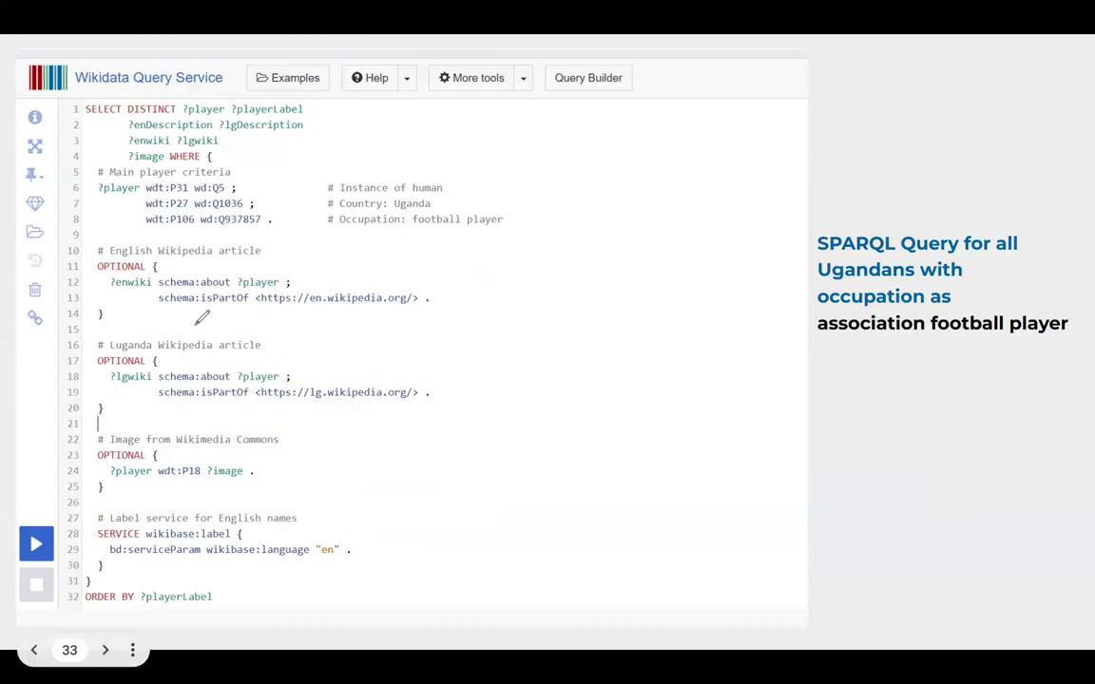
Step: Circle the English and Luganda Wikipedia, Commons image and label service blocks in red, then clear them
{"action": "mouse_move", "coordinate": [419, 306]}
{"action": "left_mouse_down"}
{"action": "mouse_move", "coordinate": [98, 228]}
{"action": "mouse_move", "coordinate": [81, 238]}
{"action": "left_mouse_up"}
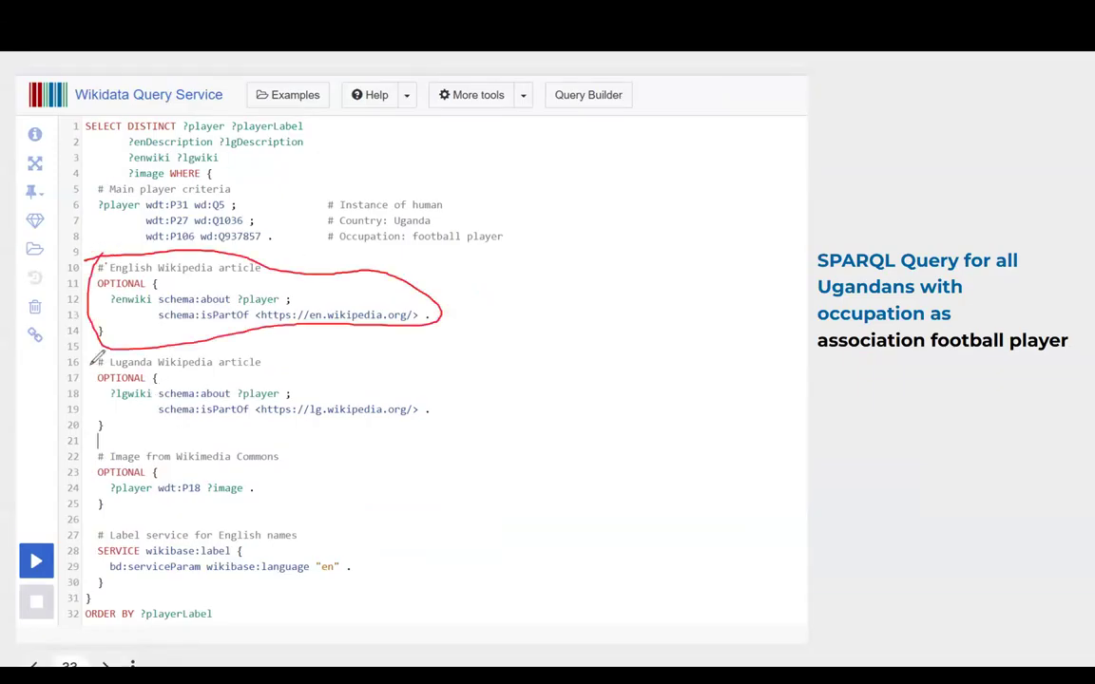
{"action": "mouse_move", "coordinate": [92, 354]}
{"action": "left_mouse_down"}
{"action": "mouse_move", "coordinate": [264, 420]}
{"action": "mouse_move", "coordinate": [432, 420]}
{"action": "mouse_move", "coordinate": [449, 372]}
{"action": "mouse_move", "coordinate": [231, 347]}
{"action": "left_mouse_up"}
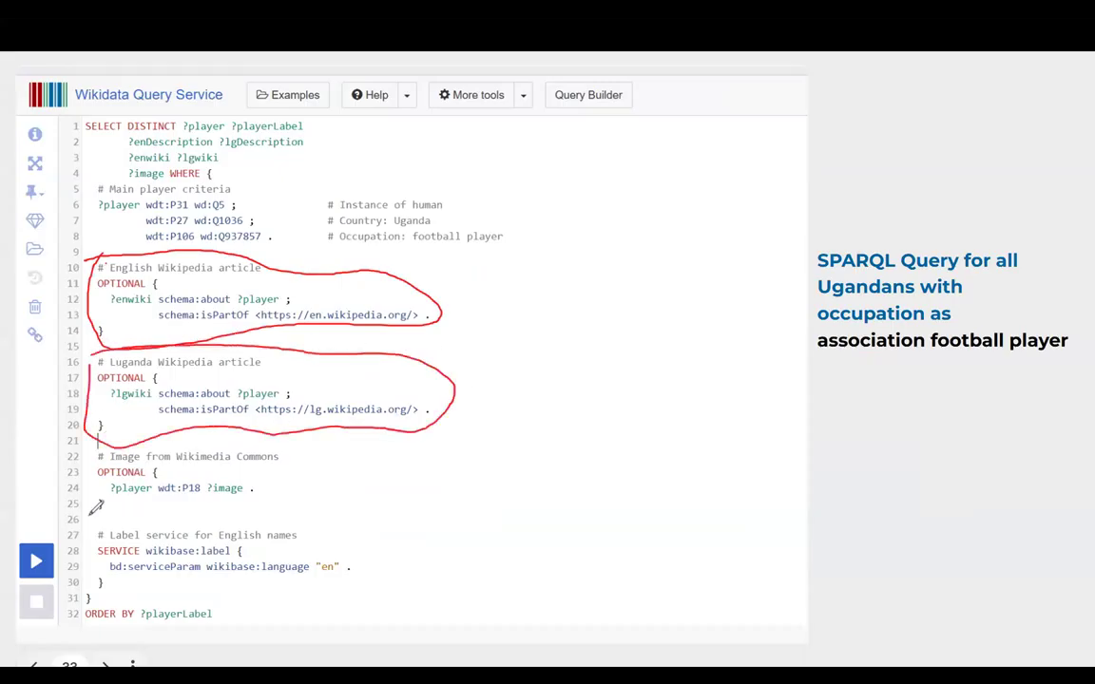
{"action": "mouse_move", "coordinate": [92, 518]}
{"action": "left_mouse_down"}
{"action": "mouse_move", "coordinate": [285, 513]}
{"action": "mouse_move", "coordinate": [218, 451]}
{"action": "mouse_move", "coordinate": [80, 466]}
{"action": "mouse_move", "coordinate": [96, 508]}
{"action": "left_mouse_up"}
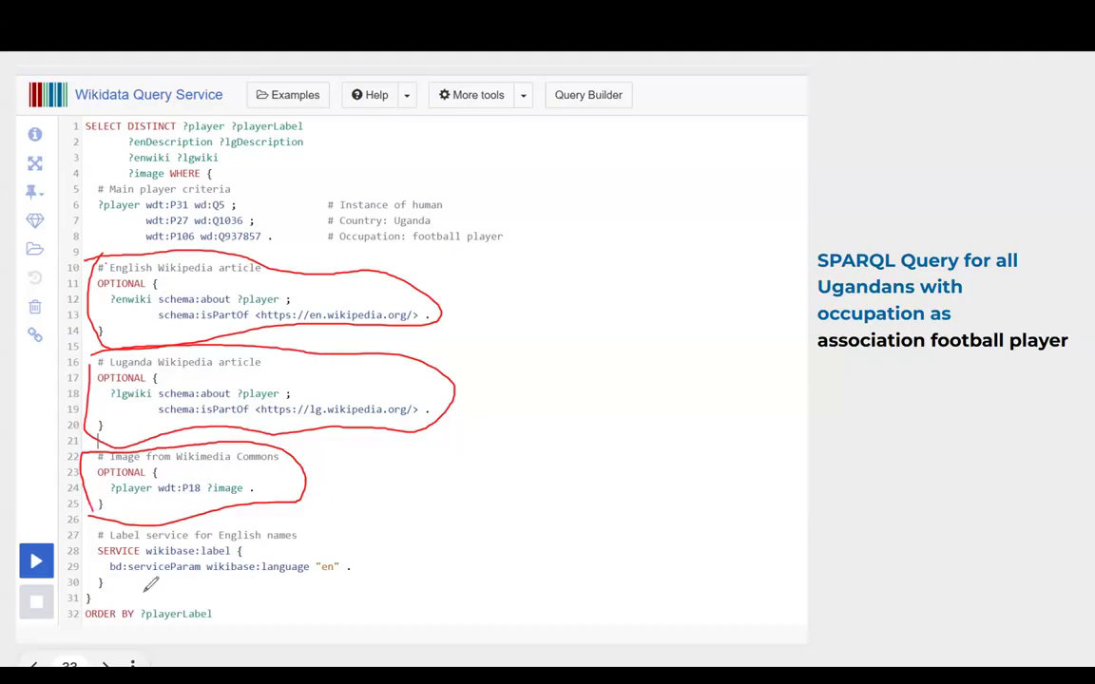
{"action": "mouse_move", "coordinate": [90, 598]}
{"action": "left_mouse_down"}
{"action": "mouse_move", "coordinate": [334, 575]}
{"action": "mouse_move", "coordinate": [248, 532]}
{"action": "mouse_move", "coordinate": [96, 539]}
{"action": "mouse_move", "coordinate": [98, 582]}
{"action": "left_mouse_up"}
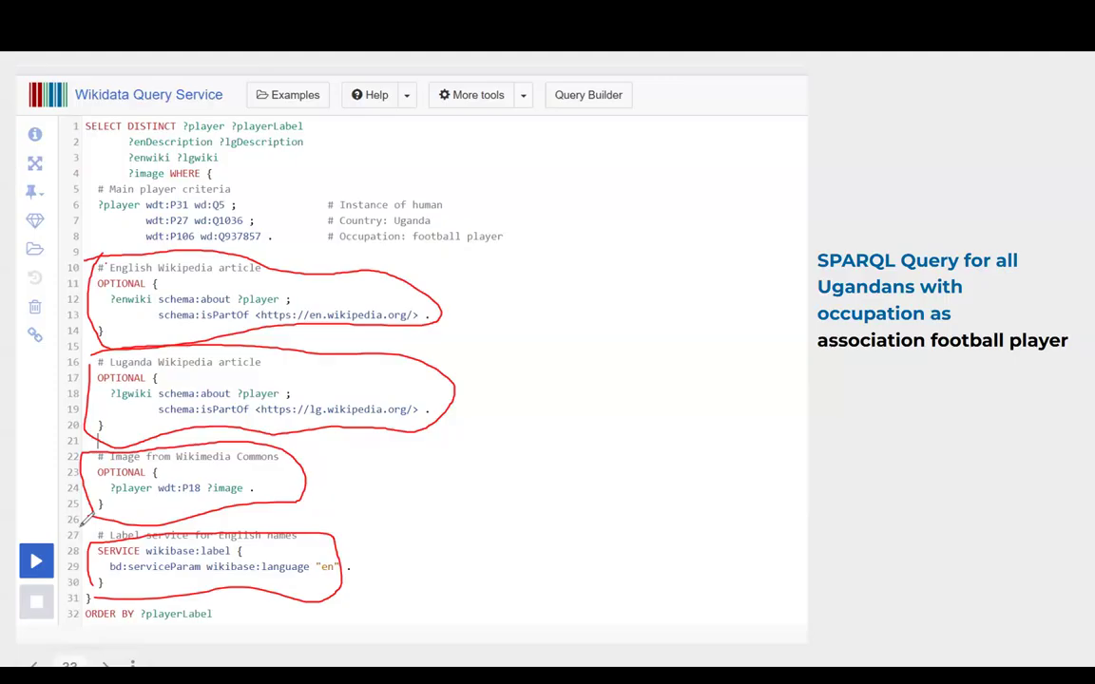
{"action": "left_click", "coordinate": [202, 514]}
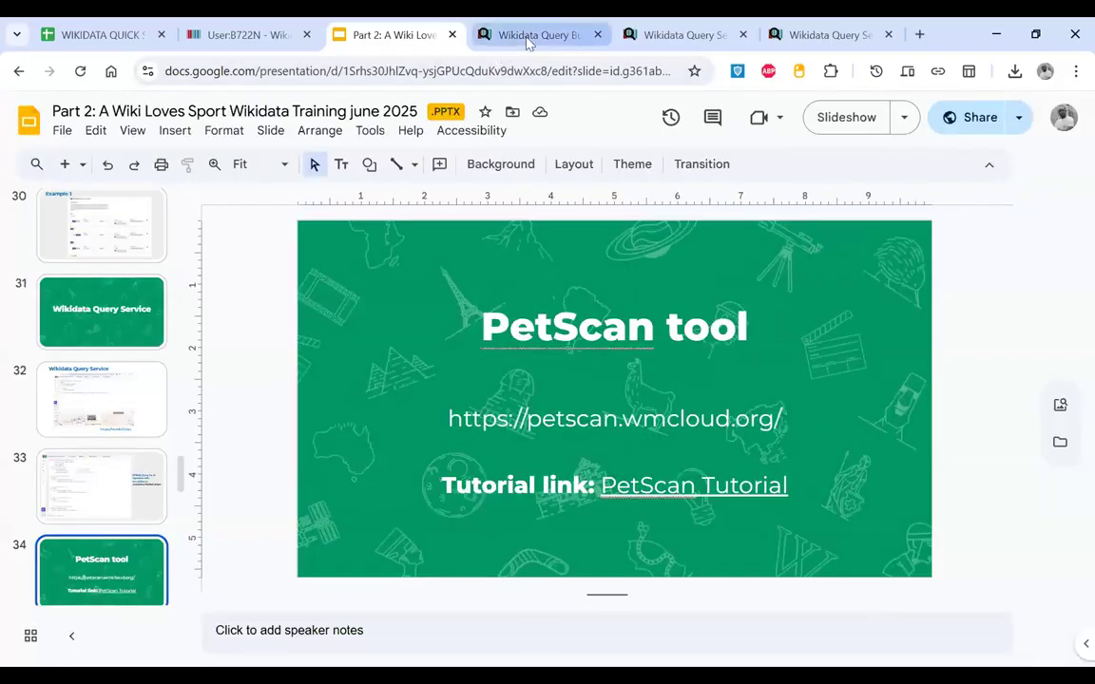
Step: Open the embedded netball results' SPARQL query for editing in a new tab
{"action": "left_click", "coordinate": [526, 35]}
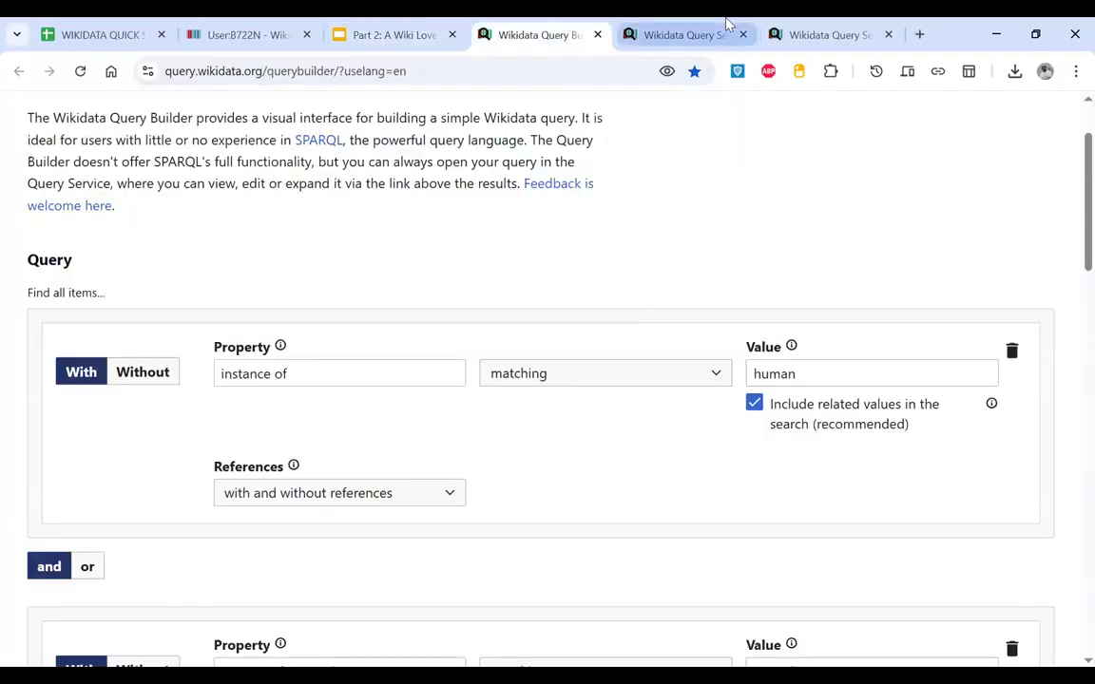
{"action": "left_click", "coordinate": [666, 29]}
{"action": "left_click", "coordinate": [837, 34]}
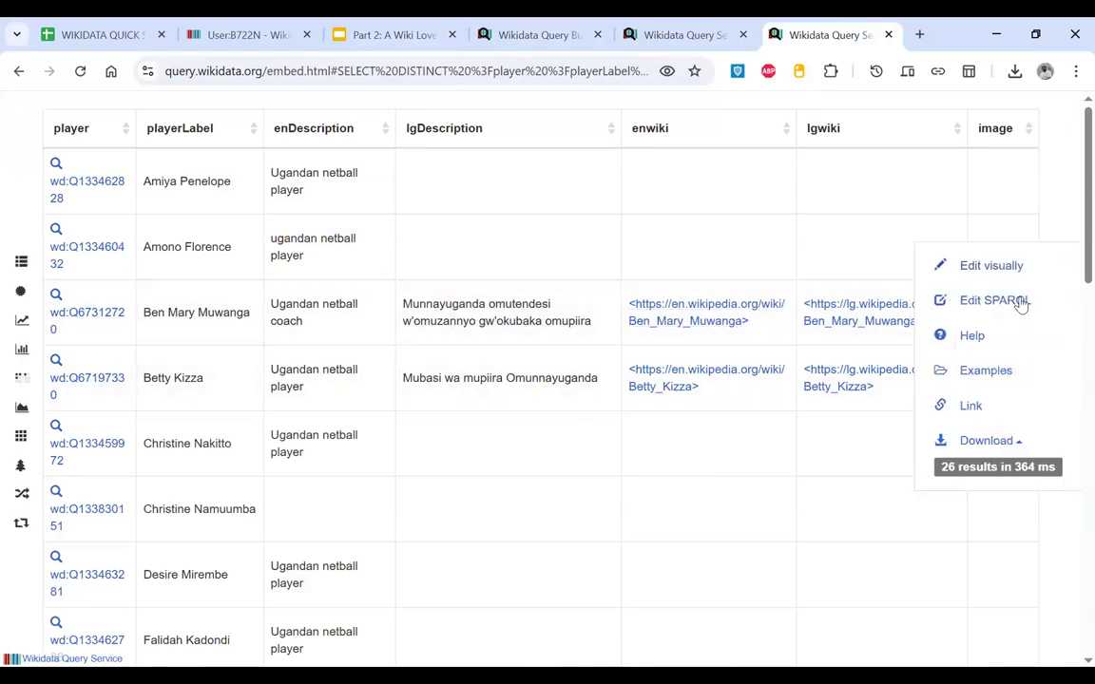
{"action": "left_click", "coordinate": [1020, 305]}
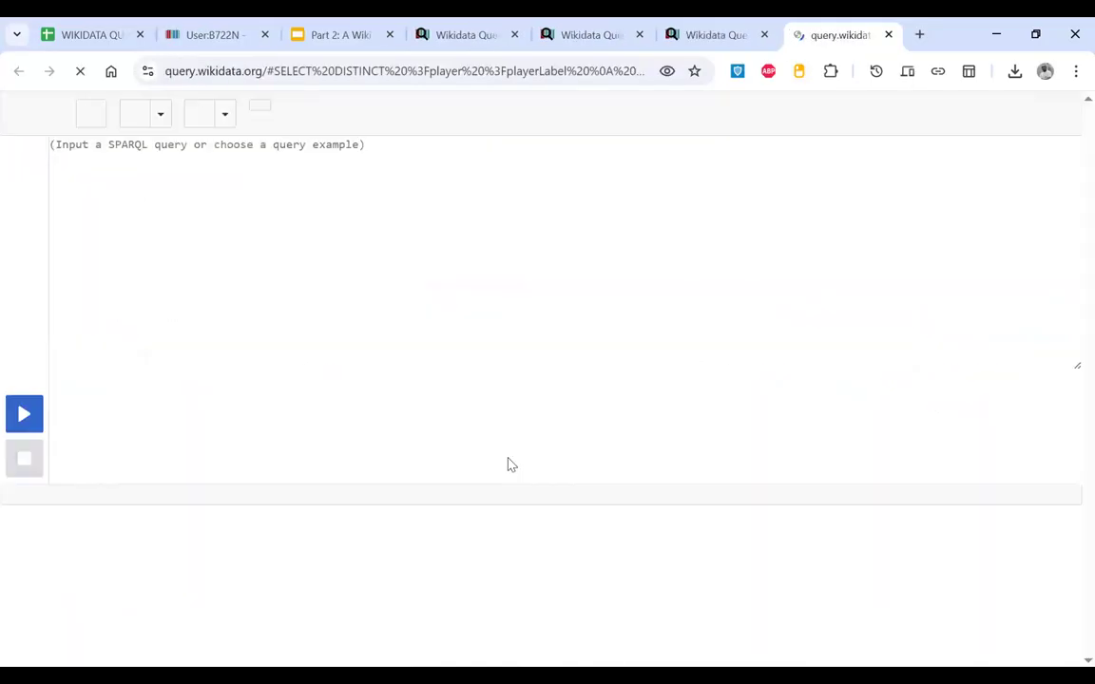
{"action": "scroll", "coordinate": [285, 441], "scroll_direction": "down", "scroll_amount": 1}
{"action": "scroll", "coordinate": [282, 476], "scroll_direction": "up", "scroll_amount": 1}
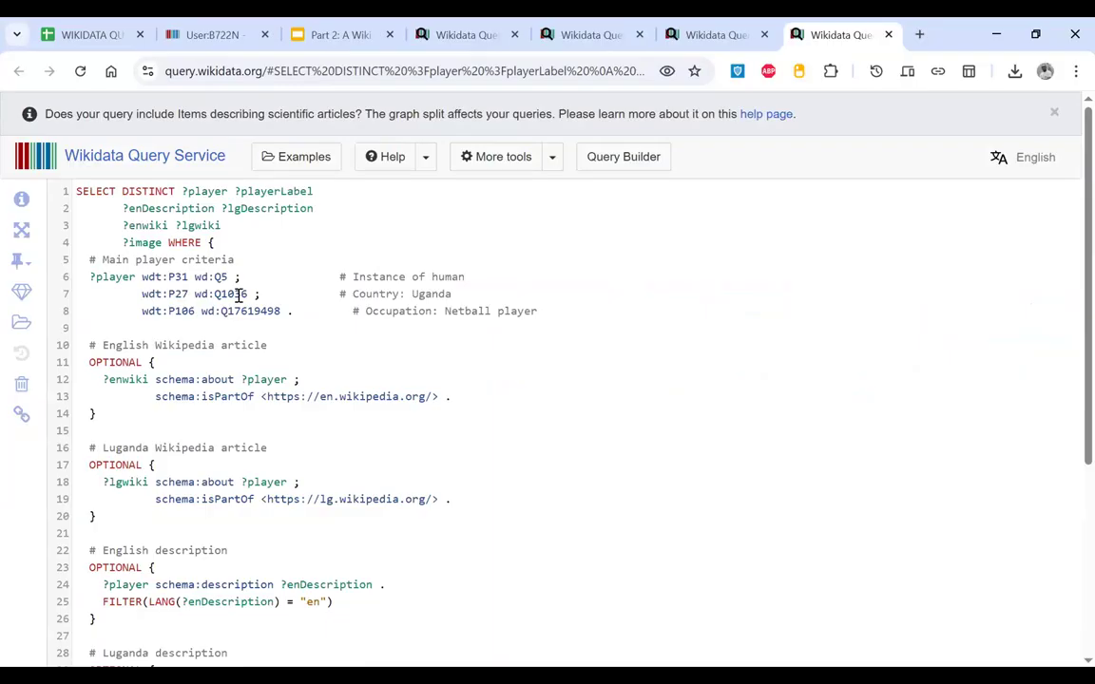
{"action": "mouse_move", "coordinate": [228, 314]}
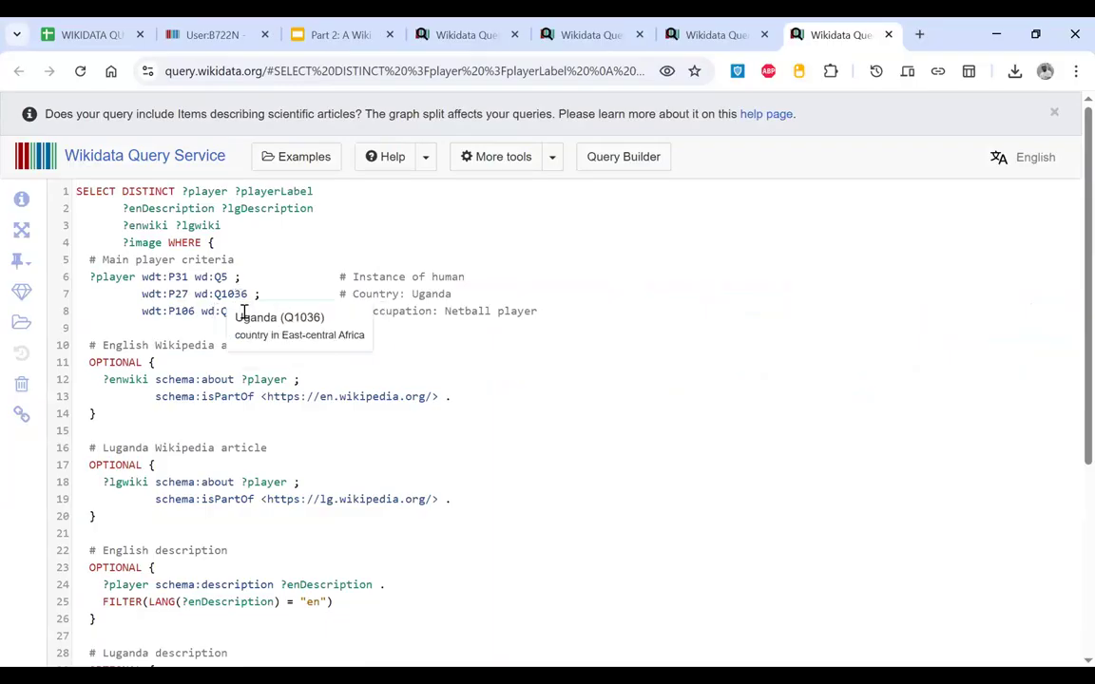
Step: Replace occupation Q17619498 with politician (Q82955) and run the query, returning 834 results
{"action": "double_click", "coordinate": [259, 311]}
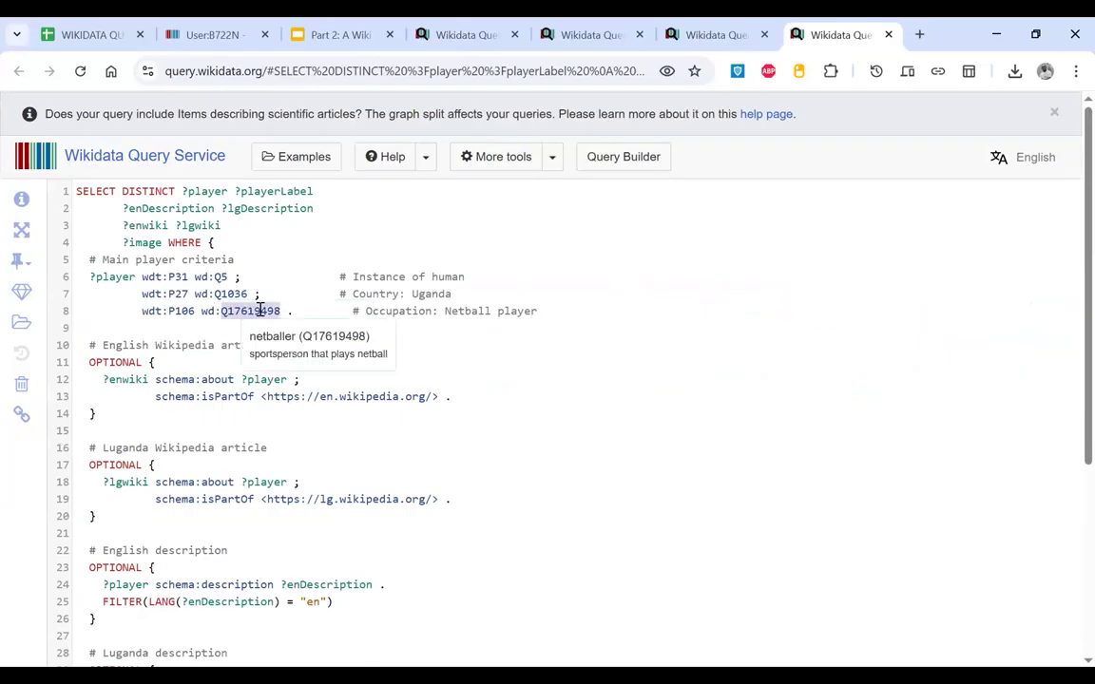
{"action": "key", "text": "BackSpace"}
{"action": "key", "text": "alt+space"}
{"action": "key", "text": "Escape"}
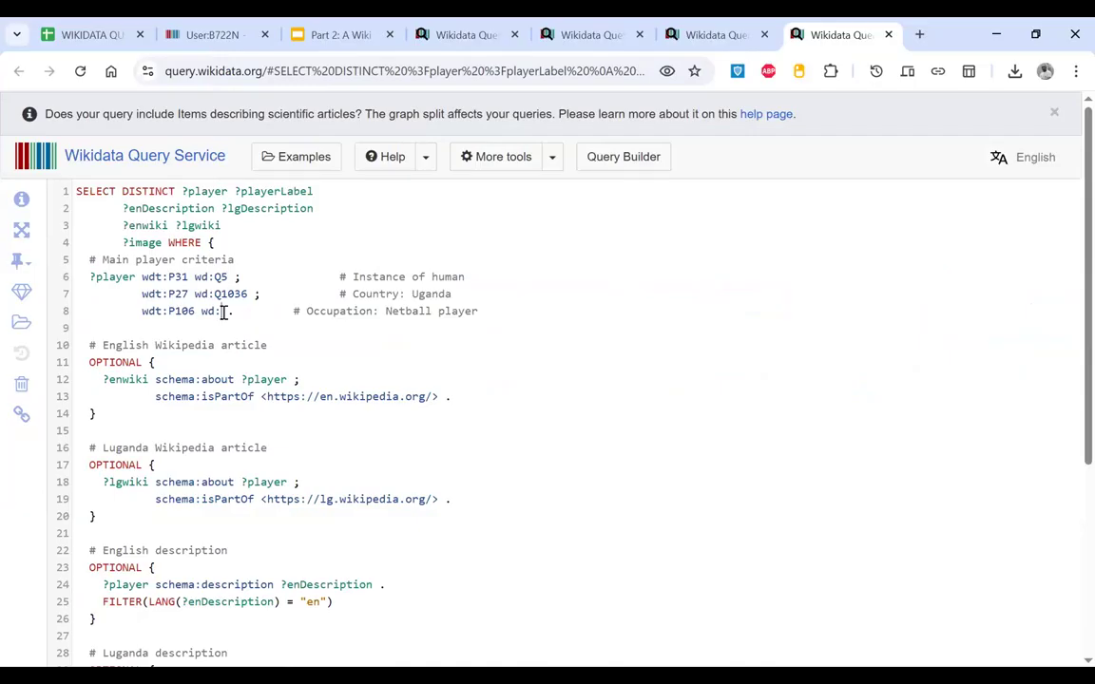
{"action": "key", "text": "ctrl+space"}
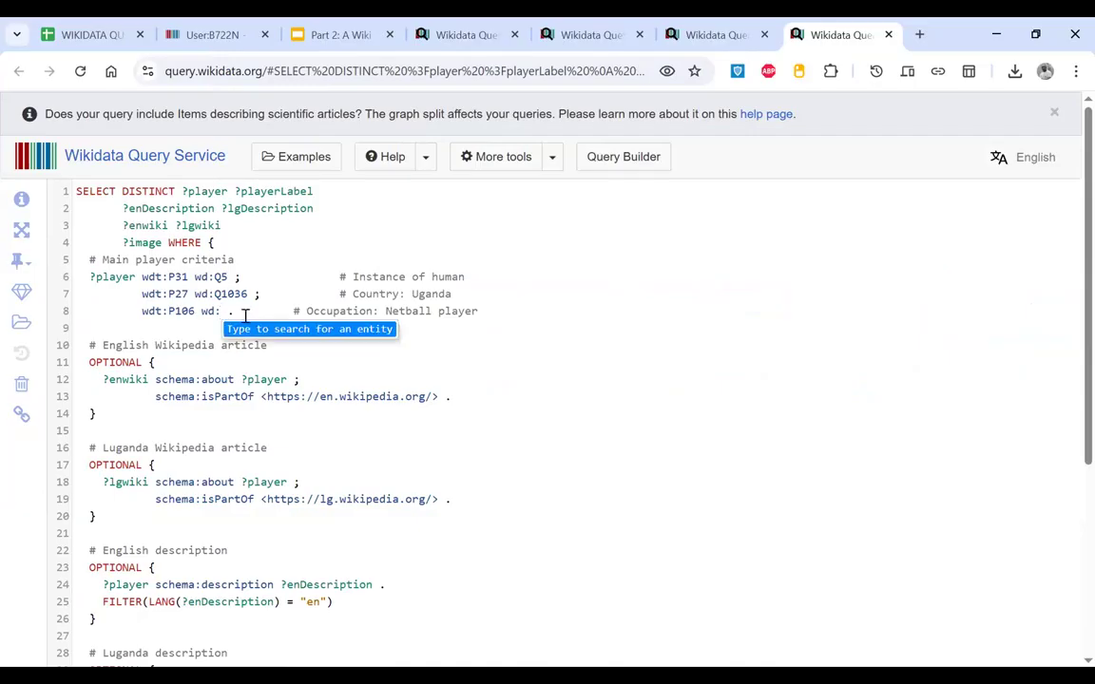
{"action": "type", "text": "politi"}
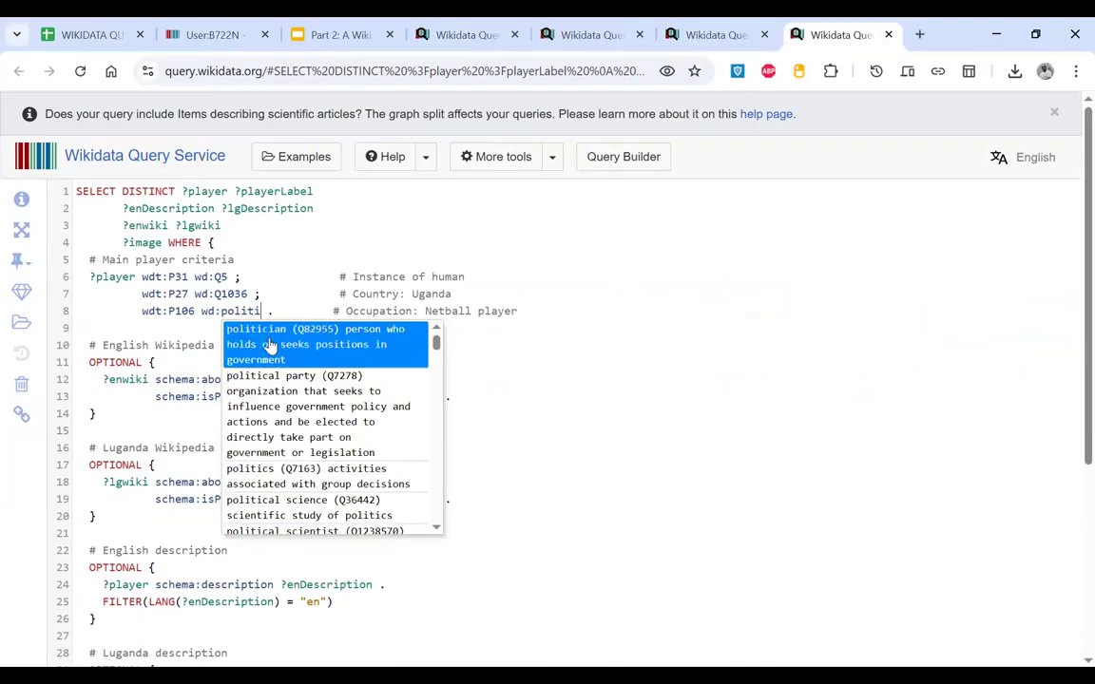
{"action": "left_click", "coordinate": [269, 346]}
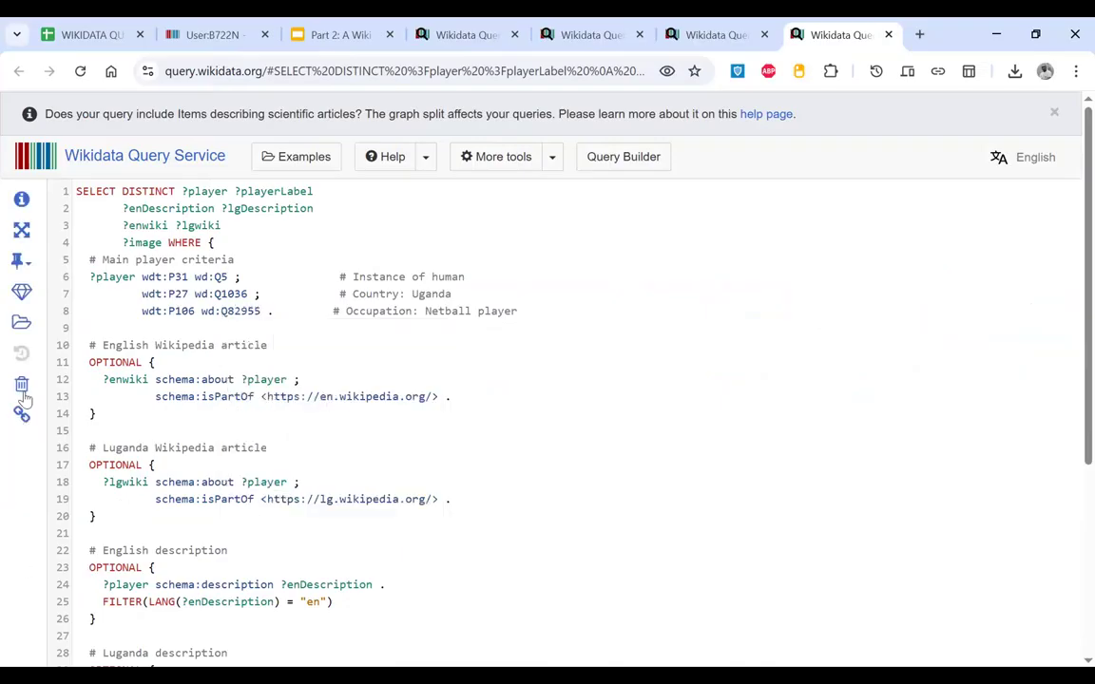
{"action": "scroll", "coordinate": [107, 584], "scroll_direction": "down", "scroll_amount": 5}
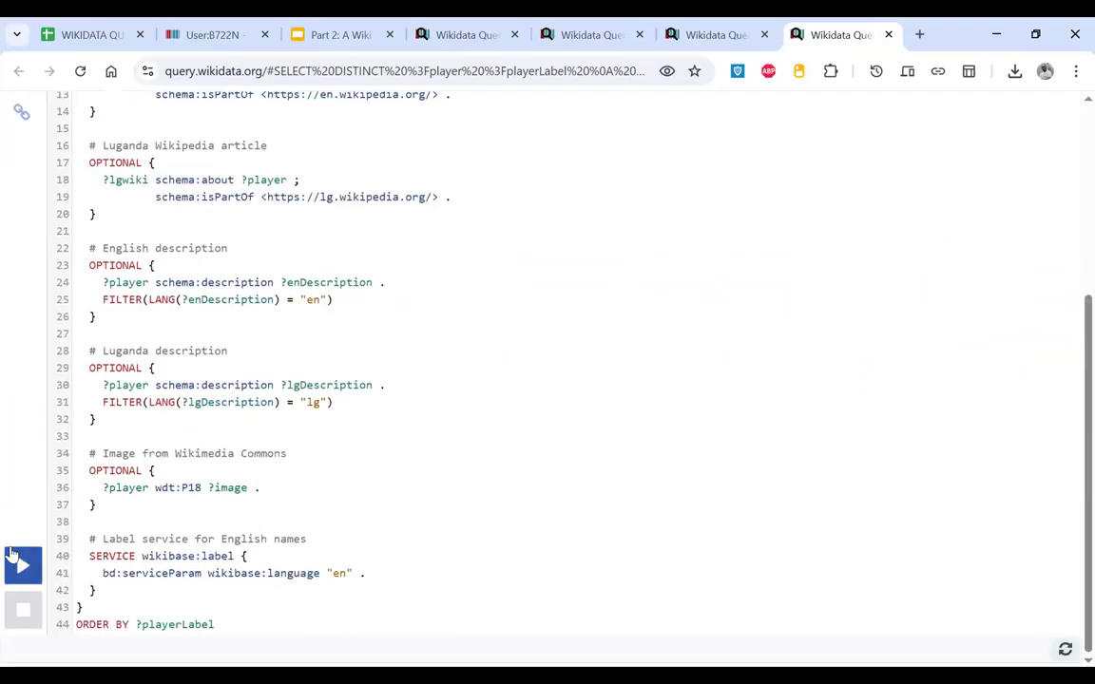
{"action": "left_click", "coordinate": [14, 557]}
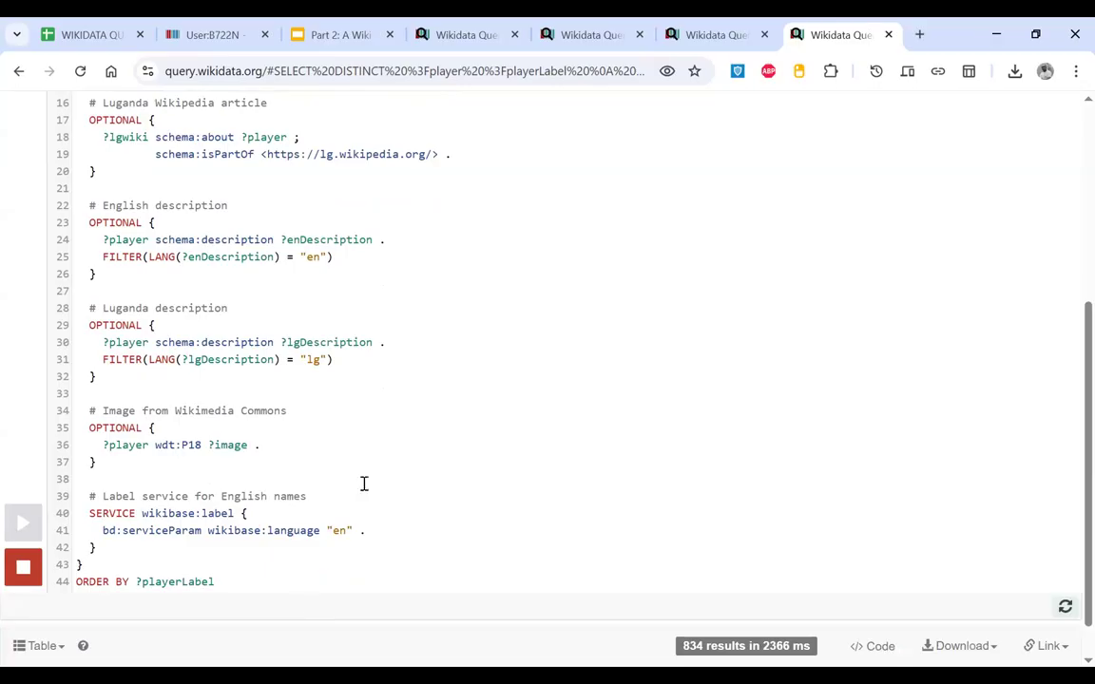
Step: Browse the 834 politician results, then close the politician query and embedded netball results tabs
{"action": "scroll", "coordinate": [400, 380], "scroll_direction": "down", "scroll_amount": 5}
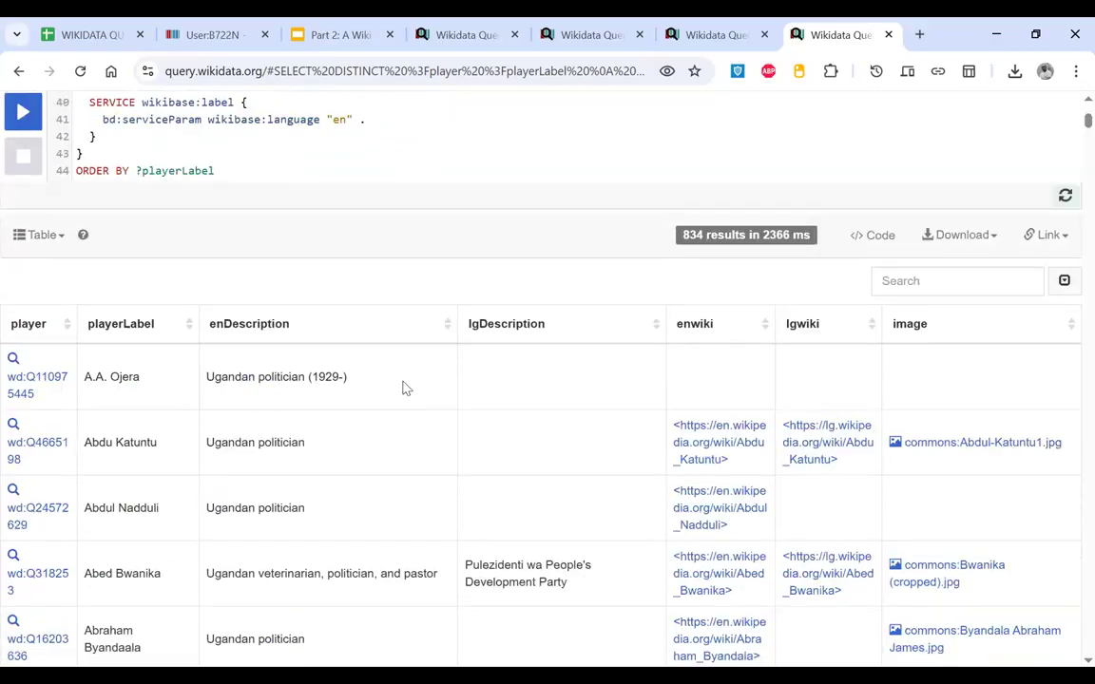
{"action": "scroll", "coordinate": [285, 342], "scroll_direction": "down", "scroll_amount": 1}
{"action": "scroll", "coordinate": [254, 368], "scroll_direction": "down", "scroll_amount": 3}
{"action": "scroll", "coordinate": [253, 369], "scroll_direction": "up", "scroll_amount": 4}
{"action": "scroll", "coordinate": [253, 366], "scroll_direction": "down", "scroll_amount": 3}
{"action": "scroll", "coordinate": [254, 367], "scroll_direction": "up", "scroll_amount": 3}
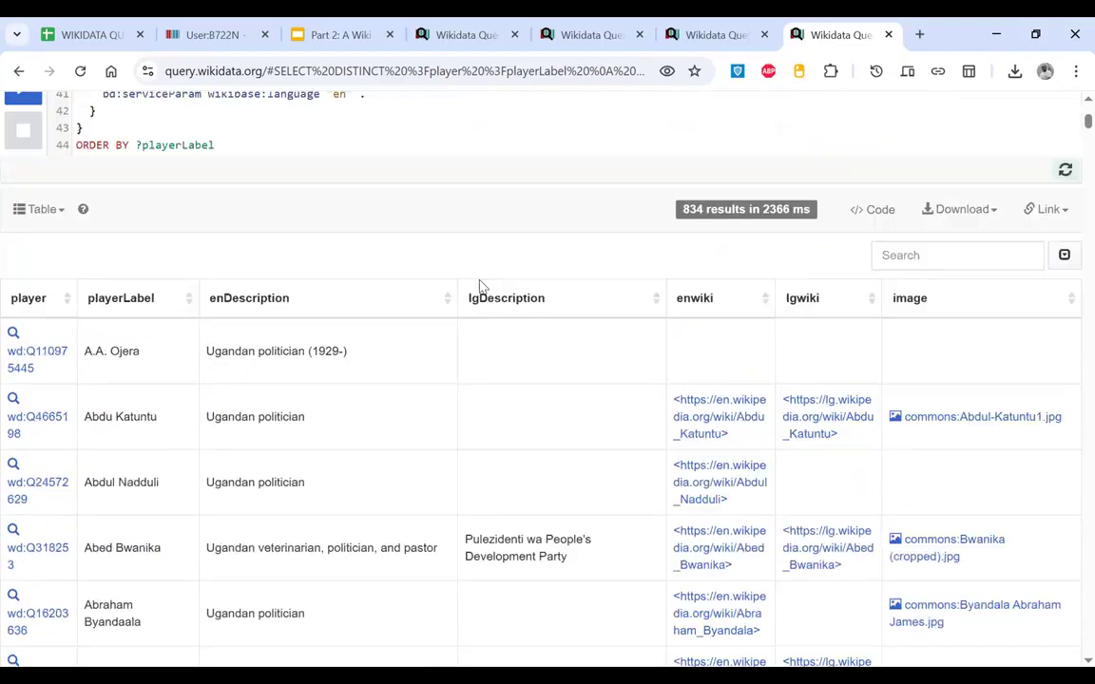
{"action": "scroll", "coordinate": [503, 491], "scroll_direction": "up", "scroll_amount": 1}
{"action": "scroll", "coordinate": [504, 491], "scroll_direction": "down", "scroll_amount": 5}
{"action": "scroll", "coordinate": [504, 491], "scroll_direction": "up", "scroll_amount": 3}
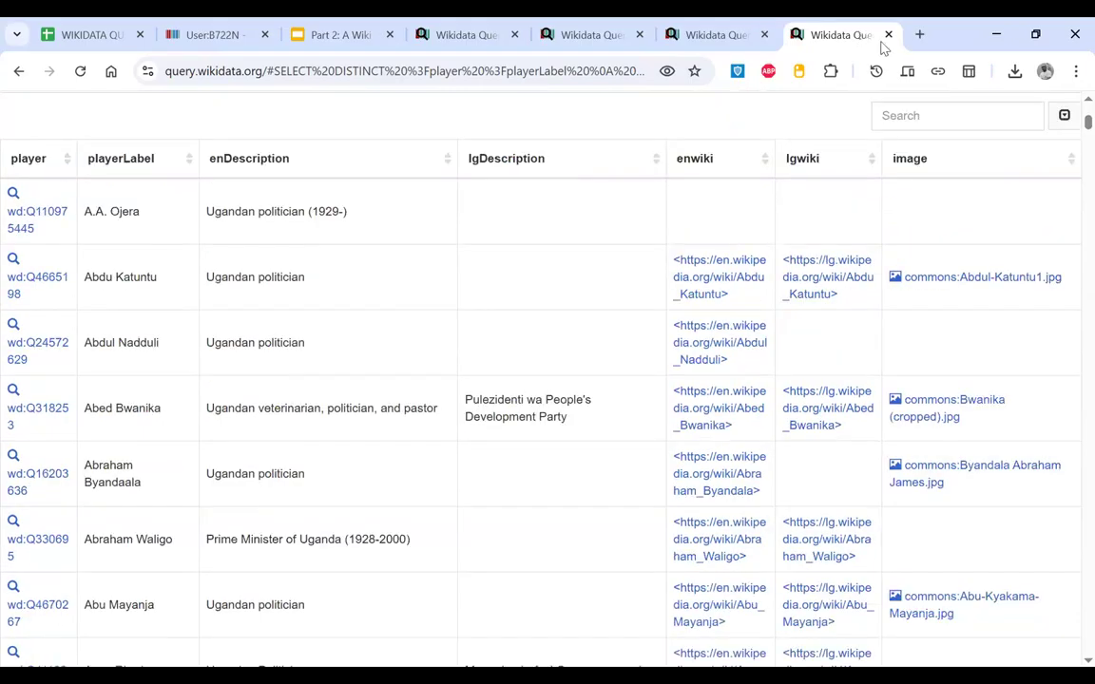
{"action": "left_click", "coordinate": [889, 34]}
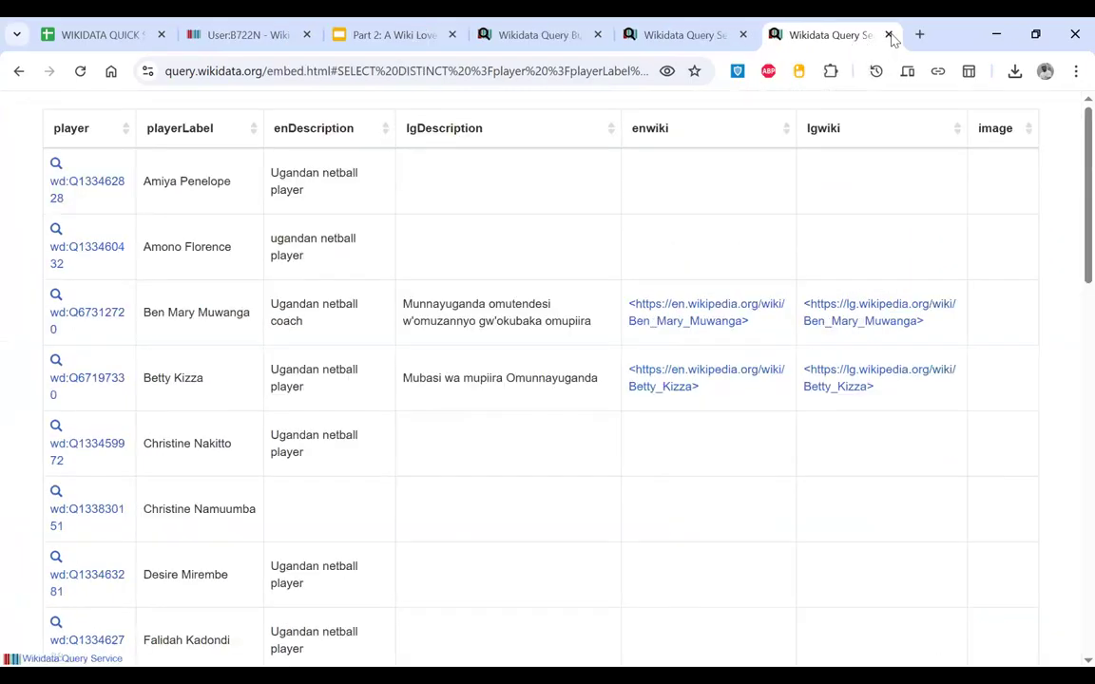
{"action": "left_click", "coordinate": [887, 34]}
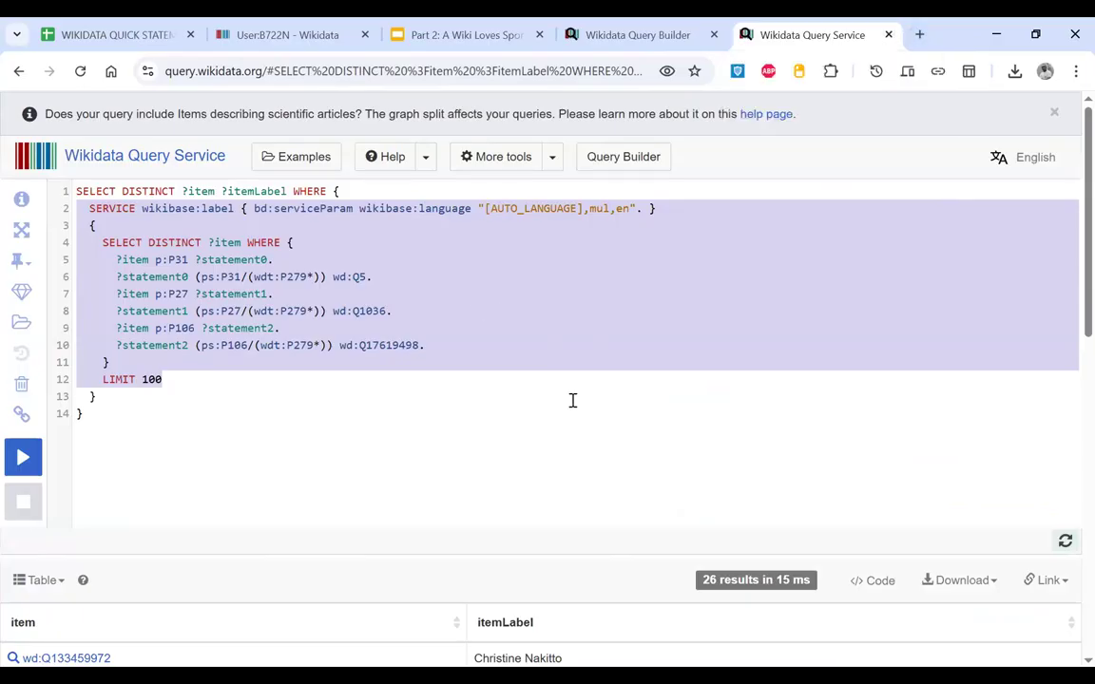
Step: Close the last Query Service tab and return to the slide deck on 'PetScan tool'
{"action": "left_click", "coordinate": [889, 35]}
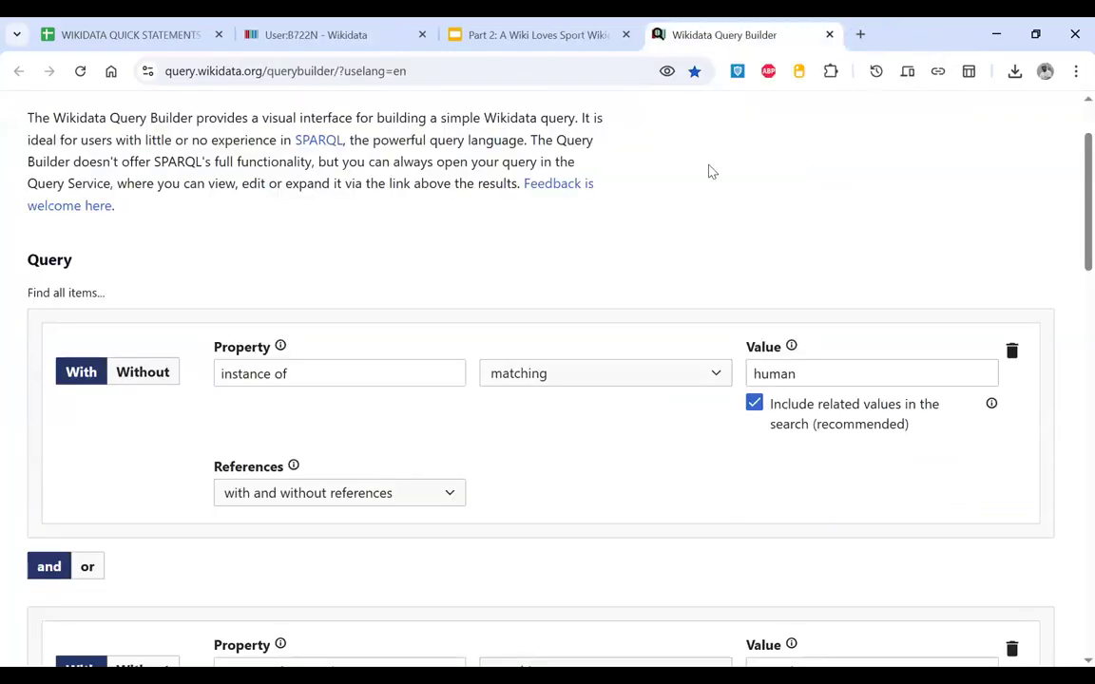
{"action": "left_click", "coordinate": [582, 33]}
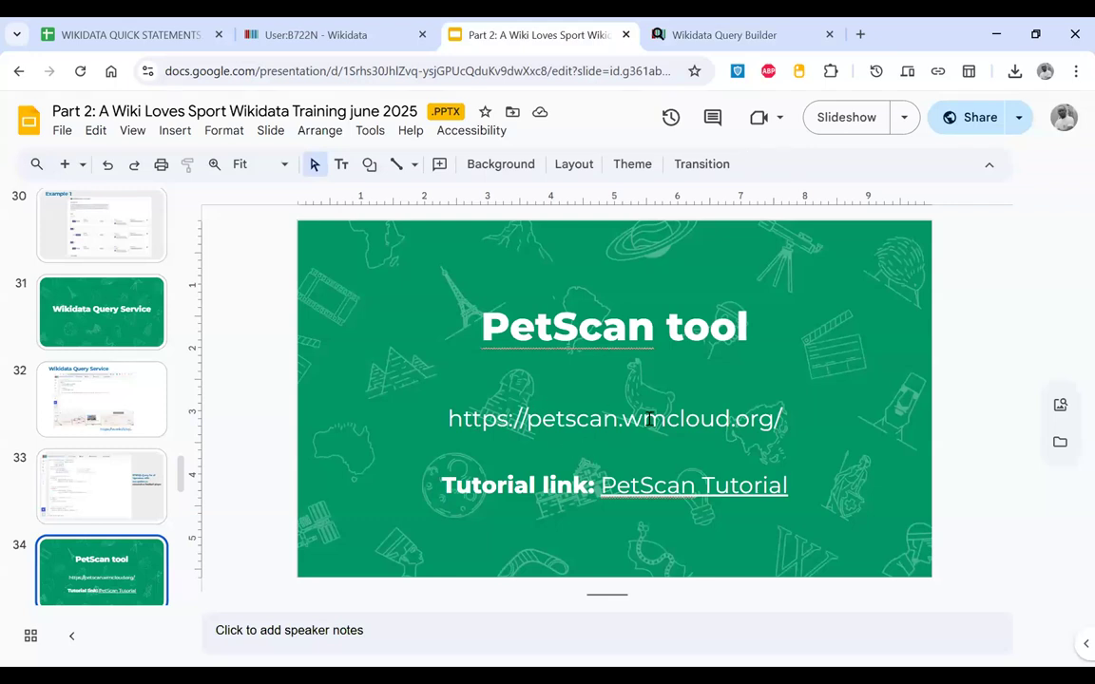
Step: Present the deck full screen and advance to the 'What can PetScan do?' slide
{"action": "left_click", "coordinate": [545, 422]}
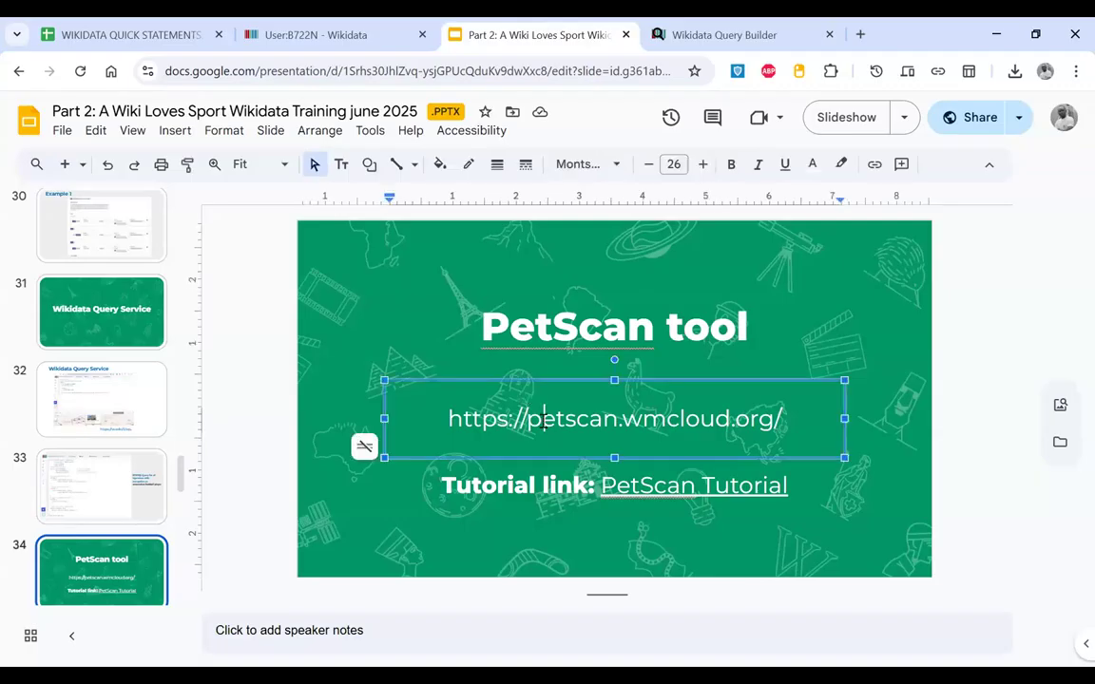
{"action": "left_click", "coordinate": [838, 117]}
{"action": "left_click", "coordinate": [838, 104]}
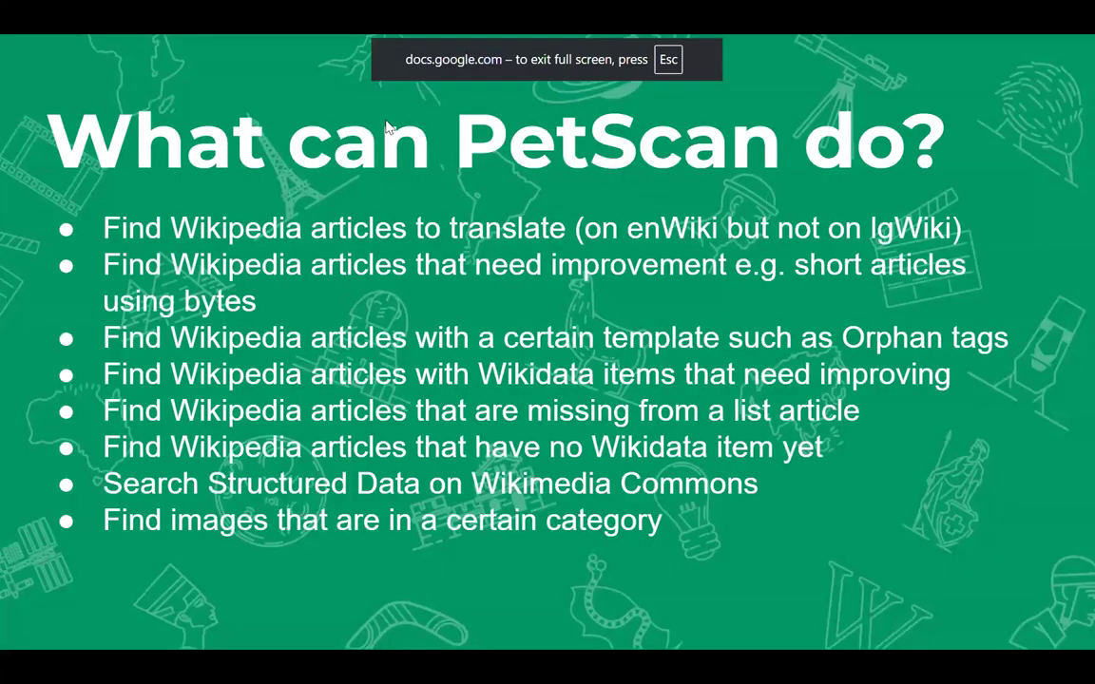
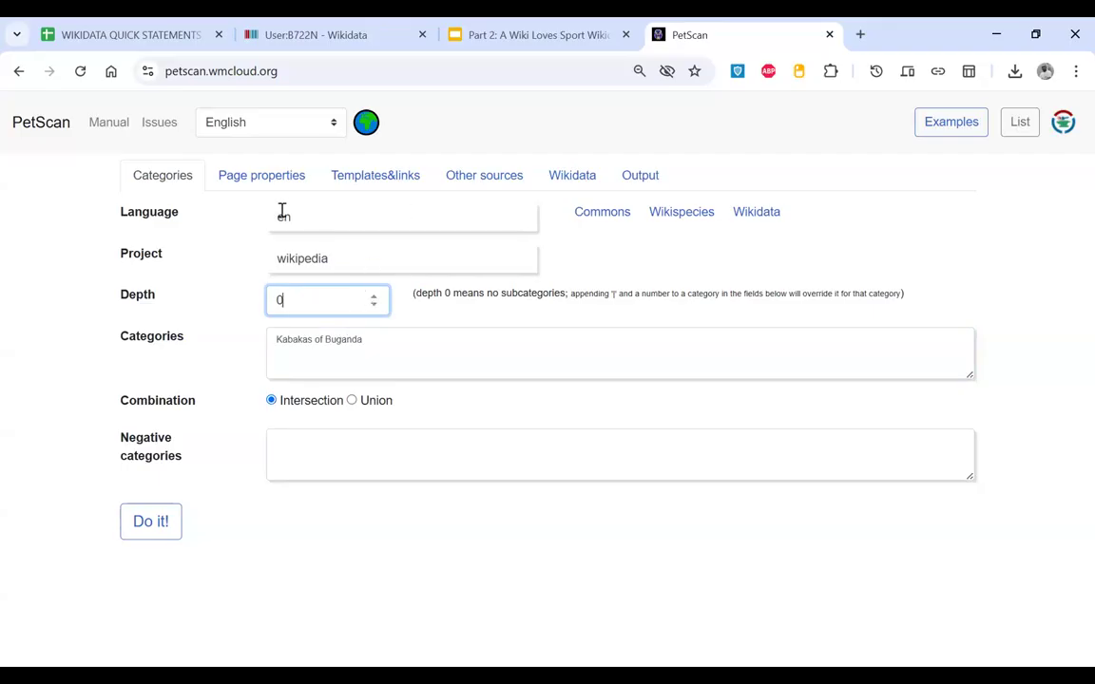
Step: Switch to the Other sources options for the Kabakas of Buganda depth-0 query
{"action": "left_click", "coordinate": [446, 178]}
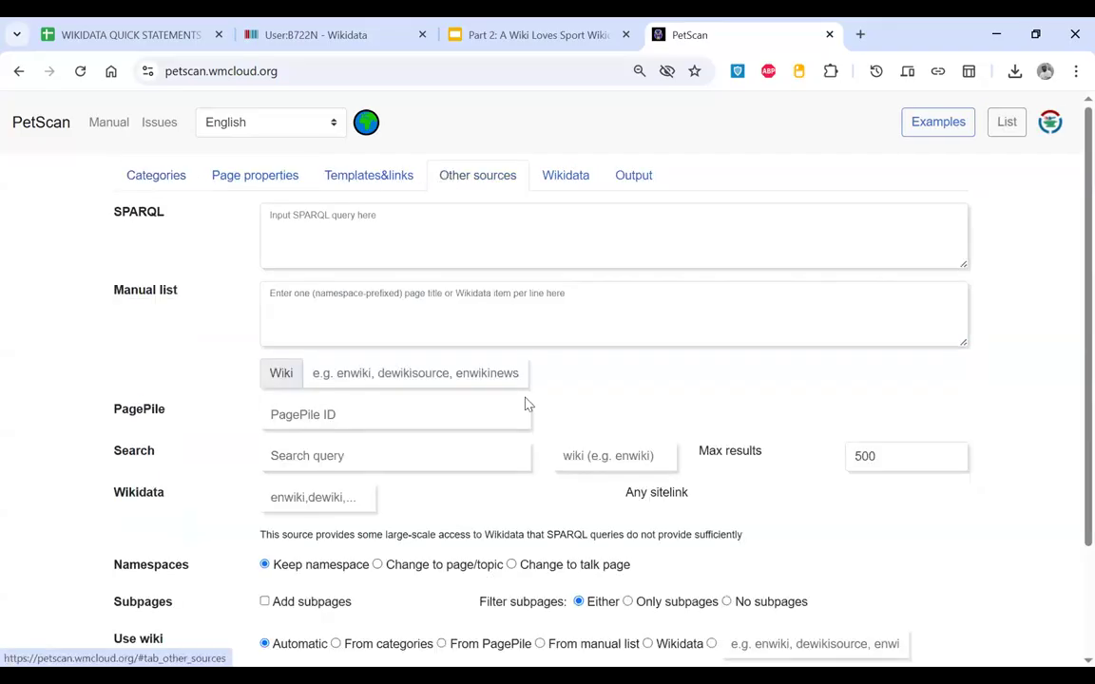
Step: Exclude pages linked from lgwiki and run the Kabakas of Buganda query, getting 39 results
{"action": "left_click", "coordinate": [375, 177]}
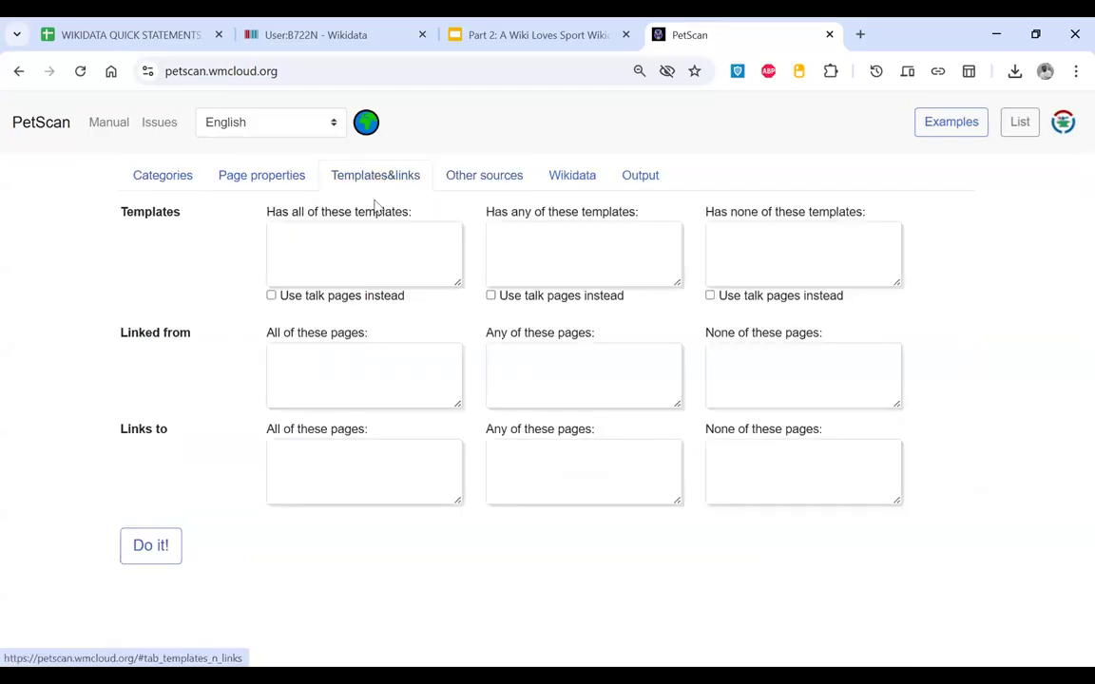
{"action": "left_click", "coordinate": [729, 368]}
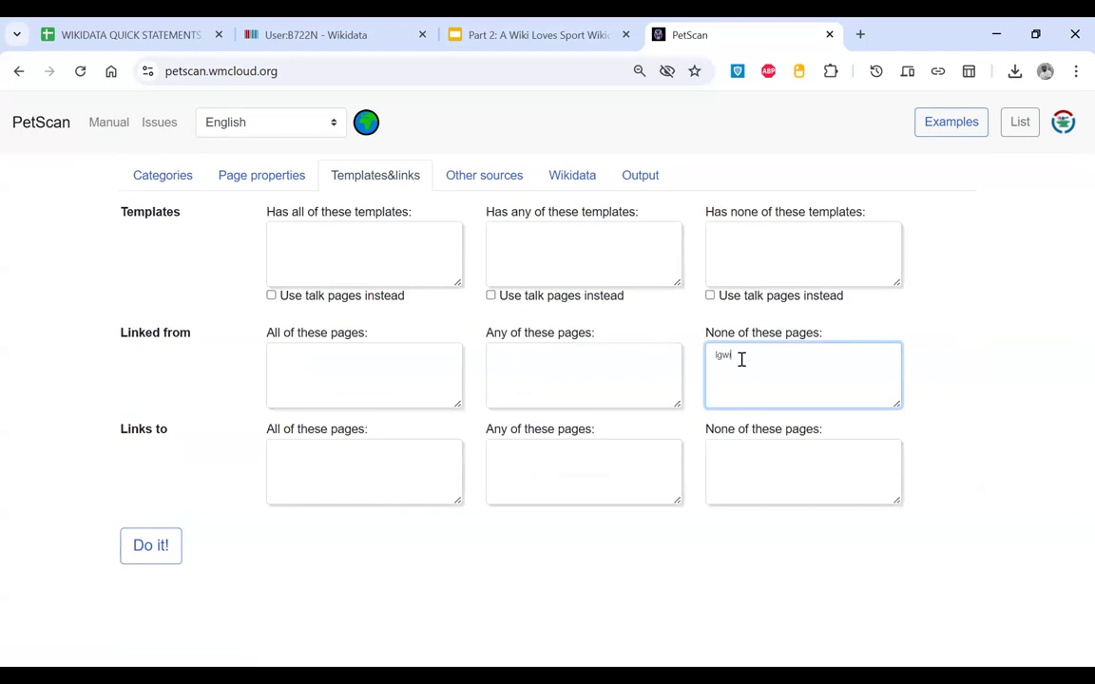
{"action": "type", "text": "lgwiki"}
{"action": "left_click", "coordinate": [150, 564]}
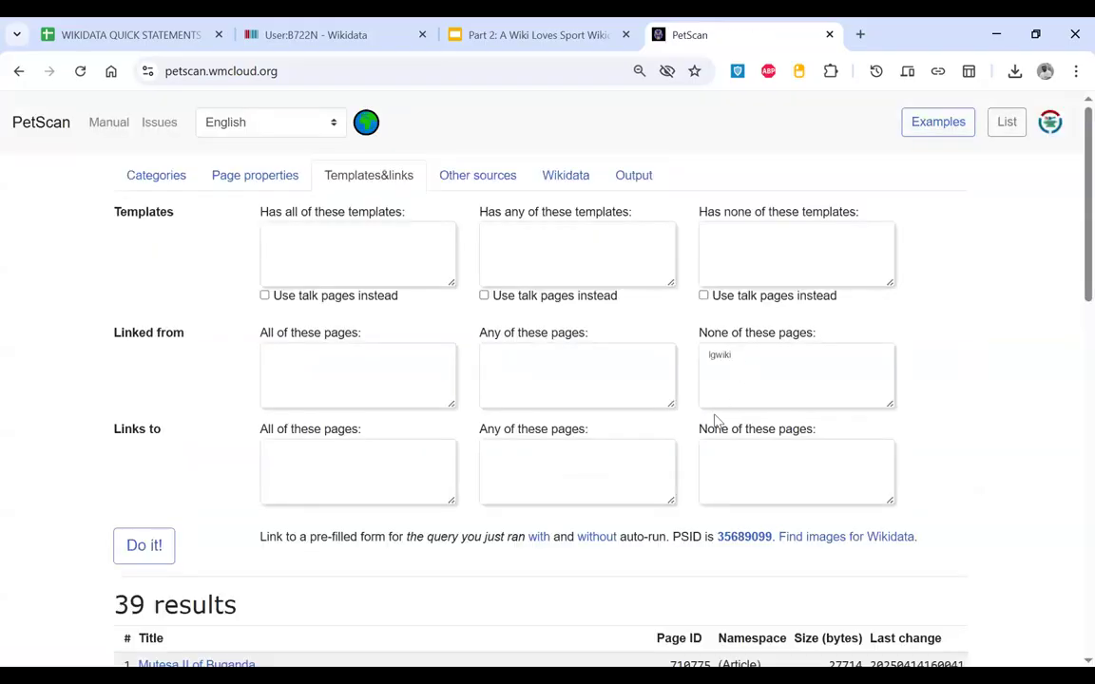
{"action": "left_click", "coordinate": [170, 179]}
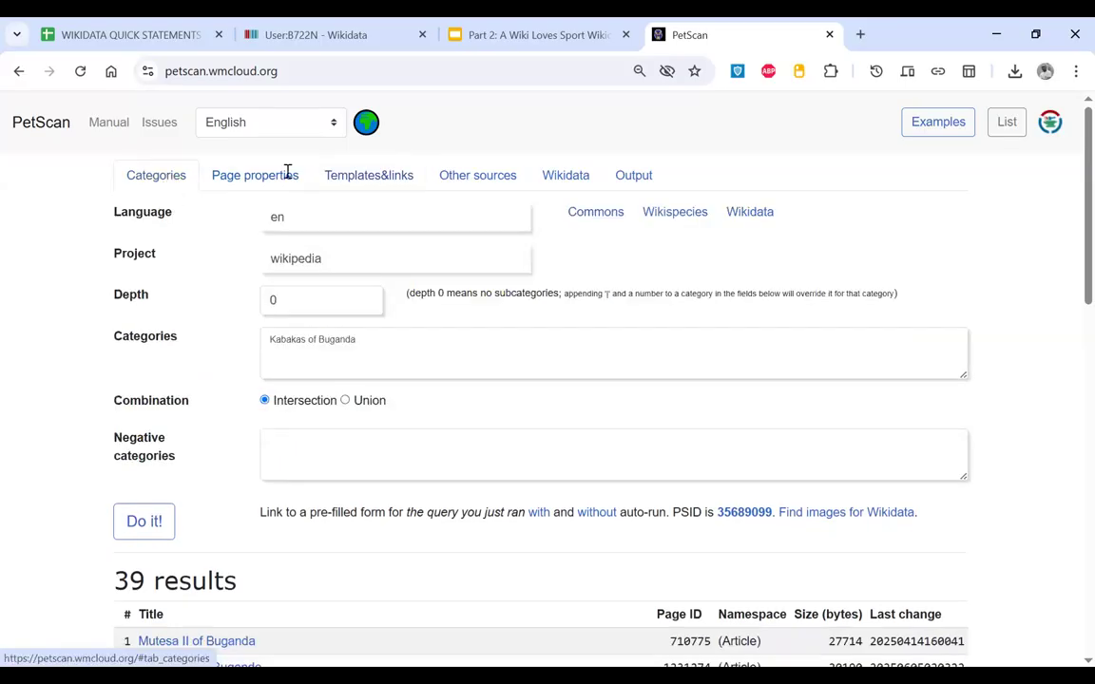
Step: Check that lgwiki remains in the Linked from > None of these pages box
{"action": "left_click", "coordinate": [387, 179]}
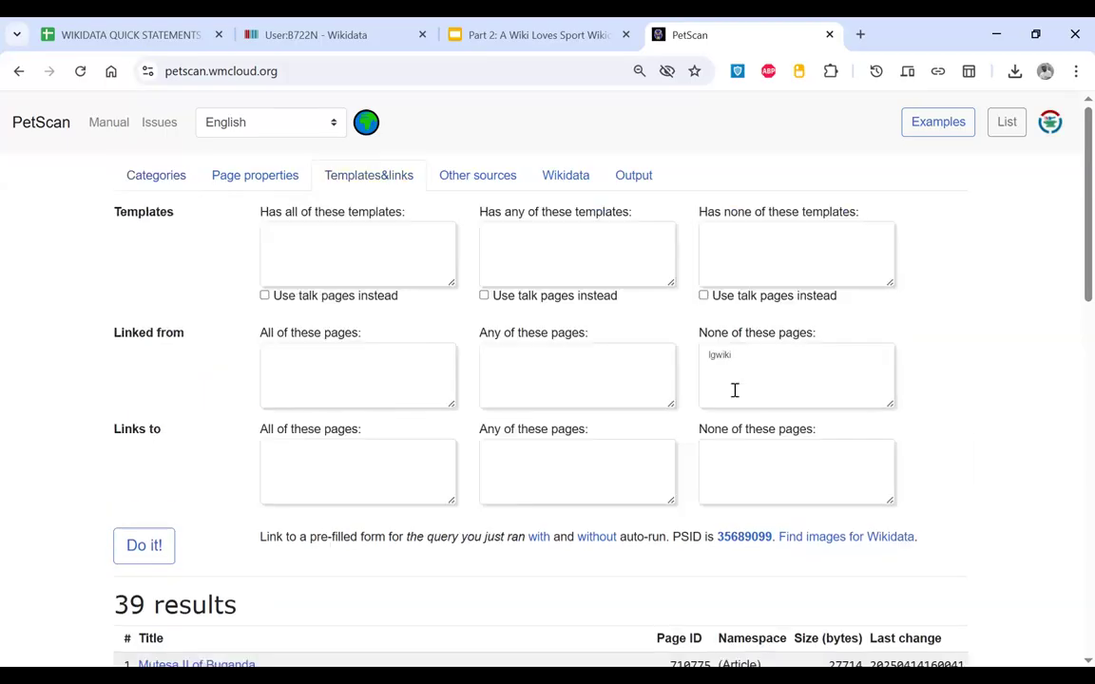
{"action": "left_click", "coordinate": [713, 360]}
{"action": "double_click", "coordinate": [711, 361]}
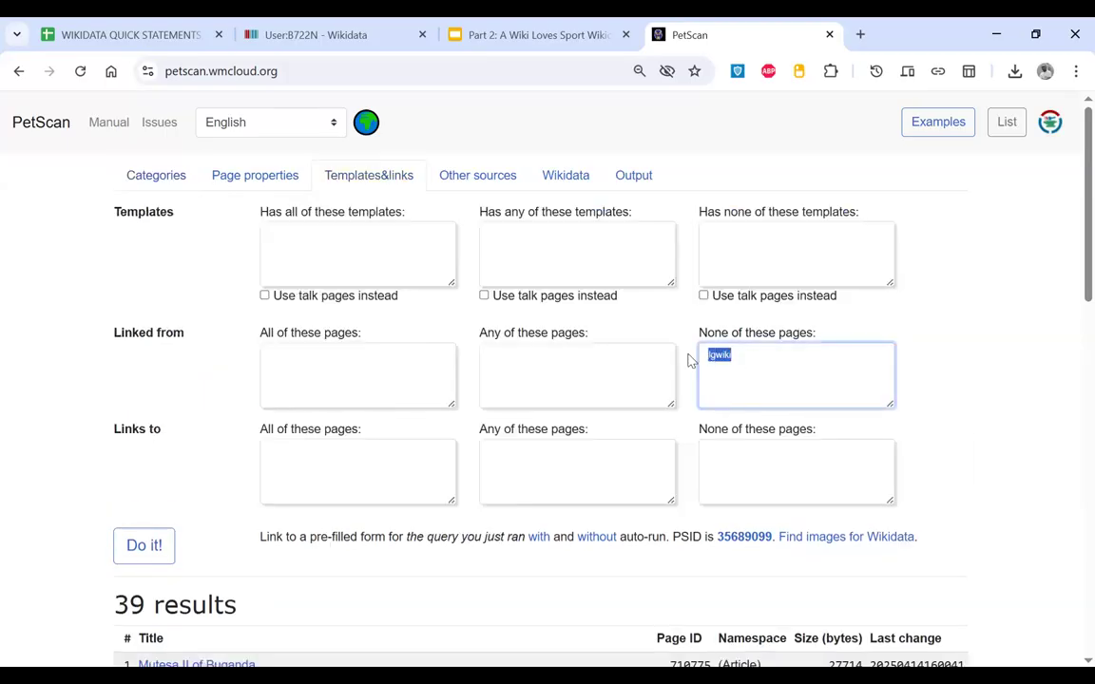
{"action": "left_click", "coordinate": [681, 346]}
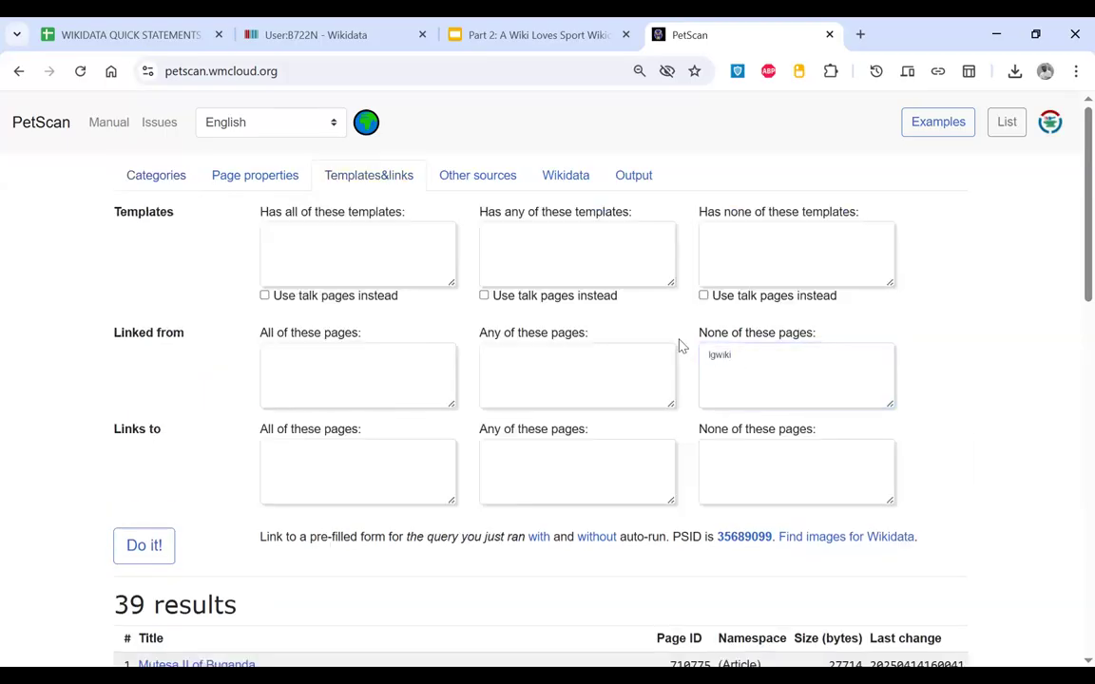
Step: Open the Mutesa II of Buganda result in a new tab and switch to it
{"action": "scroll", "coordinate": [680, 347], "scroll_direction": "down", "scroll_amount": 1}
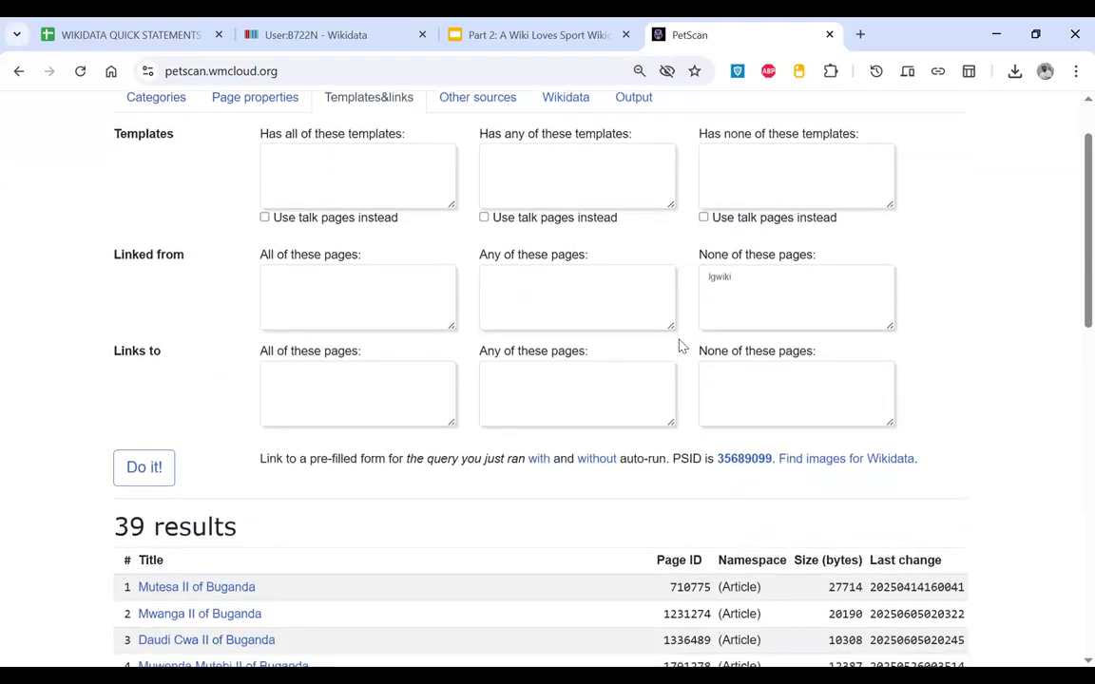
{"action": "scroll", "coordinate": [684, 406], "scroll_direction": "down", "scroll_amount": 2}
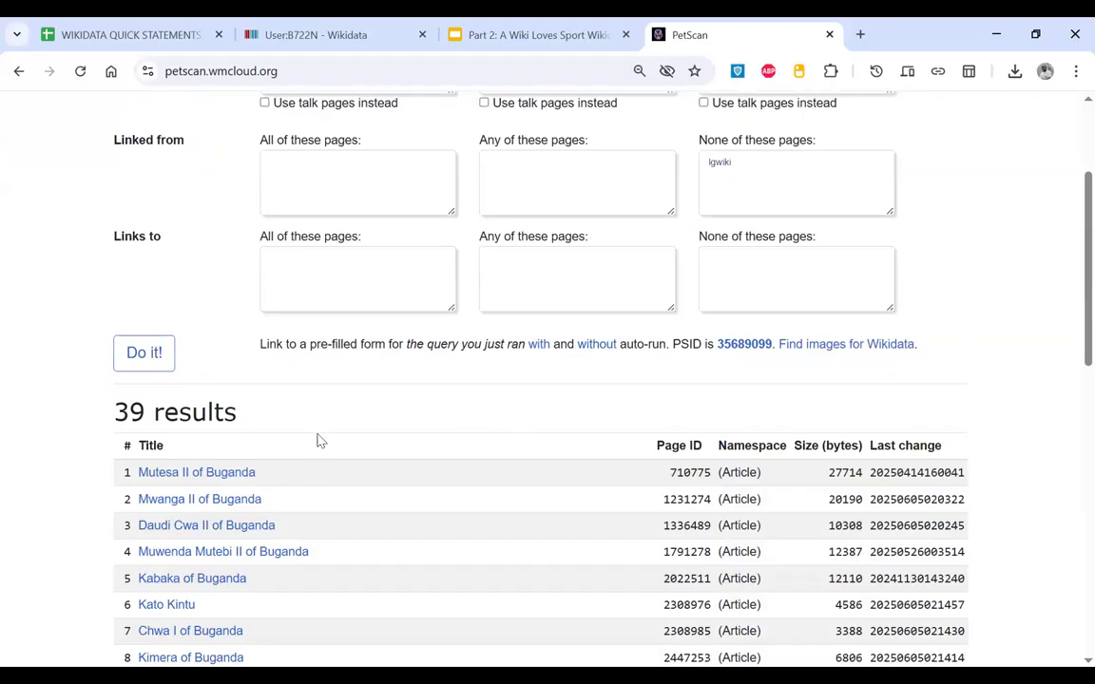
{"action": "scroll", "coordinate": [224, 475], "scroll_direction": "down", "scroll_amount": 1}
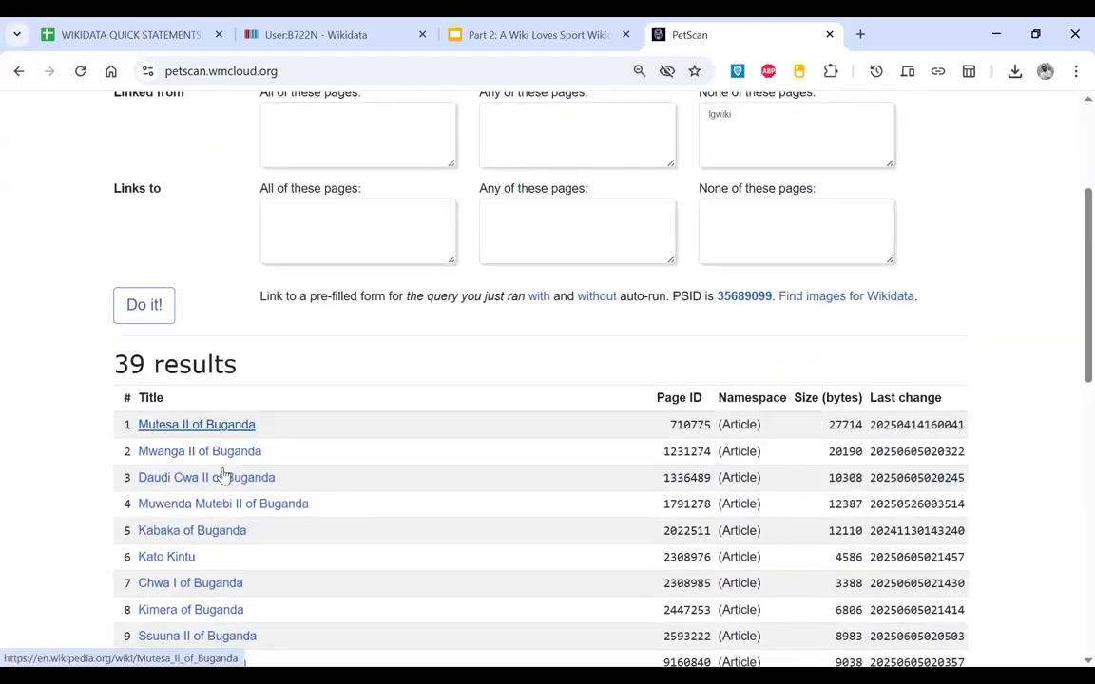
{"action": "right_click", "coordinate": [220, 435]}
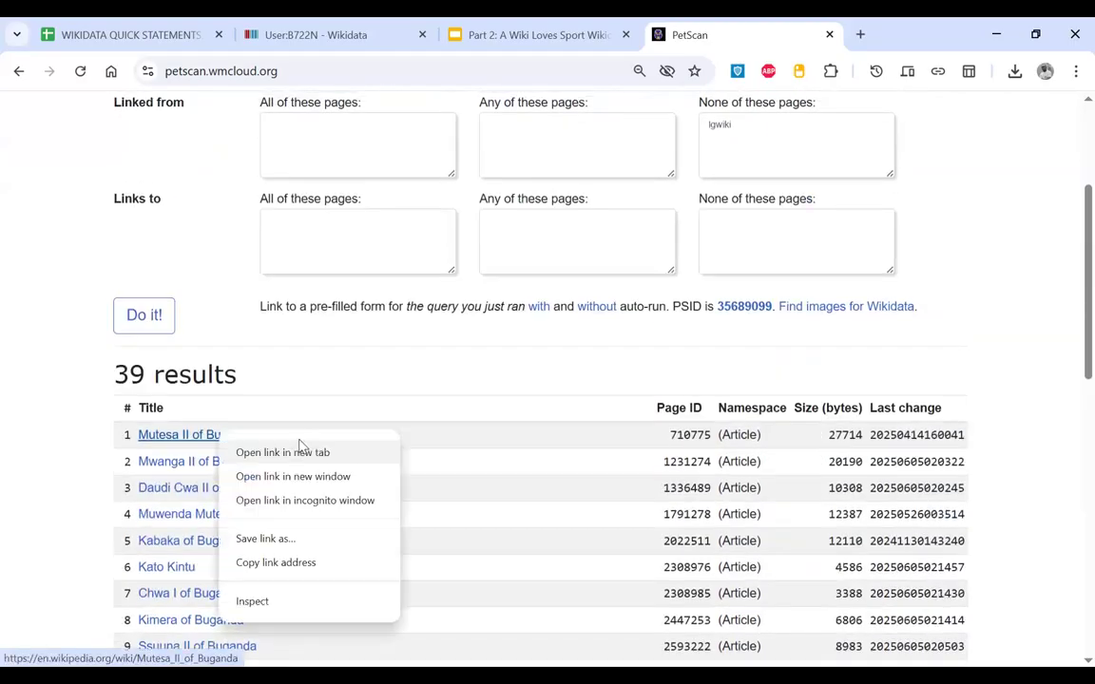
{"action": "left_click", "coordinate": [282, 453]}
{"action": "left_click", "coordinate": [778, 40]}
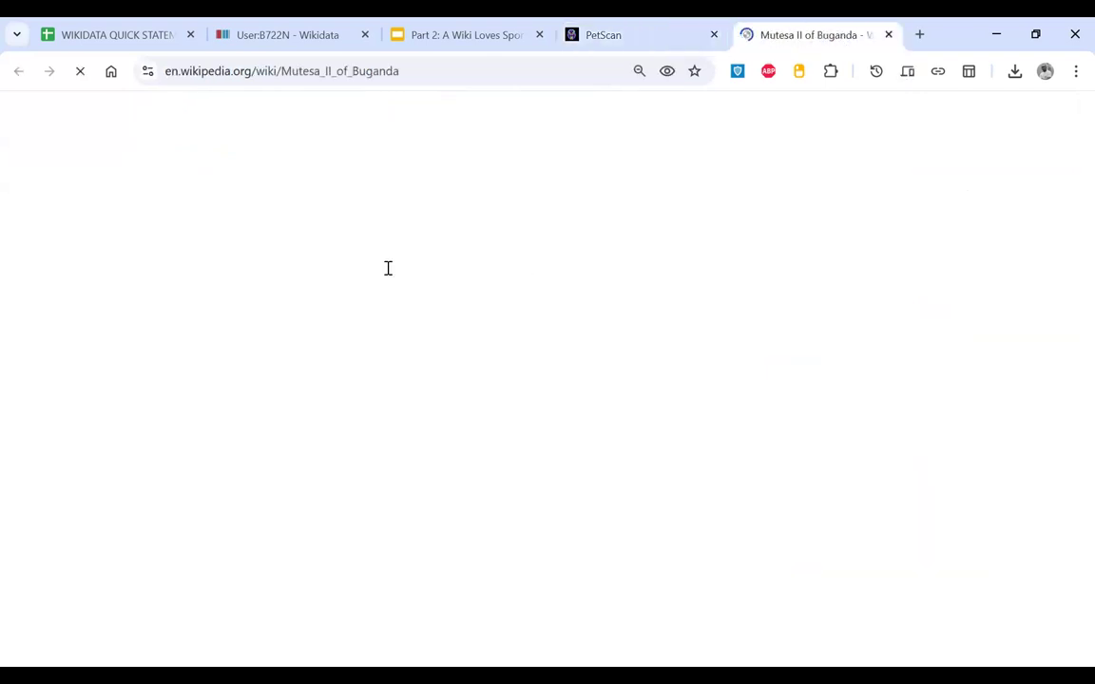
Step: Open the Mutesa II of Buganda article's sidebar Wikidata item in a new tab and view it
{"action": "scroll", "coordinate": [65, 508], "scroll_direction": "down", "scroll_amount": 5}
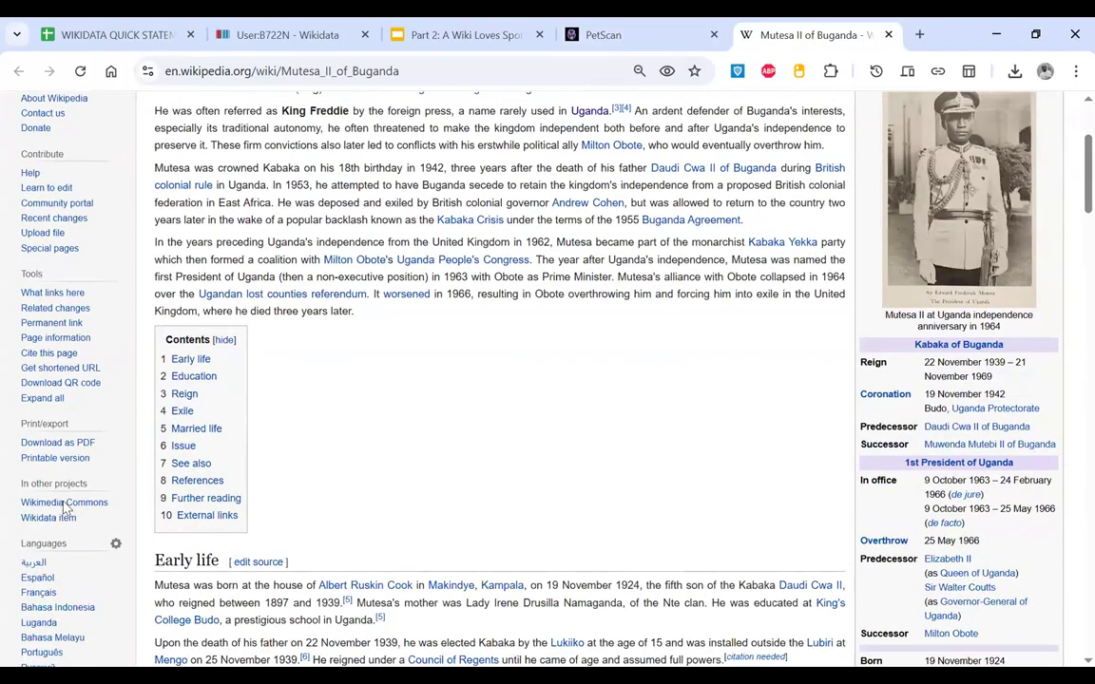
{"action": "scroll", "coordinate": [62, 493], "scroll_direction": "down", "scroll_amount": 3}
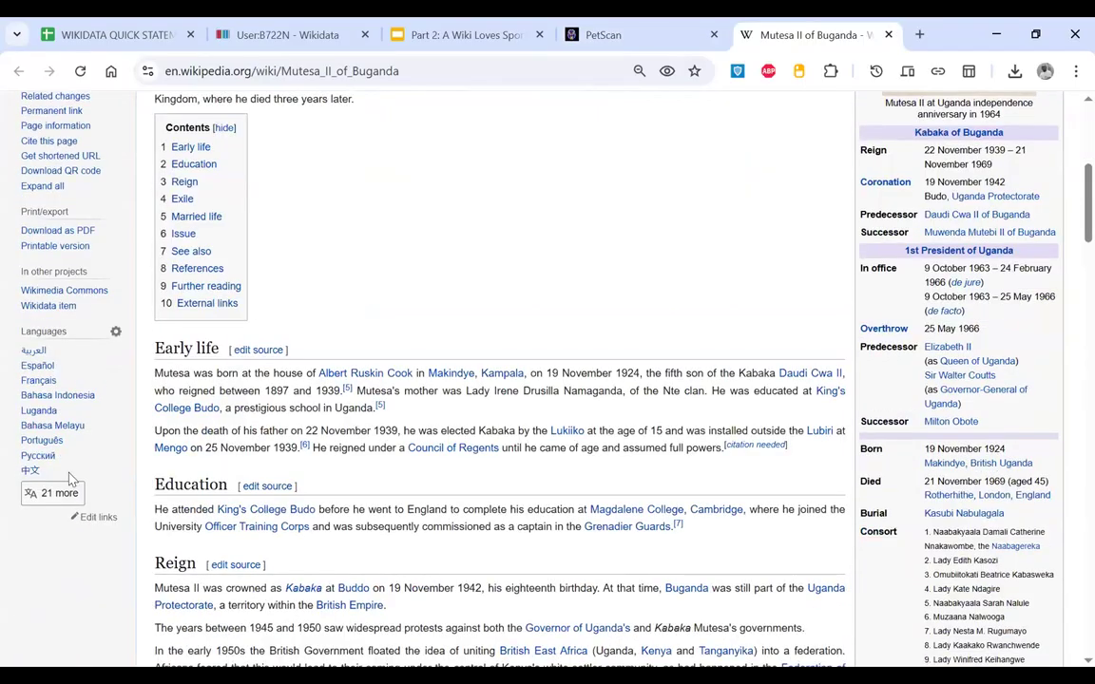
{"action": "left_click_drag", "start_coordinate": [6, 388], "coordinate": [9, 345]}
{"action": "left_click", "coordinate": [280, 332]}
{"action": "scroll", "coordinate": [280, 331], "scroll_direction": "up", "scroll_amount": 1}
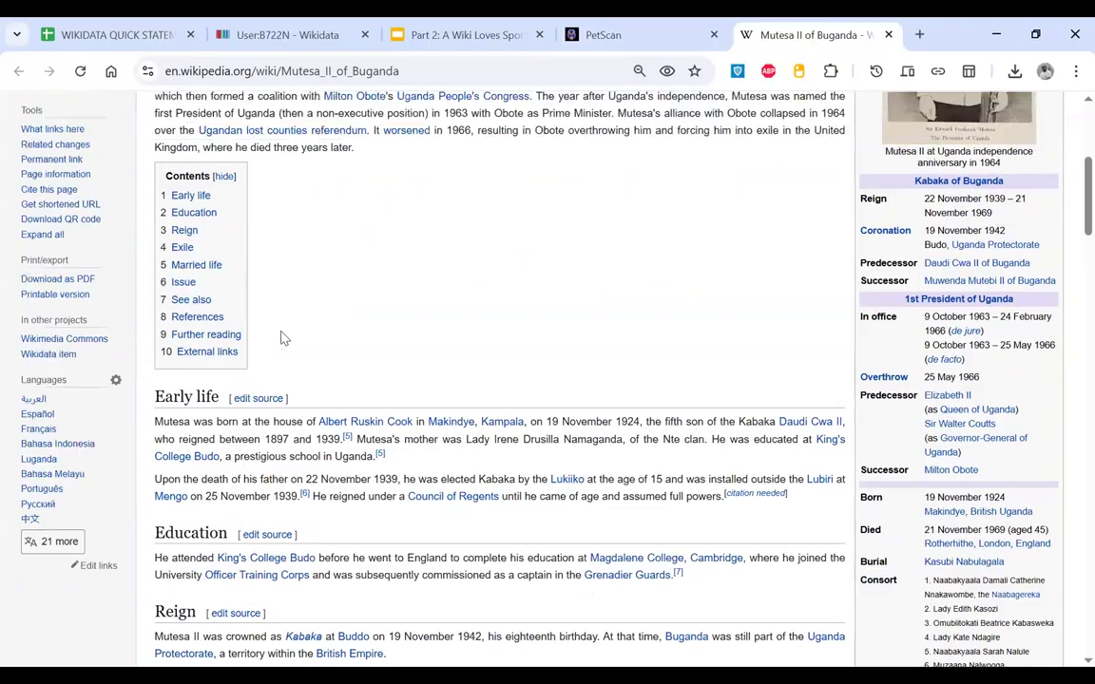
{"action": "scroll", "coordinate": [67, 391], "scroll_direction": "up", "scroll_amount": 1}
{"action": "right_click", "coordinate": [66, 391]}
{"action": "left_click", "coordinate": [85, 411]}
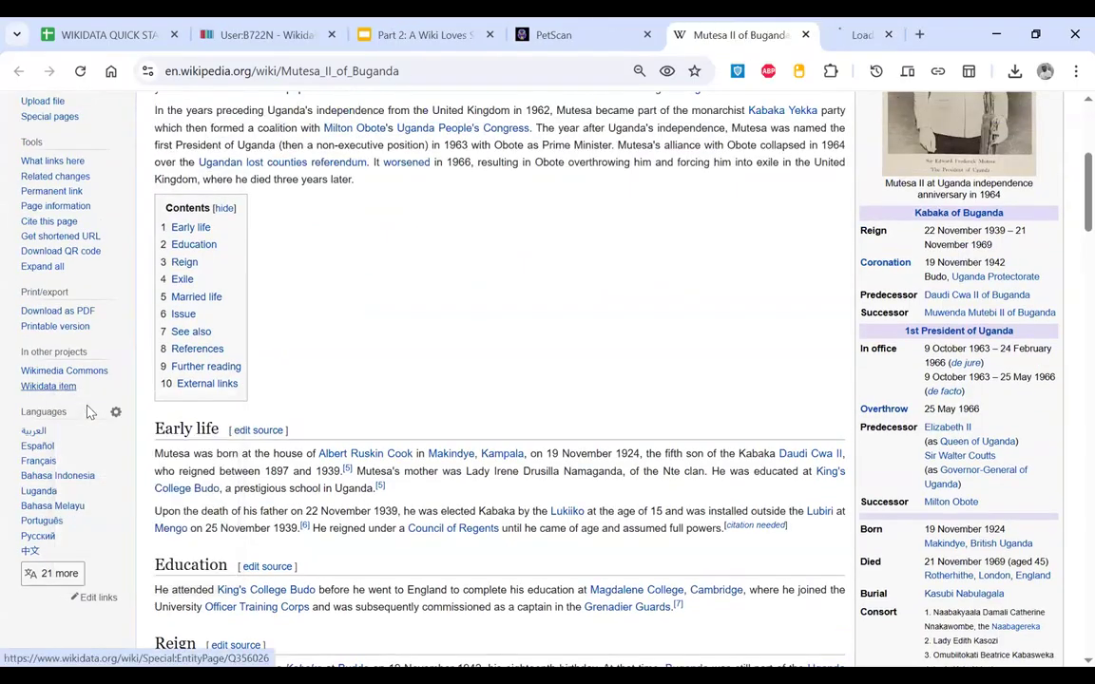
{"action": "left_click", "coordinate": [787, 29]}
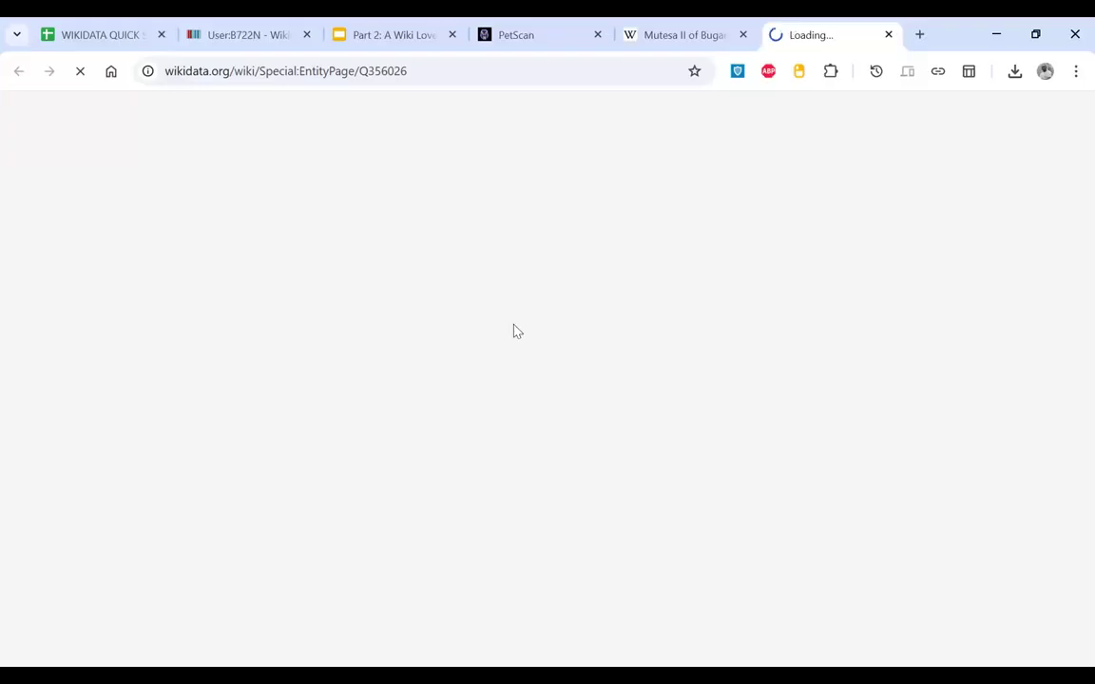
Step: Browse the Muteesa II item's sitelinks, then select the English article's web address
{"action": "scroll", "coordinate": [158, 472], "scroll_direction": "down", "scroll_amount": 3}
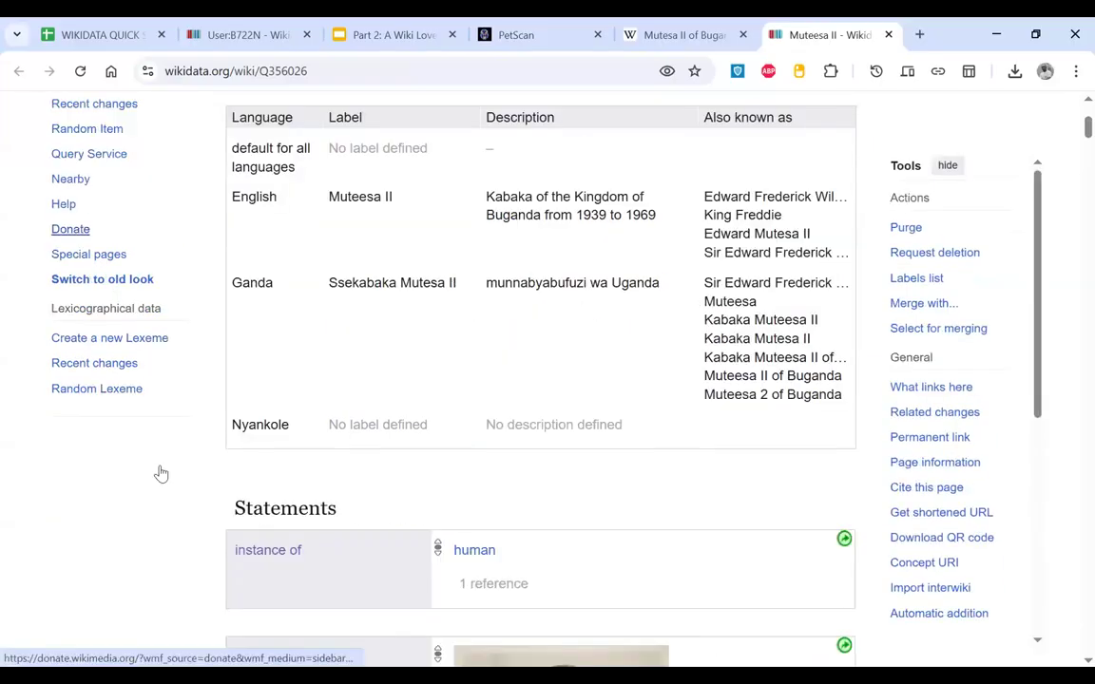
{"action": "scroll", "coordinate": [160, 473], "scroll_direction": "down", "scroll_amount": 20}
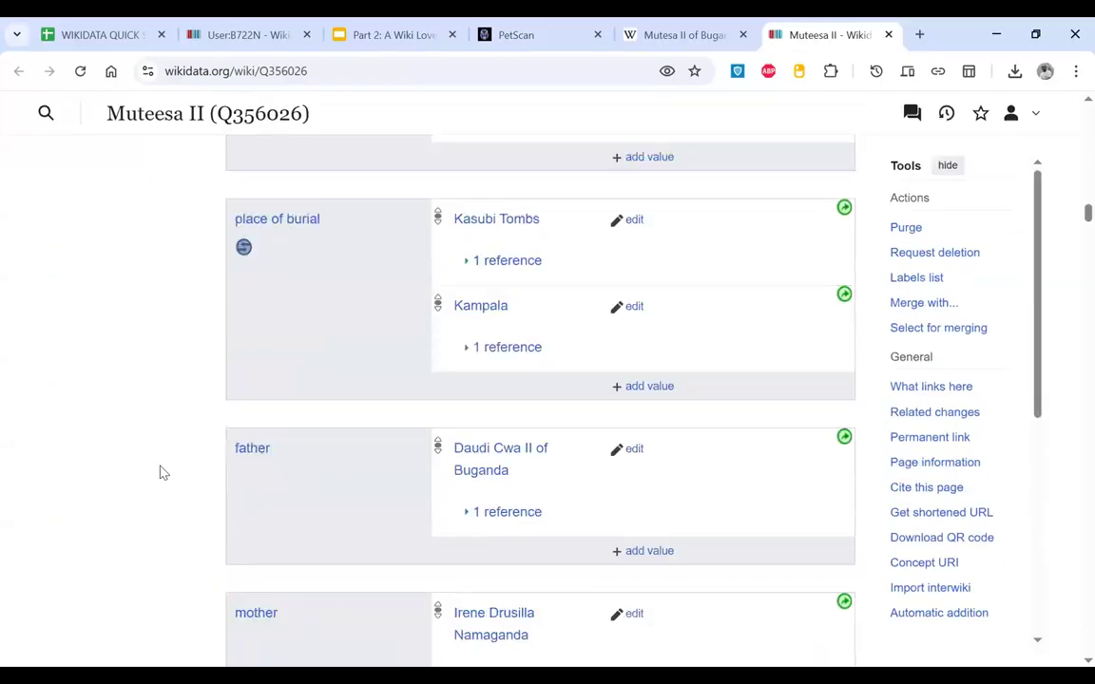
{"action": "scroll", "coordinate": [159, 472], "scroll_direction": "down", "scroll_amount": 15}
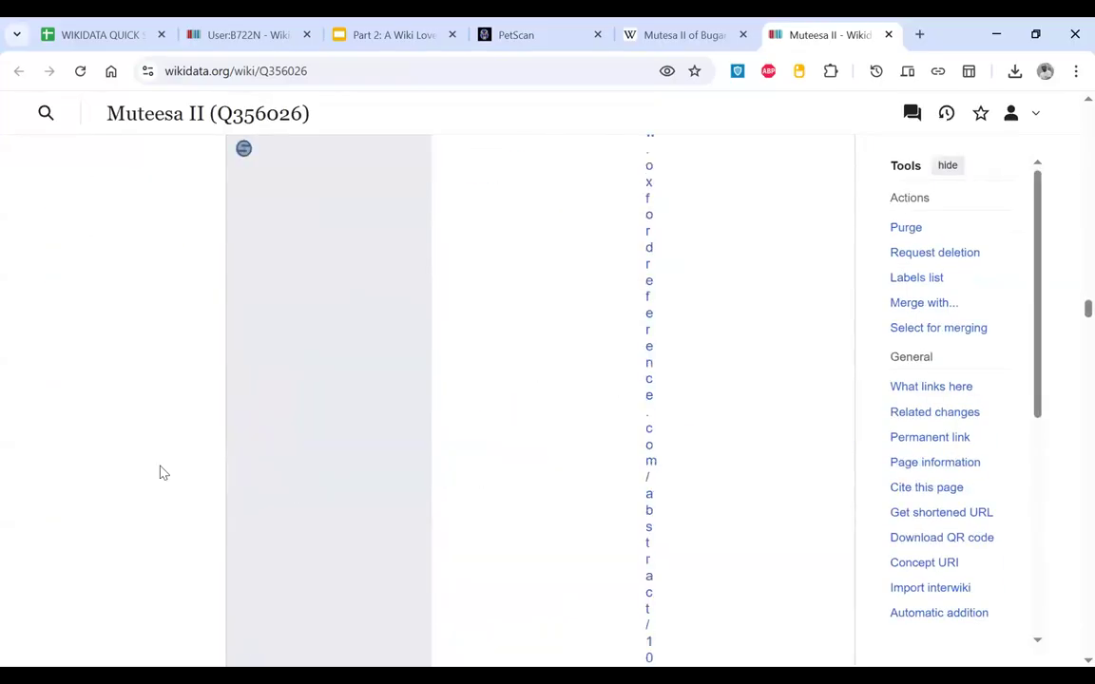
{"action": "scroll", "coordinate": [160, 472], "scroll_direction": "down", "scroll_amount": 20}
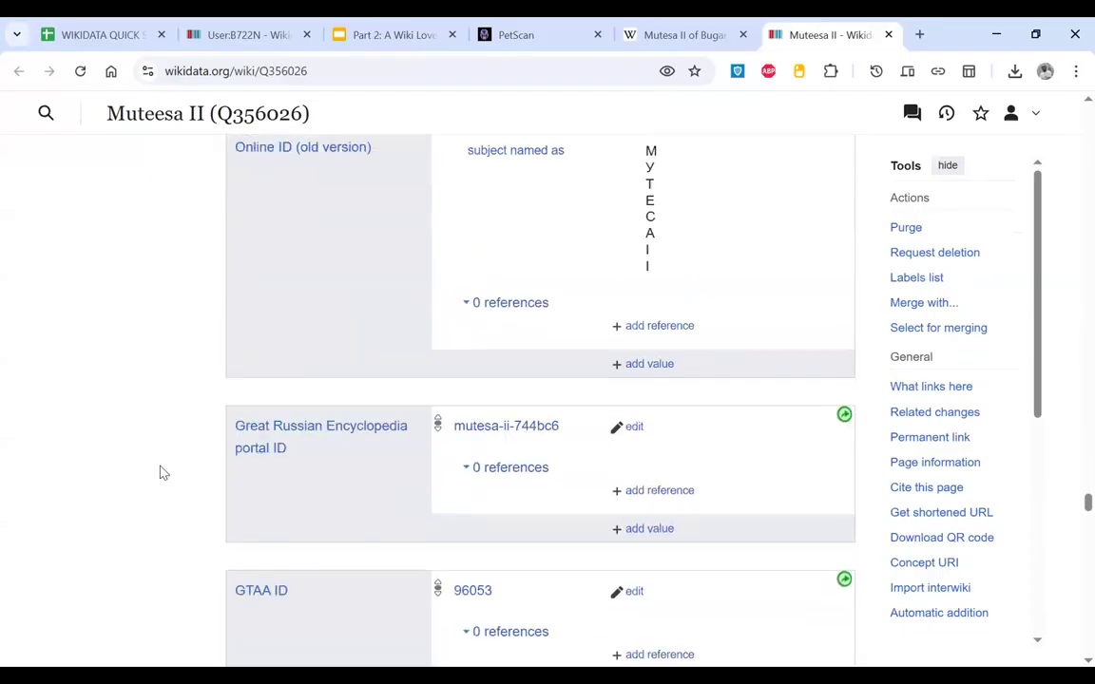
{"action": "scroll", "coordinate": [160, 472], "scroll_direction": "down", "scroll_amount": 15}
{"action": "scroll", "coordinate": [159, 473], "scroll_direction": "up", "scroll_amount": 5}
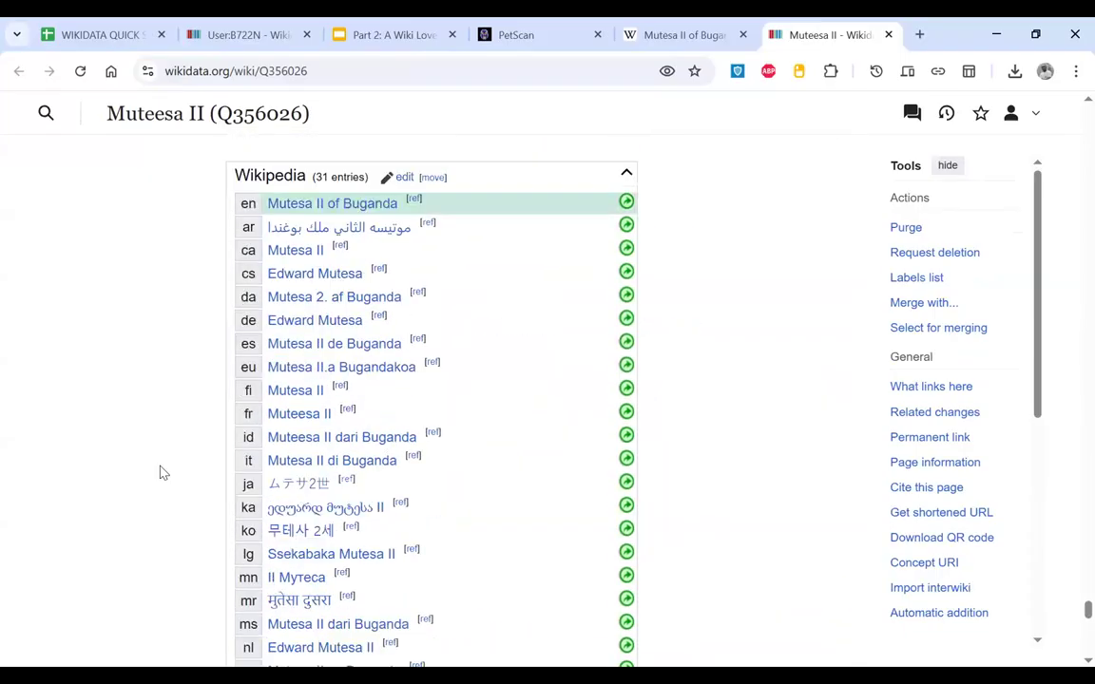
{"action": "scroll", "coordinate": [160, 472], "scroll_direction": "down", "scroll_amount": 1}
{"action": "scroll", "coordinate": [160, 472], "scroll_direction": "down", "scroll_amount": 4}
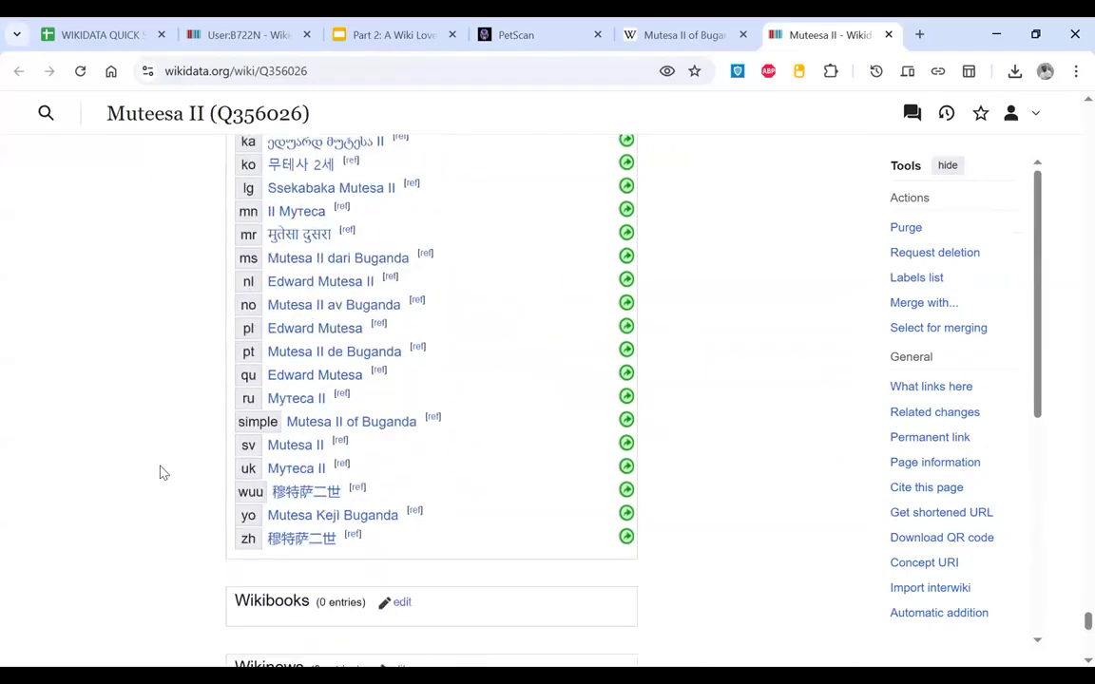
{"action": "scroll", "coordinate": [188, 400], "scroll_direction": "up", "scroll_amount": 3}
{"action": "scroll", "coordinate": [188, 400], "scroll_direction": "up", "scroll_amount": 2}
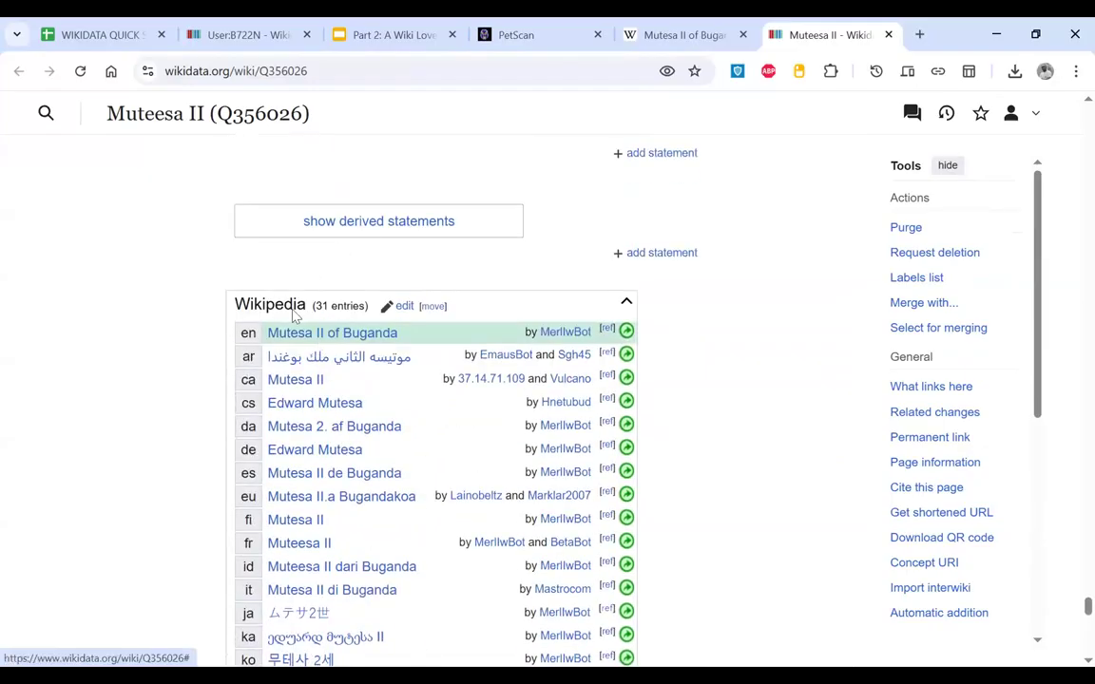
{"action": "scroll", "coordinate": [321, 379], "scroll_direction": "down", "scroll_amount": 3}
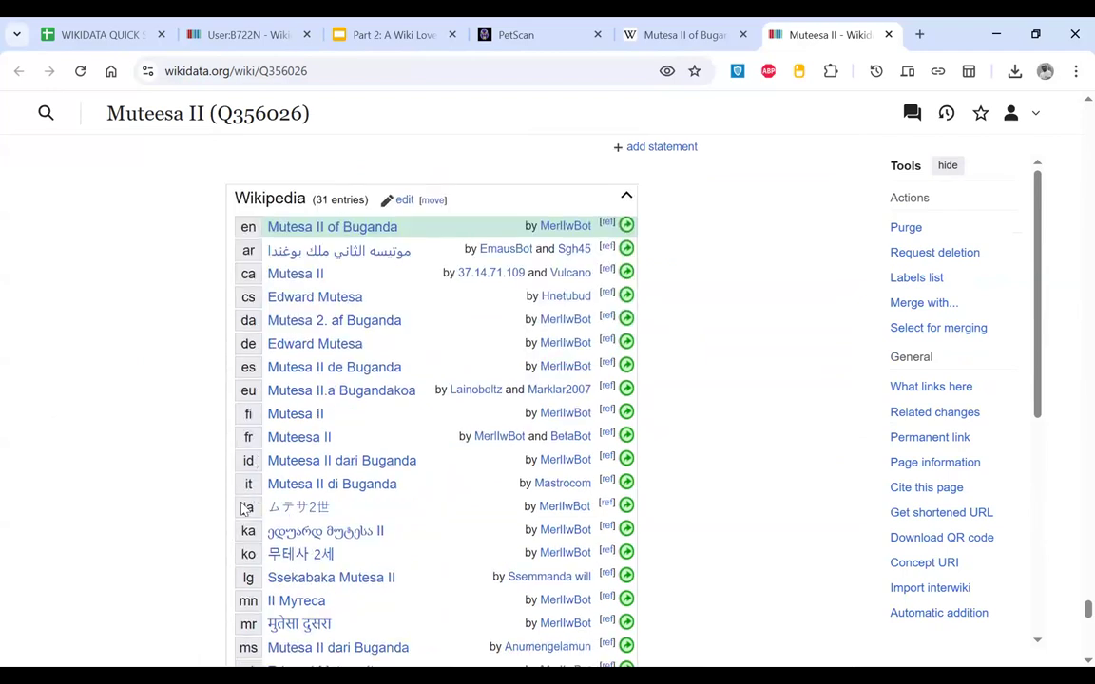
{"action": "scroll", "coordinate": [244, 501], "scroll_direction": "down", "scroll_amount": 4}
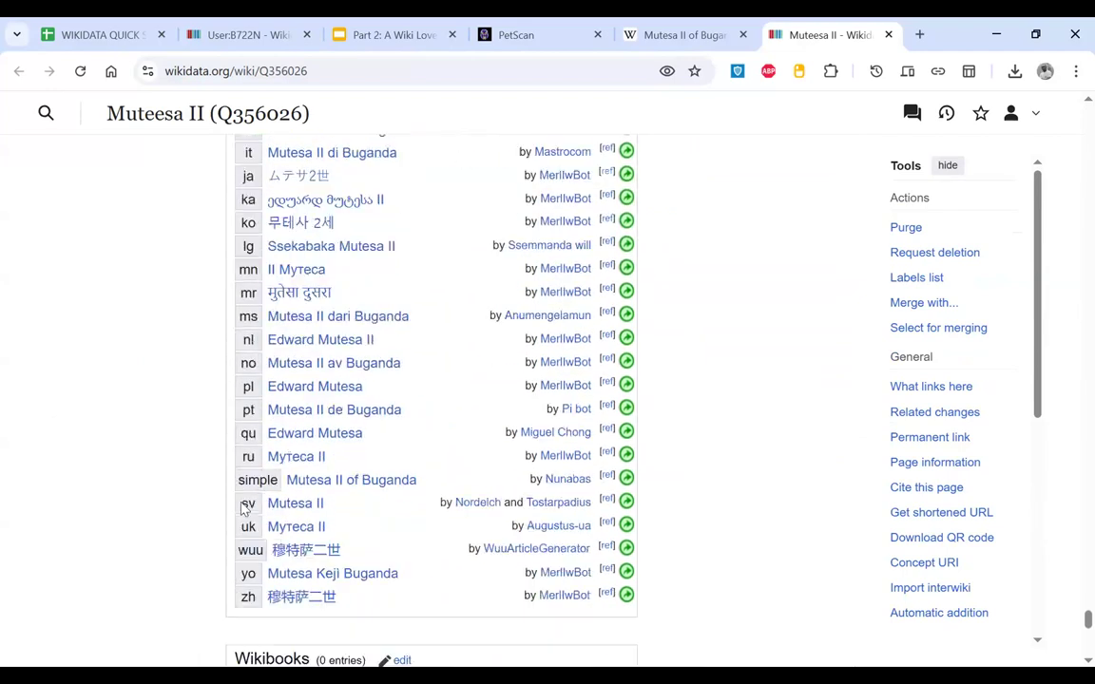
{"action": "scroll", "coordinate": [243, 510], "scroll_direction": "up", "scroll_amount": 8}
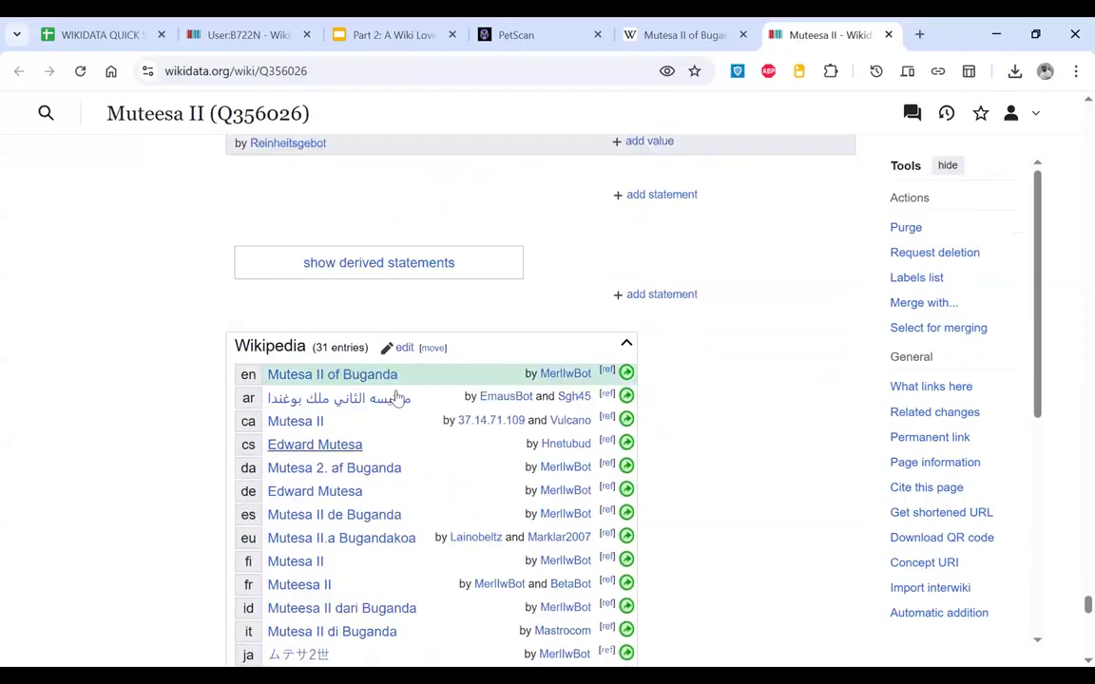
{"action": "left_click", "coordinate": [622, 35]}
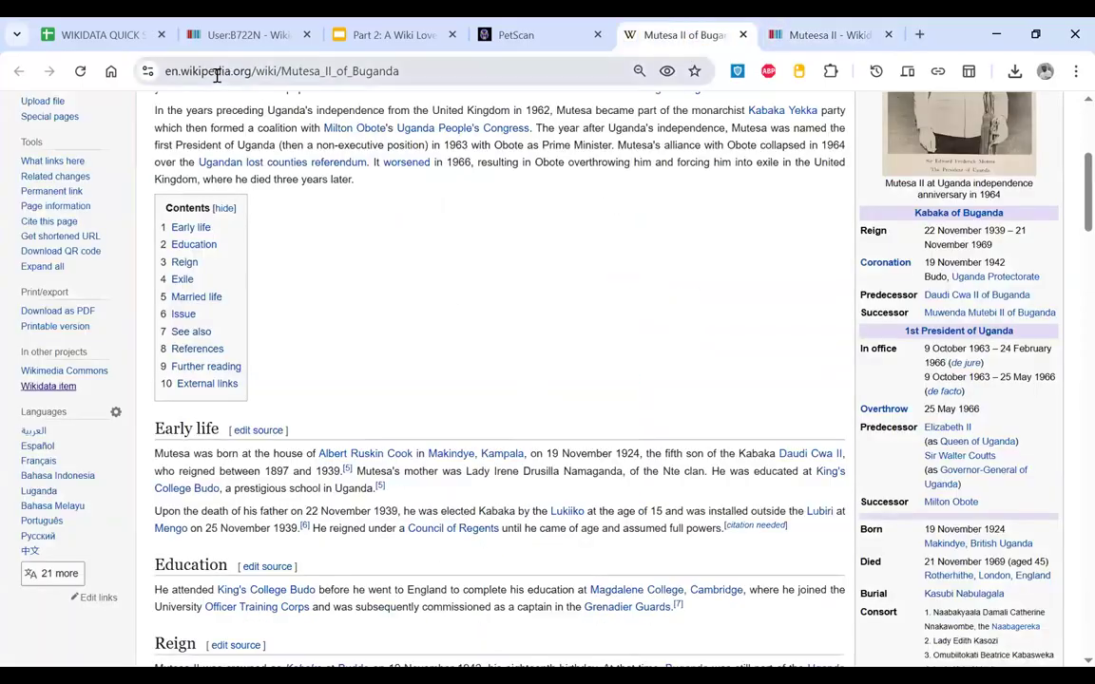
{"action": "left_click", "coordinate": [281, 72]}
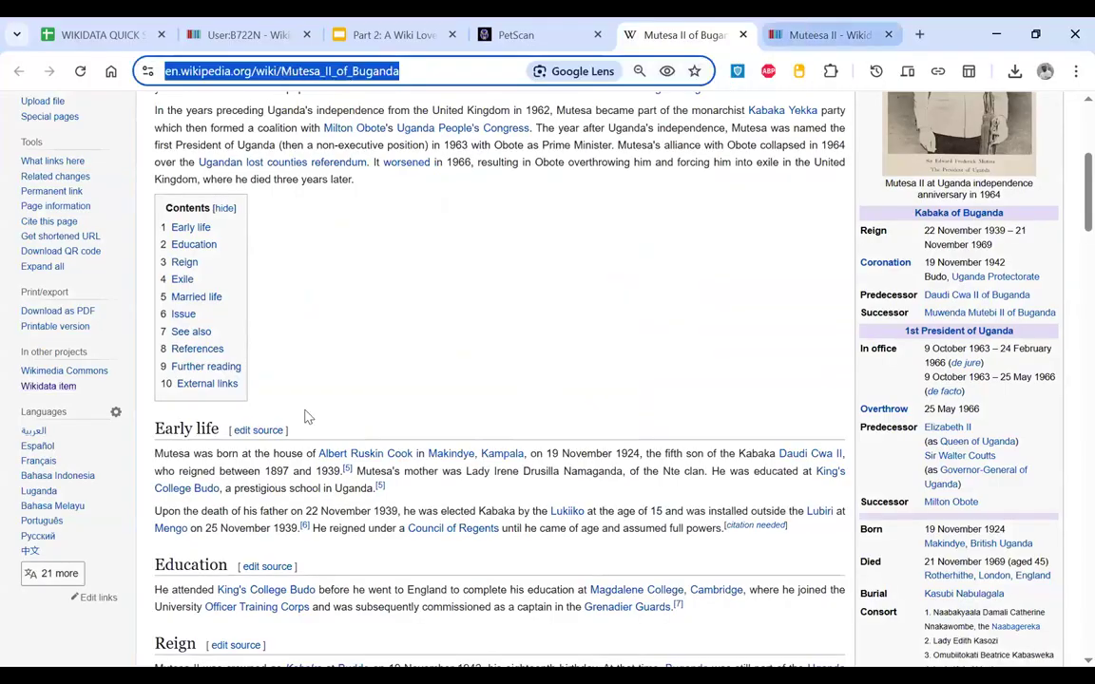
Step: Open the lg sitelink 'Ssekabaka Mutesa II' in a new tab and view it
{"action": "key", "text": "ctrl+Tab"}
{"action": "scroll", "coordinate": [306, 416], "scroll_direction": "down", "scroll_amount": 2}
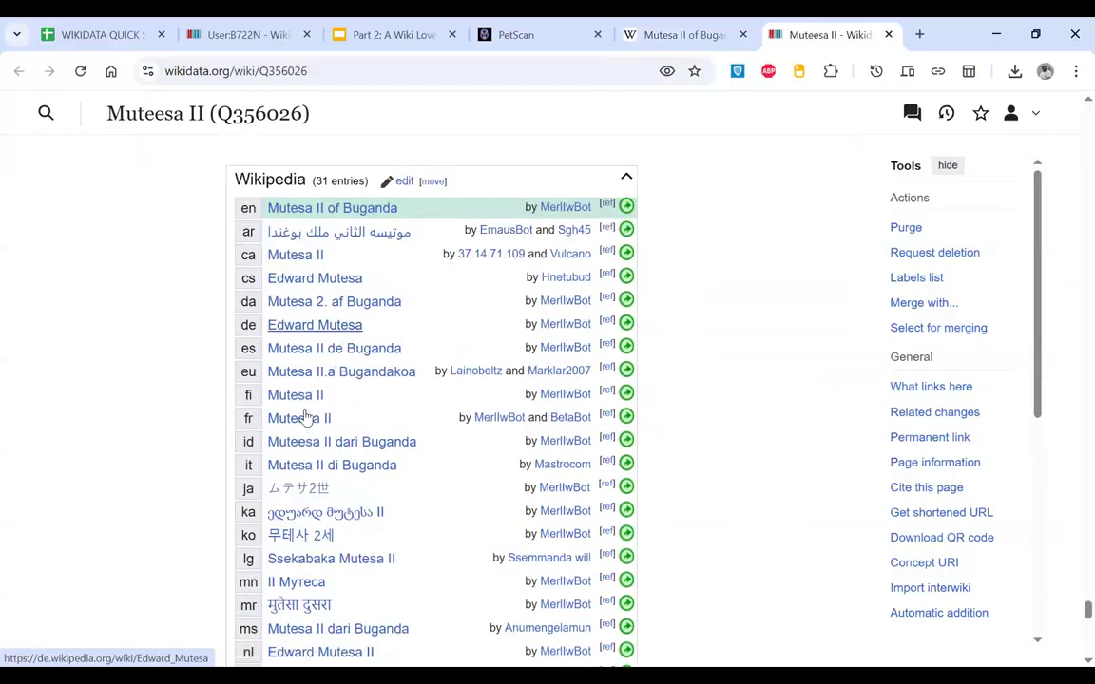
{"action": "scroll", "coordinate": [306, 416], "scroll_direction": "down", "scroll_amount": 1}
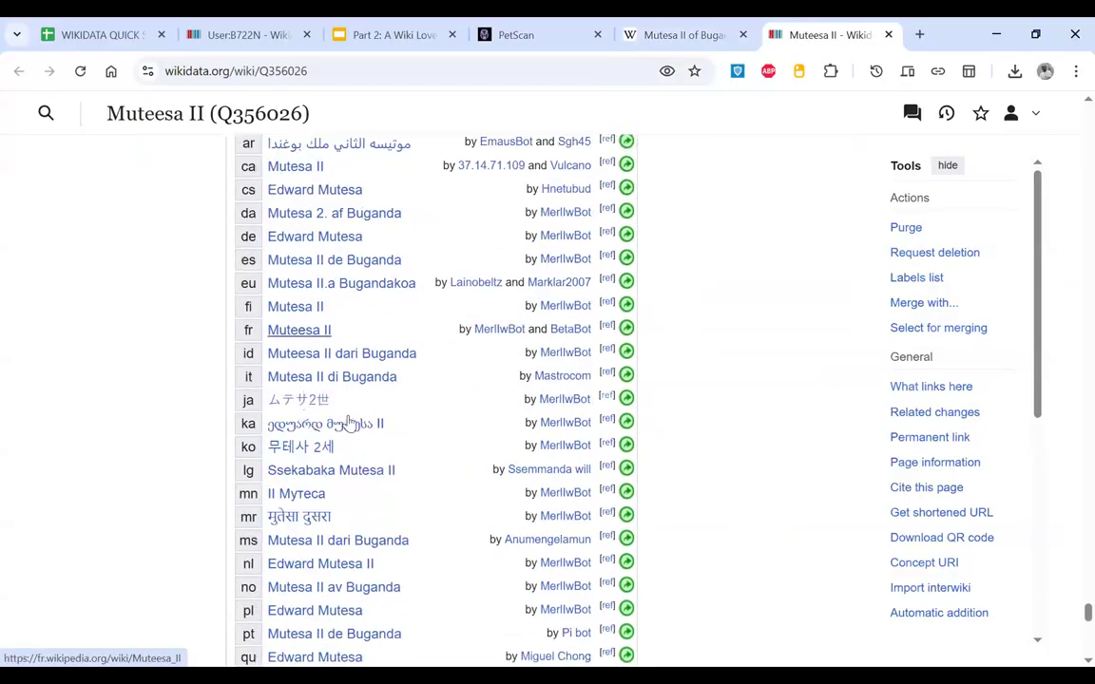
{"action": "scroll", "coordinate": [398, 428], "scroll_direction": "down", "scroll_amount": 1}
{"action": "right_click", "coordinate": [393, 422]}
{"action": "left_click", "coordinate": [397, 433]}
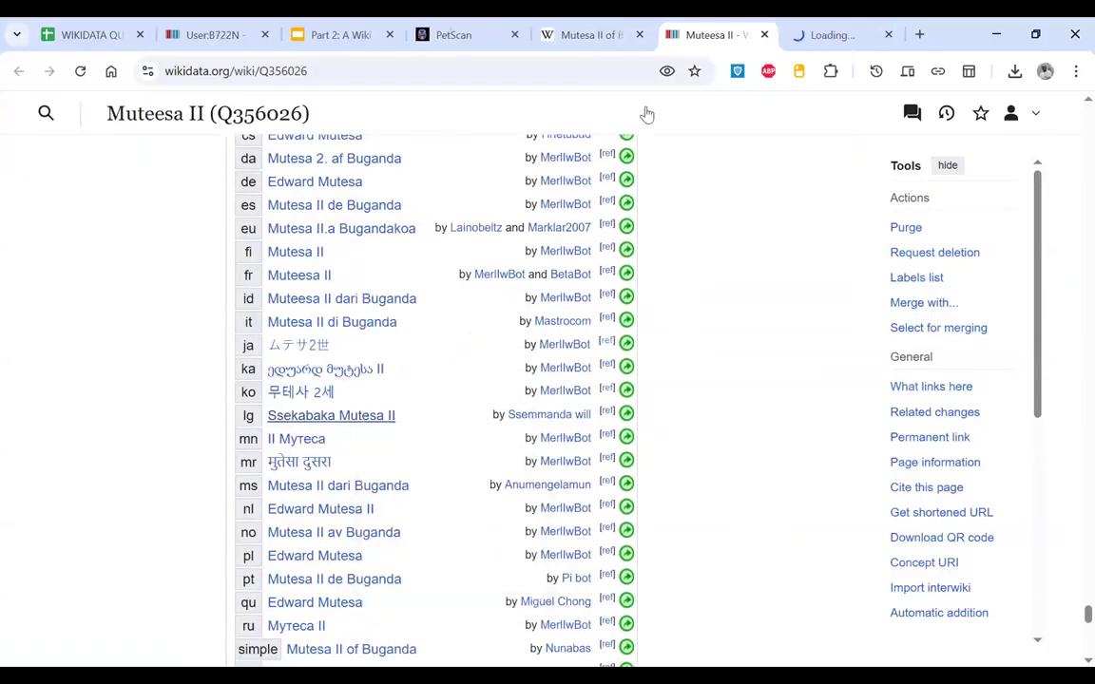
{"action": "left_click", "coordinate": [826, 34]}
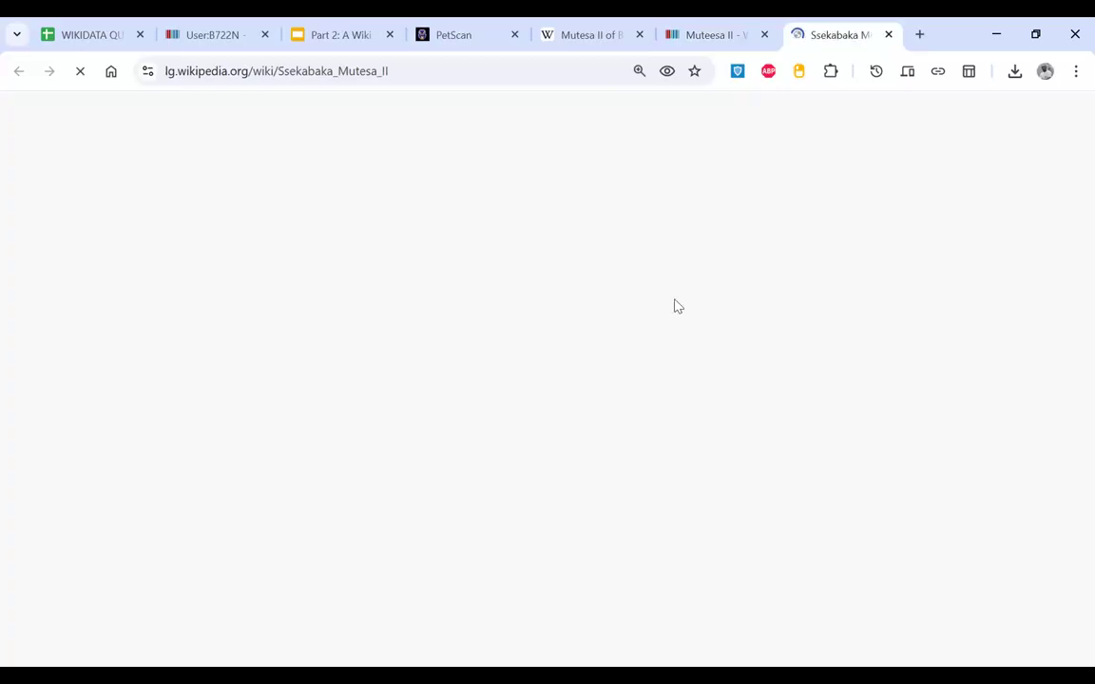
Step: Move lgwiki from Linked from to Links to > None of these pages and rerun the query
{"action": "left_click", "coordinate": [589, 36]}
{"action": "left_click", "coordinate": [475, 42]}
{"action": "left_click_drag", "start_coordinate": [794, 131], "coordinate": [677, 131]}
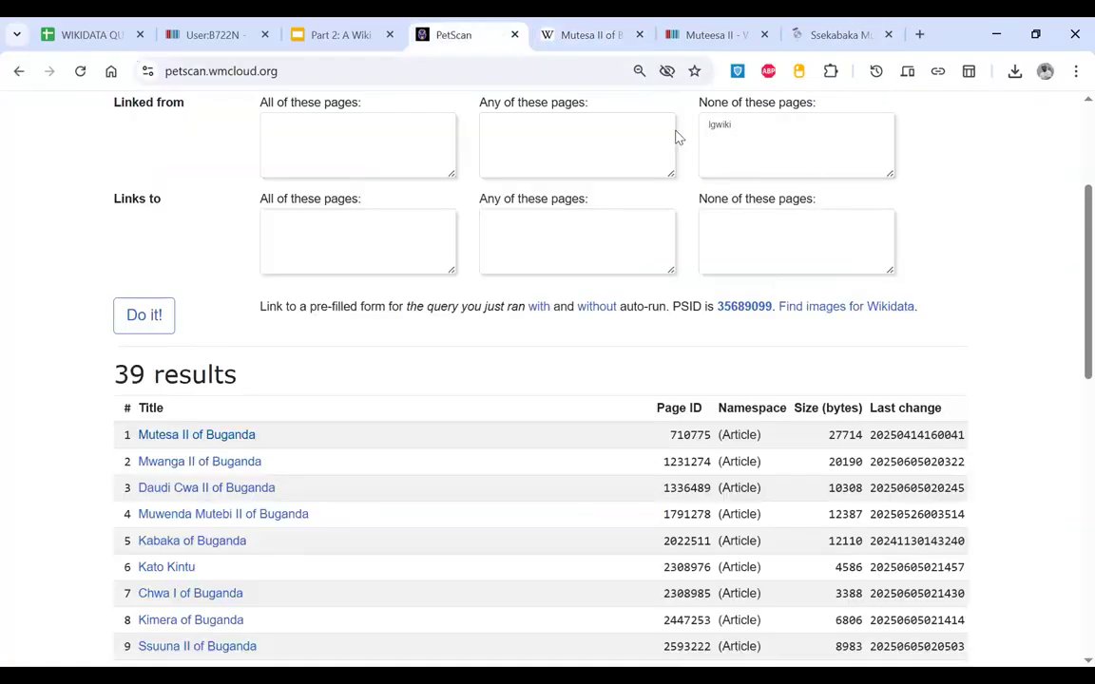
{"action": "key", "text": "BackSpace"}
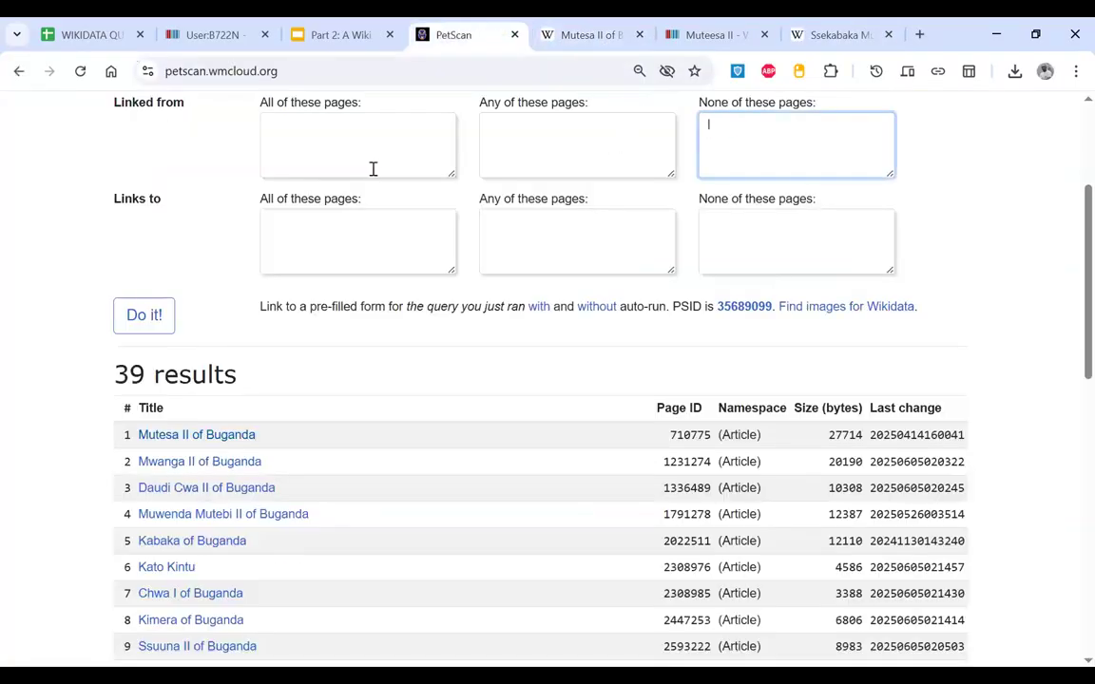
{"action": "left_click", "coordinate": [741, 241]}
{"action": "type", "text": "lgwiki"}
{"action": "left_click", "coordinate": [147, 323]}
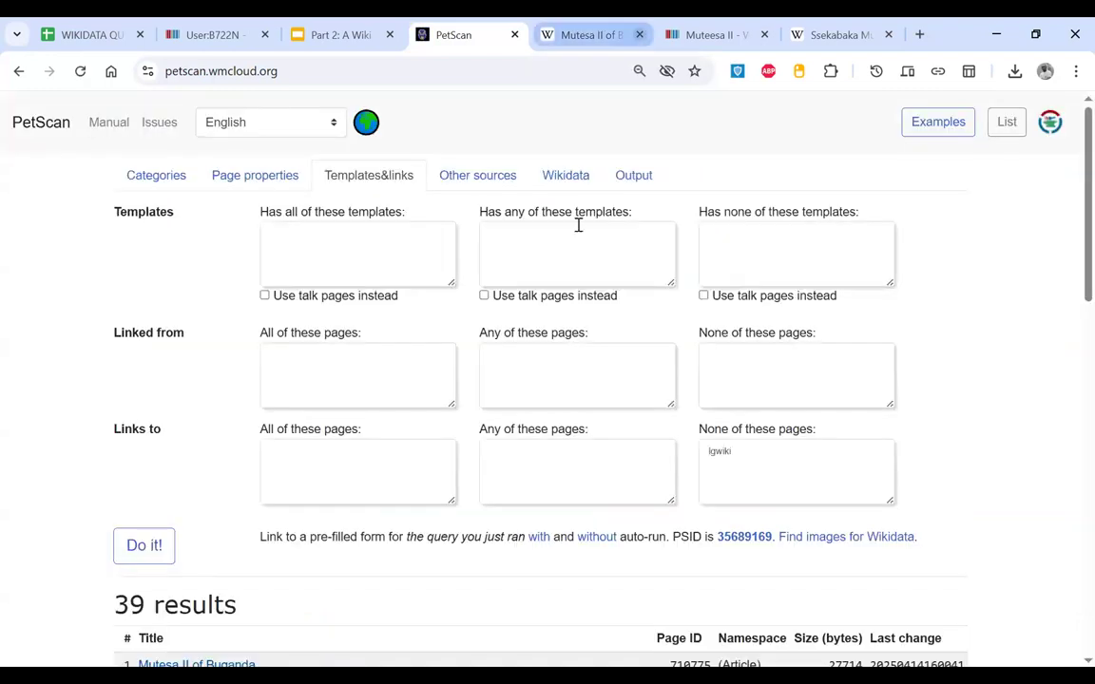
Step: Open the Kato Kintu result in a new tab
{"action": "scroll", "coordinate": [487, 465], "scroll_direction": "down", "scroll_amount": 4}
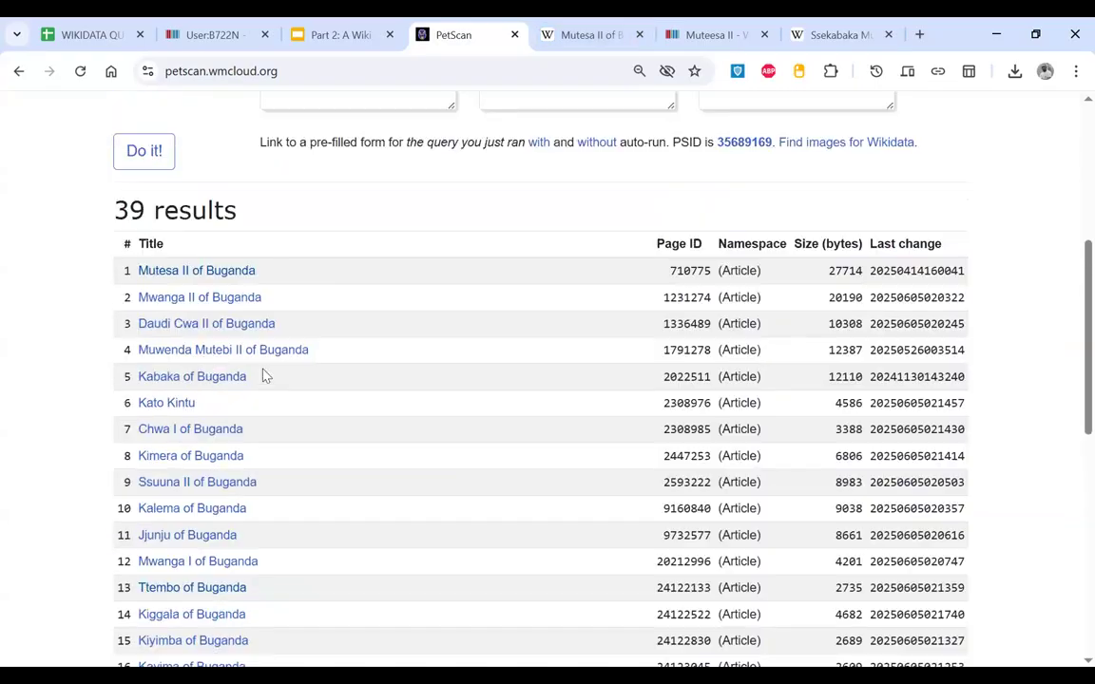
{"action": "scroll", "coordinate": [242, 378], "scroll_direction": "down", "scroll_amount": 1}
{"action": "middle_click", "coordinate": [169, 323]}
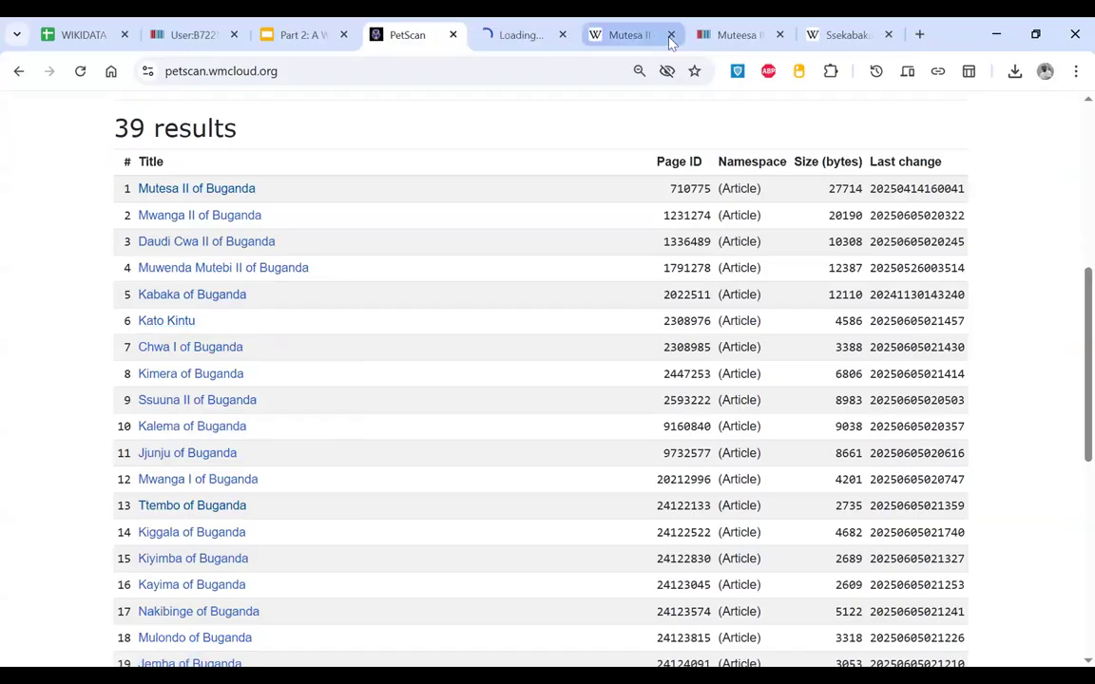
Step: Close the three Mutesa II tabs and switch to the Kato Kintu article
{"action": "left_click", "coordinate": [671, 36]}
{"action": "left_click", "coordinate": [671, 36]}
{"action": "middle_click", "coordinate": [608, 43]}
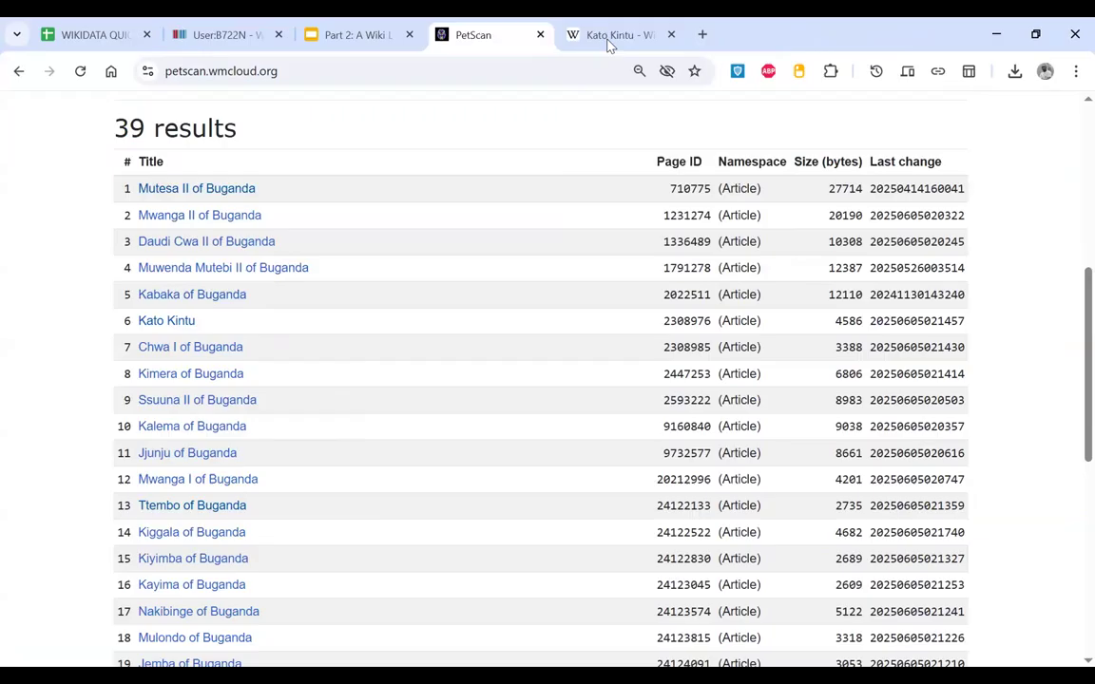
{"action": "left_click", "coordinate": [609, 42]}
Step: Open Kato Kintu's Wikidata item in a new tab and view it
{"action": "scroll", "coordinate": [440, 425], "scroll_direction": "down", "scroll_amount": 5}
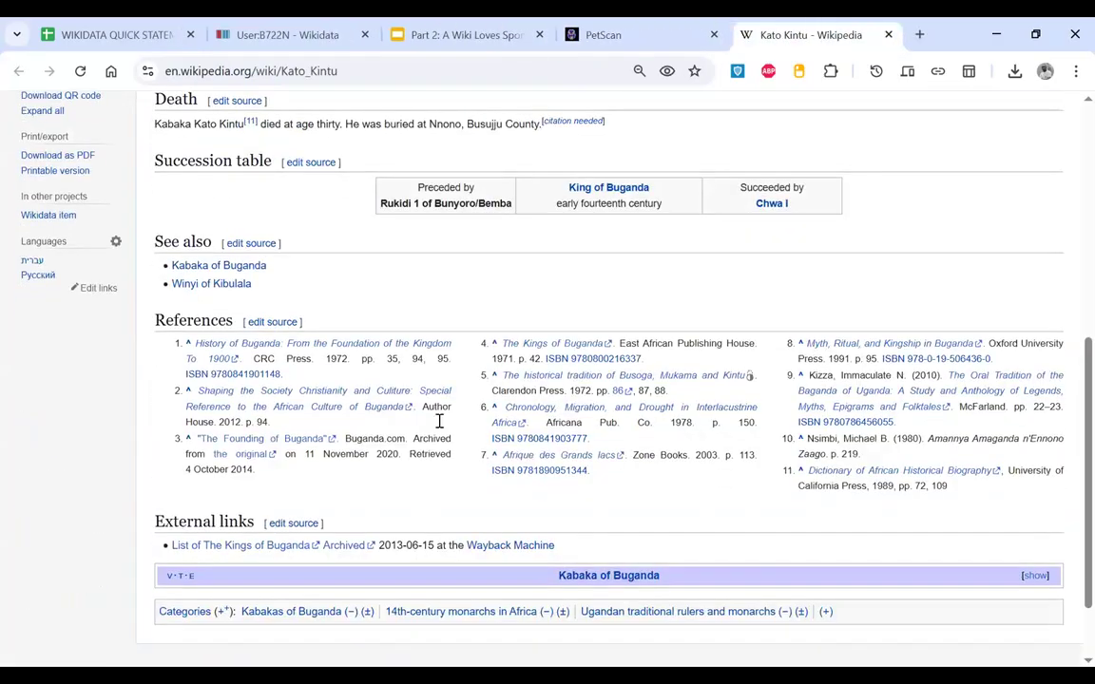
{"action": "scroll", "coordinate": [439, 423], "scroll_direction": "up", "scroll_amount": 1}
{"action": "left_click_drag", "start_coordinate": [13, 260], "coordinate": [80, 295]}
{"action": "scroll", "coordinate": [403, 317], "scroll_direction": "up", "scroll_amount": 3}
{"action": "scroll", "coordinate": [403, 319], "scroll_direction": "up", "scroll_amount": 3}
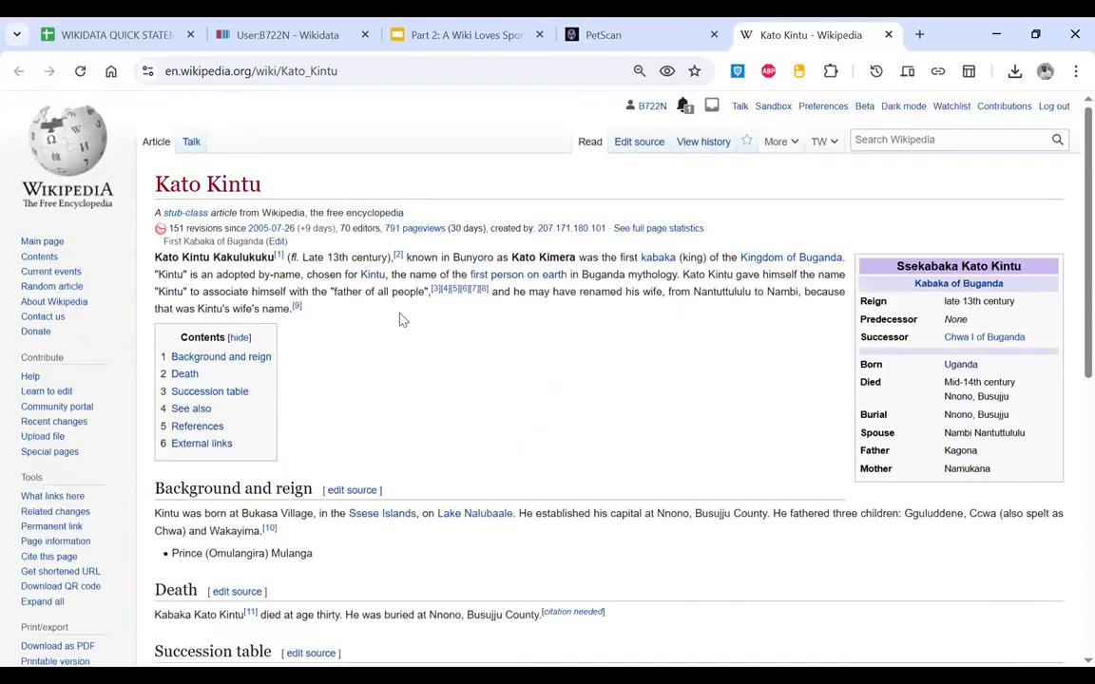
{"action": "scroll", "coordinate": [401, 317], "scroll_direction": "down", "scroll_amount": 3}
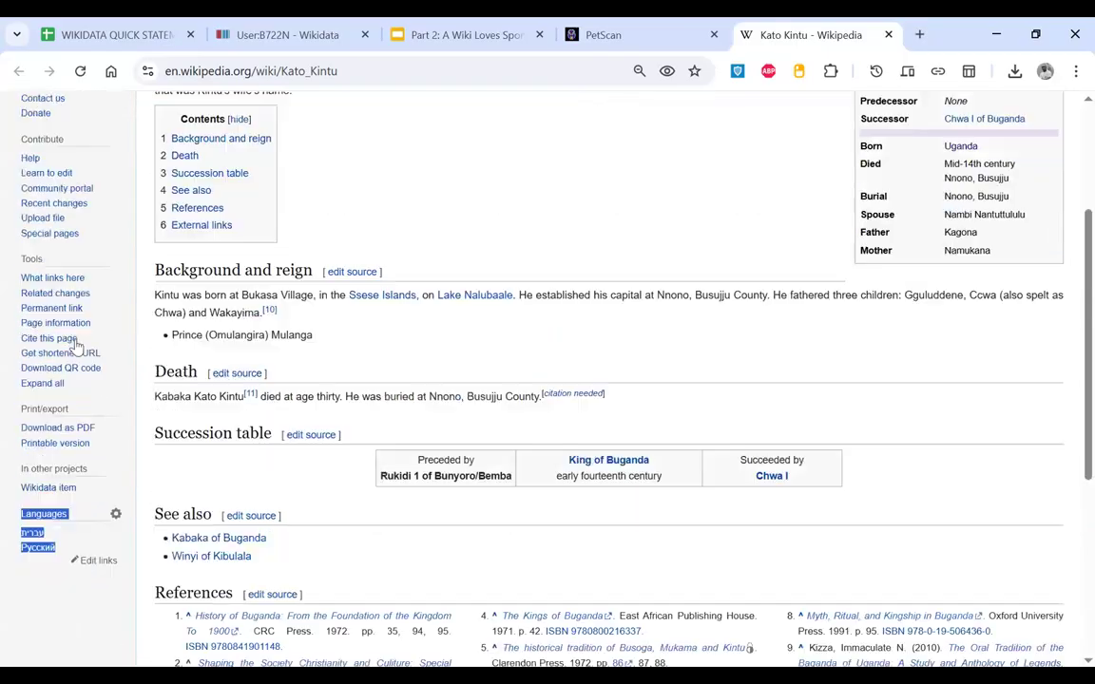
{"action": "right_click", "coordinate": [59, 491]}
{"action": "left_click", "coordinate": [204, 302]}
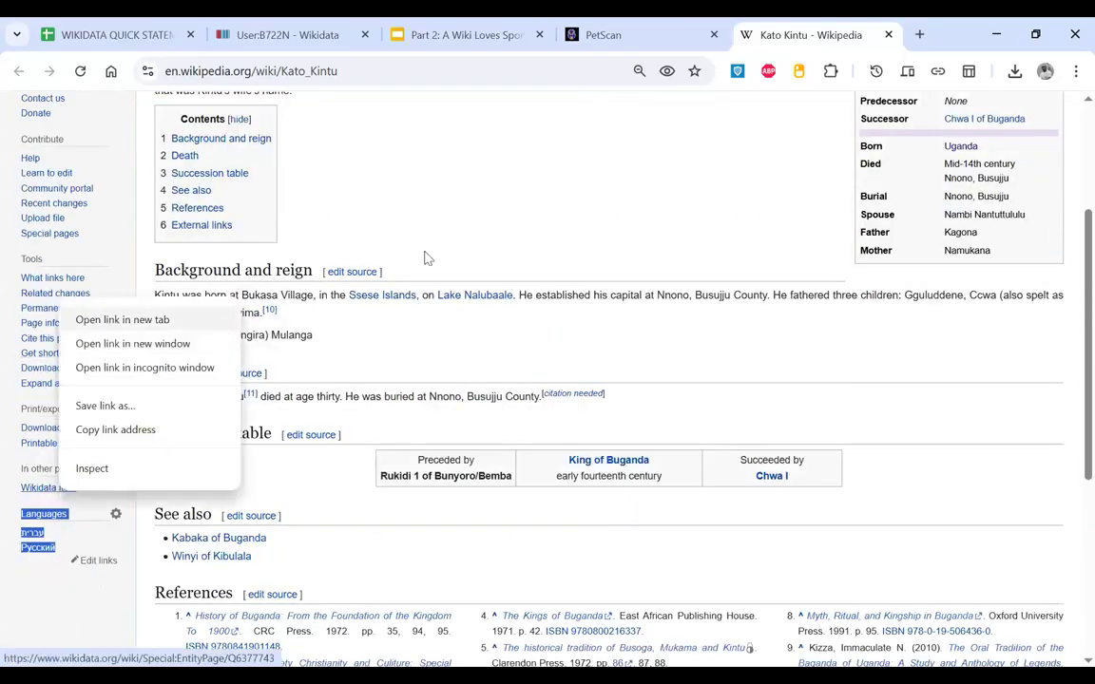
{"action": "left_click", "coordinate": [817, 35]}
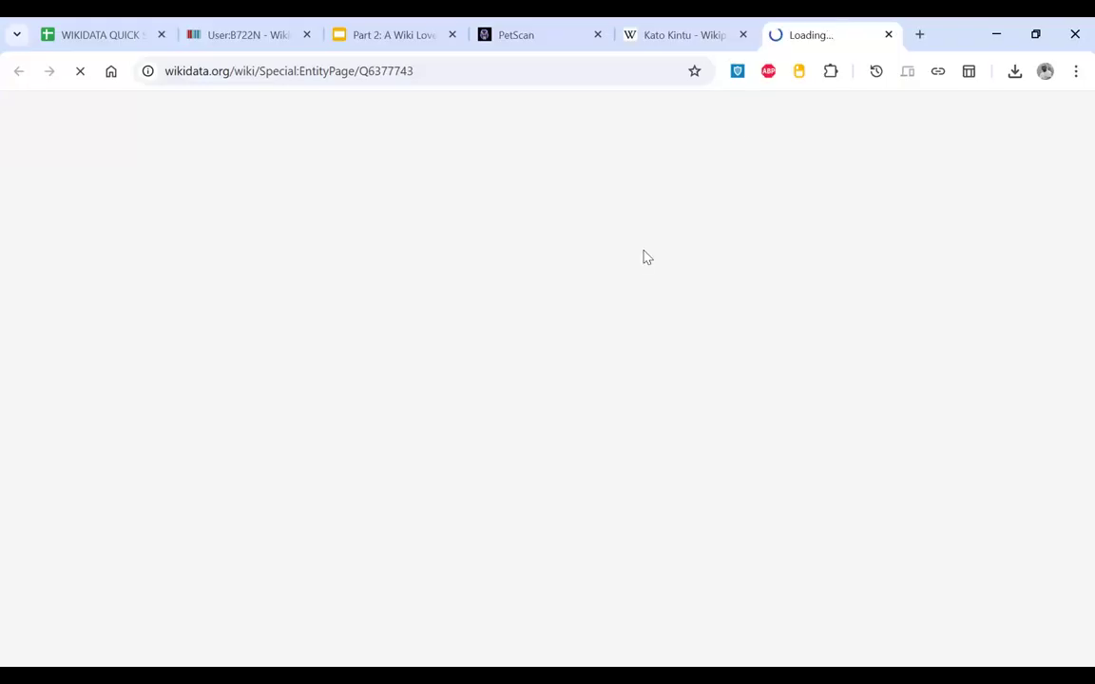
Step: Add a new Luganda (lg) sitelink row with page name 'Kintu'
{"action": "scroll", "coordinate": [441, 347], "scroll_direction": "down", "scroll_amount": 8}
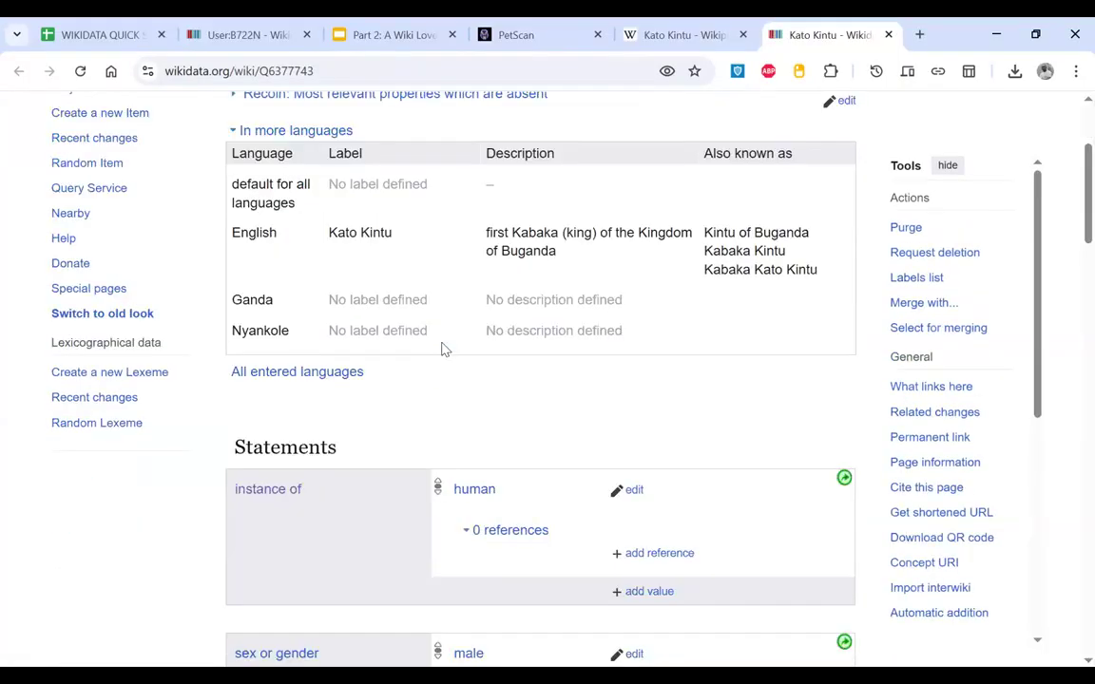
{"action": "scroll", "coordinate": [442, 349], "scroll_direction": "down", "scroll_amount": 10}
{"action": "scroll", "coordinate": [327, 445], "scroll_direction": "up", "scroll_amount": 6}
{"action": "scroll", "coordinate": [333, 446], "scroll_direction": "down", "scroll_amount": 1}
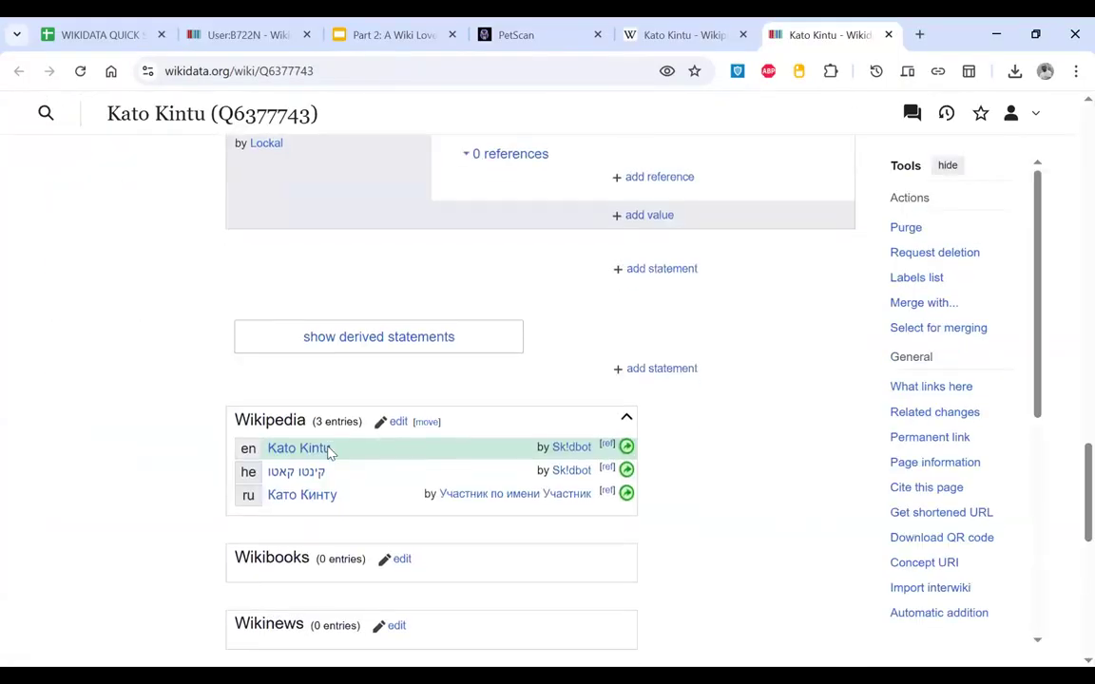
{"action": "left_click", "coordinate": [390, 416]}
{"action": "type", "text": "lg"}
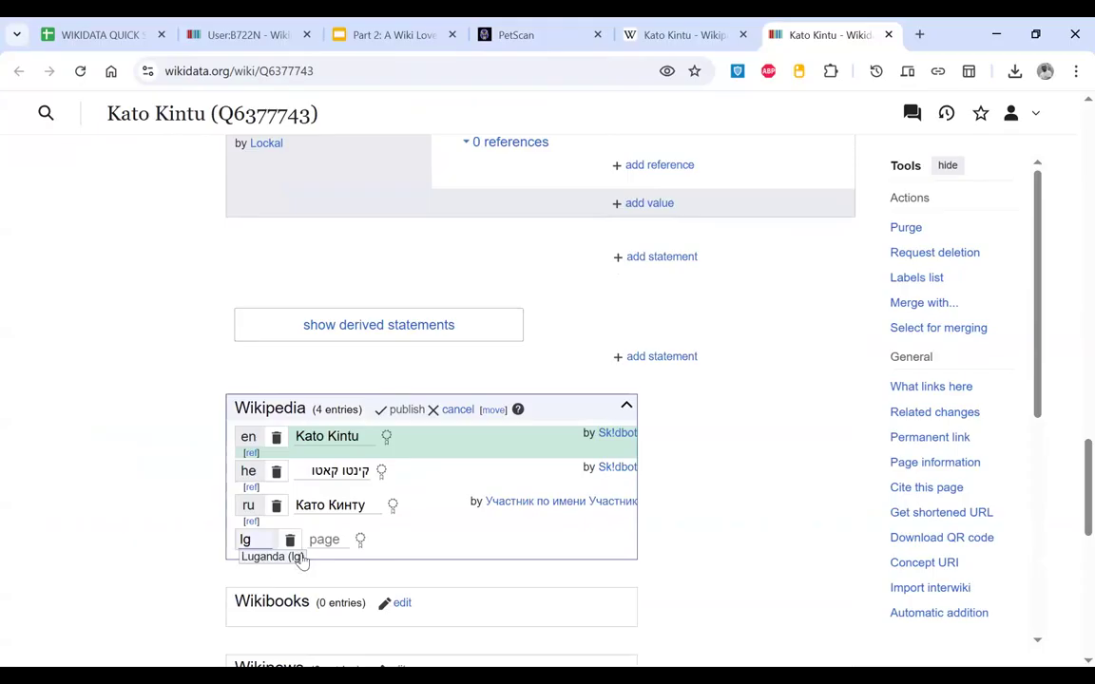
{"action": "left_click", "coordinate": [285, 556]}
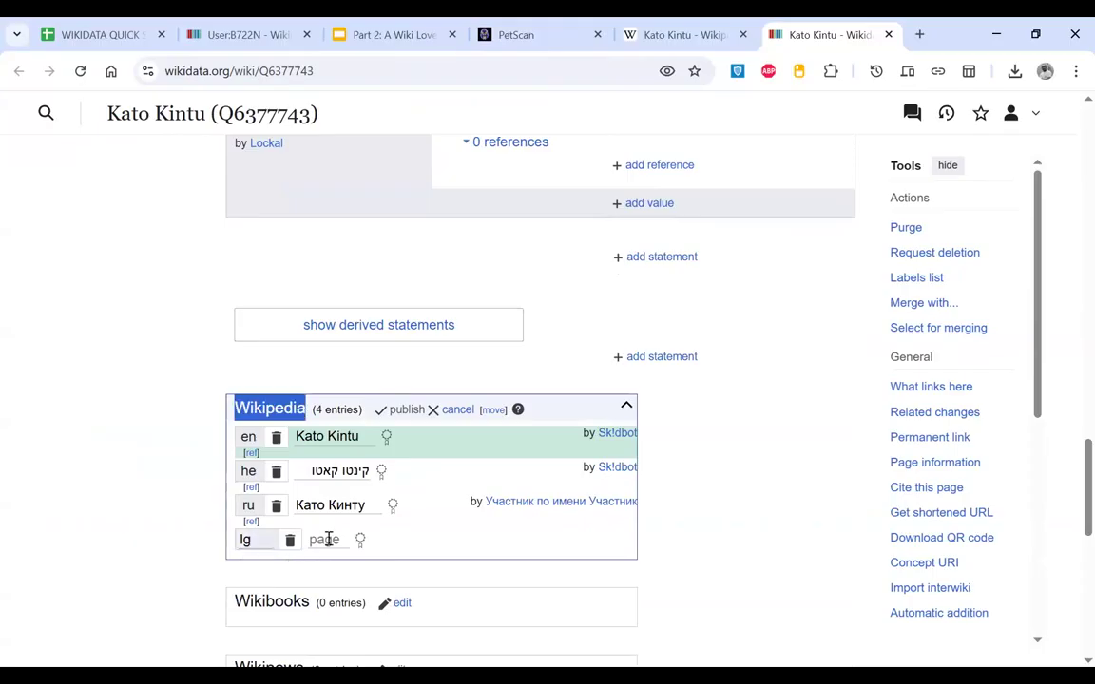
{"action": "left_click", "coordinate": [327, 539]}
{"action": "type", "text": "Kintu"}
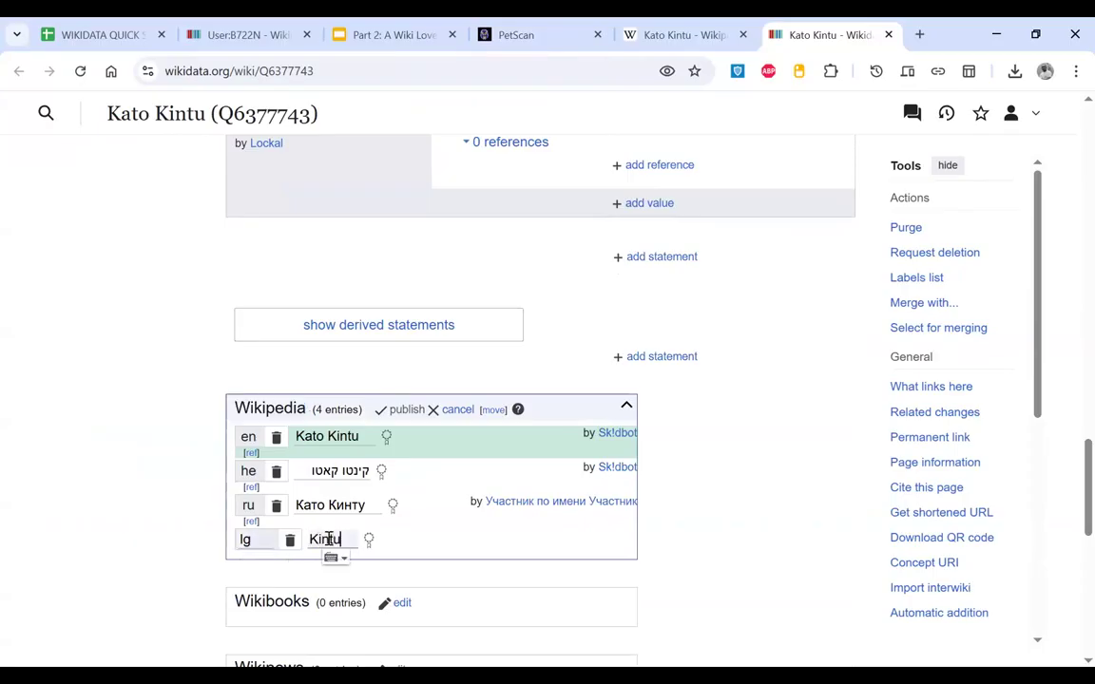
Step: Check the page name suggestions, keeping 'Kintu' as the lg sitelink title
{"action": "scroll", "coordinate": [391, 511], "scroll_direction": "down", "scroll_amount": 1}
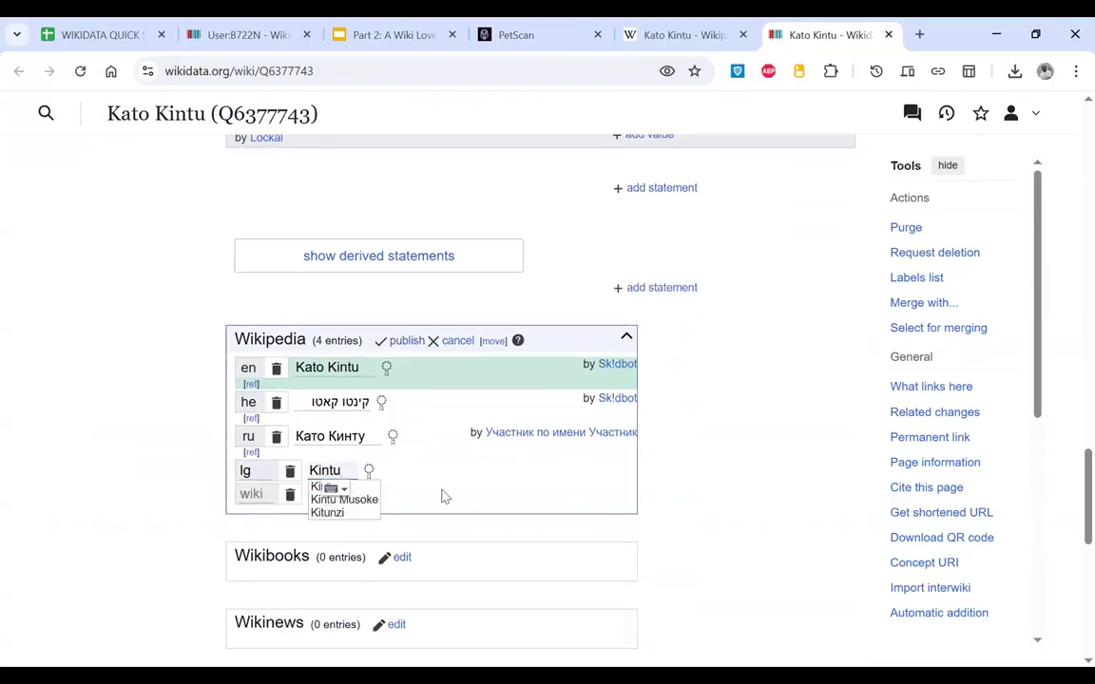
{"action": "left_click", "coordinate": [367, 488]}
{"action": "left_click", "coordinate": [320, 467]}
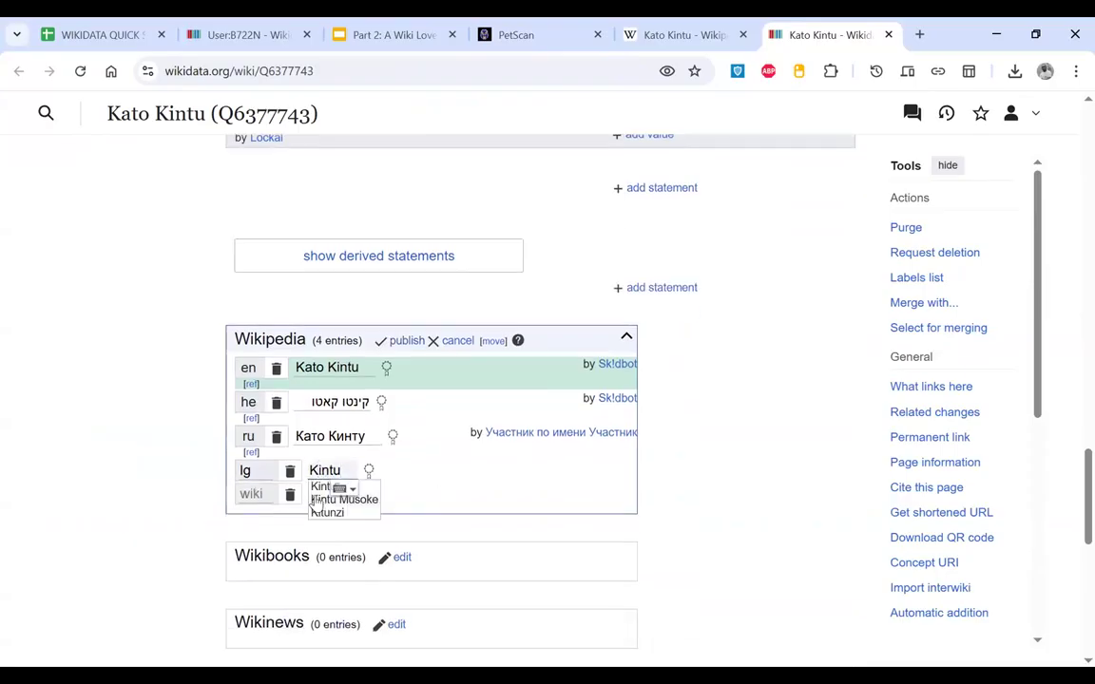
{"action": "right_click", "coordinate": [321, 497]}
{"action": "left_click", "coordinate": [320, 496]}
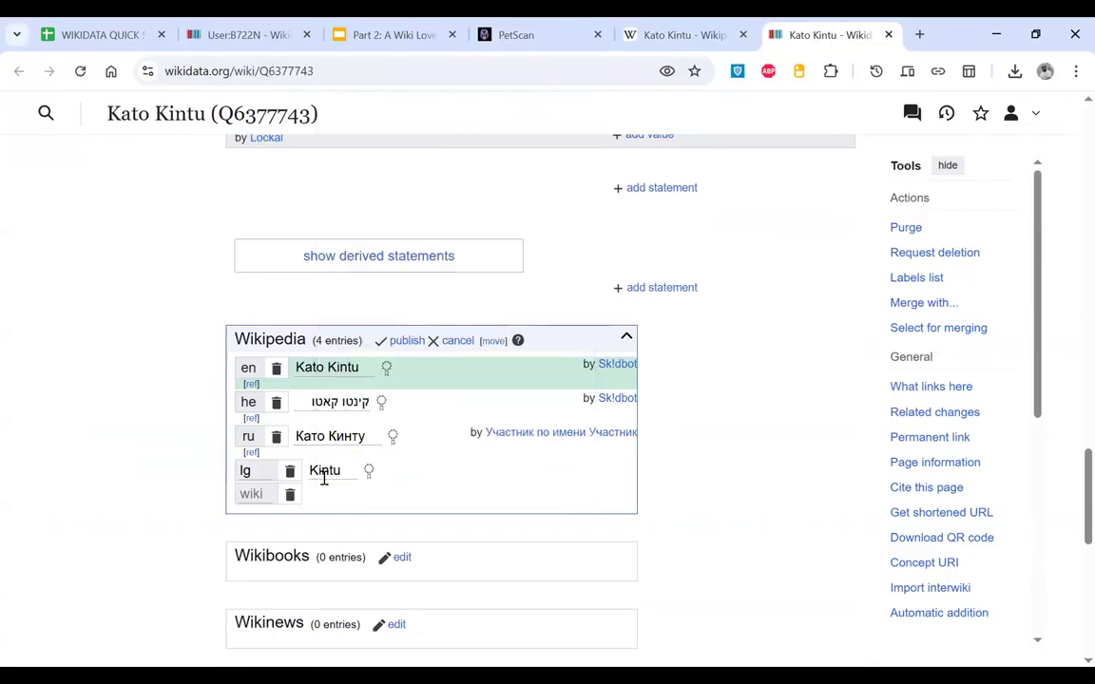
{"action": "left_click", "coordinate": [337, 465]}
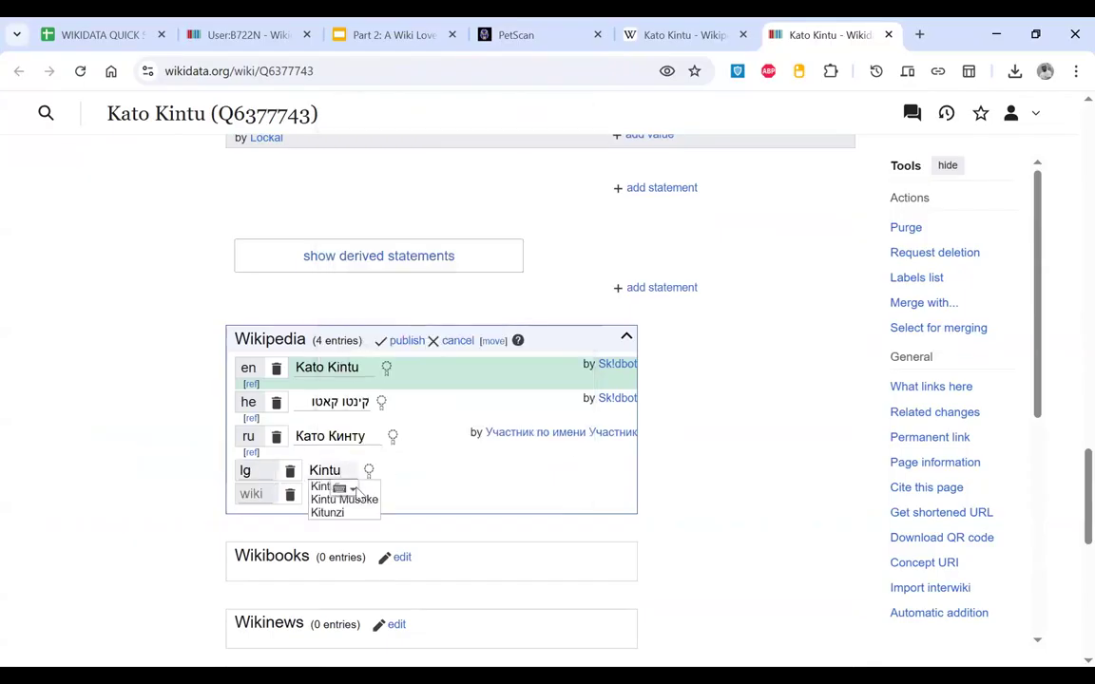
{"action": "left_click", "coordinate": [377, 487]}
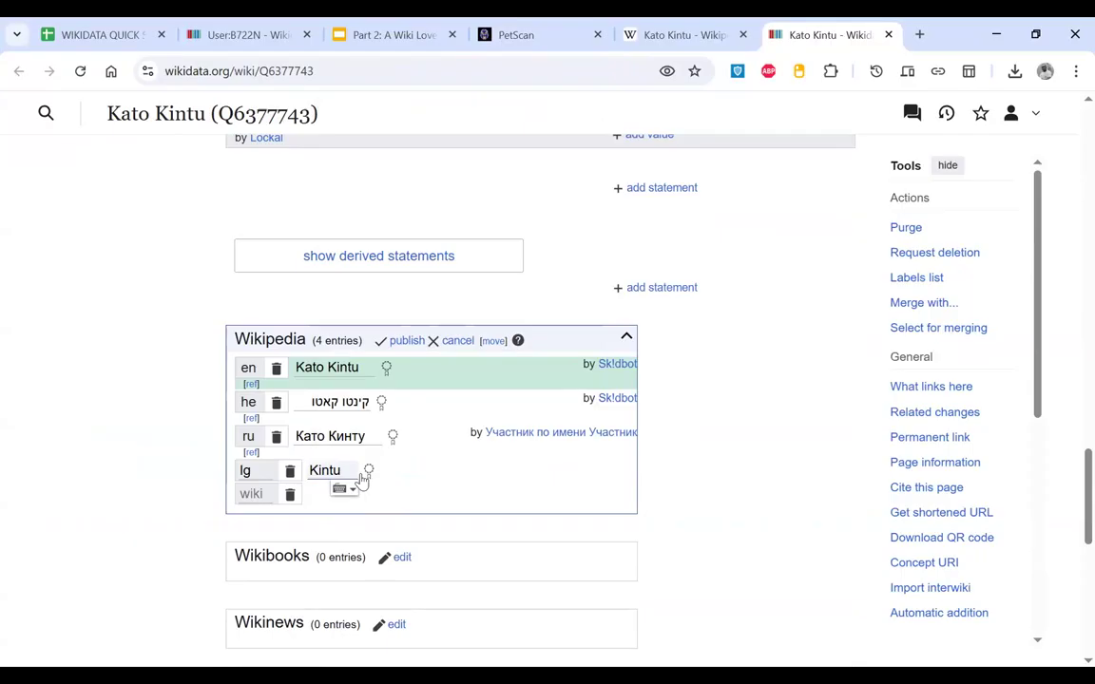
Step: Review the English Kato Kintu article, then return to the Wikidata item
{"action": "left_click", "coordinate": [685, 28]}
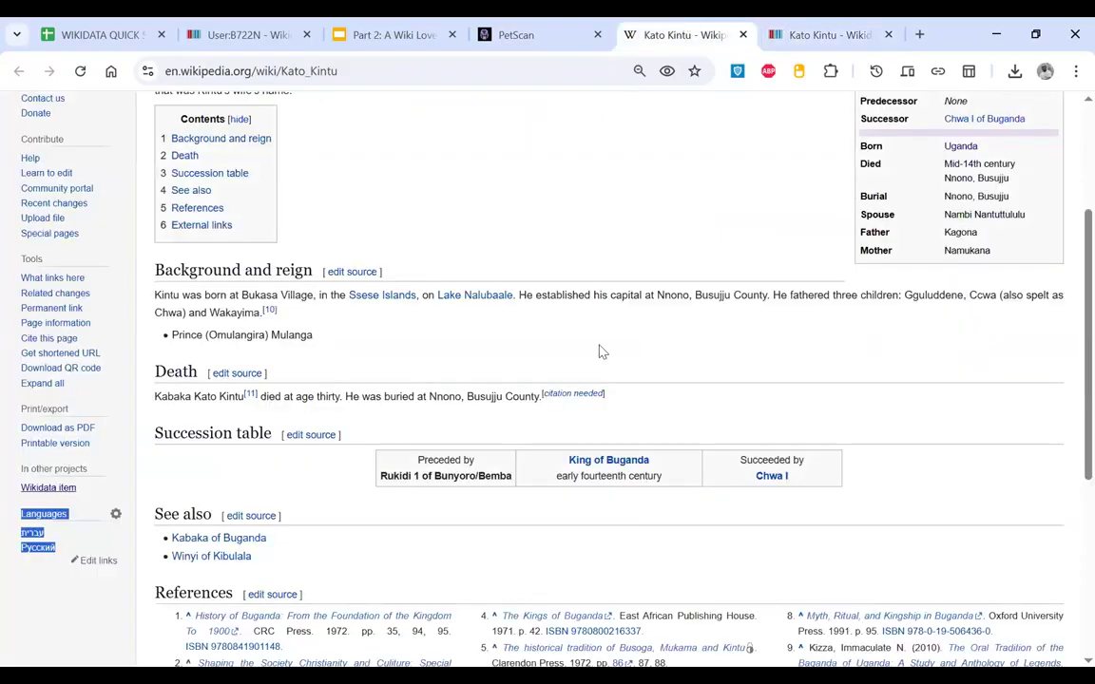
{"action": "scroll", "coordinate": [598, 349], "scroll_direction": "up", "scroll_amount": 3}
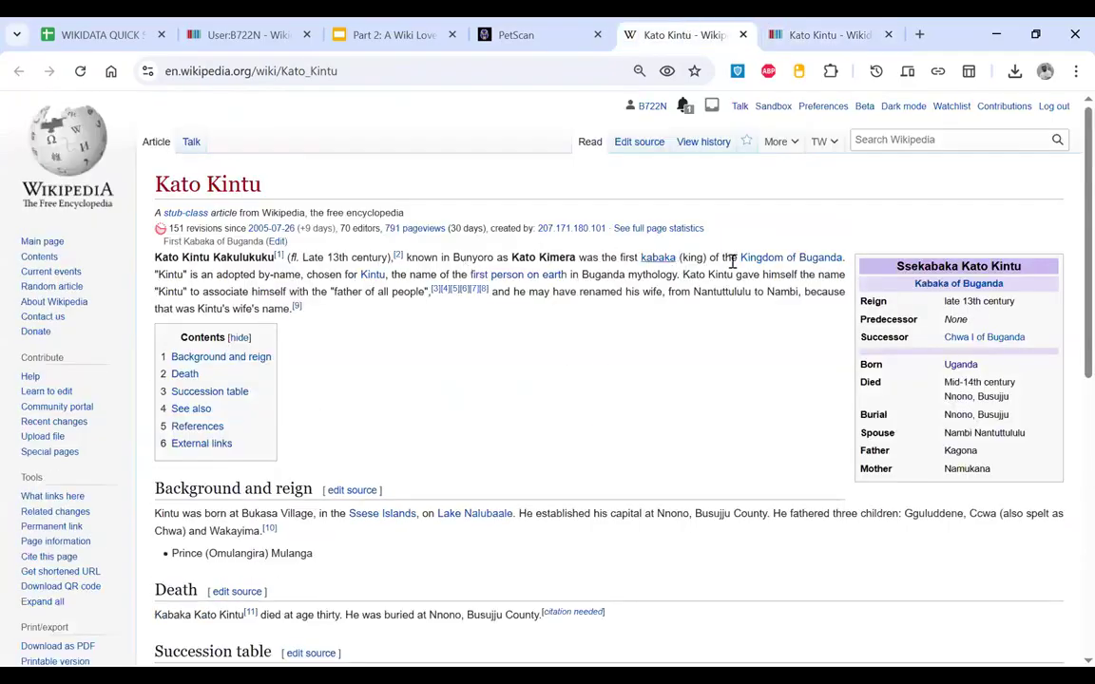
{"action": "scroll", "coordinate": [337, 328], "scroll_direction": "down", "scroll_amount": 1}
{"action": "scroll", "coordinate": [337, 328], "scroll_direction": "up", "scroll_amount": 1}
{"action": "left_click", "coordinate": [836, 35]}
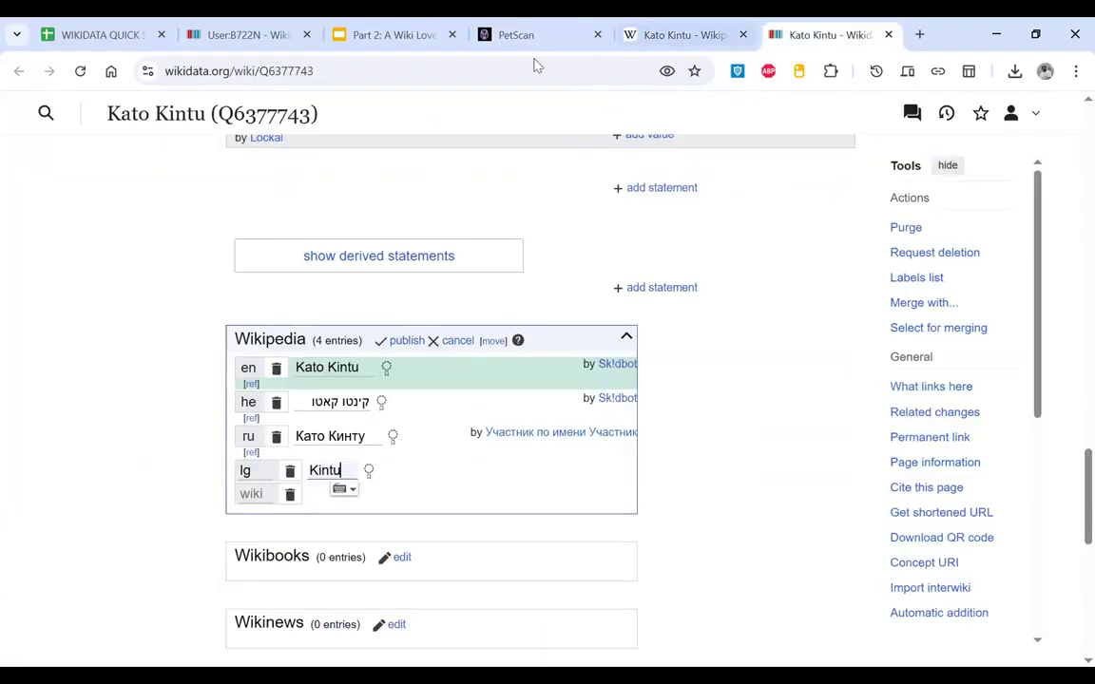
Step: Go to the Luganda Wikipedia and open the Kintu article via a 'kintu' search
{"action": "left_click", "coordinate": [534, 64]}
{"action": "type", "text": "lg"}
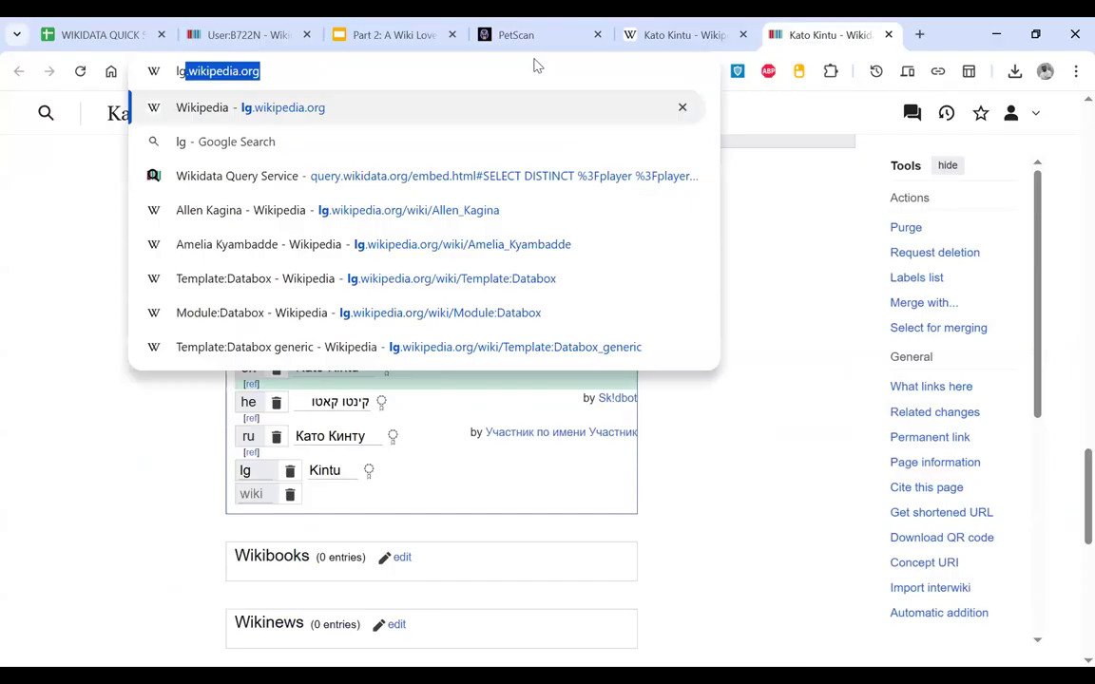
{"action": "key", "text": "Return"}
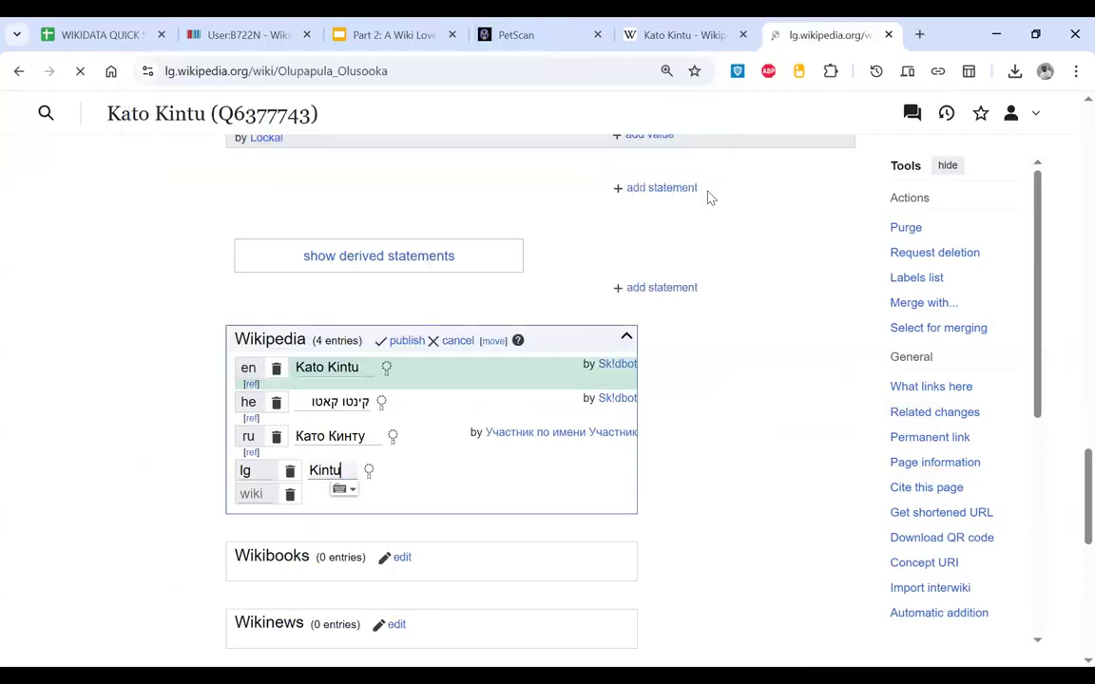
{"action": "left_click", "coordinate": [454, 122]}
{"action": "type", "text": "kintu"}
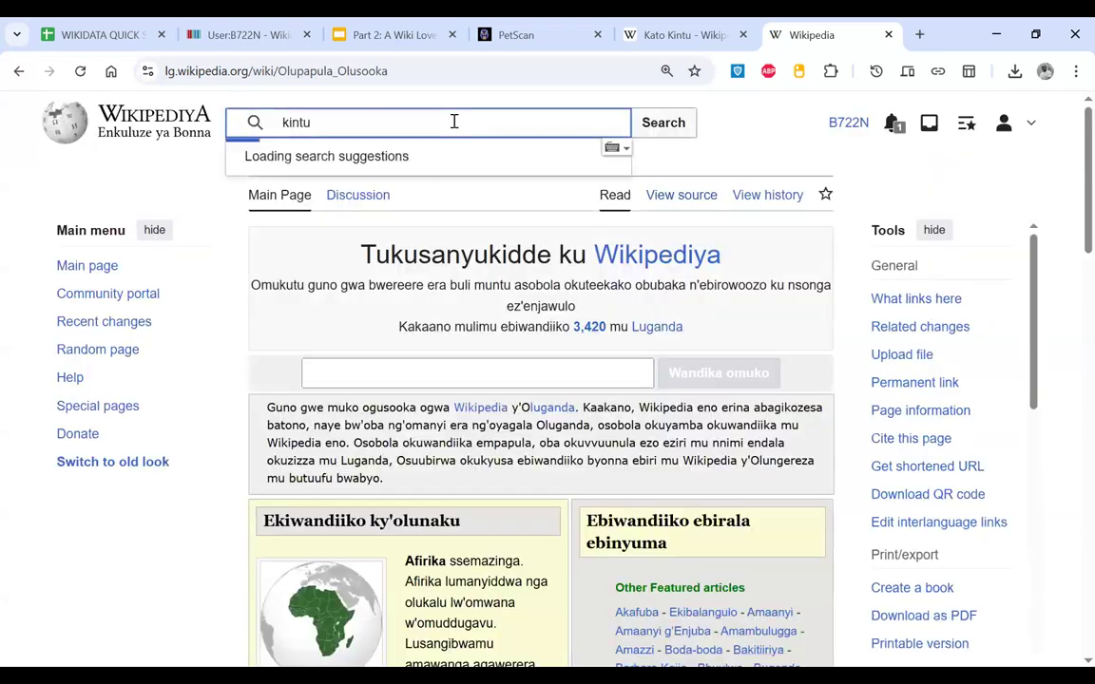
{"action": "left_click", "coordinate": [319, 164]}
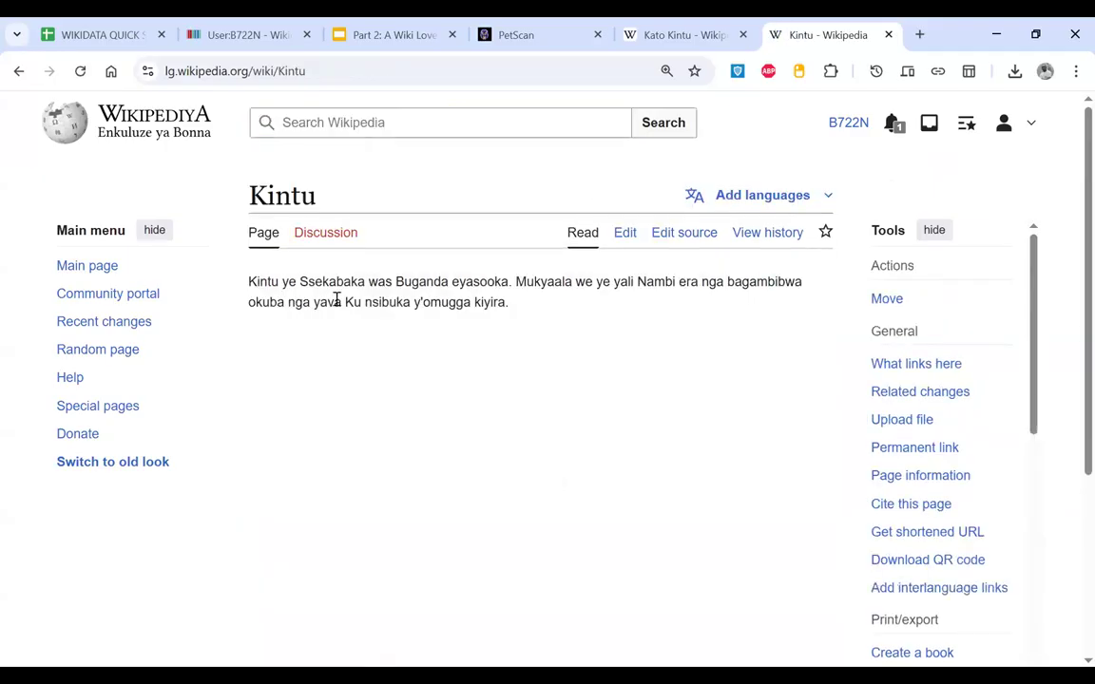
Step: Look over the Kintu article's paragraph, then go back to the PetScan results
{"action": "triple_click", "coordinate": [538, 313]}
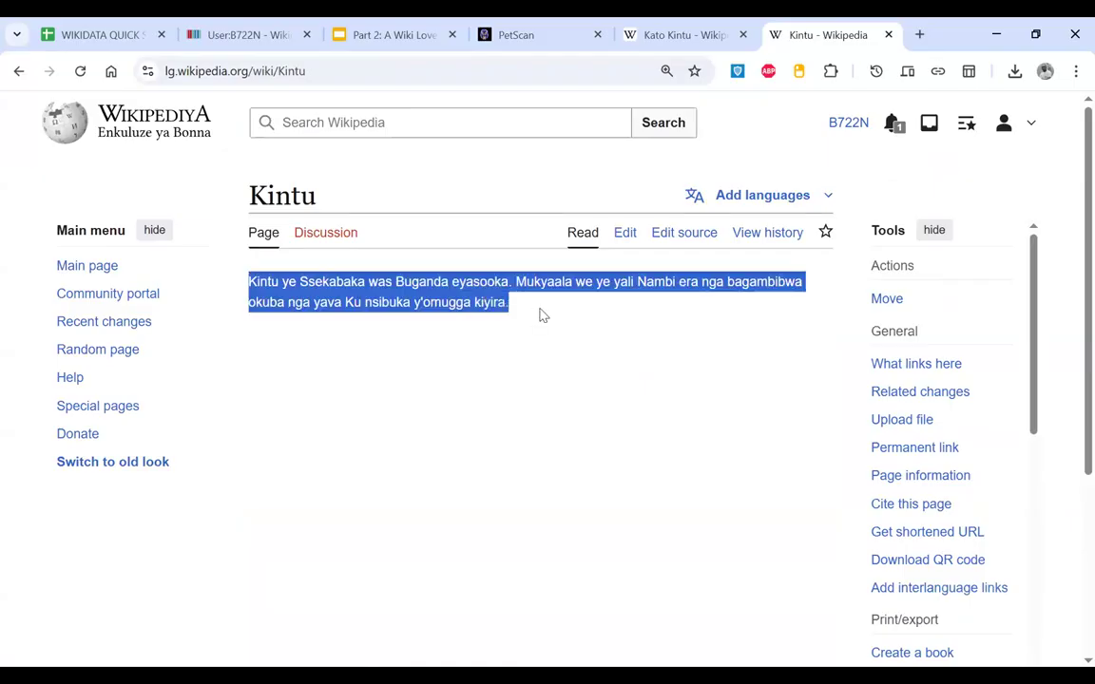
{"action": "left_click", "coordinate": [470, 321]}
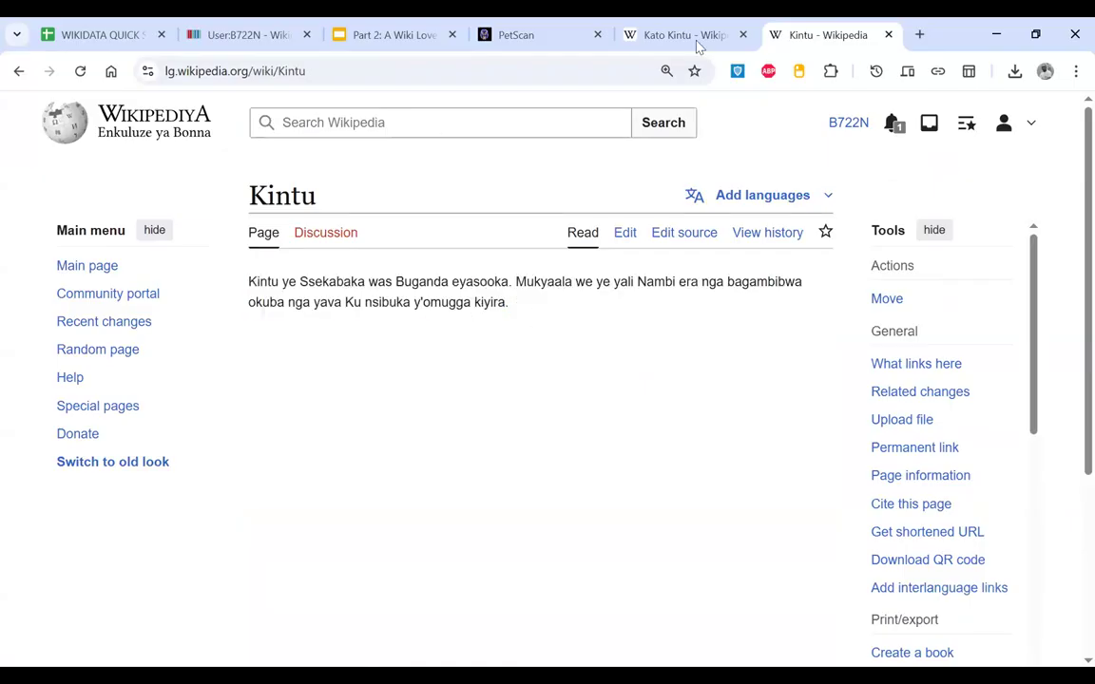
{"action": "left_click", "coordinate": [520, 38]}
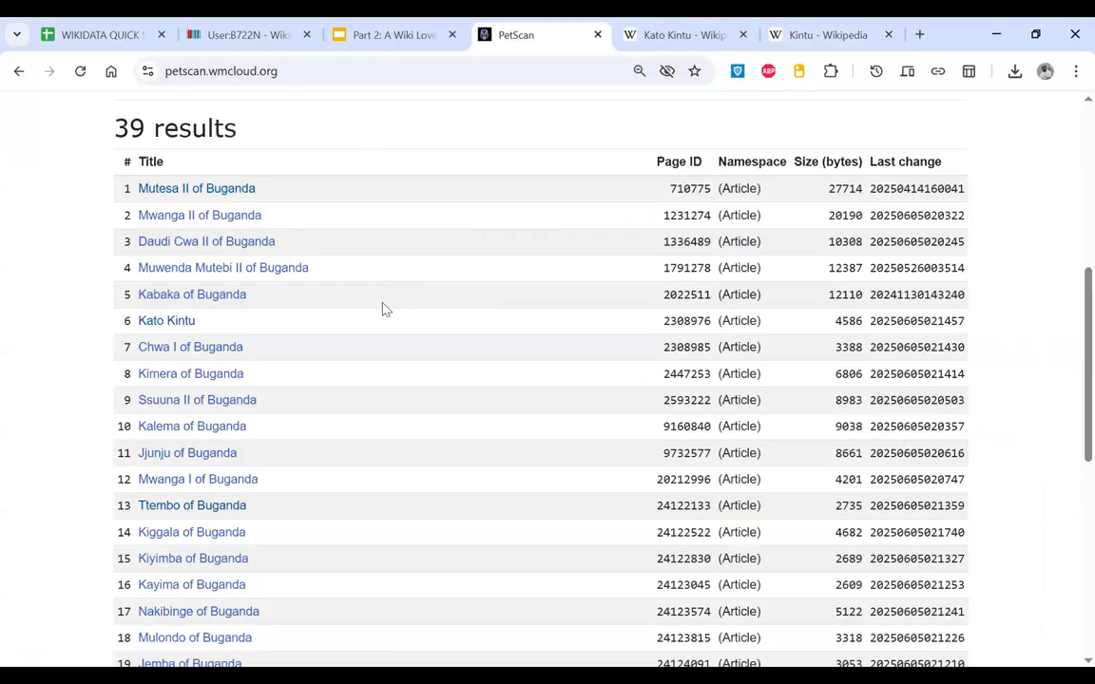
Step: Reopen Kato Kintu's Wikidata item from the English article, then select the Luganda Kintu title
{"action": "left_click_drag", "start_coordinate": [194, 322], "coordinate": [137, 324]}
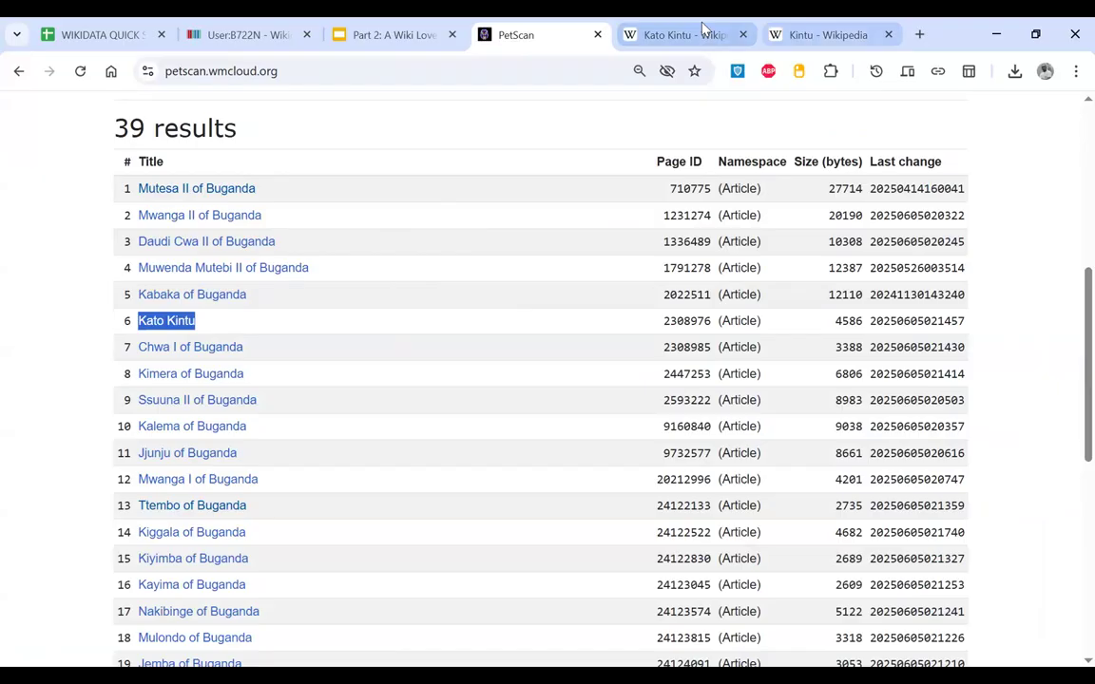
{"action": "left_click", "coordinate": [680, 36]}
{"action": "scroll", "coordinate": [125, 469], "scroll_direction": "down", "scroll_amount": 2}
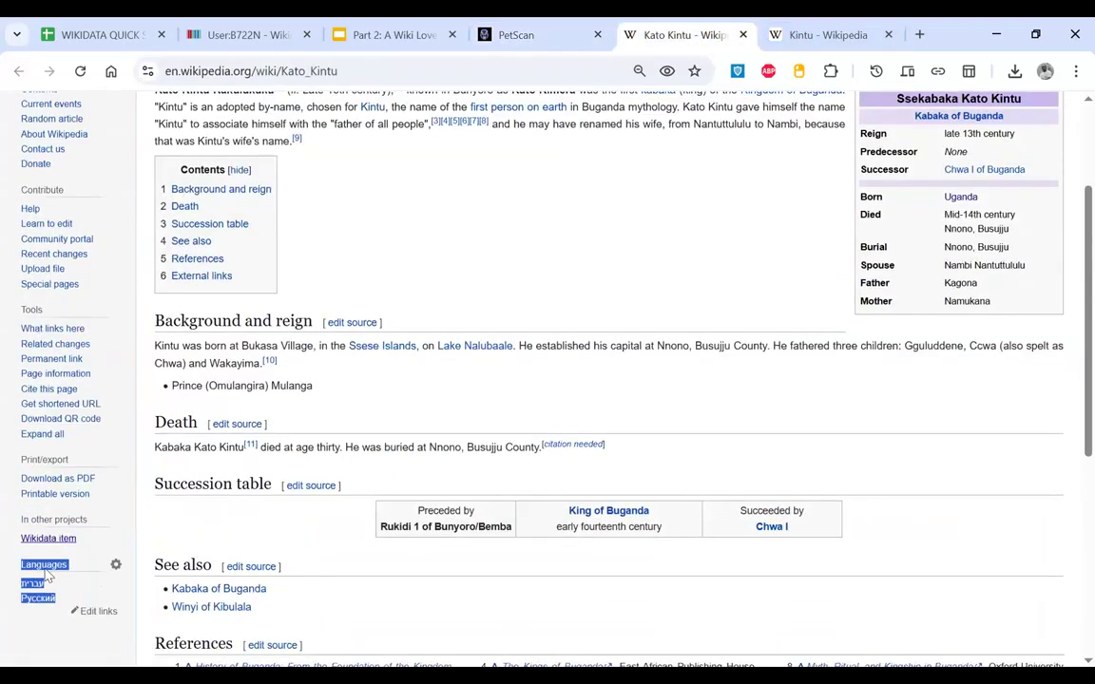
{"action": "right_click", "coordinate": [69, 542]}
{"action": "left_click", "coordinate": [224, 371]}
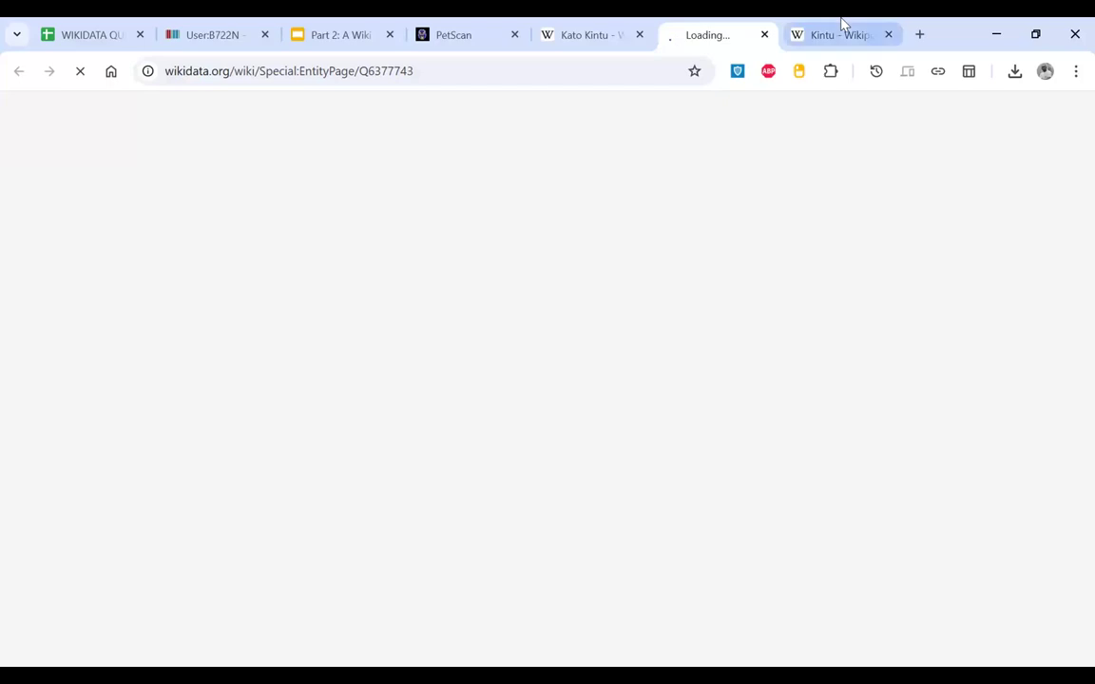
{"action": "left_click", "coordinate": [836, 34]}
{"action": "double_click", "coordinate": [258, 187]}
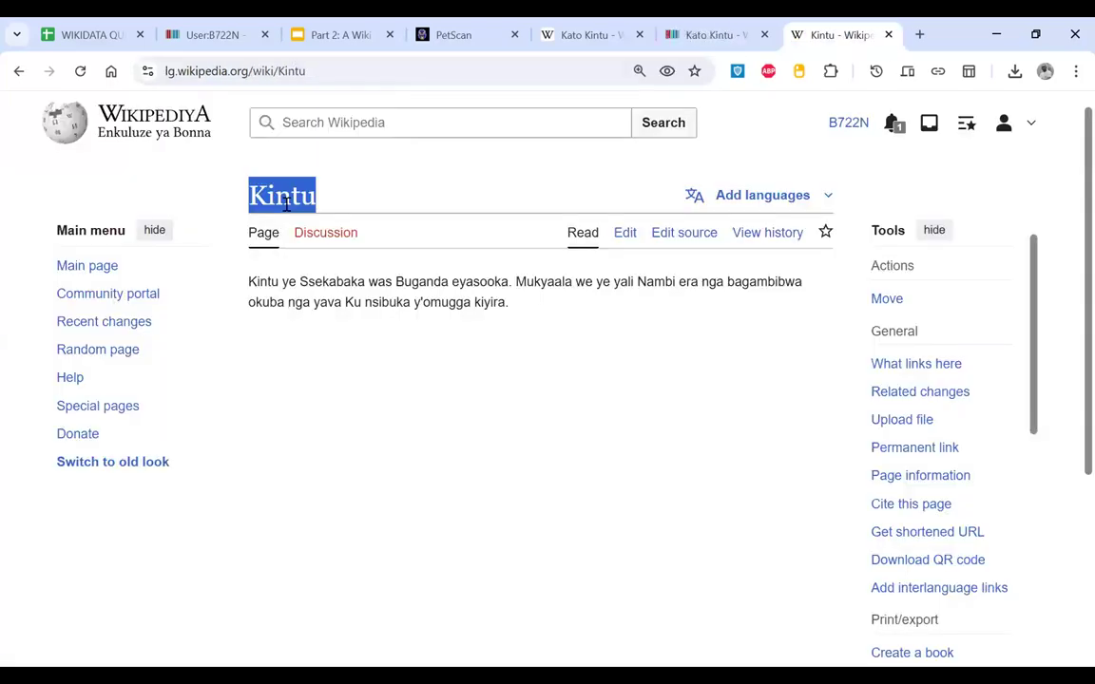
Step: On the Kato Kintu Wikidata item, add a new Wikipedia sitelink row for Luganda (lg)
{"action": "left_click", "coordinate": [722, 34]}
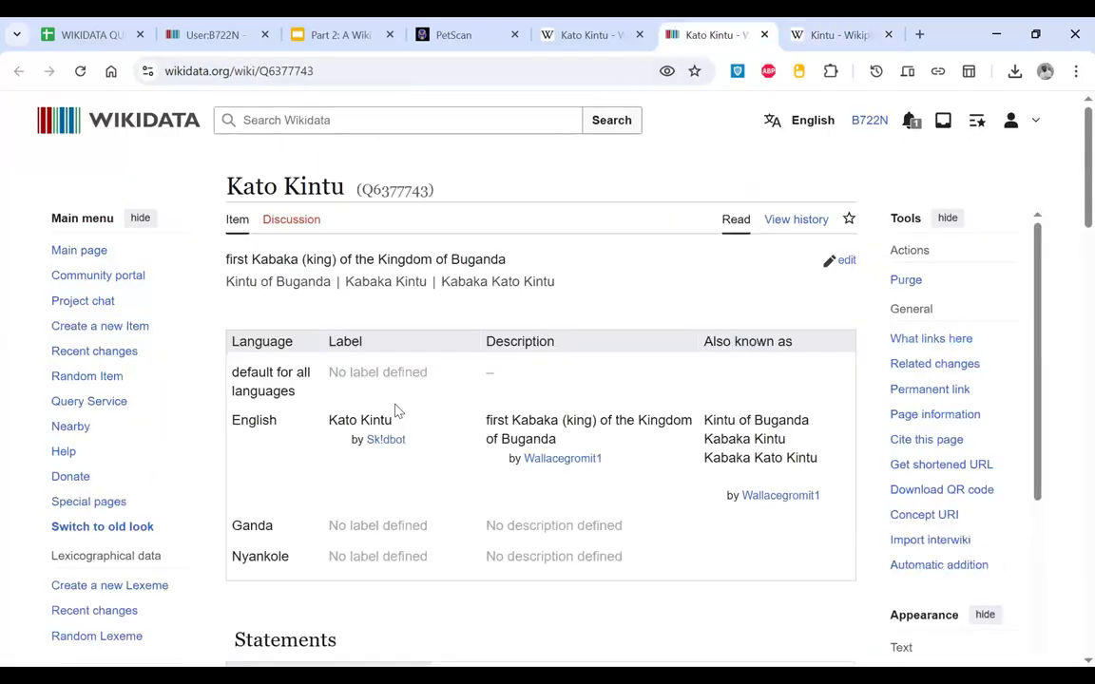
{"action": "scroll", "coordinate": [396, 411], "scroll_direction": "down", "scroll_amount": 15}
{"action": "scroll", "coordinate": [396, 410], "scroll_direction": "up", "scroll_amount": 1}
{"action": "scroll", "coordinate": [396, 411], "scroll_direction": "up", "scroll_amount": 5}
{"action": "scroll", "coordinate": [396, 410], "scroll_direction": "down", "scroll_amount": 1}
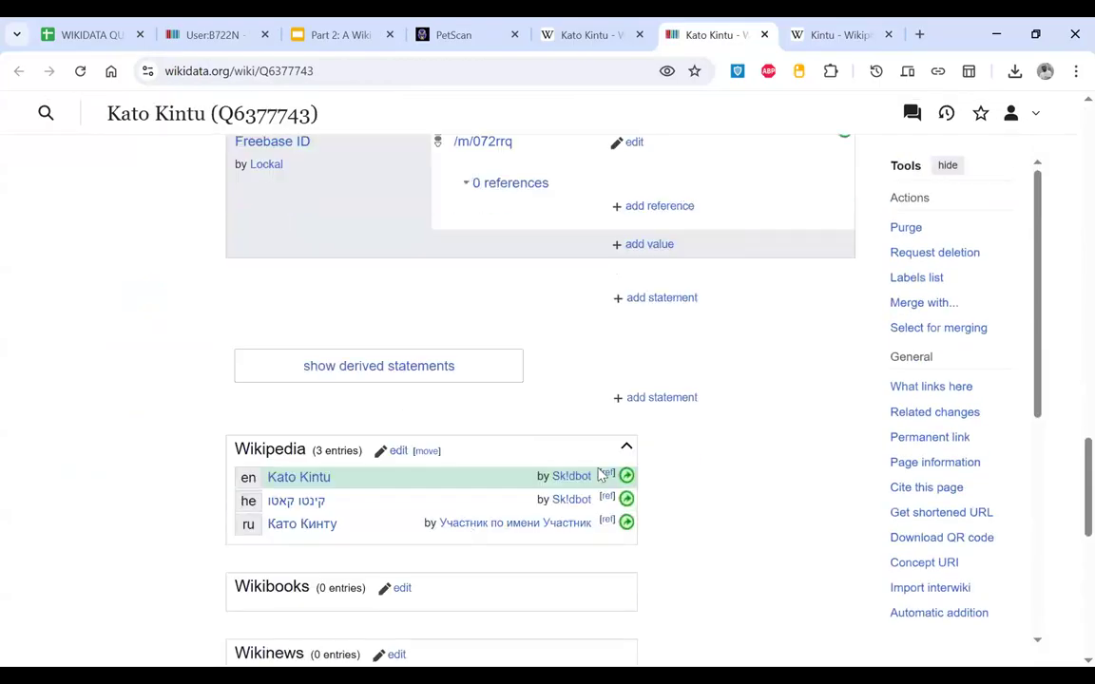
{"action": "left_click", "coordinate": [395, 452]}
{"action": "scroll", "coordinate": [361, 461], "scroll_direction": "down", "scroll_amount": 1}
{"action": "type", "text": "lg"}
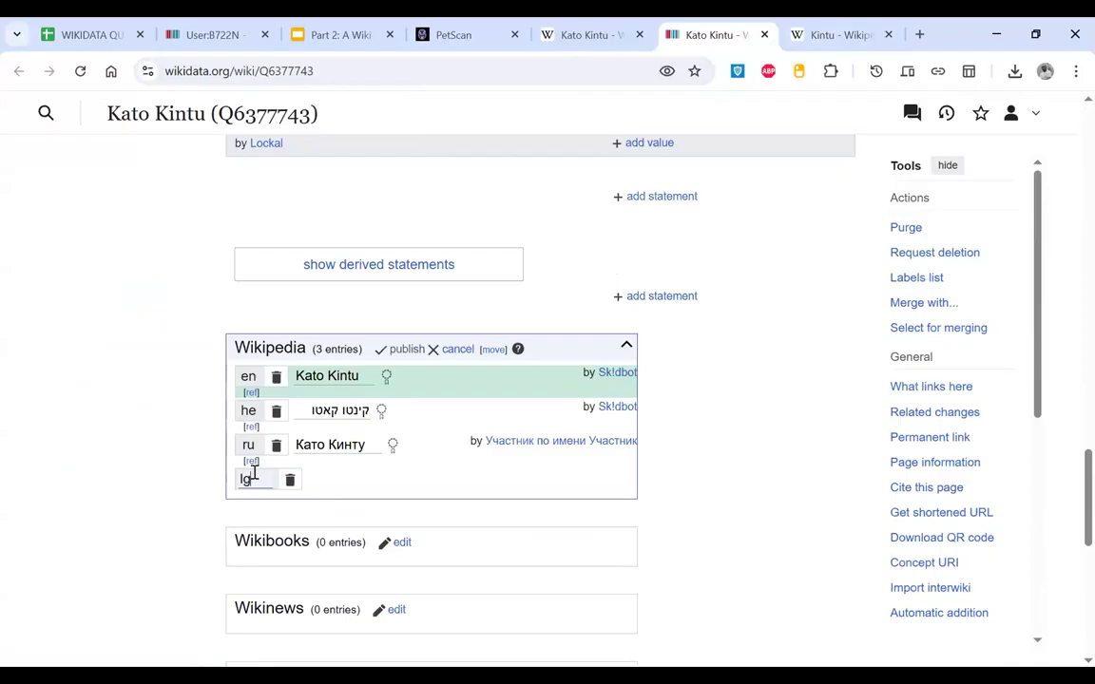
{"action": "left_click", "coordinate": [255, 496]}
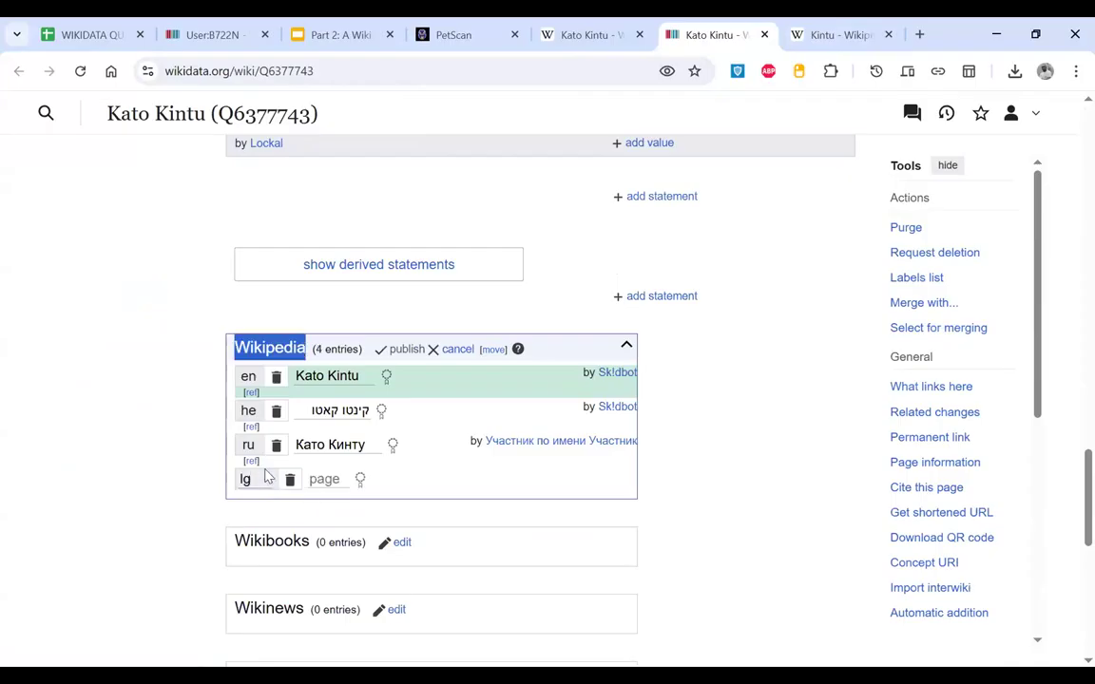
Step: Enter page Kintu and publish; saving fails because Q65452324 already uses lgwiki:Kintu
{"action": "left_click", "coordinate": [323, 480]}
{"action": "type", "text": "Kintu"}
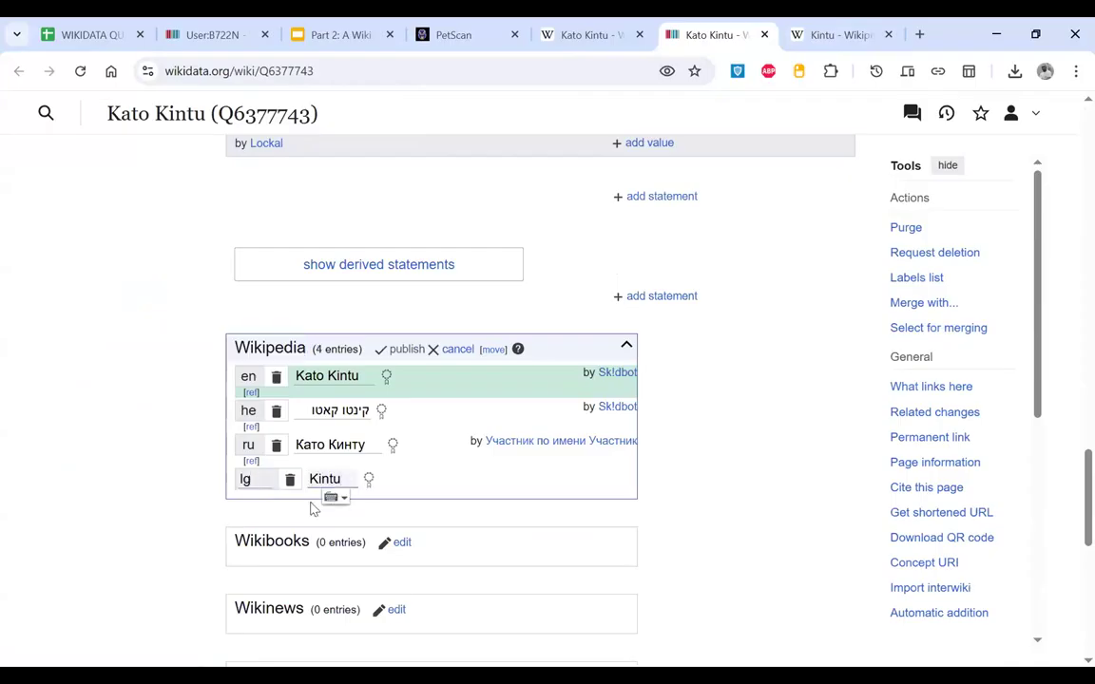
{"action": "left_click", "coordinate": [374, 499]}
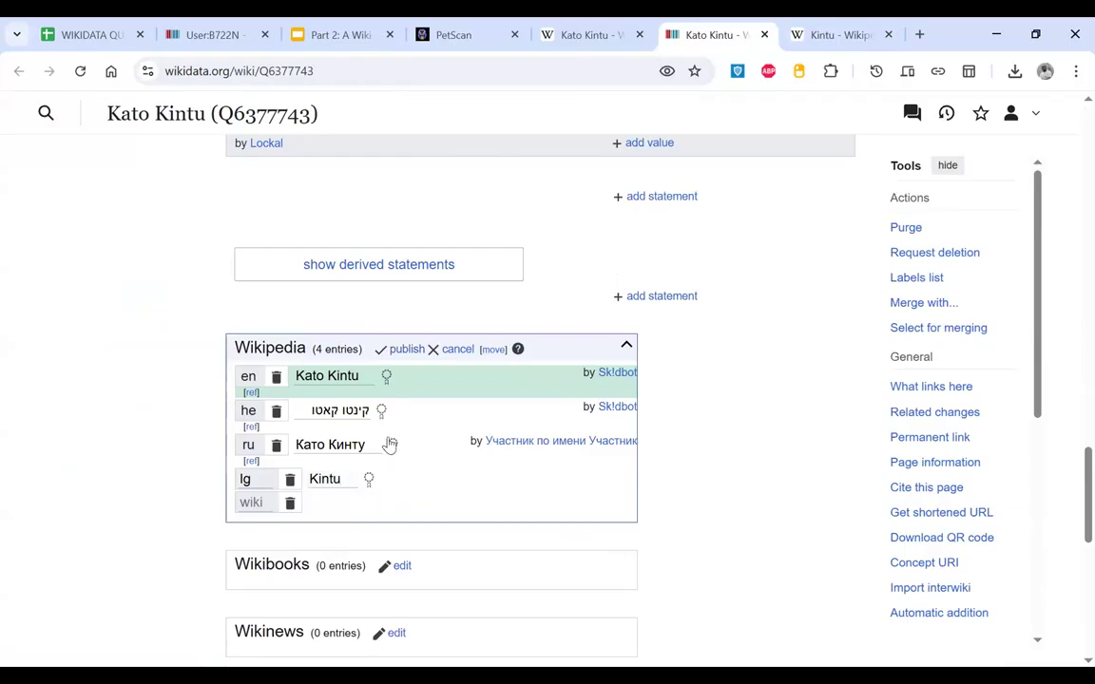
{"action": "left_click", "coordinate": [407, 349]}
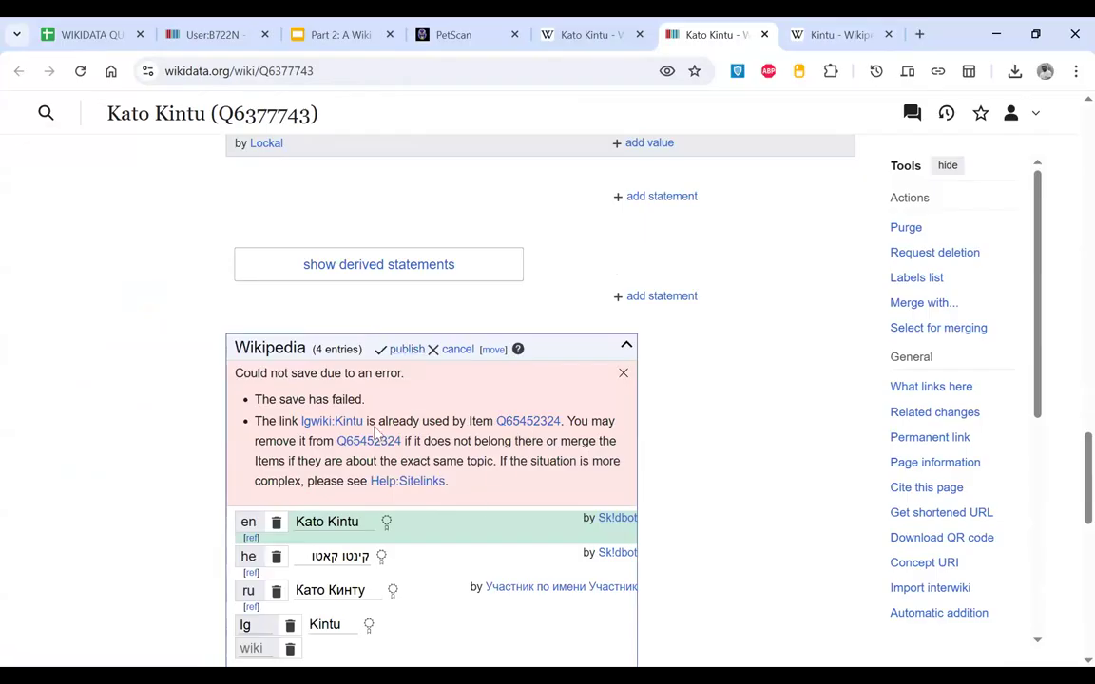
Step: Open the conflicting item Q65452324 in a new tab and inspect it
{"action": "right_click", "coordinate": [535, 425]}
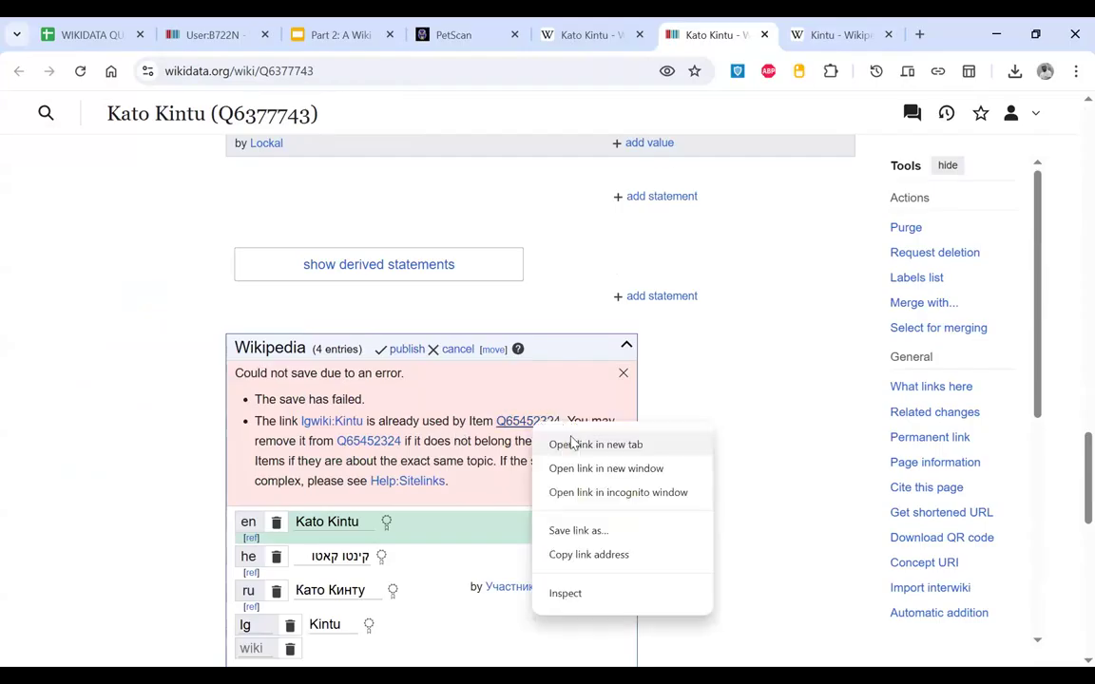
{"action": "left_click", "coordinate": [573, 444]}
{"action": "left_click", "coordinate": [748, 36]}
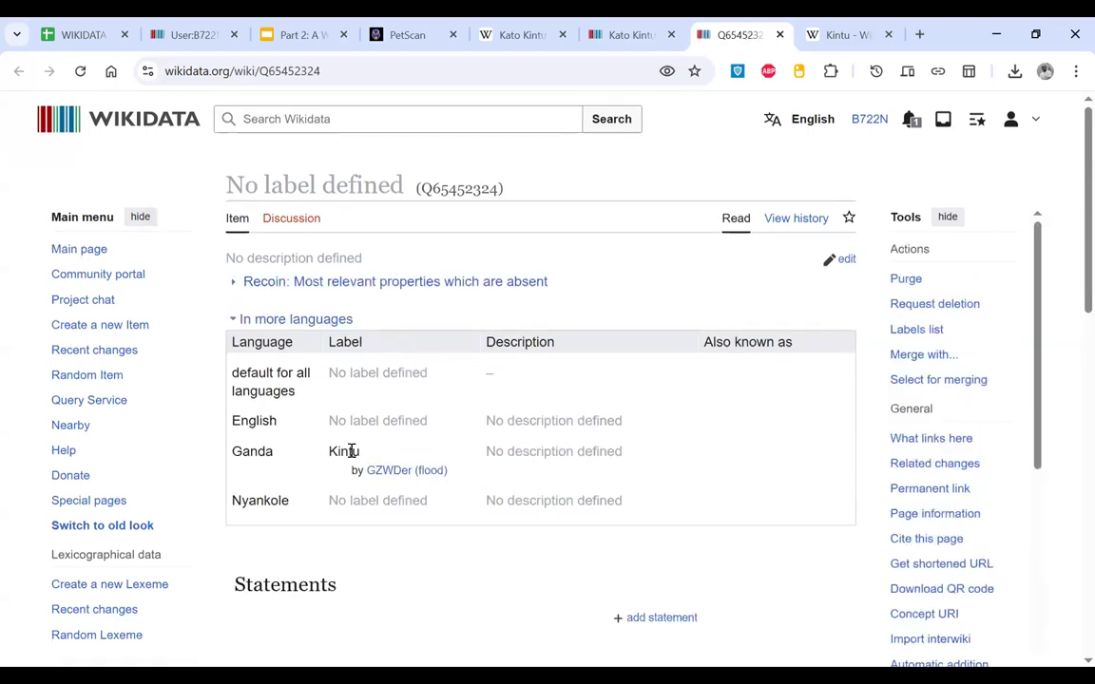
{"action": "scroll", "coordinate": [351, 455], "scroll_direction": "down", "scroll_amount": 10}
{"action": "scroll", "coordinate": [323, 459], "scroll_direction": "up", "scroll_amount": 5}
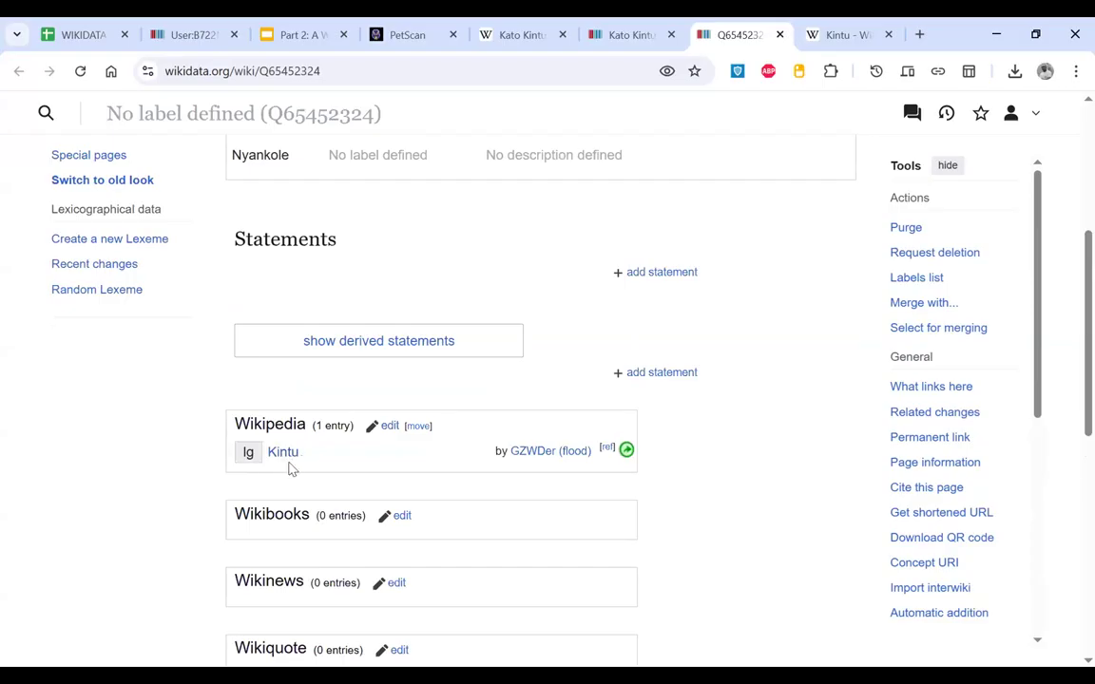
{"action": "scroll", "coordinate": [289, 487], "scroll_direction": "up", "scroll_amount": 2}
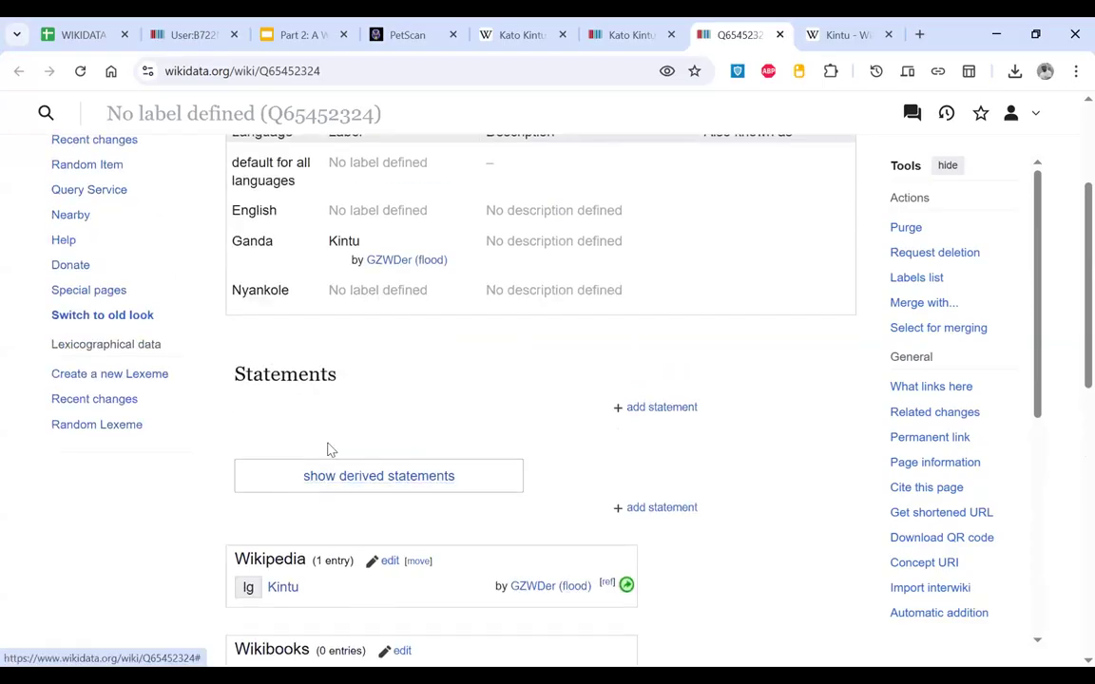
{"action": "scroll", "coordinate": [328, 447], "scroll_direction": "up", "scroll_amount": 3}
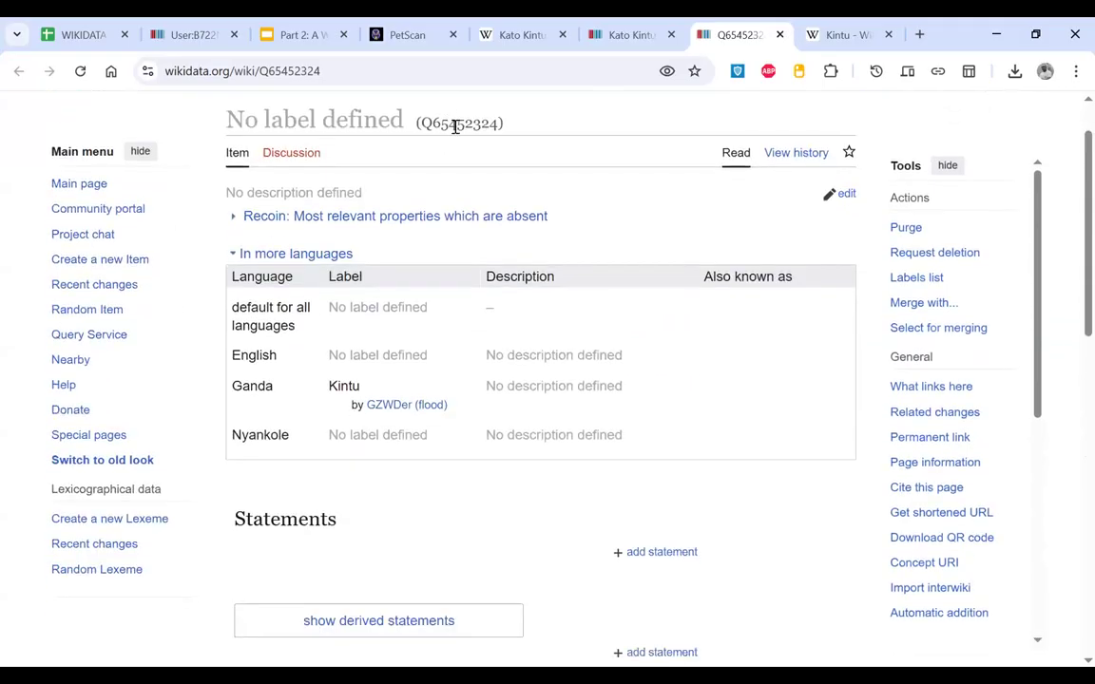
{"action": "double_click", "coordinate": [456, 125]}
{"action": "scroll", "coordinate": [455, 126], "scroll_direction": "up", "scroll_amount": 1}
{"action": "left_click_drag", "start_coordinate": [455, 126], "coordinate": [459, 181]}
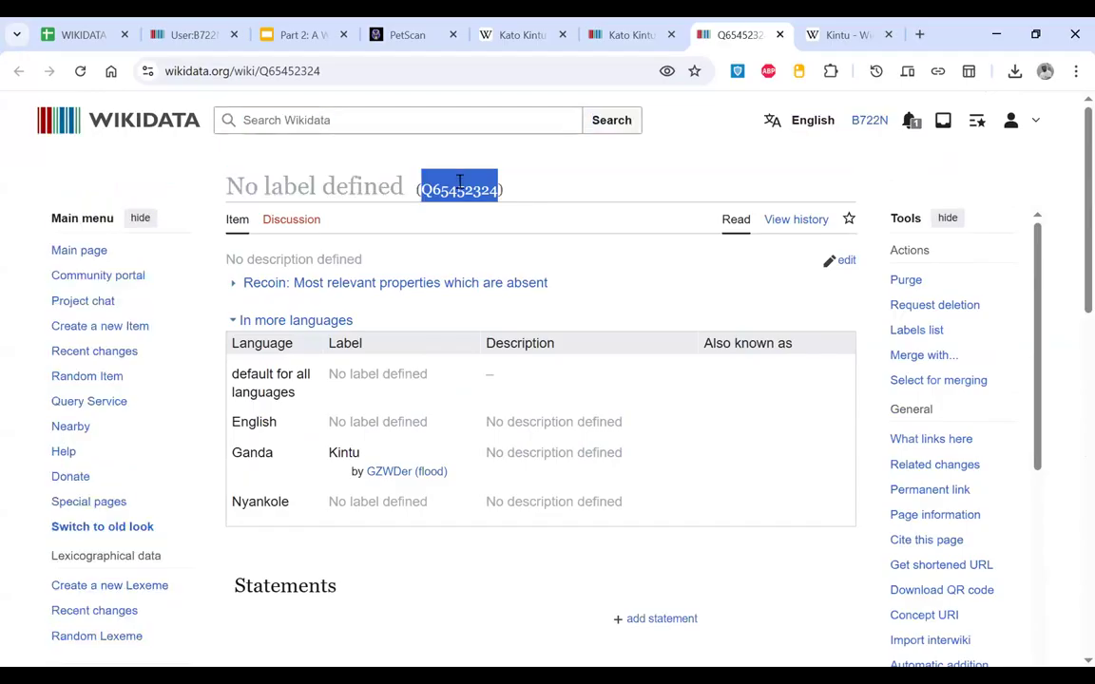
{"action": "scroll", "coordinate": [537, 424], "scroll_direction": "down", "scroll_amount": 3}
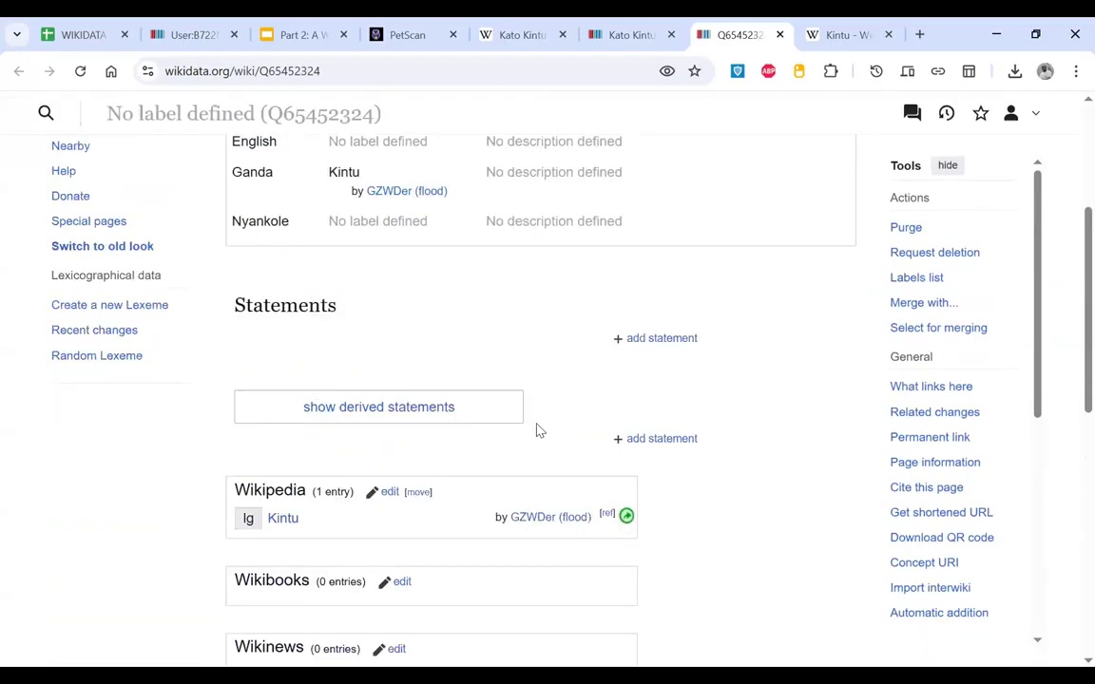
{"action": "scroll", "coordinate": [535, 422], "scroll_direction": "up", "scroll_amount": 3}
Step: Cancel the failed sitelink edit on Kato Kintu and select its ID Q6377743
{"action": "left_click", "coordinate": [630, 34]}
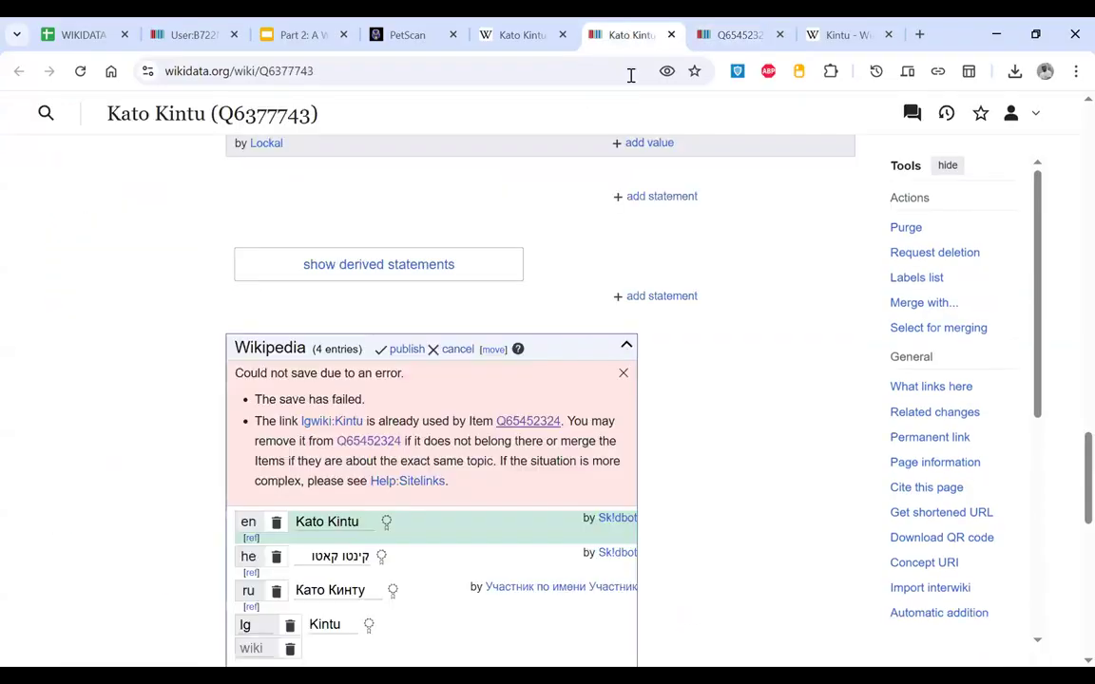
{"action": "left_click", "coordinate": [456, 350]}
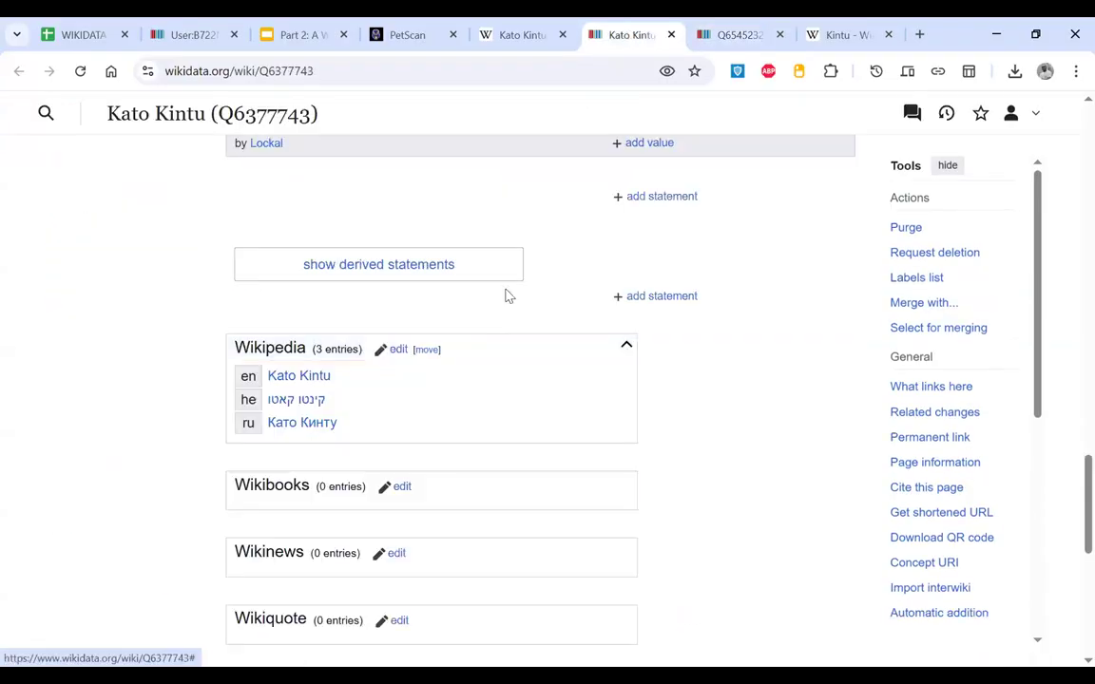
{"action": "scroll", "coordinate": [506, 296], "scroll_direction": "up", "scroll_amount": 8}
{"action": "scroll", "coordinate": [507, 293], "scroll_direction": "up", "scroll_amount": 10}
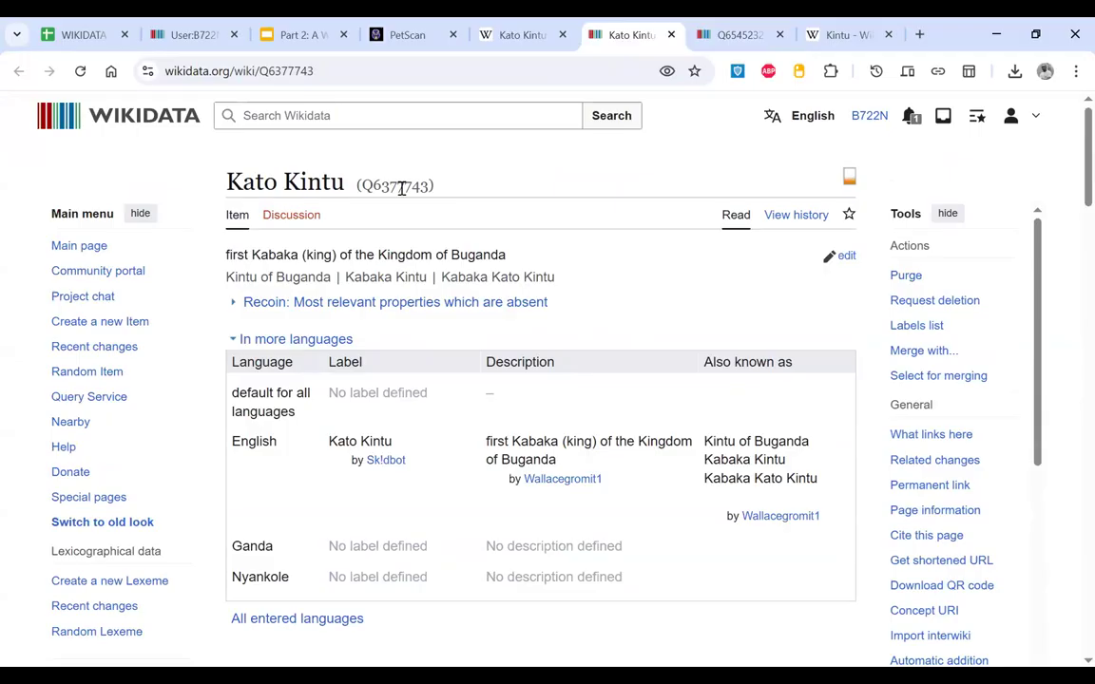
{"action": "double_click", "coordinate": [401, 187]}
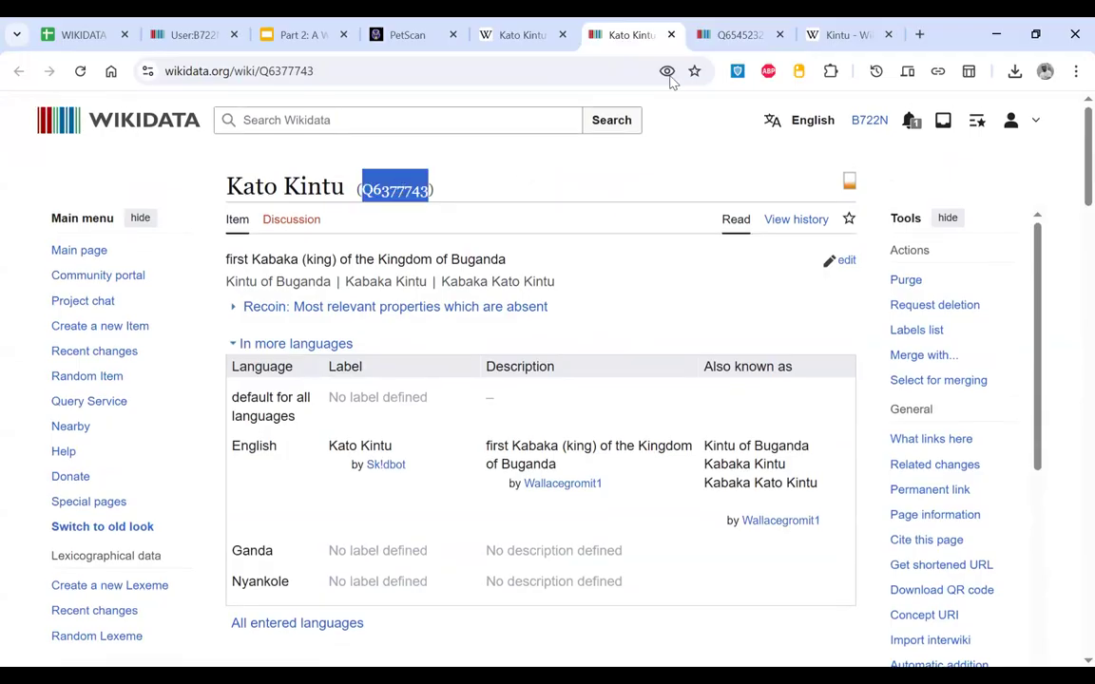
Step: Take the duplicate ID Q65452324 from the unlabelled item, then open Kato Kintu's Merge with... wizard
{"action": "left_click", "coordinate": [730, 35]}
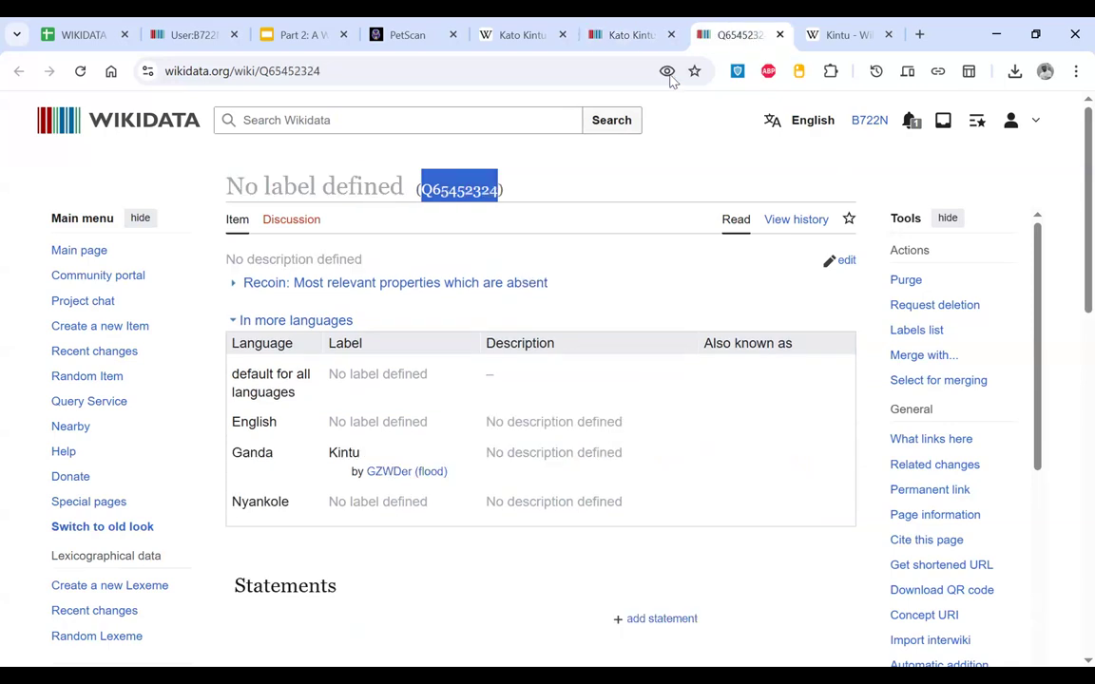
{"action": "left_click", "coordinate": [482, 214]}
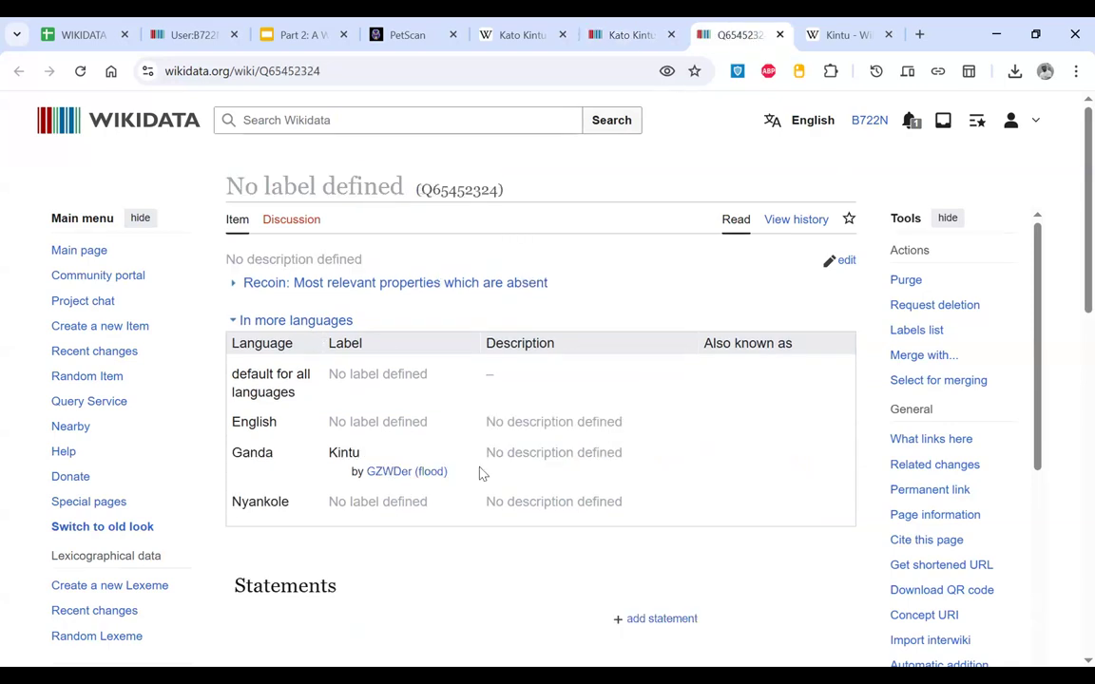
{"action": "scroll", "coordinate": [482, 473], "scroll_direction": "down", "scroll_amount": 3}
{"action": "scroll", "coordinate": [481, 471], "scroll_direction": "up", "scroll_amount": 1}
{"action": "scroll", "coordinate": [238, 274], "scroll_direction": "down", "scroll_amount": 2}
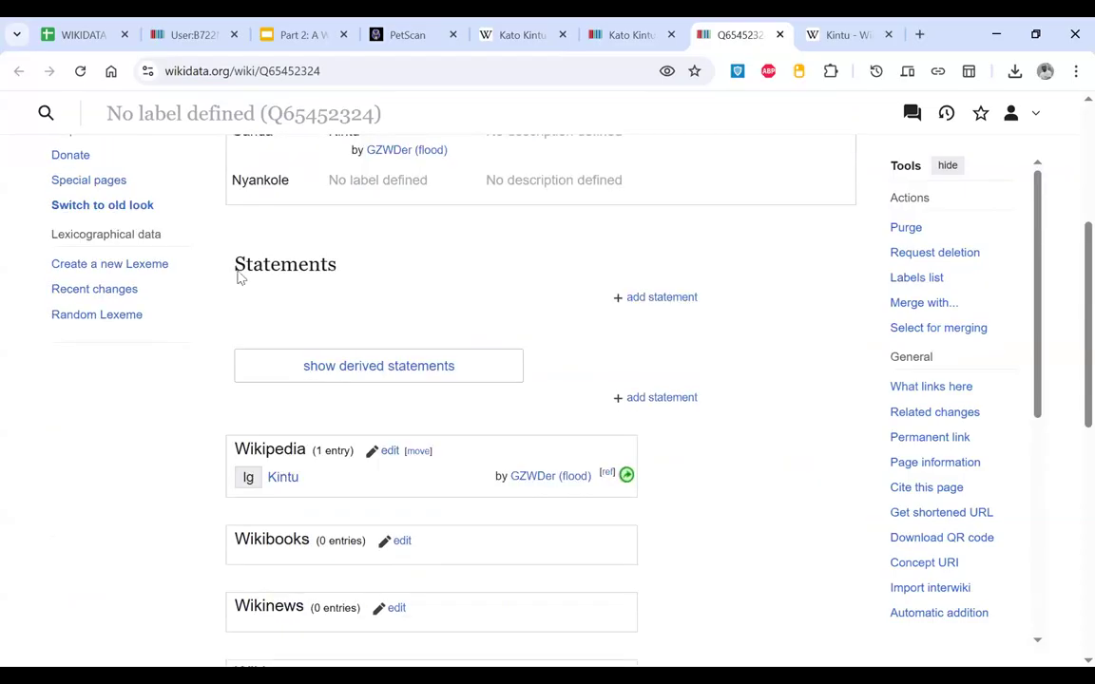
{"action": "left_click_drag", "start_coordinate": [264, 254], "coordinate": [460, 294]}
{"action": "left_click", "coordinate": [460, 295]}
{"action": "scroll", "coordinate": [462, 294], "scroll_direction": "up", "scroll_amount": 1}
{"action": "scroll", "coordinate": [462, 295], "scroll_direction": "up", "scroll_amount": 3}
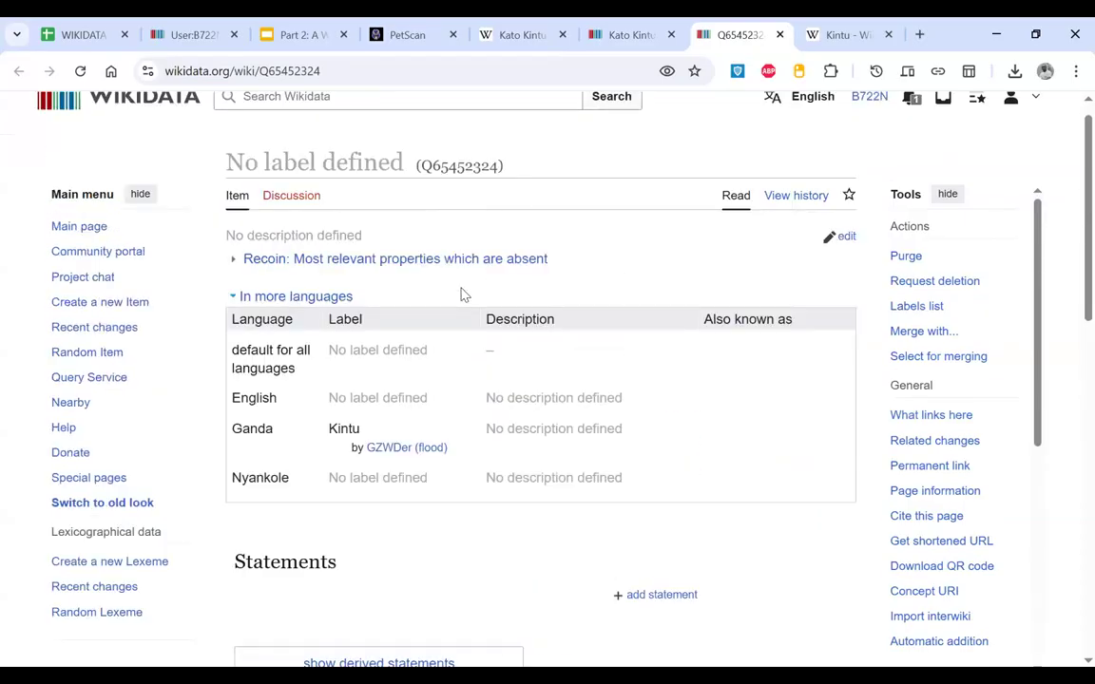
{"action": "double_click", "coordinate": [467, 189]}
{"action": "key", "text": "ctrl+c"}
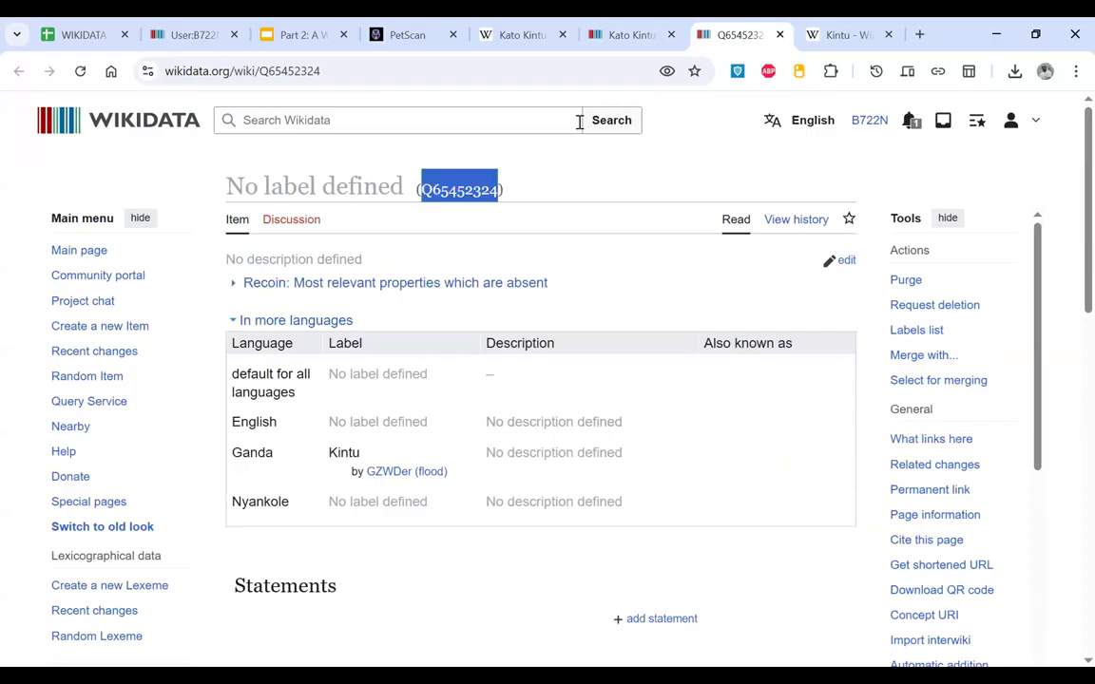
{"action": "left_click", "coordinate": [629, 38]}
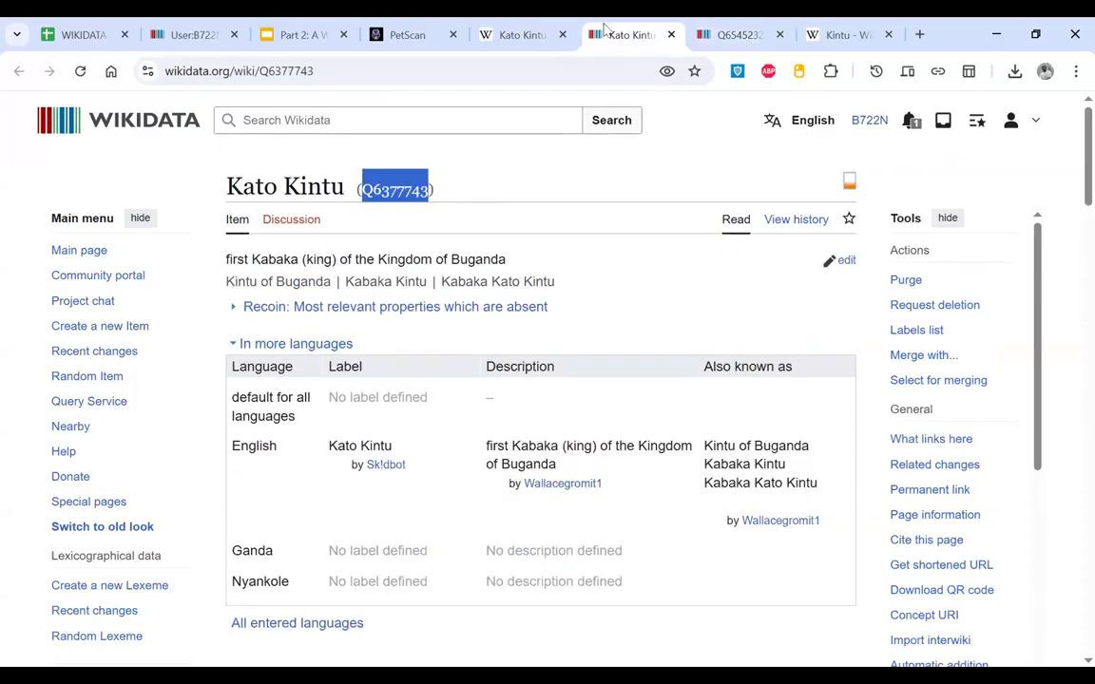
{"action": "left_click", "coordinate": [921, 358]}
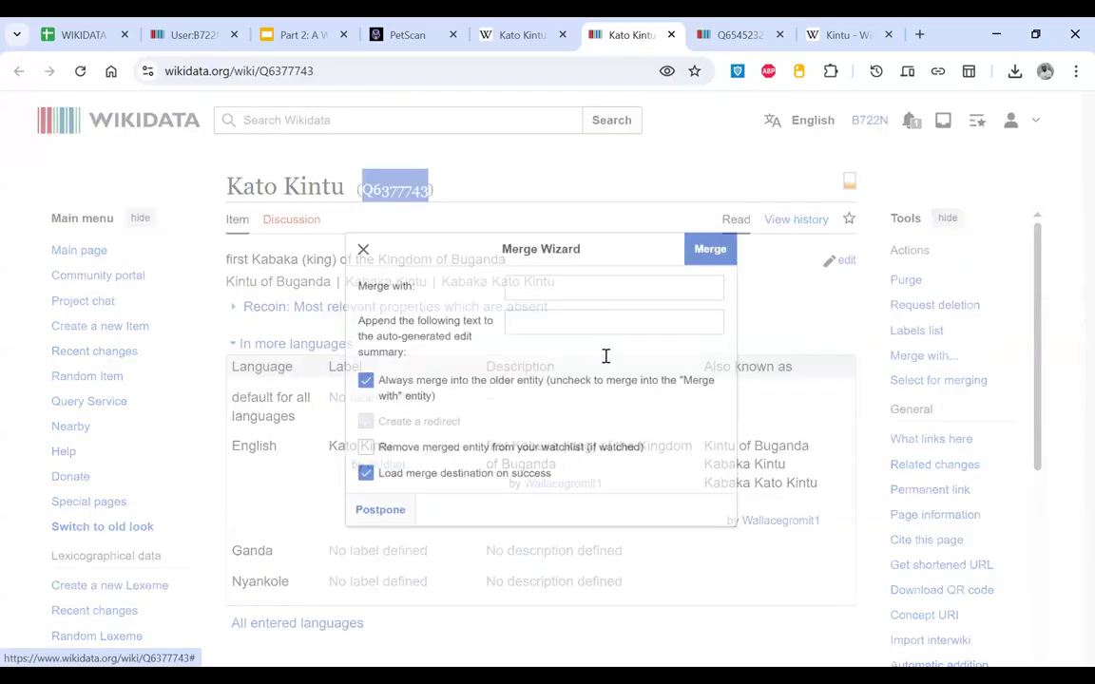
Step: Merge Q65452324 into Q6377743 with summary 'duplicate item', leaving 4 sitelinks including lg Kintu
{"action": "key", "text": "ctrl+v"}
{"action": "left_click", "coordinate": [552, 319]}
{"action": "type", "text": "d"}
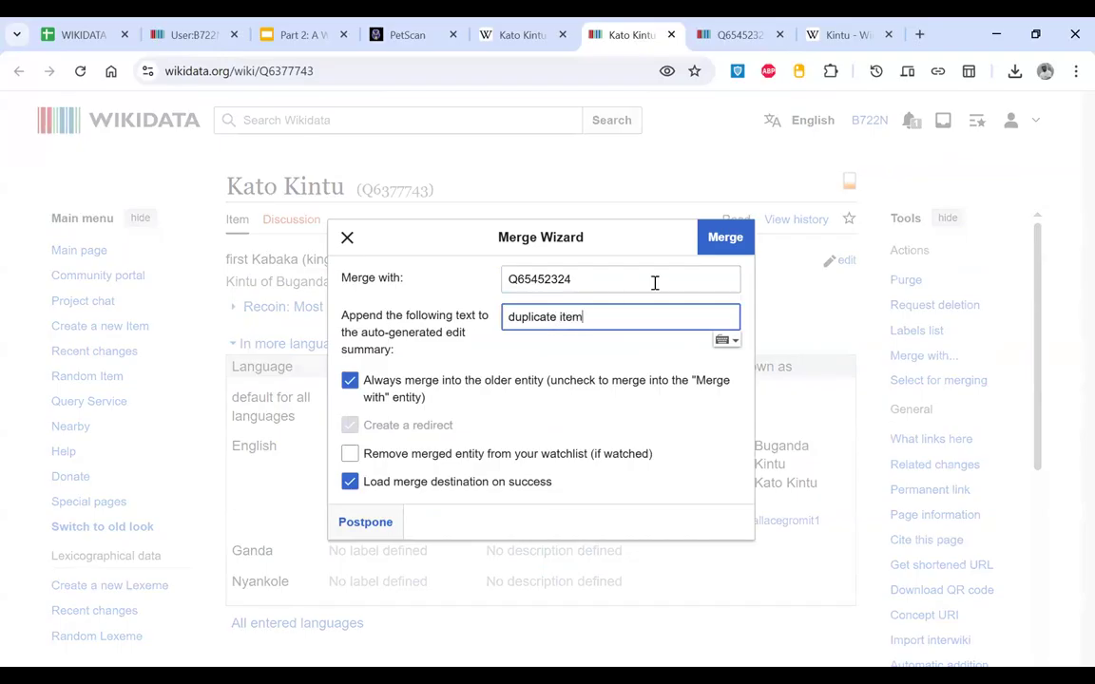
{"action": "left_click", "coordinate": [736, 267]}
{"action": "left_click", "coordinate": [732, 250]}
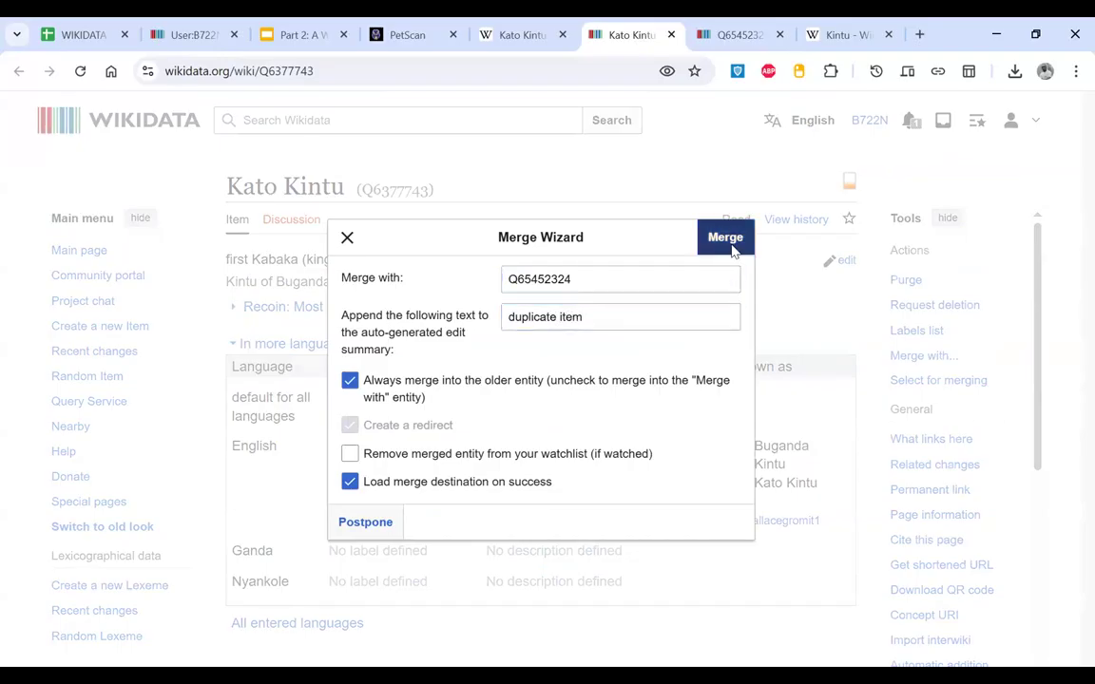
{"action": "left_click", "coordinate": [731, 250]}
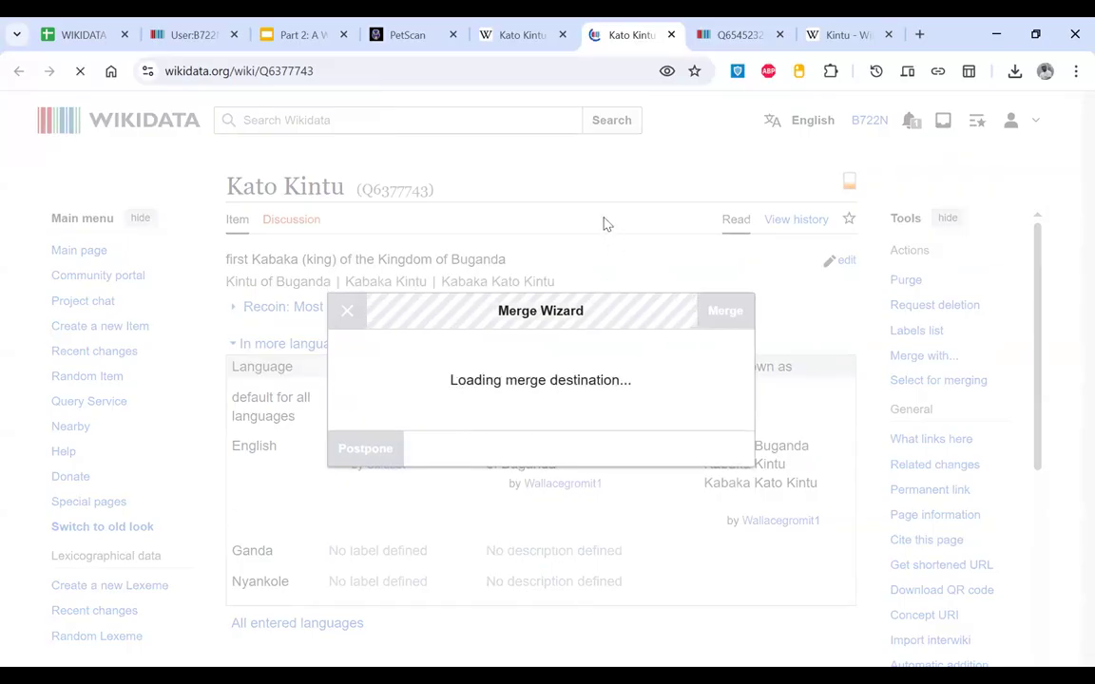
{"action": "scroll", "coordinate": [581, 214], "scroll_direction": "down", "scroll_amount": 5}
{"action": "scroll", "coordinate": [581, 214], "scroll_direction": "down", "scroll_amount": 15}
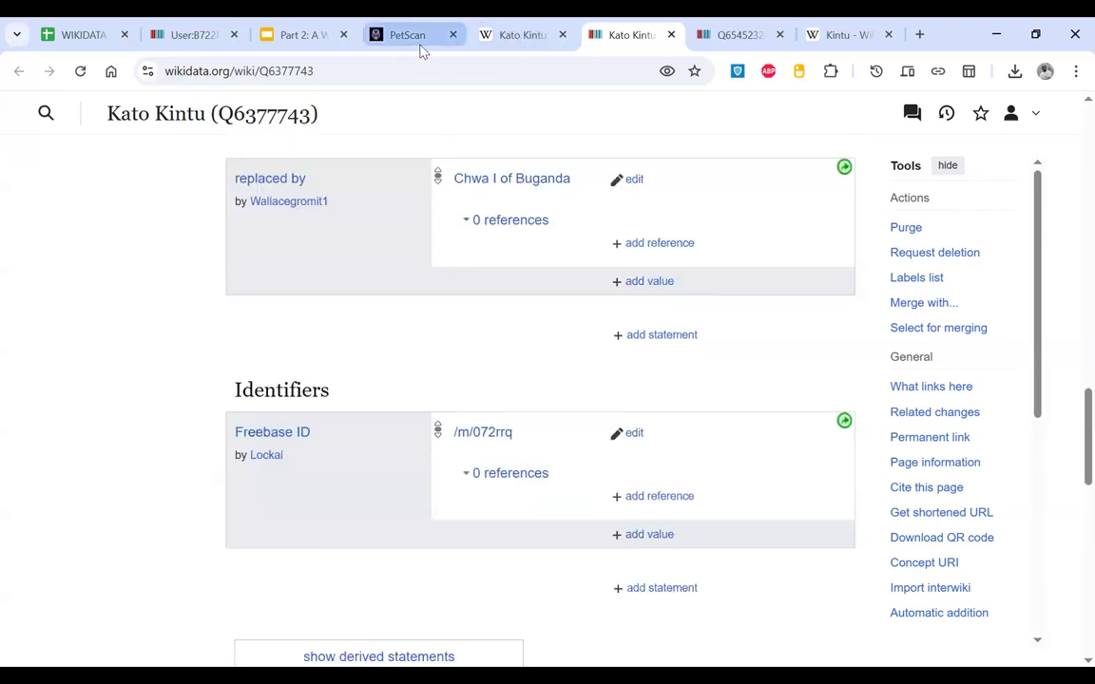
Step: Close all browser tabs to the right of the PetScan results
{"action": "left_click", "coordinate": [420, 43]}
{"action": "right_click", "coordinate": [437, 36]}
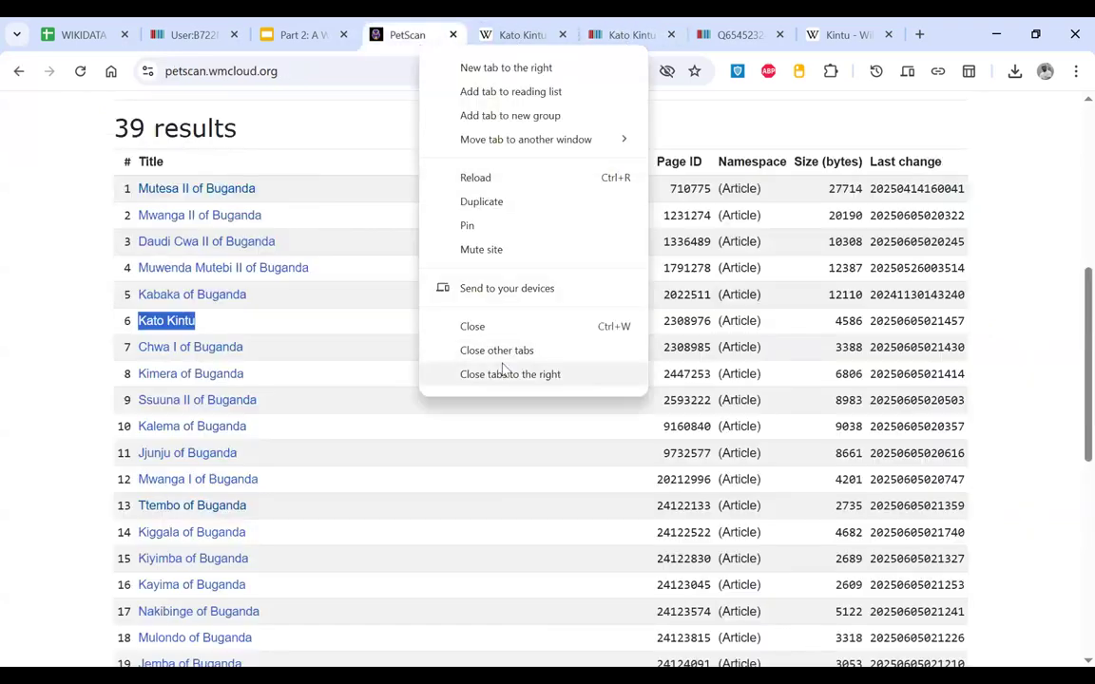
{"action": "left_click", "coordinate": [501, 372]}
{"action": "scroll", "coordinate": [505, 369], "scroll_direction": "down", "scroll_amount": 1}
{"action": "scroll", "coordinate": [504, 370], "scroll_direction": "down", "scroll_amount": 1}
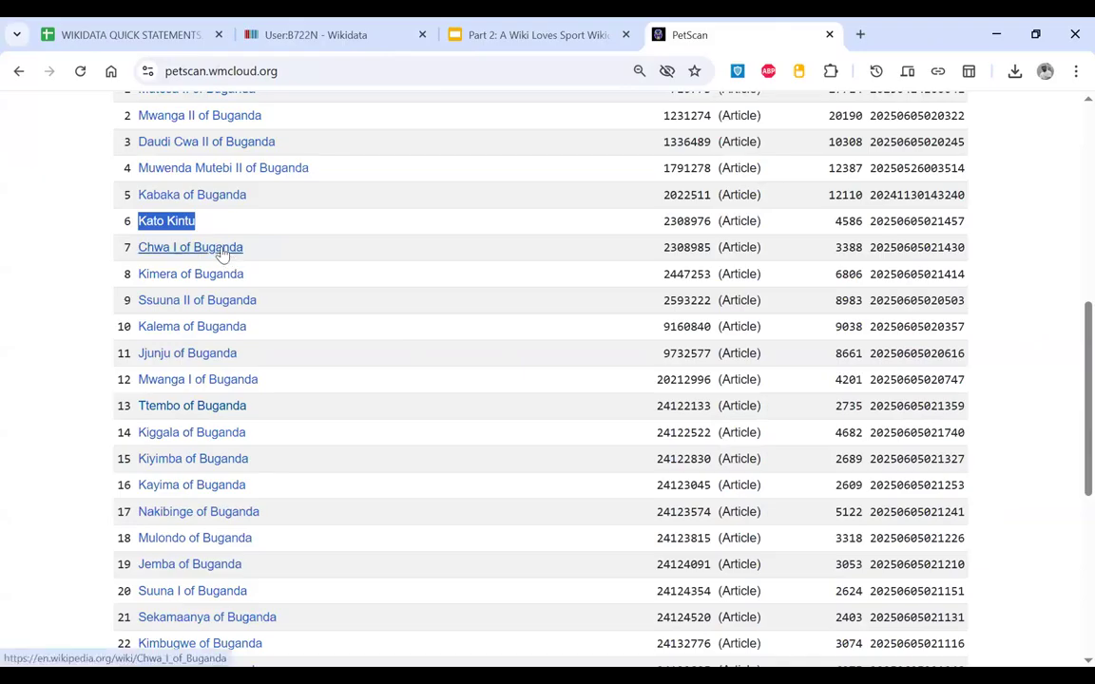
Step: Open the Chwa I of Buganda article in a new tab, read its opening, then return to PetScan
{"action": "right_click", "coordinate": [225, 249]}
{"action": "left_click", "coordinate": [285, 270]}
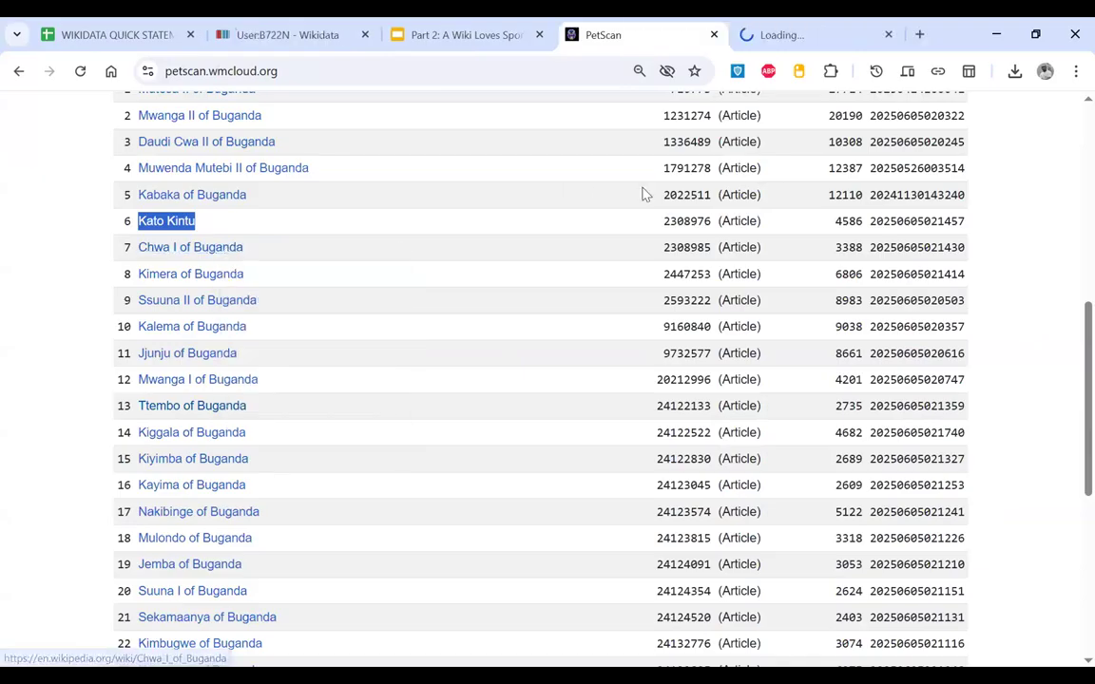
{"action": "left_click", "coordinate": [812, 40]}
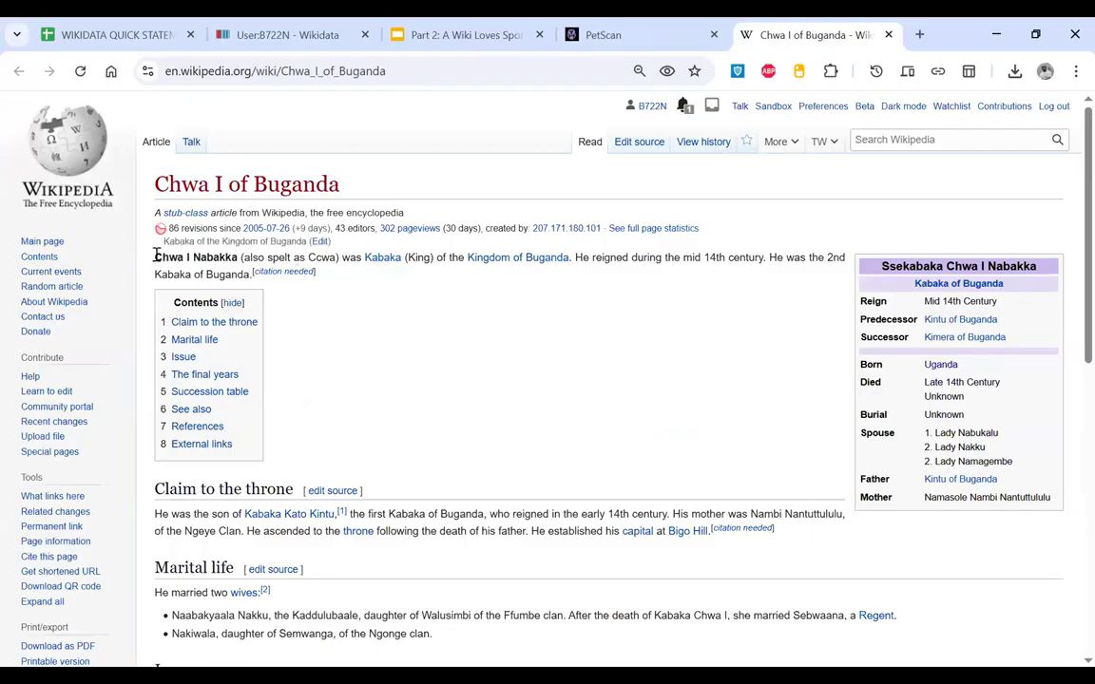
{"action": "left_click_drag", "start_coordinate": [155, 257], "coordinate": [251, 274]}
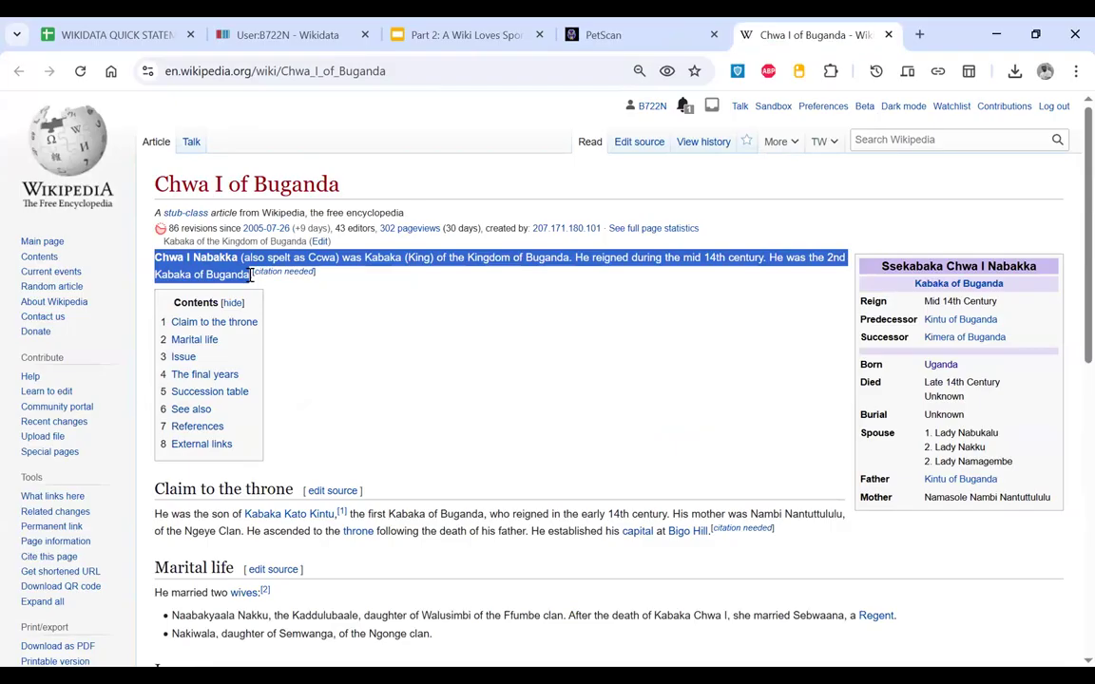
{"action": "left_click", "coordinate": [251, 275]}
{"action": "left_click_drag", "start_coordinate": [155, 256], "coordinate": [462, 259]}
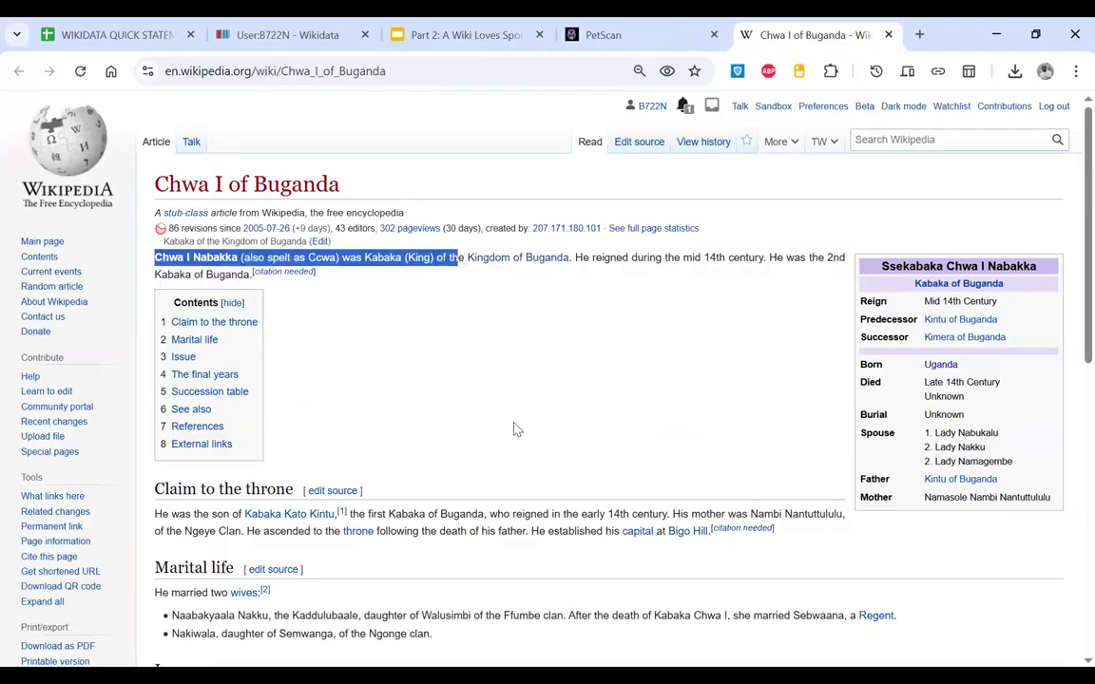
{"action": "scroll", "coordinate": [513, 429], "scroll_direction": "down", "scroll_amount": 3}
{"action": "scroll", "coordinate": [511, 451], "scroll_direction": "up", "scroll_amount": 3}
{"action": "key", "text": "ctrl+shift+Tab"}
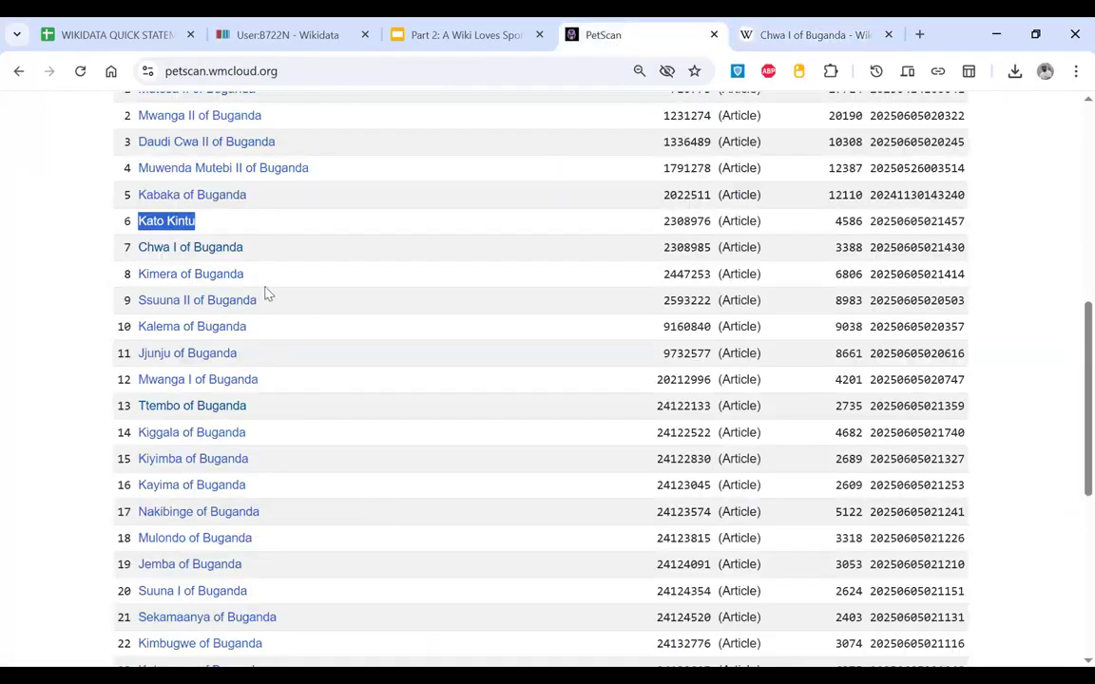
Step: Open the Mwanga II of Buganda result in a new tab
{"action": "scroll", "coordinate": [269, 293], "scroll_direction": "up", "scroll_amount": 1}
{"action": "scroll", "coordinate": [267, 294], "scroll_direction": "up", "scroll_amount": 2}
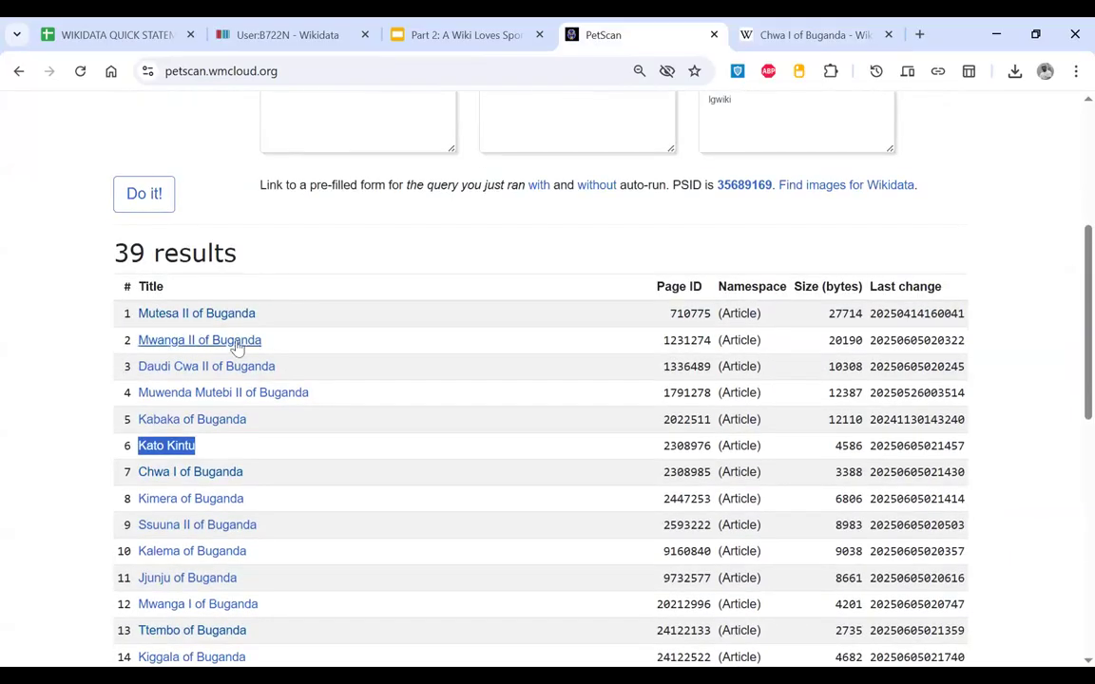
{"action": "right_click", "coordinate": [238, 346]}
{"action": "left_click", "coordinate": [296, 364]}
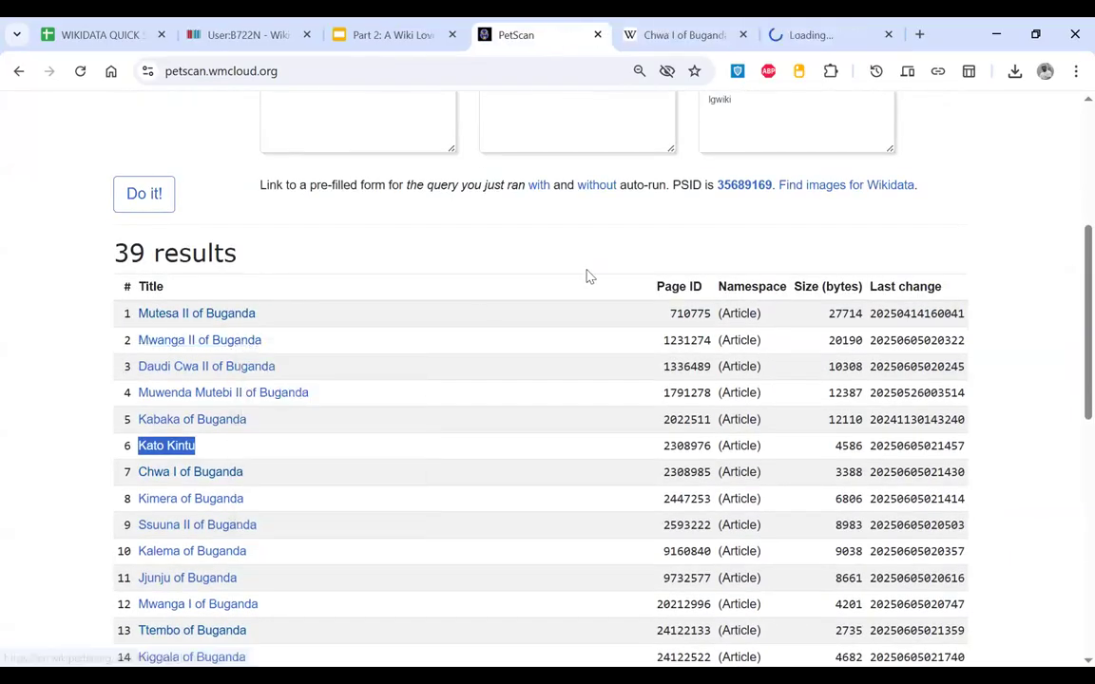
{"action": "left_click", "coordinate": [817, 35]}
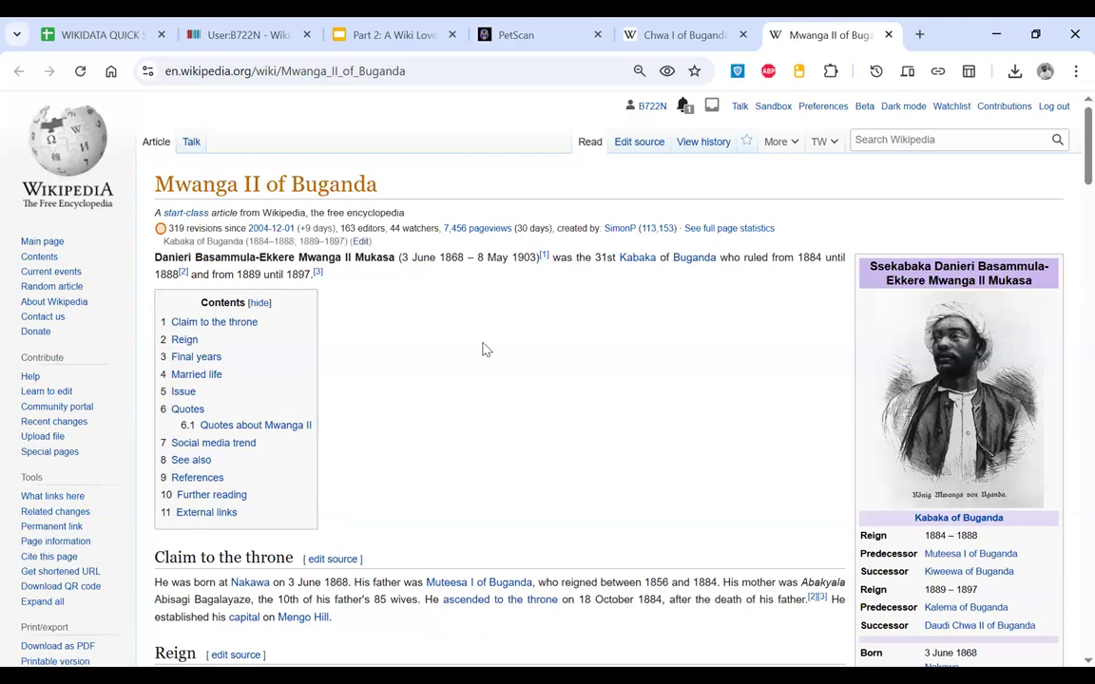
{"action": "scroll", "coordinate": [485, 350], "scroll_direction": "down", "scroll_amount": 3}
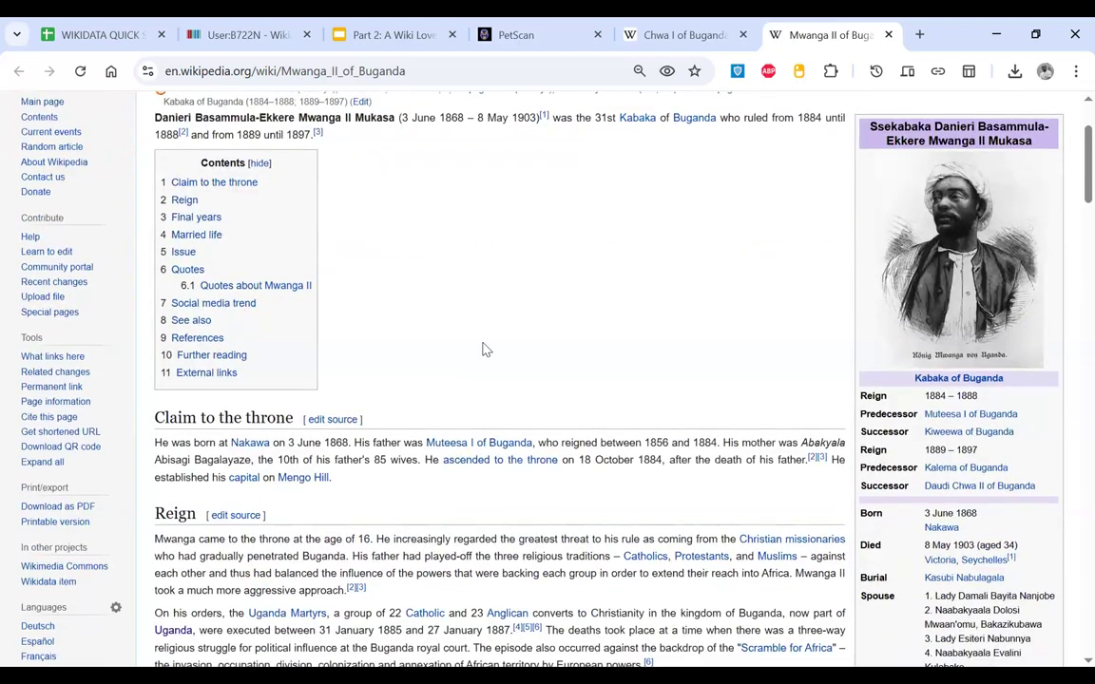
{"action": "scroll", "coordinate": [484, 350], "scroll_direction": "up", "scroll_amount": 3}
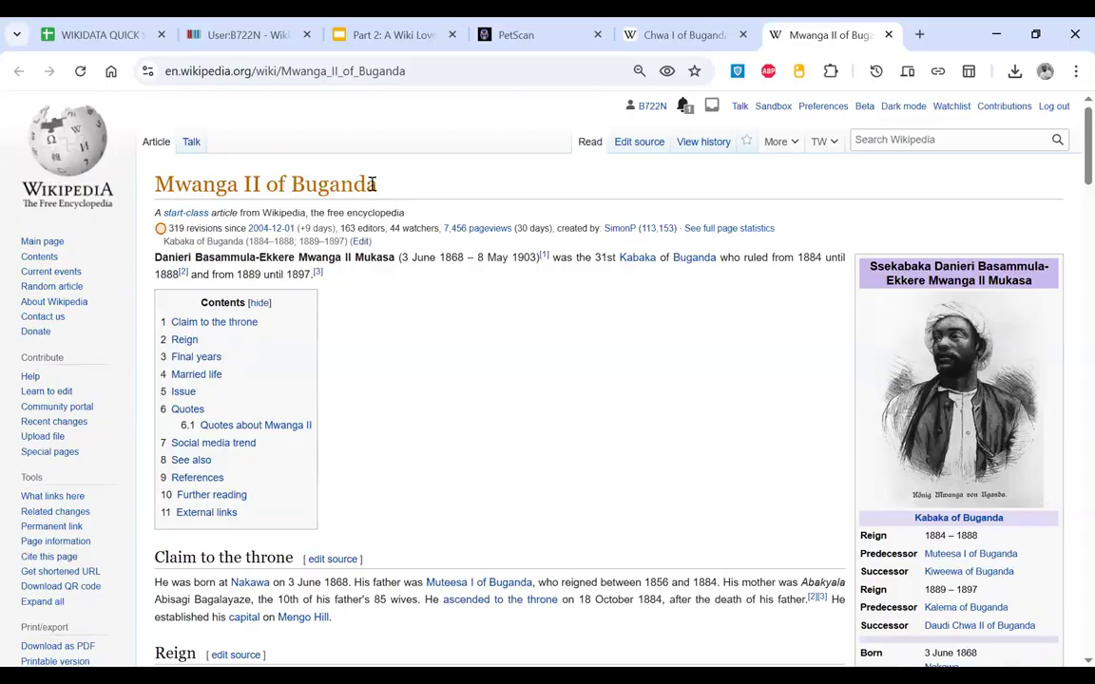
{"action": "triple_click", "coordinate": [195, 184]}
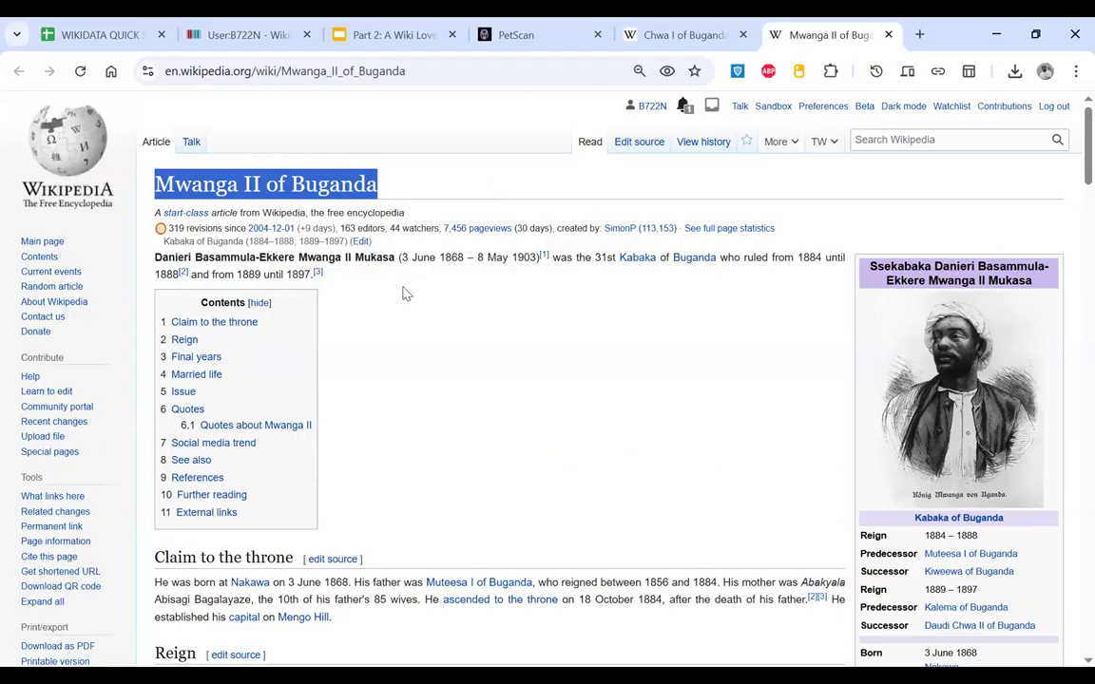
Step: Open the article's Wikidata item Q707775 in a new tab from the sidebar Tools
{"action": "scroll", "coordinate": [103, 520], "scroll_direction": "down", "scroll_amount": 1}
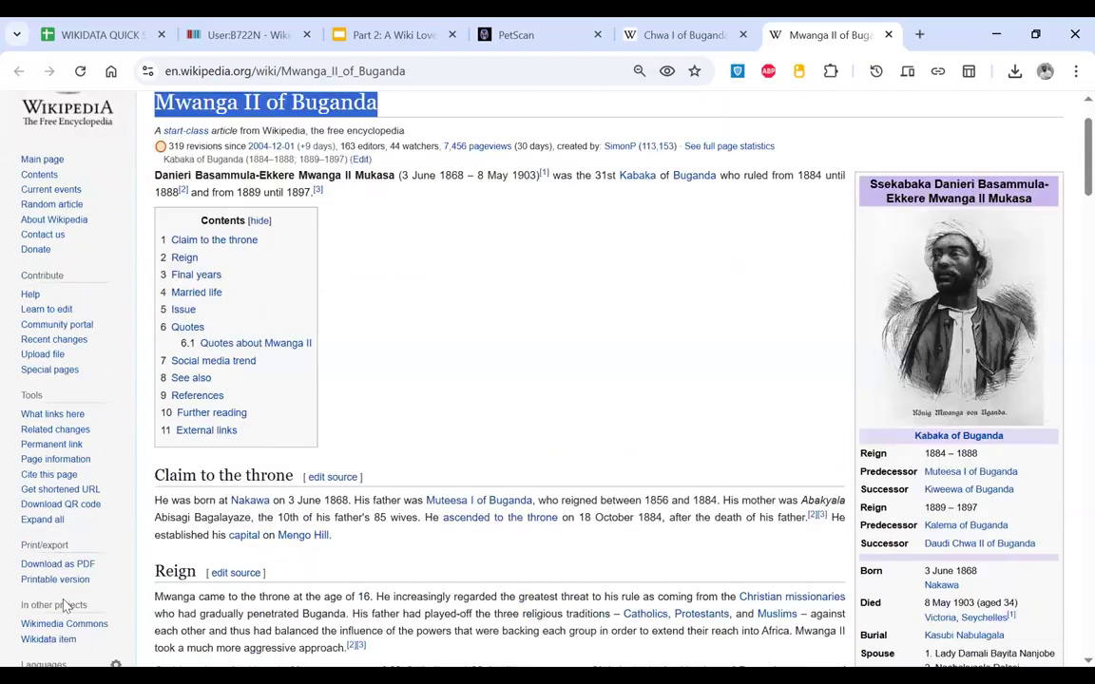
{"action": "scroll", "coordinate": [56, 538], "scroll_direction": "down", "scroll_amount": 1}
{"action": "right_click", "coordinate": [60, 592]}
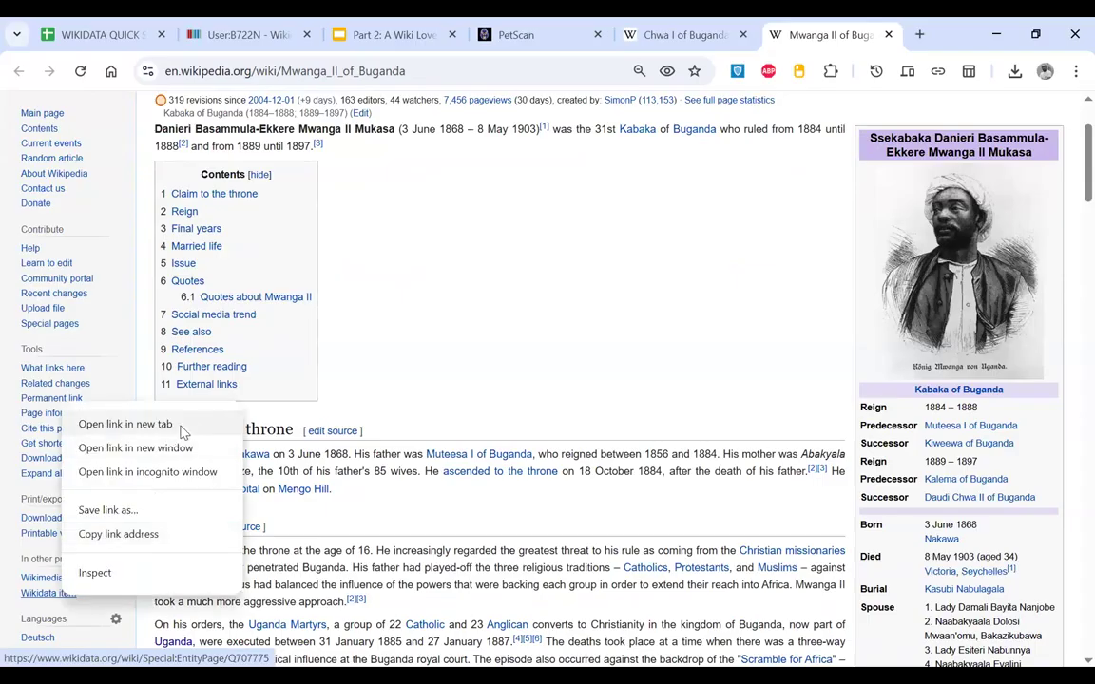
{"action": "left_click", "coordinate": [181, 426]}
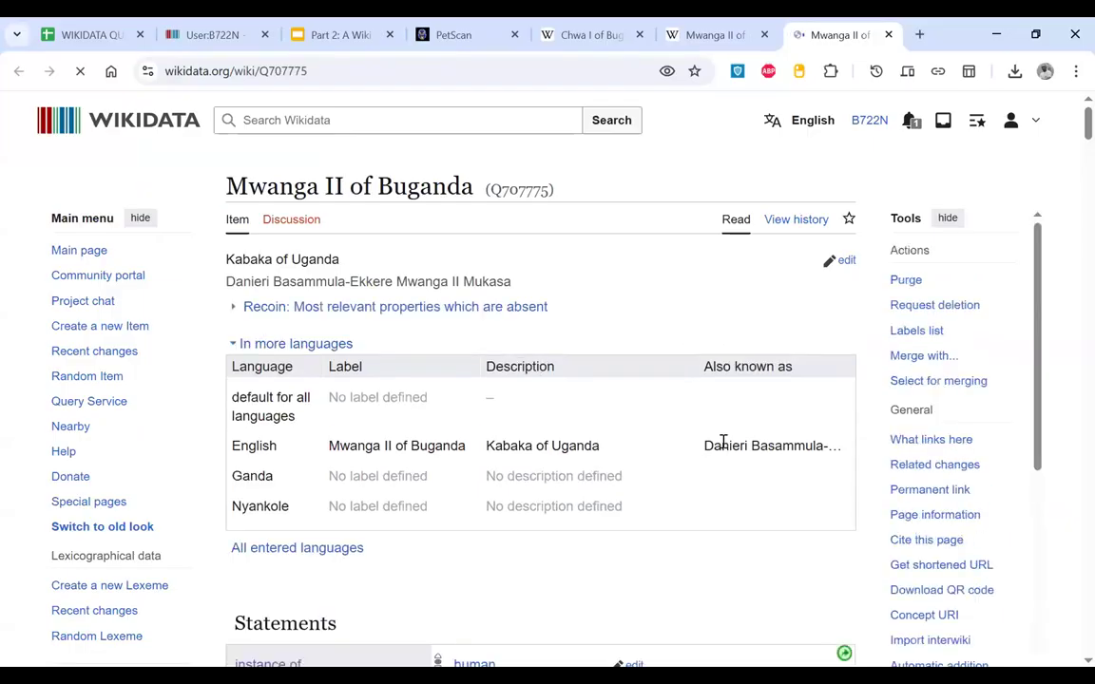
{"action": "left_click_drag", "start_coordinate": [706, 447], "coordinate": [840, 450]}
Step: Open the label, description and alias editor on Q707775 and locate the Ganda fields
{"action": "left_click", "coordinate": [808, 451]}
{"action": "scroll", "coordinate": [831, 173], "scroll_direction": "down", "scroll_amount": 1}
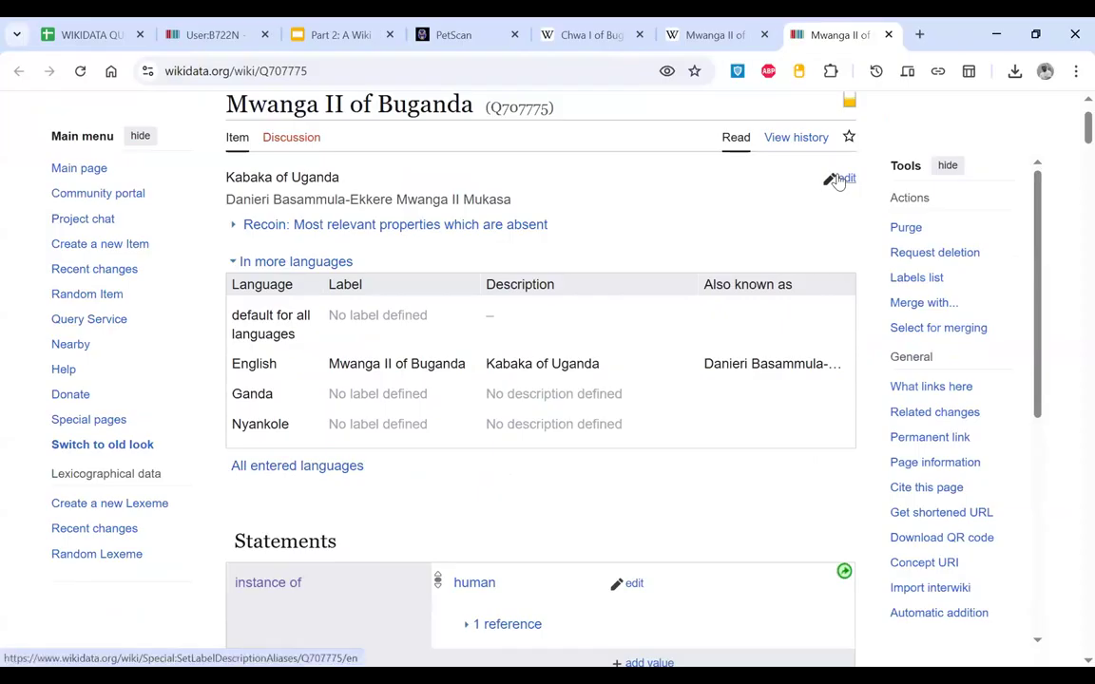
{"action": "left_click", "coordinate": [842, 179]}
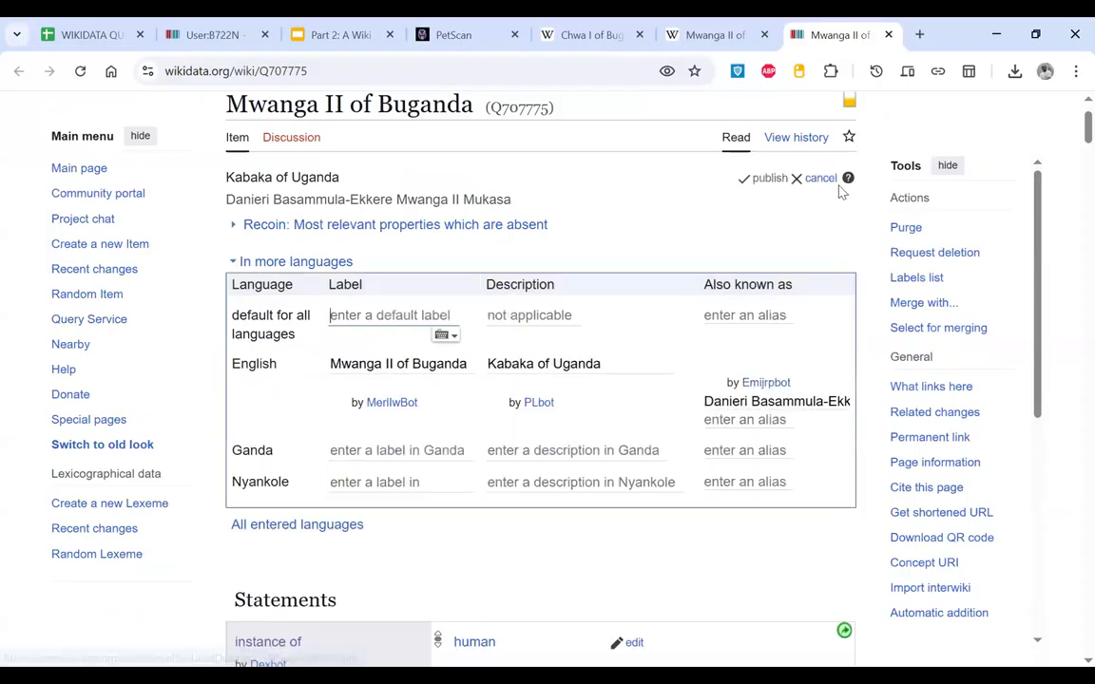
{"action": "left_click", "coordinate": [743, 424]}
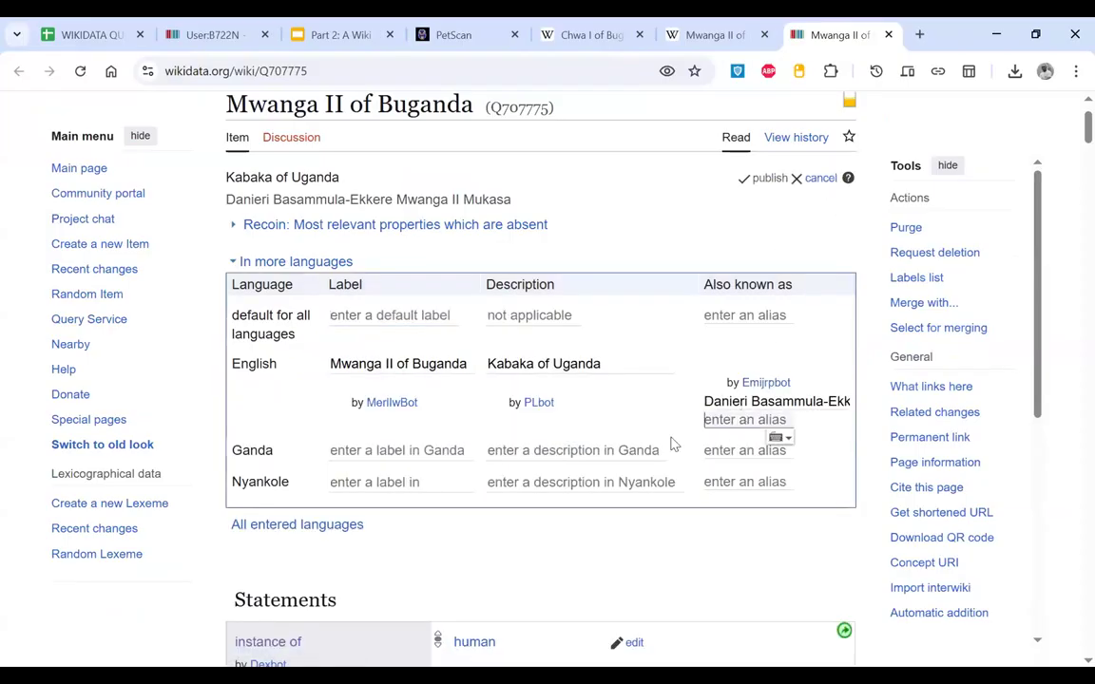
{"action": "left_click", "coordinate": [711, 449]}
{"action": "left_click", "coordinate": [397, 450]}
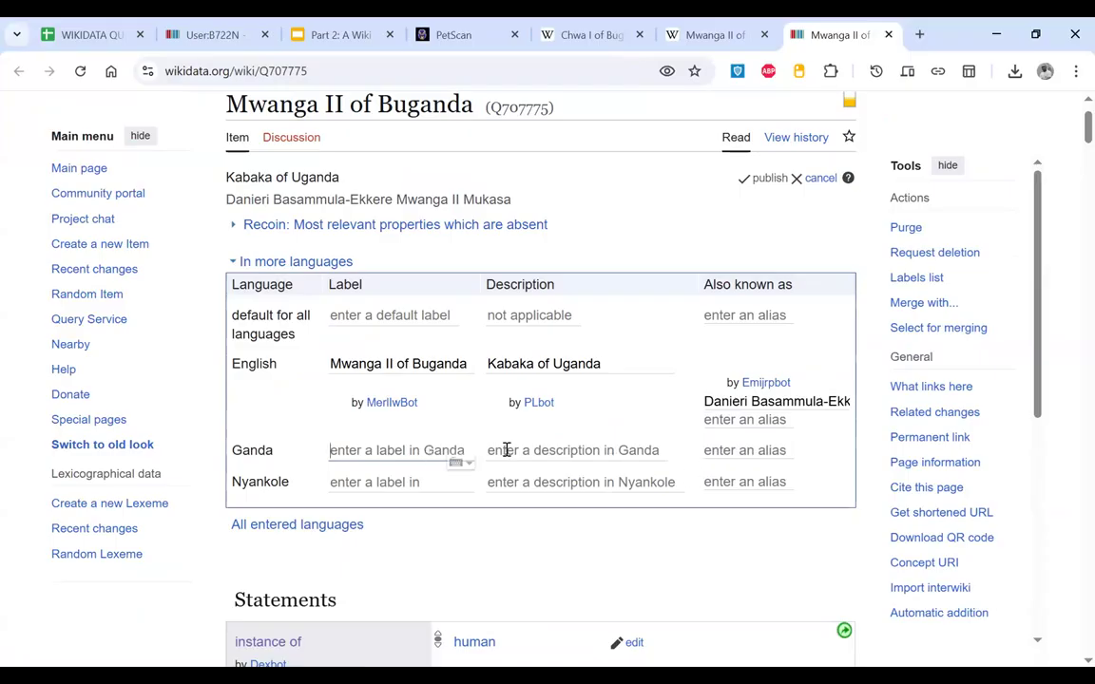
{"action": "left_click", "coordinate": [720, 452]}
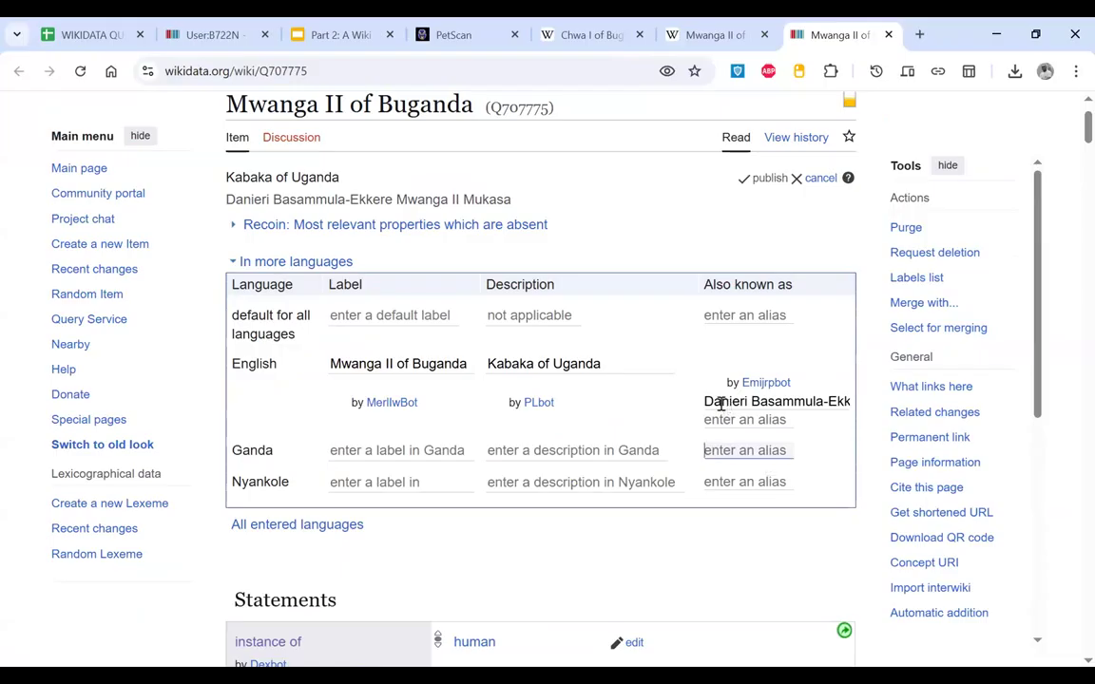
Step: Put 'kabaka Mwanga' into the Ganda 'Also known as' field and publish
{"action": "left_click", "coordinate": [714, 420]}
{"action": "type", "text": "kaba"}
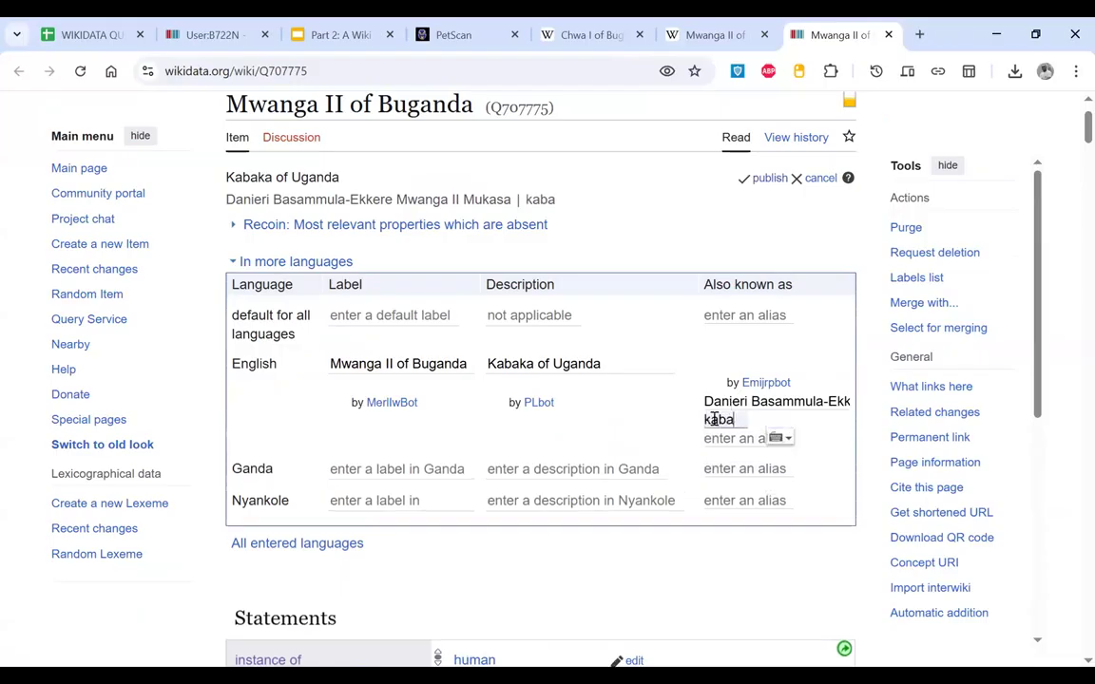
{"action": "type", "text": "ka mwanga"}
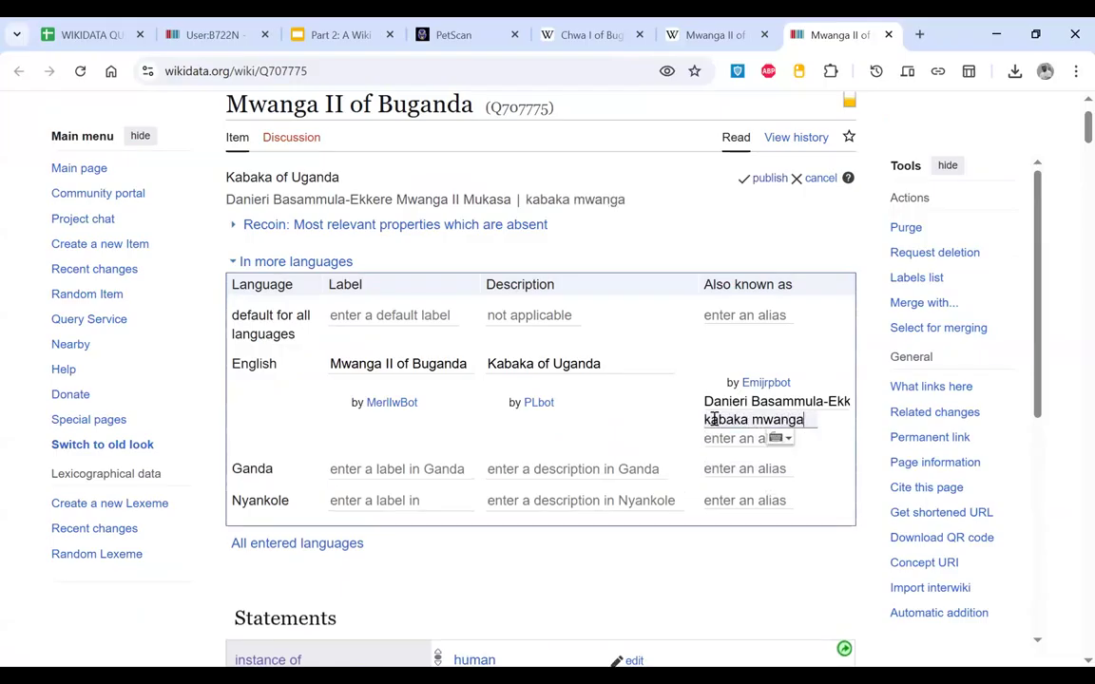
{"action": "key", "text": "BackSpace"}
{"action": "type", "text": "M"}
{"action": "triple_click", "coordinate": [765, 419]}
{"action": "key", "text": "ctrl+c"}
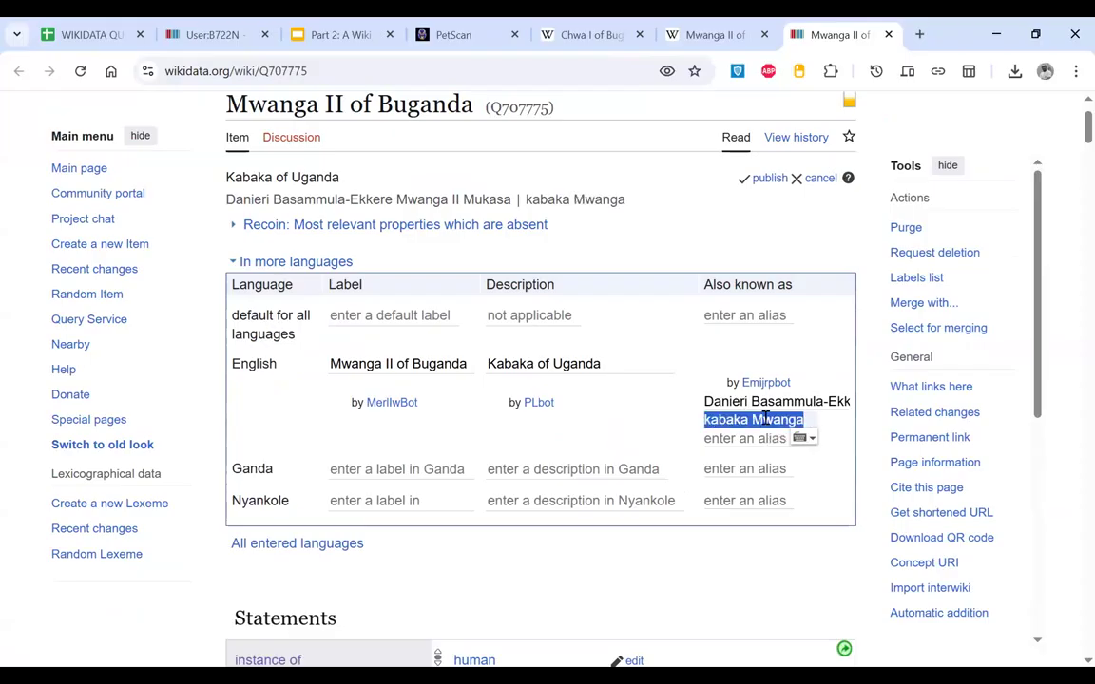
{"action": "key", "text": "BackSpace"}
{"action": "left_click", "coordinate": [739, 451]}
{"action": "key", "text": "ctrl+v"}
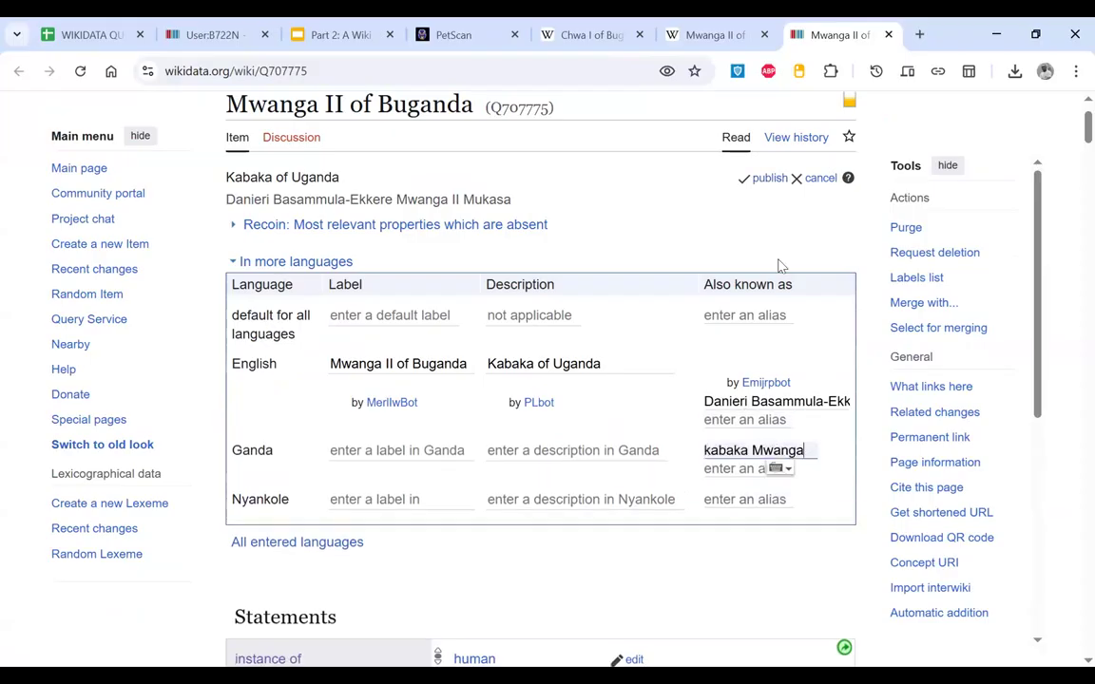
{"action": "left_click", "coordinate": [765, 178]}
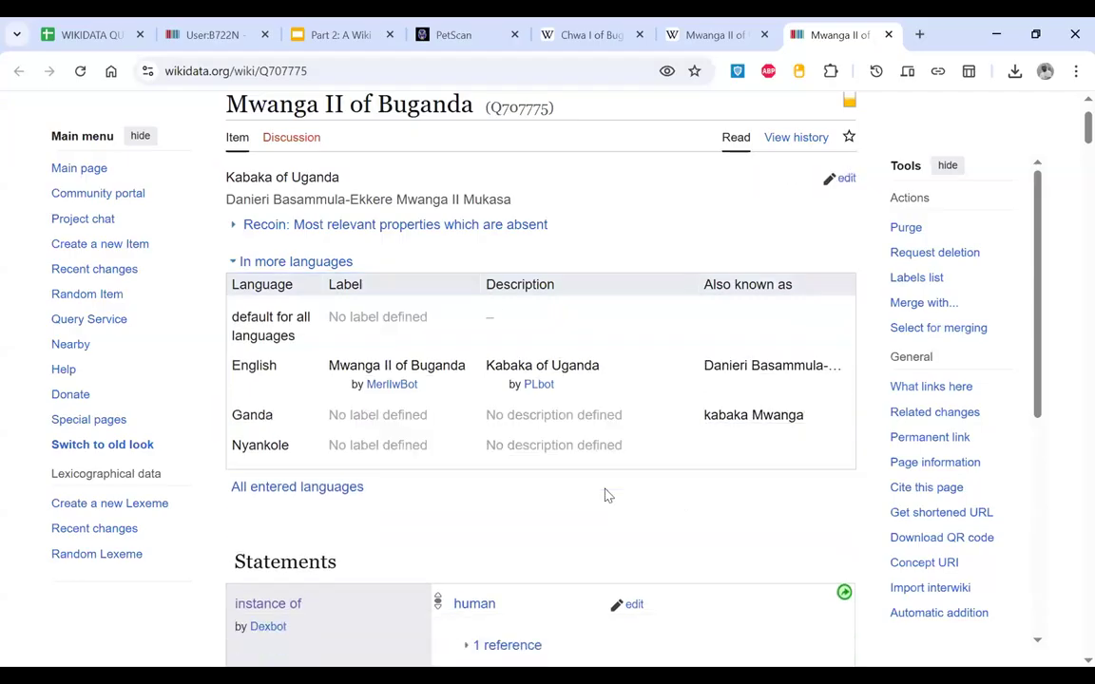
Step: Close all browser tabs to the right of the PetScan tab
{"action": "left_click", "coordinate": [442, 35]}
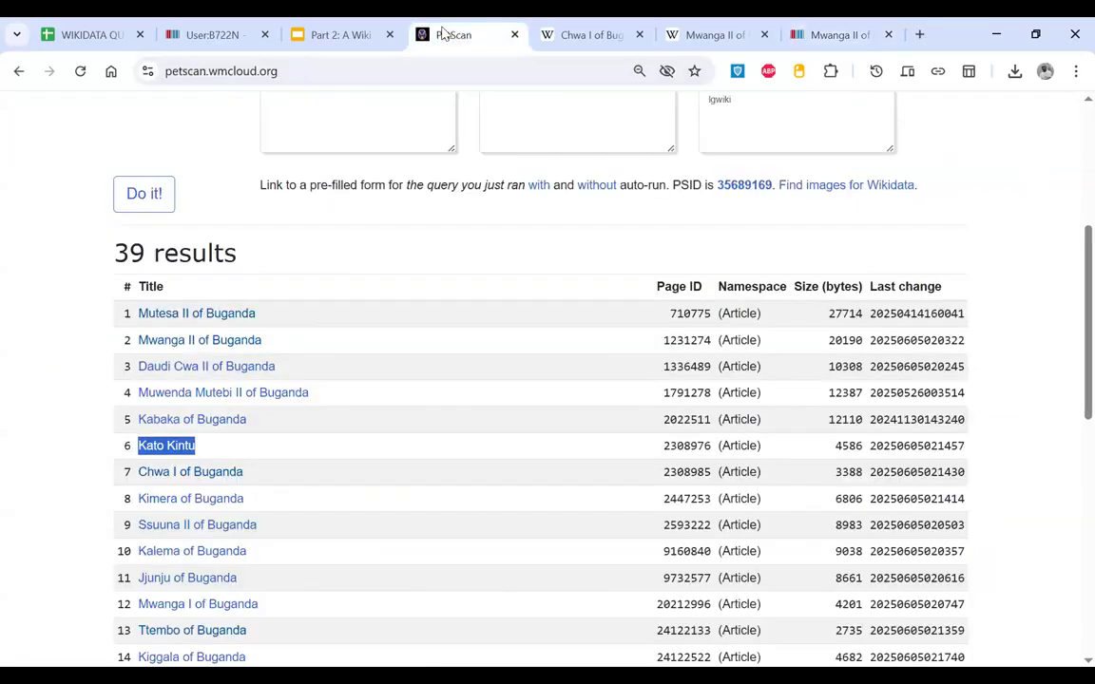
{"action": "right_click", "coordinate": [463, 36]}
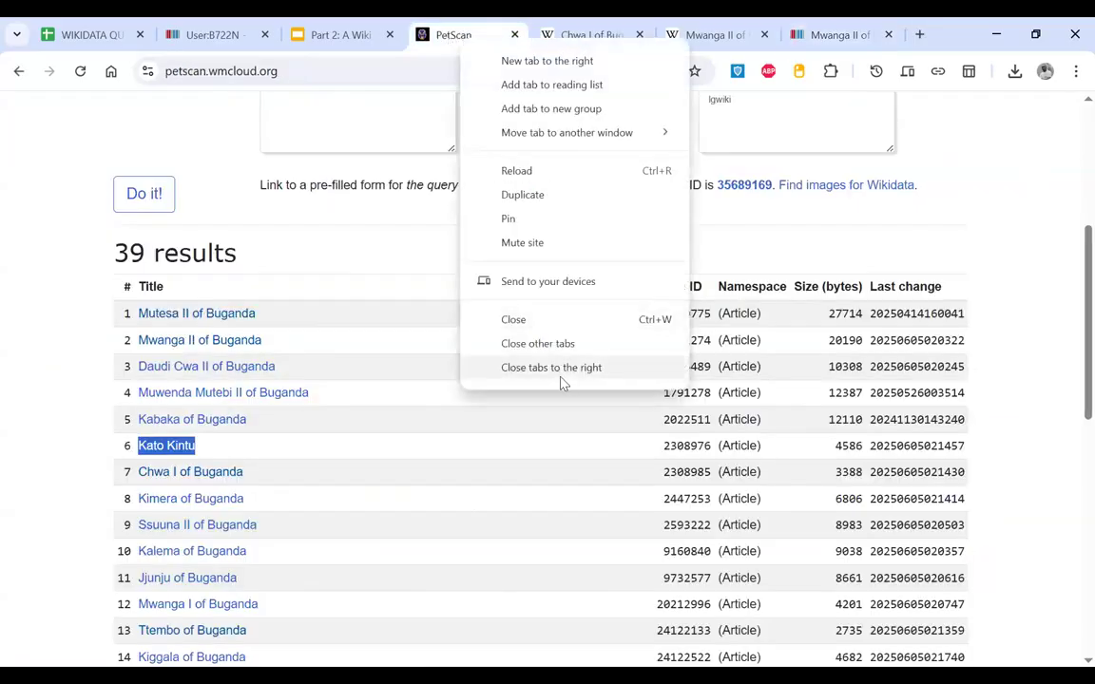
{"action": "left_click", "coordinate": [561, 370]}
{"action": "scroll", "coordinate": [560, 383], "scroll_direction": "down", "scroll_amount": 5}
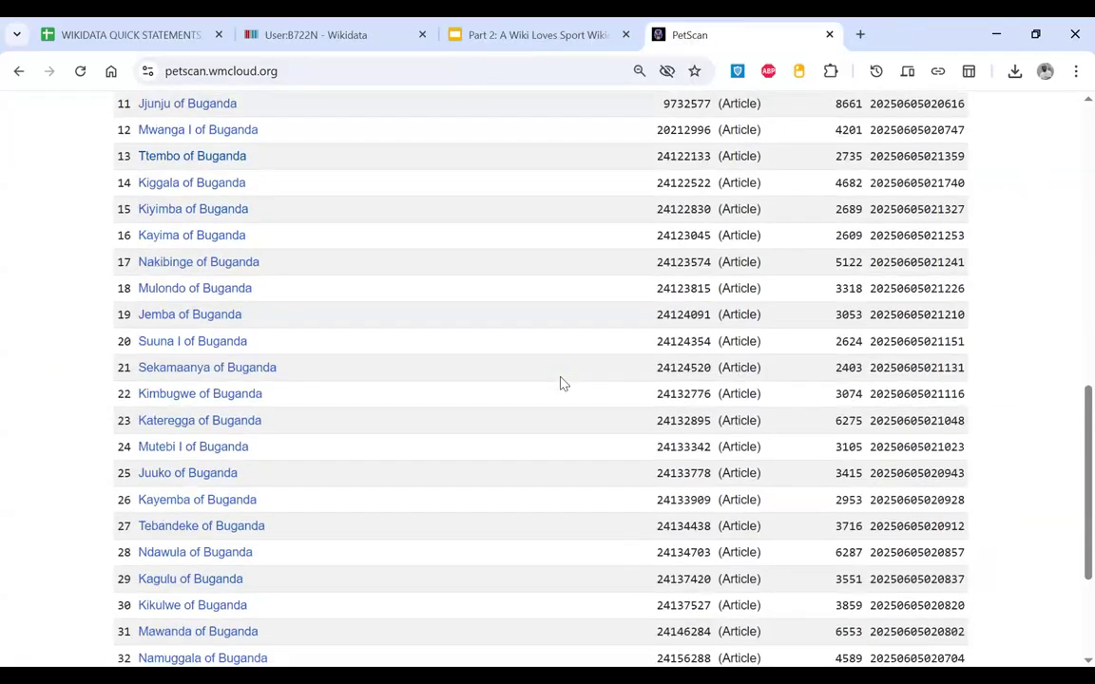
{"action": "scroll", "coordinate": [561, 383], "scroll_direction": "down", "scroll_amount": 2}
{"action": "scroll", "coordinate": [560, 383], "scroll_direction": "up", "scroll_amount": 10}
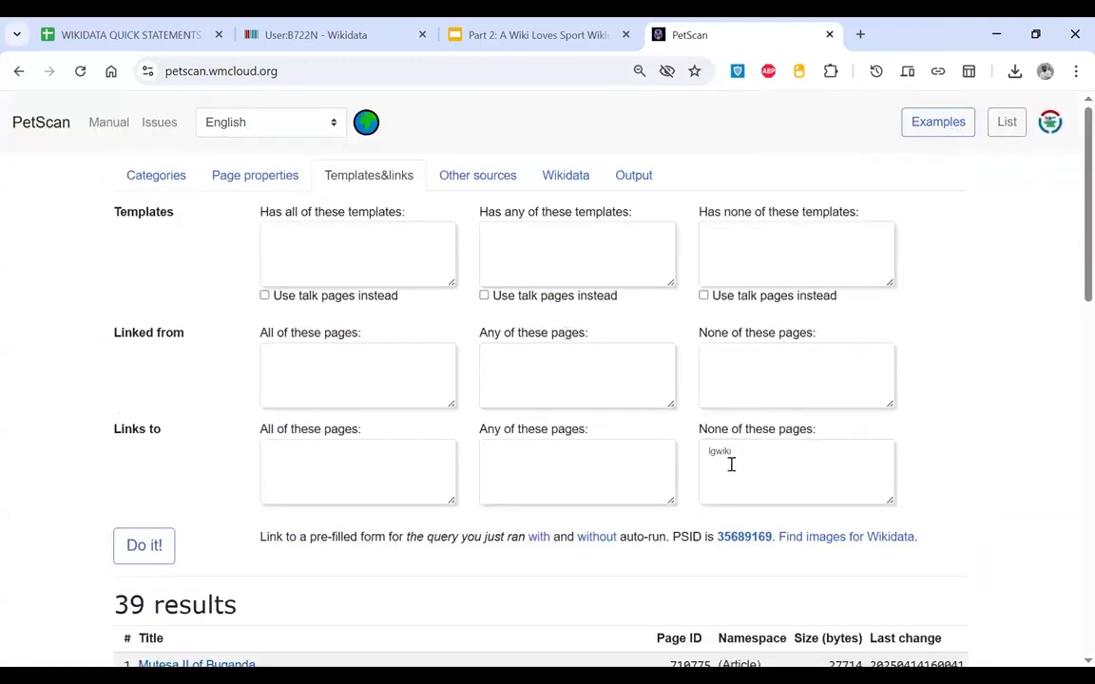
Step: Remove the lgwiki Links-to exclusion, require the Orphan template, and rerun for 1 result
{"action": "left_click_drag", "start_coordinate": [735, 462], "coordinate": [630, 430]}
{"action": "key", "text": "BackSpace"}
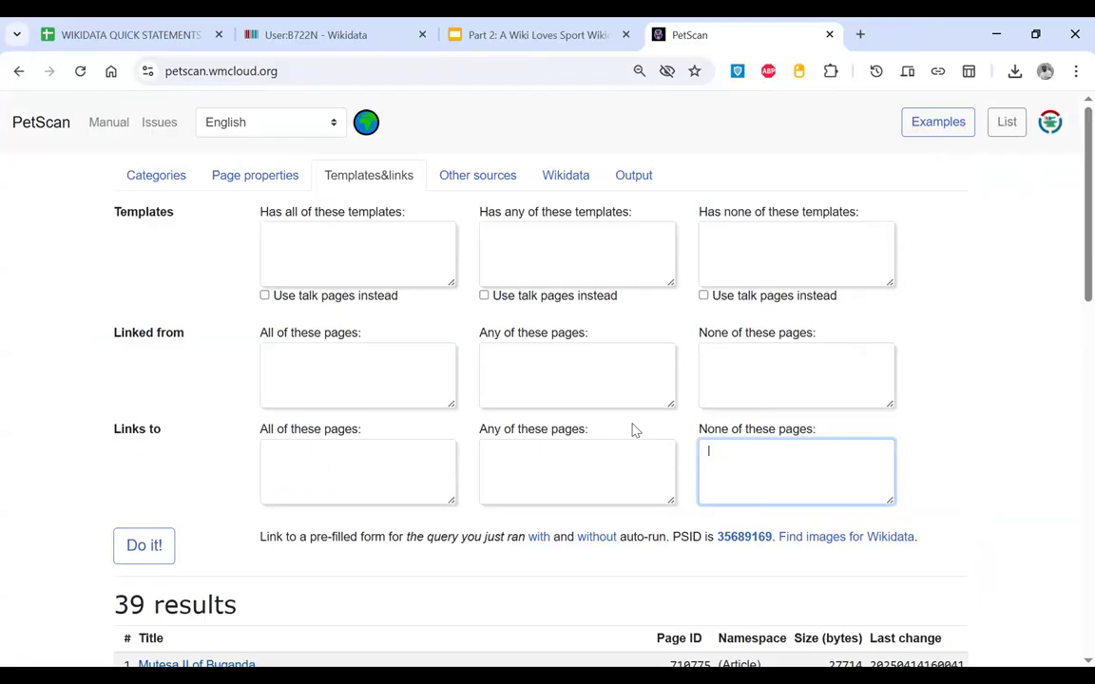
{"action": "left_click", "coordinate": [538, 245]}
{"action": "type", "text": "Orpa"}
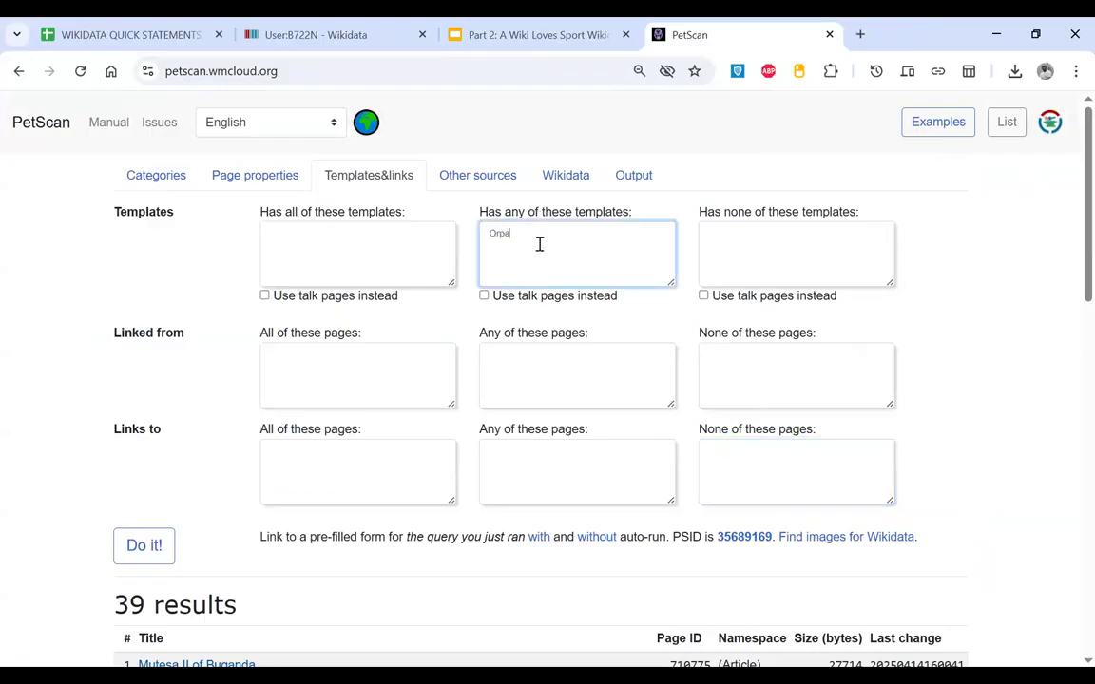
{"action": "key", "text": "BackSpace"}
{"action": "type", "text": "han"}
{"action": "left_click", "coordinate": [143, 547]}
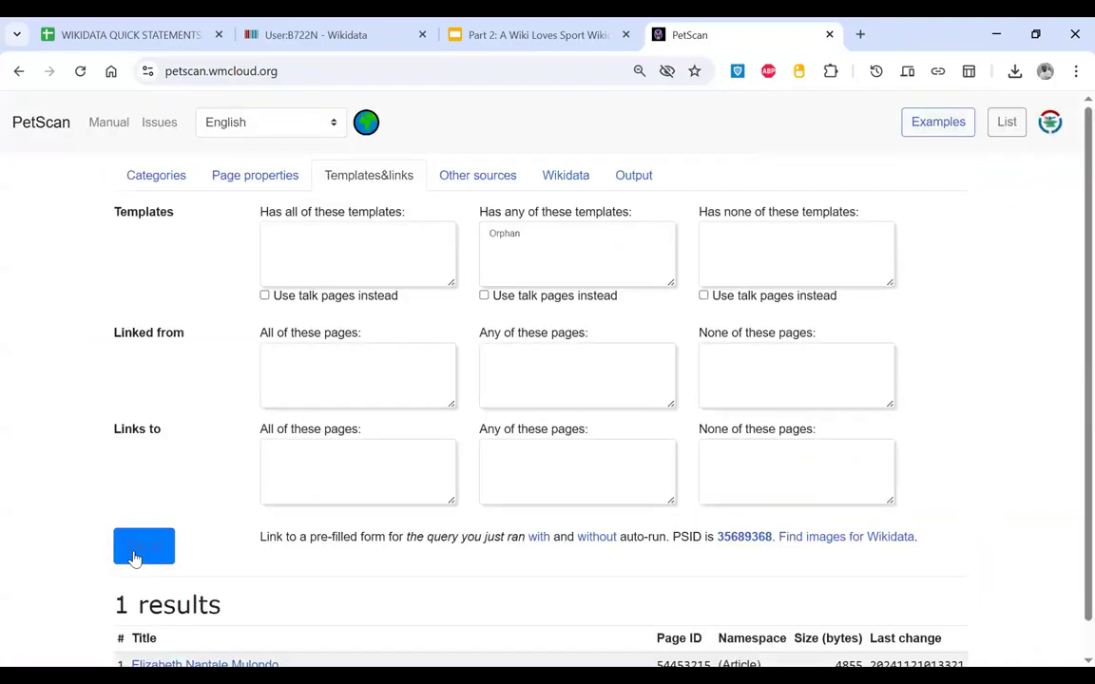
{"action": "scroll", "coordinate": [214, 635], "scroll_direction": "down", "scroll_amount": 1}
{"action": "right_click", "coordinate": [218, 629]}
Step: Open Elizabeth Nantale Mulondo in a new tab and glance at the Petscan tutorial link
{"action": "left_click", "coordinate": [281, 457]}
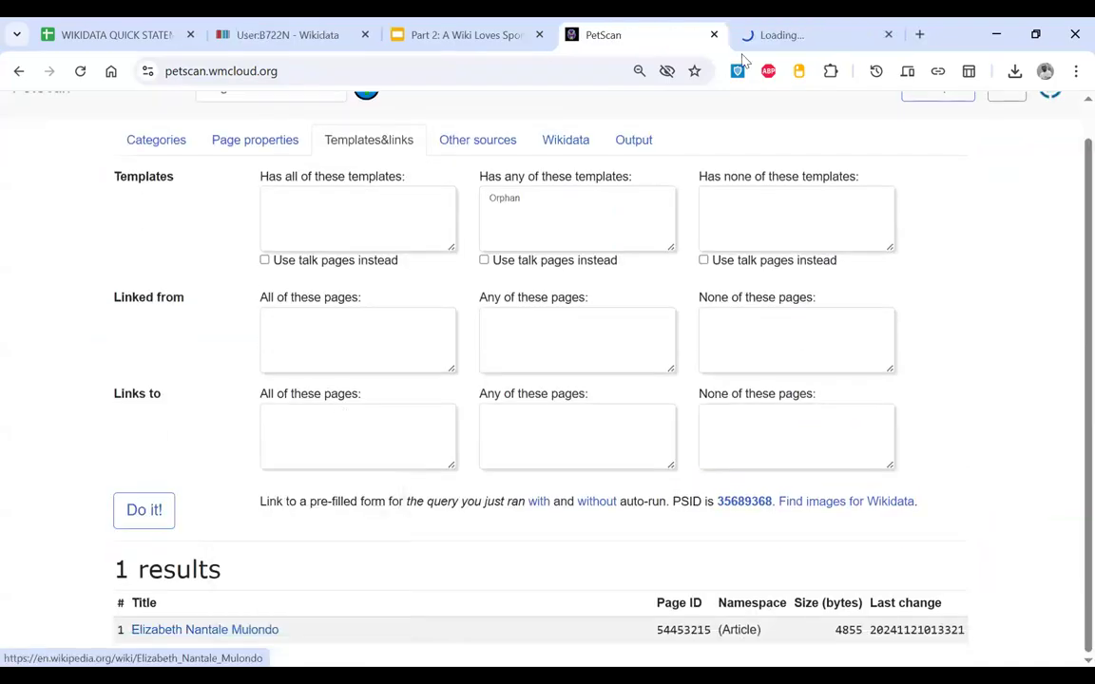
{"action": "left_click", "coordinate": [775, 38]}
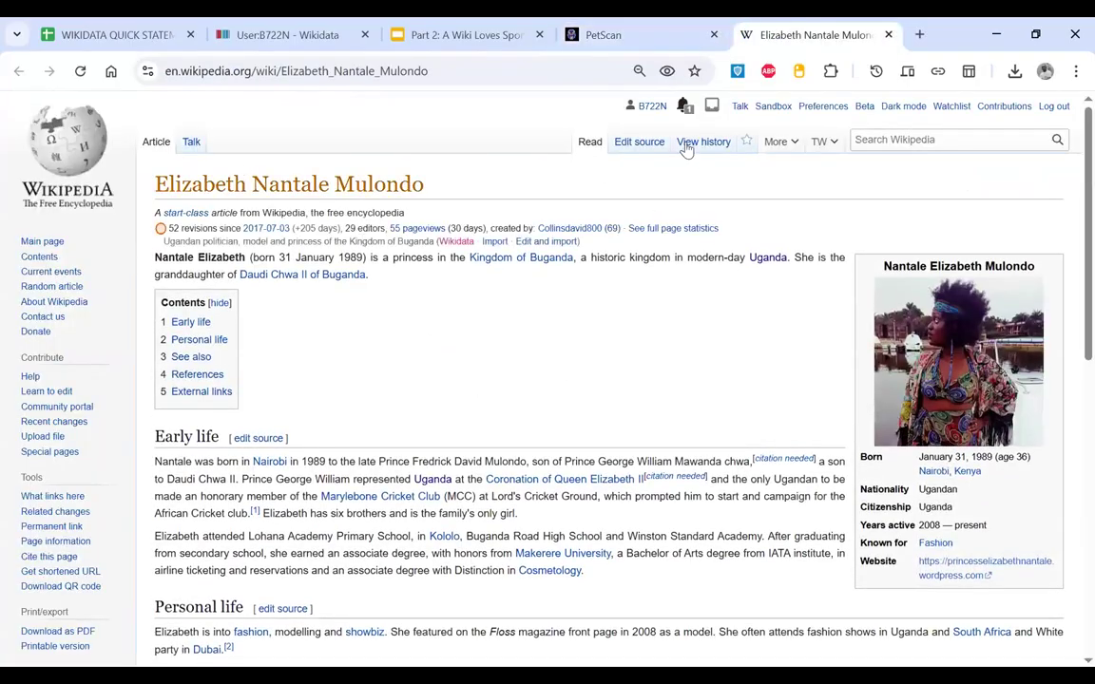
{"action": "scroll", "coordinate": [687, 155], "scroll_direction": "down", "scroll_amount": 10}
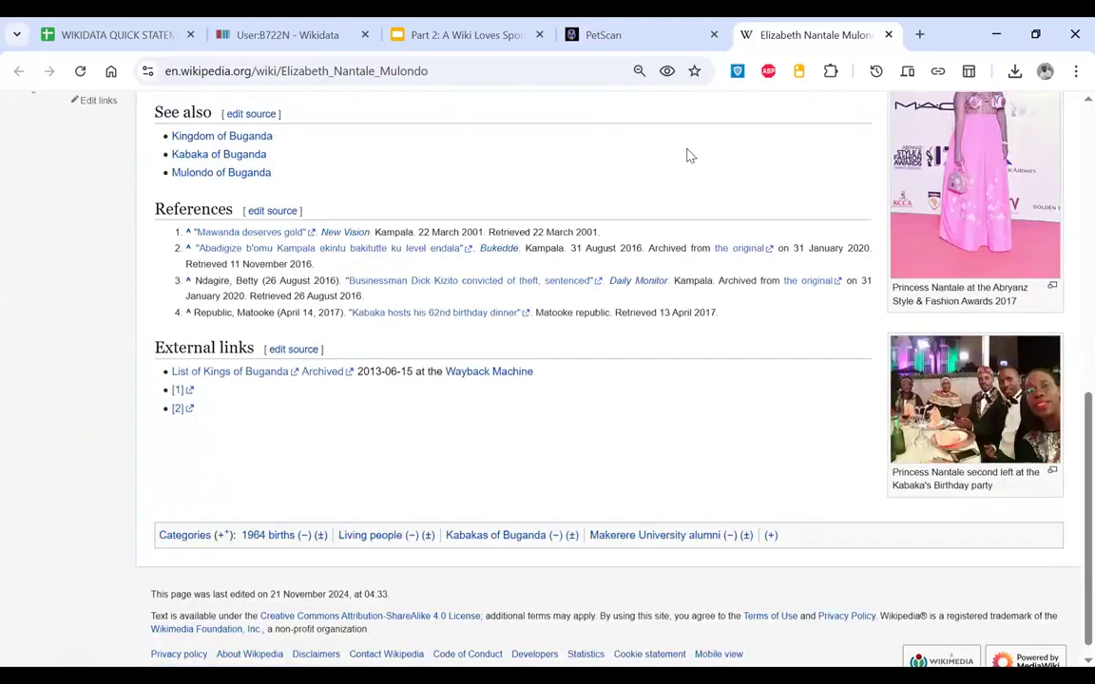
{"action": "scroll", "coordinate": [690, 155], "scroll_direction": "up", "scroll_amount": 10}
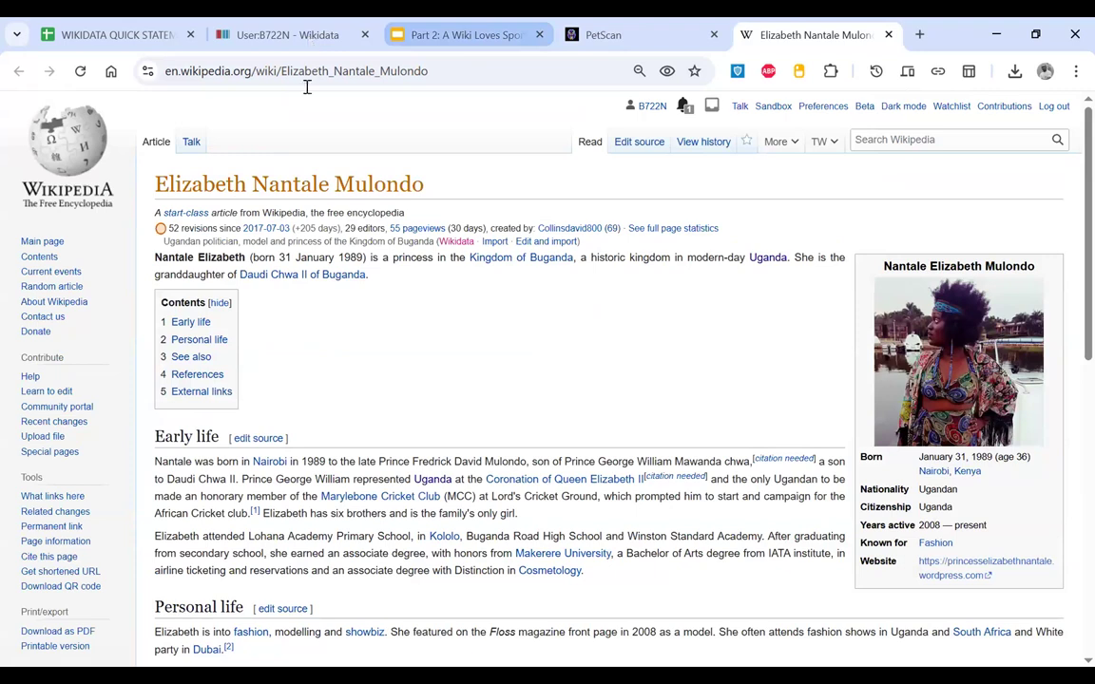
{"action": "key", "text": "ctrl+2"}
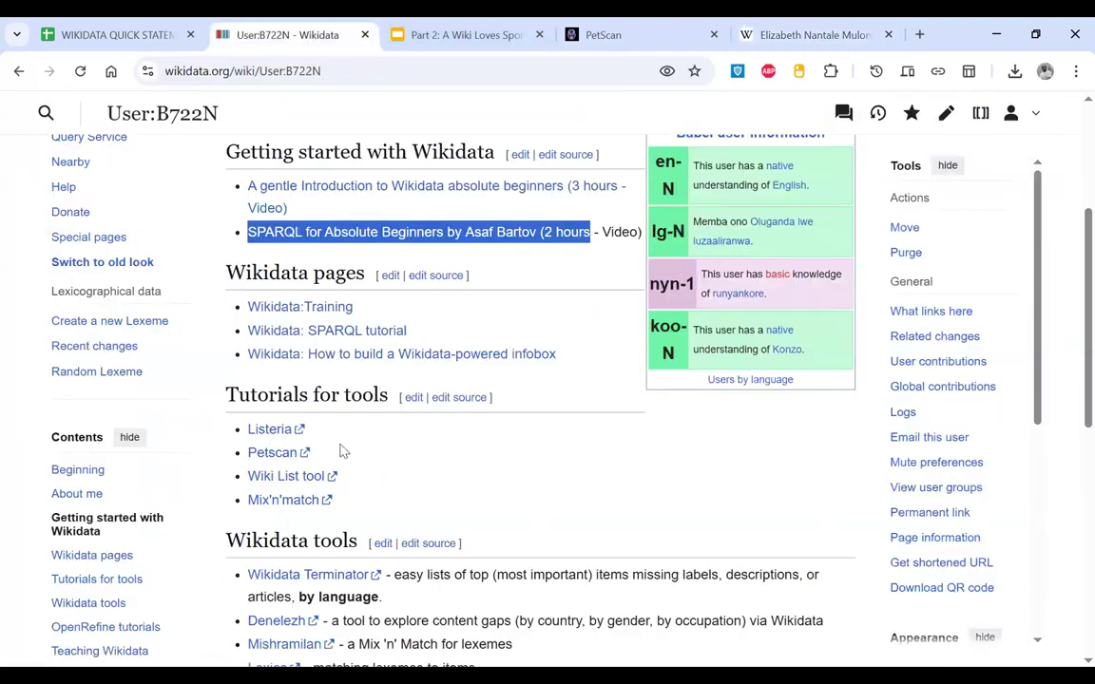
{"action": "left_click_drag", "start_coordinate": [330, 457], "coordinate": [252, 453]}
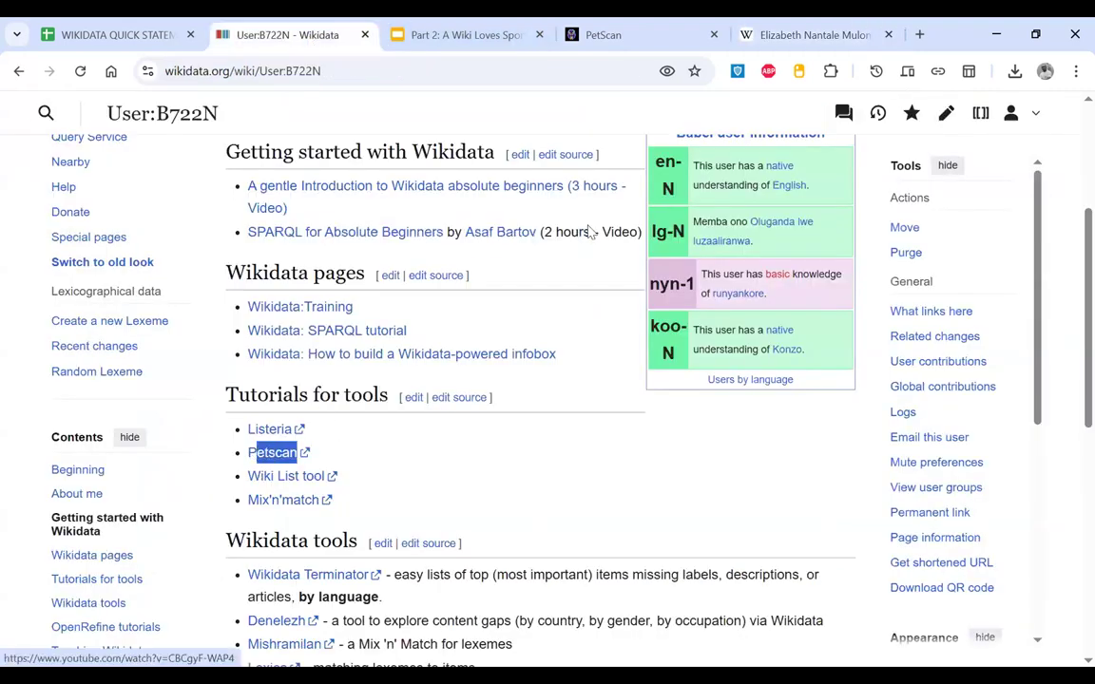
{"action": "key", "text": "ctrl+5"}
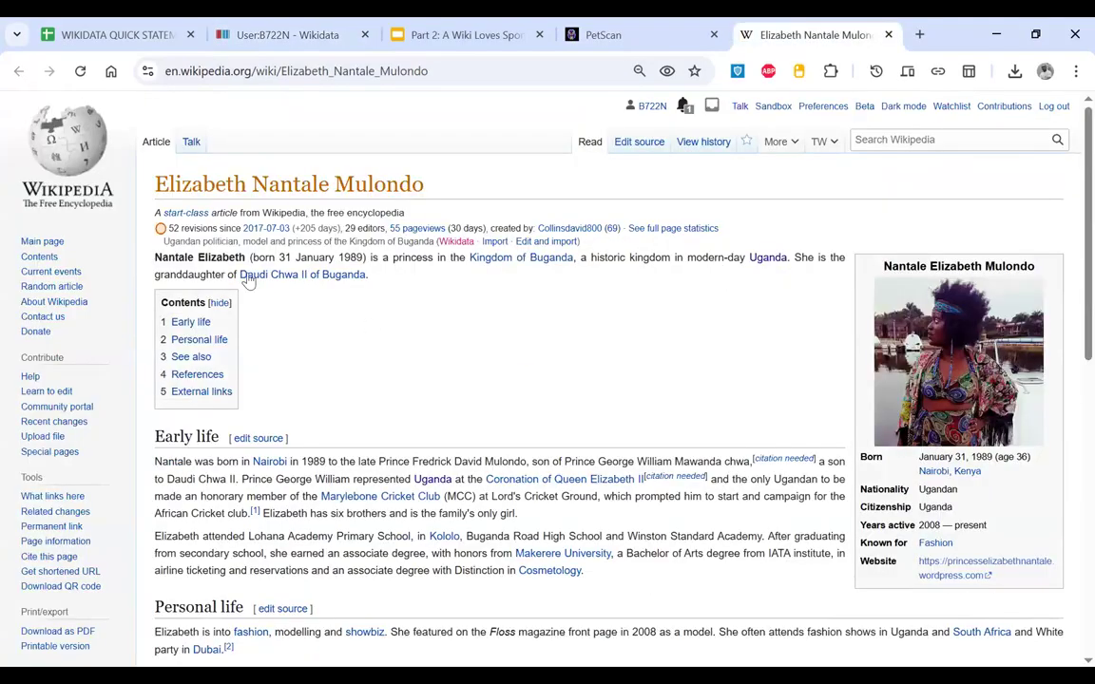
Step: Import the article's short description from Wikidata, then close the article tab
{"action": "left_click_drag", "start_coordinate": [162, 249], "coordinate": [642, 247]}
{"action": "left_click", "coordinate": [518, 249]}
{"action": "left_click", "coordinate": [495, 244]}
{"action": "left_click", "coordinate": [890, 34]}
Step: Set project to commons with category 'Images from Wiki Loves Folklore 2025 in Uganda' and run
{"action": "scroll", "coordinate": [617, 361], "scroll_direction": "up", "scroll_amount": 1}
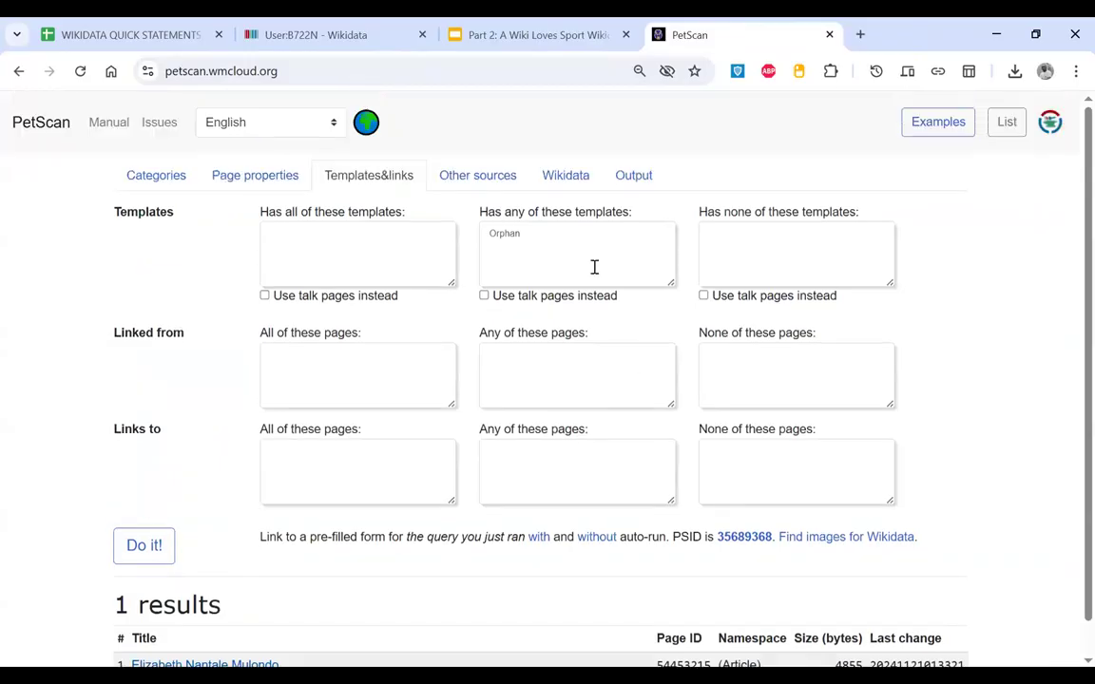
{"action": "left_click", "coordinate": [173, 182]}
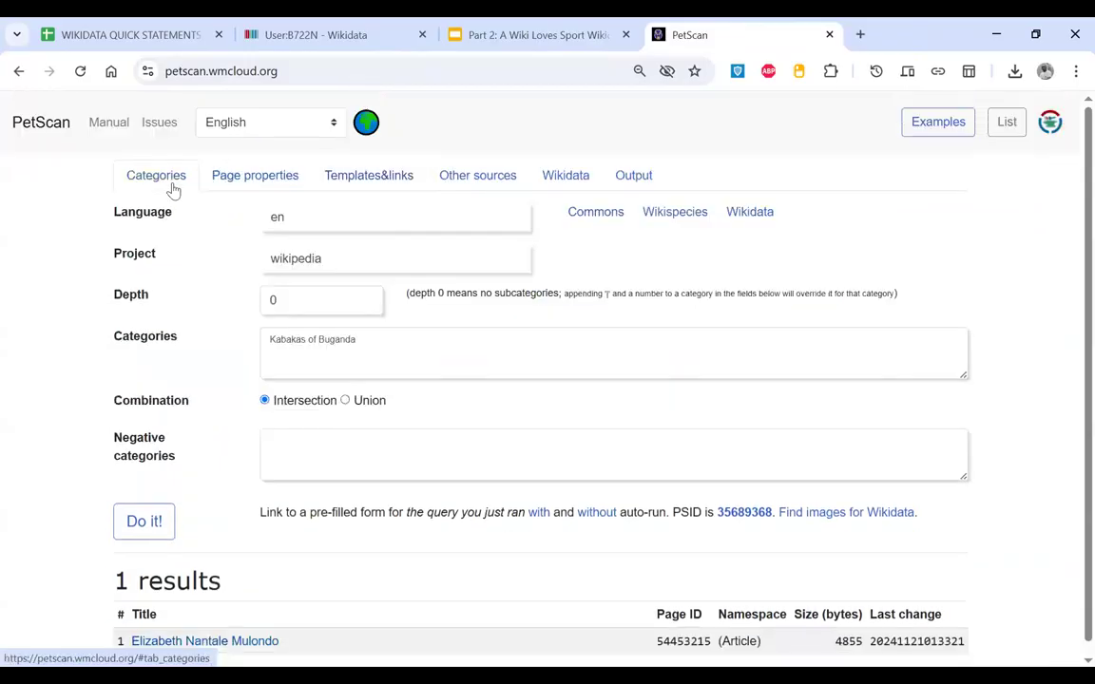
{"action": "double_click", "coordinate": [319, 262]}
{"action": "type", "text": "commons"}
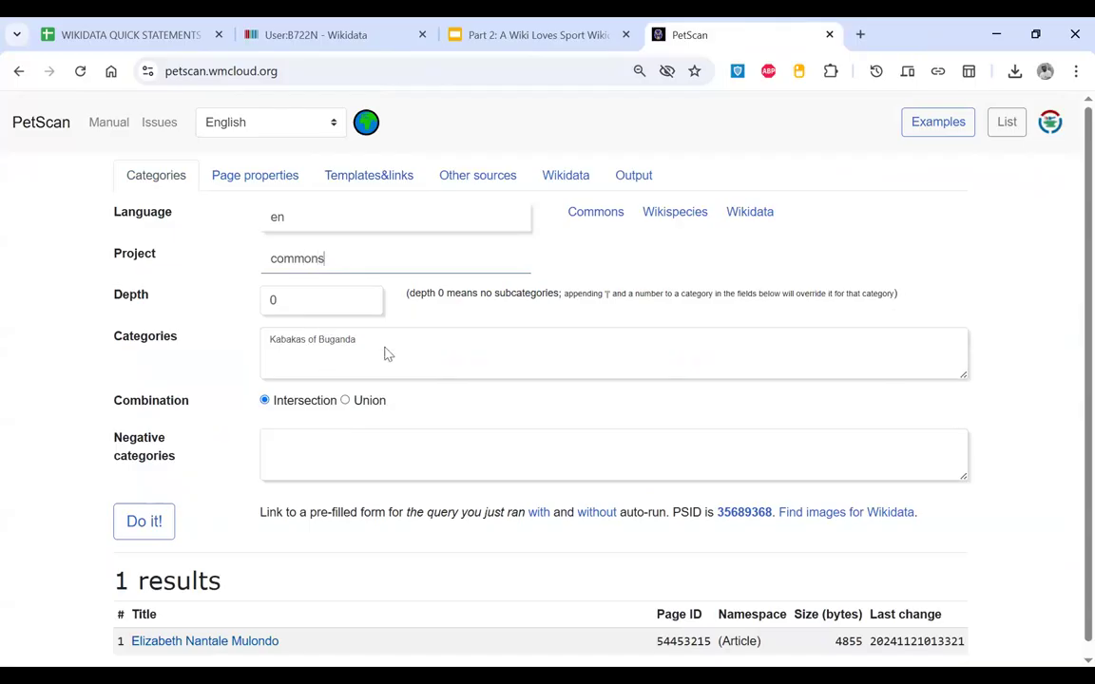
{"action": "left_click", "coordinate": [210, 337]}
{"action": "key", "text": "ctrl+a"}
{"action": "type", "text": "Images "}
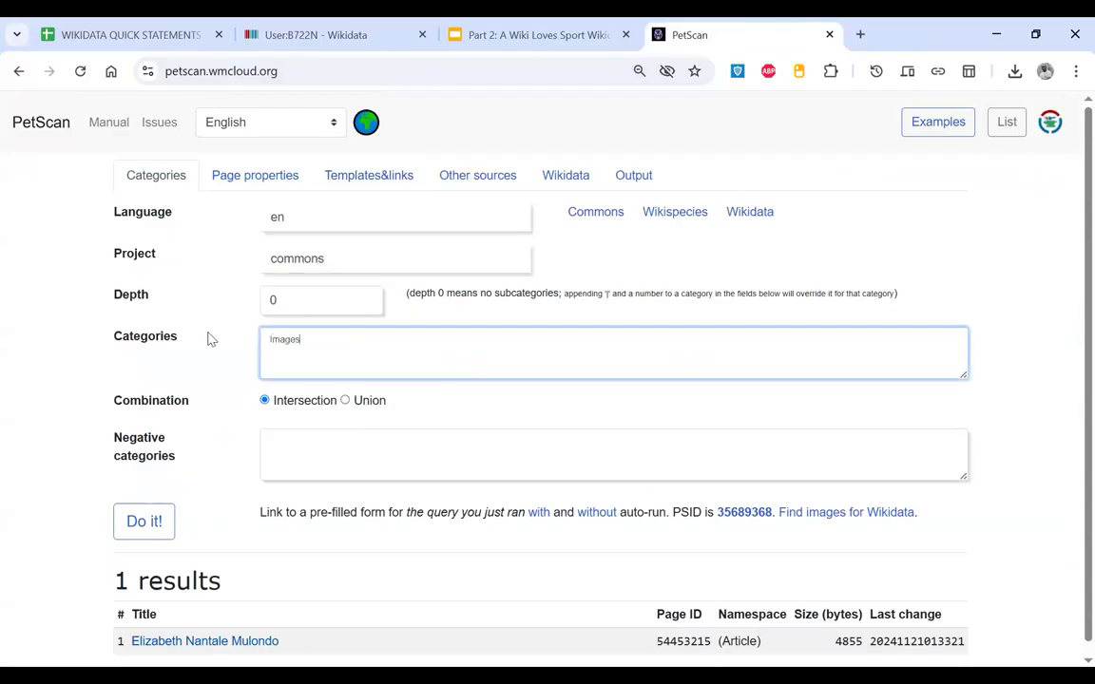
{"action": "type", "text": "from Wiki Loves Folklore in Uganda"}
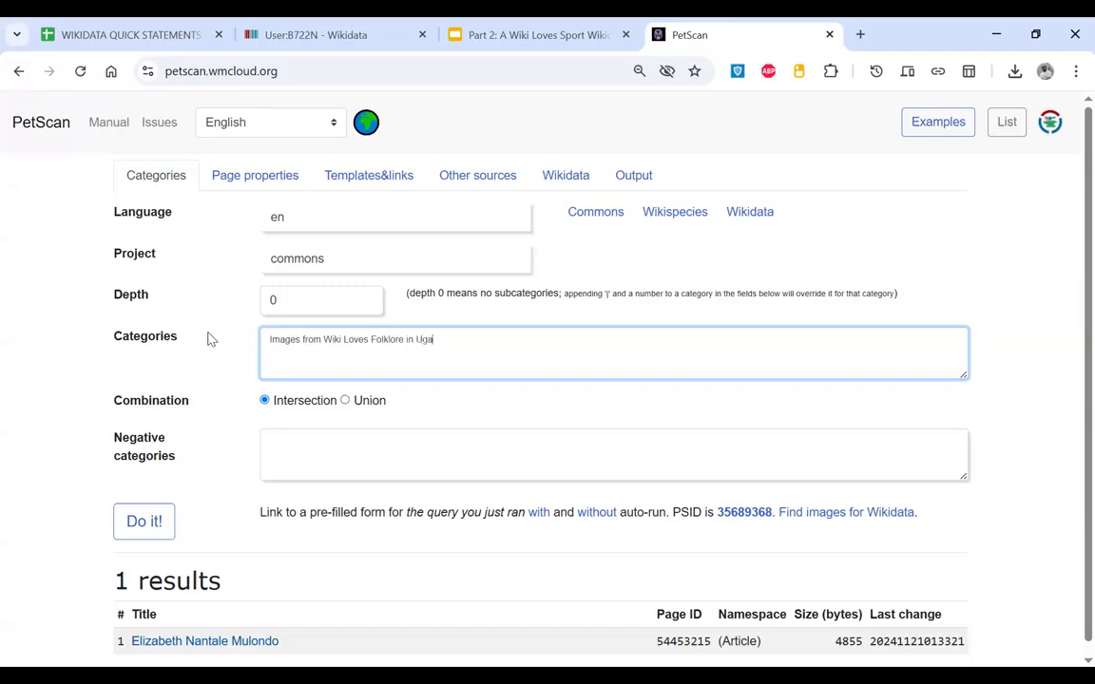
{"action": "left_click", "coordinate": [406, 340]}
{"action": "type", "text": "2025"}
{"action": "left_click", "coordinate": [146, 523]}
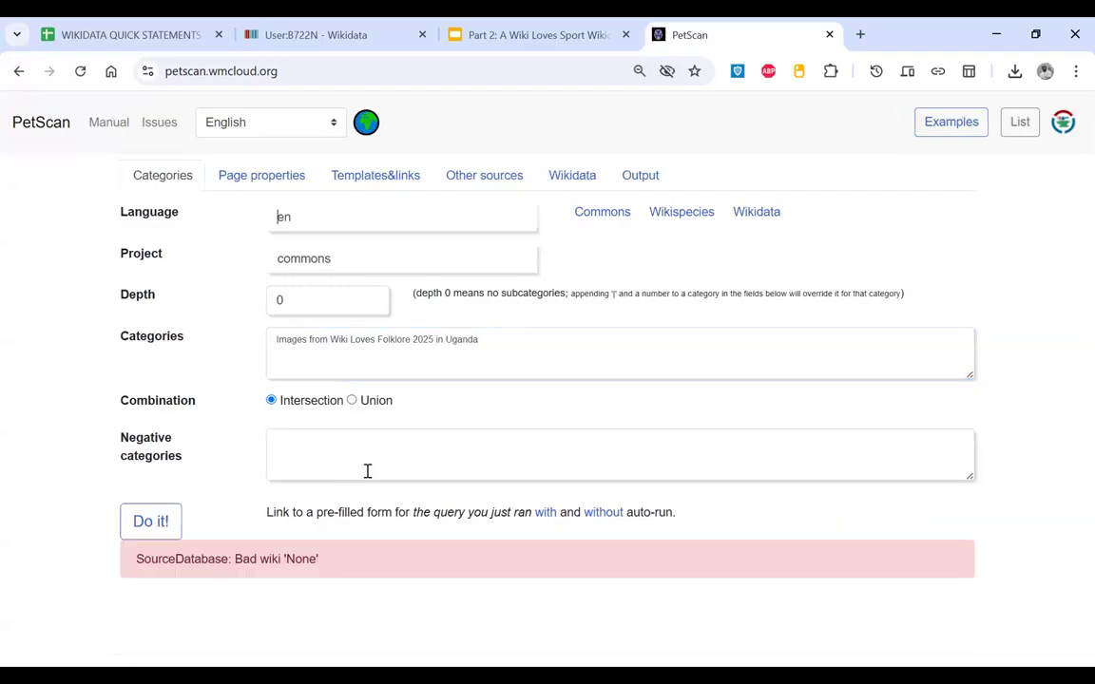
Step: Drop the Orphan template filter, pick Wikimedia Commons as project, and rerun for 2224 files
{"action": "left_click", "coordinate": [467, 180]}
{"action": "left_click", "coordinate": [335, 179]}
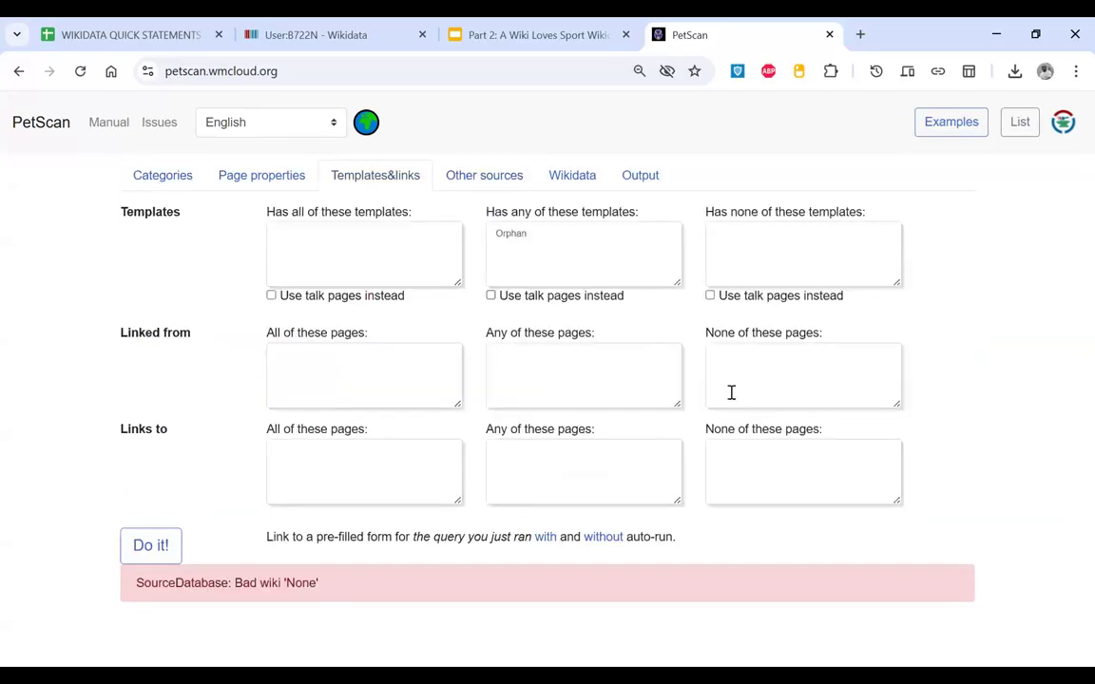
{"action": "double_click", "coordinate": [505, 236]}
{"action": "key", "text": "BackSpace"}
{"action": "left_click", "coordinate": [163, 179]}
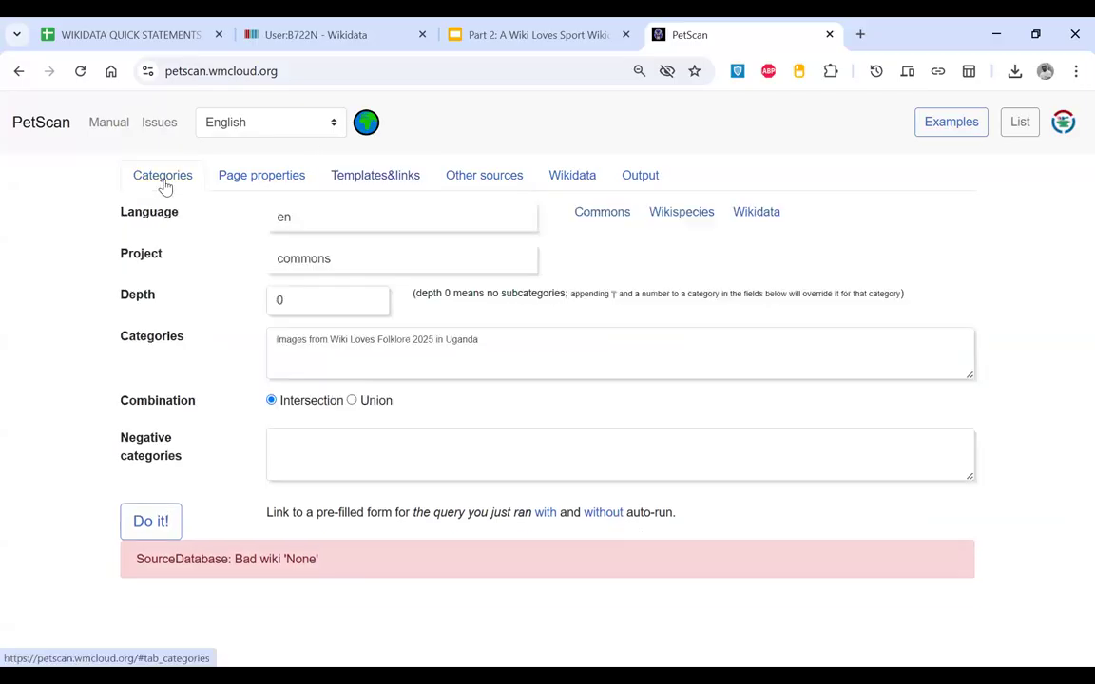
{"action": "left_click", "coordinate": [145, 537]}
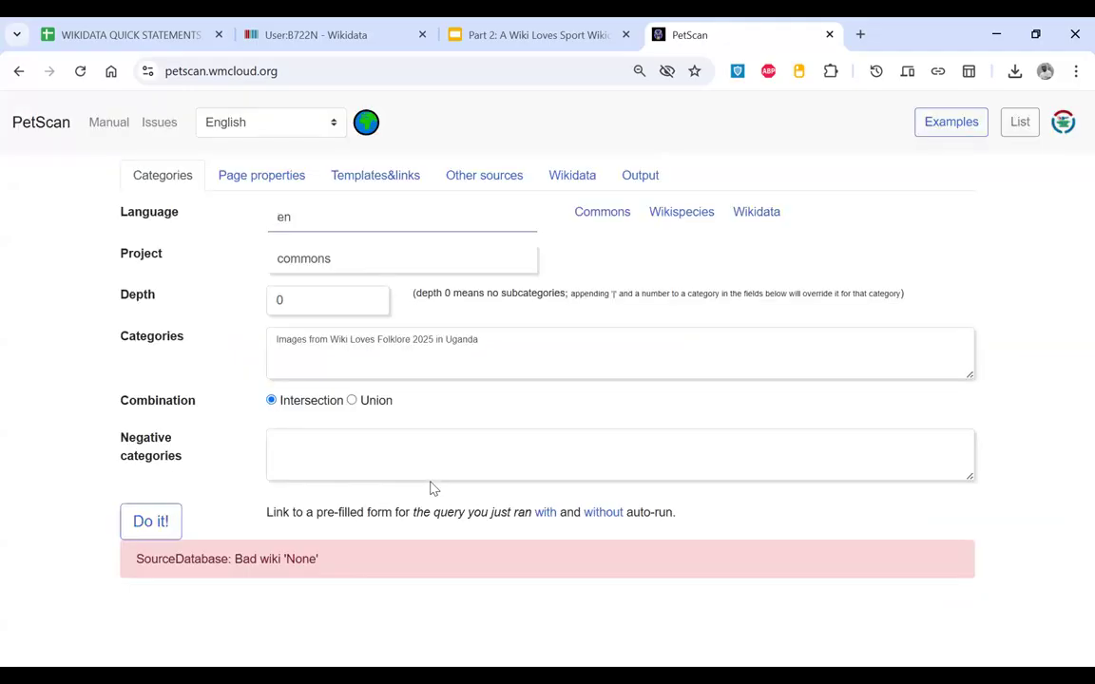
{"action": "left_click", "coordinate": [336, 257]}
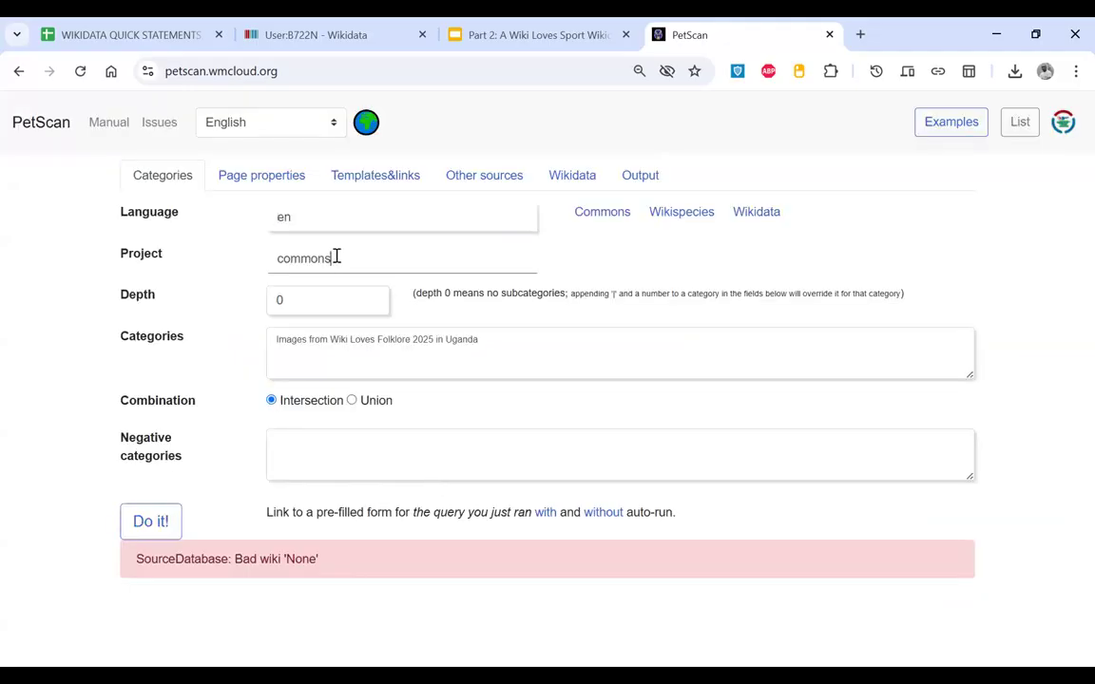
{"action": "left_click", "coordinate": [583, 221]}
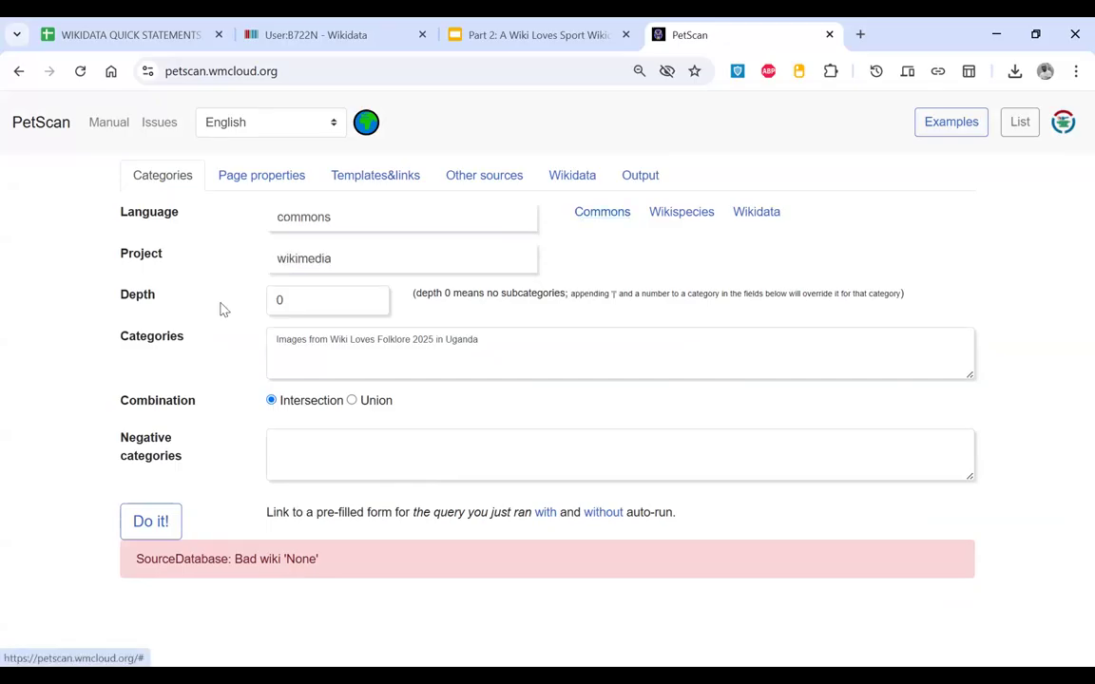
{"action": "left_click", "coordinate": [154, 525]}
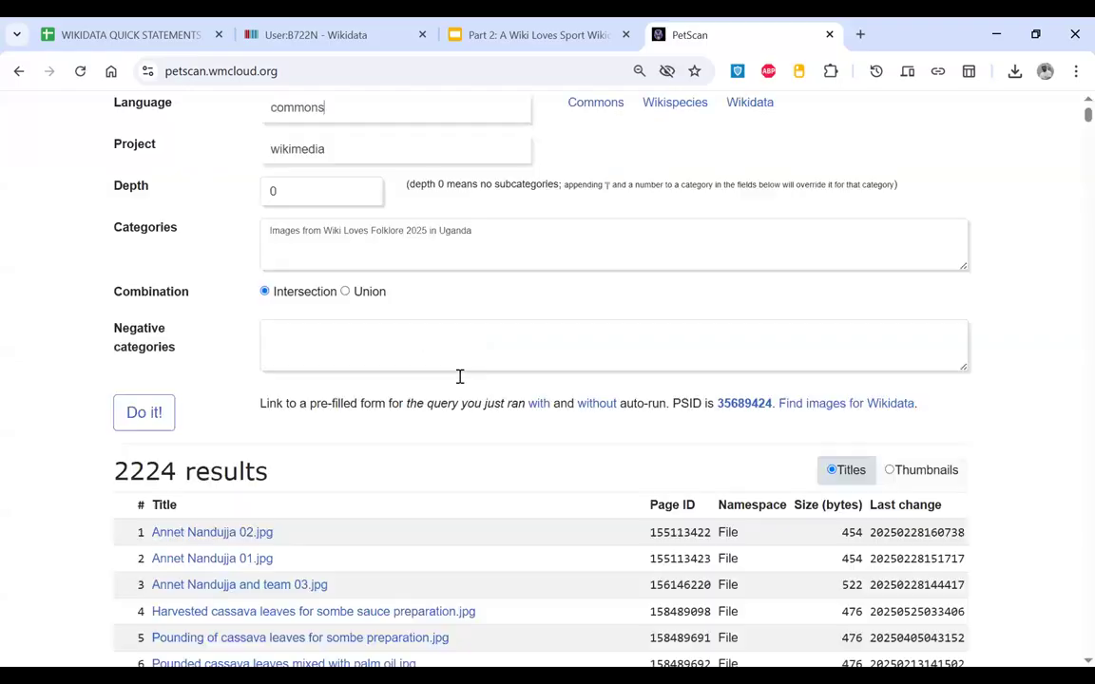
Step: Scroll through the 2224 Commons file results and select the category name 'Images from Wiki Loves Folklore 2025 in Uganda'
{"action": "scroll", "coordinate": [459, 383], "scroll_direction": "down", "scroll_amount": 1}
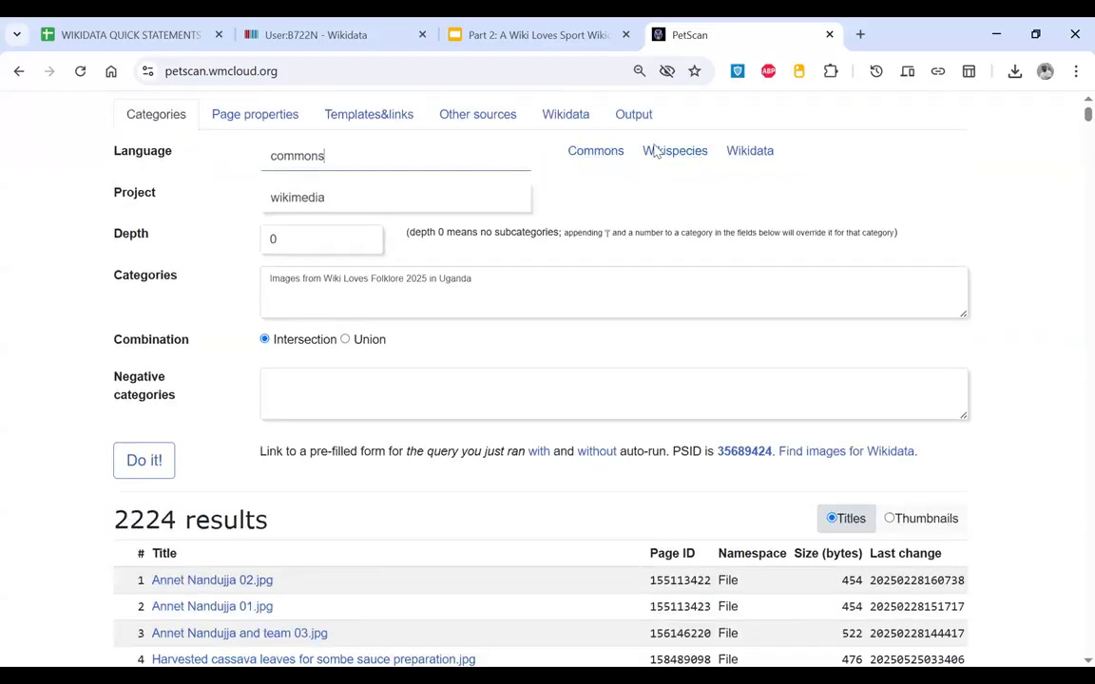
{"action": "scroll", "coordinate": [777, 177], "scroll_direction": "down", "scroll_amount": 6}
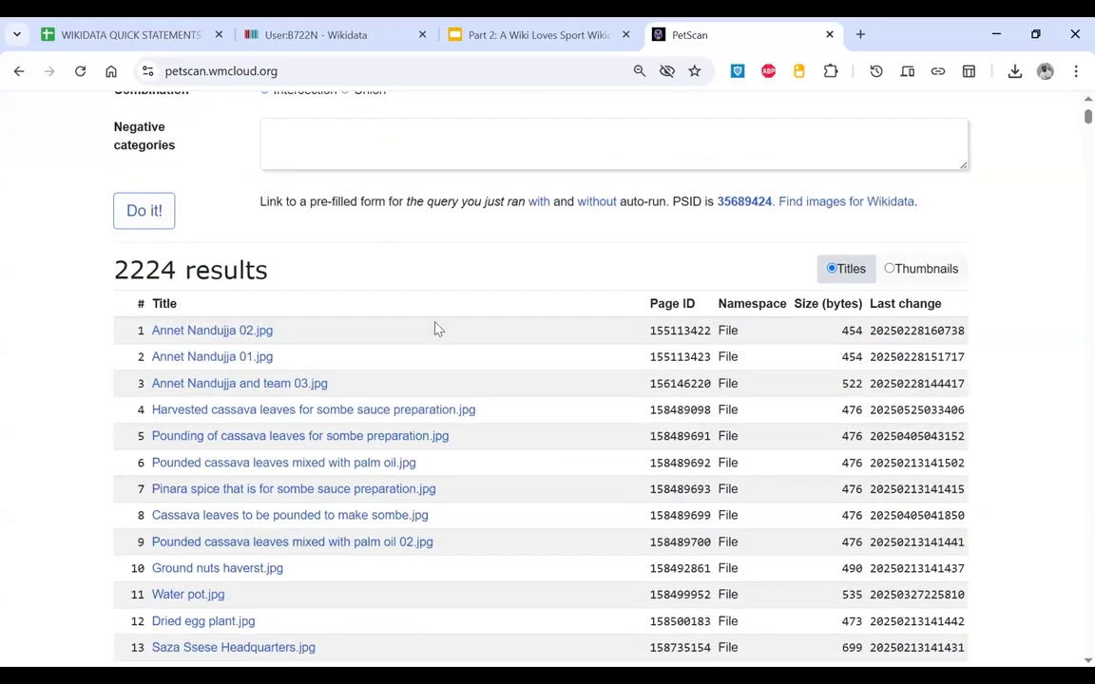
{"action": "scroll", "coordinate": [437, 328], "scroll_direction": "down", "scroll_amount": 13}
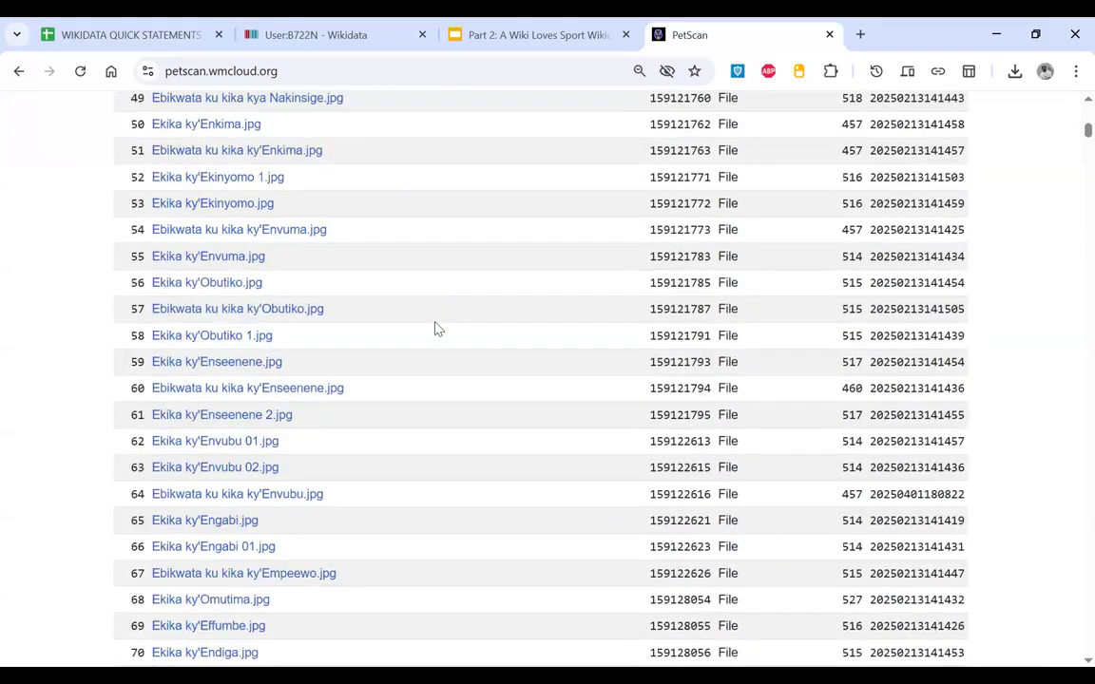
{"action": "scroll", "coordinate": [437, 327], "scroll_direction": "up", "scroll_amount": 9}
{"action": "scroll", "coordinate": [438, 328], "scroll_direction": "up", "scroll_amount": 10}
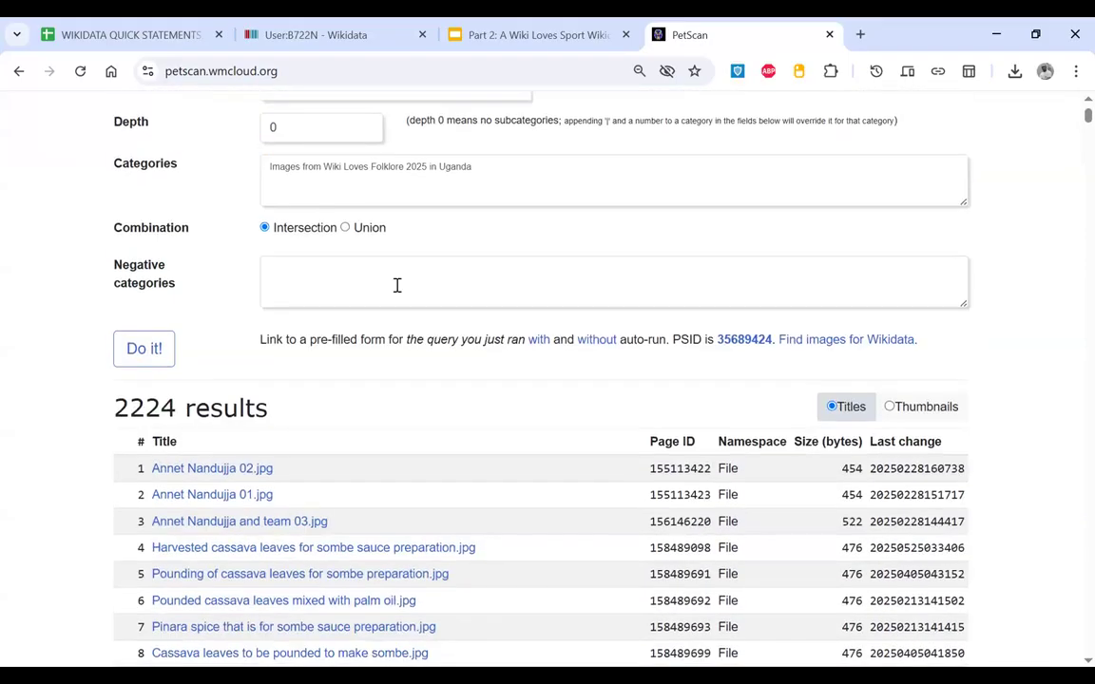
{"action": "left_click_drag", "start_coordinate": [474, 169], "coordinate": [188, 188]}
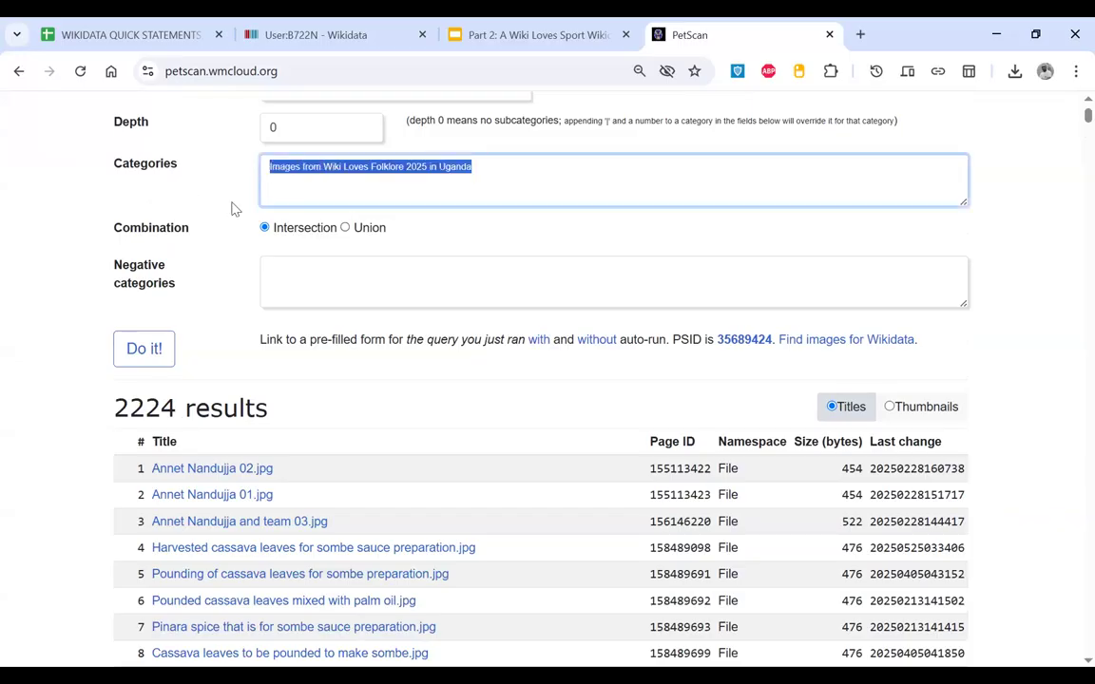
Step: Browse further down the file list, switch to Thumbnails view, then back to Titles
{"action": "scroll", "coordinate": [301, 359], "scroll_direction": "down", "scroll_amount": 1}
{"action": "left_click_drag", "start_coordinate": [106, 310], "coordinate": [255, 311]}
{"action": "scroll", "coordinate": [251, 317], "scroll_direction": "down", "scroll_amount": 3}
{"action": "scroll", "coordinate": [768, 451], "scroll_direction": "up", "scroll_amount": 5}
{"action": "scroll", "coordinate": [768, 451], "scroll_direction": "down", "scroll_amount": 2}
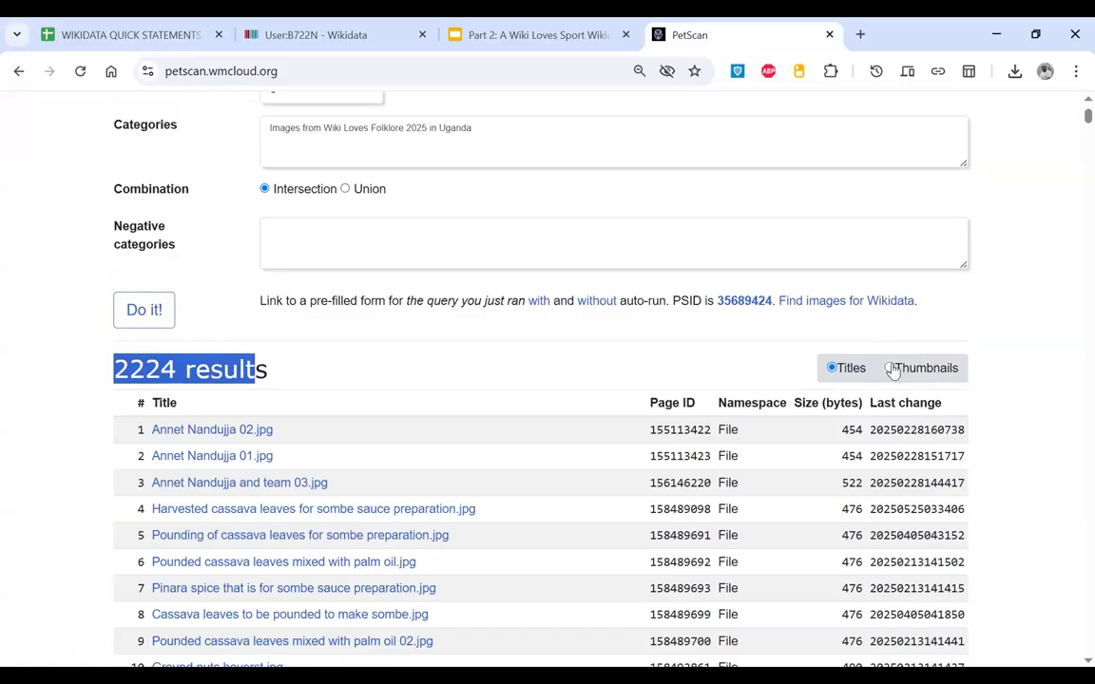
{"action": "scroll", "coordinate": [893, 370], "scroll_direction": "down", "scroll_amount": 1}
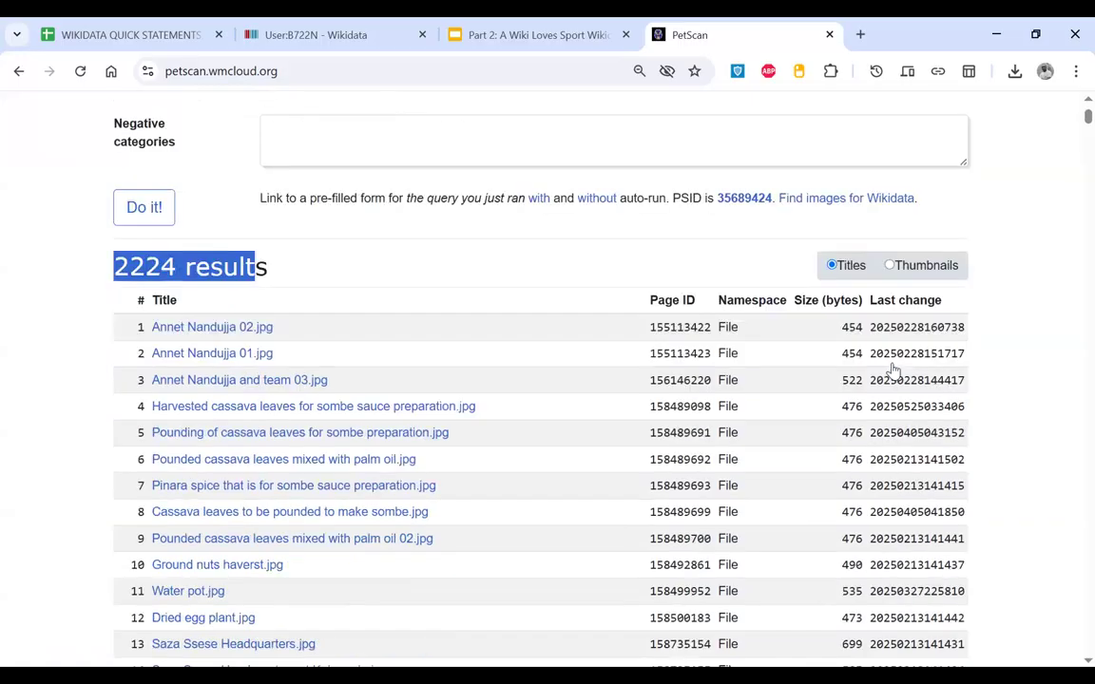
{"action": "left_click", "coordinate": [891, 247]}
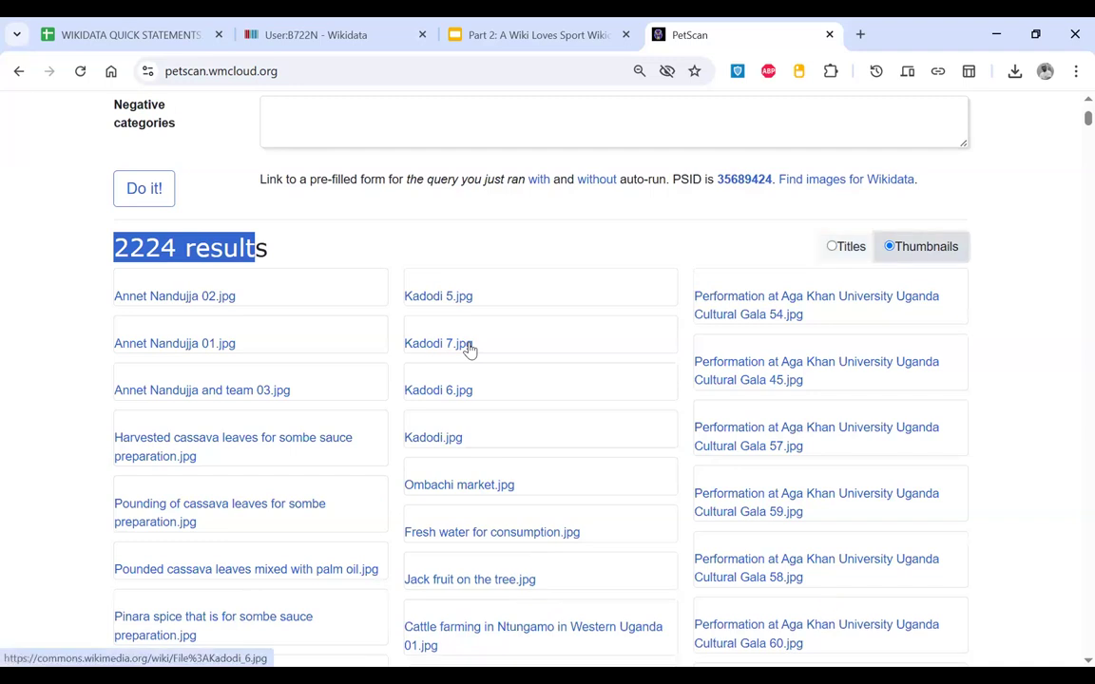
{"action": "left_click", "coordinate": [827, 247]}
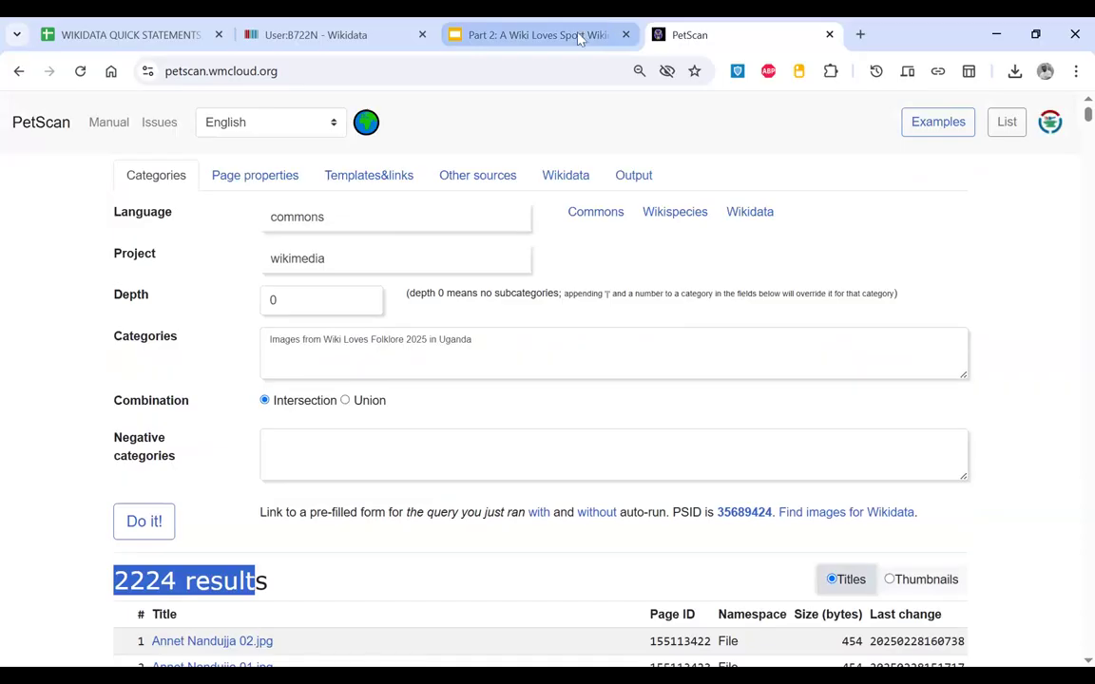
Step: Present the training deck through the PetScan Commons example to the 'PetScan result' slide, then return to the deck
{"action": "left_click", "coordinate": [578, 38]}
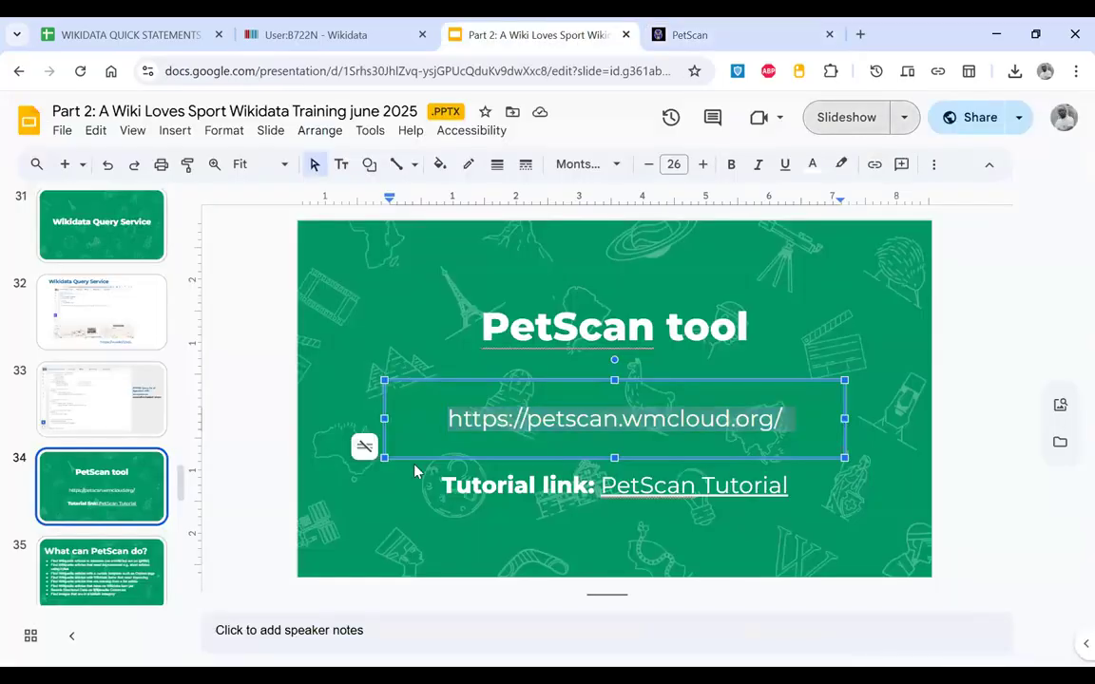
{"action": "key", "text": "ctrl+F5"}
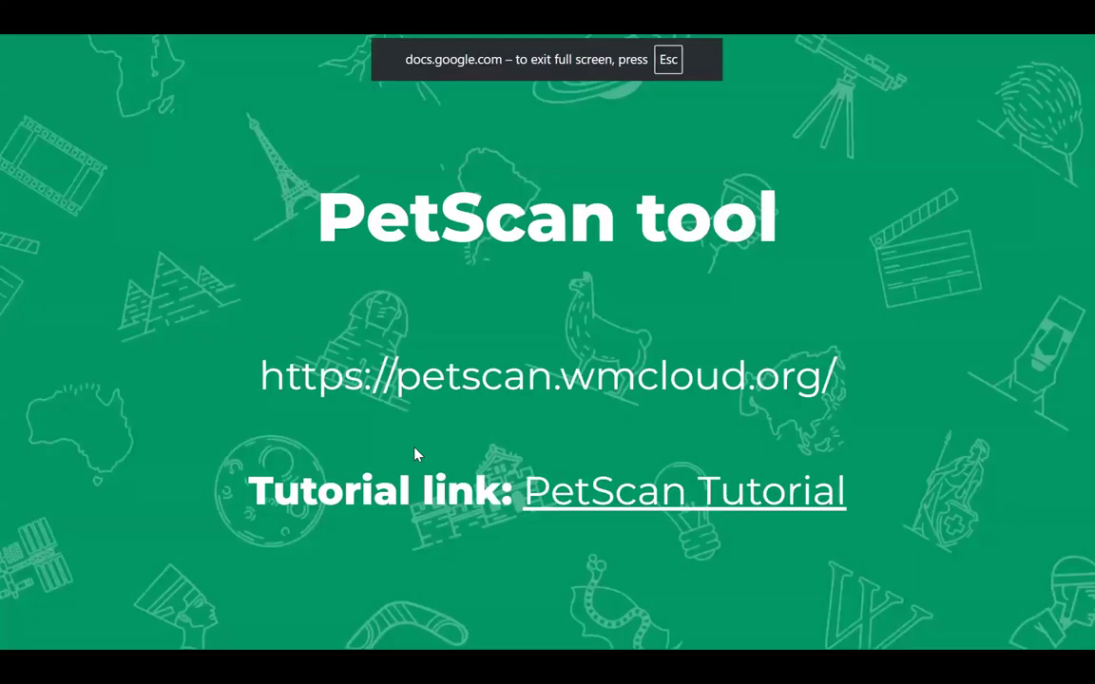
{"action": "left_click", "coordinate": [415, 455]}
{"action": "key", "text": "Left"}
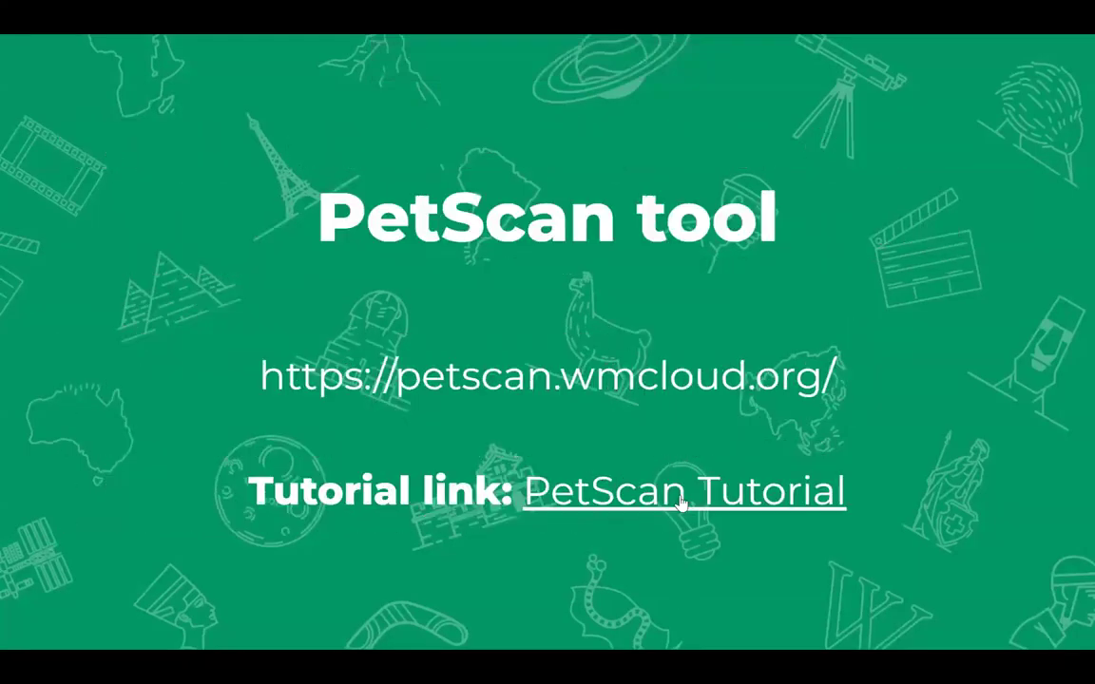
{"action": "key", "text": "Right"}
{"action": "key", "text": "Right"}
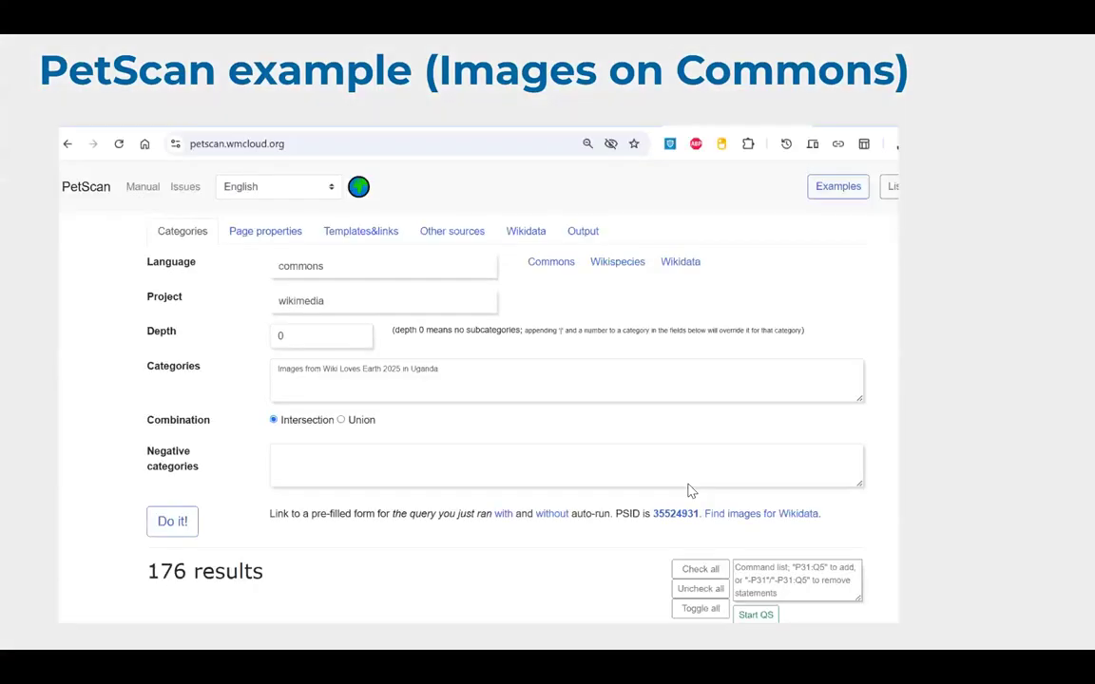
{"action": "key", "text": "Right"}
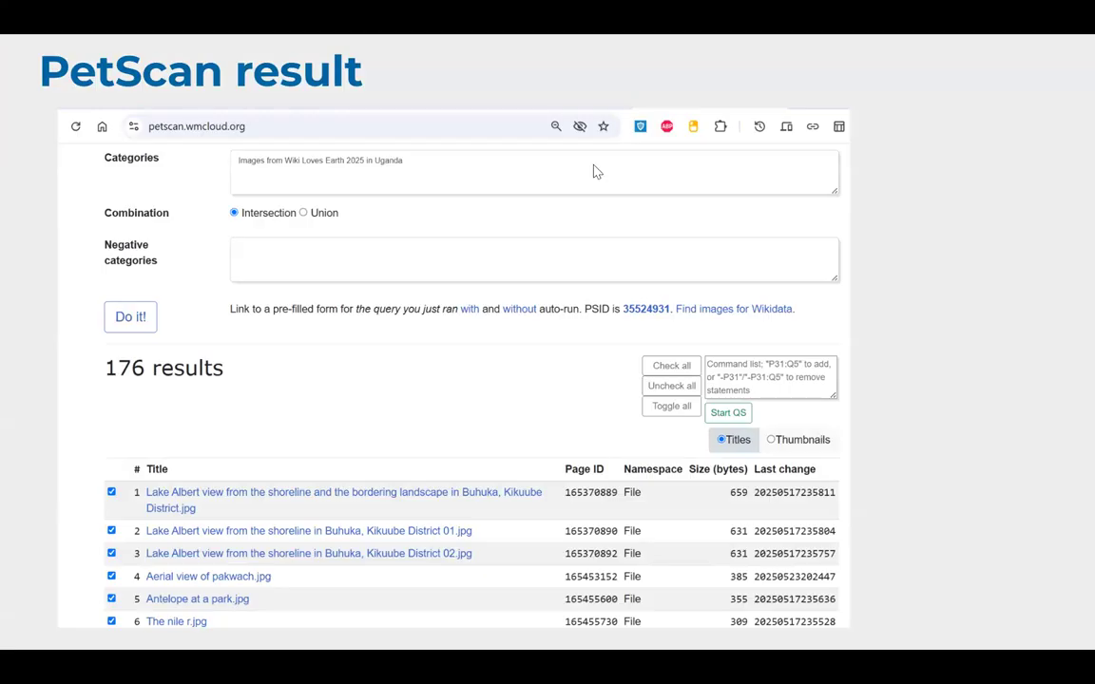
{"action": "key", "text": "ctrl+Tab"}
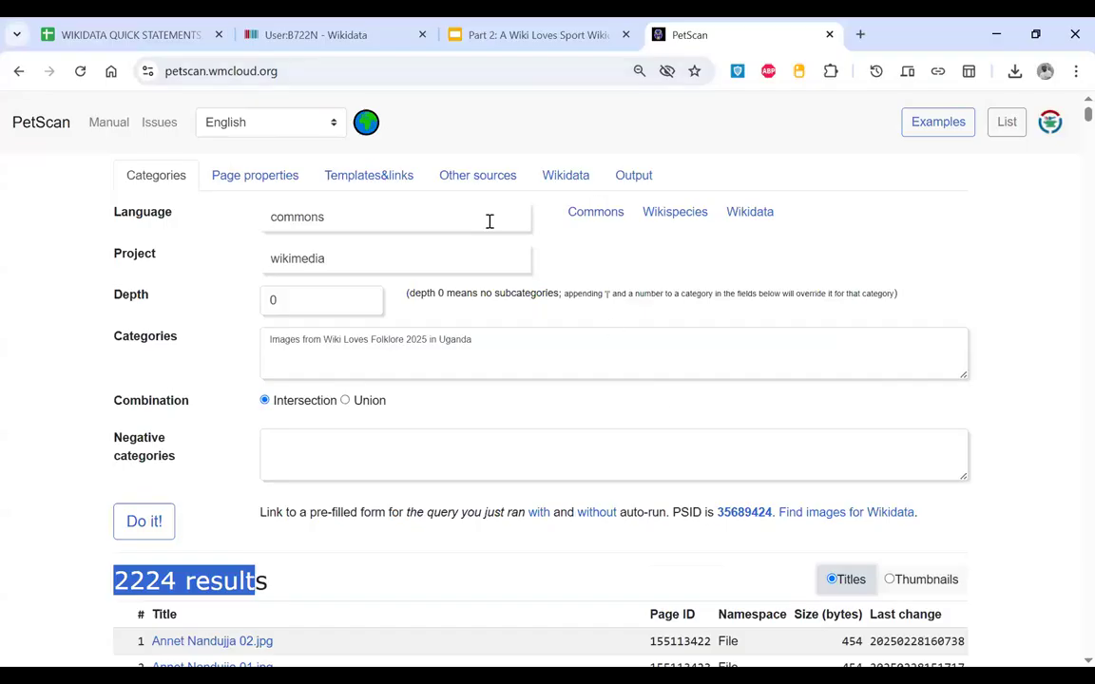
{"action": "left_click", "coordinate": [506, 34]}
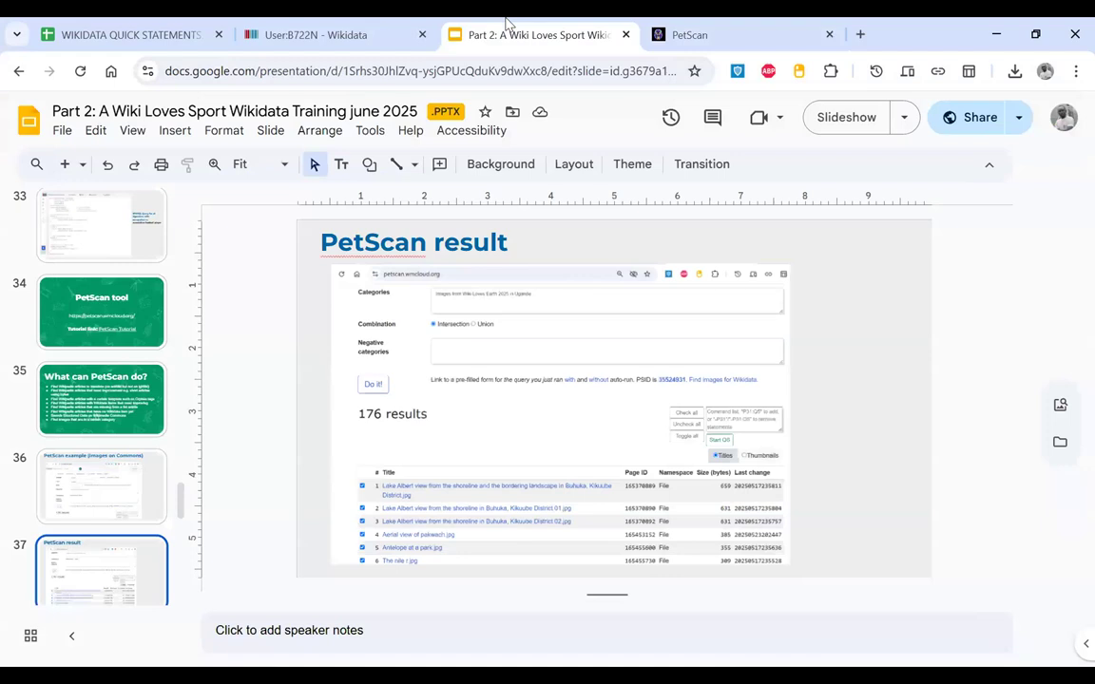
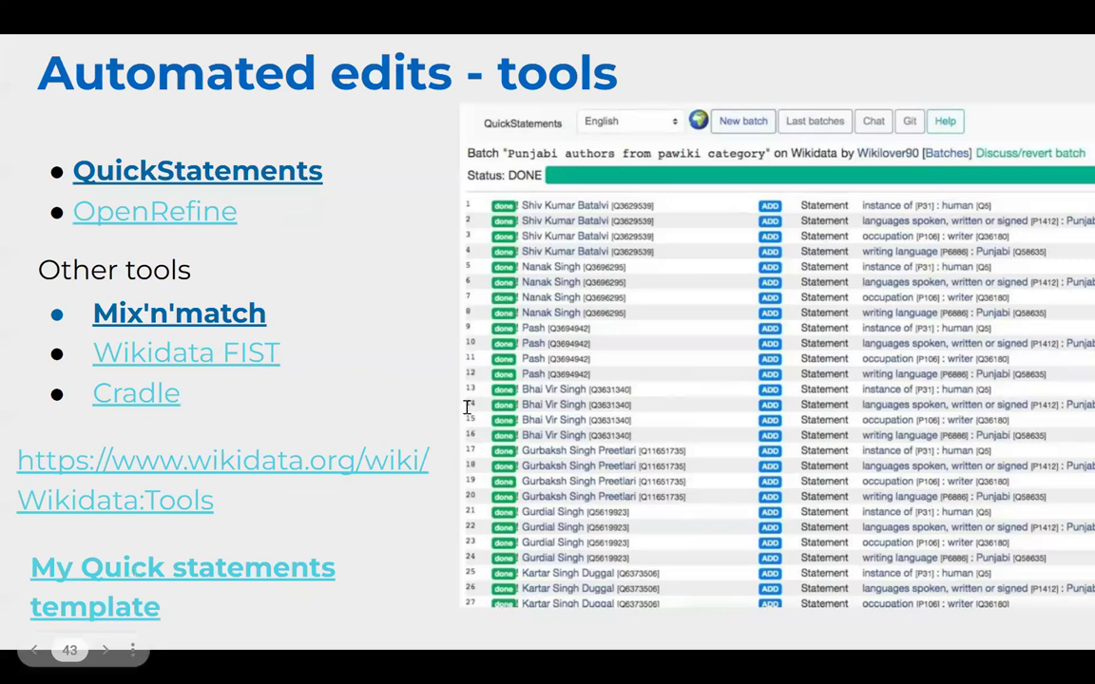
Step: Open the 'My Quick statements template' workbook from slide 43 in a new tab and close the PetScan tab
{"action": "key", "text": "Escape"}
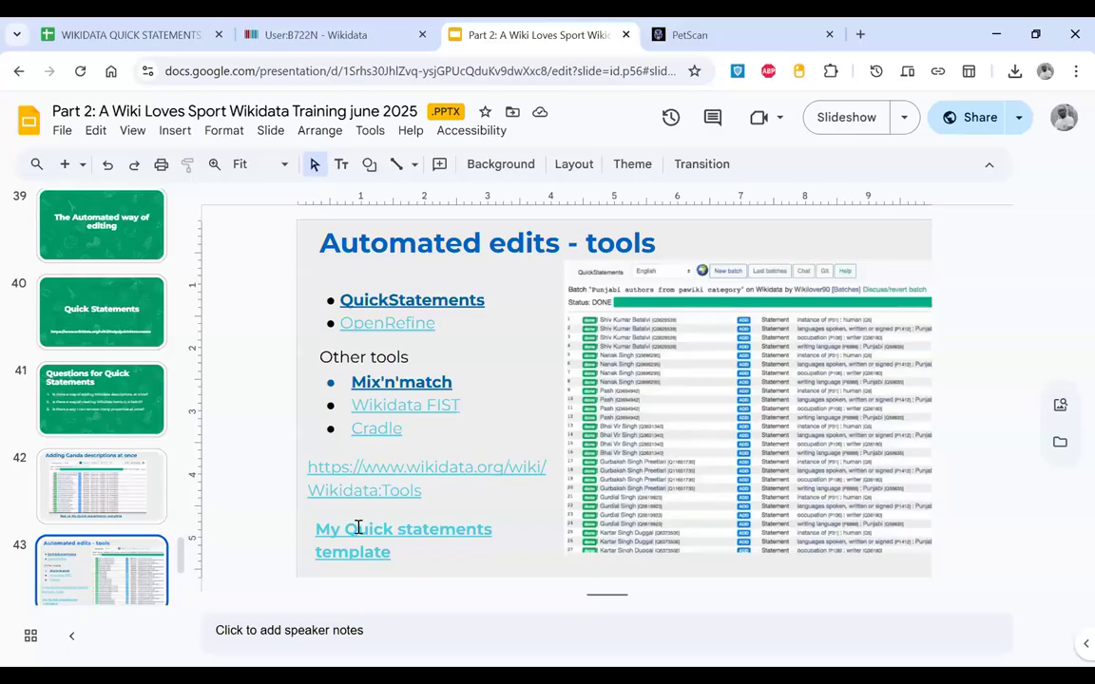
{"action": "left_click", "coordinate": [357, 529]}
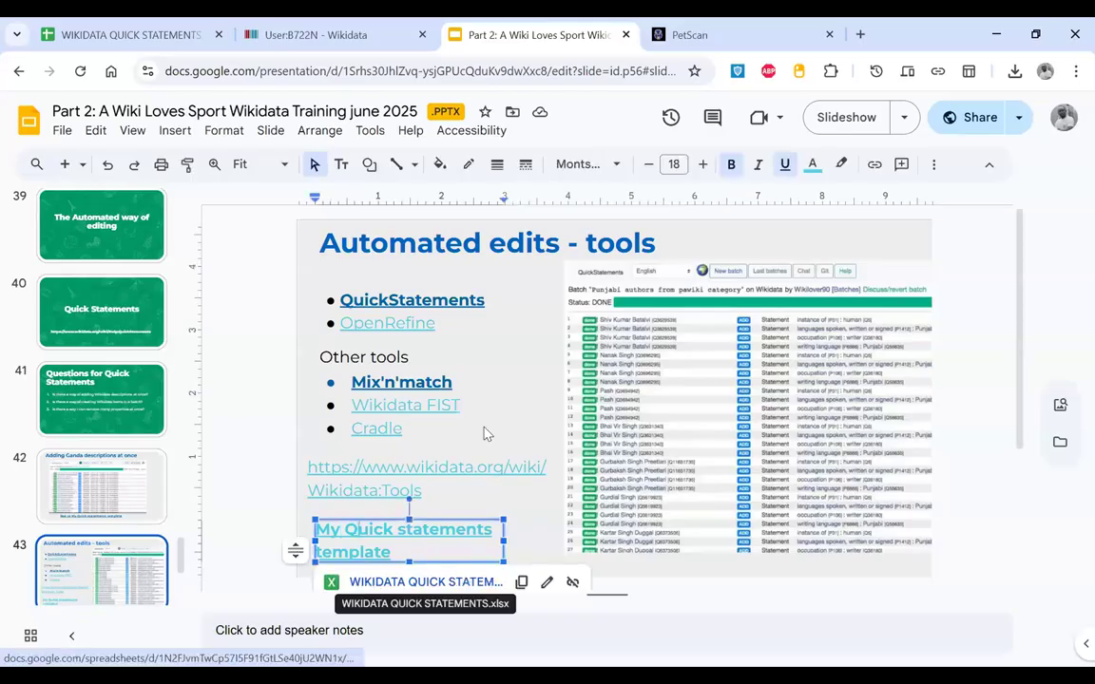
{"action": "right_click", "coordinate": [375, 583]}
{"action": "left_click", "coordinate": [489, 415]}
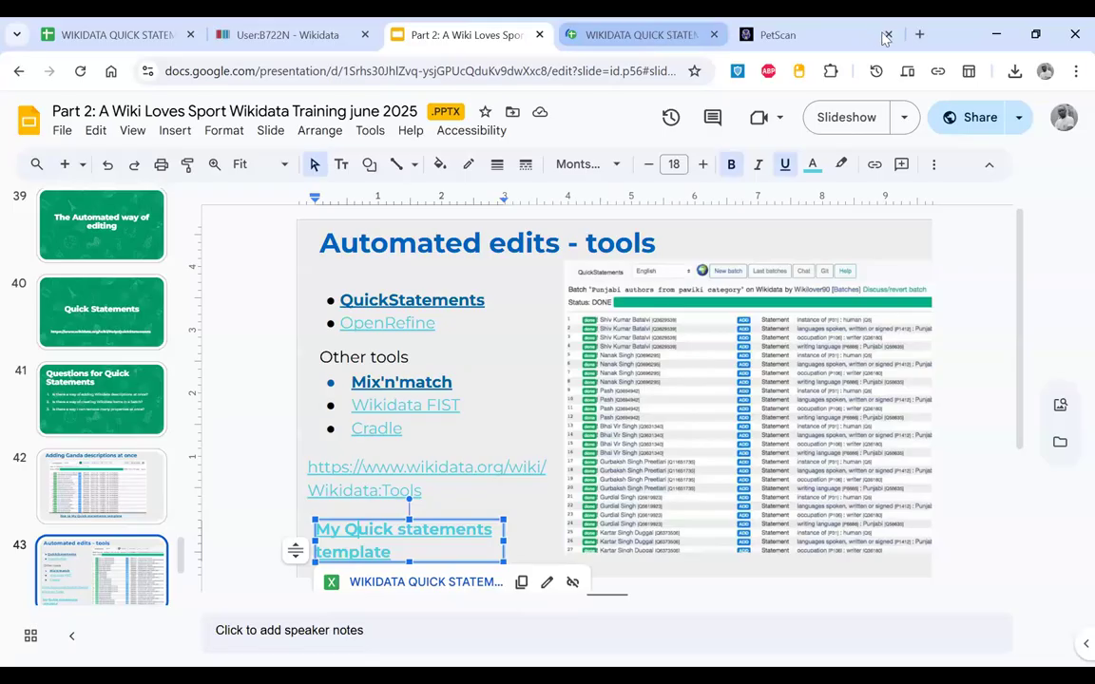
{"action": "left_click", "coordinate": [665, 35]}
{"action": "left_click", "coordinate": [887, 35]}
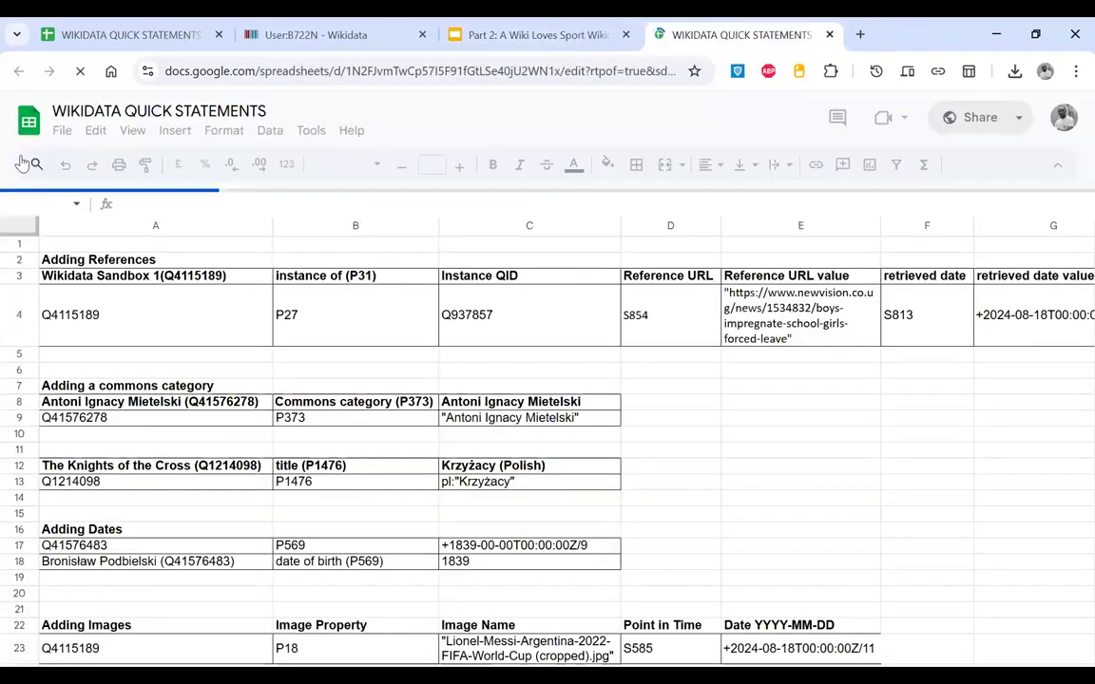
Step: Review the Adding References example row A4:G4 with item ID Q4115189
{"action": "left_click", "coordinate": [64, 133]}
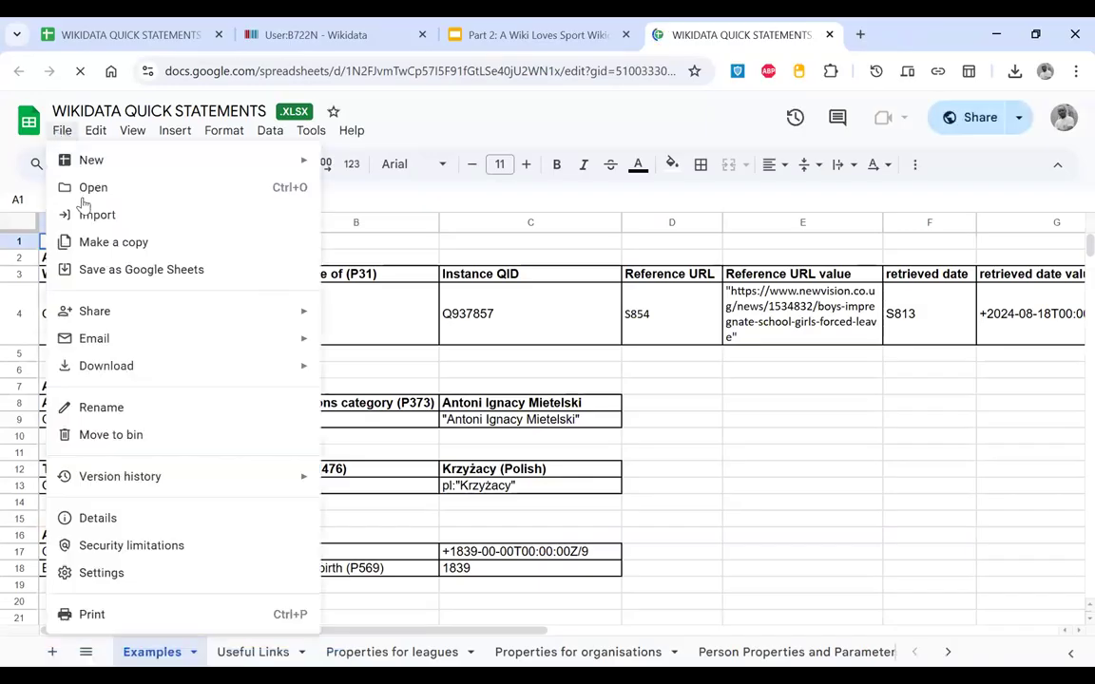
{"action": "left_click", "coordinate": [466, 346]}
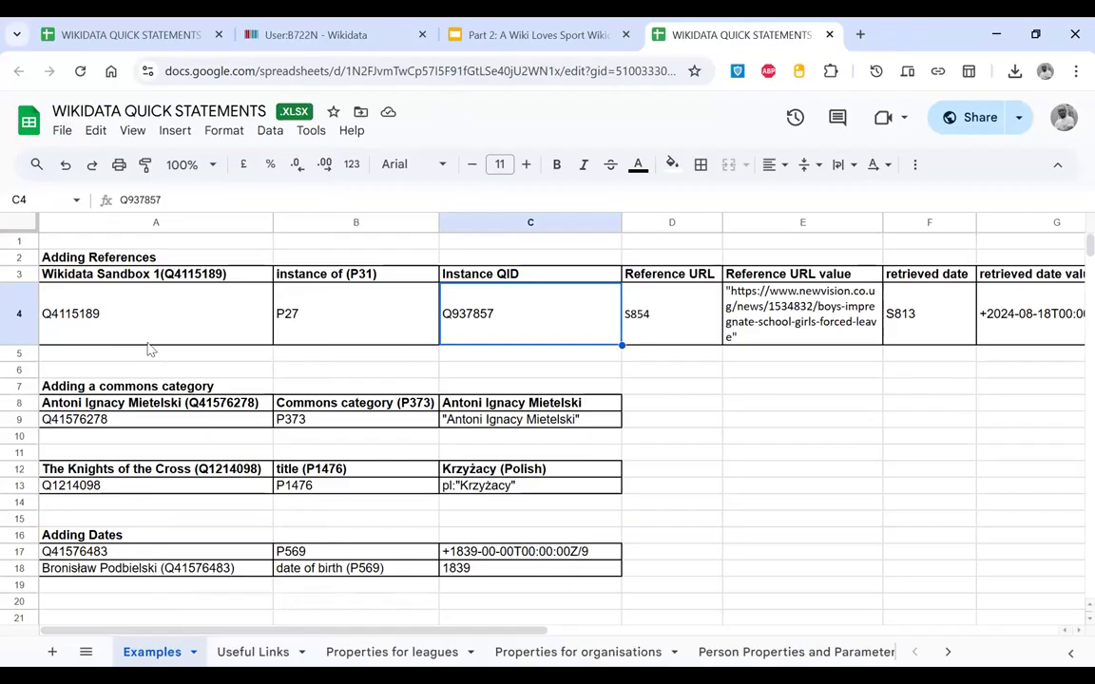
{"action": "left_click", "coordinate": [135, 316]}
{"action": "left_click", "coordinate": [136, 260]}
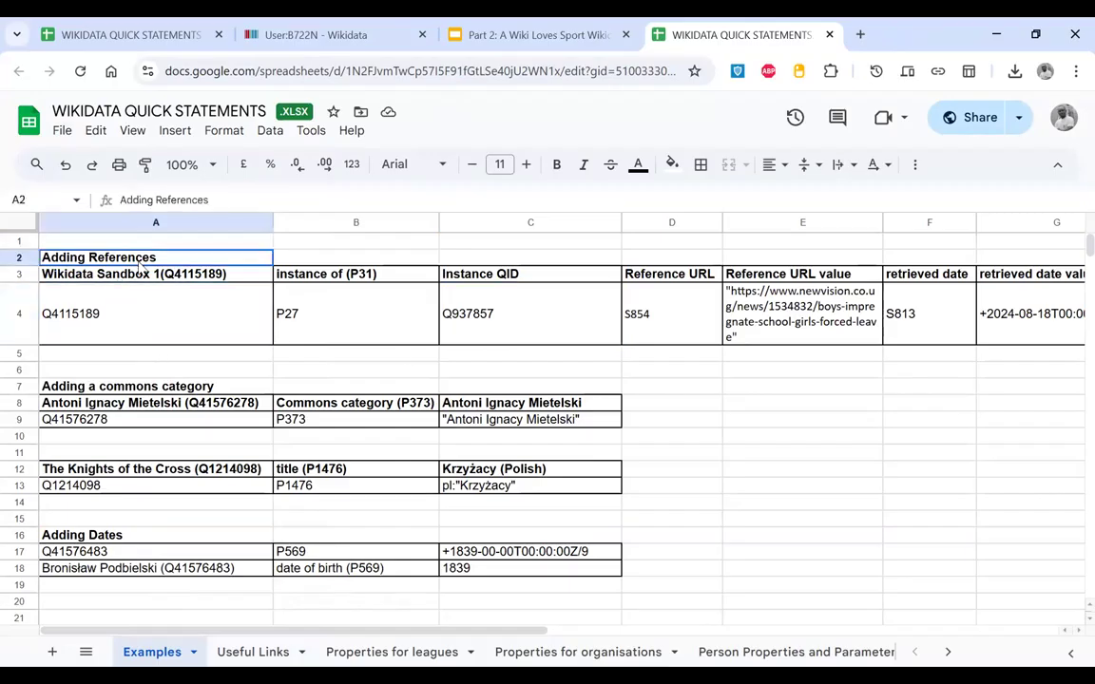
{"action": "left_click", "coordinate": [164, 315]}
{"action": "left_click_drag", "start_coordinate": [169, 321], "coordinate": [1046, 304]}
{"action": "scroll", "coordinate": [1046, 308], "scroll_direction": "right", "scroll_amount": 5}
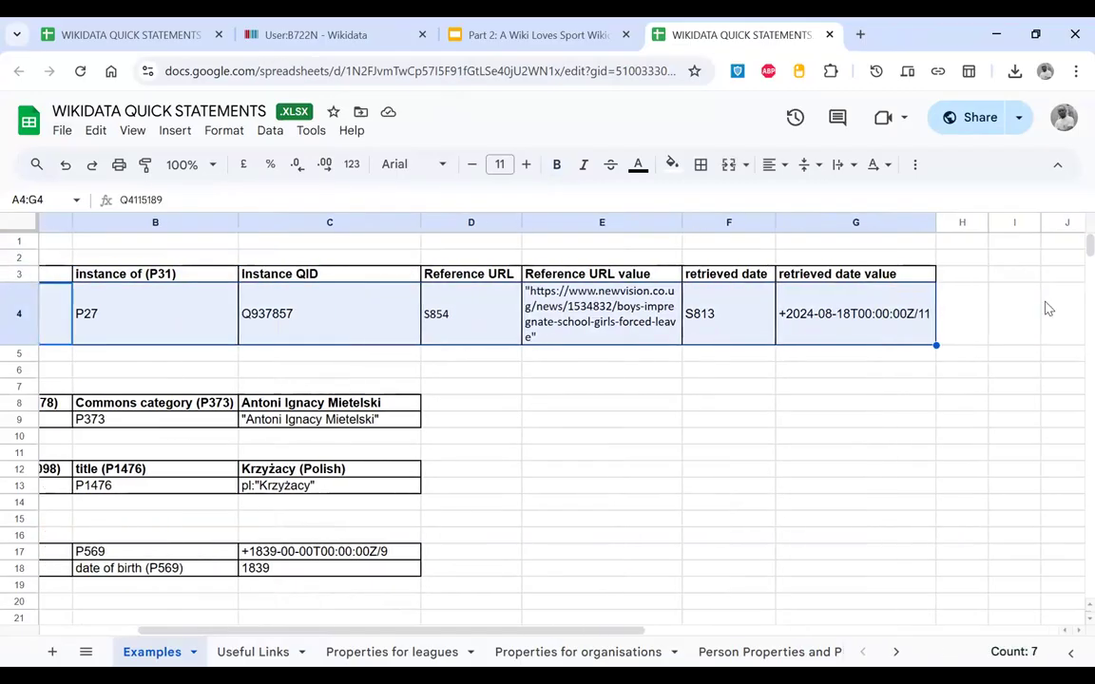
{"action": "scroll", "coordinate": [611, 337], "scroll_direction": "left", "scroll_amount": 5}
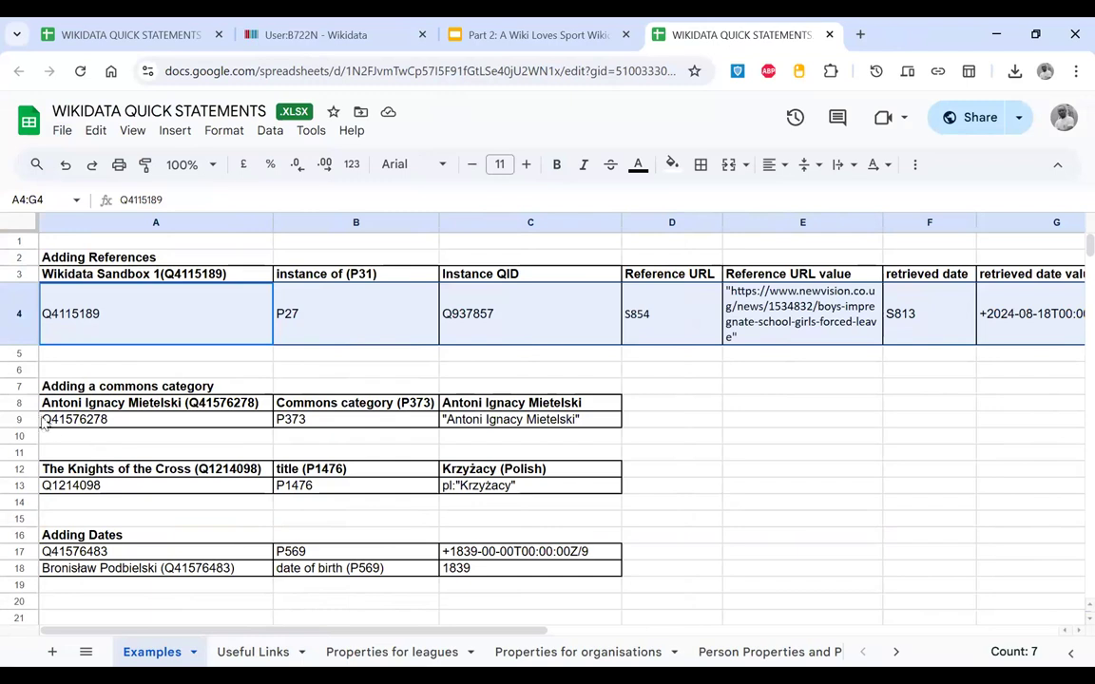
Step: Walk through the C9 category value, the date examples in C17, C18 and E23, then return to slide 43
{"action": "left_click", "coordinate": [511, 425]}
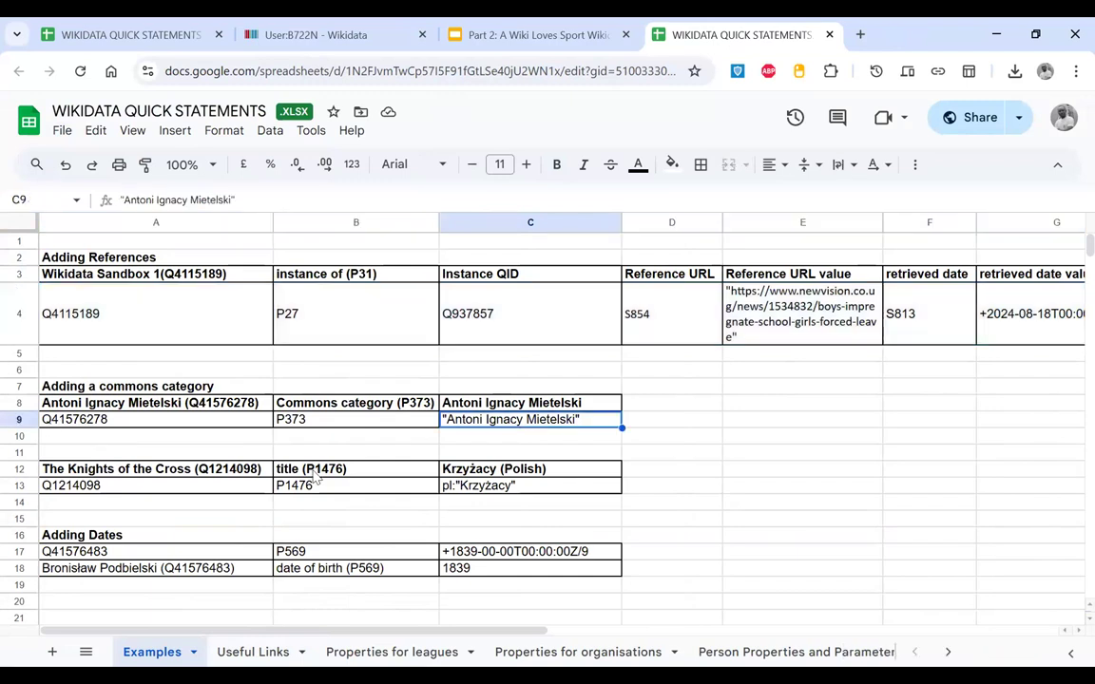
{"action": "scroll", "coordinate": [316, 480], "scroll_direction": "down", "scroll_amount": 2}
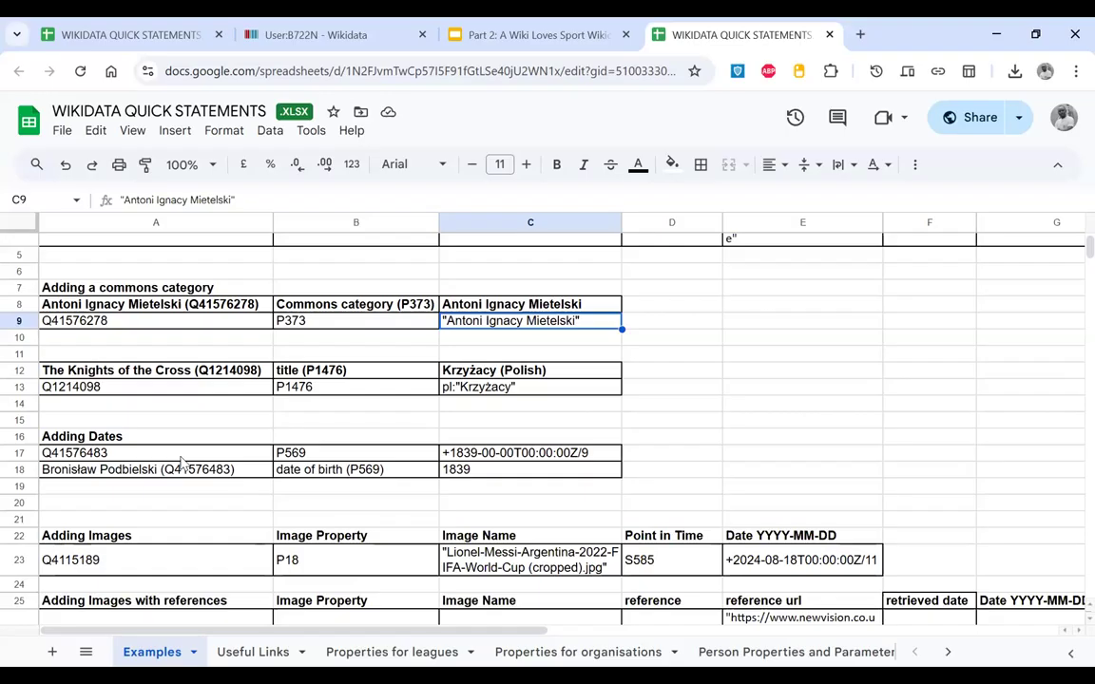
{"action": "scroll", "coordinate": [167, 418], "scroll_direction": "down", "scroll_amount": 1}
{"action": "left_click_drag", "start_coordinate": [160, 397], "coordinate": [485, 393]}
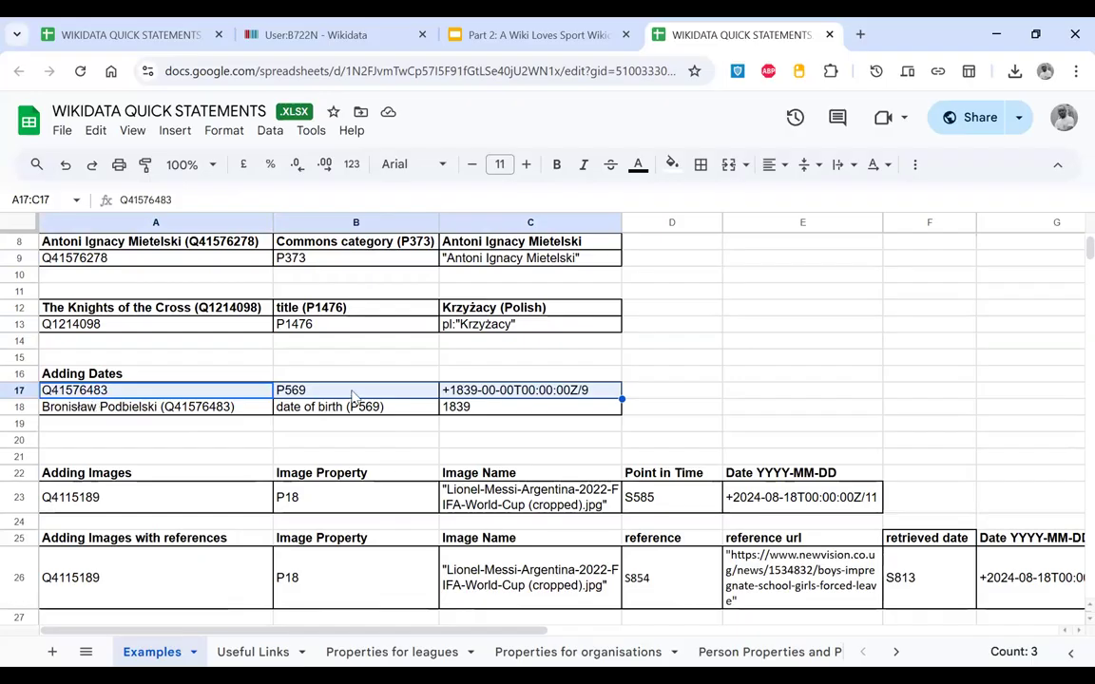
{"action": "left_click", "coordinate": [502, 393]}
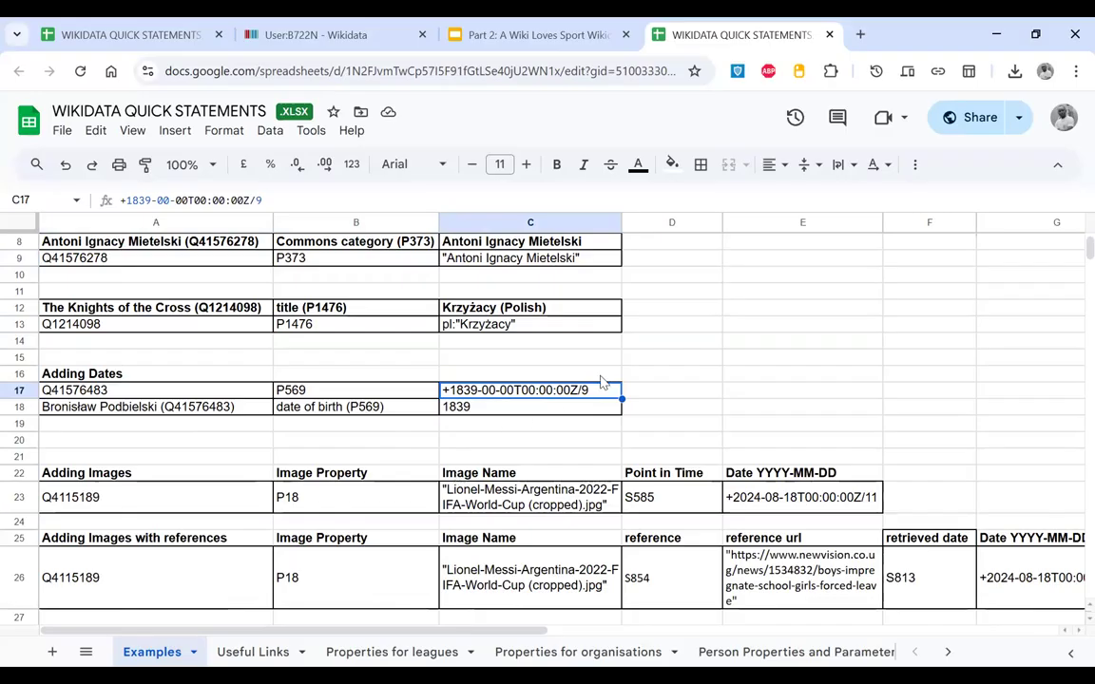
{"action": "left_click", "coordinate": [548, 411]}
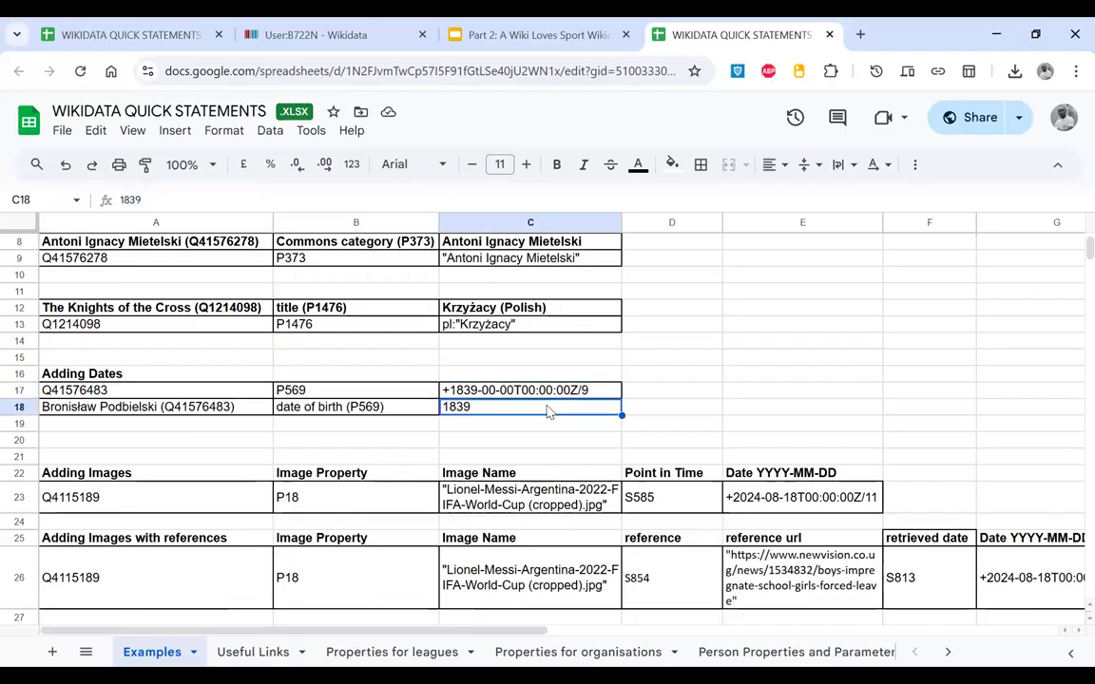
{"action": "left_click", "coordinate": [809, 472]}
{"action": "left_click", "coordinate": [854, 517]}
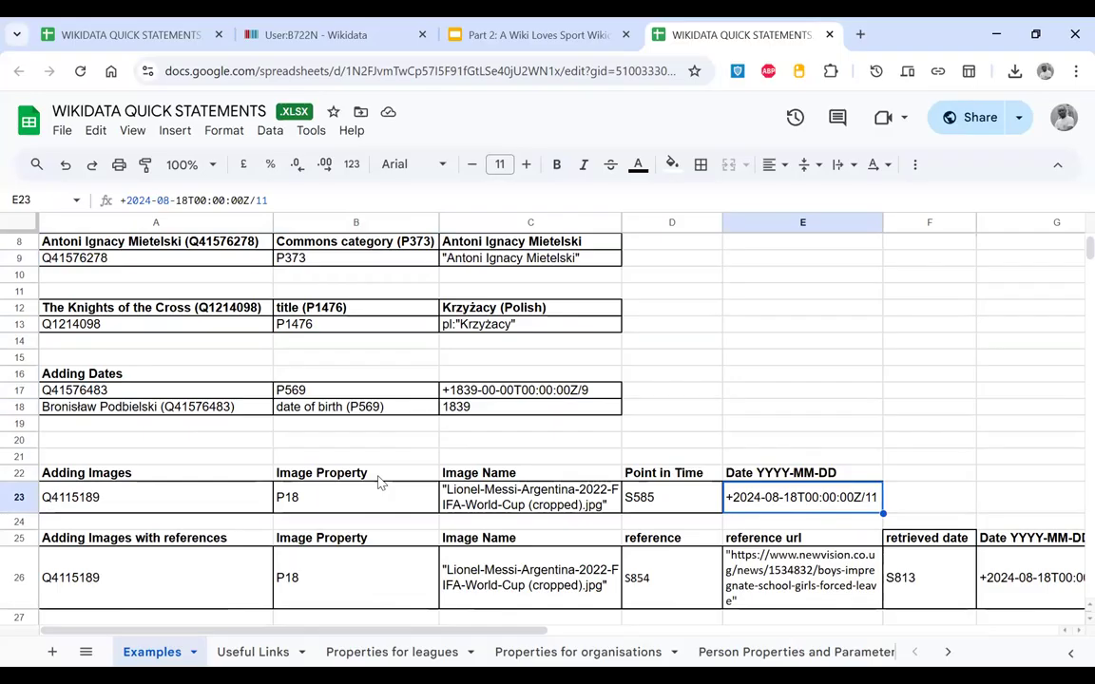
{"action": "left_click", "coordinate": [482, 24]}
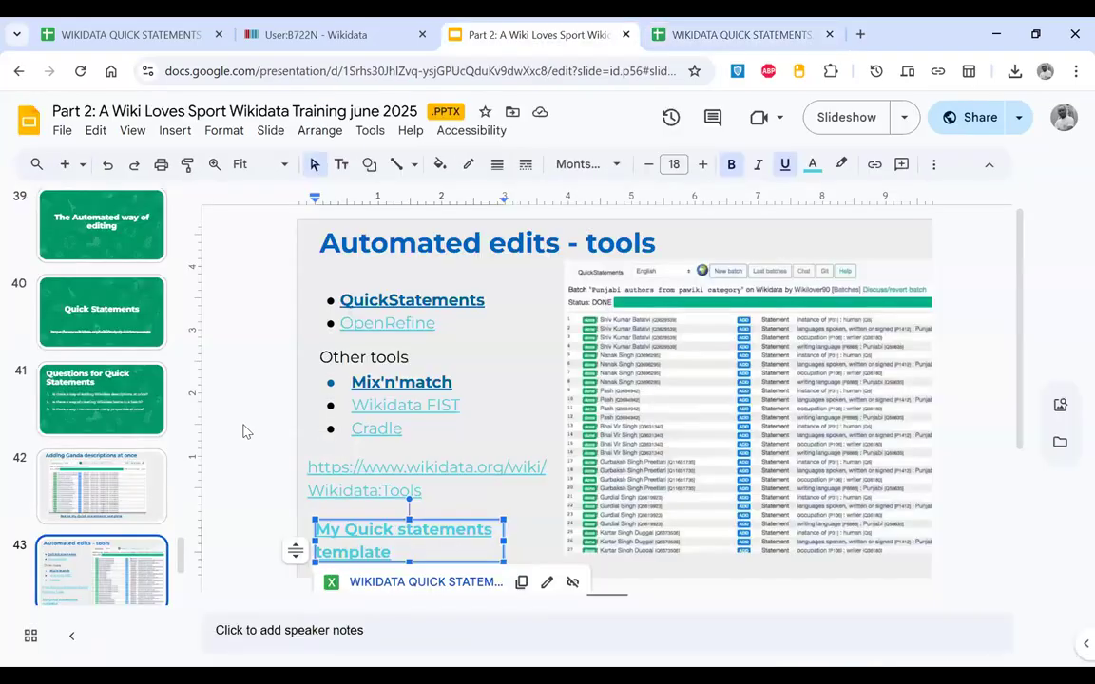
Step: Search Google for 'quicK statements' and open the Help:QuickStatements result in a new tab
{"action": "left_click", "coordinate": [112, 483]}
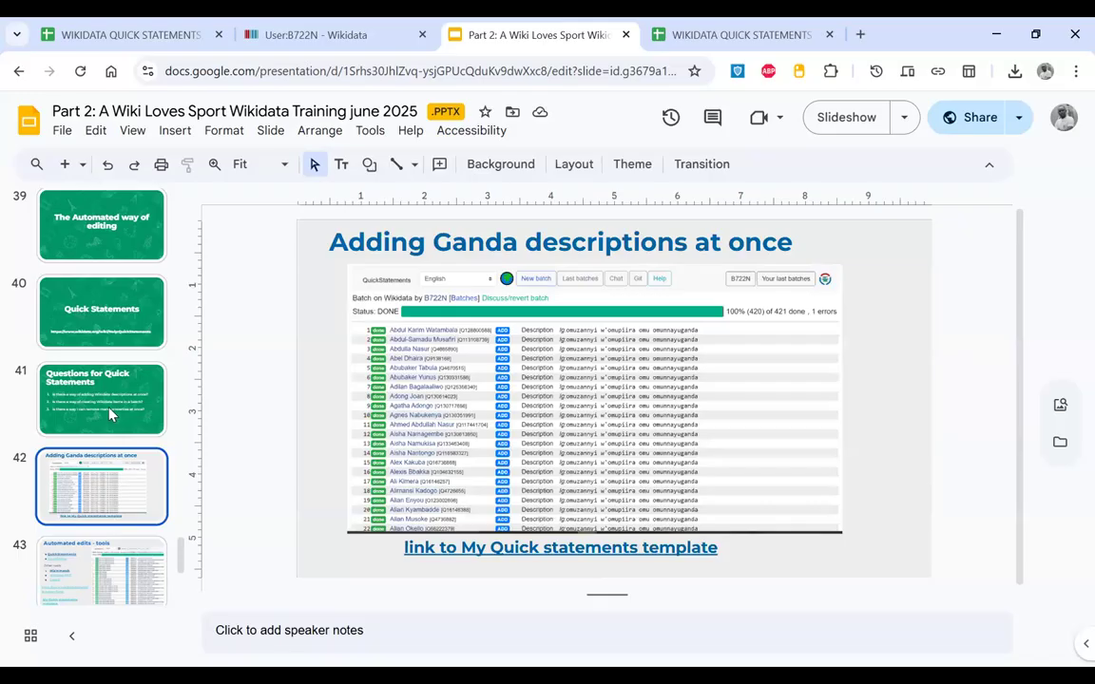
{"action": "left_click", "coordinate": [860, 35]}
{"action": "type", "text": "quic"}
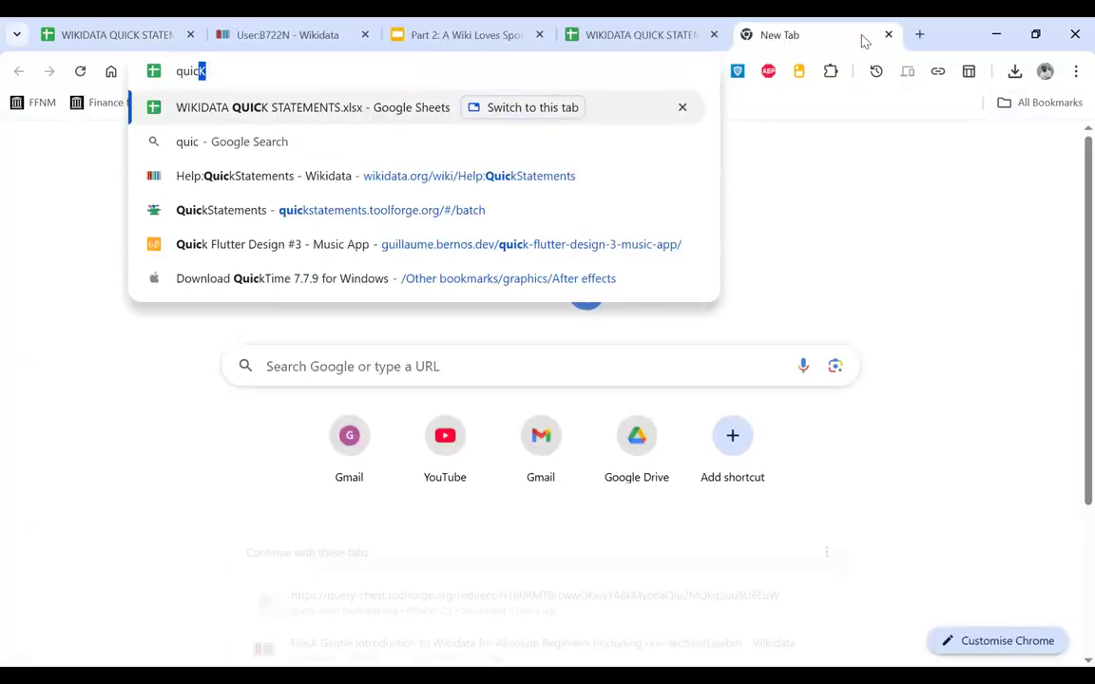
{"action": "type", "text": "K sta"}
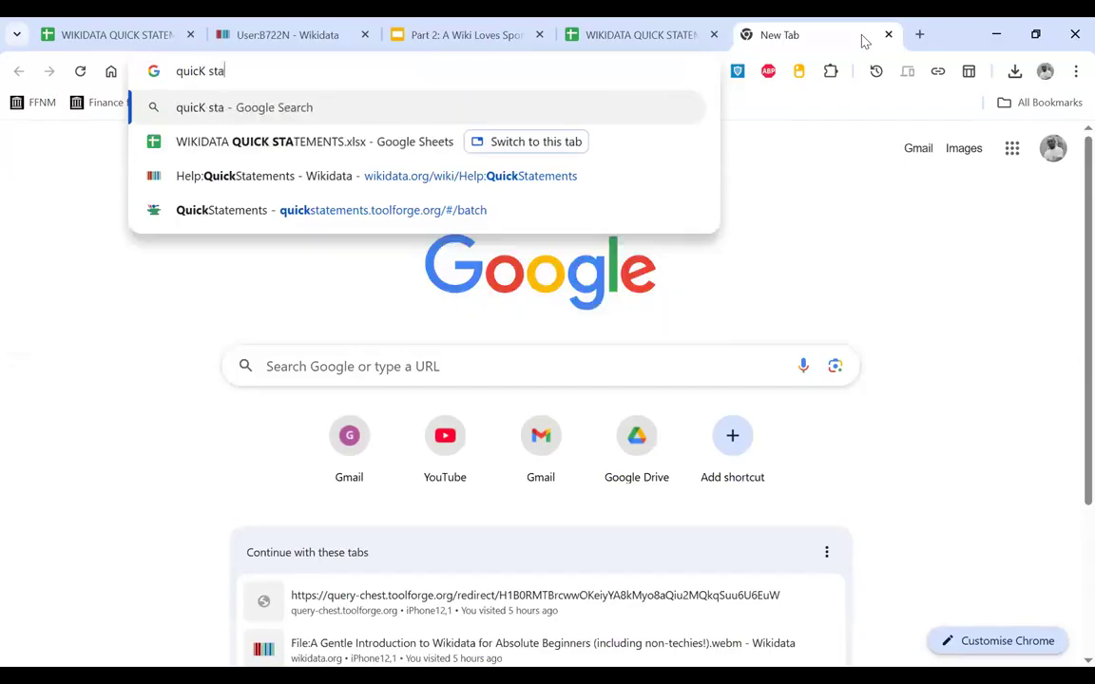
{"action": "type", "text": "tements"}
{"action": "key", "text": "Return"}
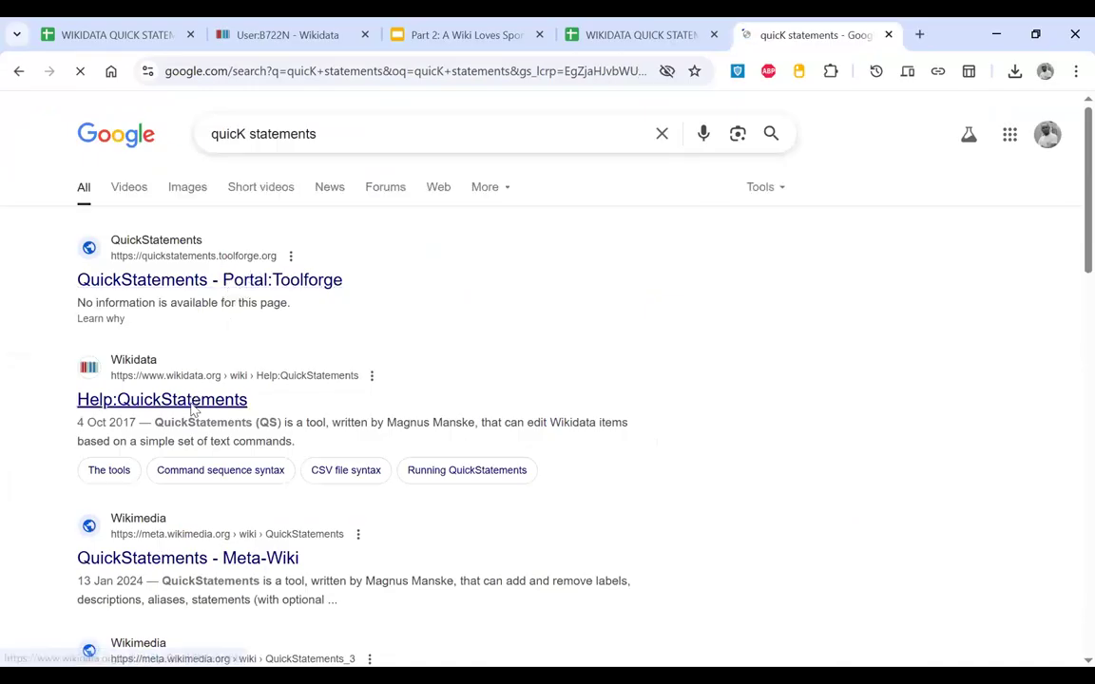
{"action": "right_click", "coordinate": [249, 401]}
{"action": "left_click", "coordinate": [253, 427]}
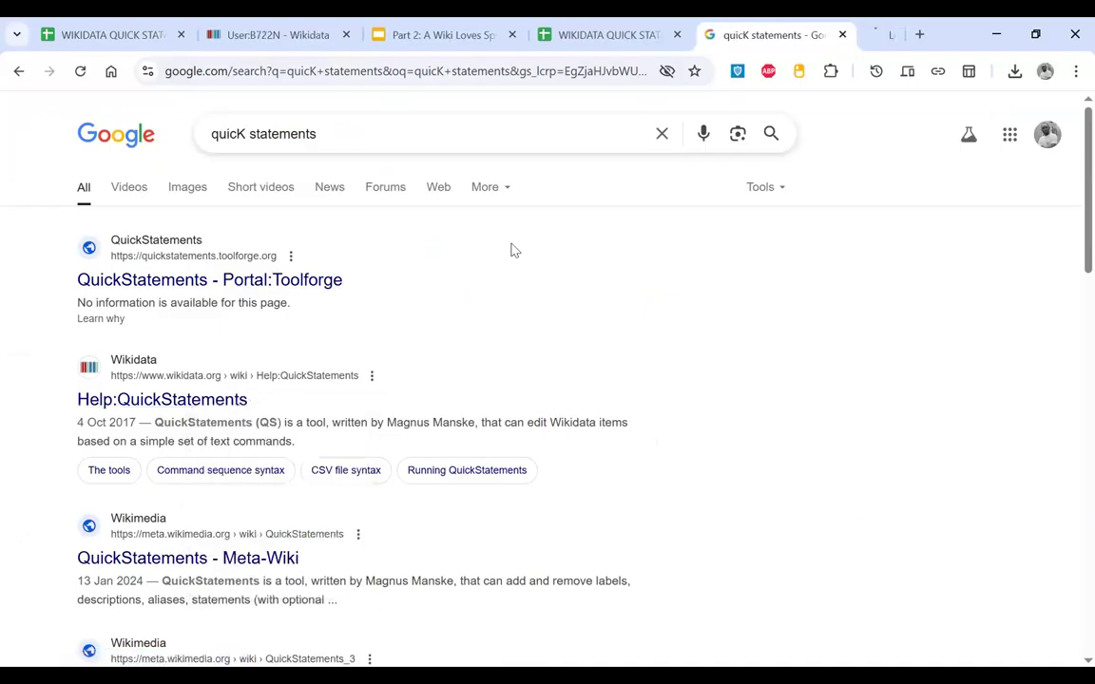
{"action": "left_click", "coordinate": [823, 34]}
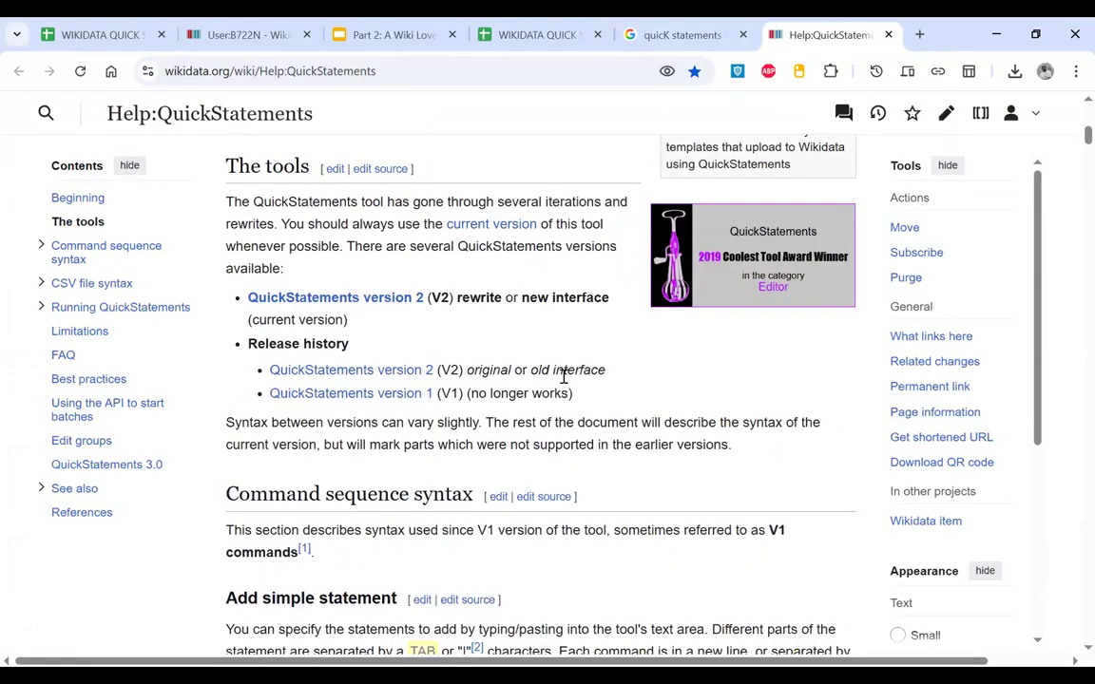
Step: Highlight the Q1214098 P1476 'Krzyżacy' help example and compare it with sheet row A12:C12
{"action": "scroll", "coordinate": [563, 380], "scroll_direction": "down", "scroll_amount": 3}
{"action": "scroll", "coordinate": [564, 377], "scroll_direction": "down", "scroll_amount": 10}
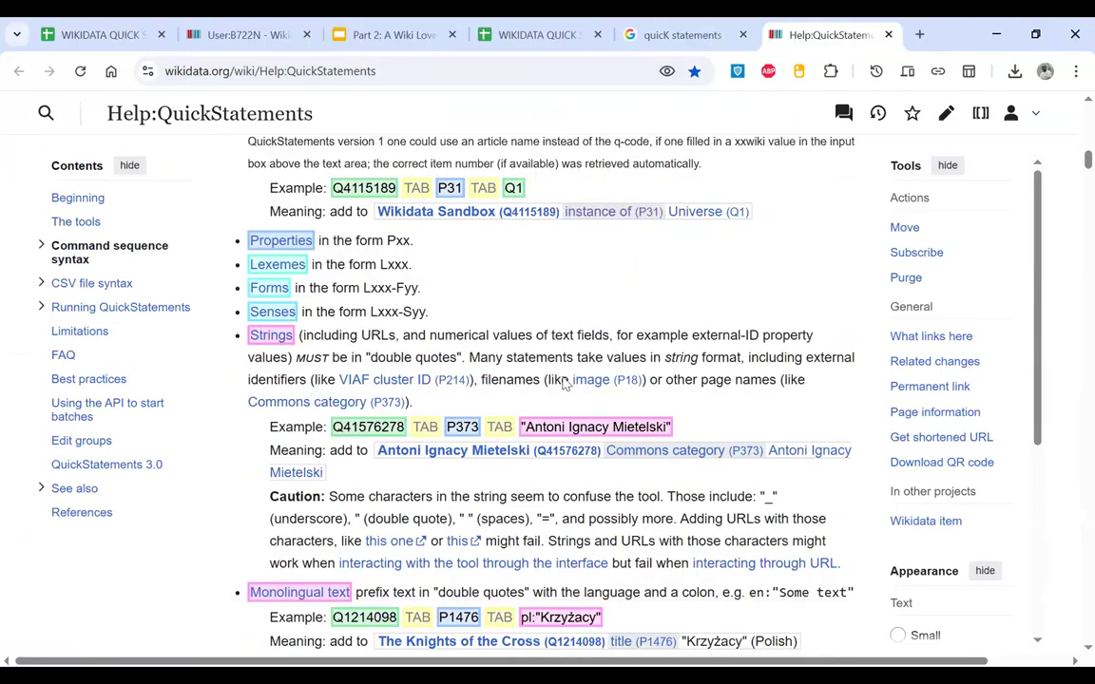
{"action": "scroll", "coordinate": [563, 378], "scroll_direction": "up", "scroll_amount": 3}
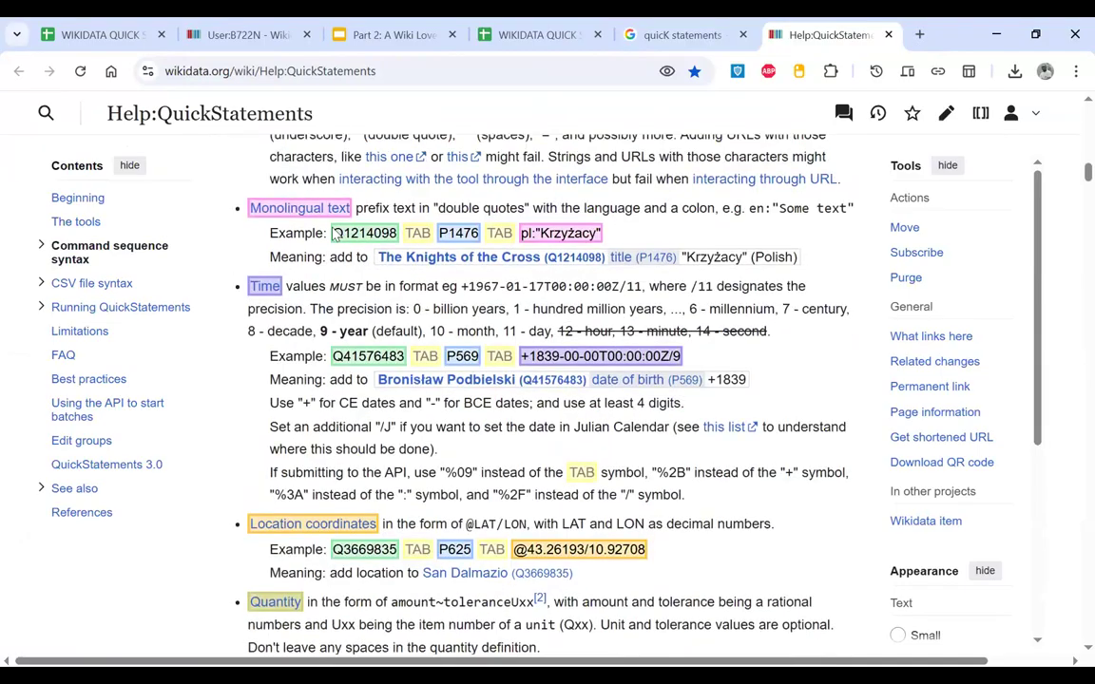
{"action": "scroll", "coordinate": [282, 243], "scroll_direction": "up", "scroll_amount": 3}
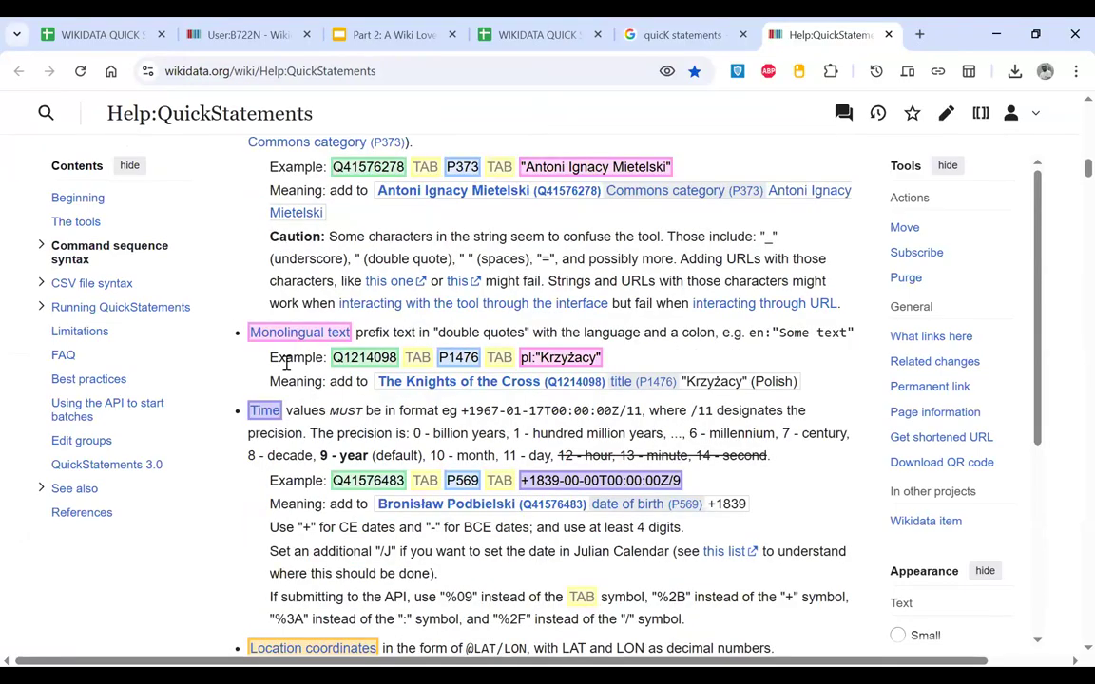
{"action": "left_click_drag", "start_coordinate": [335, 360], "coordinate": [398, 356]}
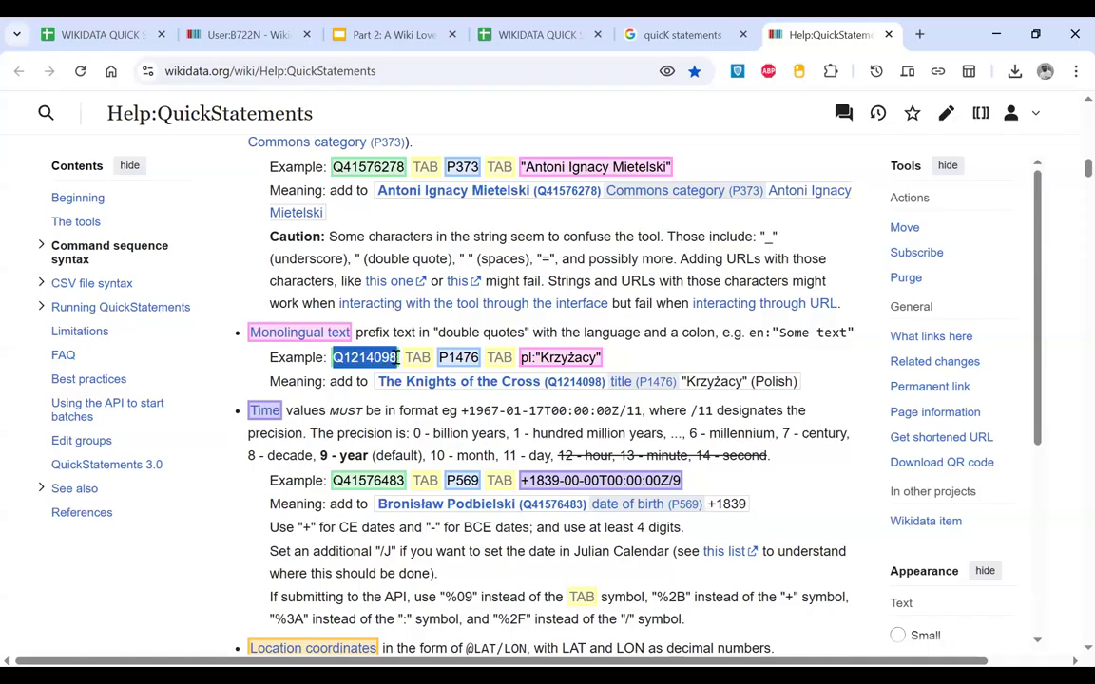
{"action": "double_click", "coordinate": [410, 358]}
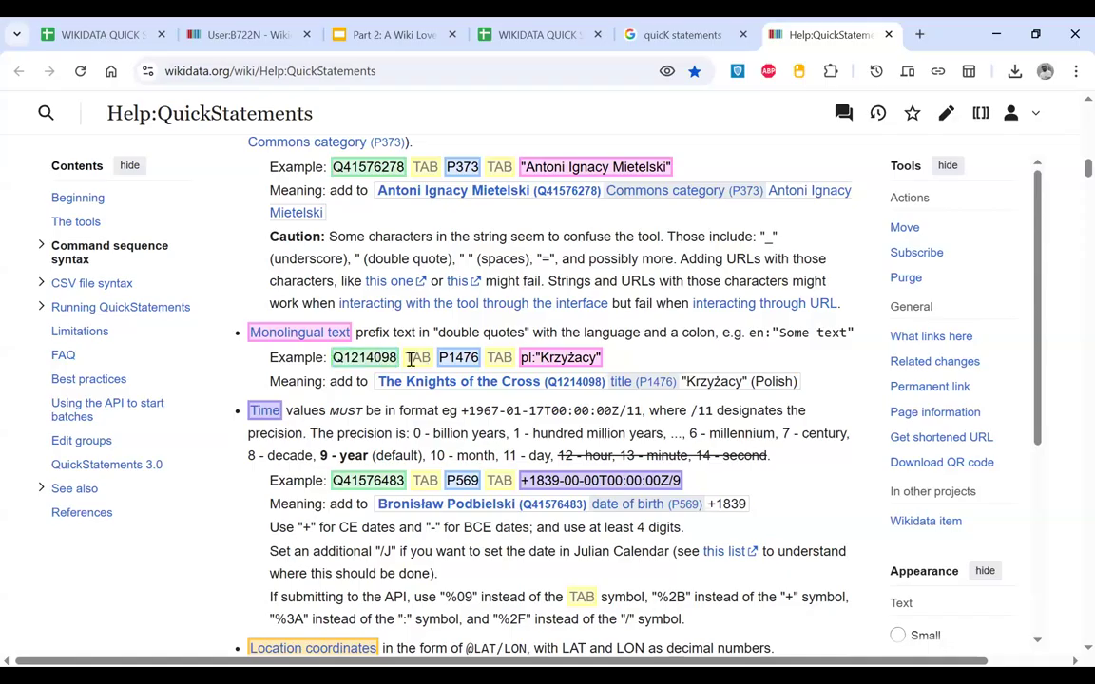
{"action": "double_click", "coordinate": [458, 358]}
{"action": "double_click", "coordinate": [571, 358]}
{"action": "left_click_drag", "start_coordinate": [355, 384], "coordinate": [575, 384]}
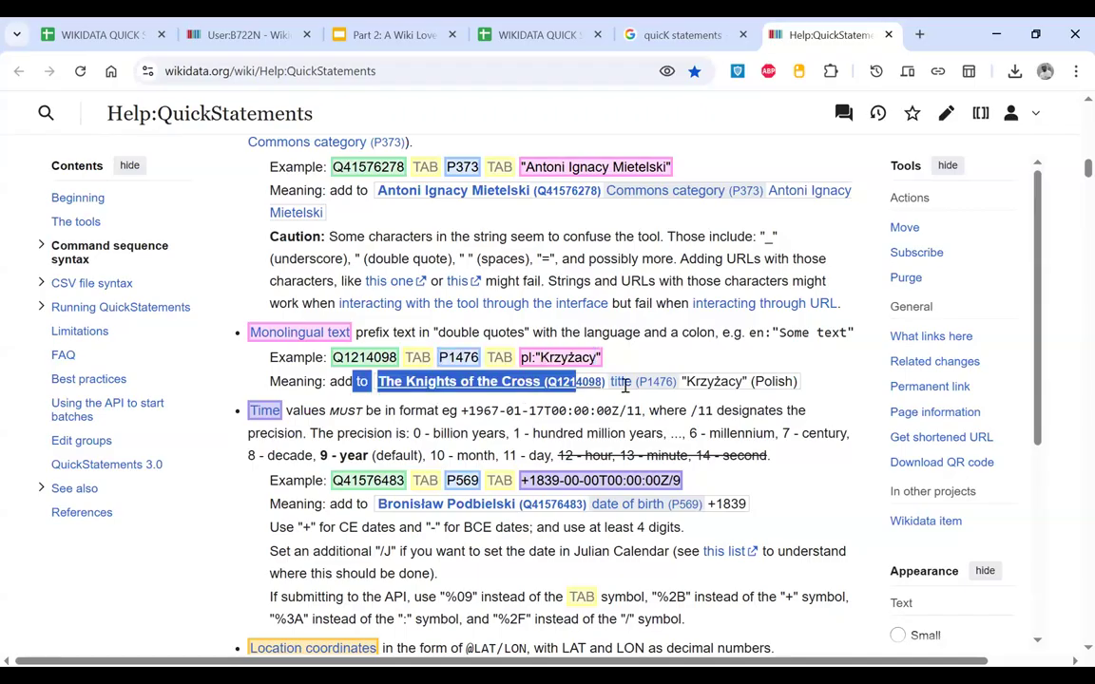
{"action": "left_click_drag", "start_coordinate": [803, 388], "coordinate": [804, 388]}
{"action": "left_click", "coordinate": [532, 34]}
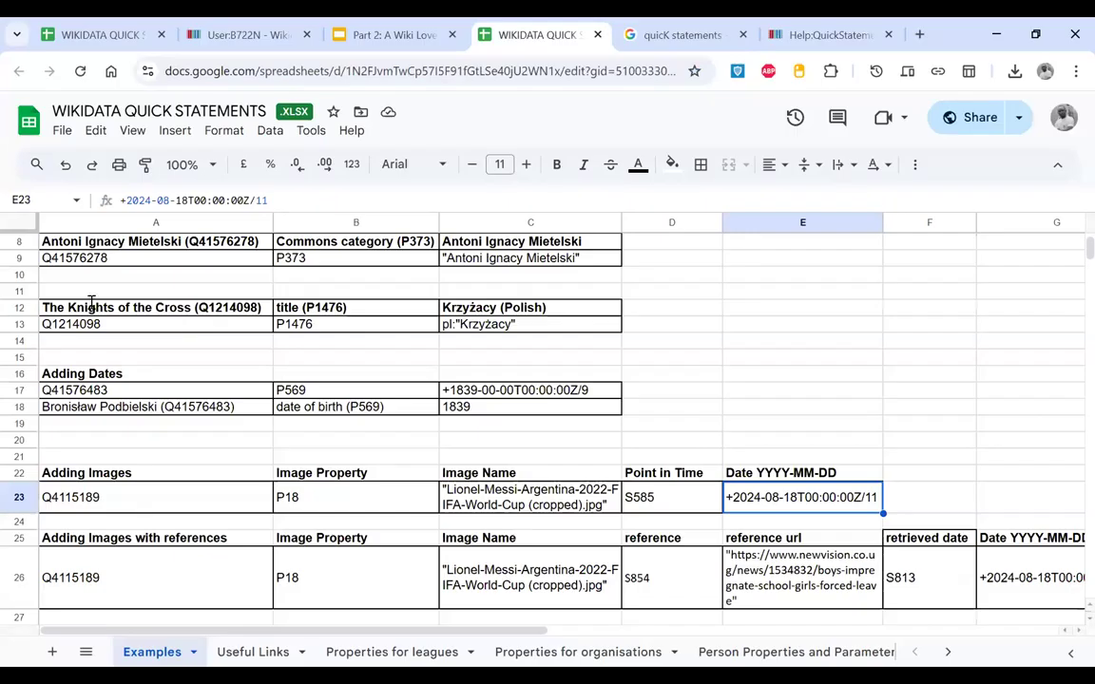
{"action": "left_click_drag", "start_coordinate": [220, 309], "coordinate": [501, 309]}
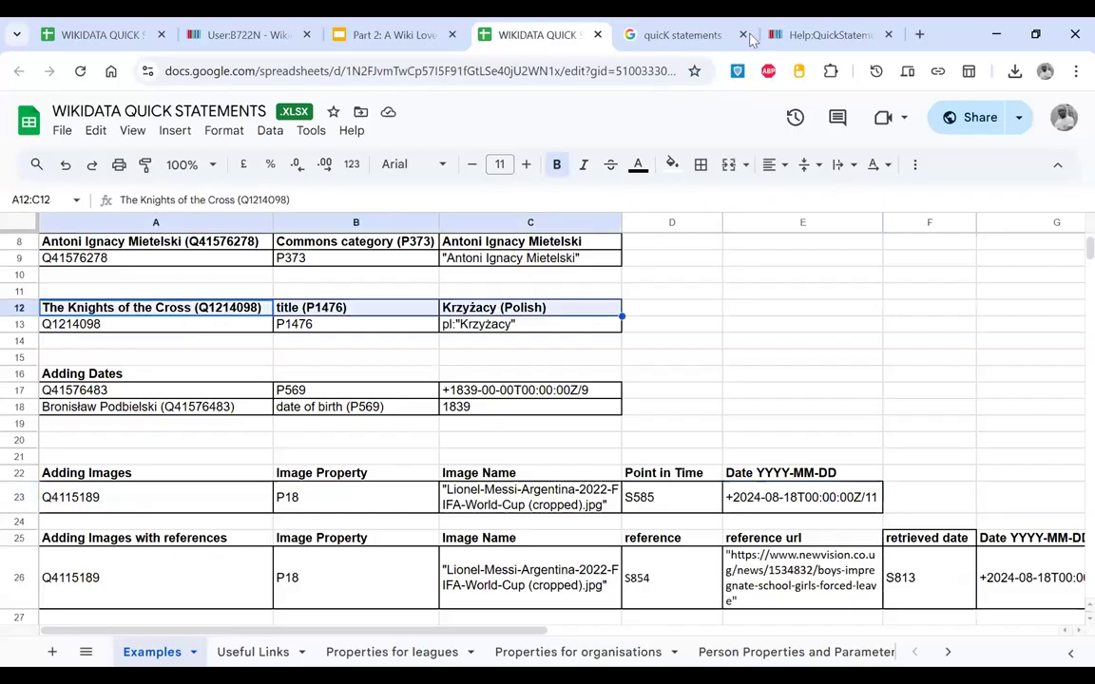
Step: Scroll the help page past the precise-date removal example to the CSV syntax, then return to the workbook
{"action": "left_click", "coordinate": [818, 34]}
{"action": "scroll", "coordinate": [522, 546], "scroll_direction": "down", "scroll_amount": 9}
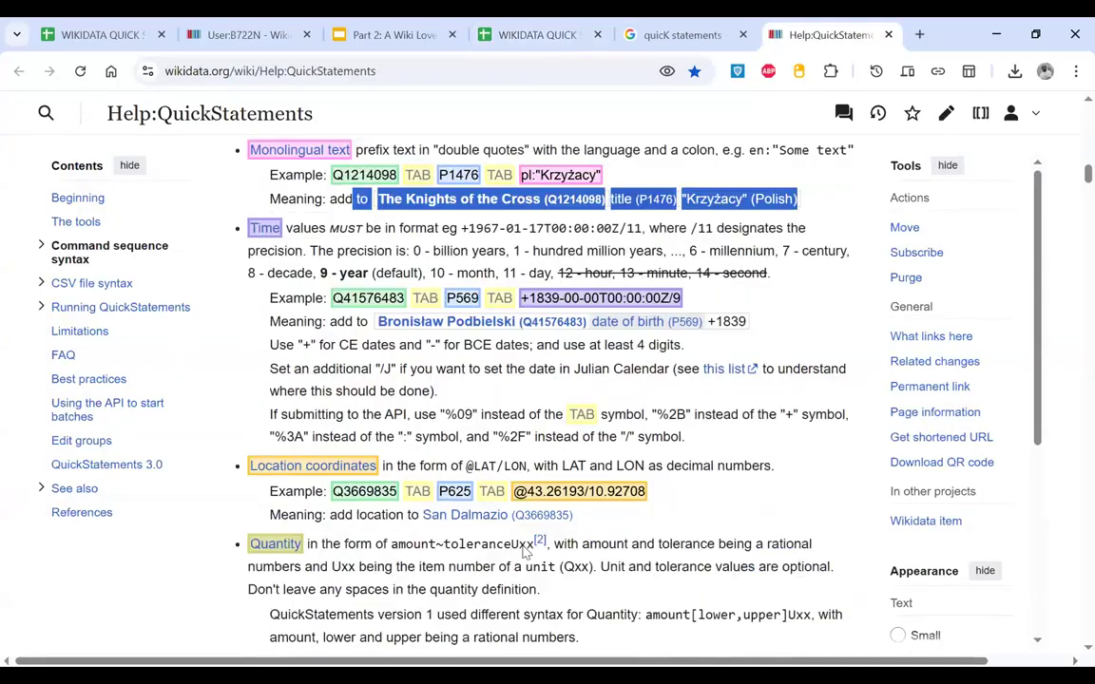
{"action": "scroll", "coordinate": [525, 551], "scroll_direction": "down", "scroll_amount": 2}
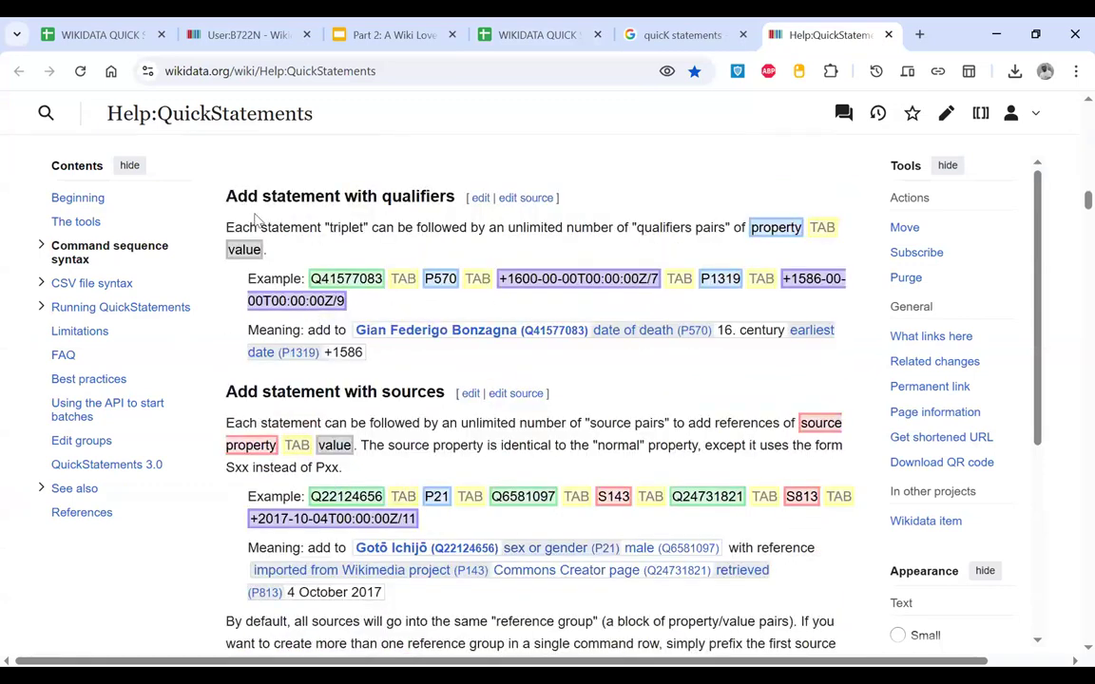
{"action": "left_click_drag", "start_coordinate": [228, 196], "coordinate": [414, 245]}
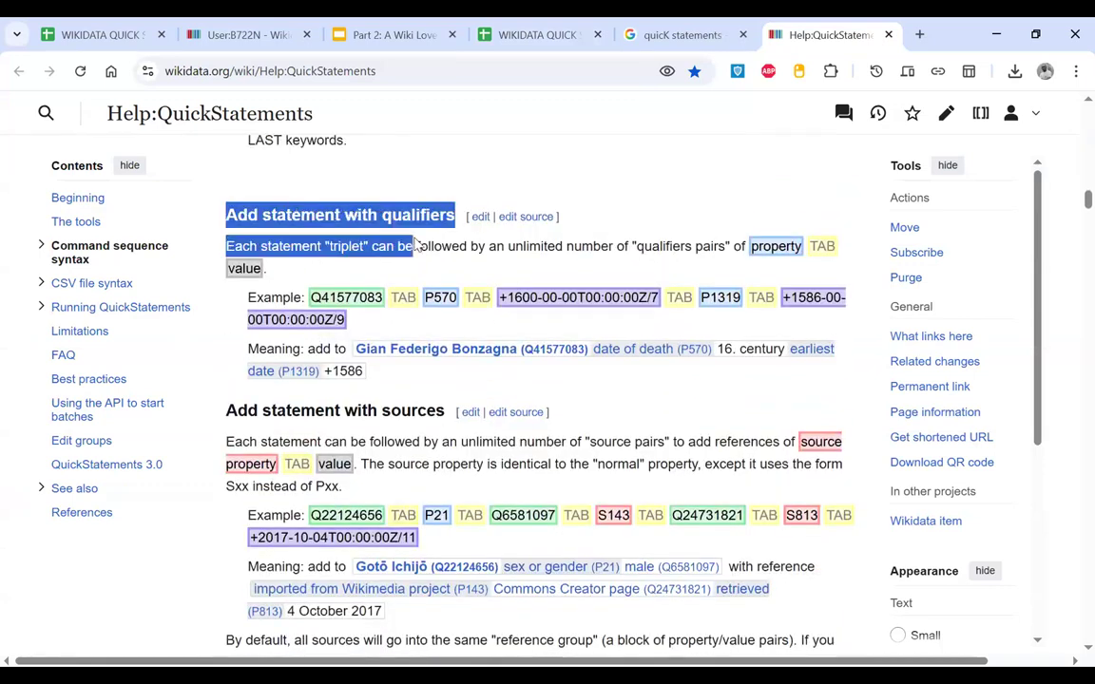
{"action": "scroll", "coordinate": [414, 245], "scroll_direction": "down", "scroll_amount": 15}
{"action": "scroll", "coordinate": [415, 245], "scroll_direction": "down", "scroll_amount": 7}
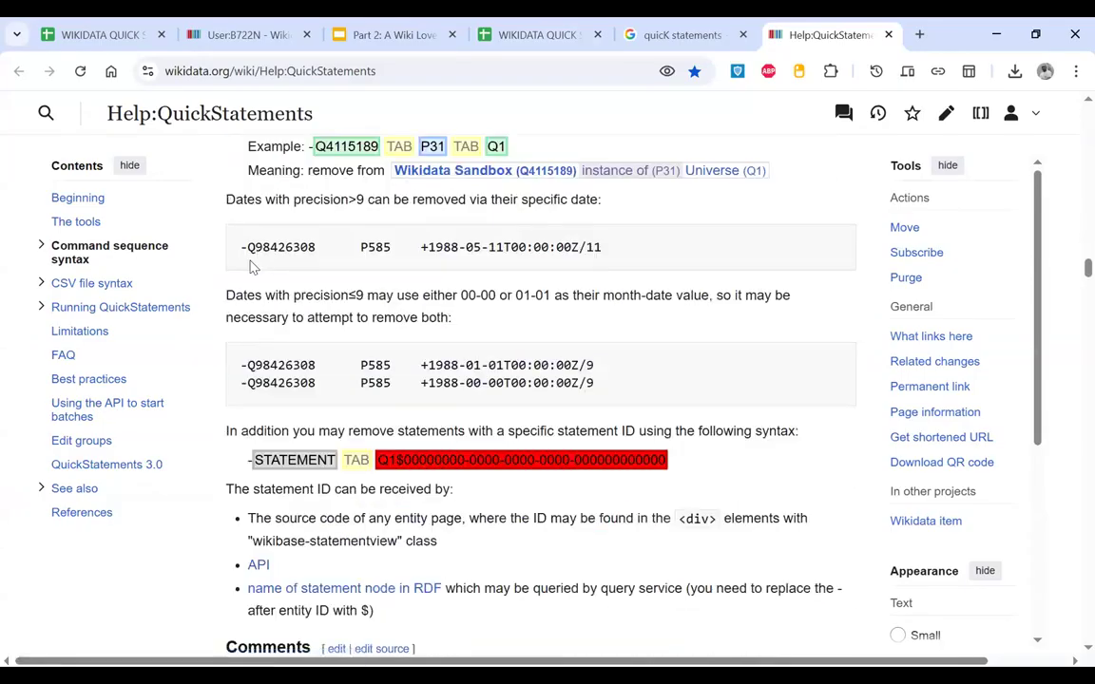
{"action": "left_click_drag", "start_coordinate": [237, 252], "coordinate": [629, 234]}
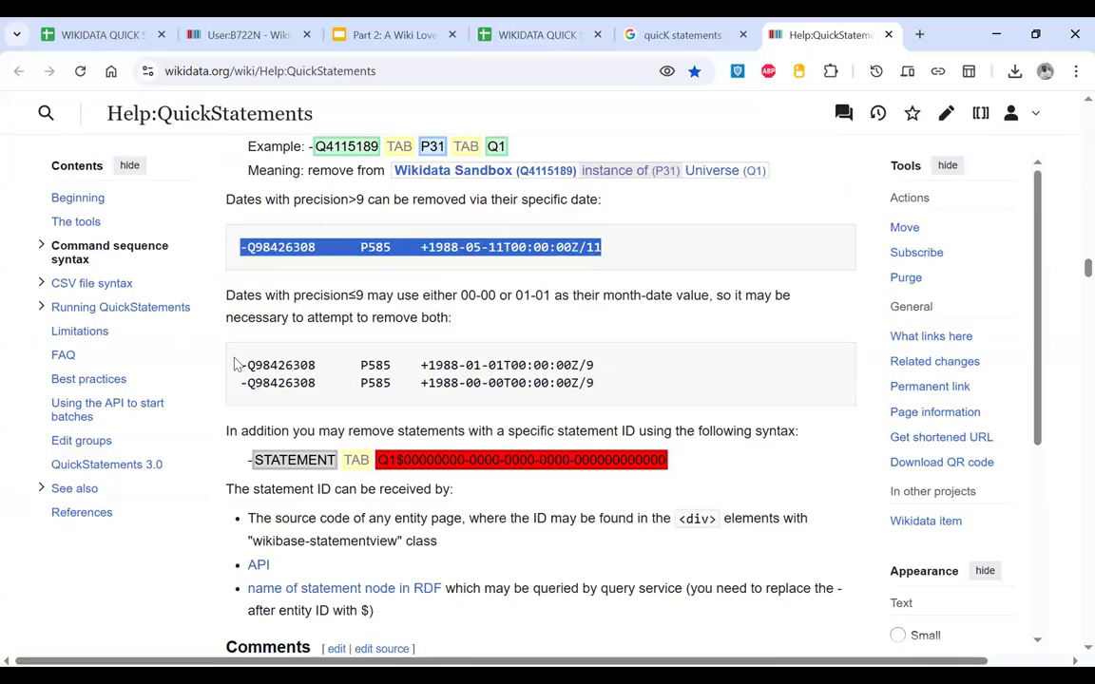
{"action": "scroll", "coordinate": [237, 361], "scroll_direction": "down", "scroll_amount": 3}
{"action": "scroll", "coordinate": [237, 363], "scroll_direction": "up", "scroll_amount": 1}
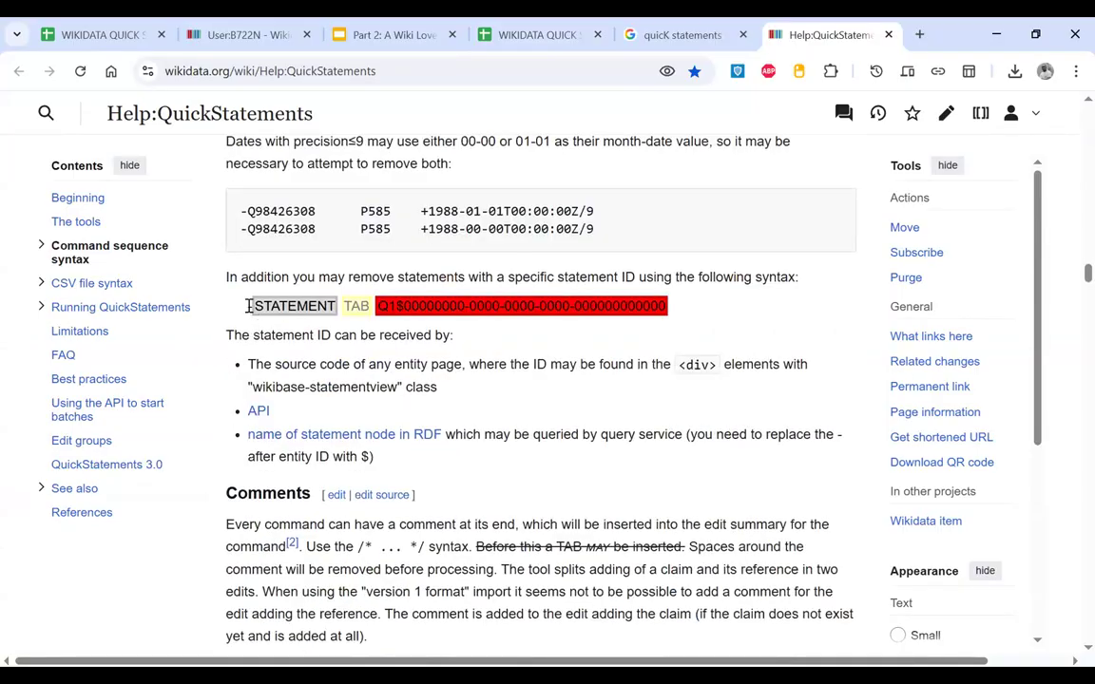
{"action": "scroll", "coordinate": [333, 320], "scroll_direction": "down", "scroll_amount": 10}
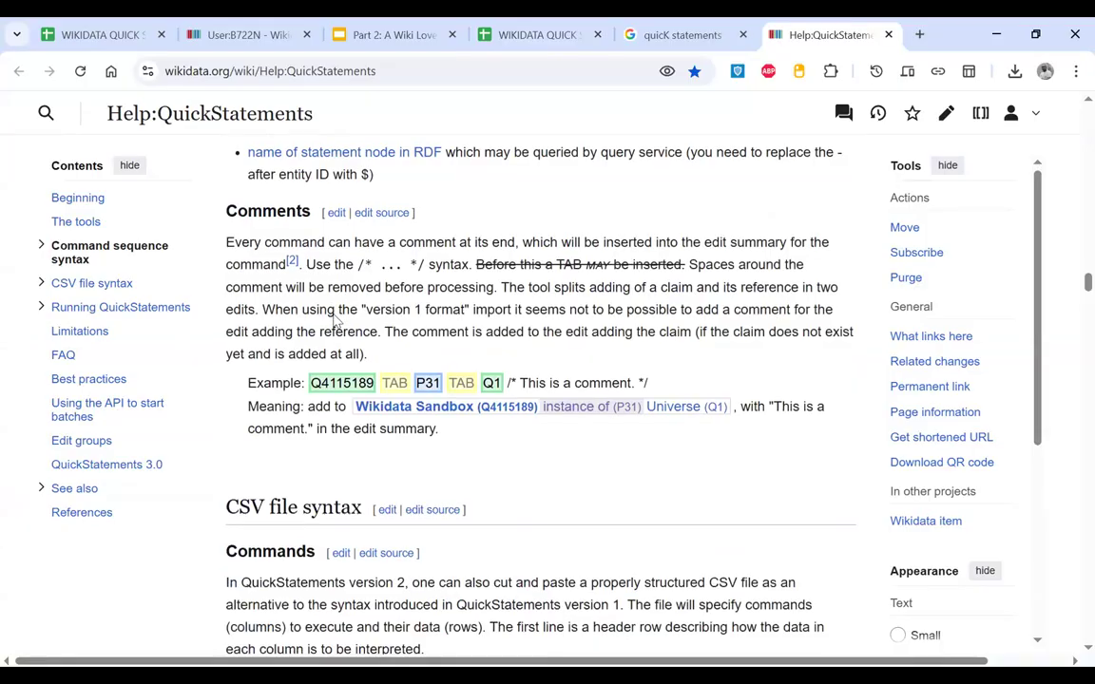
{"action": "scroll", "coordinate": [333, 321], "scroll_direction": "down", "scroll_amount": 5}
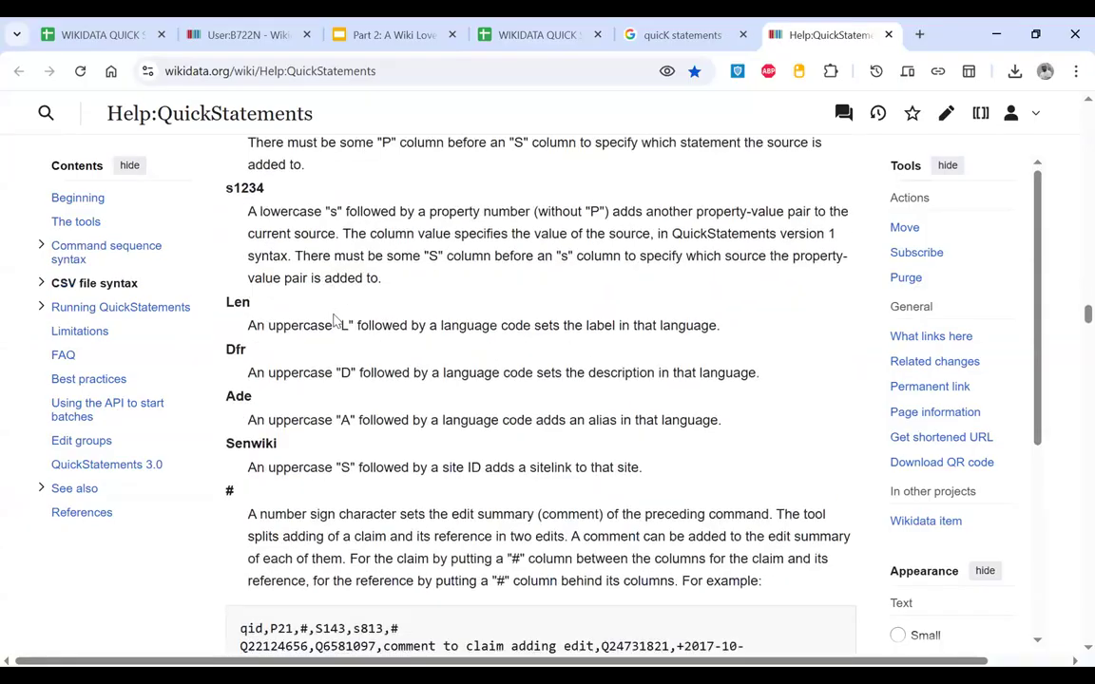
{"action": "scroll", "coordinate": [333, 313], "scroll_direction": "down", "scroll_amount": 2}
{"action": "scroll", "coordinate": [335, 314], "scroll_direction": "down", "scroll_amount": 1}
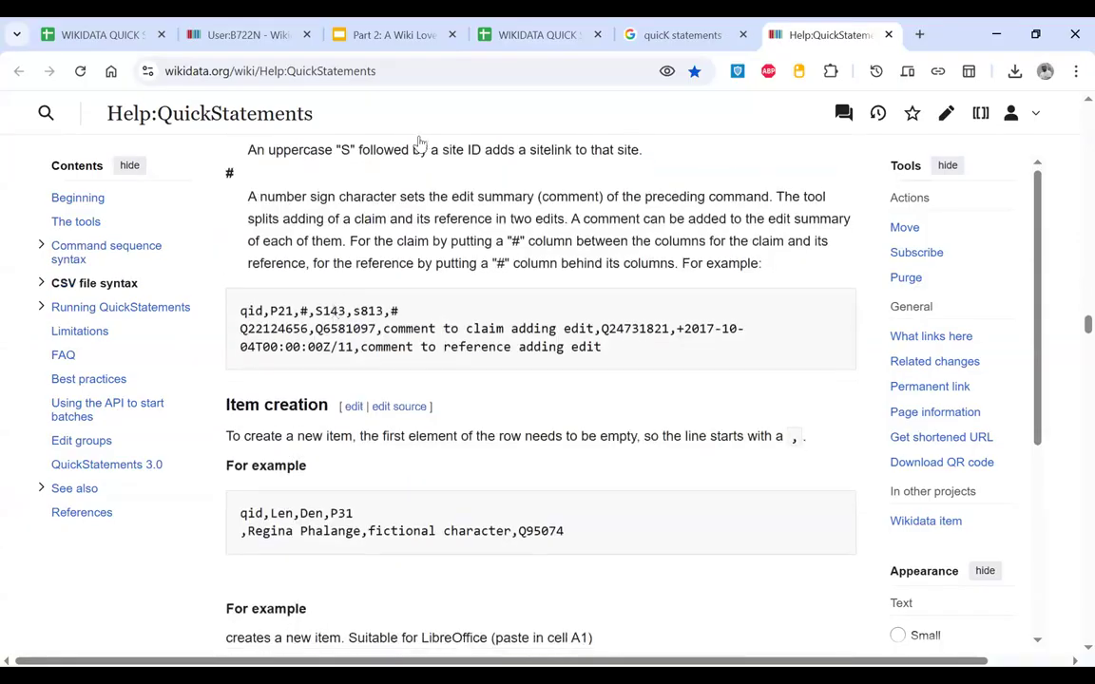
{"action": "scroll", "coordinate": [418, 143], "scroll_direction": "up", "scroll_amount": 9}
{"action": "left_click", "coordinate": [521, 28]}
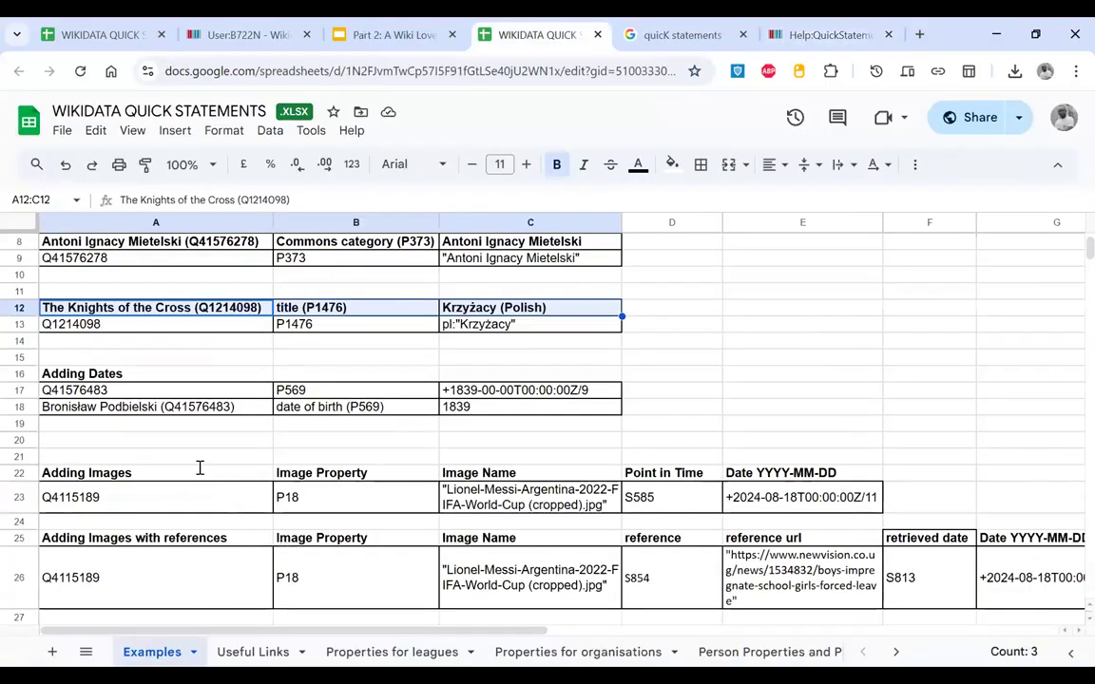
{"action": "scroll", "coordinate": [198, 467], "scroll_direction": "down", "scroll_amount": 3}
{"action": "left_click", "coordinate": [93, 357]}
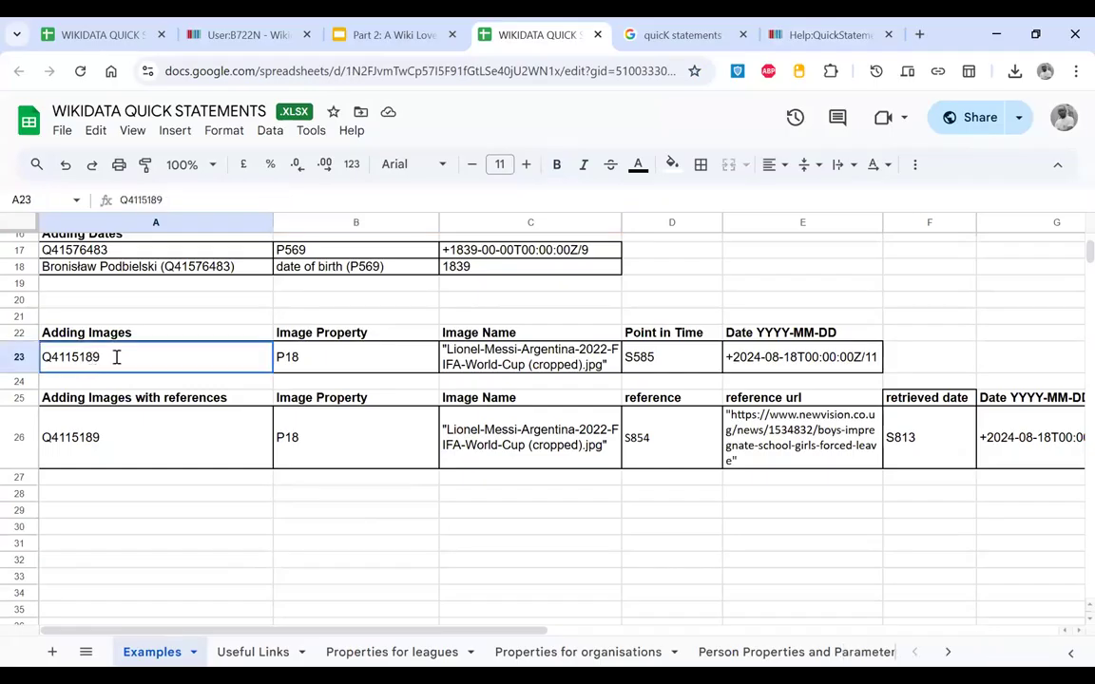
{"action": "left_click", "coordinate": [308, 357]}
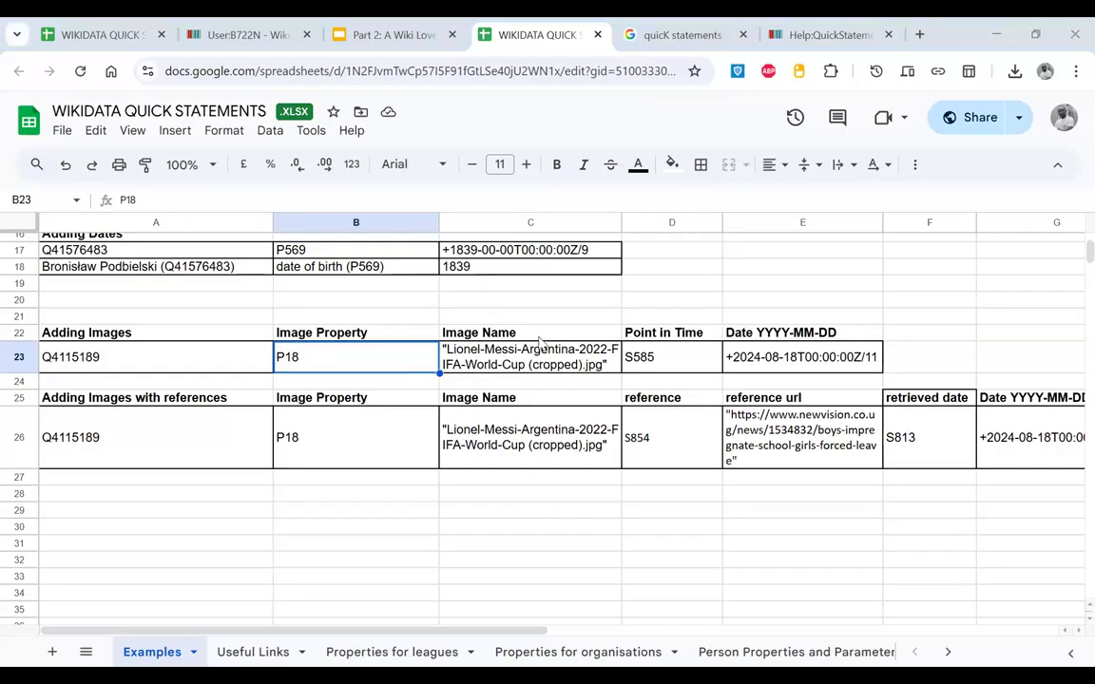
Step: Search Wikidata for the Ugandan footballer and open his item Q740847
{"action": "left_click", "coordinate": [785, 30]}
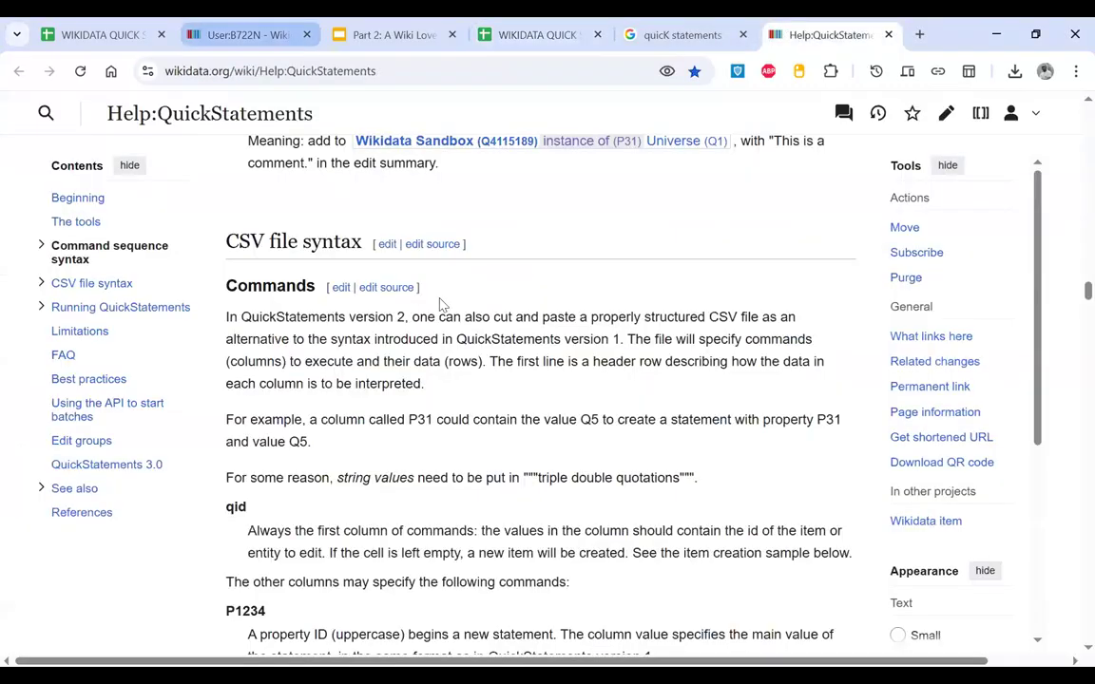
{"action": "left_click", "coordinate": [249, 35]}
{"action": "left_click", "coordinate": [418, 119]}
{"action": "type", "text": "denis"}
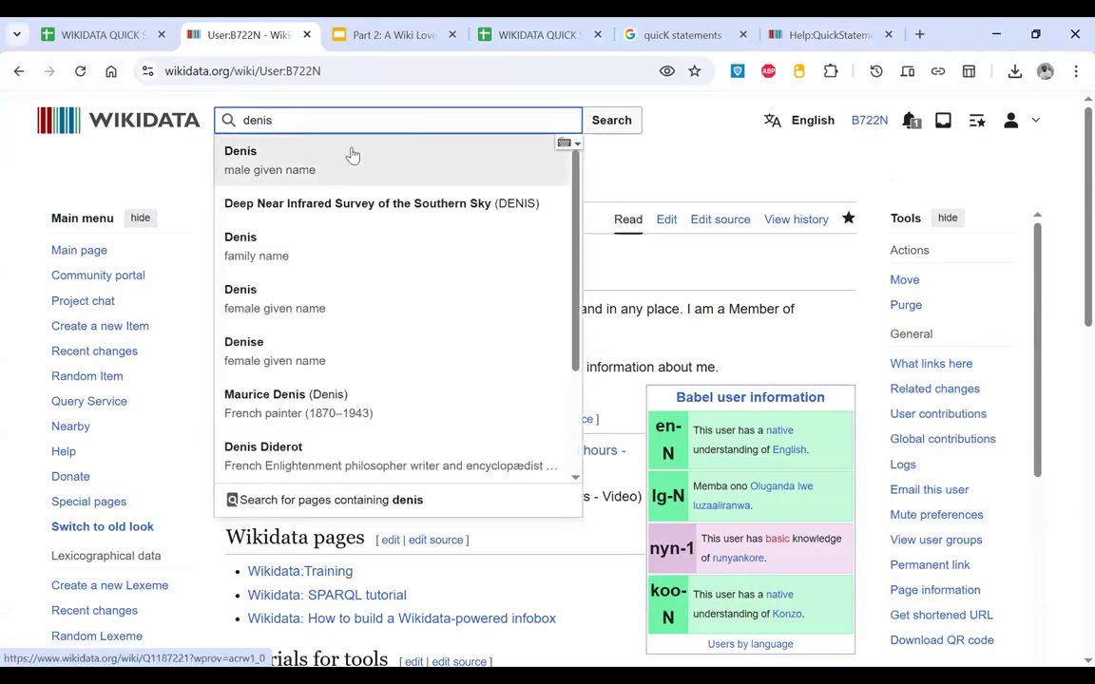
{"action": "type", "text": " onya"}
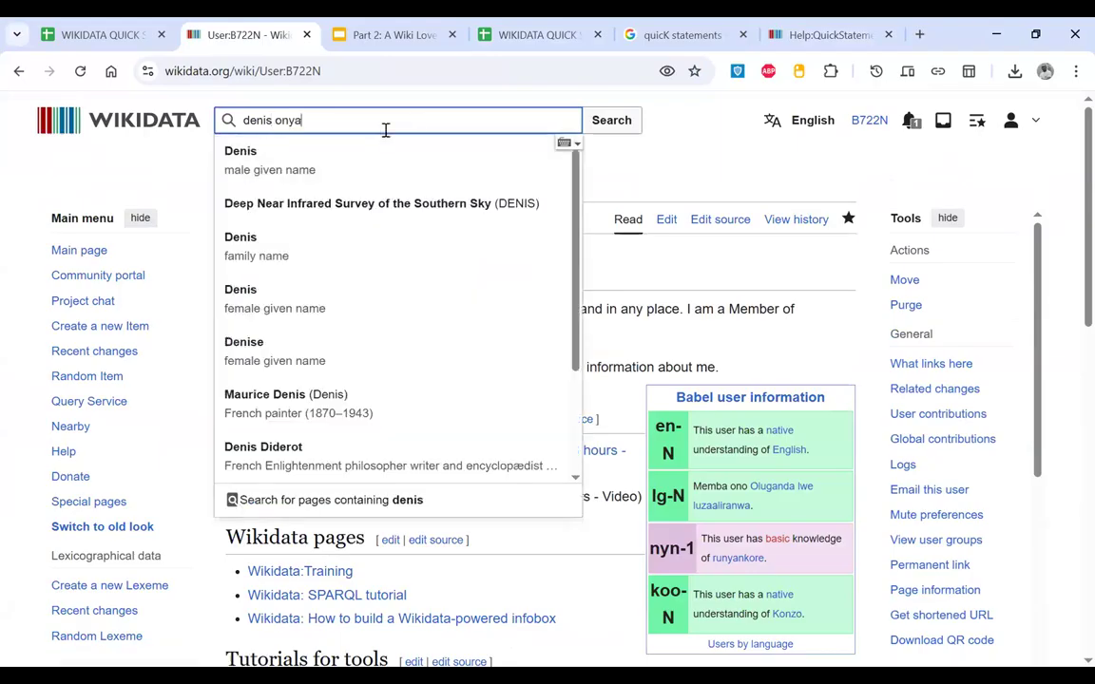
{"action": "left_click", "coordinate": [344, 159]}
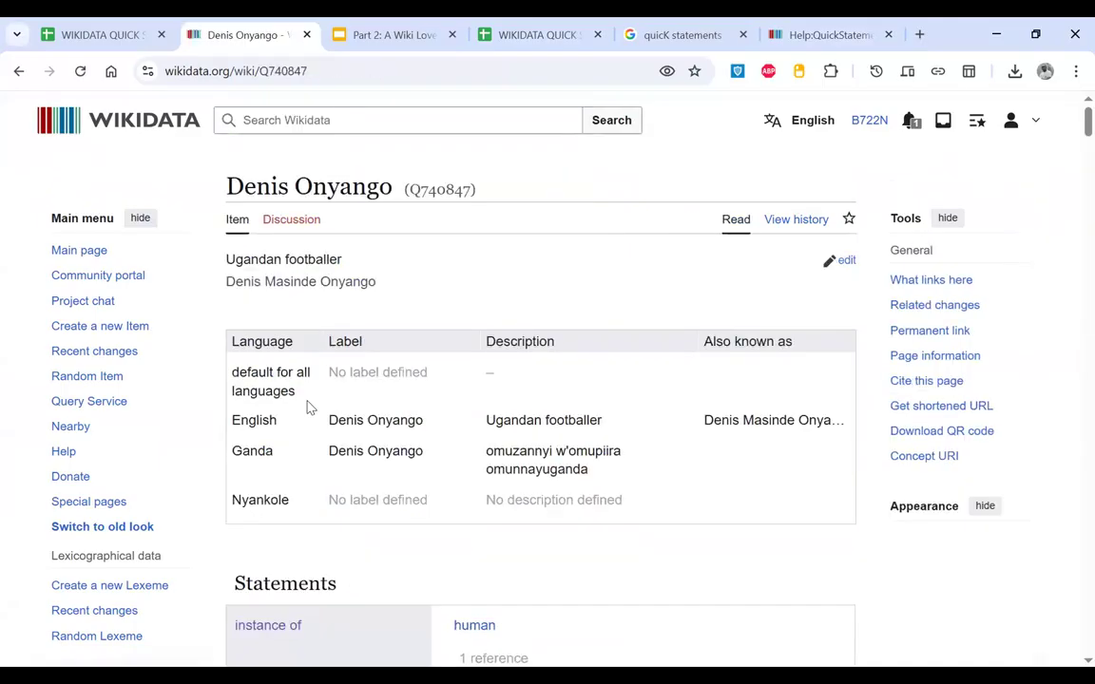
Step: Follow his image statement to the image (P18) property page and its discussion page
{"action": "scroll", "coordinate": [302, 394], "scroll_direction": "down", "scroll_amount": 5}
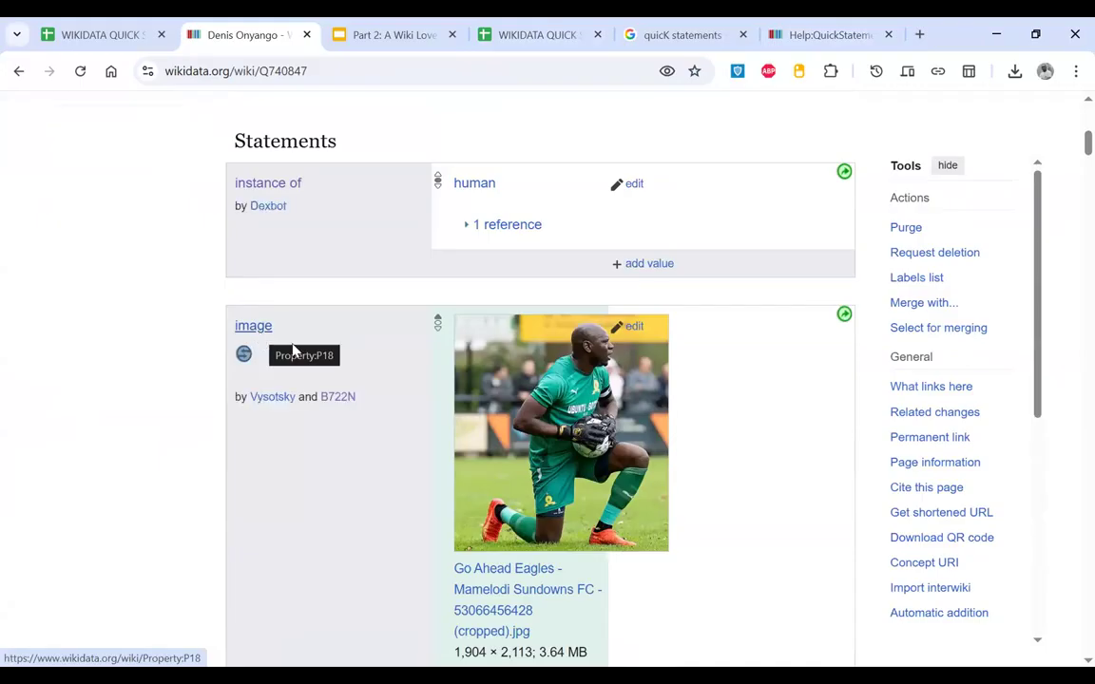
{"action": "left_click", "coordinate": [265, 333]}
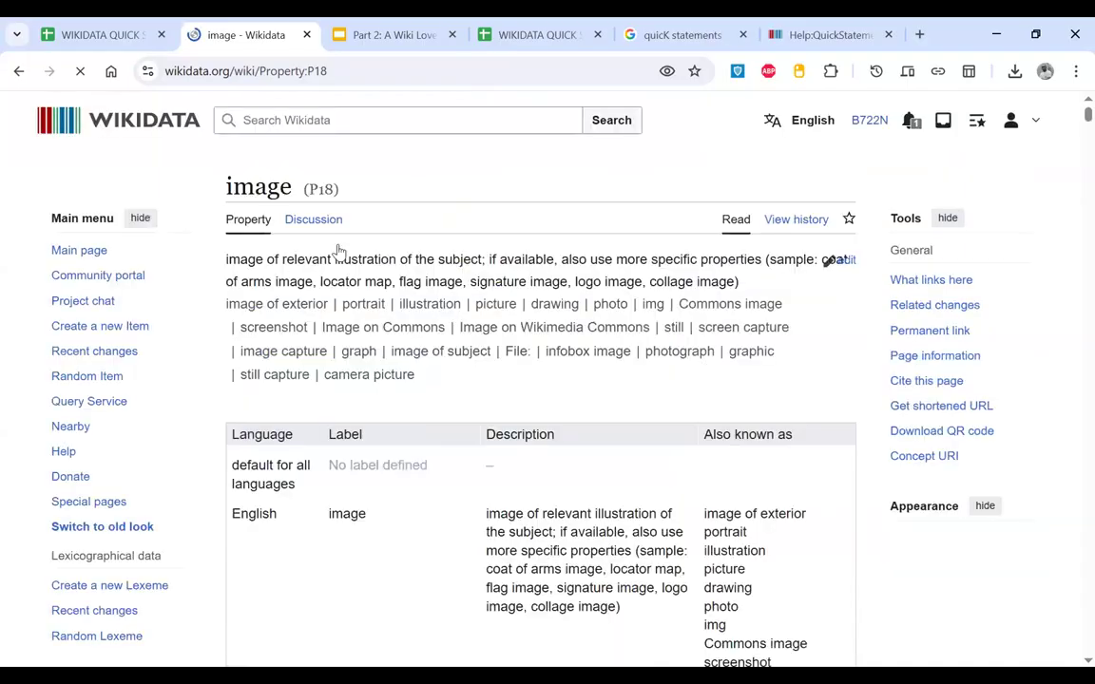
{"action": "scroll", "coordinate": [402, 319], "scroll_direction": "down", "scroll_amount": 6}
{"action": "scroll", "coordinate": [402, 319], "scroll_direction": "up", "scroll_amount": 6}
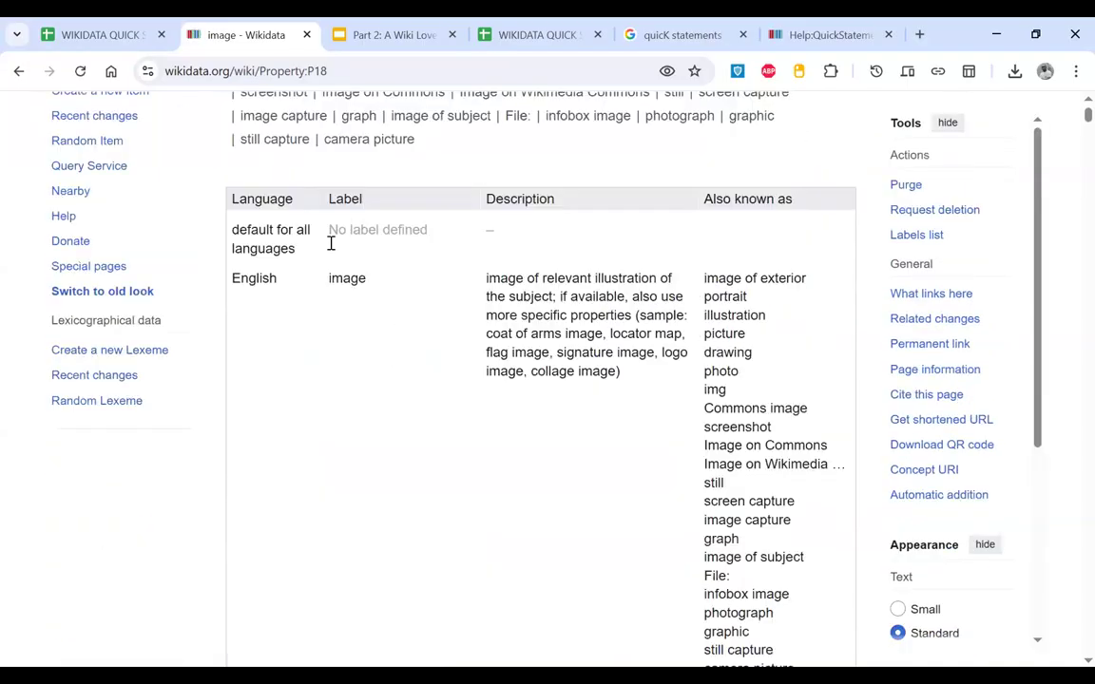
{"action": "left_click", "coordinate": [319, 225]}
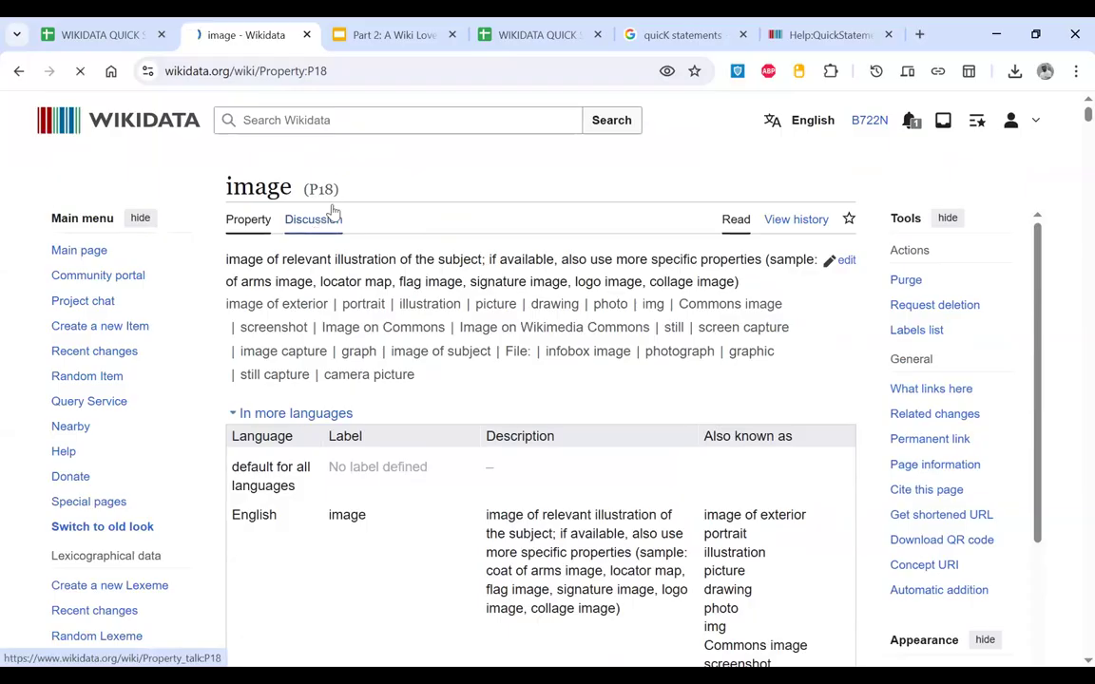
Step: Open the QuickStatements link in cell B6 of Useful Links in a new tab, then return to the workbook
{"action": "left_click", "coordinate": [500, 38]}
{"action": "scroll", "coordinate": [317, 382], "scroll_direction": "down", "scroll_amount": 8}
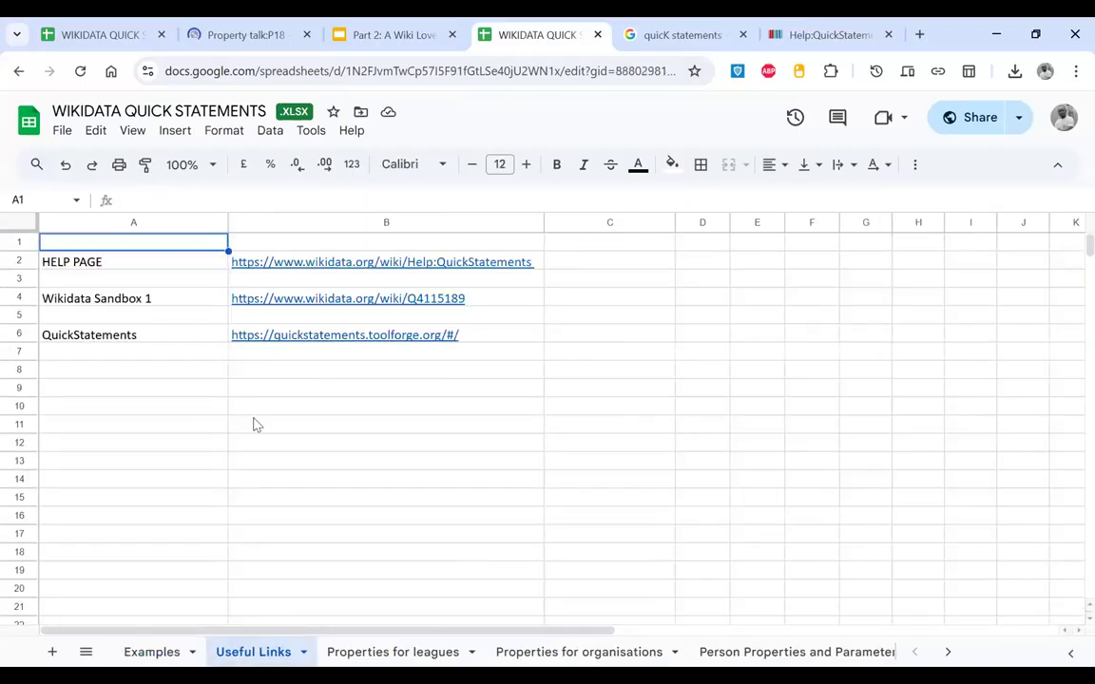
{"action": "left_click", "coordinate": [364, 344]}
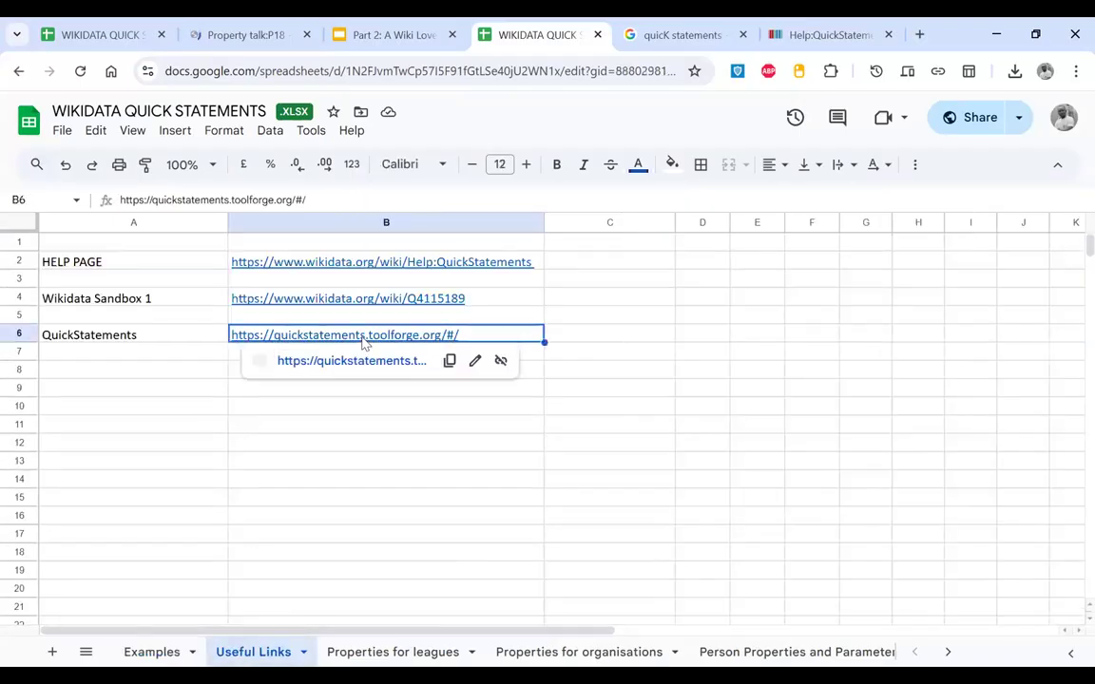
{"action": "right_click", "coordinate": [350, 365]}
{"action": "left_click", "coordinate": [399, 383]}
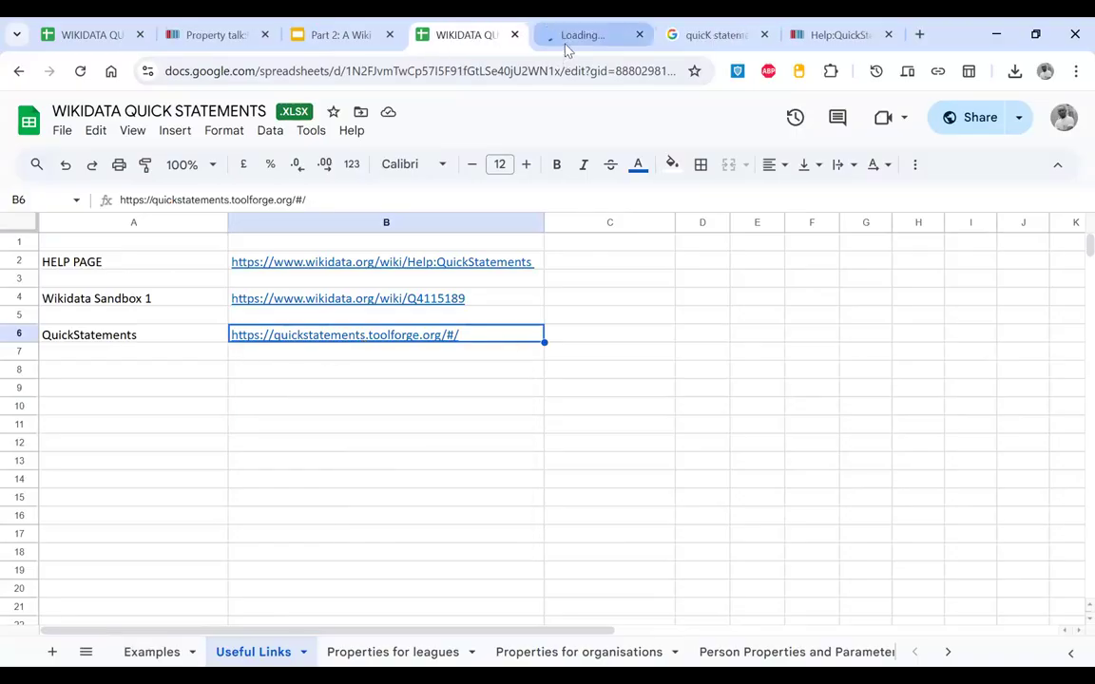
{"action": "left_click", "coordinate": [566, 47]}
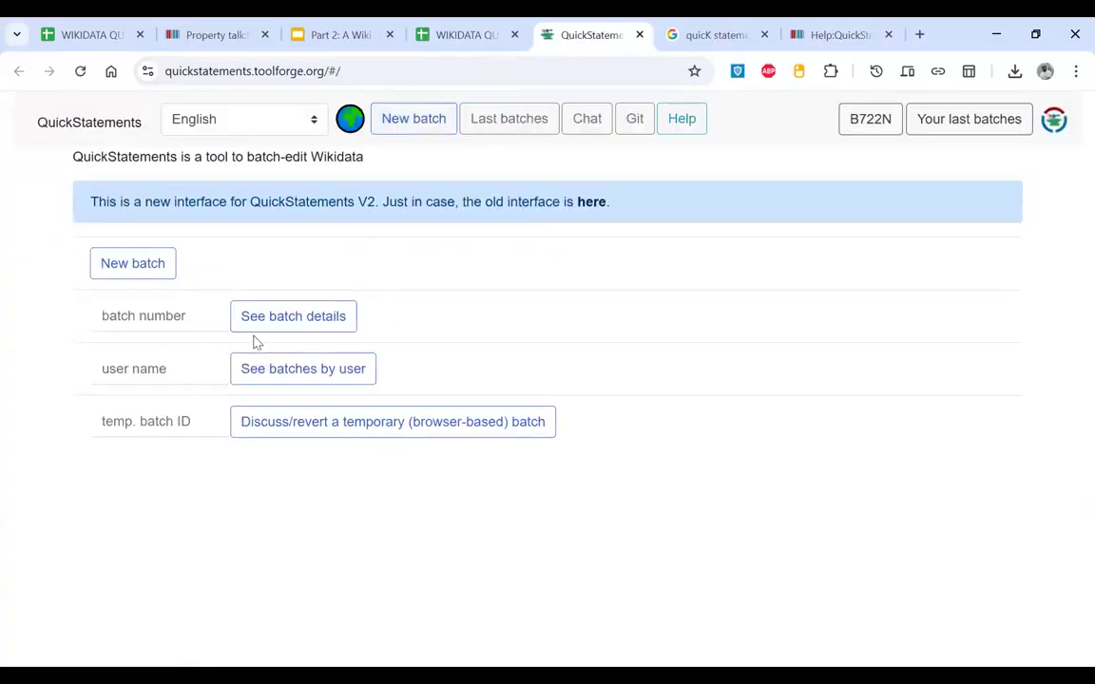
{"action": "left_click", "coordinate": [461, 36]}
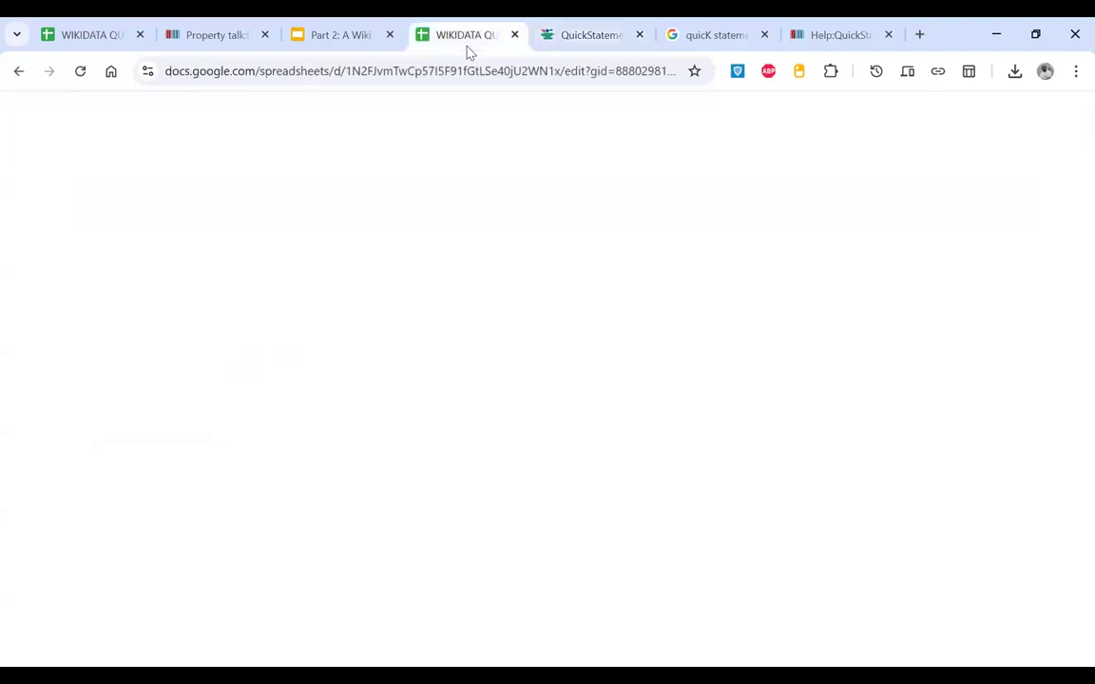
{"action": "scroll", "coordinate": [493, 493], "scroll_direction": "down", "scroll_amount": 2}
Step: On the Properties for leagues sheet, hide column A and columns E:F
{"action": "left_click", "coordinate": [394, 646]}
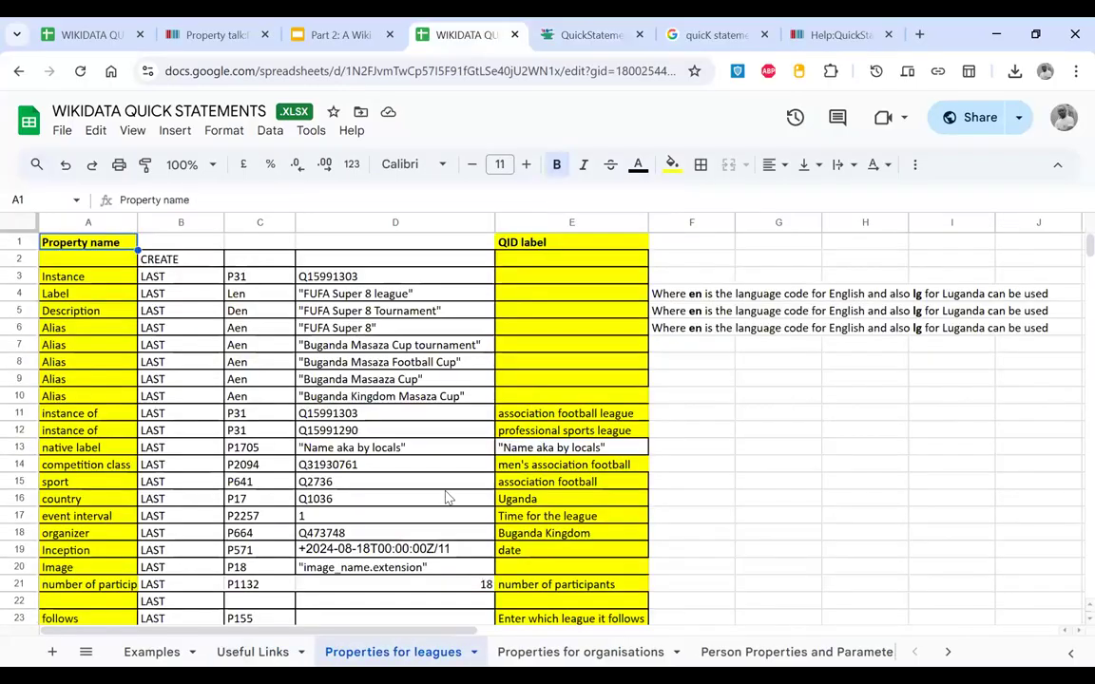
{"action": "scroll", "coordinate": [447, 497], "scroll_direction": "down", "scroll_amount": 1}
{"action": "scroll", "coordinate": [447, 497], "scroll_direction": "up", "scroll_amount": 1}
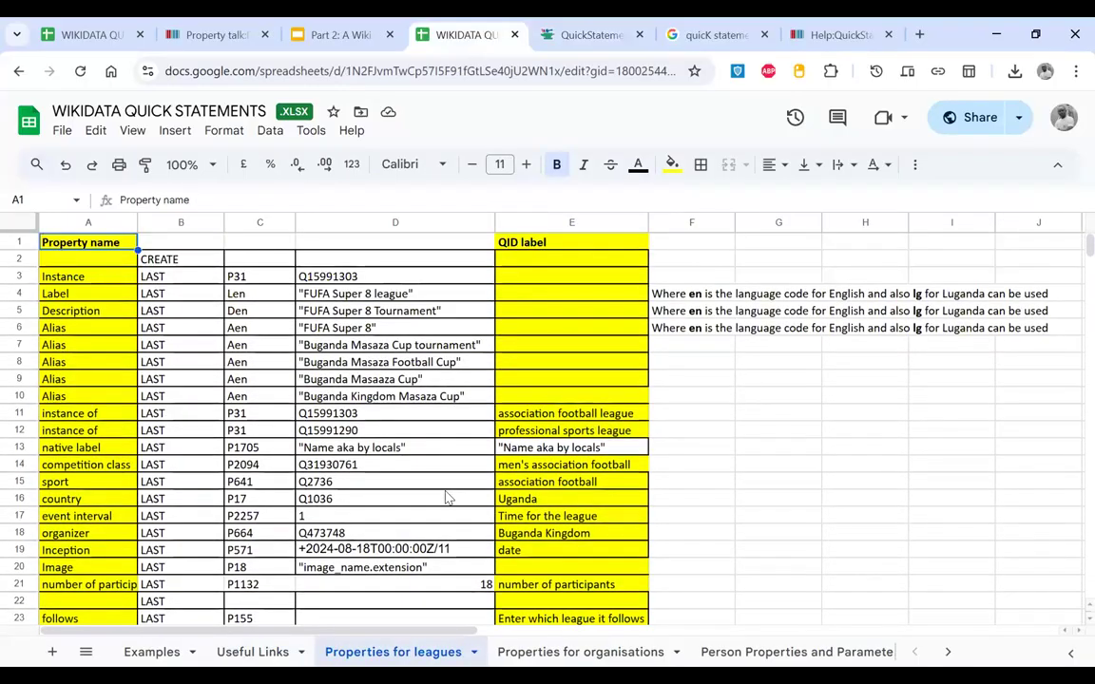
{"action": "left_click", "coordinate": [100, 222]}
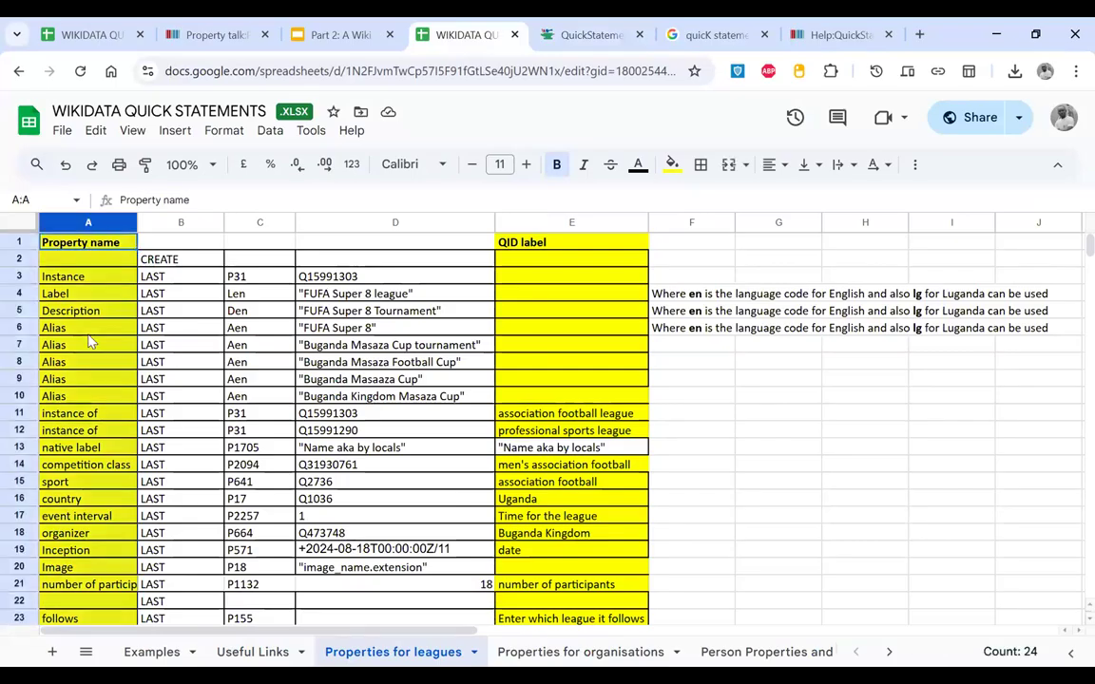
{"action": "right_click", "coordinate": [87, 313]}
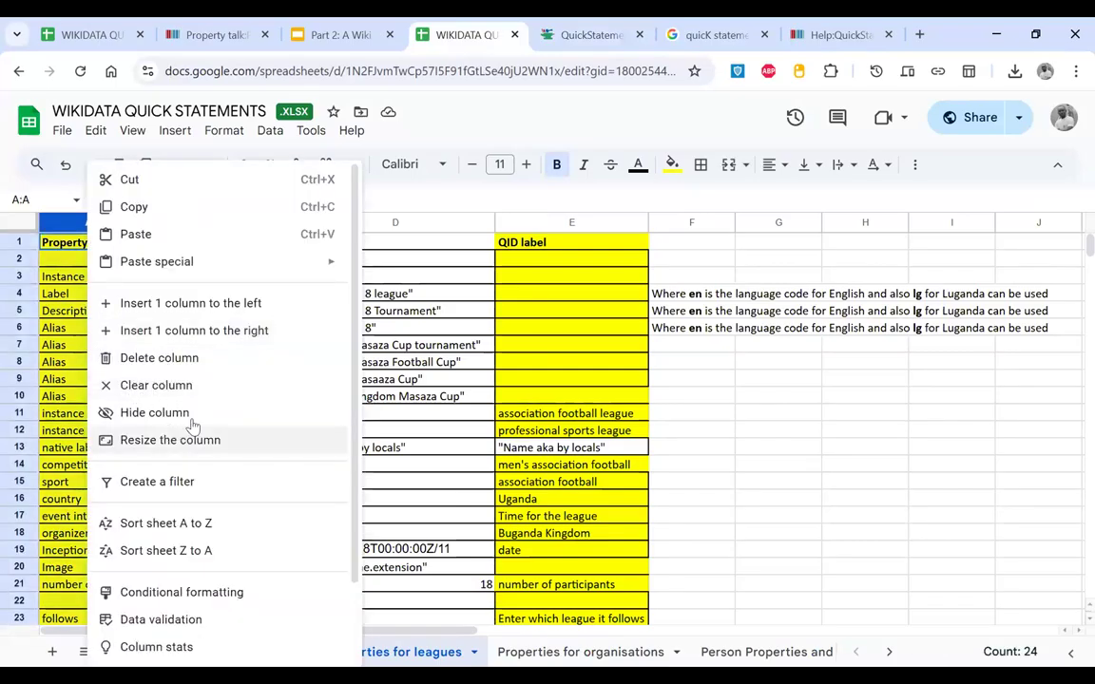
{"action": "left_click", "coordinate": [237, 412]}
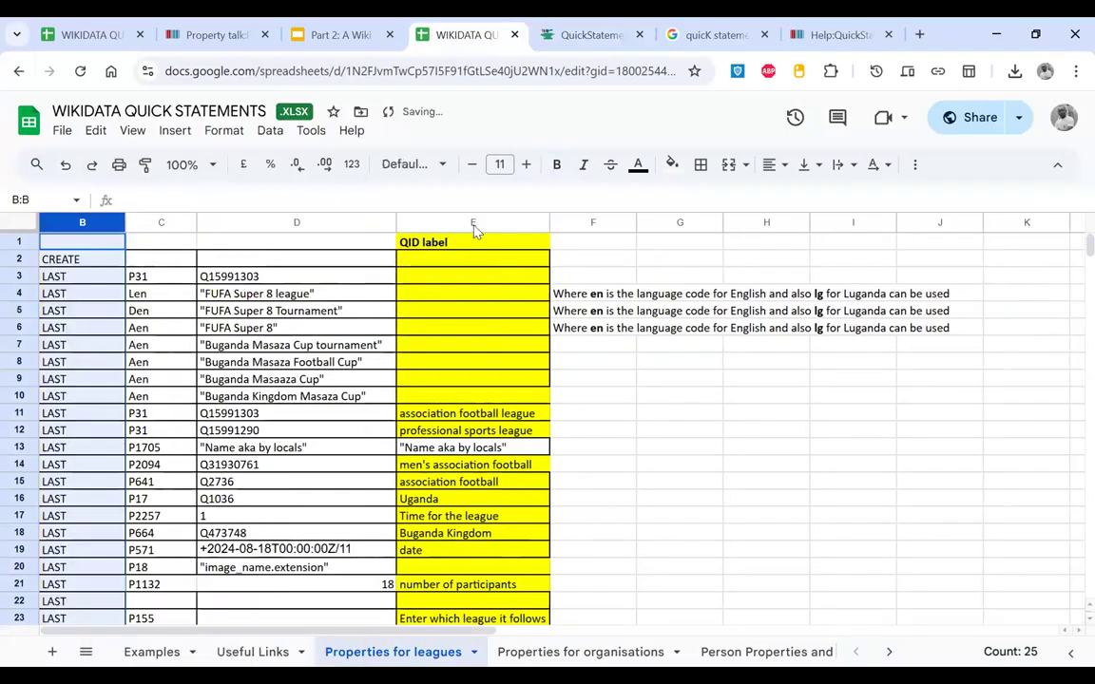
{"action": "left_click", "coordinate": [472, 222]}
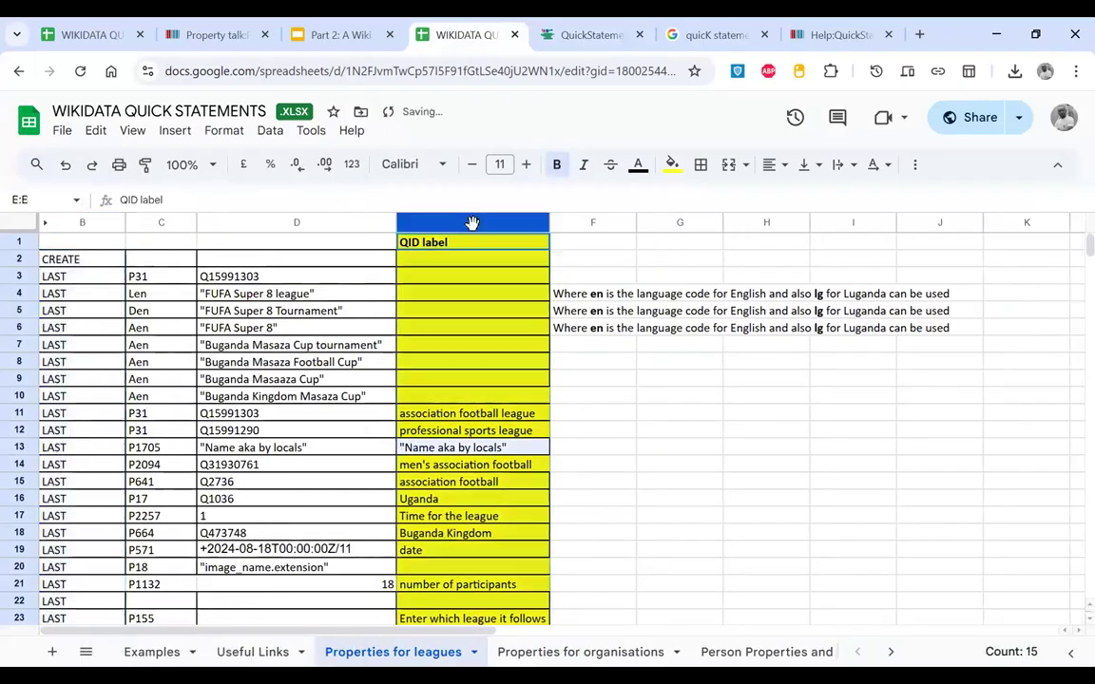
{"action": "left_click", "coordinate": [601, 224]}
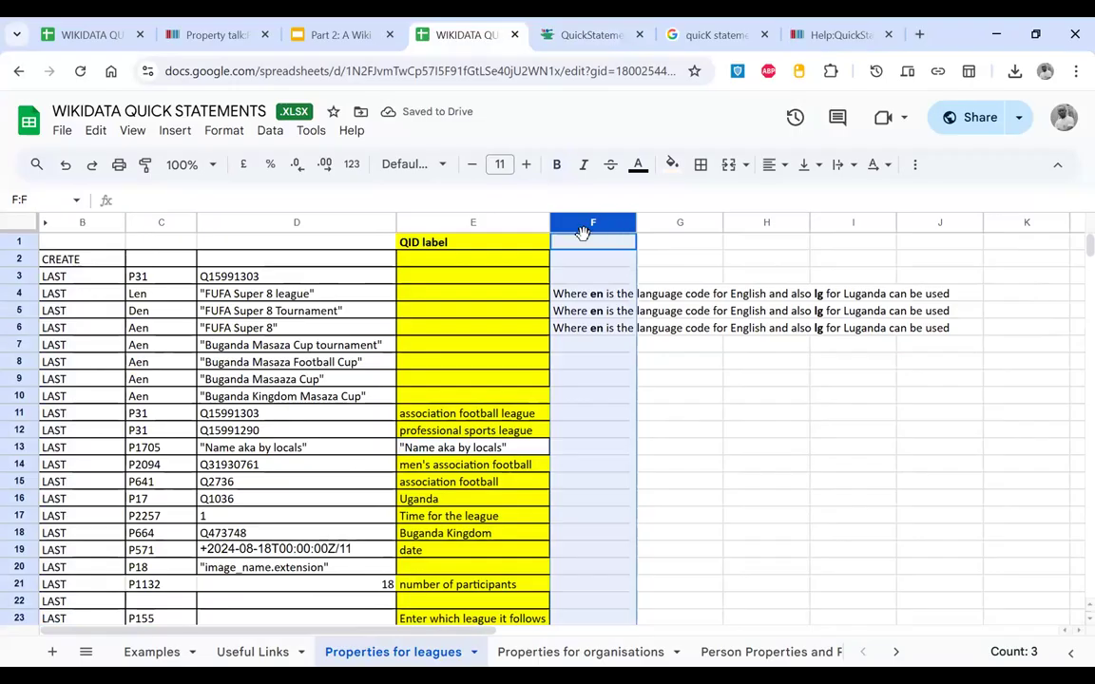
{"action": "left_click", "coordinate": [523, 231], "text": "shift"}
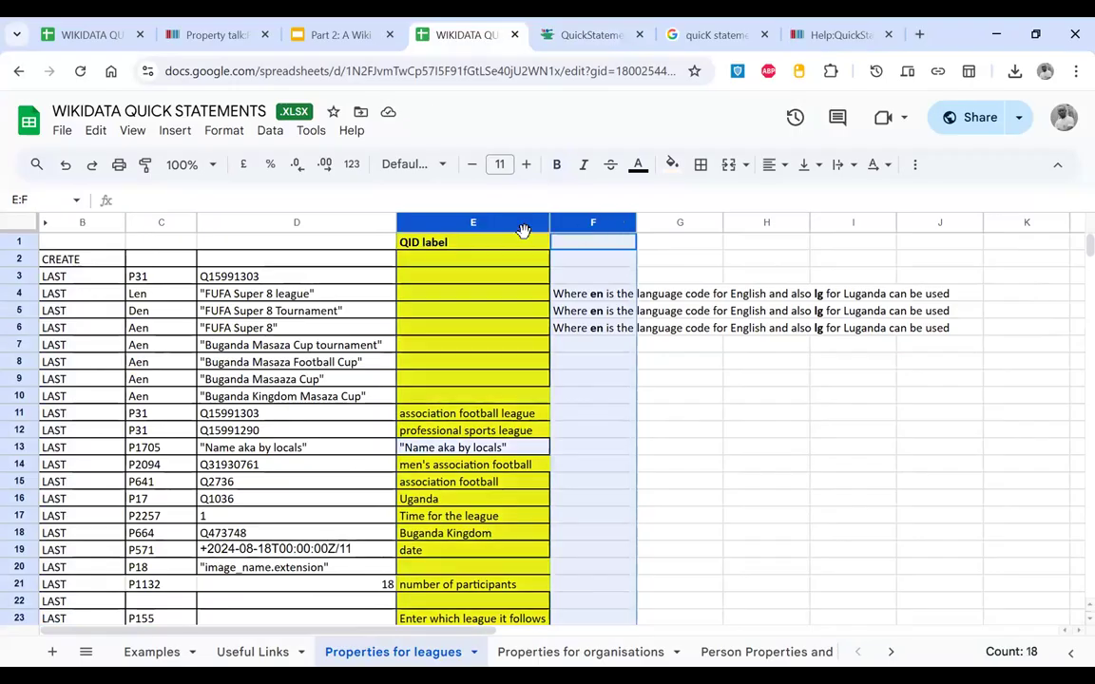
{"action": "right_click", "coordinate": [518, 321]}
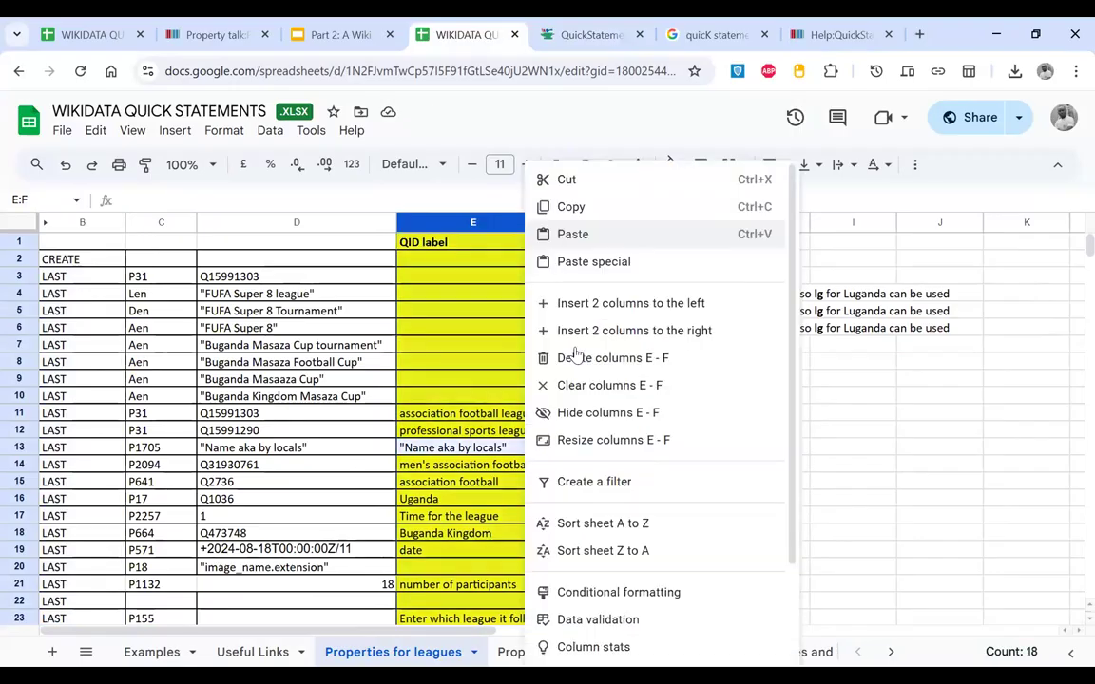
{"action": "left_click", "coordinate": [591, 415]}
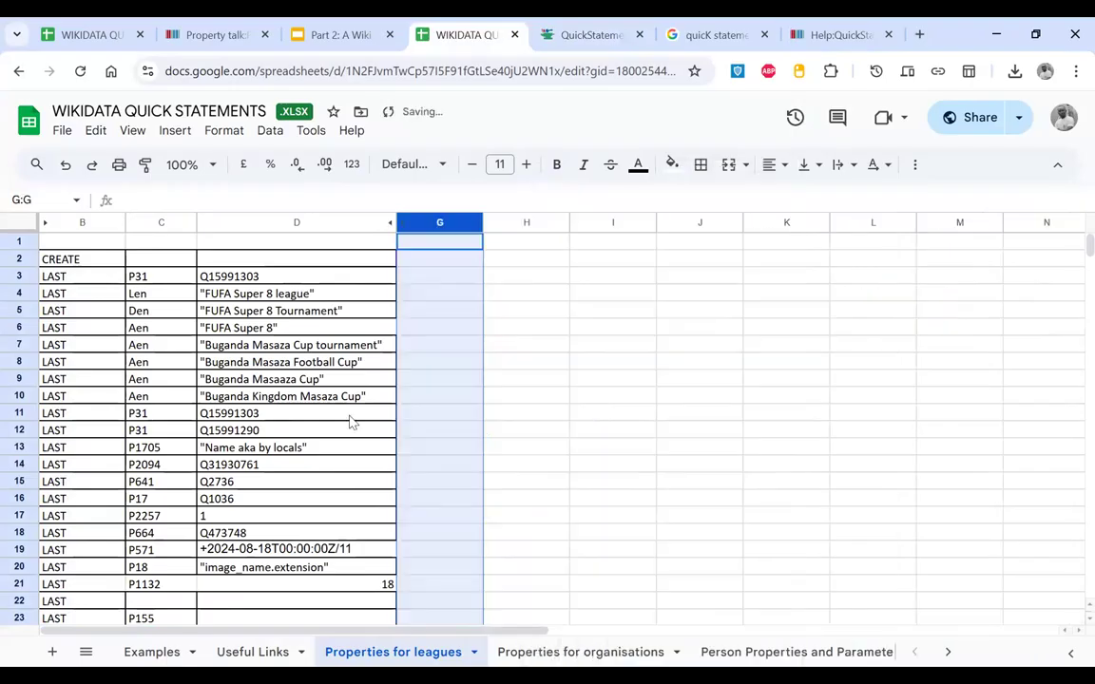
Step: Enter CREATE in H2 and LAST in H3, and copy the P31 value from C3
{"action": "left_click", "coordinate": [259, 379]}
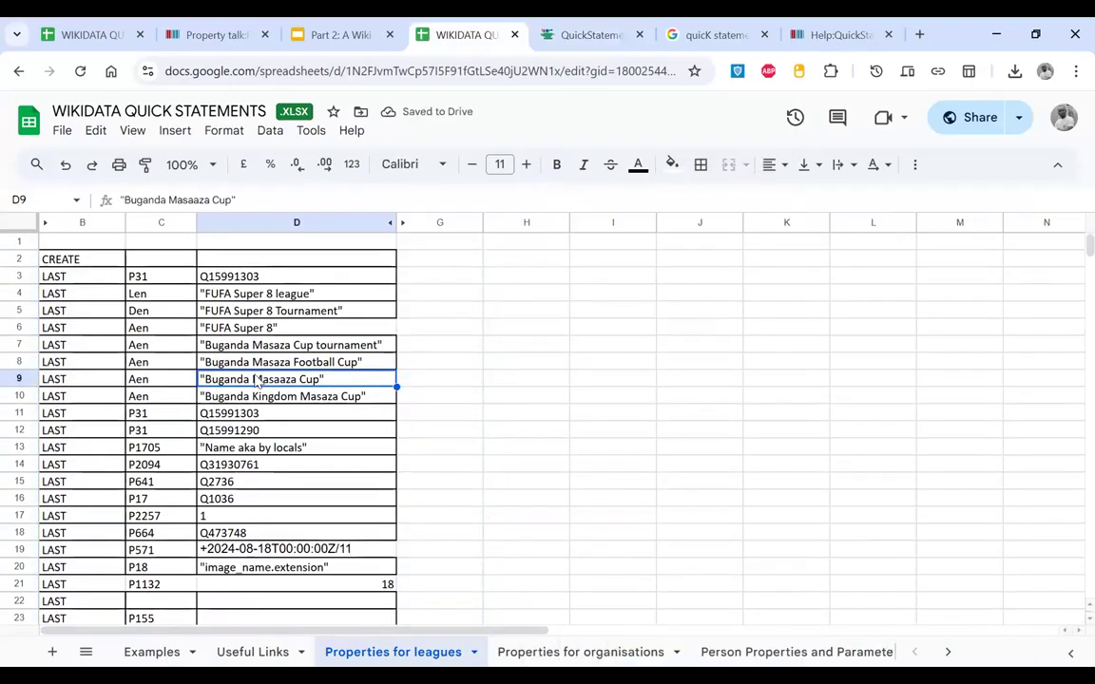
{"action": "left_click", "coordinate": [78, 265]}
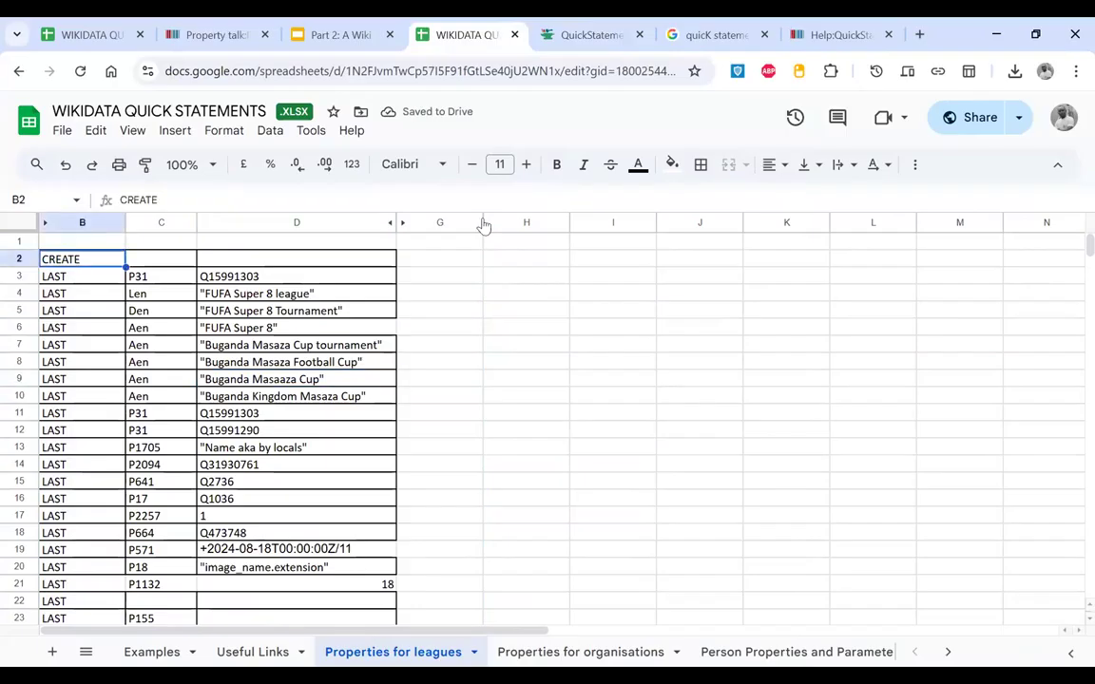
{"action": "left_click", "coordinate": [536, 265]}
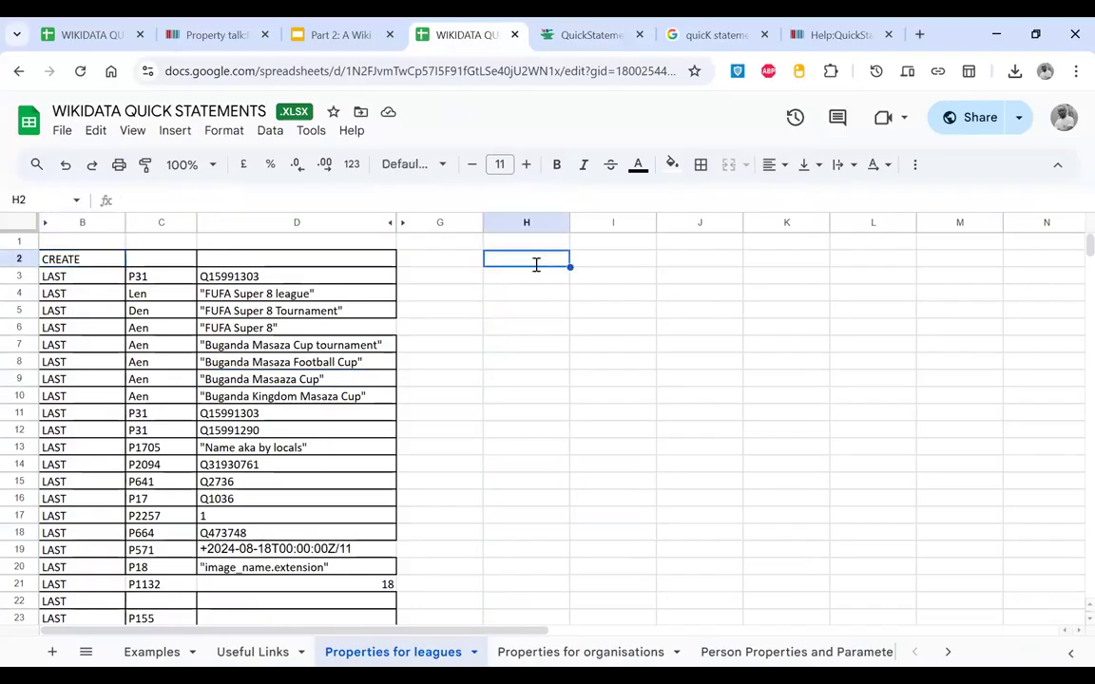
{"action": "type", "text": "CREATE"}
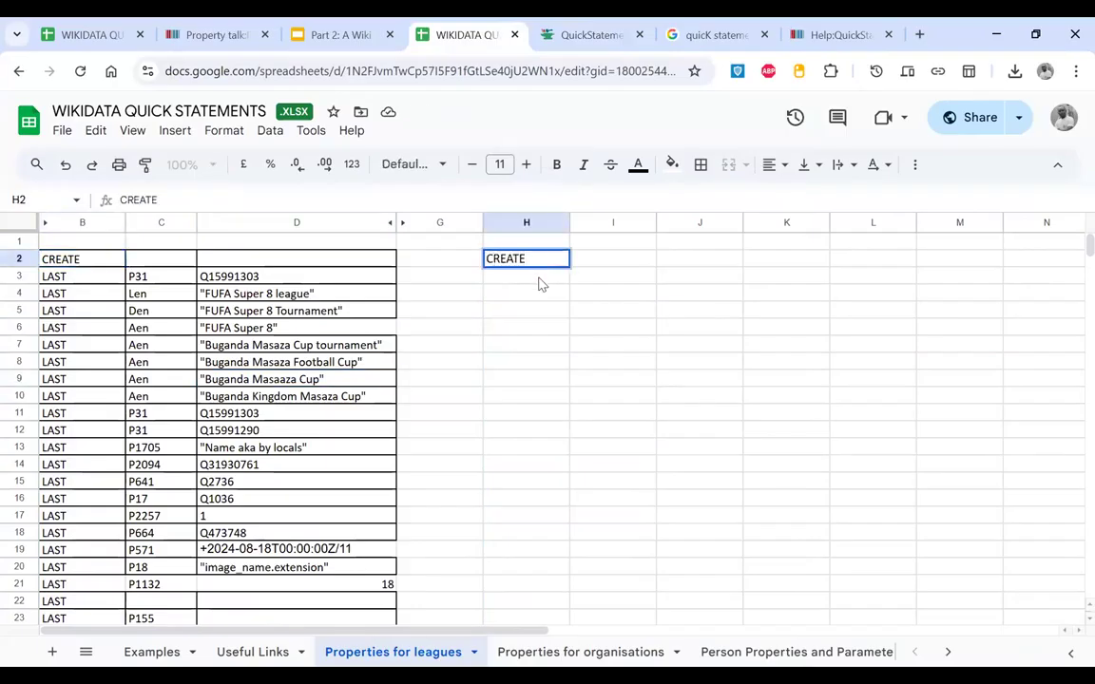
{"action": "key", "text": "Return"}
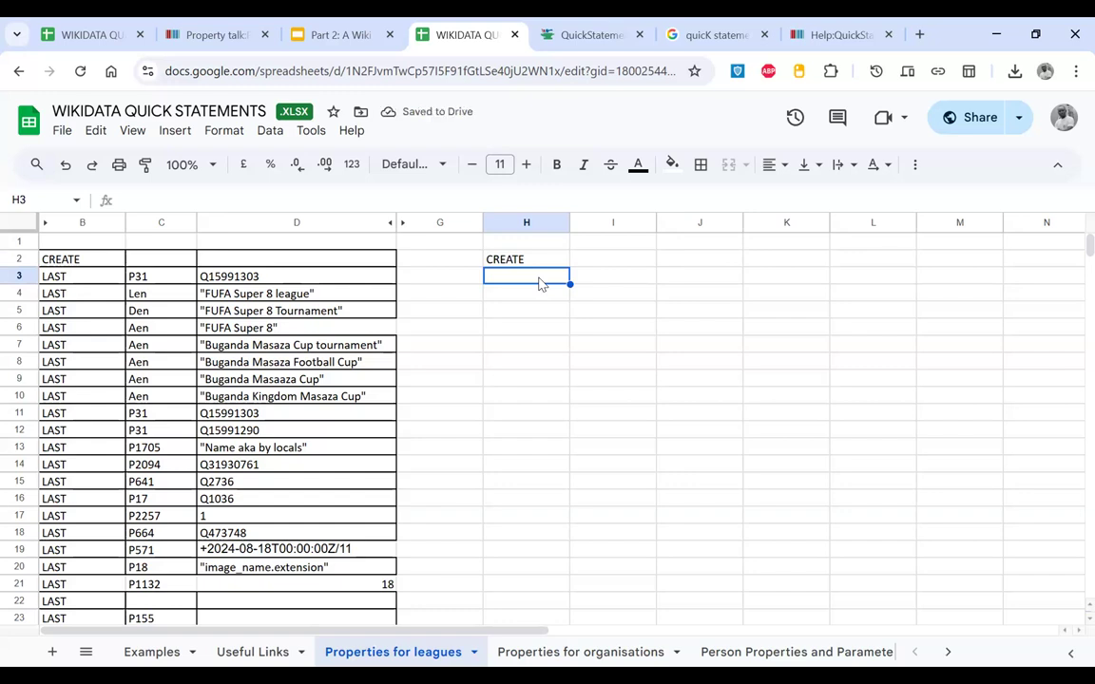
{"action": "type", "text": "LAST"}
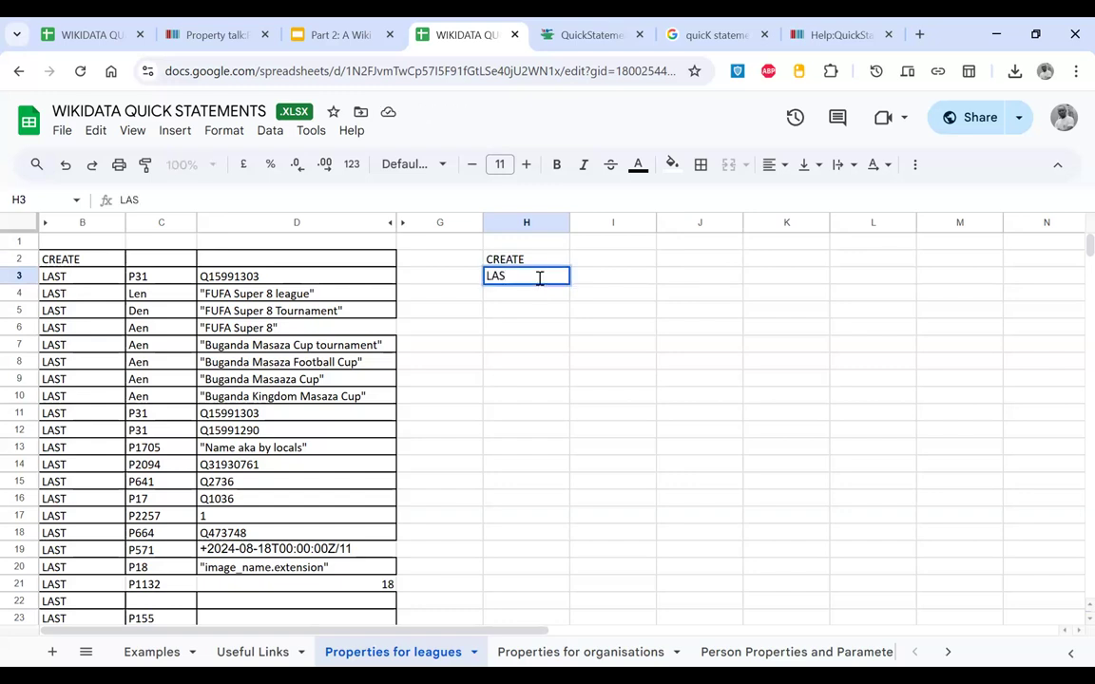
{"action": "left_click", "coordinate": [153, 281]}
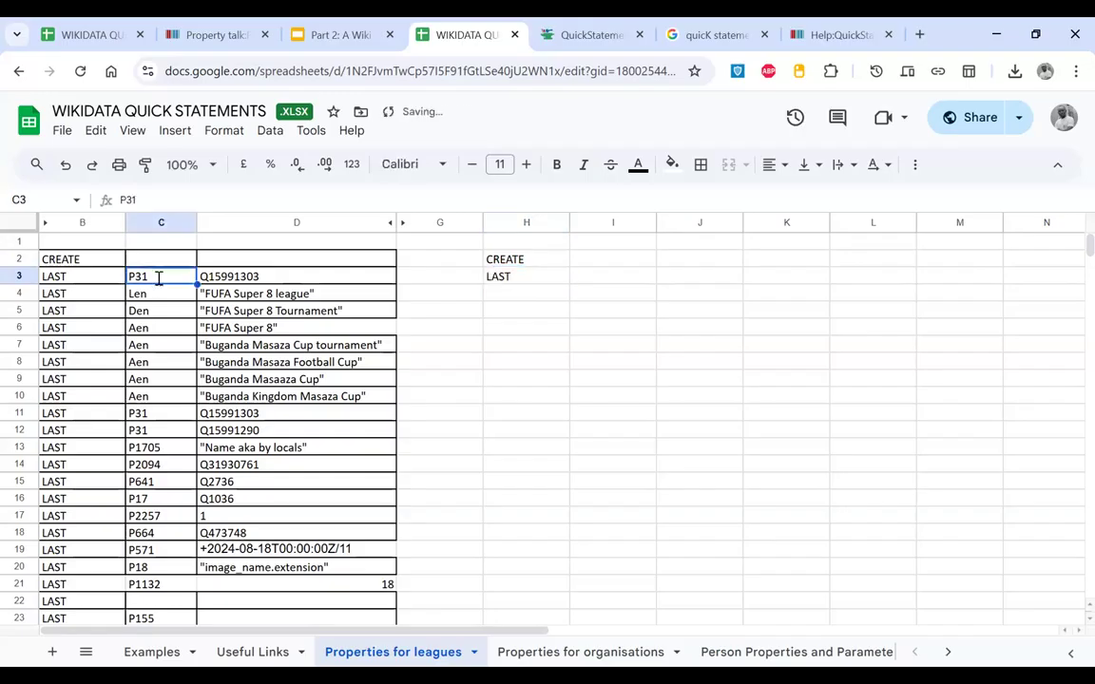
{"action": "key", "text": "ctrl+c"}
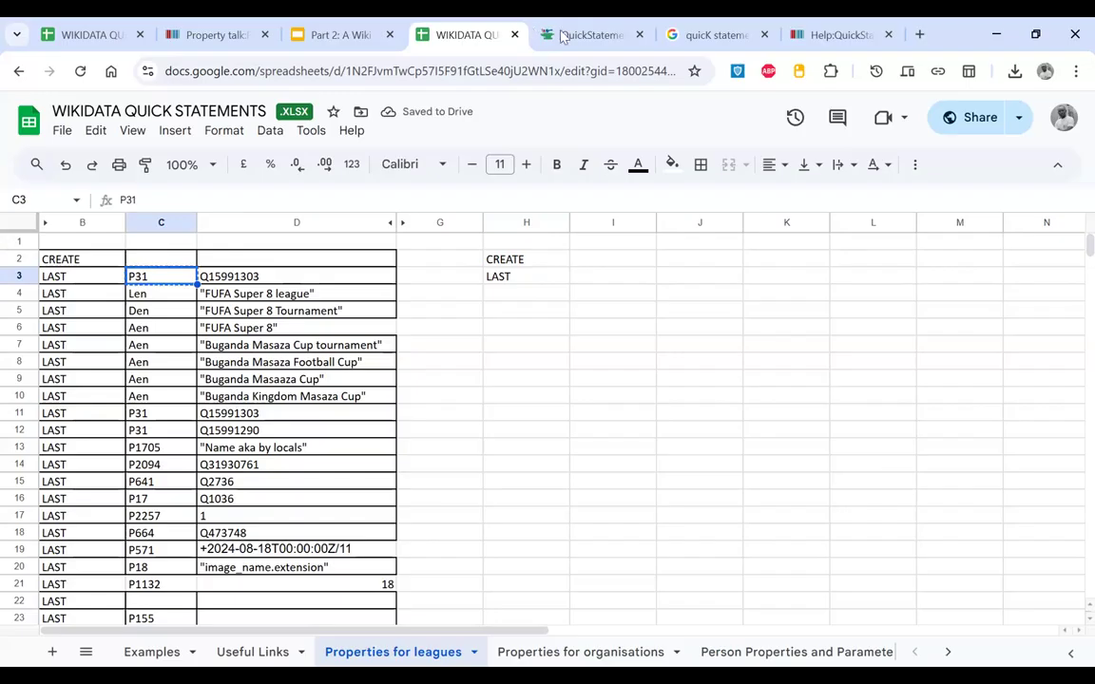
{"action": "key", "text": "ctrl+2"}
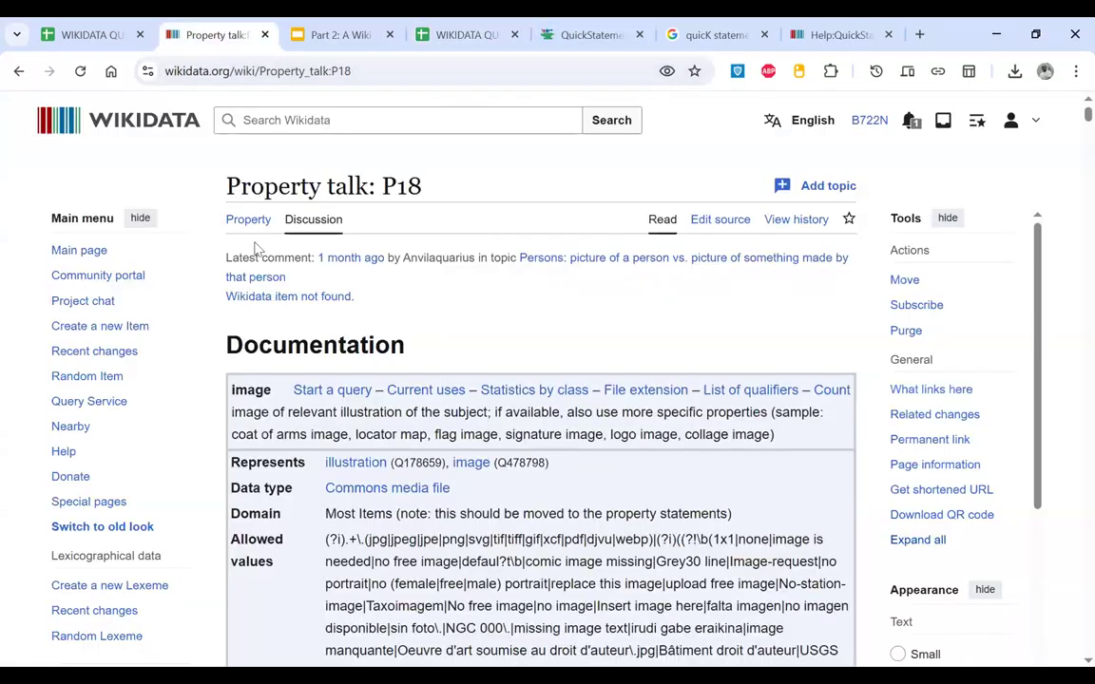
Step: Open the P18 property page and change its address to load Property:P13
{"action": "left_click", "coordinate": [263, 225]}
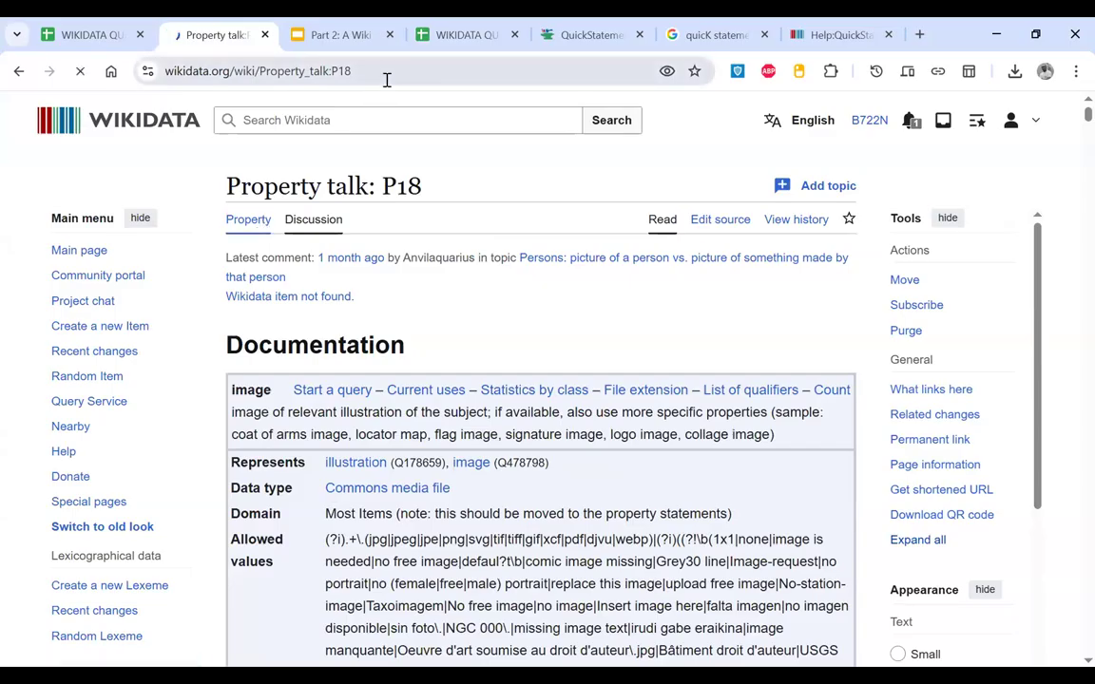
{"action": "left_click", "coordinate": [387, 80]}
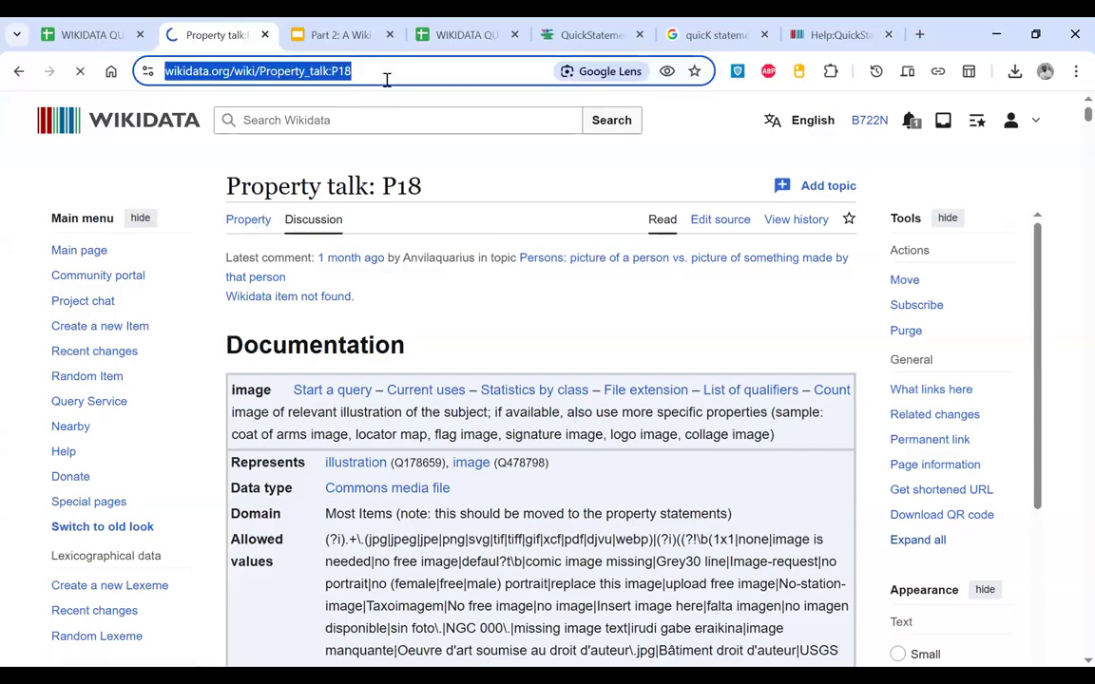
{"action": "left_click", "coordinate": [387, 80]}
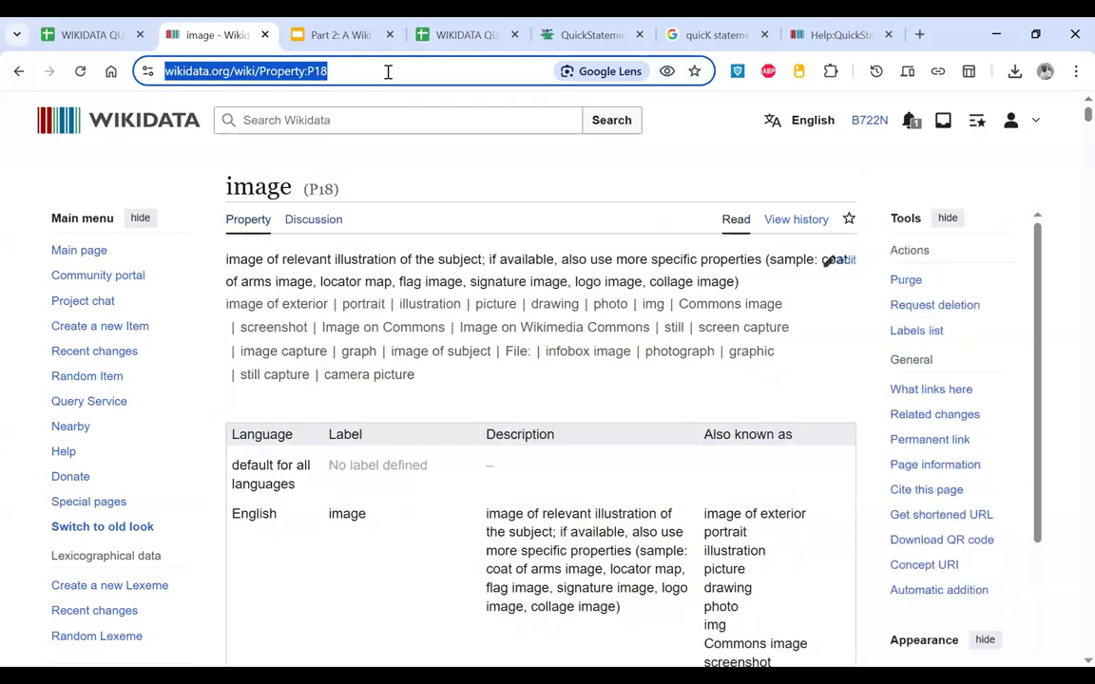
{"action": "left_click", "coordinate": [388, 73]}
{"action": "key", "text": "BackSpace"}
{"action": "type", "text": "3"}
{"action": "key", "text": "Return"}
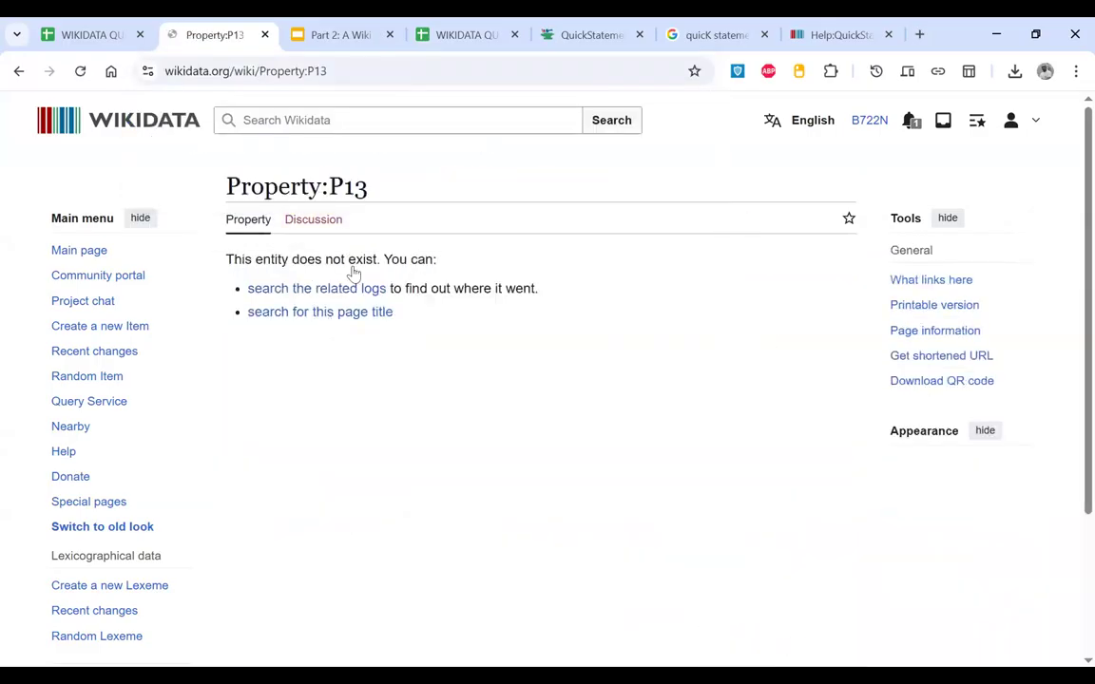
Step: Try Wikidata searches for P31 and PRO, then return to the spreadsheet
{"action": "left_click", "coordinate": [333, 71]}
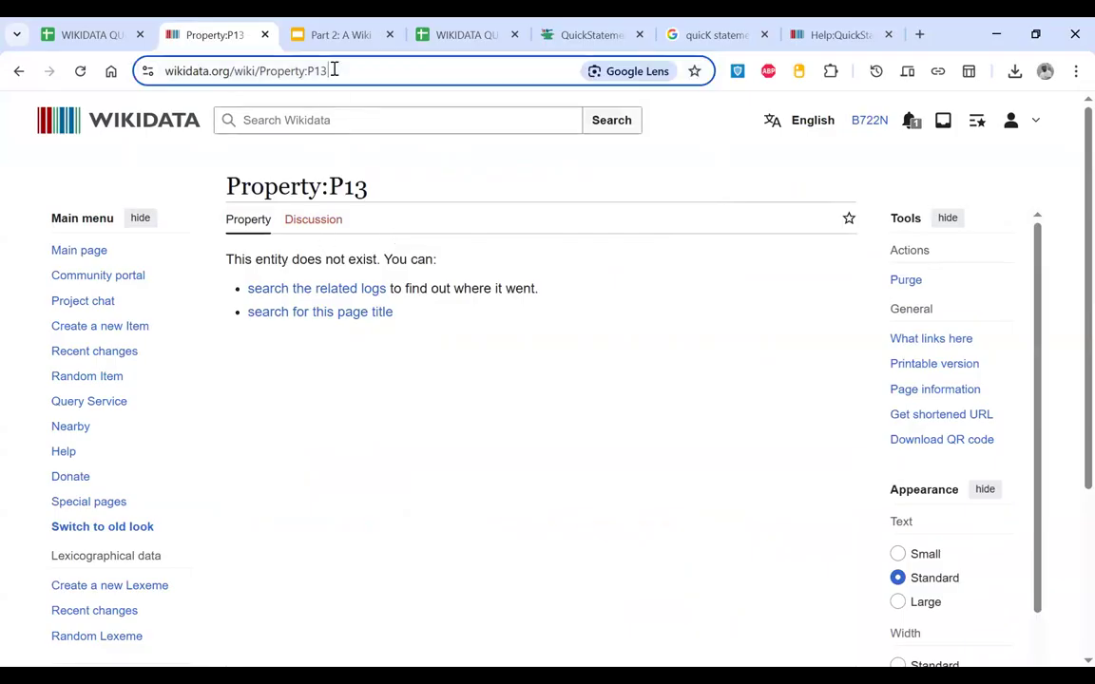
{"action": "left_click", "coordinate": [332, 69]}
{"action": "left_click", "coordinate": [415, 130]}
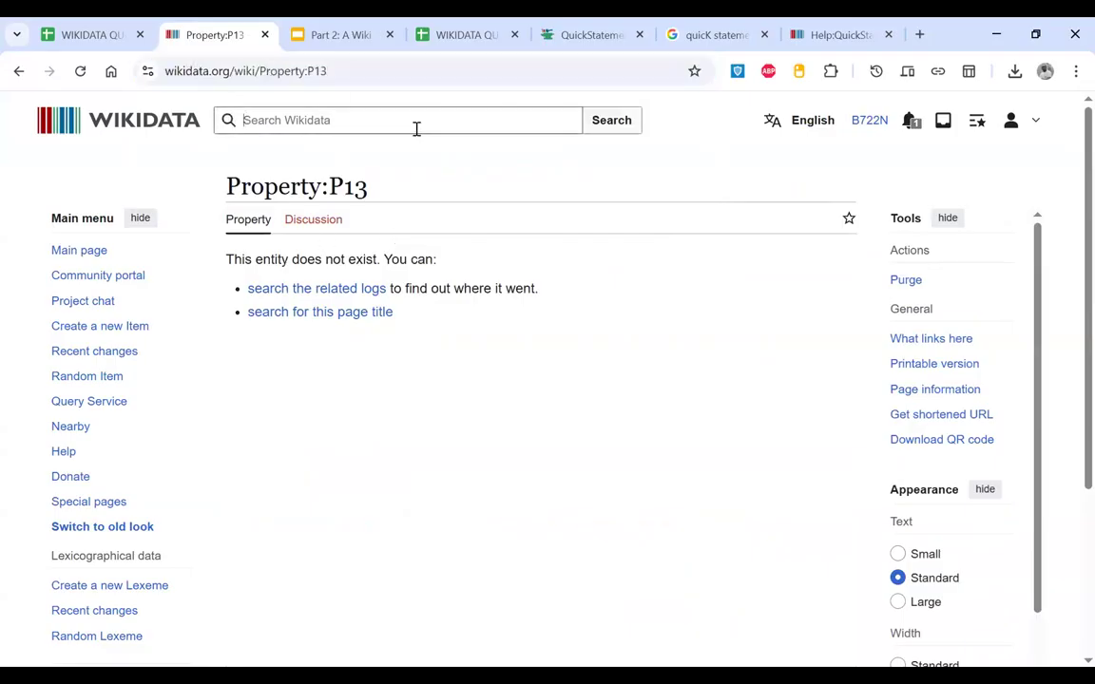
{"action": "type", "text": "P31"}
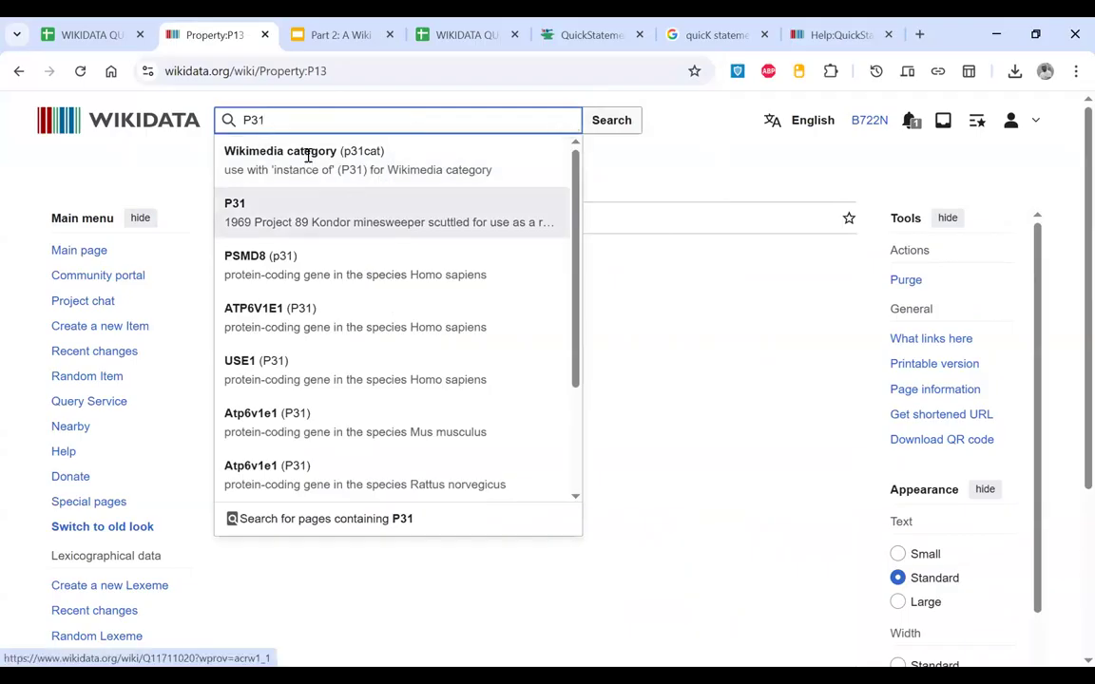
{"action": "key", "text": "BackSpace"}
{"action": "key", "text": "BackSpace"}
{"action": "key", "text": "BackSpace"}
{"action": "type", "text": "PRO"}
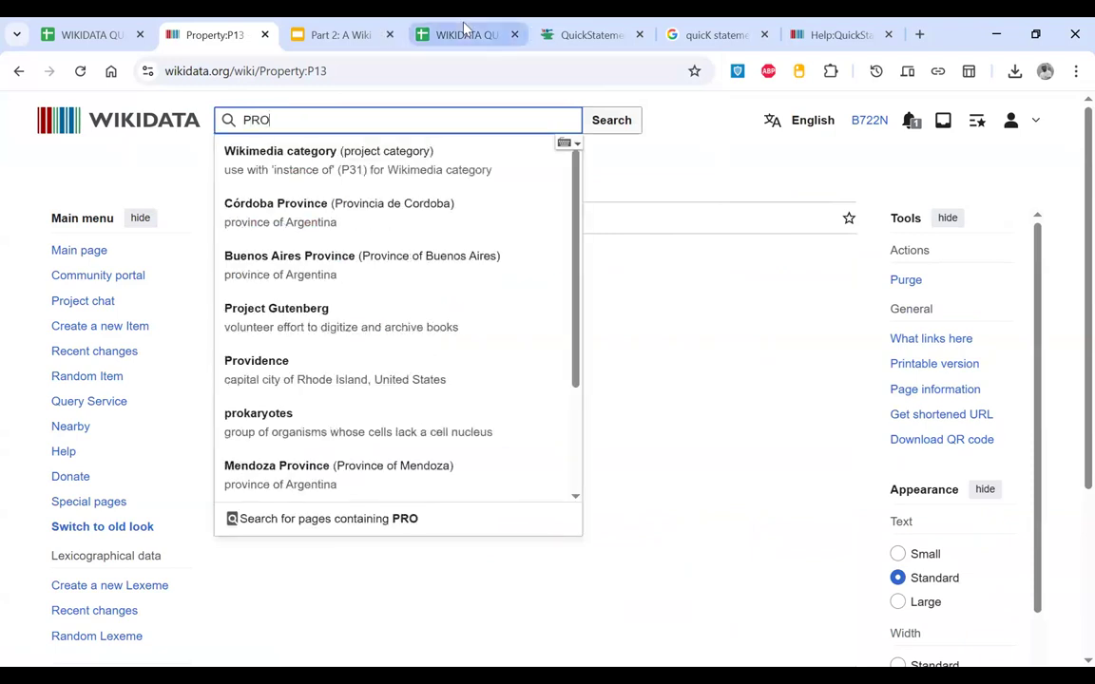
{"action": "left_click", "coordinate": [466, 35]}
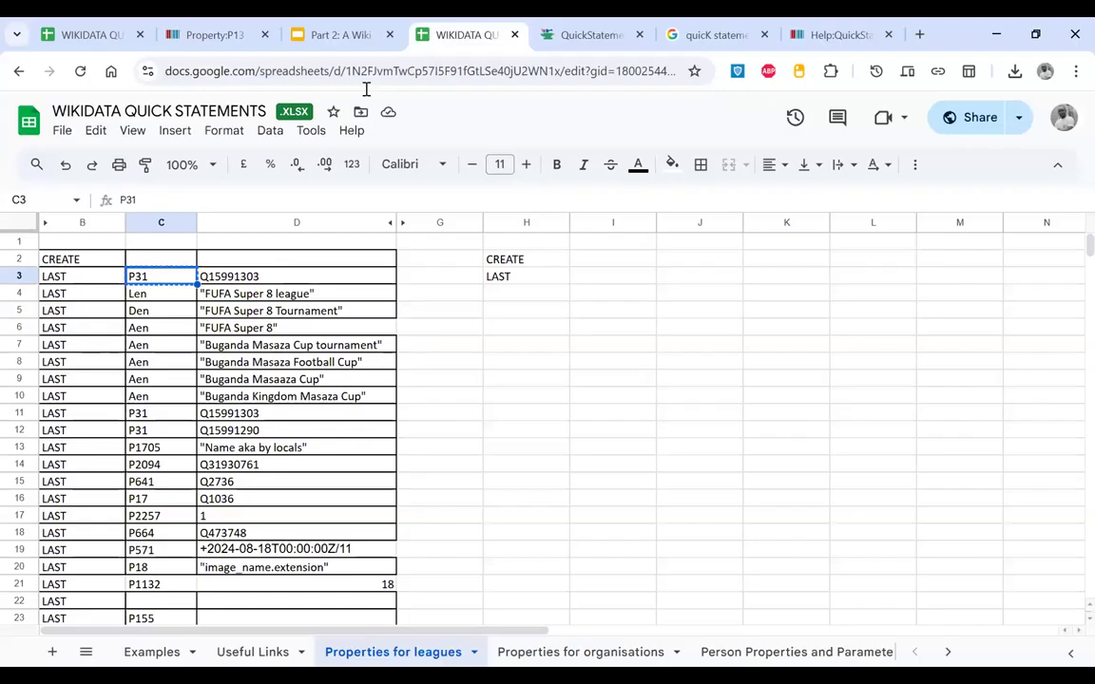
Step: Unhide column A to show Property names, pointing out Instance and its P31 code
{"action": "left_click", "coordinate": [63, 222]}
{"action": "right_click", "coordinate": [115, 404]}
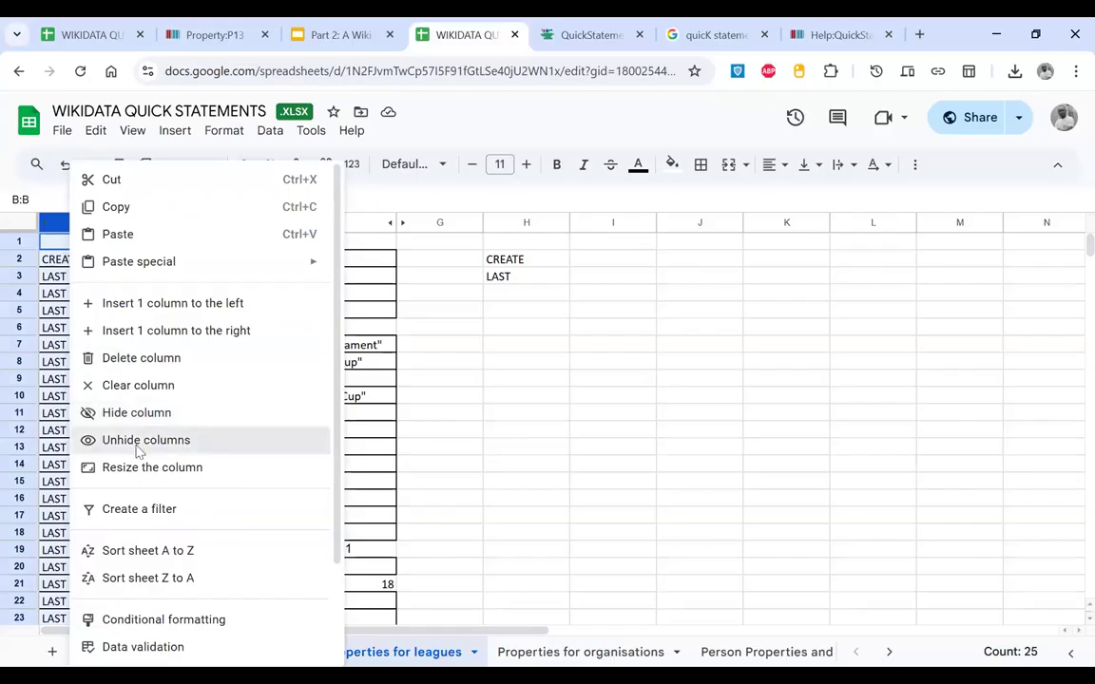
{"action": "left_click", "coordinate": [138, 447]}
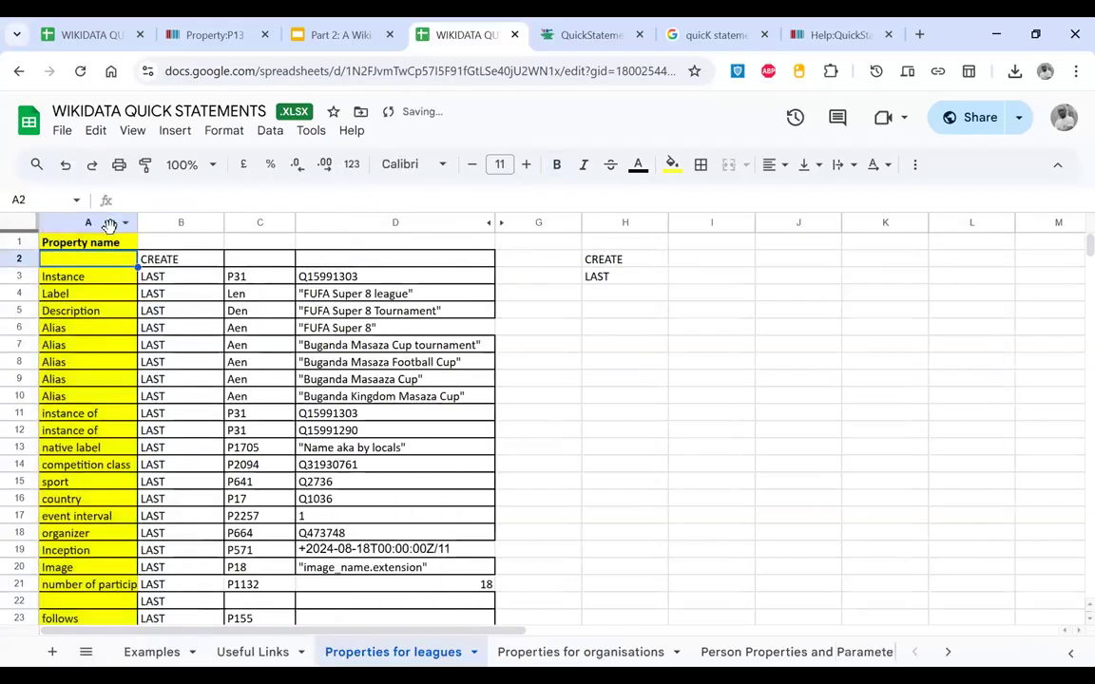
{"action": "left_click", "coordinate": [108, 276]}
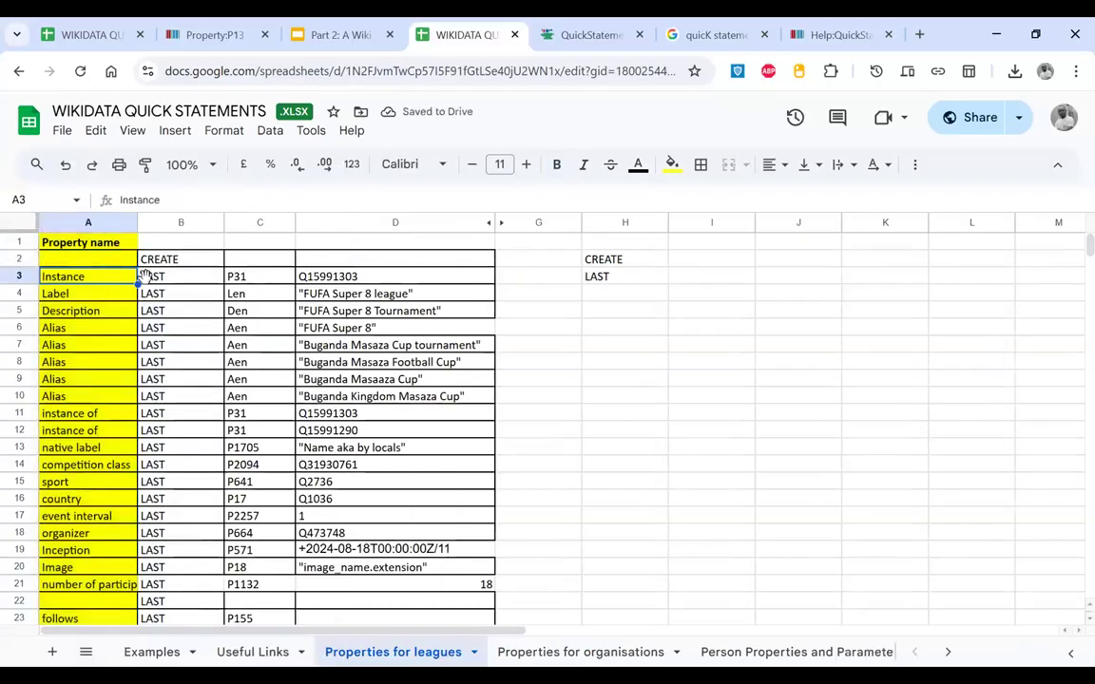
{"action": "left_click", "coordinate": [241, 276]}
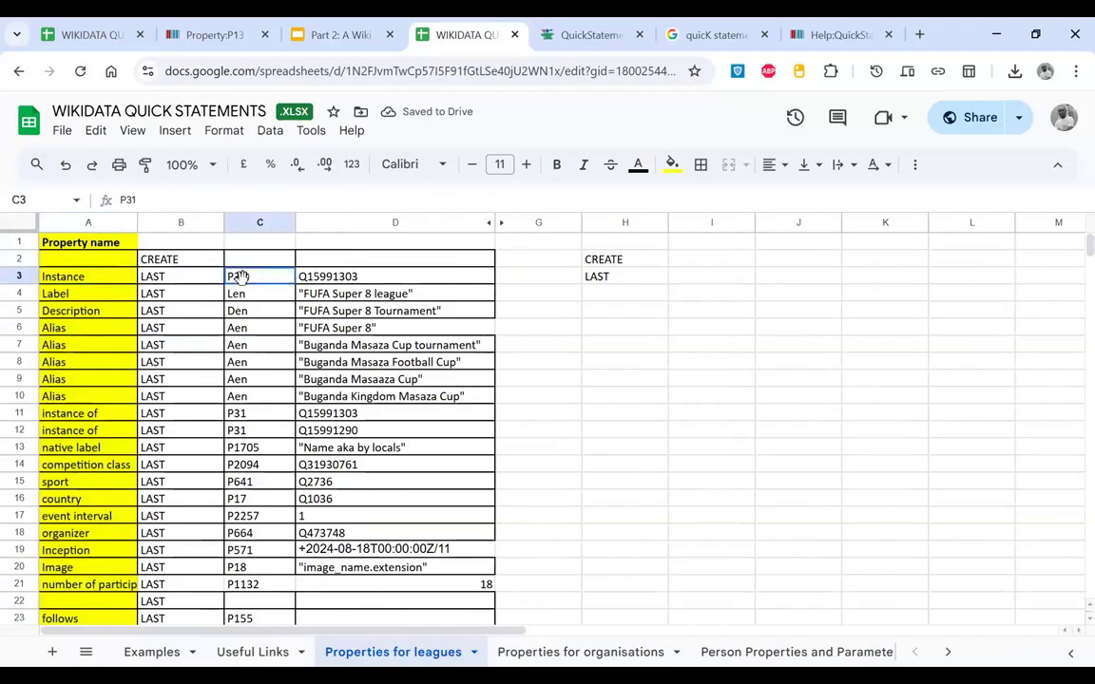
{"action": "left_click", "coordinate": [91, 270]}
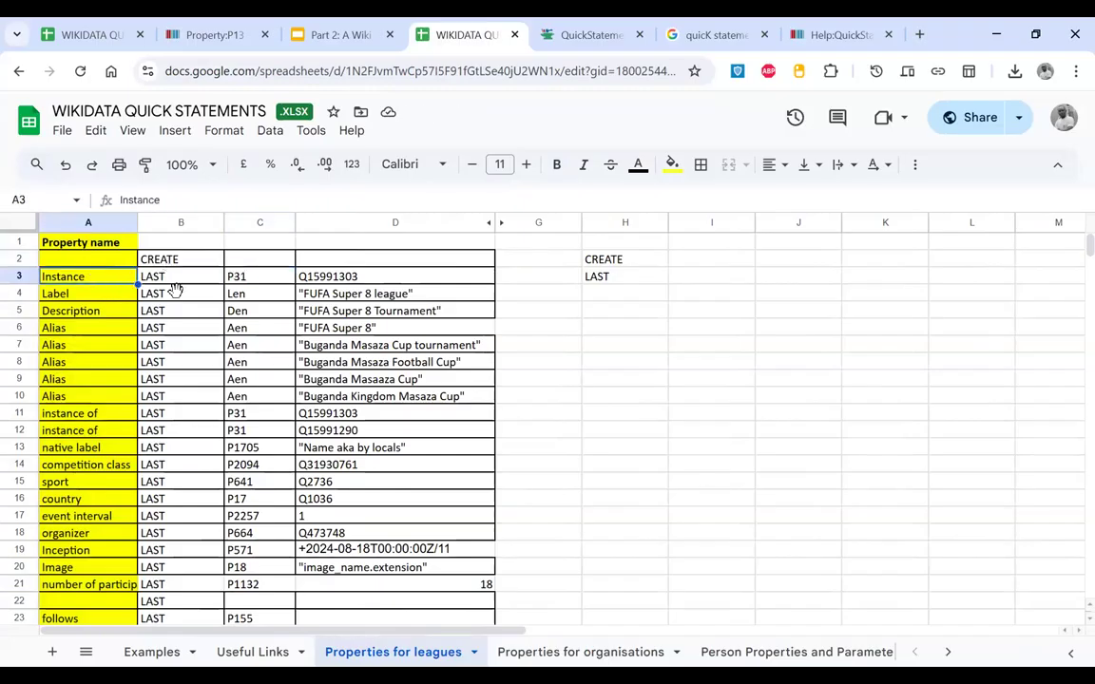
{"action": "left_click", "coordinate": [233, 291]}
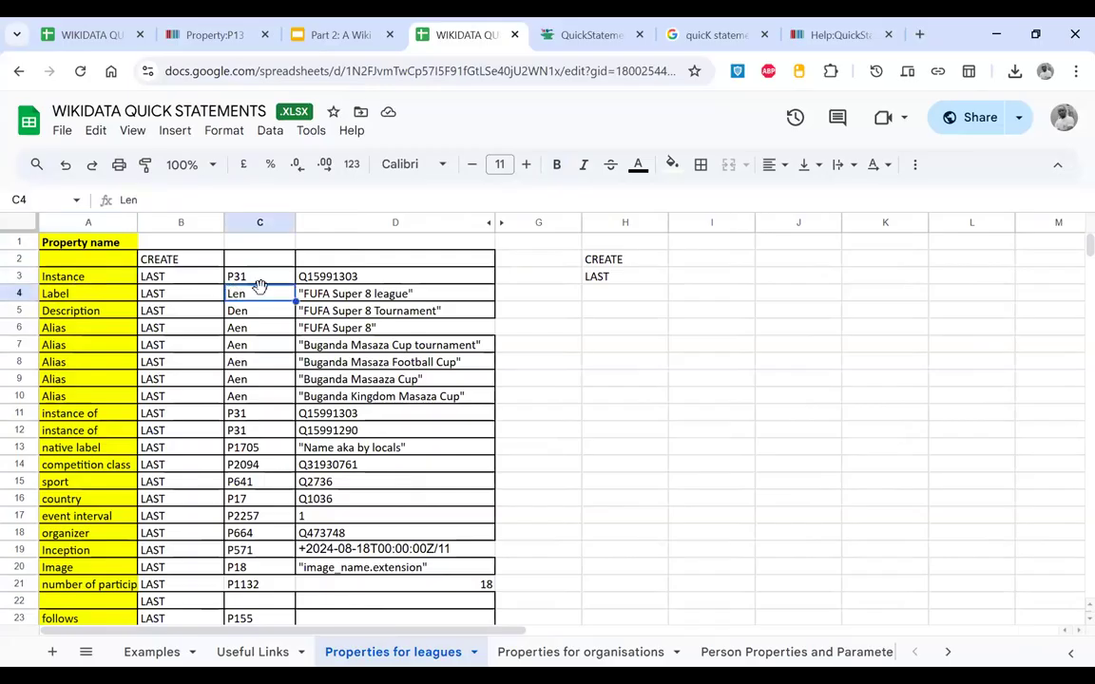
{"action": "left_click", "coordinate": [94, 297]}
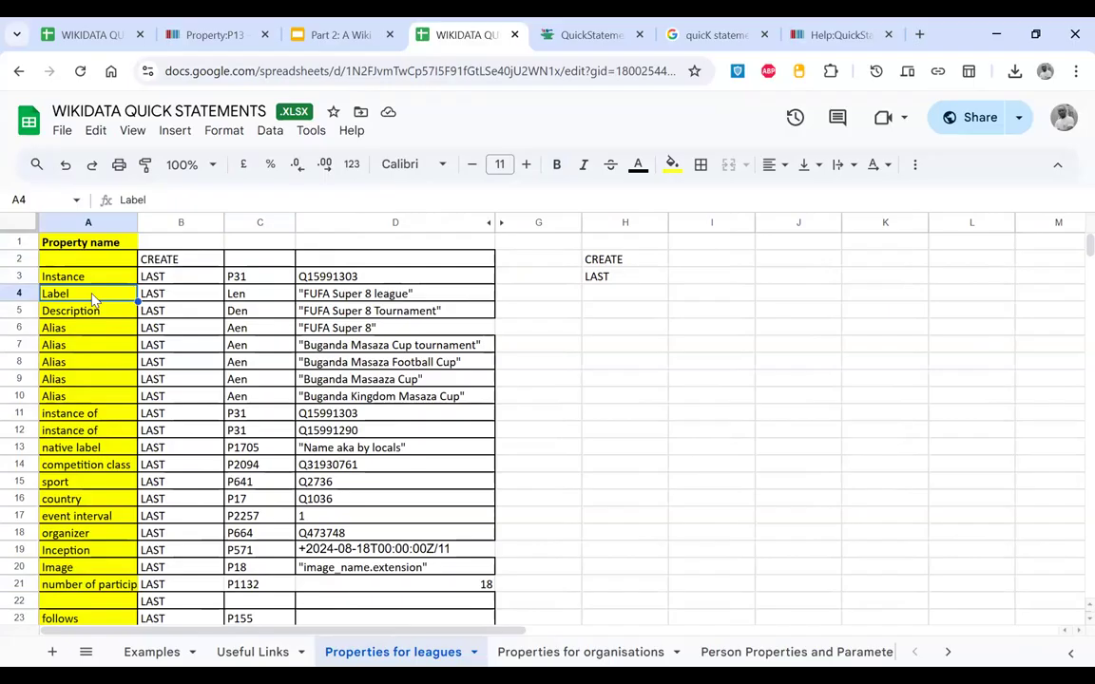
{"action": "left_click_drag", "start_coordinate": [98, 275], "coordinate": [98, 276]}
{"action": "mouse_move", "coordinate": [266, 277]}
{"action": "left_mouse_down"}
{"action": "mouse_move", "coordinate": [224, 290]}
{"action": "mouse_move", "coordinate": [249, 324]}
{"action": "left_mouse_up"}
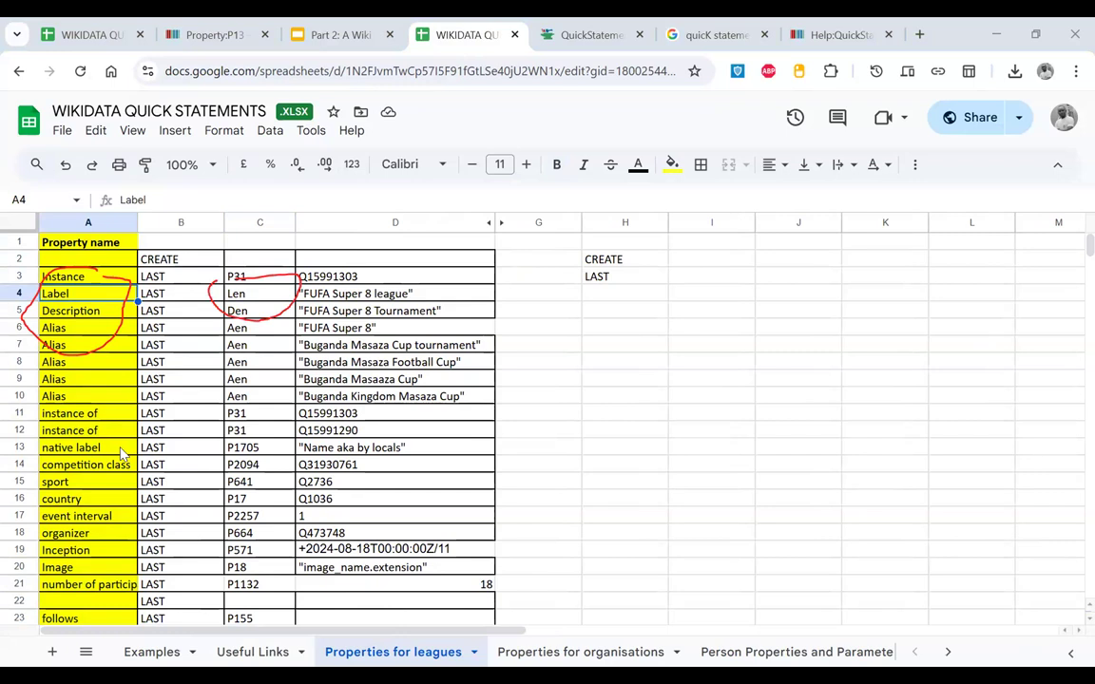
{"action": "left_click", "coordinate": [111, 330]}
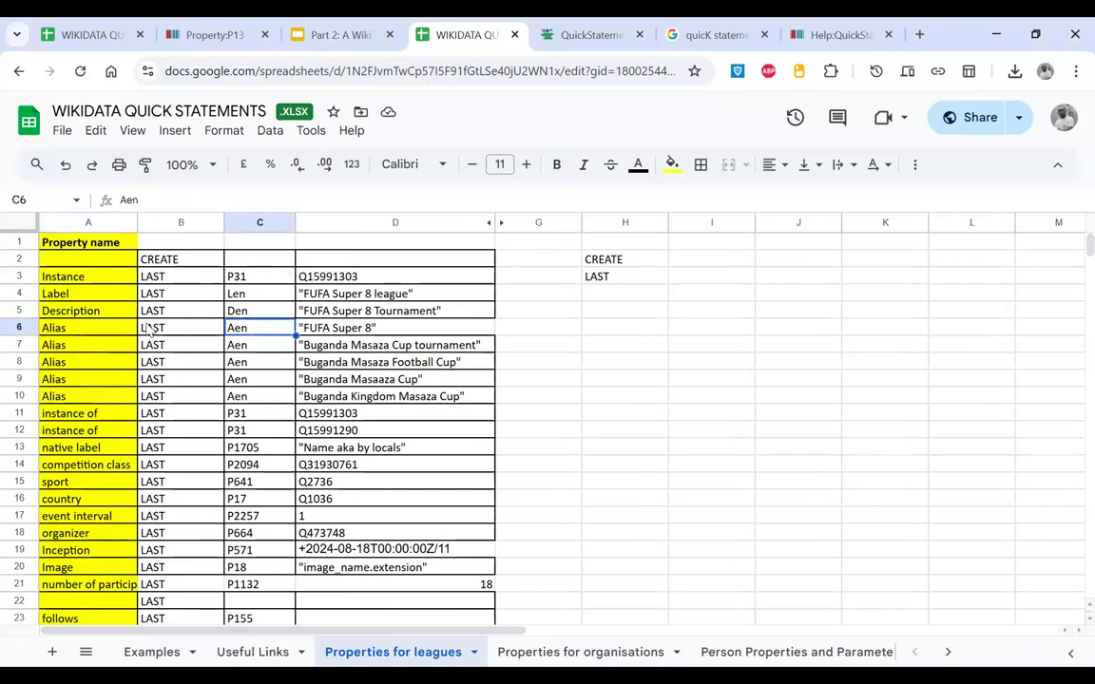
{"action": "key", "text": "Right"}
{"action": "key", "text": "Right"}
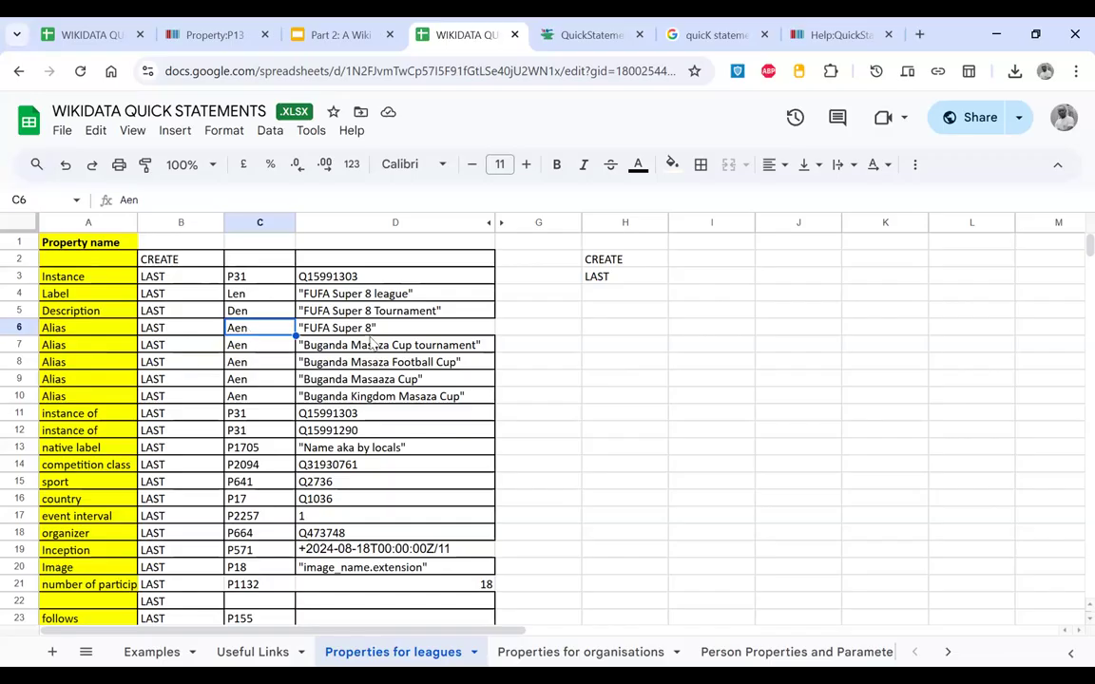
{"action": "key", "text": "Down"}
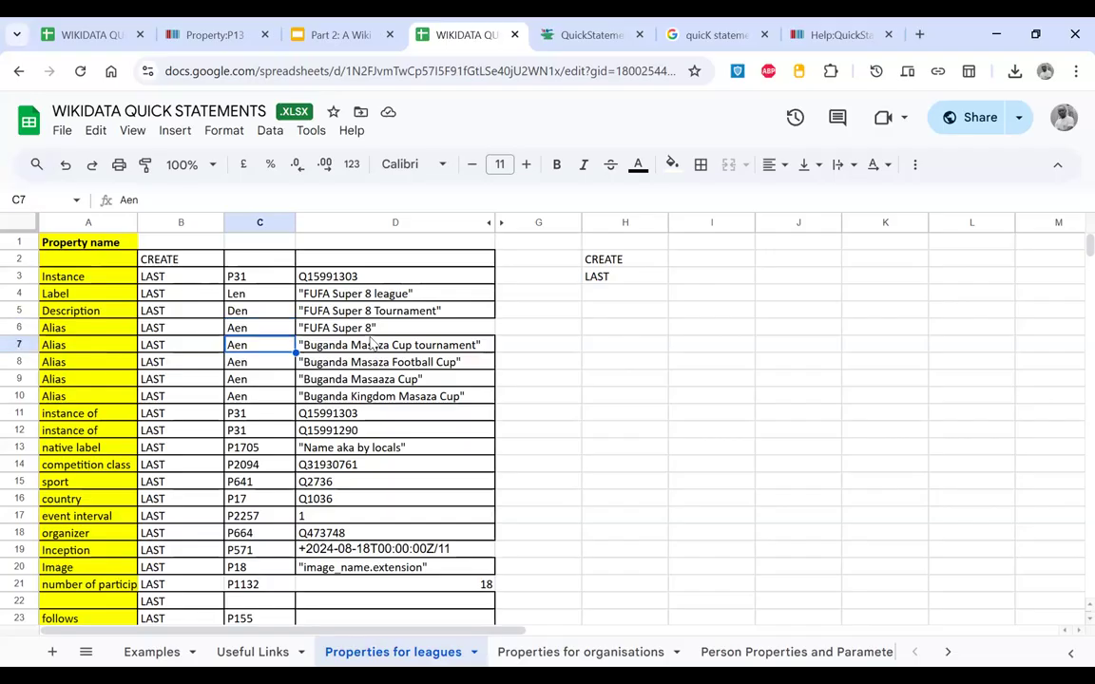
{"action": "key", "text": "Up"}
{"action": "left_click", "coordinate": [260, 369], "text": "shift"}
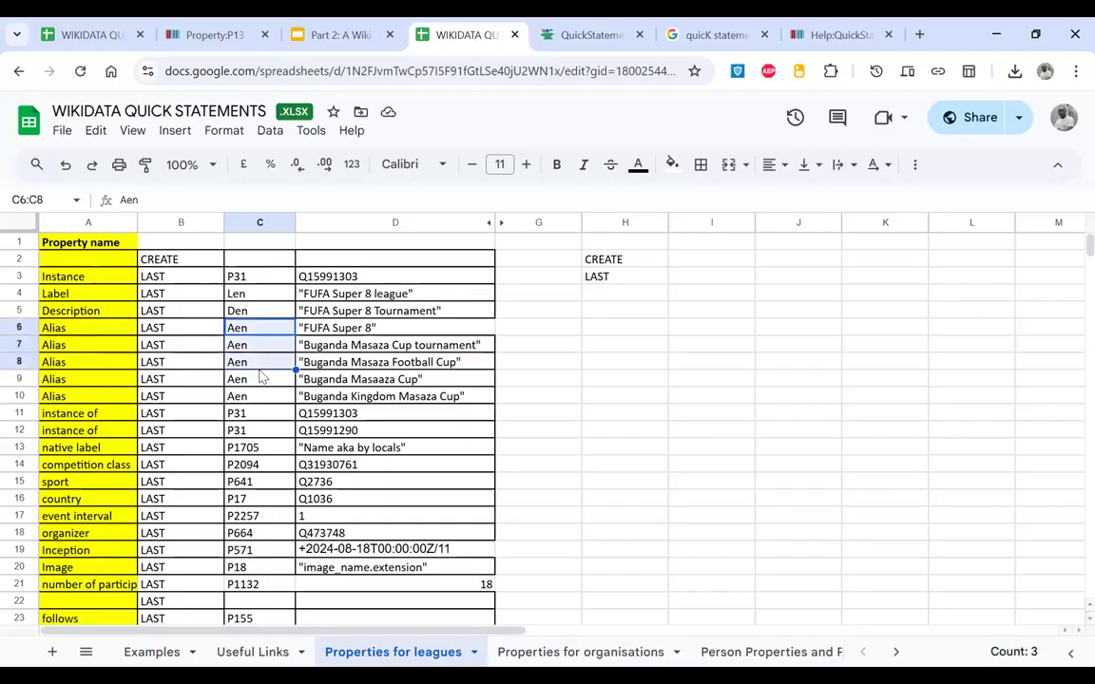
{"action": "left_click", "coordinate": [320, 333]}
{"action": "key", "text": "Left"}
{"action": "left_click", "coordinate": [411, 376], "text": "shift"}
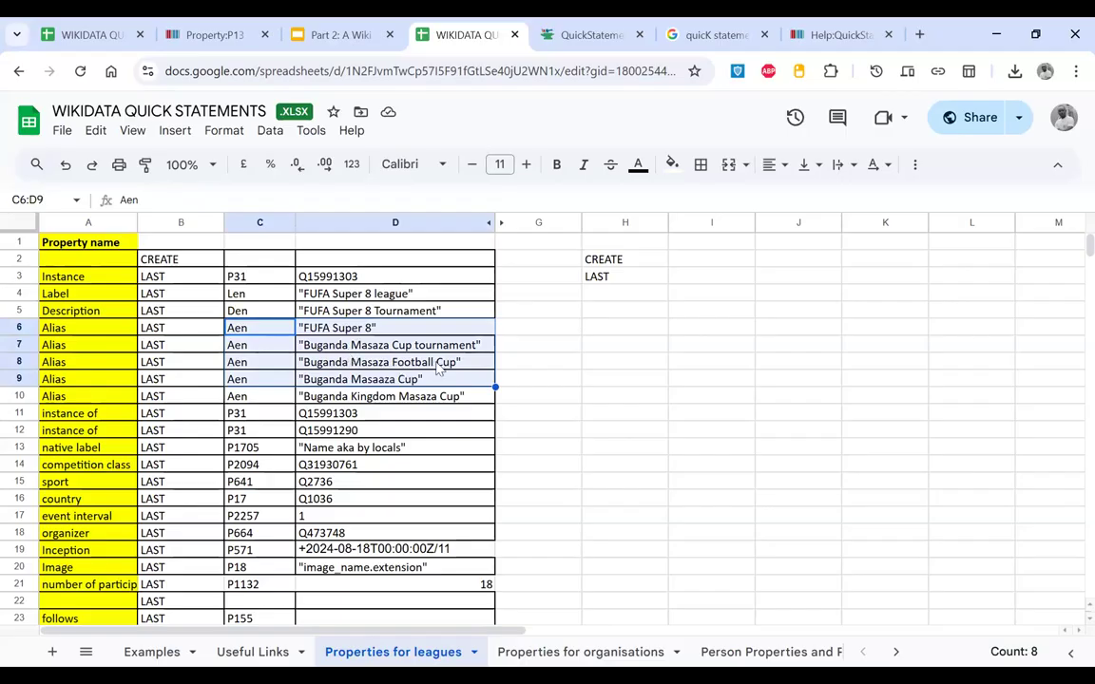
{"action": "left_click", "coordinate": [202, 342]}
{"action": "left_click_drag", "start_coordinate": [237, 327], "coordinate": [258, 391]}
{"action": "left_click", "coordinate": [259, 392]}
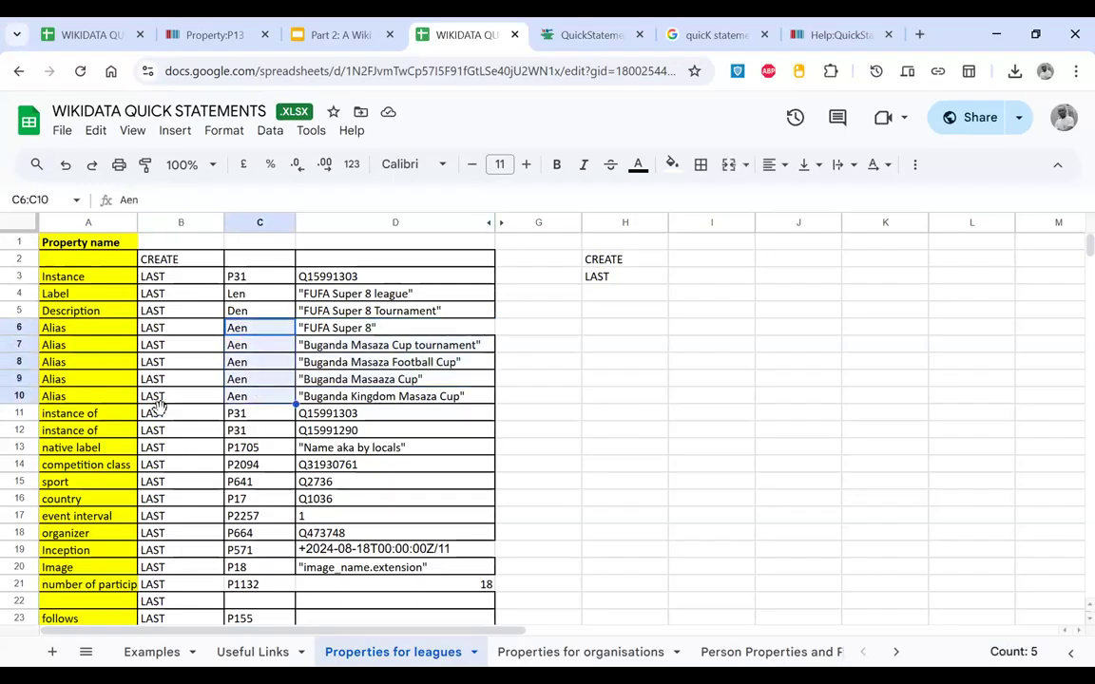
Step: Insert a new row 11 below the aliases and enter LAST and Alg in B11 and C11
{"action": "left_click", "coordinate": [24, 395]}
{"action": "right_click", "coordinate": [25, 395]}
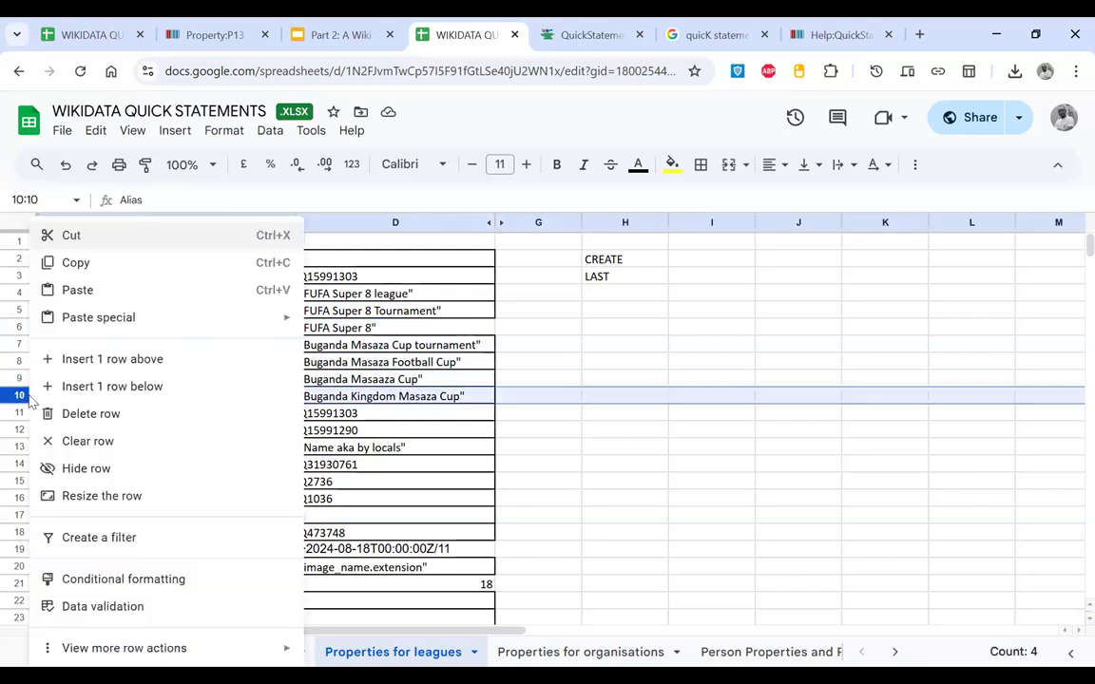
{"action": "left_click", "coordinate": [150, 384]}
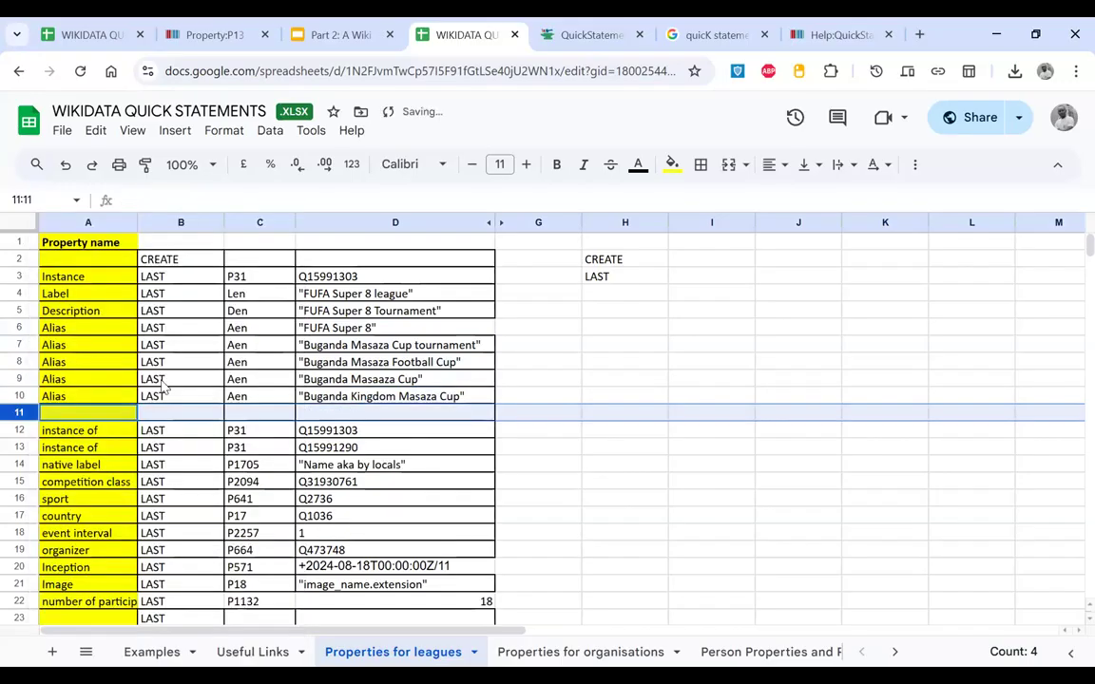
{"action": "left_click", "coordinate": [214, 417]}
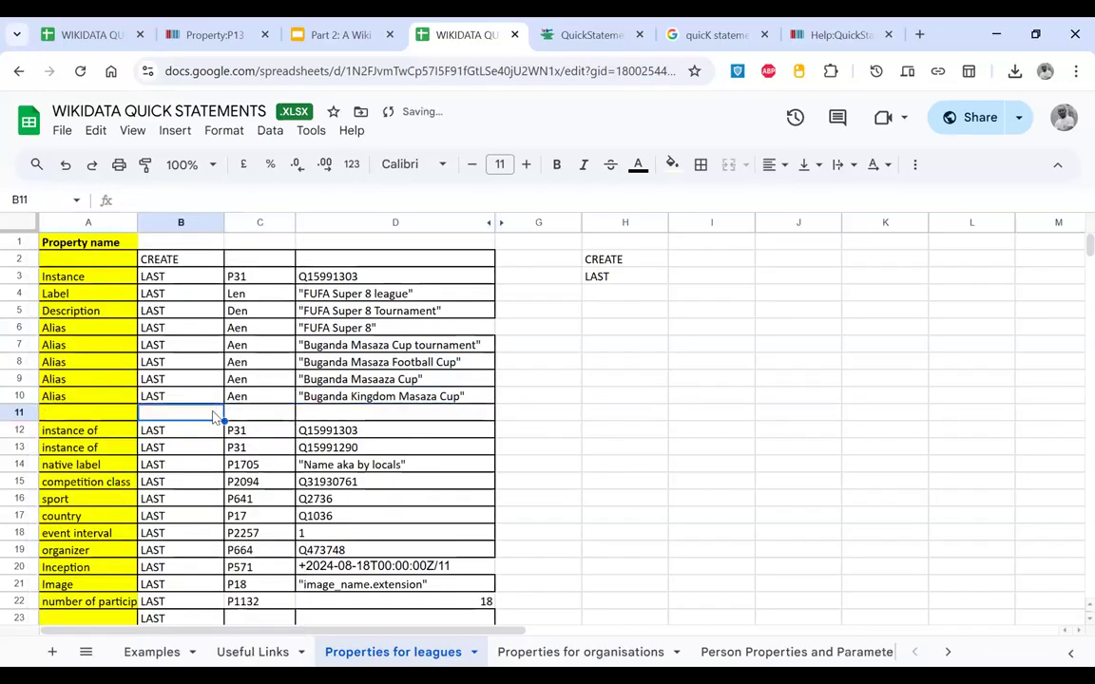
{"action": "type", "text": "LAST"}
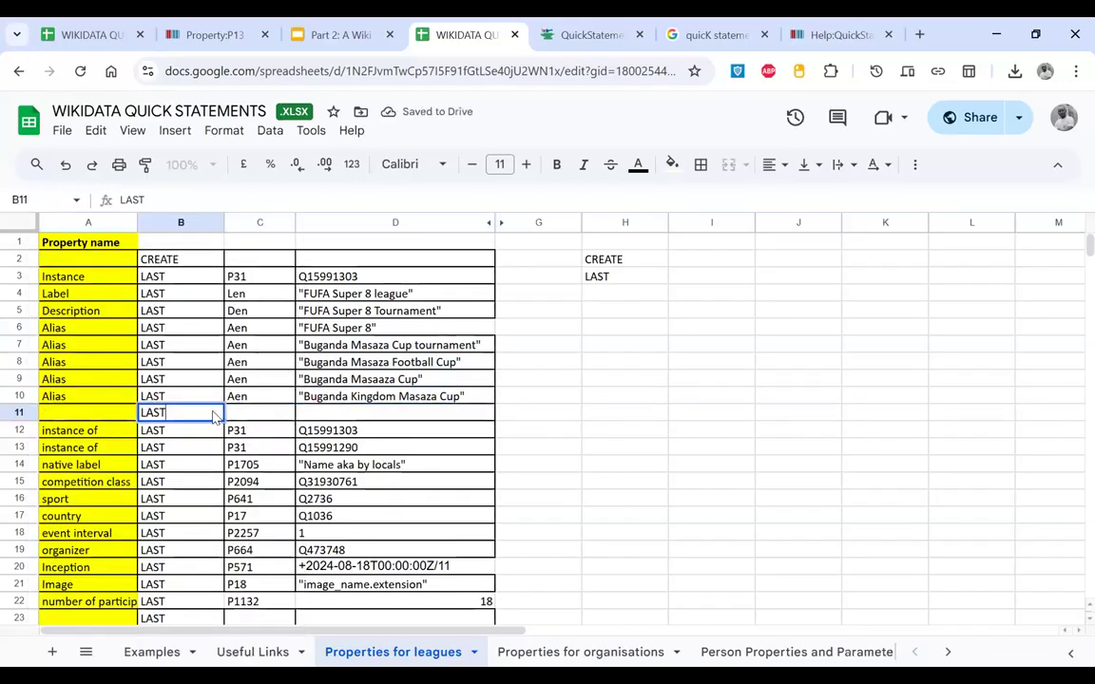
{"action": "key", "text": "Tab"}
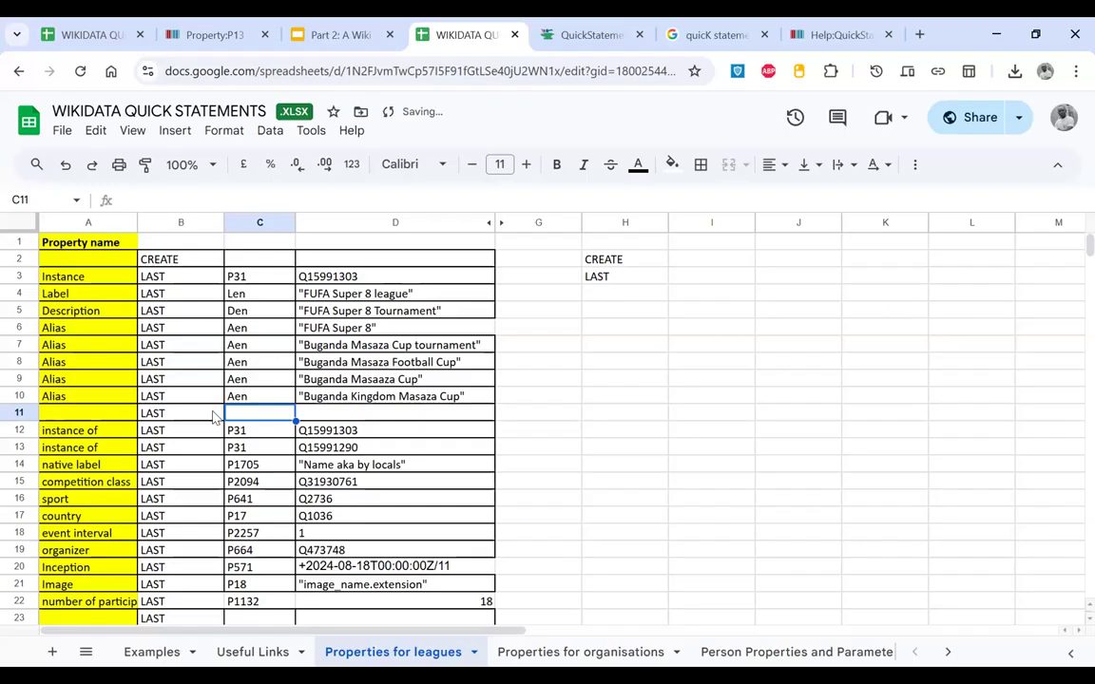
{"action": "type", "text": "Alg"}
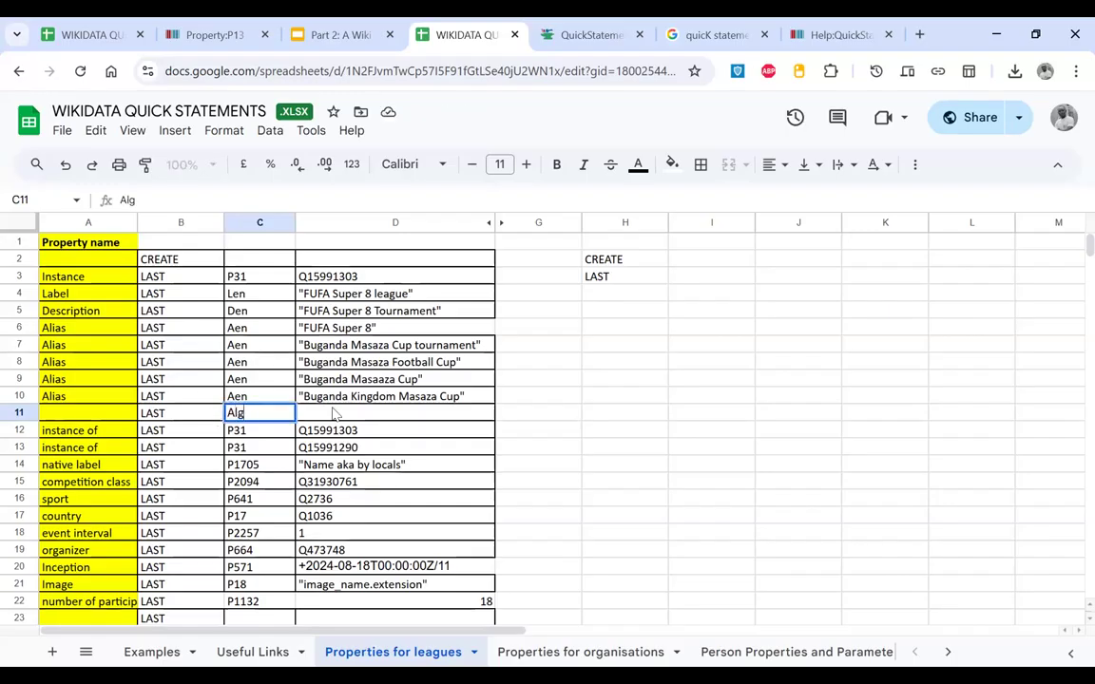
{"action": "key", "text": "Tab"}
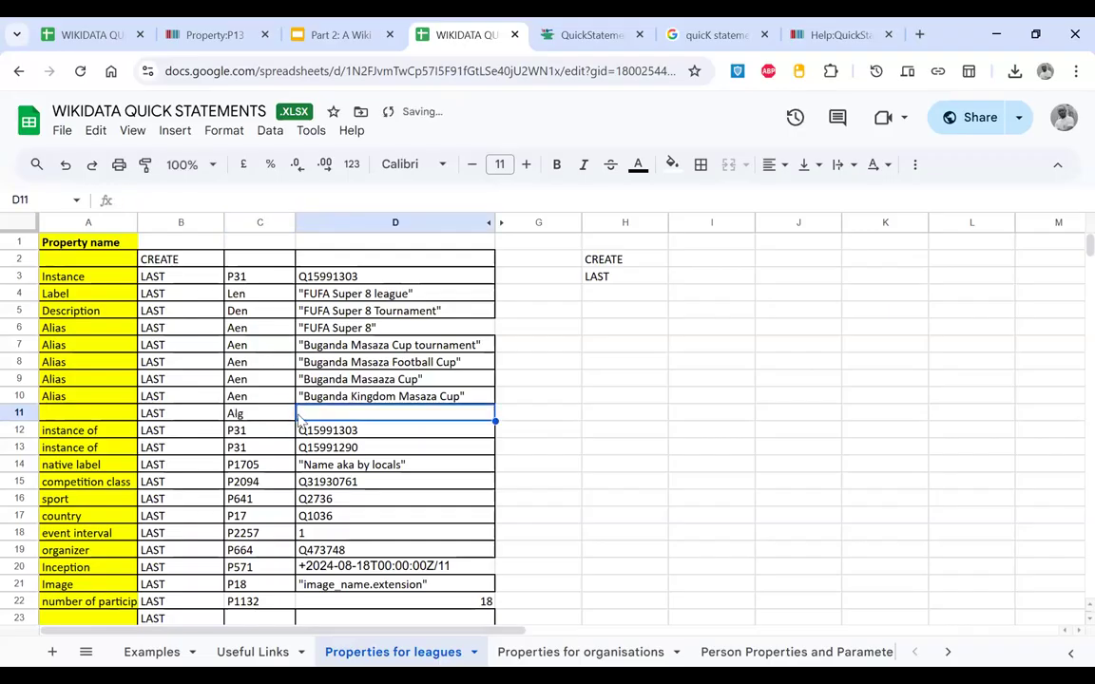
Step: Enter the Luganda alias "Ekipo kya Masaza ga Buganda" in D11
{"action": "type", "text": "\""}
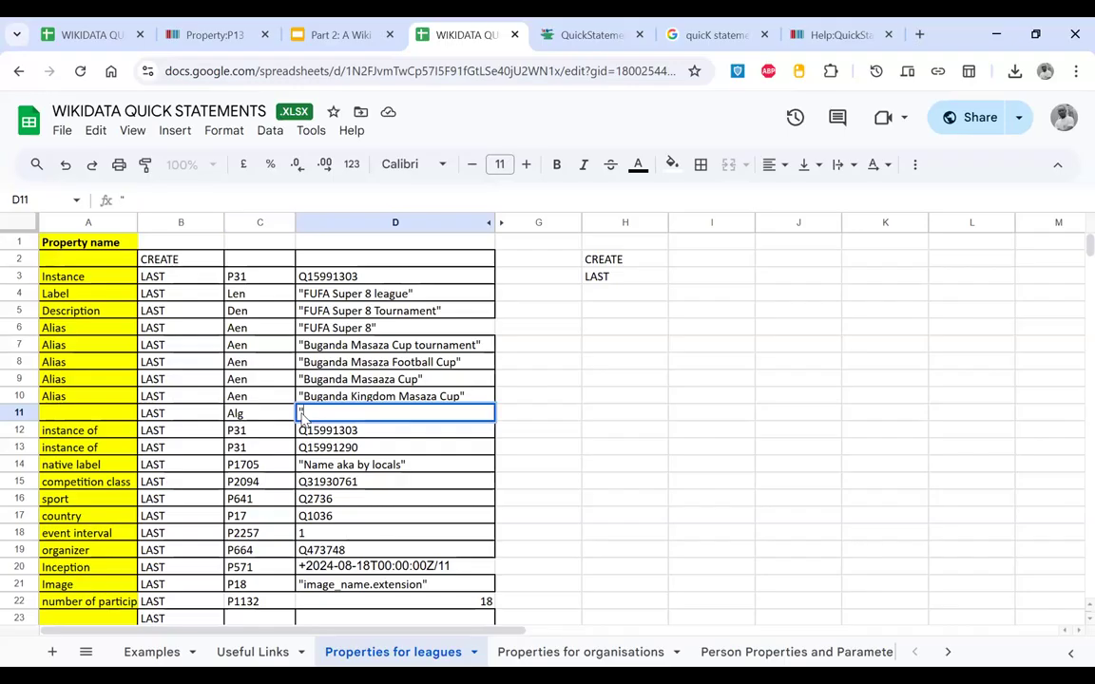
{"action": "type", "text": "Ekipo kya Ma"}
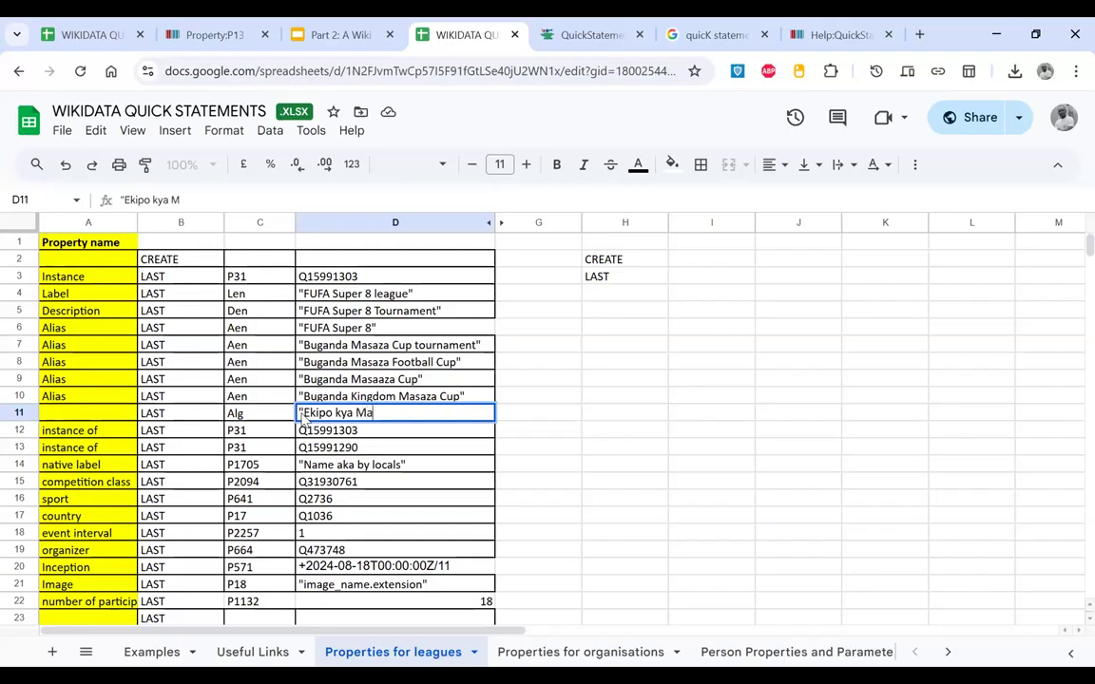
{"action": "type", "text": "z"}
{"action": "key", "text": "BackSpace"}
{"action": "type", "text": "saza ga Bu"}
{"action": "type", "text": "da"}
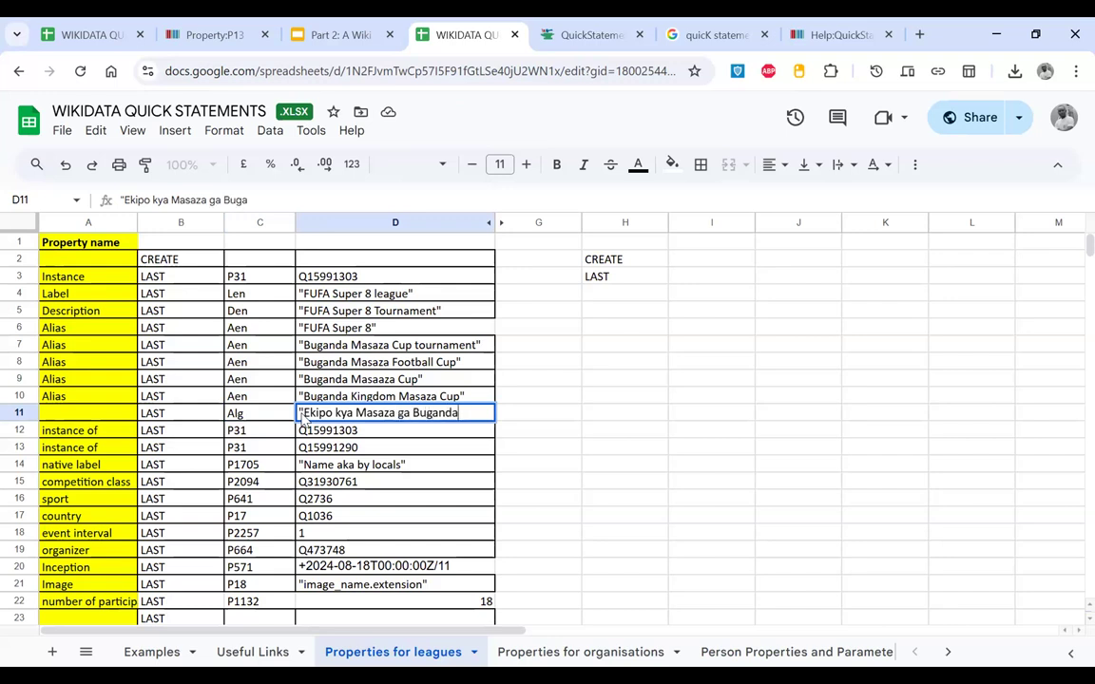
{"action": "left_click", "coordinate": [590, 452]}
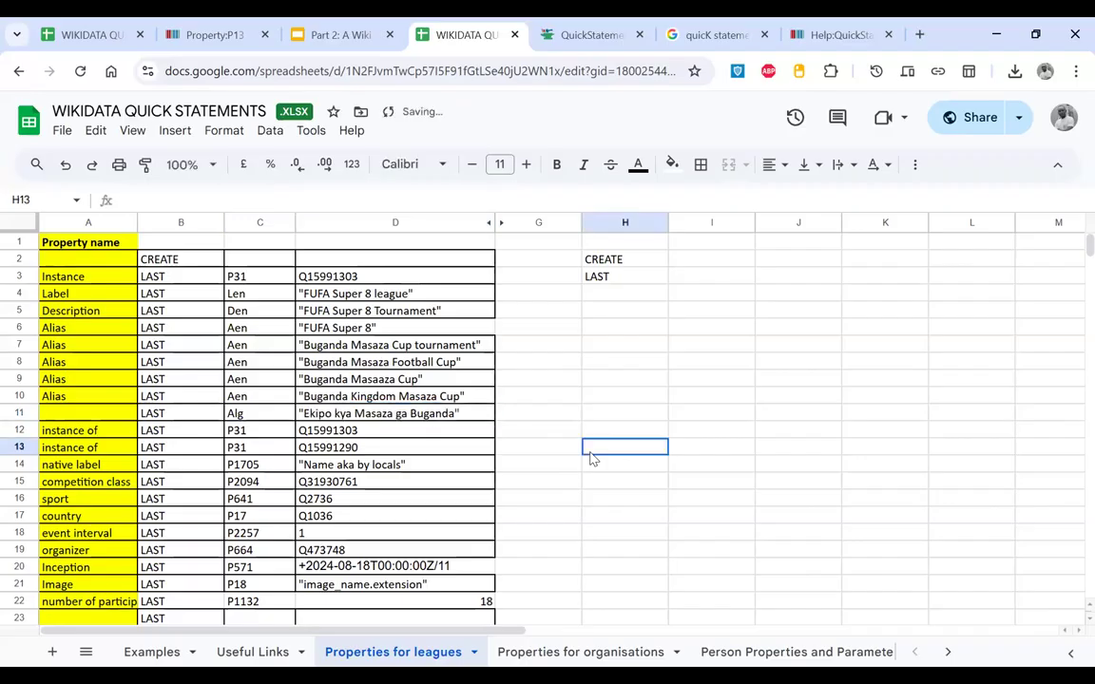
{"action": "left_click", "coordinate": [454, 422]}
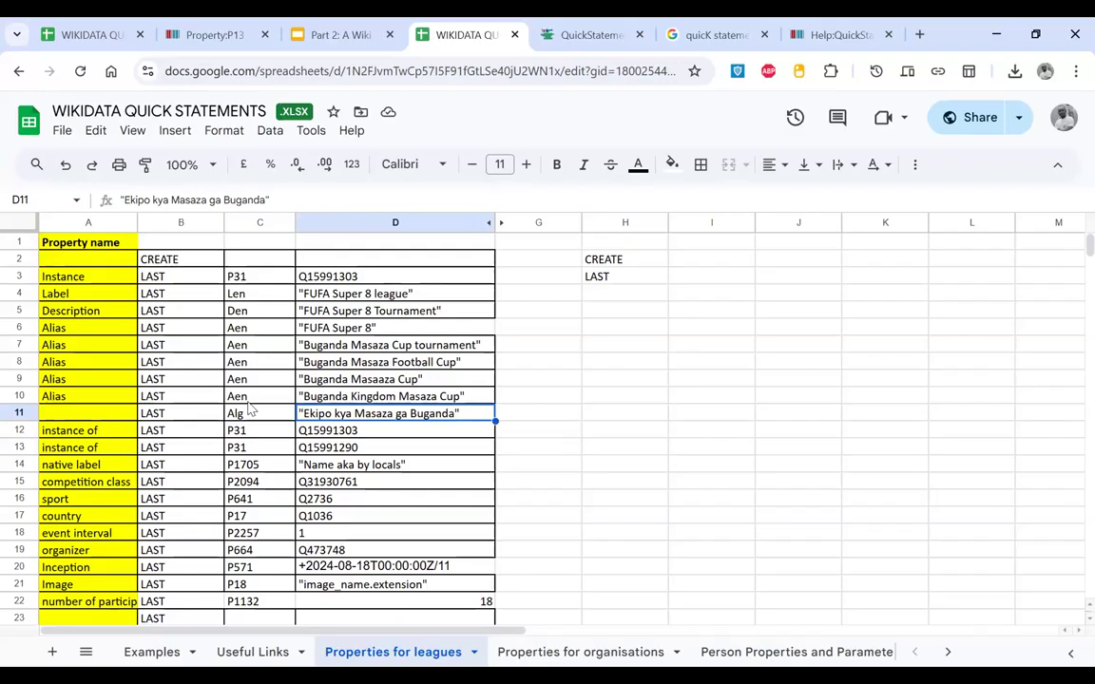
Step: Review the P31 instance-of rows, then copy the 'FUFA Super 8 league' label from D4
{"action": "scroll", "coordinate": [143, 442], "scroll_direction": "down", "scroll_amount": 5}
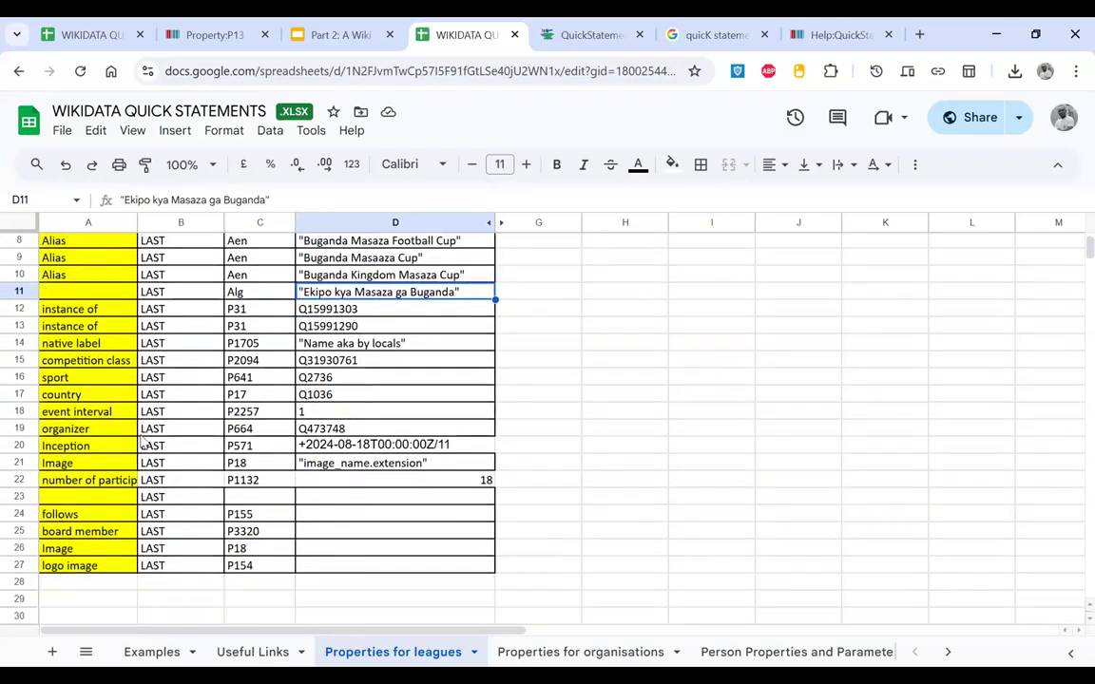
{"action": "scroll", "coordinate": [143, 443], "scroll_direction": "up", "scroll_amount": 5}
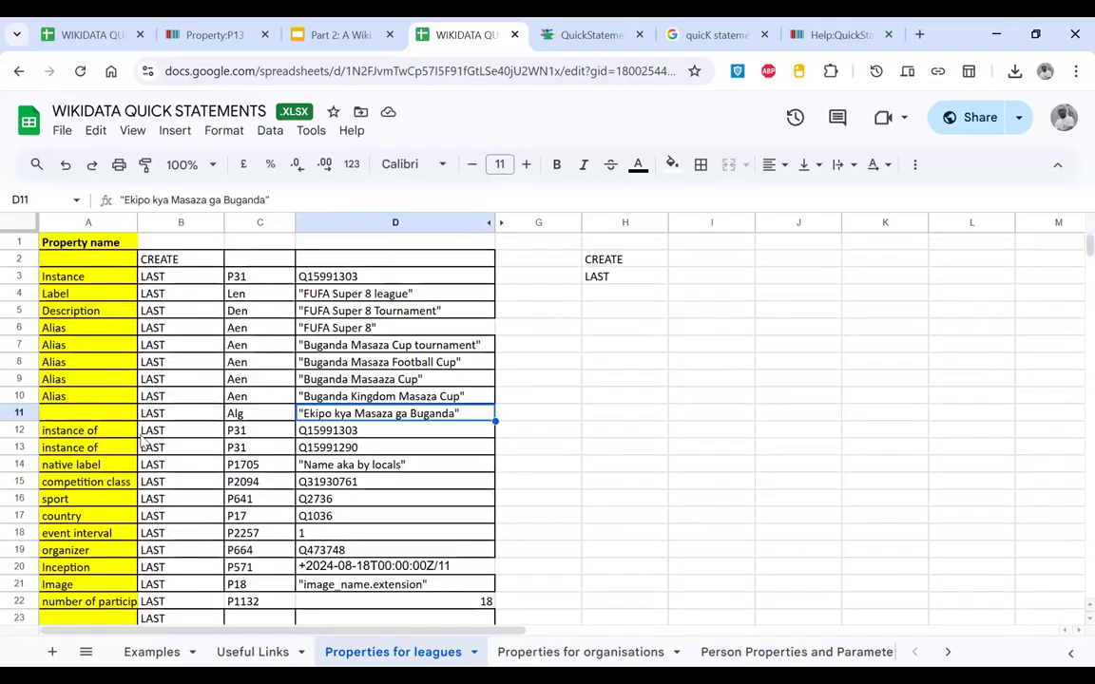
{"action": "left_click", "coordinate": [235, 418]}
{"action": "left_click", "coordinate": [252, 433]}
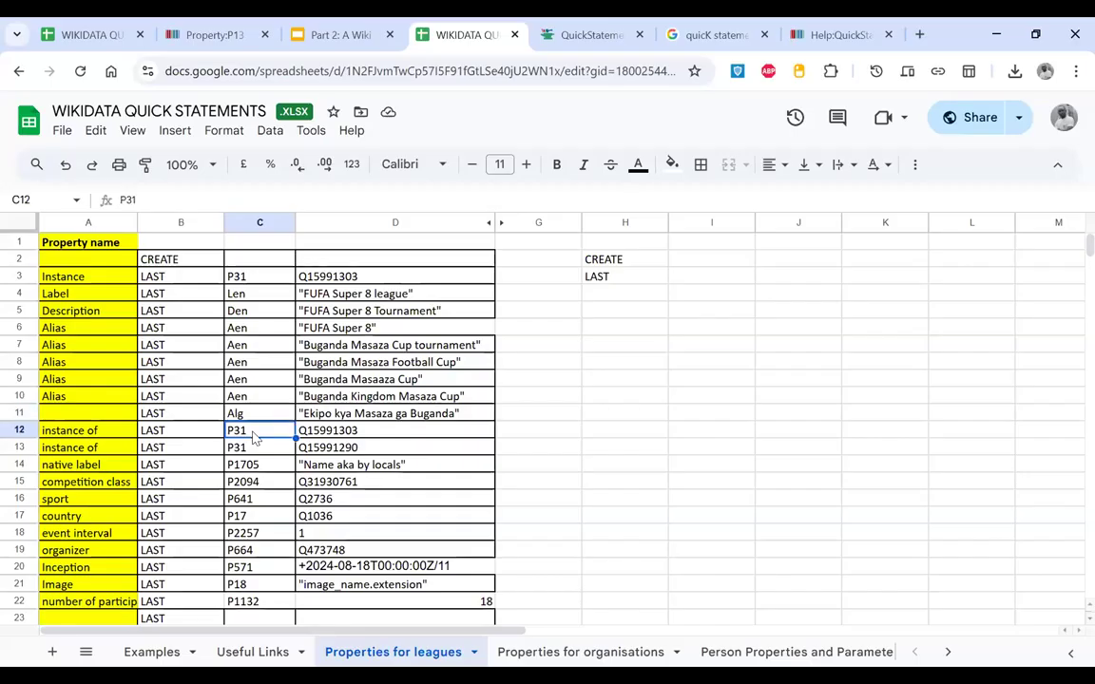
{"action": "scroll", "coordinate": [254, 437], "scroll_direction": "down", "scroll_amount": 1}
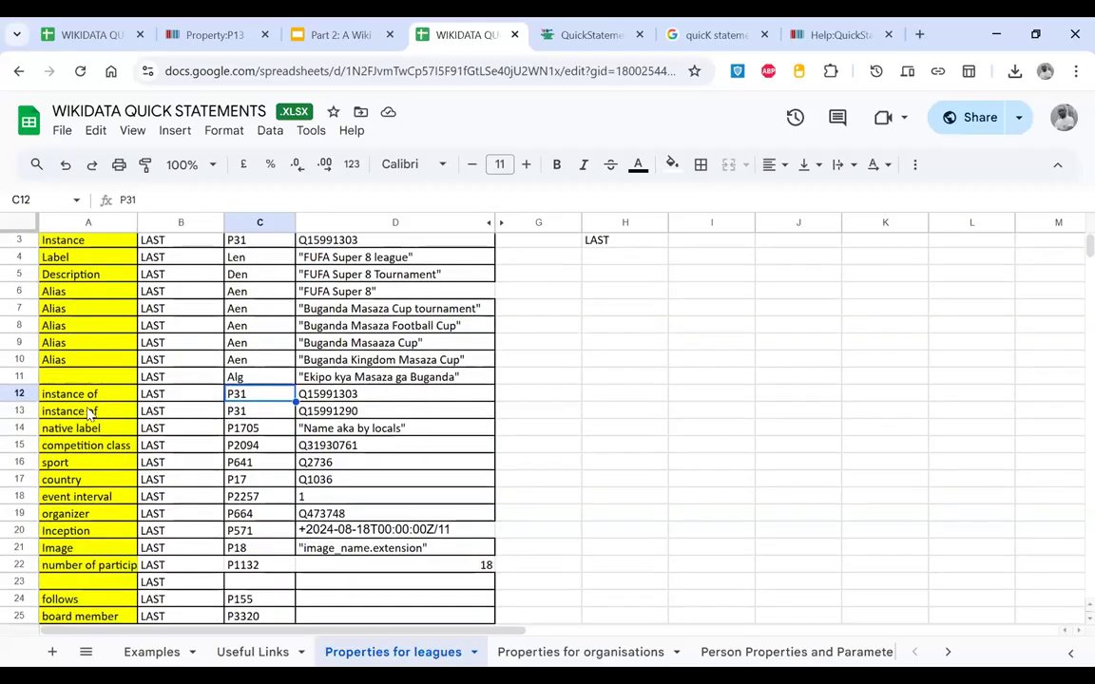
{"action": "left_click", "coordinate": [89, 396]}
{"action": "left_click", "coordinate": [204, 411], "text": "shift"}
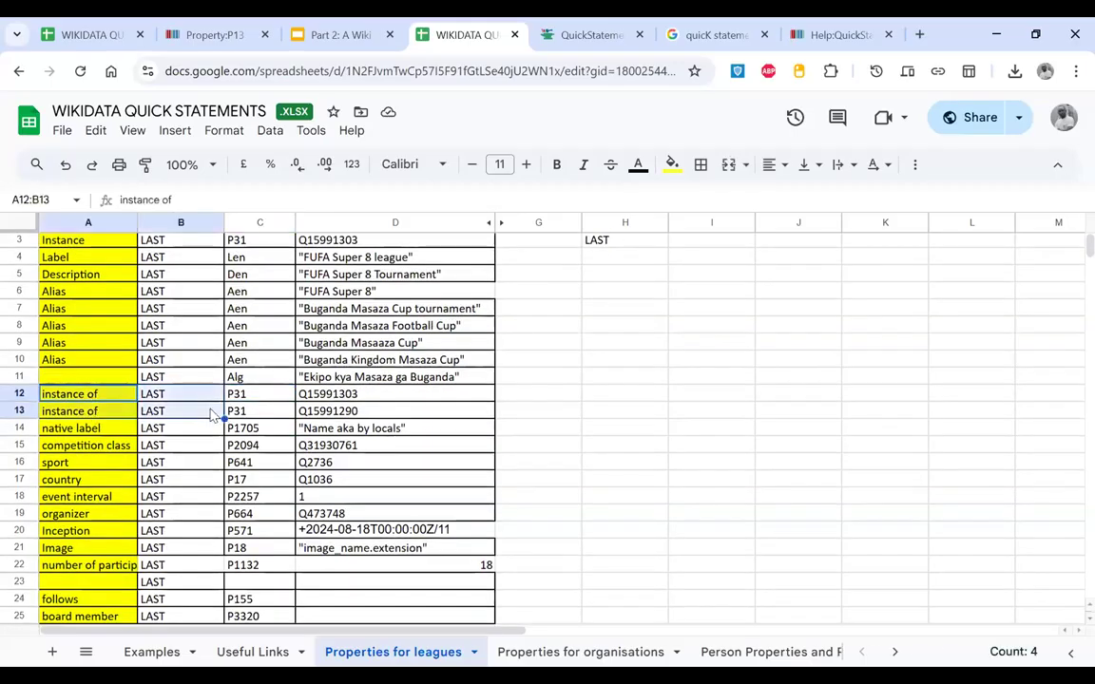
{"action": "left_click", "coordinate": [361, 413]}
{"action": "left_click", "coordinate": [205, 376], "text": "shift"}
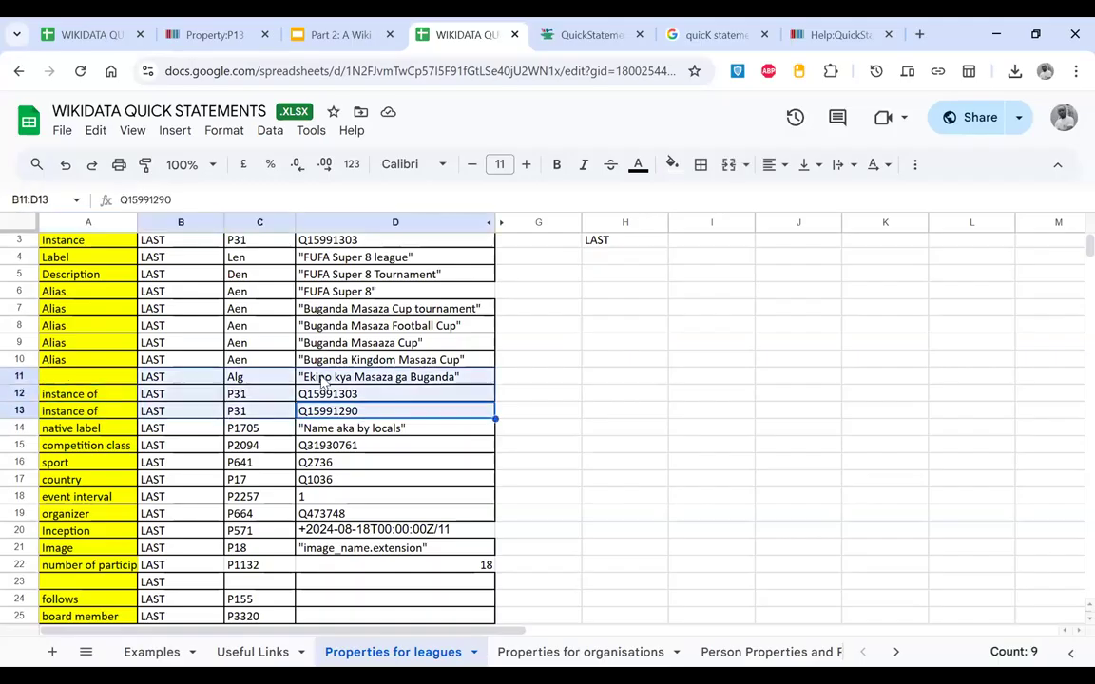
{"action": "left_click", "coordinate": [376, 258]}
{"action": "key", "text": "ctrl+c"}
Step: Search Wikidata for the pasted FUFA Super 8 league label, with the leading quote removed
{"action": "left_click", "coordinate": [218, 38]}
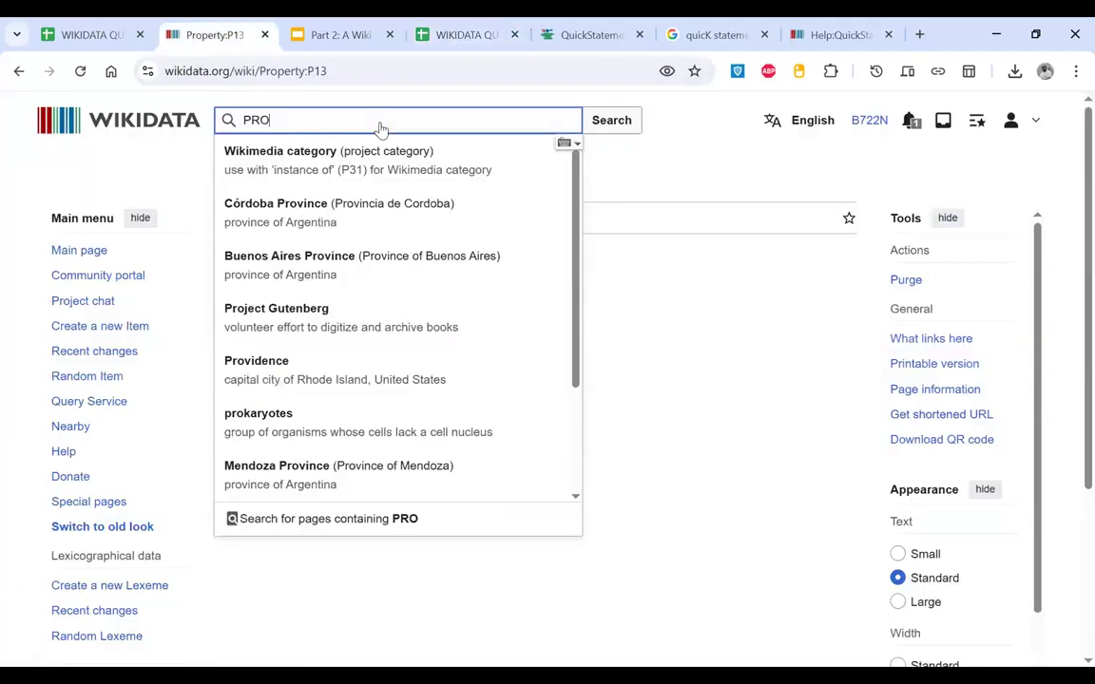
{"action": "key", "text": "ctrl+a"}
{"action": "key", "text": "ctrl+v"}
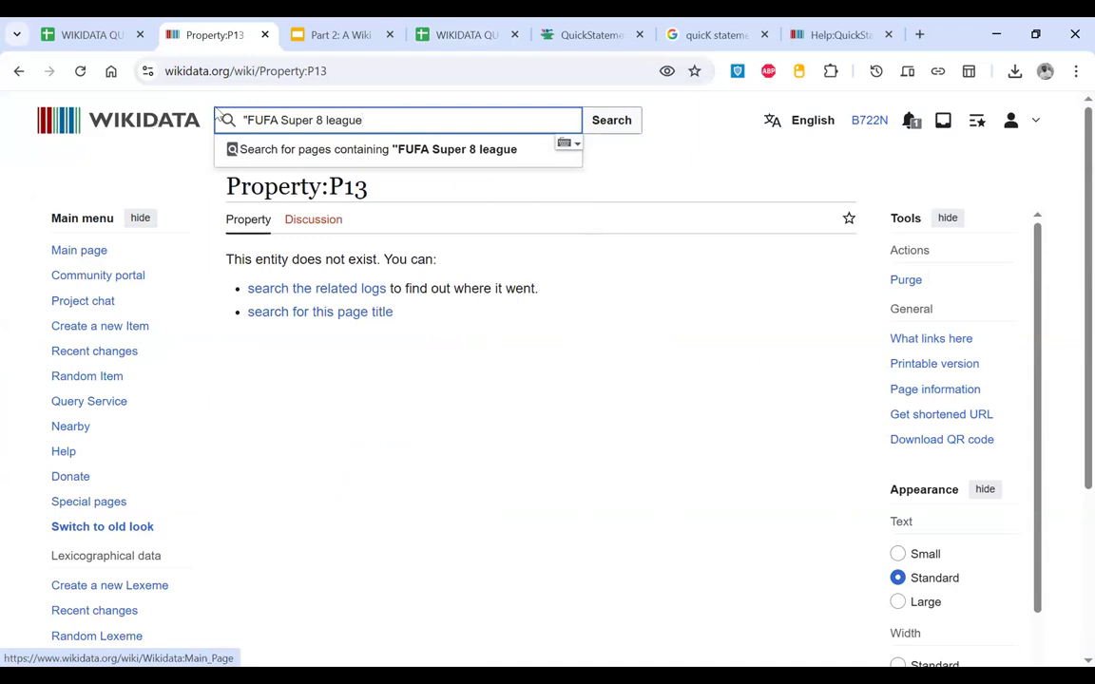
{"action": "left_click", "coordinate": [252, 121]}
{"action": "key", "text": "BackSpace"}
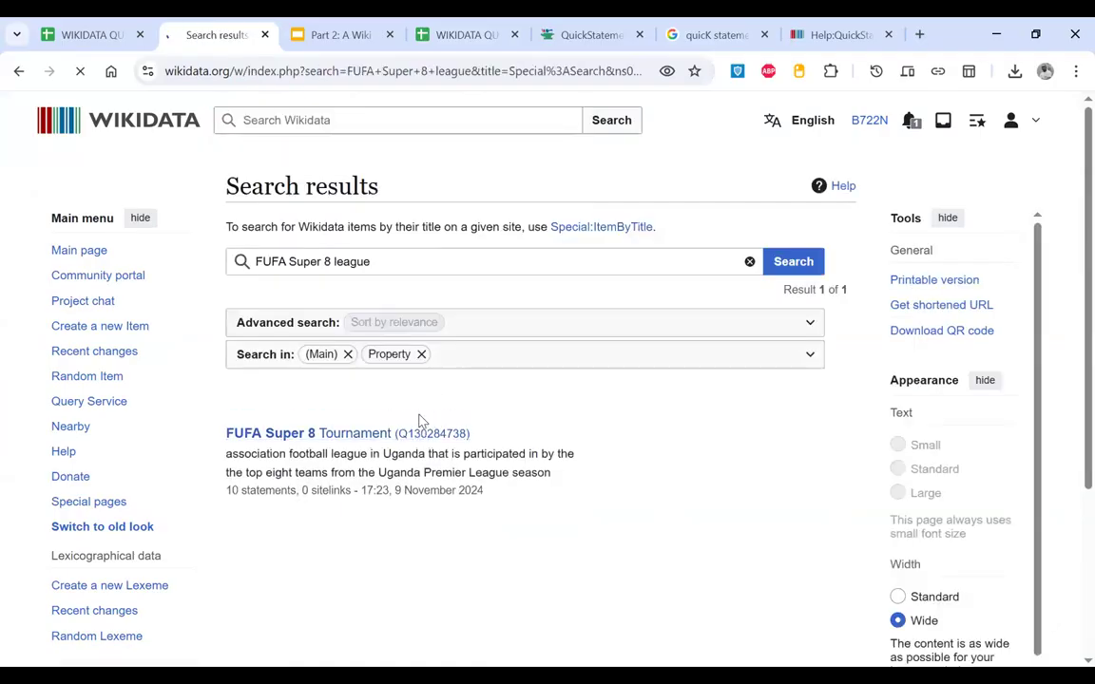
Step: Check the FUFA Super 8 Tournament item's association football league and professional sports league values
{"action": "scroll", "coordinate": [421, 421], "scroll_direction": "down", "scroll_amount": 7}
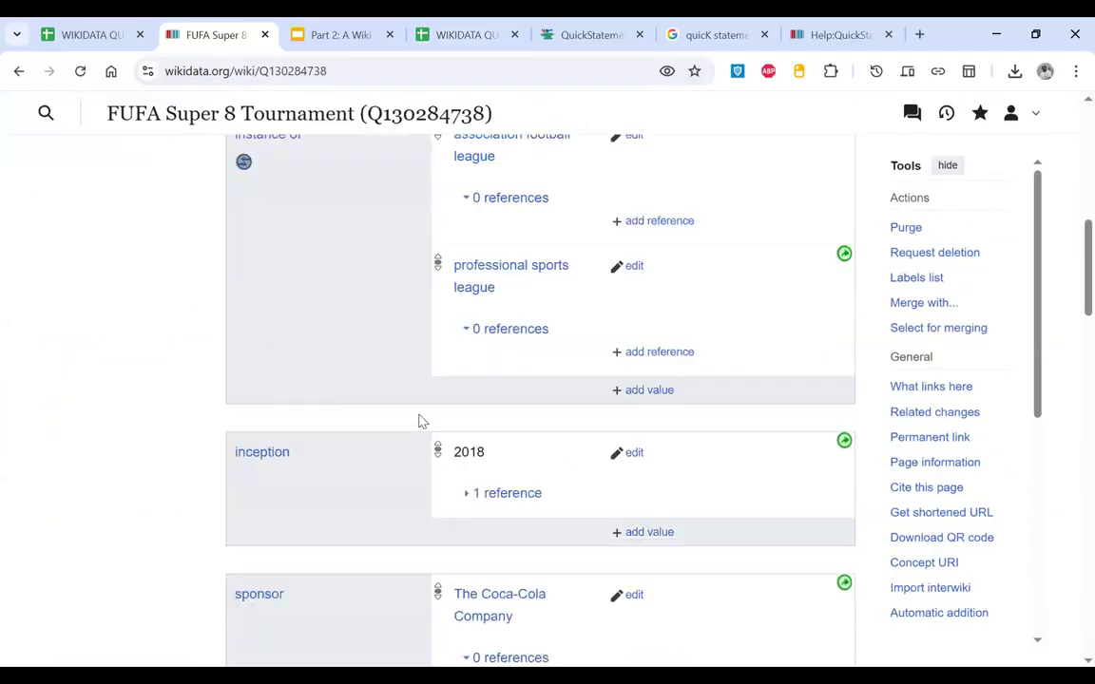
{"action": "scroll", "coordinate": [421, 421], "scroll_direction": "up", "scroll_amount": 2}
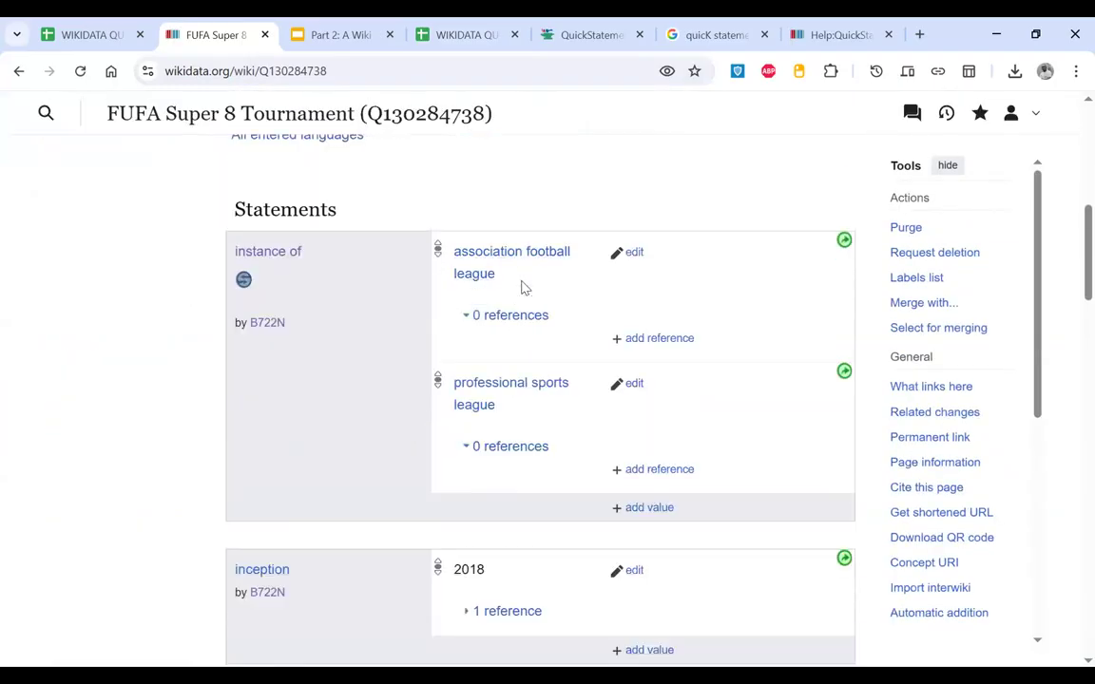
{"action": "left_click_drag", "start_coordinate": [496, 273], "coordinate": [452, 251]}
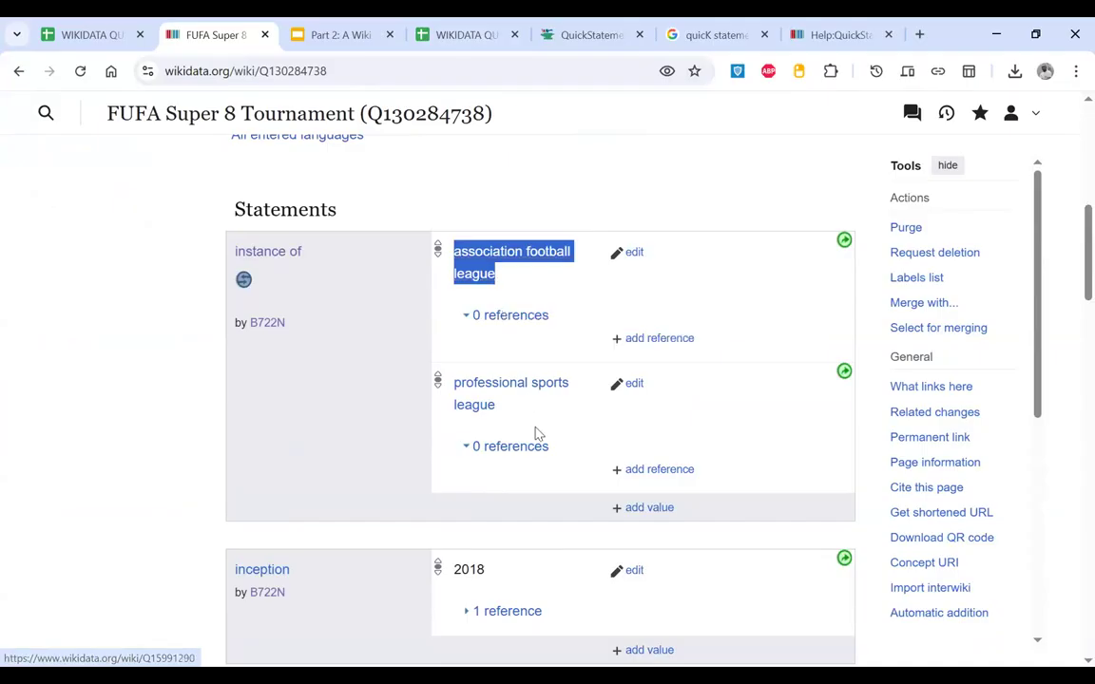
{"action": "left_click", "coordinate": [538, 428]}
{"action": "left_click_drag", "start_coordinate": [482, 405], "coordinate": [456, 385]}
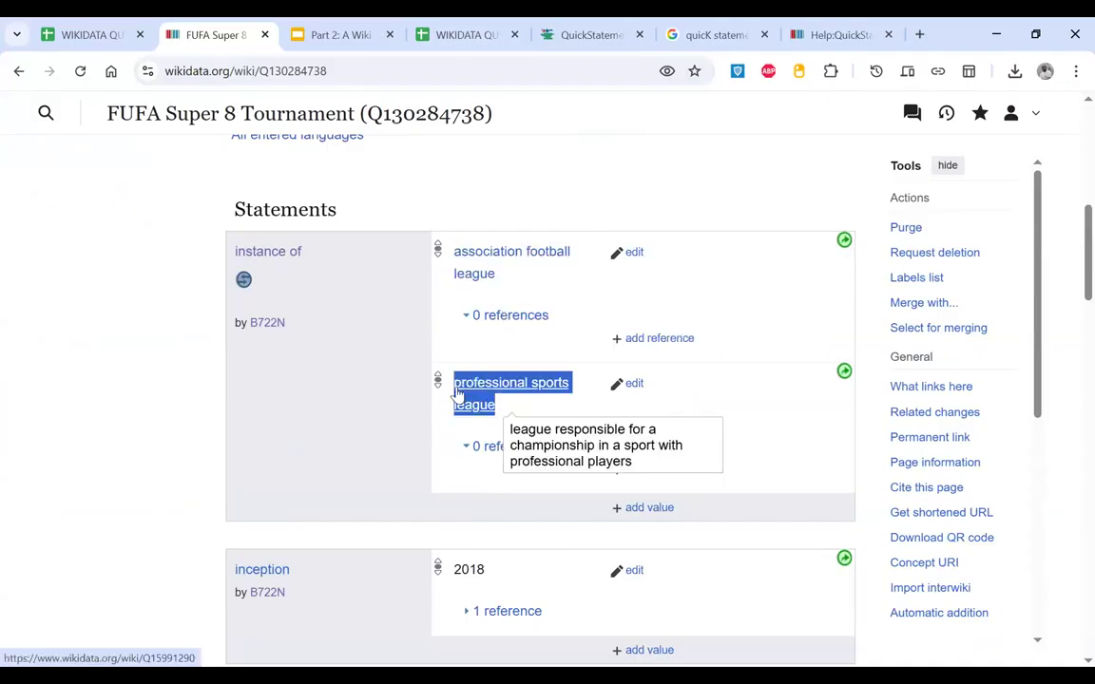
{"action": "left_click_drag", "start_coordinate": [425, 454], "coordinate": [466, 45]}
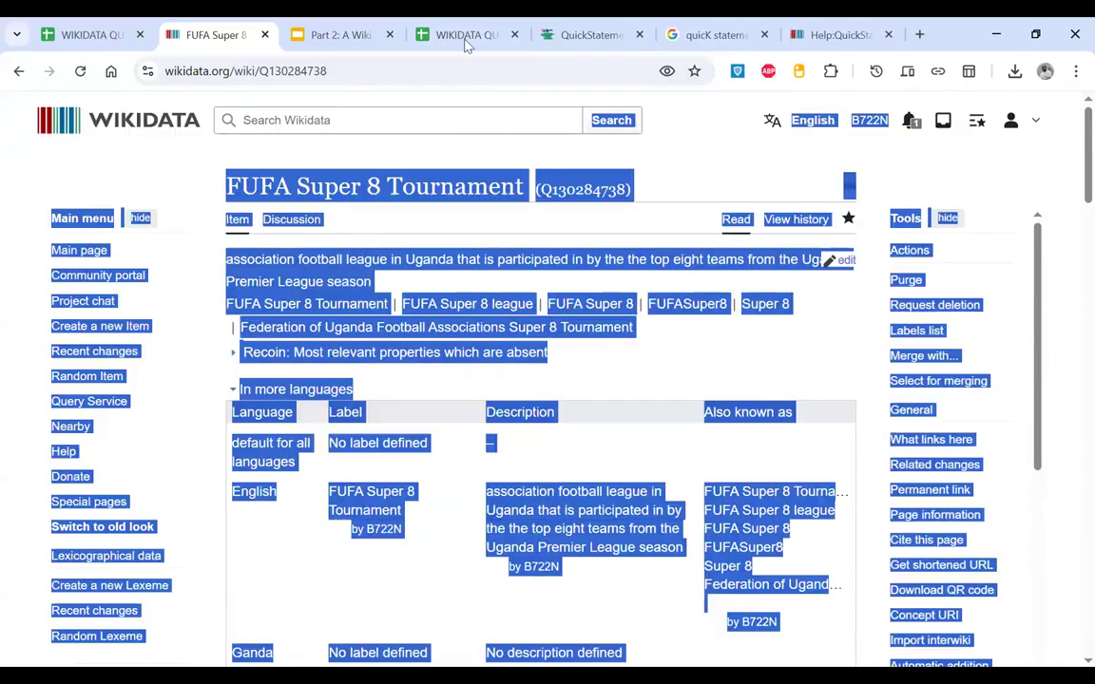
{"action": "left_click", "coordinate": [466, 45]}
Step: Look up the first instance-of ID Q15991303 from D12 in Wikidata search
{"action": "left_click", "coordinate": [180, 342]}
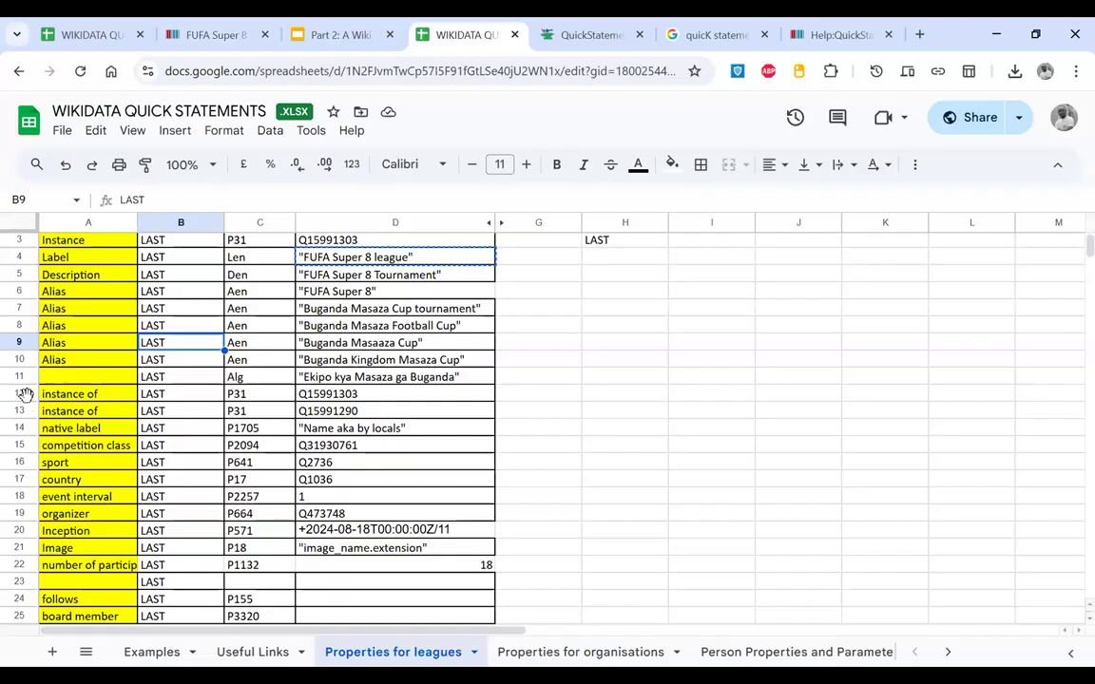
{"action": "left_click", "coordinate": [19, 394]}
{"action": "left_click", "coordinate": [21, 411], "text": "shift"}
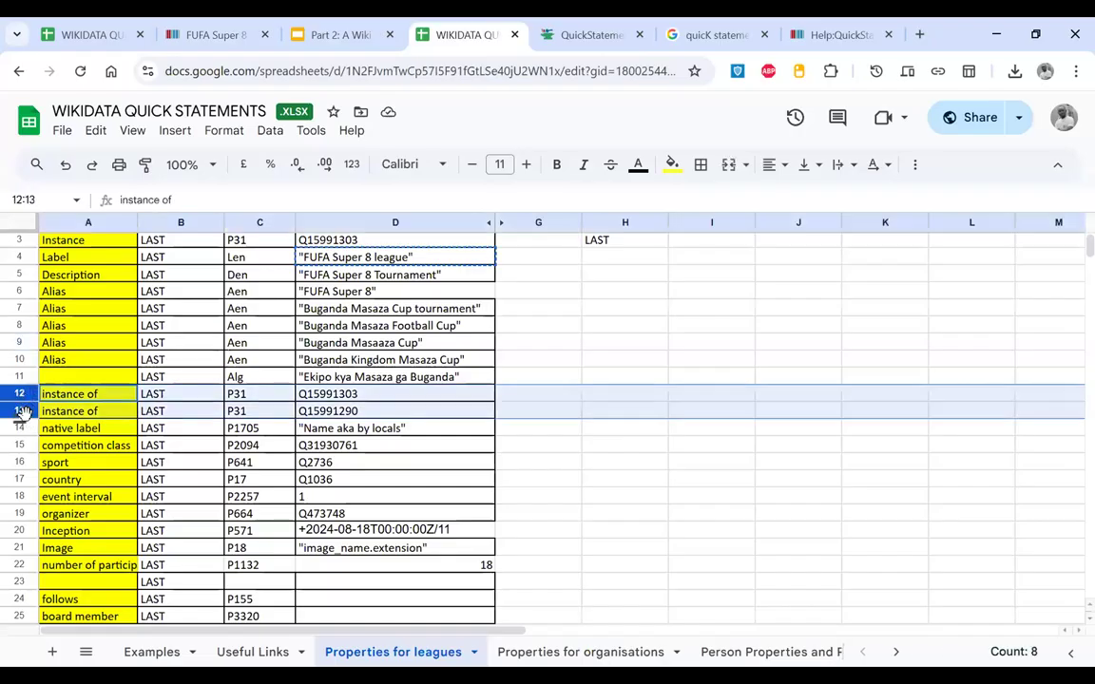
{"action": "left_click", "coordinate": [342, 394]}
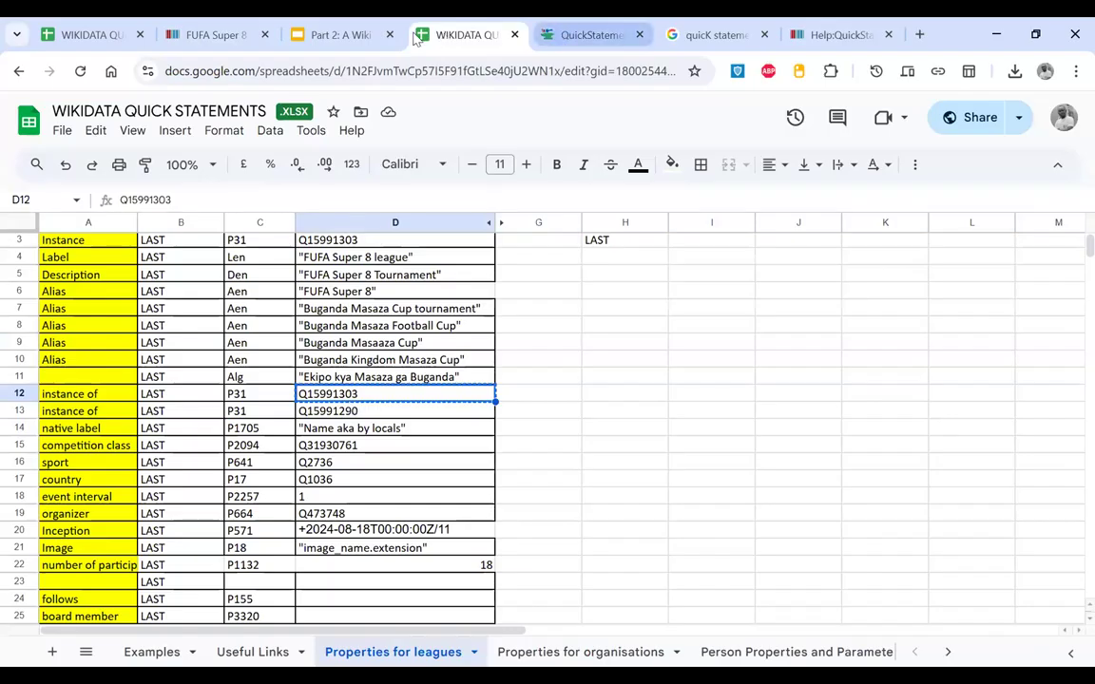
{"action": "left_click", "coordinate": [575, 35]}
{"action": "left_click", "coordinate": [237, 36]}
{"action": "left_click", "coordinate": [357, 119]}
{"action": "key", "text": "ctrl+v"}
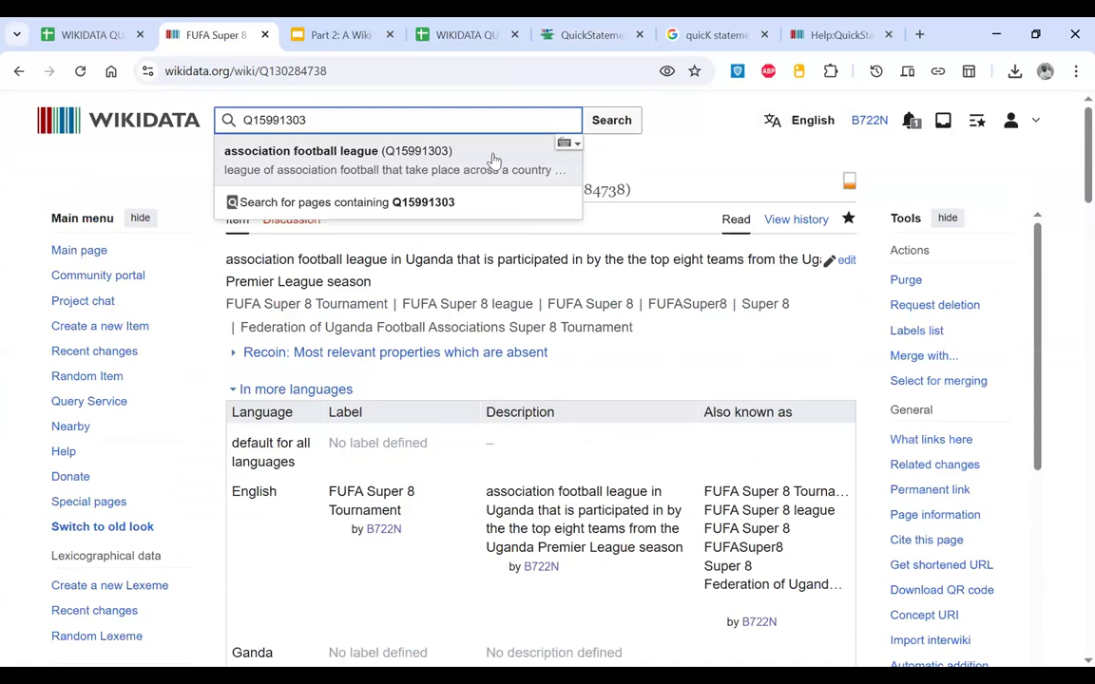
Step: Look up the second instance-of ID Q15991290 from D13 in Wikidata search
{"action": "left_click", "coordinate": [461, 35]}
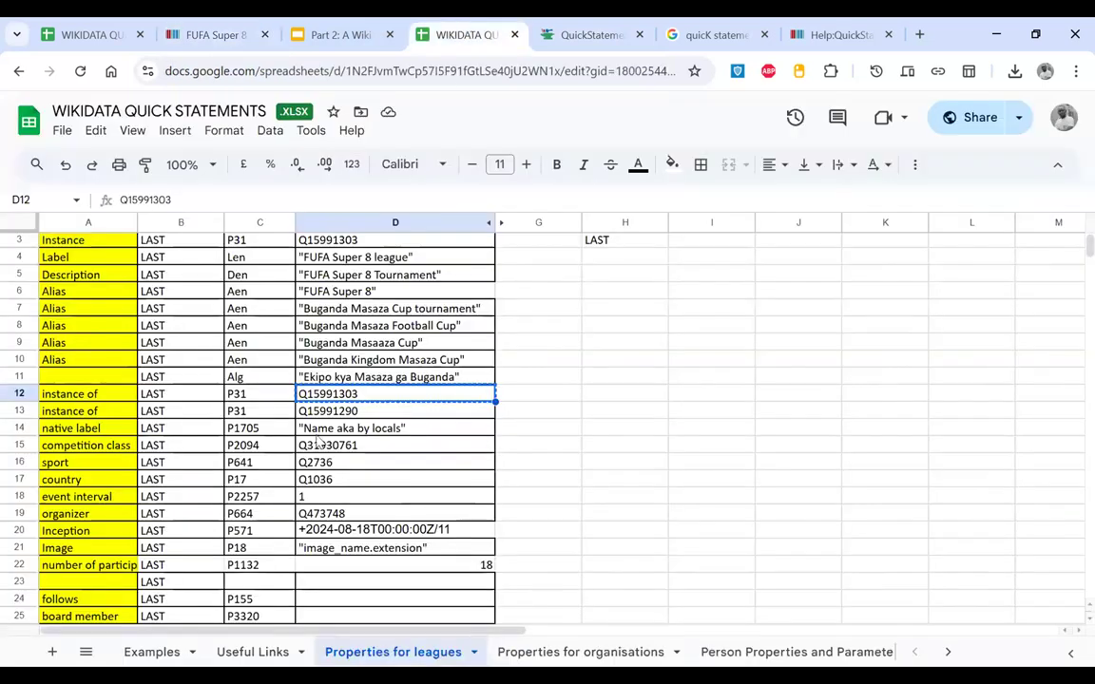
{"action": "left_click", "coordinate": [342, 414]}
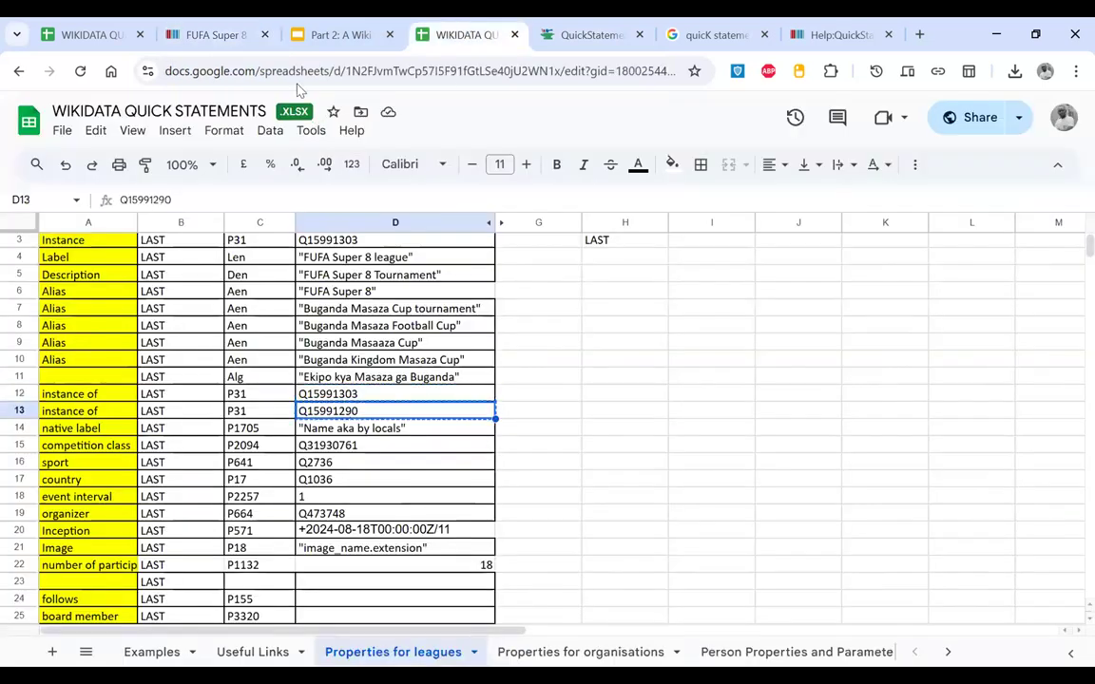
{"action": "left_click", "coordinate": [215, 35]}
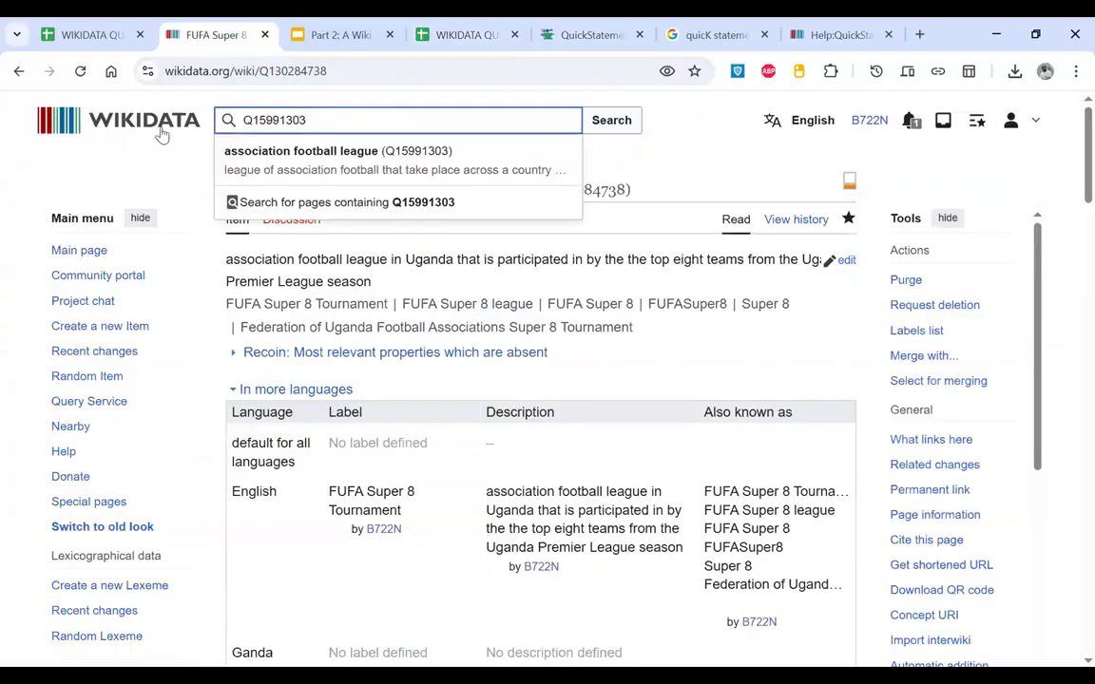
{"action": "key", "text": "ctrl+a"}
{"action": "key", "text": "ctrl+v"}
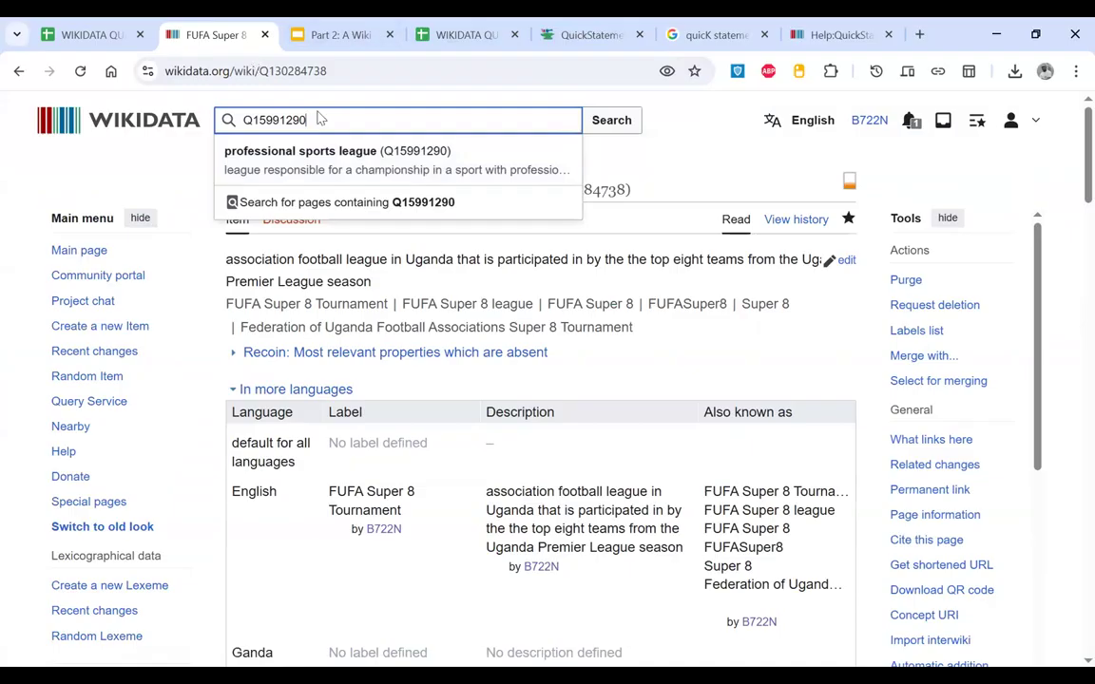
{"action": "scroll", "coordinate": [418, 333], "scroll_direction": "down", "scroll_amount": 4}
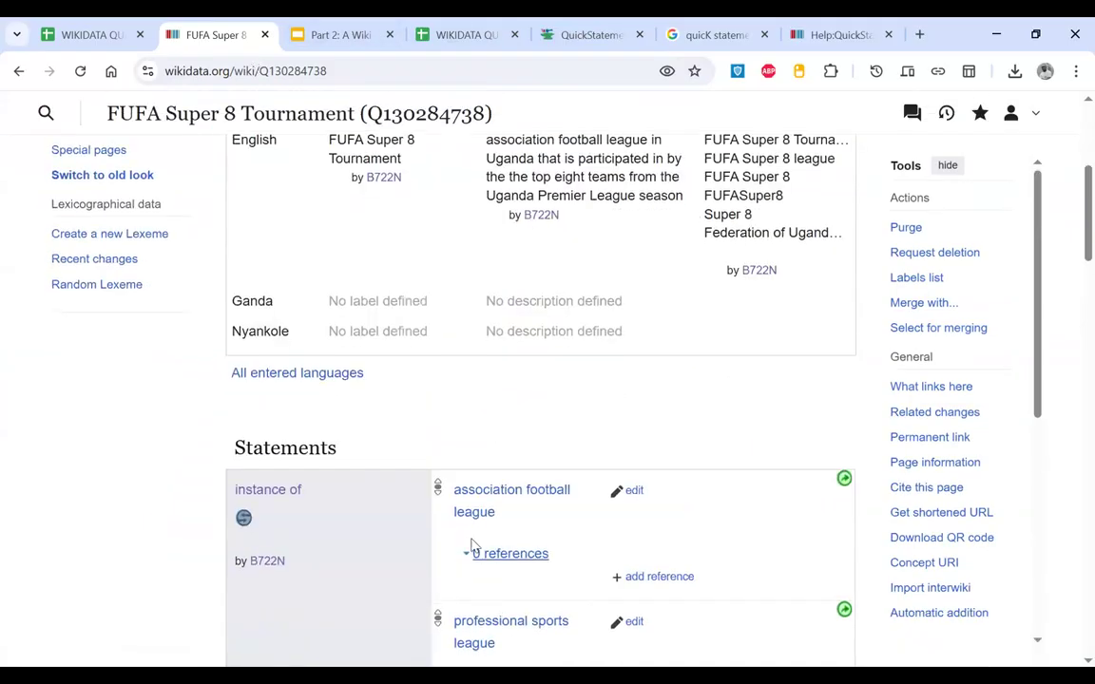
Step: Zoom the sheet to 150% and select the competition class ID Q31930761 in D15
{"action": "left_click", "coordinate": [466, 36]}
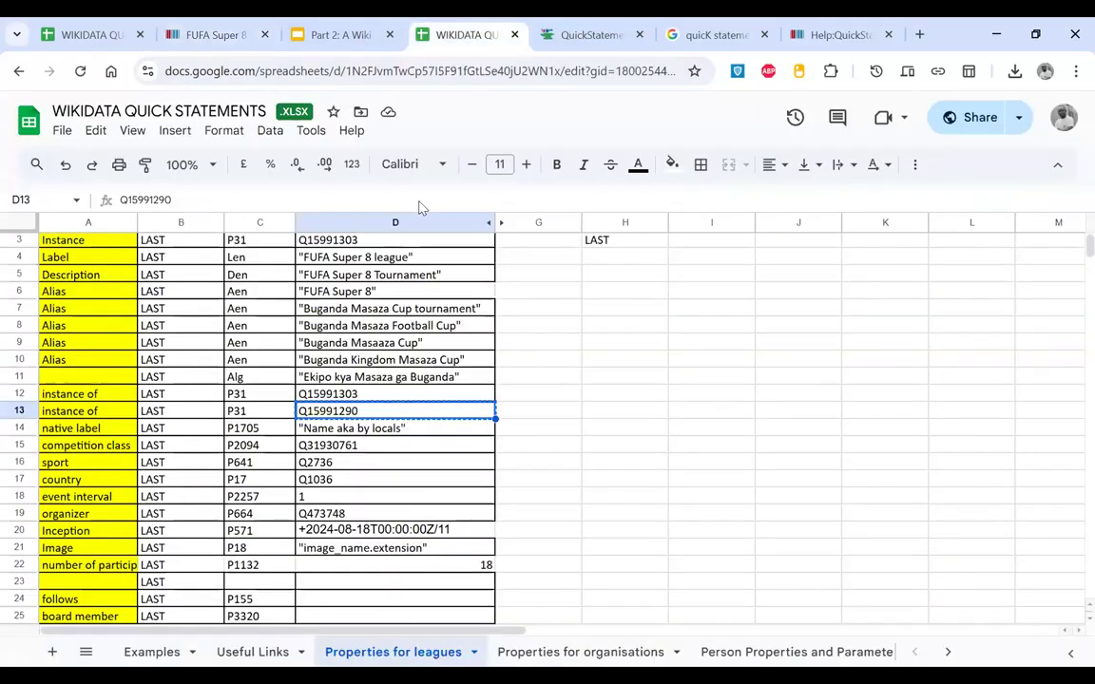
{"action": "left_click", "coordinate": [356, 447]}
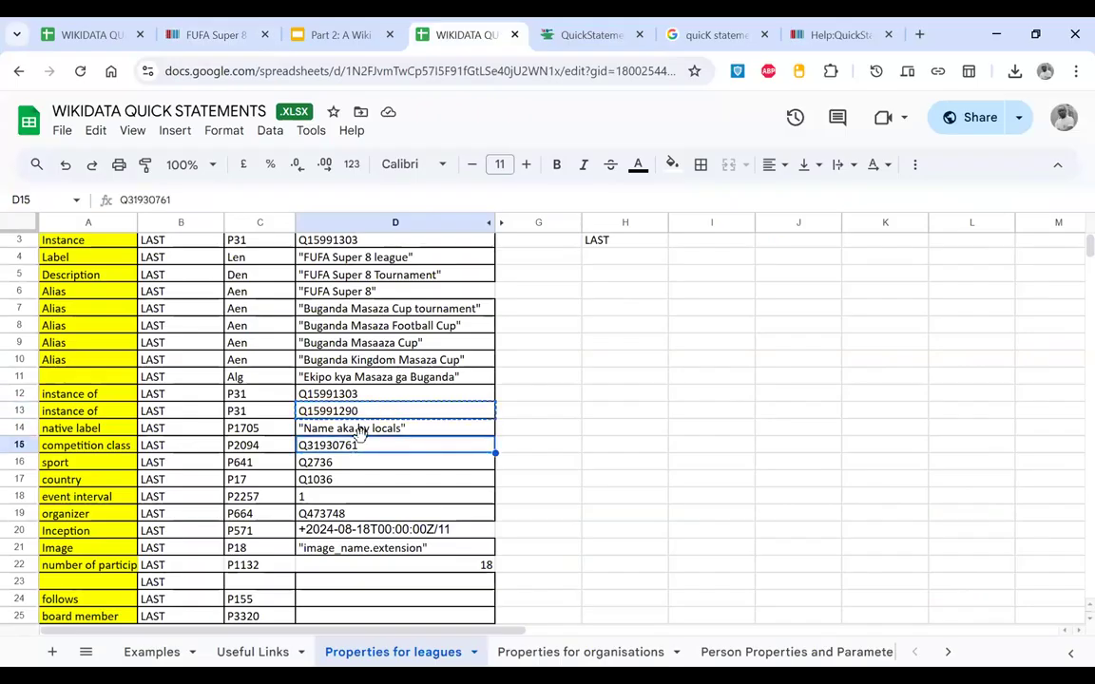
{"action": "left_click", "coordinate": [360, 430]}
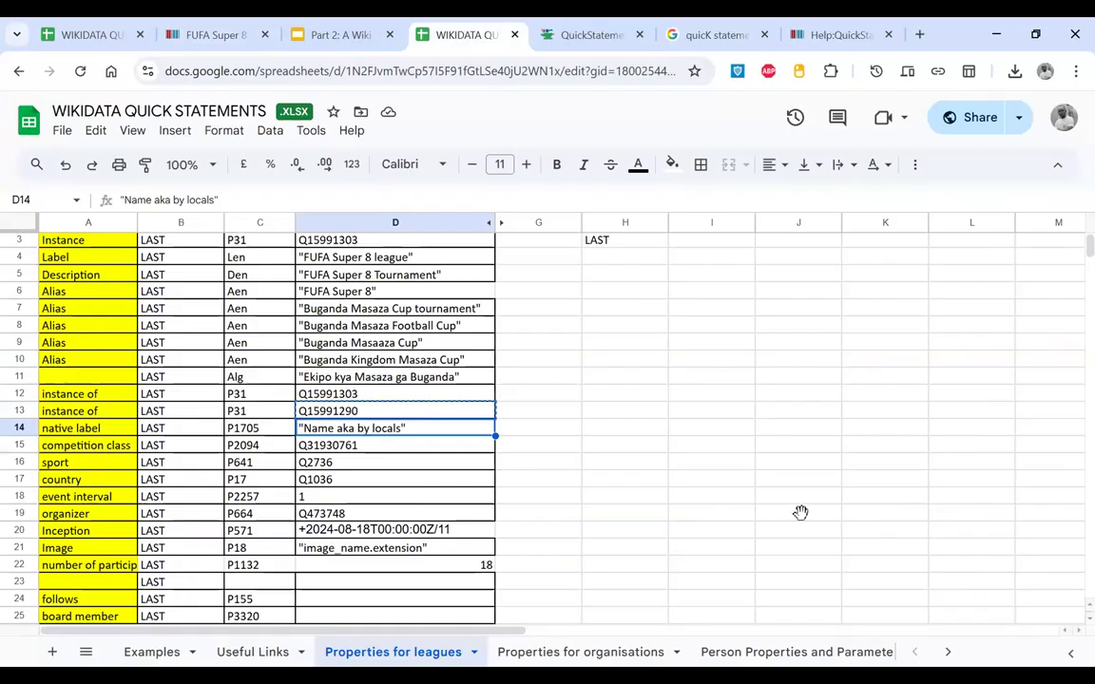
{"action": "key", "text": "ctrl+plus"}
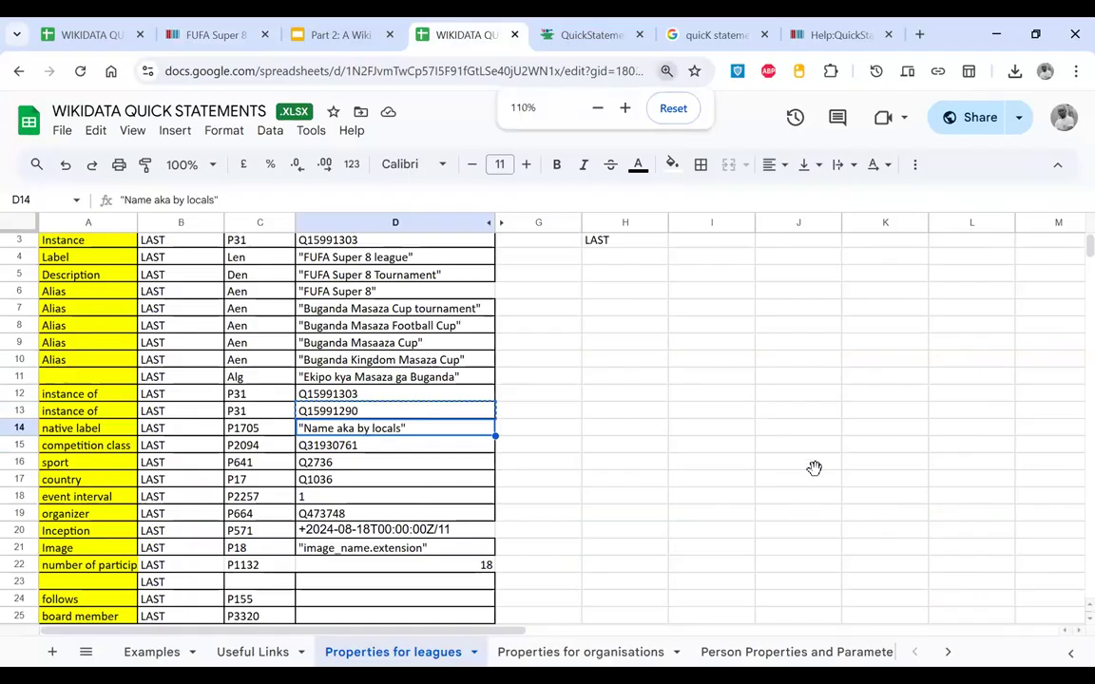
{"action": "left_click", "coordinate": [625, 108]}
{"action": "left_click", "coordinate": [625, 107]}
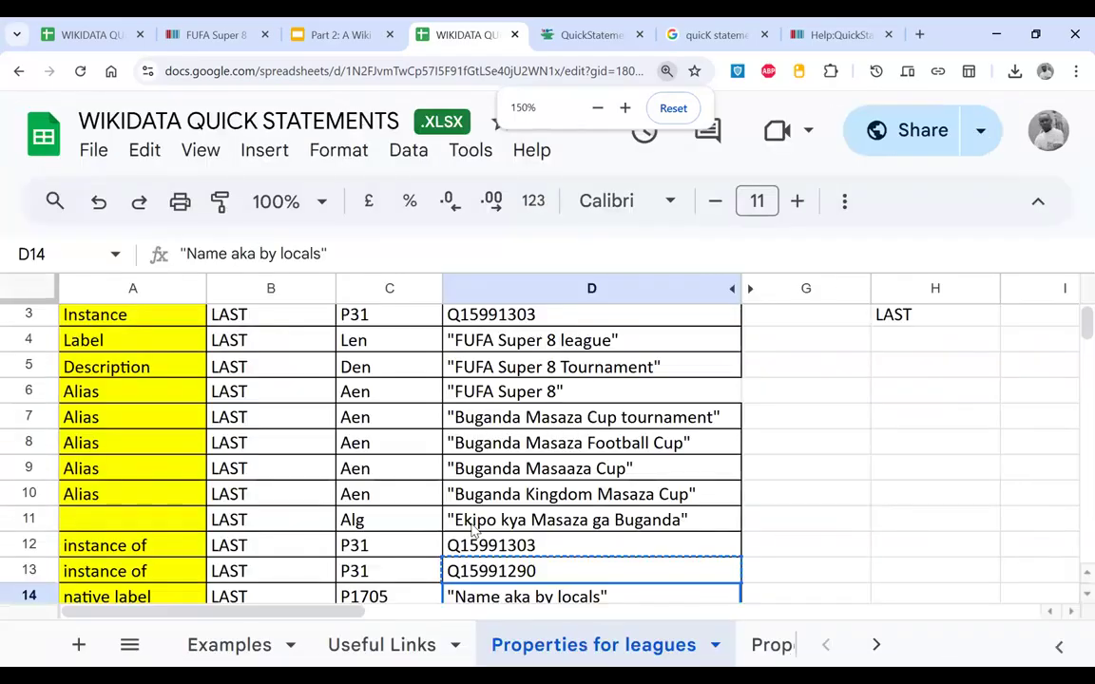
{"action": "scroll", "coordinate": [472, 532], "scroll_direction": "down", "scroll_amount": 3}
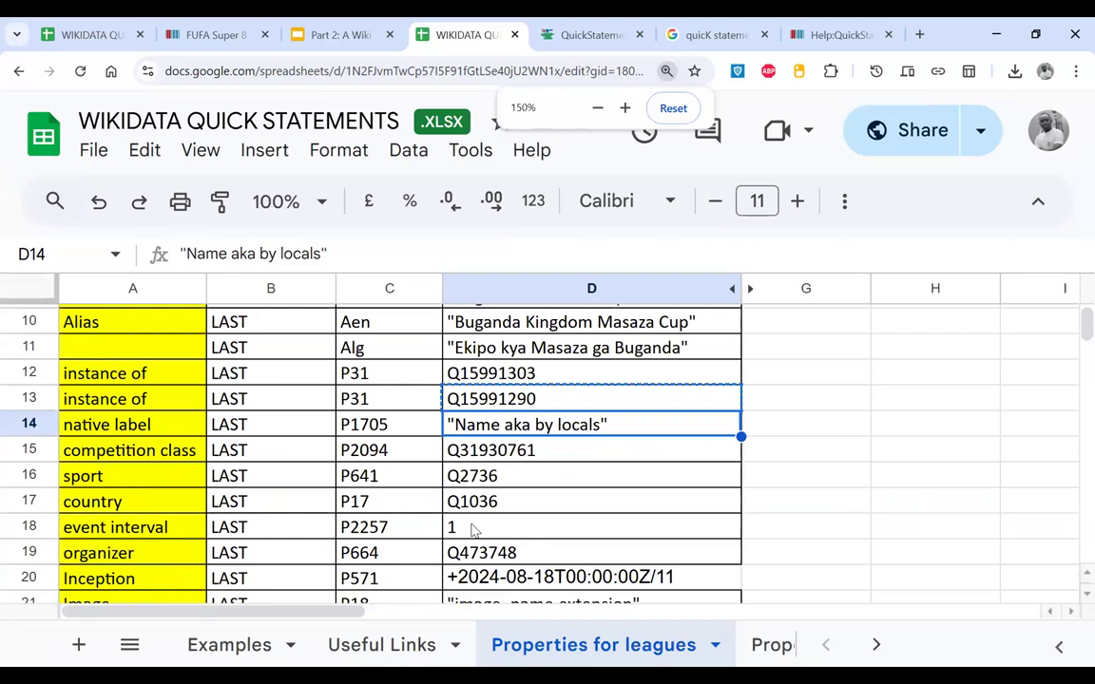
{"action": "key", "text": "Down"}
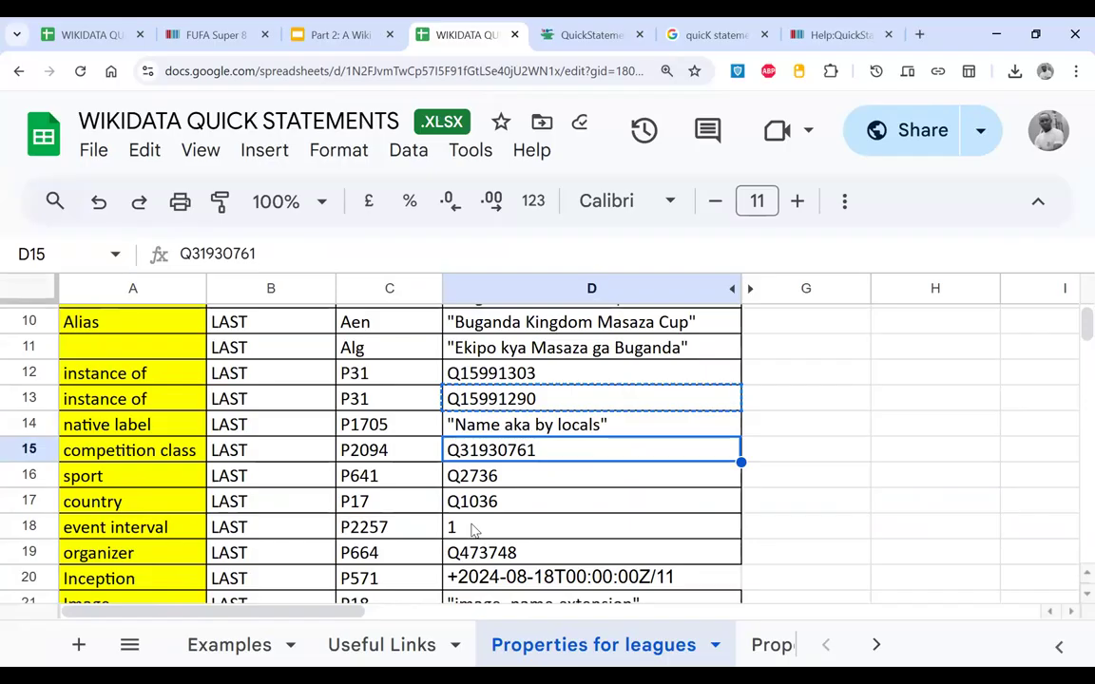
{"action": "key", "text": "ctrl+2"}
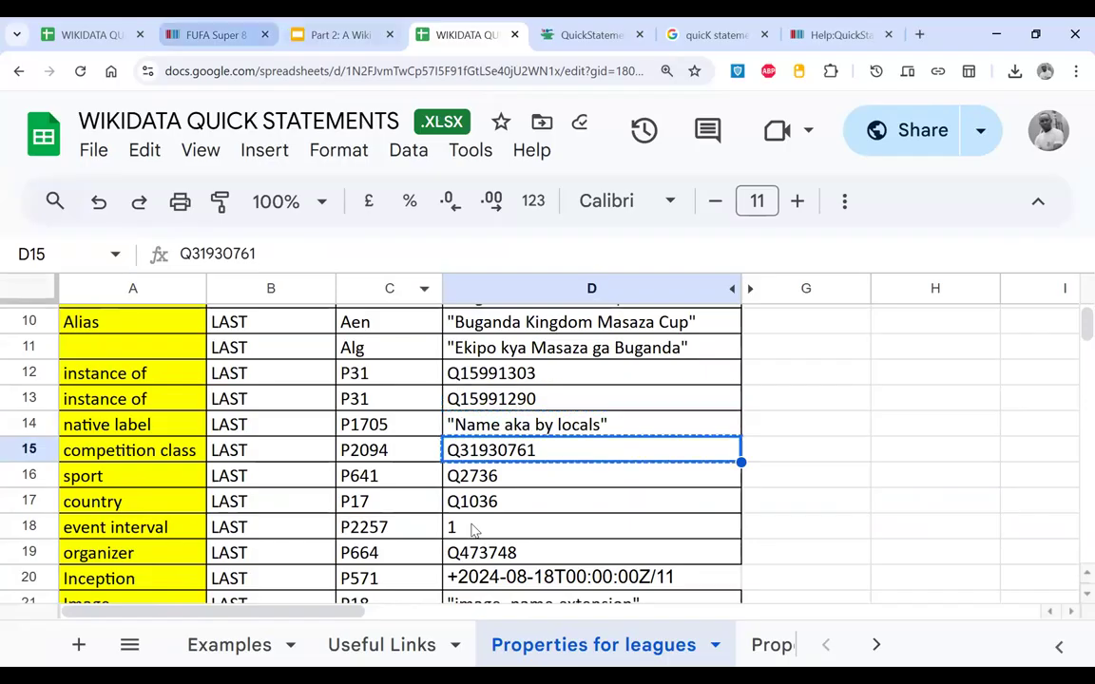
Step: Look up Q31930761 in Wikidata and confirm it is the men's association football item
{"action": "key", "text": "alt+shift+f"}
{"action": "type", "text": "Q31930761"}
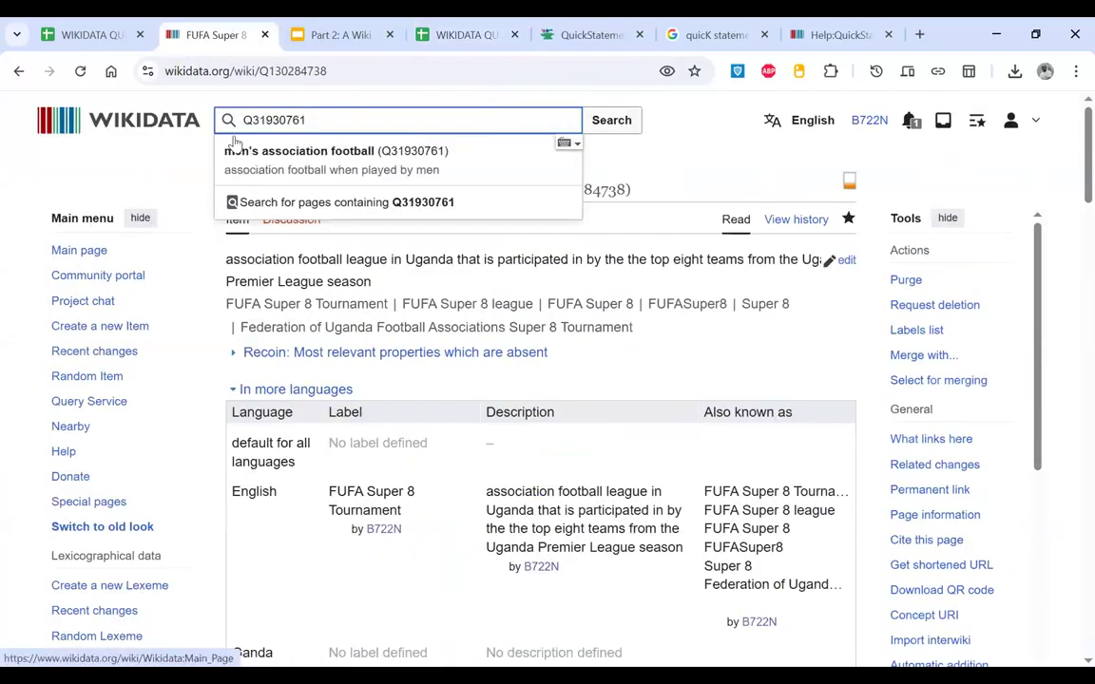
{"action": "left_click", "coordinate": [273, 154]}
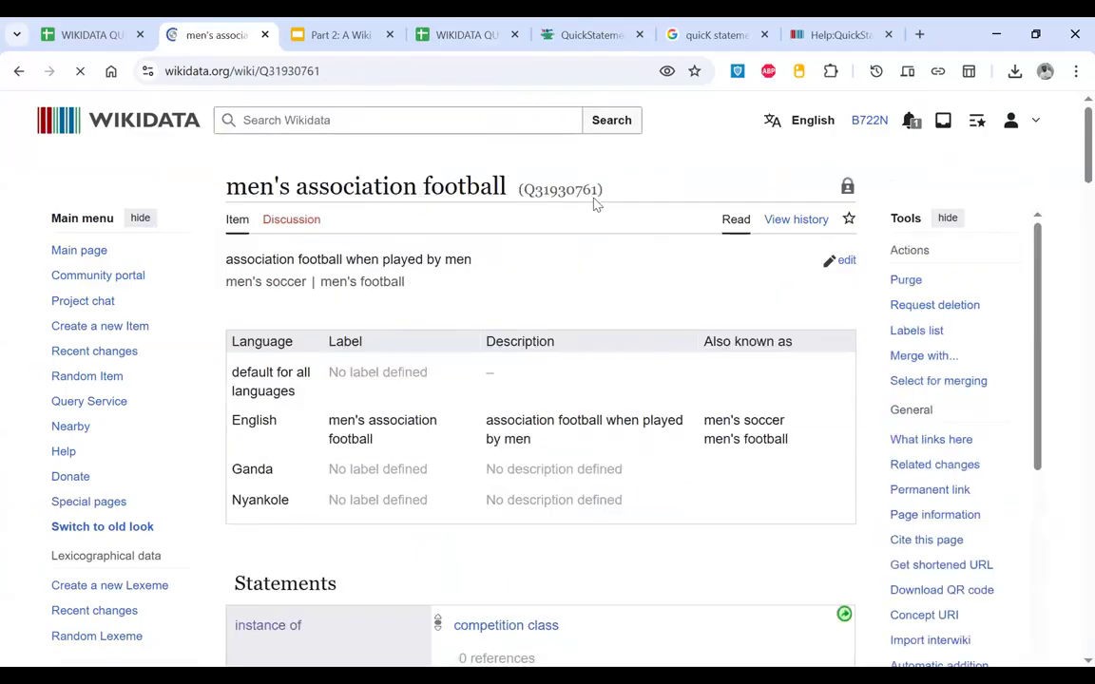
{"action": "double_click", "coordinate": [575, 189]}
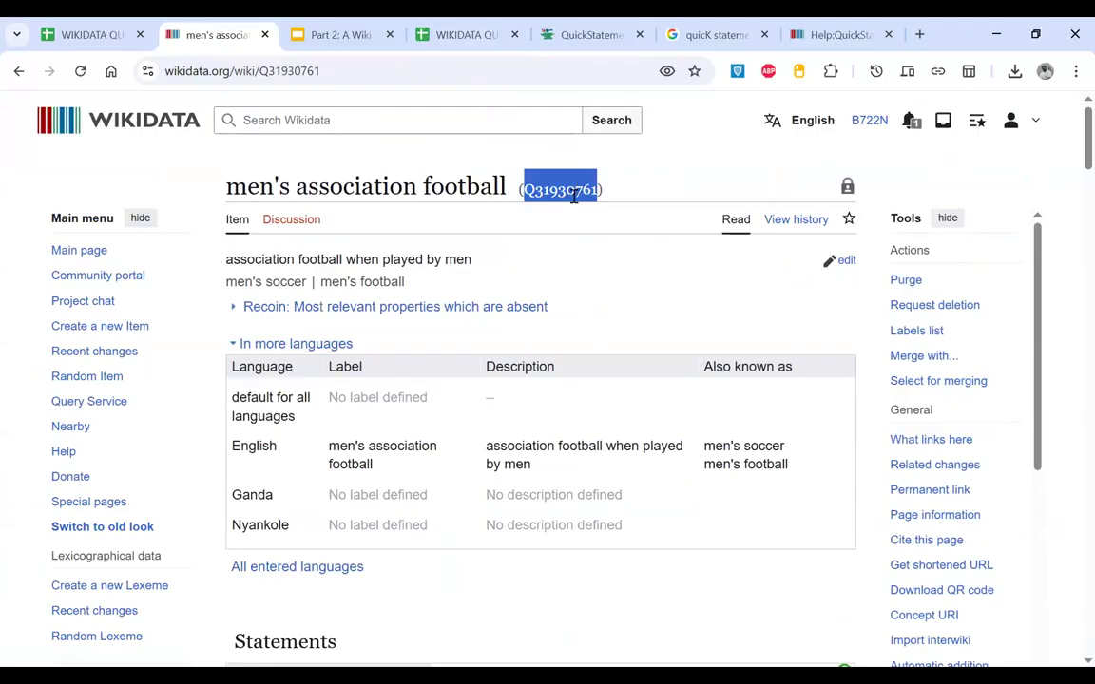
{"action": "scroll", "coordinate": [386, 371], "scroll_direction": "down", "scroll_amount": 3}
{"action": "scroll", "coordinate": [385, 285], "scroll_direction": "up", "scroll_amount": 2}
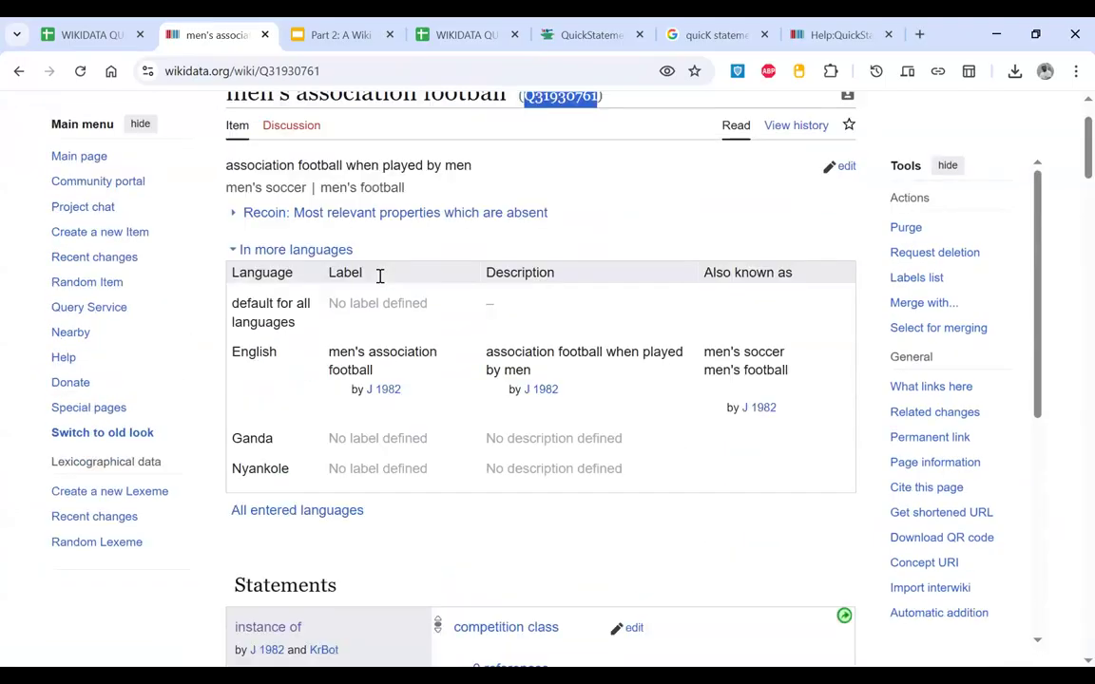
{"action": "scroll", "coordinate": [376, 266], "scroll_direction": "up", "scroll_amount": 1}
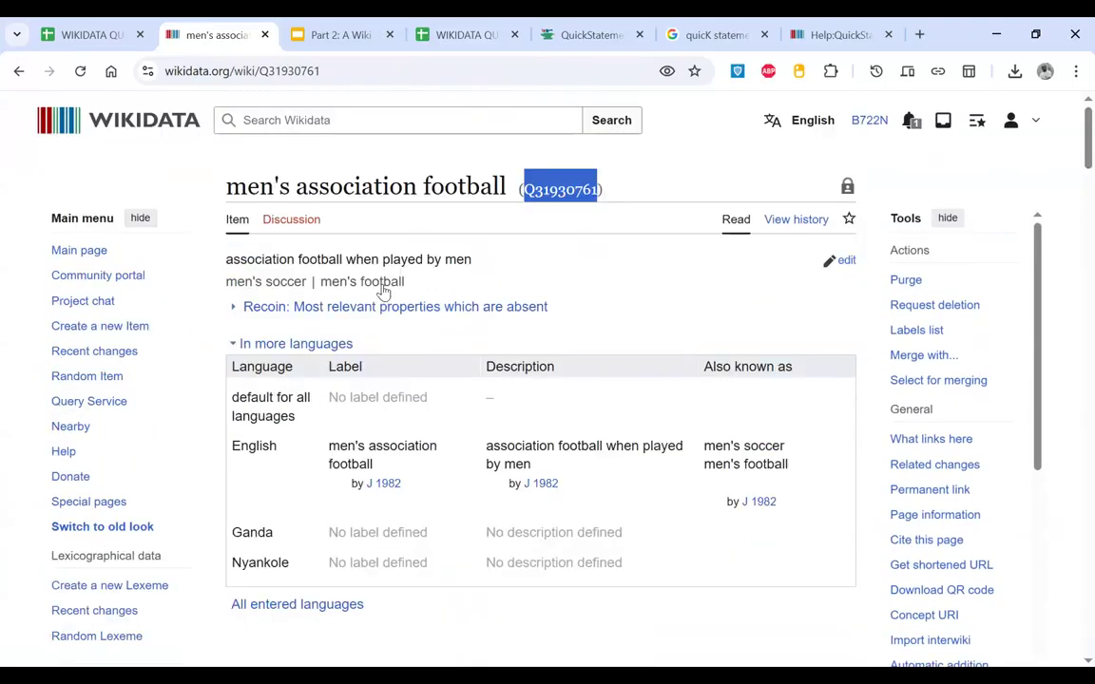
{"action": "left_click", "coordinate": [440, 38]}
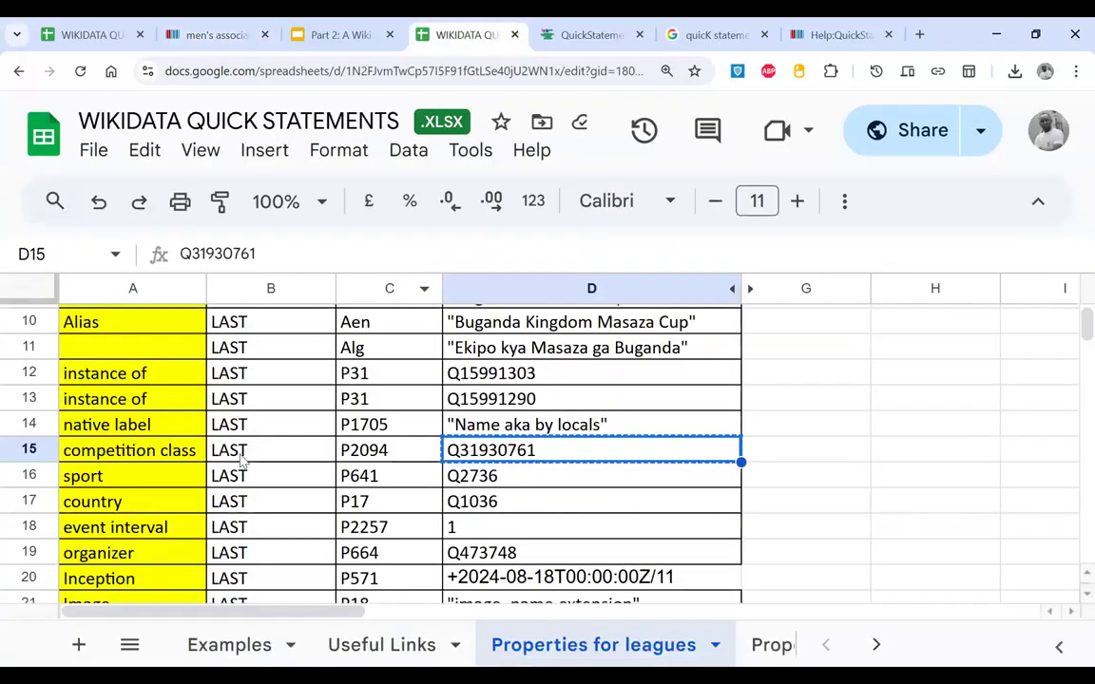
{"action": "key", "text": "Left"}
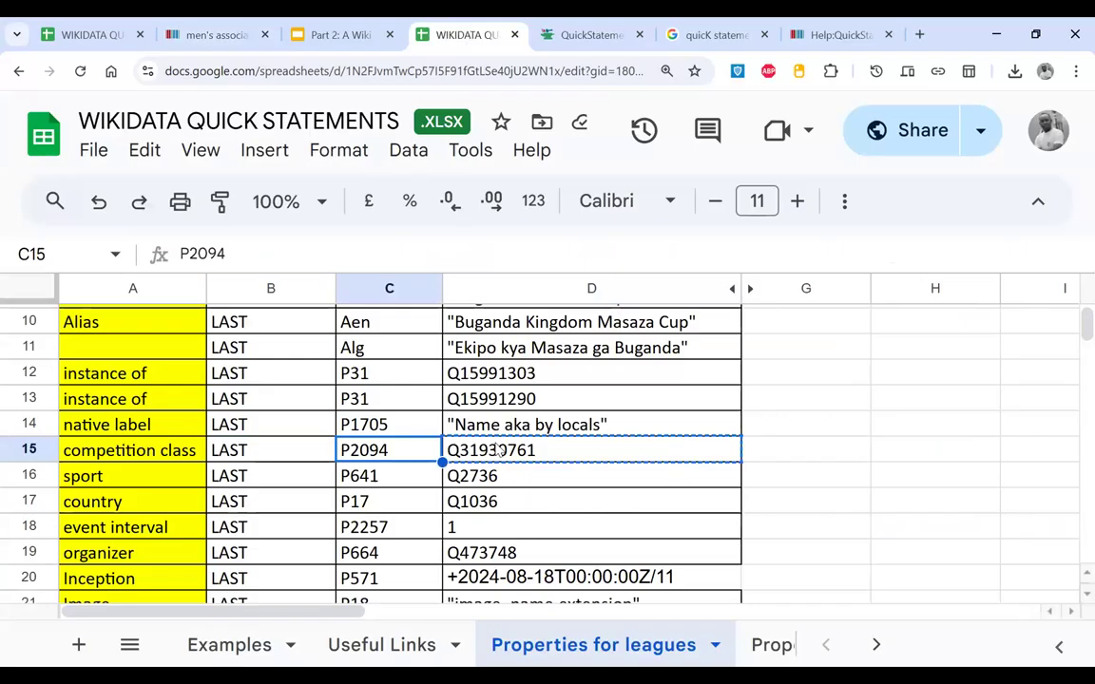
{"action": "key", "text": "shift+Right"}
{"action": "left_click", "coordinate": [522, 407]}
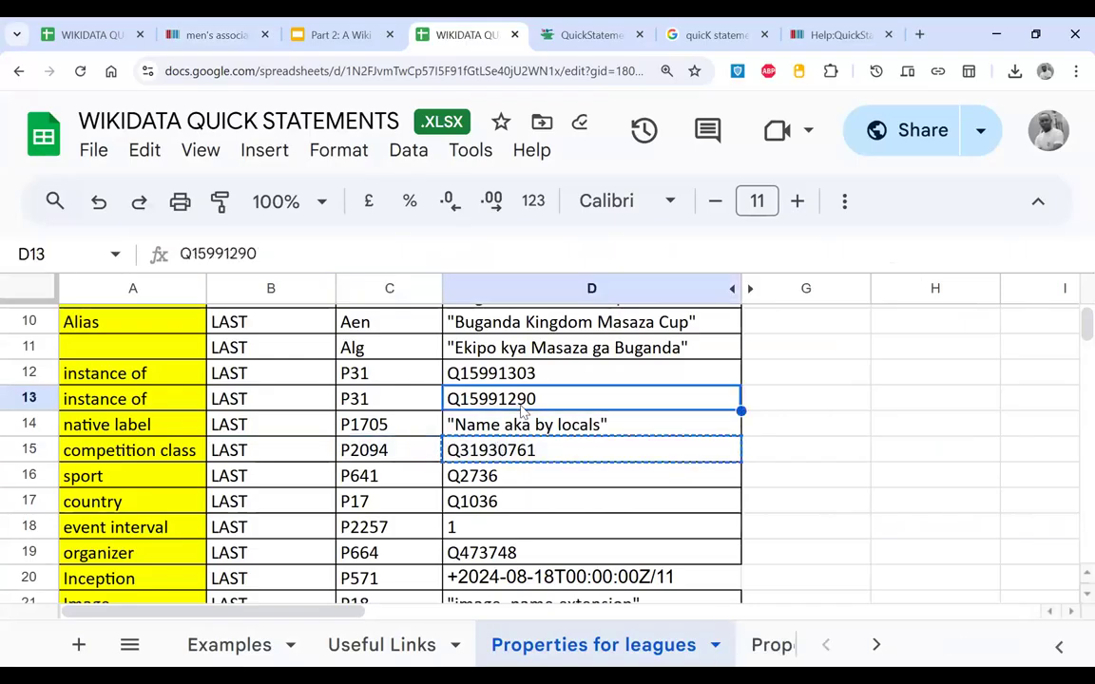
{"action": "left_click", "coordinate": [666, 71]}
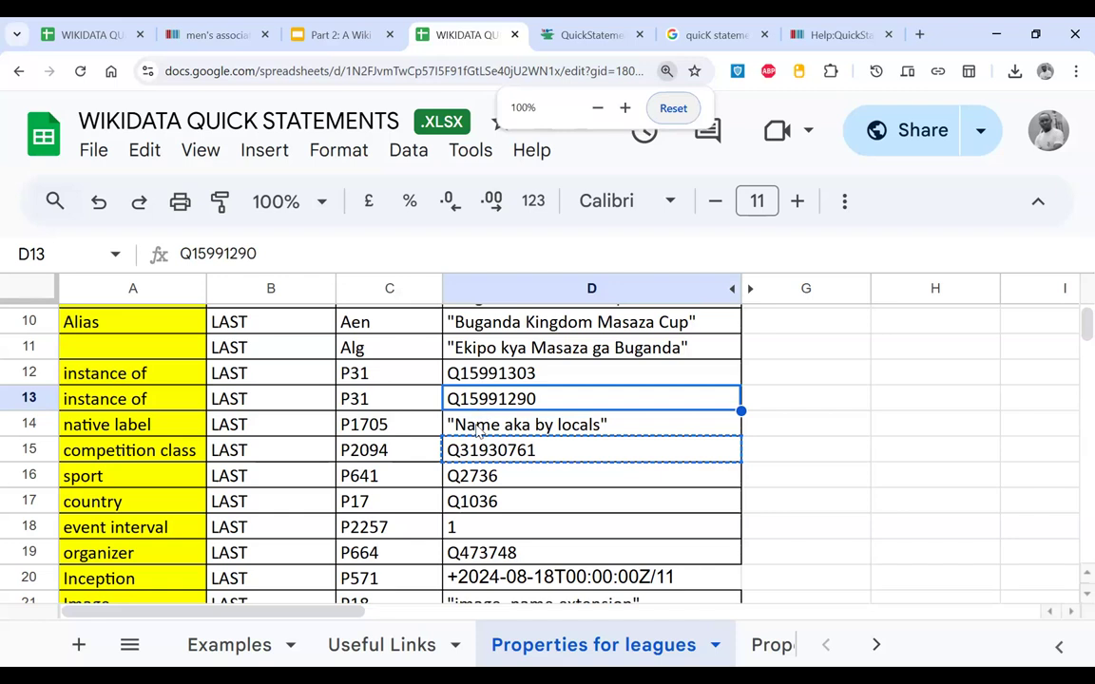
{"action": "left_click", "coordinate": [675, 110]}
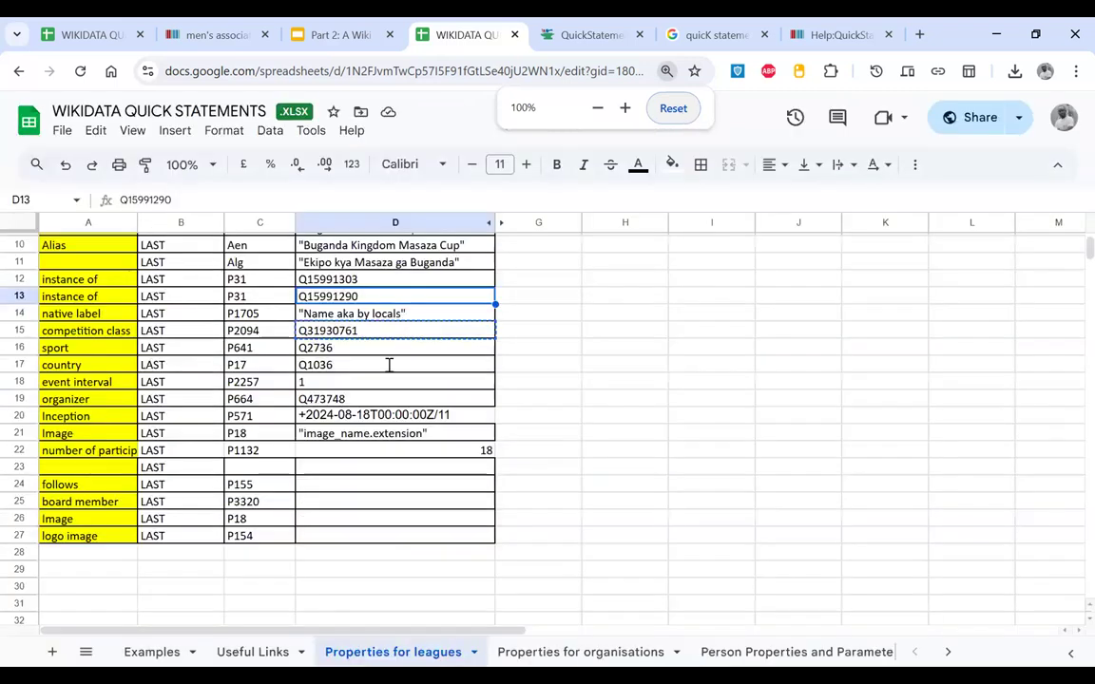
{"action": "left_click_drag", "start_coordinate": [85, 416], "coordinate": [261, 419]}
{"action": "left_click", "coordinate": [214, 460]}
{"action": "left_click", "coordinate": [258, 419]}
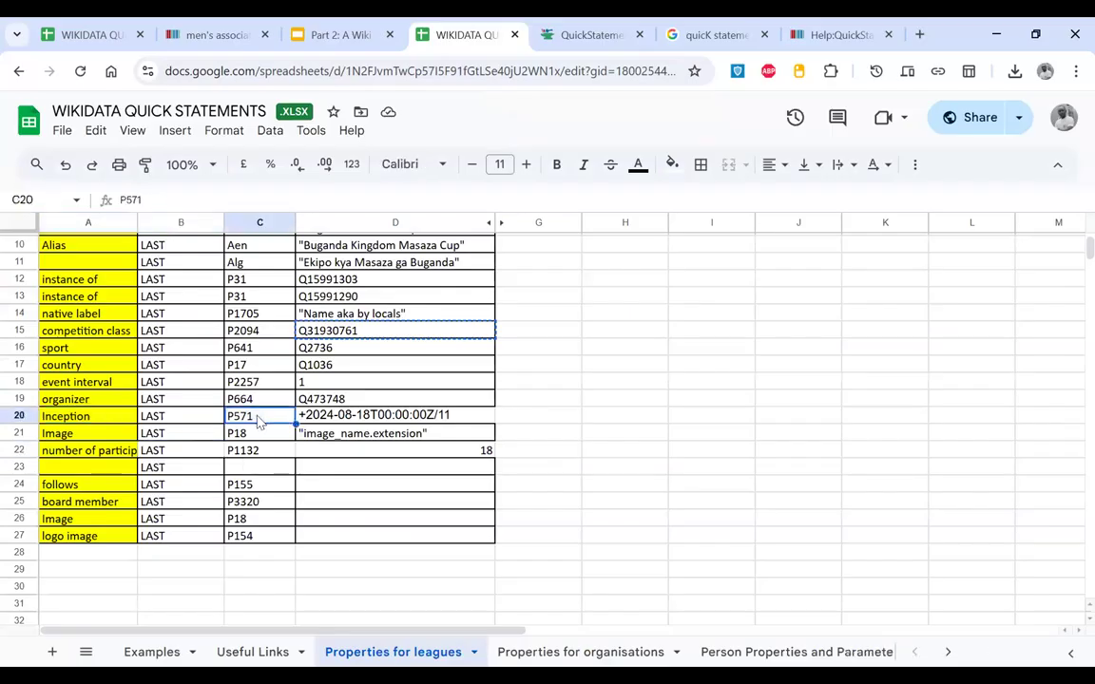
{"action": "left_click", "coordinate": [337, 419]}
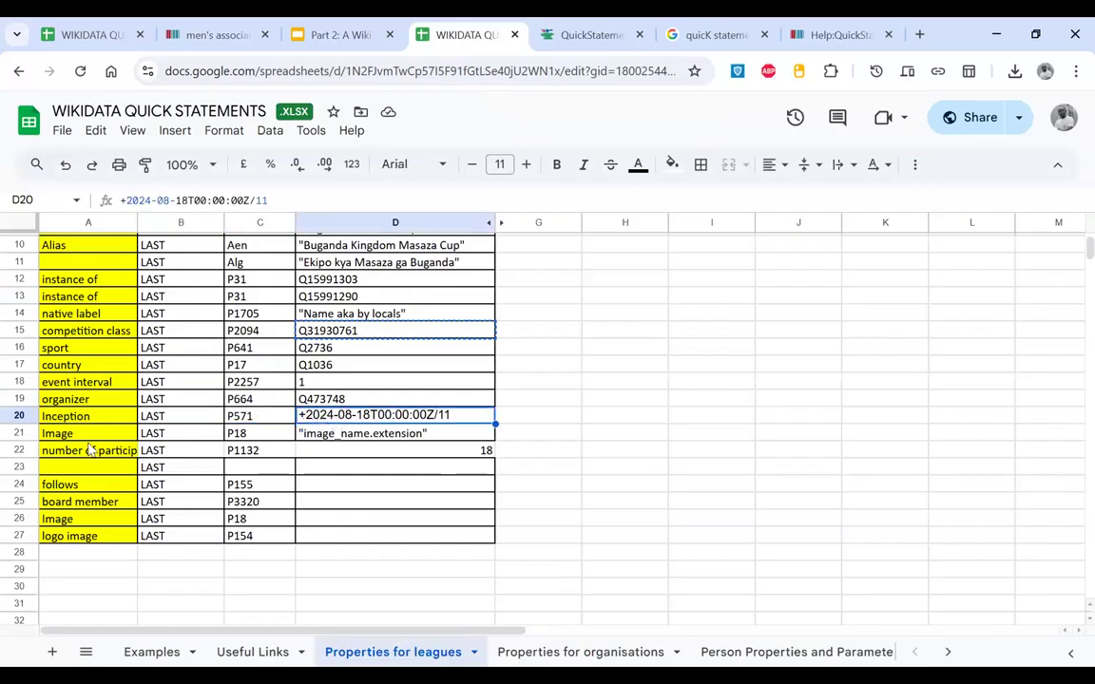
{"action": "left_click", "coordinate": [337, 439]}
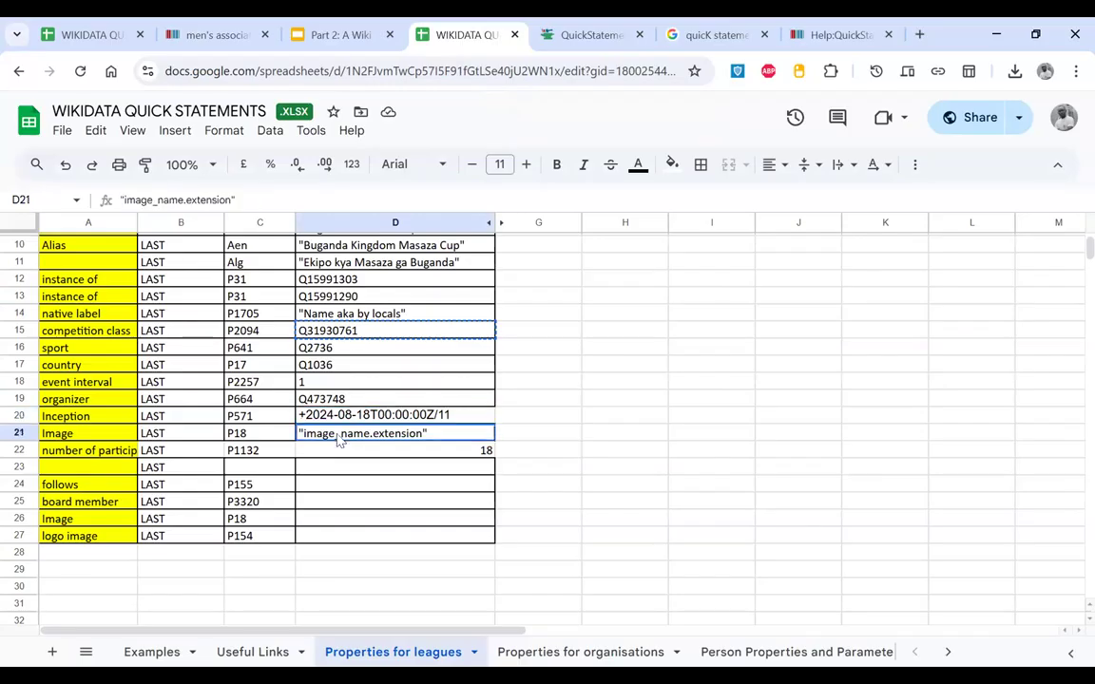
{"action": "type", "text": "balu"}
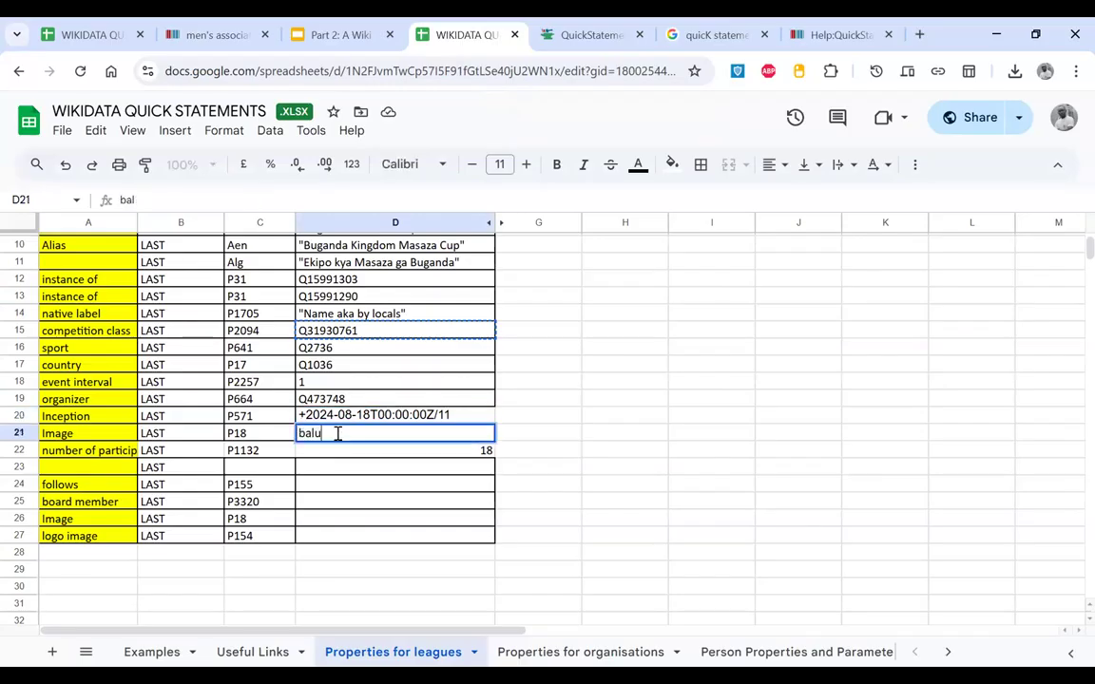
{"action": "type", "text": "ku.jpg"}
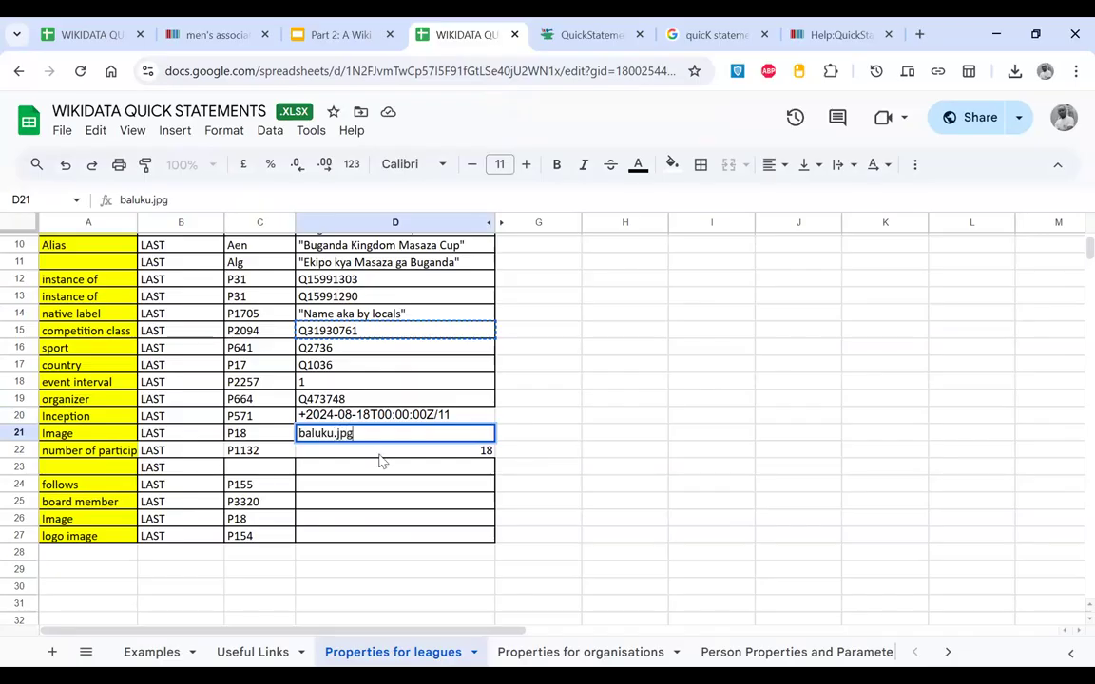
{"action": "left_click", "coordinate": [420, 466]}
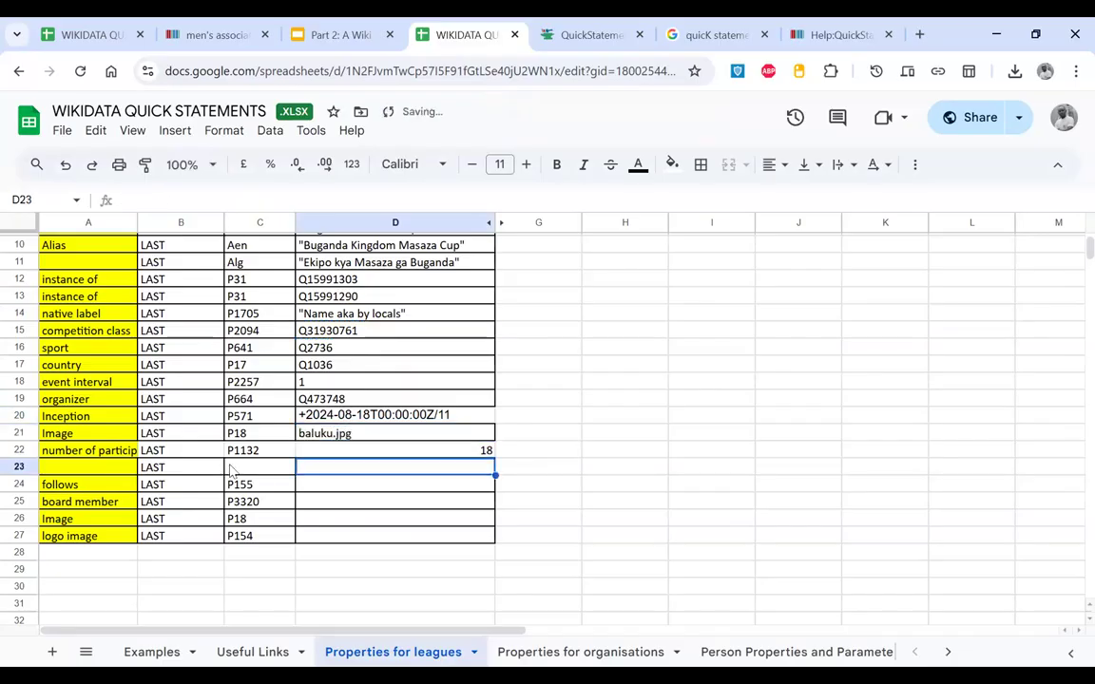
{"action": "left_click", "coordinate": [115, 456]}
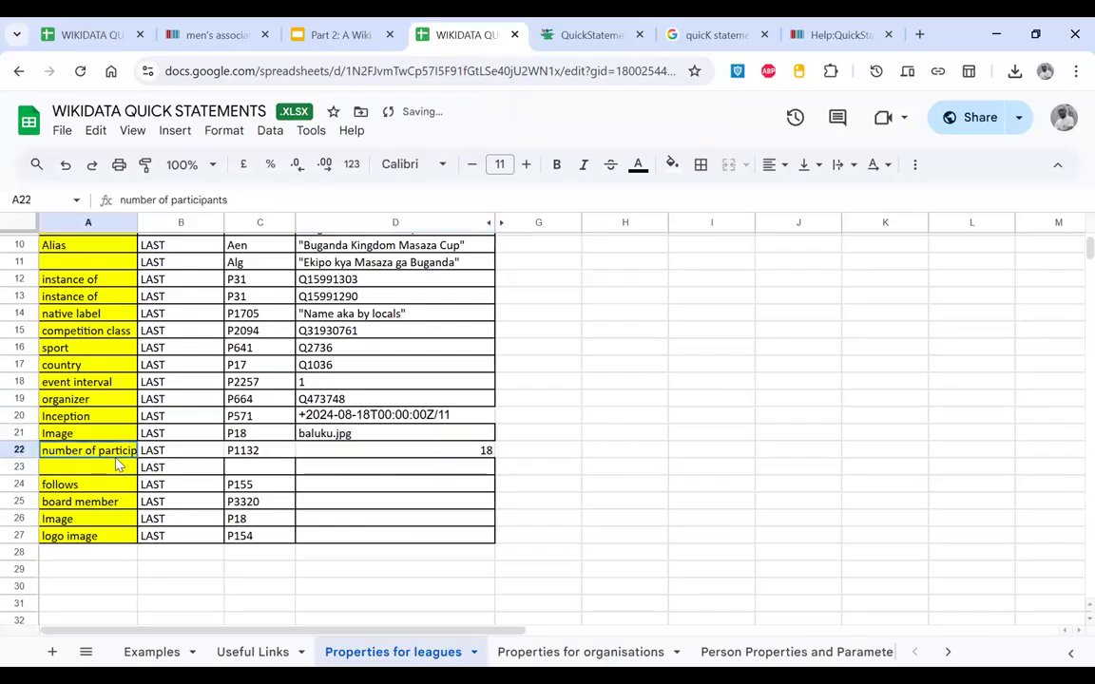
{"action": "left_click", "coordinate": [404, 458]}
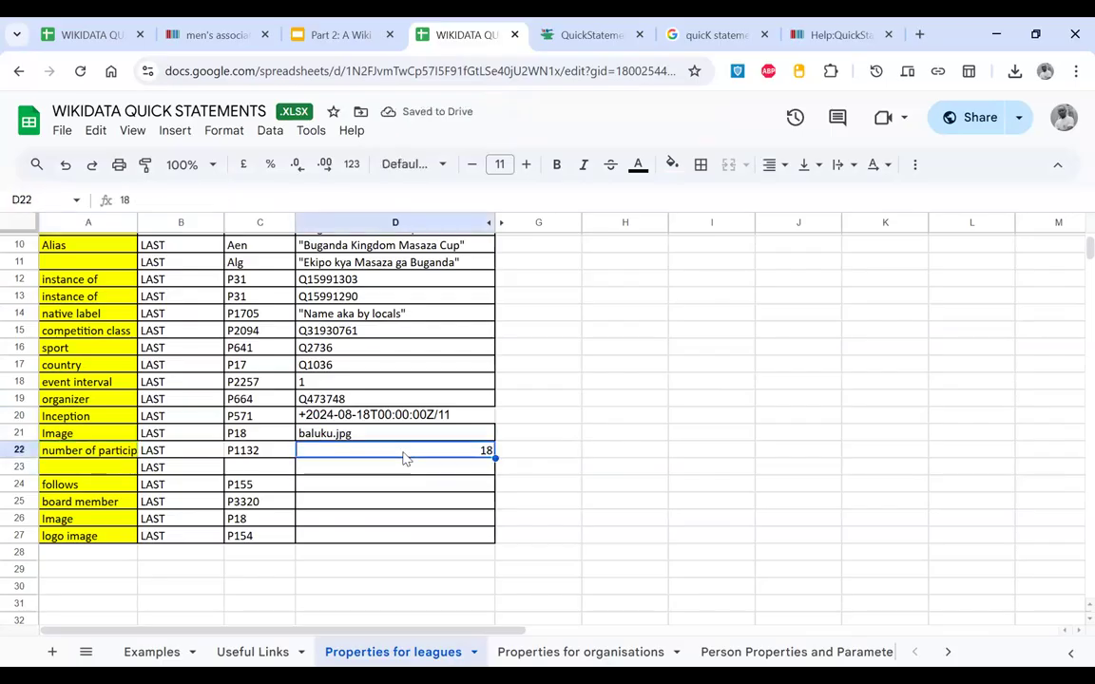
{"action": "key", "text": "ctrl+z"}
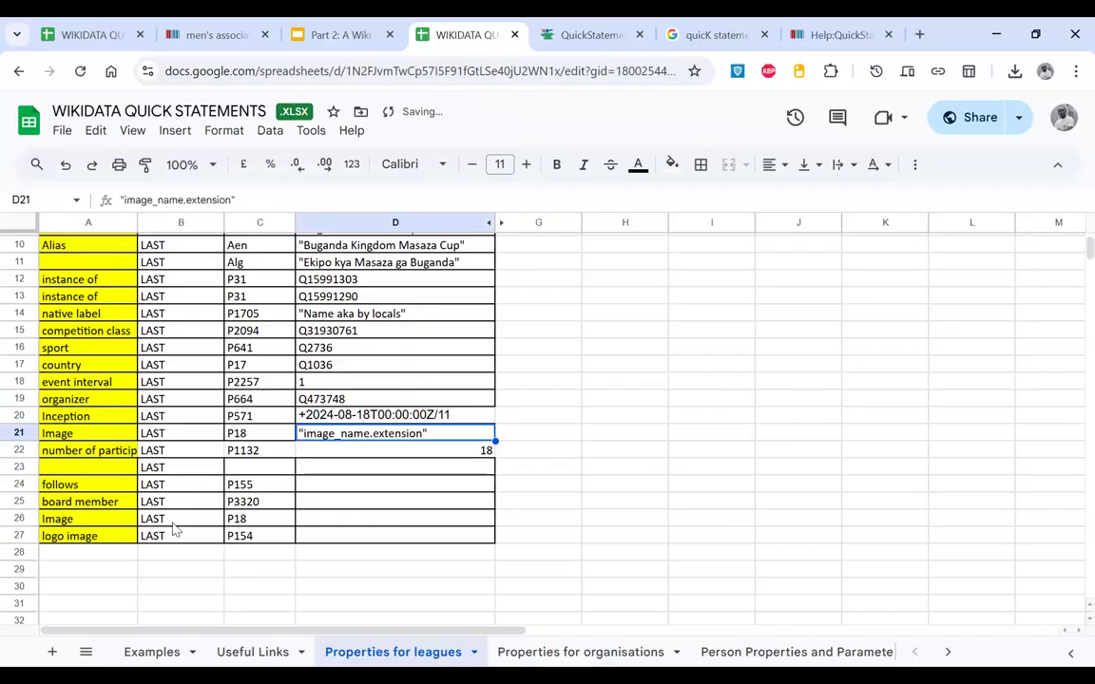
{"action": "scroll", "coordinate": [294, 585], "scroll_direction": "down", "scroll_amount": 1}
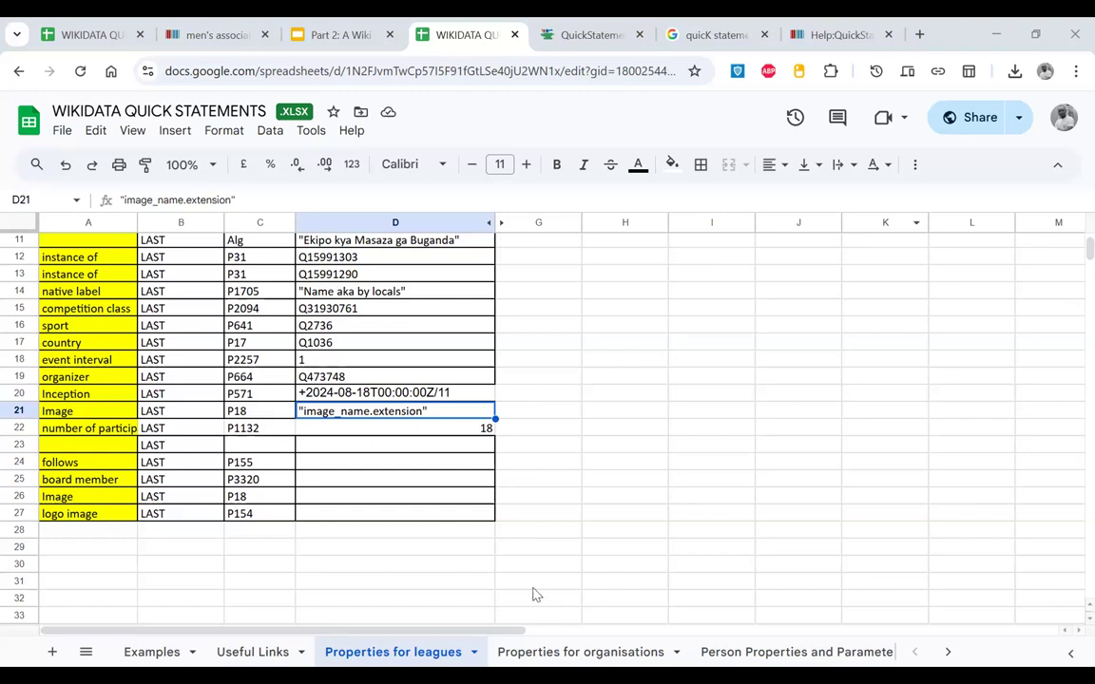
Step: On Properties for organisations, check the CREATE cell, P31 and its value Q1194093 with label
{"action": "left_click", "coordinate": [566, 652]}
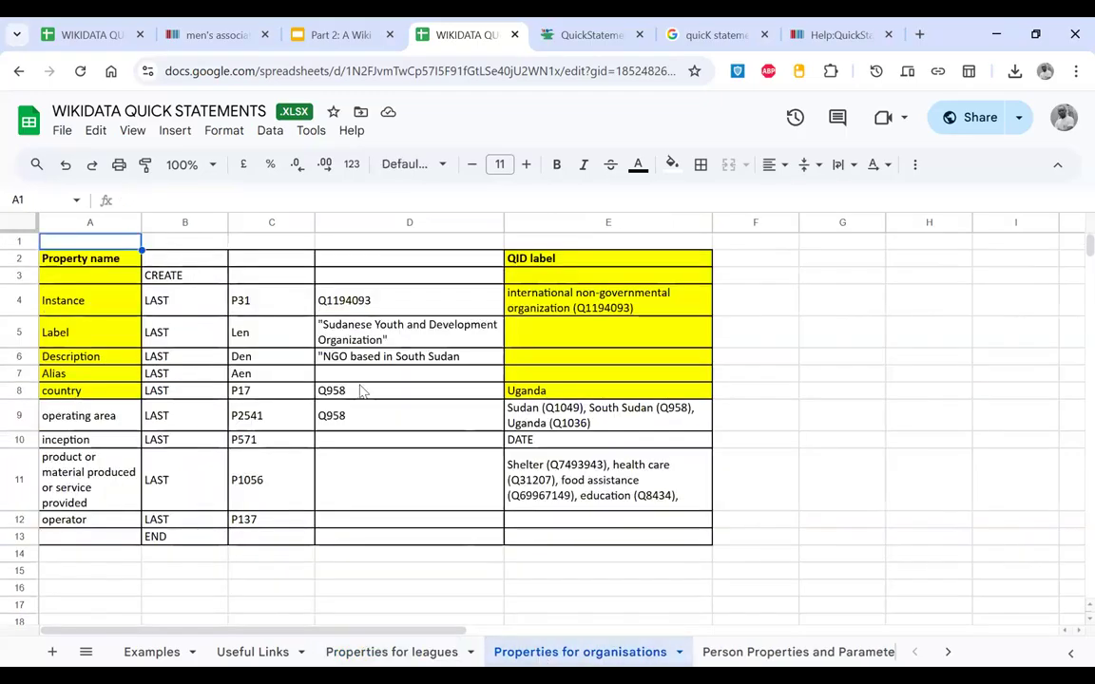
{"action": "scroll", "coordinate": [362, 392], "scroll_direction": "down", "scroll_amount": 1}
{"action": "scroll", "coordinate": [362, 392], "scroll_direction": "up", "scroll_amount": 1}
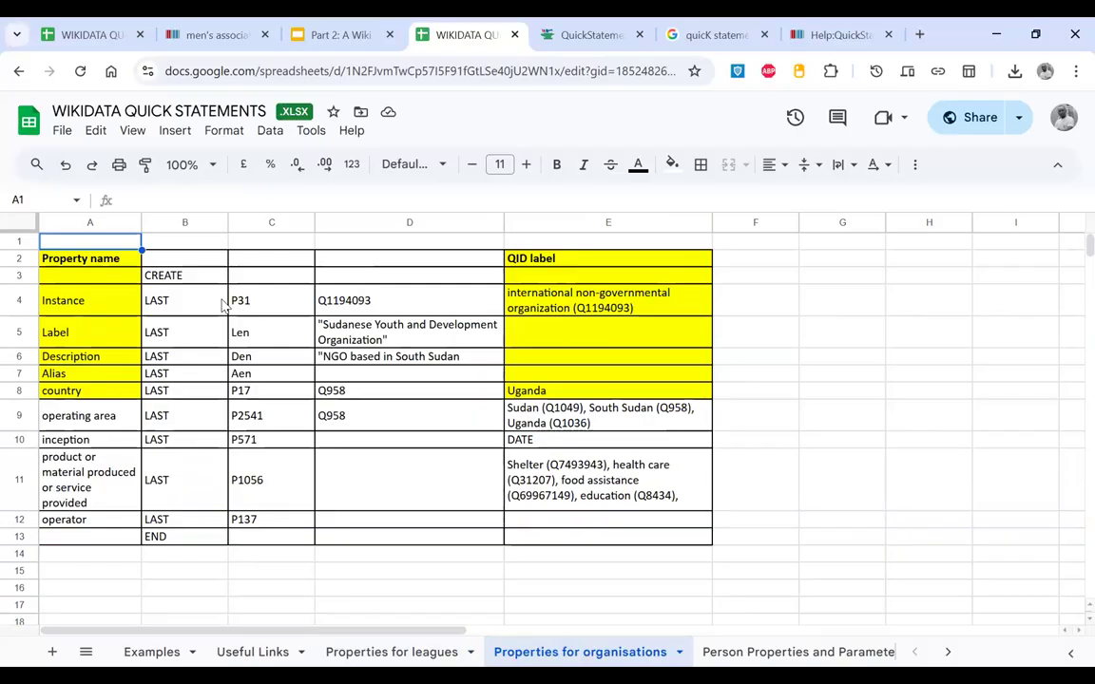
{"action": "left_click_drag", "start_coordinate": [199, 276], "coordinate": [214, 309]}
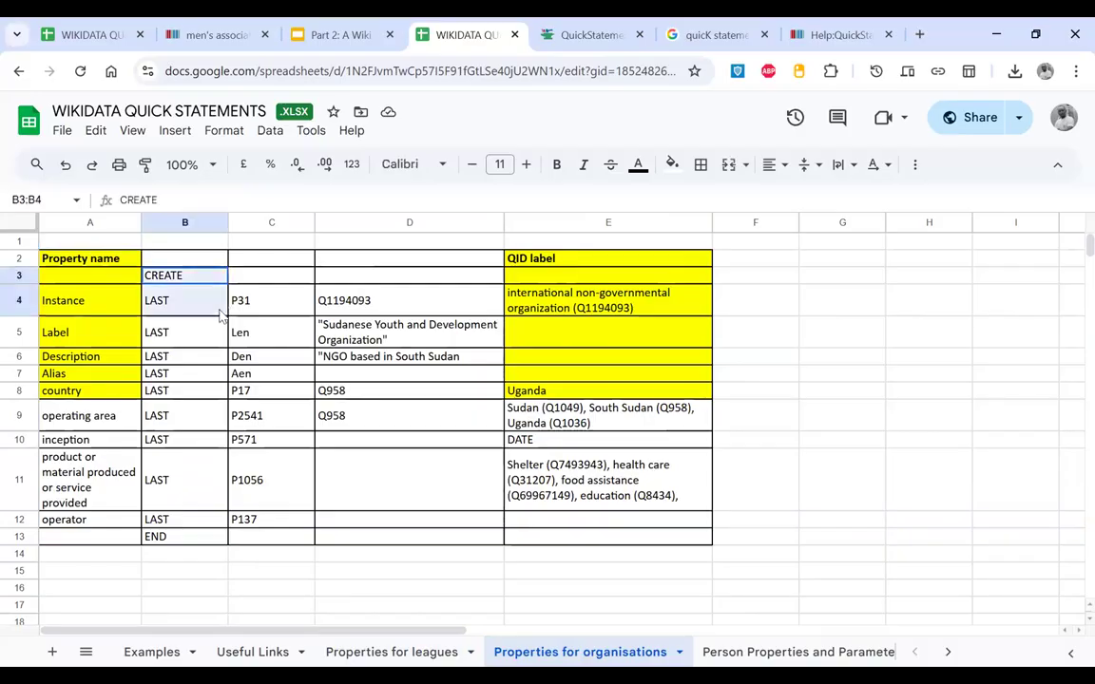
{"action": "left_click", "coordinate": [168, 268]}
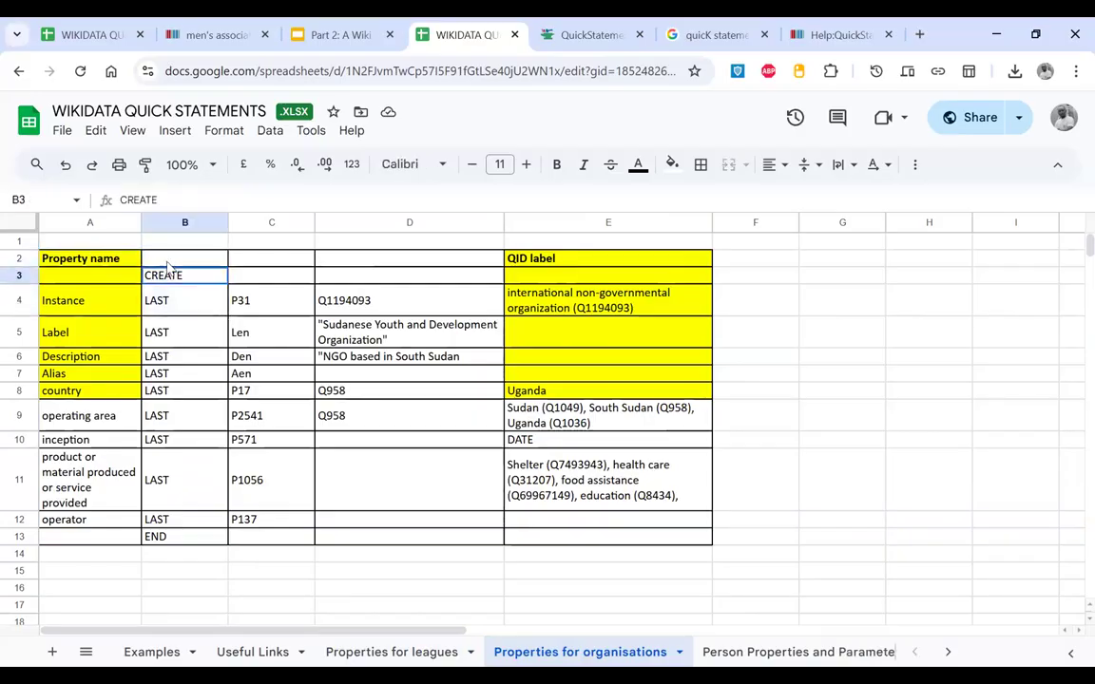
{"action": "left_click", "coordinate": [275, 292]}
{"action": "left_click", "coordinate": [364, 309]}
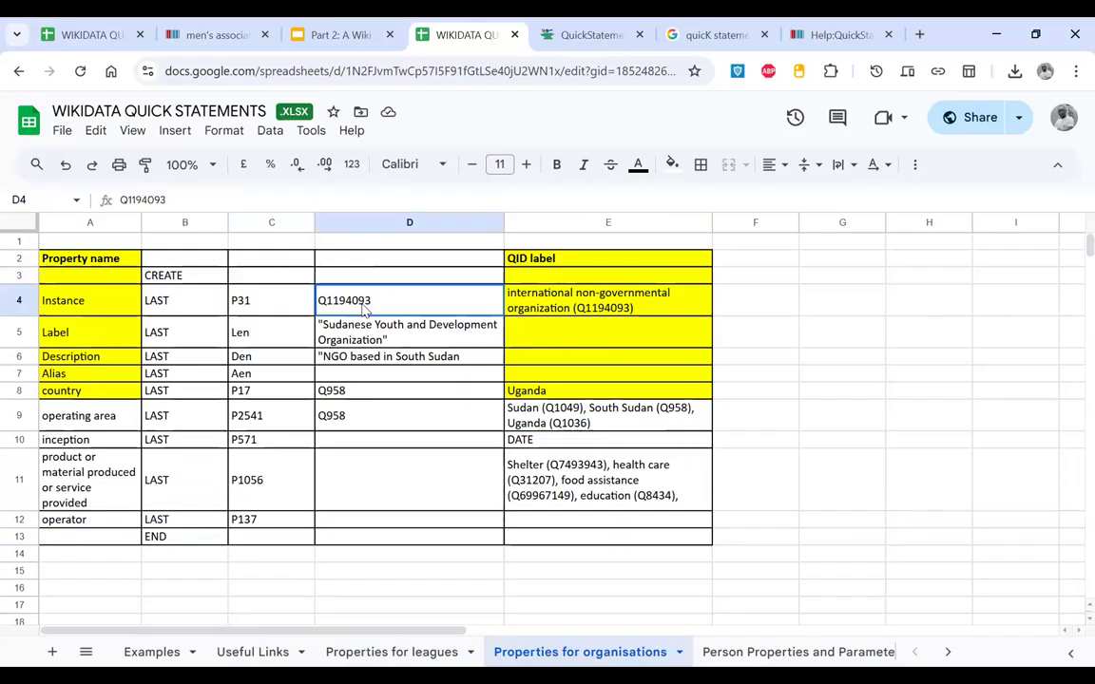
{"action": "left_click", "coordinate": [577, 309]}
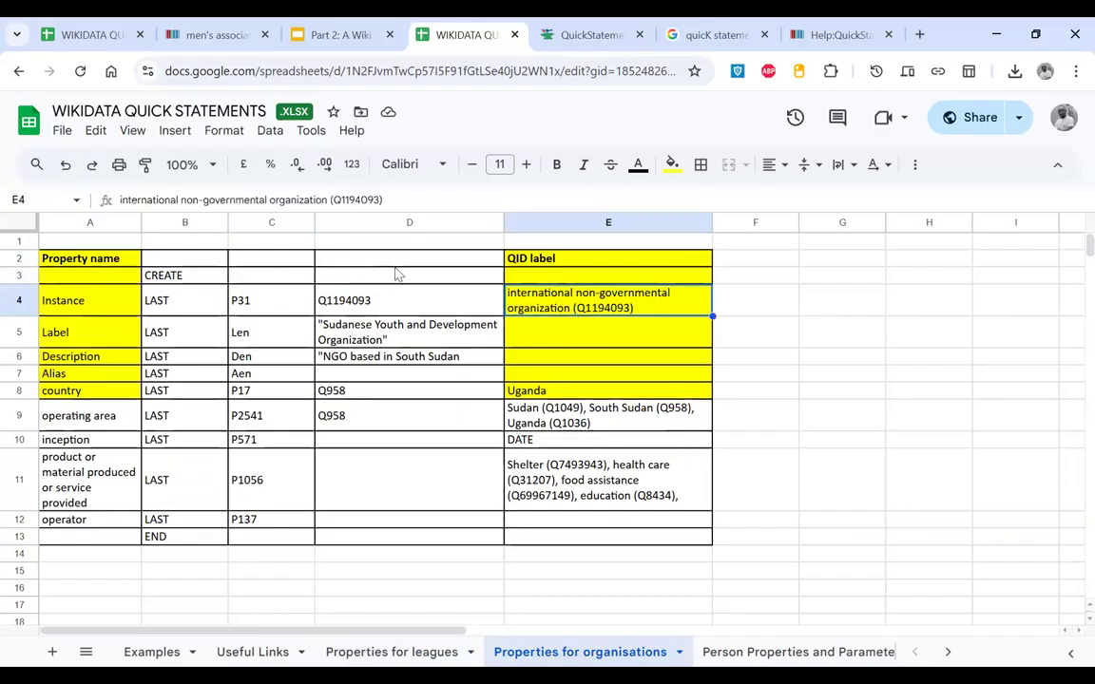
Step: Select the Property name and QID label columns, then the whole CREATE-to-END command block
{"action": "left_click", "coordinate": [93, 221]}
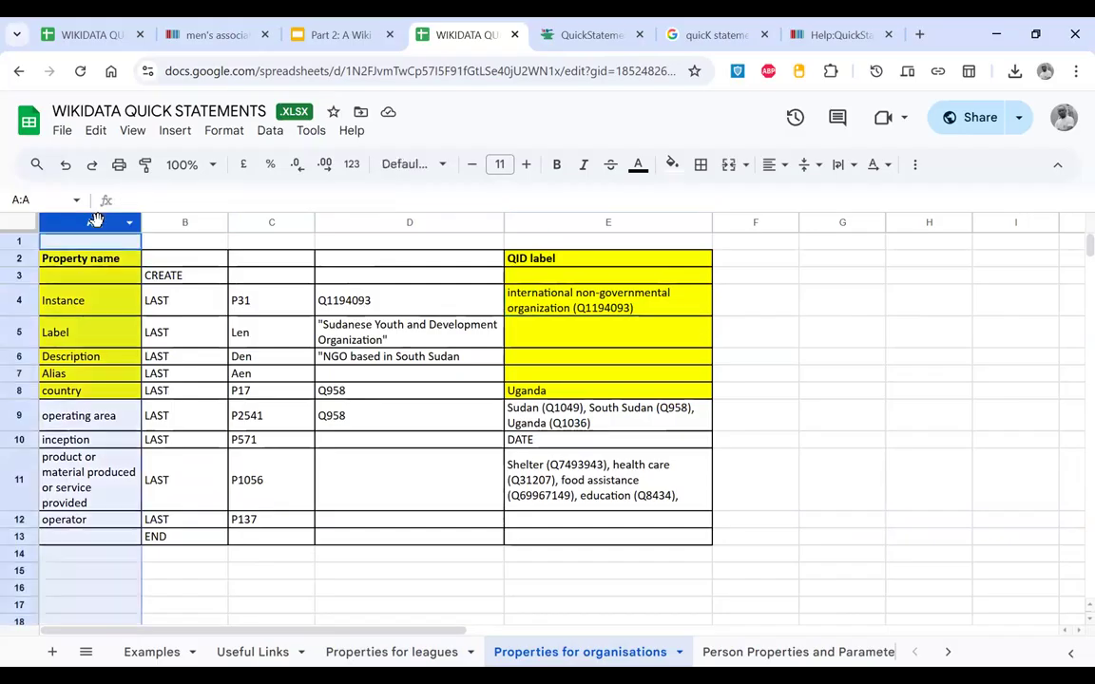
{"action": "left_click", "coordinate": [610, 223]}
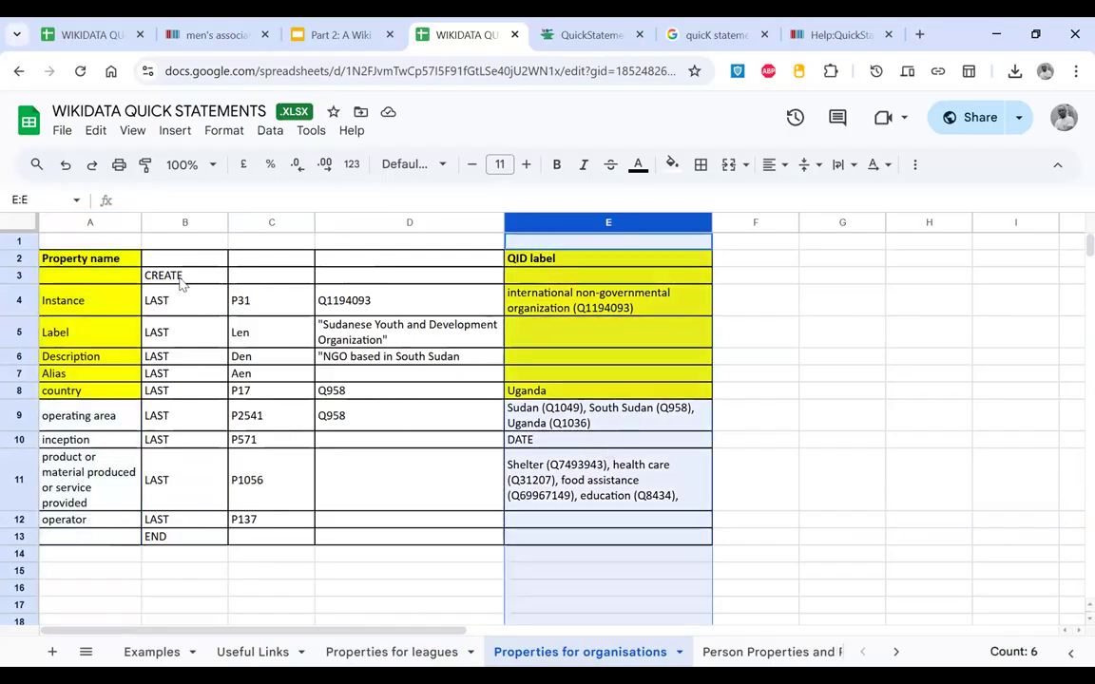
{"action": "left_click_drag", "start_coordinate": [181, 275], "coordinate": [434, 527]}
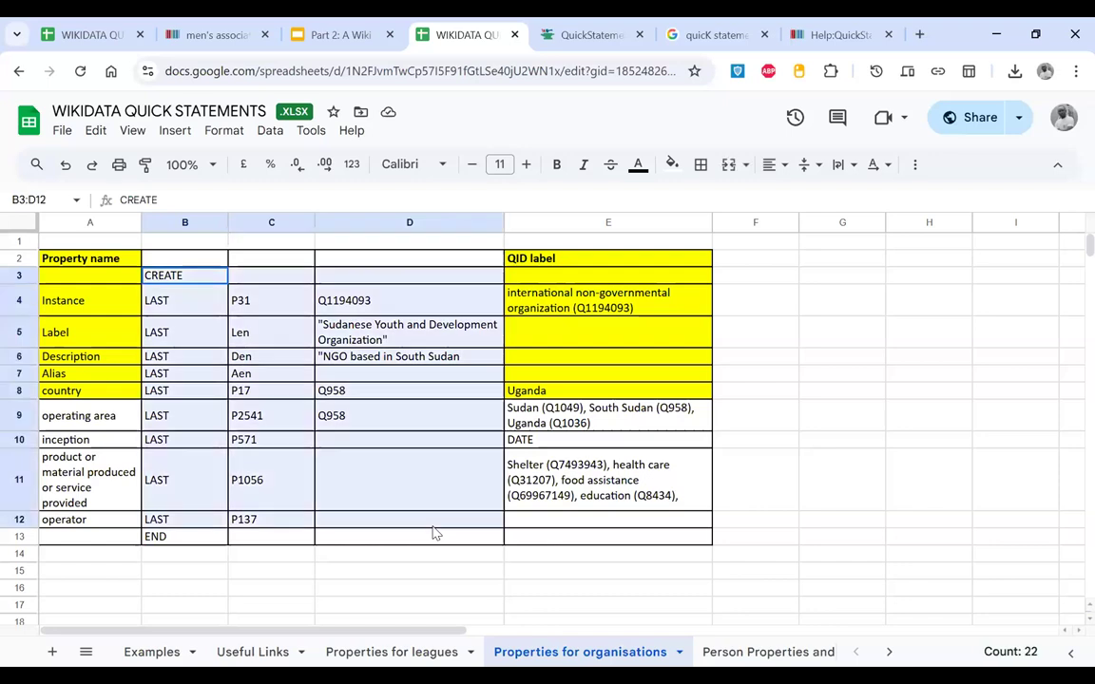
{"action": "left_click", "coordinate": [175, 537]}
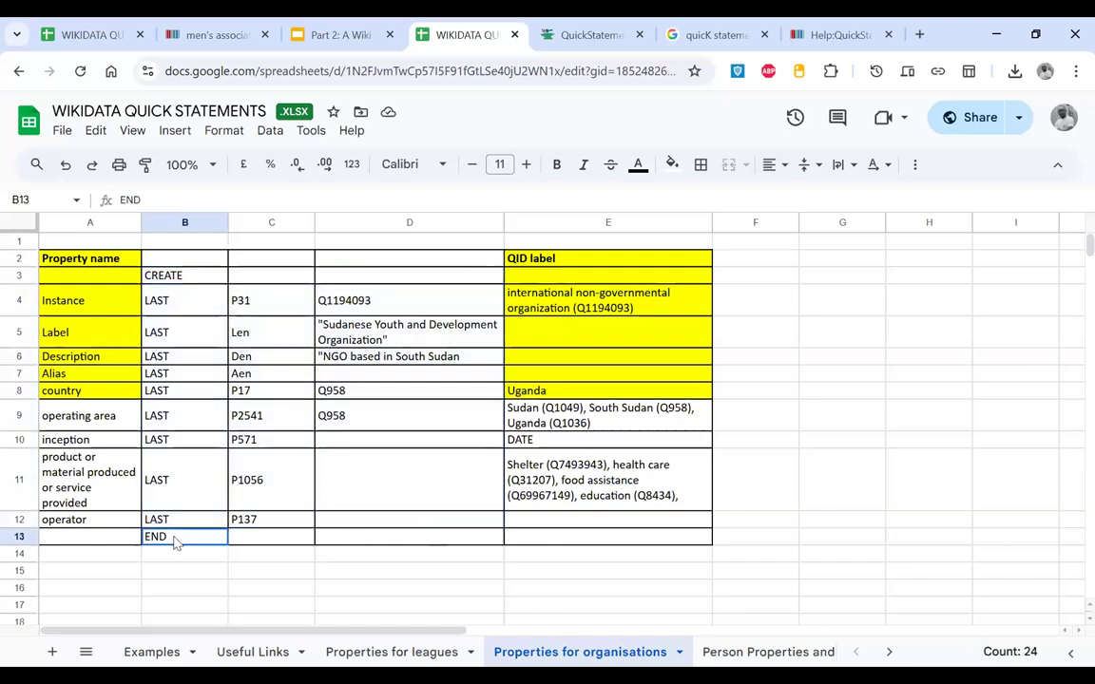
{"action": "left_click", "coordinate": [195, 278]}
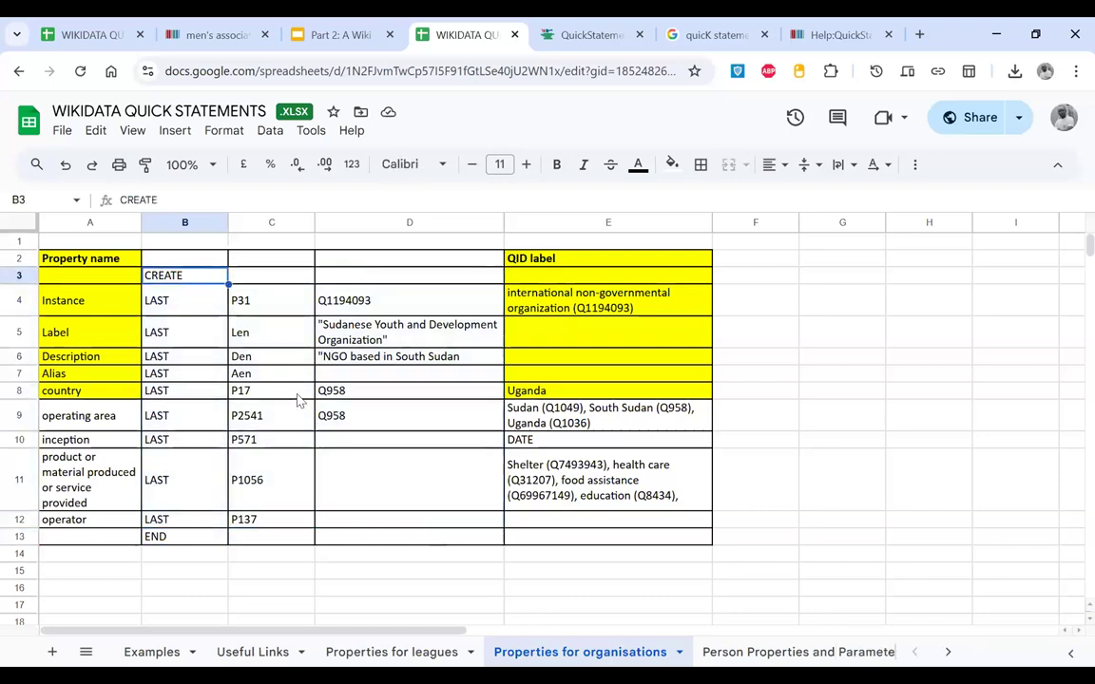
{"action": "left_click", "coordinate": [354, 489], "text": "shift"}
{"action": "left_click_drag", "start_coordinate": [347, 587], "coordinate": [342, 548]}
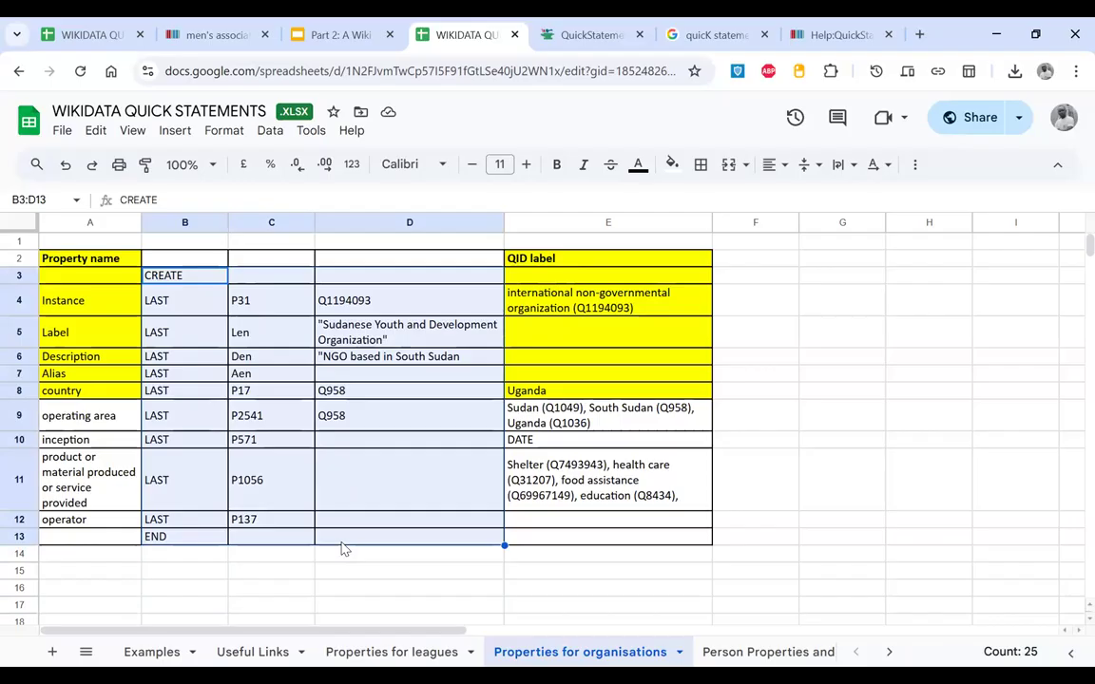
{"action": "left_click", "coordinate": [205, 481]}
Step: Inspect the country P17 QID in D8, the operating area value in D9 and its E9 labels
{"action": "left_click", "coordinate": [278, 393]}
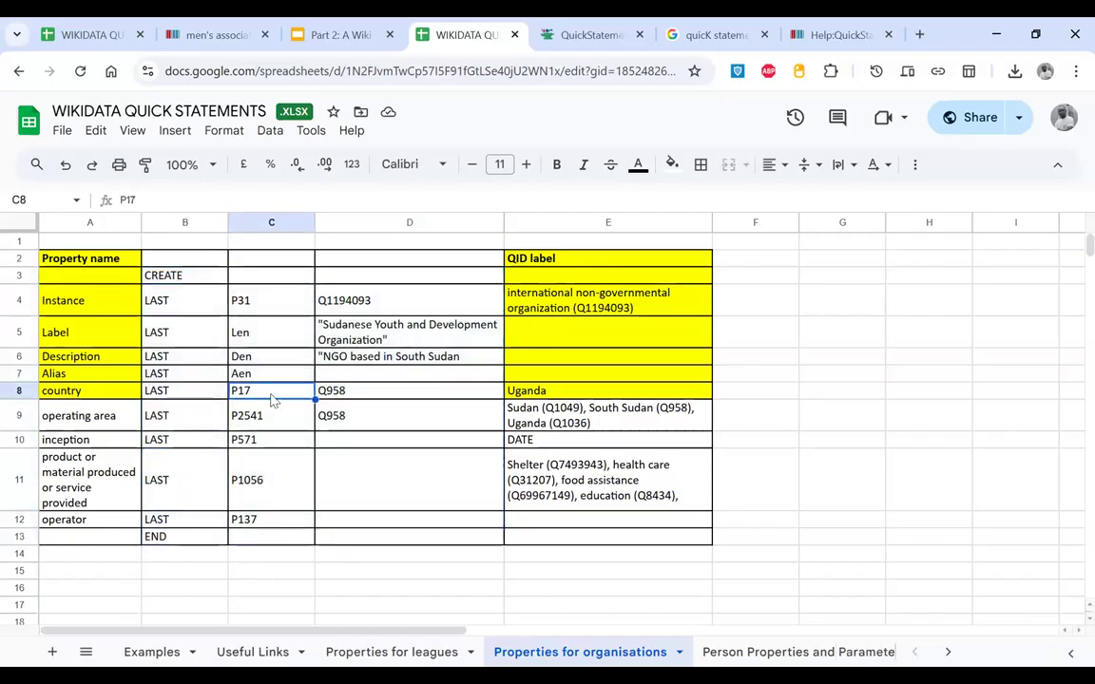
{"action": "left_click", "coordinate": [344, 392]}
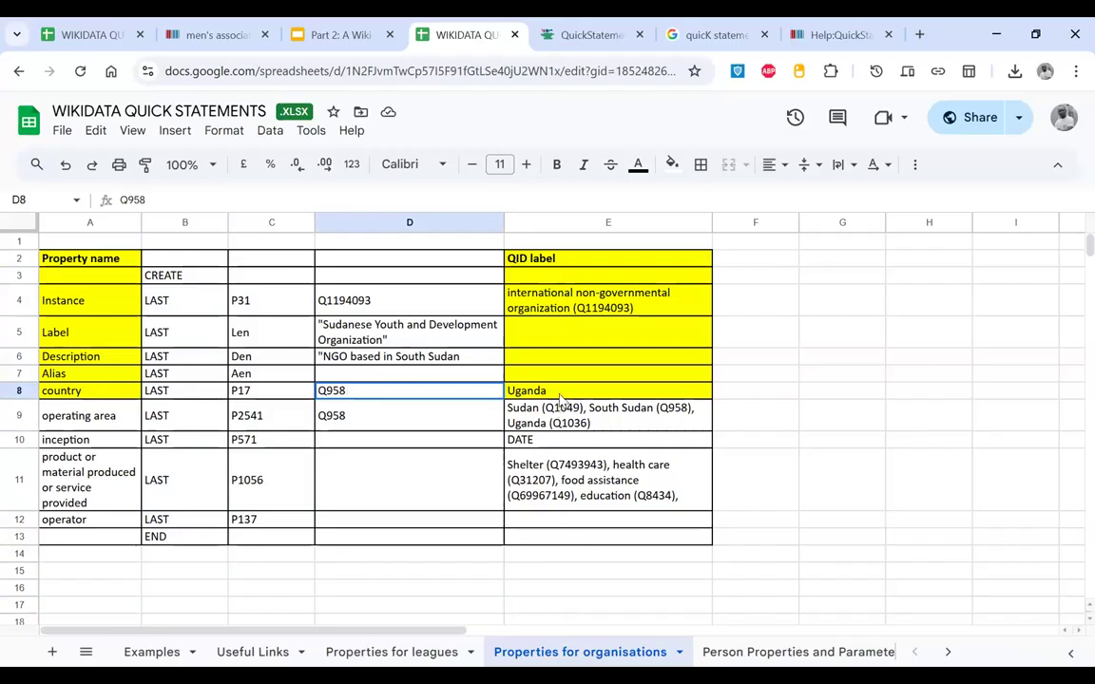
{"action": "left_click", "coordinate": [92, 421]}
{"action": "left_click", "coordinate": [371, 427]}
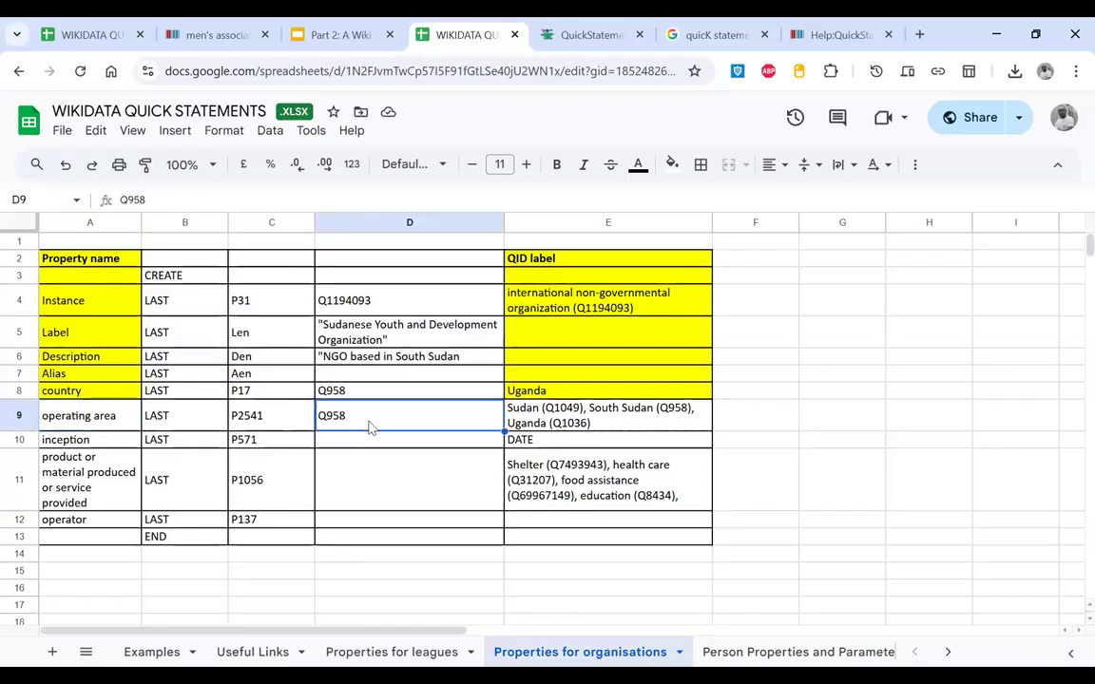
{"action": "left_click", "coordinate": [668, 416]}
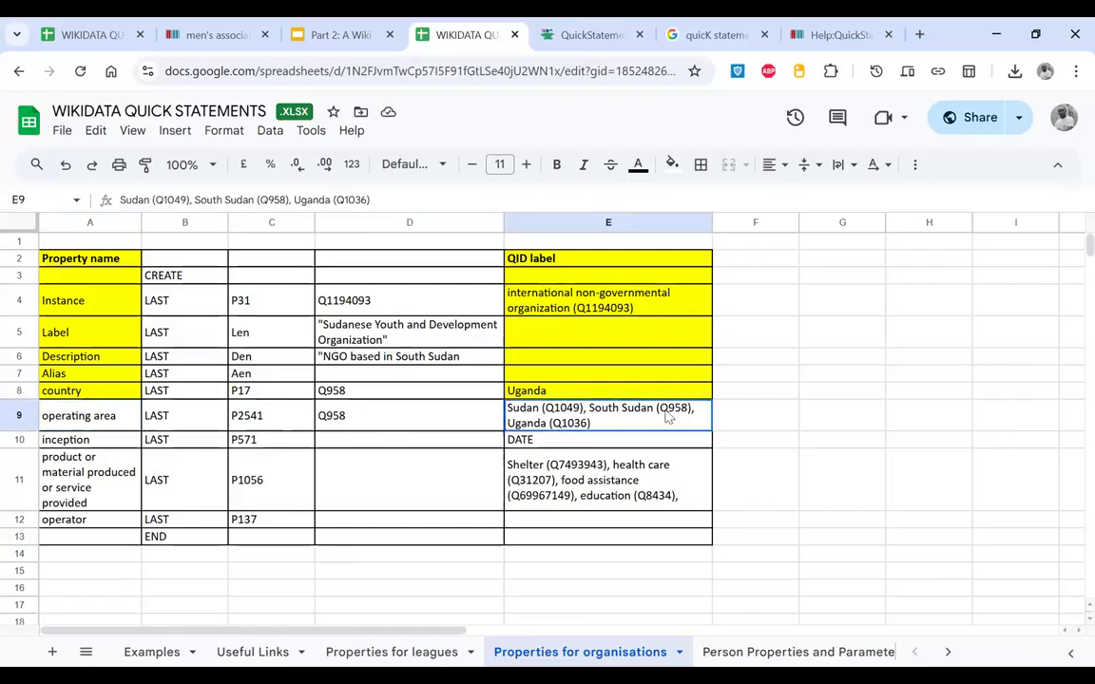
{"action": "double_click", "coordinate": [671, 407]}
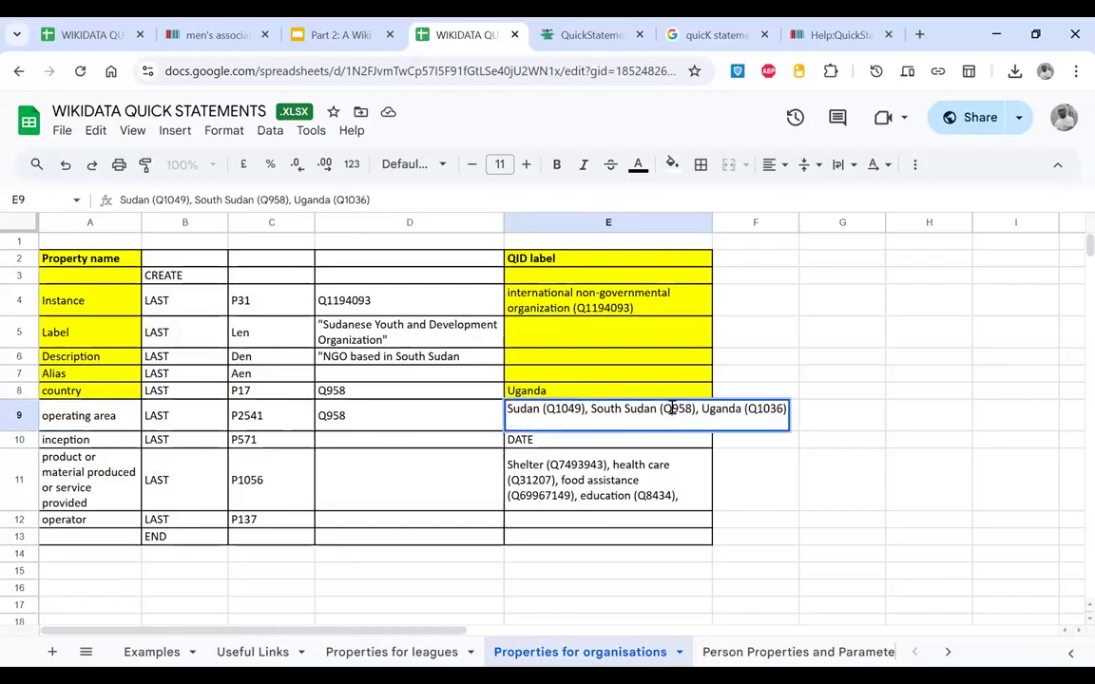
{"action": "left_click", "coordinate": [411, 423]}
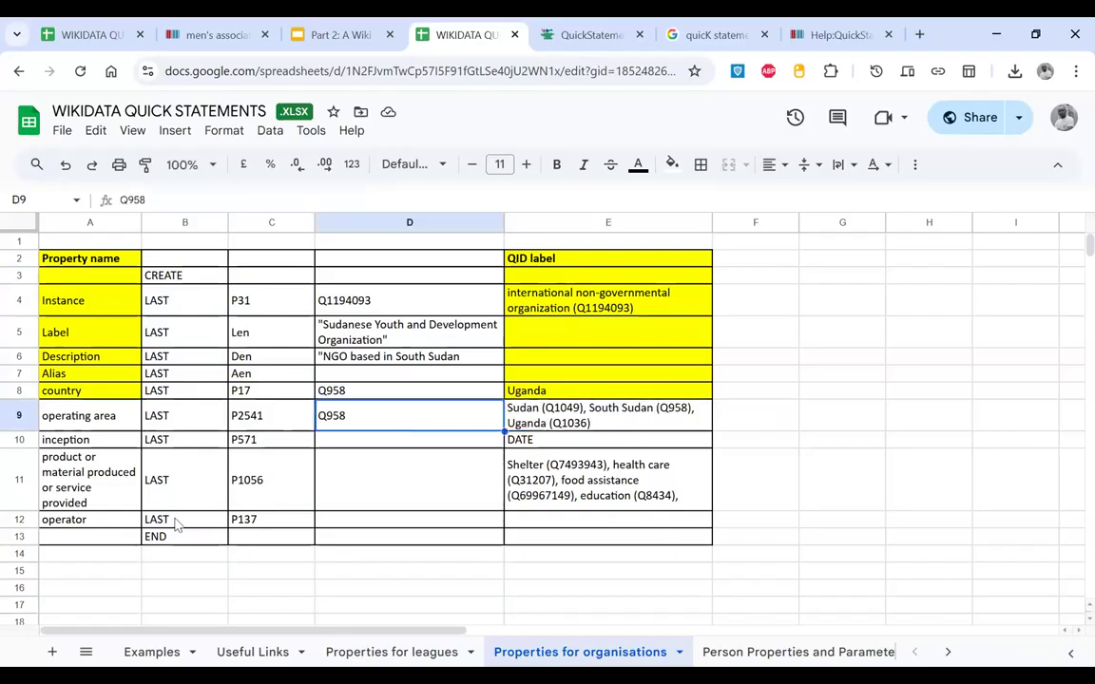
Step: Search Wikidata for Q958 to confirm South Sudan, then show the Person Properties and Parameters sheet
{"action": "key", "text": "ctrl+2"}
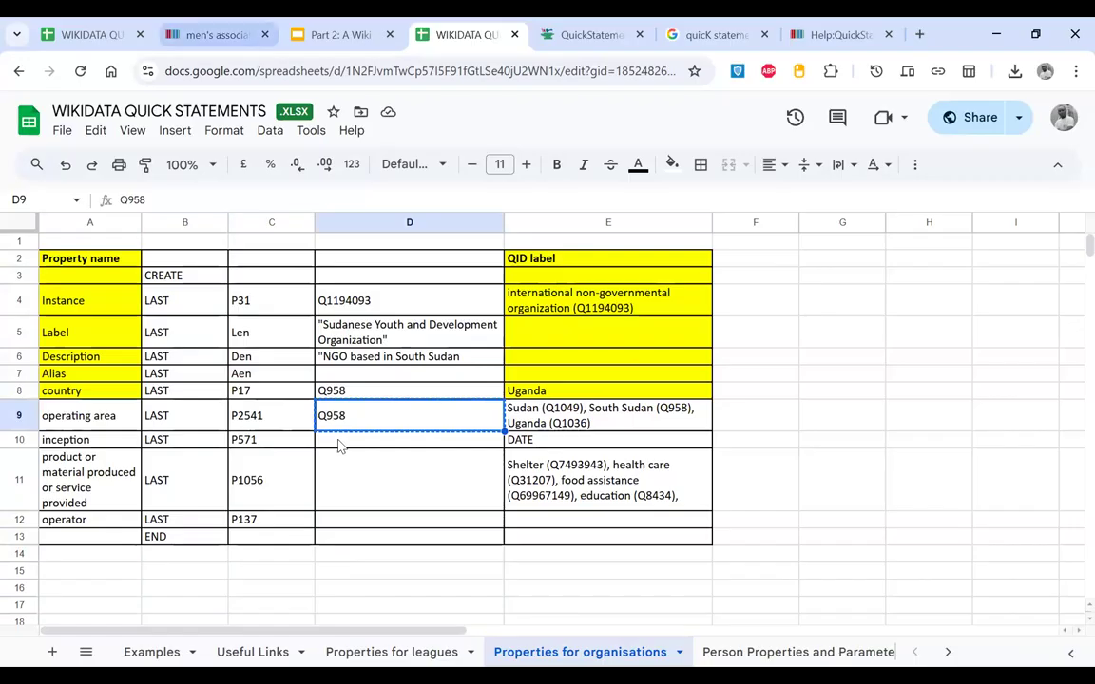
{"action": "left_click", "coordinate": [298, 128]}
{"action": "type", "text": "Q958"}
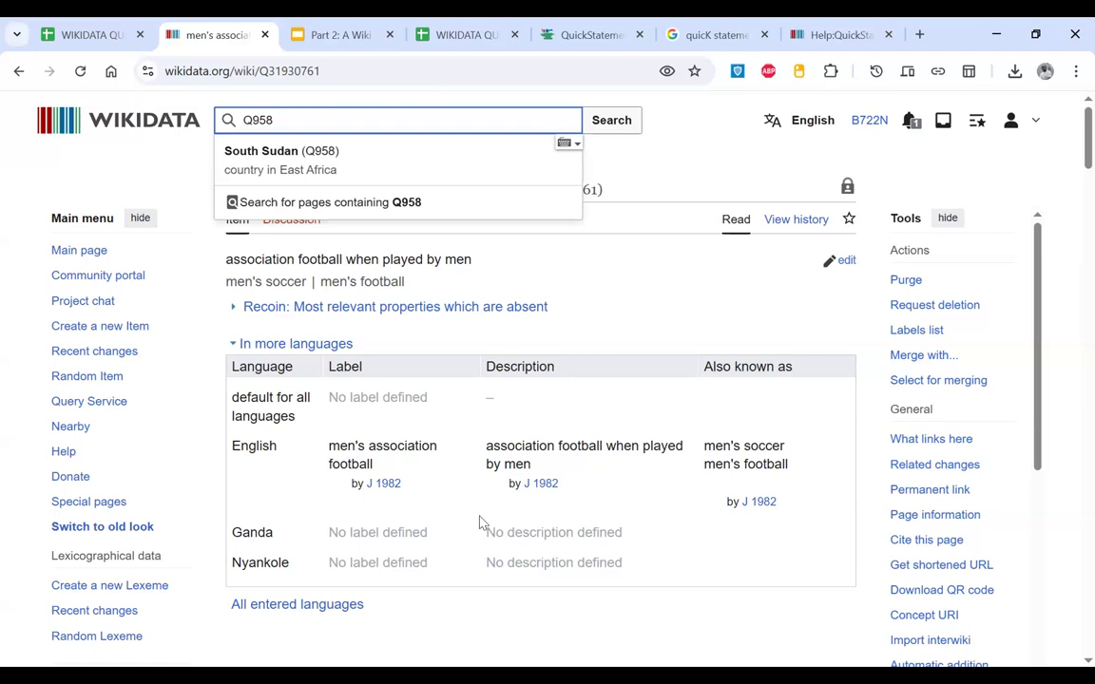
{"action": "left_click", "coordinate": [437, 43]}
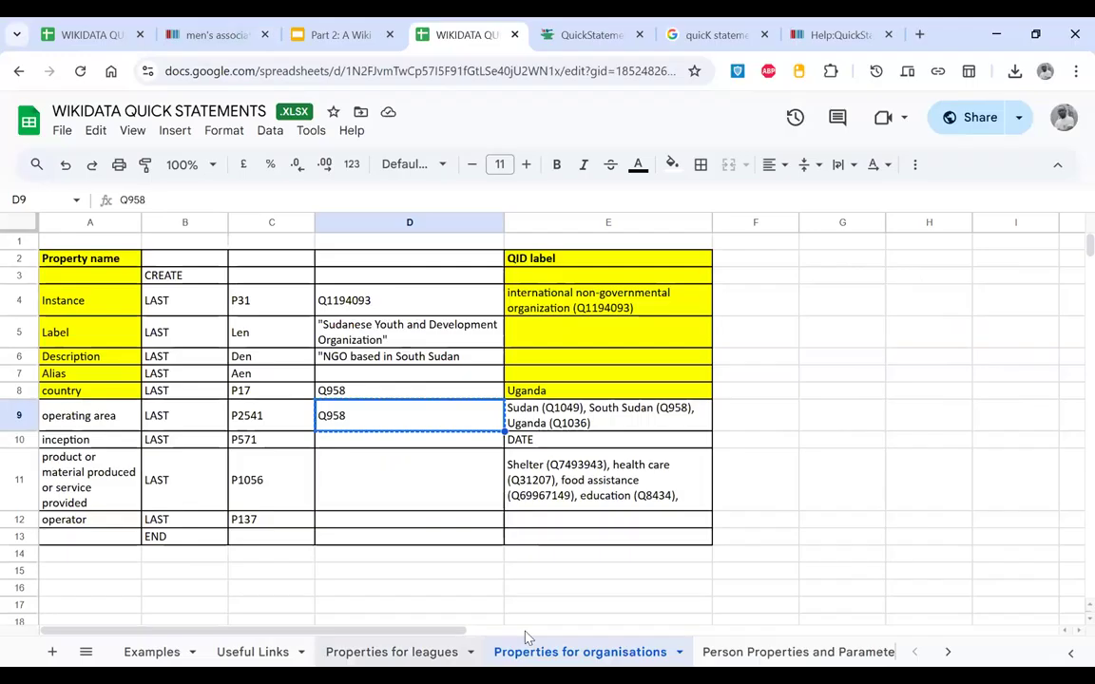
{"action": "left_click", "coordinate": [747, 650]}
Step: Replace the 'label Name' placeholder in D4 with the player's name
{"action": "scroll", "coordinate": [499, 490], "scroll_direction": "down", "scroll_amount": 1}
{"action": "scroll", "coordinate": [499, 489], "scroll_direction": "down", "scroll_amount": 3}
{"action": "scroll", "coordinate": [295, 342], "scroll_direction": "up", "scroll_amount": 3}
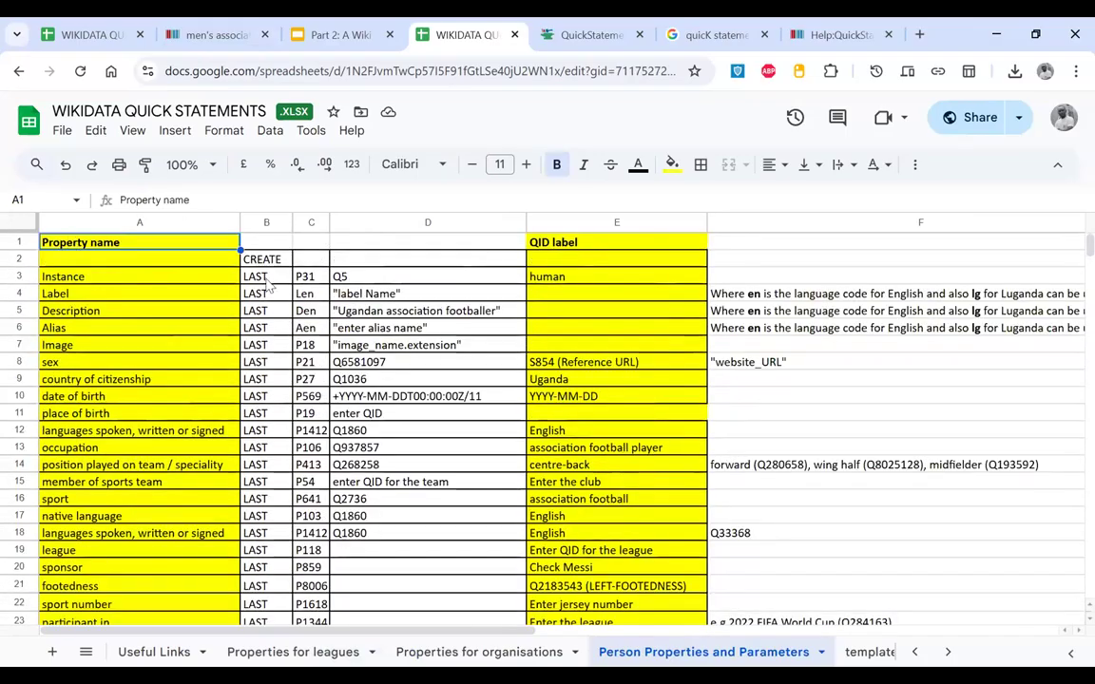
{"action": "double_click", "coordinate": [380, 293]}
{"action": "left_click_drag", "start_coordinate": [395, 293], "coordinate": [339, 291]}
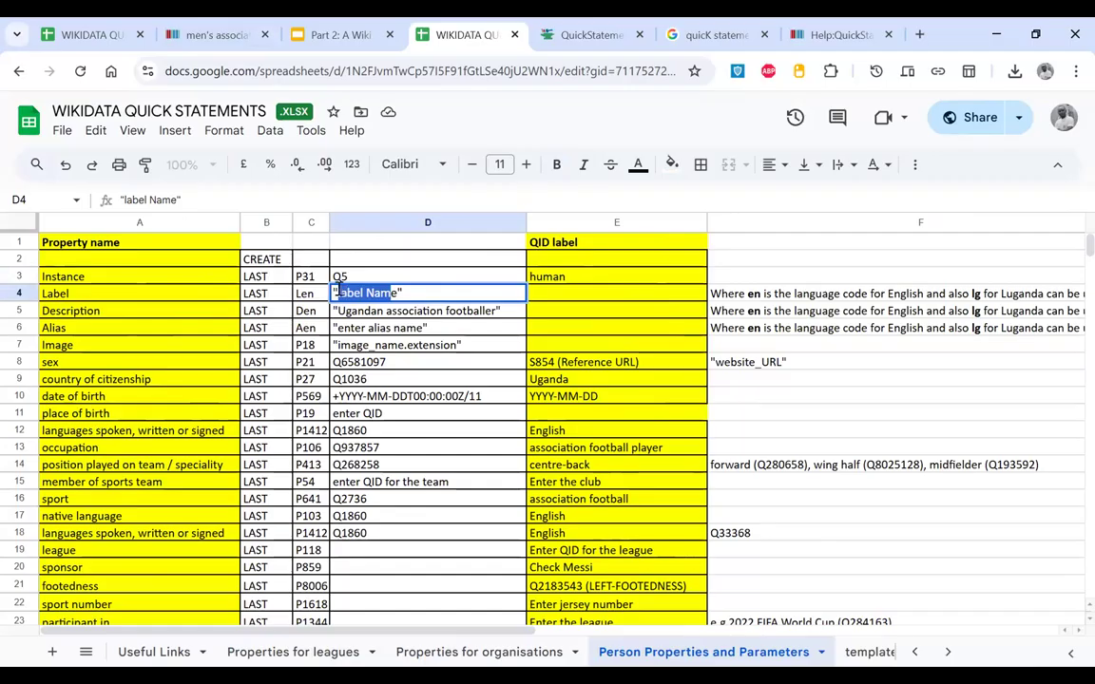
{"action": "key", "text": "BackSpace"}
{"action": "type", "text": "Baluku"}
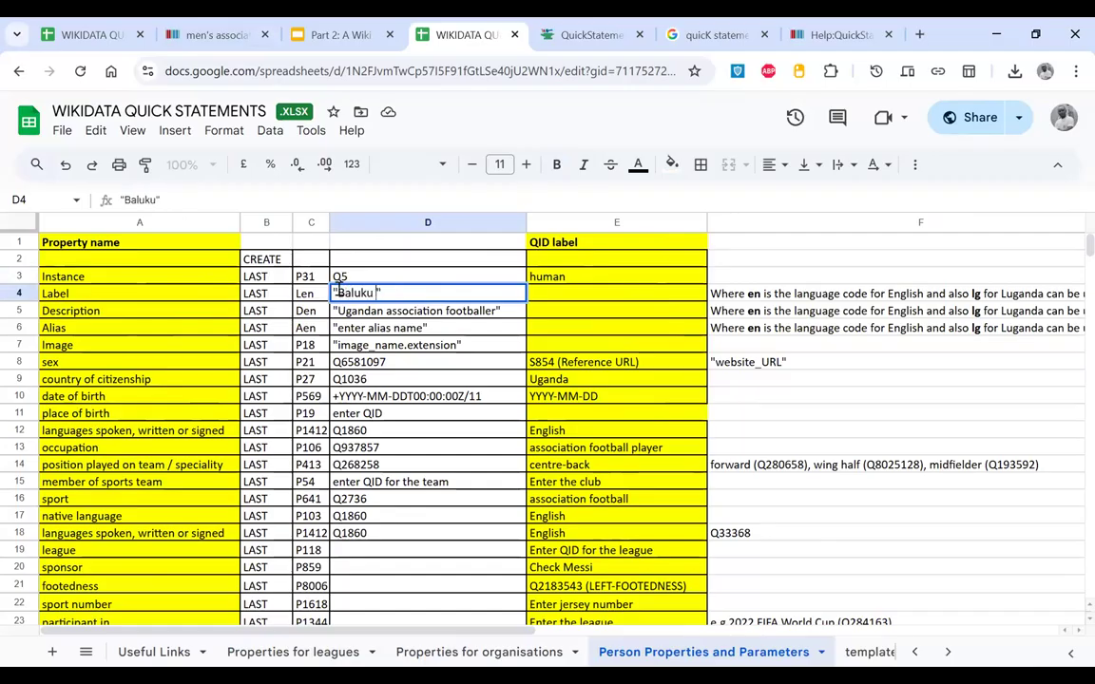
{"action": "type", "text": " Brian"}
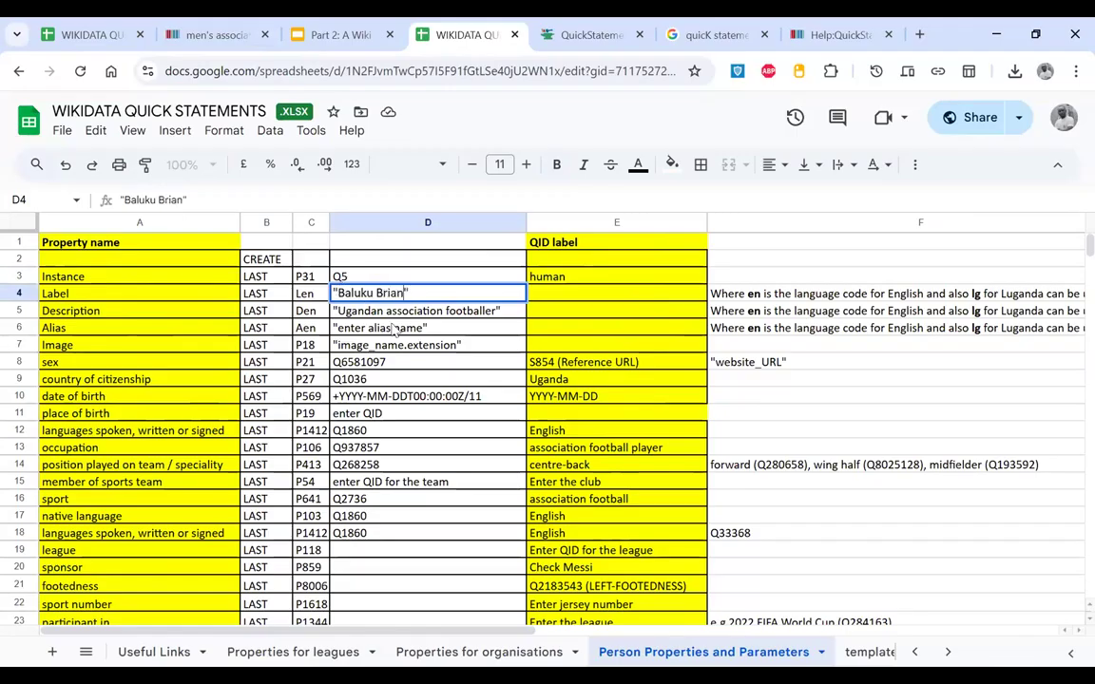
{"action": "left_click", "coordinate": [394, 328]}
Step: Review the description, alias, LAST marker, reference URL note and date-of-birth format rows
{"action": "left_click", "coordinate": [322, 316]}
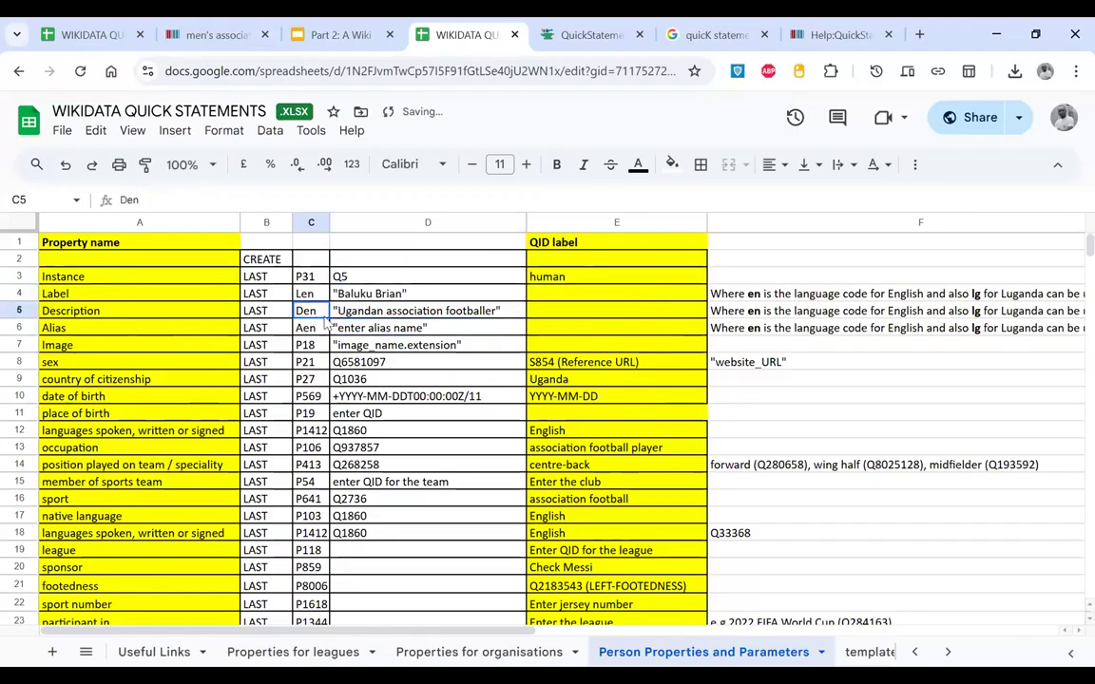
{"action": "left_click", "coordinate": [384, 320]}
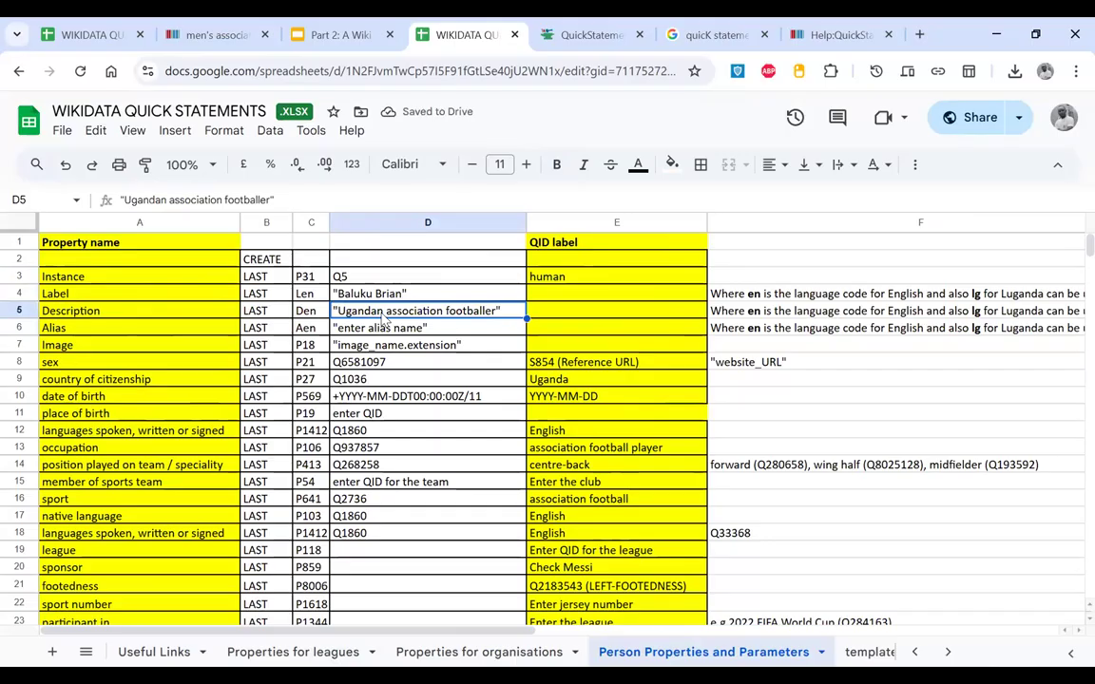
{"action": "left_click", "coordinate": [310, 331]}
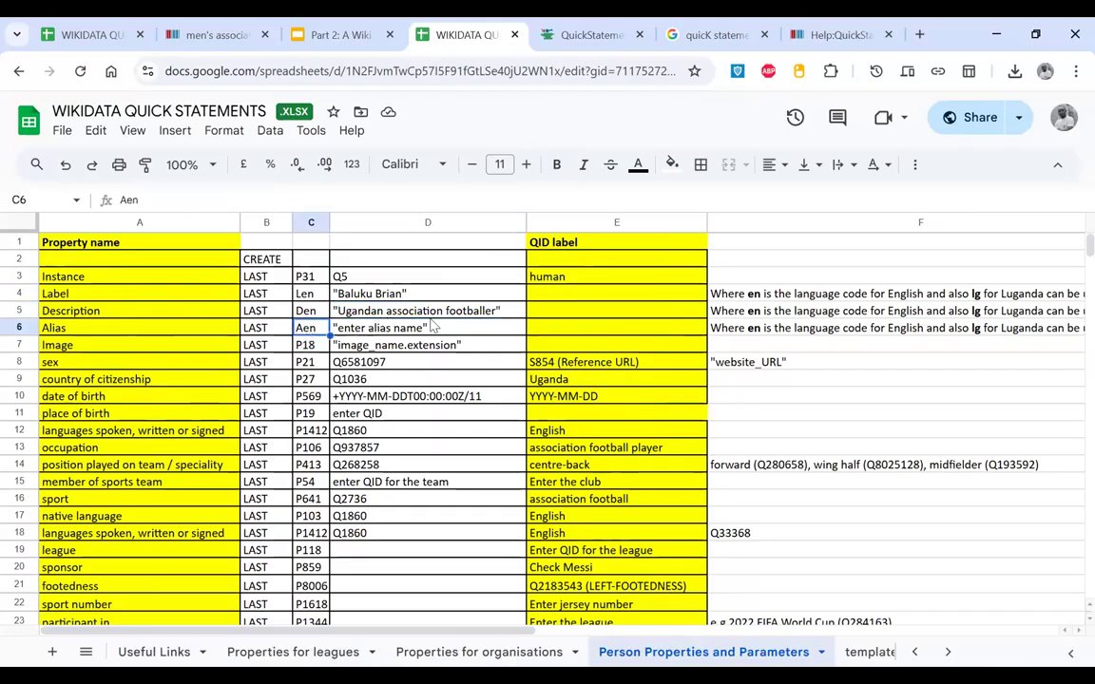
{"action": "left_click", "coordinate": [271, 369]}
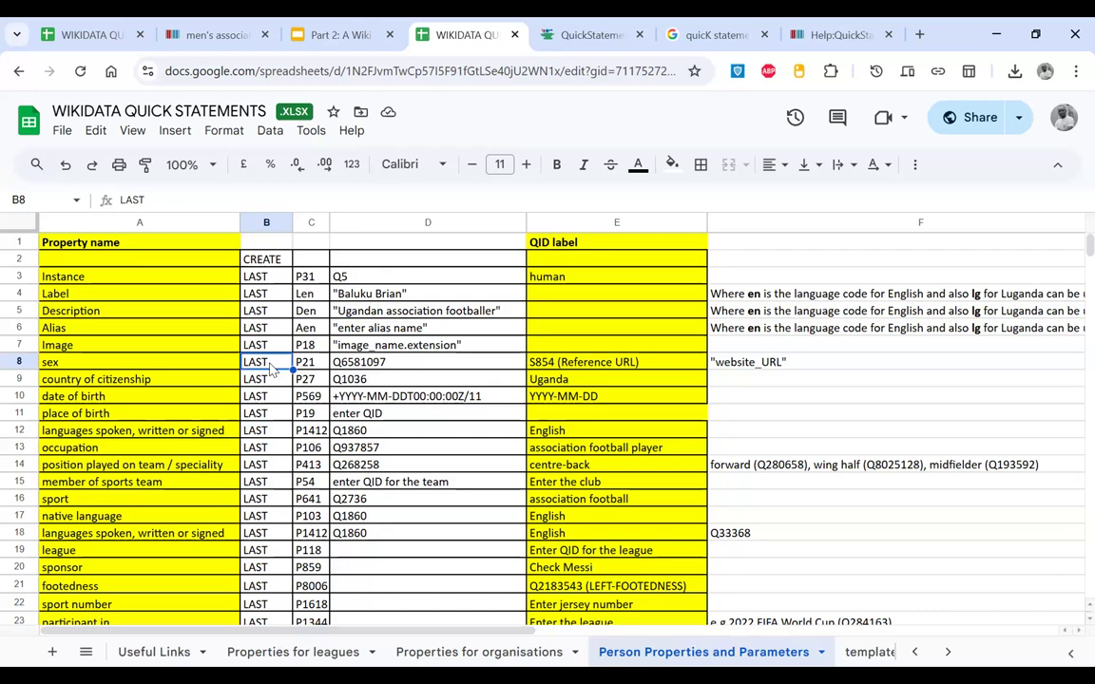
{"action": "left_click", "coordinate": [572, 365]}
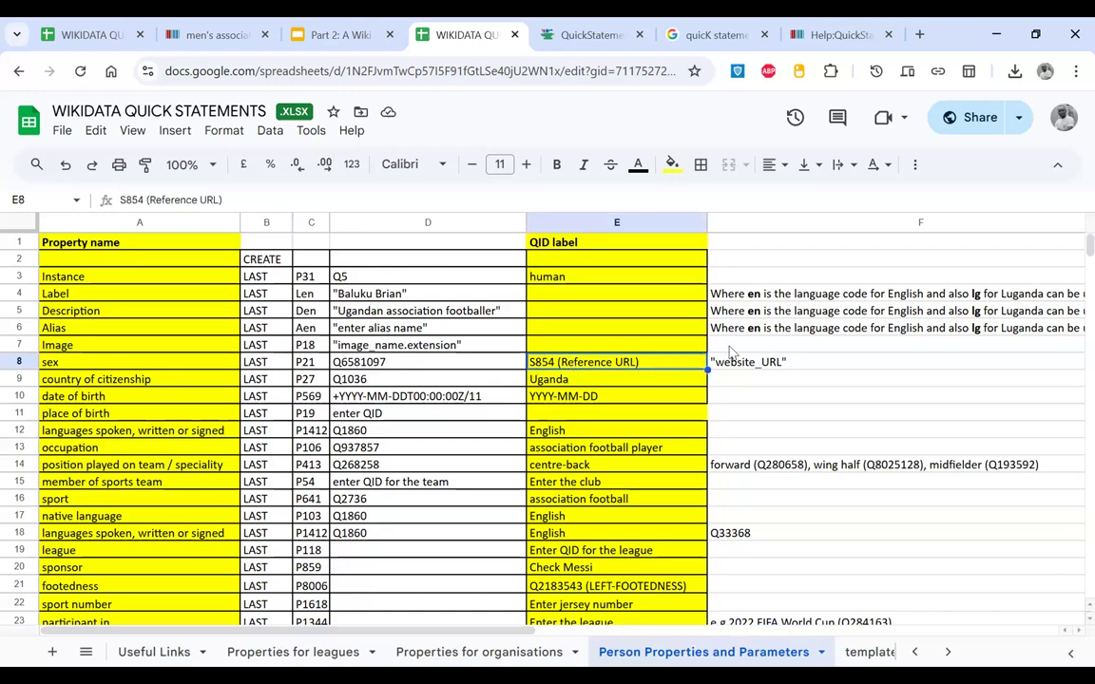
{"action": "left_click", "coordinate": [337, 399]}
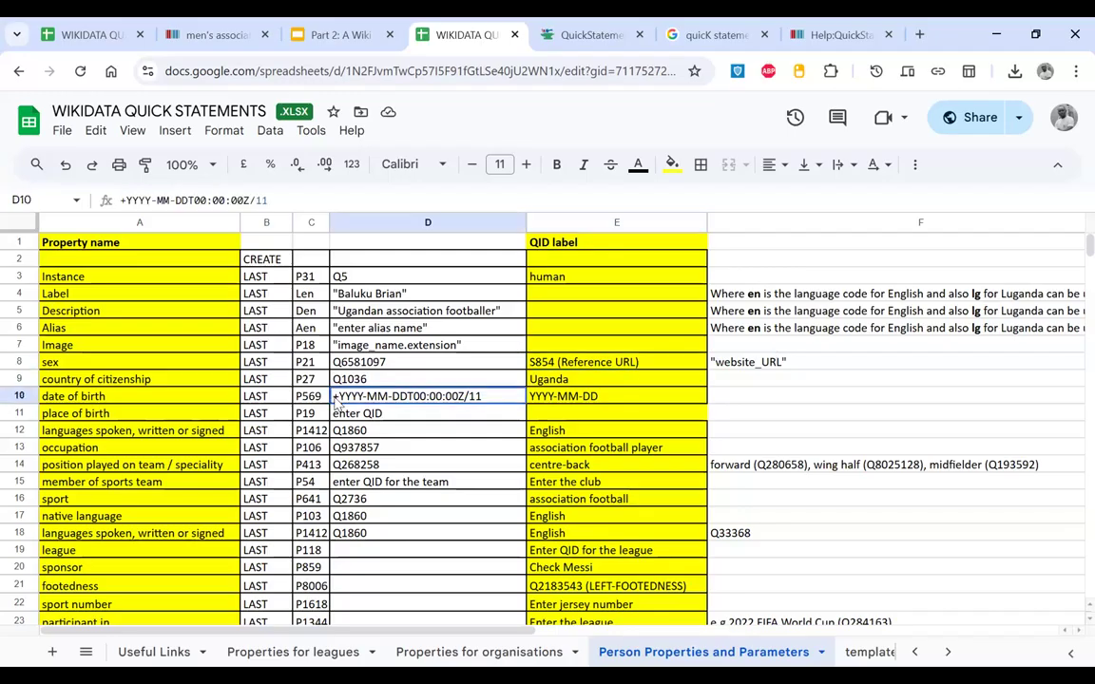
{"action": "scroll", "coordinate": [649, 585], "scroll_direction": "down", "scroll_amount": 2}
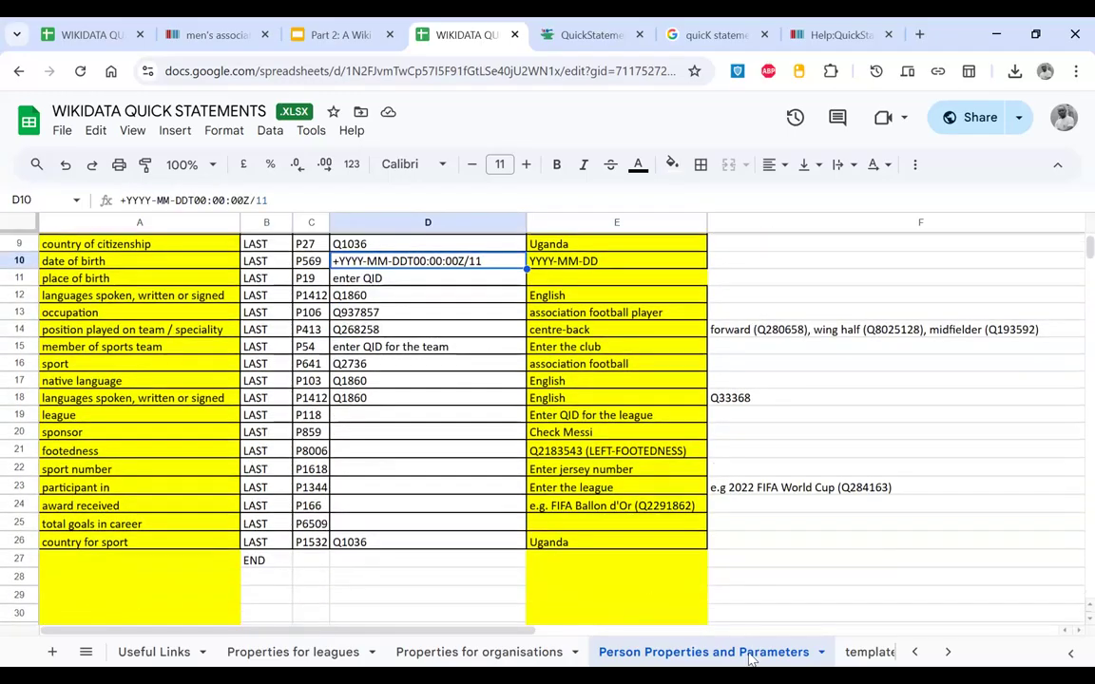
{"action": "scroll", "coordinate": [646, 653], "scroll_direction": "down", "scroll_amount": 5}
{"action": "left_click", "coordinate": [601, 653]}
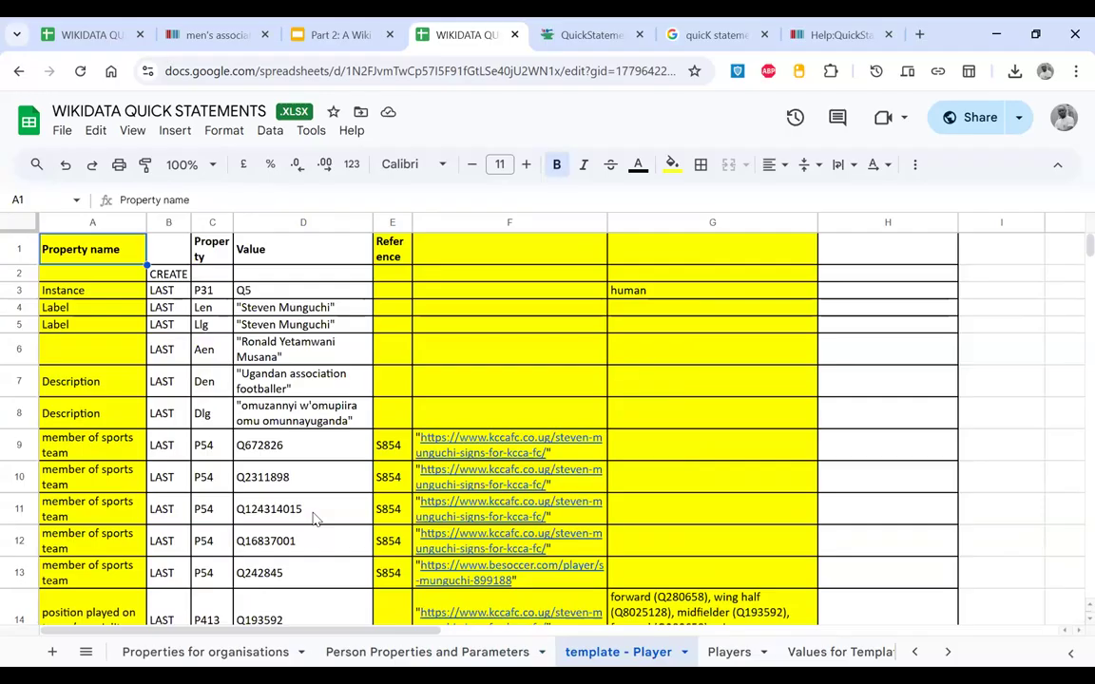
Step: Review the template - Player header block and the label and alias values in D4 and D6
{"action": "scroll", "coordinate": [316, 518], "scroll_direction": "down", "scroll_amount": 10}
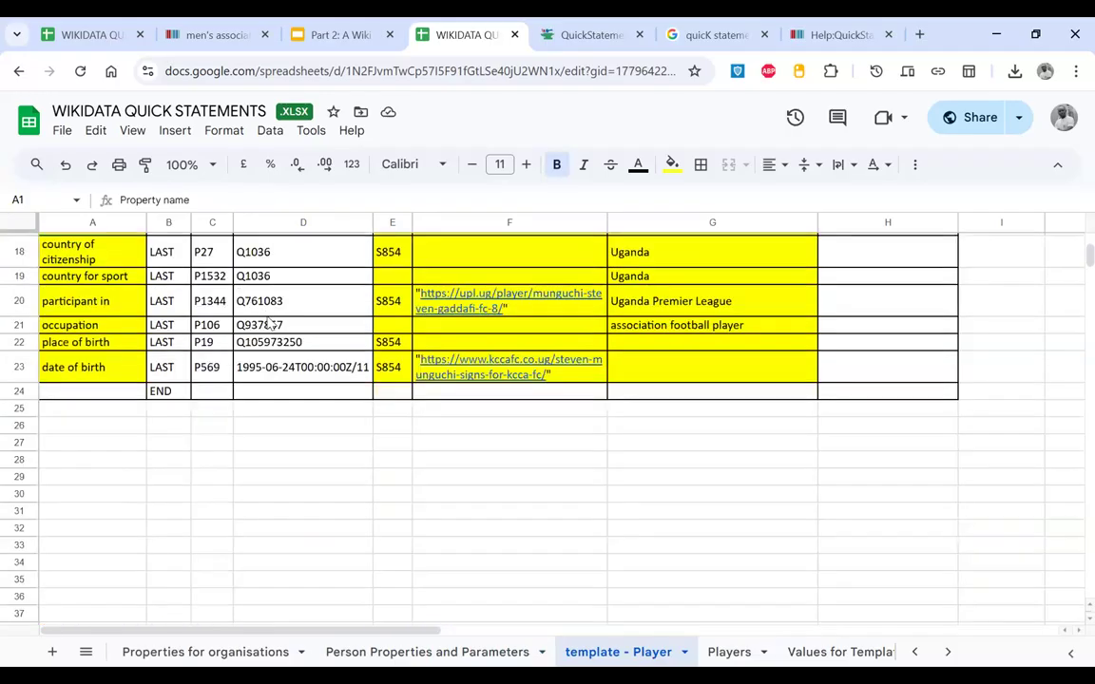
{"action": "scroll", "coordinate": [269, 323], "scroll_direction": "up", "scroll_amount": 8}
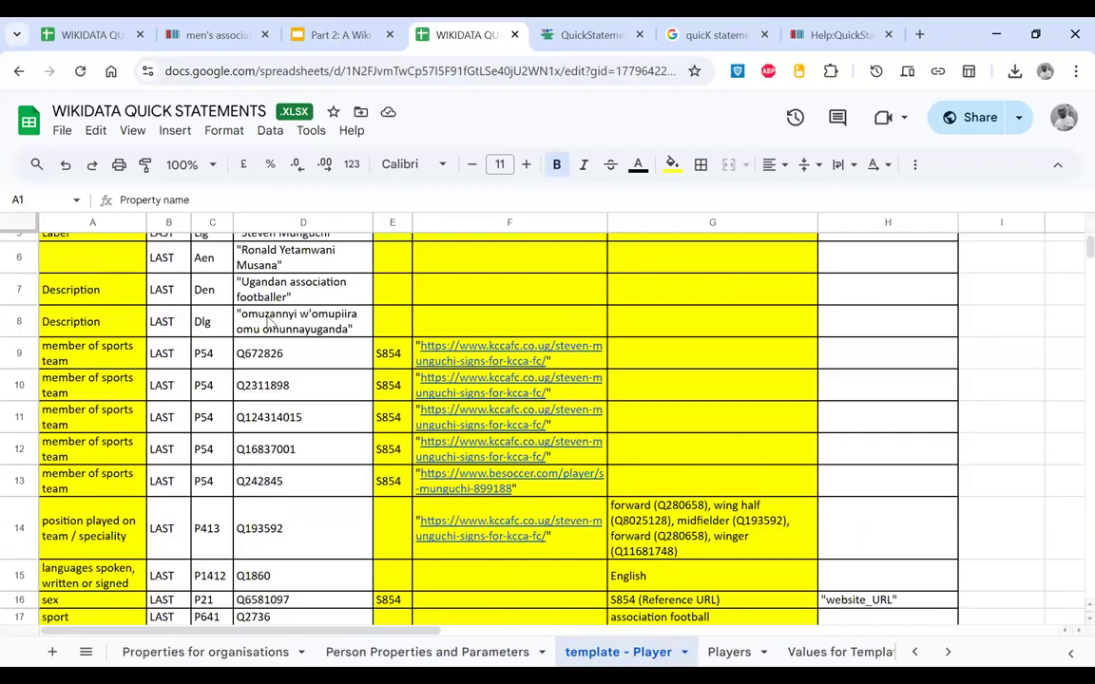
{"action": "scroll", "coordinate": [269, 323], "scroll_direction": "up", "scroll_amount": 3}
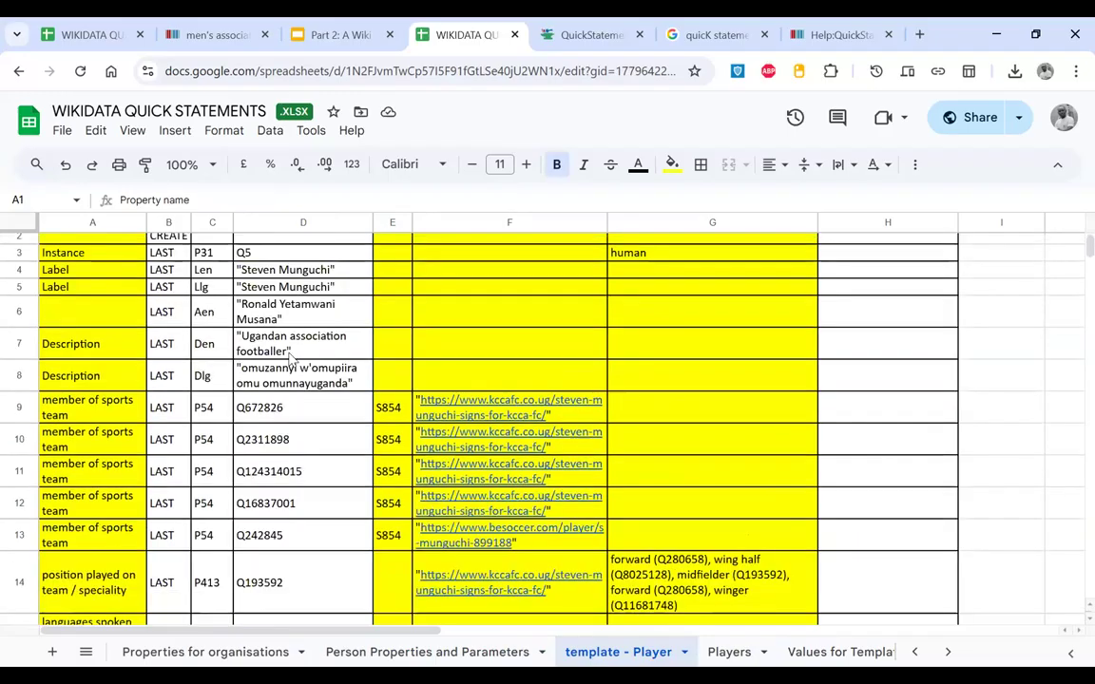
{"action": "left_click_drag", "start_coordinate": [168, 273], "coordinate": [303, 290]}
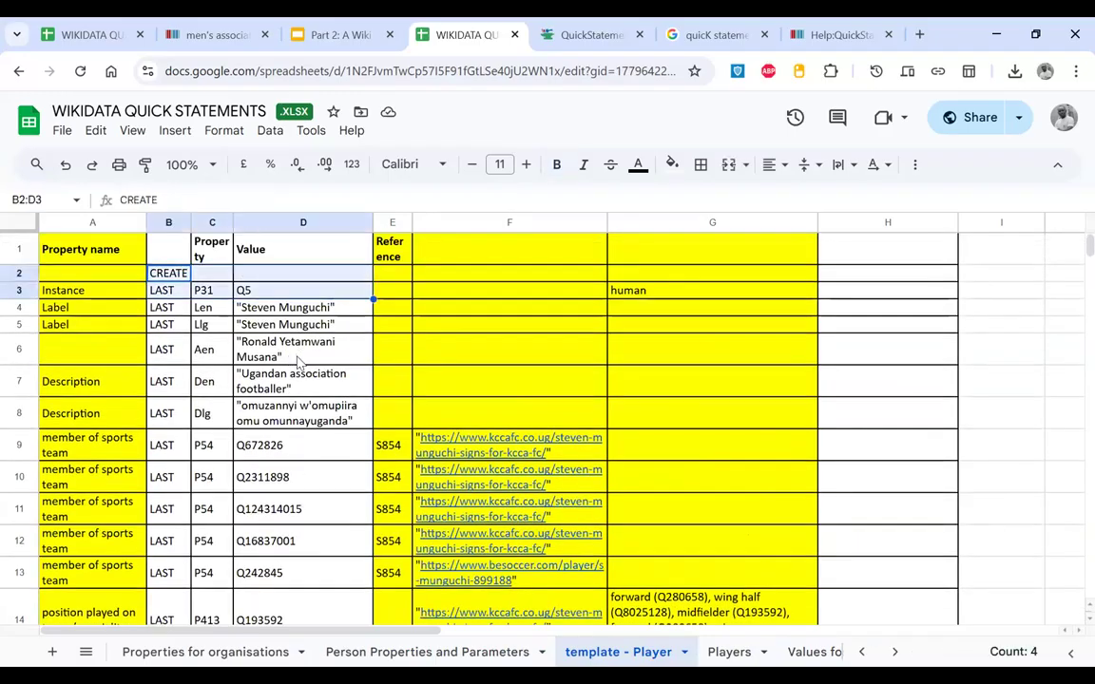
{"action": "left_click", "coordinate": [296, 309]}
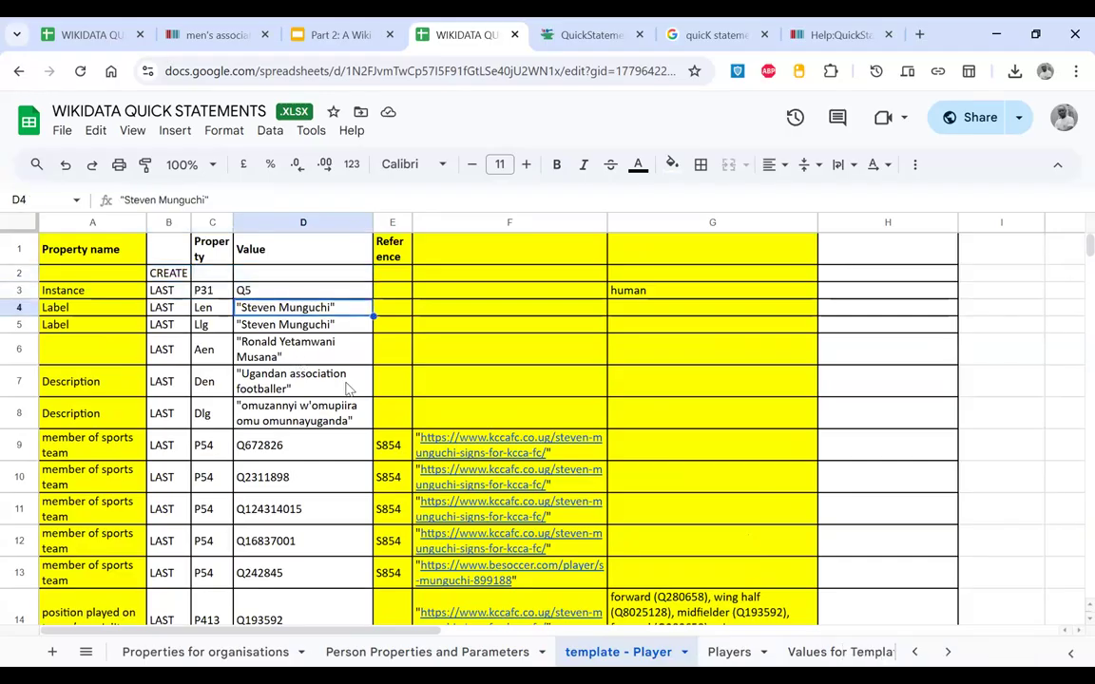
{"action": "left_click", "coordinate": [299, 362]}
Step: Copy the first member of sports team QID Q672826 from D9
{"action": "scroll", "coordinate": [227, 349], "scroll_direction": "down", "scroll_amount": 1}
{"action": "scroll", "coordinate": [224, 348], "scroll_direction": "down", "scroll_amount": 1}
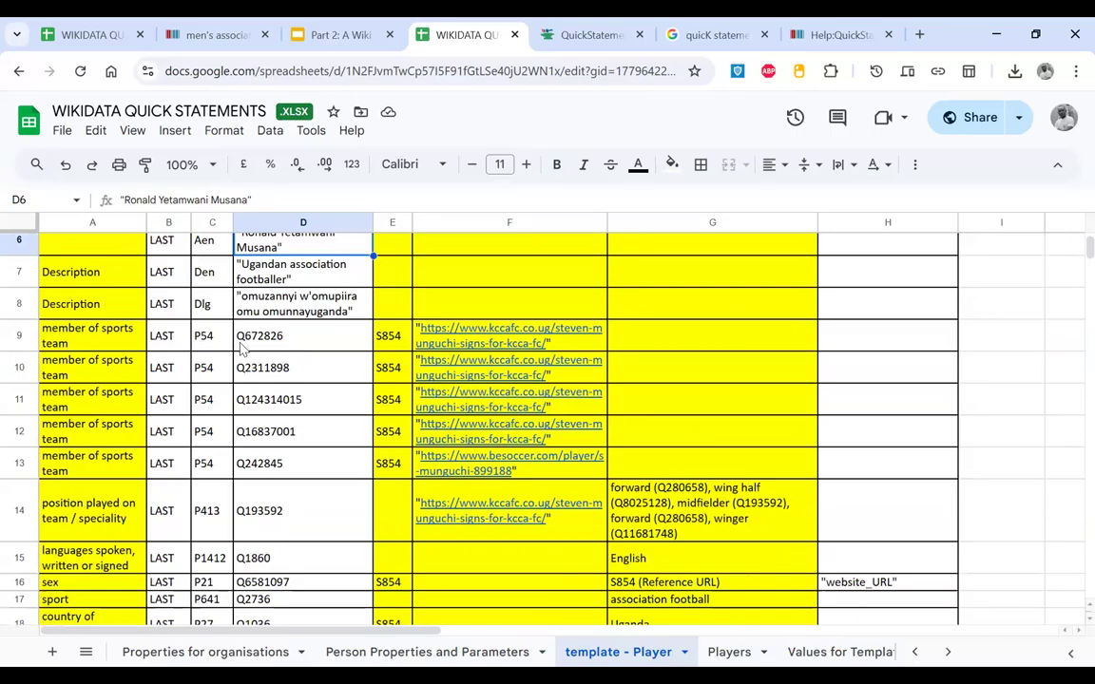
{"action": "left_click", "coordinate": [241, 348]}
{"action": "key", "text": "ctrl+c"}
{"action": "left_click", "coordinate": [74, 337]}
{"action": "left_click", "coordinate": [280, 342]}
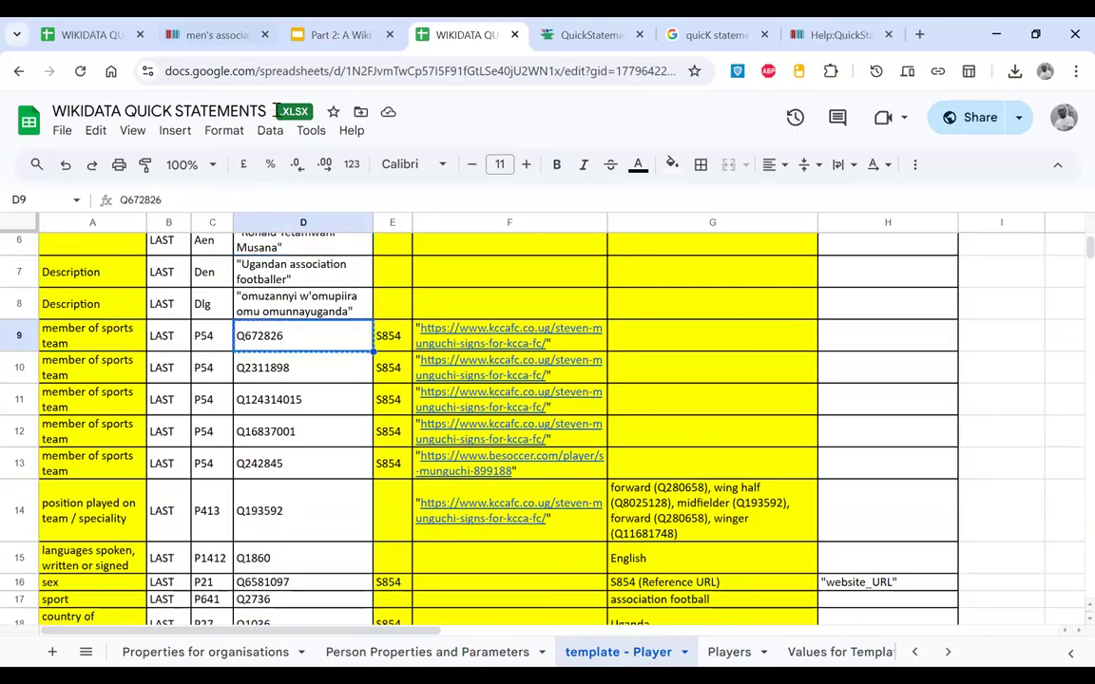
{"action": "key", "text": "ctrl+2"}
Step: Paste Q672826 into Wikidata search, then select the first player's block B2:F17 on Players
{"action": "key", "text": "ctrl+v"}
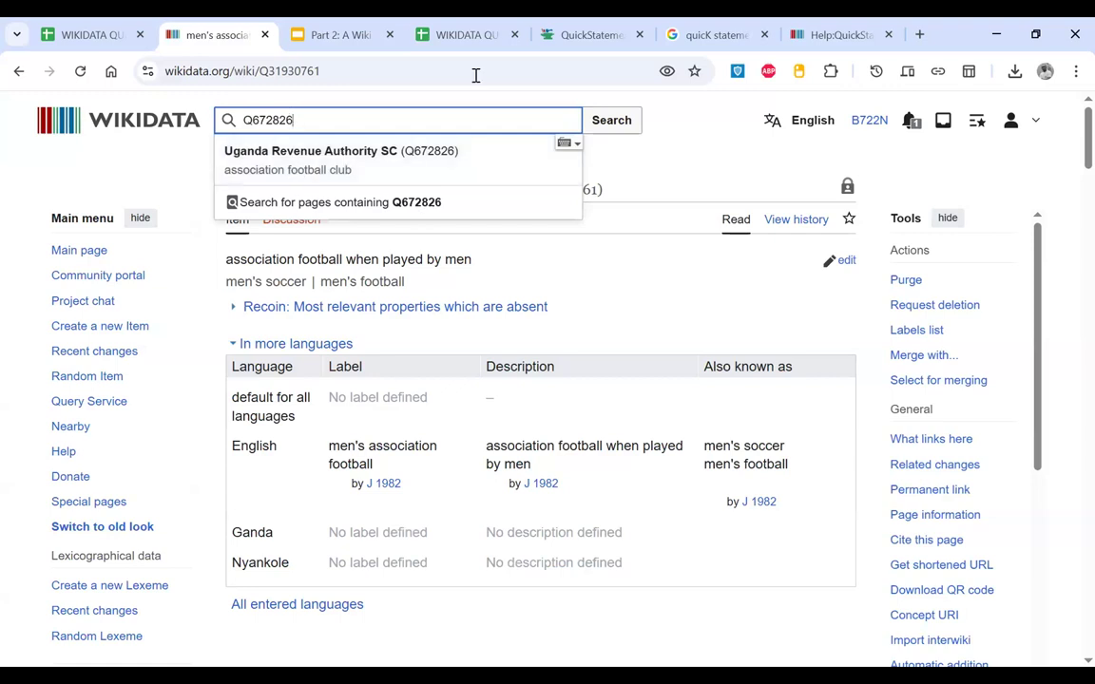
{"action": "key", "text": "ctrl+3"}
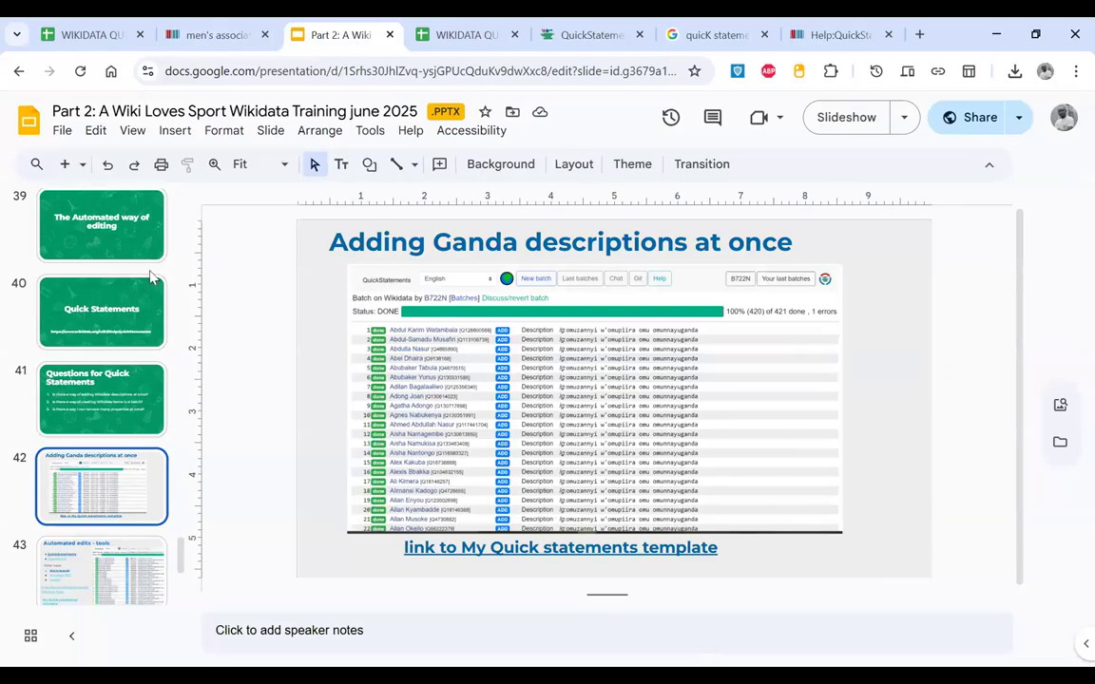
{"action": "left_click", "coordinate": [466, 35]}
{"action": "left_click_drag", "start_coordinate": [149, 273], "coordinate": [532, 363]}
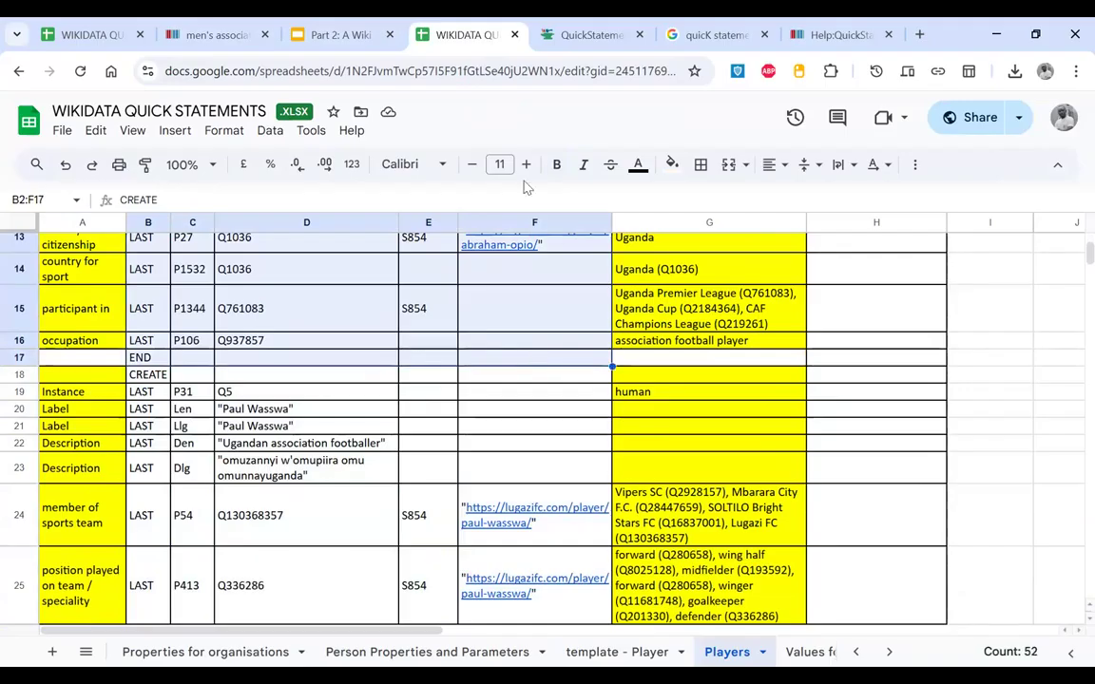
Step: Fill the first player block B2:F17 orange and select the next block B18:F33
{"action": "left_click", "coordinate": [672, 165]}
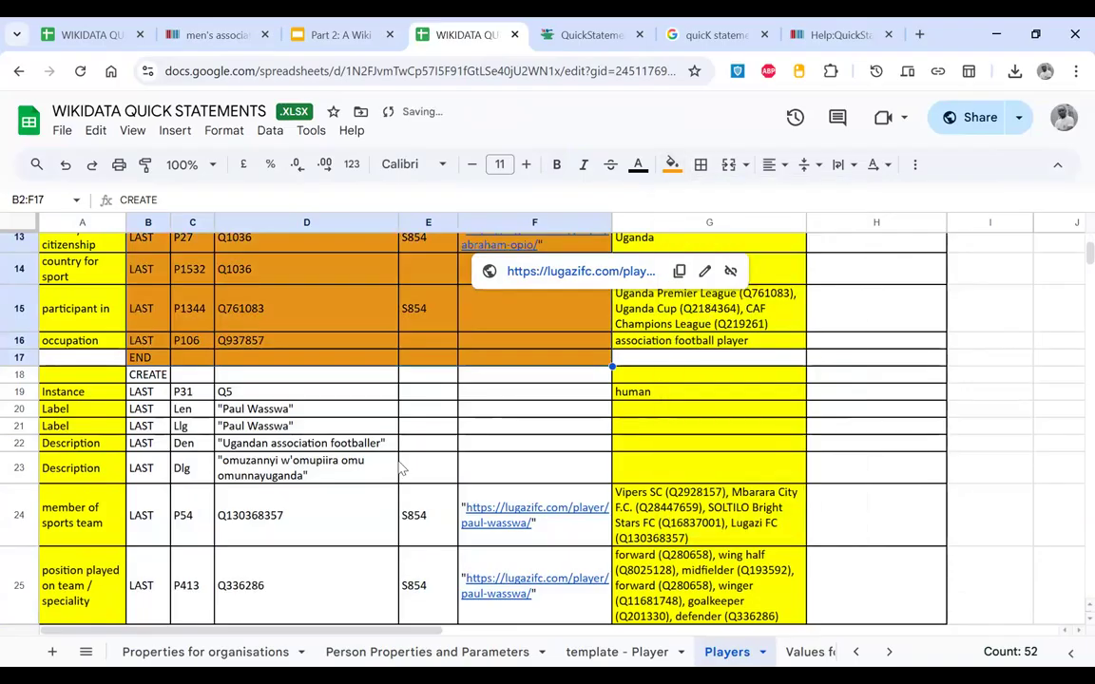
{"action": "scroll", "coordinate": [218, 331], "scroll_direction": "down", "scroll_amount": 2}
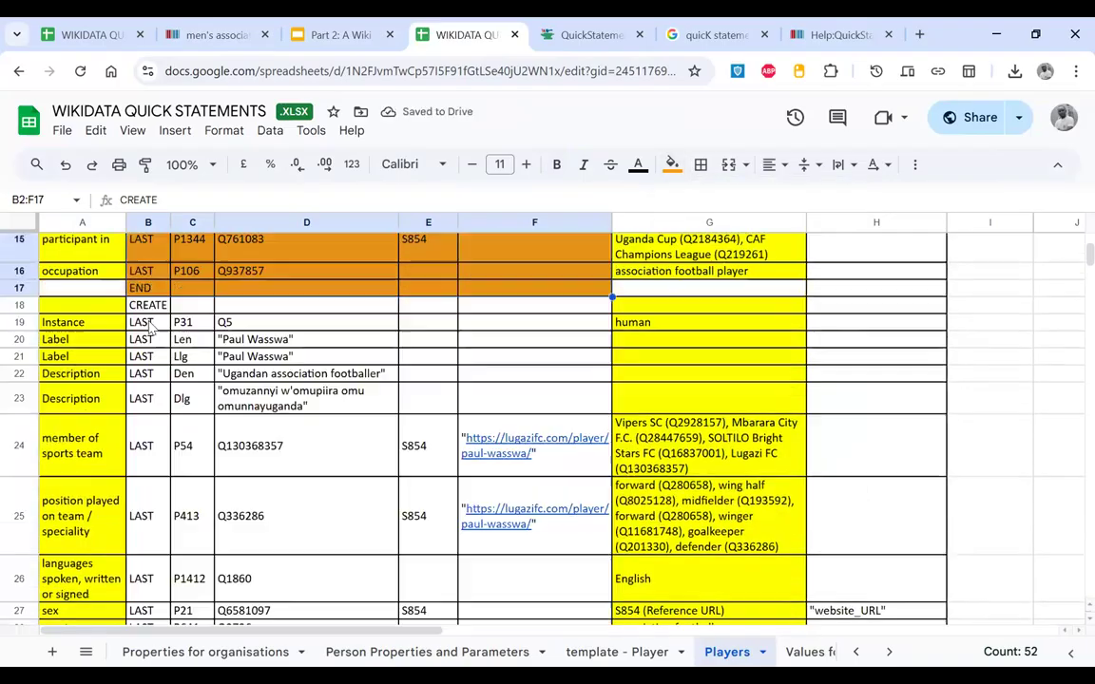
{"action": "scroll", "coordinate": [148, 327], "scroll_direction": "down", "scroll_amount": 1}
{"action": "scroll", "coordinate": [233, 305], "scroll_direction": "up", "scroll_amount": 5}
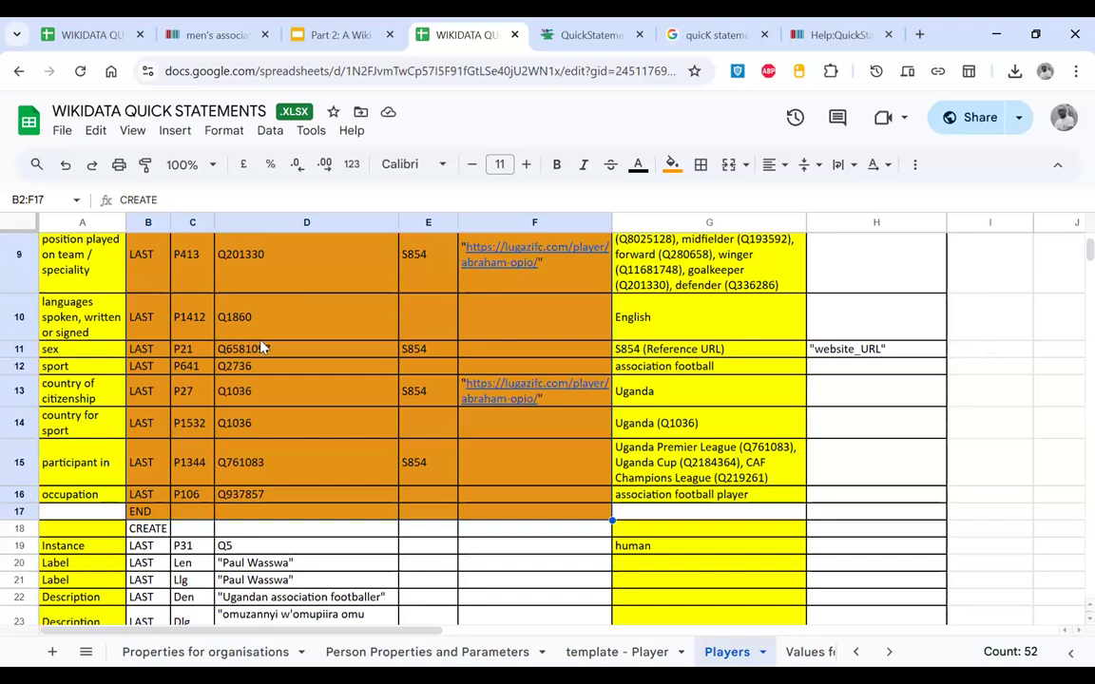
{"action": "scroll", "coordinate": [284, 334], "scroll_direction": "down", "scroll_amount": 2}
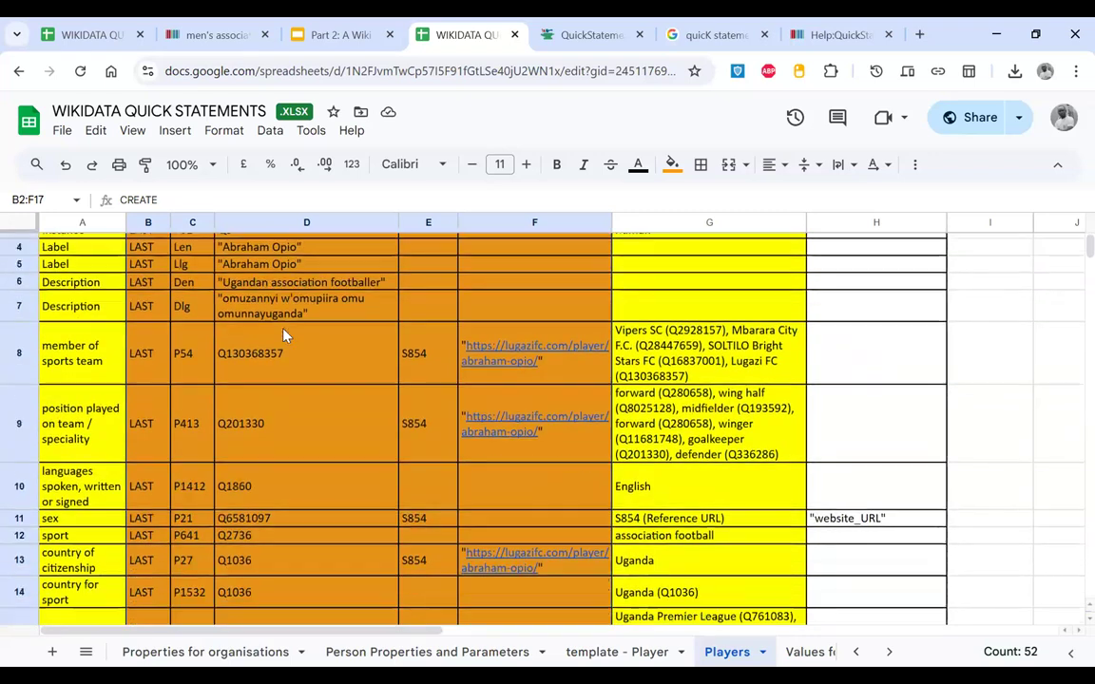
{"action": "scroll", "coordinate": [143, 261], "scroll_direction": "up", "scroll_amount": 3}
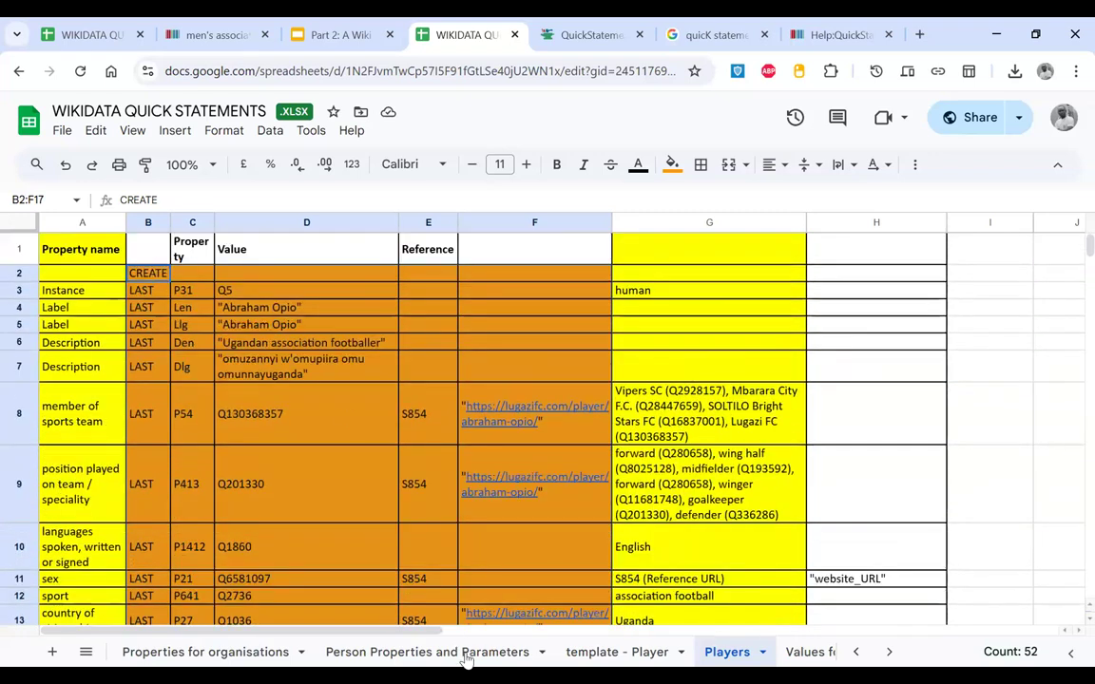
{"action": "scroll", "coordinate": [413, 531], "scroll_direction": "down", "scroll_amount": 2}
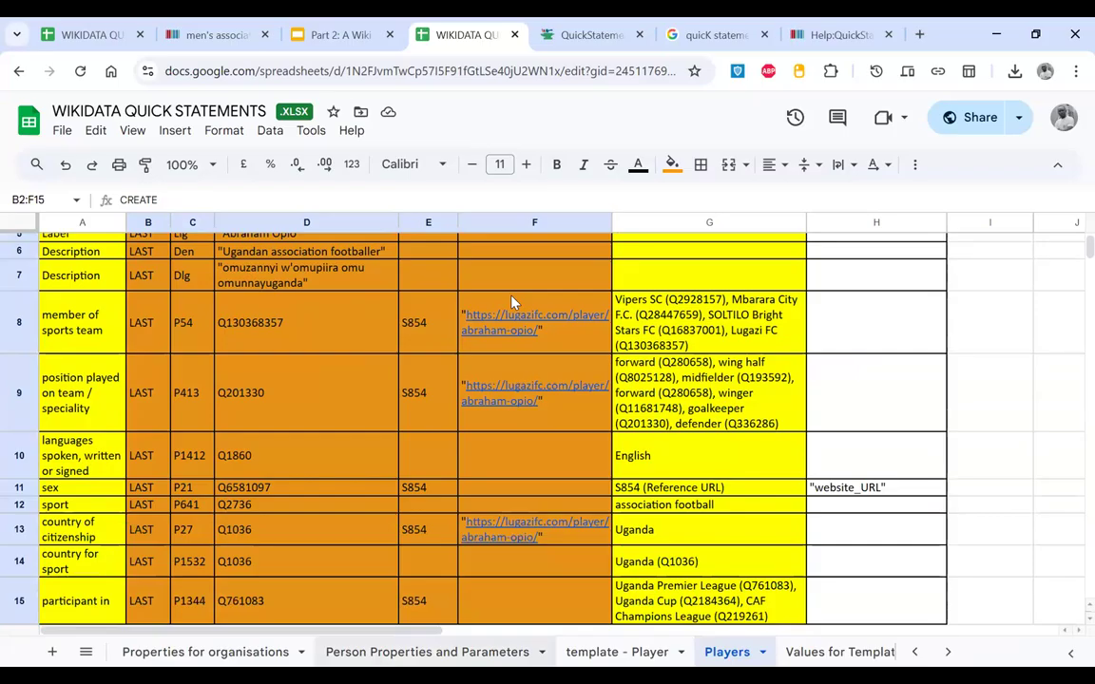
{"action": "scroll", "coordinate": [512, 302], "scroll_direction": "down", "scroll_amount": 4}
{"action": "left_click_drag", "start_coordinate": [147, 311], "coordinate": [534, 616]}
{"action": "left_click_drag", "start_coordinate": [763, 652], "coordinate": [634, 662]}
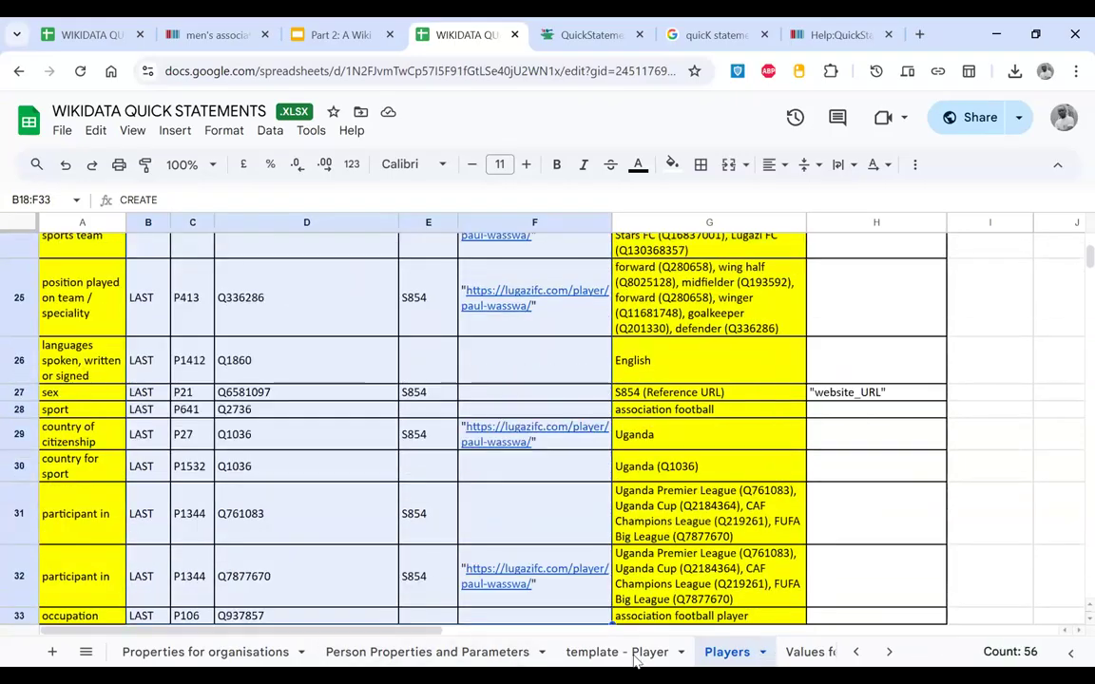
{"action": "scroll", "coordinate": [637, 661], "scroll_direction": "down", "scroll_amount": 13}
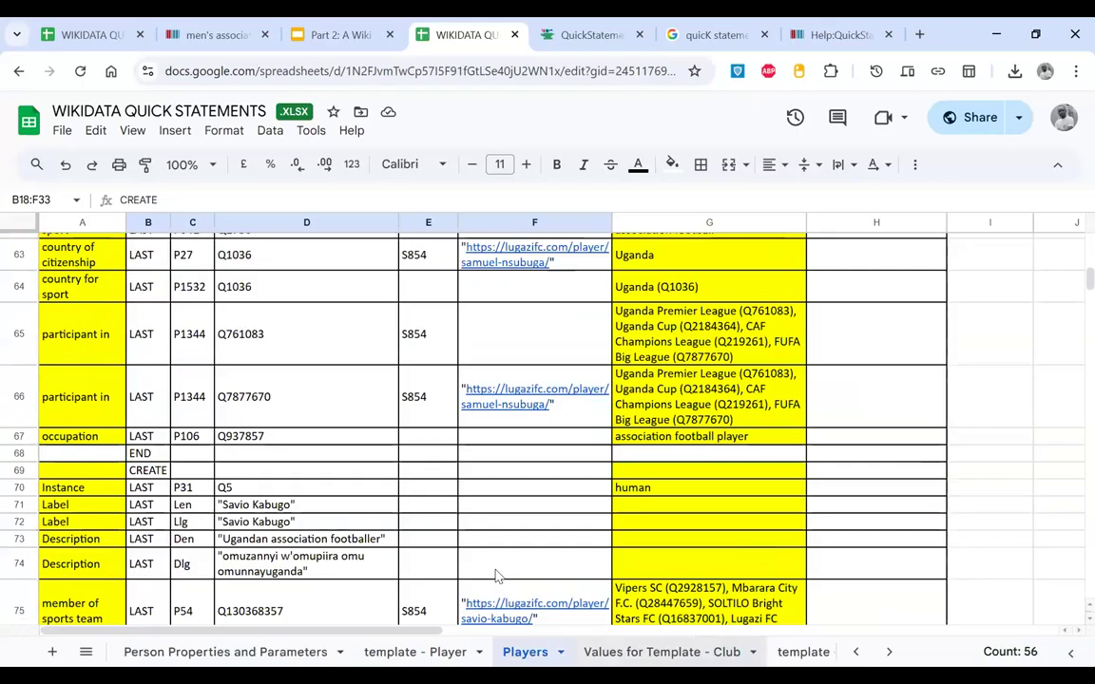
Step: On the Values for Template - Club sheet, select the first club block and view fill colours
{"action": "key", "text": "ctrl+Page_Down"}
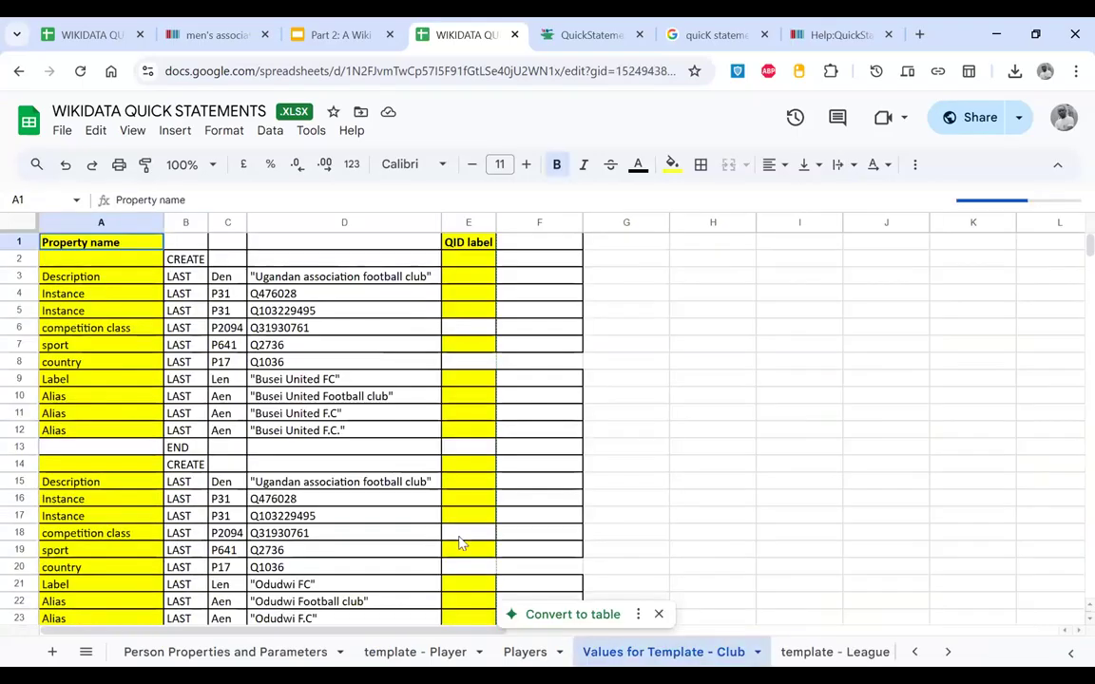
{"action": "left_click", "coordinate": [372, 487]}
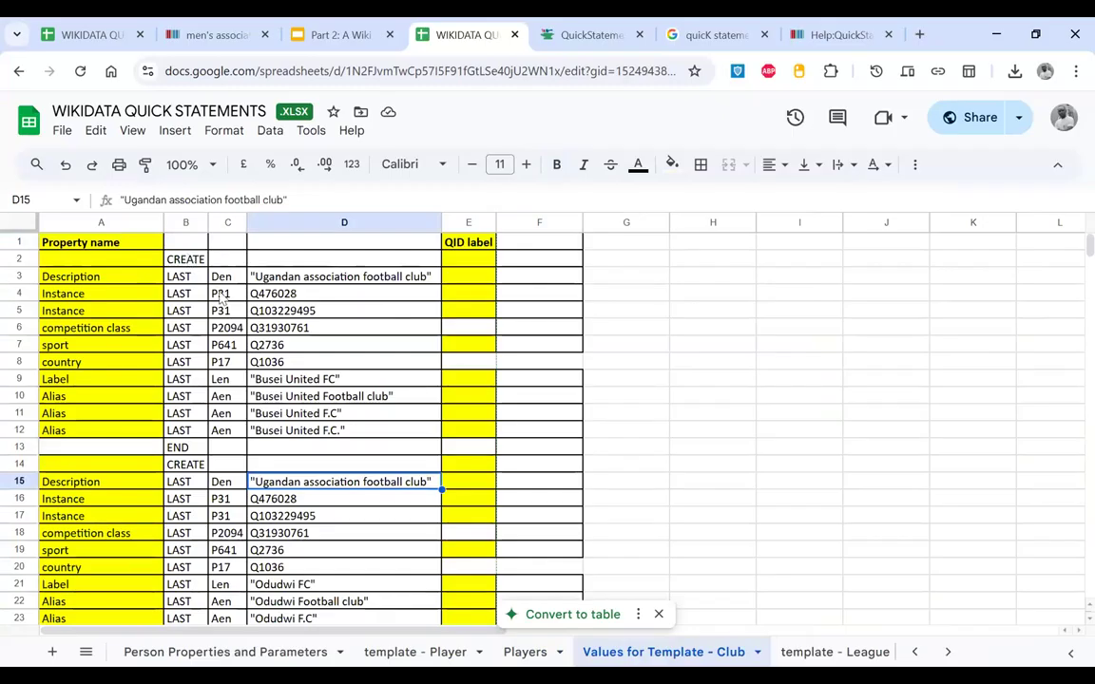
{"action": "left_click", "coordinate": [186, 259]}
{"action": "left_click", "coordinate": [367, 418], "text": "shift"}
{"action": "key", "text": "shift+Down"}
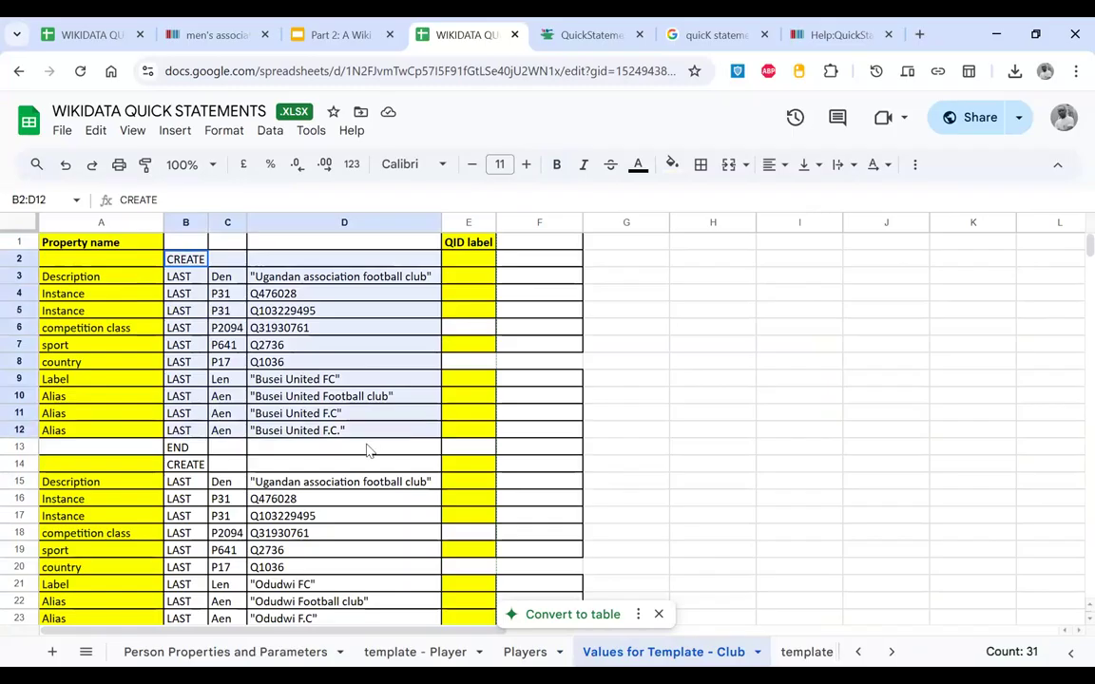
{"action": "key", "text": "shift+Down"}
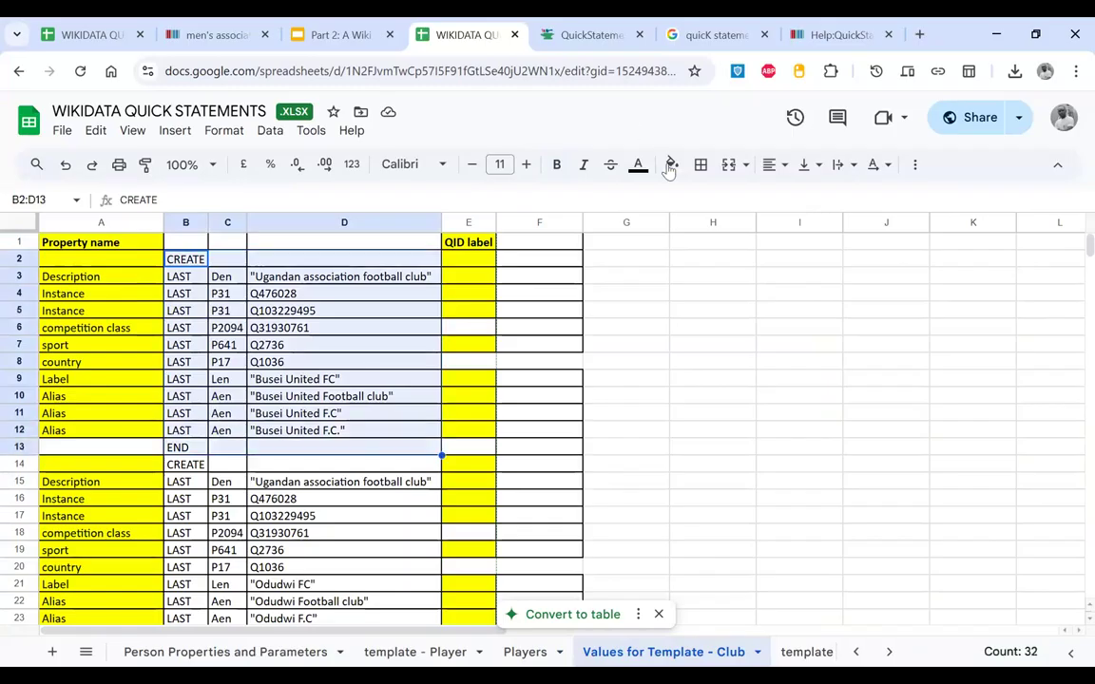
{"action": "left_click", "coordinate": [671, 164]}
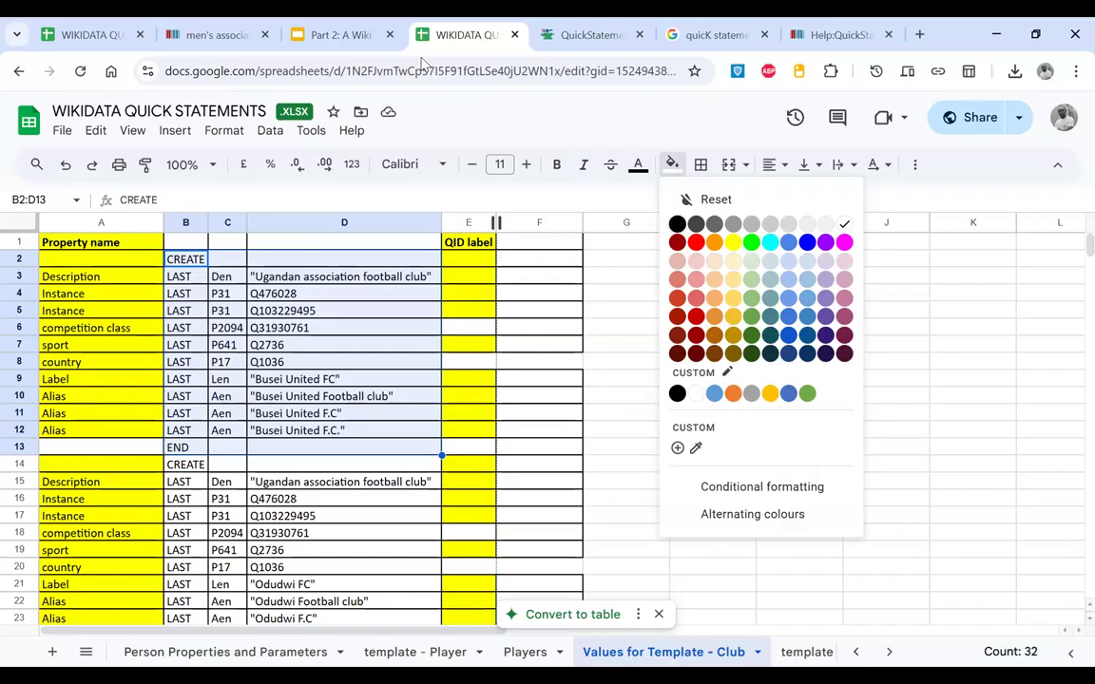
{"action": "left_click", "coordinate": [422, 60]}
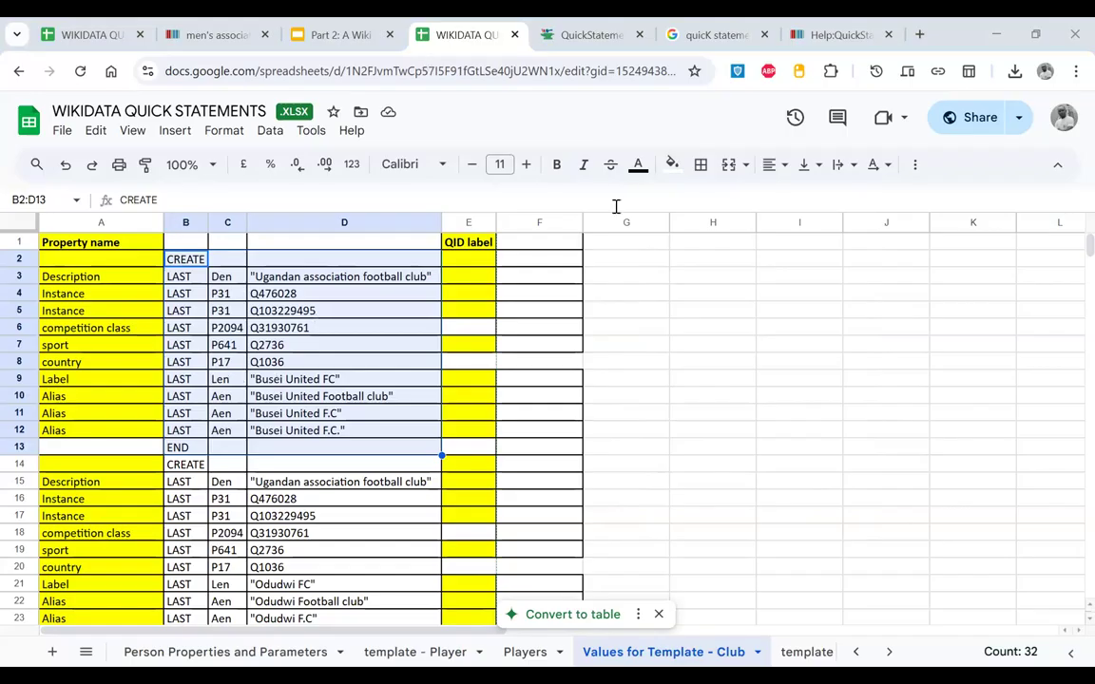
Step: Fill the Busei United block, from CREATE to END, cyan
{"action": "left_click", "coordinate": [437, 379]}
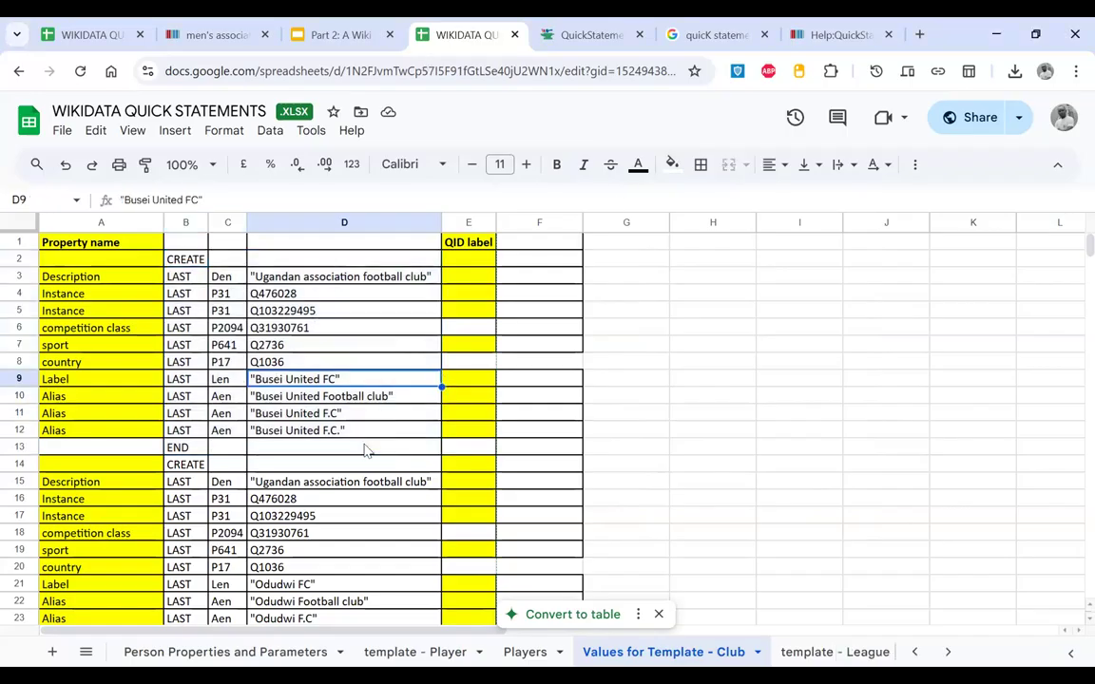
{"action": "scroll", "coordinate": [366, 450], "scroll_direction": "down", "scroll_amount": 1}
{"action": "scroll", "coordinate": [368, 450], "scroll_direction": "up", "scroll_amount": 1}
{"action": "left_click_drag", "start_coordinate": [186, 260], "coordinate": [385, 450]}
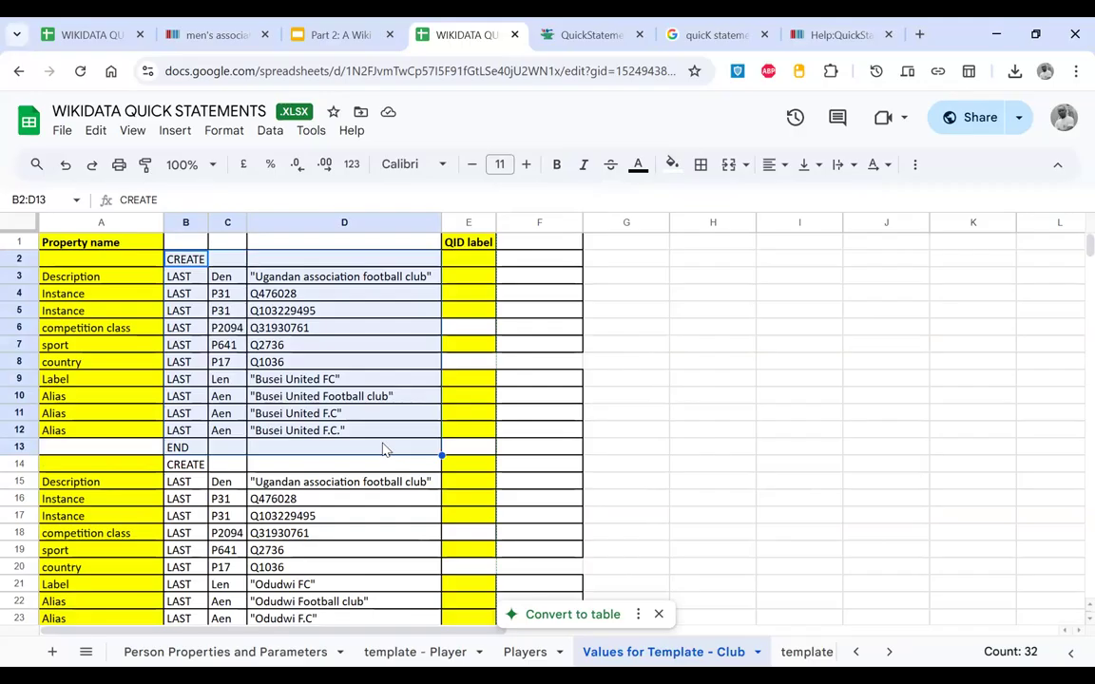
{"action": "left_click", "coordinate": [672, 166]}
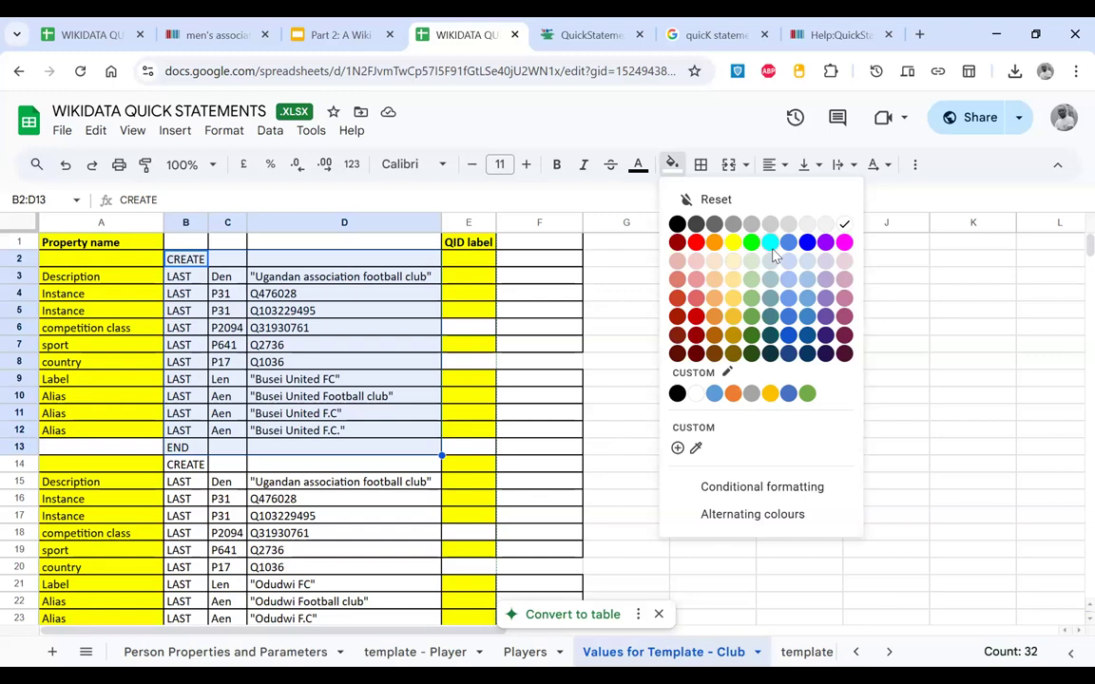
{"action": "left_click", "coordinate": [770, 242]}
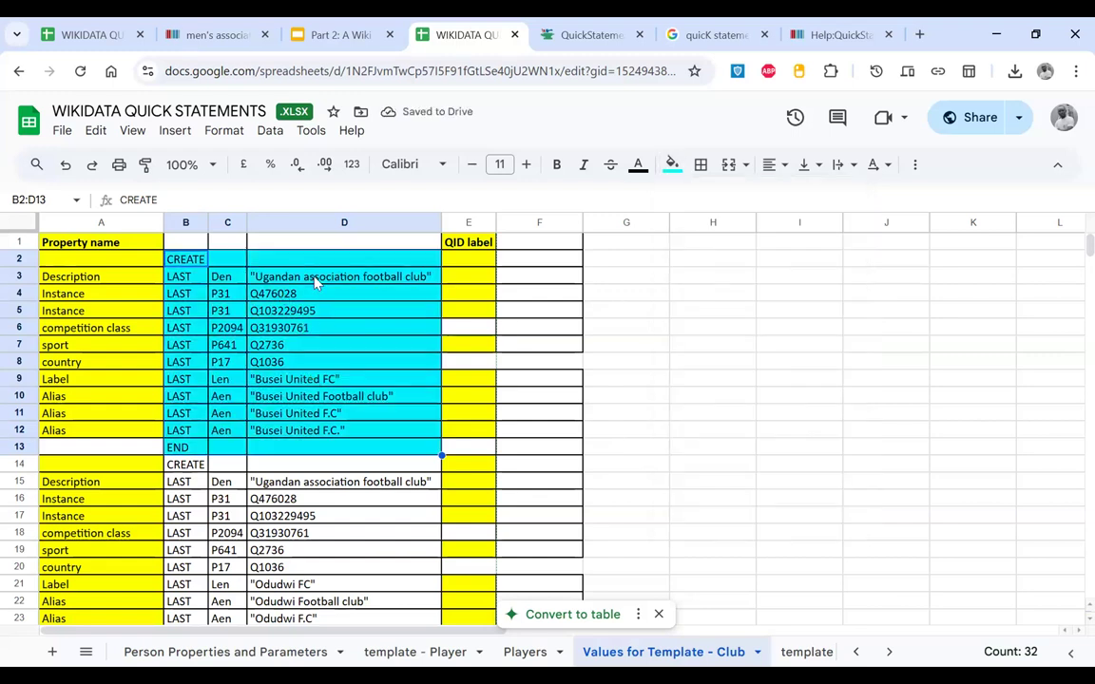
{"action": "left_click", "coordinate": [317, 288]}
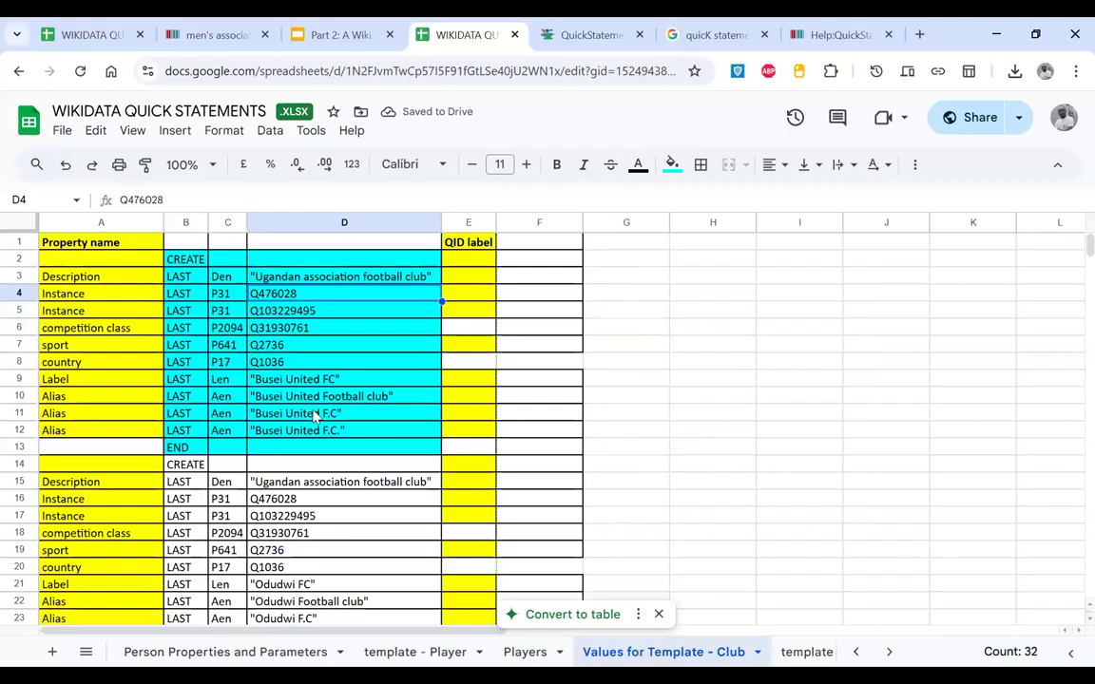
Step: Check the Busei United block's description, CREATE and END cells
{"action": "key", "text": "Up"}
{"action": "left_click", "coordinate": [177, 251]}
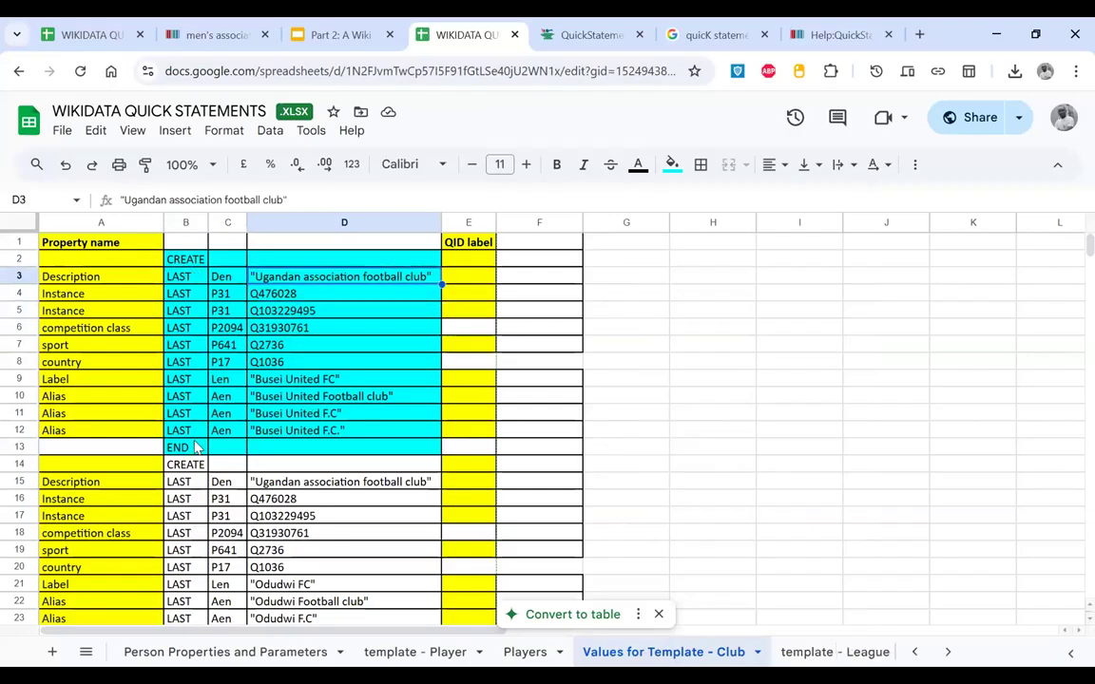
{"action": "left_click", "coordinate": [196, 446]}
{"action": "scroll", "coordinate": [185, 292], "scroll_direction": "down", "scroll_amount": 4}
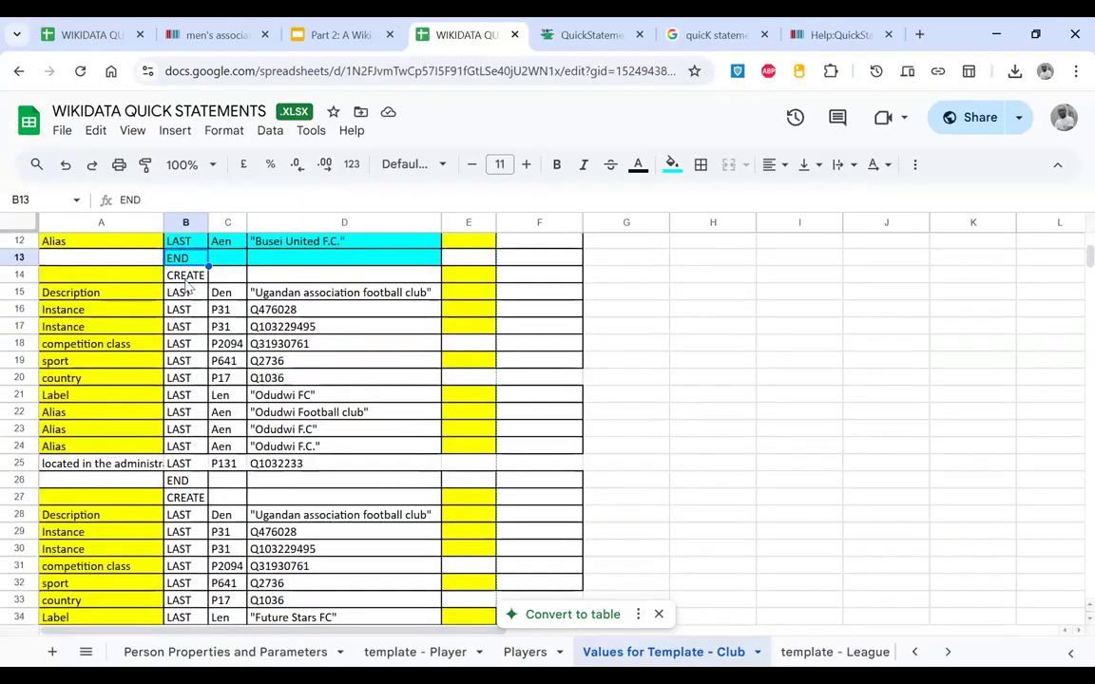
Step: Review the unfilled Odudwi block at rows 13–26, leaving its CREATE cell unchanged
{"action": "double_click", "coordinate": [186, 279]}
{"action": "key", "text": "shift+End"}
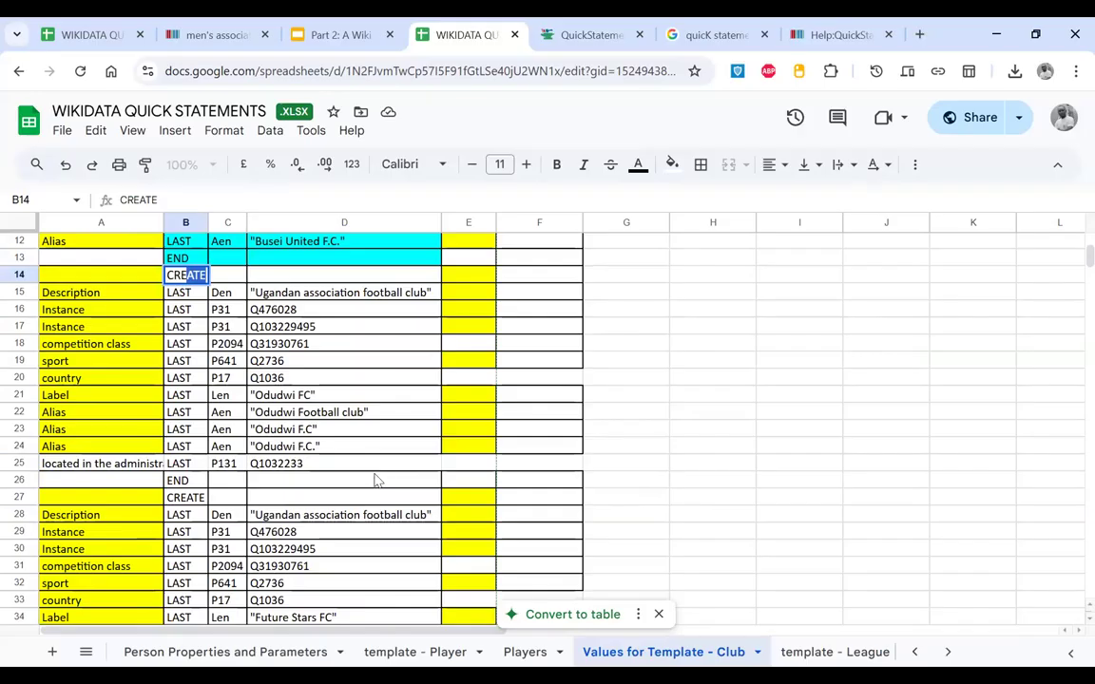
{"action": "left_click", "coordinate": [378, 482]}
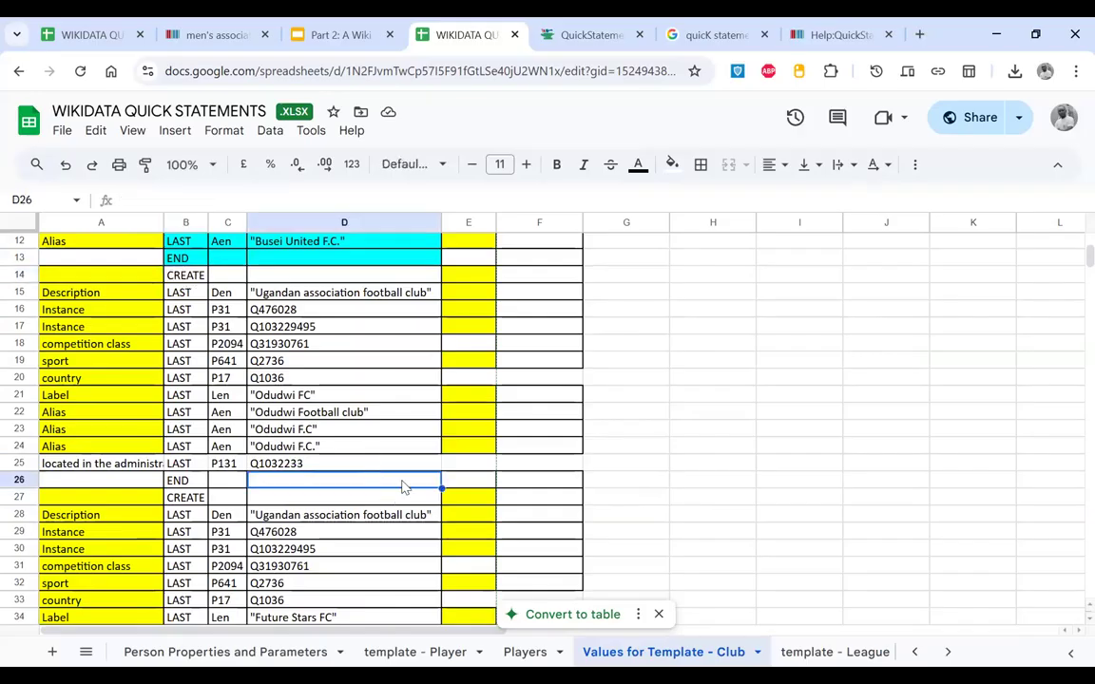
{"action": "left_click", "coordinate": [186, 262], "text": "shift"}
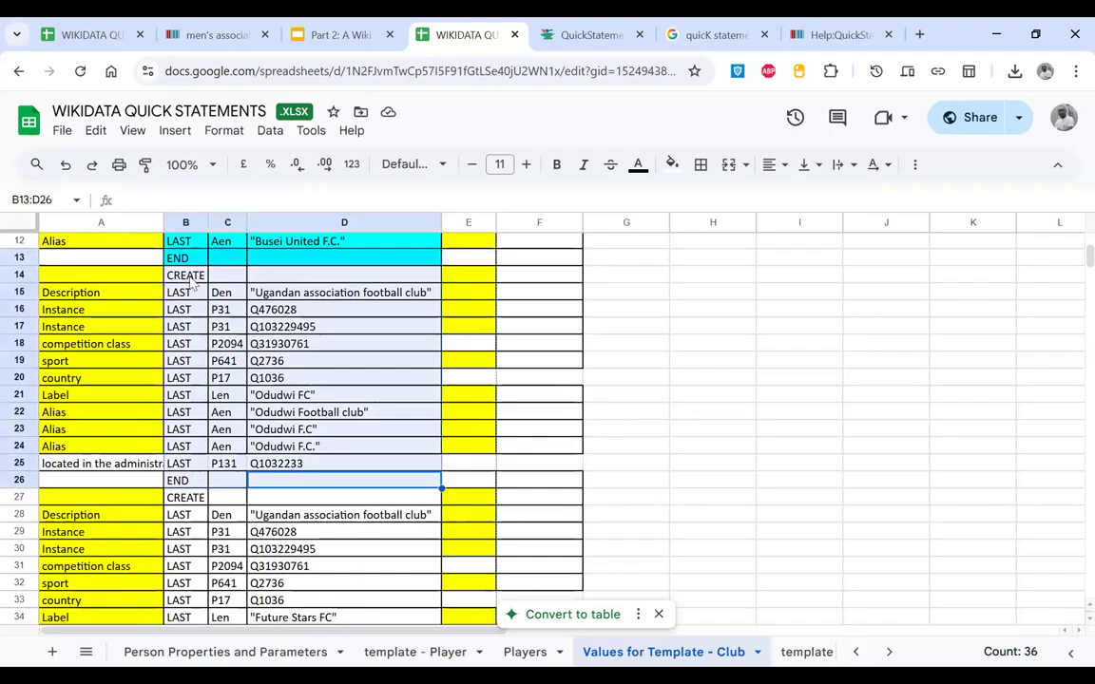
{"action": "left_click", "coordinate": [182, 277]}
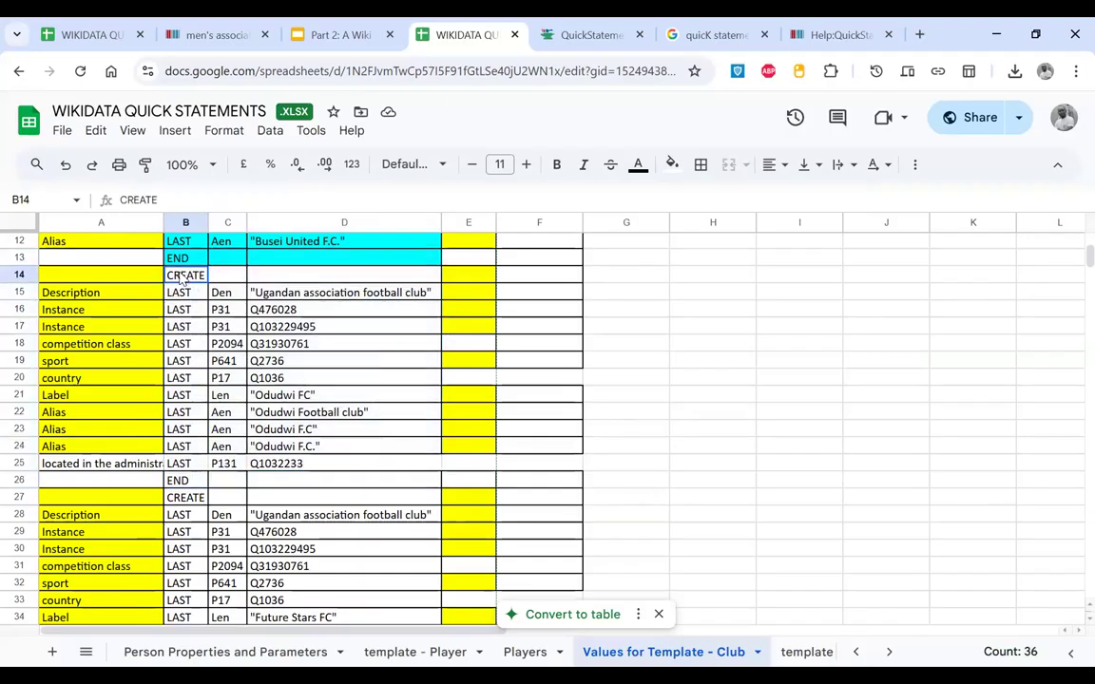
{"action": "scroll", "coordinate": [183, 277], "scroll_direction": "up", "scroll_amount": 4}
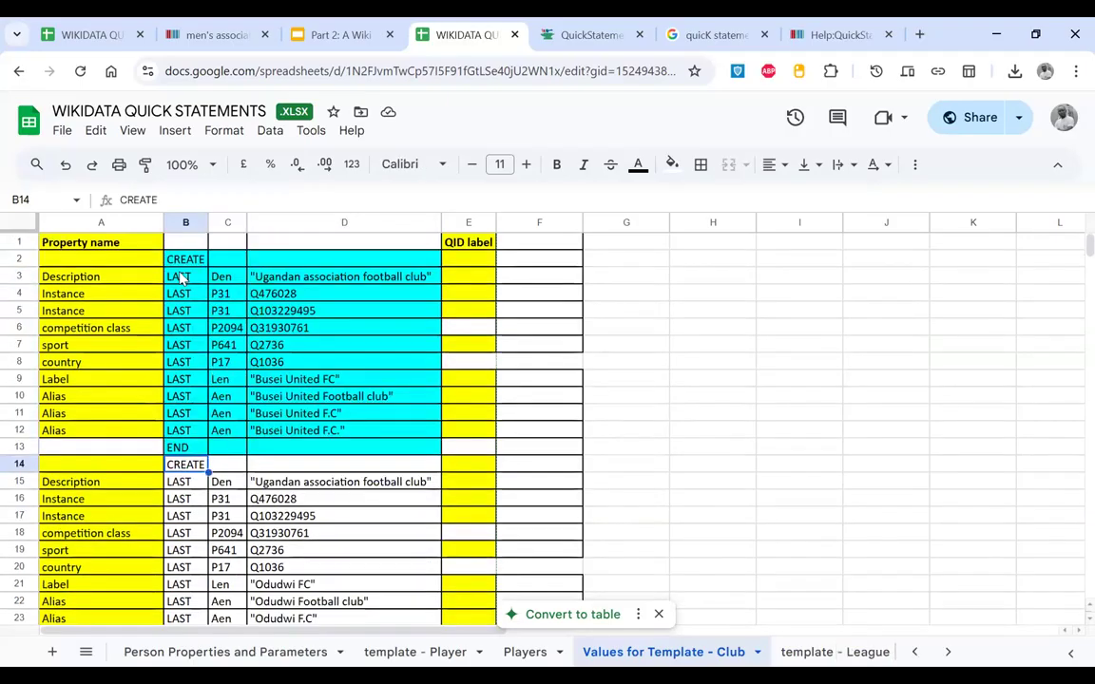
{"action": "scroll", "coordinate": [346, 482], "scroll_direction": "down", "scroll_amount": 10}
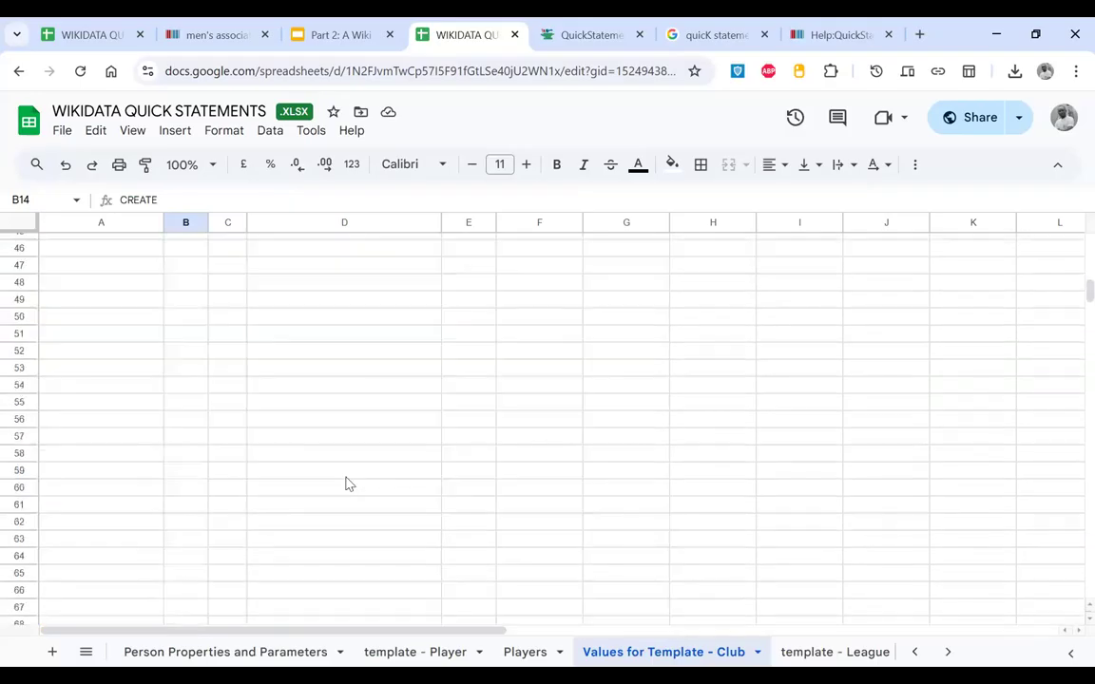
{"action": "scroll", "coordinate": [322, 429], "scroll_direction": "up", "scroll_amount": 9}
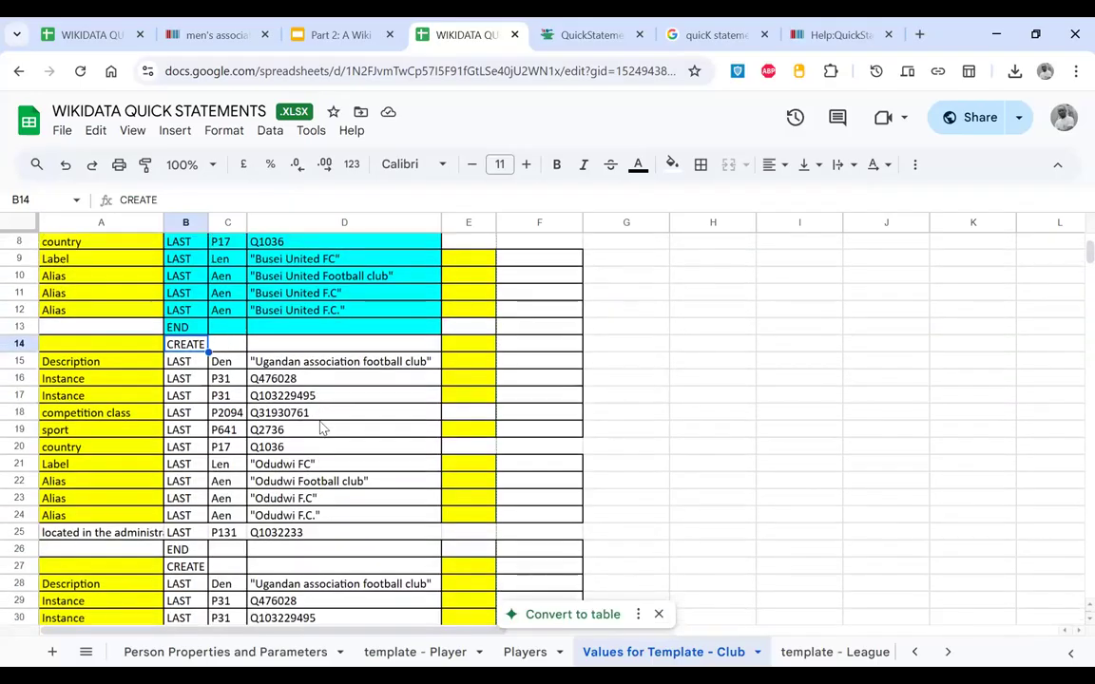
{"action": "scroll", "coordinate": [323, 432], "scroll_direction": "down", "scroll_amount": 1}
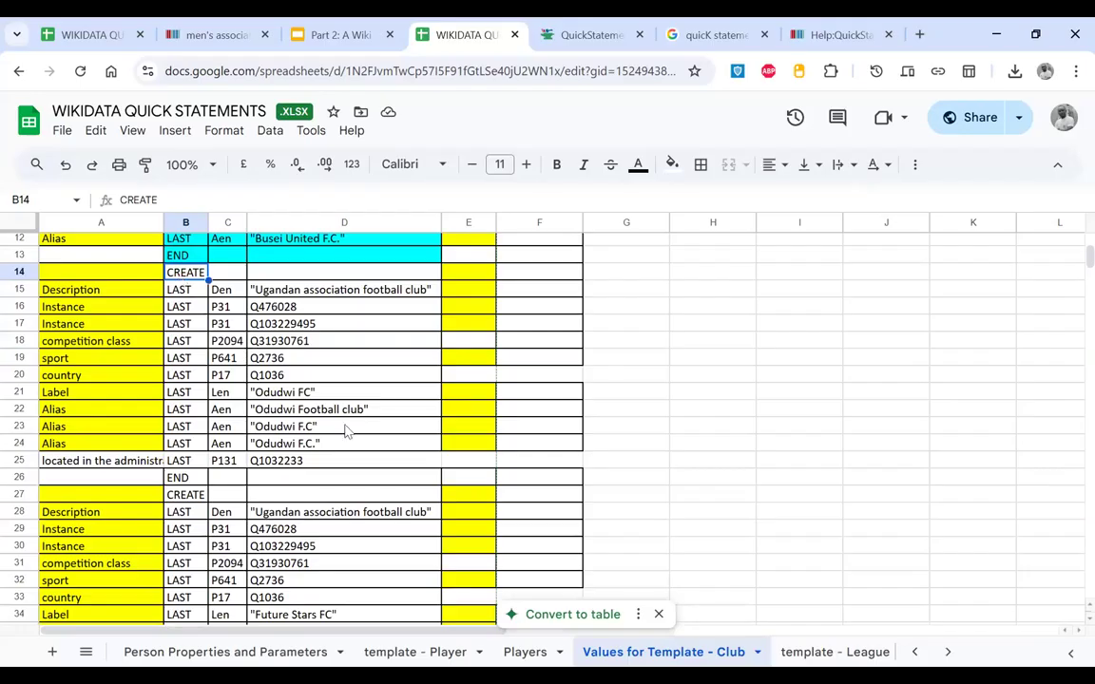
Step: Fill the Odudwi club block, including its END row, orange
{"action": "left_click", "coordinate": [384, 460], "text": "shift"}
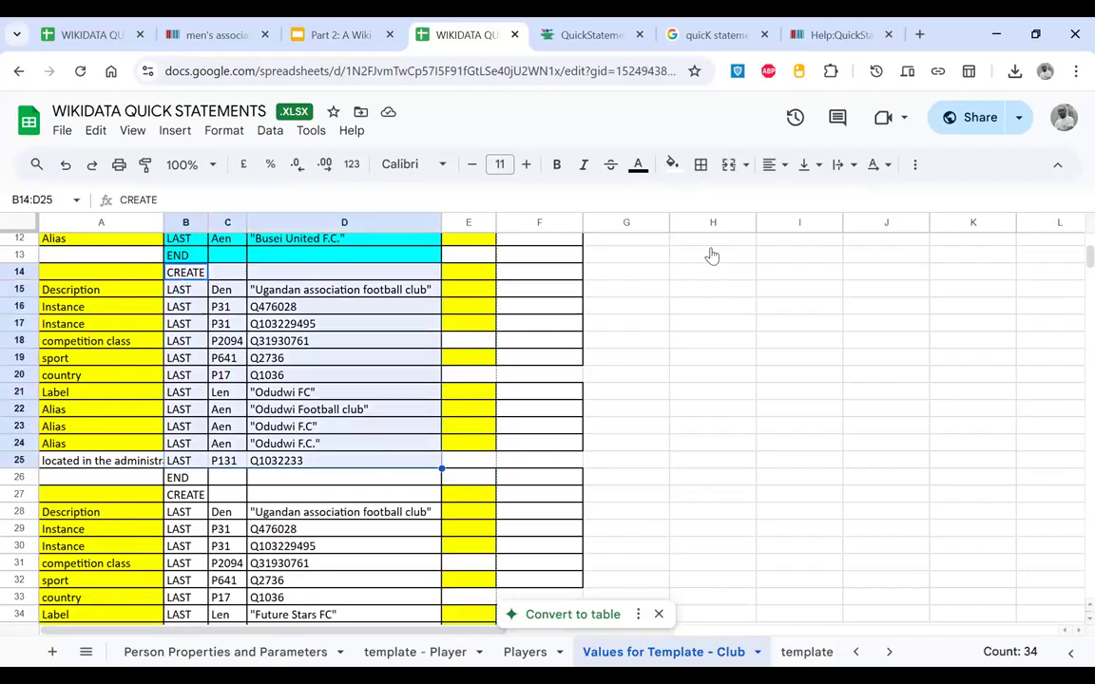
{"action": "left_click", "coordinate": [672, 163]}
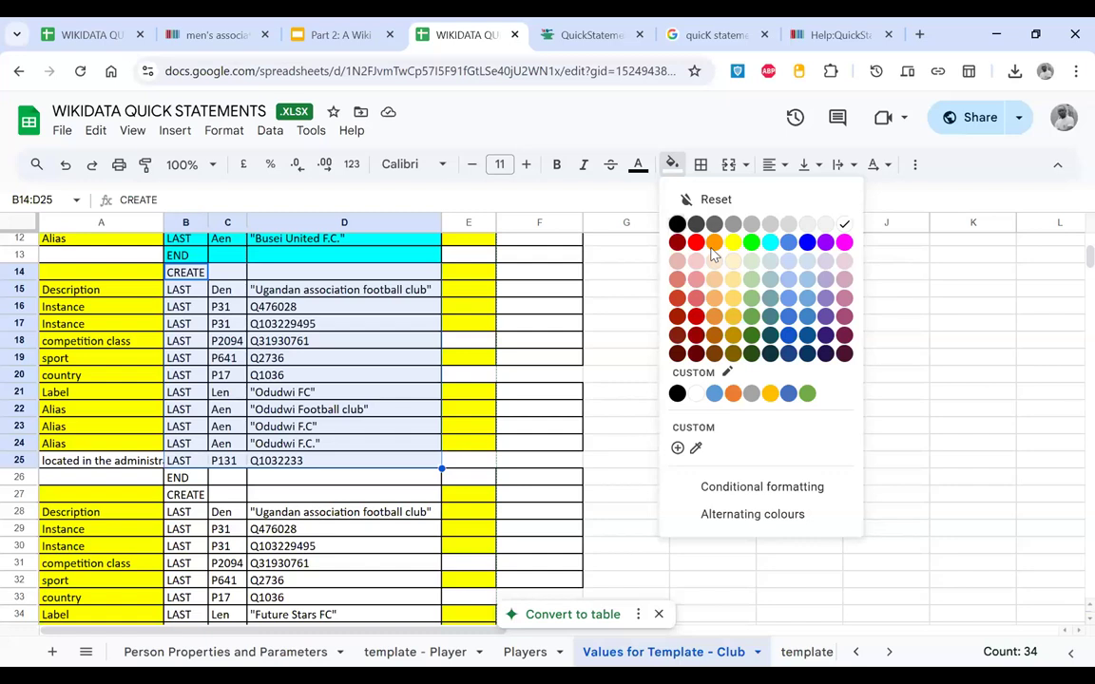
{"action": "left_click", "coordinate": [714, 308]}
{"action": "scroll", "coordinate": [187, 329], "scroll_direction": "down", "scroll_amount": 3}
{"action": "left_click", "coordinate": [186, 317]}
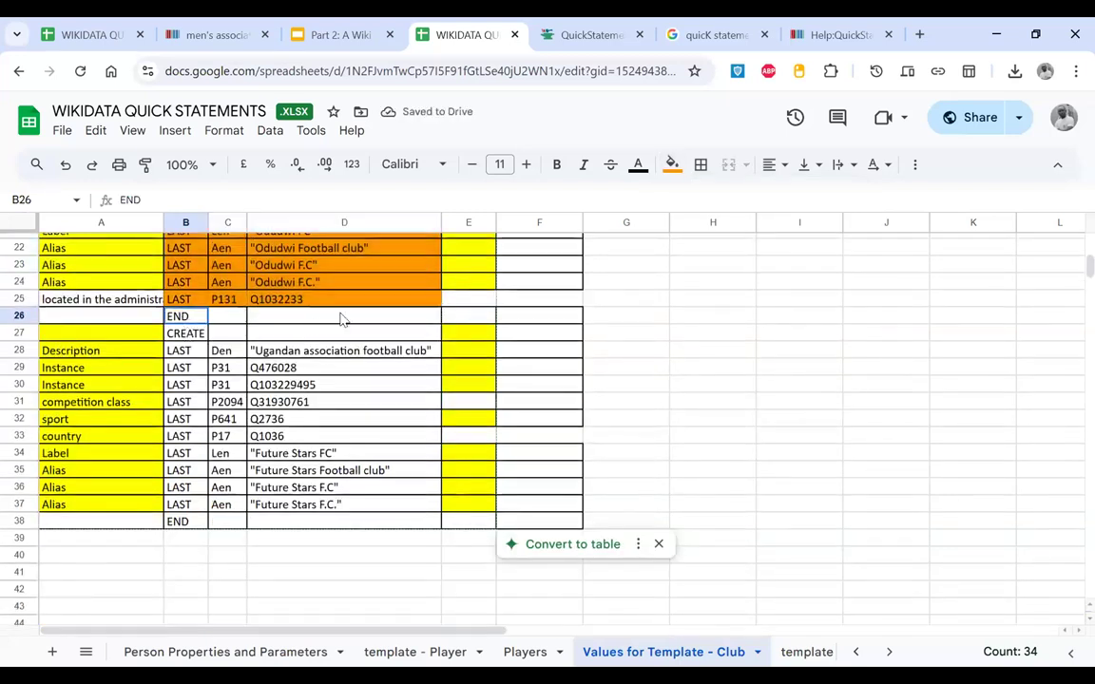
{"action": "left_click", "coordinate": [351, 317], "text": "shift"}
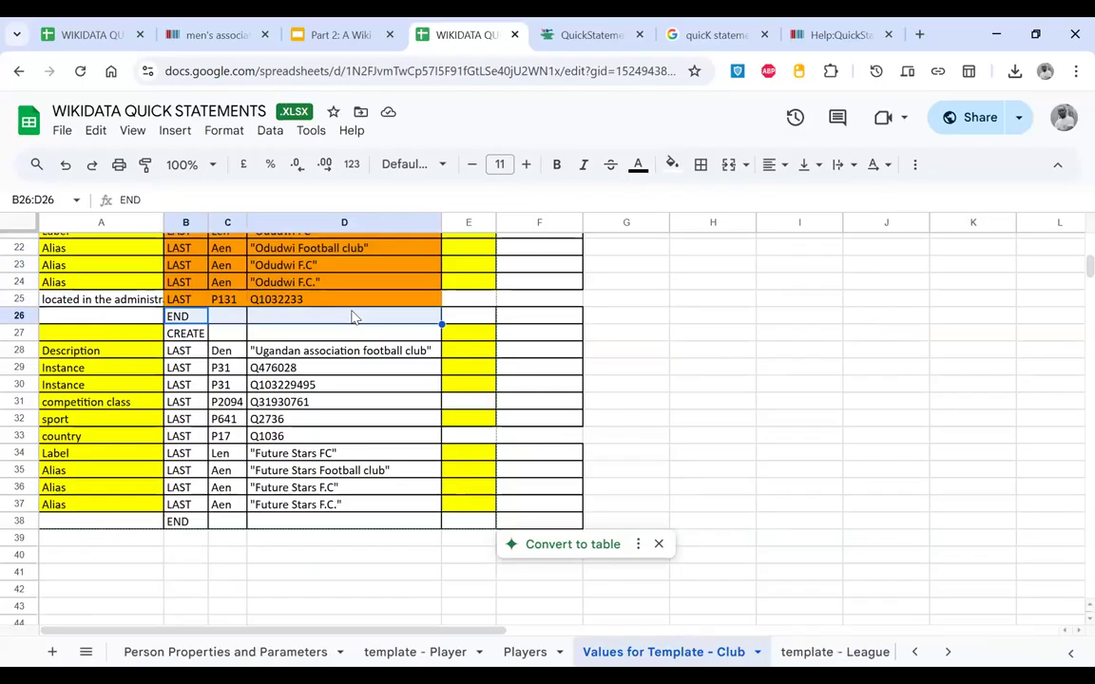
{"action": "left_click", "coordinate": [672, 164]}
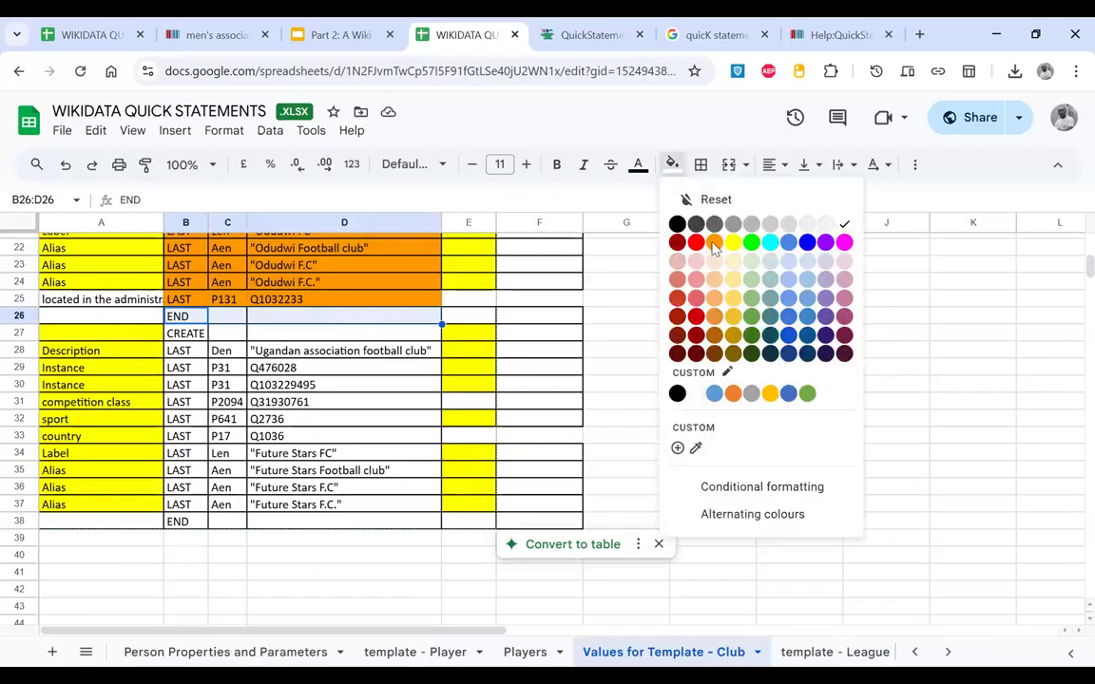
{"action": "left_click", "coordinate": [715, 242]}
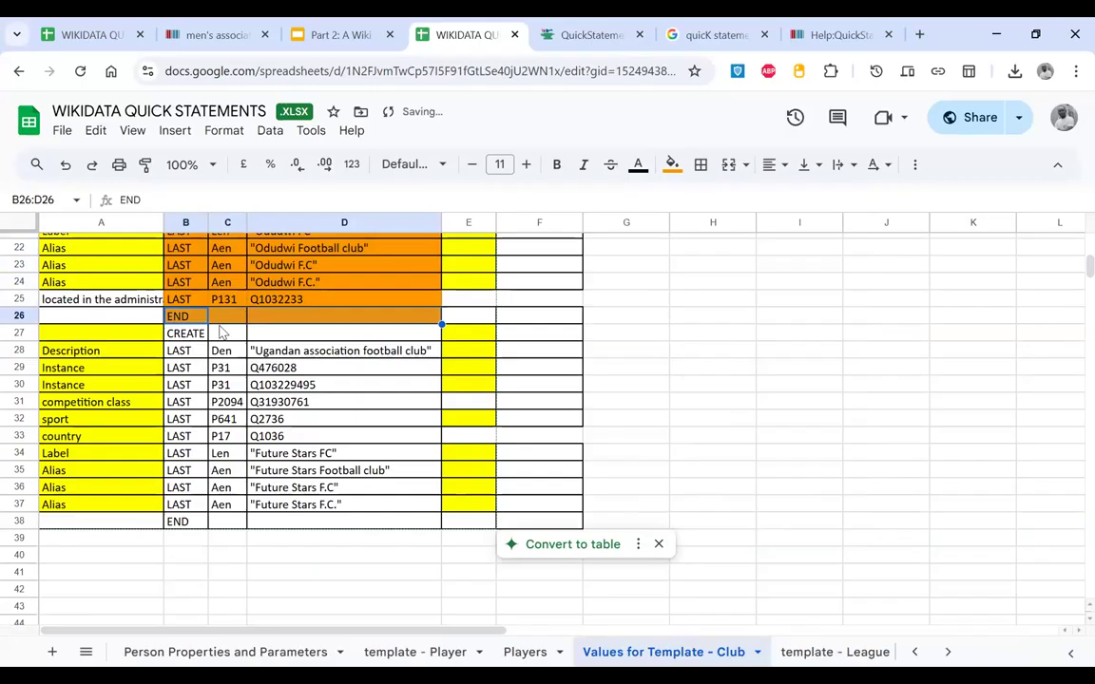
Step: Fill the Future Stars block blue, then select all three club blocks
{"action": "left_click_drag", "start_coordinate": [180, 336], "coordinate": [356, 525]}
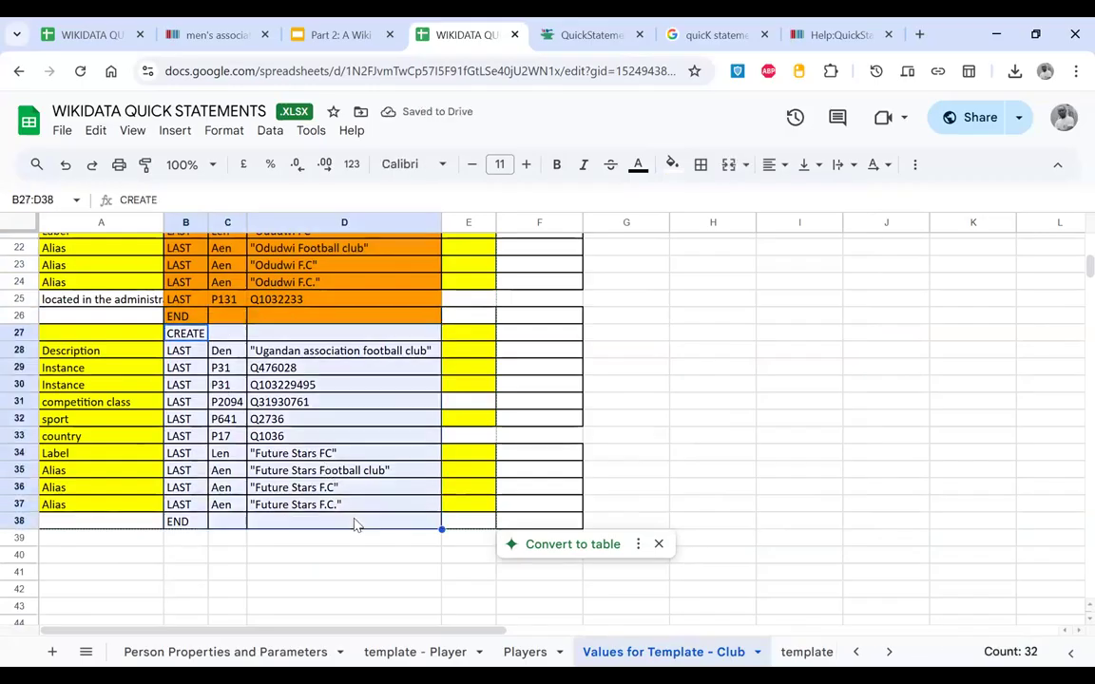
{"action": "left_click", "coordinate": [672, 166]}
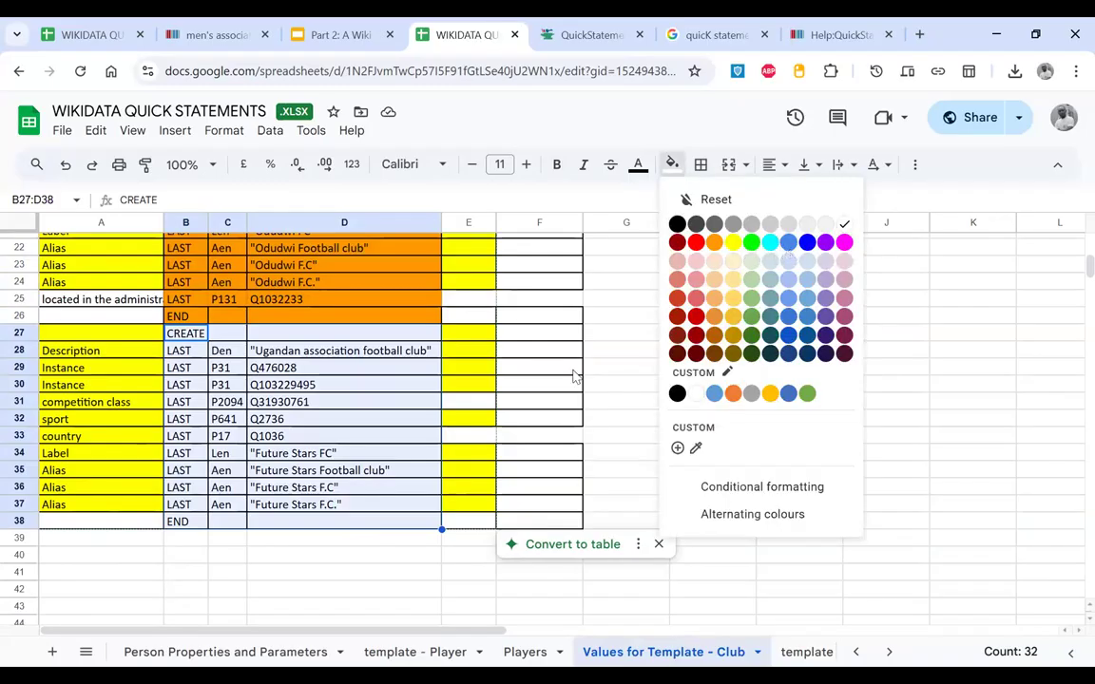
{"action": "left_click", "coordinate": [788, 242]}
{"action": "scroll", "coordinate": [404, 459], "scroll_direction": "up", "scroll_amount": 3}
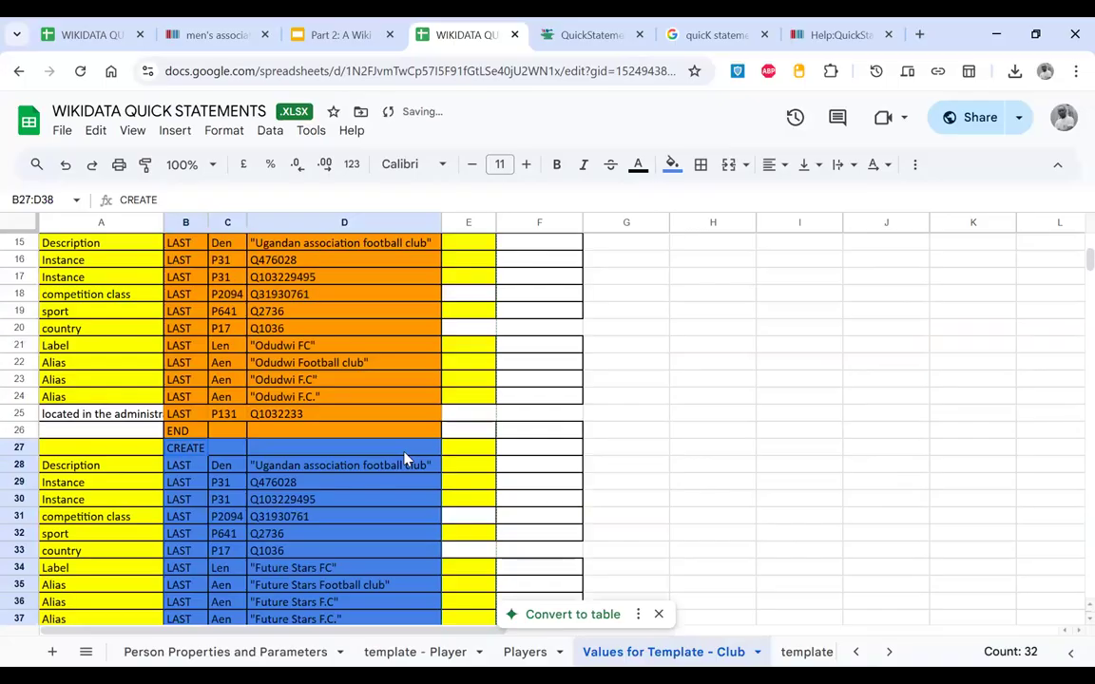
{"action": "scroll", "coordinate": [404, 459], "scroll_direction": "up", "scroll_amount": 5}
{"action": "left_click_drag", "start_coordinate": [185, 260], "coordinate": [369, 580]}
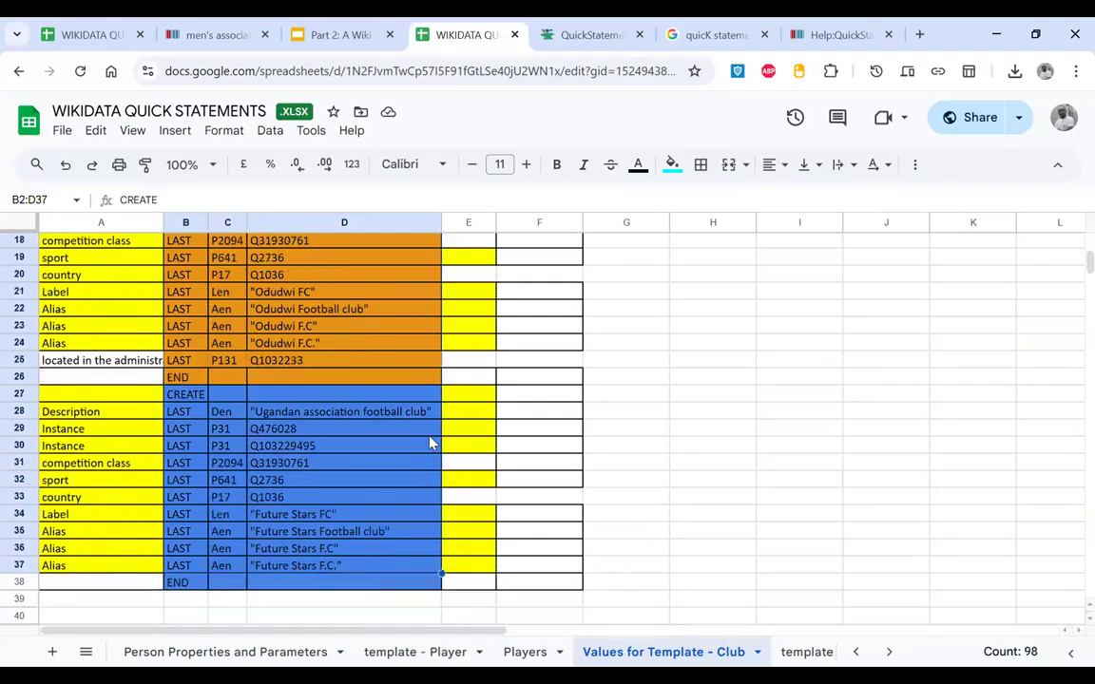
Step: Paste the copied club commands into a new QuickStatements batch and import them as V1 commands
{"action": "left_click", "coordinate": [561, 38]}
{"action": "left_click", "coordinate": [127, 262]}
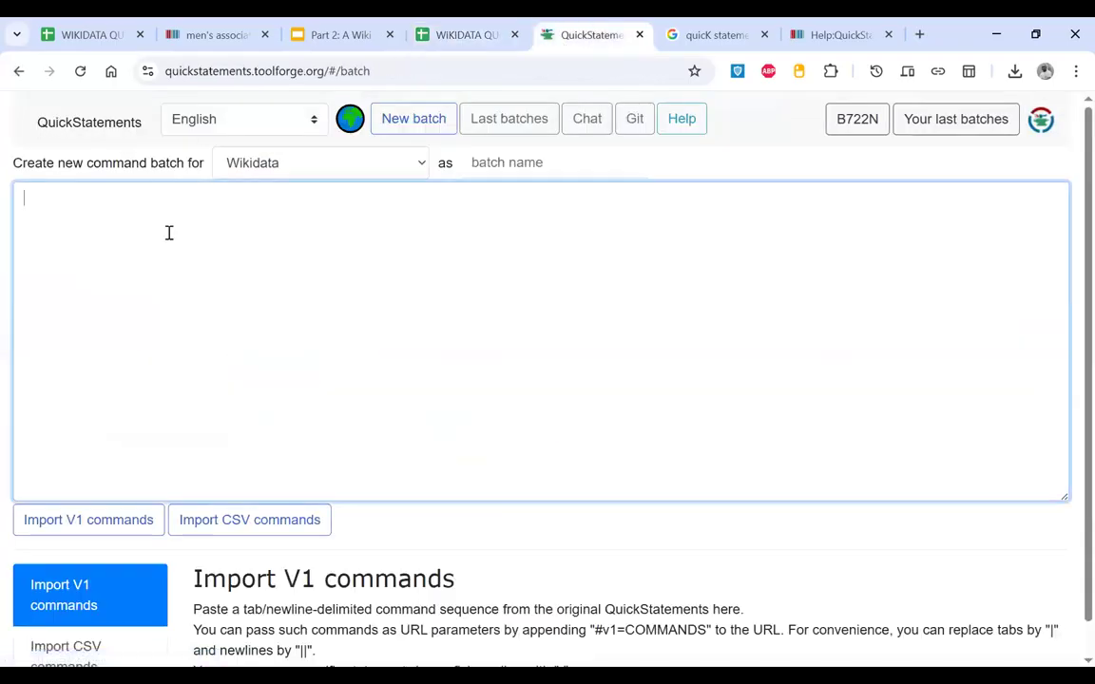
{"action": "key", "text": "ctrl+v"}
{"action": "scroll", "coordinate": [169, 232], "scroll_direction": "up", "scroll_amount": 10}
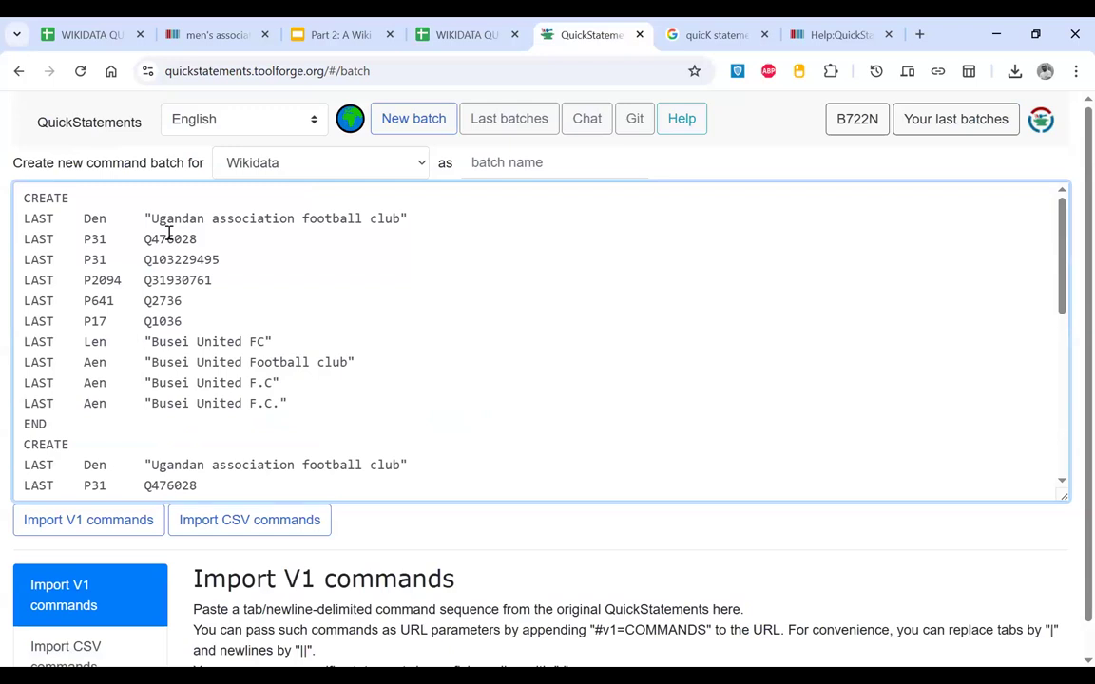
{"action": "left_click", "coordinate": [118, 520]}
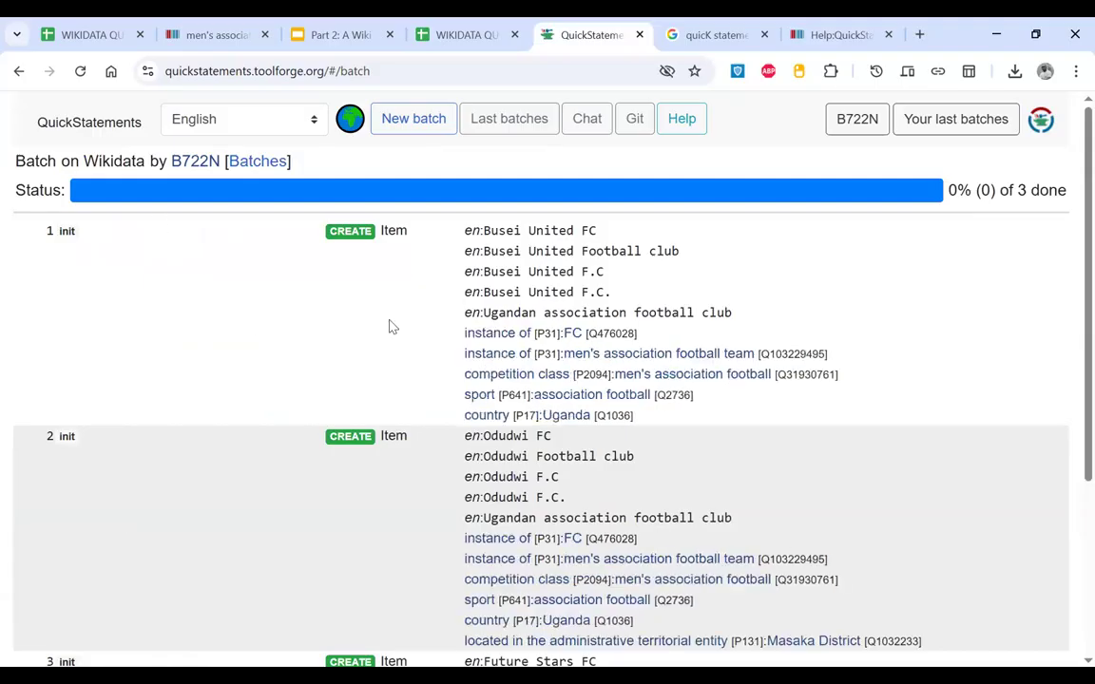
Step: Review the preview: Busei United FC's labels and its Ugandan association football club description
{"action": "scroll", "coordinate": [161, 345], "scroll_direction": "down", "scroll_amount": 3}
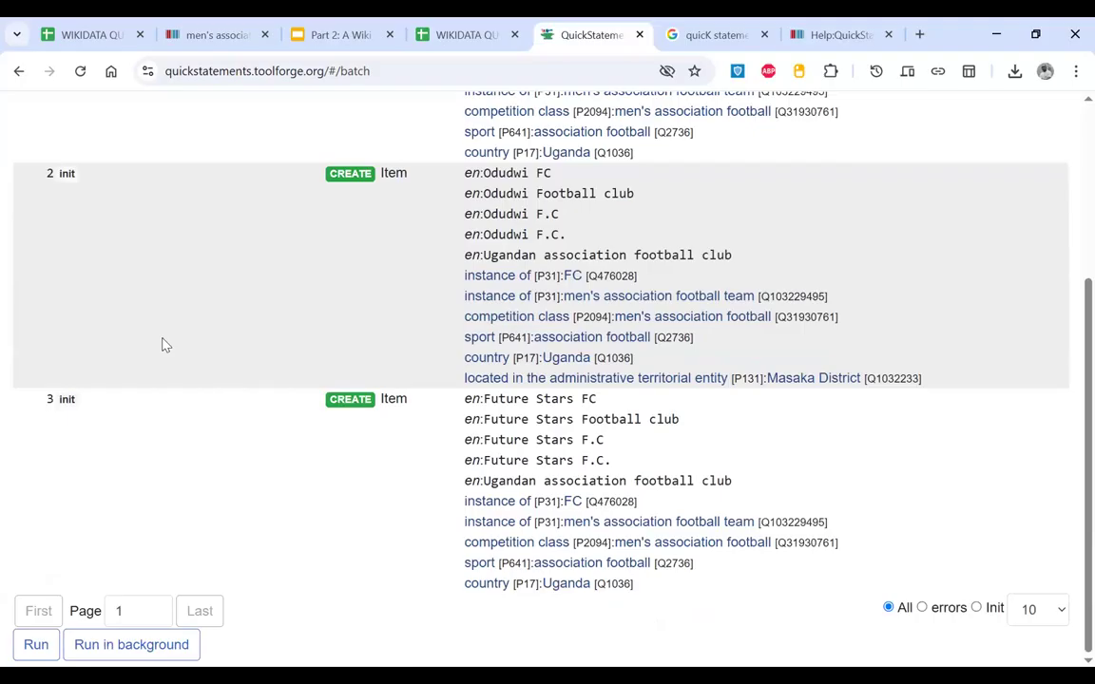
{"action": "scroll", "coordinate": [162, 345], "scroll_direction": "up", "scroll_amount": 3}
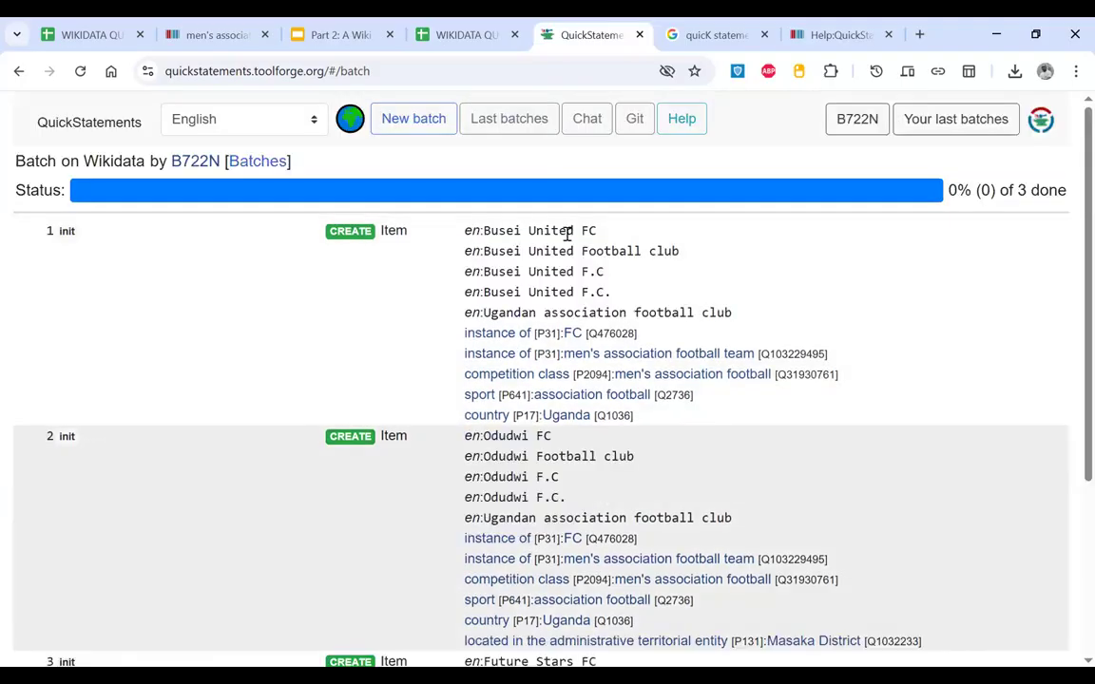
{"action": "left_click_drag", "start_coordinate": [474, 233], "coordinate": [622, 235]}
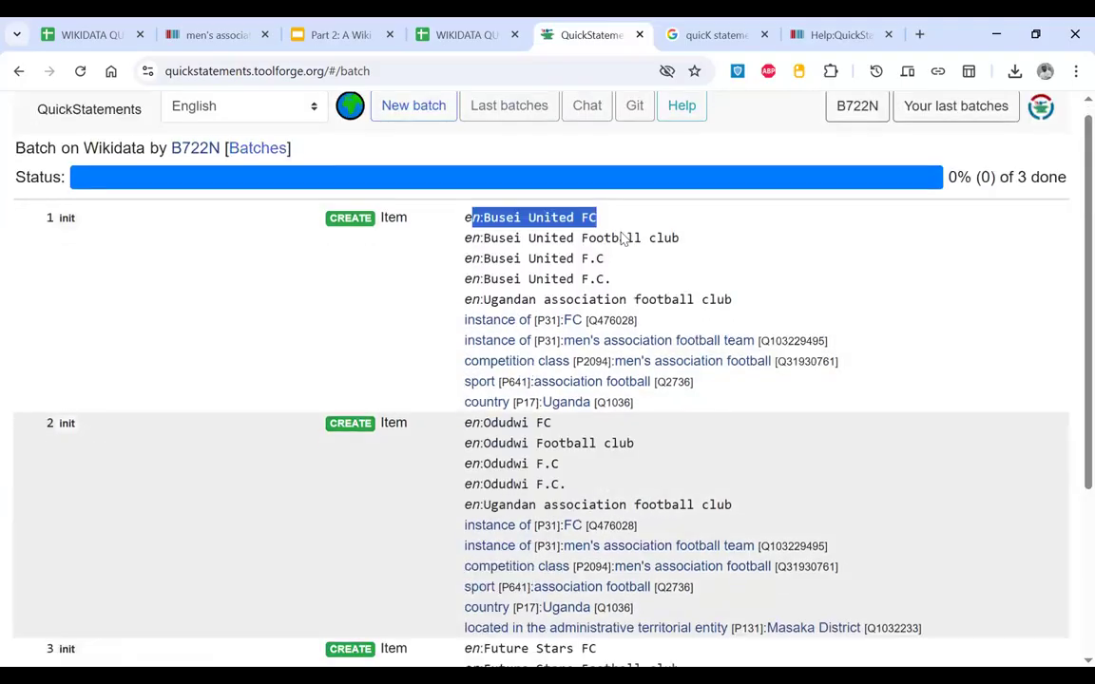
{"action": "scroll", "coordinate": [622, 236], "scroll_direction": "down", "scroll_amount": 2}
{"action": "scroll", "coordinate": [570, 236], "scroll_direction": "down", "scroll_amount": 2}
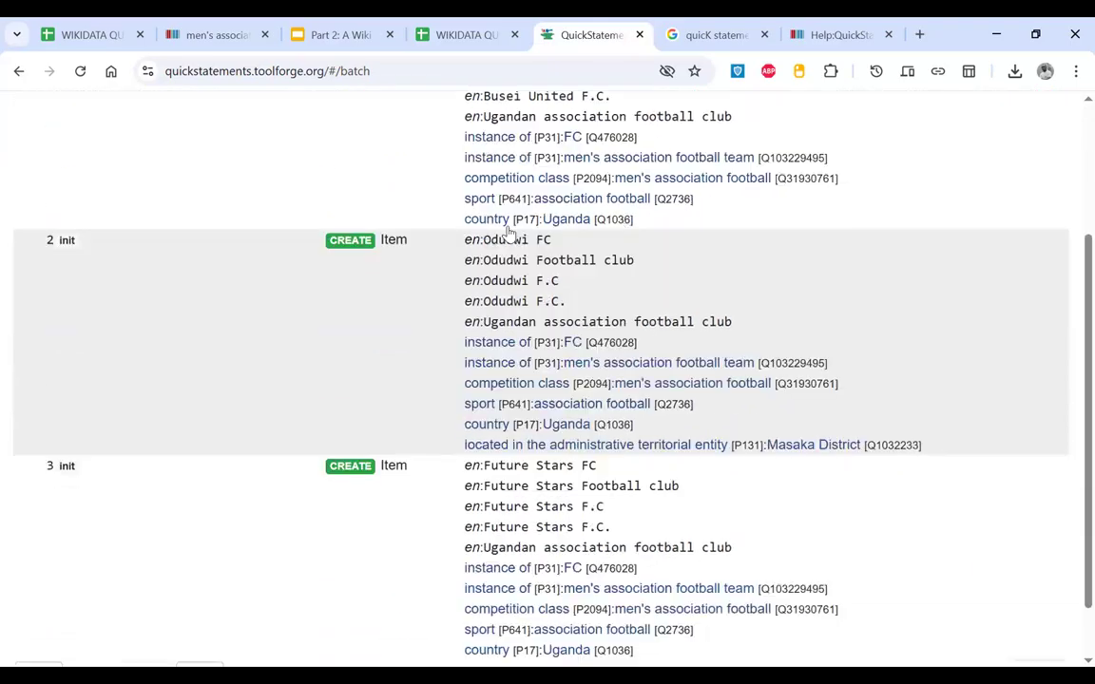
{"action": "scroll", "coordinate": [488, 249], "scroll_direction": "down", "scroll_amount": 1}
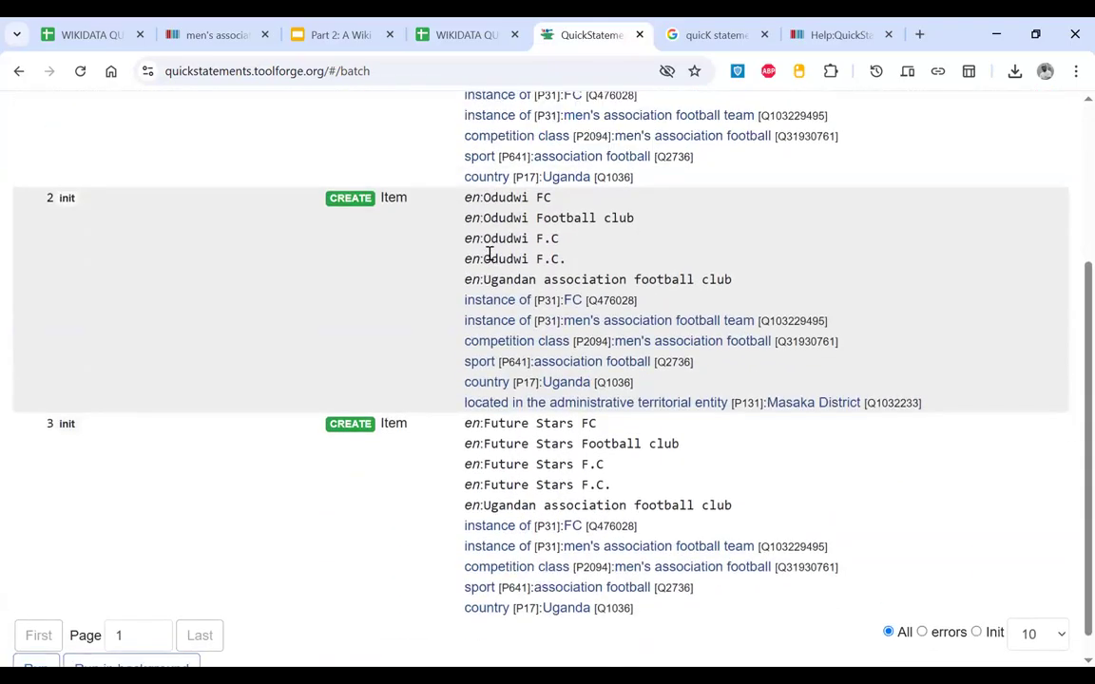
{"action": "scroll", "coordinate": [489, 252], "scroll_direction": "up", "scroll_amount": 4}
{"action": "scroll", "coordinate": [498, 177], "scroll_direction": "down", "scroll_amount": 2}
{"action": "left_click_drag", "start_coordinate": [465, 103], "coordinate": [462, 139]}
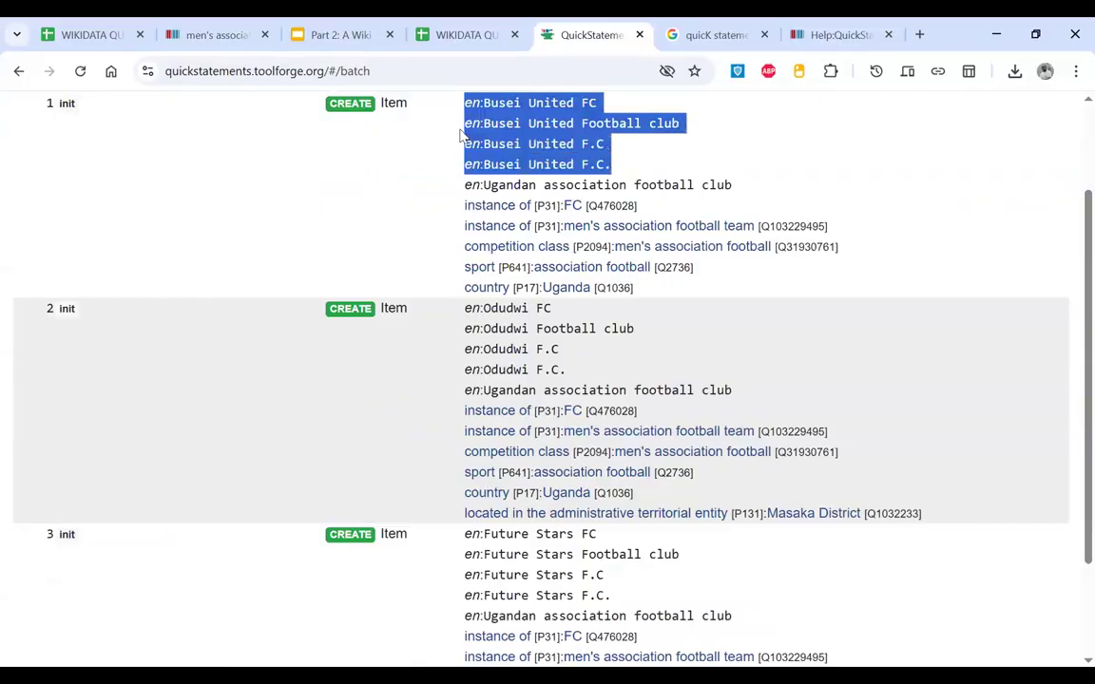
{"action": "left_click_drag", "start_coordinate": [465, 187], "coordinate": [736, 188]}
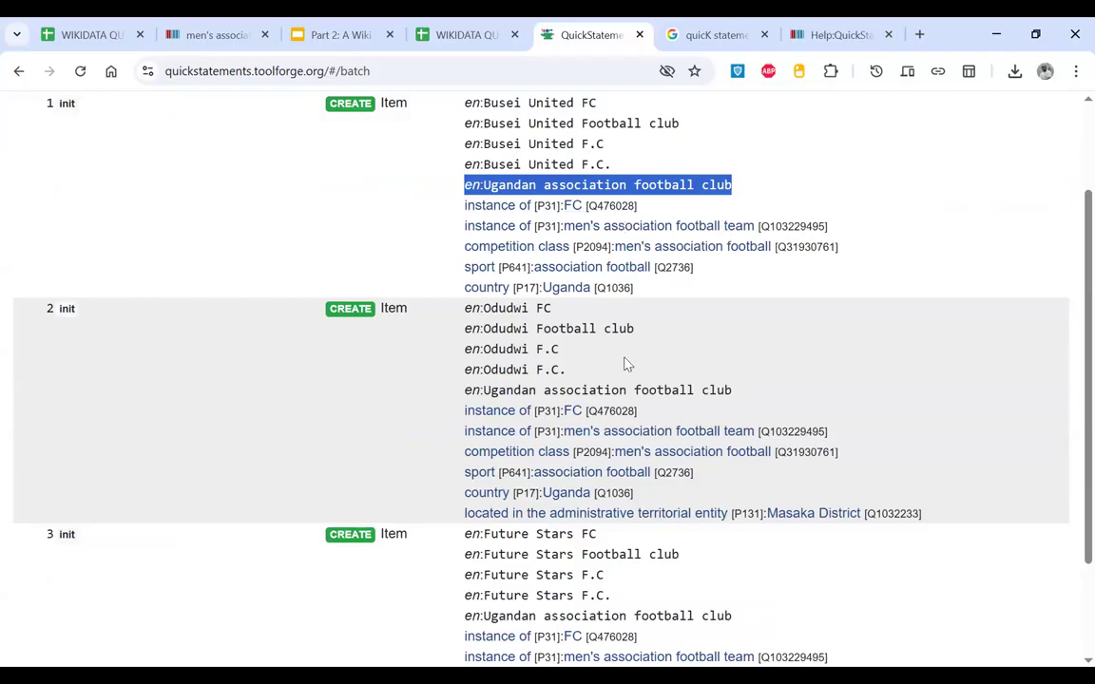
{"action": "scroll", "coordinate": [625, 363], "scroll_direction": "down", "scroll_amount": 2}
{"action": "scroll", "coordinate": [625, 358], "scroll_direction": "up", "scroll_amount": 4}
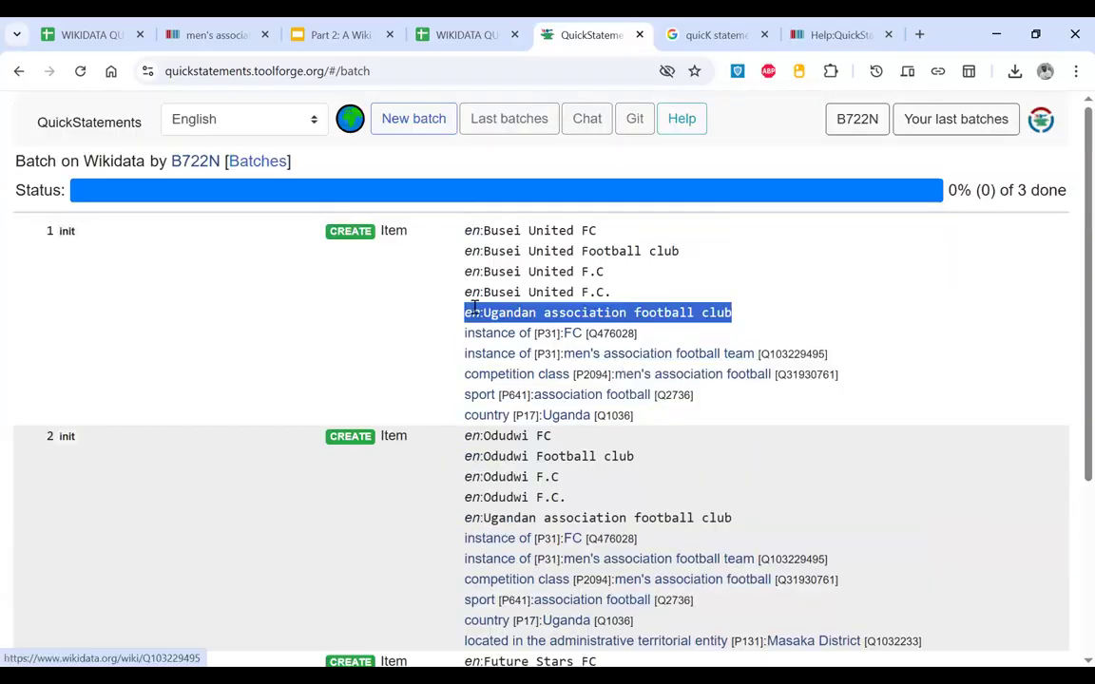
{"action": "scroll", "coordinate": [371, 340], "scroll_direction": "down", "scroll_amount": 4}
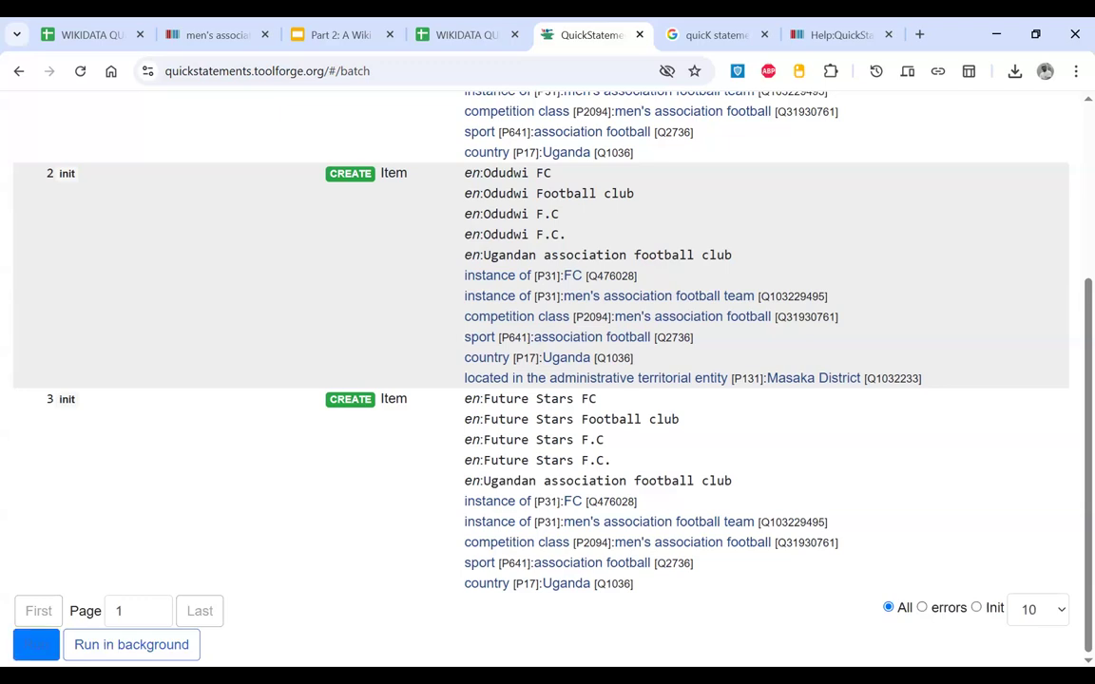
{"action": "scroll", "coordinate": [322, 150], "scroll_direction": "up", "scroll_amount": 5}
Step: Return to the Part 2 training presentation at slide 42, Adding Ganda descriptions at once
{"action": "left_click", "coordinate": [457, 34]}
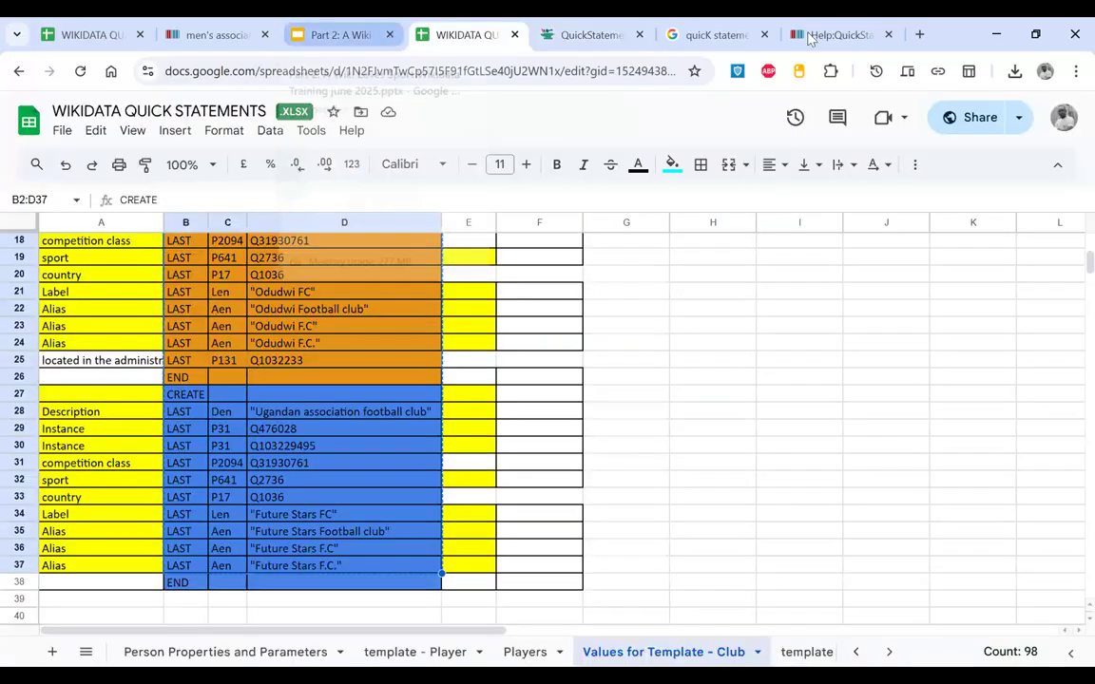
{"action": "left_click", "coordinate": [811, 36]}
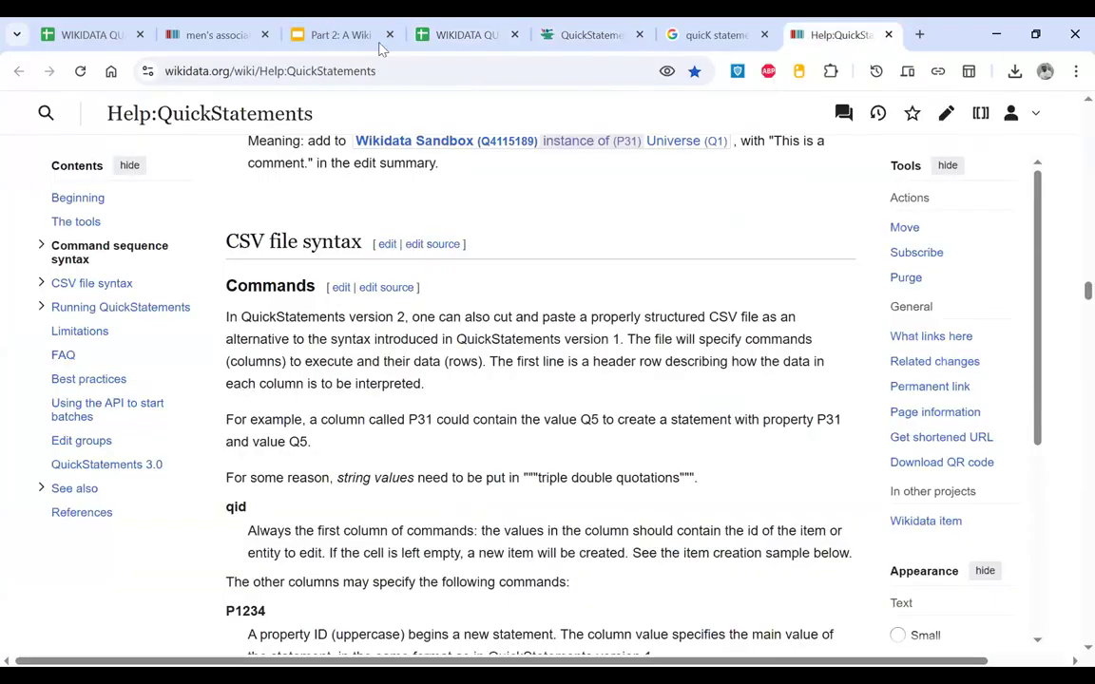
{"action": "left_click", "coordinate": [326, 38]}
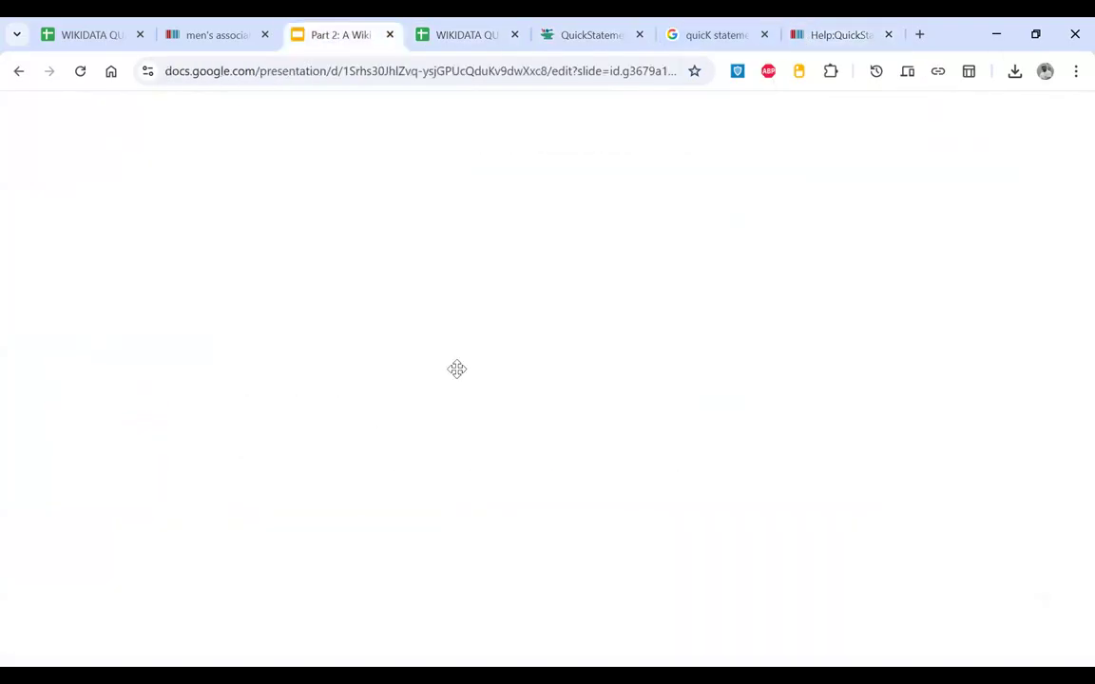
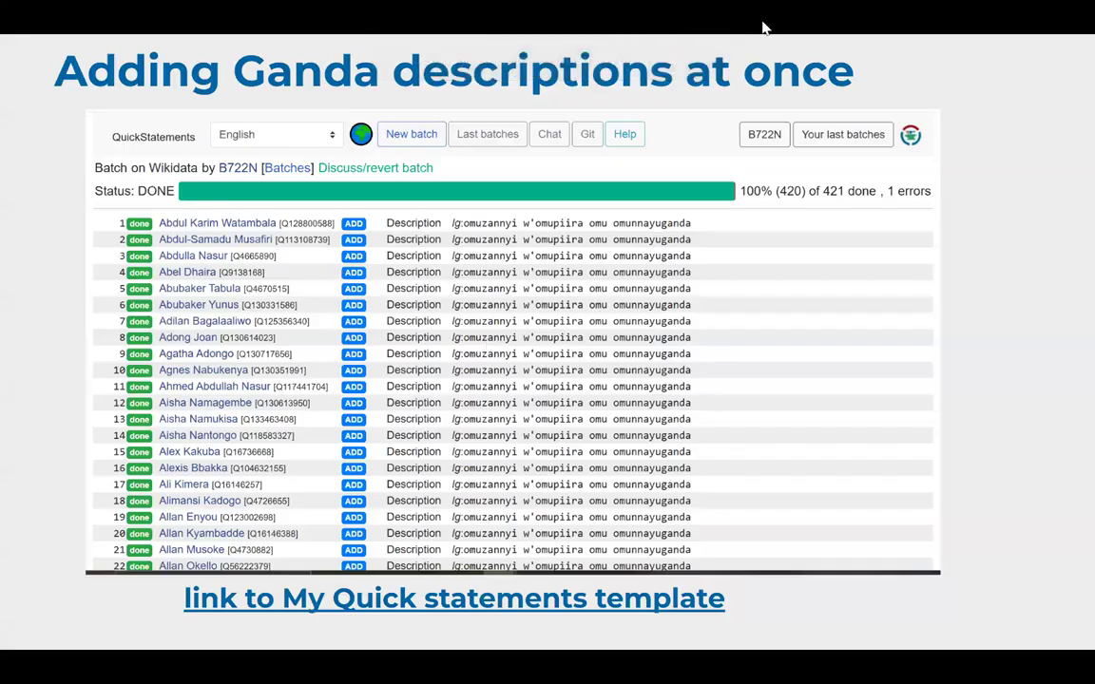
Step: Search the web for Wiki Loves Sport 2025 in Uganda and open its Outreach Dashboard page
{"action": "key", "text": "alt+Tab"}
{"action": "left_click", "coordinate": [502, 71]}
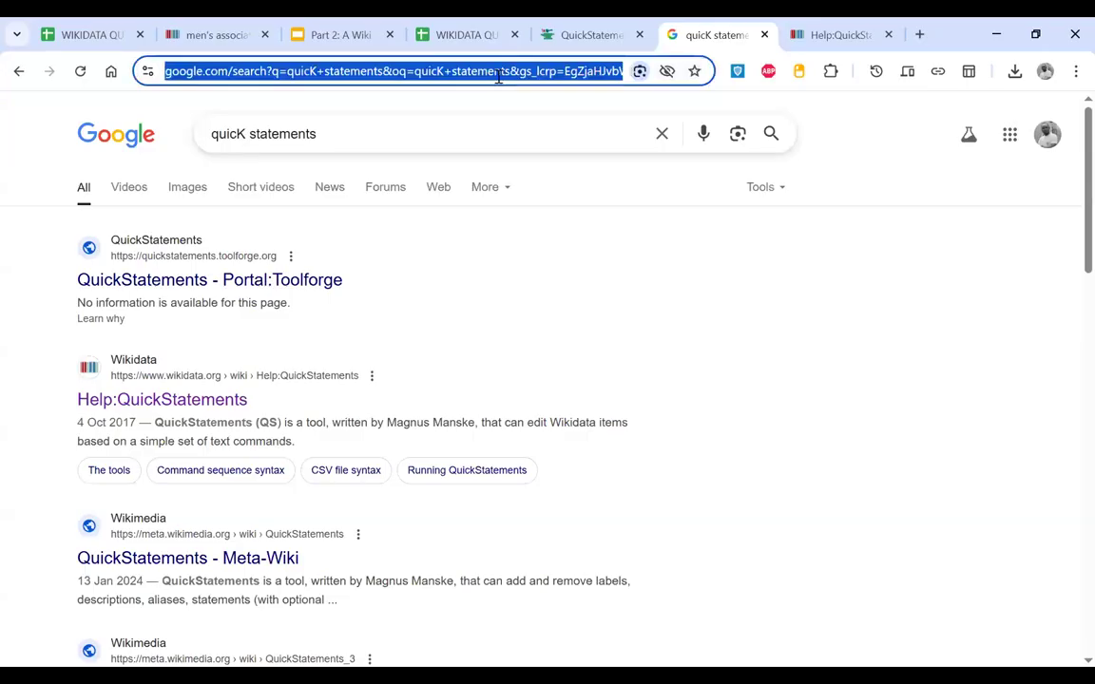
{"action": "type", "text": "q"}
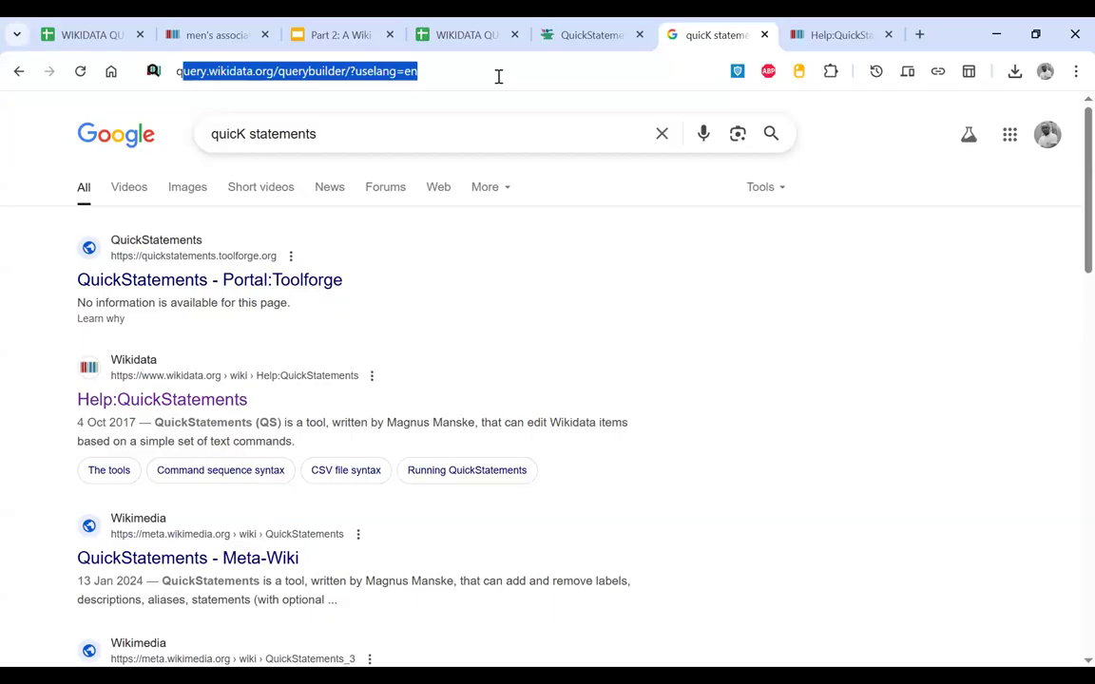
{"action": "type", "text": "w"}
{"action": "key", "text": "BackSpace"}
{"action": "key", "text": "BackSpace"}
{"action": "type", "text": "Wik"}
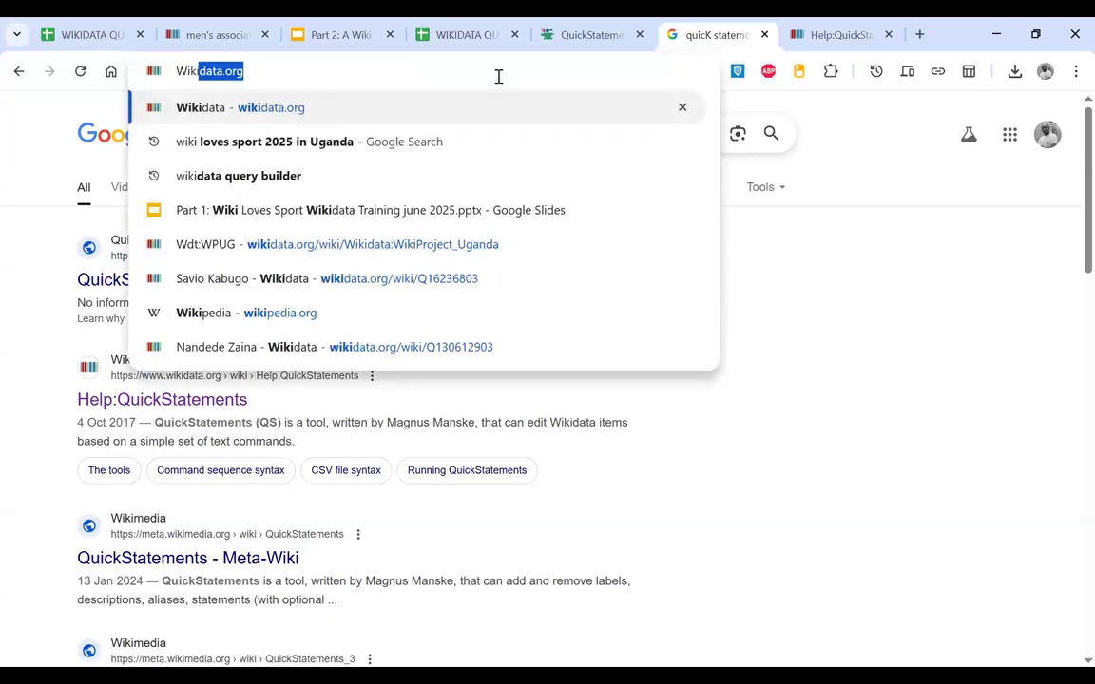
{"action": "type", "text": "i loves"}
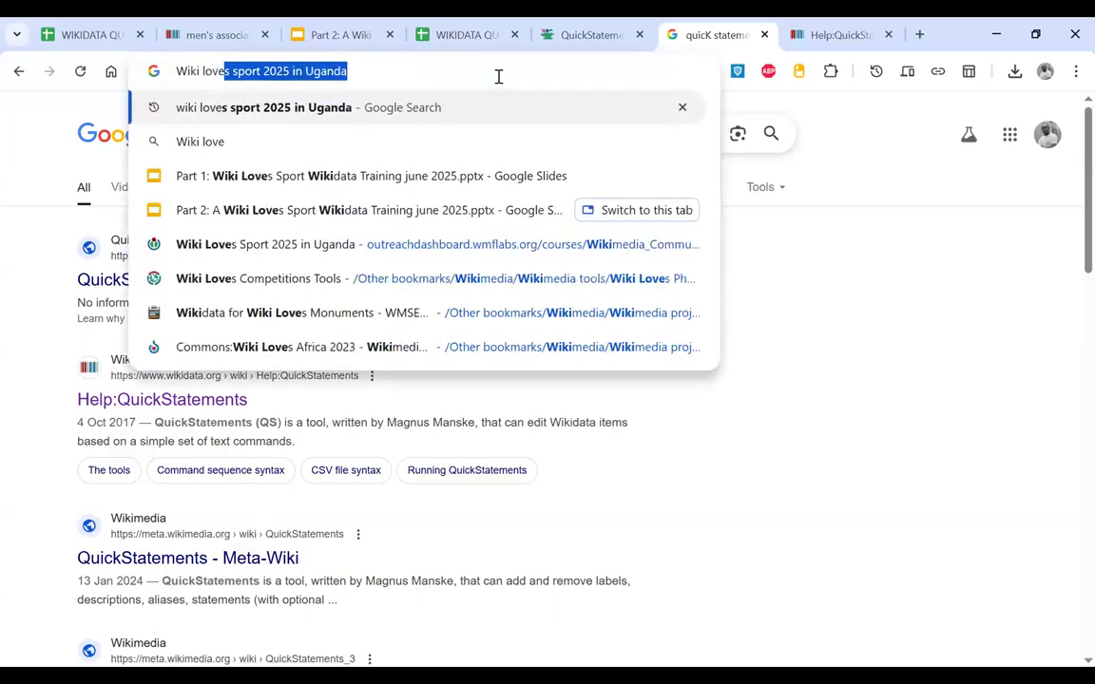
{"action": "key", "text": "Return"}
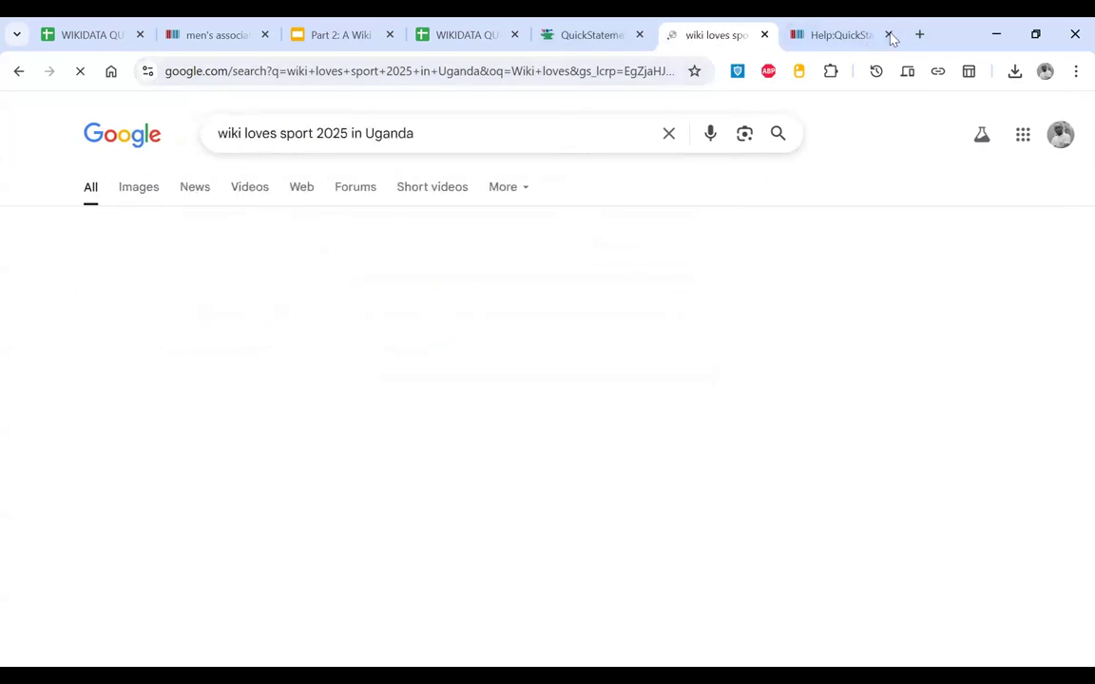
{"action": "left_click", "coordinate": [889, 34]}
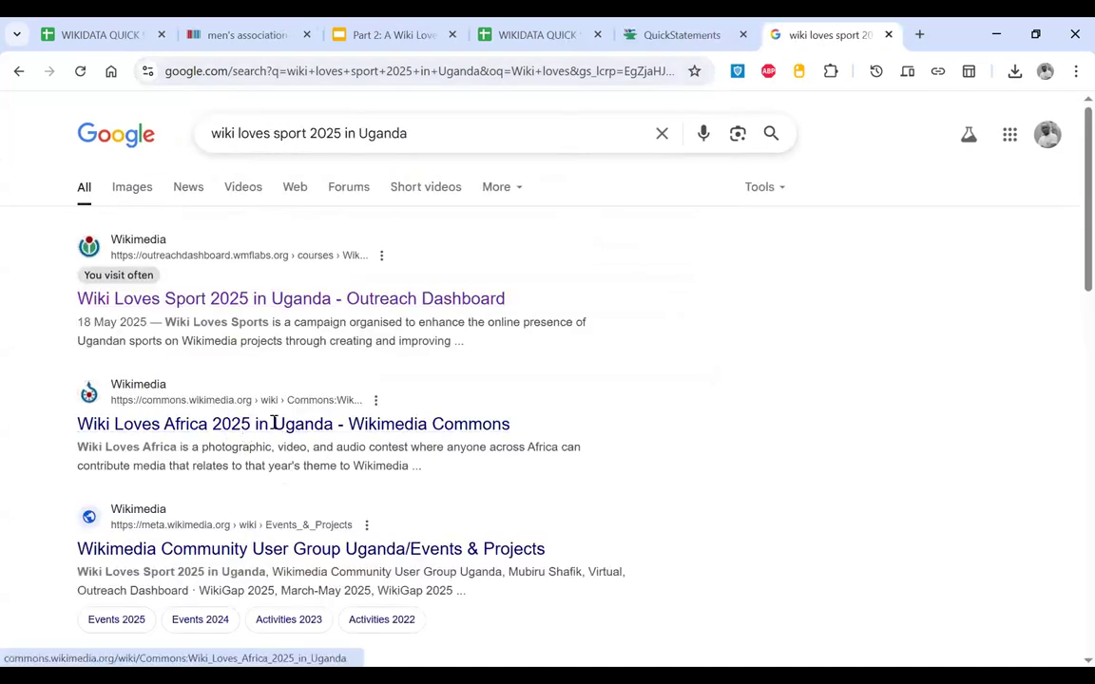
{"action": "left_click", "coordinate": [343, 301]}
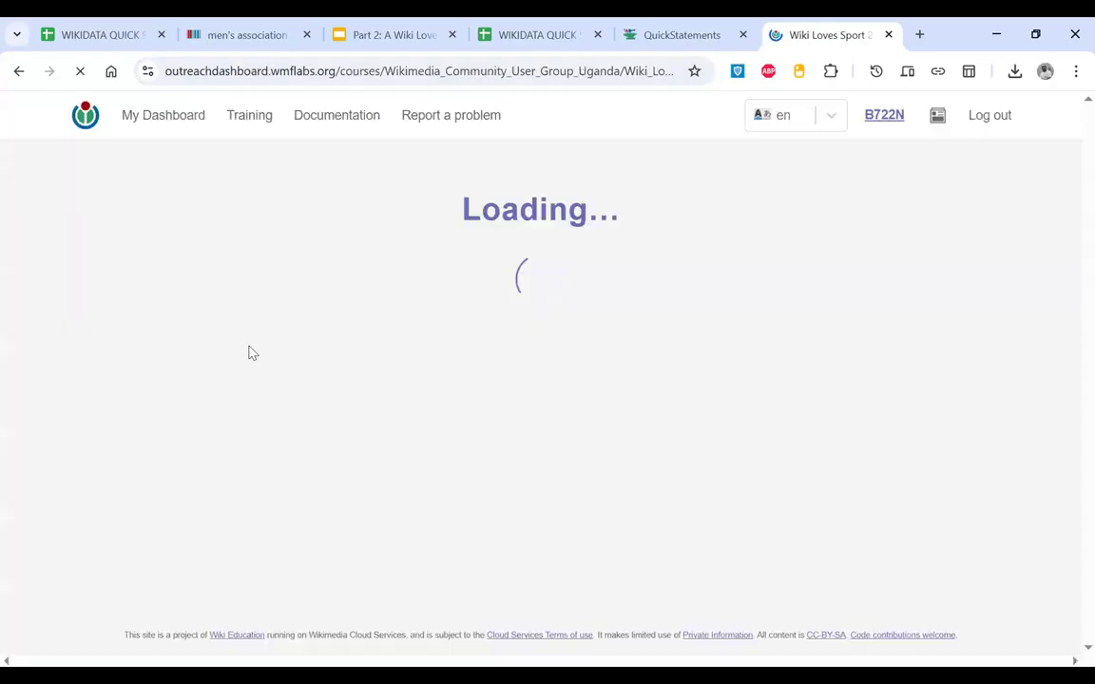
Step: Follow the dashboard's Meta-Wiki link to the campaign page
{"action": "scroll", "coordinate": [235, 424], "scroll_direction": "down", "scroll_amount": 2}
{"action": "scroll", "coordinate": [235, 424], "scroll_direction": "down", "scroll_amount": 7}
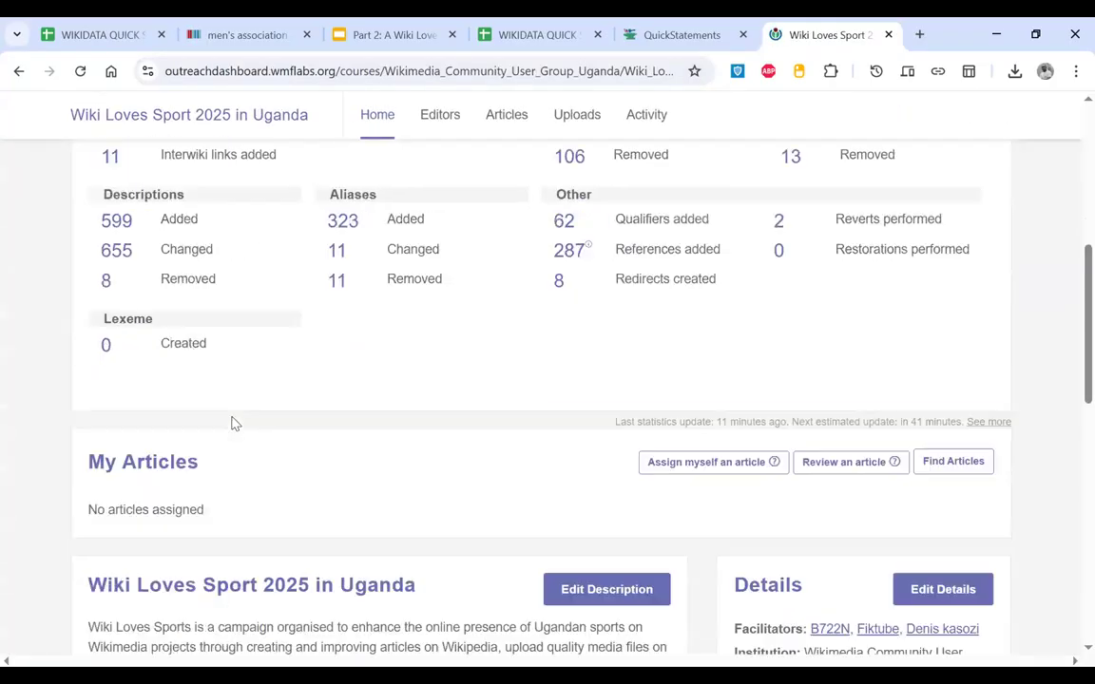
{"action": "left_click", "coordinate": [237, 424]}
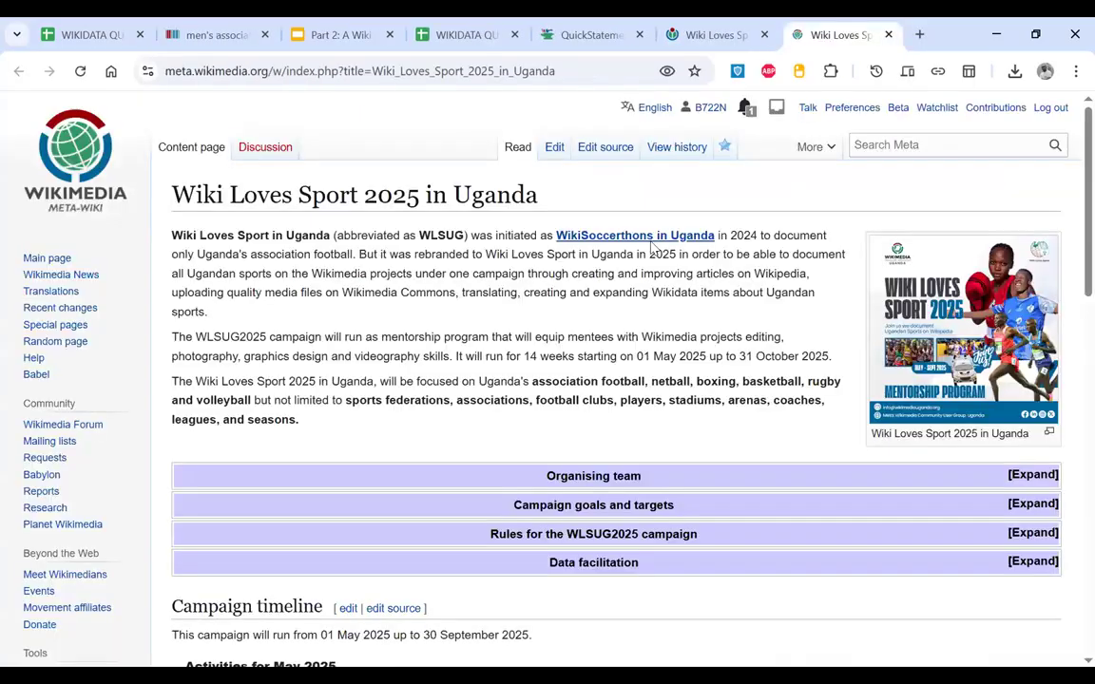
Step: Expand Netball in Uganda and open the 'Ugandan Netballers clubs' query results in a new tab
{"action": "scroll", "coordinate": [652, 245], "scroll_direction": "down", "scroll_amount": 15}
{"action": "scroll", "coordinate": [604, 308], "scroll_direction": "up", "scroll_amount": 2}
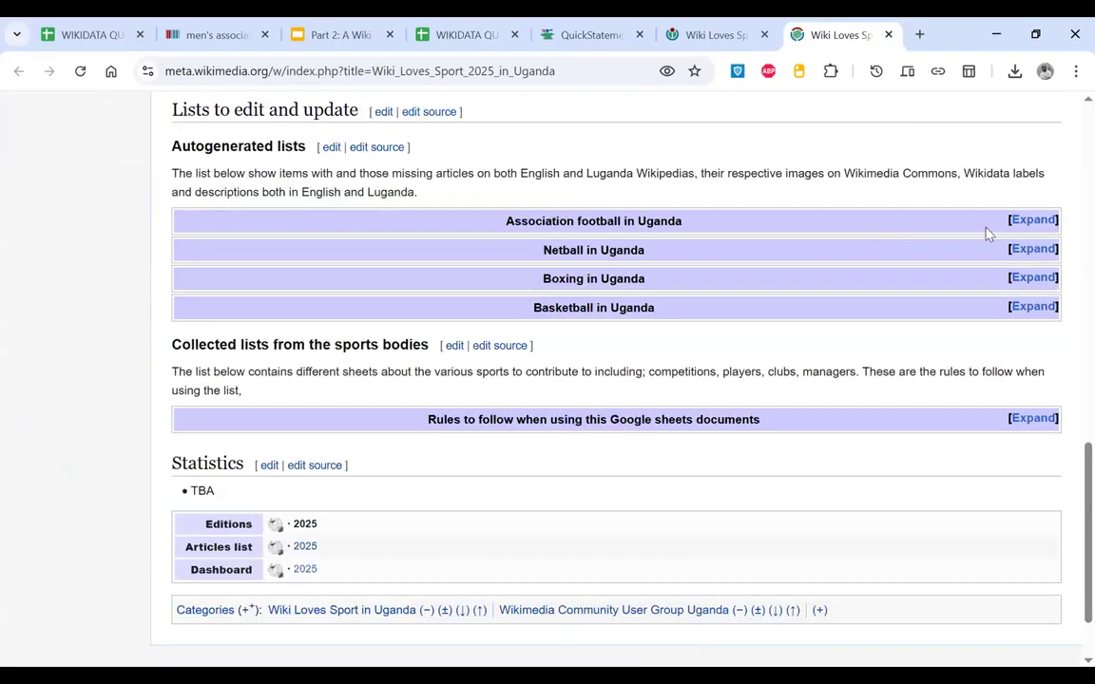
{"action": "left_click", "coordinate": [1031, 250]}
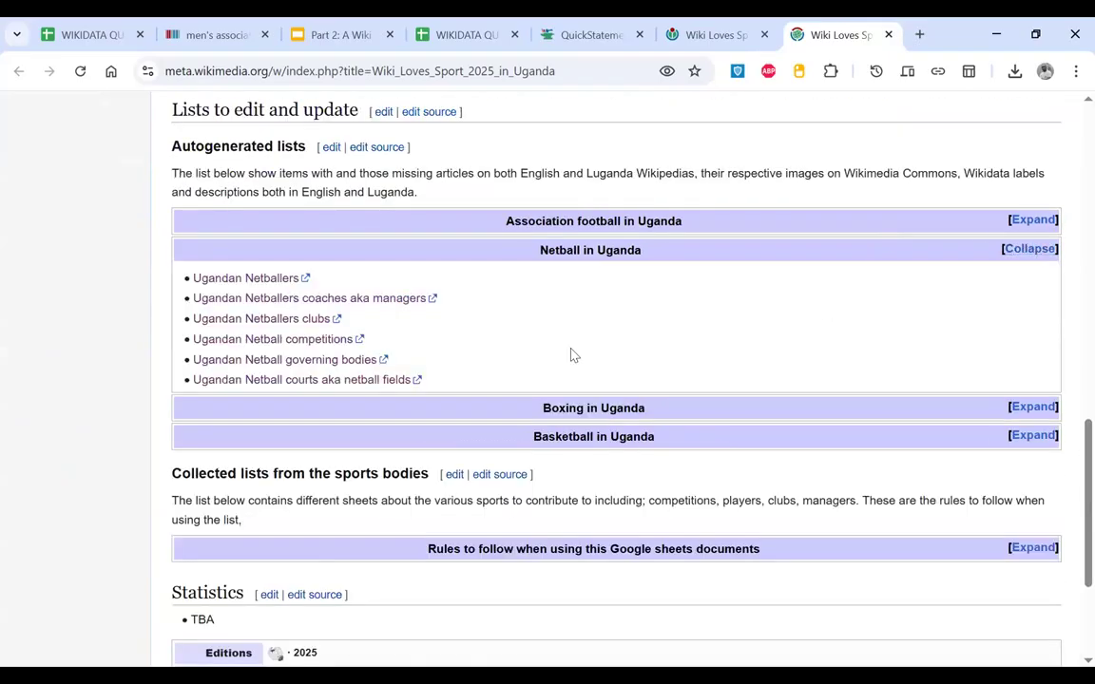
{"action": "right_click", "coordinate": [312, 323]}
{"action": "left_click", "coordinate": [380, 345]}
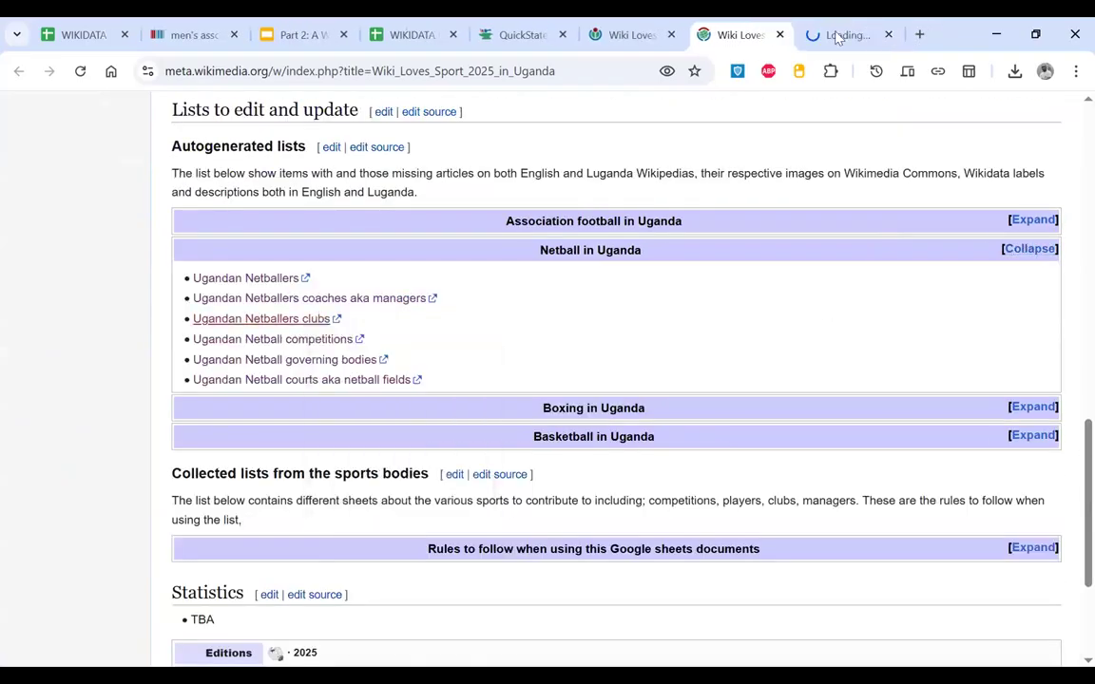
{"action": "left_click", "coordinate": [835, 35]}
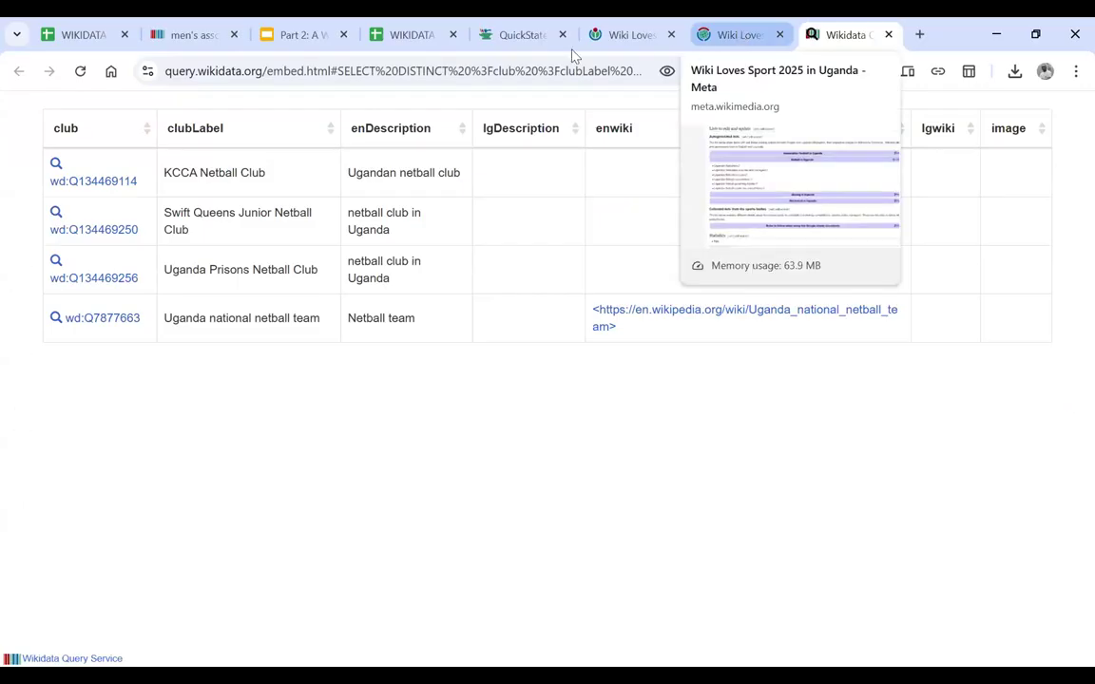
Step: Open the netball coaches and managers list from the Meta page in a new tab
{"action": "left_click", "coordinate": [635, 29]}
{"action": "key", "text": "ctrl+Tab"}
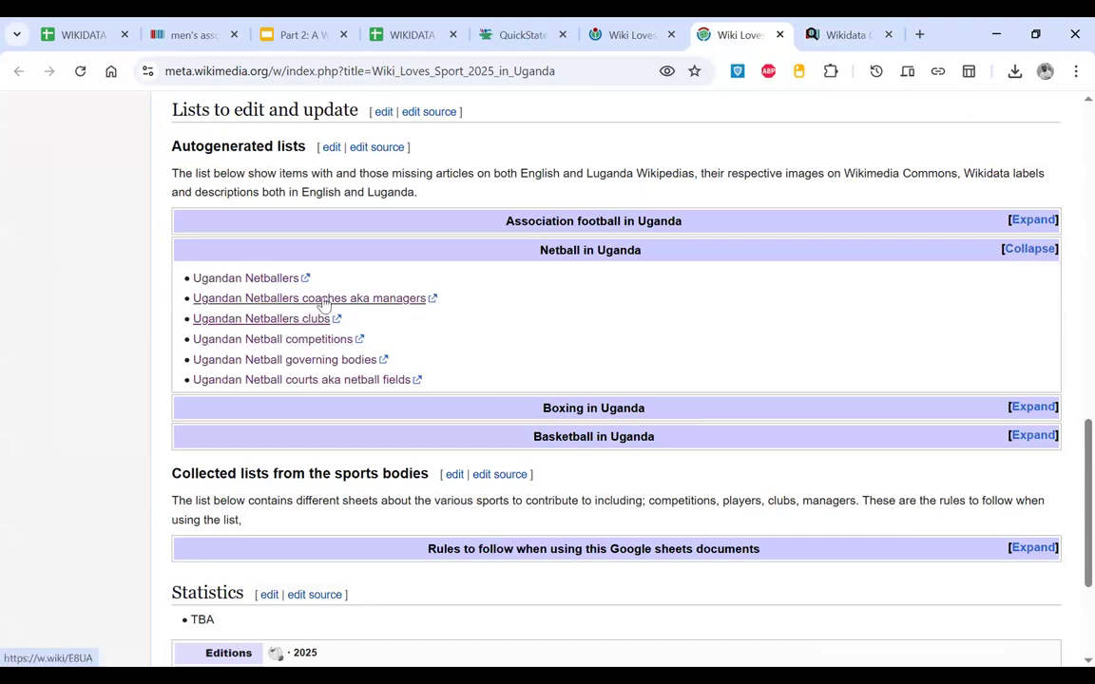
{"action": "right_click", "coordinate": [322, 301]}
{"action": "left_click", "coordinate": [386, 322]}
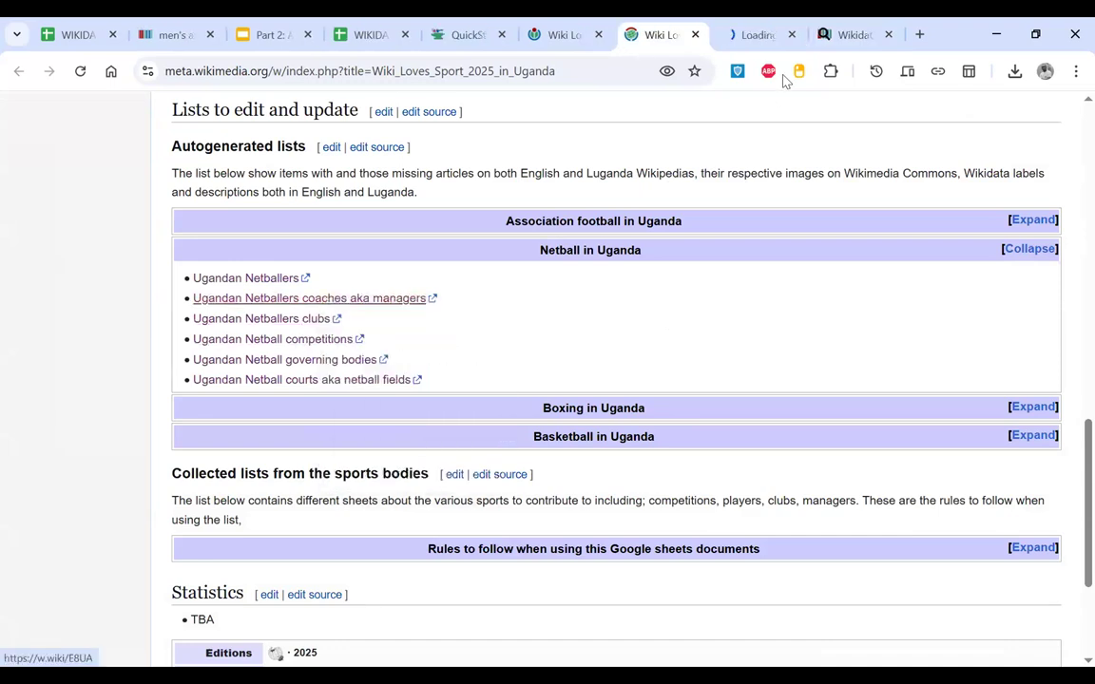
{"action": "left_click", "coordinate": [750, 36]}
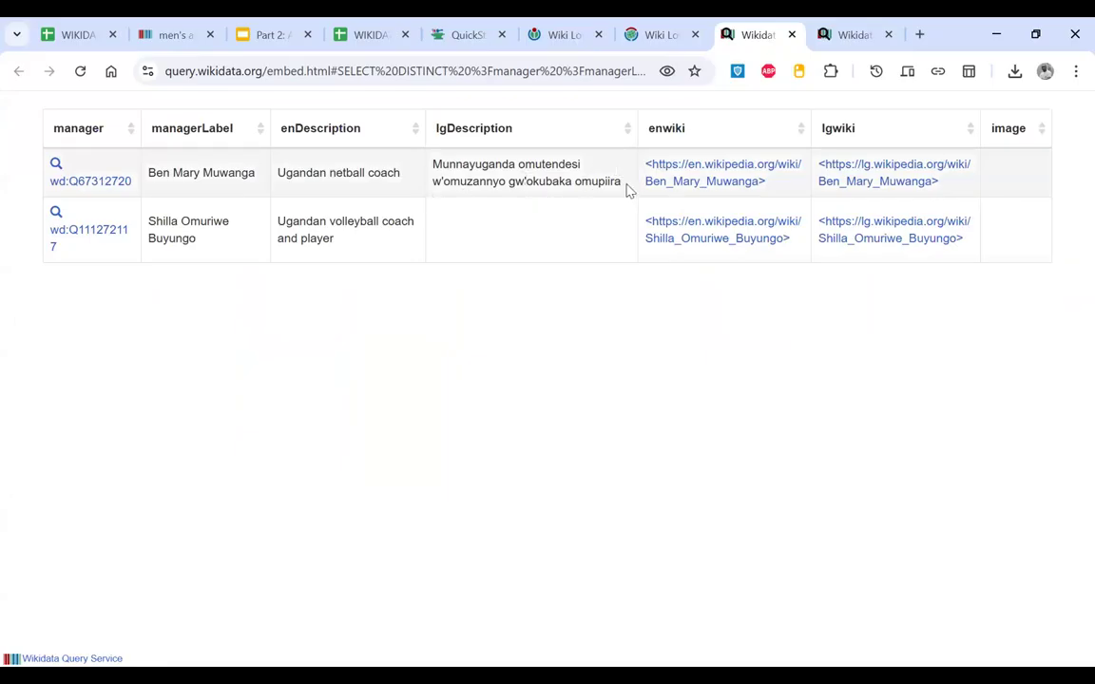
Step: Check the clubs' 'Ugandan netball club' description, close the managers results, and return to the Meta page
{"action": "left_click", "coordinate": [830, 37]}
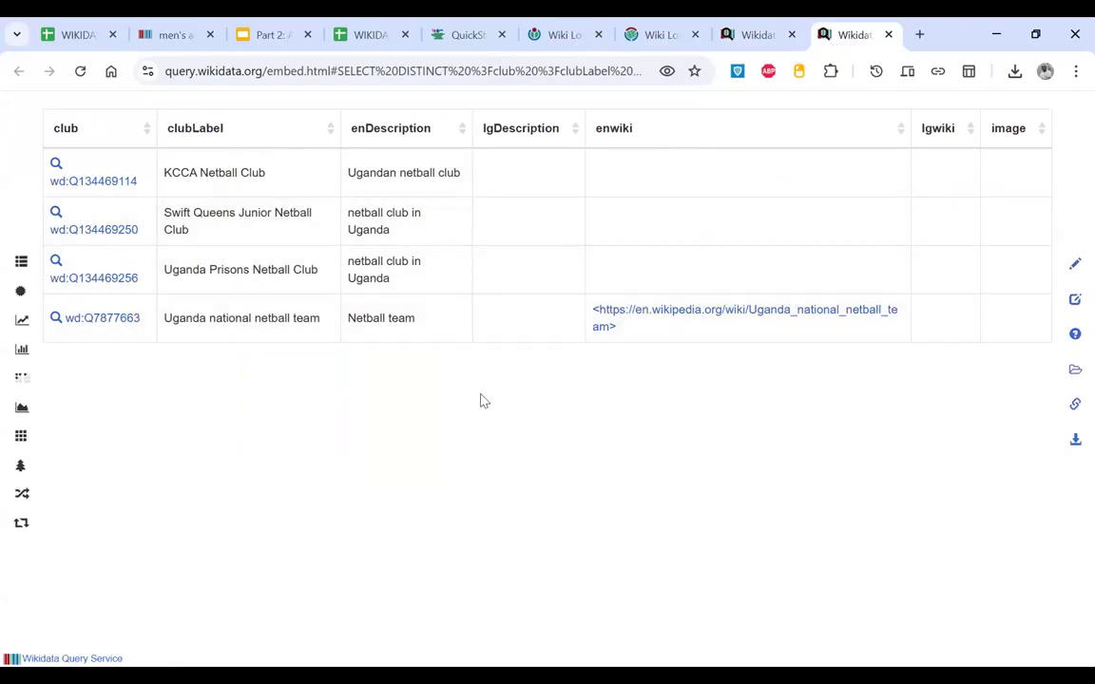
{"action": "left_click_drag", "start_coordinate": [345, 178], "coordinate": [471, 176]}
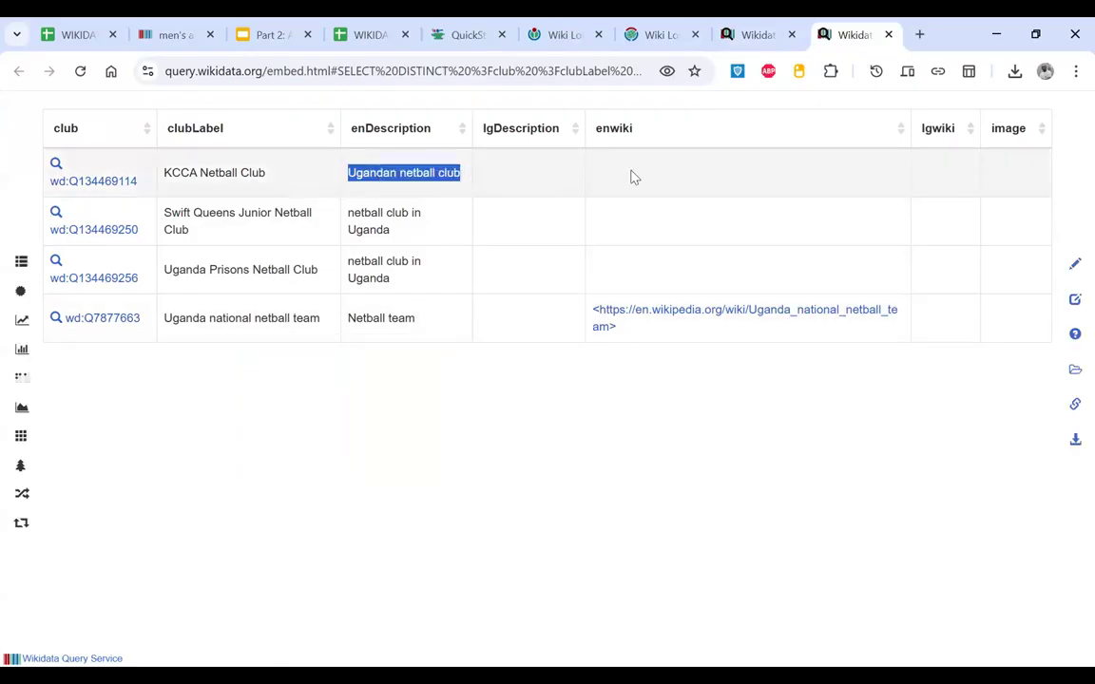
{"action": "left_click", "coordinate": [775, 38]}
{"action": "left_click", "coordinate": [791, 36]}
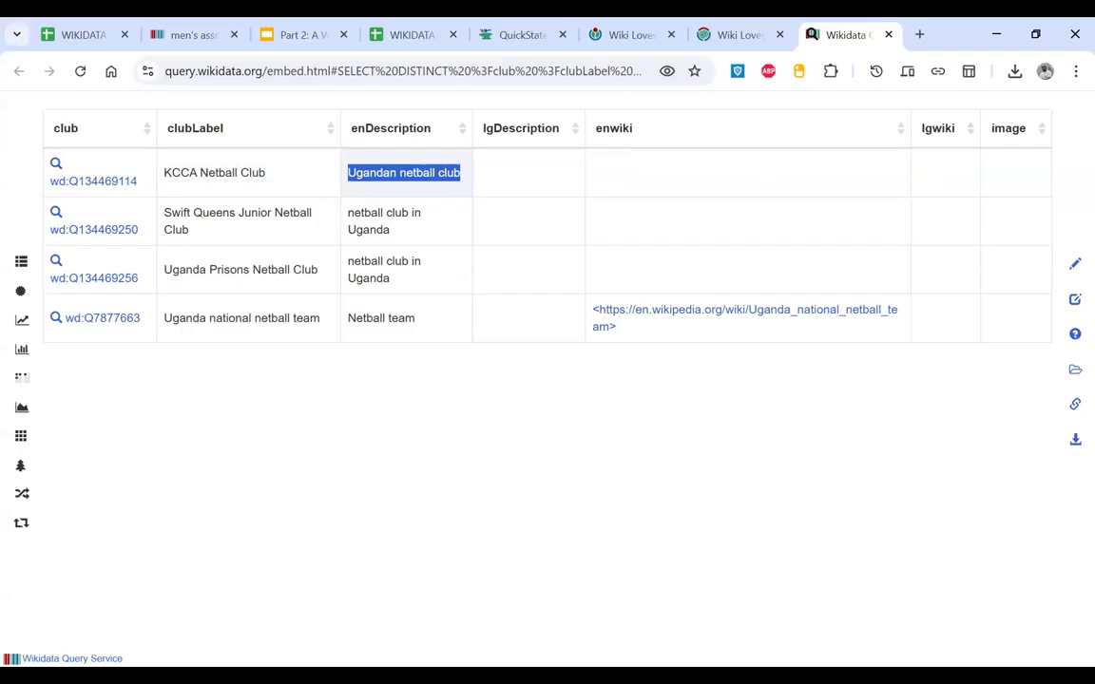
{"action": "key", "text": "alt+Tab"}
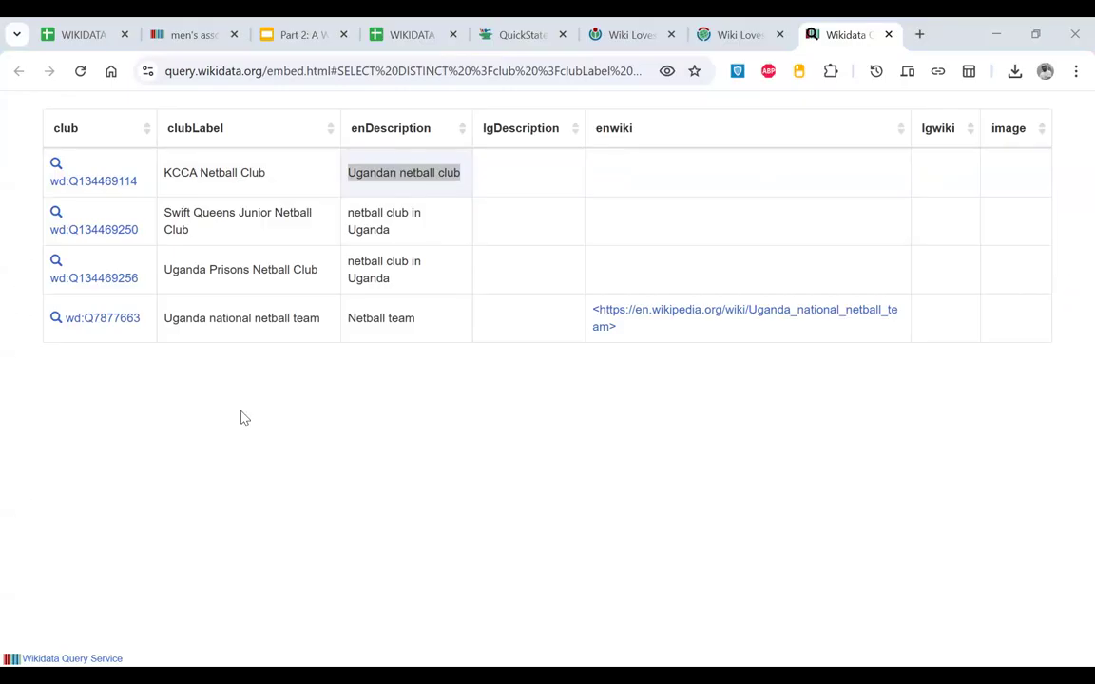
{"action": "left_click", "coordinate": [731, 35]}
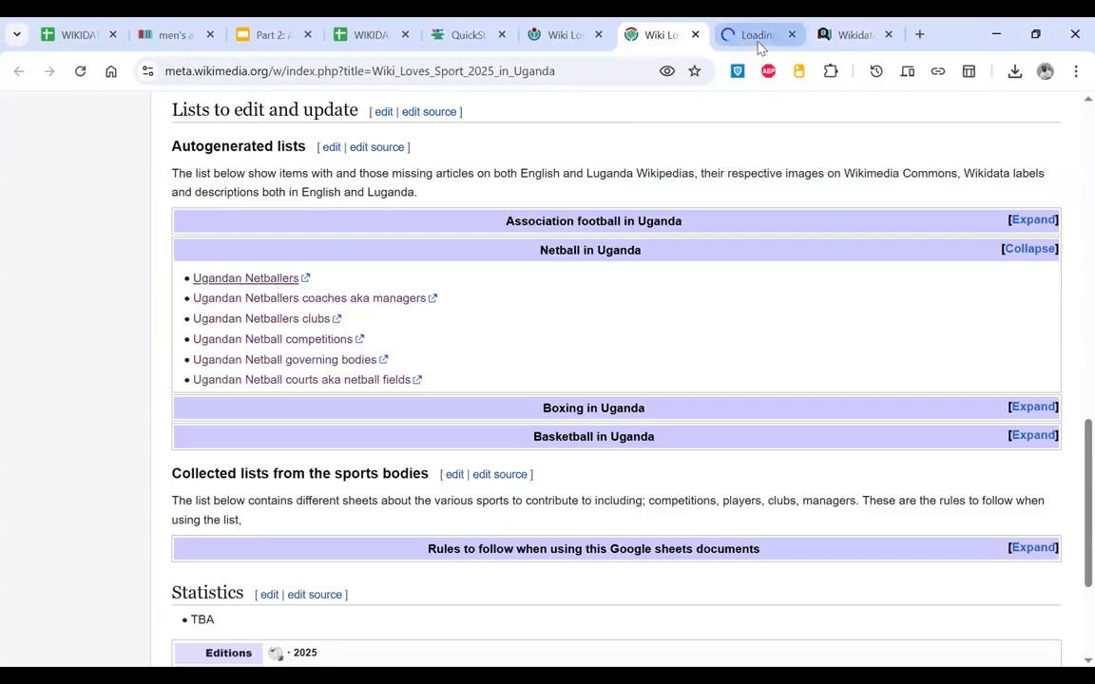
Step: Review the Ugandan netball players results, then go back to the Meta campaign page
{"action": "left_click", "coordinate": [760, 47]}
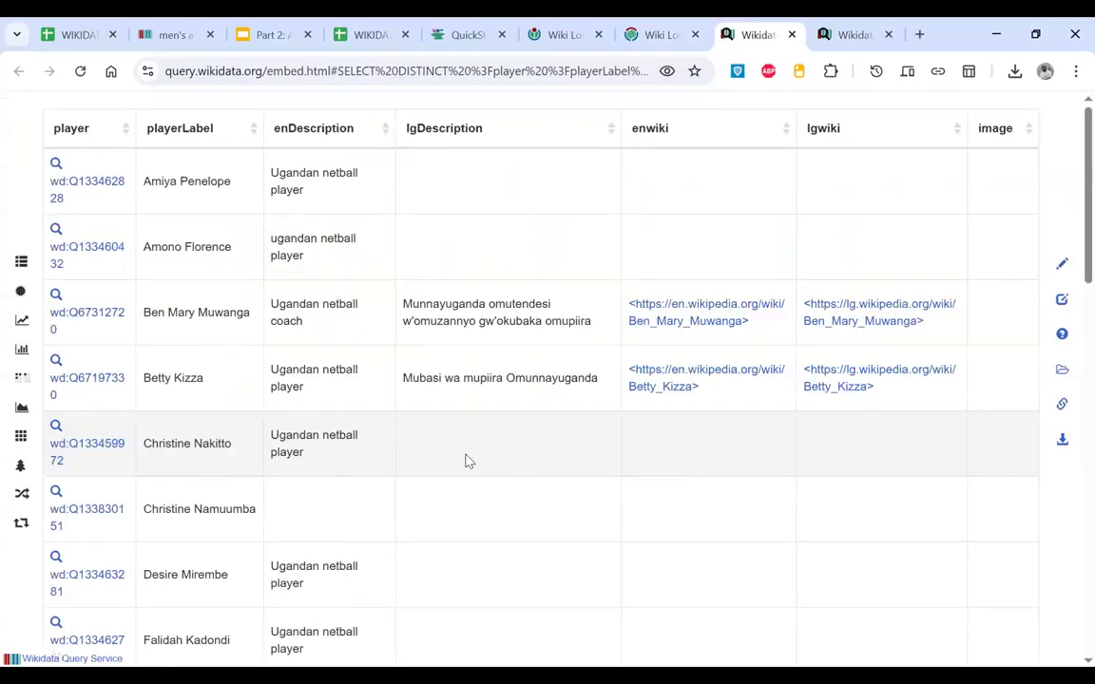
{"action": "scroll", "coordinate": [469, 192], "scroll_direction": "down", "scroll_amount": 10}
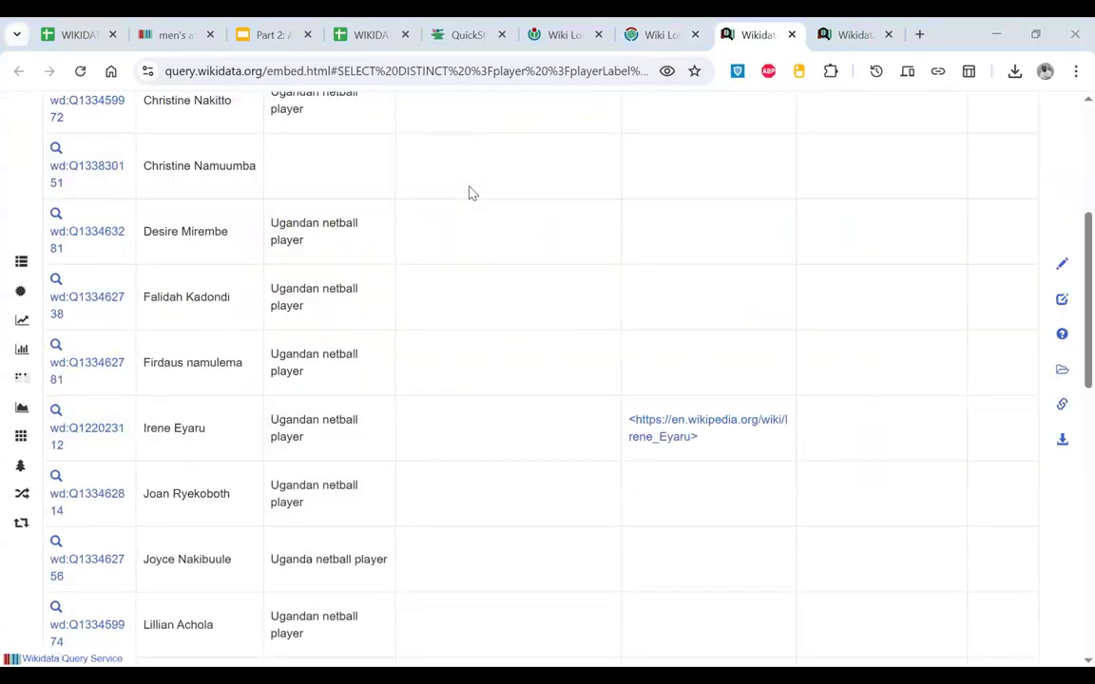
{"action": "scroll", "coordinate": [470, 192], "scroll_direction": "down", "scroll_amount": 5}
{"action": "scroll", "coordinate": [470, 190], "scroll_direction": "up", "scroll_amount": 15}
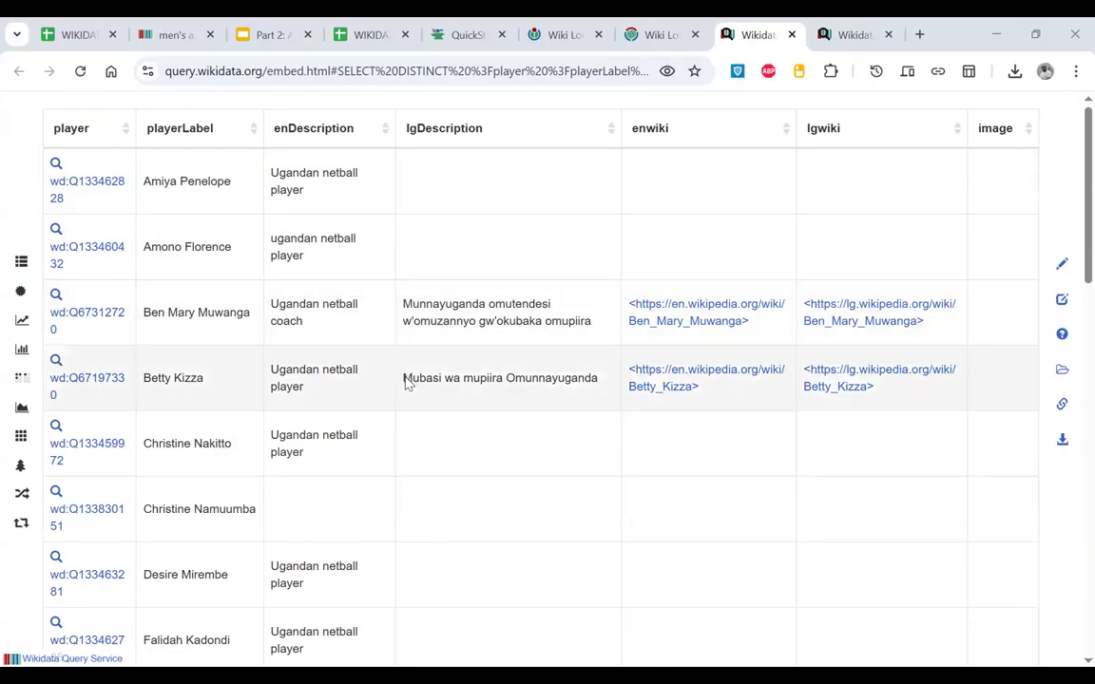
{"action": "left_click", "coordinate": [846, 35]}
{"action": "left_click", "coordinate": [664, 29]}
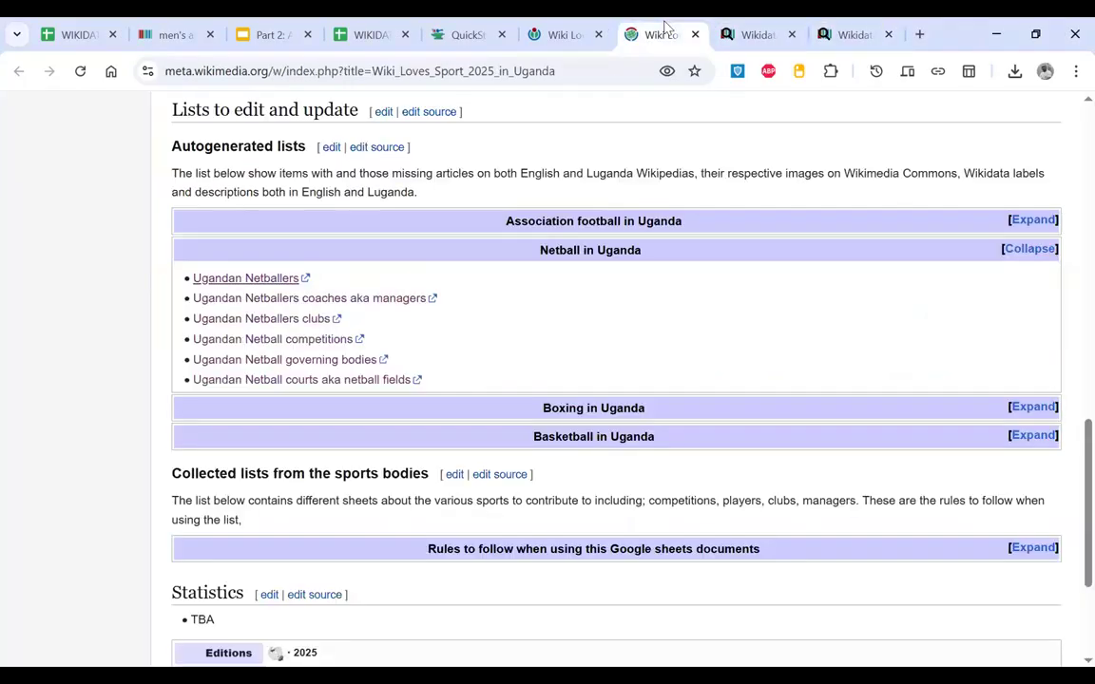
Step: Open the Ugandan Netball governing bodies results in a new tab and view their SPARQL query
{"action": "right_click", "coordinate": [334, 366]}
{"action": "left_click", "coordinate": [389, 381]}
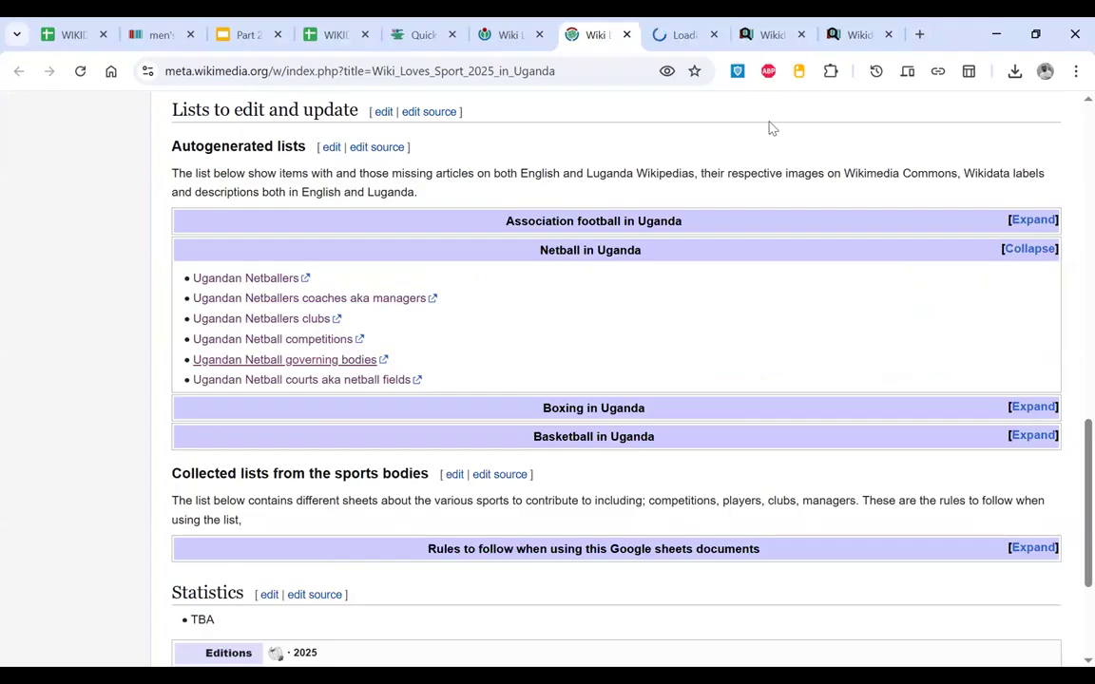
{"action": "key", "text": "ctrl+Tab"}
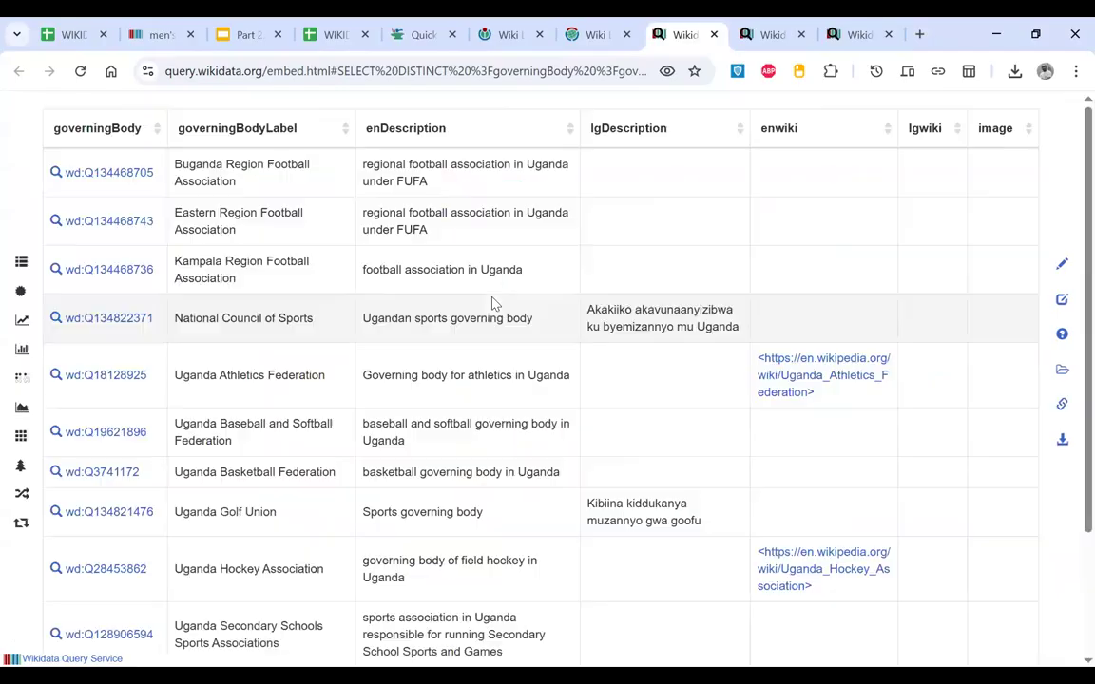
{"action": "scroll", "coordinate": [607, 320], "scroll_direction": "down", "scroll_amount": 2}
{"action": "scroll", "coordinate": [608, 326], "scroll_direction": "up", "scroll_amount": 2}
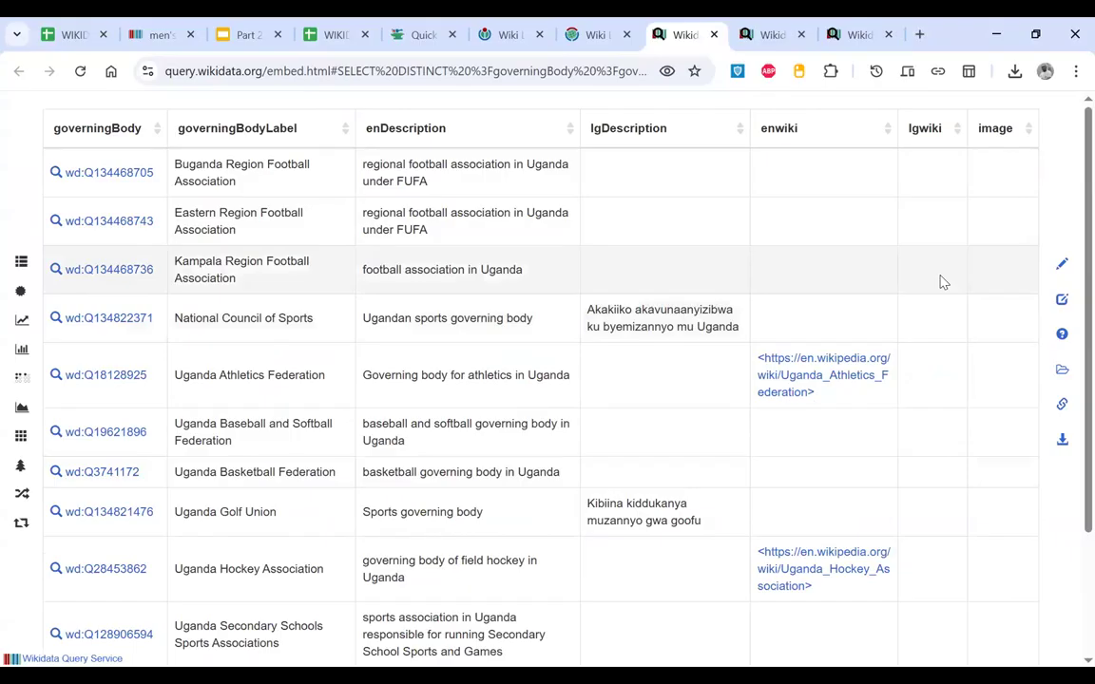
{"action": "left_click", "coordinate": [969, 298]}
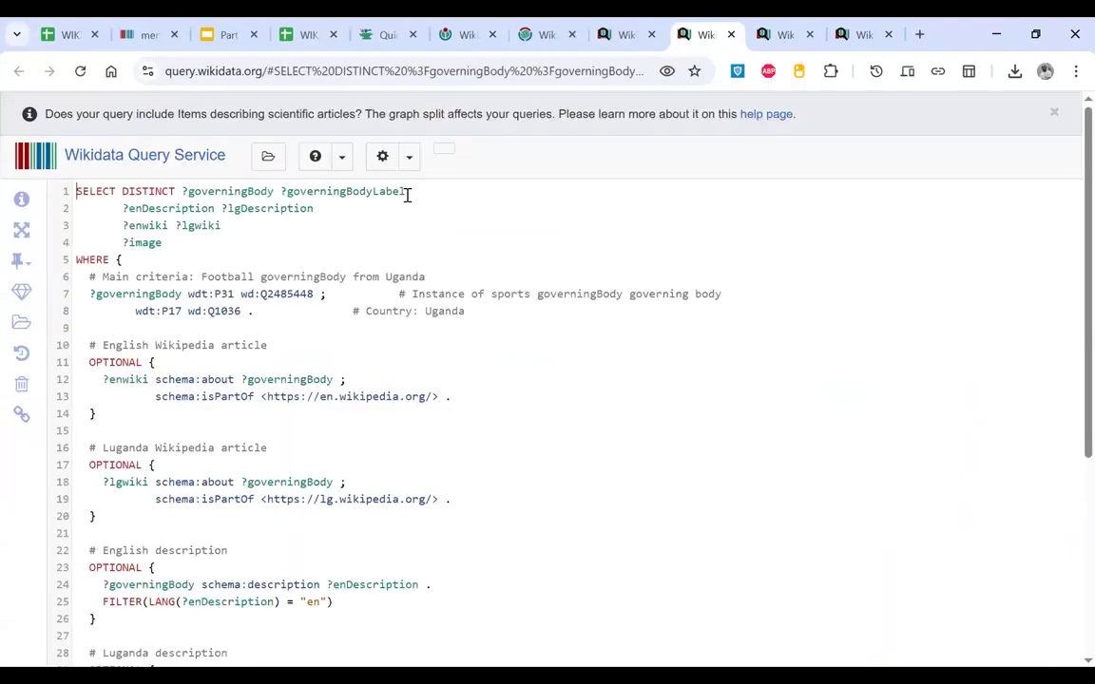
{"action": "scroll", "coordinate": [406, 195], "scroll_direction": "down", "scroll_amount": 1}
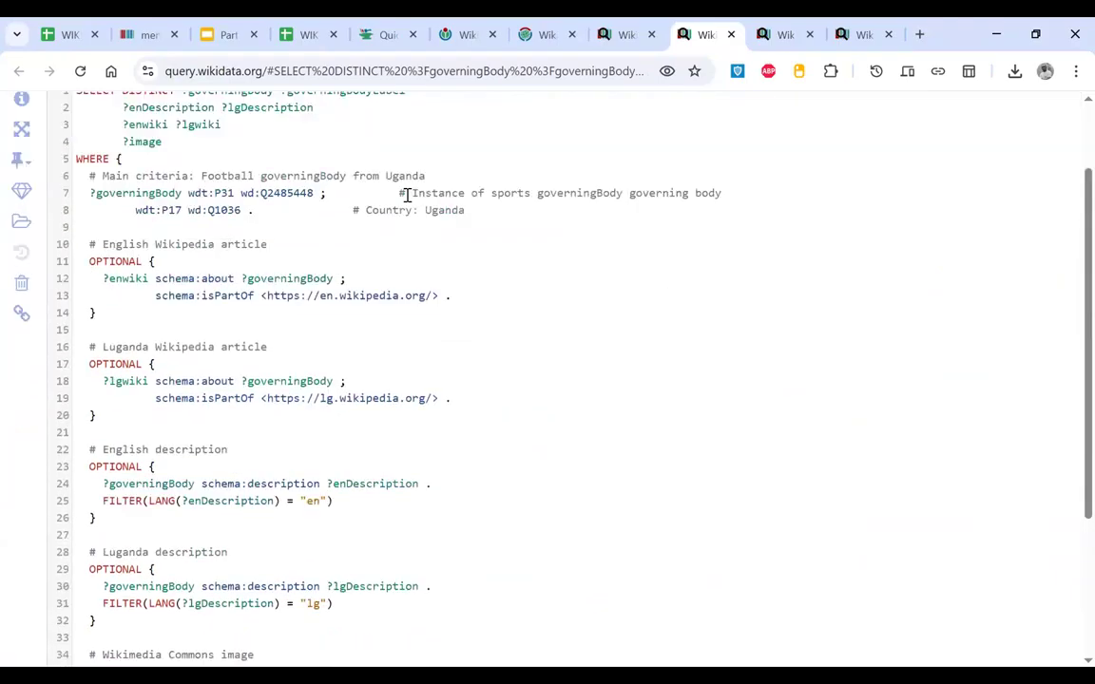
{"action": "scroll", "coordinate": [407, 195], "scroll_direction": "down", "scroll_amount": 1}
{"action": "scroll", "coordinate": [407, 195], "scroll_direction": "up", "scroll_amount": 2}
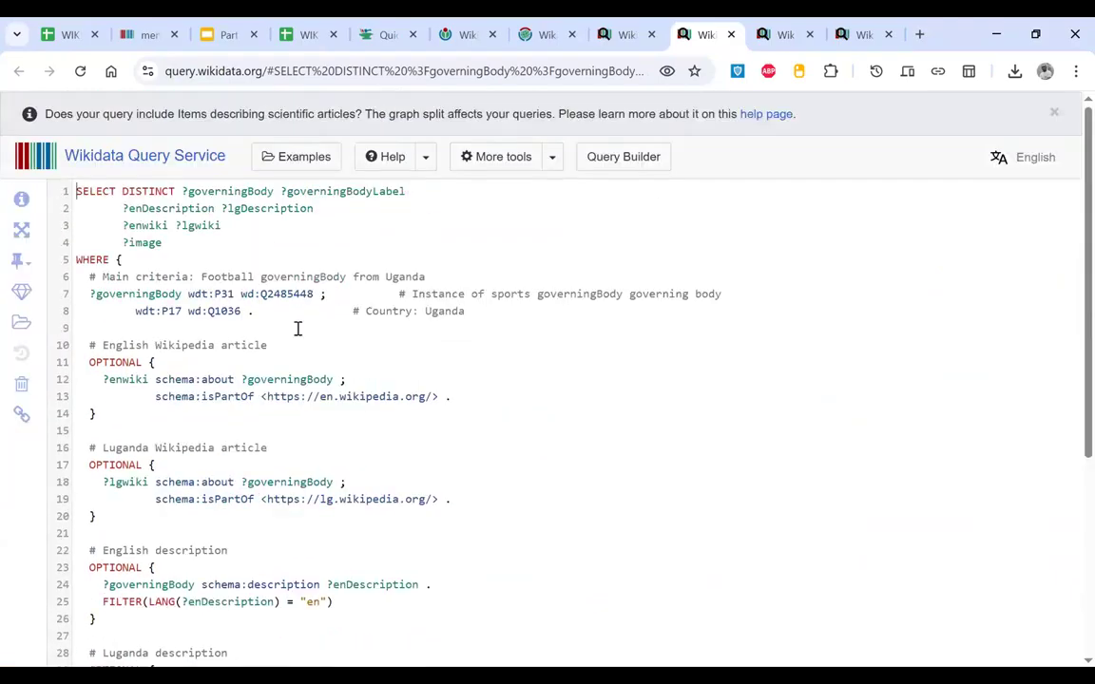
{"action": "scroll", "coordinate": [297, 328], "scroll_direction": "down", "scroll_amount": 1}
{"action": "scroll", "coordinate": [391, 276], "scroll_direction": "up", "scroll_amount": 1}
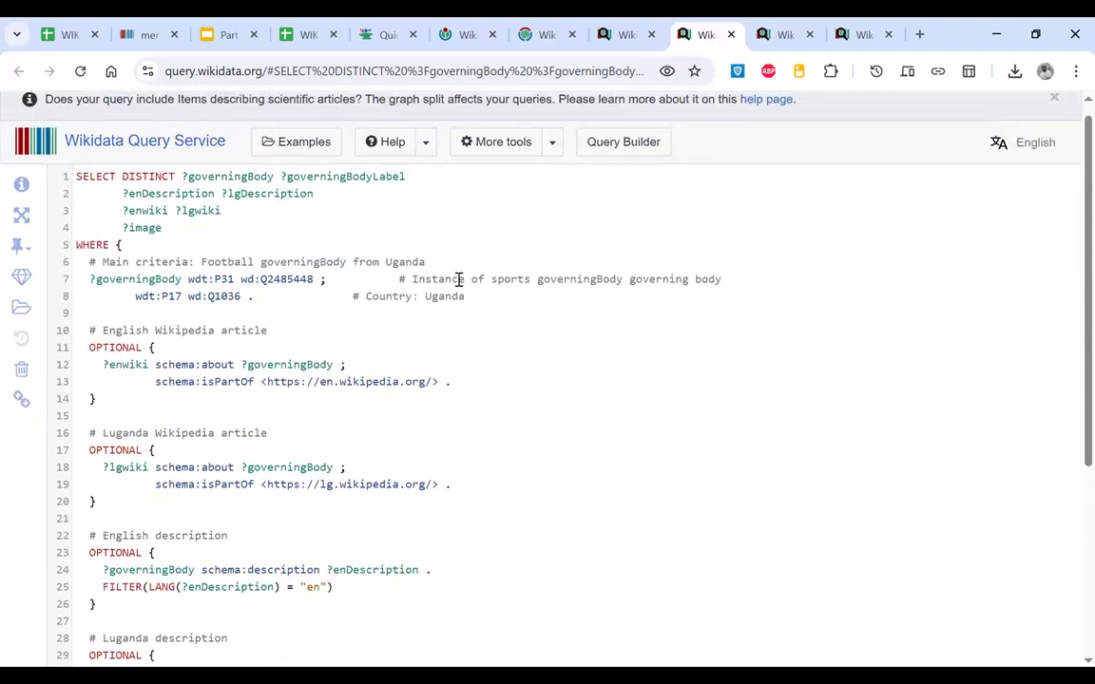
{"action": "scroll", "coordinate": [456, 281], "scroll_direction": "down", "scroll_amount": 2}
{"action": "scroll", "coordinate": [458, 279], "scroll_direction": "up", "scroll_amount": 2}
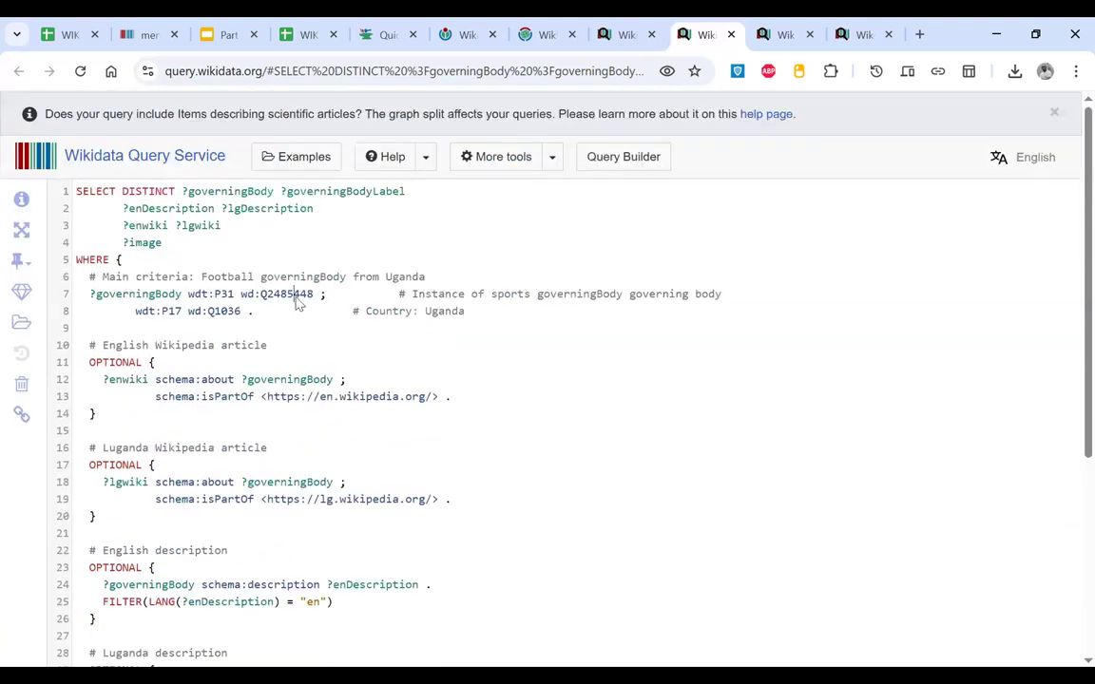
{"action": "mouse_move", "coordinate": [296, 302]}
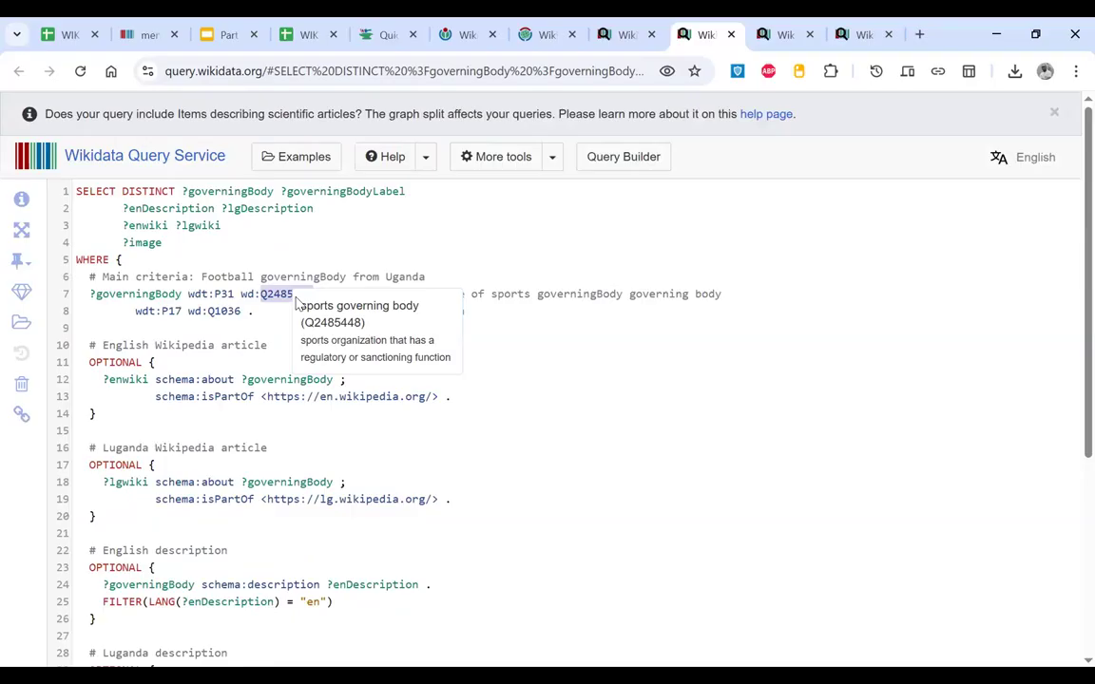
Step: Open the netball clubs query in the editor and inspect its main-criteria comment
{"action": "left_click", "coordinate": [865, 35]}
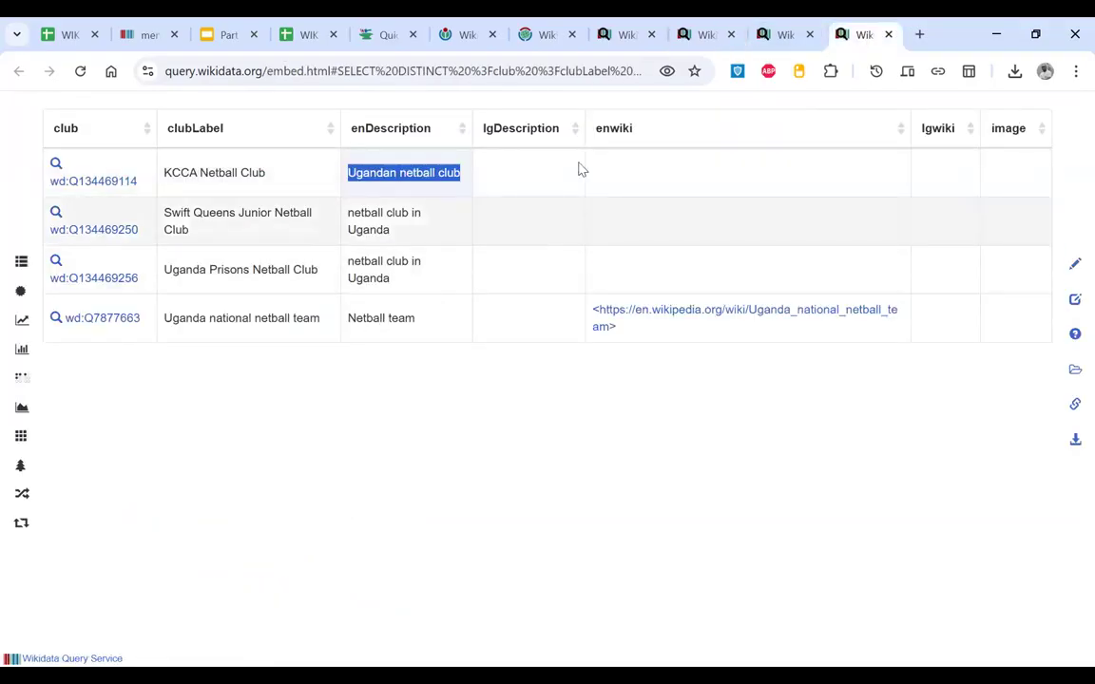
{"action": "left_click", "coordinate": [809, 34]}
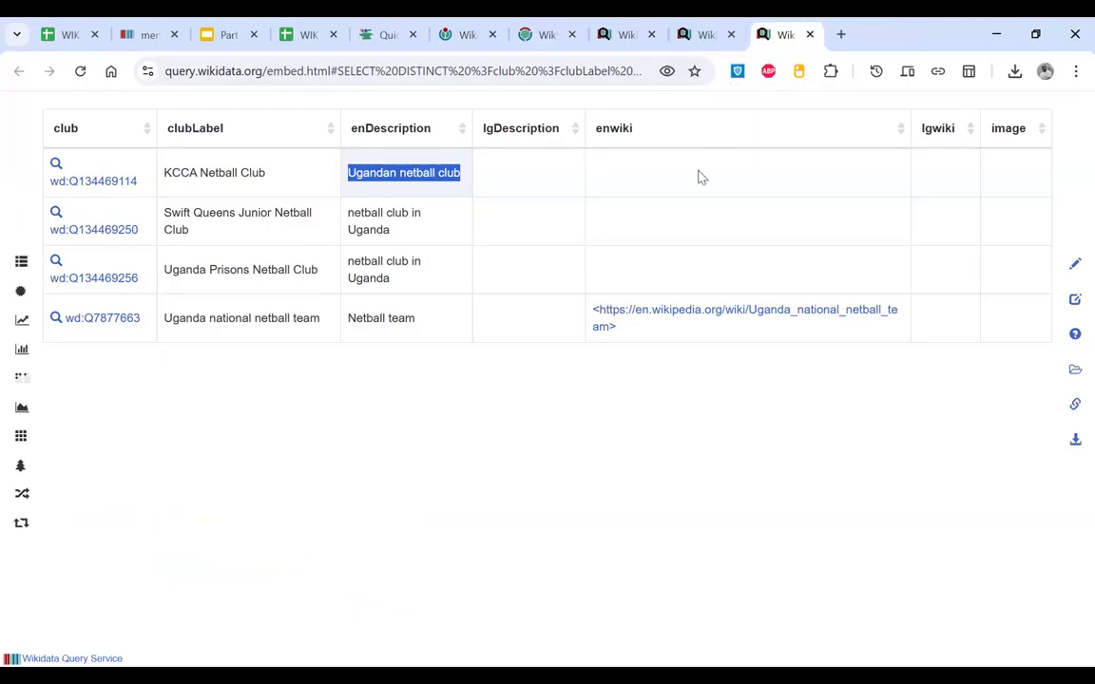
{"action": "mouse_move", "coordinate": [1050, 313]}
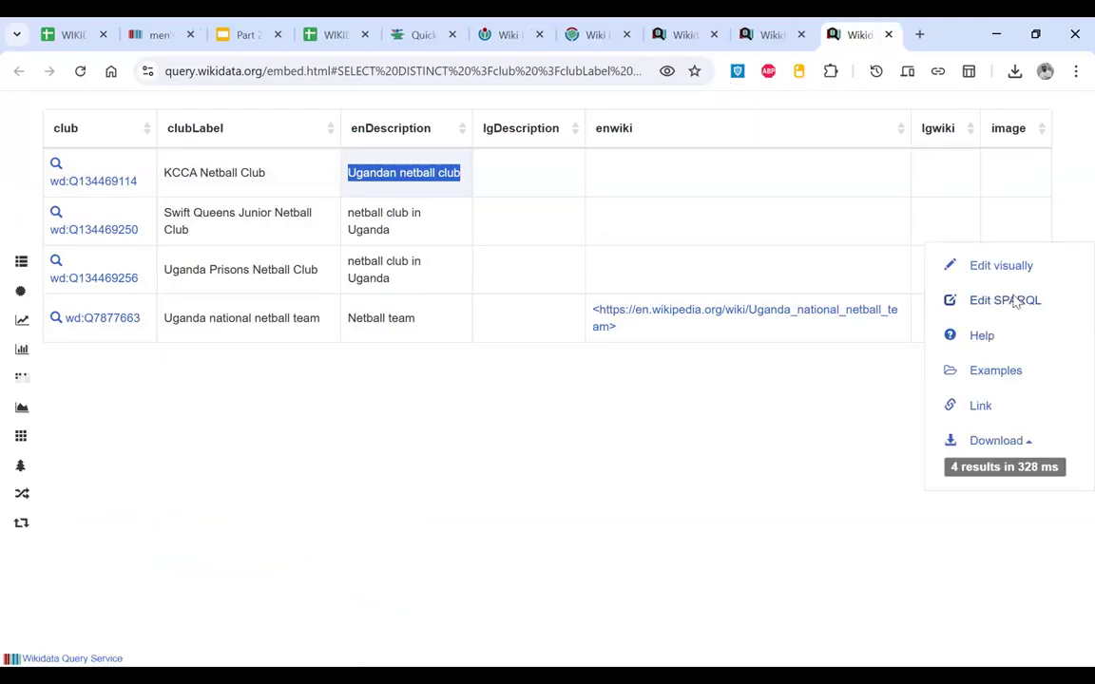
{"action": "left_click", "coordinate": [1006, 300]}
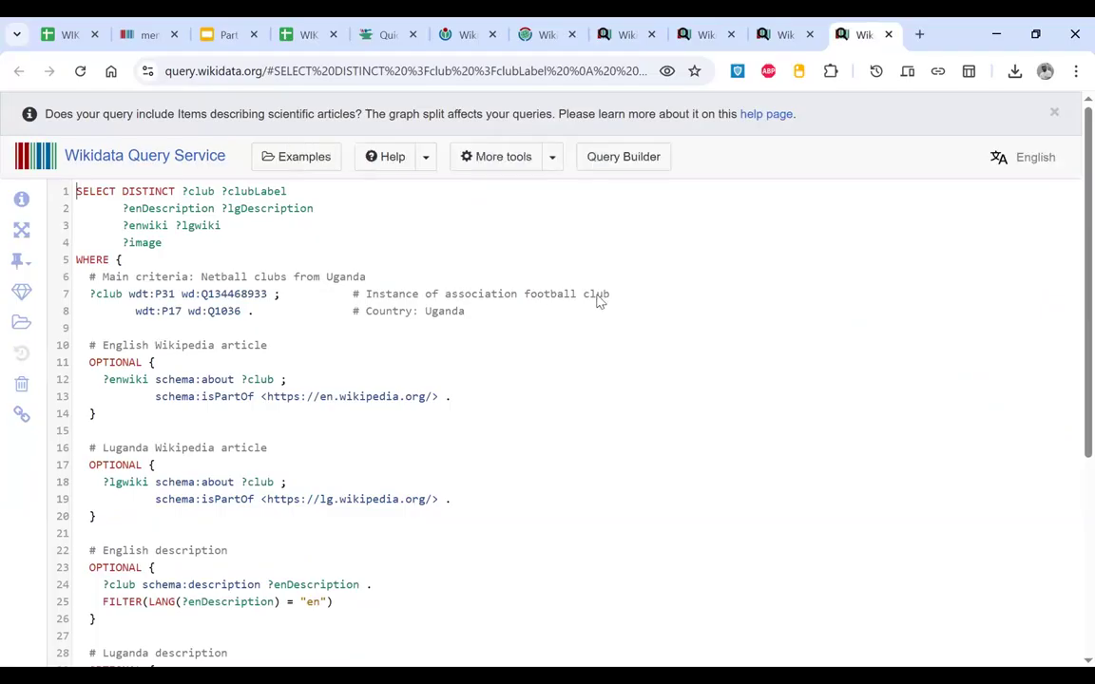
{"action": "left_click", "coordinate": [563, 300]}
{"action": "double_click", "coordinate": [563, 300]}
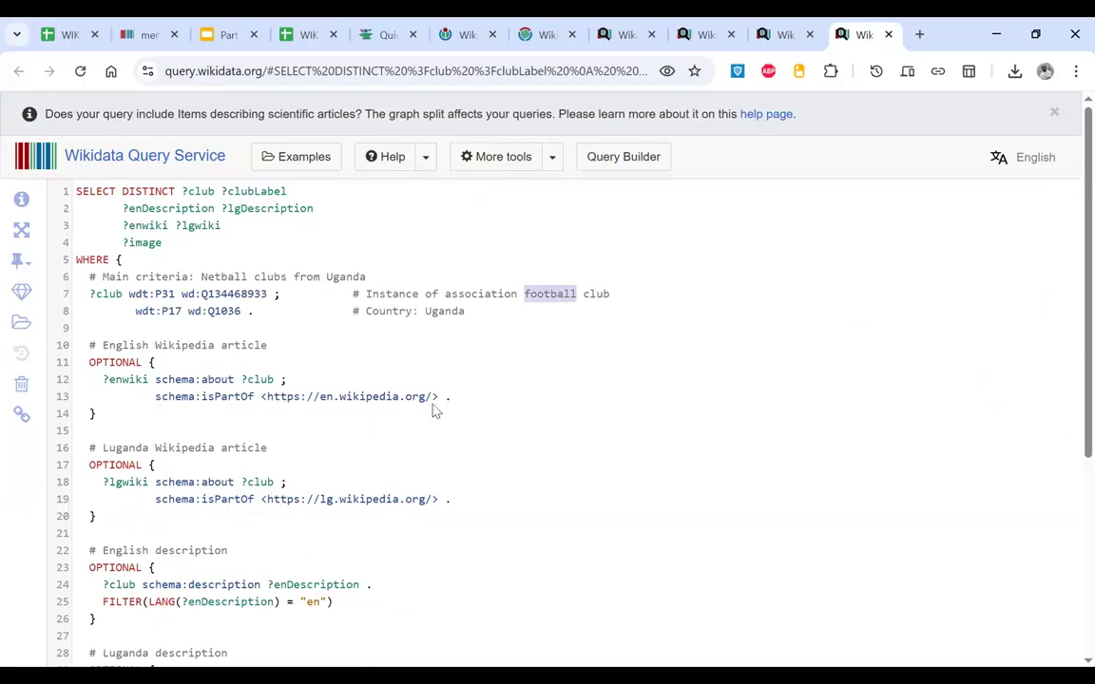
{"action": "left_click_drag", "start_coordinate": [201, 277], "coordinate": [362, 277]}
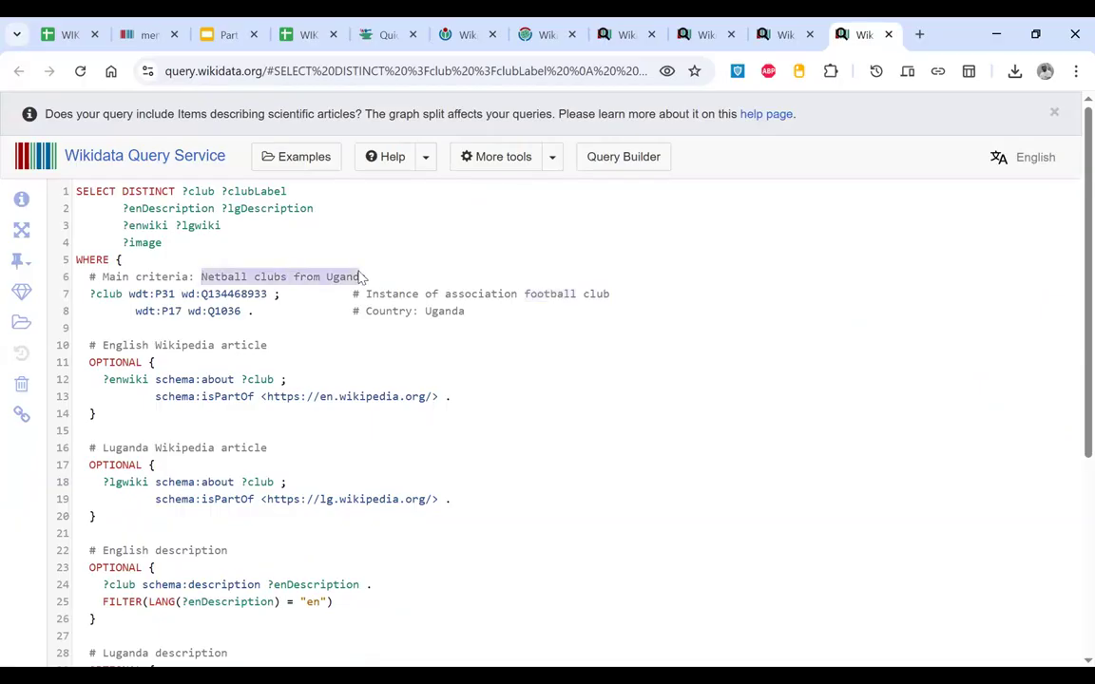
Step: Try association football club in place of class Q134468933, then restore Q134468933
{"action": "double_click", "coordinate": [240, 296]}
{"action": "key", "text": "ctrl+c"}
{"action": "mouse_move", "coordinate": [245, 298]}
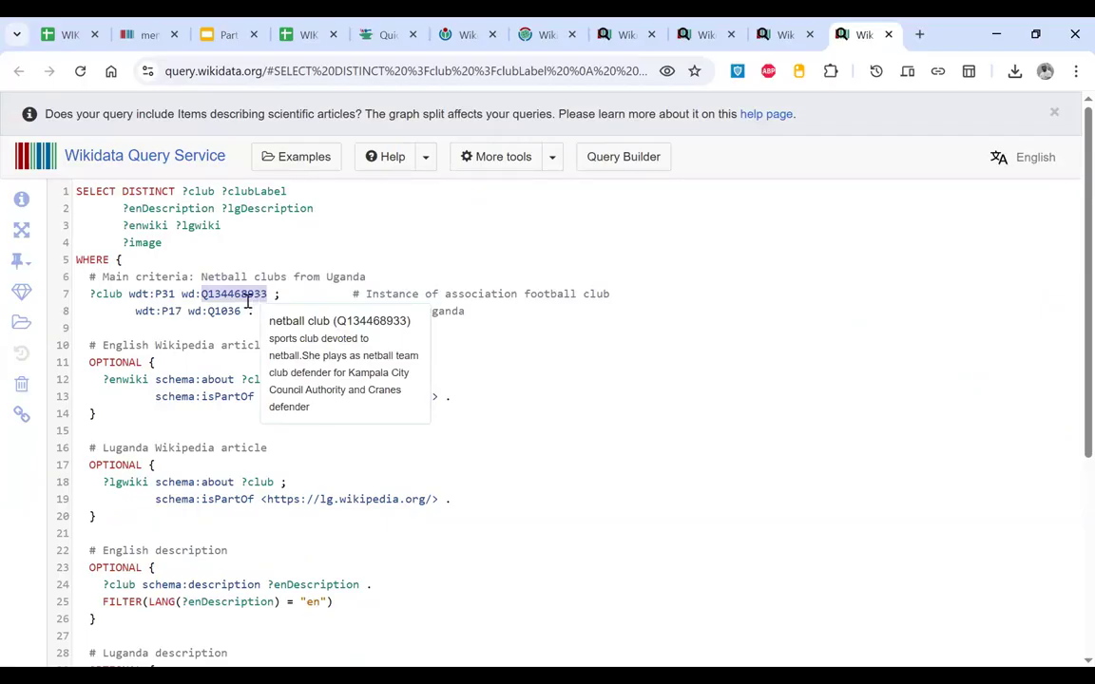
{"action": "key", "text": "BackSpace"}
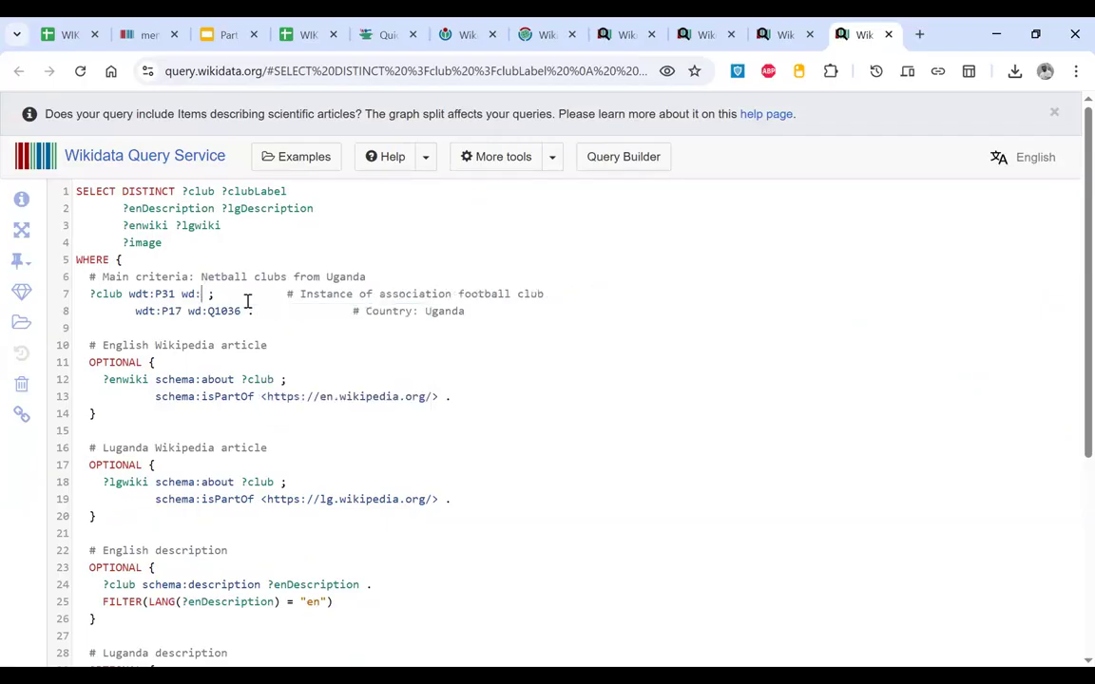
{"action": "key", "text": "ctrl+space"}
{"action": "type", "text": "football clu"}
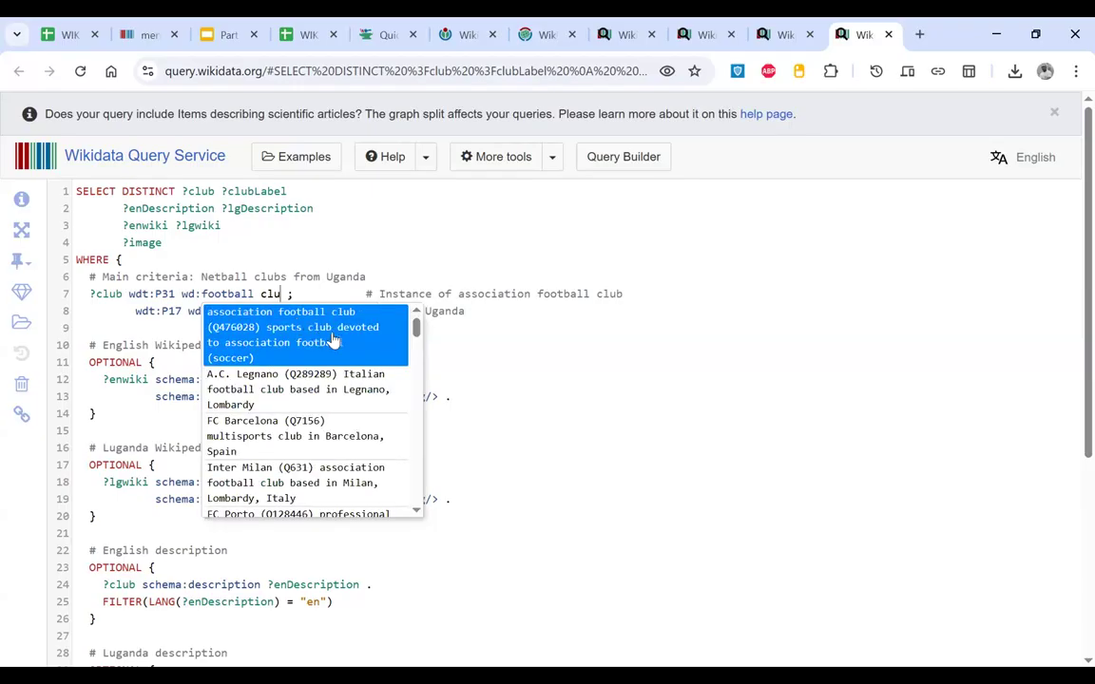
{"action": "left_click", "coordinate": [300, 313]}
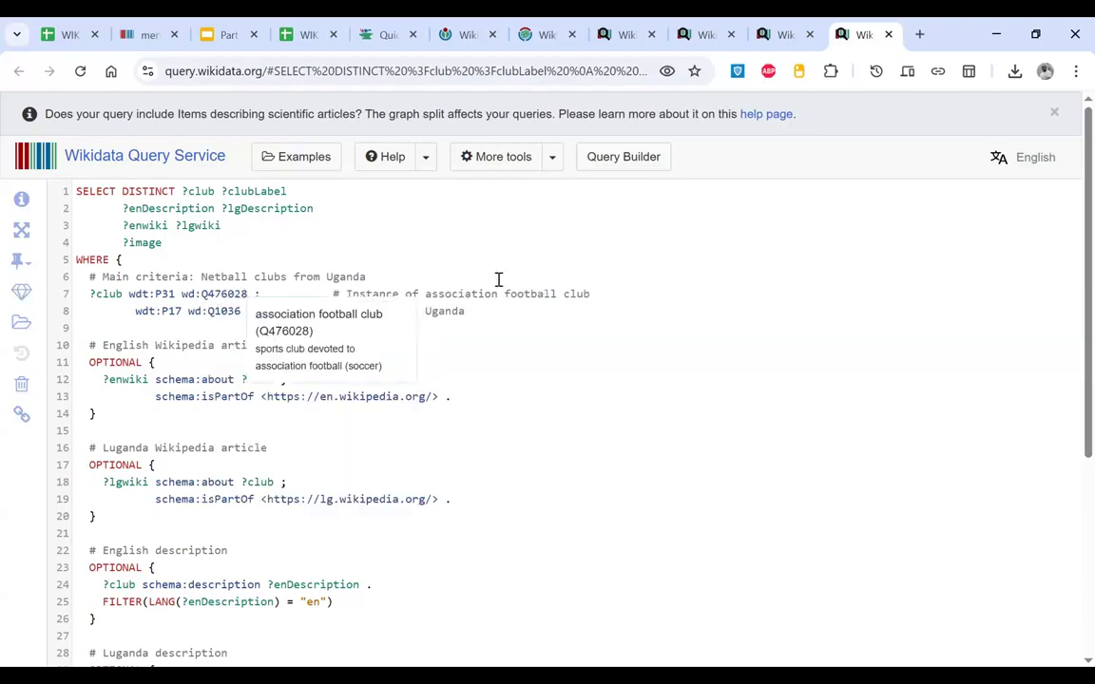
{"action": "key", "text": "ctrl+z"}
{"action": "key", "text": "BackSpace"}
{"action": "key", "text": "BackSpace"}
{"action": "key", "text": "BackSpace"}
{"action": "key", "text": "BackSpace"}
{"action": "key", "text": "BackSpace"}
{"action": "key", "text": "BackSpace"}
{"action": "key", "text": "BackSpace"}
{"action": "key", "text": "BackSpace"}
{"action": "key", "text": "BackSpace"}
{"action": "key", "text": "BackSpace"}
{"action": "key", "text": "BackSpace"}
{"action": "key", "text": "BackSpace"}
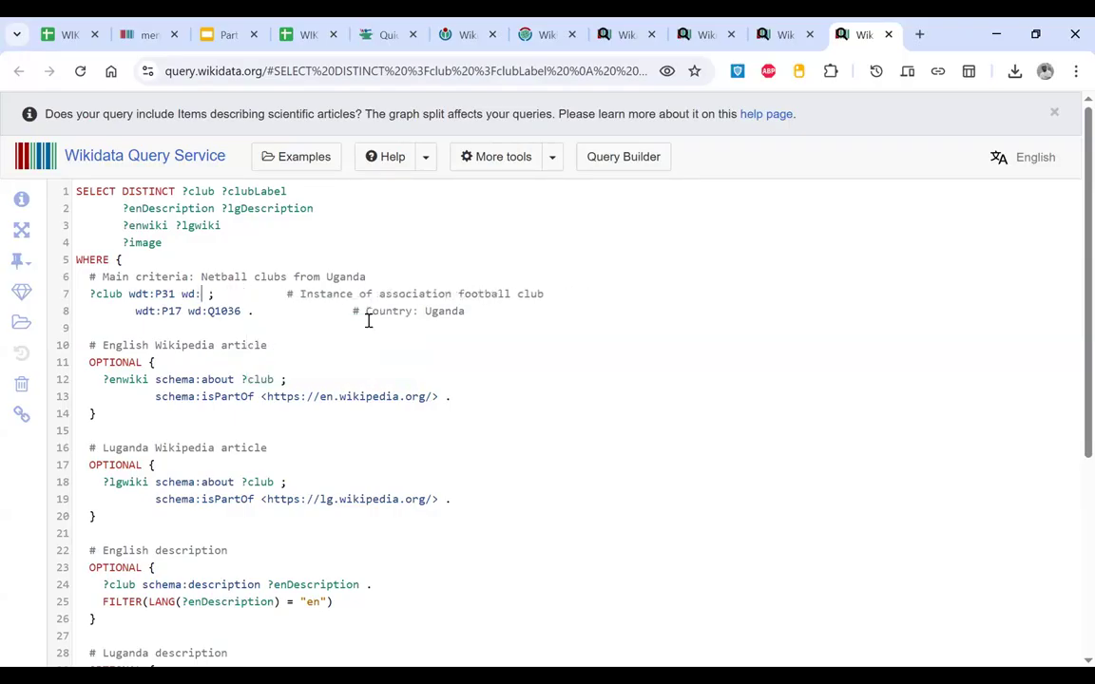
{"action": "key", "text": "ctrl+v"}
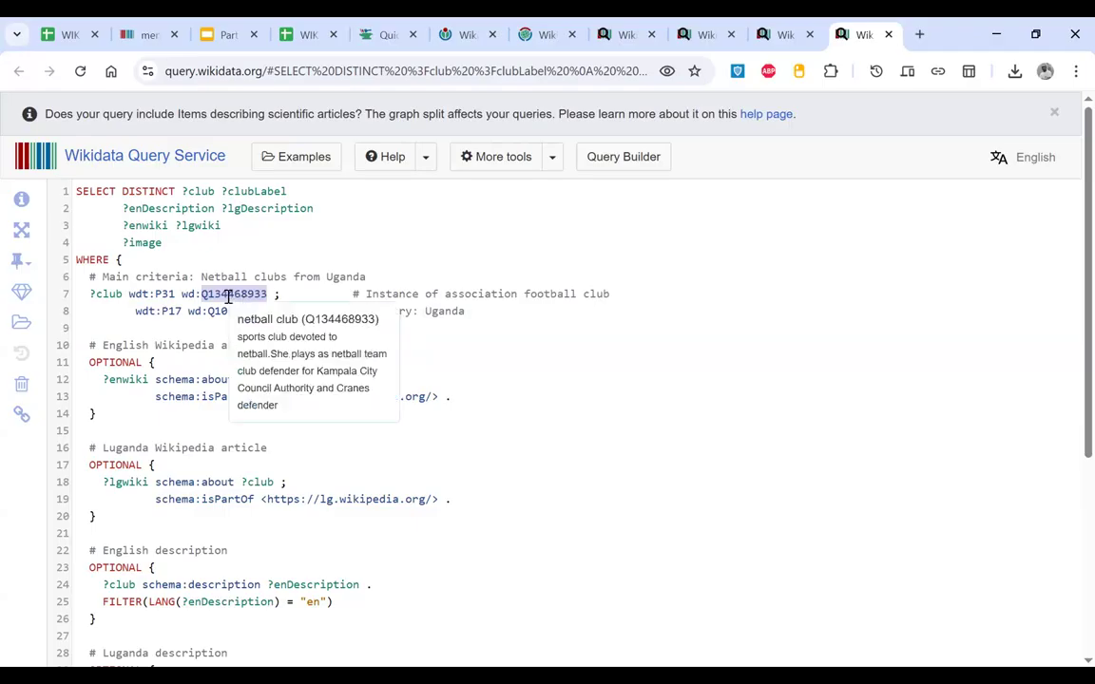
Step: Run the query and download the four netball clubs as a TSV file
{"action": "scroll", "coordinate": [52, 480], "scroll_direction": "down", "scroll_amount": 3}
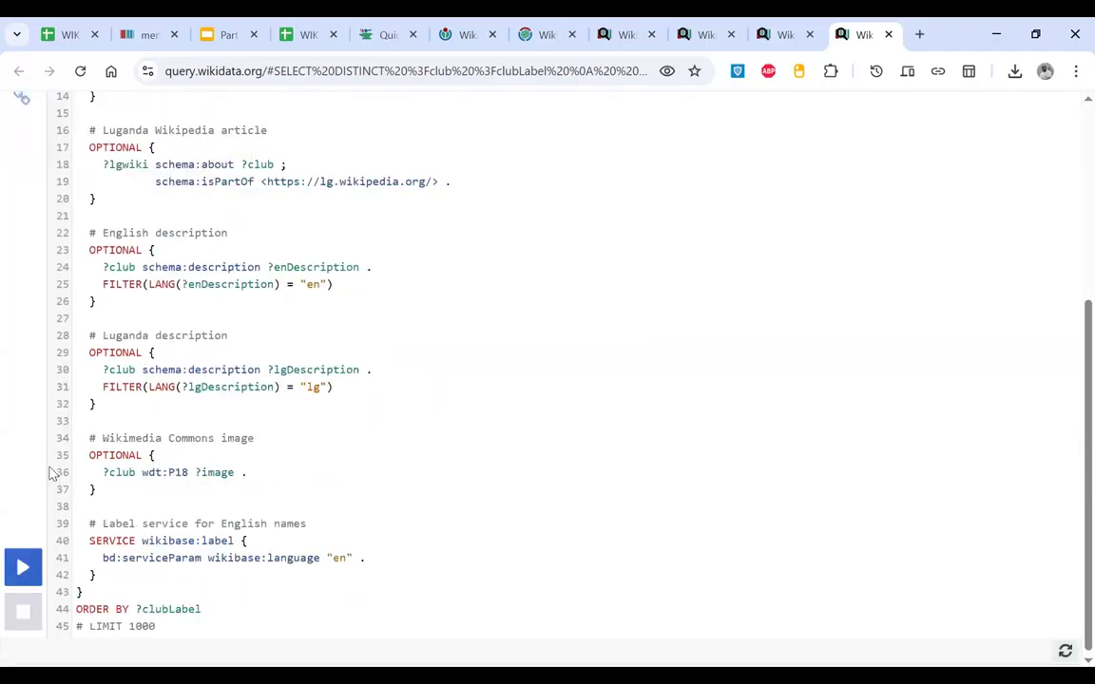
{"action": "left_click", "coordinate": [25, 568]}
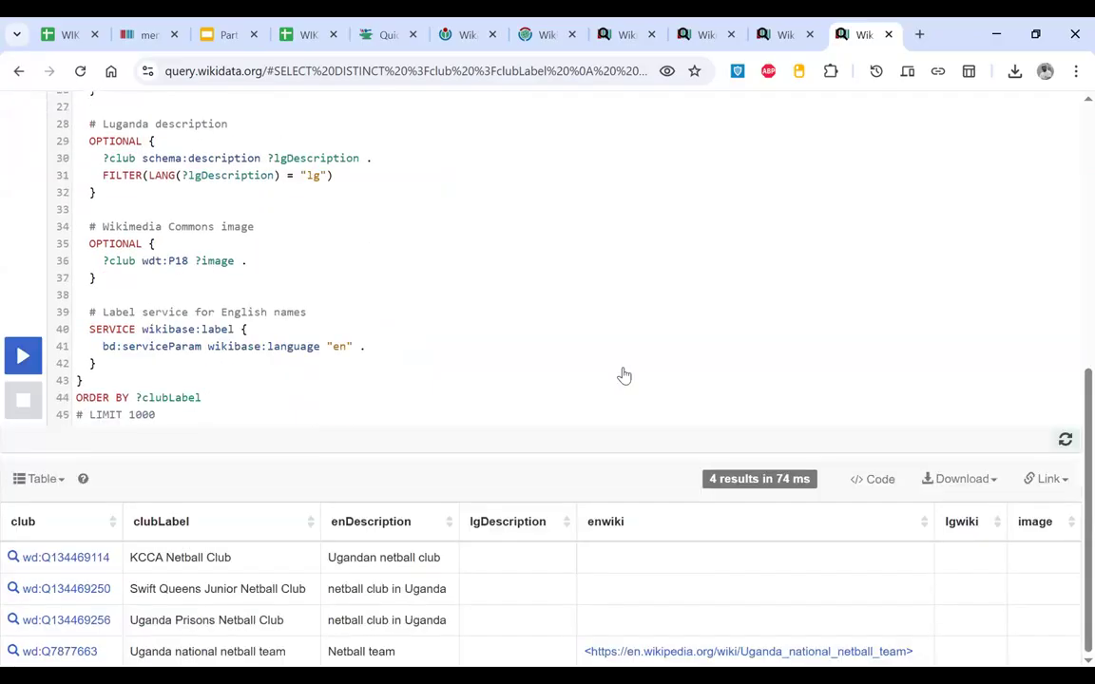
{"action": "left_click", "coordinate": [990, 487]}
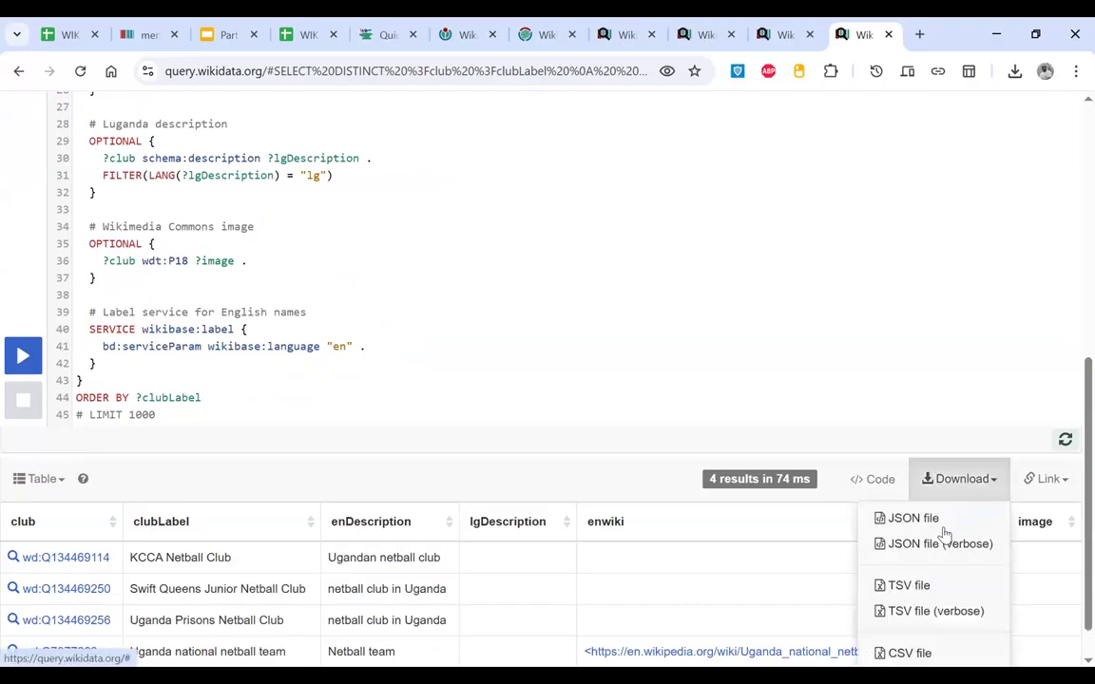
{"action": "left_click", "coordinate": [945, 590]}
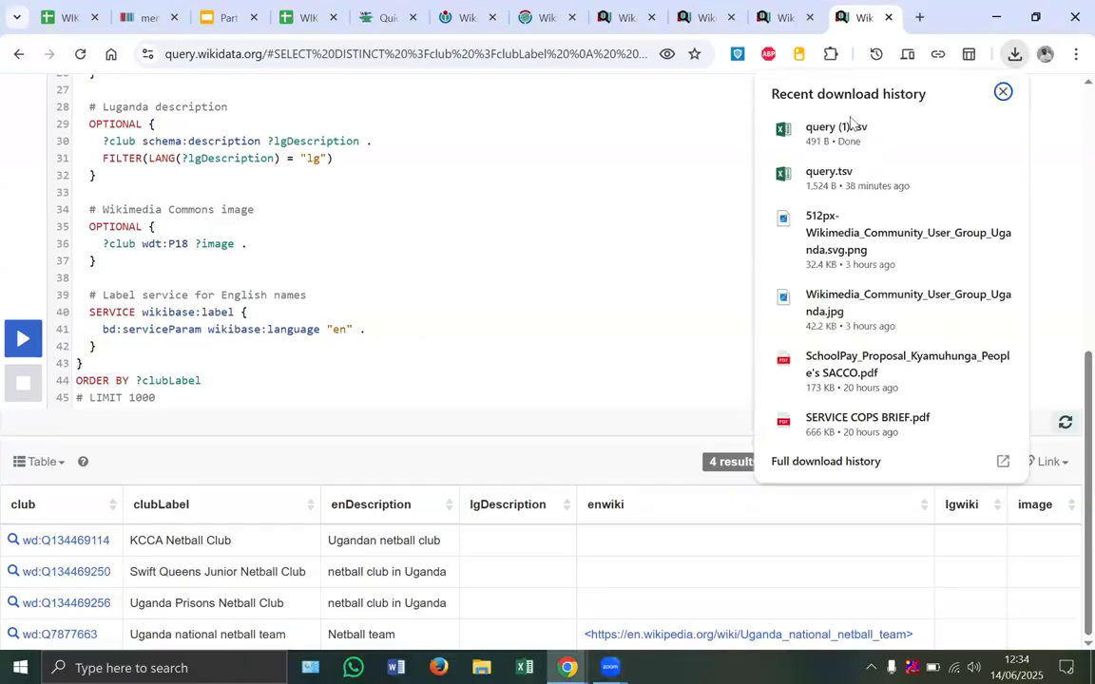
Step: Open query (1).tsv in a maximised Excel window and autofit all columns
{"action": "left_click", "coordinate": [841, 133]}
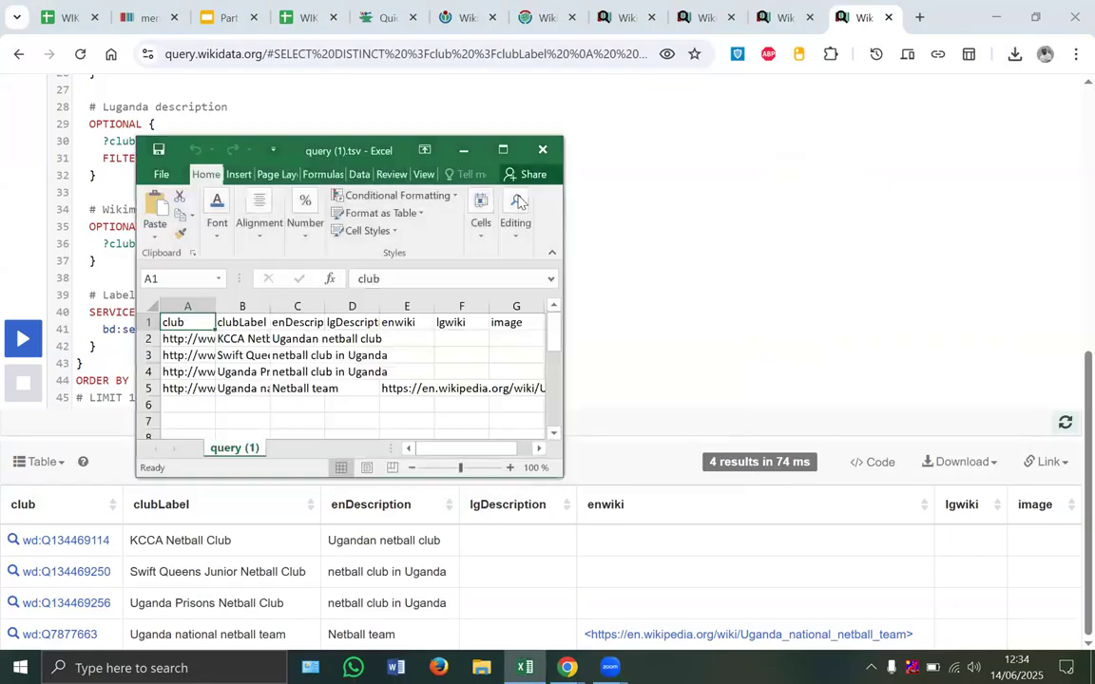
{"action": "left_click", "coordinate": [505, 151]}
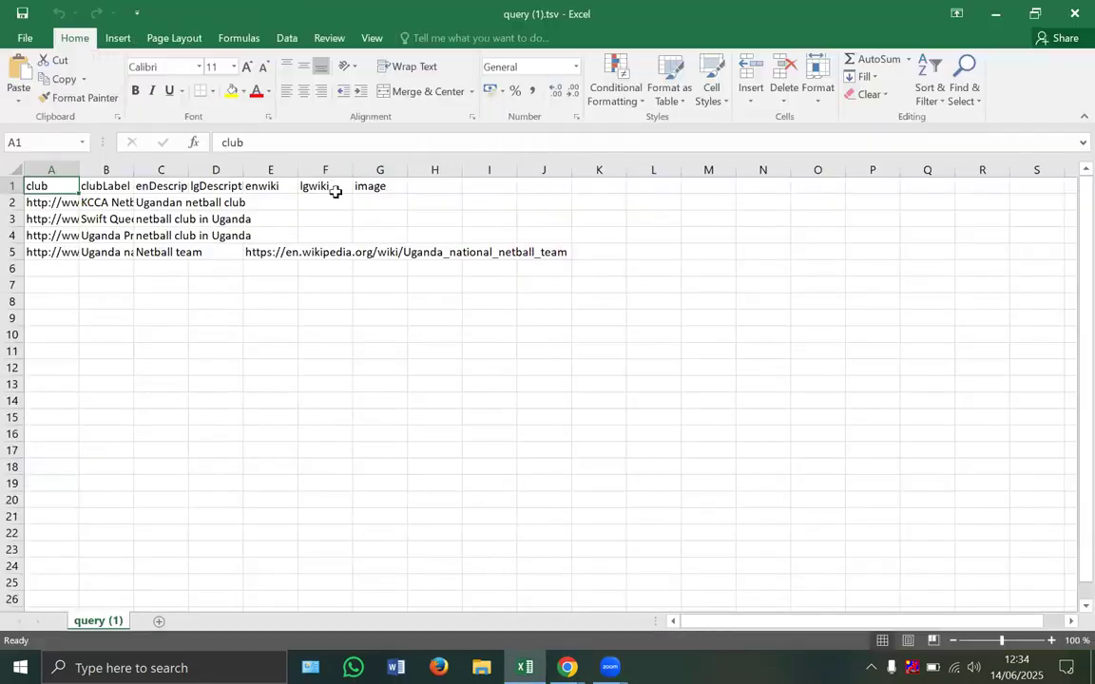
{"action": "left_click", "coordinate": [17, 166]}
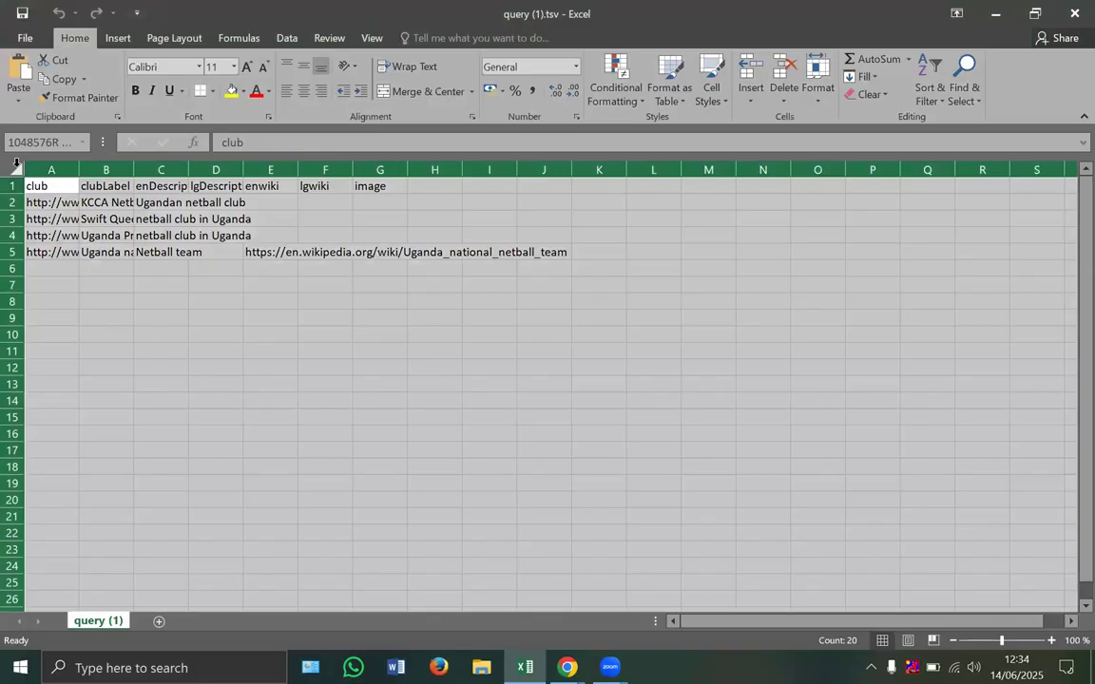
{"action": "double_click", "coordinate": [78, 172]}
{"action": "left_click", "coordinate": [446, 266]}
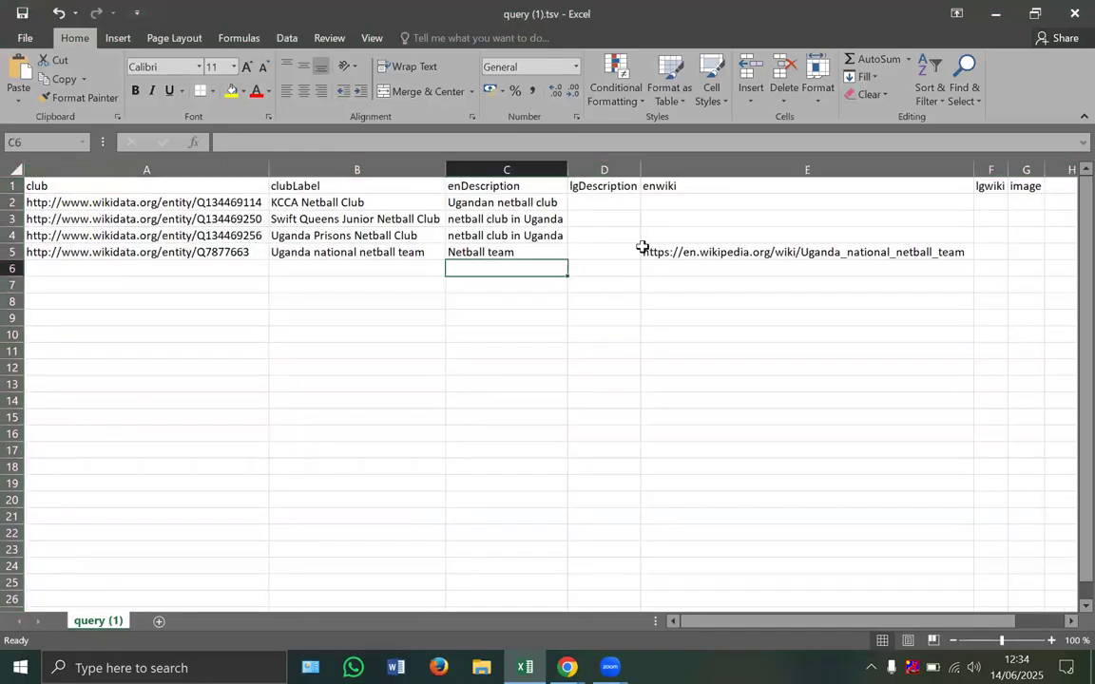
Step: Clear the enwiki, lgwiki and image columns and delete the English description column
{"action": "scroll", "coordinate": [723, 240], "scroll_direction": "right", "scroll_amount": 3}
{"action": "left_click_drag", "start_coordinate": [429, 167], "coordinate": [795, 215]}
{"action": "key", "text": "Delete"}
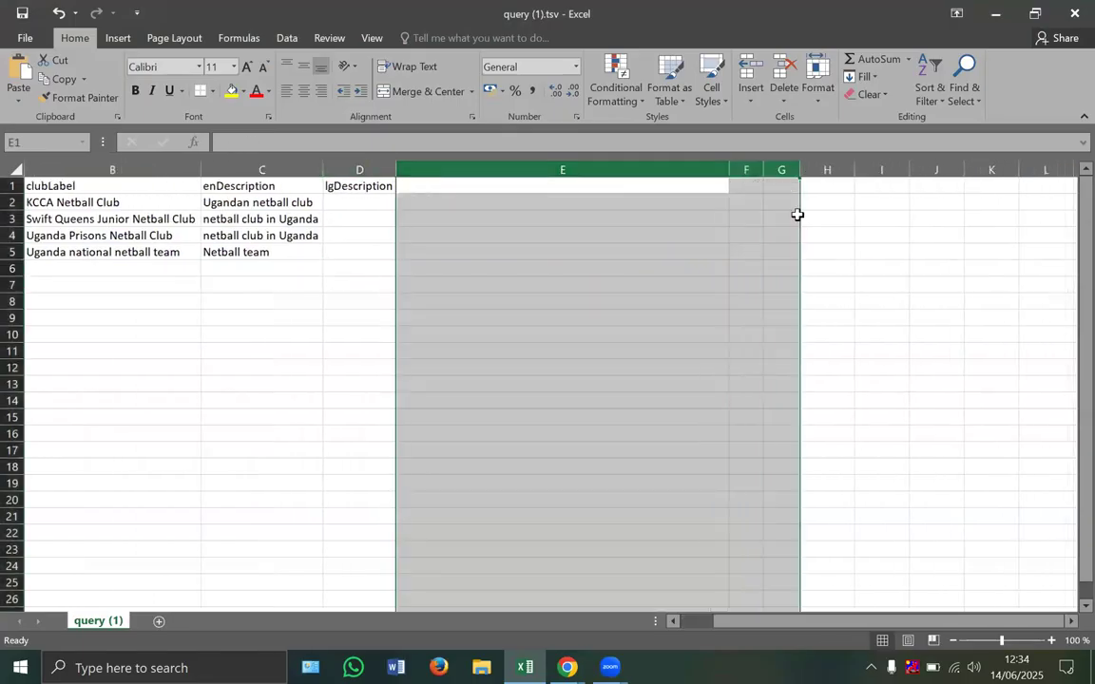
{"action": "scroll", "coordinate": [798, 215], "scroll_direction": "left", "scroll_amount": 3}
{"action": "left_click", "coordinate": [509, 170]}
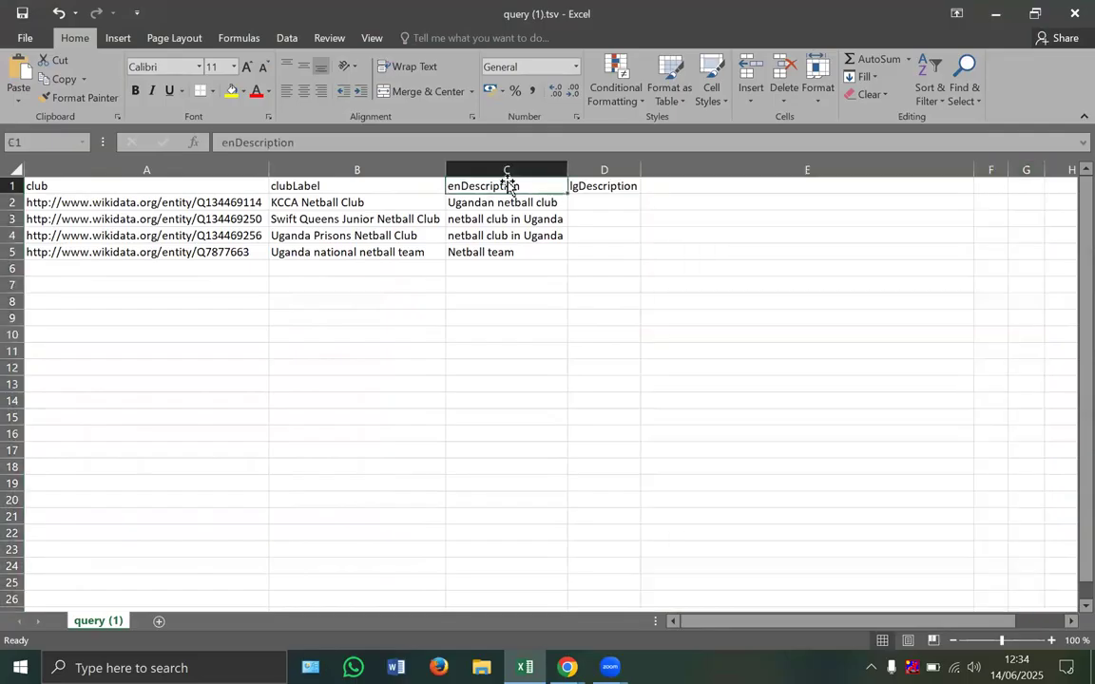
{"action": "key", "text": "Delete"}
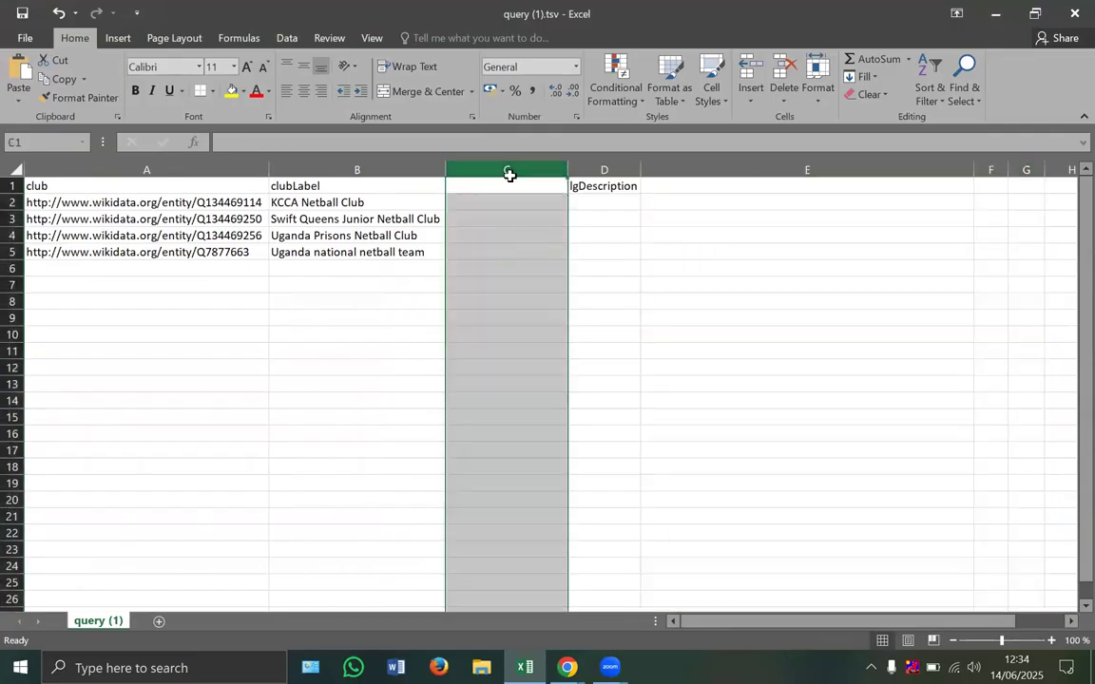
{"action": "right_click", "coordinate": [510, 239]}
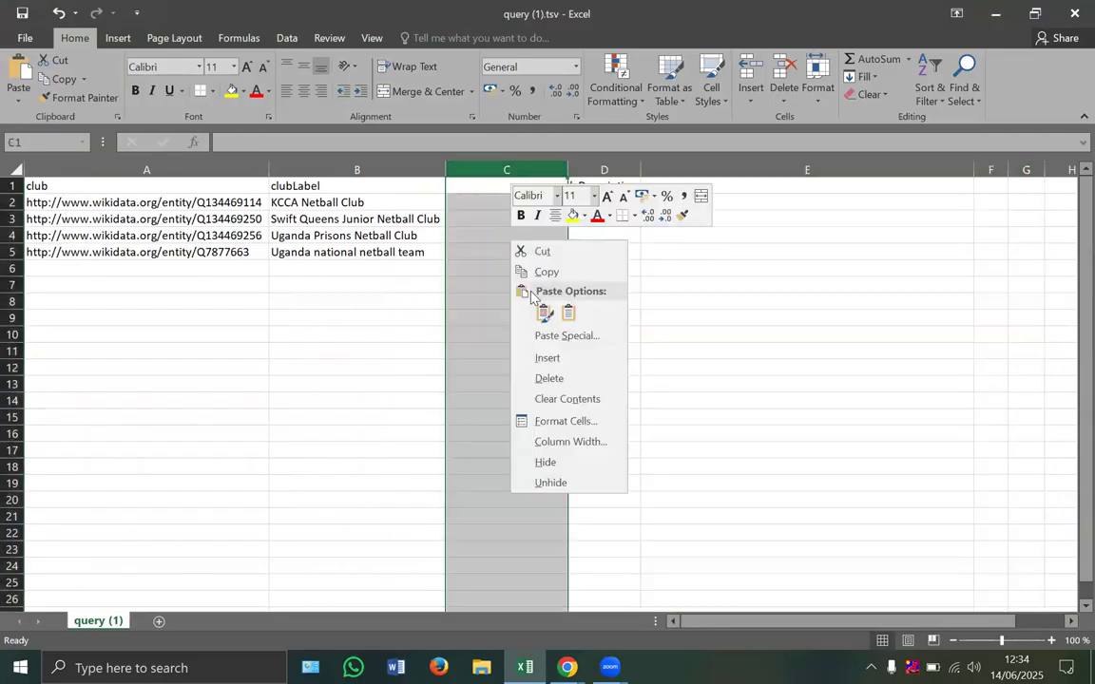
{"action": "left_click", "coordinate": [549, 378]}
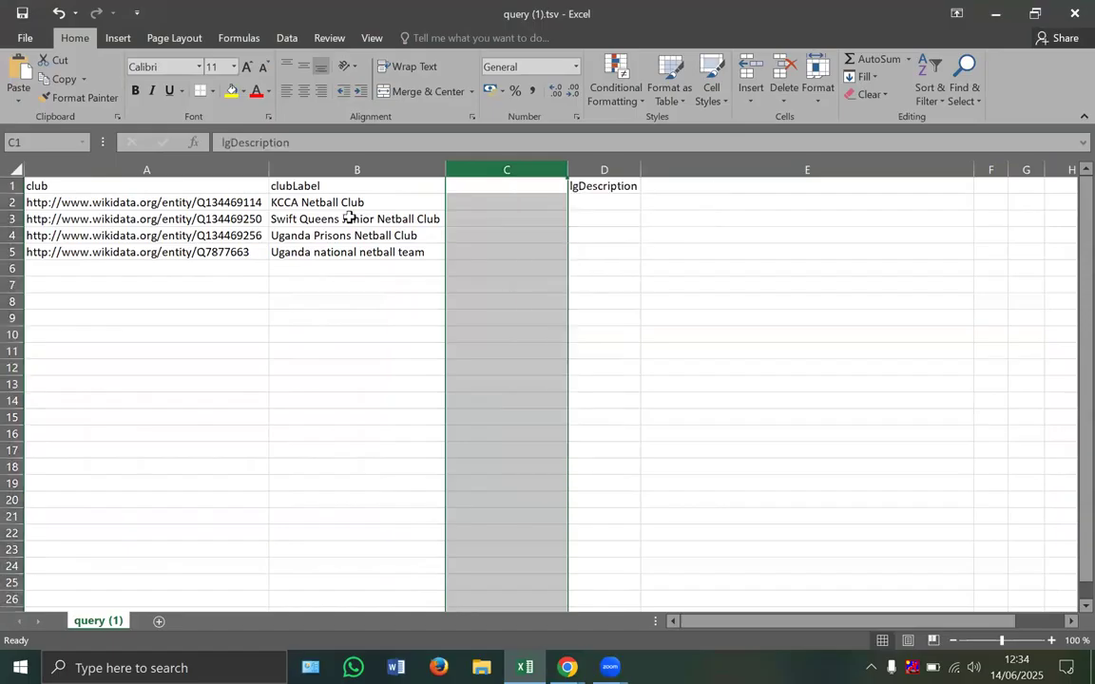
Step: Check the Wikidata entity URL prefix in the first club cell and select the club column
{"action": "double_click", "coordinate": [190, 207]}
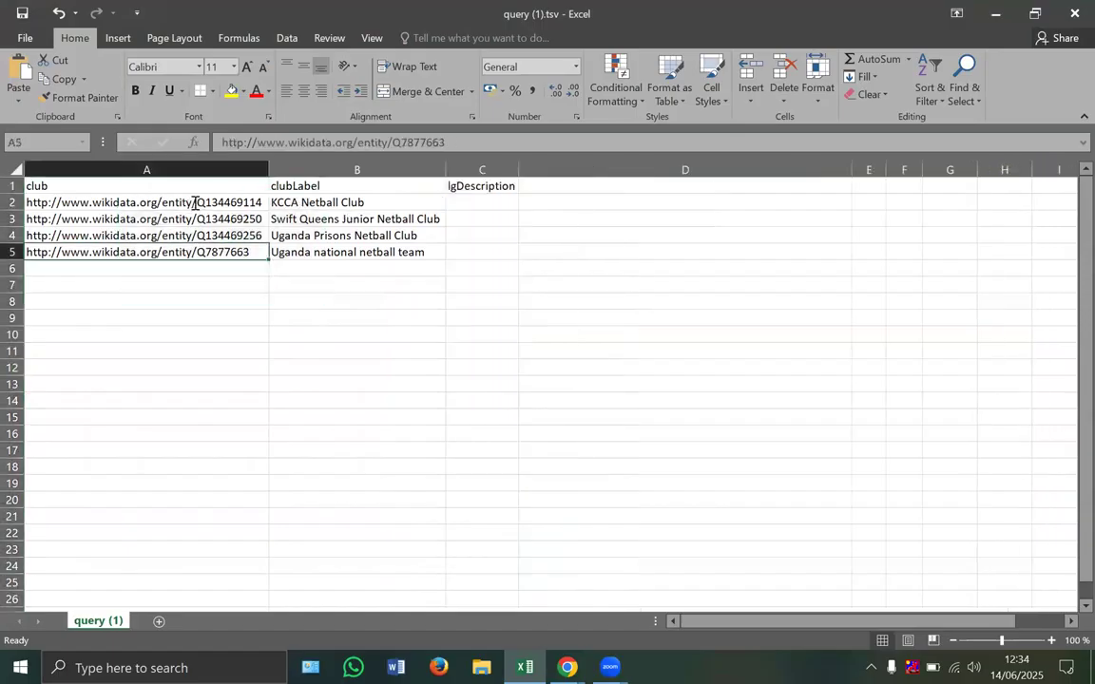
{"action": "double_click", "coordinate": [200, 201]}
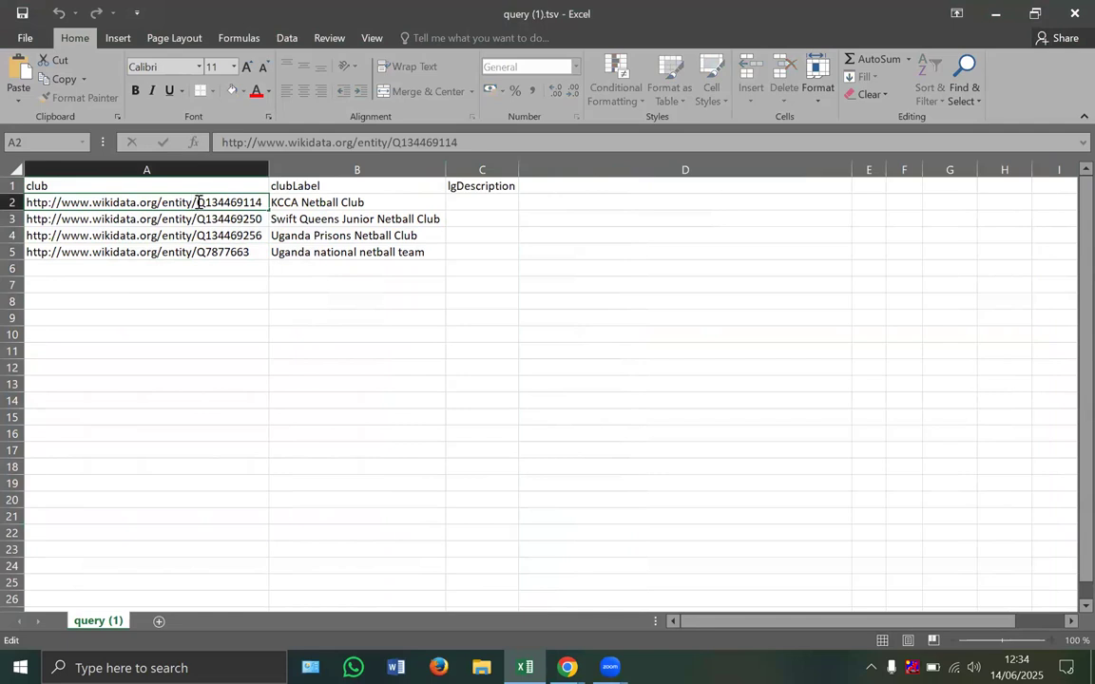
{"action": "left_click_drag", "start_coordinate": [198, 202], "coordinate": [8, 195]}
{"action": "key", "text": "ctrl+c"}
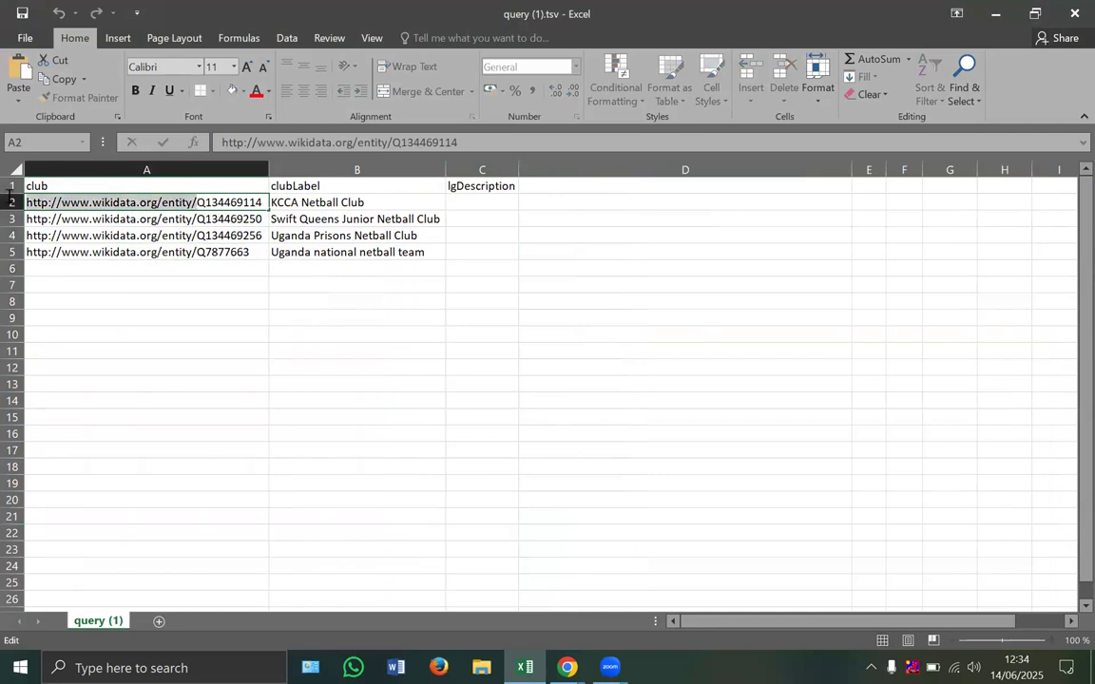
{"action": "left_click", "coordinate": [155, 271]}
{"action": "left_click", "coordinate": [181, 169]}
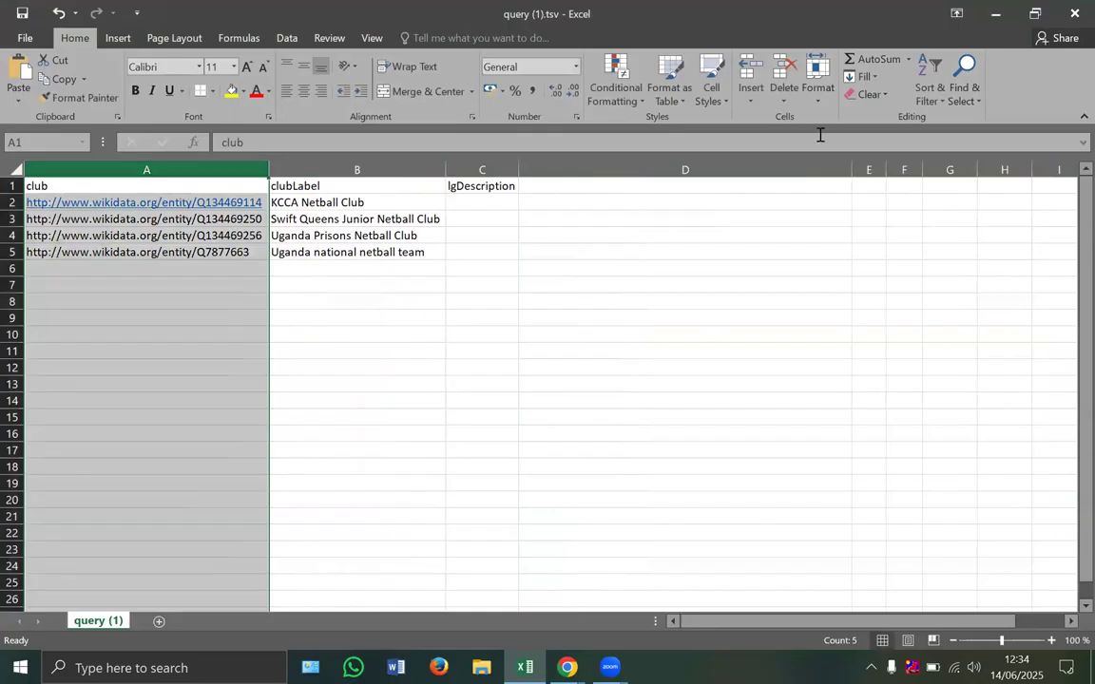
{"action": "left_click", "coordinate": [969, 91]}
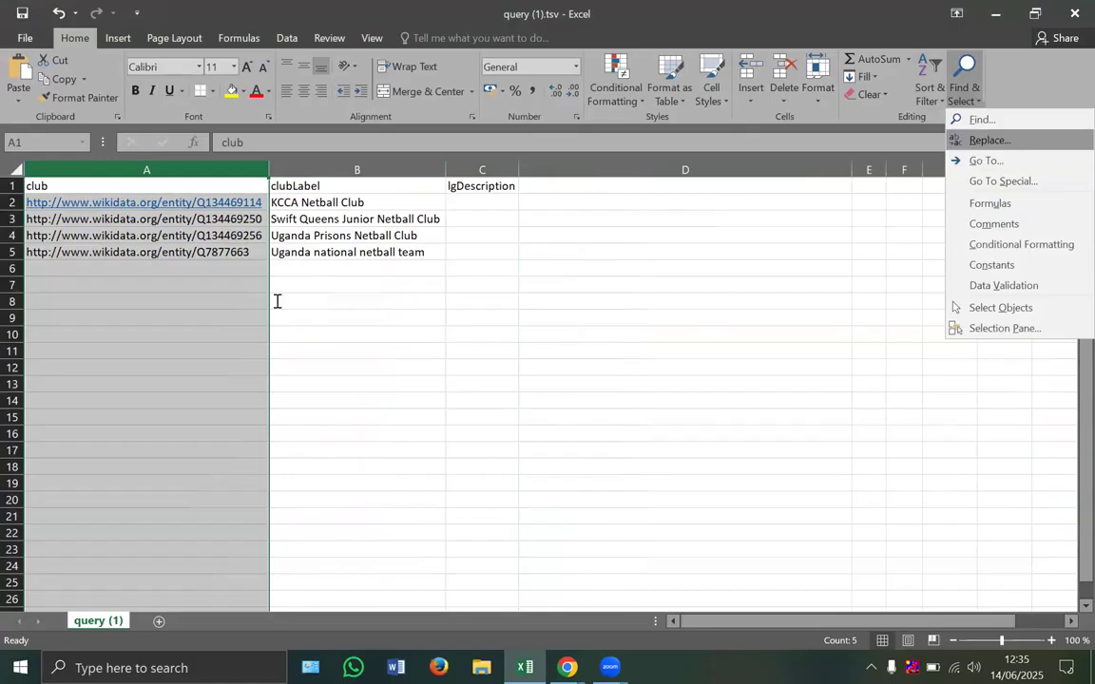
{"action": "key", "text": "ctrl+v"}
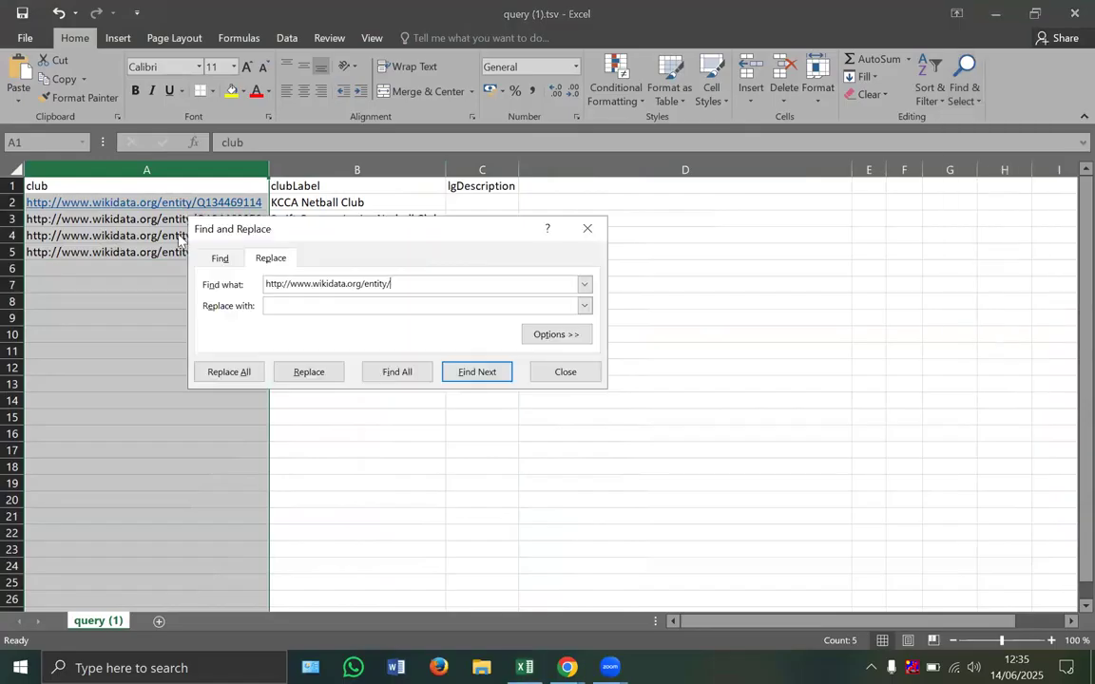
{"action": "left_click", "coordinate": [232, 372]}
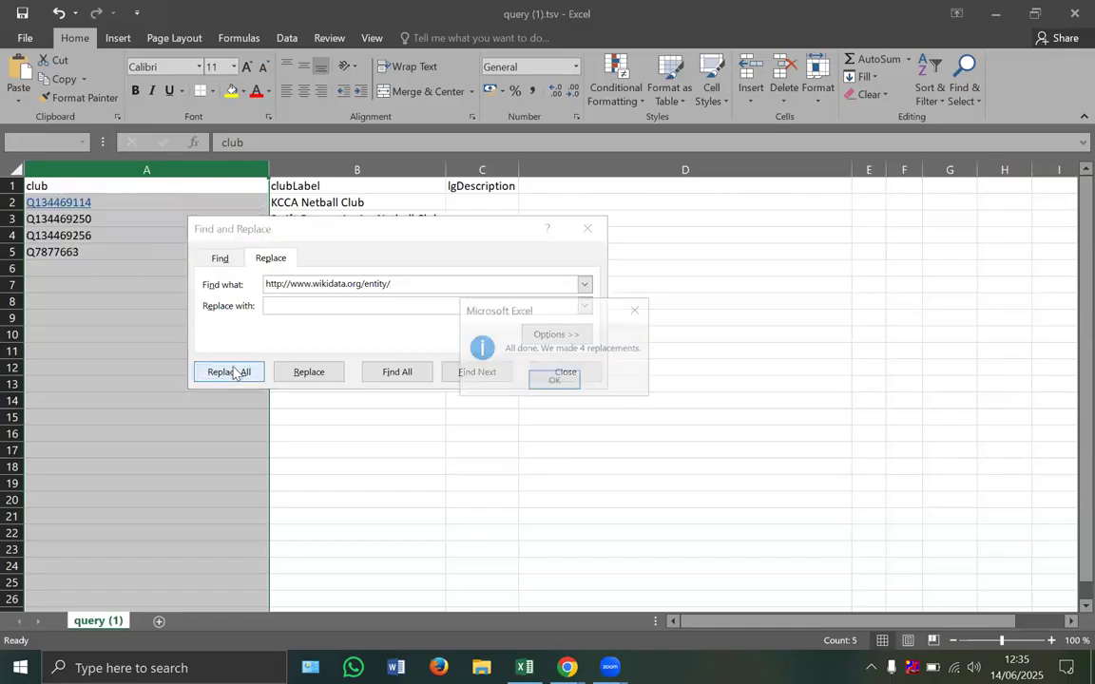
{"action": "left_click", "coordinate": [560, 380]}
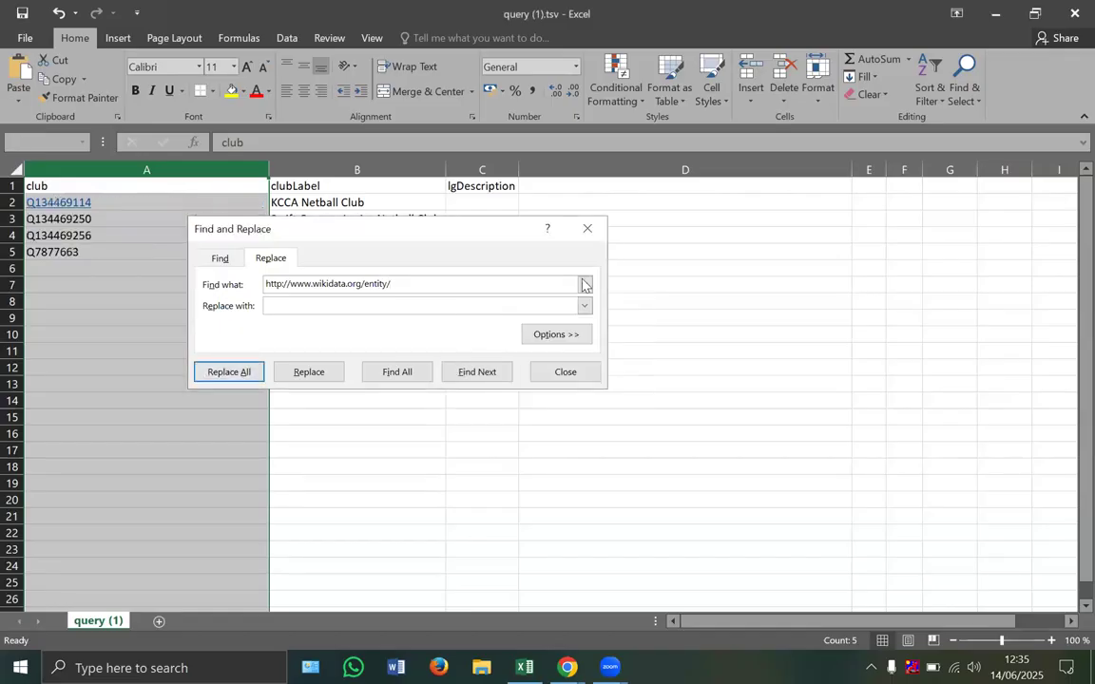
{"action": "left_click", "coordinate": [587, 228]}
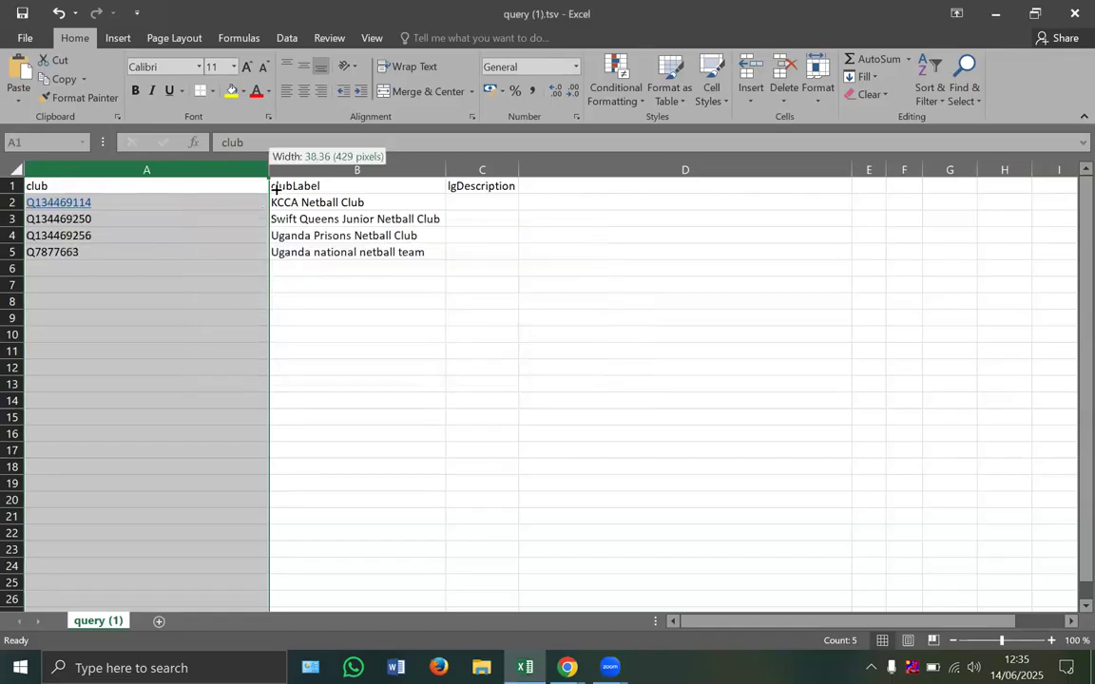
Step: Autofit the columns and delete the clubLabel column
{"action": "double_click", "coordinate": [269, 171]}
{"action": "double_click", "coordinate": [270, 171]}
{"action": "left_click", "coordinate": [273, 245]}
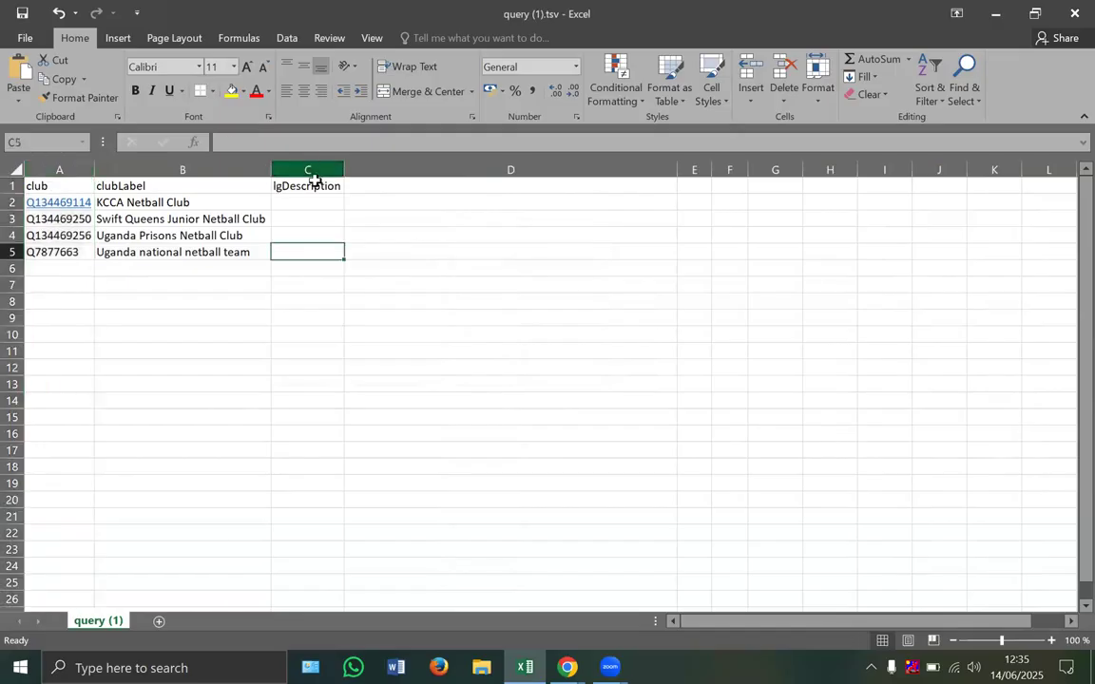
{"action": "left_click", "coordinate": [204, 169]}
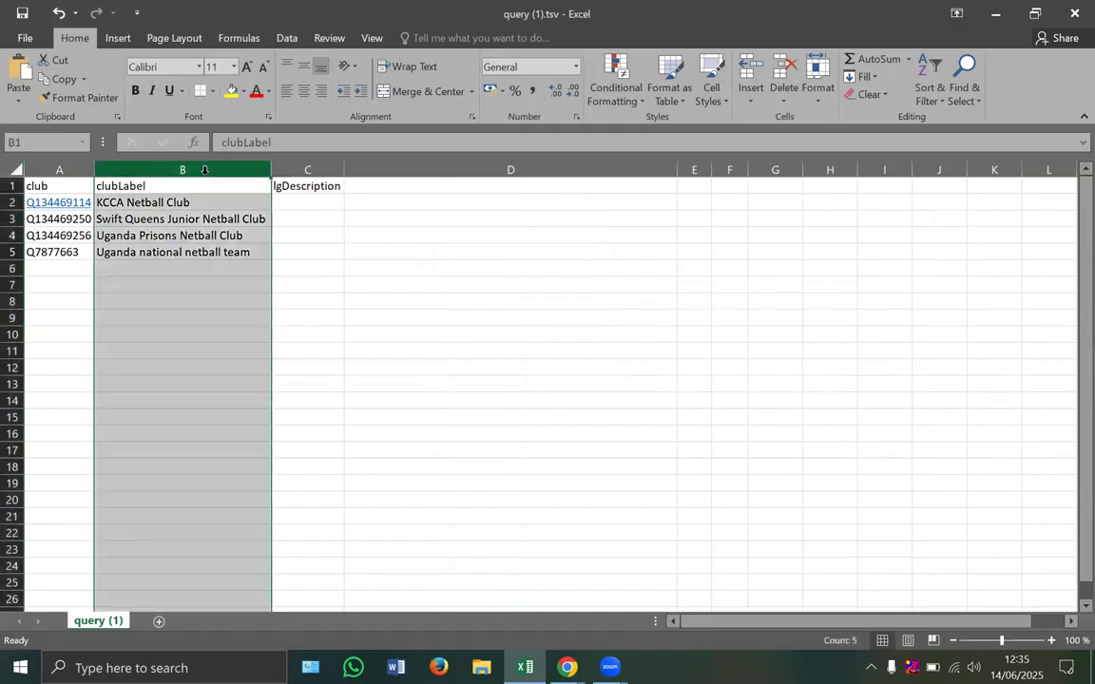
{"action": "right_click", "coordinate": [200, 214]}
{"action": "left_click", "coordinate": [243, 343]}
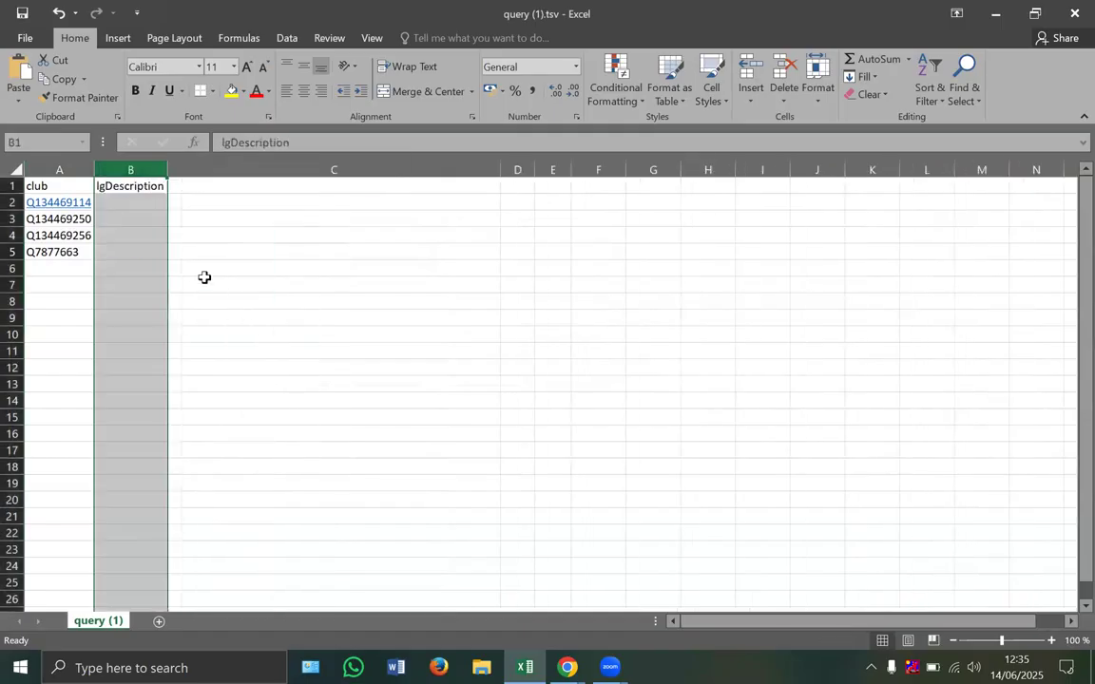
{"action": "left_click", "coordinate": [207, 283]}
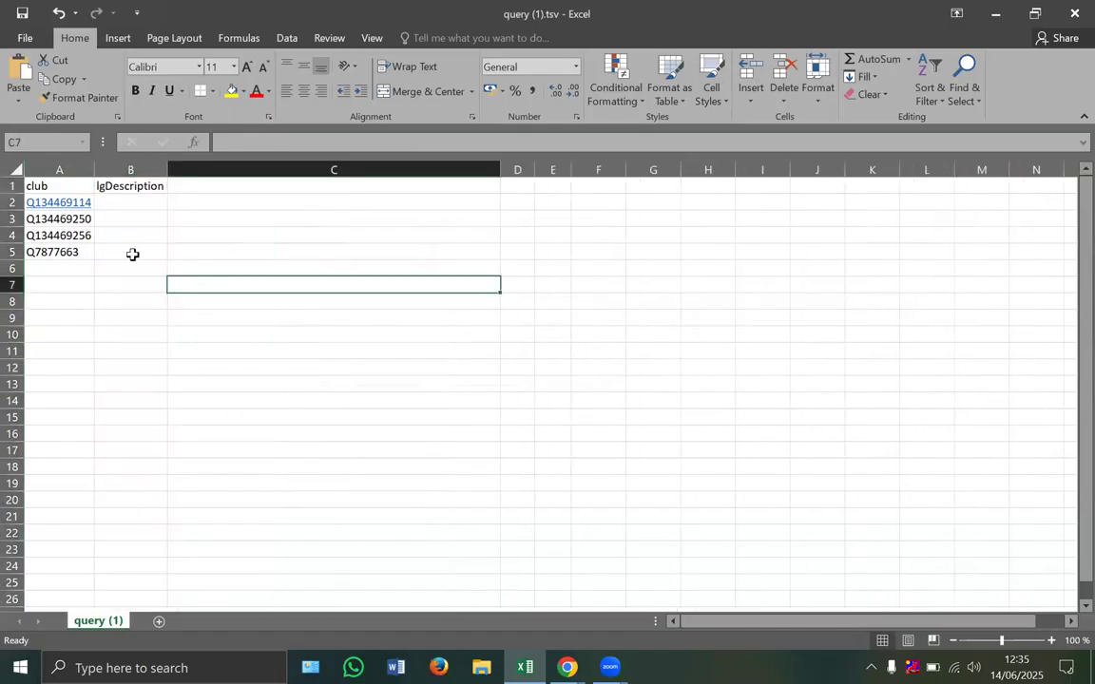
Step: Enter Dlg in B2 and fill it down to B5
{"action": "left_click", "coordinate": [131, 204]}
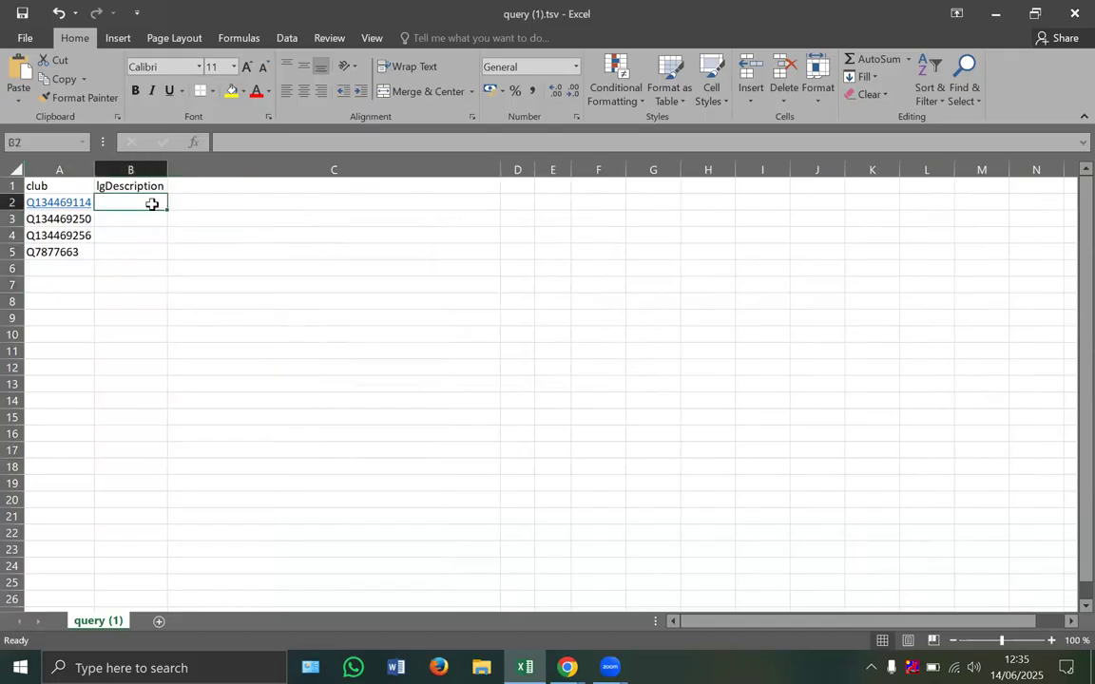
{"action": "type", "text": "D"}
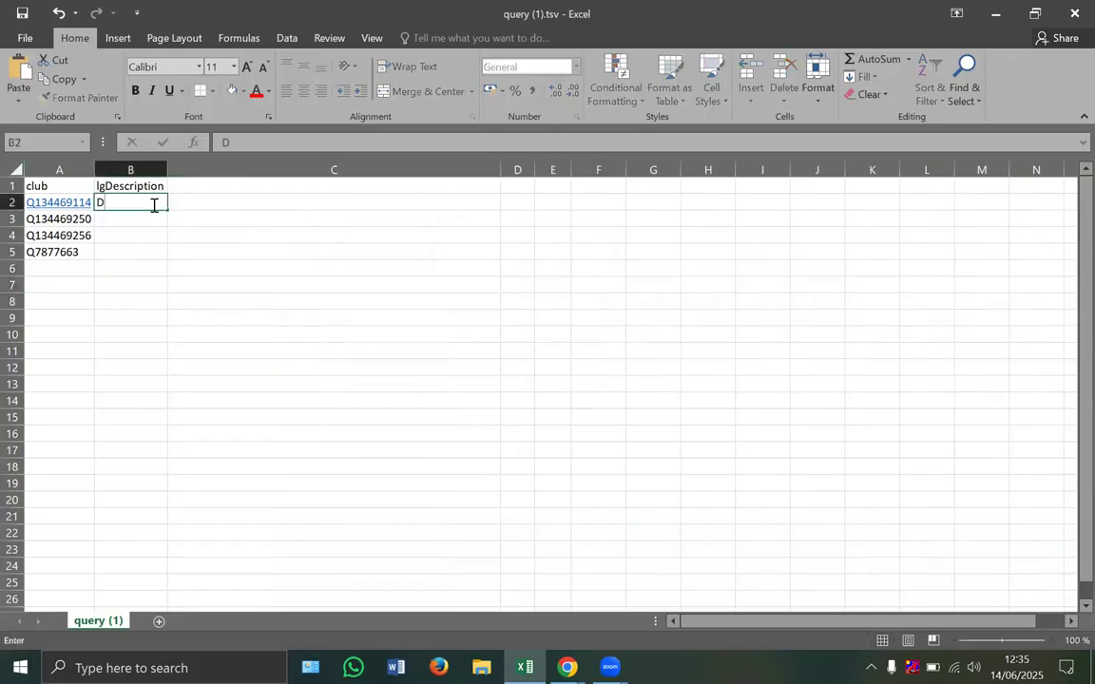
{"action": "type", "text": "lg"}
{"action": "key", "text": "Tab"}
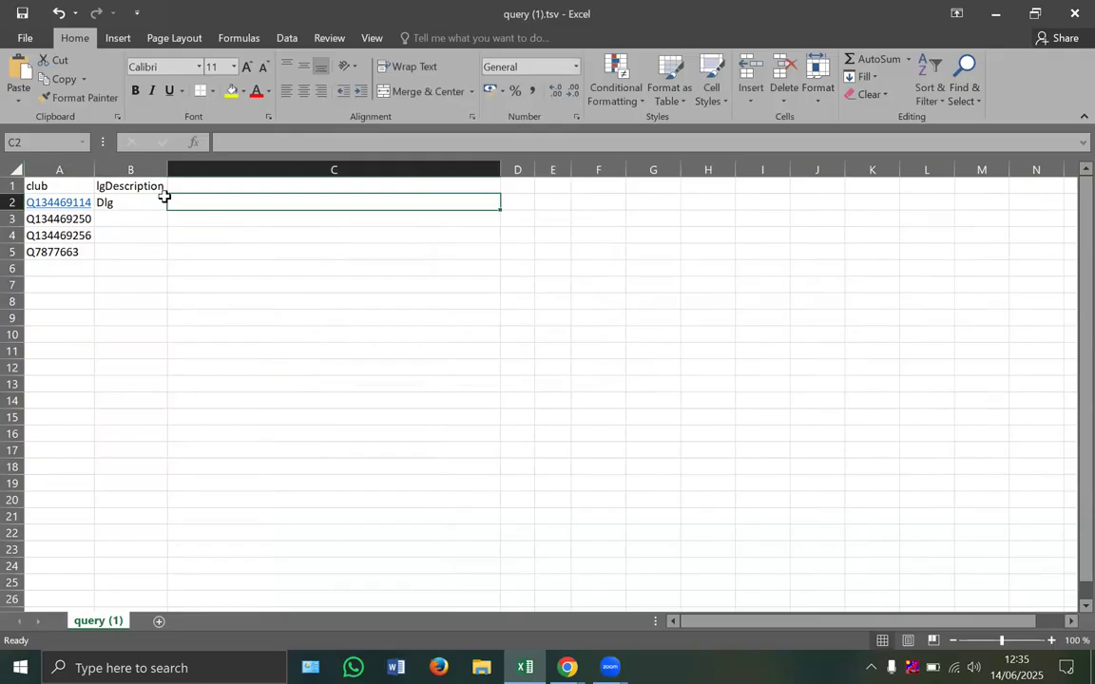
{"action": "left_click", "coordinate": [164, 199]}
{"action": "left_click_drag", "start_coordinate": [165, 211], "coordinate": [165, 259]}
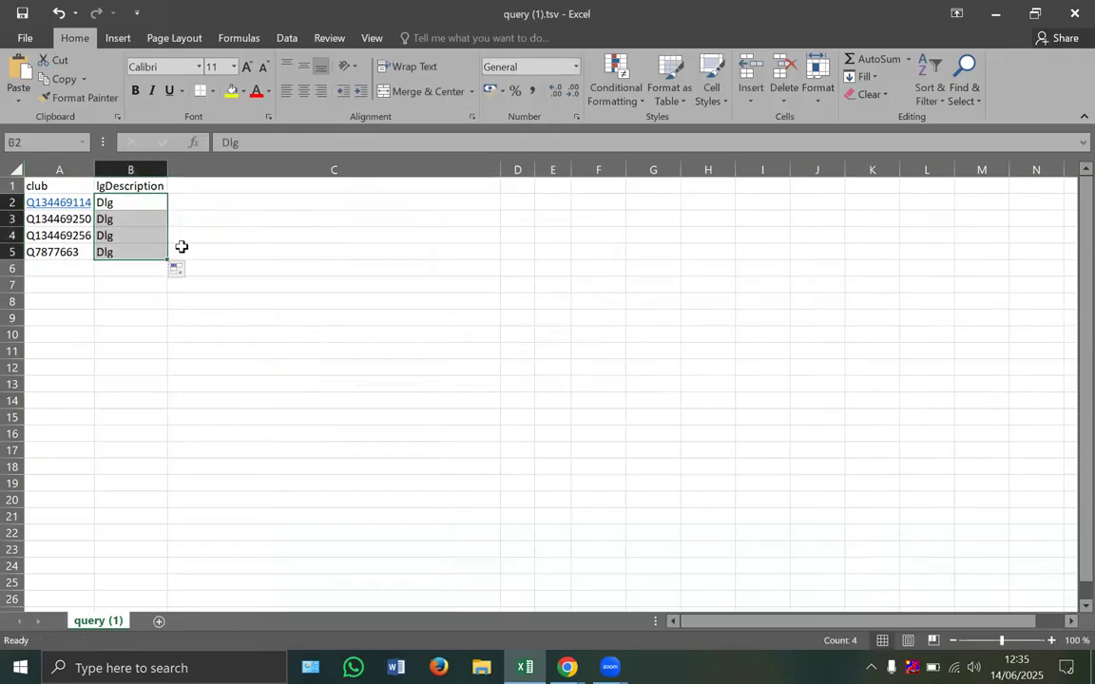
{"action": "left_click", "coordinate": [219, 204]}
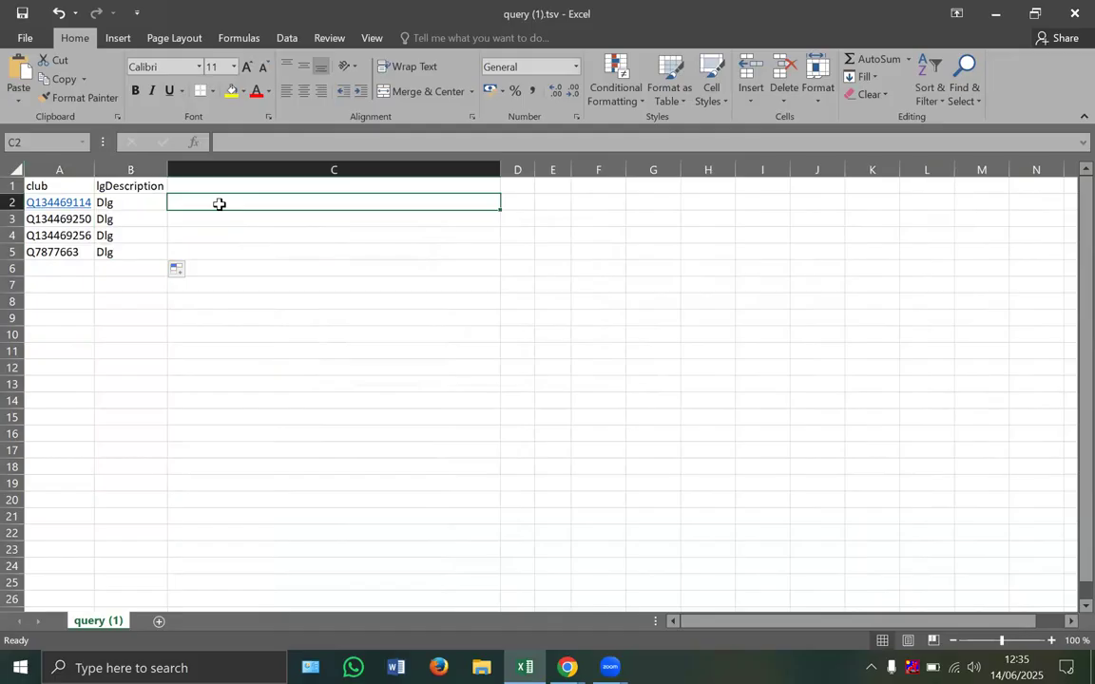
Step: Put "Ttiimu ya Uganda ey'omupiira gw'okubaka" in quotes into C2:C5 and select A2:C5
{"action": "left_click", "coordinate": [610, 667]}
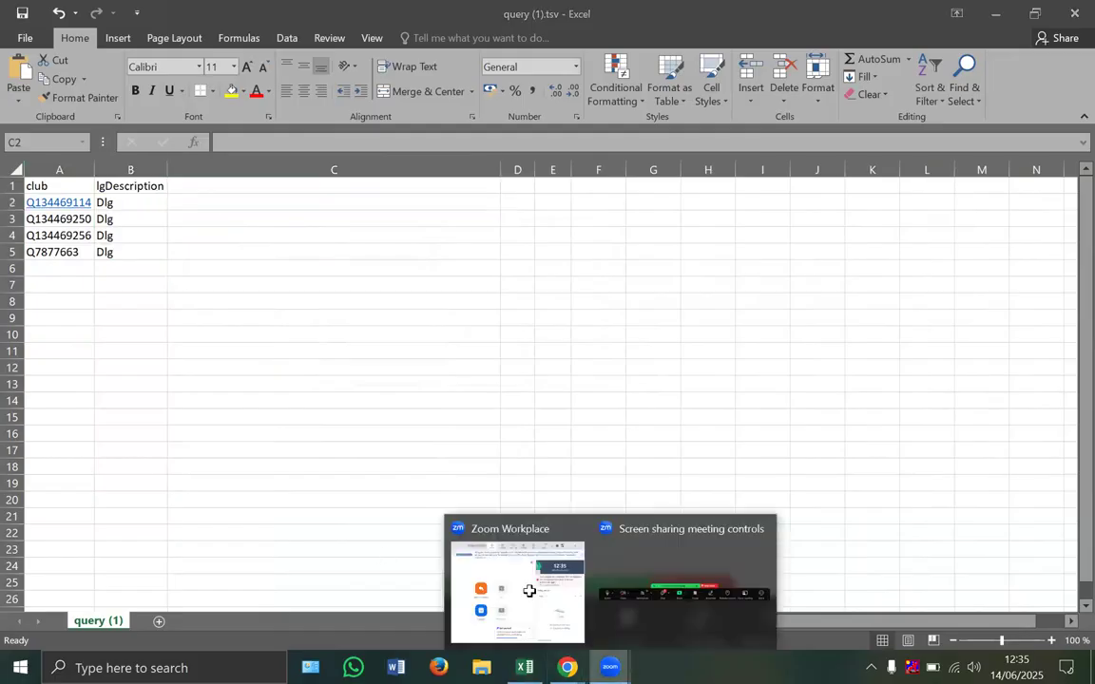
{"action": "left_click", "coordinate": [652, 620]}
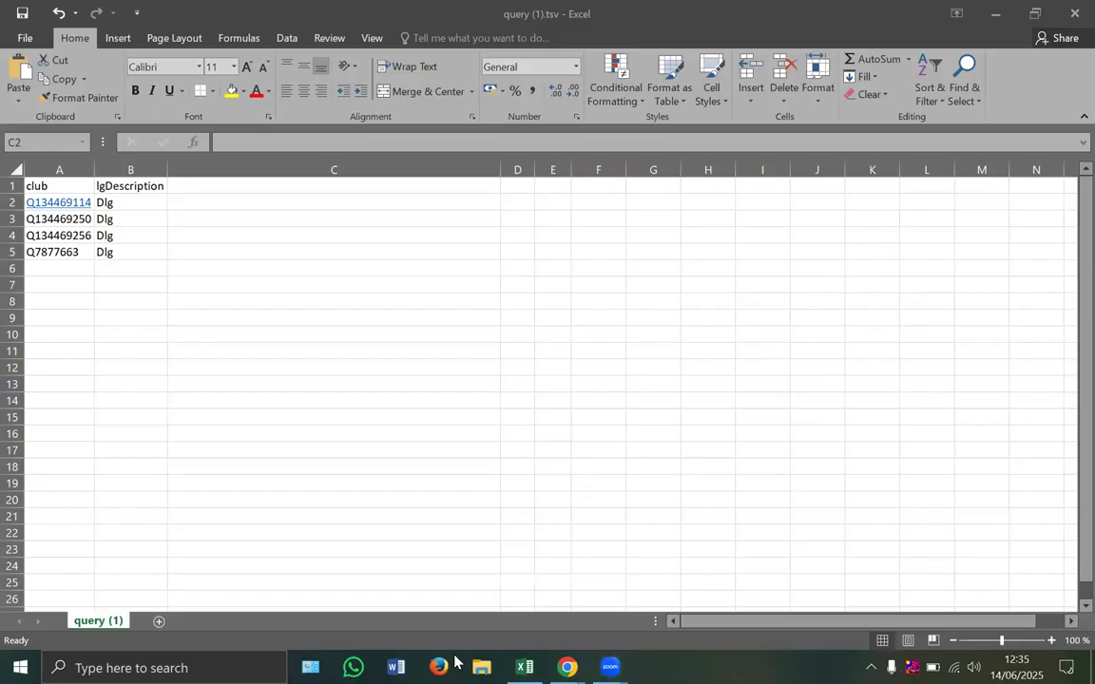
{"action": "left_click", "coordinate": [262, 202]}
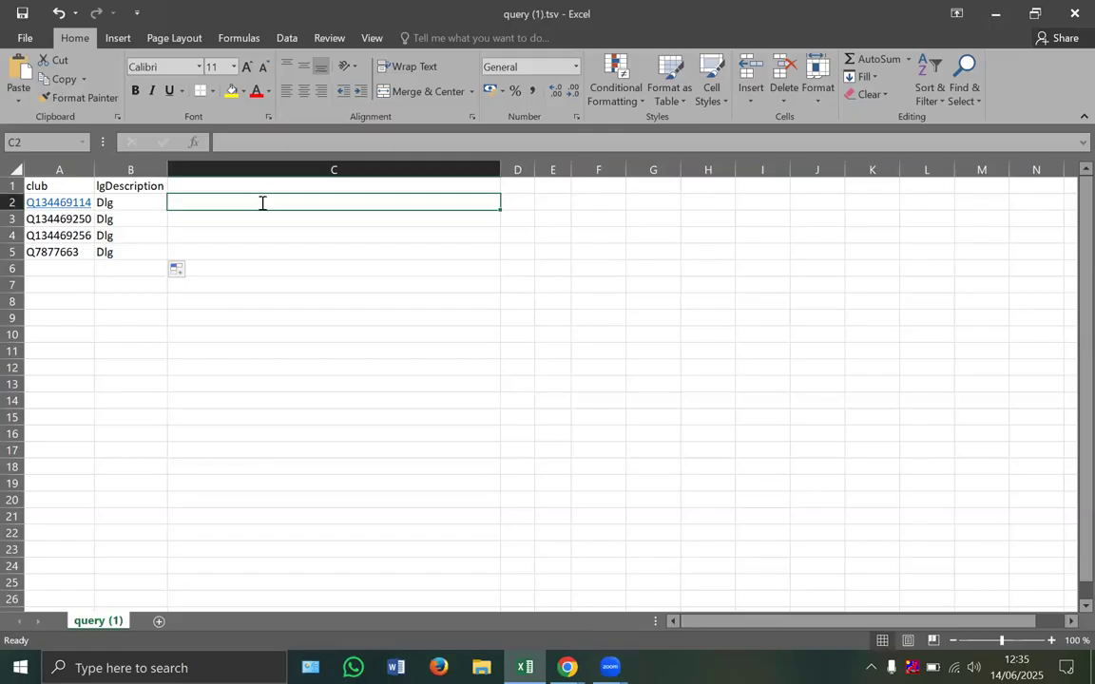
{"action": "type", "text": "\"Ttiimu ya Uganda ey'omupiira gw'okubaka"}
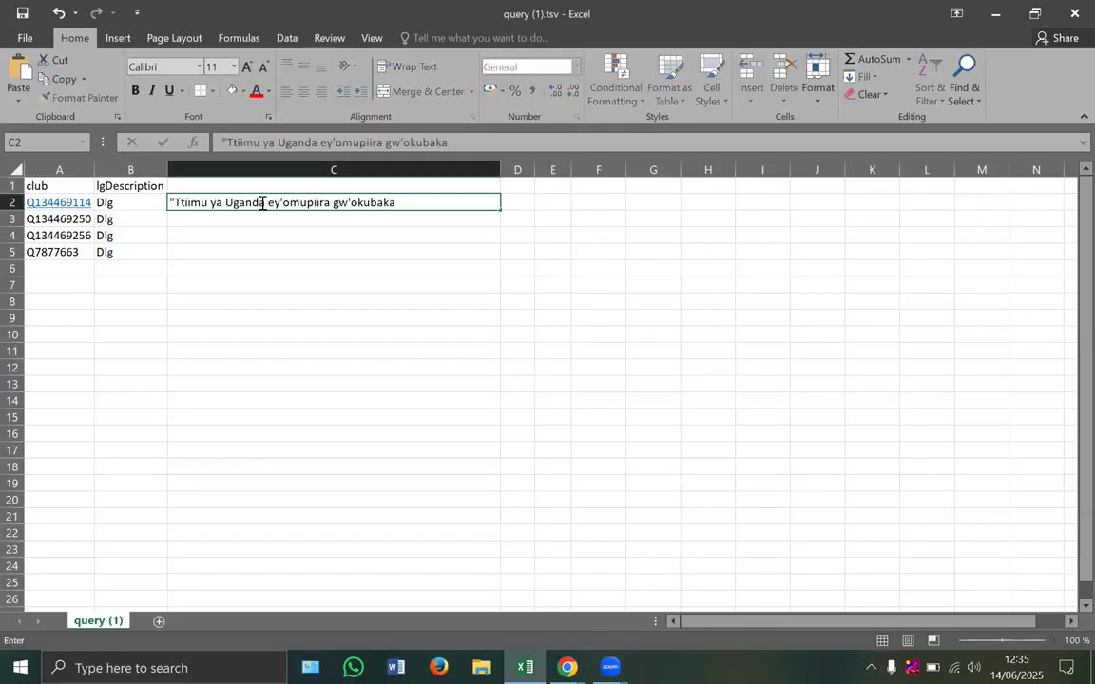
{"action": "double_click", "coordinate": [430, 202]}
{"action": "left_click", "coordinate": [431, 202]}
{"action": "type", "text": "\""}
{"action": "key", "text": "Return"}
{"action": "left_click", "coordinate": [442, 198]}
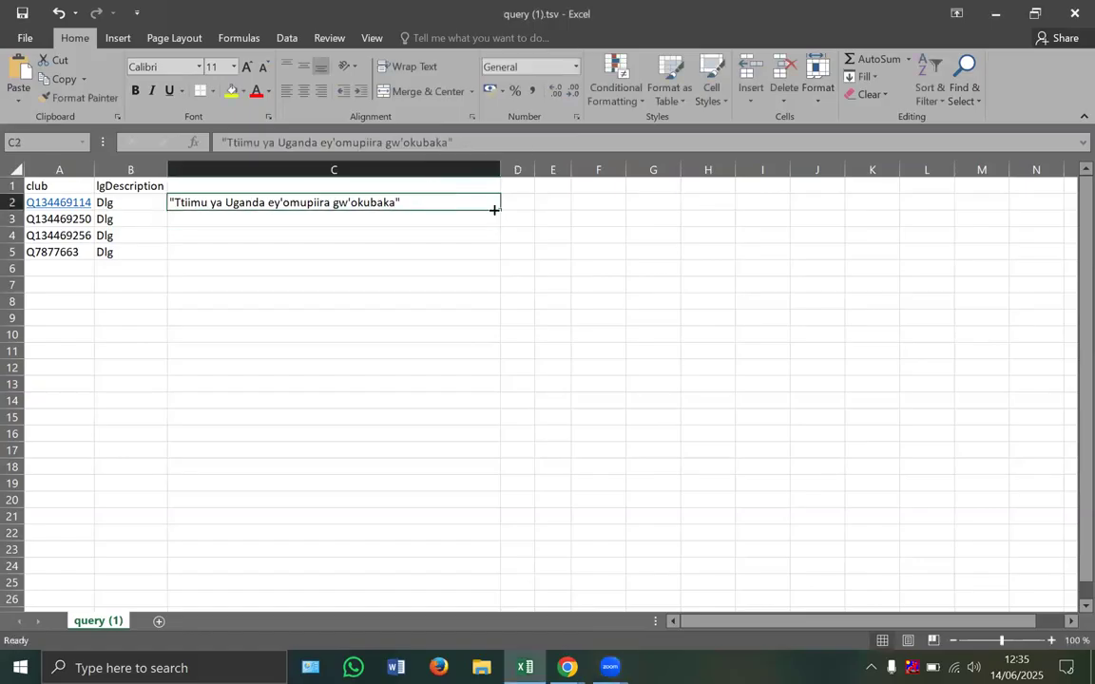
{"action": "left_click_drag", "start_coordinate": [498, 210], "coordinate": [483, 266]}
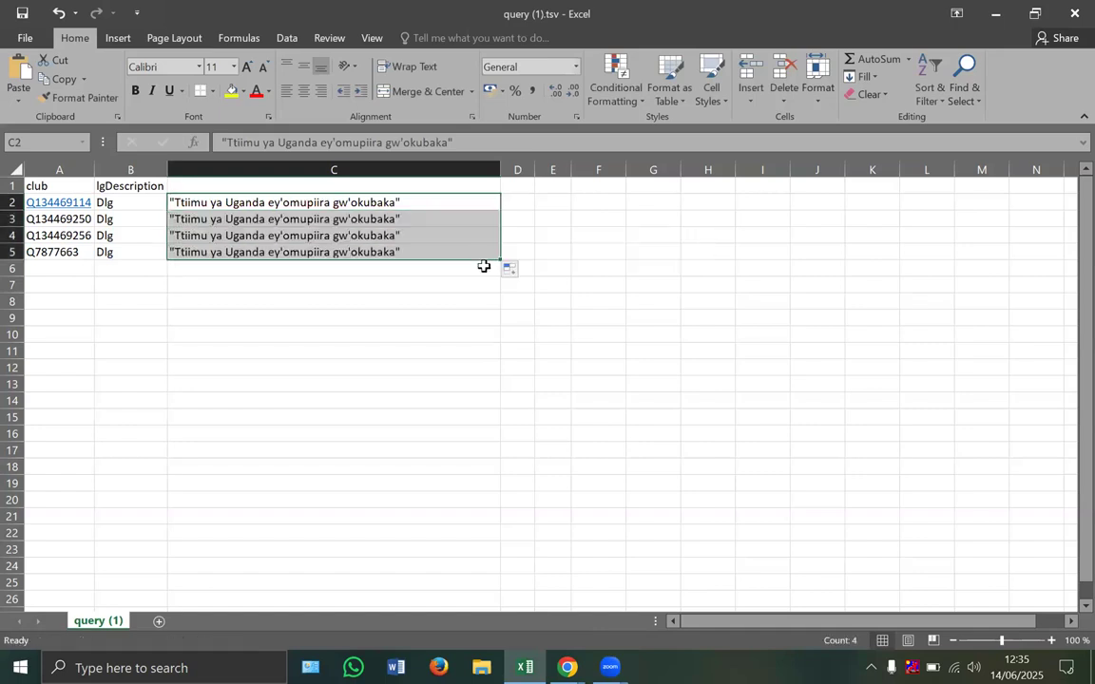
{"action": "left_click", "coordinate": [437, 328]}
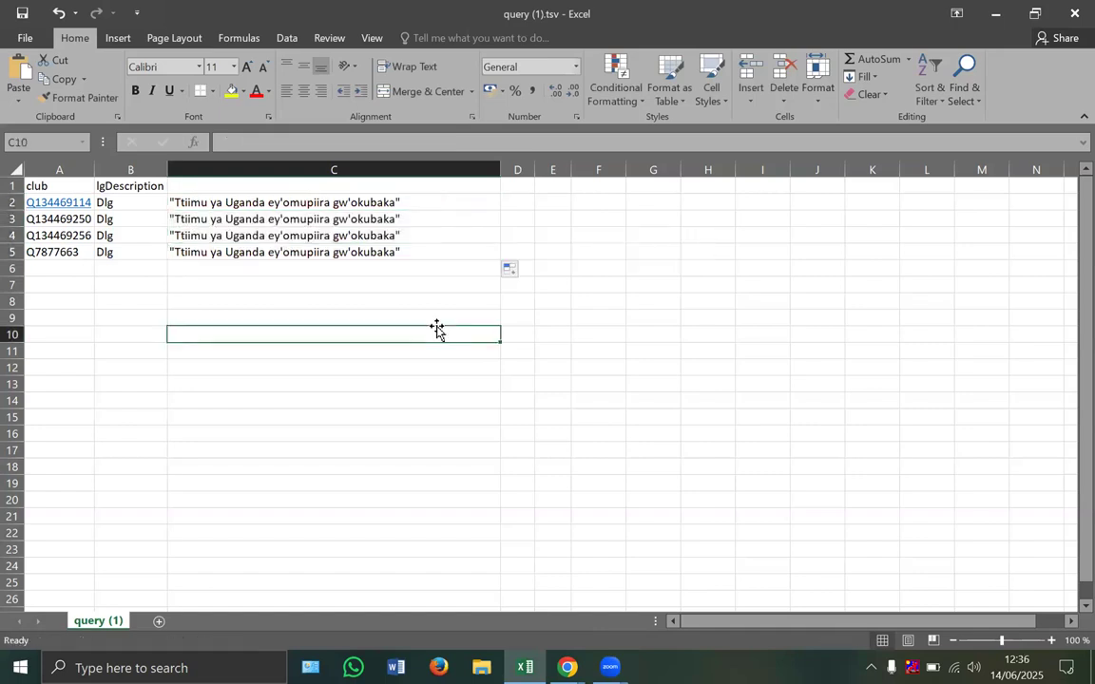
{"action": "left_click_drag", "start_coordinate": [391, 249], "coordinate": [7, 204]}
Step: Copy the four club rows A2:C5, zoom the sheet in, and switch to Chrome
{"action": "key", "text": "ctrl+c"}
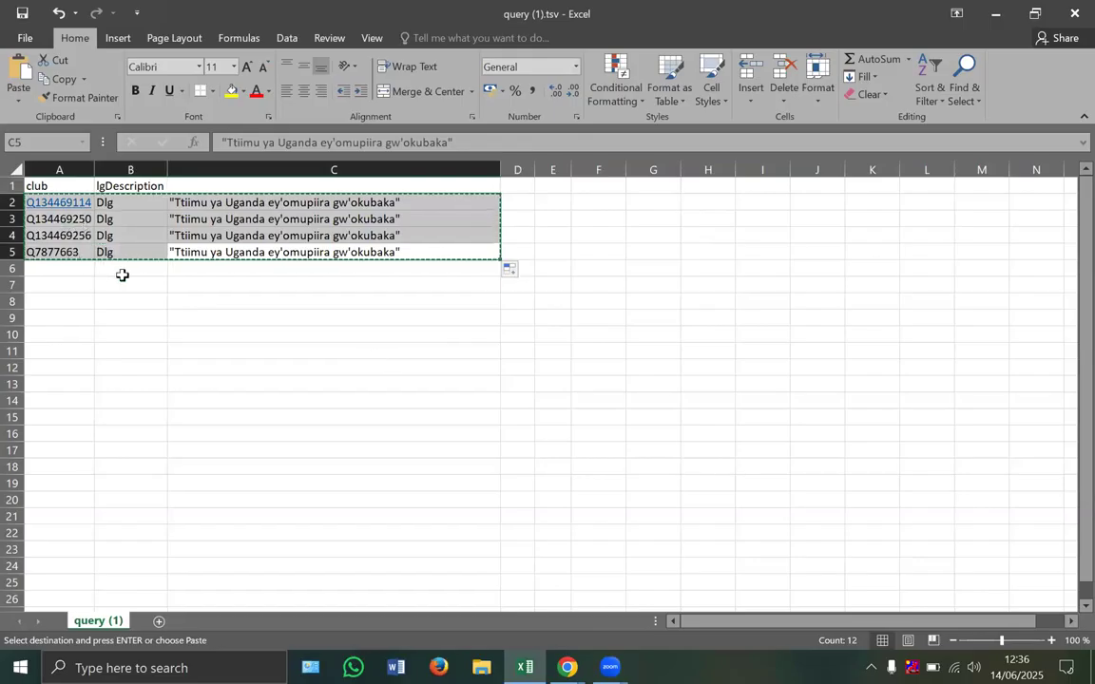
{"action": "left_click", "coordinate": [1051, 640]}
{"action": "left_click", "coordinate": [1051, 639]}
{"action": "left_click", "coordinate": [1051, 639]}
{"action": "left_click", "coordinate": [1051, 640]}
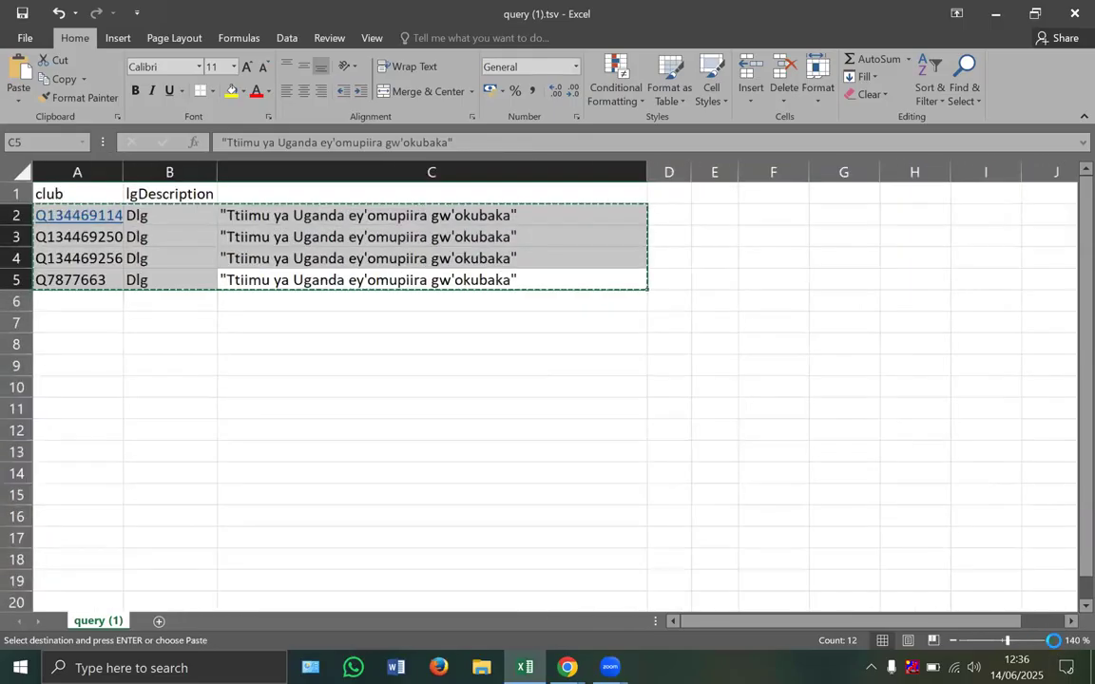
{"action": "left_click", "coordinate": [1052, 640]}
{"action": "left_click", "coordinate": [1052, 641]}
{"action": "left_click", "coordinate": [1052, 640]}
{"action": "left_click", "coordinate": [1052, 641]}
{"action": "left_click", "coordinate": [1052, 641]}
{"action": "left_click", "coordinate": [1052, 640]}
{"action": "left_click", "coordinate": [1052, 640]}
{"action": "left_click", "coordinate": [1052, 641]}
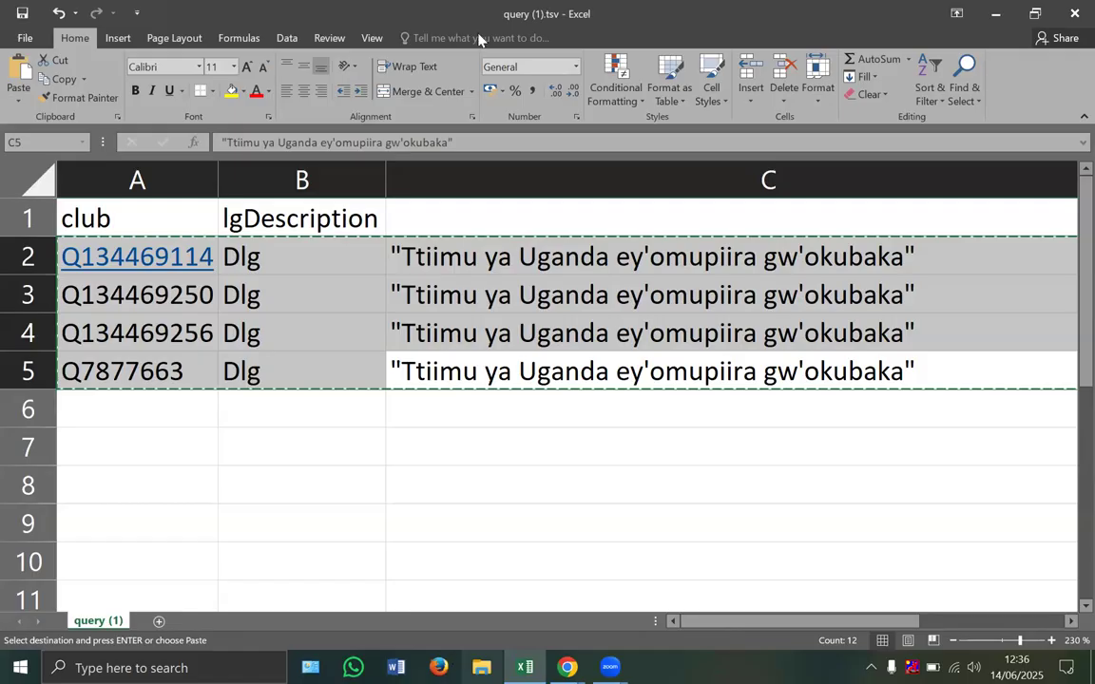
{"action": "key", "text": "alt+Tab"}
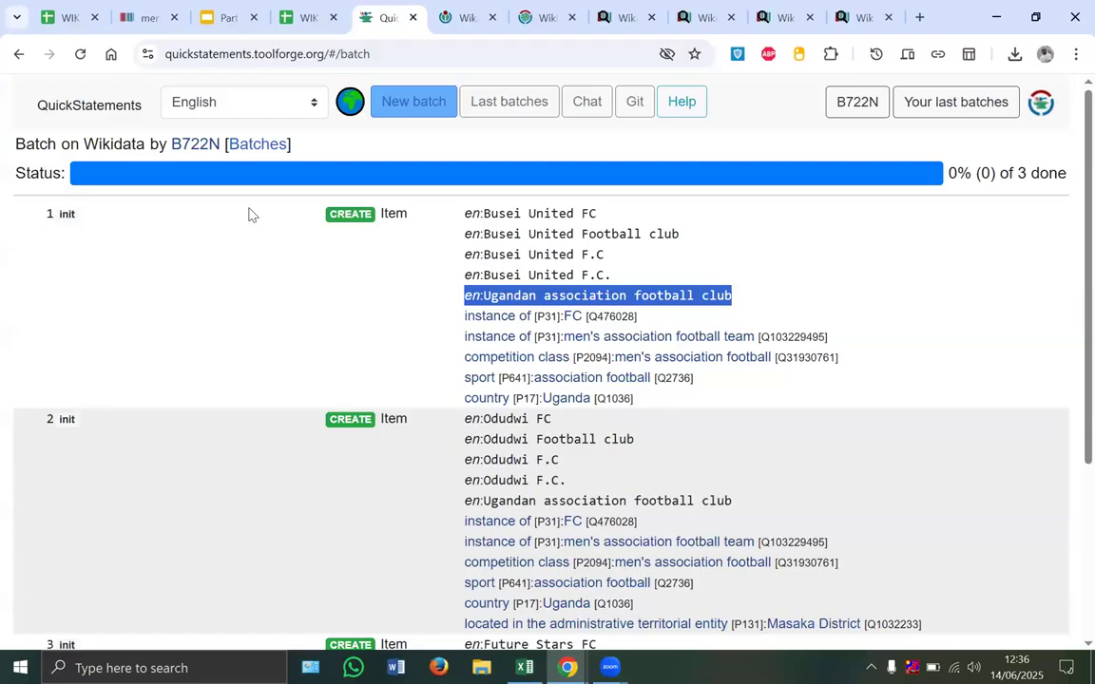
Step: Start a new QuickStatements batch and paste the four club description commands
{"action": "left_click", "coordinate": [81, 104]}
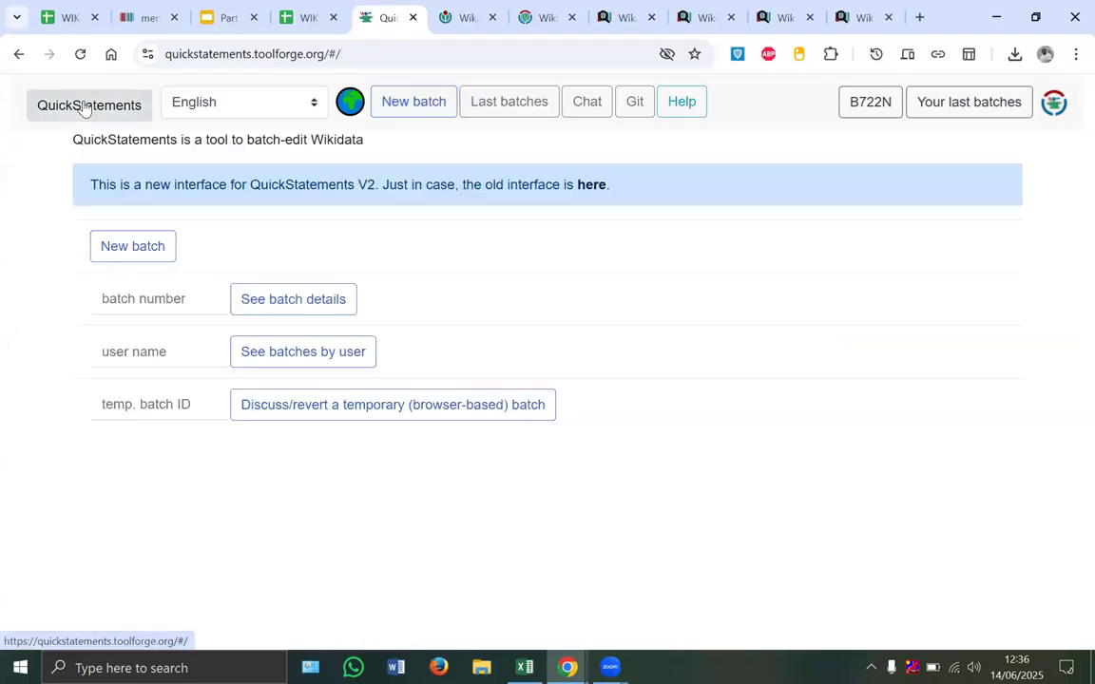
{"action": "left_click", "coordinate": [113, 240]}
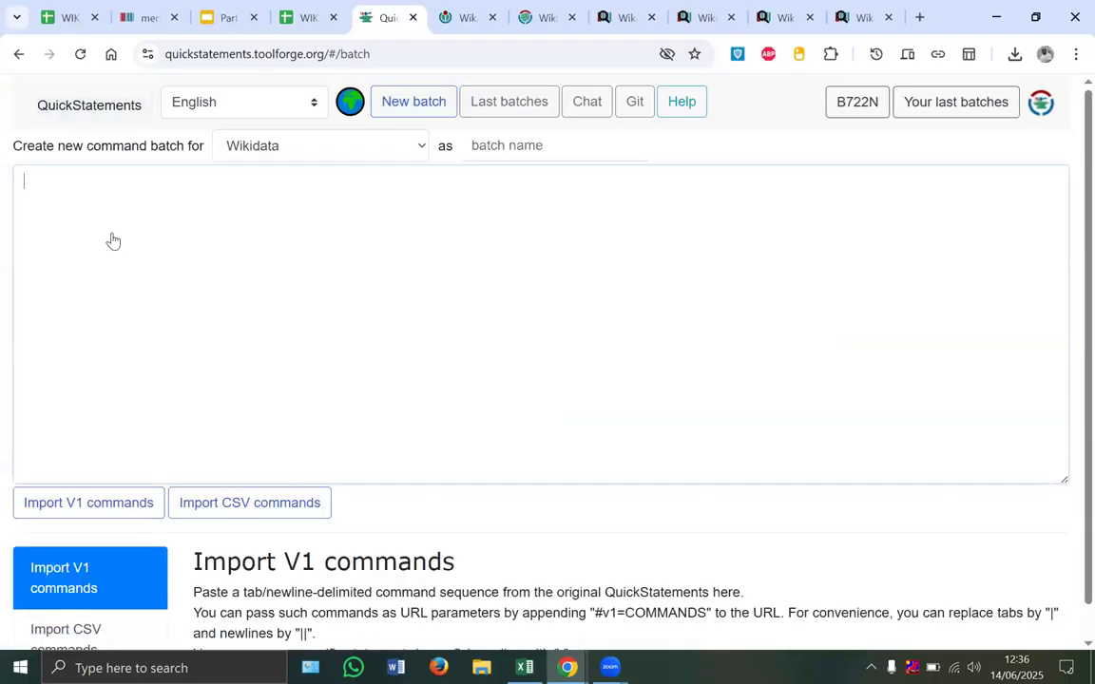
{"action": "key", "text": "ctrl+v"}
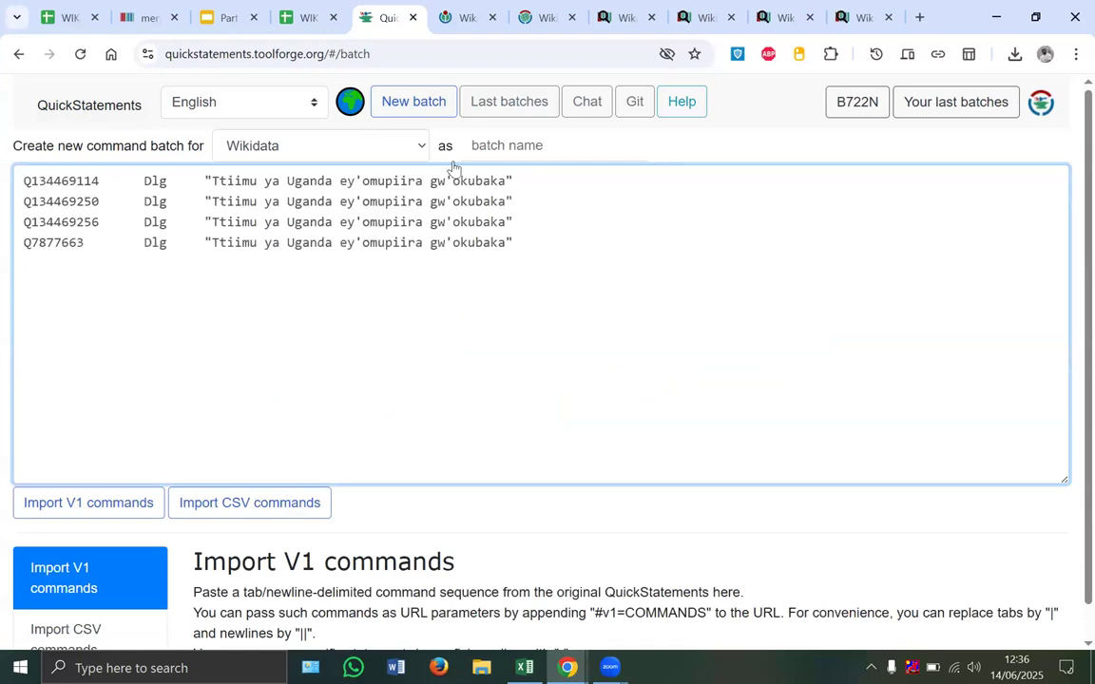
Step: Name the batch 'ganda descriptions for netball clubs' and load its commands for review
{"action": "left_click", "coordinate": [509, 147]}
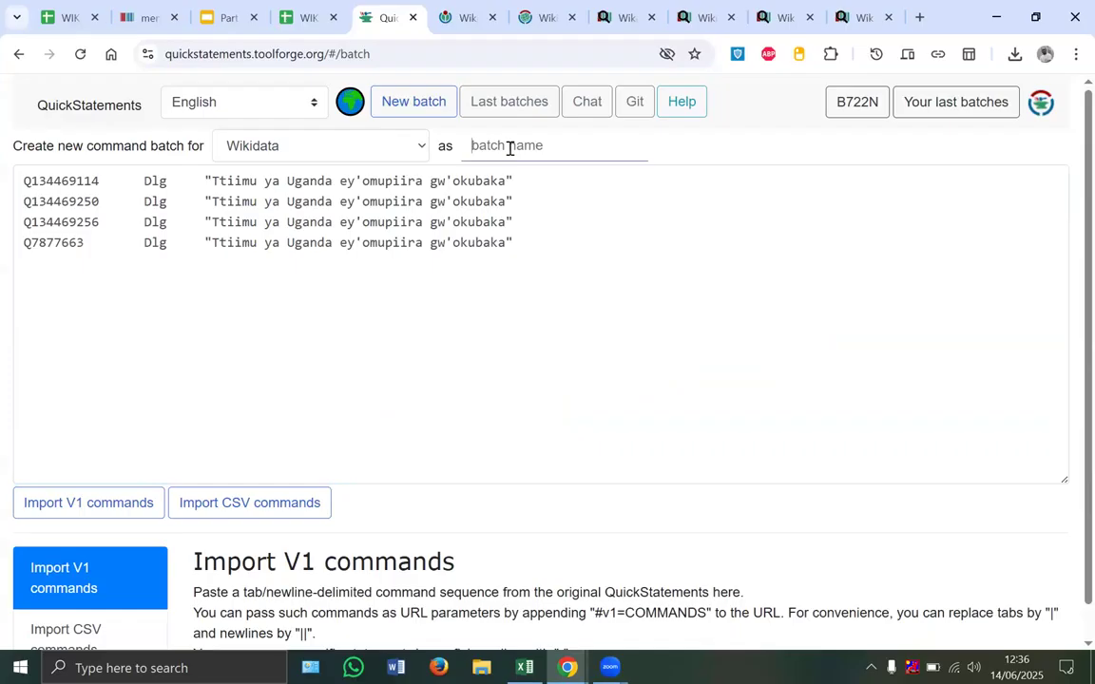
{"action": "type", "text": "De"}
{"action": "key", "text": "BackSpace"}
{"action": "key", "text": "BackSpace"}
{"action": "key", "text": "BackSpace"}
{"action": "type", "text": "De"}
{"action": "key", "text": "BackSpace"}
{"action": "key", "text": "BackSpace"}
{"action": "type", "text": "ganda"}
{"action": "type", "text": " descrip"}
{"action": "type", "text": "tions for"}
{"action": "type", "text": " netball "}
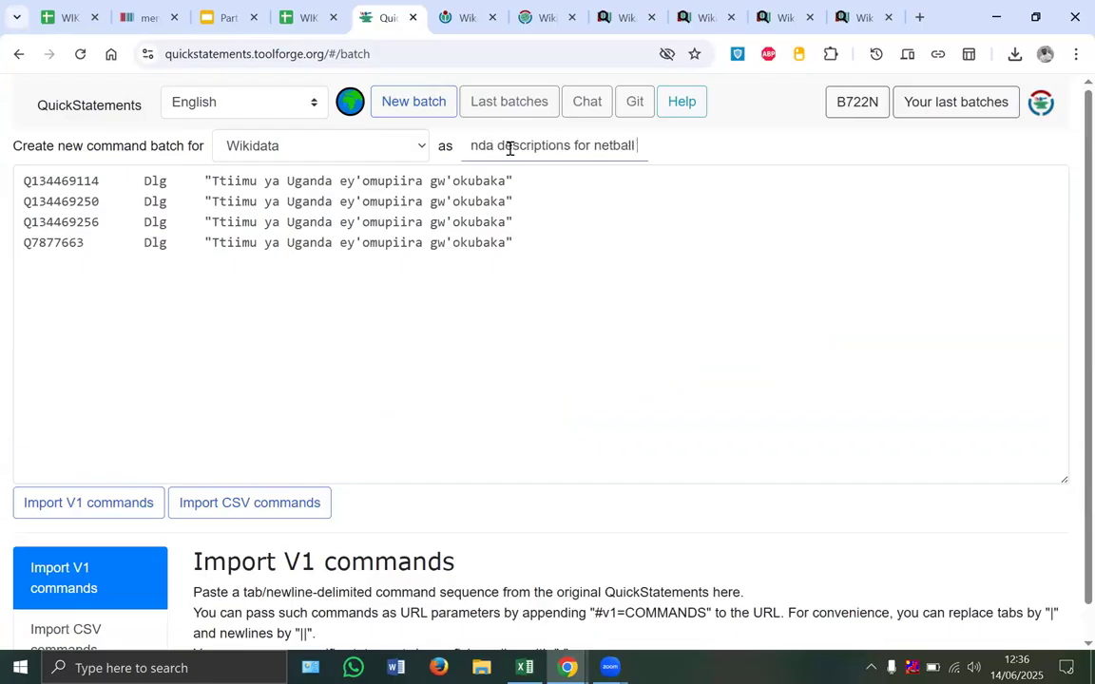
{"action": "type", "text": "teams"}
{"action": "key", "text": "BackSpace"}
{"action": "key", "text": "BackSpace"}
{"action": "key", "text": "BackSpace"}
{"action": "key", "text": "BackSpace"}
{"action": "key", "text": "BackSpace"}
{"action": "type", "text": "clu"}
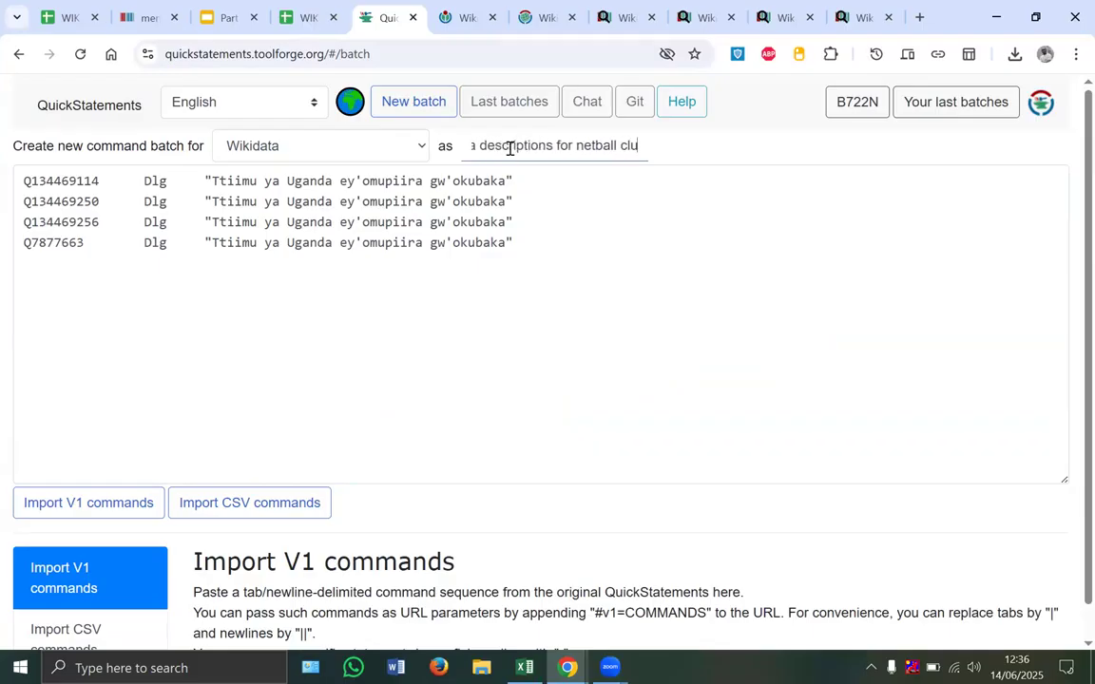
{"action": "type", "text": "bs"}
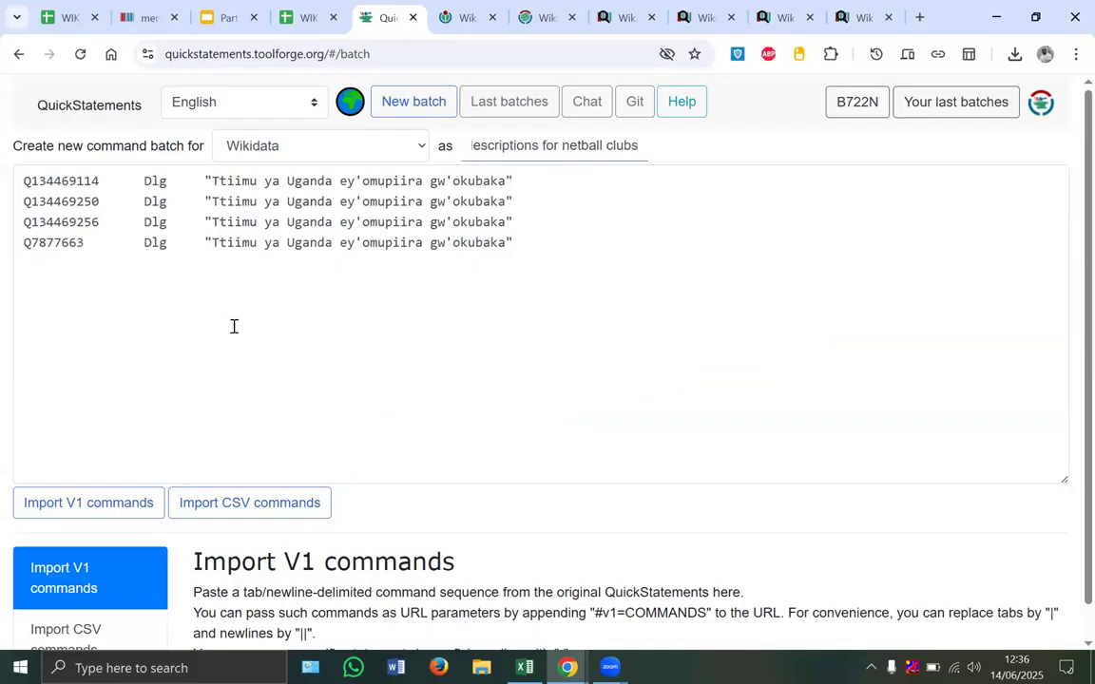
{"action": "left_click", "coordinate": [87, 517]}
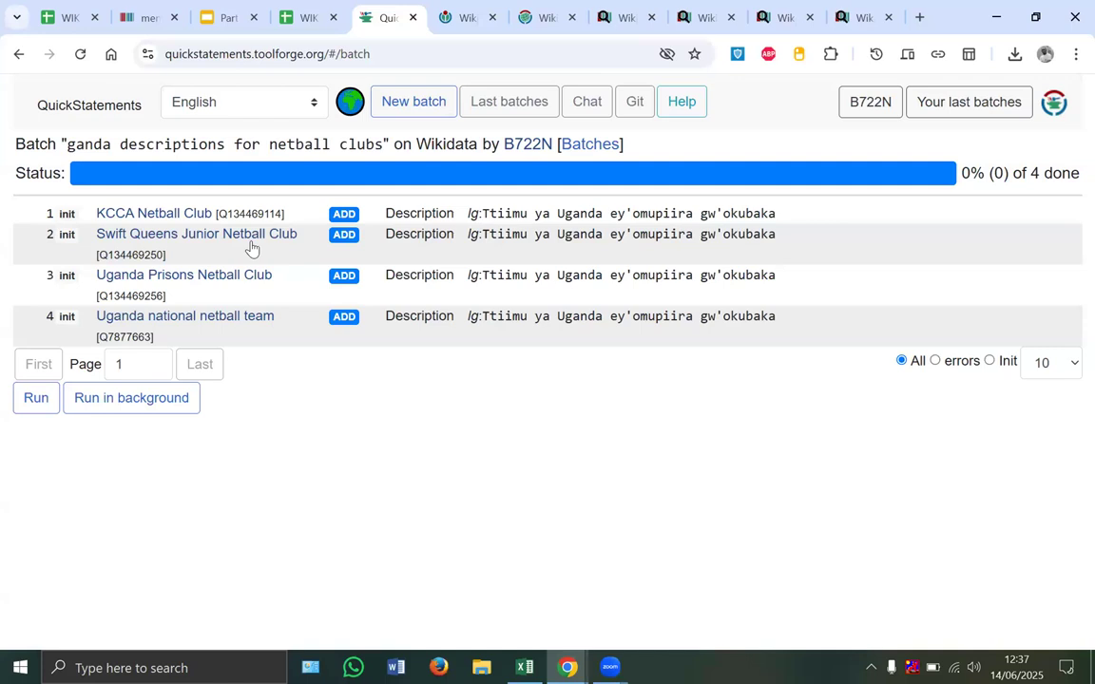
Step: Check the Swift Queens item in a new tab, then run the four-description batch to 100% DONE
{"action": "middle_click", "coordinate": [204, 238]}
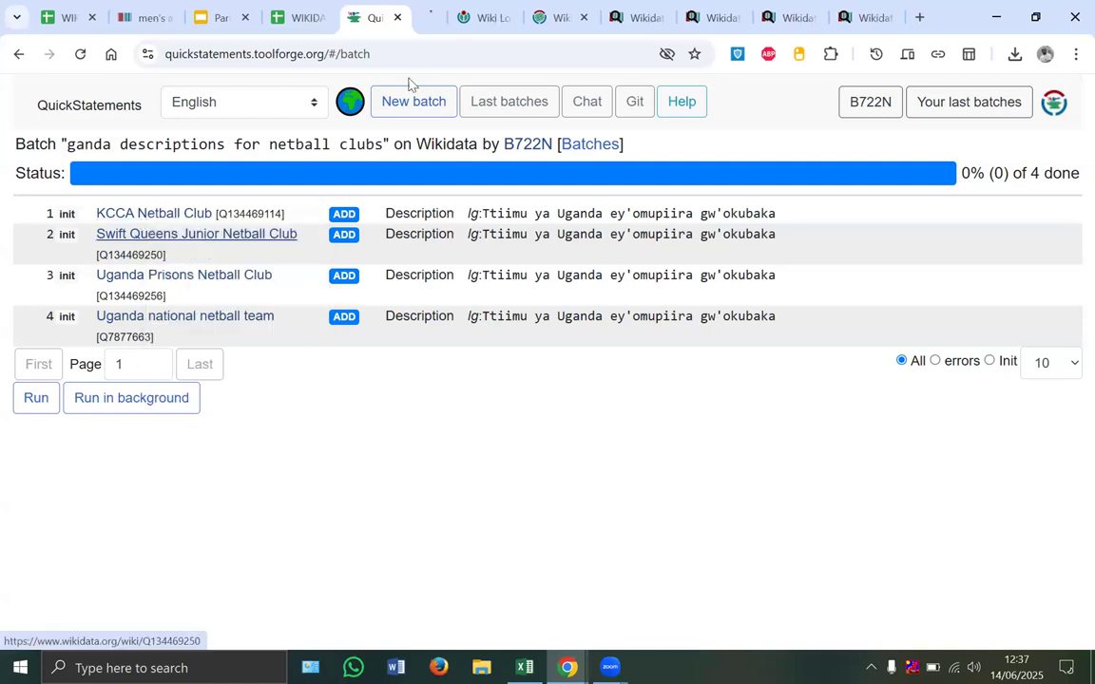
{"action": "left_click", "coordinate": [425, 23]}
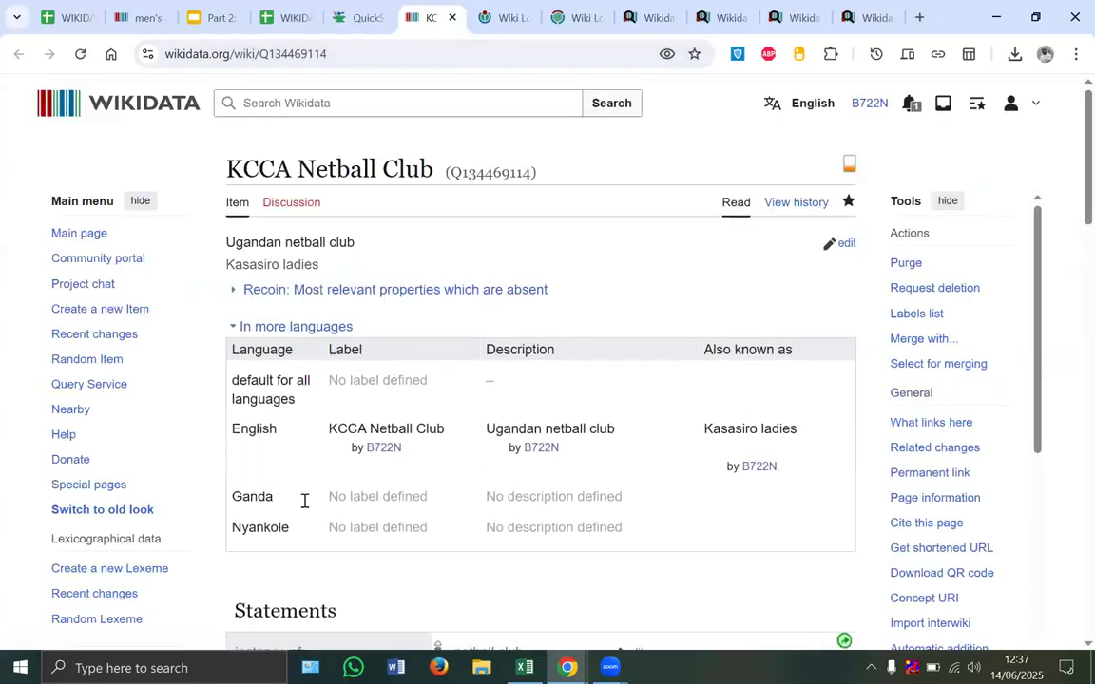
{"action": "left_click", "coordinate": [366, 18]}
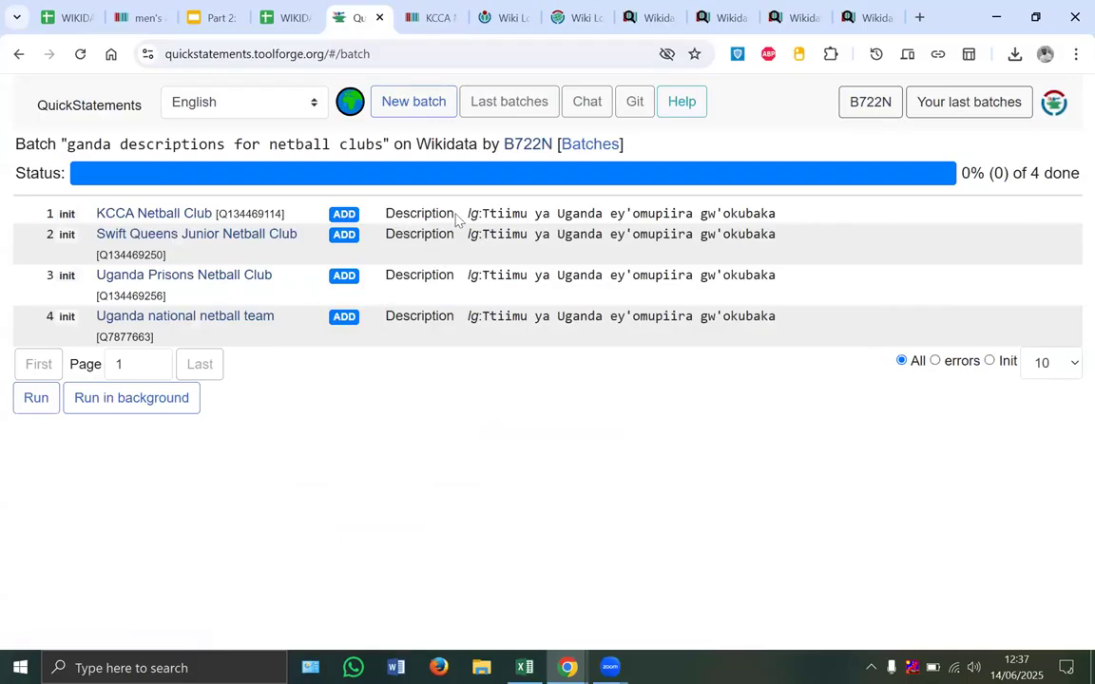
{"action": "left_click_drag", "start_coordinate": [470, 214], "coordinate": [779, 220]}
{"action": "left_click", "coordinate": [38, 399]}
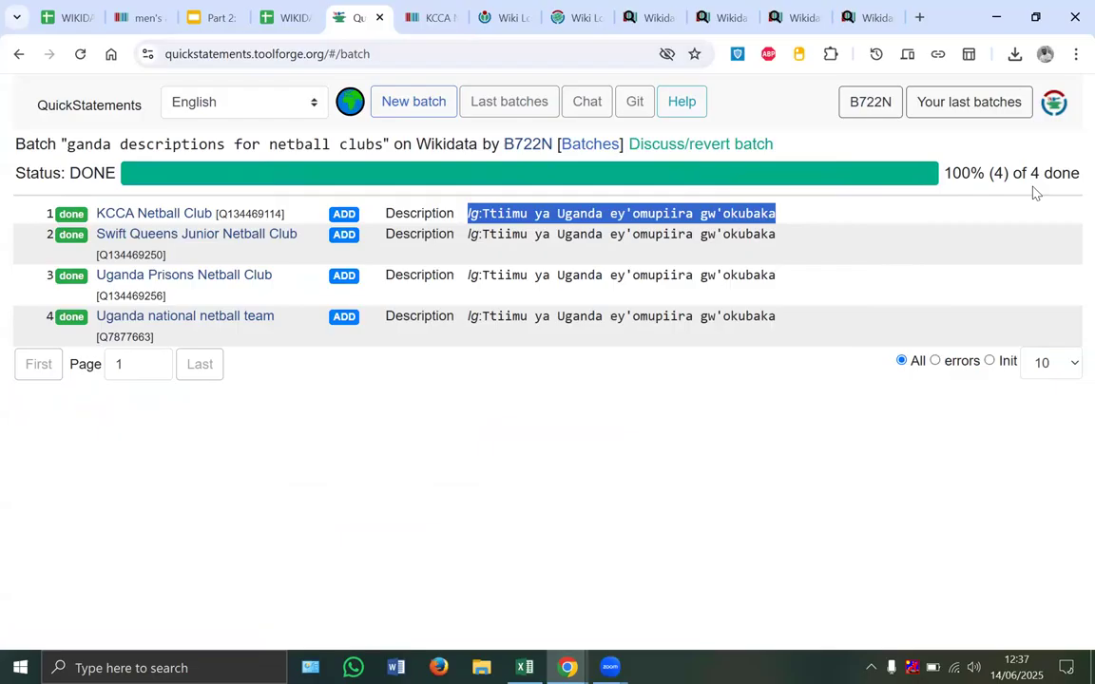
Step: Reload KCCA Netball Club and confirm its Ganda description 'Ttiimu ya Uganda ey'omupiira gw'okubaka'
{"action": "left_click", "coordinate": [443, 24]}
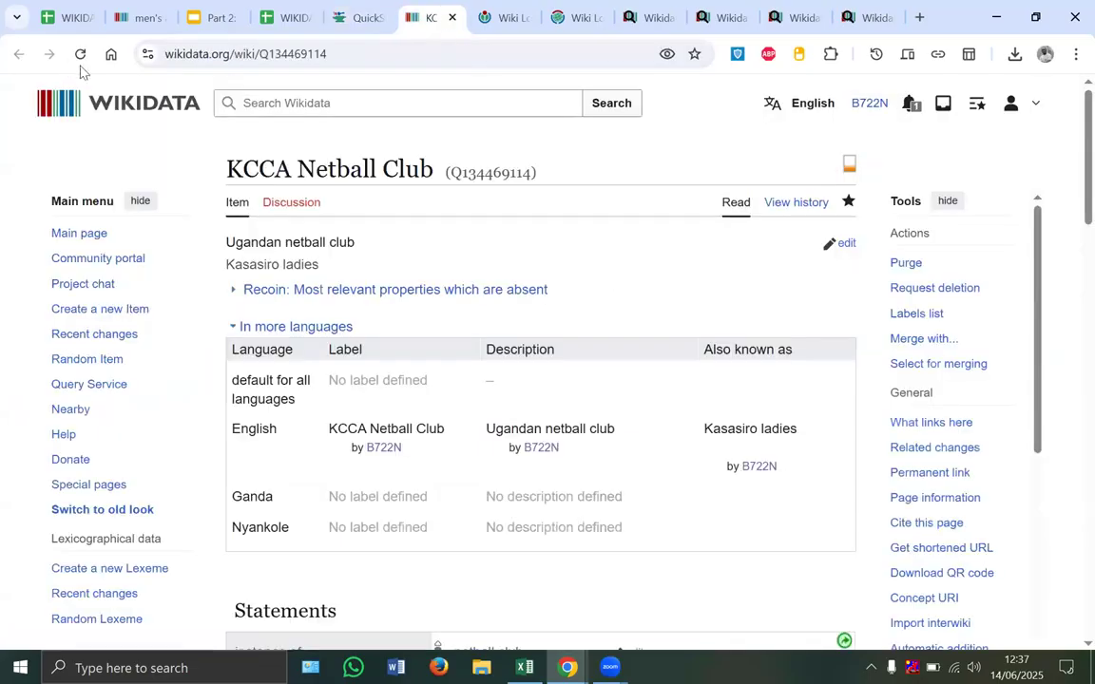
{"action": "left_click", "coordinate": [80, 55]}
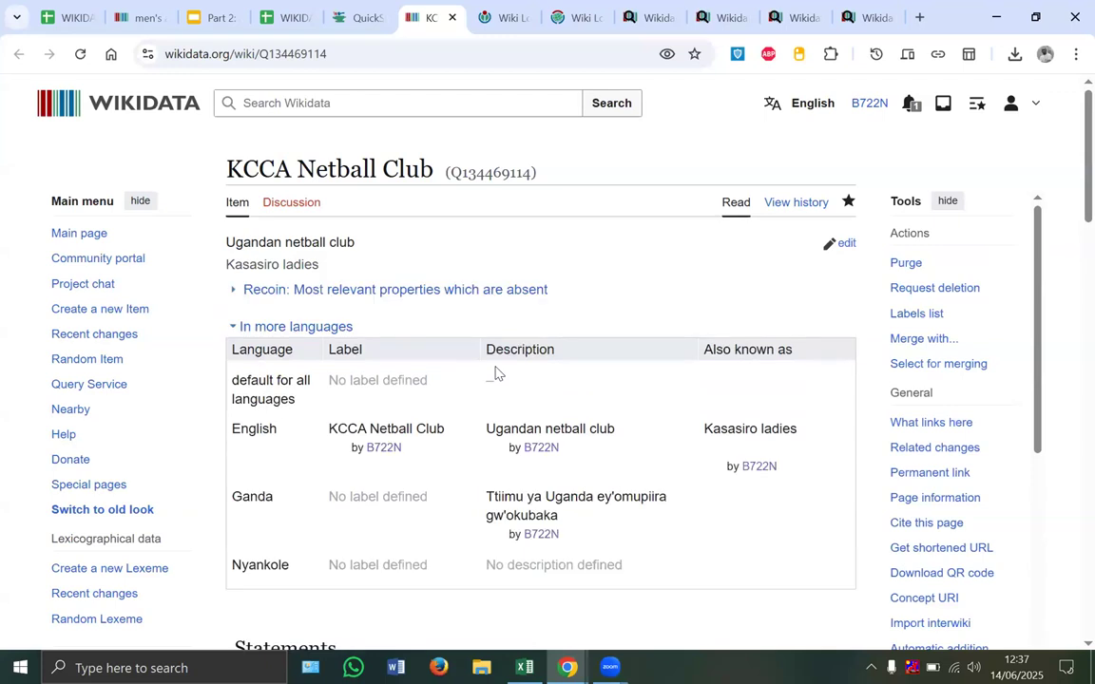
{"action": "scroll", "coordinate": [495, 373], "scroll_direction": "down", "scroll_amount": 2}
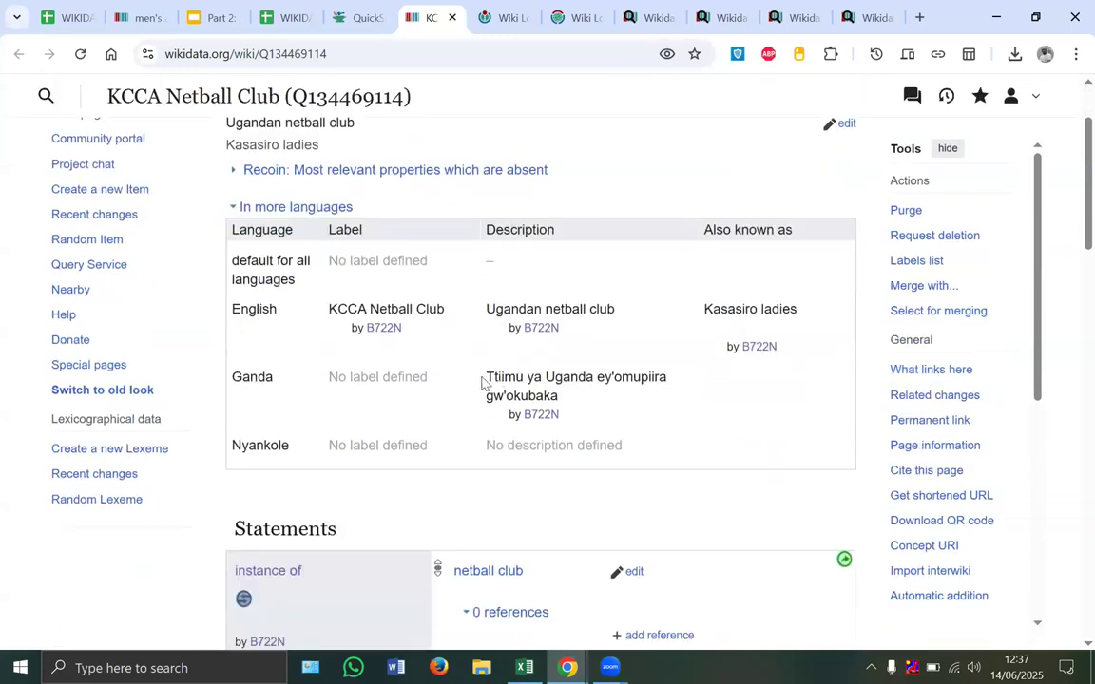
{"action": "left_click_drag", "start_coordinate": [486, 378], "coordinate": [559, 400]}
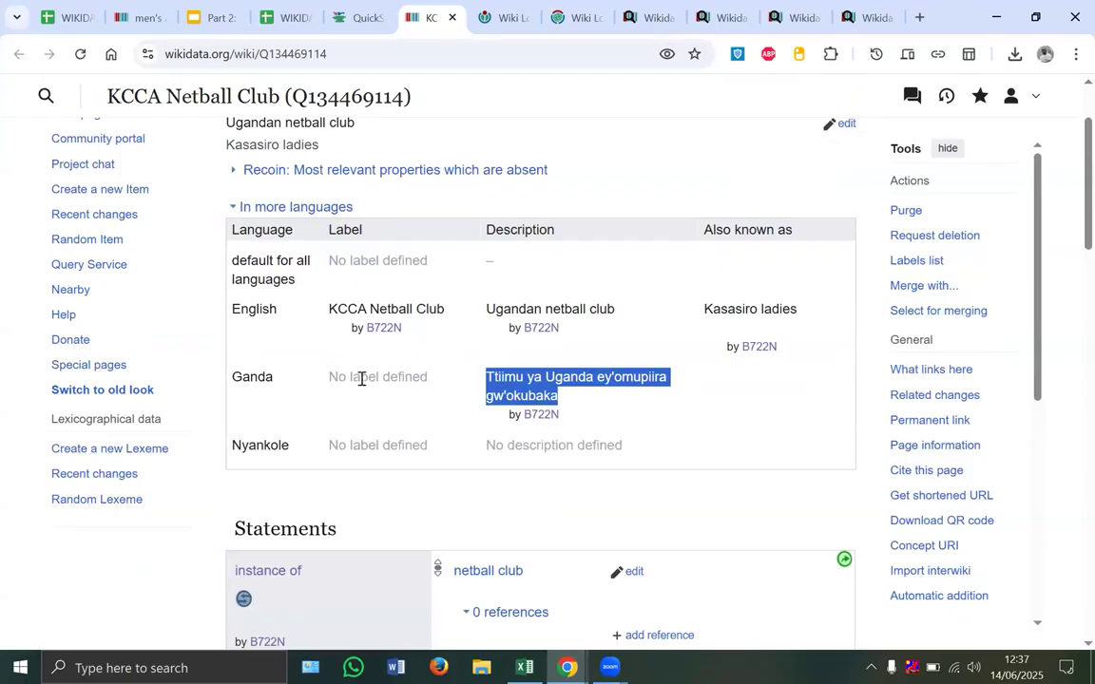
{"action": "left_click", "coordinate": [549, 378]}
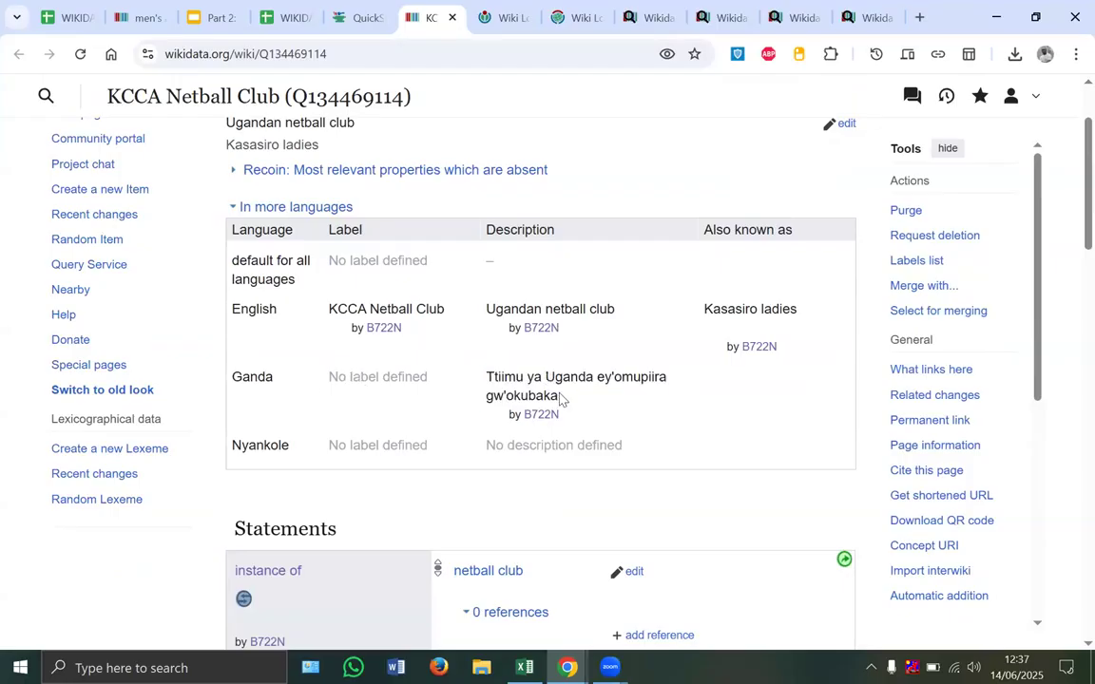
{"action": "double_click", "coordinate": [370, 382]}
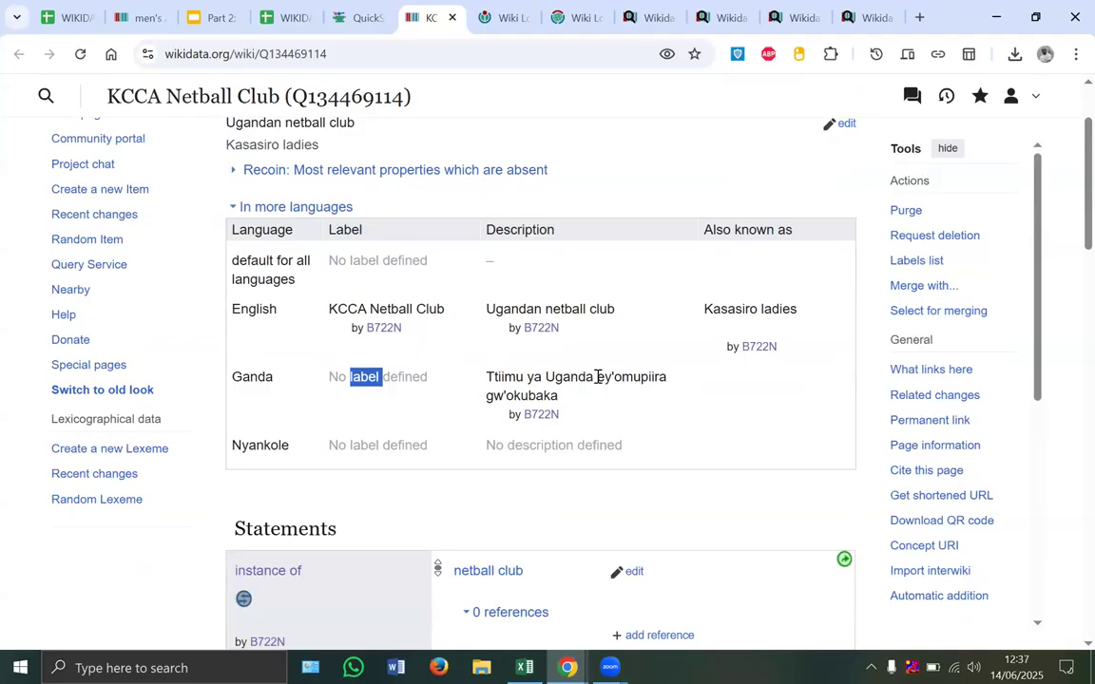
{"action": "left_click_drag", "start_coordinate": [598, 378], "coordinate": [568, 402]}
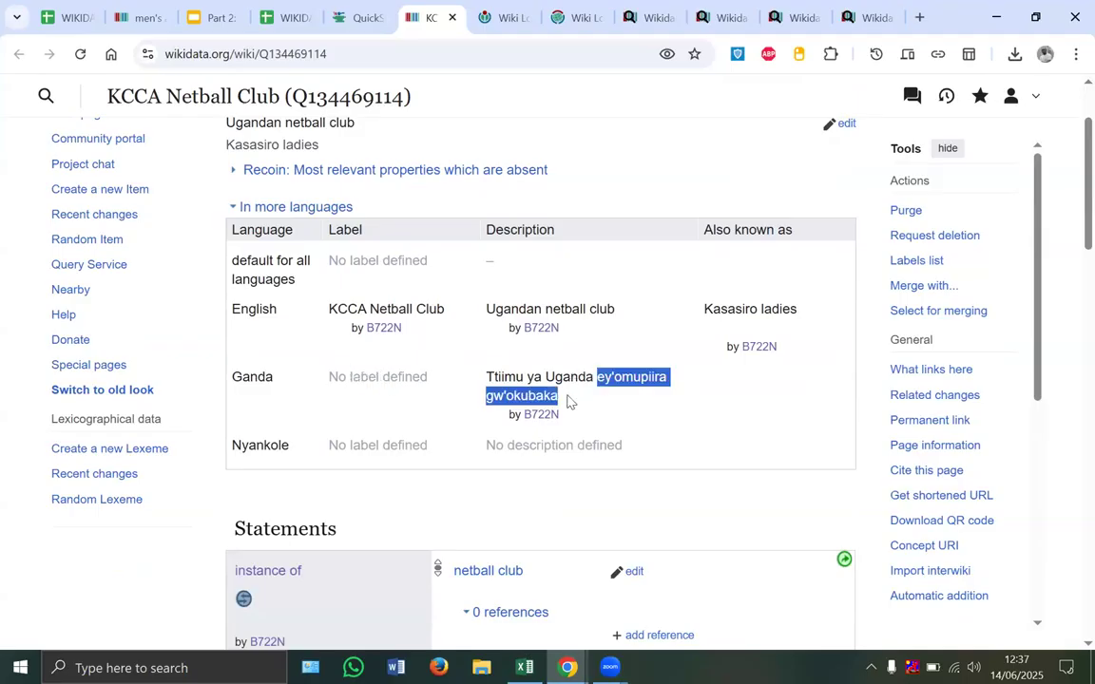
{"action": "left_click", "coordinate": [416, 335]}
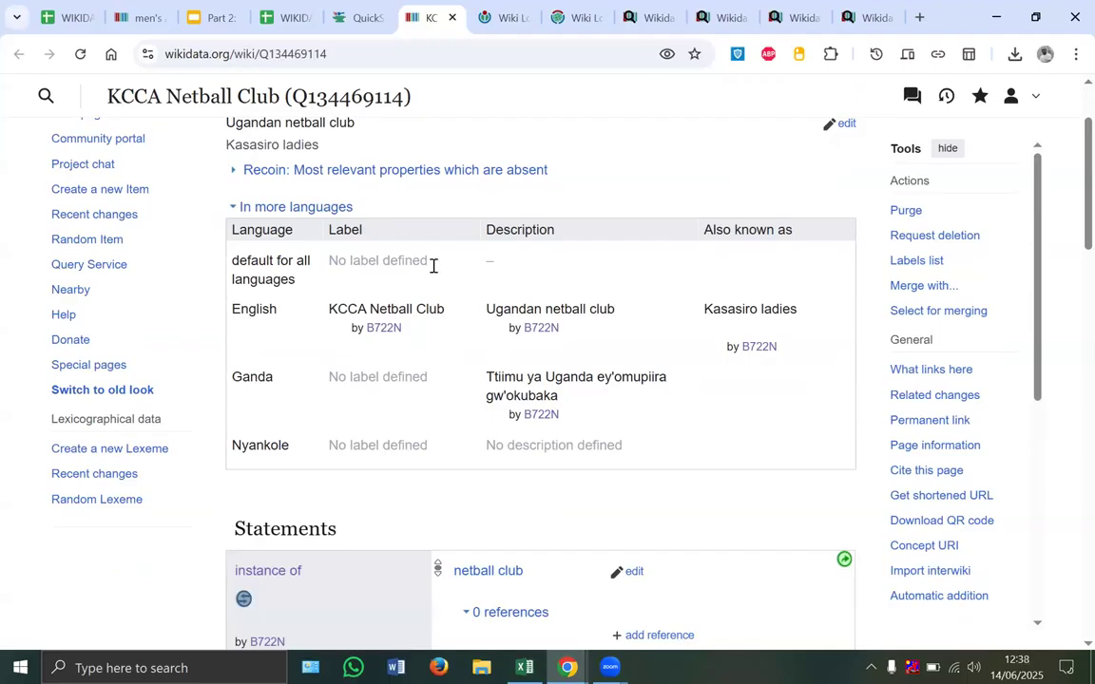
{"action": "key", "text": "alt+Tab"}
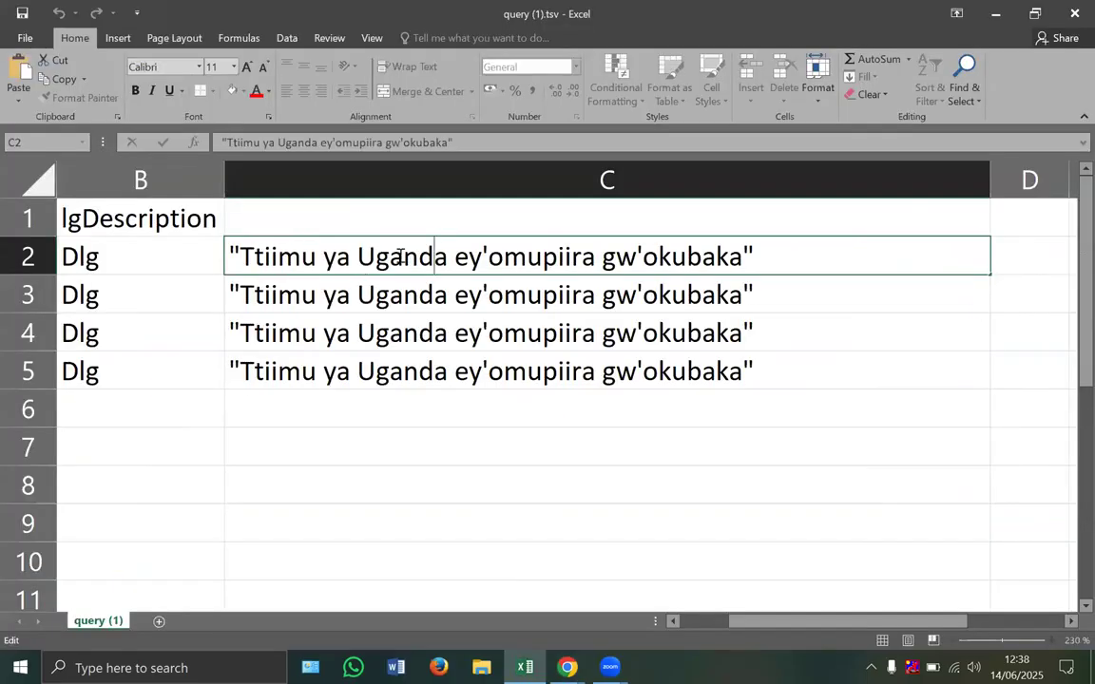
Step: Check the KCCA Netball Club item ID Q134469114 against the command in cell B2
{"action": "left_click", "coordinate": [733, 294]}
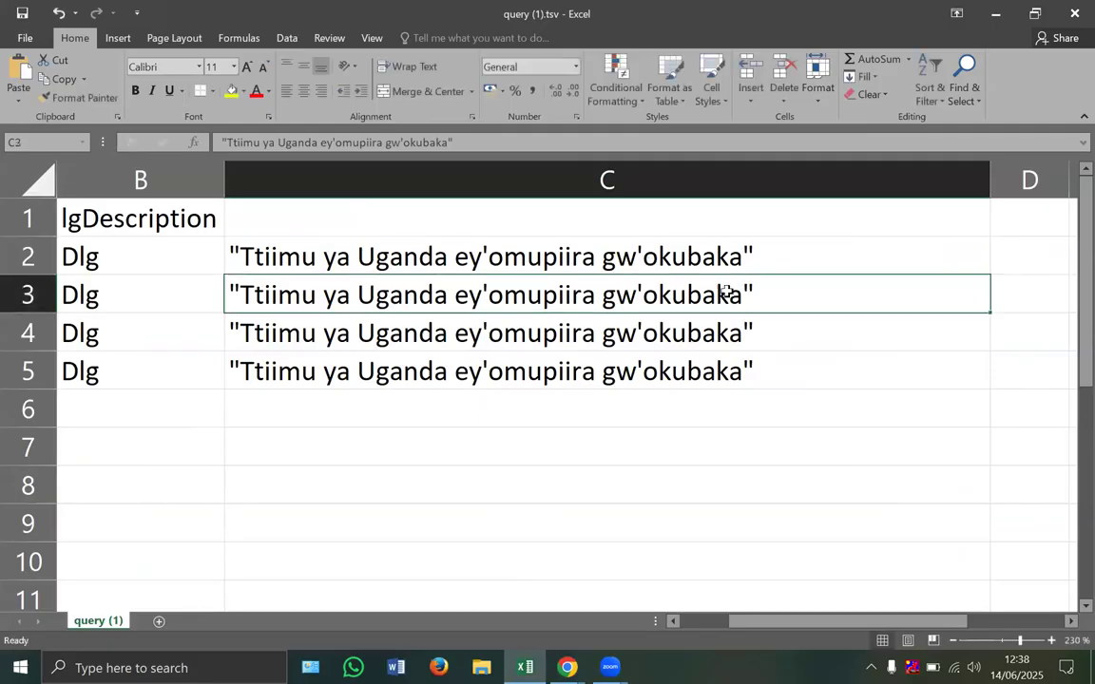
{"action": "scroll", "coordinate": [676, 281], "scroll_direction": "left", "scroll_amount": 1}
{"action": "left_click", "coordinate": [336, 266]}
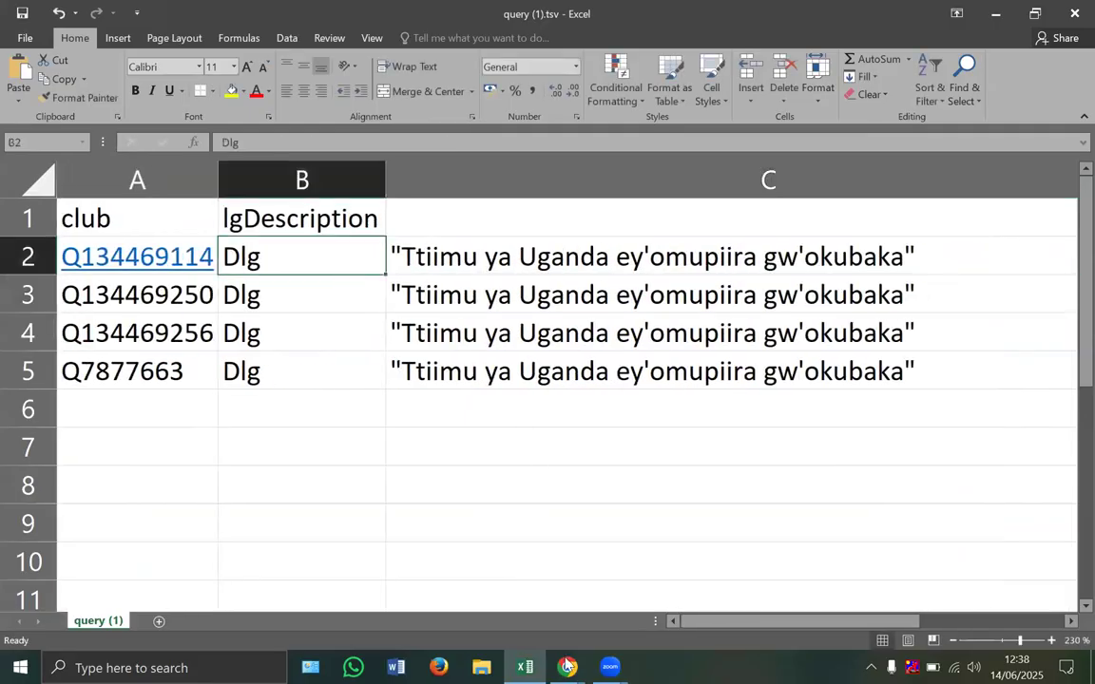
{"action": "mouse_move", "coordinate": [567, 668]}
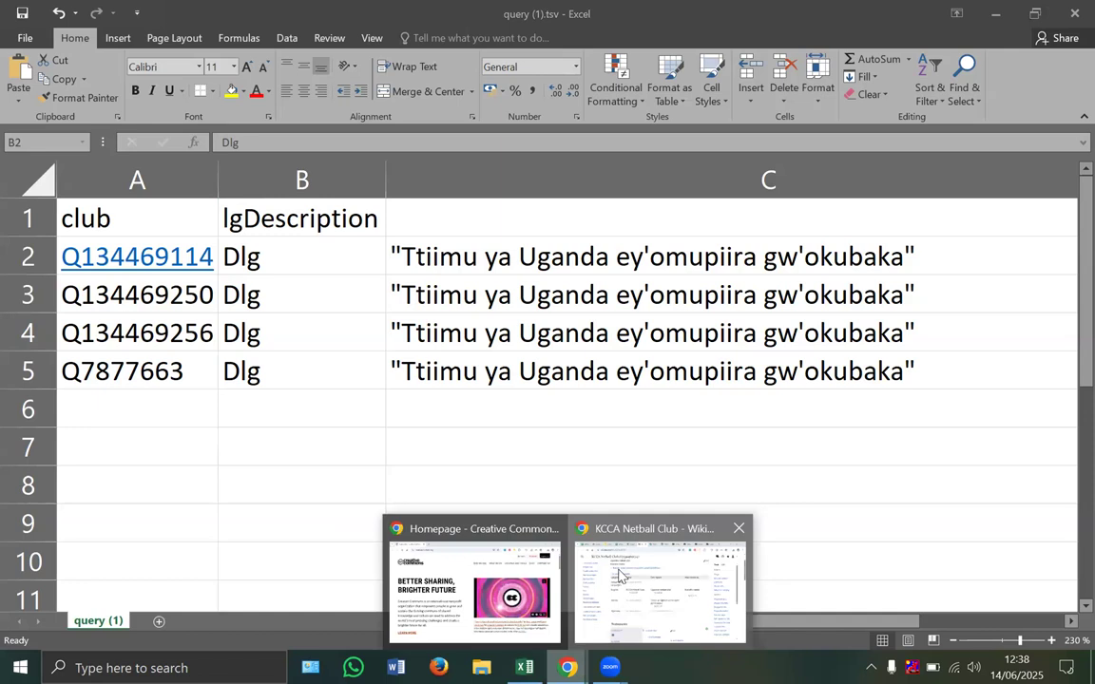
{"action": "left_click", "coordinate": [660, 568]}
{"action": "double_click", "coordinate": [362, 98]}
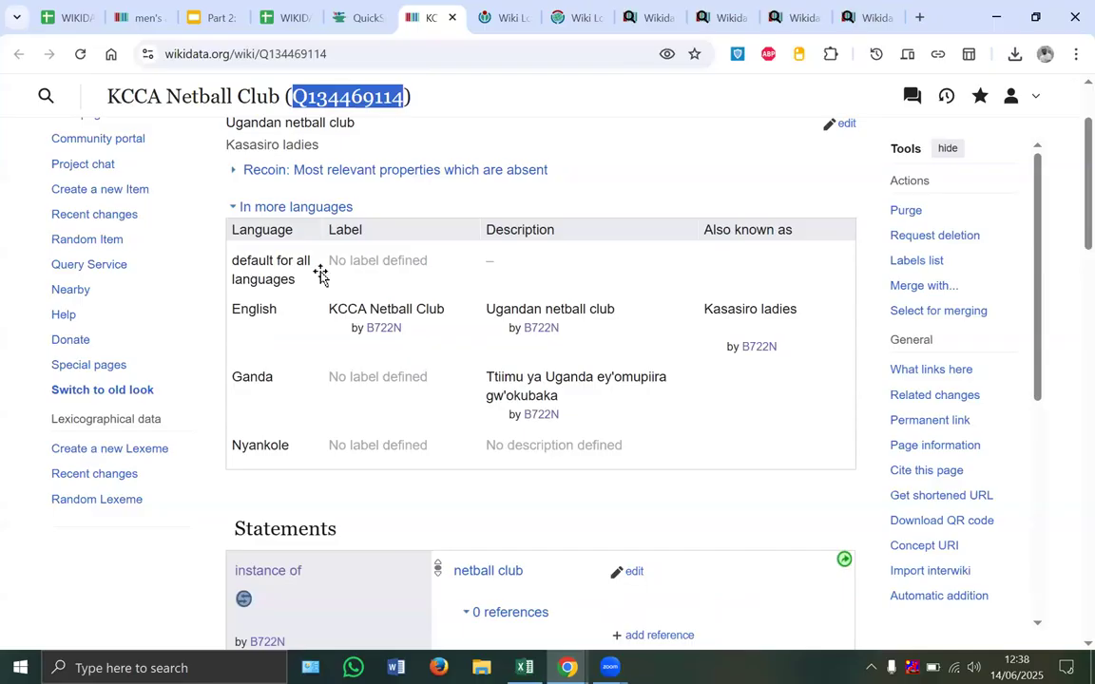
{"action": "key", "text": "alt+Tab"}
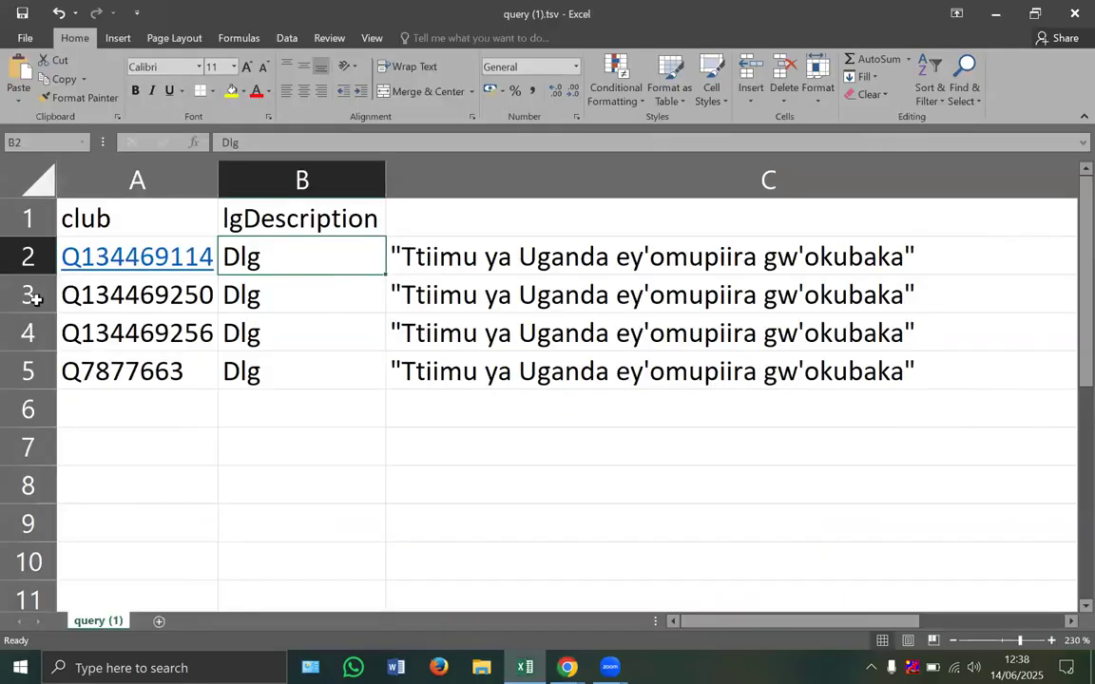
Step: Clear the contents of rows 3 through 5 in the spreadsheet
{"action": "left_click_drag", "start_coordinate": [33, 299], "coordinate": [40, 328]}
{"action": "key", "text": "Delete"}
{"action": "left_click_drag", "start_coordinate": [21, 285], "coordinate": [21, 373]}
{"action": "key", "text": "Delete"}
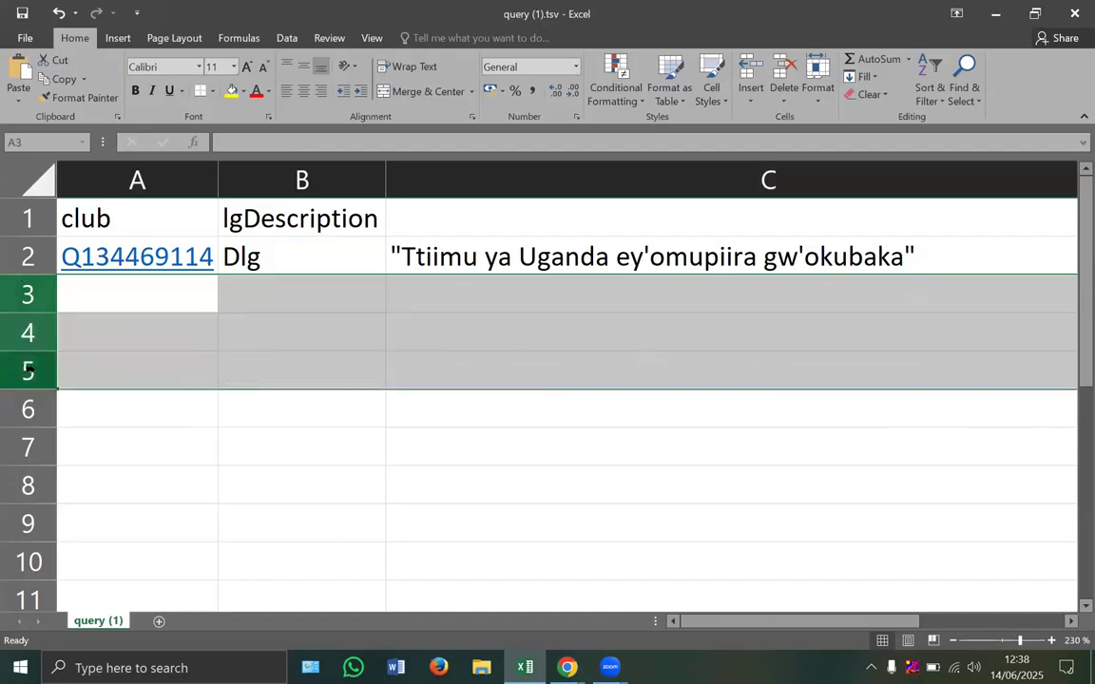
Step: Change cell B2's command from Dlg to lg, then bring up the WIKIDATA QUICK STATEMENTS sheet
{"action": "double_click", "coordinate": [464, 255]}
{"action": "key", "text": "Return"}
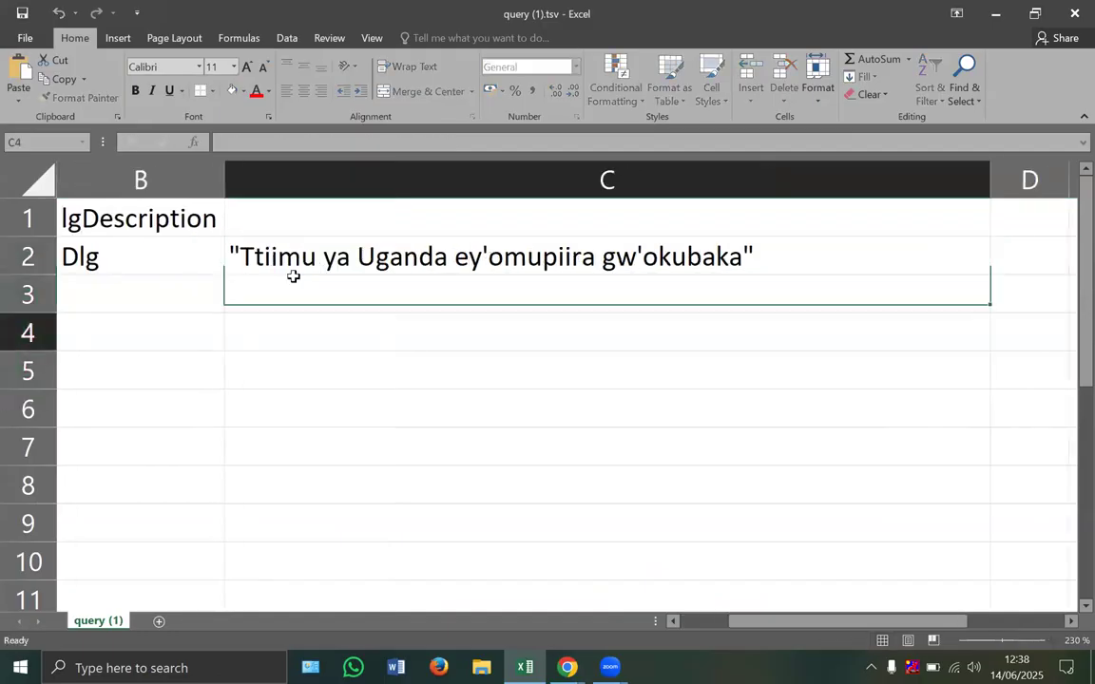
{"action": "key", "text": "Return"}
{"action": "scroll", "coordinate": [269, 274], "scroll_direction": "left", "scroll_amount": 3}
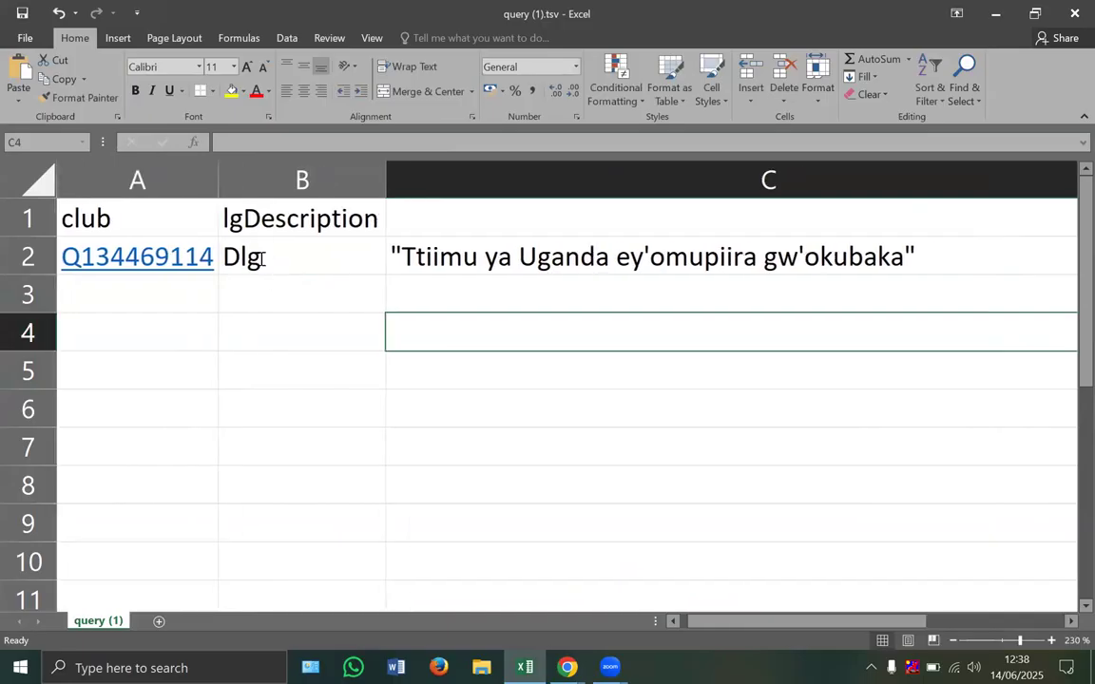
{"action": "double_click", "coordinate": [245, 257]}
{"action": "key", "text": "BackSpace"}
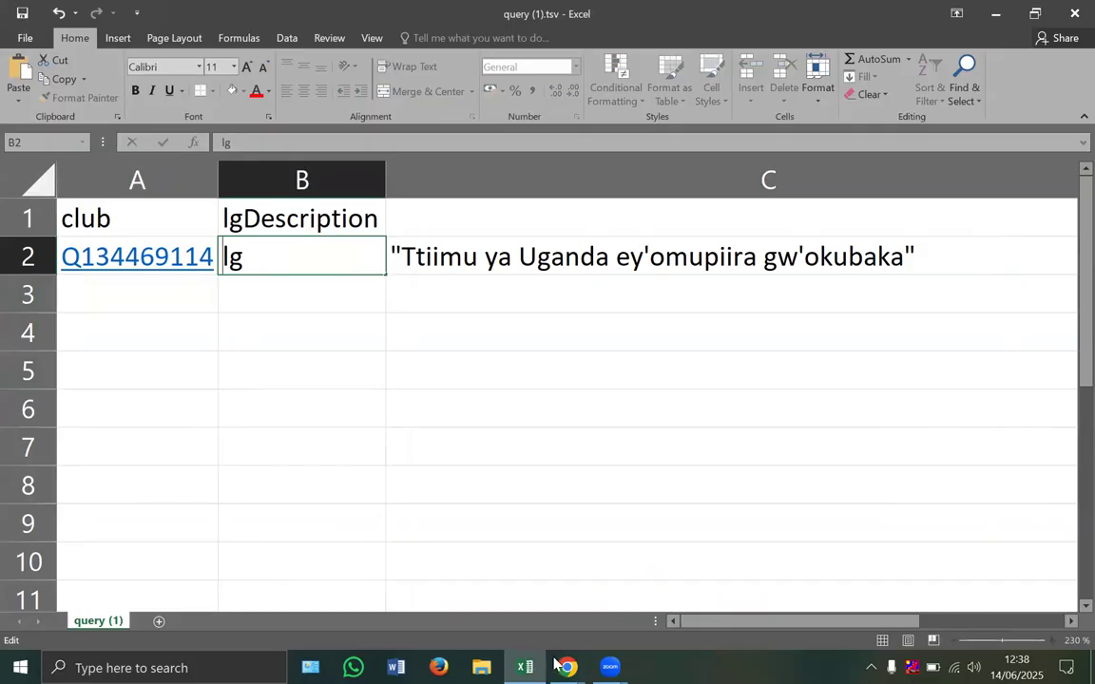
{"action": "mouse_move", "coordinate": [556, 664]}
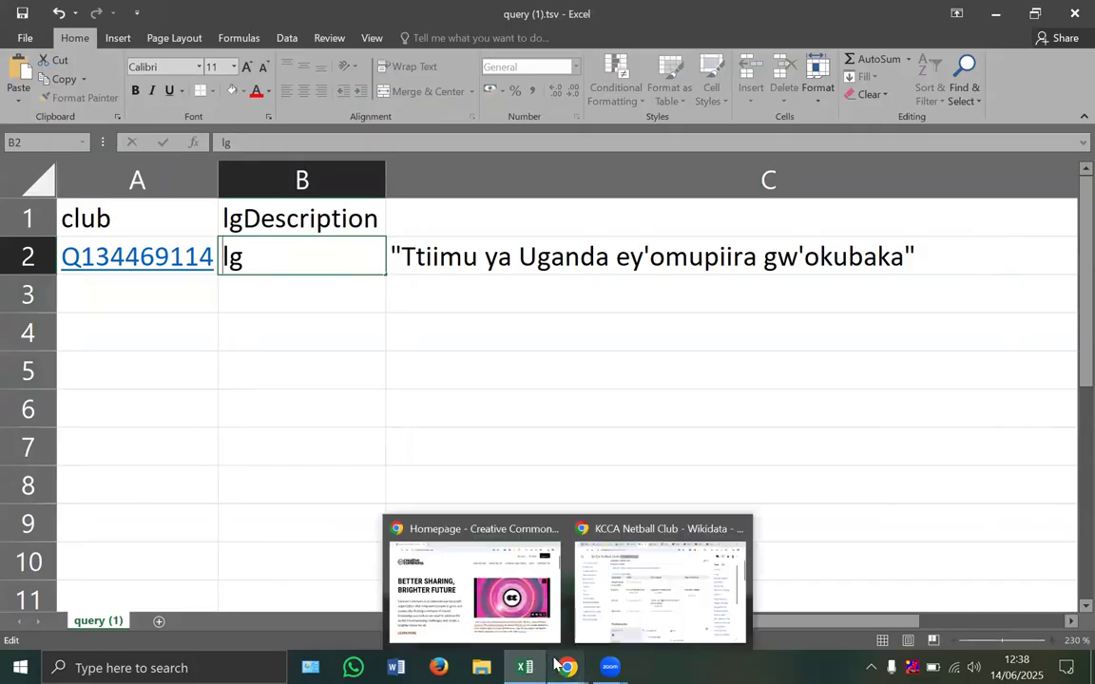
{"action": "left_click", "coordinate": [656, 580]}
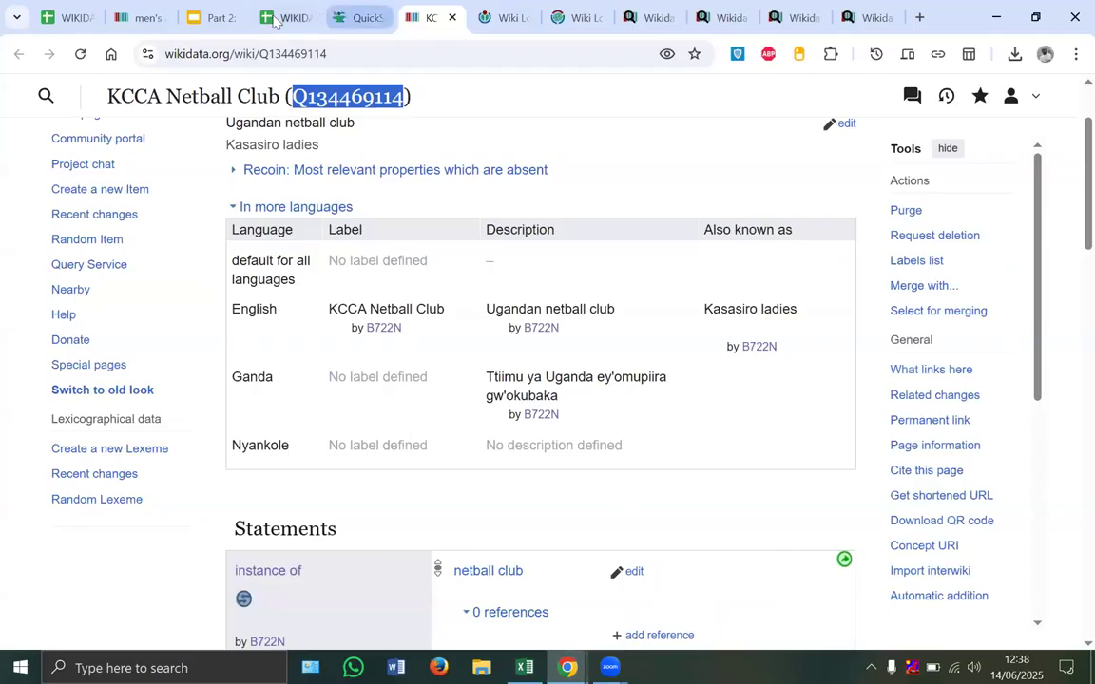
{"action": "left_click", "coordinate": [275, 19]}
Step: Inspect the club template's competition class in D6 and the Len label code in C9
{"action": "scroll", "coordinate": [302, 334], "scroll_direction": "up", "scroll_amount": 6}
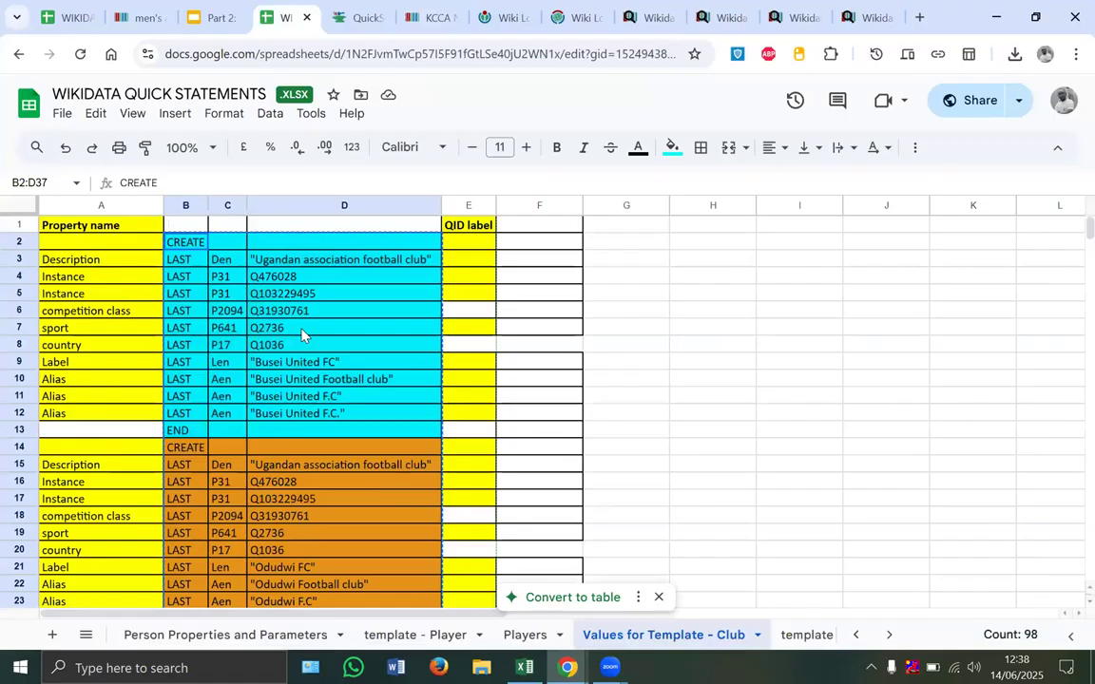
{"action": "left_click", "coordinate": [278, 311]}
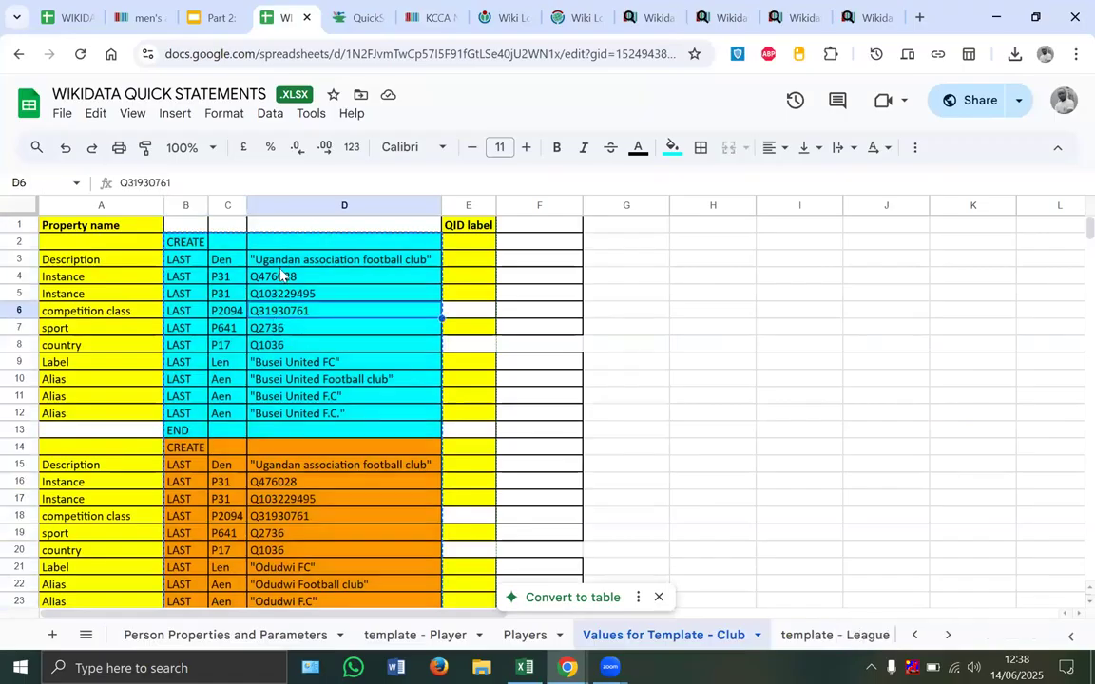
{"action": "left_click", "coordinate": [243, 365]}
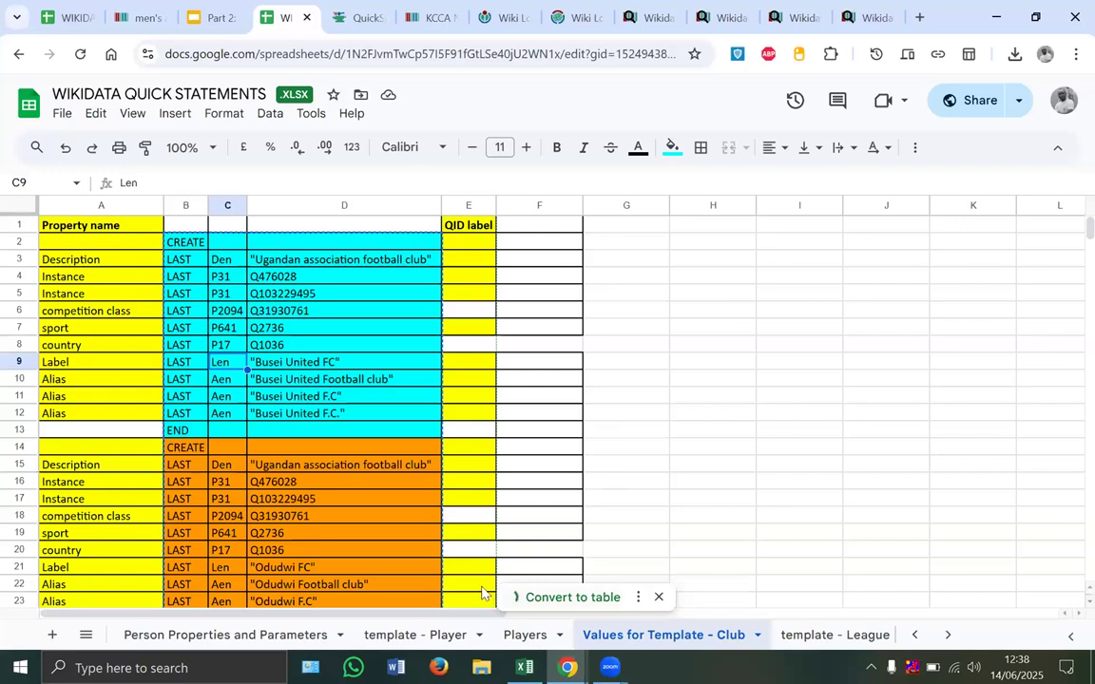
{"action": "key", "text": "alt+Tab"}
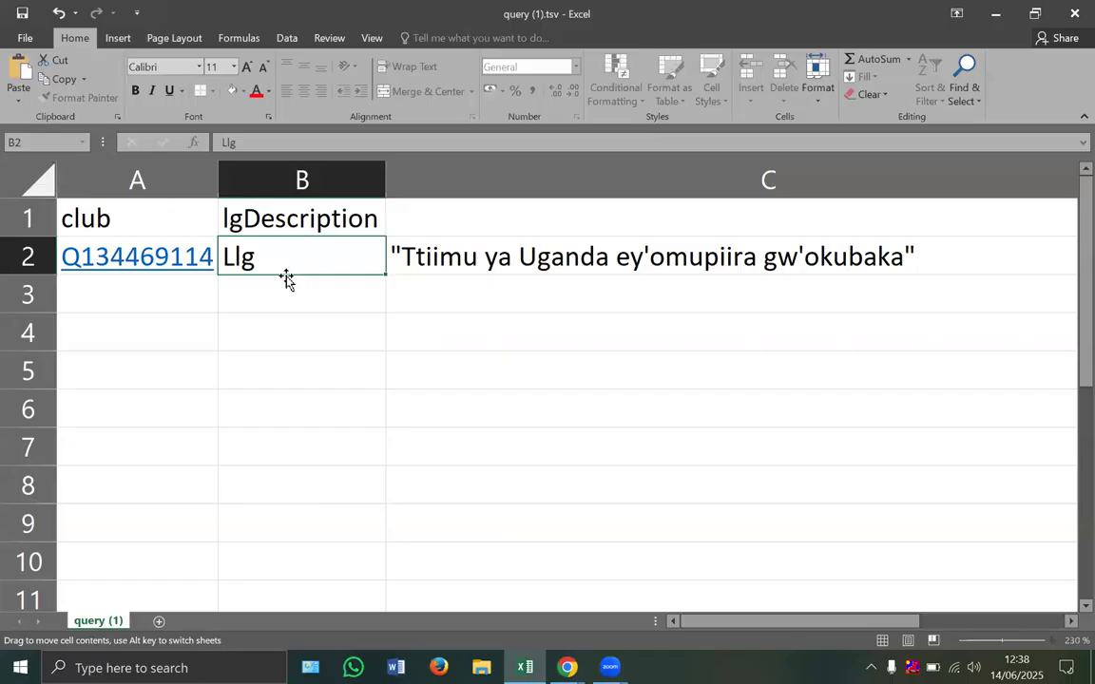
Step: Append 'eya KCCA' before the closing quote of the Luganda description in C2
{"action": "double_click", "coordinate": [532, 257]}
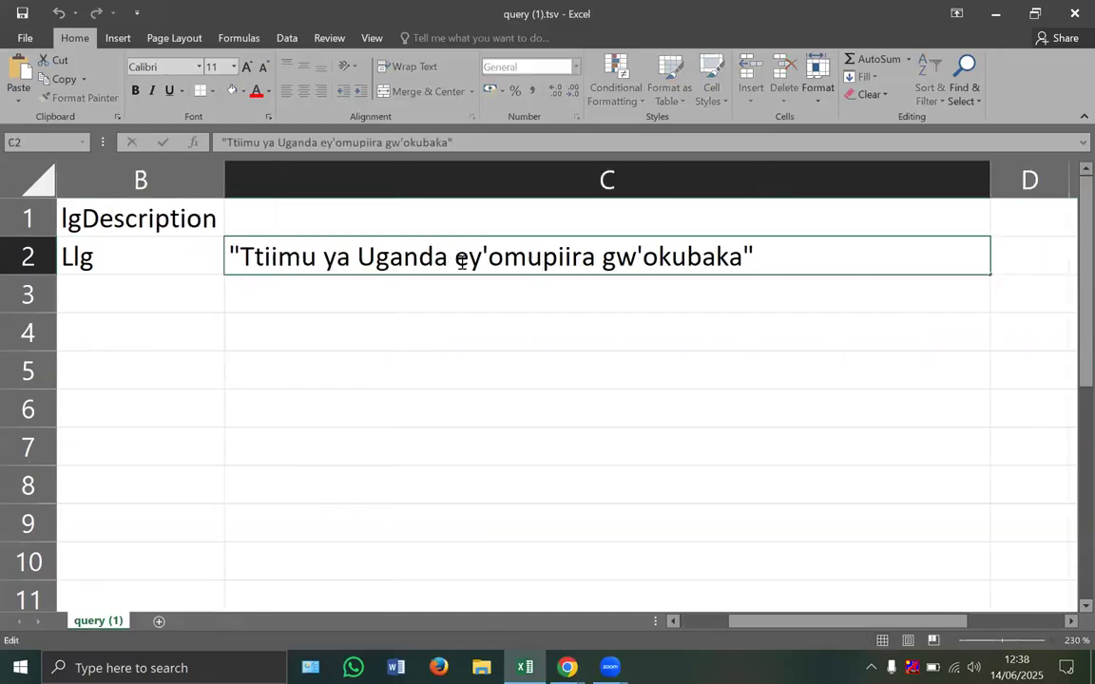
{"action": "left_click_drag", "start_coordinate": [454, 259], "coordinate": [408, 257]}
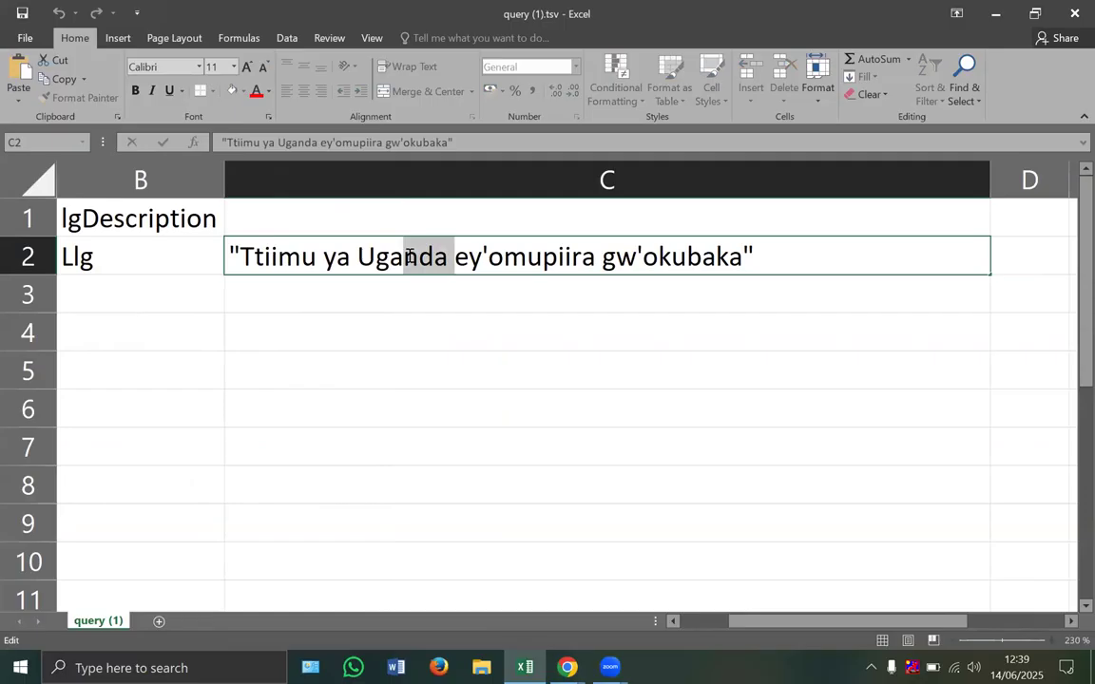
{"action": "key", "text": "Return"}
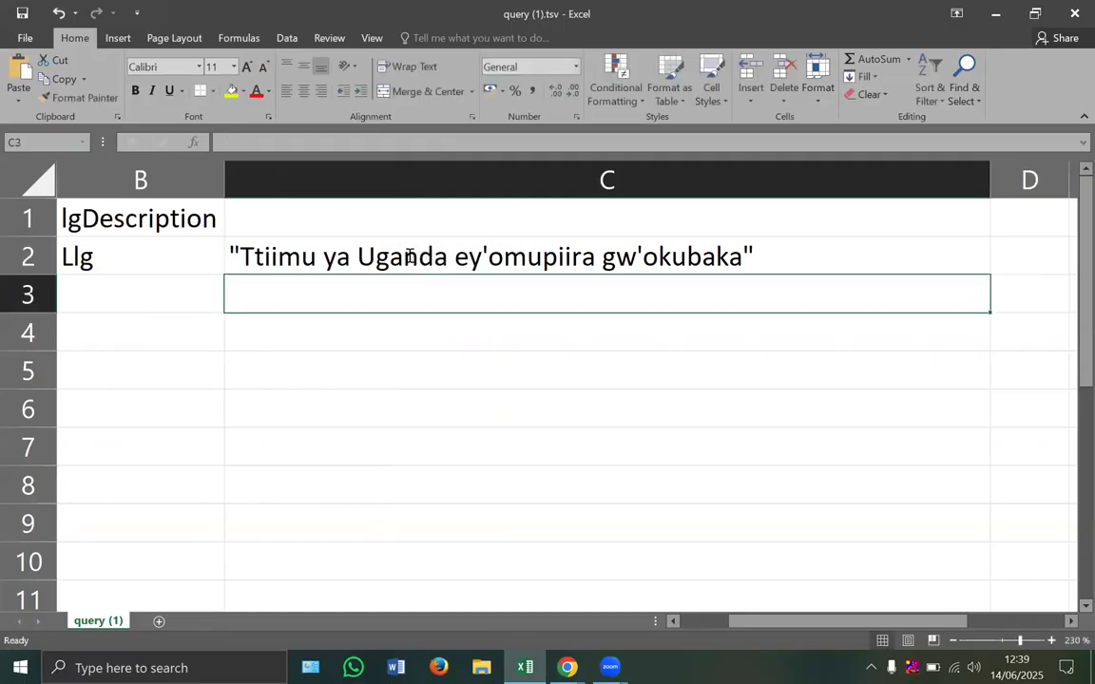
{"action": "scroll", "coordinate": [408, 256], "scroll_direction": "left", "scroll_amount": 3}
{"action": "scroll", "coordinate": [408, 256], "scroll_direction": "right", "scroll_amount": 2}
{"action": "left_click", "coordinate": [900, 259]}
{"action": "double_click", "coordinate": [900, 260]}
{"action": "key", "text": "Left"}
{"action": "type", "text": "eya KCCA"}
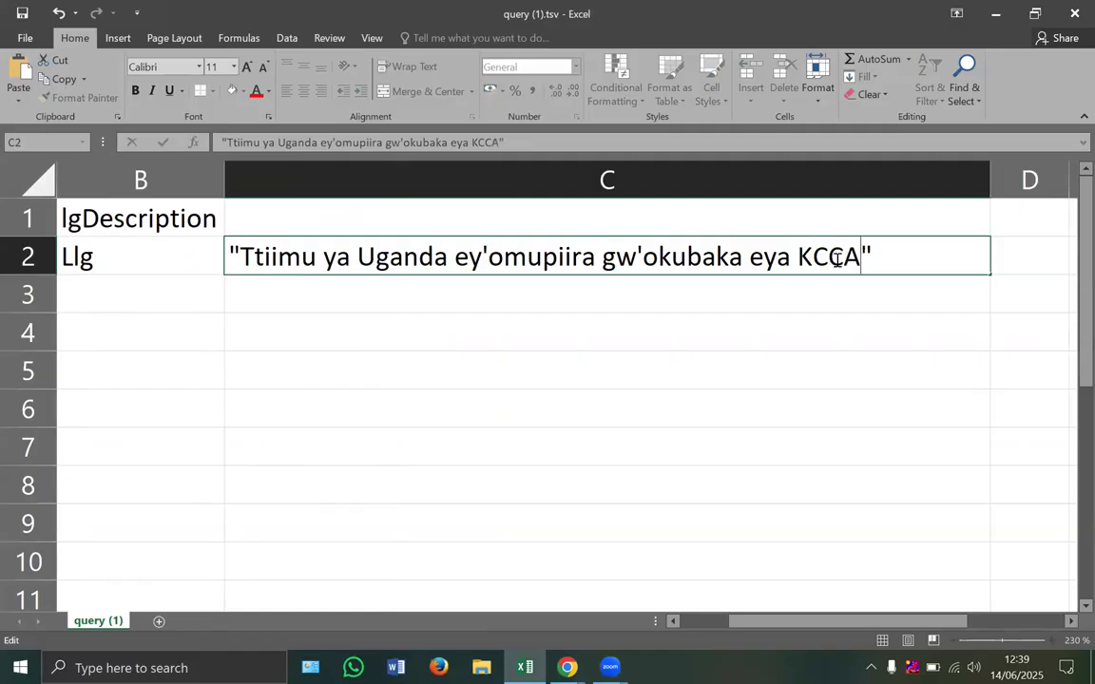
{"action": "key", "text": "Return"}
{"action": "key", "text": "Return"}
{"action": "key", "text": "Return"}
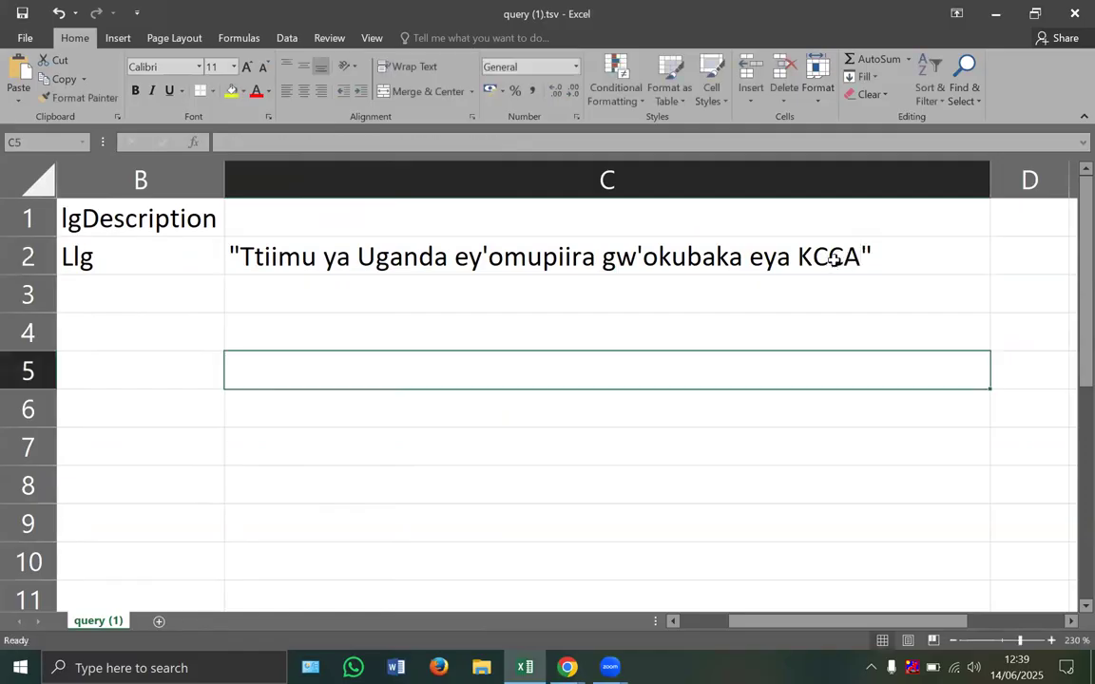
Step: Copy row 2's club, code and description cells A2:C2
{"action": "scroll", "coordinate": [538, 361], "scroll_direction": "left", "scroll_amount": 1}
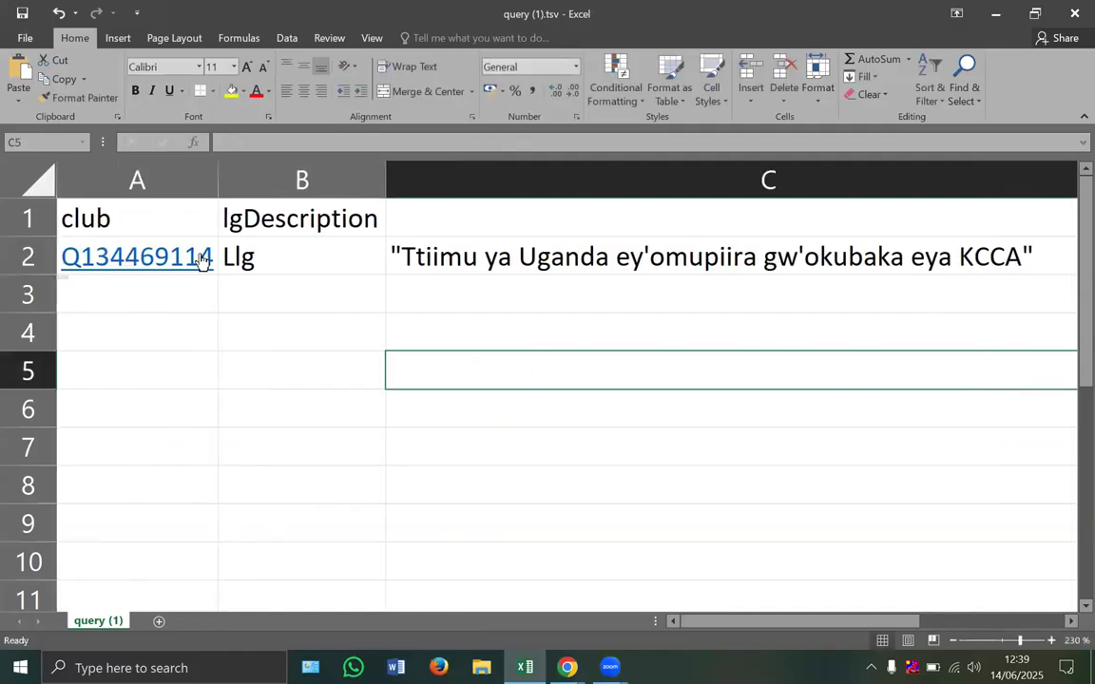
{"action": "left_click_drag", "start_coordinate": [428, 268], "coordinate": [143, 249]}
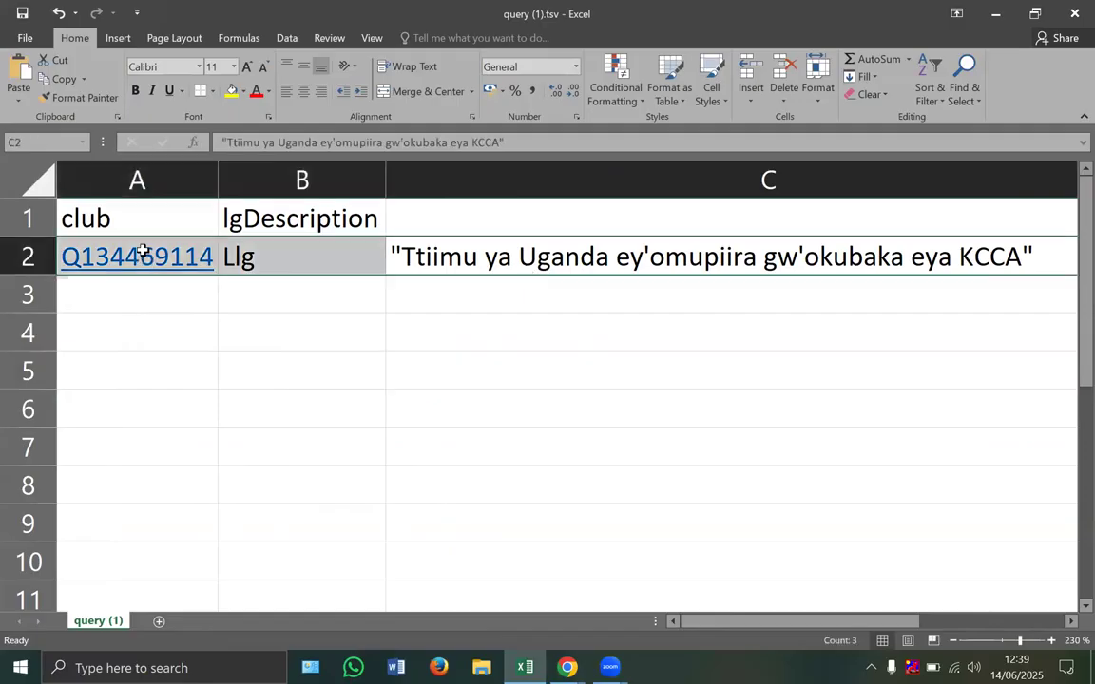
{"action": "key", "text": "ctrl+c"}
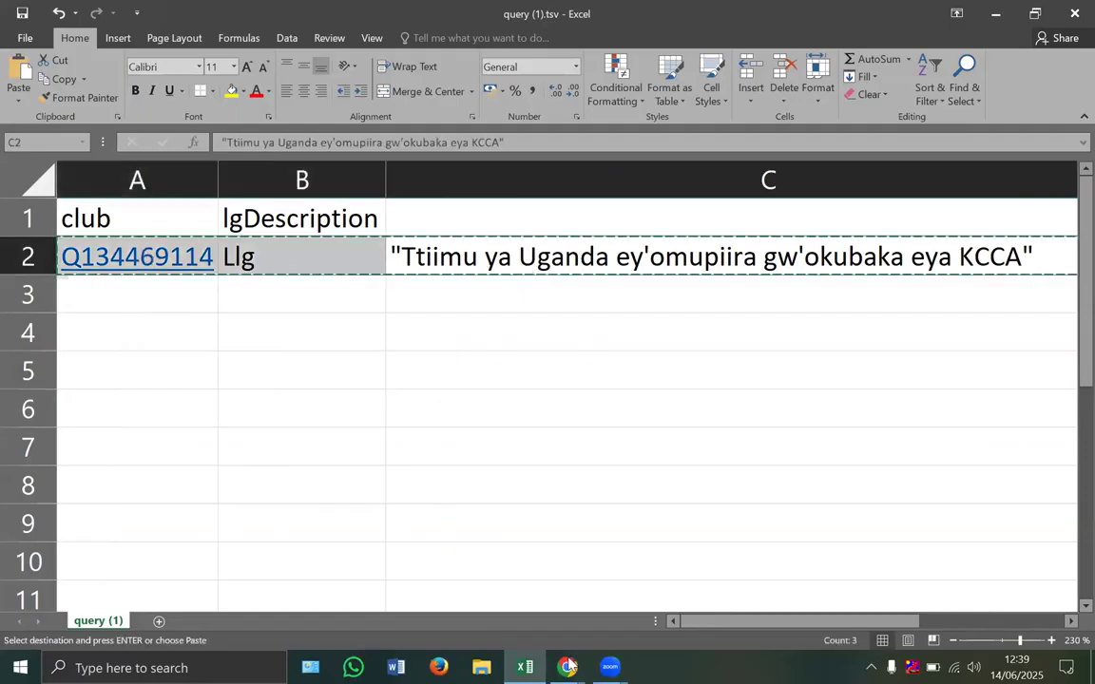
Step: Paste the KCCA label command into a new QuickStatements batch, import it and run it to DONE, 1 of 1
{"action": "mouse_move", "coordinate": [568, 667]}
{"action": "left_click", "coordinate": [665, 559]}
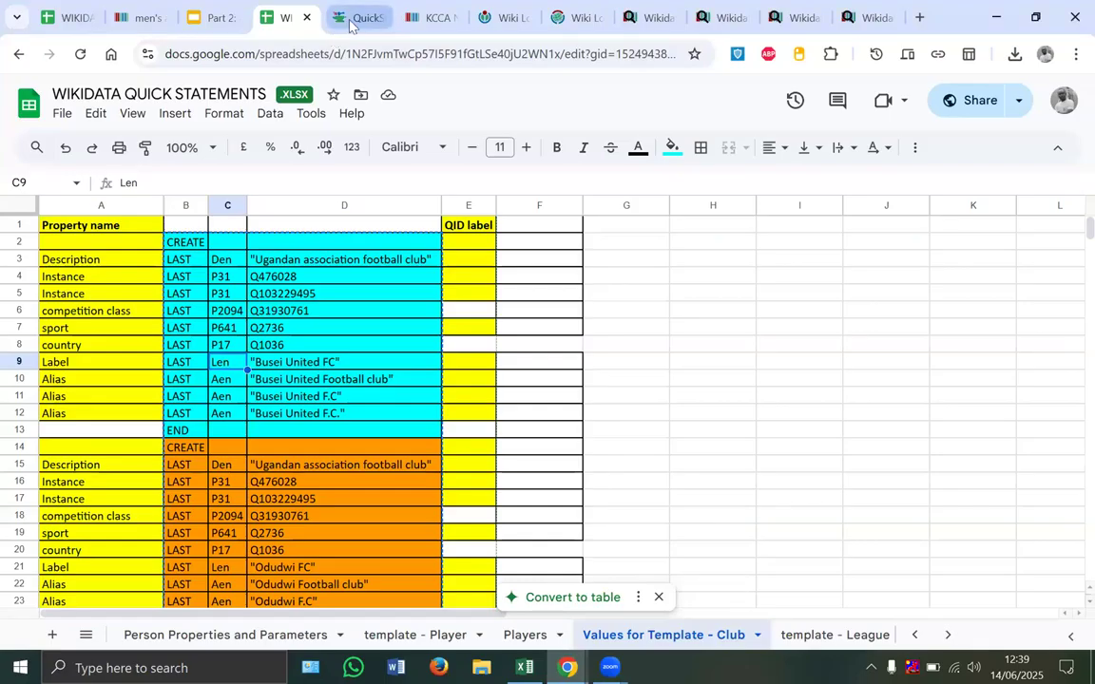
{"action": "left_click", "coordinate": [351, 22]}
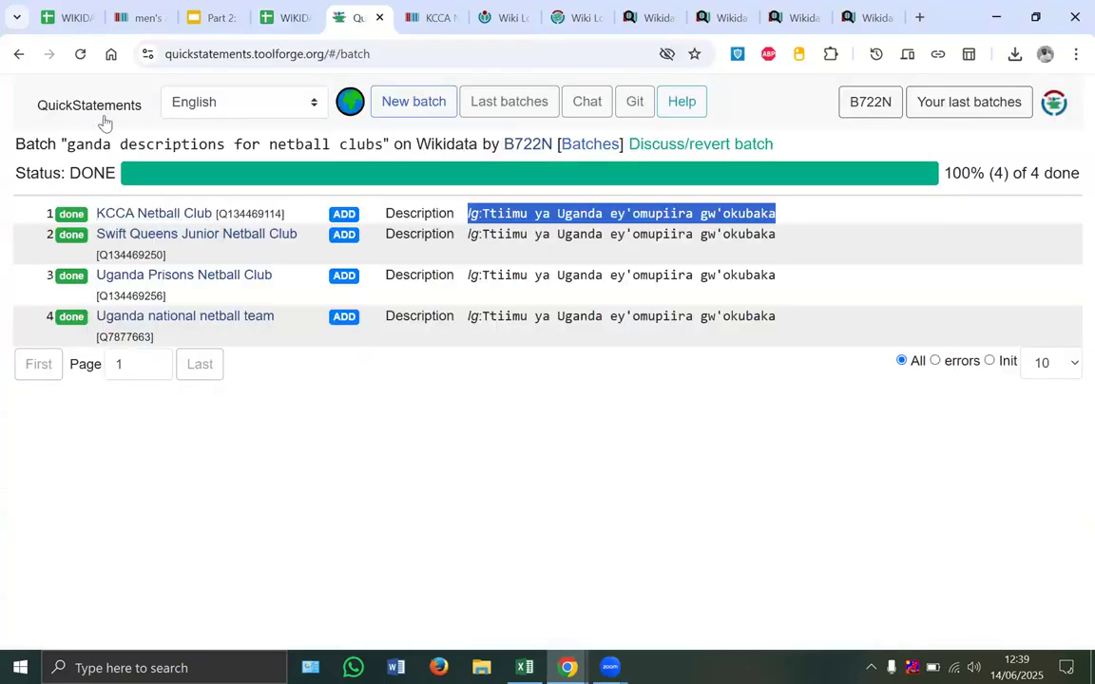
{"action": "left_click", "coordinate": [105, 122]}
{"action": "left_click", "coordinate": [152, 244]}
{"action": "left_click", "coordinate": [165, 245]}
{"action": "key", "text": "ctrl+v"}
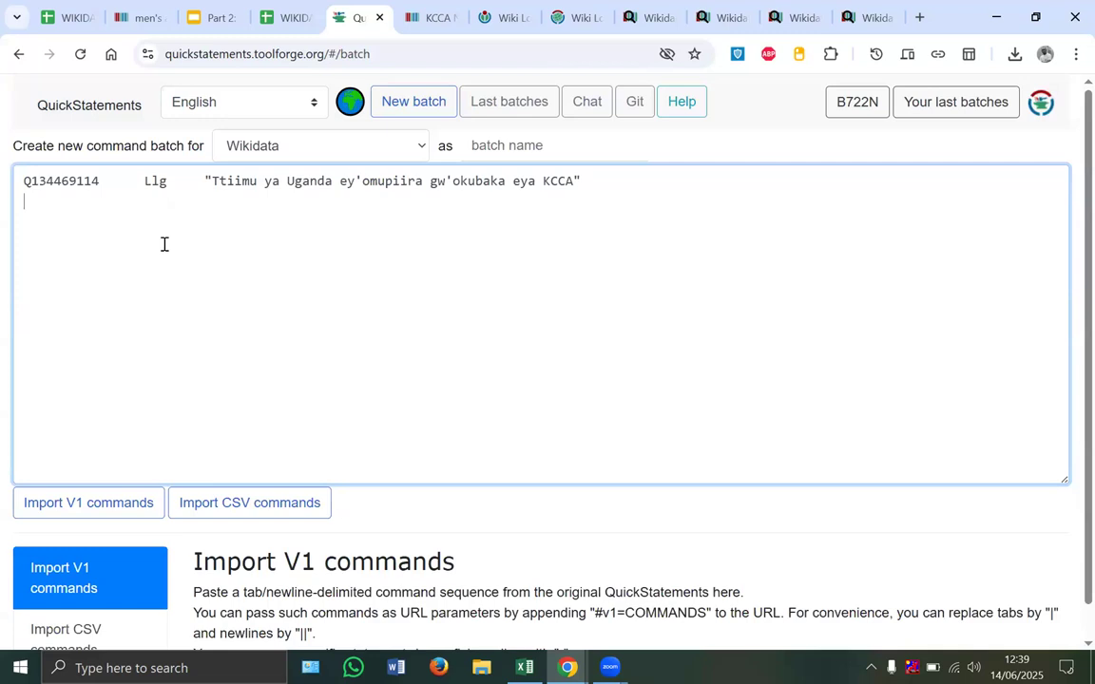
{"action": "left_click", "coordinate": [85, 519]}
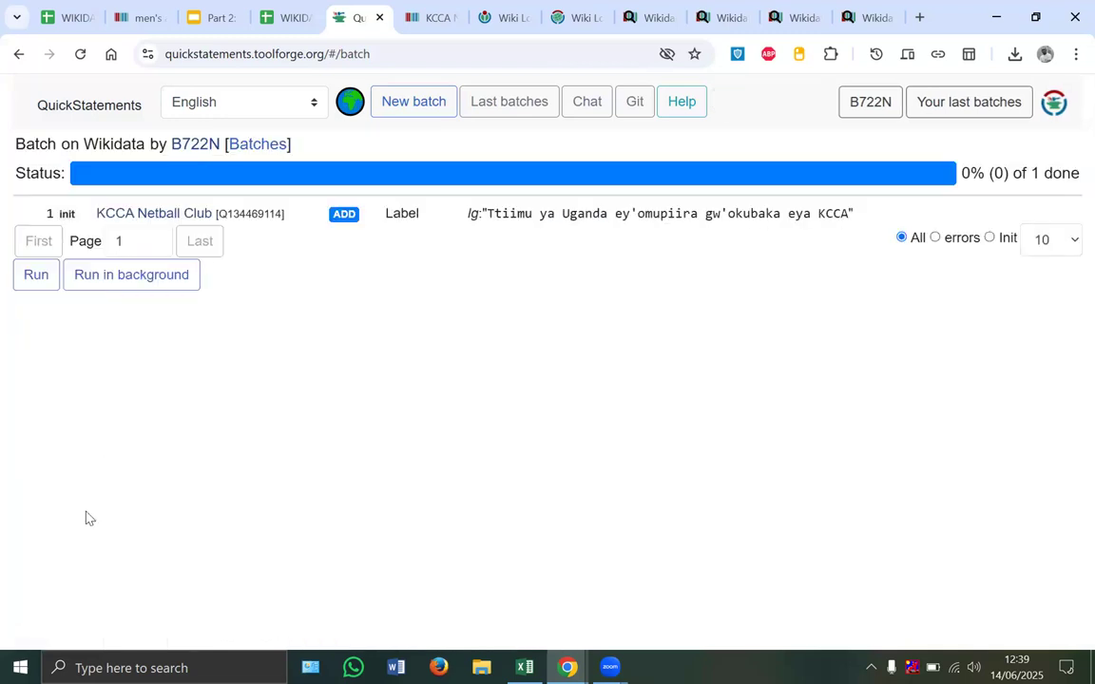
{"action": "triple_click", "coordinate": [425, 232]}
{"action": "left_click", "coordinate": [36, 285]}
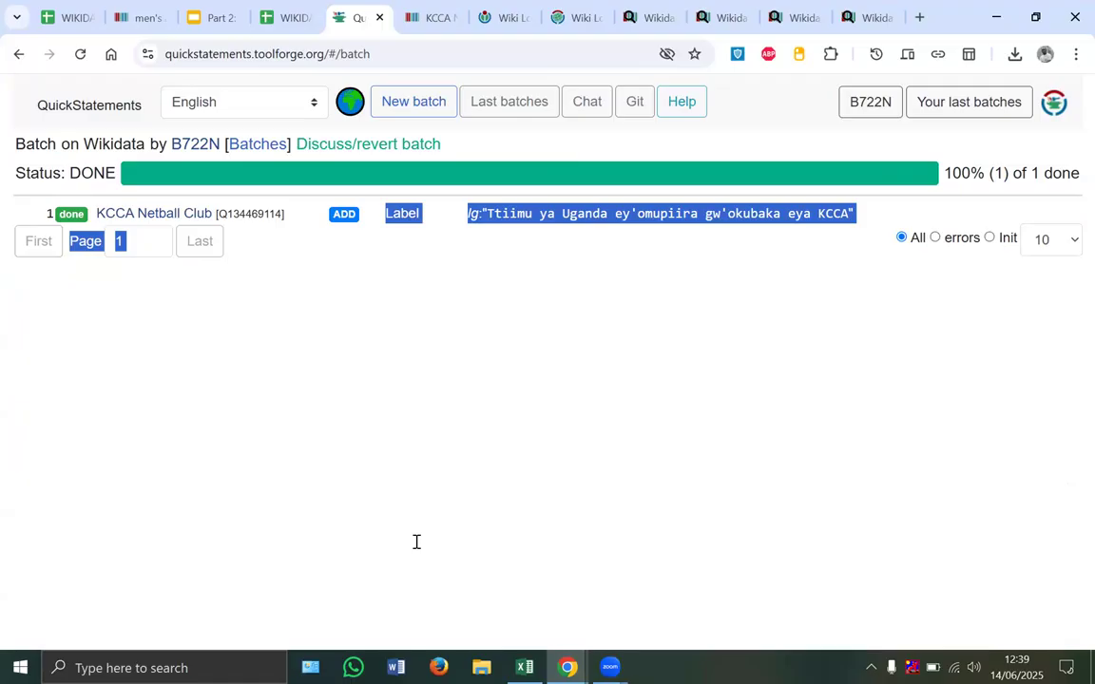
{"action": "left_click", "coordinate": [421, 433]}
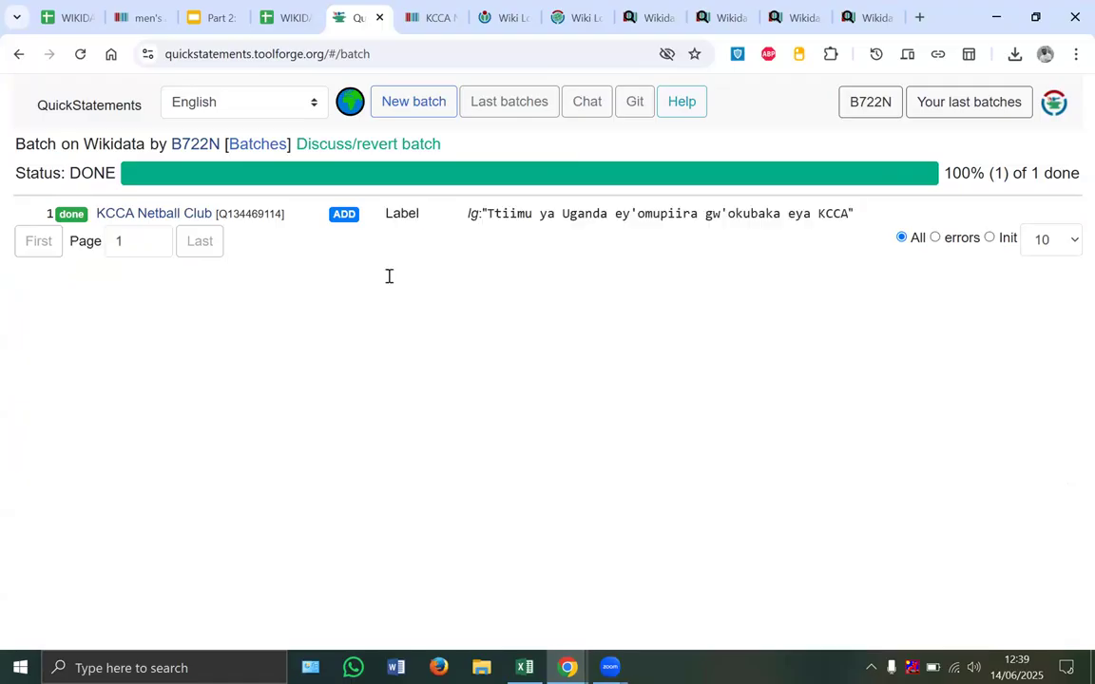
Step: Reload KCCA Netball Club and check its new Ganda label
{"action": "left_click", "coordinate": [436, 19]}
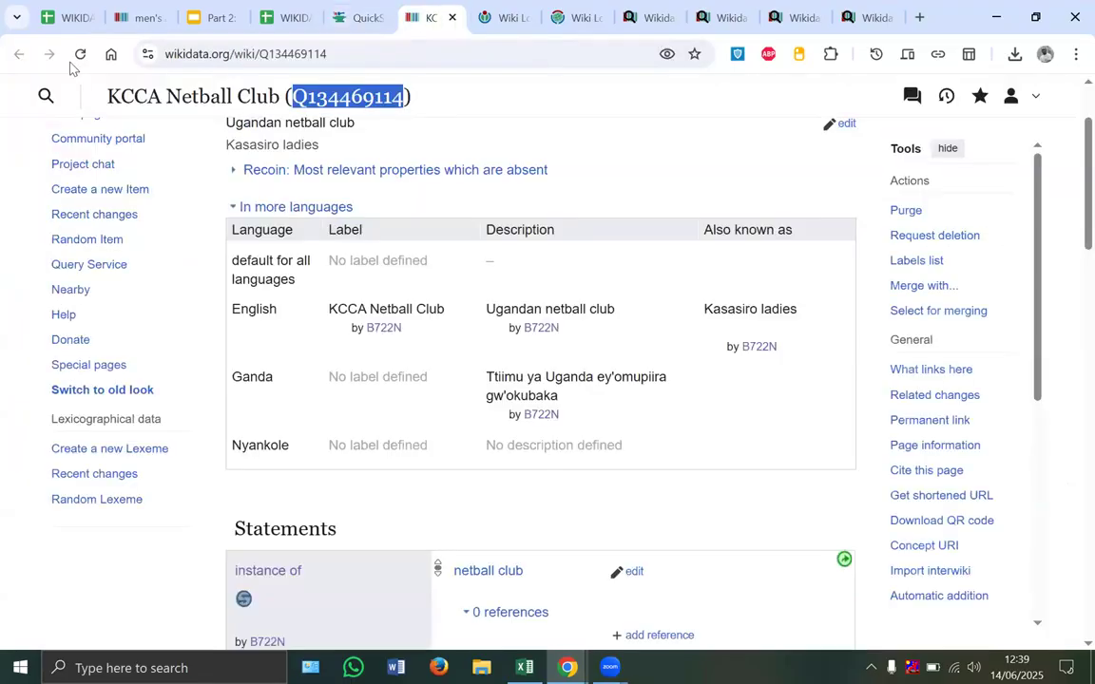
{"action": "left_click", "coordinate": [79, 55]}
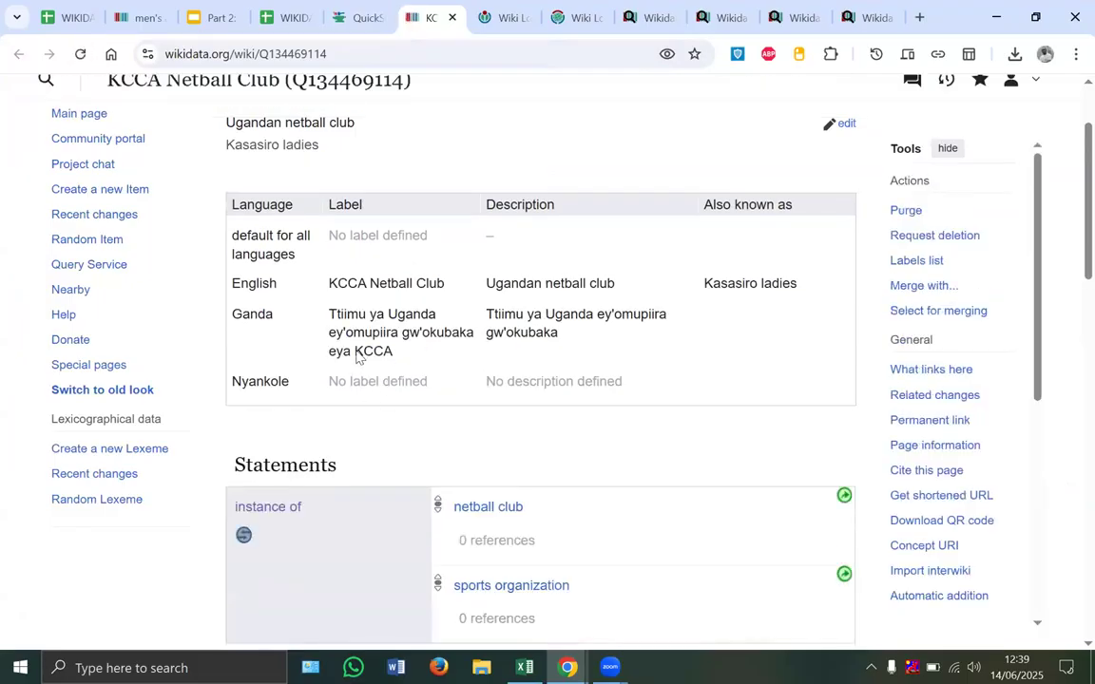
{"action": "mouse_move", "coordinate": [345, 376]}
{"action": "left_mouse_down"}
{"action": "mouse_move", "coordinate": [407, 420]}
{"action": "mouse_move", "coordinate": [329, 376]}
{"action": "left_mouse_up"}
{"action": "left_click", "coordinate": [406, 418]}
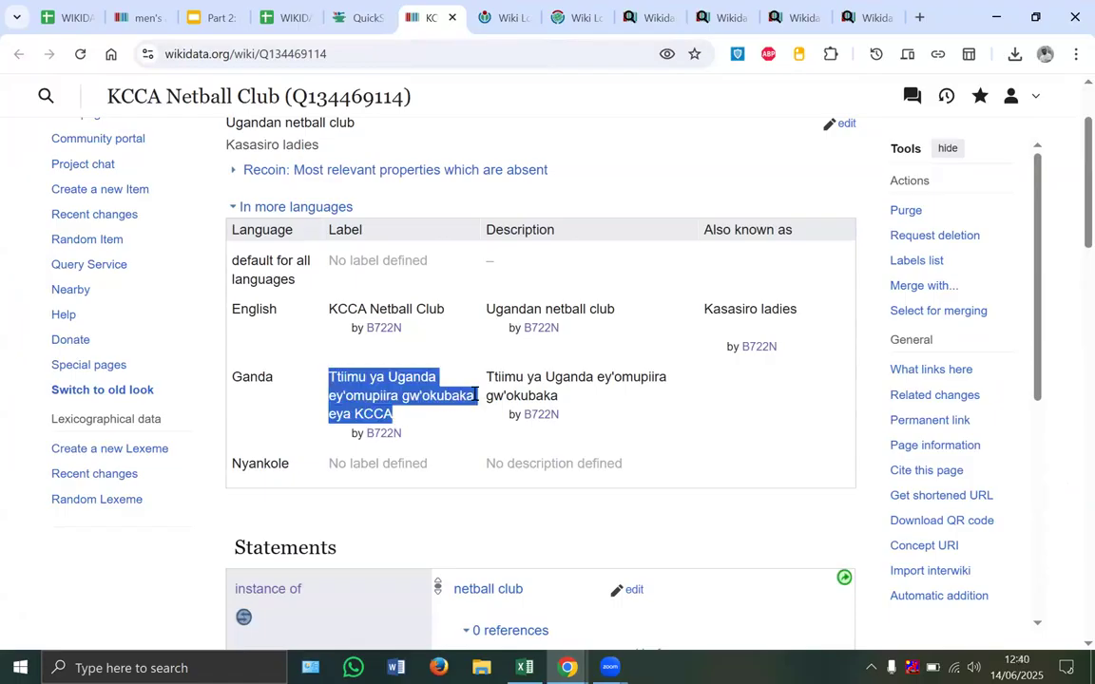
Step: Shorten the Ganda label to 'Ttiimu ey'omupiira gw'okubaka eya KCCA', publish, and view history
{"action": "double_click", "coordinate": [394, 397]}
{"action": "key", "text": "BackSpace"}
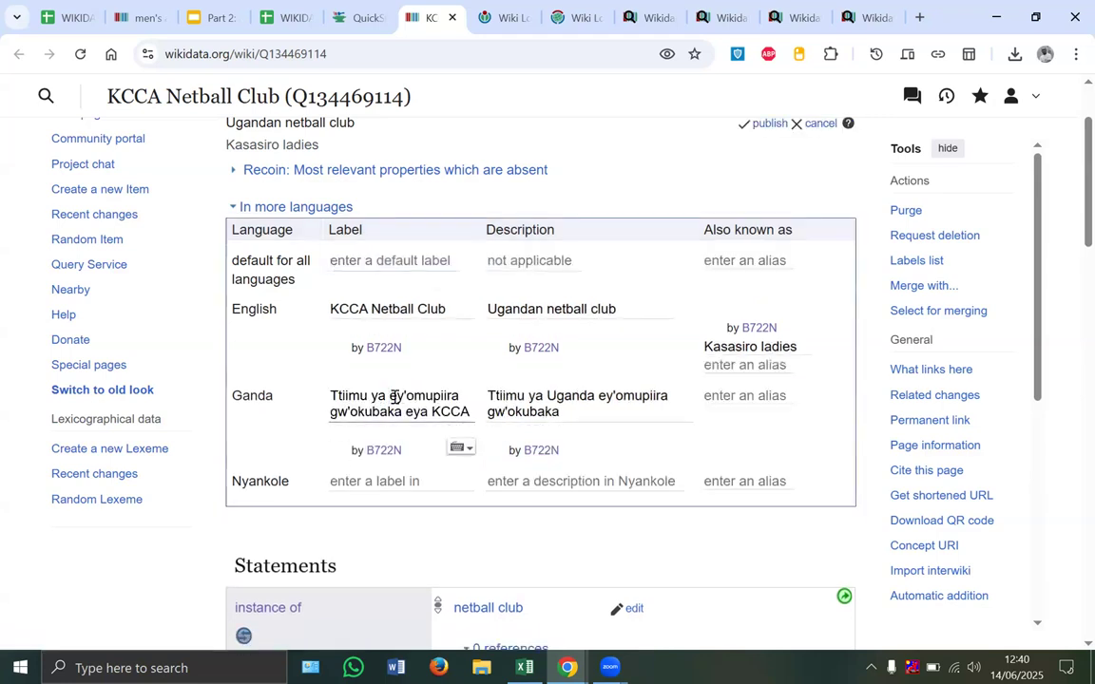
{"action": "key", "text": "BackSpace"}
{"action": "key", "text": "BackSpace"}
{"action": "key", "text": "BackSpace"}
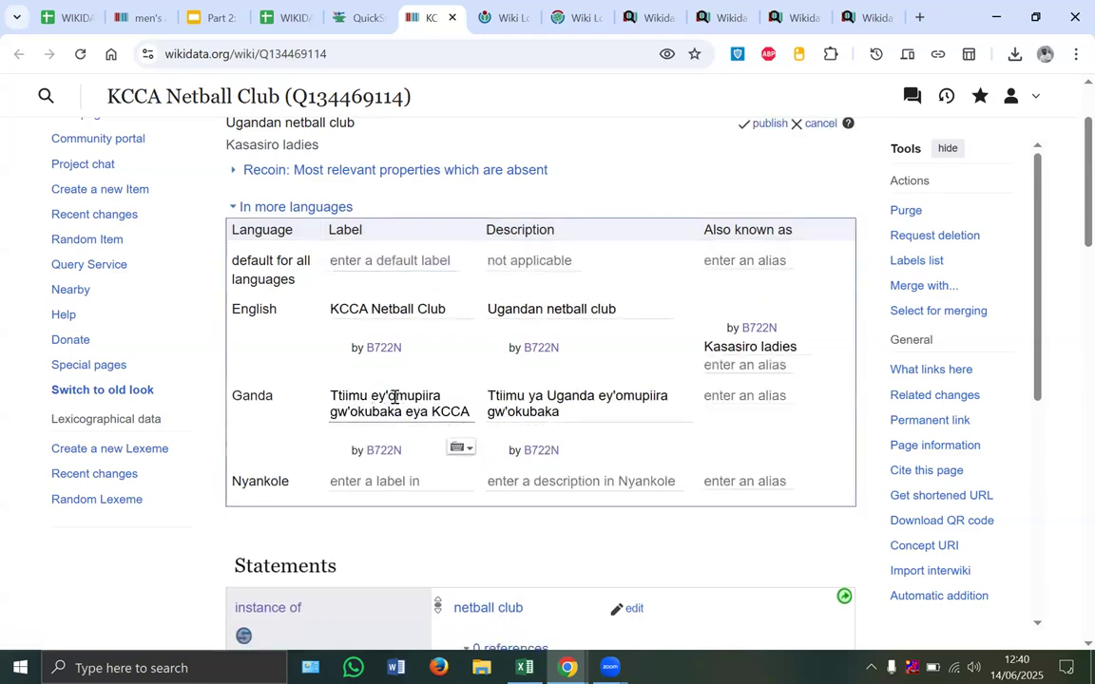
{"action": "left_click", "coordinate": [768, 124]}
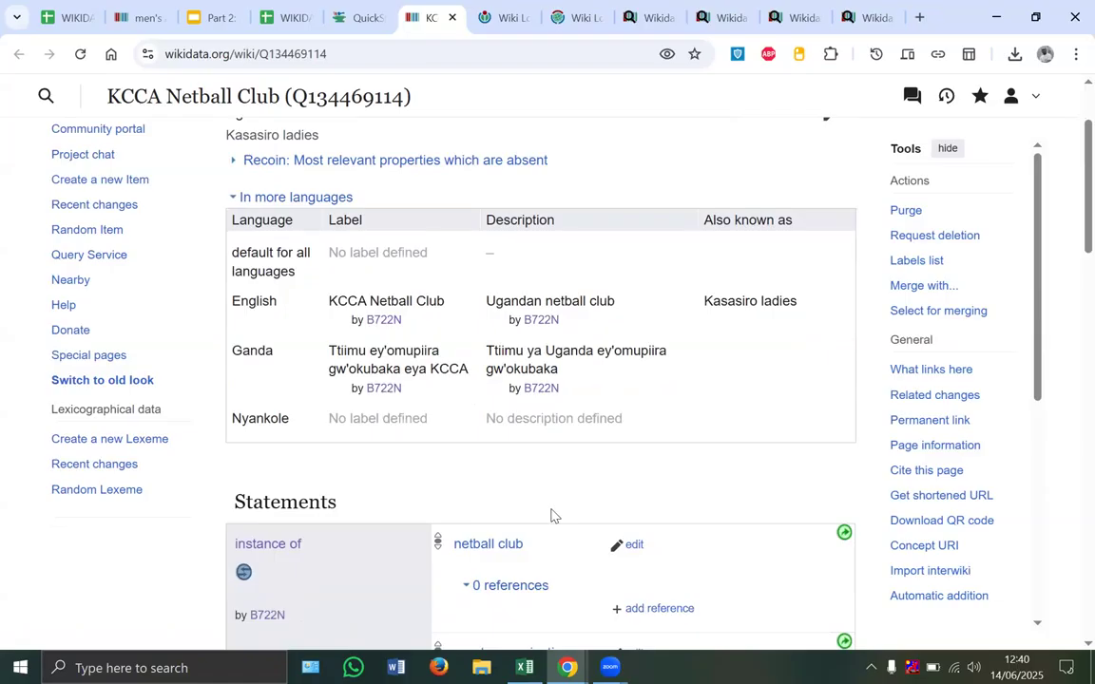
{"action": "scroll", "coordinate": [550, 513], "scroll_direction": "up", "scroll_amount": 2}
{"action": "left_click", "coordinate": [776, 209]}
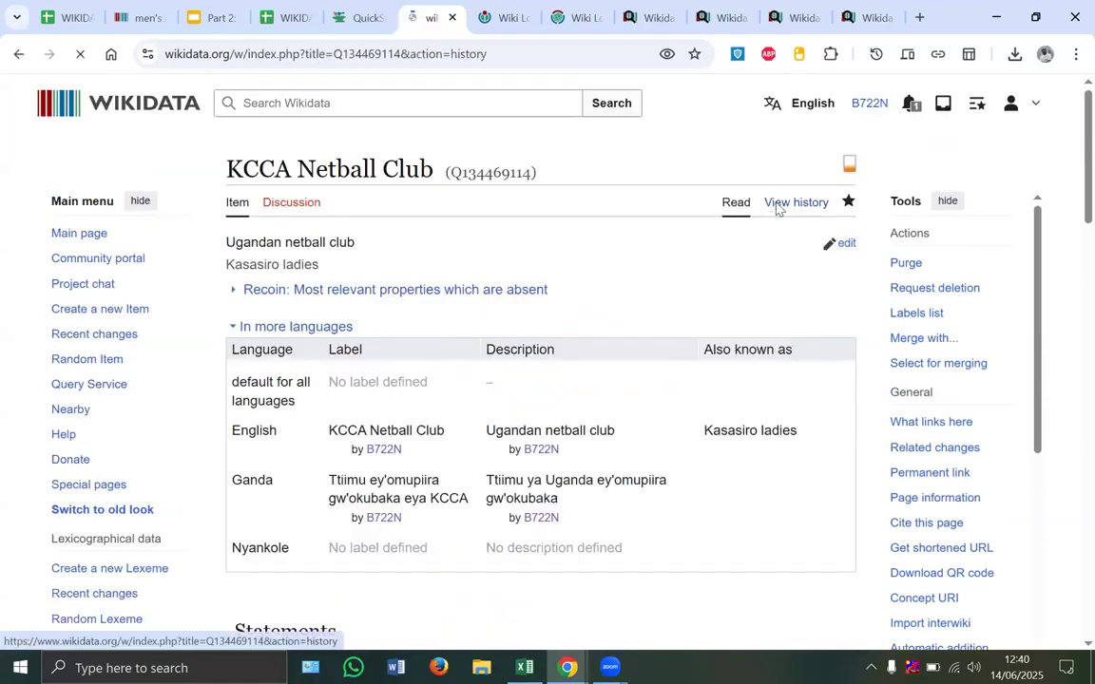
{"action": "scroll", "coordinate": [777, 209], "scroll_direction": "down", "scroll_amount": 2}
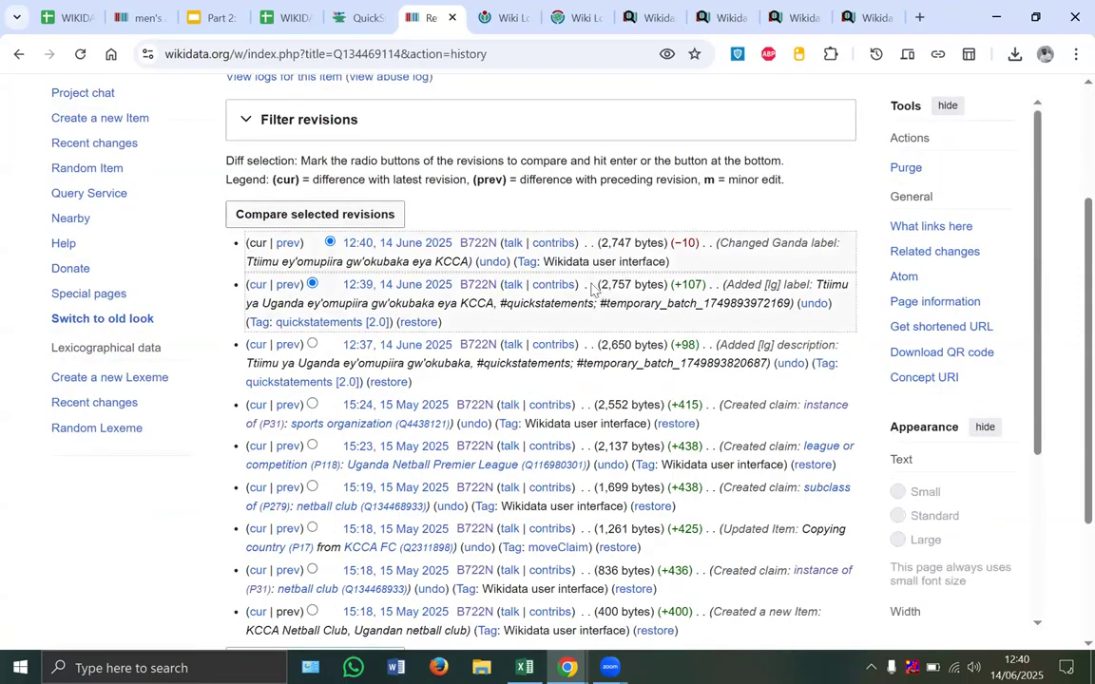
{"action": "left_click_drag", "start_coordinate": [825, 305], "coordinate": [834, 219]}
{"action": "left_click", "coordinate": [835, 219]}
{"action": "mouse_move", "coordinate": [518, 292]}
{"action": "left_mouse_down"}
{"action": "mouse_move", "coordinate": [494, 312]}
{"action": "mouse_move", "coordinate": [750, 317]}
{"action": "mouse_move", "coordinate": [666, 293]}
{"action": "mouse_move", "coordinate": [542, 295]}
{"action": "mouse_move", "coordinate": [492, 277]}
{"action": "left_mouse_up"}
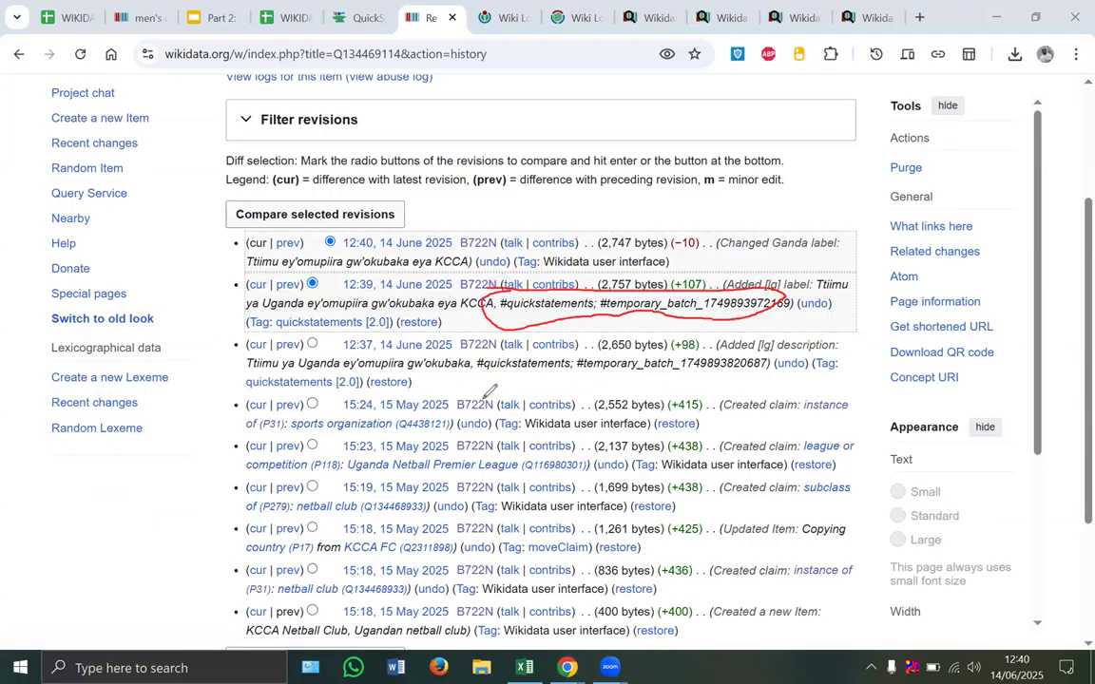
{"action": "left_click_drag", "start_coordinate": [463, 381], "coordinate": [668, 399]}
{"action": "mouse_move", "coordinate": [739, 388]}
{"action": "left_mouse_down"}
{"action": "mouse_move", "coordinate": [706, 343]}
{"action": "mouse_move", "coordinate": [478, 360]}
{"action": "mouse_move", "coordinate": [462, 383]}
{"action": "left_mouse_up"}
{"action": "mouse_move", "coordinate": [687, 359]}
{"action": "left_mouse_down"}
{"action": "mouse_move", "coordinate": [682, 377]}
{"action": "mouse_move", "coordinate": [756, 367]}
{"action": "mouse_move", "coordinate": [730, 356]}
{"action": "mouse_move", "coordinate": [694, 361]}
{"action": "left_mouse_up"}
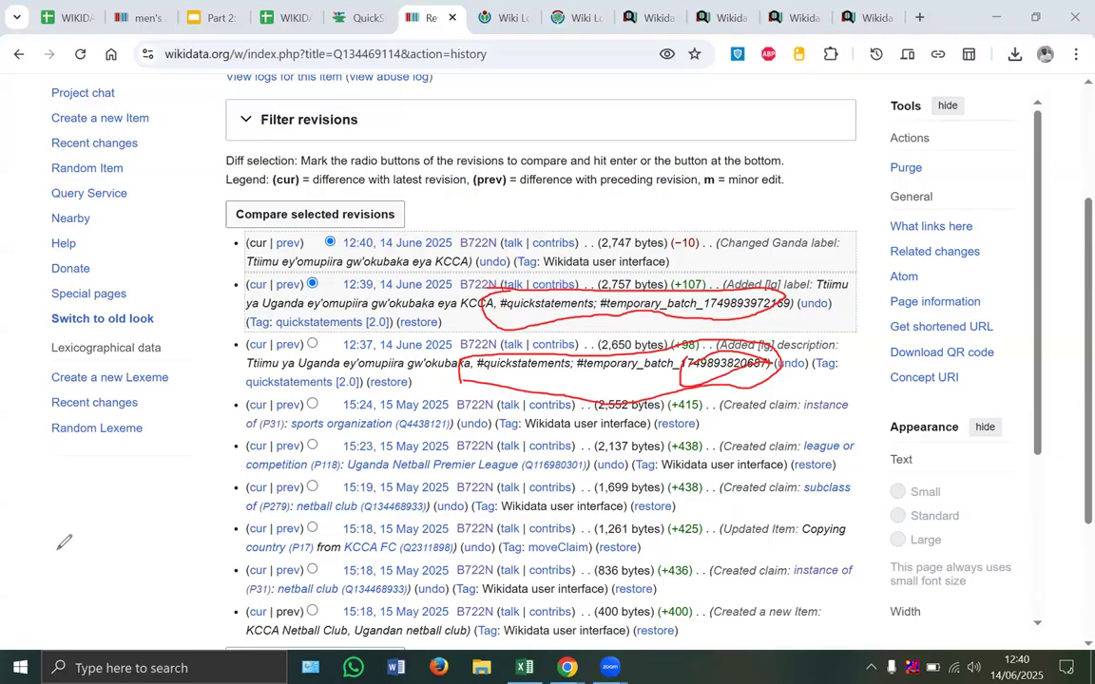
{"action": "left_click", "coordinate": [100, 528]}
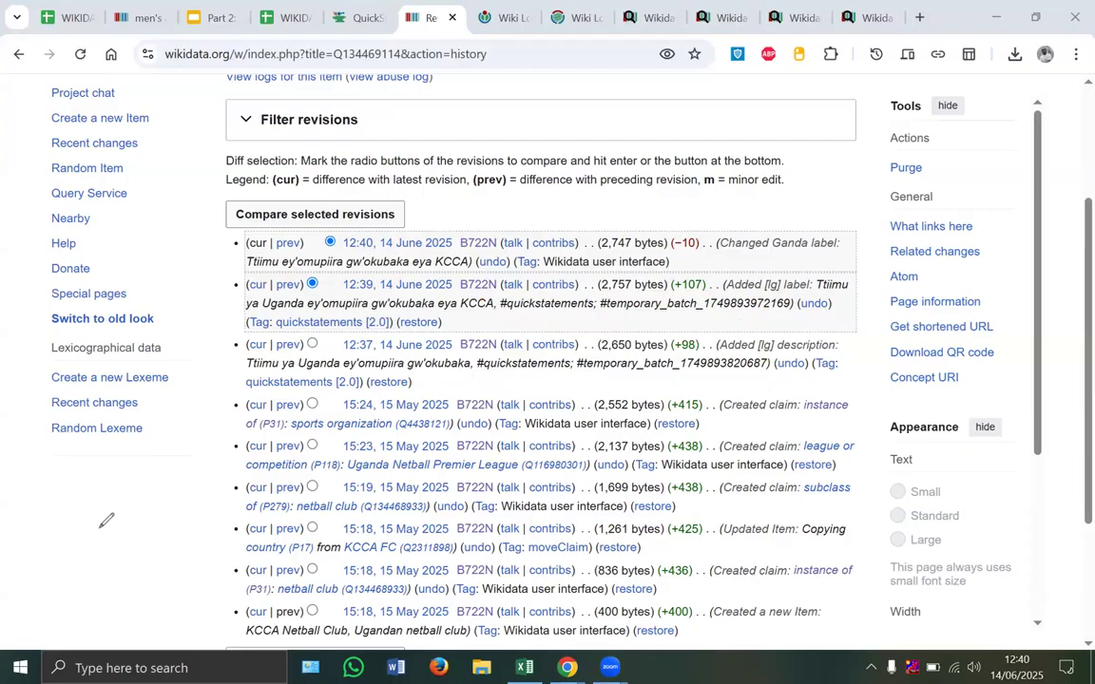
Step: Close the spare query editor and reload the netball clubs results showing the four Luganda descriptions
{"action": "left_click", "coordinate": [655, 9]}
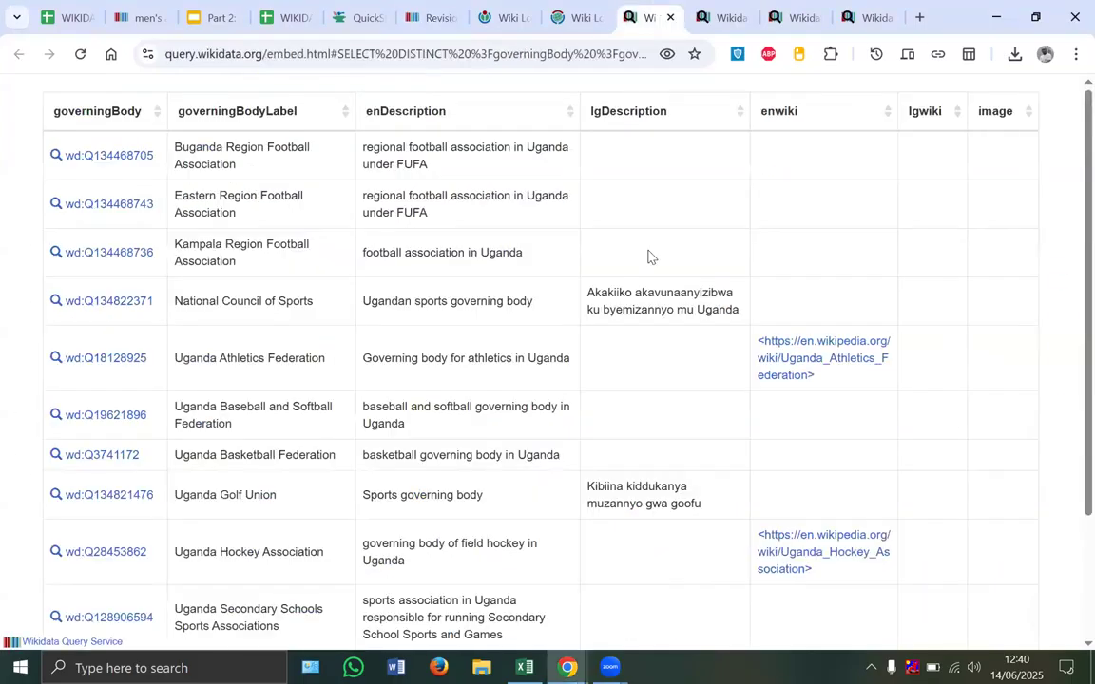
{"action": "left_click", "coordinate": [724, 23]}
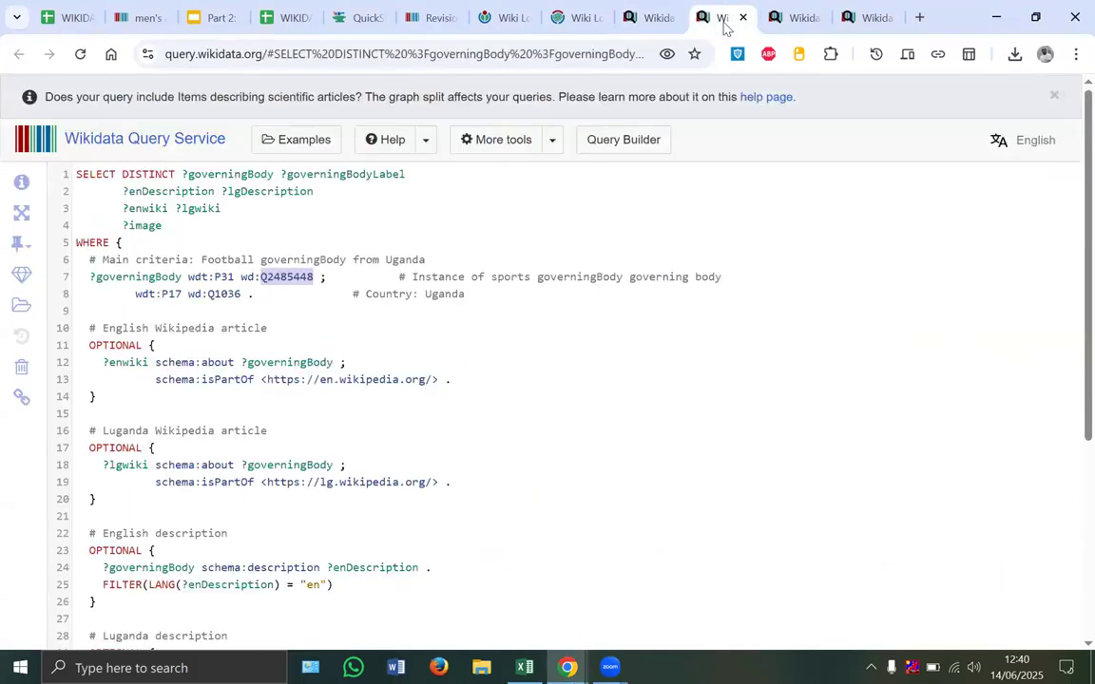
{"action": "left_click", "coordinate": [742, 18]}
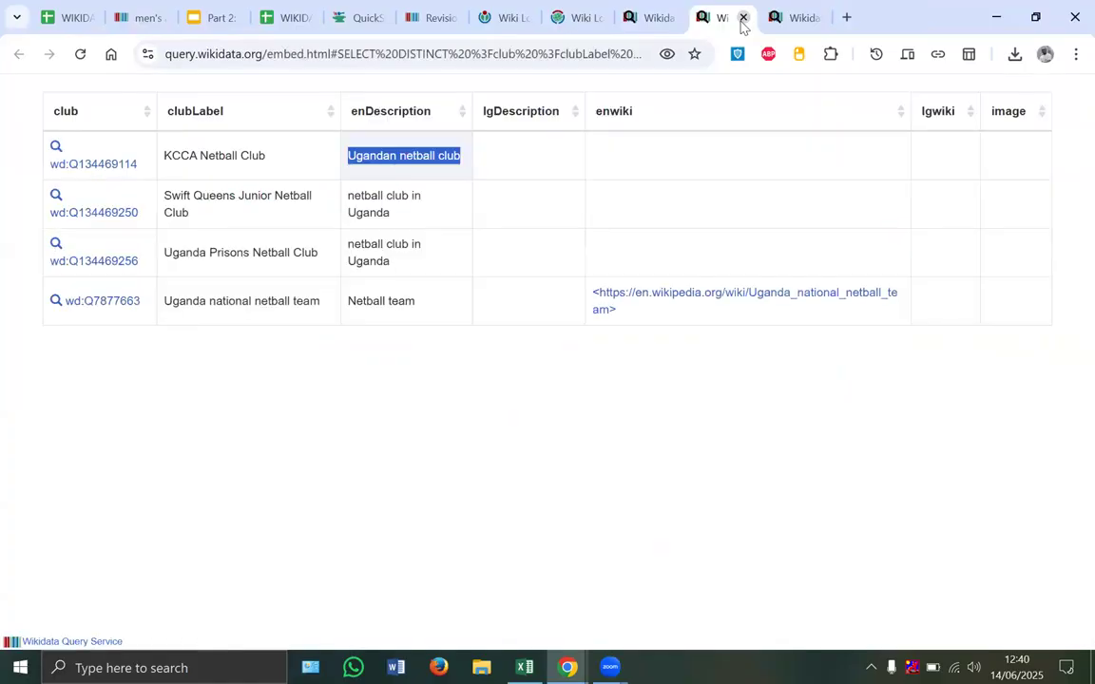
{"action": "left_click", "coordinate": [79, 55]}
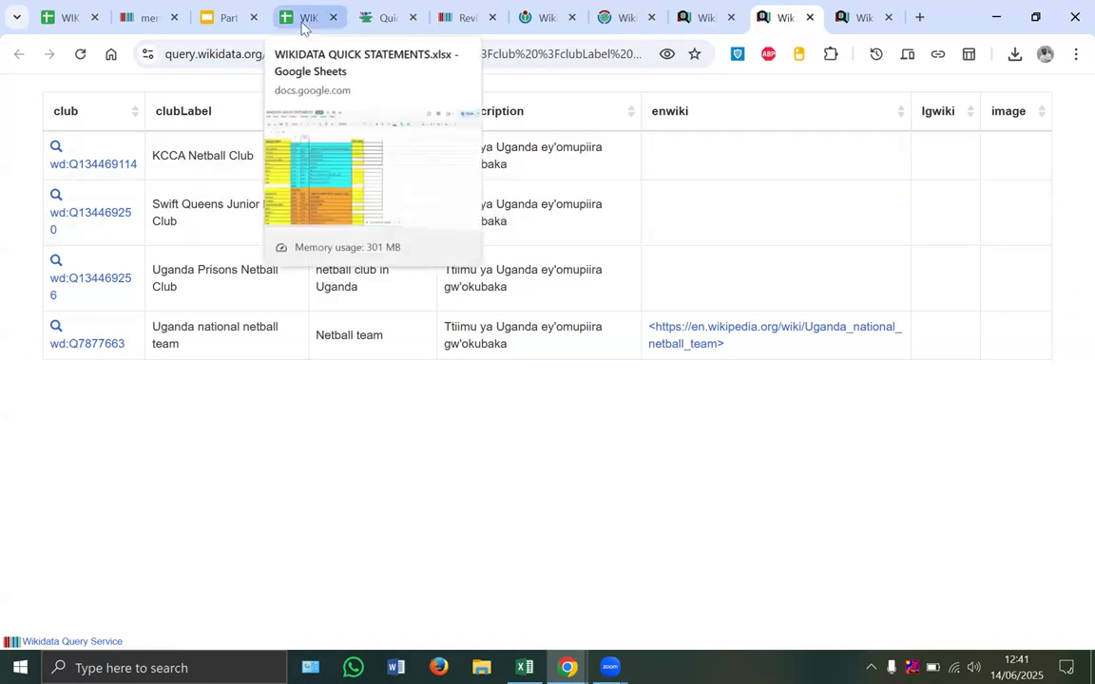
Step: Present slide 42, 'Adding Ganda descriptions at once', full screen, then exit back to the editor
{"action": "left_click", "coordinate": [224, 19]}
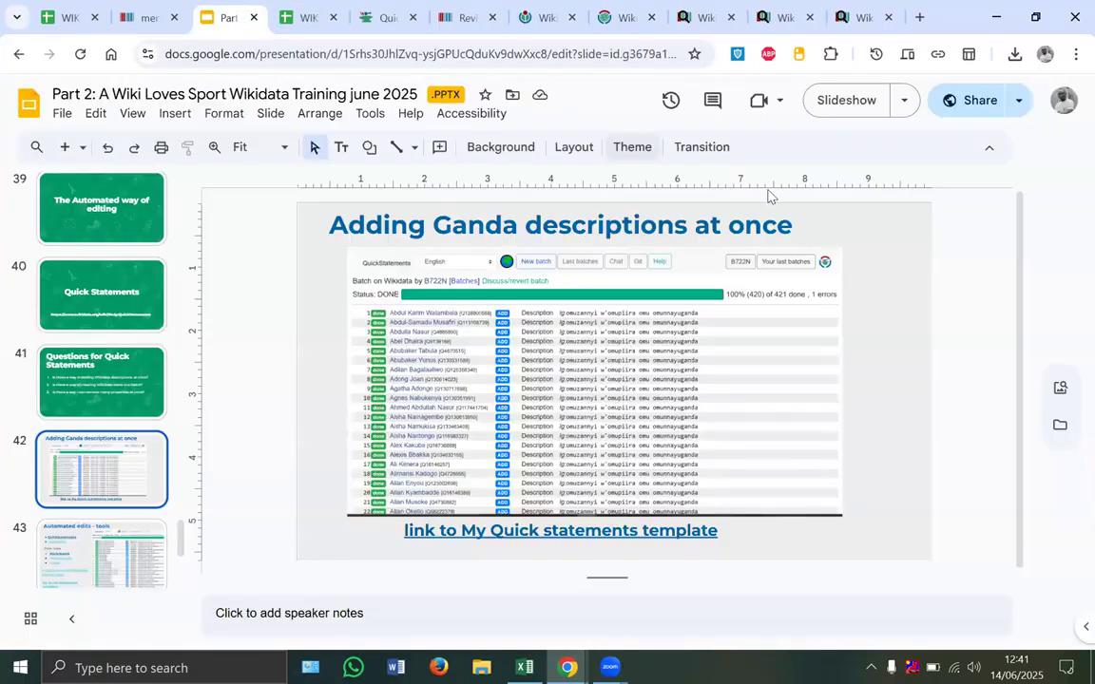
{"action": "left_click", "coordinate": [855, 110]}
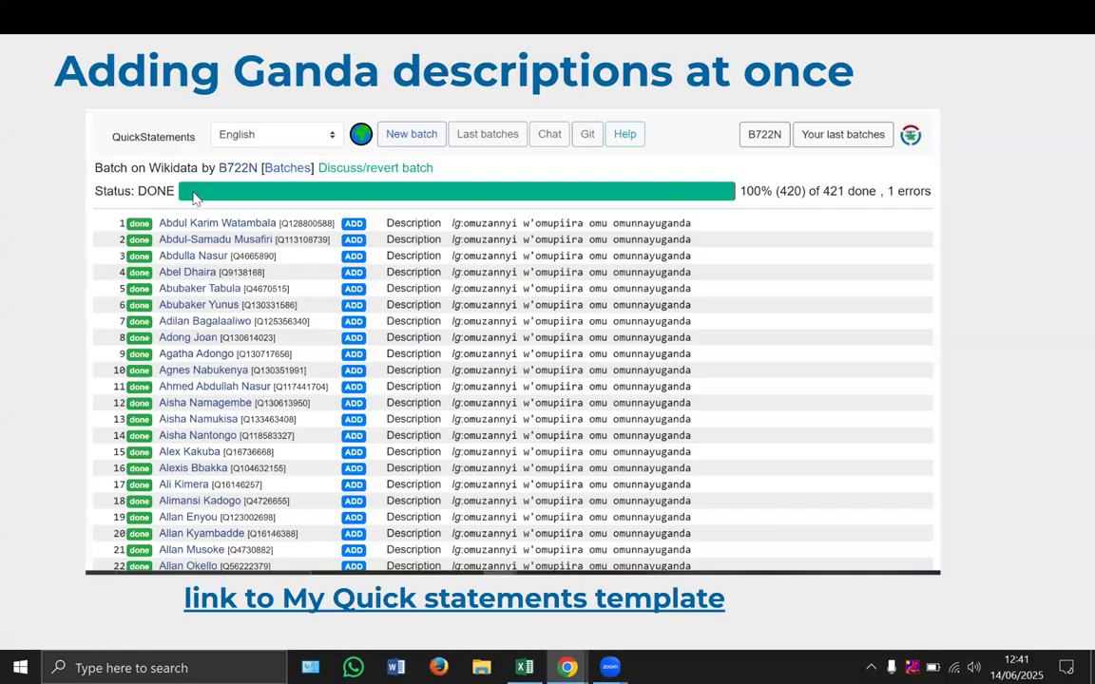
{"action": "key", "text": "Escape"}
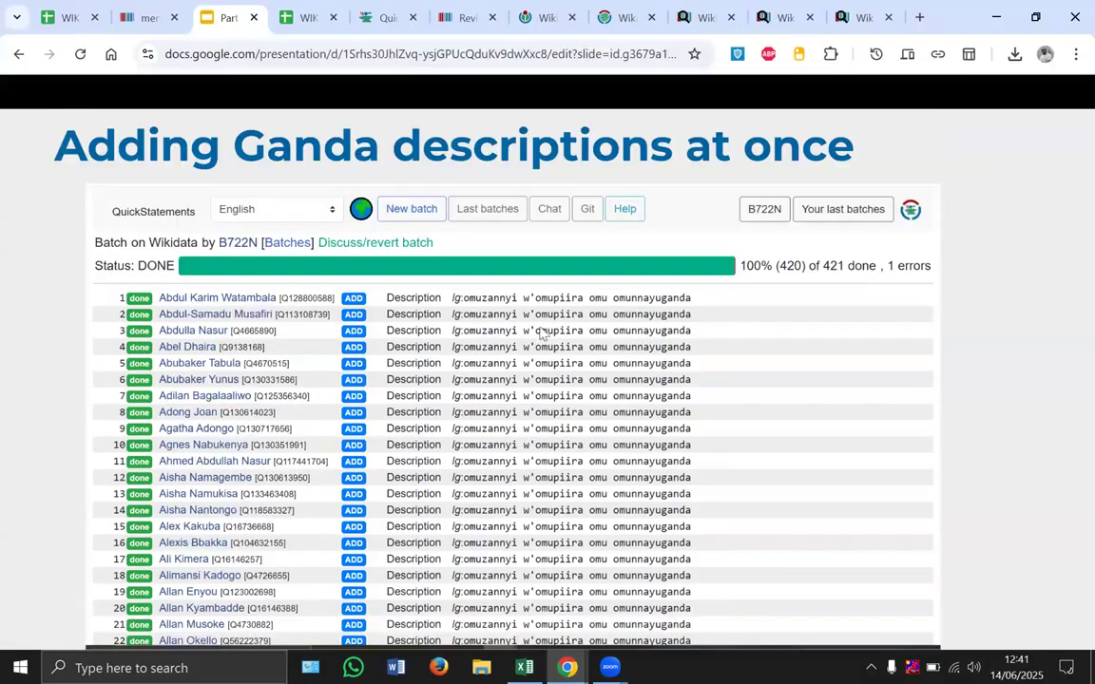
{"action": "key", "text": "Escape"}
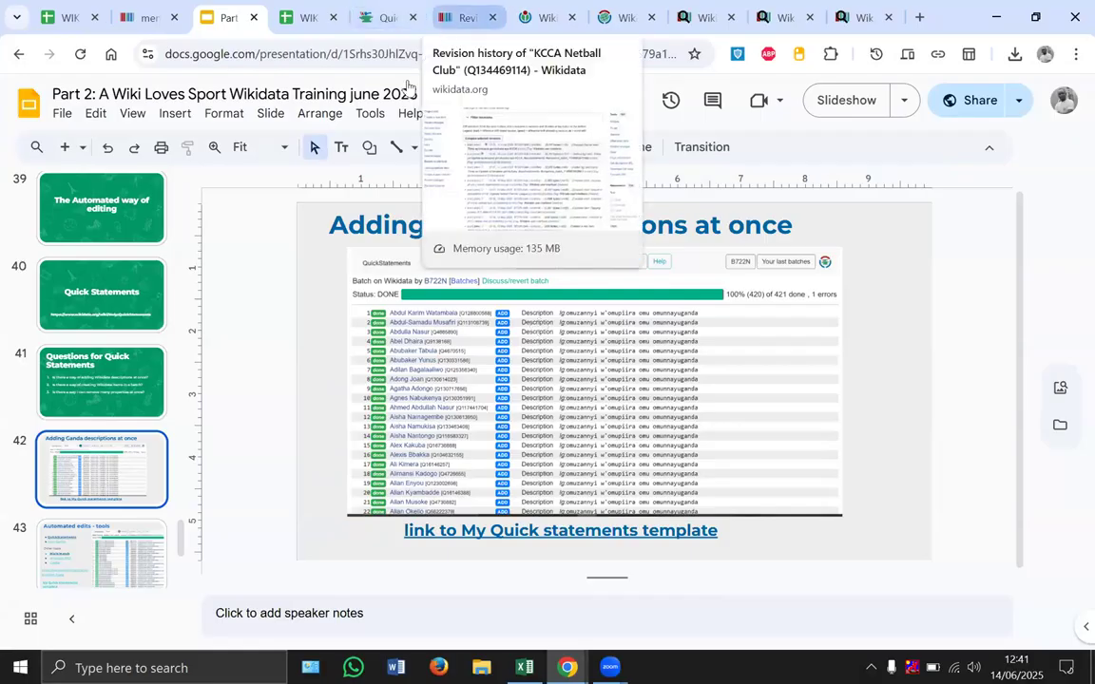
Step: Look up Abel Dhaira on Wikidata and open his item's revision history
{"action": "left_click", "coordinate": [442, 23]}
{"action": "scroll", "coordinate": [354, 110], "scroll_direction": "up", "scroll_amount": 3}
{"action": "left_click", "coordinate": [353, 103]}
{"action": "type", "text": "a"}
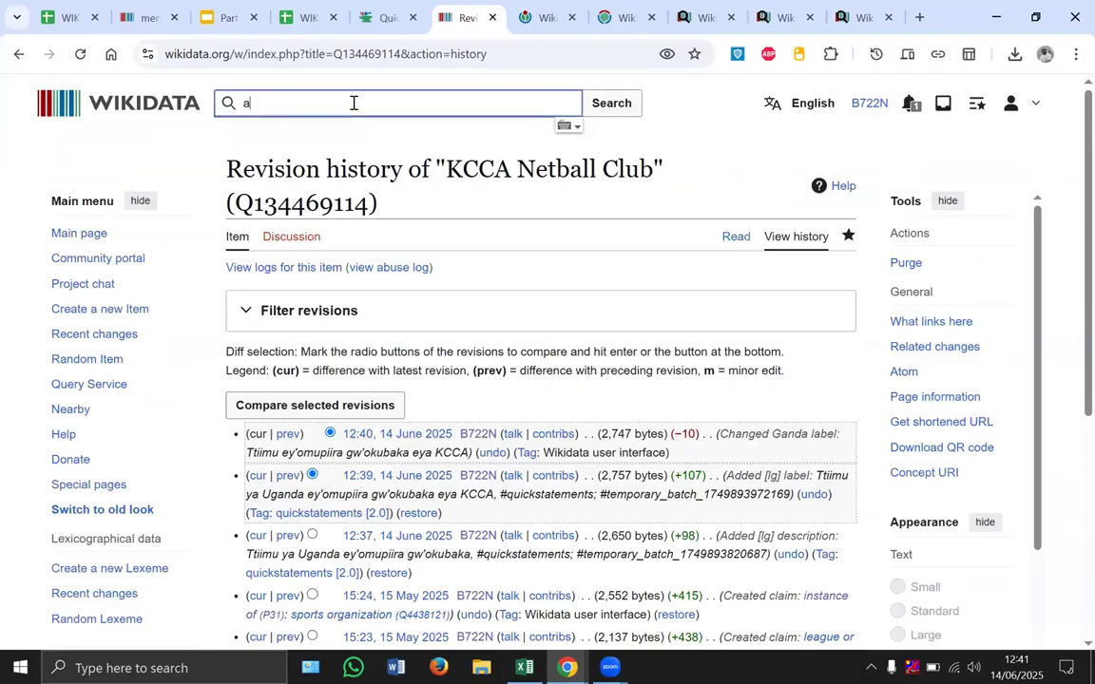
{"action": "type", "text": "bel D"}
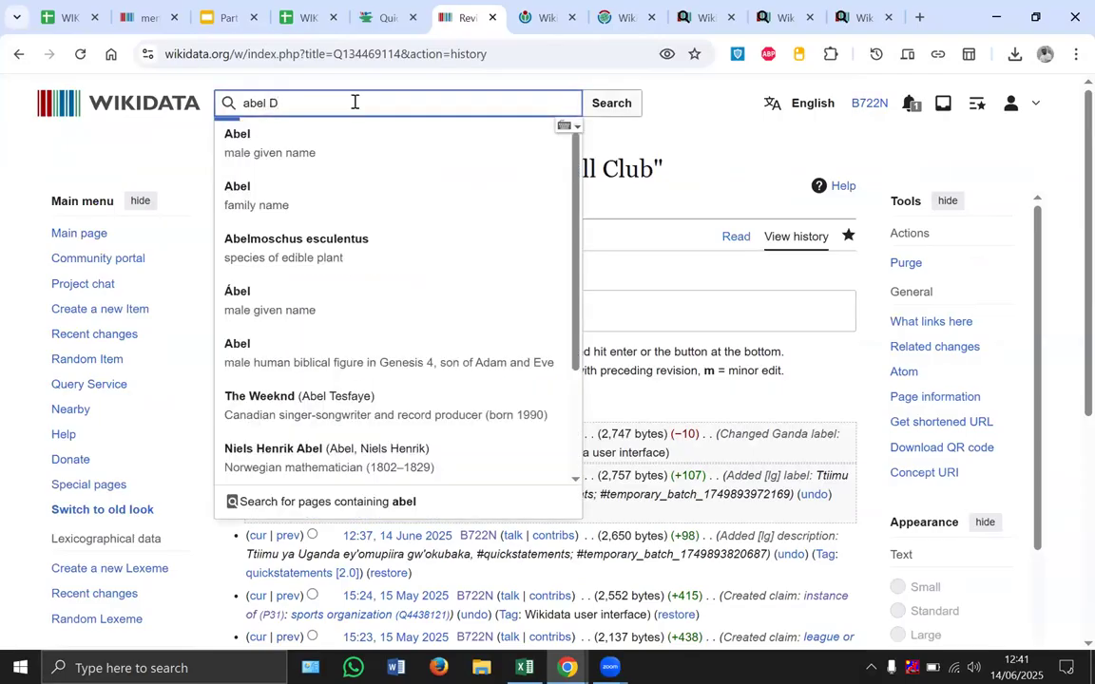
{"action": "type", "text": "ha"}
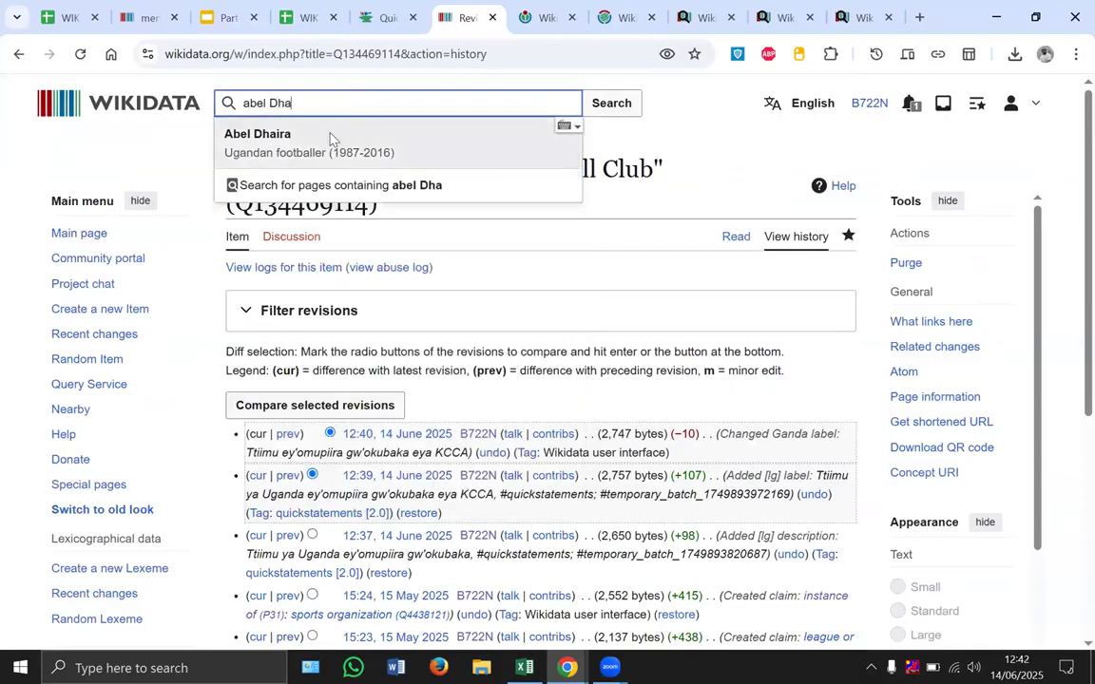
{"action": "left_click", "coordinate": [329, 139]}
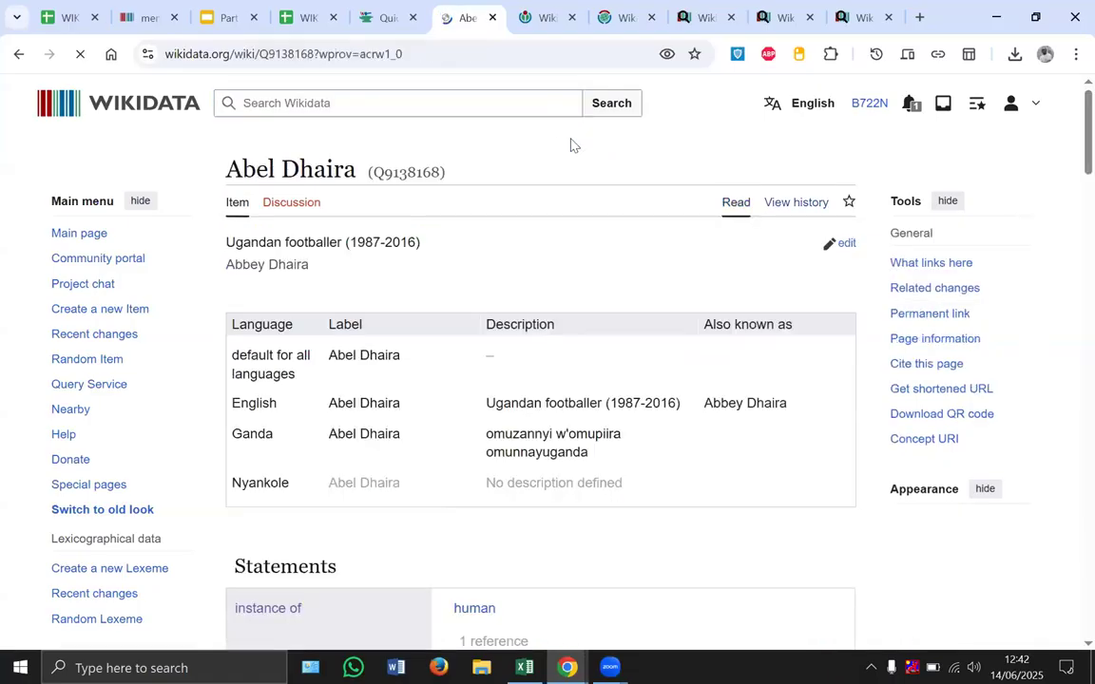
{"action": "left_click", "coordinate": [777, 202]}
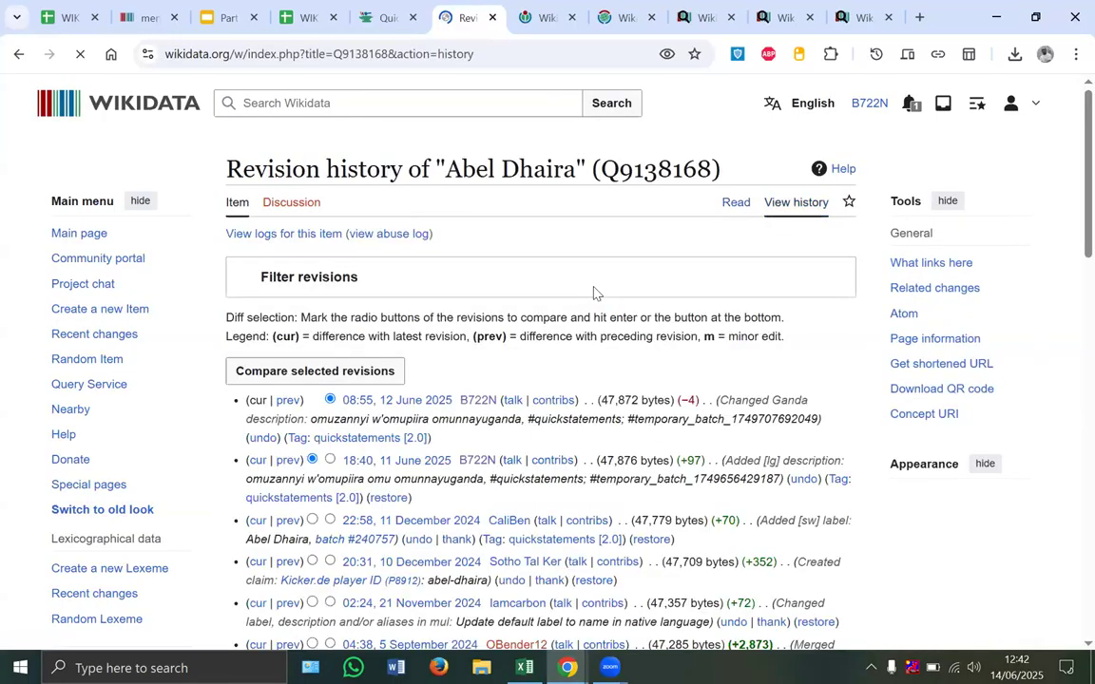
Step: Compare the original and corrected Ganda descriptions, spotting the extra 'omu' that was removed
{"action": "scroll", "coordinate": [589, 257], "scroll_direction": "down", "scroll_amount": 3}
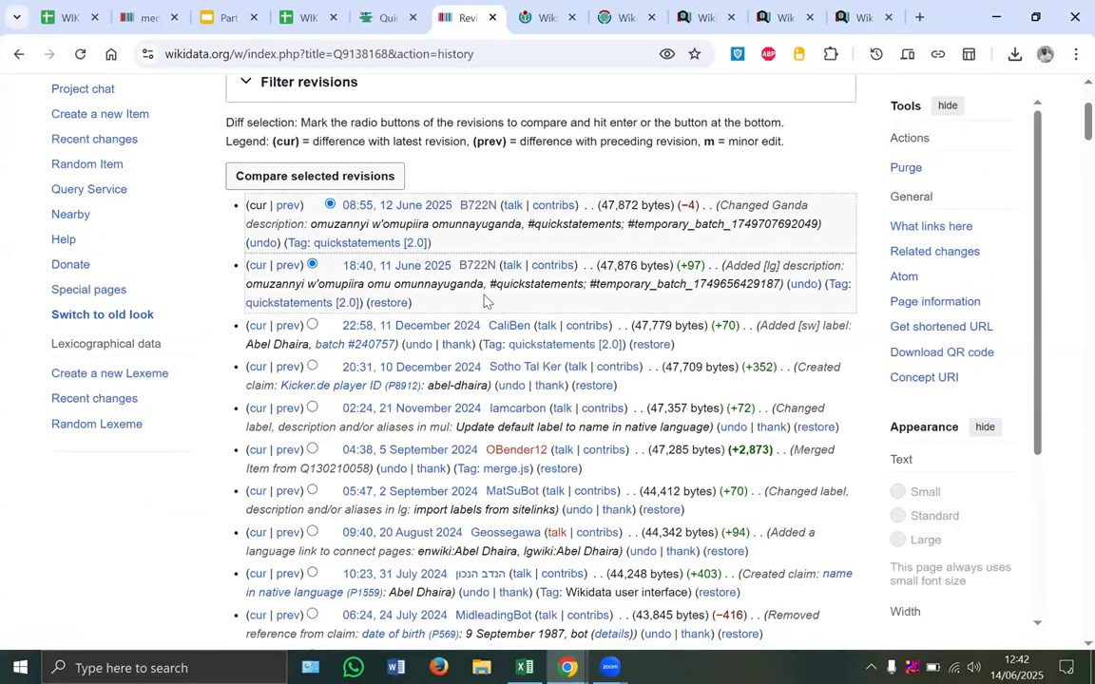
{"action": "left_click_drag", "start_coordinate": [246, 284], "coordinate": [484, 298]}
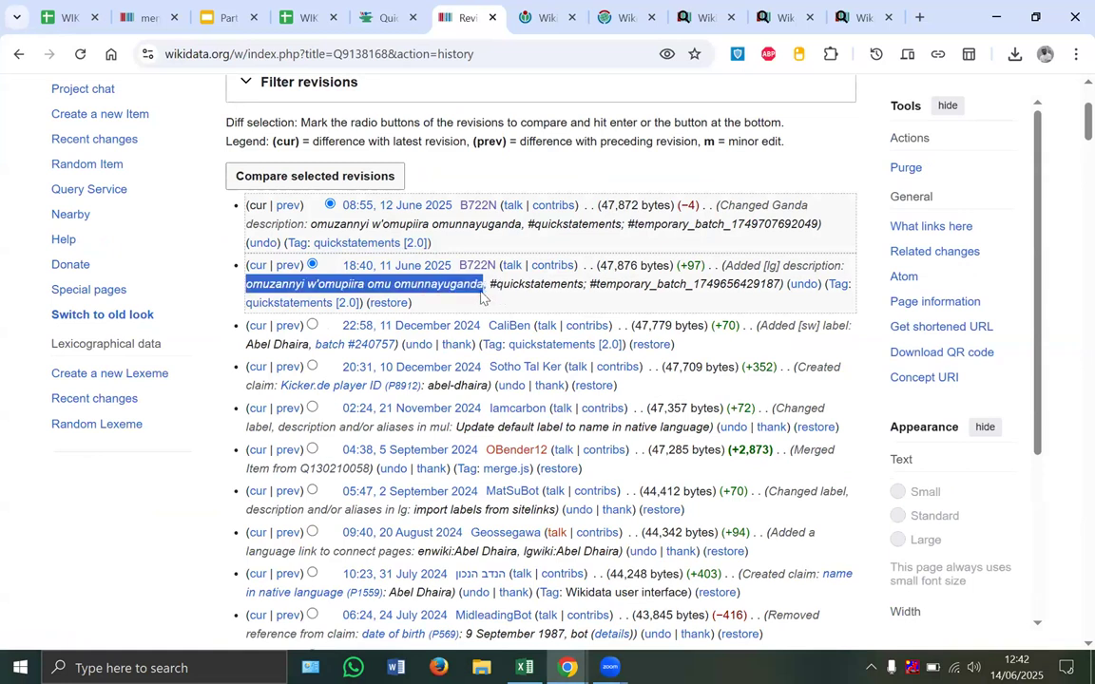
{"action": "left_click", "coordinate": [400, 291]}
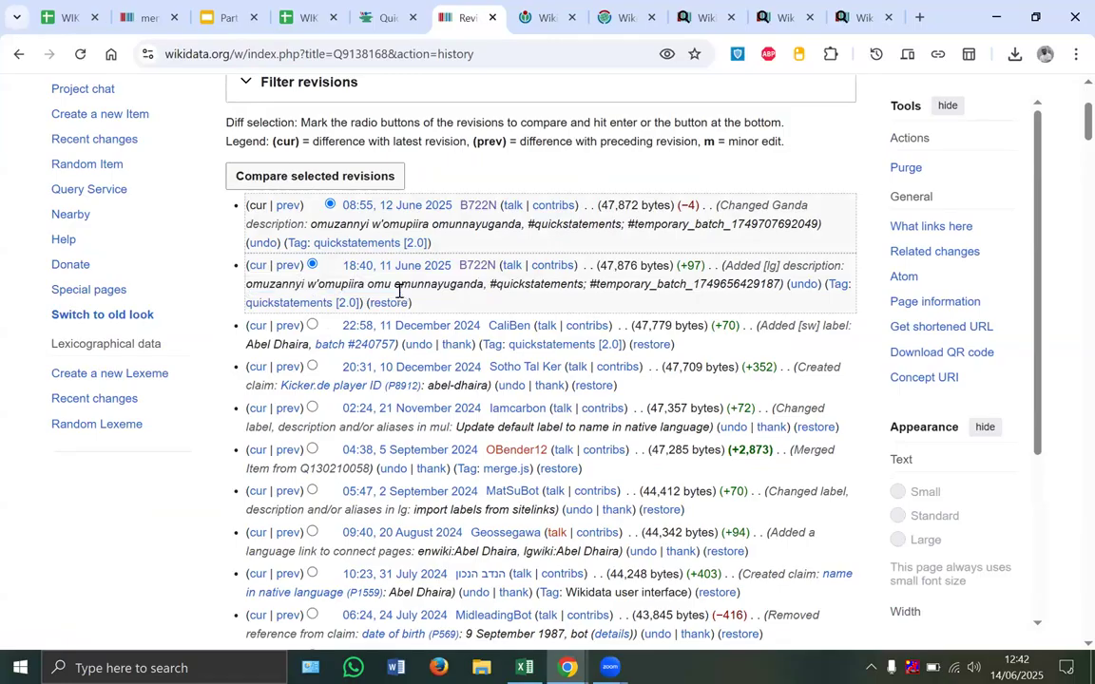
{"action": "double_click", "coordinate": [378, 284]}
{"action": "left_click_drag", "start_coordinate": [312, 225], "coordinate": [628, 224]}
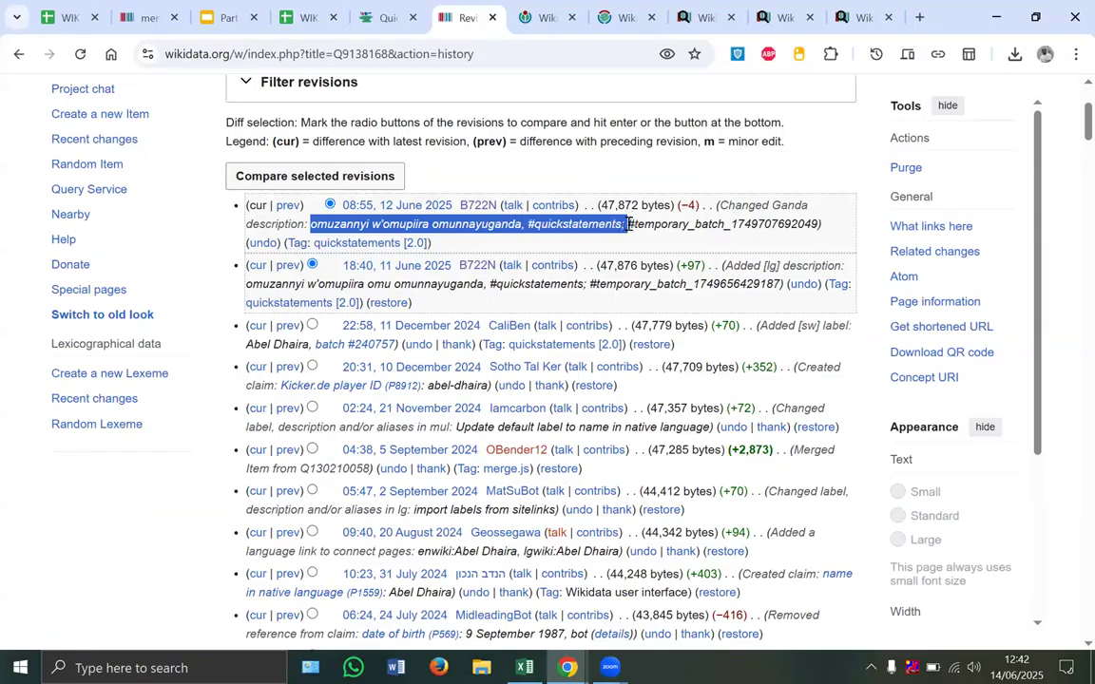
{"action": "left_click", "coordinate": [454, 227]}
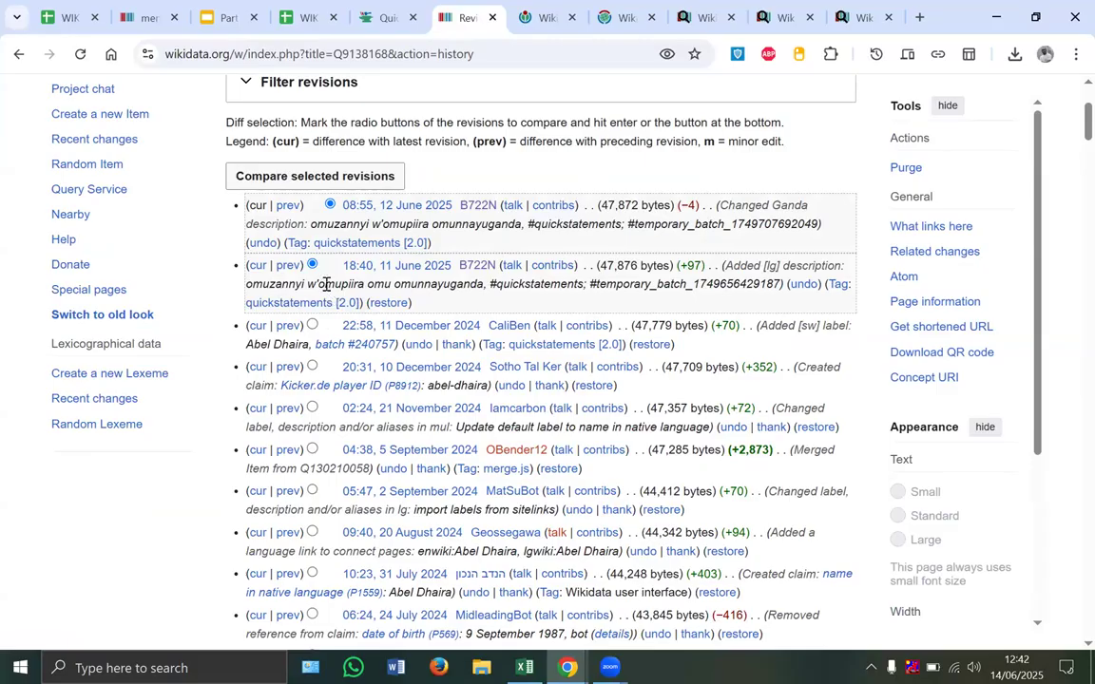
{"action": "left_click_drag", "start_coordinate": [326, 283], "coordinate": [492, 284]}
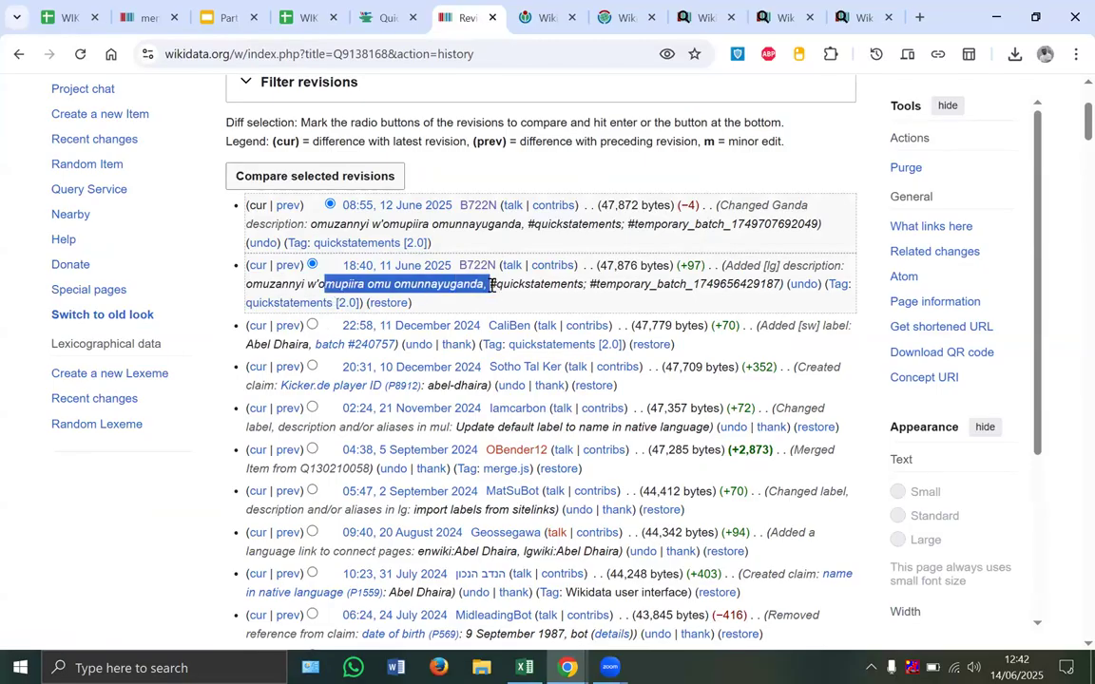
{"action": "key", "text": "ctrl+minus"}
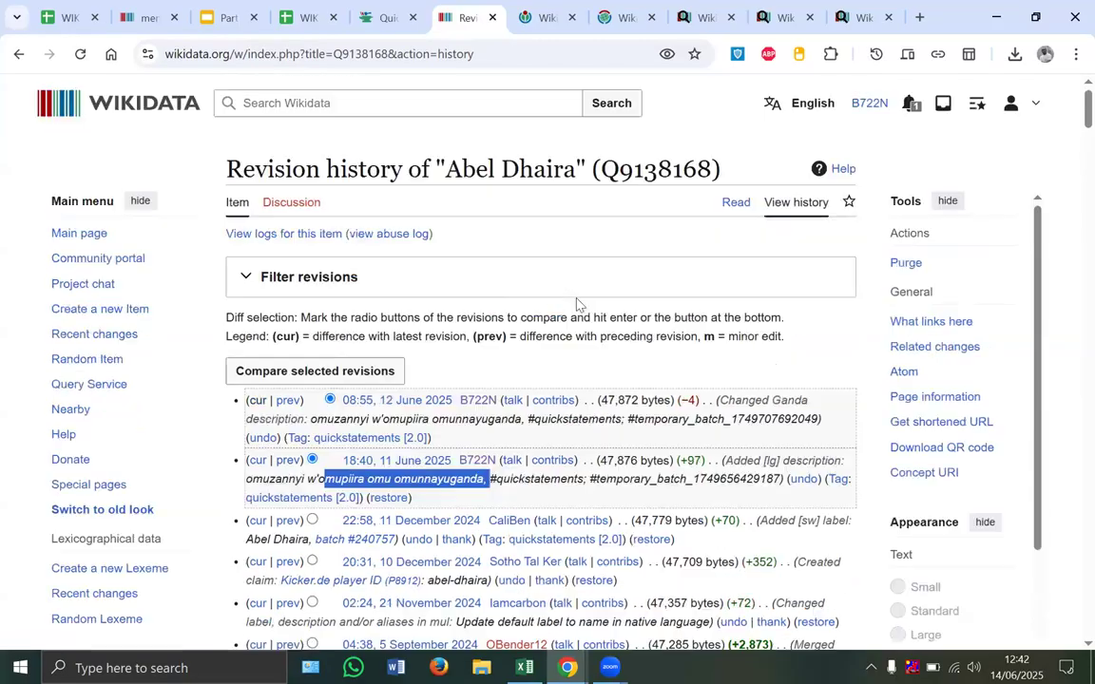
{"action": "left_click", "coordinate": [783, 17]}
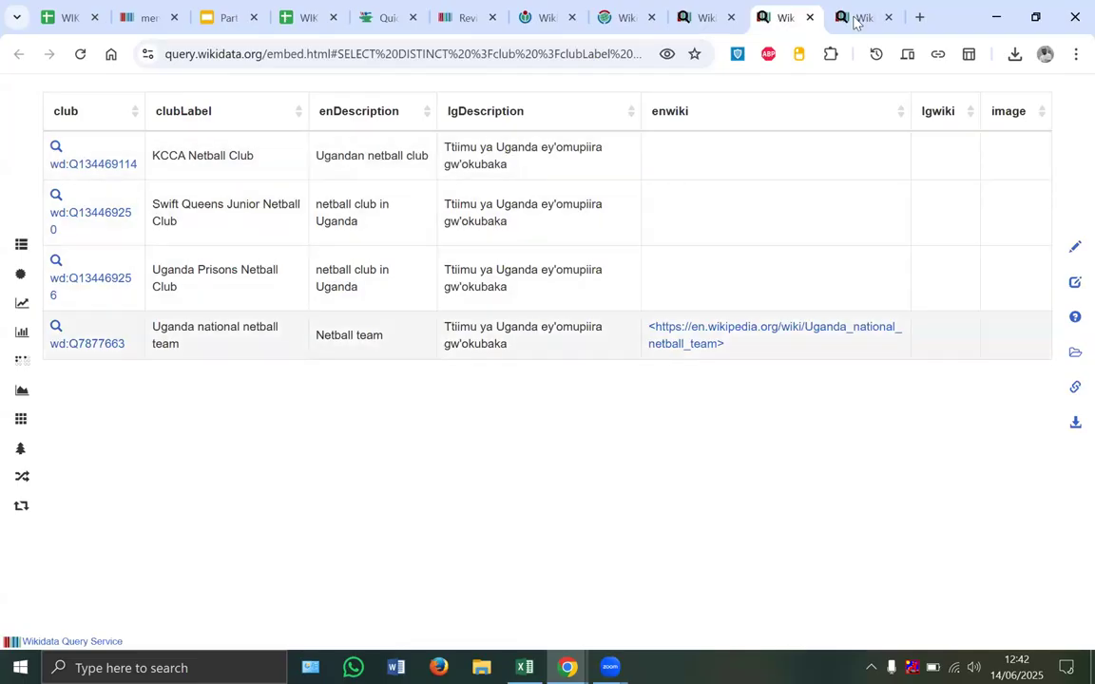
Step: Close the netball clubs tabs, then open and close the coaches list query
{"action": "left_click", "coordinate": [809, 18]}
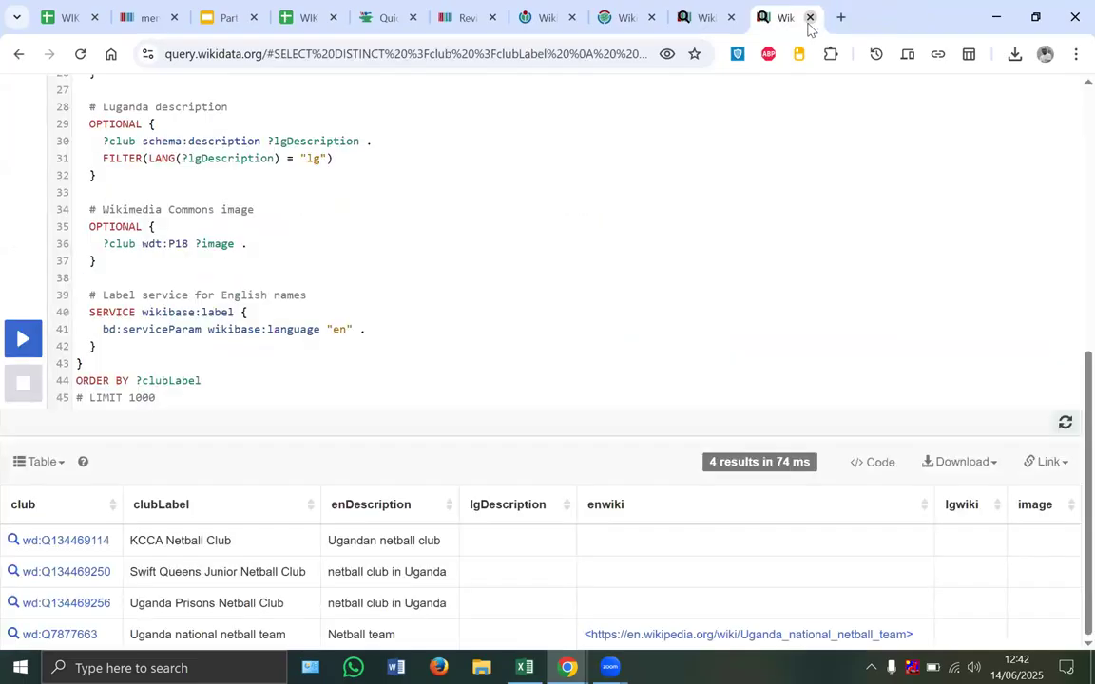
{"action": "left_click", "coordinate": [808, 18]}
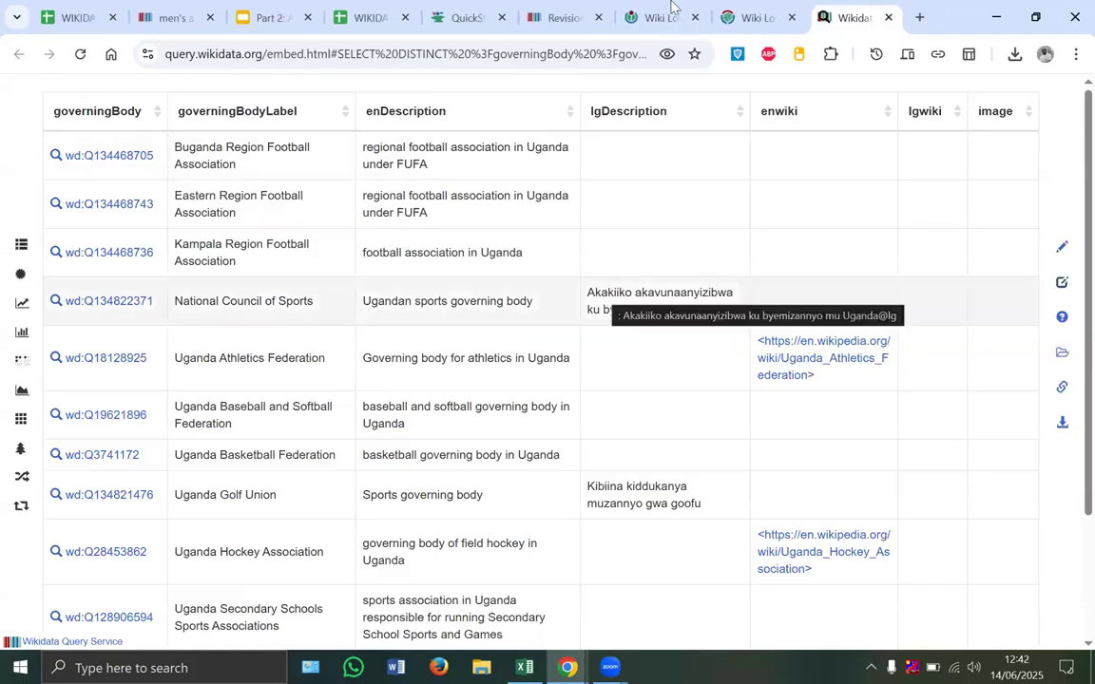
{"action": "left_click", "coordinate": [730, 18]}
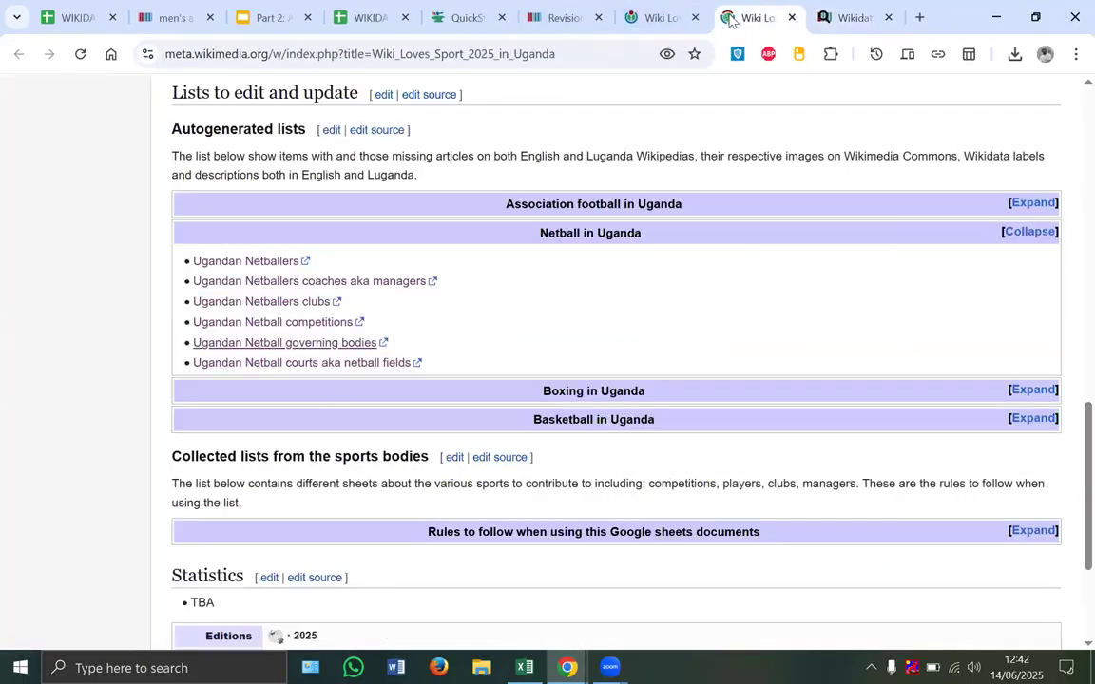
{"action": "right_click", "coordinate": [331, 281]}
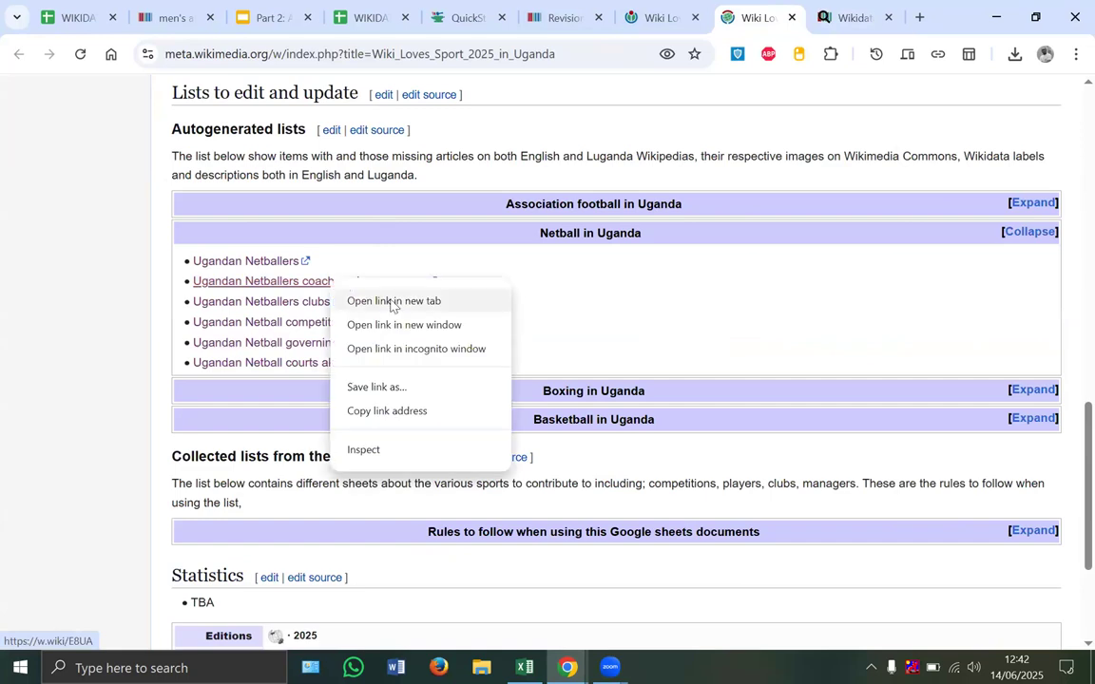
{"action": "left_click", "coordinate": [390, 302]}
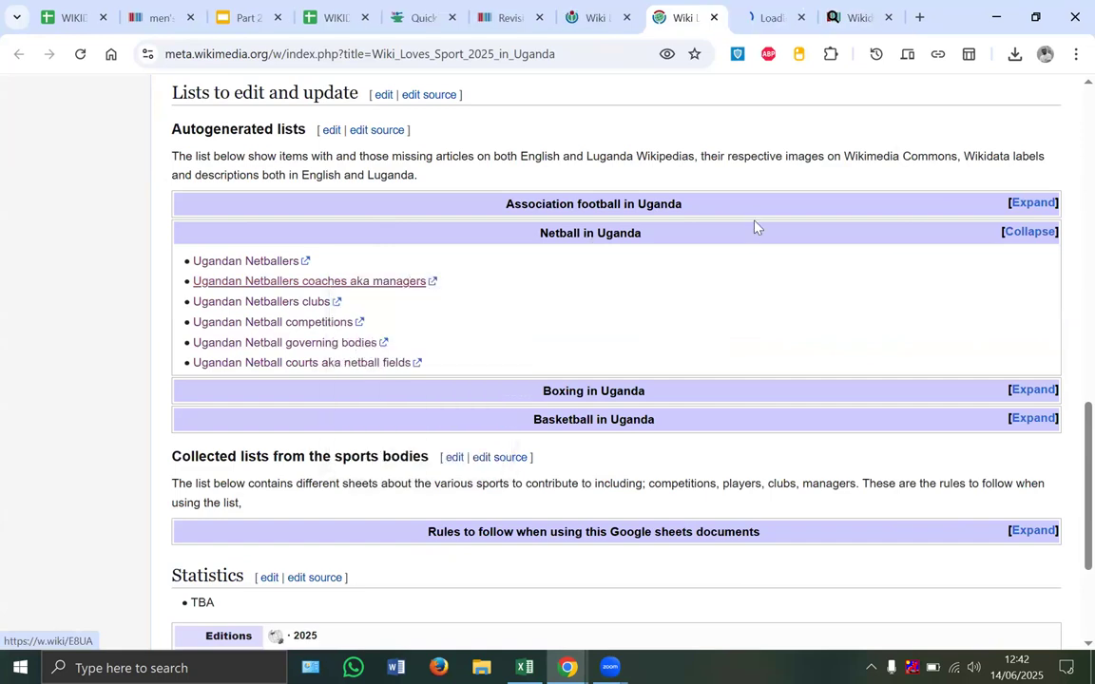
{"action": "left_click", "coordinate": [753, 18]}
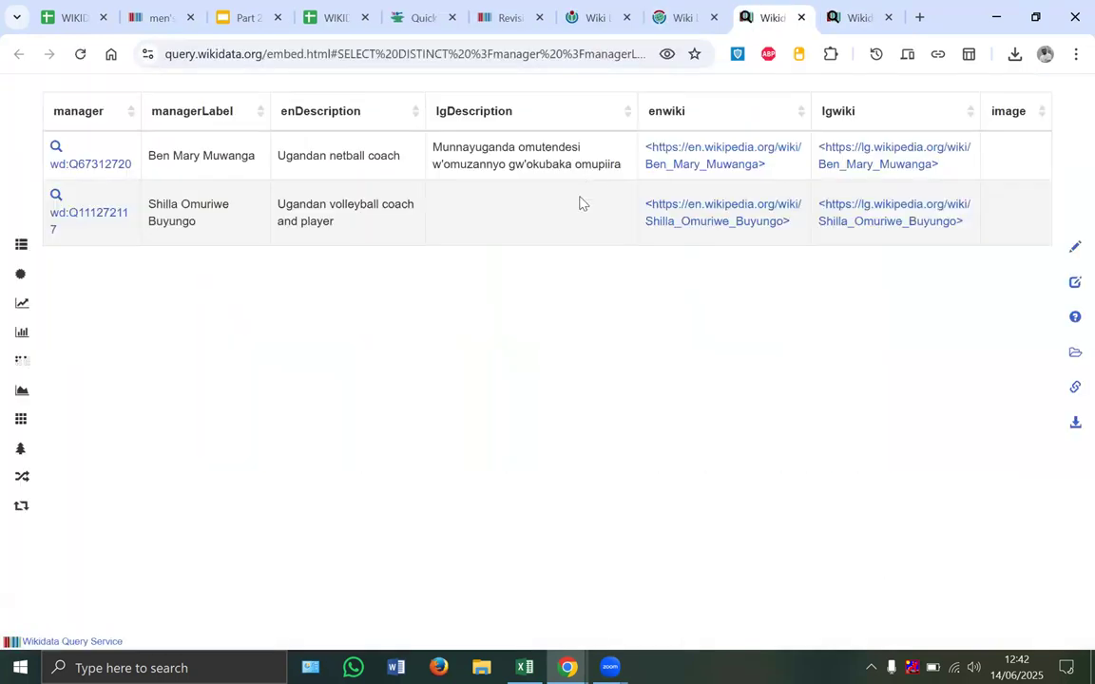
{"action": "left_click", "coordinate": [802, 18]}
Step: Scroll through the governing bodies query results
{"action": "left_click", "coordinate": [761, 18]}
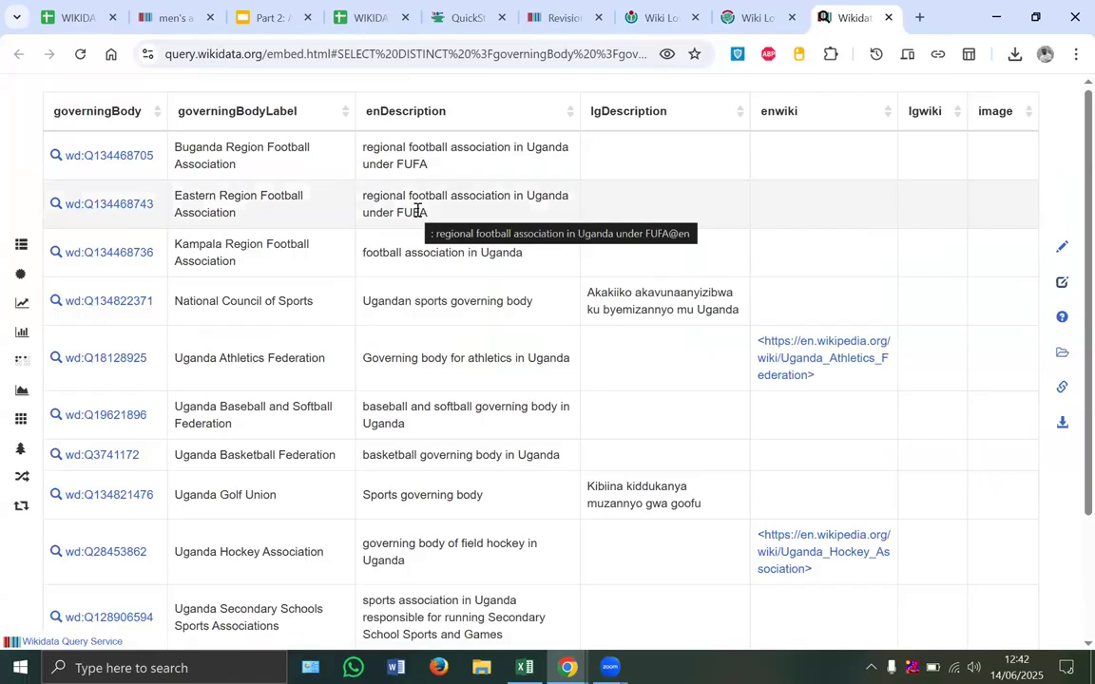
{"action": "scroll", "coordinate": [417, 210], "scroll_direction": "down", "scroll_amount": 1}
{"action": "scroll", "coordinate": [417, 210], "scroll_direction": "down", "scroll_amount": 1}
{"action": "scroll", "coordinate": [417, 210], "scroll_direction": "up", "scroll_amount": 2}
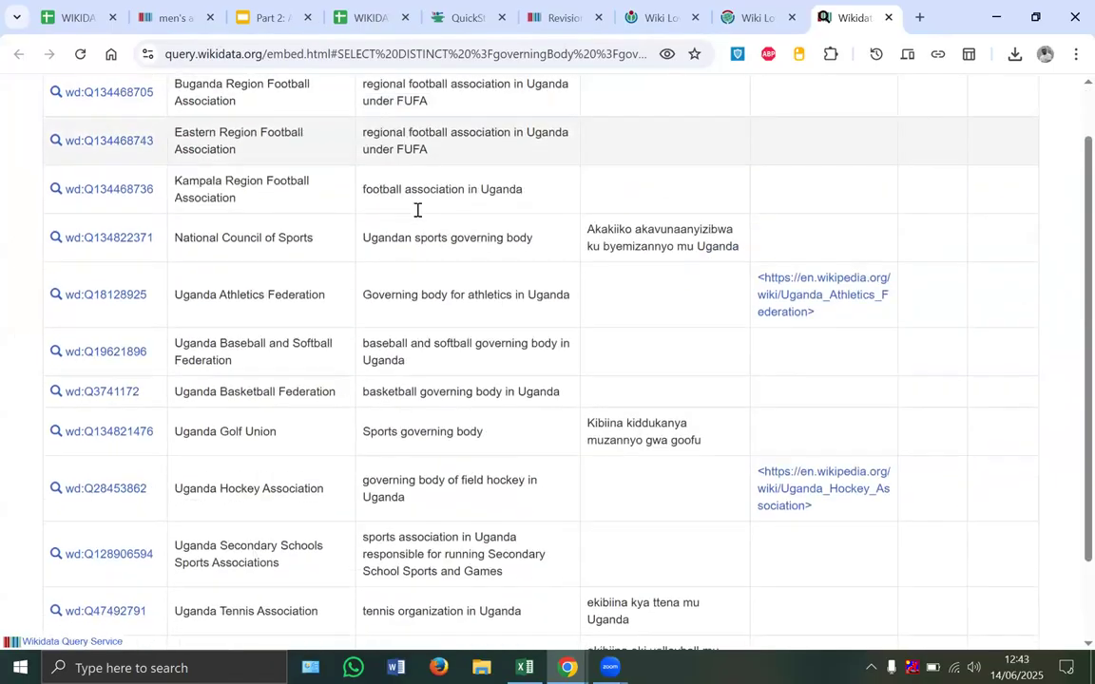
{"action": "scroll", "coordinate": [417, 210], "scroll_direction": "down", "scroll_amount": 1}
{"action": "scroll", "coordinate": [417, 210], "scroll_direction": "up", "scroll_amount": 1}
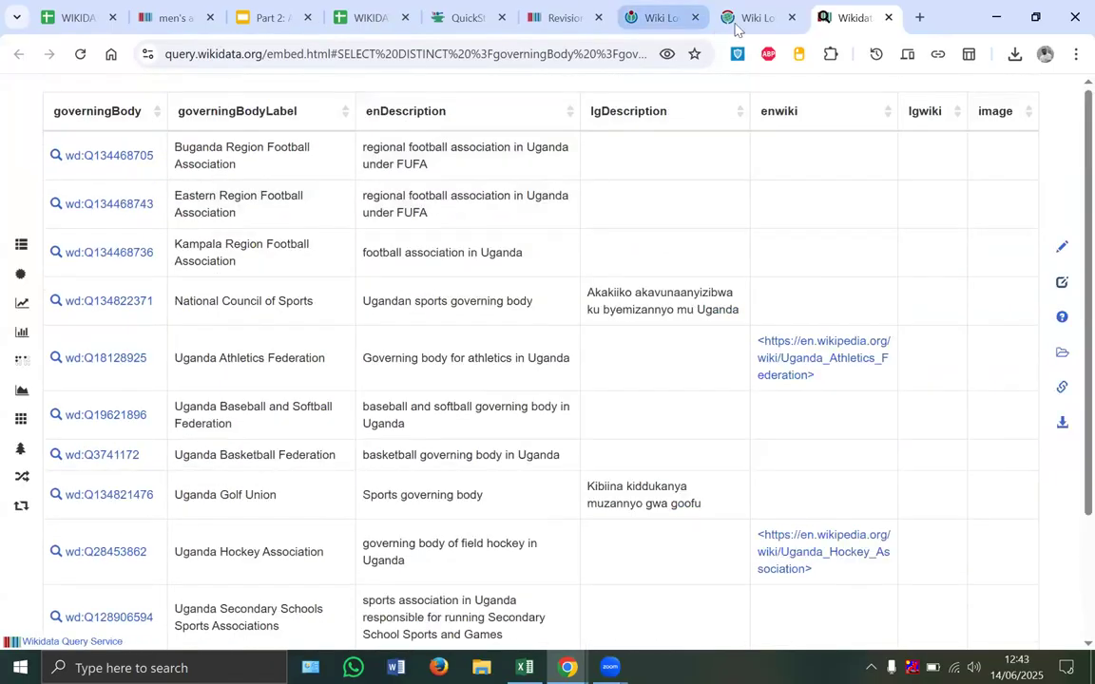
Step: Open the Ugandan Netballers query from the Wiki Loves Sport page in a new tab, closing the leftover Wikidata tab
{"action": "left_click", "coordinate": [737, 24]}
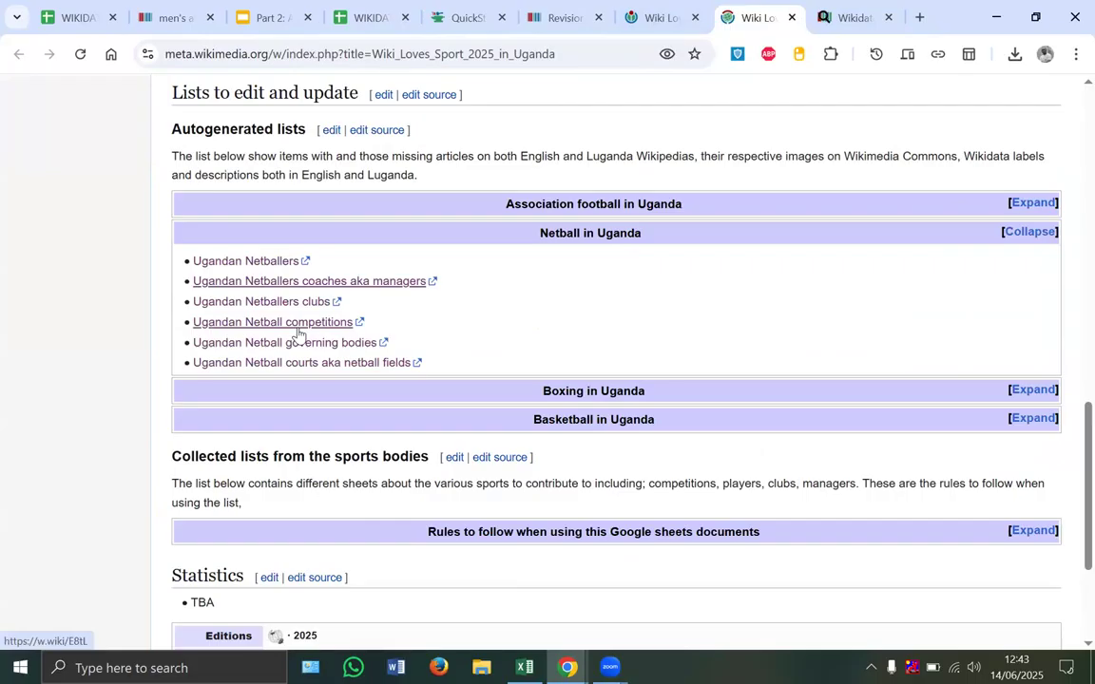
{"action": "left_click", "coordinate": [266, 263]}
{"action": "right_click", "coordinate": [306, 279]}
{"action": "left_click", "coordinate": [333, 287]}
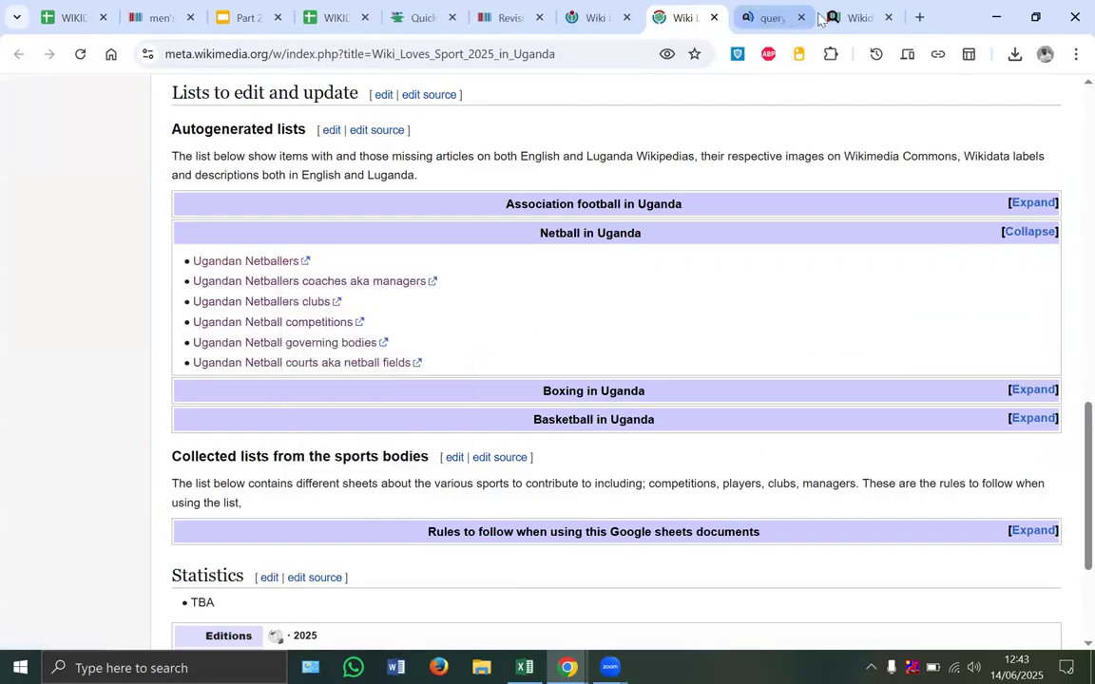
{"action": "left_click", "coordinate": [815, 17]}
{"action": "left_click", "coordinate": [888, 17]}
{"action": "scroll", "coordinate": [556, 272], "scroll_direction": "down", "scroll_amount": 4}
Step: Copy Betty Kizza's Luganda description and paste it into a new tab's address bar
{"action": "scroll", "coordinate": [556, 271], "scroll_direction": "up", "scroll_amount": 4}
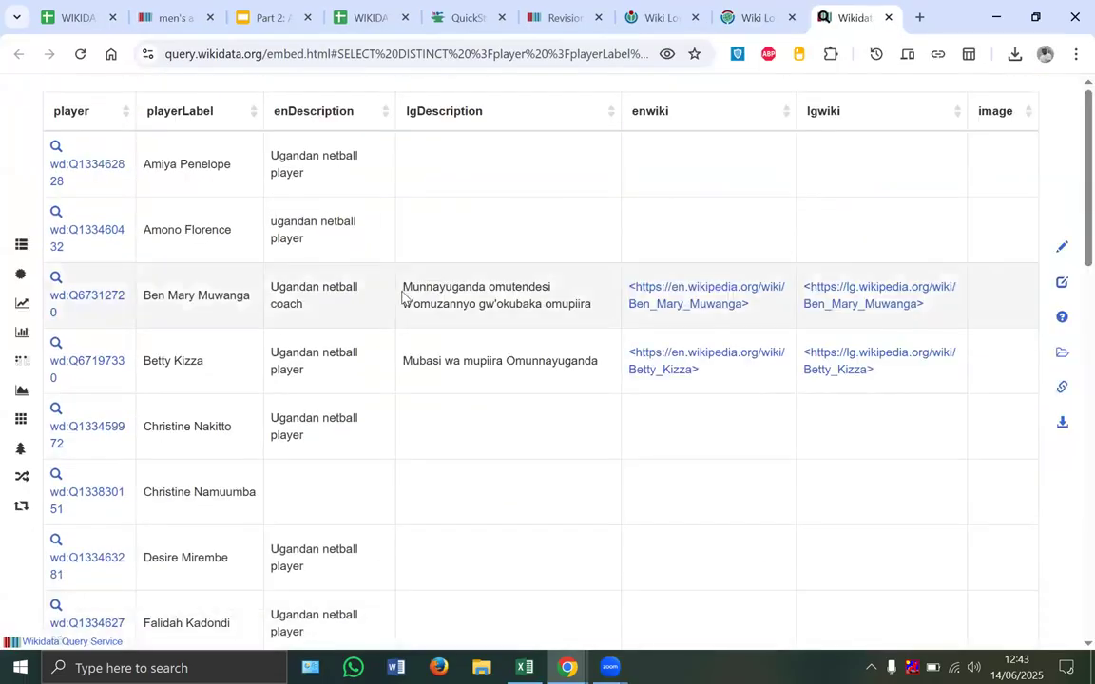
{"action": "left_click_drag", "start_coordinate": [403, 361], "coordinate": [599, 370]}
{"action": "key", "text": "ctrl+c"}
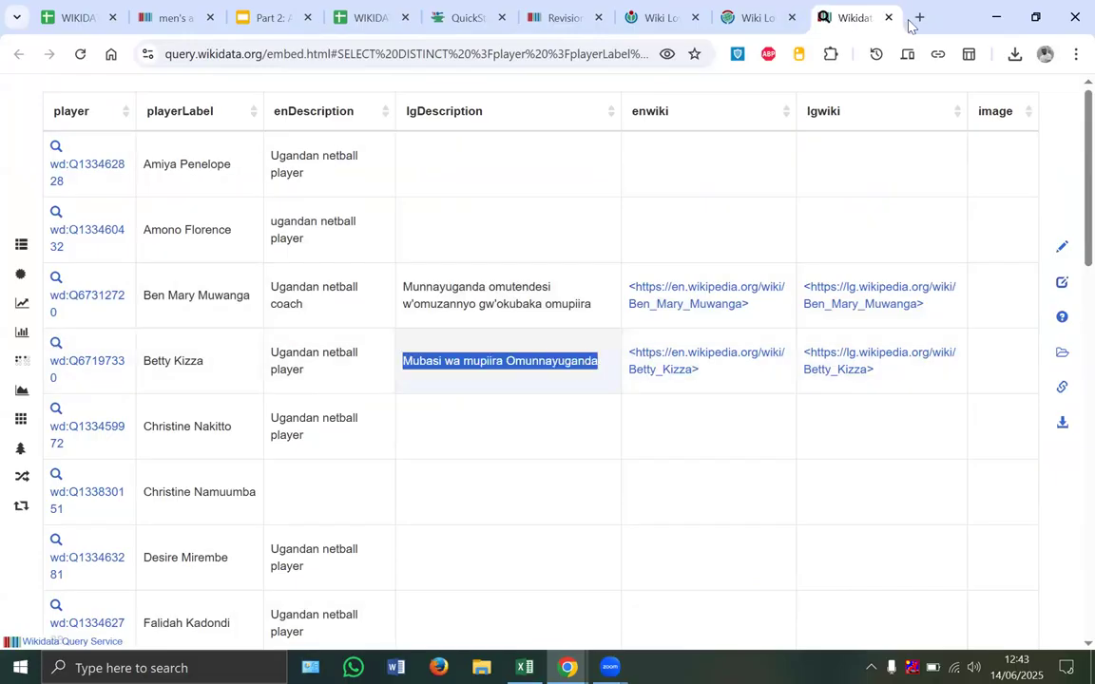
{"action": "left_click", "coordinate": [919, 17]}
{"action": "key", "text": "ctrl+v"}
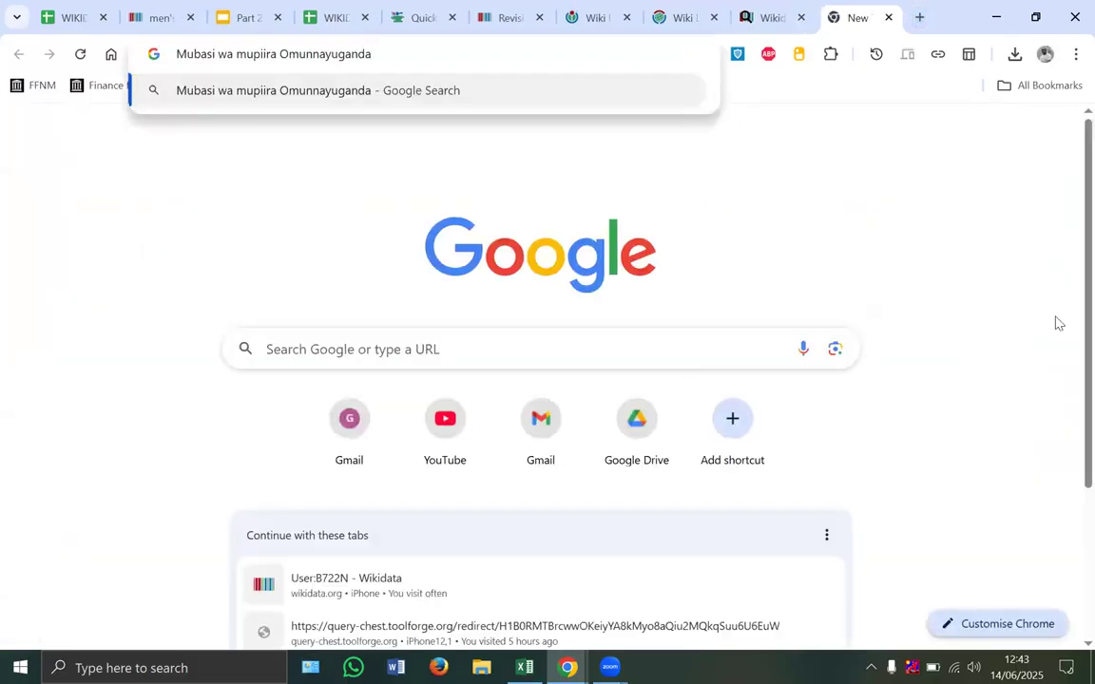
{"action": "key", "text": "ctrl+shift+Tab"}
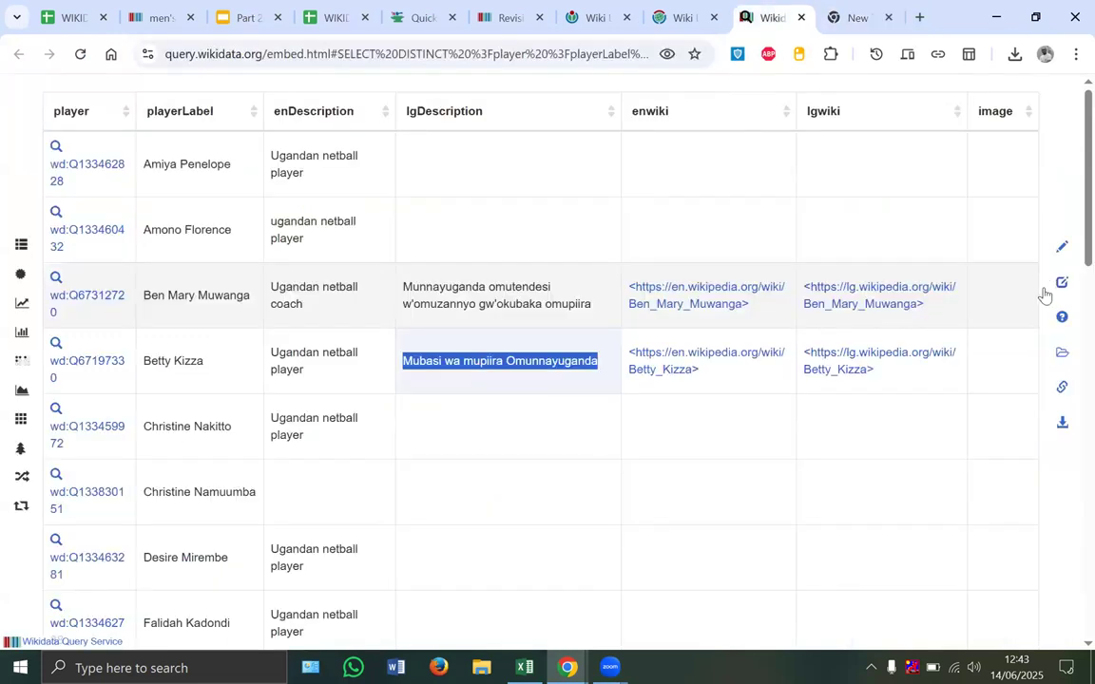
Step: Re-run the netball player query, download the results as TSV and open query (2).tsv
{"action": "left_click", "coordinate": [1023, 289]}
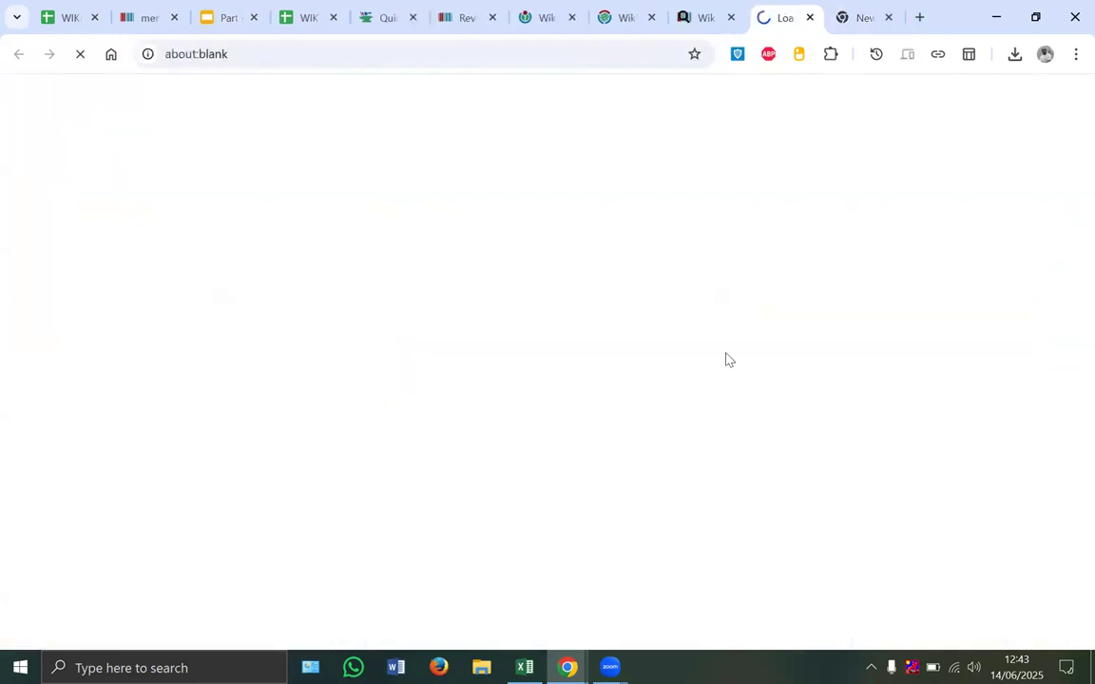
{"action": "scroll", "coordinate": [537, 399], "scroll_direction": "down", "scroll_amount": 5}
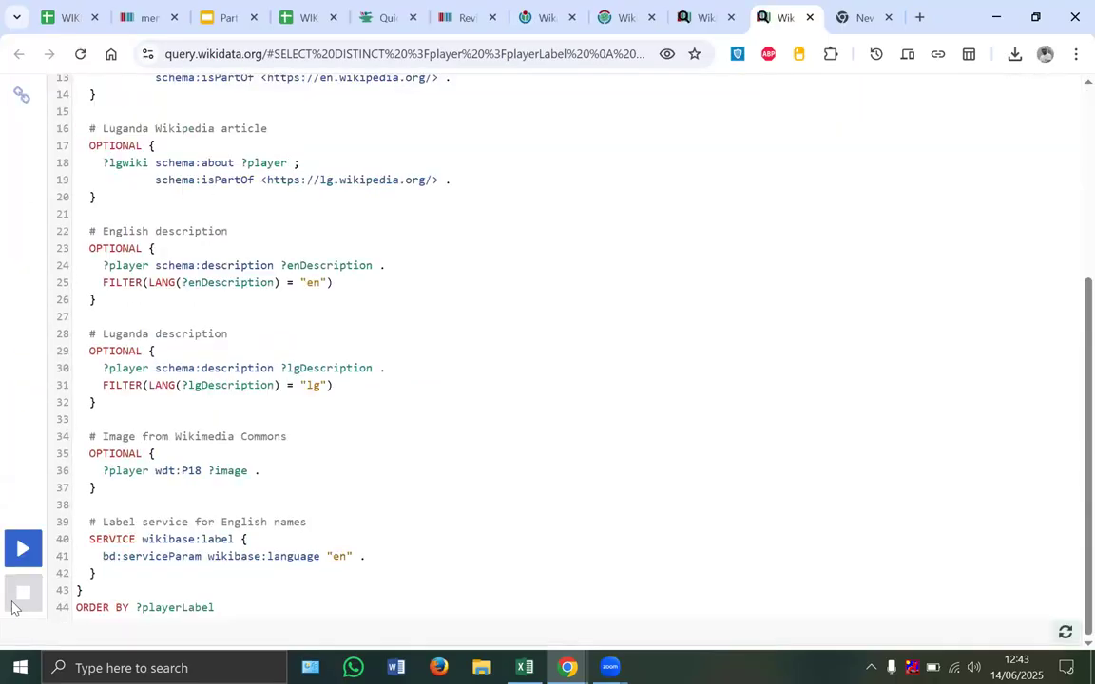
{"action": "left_click", "coordinate": [21, 550]}
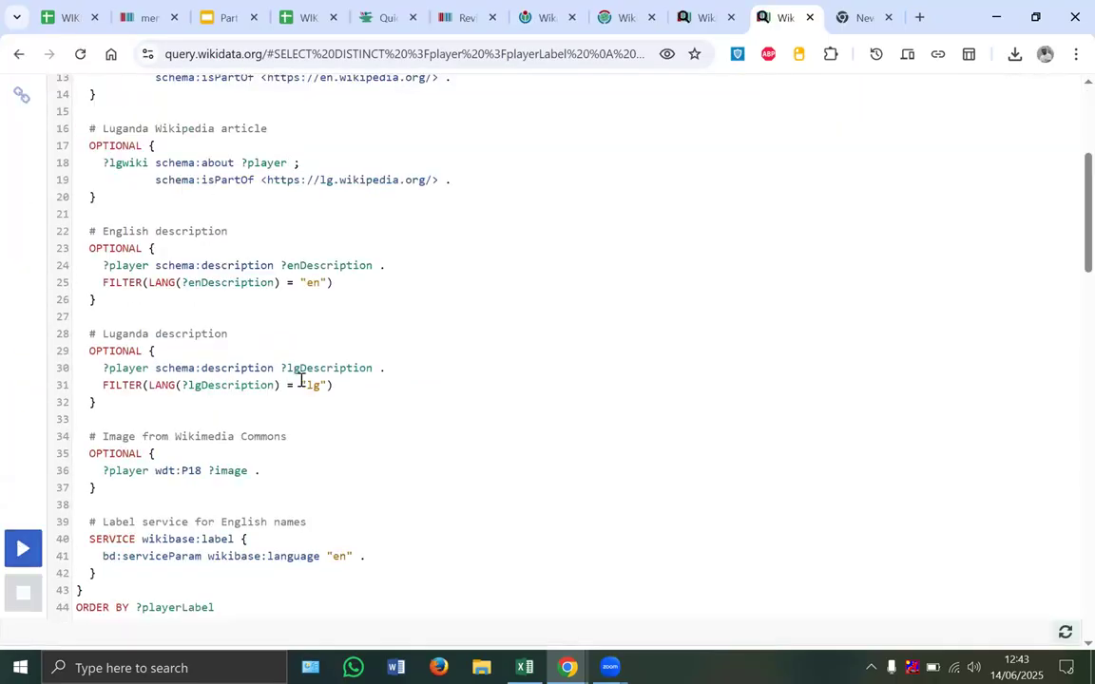
{"action": "scroll", "coordinate": [300, 380], "scroll_direction": "down", "scroll_amount": 5}
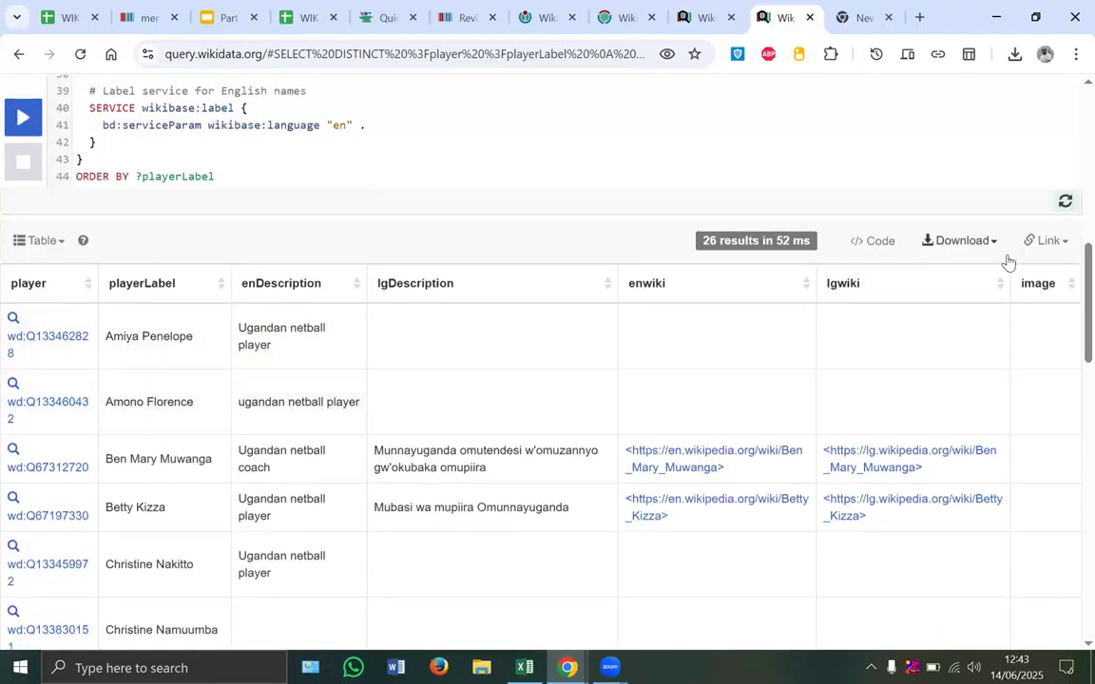
{"action": "left_click", "coordinate": [994, 253]}
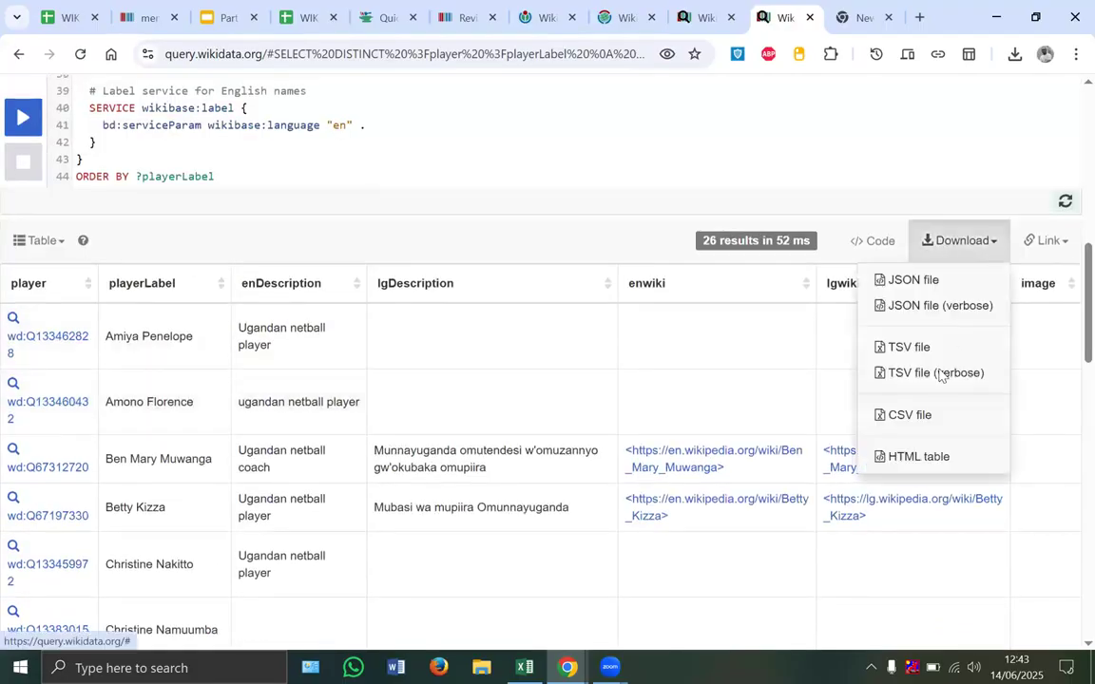
{"action": "left_click", "coordinate": [920, 349]}
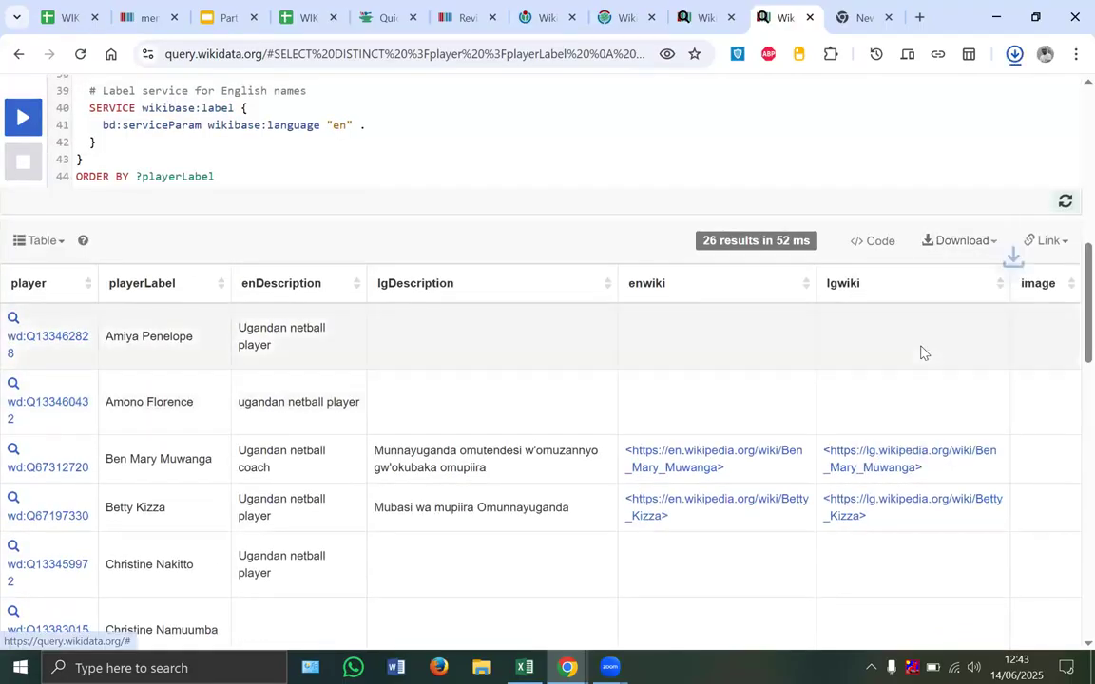
{"action": "left_click", "coordinate": [1013, 56]}
{"action": "left_click", "coordinate": [819, 140]}
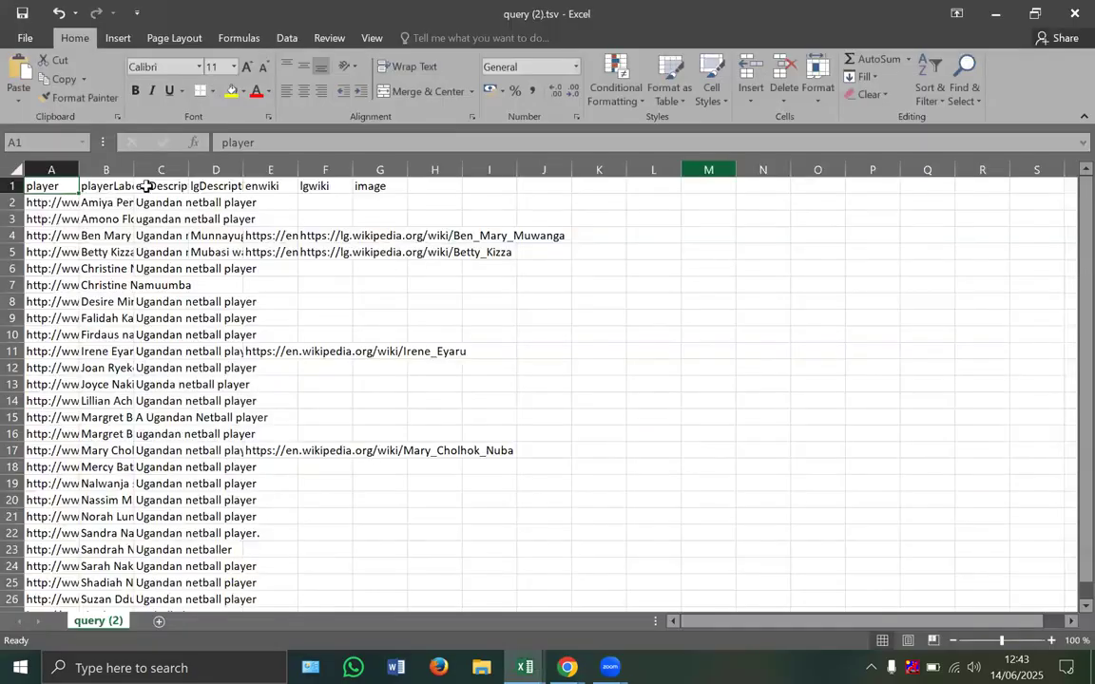
Step: Auto-fit all columns and delete the playerLabel and enDescription columns
{"action": "left_click", "coordinate": [7, 167]}
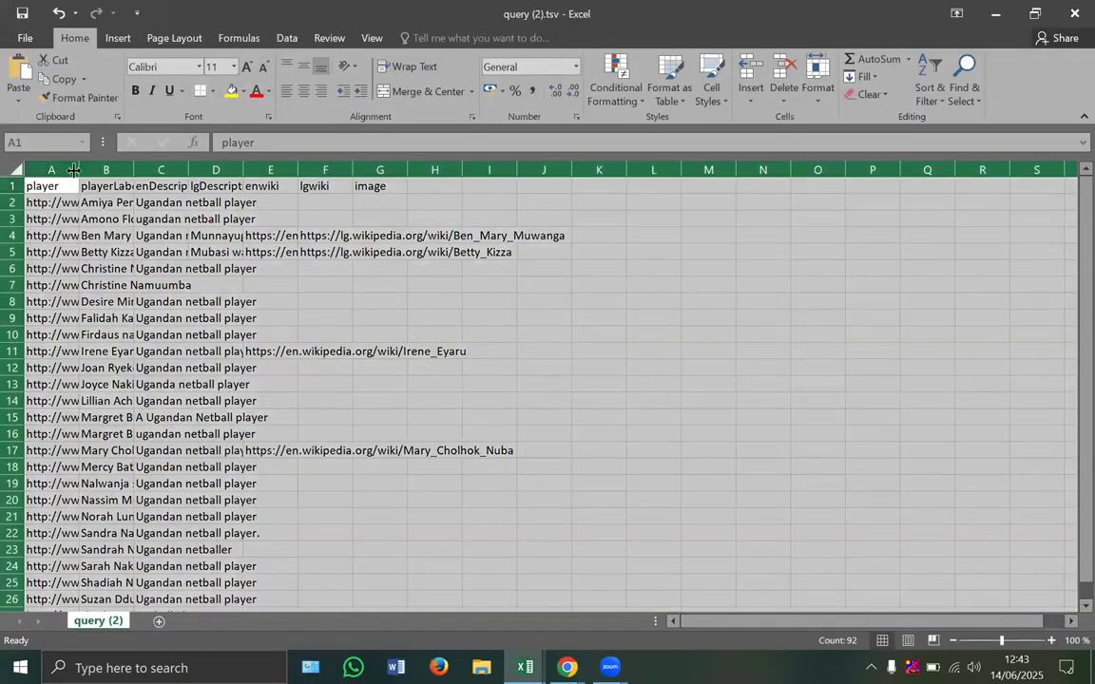
{"action": "double_click", "coordinate": [79, 169]}
{"action": "left_click", "coordinate": [552, 269]}
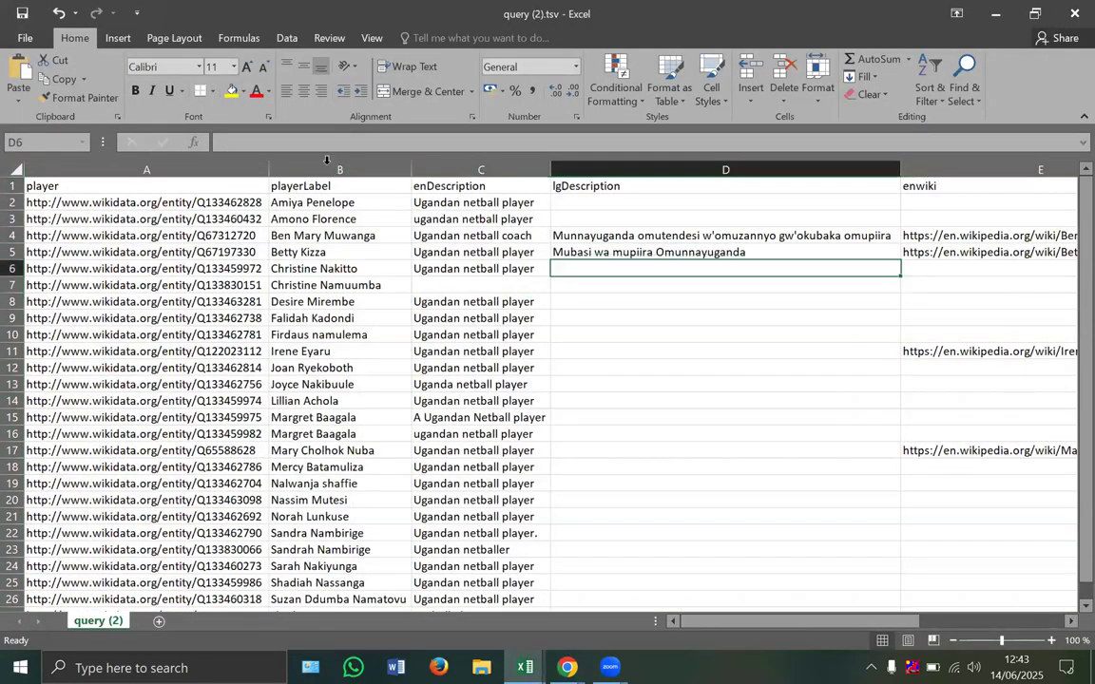
{"action": "left_click_drag", "start_coordinate": [315, 169], "coordinate": [461, 259]}
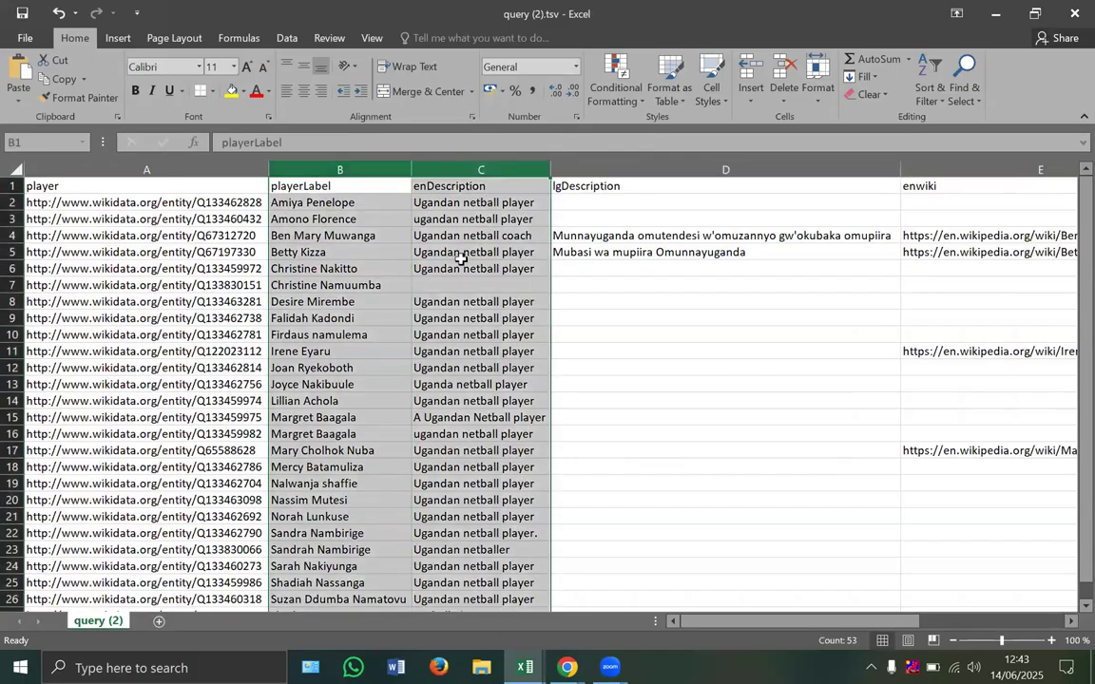
{"action": "right_click", "coordinate": [462, 266]}
{"action": "left_click", "coordinate": [509, 394]}
{"action": "left_click", "coordinate": [691, 159]}
{"action": "left_click_drag", "start_coordinate": [688, 167], "coordinate": [938, 261]}
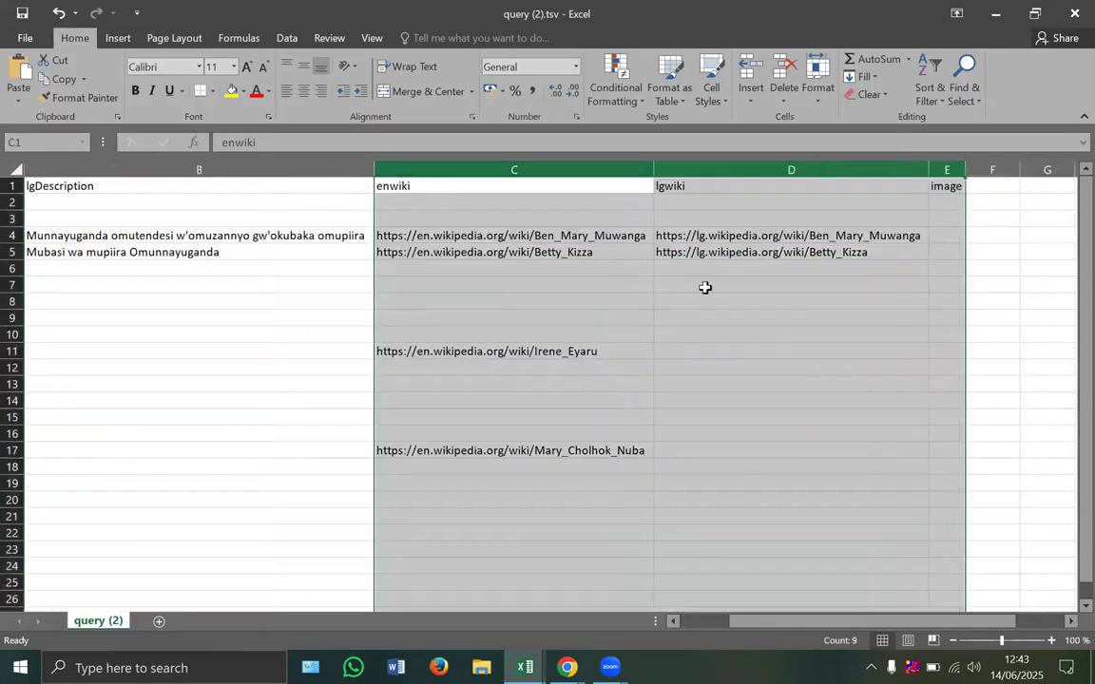
{"action": "right_click", "coordinate": [706, 295]}
{"action": "left_click", "coordinate": [738, 427]}
{"action": "scroll", "coordinate": [325, 350], "scroll_direction": "left", "scroll_amount": 5}
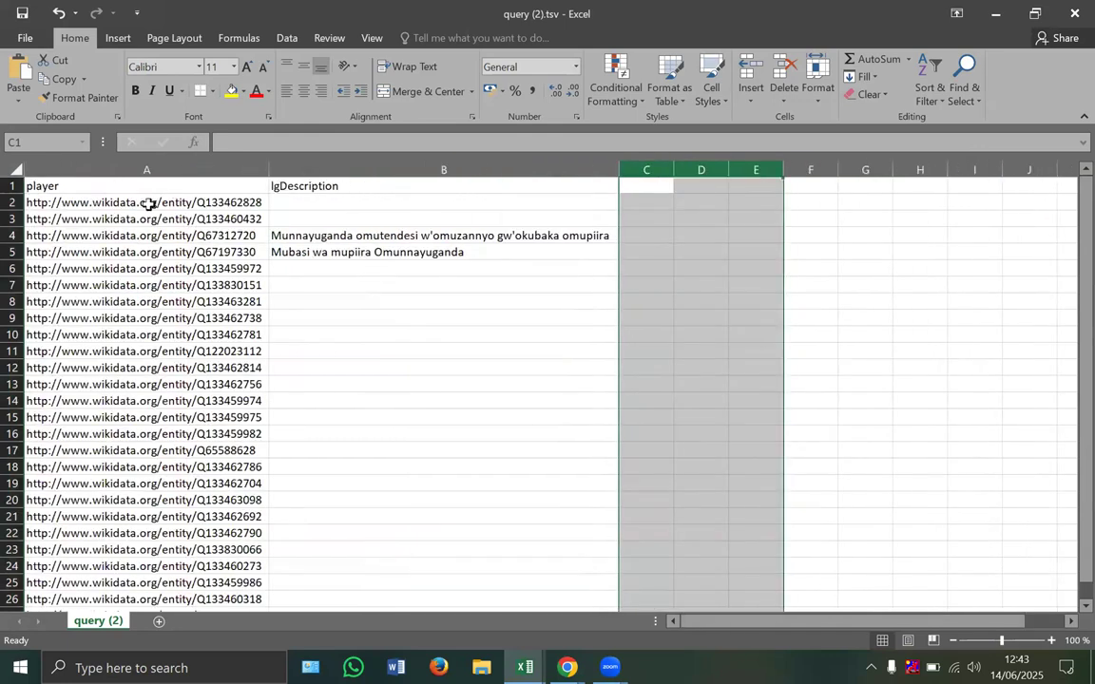
{"action": "double_click", "coordinate": [173, 203]}
{"action": "left_click_drag", "start_coordinate": [199, 204], "coordinate": [23, 203]}
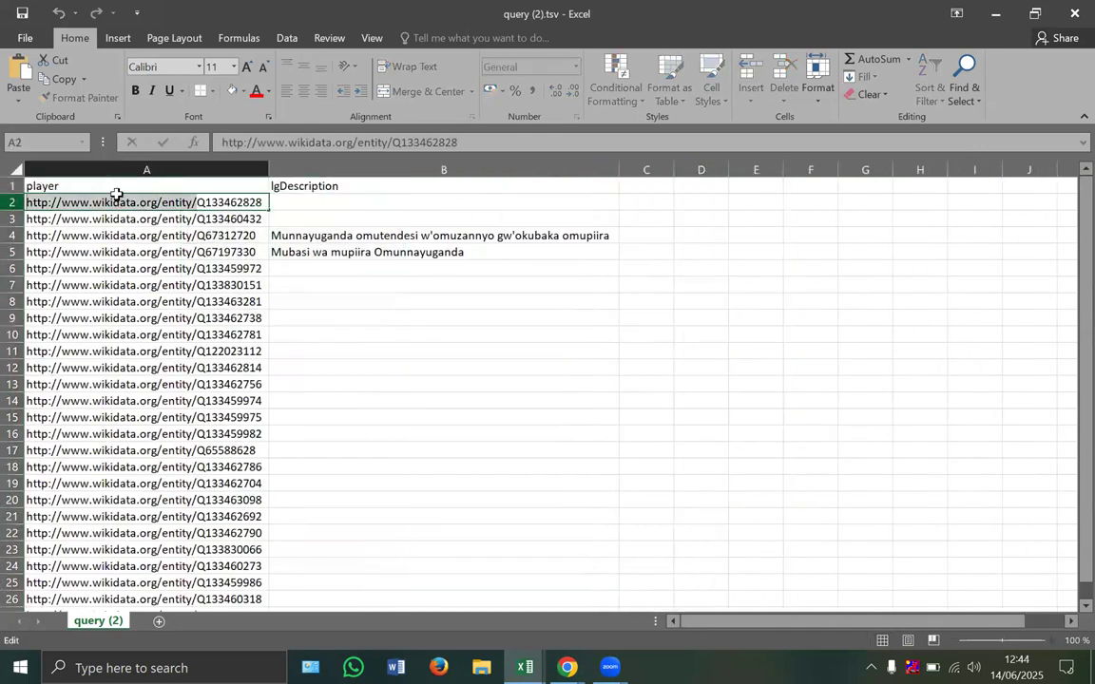
{"action": "left_click", "coordinate": [192, 164]}
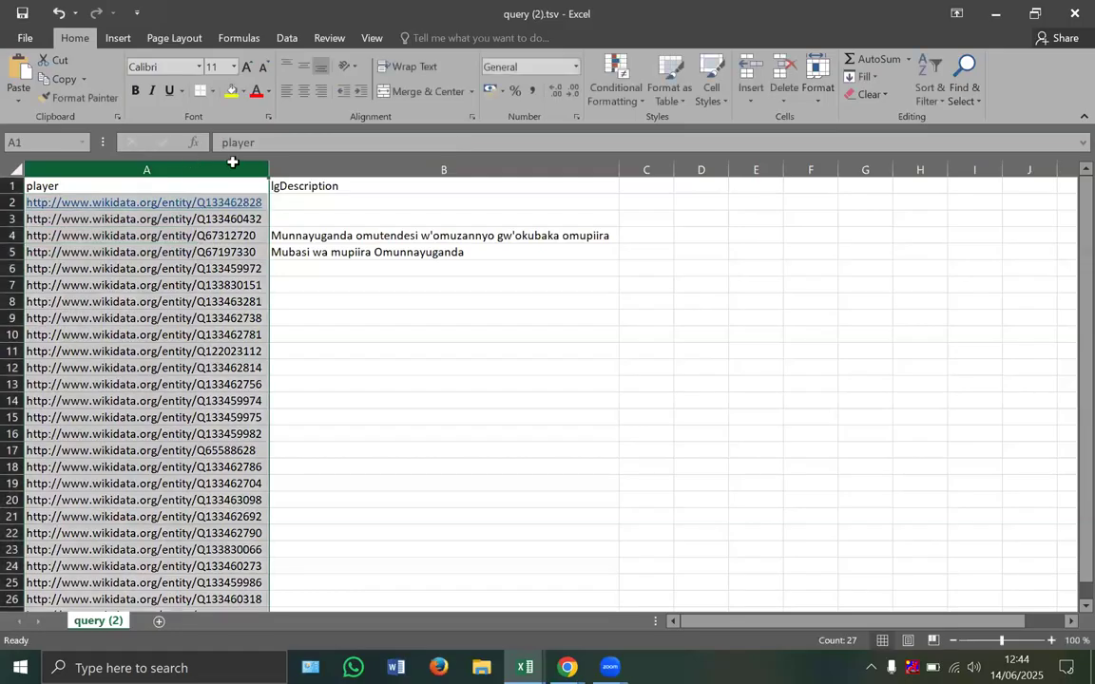
{"action": "left_click", "coordinate": [965, 93]}
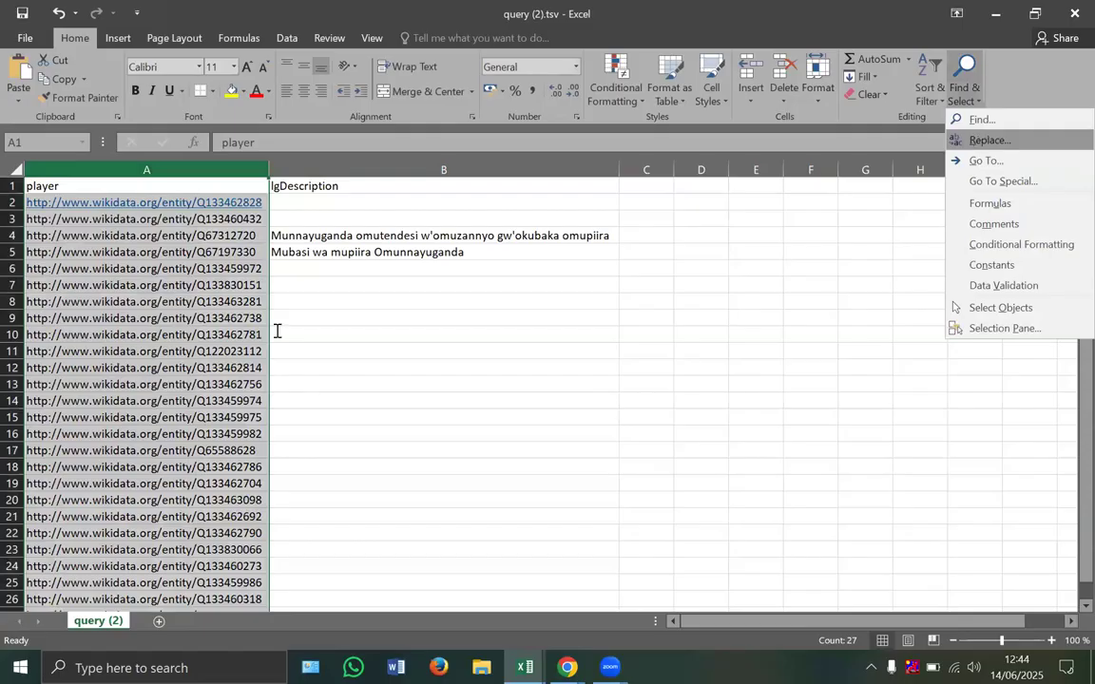
{"action": "left_click", "coordinate": [233, 389]}
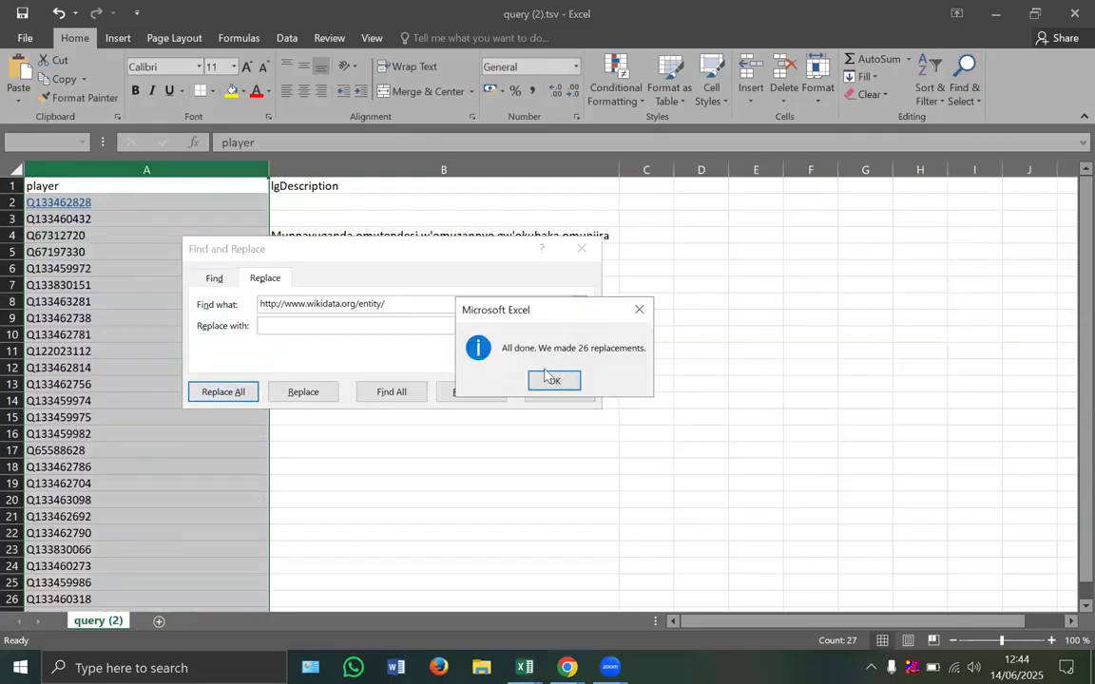
{"action": "left_click", "coordinate": [553, 380]}
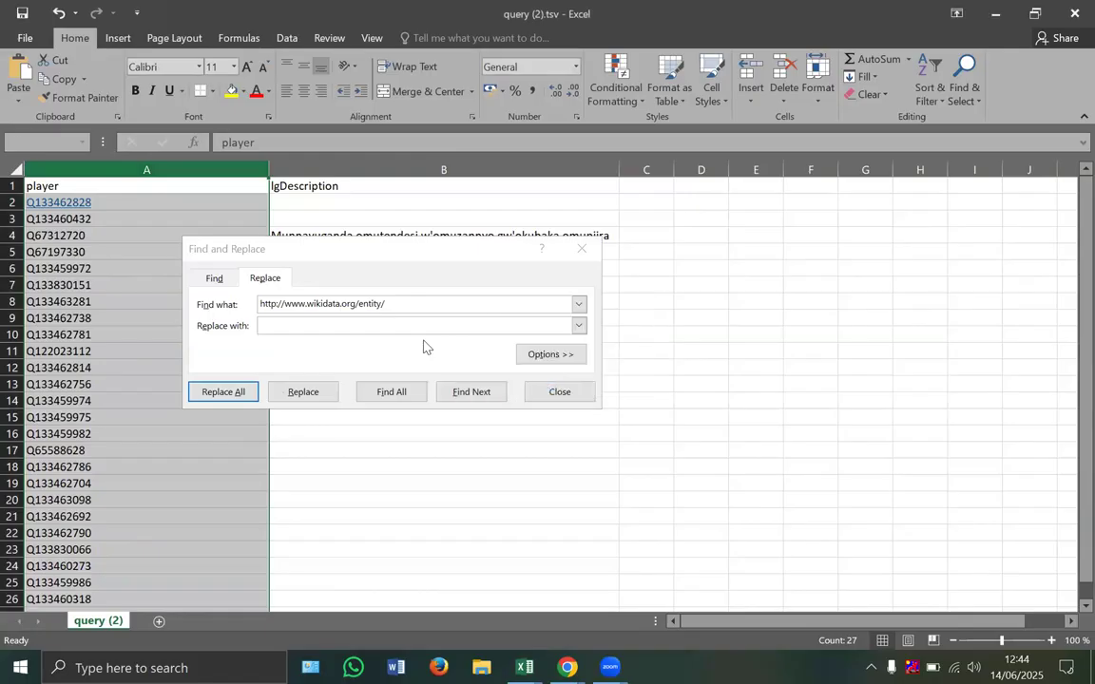
{"action": "left_click", "coordinate": [590, 249]}
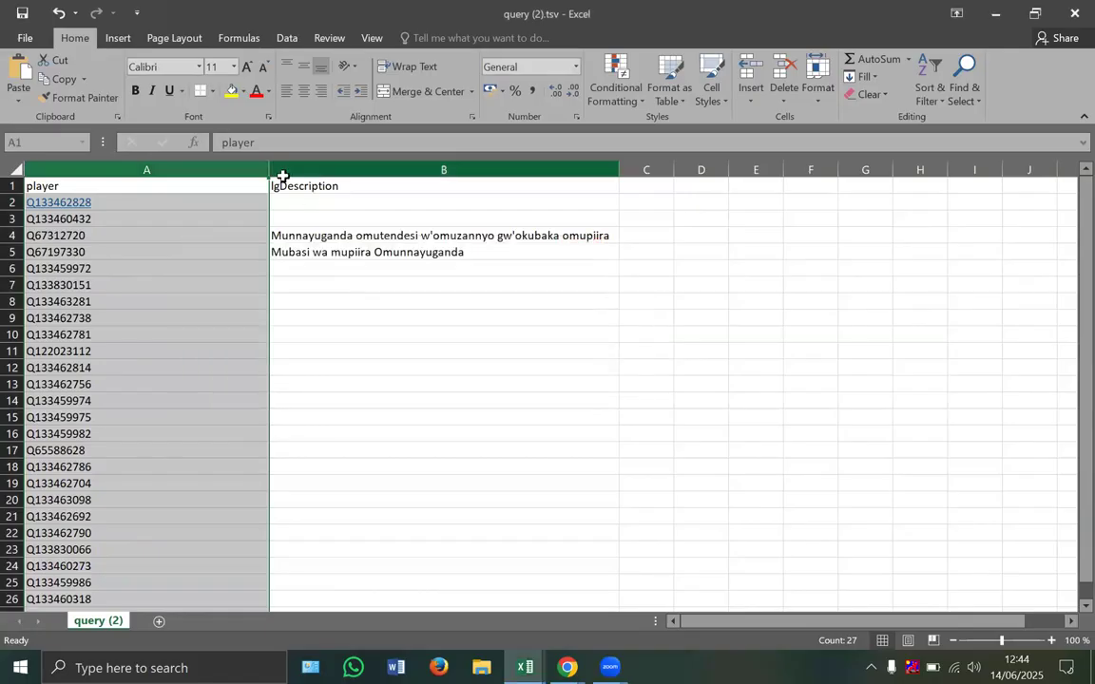
{"action": "left_click", "coordinate": [276, 169]}
Step: Fit column A, insert a new column B and put Dlg in B2 and B3
{"action": "double_click", "coordinate": [269, 169]}
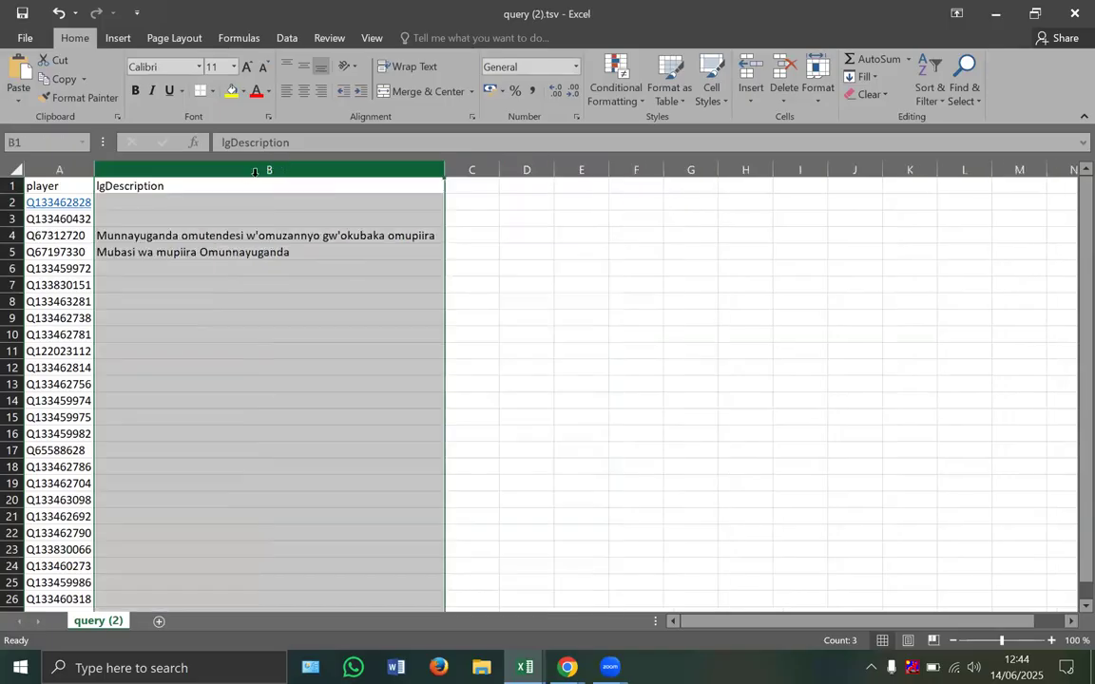
{"action": "right_click", "coordinate": [306, 170]}
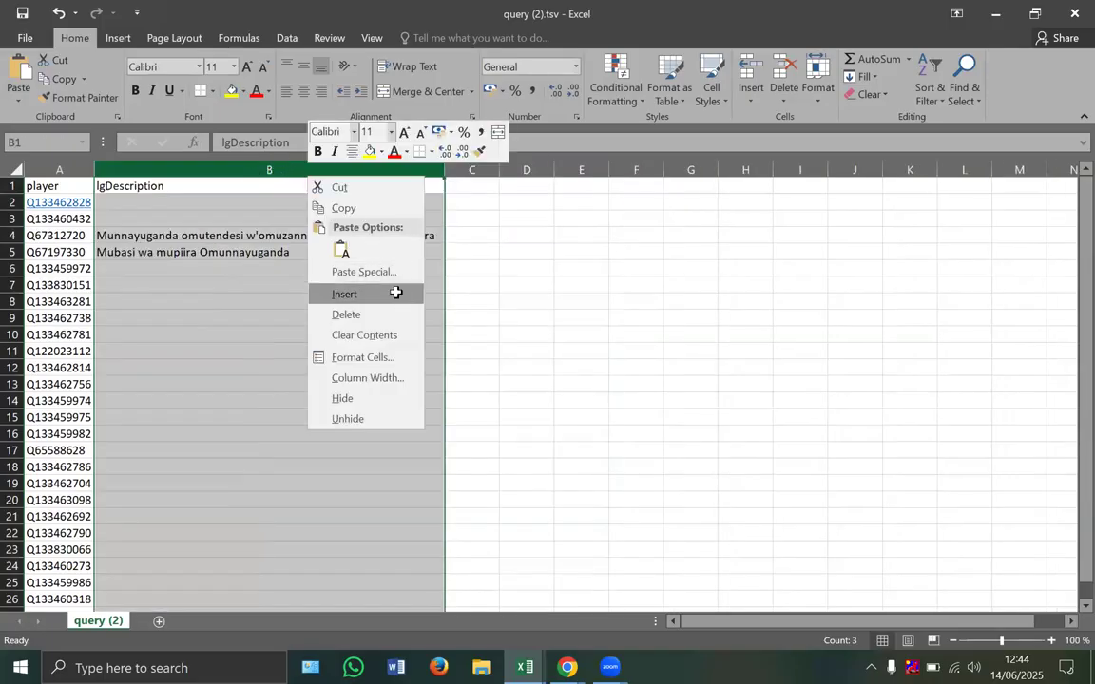
{"action": "left_click", "coordinate": [395, 293]}
{"action": "left_click", "coordinate": [131, 203]}
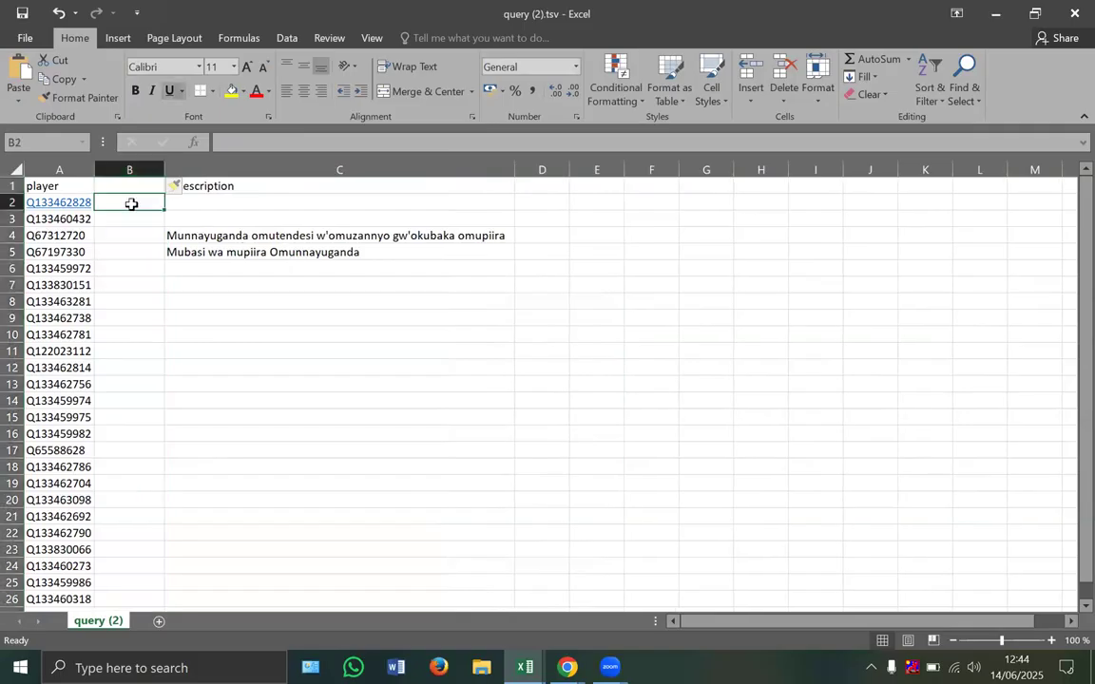
{"action": "type", "text": "Dlg"}
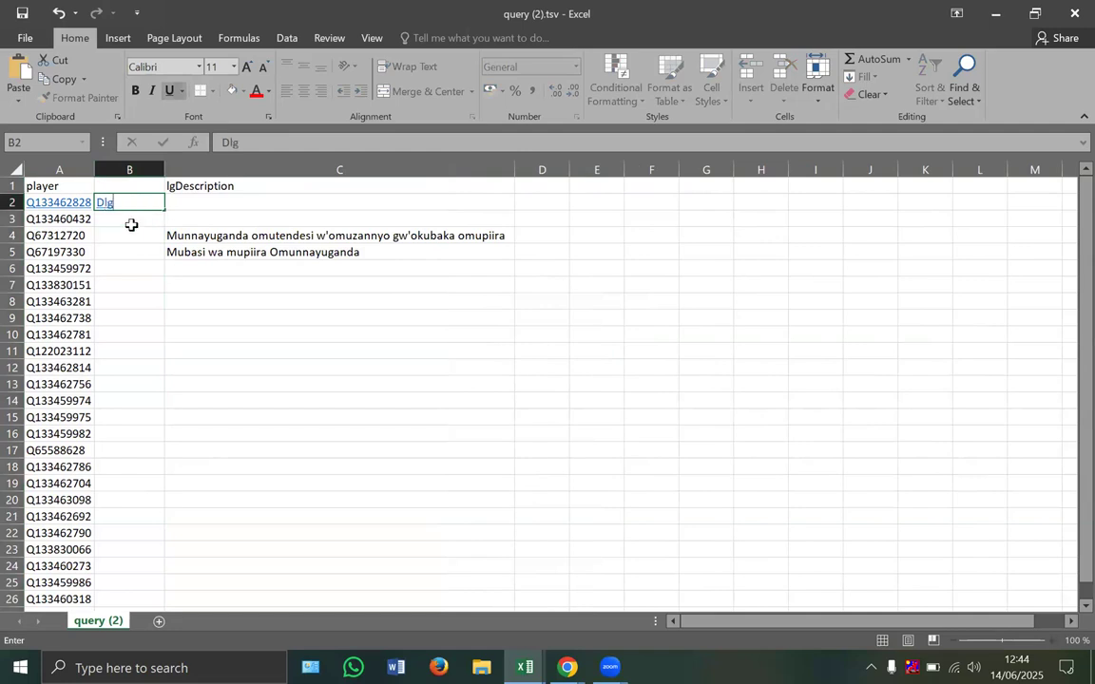
{"action": "left_click", "coordinate": [134, 219]}
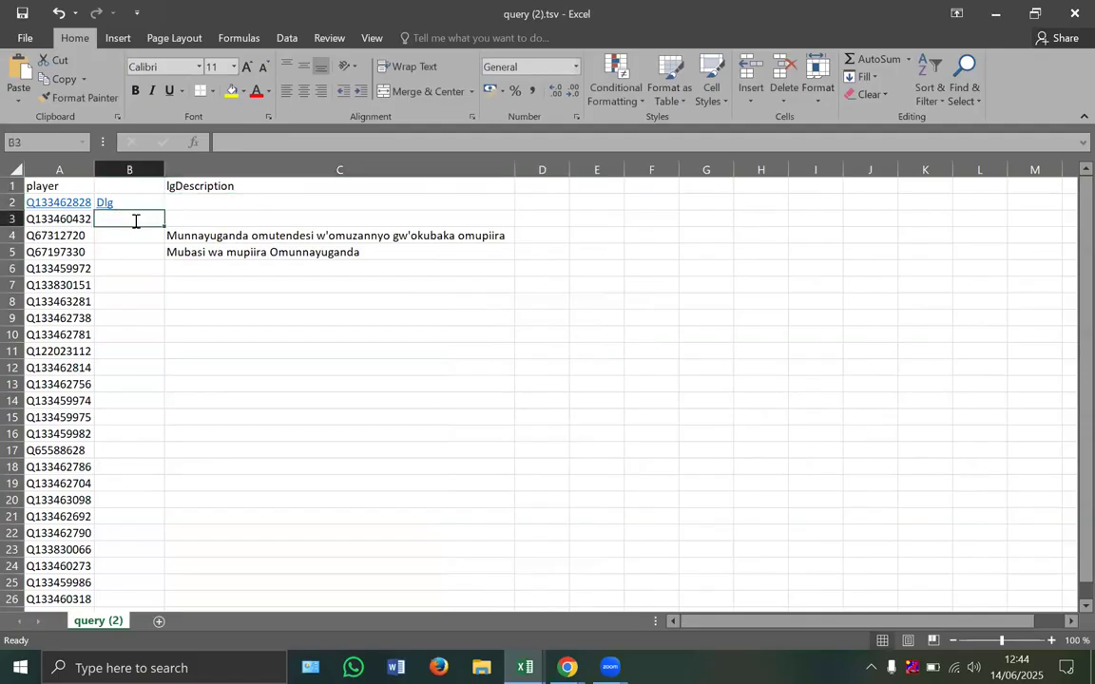
{"action": "type", "text": "Dlg"}
{"action": "left_click", "coordinate": [159, 261]}
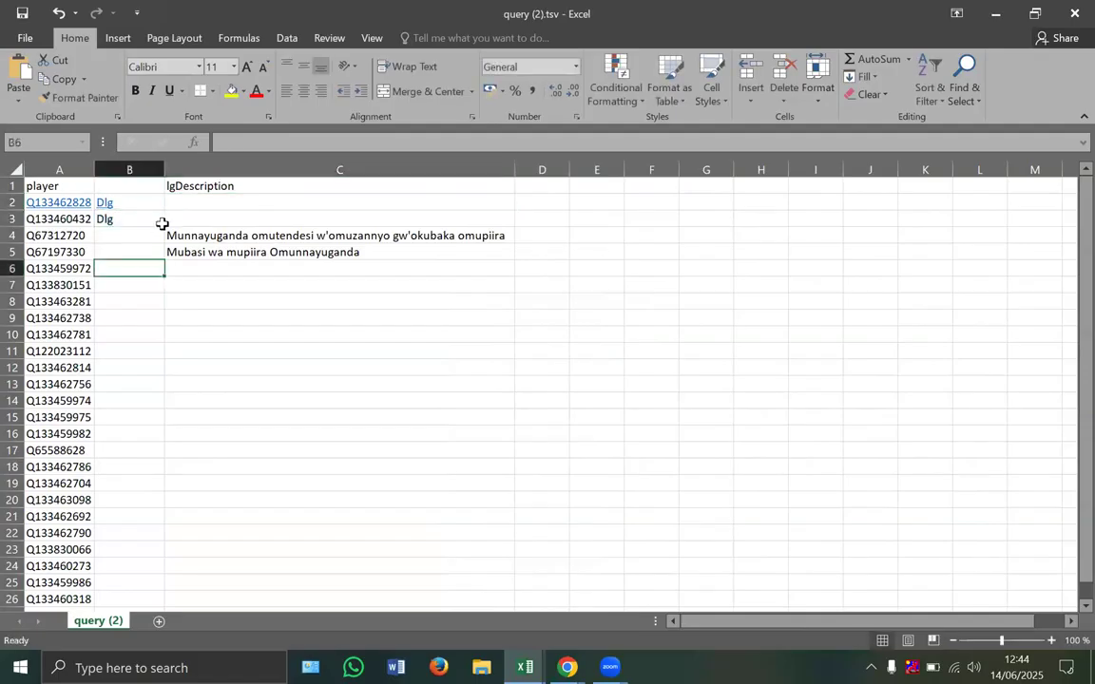
{"action": "left_click", "coordinate": [162, 224]}
{"action": "left_click_drag", "start_coordinate": [164, 225], "coordinate": [161, 204]}
Step: Copy the description 'Mubasi wa mupiira Omunnayuganda' from C5 into C2
{"action": "left_click", "coordinate": [201, 207]}
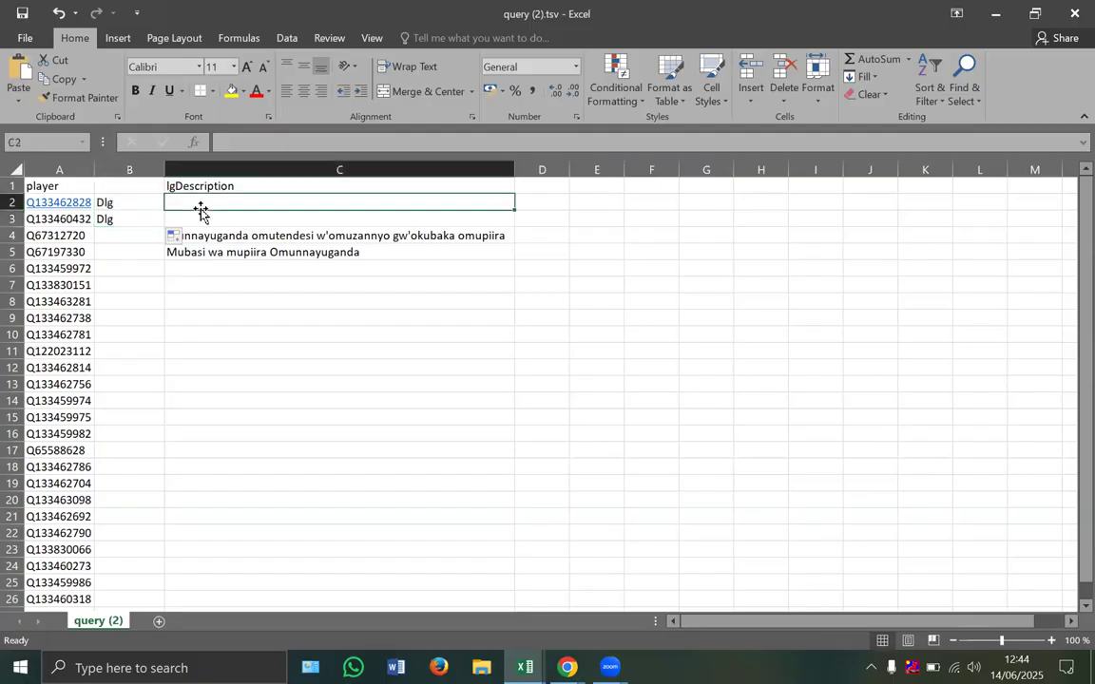
{"action": "left_click", "coordinate": [263, 249]}
{"action": "key", "text": "ctrl+c"}
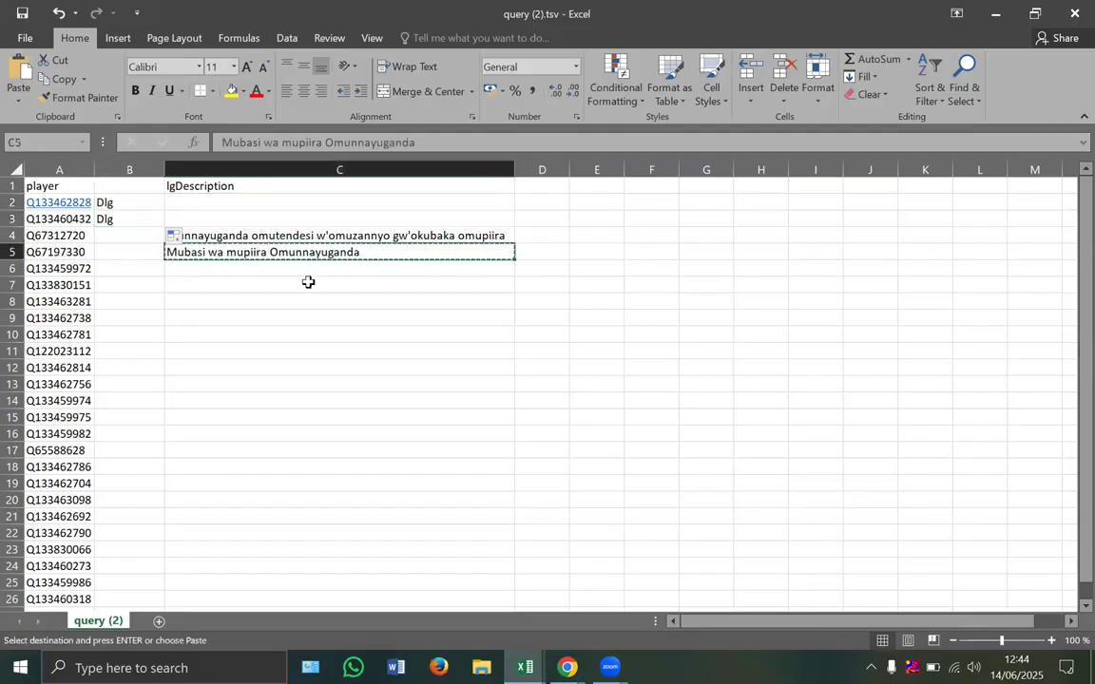
{"action": "left_click", "coordinate": [342, 218]}
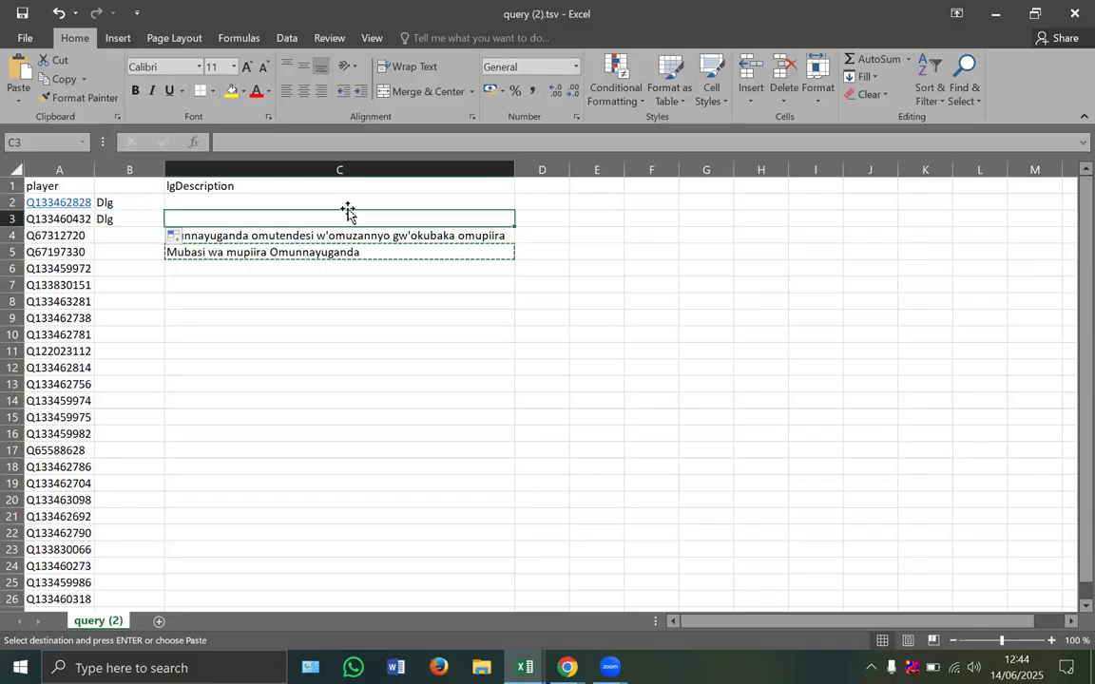
{"action": "left_click", "coordinate": [350, 206]}
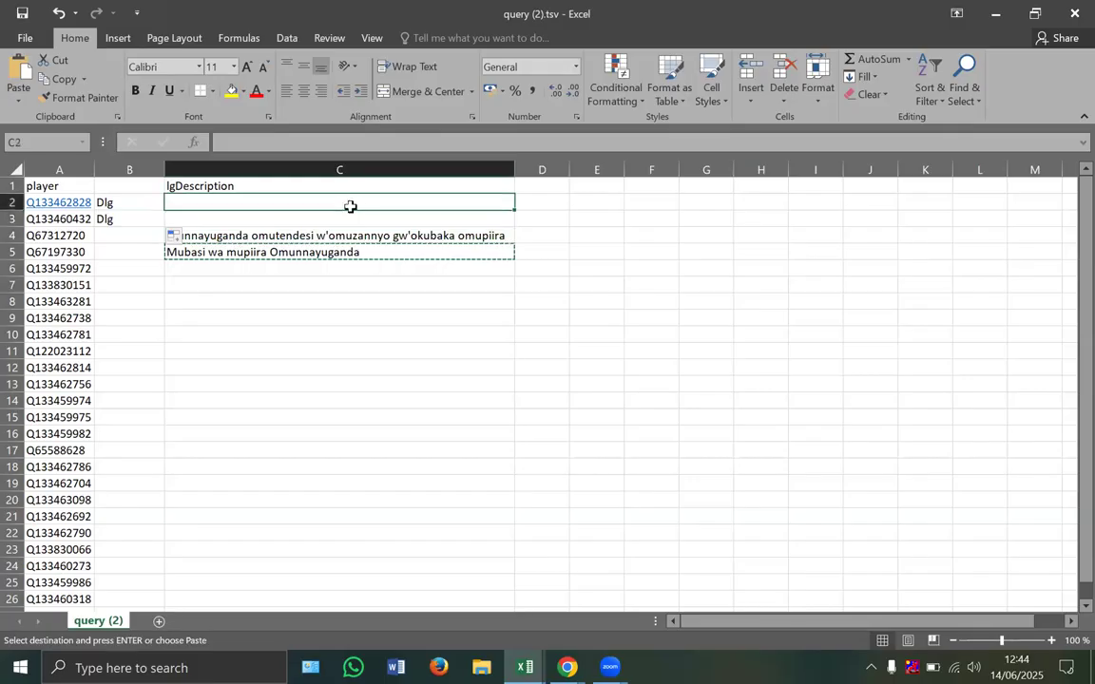
{"action": "key", "text": "ctrl+v"}
Step: Clear the leftover descriptions in C4, C5 and rows 12 to 27
{"action": "left_click", "coordinate": [311, 234]}
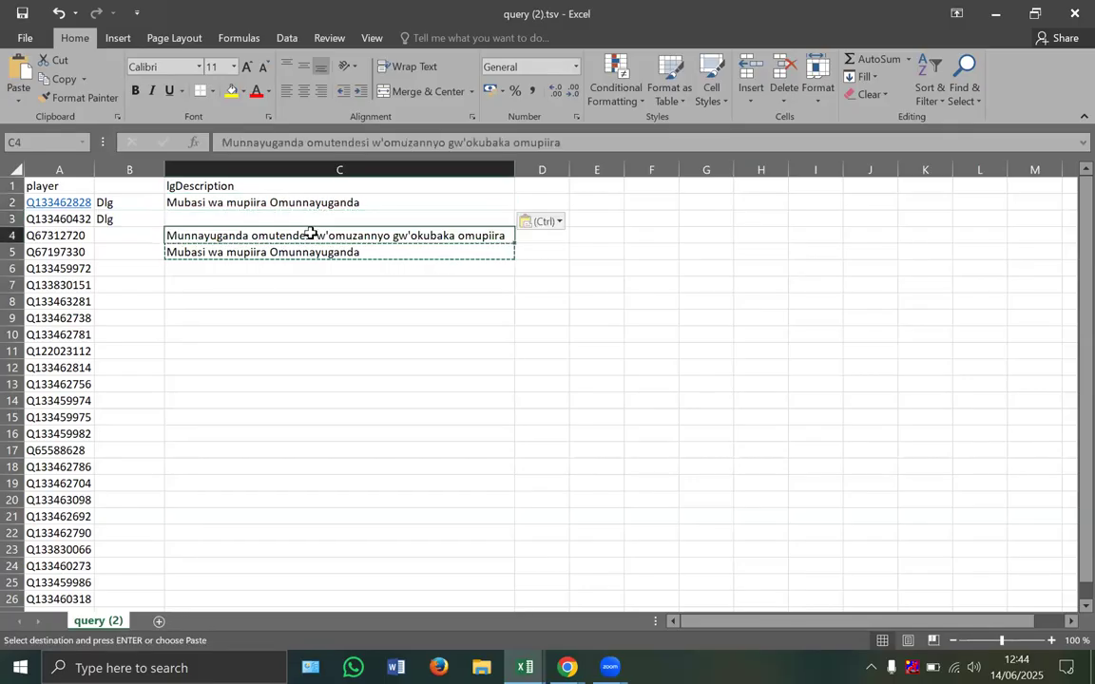
{"action": "key", "text": "Delete"}
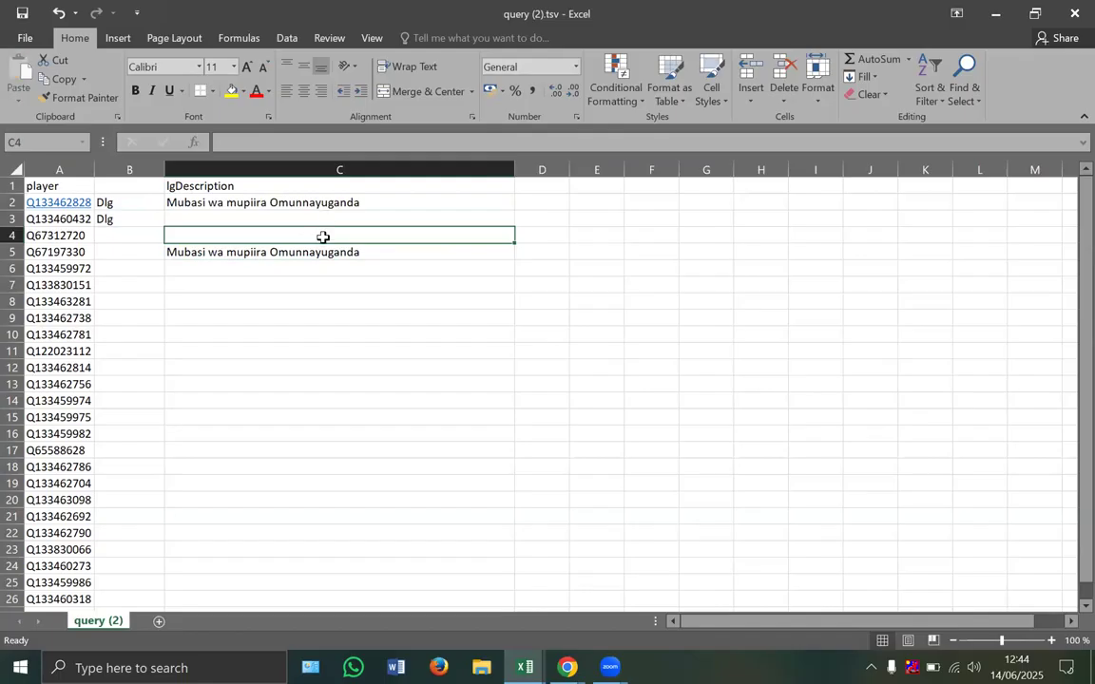
{"action": "left_click", "coordinate": [318, 251]}
{"action": "key", "text": "Delete"}
{"action": "scroll", "coordinate": [88, 452], "scroll_direction": "down", "scroll_amount": 6}
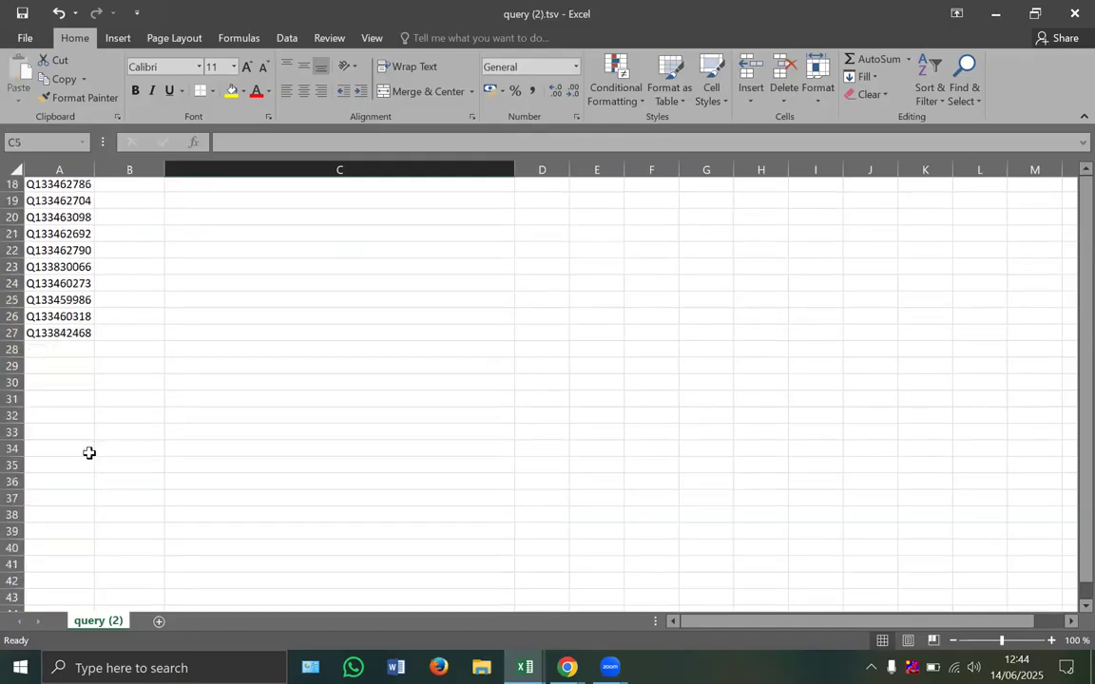
{"action": "scroll", "coordinate": [89, 452], "scroll_direction": "up", "scroll_amount": 6}
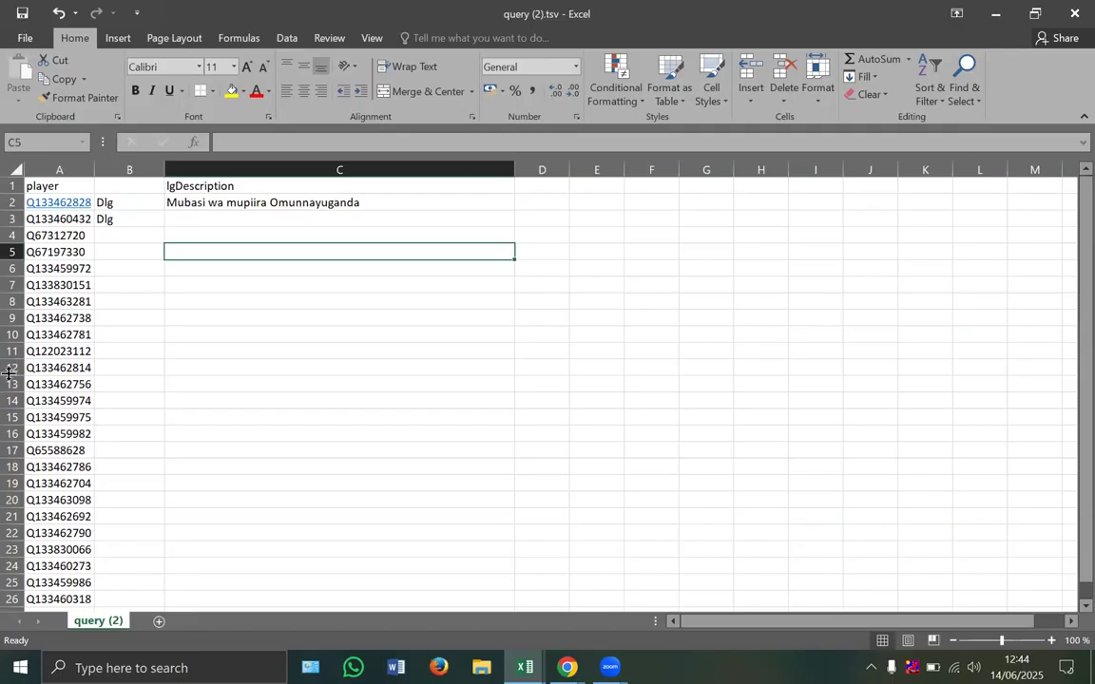
{"action": "left_click_drag", "start_coordinate": [7, 371], "coordinate": [262, 269]}
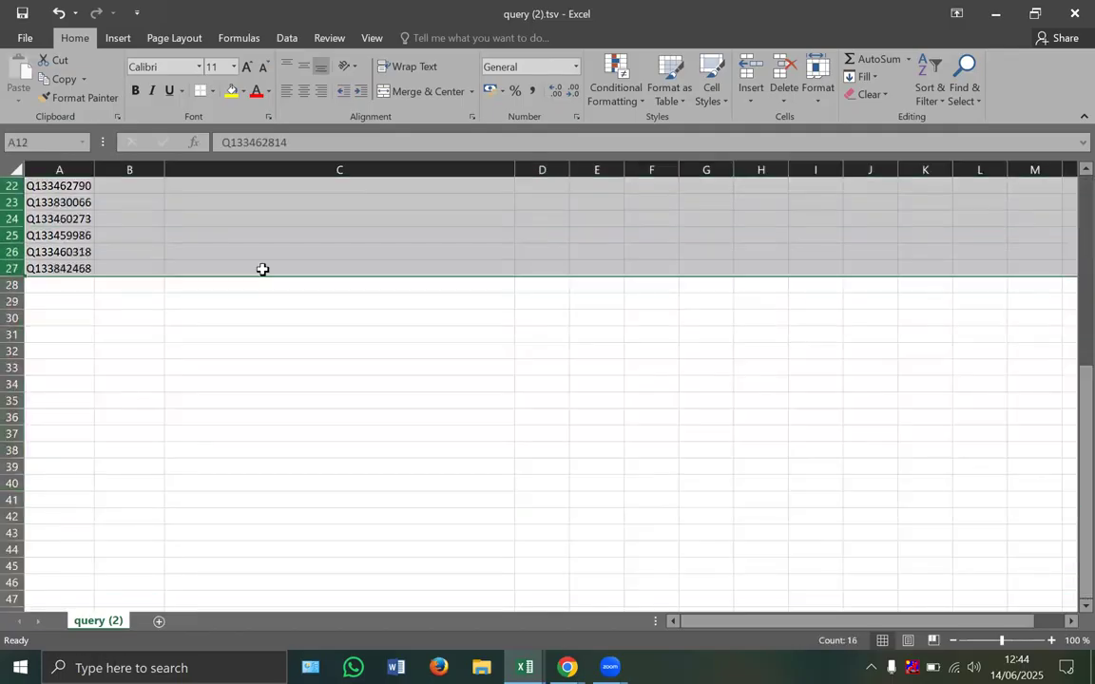
{"action": "scroll", "coordinate": [263, 269], "scroll_direction": "up", "scroll_amount": 7}
{"action": "key", "text": "Delete"}
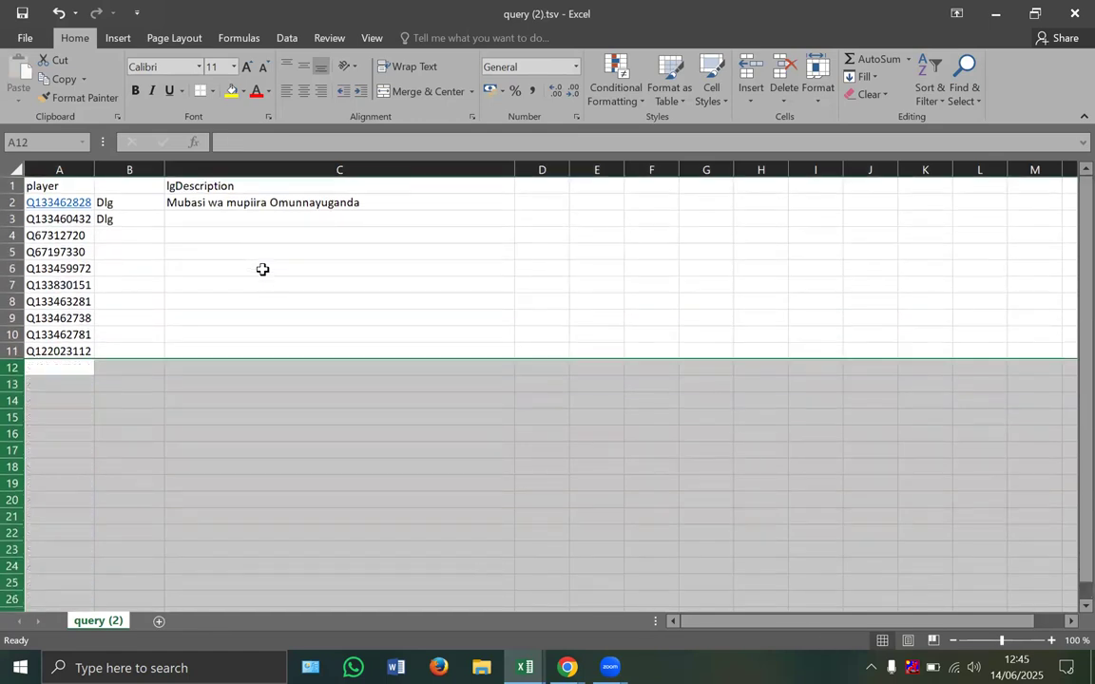
Step: Try editing C2 into a quoted description, then undo those edits
{"action": "left_click", "coordinate": [272, 204]}
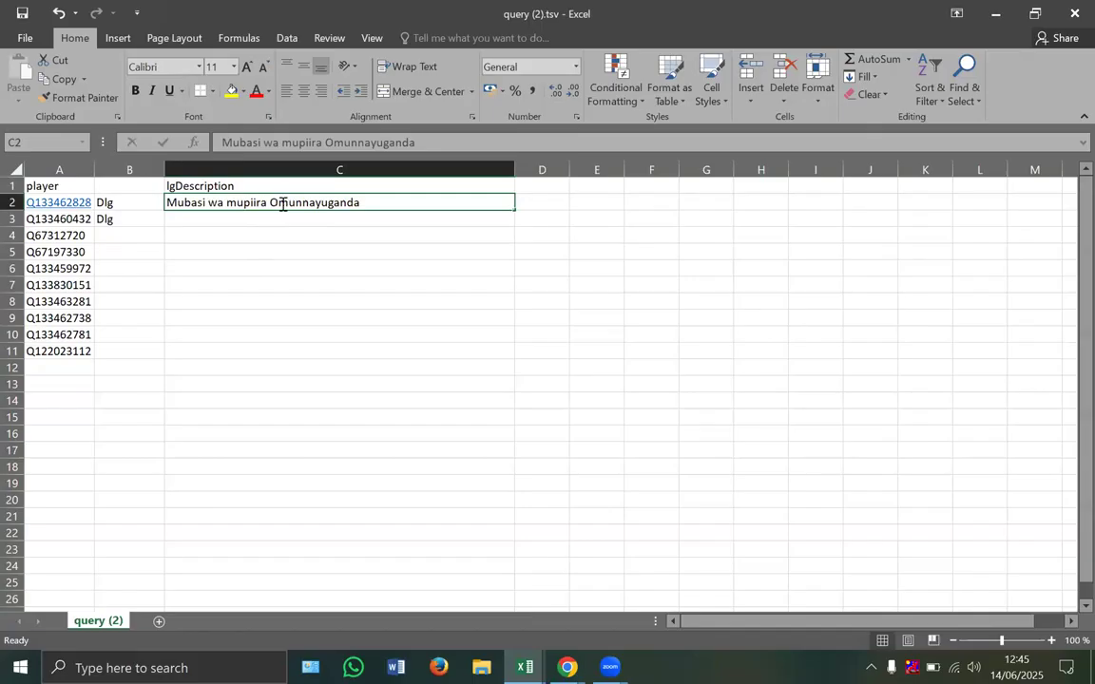
{"action": "double_click", "coordinate": [255, 204]}
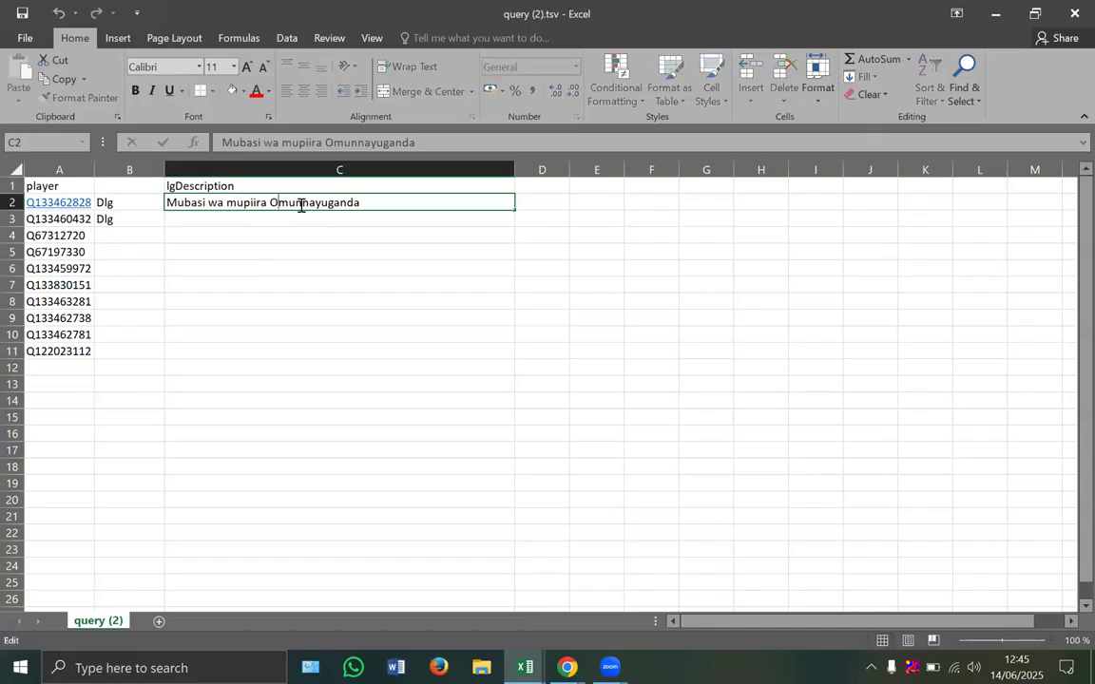
{"action": "key", "text": "BackSpace"}
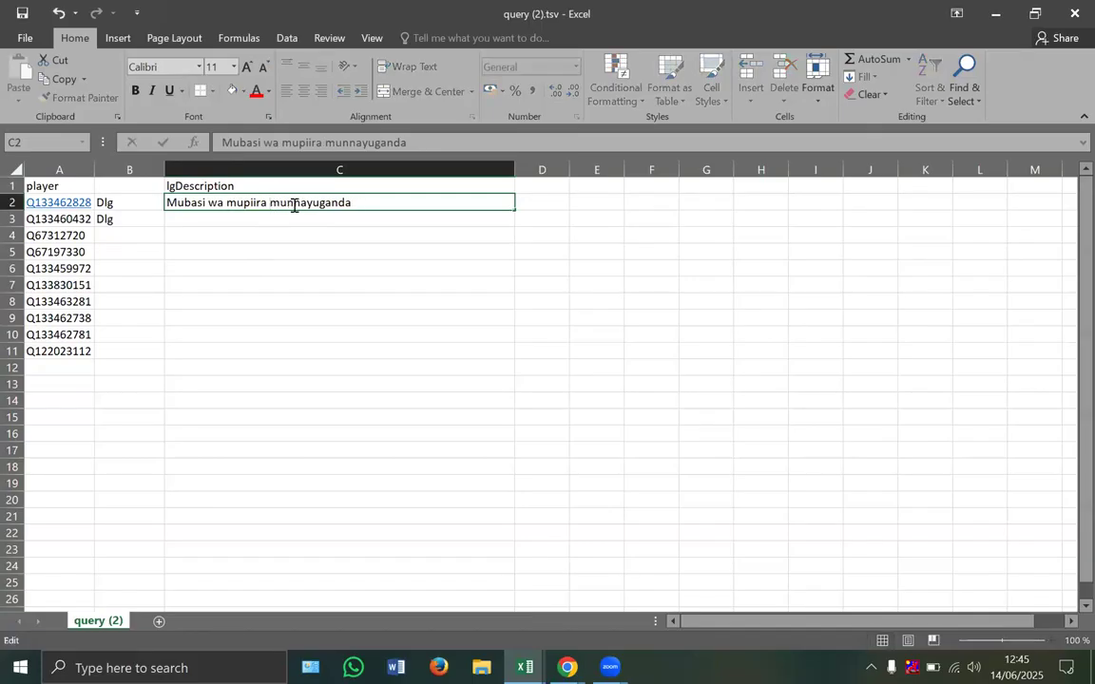
{"action": "left_click", "coordinate": [303, 236]}
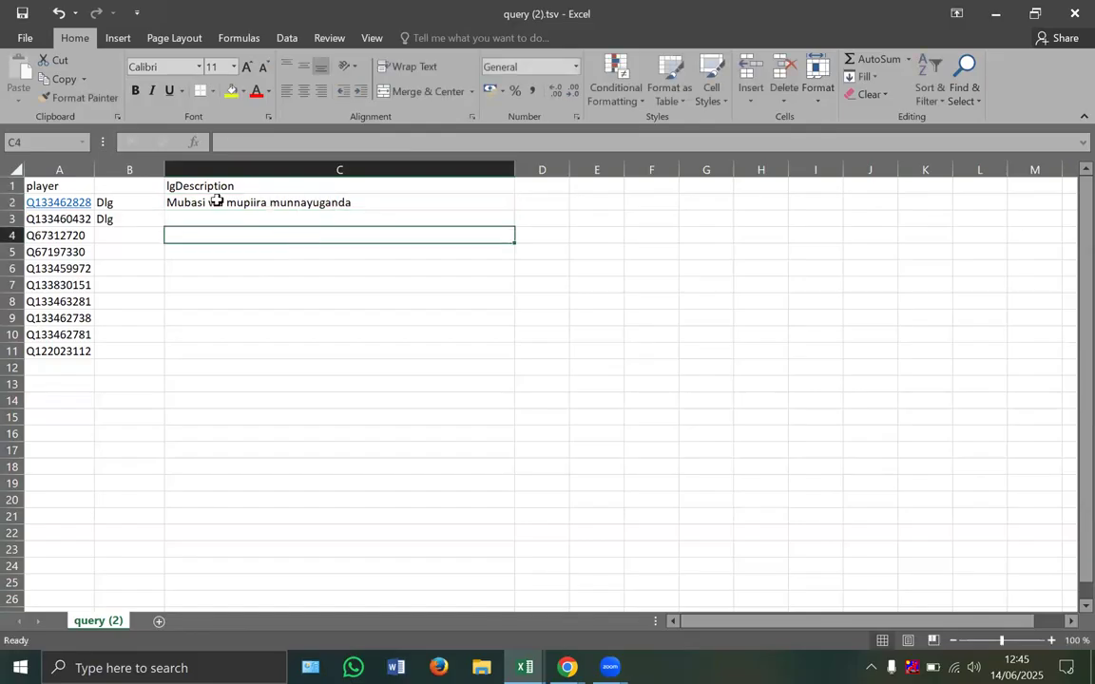
{"action": "double_click", "coordinate": [177, 204]}
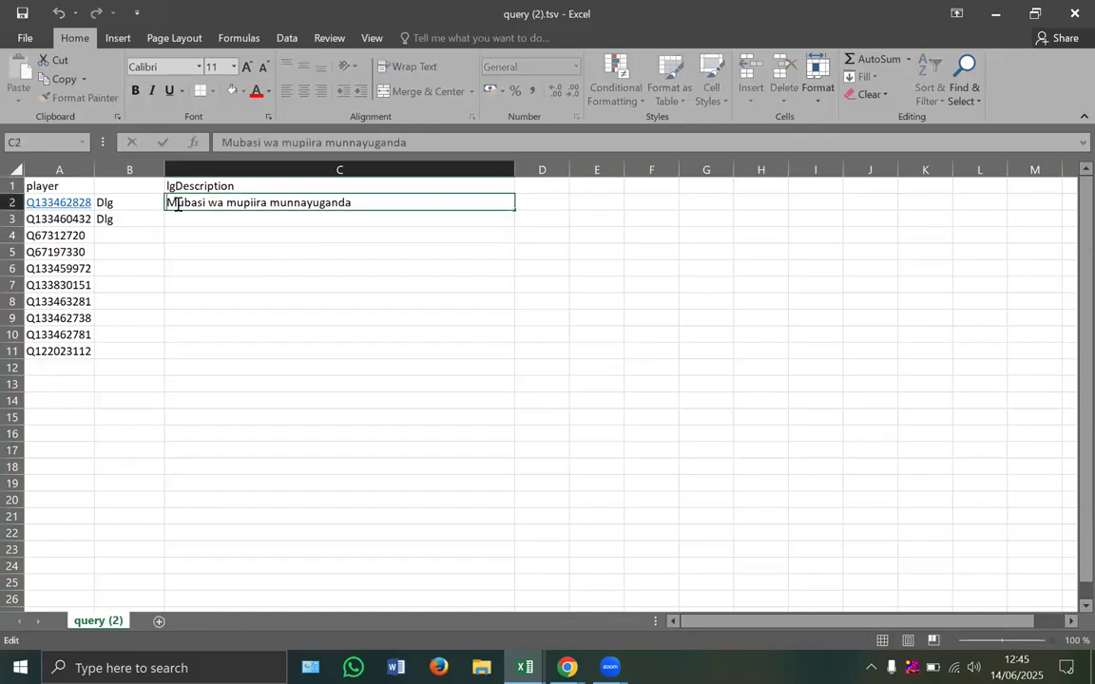
{"action": "type", "text": "\""}
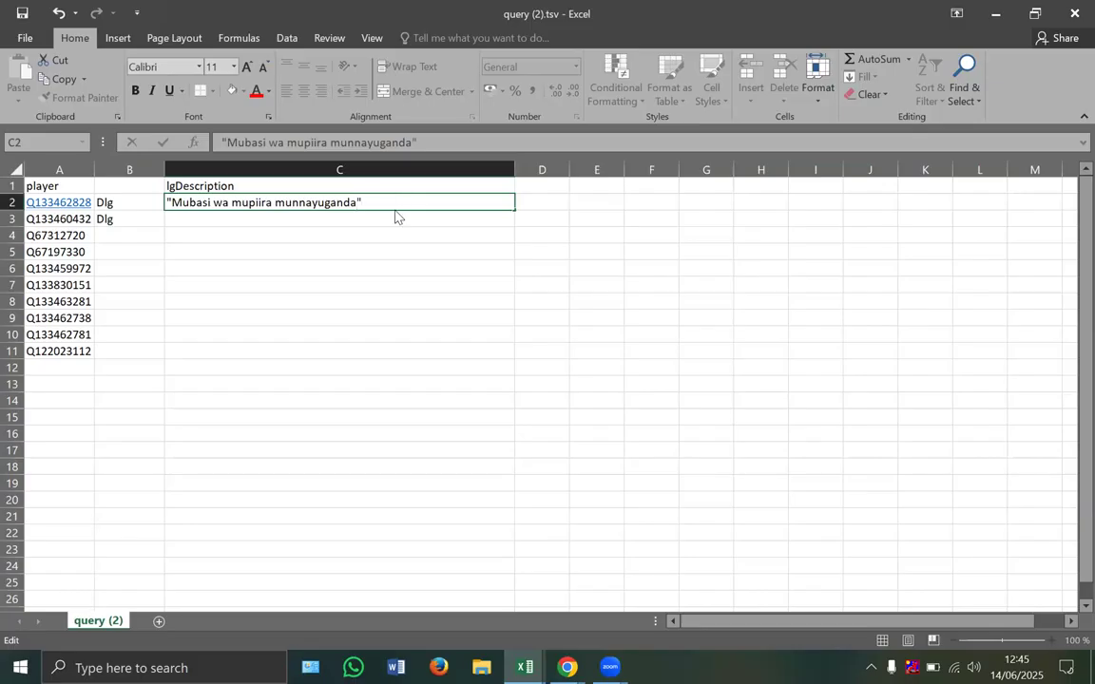
{"action": "key", "text": "ctrl+Return"}
{"action": "left_click", "coordinate": [342, 266]}
{"action": "key", "text": "ctrl+z"}
{"action": "key", "text": "ctrl+z"}
{"action": "key", "text": "ctrl+z"}
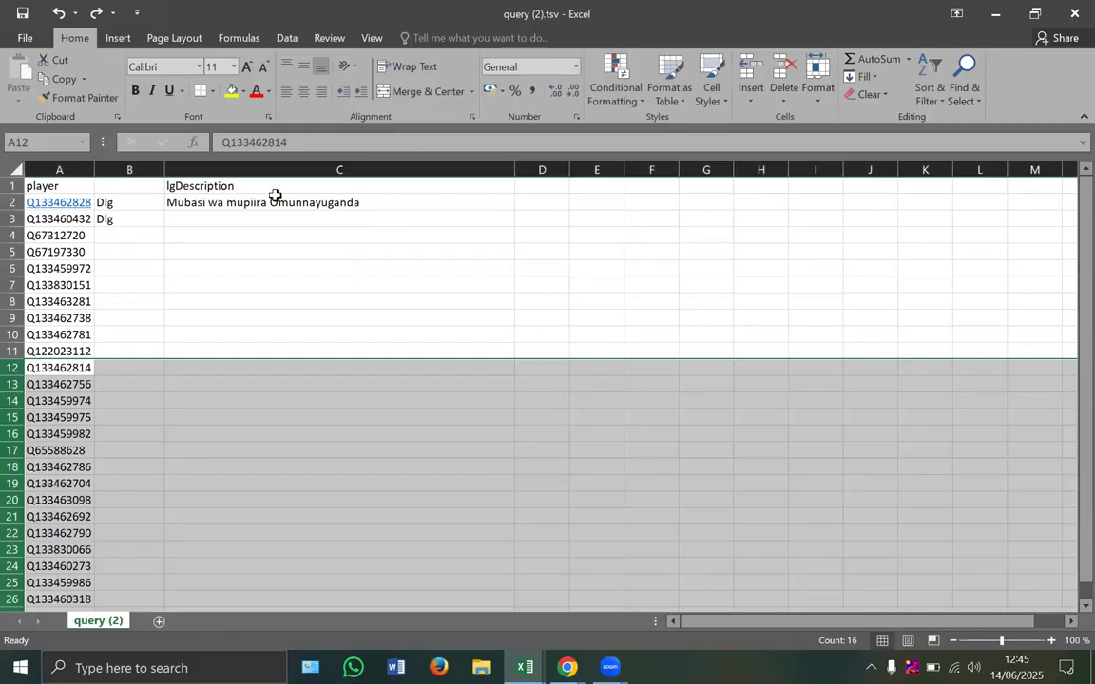
Step: Change C2 to "mubasi wa mupiira munnayuganda" and fill it down column C to row 27
{"action": "left_click", "coordinate": [231, 198]}
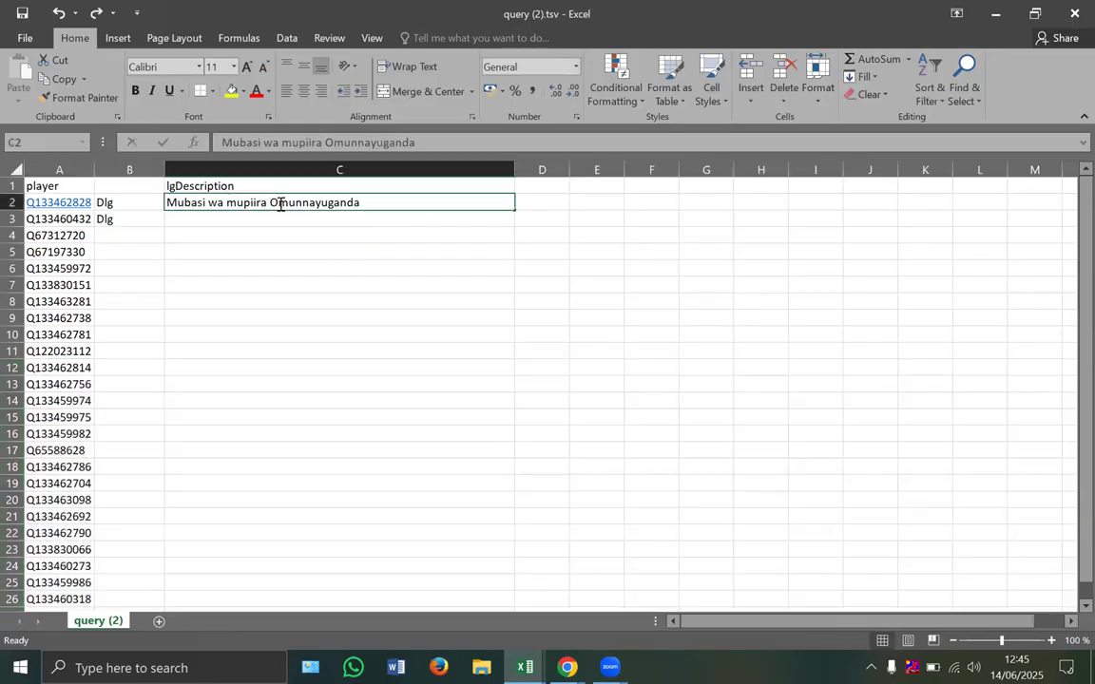
{"action": "double_click", "coordinate": [282, 204]}
{"action": "key", "text": "BackSpace"}
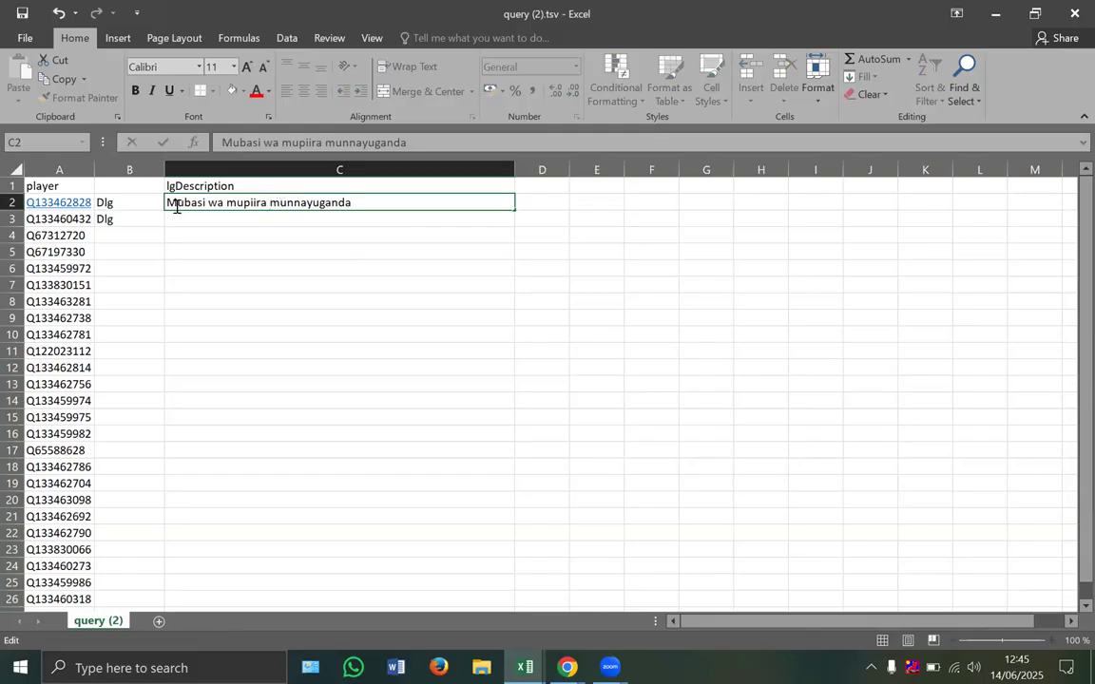
{"action": "key", "text": "BackSpace"}
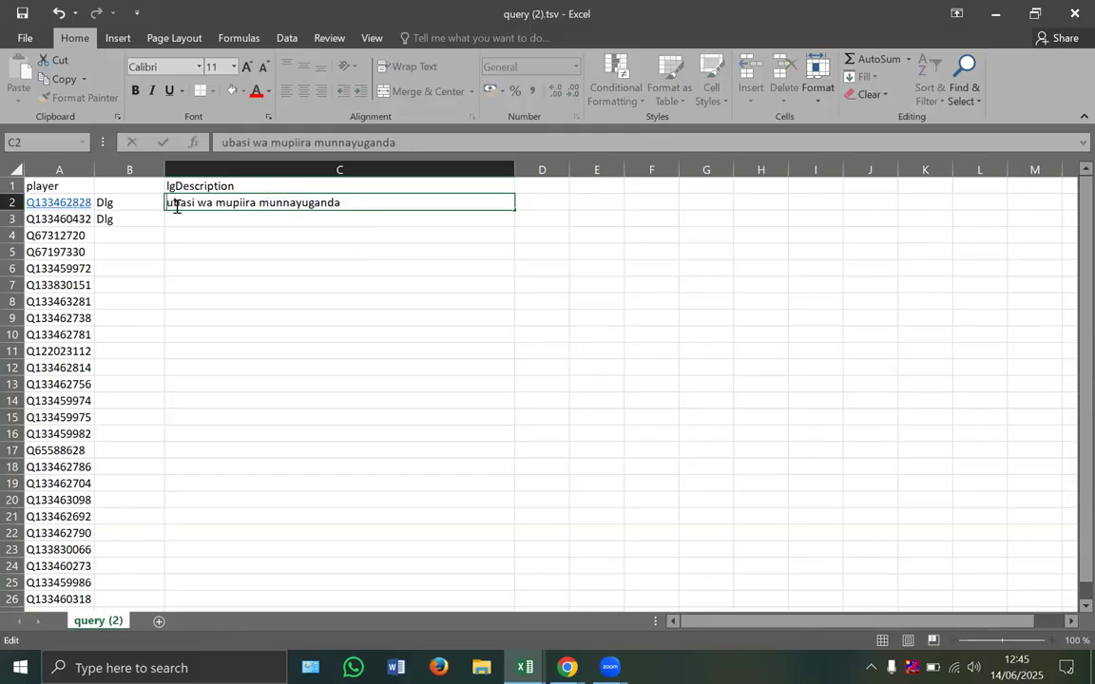
{"action": "type", "text": "\"m"}
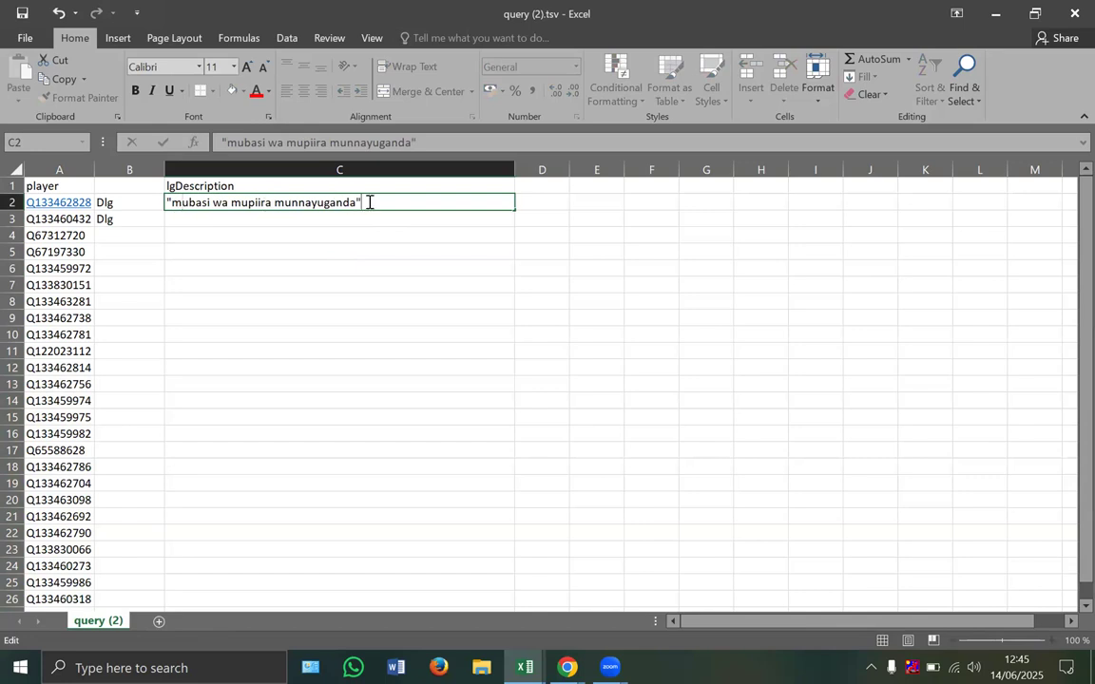
{"action": "key", "text": "ctrl+Return"}
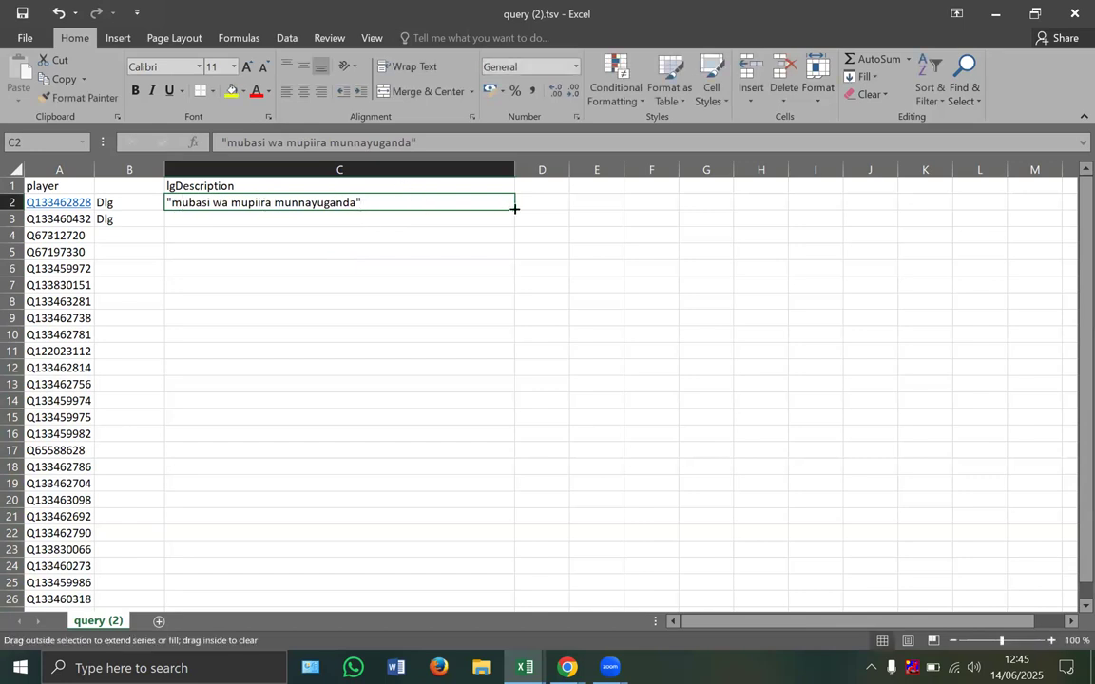
{"action": "left_click_drag", "start_coordinate": [515, 209], "coordinate": [476, 257]}
{"action": "scroll", "coordinate": [407, 335], "scroll_direction": "up", "scroll_amount": 7}
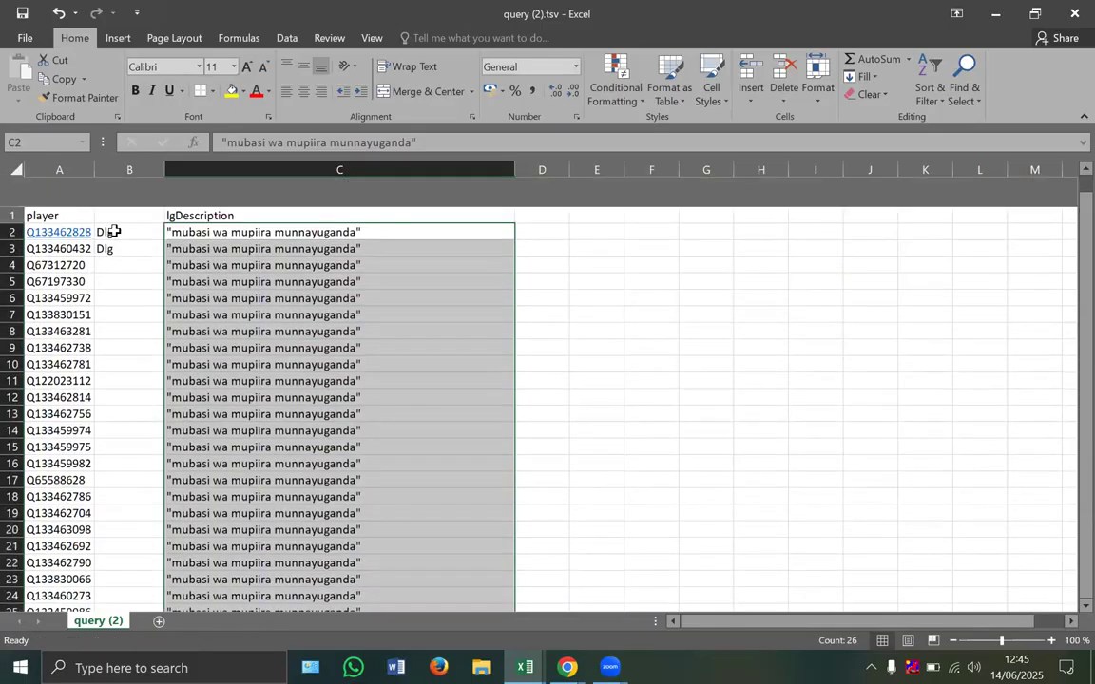
Step: Fill Dlg down column B from B3 to row 27
{"action": "left_click", "coordinate": [132, 219]}
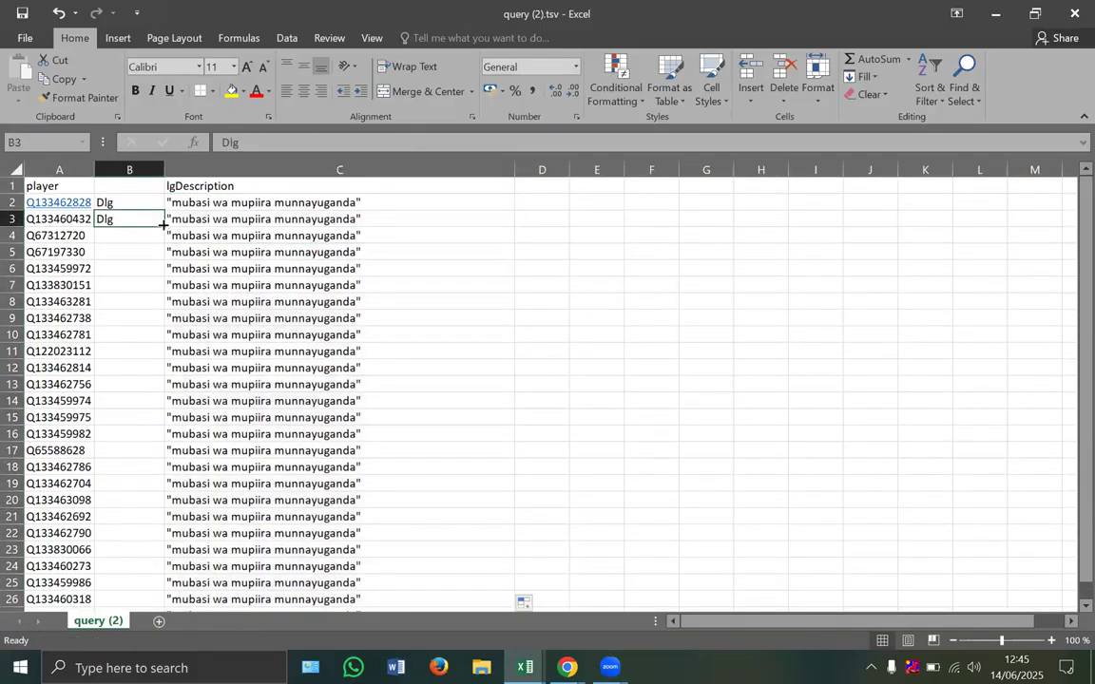
{"action": "left_click_drag", "start_coordinate": [153, 300], "coordinate": [151, 590]}
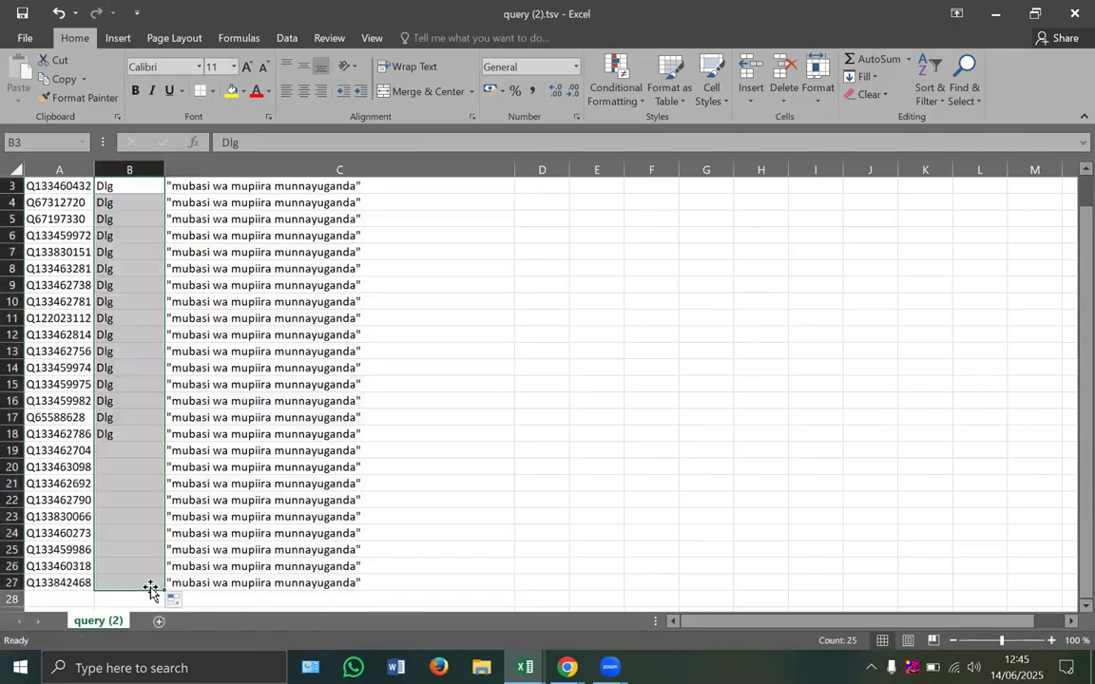
{"action": "scroll", "coordinate": [281, 466], "scroll_direction": "up", "scroll_amount": 1}
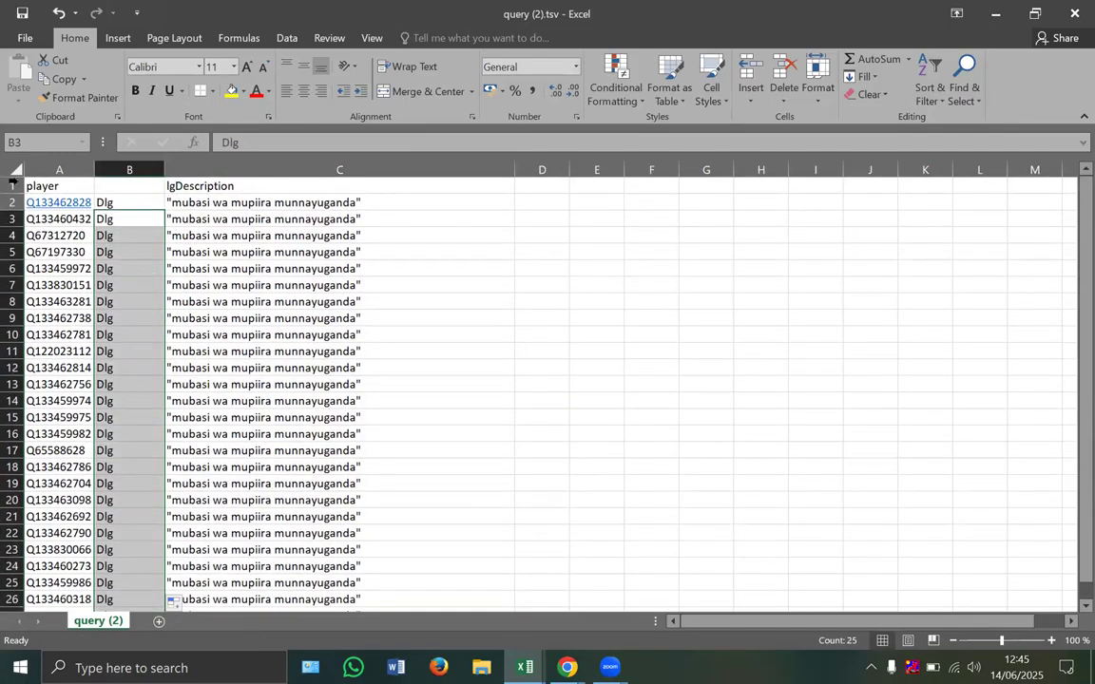
Step: Delete the header row and copy the 26 data rows A1:C26
{"action": "left_click", "coordinate": [13, 185]}
{"action": "right_click", "coordinate": [56, 185]}
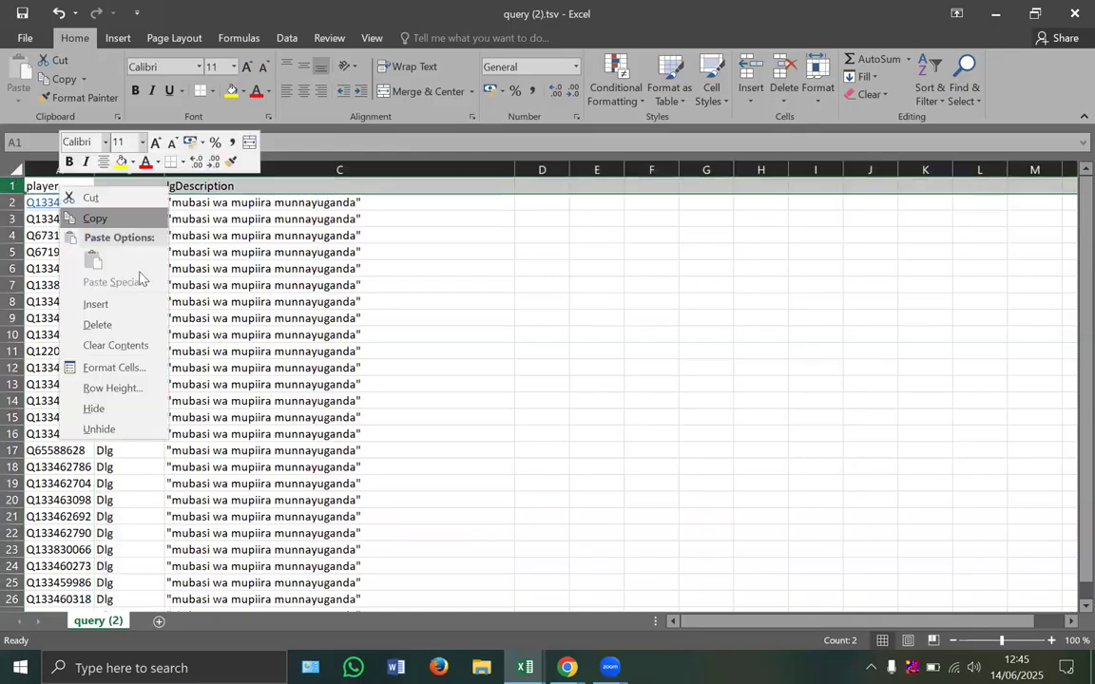
{"action": "left_click", "coordinate": [106, 321]}
{"action": "left_click", "coordinate": [234, 294]}
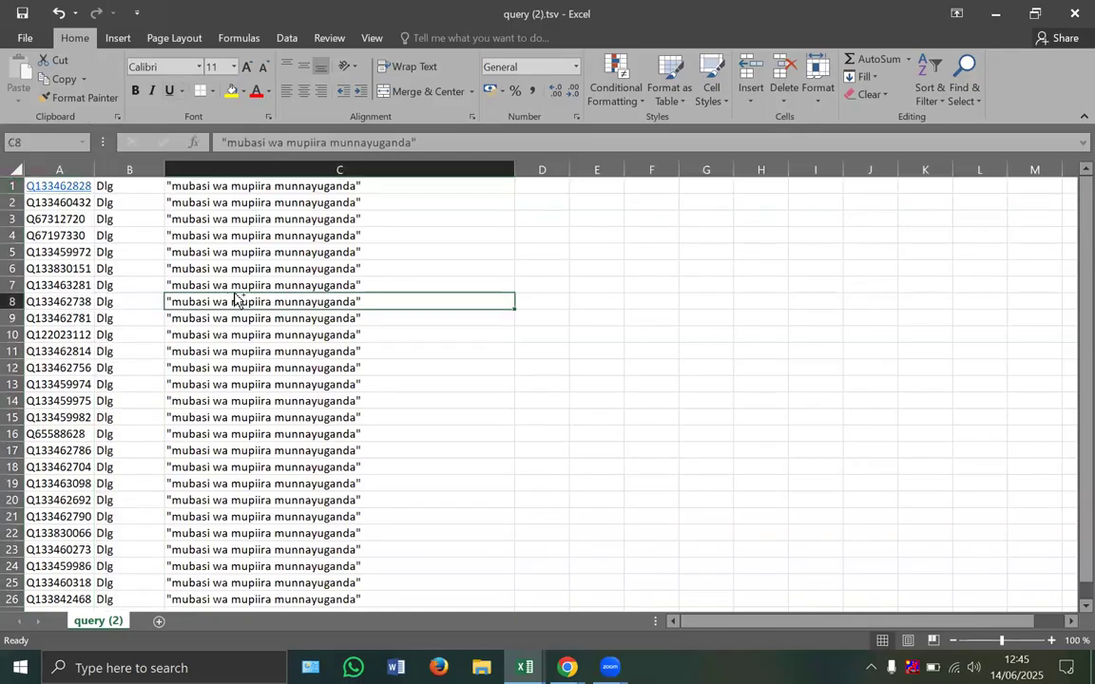
{"action": "key", "text": "ctrl+a"}
{"action": "key", "text": "ctrl+c"}
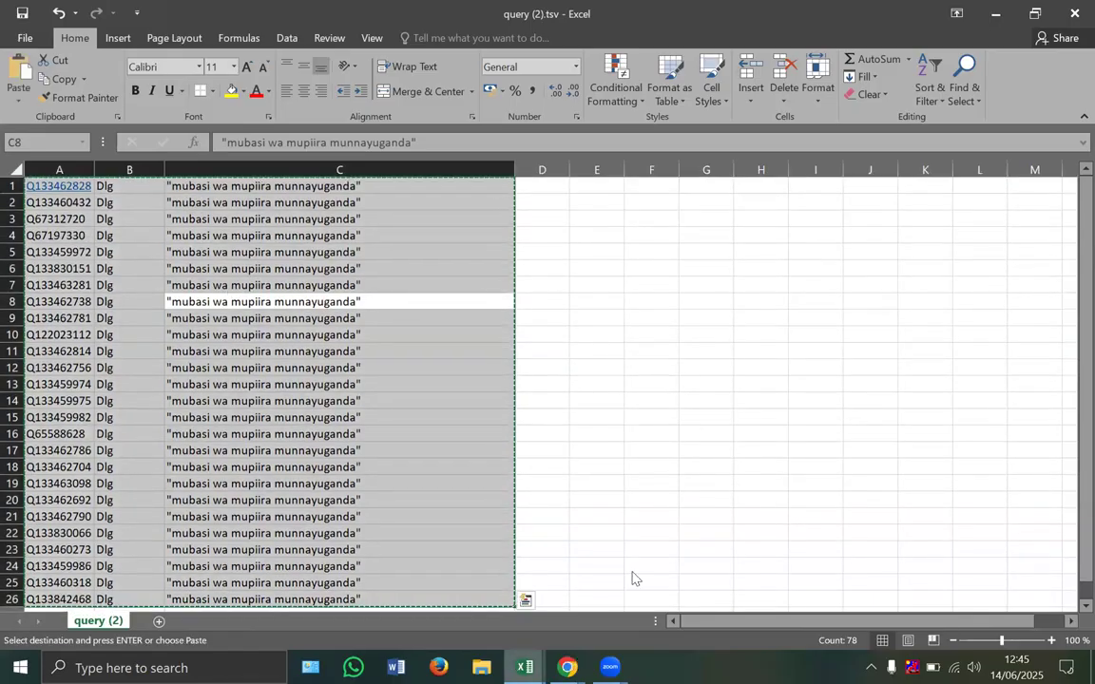
{"action": "key", "text": "alt+Tab"}
Step: Create a new QuickStatements batch named 'Adding Lugandan descriptions' from the pasted commands
{"action": "left_click", "coordinate": [380, 17]}
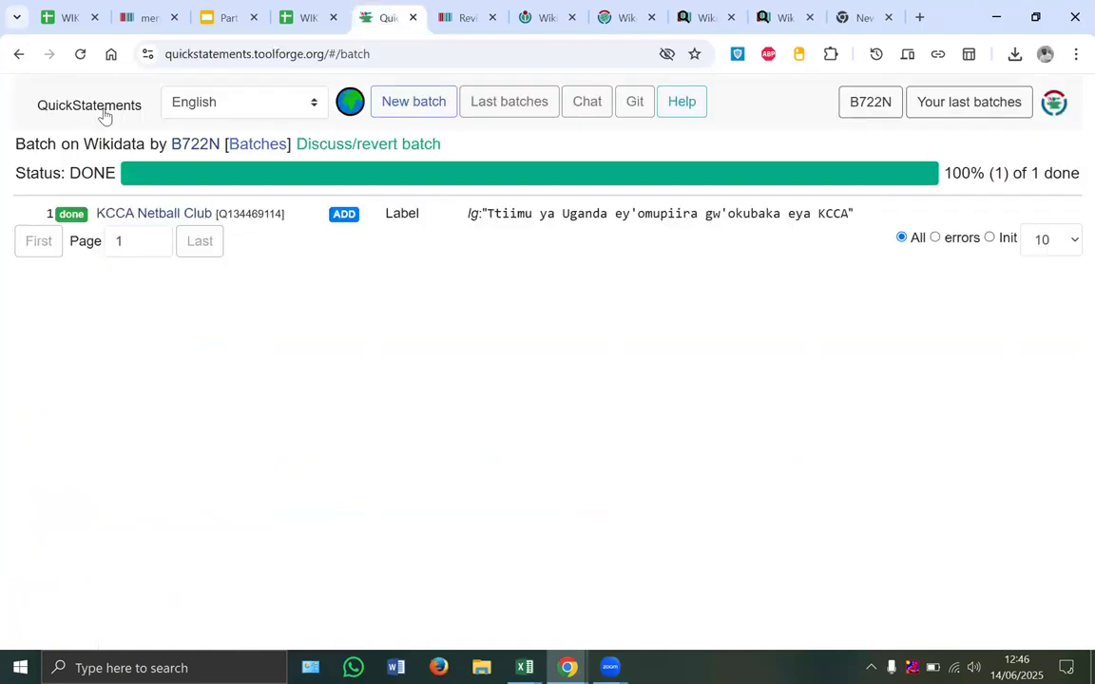
{"action": "left_click", "coordinate": [105, 112]}
{"action": "left_click", "coordinate": [154, 255]}
{"action": "left_click", "coordinate": [181, 237]}
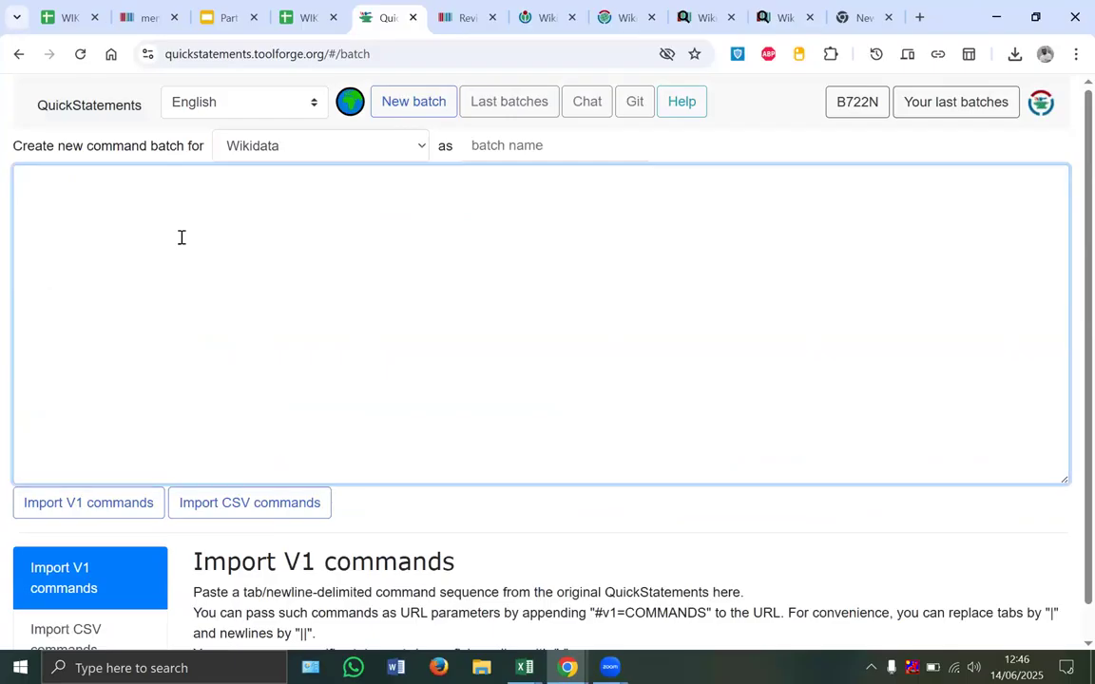
{"action": "key", "text": "ctrl+v"}
{"action": "scroll", "coordinate": [496, 167], "scroll_direction": "up", "scroll_amount": 3}
{"action": "left_click", "coordinate": [506, 159]}
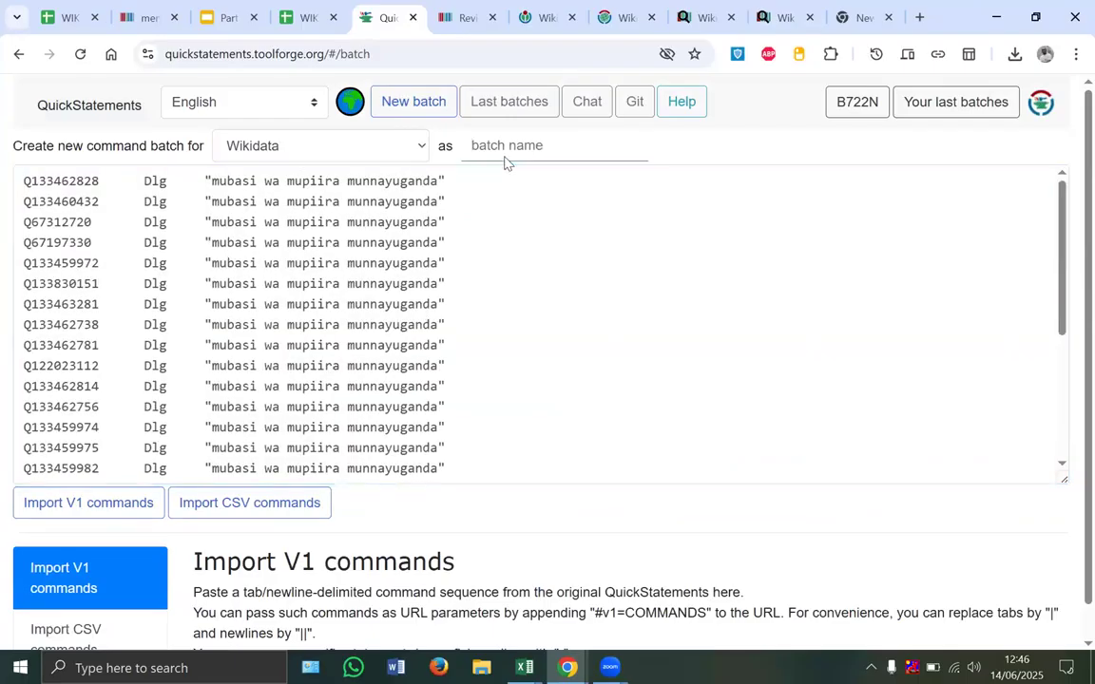
{"action": "type", "text": "Adding Lugandan descriptions"}
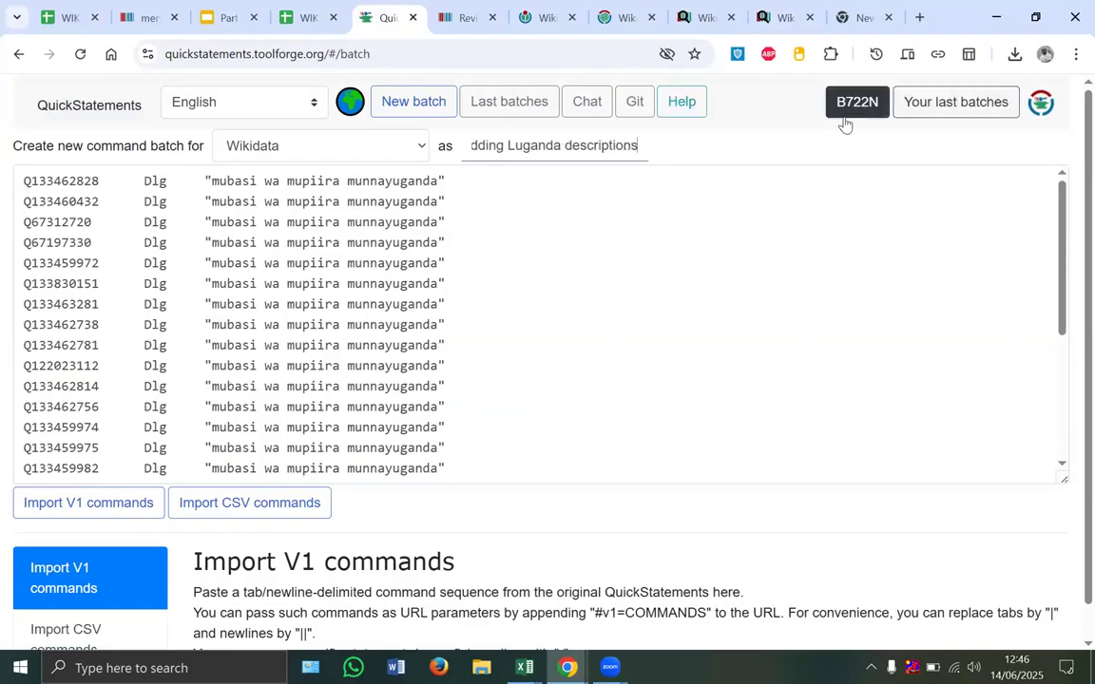
{"action": "left_click", "coordinate": [112, 514]}
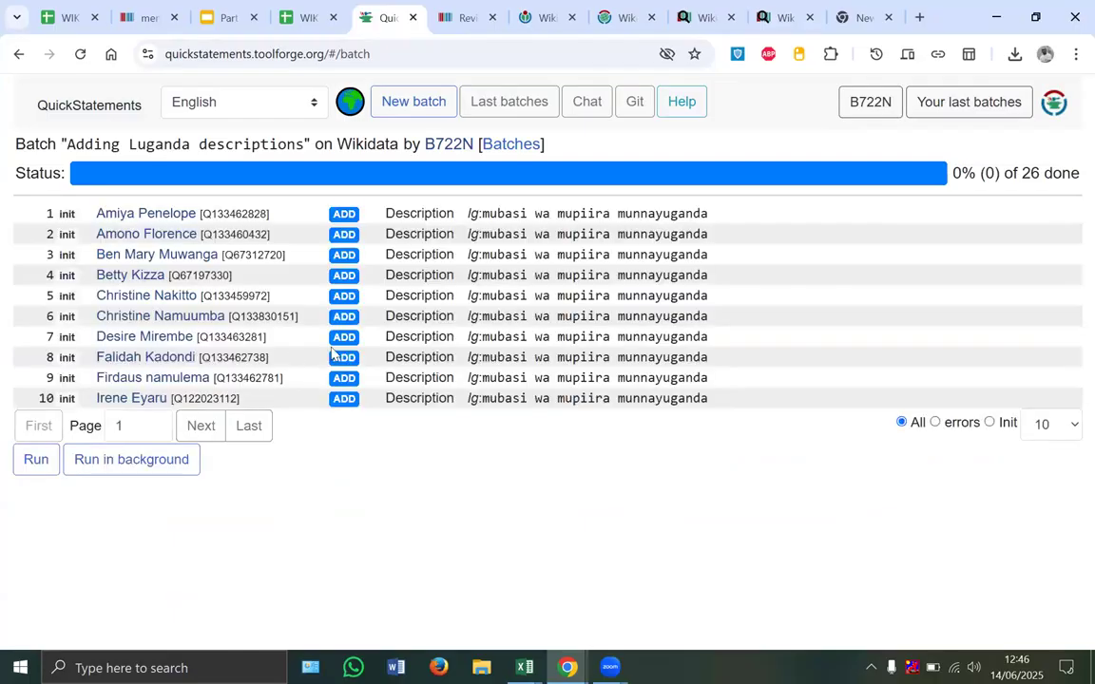
Step: Open the first player's item in a new tab and select its Luganda description
{"action": "right_click", "coordinate": [163, 216]}
{"action": "left_click", "coordinate": [206, 235]}
{"action": "left_click_drag", "start_coordinate": [484, 214], "coordinate": [715, 211]}
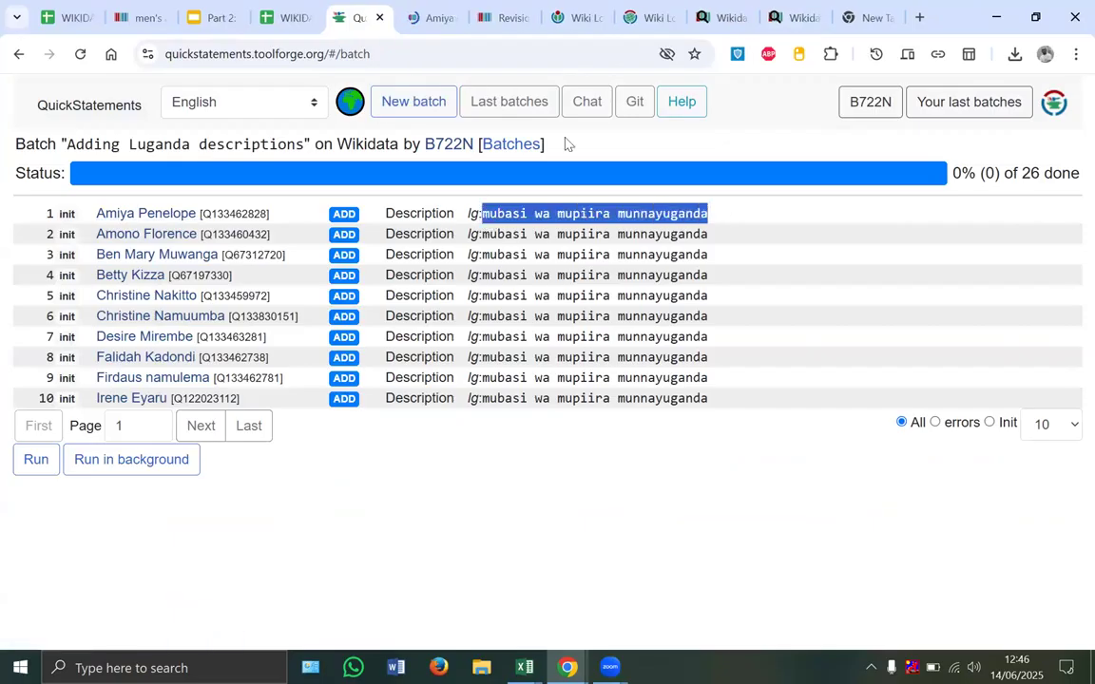
Step: Give the first player's item the Ganda description 'mubasi wa mupiira munnayuganda' and publish
{"action": "left_click", "coordinate": [432, 17]}
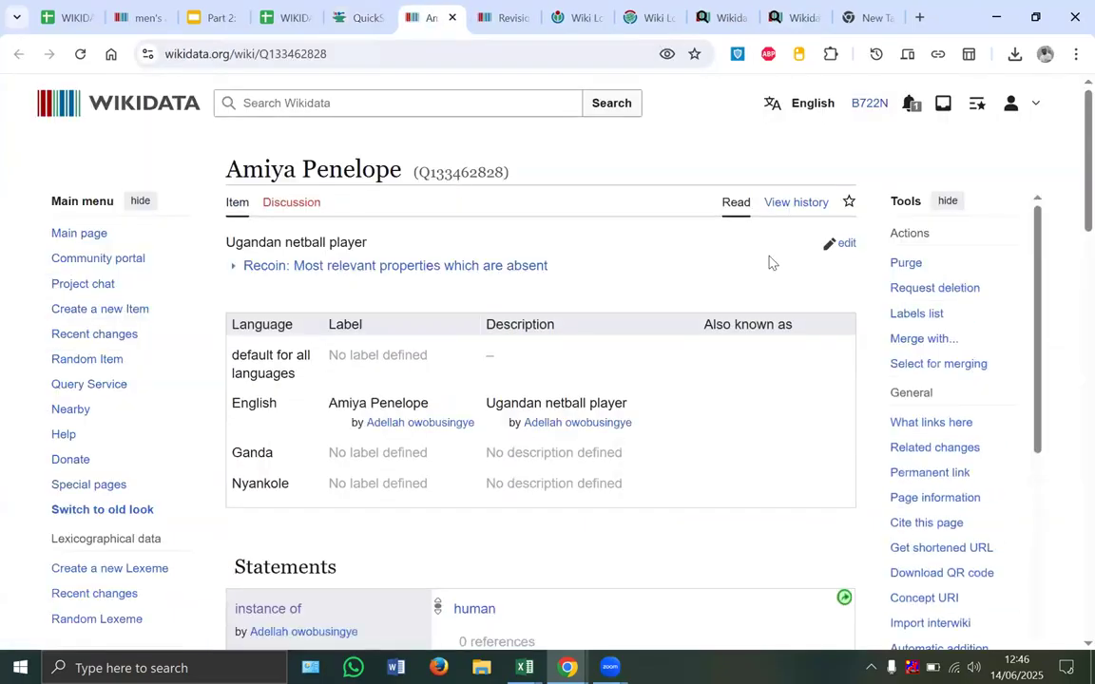
{"action": "left_click", "coordinate": [841, 244]}
{"action": "left_click", "coordinate": [526, 471]}
{"action": "key", "text": "ctrl+v"}
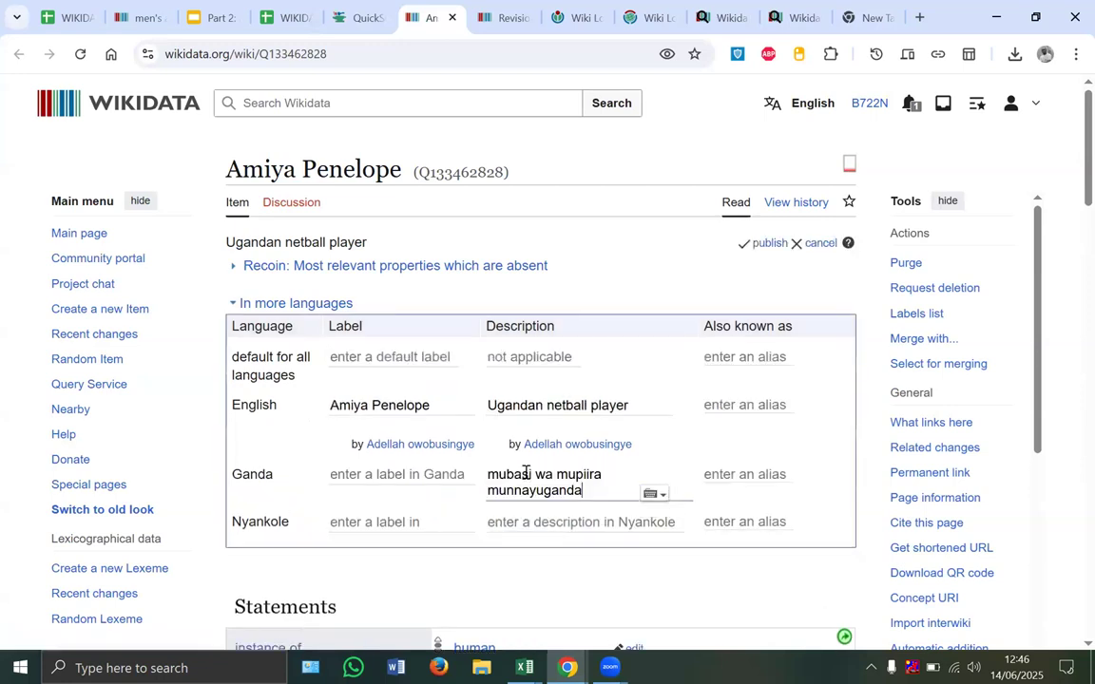
{"action": "left_click", "coordinate": [770, 245]}
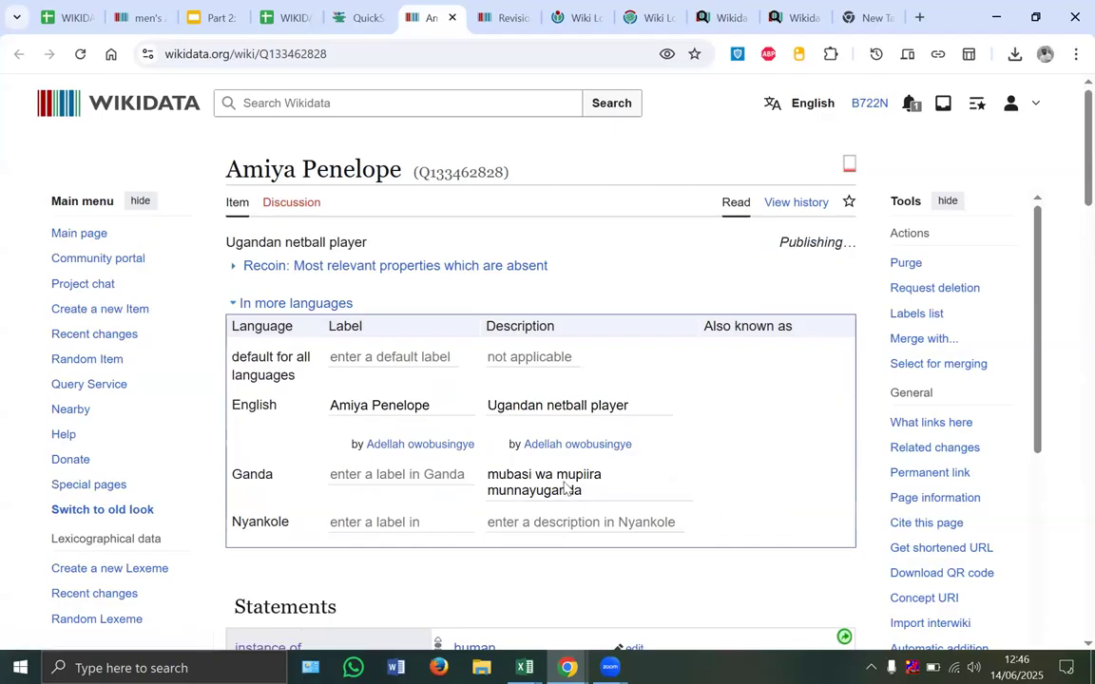
Step: Open the fifth player's item from the batch list and publish the same Ganda description
{"action": "left_click", "coordinate": [354, 17]}
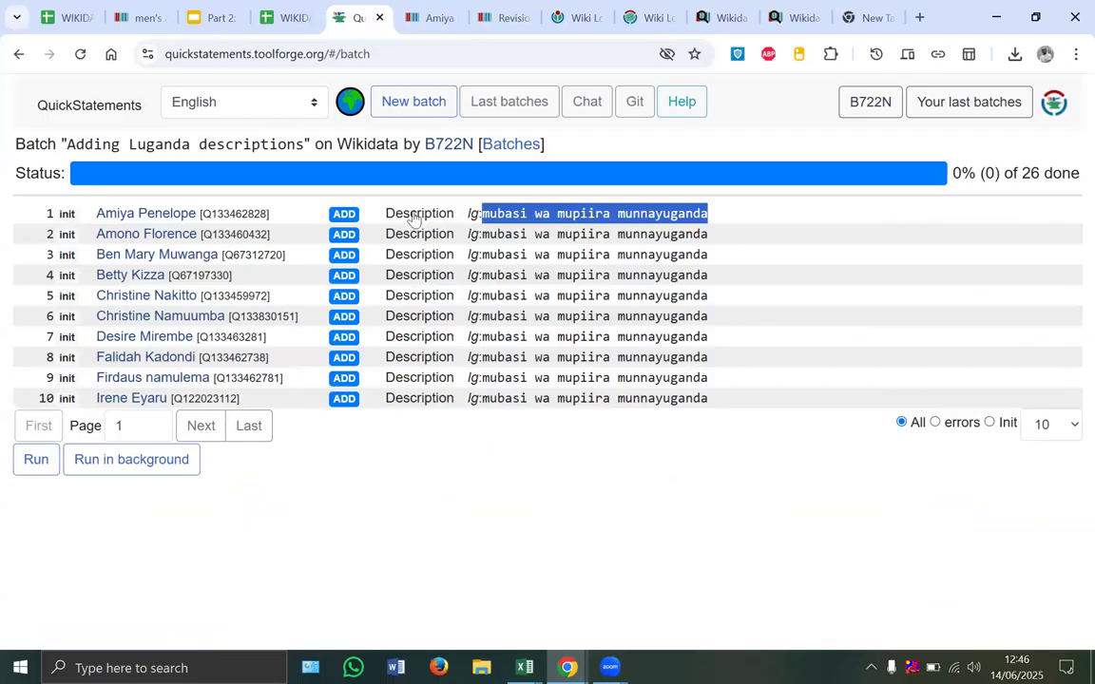
{"action": "right_click", "coordinate": [171, 299]}
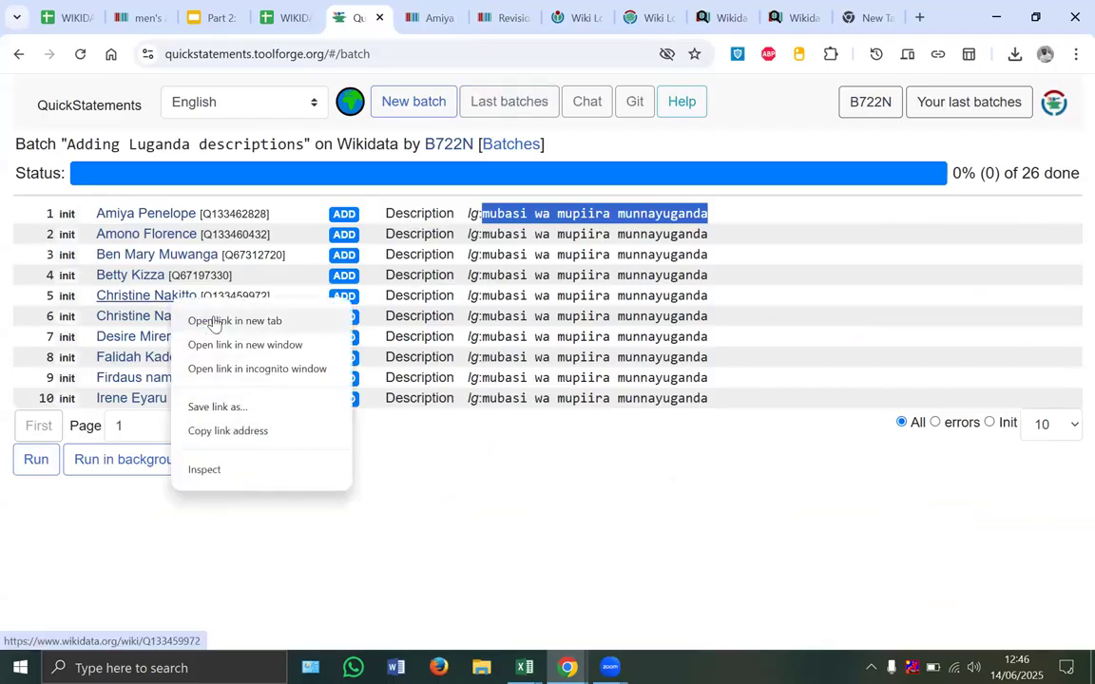
{"action": "left_click", "coordinate": [215, 320]}
{"action": "left_click", "coordinate": [467, 23]}
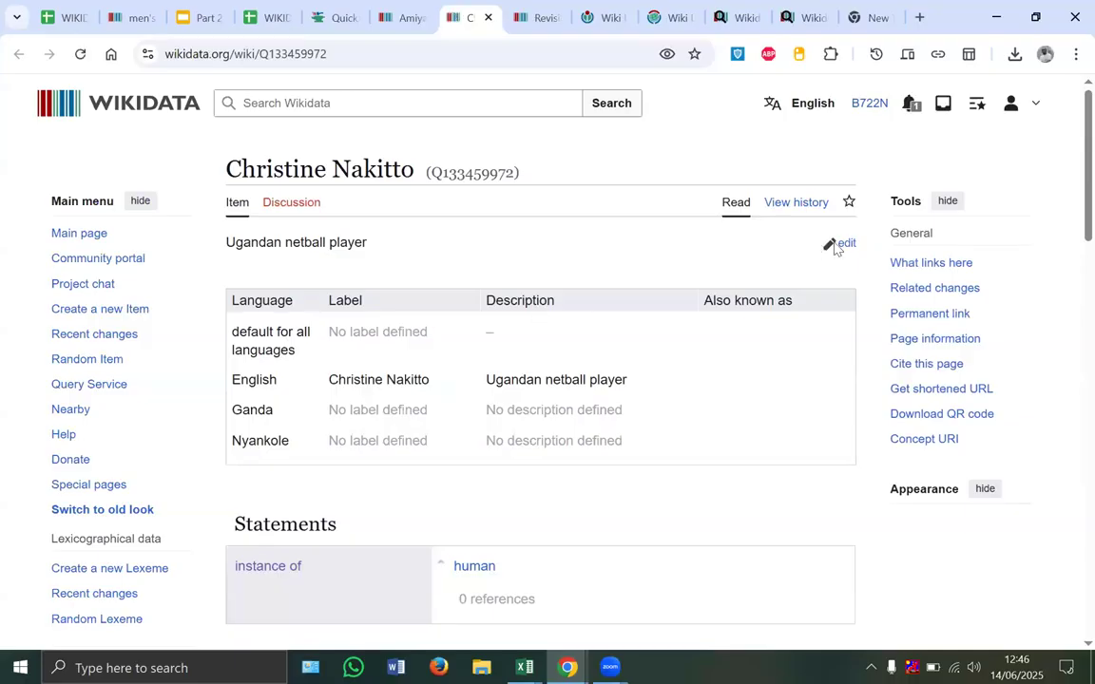
{"action": "left_click", "coordinate": [842, 245]}
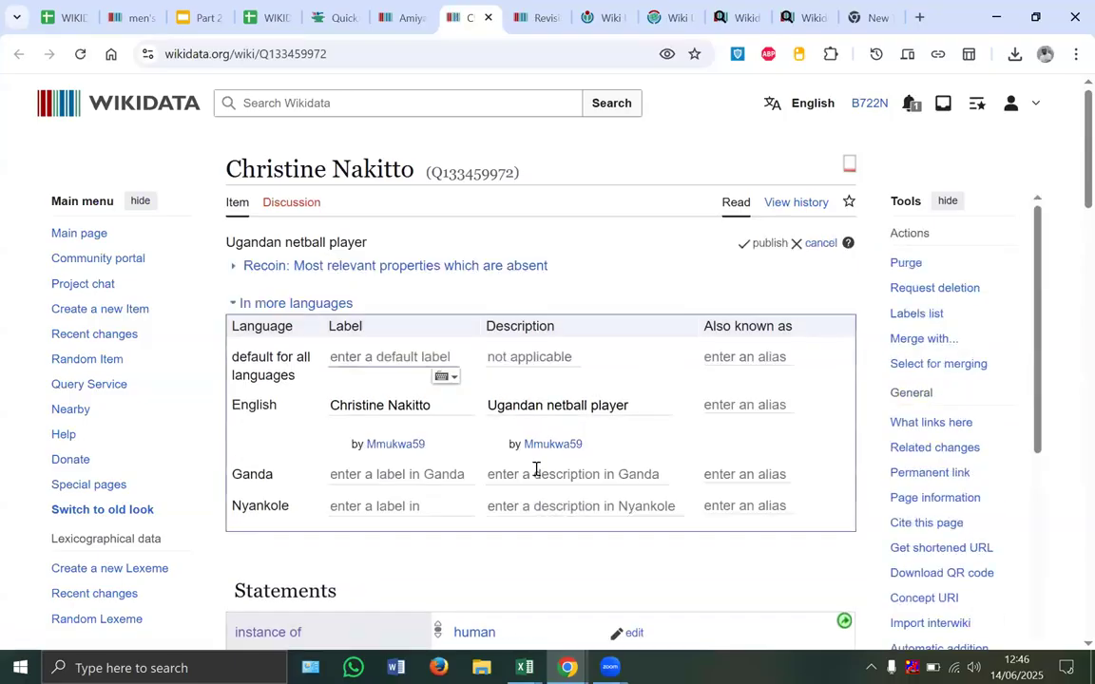
{"action": "left_click", "coordinate": [536, 474]}
{"action": "key", "text": "ctrl+v"}
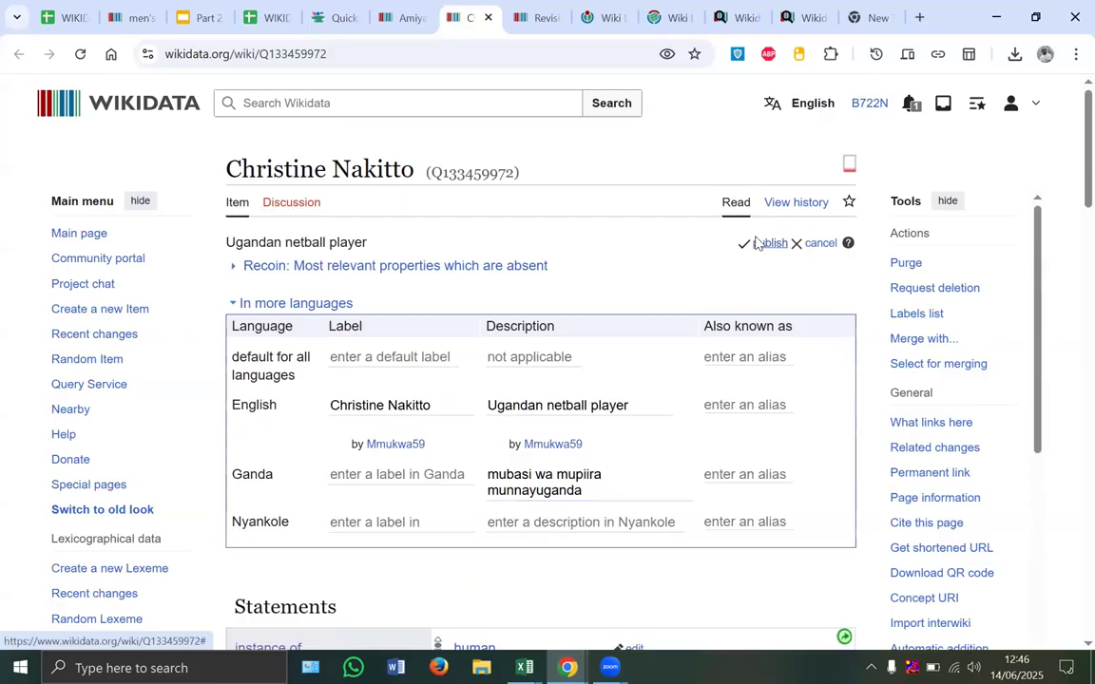
{"action": "left_click", "coordinate": [758, 243]}
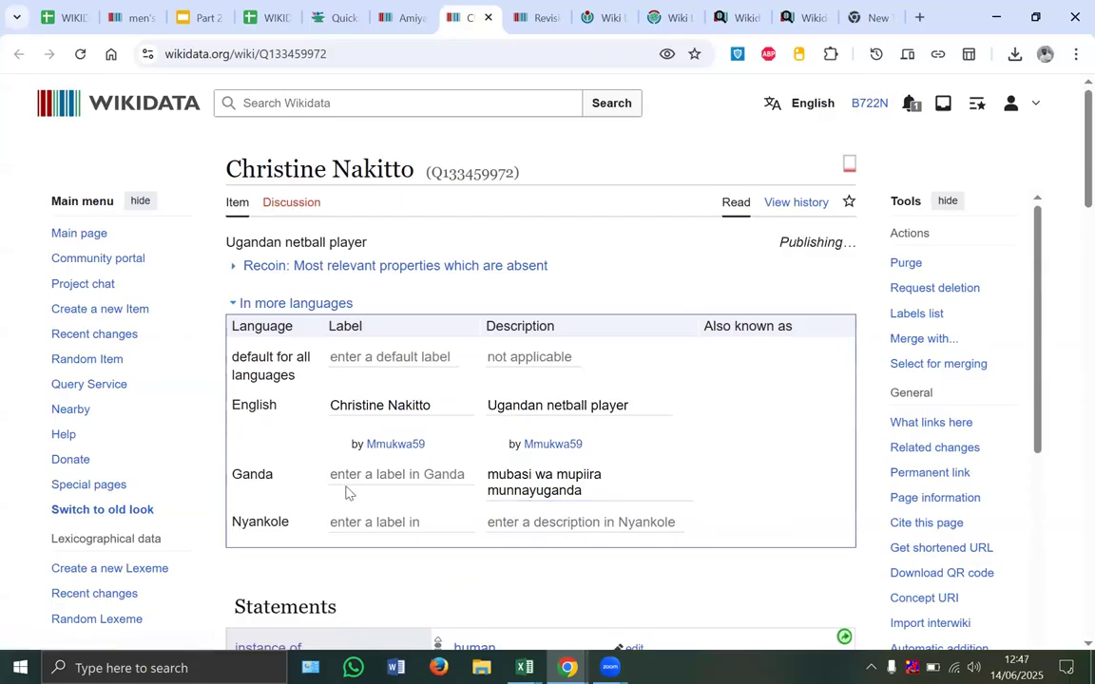
Step: Copy the fifth player's English label into the default label for all languages and publish
{"action": "left_click", "coordinate": [843, 245]}
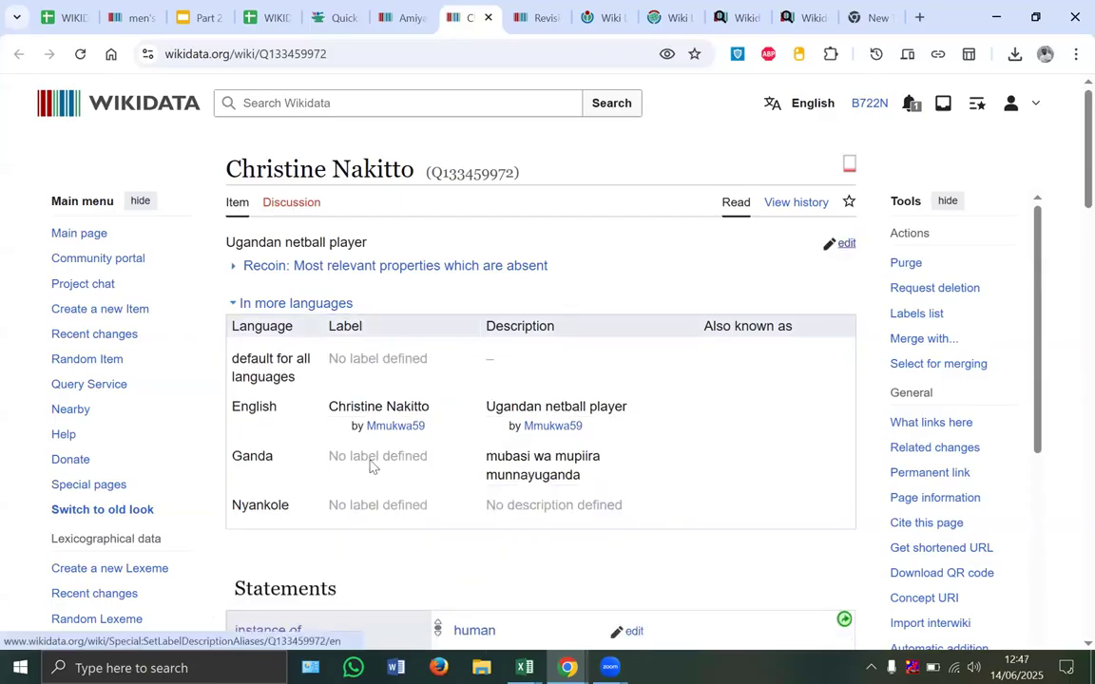
{"action": "triple_click", "coordinate": [415, 398]}
{"action": "key", "text": "ctrl+c"}
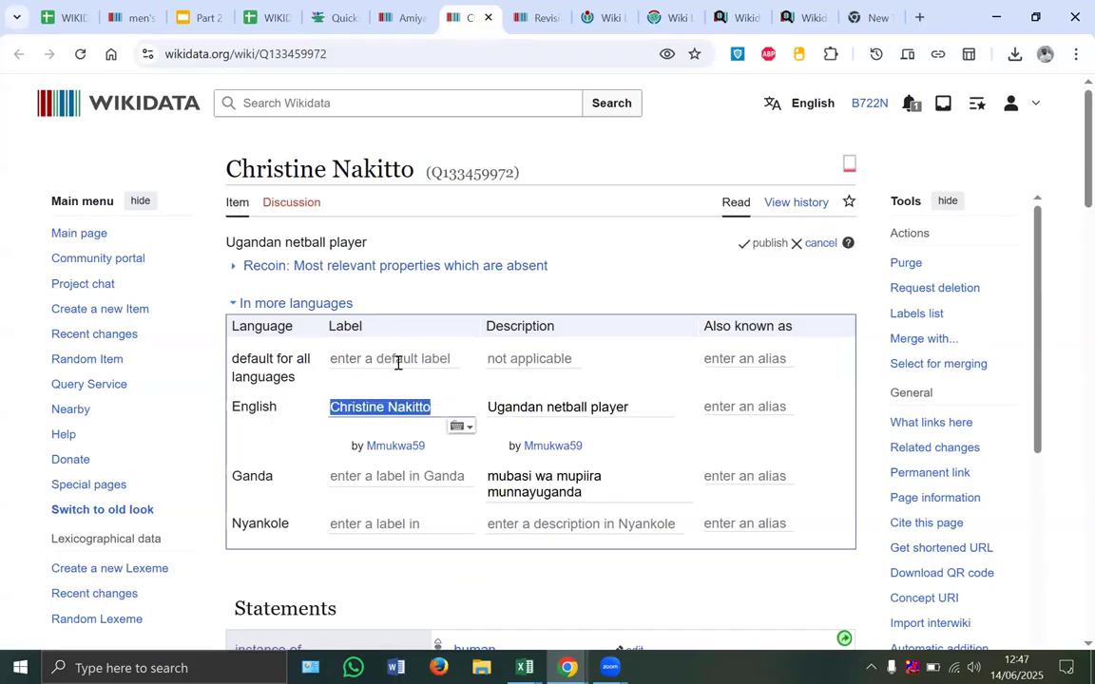
{"action": "left_click", "coordinate": [396, 358]}
{"action": "key", "text": "ctrl+v"}
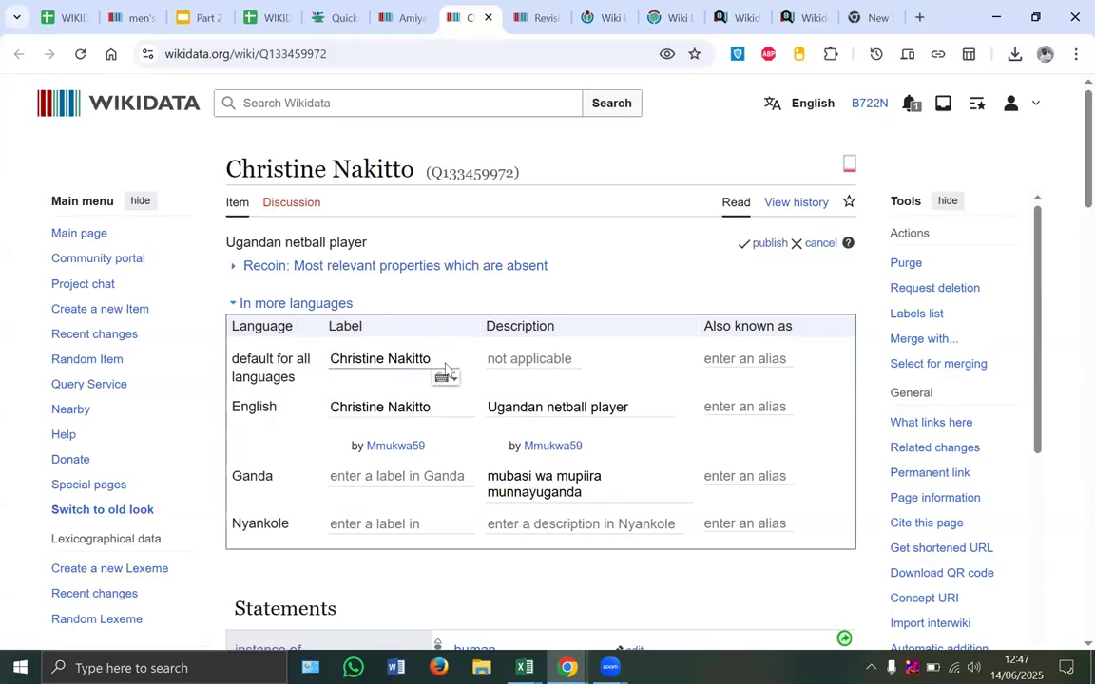
{"action": "left_click", "coordinate": [766, 245]}
{"action": "left_click", "coordinate": [763, 246]}
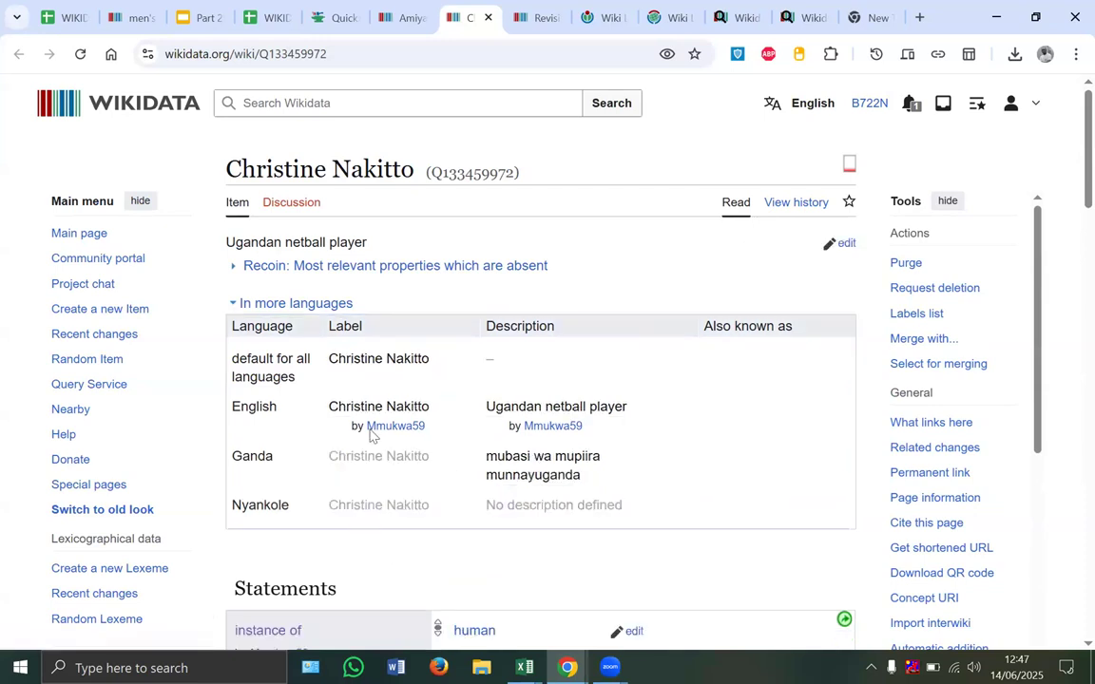
{"action": "left_click", "coordinate": [326, 21]}
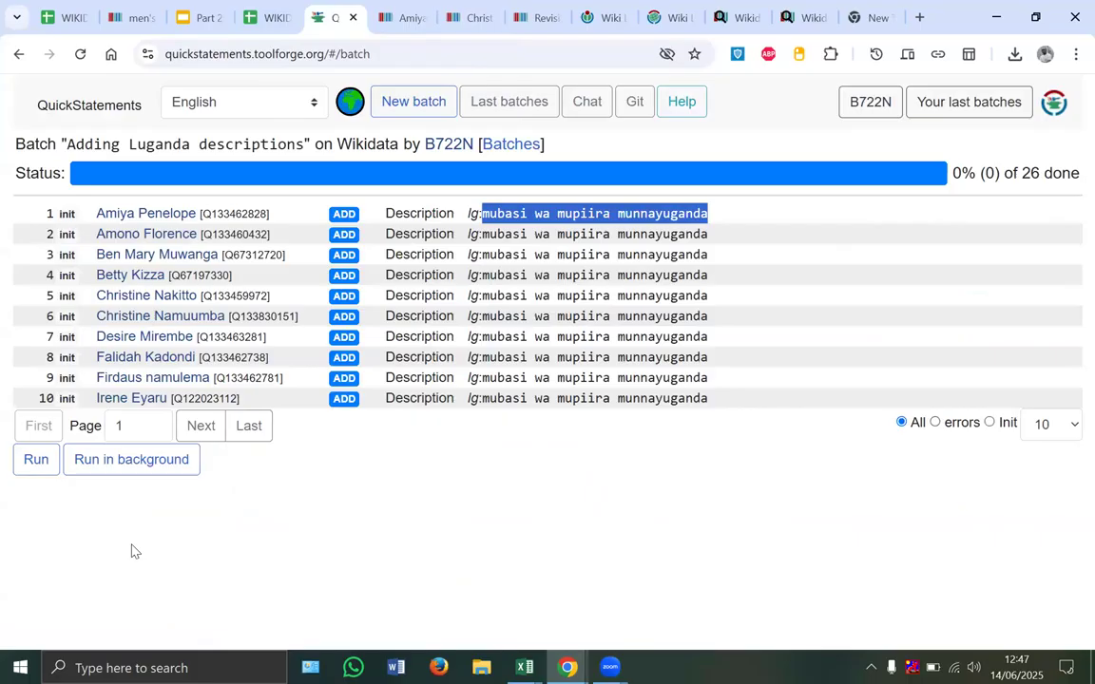
Step: Show 500 rows per page and review all 26 batch rows
{"action": "mouse_move", "coordinate": [1018, 399]}
{"action": "left_mouse_down"}
{"action": "mouse_move", "coordinate": [979, 423]}
{"action": "mouse_move", "coordinate": [1069, 384]}
{"action": "mouse_move", "coordinate": [1015, 402]}
{"action": "left_mouse_up"}
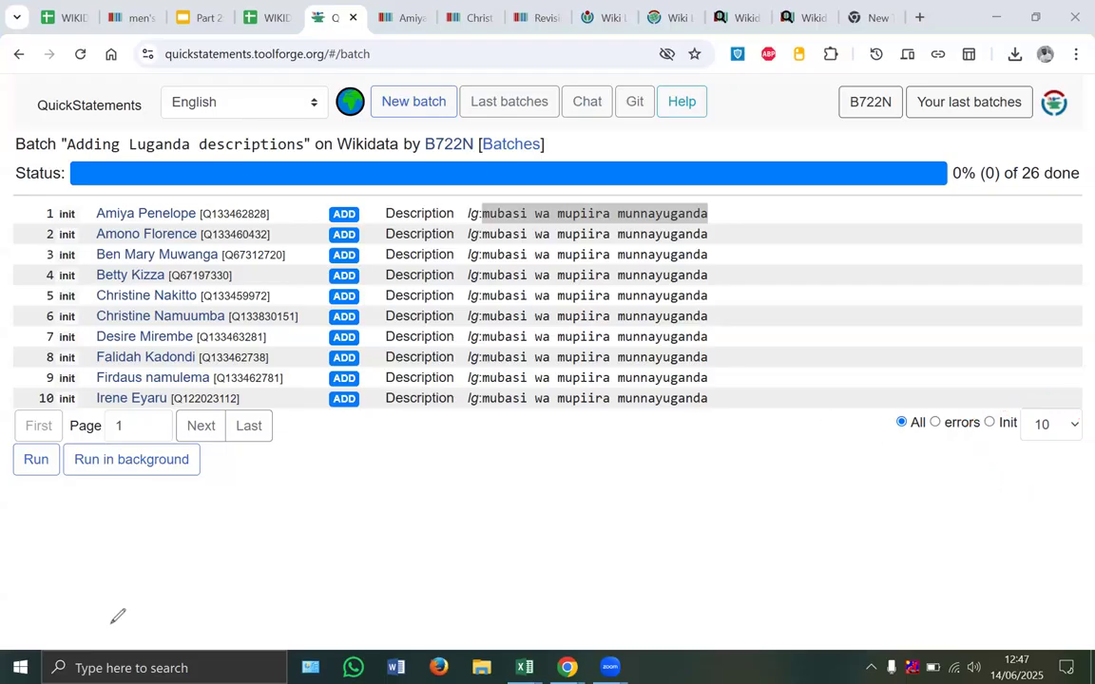
{"action": "left_click", "coordinate": [1071, 434]}
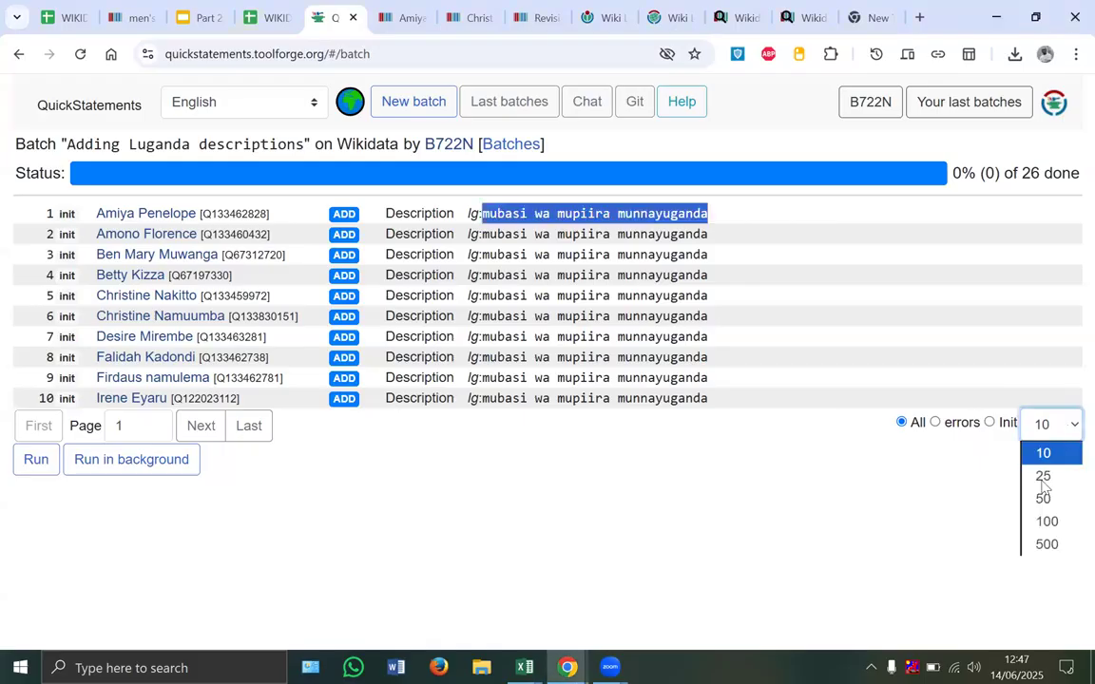
{"action": "left_click", "coordinate": [1026, 546]}
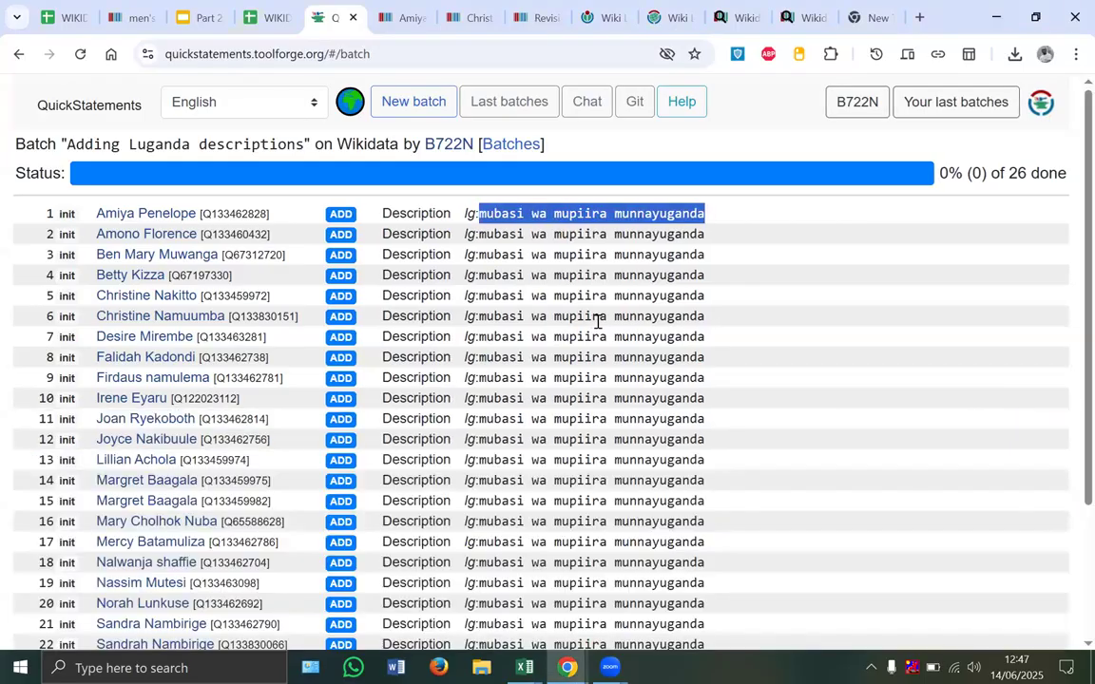
{"action": "scroll", "coordinate": [597, 321], "scroll_direction": "down", "scroll_amount": 2}
{"action": "scroll", "coordinate": [597, 321], "scroll_direction": "up", "scroll_amount": 2}
{"action": "scroll", "coordinate": [597, 321], "scroll_direction": "down", "scroll_amount": 1}
{"action": "scroll", "coordinate": [597, 321], "scroll_direction": "up", "scroll_amount": 1}
{"action": "left_click_drag", "start_coordinate": [380, 218], "coordinate": [628, 253]}
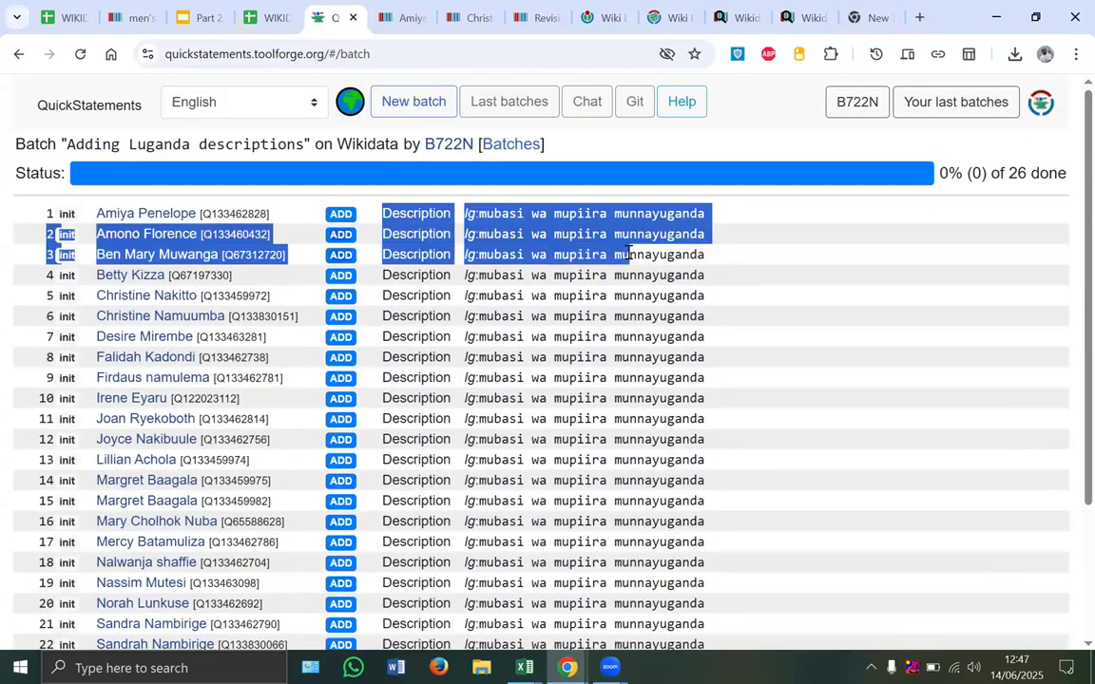
{"action": "scroll", "coordinate": [626, 337], "scroll_direction": "down", "scroll_amount": 2}
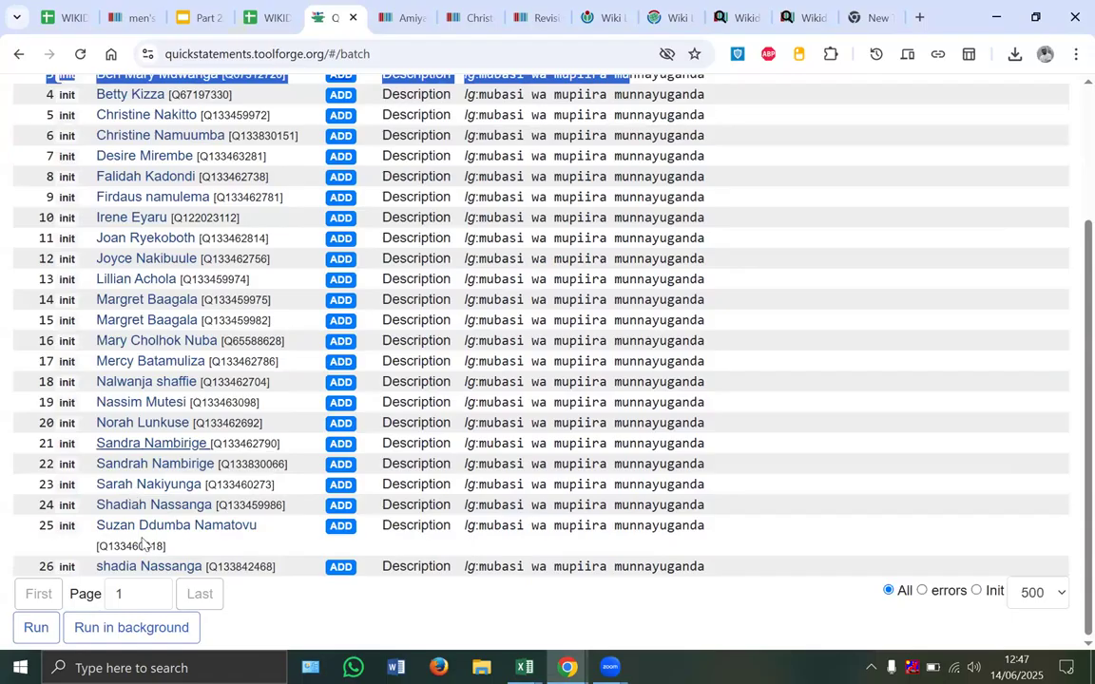
Step: Run the 26-command batch and check its progress count
{"action": "left_click", "coordinate": [38, 629]}
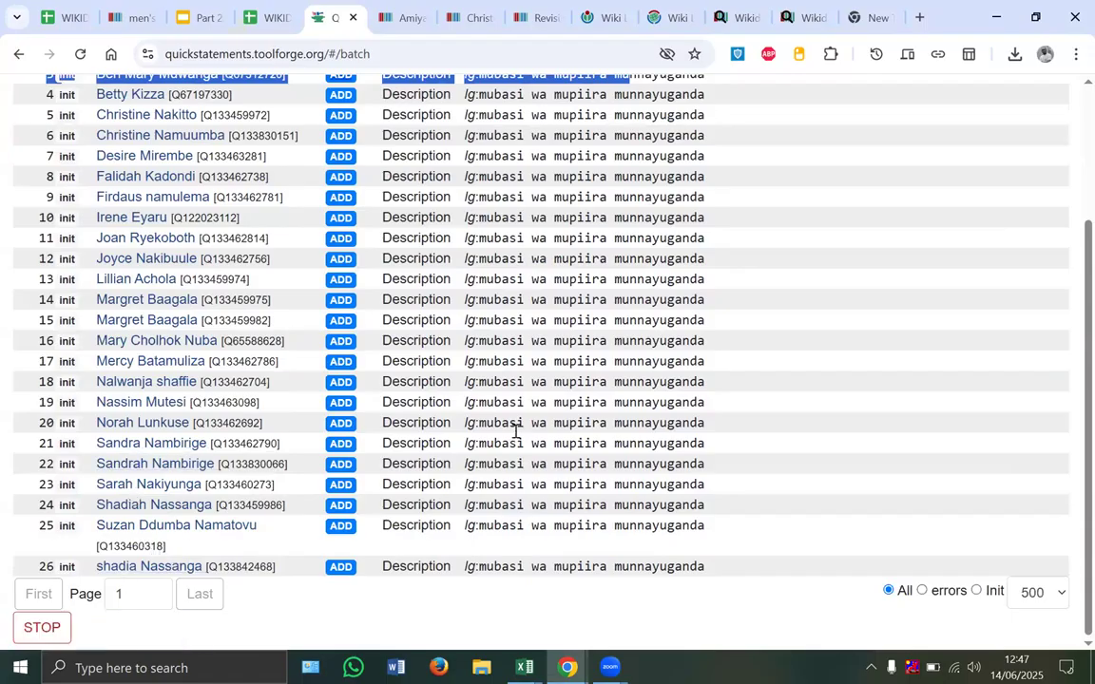
{"action": "scroll", "coordinate": [516, 430], "scroll_direction": "up", "scroll_amount": 2}
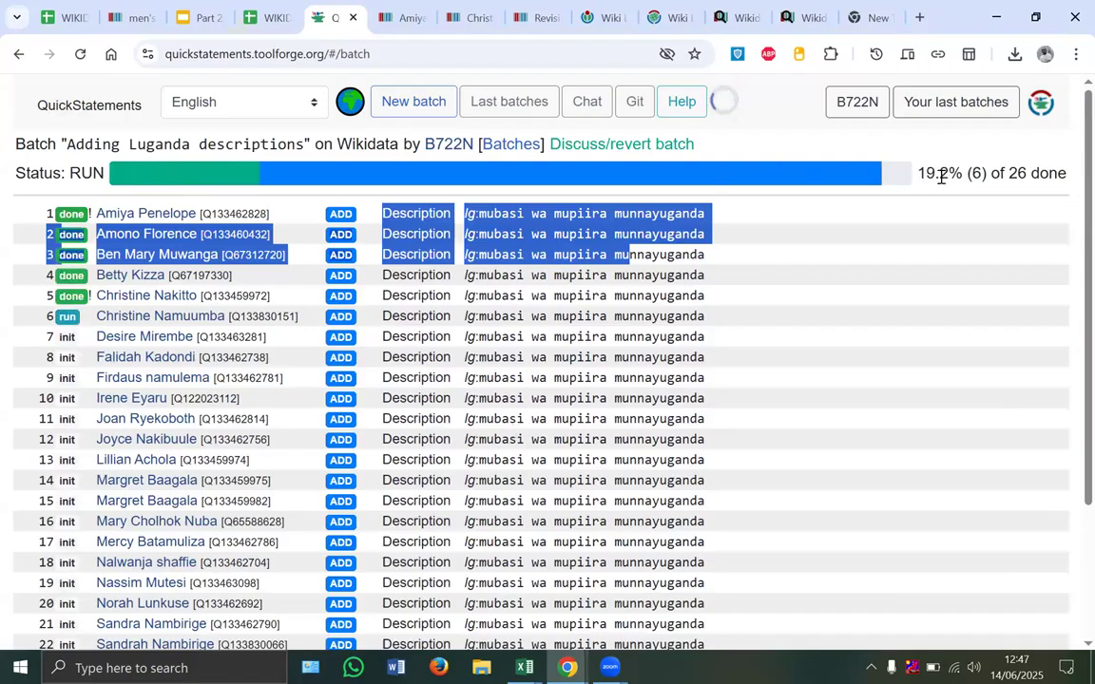
{"action": "left_click_drag", "start_coordinate": [940, 174], "coordinate": [988, 180]}
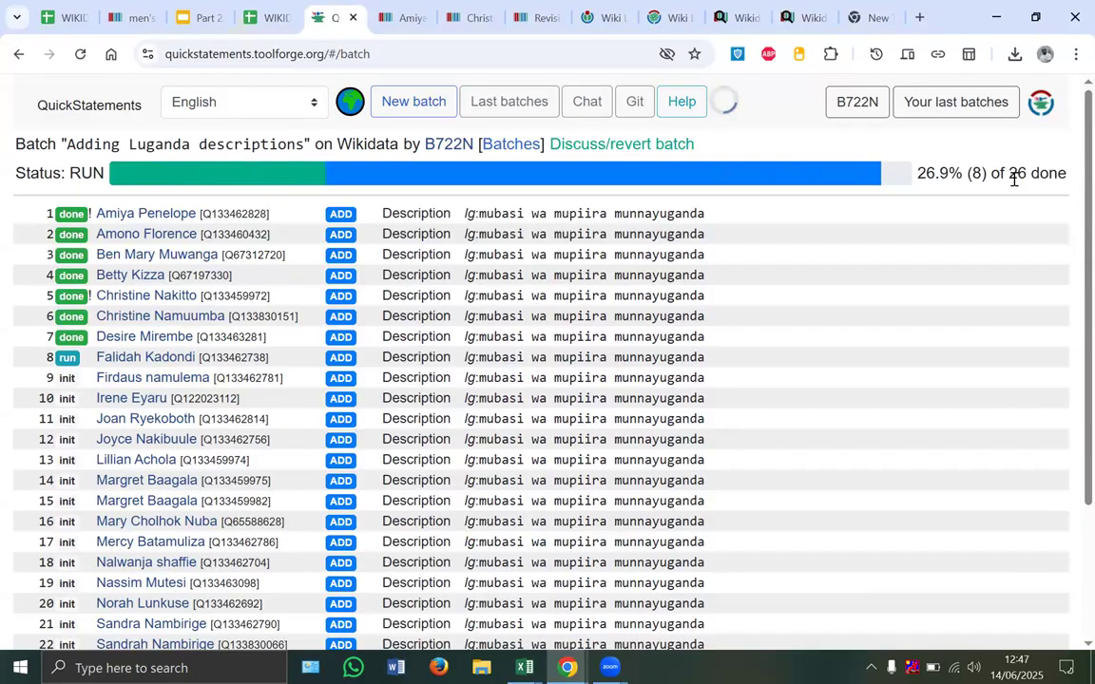
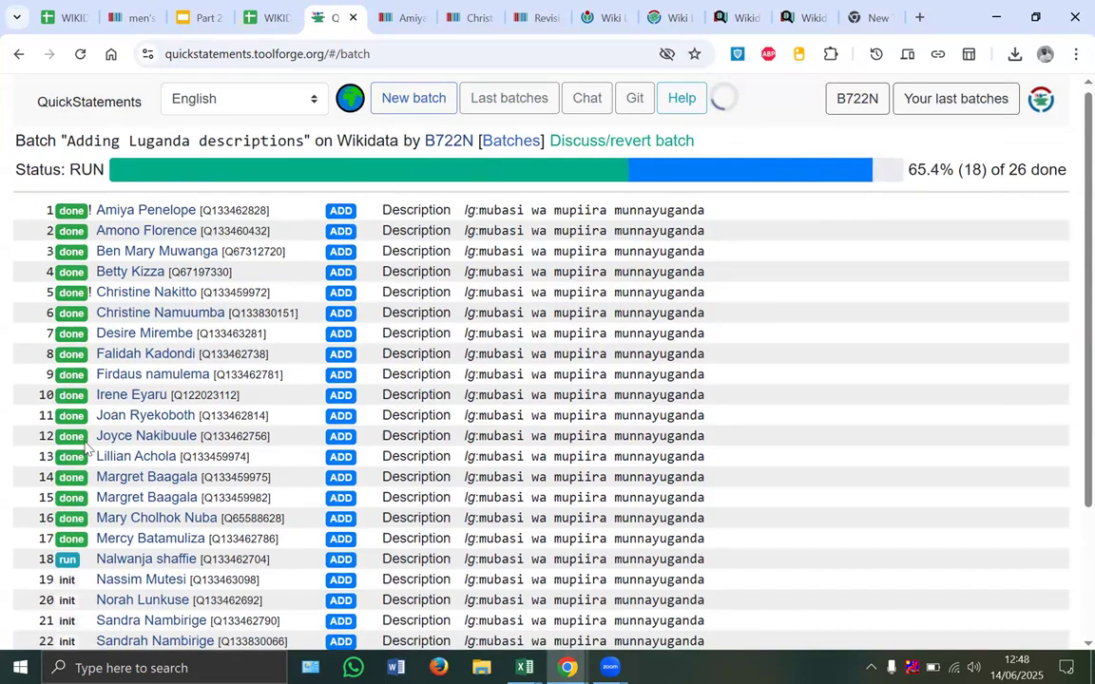
Step: Scroll the Adding Luganda descriptions batch to confirm 26 of 26 edits are done
{"action": "scroll", "coordinate": [86, 446], "scroll_direction": "down", "scroll_amount": 3}
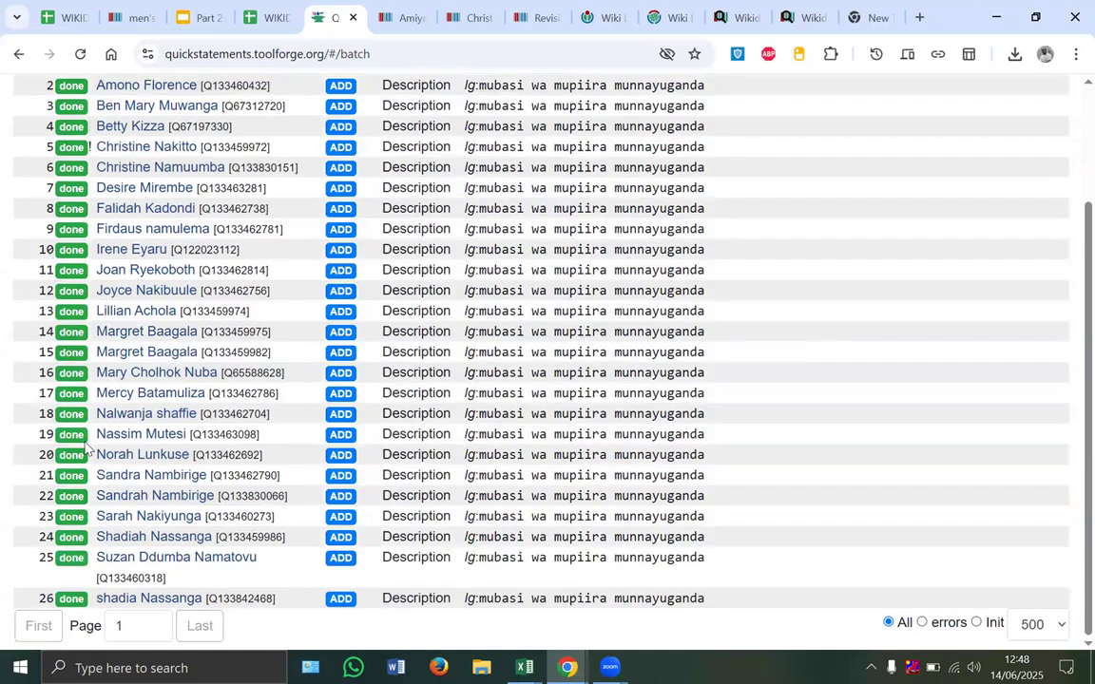
{"action": "scroll", "coordinate": [468, 347], "scroll_direction": "up", "scroll_amount": 3}
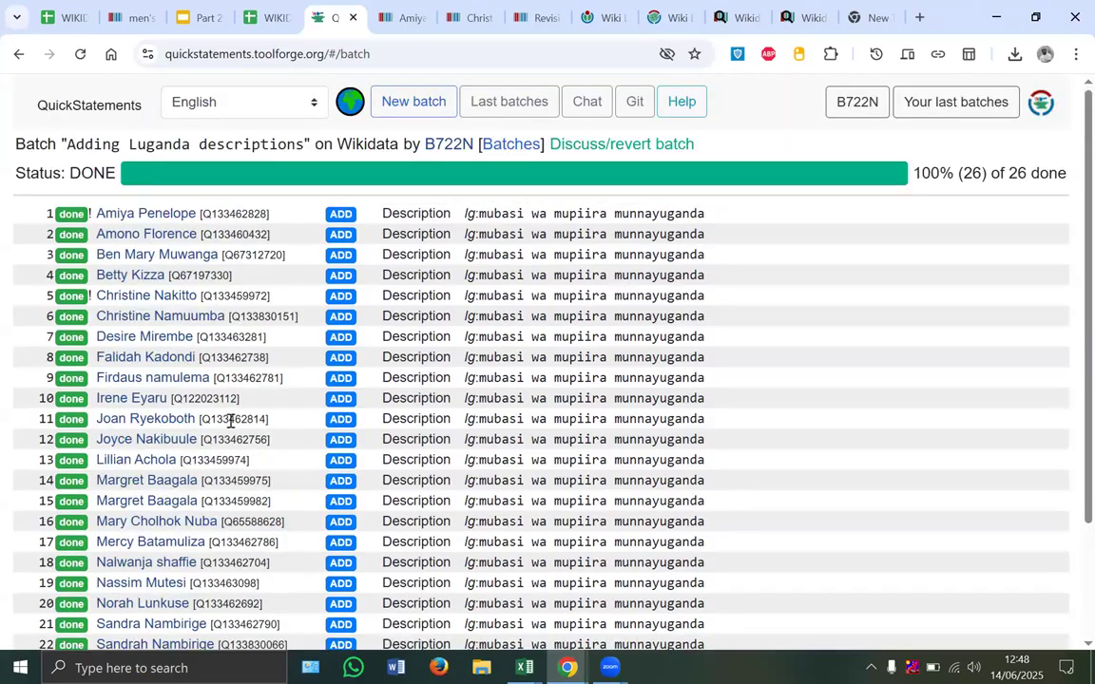
{"action": "scroll", "coordinate": [230, 421], "scroll_direction": "down", "scroll_amount": 3}
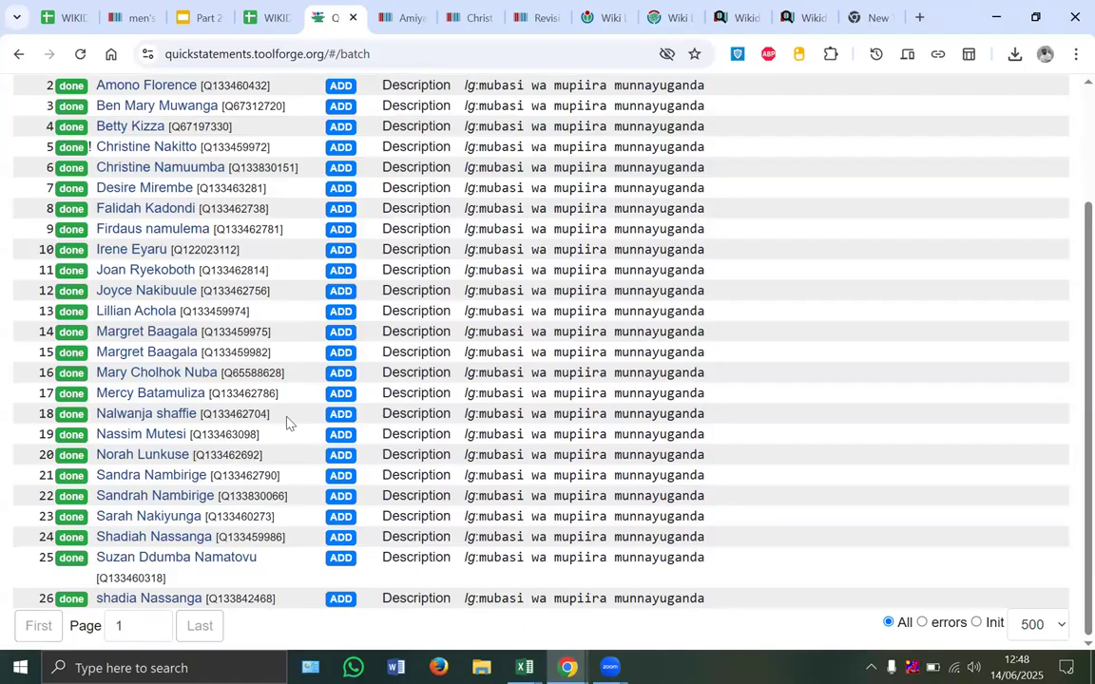
{"action": "scroll", "coordinate": [288, 422], "scroll_direction": "up", "scroll_amount": 2}
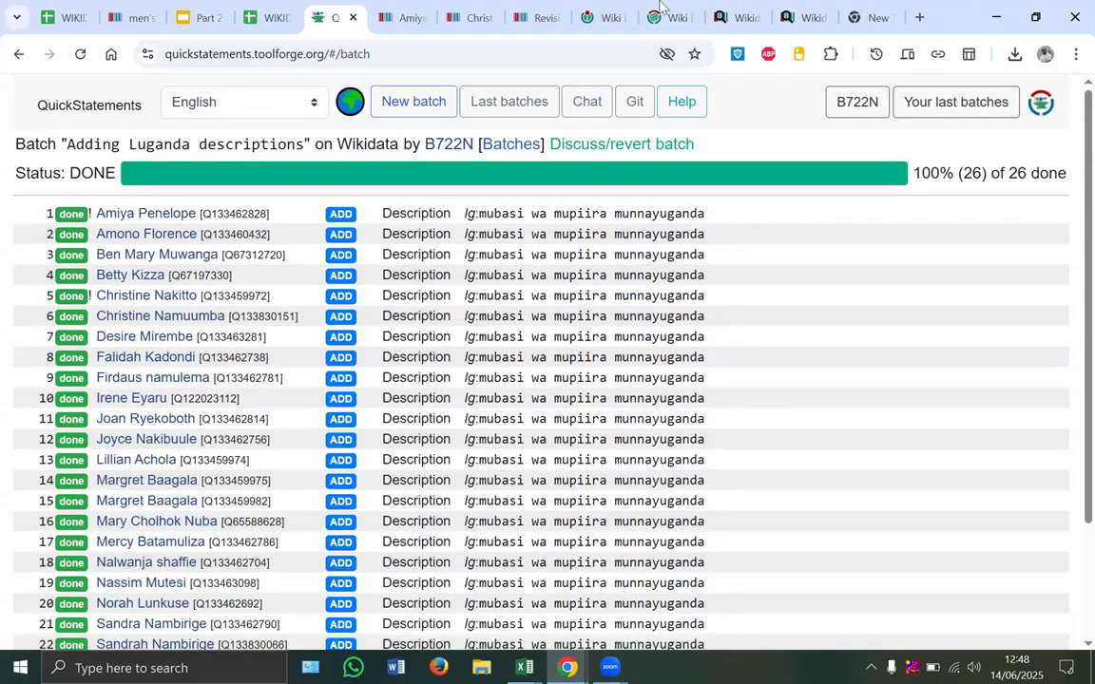
Step: Rerun the netball players query and check every row's lgDescription
{"action": "left_click", "coordinate": [733, 18]}
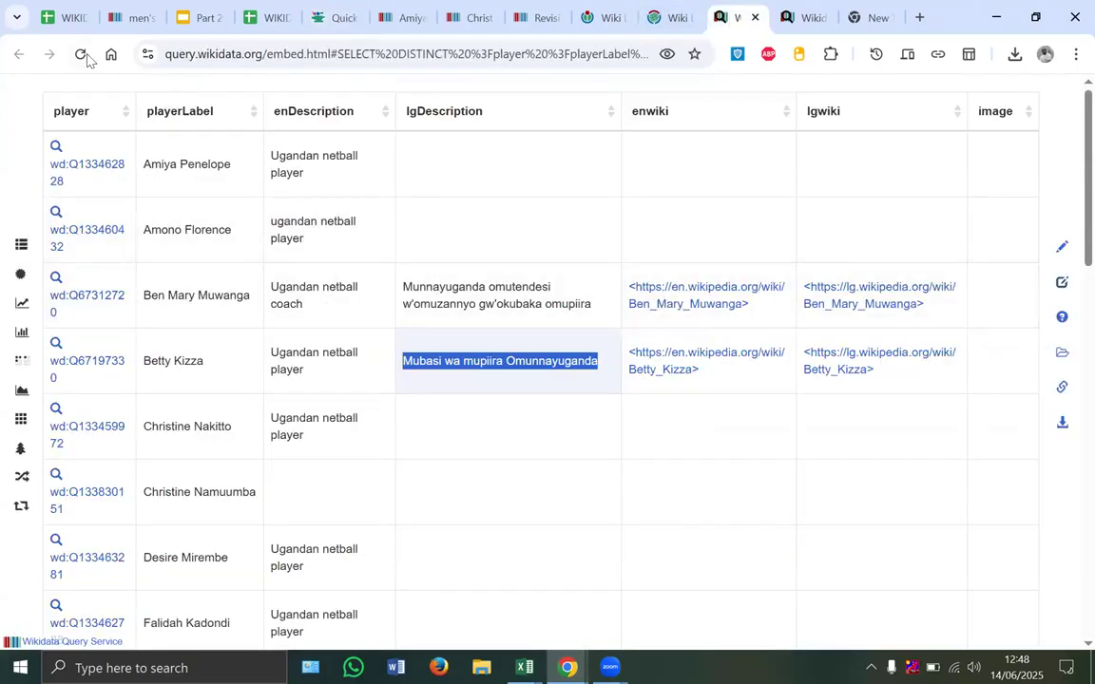
{"action": "left_click", "coordinate": [82, 55]}
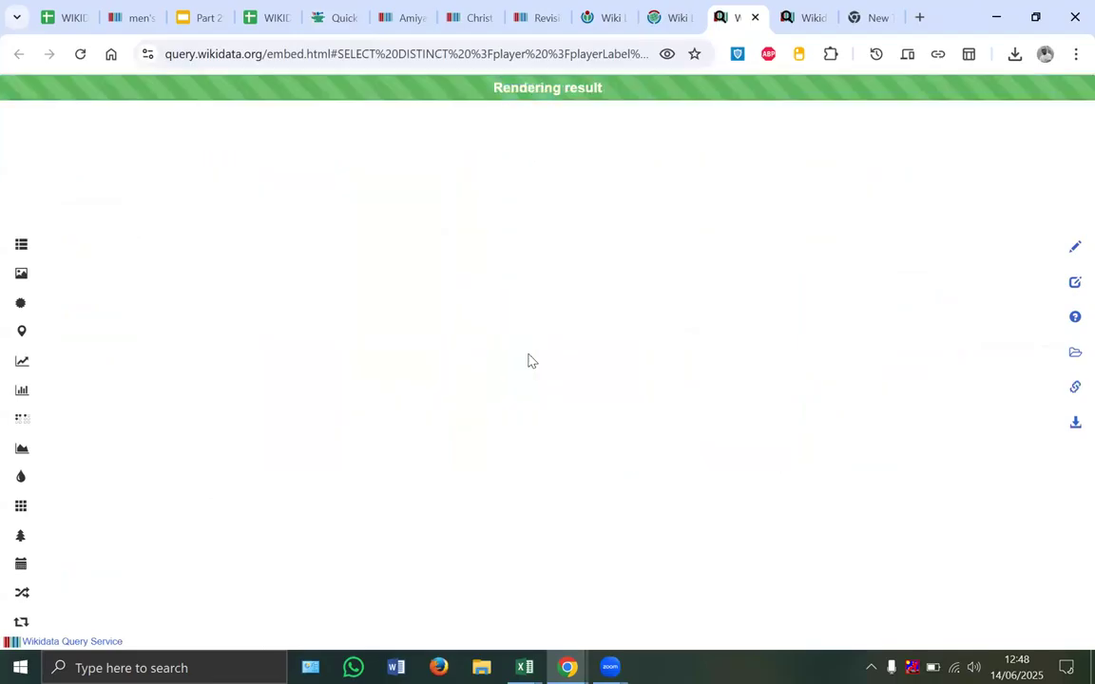
{"action": "scroll", "coordinate": [529, 359], "scroll_direction": "down", "scroll_amount": 15}
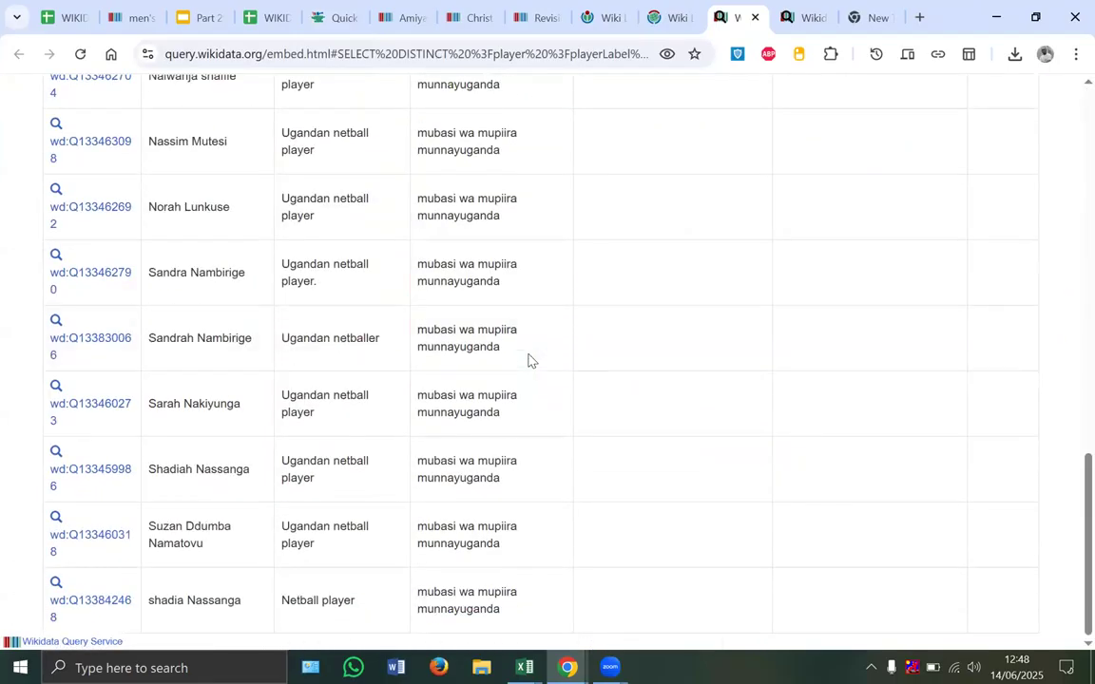
{"action": "scroll", "coordinate": [529, 359], "scroll_direction": "up", "scroll_amount": 15}
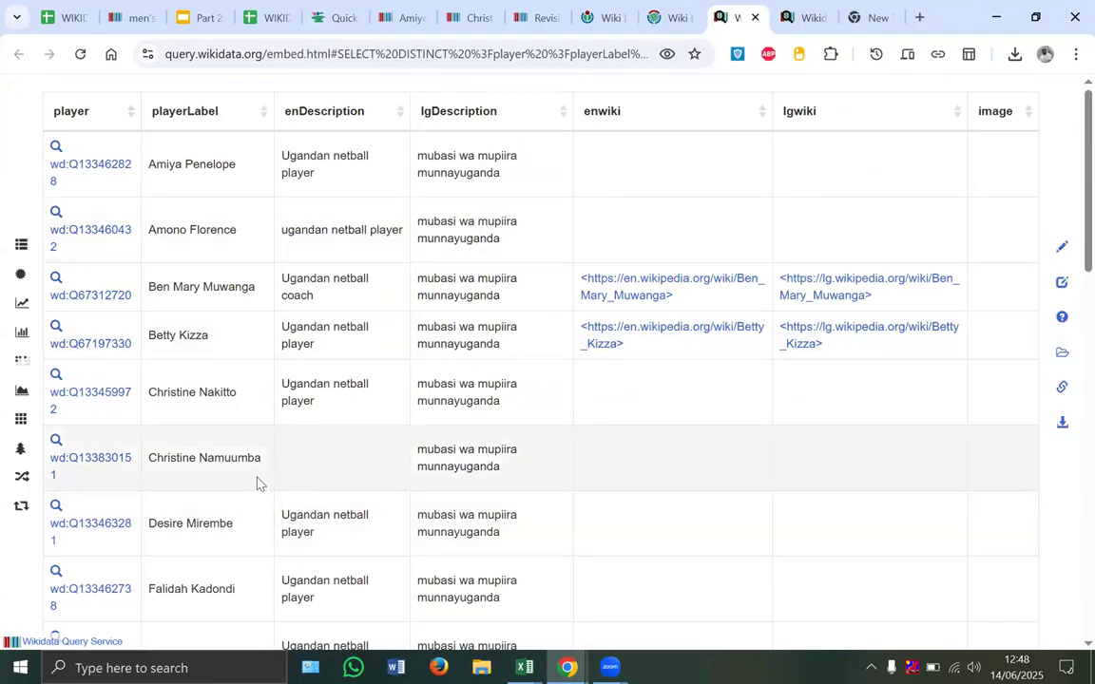
Step: Open the item of the player lacking an English description in a new tab
{"action": "right_click", "coordinate": [116, 460]}
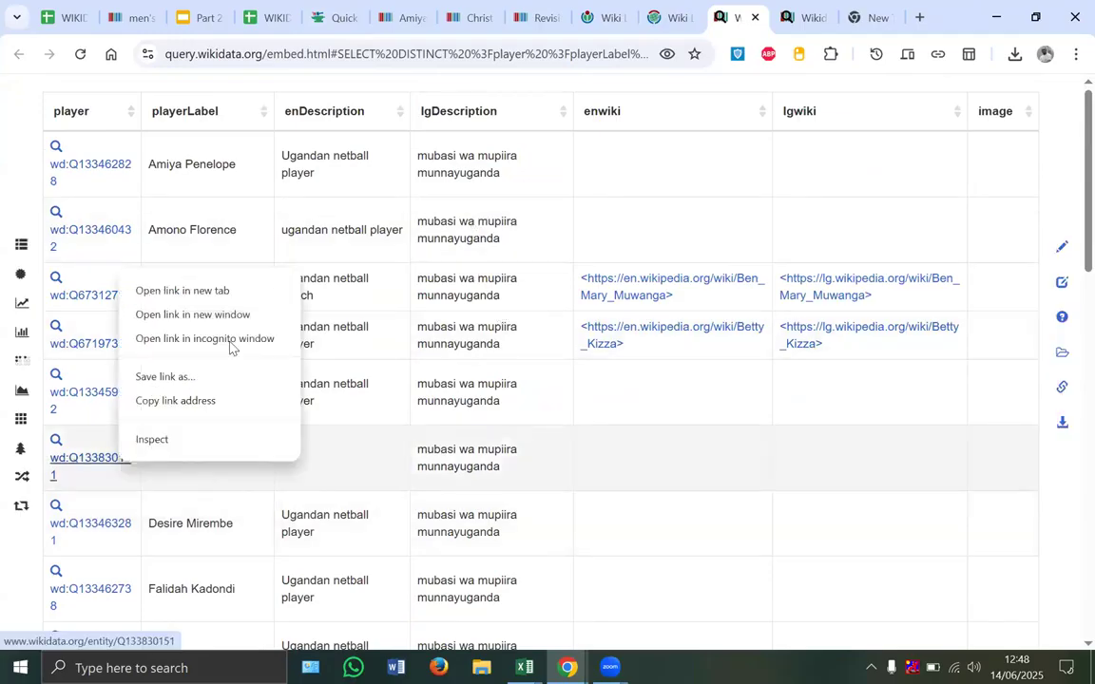
{"action": "left_click", "coordinate": [257, 291]}
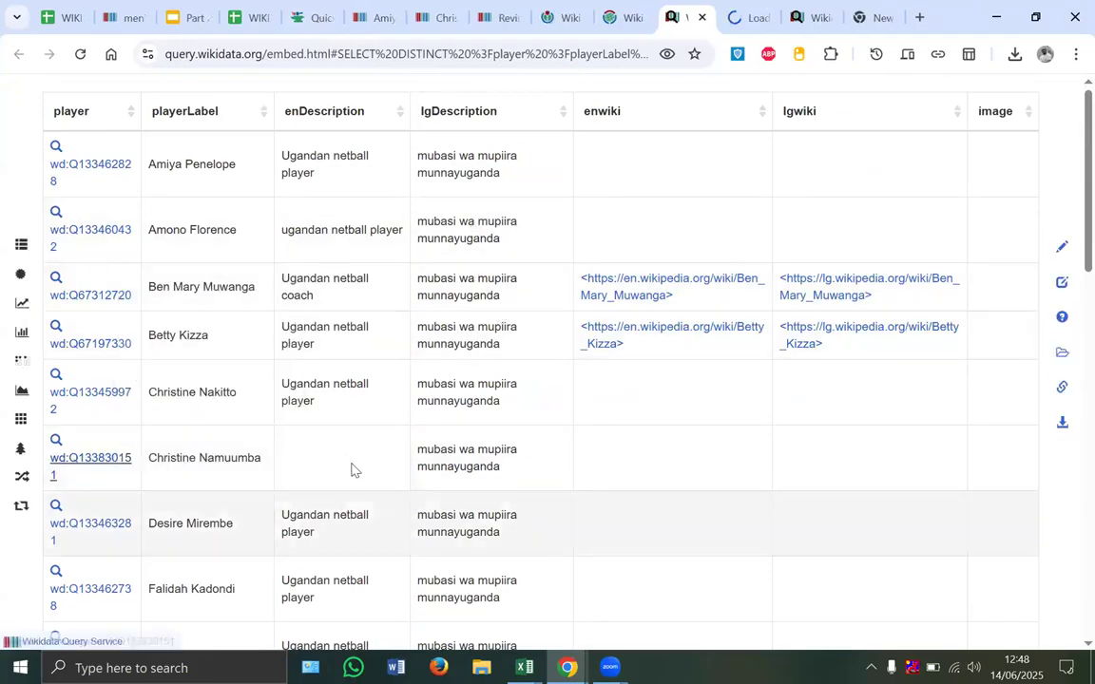
{"action": "left_click", "coordinate": [728, 7]}
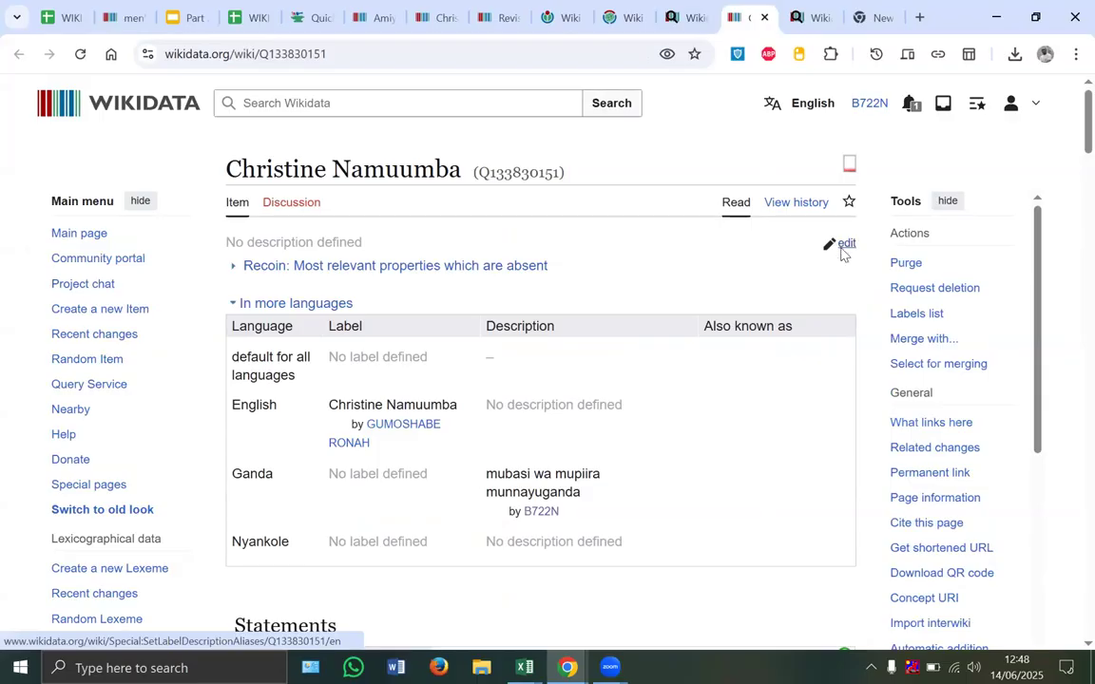
Step: Publish the English description 'Ugandan netball player' on the player's item
{"action": "left_click", "coordinate": [844, 245]}
{"action": "left_click", "coordinate": [605, 406]}
{"action": "type", "text": "Ugadan"}
{"action": "key", "text": "BackSpace"}
{"action": "key", "text": "BackSpace"}
{"action": "type", "text": "dan net"}
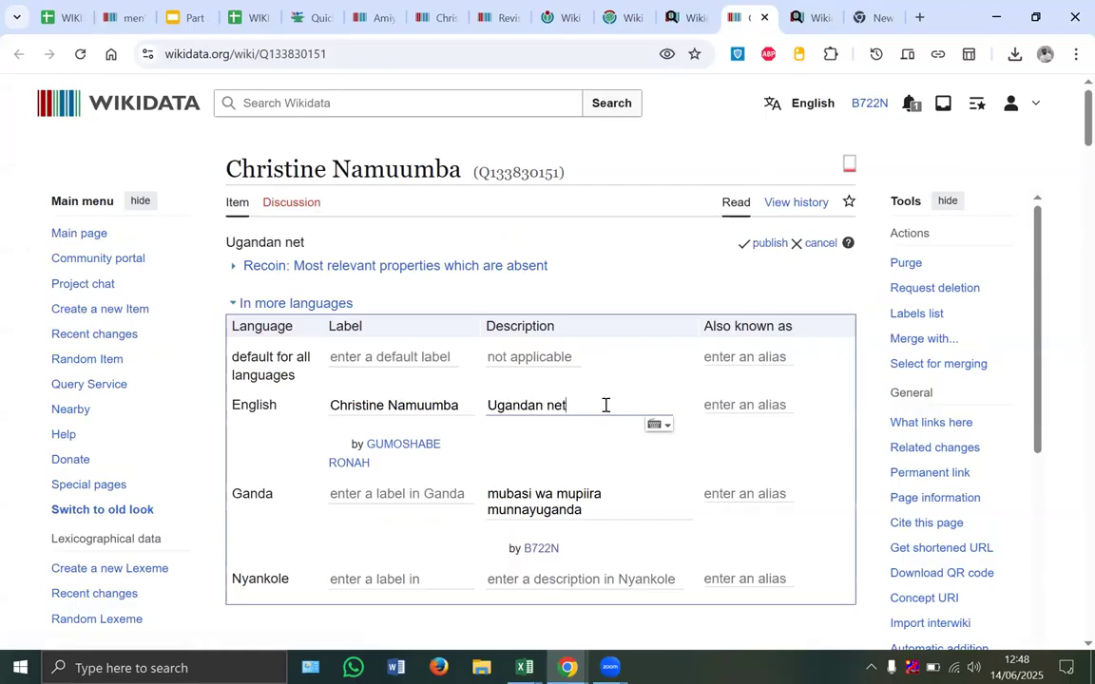
{"action": "type", "text": "ball player"}
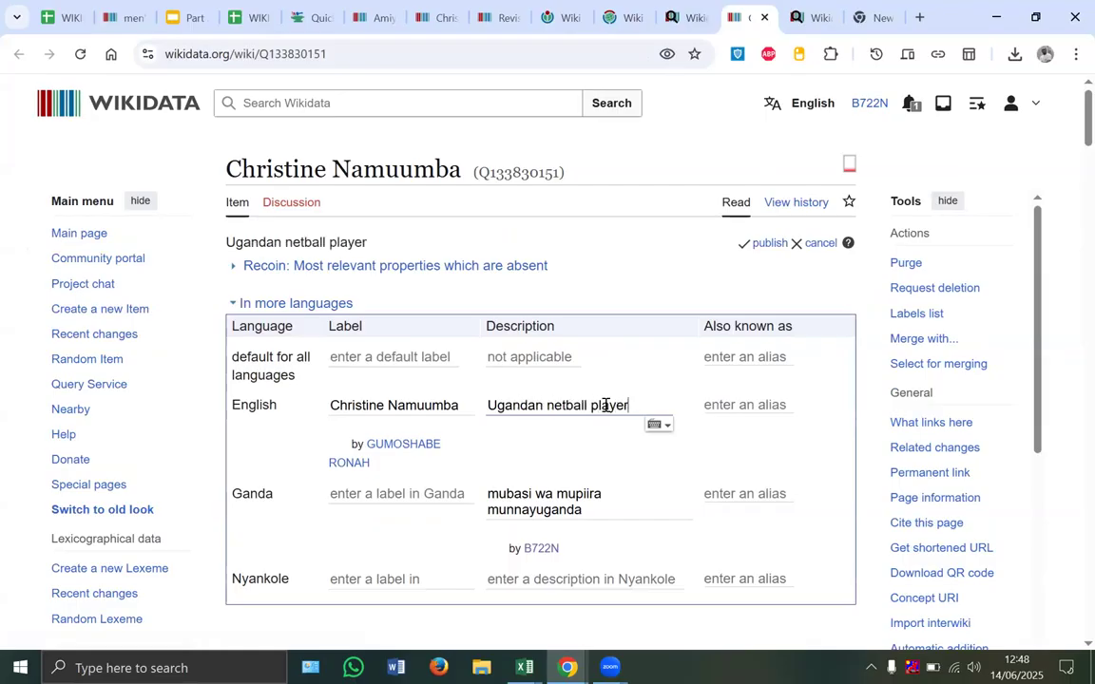
{"action": "left_click", "coordinate": [763, 244]}
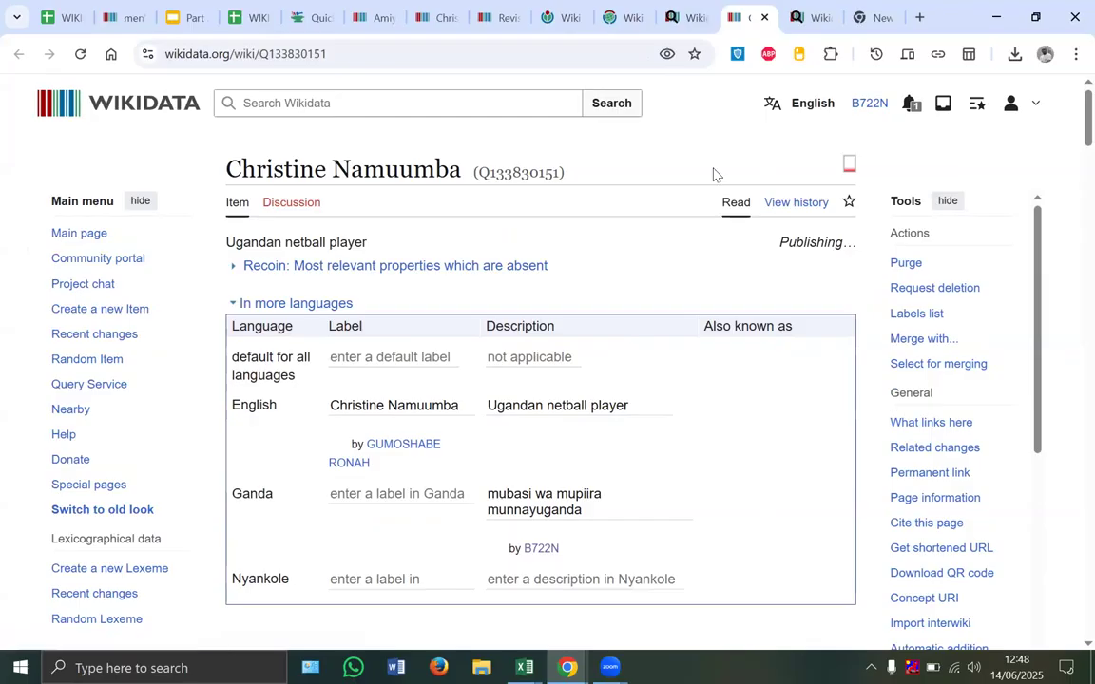
{"action": "left_click", "coordinate": [700, 22]}
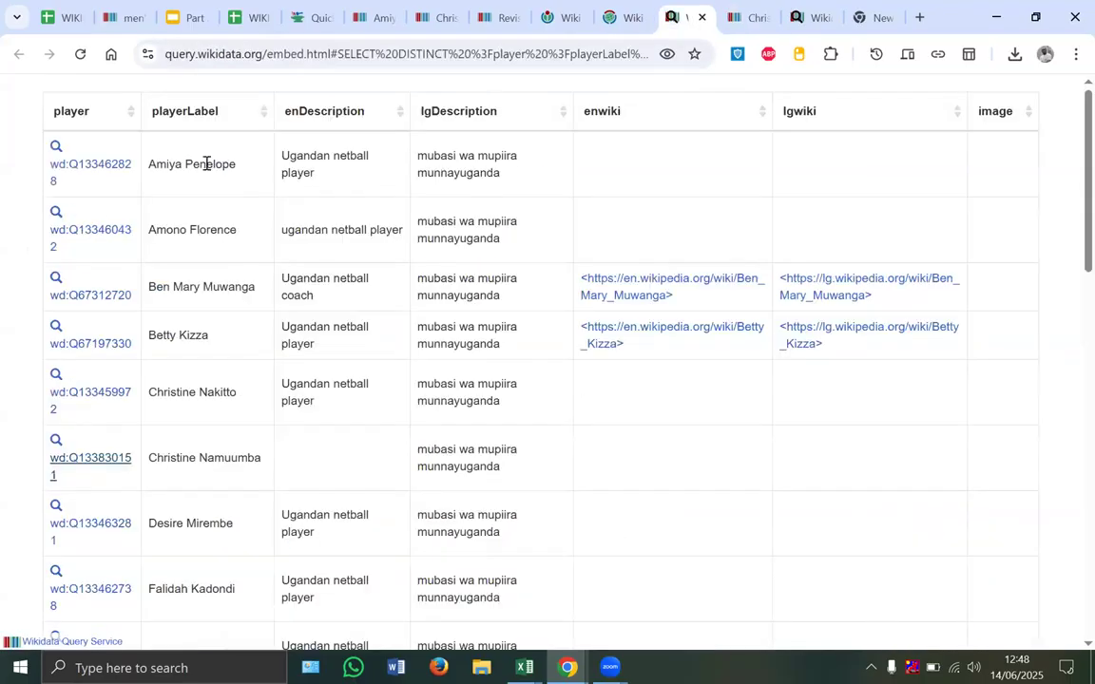
Step: Rerun the query to confirm the player's new English description appears
{"action": "left_click", "coordinate": [81, 57]}
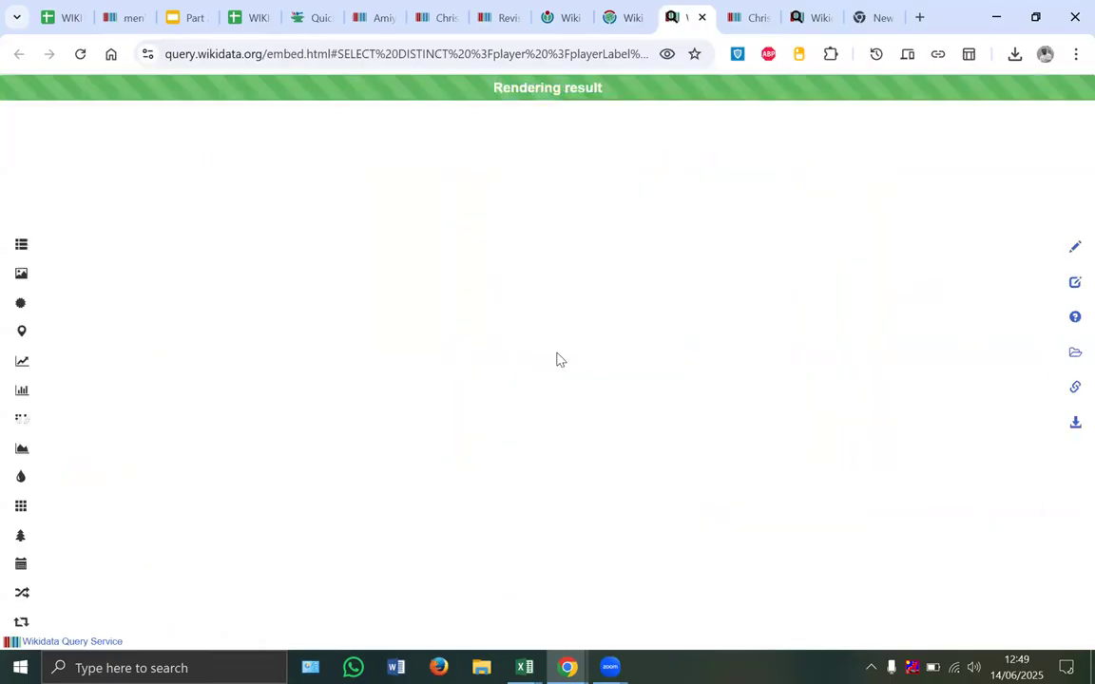
{"action": "scroll", "coordinate": [558, 360], "scroll_direction": "down", "scroll_amount": 7}
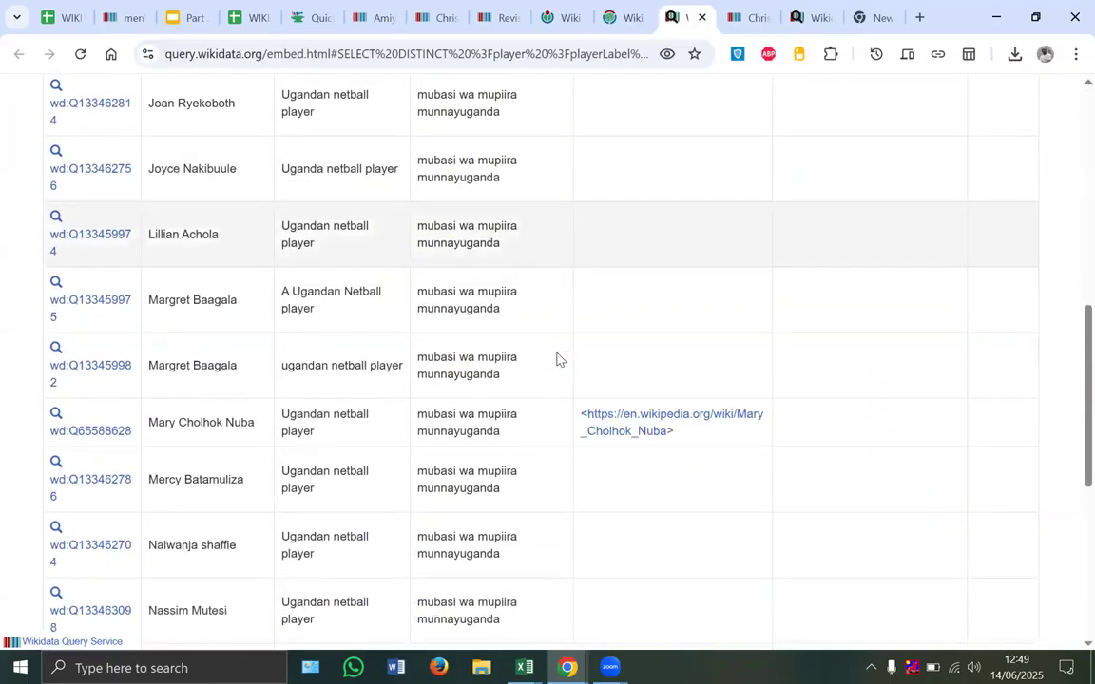
{"action": "scroll", "coordinate": [561, 359], "scroll_direction": "down", "scroll_amount": 5}
{"action": "scroll", "coordinate": [574, 359], "scroll_direction": "up", "scroll_amount": 10}
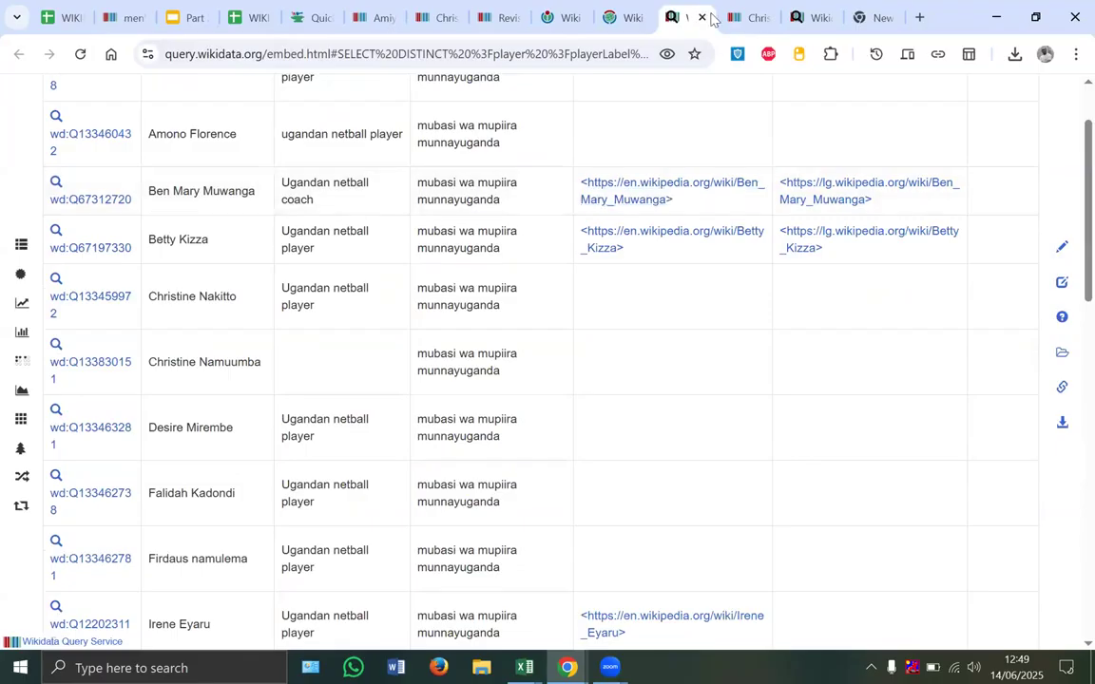
Step: Close the leftover query, player item, revision history and empty tabs
{"action": "left_click", "coordinate": [702, 18]}
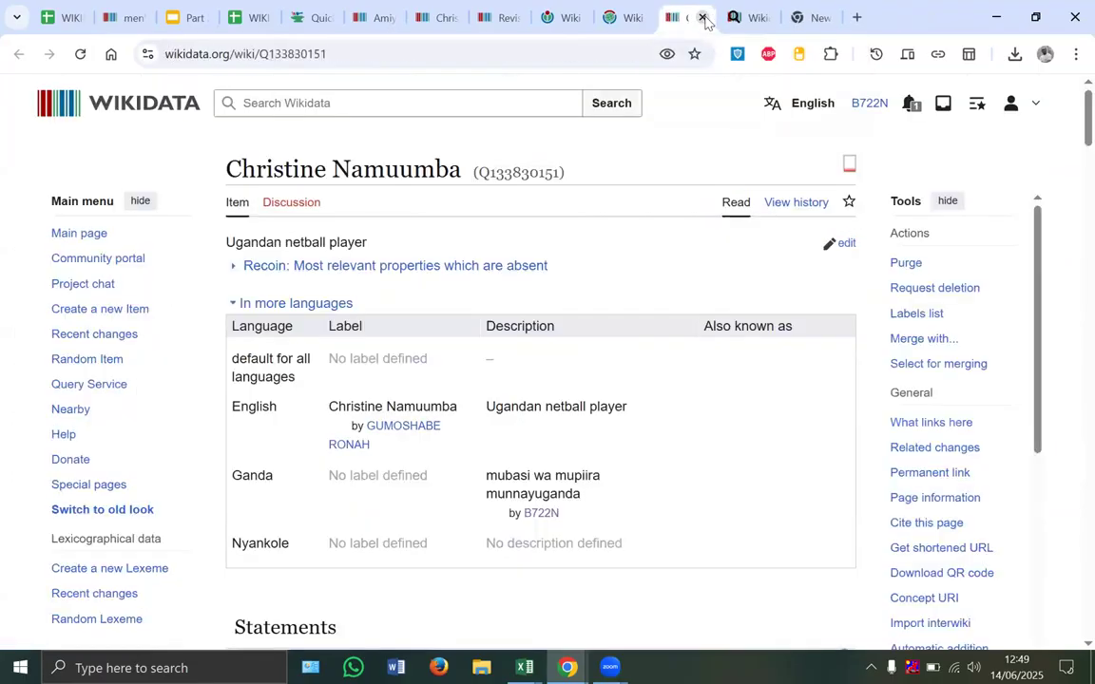
{"action": "left_click", "coordinate": [702, 18]}
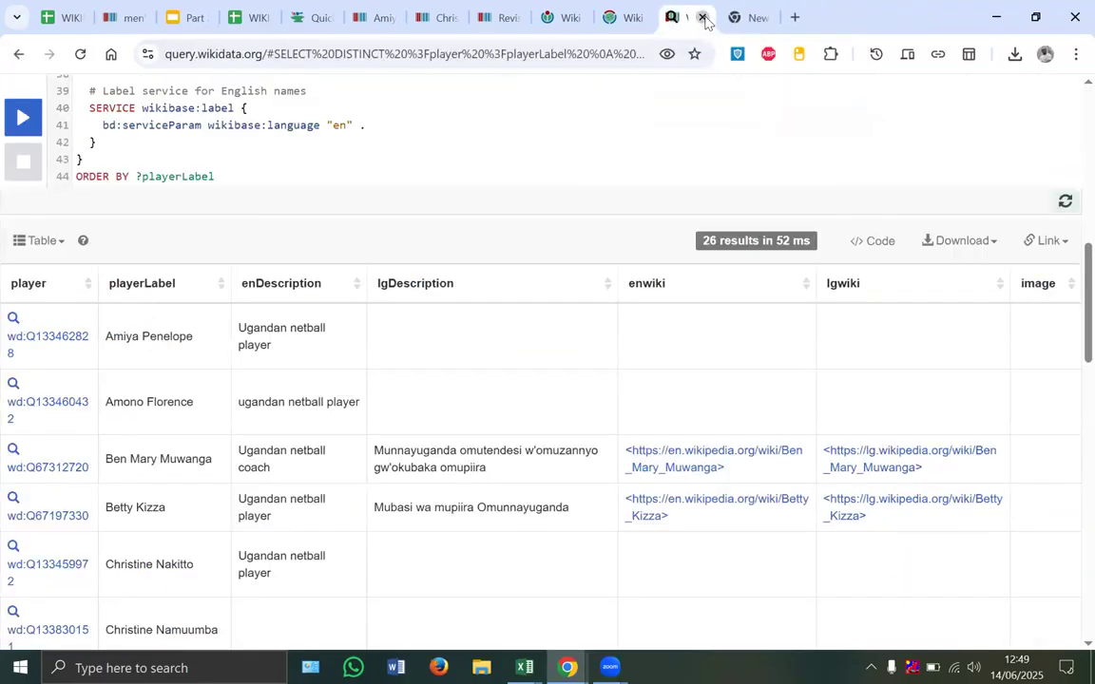
{"action": "left_click", "coordinate": [703, 18]}
{"action": "left_click", "coordinate": [702, 18]}
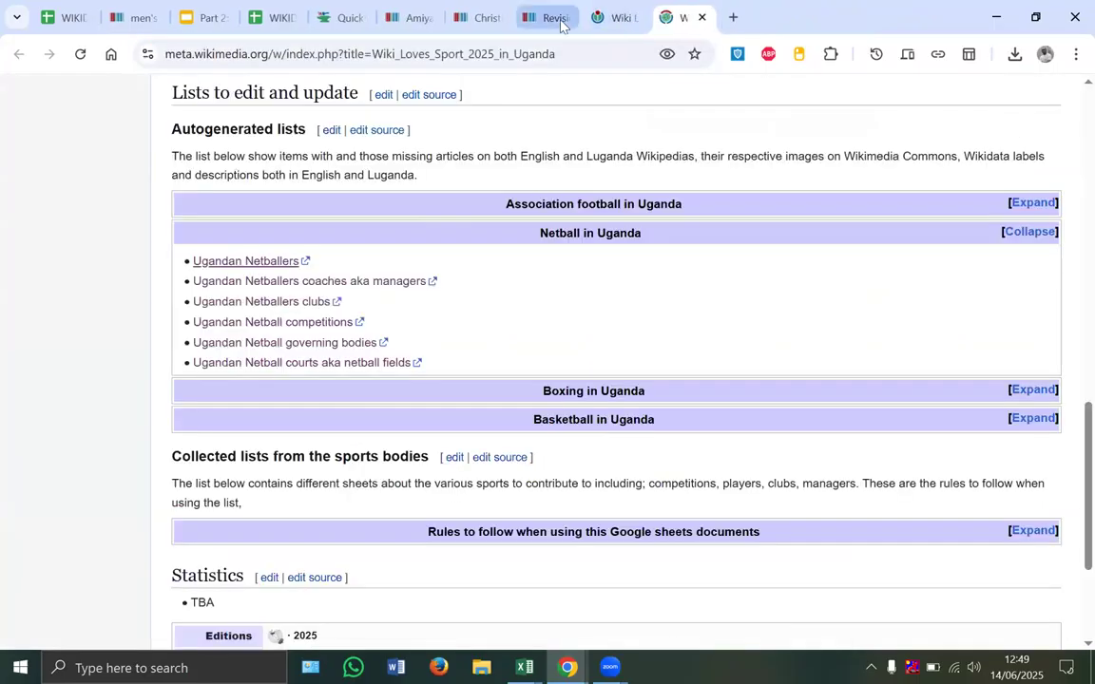
{"action": "left_click", "coordinate": [554, 18]}
{"action": "left_click", "coordinate": [565, 18]}
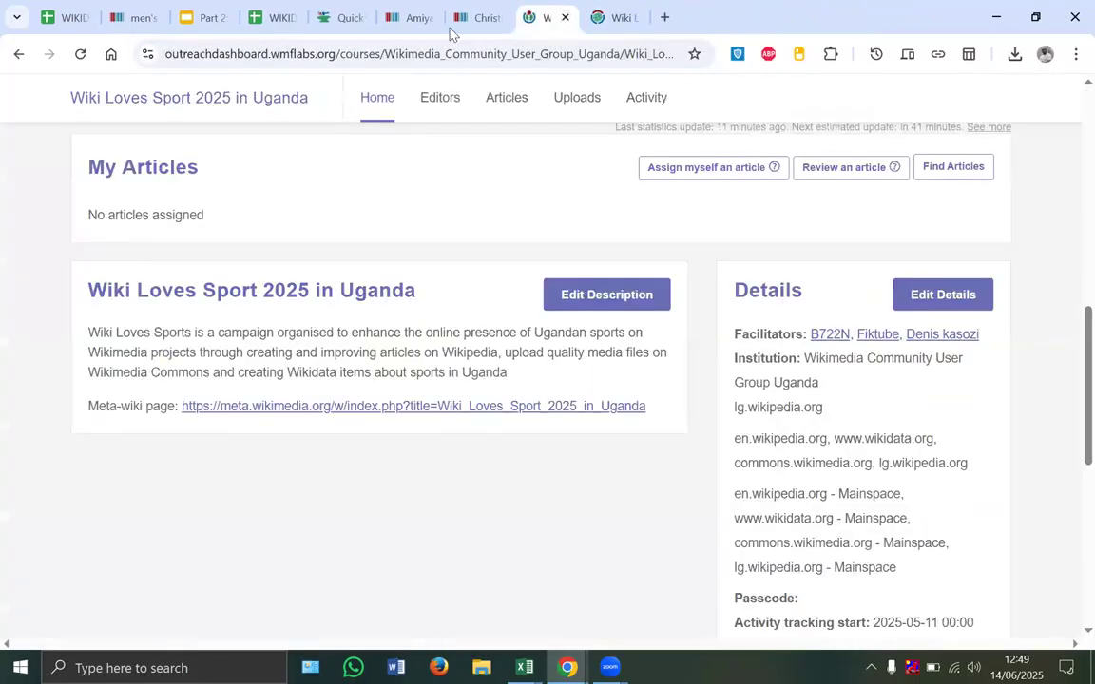
{"action": "left_click", "coordinate": [486, 18]}
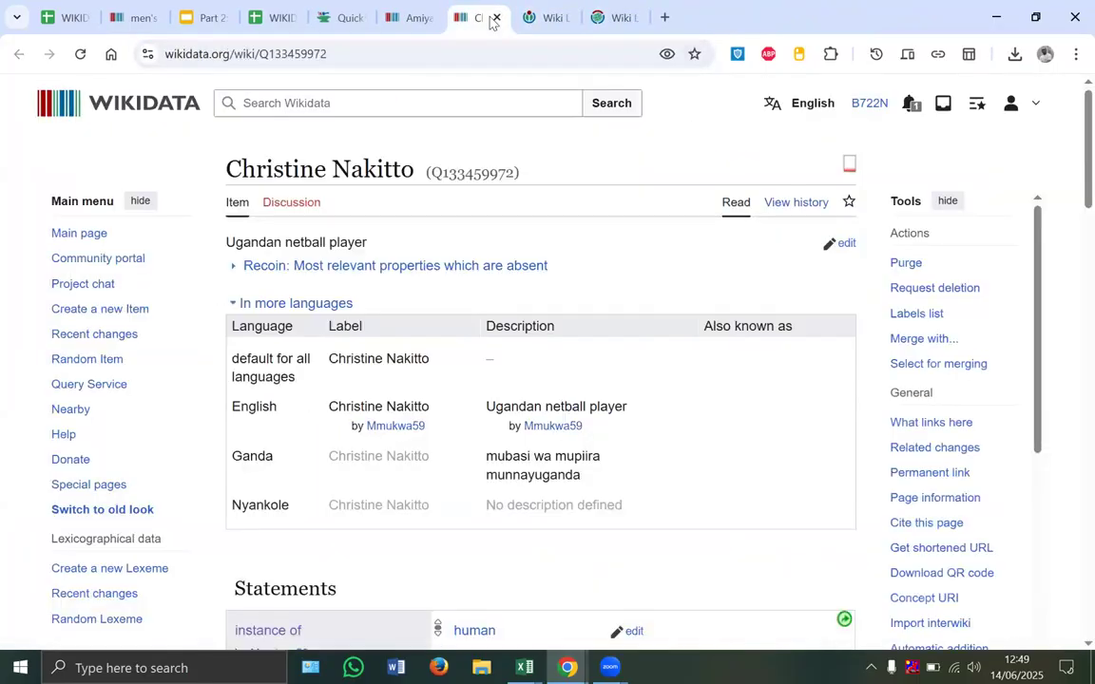
{"action": "left_click", "coordinate": [407, 18]}
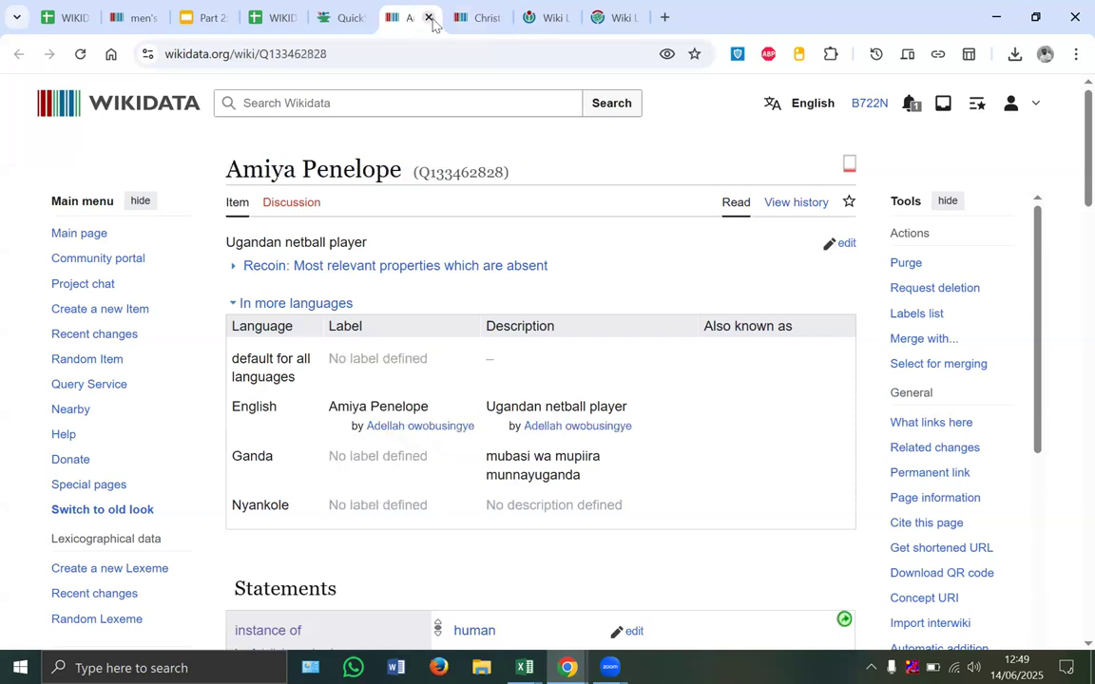
{"action": "left_click", "coordinate": [428, 17]}
Step: Go from the finished batch to the QuickStatements home page, then to the WIKIDATA QUICK STATEMENTS spreadsheet
{"action": "left_click", "coordinate": [328, 18]}
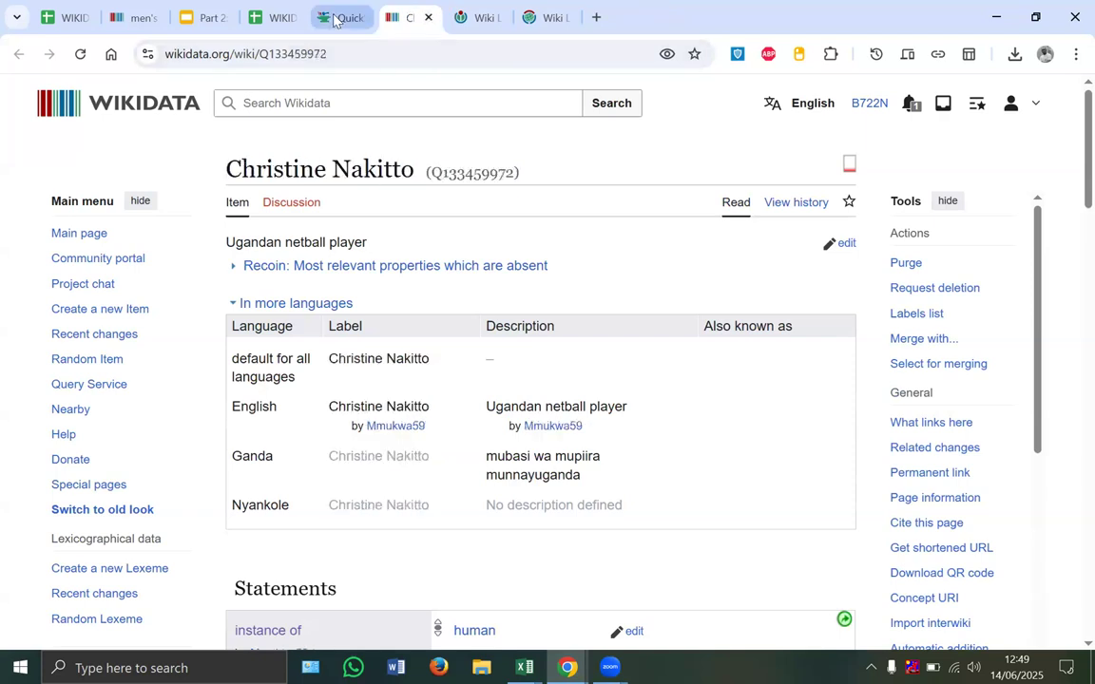
{"action": "scroll", "coordinate": [450, 495], "scroll_direction": "down", "scroll_amount": 3}
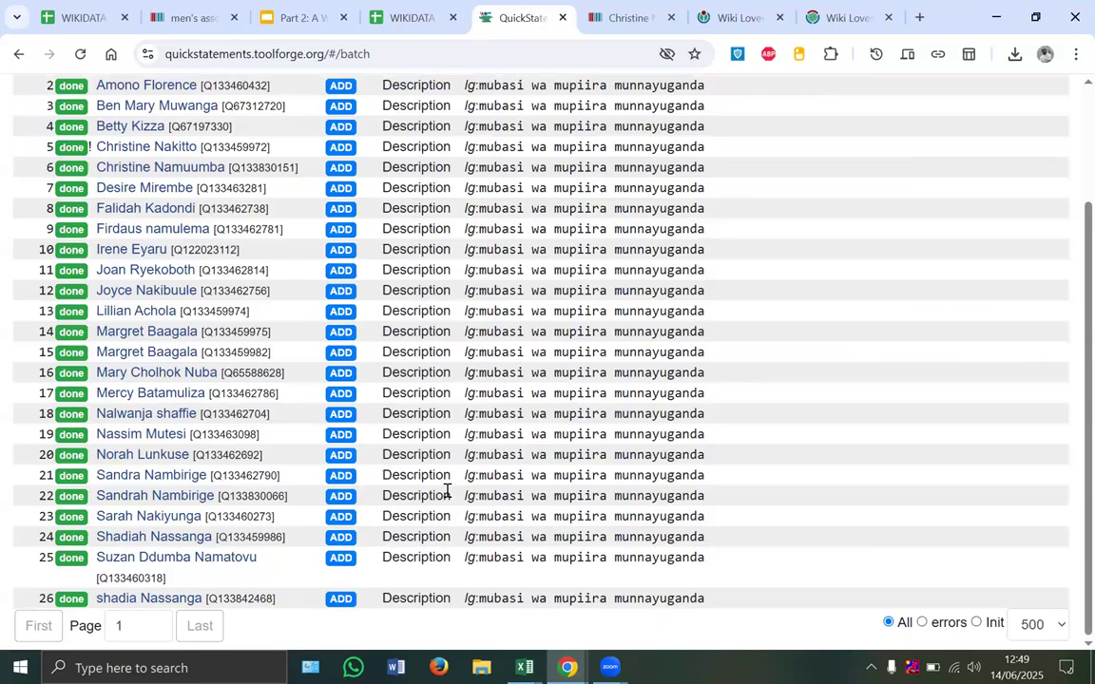
{"action": "scroll", "coordinate": [813, 283], "scroll_direction": "up", "scroll_amount": 3}
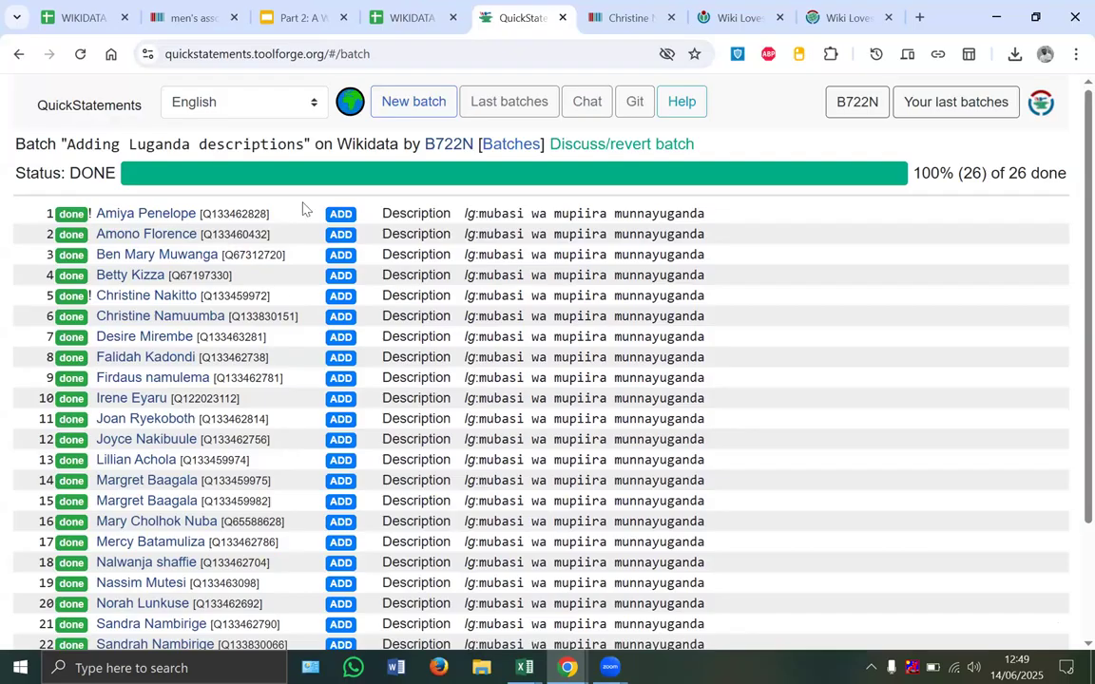
{"action": "left_click", "coordinate": [82, 104]}
{"action": "left_click", "coordinate": [412, 18]}
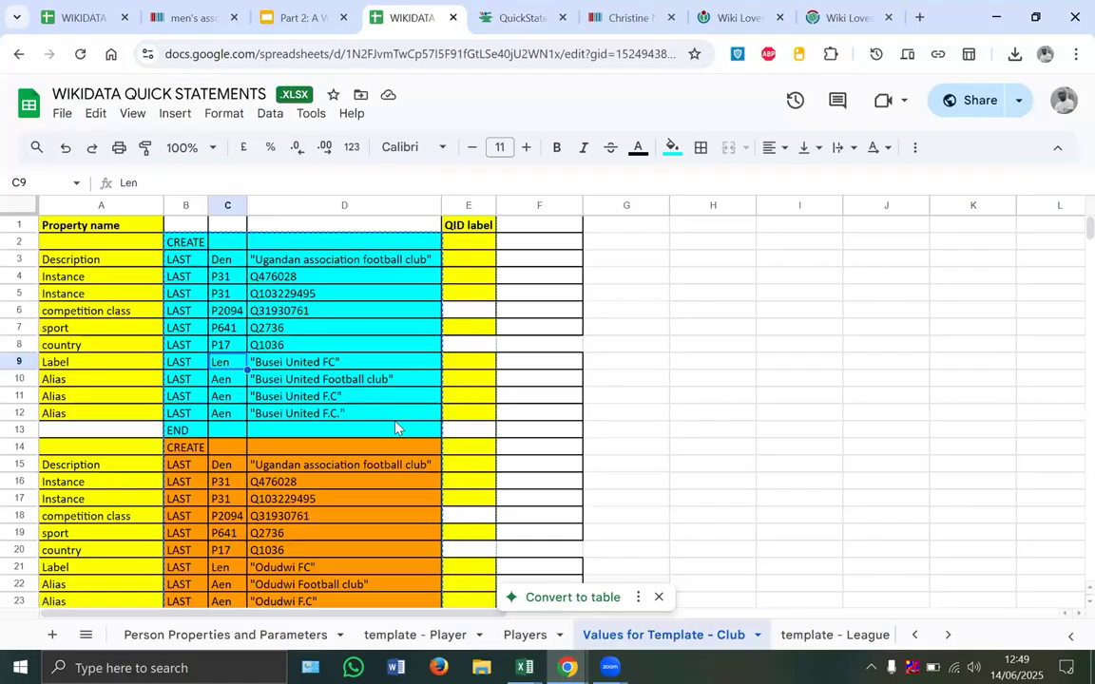
Step: Copy the club template commands in B2:D38 to the clipboard
{"action": "left_click", "coordinate": [269, 287]}
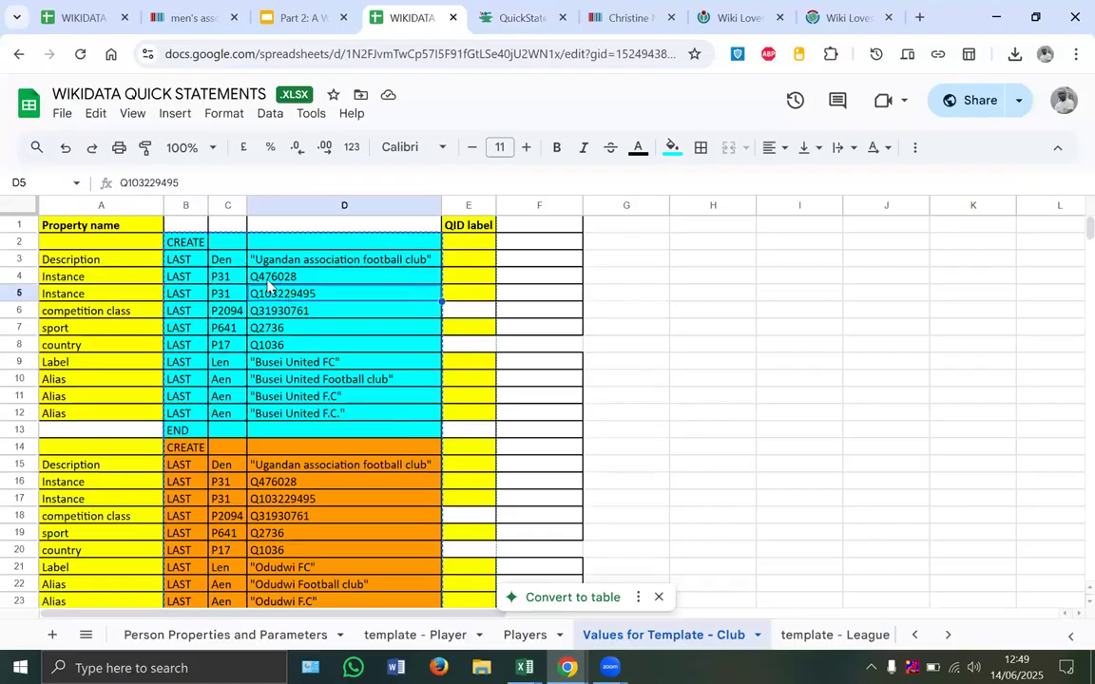
{"action": "left_click", "coordinate": [190, 244]}
{"action": "left_click_drag", "start_coordinate": [332, 547], "coordinate": [357, 534]}
{"action": "key", "text": "ctrl+c"}
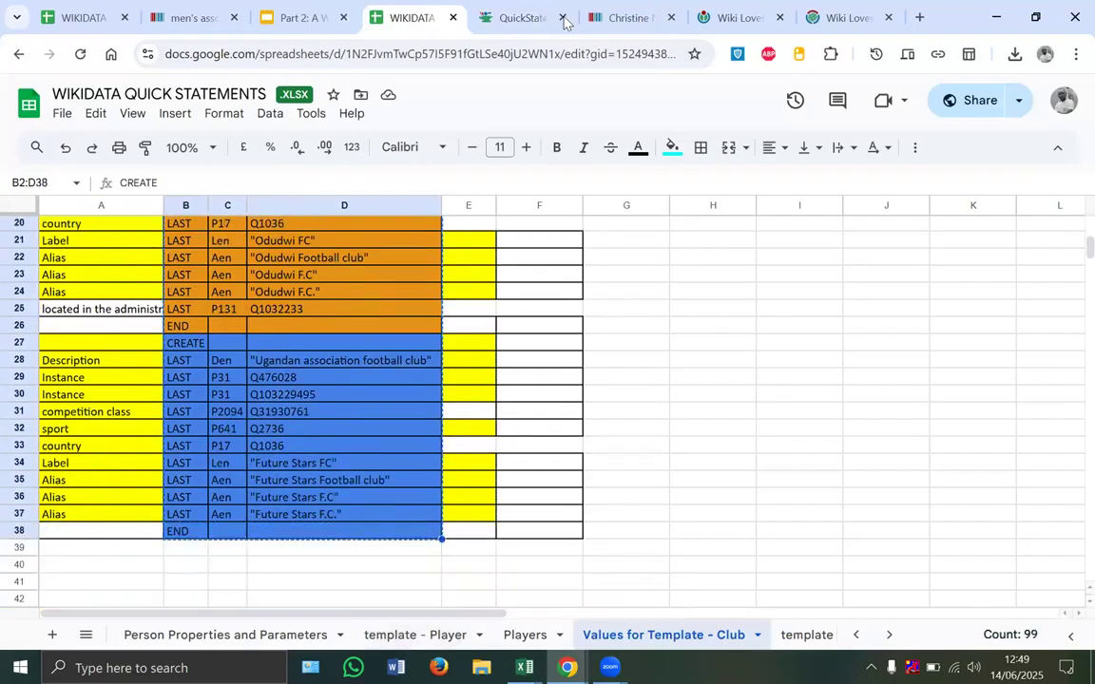
{"action": "left_click", "coordinate": [554, 18]}
Step: Paste the copied club commands into a new QuickStatements batch
{"action": "left_click", "coordinate": [114, 245]}
{"action": "key", "text": "ctrl+v"}
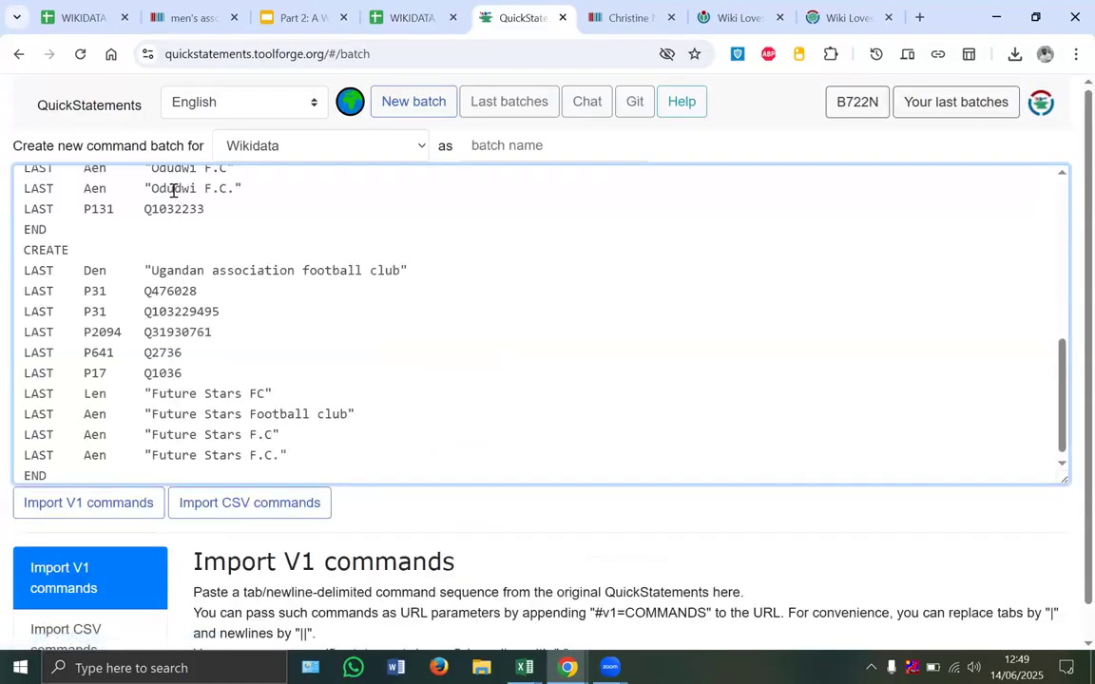
{"action": "scroll", "coordinate": [174, 190], "scroll_direction": "up", "scroll_amount": 5}
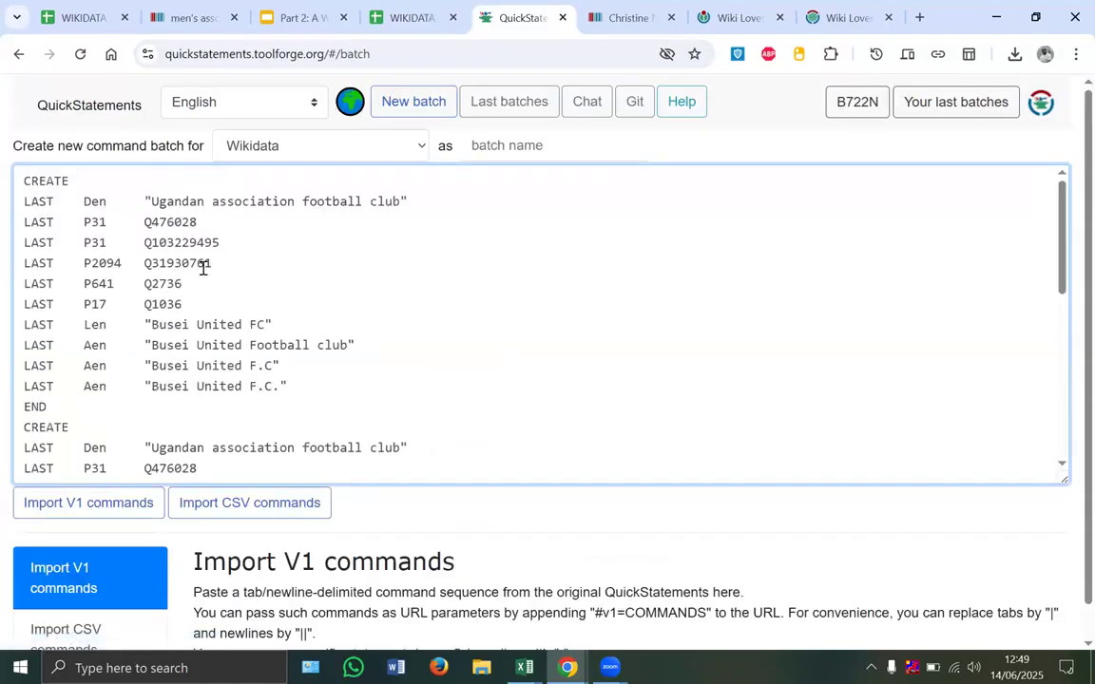
{"action": "left_click_drag", "start_coordinate": [150, 201], "coordinate": [396, 209]}
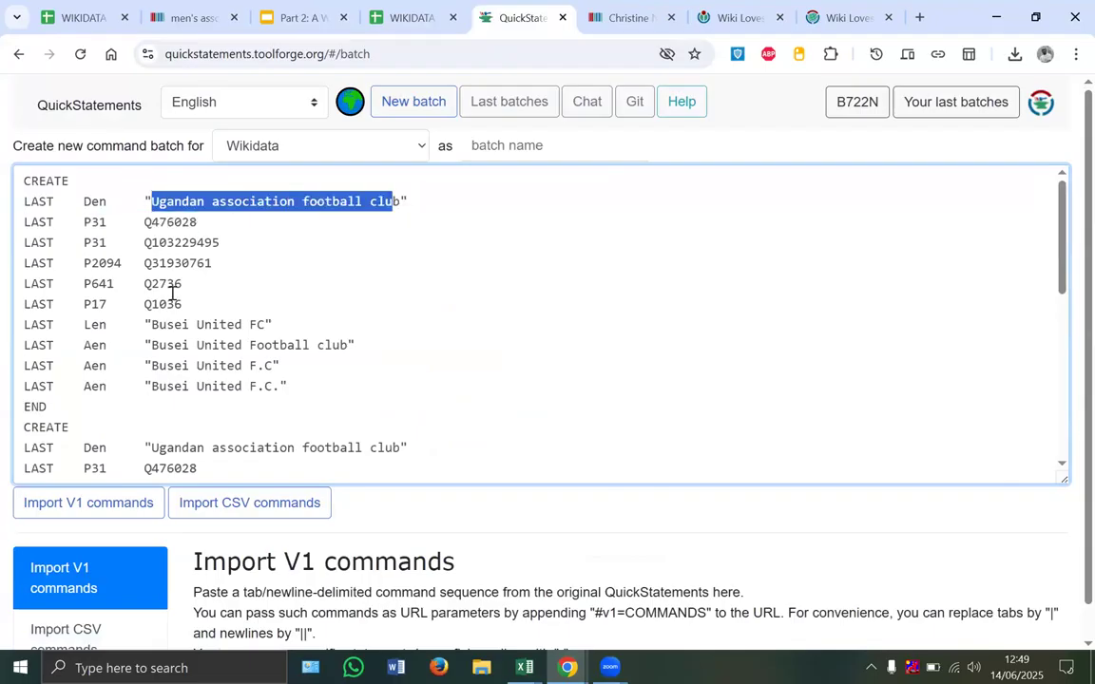
{"action": "scroll", "coordinate": [141, 248], "scroll_direction": "down", "scroll_amount": 2}
Step: Review the Busei United FC and Odudwi command blocks, then import them as V1 commands
{"action": "left_click_drag", "start_coordinate": [143, 251], "coordinate": [296, 250]}
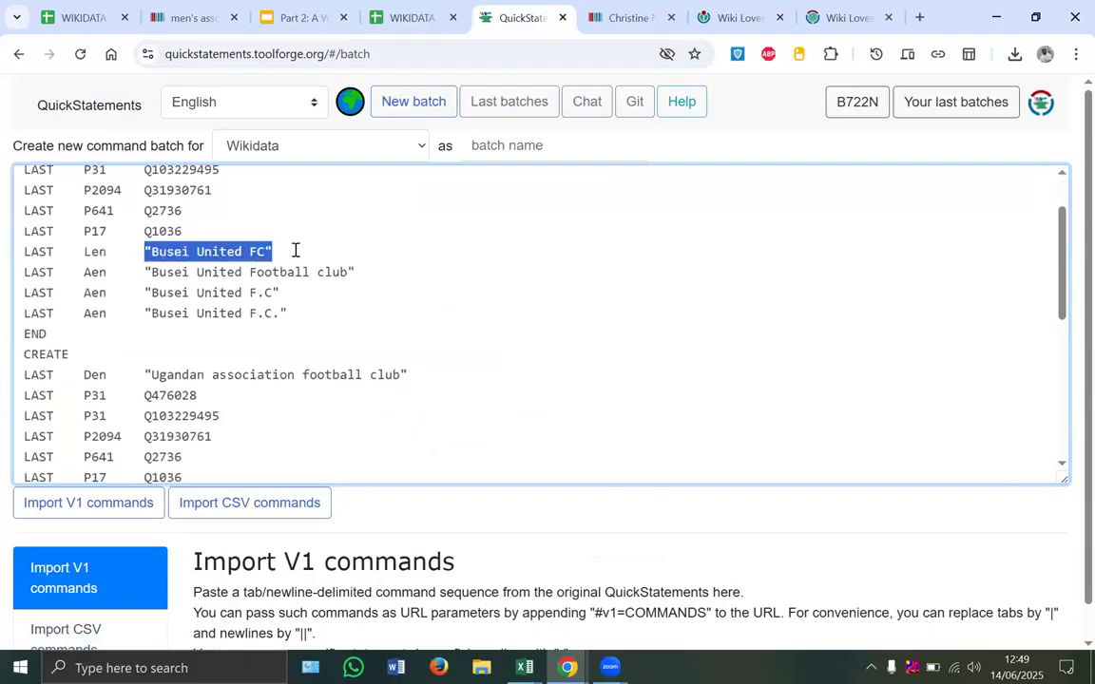
{"action": "left_click_drag", "start_coordinate": [144, 272], "coordinate": [295, 311]}
{"action": "scroll", "coordinate": [295, 311], "scroll_direction": "down", "scroll_amount": 4}
{"action": "scroll", "coordinate": [295, 309], "scroll_direction": "down", "scroll_amount": 3}
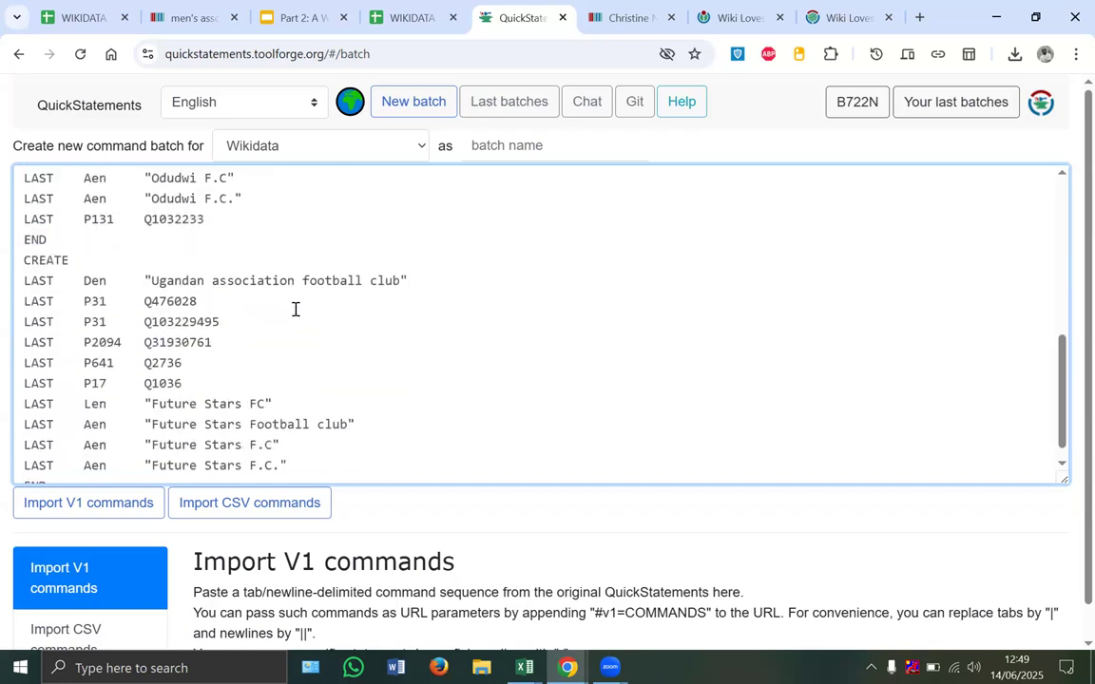
{"action": "left_click_drag", "start_coordinate": [20, 266], "coordinate": [92, 476]}
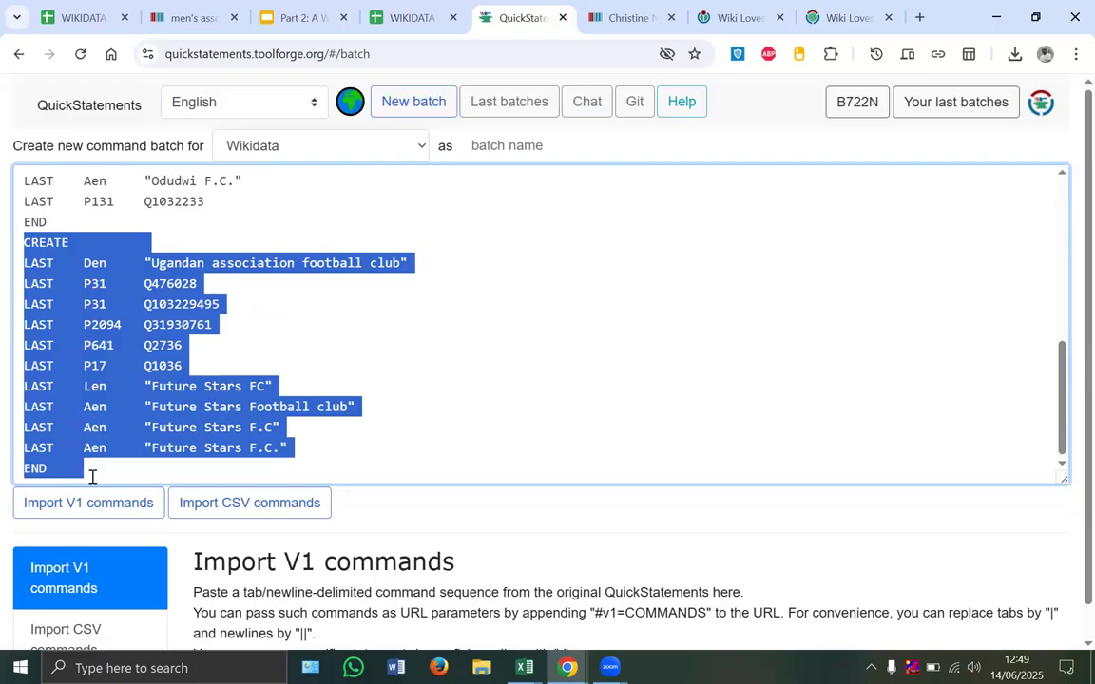
{"action": "scroll", "coordinate": [93, 476], "scroll_direction": "up", "scroll_amount": 5}
{"action": "left_click_drag", "start_coordinate": [56, 434], "coordinate": [11, 197]}
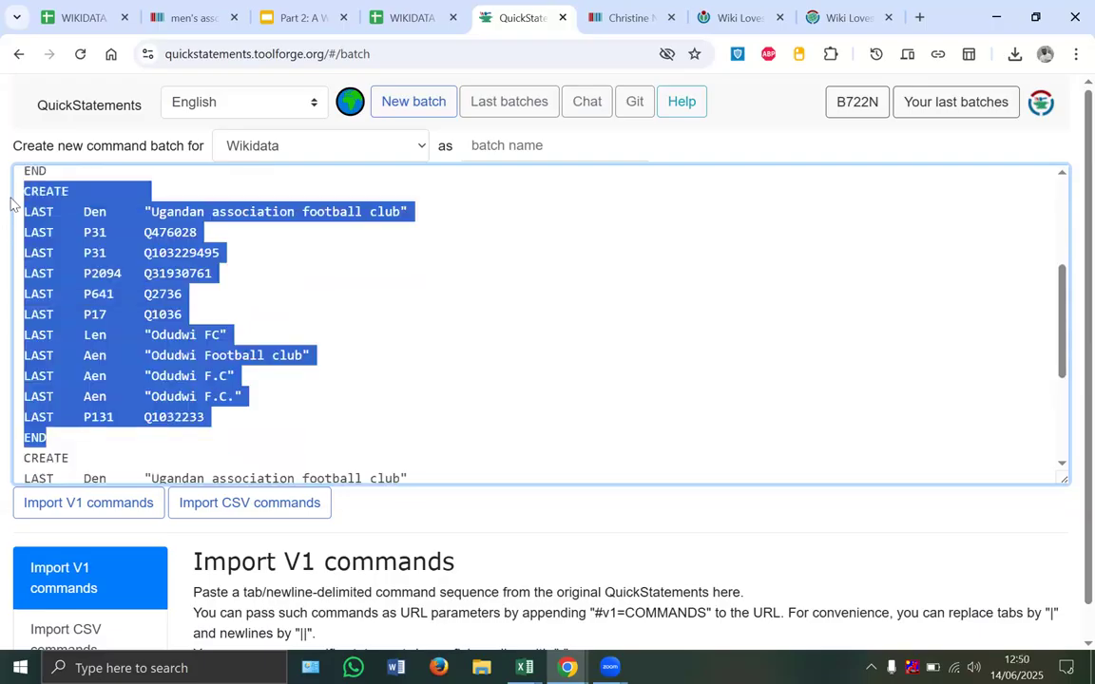
{"action": "scroll", "coordinate": [147, 217], "scroll_direction": "up", "scroll_amount": 3}
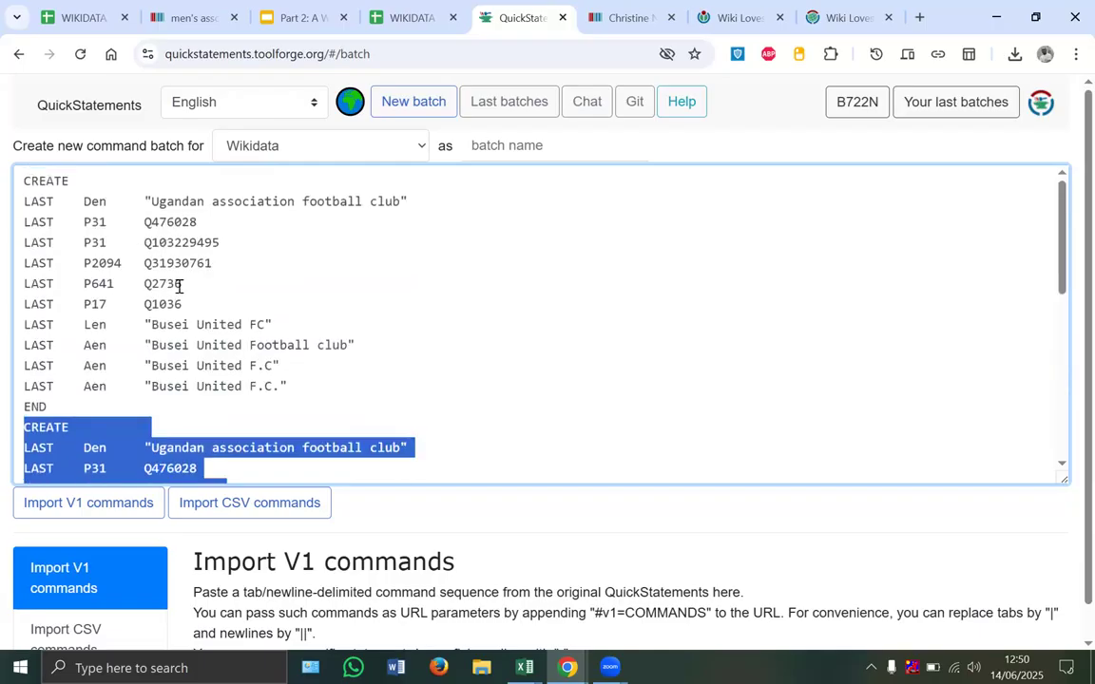
{"action": "scroll", "coordinate": [179, 285], "scroll_direction": "down", "scroll_amount": 3}
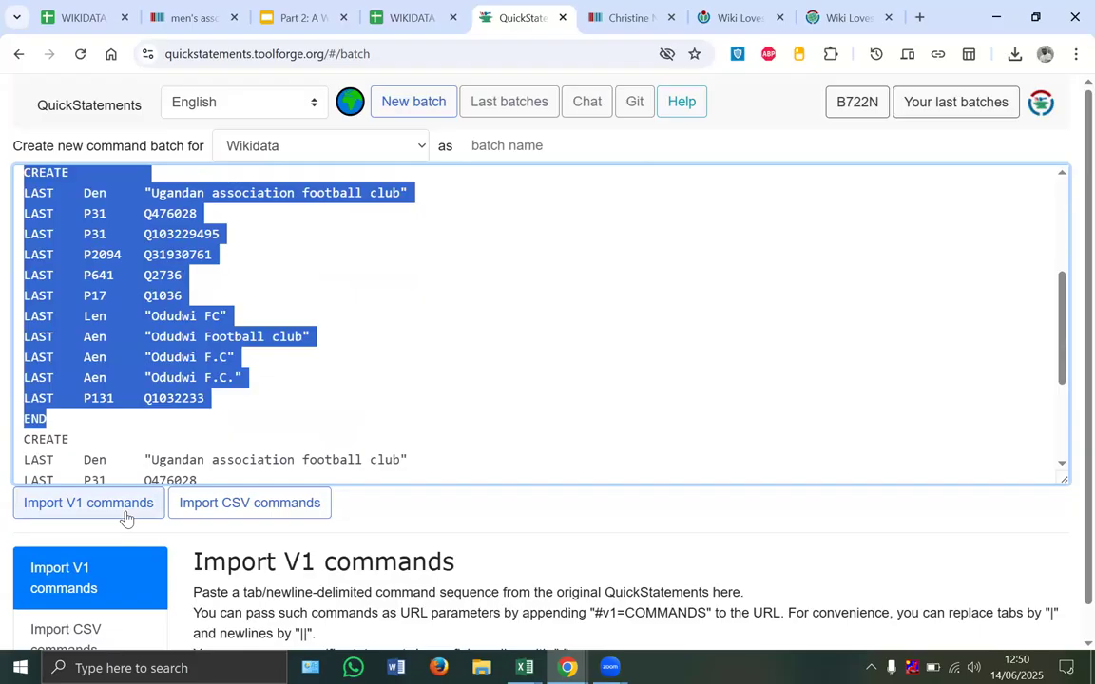
{"action": "left_click", "coordinate": [126, 518]}
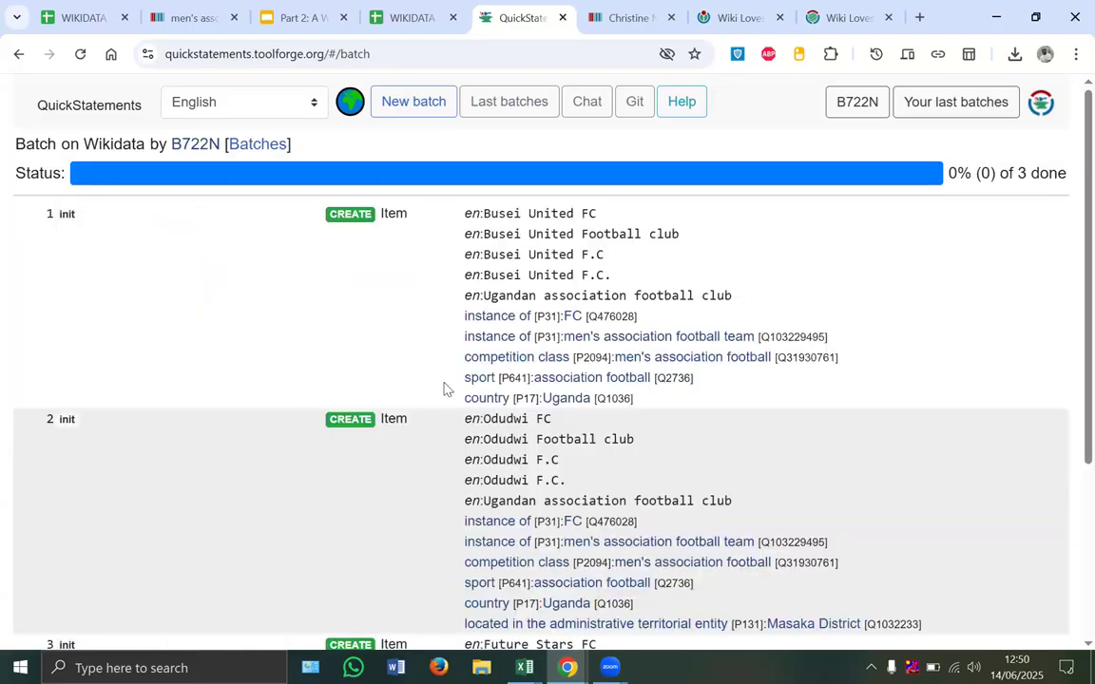
{"action": "scroll", "coordinate": [386, 367], "scroll_direction": "down", "scroll_amount": 3}
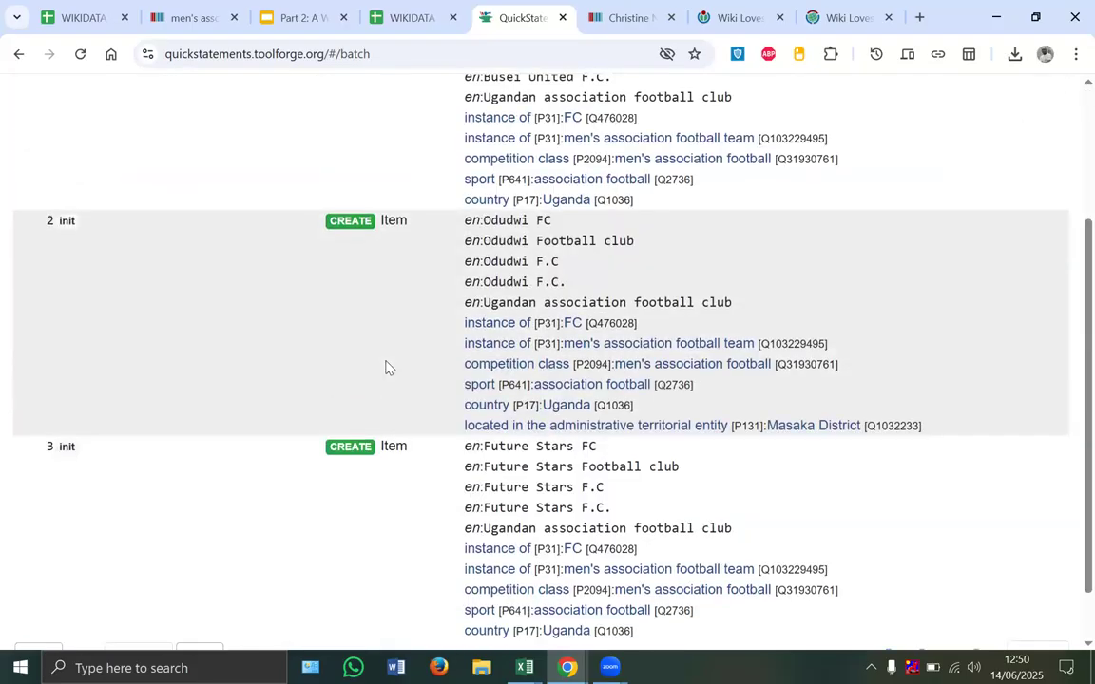
Step: Run the three-item club batch and inspect the resulting error messages
{"action": "scroll", "coordinate": [385, 368], "scroll_direction": "down", "scroll_amount": 1}
{"action": "left_click", "coordinate": [36, 627]}
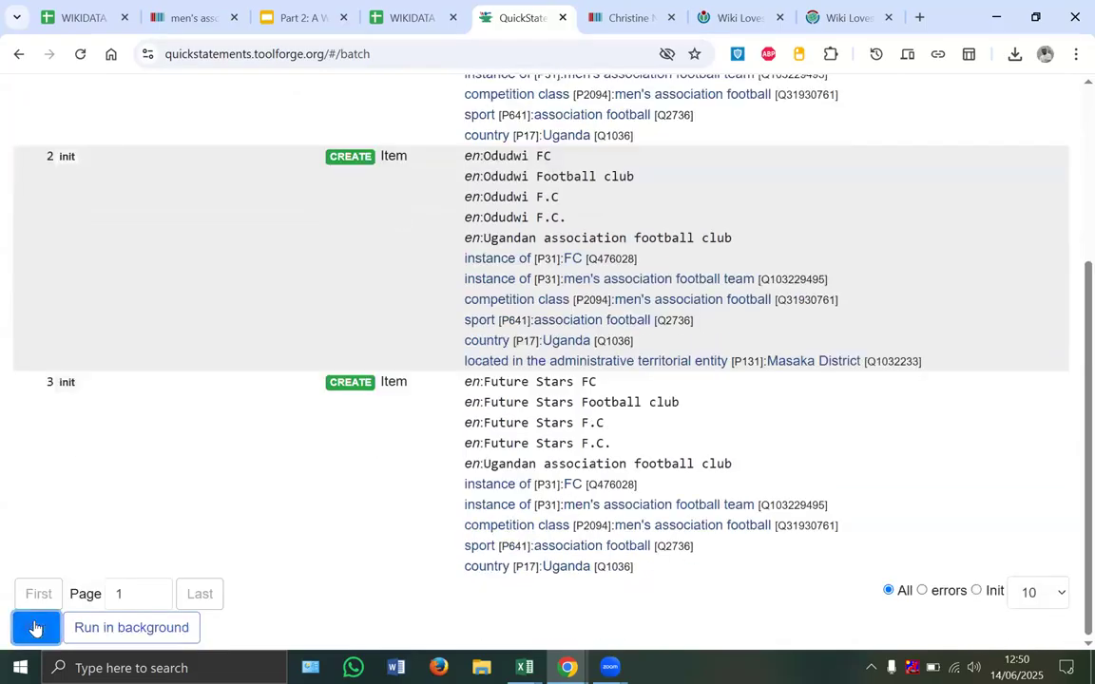
{"action": "scroll", "coordinate": [263, 415], "scroll_direction": "up", "scroll_amount": 3}
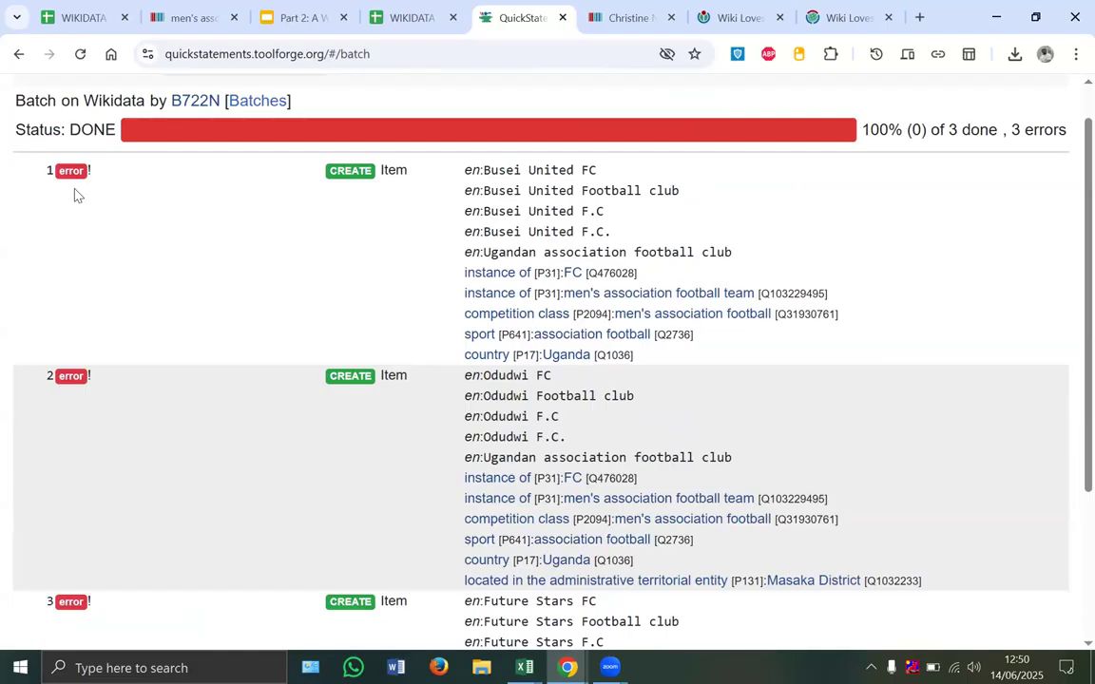
{"action": "mouse_move", "coordinate": [86, 173]}
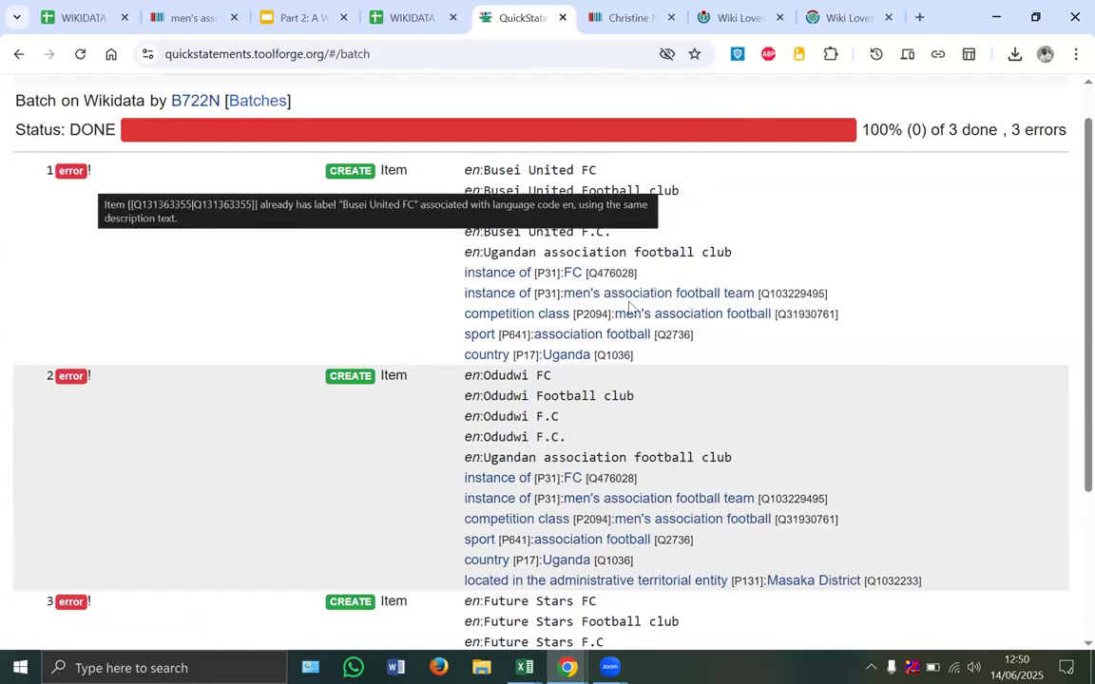
{"action": "scroll", "coordinate": [629, 307], "scroll_direction": "down", "scroll_amount": 3}
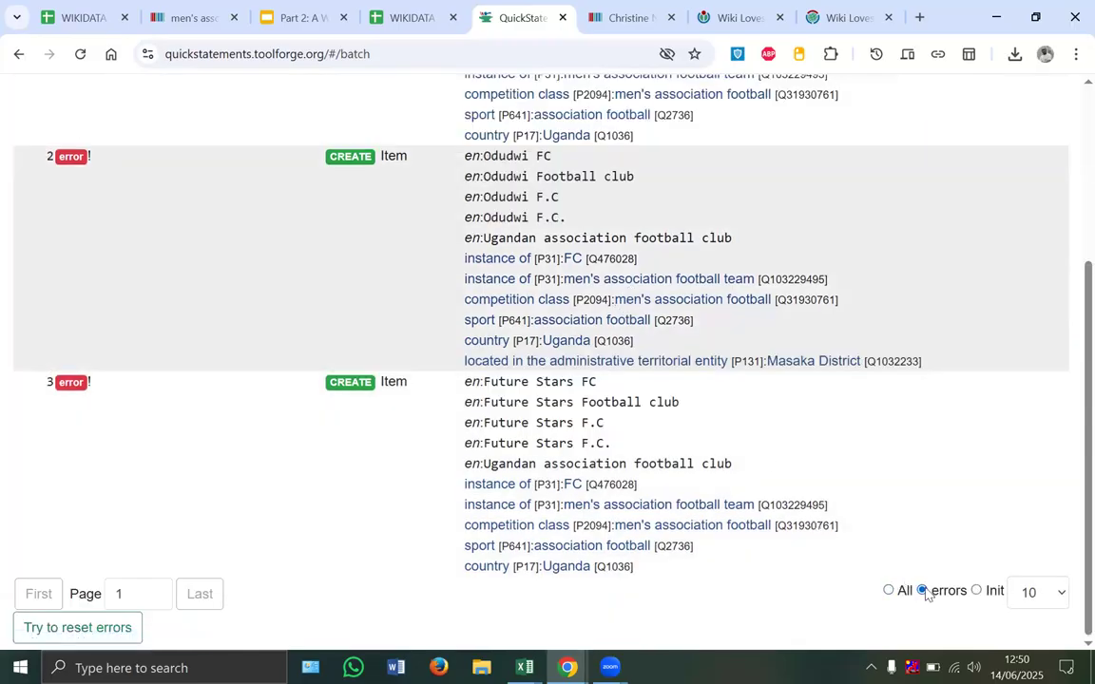
{"action": "scroll", "coordinate": [826, 445], "scroll_direction": "up", "scroll_amount": 3}
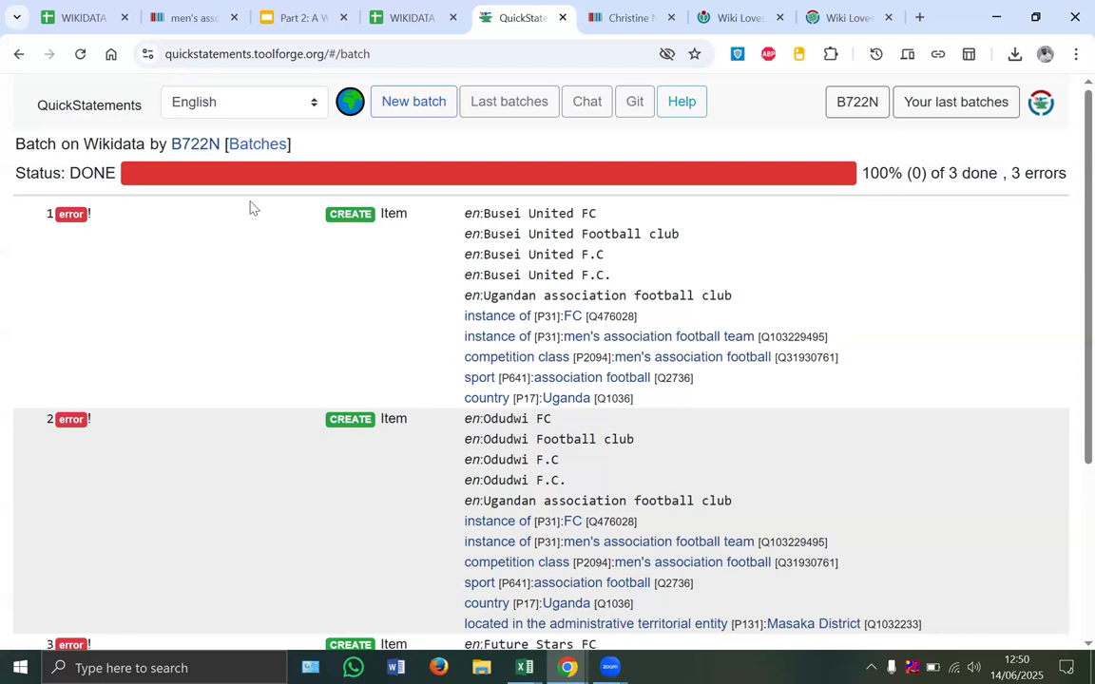
{"action": "scroll", "coordinate": [489, 282], "scroll_direction": "down", "scroll_amount": 3}
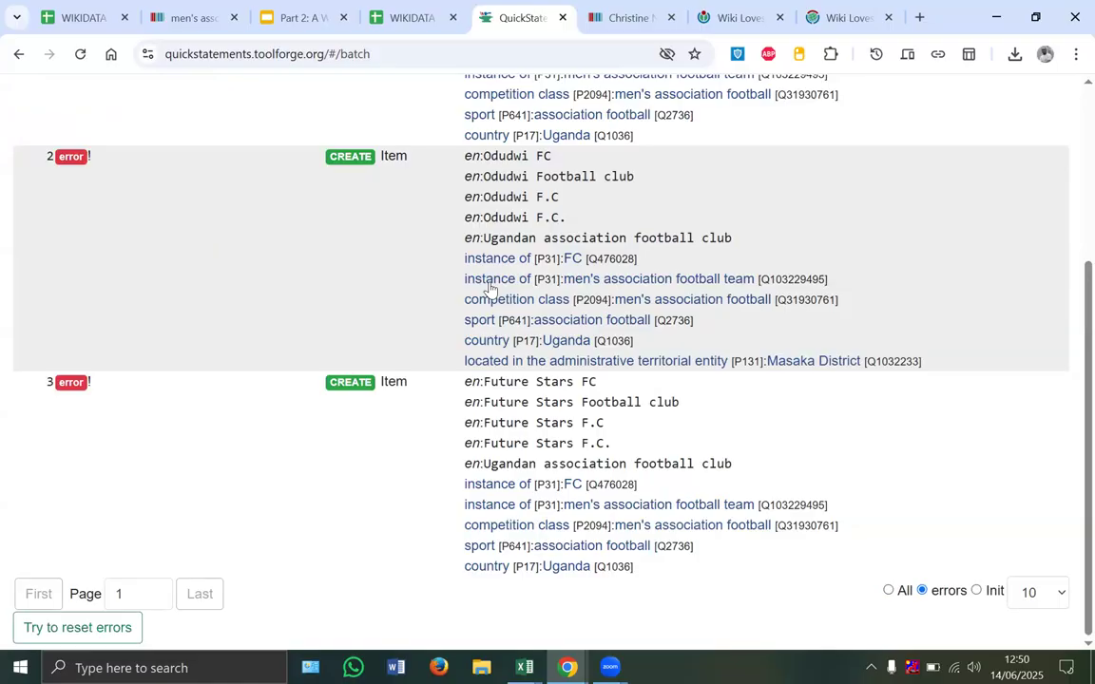
Step: Reset the errors, rerun the batch, and copy the label Busei United FC
{"action": "left_click", "coordinate": [110, 625]}
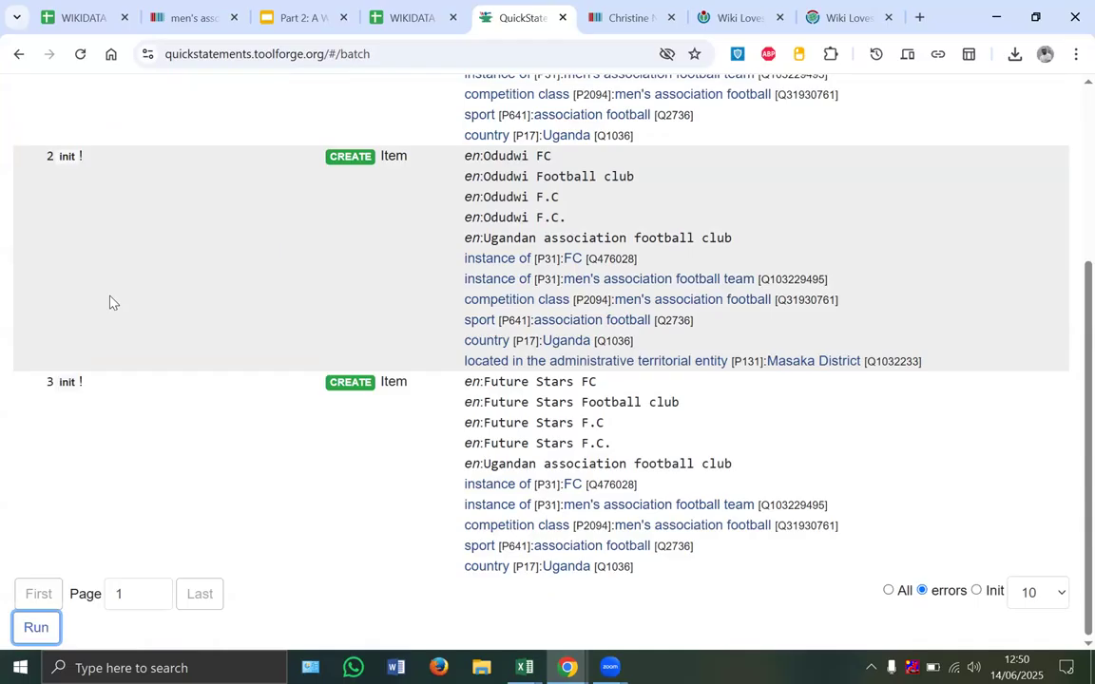
{"action": "left_click", "coordinate": [38, 624]}
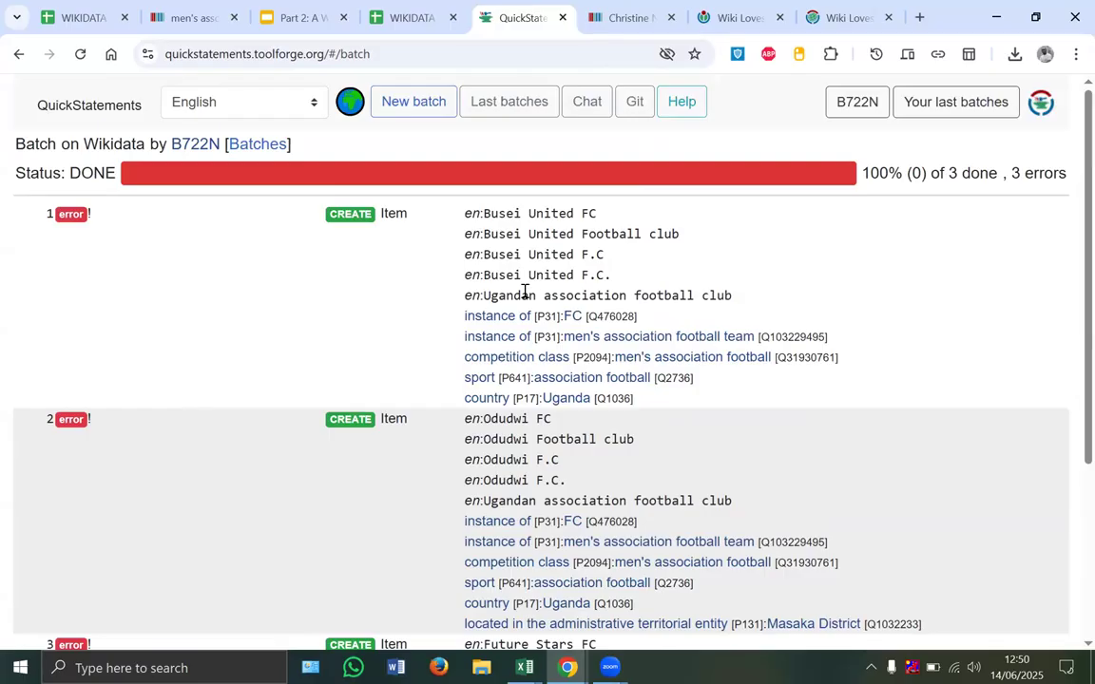
{"action": "left_click_drag", "start_coordinate": [597, 215], "coordinate": [485, 220]}
{"action": "key", "text": "ctrl+c"}
Step: Search Wikidata for Busei United FC and open the existing item Q131363355
{"action": "left_click", "coordinate": [613, 18]}
{"action": "left_click", "coordinate": [508, 112]}
{"action": "key", "text": "ctrl+v"}
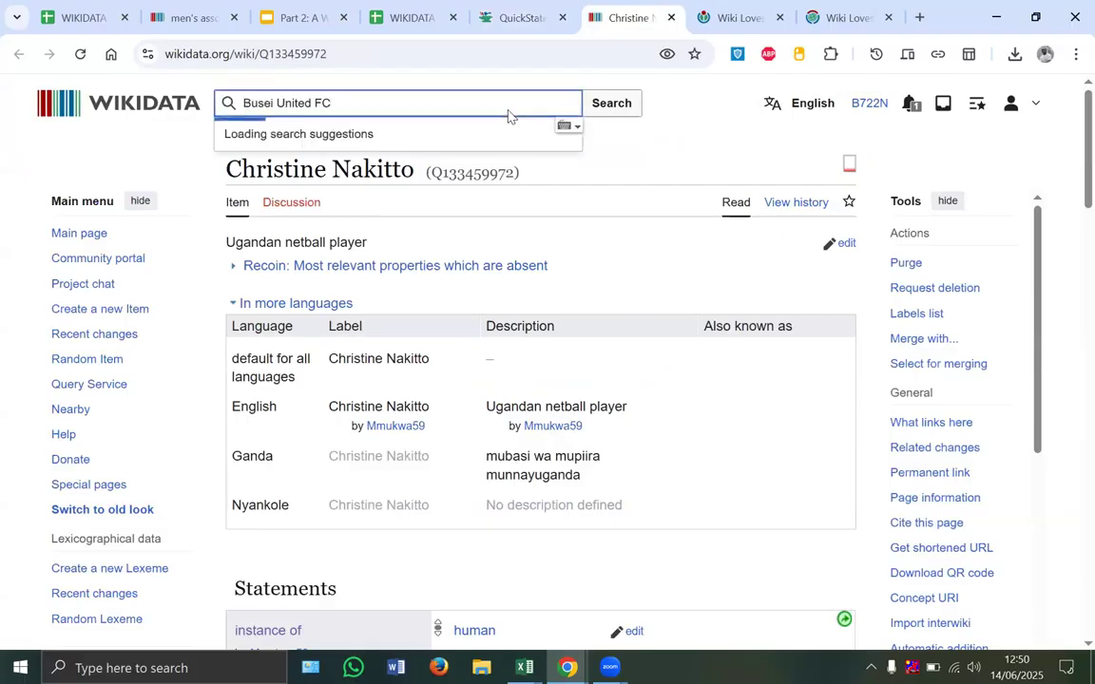
{"action": "left_click", "coordinate": [358, 146]}
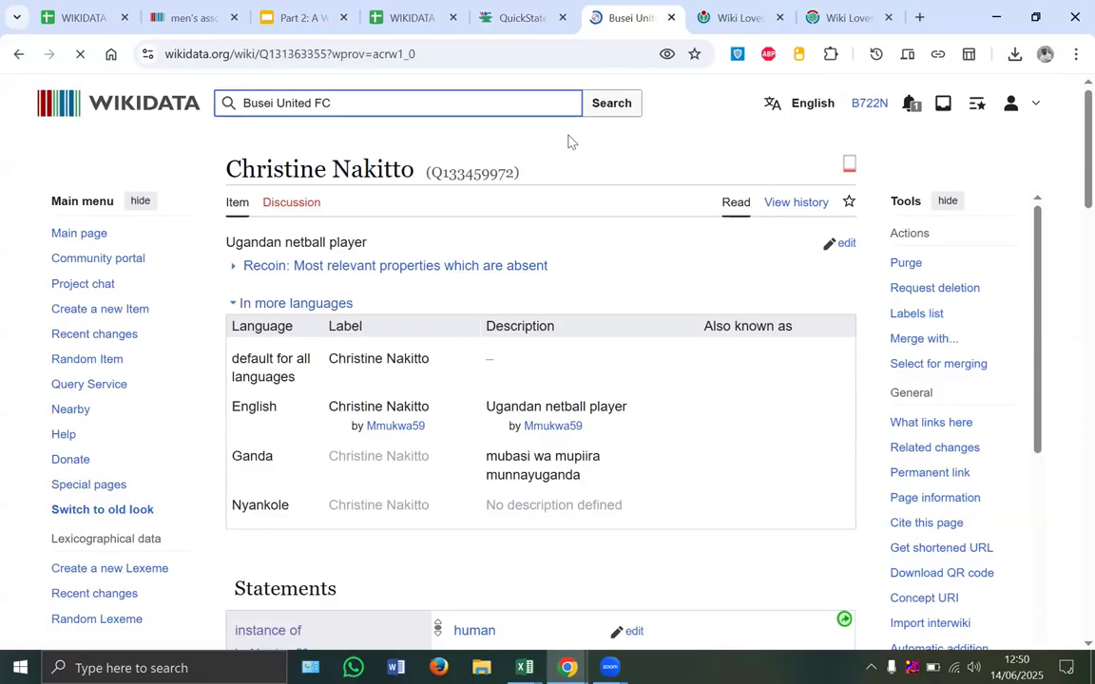
{"action": "left_click", "coordinate": [525, 18]}
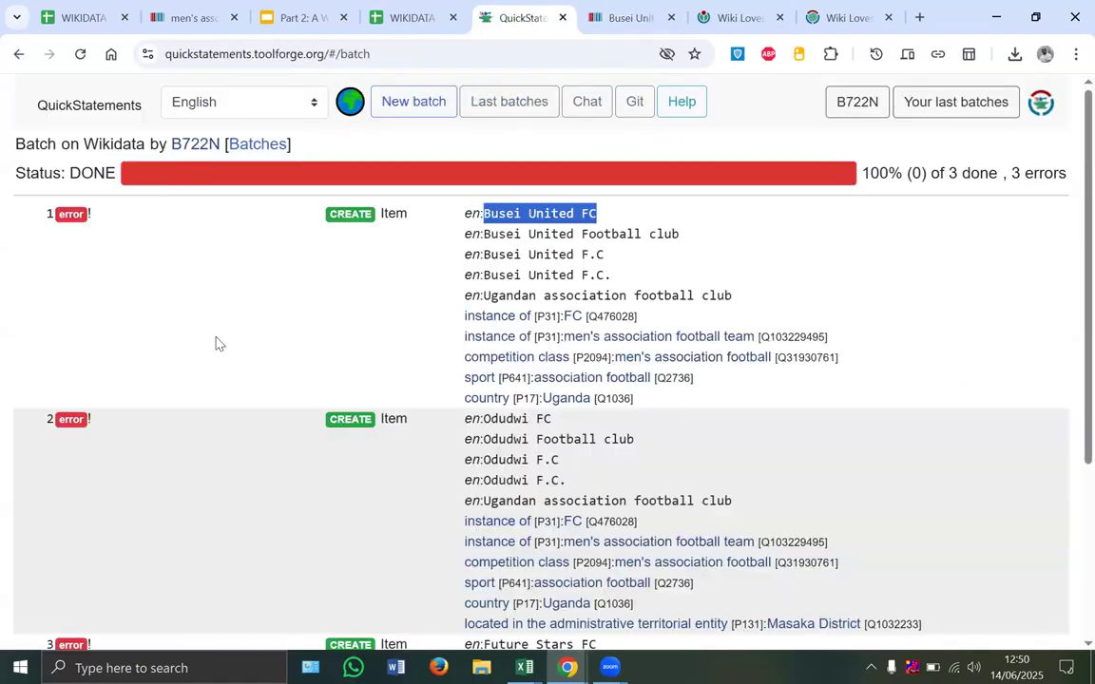
{"action": "scroll", "coordinate": [216, 343], "scroll_direction": "down", "scroll_amount": 3}
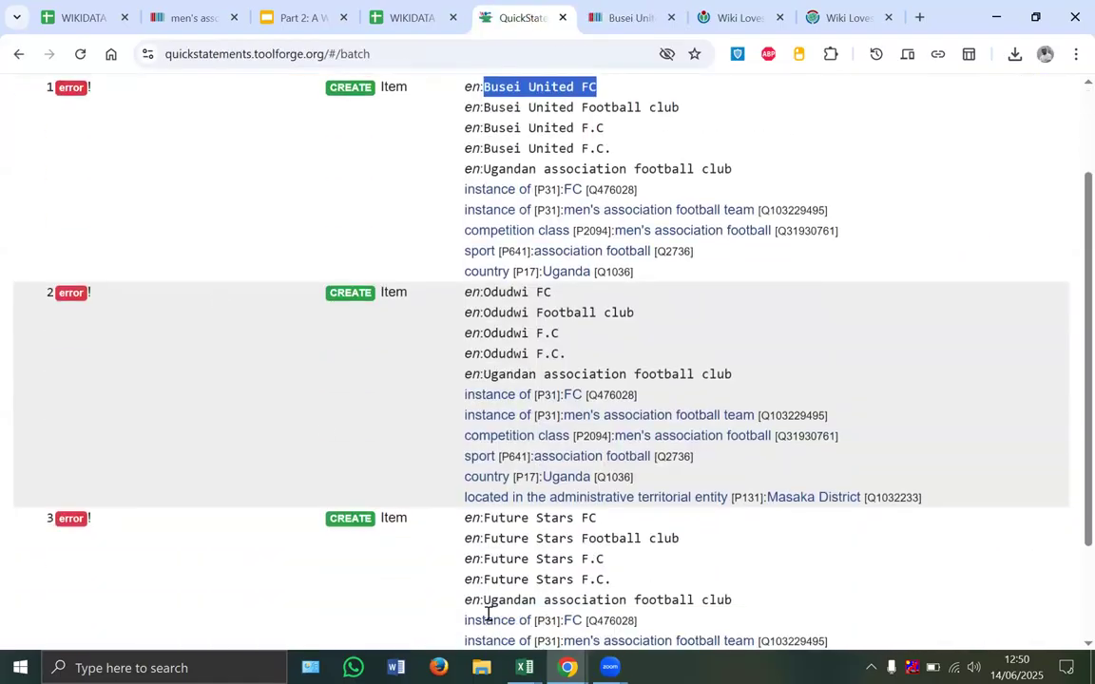
{"action": "left_click", "coordinate": [420, 26]}
Step: Clear the Busei United FC statements and delete sheet rows 2–13
{"action": "scroll", "coordinate": [285, 279], "scroll_direction": "up", "scroll_amount": 2}
{"action": "left_click", "coordinate": [285, 279]}
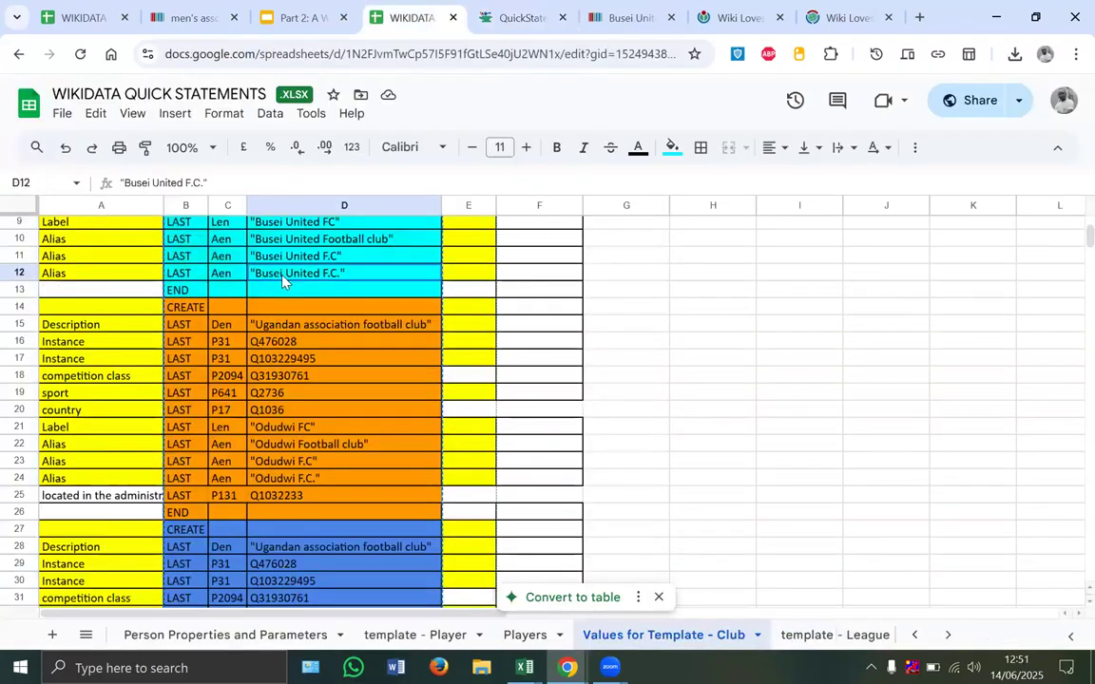
{"action": "scroll", "coordinate": [285, 280], "scroll_direction": "up", "scroll_amount": 2}
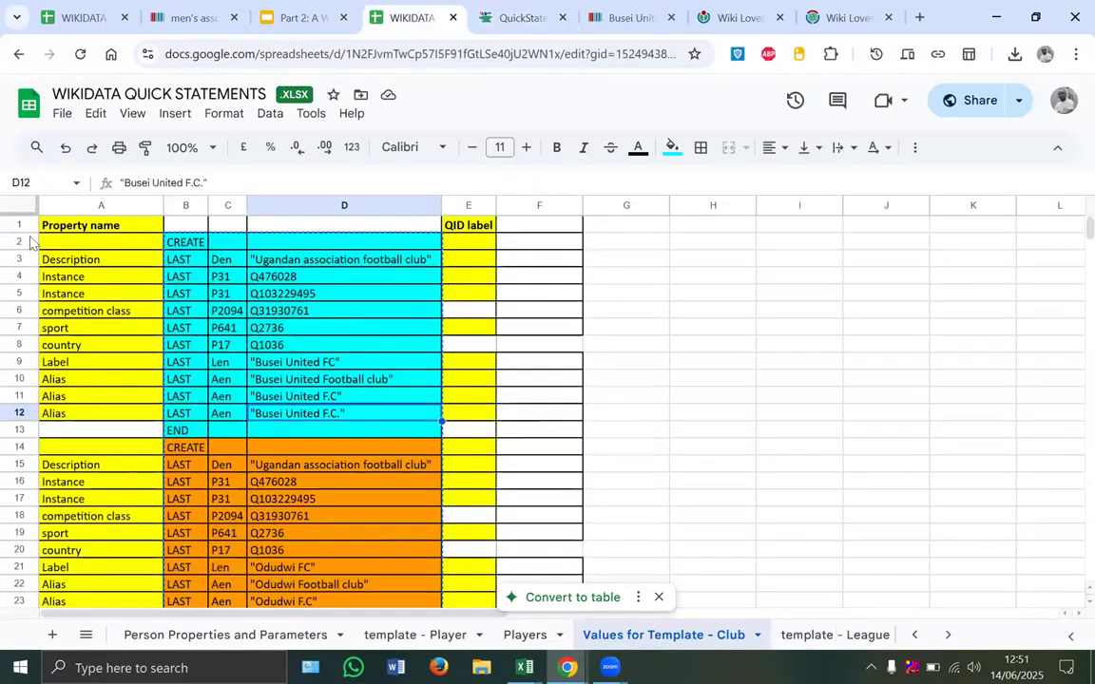
{"action": "left_click_drag", "start_coordinate": [19, 241], "coordinate": [263, 429]}
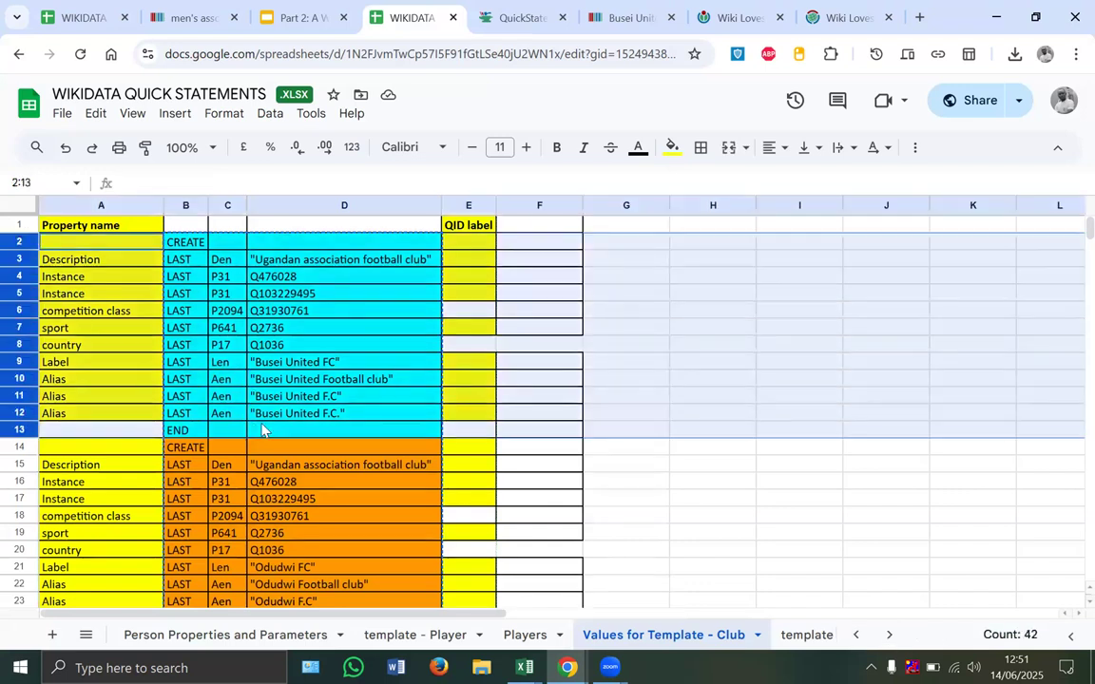
{"action": "key", "text": "Delete"}
{"action": "right_click", "coordinate": [315, 286]}
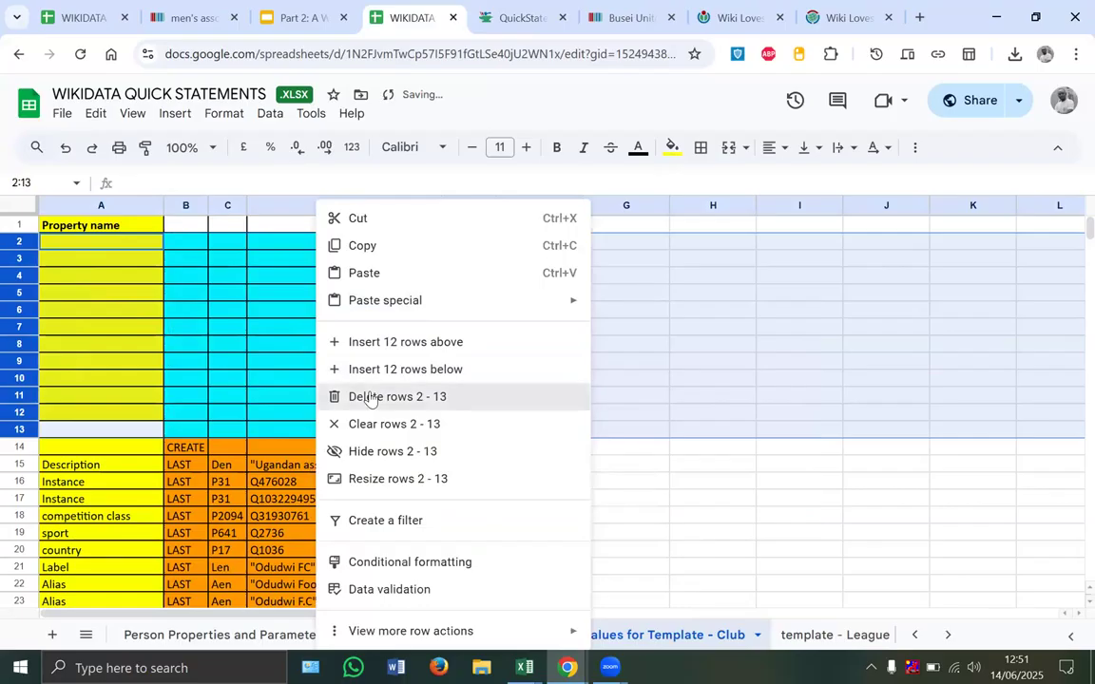
{"action": "left_click", "coordinate": [370, 398]}
{"action": "scroll", "coordinate": [407, 422], "scroll_direction": "down", "scroll_amount": 4}
{"action": "scroll", "coordinate": [407, 422], "scroll_direction": "up", "scroll_amount": 5}
Step: Copy 'Odudwi Football club' from the batch results and search the sheet for it
{"action": "left_click", "coordinate": [501, 18]}
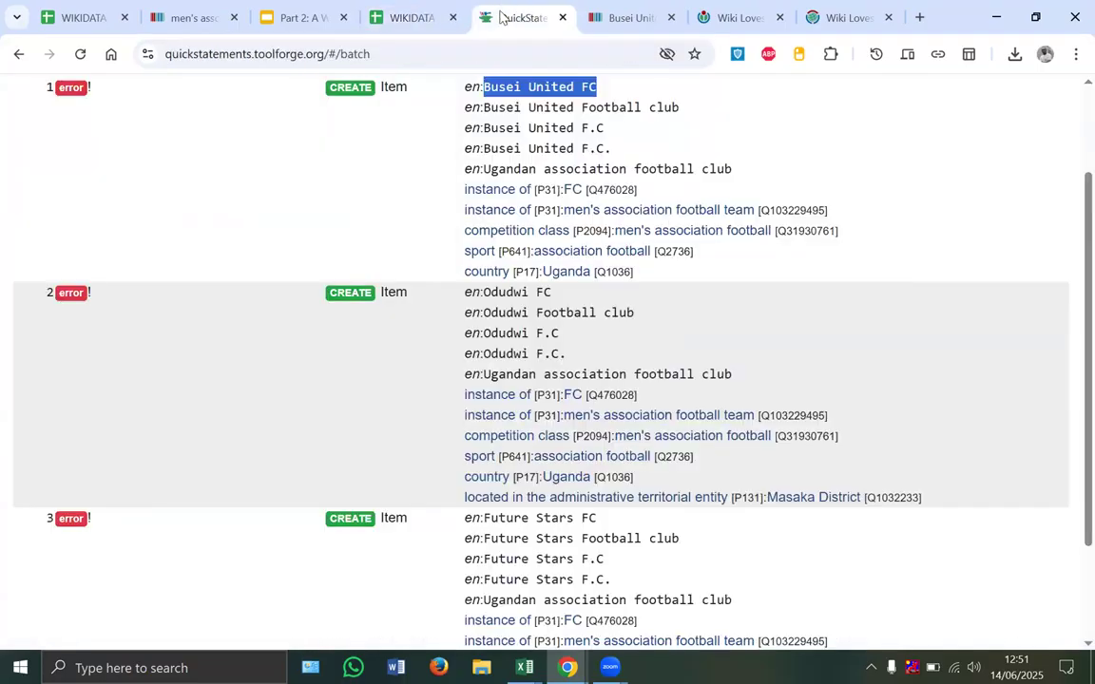
{"action": "scroll", "coordinate": [211, 154], "scroll_direction": "up", "scroll_amount": 2}
{"action": "left_click_drag", "start_coordinate": [486, 213], "coordinate": [604, 213]}
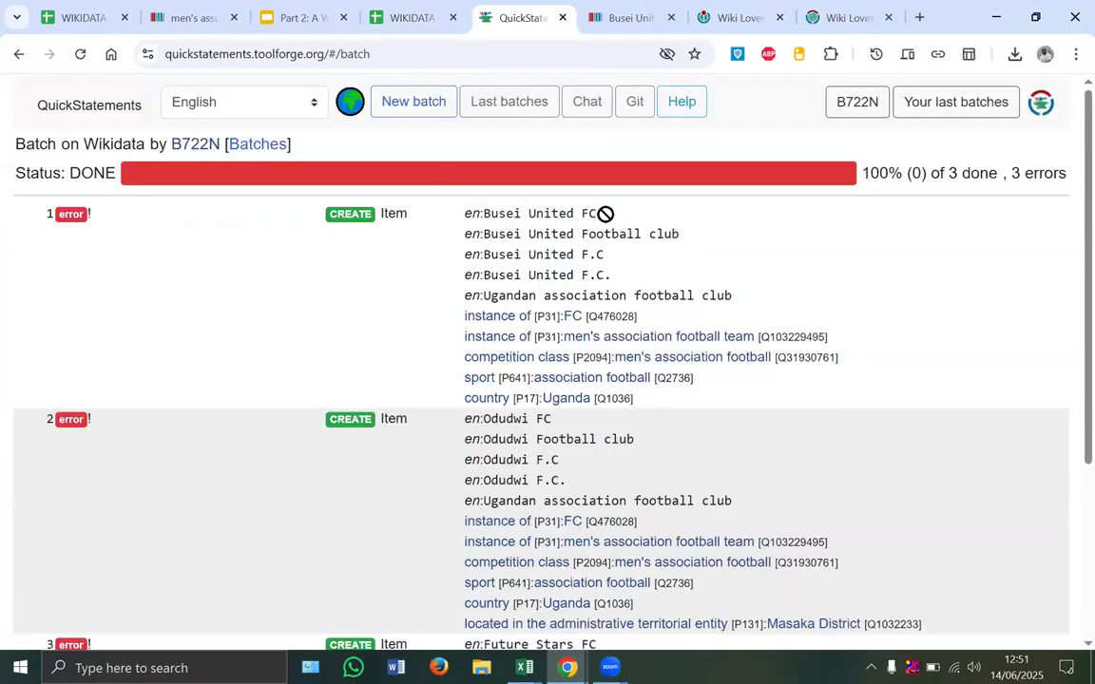
{"action": "left_click_drag", "start_coordinate": [647, 442], "coordinate": [485, 443]}
{"action": "key", "text": "ctrl+c"}
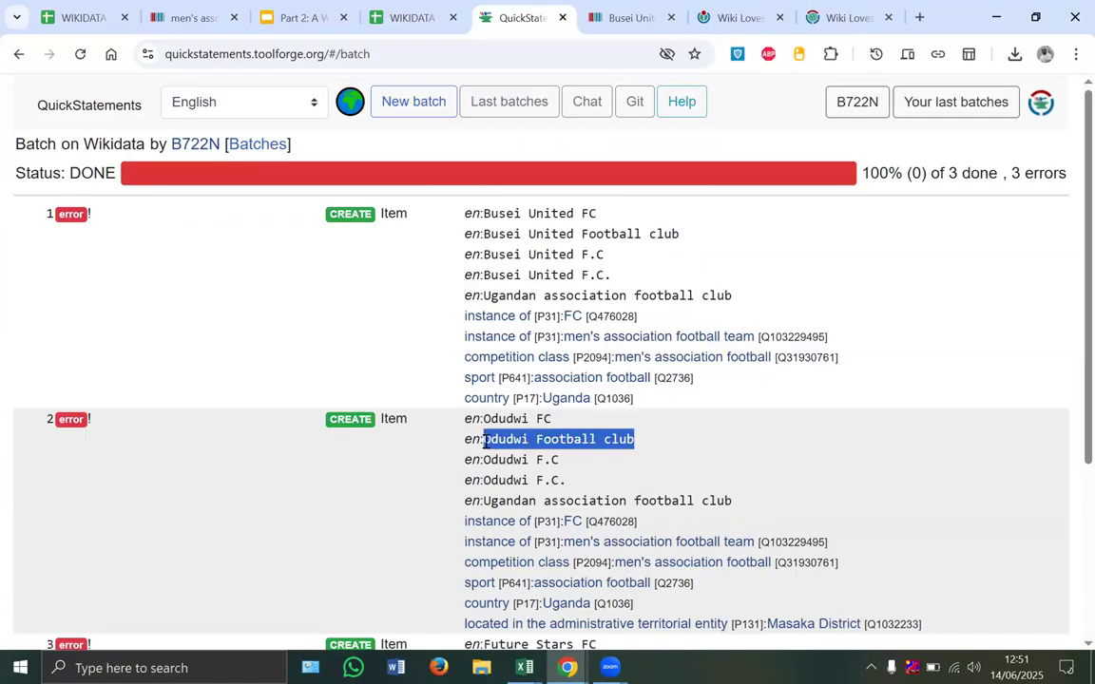
{"action": "left_click", "coordinate": [397, 8]}
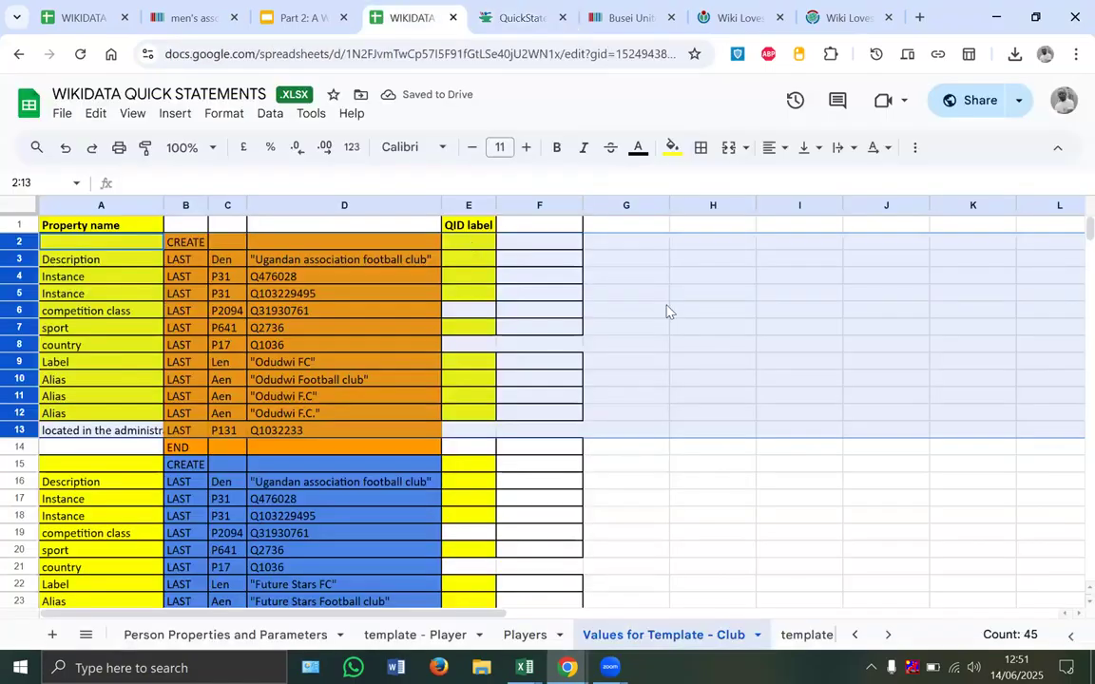
{"action": "key", "text": "ctrl+f"}
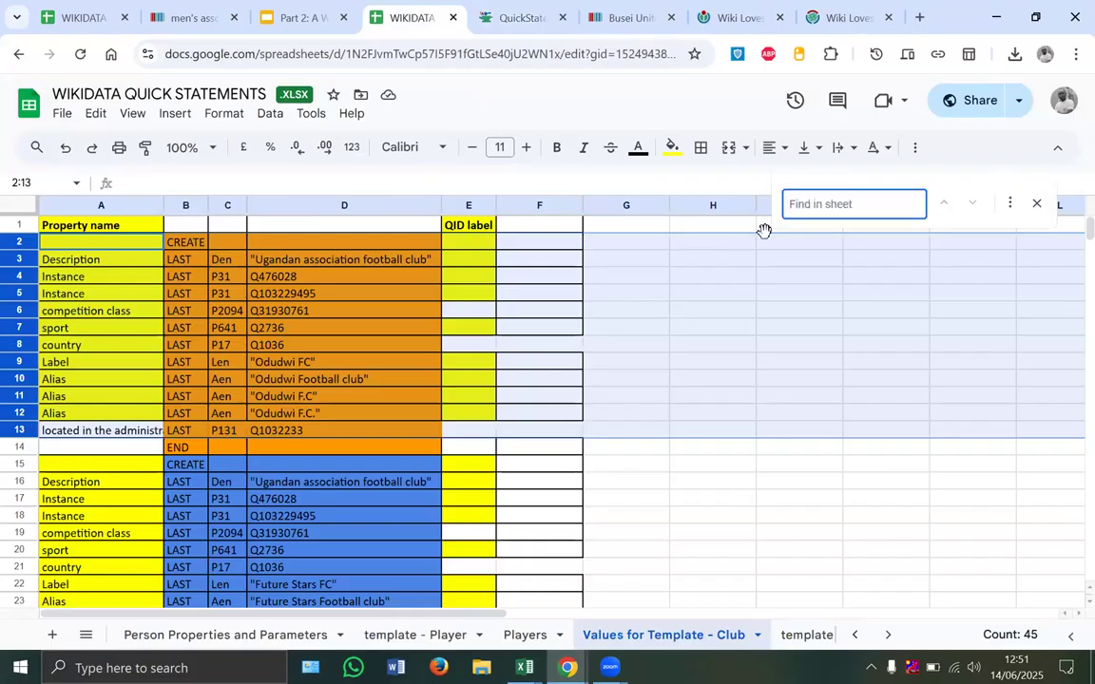
{"action": "key", "text": "ctrl+v"}
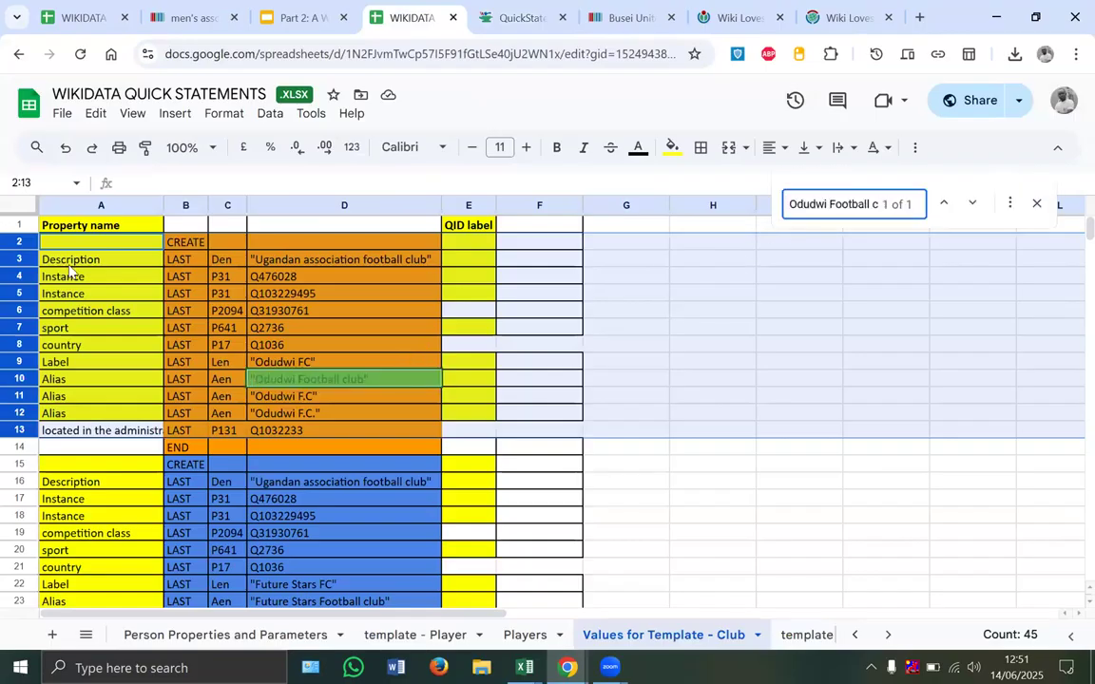
Step: Delete the Odudwi FC block in rows 2–14 and recheck the batch results
{"action": "left_click", "coordinate": [19, 240]}
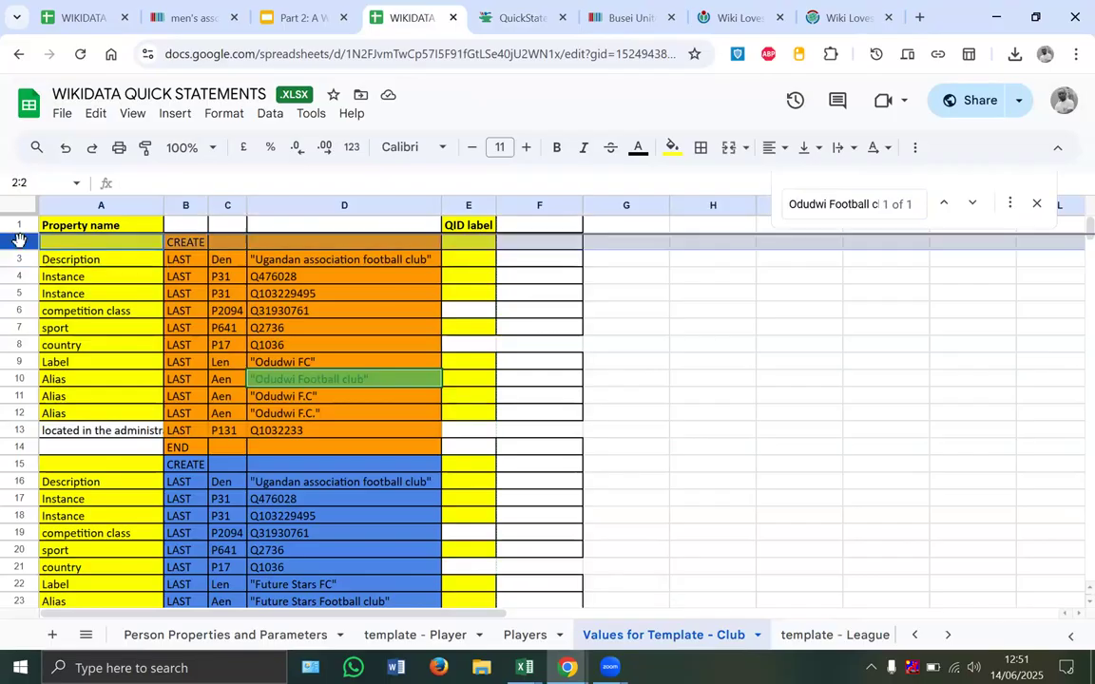
{"action": "left_click", "coordinate": [17, 445], "text": "shift"}
{"action": "right_click", "coordinate": [267, 328]}
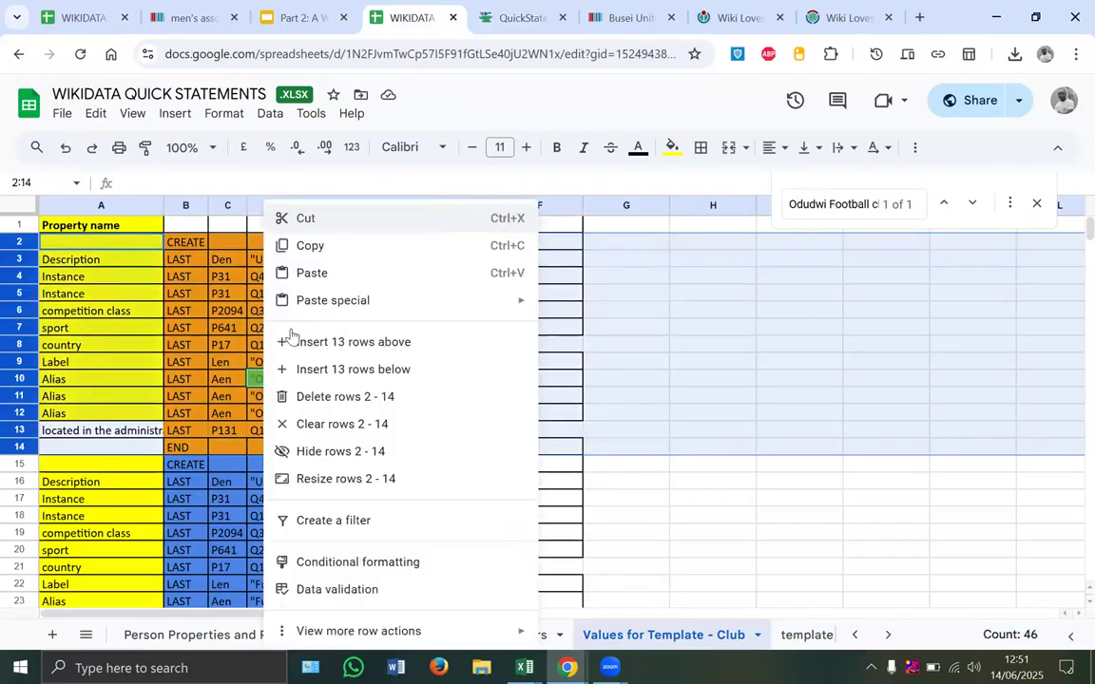
{"action": "left_click", "coordinate": [325, 397]}
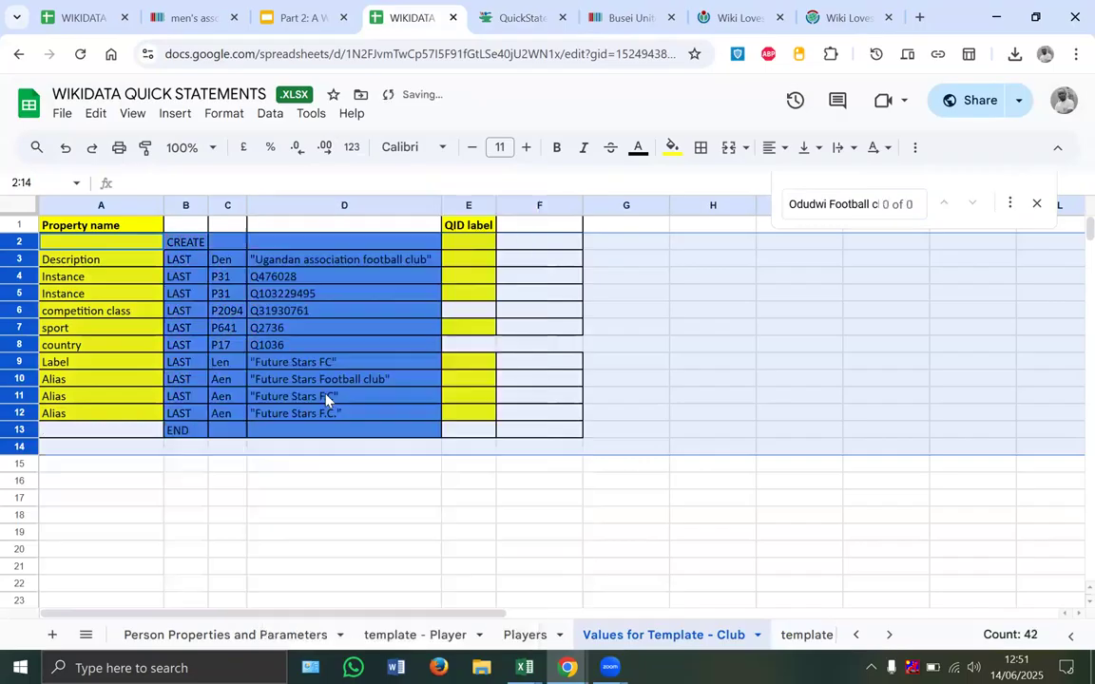
{"action": "left_click", "coordinate": [486, 23]}
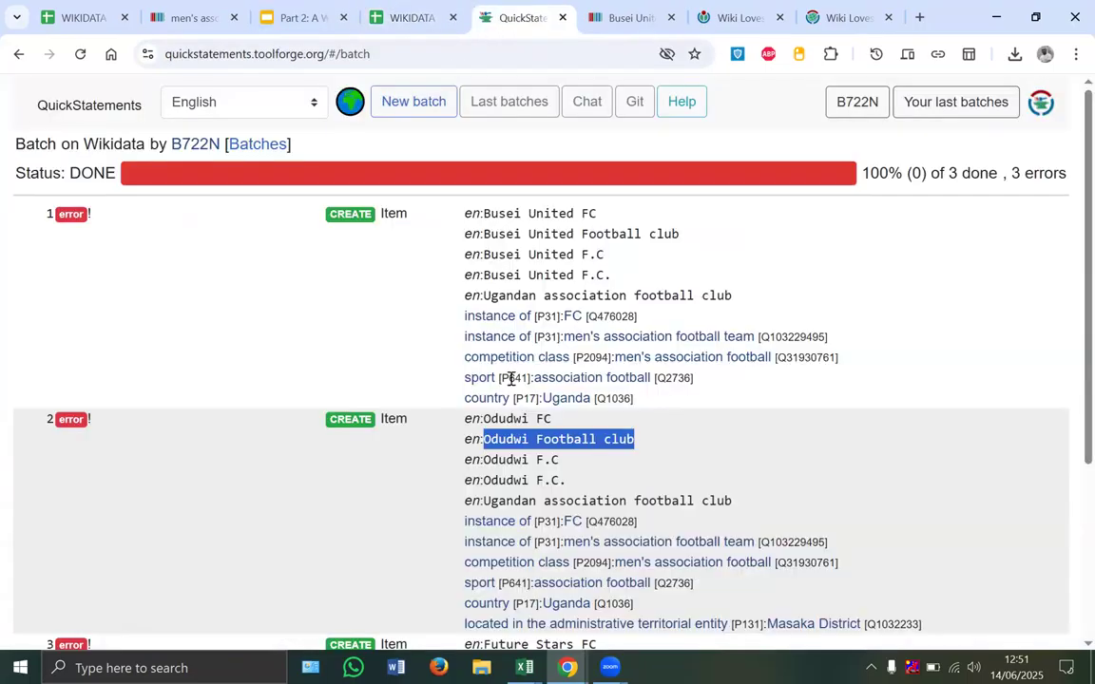
{"action": "scroll", "coordinate": [489, 476], "scroll_direction": "down", "scroll_amount": 2}
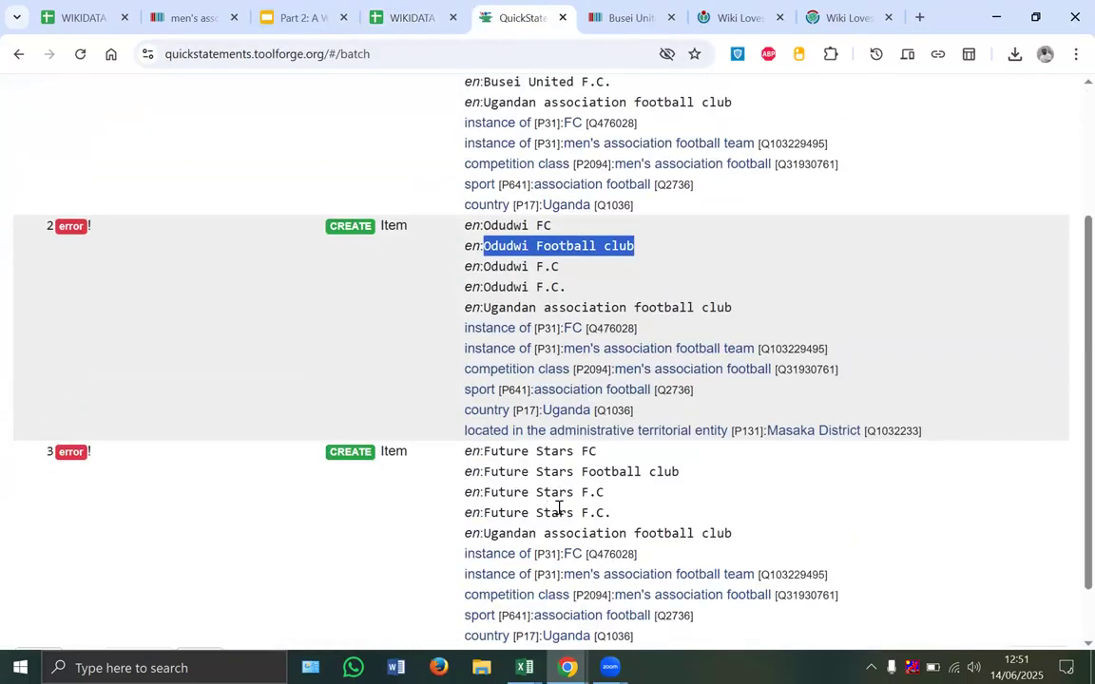
{"action": "left_click", "coordinate": [410, 33]}
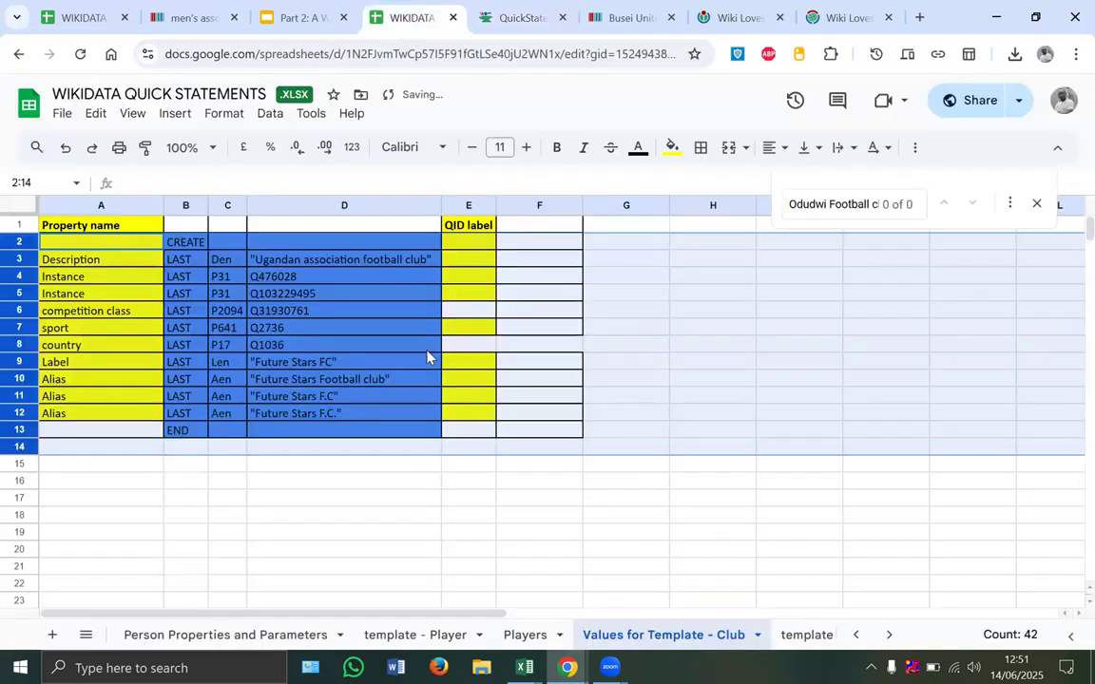
Step: Undo both row deletions and paste the Busei United FC statements back into rows 2–13
{"action": "key", "text": "ctrl+z"}
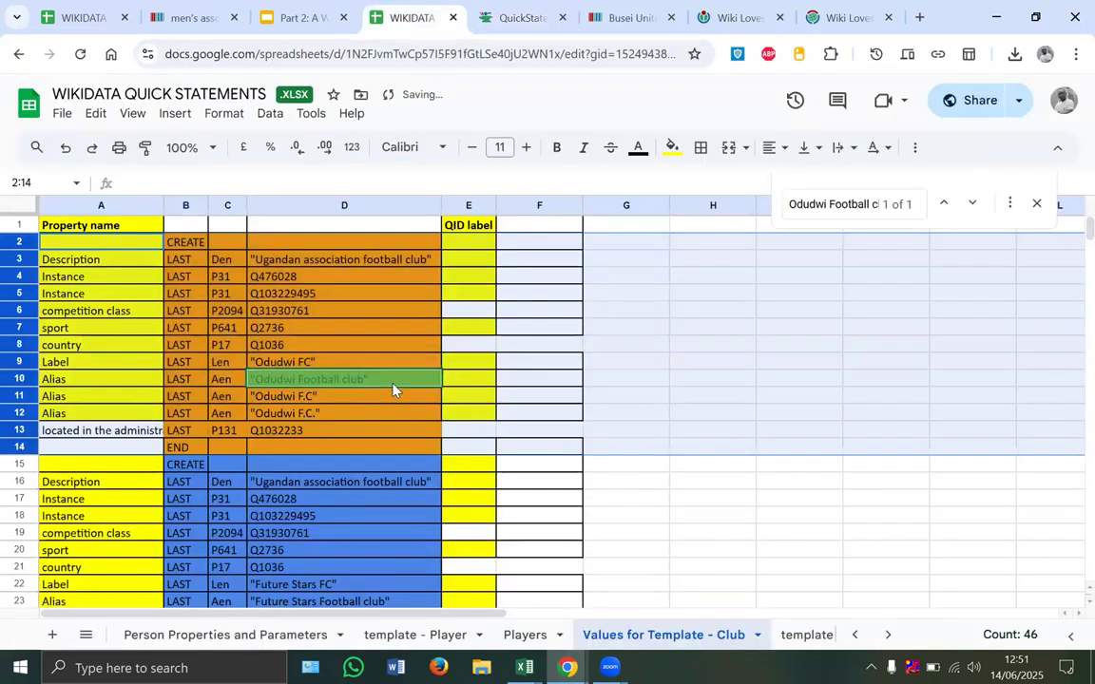
{"action": "key", "text": "ctrl+z"}
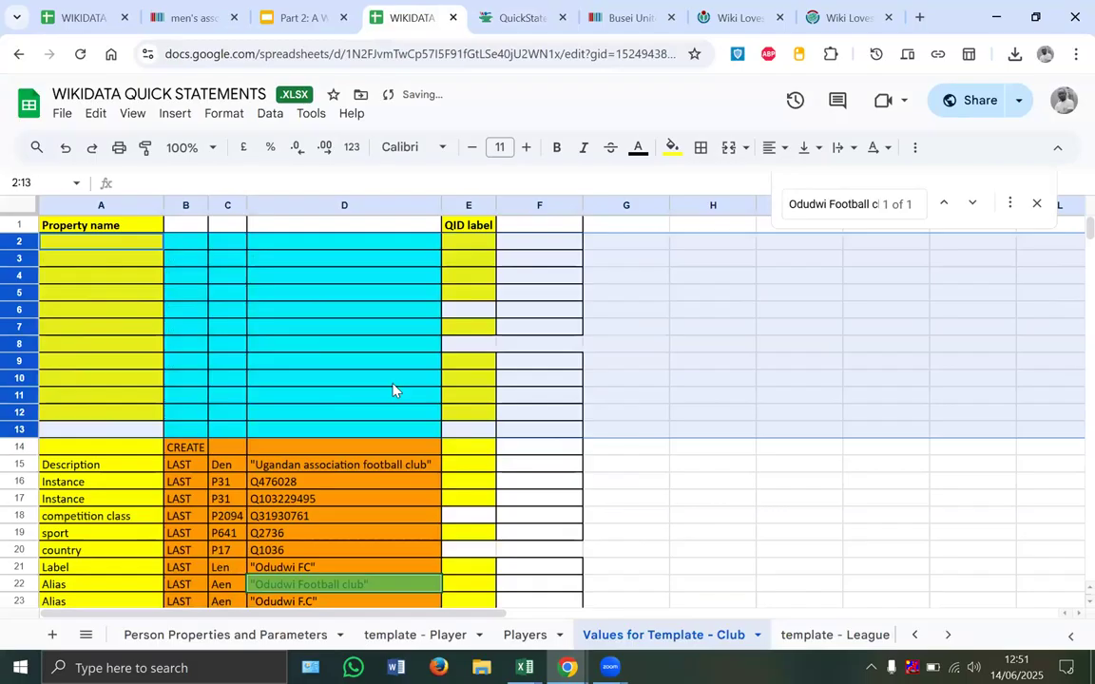
{"action": "type", "text": "CREATE\t\t Description\tLAST\tDen\t\"Ugandan association football club\" Instance\tLAST\tP31\tQ476028 Instance\tLAST\tP31\tQ103229495 competition class\tLAST\tP2094\tQ31930761 sport\tLAST\tP641\tQ2736 country\tLAST\tP17\tQ1036 Label\tLAST\tLen\t\"Busei United FC\" Alias\tLAST\tAen\t\"Busei United Football club\" Alias\tLAST\tAen\t\"Busei United F.C\" Alias\tLAST\tAen\t\"Busei United F.C.\" \tEND"}
{"action": "scroll", "coordinate": [801, 635], "scroll_direction": "right", "scroll_amount": 3}
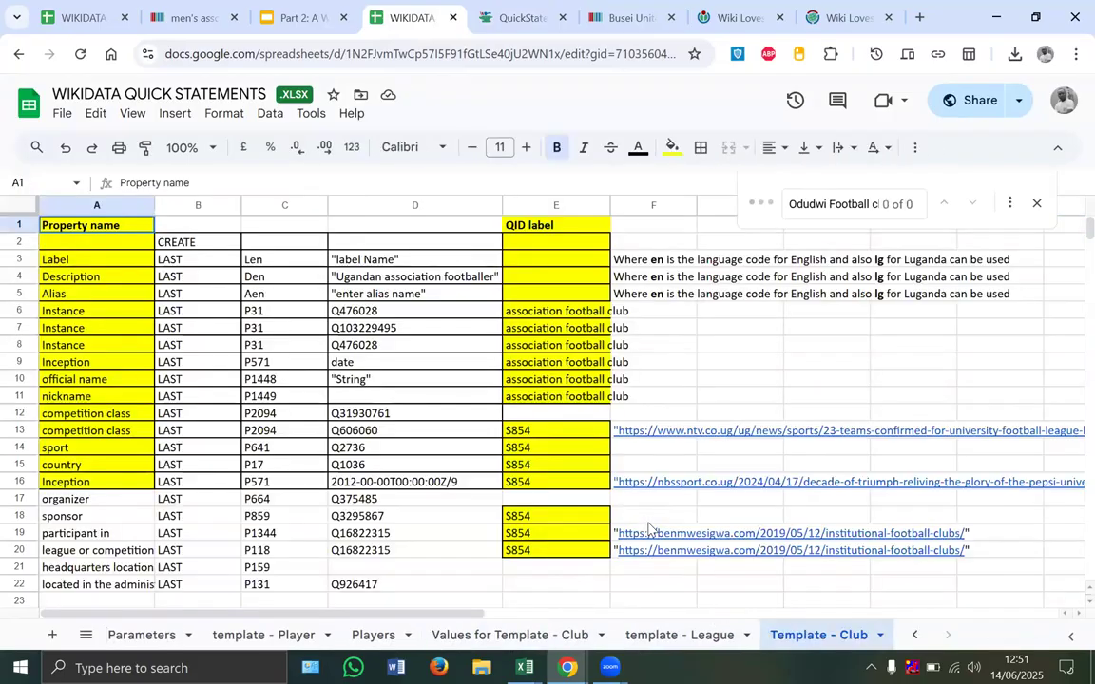
{"action": "scroll", "coordinate": [651, 530], "scroll_direction": "down", "scroll_amount": 3}
{"action": "scroll", "coordinate": [651, 530], "scroll_direction": "up", "scroll_amount": 3}
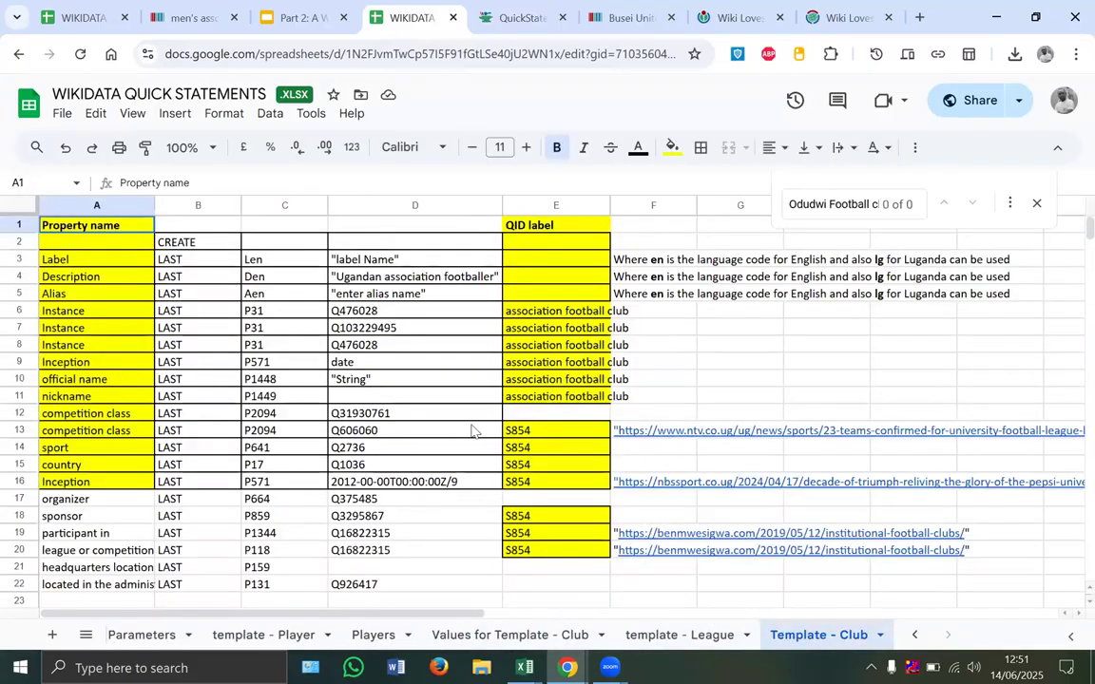
{"action": "scroll", "coordinate": [472, 431], "scroll_direction": "down", "scroll_amount": 10}
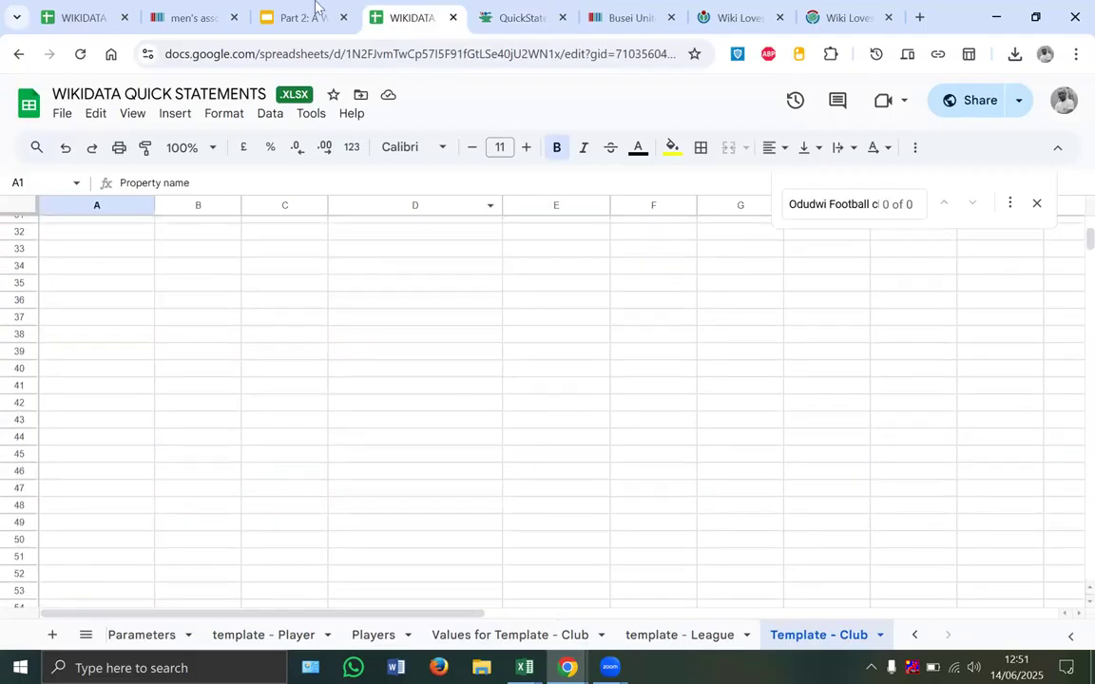
{"action": "key", "text": "ctrl+shift+Tab"}
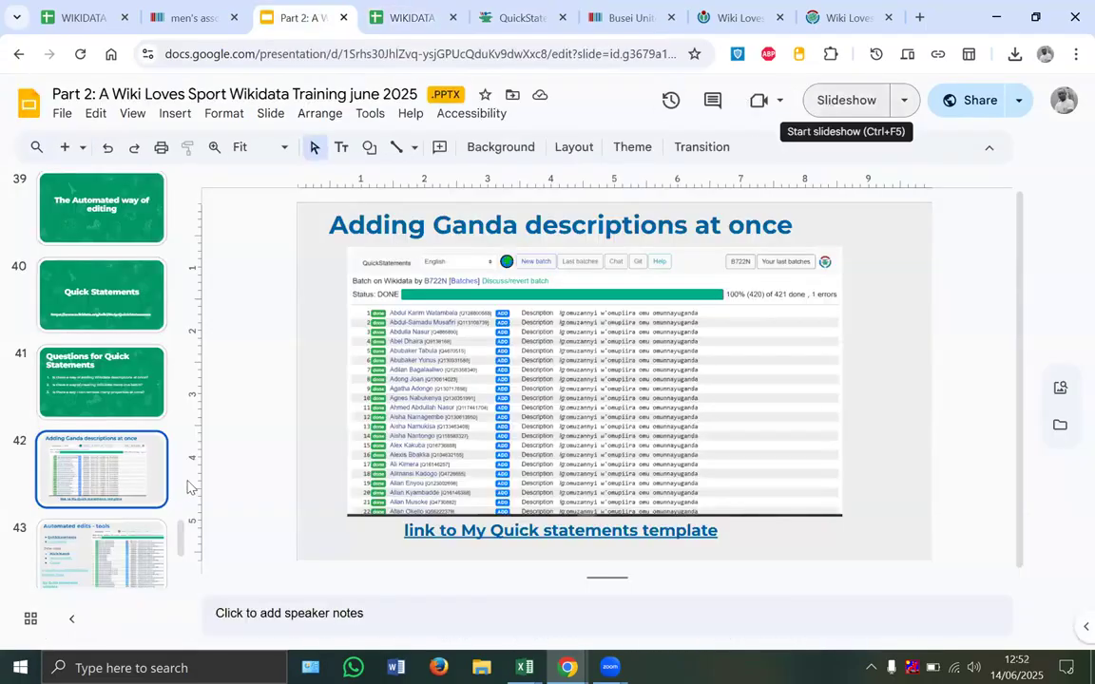
Step: Open the Mix'n'match link from slide 43 'Automated edits - tools' in a new tab, closing tabs to its right
{"action": "scroll", "coordinate": [180, 489], "scroll_direction": "down", "scroll_amount": 2}
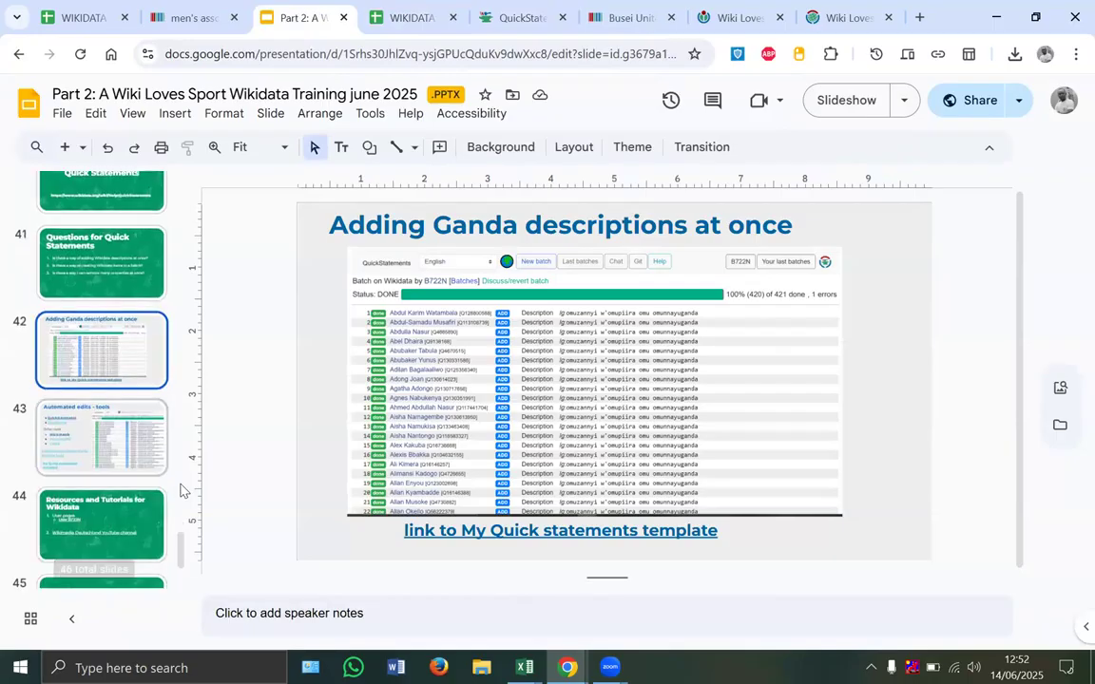
{"action": "left_click", "coordinate": [157, 413]}
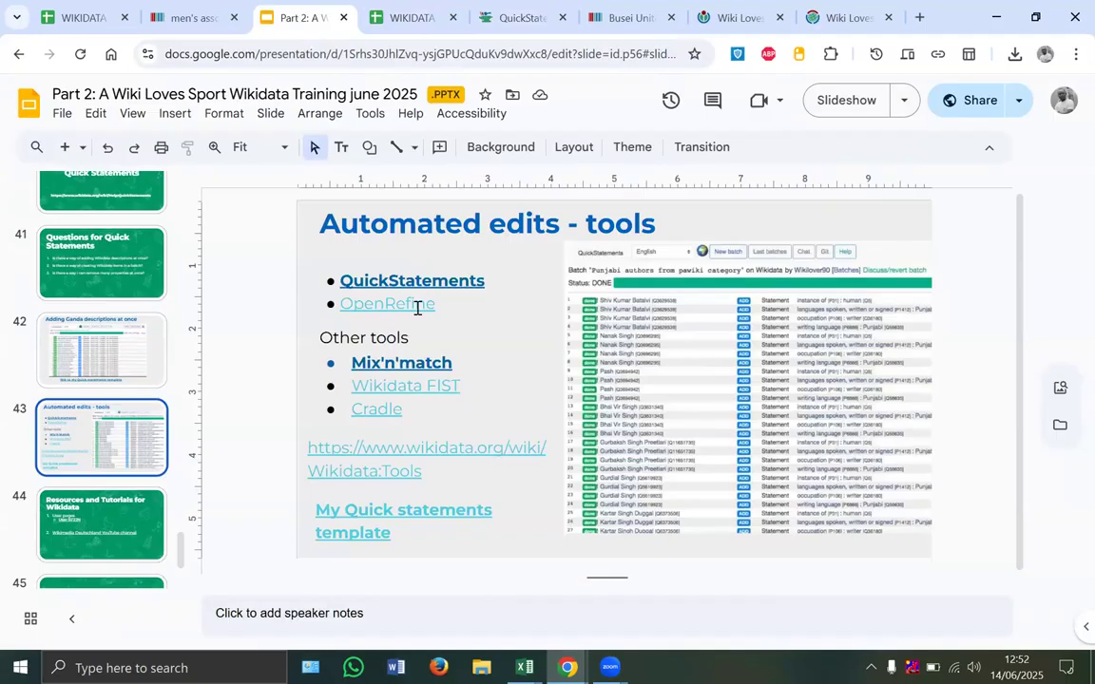
{"action": "left_click", "coordinate": [413, 363]}
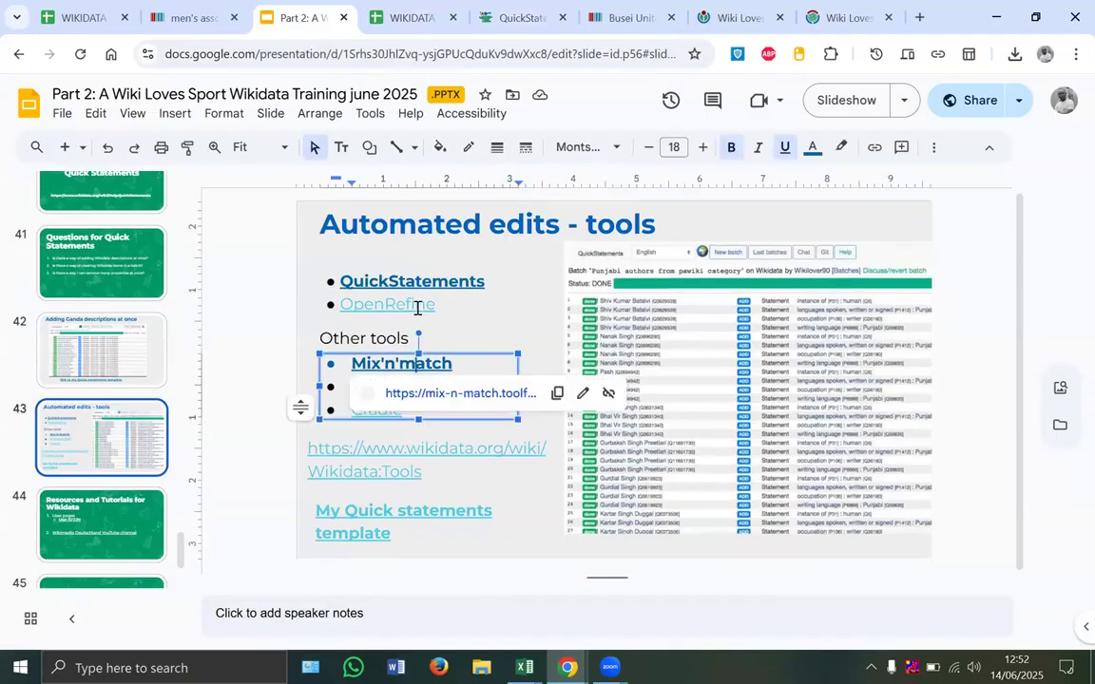
{"action": "right_click", "coordinate": [441, 400]}
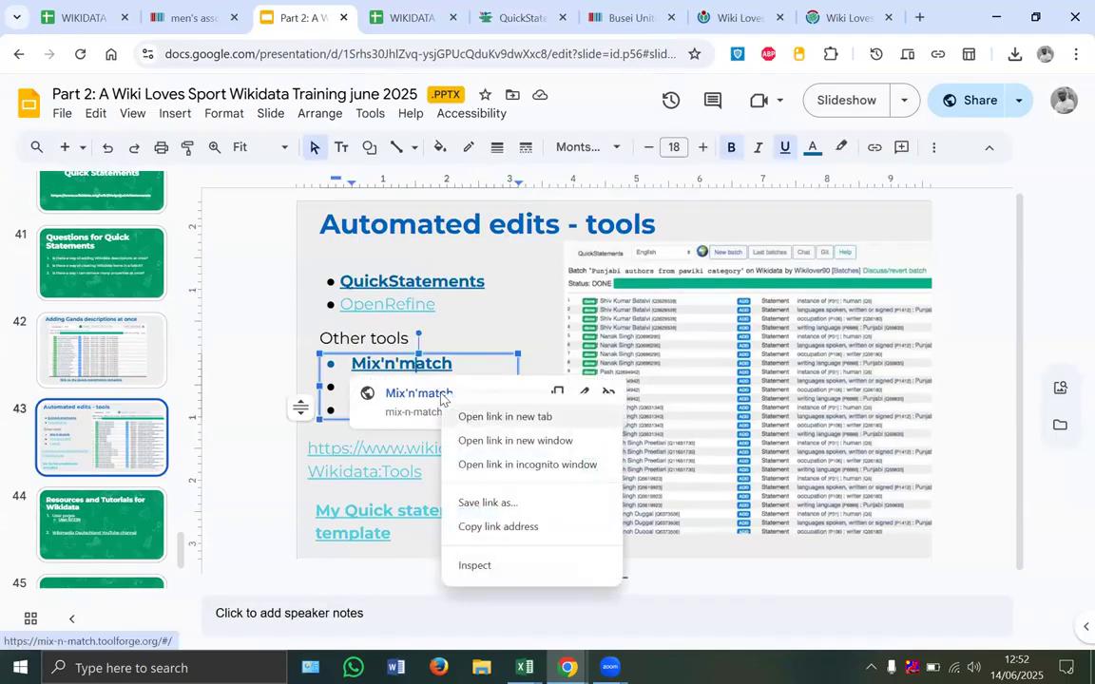
{"action": "left_click", "coordinate": [505, 416]}
{"action": "right_click", "coordinate": [366, 19]}
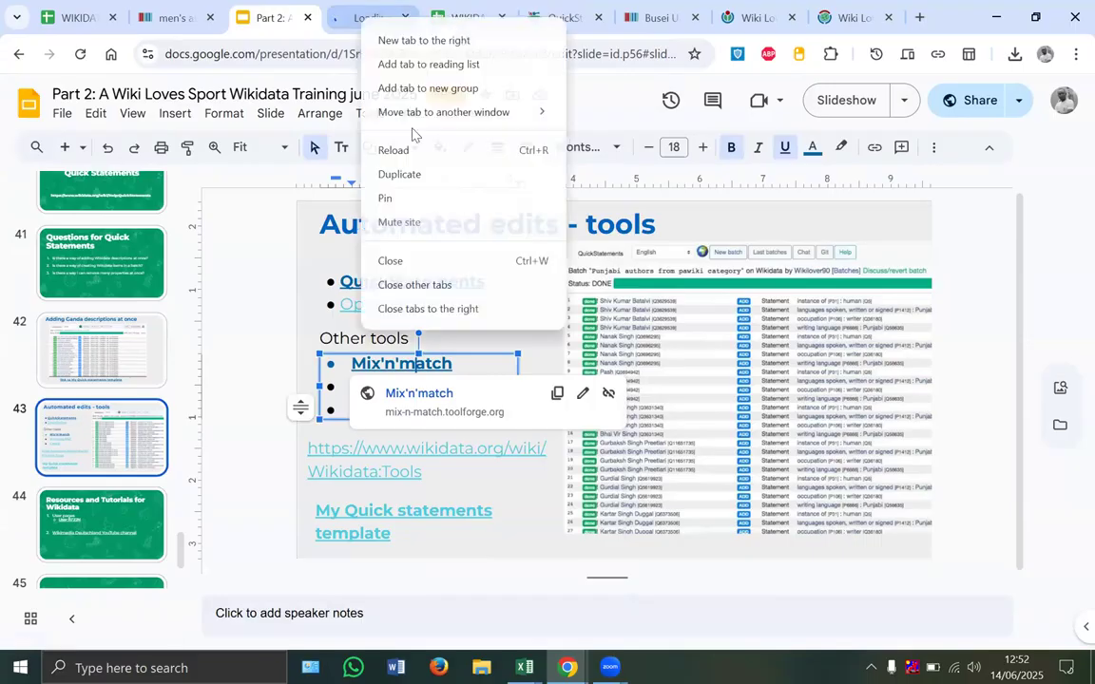
{"action": "left_click", "coordinate": [470, 308]}
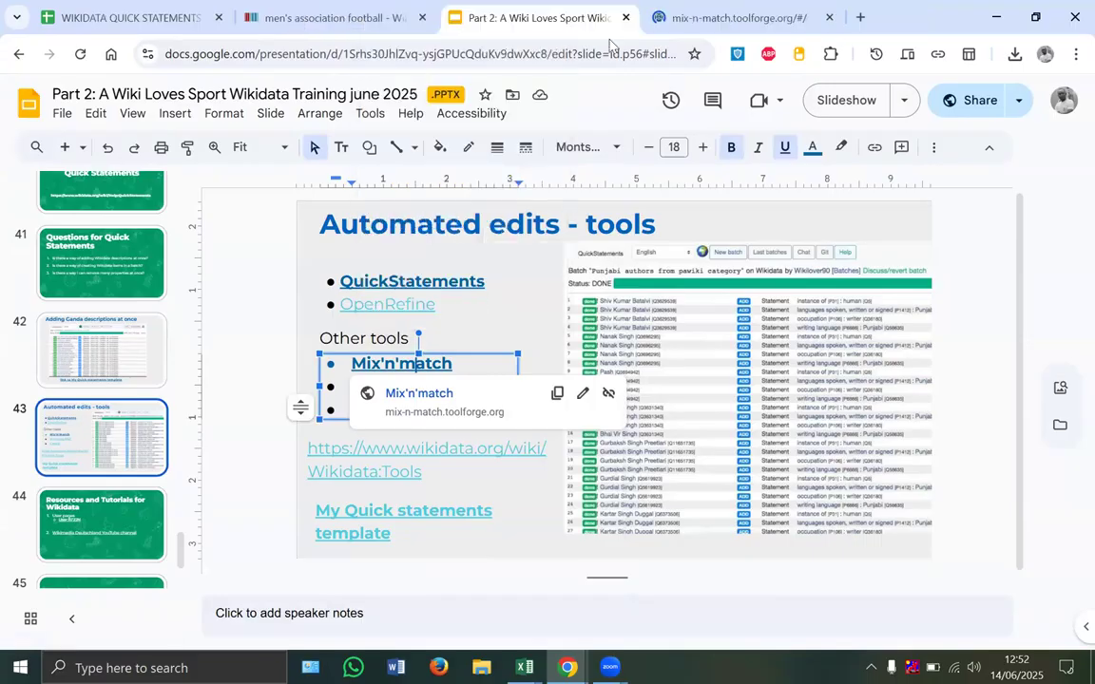
{"action": "left_click", "coordinate": [708, 17]}
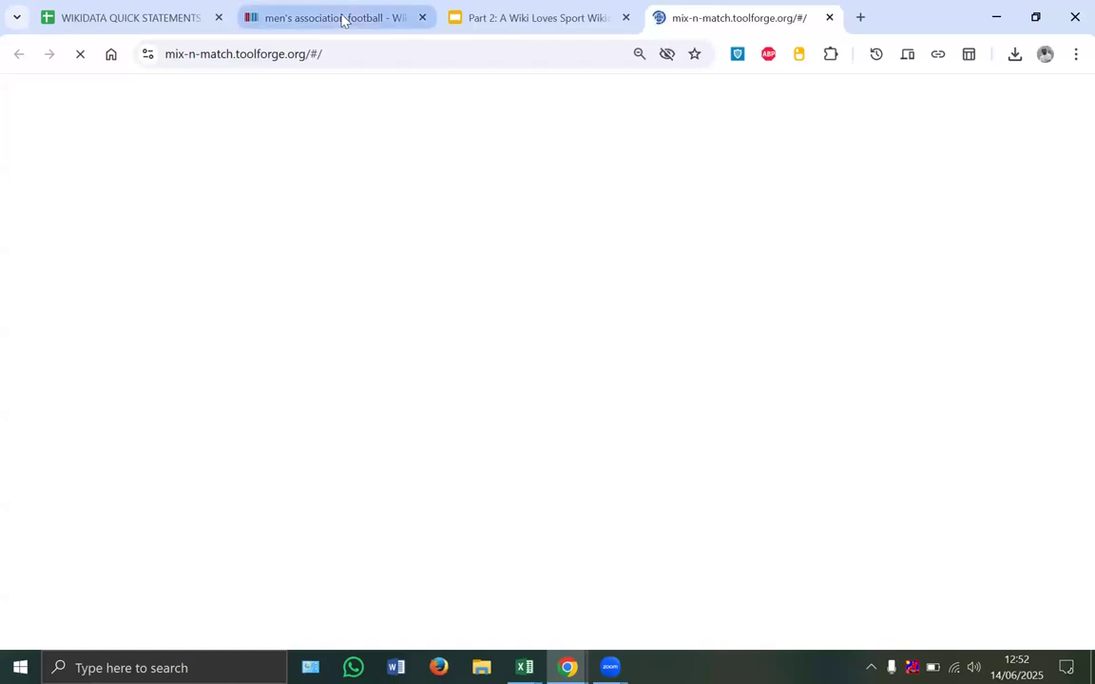
{"action": "left_click", "coordinate": [423, 18]}
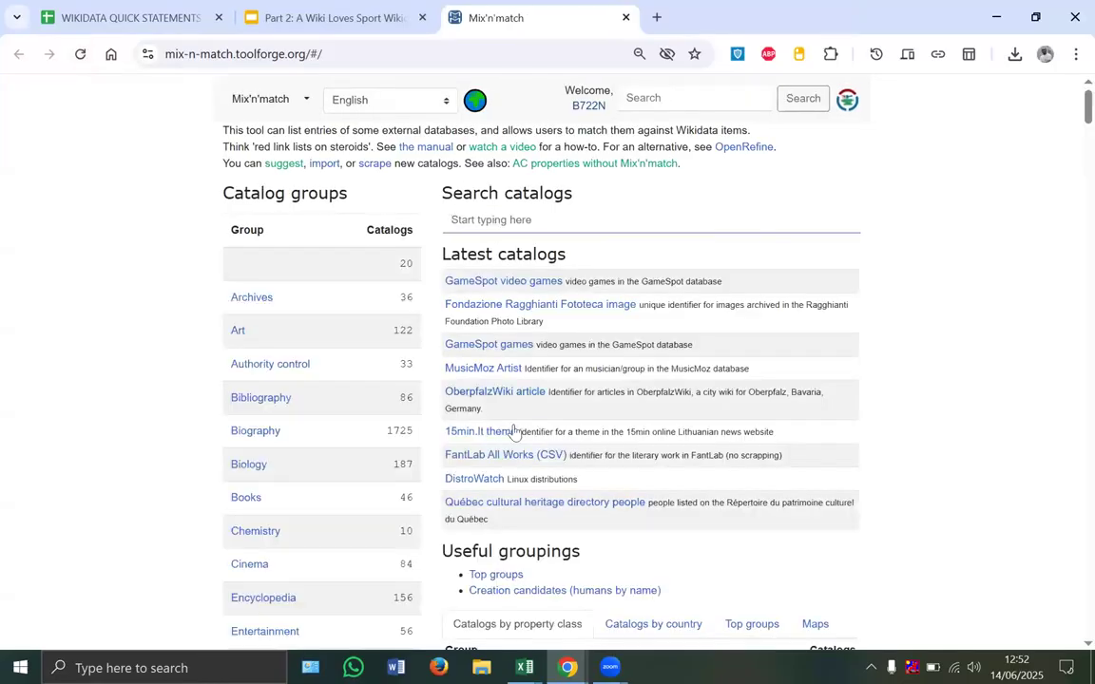
{"action": "scroll", "coordinate": [479, 429], "scroll_direction": "down", "scroll_amount": 3}
{"action": "scroll", "coordinate": [513, 430], "scroll_direction": "up", "scroll_amount": 1}
{"action": "scroll", "coordinate": [290, 416], "scroll_direction": "down", "scroll_amount": 2}
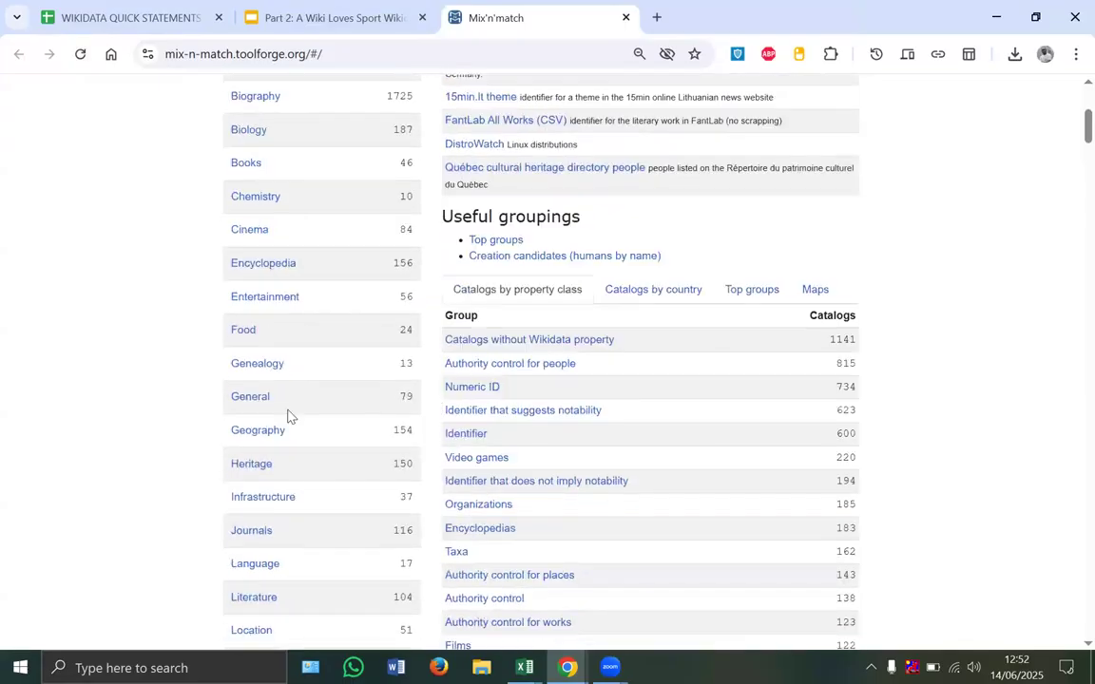
{"action": "scroll", "coordinate": [290, 416], "scroll_direction": "down", "scroll_amount": 4}
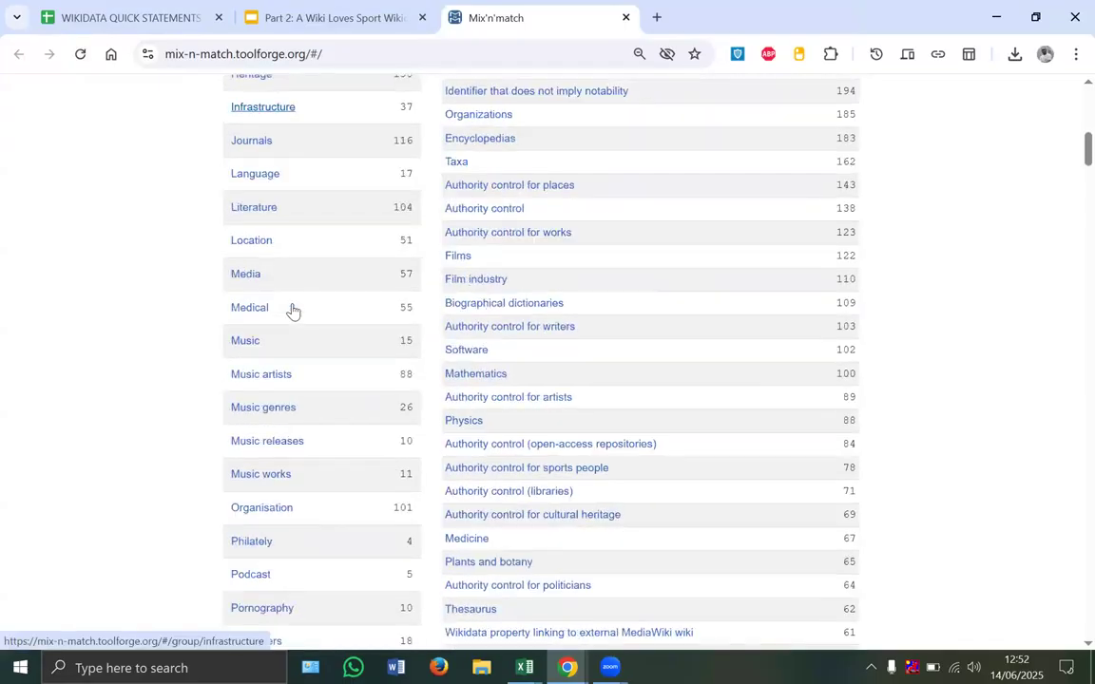
{"action": "scroll", "coordinate": [293, 310], "scroll_direction": "up", "scroll_amount": 10}
{"action": "left_click", "coordinate": [629, 97]}
{"action": "type", "text": "Uganda"}
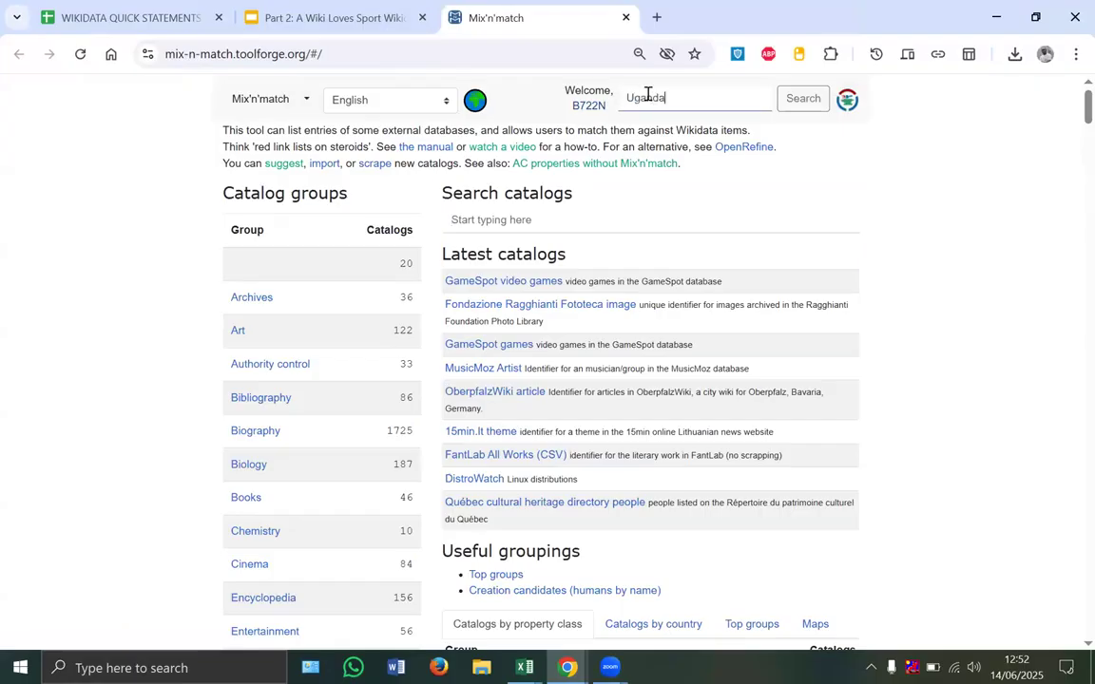
{"action": "key", "text": "Return"}
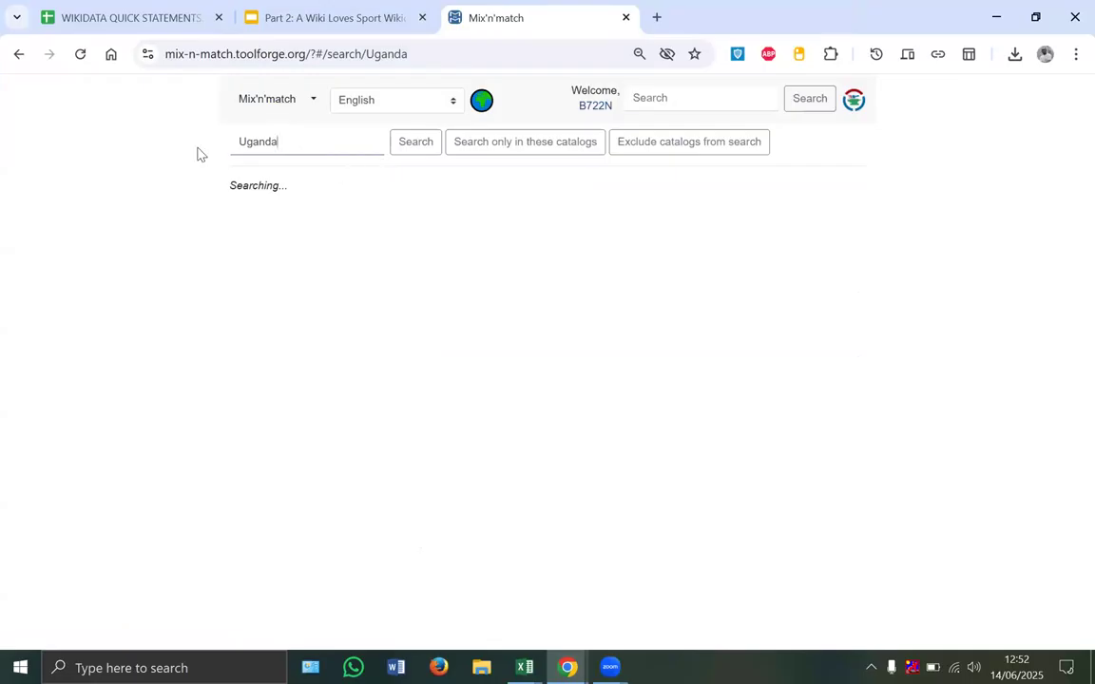
{"action": "key", "text": "ctrl+a"}
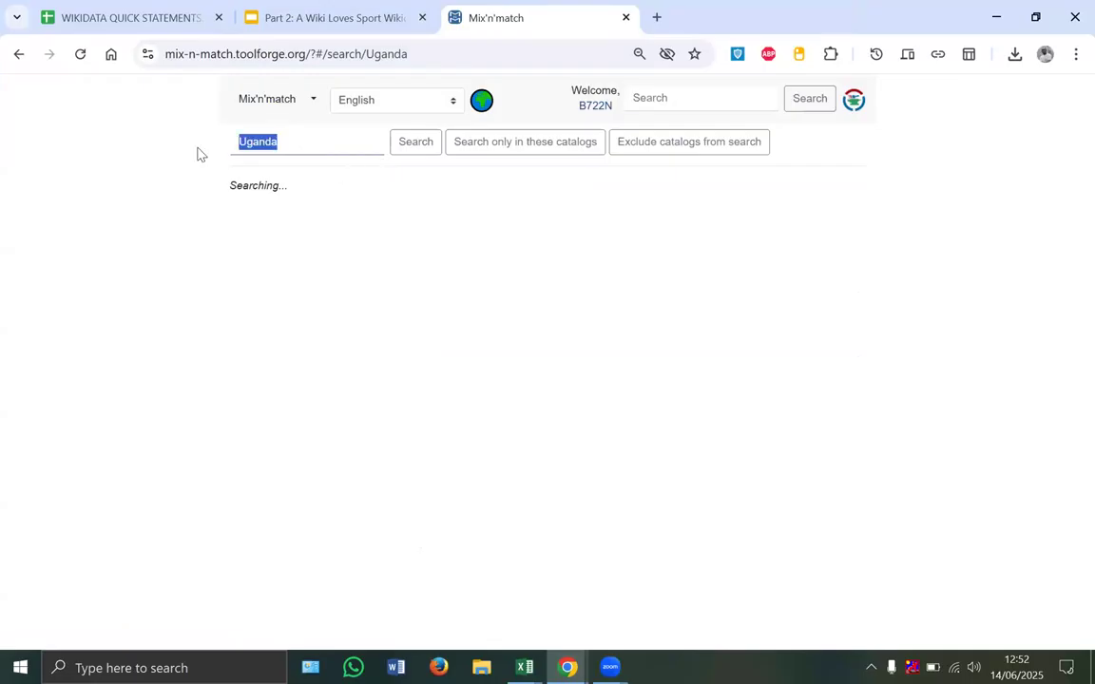
{"action": "left_click", "coordinate": [264, 101]}
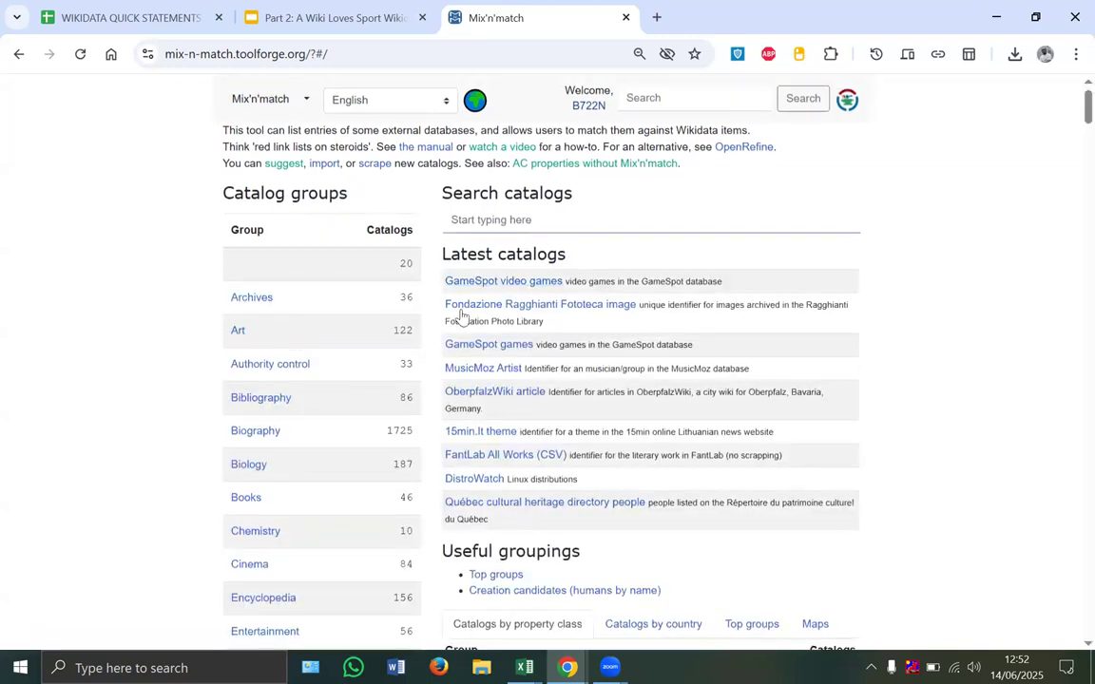
{"action": "scroll", "coordinate": [459, 317], "scroll_direction": "down", "scroll_amount": 3}
{"action": "scroll", "coordinate": [480, 247], "scroll_direction": "up", "scroll_amount": 2}
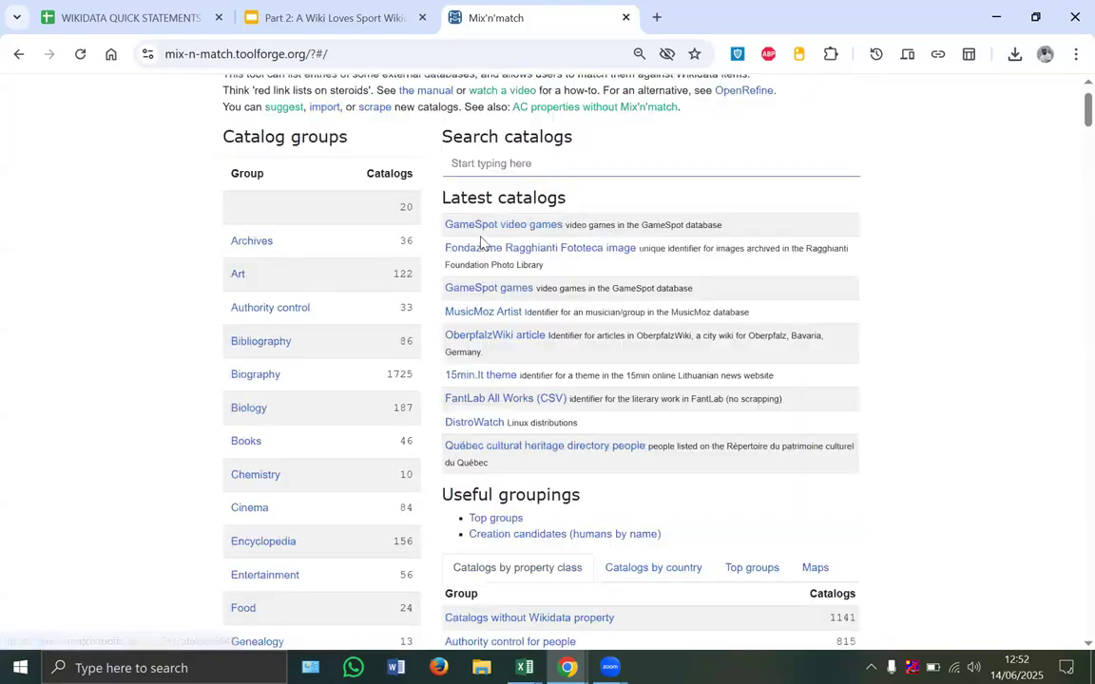
{"action": "scroll", "coordinate": [538, 290], "scroll_direction": "down", "scroll_amount": 3}
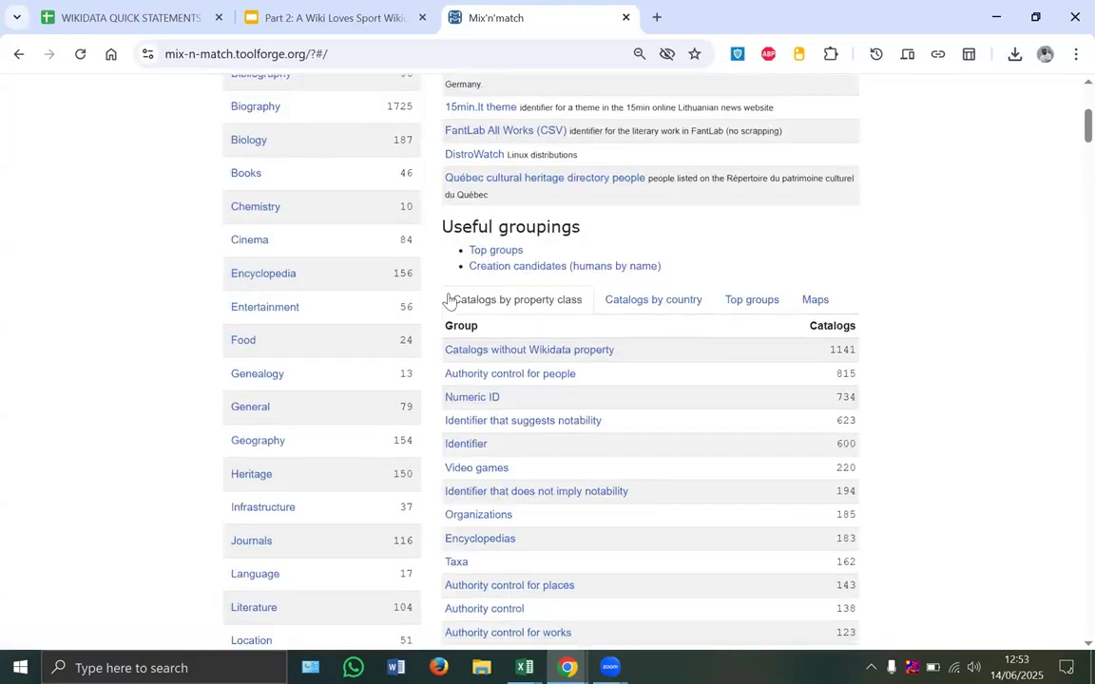
{"action": "scroll", "coordinate": [323, 415], "scroll_direction": "down", "scroll_amount": 3}
{"action": "scroll", "coordinate": [322, 415], "scroll_direction": "down", "scroll_amount": 1}
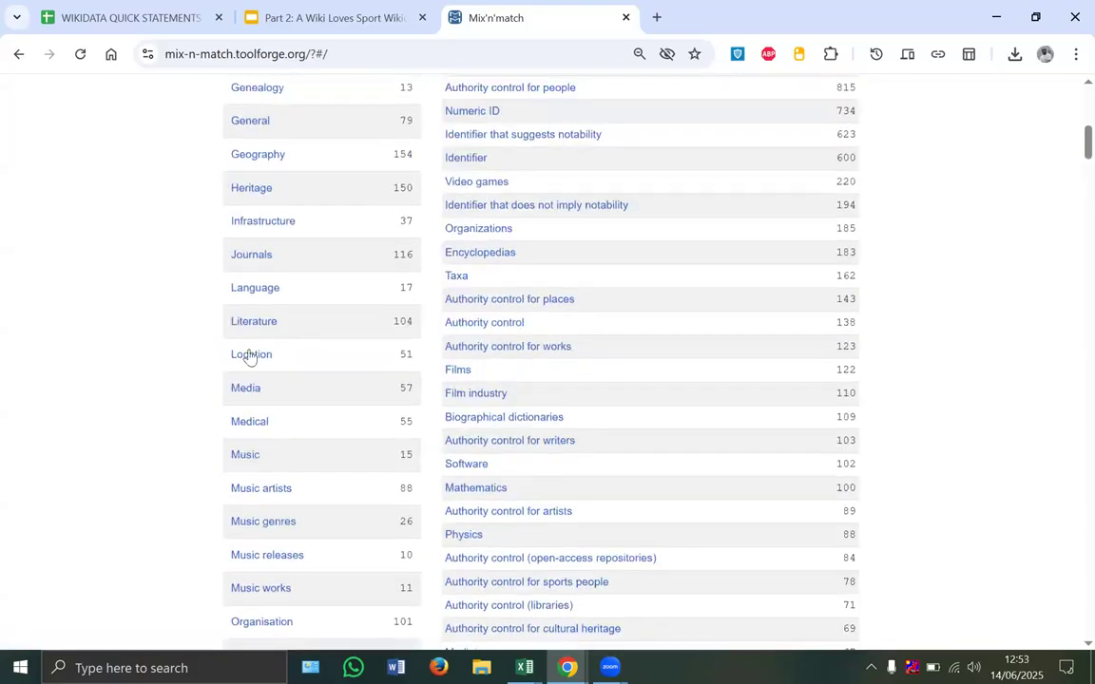
Step: Open the Music catalog group and visit the Musical Maps album-cover geolocation site past the warning
{"action": "left_click", "coordinate": [254, 454]}
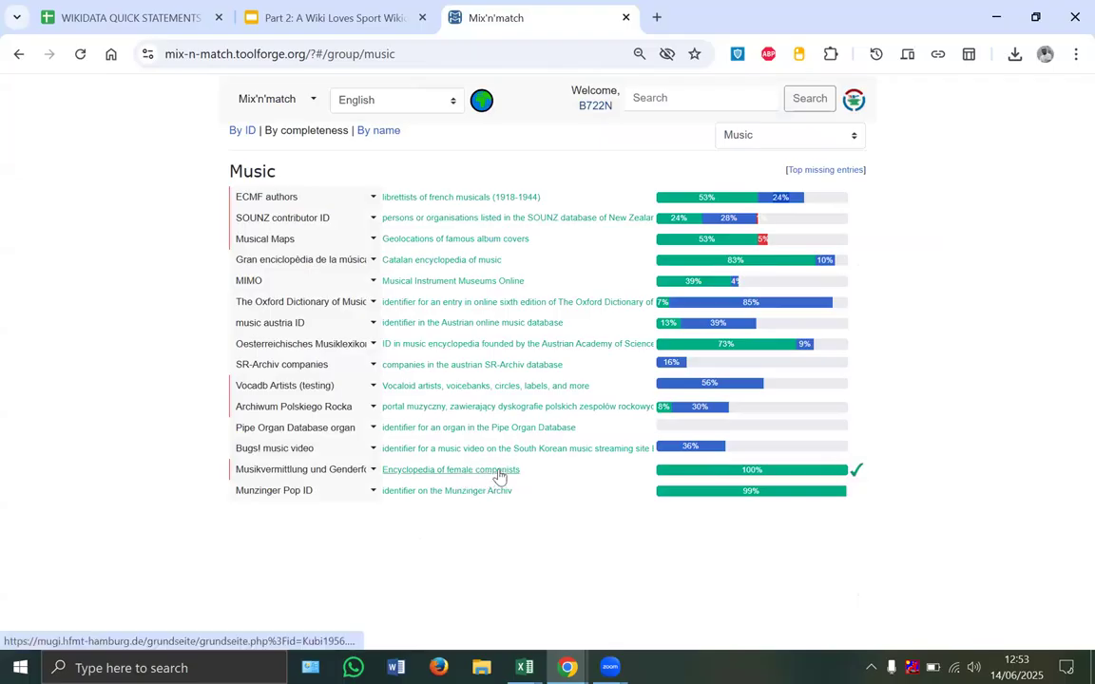
{"action": "left_click", "coordinate": [481, 248]}
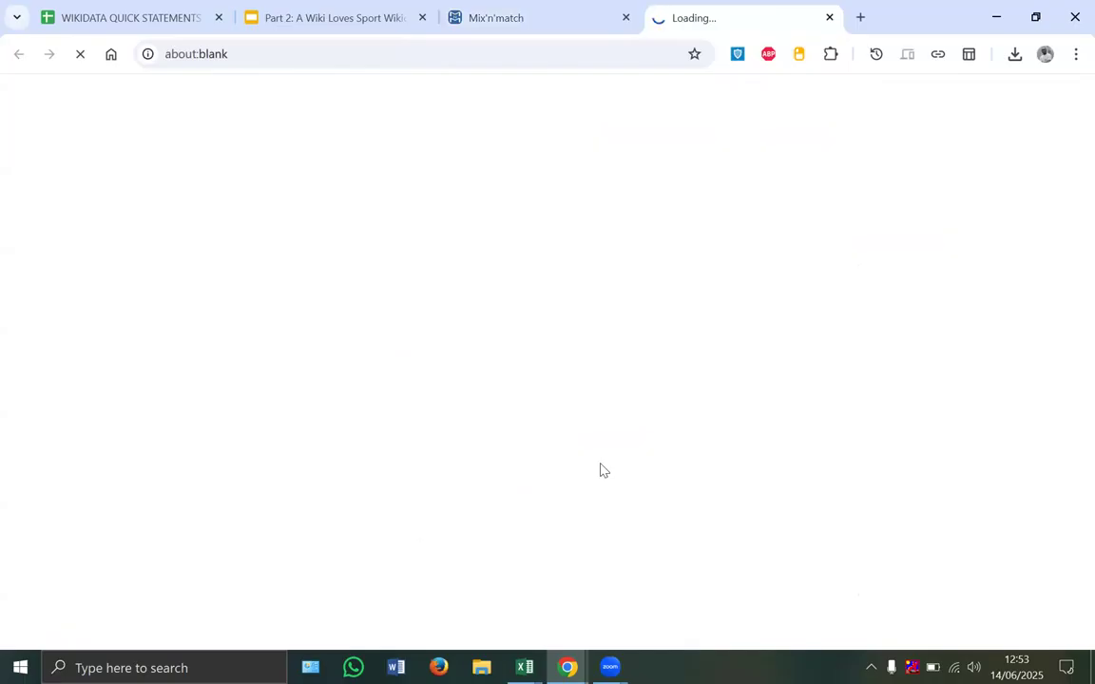
{"action": "left_click", "coordinate": [352, 495]}
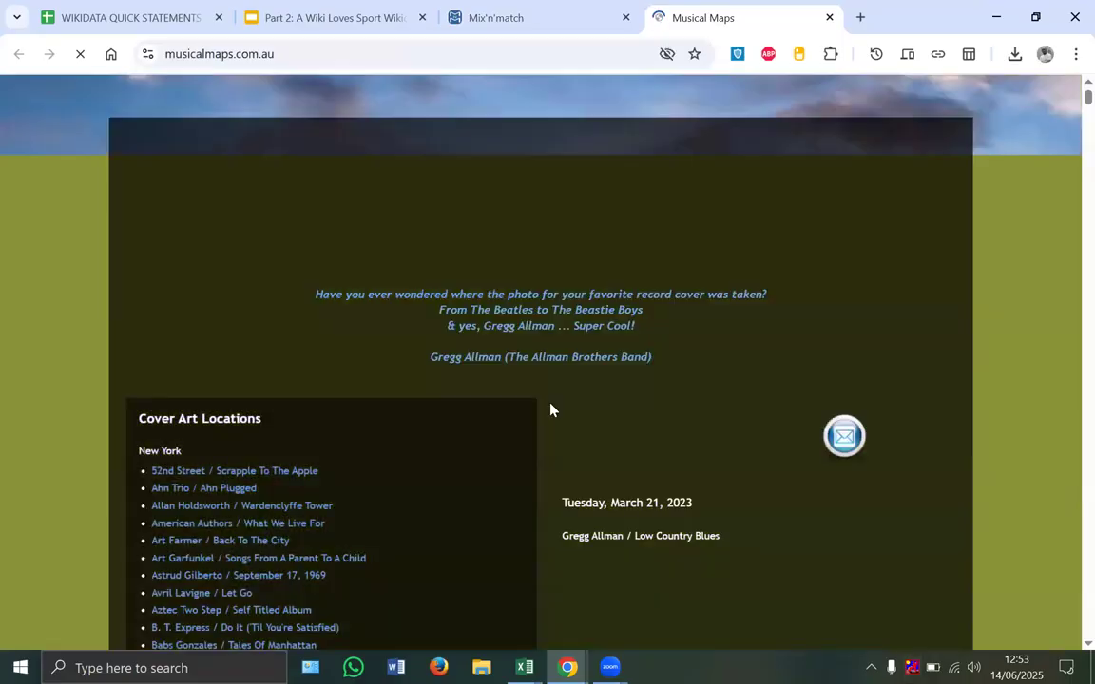
Step: Browse the Musical Maps site, then return to the Mix'n'match Music catalog list
{"action": "scroll", "coordinate": [550, 410], "scroll_direction": "down", "scroll_amount": 5}
{"action": "scroll", "coordinate": [550, 404], "scroll_direction": "down", "scroll_amount": 12}
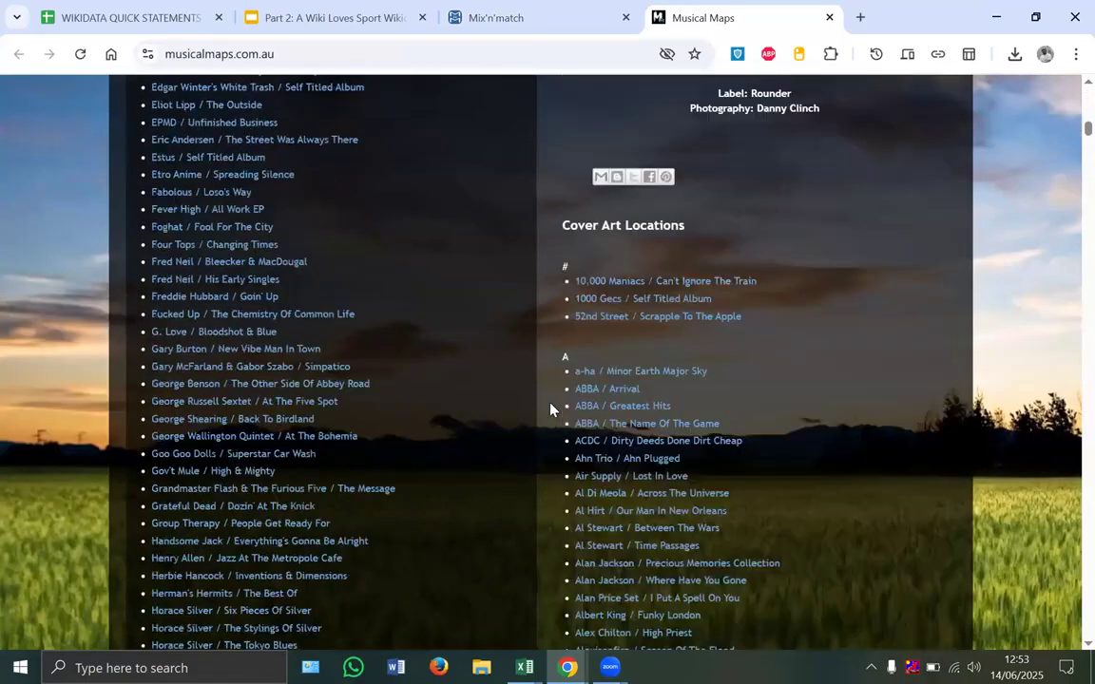
{"action": "scroll", "coordinate": [551, 404], "scroll_direction": "up", "scroll_amount": 10}
{"action": "scroll", "coordinate": [666, 118], "scroll_direction": "up", "scroll_amount": 8}
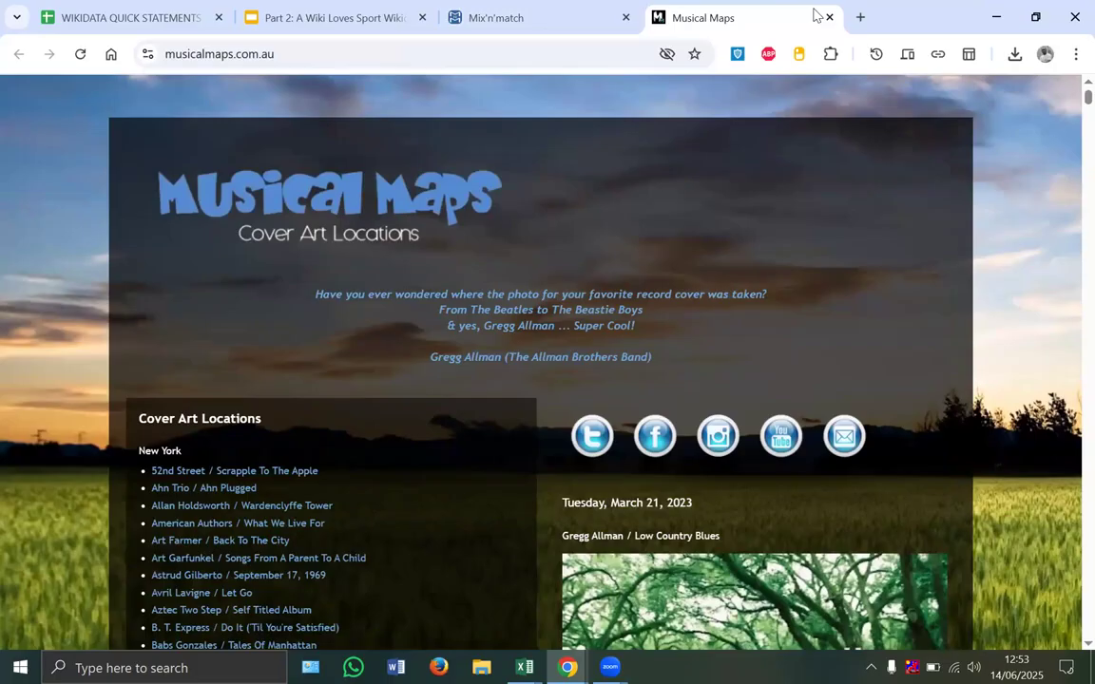
{"action": "scroll", "coordinate": [374, 373], "scroll_direction": "down", "scroll_amount": 12}
{"action": "scroll", "coordinate": [374, 374], "scroll_direction": "up", "scroll_amount": 9}
{"action": "left_click", "coordinate": [528, 8]}
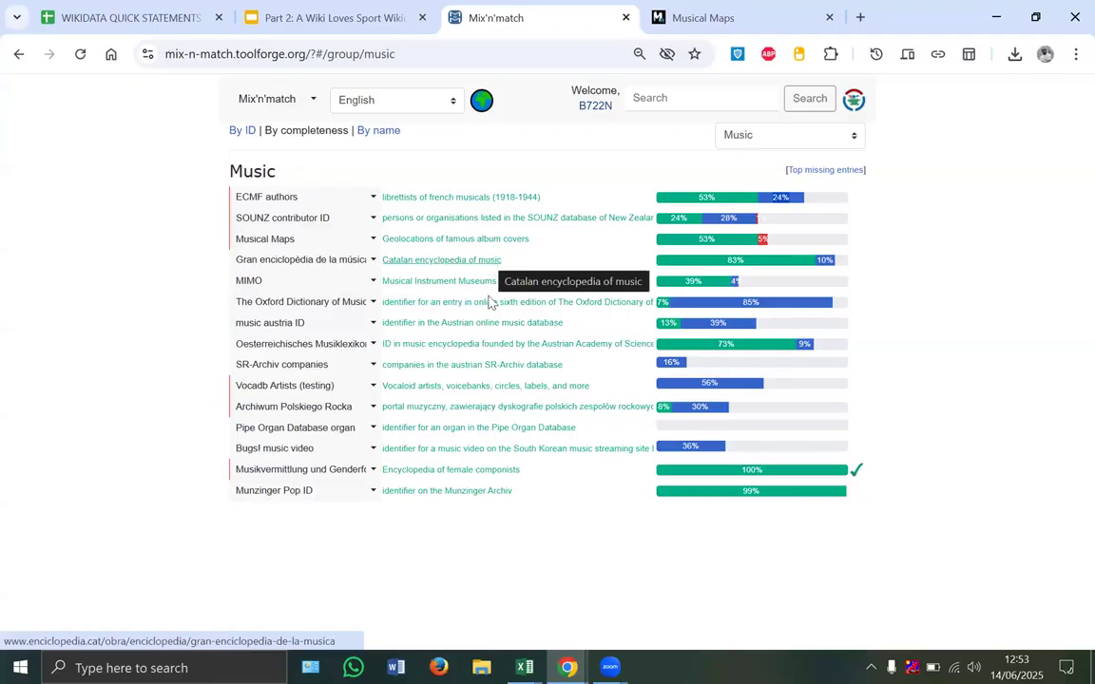
Step: Open the female composers encyclopedia site, then return to the Mix'n'match main page
{"action": "left_click", "coordinate": [491, 473]}
{"action": "left_click", "coordinate": [472, 12]}
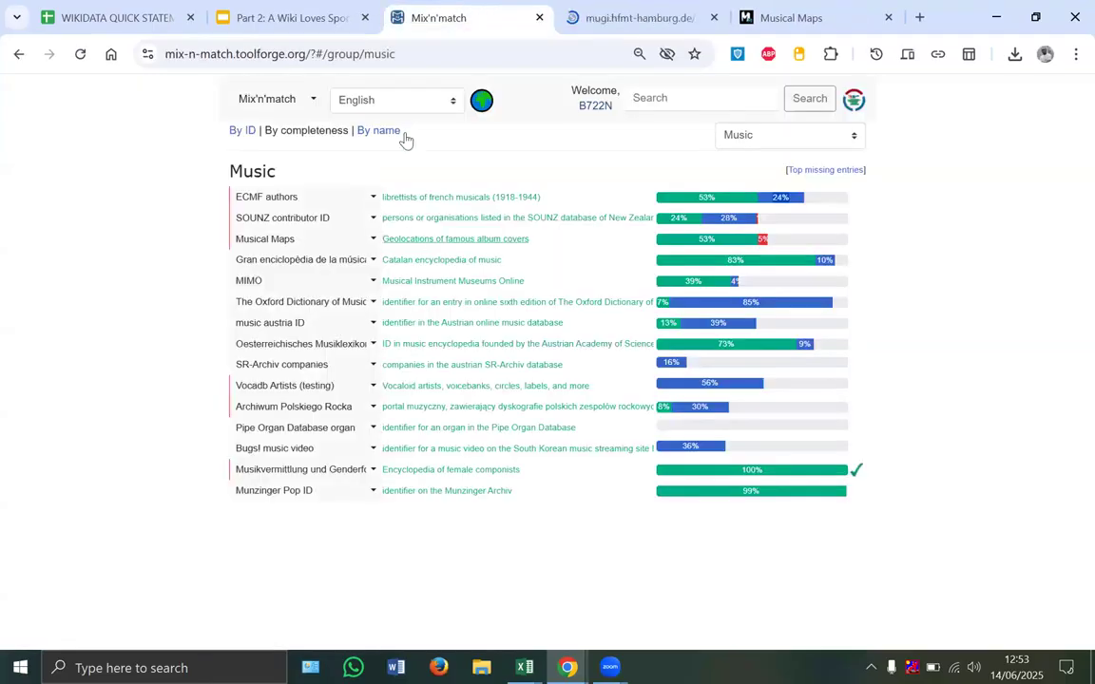
{"action": "left_click", "coordinate": [268, 104]}
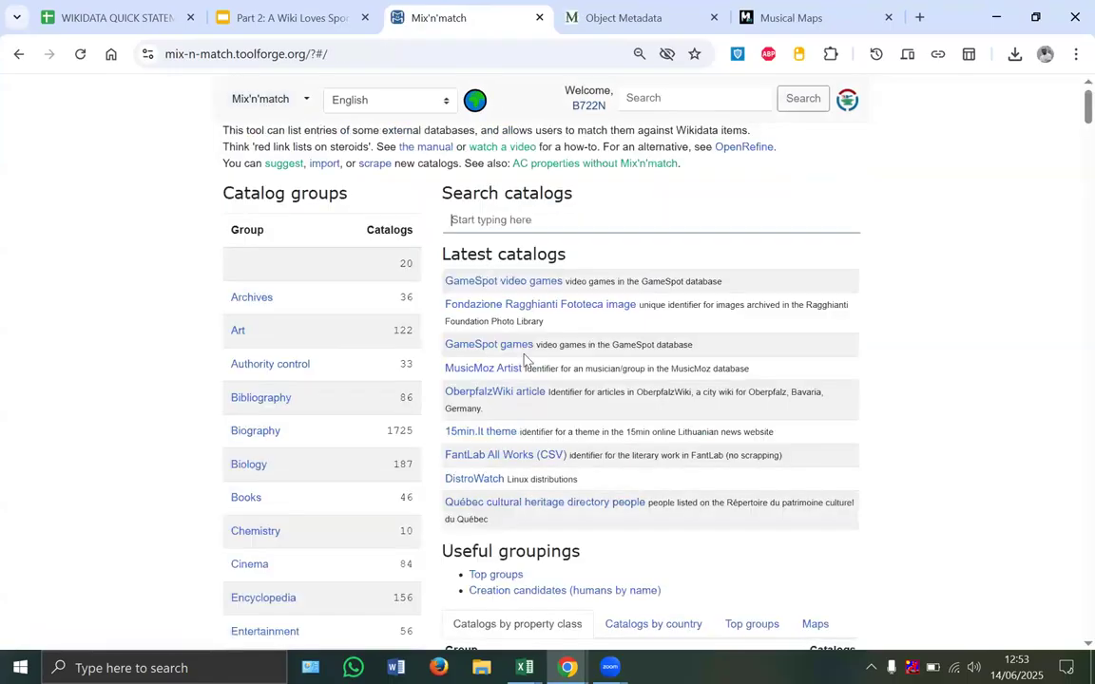
{"action": "scroll", "coordinate": [523, 360], "scroll_direction": "down", "scroll_amount": 5}
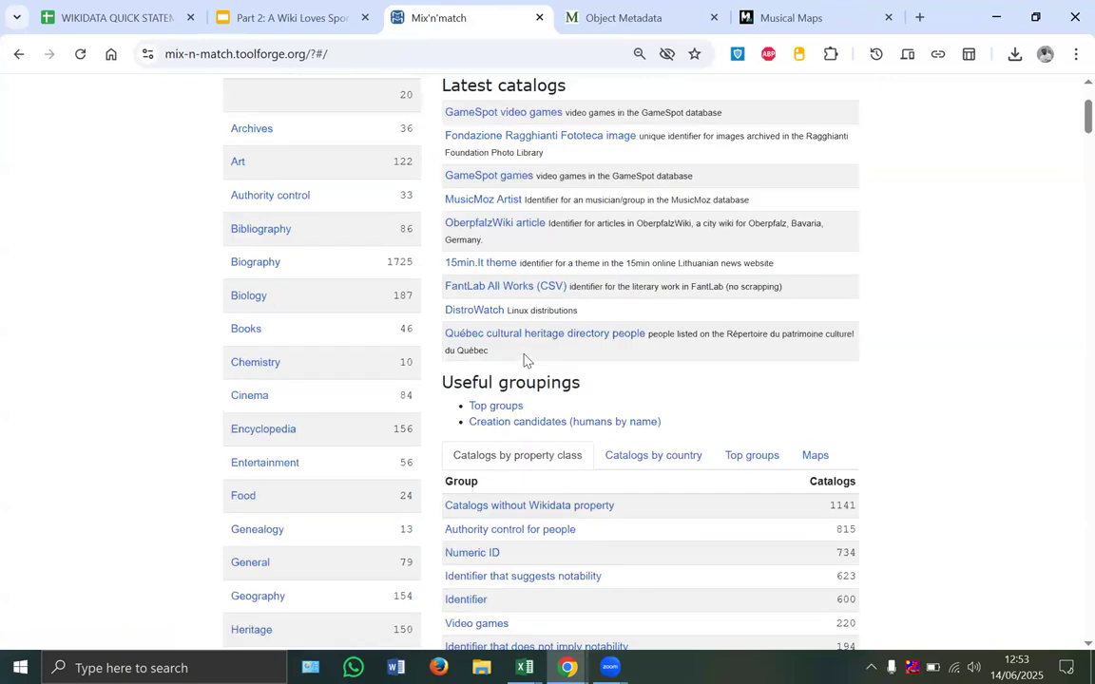
{"action": "scroll", "coordinate": [524, 360], "scroll_direction": "down", "scroll_amount": 1}
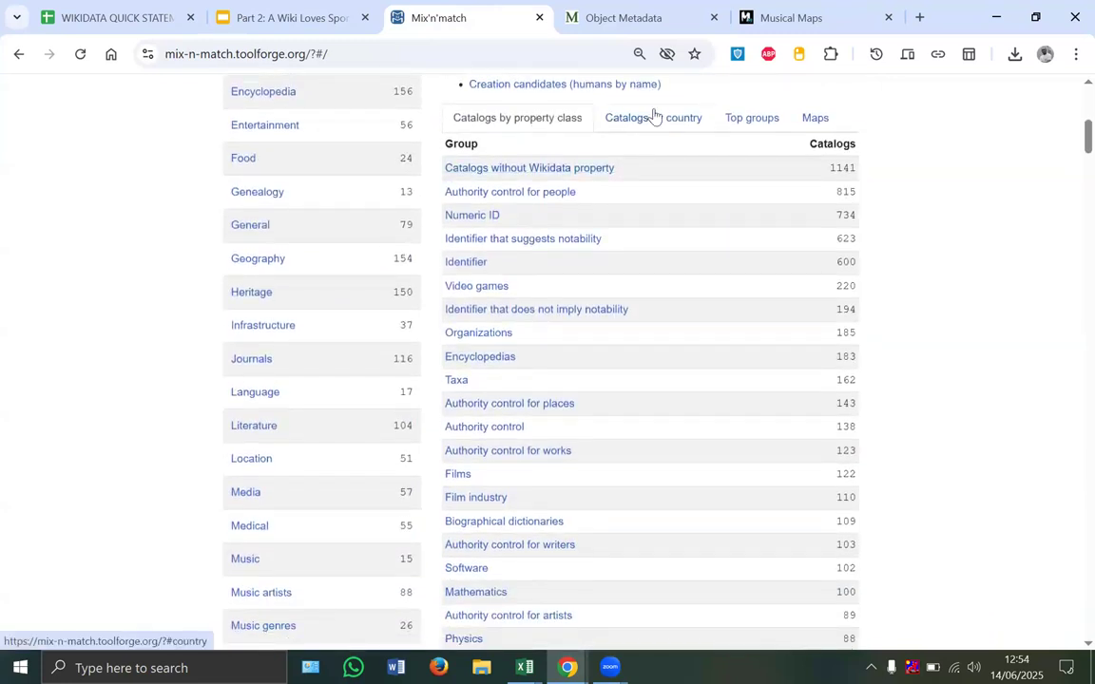
Step: List Mix'n'match catalogs by country and scroll through entries like Republic of Ireland (18)
{"action": "left_click", "coordinate": [654, 116]}
{"action": "scroll", "coordinate": [654, 116], "scroll_direction": "down", "scroll_amount": 4}
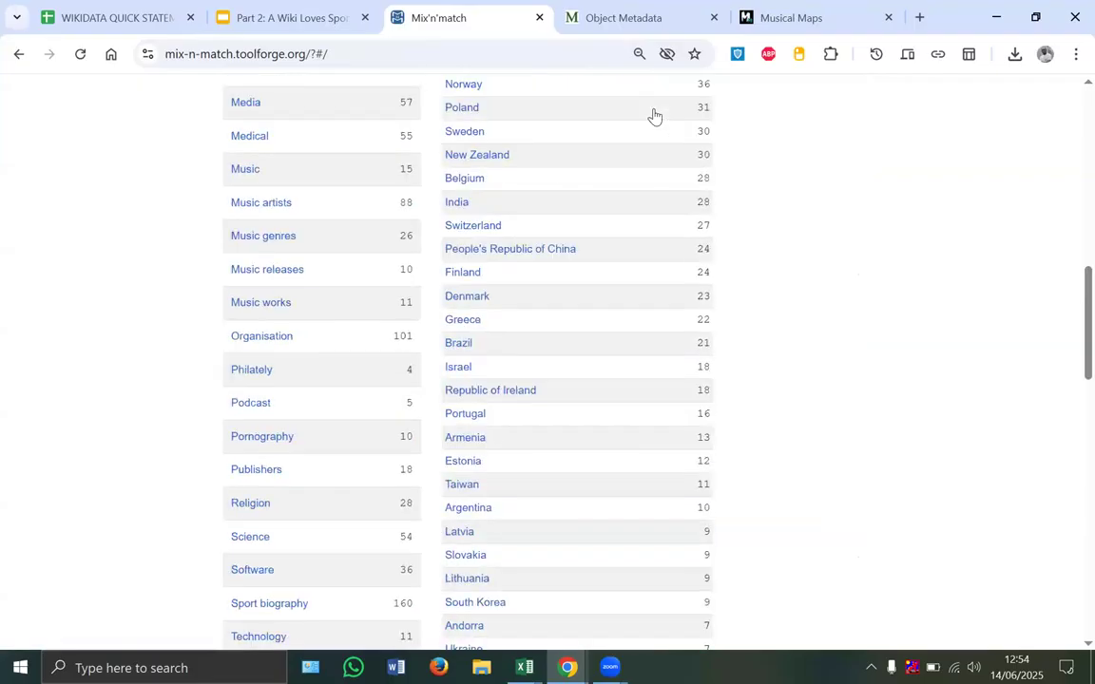
{"action": "scroll", "coordinate": [654, 116], "scroll_direction": "down", "scroll_amount": 2}
{"action": "scroll", "coordinate": [565, 422], "scroll_direction": "down", "scroll_amount": 3}
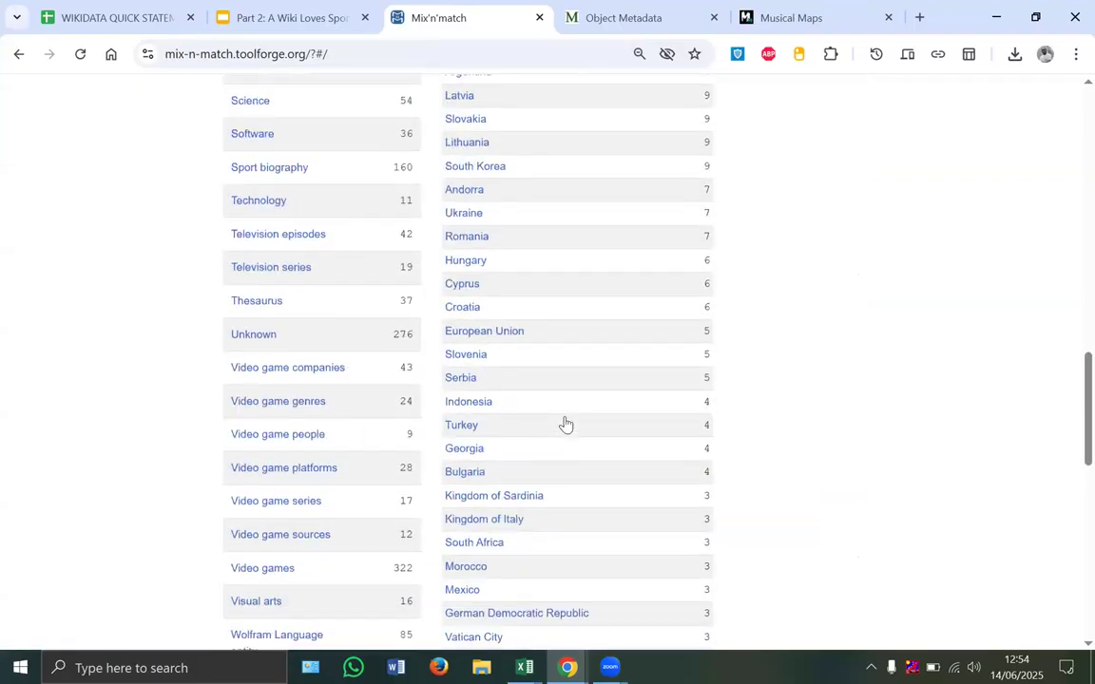
{"action": "scroll", "coordinate": [564, 423], "scroll_direction": "down", "scroll_amount": 5}
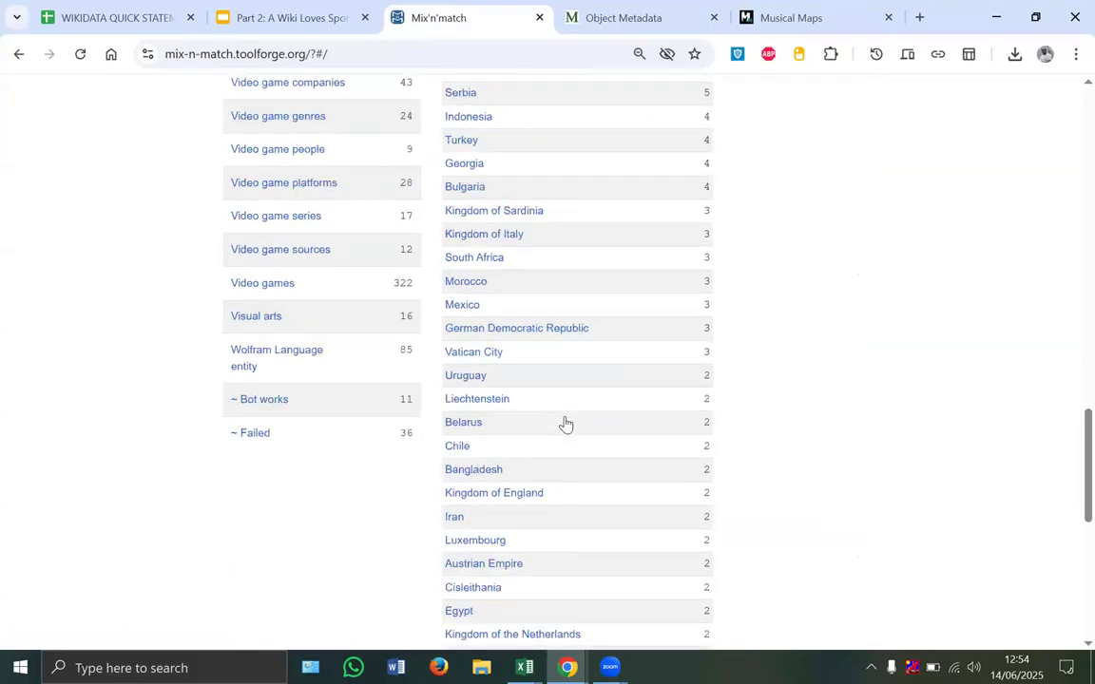
{"action": "scroll", "coordinate": [564, 422], "scroll_direction": "down", "scroll_amount": 5}
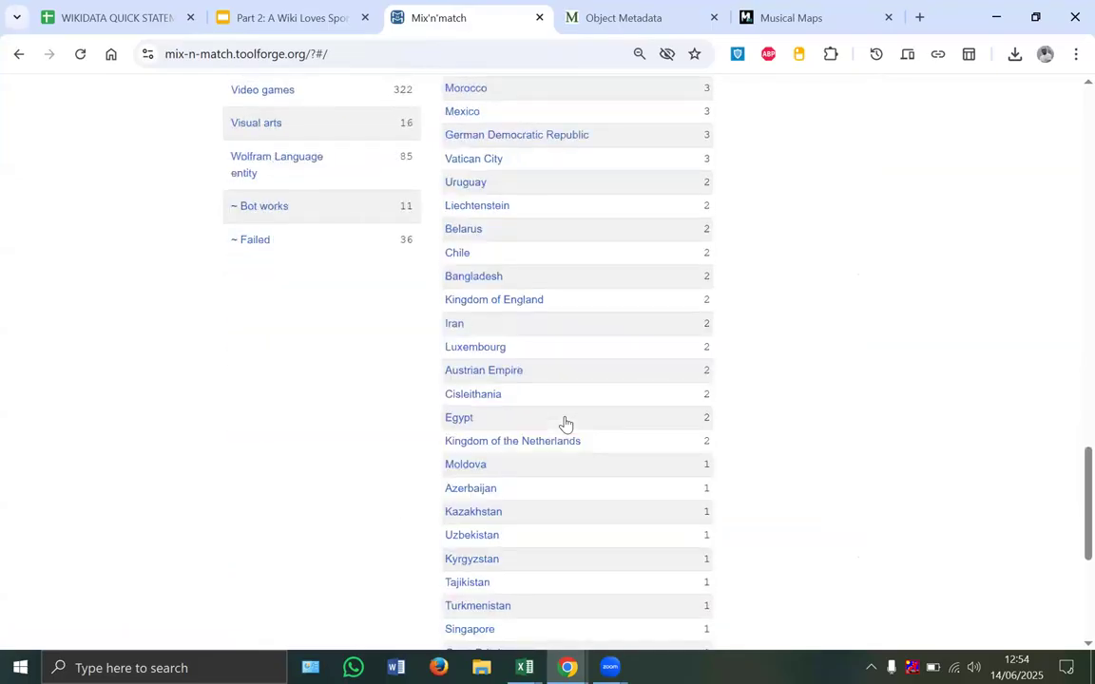
{"action": "scroll", "coordinate": [549, 442], "scroll_direction": "down", "scroll_amount": 2}
{"action": "scroll", "coordinate": [547, 457], "scroll_direction": "up", "scroll_amount": 7}
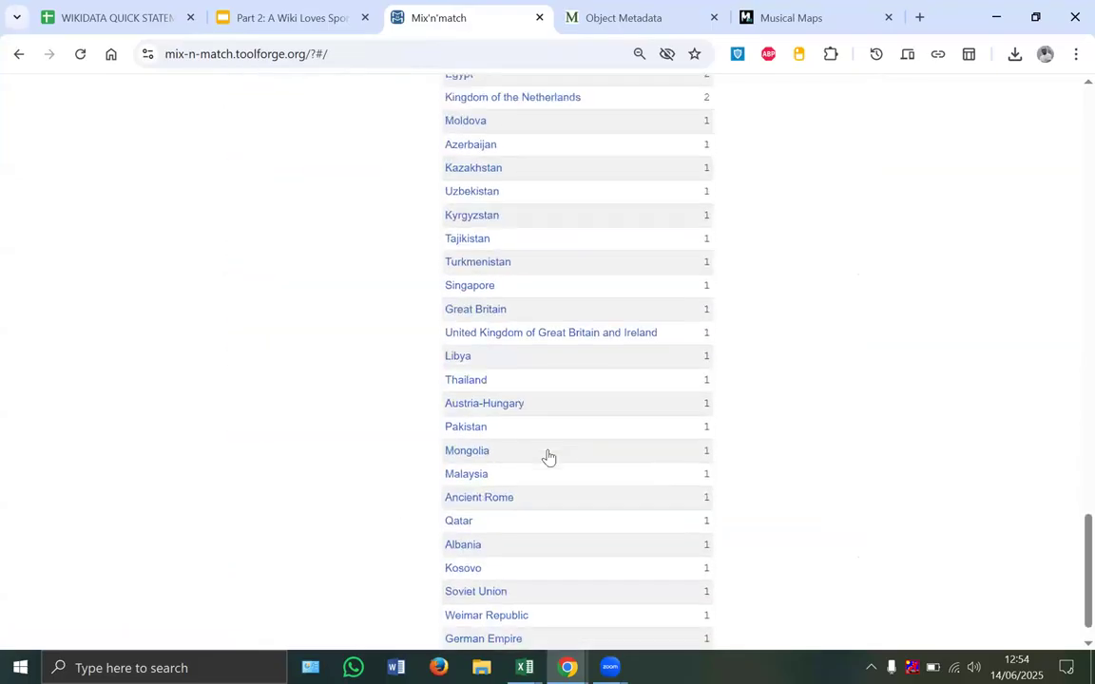
{"action": "scroll", "coordinate": [653, 370], "scroll_direction": "up", "scroll_amount": 7}
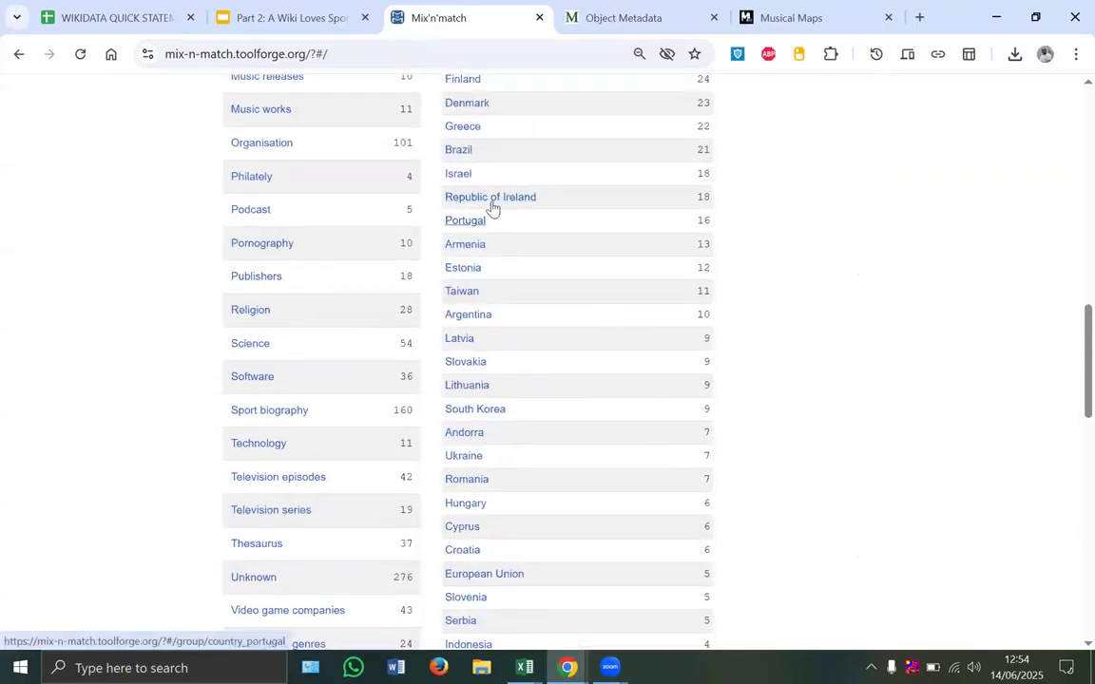
{"action": "scroll", "coordinate": [493, 208], "scroll_direction": "up", "scroll_amount": 1}
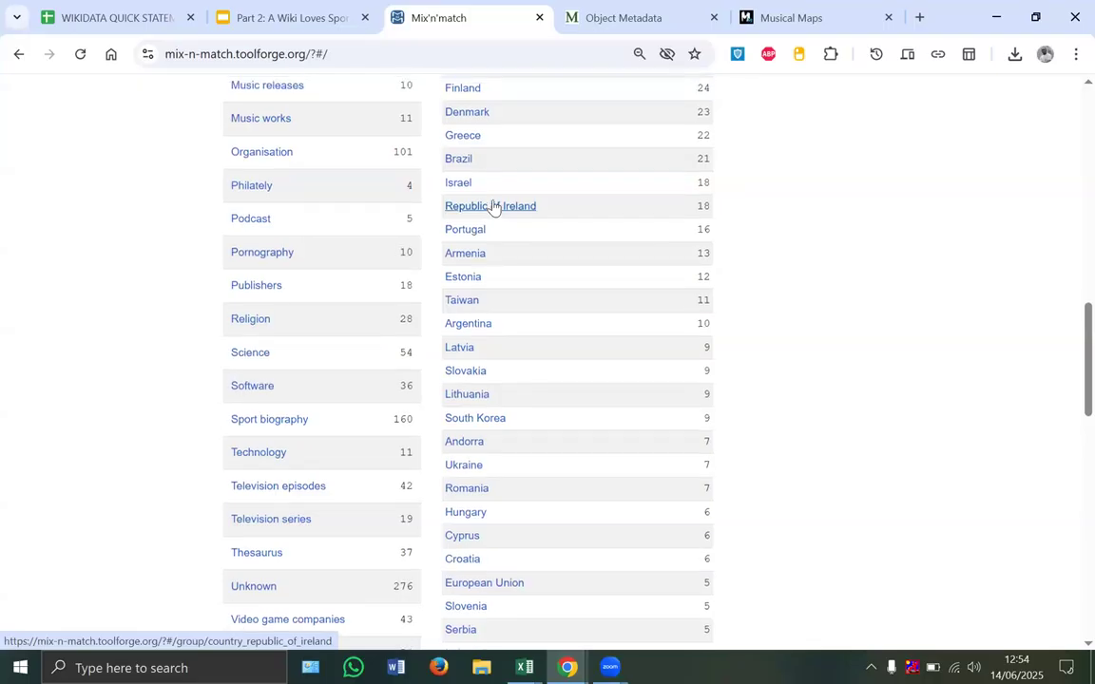
Step: Open the Republic of Ireland group and the Irish writers site; close the Object Metadata and Musical Maps tabs
{"action": "left_click", "coordinate": [493, 207]}
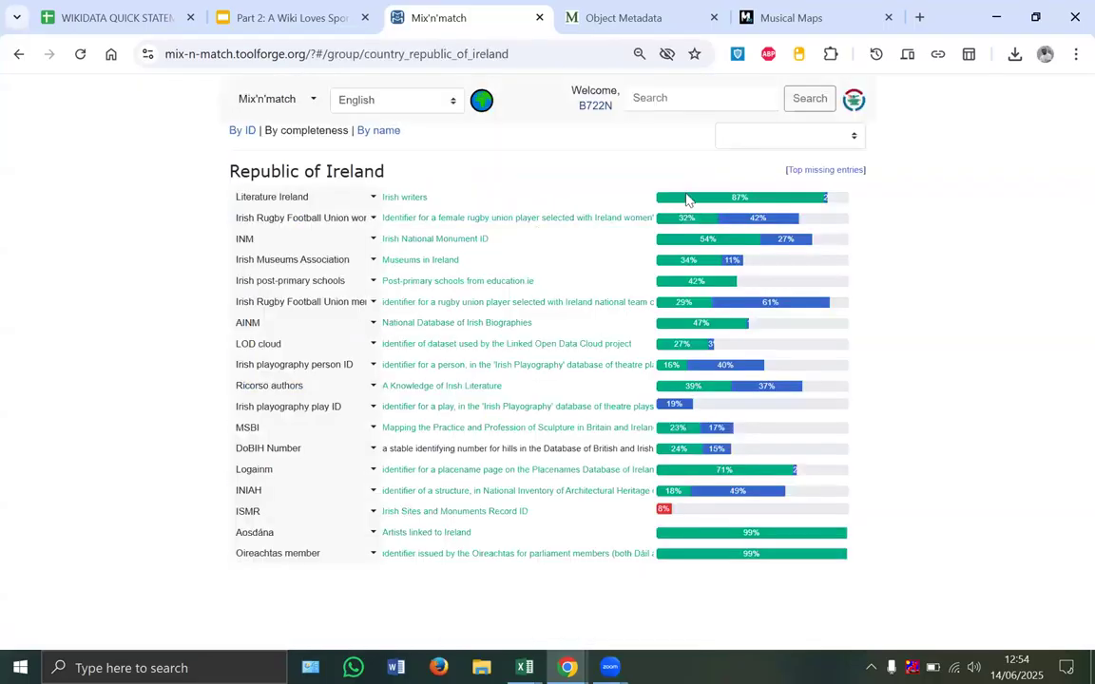
{"action": "left_click", "coordinate": [421, 202]}
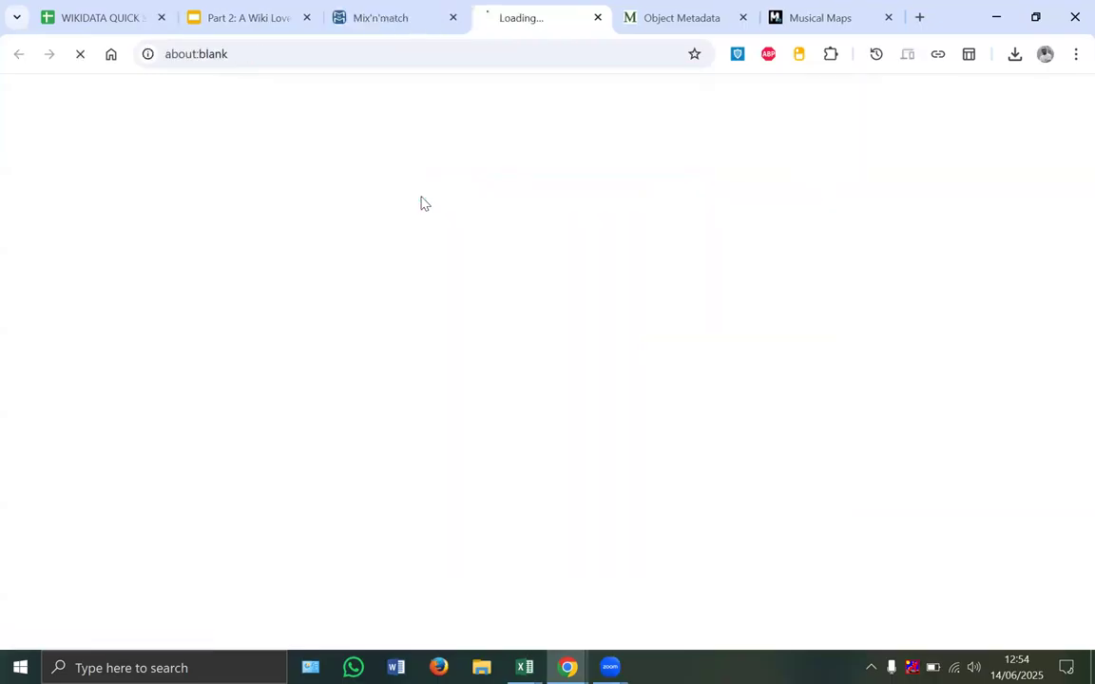
{"action": "left_click", "coordinate": [743, 18]}
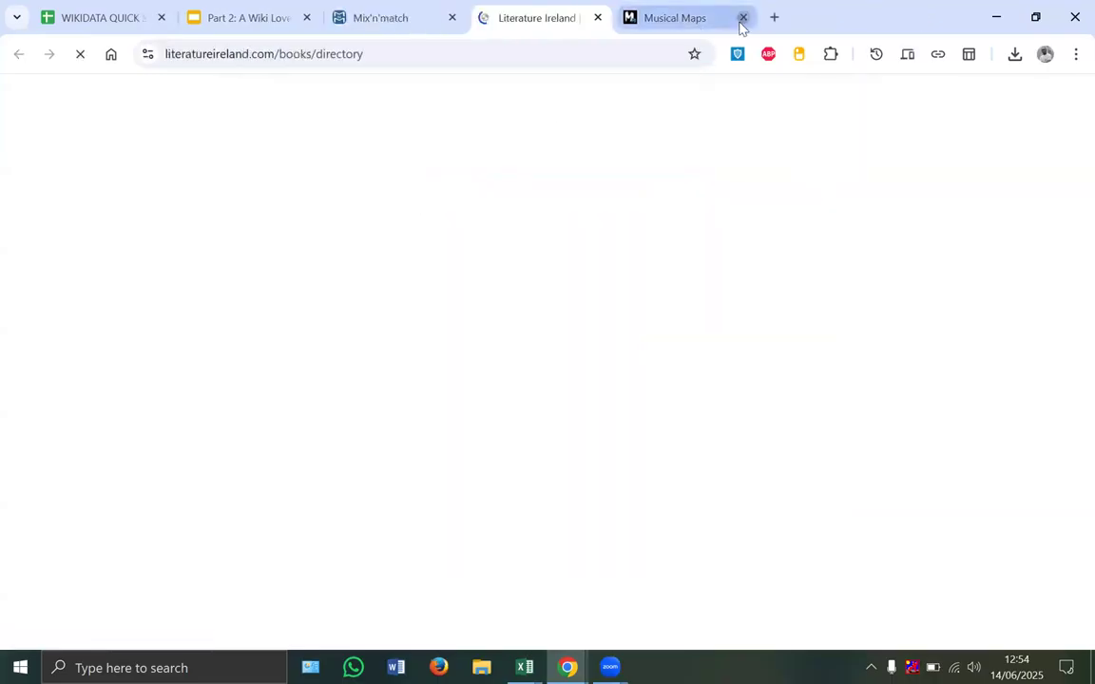
{"action": "left_click", "coordinate": [742, 18]}
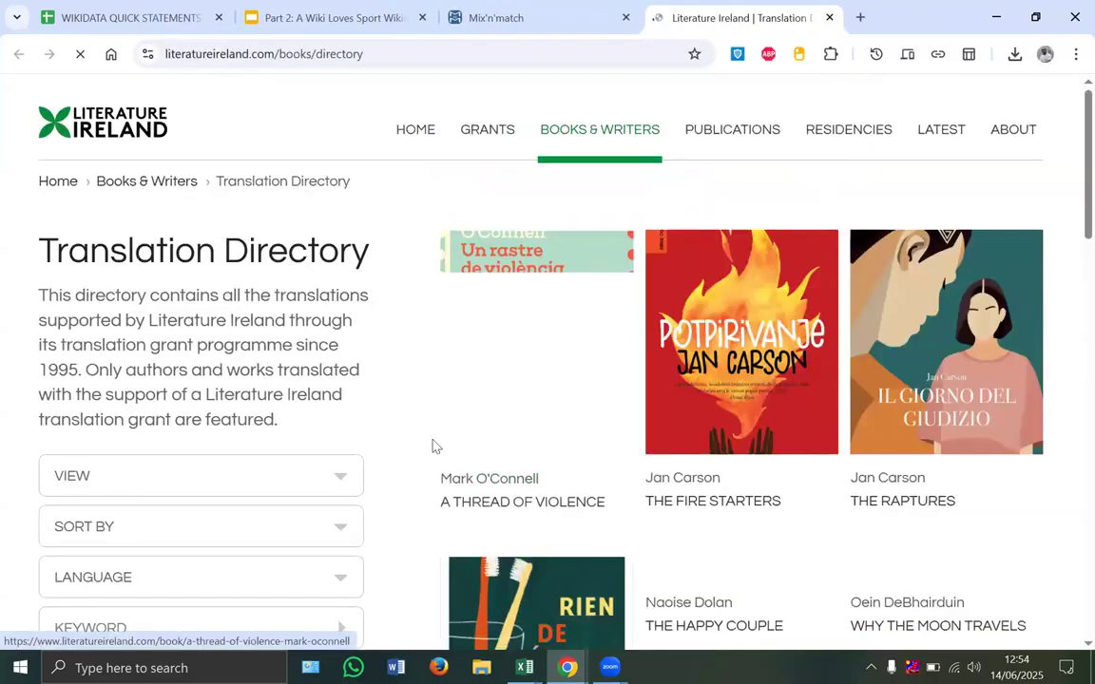
{"action": "scroll", "coordinate": [432, 445], "scroll_direction": "down", "scroll_amount": 2}
{"action": "scroll", "coordinate": [432, 445], "scroll_direction": "down", "scroll_amount": 15}
{"action": "scroll", "coordinate": [432, 445], "scroll_direction": "up", "scroll_amount": 6}
Step: Open the Museums in Ireland source site, then return to the training presentation
{"action": "left_click", "coordinate": [459, 9]}
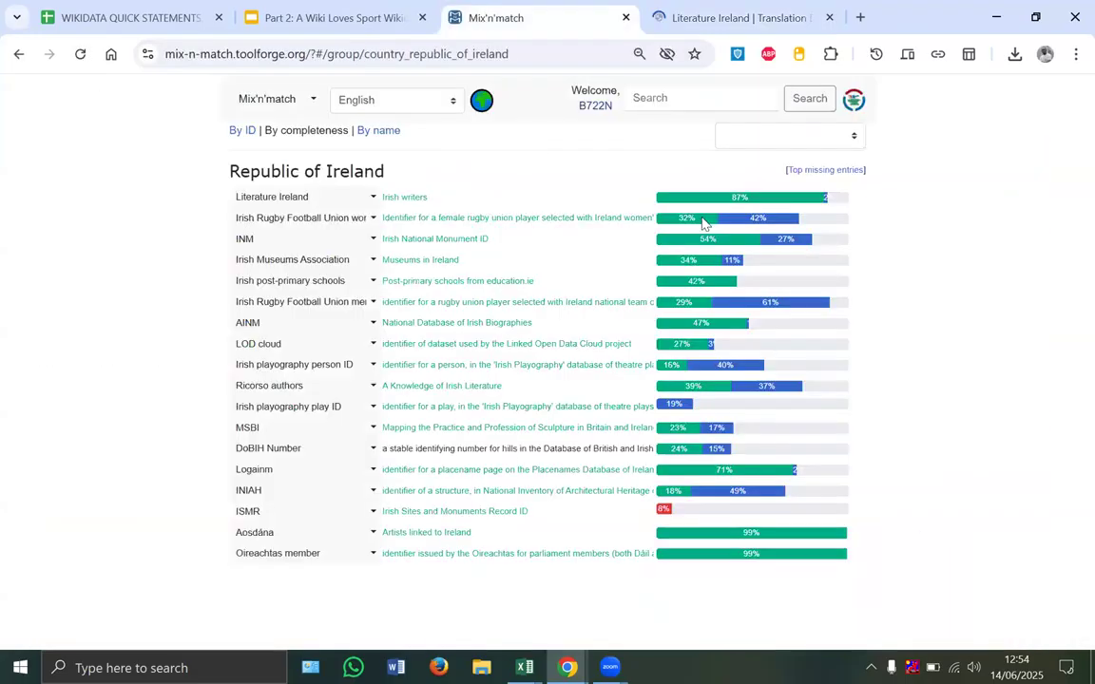
{"action": "left_click", "coordinate": [441, 262]}
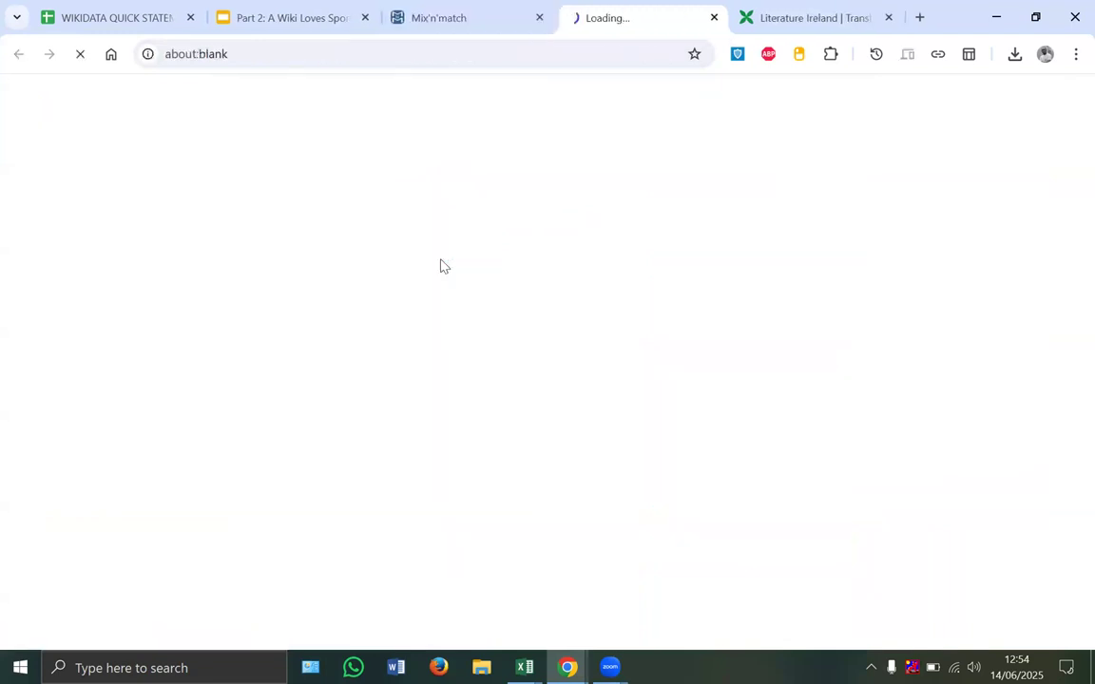
{"action": "left_click", "coordinate": [451, 10]}
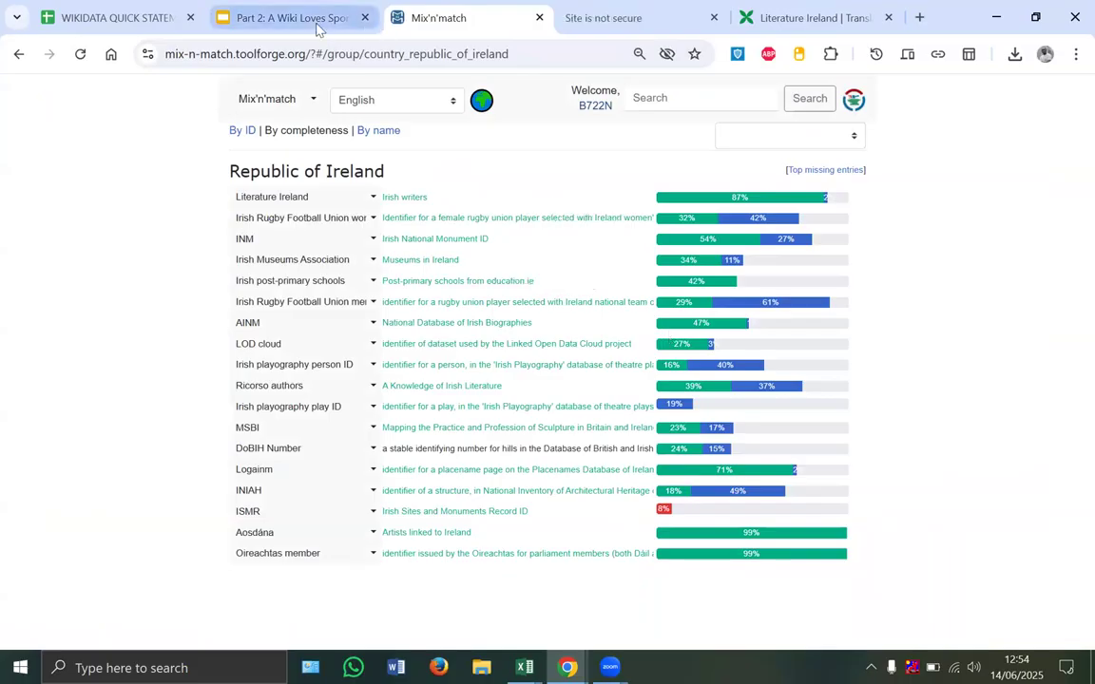
{"action": "key", "text": "ctrl+shift+Tab"}
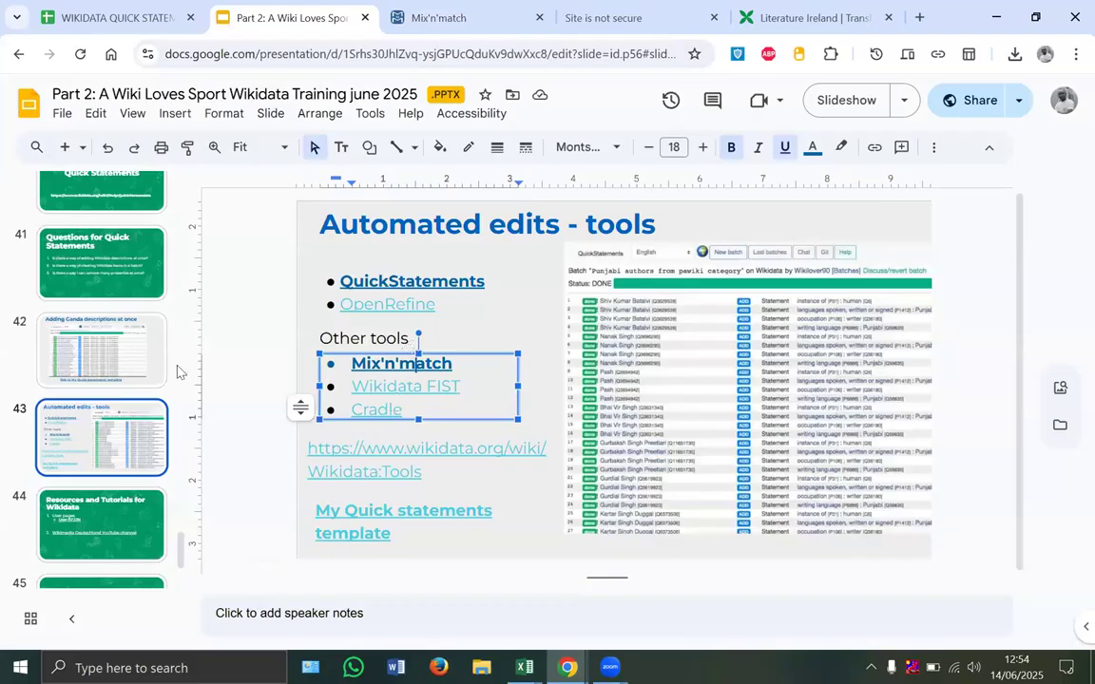
Step: Briefly present the slides full screen, then exit the slideshow
{"action": "left_click", "coordinate": [665, 416]}
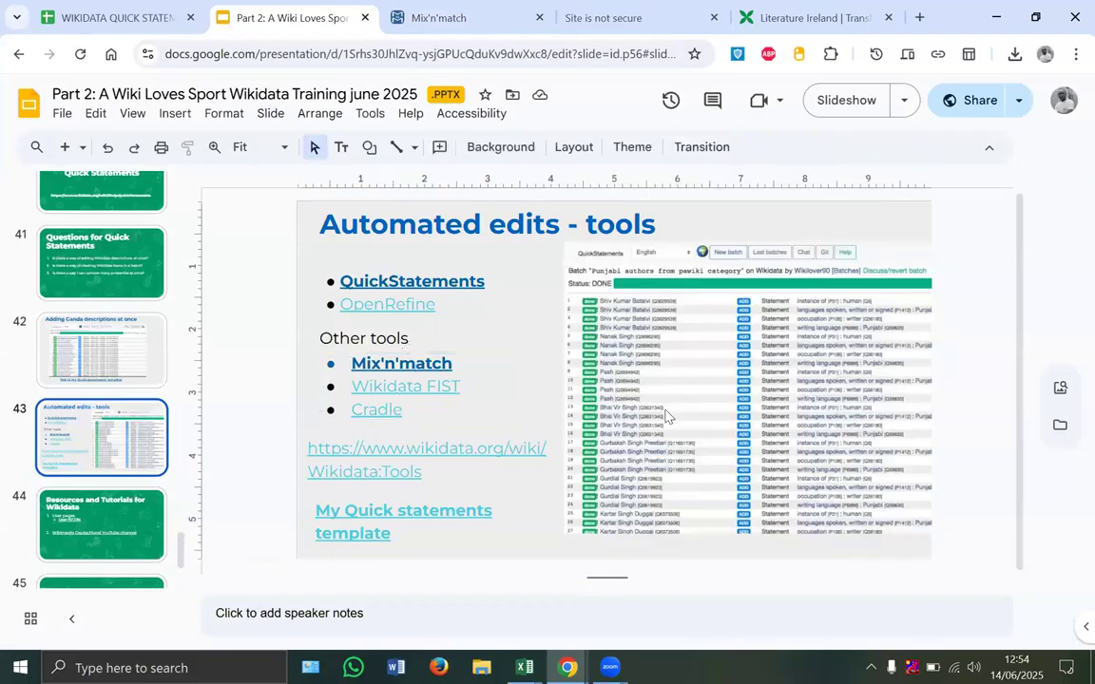
{"action": "left_click", "coordinate": [849, 103]}
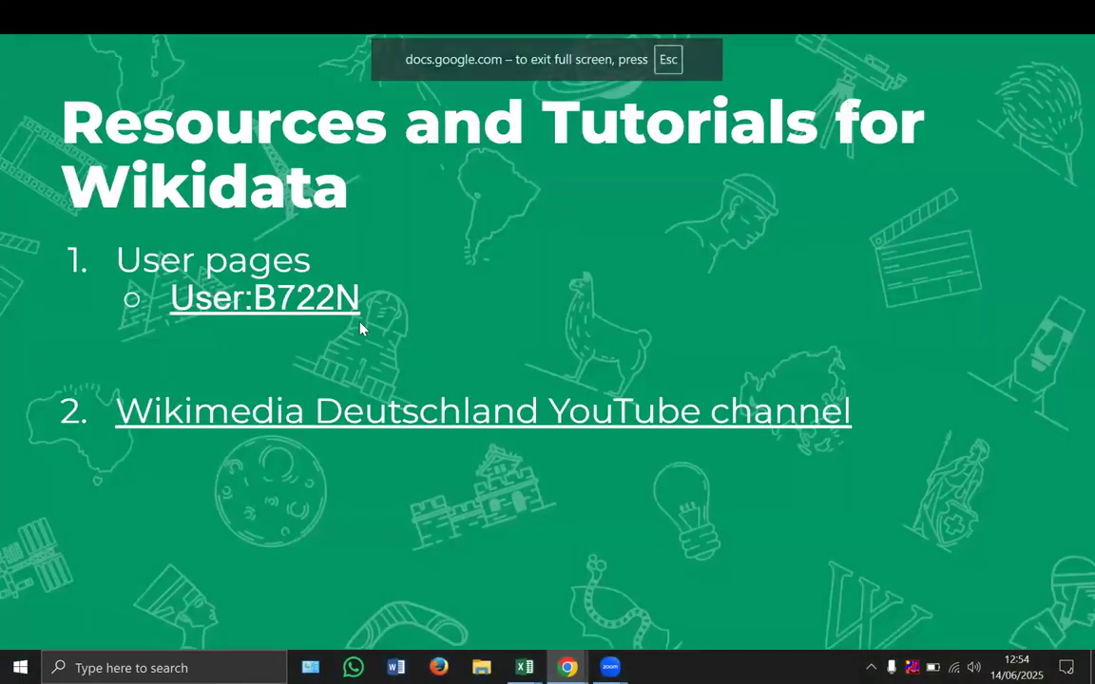
{"action": "key", "text": "Escape"}
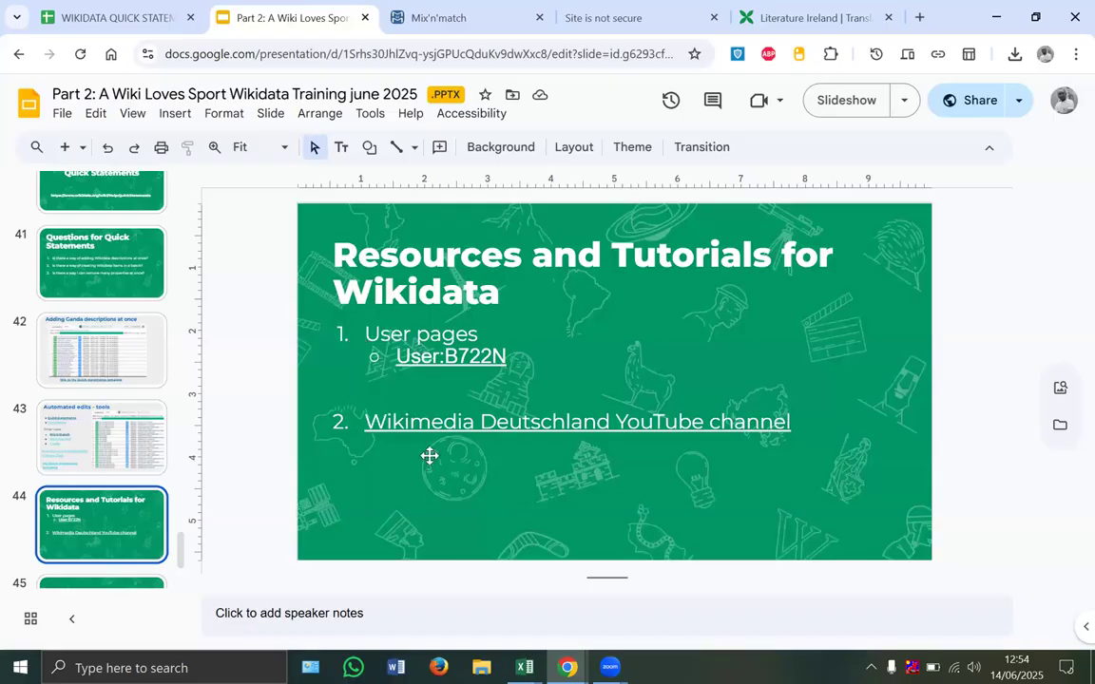
Step: Open slide 44's user-page link in a new tab and close the Mix'n'match, museums and Literature Ireland tabs
{"action": "left_click", "coordinate": [459, 360]}
{"action": "right_click", "coordinate": [482, 384]}
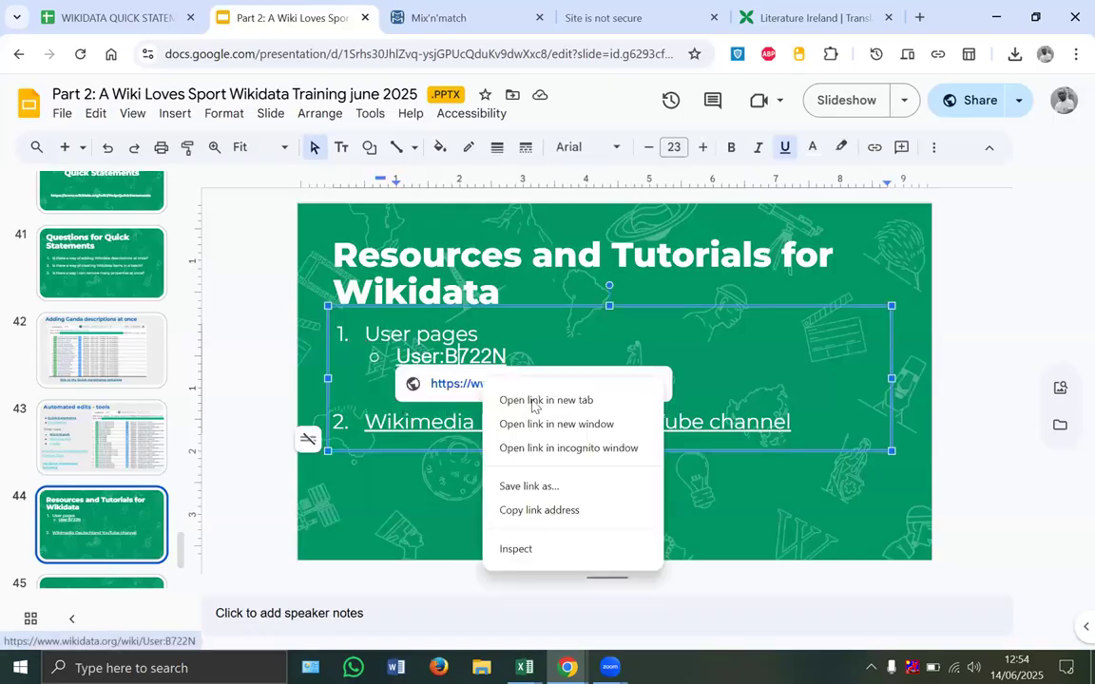
{"action": "left_click", "coordinate": [537, 400]}
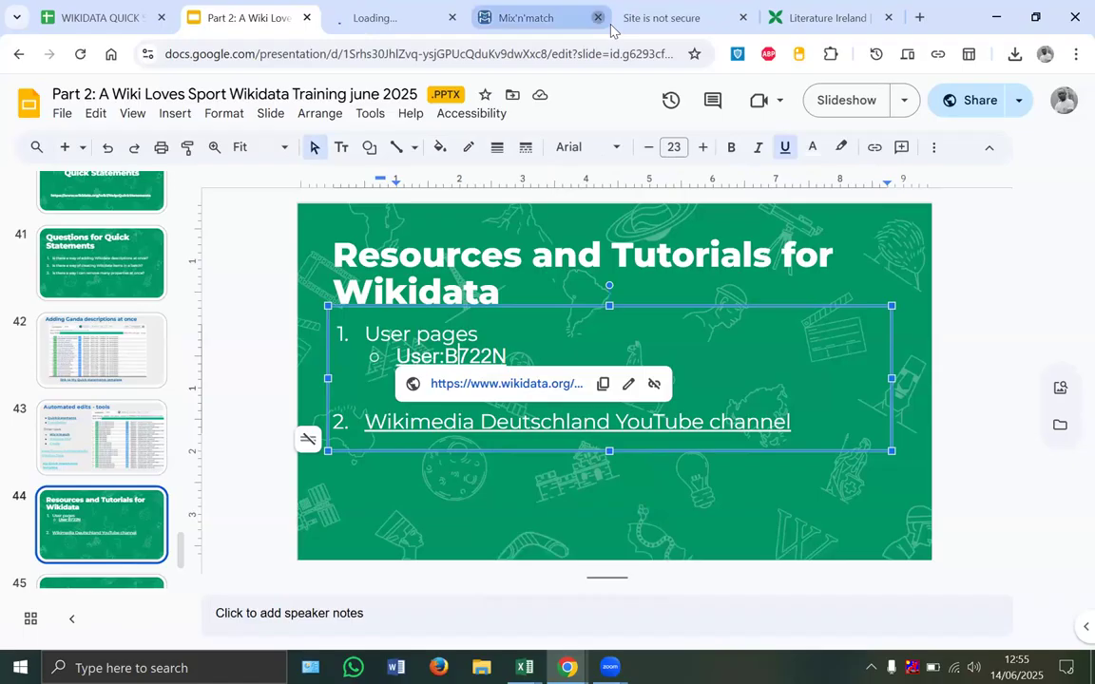
{"action": "left_click", "coordinate": [598, 18]}
{"action": "left_click", "coordinate": [597, 18]}
{"action": "left_click", "coordinate": [598, 18]}
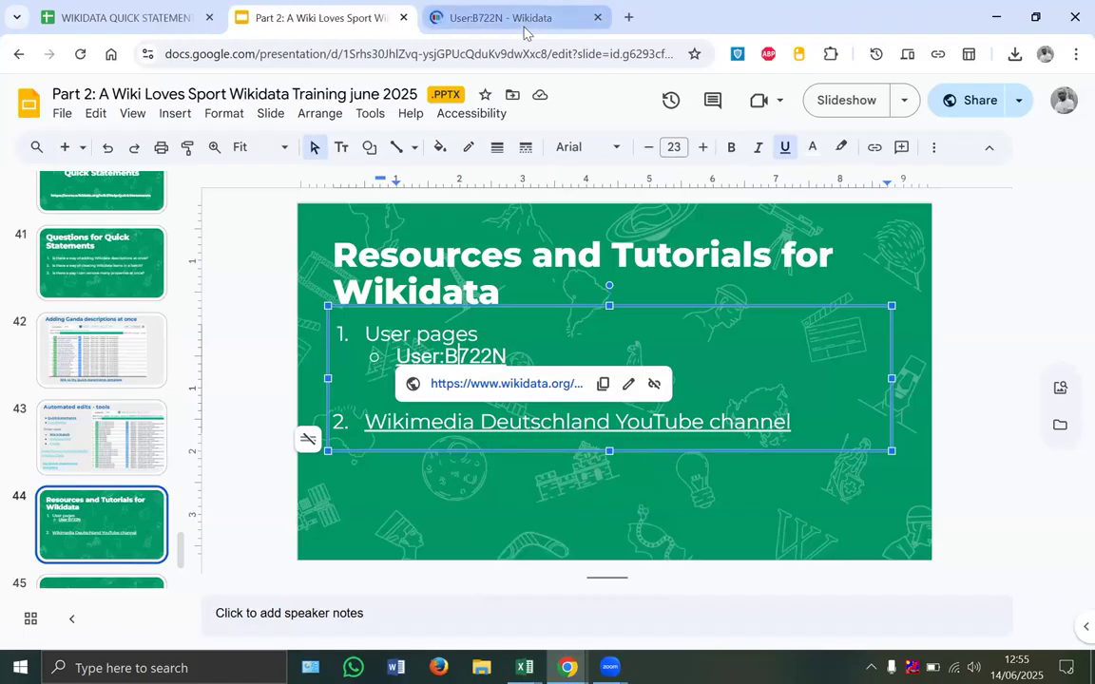
{"action": "key", "text": "ctrl+Tab"}
Step: Look over the Wikidata user page's list of tool tutorials
{"action": "scroll", "coordinate": [508, 409], "scroll_direction": "down", "scroll_amount": 6}
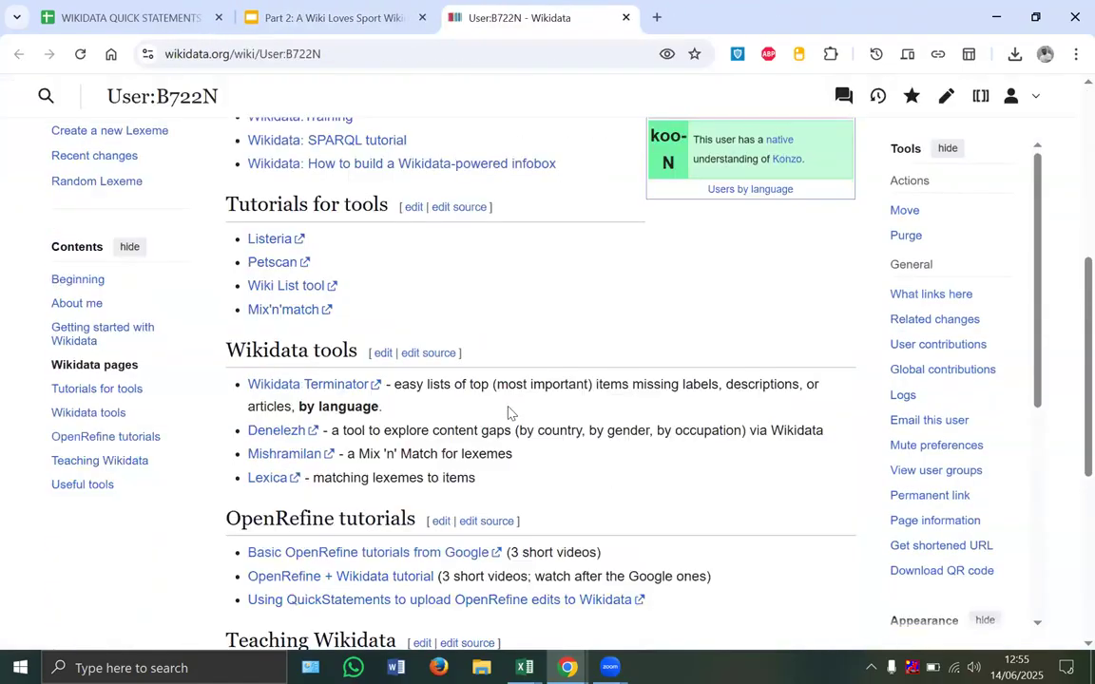
{"action": "scroll", "coordinate": [508, 408], "scroll_direction": "down", "scroll_amount": 3}
{"action": "scroll", "coordinate": [450, 380], "scroll_direction": "up", "scroll_amount": 5}
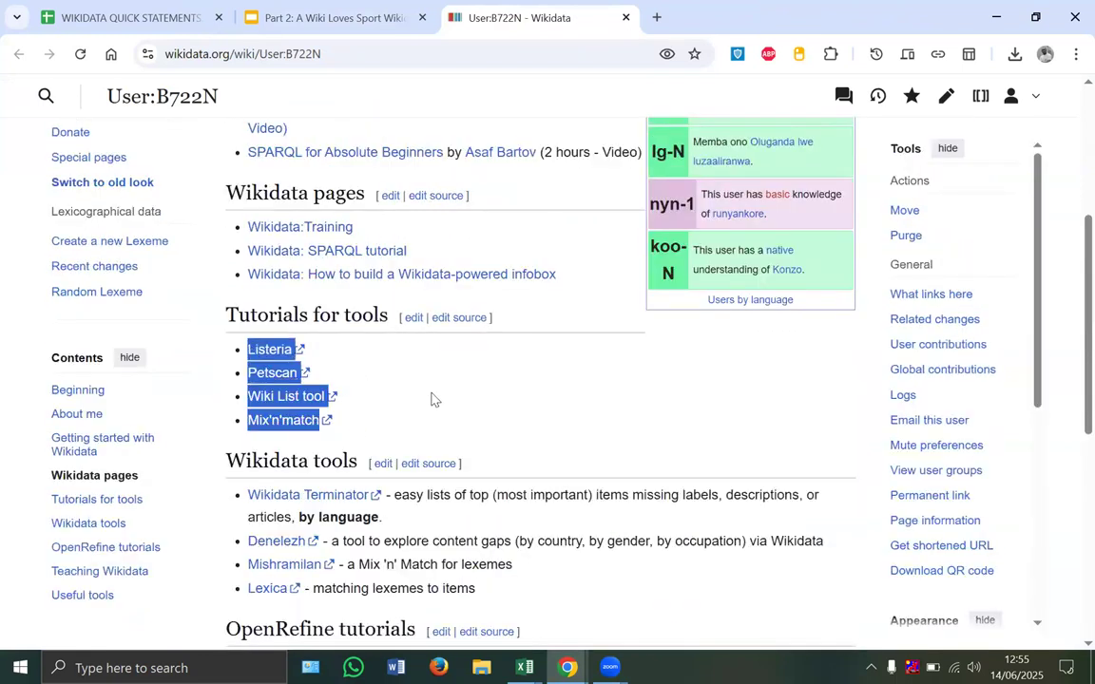
{"action": "left_click", "coordinate": [392, 359]}
{"action": "scroll", "coordinate": [403, 401], "scroll_direction": "down", "scroll_amount": 7}
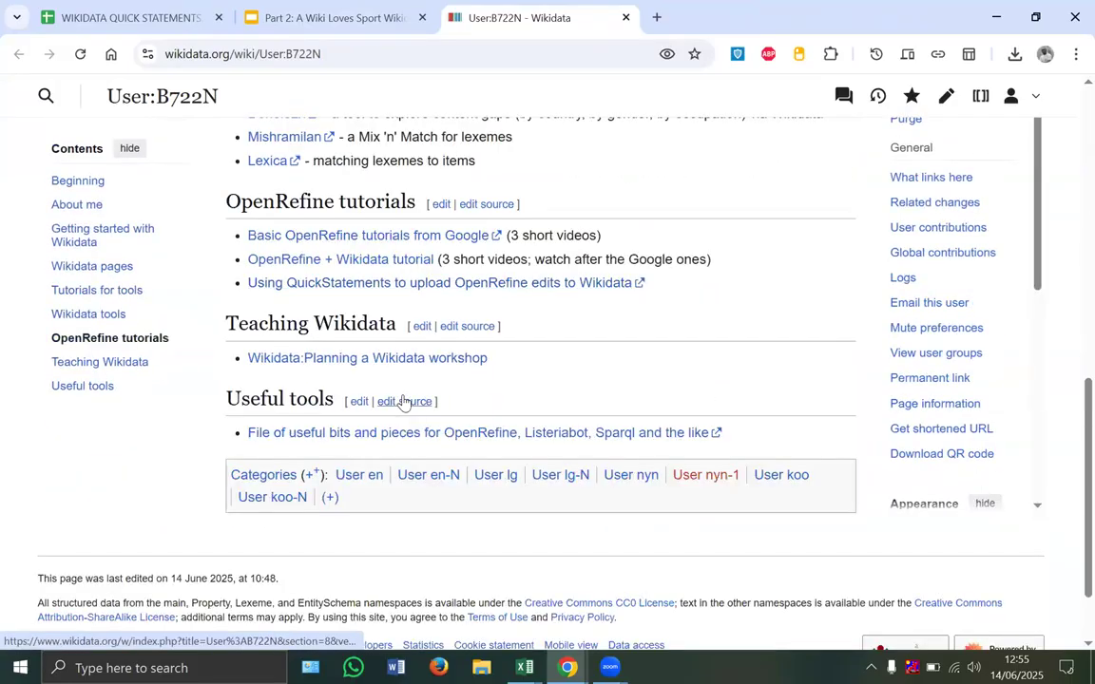
{"action": "scroll", "coordinate": [403, 401], "scroll_direction": "up", "scroll_amount": 9}
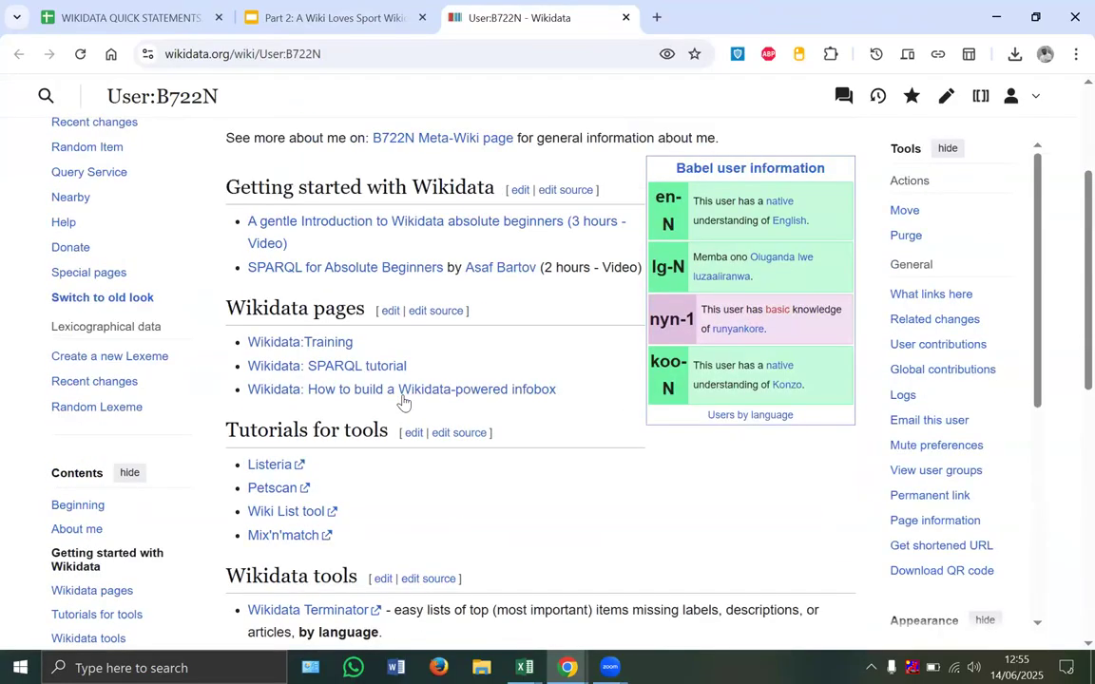
{"action": "scroll", "coordinate": [403, 401], "scroll_direction": "up", "scroll_amount": 2}
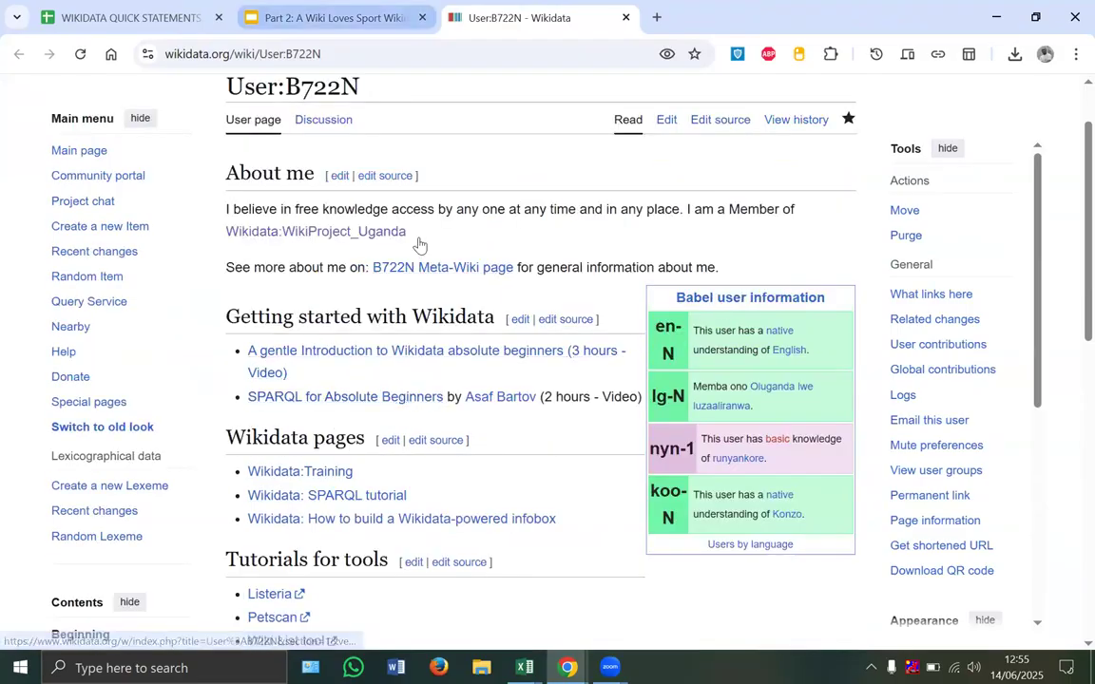
Step: Open slide 44's Wikimedia Deutschland YouTube channel link in a new tab
{"action": "key", "text": "ctrl+shift+Tab"}
{"action": "left_click", "coordinate": [582, 419]}
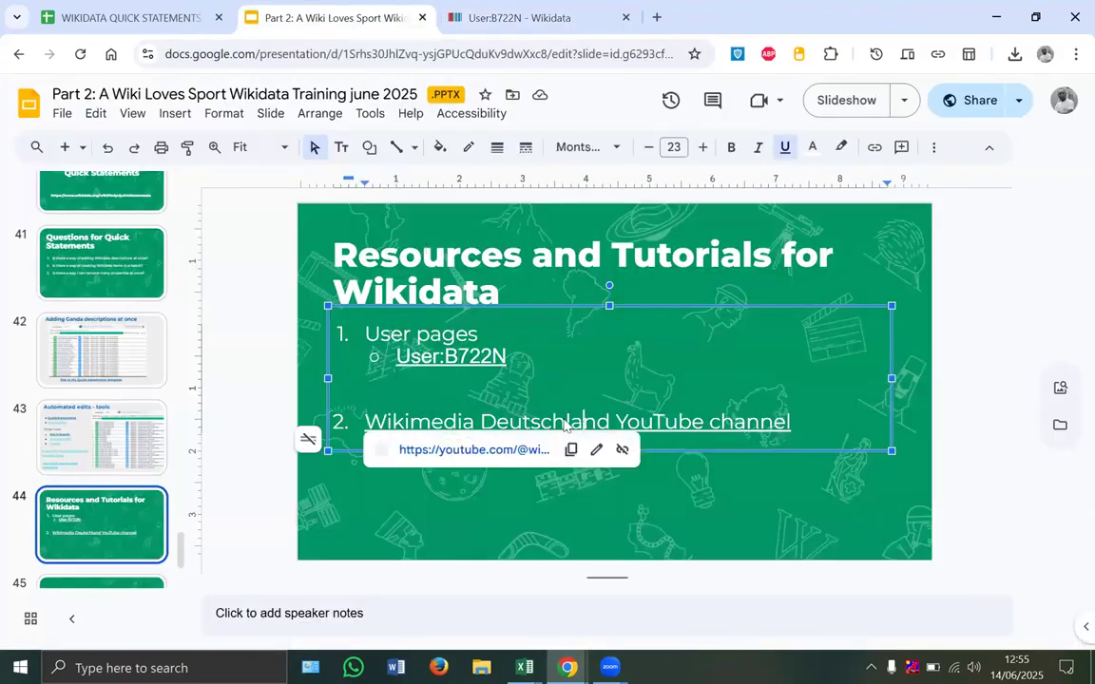
{"action": "right_click", "coordinate": [518, 453]}
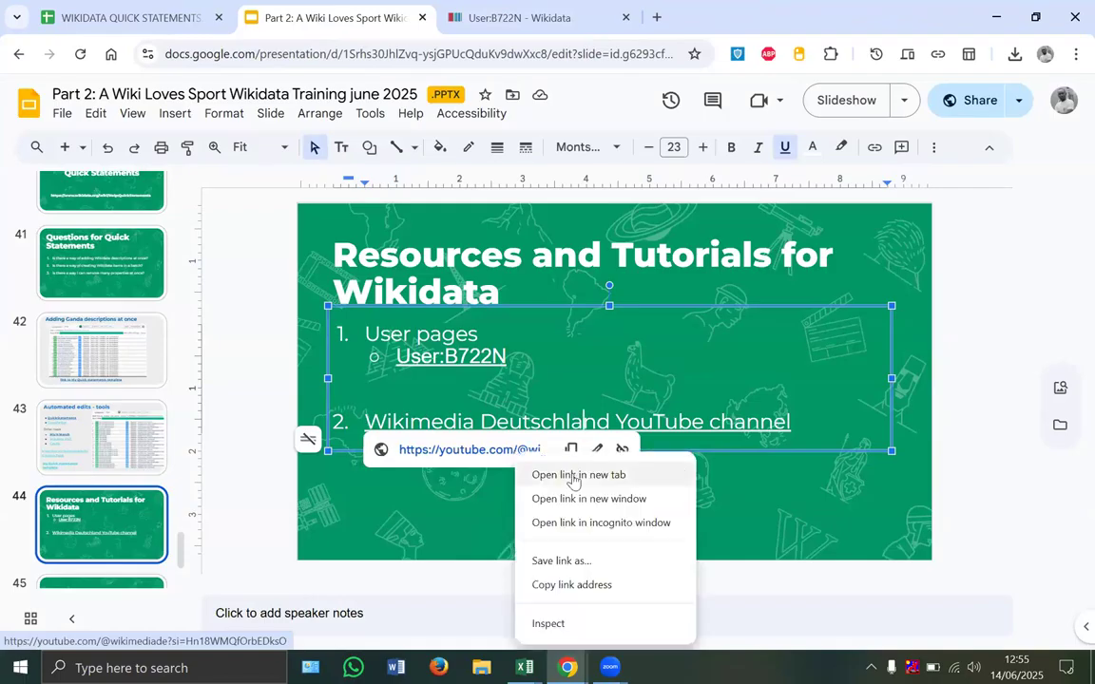
{"action": "left_click", "coordinate": [573, 476]}
{"action": "left_click", "coordinate": [687, 17]}
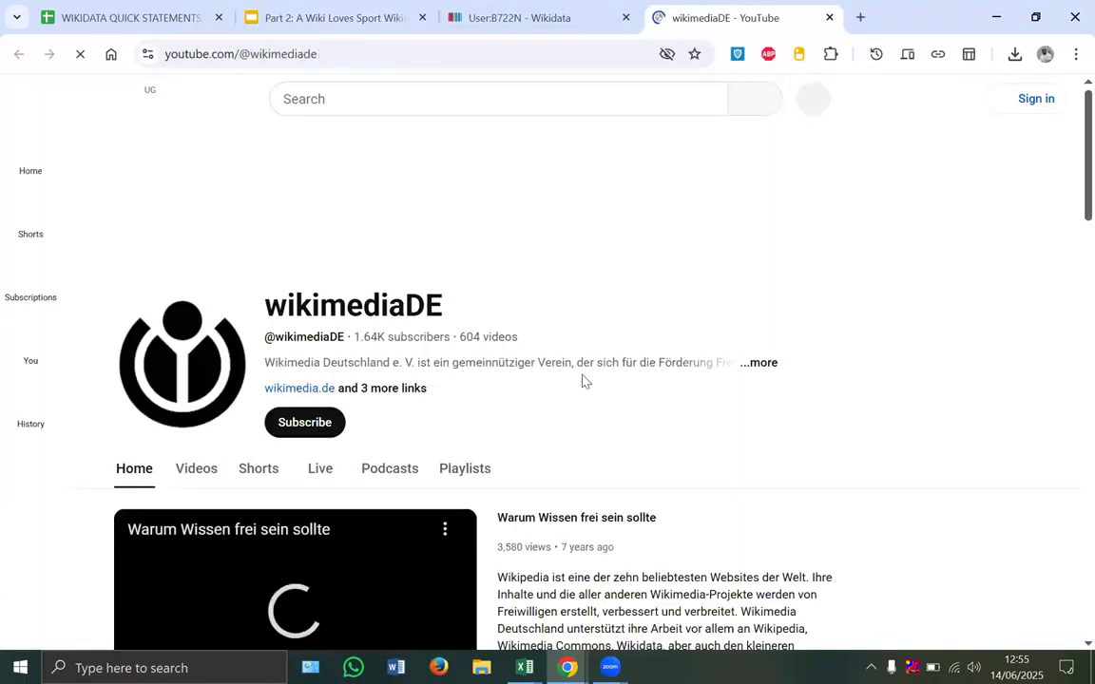
Step: Show the wikimediaDE channel's playlists, such as Leveling Up Days 2024 and Wikimania 2023, and scroll through them
{"action": "scroll", "coordinate": [585, 380], "scroll_direction": "down", "scroll_amount": 2}
{"action": "left_click", "coordinate": [472, 300]}
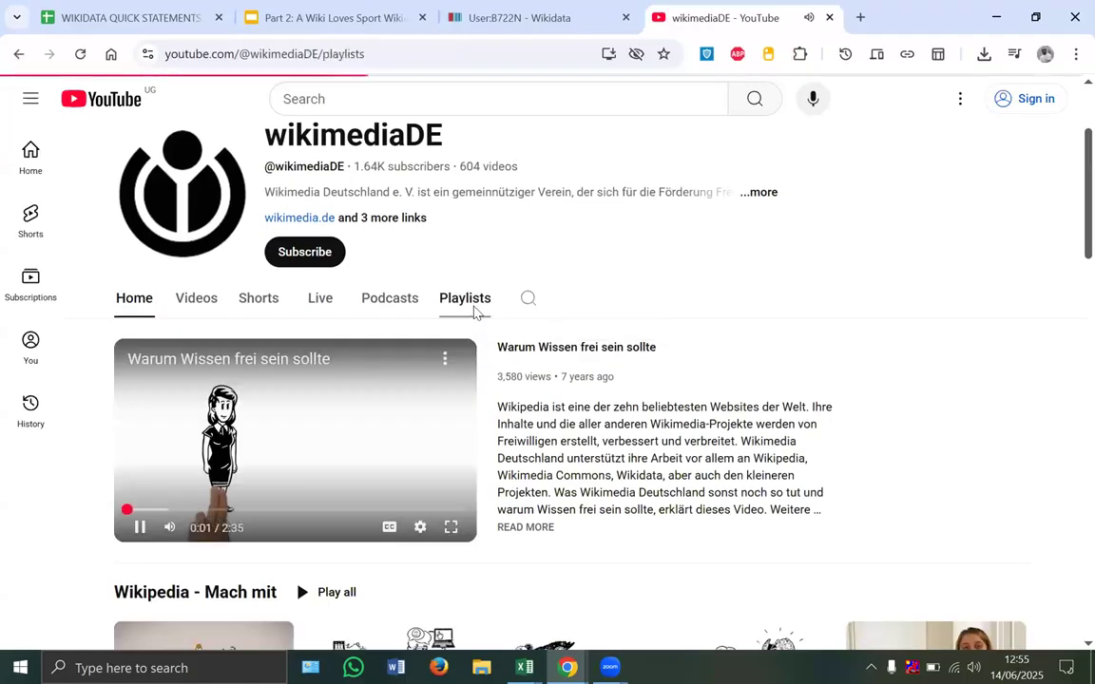
{"action": "scroll", "coordinate": [474, 311], "scroll_direction": "down", "scroll_amount": 4}
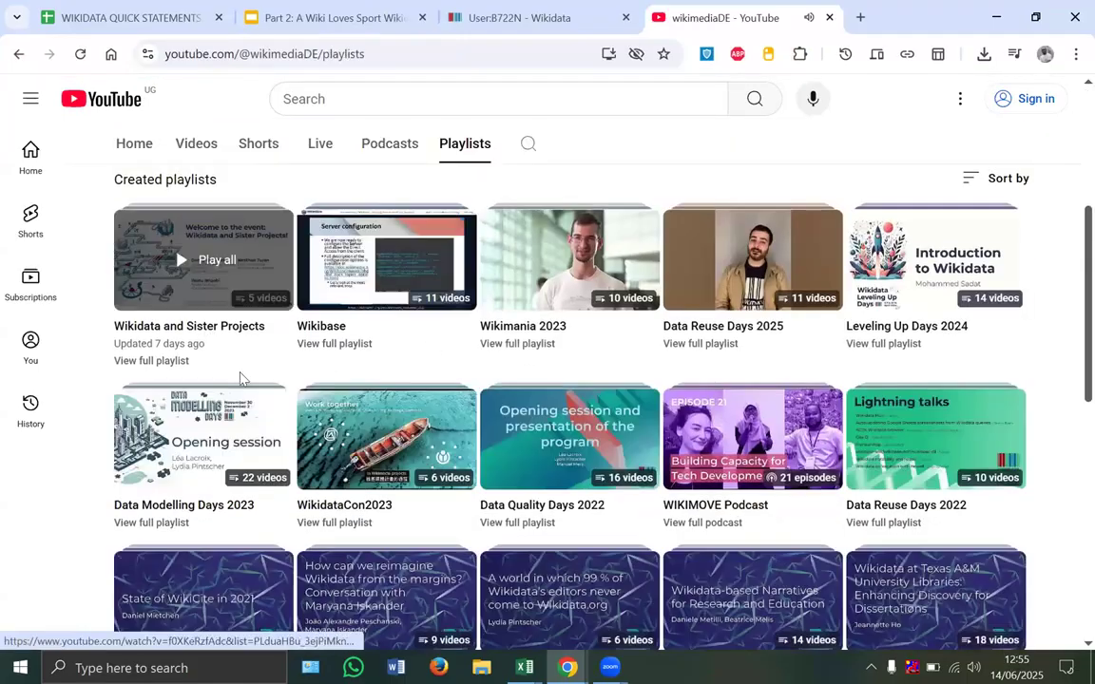
{"action": "scroll", "coordinate": [241, 378], "scroll_direction": "down", "scroll_amount": 3}
{"action": "scroll", "coordinate": [240, 379], "scroll_direction": "up", "scroll_amount": 2}
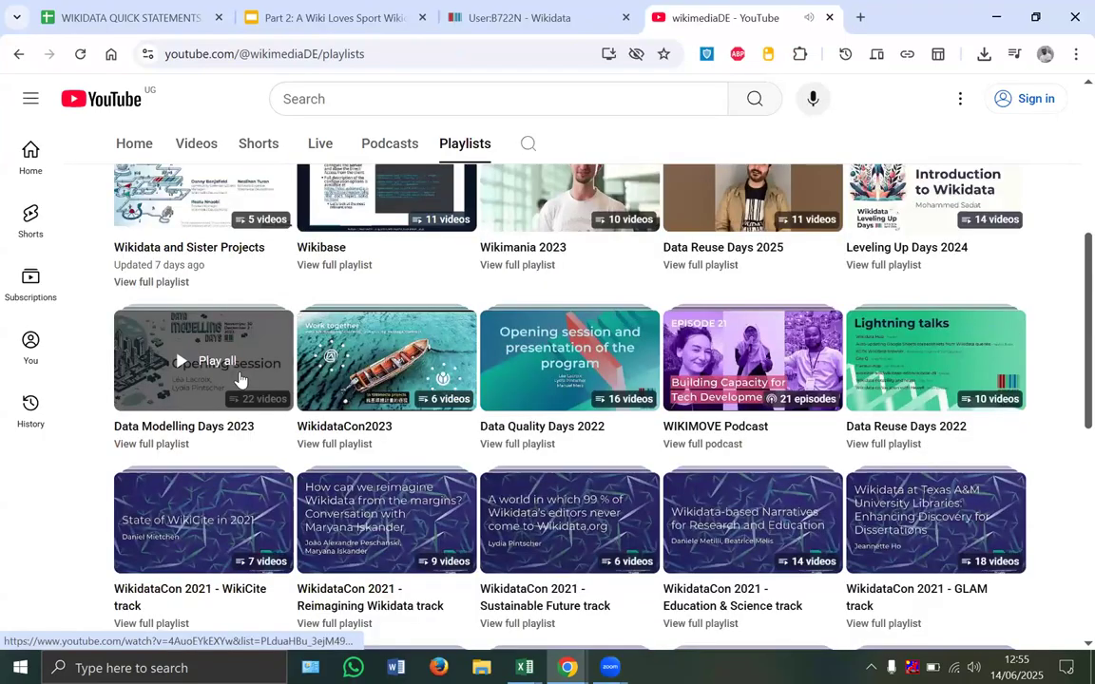
{"action": "scroll", "coordinate": [241, 378], "scroll_direction": "up", "scroll_amount": 1}
{"action": "scroll", "coordinate": [240, 378], "scroll_direction": "down", "scroll_amount": 6}
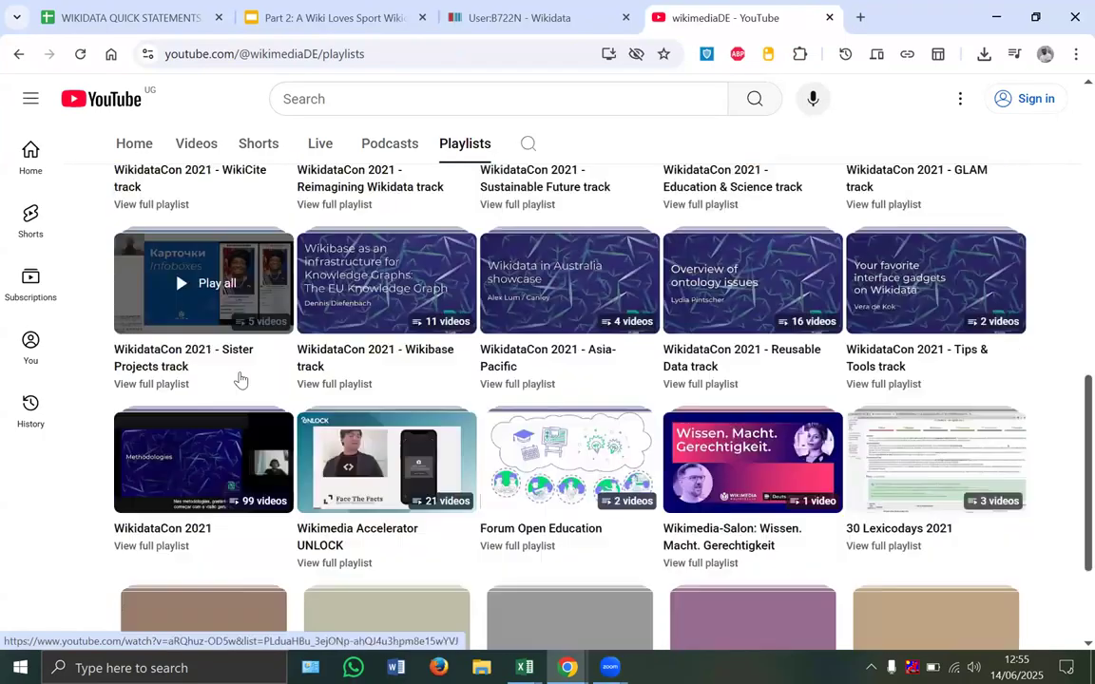
{"action": "scroll", "coordinate": [241, 379], "scroll_direction": "up", "scroll_amount": 1}
{"action": "scroll", "coordinate": [241, 378], "scroll_direction": "up", "scroll_amount": 7}
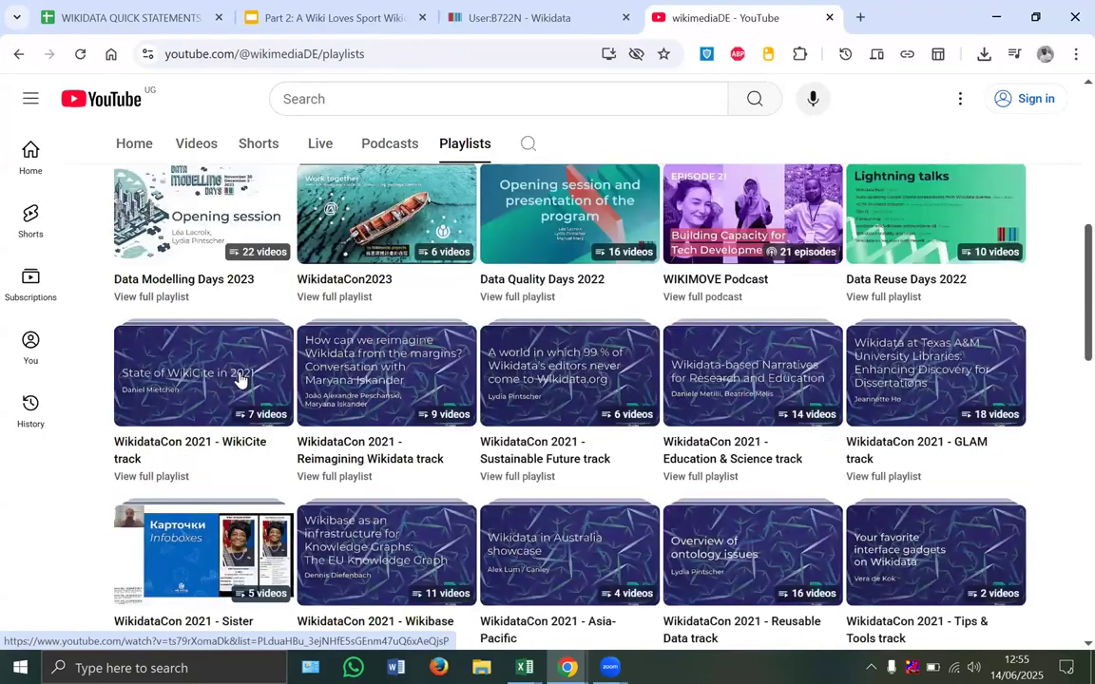
{"action": "scroll", "coordinate": [403, 408], "scroll_direction": "up", "scroll_amount": 2}
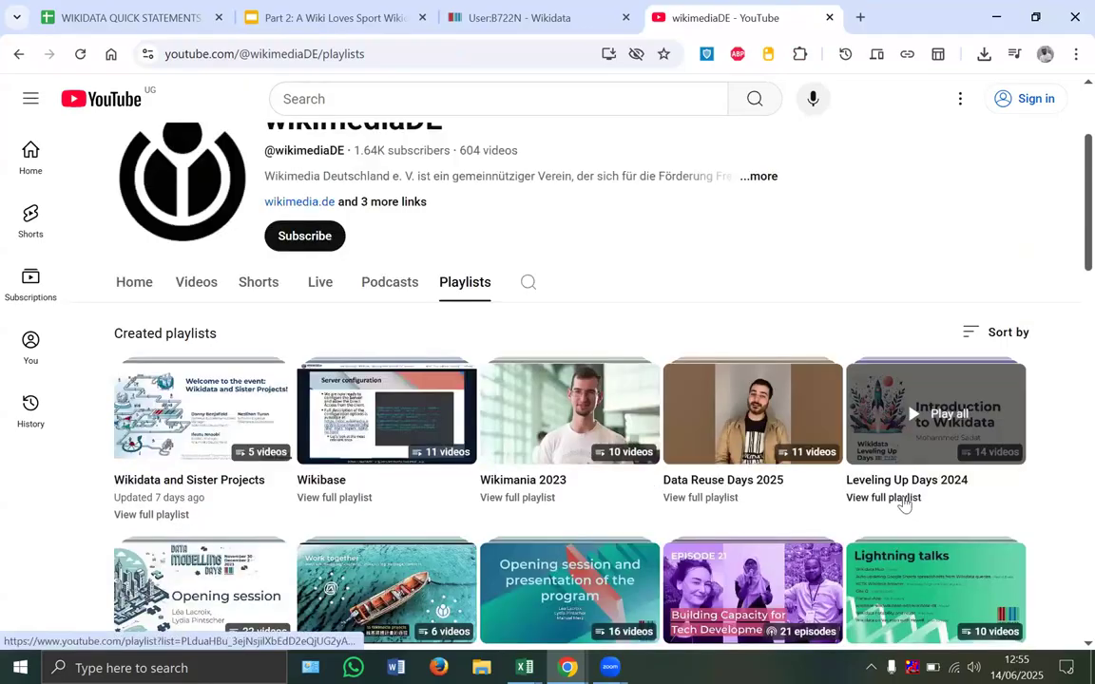
Step: Open the Leveling Up Days 2024 playlist and scroll to the QuickStatements video
{"action": "left_click", "coordinate": [901, 499]}
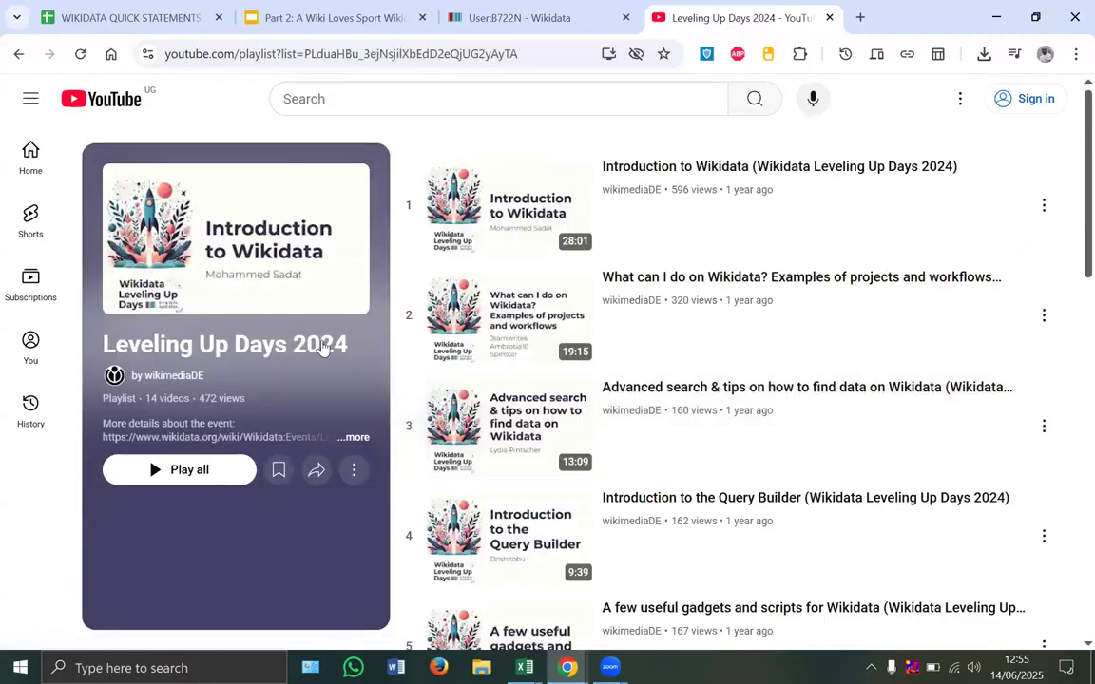
{"action": "scroll", "coordinate": [733, 210], "scroll_direction": "down", "scroll_amount": 3}
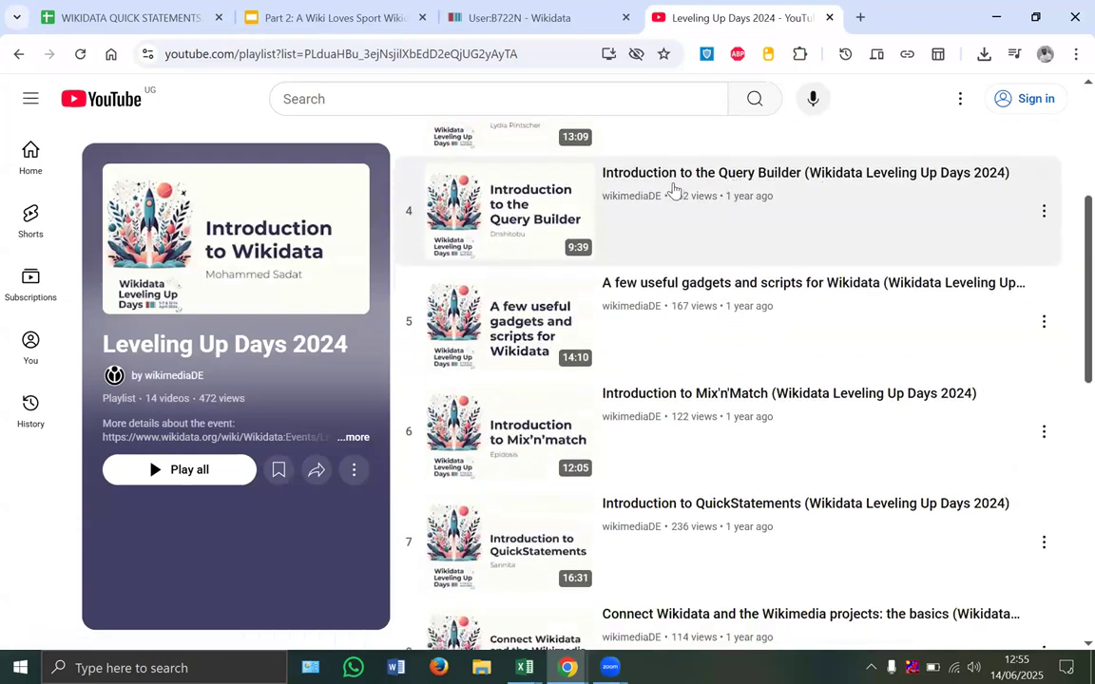
{"action": "scroll", "coordinate": [712, 367], "scroll_direction": "down", "scroll_amount": 1}
{"action": "scroll", "coordinate": [712, 367], "scroll_direction": "down", "scroll_amount": 1}
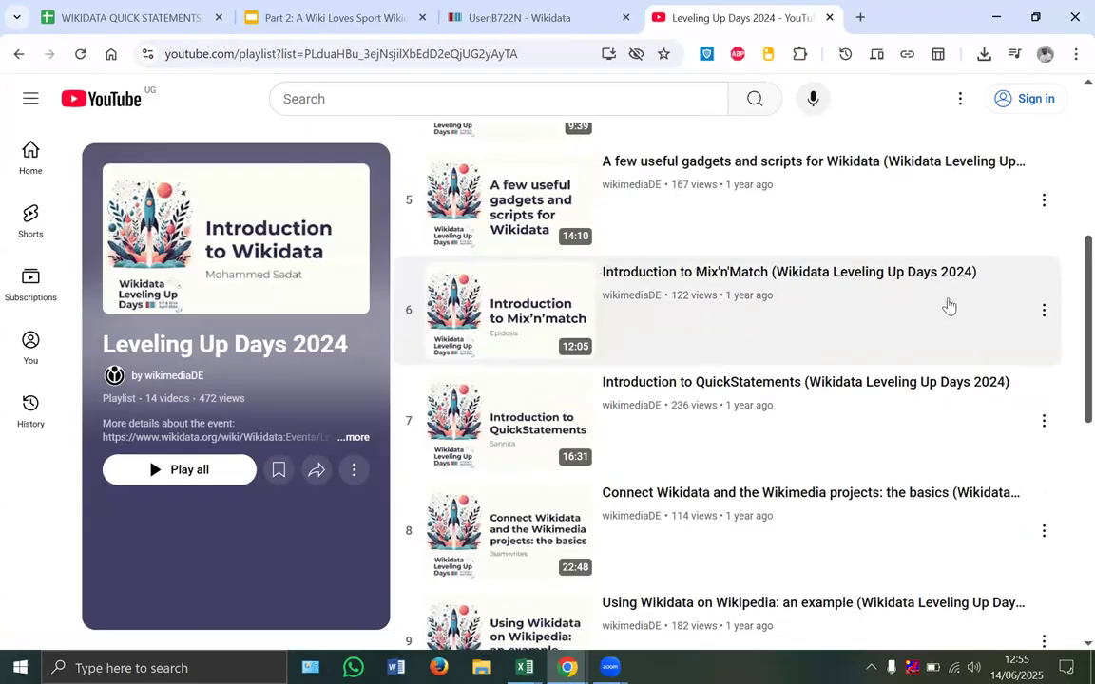
{"action": "scroll", "coordinate": [682, 329], "scroll_direction": "down", "scroll_amount": 1}
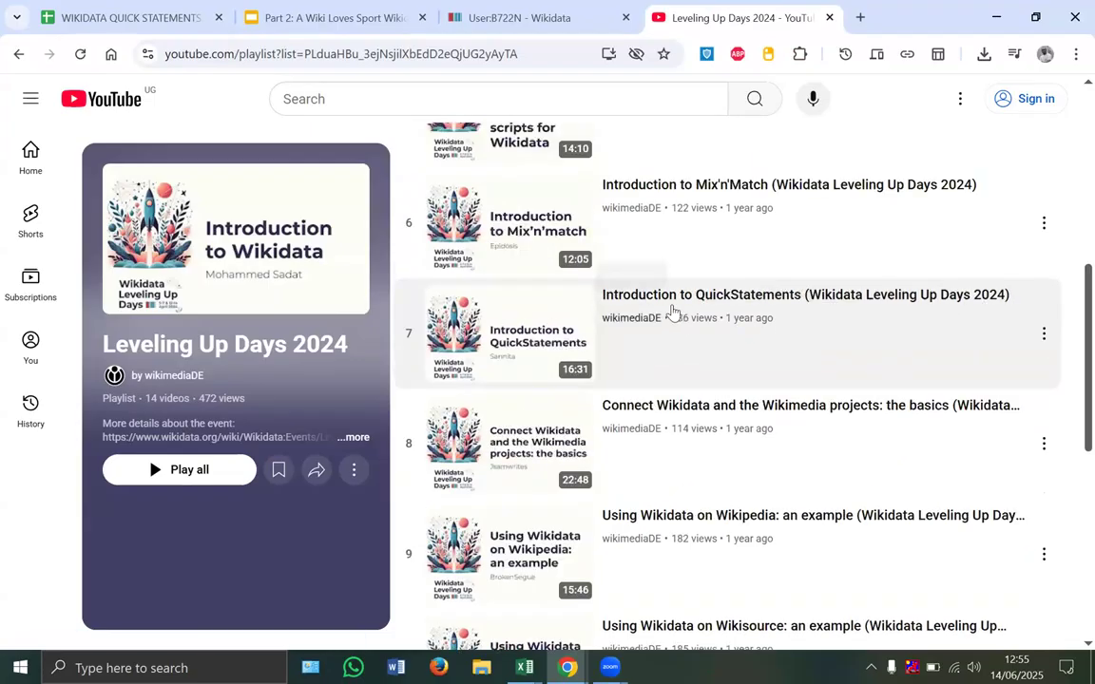
Step: Open 'Introduction to QuickStatements' in a new tab, copy its URL and pause it
{"action": "right_click", "coordinate": [692, 306]}
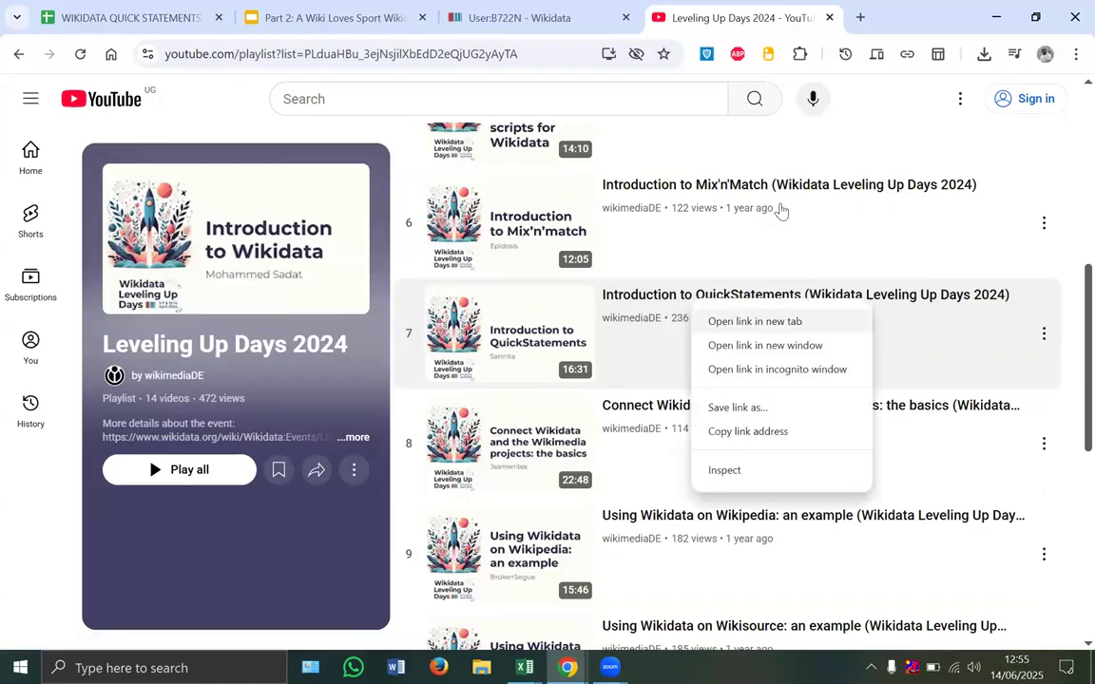
{"action": "left_click", "coordinate": [720, 323]}
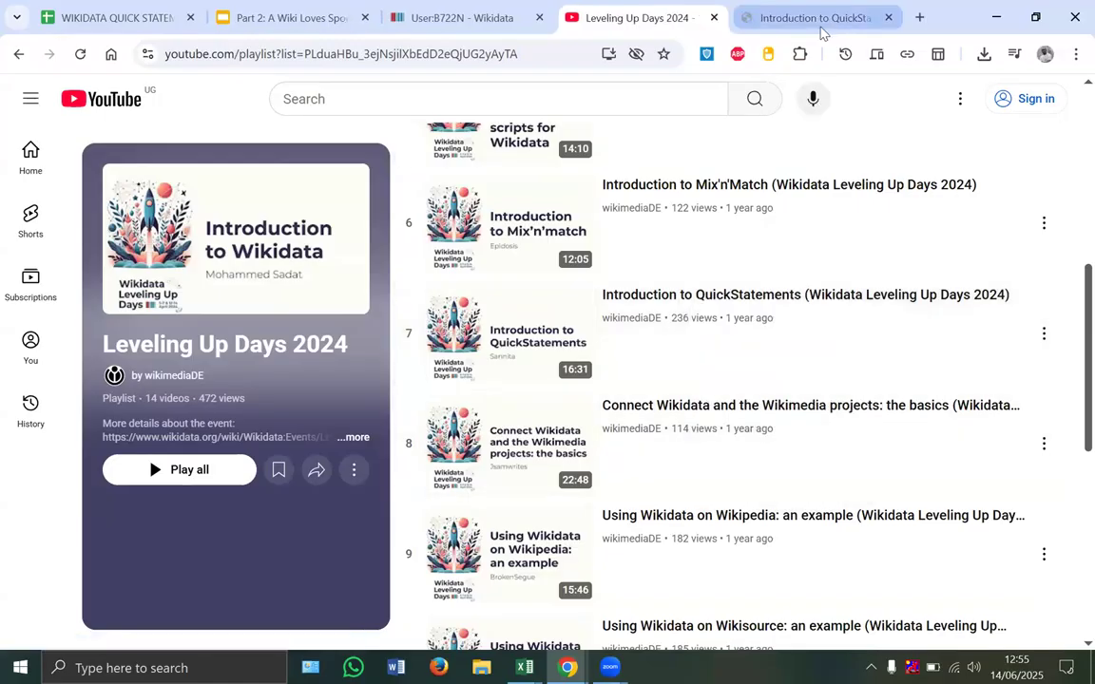
{"action": "left_click", "coordinate": [819, 19]}
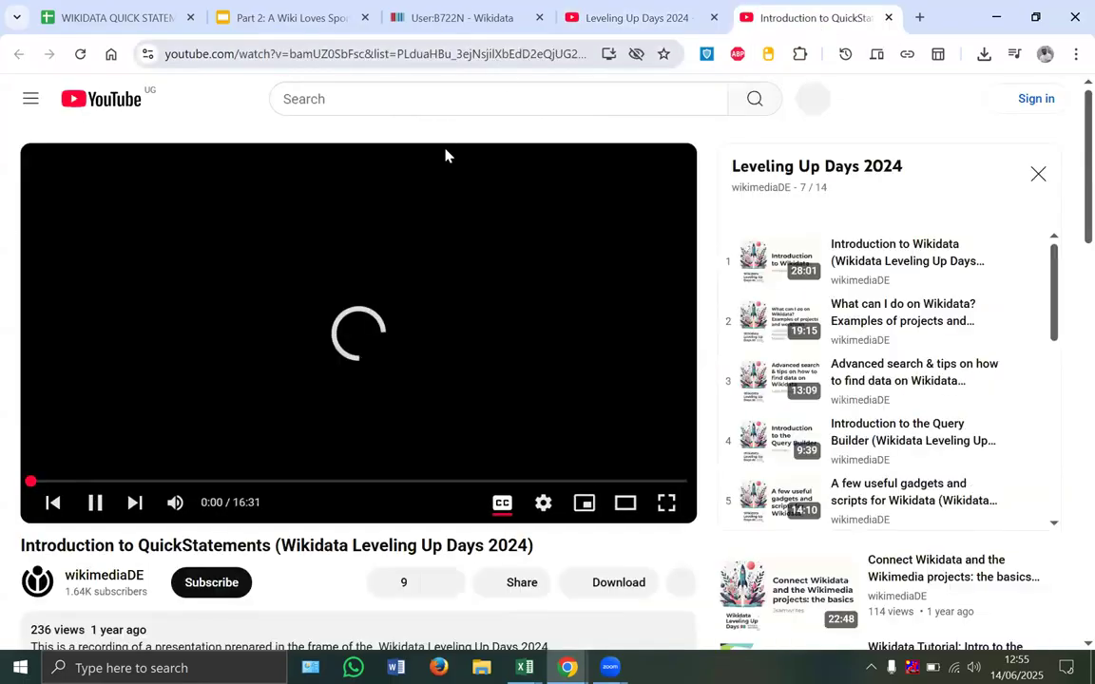
{"action": "left_click", "coordinate": [527, 54]}
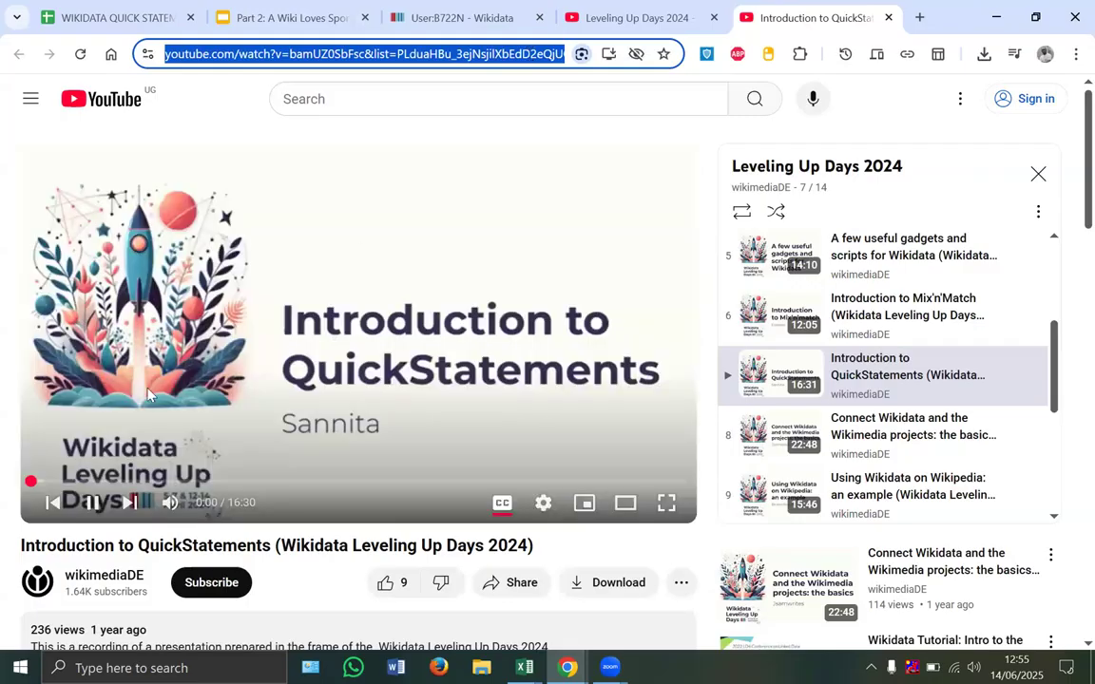
{"action": "left_click", "coordinate": [91, 502]}
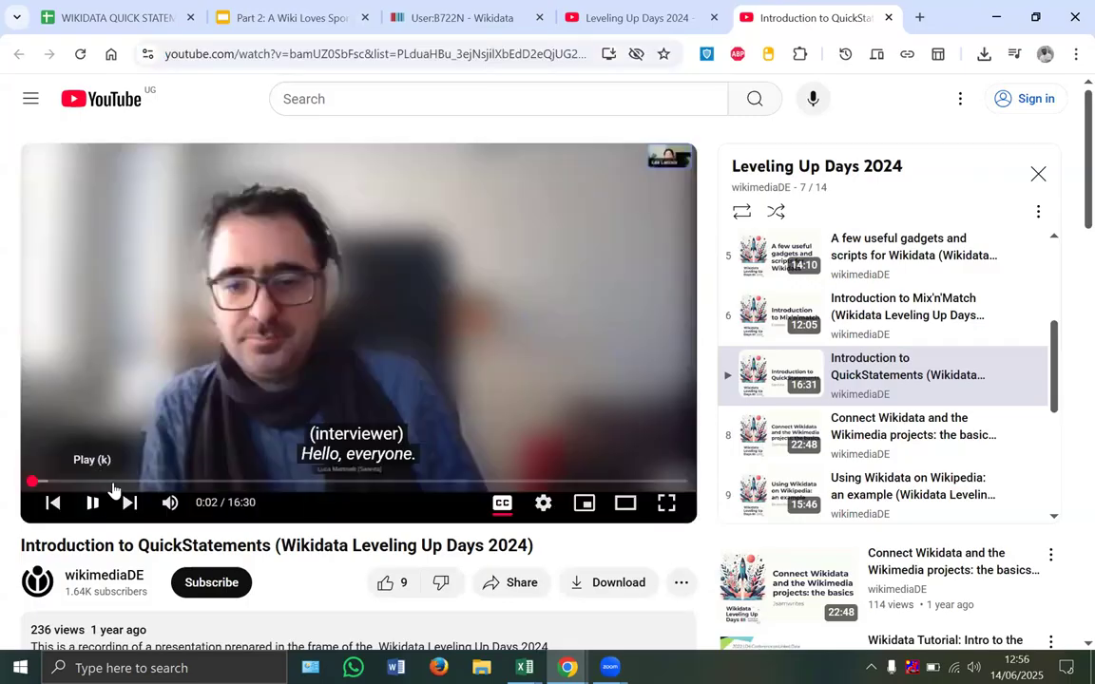
{"action": "left_click", "coordinate": [302, 16]}
Step: Edit the Wikidata user page, add a line after Mix'n'match, and switch to visual editing
{"action": "left_click", "coordinate": [430, 18]}
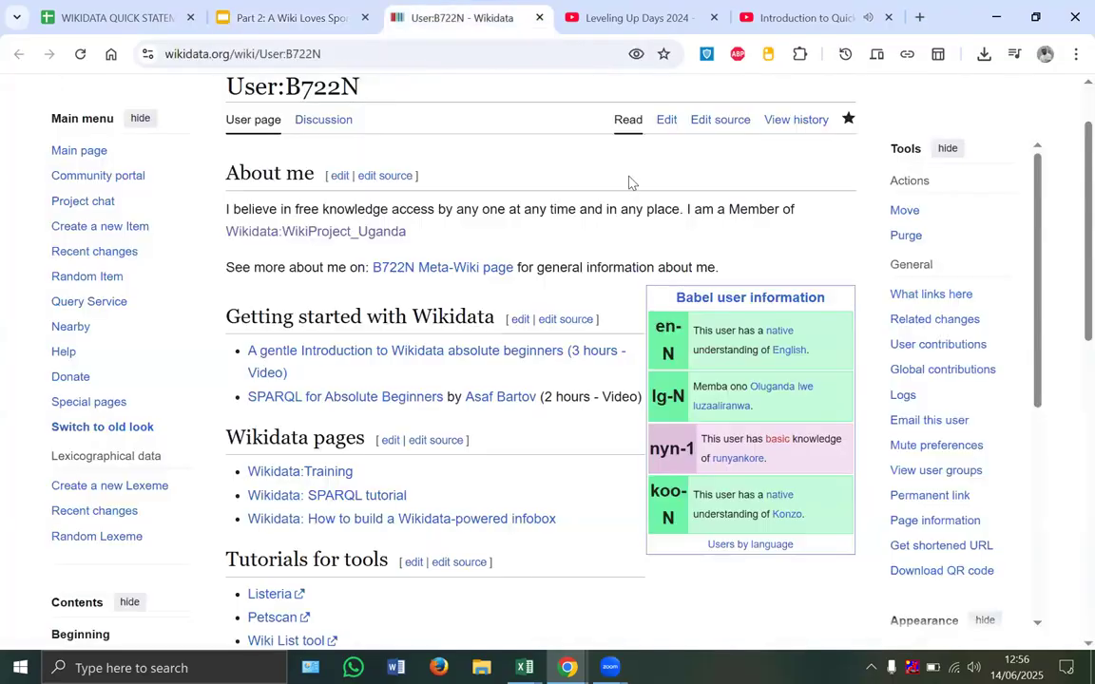
{"action": "left_click", "coordinate": [720, 116]}
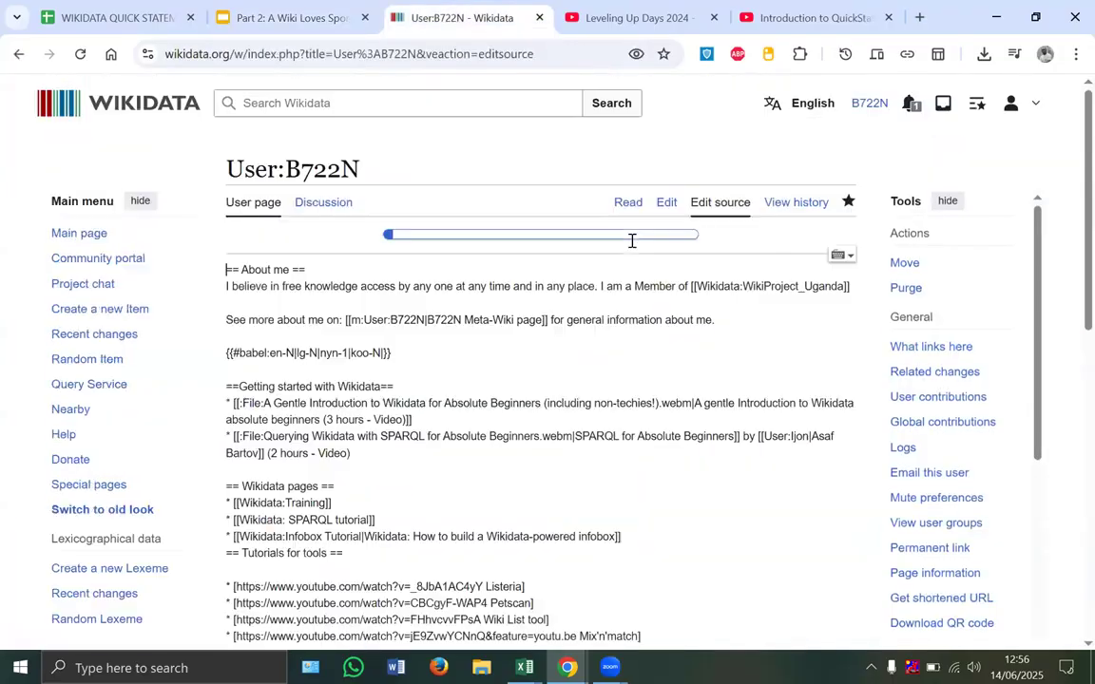
{"action": "scroll", "coordinate": [554, 398], "scroll_direction": "down", "scroll_amount": 4}
{"action": "scroll", "coordinate": [468, 490], "scroll_direction": "down", "scroll_amount": 3}
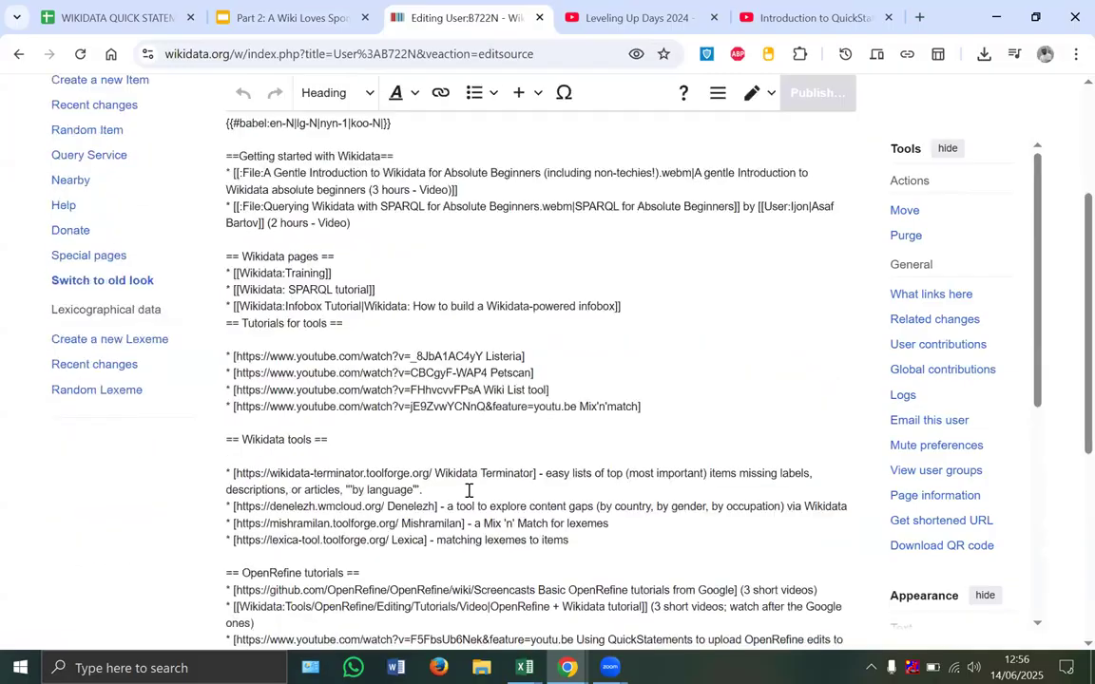
{"action": "left_click", "coordinate": [665, 335]}
{"action": "key", "text": "Return"}
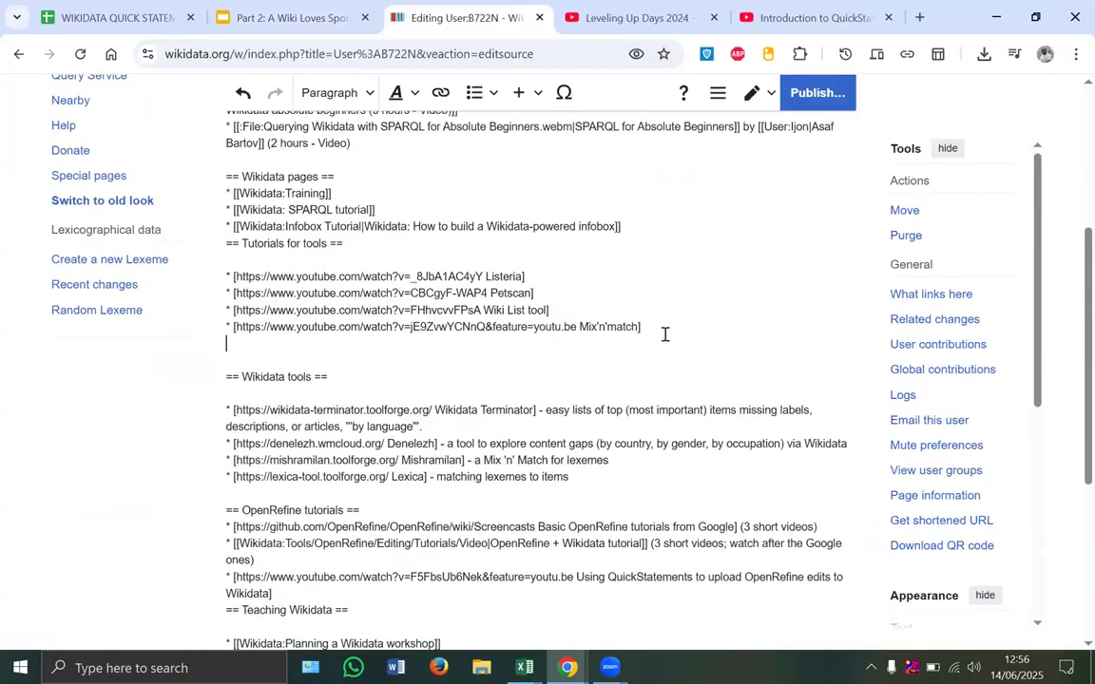
{"action": "left_click", "coordinate": [760, 95]}
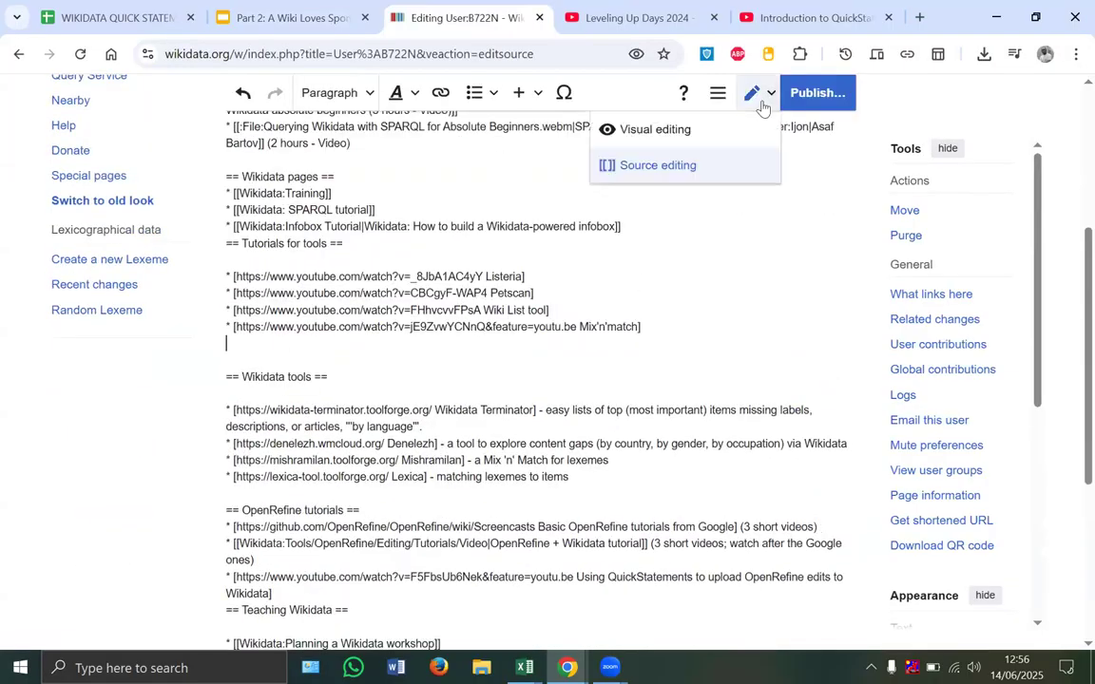
{"action": "left_click", "coordinate": [662, 123]}
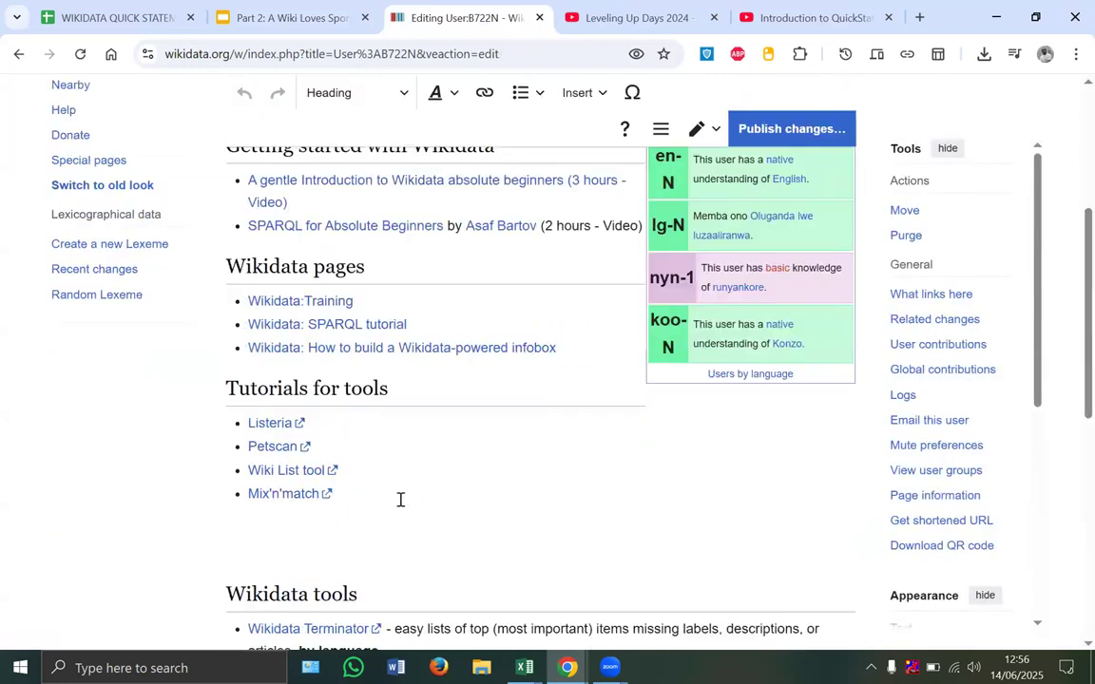
Step: Add a 'QuickStatements' bullet below Mix'n'match linked to the copied YouTube tutorial URL
{"action": "left_click", "coordinate": [400, 499]}
{"action": "key", "text": "Return"}
{"action": "type", "text": "QuickStatements"}
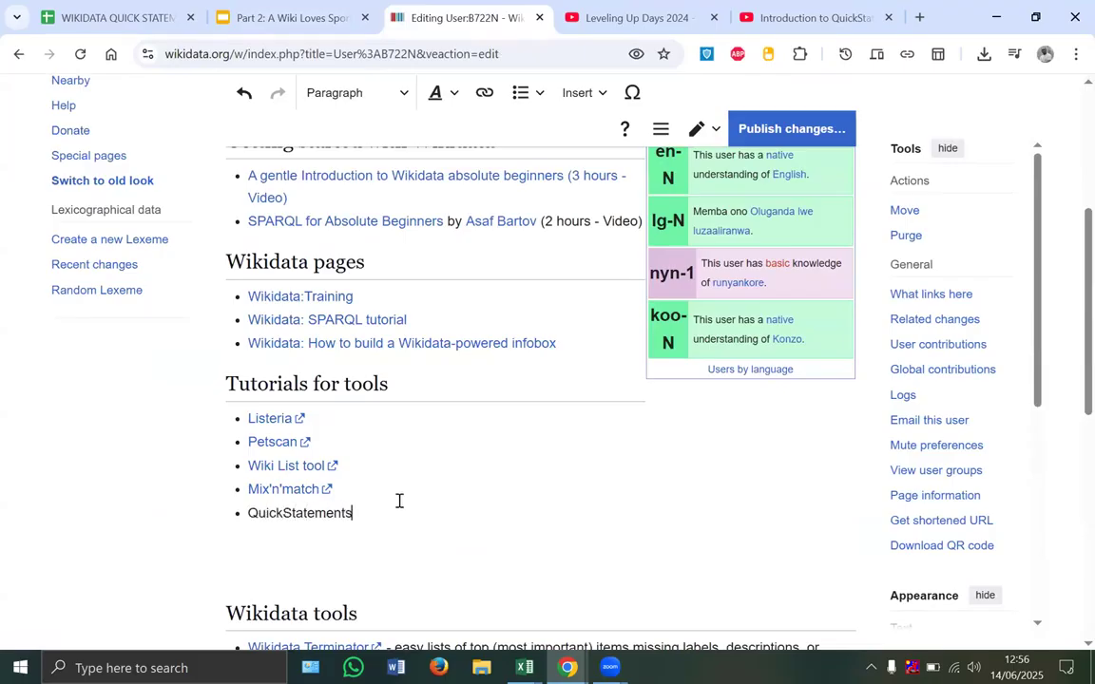
{"action": "double_click", "coordinate": [257, 513]}
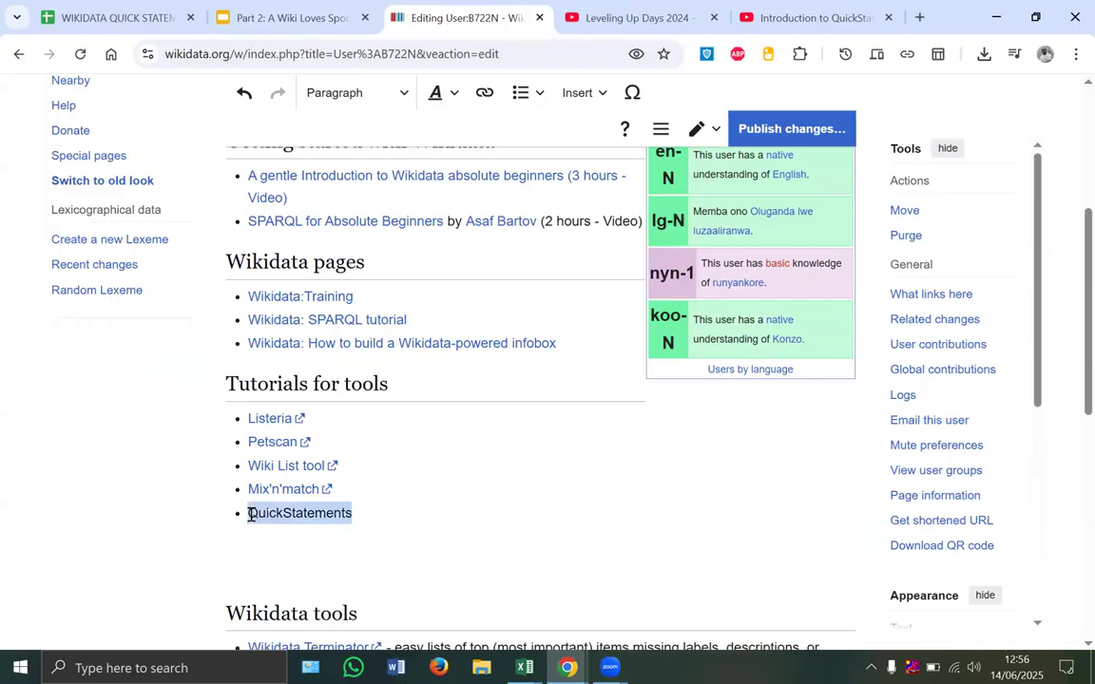
{"action": "key", "text": "ctrl+k"}
{"action": "key", "text": "ctrl+v"}
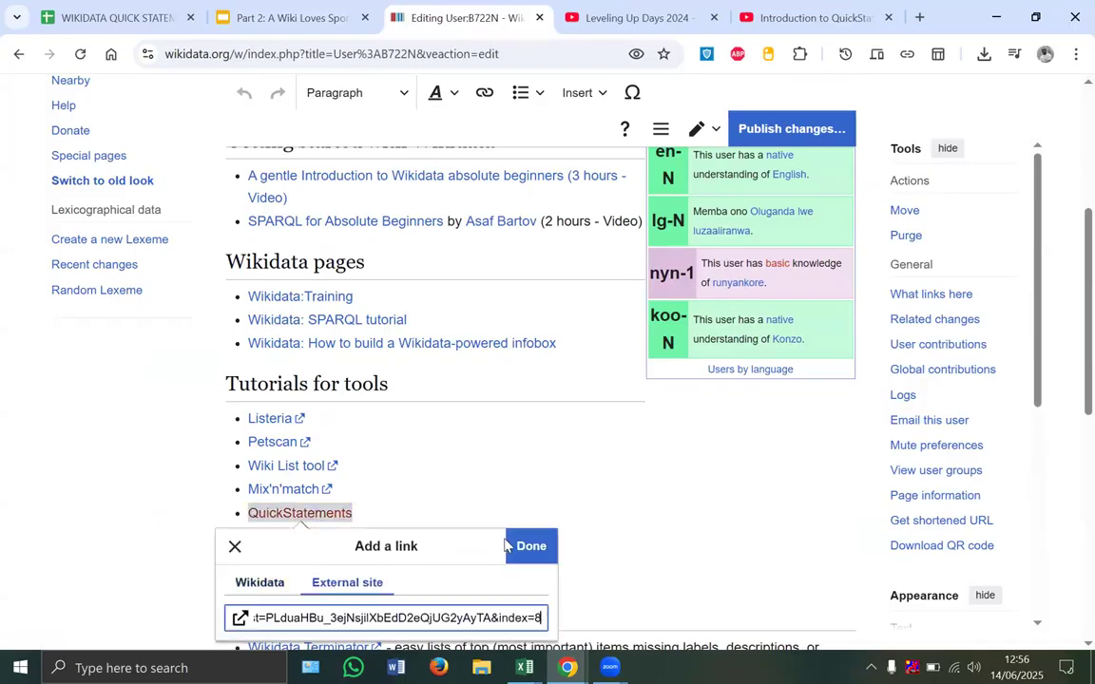
{"action": "left_click", "coordinate": [520, 546]}
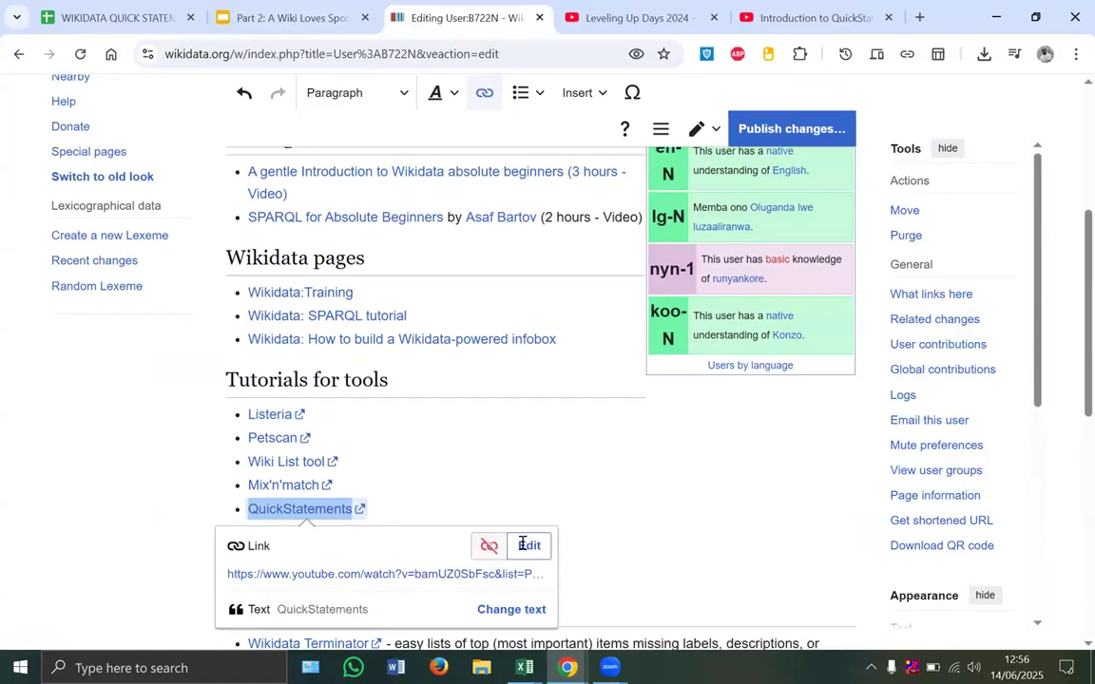
{"action": "scroll", "coordinate": [522, 544], "scroll_direction": "down", "scroll_amount": 2}
{"action": "left_click", "coordinate": [605, 441]}
{"action": "left_click", "coordinate": [377, 353]}
{"action": "key", "text": "Delete"}
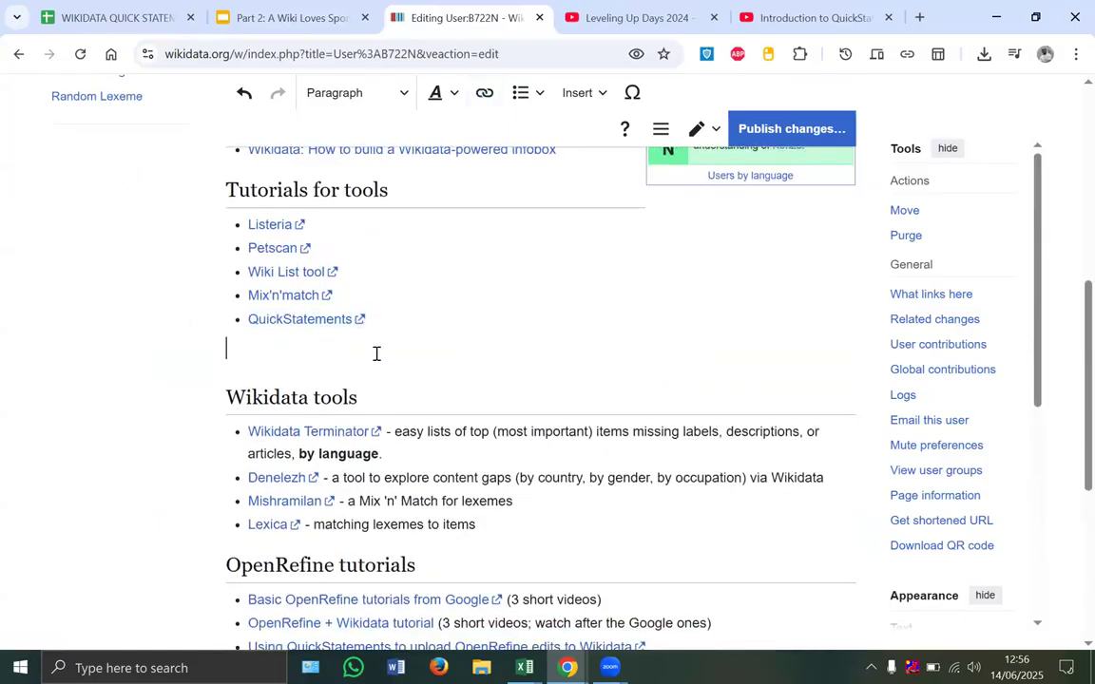
Step: Publish the user page edit with the summary 'added link'
{"action": "left_click", "coordinate": [790, 129]}
{"action": "type", "text": "added link"}
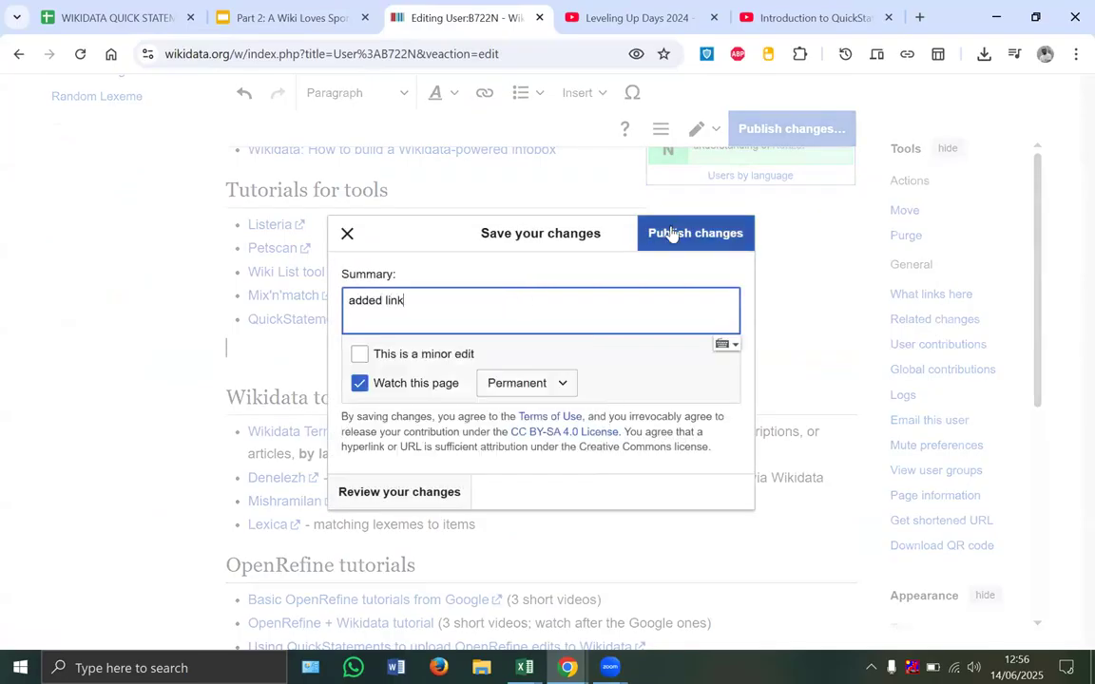
{"action": "left_click", "coordinate": [671, 233]}
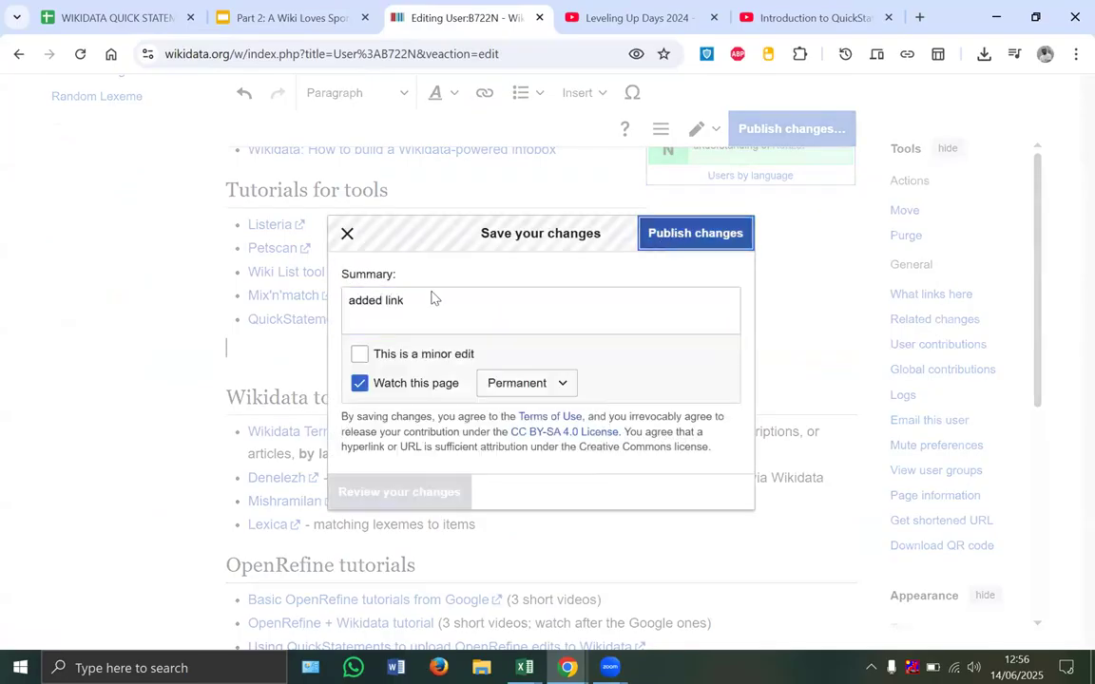
{"action": "left_click", "coordinate": [373, 26]}
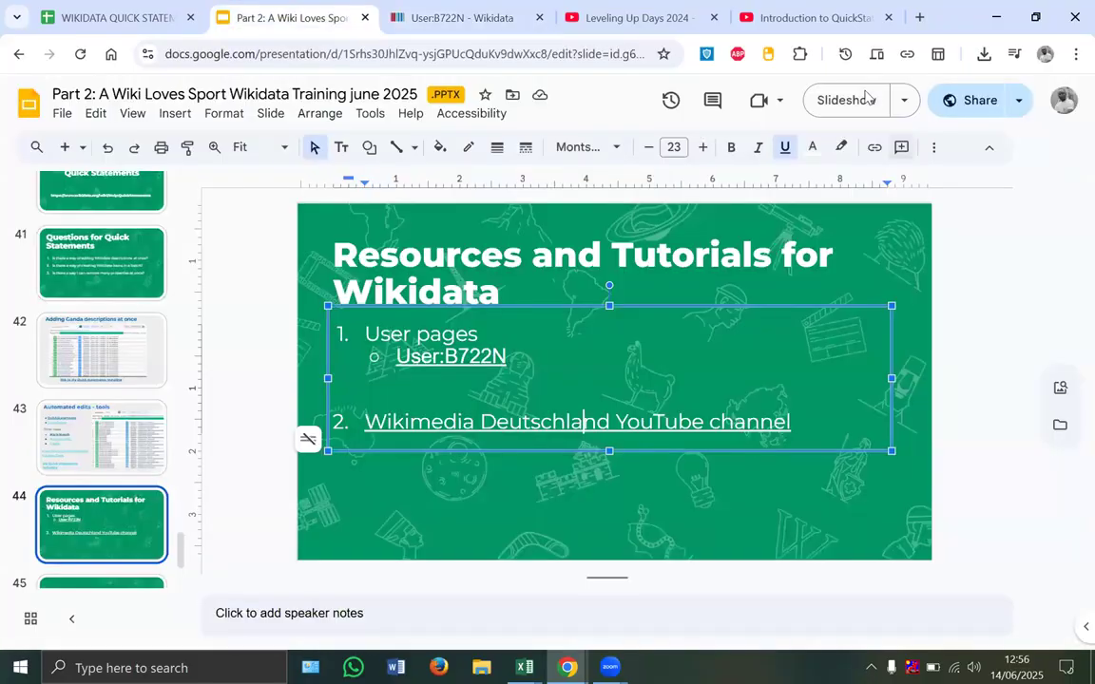
Step: Run the slideshow through to the Q & A slide, then exit
{"action": "left_click", "coordinate": [860, 99]}
{"action": "key", "text": "Right"}
{"action": "key", "text": "Right"}
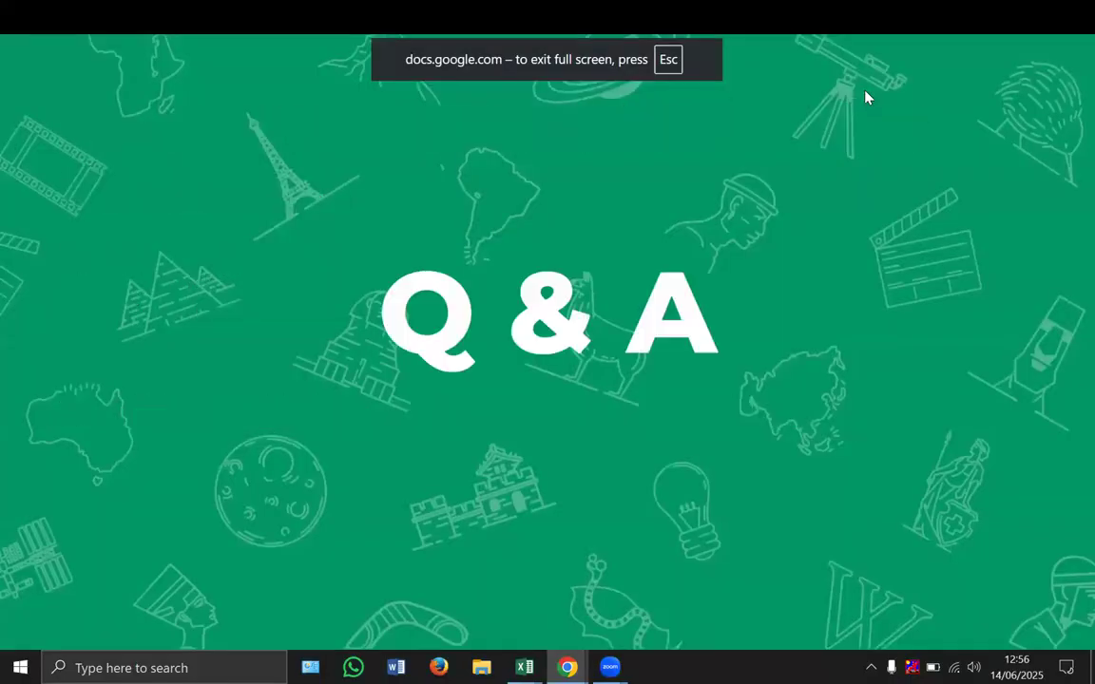
{"action": "key", "text": "Left"}
{"action": "key", "text": "Escape"}
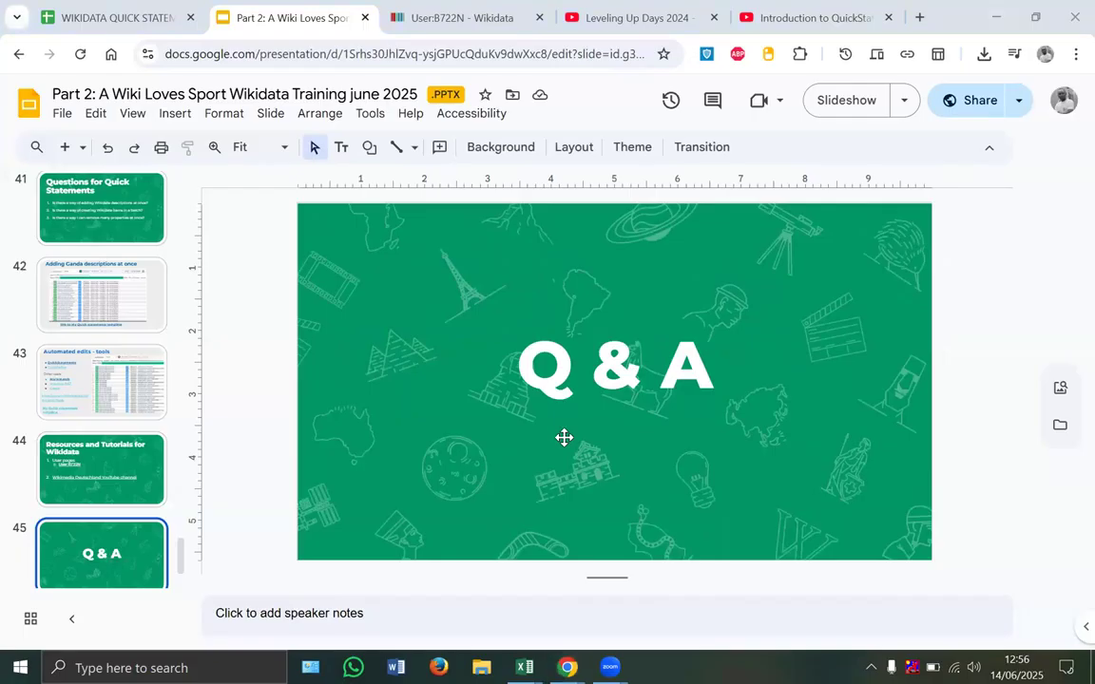
Step: Close the playlist, tutorial video and Wikidata user-page tabs, then select slide 1, 'Welcome'
{"action": "left_click", "coordinate": [714, 26]}
{"action": "left_click", "coordinate": [714, 17]}
{"action": "left_click", "coordinate": [562, 18]}
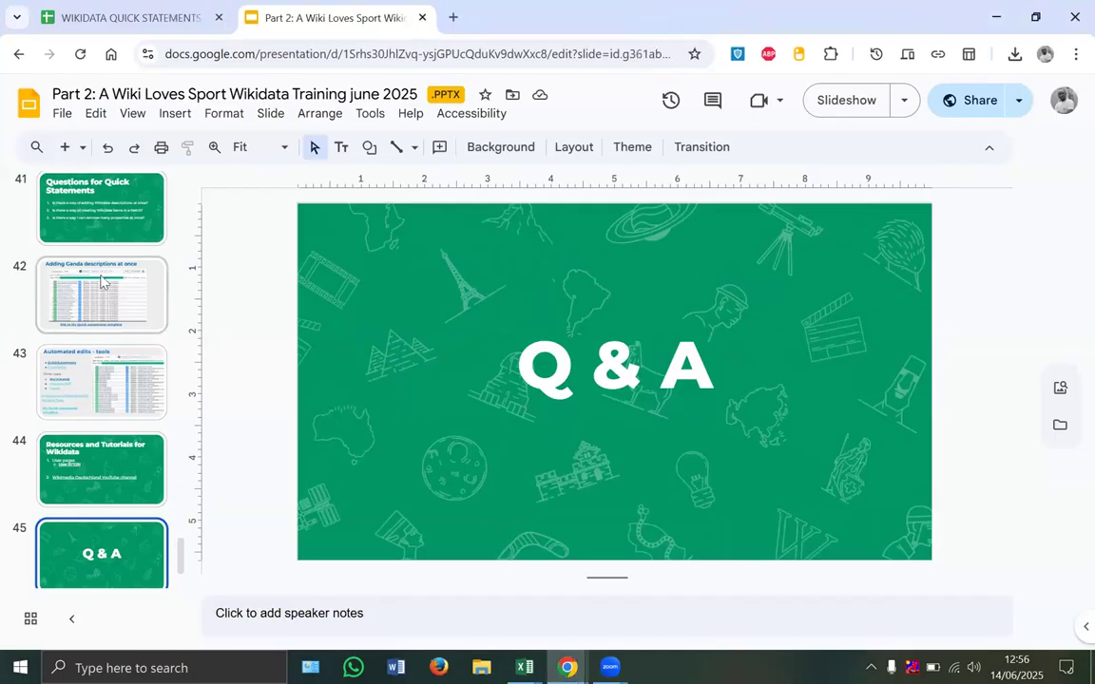
{"action": "scroll", "coordinate": [103, 281], "scroll_direction": "up", "scroll_amount": 4}
{"action": "scroll", "coordinate": [103, 282], "scroll_direction": "up", "scroll_amount": 20}
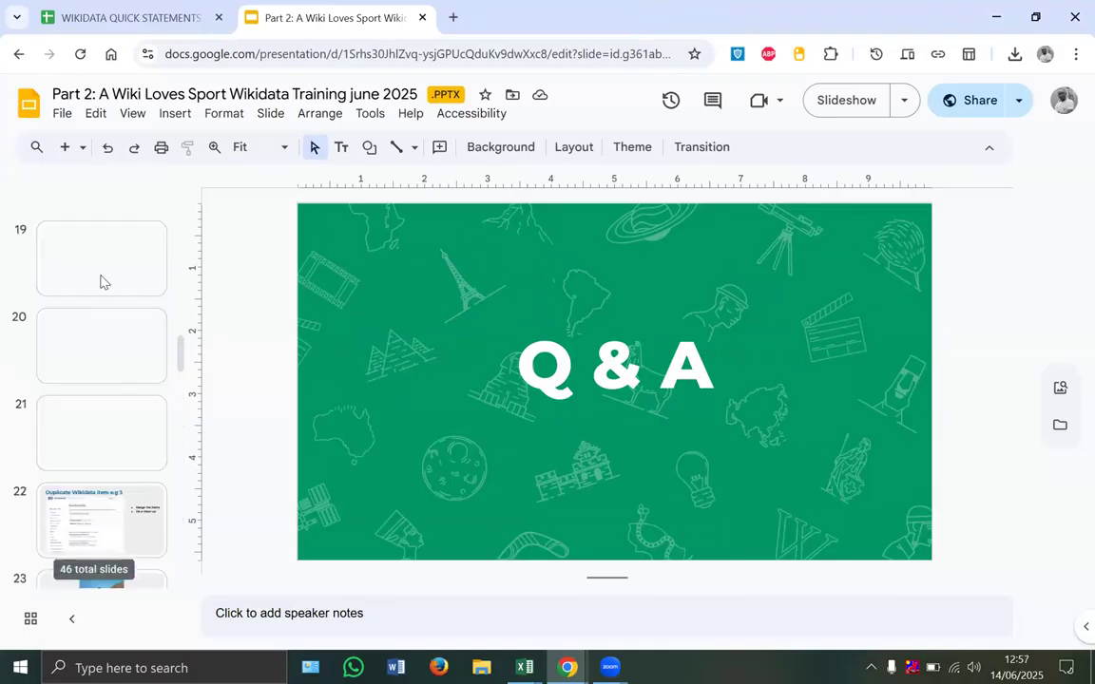
{"action": "scroll", "coordinate": [102, 281], "scroll_direction": "up", "scroll_amount": 5}
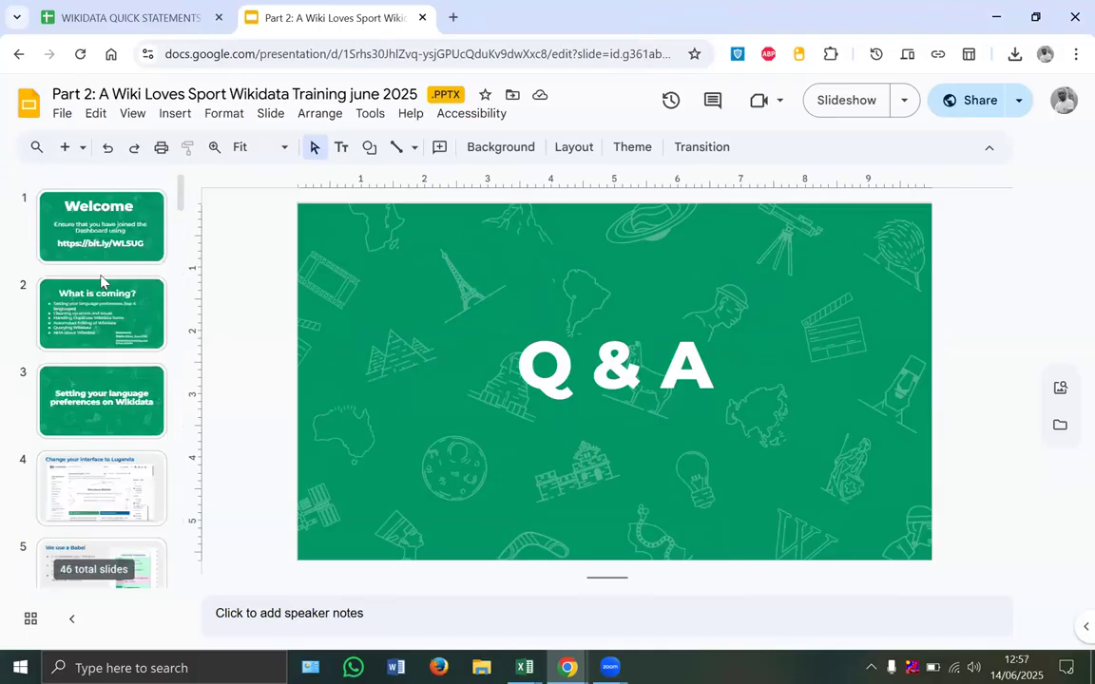
{"action": "left_click", "coordinate": [134, 224]}
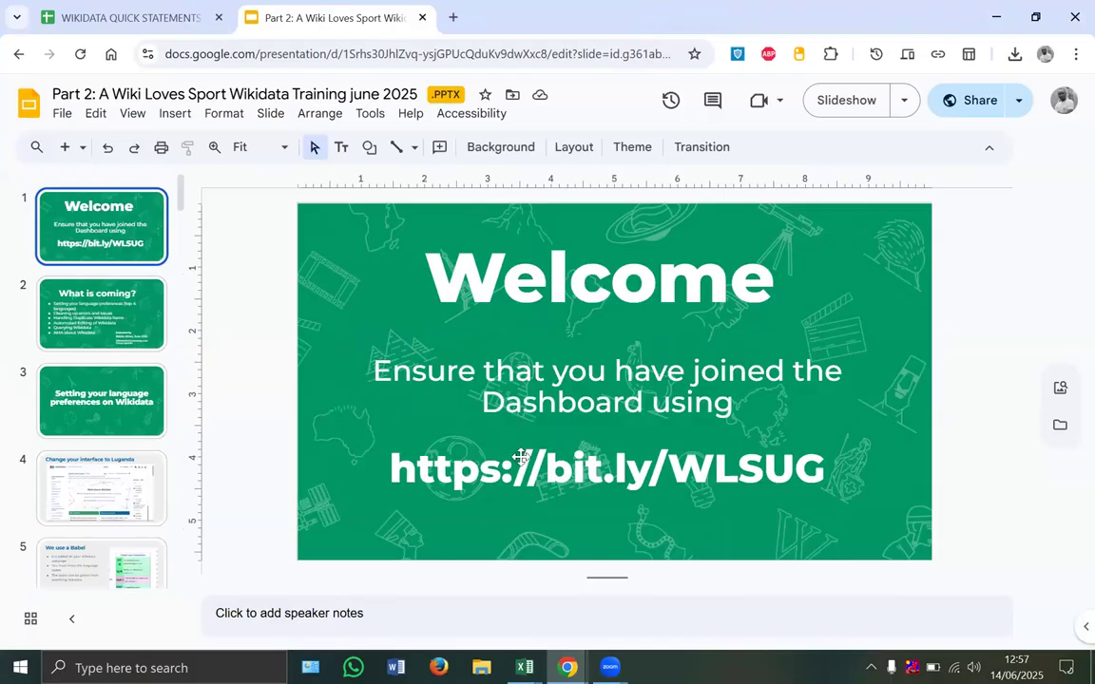